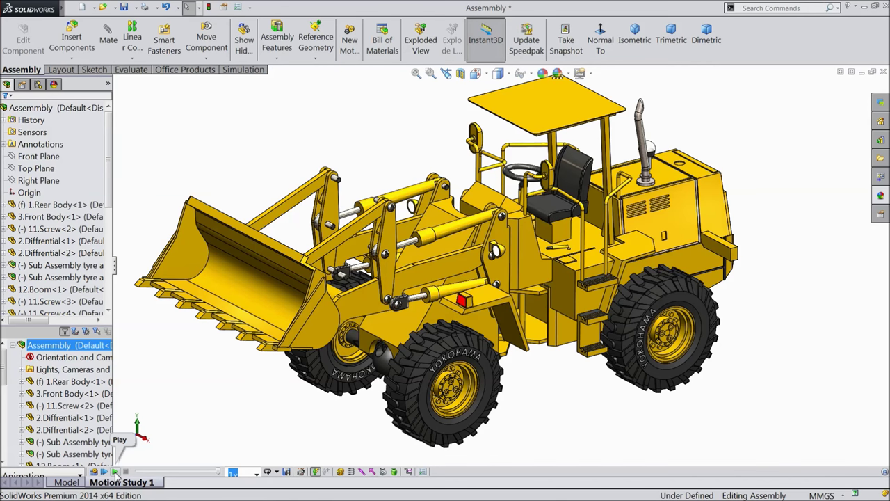
# Play the wheel loader's Motion Study 1 animation, then return to the Model view
pyautogui.click(115, 471)
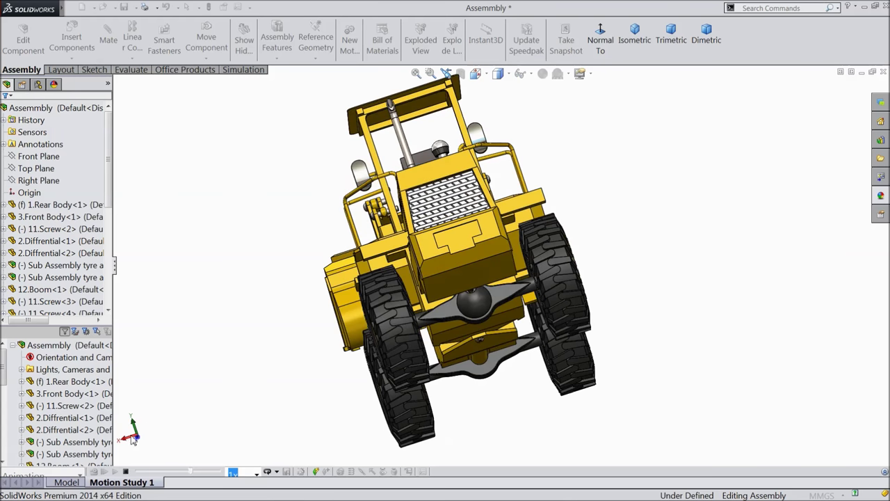
pyautogui.click(68, 483)
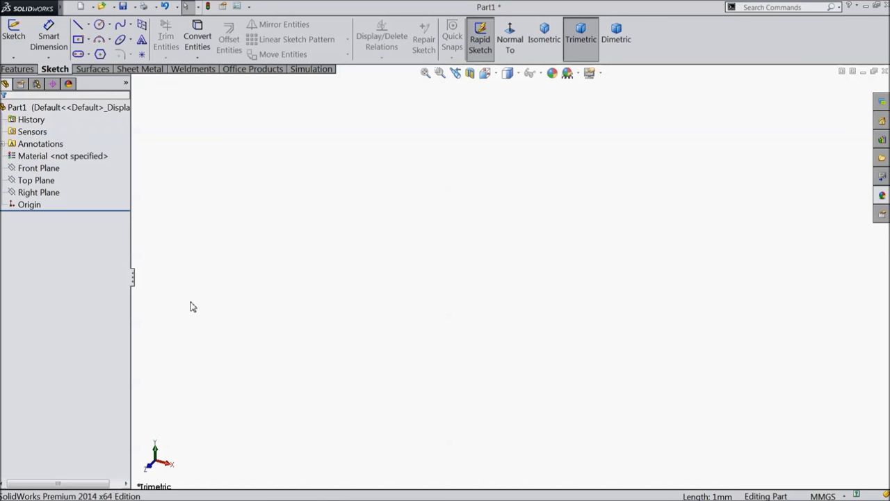
# Sketch on the Right Plane a stepped chain of lines from the origin, ending in a slanted edge
pyautogui.click(41, 192)
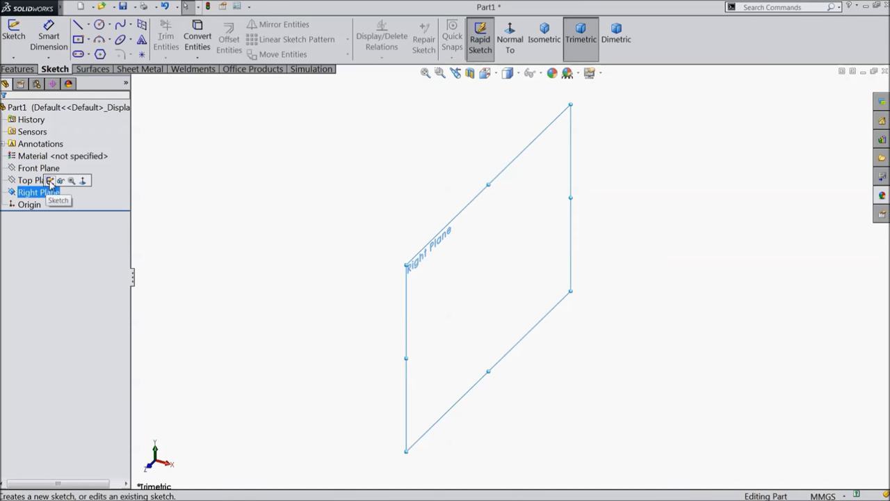
pyautogui.click(50, 181)
pyautogui.click(81, 27)
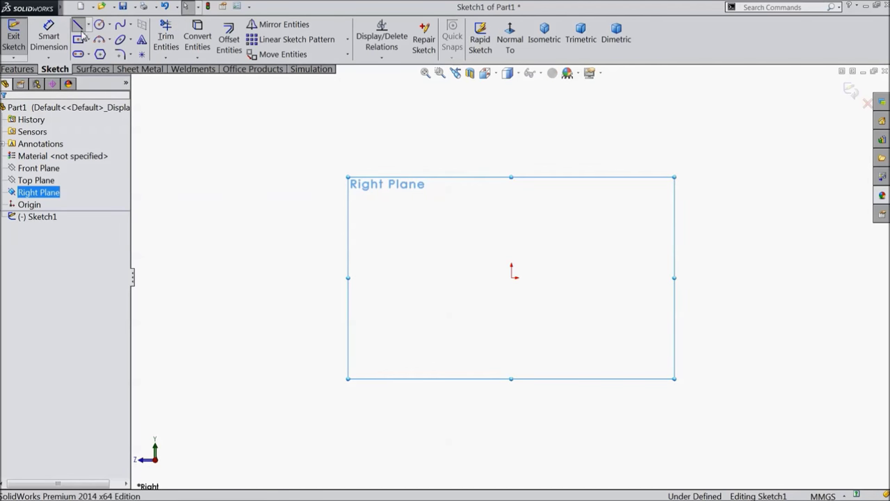
pyautogui.moveTo(512, 276); pyautogui.dragTo(513, 203)
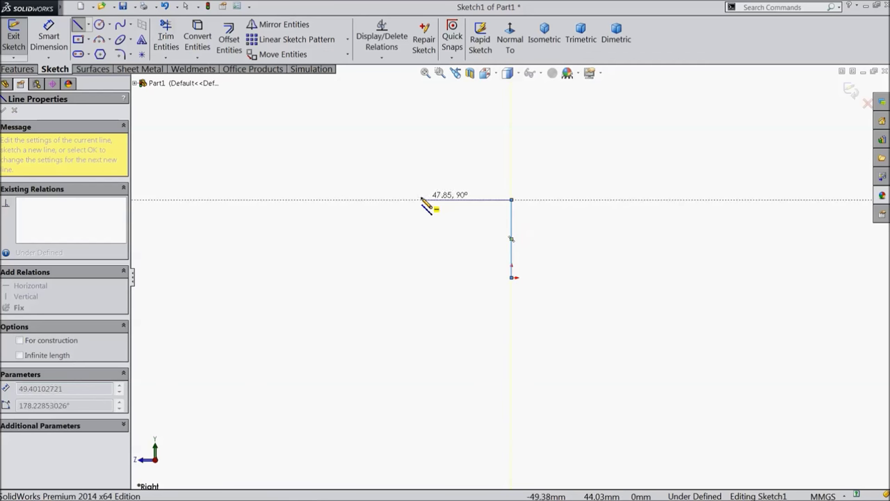
pyautogui.click(415, 200)
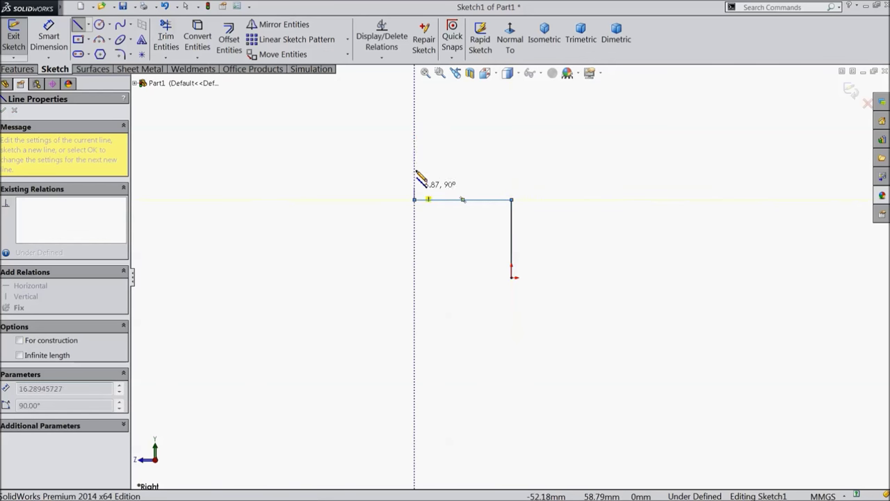
pyautogui.click(414, 106)
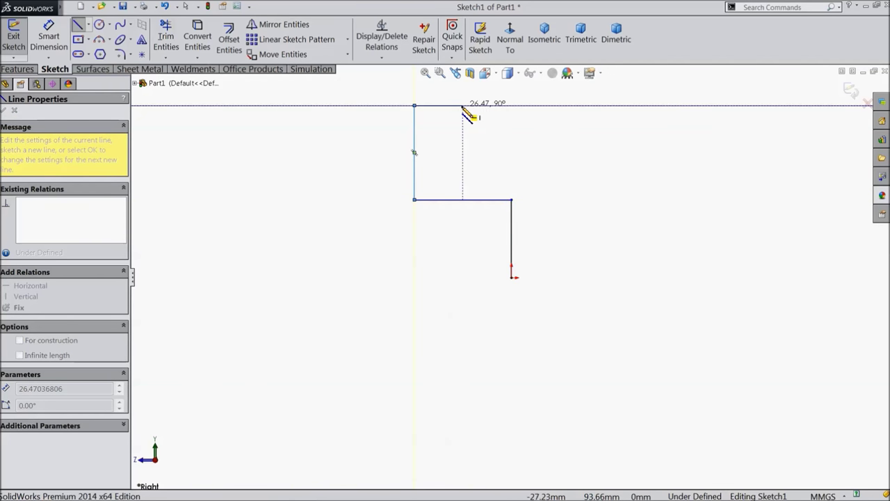
pyautogui.click(472, 106)
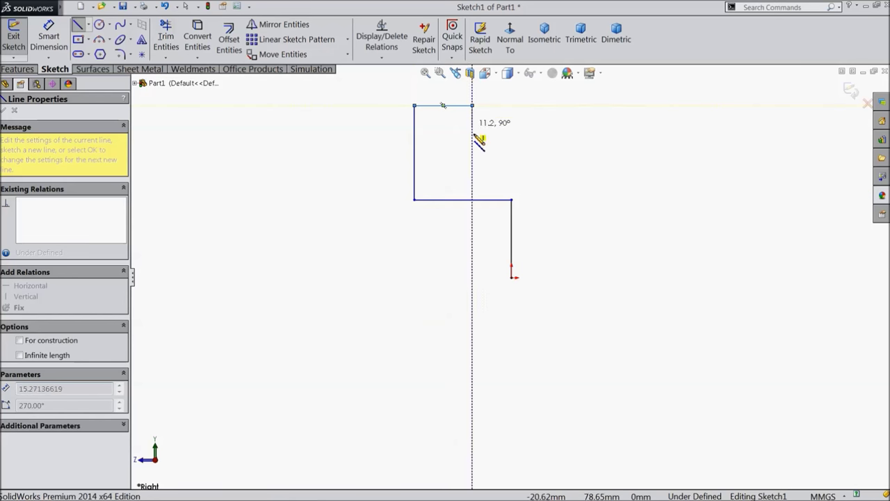
pyautogui.click(494, 168)
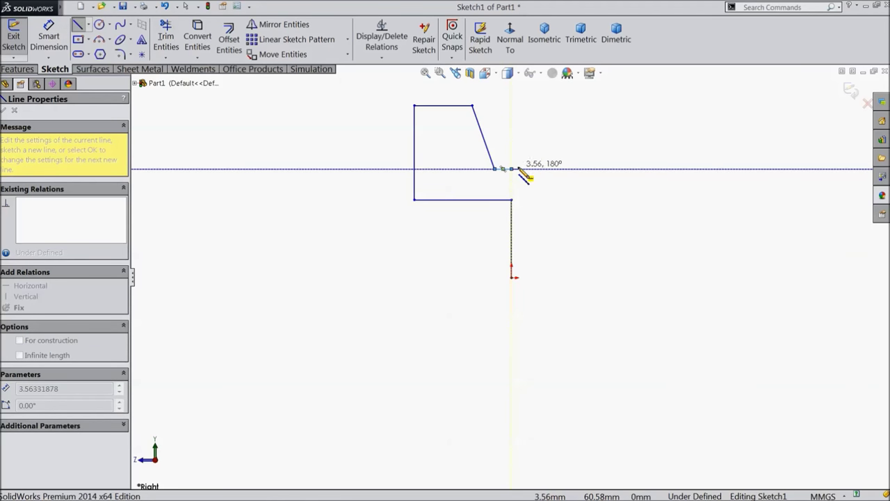
pyautogui.click(518, 169)
pyautogui.press('Escape')
# Delete the stray short horizontal line at the end of the slanted edge
pyautogui.scroll(-2, 517, 169)
pyautogui.click(498, 196)
pyautogui.press('Delete')
# Continue with a short sloped segment, a long horizontal line, a vertical rise and a top line, then end the chain
pyautogui.click(79, 26)
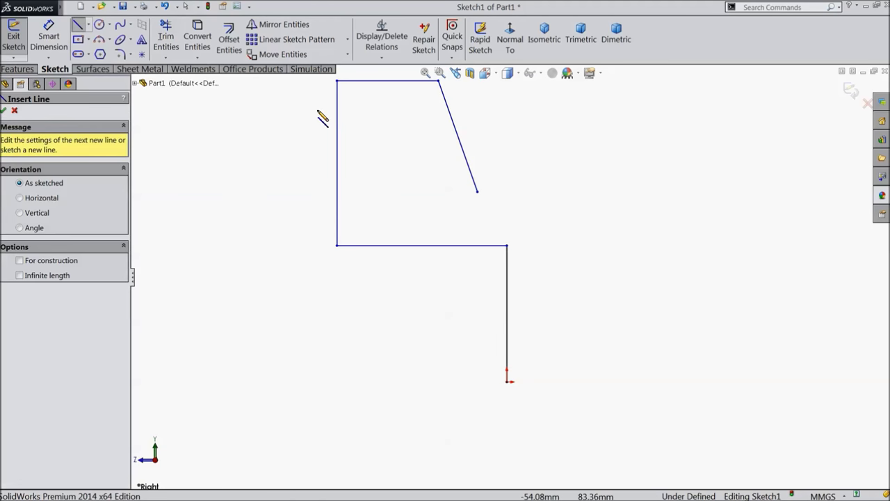
pyautogui.click(478, 192)
pyautogui.moveTo(499, 204); pyautogui.dragTo(512, 209)
pyautogui.click(508, 203)
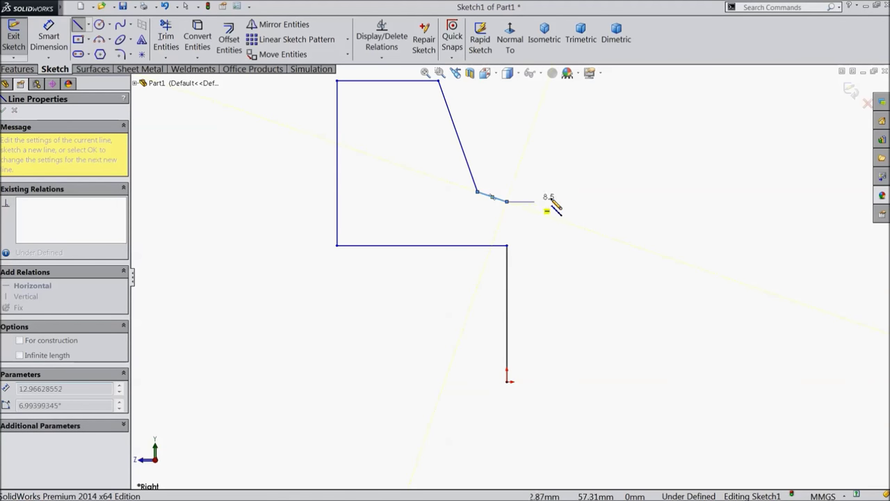
pyautogui.click(662, 201)
pyautogui.press('f')
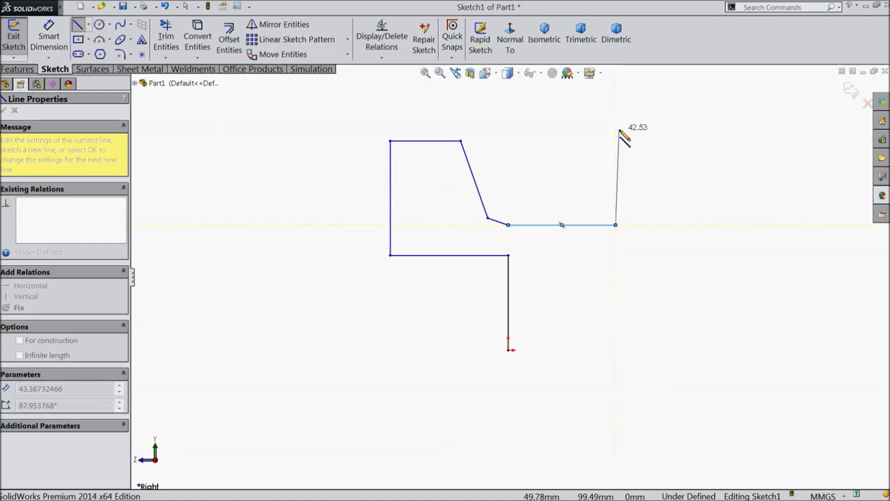
pyautogui.click(615, 126)
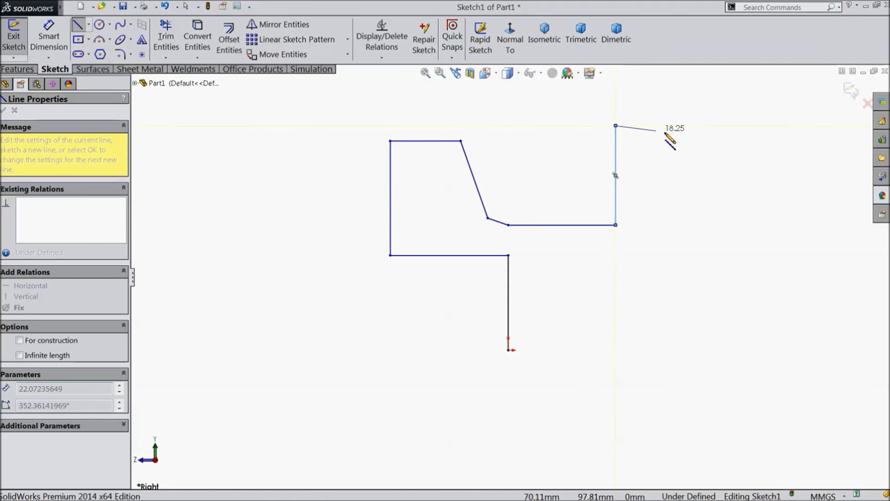
pyautogui.click(731, 126)
pyautogui.rightClick(731, 126)
pyautogui.click(758, 111)
pyautogui.press('Escape')
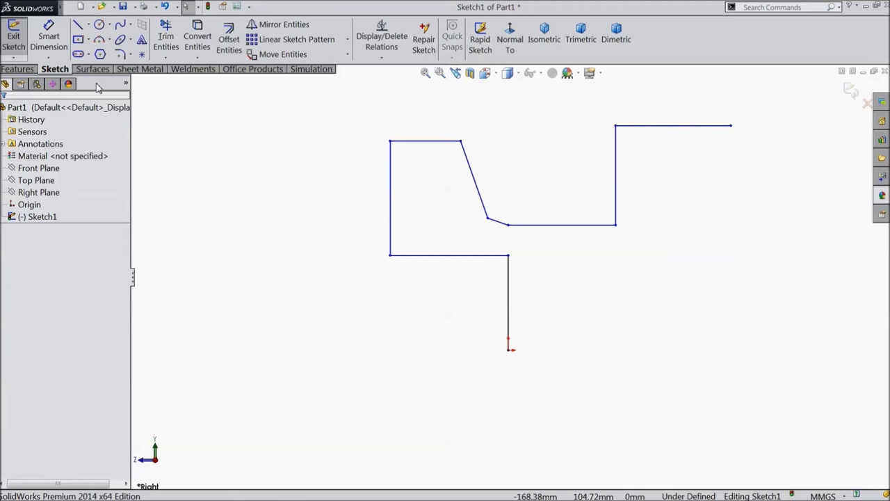
pyautogui.click(78, 26)
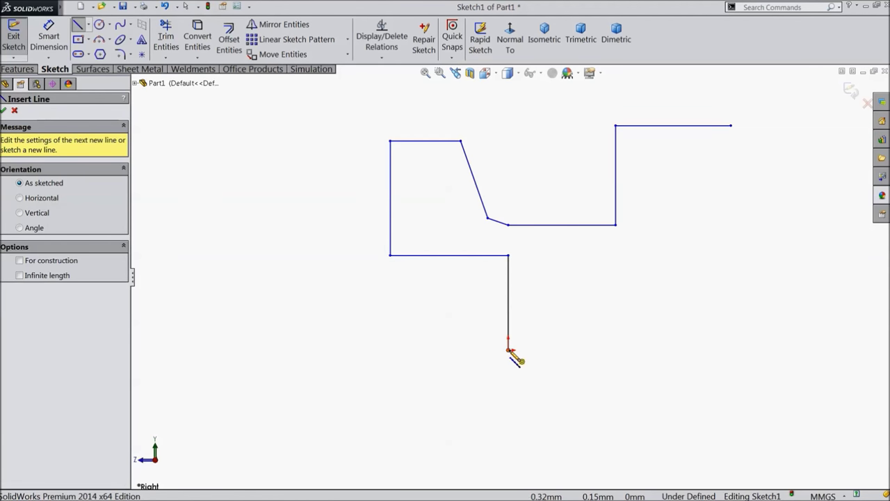
# Draw the bottom of the outline: a horizontal line, a 135° corner, a short rise and a downward slant
pyautogui.scroll(-2, 765, 212)
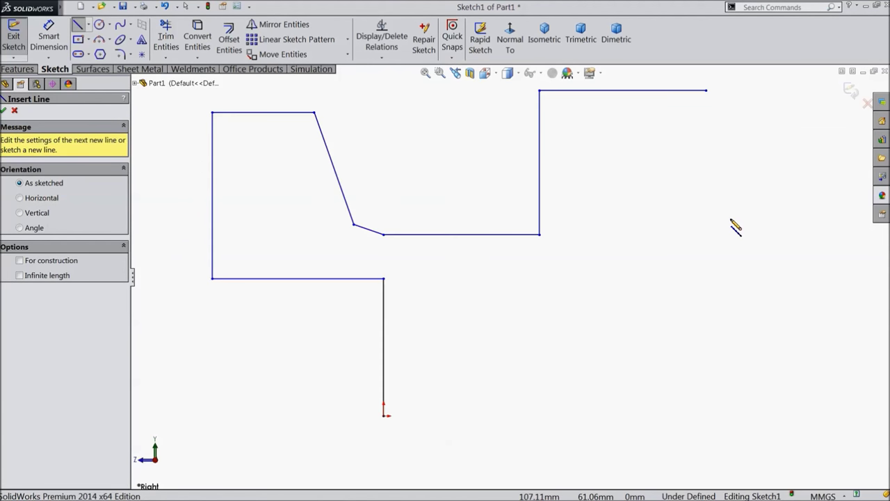
pyautogui.click(384, 417)
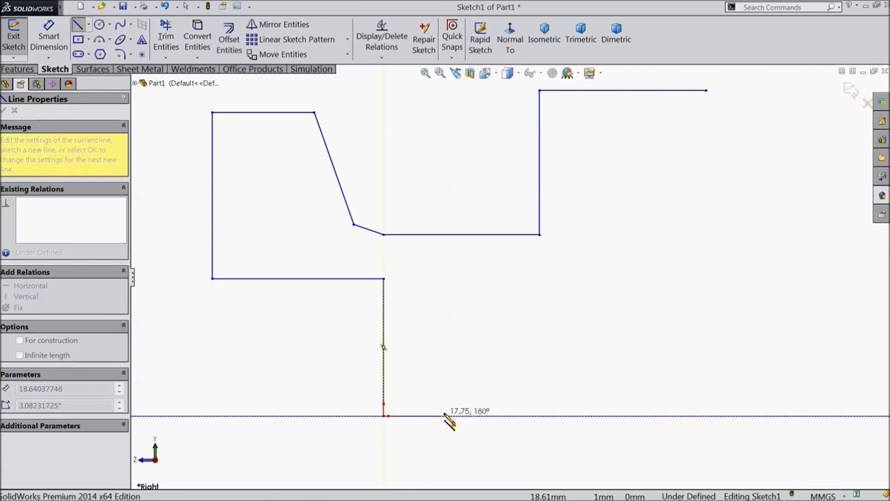
pyautogui.click(491, 416)
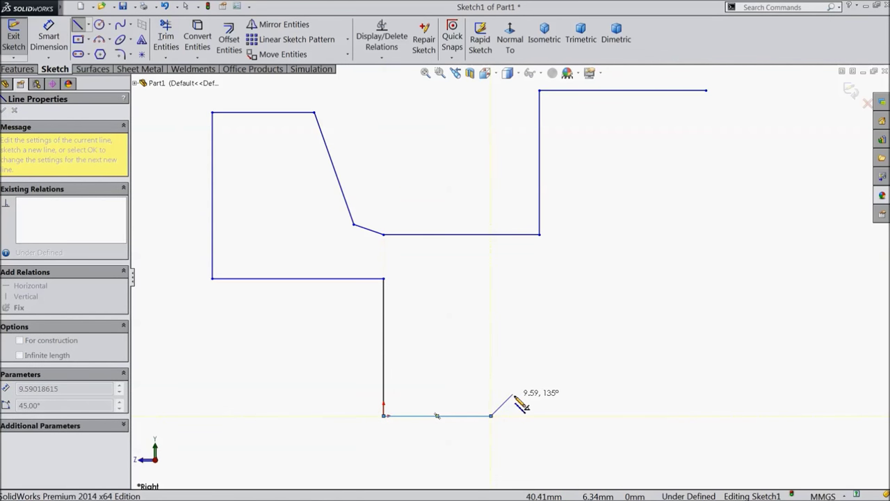
pyautogui.click(522, 394)
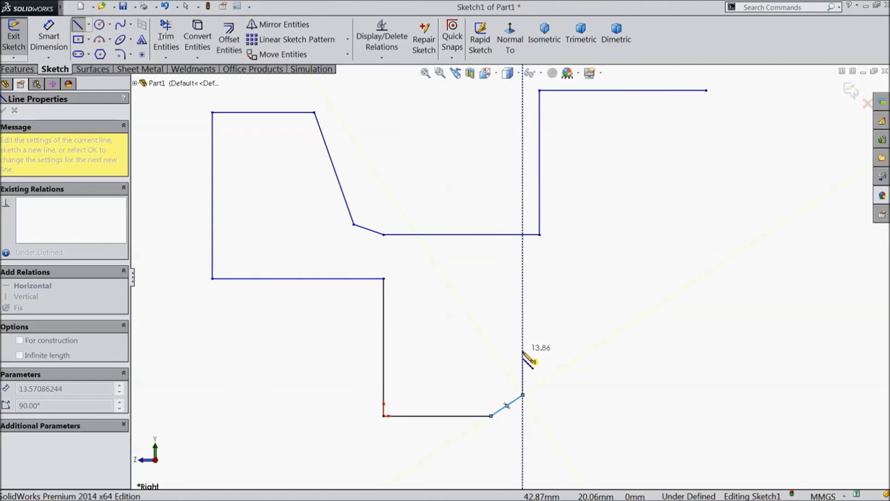
pyautogui.click(522, 353)
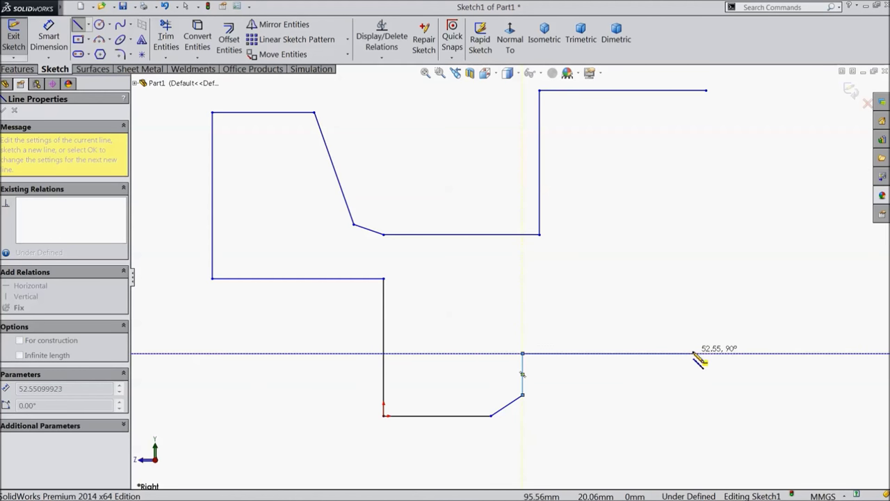
pyautogui.click(637, 353)
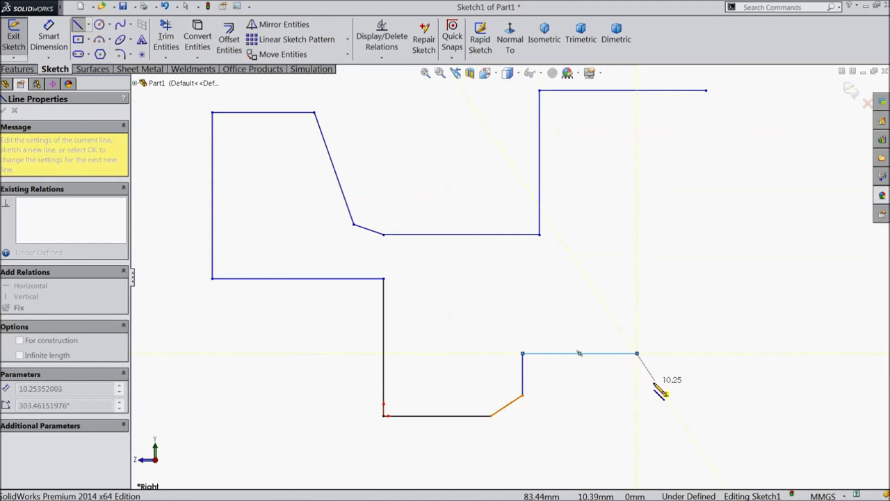
pyautogui.click(656, 387)
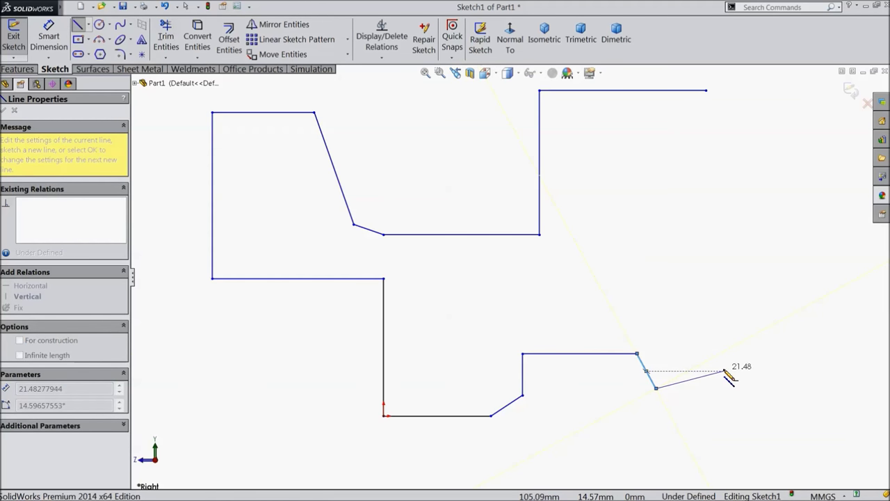
# Run the line up the right side and join it to the top line's right end to close the loop
pyautogui.click(730, 366)
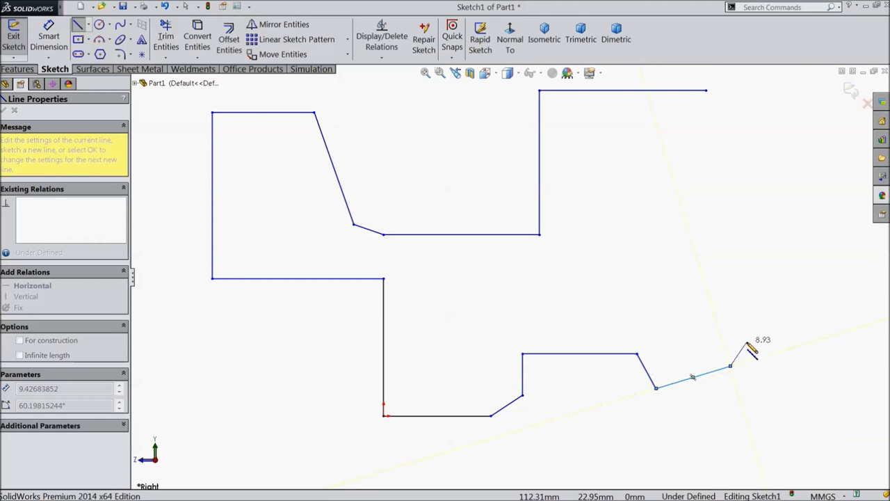
pyautogui.click(743, 341)
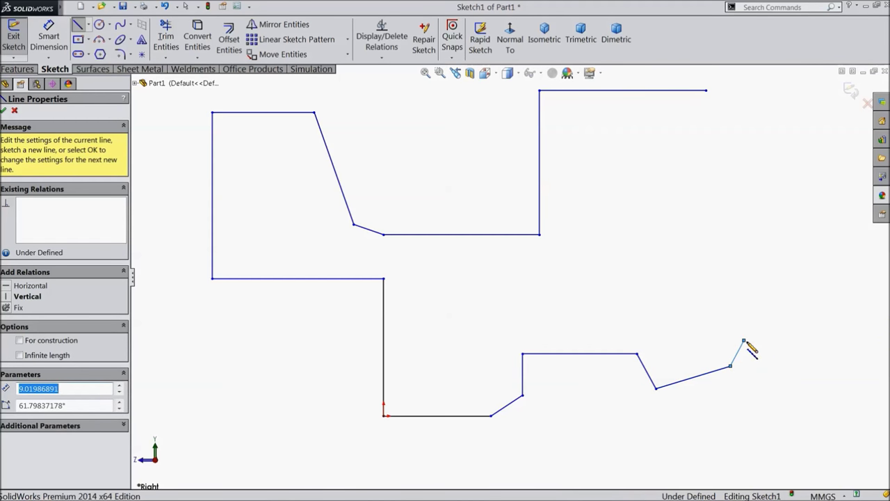
pyautogui.click(744, 274)
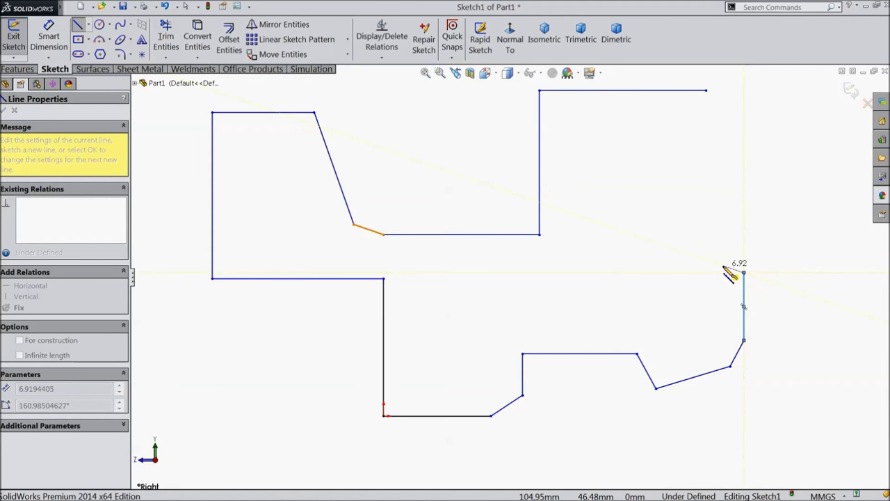
pyautogui.click(724, 266)
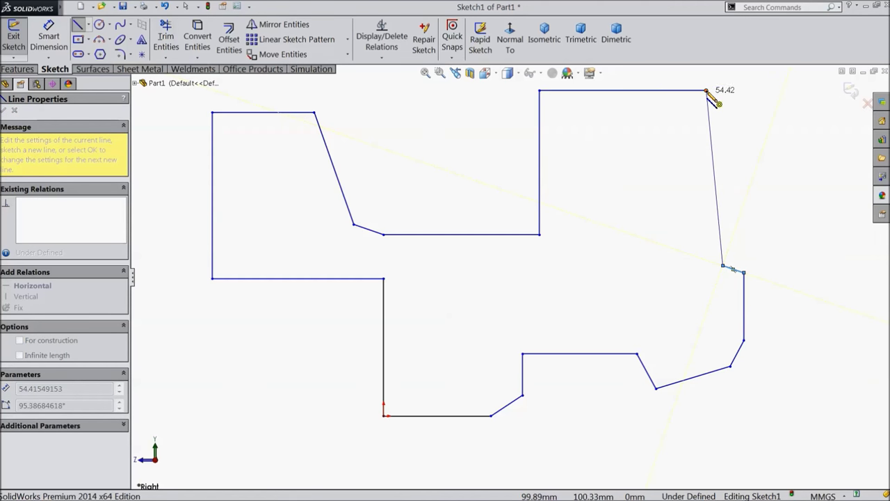
pyautogui.click(707, 90)
pyautogui.rightClick(630, 103)
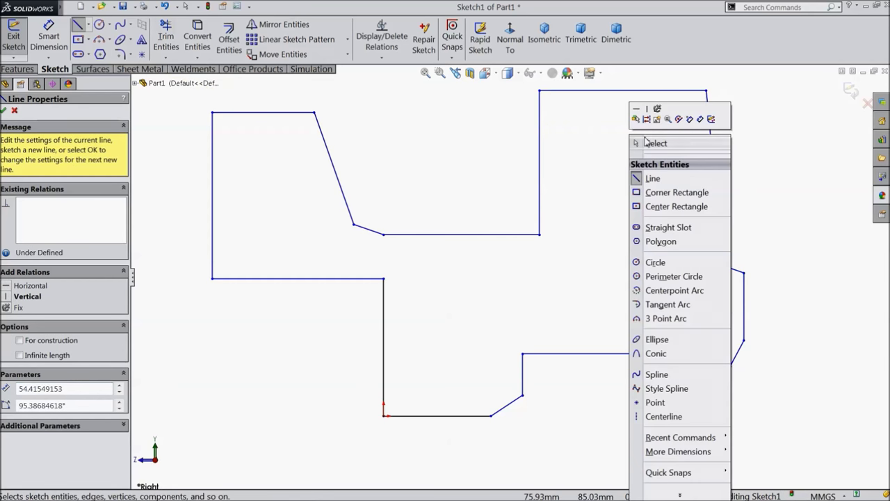
pyautogui.click(658, 145)
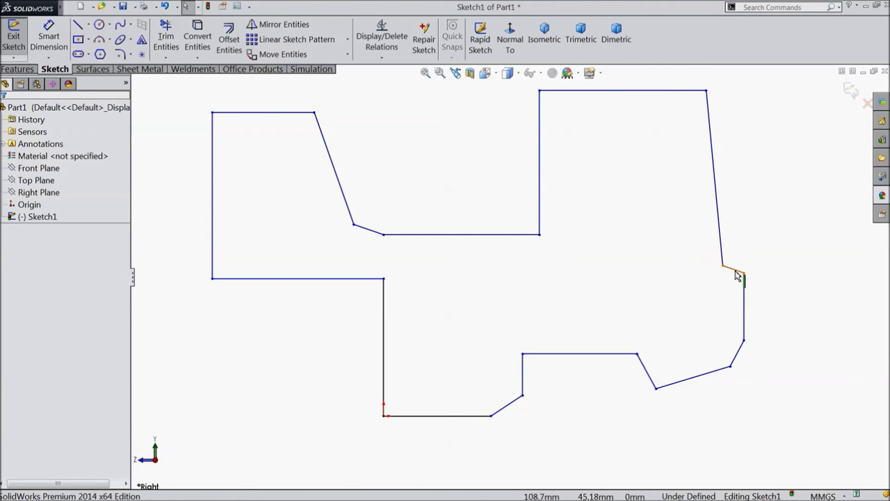
# Add a Parallel relation between the two short slanted corner segments
pyautogui.click(735, 270)
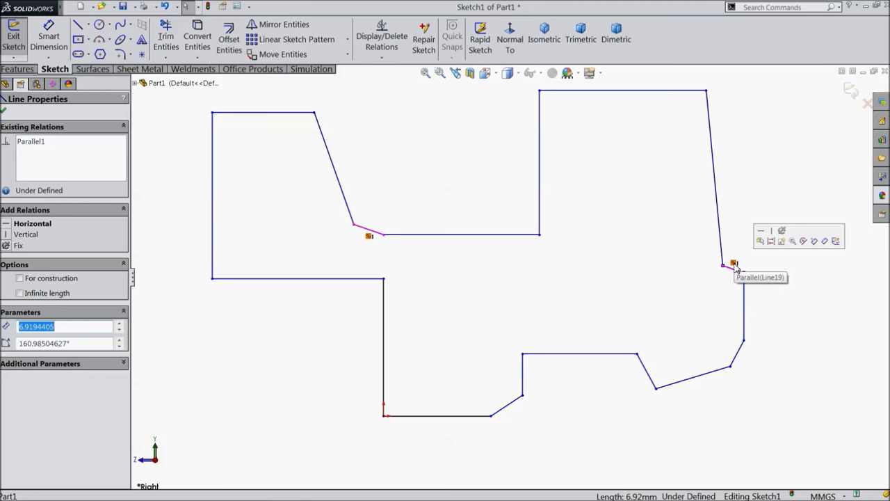
pyautogui.press('Escape')
pyautogui.click(733, 264)
pyautogui.press('Delete')
# Dimension the lower step at 24.50 mm high and 20.50 mm wide
pyautogui.press('z')
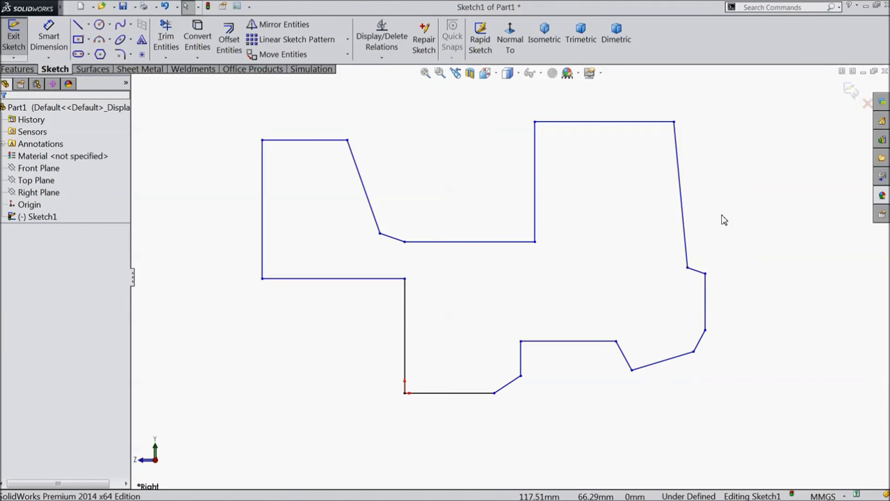
pyautogui.click(43, 40)
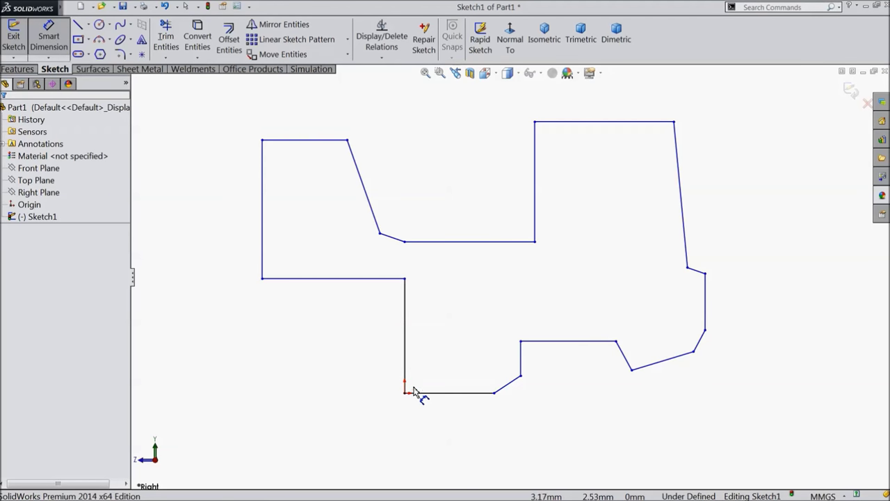
pyautogui.click(405, 355)
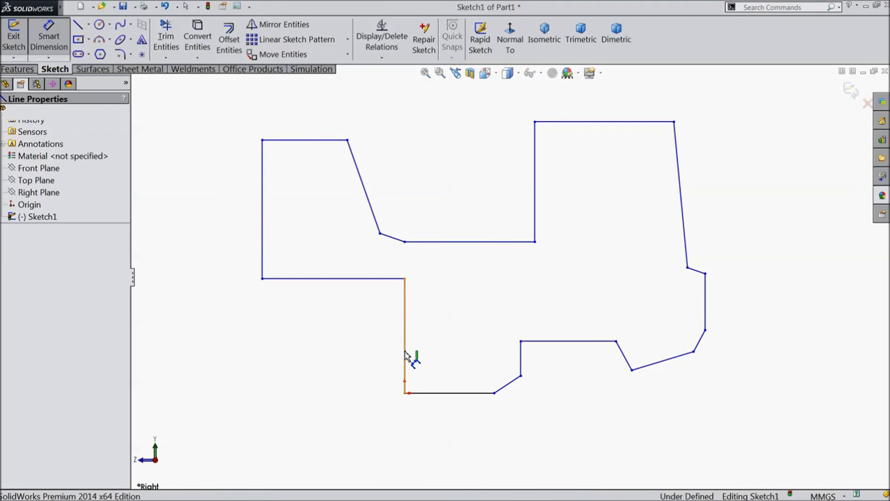
pyautogui.click(231, 356)
pyautogui.write('24')
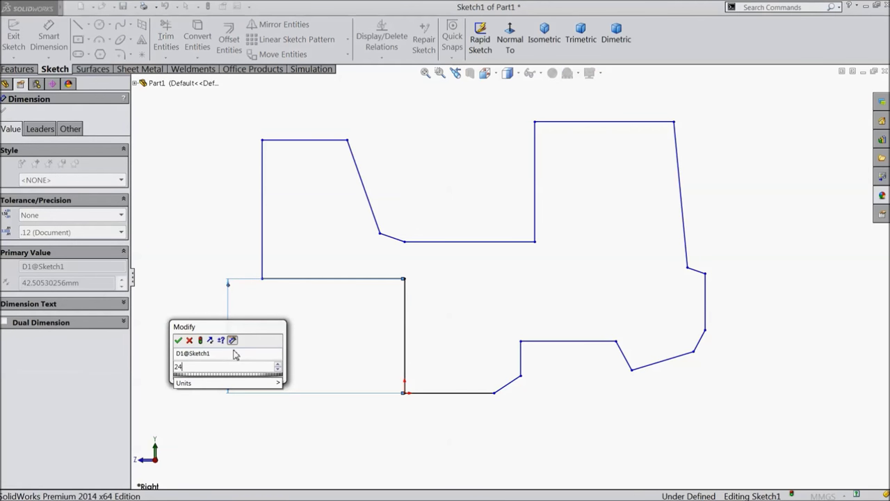
pyautogui.write('.5')
pyautogui.click(178, 340)
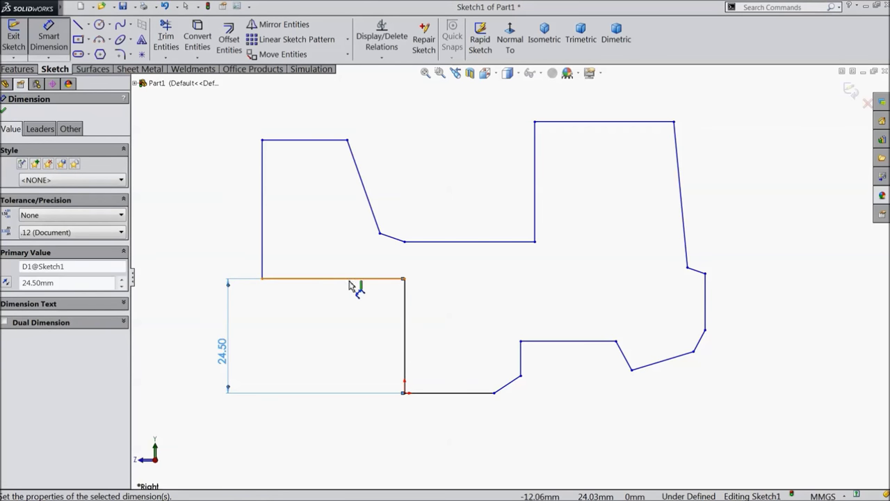
pyautogui.click(341, 282)
pyautogui.click(332, 313)
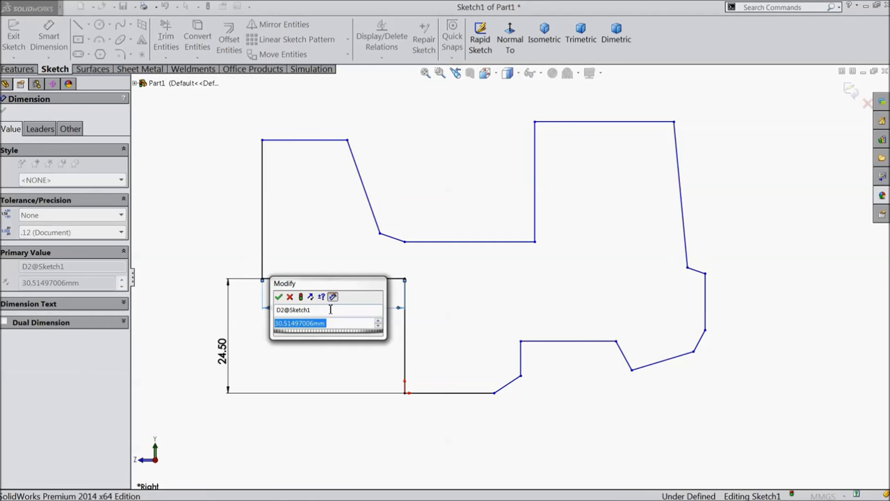
pyautogui.write('20.5')
pyautogui.click(278, 298)
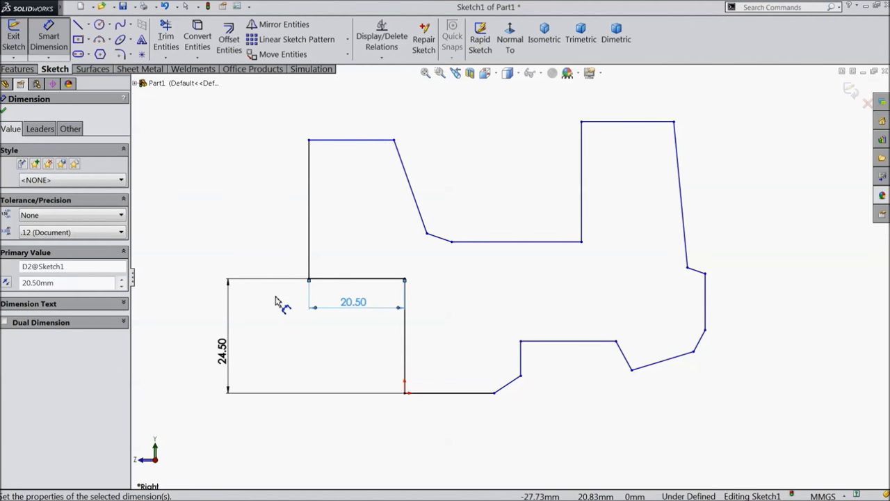
# Dimension the cab at 26.50 mm high with an 11.25 mm top edge
pyautogui.click(308, 240)
pyautogui.click(257, 236)
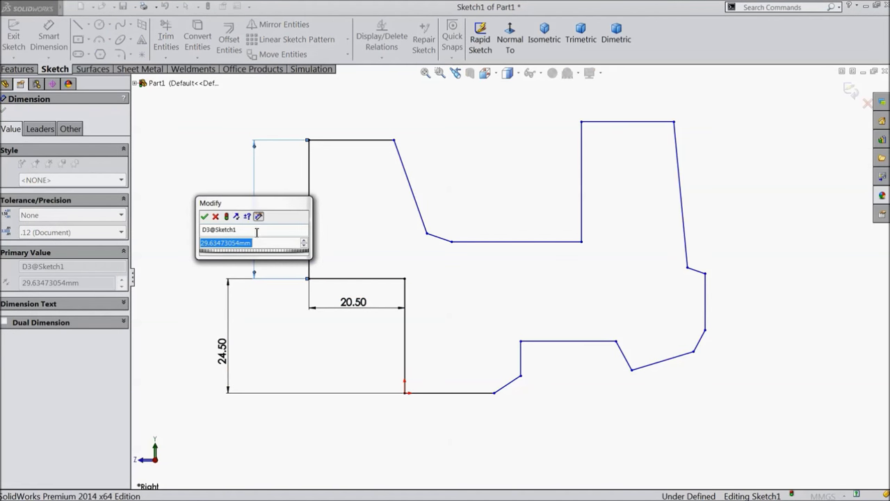
pyautogui.write('26.5')
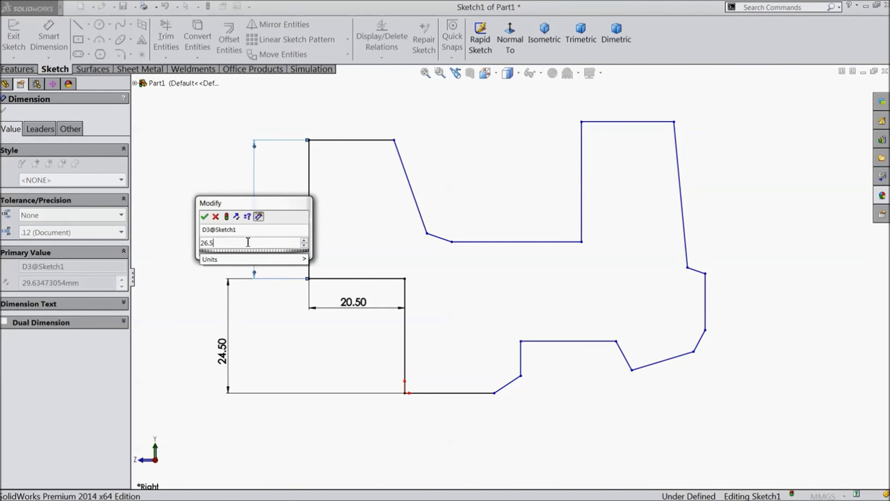
pyautogui.click(205, 217)
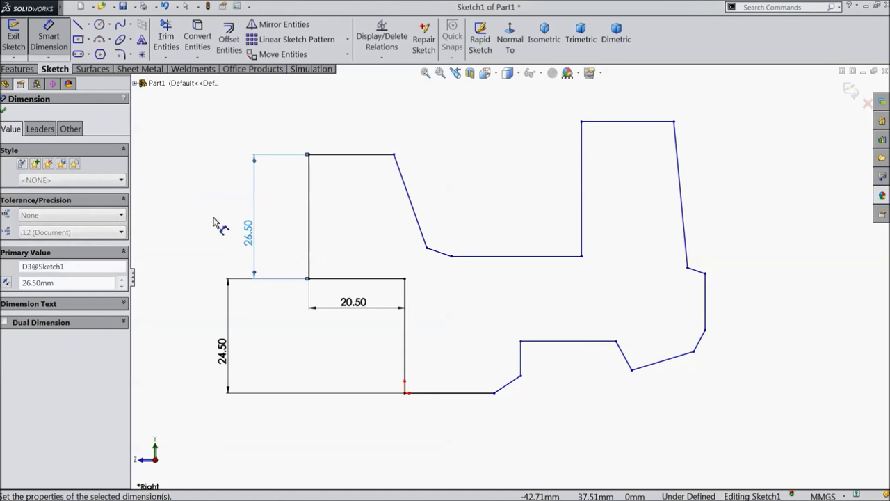
pyautogui.click(340, 154)
pyautogui.click(341, 141)
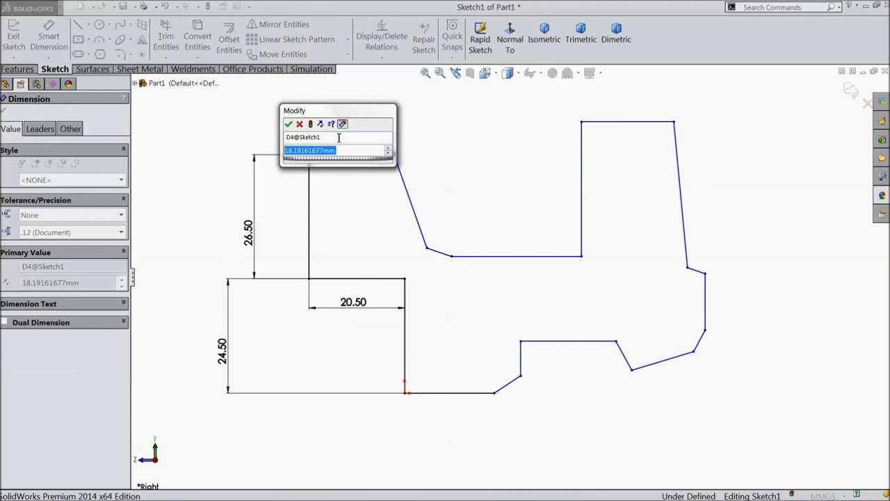
pyautogui.write('11.25')
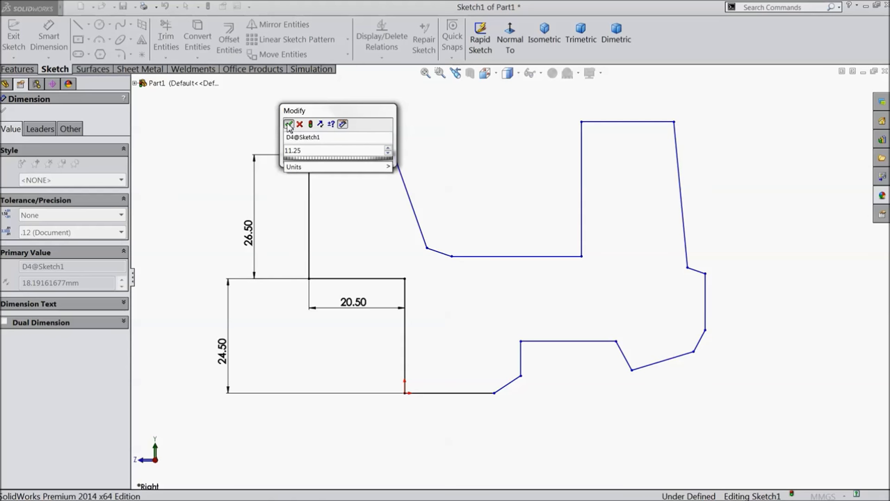
pyautogui.click(288, 124)
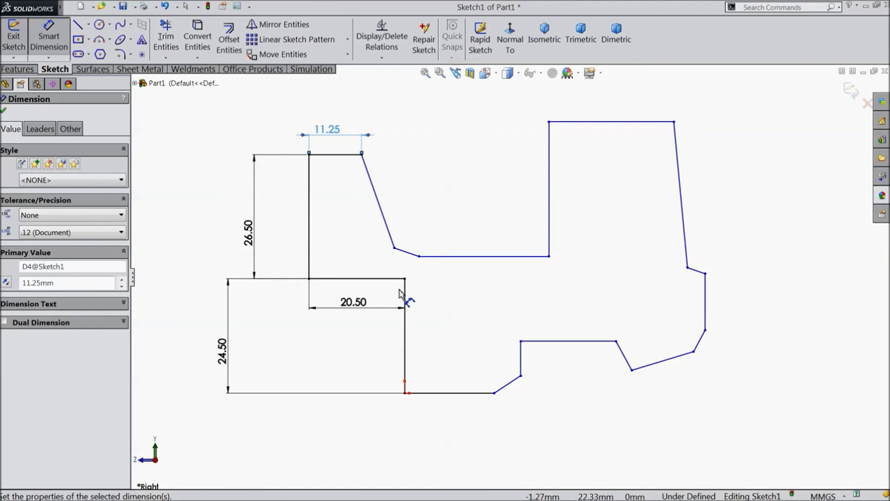
pyautogui.click(4, 112)
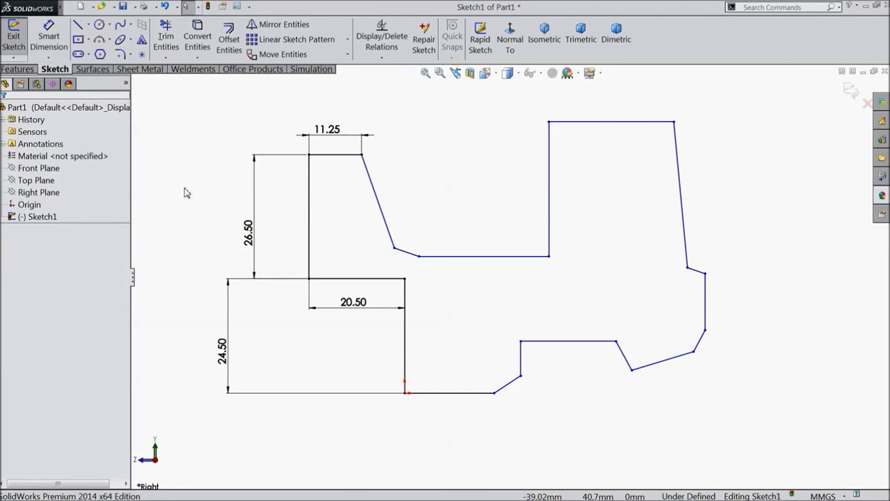
pyautogui.click(419, 257)
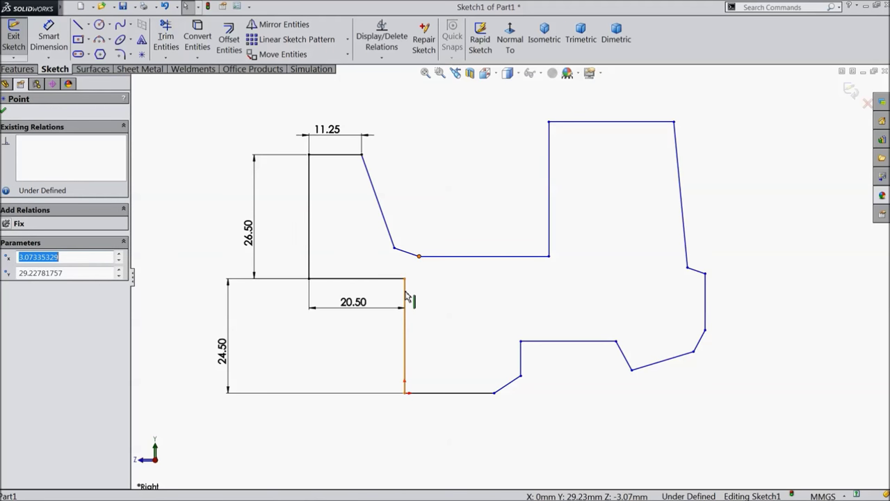
# Add a vertical relation between the slanted segment's lower end and the step's top-right corner
pyautogui.keyDown('ctrl'); pyautogui.click(405, 295); pyautogui.keyUp('ctrl')
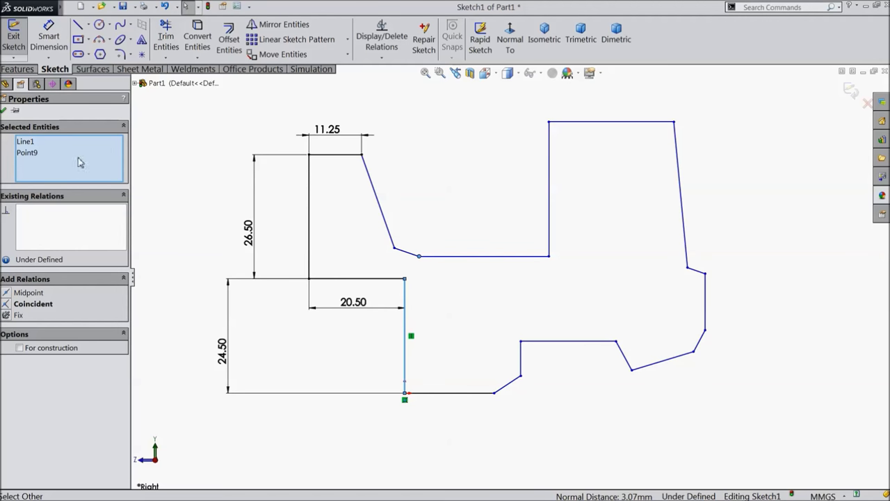
pyautogui.click(174, 153)
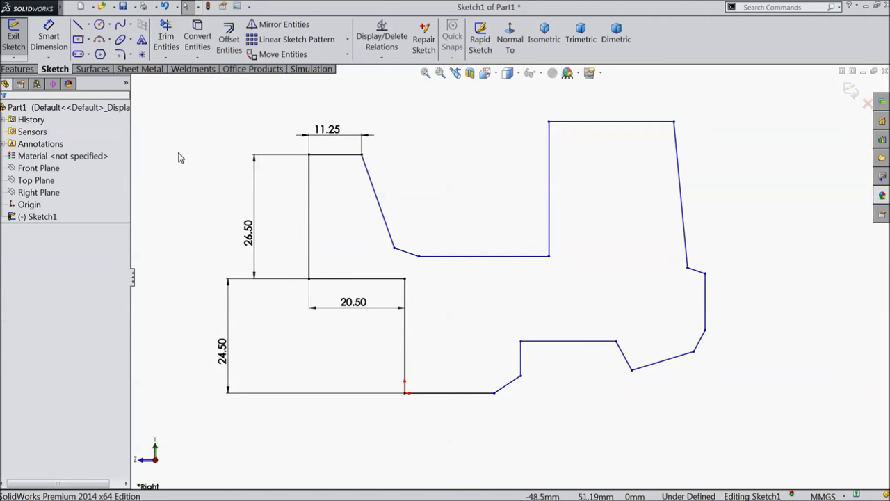
pyautogui.click(405, 279)
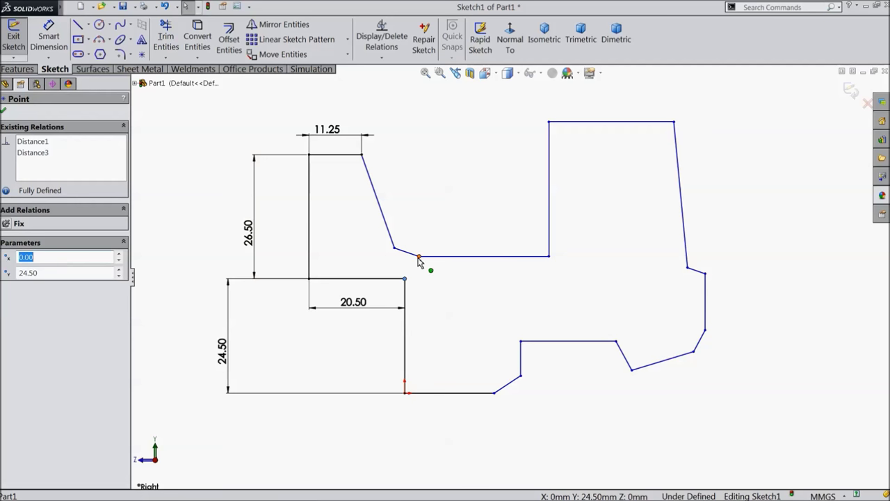
pyautogui.keyDown('ctrl'); pyautogui.click(419, 257); pyautogui.keyUp('ctrl')
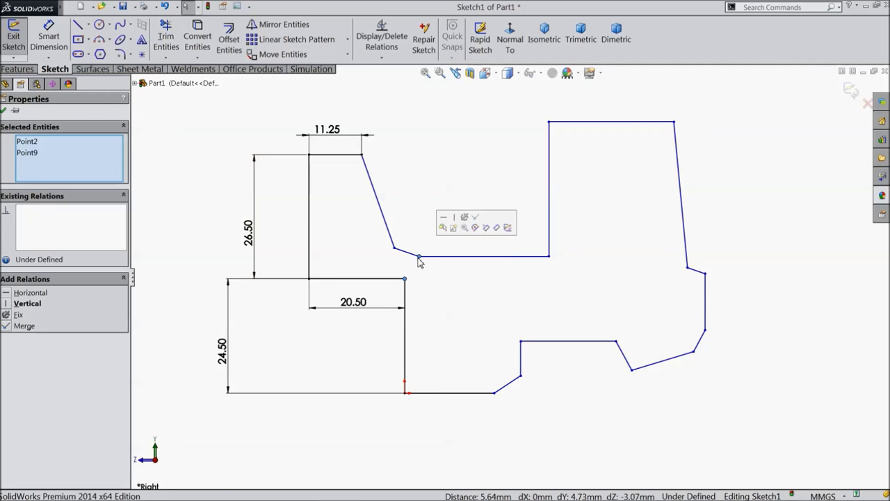
pyautogui.click(456, 218)
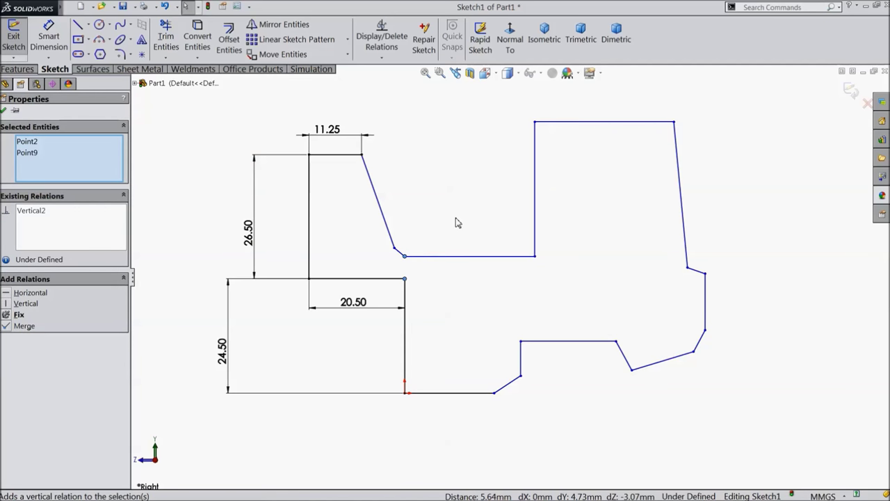
pyautogui.click(4, 112)
pyautogui.click(48, 38)
pyautogui.scroll(-2, 421, 245)
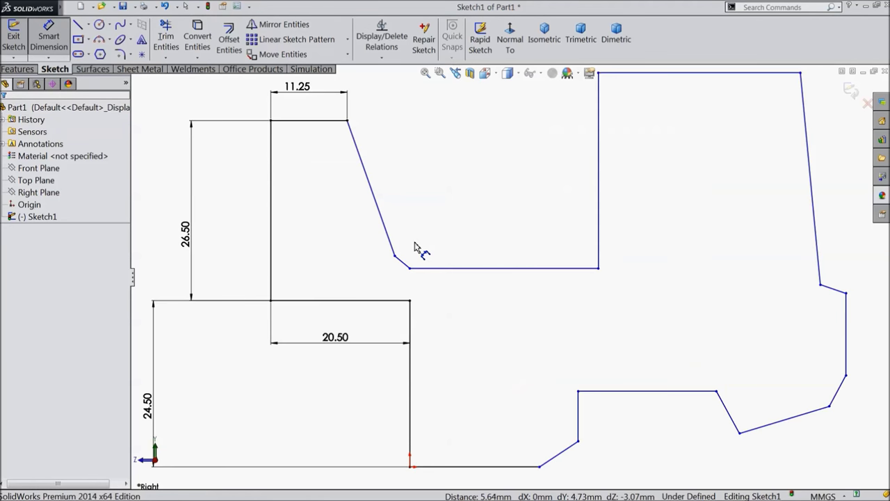
# Give the small chamfer a 1.00 mm height and set its upper vertex 9.25 above the step
pyautogui.scroll(-3, 412, 270)
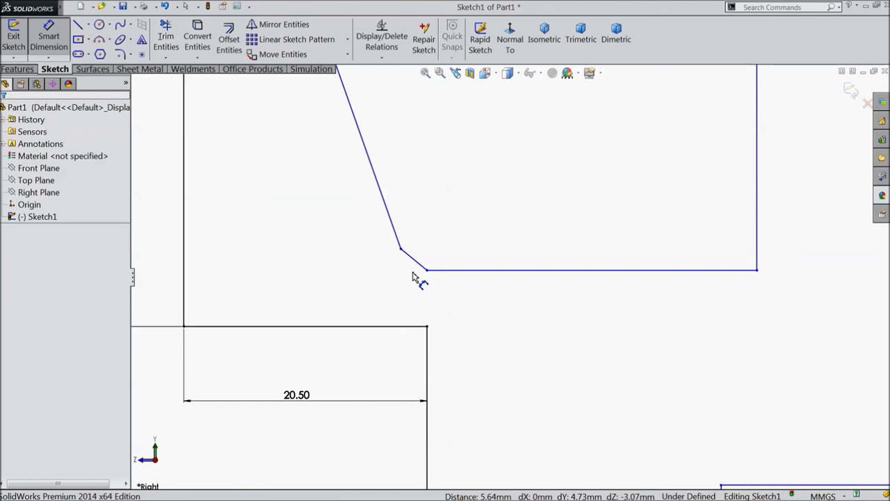
pyautogui.click(401, 249)
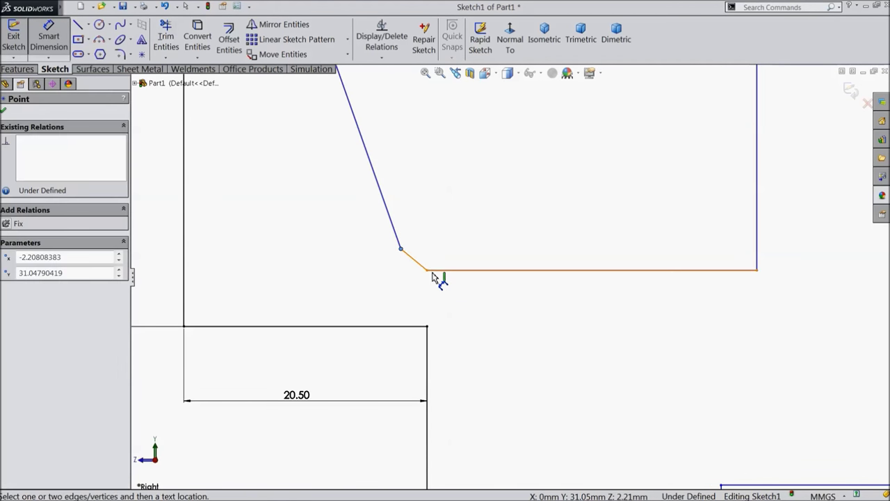
pyautogui.click(428, 270)
pyautogui.click(496, 268)
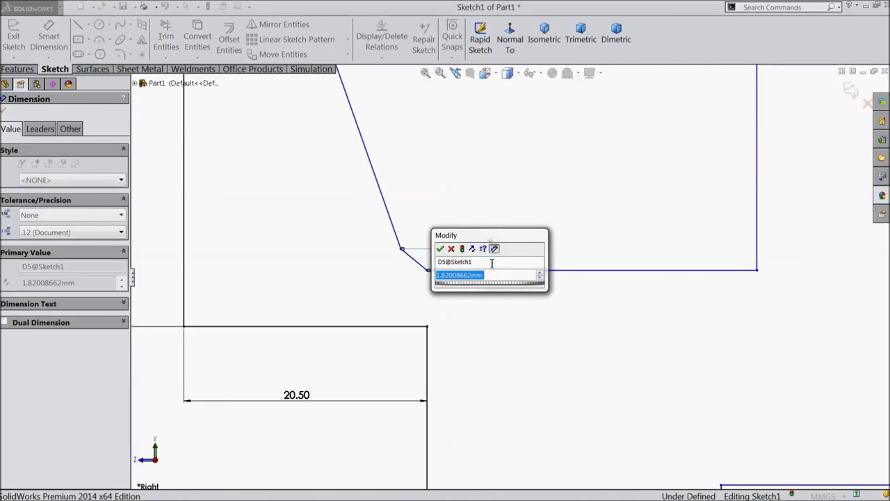
pyautogui.write('1')
pyautogui.click(440, 249)
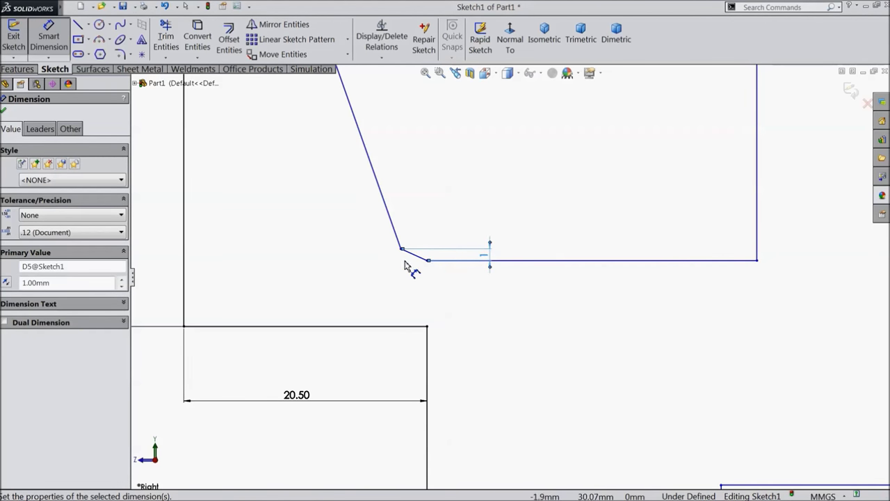
pyautogui.click(401, 248)
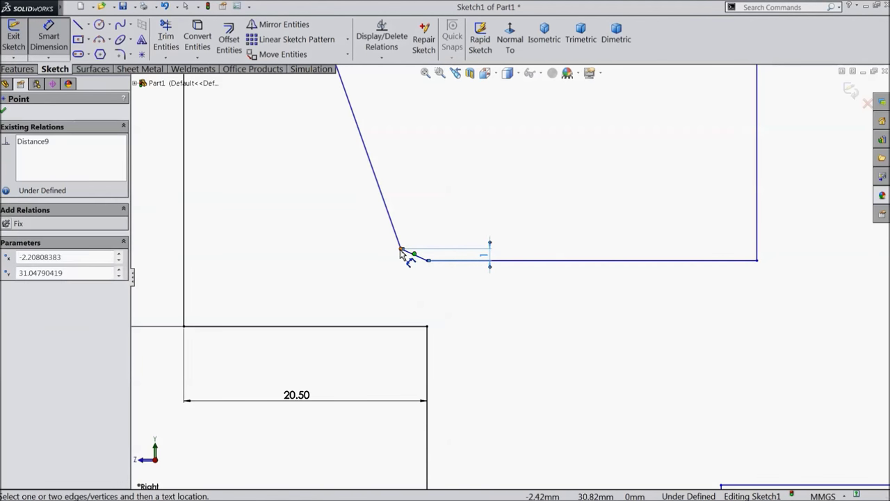
pyautogui.click(384, 326)
pyautogui.click(323, 300)
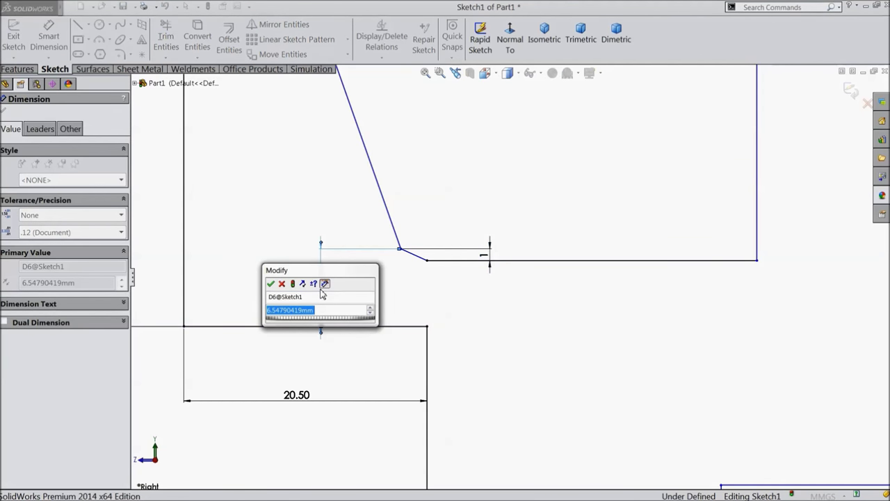
pyautogui.write('9.25')
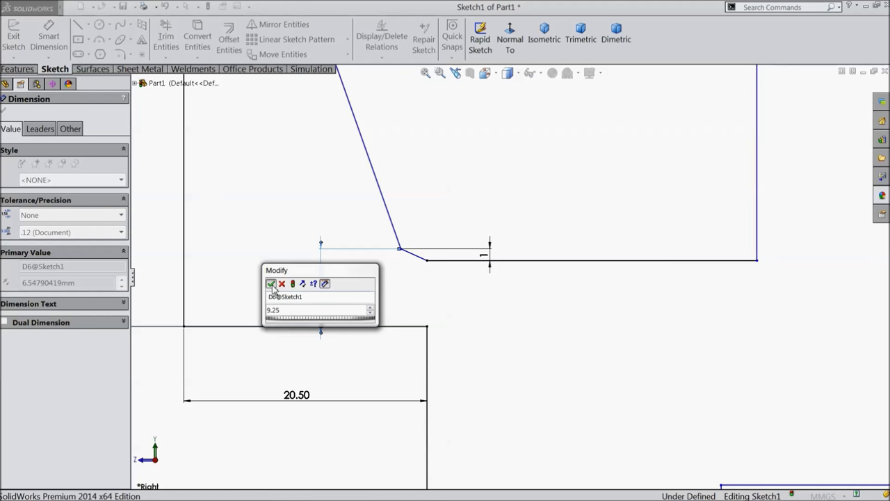
pyautogui.click(271, 283)
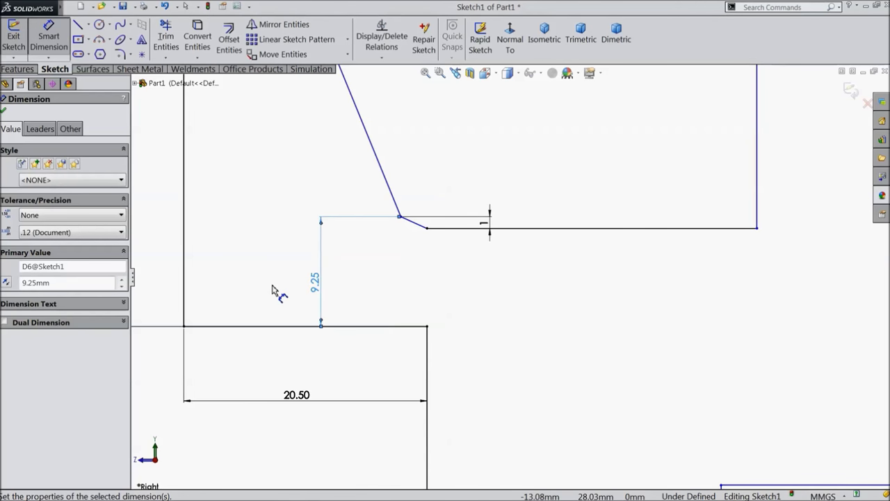
pyautogui.press('z')
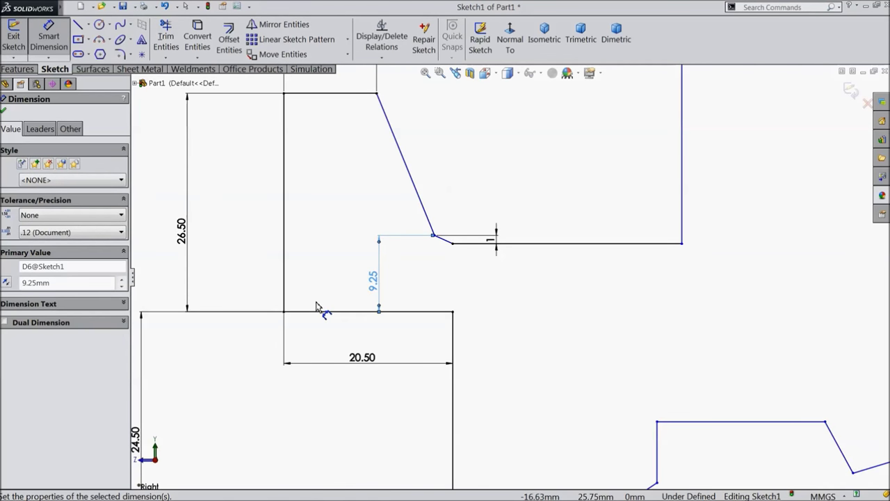
# Set the sloped line's lower end 34.50 mm from the right vertical edge
pyautogui.scroll(2, 521, 268)
pyautogui.scroll(-1, 562, 227)
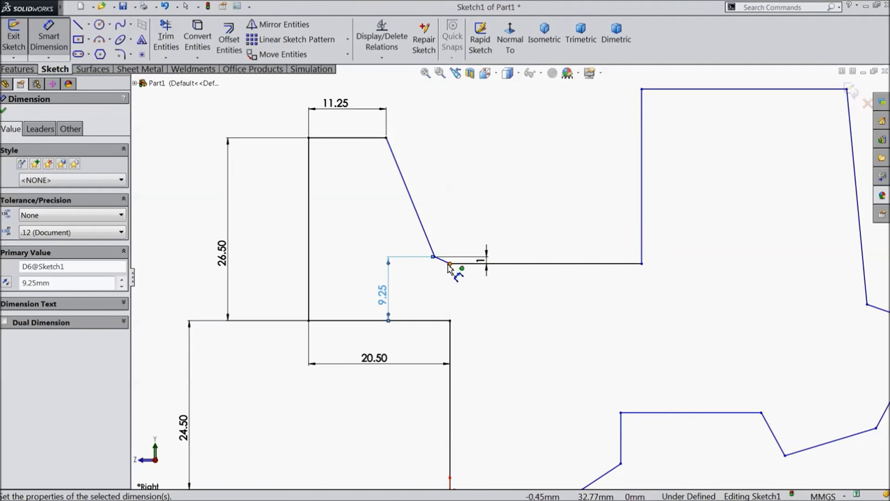
pyautogui.click(433, 256)
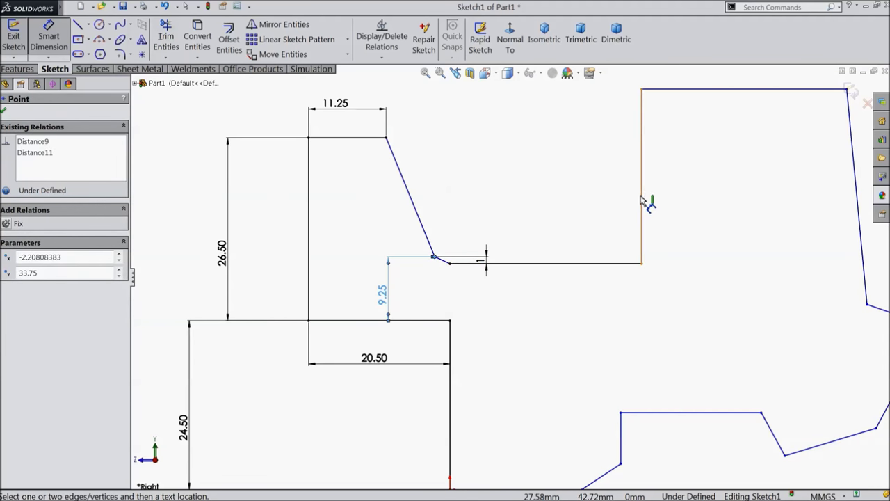
pyautogui.click(641, 199)
pyautogui.click(536, 111)
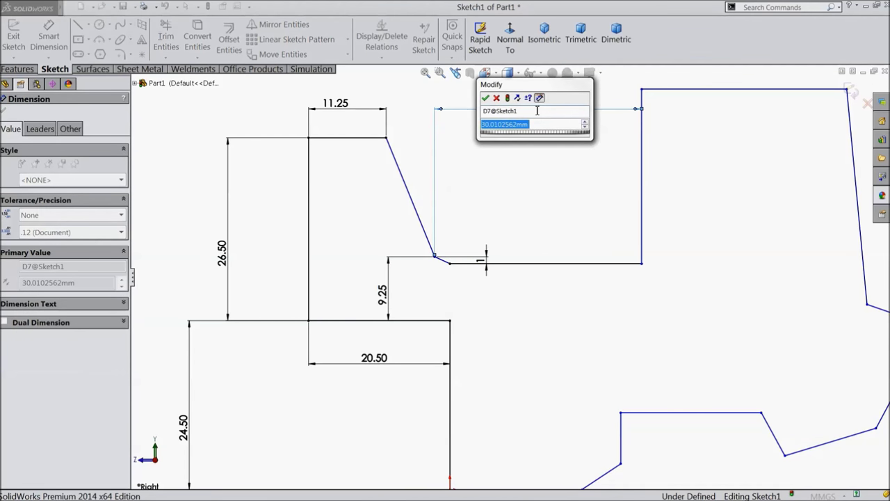
pyautogui.write('34.5')
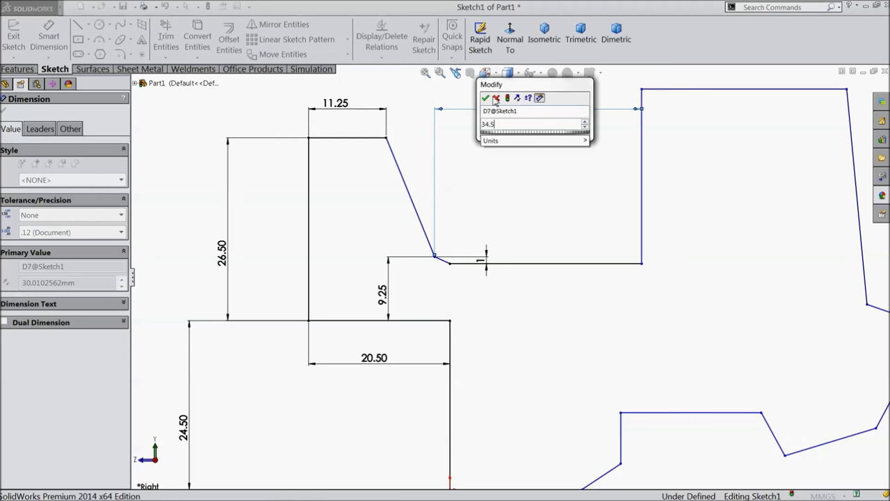
pyautogui.click(486, 97)
pyautogui.press('f')
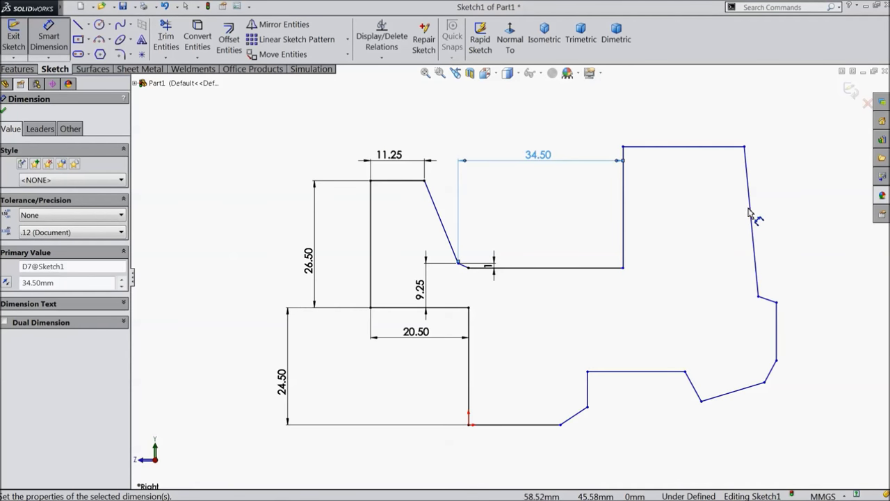
# Dimension the top edge, keeping its length at 25.27 mm
pyautogui.scroll(-2, 712, 214)
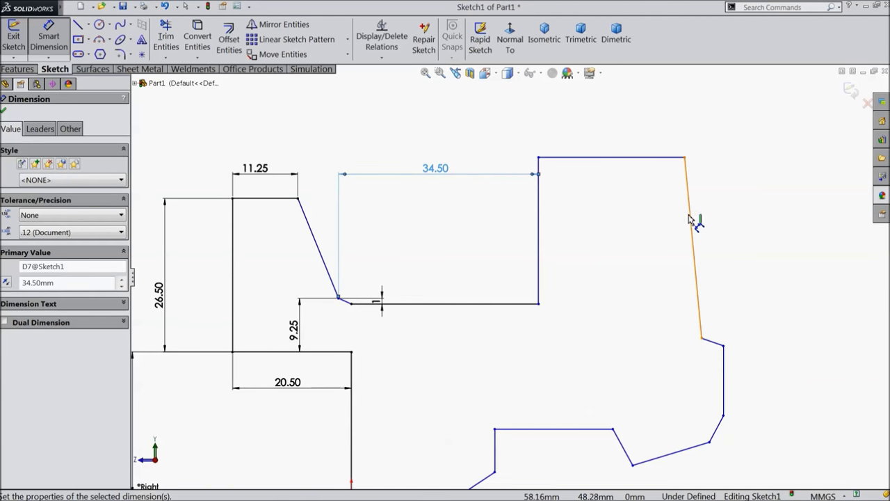
pyautogui.click(620, 158)
pyautogui.click(615, 132)
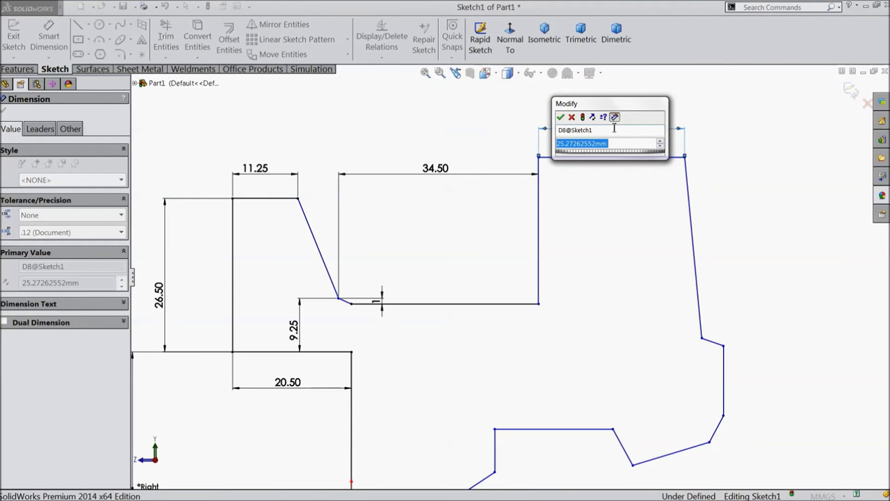
pyautogui.write('45')
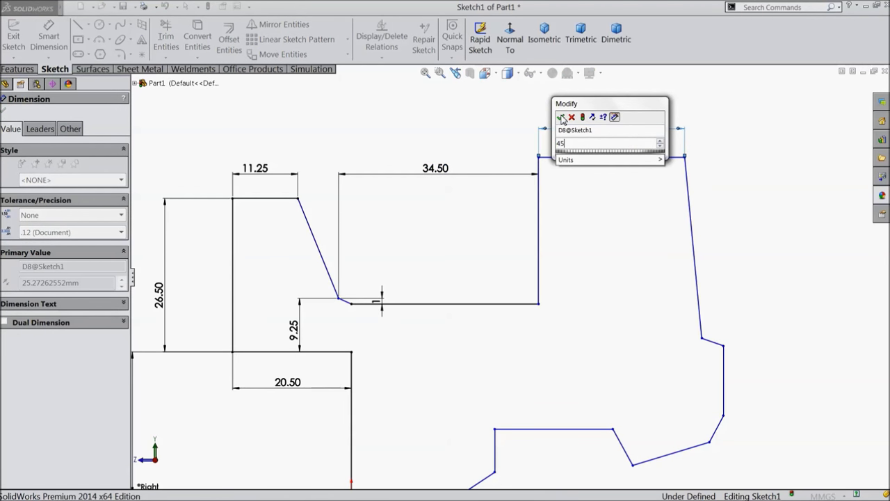
pyautogui.click(569, 118)
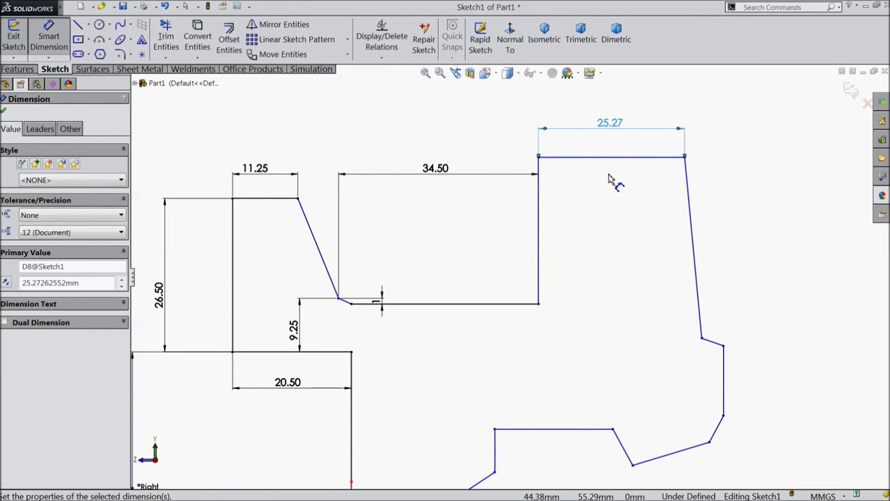
pyautogui.press('f')
pyautogui.scroll(-5, 507, 338)
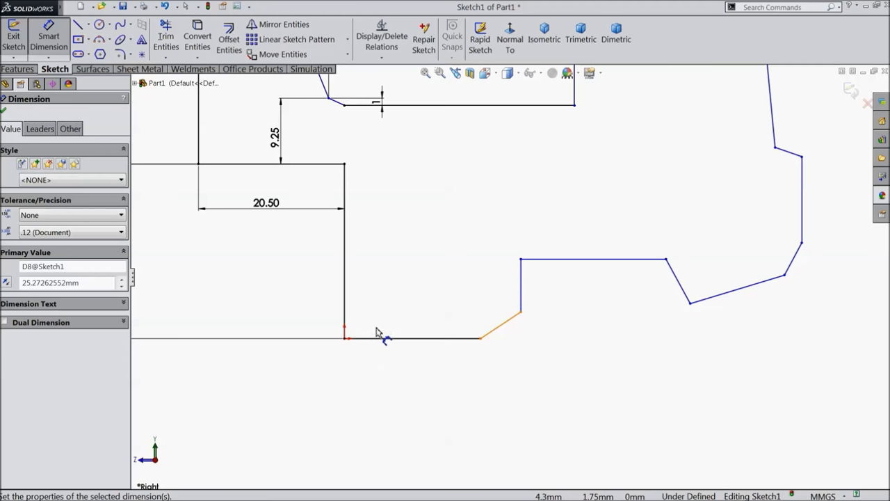
# Dimension the arm's bottom at 28 wide with a 9 horizontal run for the diagonal
pyautogui.click(346, 307)
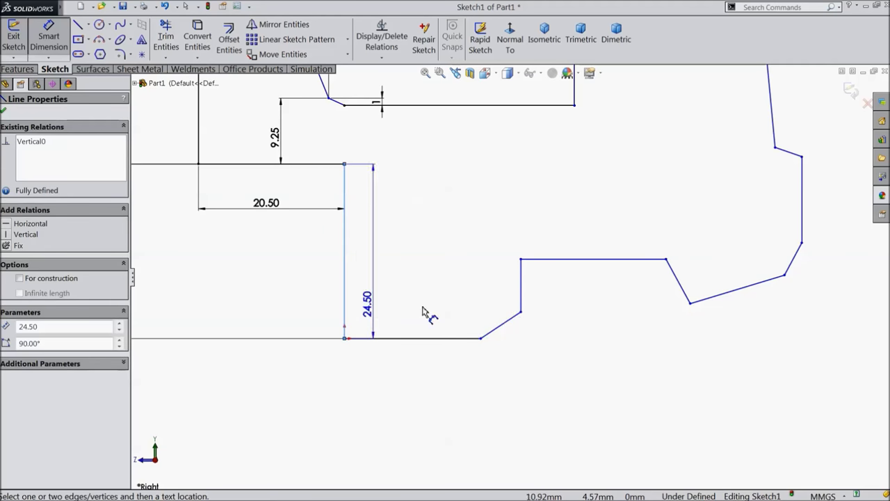
pyautogui.click(520, 313)
pyautogui.click(435, 381)
pyautogui.write('28')
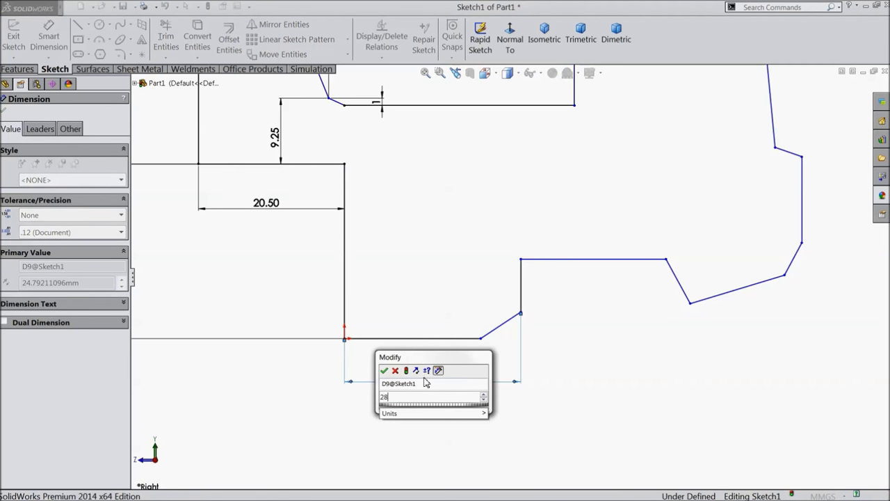
pyautogui.click(384, 372)
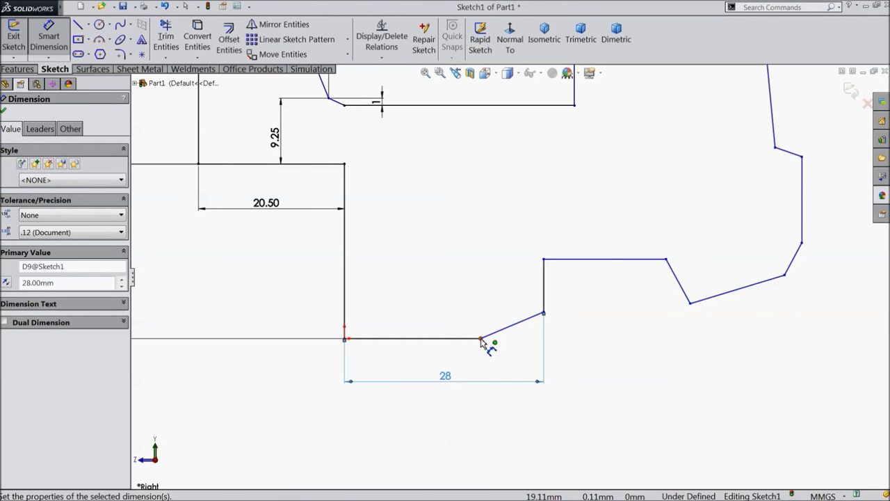
pyautogui.click(481, 339)
pyautogui.click(544, 301)
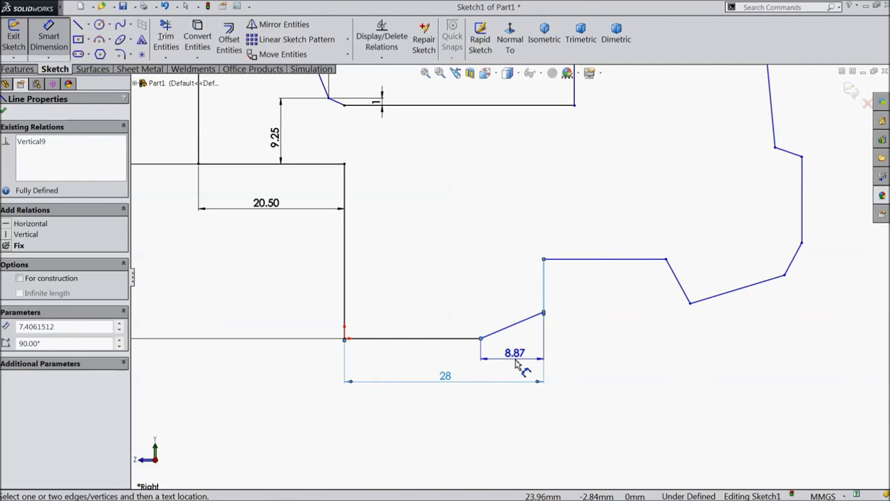
pyautogui.click(516, 363)
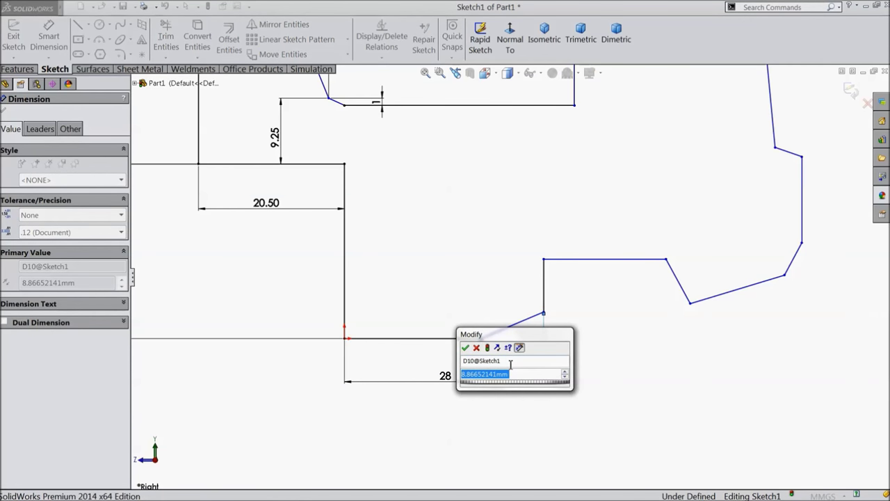
pyautogui.write('9')
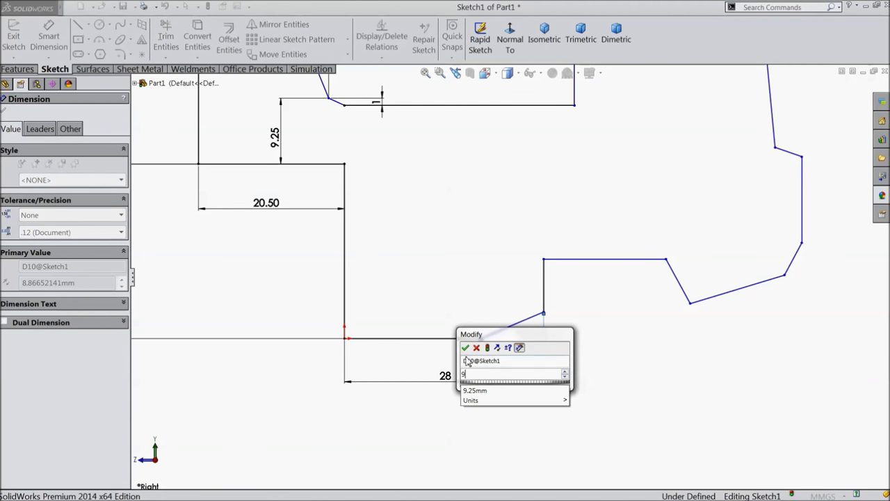
pyautogui.press('Return')
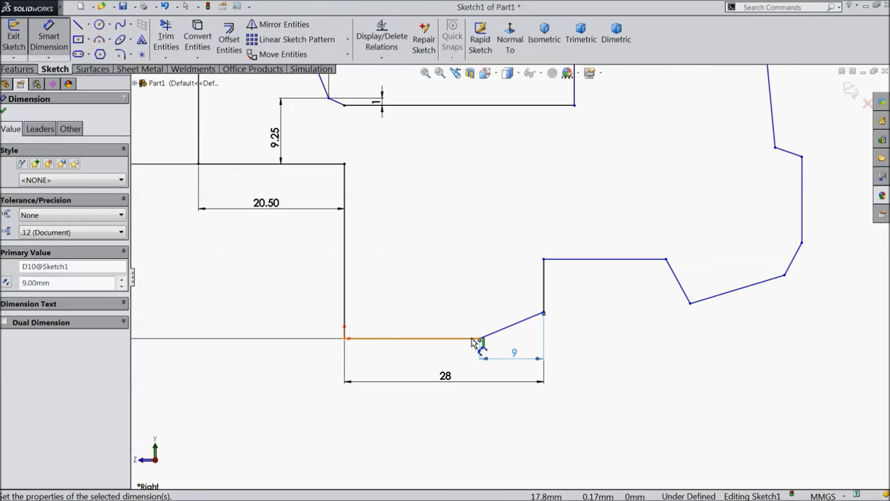
# Set the arm's heights to 13 overall and 8.75 for the short vertical line
pyautogui.click(476, 339)
pyautogui.click(572, 262)
pyautogui.click(583, 299)
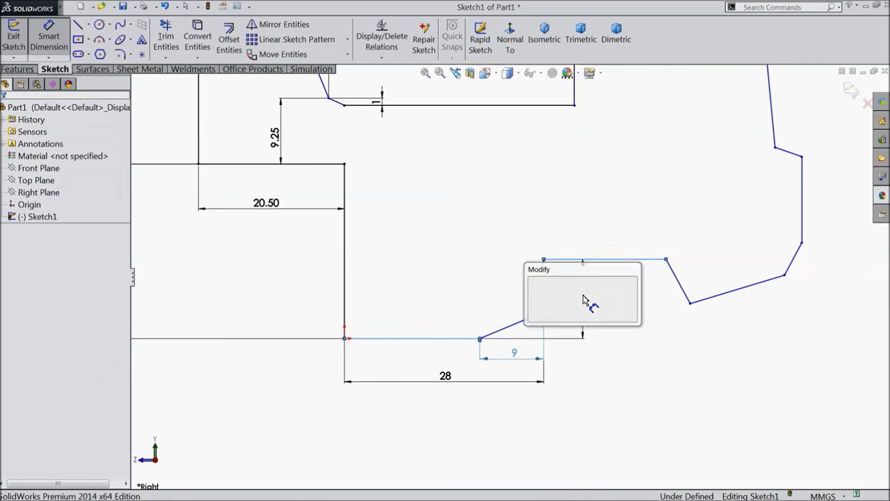
pyautogui.write('13')
pyautogui.click(533, 282)
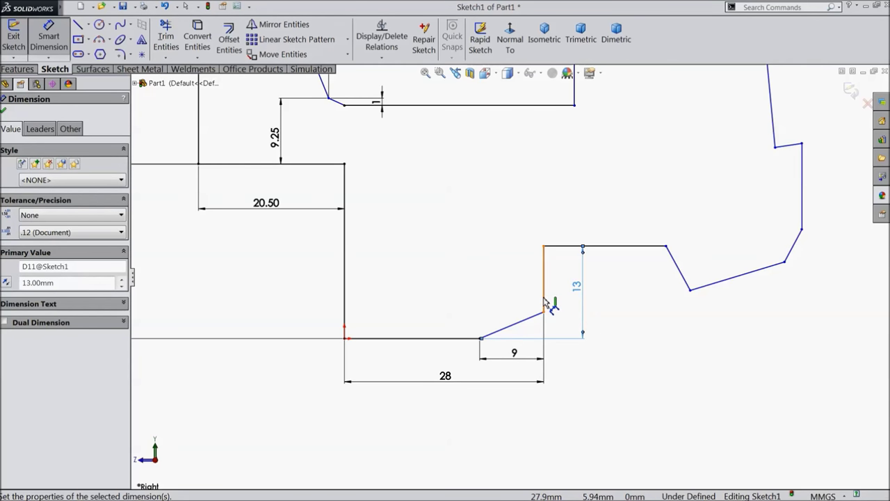
pyautogui.click(544, 301)
pyautogui.click(485, 303)
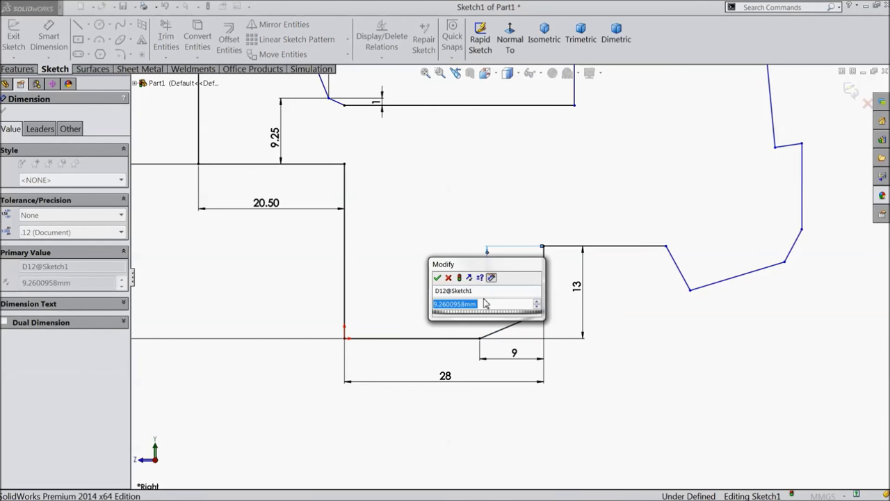
pyautogui.write('8.75')
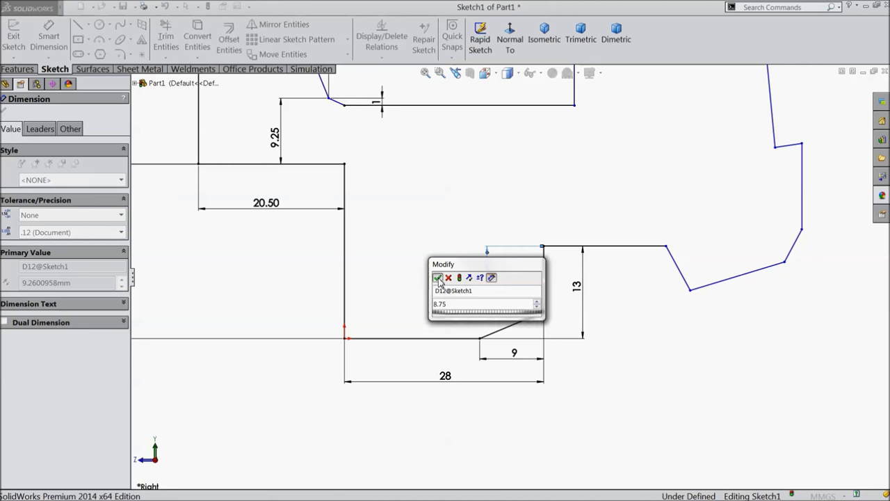
pyautogui.press('Return')
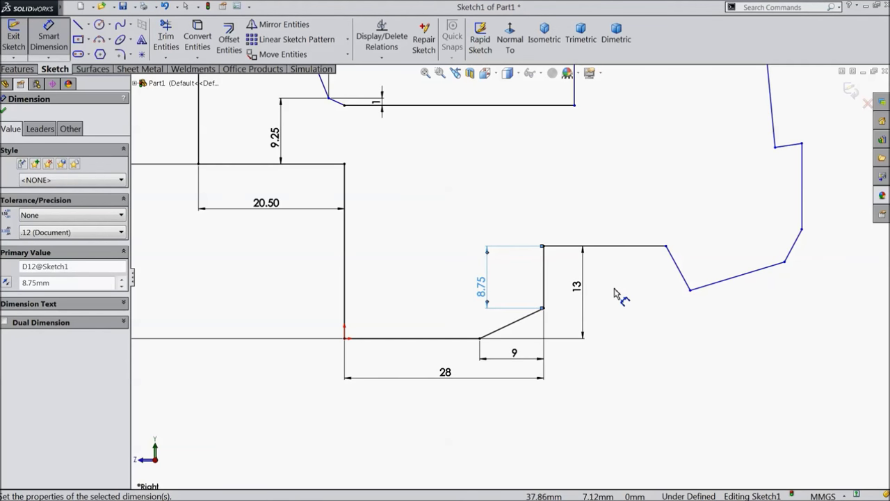
# Set the upper horizontal line's length to 24
pyautogui.scroll(3, 619, 298)
pyautogui.scroll(-4, 729, 300)
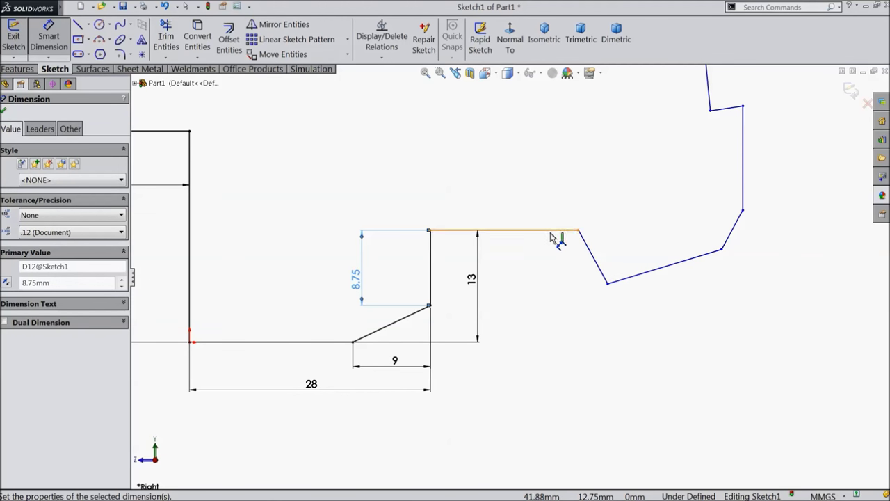
pyautogui.click(526, 236)
pyautogui.click(513, 224)
pyautogui.write('24')
pyautogui.click(458, 202)
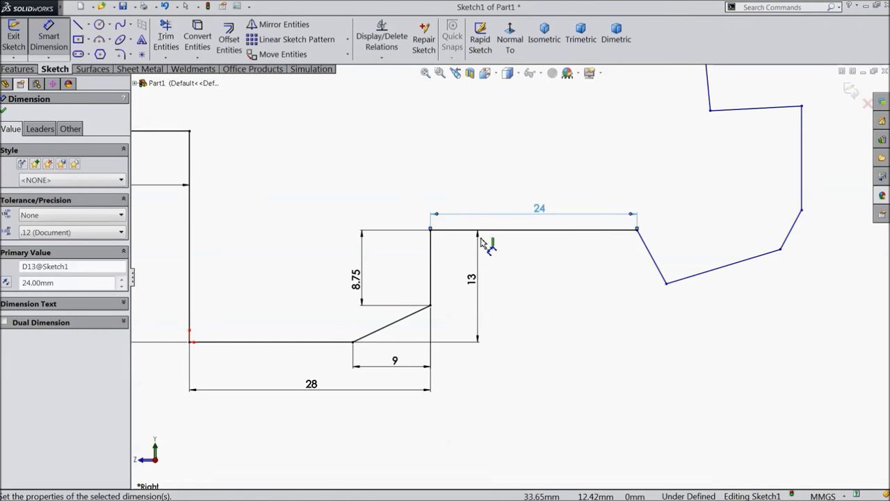
# Dimension 27 mm horizontally from the 24 line's right end to the right-hand vertex
pyautogui.scroll(1, 577, 254)
pyautogui.scroll(-1, 778, 255)
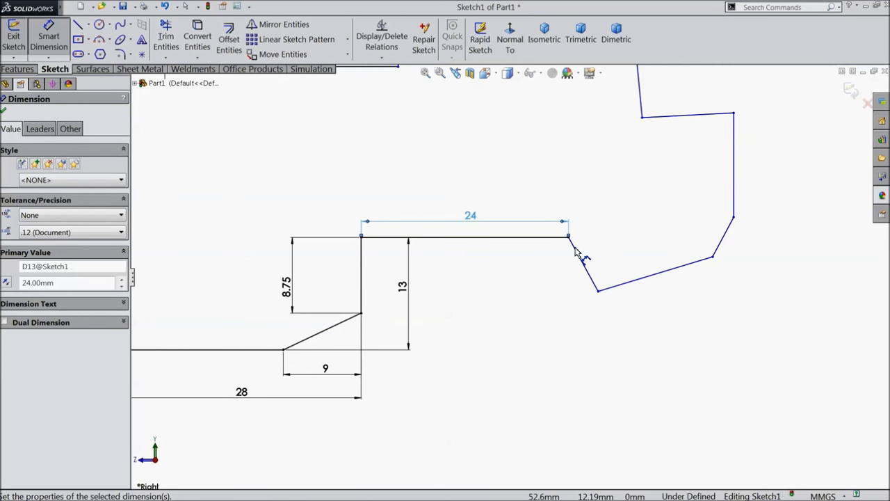
pyautogui.click(569, 238)
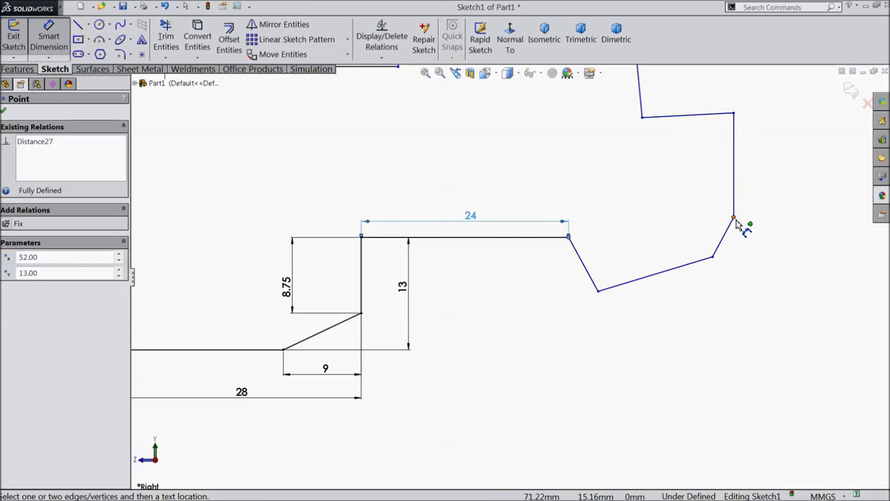
pyautogui.click(733, 218)
pyautogui.click(669, 352)
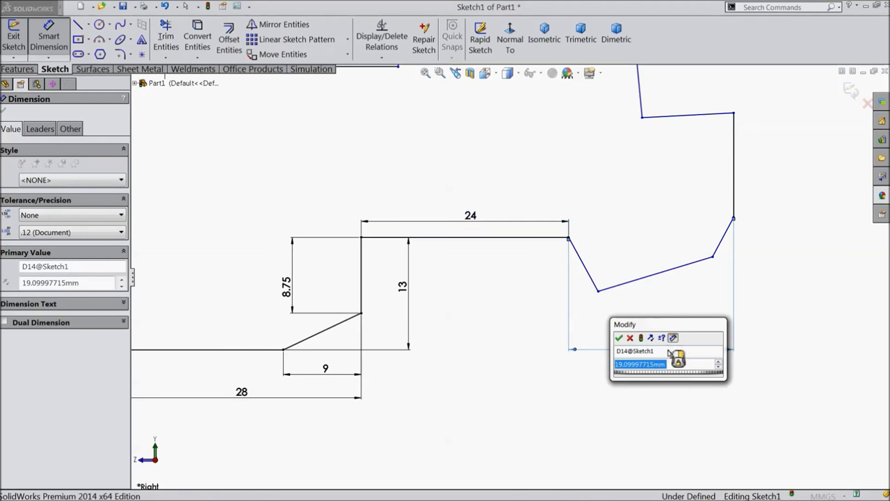
pyautogui.write('27')
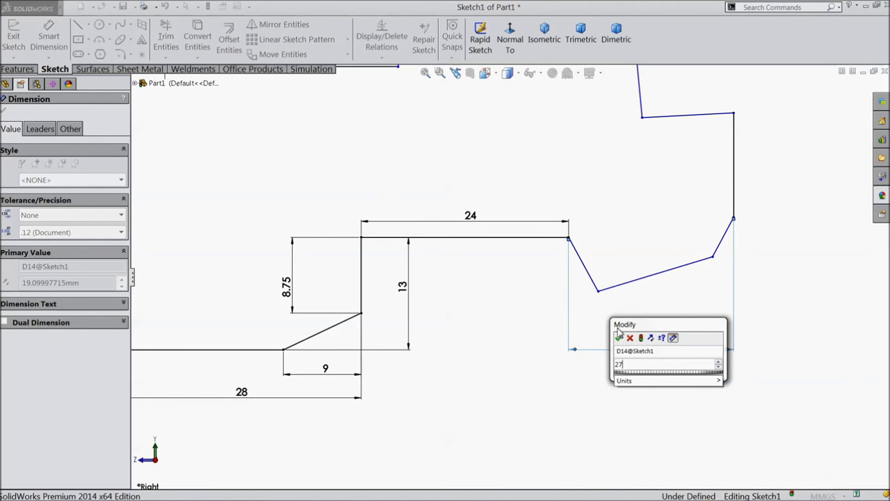
pyautogui.click(619, 339)
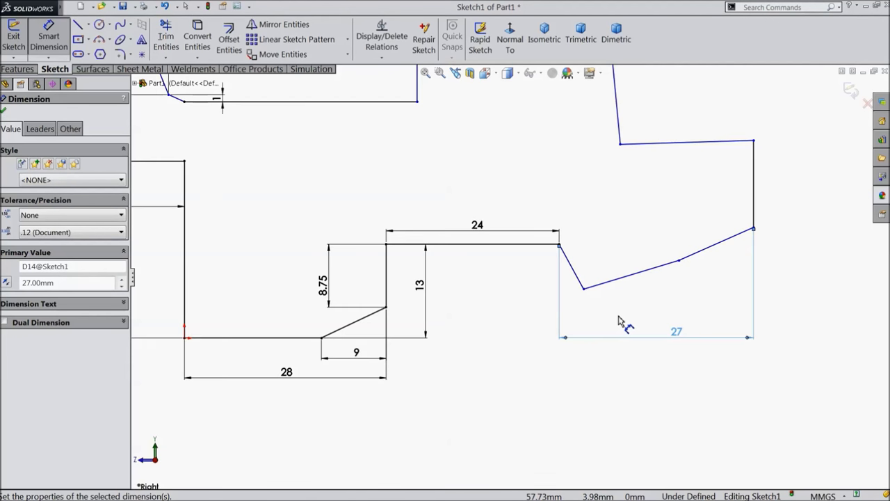
# Dimension the slanted line's 10 mm vertical drop and the sloped edge's 17.50 mm horizontal span
pyautogui.click(5, 112)
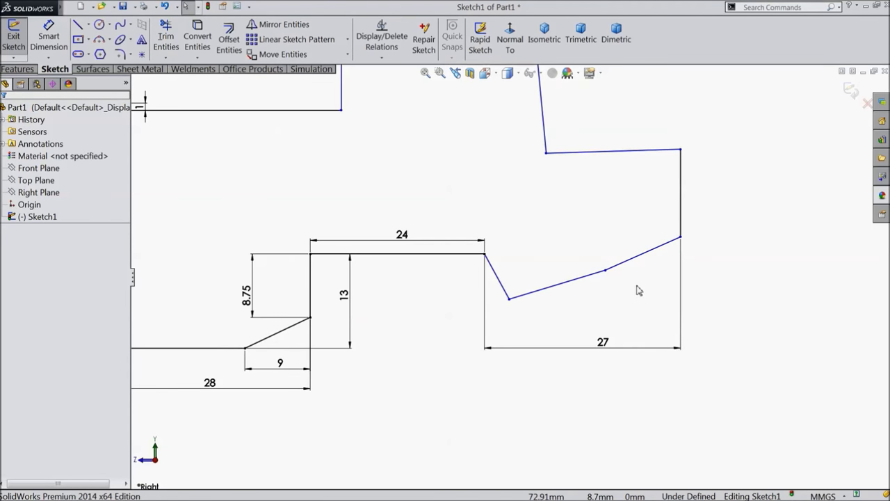
pyautogui.click(49, 36)
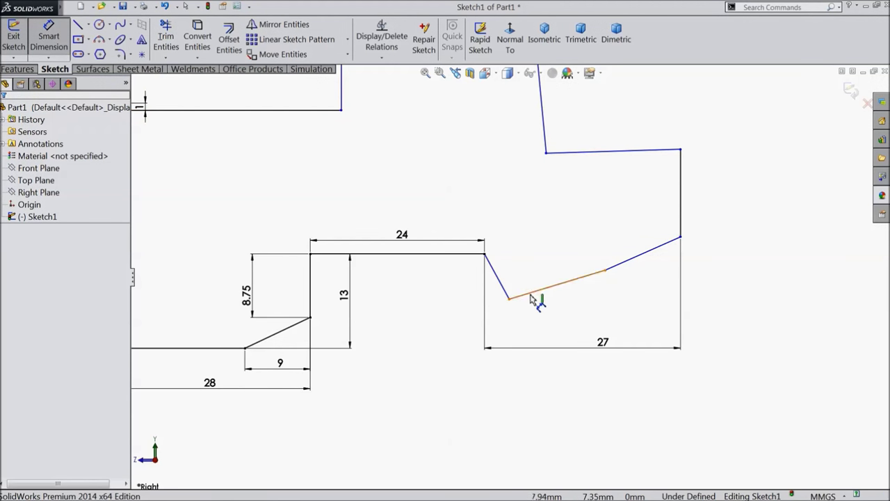
pyautogui.click(485, 255)
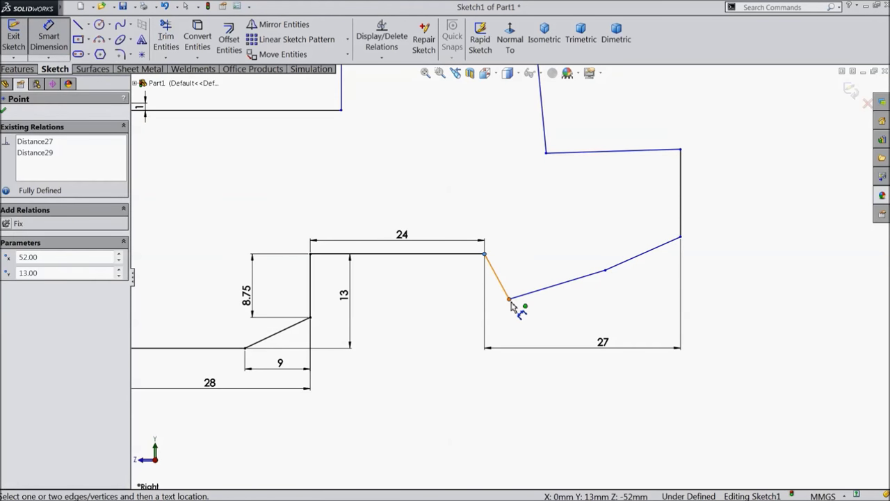
pyautogui.click(511, 301)
pyautogui.click(452, 291)
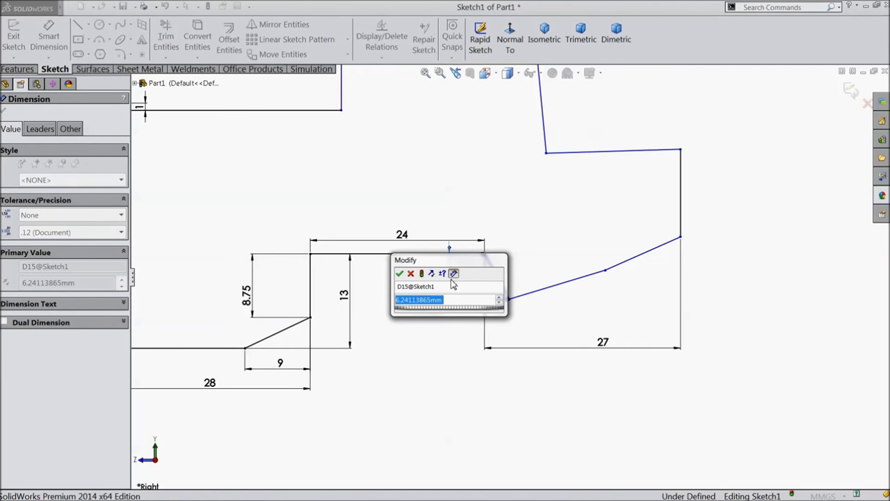
pyautogui.write('10')
pyautogui.click(400, 273)
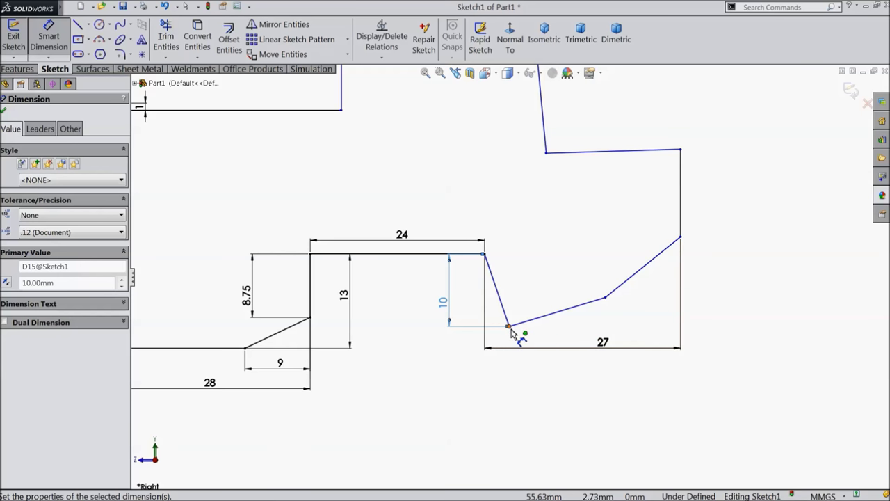
pyautogui.click(510, 327)
pyautogui.click(606, 298)
pyautogui.click(568, 270)
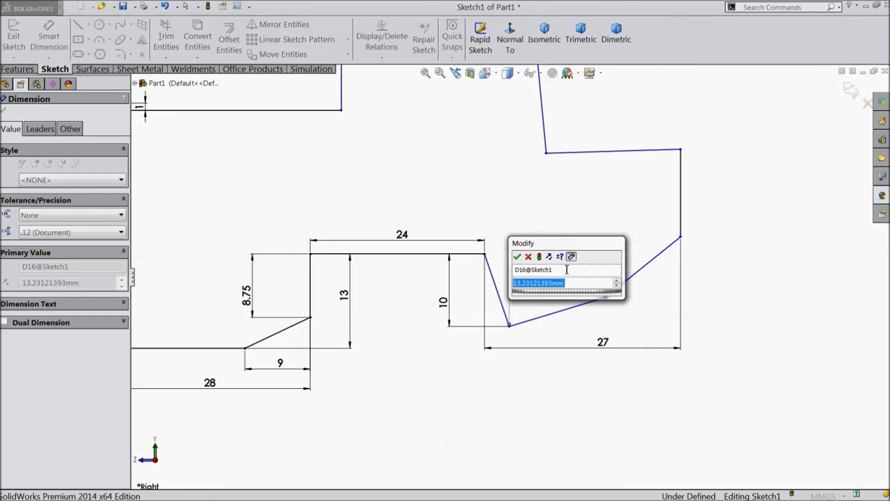
pyautogui.write('17.5')
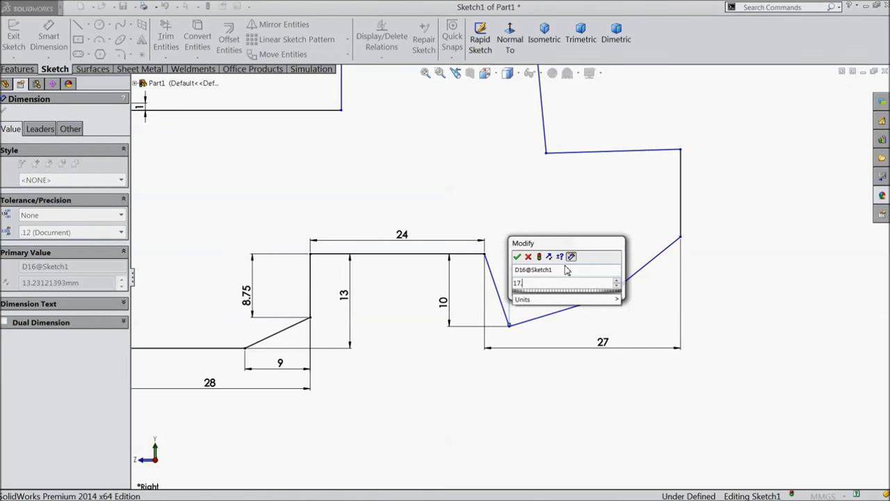
pyautogui.click(519, 258)
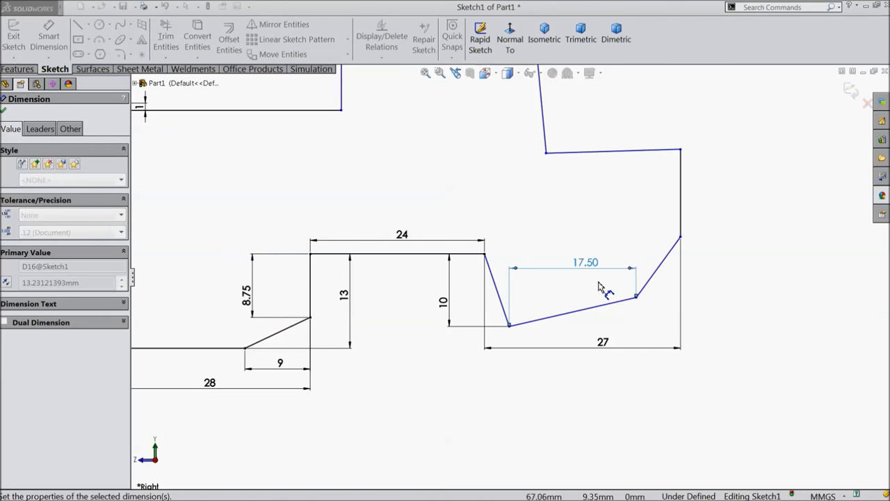
# Add the 5 mm horizontal offset, the 5 mm vertical rise and the 9.50 mm right edge length
pyautogui.click(636, 298)
pyautogui.click(681, 237)
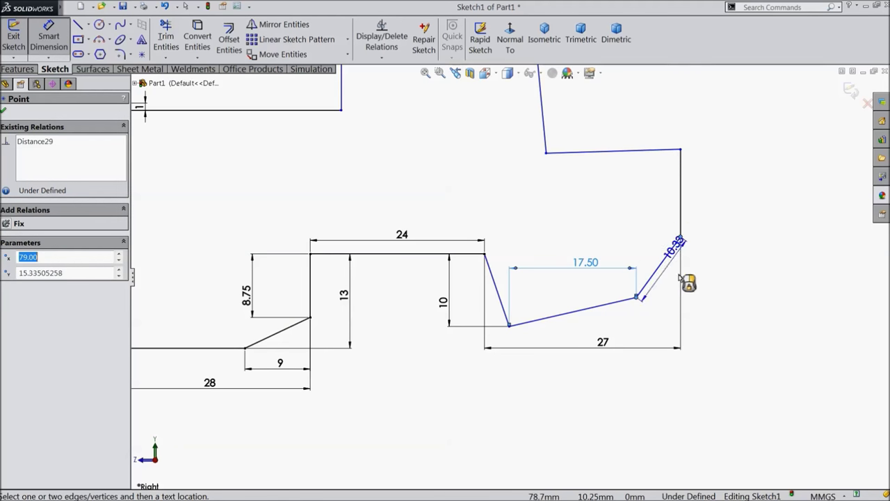
pyautogui.click(667, 377)
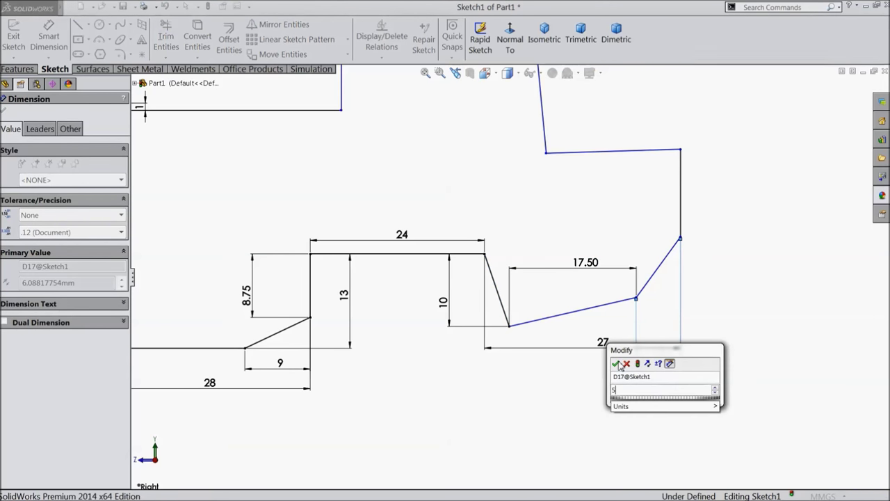
pyautogui.click(616, 361)
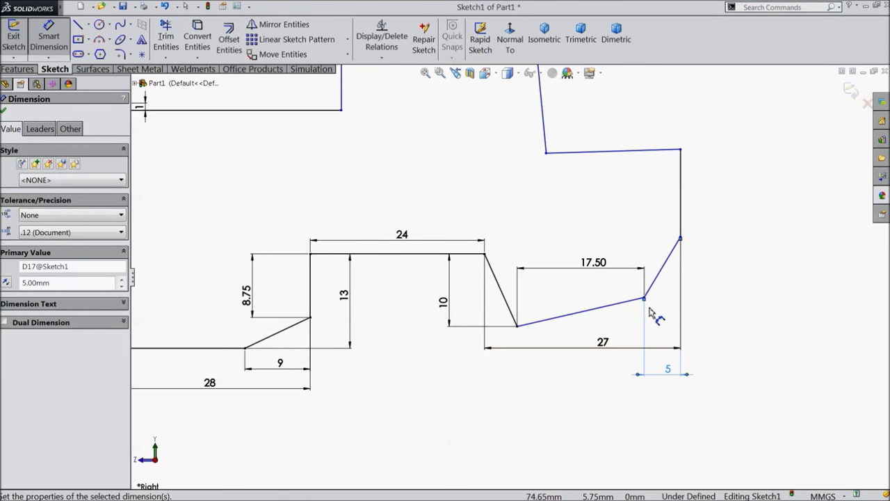
pyautogui.click(680, 238)
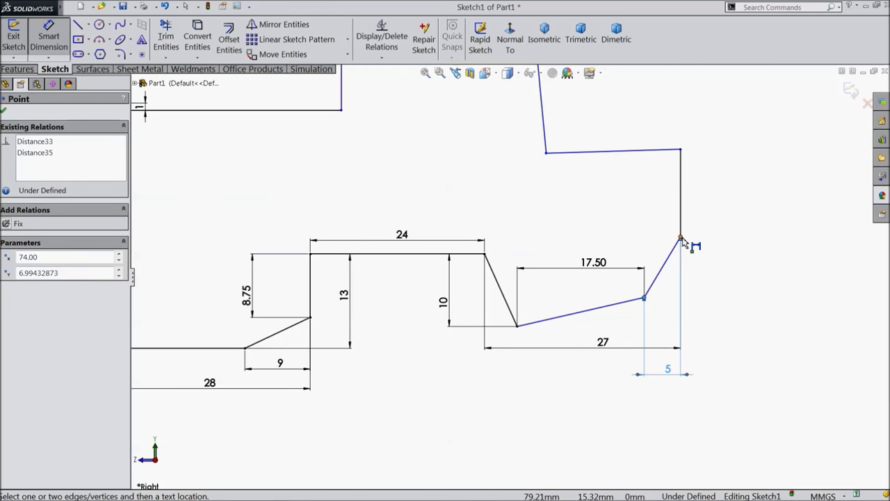
pyautogui.click(644, 298)
pyautogui.click(719, 273)
pyautogui.write('5')
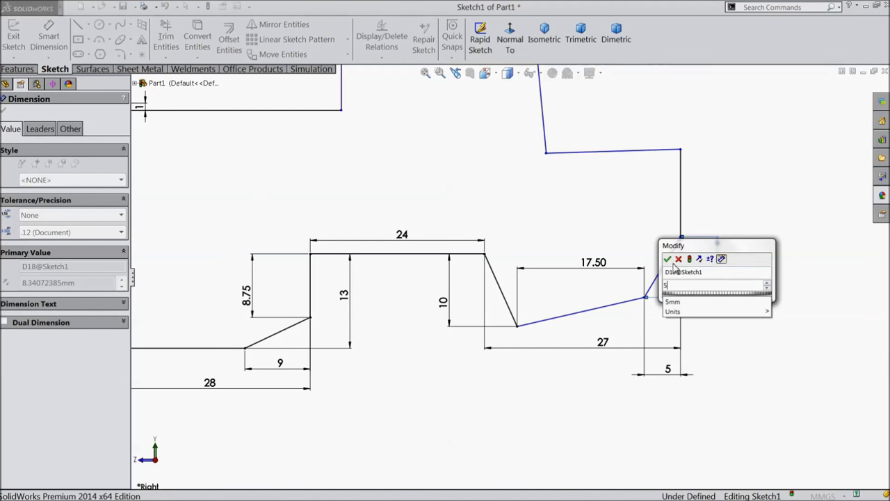
pyautogui.click(668, 259)
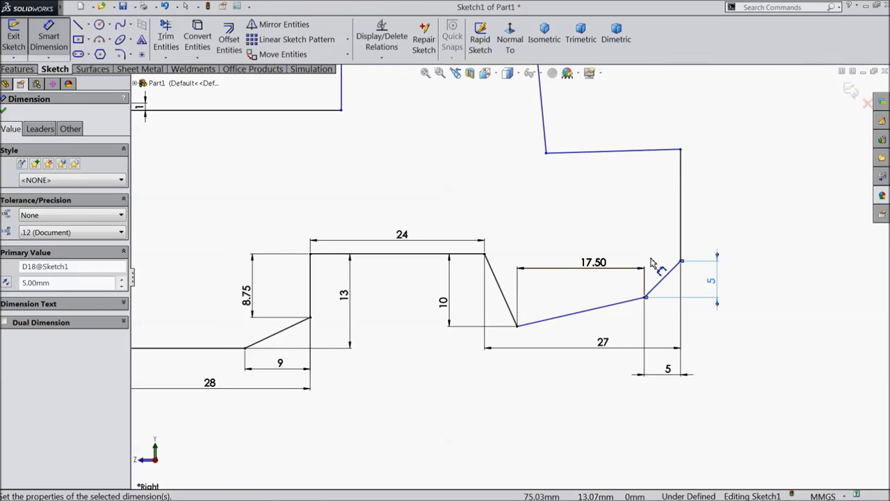
pyautogui.click(681, 213)
pyautogui.click(719, 205)
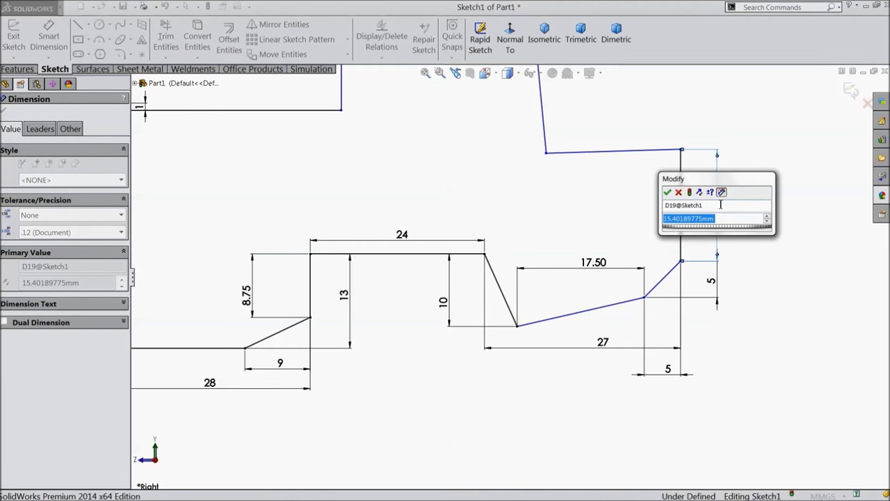
pyautogui.write('9.5')
pyautogui.press('Return')
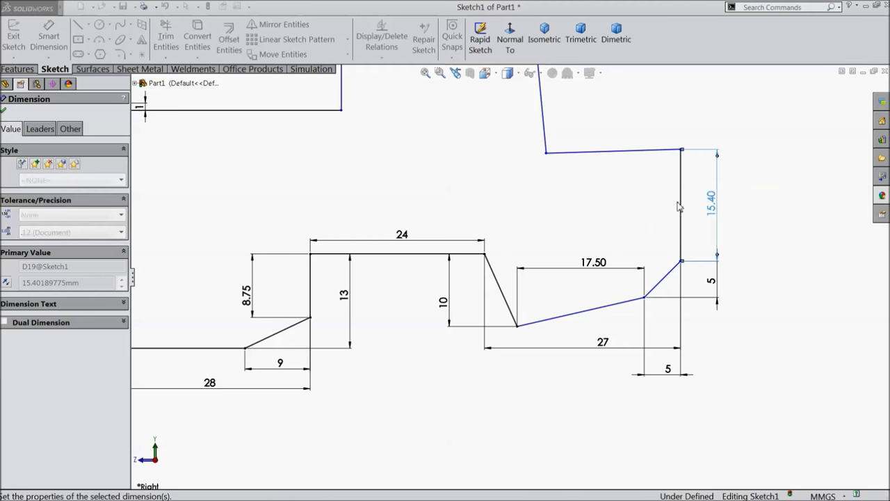
# Dimension a 2 mm horizontal offset from the top of the 9.50 edge to the slanted edge
pyautogui.scroll(2, 583, 179)
pyautogui.scroll(-3, 583, 180)
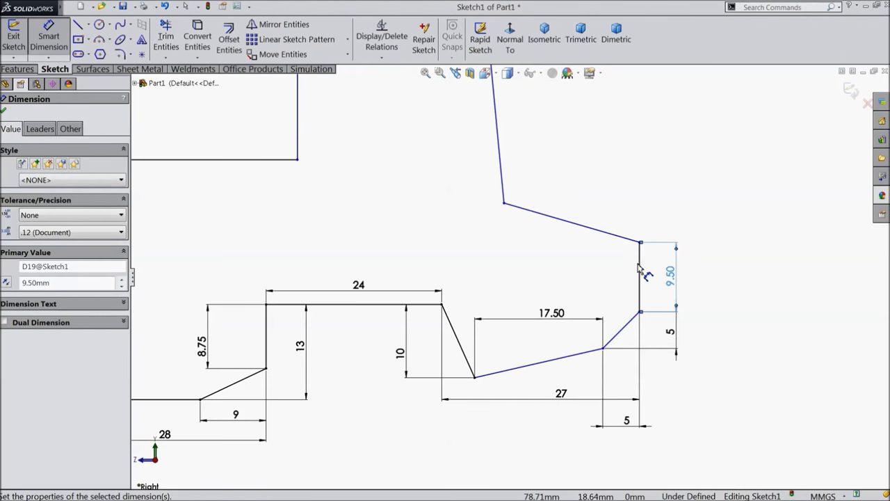
pyautogui.click(640, 255)
pyautogui.click(504, 203)
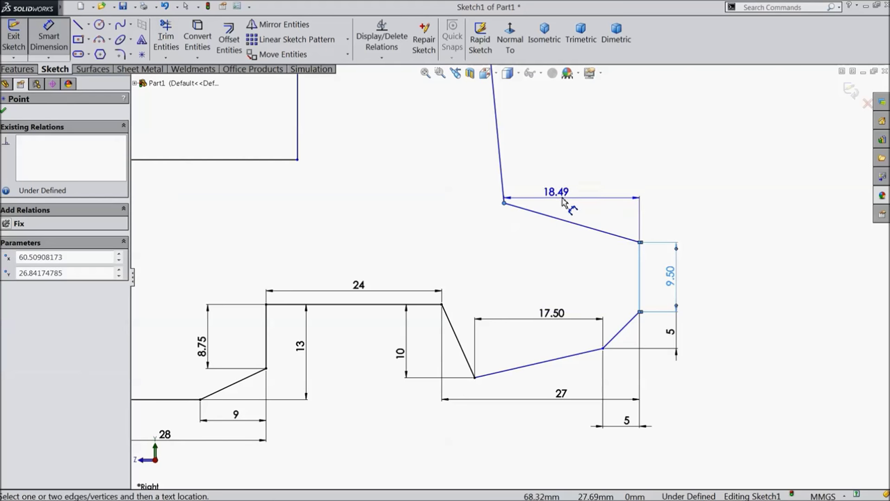
pyautogui.click(549, 195)
pyautogui.write('2')
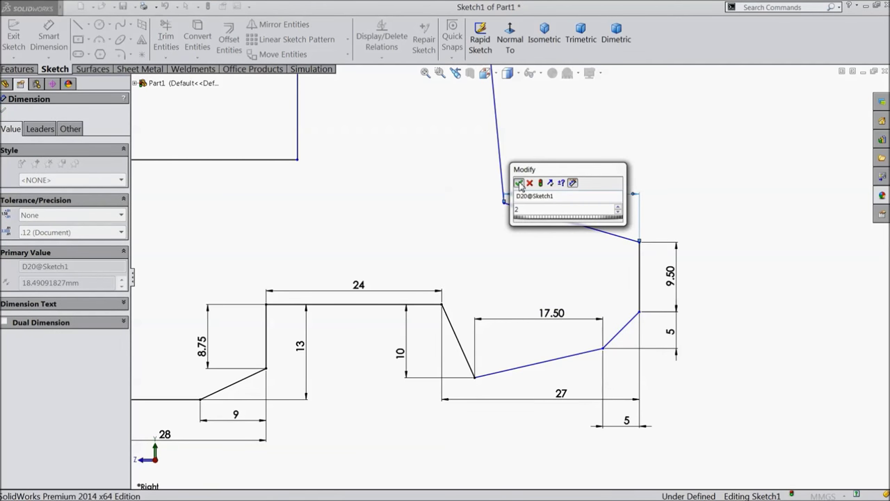
pyautogui.press('Return')
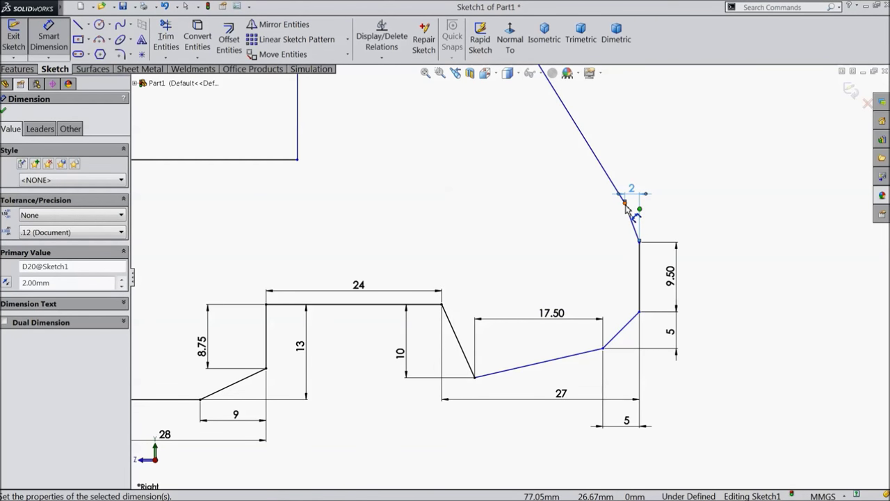
# Delete the 25.27 top width dimension and add a 2 mm offset at the upper block's top corner
pyautogui.scroll(3, 628, 207)
pyautogui.scroll(-3, 573, 193)
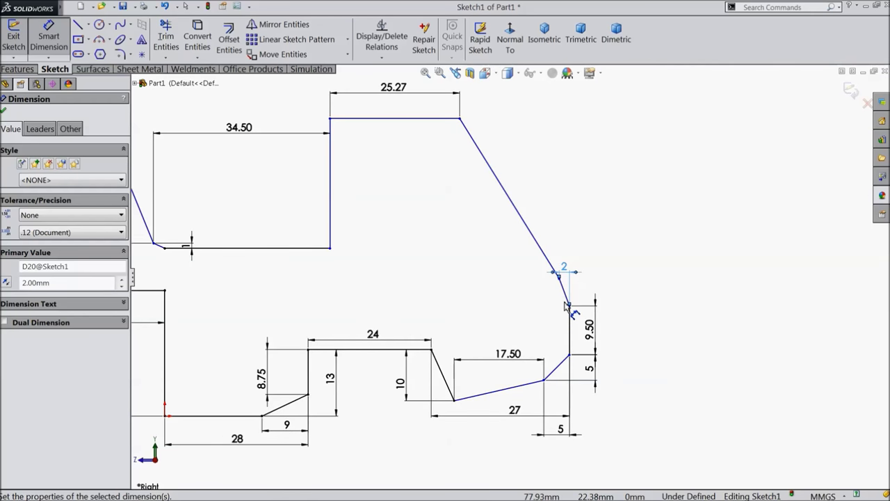
pyautogui.click(398, 95)
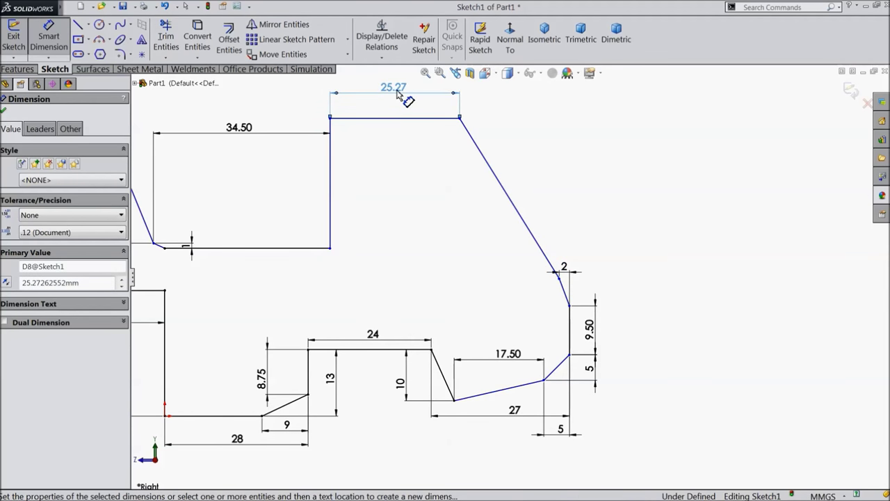
pyautogui.press('Delete')
pyautogui.click(559, 279)
pyautogui.click(460, 119)
pyautogui.click(491, 101)
pyautogui.write('2')
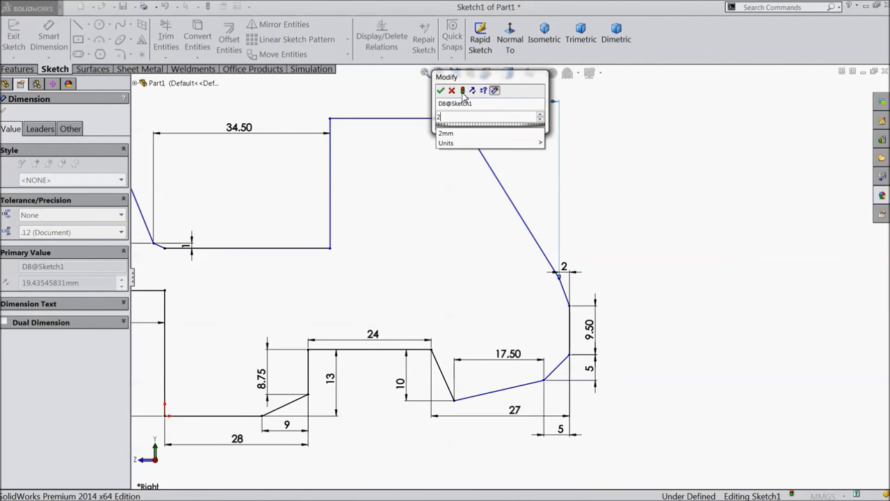
pyautogui.click(441, 91)
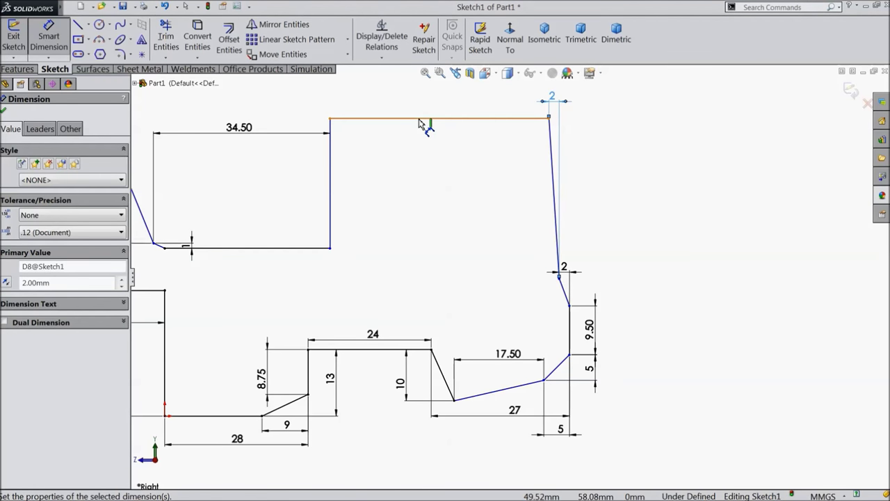
# Set the vertical distance between the top and lower horizontal edges to 33.75 mm
pyautogui.click(422, 119)
pyautogui.click(412, 349)
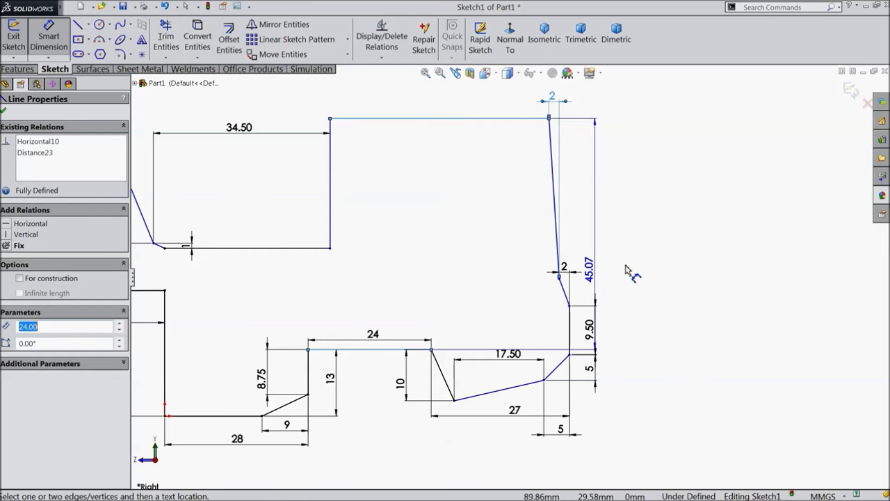
pyautogui.click(659, 263)
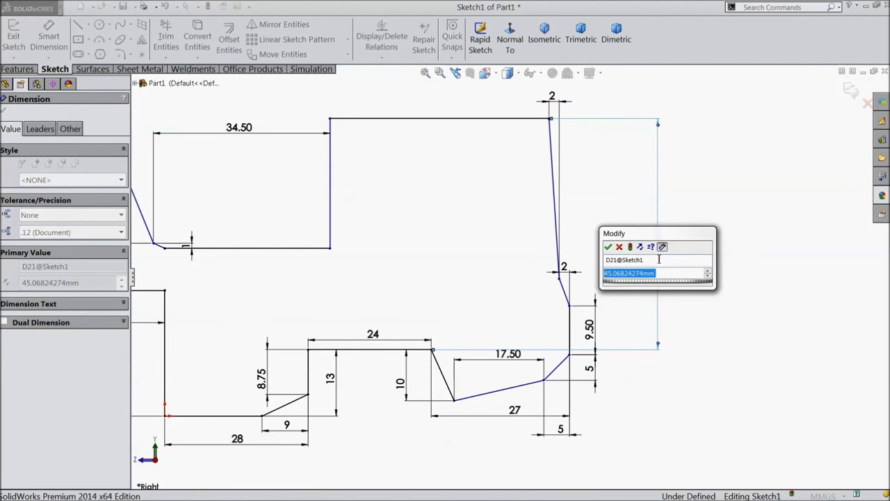
pyautogui.write('33.75')
pyautogui.click(608, 246)
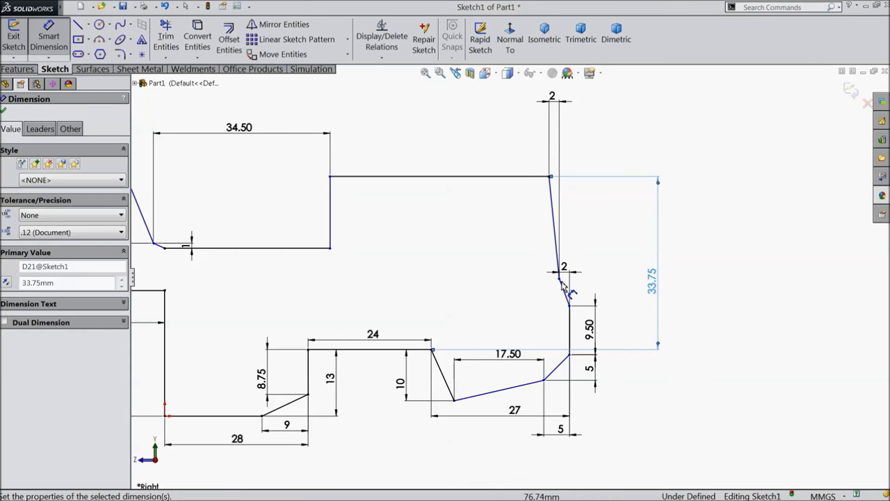
# Set the top right horizontal edge length to 45 mm
pyautogui.scroll(1, 499, 281)
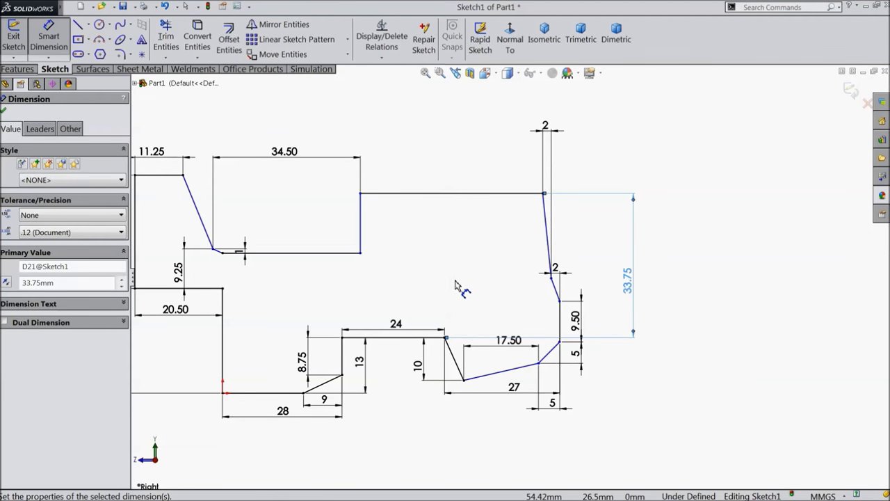
pyautogui.scroll(-3, 574, 303)
pyautogui.scroll(1, 574, 306)
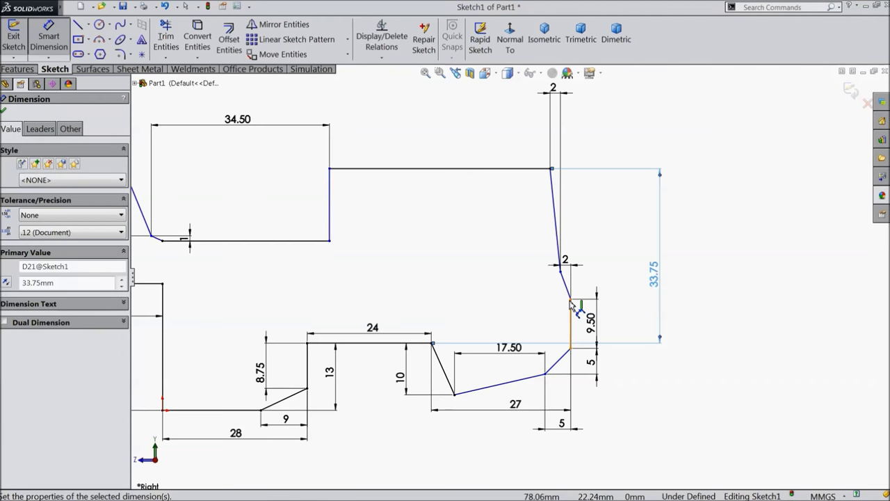
pyautogui.click(413, 169)
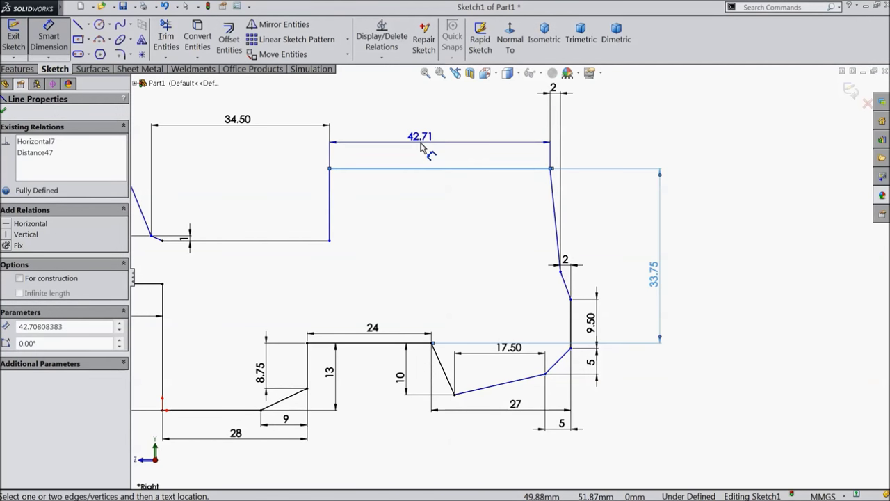
pyautogui.click(420, 146)
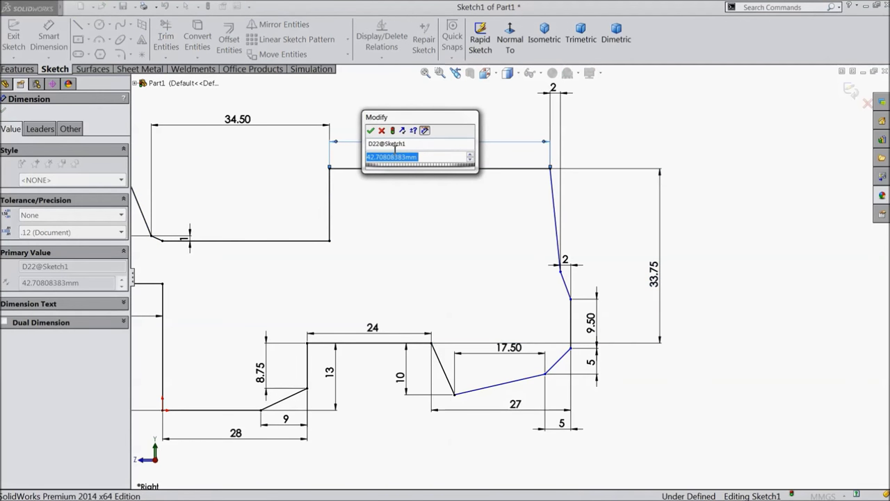
pyautogui.write('45')
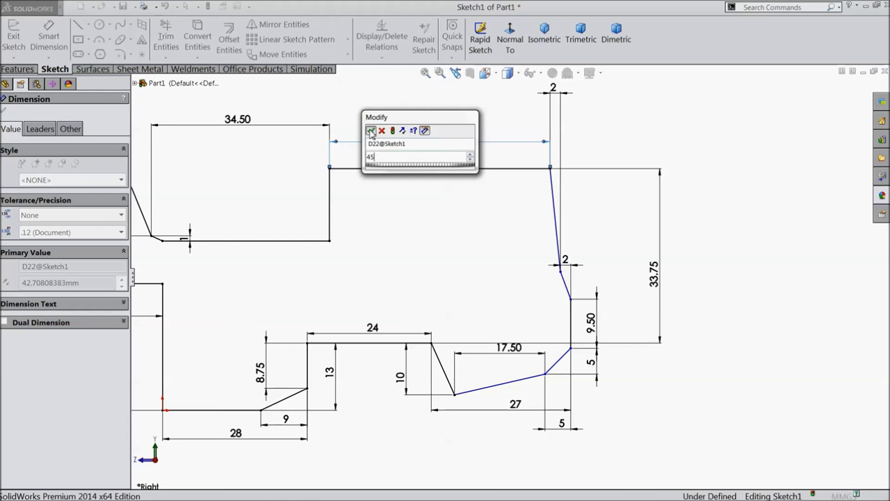
pyautogui.press('Return')
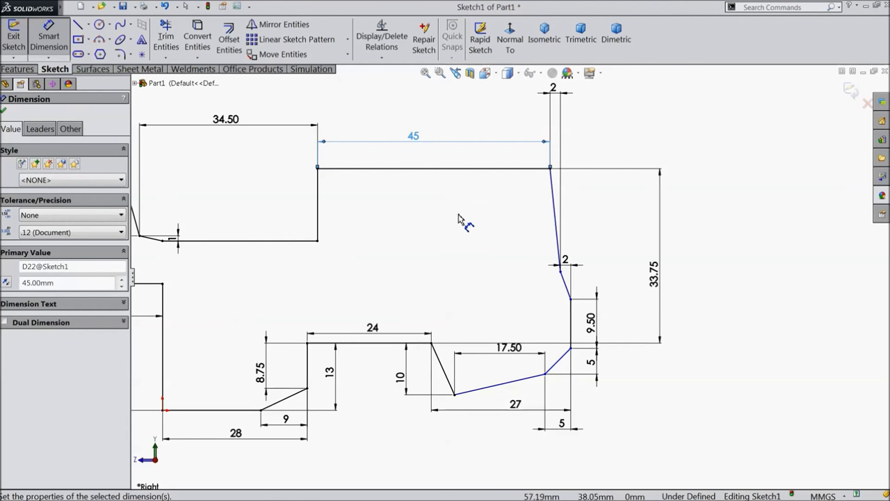
# Dimension the small step below the slanted right edge to 1.25 mm
pyautogui.scroll(2, 461, 223)
pyautogui.scroll(-4, 543, 306)
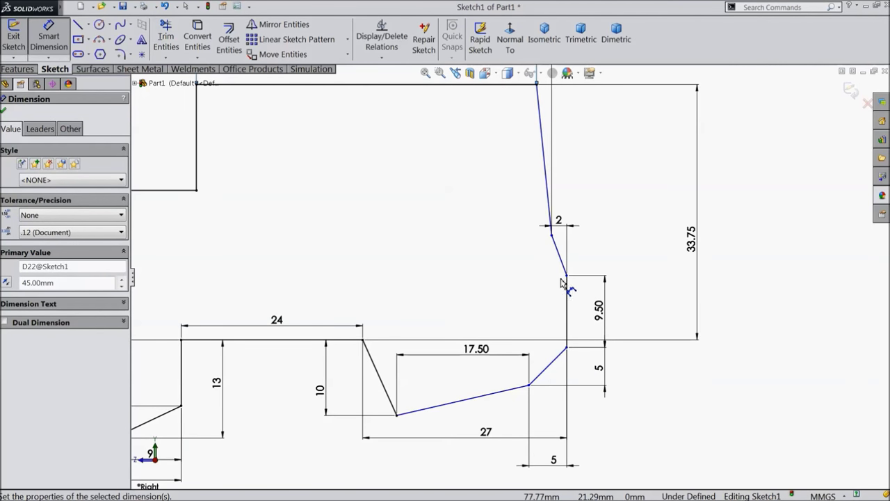
pyautogui.scroll(-1, 596, 299)
pyautogui.click(557, 271)
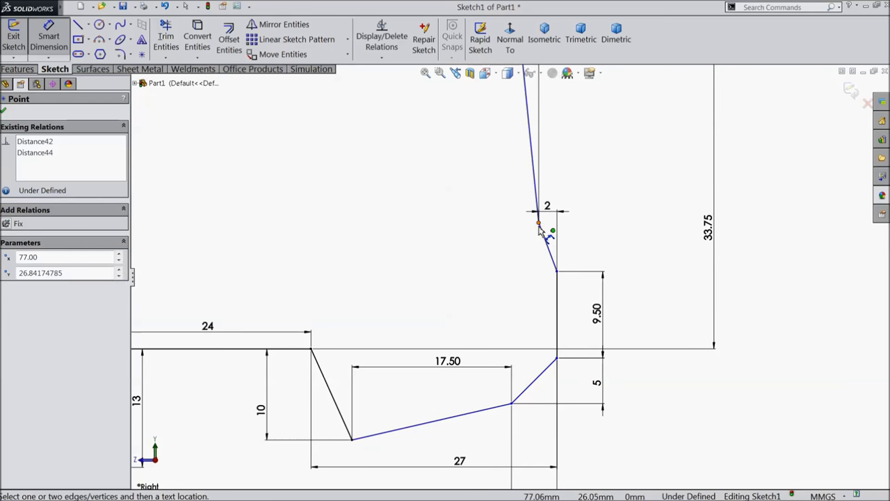
pyautogui.click(538, 223)
pyautogui.click(628, 253)
pyautogui.write('1.25')
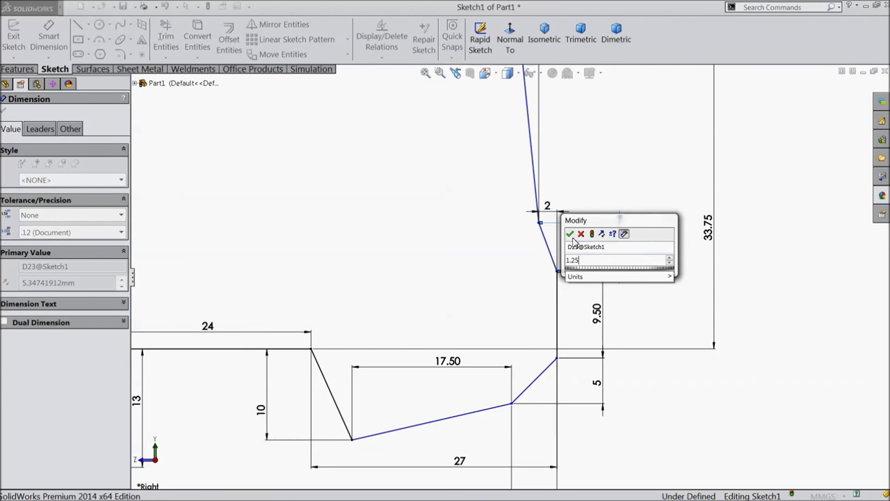
pyautogui.click(569, 233)
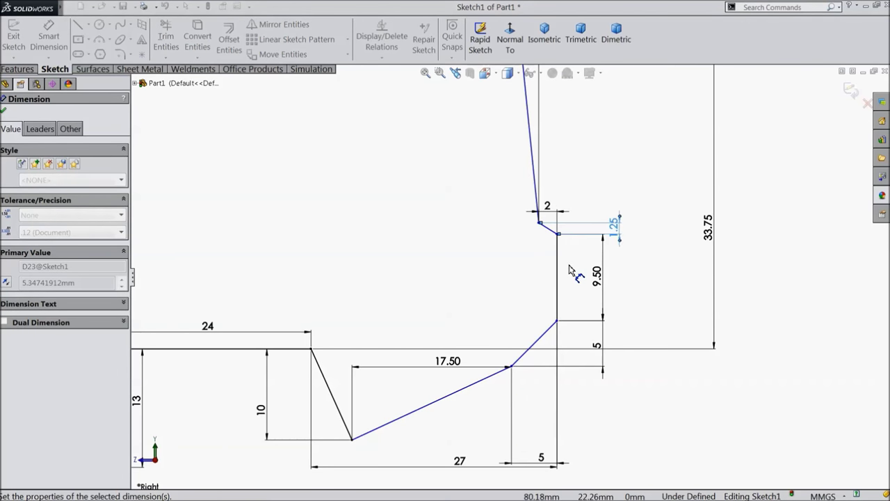
# Move the 17.50 and 27 dimensions down below the profile
pyautogui.scroll(2, 507, 265)
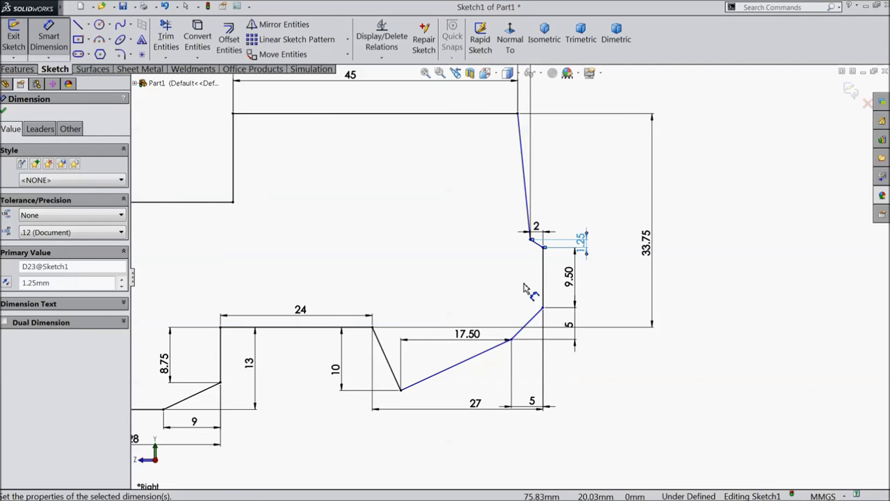
pyautogui.scroll(1, 519, 291)
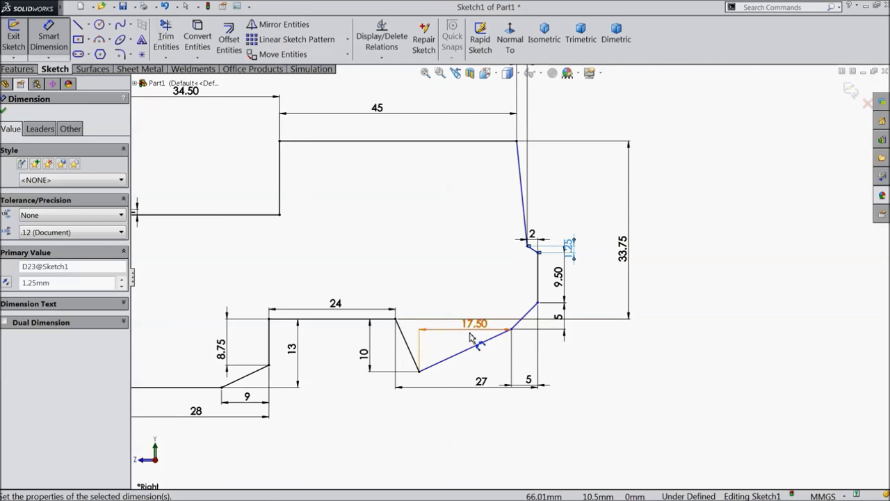
pyautogui.moveTo(475, 341); pyautogui.dragTo(470, 427)
pyautogui.moveTo(479, 382); pyautogui.dragTo(485, 460)
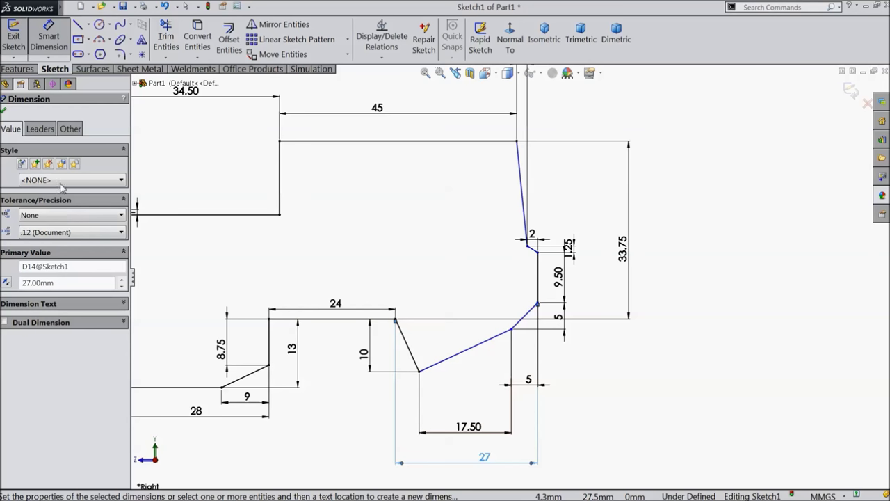
pyautogui.click(6, 112)
# Make the slanted line's lower vertex and the ledge's end vertex horizontal, then zoom to fit
pyautogui.press('Escape')
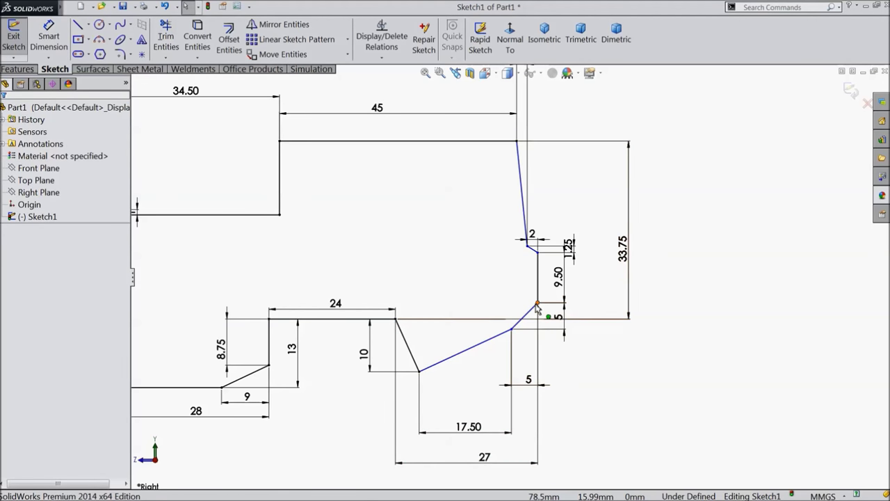
pyautogui.click(537, 304)
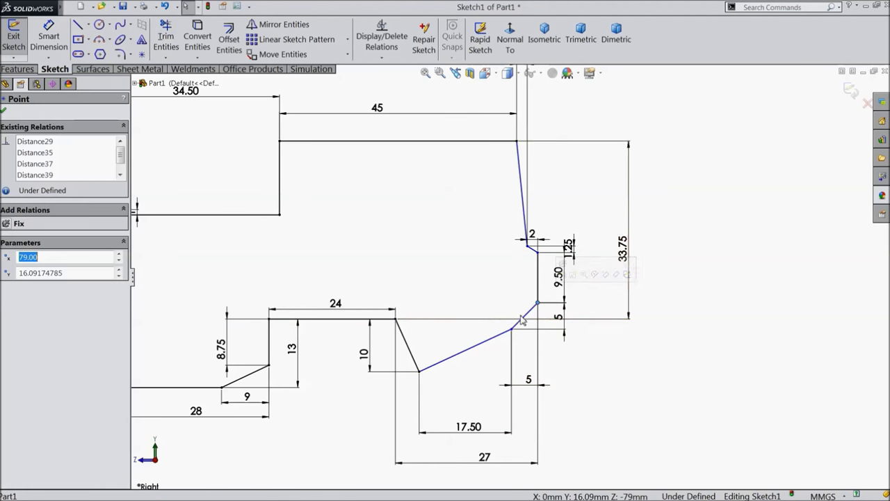
pyautogui.keyDown('ctrl'); pyautogui.click(395, 319); pyautogui.keyUp('ctrl')
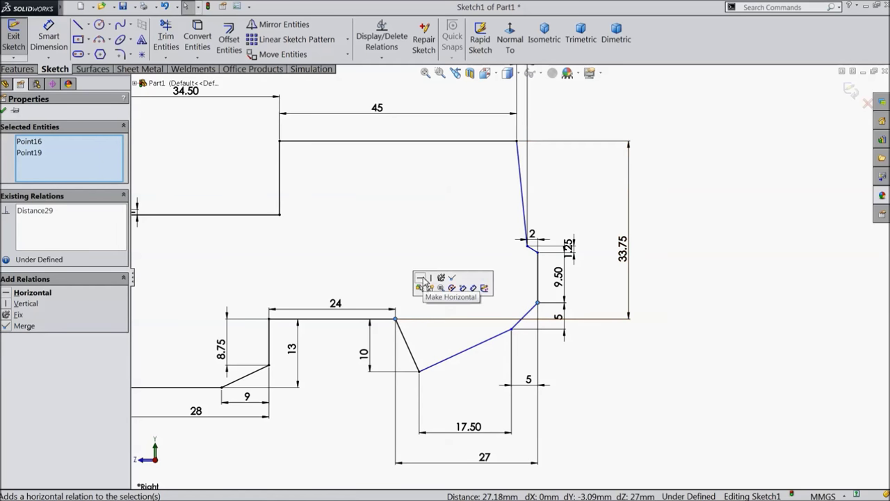
pyautogui.click(423, 281)
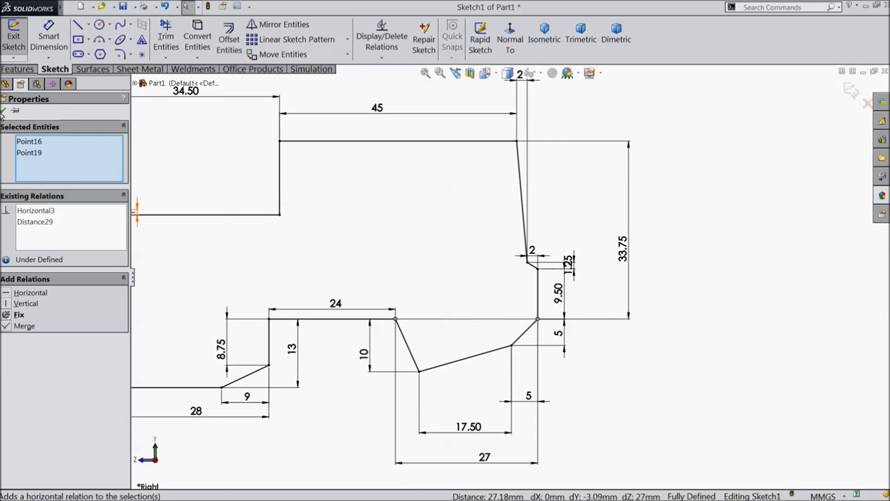
pyautogui.click(4, 111)
pyautogui.press('f')
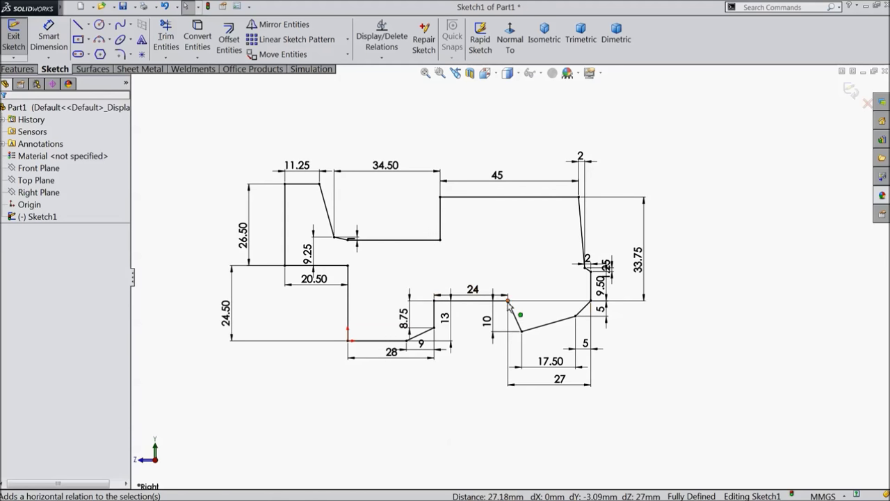
pyautogui.scroll(1, 511, 320)
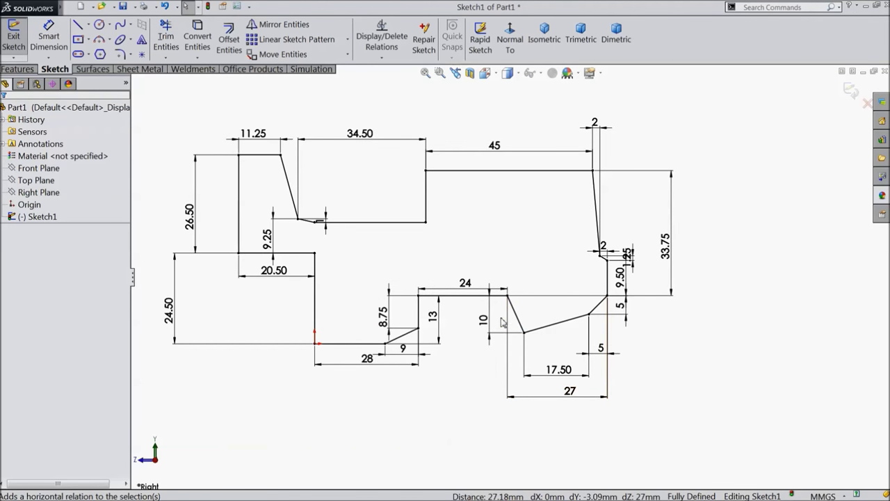
pyautogui.scroll(1, 472, 202)
pyautogui.scroll(-1, 368, 213)
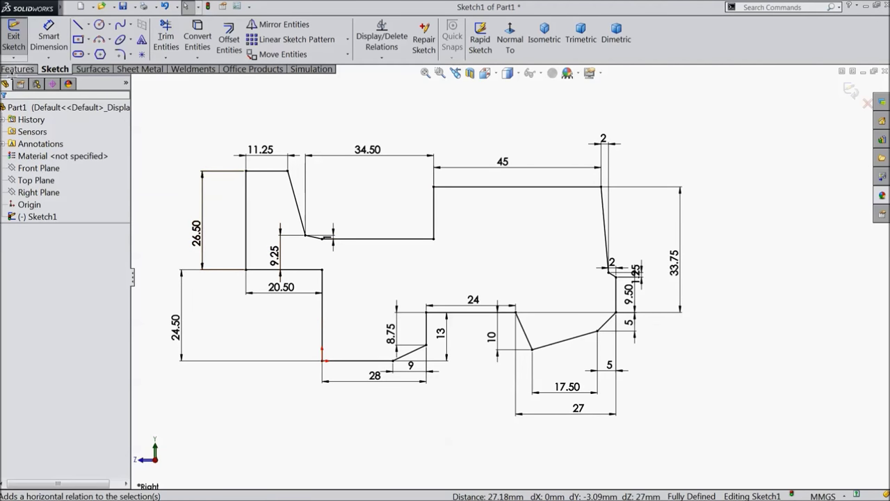
pyautogui.click(16, 69)
pyautogui.click(20, 39)
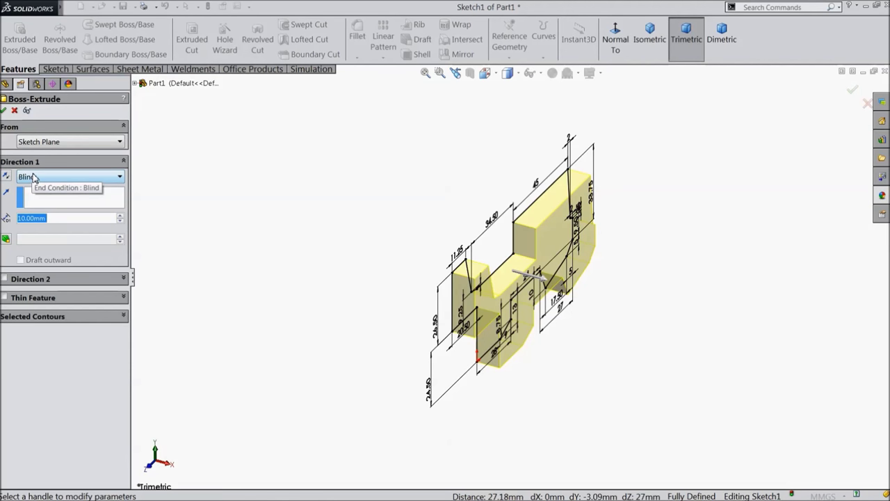
# Extrude Sketch1 as a 16.125 mm Blind boss and accept the feature
pyautogui.write('16.125')
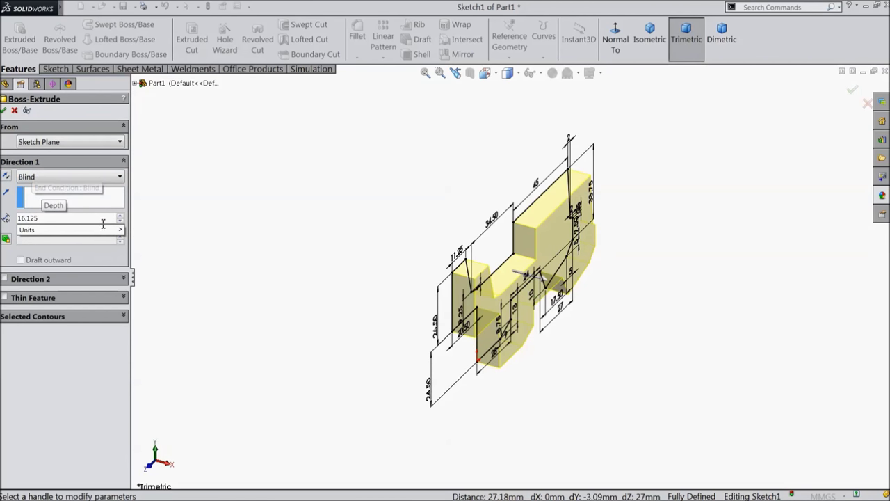
pyautogui.press('Return')
pyautogui.scroll(-3, 630, 341)
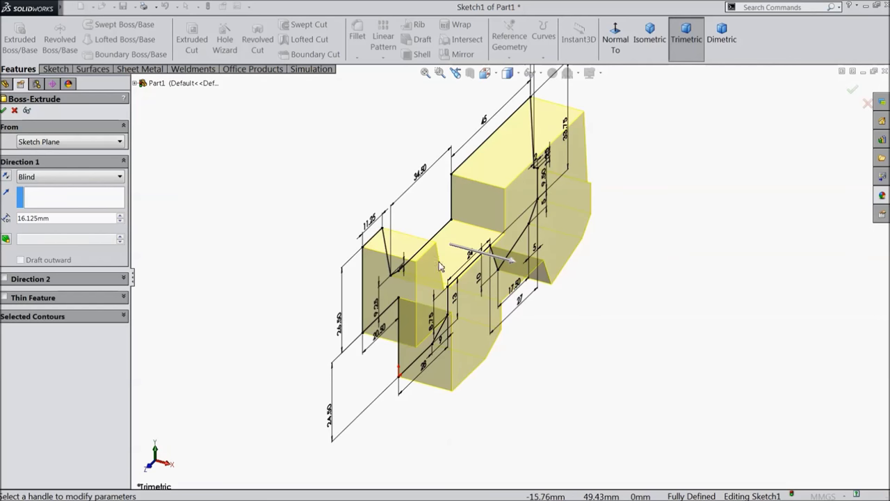
pyautogui.click(5, 110)
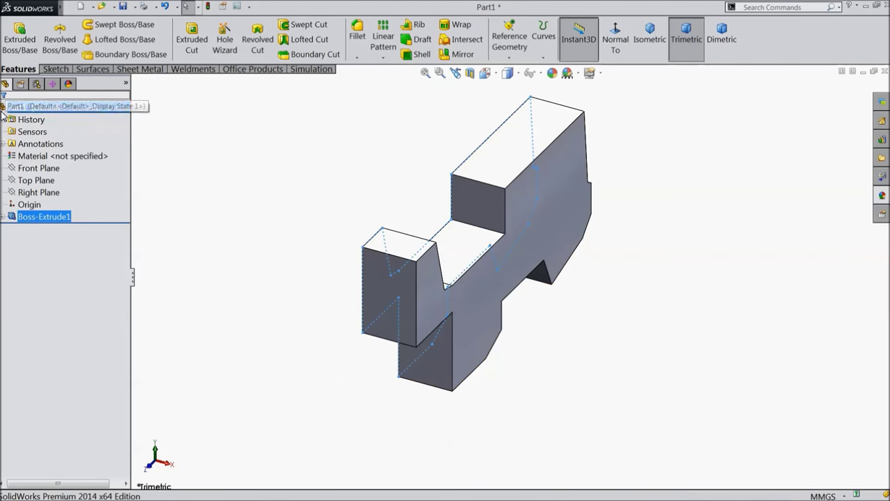
pyautogui.click(64, 112)
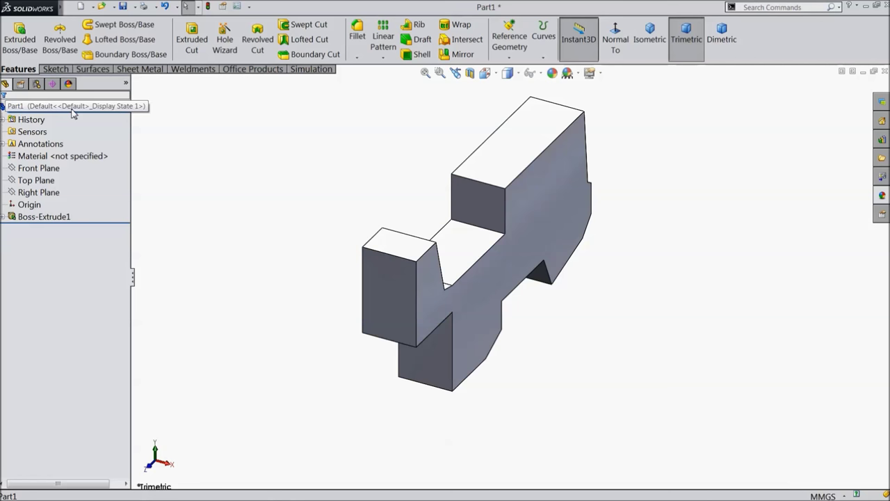
# Colour the part yellow through its appearance settings
pyautogui.click(552, 74)
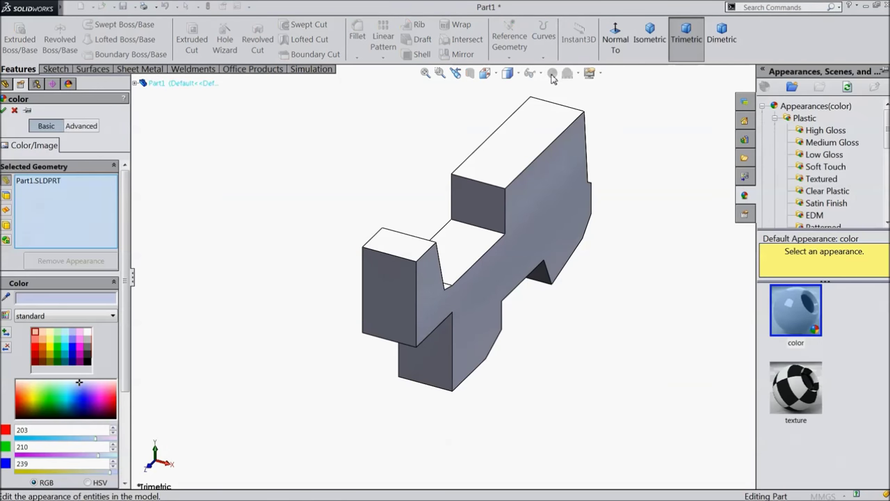
pyautogui.click(50, 350)
pyautogui.moveTo(235, 315); pyautogui.dragTo(198, 303, button='middle')
pyautogui.click(5, 110)
pyautogui.moveTo(185, 162); pyautogui.dragTo(203, 214, button='middle')
# Apply a yellow medium gloss plastic appearance to the whole part and close the panel
pyautogui.click(42, 107)
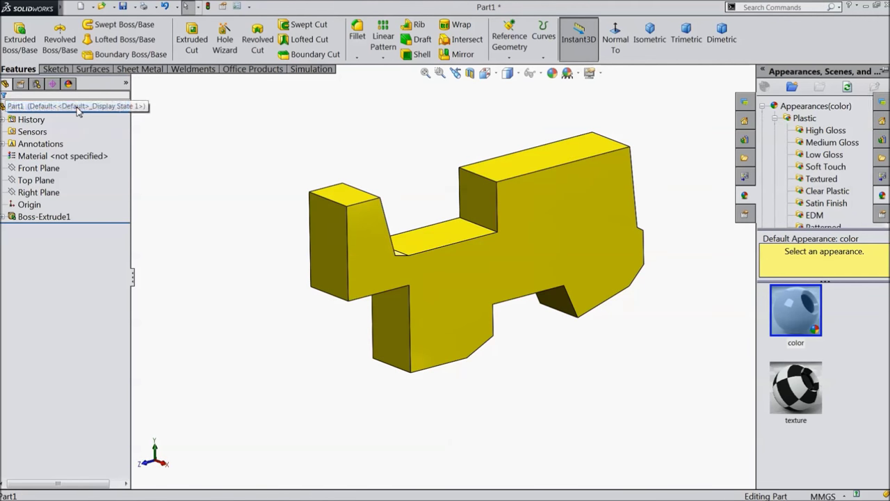
pyautogui.click(881, 196)
pyautogui.click(813, 146)
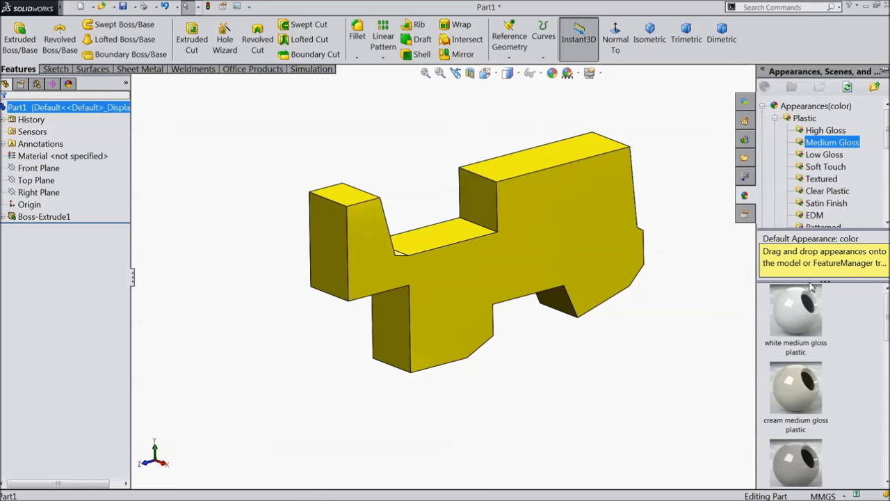
pyautogui.scroll(-5, 810, 292)
pyautogui.moveTo(810, 347)
pyautogui.scroll(-6, 810, 348)
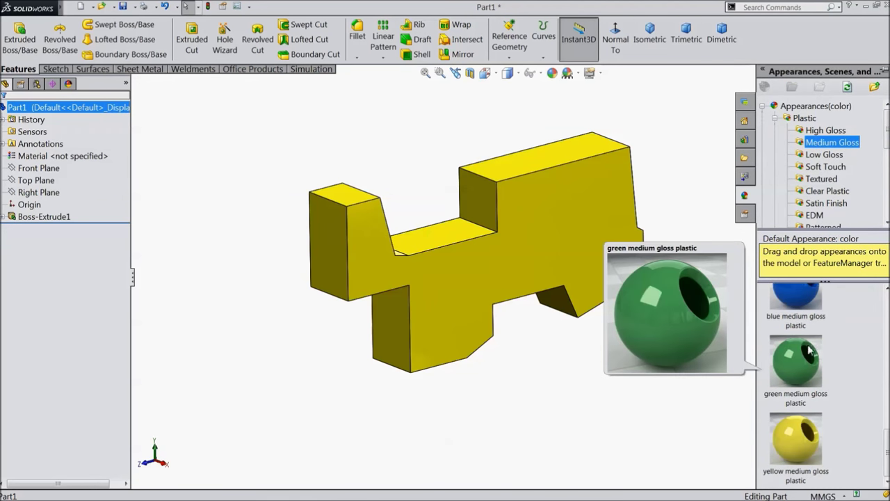
pyautogui.click(796, 465)
pyautogui.moveTo(642, 382); pyautogui.dragTo(657, 366, button='middle')
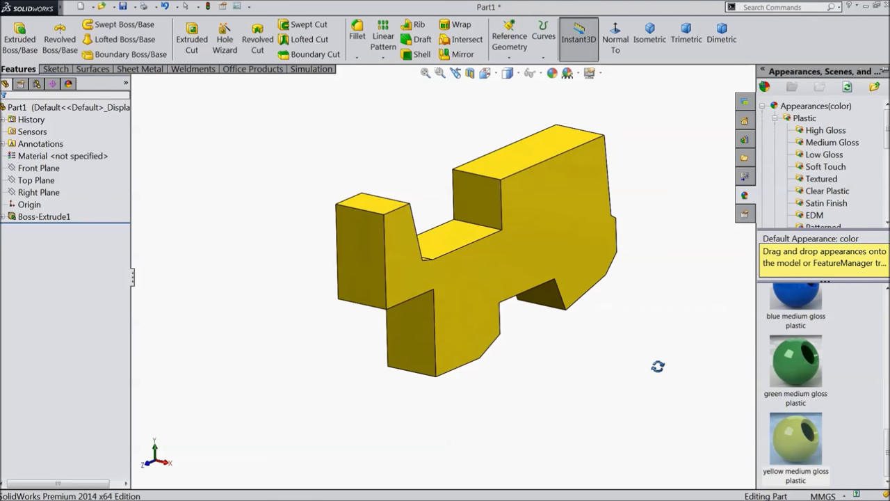
pyautogui.click(179, 130)
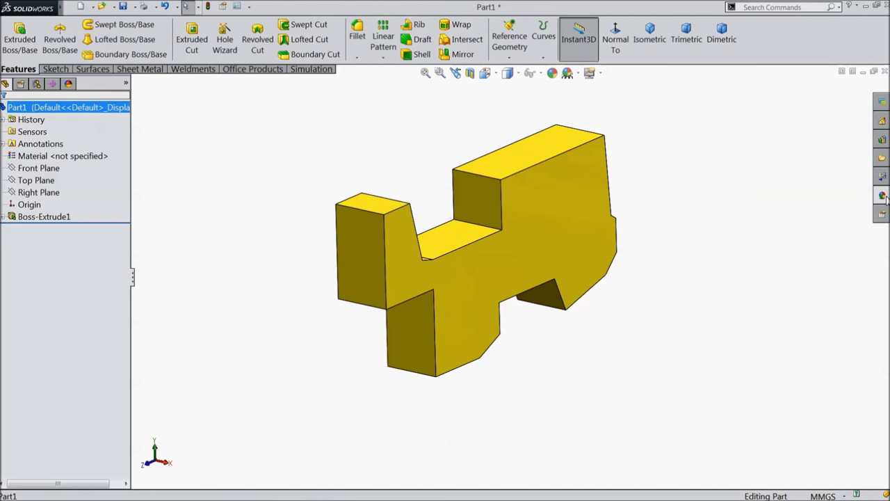
# Orbit the yellow part to inspect it from side and three-quarter angles
pyautogui.click(882, 197)
pyautogui.click(649, 360)
pyautogui.moveTo(649, 359)
pyautogui.mouseDown(button='middle')
pyautogui.moveTo(575, 338)
pyautogui.moveTo(566, 288)
pyautogui.moveTo(640, 360)
pyautogui.mouseUp(button='middle')
pyautogui.scroll(-3, 512, 239)
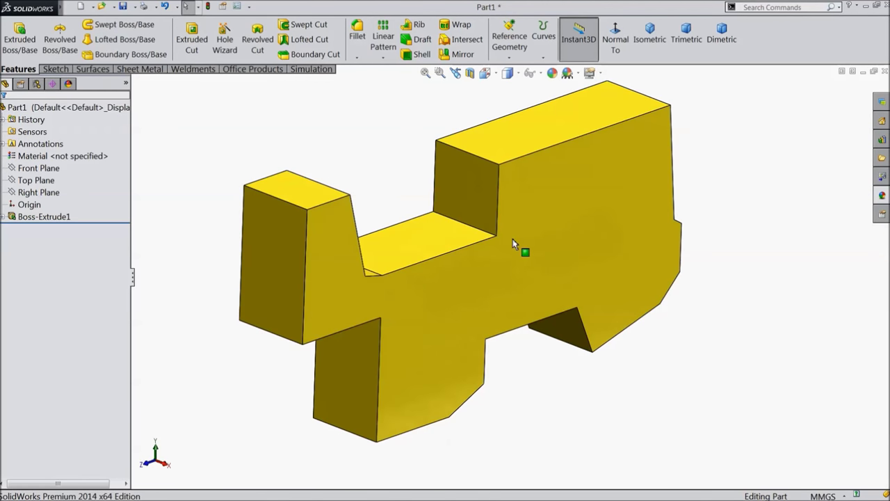
pyautogui.moveTo(533, 312)
pyautogui.mouseDown(button='middle')
pyautogui.moveTo(507, 290)
pyautogui.moveTo(525, 307)
pyautogui.mouseUp(button='middle')
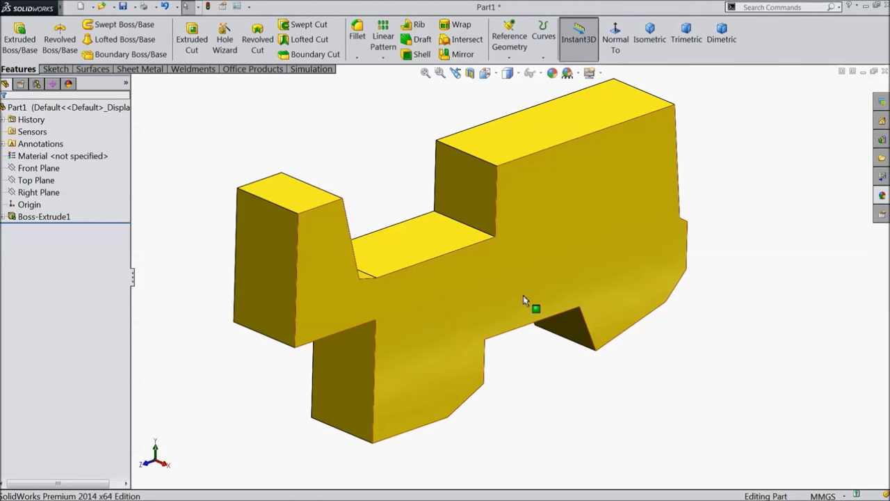
pyautogui.moveTo(521, 295); pyautogui.dragTo(558, 347, button='middle')
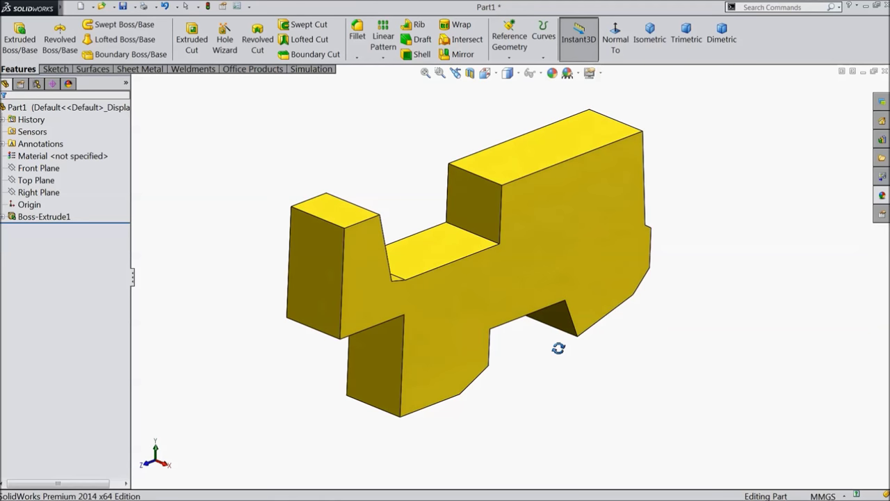
pyautogui.click(358, 57)
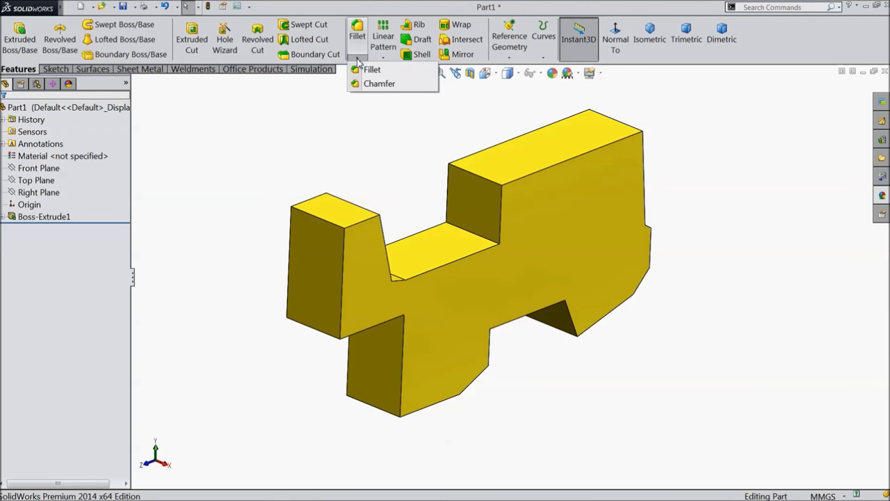
# Chamfer the left block's vertical edge by 6 mm
pyautogui.click(372, 84)
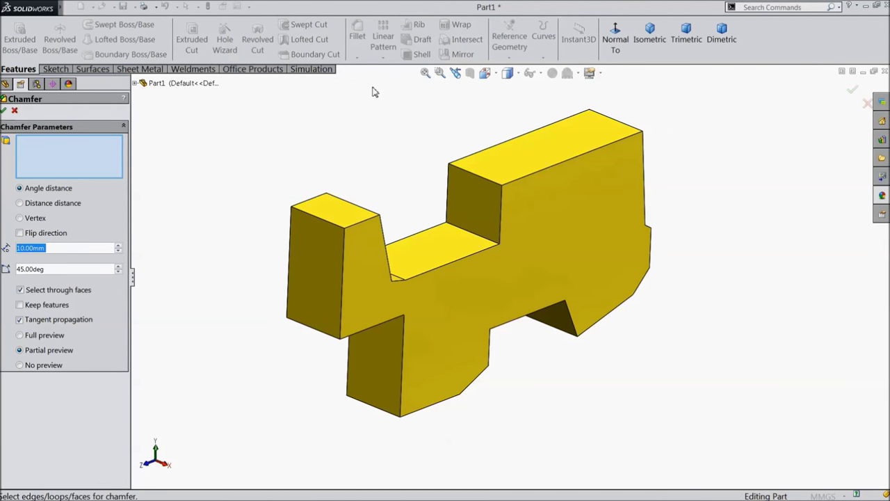
pyautogui.write('6')
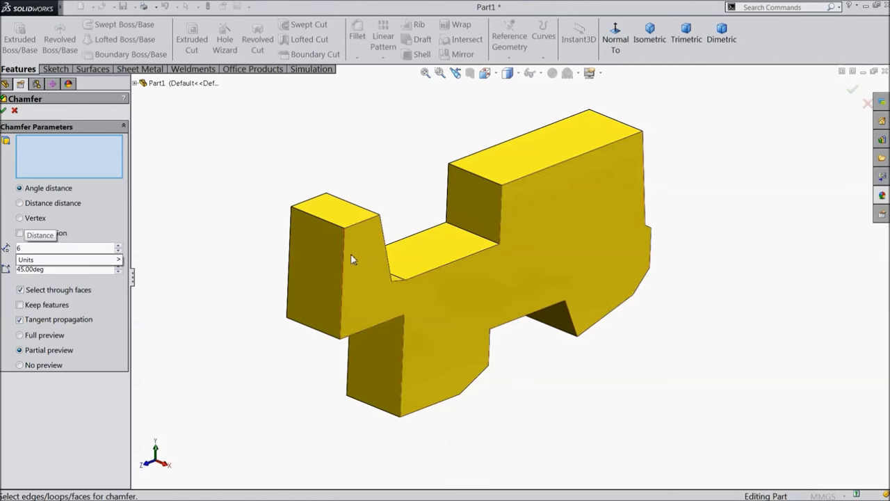
pyautogui.click(343, 260)
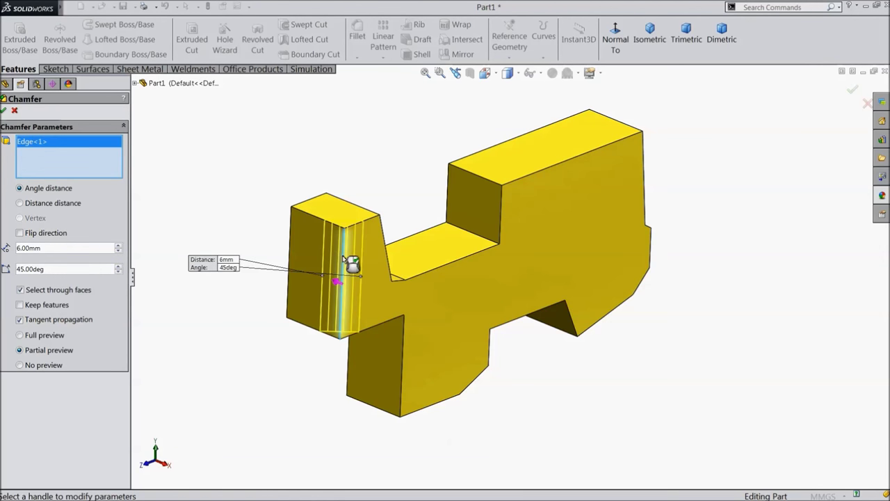
pyautogui.click(5, 111)
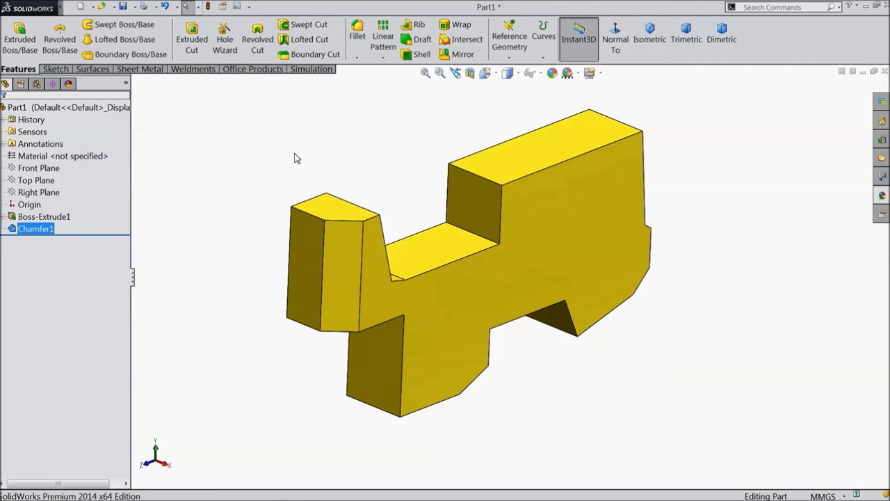
# Add a second chamfer of 2 mm on an edge at the body's right end
pyautogui.click(357, 57)
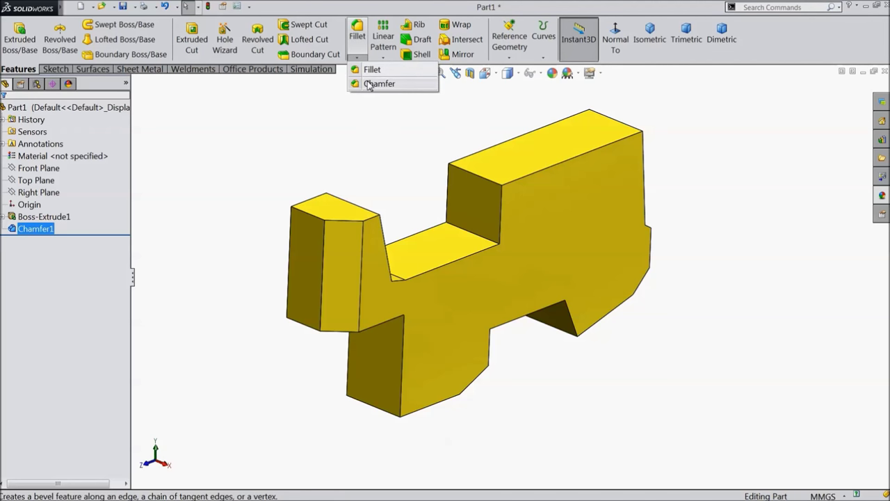
pyautogui.click(369, 83)
pyautogui.moveTo(375, 139); pyautogui.dragTo(324, 143, button='middle')
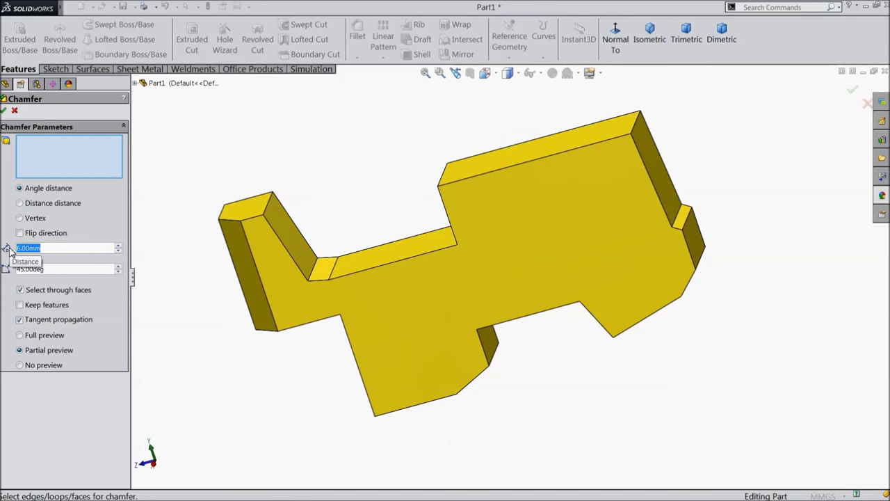
pyautogui.write('2')
pyautogui.scroll(-5, 667, 282)
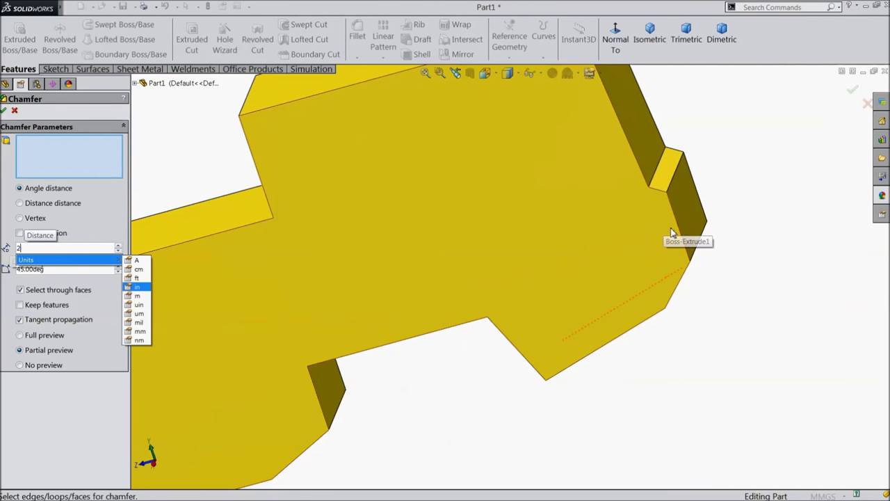
pyautogui.click(680, 234)
pyautogui.click(3, 112)
pyautogui.moveTo(299, 232); pyautogui.dragTo(334, 294, button='middle')
pyautogui.click(321, 305)
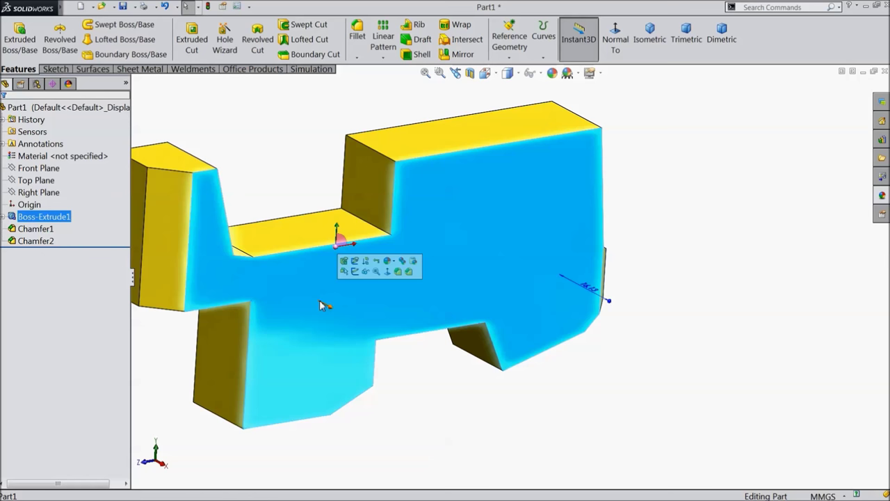
# Start a sketch on the body's large front face, viewed normal to it
pyautogui.click(356, 272)
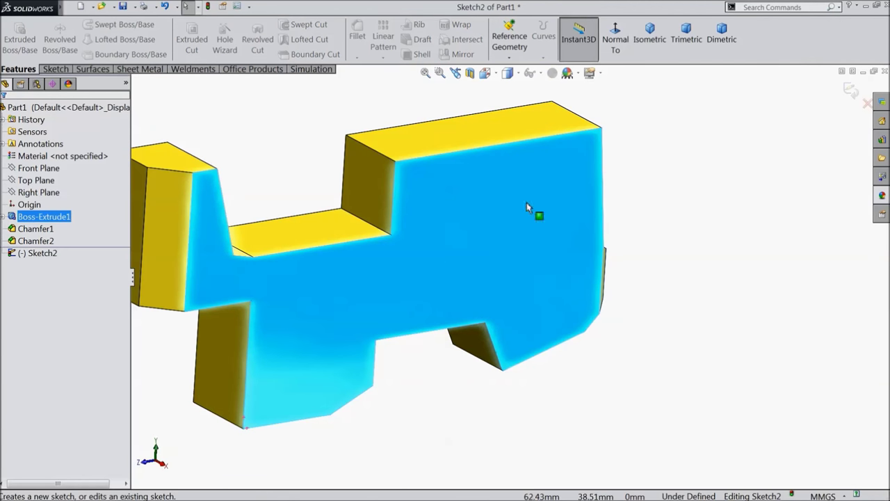
pyautogui.click(615, 39)
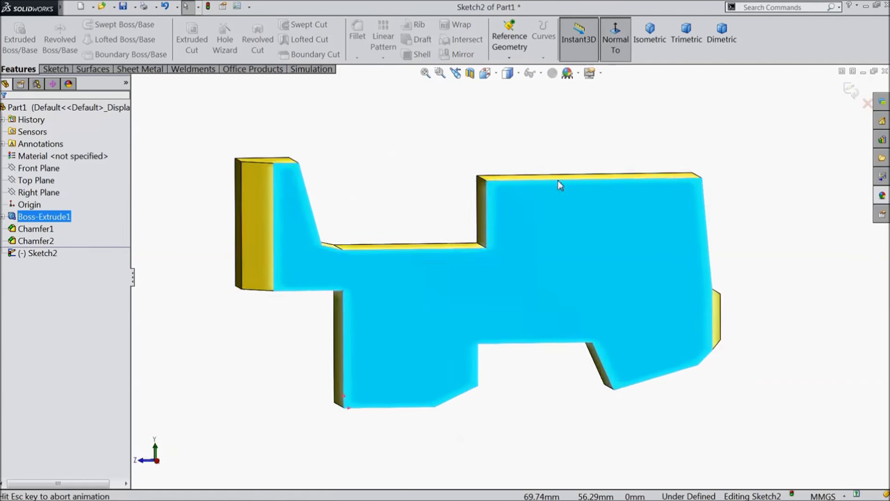
pyautogui.click(57, 69)
pyautogui.click(79, 28)
pyautogui.scroll(2, 459, 321)
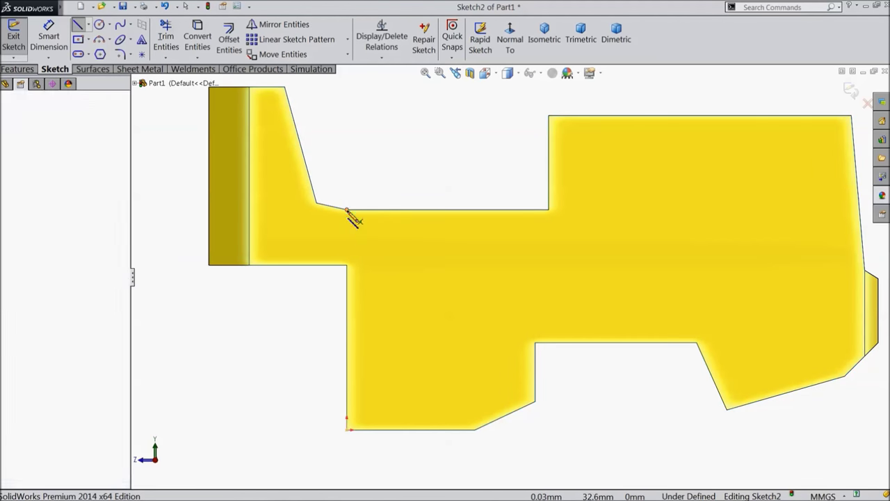
# Draw a closed line outline with a small bottom notch and an angled edge
pyautogui.click(346, 209)
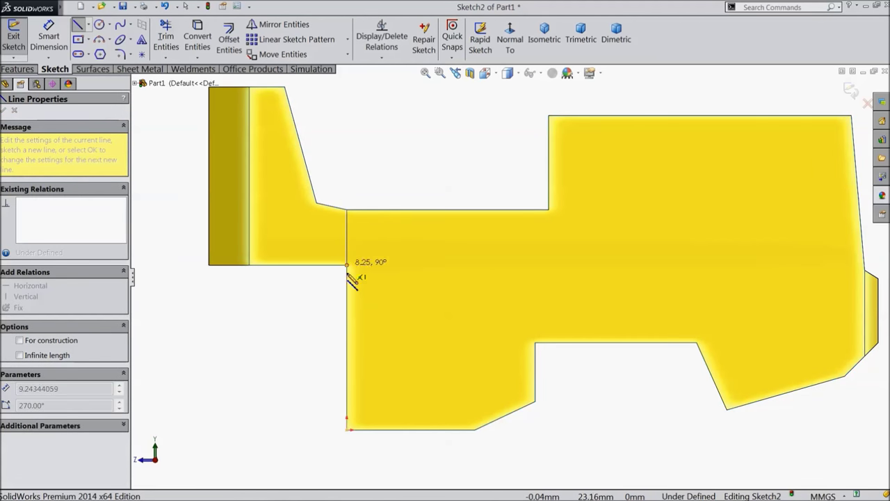
pyautogui.click(347, 311)
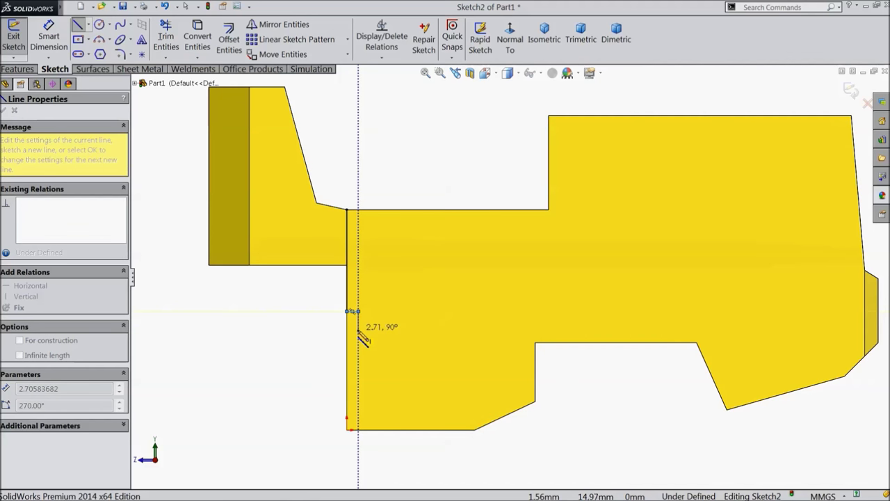
pyautogui.click(358, 324)
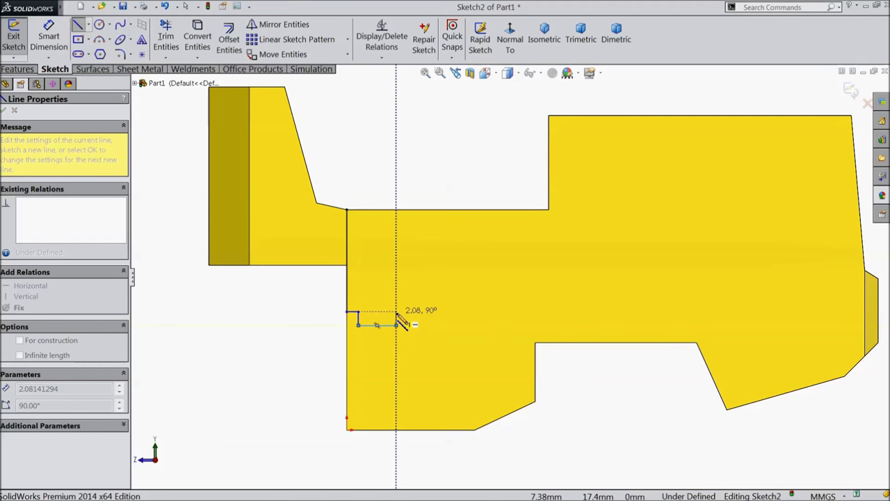
pyautogui.click(397, 311)
pyautogui.click(413, 310)
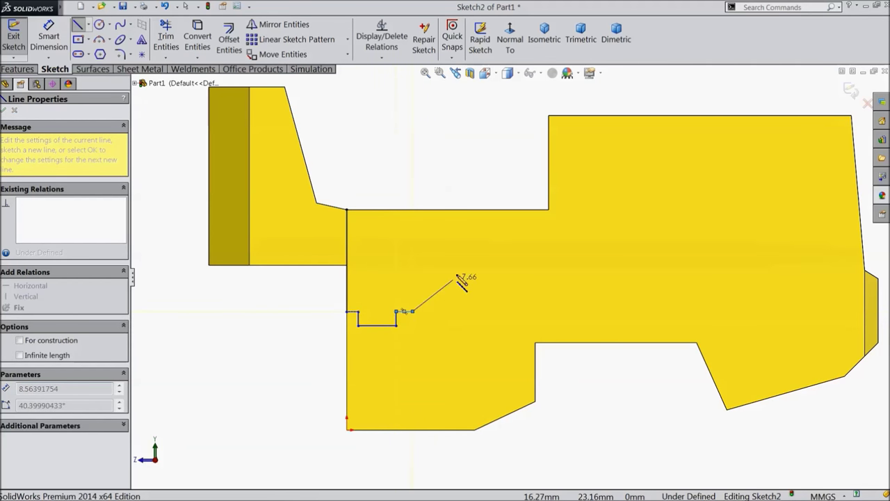
pyautogui.click(462, 252)
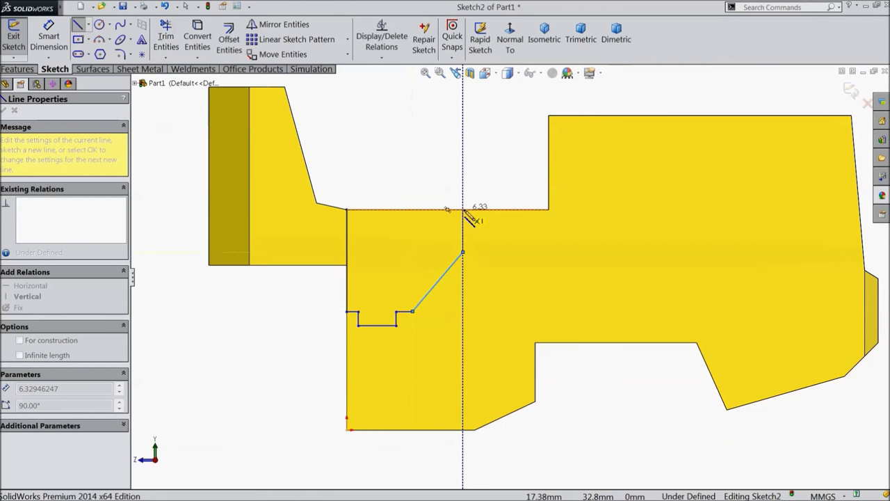
pyautogui.click(462, 209)
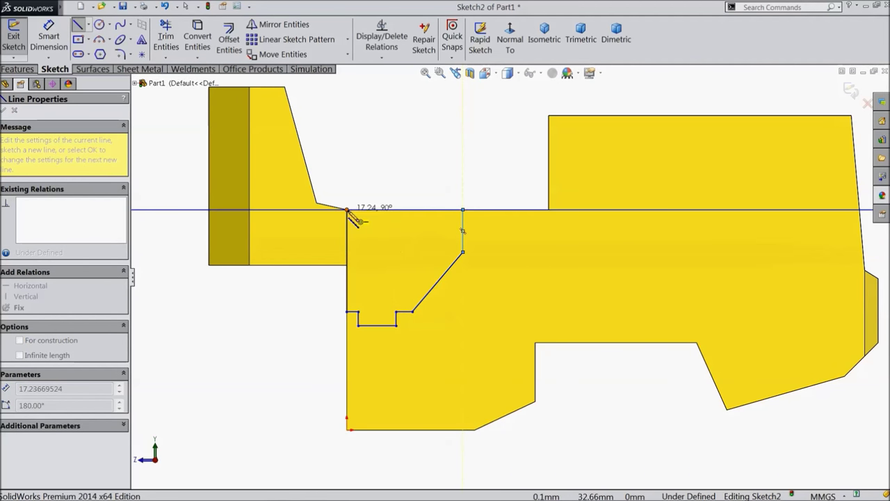
pyautogui.click(348, 210)
pyautogui.rightClick(385, 130)
pyautogui.click(389, 143)
pyautogui.scroll(-3, 407, 218)
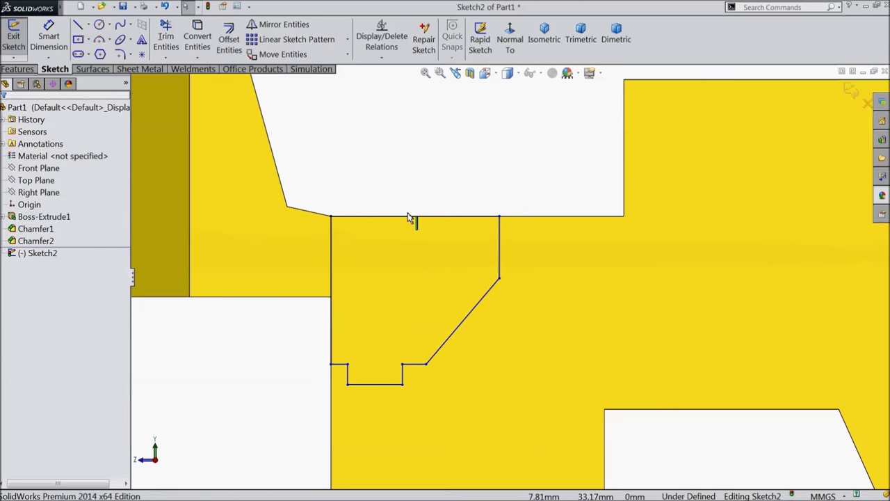
# Dimension the outline's top edge to 19 mm and its left side to 18.5 mm
pyautogui.click(51, 44)
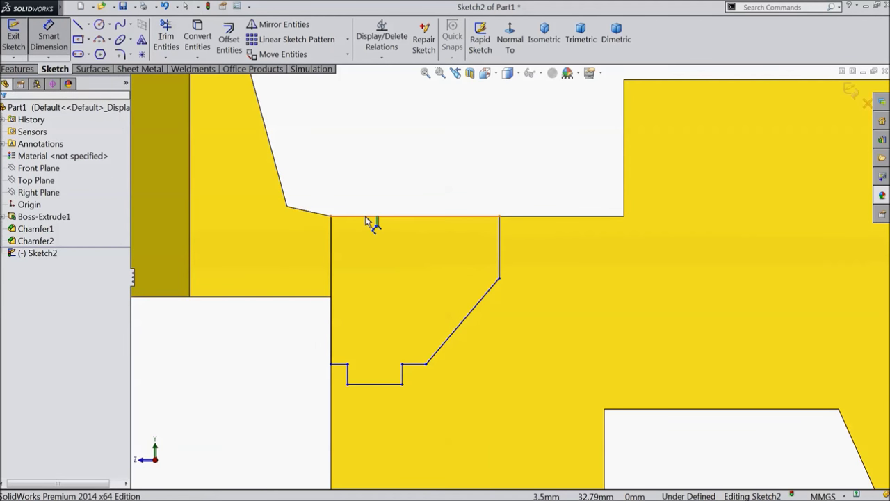
pyautogui.click(367, 217)
pyautogui.click(397, 187)
pyautogui.write('19')
pyautogui.click(340, 167)
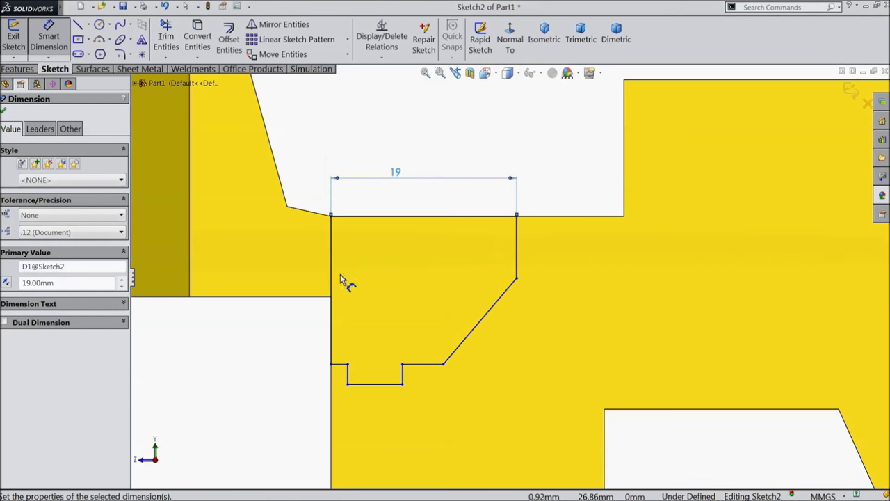
pyautogui.click(332, 279)
pyautogui.click(303, 277)
pyautogui.write('18.5')
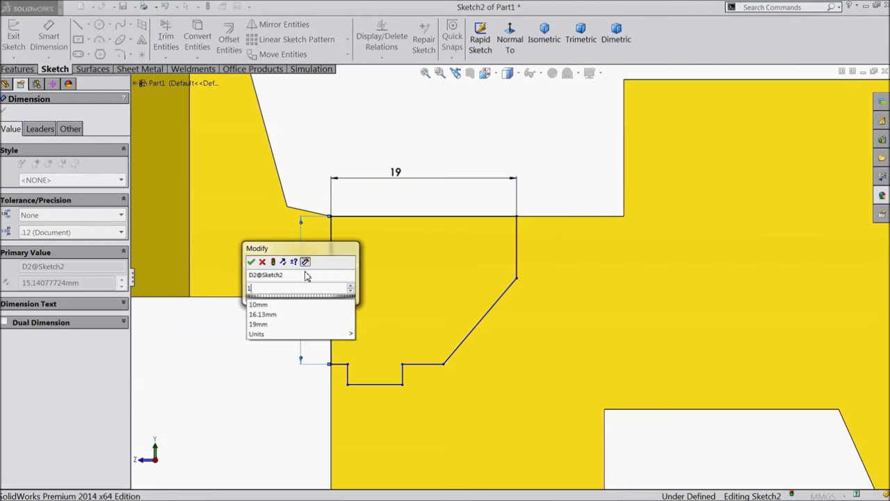
pyautogui.click(251, 263)
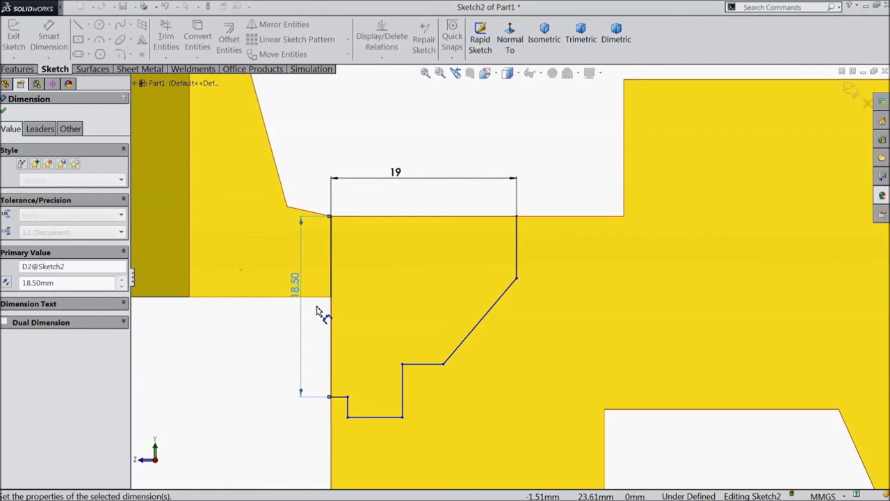
# Dimension the notch: 2 mm depth, 3 mm short line, and 5.25 mm bottom length
pyautogui.click(348, 409)
pyautogui.click(293, 416)
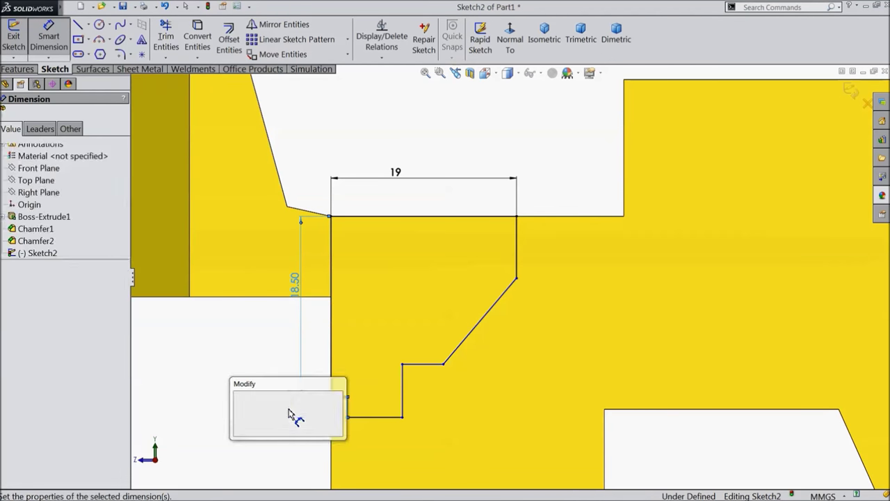
pyautogui.write('2.00mm')
pyautogui.click(239, 397)
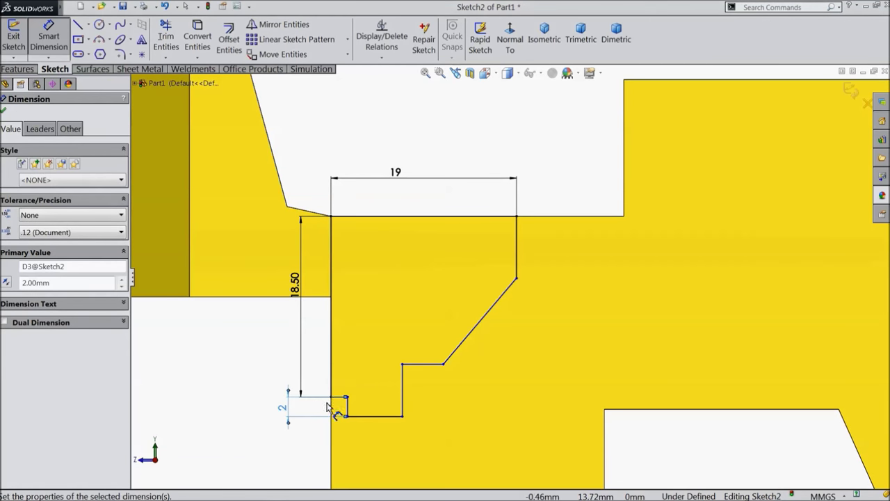
pyautogui.click(339, 415)
pyautogui.click(341, 387)
pyautogui.write('3')
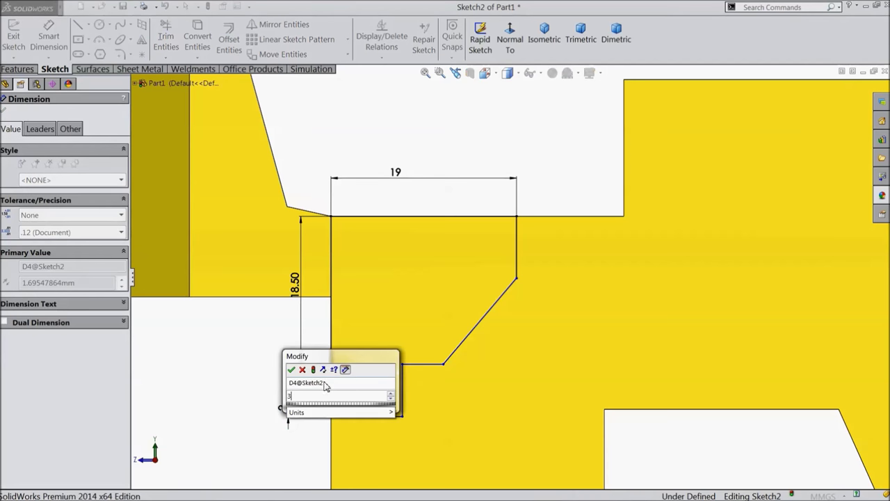
pyautogui.click(292, 369)
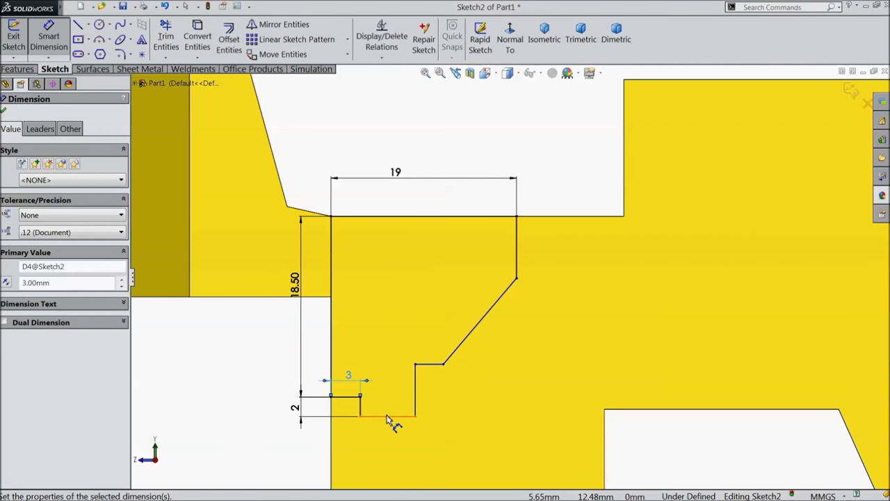
pyautogui.click(388, 420)
pyautogui.click(389, 425)
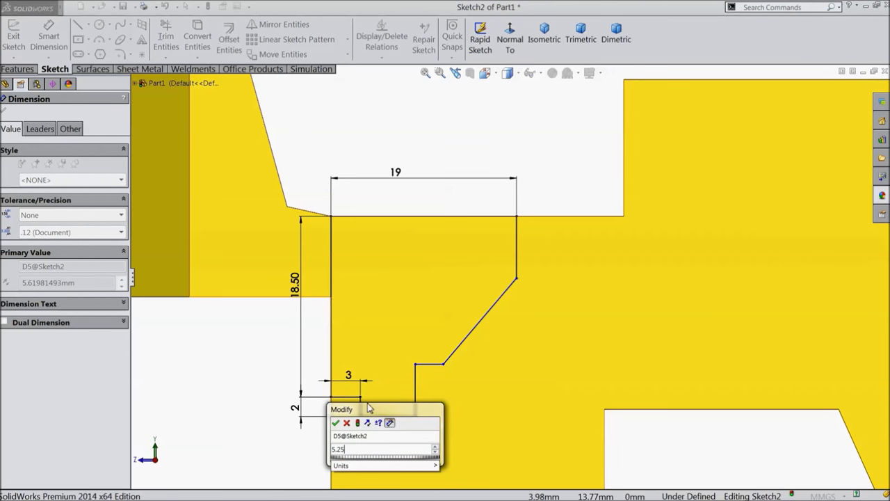
pyautogui.click(335, 422)
# Set the step's height to 2 mm and the sloped line's vertical height to 12 mm
pyautogui.click(413, 396)
pyautogui.click(428, 397)
pyautogui.write('2')
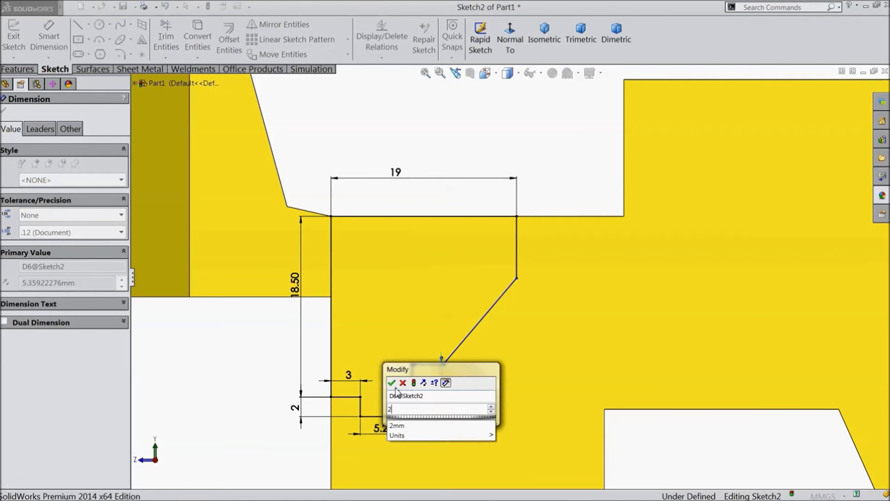
pyautogui.press('Return')
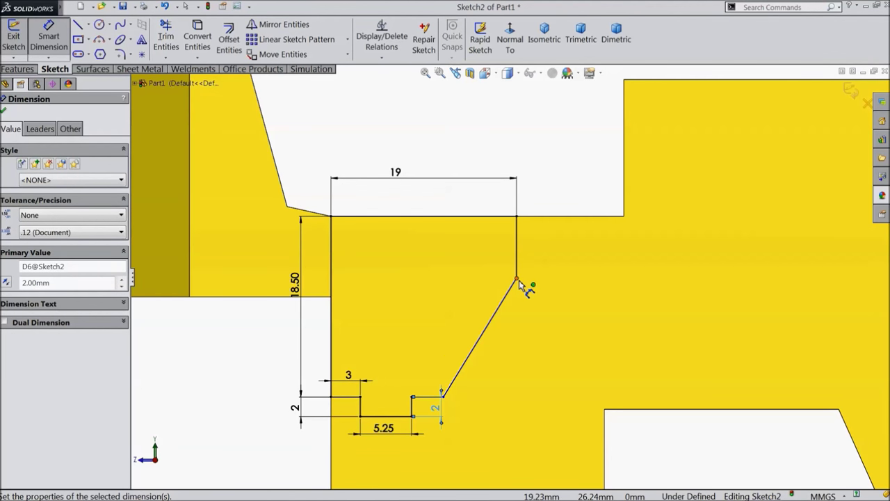
pyautogui.click(517, 281)
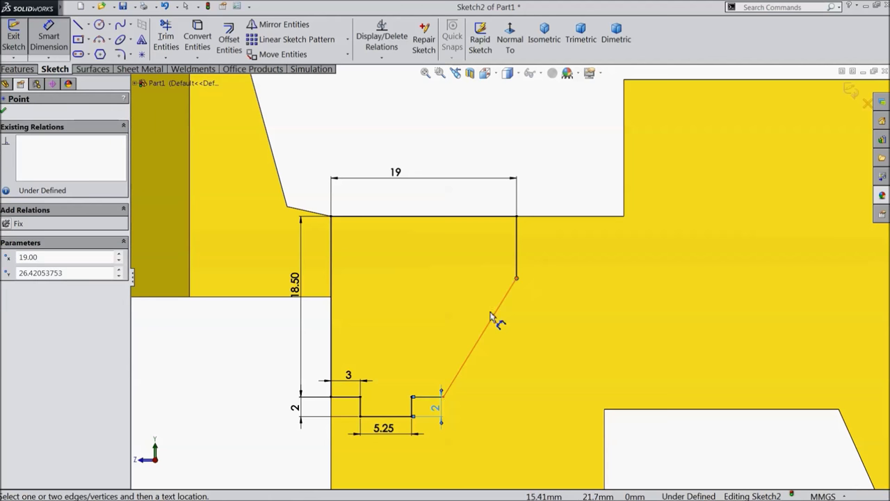
pyautogui.click(443, 395)
pyautogui.click(529, 367)
pyautogui.write('12')
pyautogui.click(474, 346)
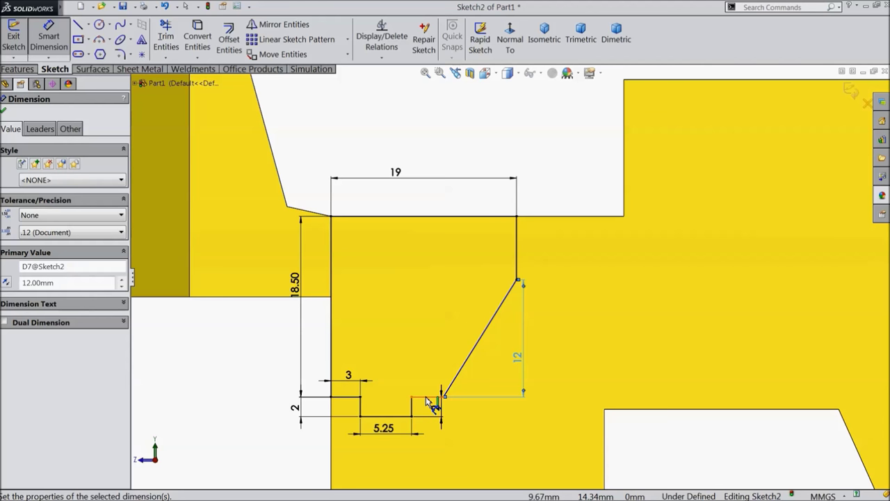
# Dimension the short ledge to 2 mm, tidy the 3 mm label, and close Smart Dimension
pyautogui.click(431, 402)
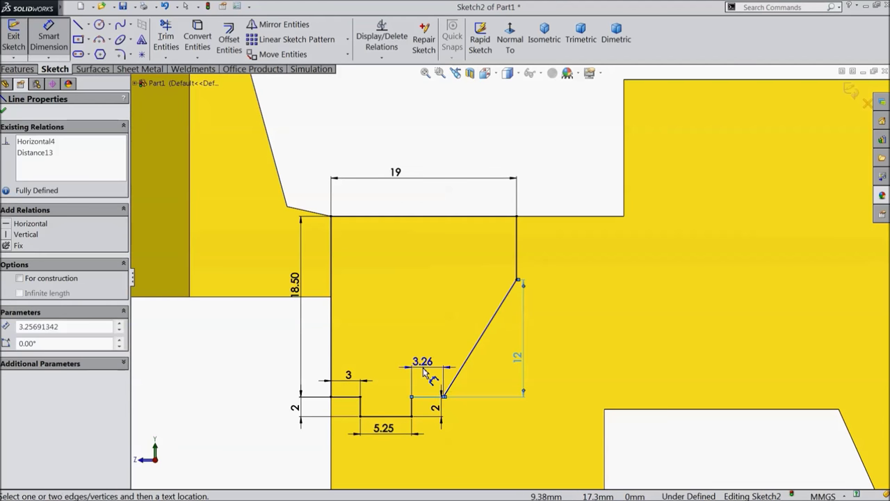
pyautogui.click(424, 369)
pyautogui.write('2')
pyautogui.click(373, 356)
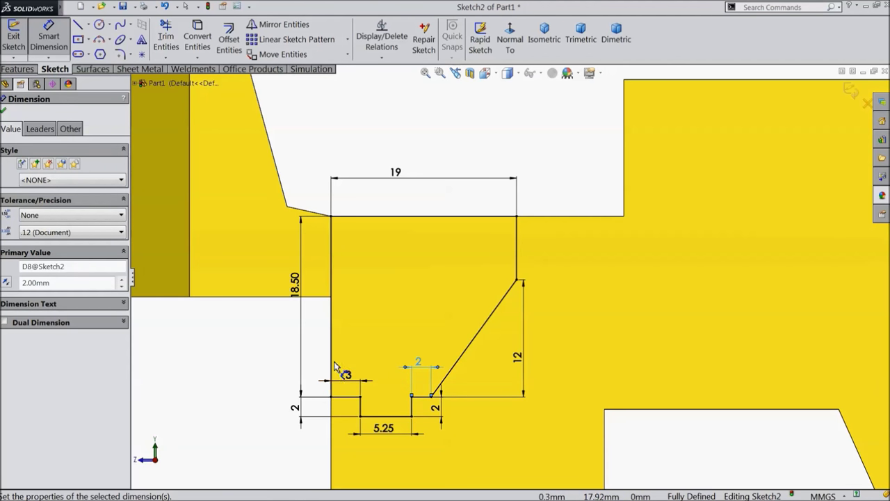
pyautogui.click(357, 369)
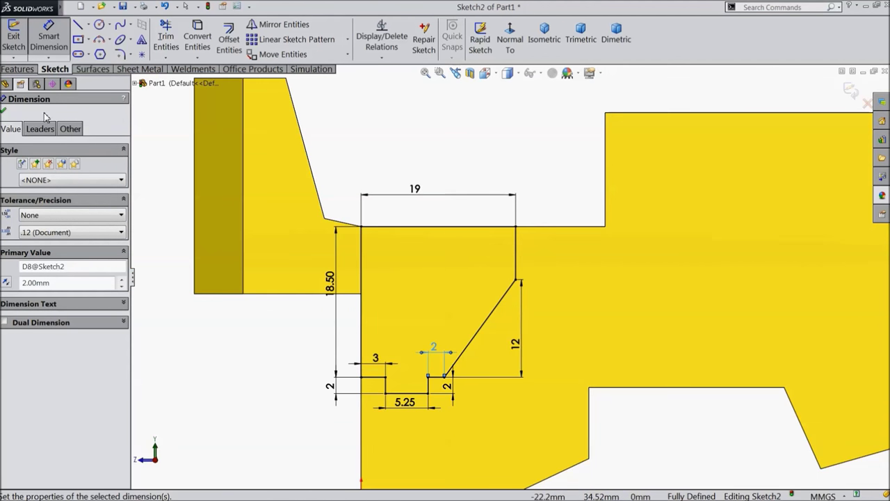
pyautogui.click(7, 111)
pyautogui.click(17, 71)
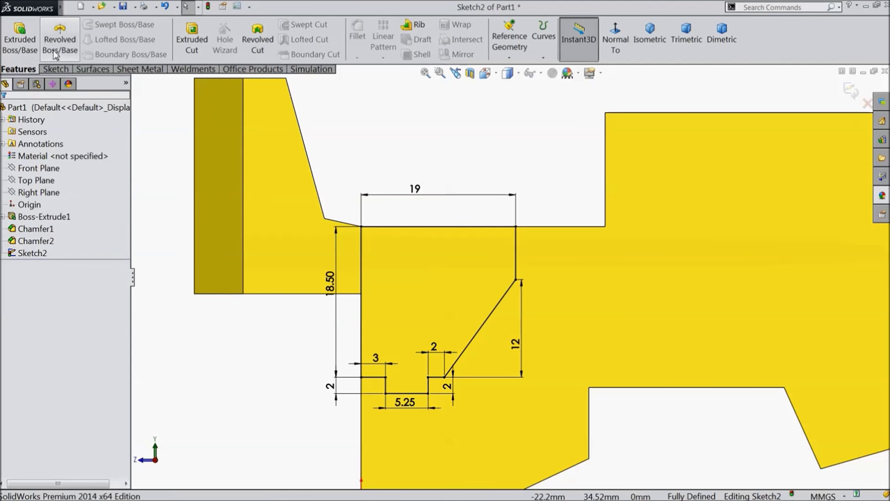
# Extrude Sketch2 Blind 13.5 mm merged into the body, then orbit to inspect the block
pyautogui.click(19, 39)
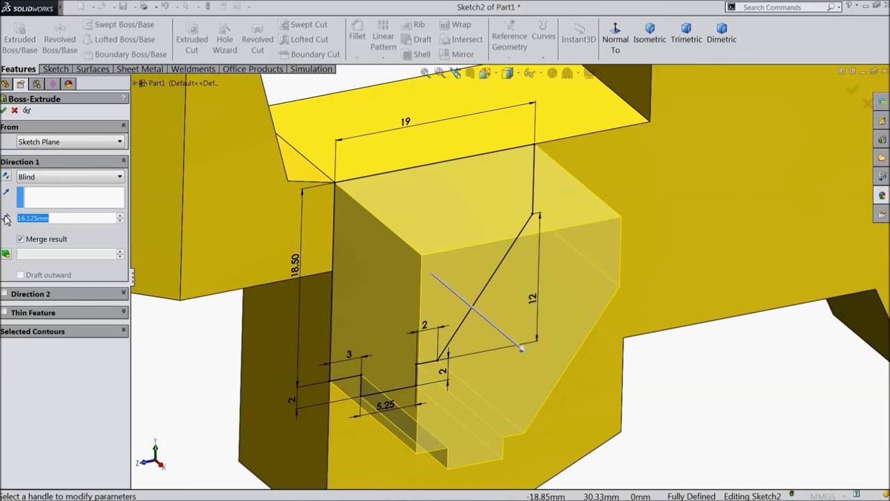
pyautogui.write('13.5')
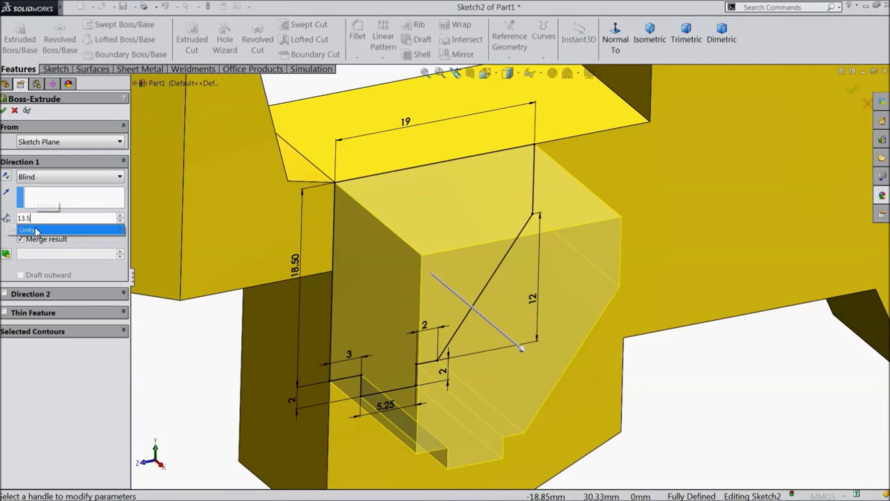
pyautogui.press('Return')
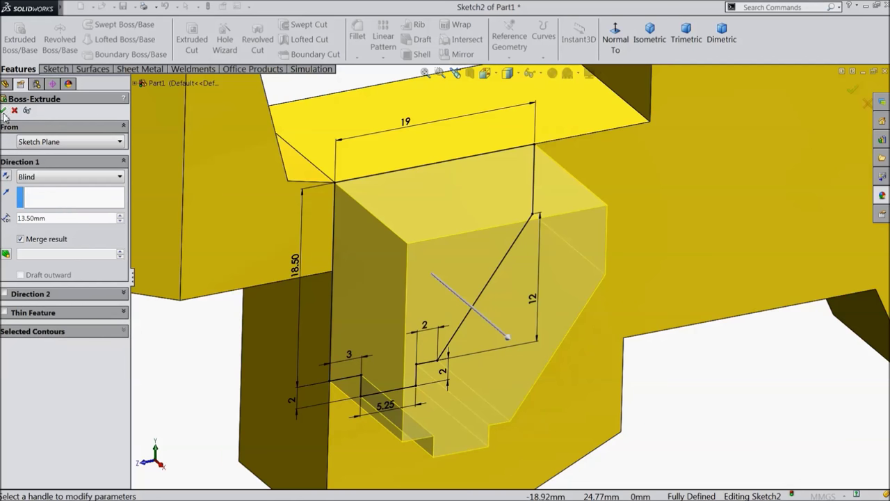
pyautogui.click(5, 109)
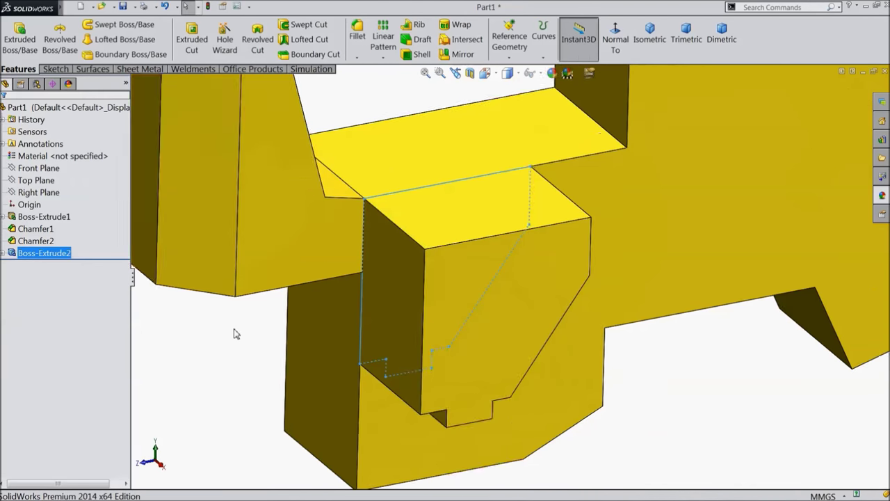
pyautogui.moveTo(251, 337); pyautogui.dragTo(252, 328, button='middle')
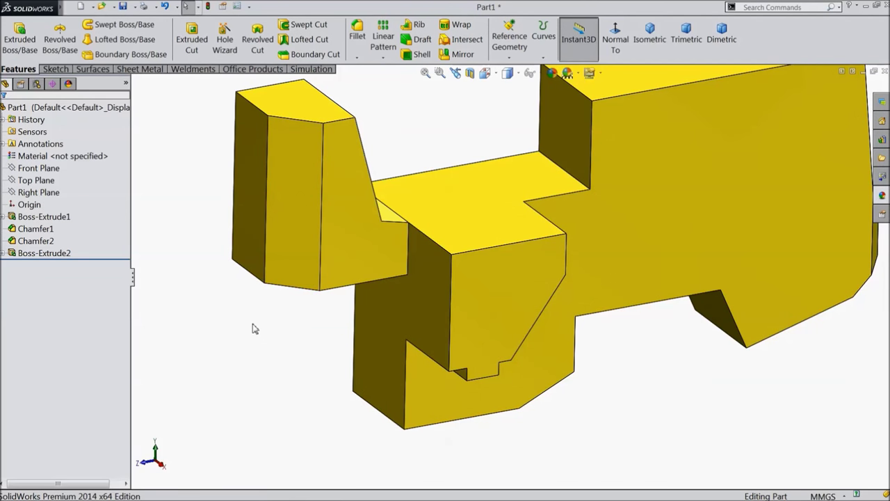
pyautogui.moveTo(415, 308)
pyautogui.mouseDown(button='middle')
pyautogui.moveTo(413, 292)
pyautogui.moveTo(395, 287)
pyautogui.moveTo(408, 279)
pyautogui.moveTo(411, 291)
pyautogui.moveTo(516, 312)
pyautogui.mouseUp(button='middle')
pyautogui.scroll(-2, 536, 302)
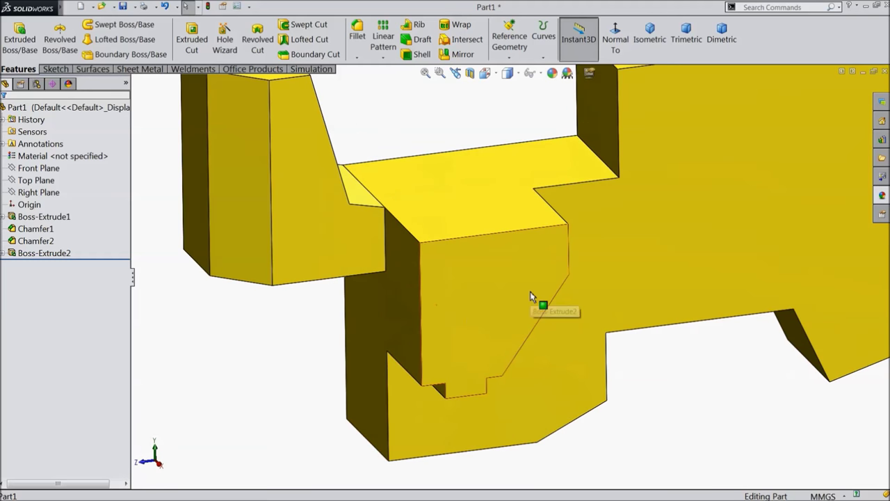
pyautogui.click(539, 295)
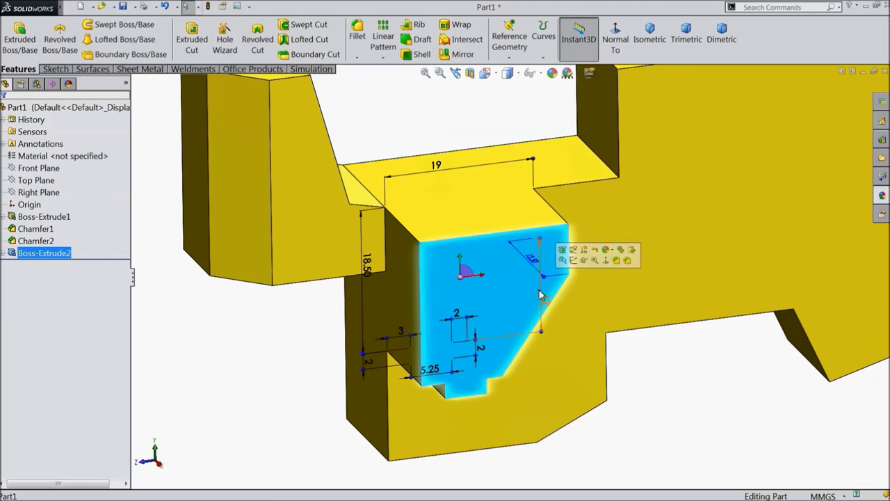
# Start a new sketch on the block's front face, viewed normal to it
pyautogui.click(574, 261)
pyautogui.click(616, 39)
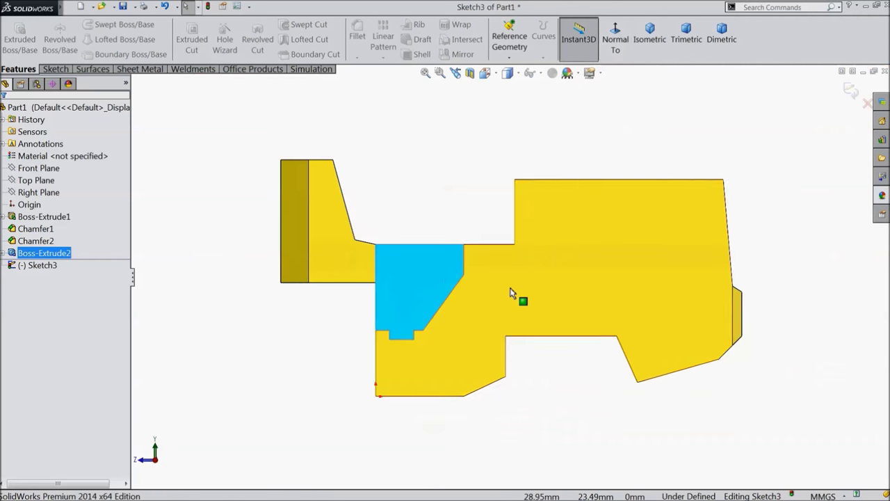
pyautogui.scroll(-2, 510, 293)
pyautogui.click(62, 67)
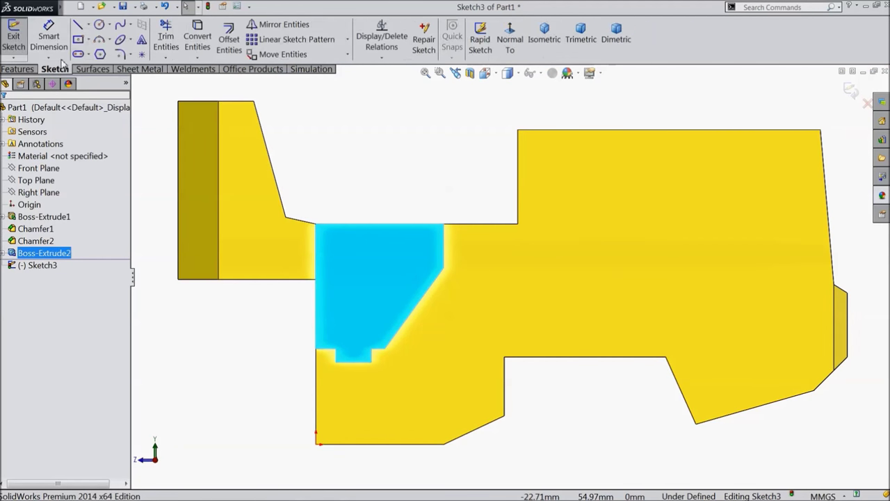
pyautogui.click(88, 24)
pyautogui.click(97, 48)
pyautogui.scroll(-3, 459, 241)
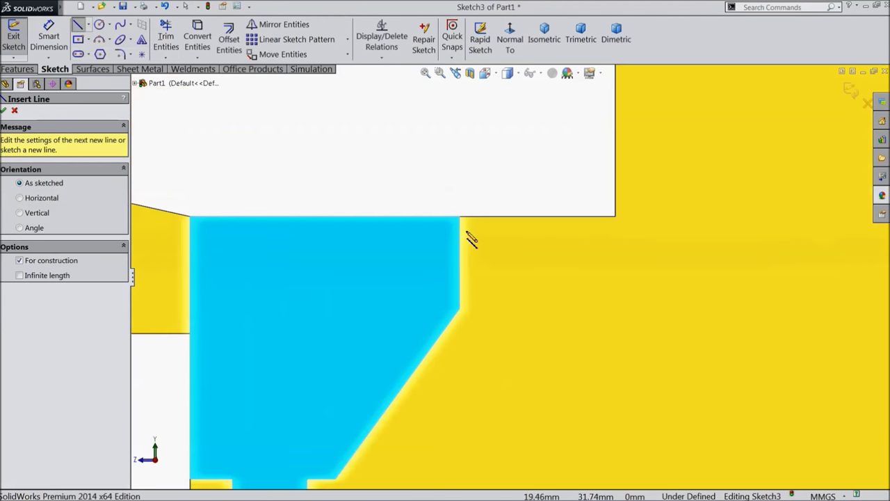
pyautogui.scroll(-2, 468, 233)
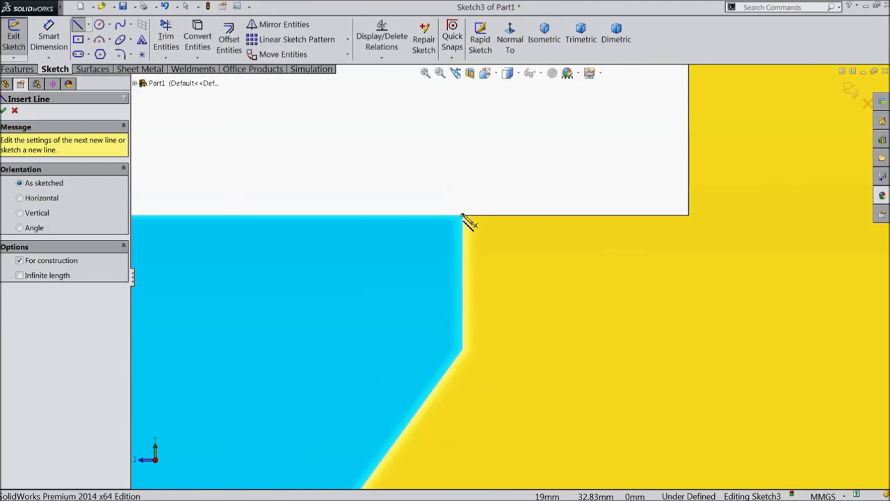
# Draw a construction centerline from the block's top-right corner, running horizontally off to the right
pyautogui.click(462, 216)
pyautogui.click(463, 199)
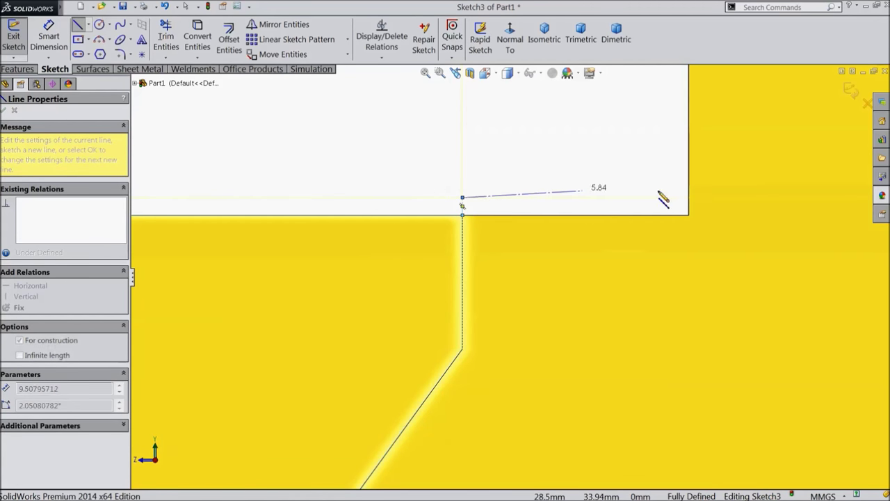
pyautogui.click(811, 198)
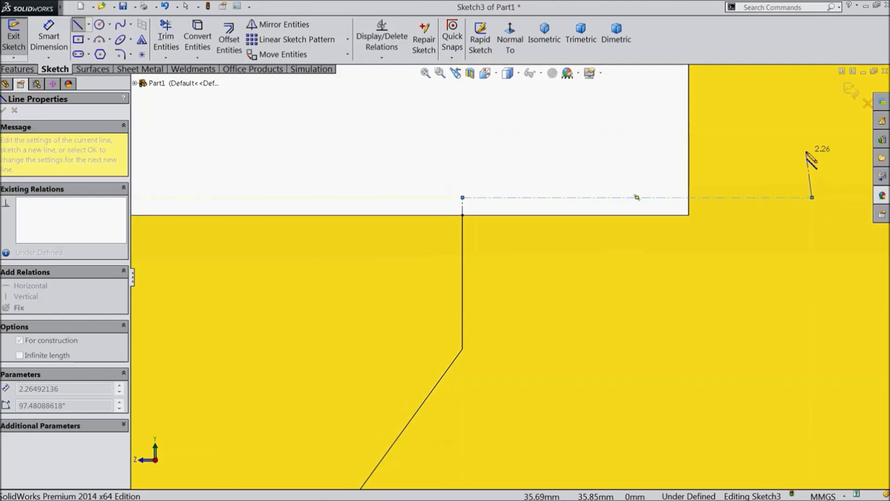
pyautogui.rightClick(811, 188)
pyautogui.click(799, 90)
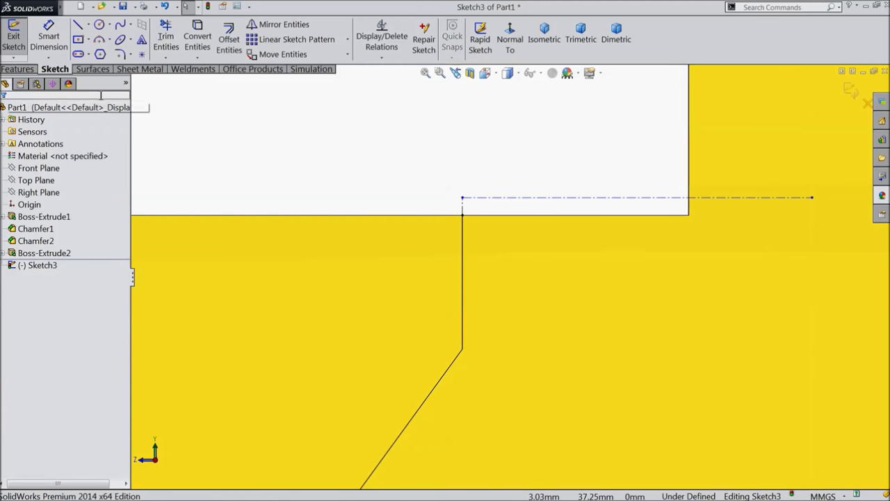
# Draw the arm's lower edge to the right, a short vertical end, and the top edge back left
pyautogui.click(78, 25)
pyautogui.scroll(4, 515, 271)
pyautogui.scroll(-3, 660, 261)
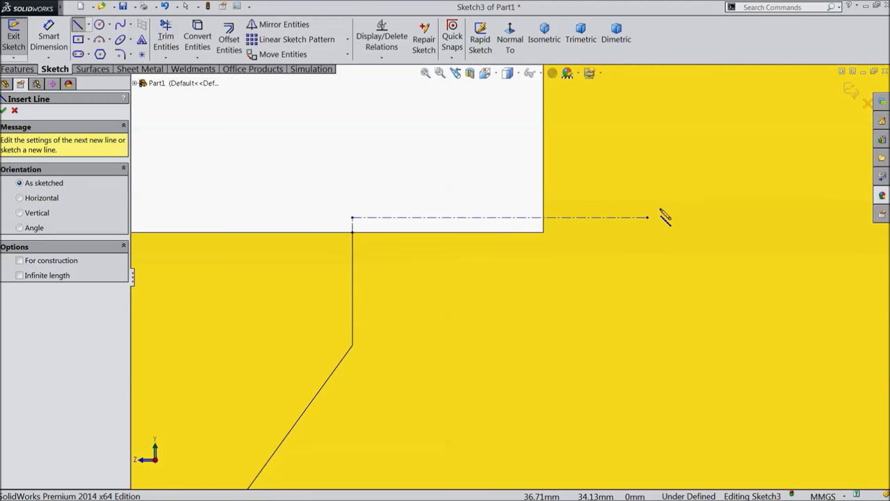
pyautogui.click(352, 218)
pyautogui.click(660, 205)
pyautogui.click(661, 184)
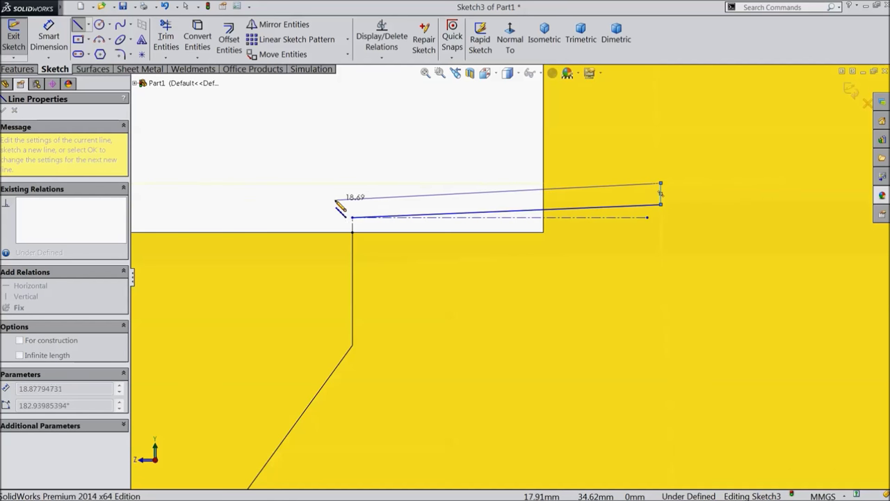
pyautogui.click(283, 198)
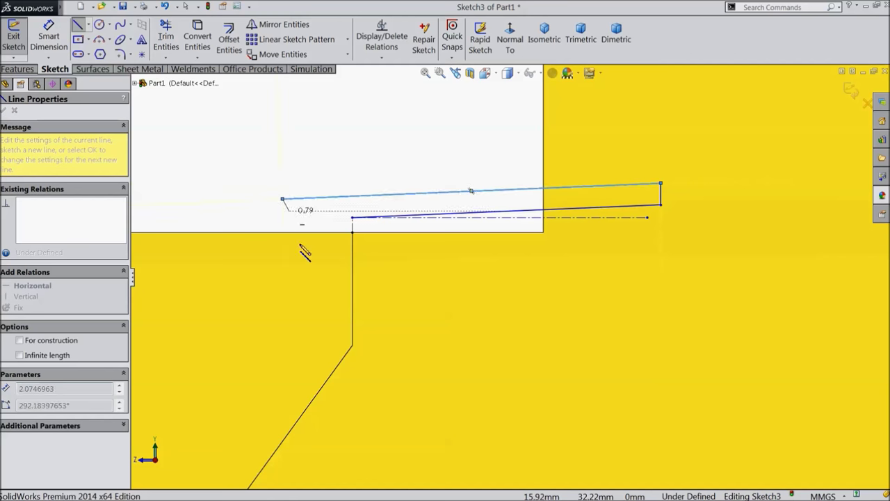
pyautogui.hotkey('ctrl', 'Right')
pyautogui.hotkey('ctrl', 'Up')
pyautogui.hotkey('ctrl', 'Right')
pyautogui.hotkey('ctrl', 'Up')
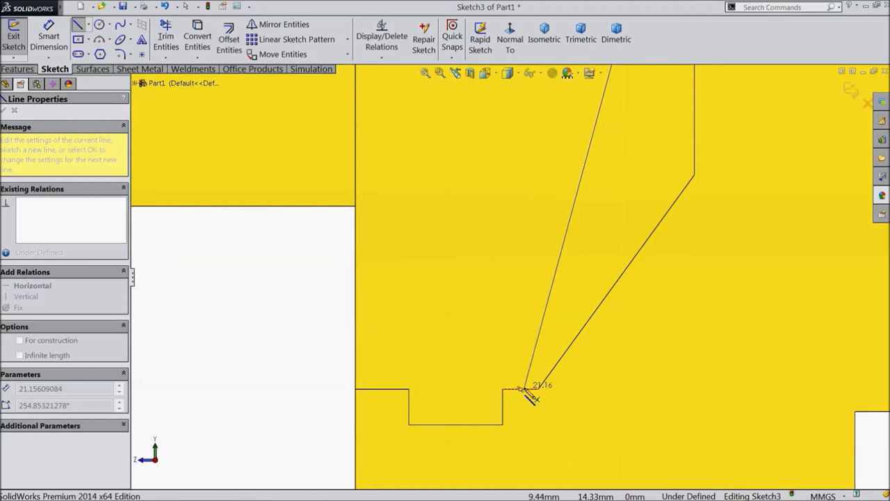
# Add the sloped line from the step corner up to the top corner and end the line tool
pyautogui.click(527, 390)
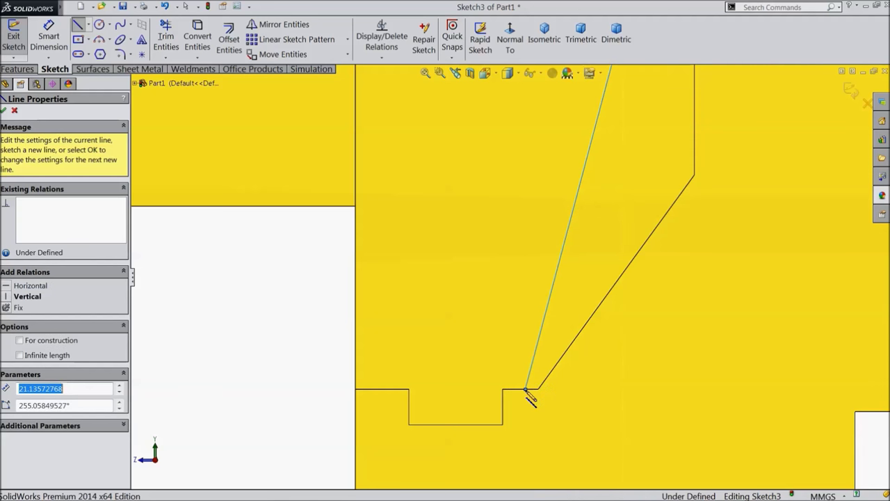
pyautogui.scroll(3, 612, 313)
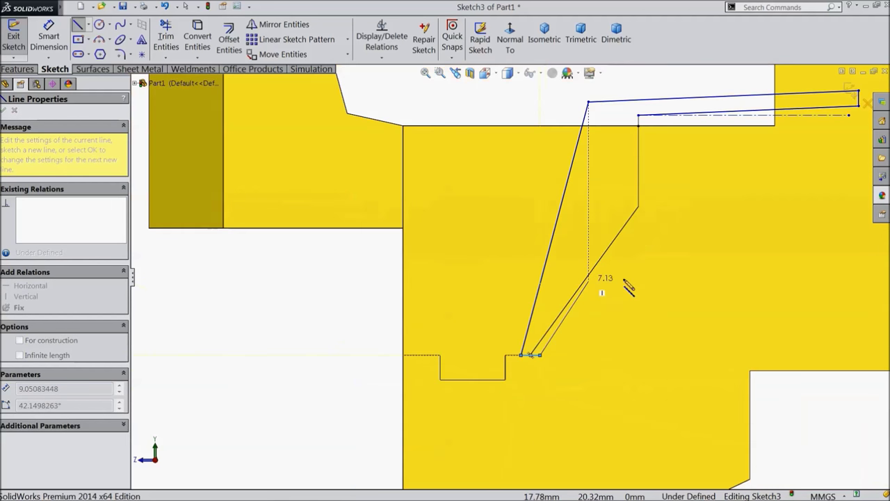
pyautogui.scroll(-3, 605, 181)
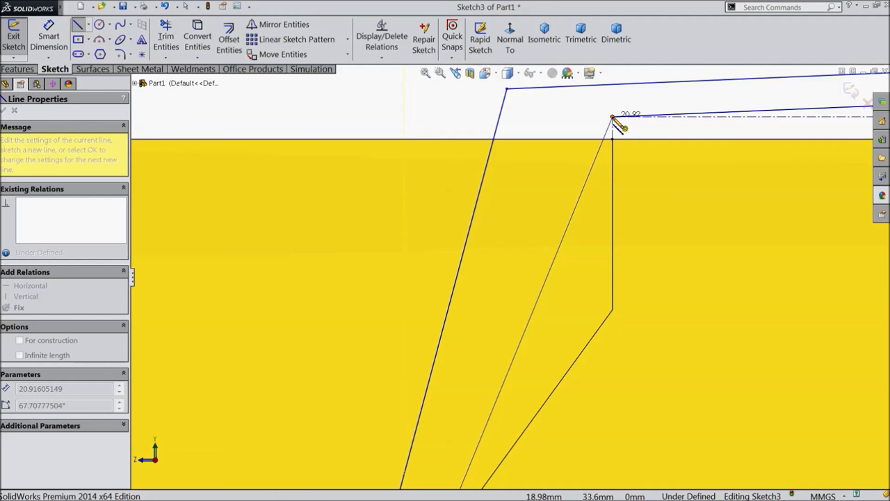
pyautogui.click(612, 117)
pyautogui.rightClick(410, 116)
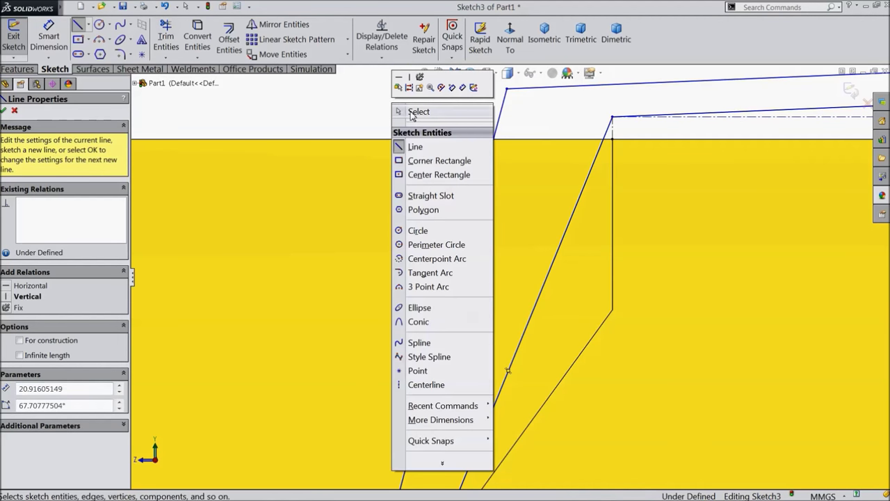
pyautogui.click(418, 112)
pyautogui.scroll(3, 453, 205)
pyautogui.scroll(-1, 600, 291)
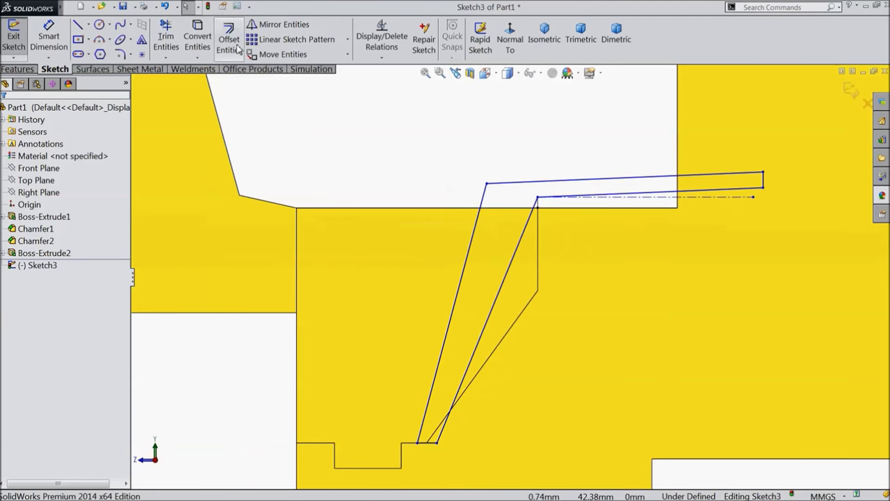
pyautogui.click(48, 38)
# Set a 0.1 mm gap between the arm and part's top edge, and 1 mm end thickness
pyautogui.scroll(-6, 601, 206)
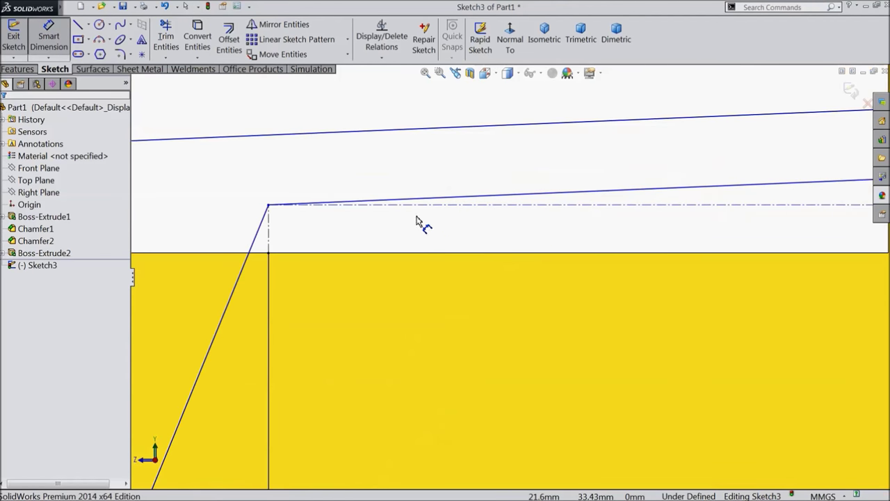
pyautogui.click(422, 205)
pyautogui.click(425, 253)
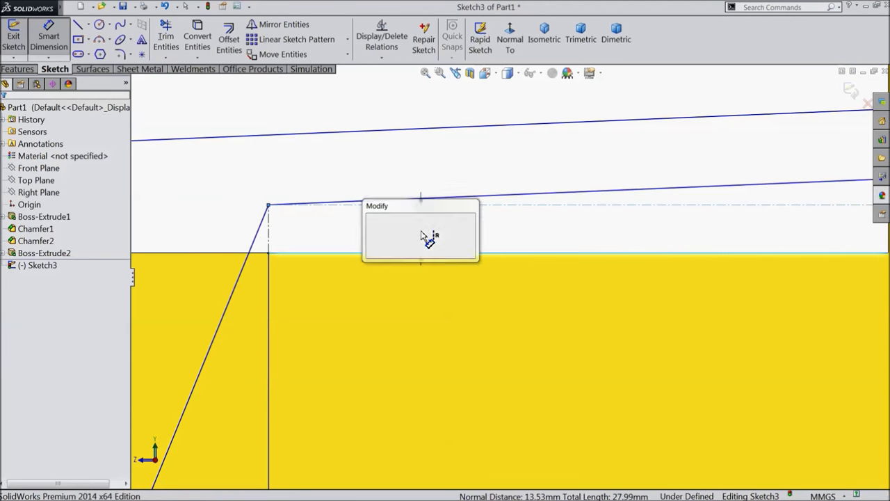
pyautogui.click(420, 233)
pyautogui.write('0.1')
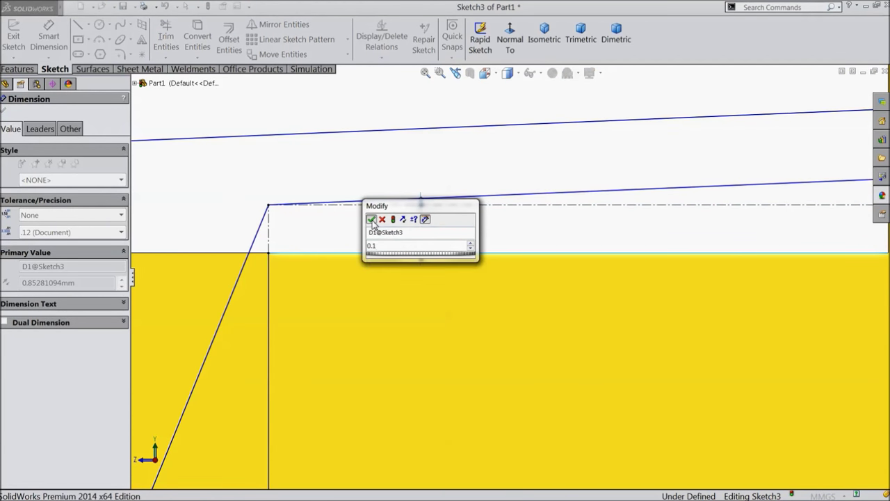
pyautogui.press('Return')
pyautogui.scroll(-5, 429, 271)
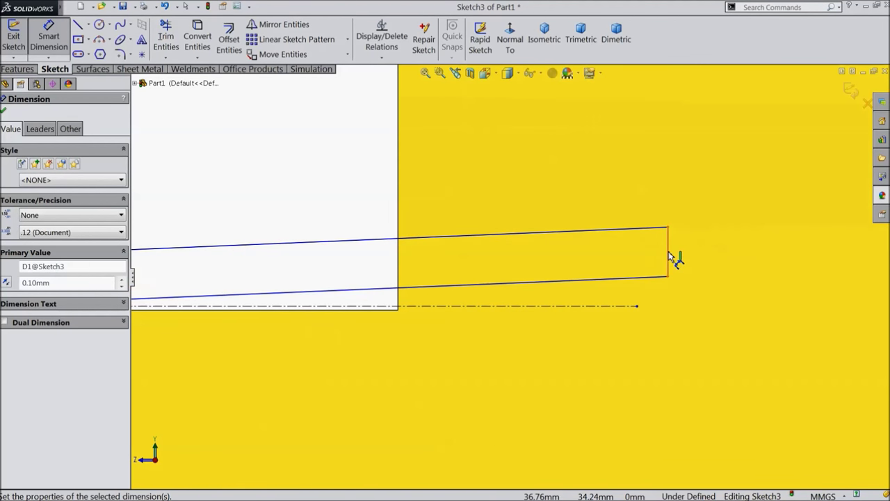
pyautogui.click(669, 257)
pyautogui.click(678, 253)
pyautogui.write('1')
pyautogui.press('Return')
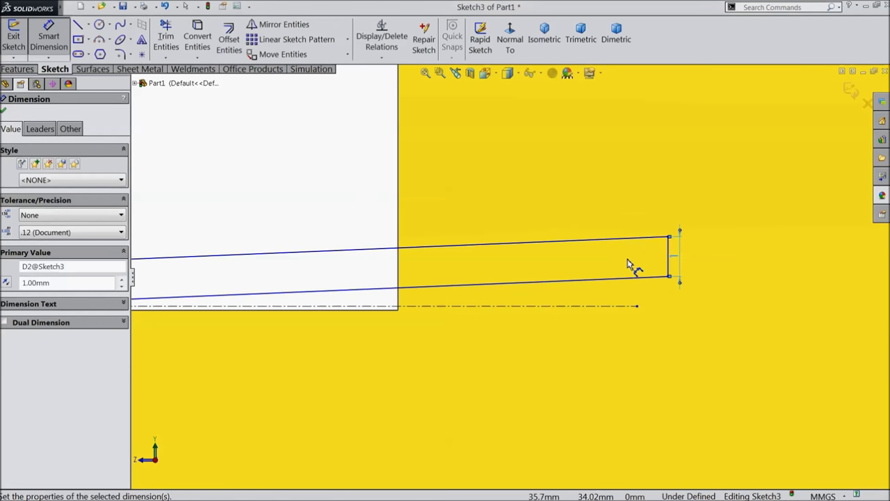
pyautogui.click(3, 113)
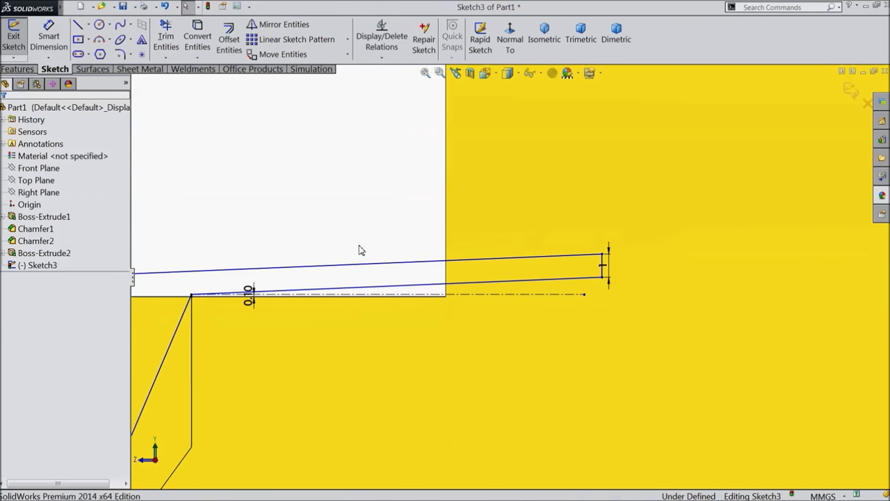
# Draw a construction centerline joining the arm's two upper corners
pyautogui.click(398, 285)
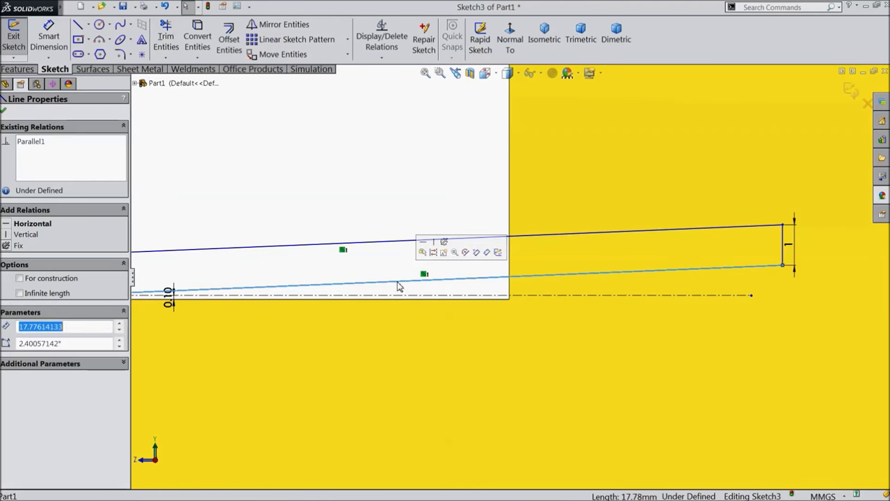
pyautogui.click(394, 243)
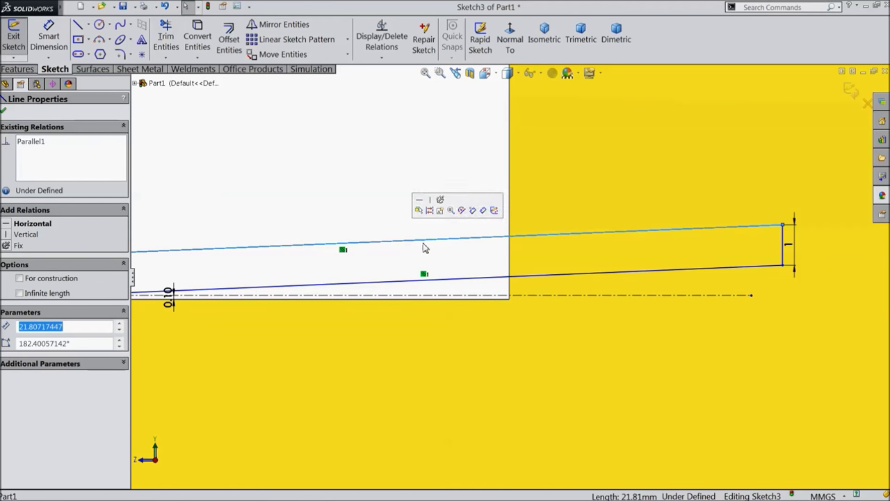
pyautogui.hotkey('ctrl', 'Right')
pyautogui.hotkey('ctrl', 'Right')
pyautogui.hotkey('ctrl', 'Right')
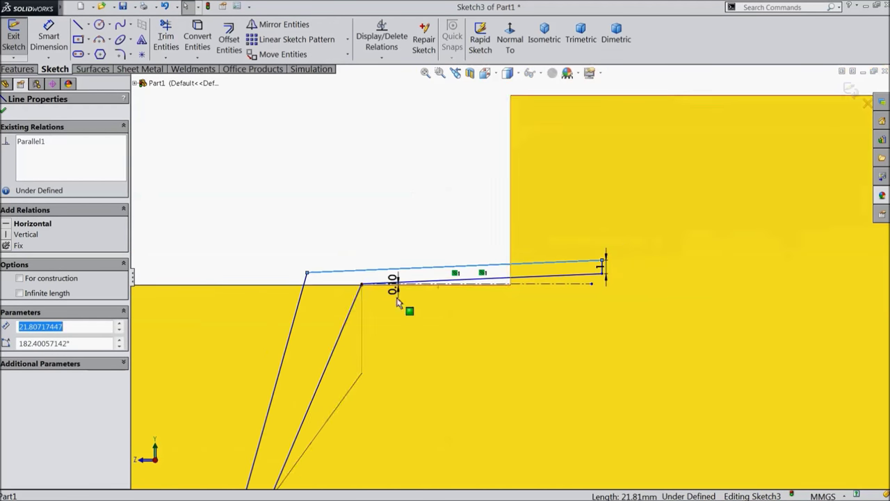
pyautogui.click(88, 24)
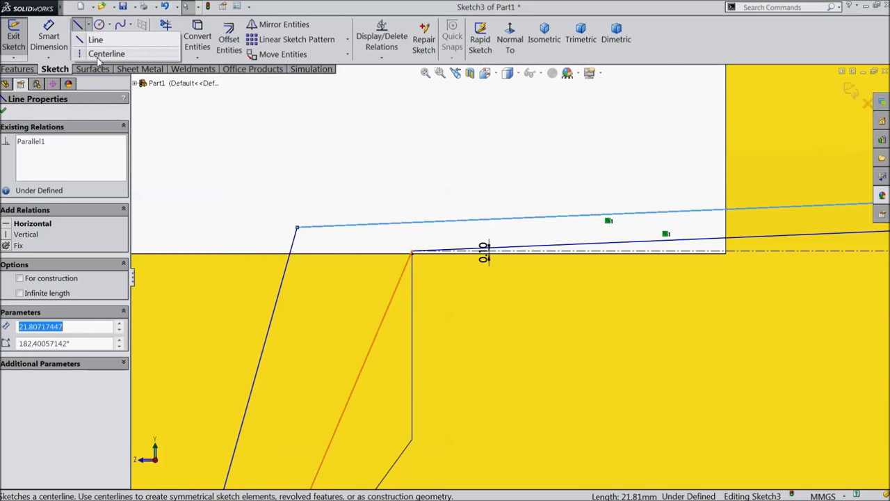
pyautogui.click(88, 50)
pyautogui.scroll(-2, 418, 276)
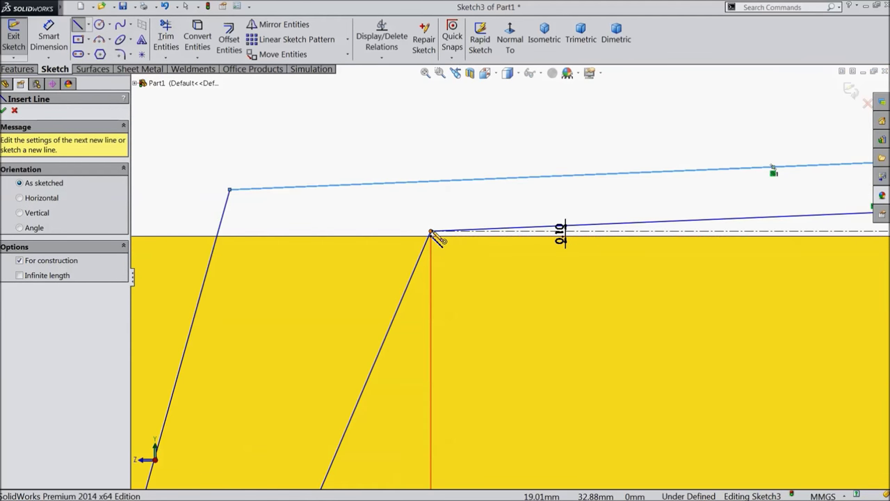
pyautogui.moveTo(432, 232); pyautogui.dragTo(230, 189)
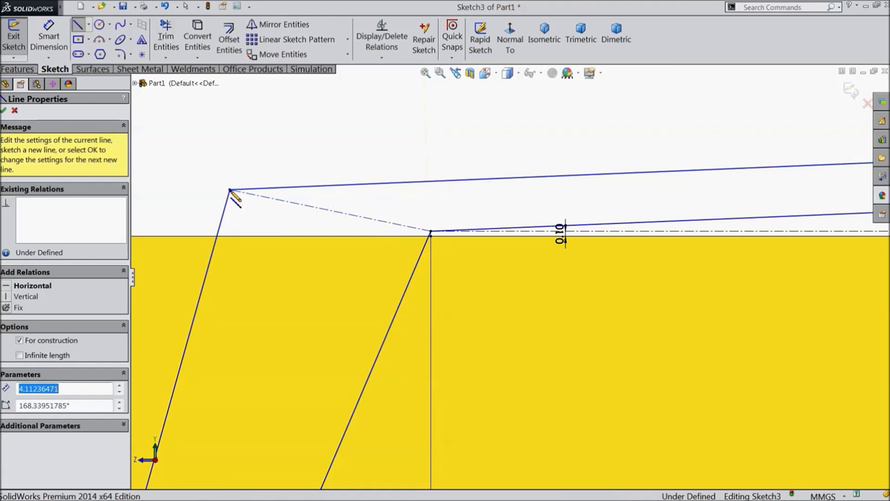
pyautogui.rightClick(258, 144)
pyautogui.click(276, 151)
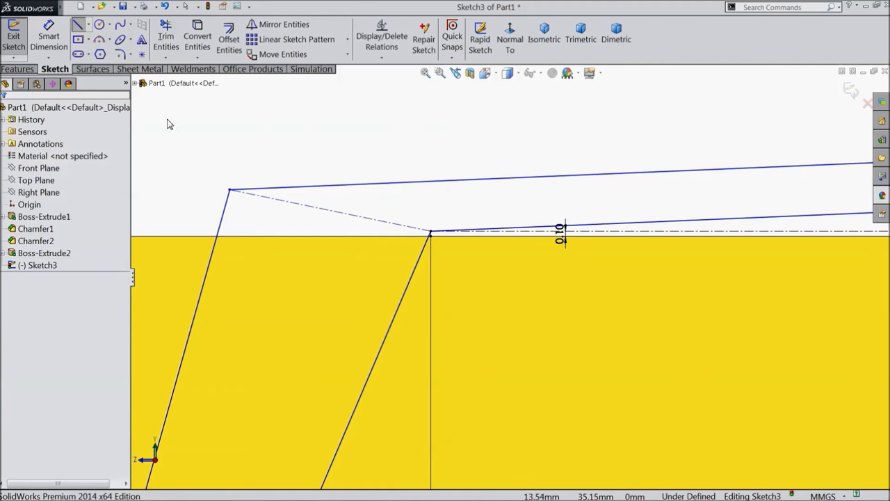
# Dimension the new construction line to 2 mm
pyautogui.click(49, 36)
pyautogui.click(308, 211)
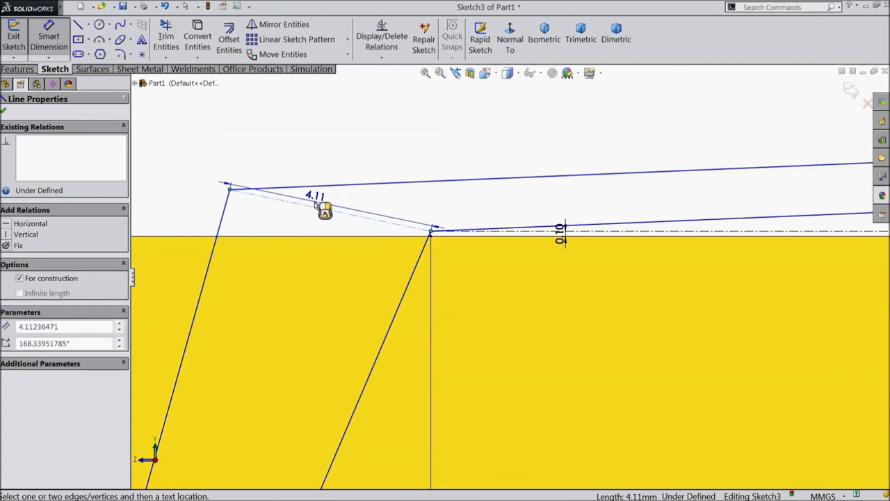
pyautogui.click(317, 205)
pyautogui.write('2')
pyautogui.click(264, 190)
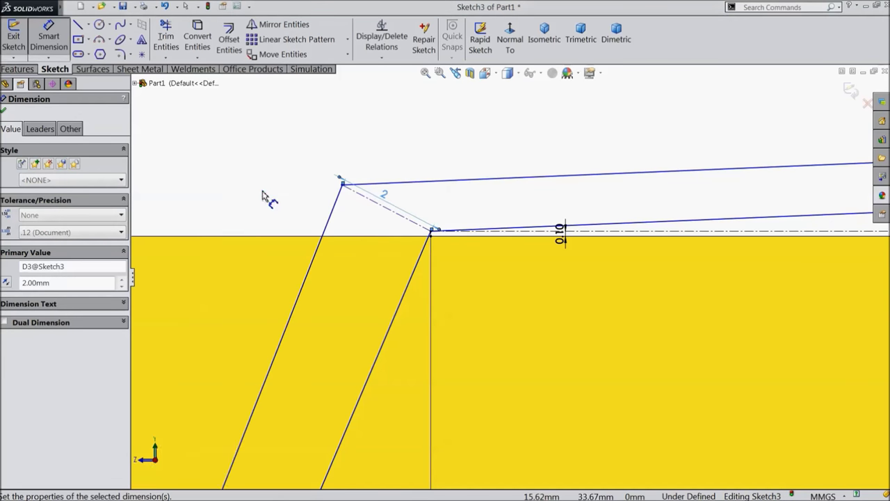
pyautogui.scroll(5, 368, 264)
pyautogui.scroll(4, 496, 354)
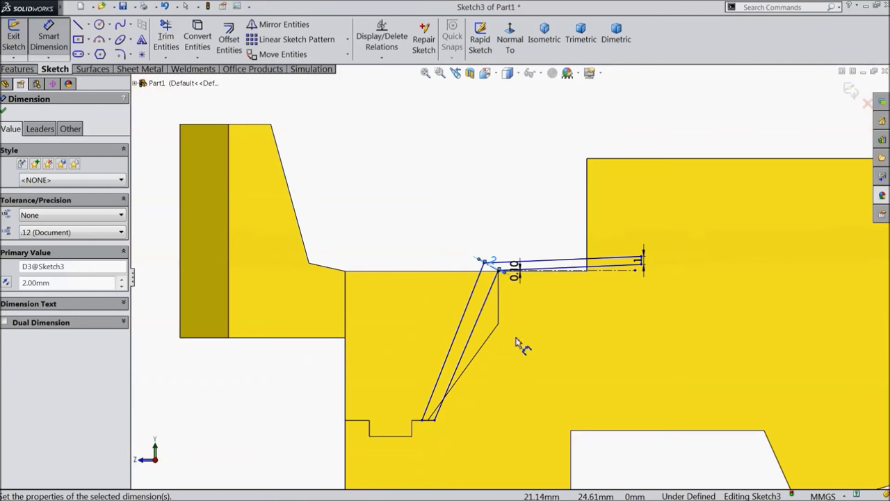
pyautogui.scroll(-6, 580, 254)
pyautogui.scroll(-3, 607, 235)
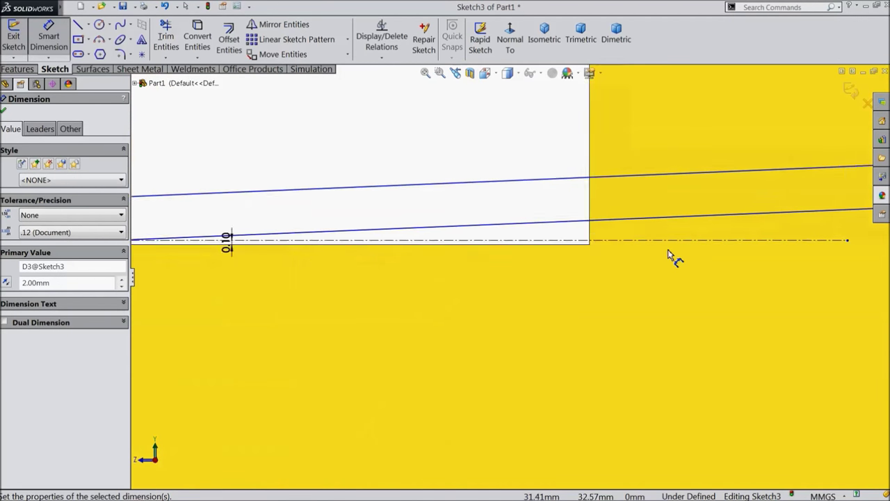
# Set a 2° angle between the arm's lower edge and the horizontal construction line
pyautogui.click(535, 221)
pyautogui.click(537, 240)
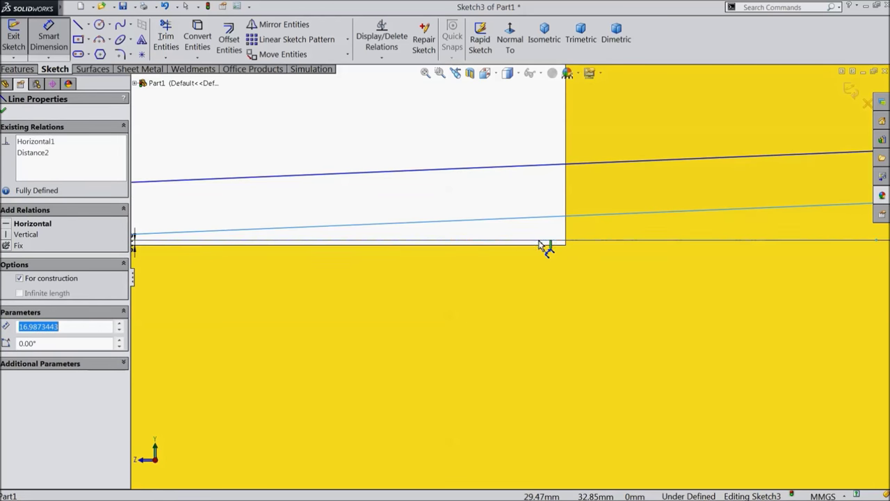
pyautogui.click(616, 234)
pyautogui.write('2')
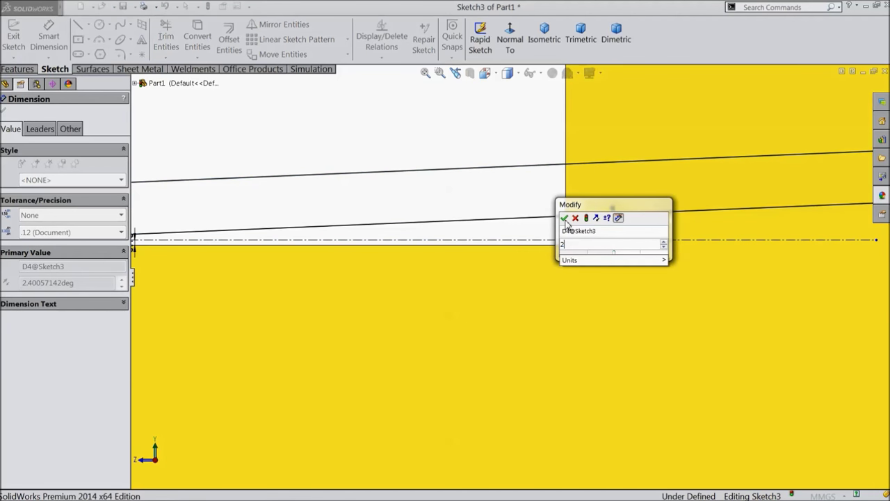
pyautogui.press('Return')
pyautogui.scroll(6, 322, 286)
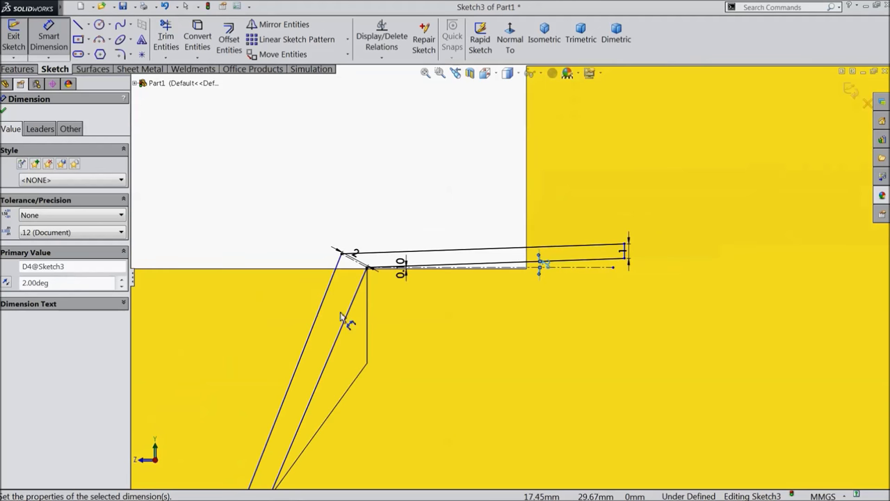
pyautogui.scroll(-5, 408, 421)
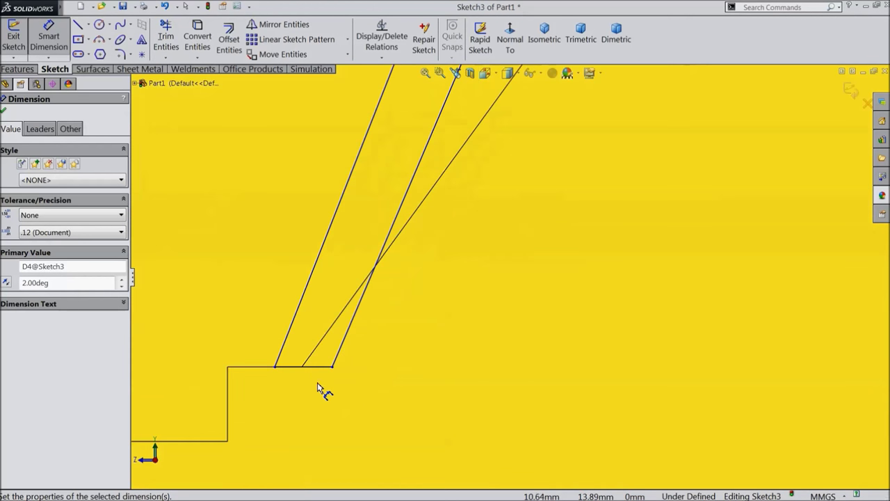
# Dimension the short line at the arm's base, then change it from 1.5 to 1 mm
pyautogui.click(308, 369)
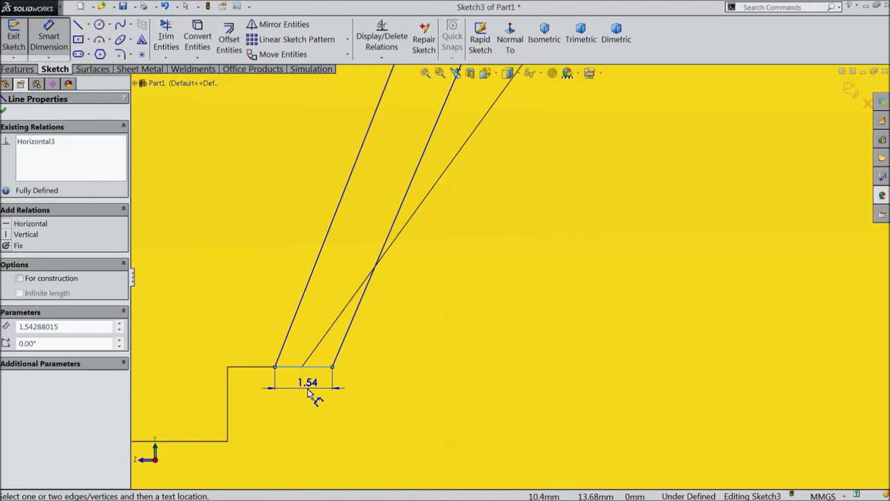
pyautogui.click(309, 392)
pyautogui.write('1.5')
pyautogui.click(258, 378)
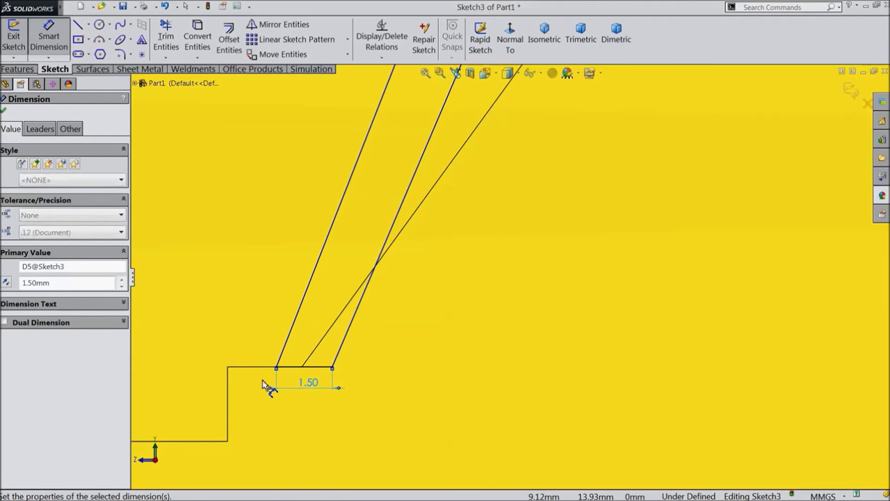
pyautogui.doubleClick(311, 387)
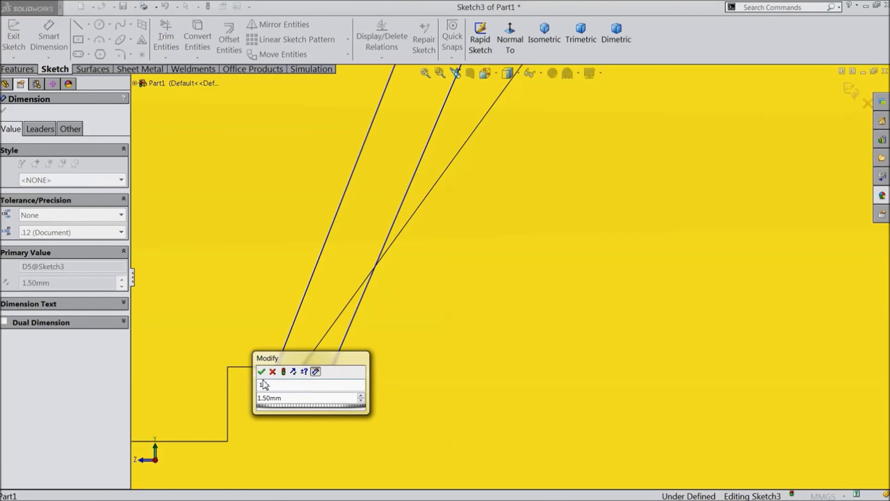
pyautogui.write('1')
pyautogui.press('Return')
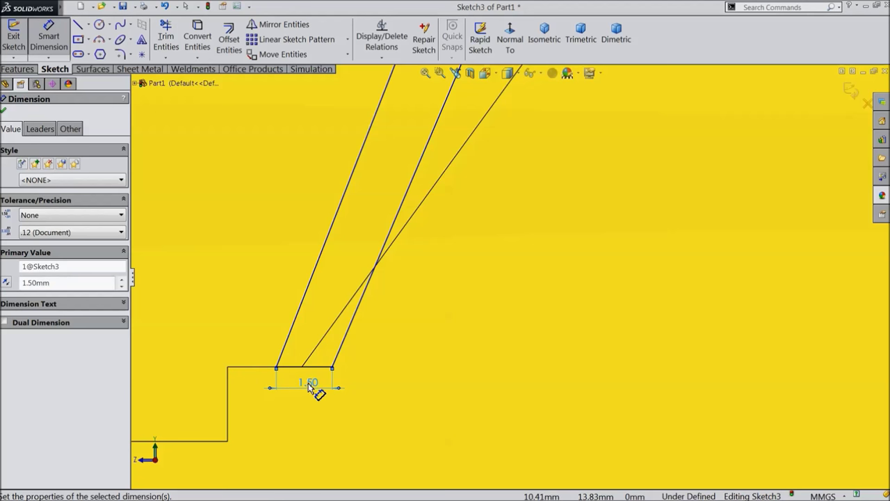
pyautogui.doubleClick(310, 388)
pyautogui.write('1')
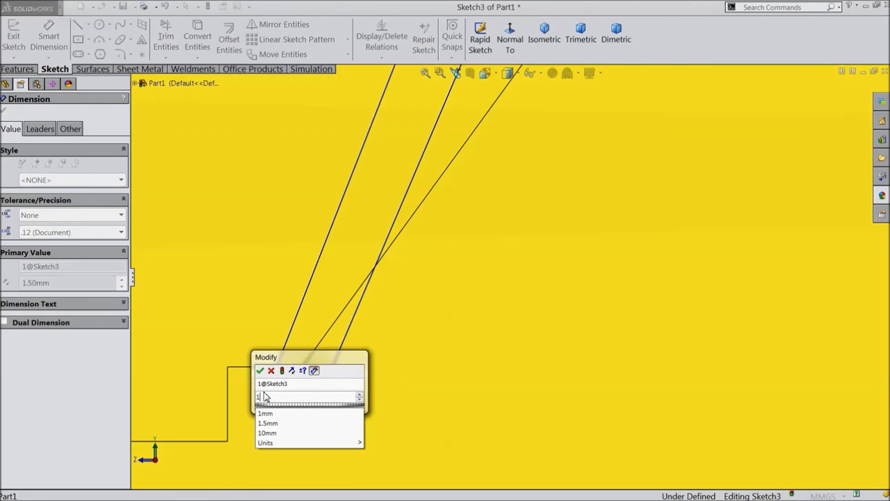
pyautogui.press('Return')
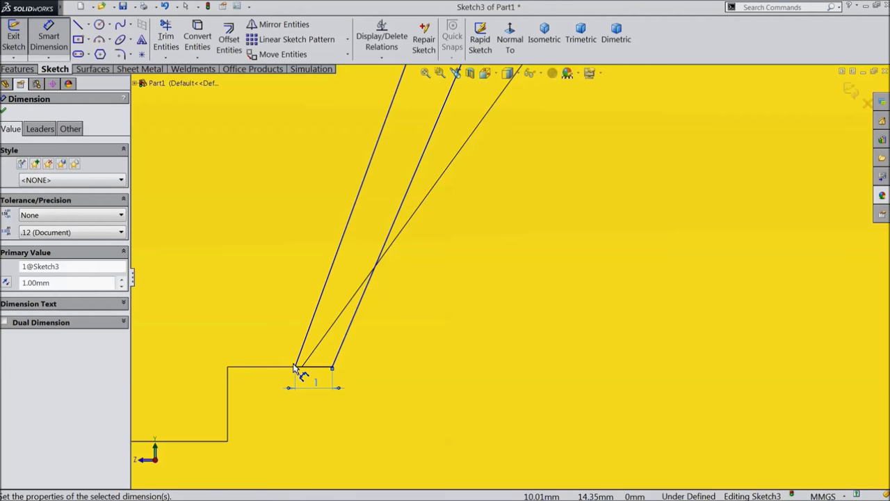
# Place the arm's lower-left vertex 1.5 mm from the step's left corner
pyautogui.click(295, 368)
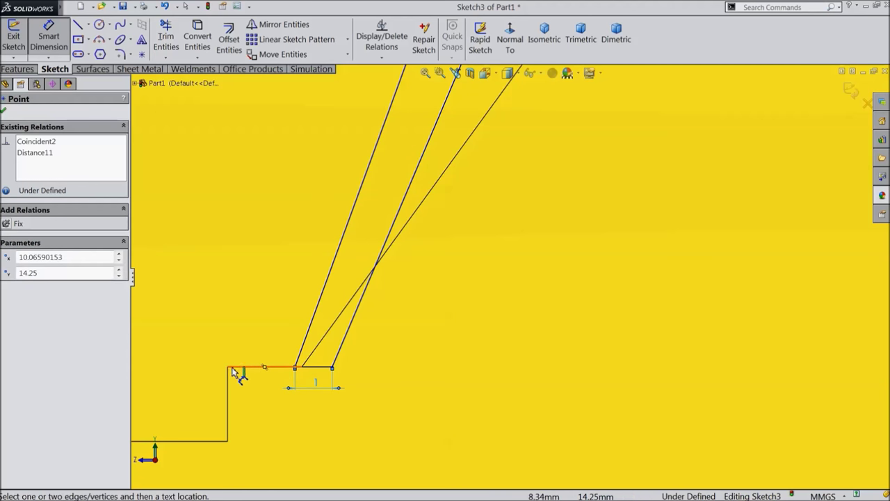
pyautogui.click(228, 367)
pyautogui.click(254, 347)
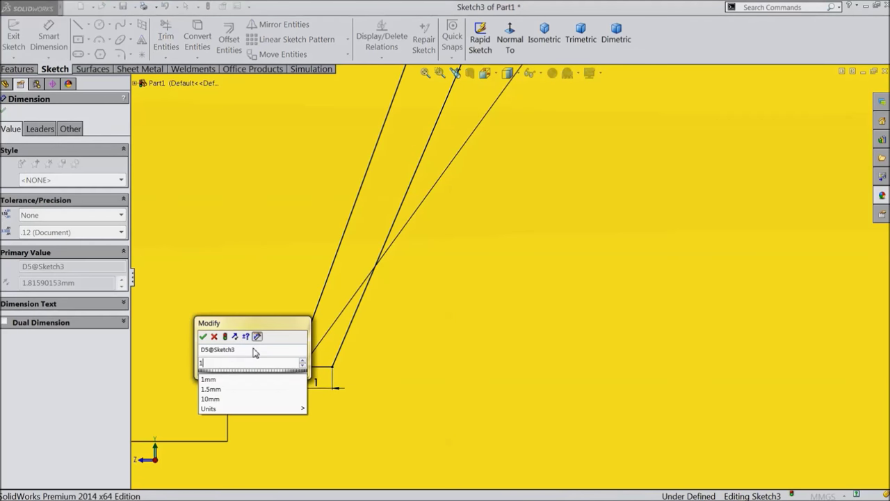
pyautogui.write('1.5')
pyautogui.click(202, 337)
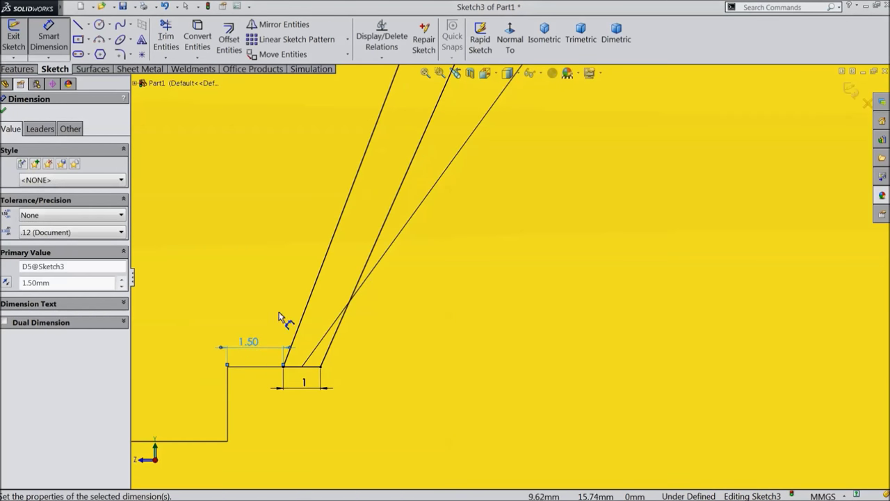
pyautogui.scroll(5, 330, 308)
pyautogui.scroll(-5, 591, 125)
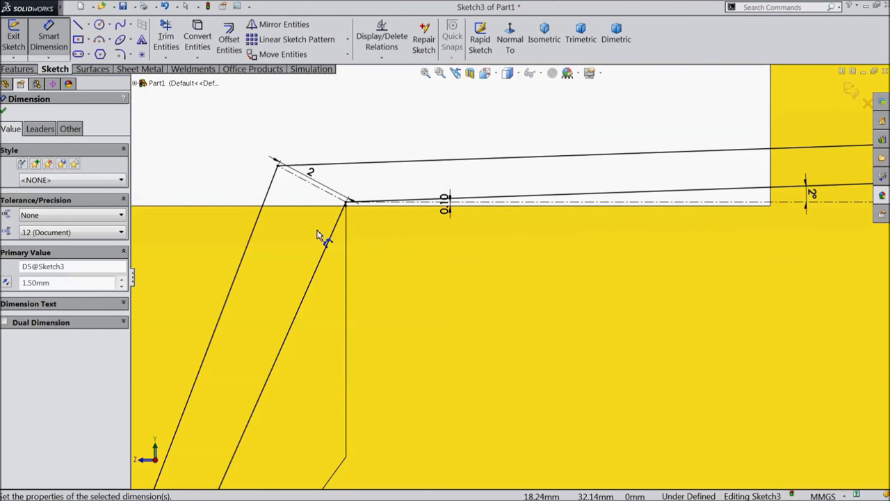
pyautogui.click(78, 25)
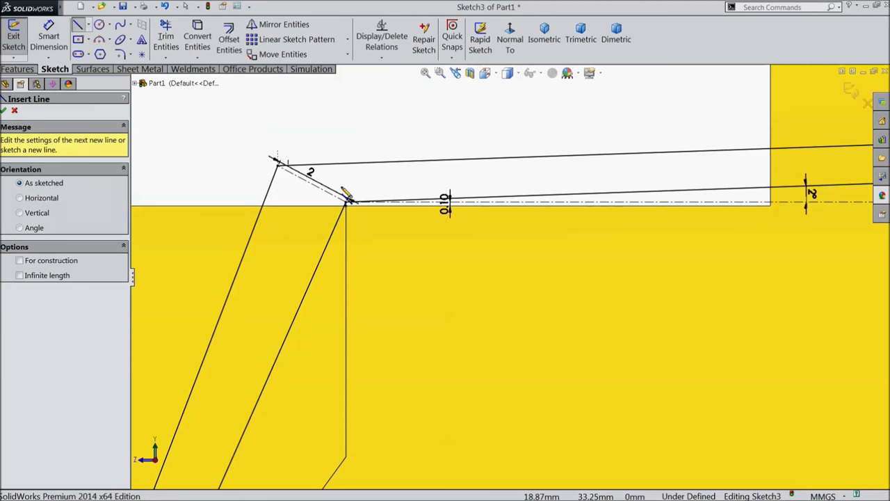
# Draw a line from the arm's top right corner to the left slanted edge, then leave the Line tool
pyautogui.scroll(-4, 354, 202)
pyautogui.scroll(2, 338, 259)
pyautogui.scroll(-2, 338, 260)
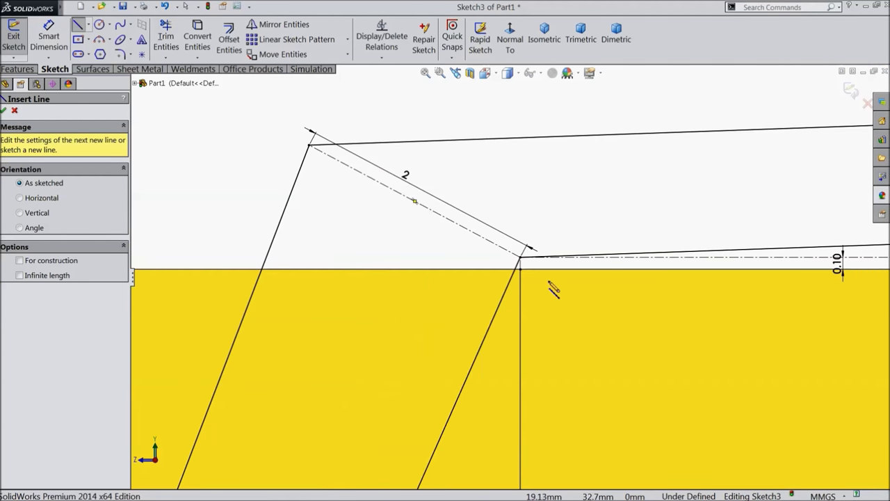
pyautogui.click(521, 258)
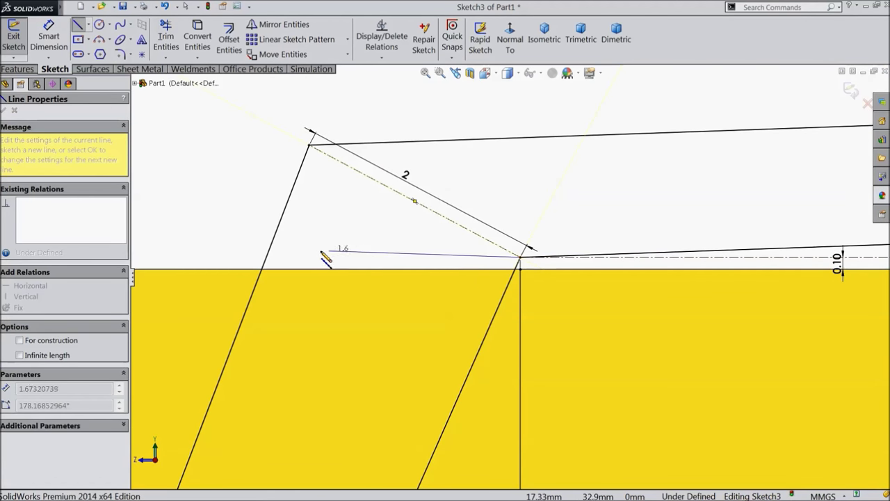
pyautogui.click(267, 257)
pyautogui.rightClick(228, 195)
pyautogui.click(249, 84)
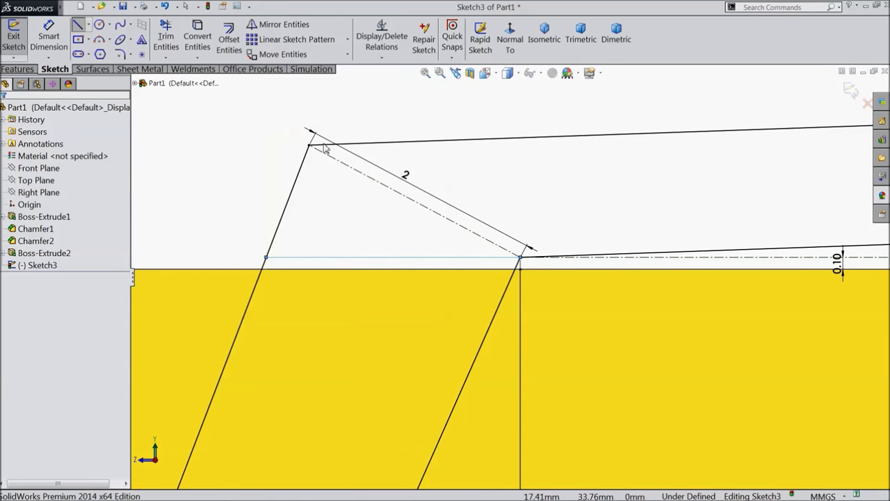
# Select the short 1 mm vertical line at the arm's far end to check it, then deselect it
pyautogui.scroll(3, 468, 281)
pyautogui.scroll(5, 520, 322)
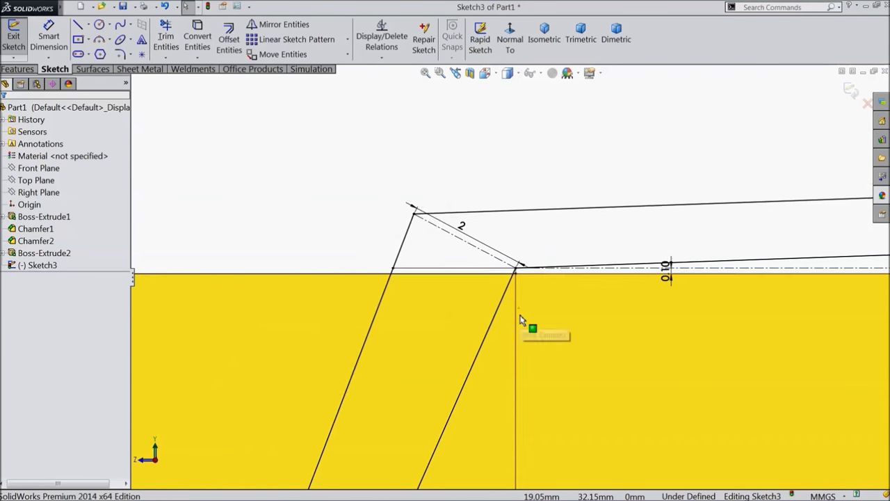
pyautogui.scroll(-5, 661, 324)
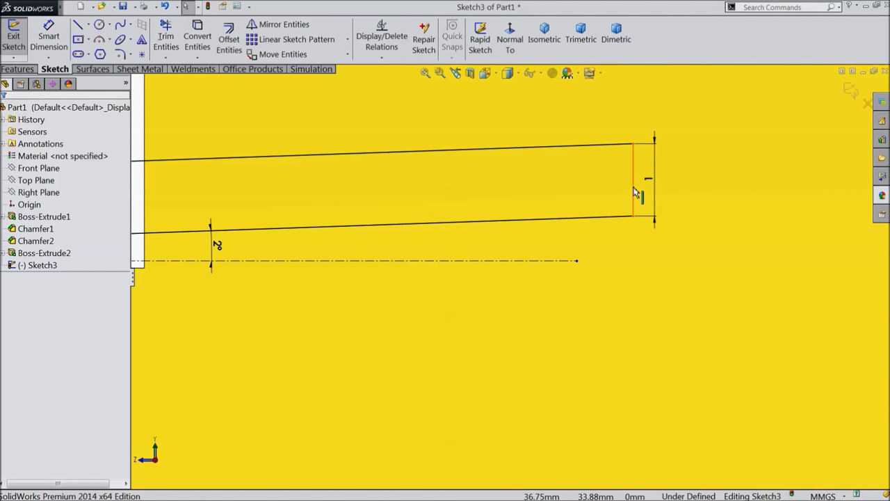
pyautogui.click(634, 192)
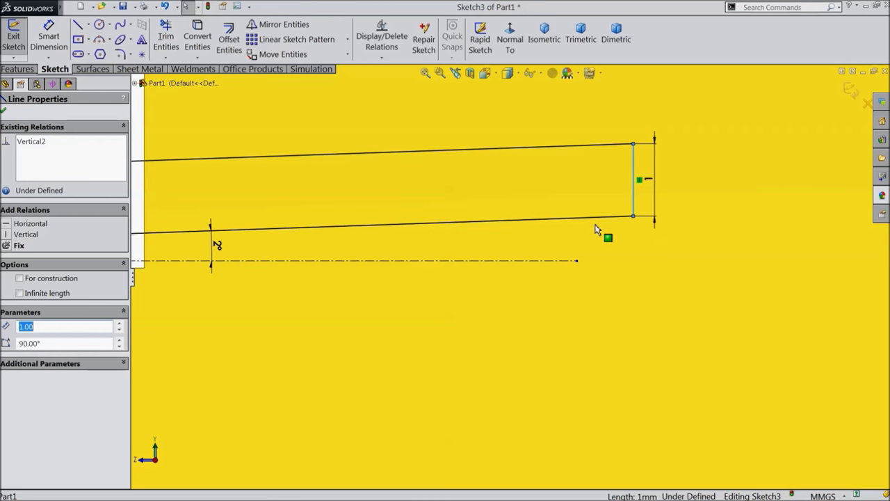
pyautogui.click(642, 272)
pyautogui.scroll(8, 439, 224)
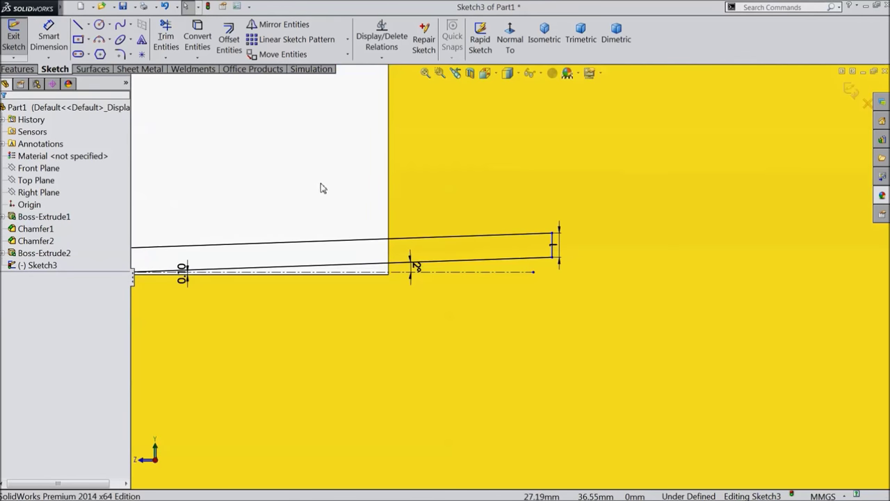
pyautogui.scroll(-3, 399, 345)
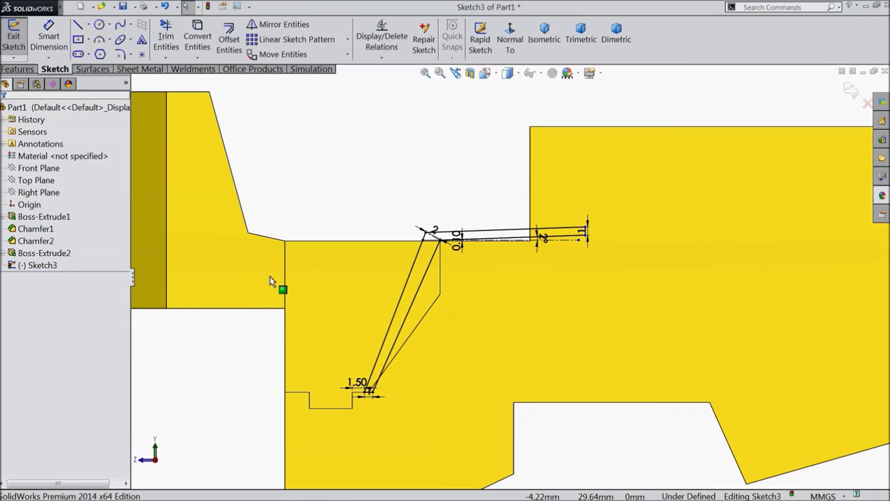
# Start an Extruded Boss/Base using the slanted arm region and the thin top strip
pyautogui.click(26, 69)
pyautogui.click(20, 41)
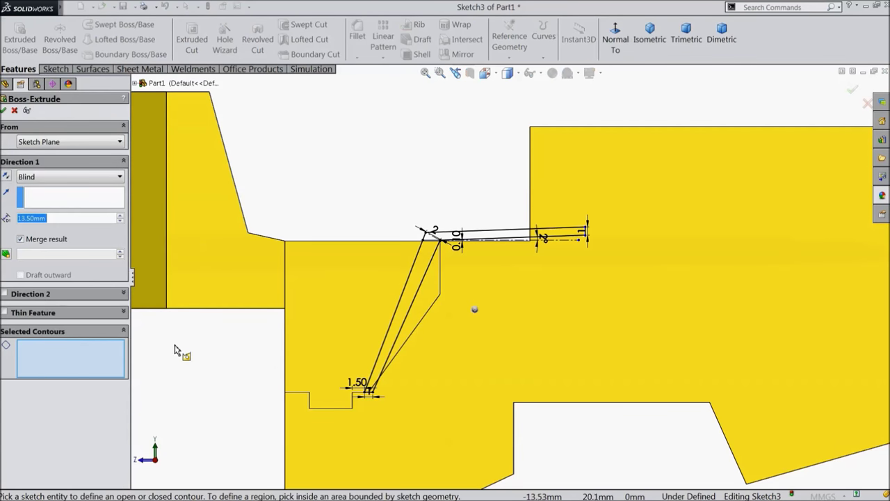
pyautogui.scroll(-4, 395, 304)
pyautogui.click(434, 262)
pyautogui.scroll(-2, 438, 257)
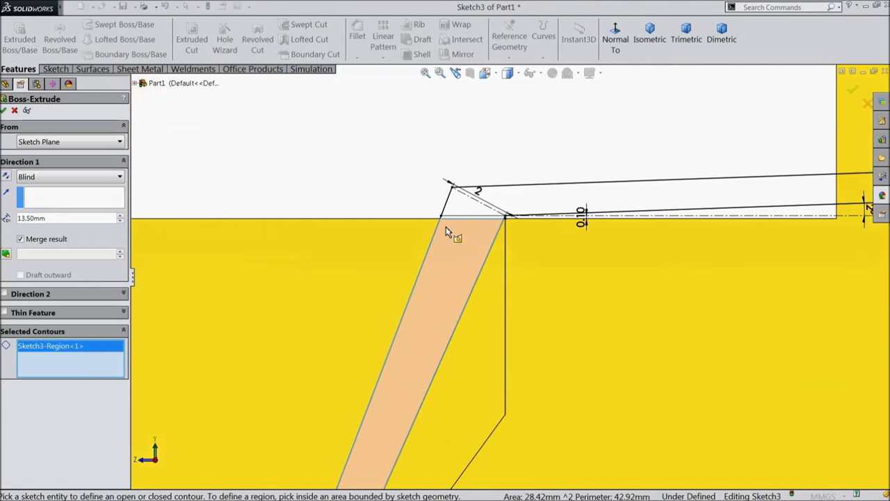
pyautogui.scroll(-3, 447, 232)
pyautogui.click(506, 226)
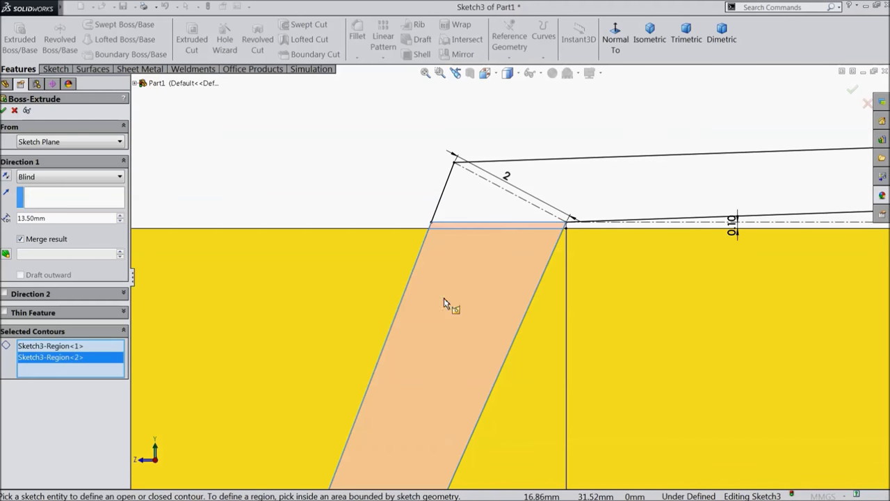
pyautogui.scroll(2, 494, 351)
pyautogui.scroll(4, 438, 257)
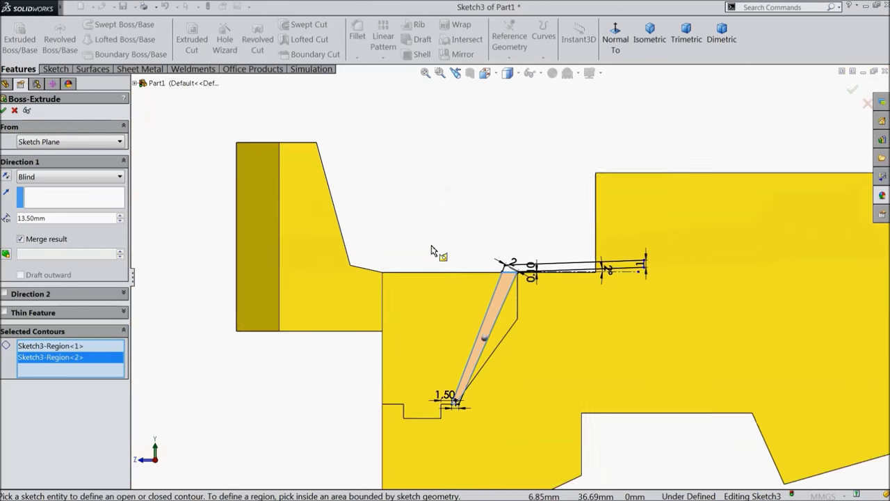
pyautogui.moveTo(445, 239); pyautogui.dragTo(459, 272, button='middle')
pyautogui.scroll(-5, 575, 368)
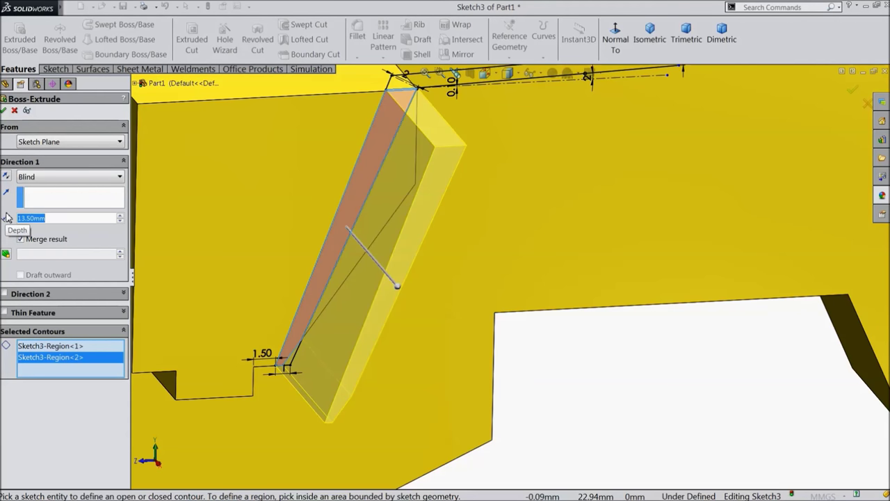
# Set the Blind extrusion depth to 4.00 mm and orbit the model to inspect the preview
pyautogui.write('4')
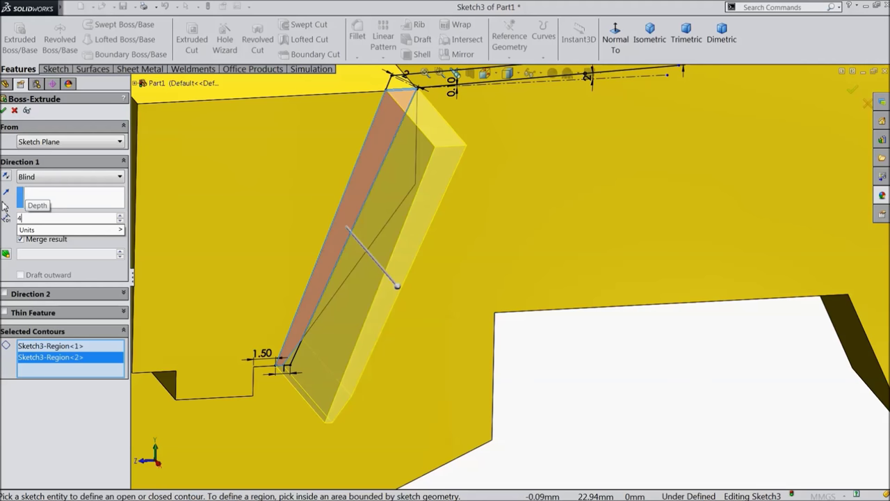
pyautogui.press('Return')
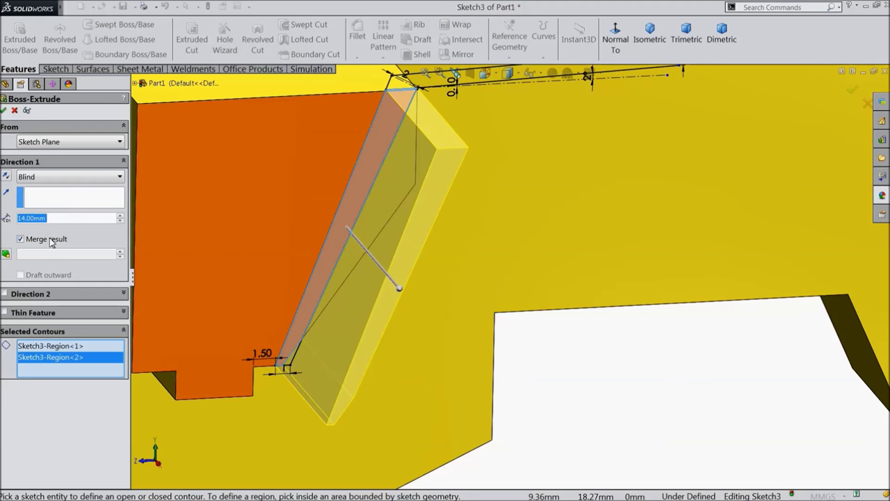
pyautogui.click(121, 221)
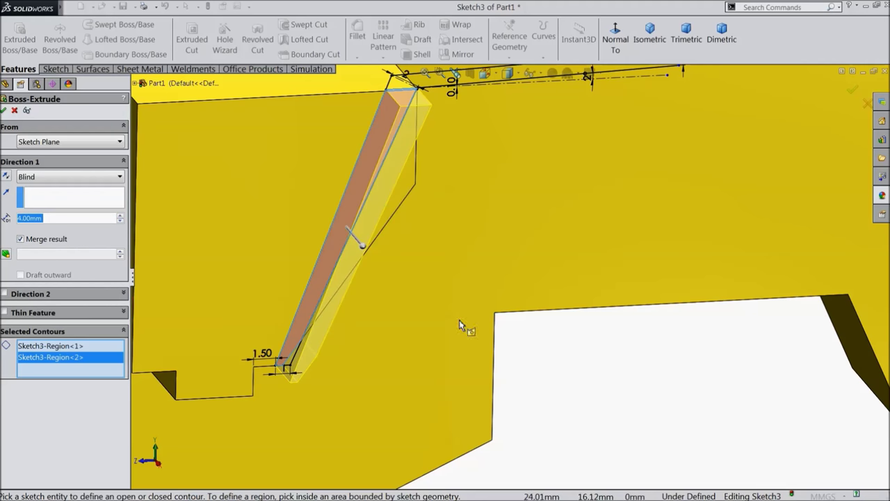
pyautogui.scroll(3, 541, 344)
pyautogui.moveTo(541, 355); pyautogui.dragTo(574, 380, button='middle')
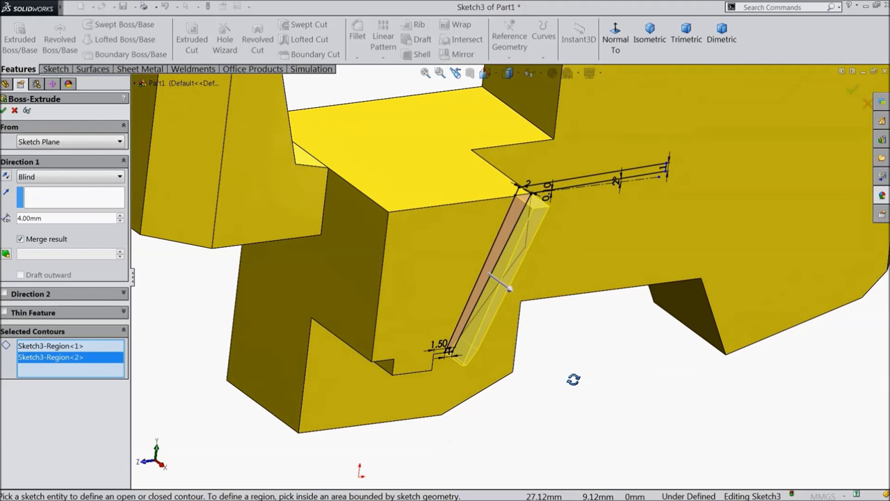
pyautogui.moveTo(573, 379); pyautogui.dragTo(573, 374, button='middle')
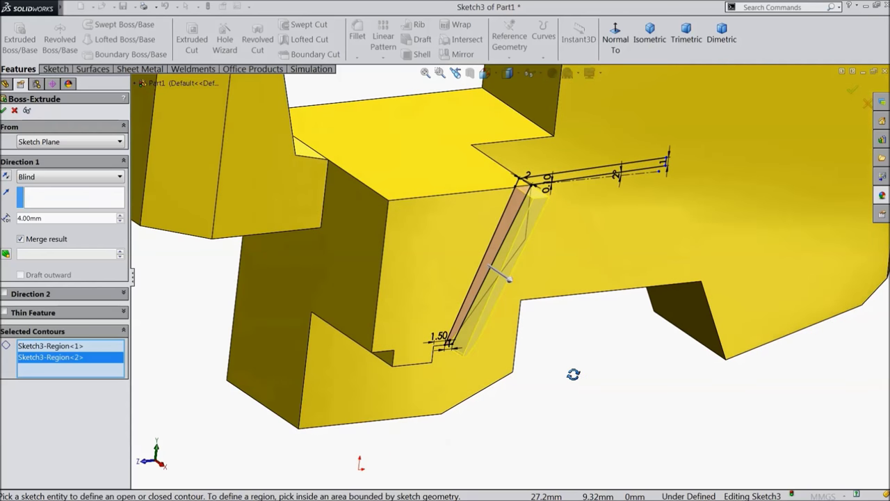
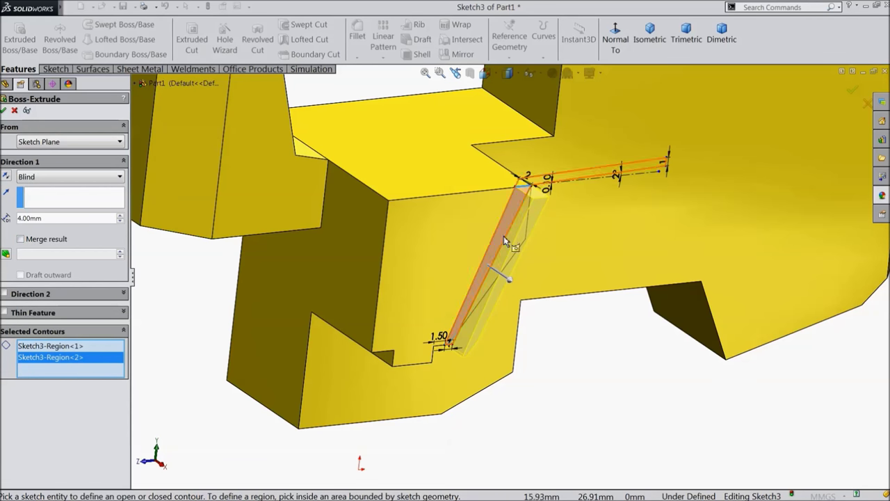
# Confirm the slanted rib extrusion and start a new boss extrusion from Sketch3
pyautogui.click(5, 111)
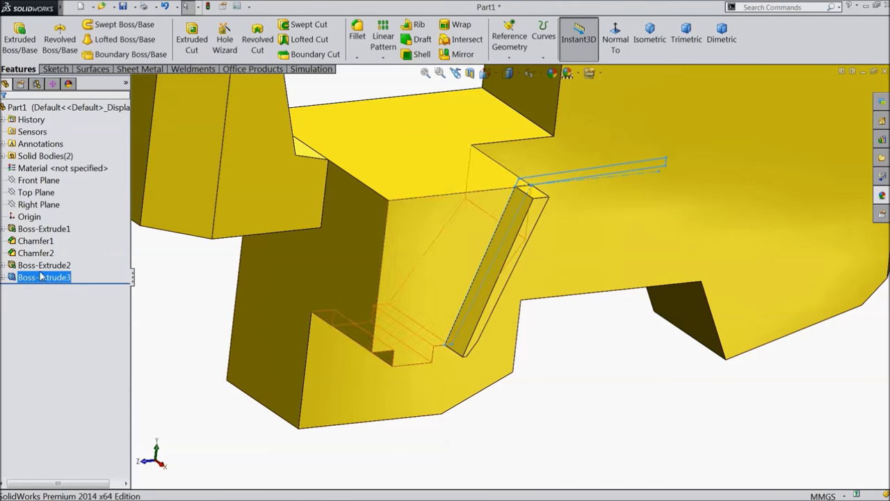
pyautogui.click(4, 277)
pyautogui.click(43, 289)
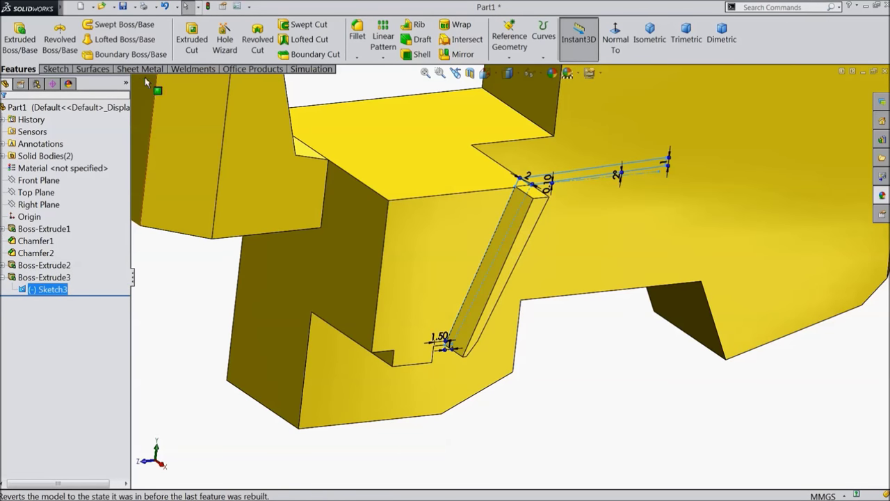
pyautogui.click(20, 39)
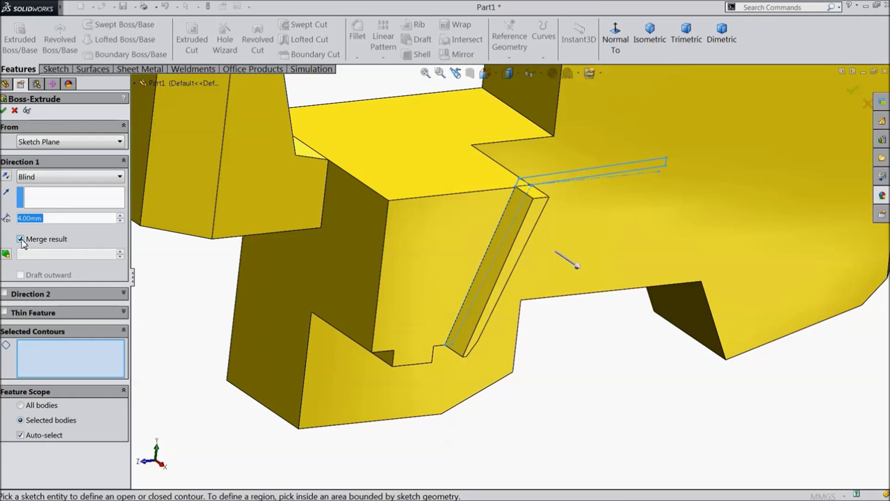
pyautogui.scroll(-4, 577, 217)
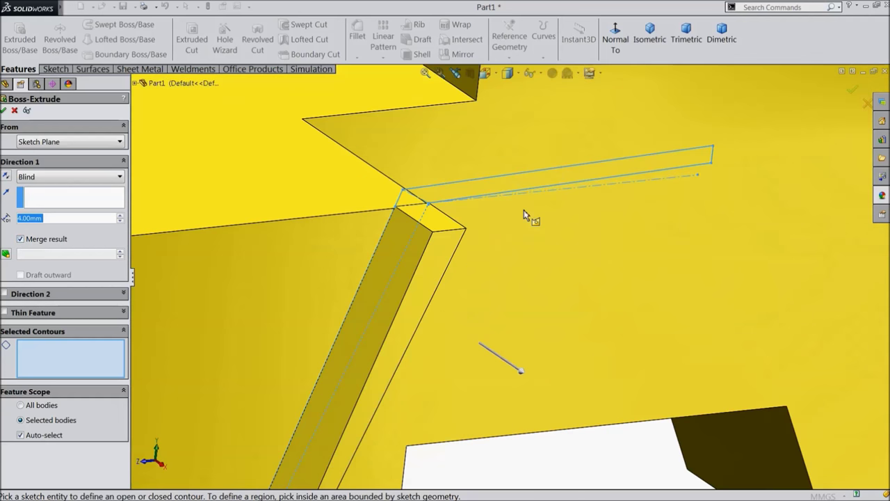
# Extrude the thin sketch region 4 mm, with Direction 2 Up To Surface at the large side face
pyautogui.click(456, 201)
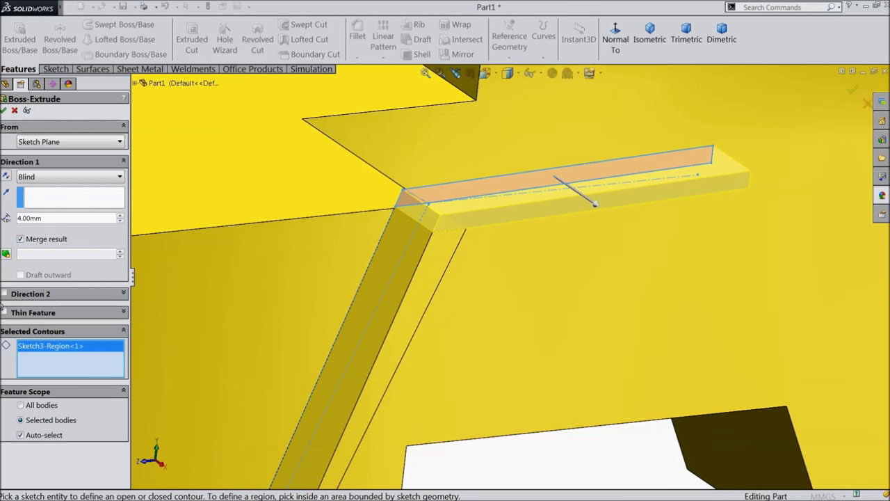
pyautogui.click(4, 294)
pyautogui.click(56, 310)
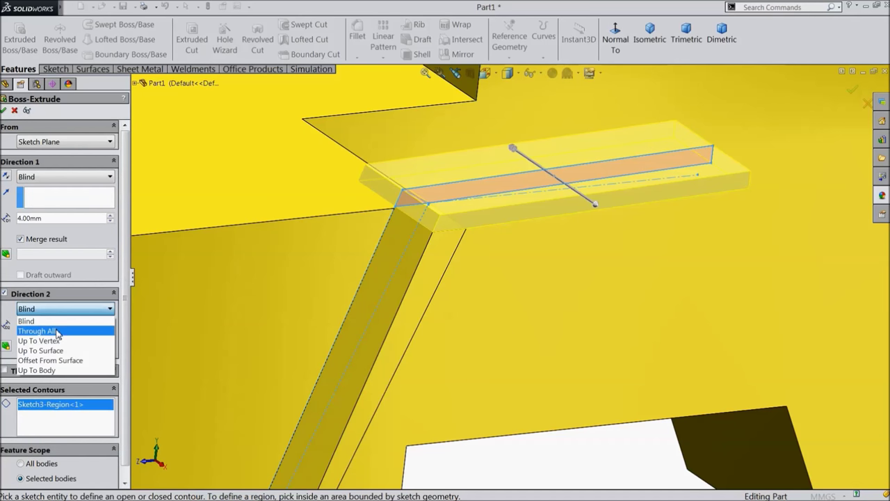
pyautogui.click(58, 357)
pyautogui.scroll(2, 482, 246)
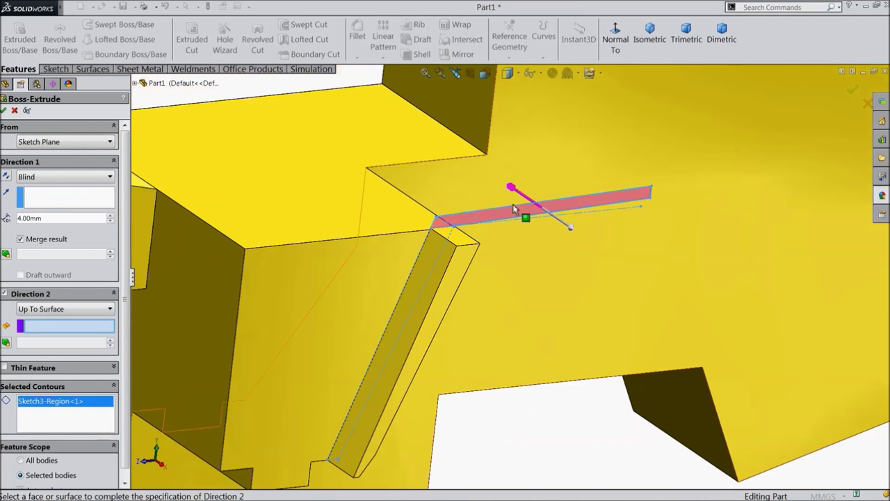
pyautogui.click(547, 143)
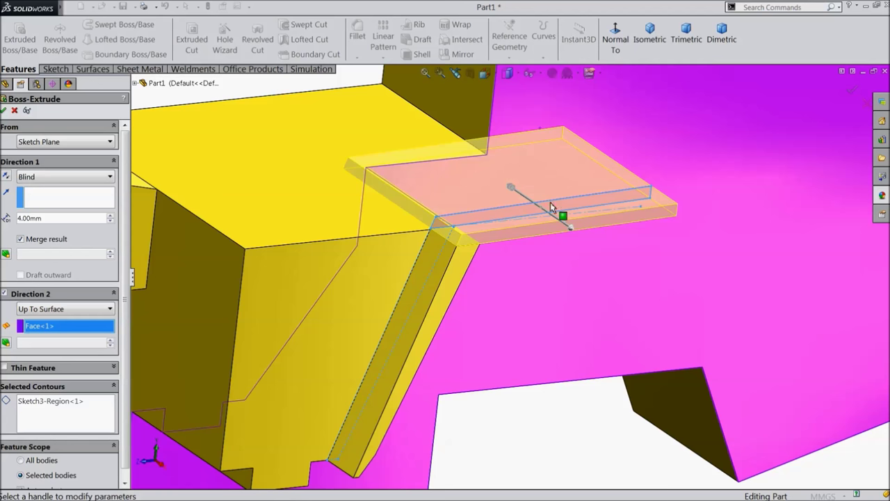
pyautogui.scroll(2, 542, 261)
pyautogui.scroll(-2, 532, 378)
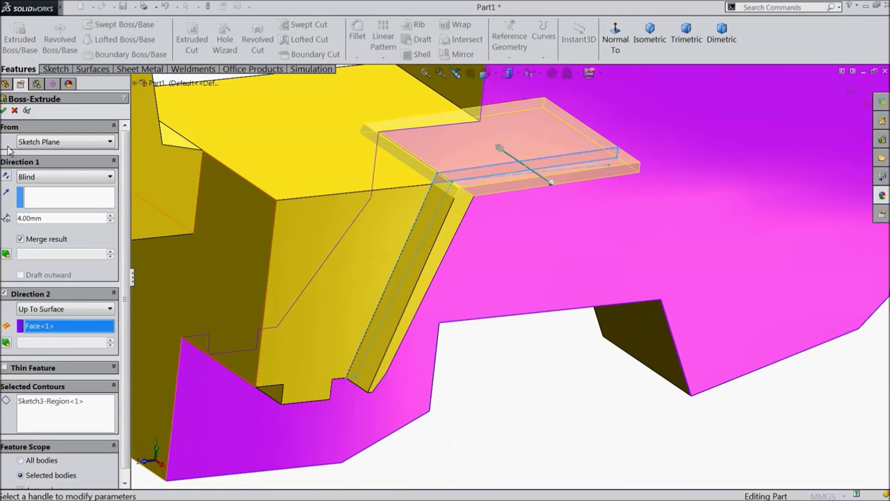
pyautogui.click(4, 111)
pyautogui.scroll(3, 477, 318)
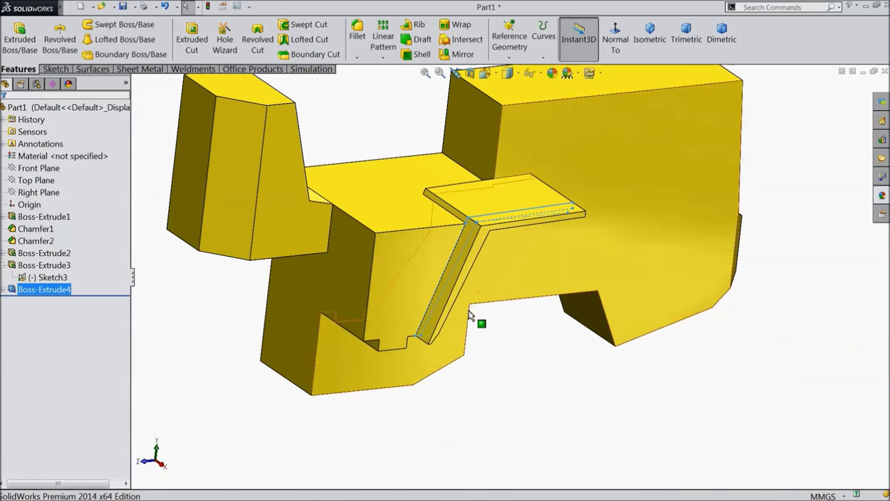
pyautogui.moveTo(517, 357)
pyautogui.mouseDown(button='middle')
pyautogui.moveTo(505, 330)
pyautogui.moveTo(463, 314)
pyautogui.moveTo(441, 318)
pyautogui.moveTo(489, 325)
pyautogui.moveTo(512, 349)
pyautogui.moveTo(508, 361)
pyautogui.moveTo(502, 355)
pyautogui.mouseUp(button='middle')
# Start a Distance-Distance chamfer with distances of 9 mm and 5.5 mm
pyautogui.click(356, 58)
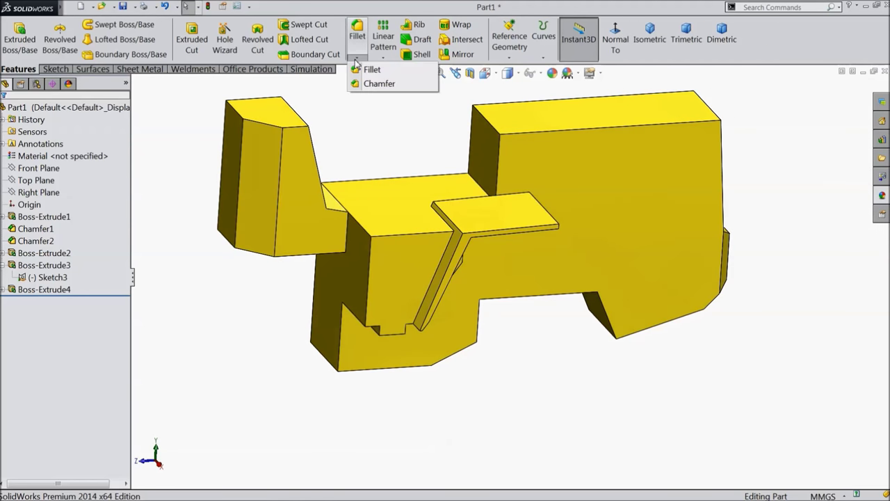
pyautogui.click(377, 88)
pyautogui.moveTo(536, 271); pyautogui.dragTo(493, 270, button='middle')
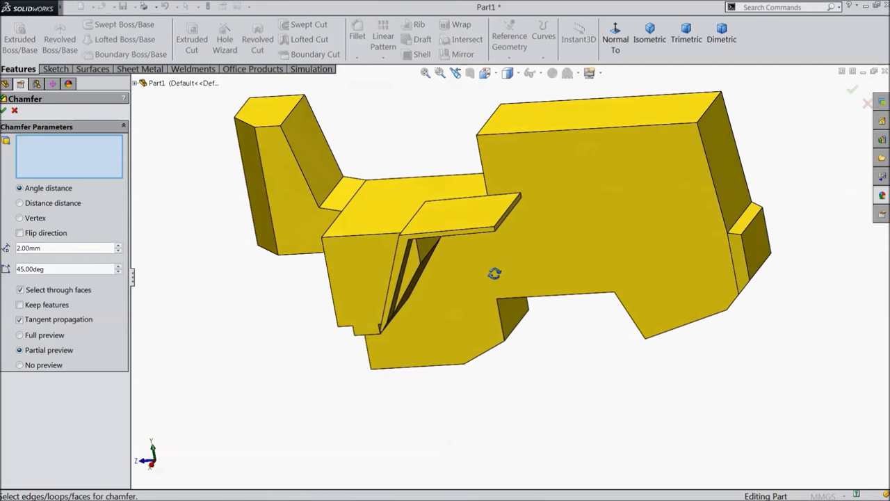
pyautogui.click(31, 203)
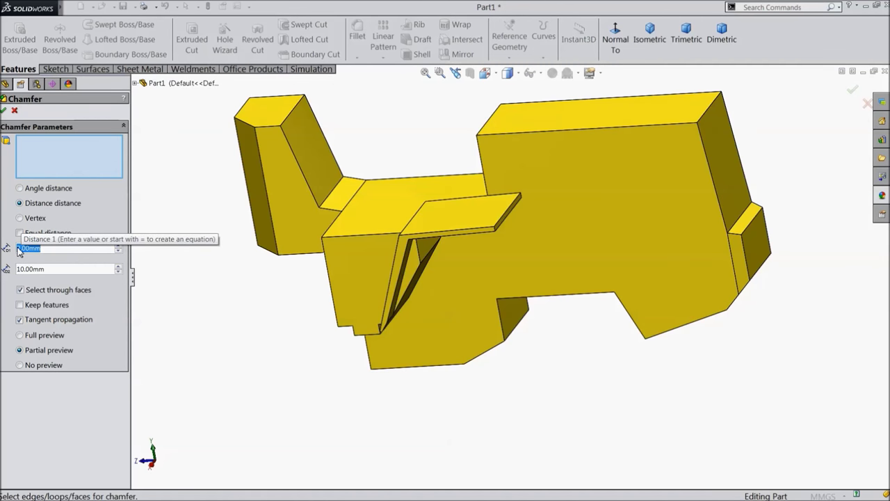
pyautogui.write('9')
pyautogui.click(50, 270)
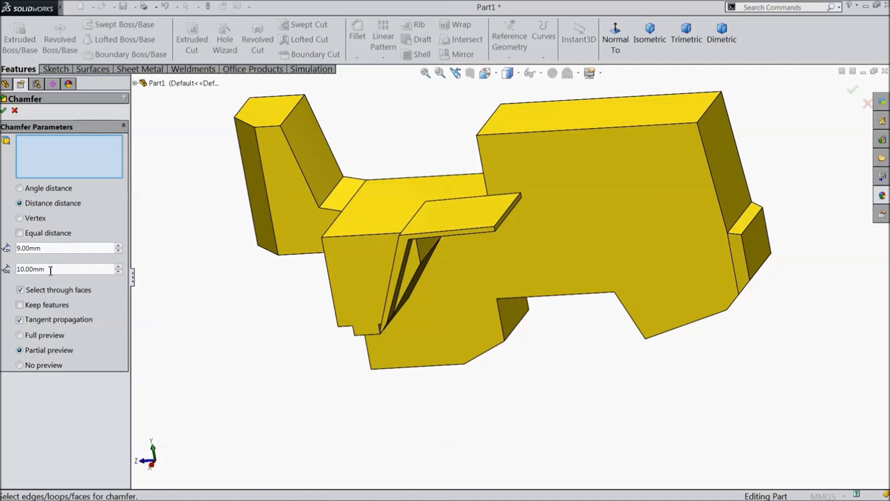
pyautogui.write('2.5')
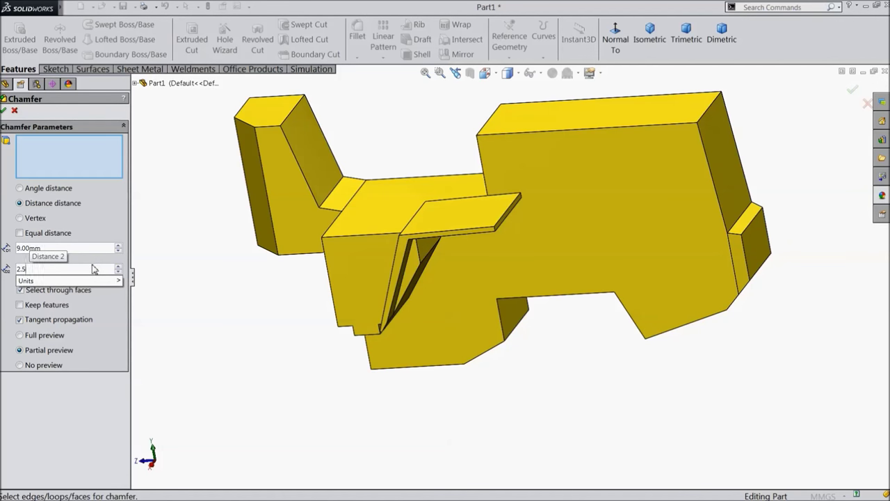
pyautogui.press('BackSpace')
pyautogui.press('BackSpace')
pyautogui.write('55')
pyautogui.press('BackSpace')
pyautogui.press('BackSpace')
pyautogui.press('BackSpace')
pyautogui.write('5')
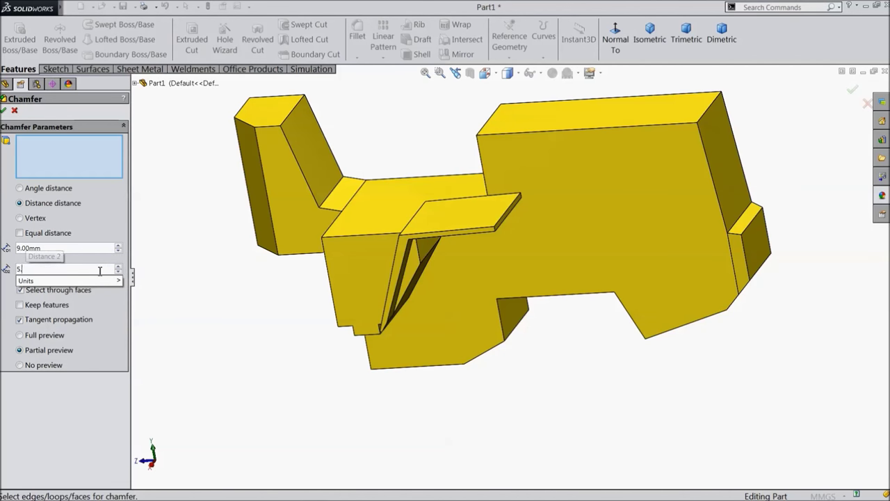
# Apply the chamfer to the plate's outer edge and inspect the result
pyautogui.scroll(-5, 508, 251)
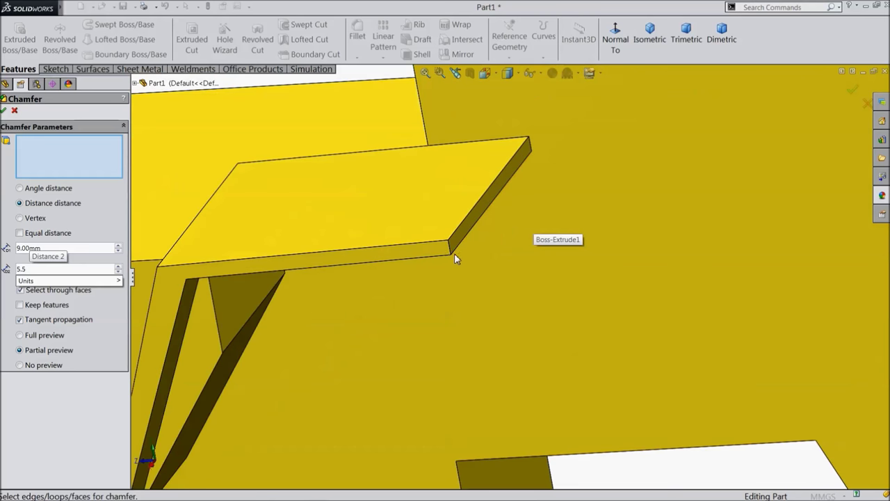
pyautogui.click(450, 252)
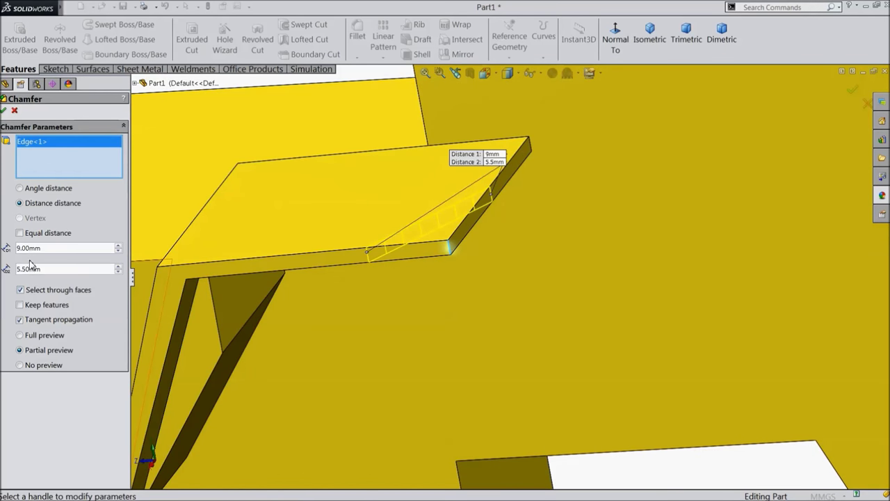
pyautogui.click(5, 110)
pyautogui.scroll(5, 367, 245)
pyautogui.moveTo(449, 310); pyautogui.dragTo(598, 257, button='middle')
pyautogui.scroll(-3, 694, 193)
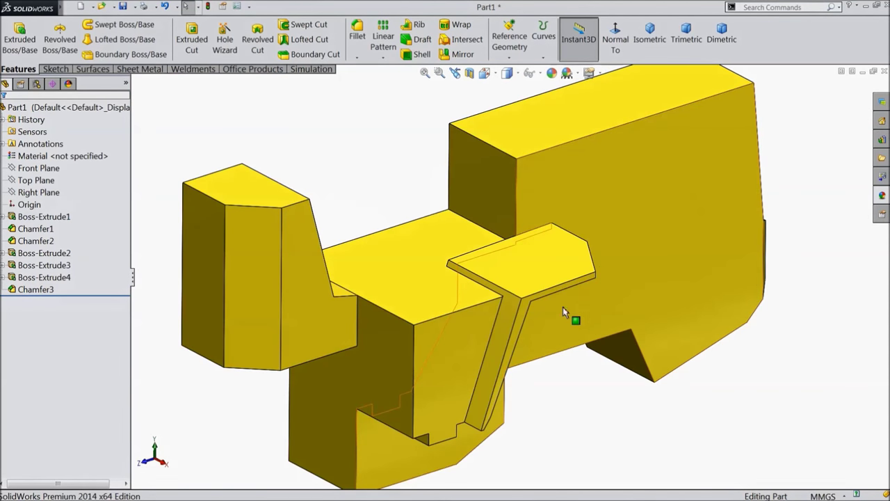
# Sketch a rectangle on the flat top face of the base beside the plate
pyautogui.scroll(-3, 564, 332)
pyautogui.moveTo(564, 332); pyautogui.dragTo(526, 388, button='middle')
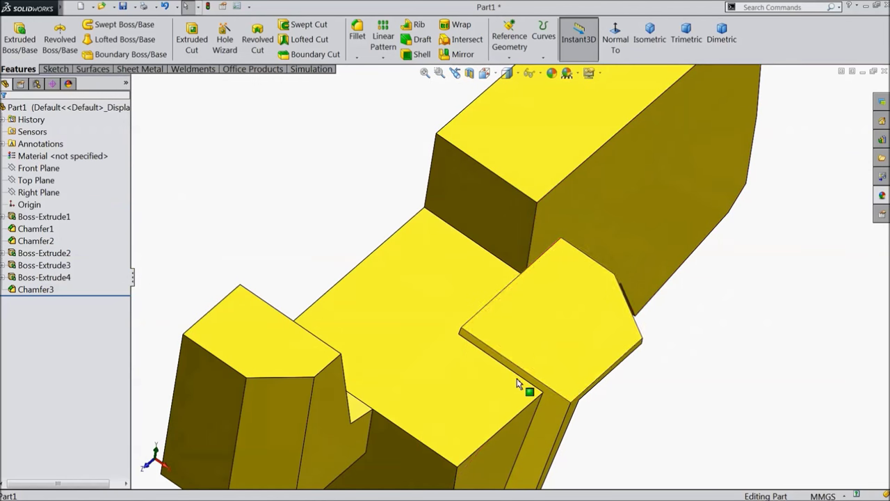
pyautogui.click(464, 374)
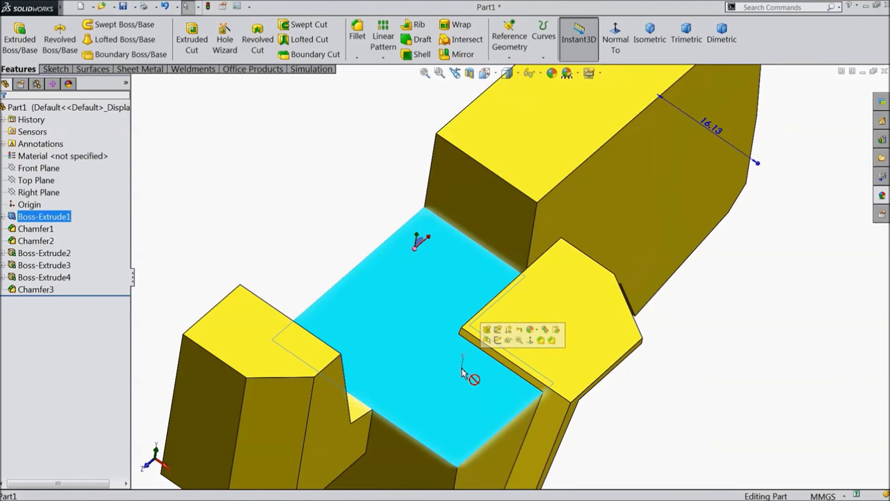
pyautogui.click(498, 340)
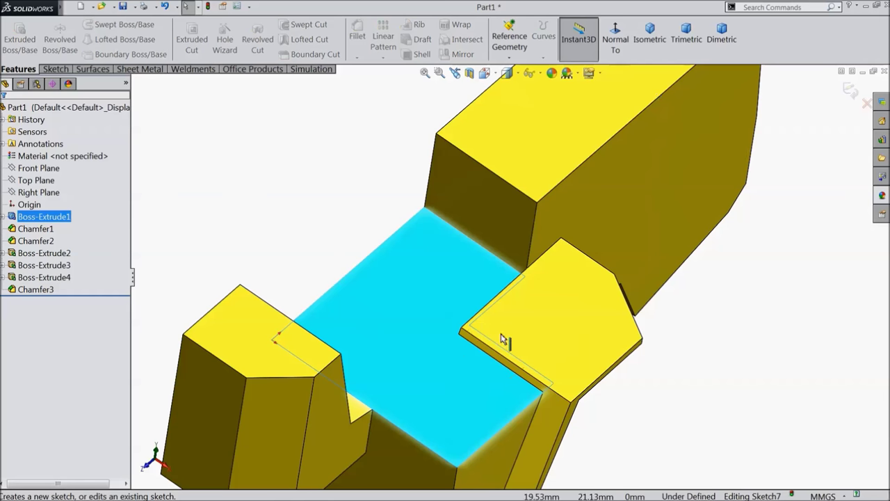
pyautogui.scroll(-5, 521, 324)
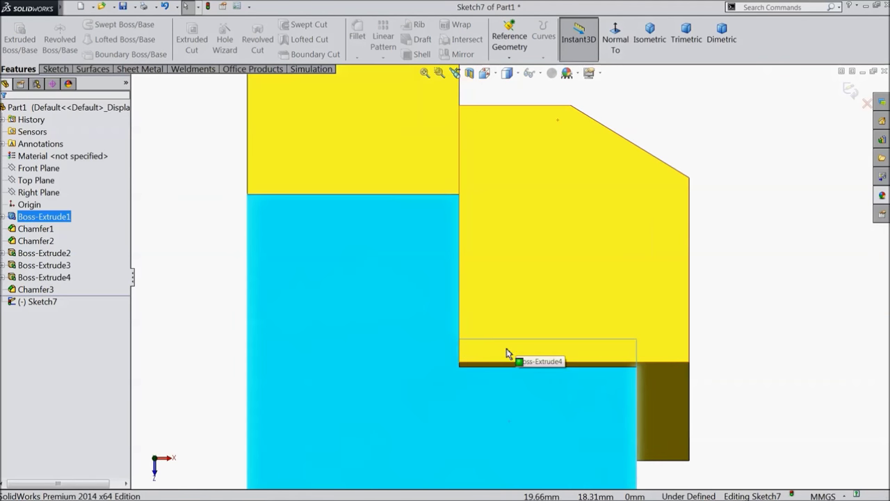
pyautogui.click(55, 69)
pyautogui.click(79, 40)
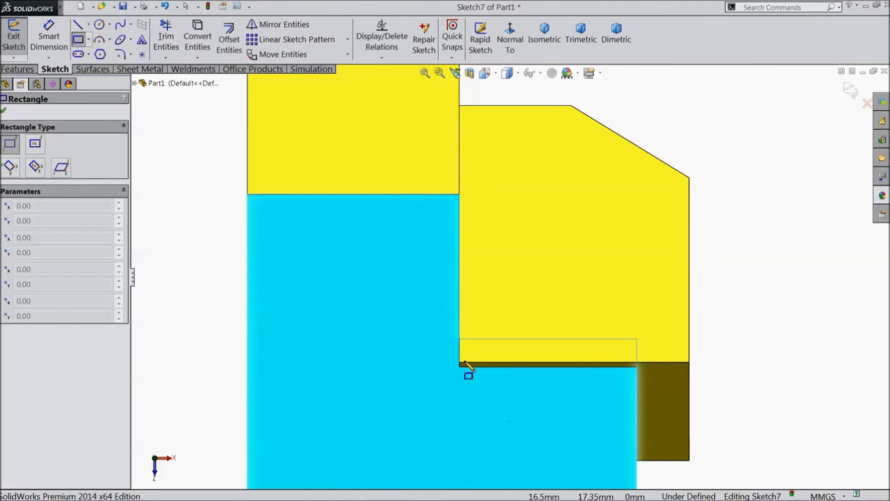
pyautogui.click(459, 367)
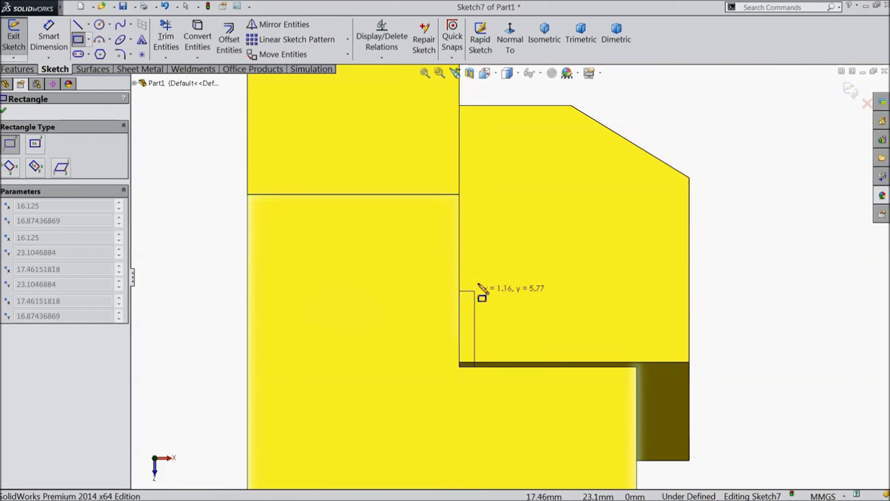
pyautogui.click(539, 226)
pyautogui.scroll(-2, 577, 289)
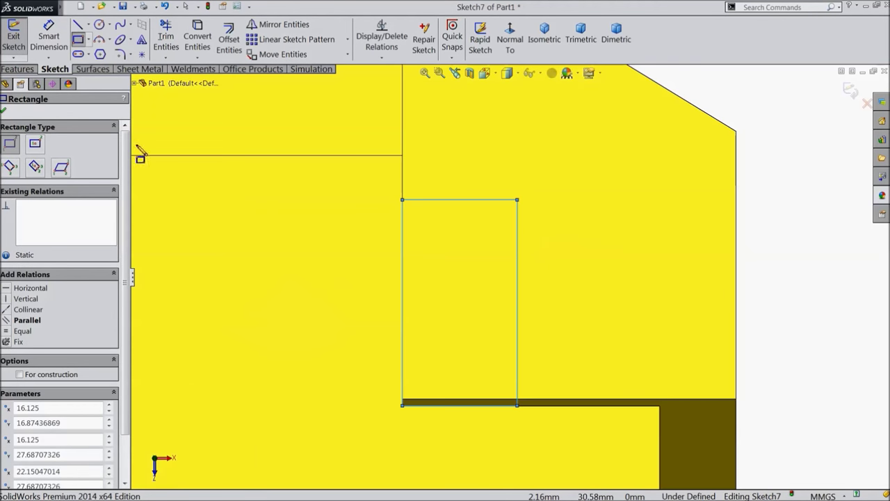
# Dimension the rectangle 10.5 high and 5 wide
pyautogui.click(49, 38)
pyautogui.click(402, 291)
pyautogui.click(360, 292)
pyautogui.write('10.5')
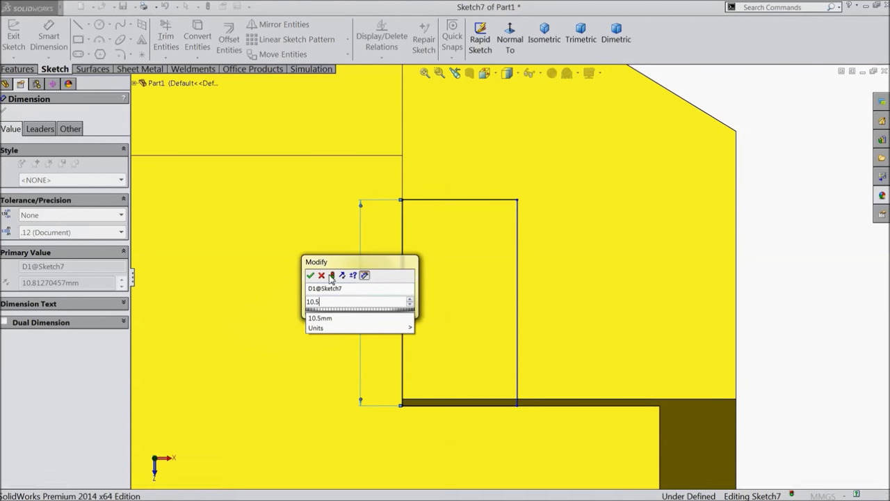
pyautogui.press('Return')
pyautogui.click(442, 205)
pyautogui.click(443, 182)
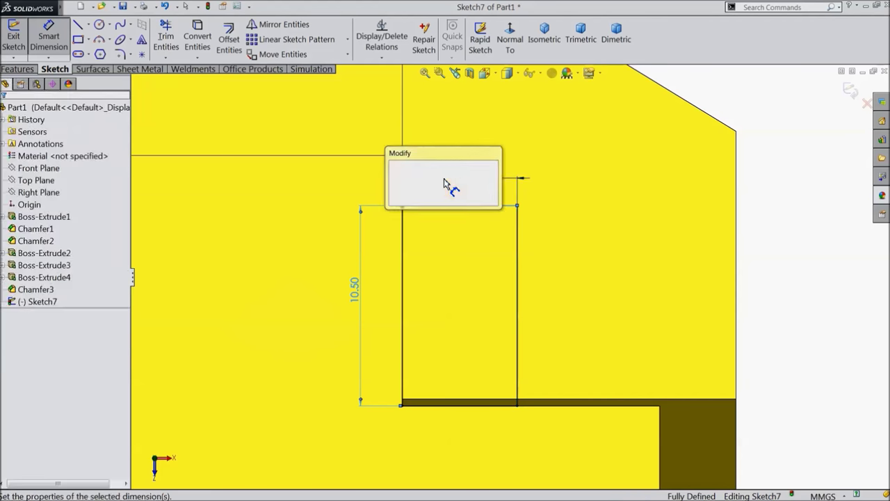
pyautogui.write('5')
pyautogui.press('Return')
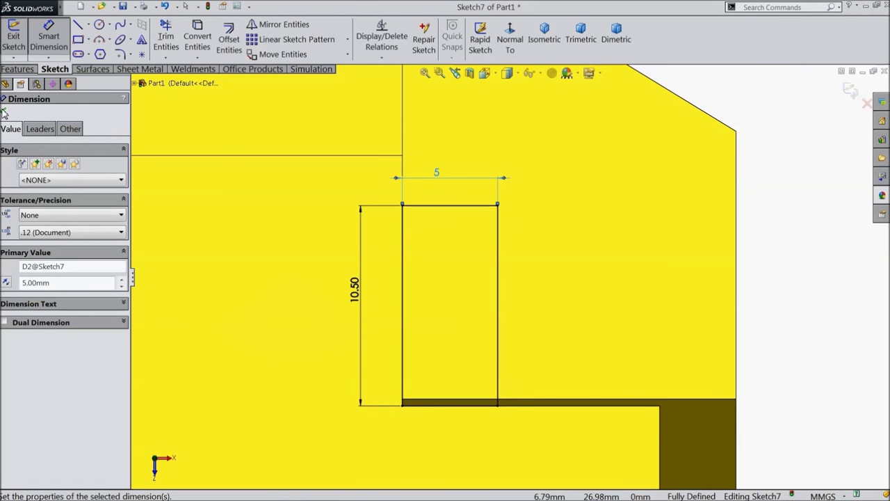
pyautogui.click(4, 110)
# Cut the rectangle 4 mm blind with reversed direction, upward into the ledge
pyautogui.click(18, 69)
pyautogui.click(191, 48)
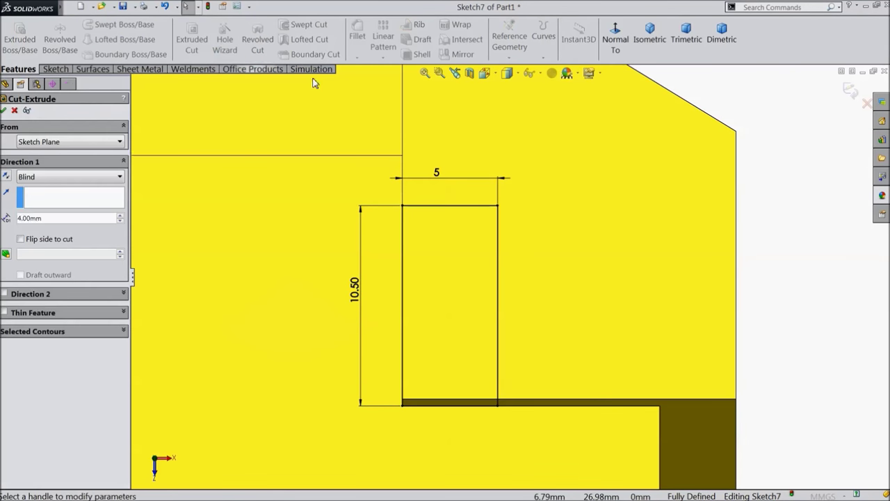
pyautogui.scroll(4, 483, 292)
pyautogui.moveTo(441, 332)
pyautogui.mouseDown(button='middle')
pyautogui.moveTo(403, 178)
pyautogui.moveTo(433, 258)
pyautogui.moveTo(387, 238)
pyautogui.mouseUp(button='middle')
pyautogui.scroll(-3, 387, 239)
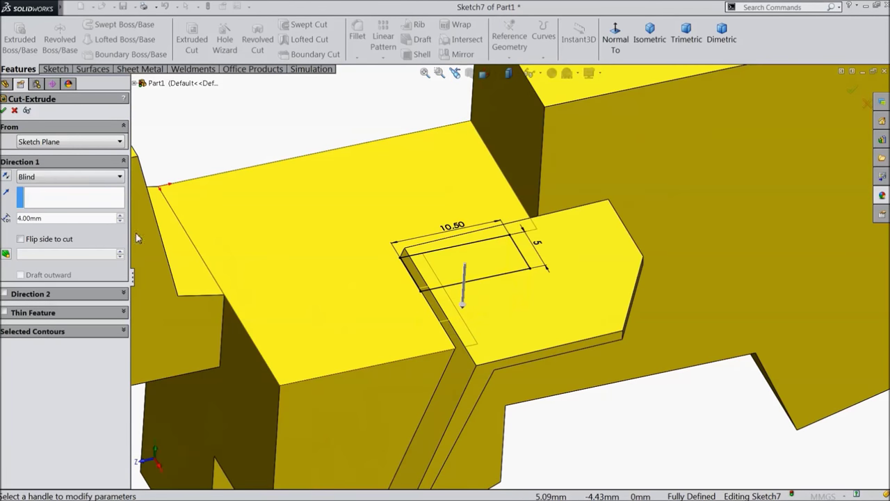
pyautogui.click(7, 178)
pyautogui.click(3, 110)
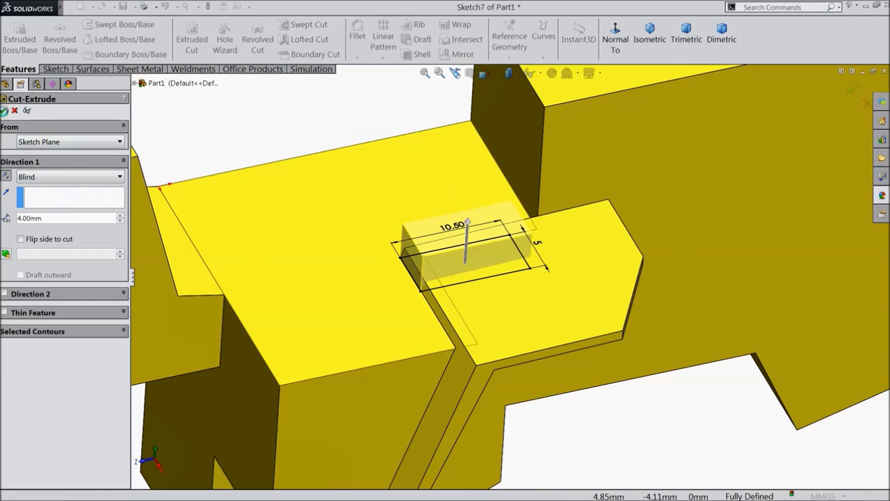
pyautogui.moveTo(322, 269); pyautogui.dragTo(282, 139, button='middle')
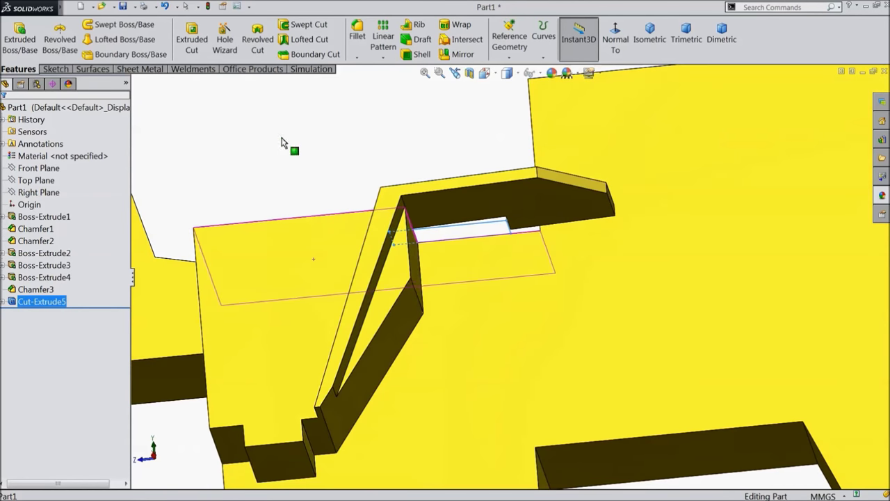
pyautogui.click(475, 294)
# Sketch a rectangle on the face beneath the ledge, snapping its corner to the ledge edge
pyautogui.click(515, 269)
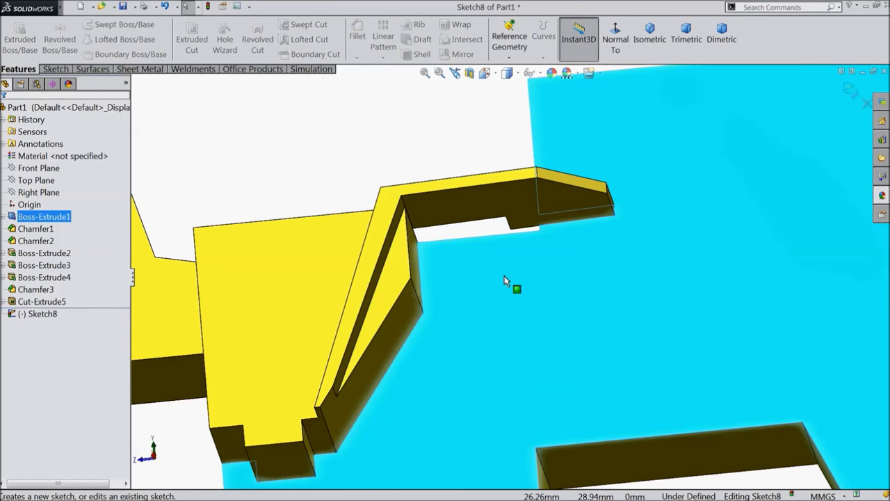
pyautogui.click(55, 69)
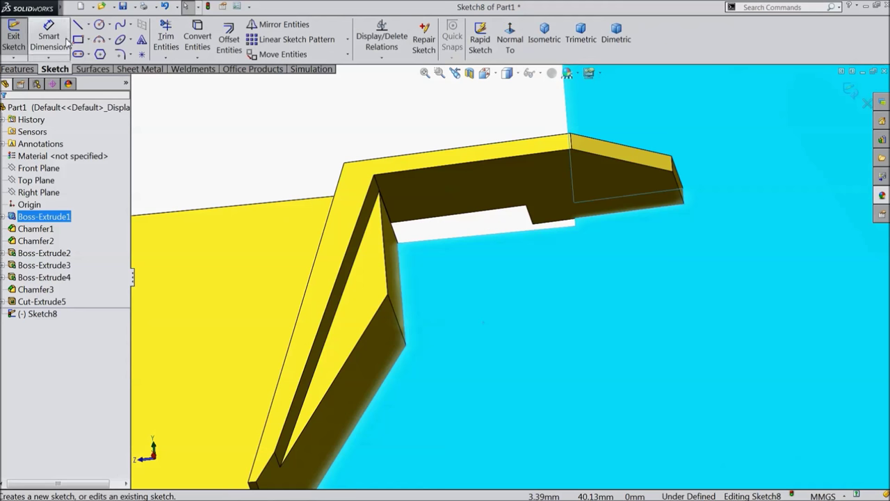
pyautogui.click(78, 40)
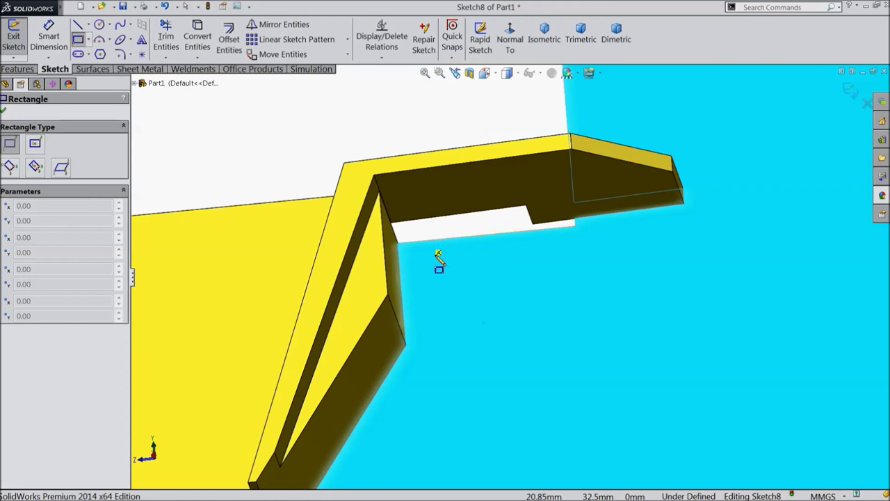
pyautogui.click(398, 243)
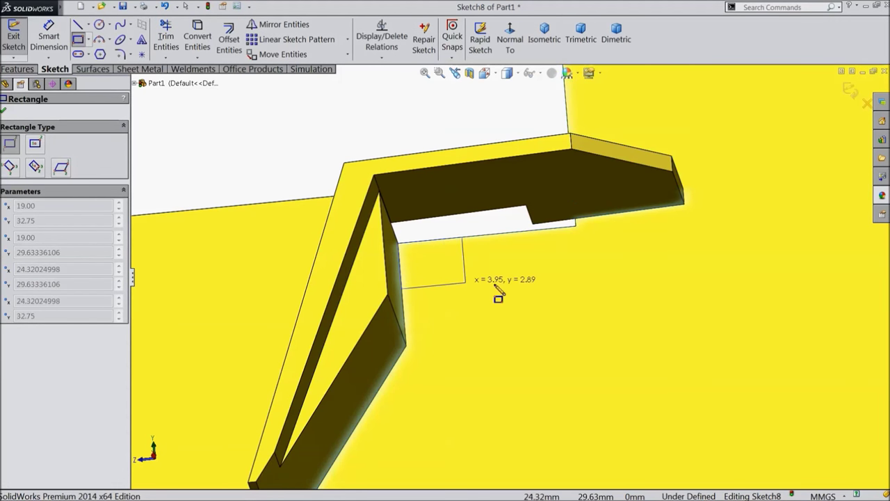
pyautogui.click(553, 282)
pyautogui.scroll(-5, 553, 264)
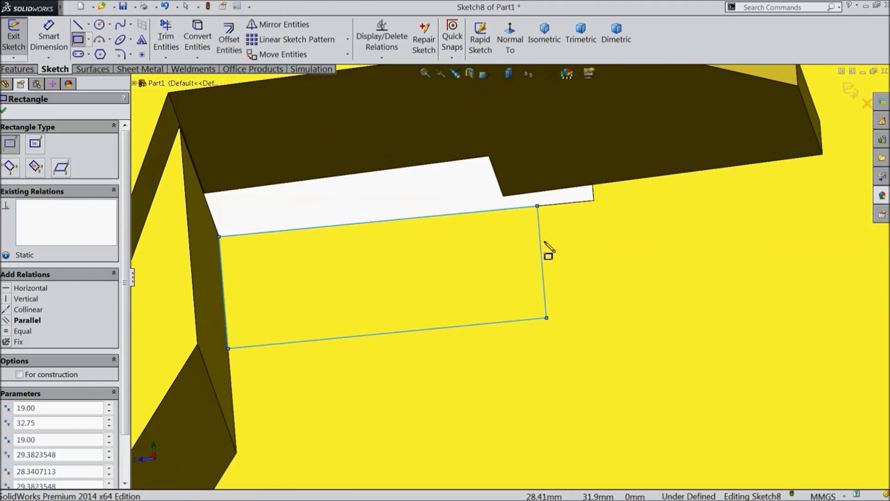
pyautogui.click(3, 112)
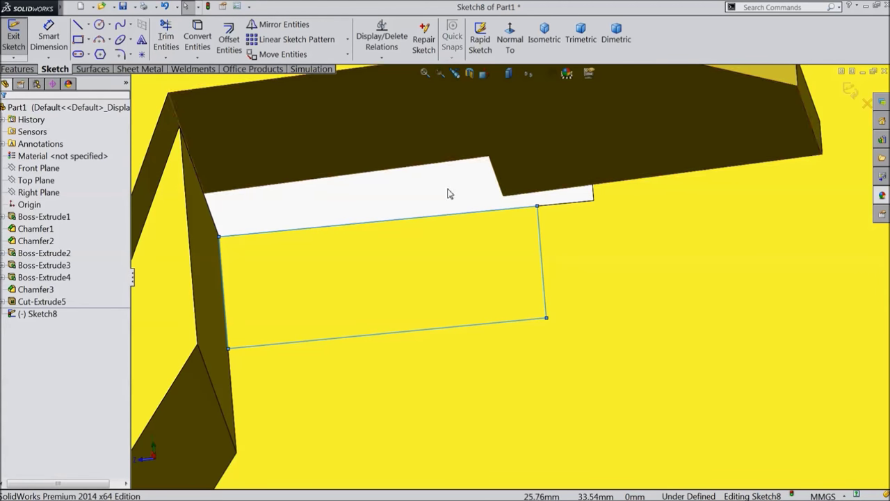
pyautogui.moveTo(537, 209); pyautogui.dragTo(589, 211)
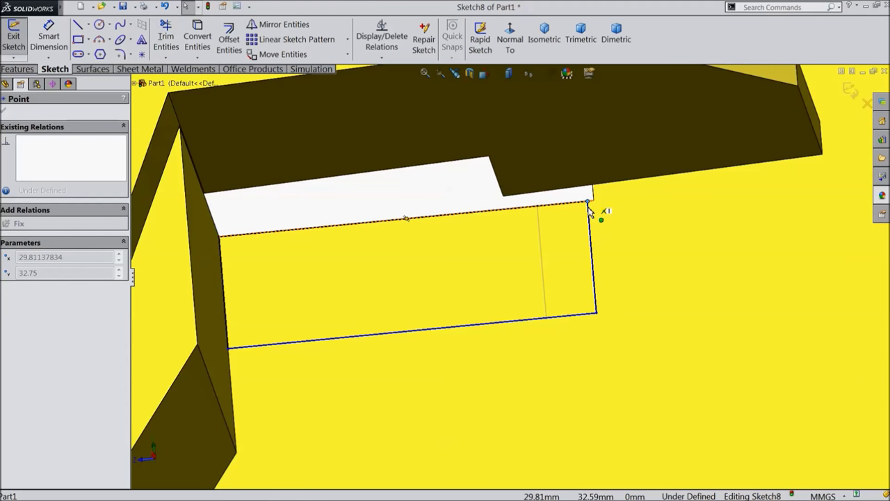
pyautogui.moveTo(589, 209); pyautogui.dragTo(593, 210)
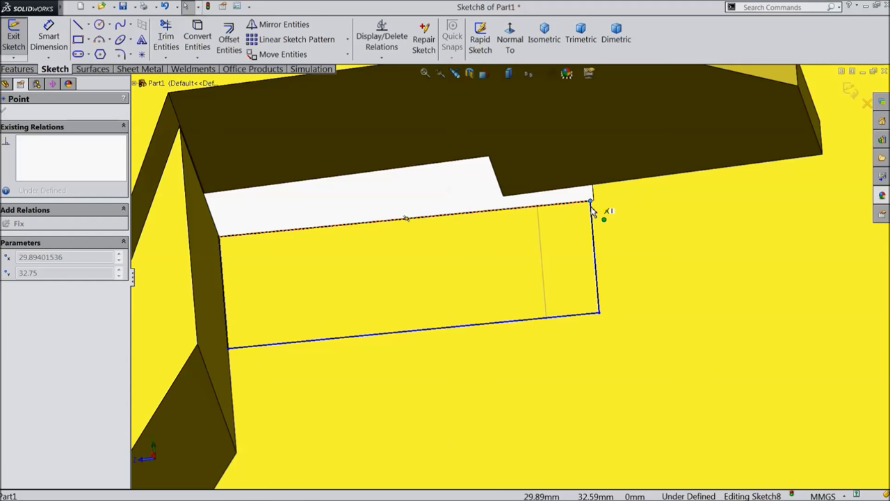
pyautogui.moveTo(593, 211); pyautogui.dragTo(591, 201)
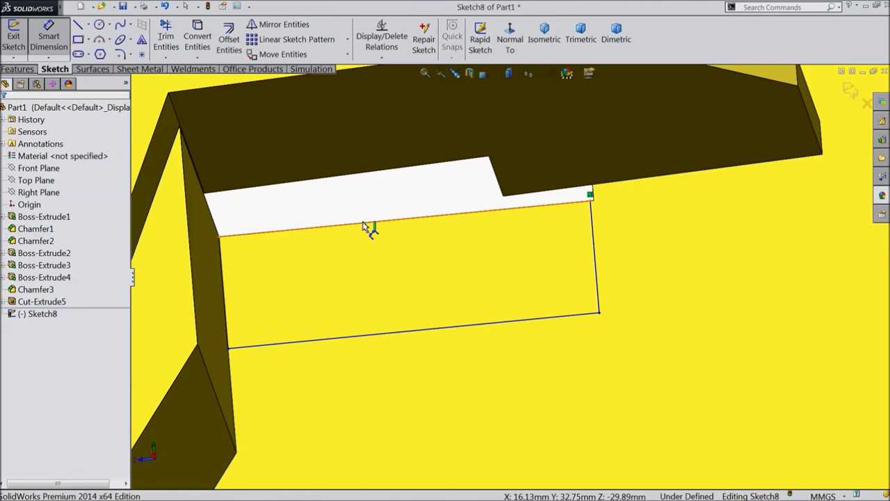
# Dimension the rectangle 11 wide and 3.50 high, then exit the sketch
pyautogui.click(364, 225)
pyautogui.click(369, 215)
pyautogui.write('11')
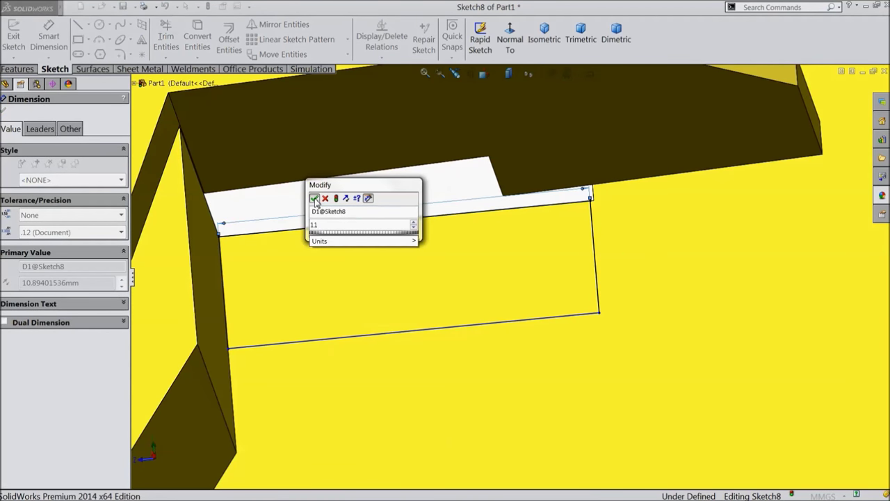
pyautogui.click(314, 199)
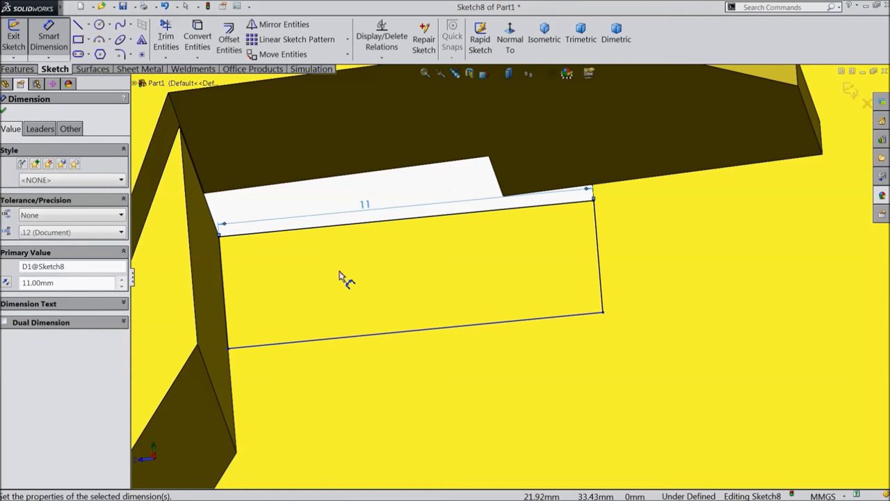
pyautogui.click(599, 268)
pyautogui.click(628, 264)
pyautogui.write('3.')
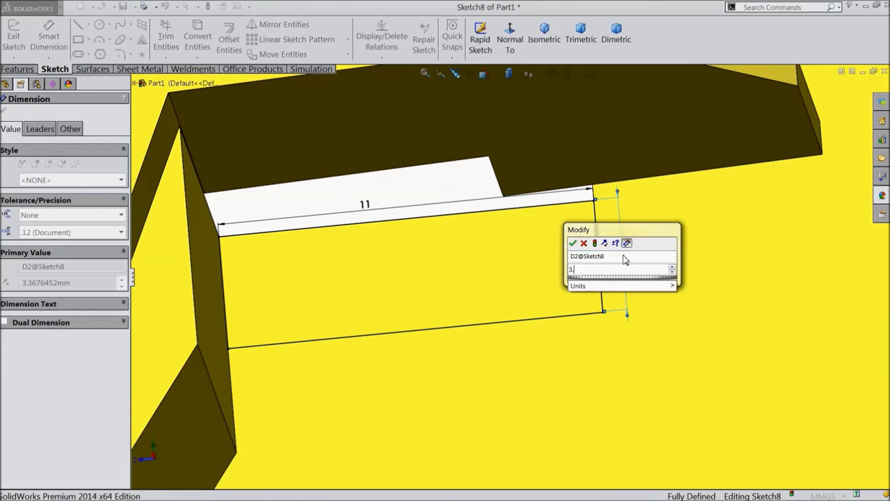
pyautogui.write('5')
pyautogui.click(572, 243)
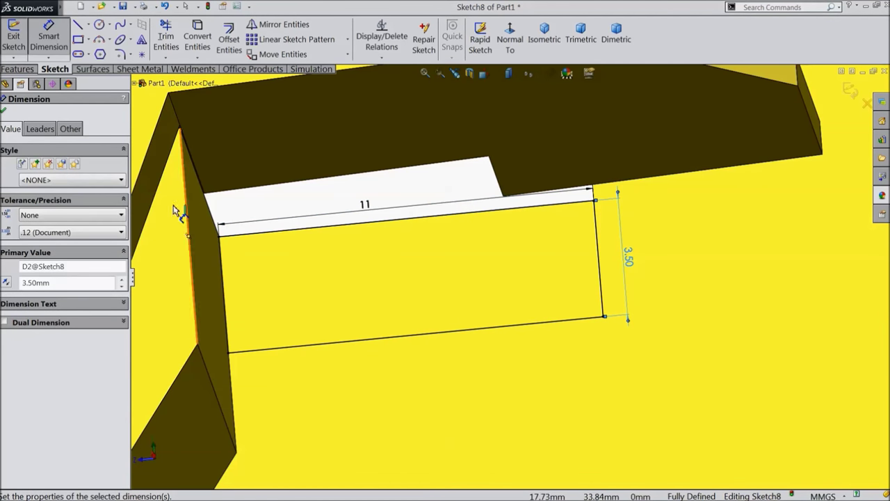
pyautogui.click(3, 111)
pyautogui.click(13, 39)
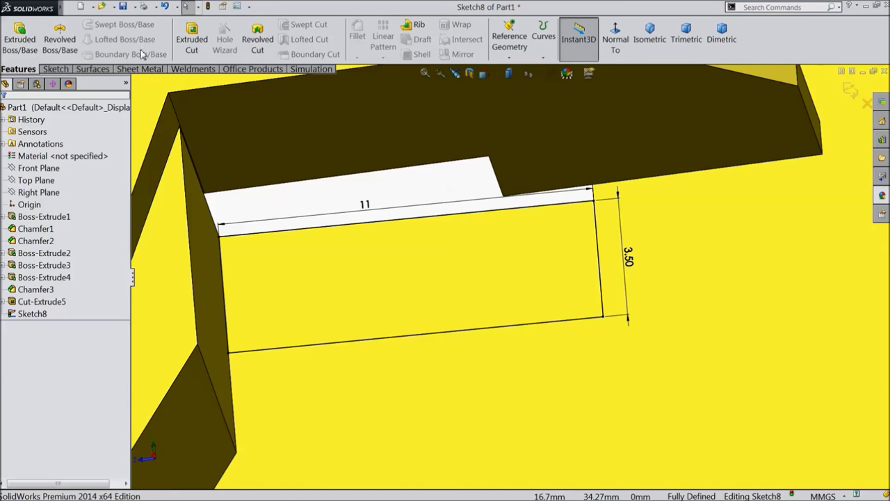
pyautogui.click(20, 35)
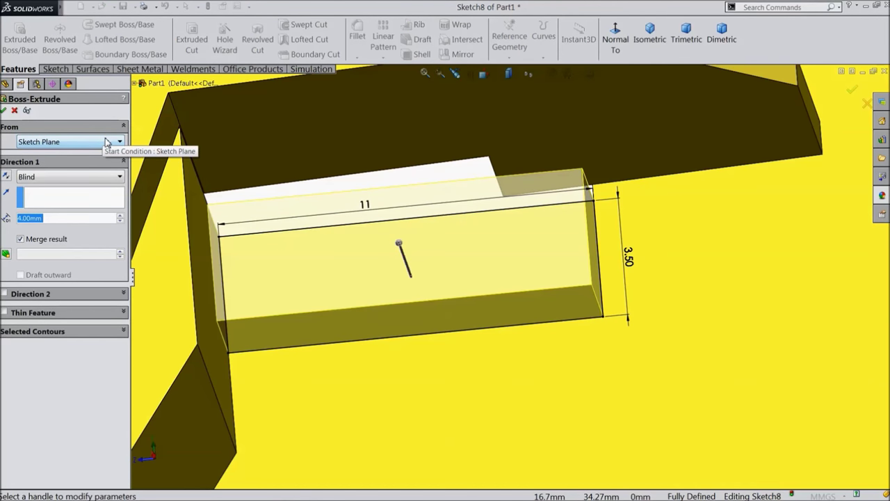
# Extrude the 11 by 3.50 rectangle as a 7 mm blind boss and view the result
pyautogui.write('7')
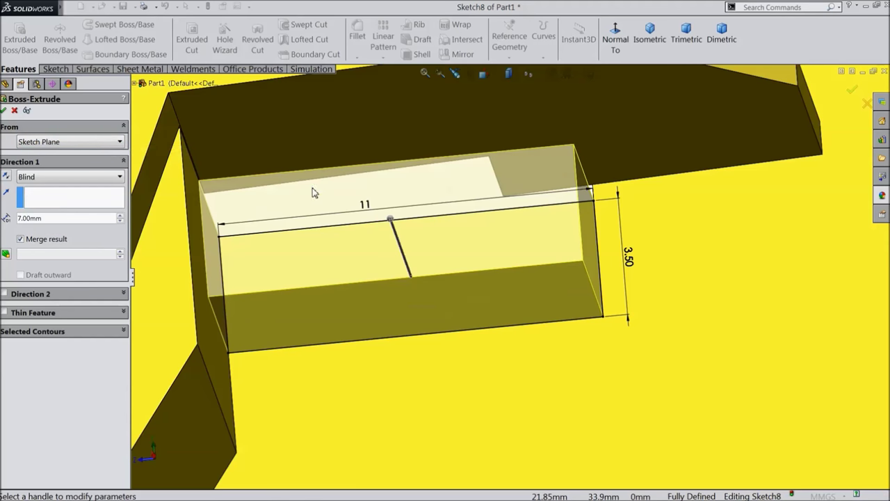
pyautogui.scroll(3, 436, 280)
pyautogui.moveTo(436, 280); pyautogui.dragTo(429, 308, button='middle')
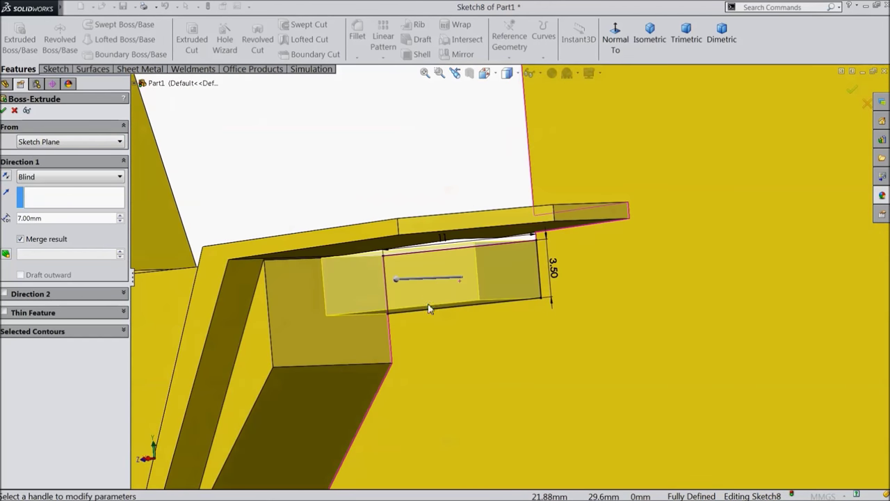
pyautogui.click(3, 110)
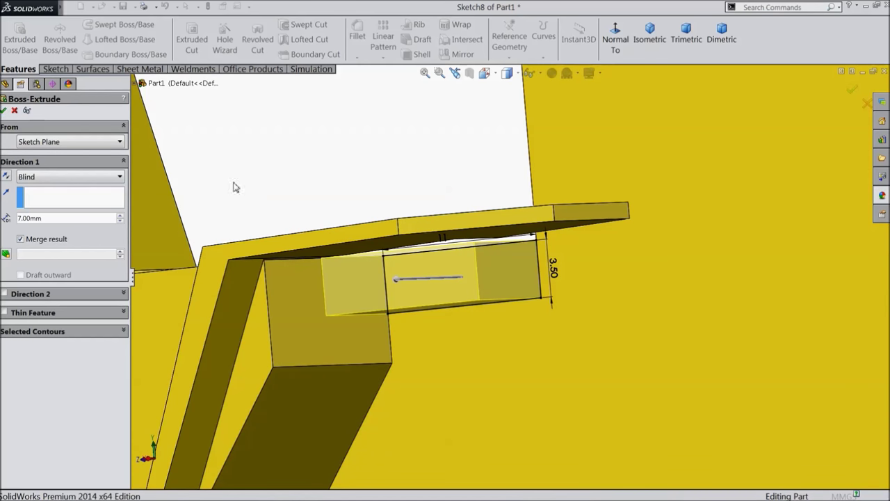
pyautogui.moveTo(295, 193); pyautogui.dragTo(397, 227, button='middle')
pyautogui.scroll(-4, 445, 236)
pyautogui.scroll(4, 445, 235)
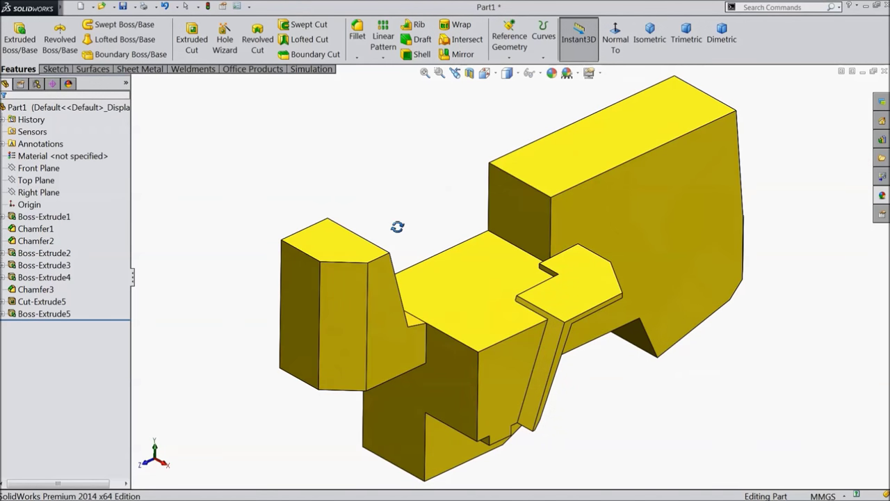
pyautogui.click(453, 391)
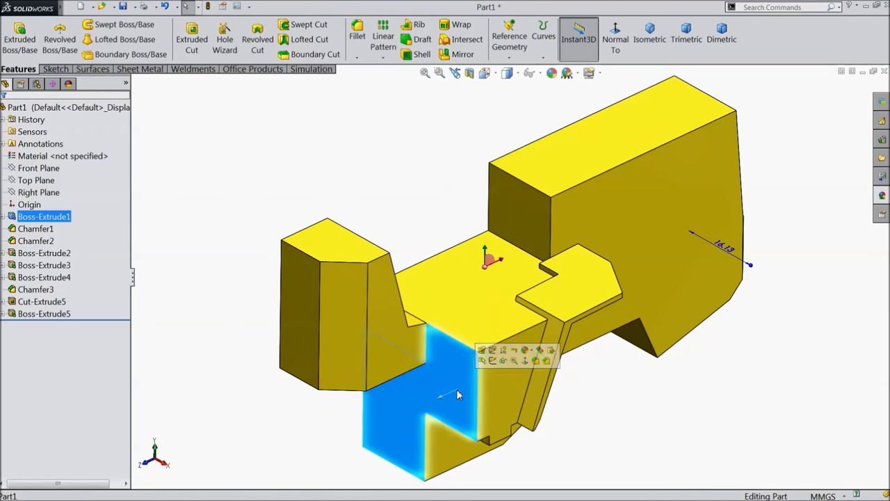
# Start a sketch on the notched front face, viewed normal to it
pyautogui.click(494, 361)
pyautogui.click(616, 38)
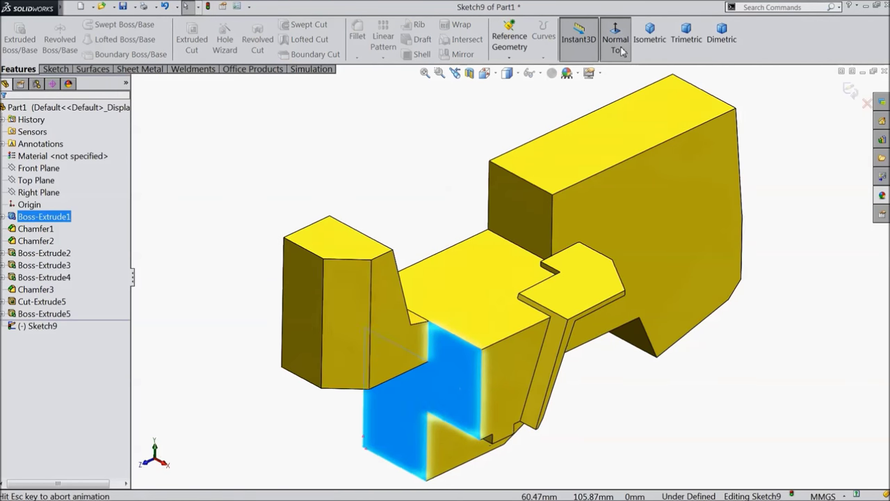
pyautogui.scroll(-5, 612, 286)
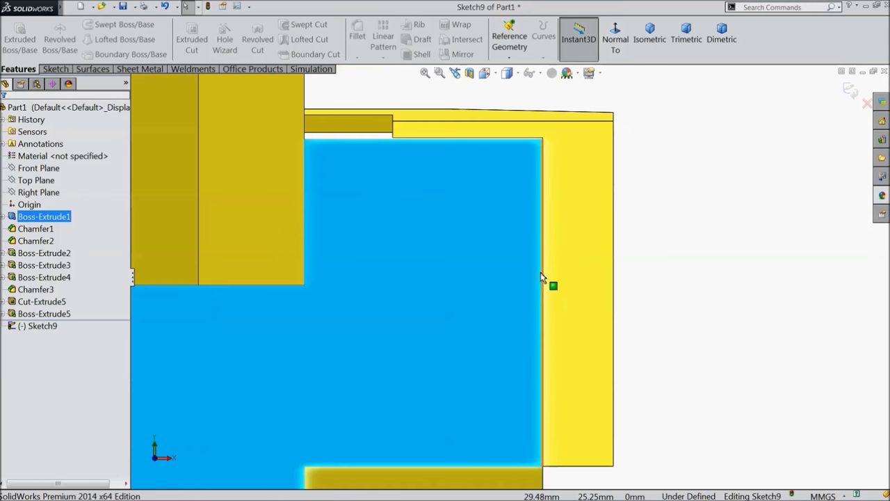
pyautogui.click(45, 70)
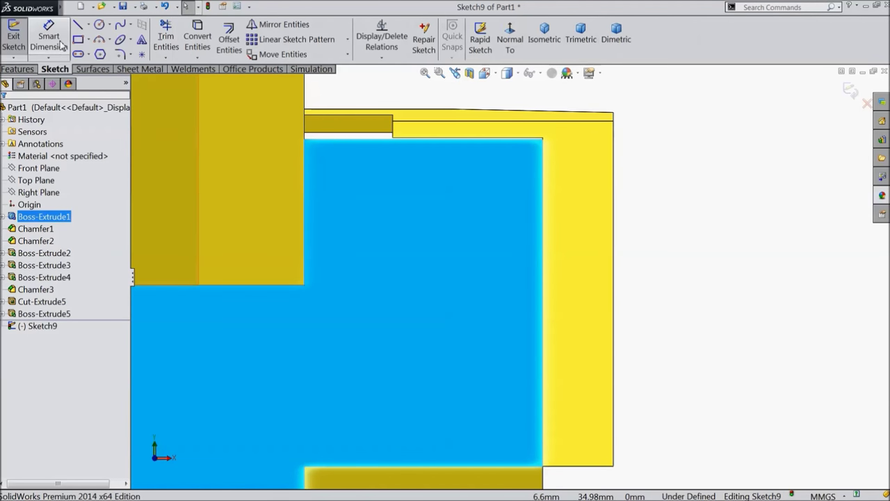
pyautogui.click(78, 24)
pyautogui.scroll(-3, 593, 179)
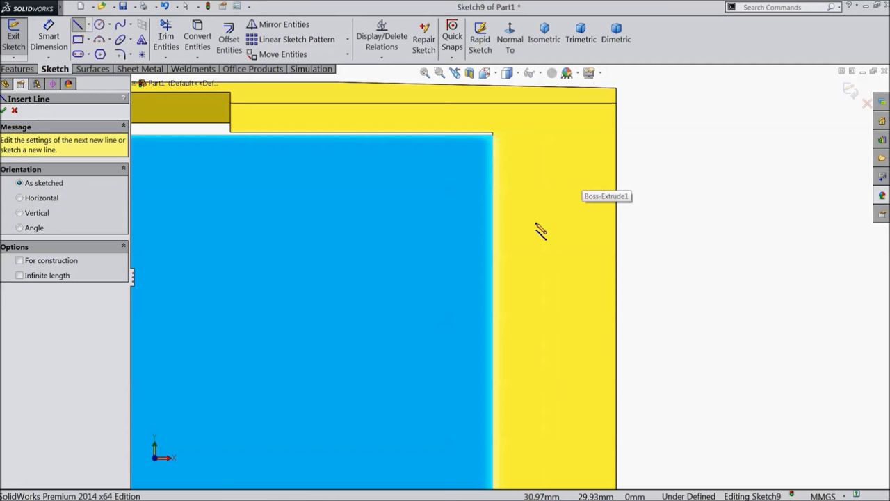
pyautogui.scroll(4, 536, 252)
pyautogui.scroll(-3, 533, 441)
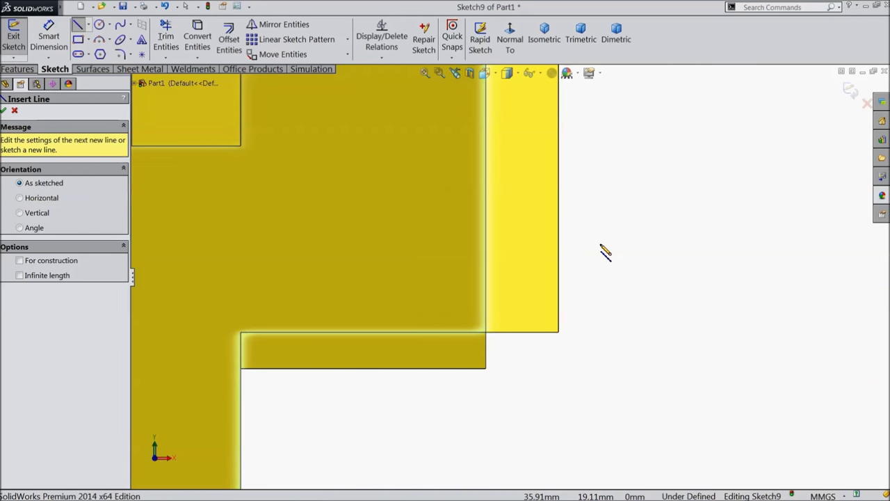
# Draw a line chain leftward across the face and then down below the plate
pyautogui.click(580, 244)
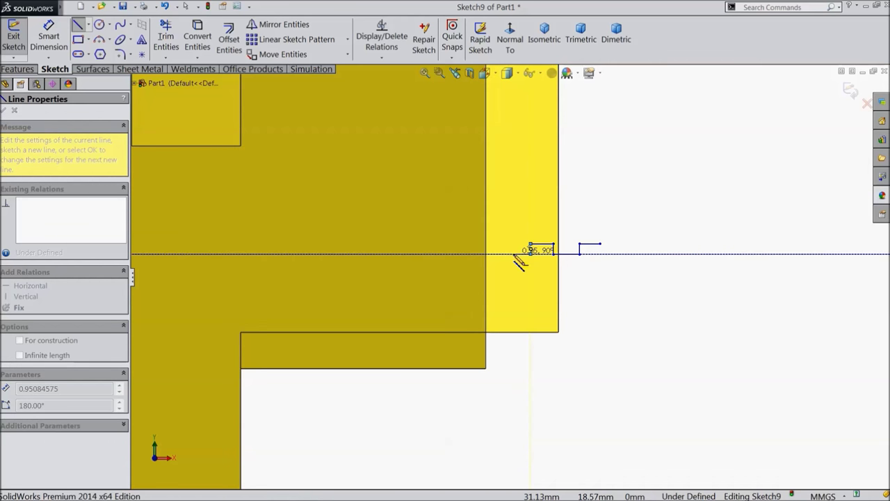
pyautogui.click(513, 244)
pyautogui.click(486, 244)
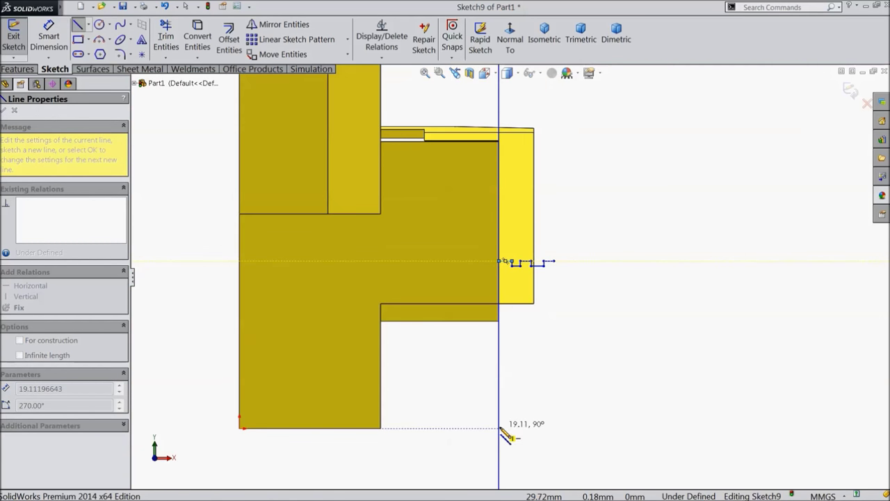
pyautogui.click(499, 348)
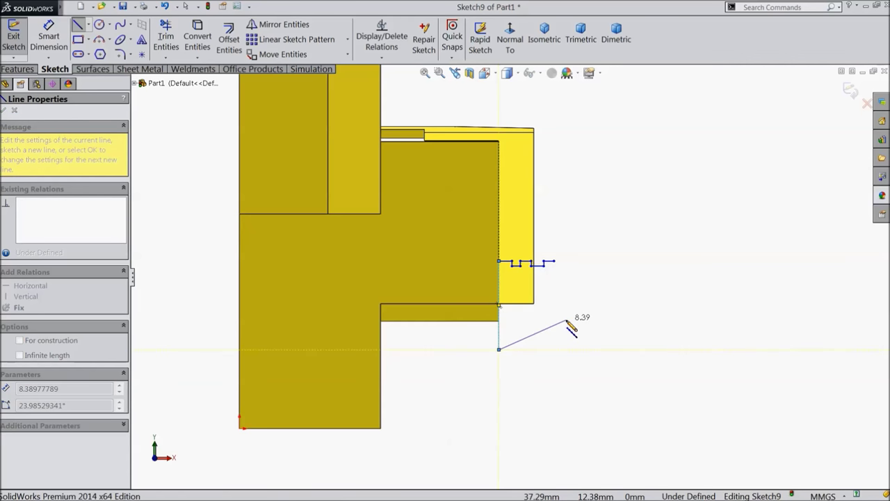
pyautogui.rightClick(568, 321)
pyautogui.click(591, 84)
pyautogui.scroll(-1, 560, 297)
pyautogui.scroll(-2, 561, 296)
# Draw a second stepped line chain: short down, left, then long down near the bottom
pyautogui.click(78, 24)
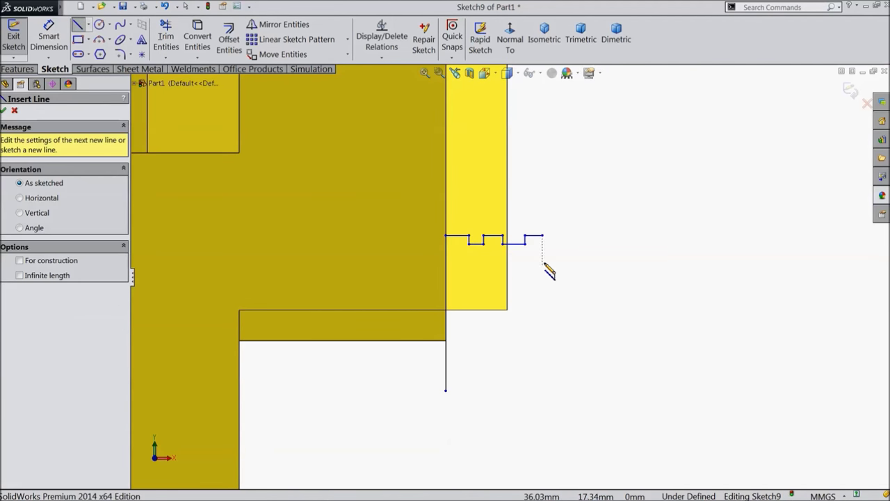
pyautogui.click(543, 236)
pyautogui.click(542, 282)
pyautogui.click(480, 283)
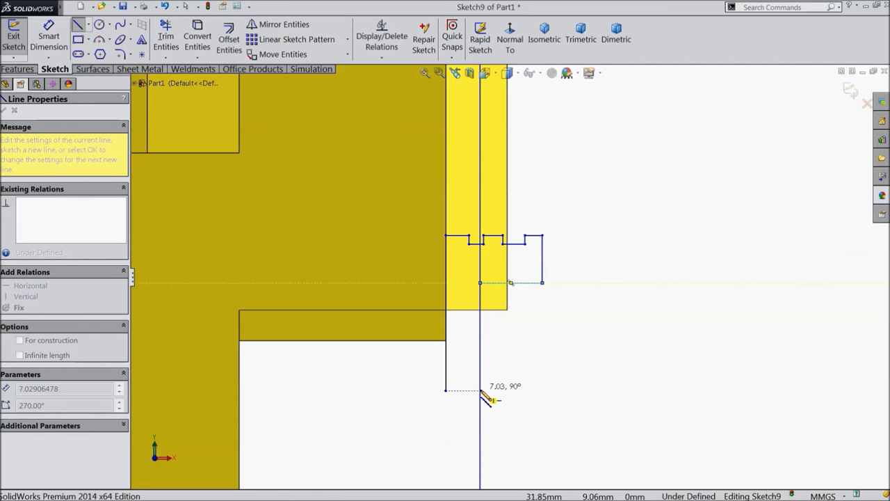
pyautogui.click(480, 390)
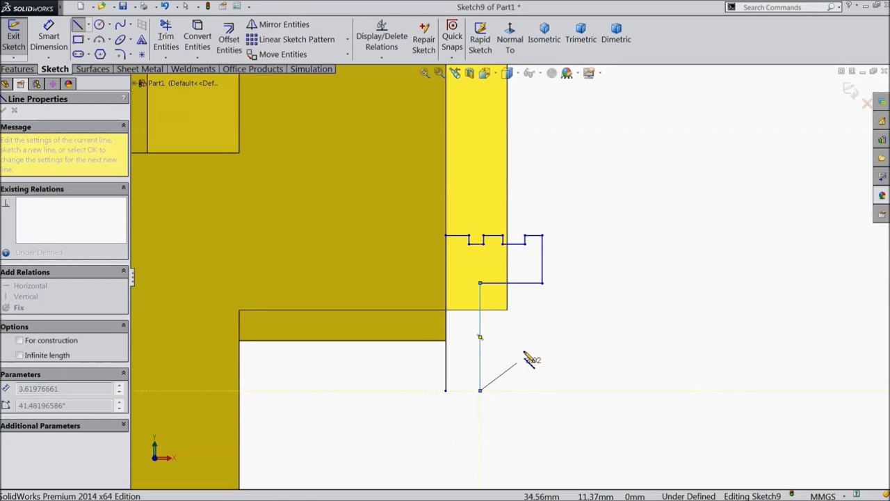
pyautogui.rightClick(523, 368)
pyautogui.click(541, 83)
# Add a horizontal centerline across the bottom of the two vertical lines
pyautogui.click(88, 24)
pyautogui.click(105, 51)
pyautogui.click(445, 390)
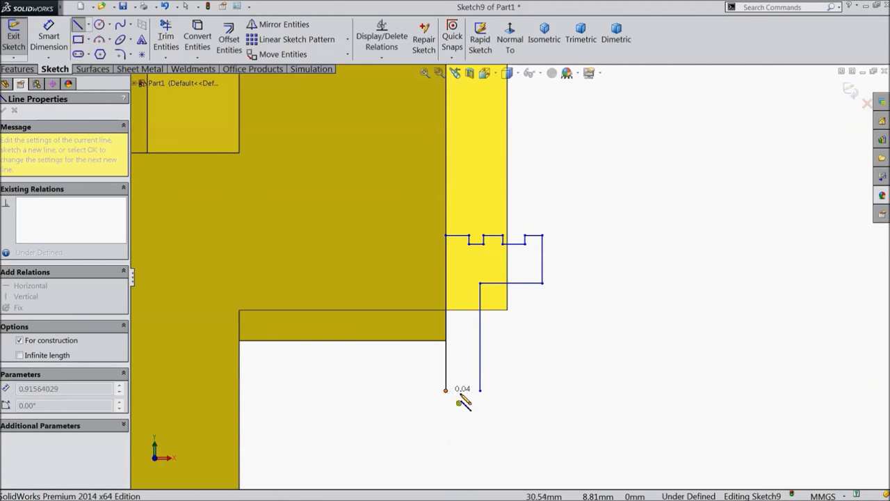
pyautogui.click(525, 390)
pyautogui.rightClick(581, 389)
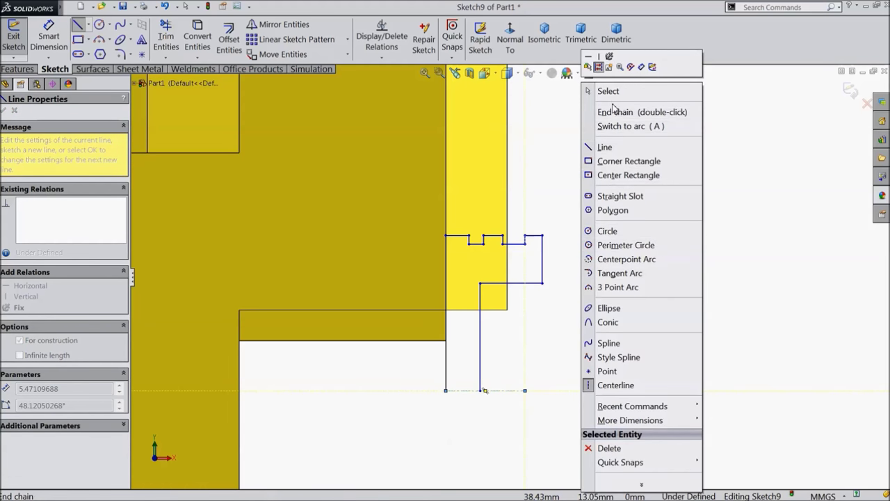
pyautogui.click(606, 91)
pyautogui.click(48, 48)
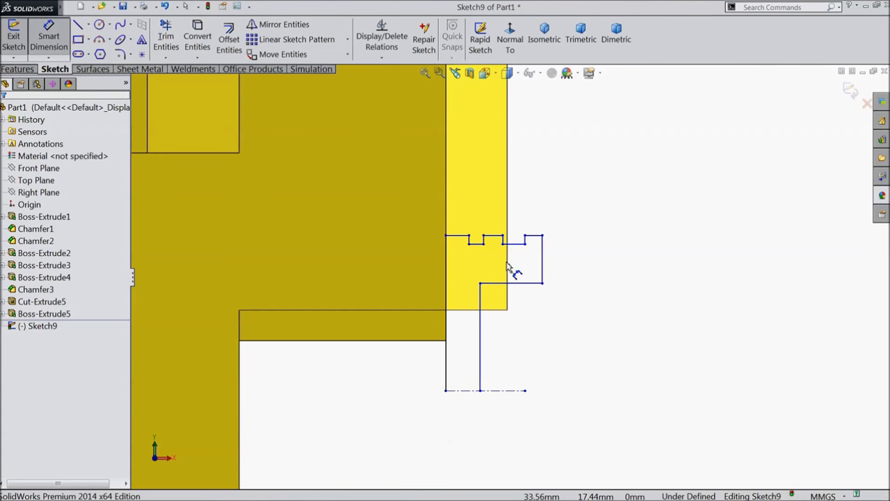
# Dimension the profile width to 6 mm and its right vertical line to 2 mm
pyautogui.click(543, 267)
pyautogui.click(447, 259)
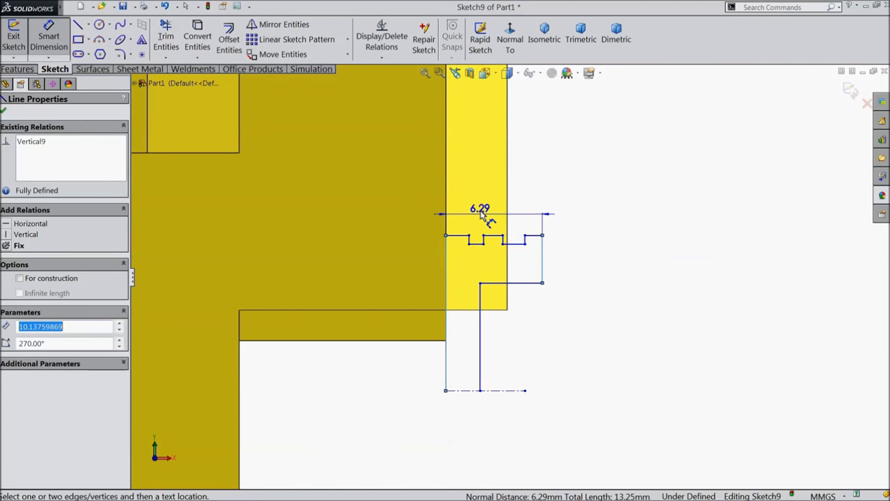
pyautogui.click(485, 207)
pyautogui.write('6')
pyautogui.press('Return')
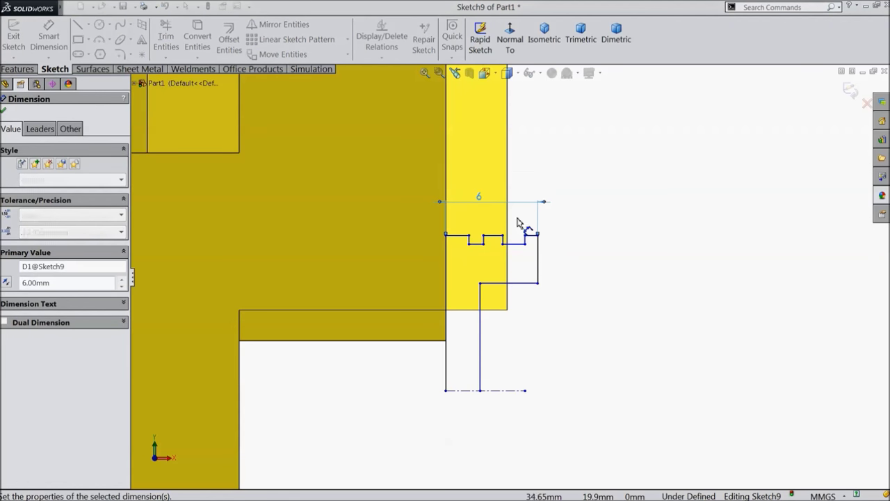
pyautogui.click(542, 257)
pyautogui.click(576, 258)
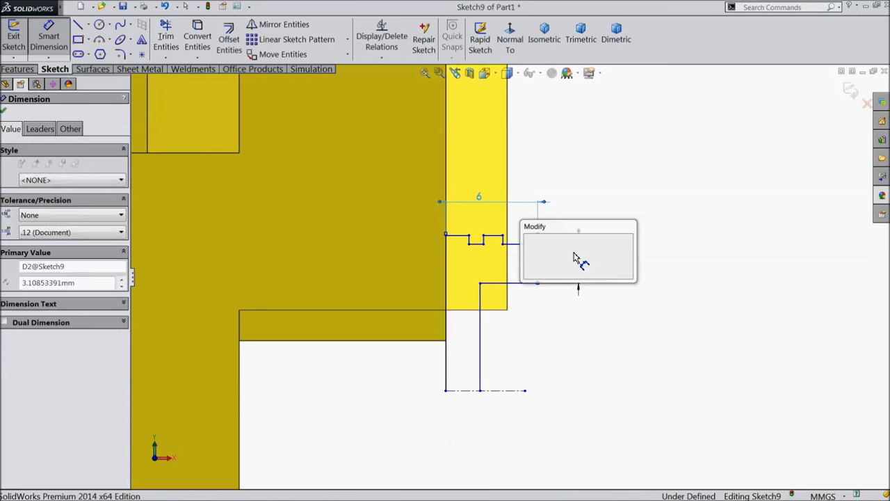
pyautogui.write('2')
pyautogui.press('Return')
pyautogui.scroll(-4, 532, 299)
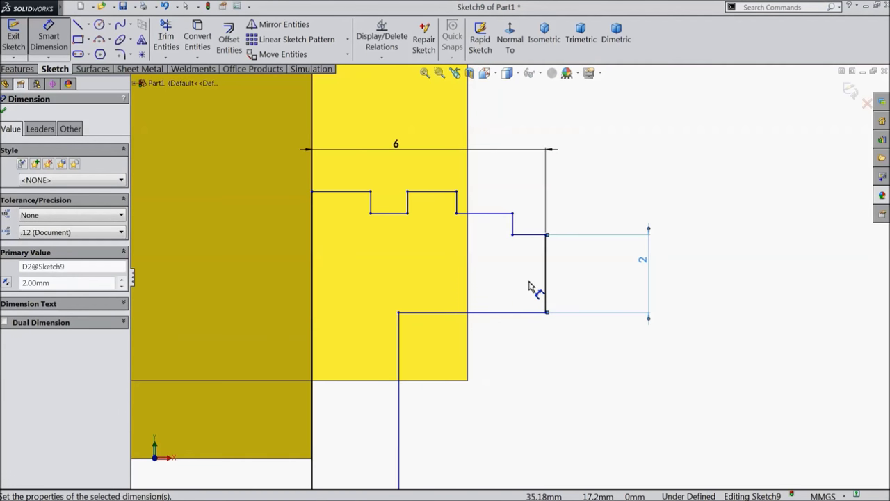
pyautogui.click(3, 114)
pyautogui.scroll(1, 453, 271)
# Drag the top line segments down and make the three top lines collinear
pyautogui.click(492, 258)
pyautogui.moveTo(447, 206); pyautogui.dragTo(409, 263)
pyautogui.moveTo(374, 207); pyautogui.dragTo(379, 242)
pyautogui.scroll(-2, 529, 251)
pyautogui.click(523, 243)
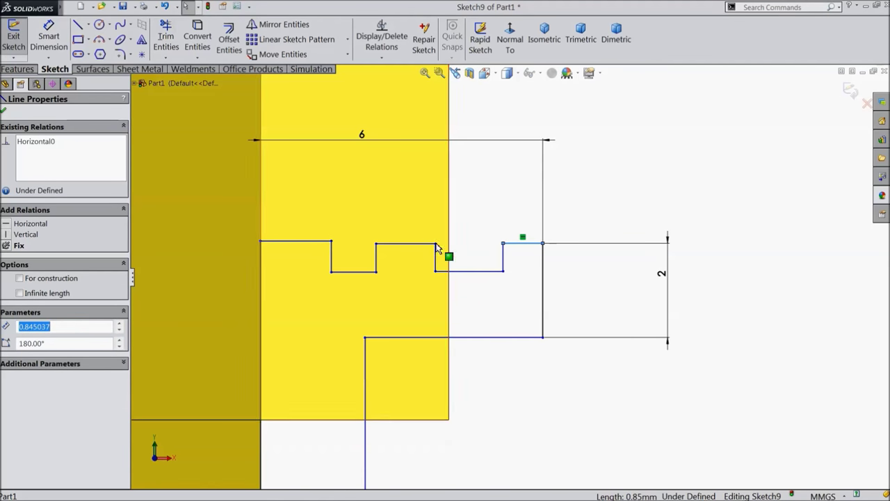
pyautogui.keyDown('ctrl'); pyautogui.click(410, 243); pyautogui.keyUp('ctrl')
pyautogui.keyDown('ctrl'); pyautogui.click(322, 241); pyautogui.keyUp('ctrl')
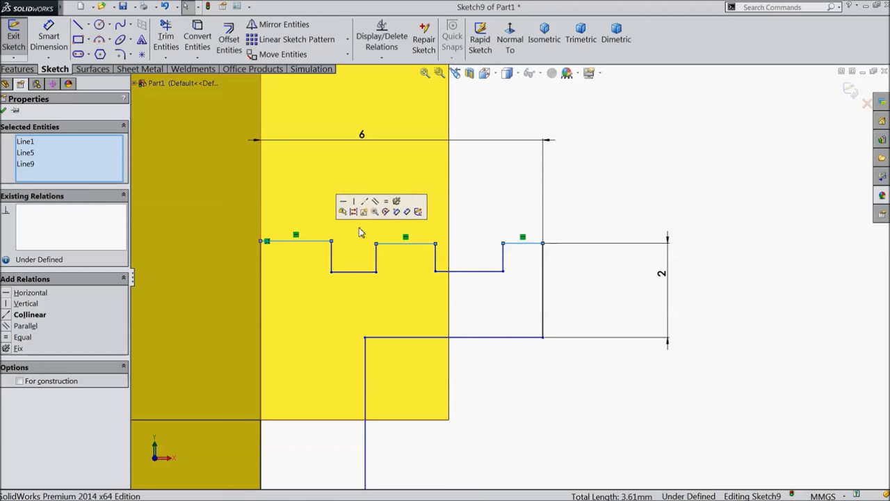
pyautogui.click(364, 201)
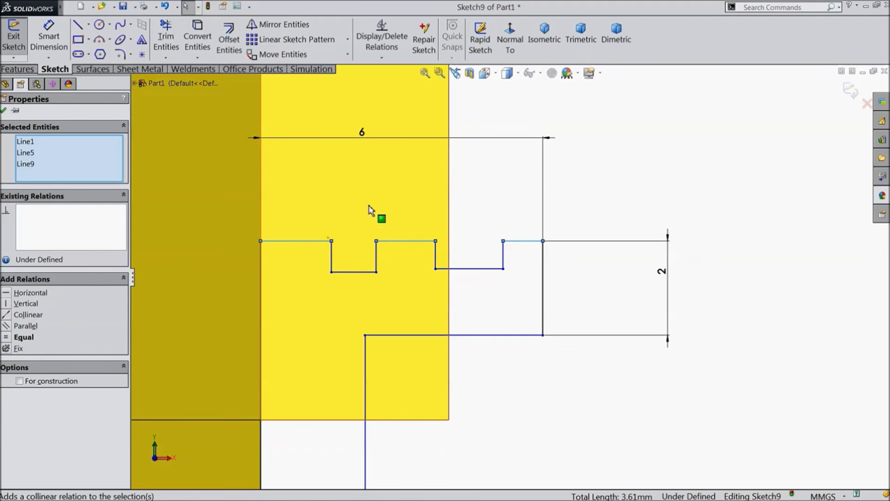
# Make the two notch bottom lines collinear and equal in length
pyautogui.click(474, 271)
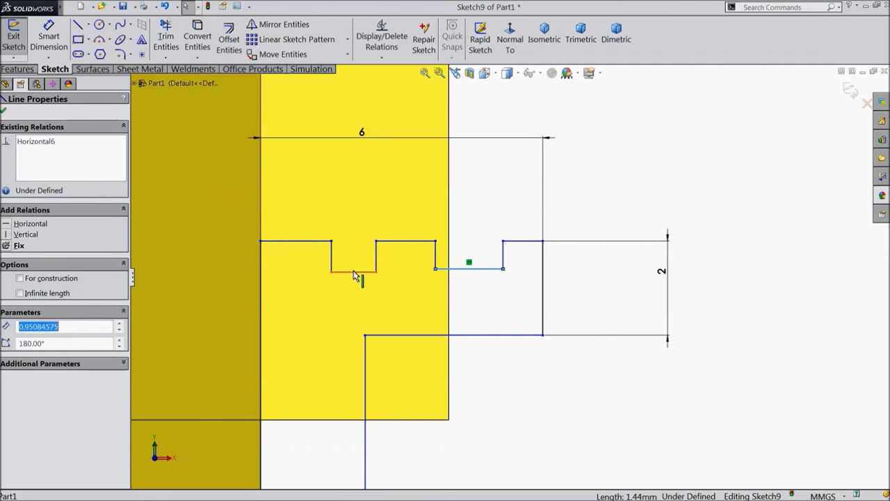
pyautogui.keyDown('ctrl'); pyautogui.click(356, 271); pyautogui.keyUp('ctrl')
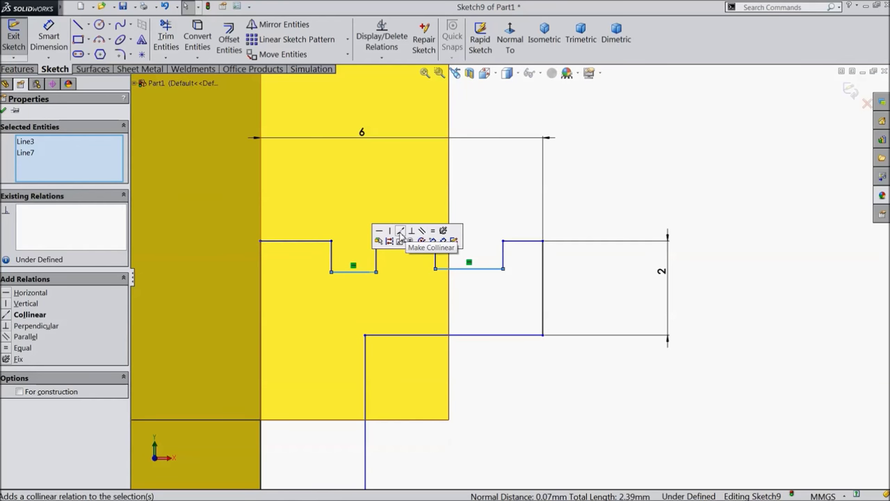
pyautogui.click(401, 231)
pyautogui.click(23, 348)
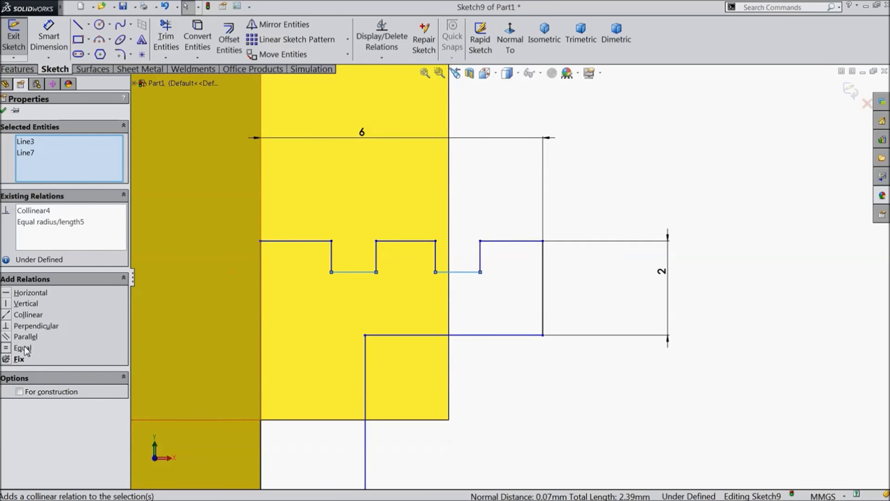
# Make the two top horizontal lines equal in length
pyautogui.click(405, 241)
pyautogui.keyDown('ctrl'); pyautogui.click(501, 240); pyautogui.keyUp('ctrl')
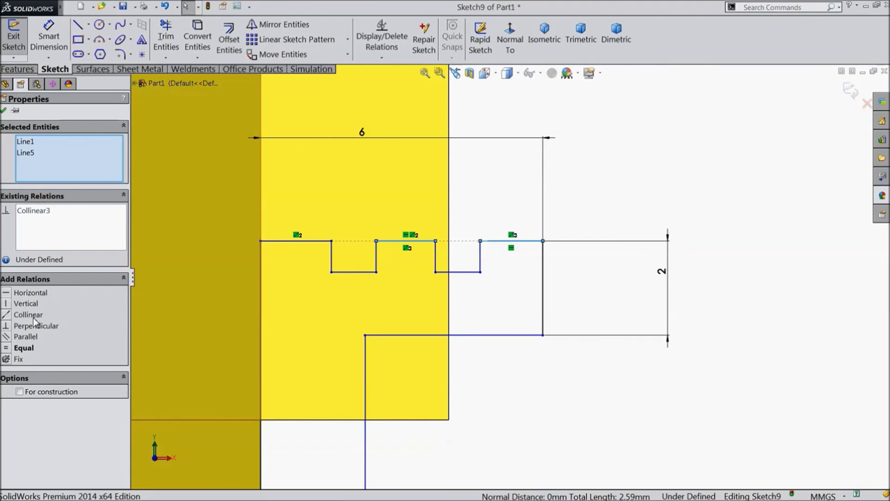
pyautogui.click(22, 348)
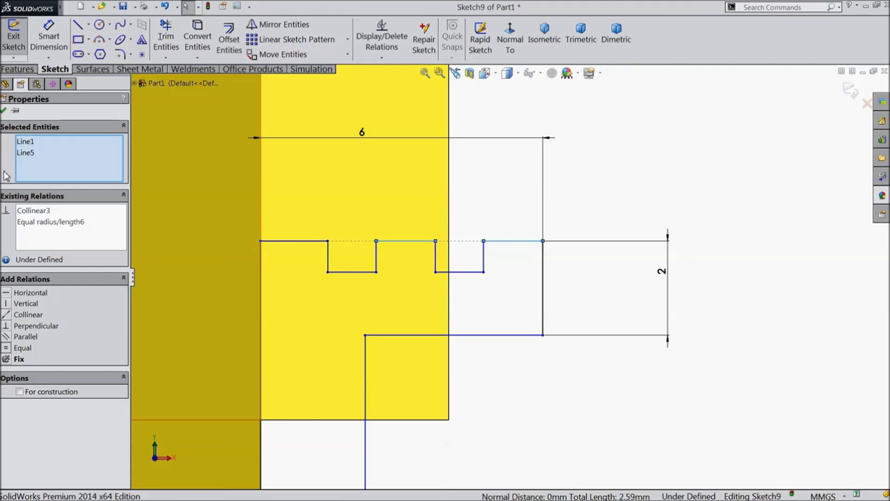
pyautogui.click(4, 111)
pyautogui.click(49, 39)
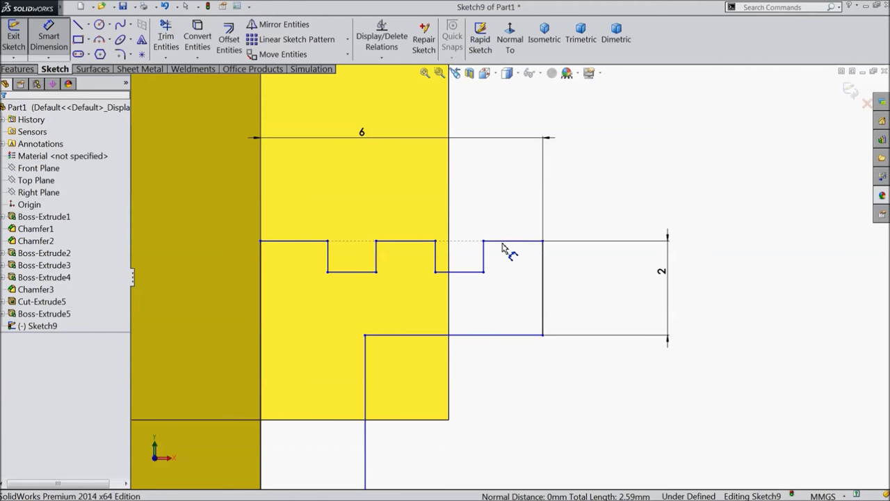
# Try a 2 mm length on the short right top line, then undo it
pyautogui.click(506, 247)
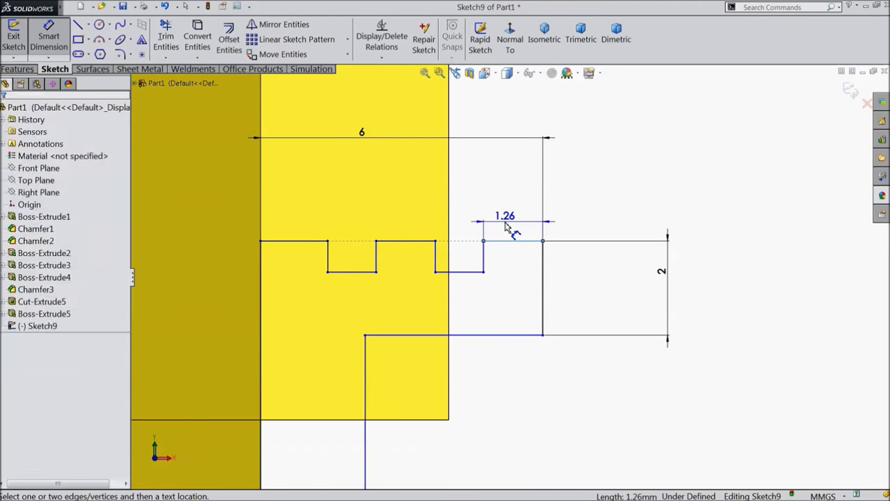
pyautogui.click(512, 229)
pyautogui.write('2')
pyautogui.click(455, 211)
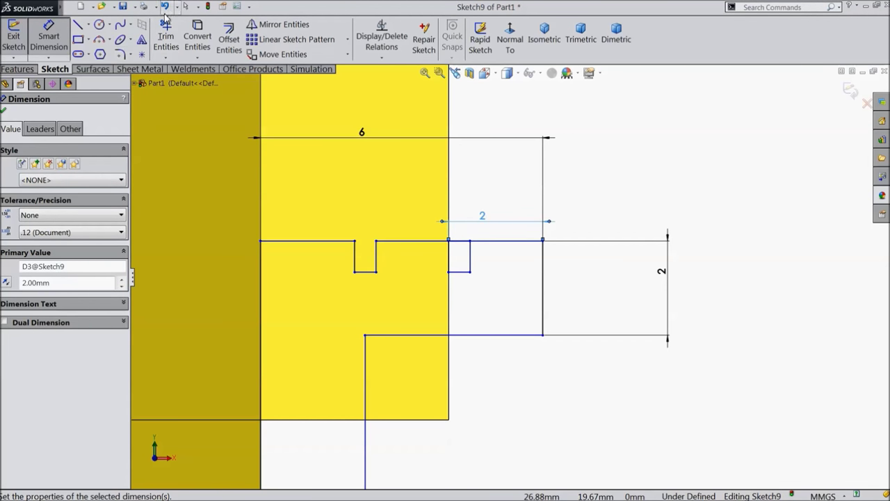
pyautogui.click(166, 7)
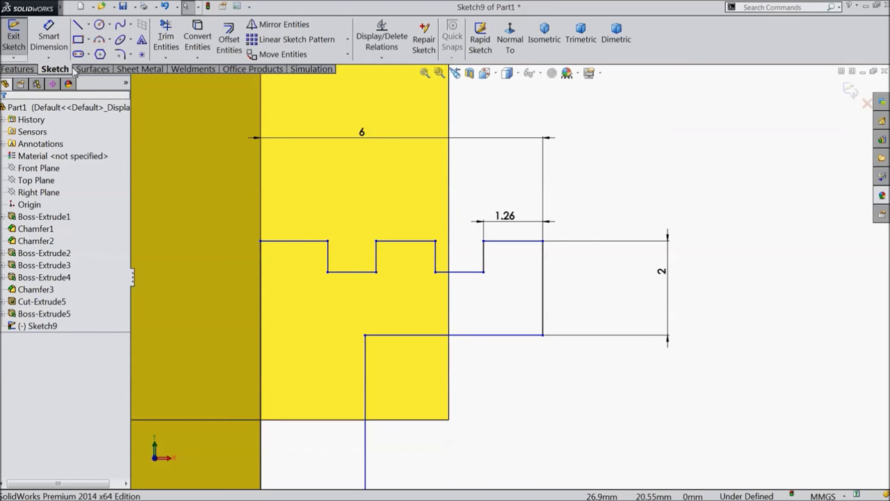
# Dimension the notch's bottom edge to a width of 0.75 mm
pyautogui.press('d')
pyautogui.click(351, 275)
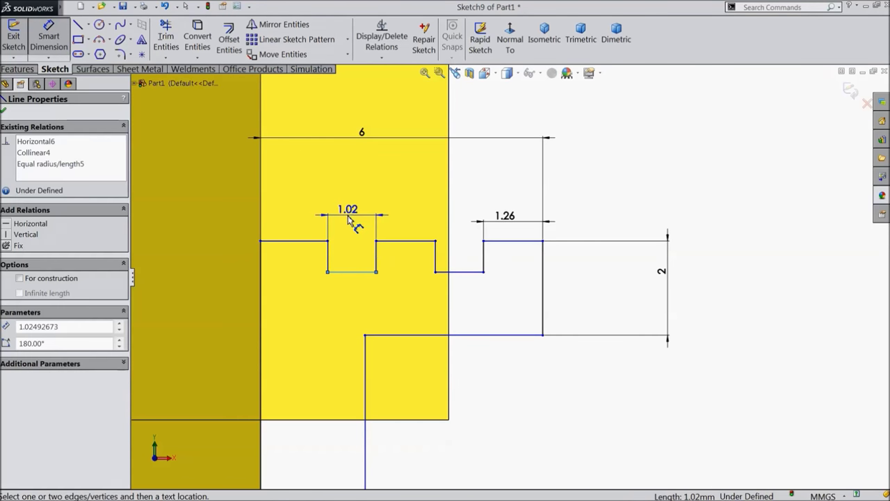
pyautogui.click(352, 219)
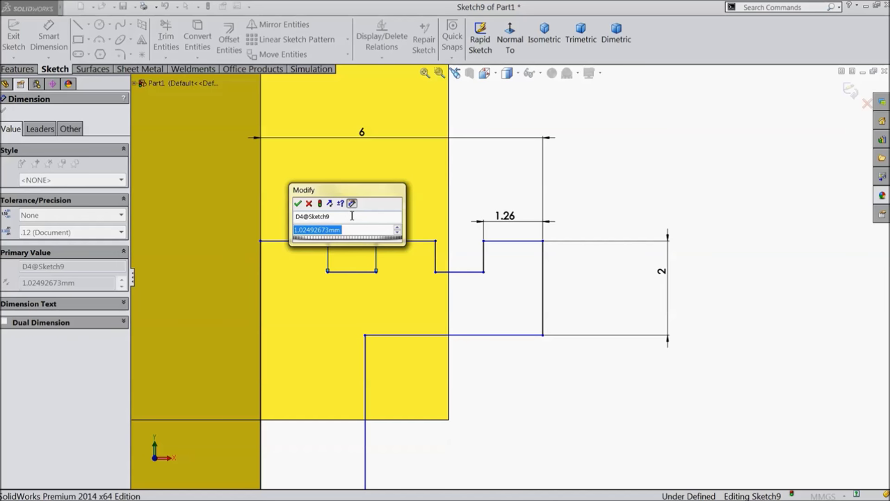
pyautogui.write('1')
pyautogui.press('BackSpace')
pyautogui.write('0.75')
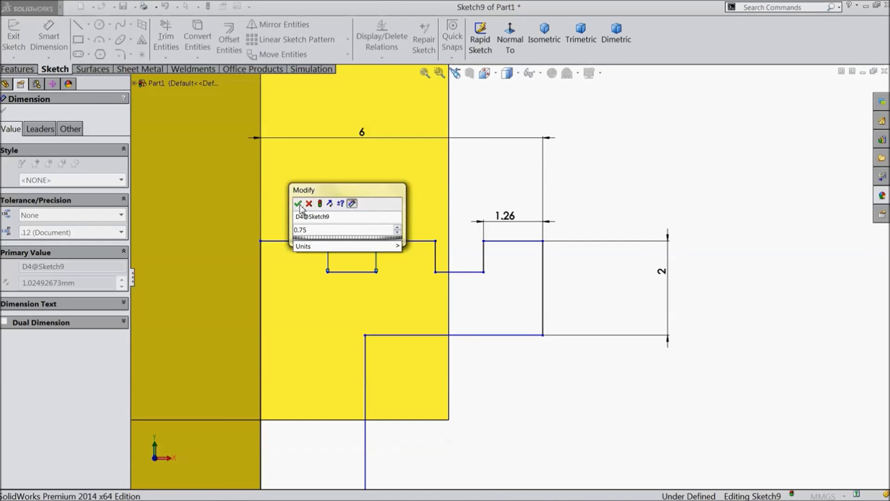
pyautogui.click(298, 203)
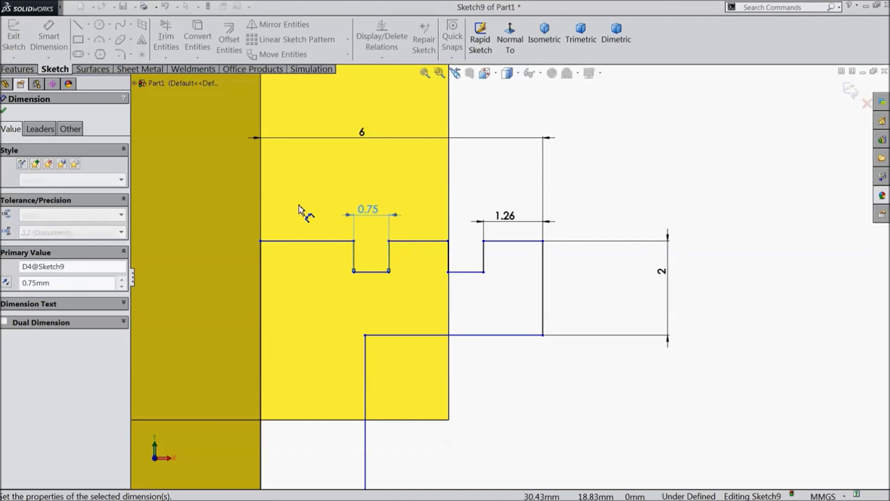
# Change the 1.26 top-end segment dimension to 1 mm
pyautogui.doubleClick(514, 231)
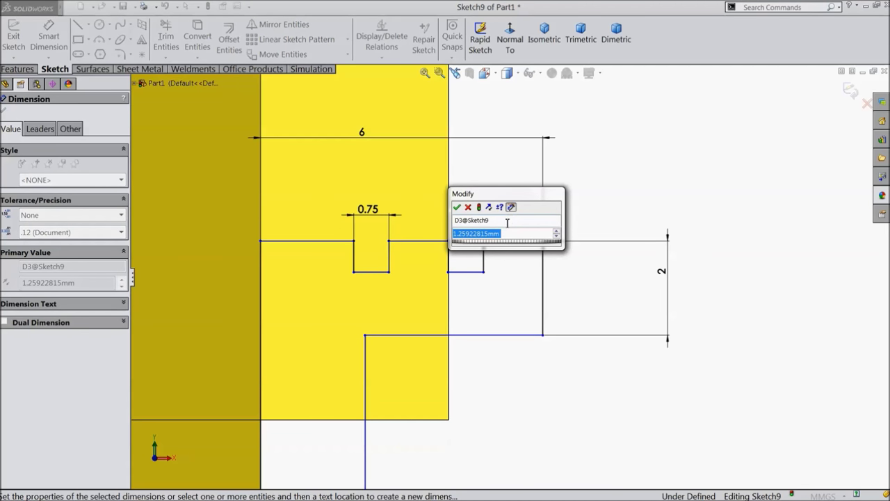
pyautogui.write('1')
pyautogui.press('Return')
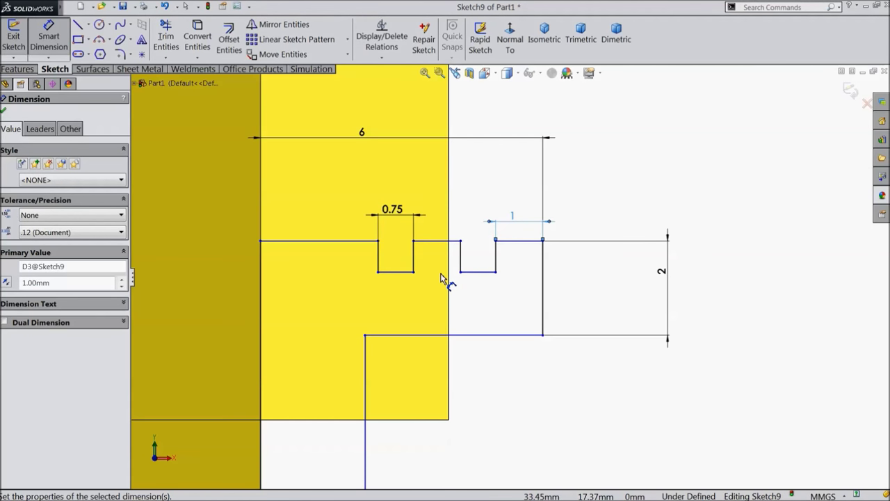
pyautogui.scroll(1, 424, 258)
pyautogui.scroll(2, 410, 268)
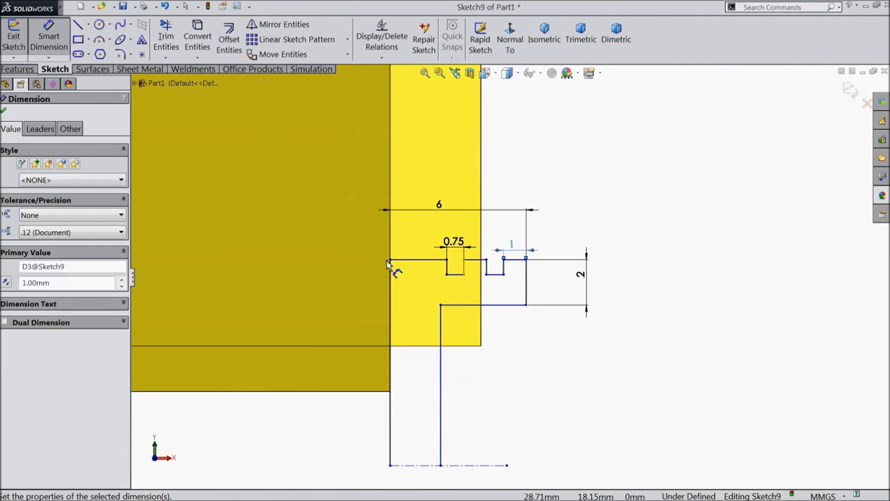
pyautogui.click(4, 110)
# Mirror all the bracket profile lines about the horizontal centreline
pyautogui.click(284, 25)
pyautogui.scroll(2, 487, 313)
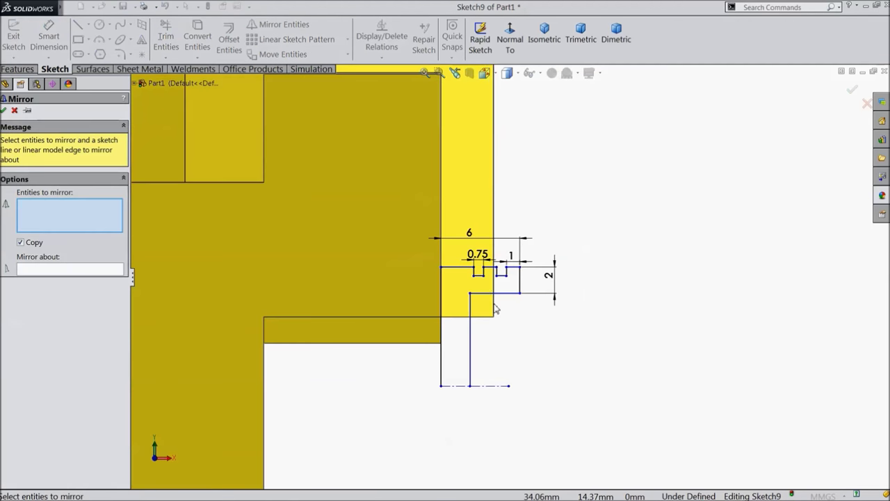
pyautogui.scroll(-2, 525, 362)
pyautogui.moveTo(550, 149)
pyautogui.mouseDown()
pyautogui.moveTo(389, 301)
pyautogui.moveTo(340, 321)
pyautogui.mouseUp()
pyautogui.click(99, 270)
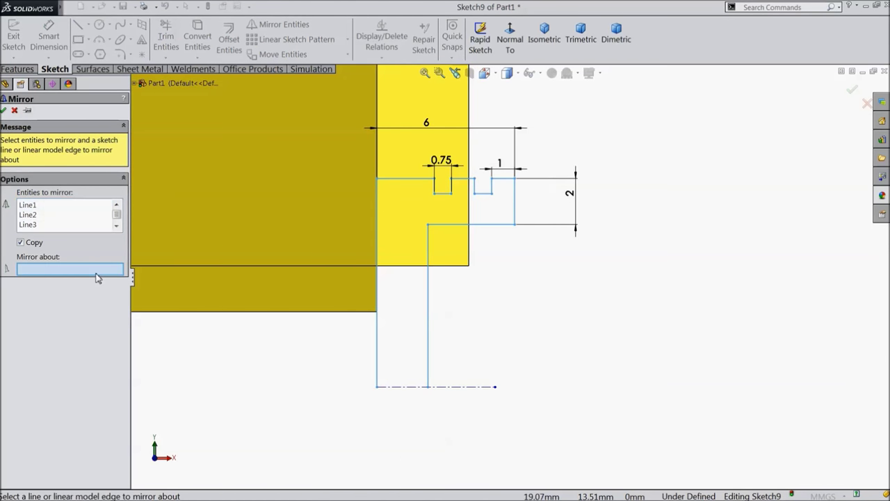
pyautogui.click(449, 387)
pyautogui.scroll(3, 457, 397)
pyautogui.scroll(-2, 486, 417)
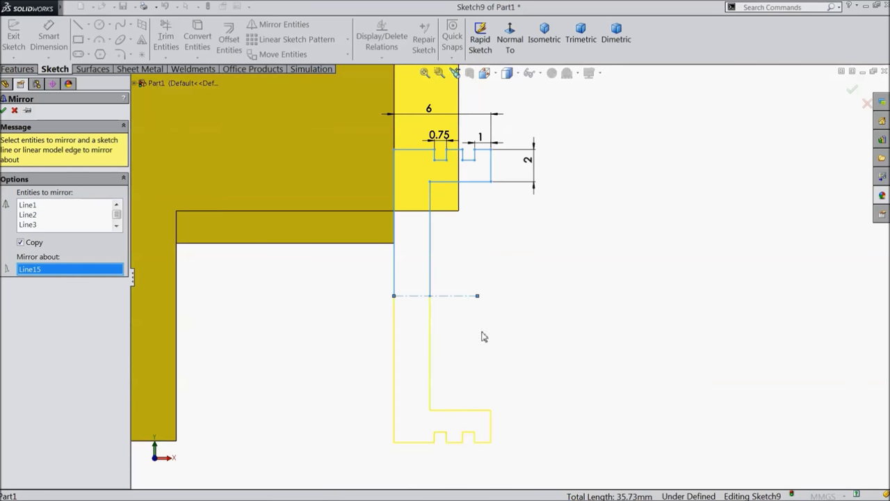
pyautogui.click(4, 111)
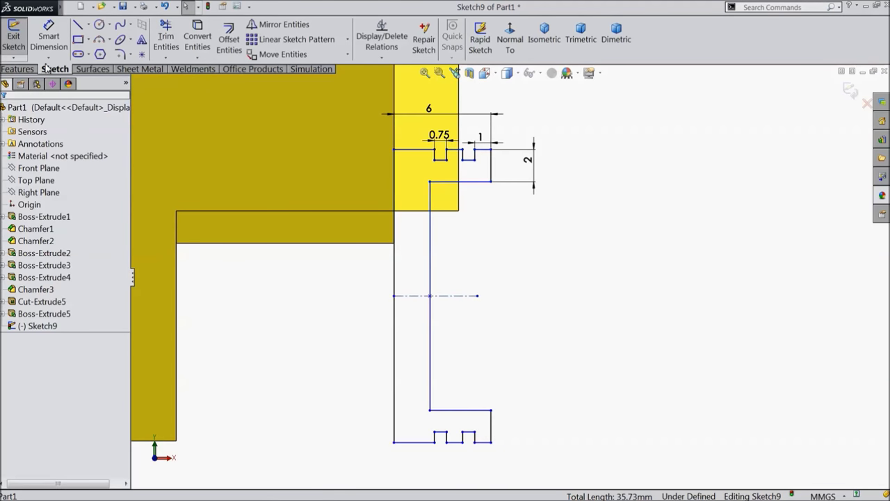
# Dimension the wall gap between the bracket's inner and outer vertical lines
pyautogui.click(430, 261)
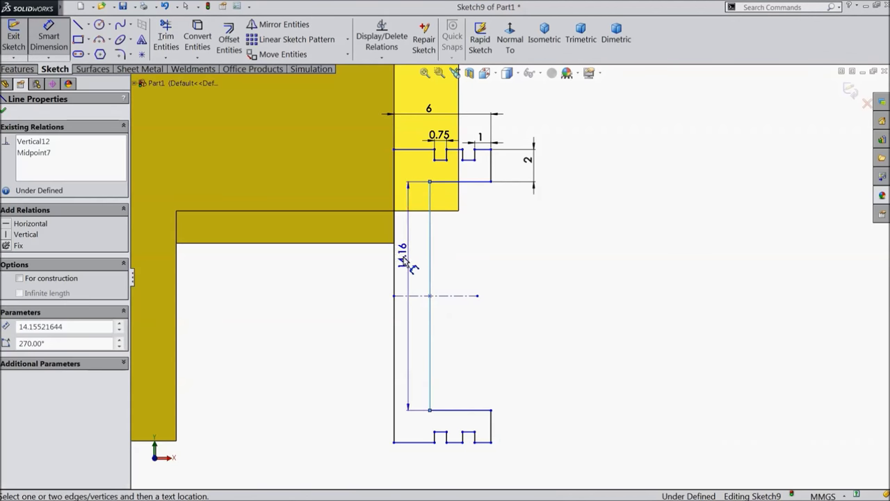
pyautogui.click(394, 256)
pyautogui.click(419, 260)
# Set the wall gap to 1.5 mm and the inner top-to-bottom opening to 10 mm
pyautogui.write('1.5')
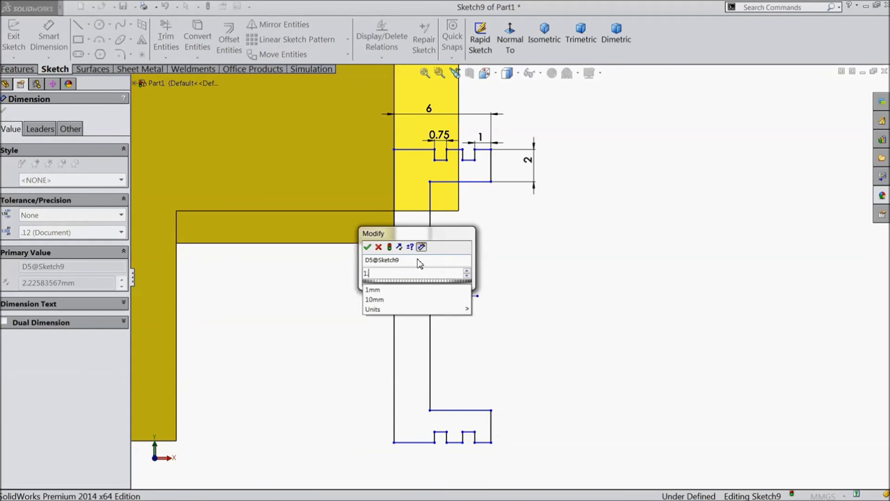
pyautogui.click(363, 248)
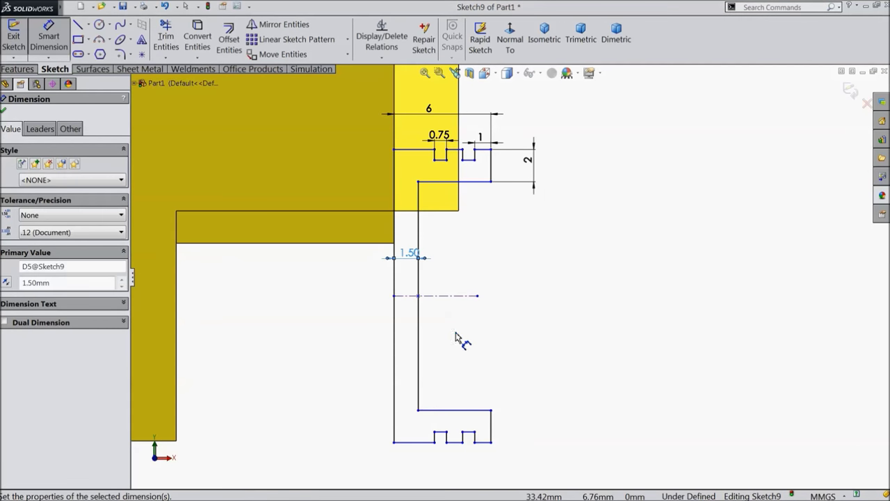
pyautogui.click(480, 149)
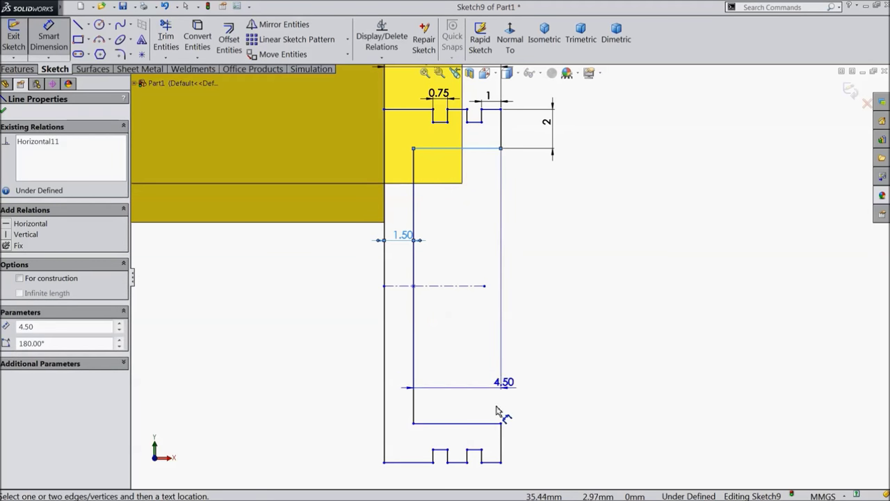
pyautogui.click(483, 422)
pyautogui.click(553, 316)
pyautogui.write('10')
pyautogui.click(495, 290)
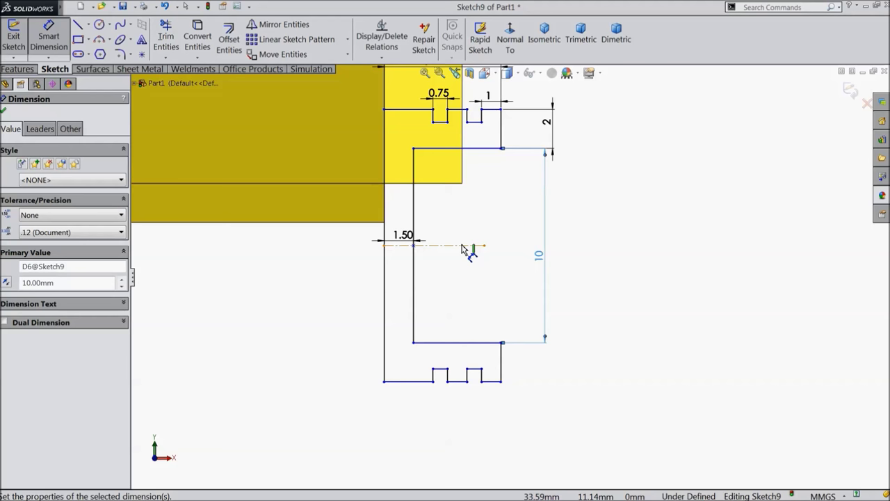
pyautogui.scroll(2, 462, 249)
pyautogui.moveTo(479, 104)
pyautogui.keyDown('ctrl'); pyautogui.mouseDown(button='middle')
pyautogui.moveTo(477, 169)
pyautogui.moveTo(472, 161)
pyautogui.mouseUp(button='middle'); pyautogui.keyUp('ctrl')
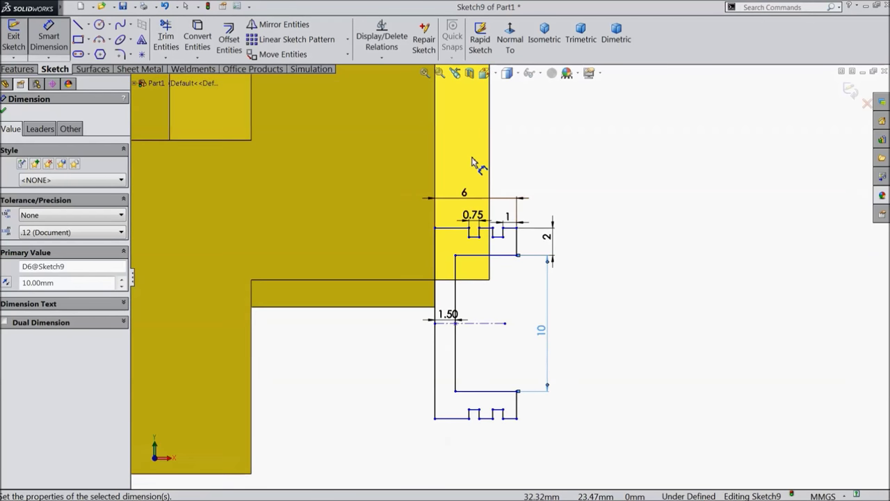
pyautogui.scroll(-1, 427, 162)
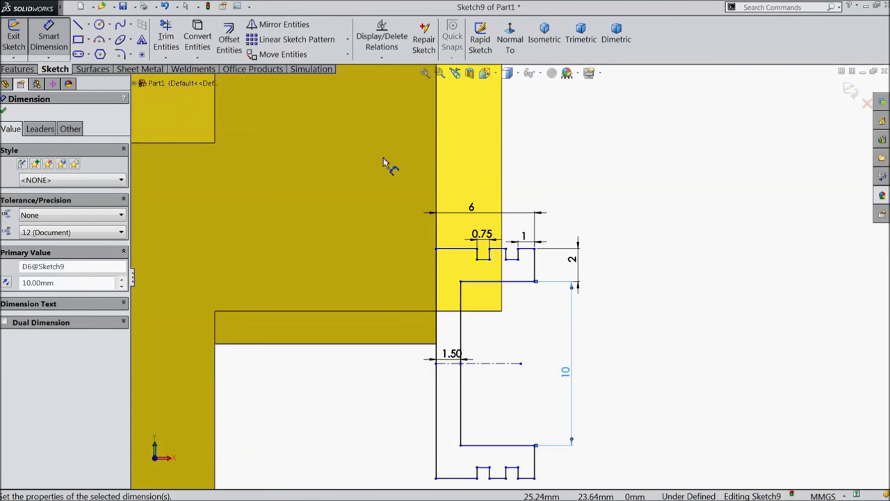
pyautogui.click(3, 111)
pyautogui.click(77, 24)
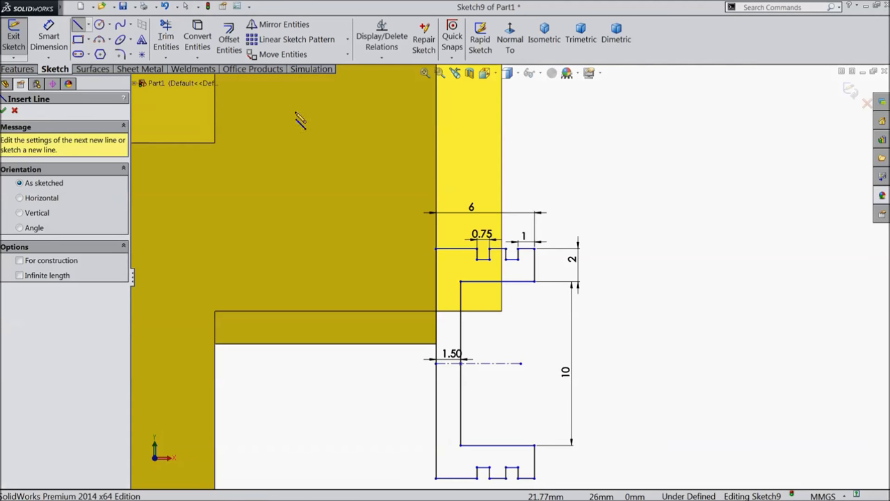
# Draw a closed outline with a notched top edge, from the part edge out past its side face
pyautogui.scroll(-4, 477, 168)
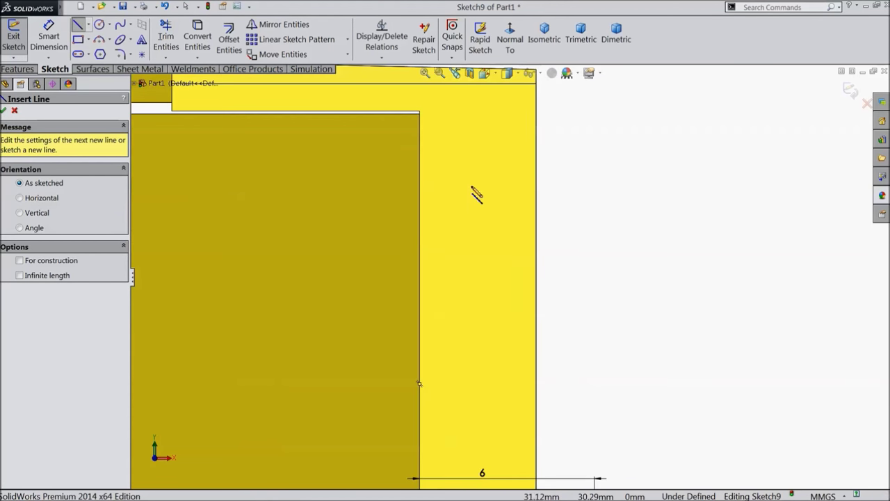
pyautogui.scroll(2, 441, 186)
pyautogui.scroll(1, 444, 193)
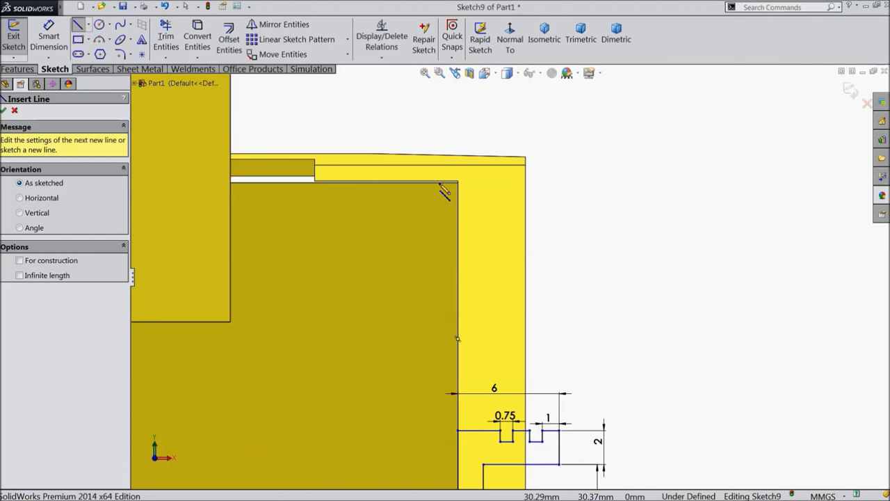
pyautogui.scroll(-2, 445, 193)
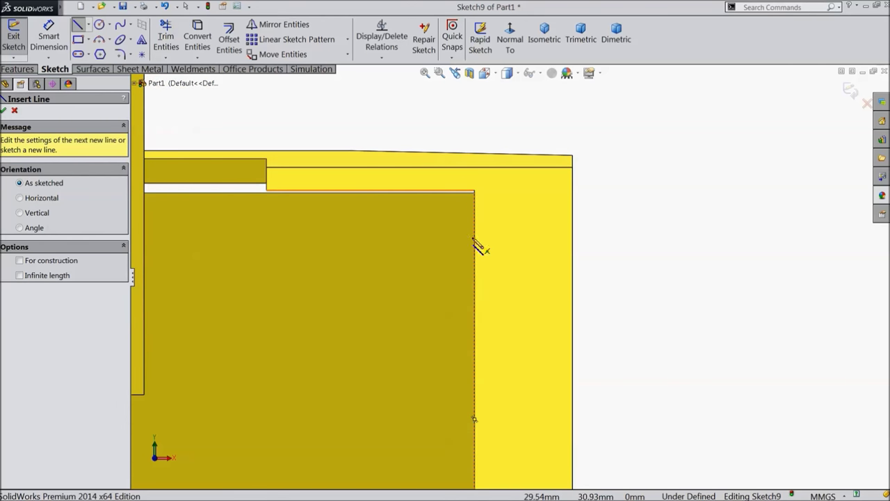
pyautogui.moveTo(474, 233); pyautogui.dragTo(518, 232)
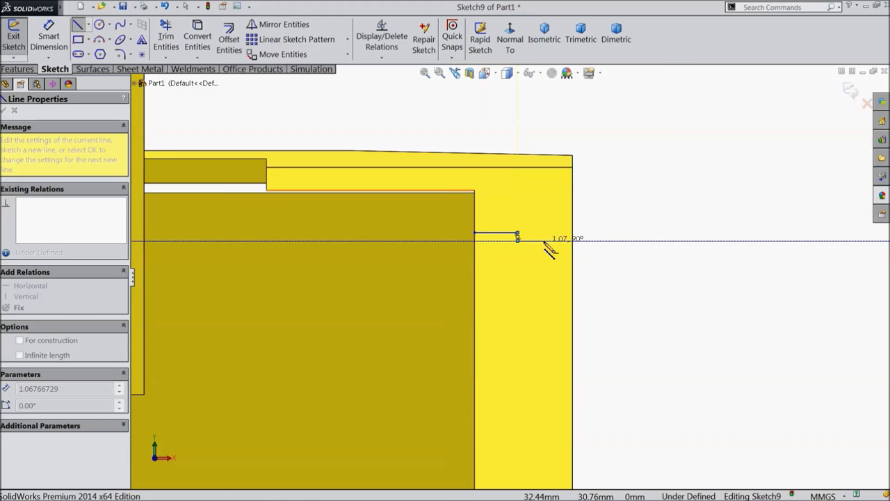
pyautogui.click(575, 233)
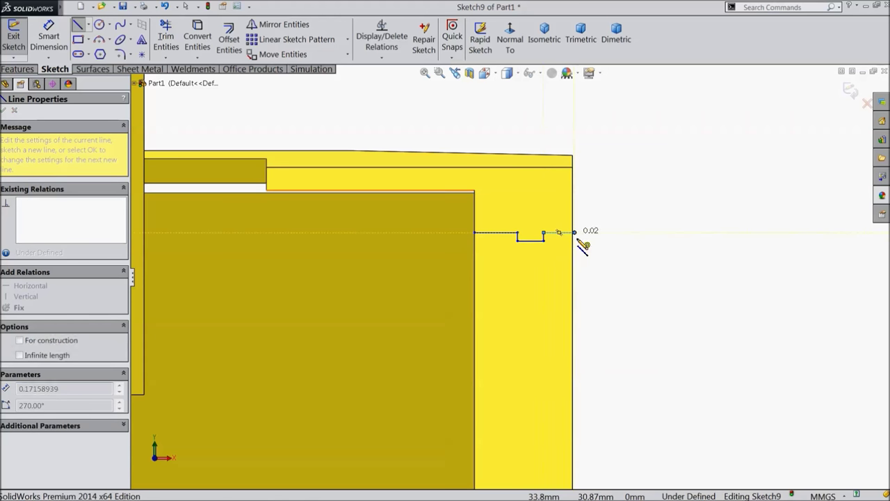
pyautogui.click(597, 236)
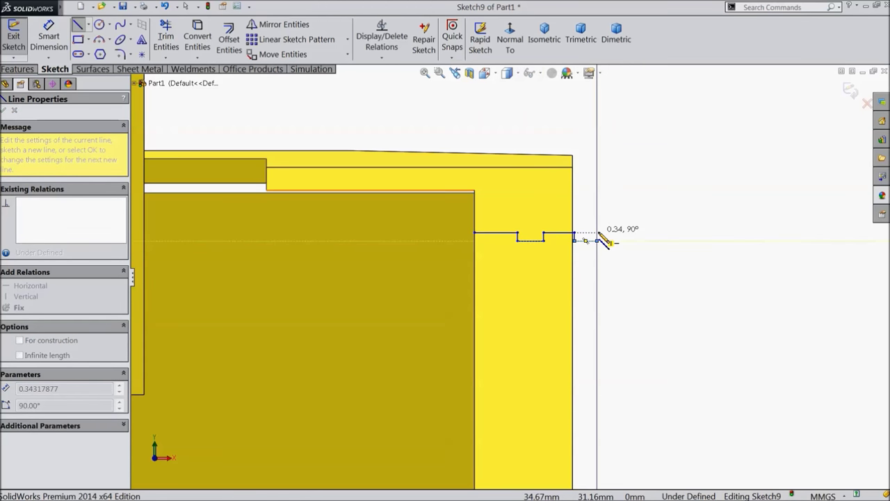
pyautogui.click(616, 233)
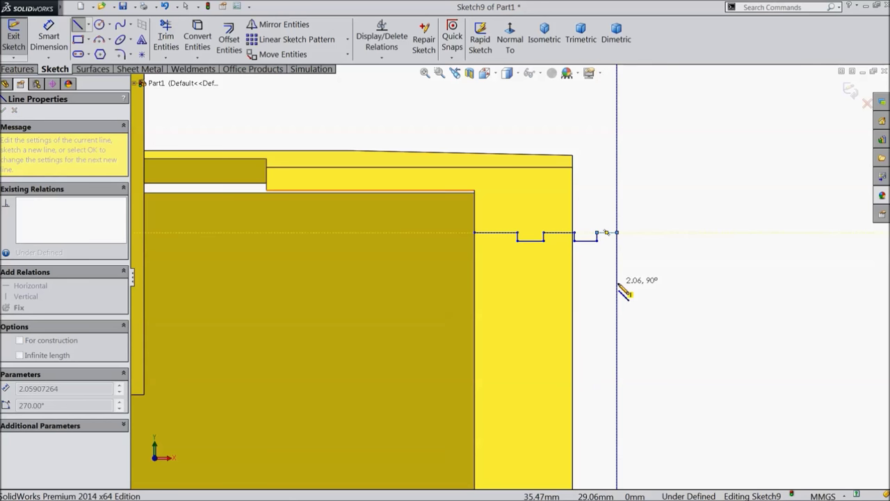
pyautogui.click(616, 282)
pyautogui.click(475, 283)
pyautogui.click(475, 233)
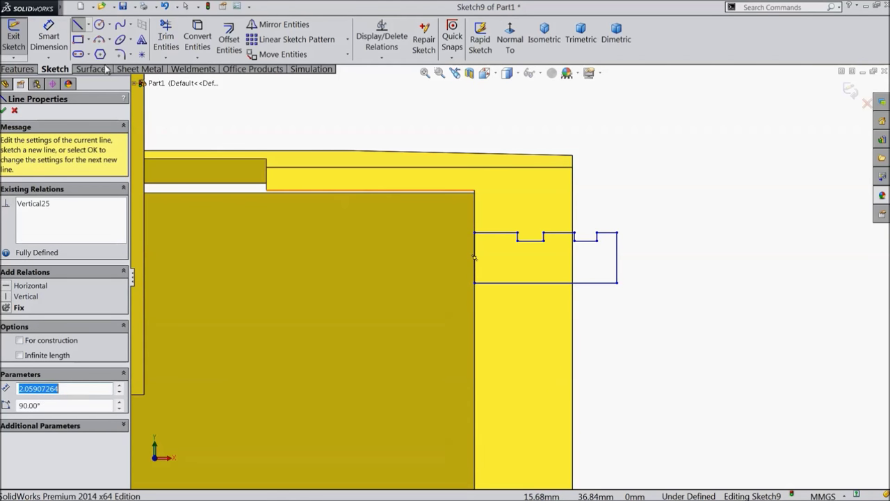
pyautogui.click(49, 38)
pyautogui.scroll(-2, 533, 264)
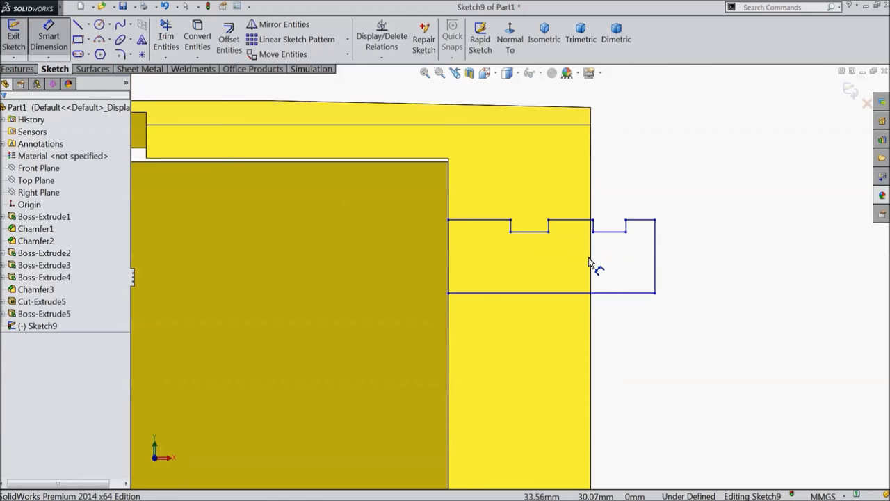
# Dimension the new profile 6 mm wide and its right edge 2 mm tall
pyautogui.click(655, 257)
pyautogui.click(449, 257)
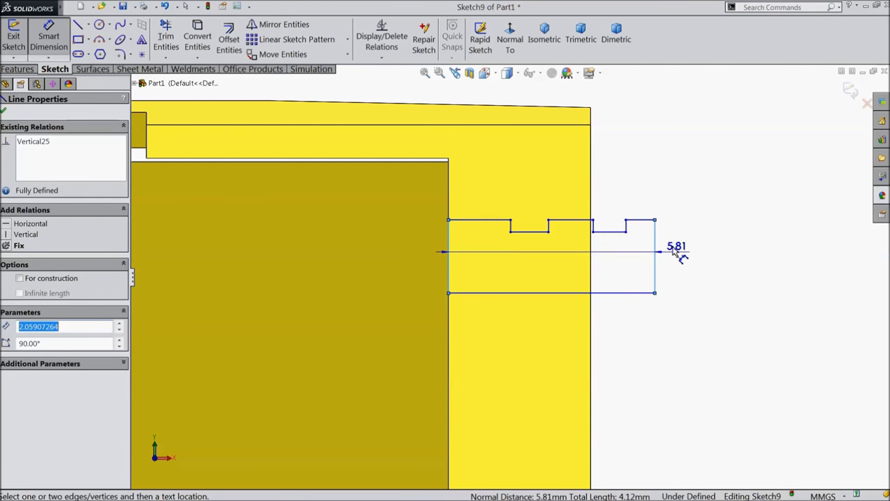
pyautogui.click(570, 340)
pyautogui.write('6')
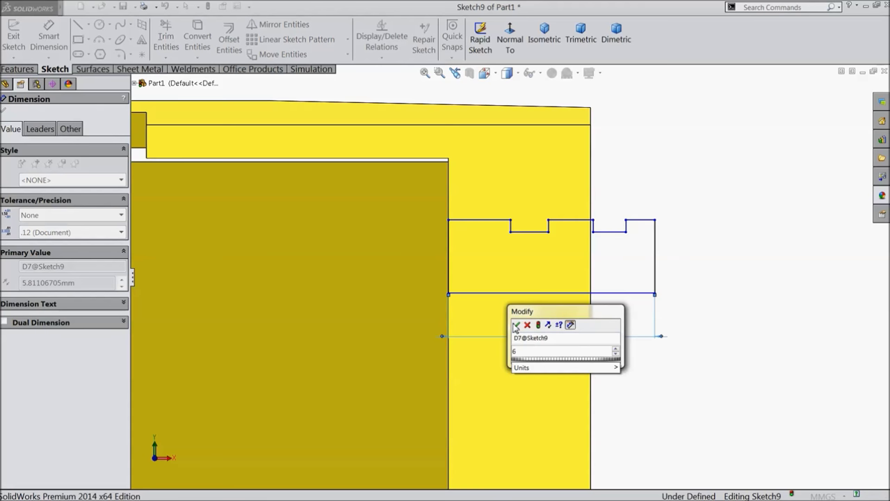
pyautogui.click(515, 325)
pyautogui.click(664, 272)
pyautogui.click(698, 269)
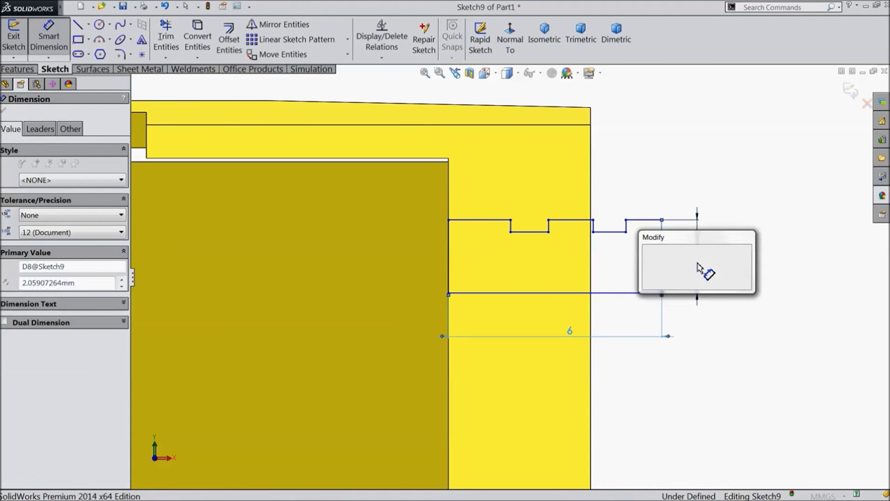
pyautogui.write('2')
pyautogui.press('Return')
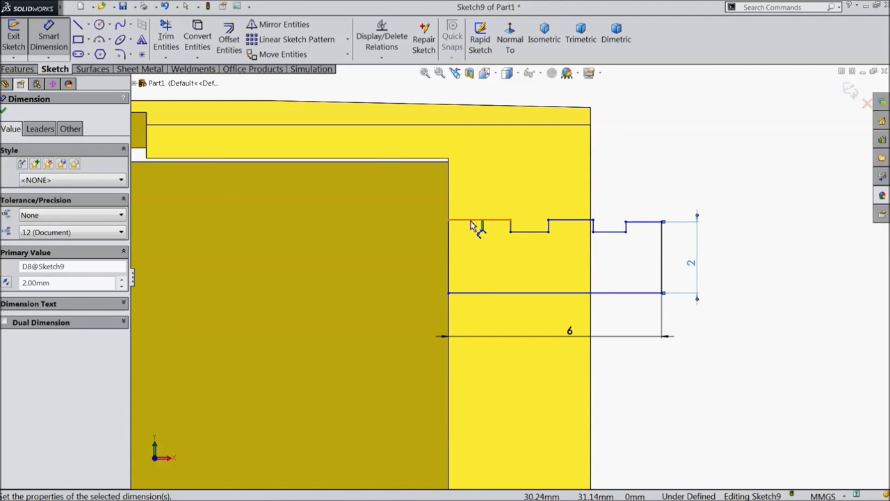
# Locate the profile's top line 4 mm below the part's top edge, then stretch its bottom-right corner down
pyautogui.click(473, 221)
pyautogui.click(452, 161)
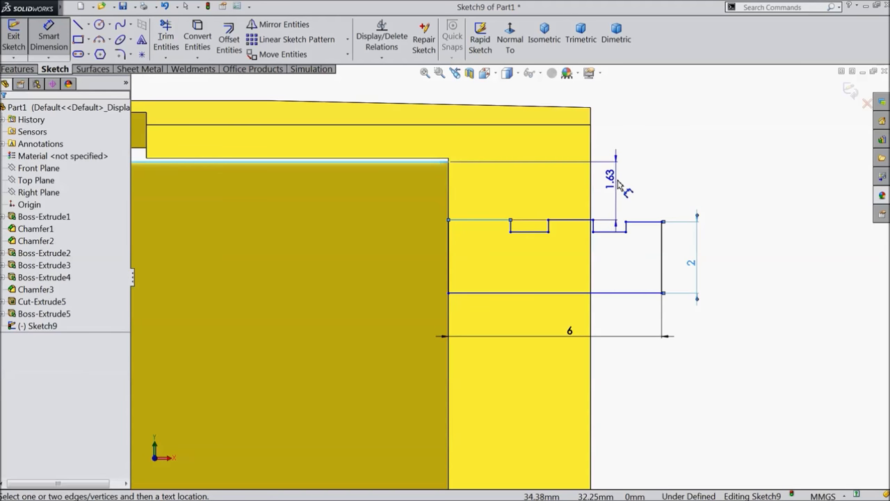
pyautogui.click(621, 187)
pyautogui.write('4')
pyautogui.click(570, 169)
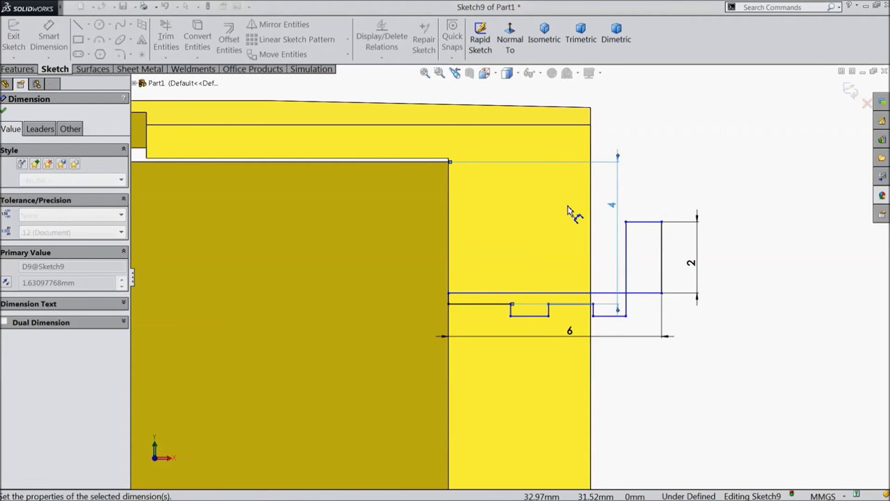
pyautogui.click(3, 112)
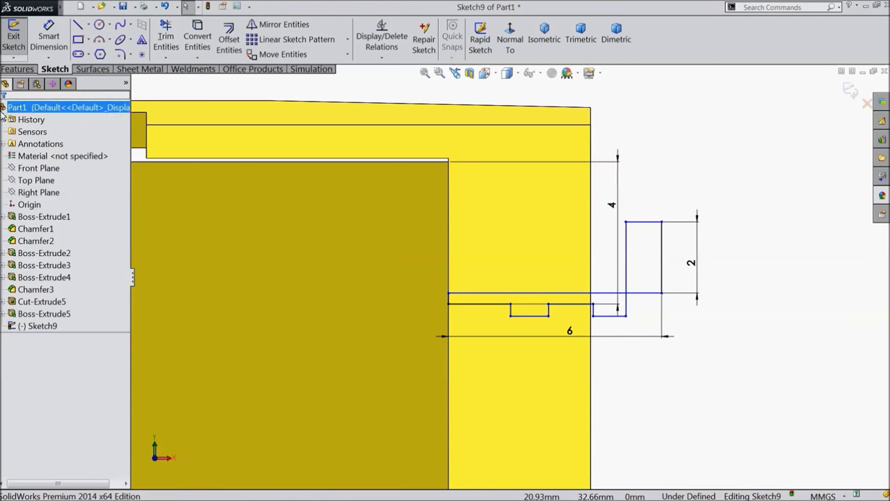
pyautogui.scroll(-2, 478, 282)
pyautogui.scroll(2, 565, 326)
pyautogui.scroll(1, 564, 327)
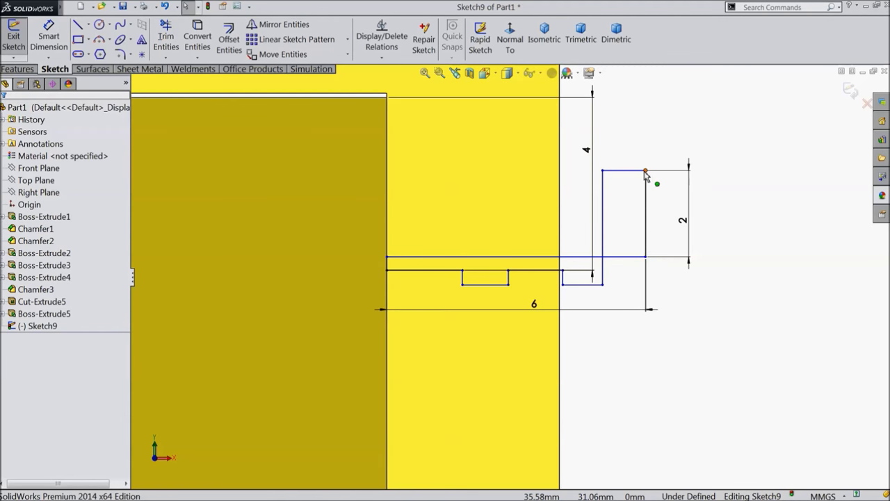
pyautogui.moveTo(646, 256)
pyautogui.mouseDown()
pyautogui.moveTo(657, 388)
pyautogui.moveTo(655, 354)
pyautogui.mouseUp()
pyautogui.scroll(2, 567, 309)
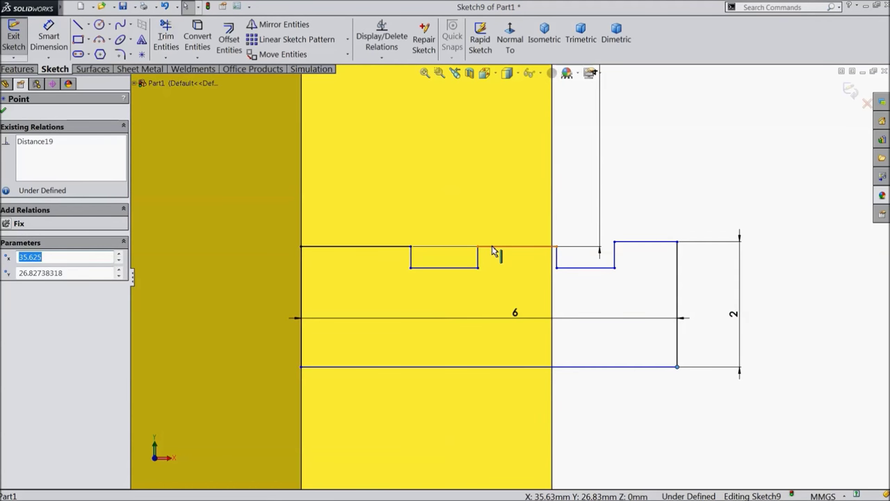
# Make the profile's three top segments collinear
pyautogui.click(397, 247)
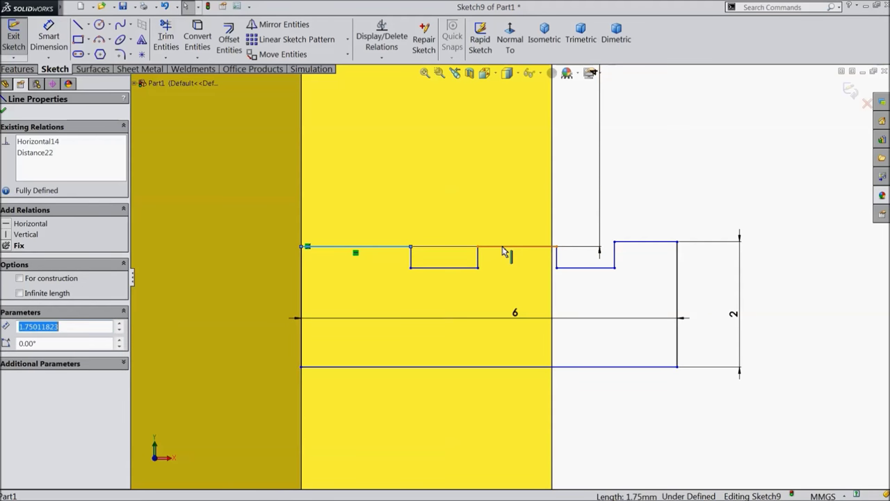
pyautogui.keyDown('ctrl'); pyautogui.click(503, 248); pyautogui.keyUp('ctrl')
pyautogui.keyDown('ctrl'); pyautogui.click(636, 242); pyautogui.keyUp('ctrl')
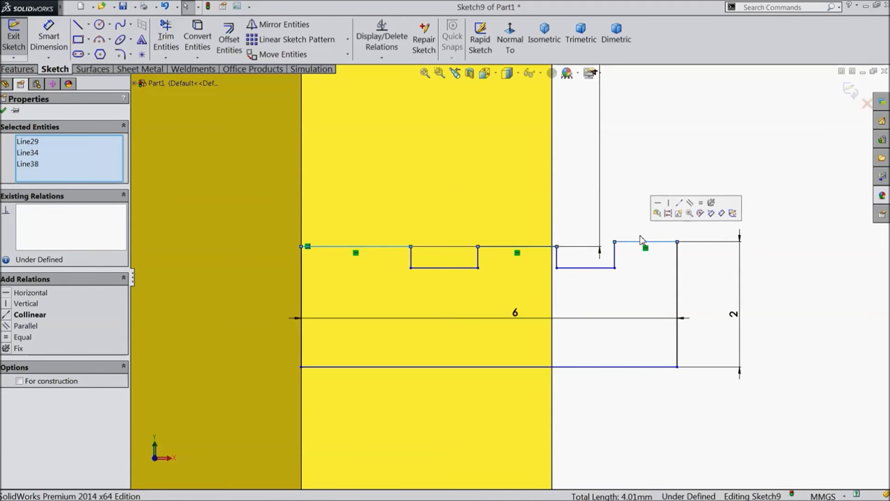
pyautogui.click(679, 204)
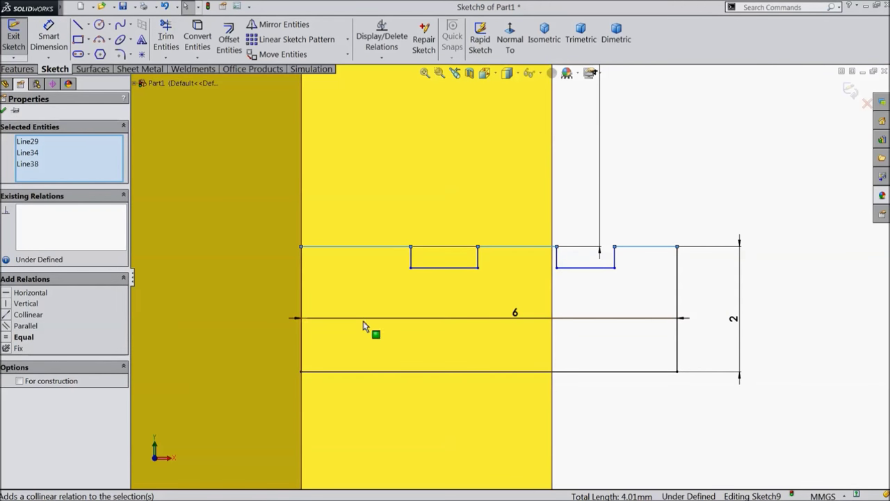
# Make the two notch bottoms collinear and equal, so both notches match
pyautogui.click(443, 268)
pyautogui.keyDown('ctrl'); pyautogui.click(581, 267); pyautogui.keyUp('ctrl')
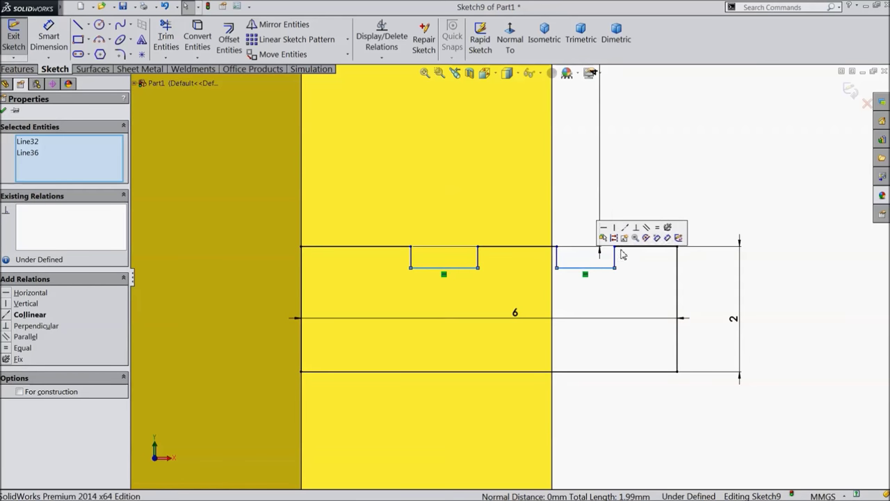
pyautogui.click(629, 231)
pyautogui.click(24, 349)
# Make the two top segments equal length and start dimensioning the right top segment
pyautogui.click(541, 247)
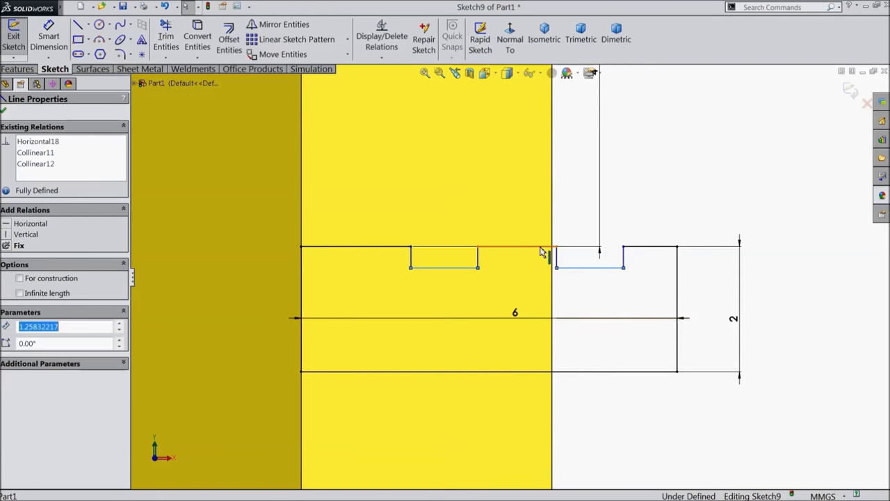
pyautogui.keyDown('ctrl'); pyautogui.click(666, 247); pyautogui.keyUp('ctrl')
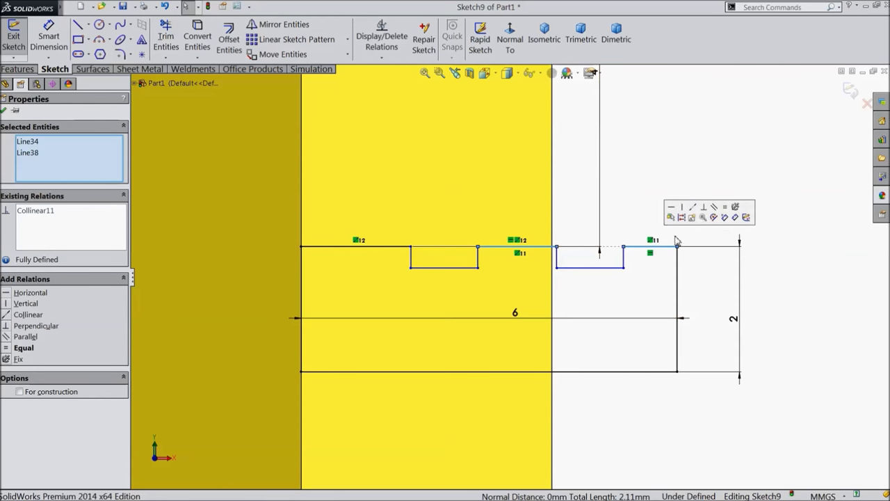
pyautogui.click(723, 210)
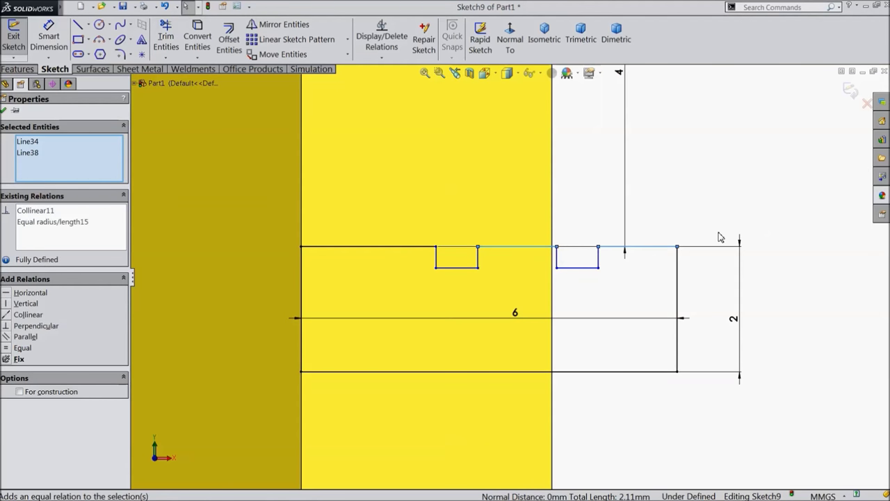
pyautogui.click(48, 36)
pyautogui.click(644, 250)
pyautogui.click(640, 231)
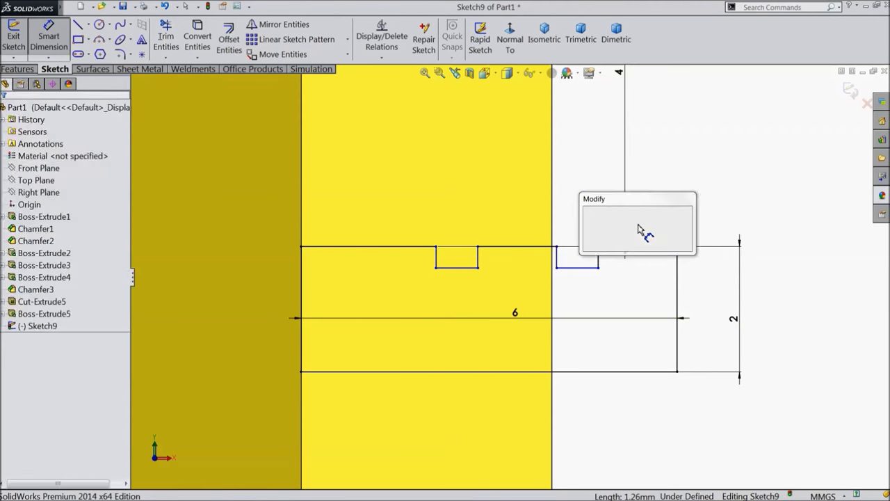
# Set the top segment to 1 and the first notch width to 0.75
pyautogui.write('1')
pyautogui.click(588, 213)
pyautogui.click(584, 268)
pyautogui.click(578, 225)
pyautogui.write('75')
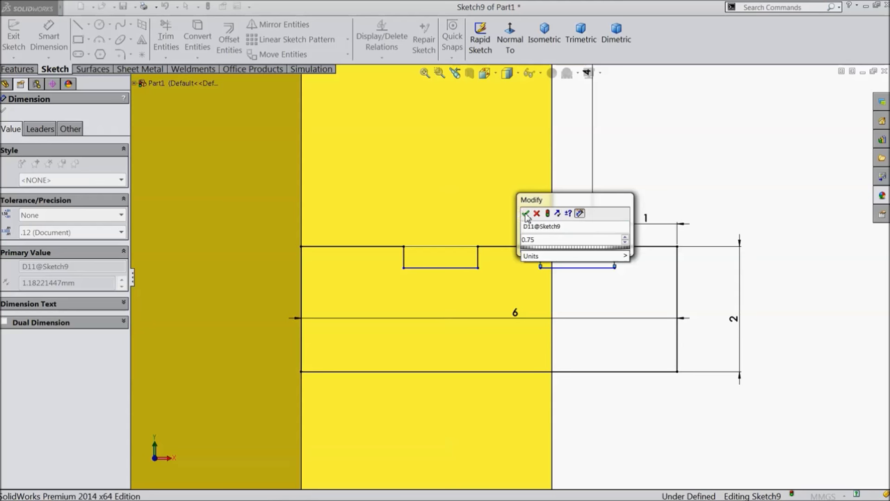
pyautogui.click(525, 214)
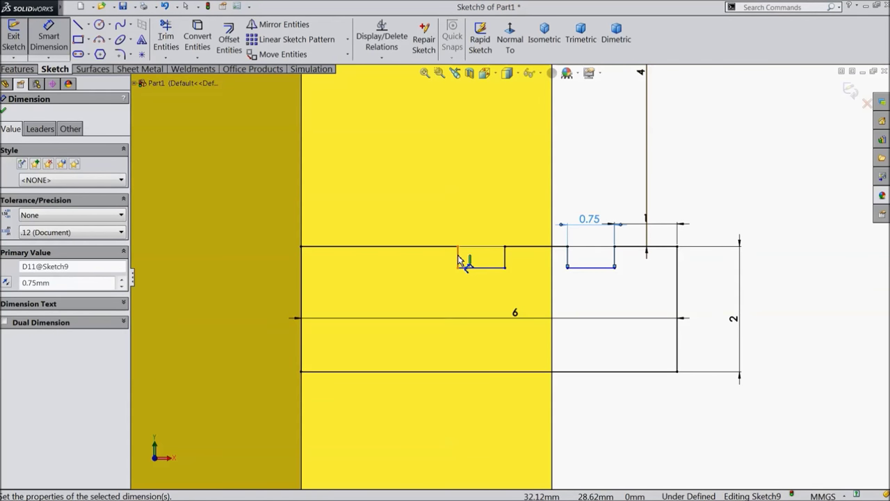
# Dimension the notch depth to 1
pyautogui.click(458, 259)
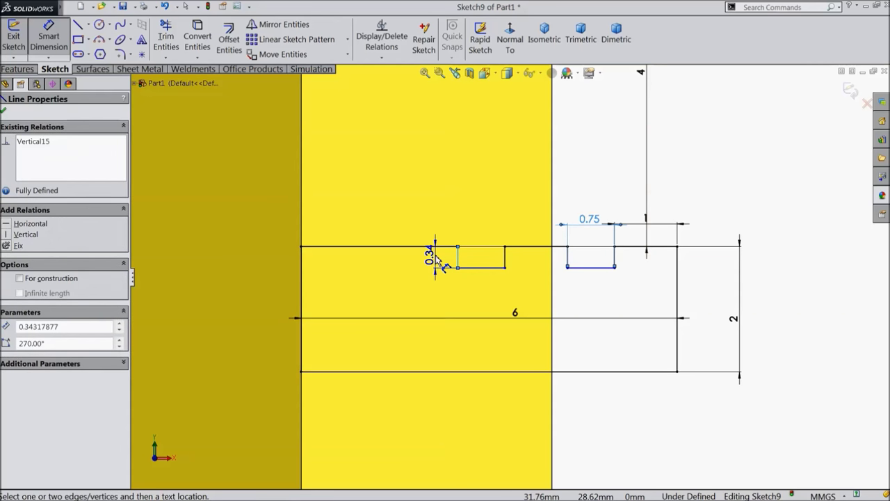
pyautogui.click(434, 256)
pyautogui.write('1')
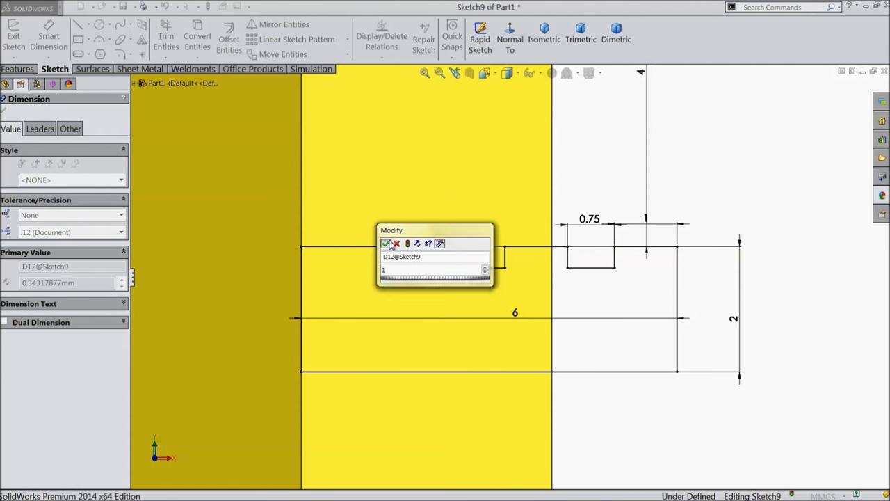
pyautogui.press('Return')
pyautogui.scroll(5, 466, 298)
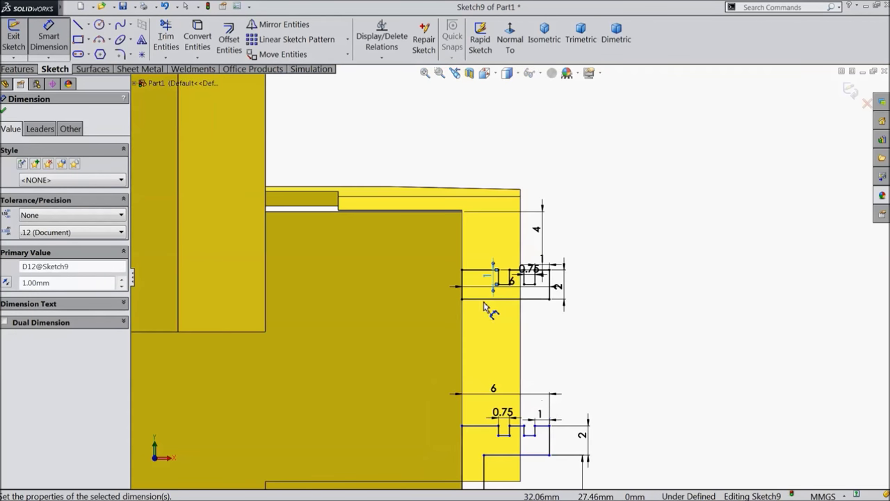
pyautogui.scroll(-1, 514, 411)
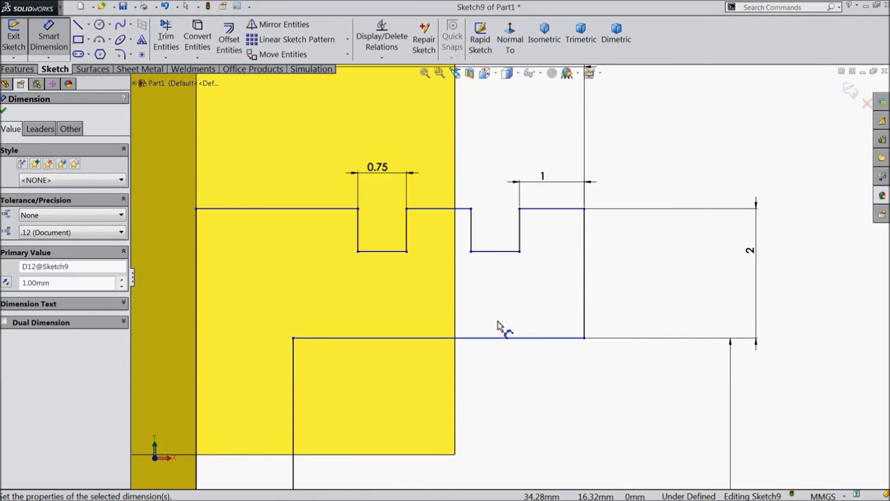
pyautogui.scroll(-1, 498, 325)
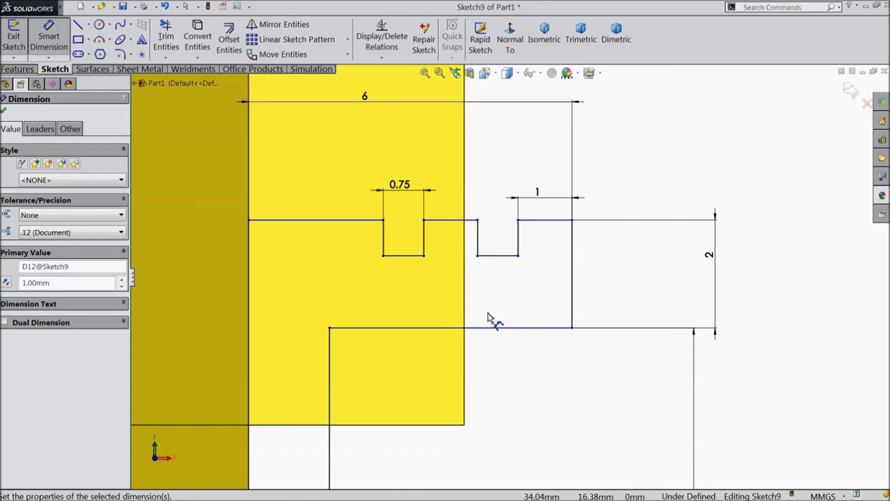
pyautogui.scroll(1, 399, 255)
pyautogui.click(404, 253)
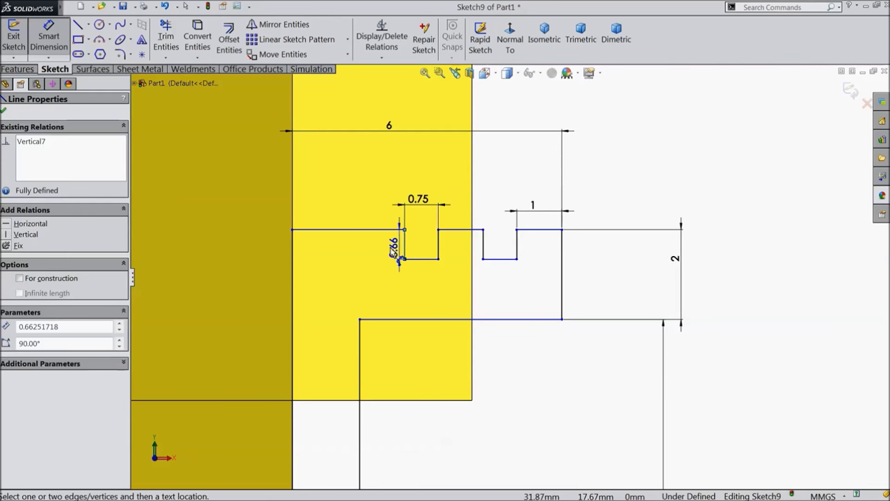
pyautogui.click(389, 244)
pyautogui.write('1')
pyautogui.click(331, 235)
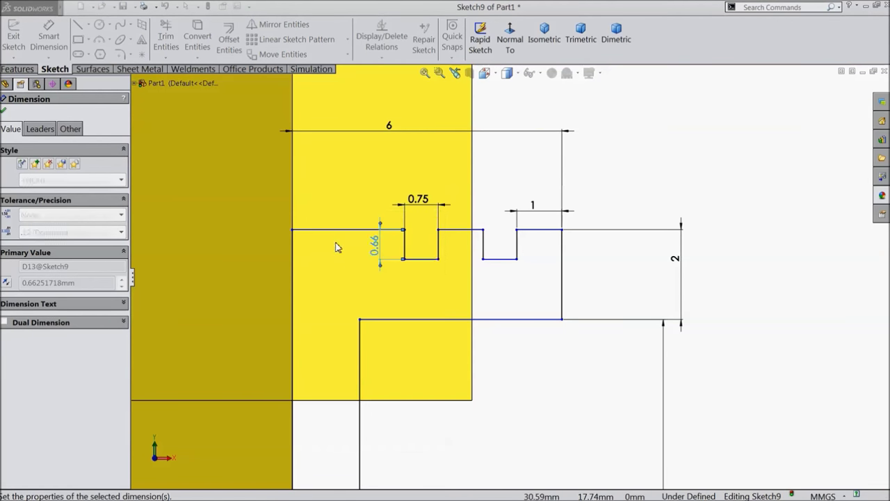
# Add driven reference dimensions for the other notch's width and the line between the notches
pyautogui.scroll(1, 392, 283)
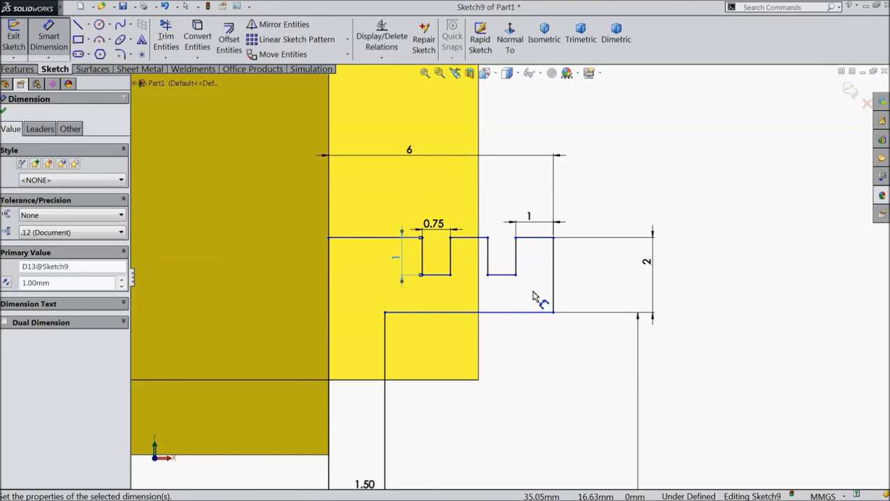
pyautogui.click(501, 275)
pyautogui.click(498, 286)
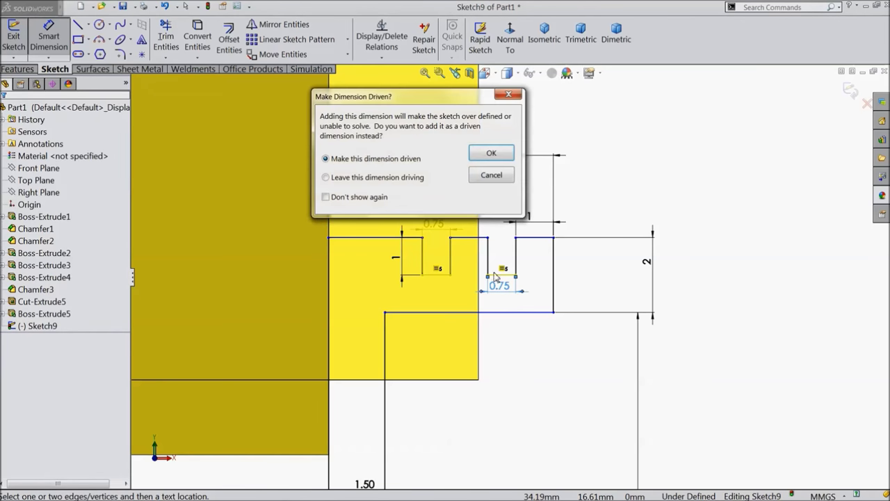
pyautogui.click(491, 154)
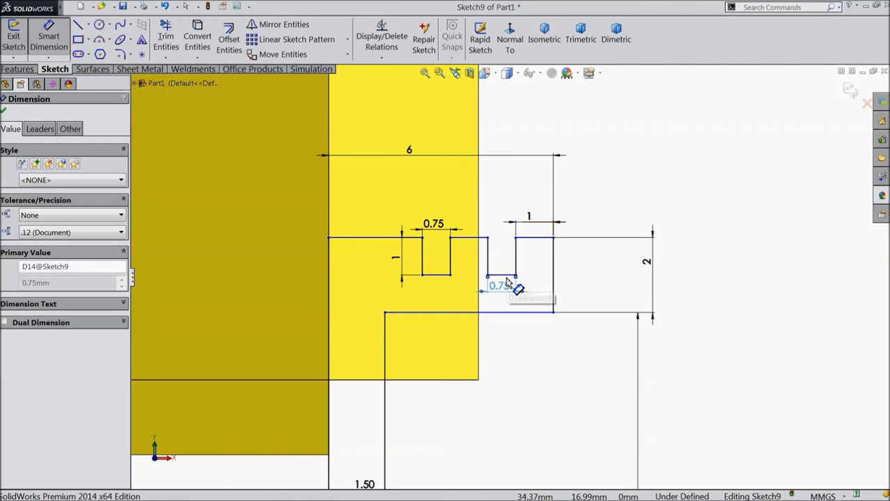
pyautogui.click(475, 237)
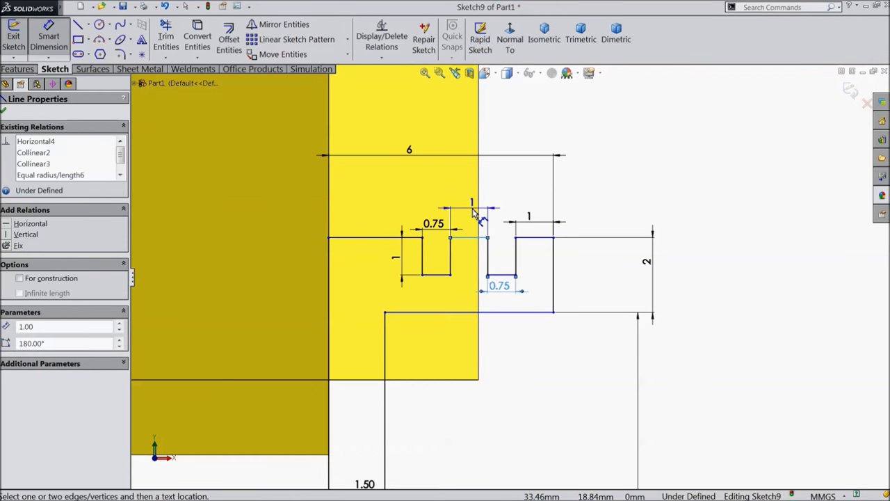
pyautogui.click(473, 212)
pyautogui.click(498, 148)
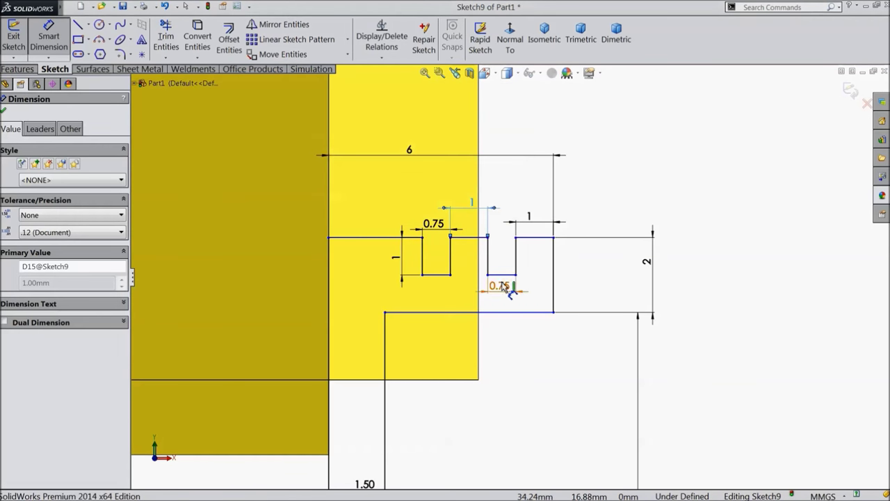
# Orbit to inspect the part in 3D, return to Normal To, and select the lower horizontal line
pyautogui.scroll(4, 499, 288)
pyautogui.scroll(2, 505, 295)
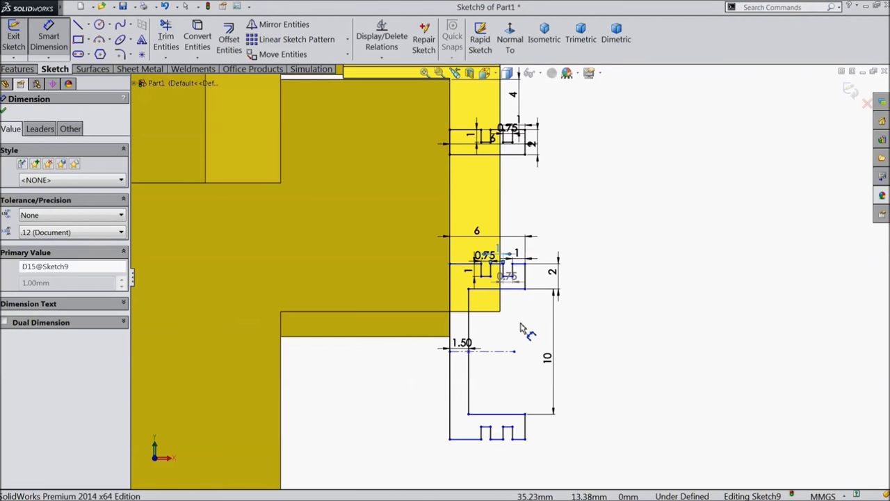
pyautogui.scroll(2, 520, 327)
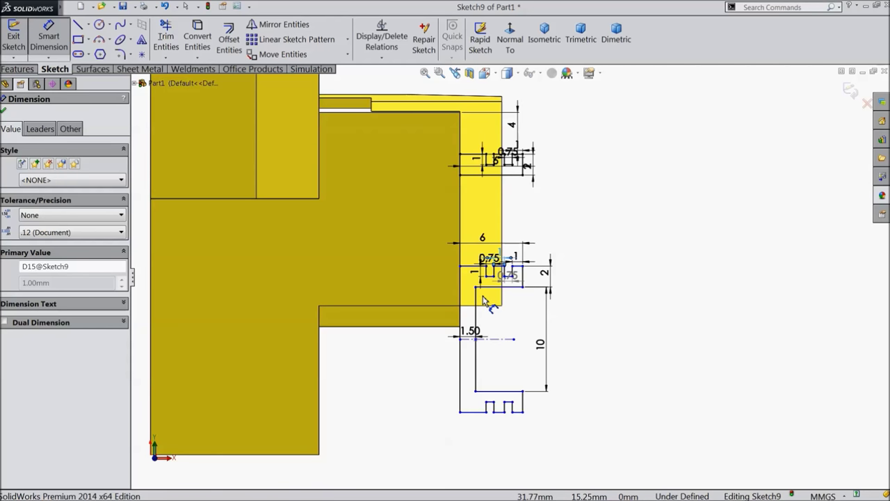
pyautogui.moveTo(493, 284); pyautogui.dragTo(519, 262, button='middle')
pyautogui.moveTo(561, 229)
pyautogui.mouseDown(button='middle')
pyautogui.moveTo(517, 220)
pyautogui.moveTo(545, 226)
pyautogui.mouseUp(button='middle')
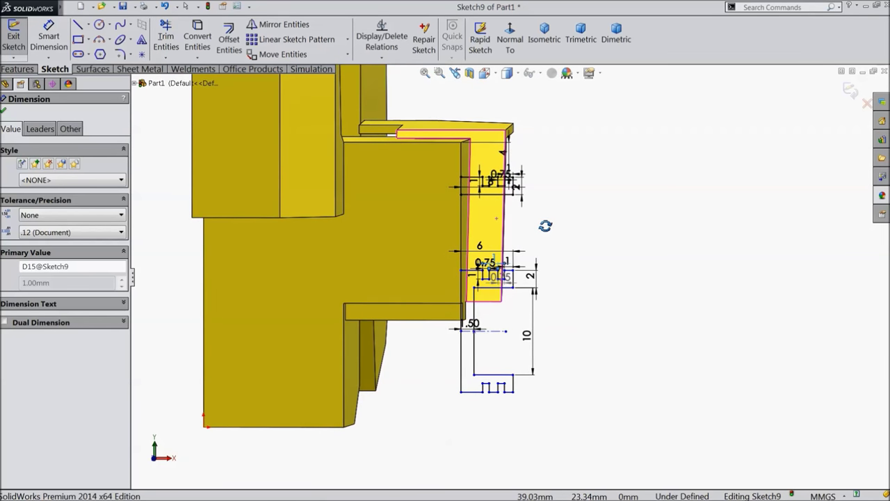
pyautogui.moveTo(545, 225); pyautogui.dragTo(546, 225, button='middle')
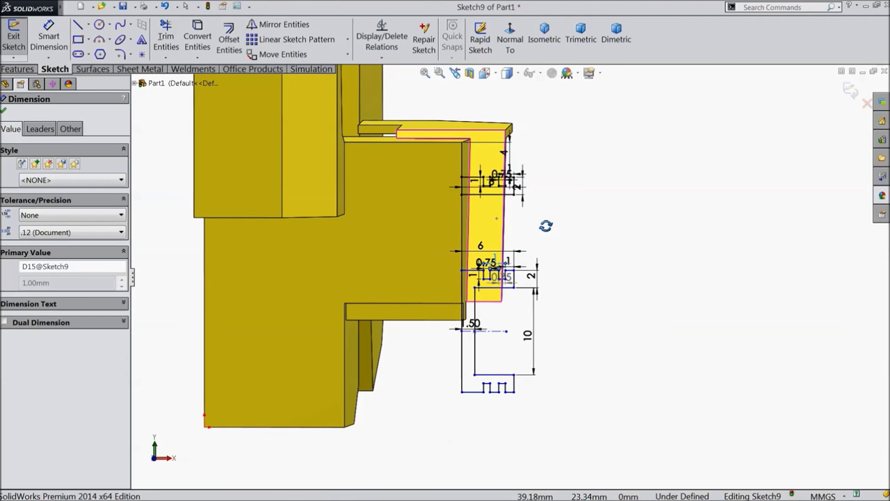
pyautogui.click(509, 41)
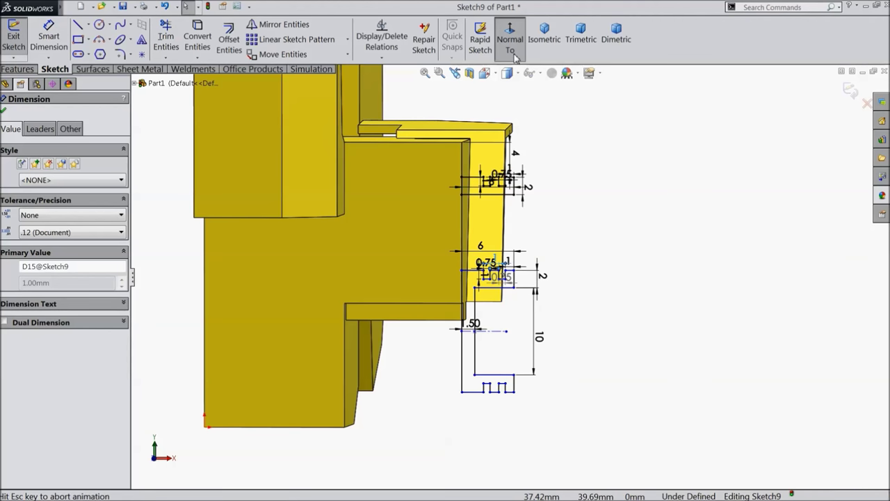
pyautogui.scroll(-3, 586, 318)
pyautogui.scroll(-3, 507, 264)
pyautogui.click(516, 240)
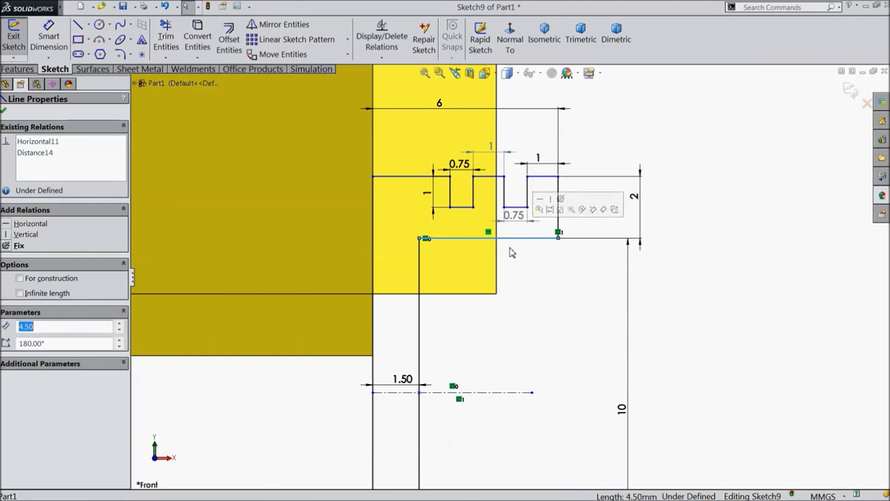
# Align the lower sketch line with the part's edge
pyautogui.keyDown('ctrl'); pyautogui.click(468, 295); pyautogui.keyUp('ctrl')
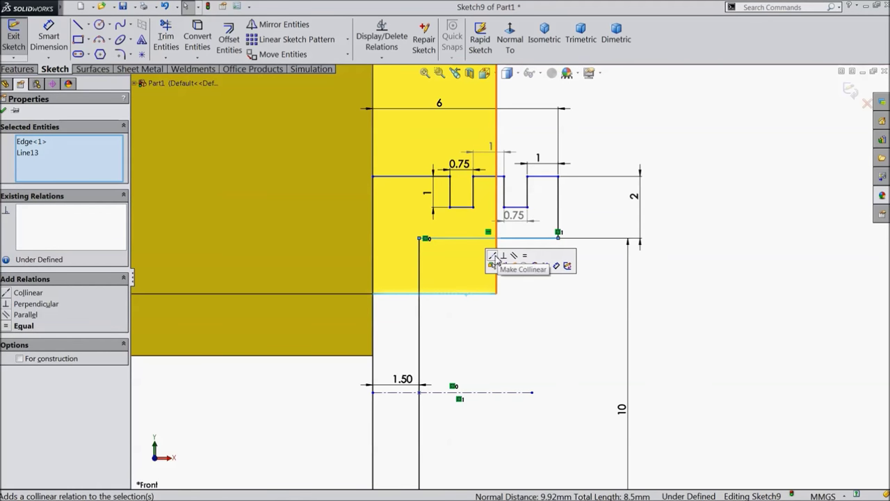
pyautogui.click(494, 255)
pyautogui.scroll(4, 538, 331)
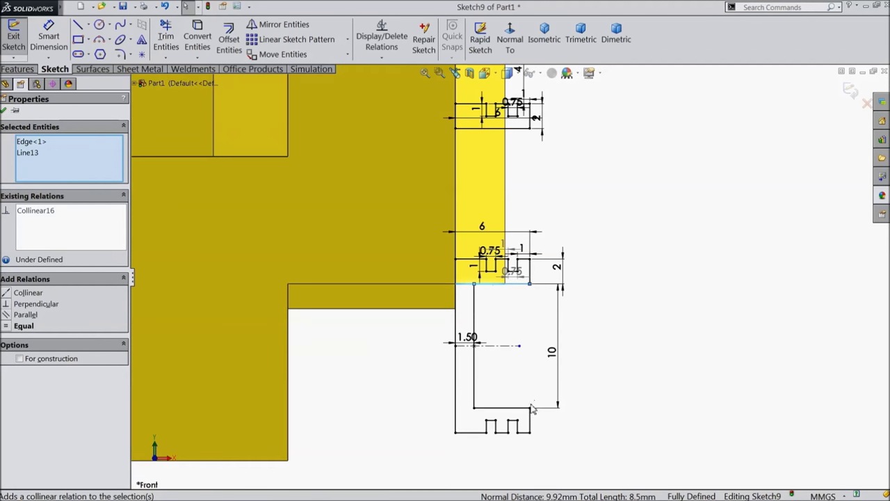
pyautogui.scroll(-4, 503, 422)
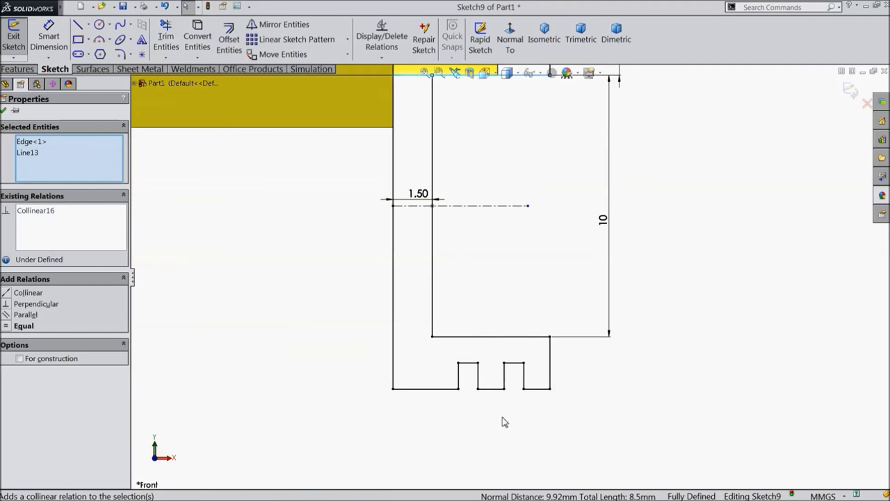
pyautogui.click(3, 110)
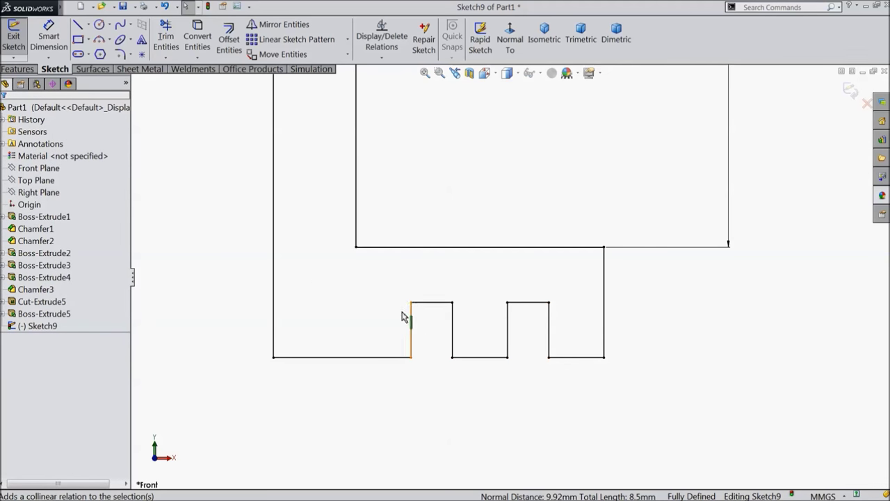
# Delete both notches' side and floor lines and the two bottom line segments
pyautogui.click(549, 333)
pyautogui.keyDown('ctrl'); pyautogui.click(528, 303); pyautogui.keyUp('ctrl')
pyautogui.keyDown('ctrl'); pyautogui.click(507, 328); pyautogui.keyUp('ctrl')
pyautogui.keyDown('ctrl'); pyautogui.click(453, 332); pyautogui.keyUp('ctrl')
pyautogui.keyDown('ctrl'); pyautogui.click(427, 303); pyautogui.keyUp('ctrl')
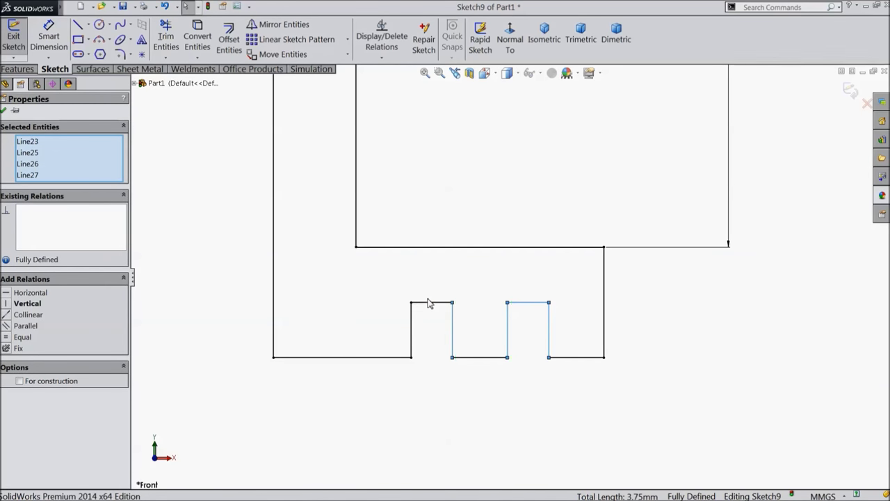
pyautogui.keyDown('ctrl'); pyautogui.click(411, 327); pyautogui.keyUp('ctrl')
pyautogui.keyDown('ctrl'); pyautogui.click(486, 357); pyautogui.keyUp('ctrl')
pyautogui.keyDown('ctrl'); pyautogui.click(564, 359); pyautogui.keyUp('ctrl')
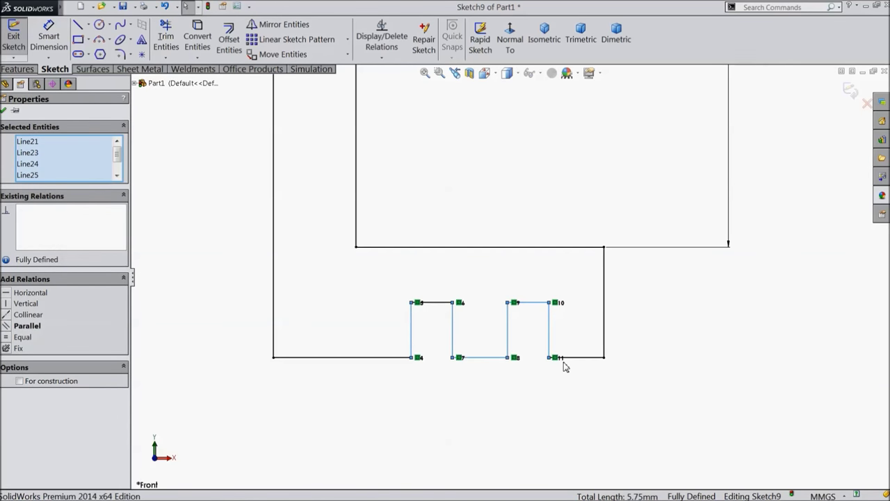
pyautogui.press('Delete')
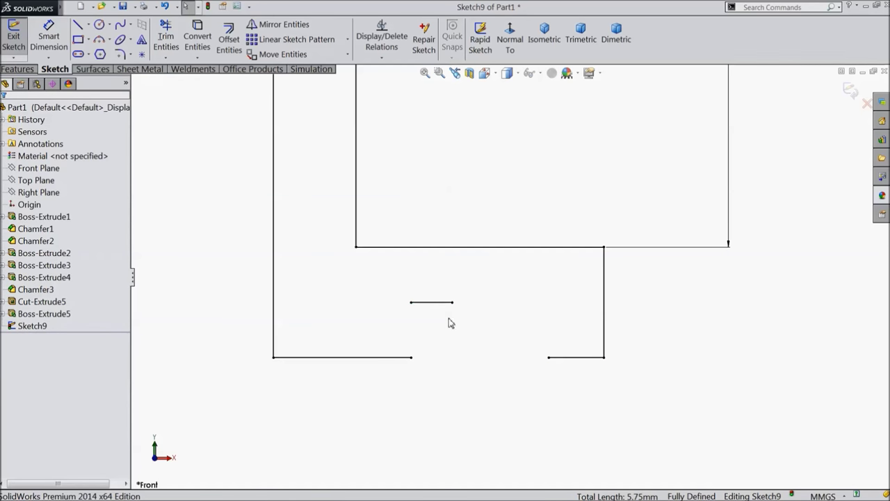
# Delete the leftover short lines and draw one straight line closing the bottom edge
pyautogui.click(434, 303)
pyautogui.press('Delete')
pyautogui.click(564, 357)
pyautogui.press('Delete')
pyautogui.click(412, 358)
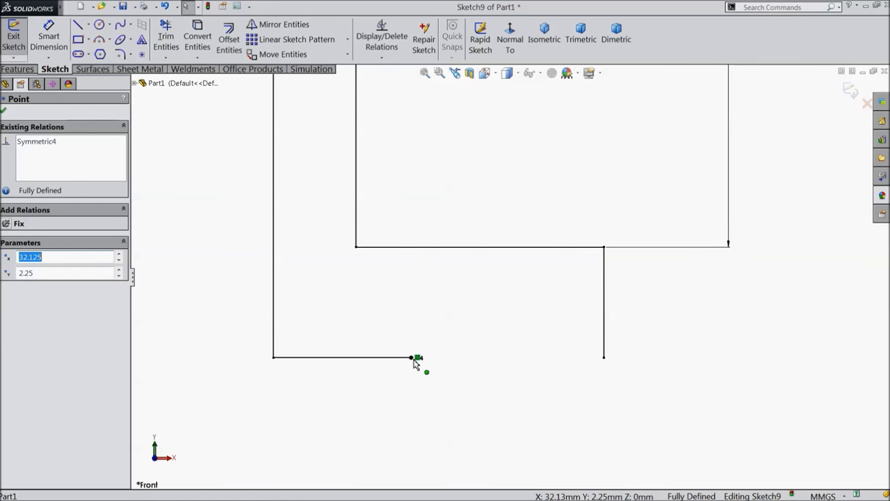
pyautogui.click(78, 25)
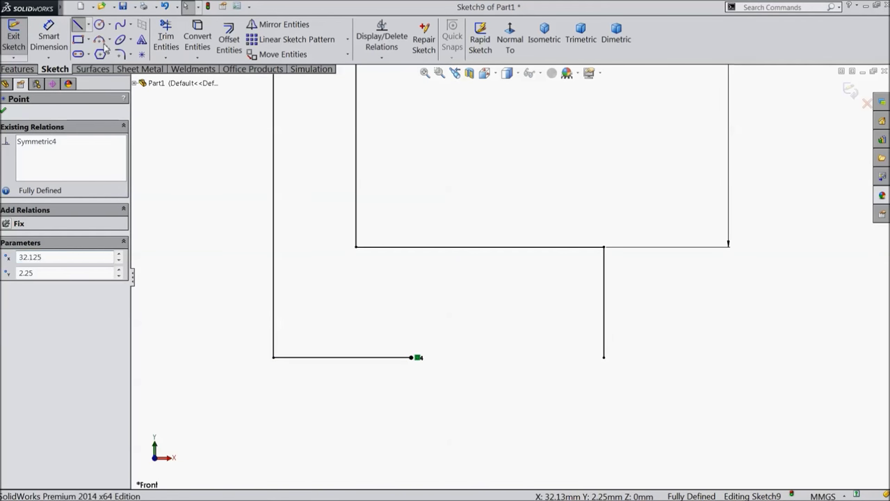
pyautogui.click(604, 358)
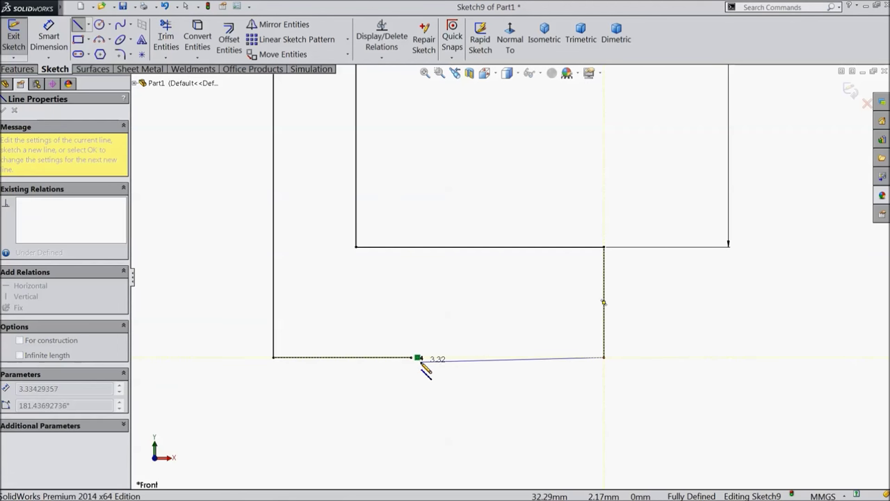
pyautogui.click(411, 357)
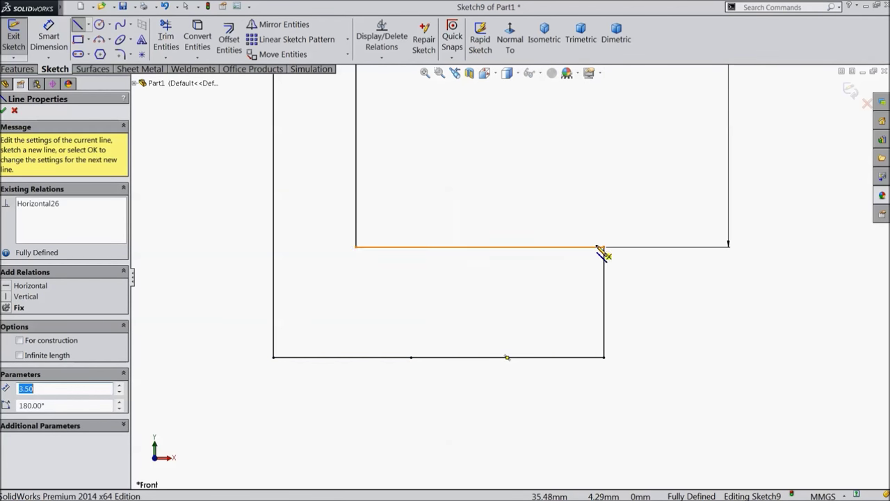
# Draw two small rectangles hanging just below the upper horizontal edge
pyautogui.click(550, 247)
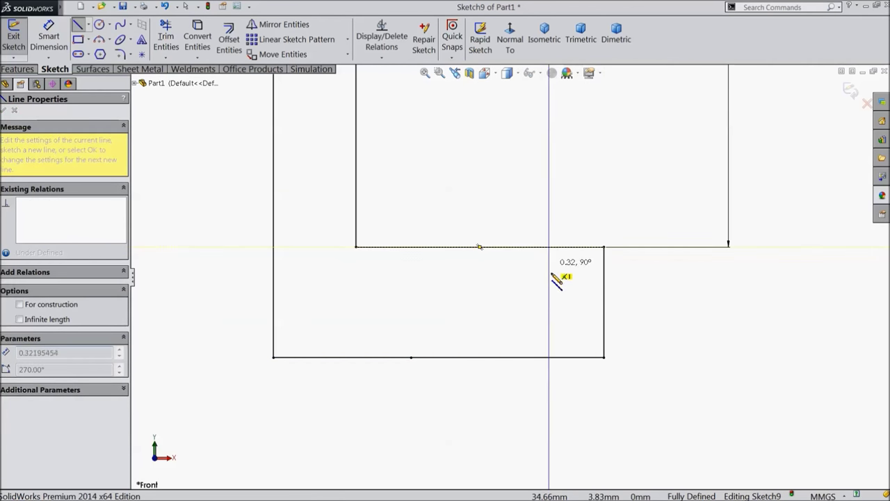
pyautogui.click(548, 276)
pyautogui.click(515, 276)
pyautogui.click(515, 247)
pyautogui.click(469, 247)
pyautogui.click(470, 276)
pyautogui.click(429, 276)
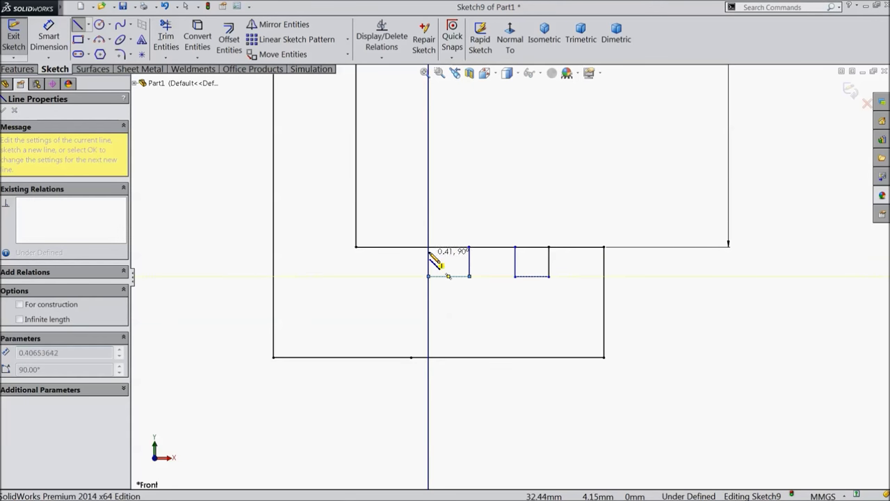
pyautogui.click(429, 247)
pyautogui.rightClick(463, 202)
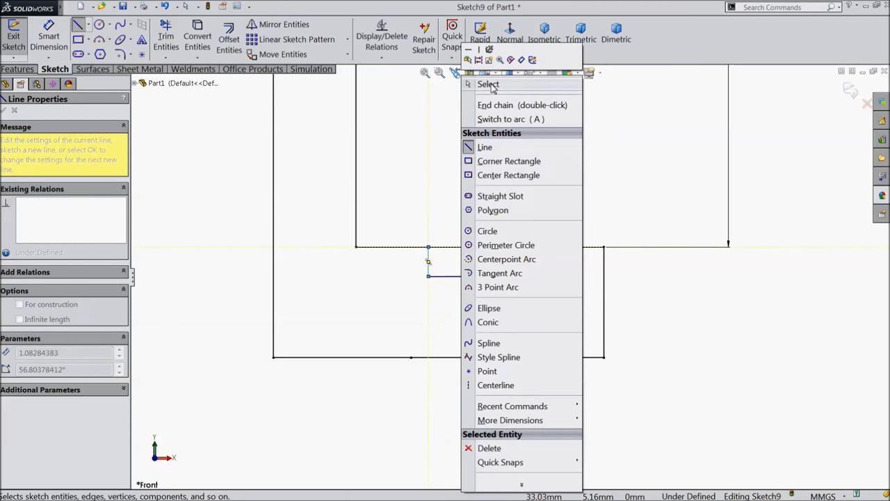
pyautogui.click(486, 83)
pyautogui.click(49, 38)
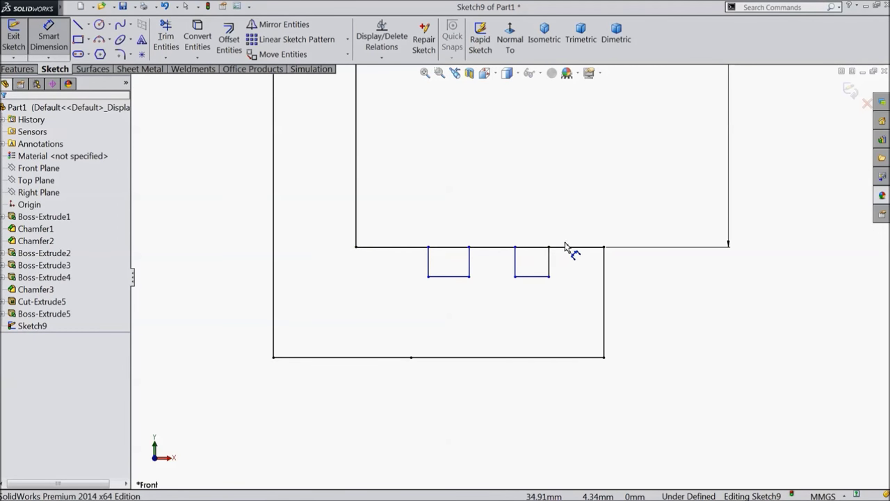
# Add a driven 1 spacing dimension between the right rectangle and the sketch's right edge
pyautogui.click(604, 266)
pyautogui.click(548, 262)
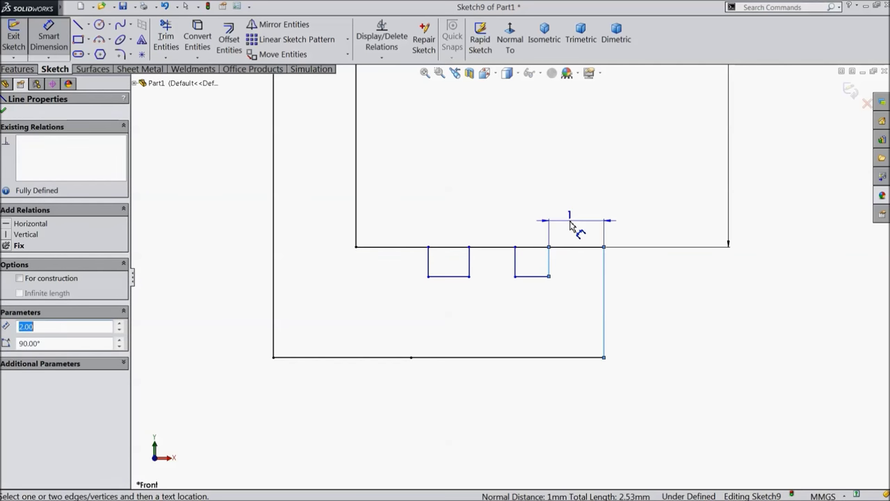
pyautogui.click(571, 227)
pyautogui.click(491, 155)
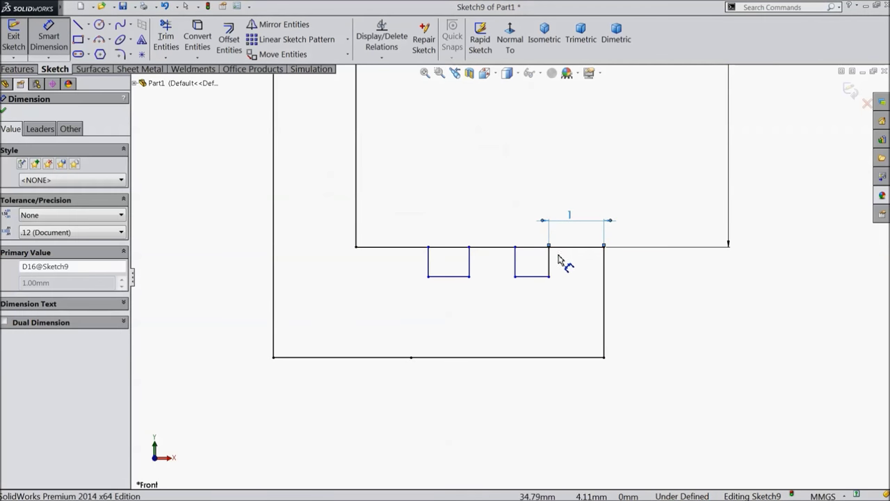
# Set the right rectangle's height to 1 and its width to 0.75
pyautogui.click(550, 266)
pyautogui.click(626, 264)
pyautogui.write('1')
pyautogui.click(571, 248)
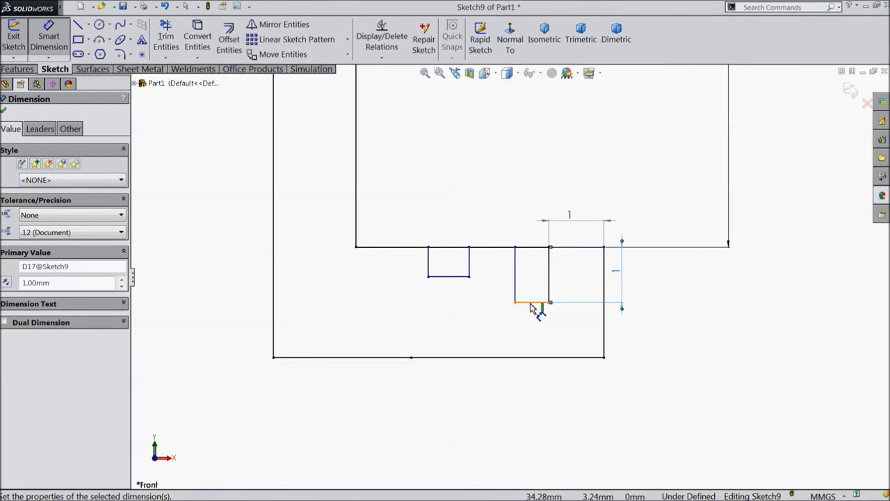
pyautogui.click(532, 309)
pyautogui.click(533, 207)
pyautogui.write('0.7')
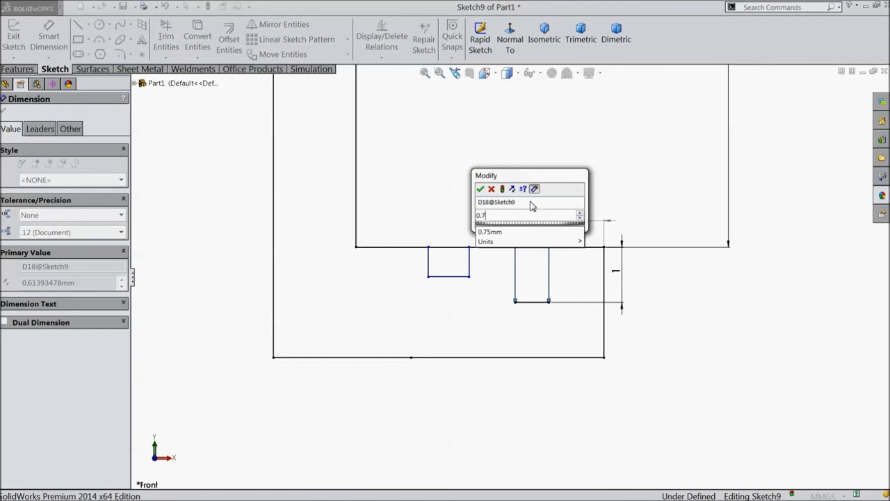
pyautogui.write('5')
pyautogui.click(479, 189)
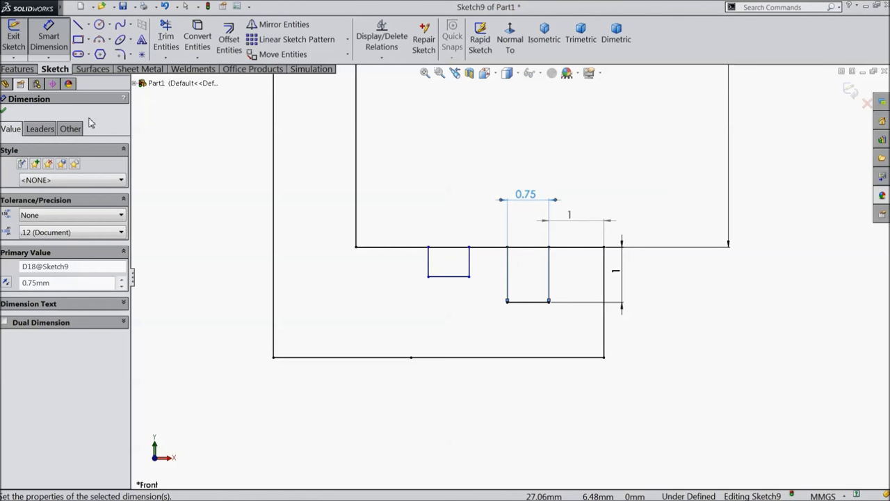
pyautogui.click(5, 110)
pyautogui.click(166, 38)
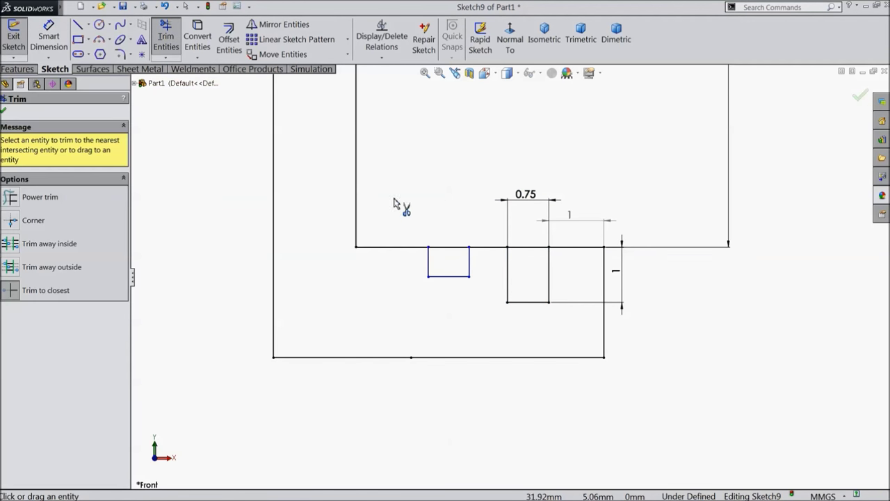
# Trim the edge inside both rectangles and make the two top segments equal
pyautogui.click(449, 247)
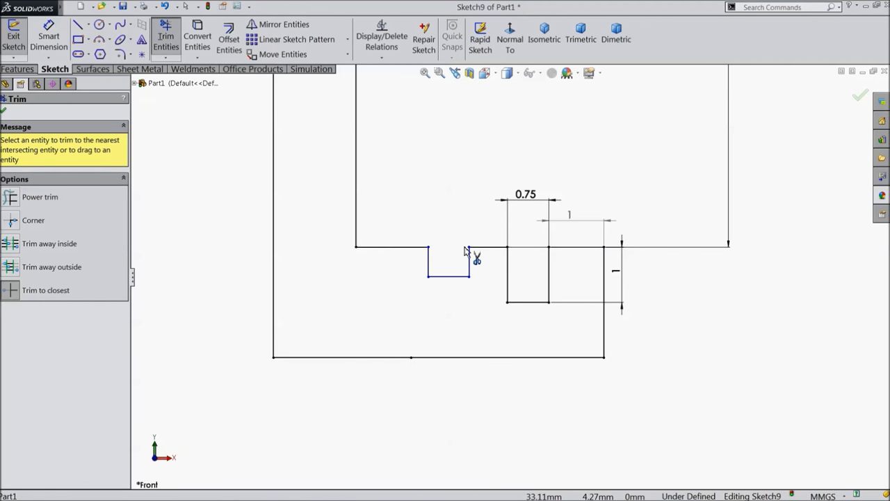
pyautogui.click(534, 252)
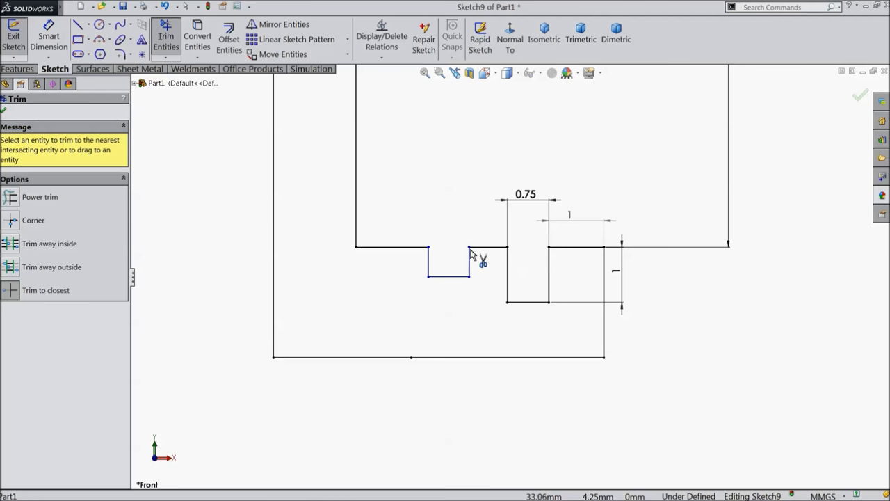
pyautogui.click(4, 112)
pyautogui.click(574, 248)
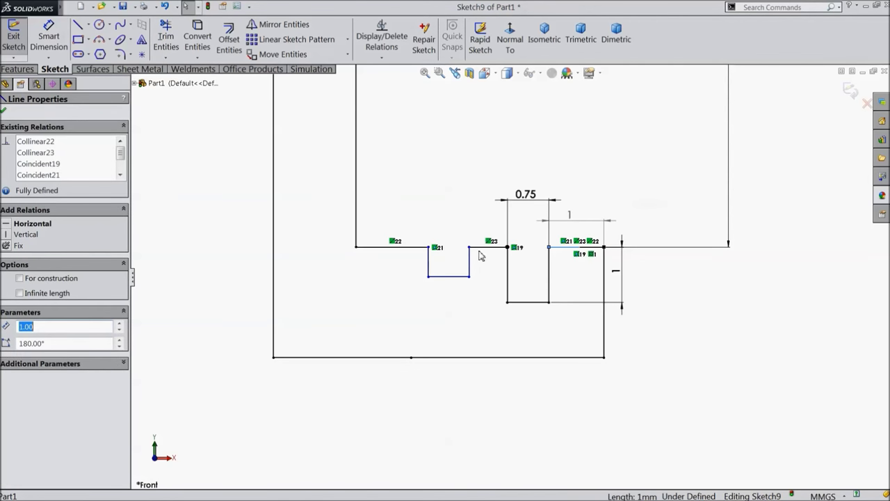
pyautogui.keyDown('ctrl'); pyautogui.click(479, 248); pyautogui.keyUp('ctrl')
pyautogui.click(566, 212)
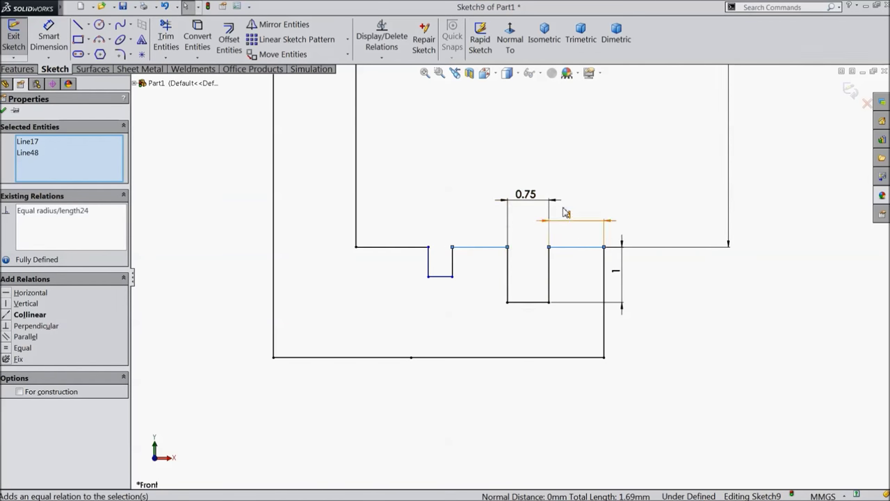
# Make the notch bottoms equal width and remove the conflicting collinear side relation
pyautogui.click(440, 277)
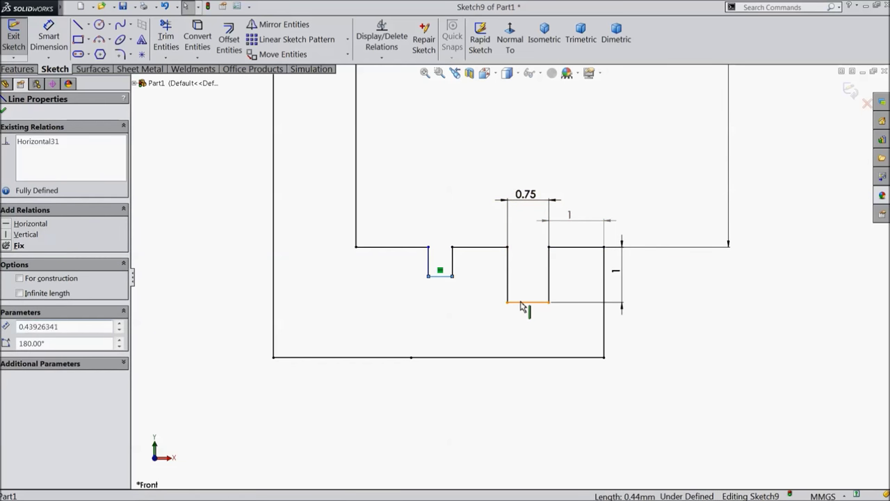
pyautogui.keyDown('ctrl'); pyautogui.click(522, 301); pyautogui.keyUp('ctrl')
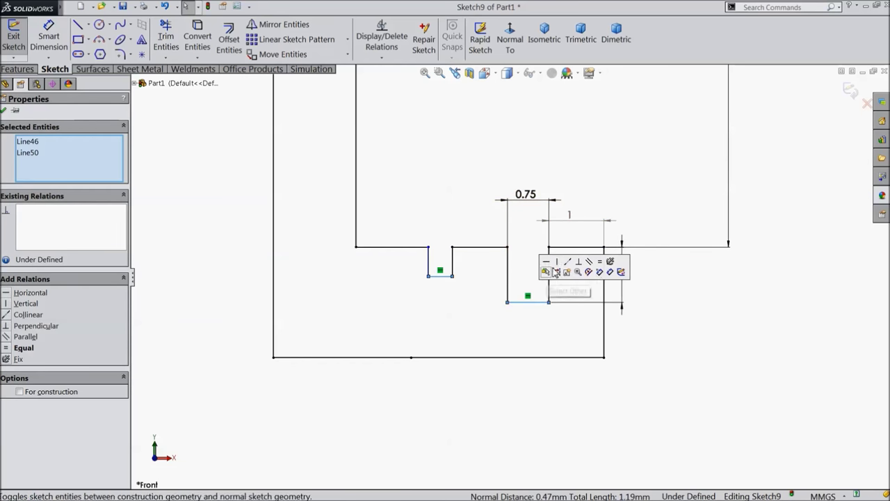
pyautogui.click(600, 262)
pyautogui.click(508, 291)
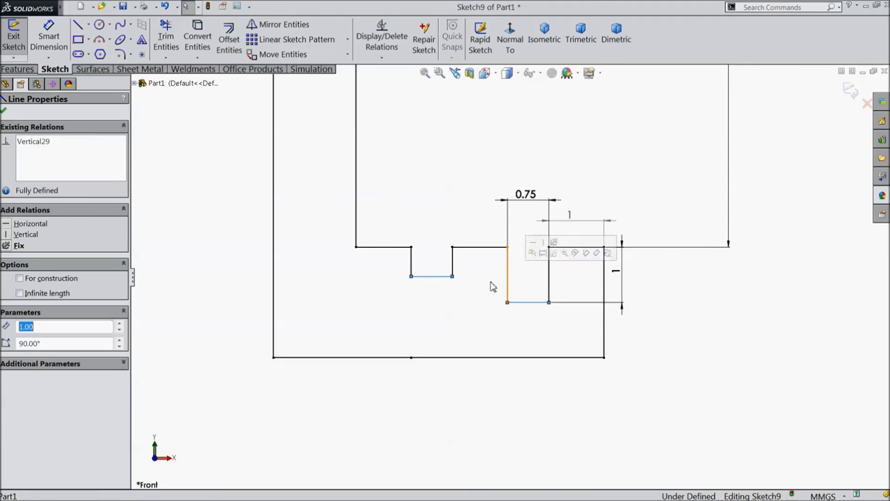
pyautogui.keyDown('ctrl'); pyautogui.click(456, 267); pyautogui.keyUp('ctrl')
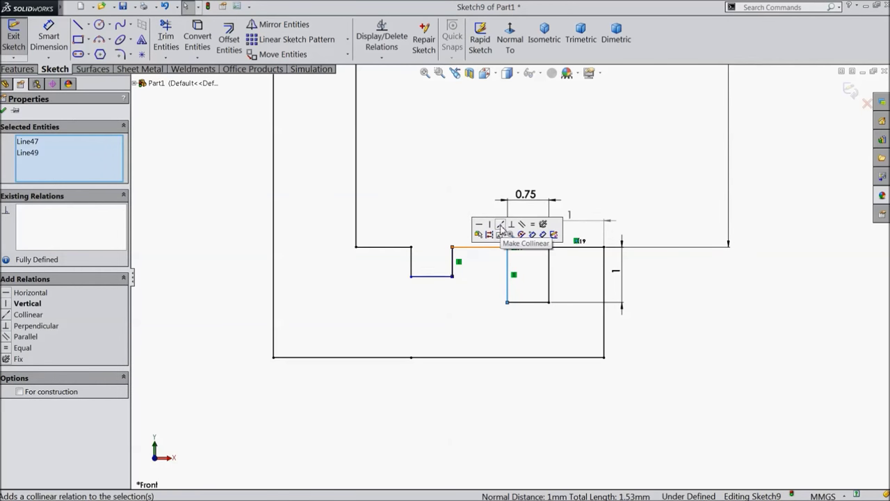
pyautogui.click(502, 230)
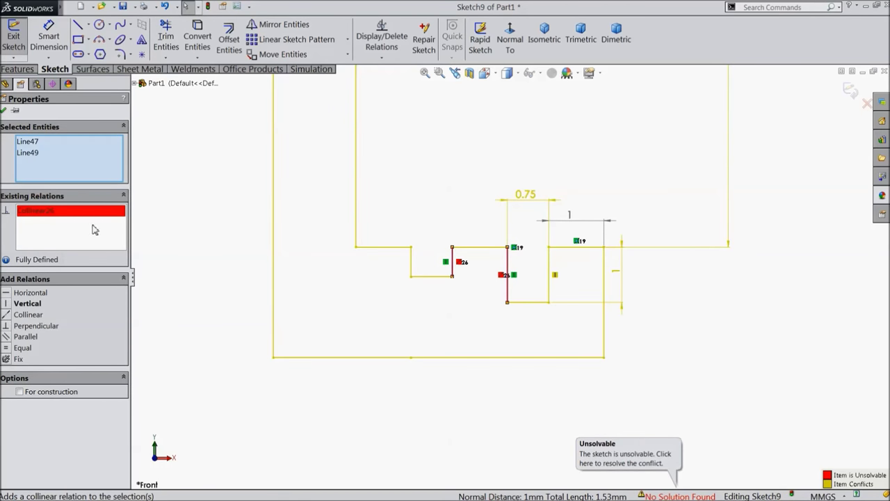
pyautogui.rightClick(73, 212)
pyautogui.click(100, 230)
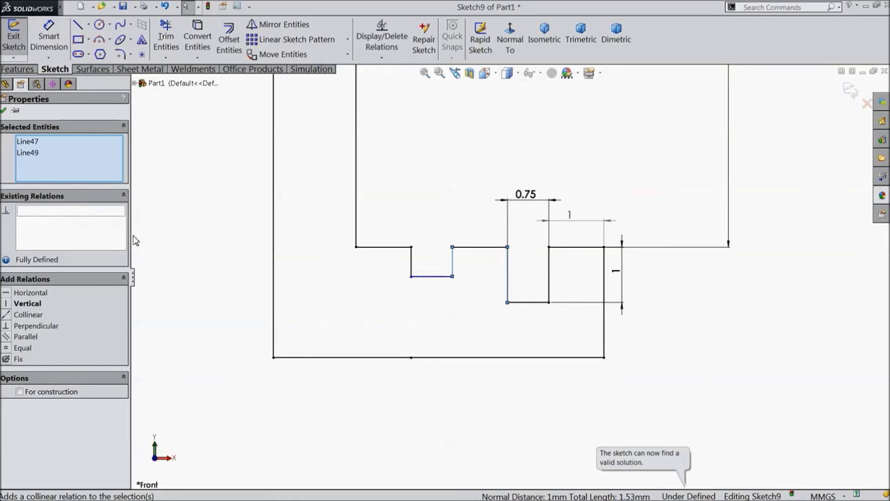
# Make the two notch bottom lines collinear to fully define Sketch9
pyautogui.click(431, 276)
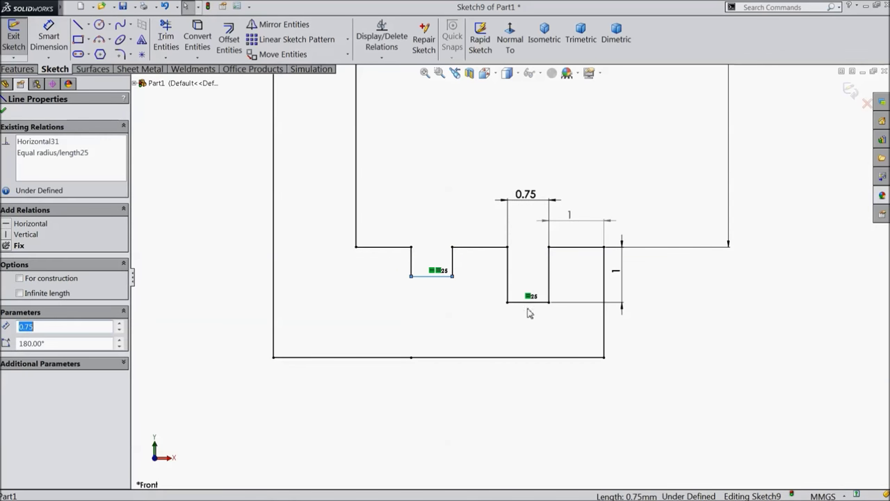
pyautogui.keyDown('ctrl'); pyautogui.click(533, 302); pyautogui.keyUp('ctrl')
pyautogui.click(572, 263)
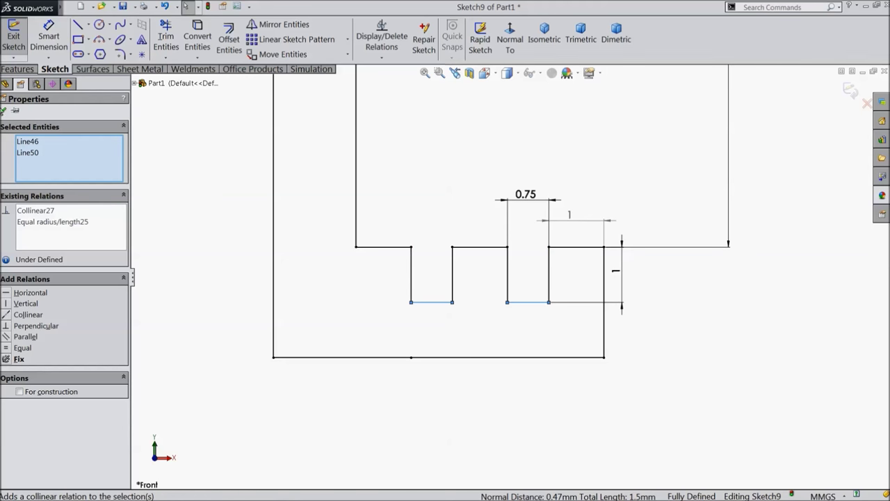
pyautogui.click(4, 110)
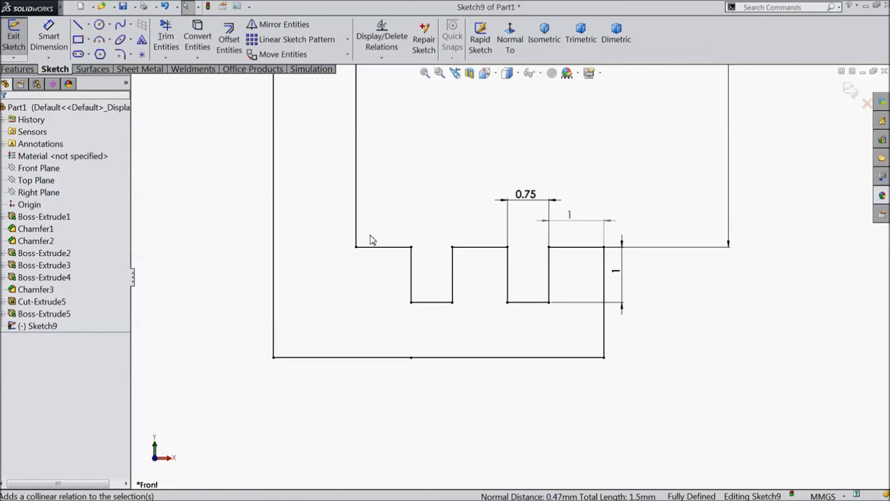
pyautogui.scroll(-8, 391, 257)
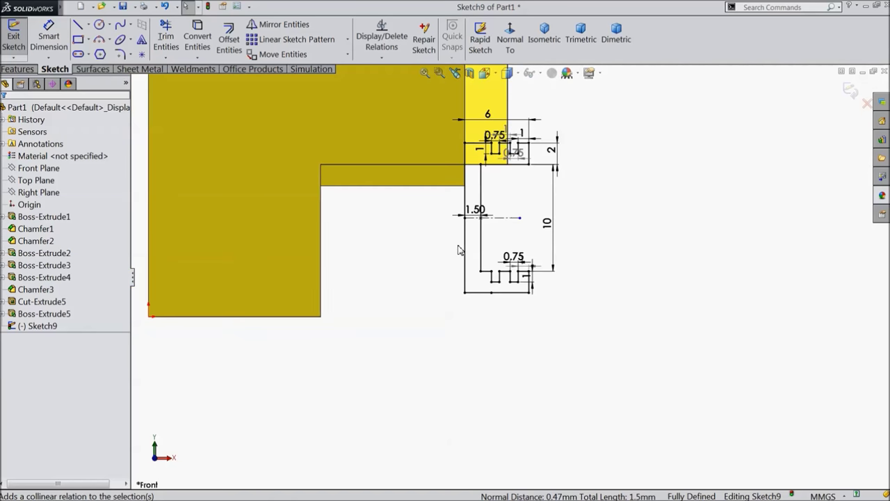
pyautogui.scroll(-5, 539, 187)
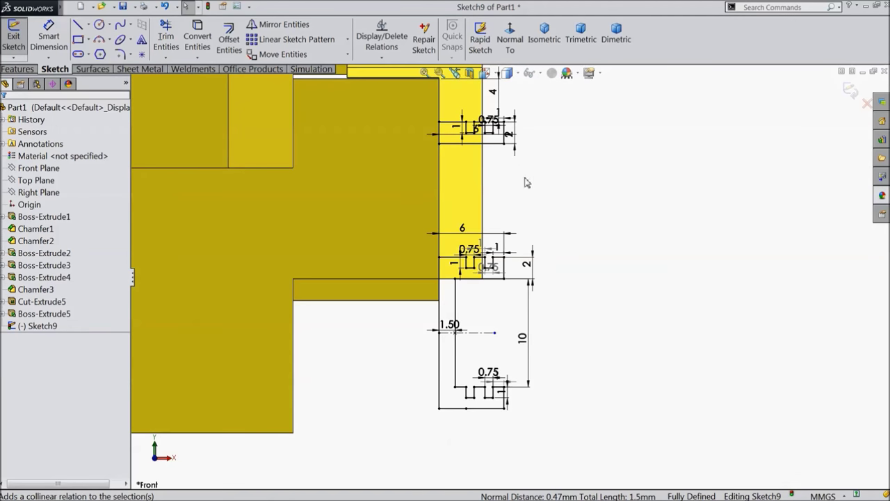
pyautogui.click(17, 69)
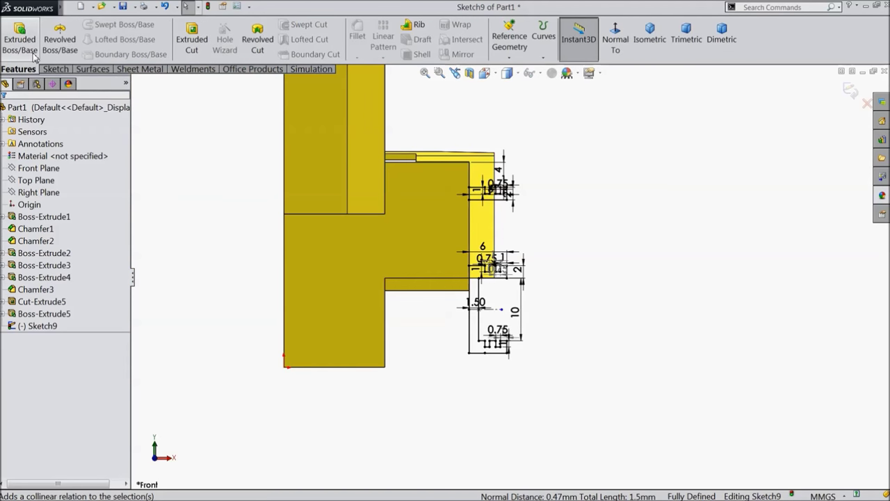
# Start a boss extrusion using both the lower and upper sketch regions
pyautogui.click(20, 38)
pyautogui.moveTo(429, 302); pyautogui.dragTo(423, 376, button='middle')
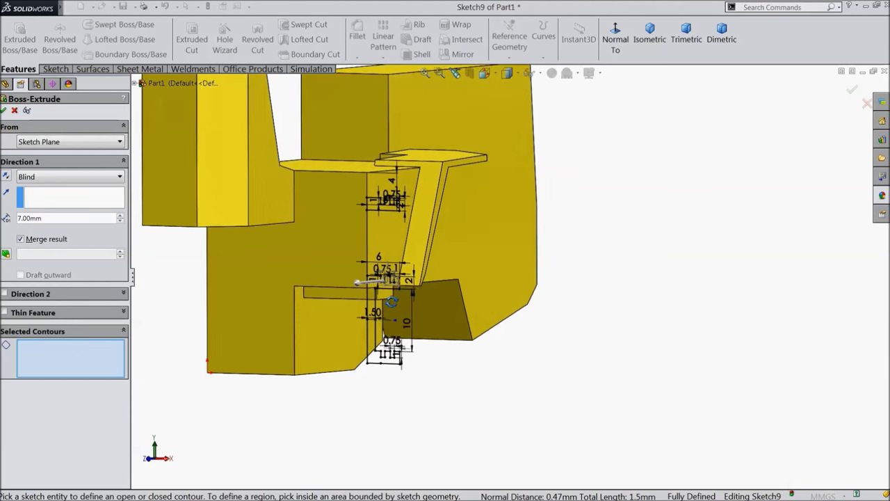
pyautogui.scroll(5, 423, 377)
pyautogui.click(357, 317)
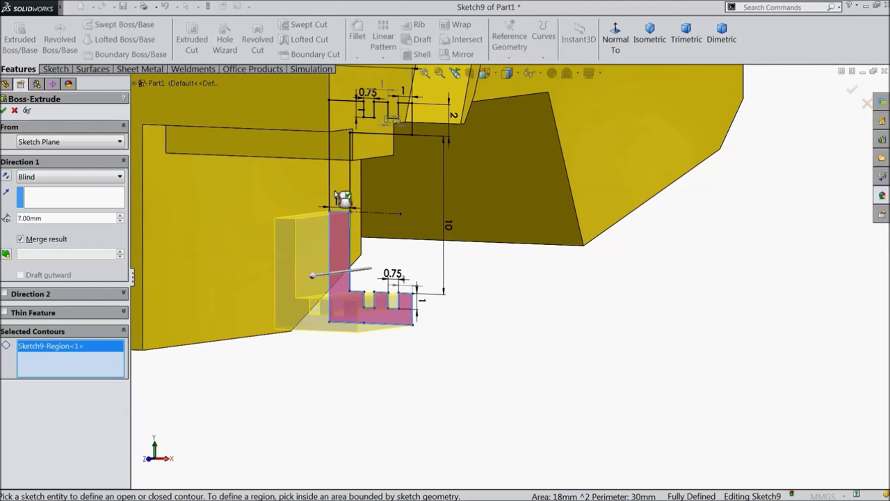
pyautogui.click(342, 195)
pyautogui.scroll(-2, 374, 238)
pyautogui.scroll(-2, 373, 238)
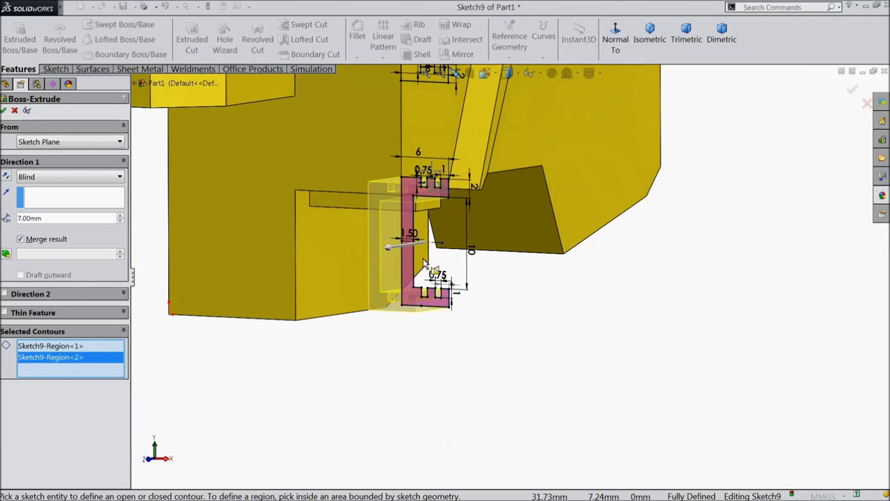
# Extrude Up To Vertex at the model corner with Merge result unchecked as Boss-Extrude7
pyautogui.click(27, 176)
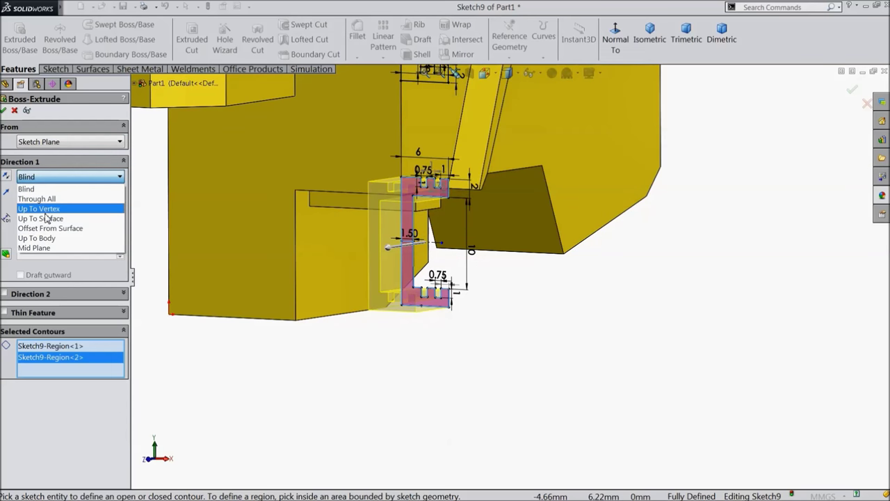
pyautogui.click(43, 204)
pyautogui.moveTo(450, 304)
pyautogui.mouseDown(button='middle')
pyautogui.moveTo(477, 284)
pyautogui.moveTo(469, 302)
pyautogui.mouseUp(button='middle')
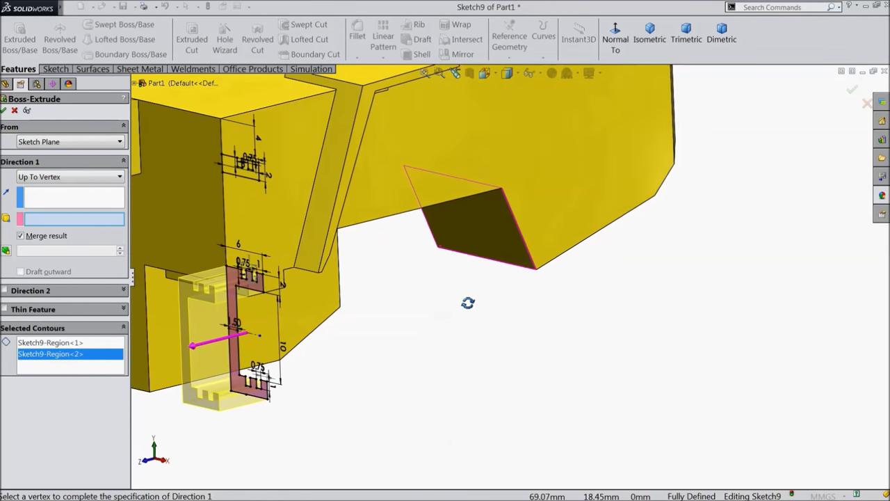
pyautogui.scroll(-4, 318, 272)
pyautogui.scroll(-2, 314, 271)
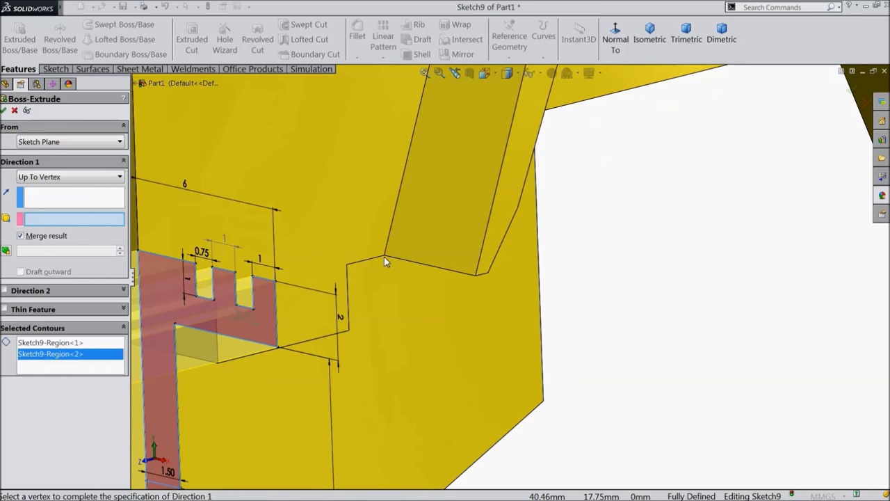
pyautogui.click(386, 259)
pyautogui.scroll(5, 406, 269)
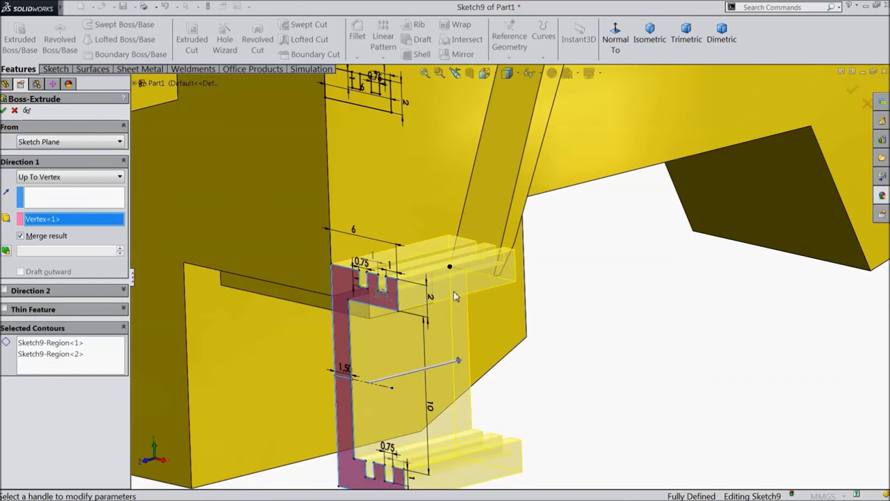
pyautogui.scroll(2, 482, 292)
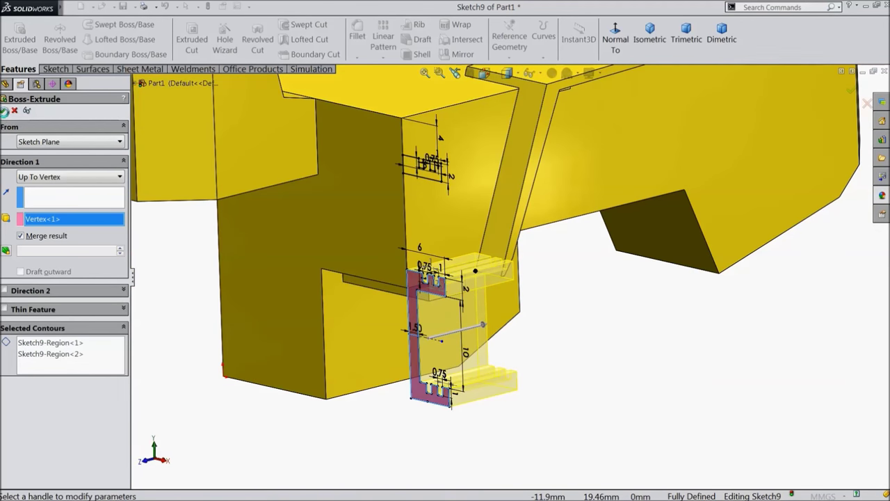
pyautogui.click(3, 111)
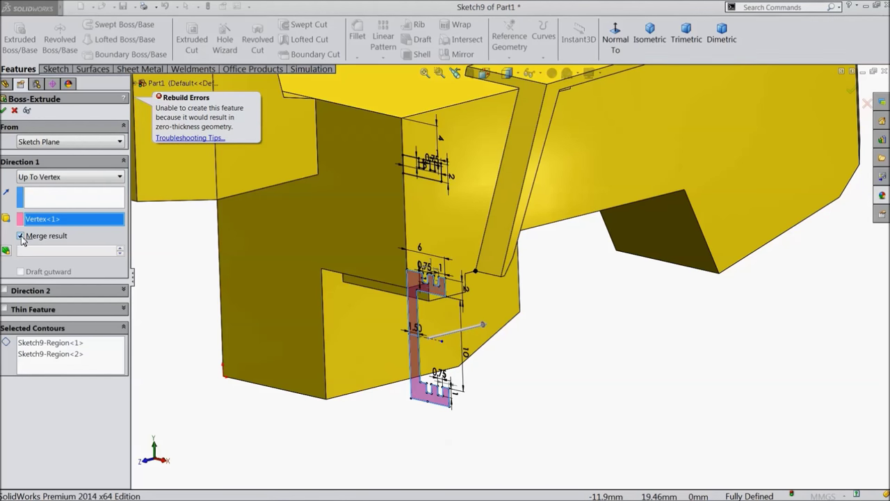
pyautogui.click(22, 236)
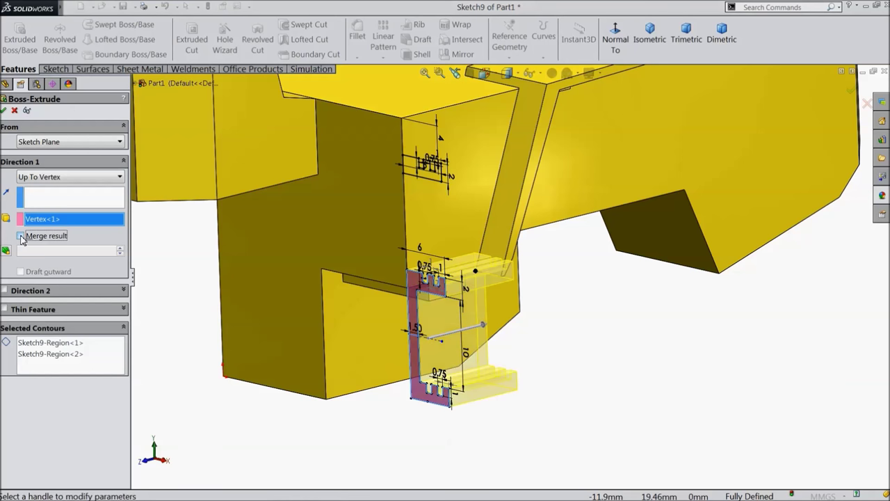
pyautogui.click(5, 111)
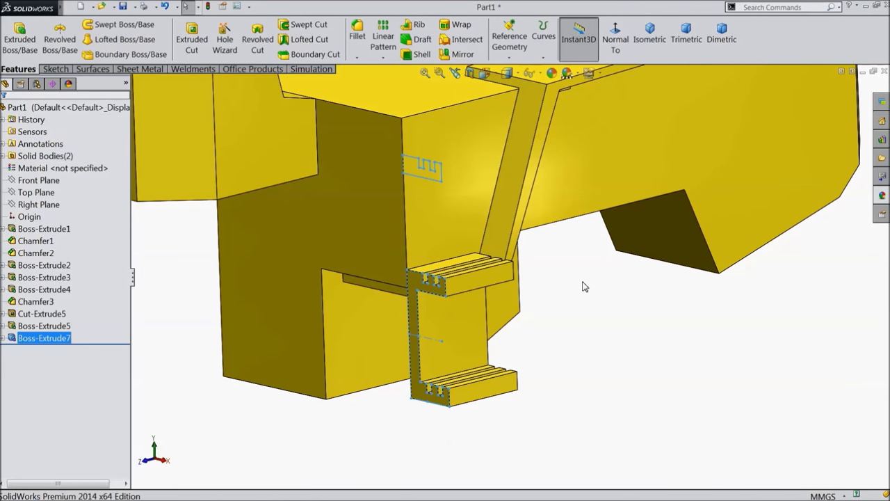
pyautogui.click(4, 338)
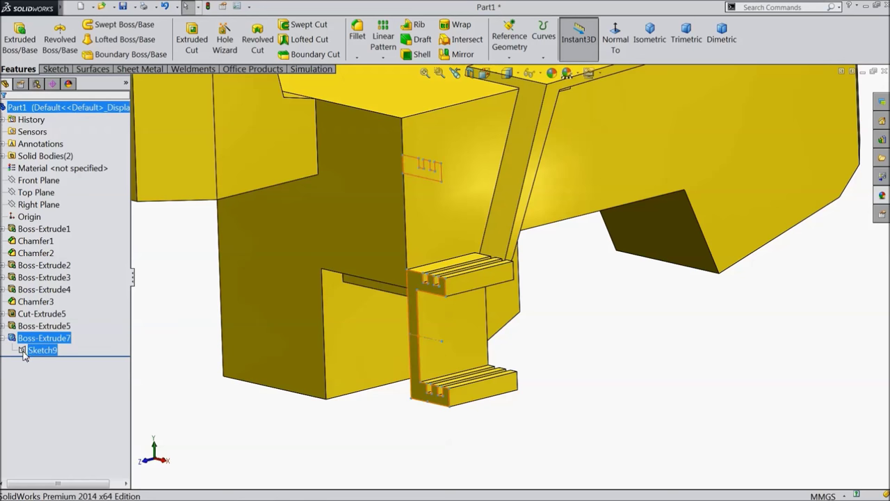
# Extrude Sketch9's small upper region starting from a 1.00 mm offset
pyautogui.click(36, 350)
pyautogui.click(23, 45)
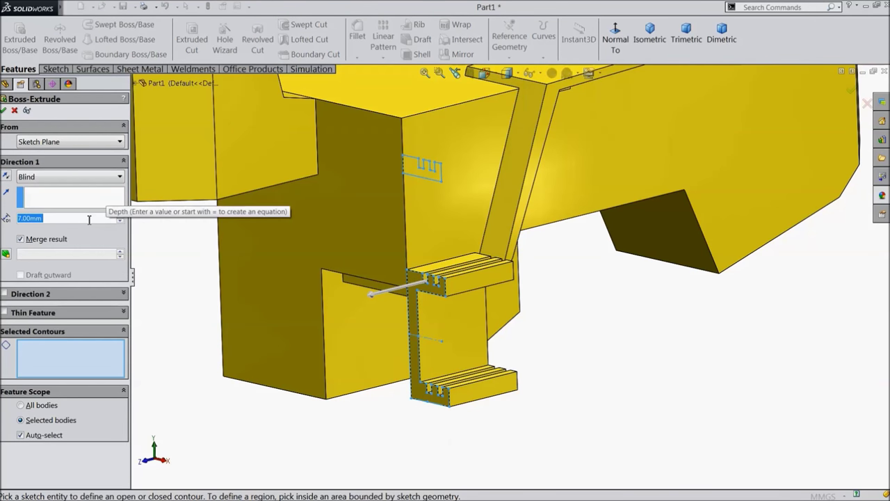
pyautogui.click(416, 172)
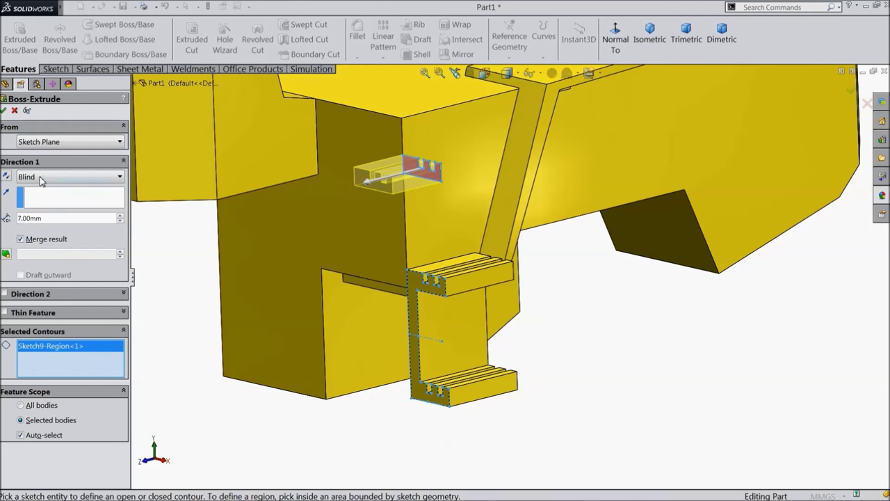
pyautogui.click(37, 143)
pyautogui.click(35, 183)
pyautogui.click(46, 158)
pyautogui.write('1')
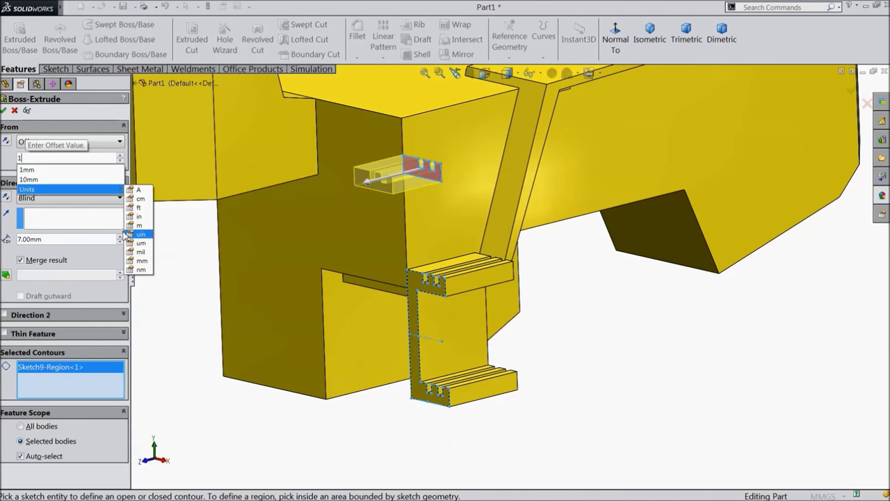
pyautogui.press('Return')
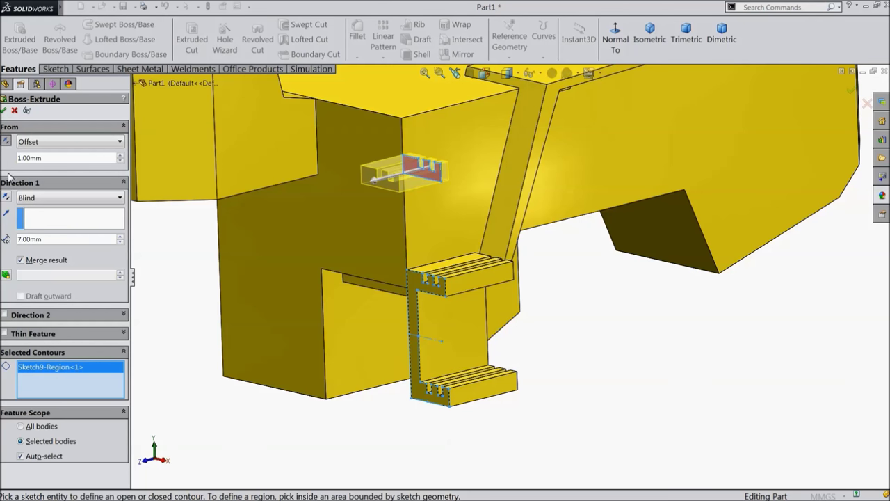
# Set the extrusion to Blind, reversed, 13.00 mm deep, creating Boss-Extrude8
pyautogui.click(38, 198)
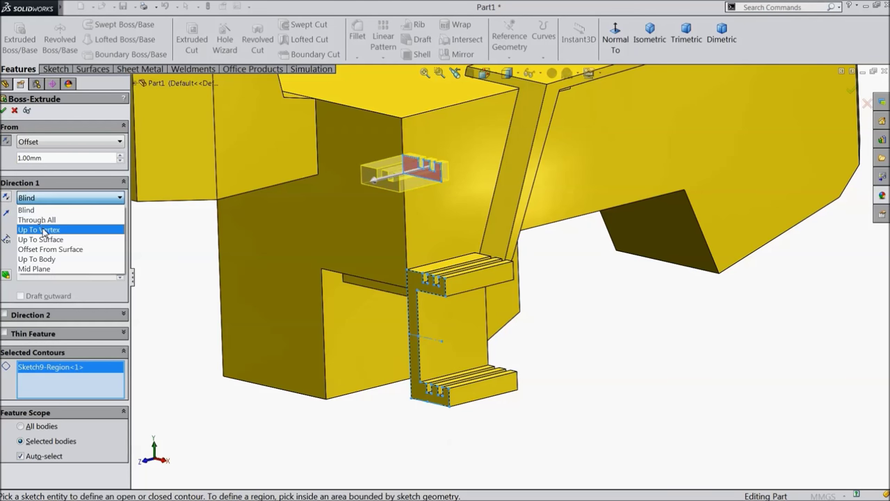
pyautogui.click(26, 210)
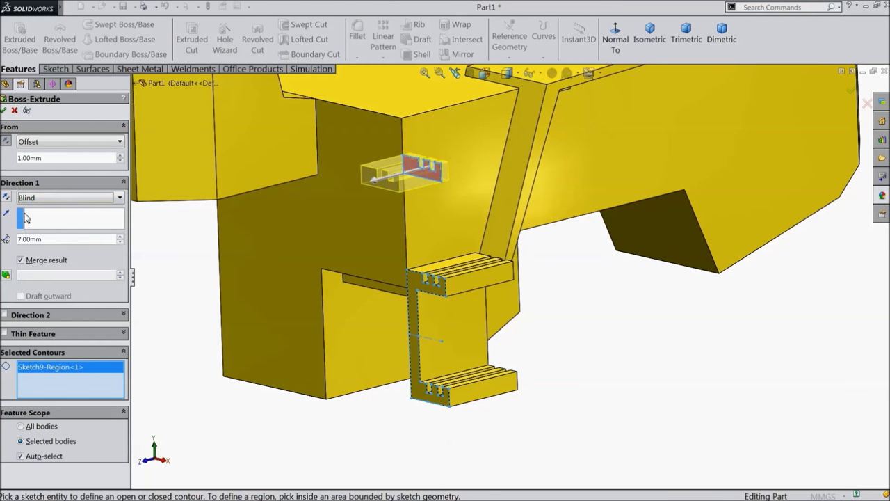
pyautogui.click(5, 198)
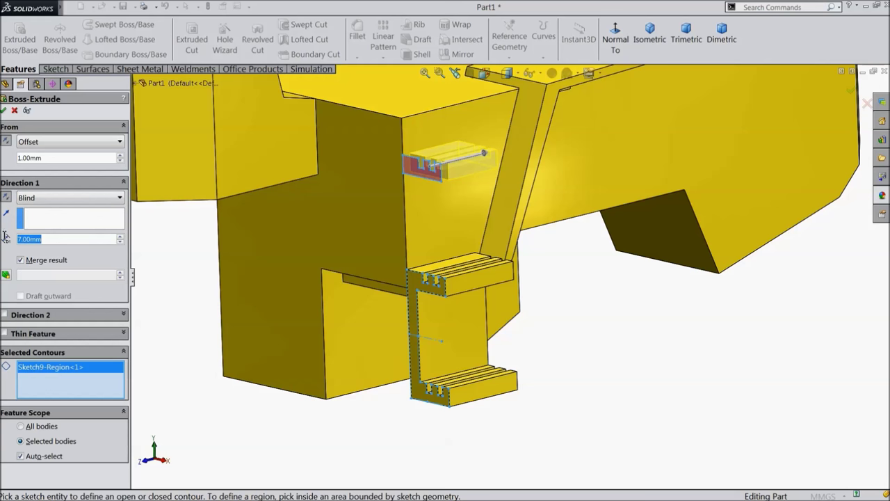
pyautogui.write('13')
pyautogui.press('Return')
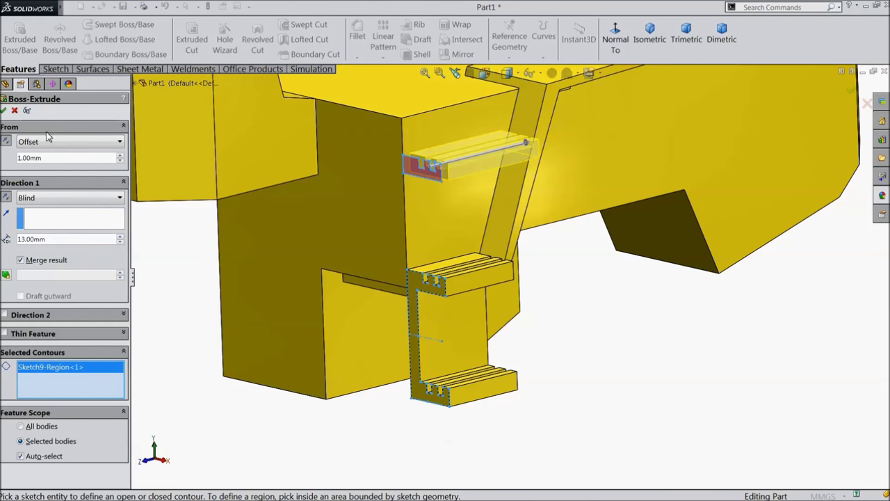
pyautogui.click(4, 110)
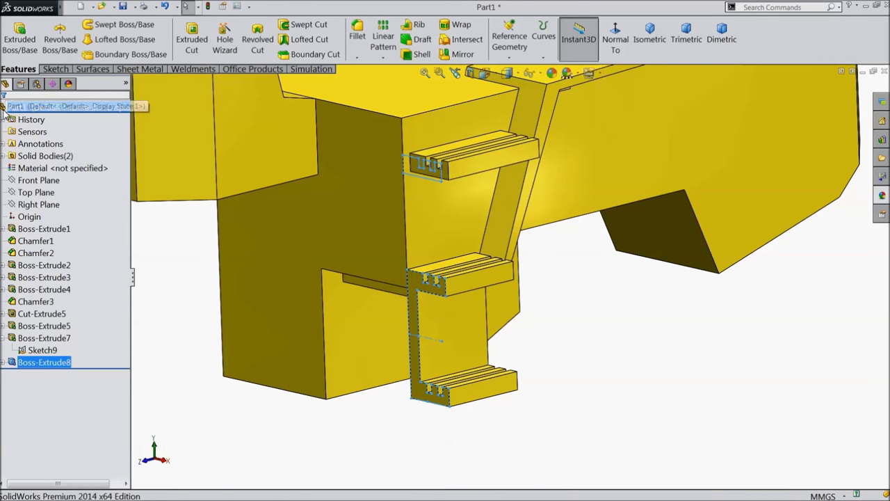
pyautogui.moveTo(266, 257); pyautogui.dragTo(546, 253, button='middle')
# Deselect Boss-Extrude8 and reopen Boss-Extrude7's extrusion settings for editing
pyautogui.click(549, 304)
pyautogui.moveTo(549, 304); pyautogui.dragTo(477, 315, button='middle')
pyautogui.scroll(-3, 478, 315)
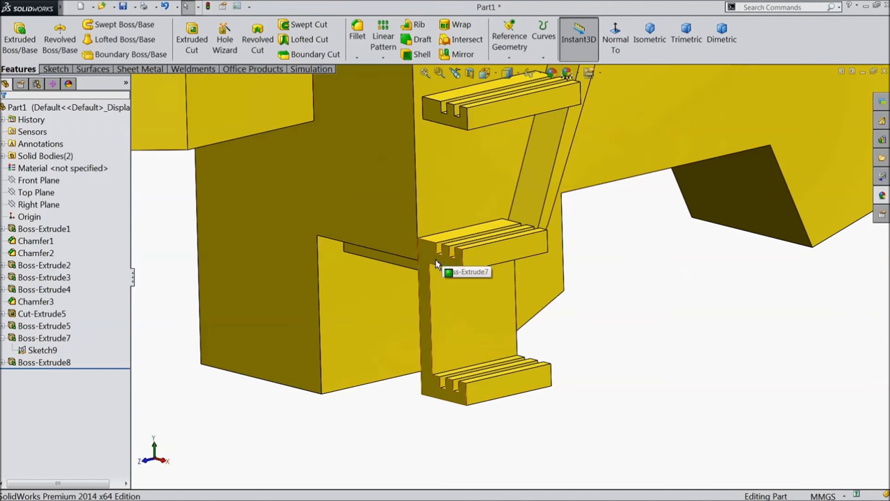
pyautogui.click(13, 339)
pyautogui.click(21, 311)
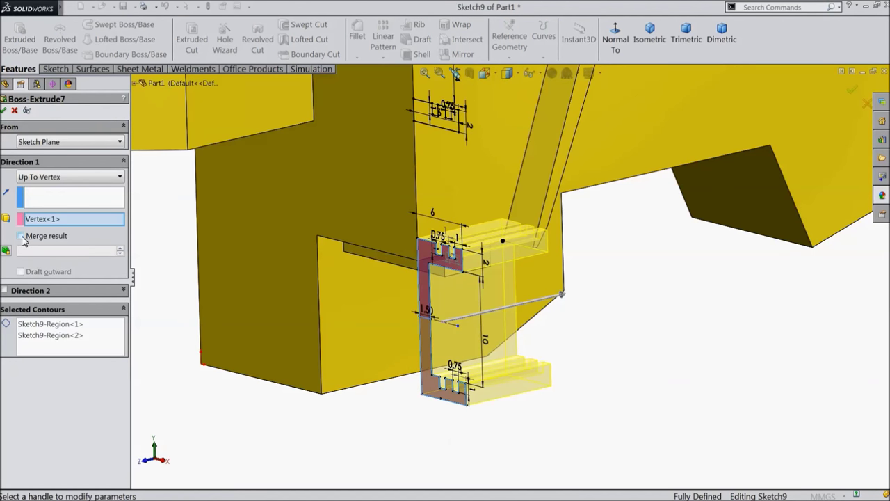
# Start Boss-Extrude7 from a reversed 1 mm offset, unmerged as a separate body, and confirm
pyautogui.click(28, 142)
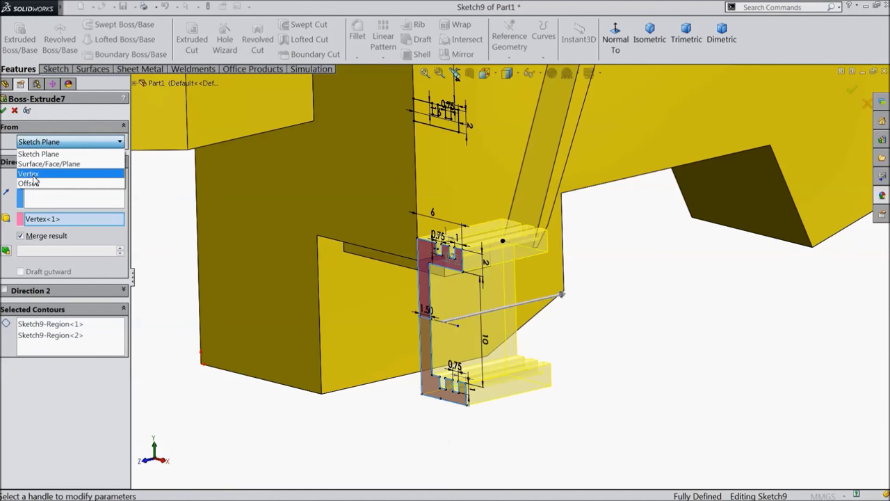
pyautogui.click(28, 183)
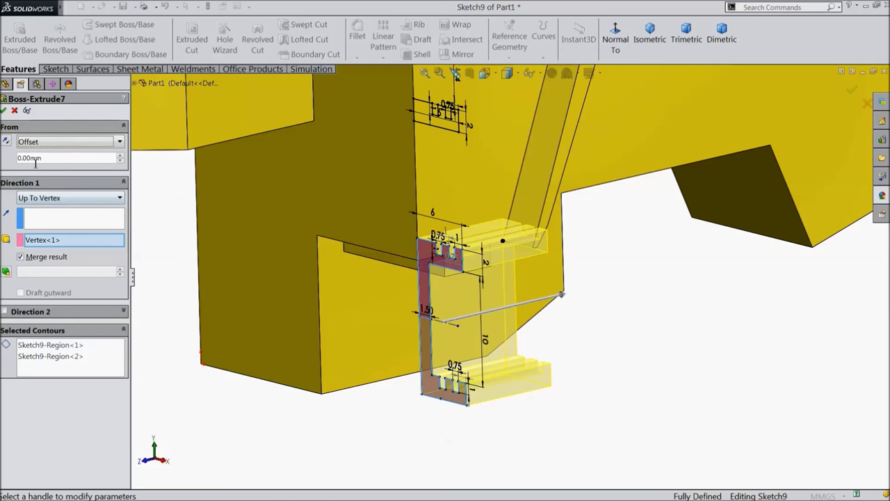
pyautogui.write('1')
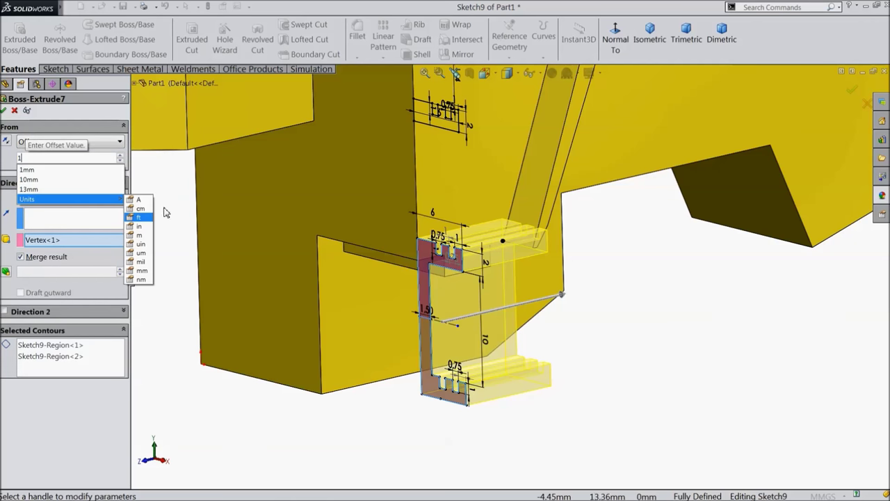
pyautogui.press('Return')
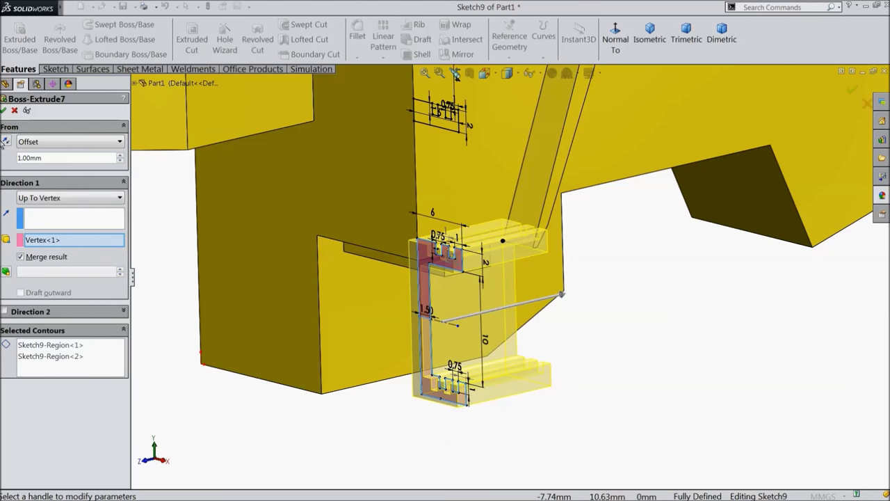
pyautogui.click(6, 142)
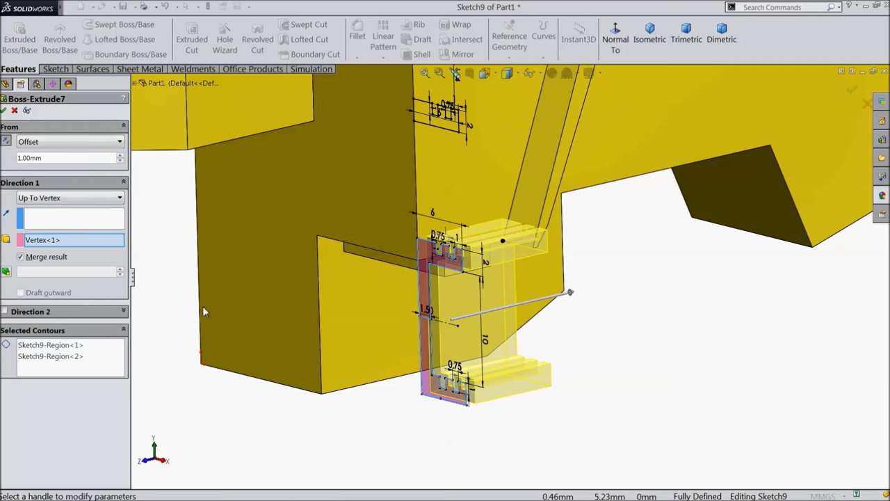
pyautogui.click(4, 111)
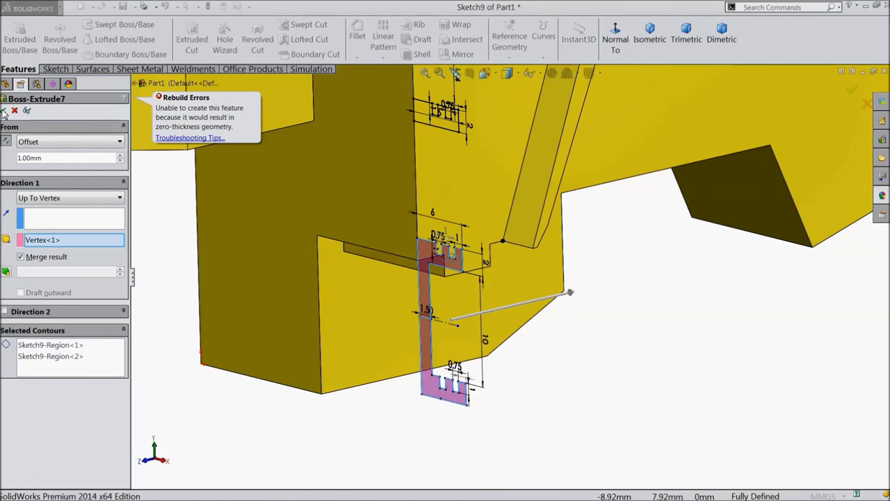
pyautogui.click(21, 256)
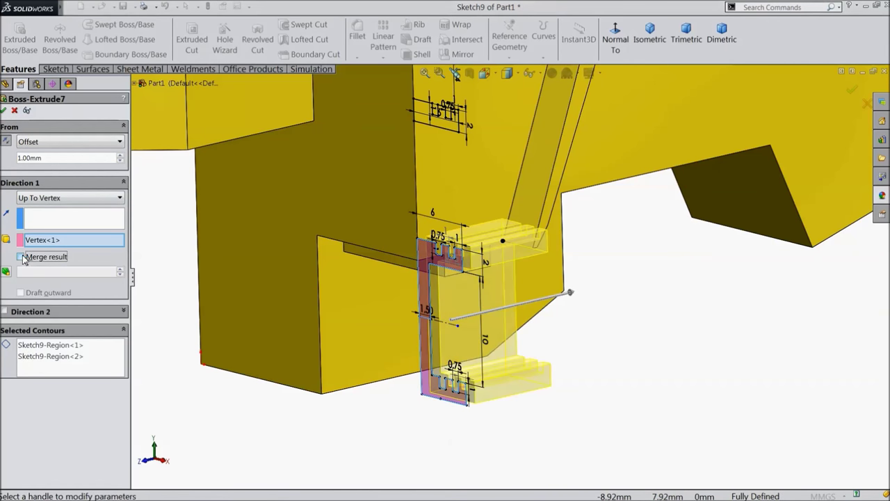
pyautogui.click(4, 111)
pyautogui.moveTo(628, 300); pyautogui.dragTo(608, 314, button='middle')
# Start a new sketch on the large side face of the part
pyautogui.scroll(5, 604, 303)
pyautogui.scroll(2, 576, 183)
pyautogui.scroll(-4, 526, 290)
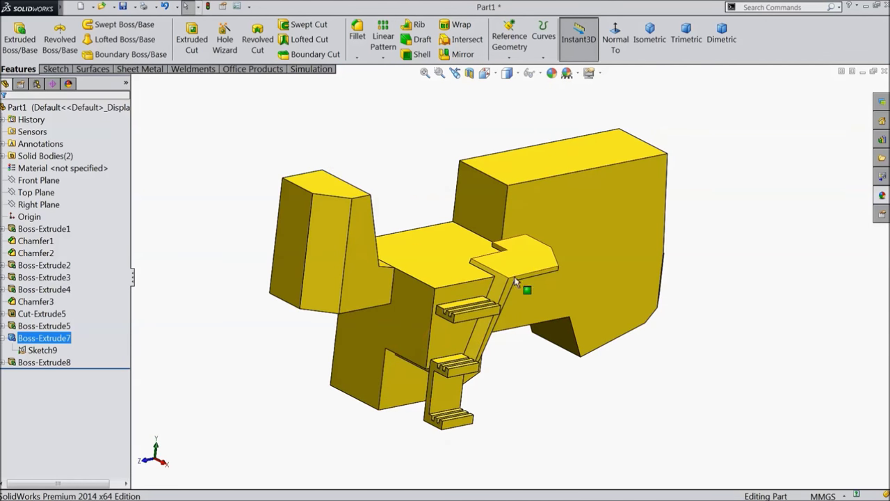
pyautogui.click(620, 313)
pyautogui.scroll(-2, 487, 365)
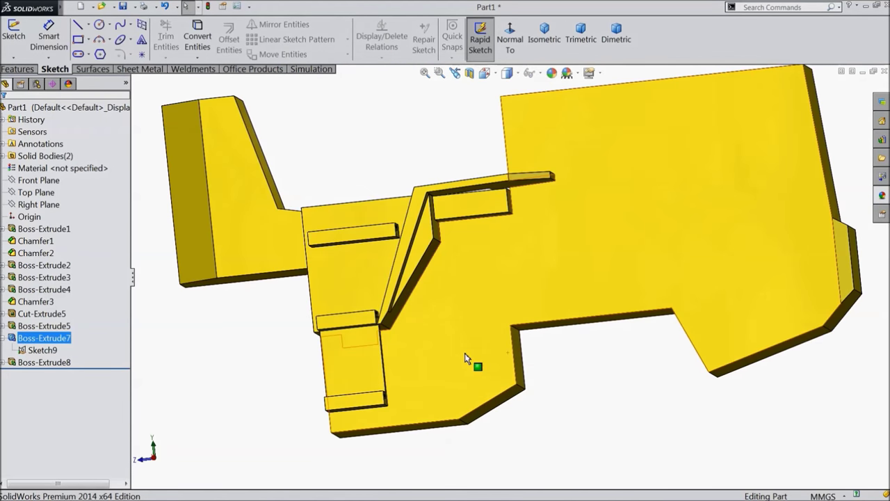
pyautogui.scroll(-2, 445, 335)
pyautogui.click(475, 318)
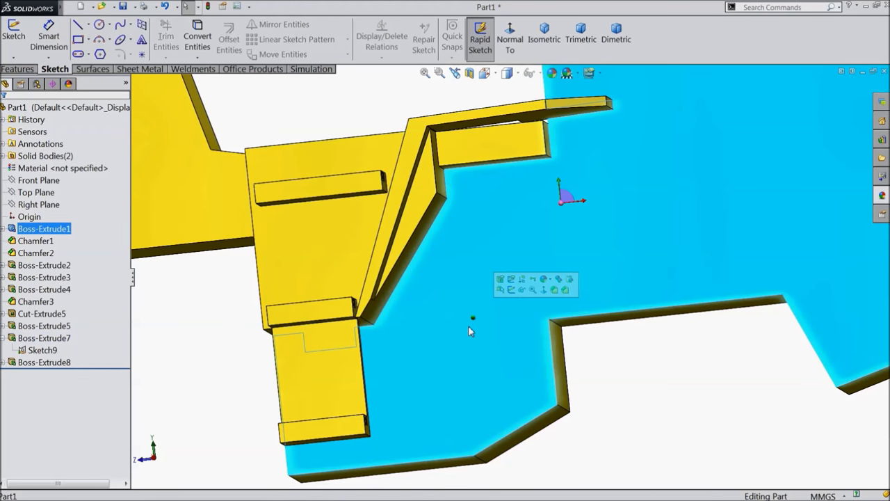
pyautogui.click(511, 291)
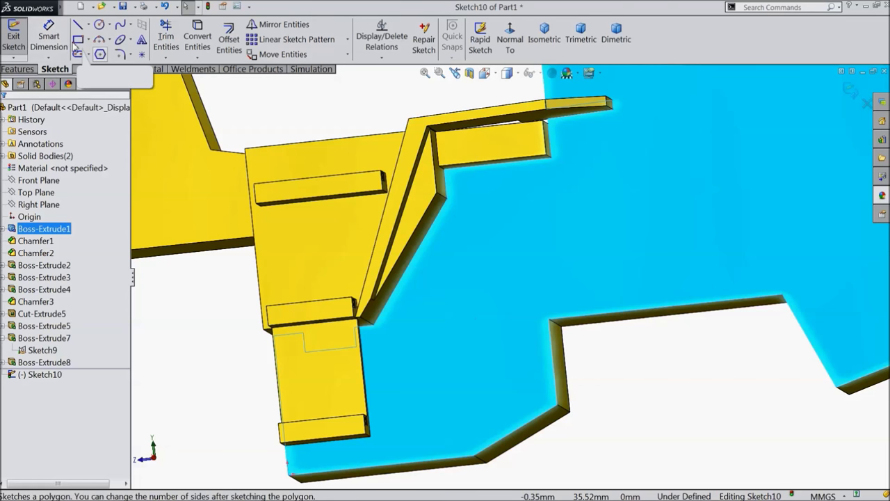
pyautogui.scroll(-2, 423, 179)
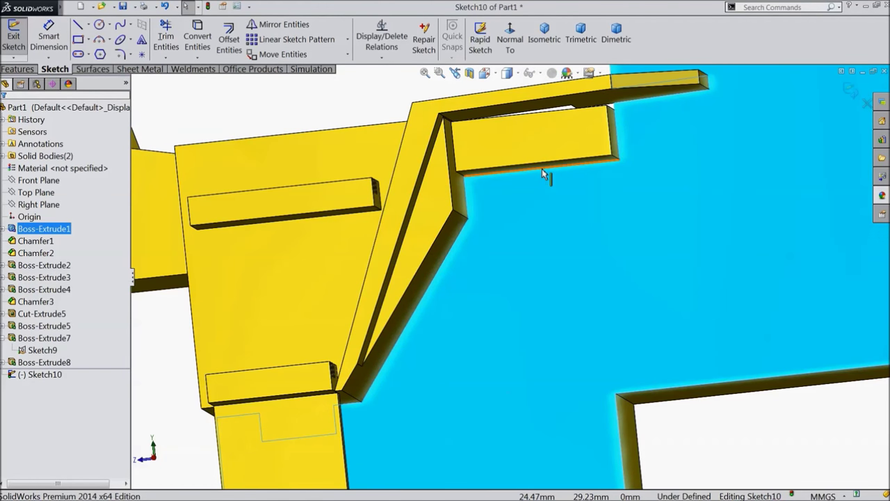
pyautogui.click(541, 170)
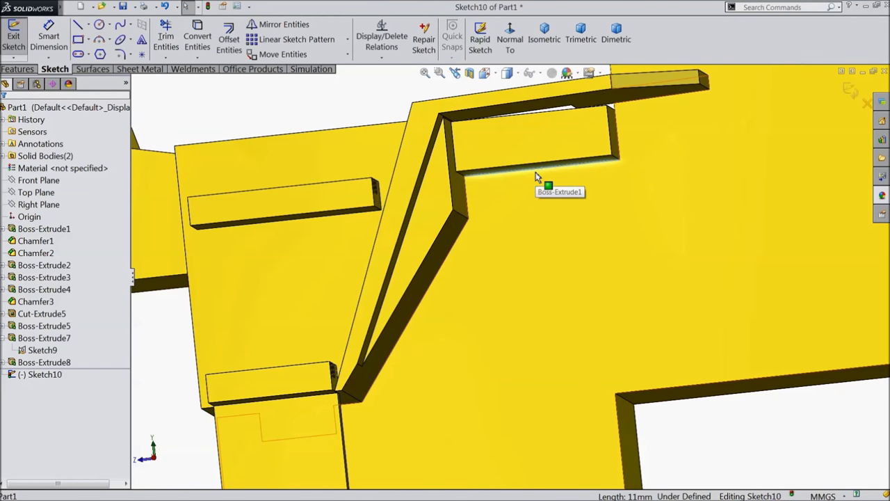
pyautogui.scroll(2, 518, 268)
pyautogui.click(561, 311)
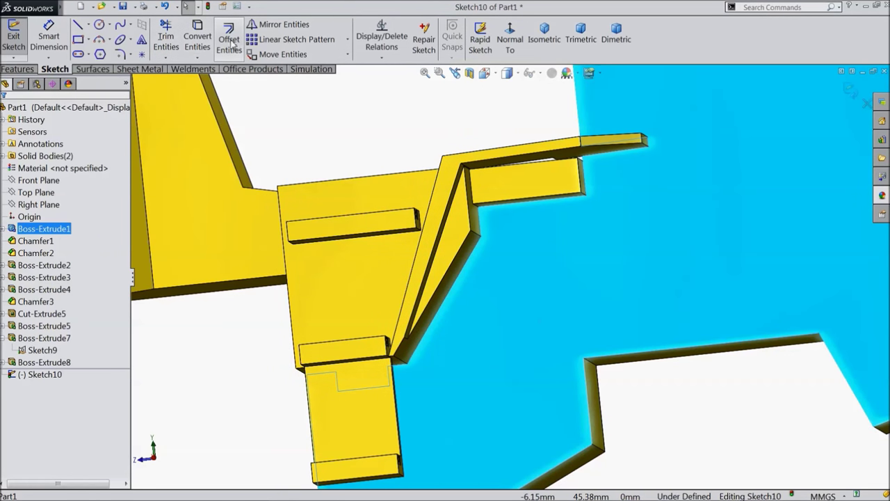
# Convert the face's outline edges and draw a three-segment stepped line down from the bracket's inner corner
pyautogui.click(197, 38)
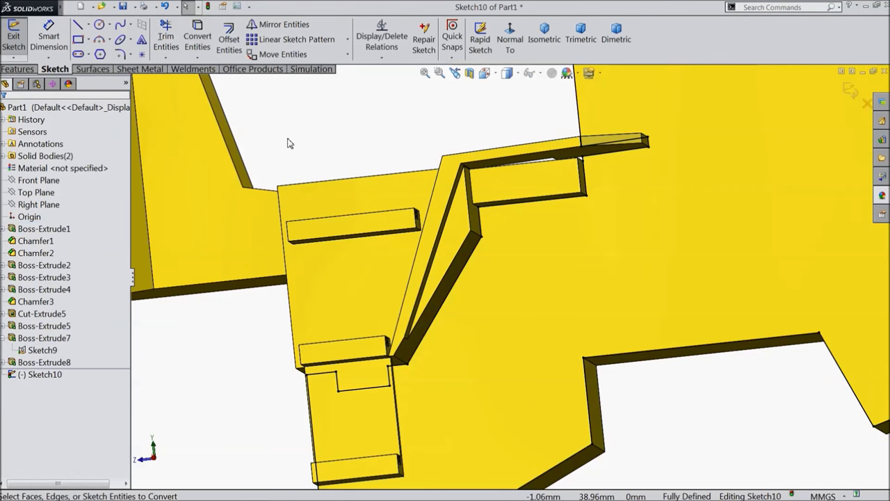
pyautogui.click(78, 24)
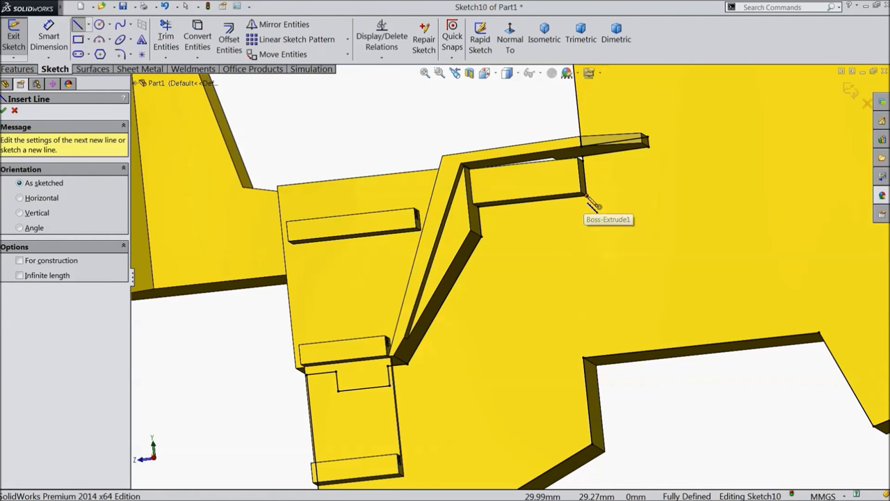
pyautogui.click(587, 198)
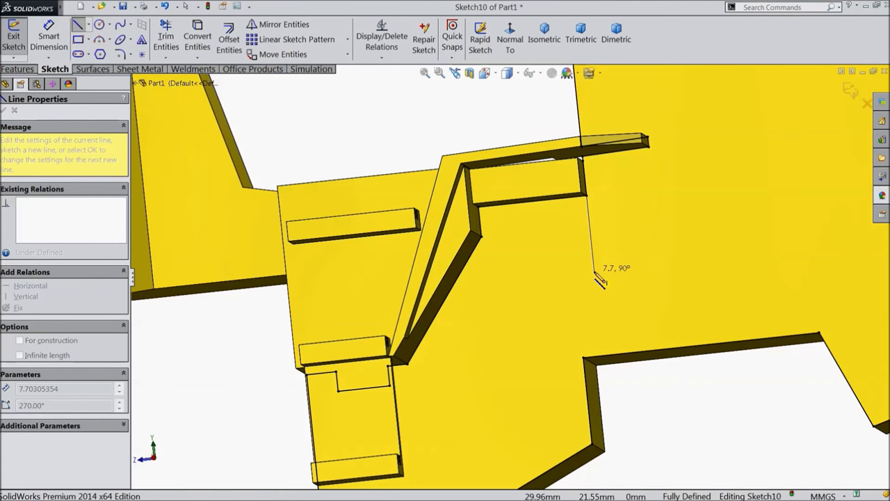
pyautogui.click(594, 271)
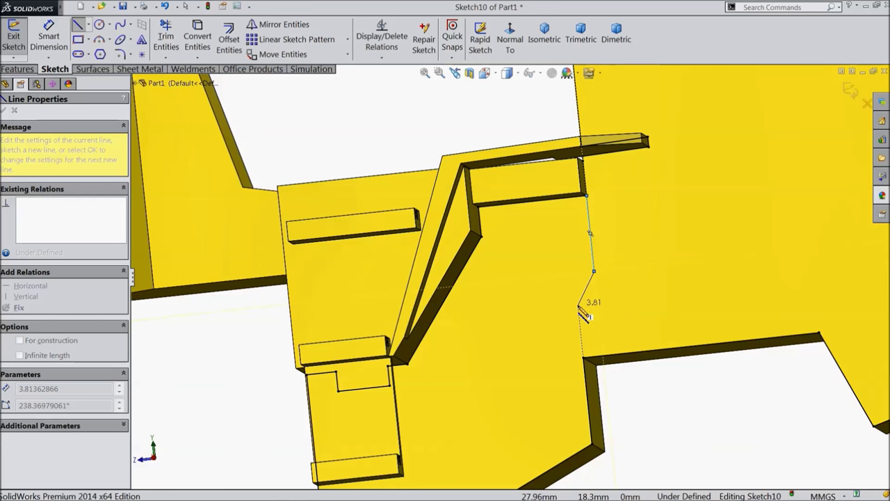
pyautogui.click(577, 305)
pyautogui.click(585, 359)
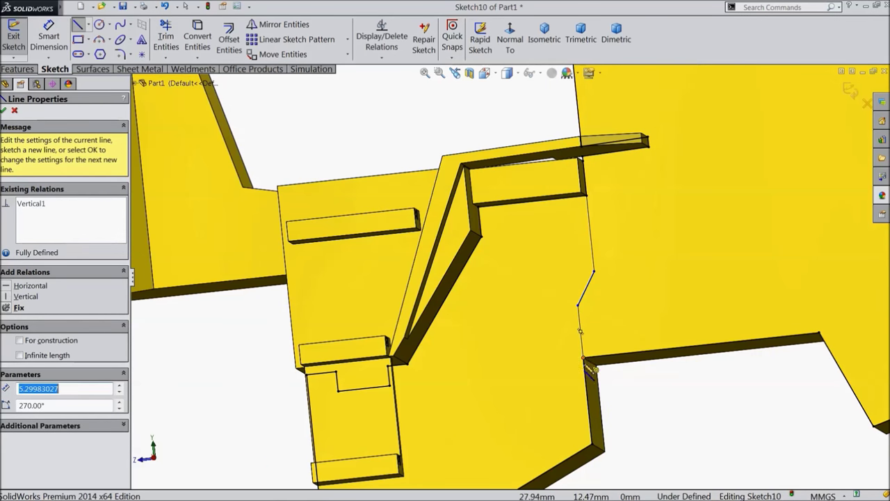
# Viewing the sketch face-on, dimension the slanted step 5 mm tall and the lower line 12 mm
pyautogui.click(510, 40)
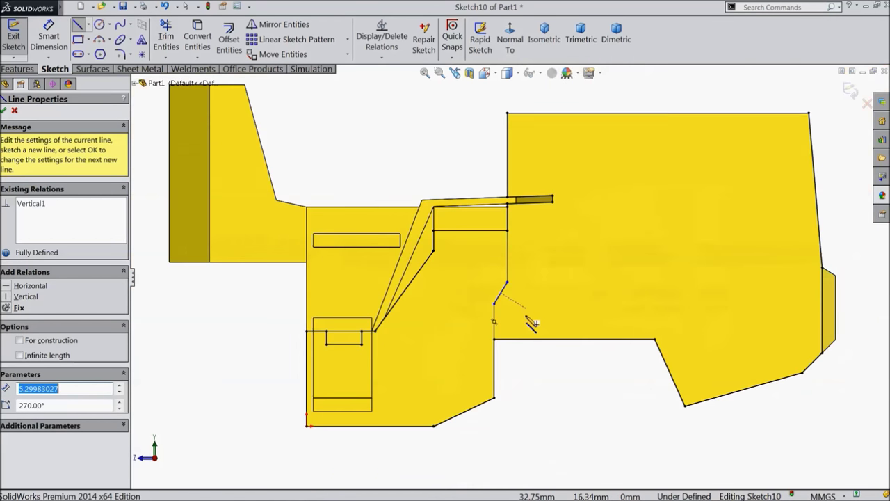
pyautogui.scroll(-4, 531, 318)
pyautogui.click(49, 38)
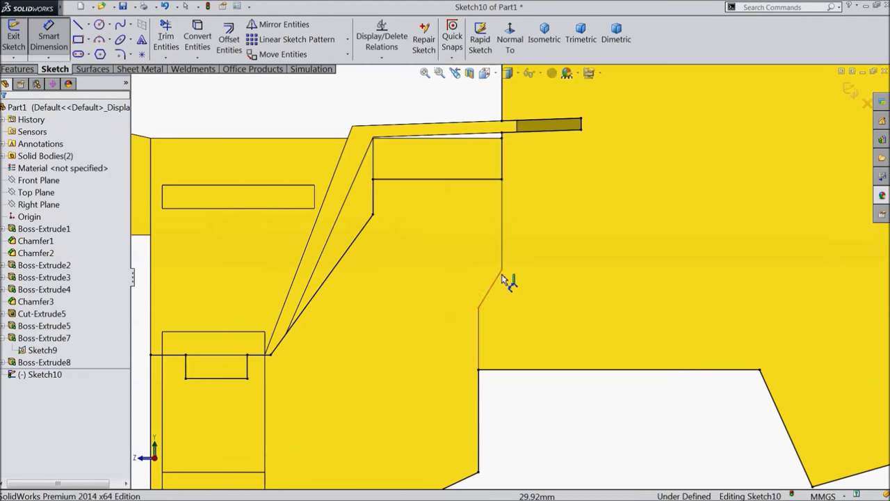
pyautogui.click(502, 270)
pyautogui.click(479, 308)
pyautogui.click(532, 288)
pyautogui.write('5')
pyautogui.click(487, 278)
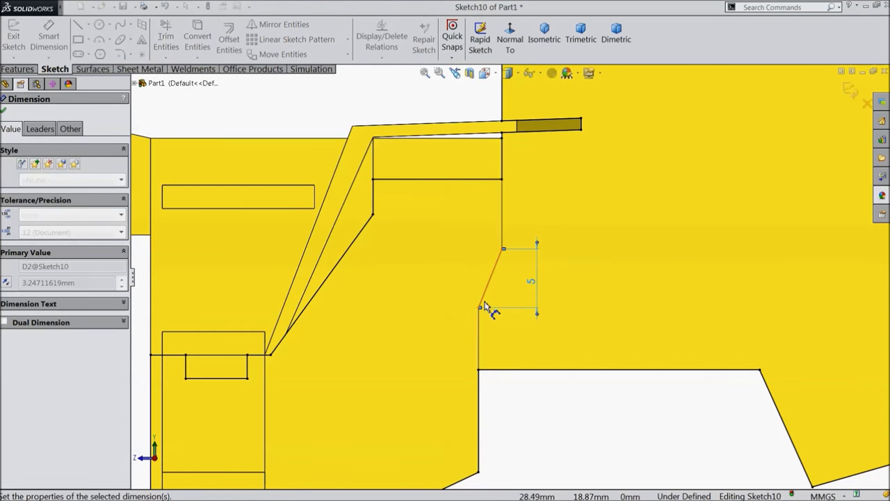
pyautogui.click(478, 308)
pyautogui.click(479, 473)
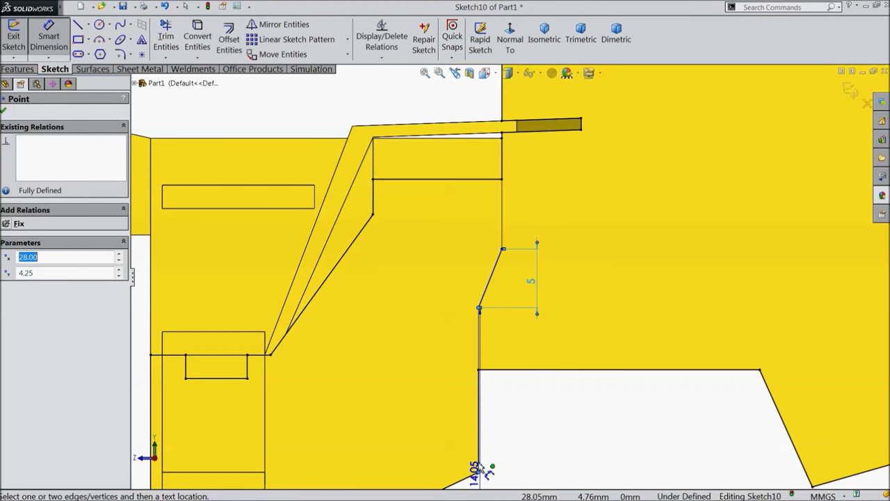
pyautogui.click(456, 391)
pyautogui.write('12')
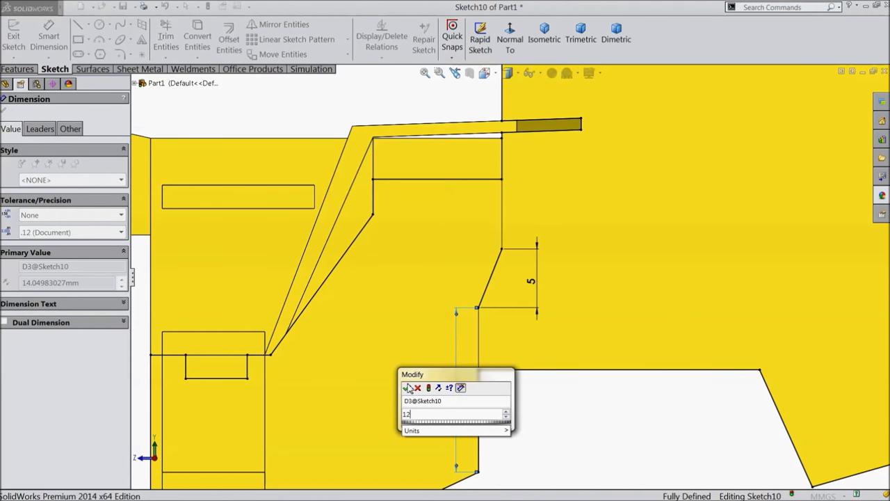
pyautogui.click(407, 386)
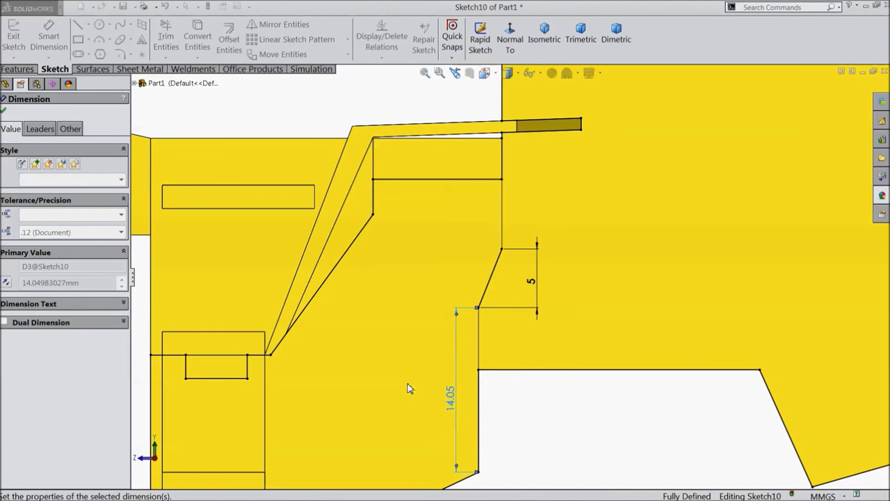
pyautogui.click(4, 112)
pyautogui.click(18, 69)
pyautogui.click(19, 38)
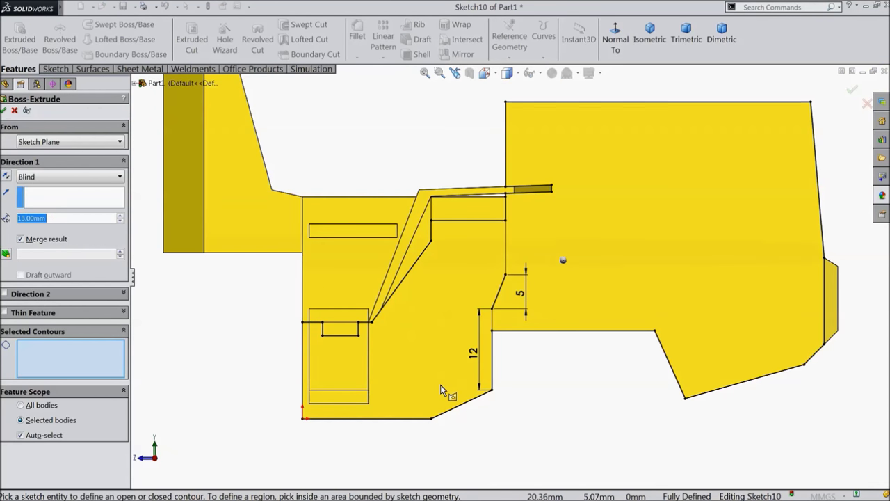
# Select the plate region left of the stepped line as the extrusion contour
pyautogui.click(448, 402)
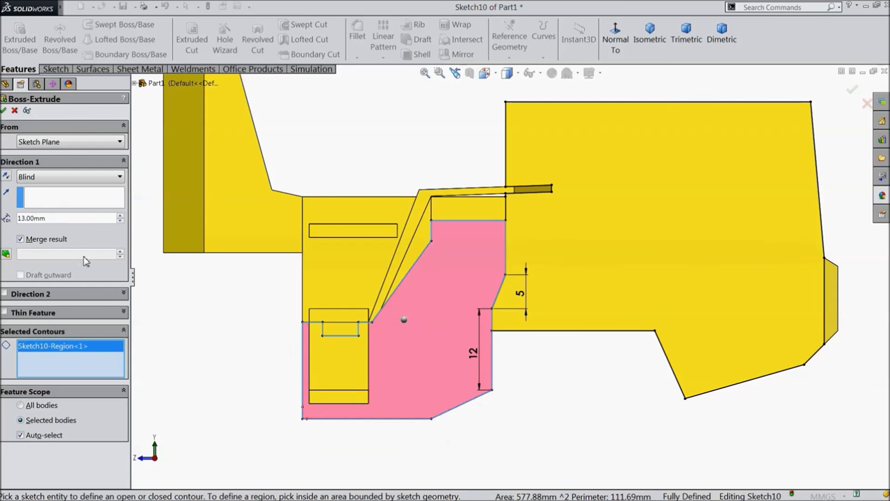
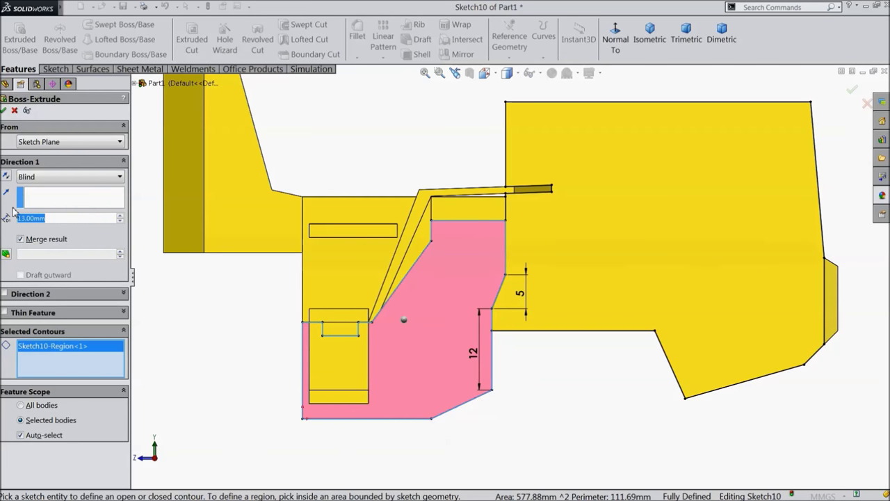
# Extrude the pink sketch region to a 0.5 mm blind depth and accept Boss-Extrude9
pyautogui.write('0.')
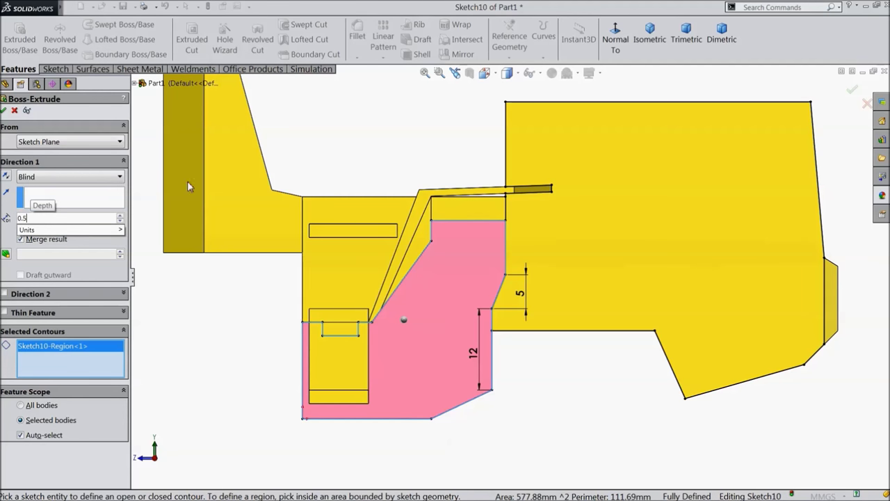
pyautogui.write('5')
pyautogui.press('Return')
pyautogui.moveTo(342, 144); pyautogui.dragTo(540, 289, button='middle')
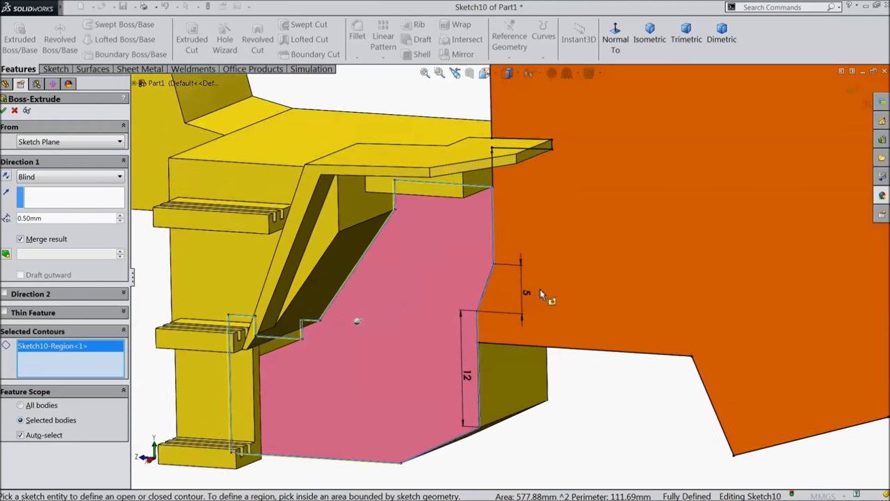
pyautogui.scroll(-2, 540, 288)
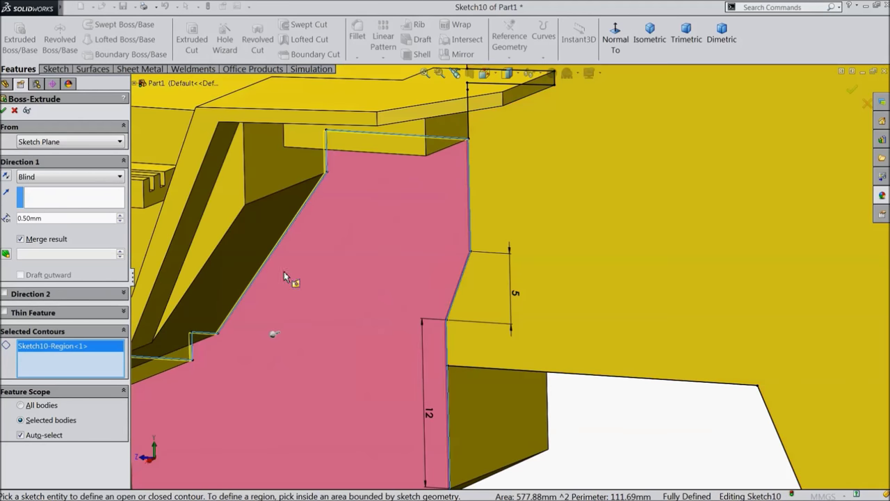
pyautogui.click(4, 111)
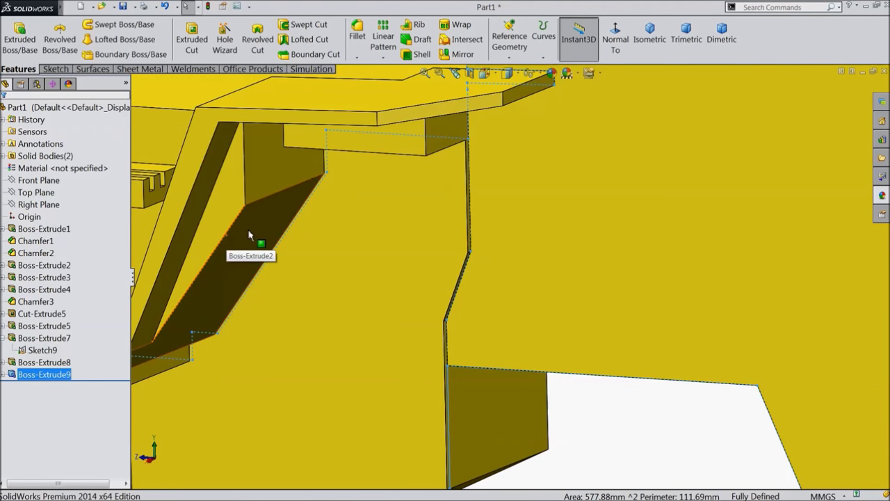
# Select the large front face of the block
pyautogui.scroll(6, 427, 232)
pyautogui.scroll(-2, 584, 257)
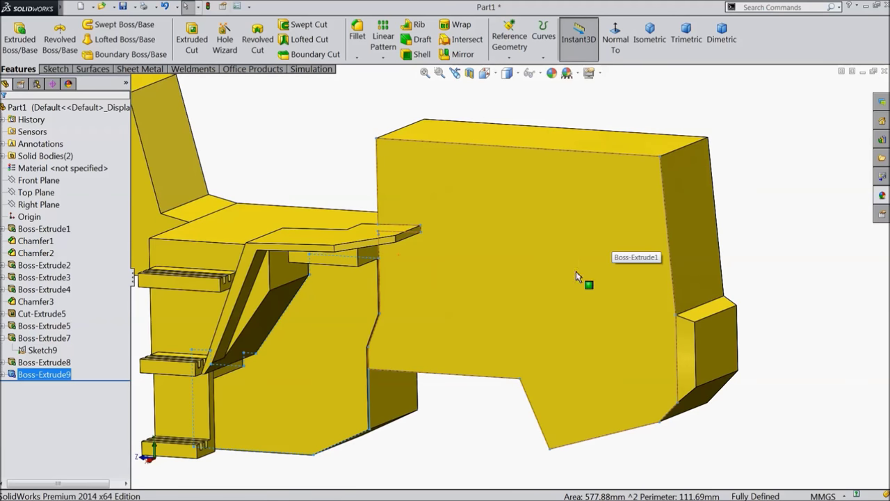
pyautogui.click(561, 250)
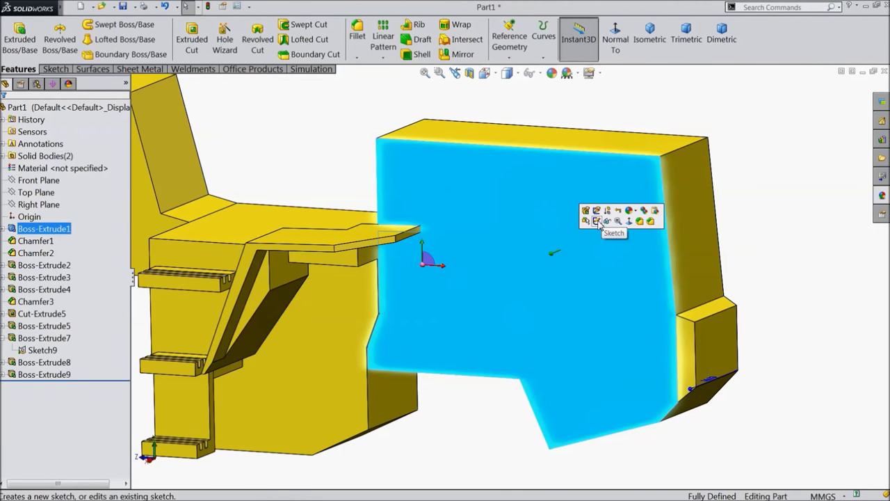
# Start a sketch on the front face and convert its edges into sketch entities
pyautogui.click(597, 221)
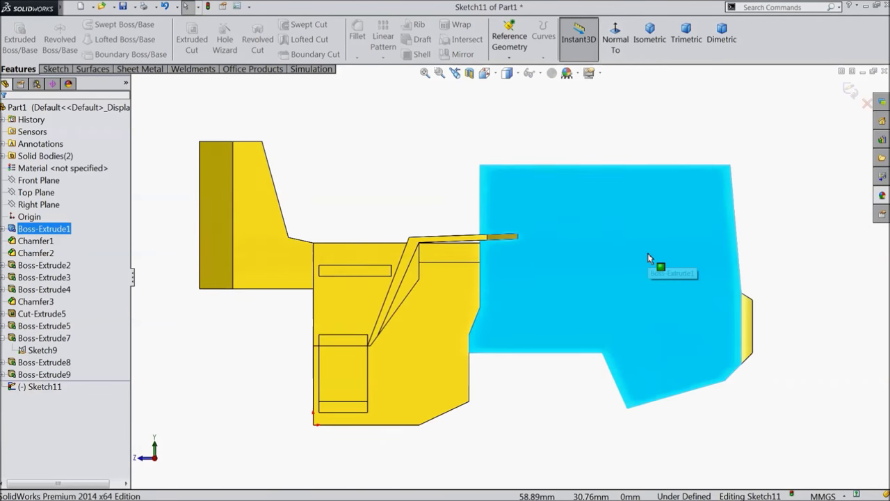
pyautogui.scroll(-2, 648, 258)
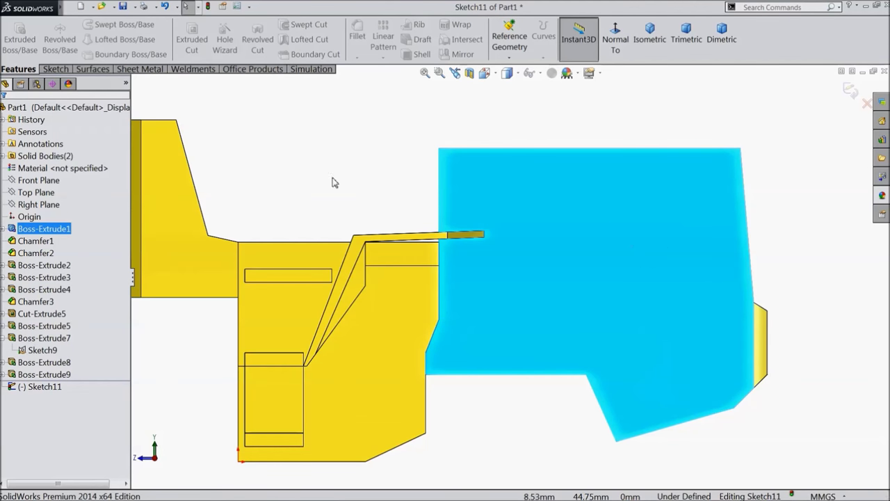
pyautogui.click(55, 69)
pyautogui.click(197, 39)
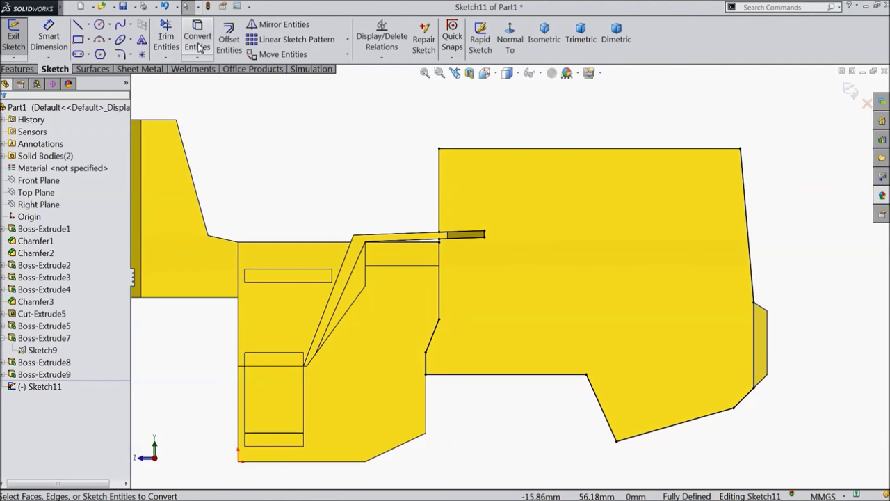
pyautogui.scroll(-2, 576, 285)
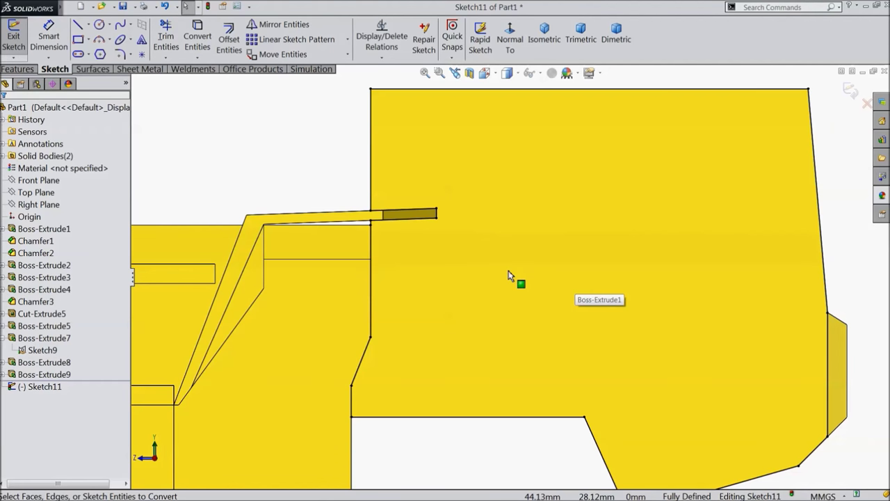
# Draw a short vertical line at the bar's corner and a 47 mm horizontal line across the face
pyautogui.click(79, 26)
pyautogui.scroll(-3, 483, 278)
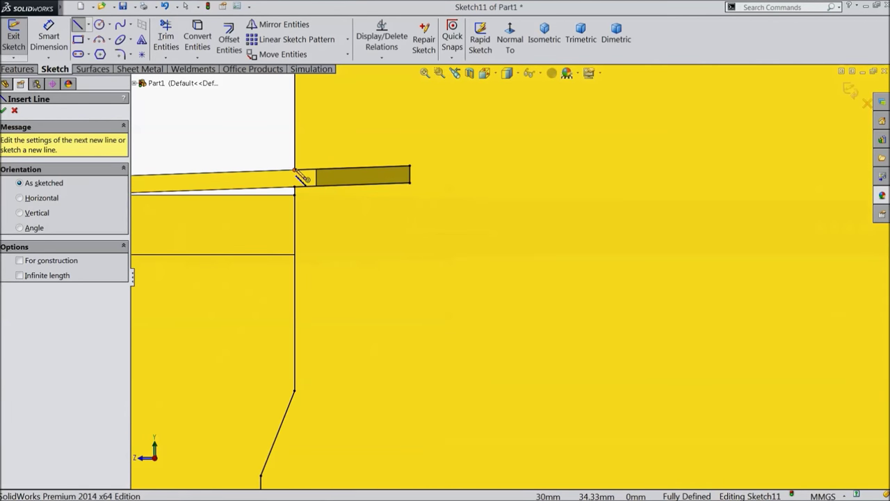
pyautogui.moveTo(295, 170); pyautogui.dragTo(295, 182)
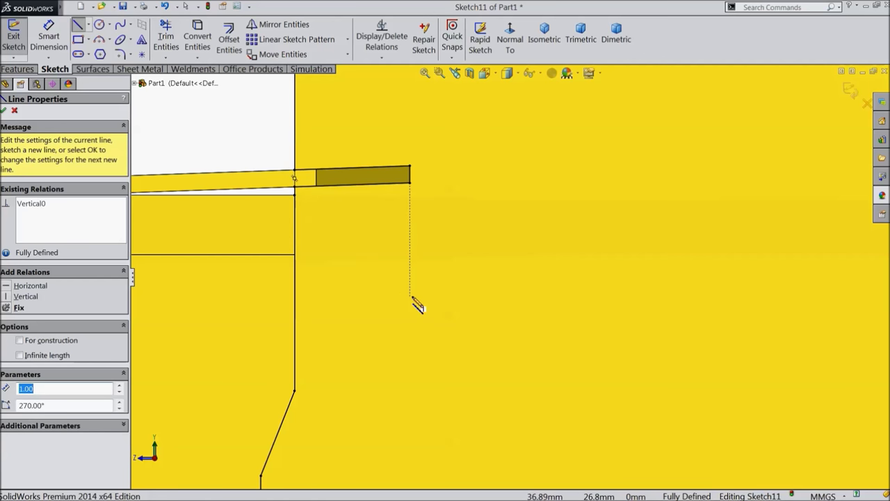
pyautogui.scroll(3, 528, 292)
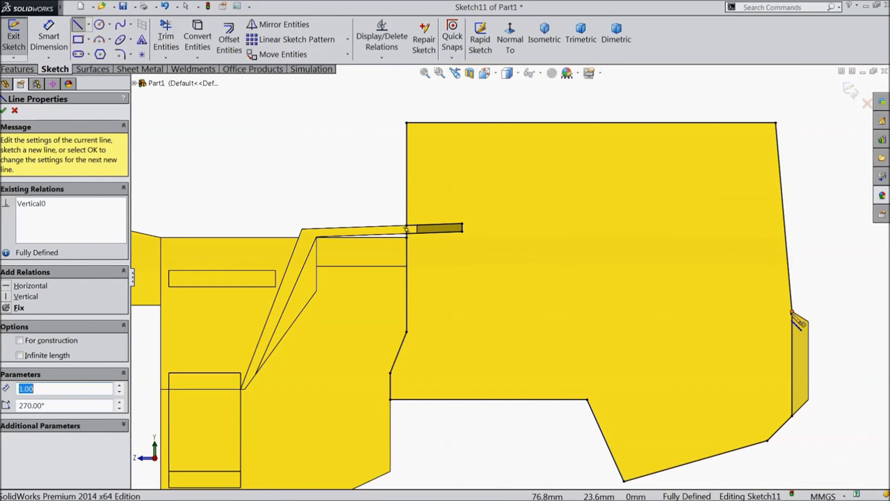
pyautogui.click(792, 311)
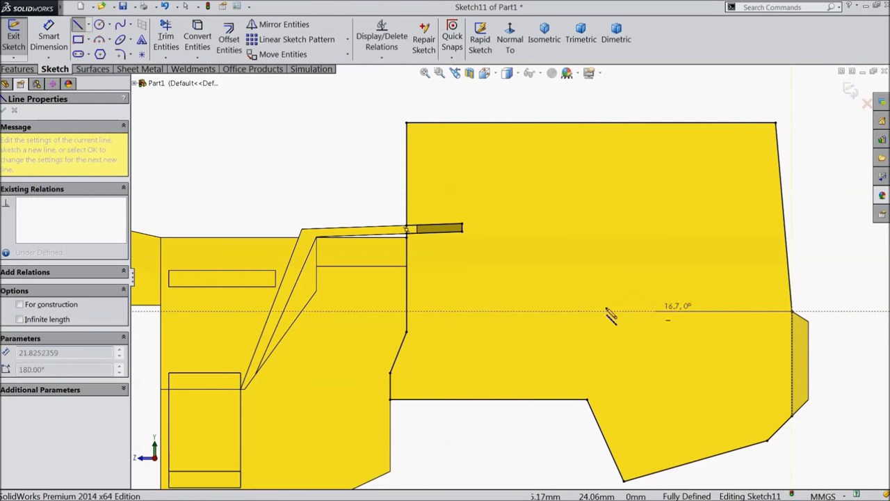
pyautogui.click(406, 311)
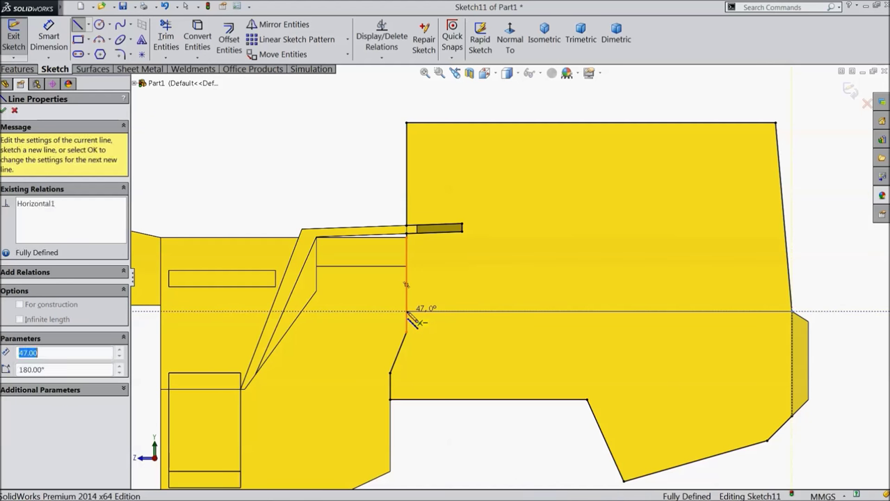
pyautogui.rightClick(459, 274)
pyautogui.click(487, 85)
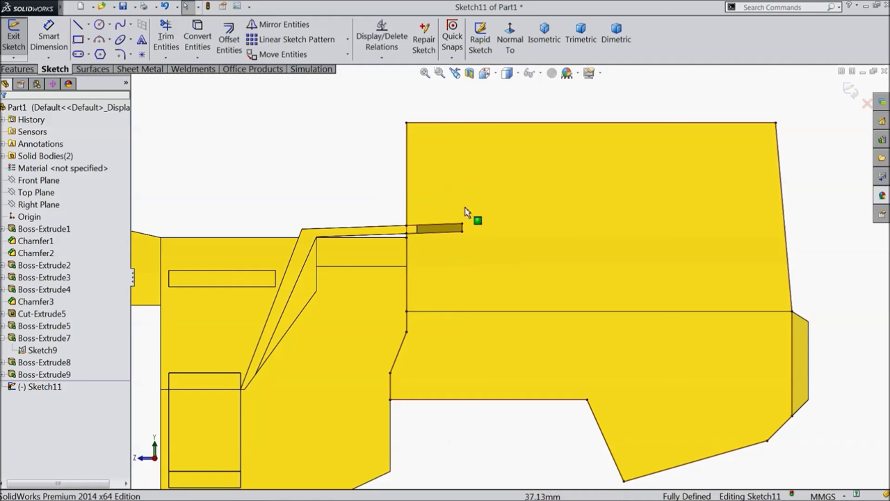
pyautogui.click(18, 69)
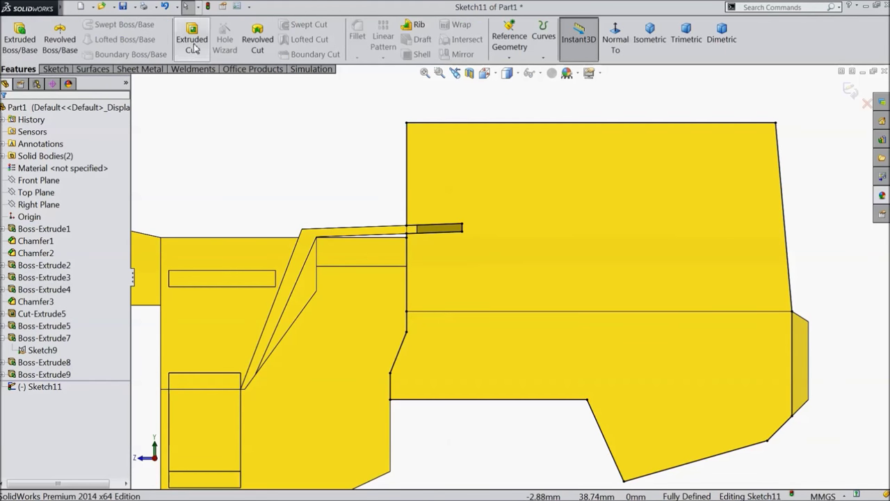
# Start an extruded cut on Sketch11's upper face region with a 0.25 mm blind depth
pyautogui.click(191, 40)
pyautogui.click(535, 206)
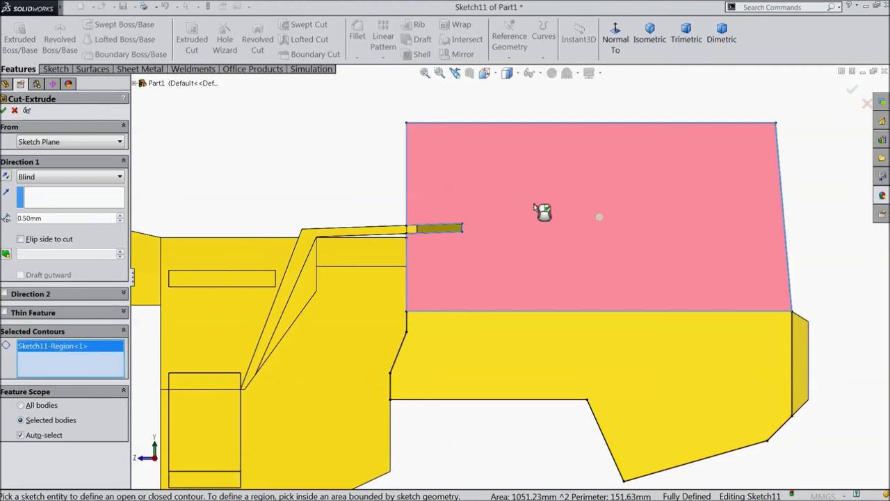
pyautogui.moveTo(440, 235); pyautogui.dragTo(267, 219, button='middle')
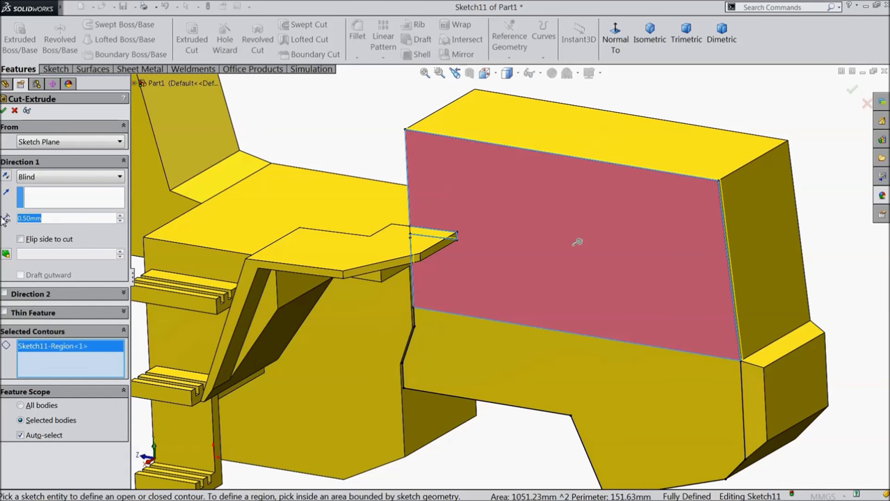
pyautogui.write('0')
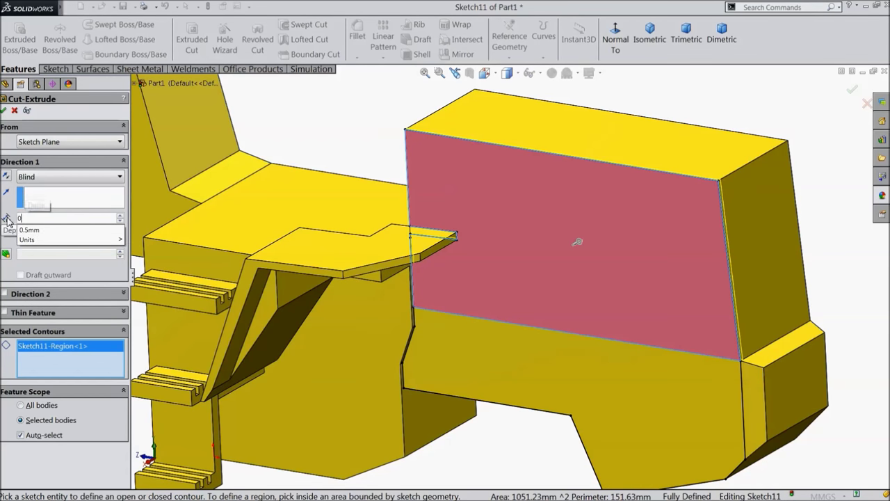
pyautogui.write('.25')
pyautogui.press('Return')
# Add the small region near the notch to the cut and apply Cut-Extrude6
pyautogui.moveTo(332, 127)
pyautogui.mouseDown(button='middle')
pyautogui.moveTo(294, 131)
pyautogui.moveTo(324, 128)
pyautogui.mouseUp(button='middle')
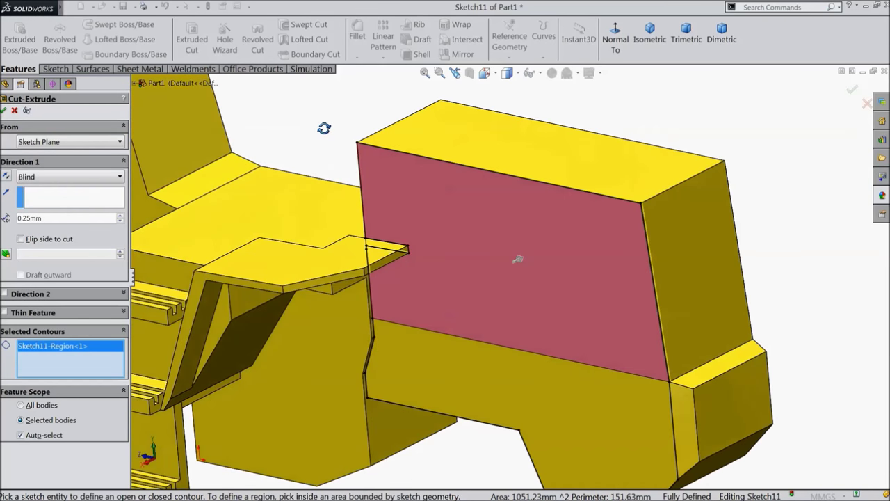
pyautogui.scroll(-10, 414, 243)
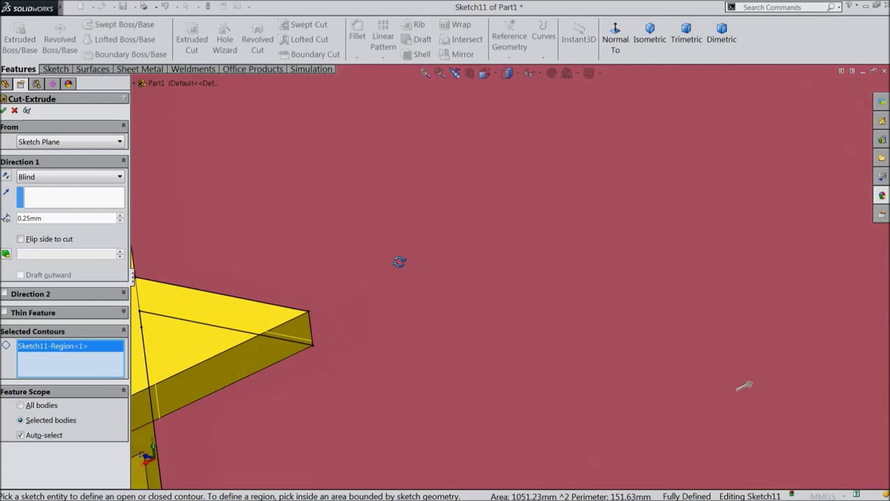
pyautogui.moveTo(395, 262); pyautogui.dragTo(347, 274, button='middle')
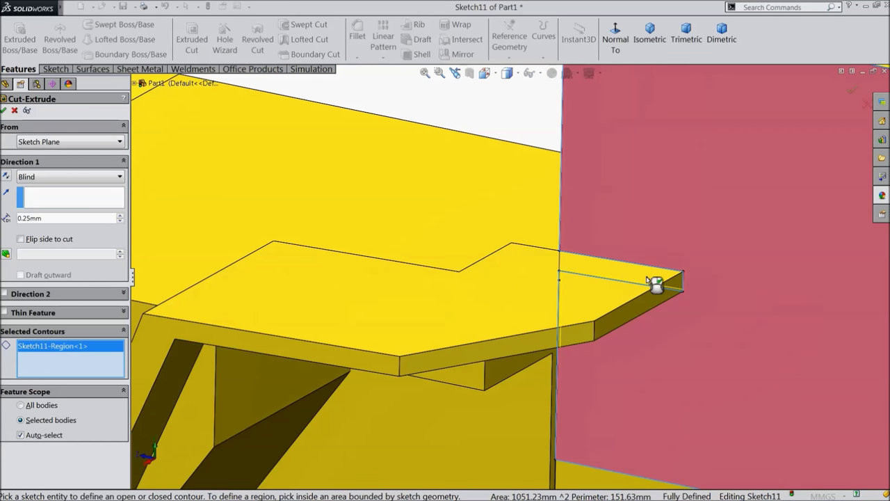
pyautogui.click(656, 283)
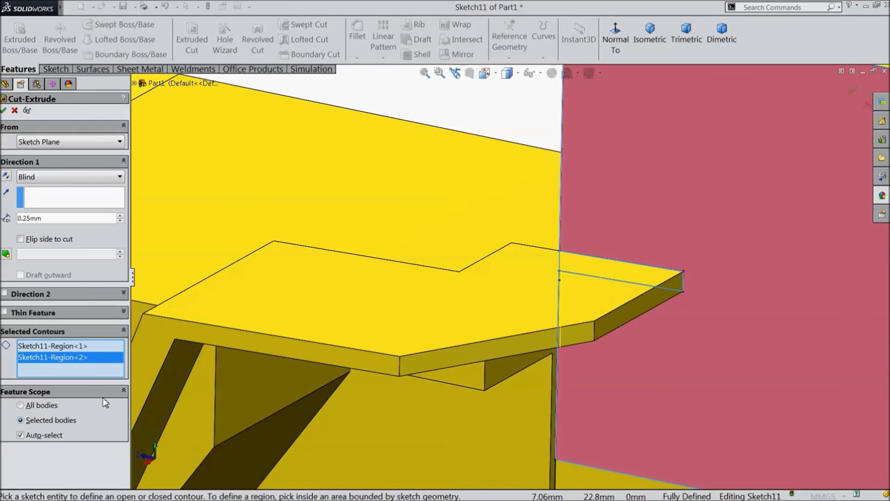
pyautogui.moveTo(673, 334); pyautogui.dragTo(606, 315, button='middle')
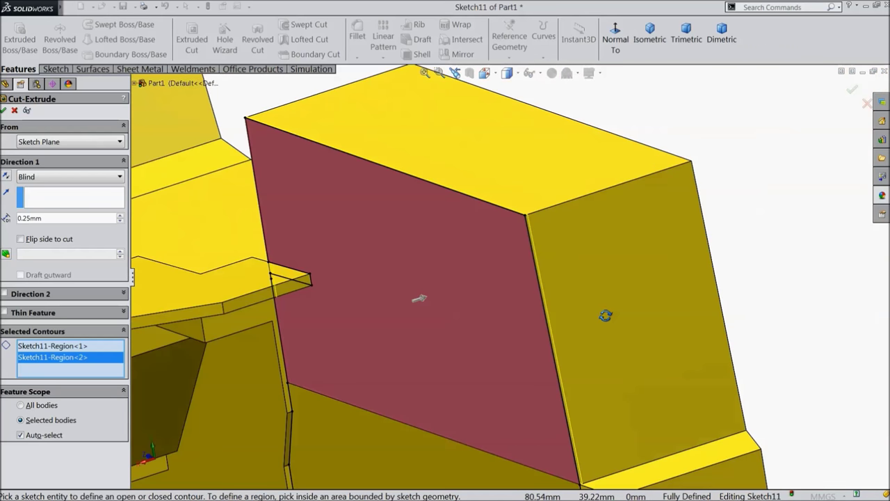
pyautogui.click(4, 110)
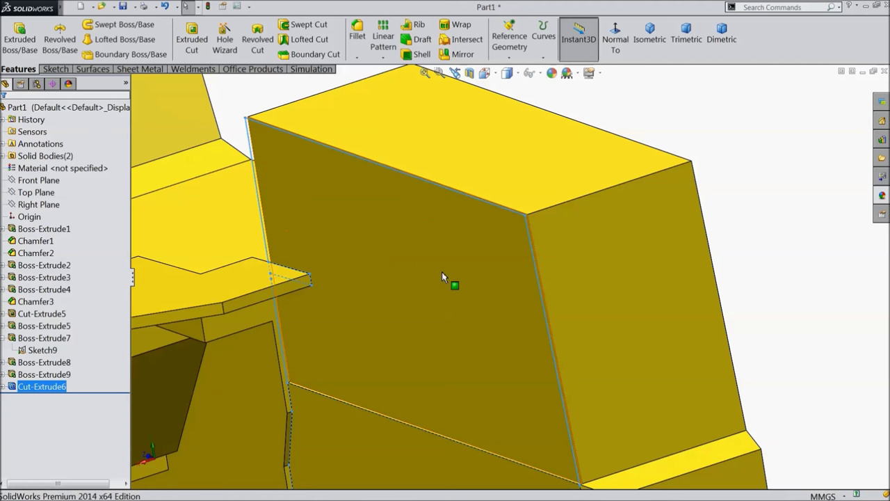
pyautogui.scroll(-3, 614, 272)
pyautogui.click(709, 196)
pyautogui.moveTo(709, 196); pyautogui.dragTo(723, 215, button='middle')
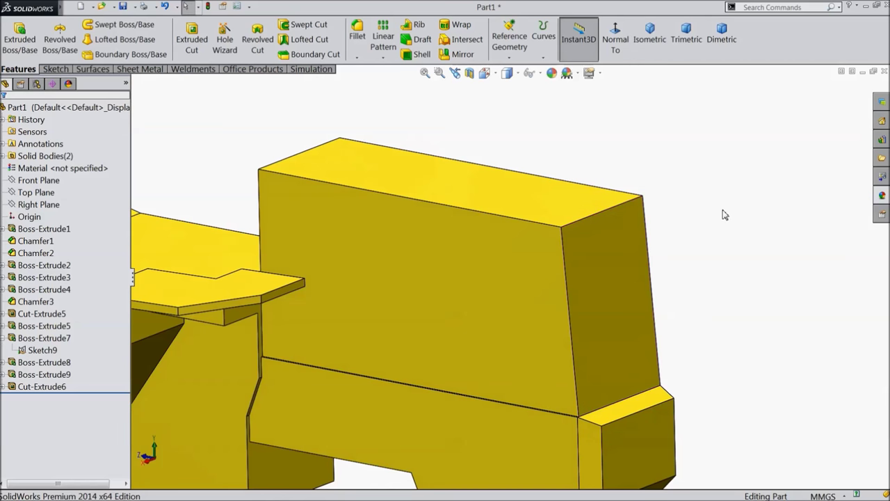
pyautogui.press('z')
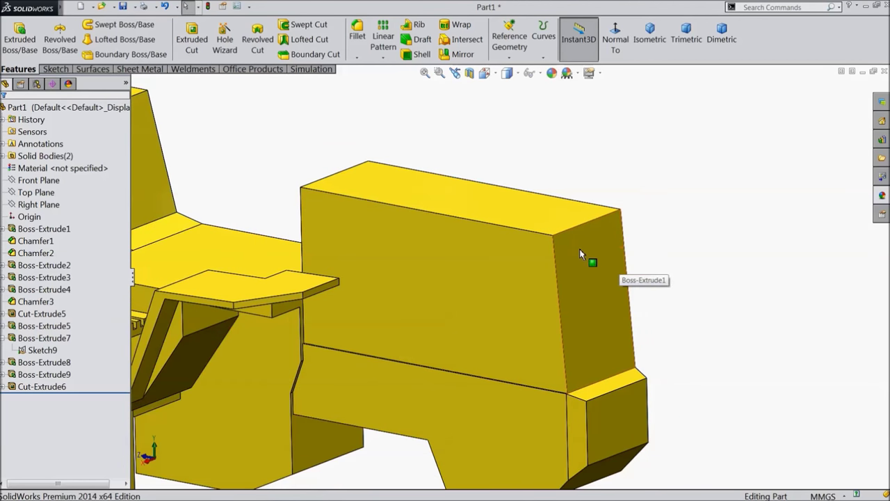
pyautogui.moveTo(559, 247); pyautogui.dragTo(490, 287, button='middle')
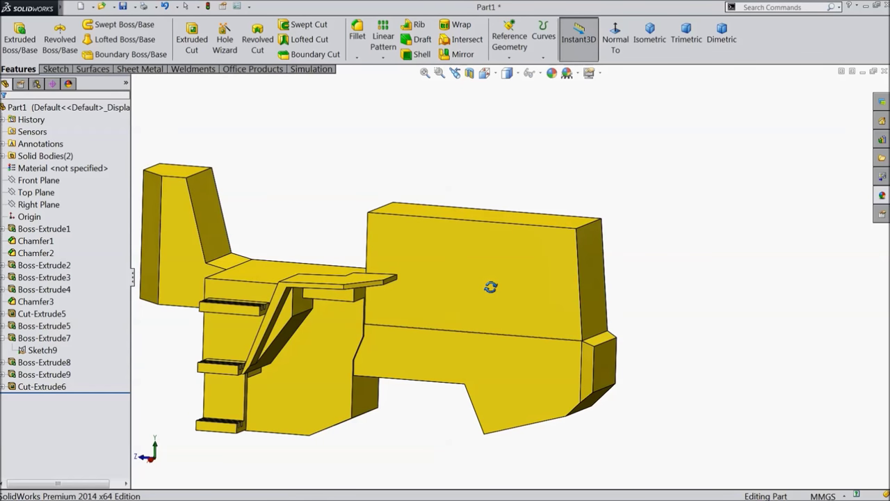
pyautogui.moveTo(490, 287); pyautogui.dragTo(530, 310, button='middle')
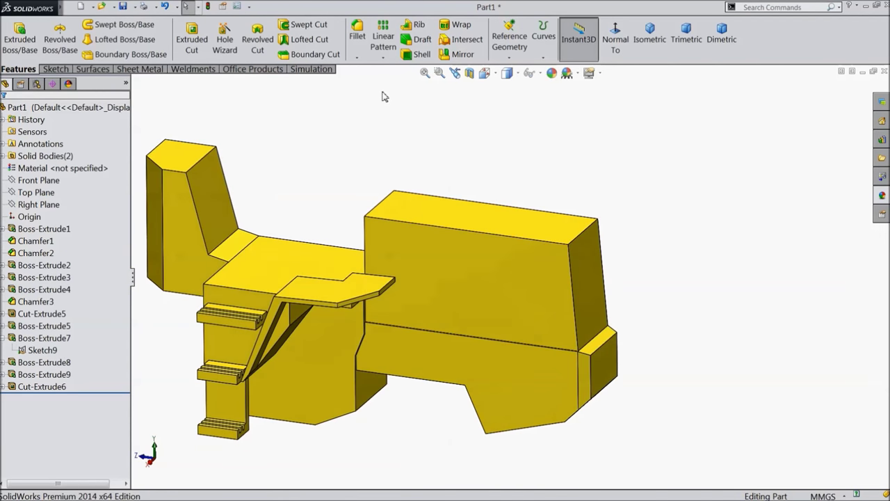
pyautogui.moveTo(415, 161)
pyautogui.mouseDown(button='middle')
pyautogui.moveTo(424, 157)
pyautogui.moveTo(424, 165)
pyautogui.mouseUp(button='middle')
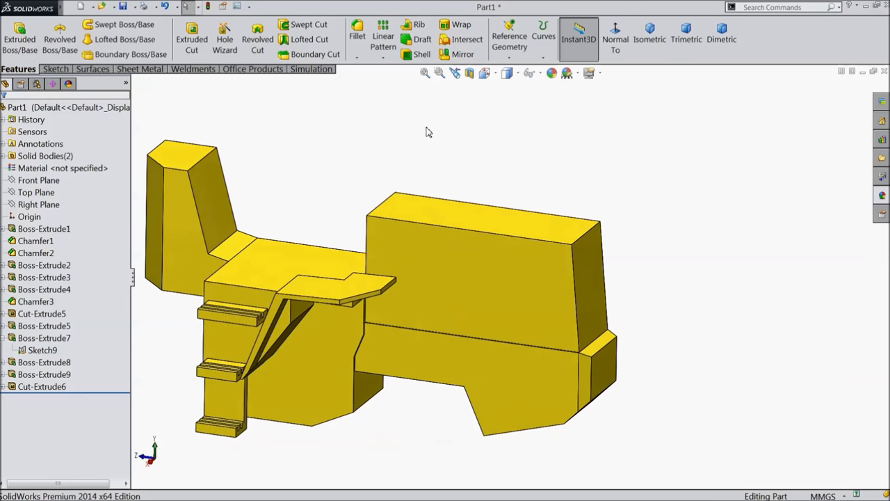
# Start a tapered step draft with a 6.5° draft angle
pyautogui.click(418, 40)
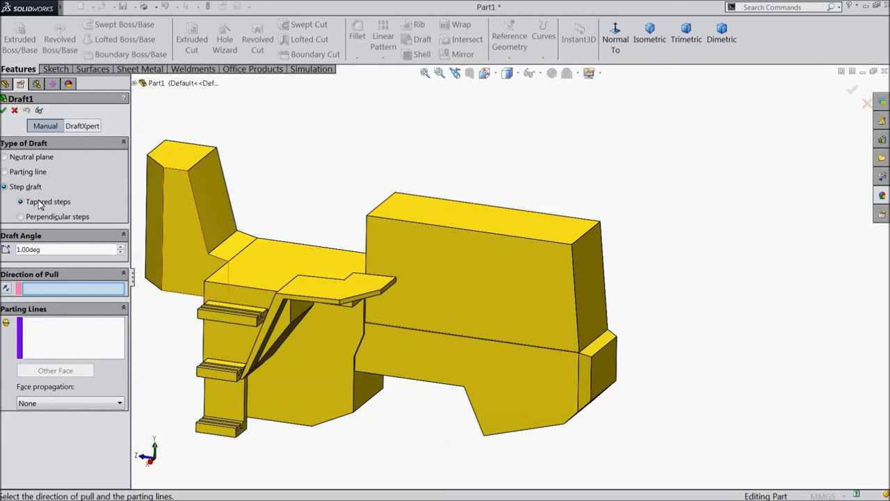
pyautogui.moveTo(43, 251); pyautogui.dragTo(8, 241)
pyautogui.write('6.5')
pyautogui.press('Return')
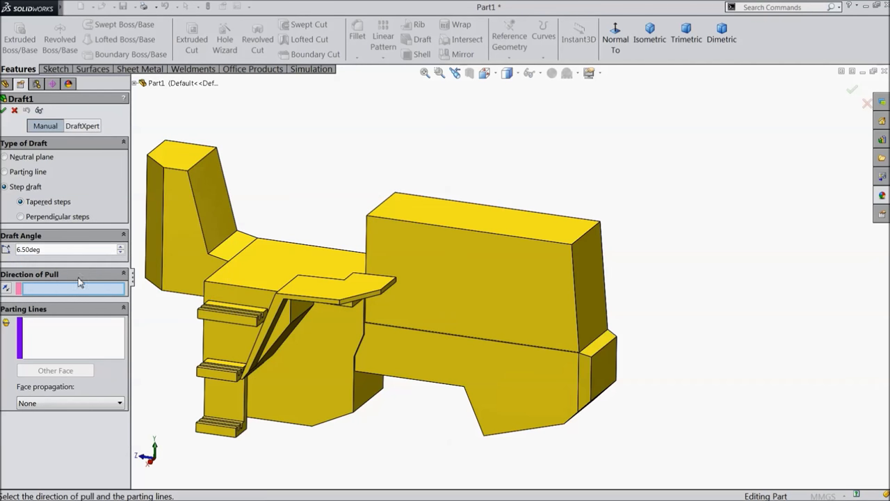
# Use the block's front face as pull direction and its bottom edge as parting line, then accept Draft1
pyautogui.click(468, 288)
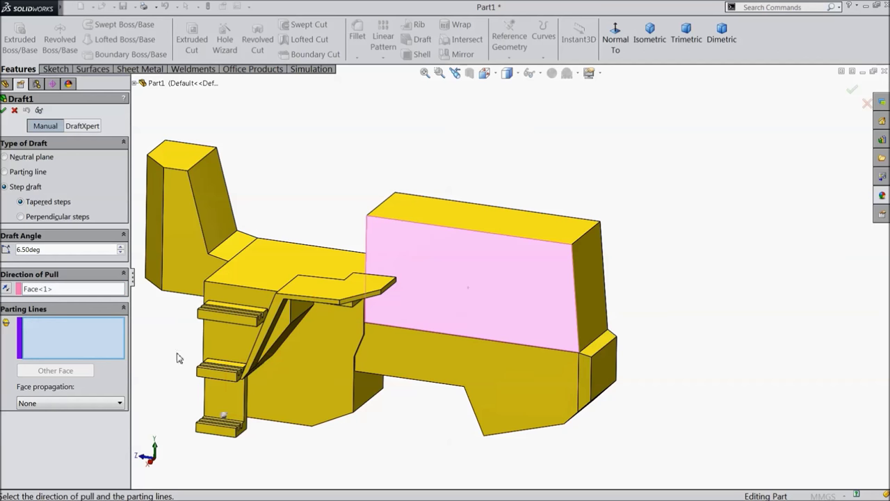
pyautogui.scroll(-2, 582, 328)
pyautogui.scroll(-2, 583, 328)
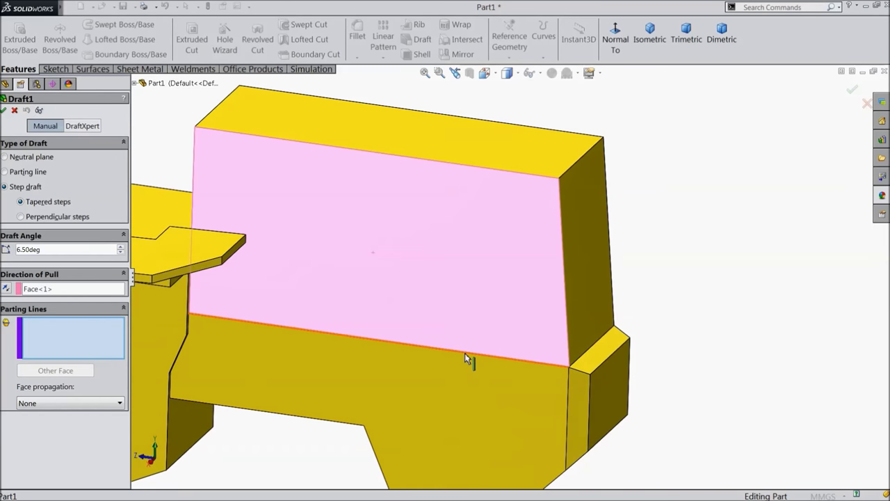
pyautogui.click(416, 347)
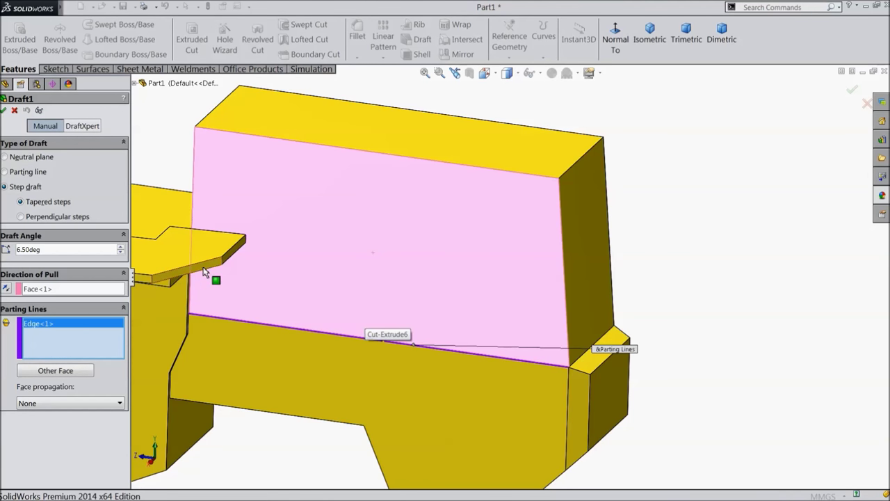
pyautogui.click(4, 110)
pyautogui.moveTo(348, 298); pyautogui.dragTo(260, 269, button='middle')
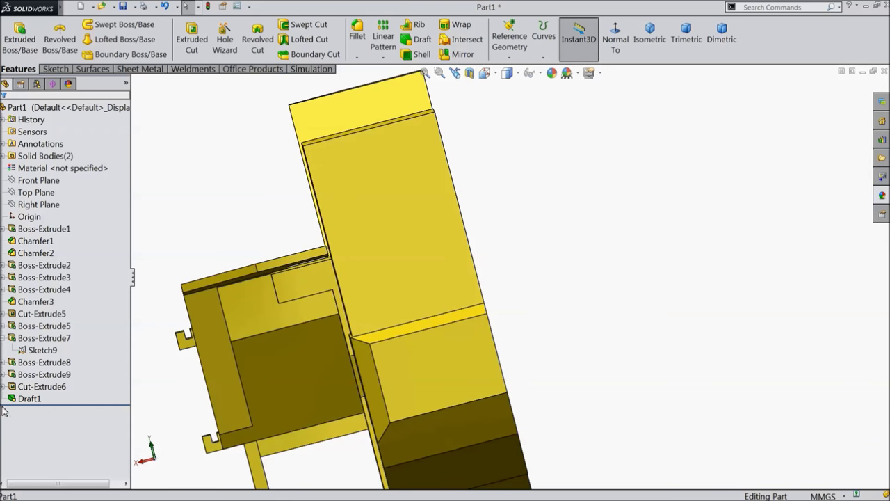
pyautogui.click(26, 399)
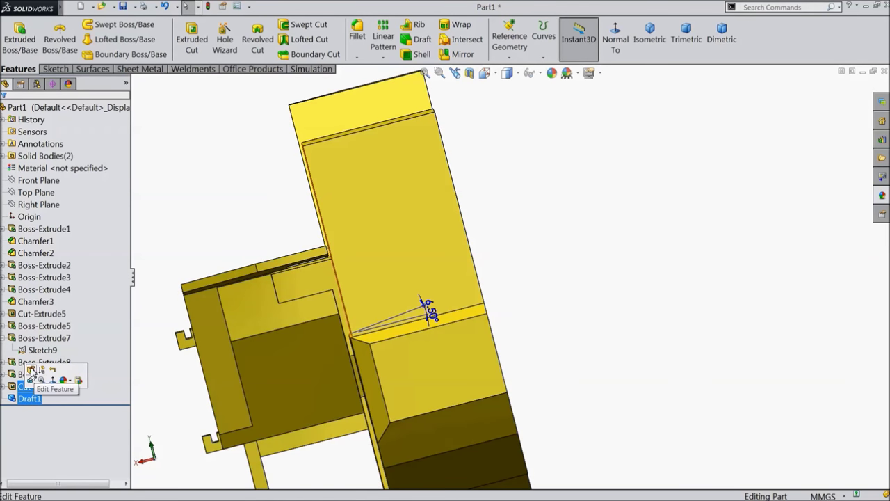
pyautogui.click(31, 371)
pyautogui.scroll(-3, 260, 285)
pyautogui.moveTo(260, 284); pyautogui.dragTo(368, 282, button='middle')
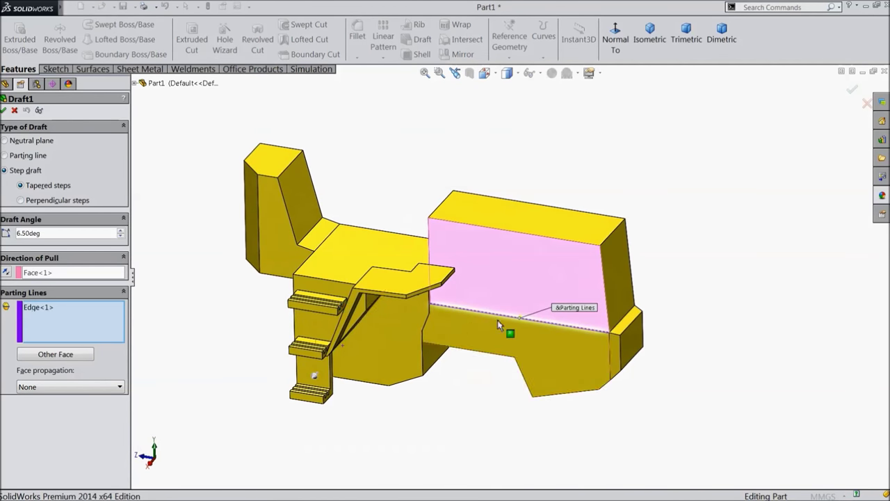
pyautogui.scroll(3, 534, 296)
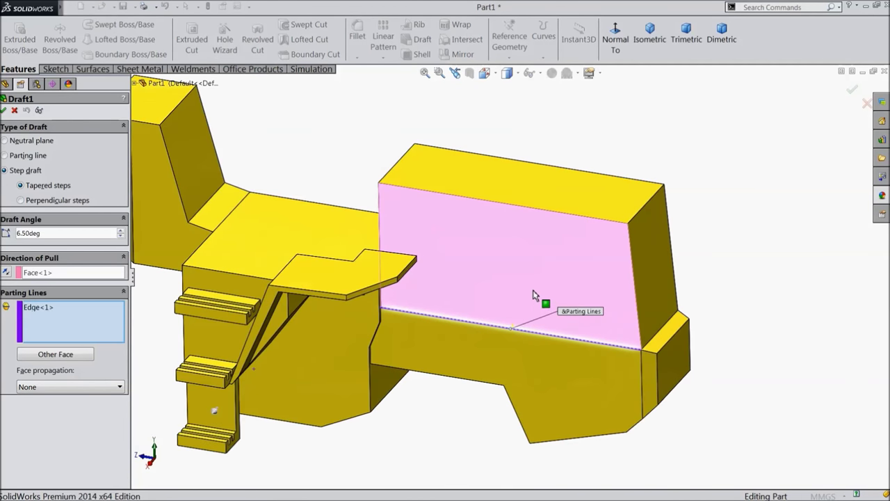
pyautogui.click(64, 277)
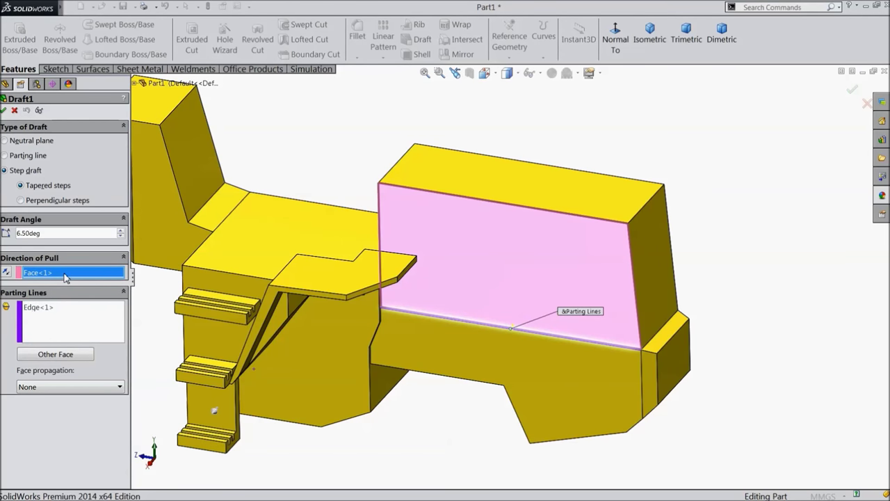
pyautogui.scroll(3, 477, 314)
pyautogui.moveTo(477, 314); pyautogui.dragTo(457, 299, button='middle')
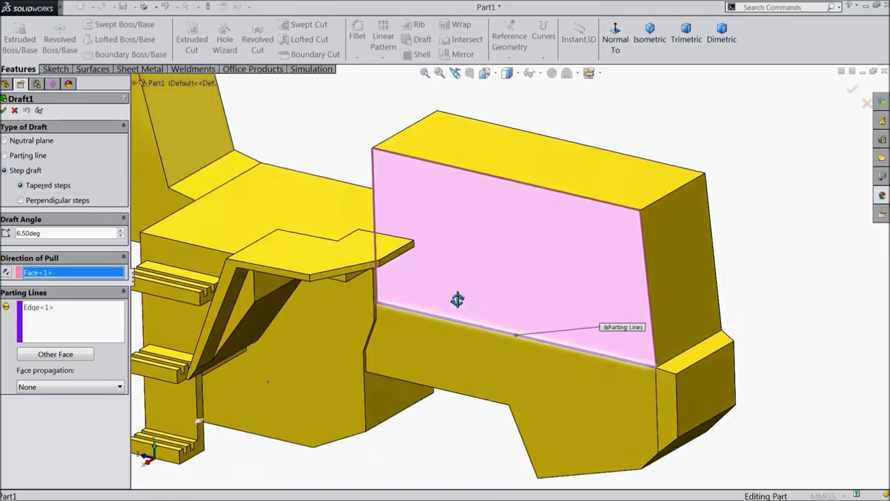
pyautogui.scroll(5, 473, 318)
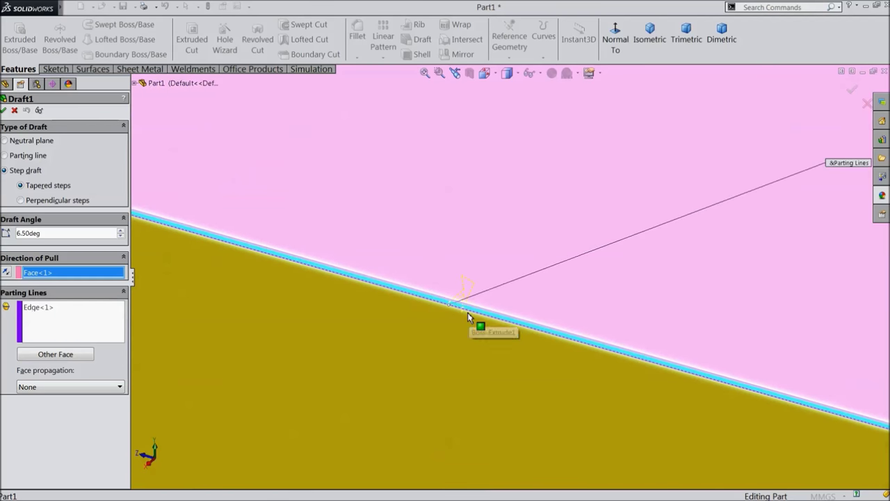
pyautogui.scroll(-5, 437, 325)
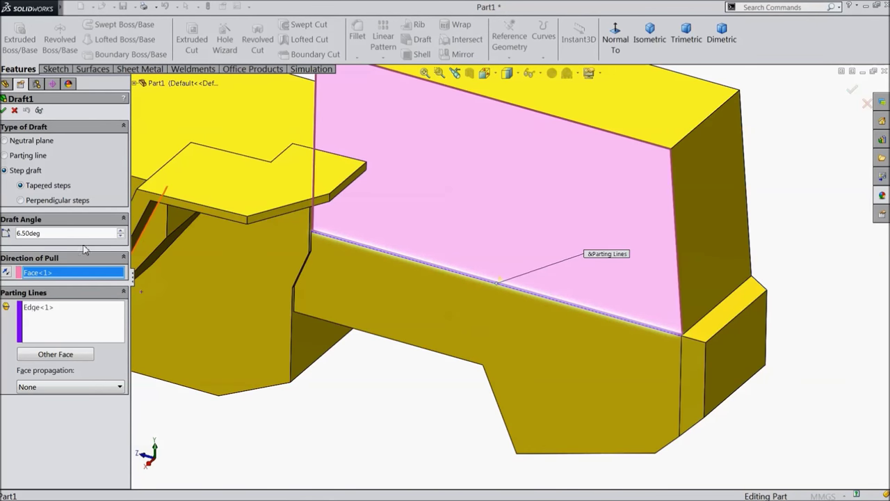
pyautogui.click(4, 110)
pyautogui.scroll(-3, 365, 322)
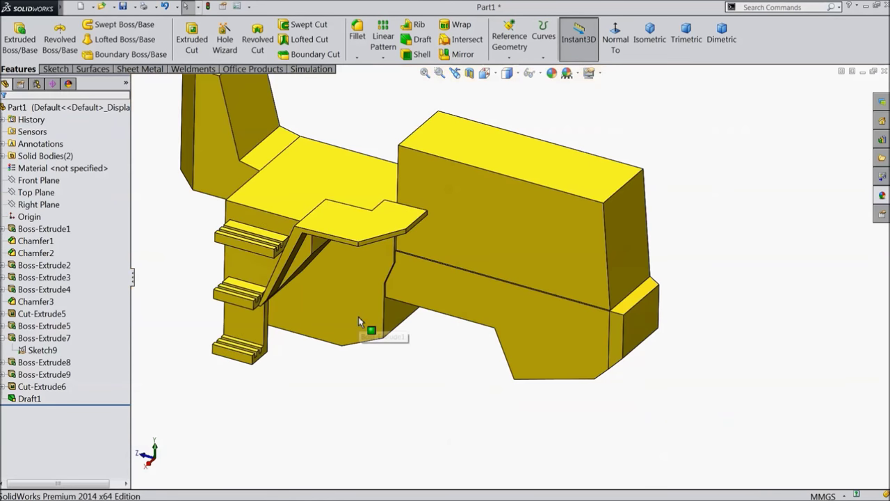
pyautogui.moveTo(402, 319); pyautogui.dragTo(412, 230, button='middle')
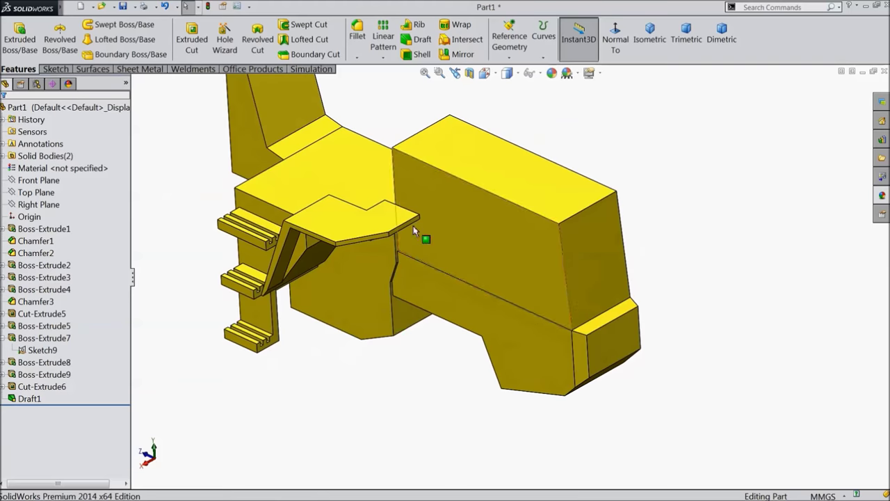
pyautogui.scroll(5, 425, 228)
pyautogui.scroll(2, 459, 240)
pyautogui.moveTo(487, 255); pyautogui.dragTo(683, 303, button='middle')
pyautogui.scroll(-5, 526, 240)
pyautogui.scroll(3, 682, 302)
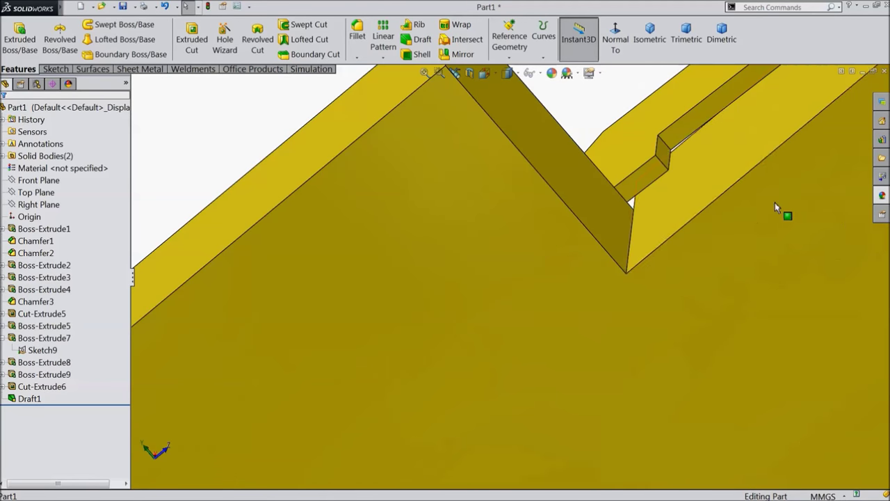
pyautogui.click(641, 182)
# Sketch on the notch step face and convert its outline into Sketch12
pyautogui.click(676, 149)
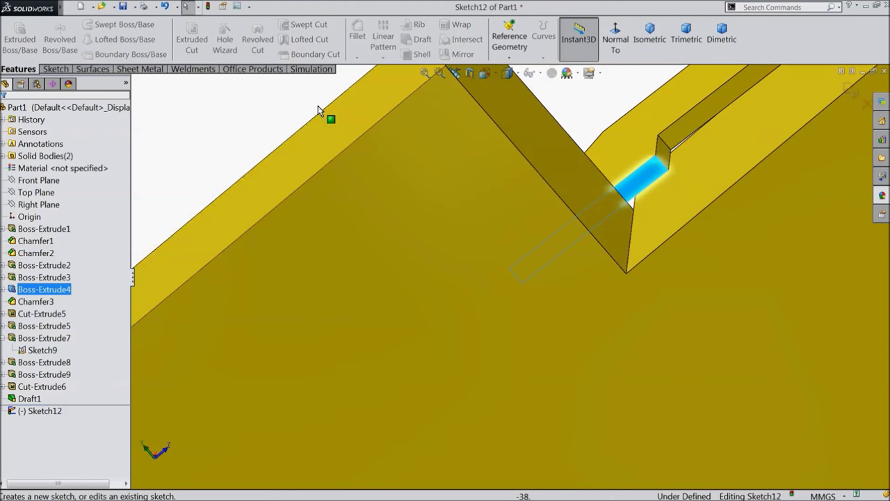
pyautogui.click(56, 69)
pyautogui.click(195, 43)
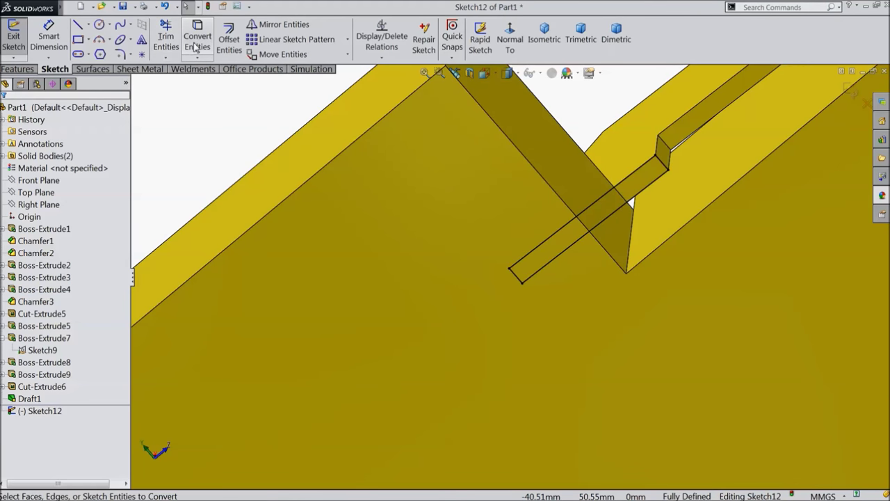
pyautogui.click(14, 69)
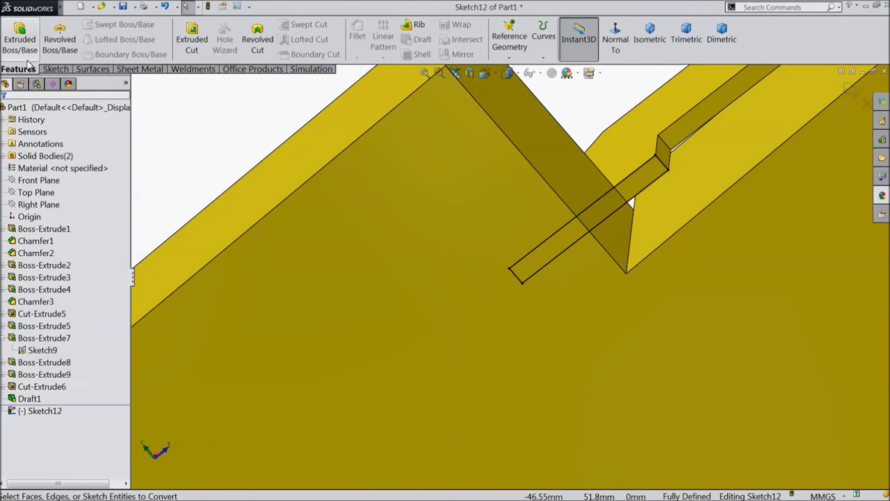
# Extrude Sketch12 as a boss with a 1 mm depth
pyautogui.click(23, 45)
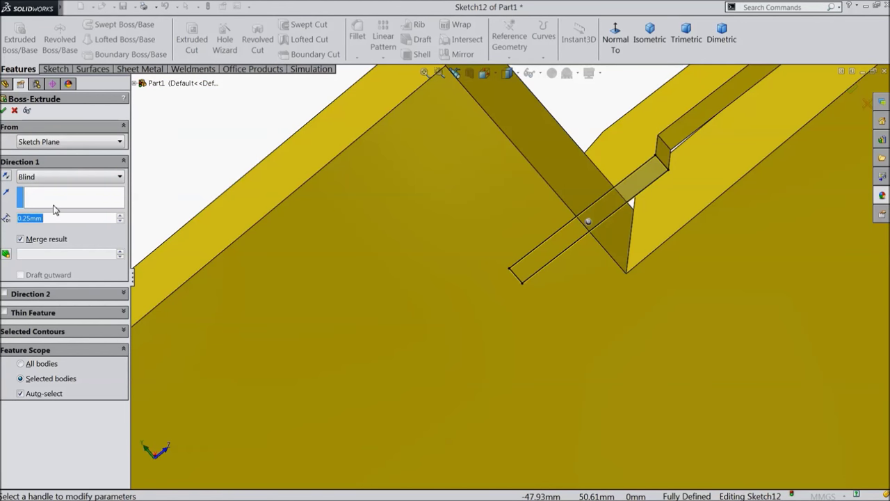
pyautogui.write('1')
pyautogui.press('Return')
pyautogui.moveTo(218, 140); pyautogui.dragTo(337, 251, button='middle')
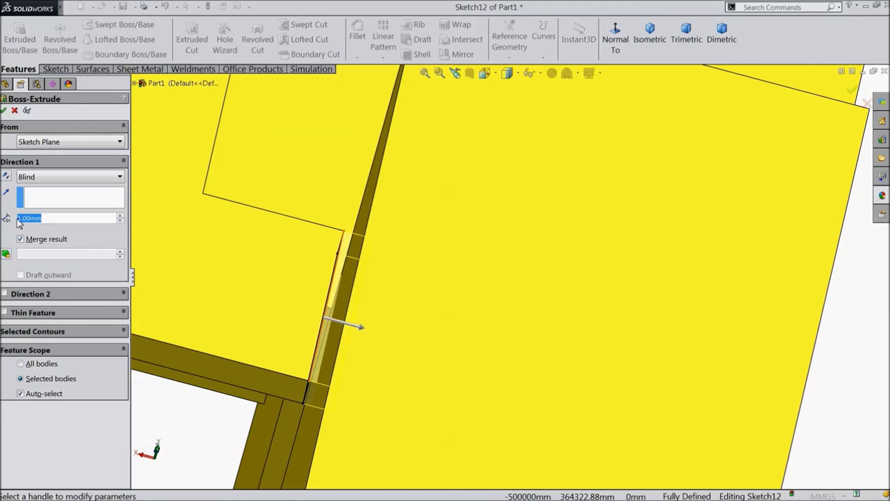
# Change the boss end condition to Up To Surface, pick the target face, and accept
pyautogui.click(50, 178)
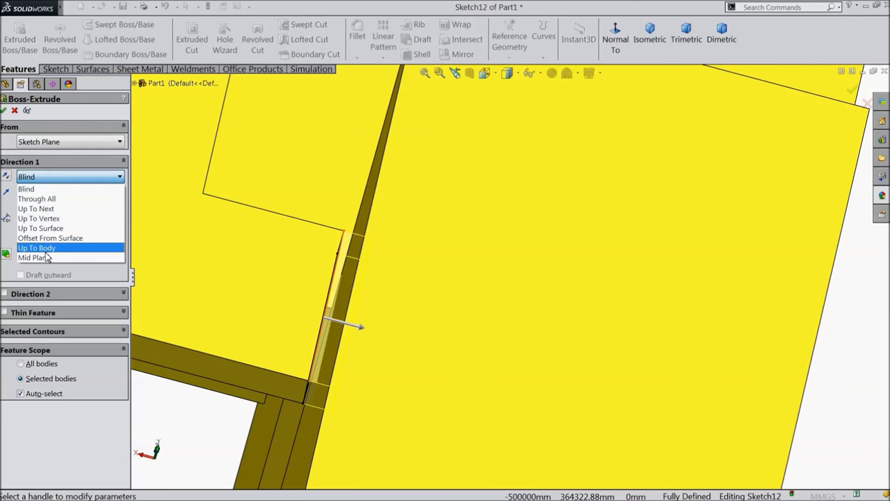
pyautogui.click(55, 231)
pyautogui.moveTo(189, 248); pyautogui.dragTo(371, 304, button='middle')
pyautogui.click(388, 299)
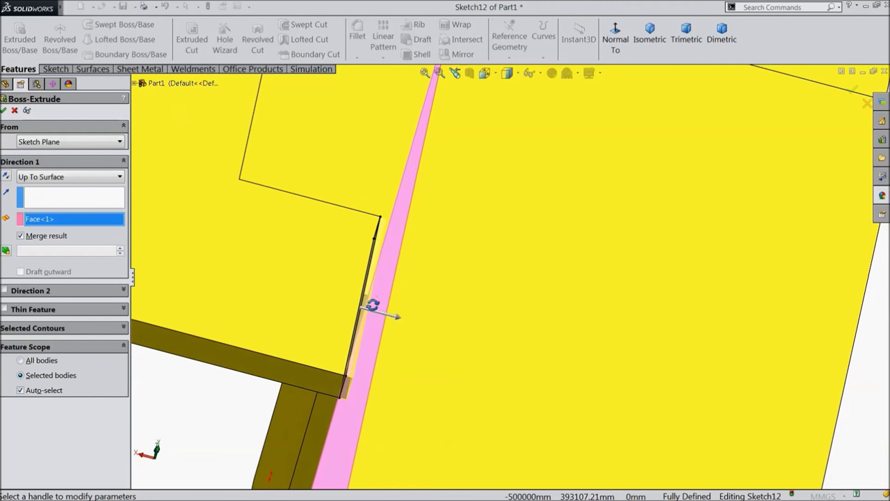
pyautogui.click(5, 110)
pyautogui.moveTo(306, 250); pyautogui.dragTo(500, 366, button='middle')
pyautogui.click(359, 346)
pyautogui.press('f')
pyautogui.scroll(2, 406, 327)
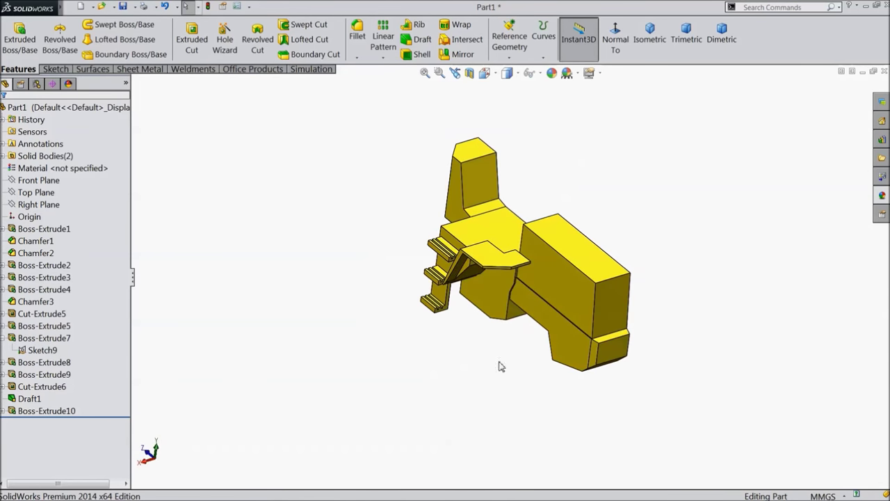
# Reopen Draft1 and remove Edge<1> from its parting lines
pyautogui.scroll(-6, 578, 328)
pyautogui.scroll(-3, 568, 327)
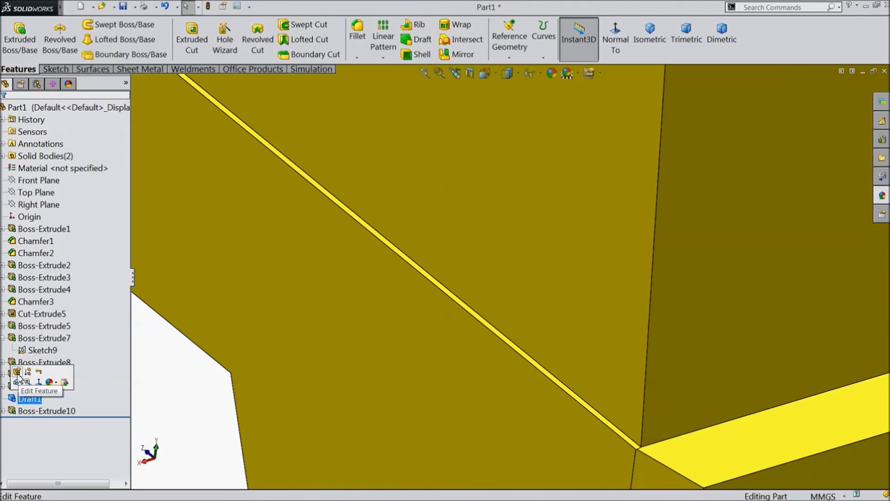
pyautogui.click(18, 372)
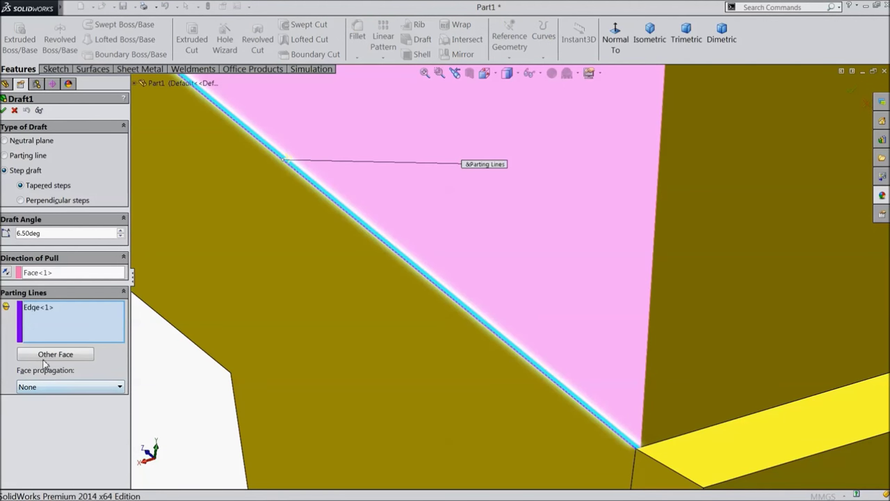
pyautogui.click(41, 310)
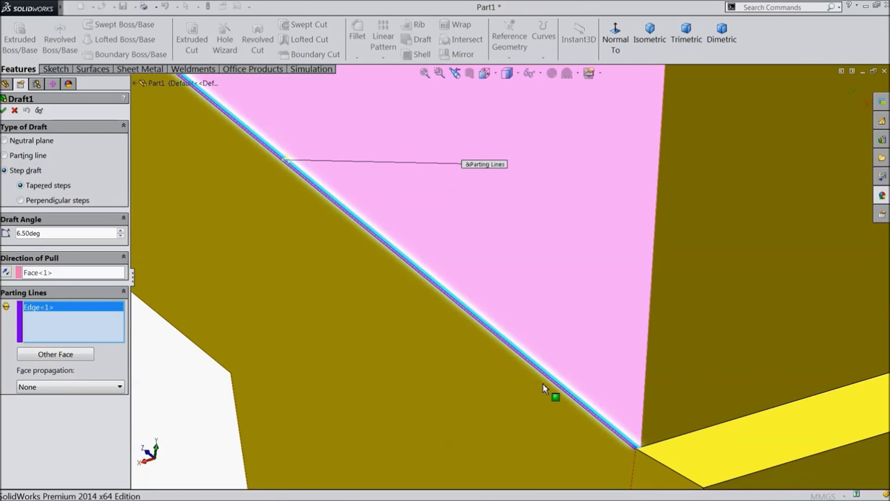
pyautogui.scroll(-2, 542, 384)
pyautogui.rightClick(39, 309)
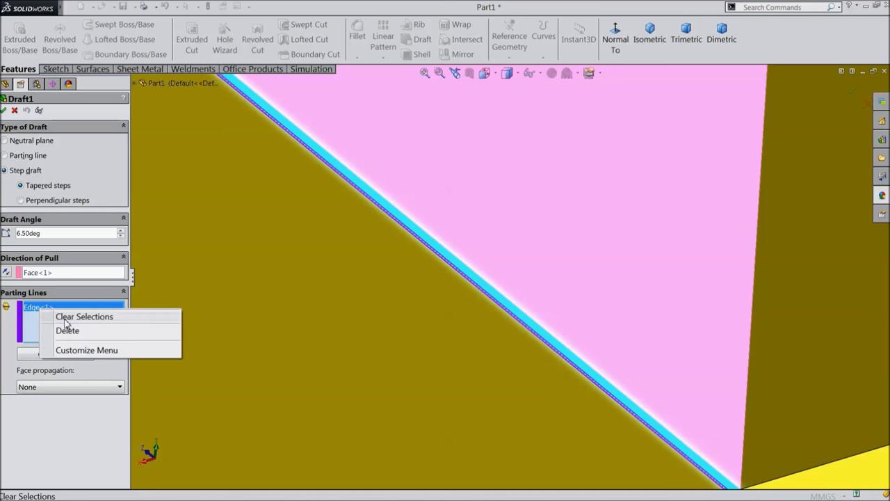
pyautogui.click(67, 331)
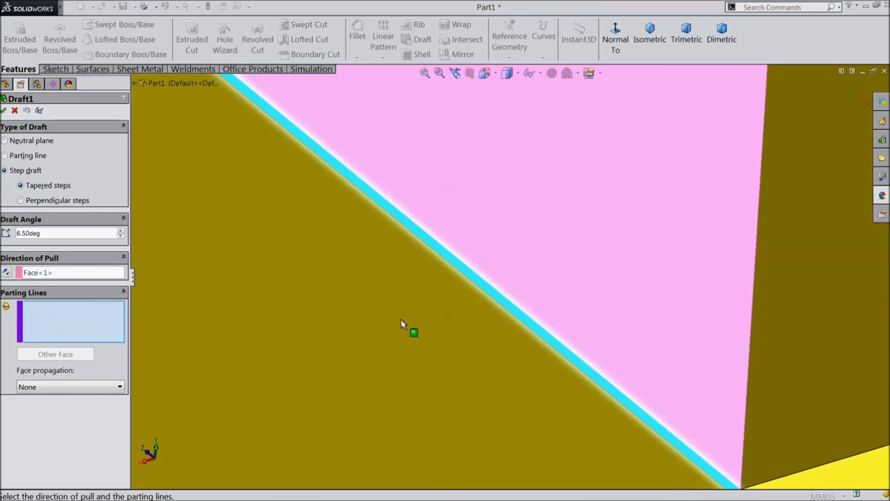
# Pick the long lower edge as the new parting line and accept the 6.50° draft
pyautogui.click(506, 303)
pyautogui.scroll(2, 356, 325)
pyautogui.scroll(4, 356, 325)
pyautogui.scroll(-4, 458, 149)
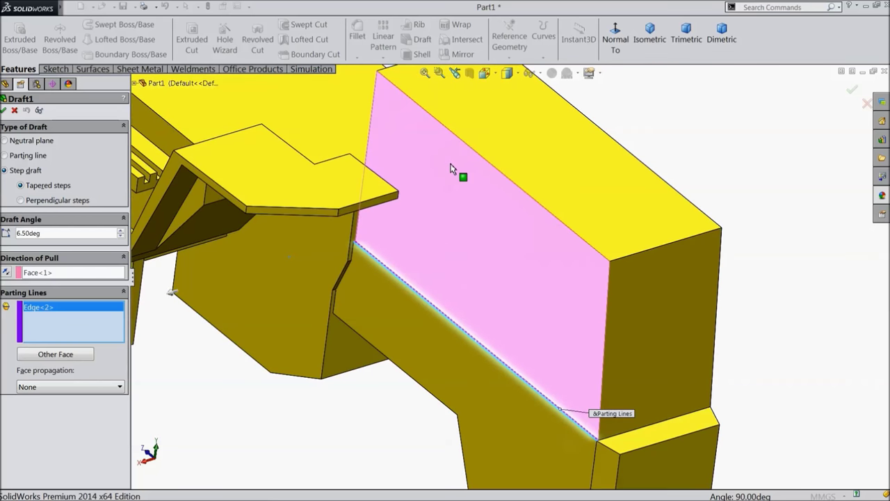
pyautogui.click(3, 113)
pyautogui.moveTo(497, 364); pyautogui.dragTo(503, 319, button='middle')
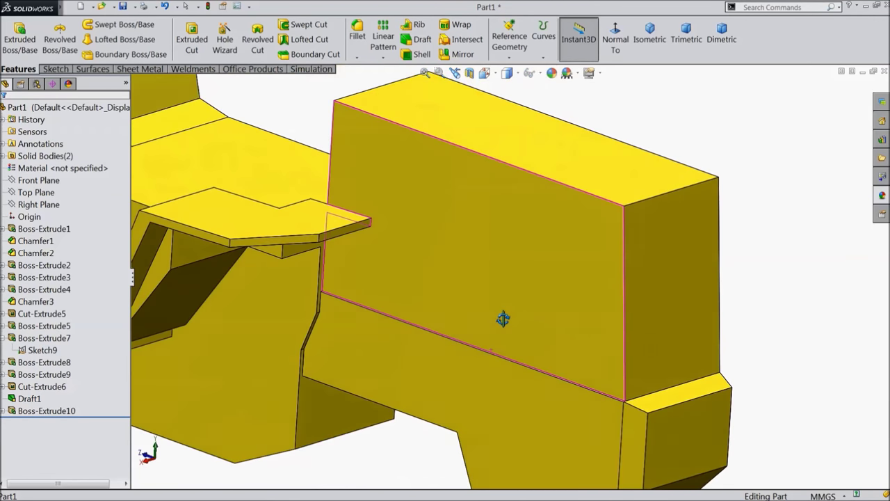
# Create Plane1 offset 64 mm from the Front Plane, flipped to cut through the big block
pyautogui.scroll(5, 425, 349)
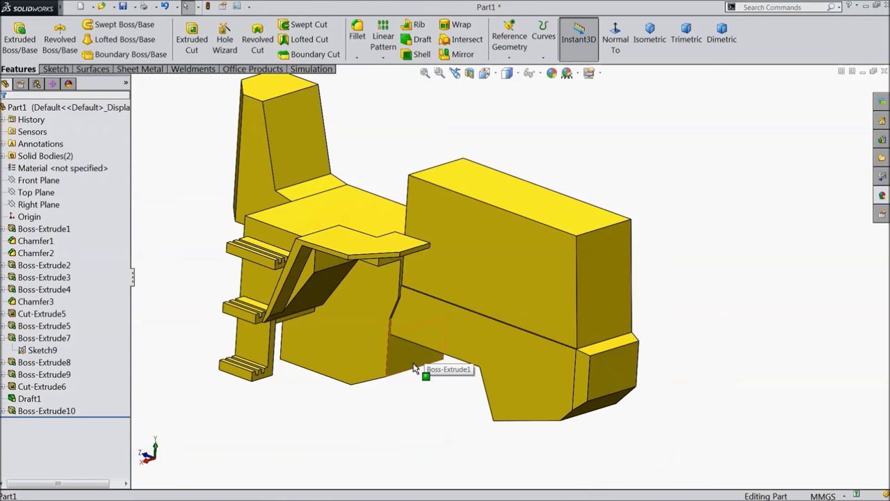
pyautogui.moveTo(413, 374)
pyautogui.mouseDown(button='middle')
pyautogui.moveTo(423, 366)
pyautogui.moveTo(415, 359)
pyautogui.mouseUp(button='middle')
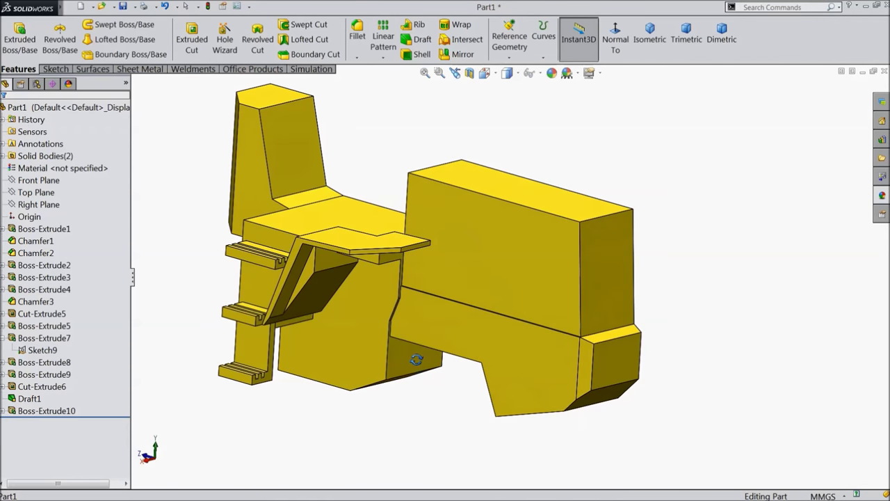
pyautogui.click(38, 181)
pyautogui.click(510, 42)
pyautogui.click(511, 70)
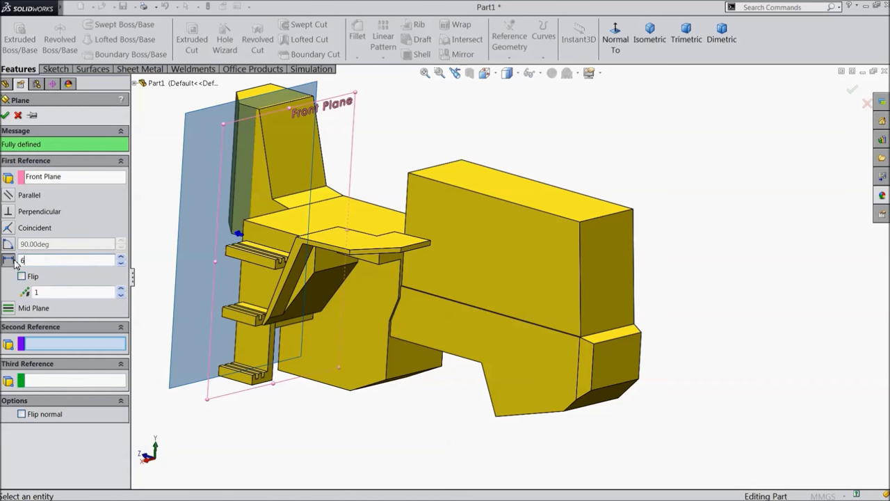
pyautogui.press('Return')
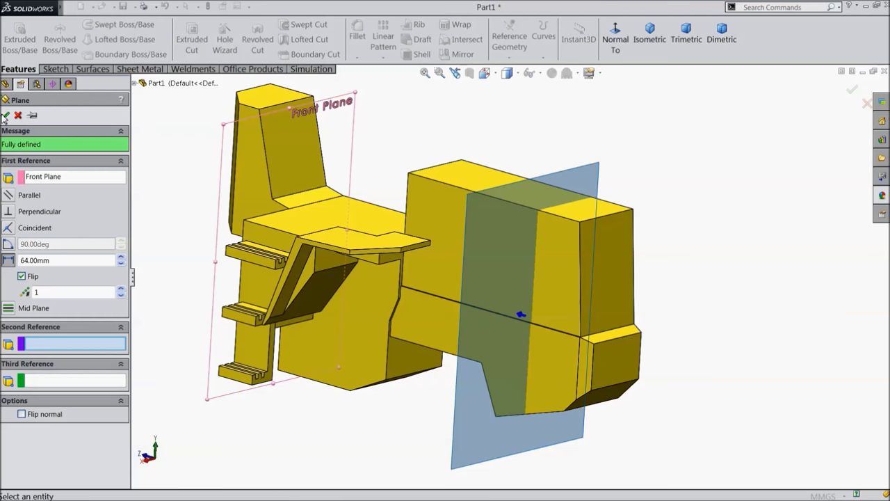
pyautogui.click(5, 115)
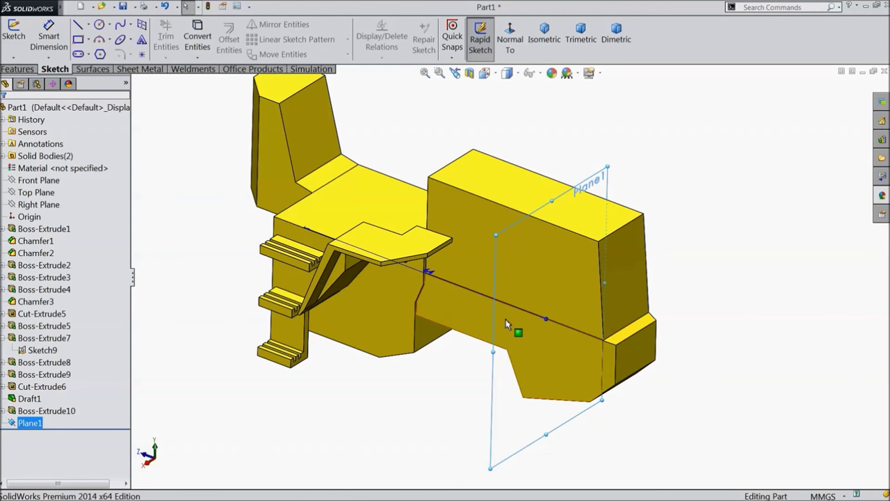
pyautogui.click(710, 235)
pyautogui.moveTo(699, 230); pyautogui.dragTo(647, 258, button='middle')
pyautogui.scroll(-5, 552, 310)
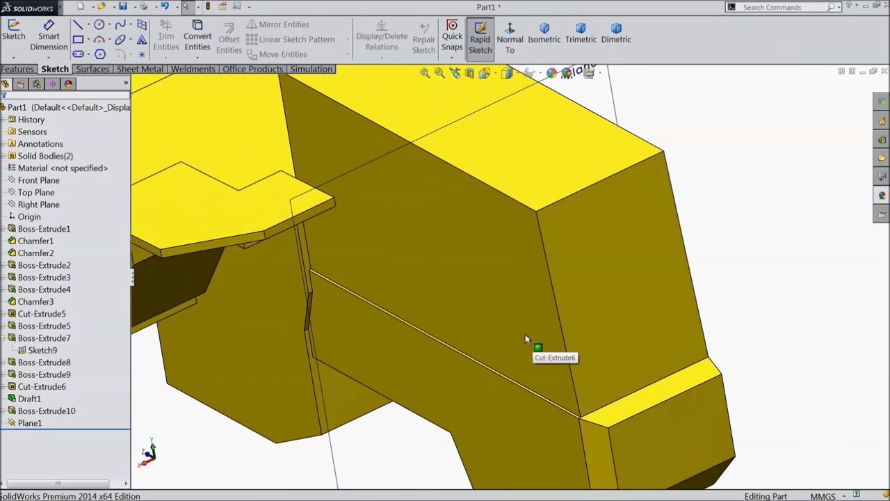
# Reopen Draft1 and clear its current pull direction face
pyautogui.scroll(-2, 498, 355)
pyautogui.click(29, 399)
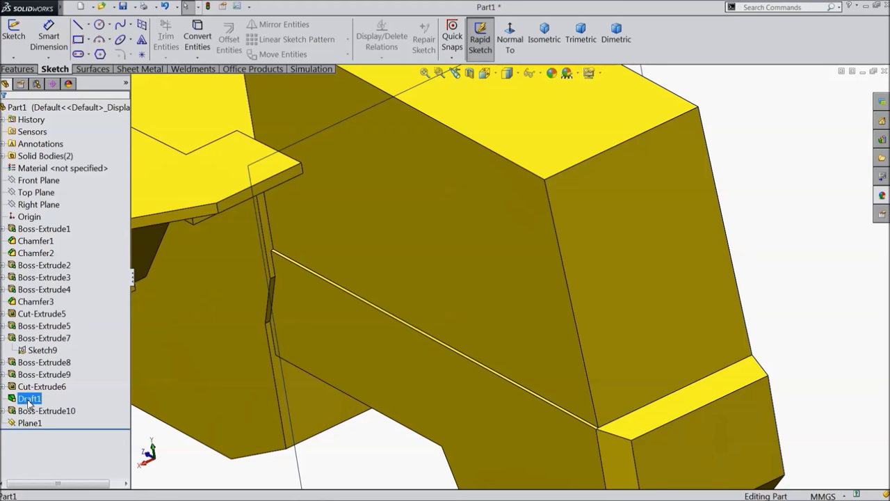
pyautogui.click(33, 375)
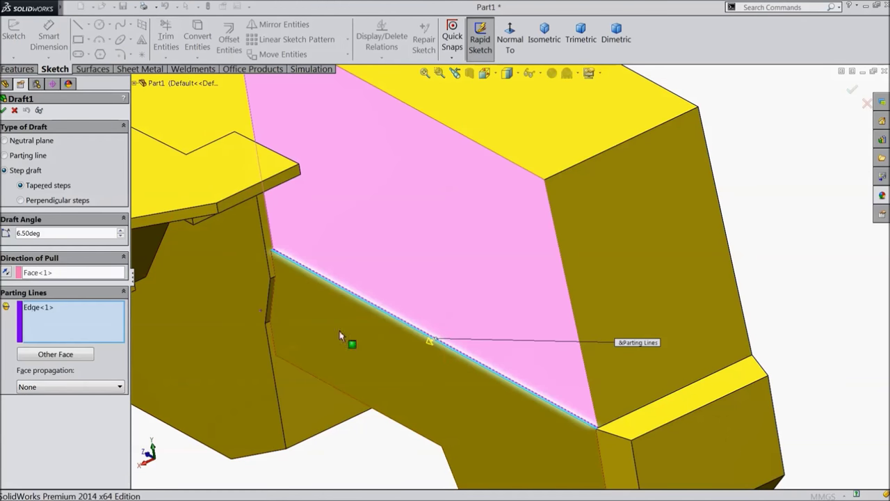
pyautogui.click(36, 273)
pyautogui.rightClick(36, 272)
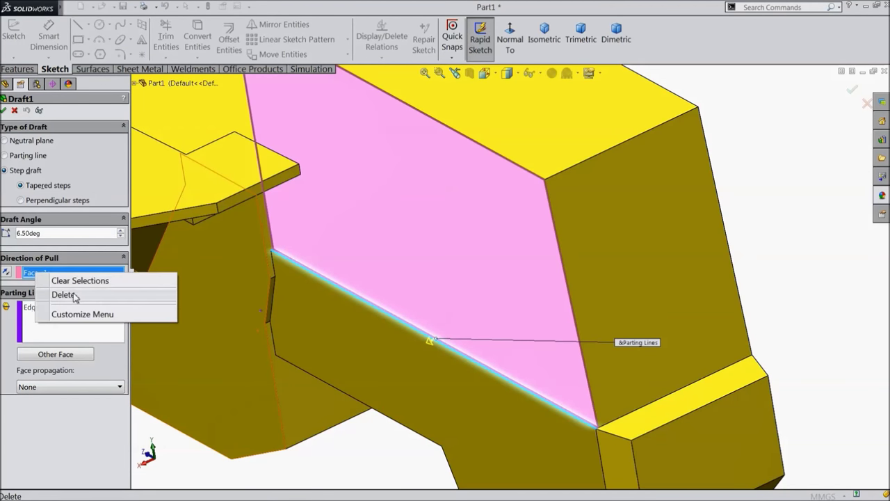
pyautogui.click(69, 284)
# Pick a different face as pull direction and accept the 6.50° draft
pyautogui.scroll(-5, 479, 348)
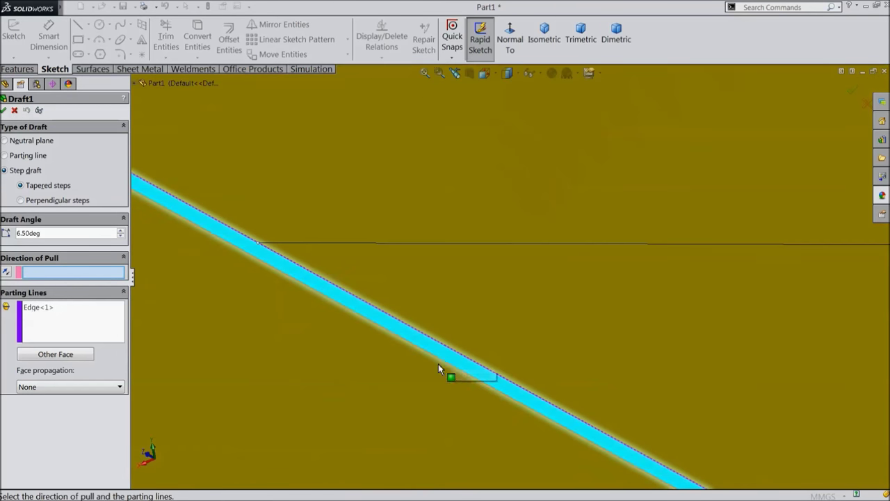
pyautogui.click(445, 358)
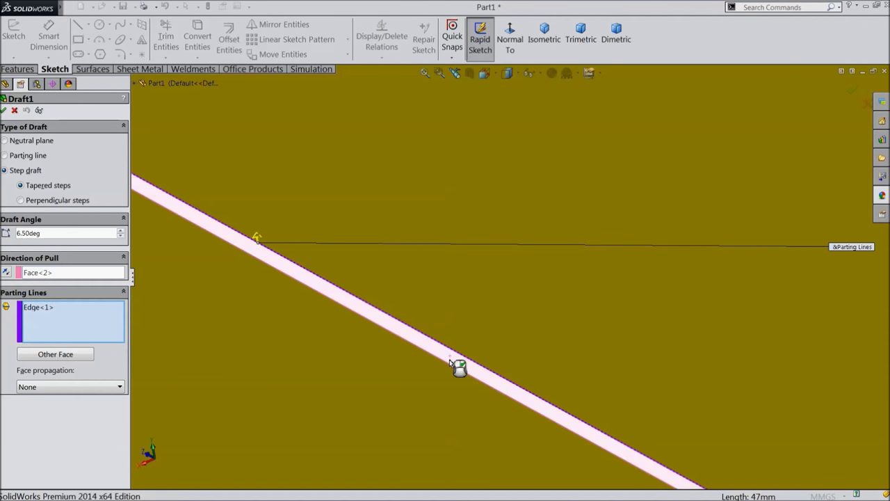
pyautogui.scroll(5, 441, 357)
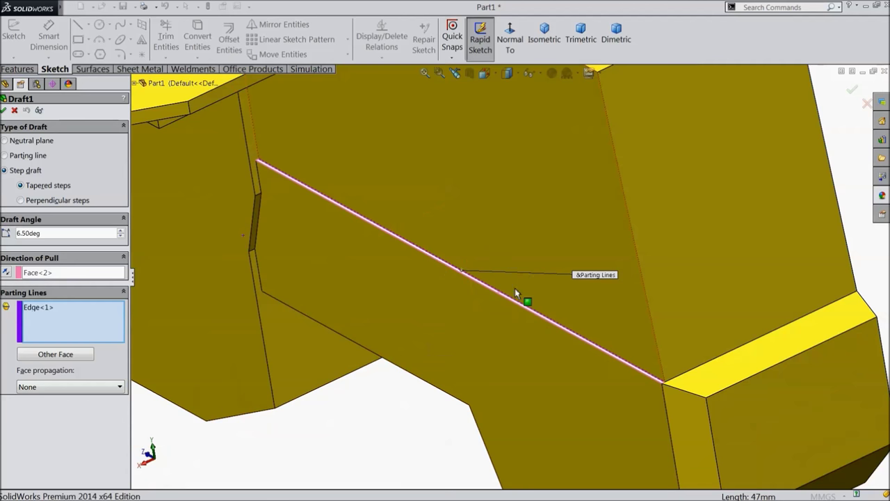
pyautogui.scroll(-3, 584, 341)
pyautogui.scroll(5, 631, 385)
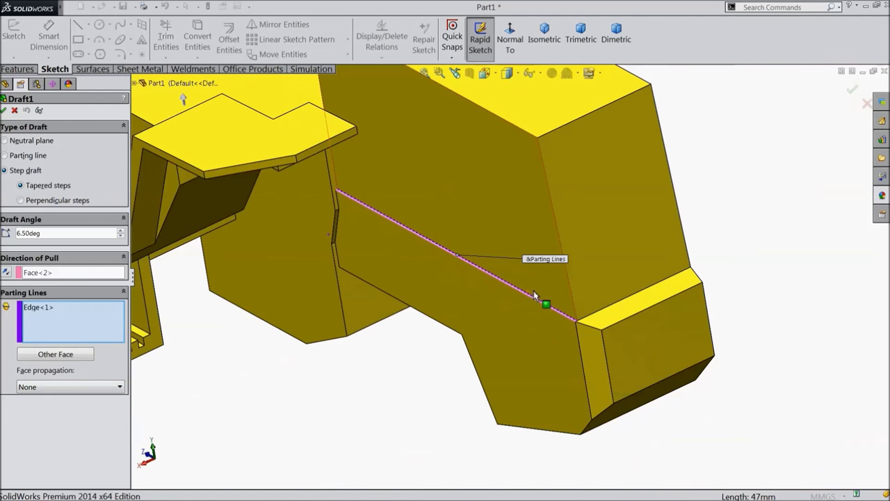
pyautogui.click(3, 111)
pyautogui.moveTo(574, 276)
pyautogui.mouseDown(button='middle')
pyautogui.moveTo(566, 250)
pyautogui.moveTo(543, 234)
pyautogui.moveTo(572, 248)
pyautogui.moveTo(569, 269)
pyautogui.moveTo(552, 278)
pyautogui.moveTo(580, 282)
pyautogui.mouseUp(button='middle')
pyautogui.click(27, 412)
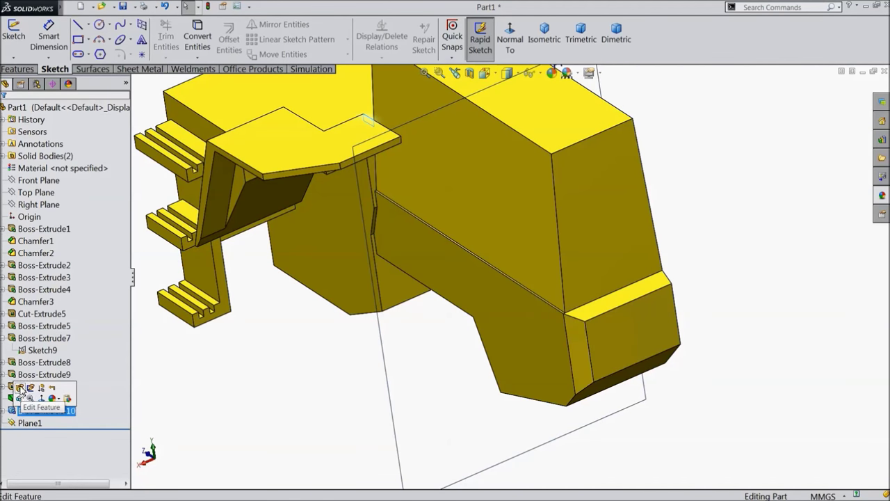
# Edit Boss-Extrude10 to a Blind end condition with a 1.1 mm depth
pyautogui.click(21, 395)
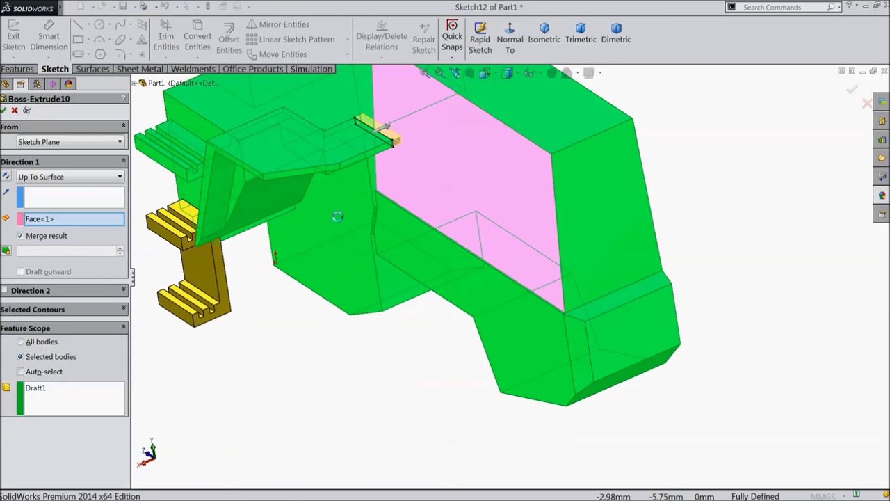
pyautogui.scroll(-5, 409, 160)
pyautogui.scroll(-3, 400, 149)
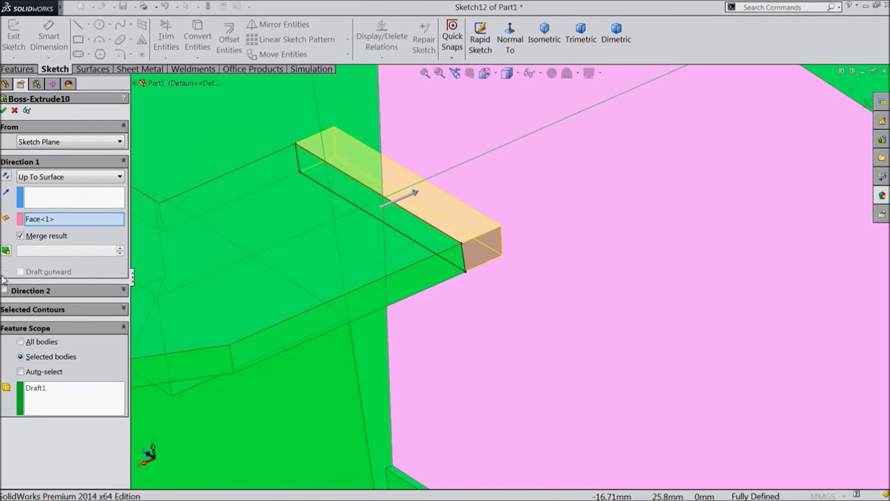
pyautogui.click(55, 178)
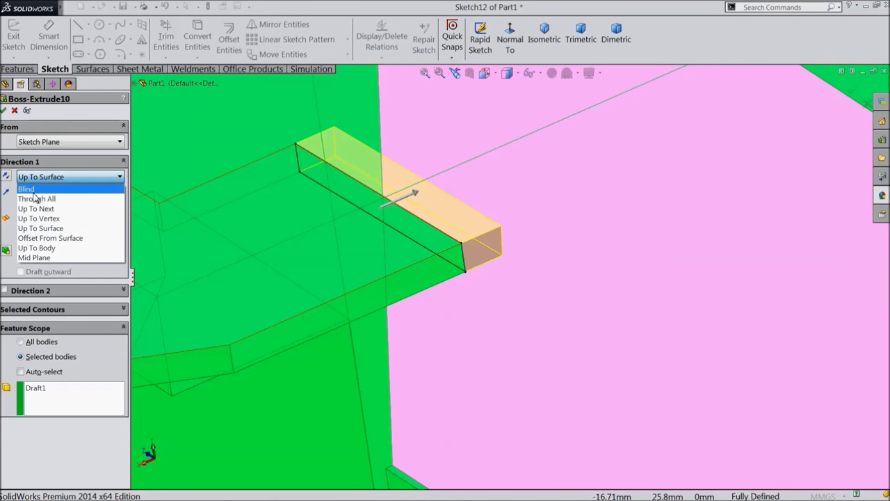
pyautogui.click(39, 189)
pyautogui.write('1.1')
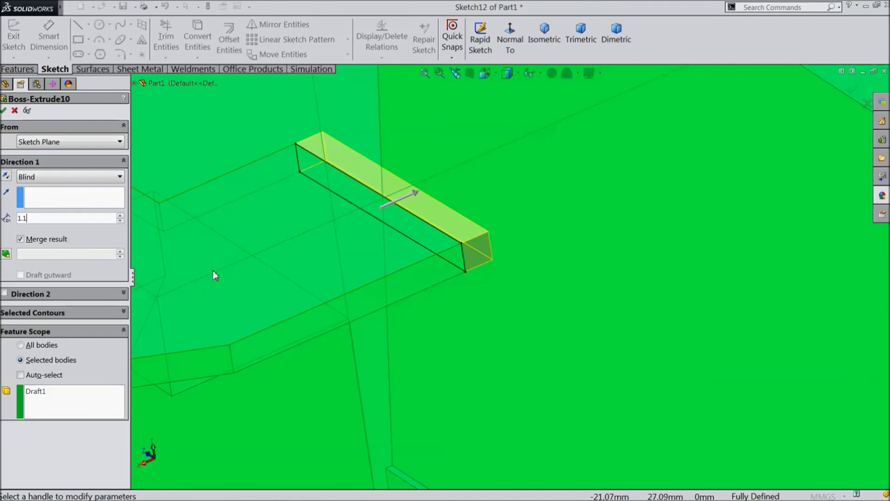
pyautogui.scroll(5, 322, 313)
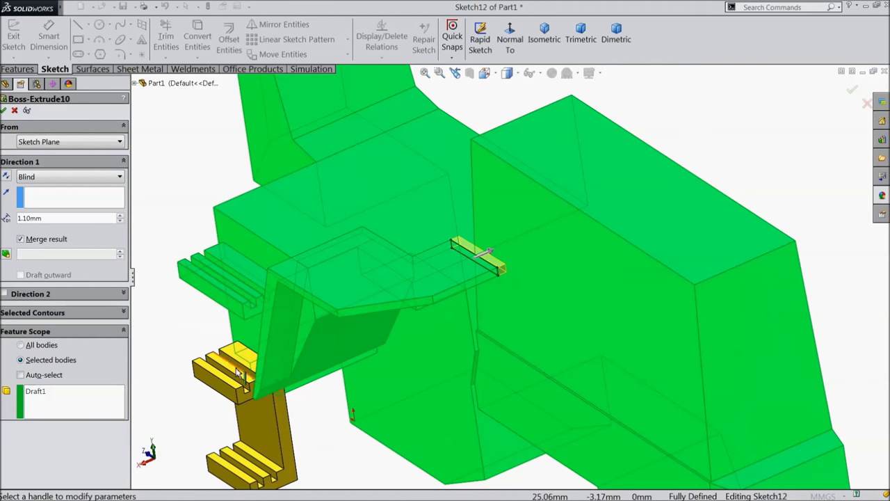
pyautogui.moveTo(166, 297); pyautogui.dragTo(137, 293, button='middle')
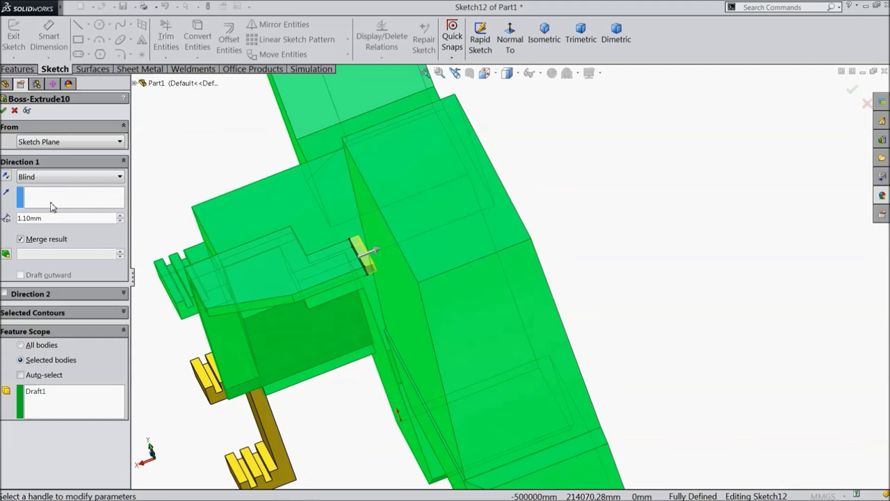
pyautogui.click(4, 110)
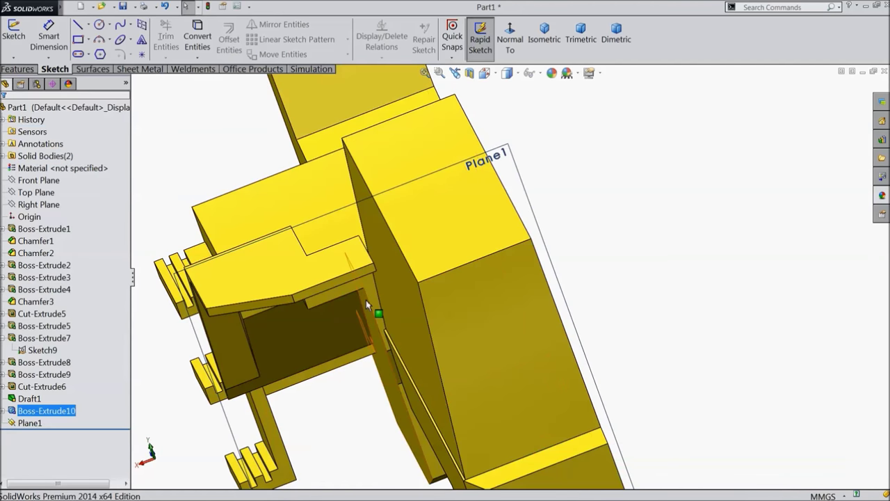
pyautogui.scroll(3, 366, 302)
pyautogui.moveTo(461, 380); pyautogui.dragTo(479, 364, button='middle')
pyautogui.click(479, 375)
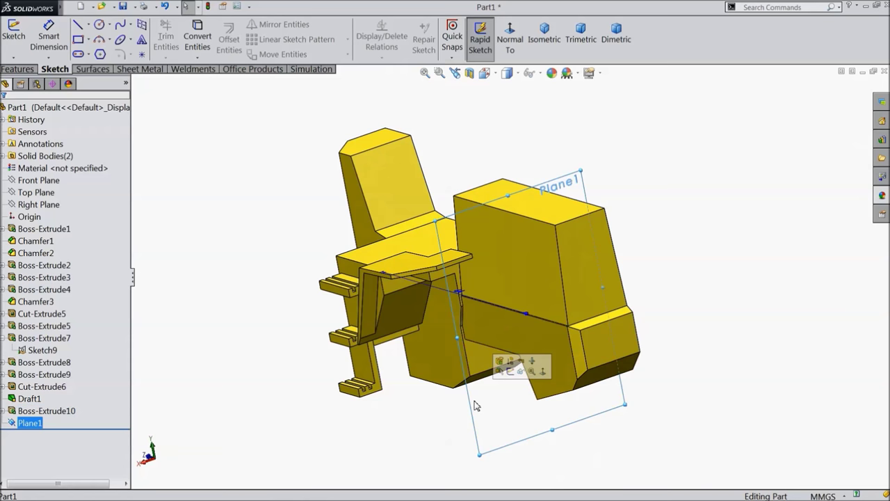
# Start a sketch on Plane1 and orient the view normal to it
pyautogui.click(510, 371)
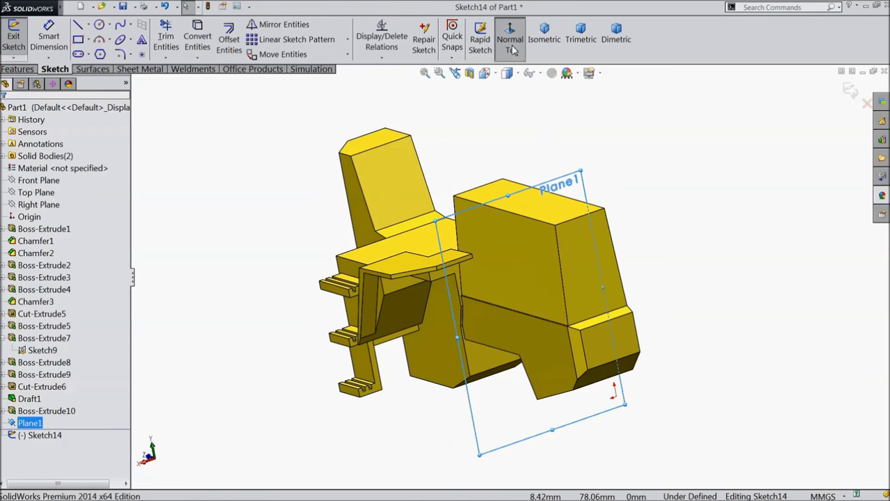
pyautogui.click(510, 42)
pyautogui.click(510, 43)
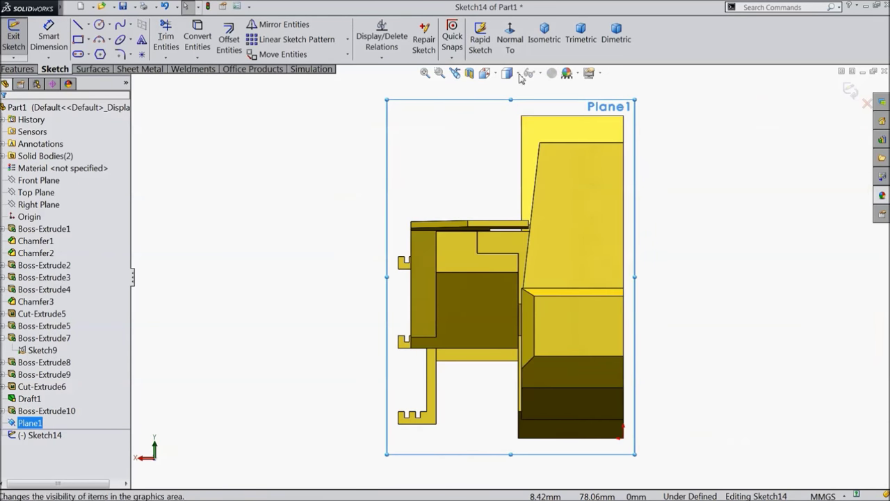
pyautogui.click(78, 28)
pyautogui.scroll(-2, 532, 189)
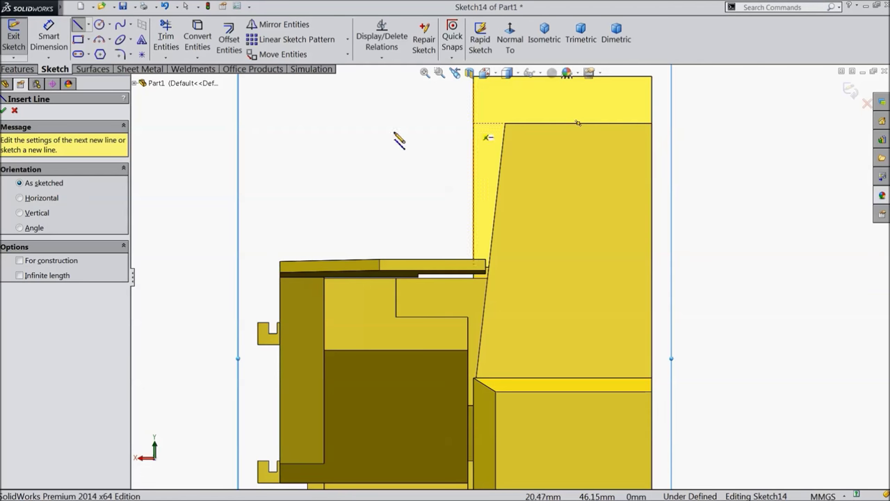
pyautogui.click(78, 28)
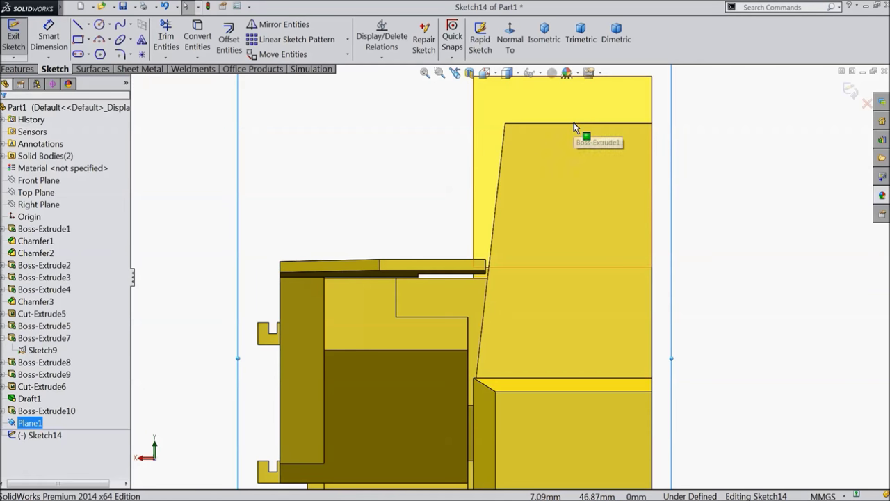
# Convert the upright block's slanted edges into the sketch
pyautogui.click(500, 199)
pyautogui.click(497, 201)
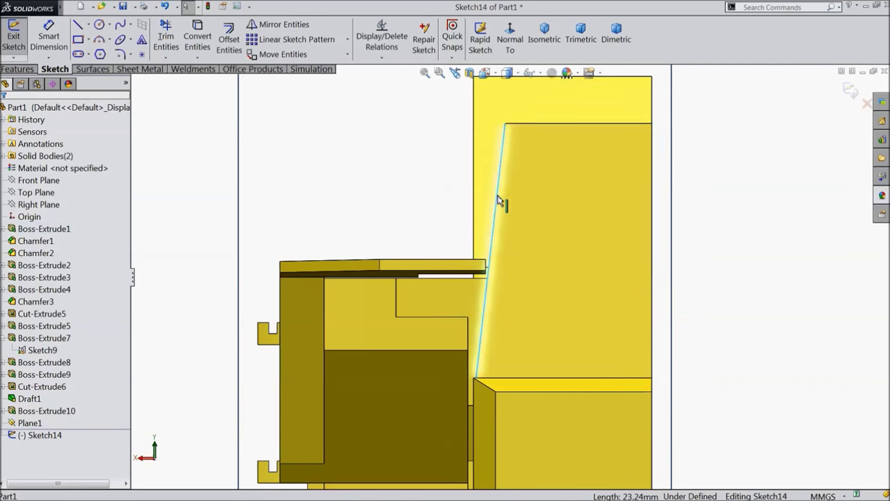
pyautogui.click(553, 133)
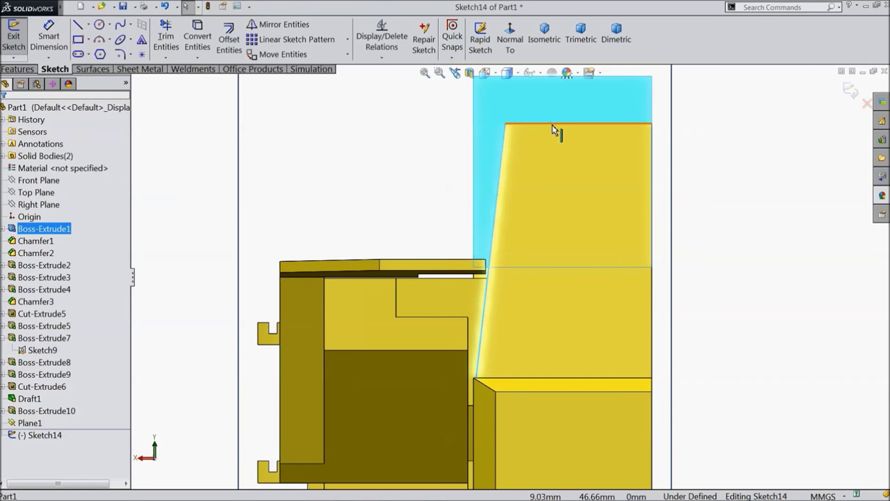
pyautogui.click(546, 137)
pyautogui.click(511, 158)
pyautogui.click(203, 42)
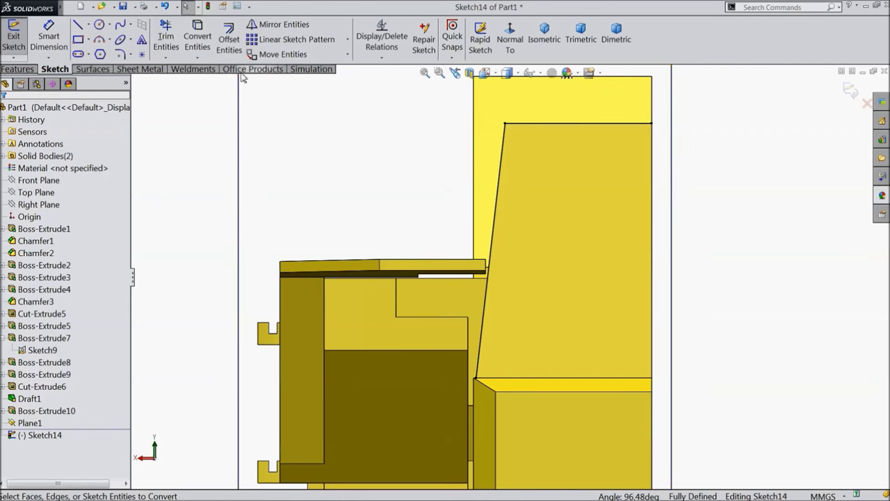
# Offset the sloped edge chain 0.35 mm to the reversed side
pyautogui.click(227, 42)
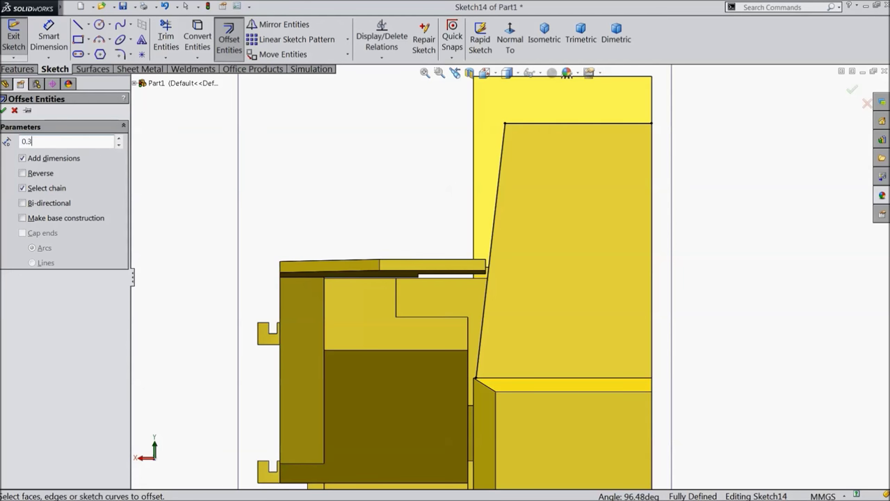
pyautogui.click(532, 125)
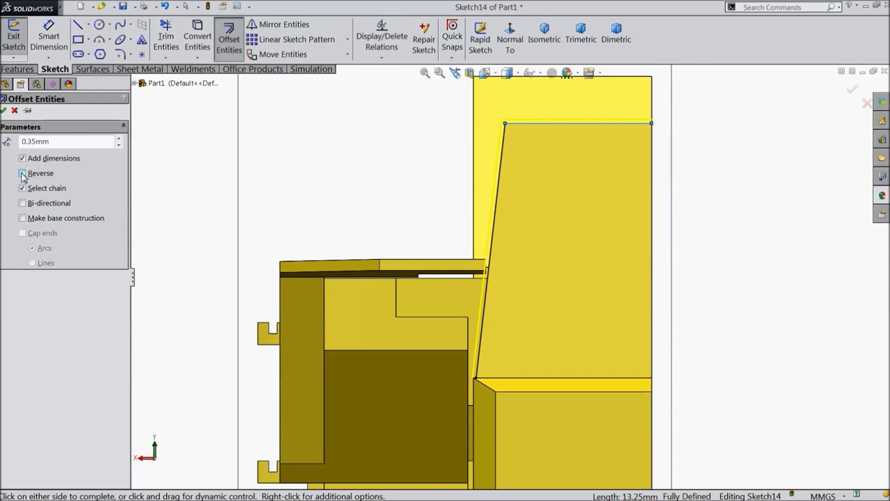
pyautogui.click(23, 174)
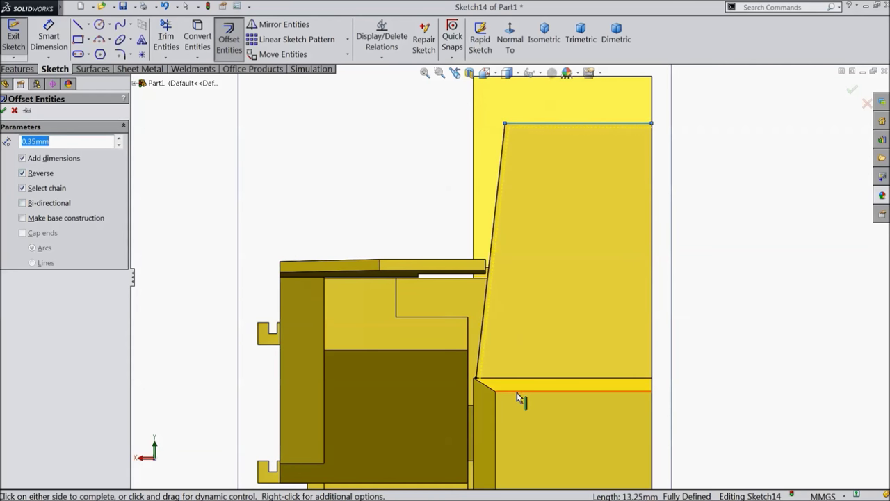
pyautogui.scroll(-3, 517, 392)
pyautogui.click(4, 111)
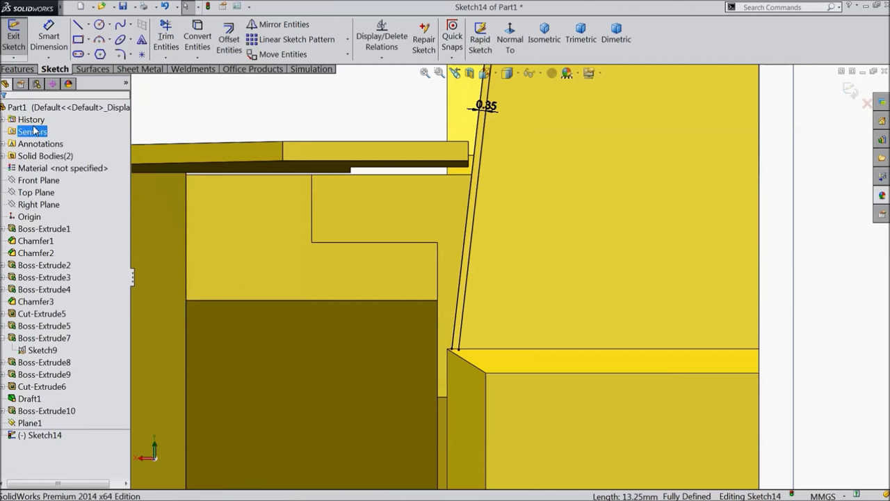
# Draw a short closing line across the strip's lower end with the Line tool
pyautogui.click(79, 29)
pyautogui.scroll(-4, 455, 350)
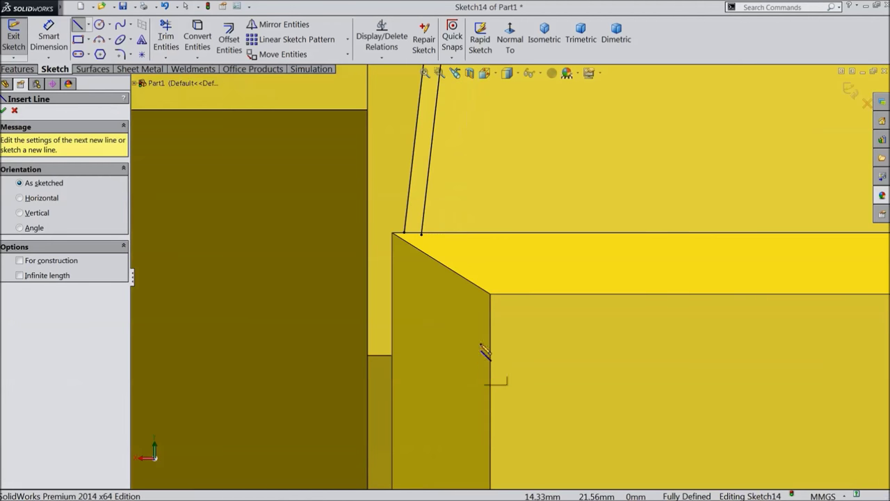
pyautogui.click(336, 258)
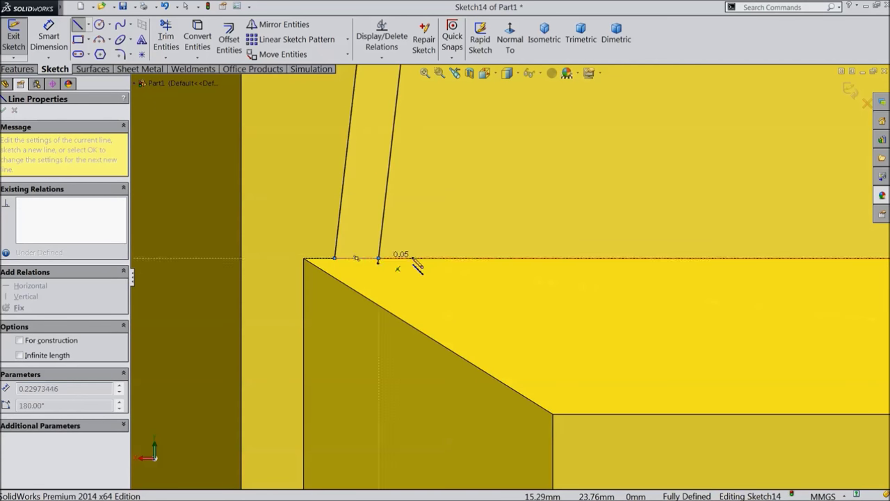
pyautogui.scroll(3, 400, 256)
pyautogui.rightClick(555, 242)
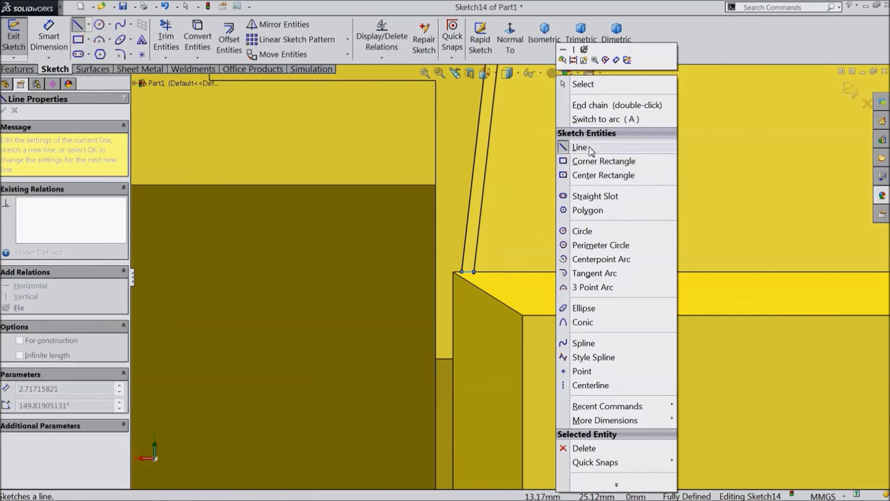
pyautogui.click(580, 146)
pyautogui.scroll(4, 592, 171)
pyautogui.scroll(2, 653, 136)
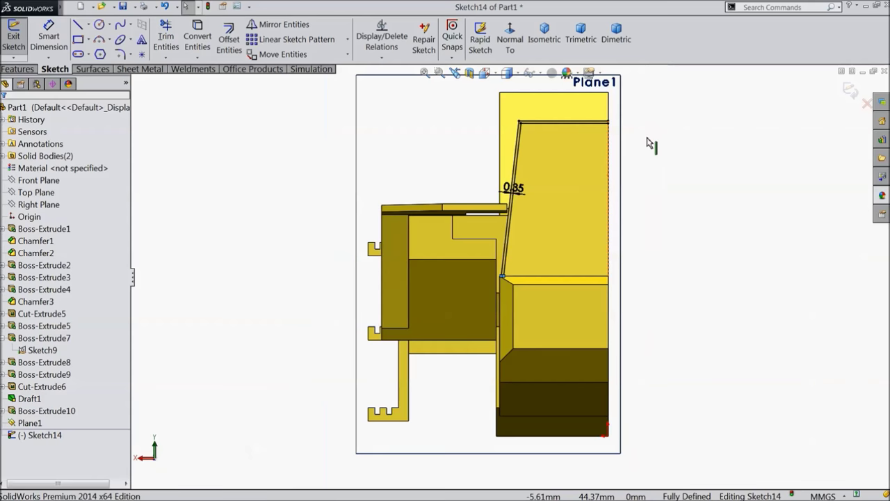
pyautogui.scroll(-8, 604, 159)
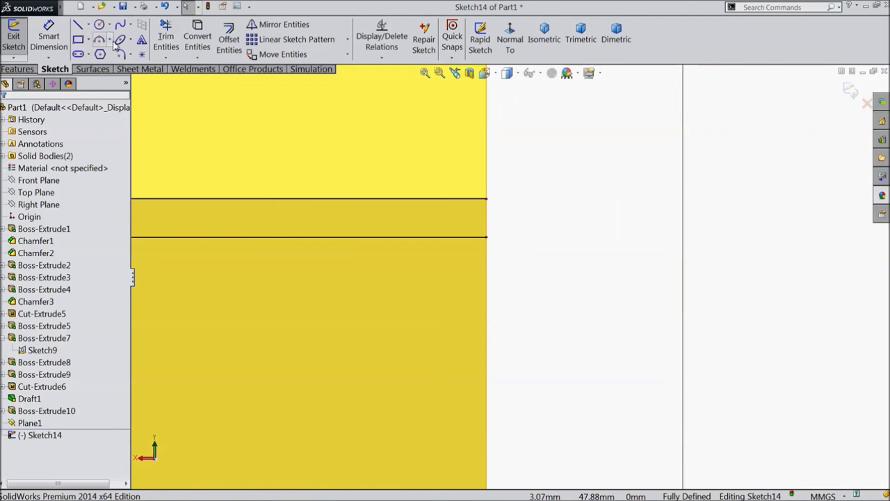
# Close the strip's top end with a short vertical 0.35 mm line, fully defining Sketch14
pyautogui.click(79, 25)
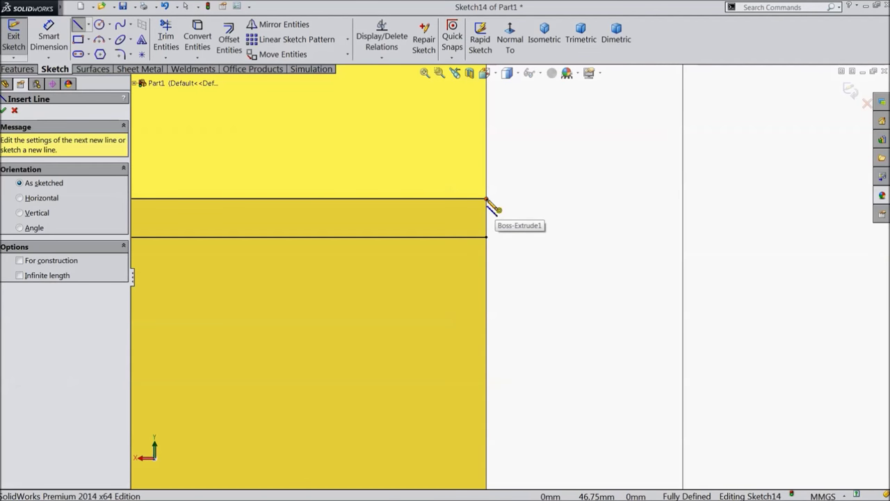
pyautogui.click(487, 199)
pyautogui.click(487, 237)
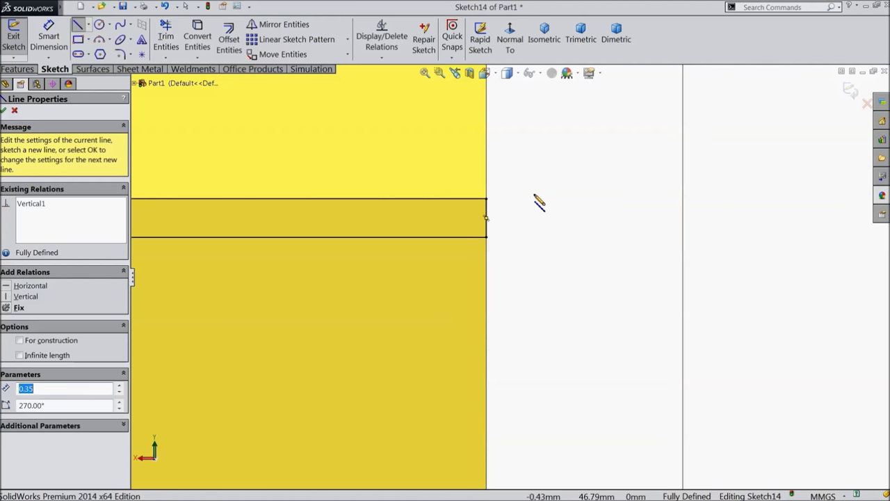
pyautogui.rightClick(537, 199)
pyautogui.click(561, 135)
pyautogui.scroll(8, 570, 236)
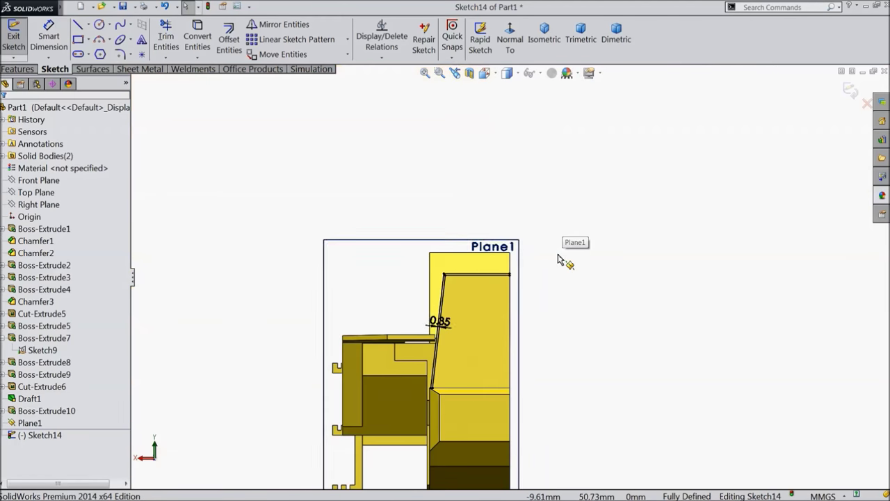
pyautogui.moveTo(592, 312)
pyautogui.mouseDown(button='middle')
pyautogui.moveTo(610, 302)
pyautogui.moveTo(657, 364)
pyautogui.moveTo(592, 354)
pyautogui.mouseUp(button='middle')
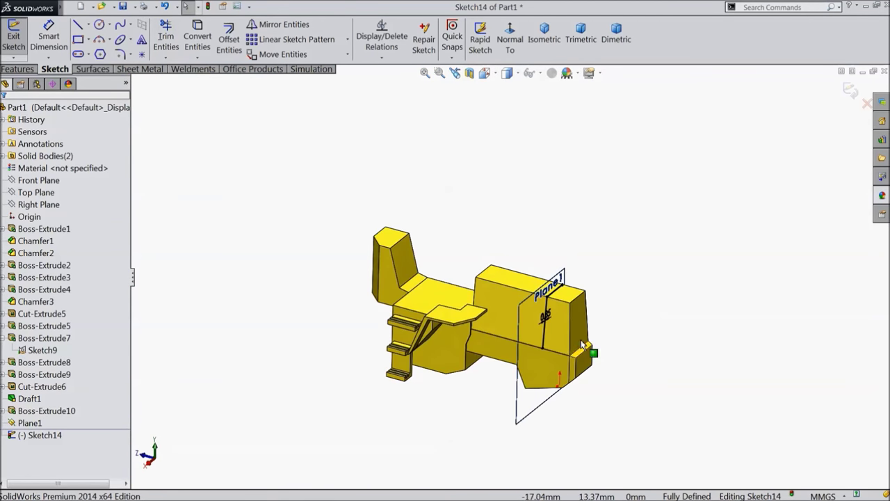
pyautogui.scroll(-10, 503, 308)
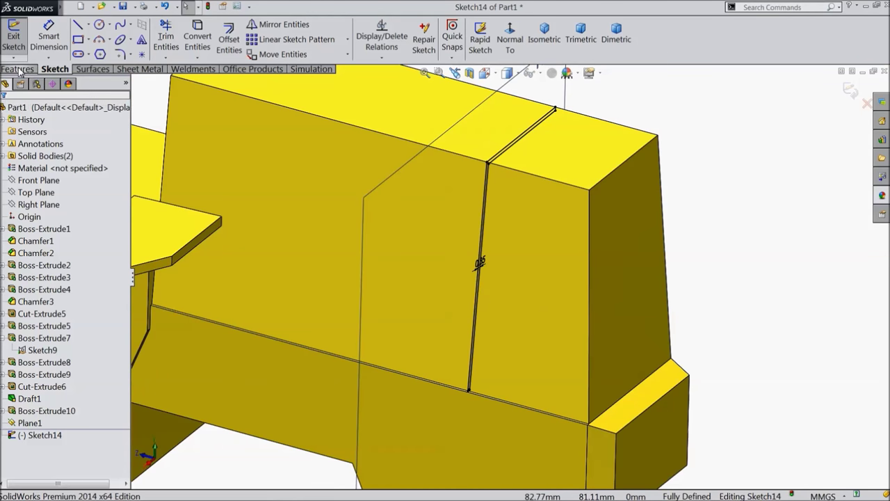
pyautogui.click(20, 69)
# Extrude-cut the thin Sketch14 strip 1.00 mm blind into the rear block, direction reversed
pyautogui.click(188, 42)
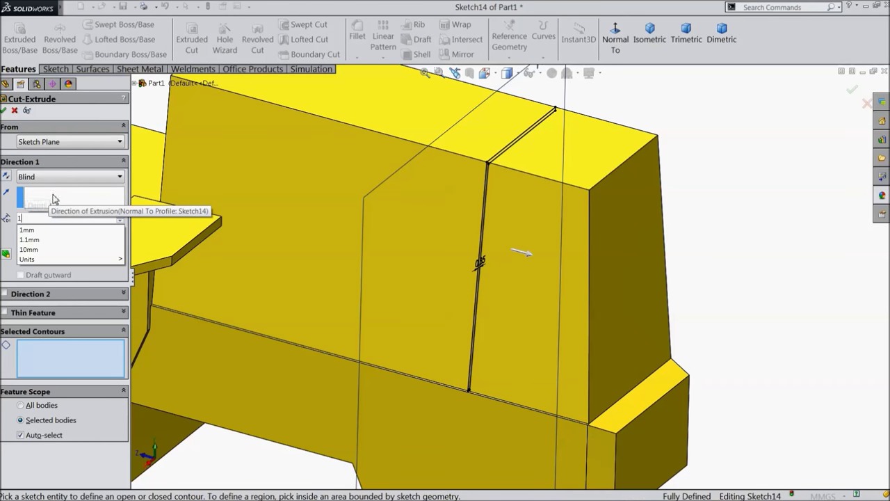
pyautogui.click(738, 219)
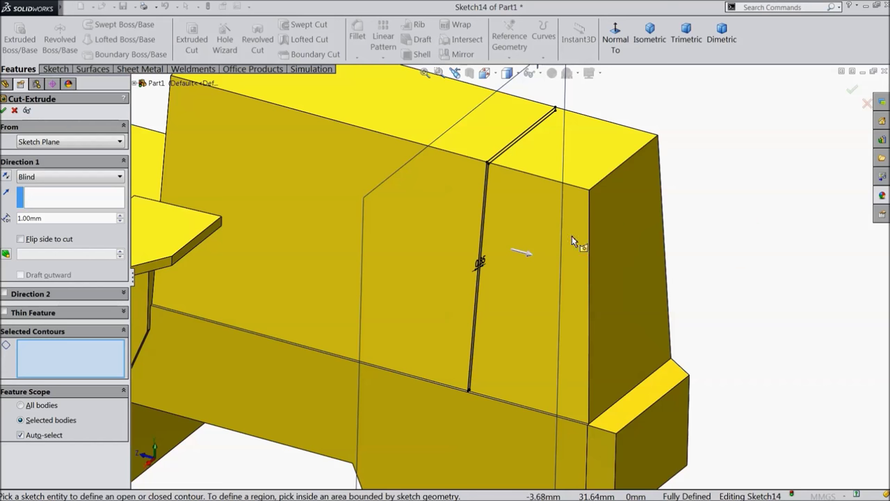
pyautogui.scroll(-3, 514, 202)
pyautogui.scroll(-4, 423, 218)
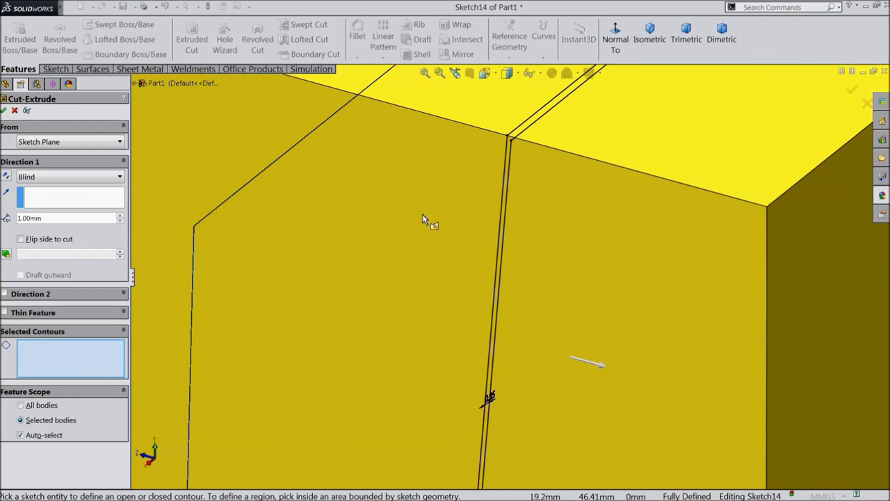
pyautogui.click(533, 145)
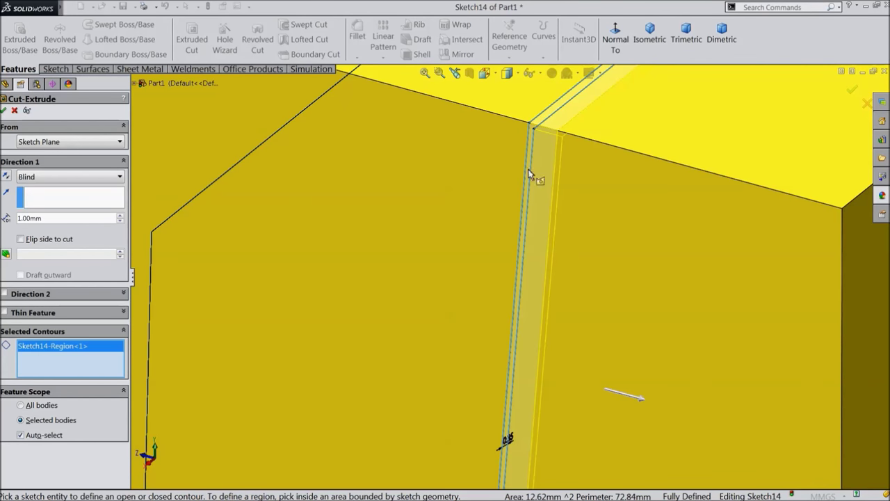
pyautogui.scroll(6, 528, 172)
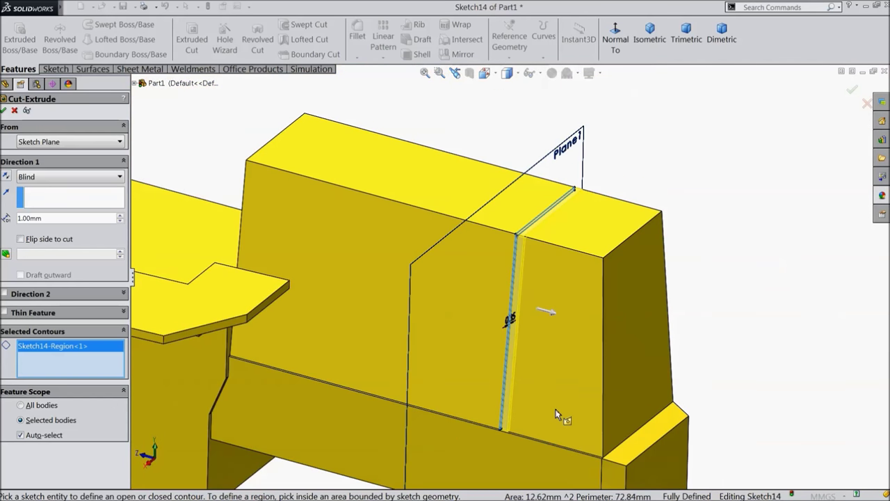
pyautogui.scroll(-2, 556, 415)
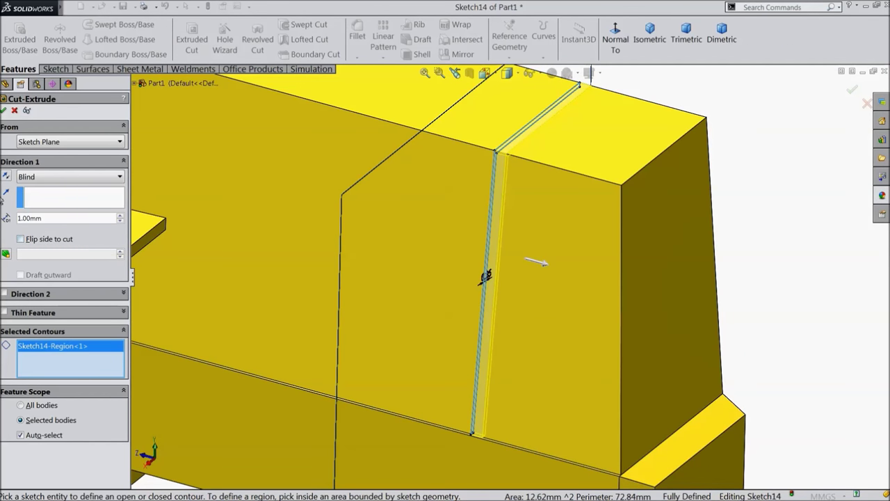
pyautogui.click(6, 177)
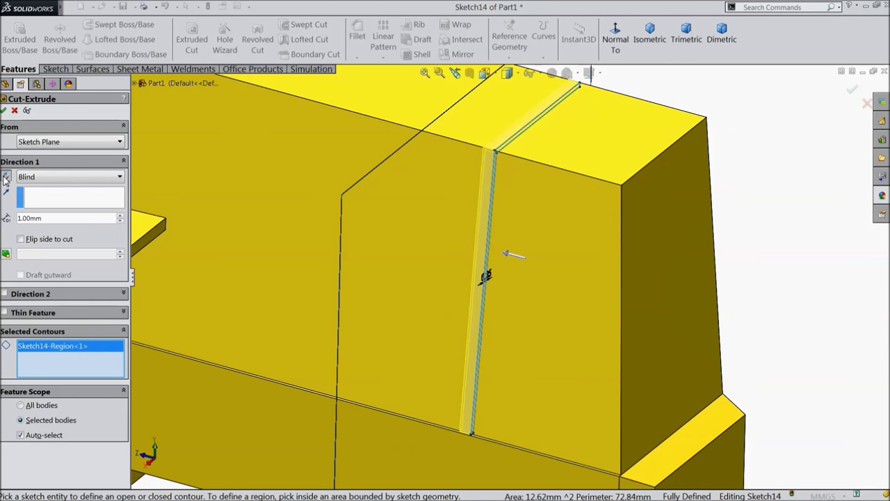
pyautogui.click(5, 109)
pyautogui.scroll(2, 540, 257)
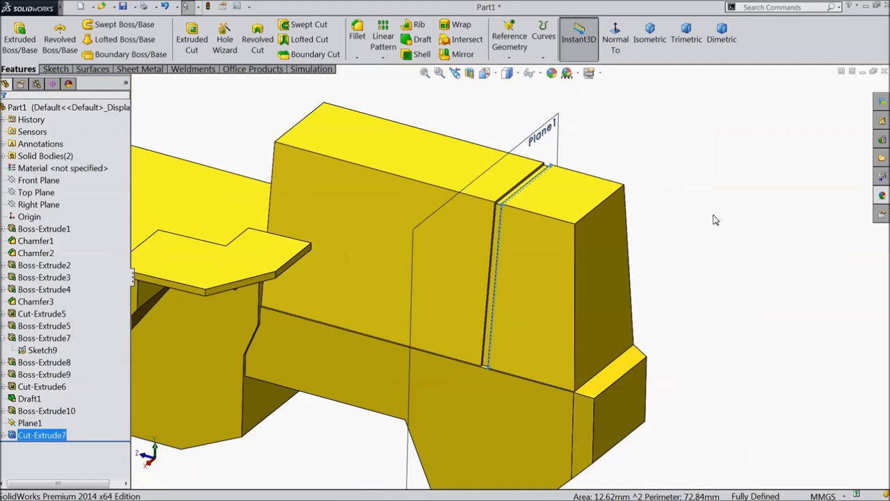
# Hide Plane1 and orbit the part to inspect the sloped groove across the block
pyautogui.click(556, 143)
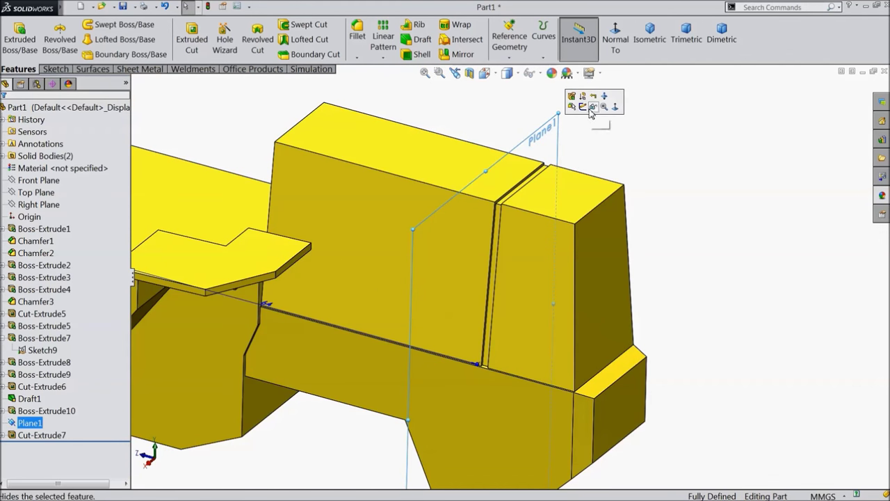
pyautogui.click(583, 106)
pyautogui.moveTo(654, 186)
pyautogui.mouseDown(button='middle')
pyautogui.moveTo(652, 155)
pyautogui.moveTo(549, 189)
pyautogui.moveTo(617, 183)
pyautogui.moveTo(632, 171)
pyautogui.moveTo(637, 188)
pyautogui.mouseUp(button='middle')
pyautogui.press('f')
pyautogui.moveTo(596, 237); pyautogui.dragTo(619, 254, button='middle')
pyautogui.scroll(-2, 400, 232)
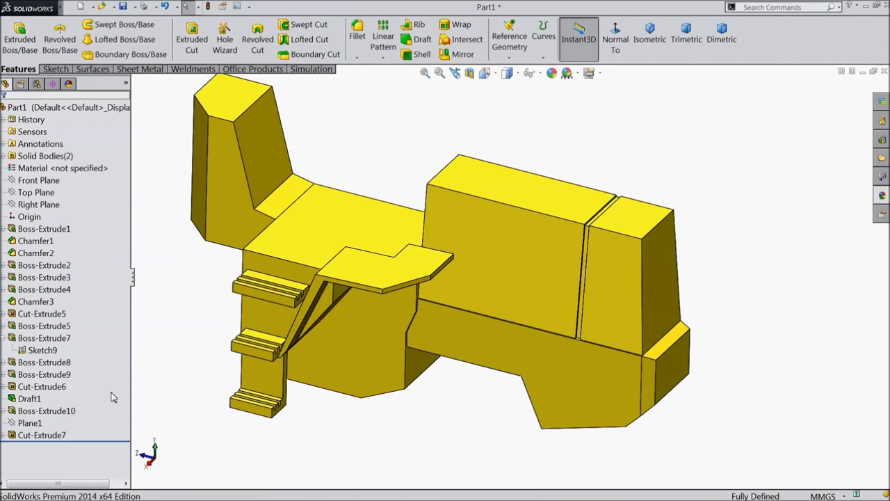
pyautogui.click(4, 338)
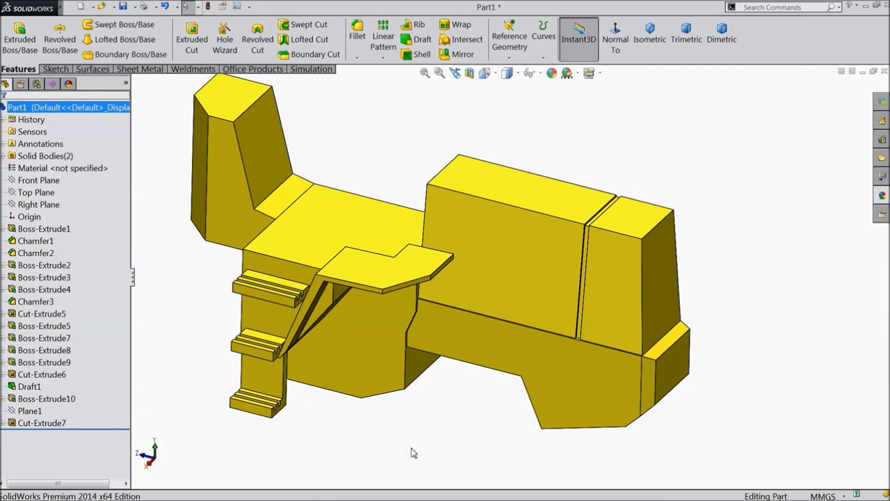
pyautogui.scroll(-3, 598, 304)
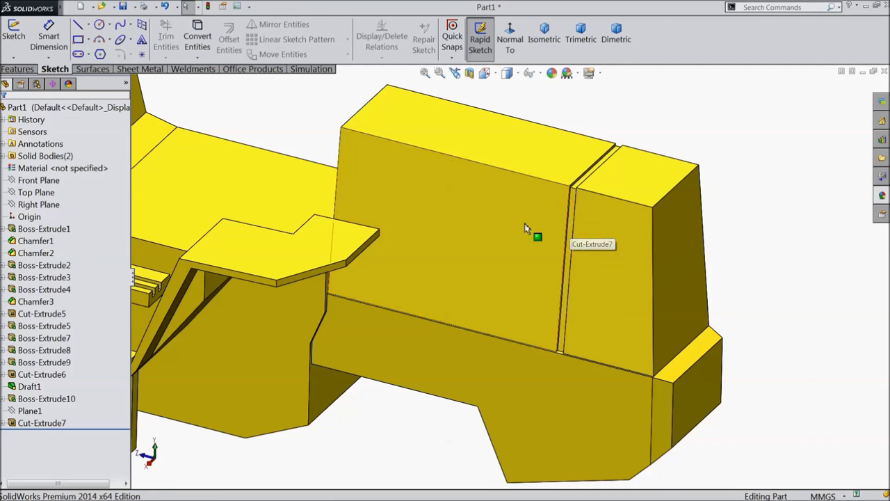
pyautogui.click(16, 69)
# Linear-pattern Cut-Extrude7 along the block's top edge: 2 instances at 32 mm spacing
pyautogui.click(382, 40)
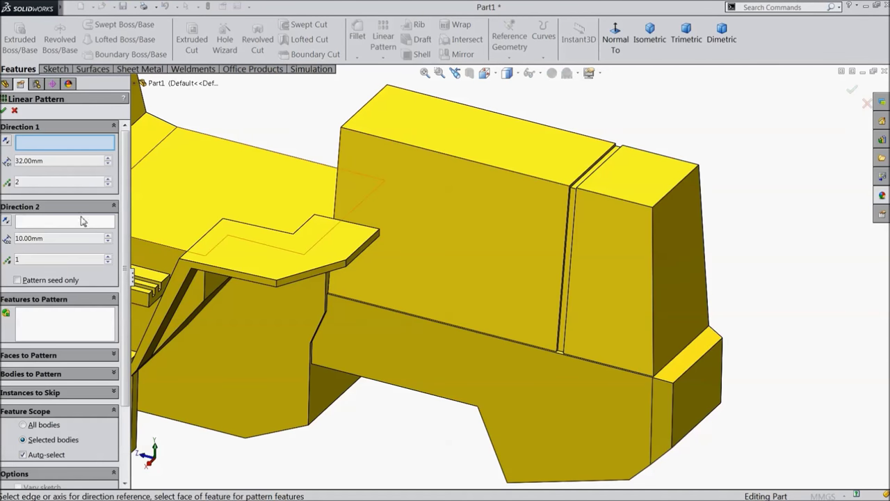
pyautogui.click(52, 337)
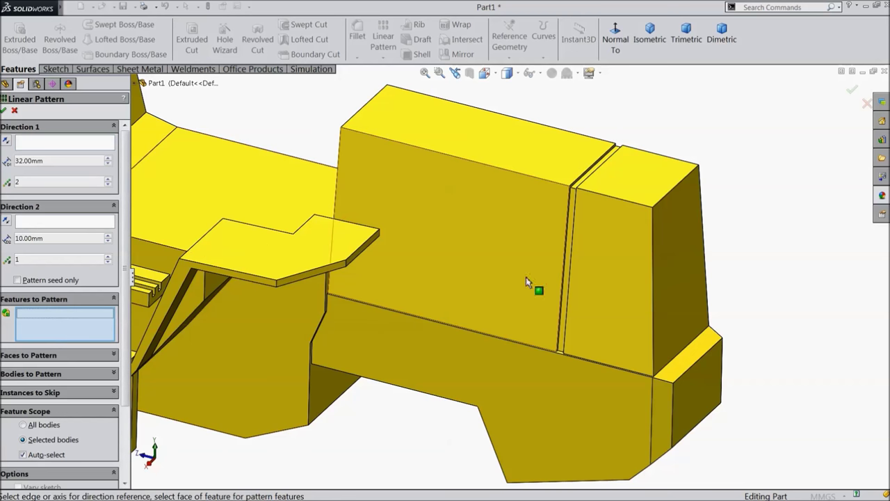
pyautogui.click(569, 255)
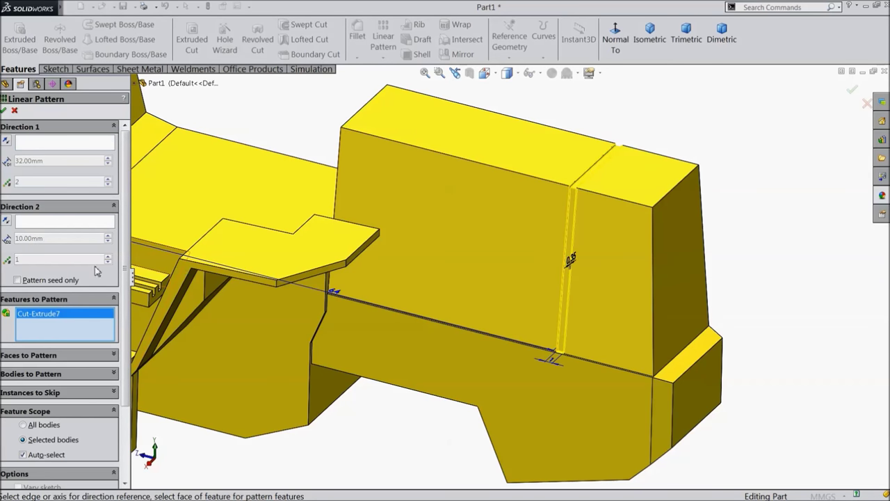
pyautogui.click(59, 144)
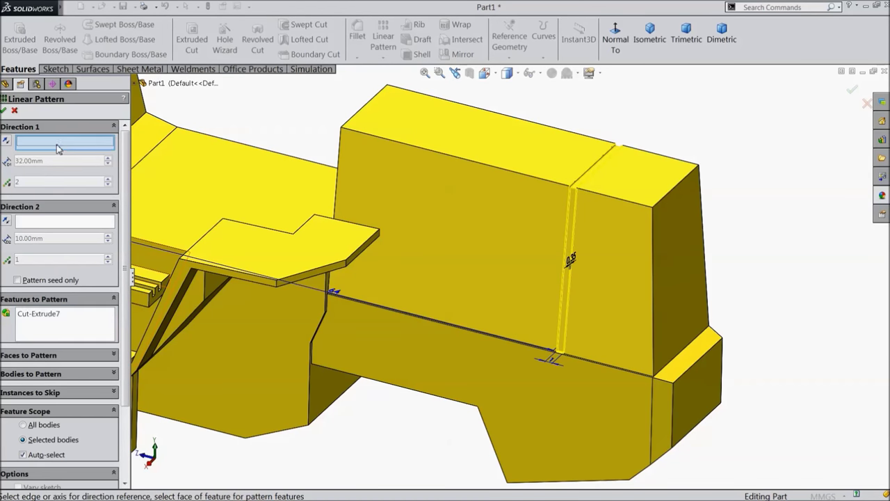
pyautogui.click(468, 166)
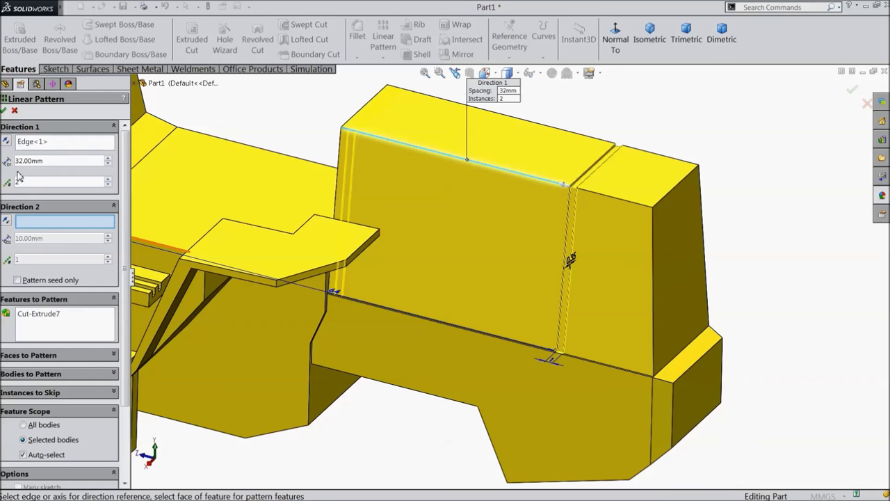
pyautogui.click(5, 112)
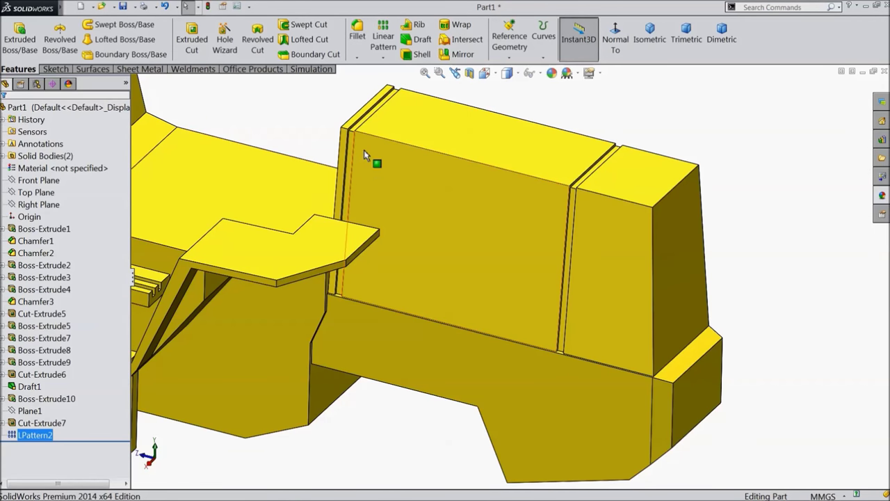
# Start a new sketch on the block's top face and view it normal-to
pyautogui.scroll(3, 381, 169)
pyautogui.moveTo(407, 176); pyautogui.dragTo(399, 258, button='middle')
pyautogui.scroll(-5, 497, 264)
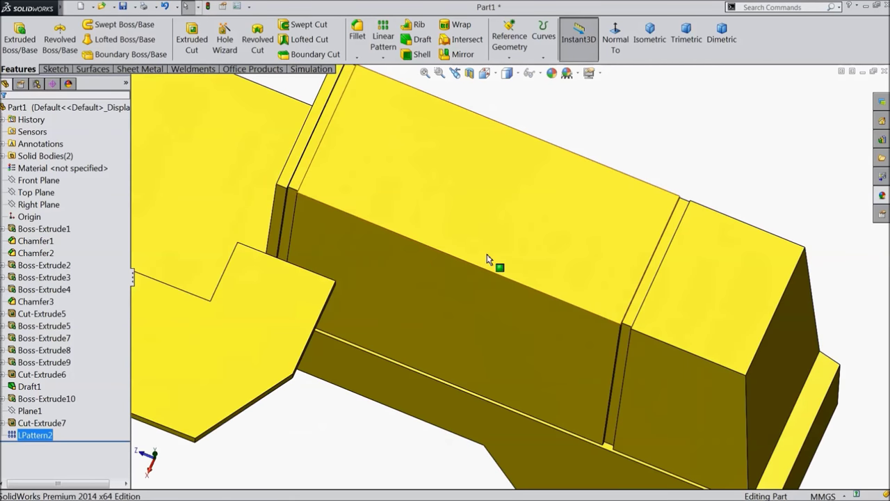
pyautogui.click(487, 239)
pyautogui.click(507, 204)
pyautogui.click(615, 39)
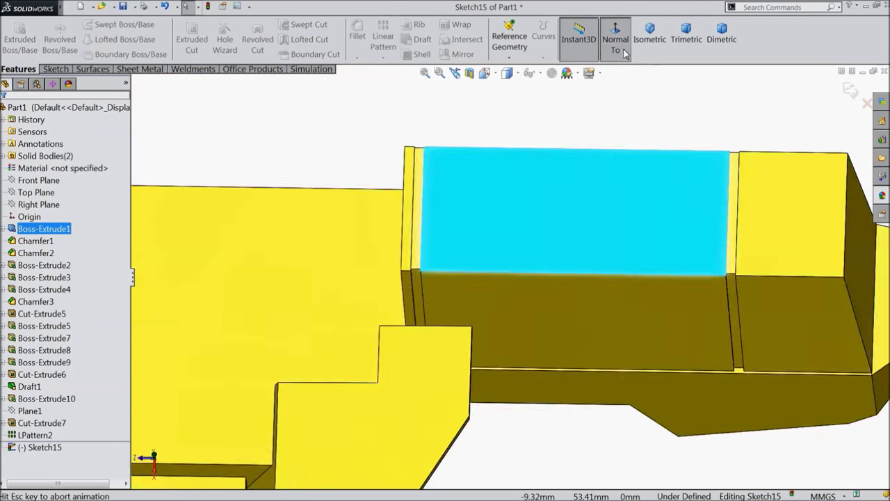
pyautogui.scroll(-5, 521, 229)
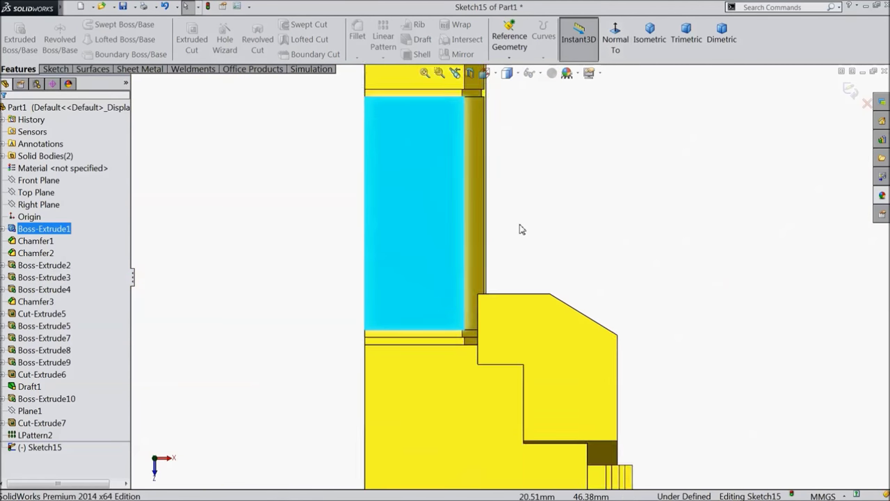
# Draw a thin, tall corner rectangle beside the groove near the face's upper end
pyautogui.click(56, 69)
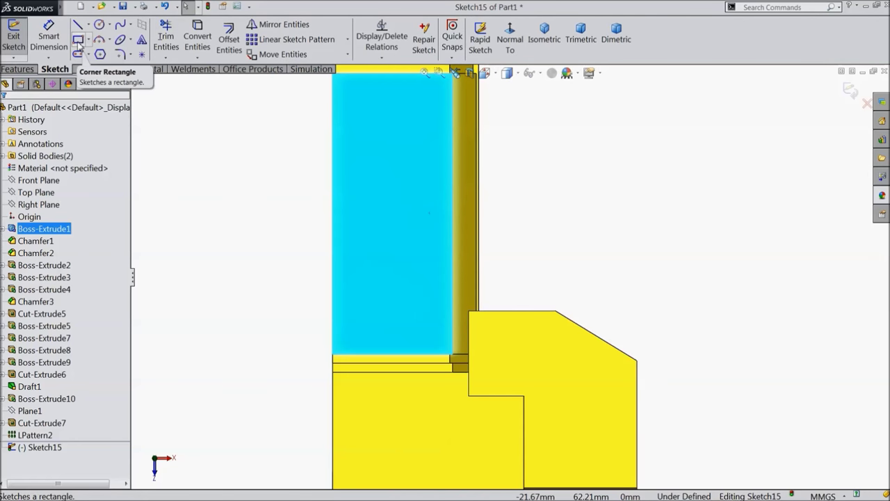
pyautogui.click(78, 39)
pyautogui.scroll(-3, 438, 342)
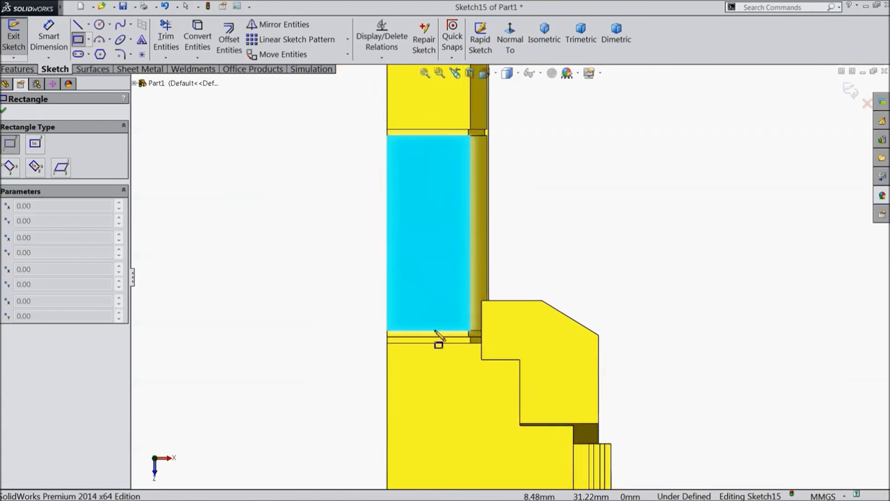
pyautogui.click(423, 248)
pyautogui.scroll(5, 445, 222)
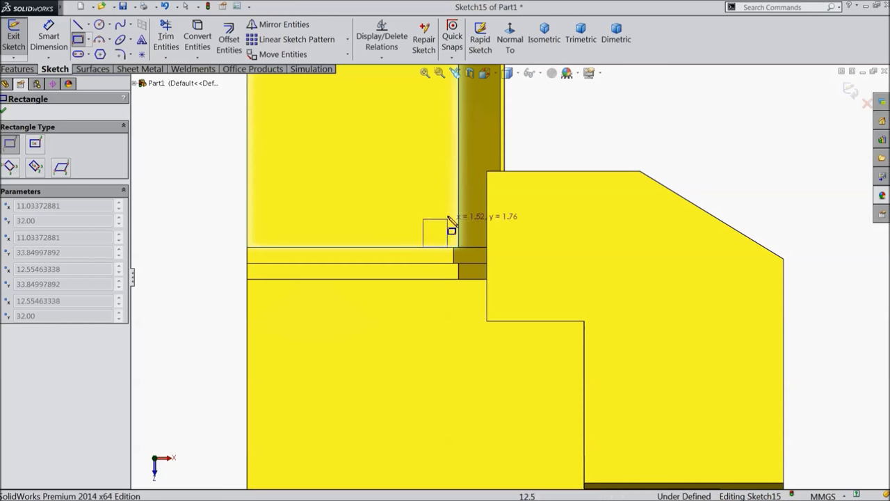
pyautogui.scroll(-2, 483, 160)
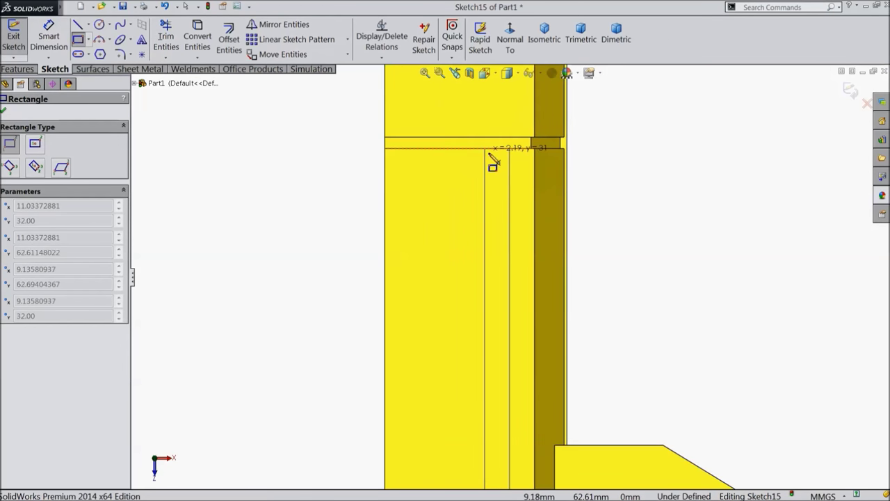
pyautogui.click(543, 169)
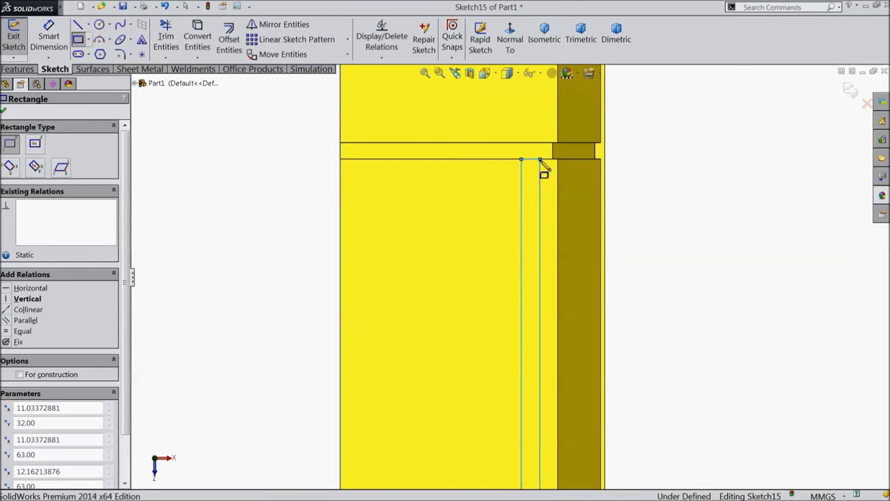
# Dimension the rectangle's top edge to 1 mm width and start an Extruded Cut from it
pyautogui.press('d')
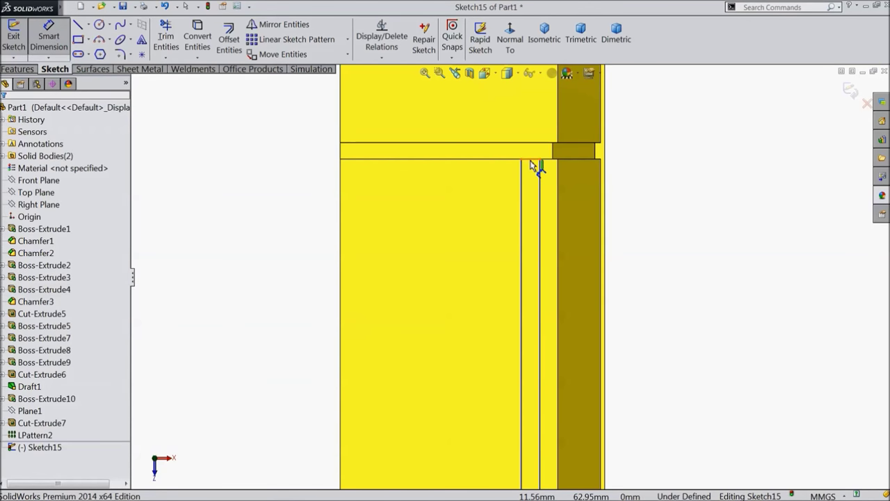
pyautogui.click(531, 160)
pyautogui.click(534, 125)
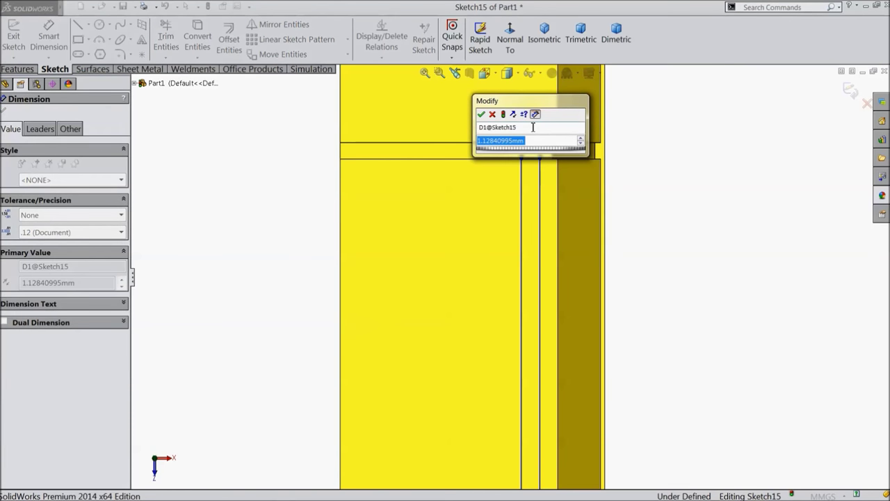
pyautogui.write('1')
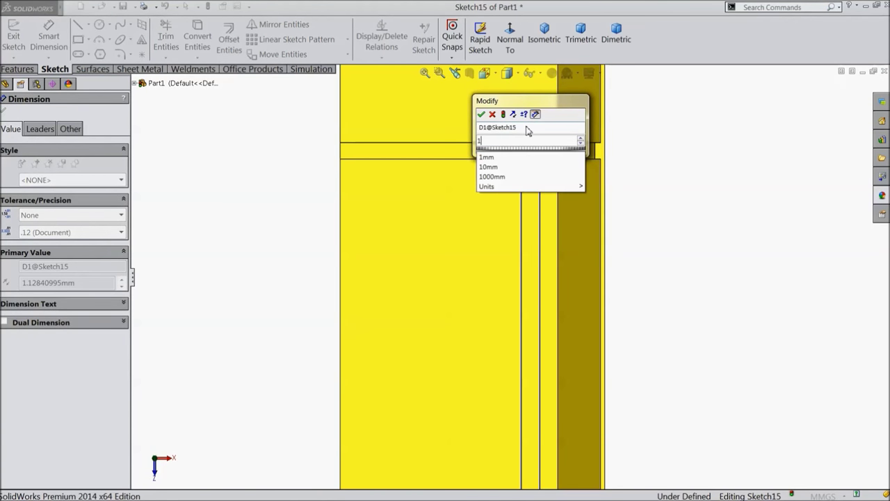
pyautogui.click(480, 114)
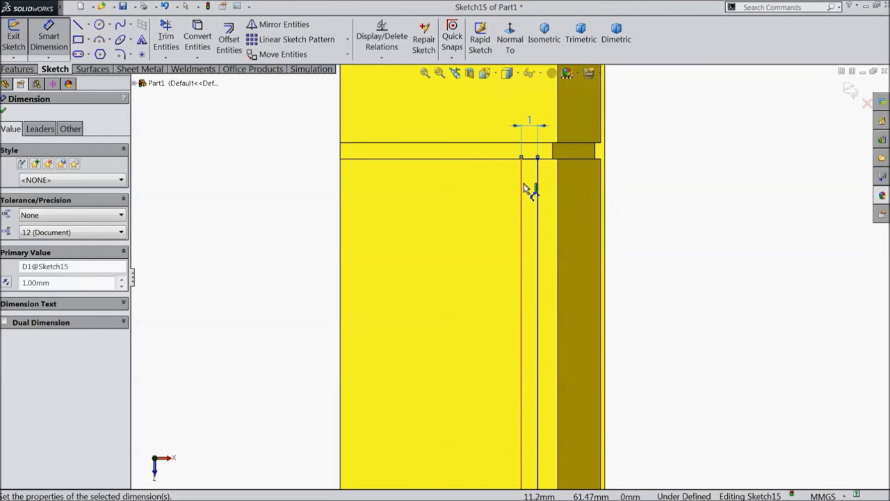
pyautogui.scroll(-1, 548, 220)
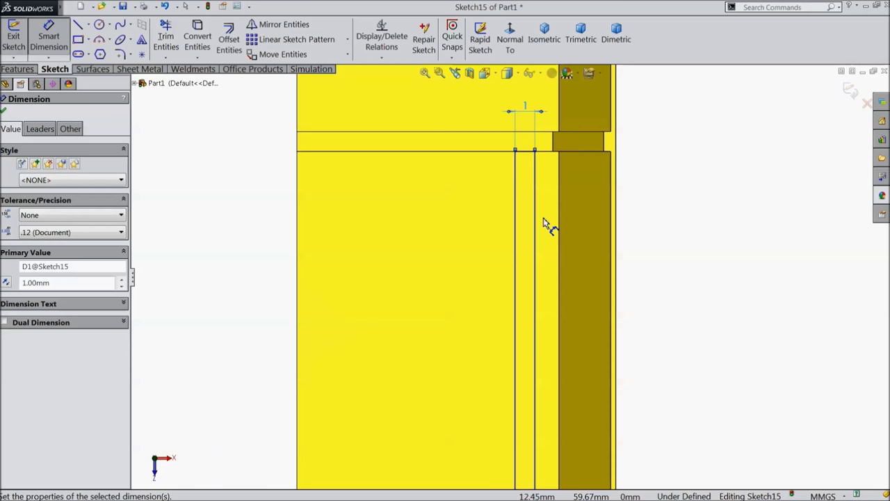
pyautogui.scroll(-1, 580, 213)
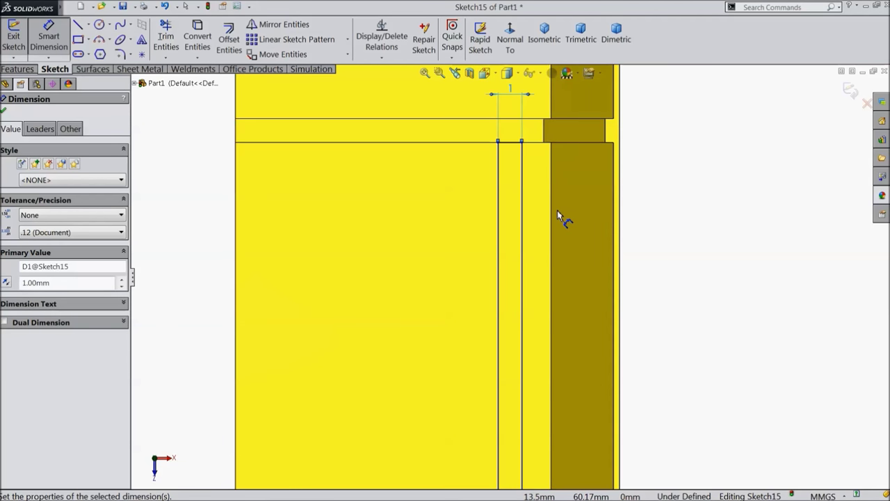
pyautogui.scroll(1, 557, 215)
pyautogui.scroll(-1, 555, 216)
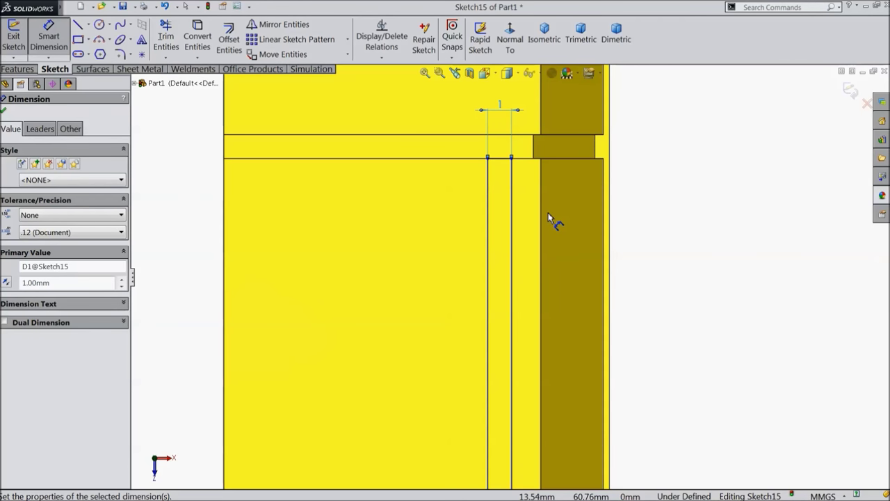
pyautogui.click(3, 112)
pyautogui.click(19, 69)
pyautogui.click(191, 40)
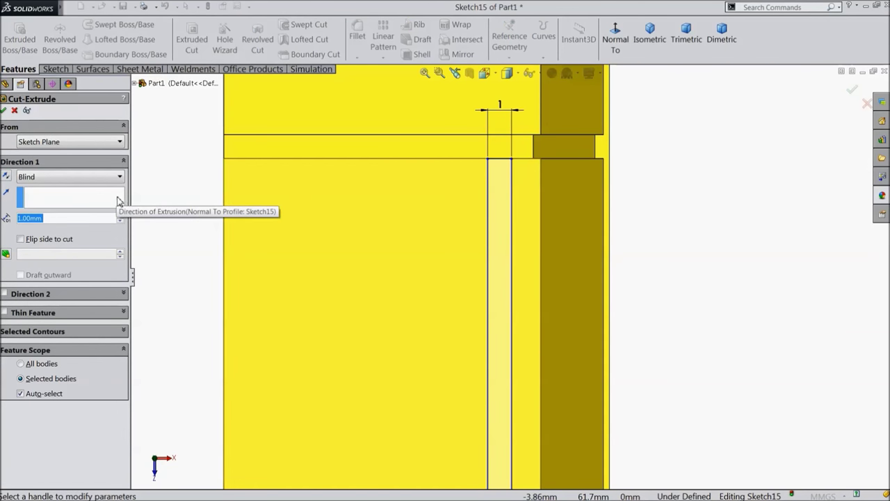
# Set the blind cut depth to 0.35 mm and create Cut-Extrude8
pyautogui.write('0.35')
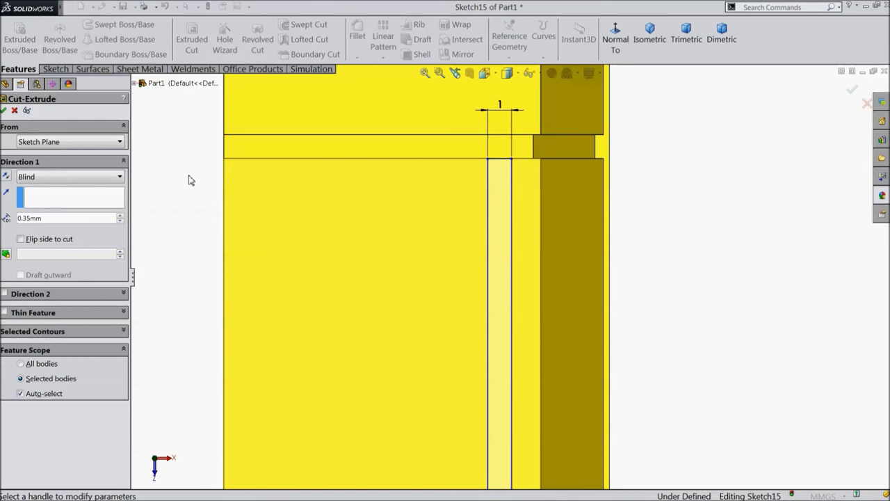
pyautogui.press('Return')
pyautogui.moveTo(195, 197)
pyautogui.mouseDown(button='middle')
pyautogui.moveTo(308, 312)
pyautogui.moveTo(310, 284)
pyautogui.moveTo(298, 281)
pyautogui.mouseUp(button='middle')
pyautogui.scroll(-5, 531, 352)
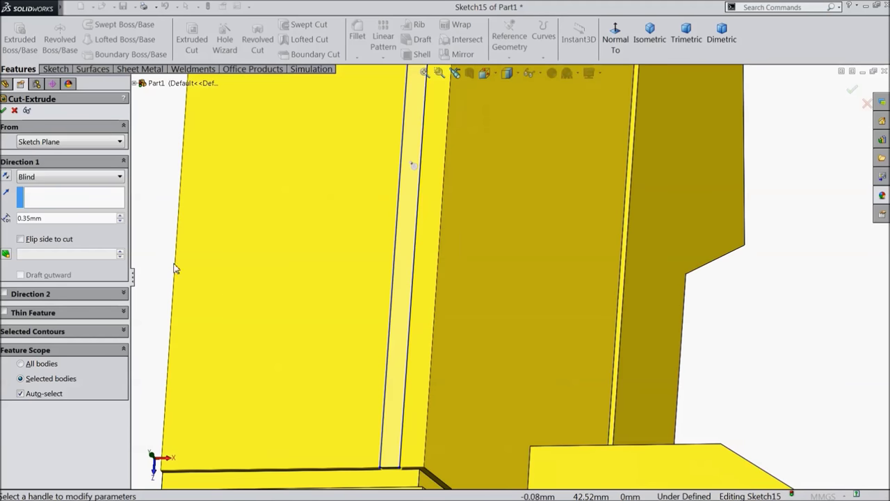
pyautogui.click(5, 113)
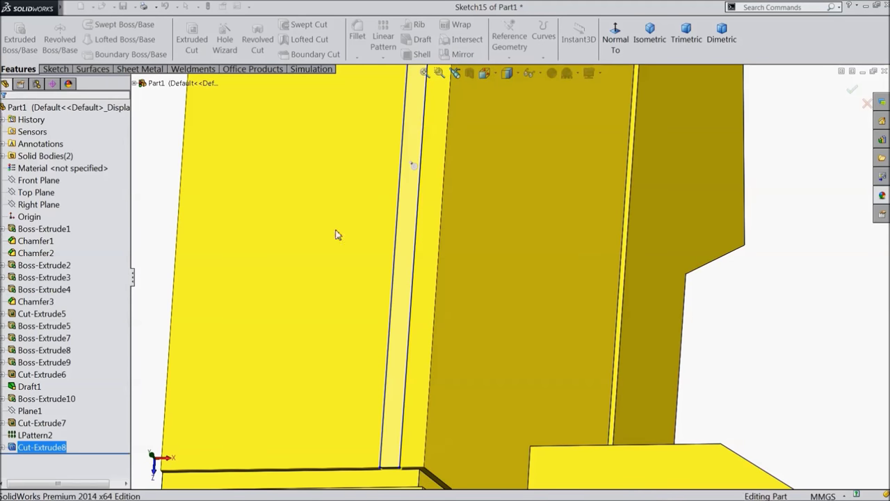
pyautogui.scroll(3, 291, 213)
pyautogui.moveTo(294, 223); pyautogui.dragTo(284, 185, button='middle')
pyautogui.scroll(-2, 511, 292)
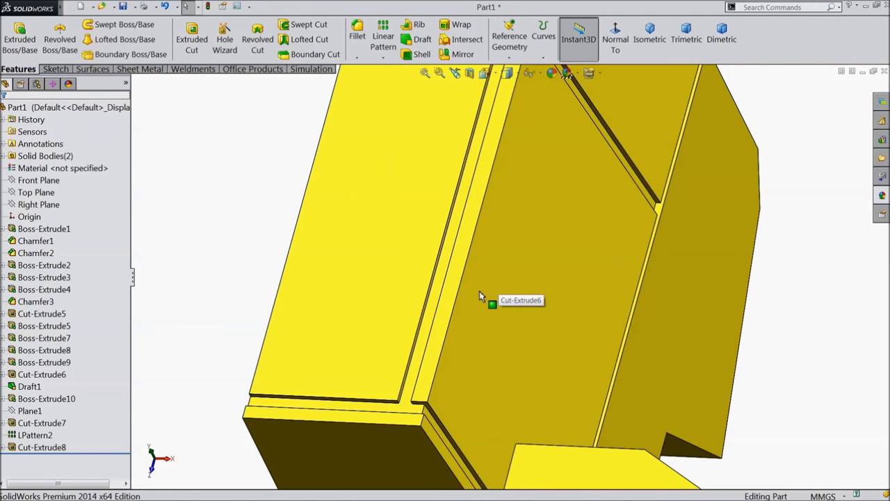
pyautogui.scroll(3, 487, 301)
# Start a new sketch on the part's large side face
pyautogui.moveTo(487, 301); pyautogui.dragTo(644, 407, button='middle')
pyautogui.scroll(-3, 644, 407)
pyautogui.click(486, 224)
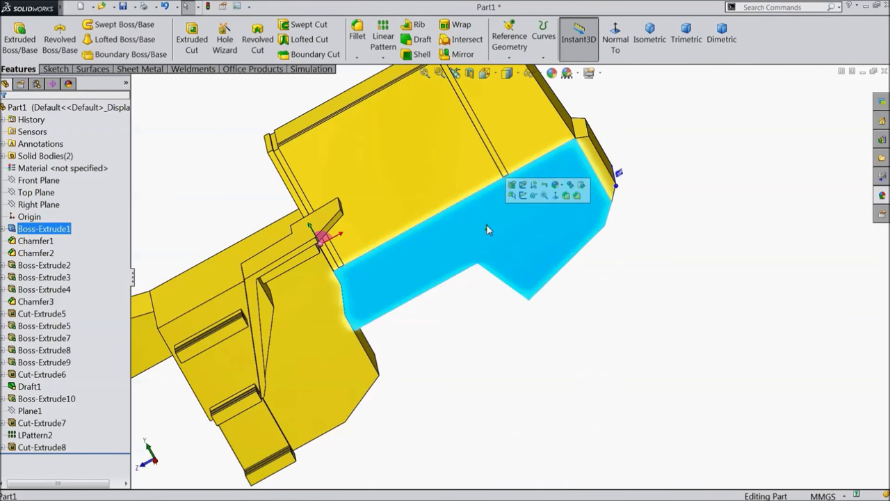
pyautogui.click(563, 190)
# View the face normal-to and draw the thin L-shaped strip outline along the lower edge
pyautogui.click(616, 35)
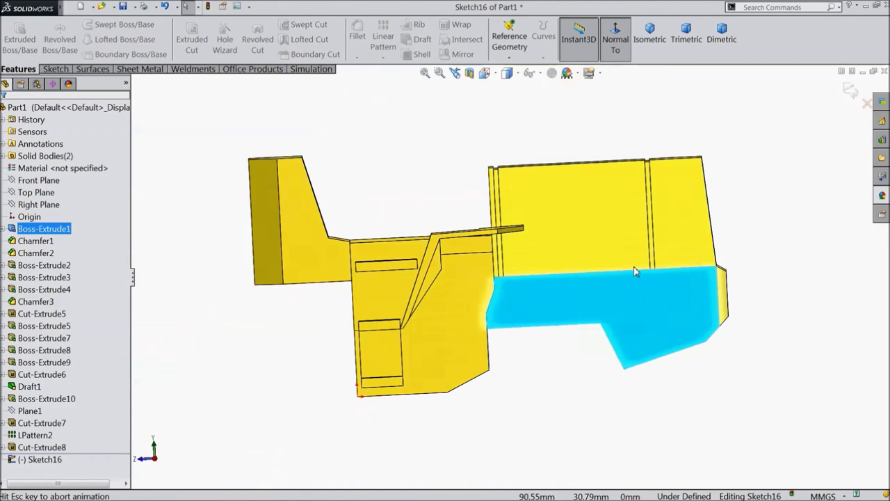
pyautogui.click(61, 69)
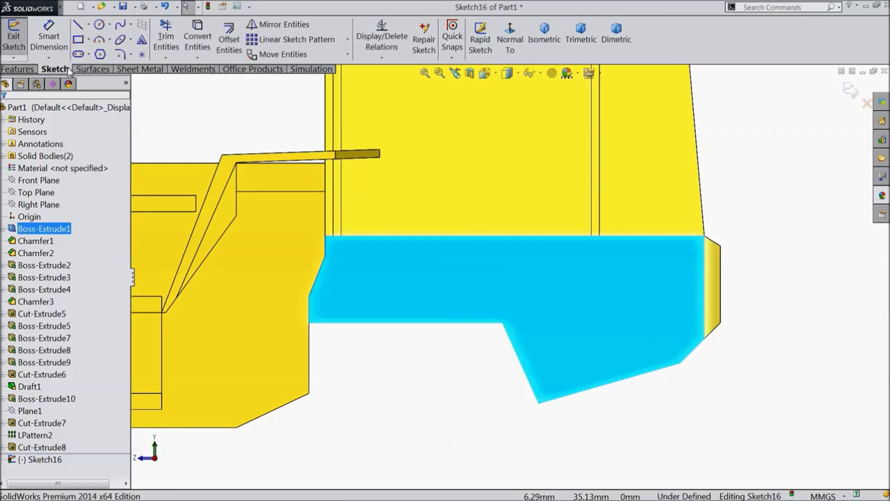
pyautogui.scroll(-3, 620, 298)
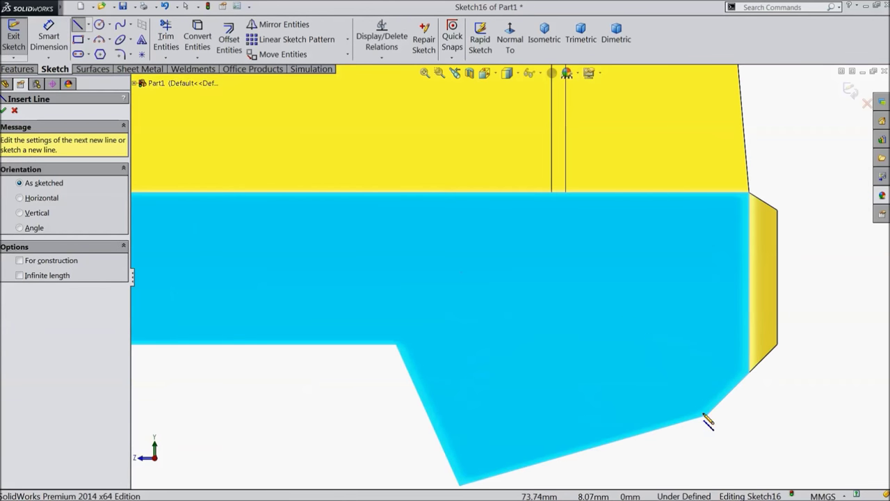
pyautogui.click(707, 415)
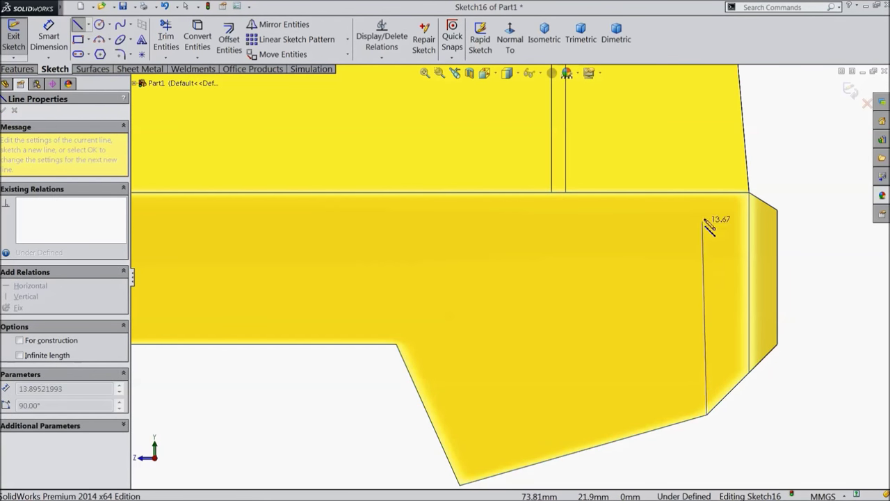
pyautogui.click(707, 193)
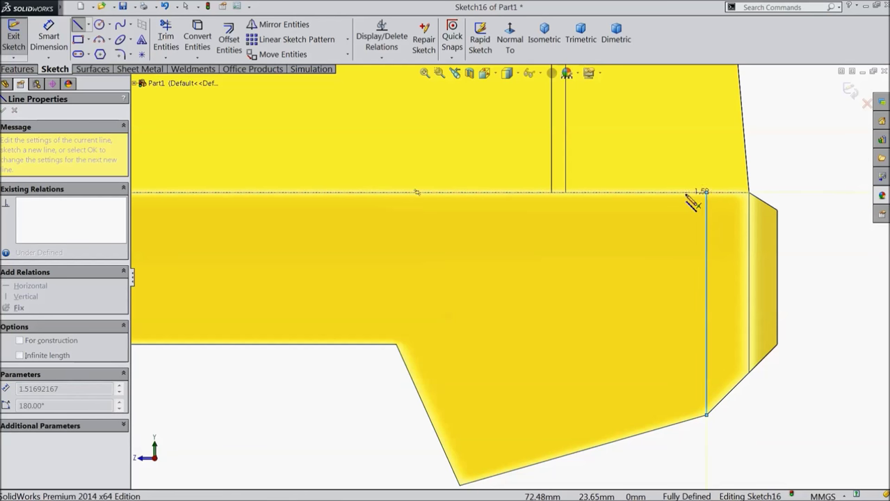
pyautogui.click(687, 192)
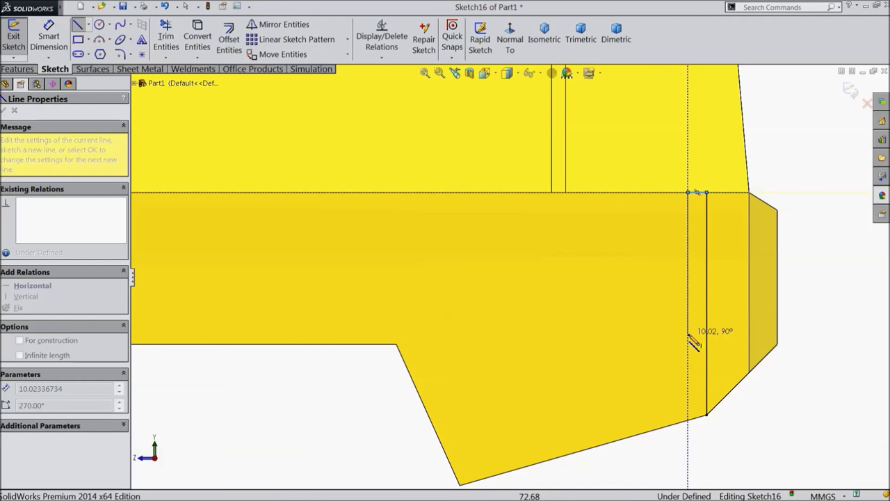
pyautogui.click(688, 331)
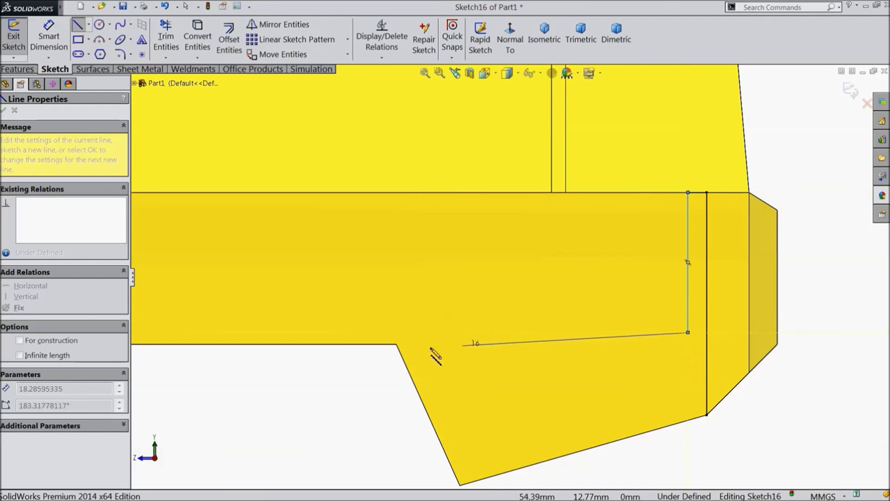
pyautogui.click(396, 345)
pyautogui.click(402, 358)
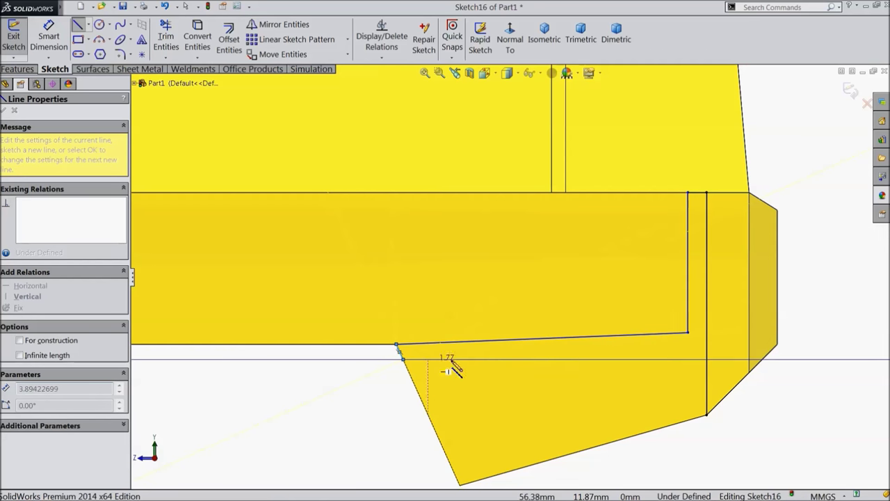
pyautogui.click(688, 359)
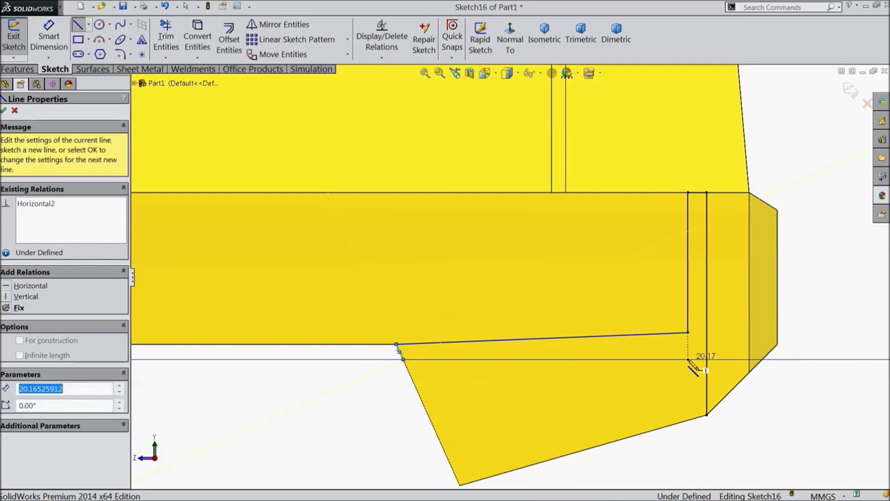
pyautogui.click(688, 421)
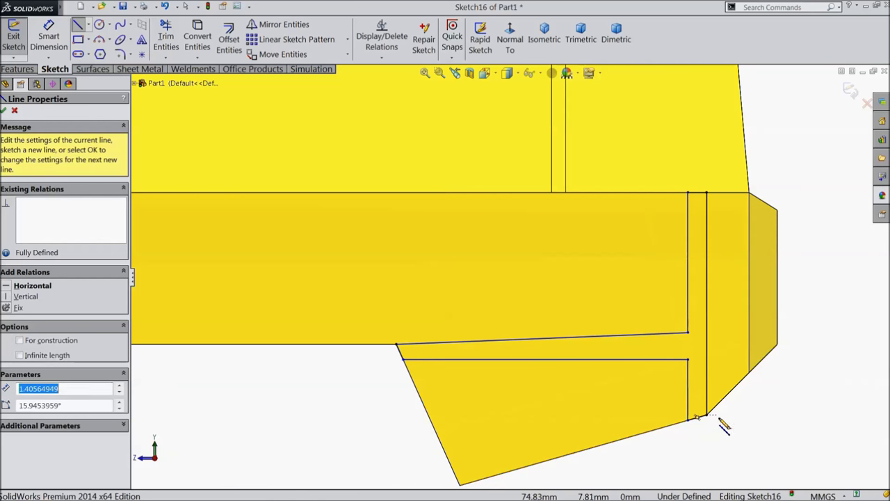
pyautogui.rightClick(745, 416)
pyautogui.click(773, 133)
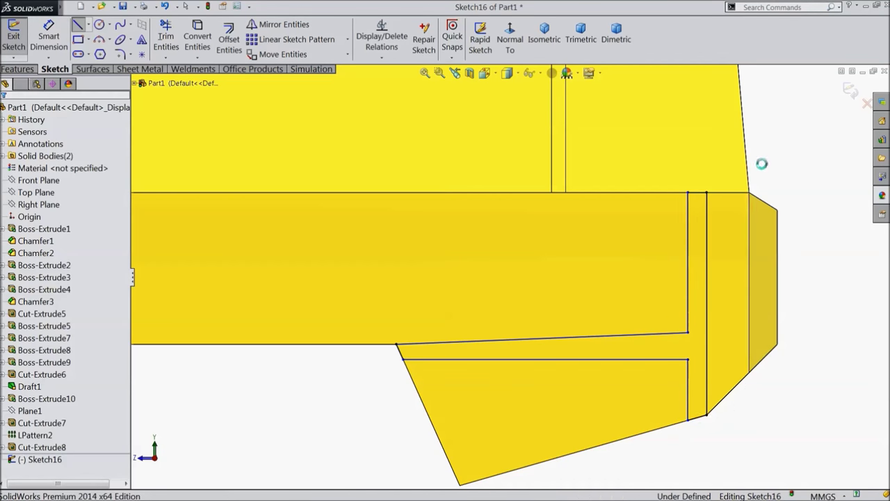
# Make the strip's slanted top line horizontal and begin dimensioning the short top segment
pyautogui.click(643, 336)
pyautogui.click(671, 297)
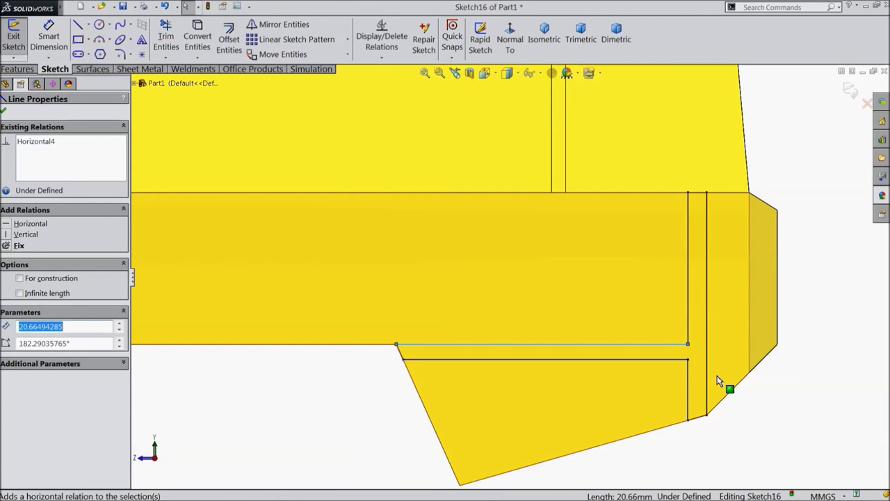
pyautogui.click(49, 38)
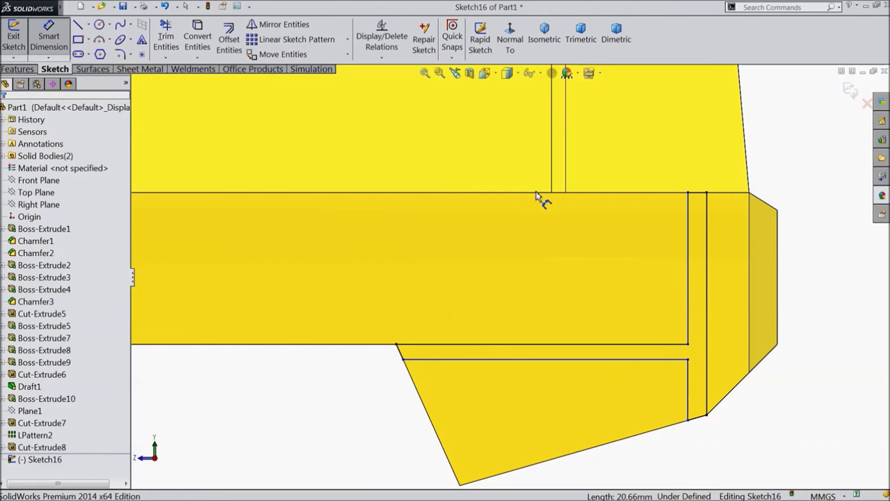
pyautogui.click(699, 194)
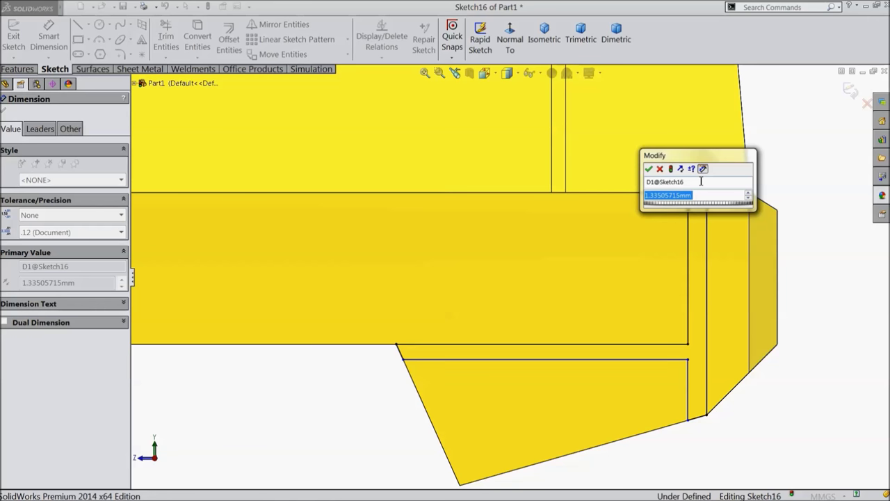
# Dimension the strip's width to 0.75 mm and its thickness to 0.50 mm
pyautogui.write('0.75')
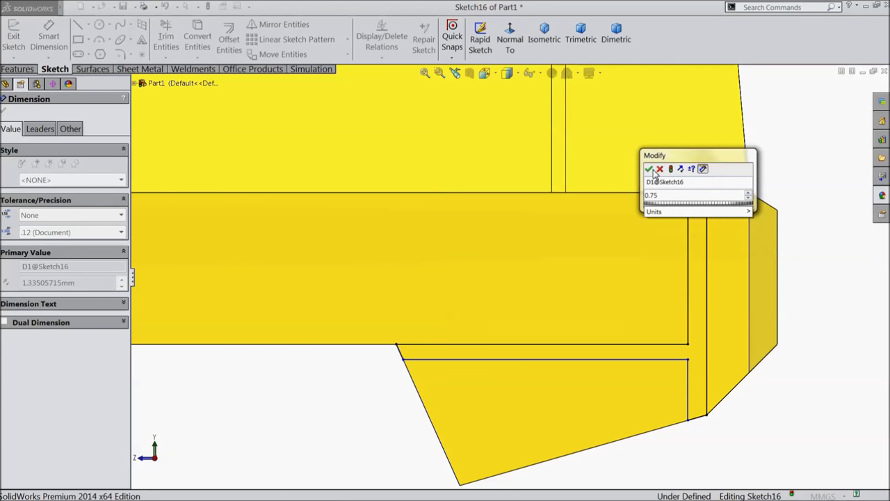
pyautogui.click(649, 170)
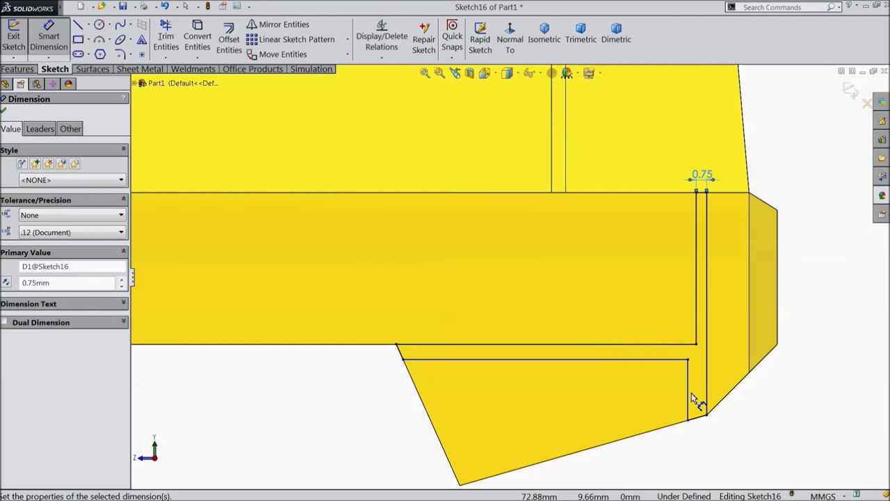
pyautogui.click(524, 345)
pyautogui.click(431, 359)
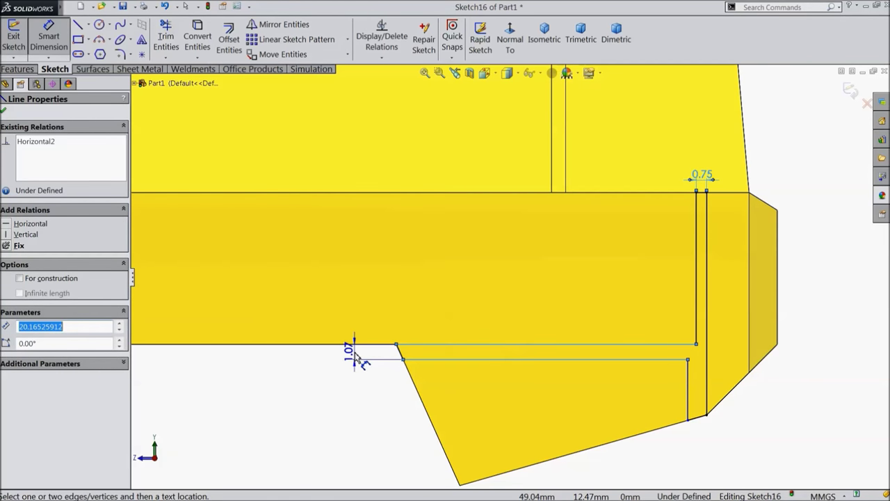
pyautogui.click(356, 358)
pyautogui.write('0.5')
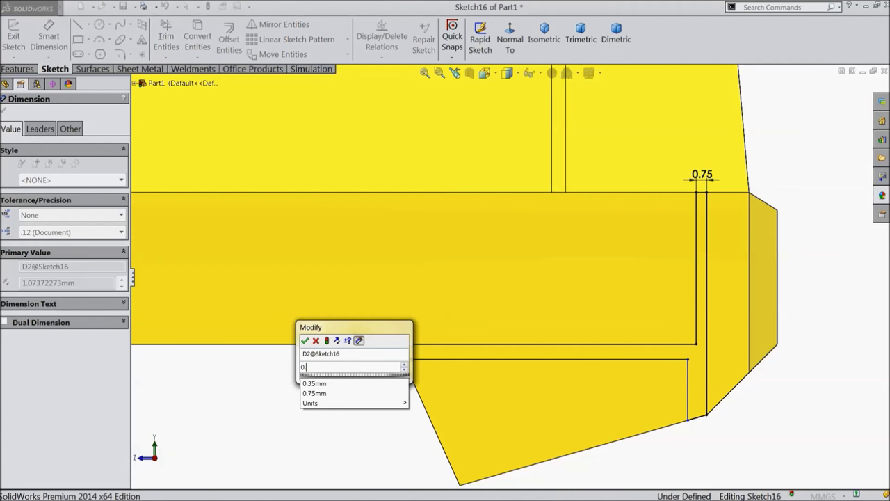
pyautogui.click(305, 340)
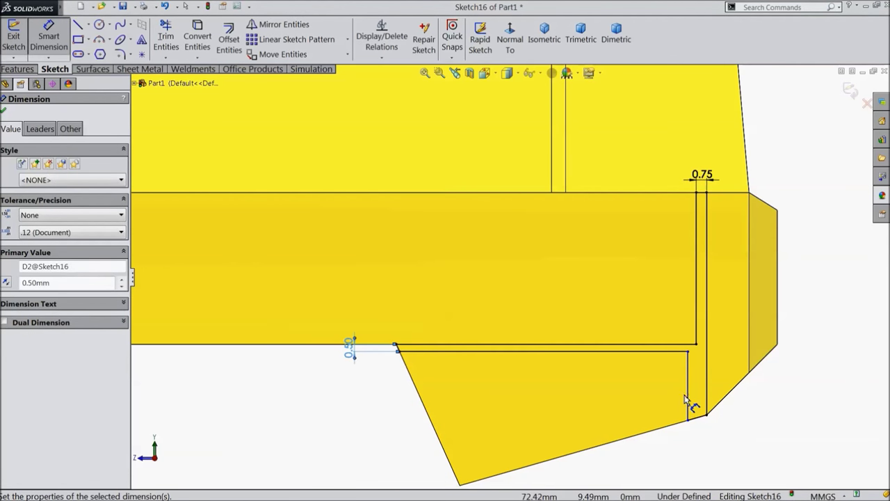
pyautogui.scroll(-2, 691, 403)
pyautogui.click(47, 40)
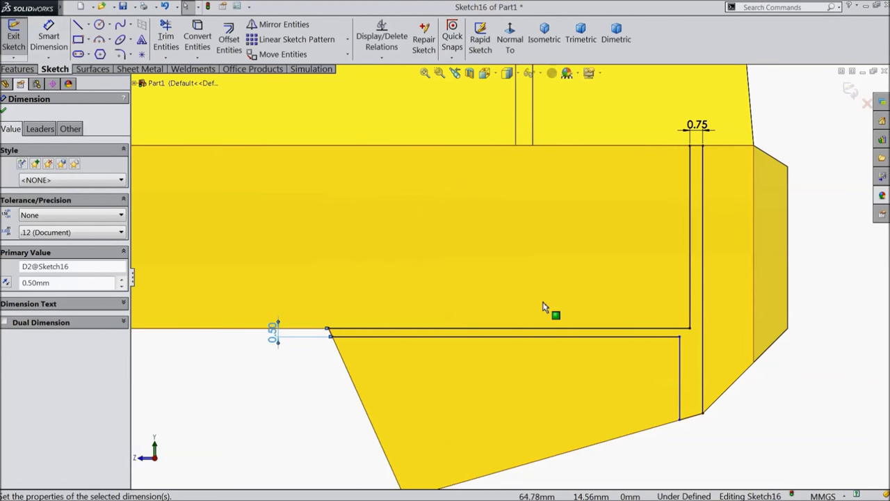
# Add a Collinear relation between the two vertical lines and start an Extruded Boss/Base
pyautogui.click(692, 326)
pyautogui.keyDown('ctrl'); pyautogui.click(680, 372); pyautogui.keyUp('ctrl')
pyautogui.click(728, 324)
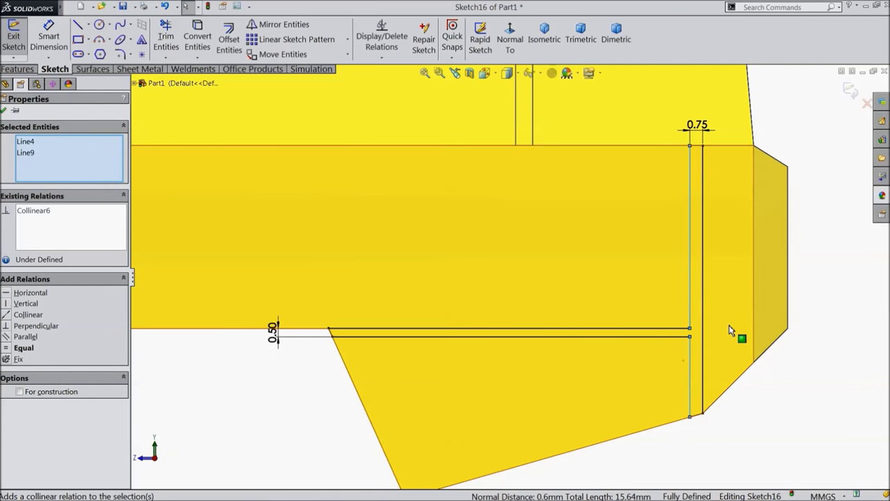
pyautogui.click(4, 110)
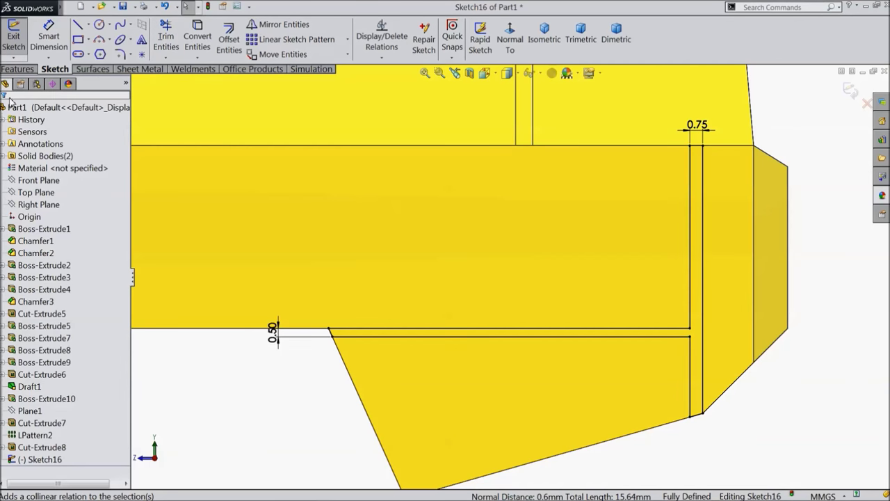
pyautogui.click(18, 69)
pyautogui.click(20, 39)
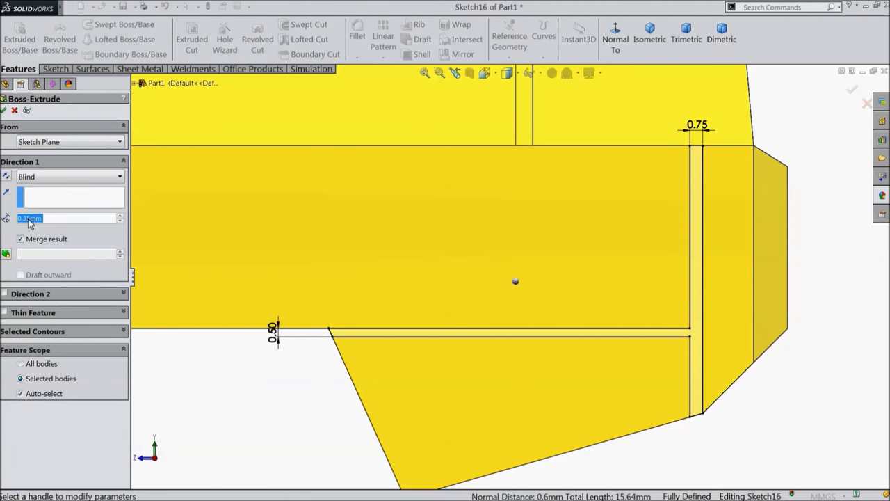
# Confirm the 0.35 mm blind boss extrusion, creating Boss-Extrude11
pyautogui.click(3, 111)
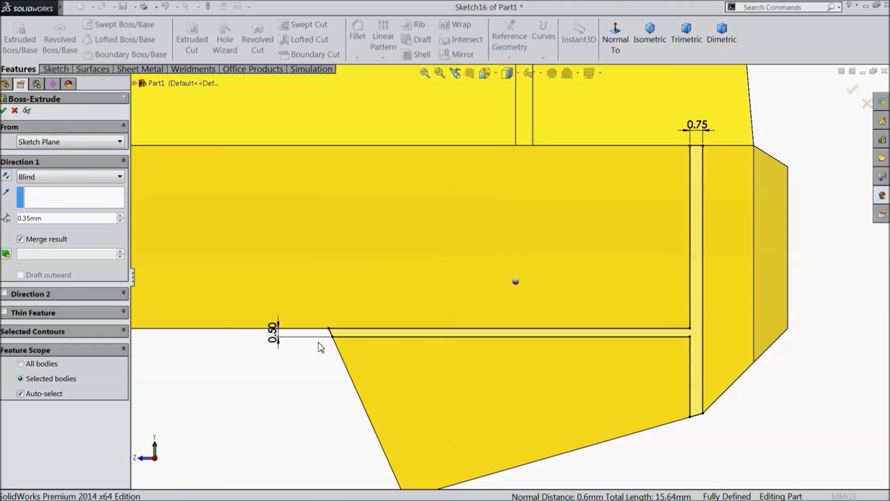
pyautogui.moveTo(308, 370); pyautogui.dragTo(219, 408, button='middle')
pyautogui.scroll(3, 301, 410)
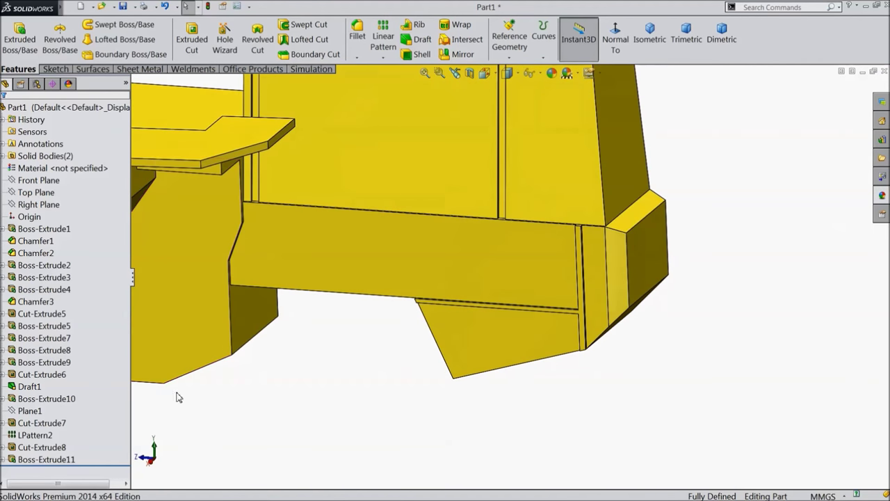
# Open a new sketch on Plane1 and view it face-on
pyautogui.click(26, 400)
pyautogui.click(28, 410)
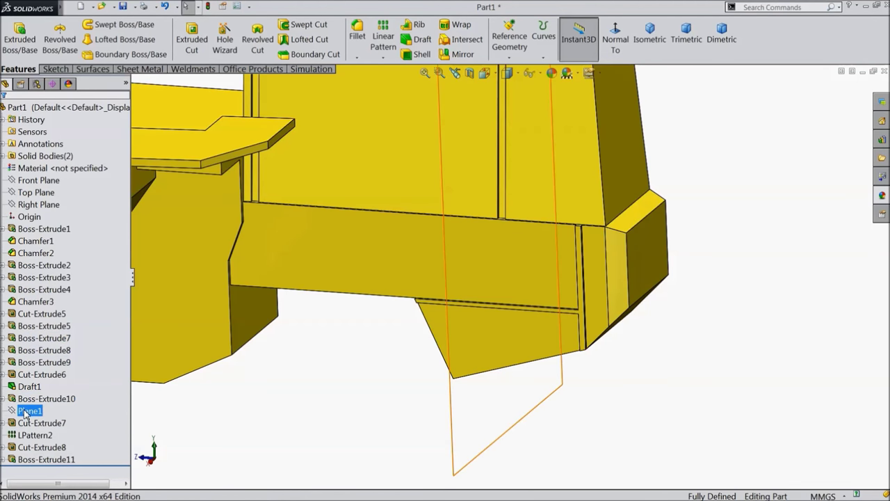
pyautogui.moveTo(298, 407); pyautogui.dragTo(314, 384, button='middle')
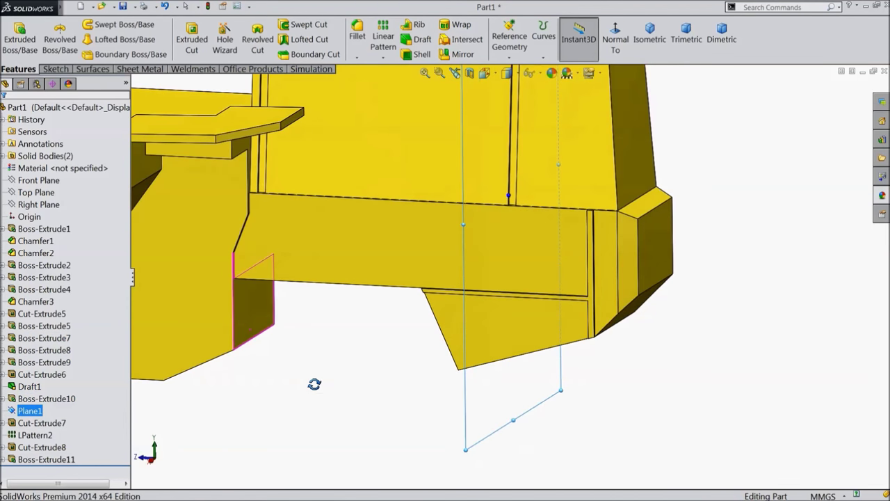
pyautogui.click(56, 70)
pyautogui.click(14, 35)
pyautogui.click(511, 42)
pyautogui.click(515, 47)
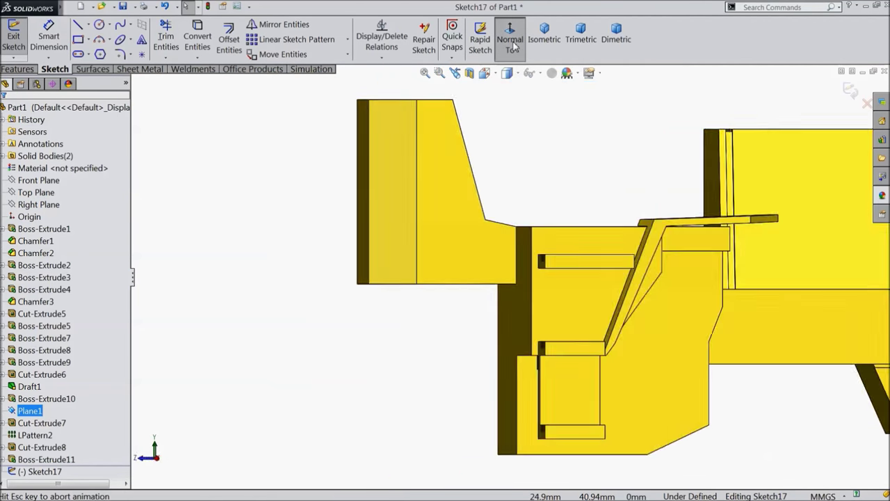
# Sketch a closed four-line slanted strip on the ledge with its two side lines parallel
pyautogui.scroll(-5, 546, 308)
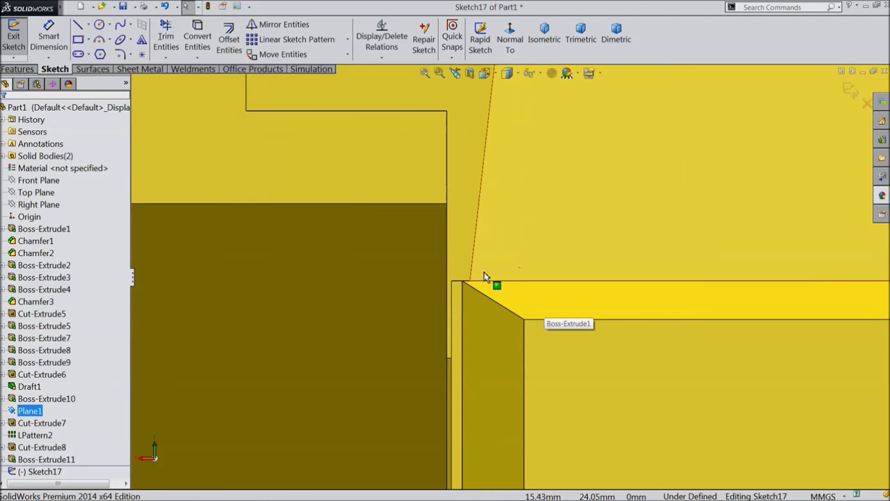
pyautogui.click(78, 24)
pyautogui.scroll(-2, 508, 247)
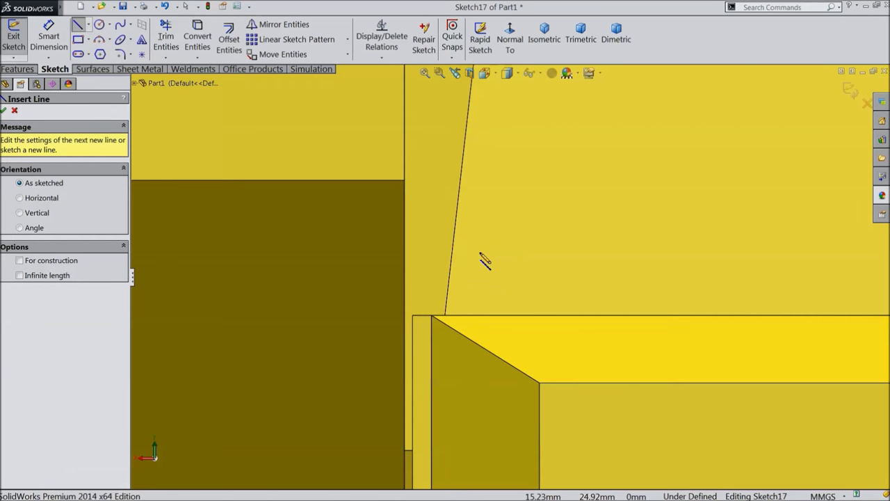
pyautogui.click(491, 236)
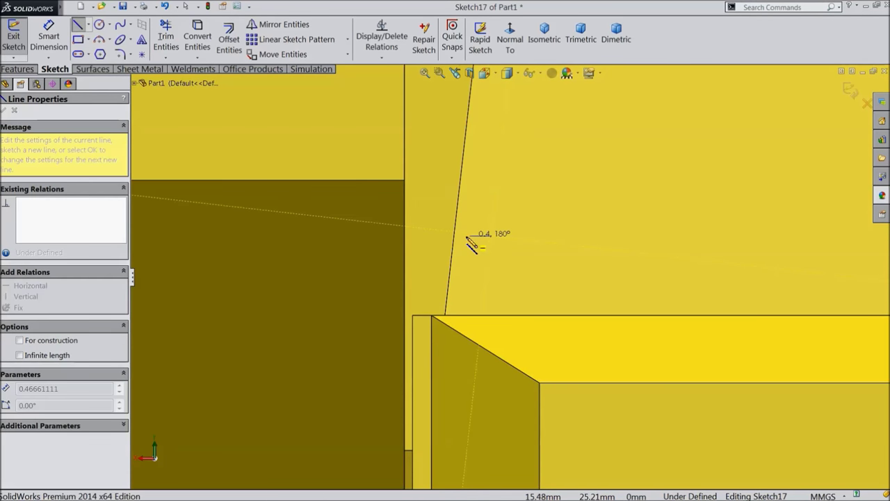
pyautogui.click(454, 235)
pyautogui.click(445, 316)
pyautogui.click(486, 315)
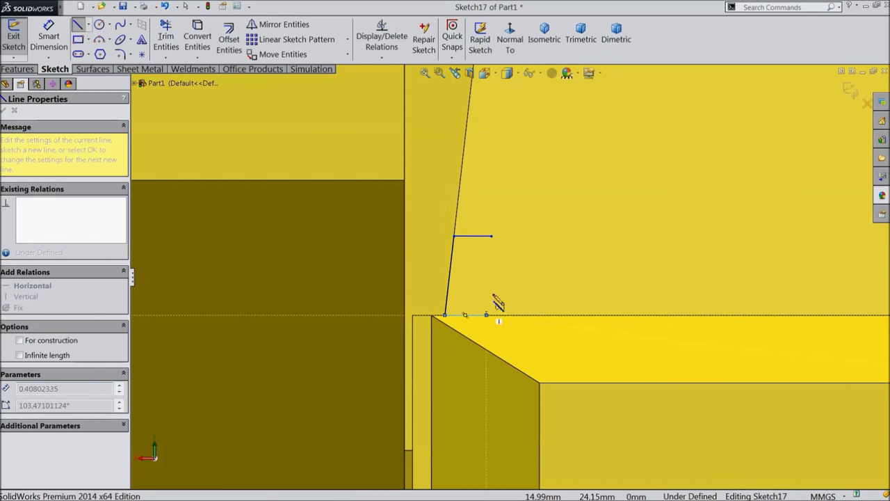
pyautogui.click(492, 236)
pyautogui.rightClick(500, 240)
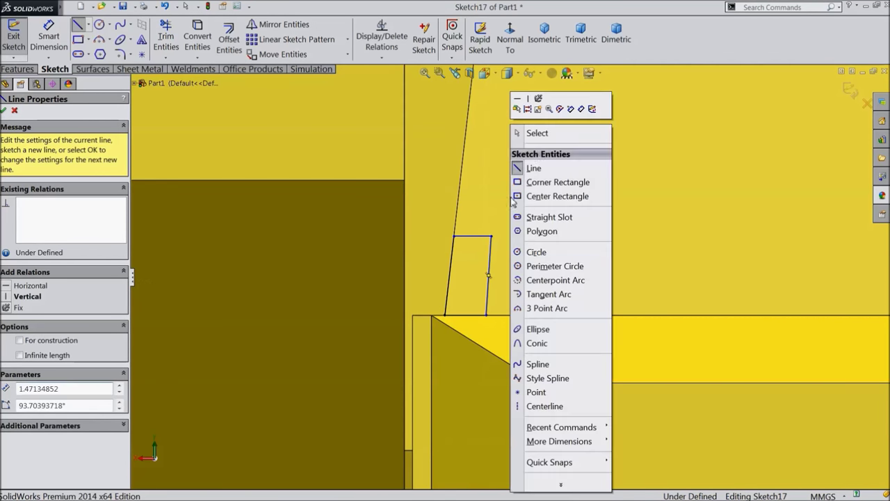
pyautogui.click(532, 133)
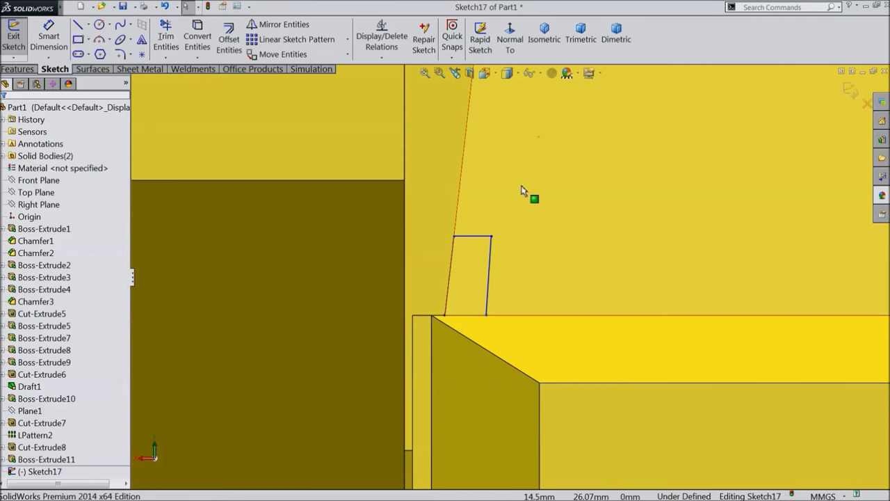
pyautogui.click(491, 261)
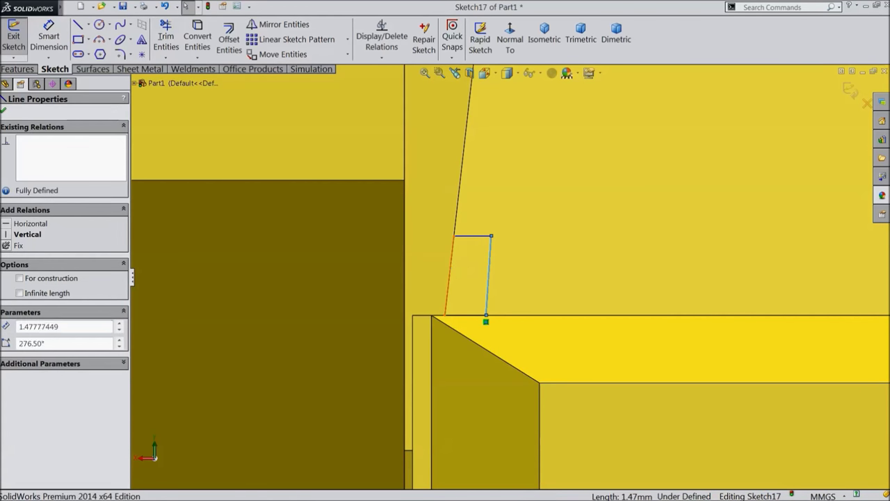
pyautogui.keyDown('ctrl'); pyautogui.click(451, 271); pyautogui.keyUp('ctrl')
pyautogui.click(520, 226)
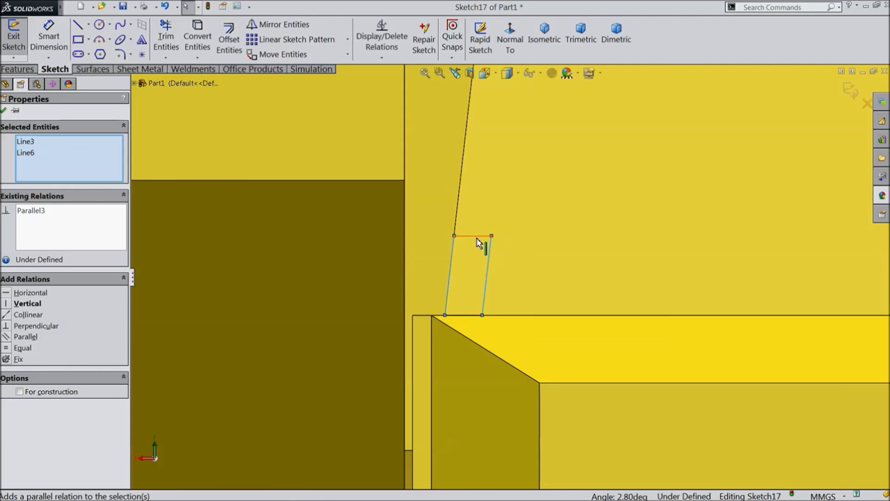
# Dimension the strip's top line to 0.35 mm and its side to 0.75 mm
pyautogui.moveTo(452, 239); pyautogui.dragTo(397, 198, button='right')
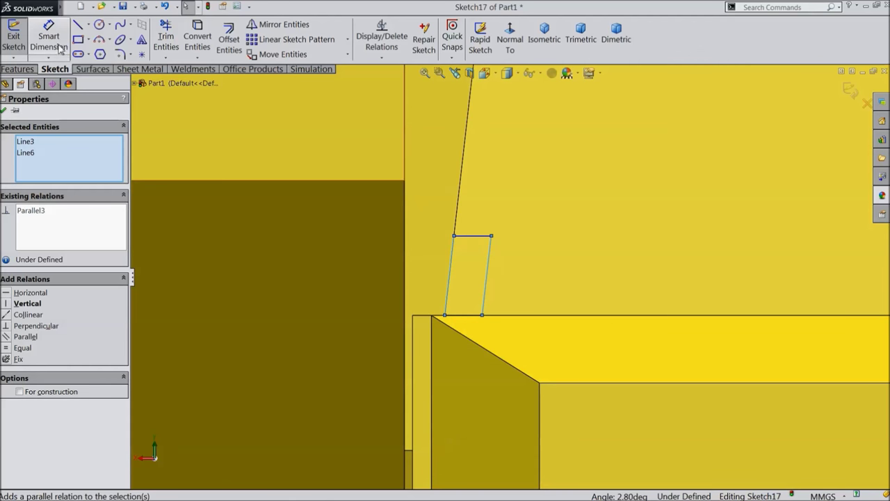
pyautogui.click(465, 238)
pyautogui.click(470, 223)
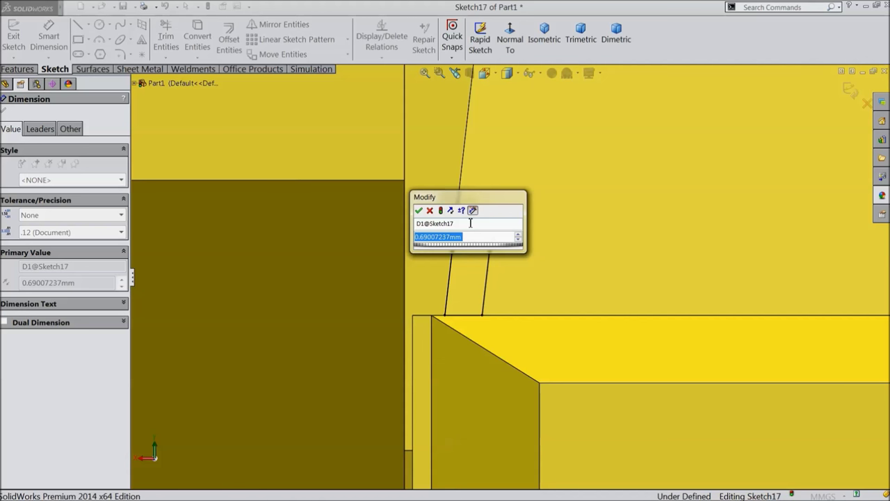
pyautogui.write('0.35')
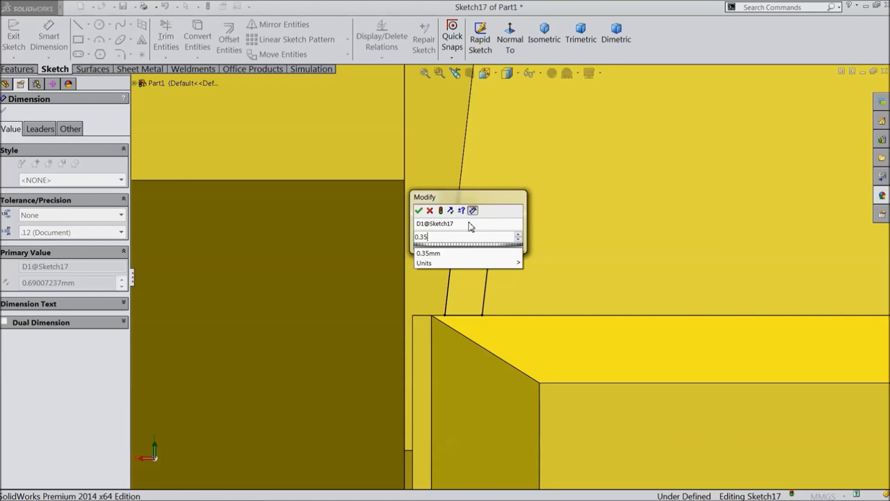
pyautogui.click(419, 211)
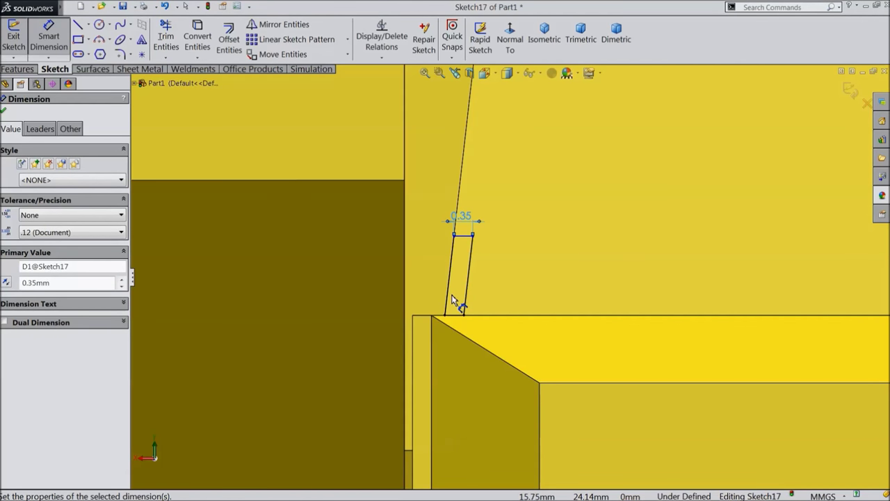
pyautogui.click(450, 291)
pyautogui.click(433, 285)
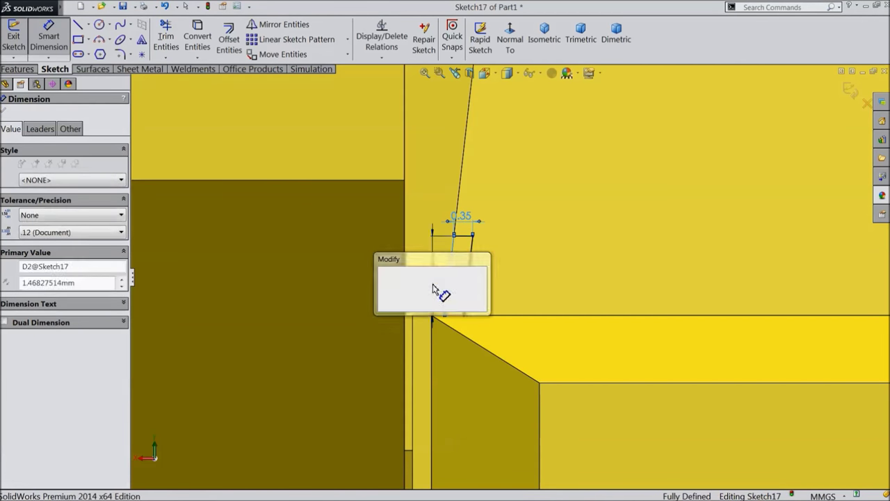
pyautogui.write('0.75')
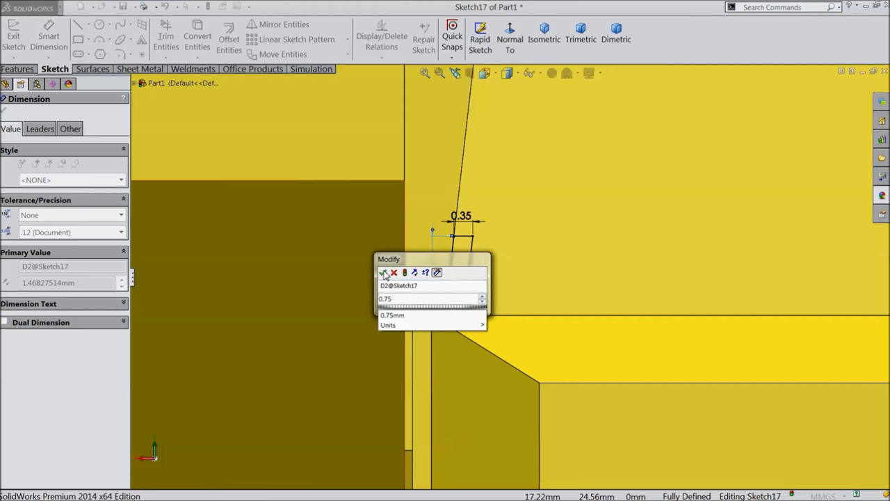
pyautogui.press('Return')
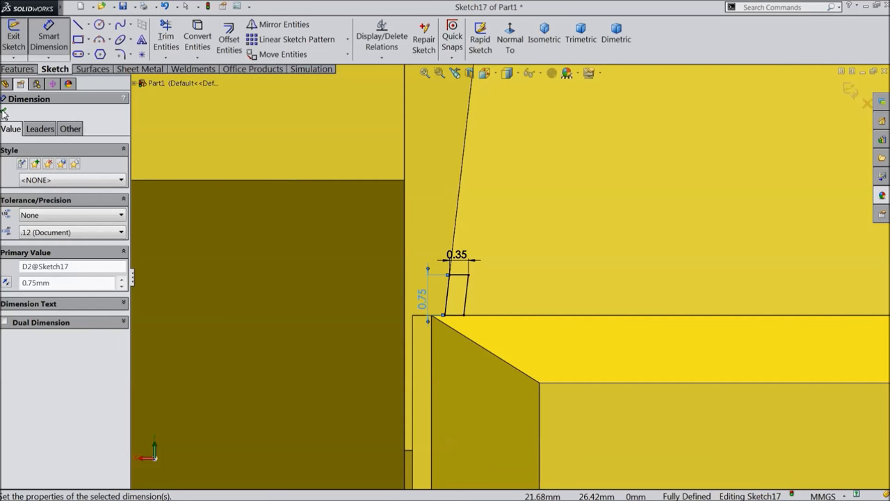
pyautogui.click(3, 111)
# Start an Extruded Cut from the strip sketch and view the preview
pyautogui.click(19, 69)
pyautogui.click(194, 46)
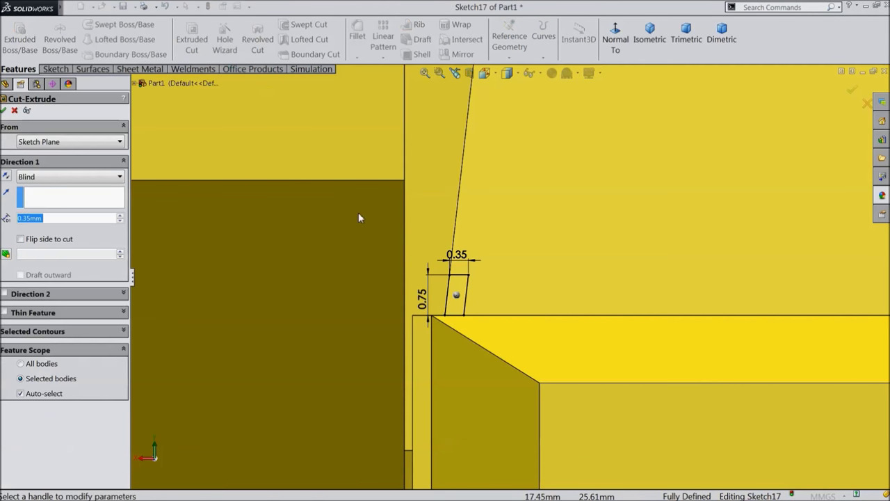
pyautogui.scroll(5, 363, 222)
pyautogui.moveTo(415, 268); pyautogui.dragTo(469, 284, button='middle')
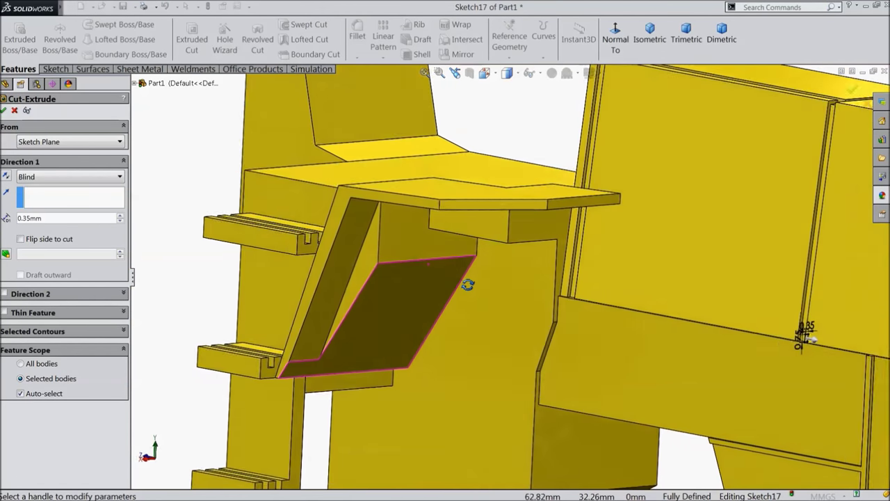
# Set the cut's end condition to Up To Surface at the chosen face and confirm it
pyautogui.scroll(3, 468, 291)
pyautogui.scroll(5, 842, 349)
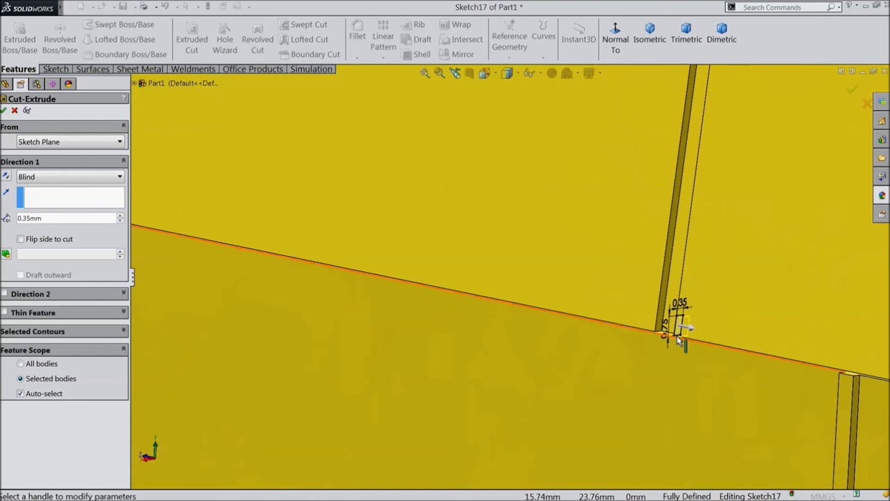
pyautogui.click(39, 182)
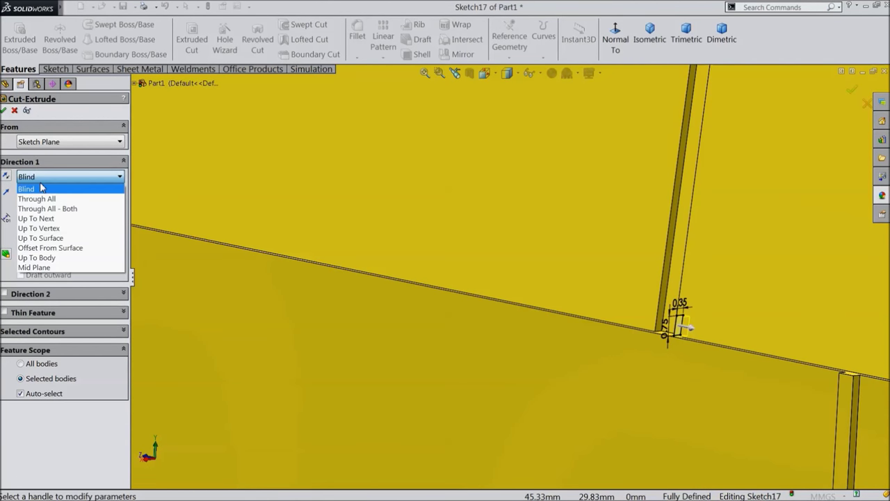
pyautogui.click(61, 240)
pyautogui.scroll(-2, 307, 305)
pyautogui.scroll(2, 245, 234)
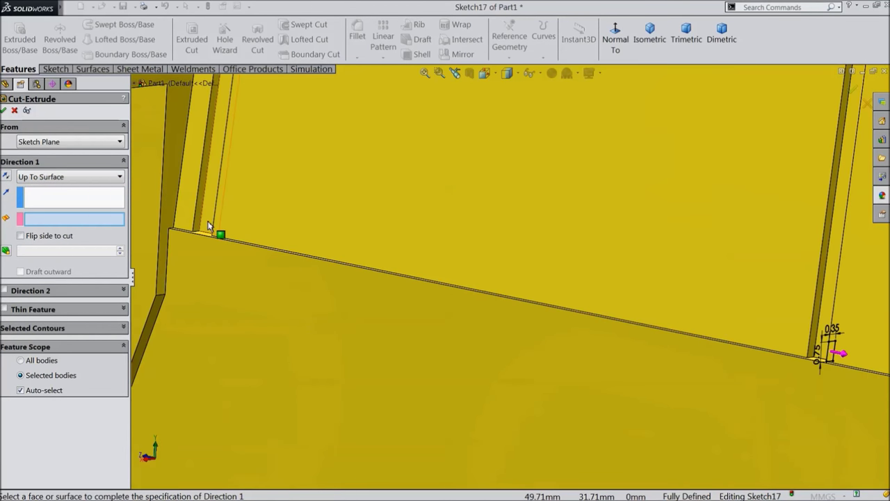
pyautogui.click(199, 224)
pyautogui.scroll(-2, 233, 264)
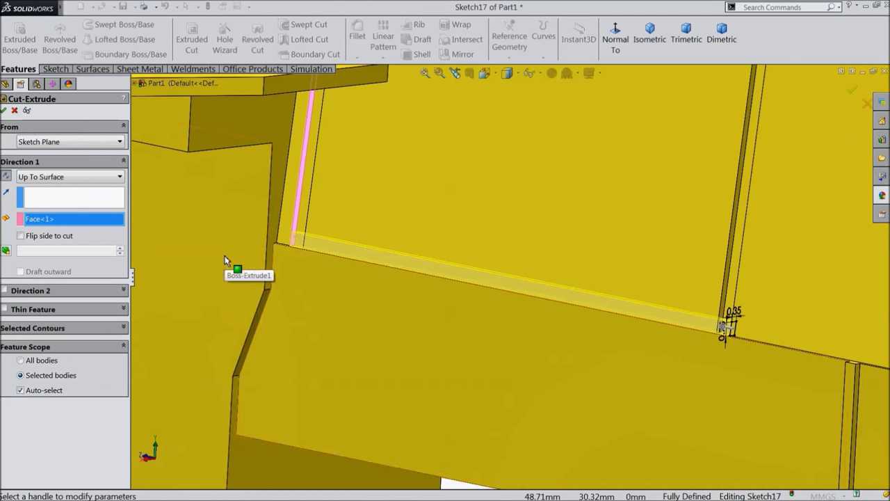
pyautogui.click(5, 110)
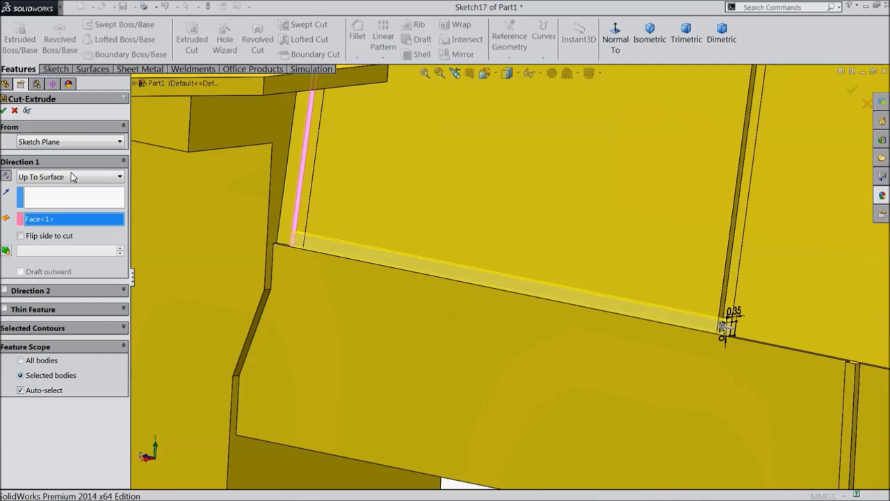
# Inspect the new Cut-Extrude9 groove and select the front panel face
pyautogui.moveTo(376, 267); pyautogui.dragTo(399, 278, button='middle')
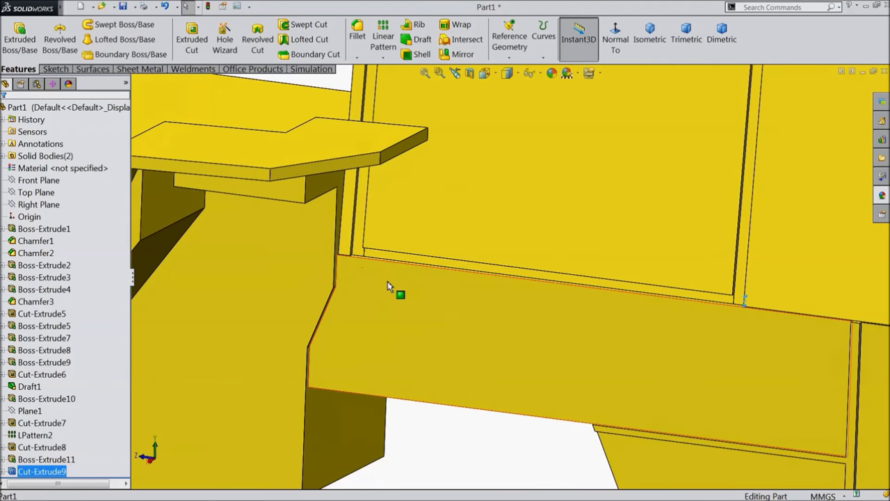
pyautogui.scroll(5, 387, 281)
pyautogui.scroll(-6, 424, 286)
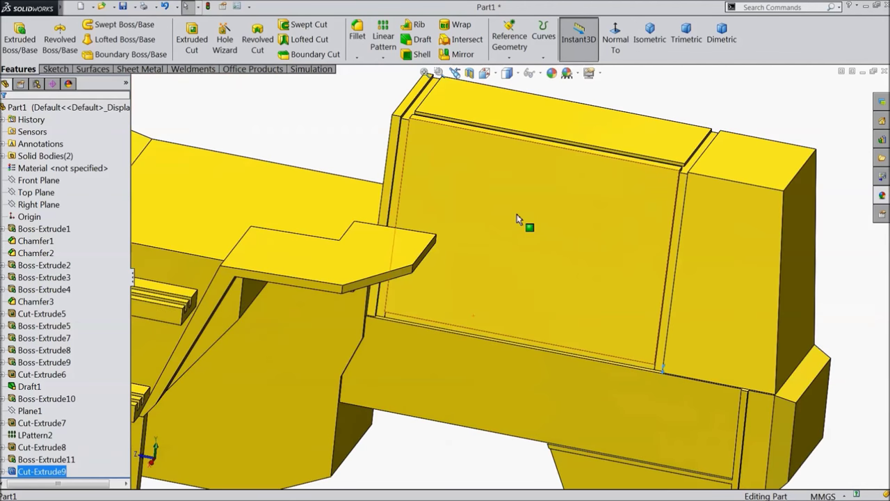
pyautogui.click(499, 182)
# Start a sketch on the front panel with a horizontal and a vertical construction centerline
pyautogui.click(495, 170)
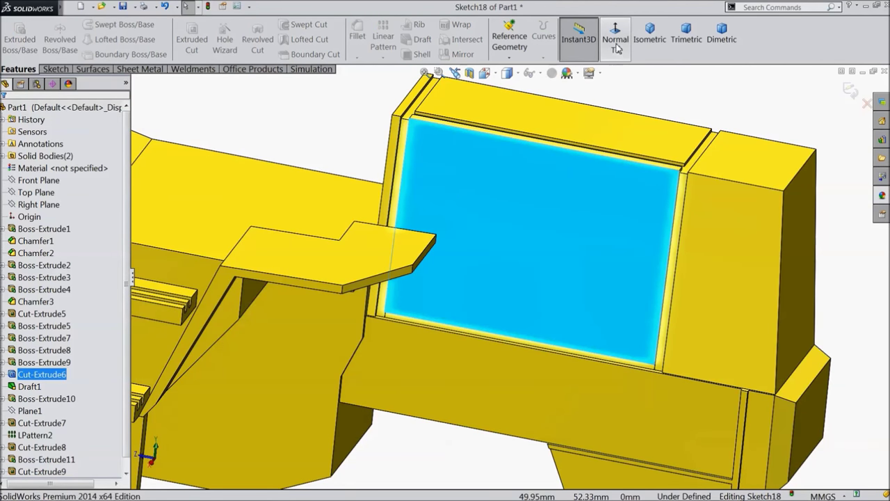
pyautogui.scroll(-6, 564, 210)
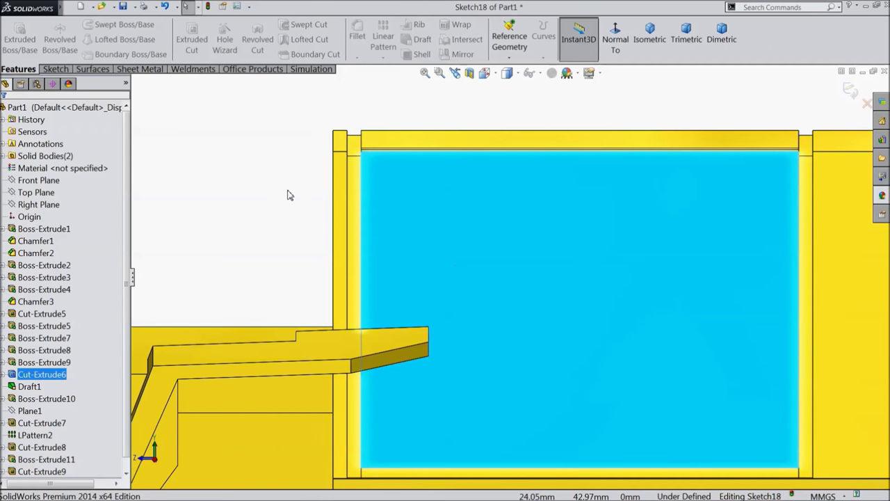
pyautogui.click(56, 69)
pyautogui.click(88, 24)
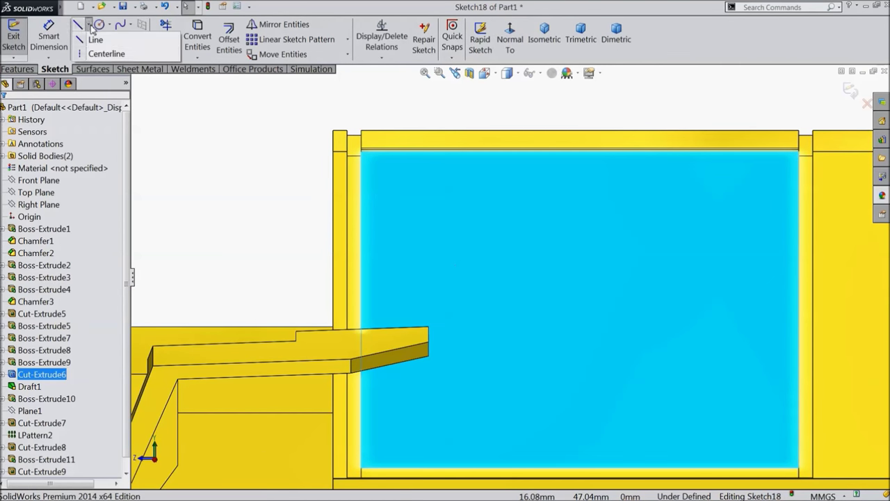
pyautogui.click(104, 54)
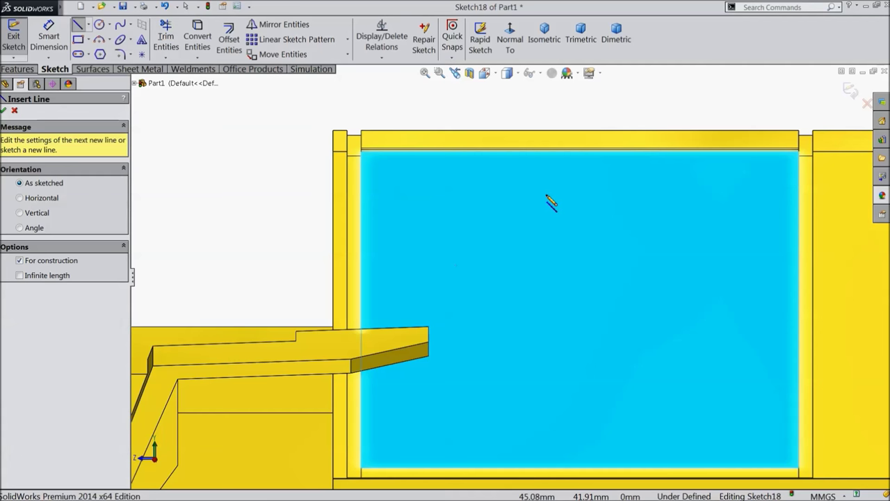
pyautogui.click(551, 185)
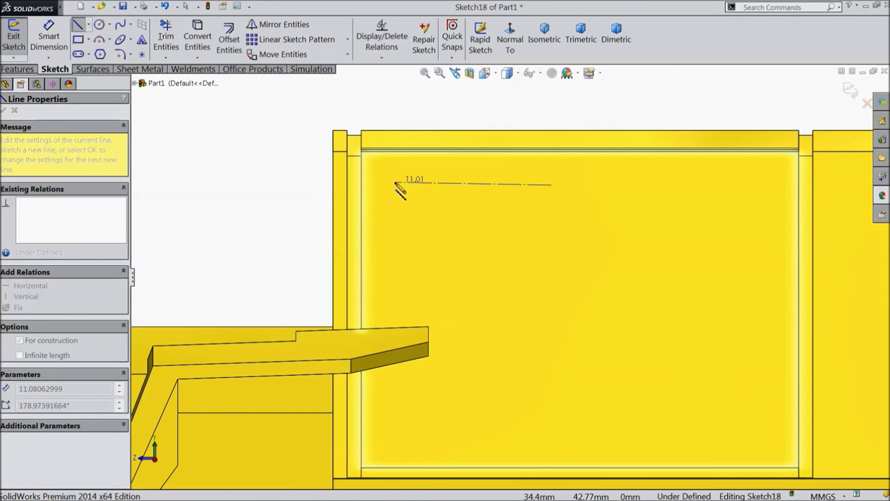
pyautogui.click(379, 185)
pyautogui.click(378, 246)
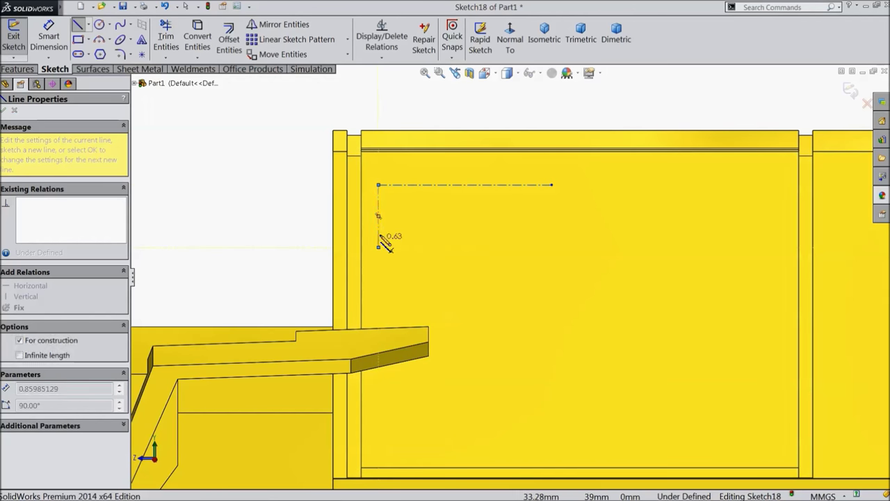
pyautogui.rightClick(384, 244)
pyautogui.click(419, 91)
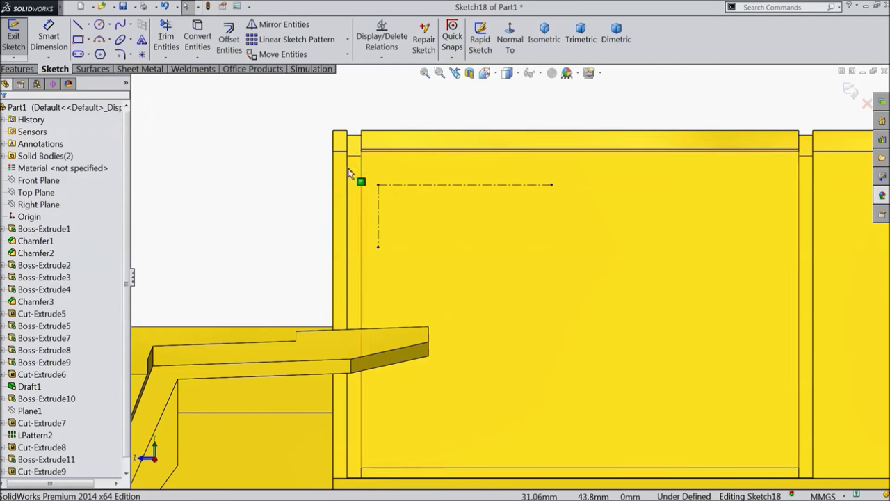
# Locate the centerlines with a 3.25 mm vertical offset and a 1.50 mm horizontal offset
pyautogui.click(49, 38)
pyautogui.scroll(-3, 339, 167)
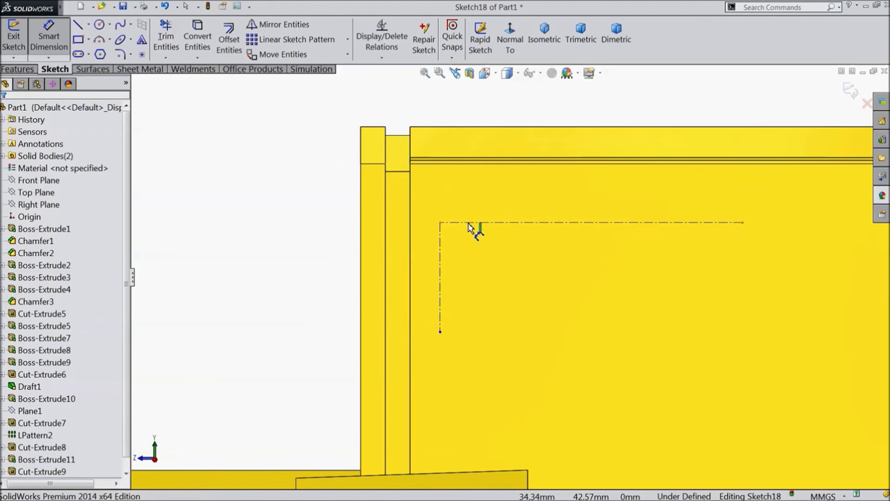
pyautogui.click(469, 223)
pyautogui.click(460, 164)
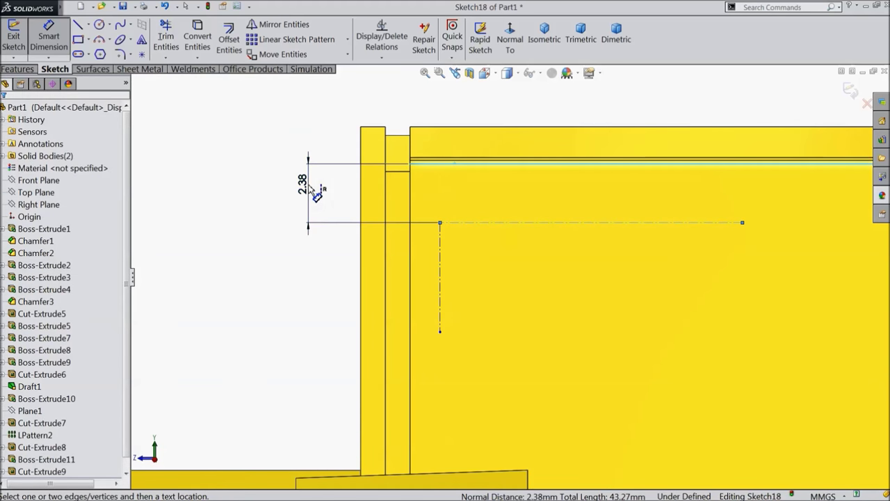
pyautogui.click(315, 193)
pyautogui.write('3.25')
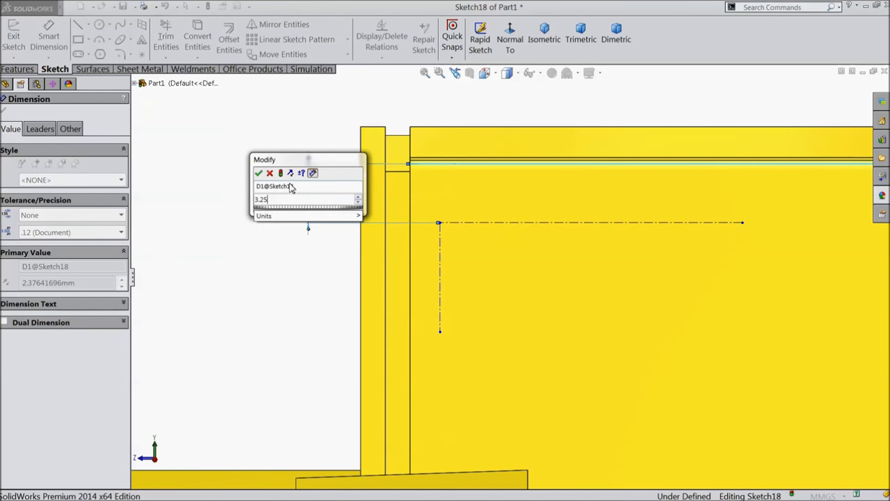
pyautogui.click(259, 173)
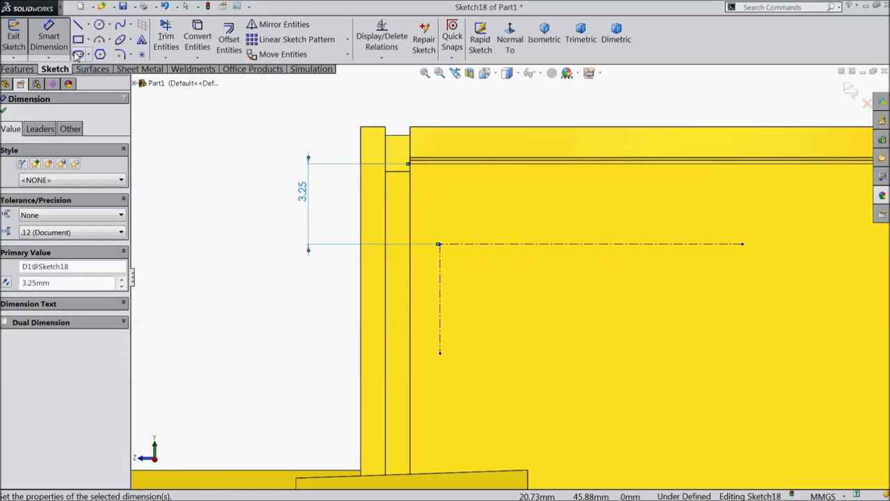
pyautogui.click(439, 270)
pyautogui.click(410, 222)
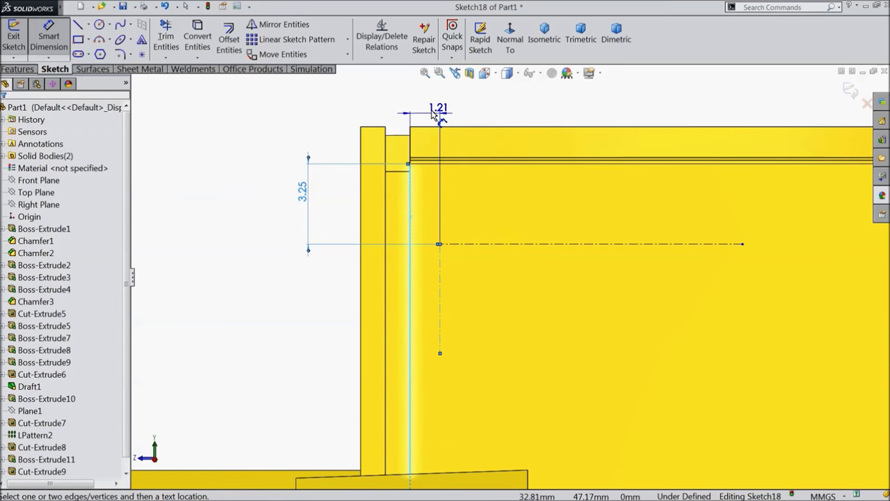
pyautogui.click(439, 118)
pyautogui.write('1.5')
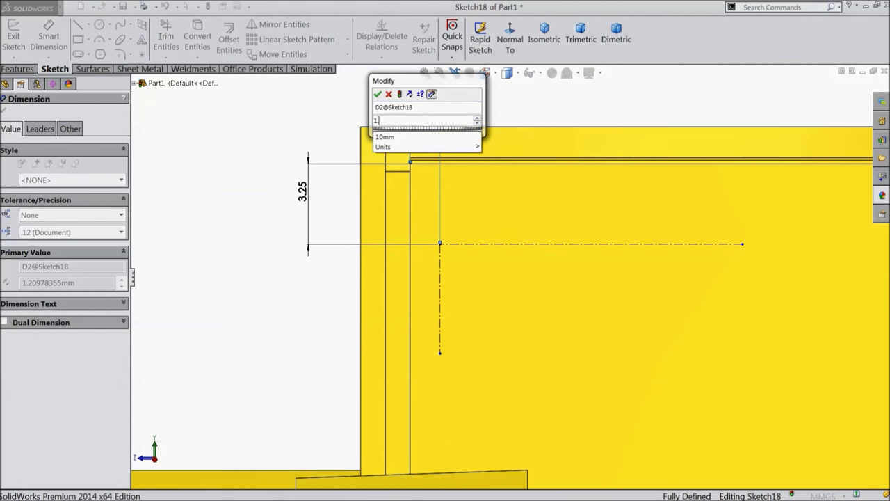
pyautogui.click(379, 94)
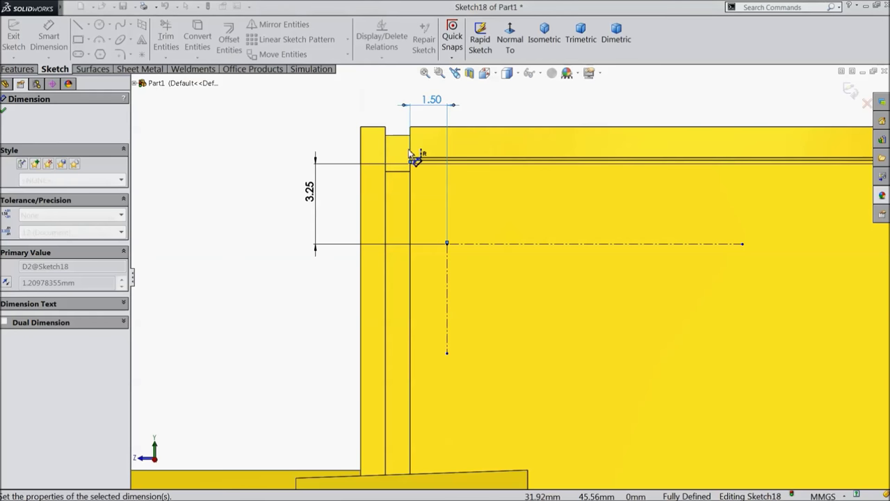
# Exit Smart Dimension and show the slot type options
pyautogui.scroll(1, 560, 270)
pyautogui.click(6, 110)
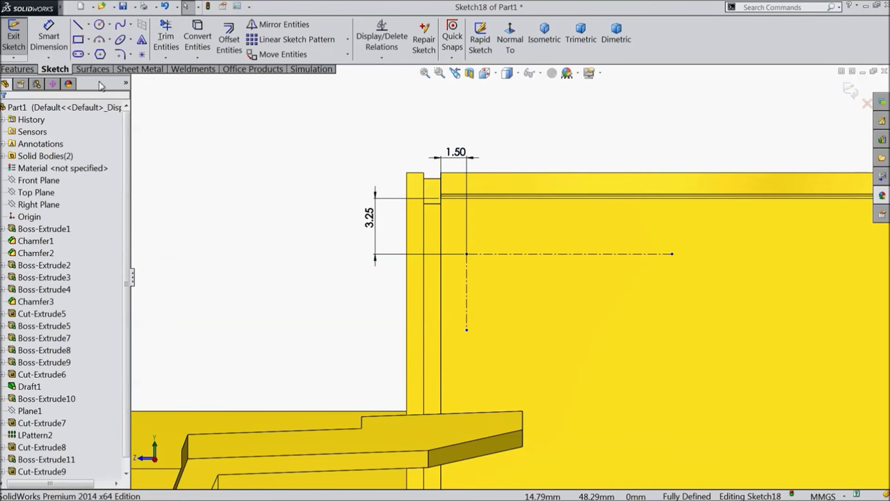
pyautogui.click(89, 55)
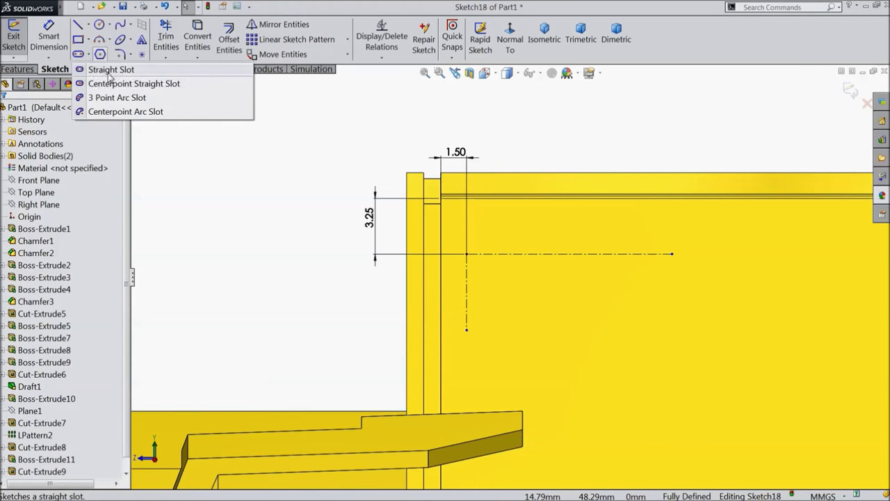
# Sketch a straight slot along the horizontal centerline
pyautogui.click(110, 71)
pyautogui.click(582, 255)
pyautogui.click(518, 255)
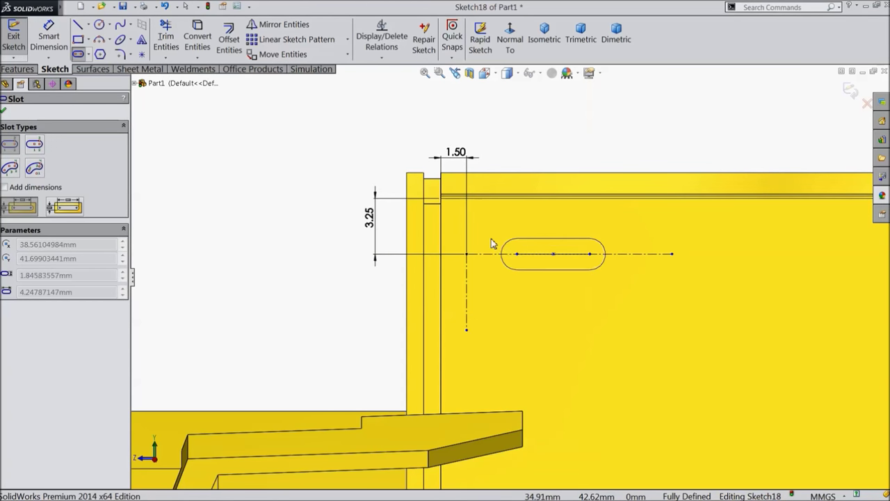
pyautogui.click(553, 272)
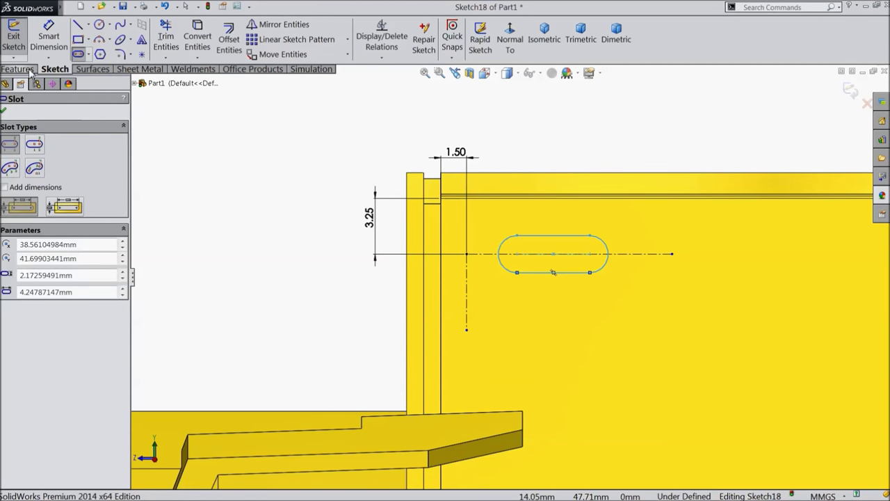
# Dimension the slot's end arc radius as 0.65/2 (R0.33)
pyautogui.click(49, 38)
pyautogui.scroll(-1, 613, 256)
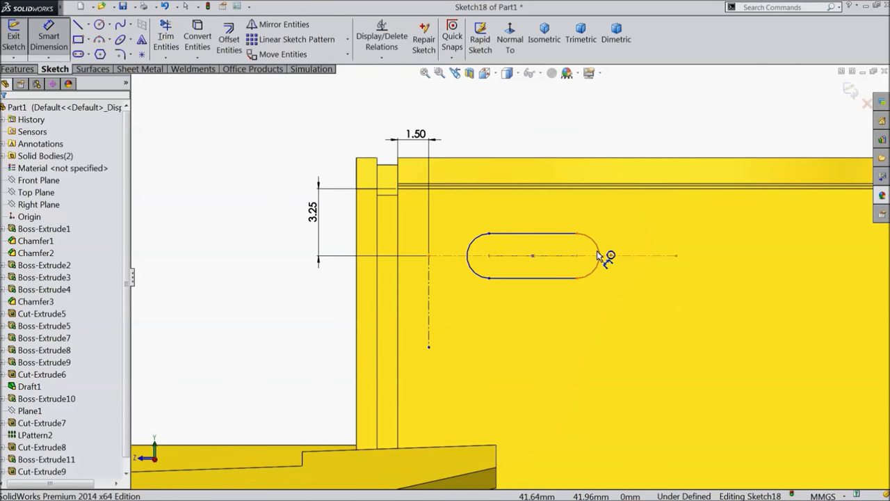
pyautogui.click(598, 255)
pyautogui.click(652, 246)
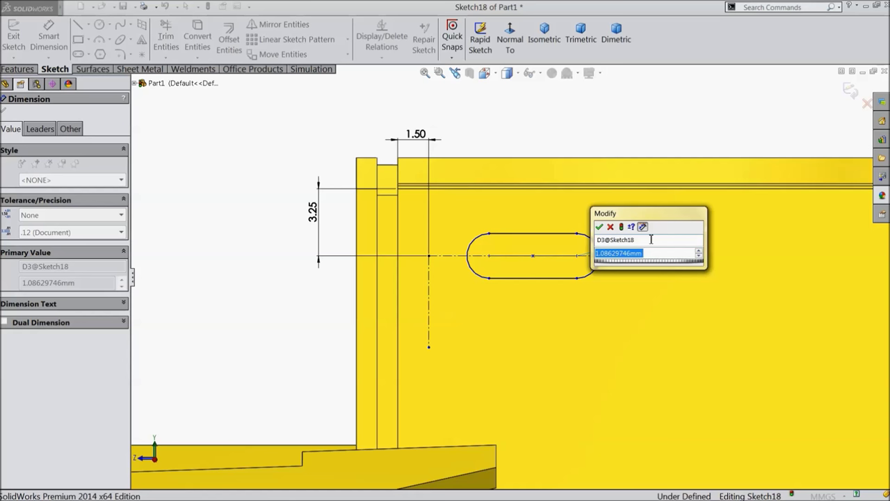
pyautogui.write('0.65/5')
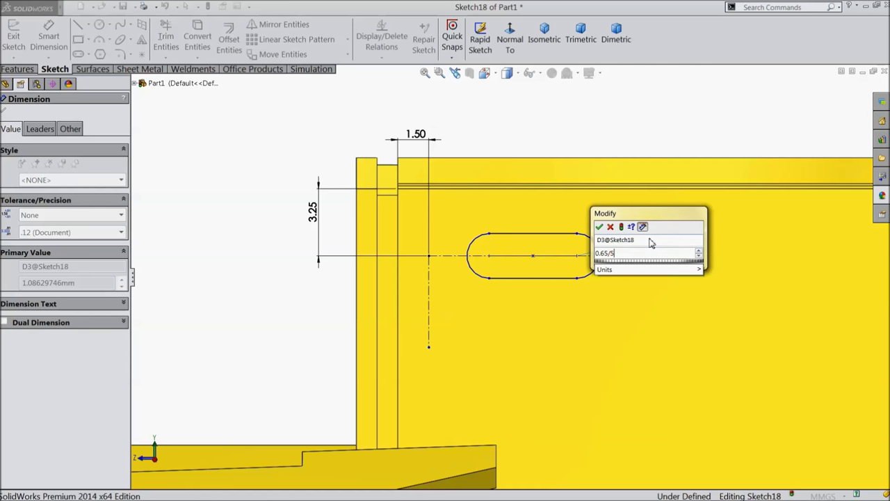
pyautogui.press('BackSpace')
pyautogui.write('2')
pyautogui.click(599, 226)
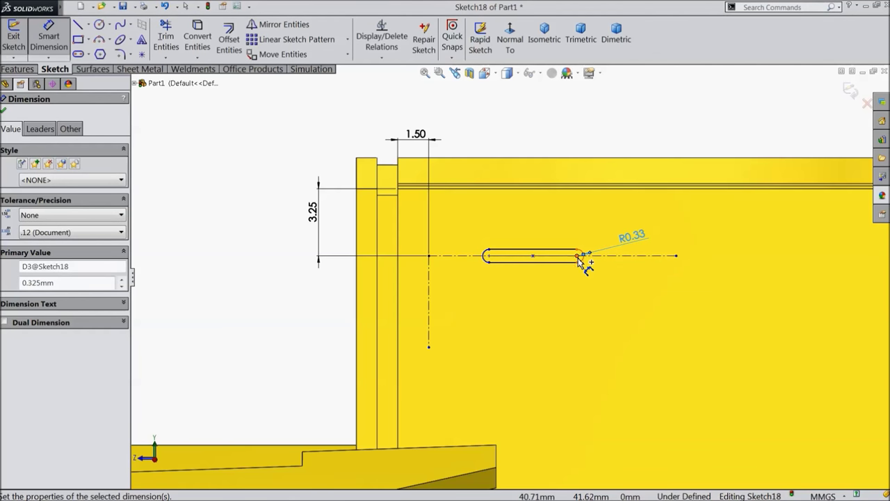
# Dimension the slot length to 7.5 mm
pyautogui.click(534, 264)
pyautogui.click(490, 258)
pyautogui.click(577, 255)
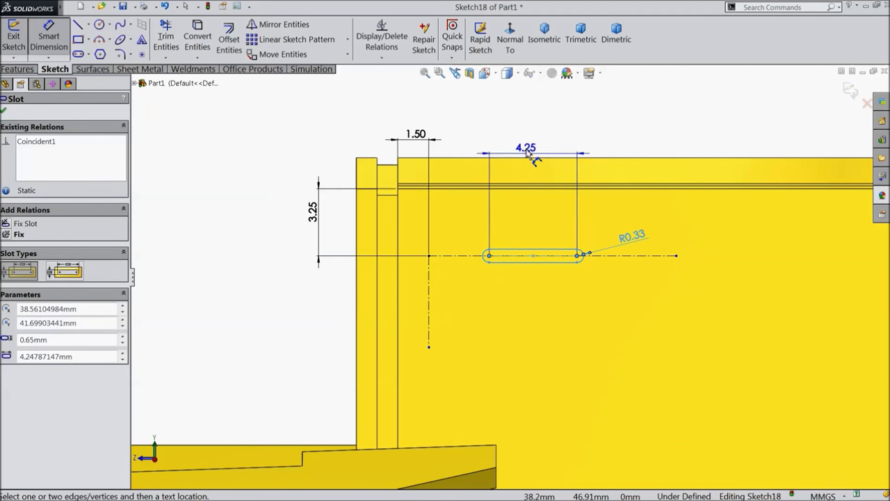
pyautogui.click(527, 148)
pyautogui.write('7.5')
pyautogui.click(476, 134)
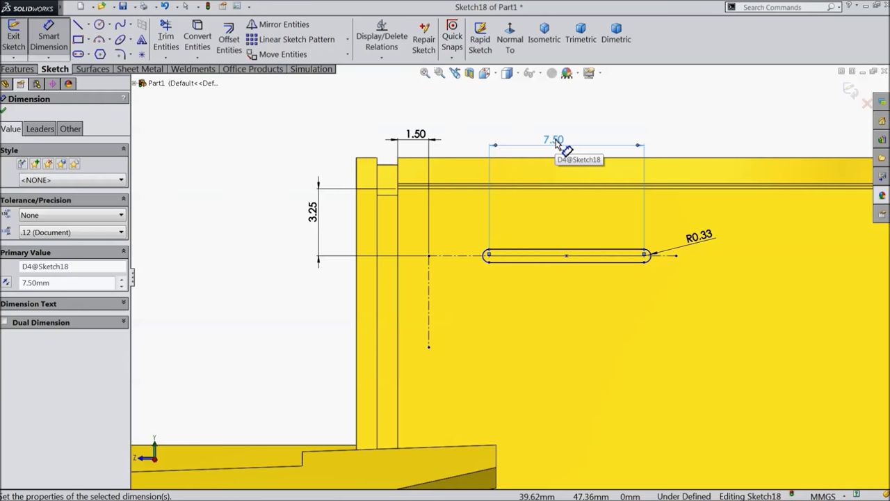
pyautogui.press('Escape')
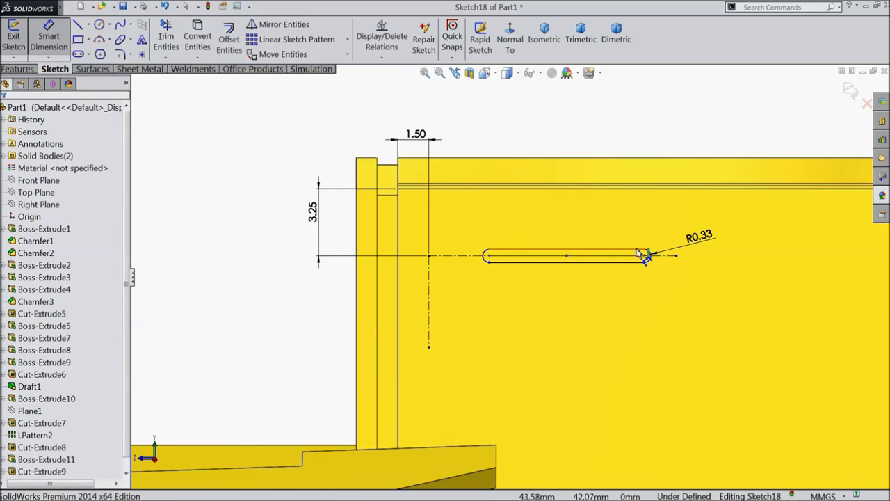
# Set a 7.50 mm center-to-center distance between the slot's end arcs
pyautogui.scroll(-3, 646, 258)
pyautogui.click(637, 268)
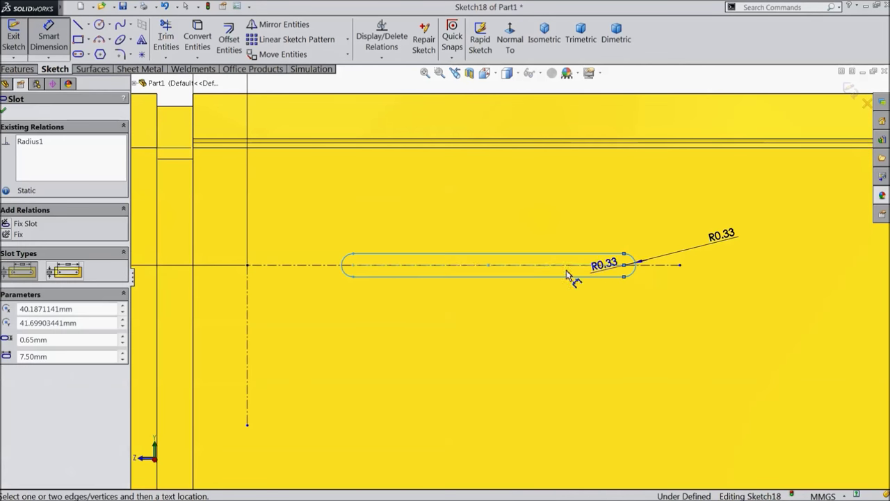
pyautogui.click(345, 270)
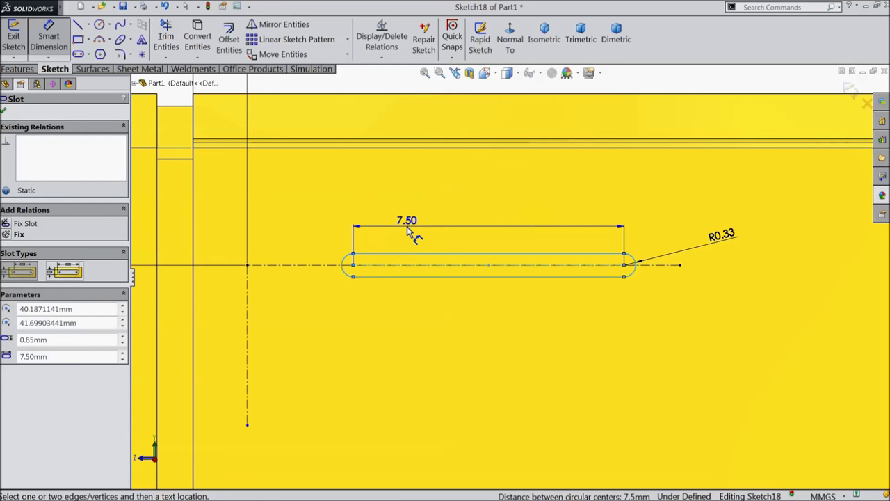
pyautogui.scroll(2, 473, 174)
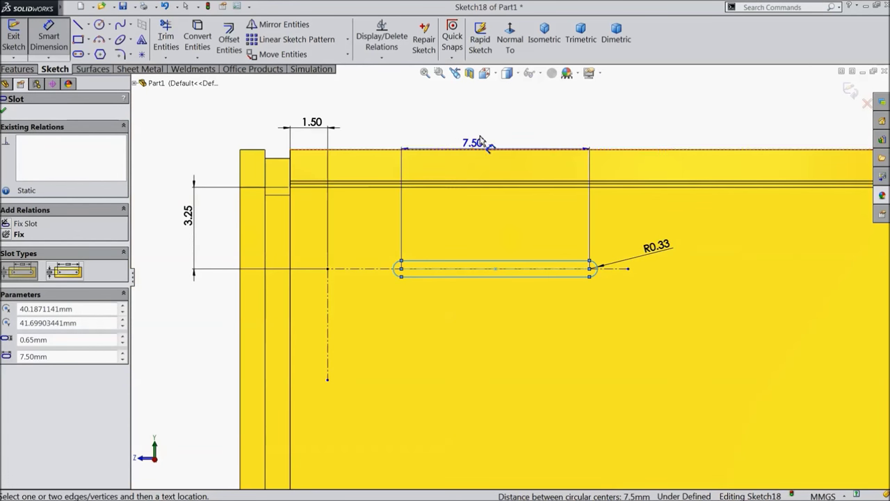
pyautogui.click(445, 122)
pyautogui.click(432, 118)
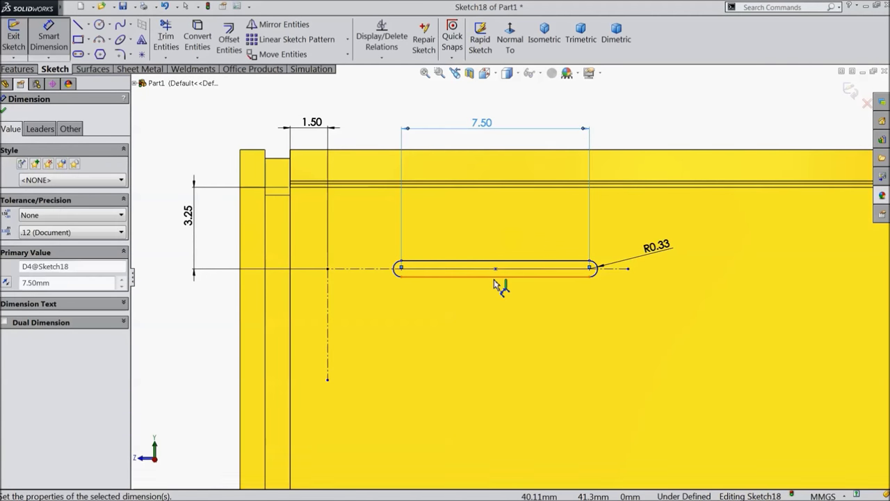
pyautogui.scroll(3, 495, 282)
pyautogui.scroll(-3, 431, 281)
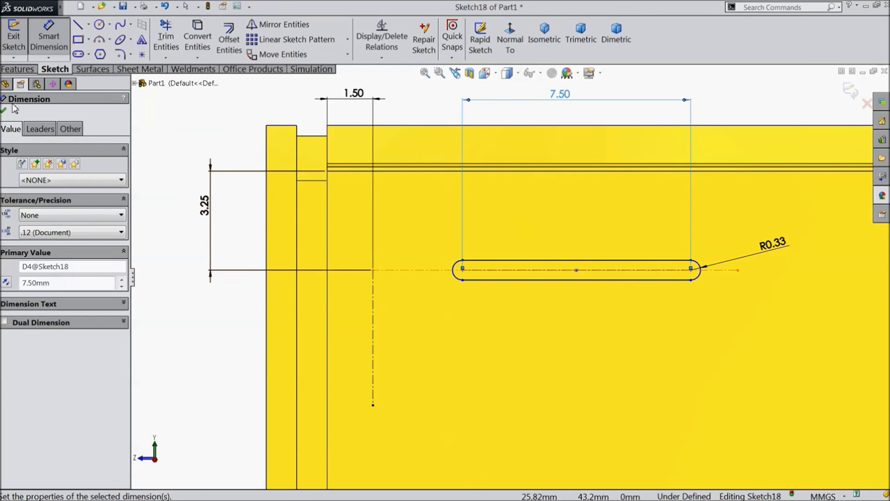
pyautogui.press('Escape')
# Make the slot's left end arc tangent to the vertical centerline
pyautogui.click(373, 299)
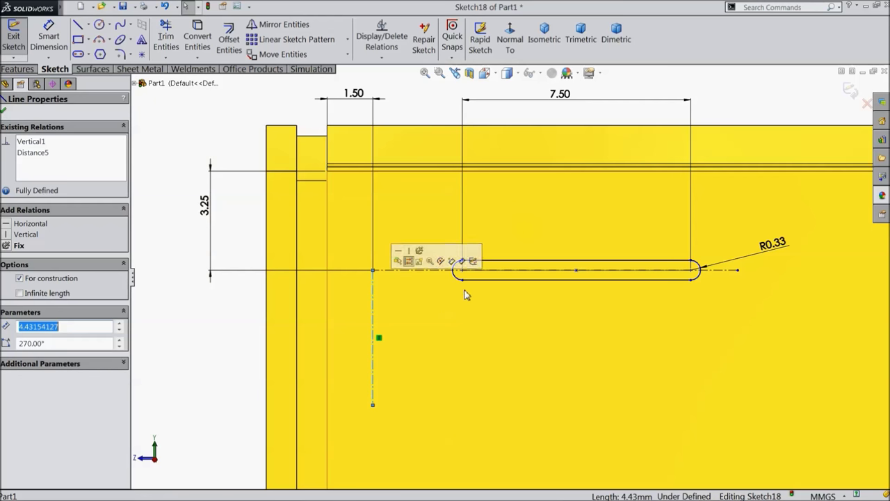
pyautogui.click(459, 278)
pyautogui.keyDown('ctrl'); pyautogui.click(464, 280); pyautogui.keyUp('ctrl')
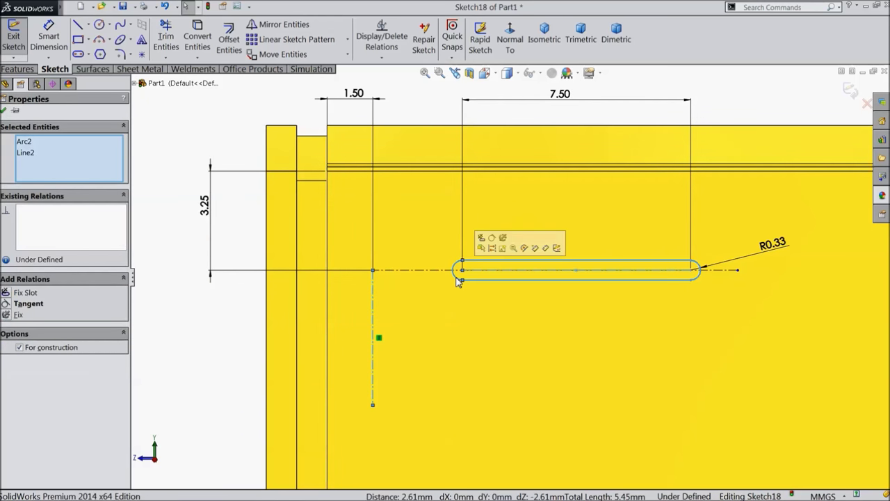
pyautogui.click(493, 239)
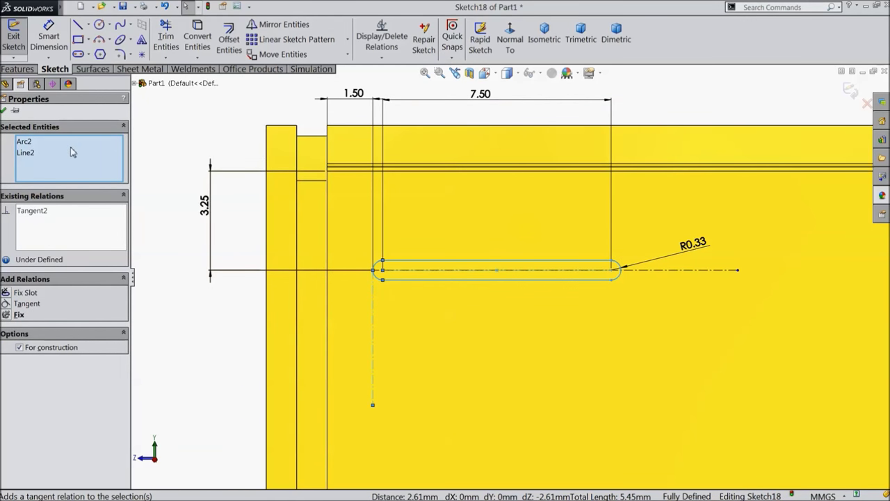
pyautogui.click(8, 110)
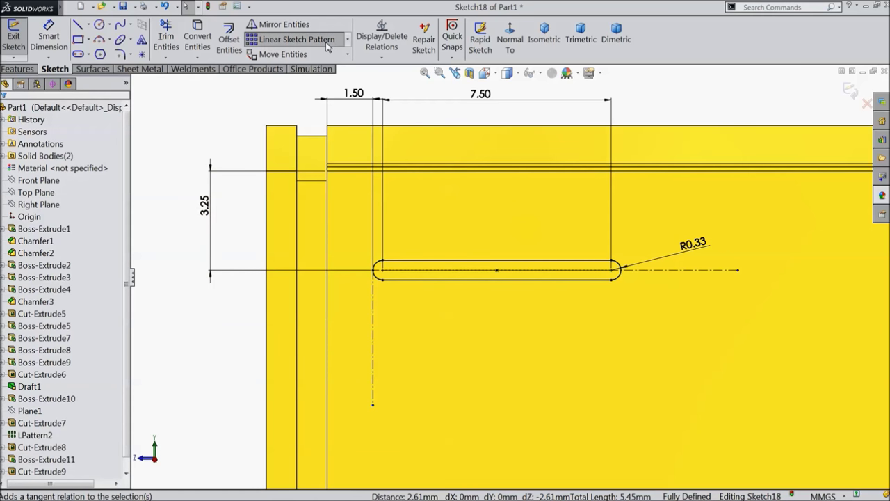
# Linear-pattern Slot1 along the X-axis, previewing 2 instances at 10 mm spacing
pyautogui.click(295, 39)
pyautogui.scroll(-2, 449, 298)
pyautogui.scroll(2, 641, 340)
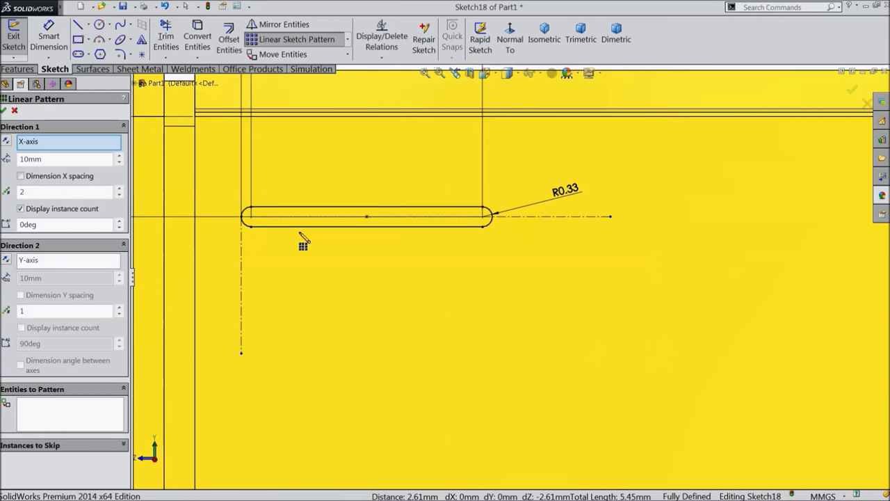
pyautogui.click(429, 217)
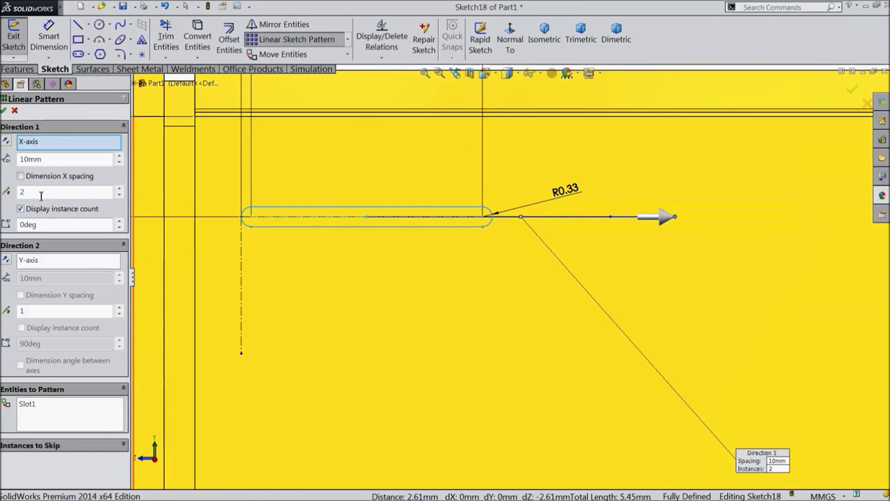
pyautogui.scroll(2, 297, 257)
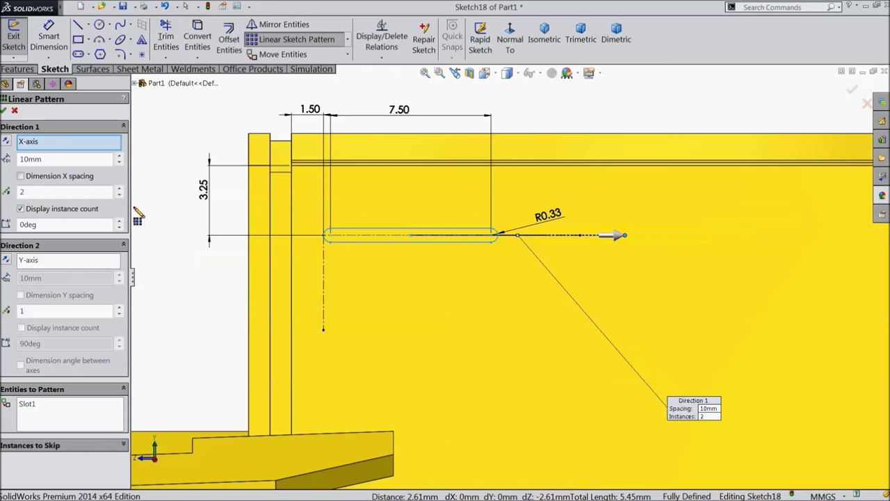
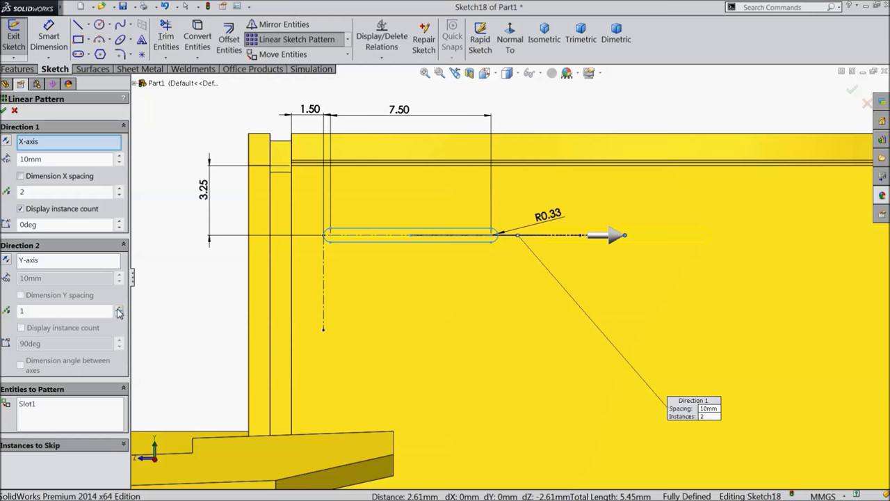
# Add a second pattern direction to Slot1: 4 instances spaced 1.26 mm, running downward
pyautogui.click(119, 308)
pyautogui.scroll(3, 295, 310)
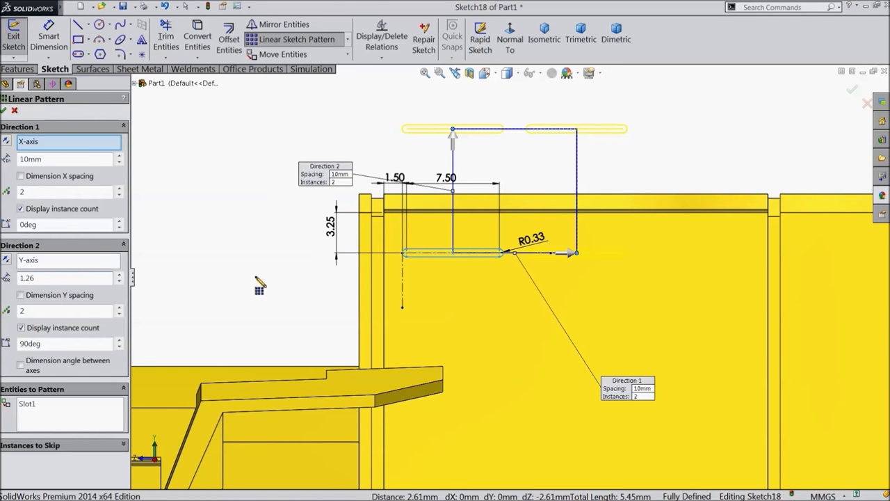
pyautogui.write('1.26')
pyautogui.press('Return')
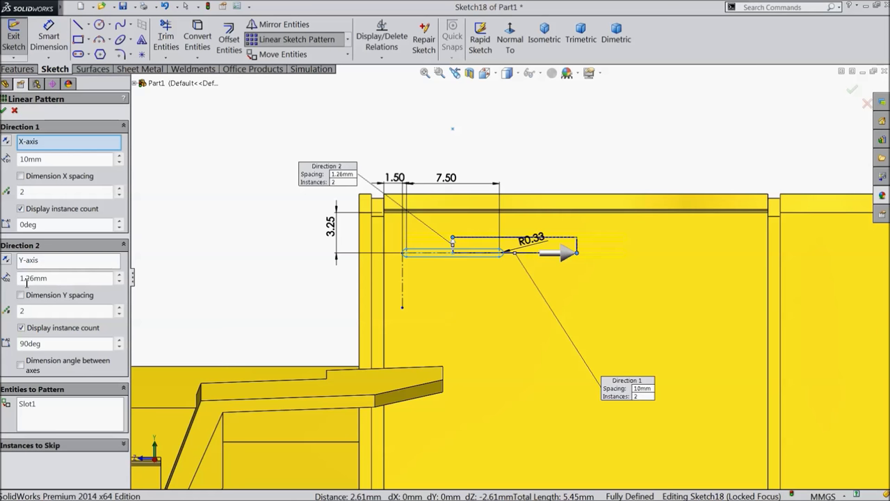
pyautogui.click(6, 262)
pyautogui.scroll(-4, 459, 292)
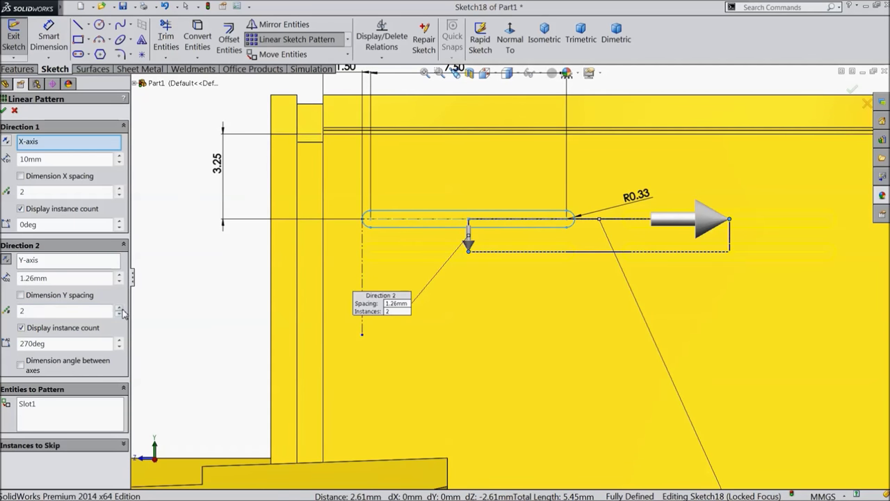
pyautogui.click(119, 308)
pyautogui.click(119, 308)
pyautogui.scroll(2, 505, 345)
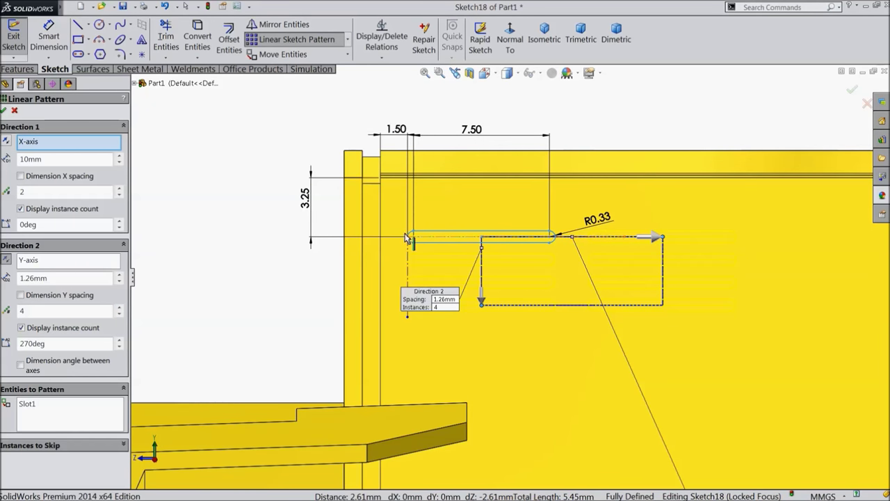
pyautogui.click(4, 112)
pyautogui.scroll(1, 547, 260)
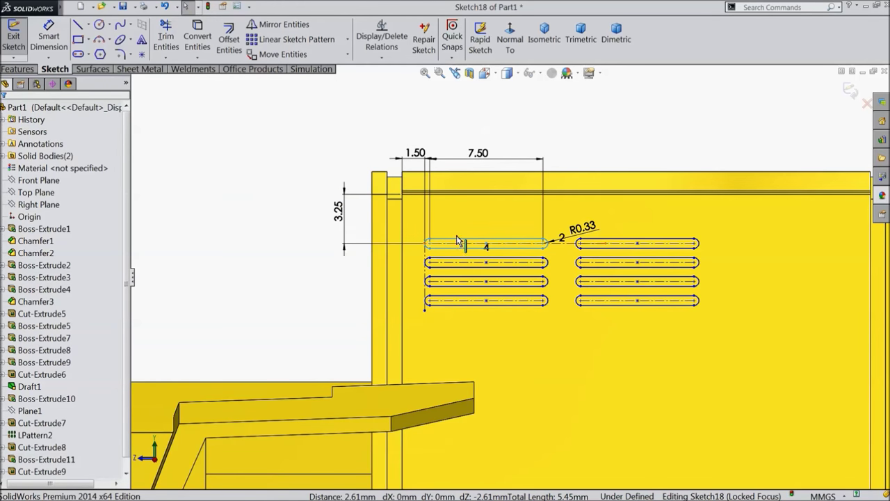
# Extruded-cut the slot sketch Blind at 0.35 mm depth
pyautogui.click(17, 70)
pyautogui.click(191, 39)
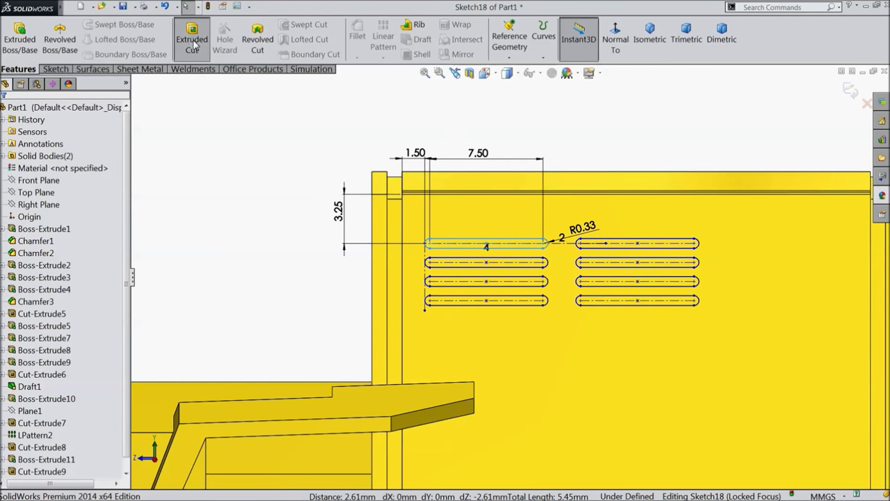
pyautogui.click(37, 178)
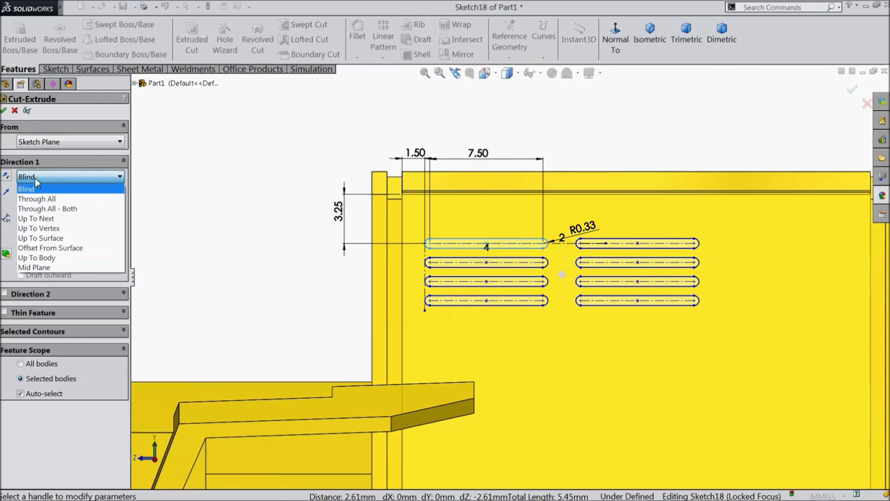
pyautogui.click(38, 179)
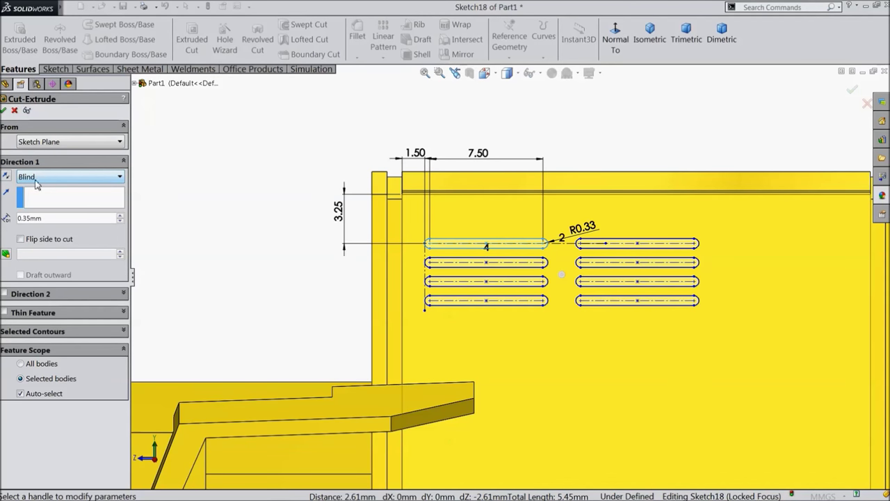
pyautogui.click(5, 111)
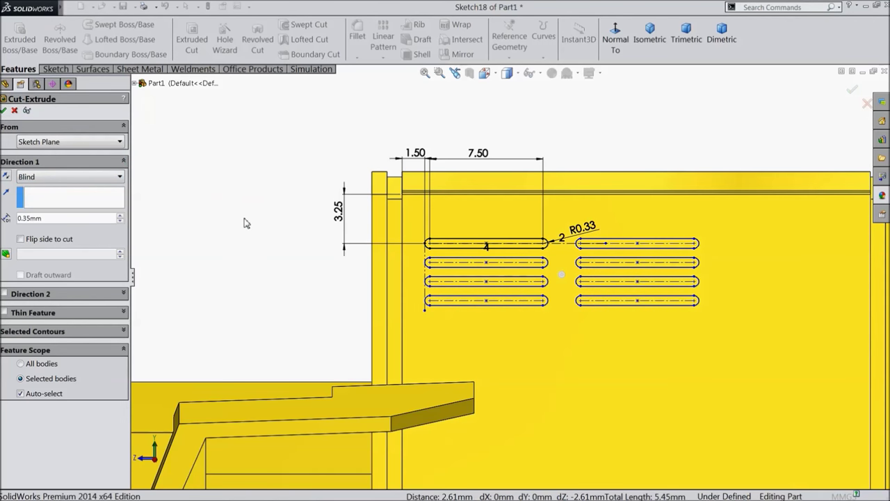
# Orbit to inspect the cut slots and select the front panel face
pyautogui.moveTo(271, 228); pyautogui.dragTo(571, 306, button='middle')
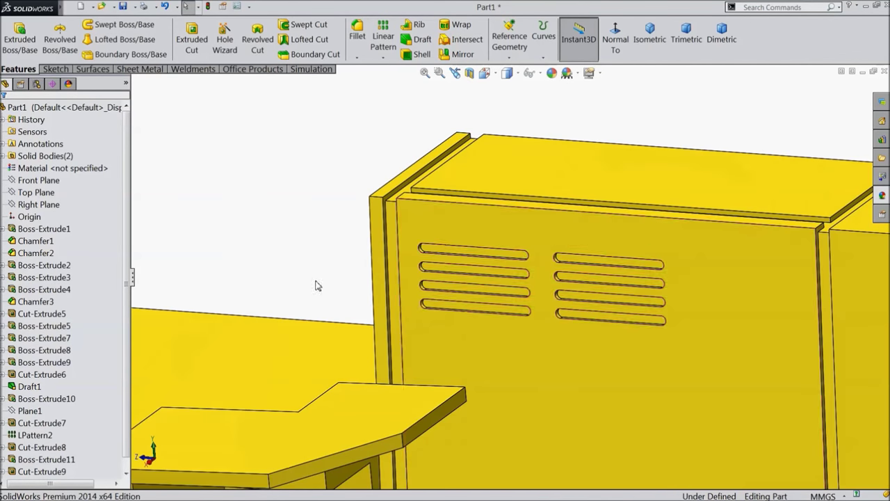
pyautogui.scroll(-5, 612, 320)
pyautogui.scroll(5, 529, 309)
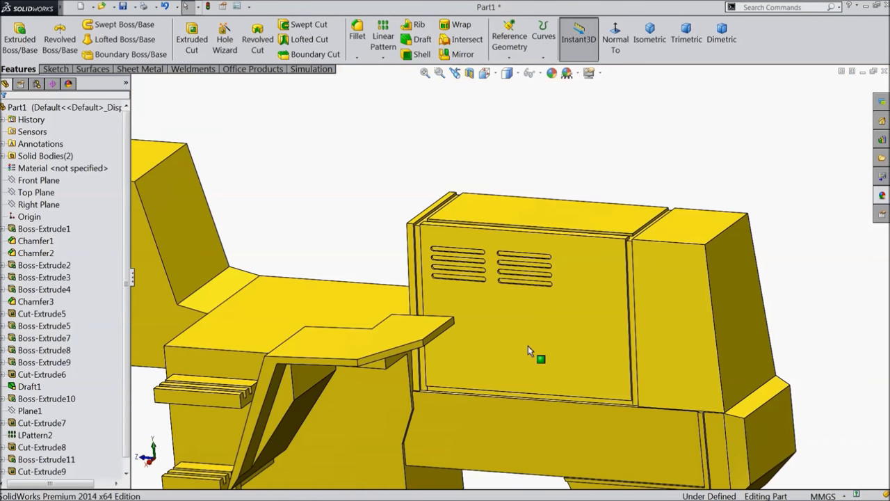
pyautogui.click(529, 346)
# Start a sketch on the front panel face, view it normal, and draw a small rectangle
pyautogui.click(565, 318)
pyautogui.click(615, 39)
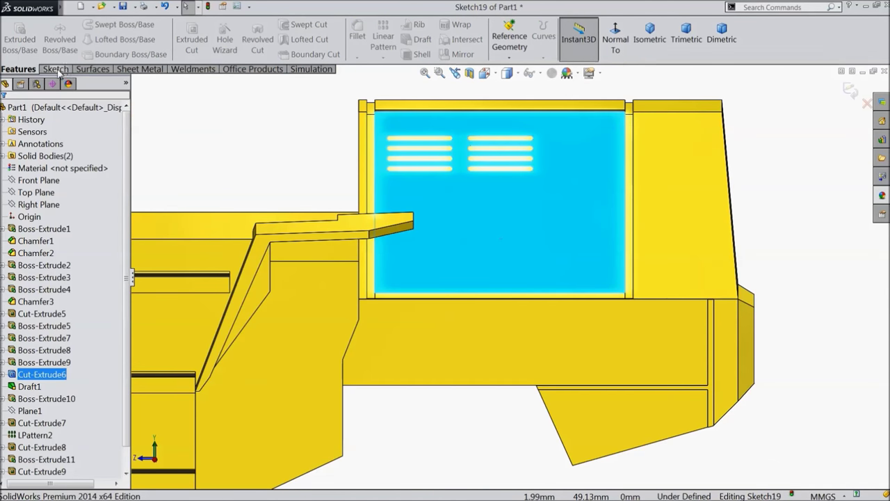
pyautogui.click(59, 70)
pyautogui.press('r')
pyautogui.click(475, 237)
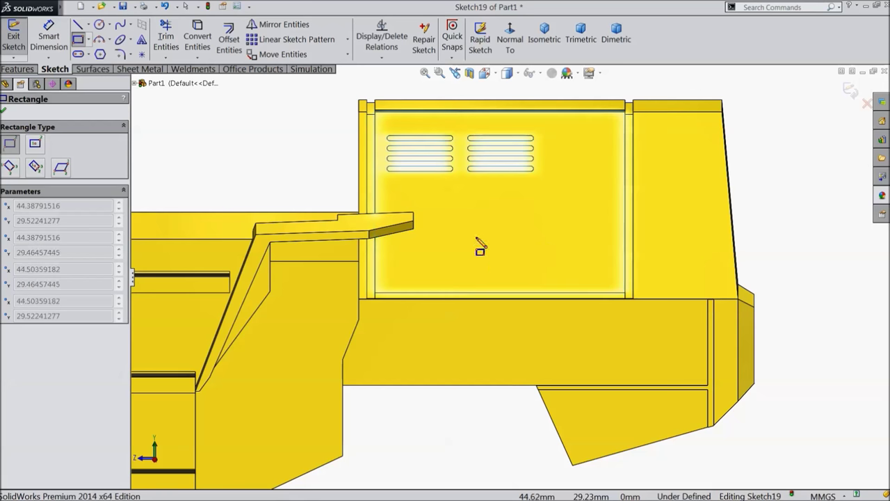
pyautogui.click(495, 261)
pyautogui.scroll(-2, 560, 261)
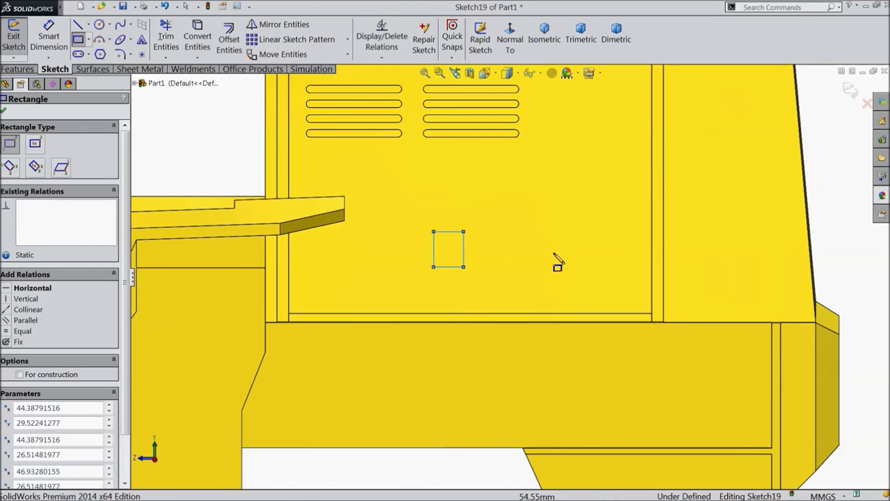
# Position the rectangle 27.50 from the body corner and 4.50 above the bottom edge
pyautogui.click(53, 38)
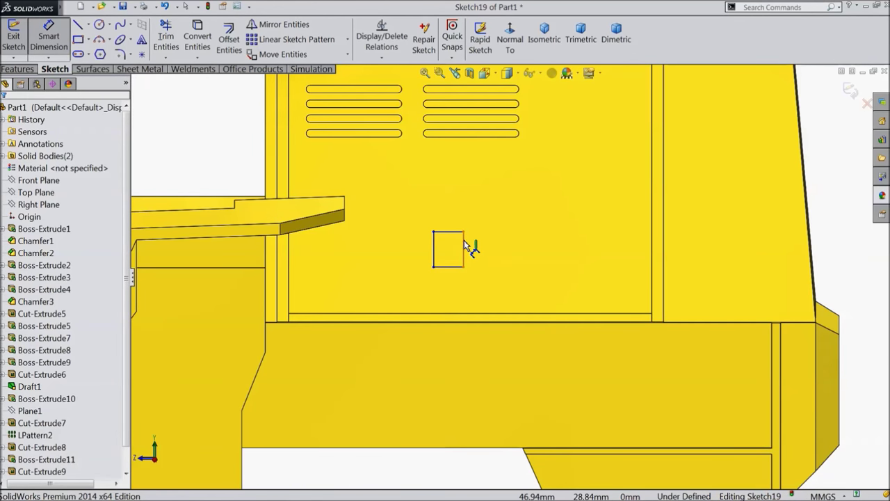
pyautogui.click(463, 250)
pyautogui.click(815, 322)
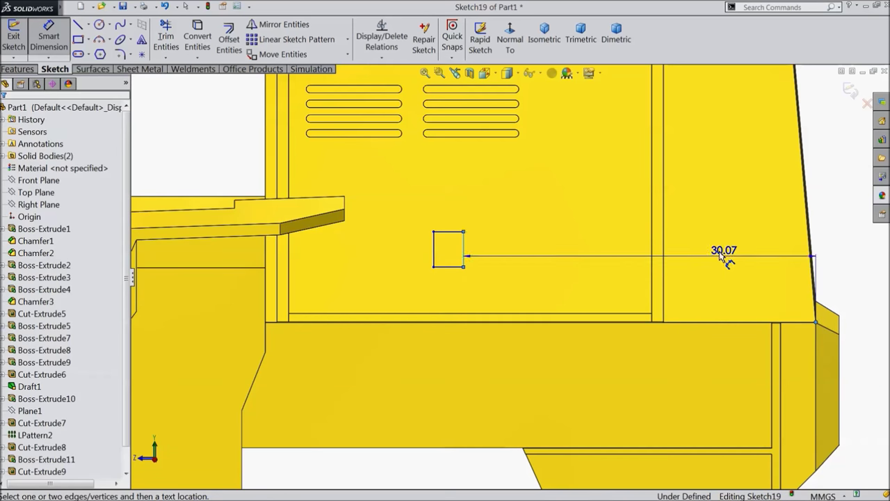
pyautogui.click(633, 188)
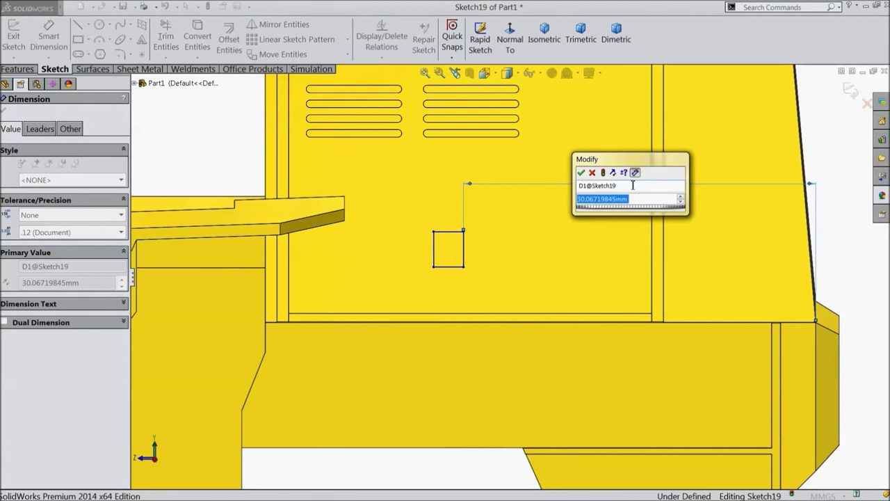
pyautogui.write('27.5')
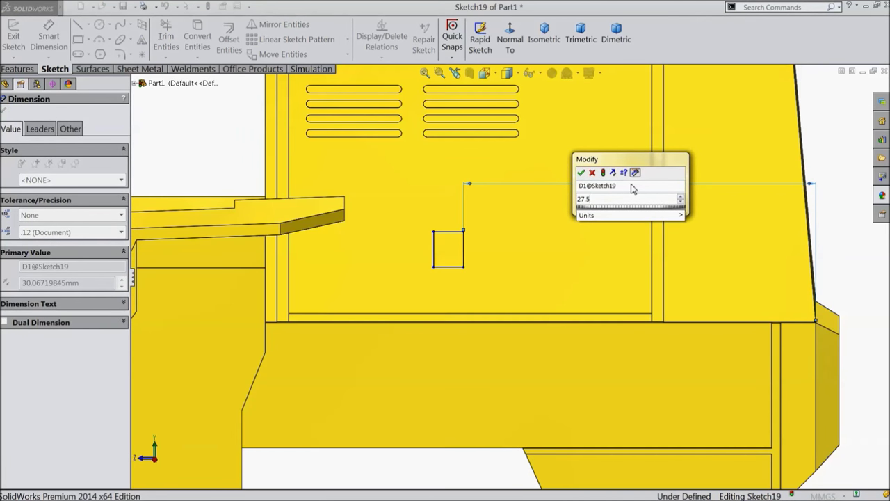
pyautogui.click(582, 172)
pyautogui.scroll(-3, 490, 281)
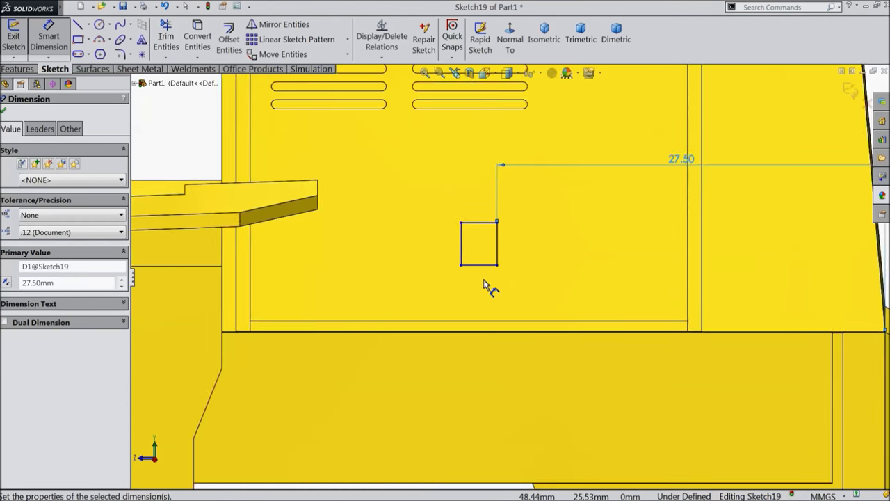
pyautogui.click(492, 262)
pyautogui.click(503, 343)
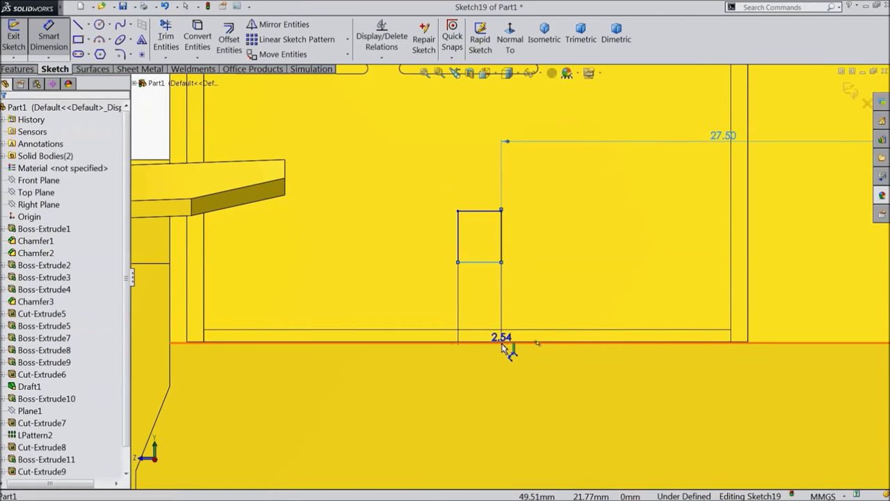
pyautogui.click(521, 297)
pyautogui.write('4.5')
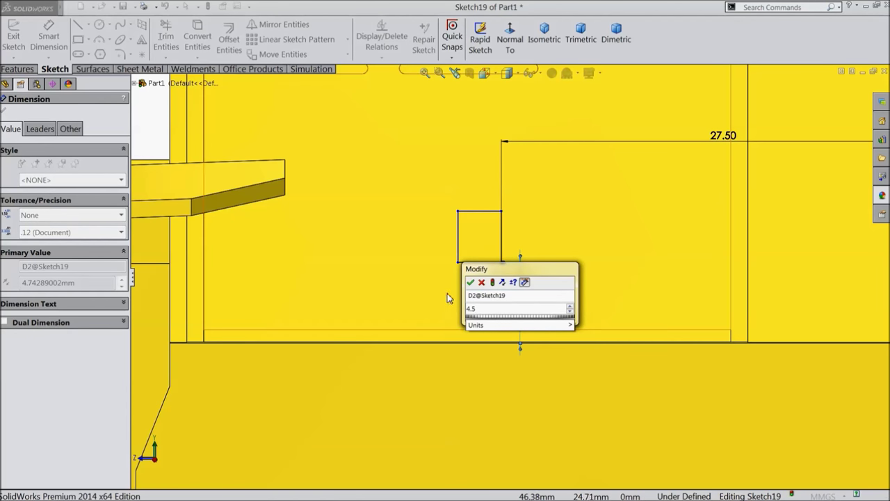
pyautogui.click(471, 282)
# Dimension the rectangle to width 2 and height 3
pyautogui.click(480, 210)
pyautogui.click(482, 206)
pyautogui.write('2')
pyautogui.press('Return')
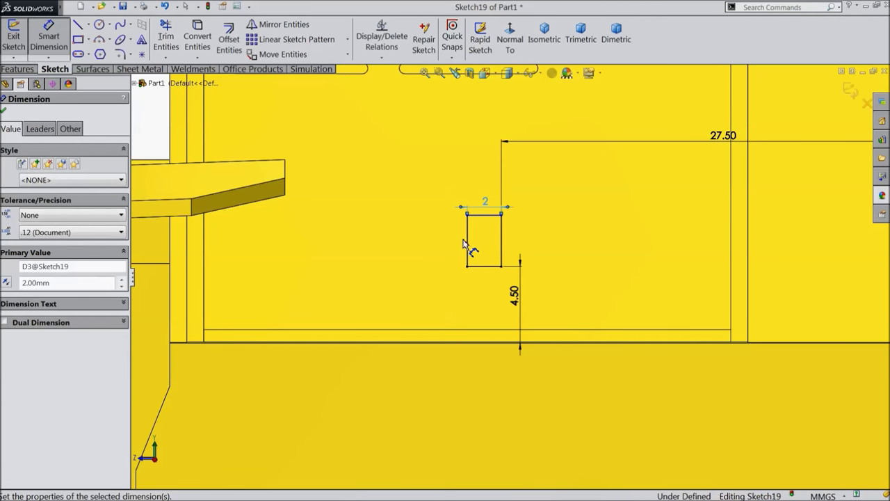
pyautogui.click(471, 247)
pyautogui.click(441, 243)
pyautogui.write('3')
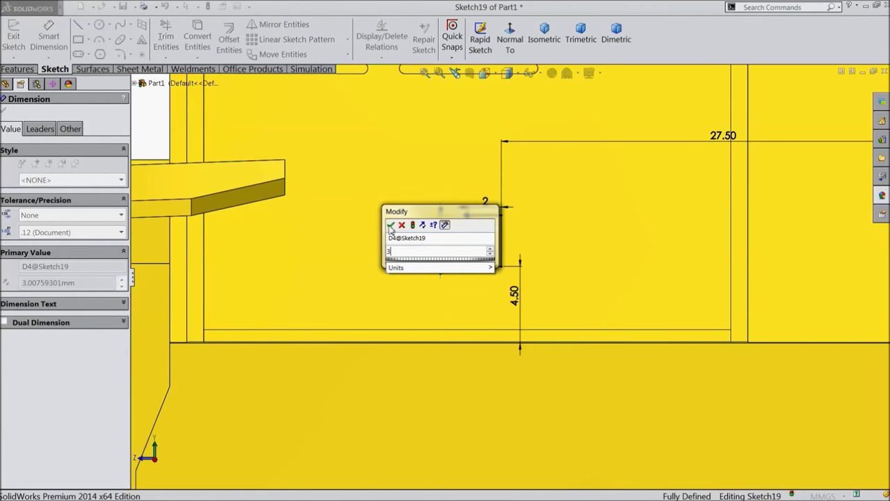
pyautogui.press('Return')
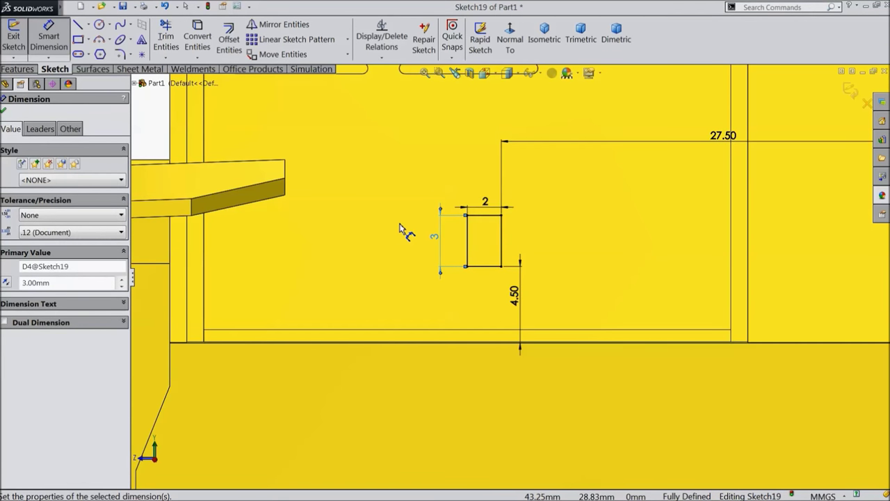
pyautogui.click(4, 110)
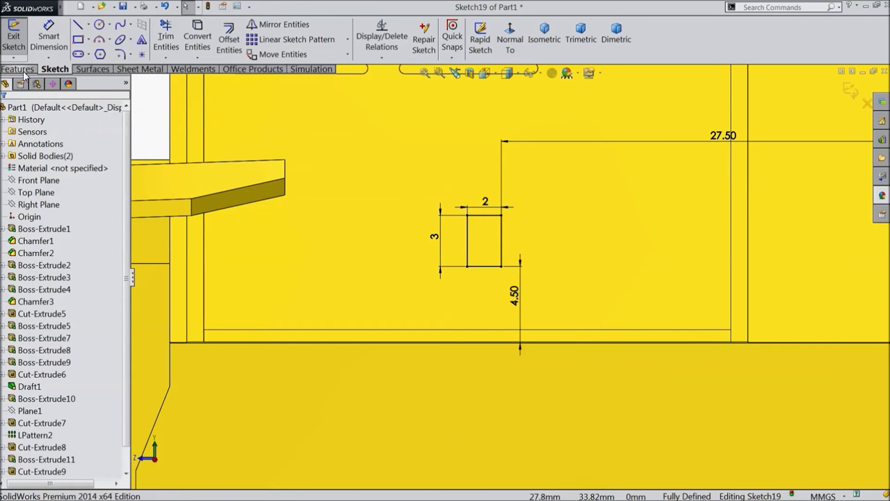
pyautogui.click(19, 69)
# Extruded-cut the rectangle 0.5 mm deep into the panel
pyautogui.click(191, 40)
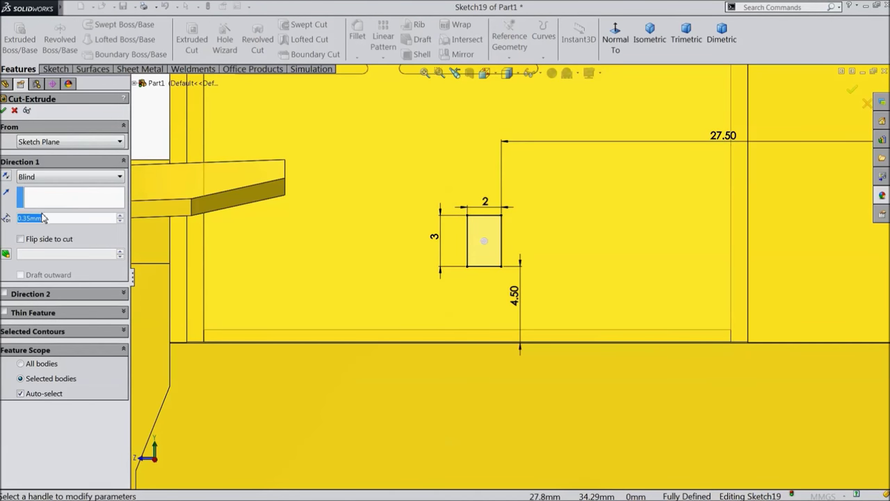
pyautogui.write('0.5')
pyautogui.press('Return')
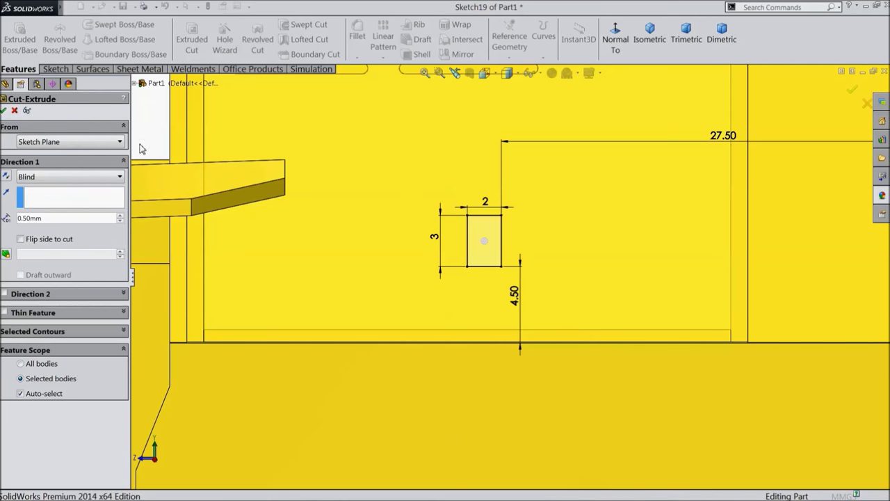
pyautogui.click(3, 110)
# Orbit the model to inspect the new recess and the other side
pyautogui.moveTo(439, 237)
pyautogui.mouseDown(button='middle')
pyautogui.moveTo(490, 267)
pyautogui.moveTo(473, 285)
pyautogui.moveTo(468, 339)
pyautogui.mouseUp(button='middle')
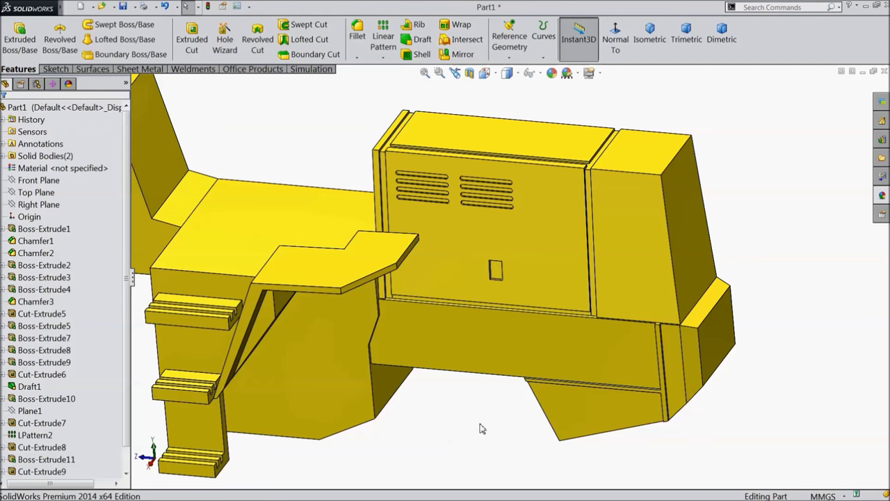
pyautogui.scroll(-3, 499, 374)
pyautogui.moveTo(424, 324)
pyautogui.mouseDown(button='middle')
pyautogui.moveTo(403, 274)
pyautogui.moveTo(331, 237)
pyautogui.mouseUp(button='middle')
pyautogui.scroll(-5, 331, 236)
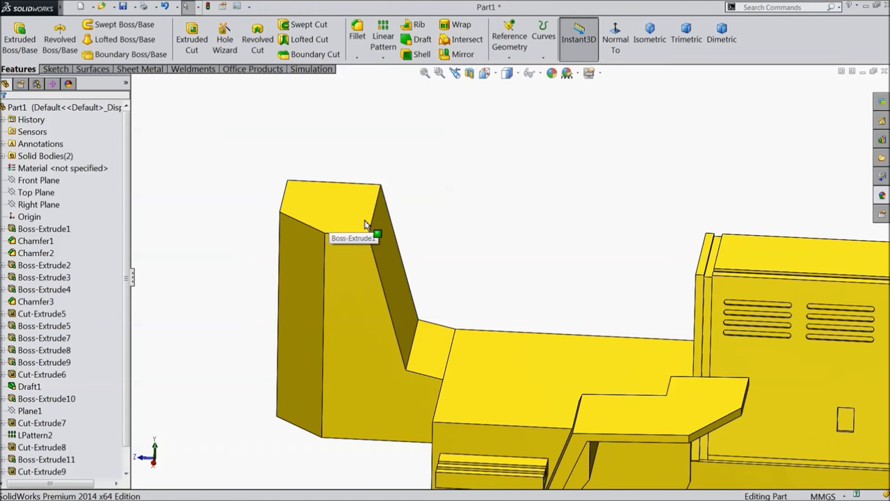
pyautogui.scroll(5, 439, 282)
pyautogui.moveTo(457, 289); pyautogui.dragTo(693, 356, button='middle')
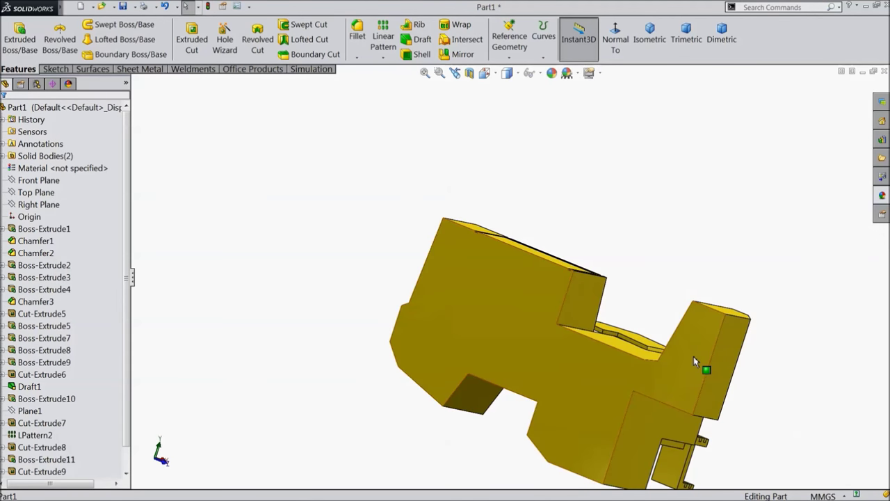
# Start a new sketch on the column's top face, viewed straight on
pyautogui.click(693, 356)
pyautogui.click(738, 333)
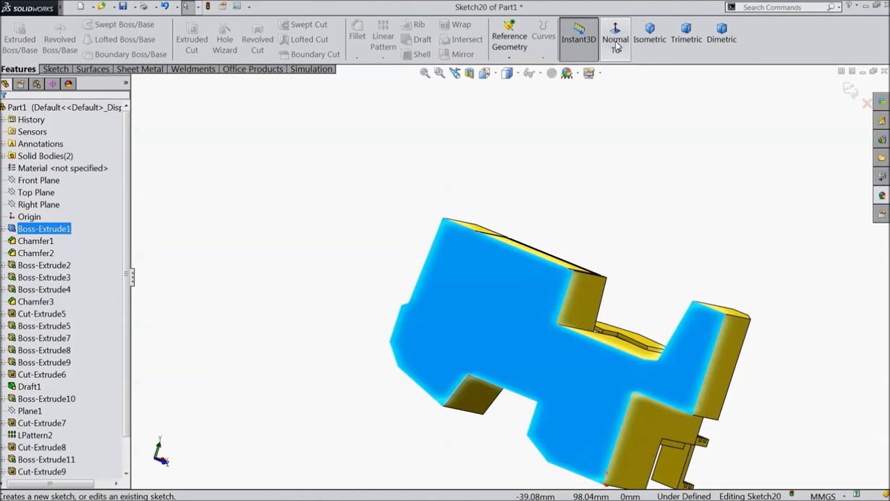
pyautogui.click(615, 41)
pyautogui.click(616, 43)
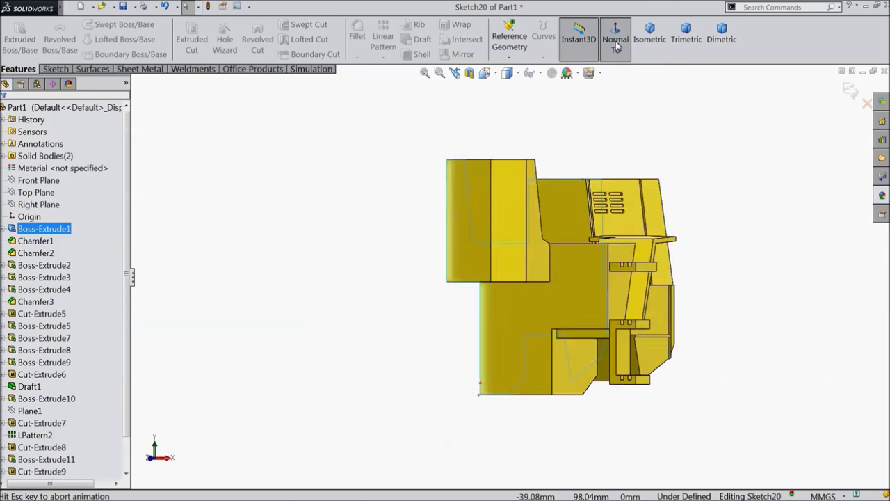
pyautogui.scroll(-2, 370, 192)
pyautogui.scroll(-2, 376, 194)
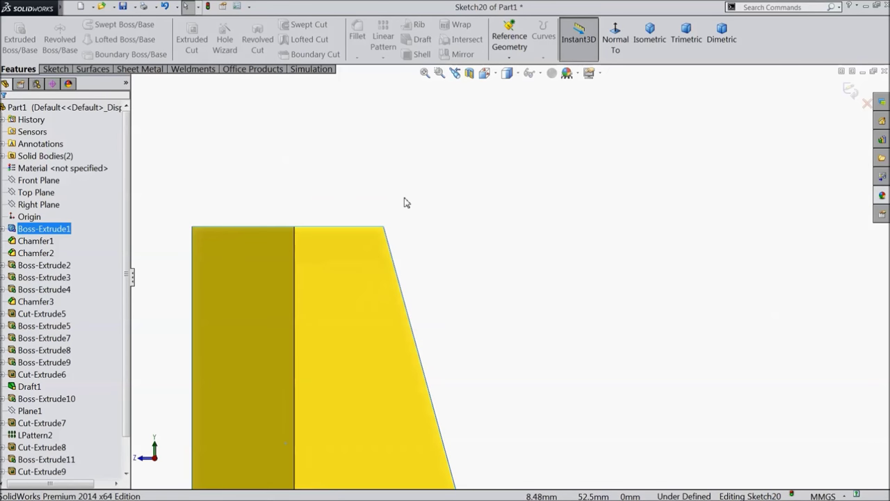
# Draw a closed peaked profile with lines across the column top
pyautogui.click(54, 69)
pyautogui.click(78, 25)
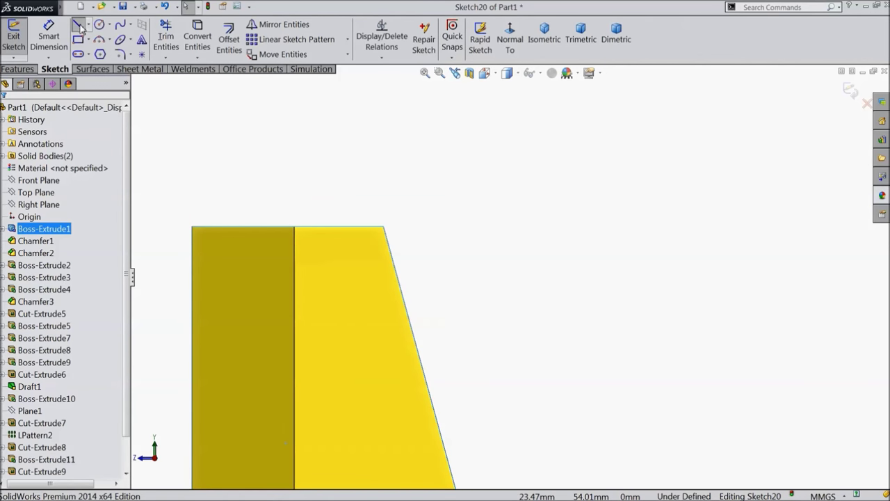
pyautogui.click(193, 228)
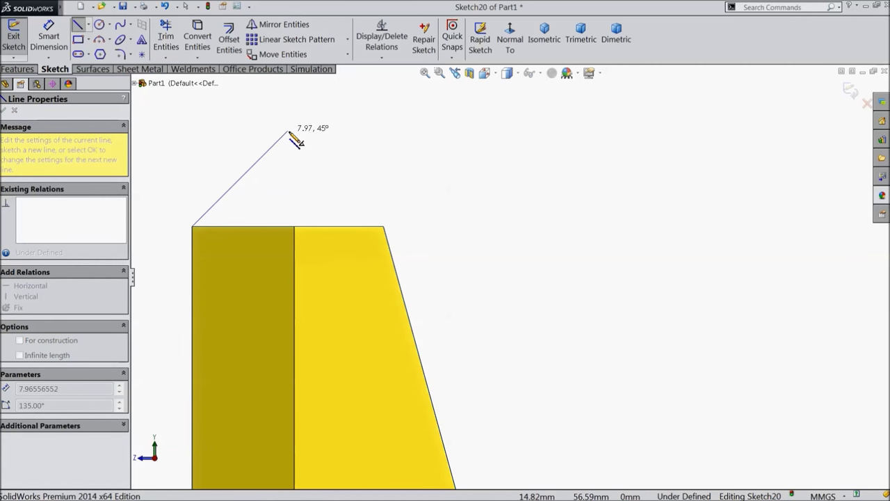
pyautogui.click(294, 130)
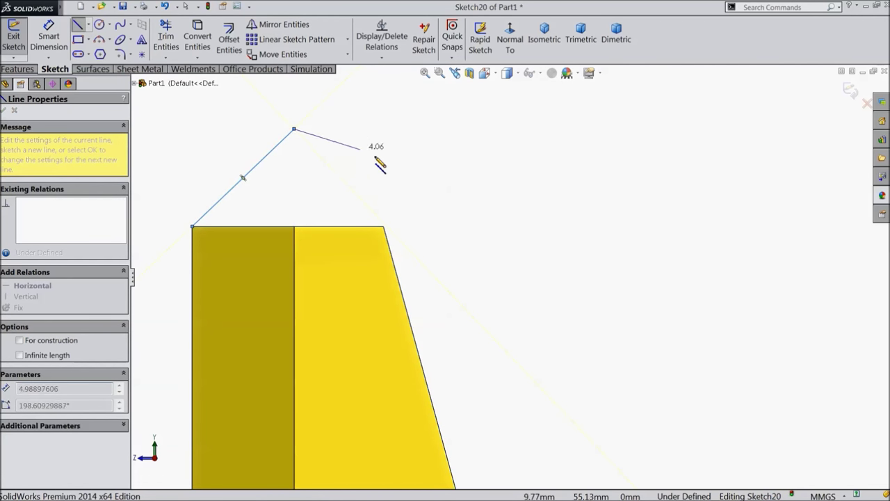
pyautogui.click(414, 198)
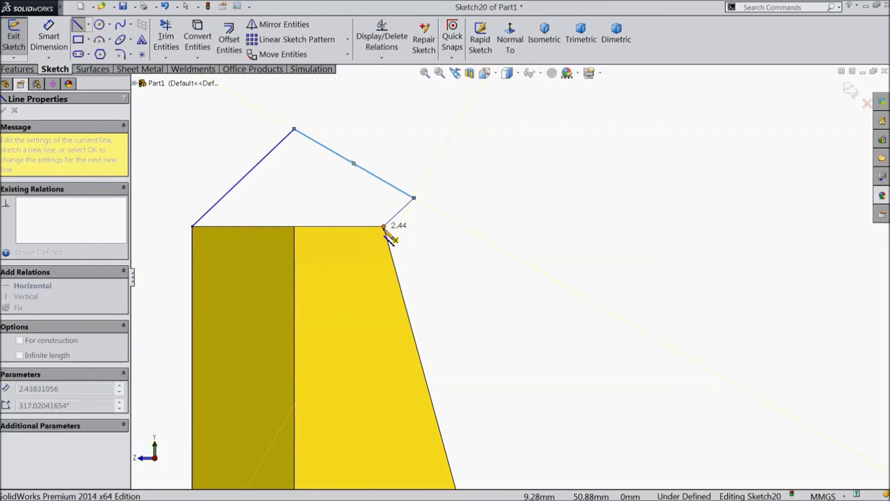
pyautogui.click(384, 227)
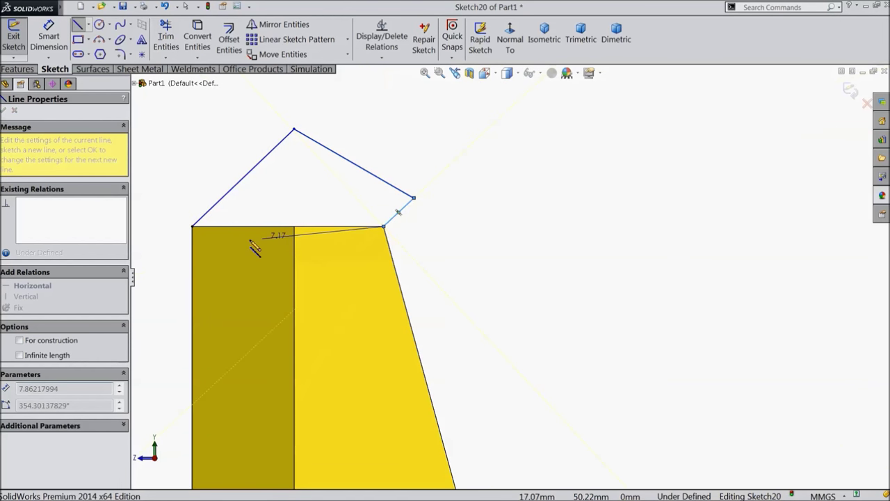
pyautogui.click(193, 226)
pyautogui.rightClick(189, 78)
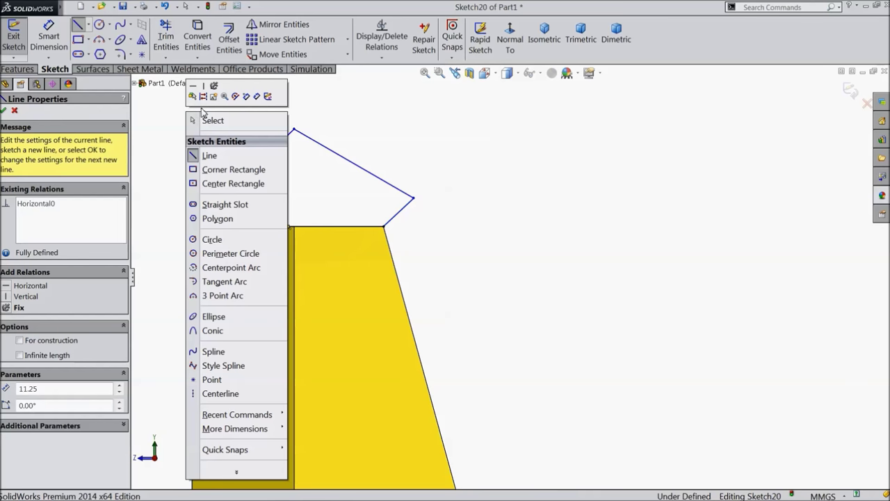
pyautogui.click(207, 119)
# Dimension the apex height to 6 mm above the top edge
pyautogui.click(49, 37)
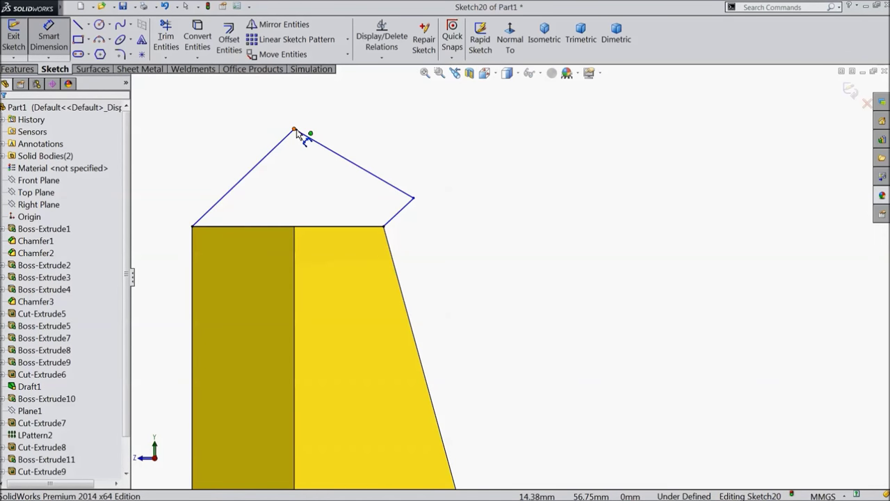
pyautogui.click(294, 227)
pyautogui.click(295, 228)
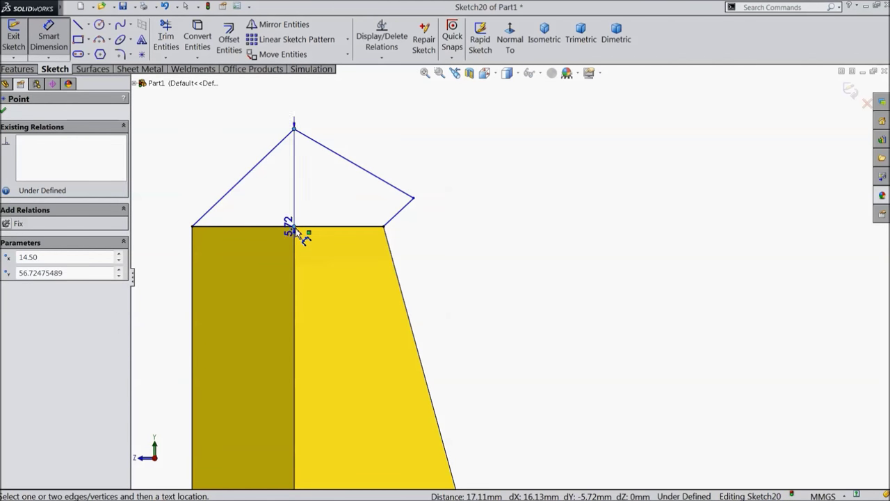
pyautogui.click(199, 187)
pyautogui.write('6')
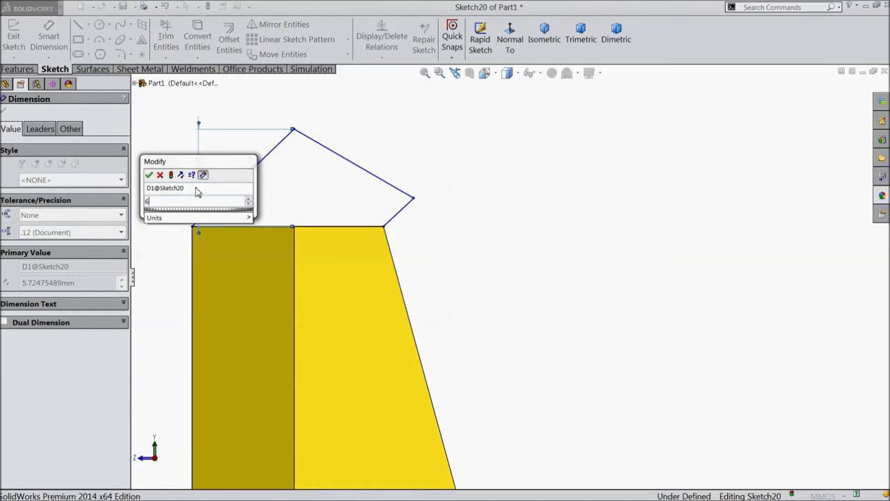
pyautogui.click(148, 174)
pyautogui.scroll(-2, 417, 226)
pyautogui.click(399, 221)
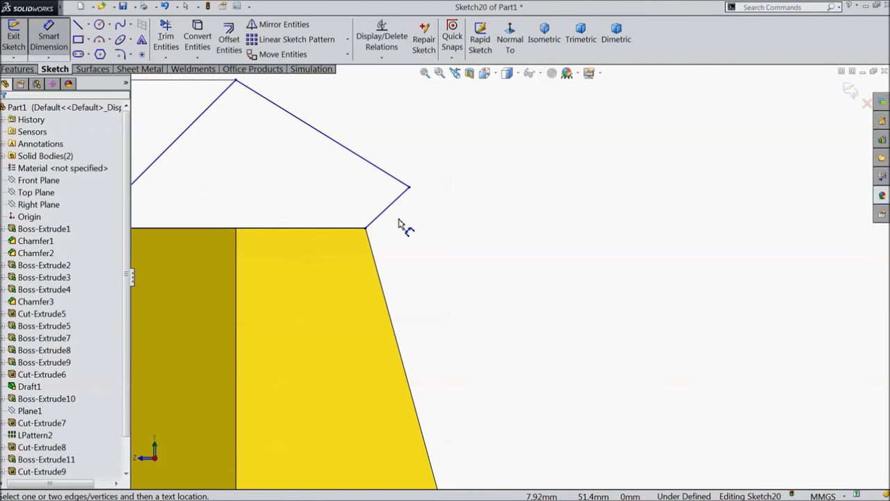
# Dimension the short slanted edge to 1.60 mm
pyautogui.click(387, 214)
pyautogui.click(409, 224)
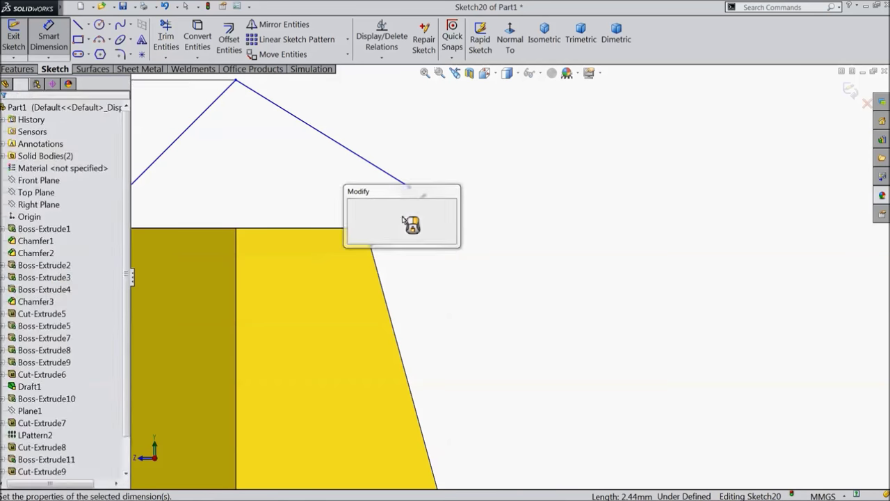
pyautogui.write('1.6')
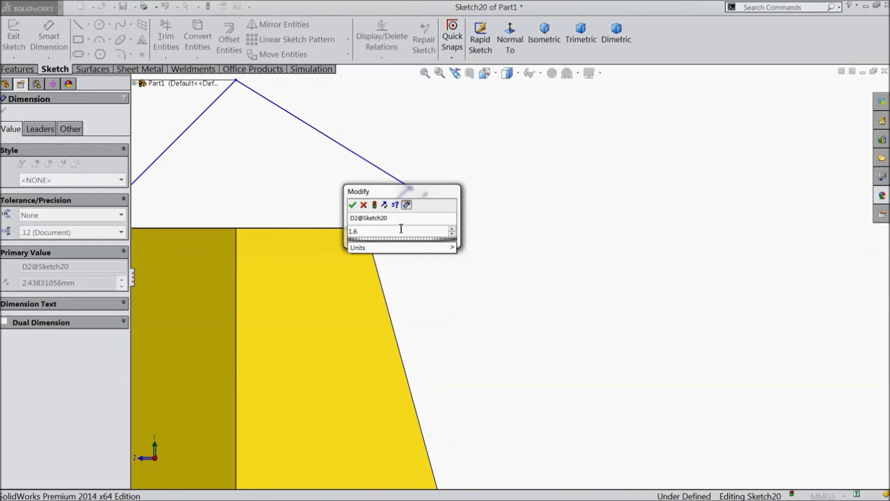
pyautogui.click(353, 205)
pyautogui.press('z')
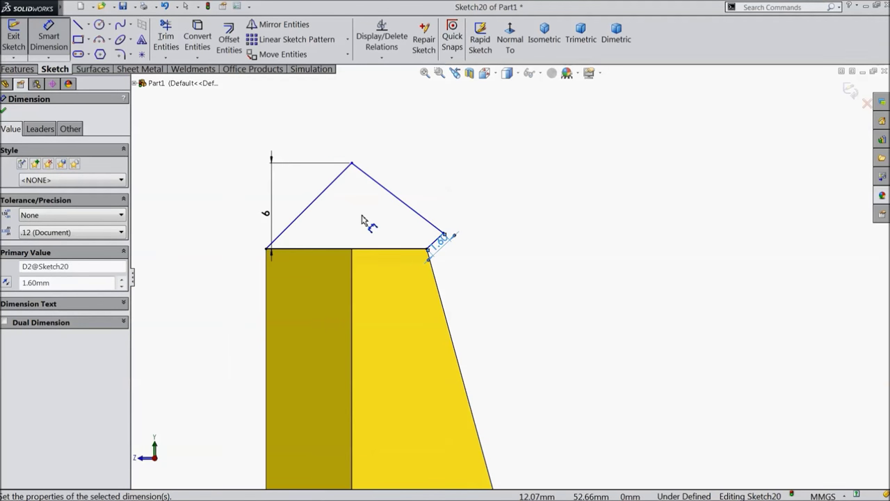
pyautogui.scroll(2, 369, 226)
pyautogui.click(4, 111)
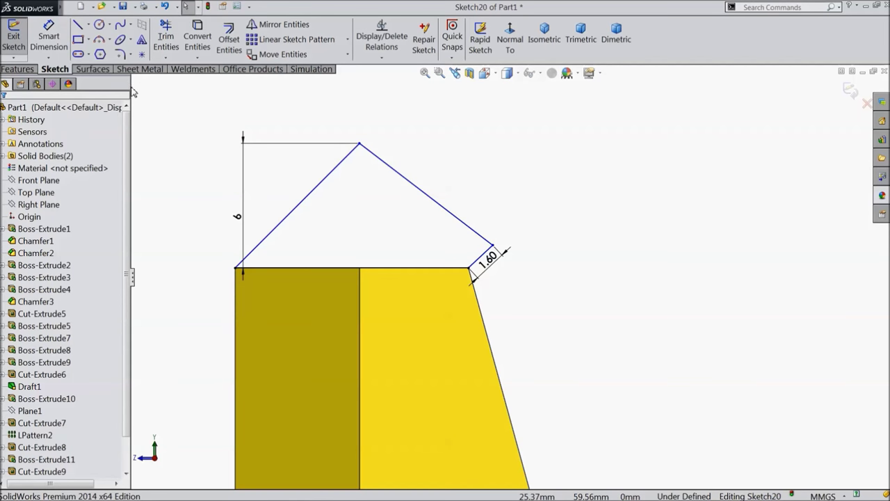
# Draw a vertical centreline from the top edge midpoint to the apex
pyautogui.click(88, 24)
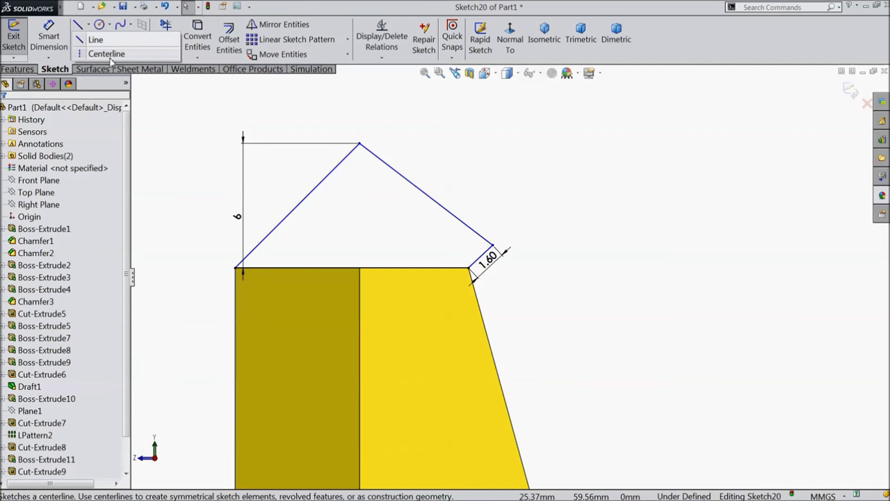
pyautogui.click(108, 54)
pyautogui.click(354, 268)
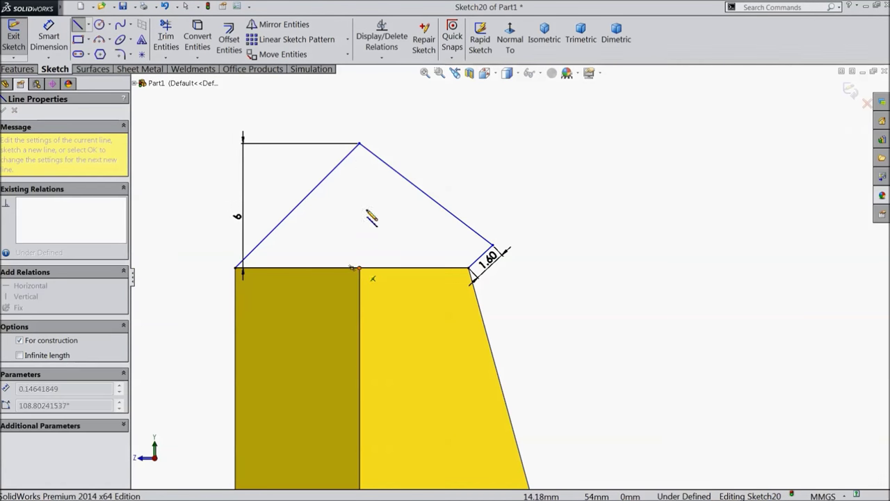
pyautogui.click(359, 144)
pyautogui.rightClick(388, 130)
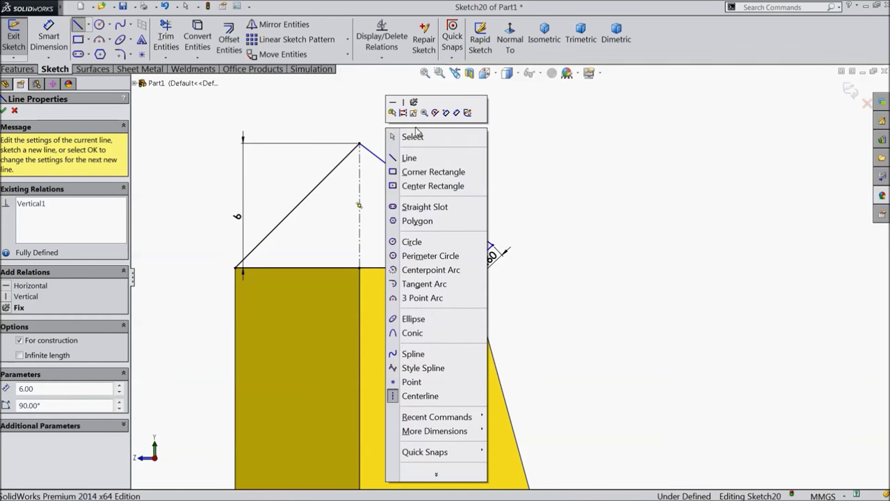
pyautogui.click(413, 136)
# Try a symmetric relation on the slanted lines about the centreline, undo it, and begin a boss extrude
pyautogui.click(406, 180)
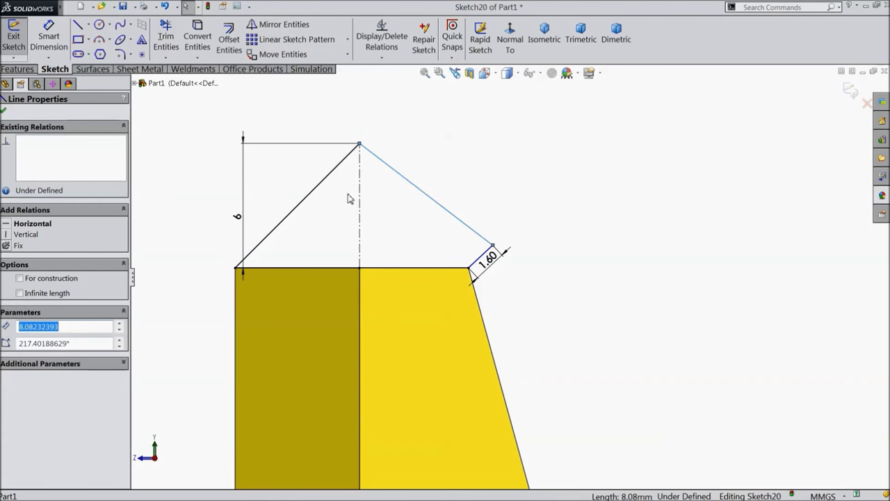
pyautogui.keyDown('ctrl'); pyautogui.click(315, 194); pyautogui.keyUp('ctrl')
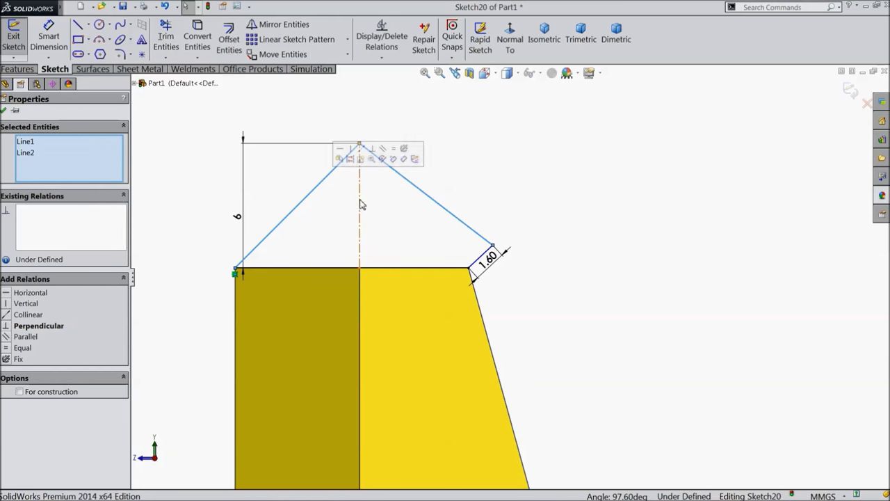
pyautogui.click(478, 204)
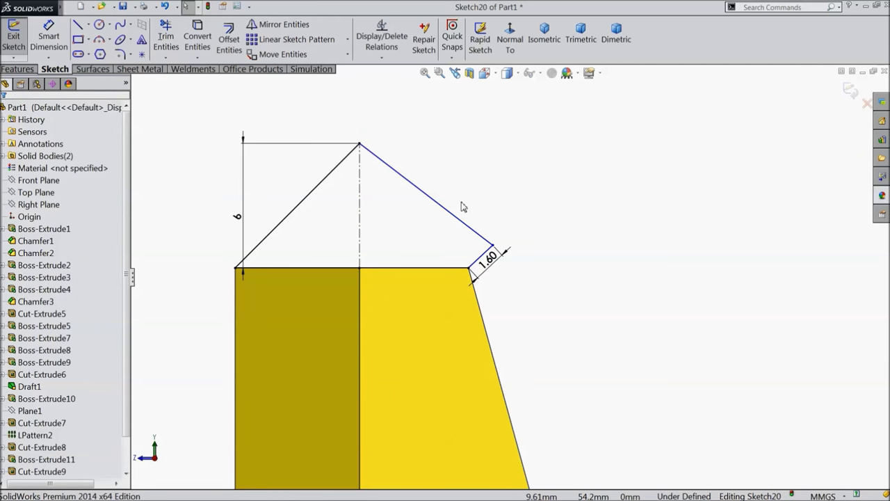
pyautogui.click(411, 188)
pyautogui.keyDown('ctrl'); pyautogui.click(361, 194); pyautogui.keyUp('ctrl')
pyautogui.keyDown('ctrl'); pyautogui.click(321, 189); pyautogui.keyUp('ctrl')
pyautogui.click(399, 147)
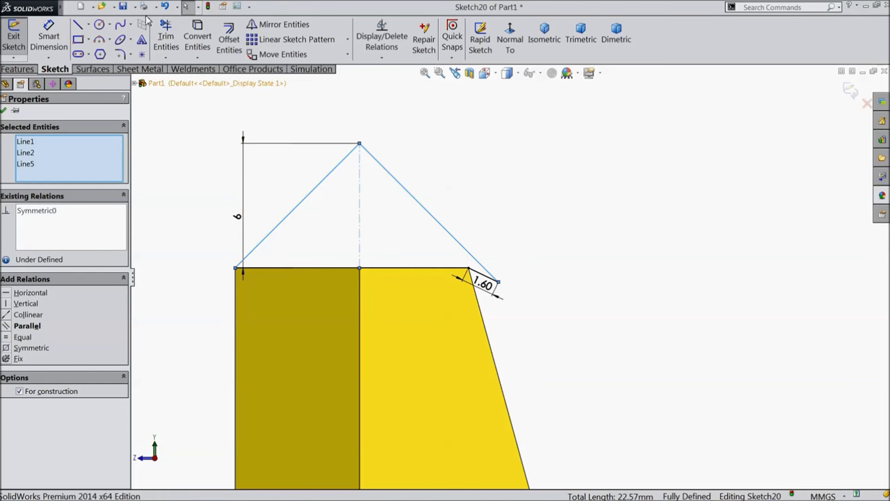
pyautogui.click(164, 5)
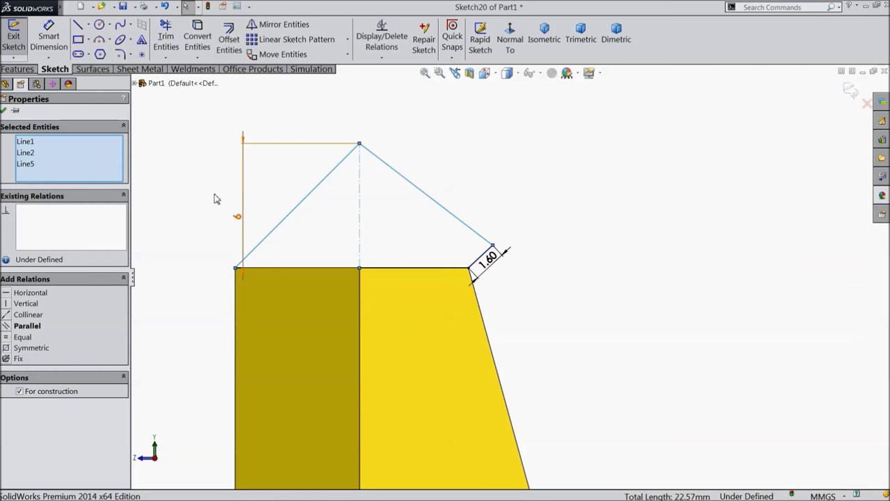
pyautogui.click(5, 111)
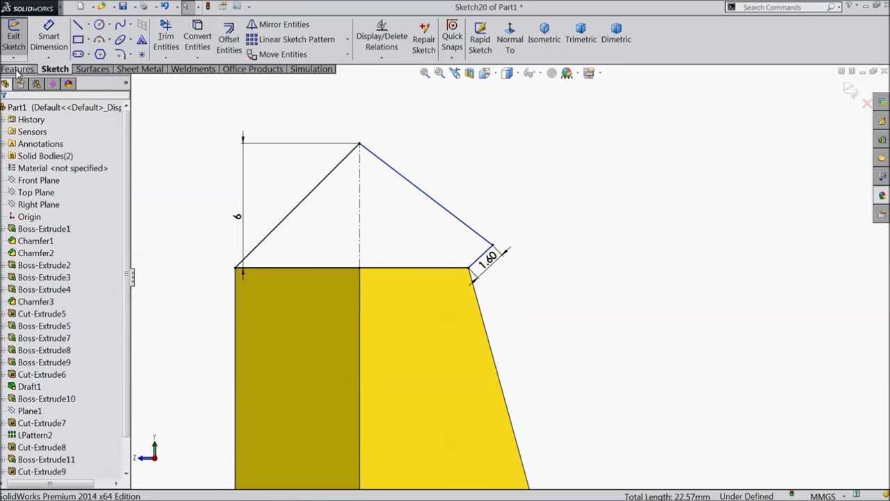
pyautogui.click(18, 69)
pyautogui.click(20, 35)
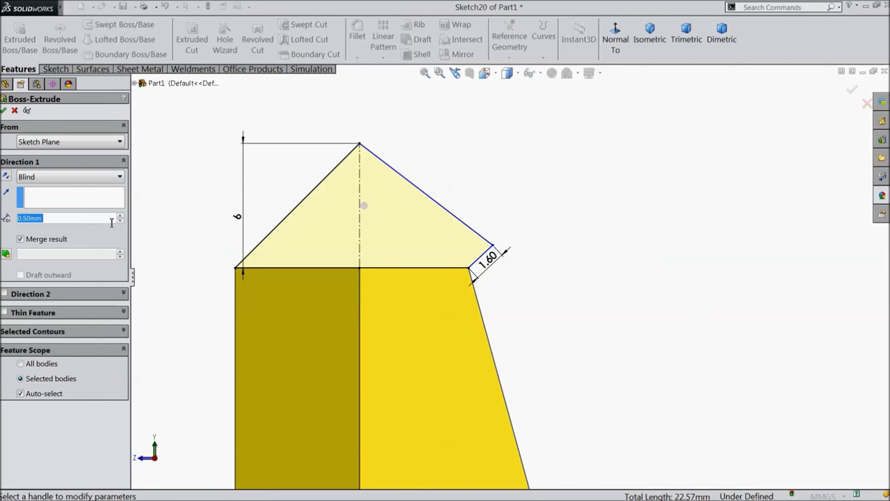
pyautogui.write('10')
pyautogui.press('Return')
pyautogui.scroll(3, 573, 199)
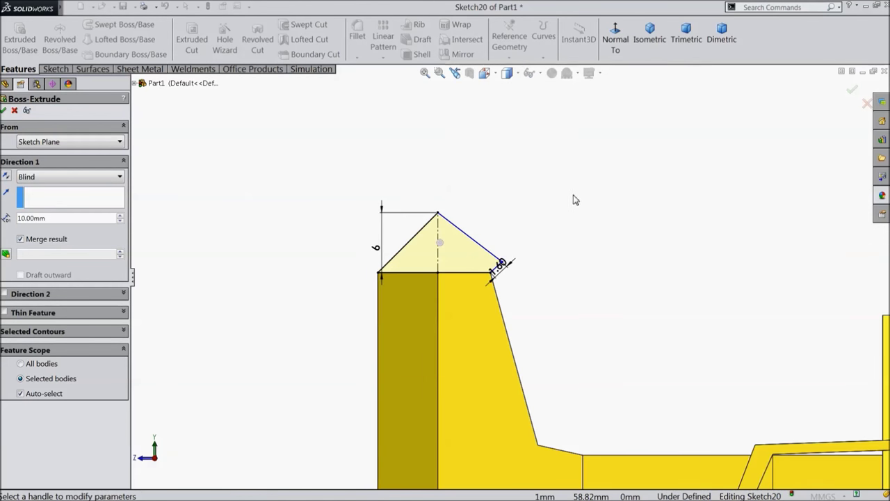
pyautogui.moveTo(572, 199); pyautogui.dragTo(549, 248, button='middle')
pyautogui.click(6, 177)
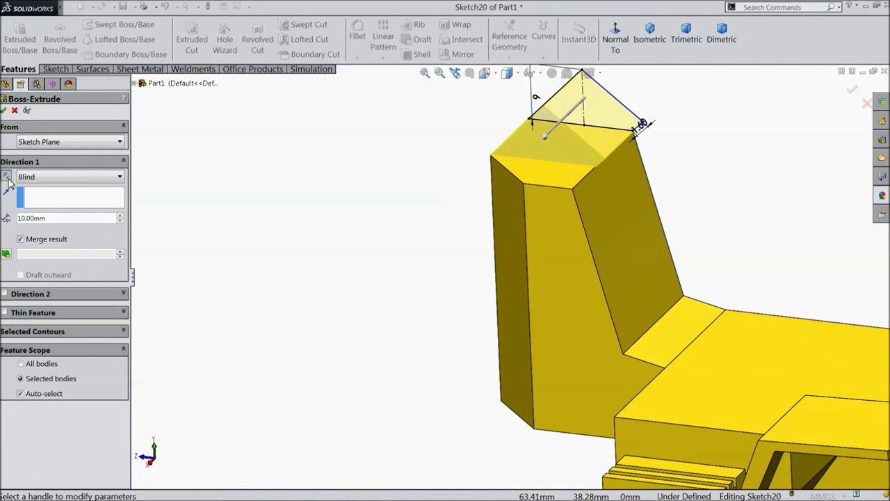
pyautogui.scroll(-2, 698, 154)
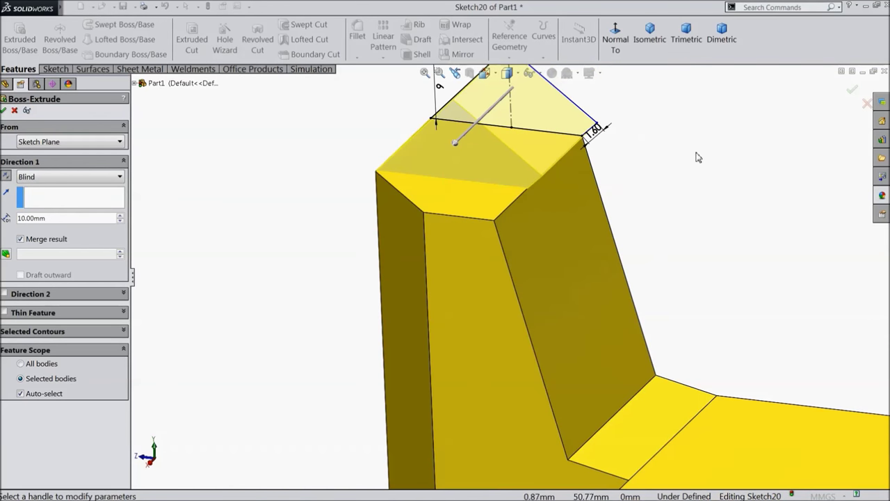
pyautogui.click(3, 111)
pyautogui.moveTo(282, 256)
pyautogui.mouseDown(button='middle')
pyautogui.moveTo(302, 238)
pyautogui.moveTo(285, 185)
pyautogui.moveTo(304, 252)
pyautogui.moveTo(294, 260)
pyautogui.mouseUp(button='middle')
pyautogui.scroll(5, 294, 260)
pyautogui.moveTo(800, 322); pyautogui.dragTo(748, 355, button='middle')
pyautogui.scroll(-3, 660, 343)
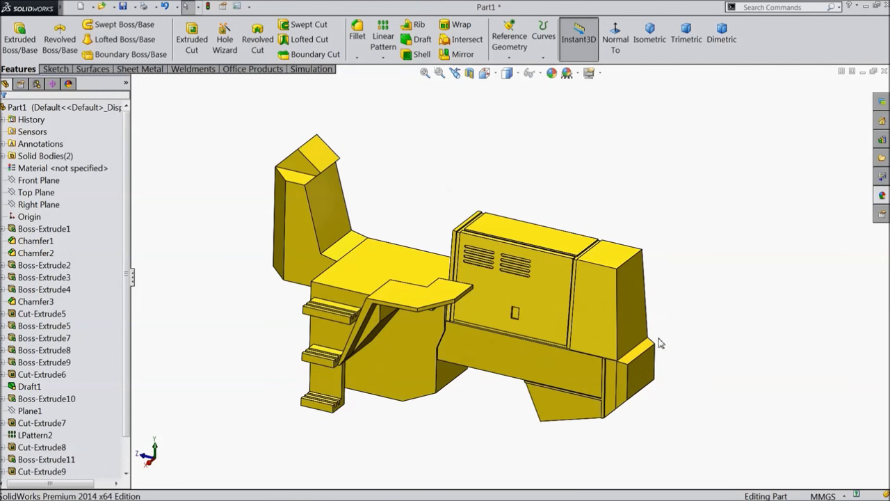
pyautogui.scroll(-2, 507, 344)
pyautogui.scroll(-2, 291, 137)
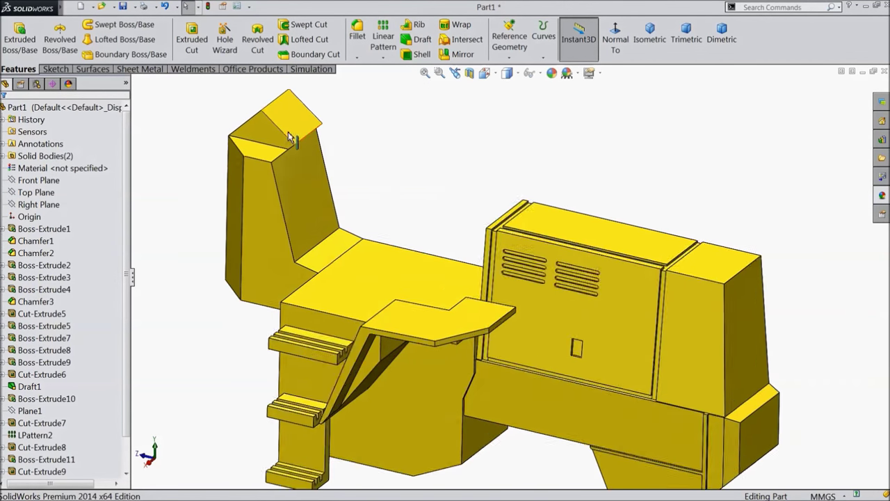
pyautogui.scroll(-2, 291, 137)
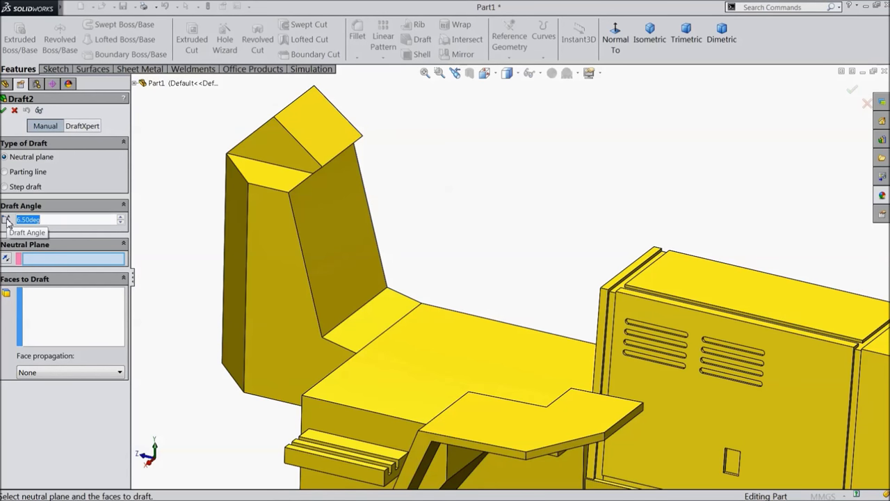
# Draft the sloping top face by 11.5°, with the flat top face as neutral plane
pyautogui.write('11.5')
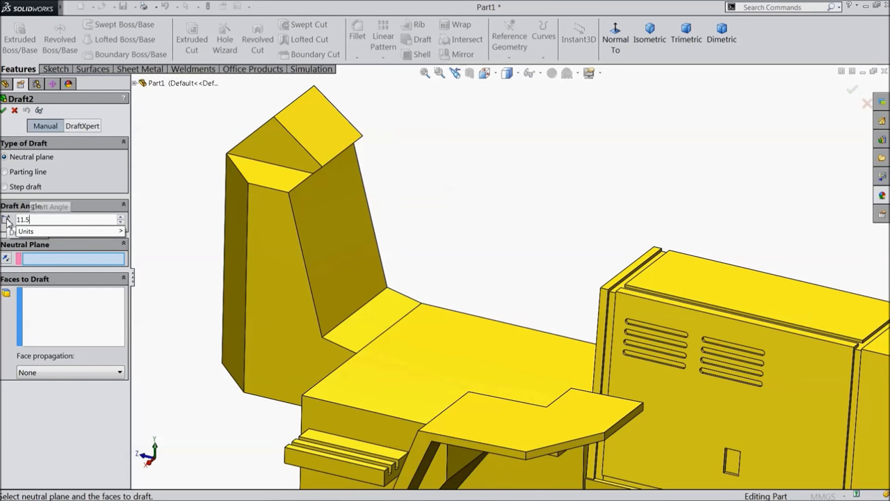
pyautogui.press('Return')
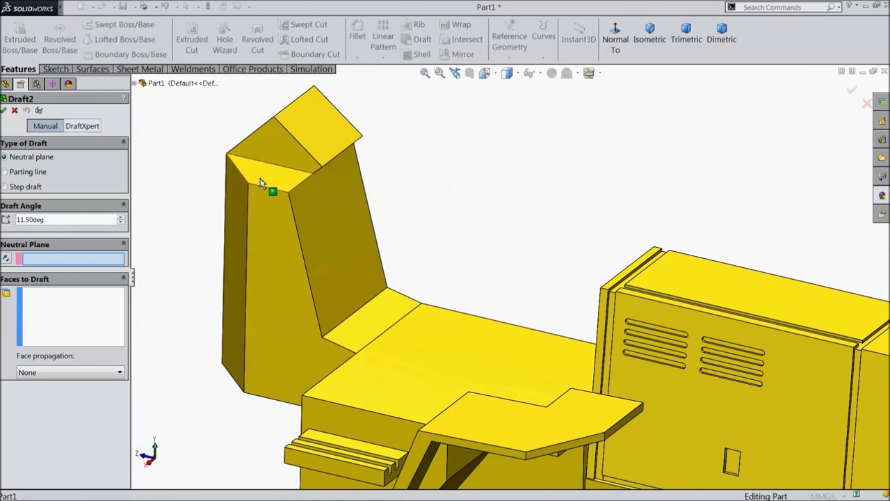
pyautogui.click(307, 163)
pyautogui.scroll(-5, 307, 165)
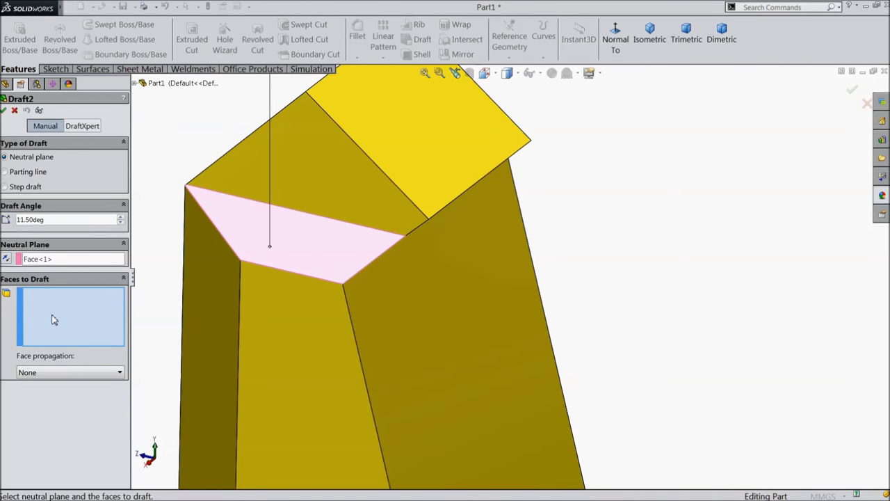
pyautogui.click(313, 158)
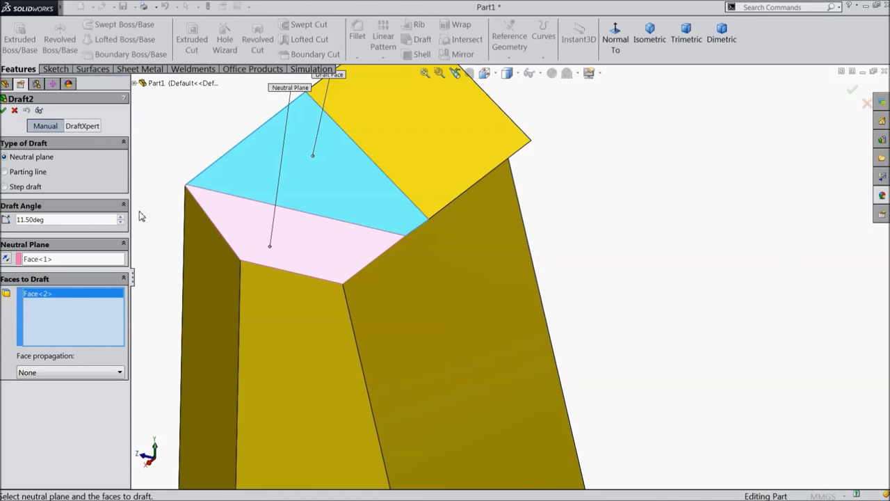
pyautogui.click(4, 110)
pyautogui.moveTo(389, 195); pyautogui.dragTo(420, 248, button='middle')
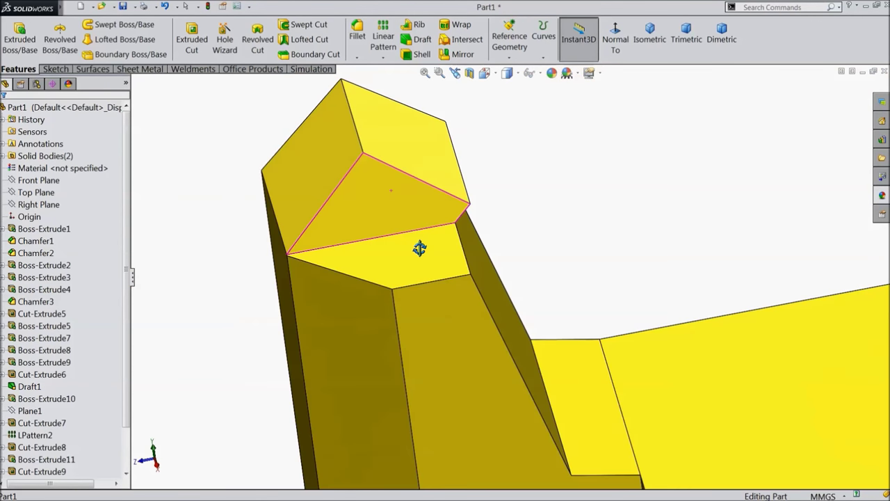
pyautogui.scroll(5, 404, 266)
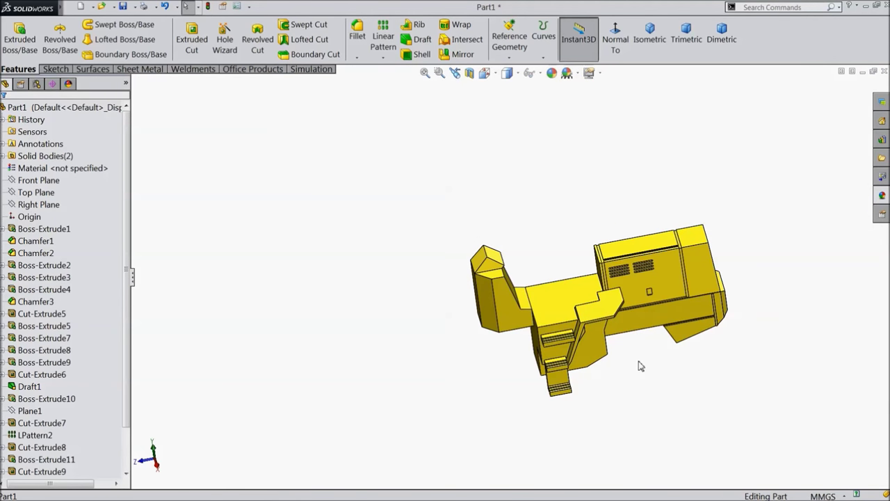
# Start a new sketch on Plane1 and view it straight on
pyautogui.moveTo(641, 366); pyautogui.dragTo(629, 362, button='middle')
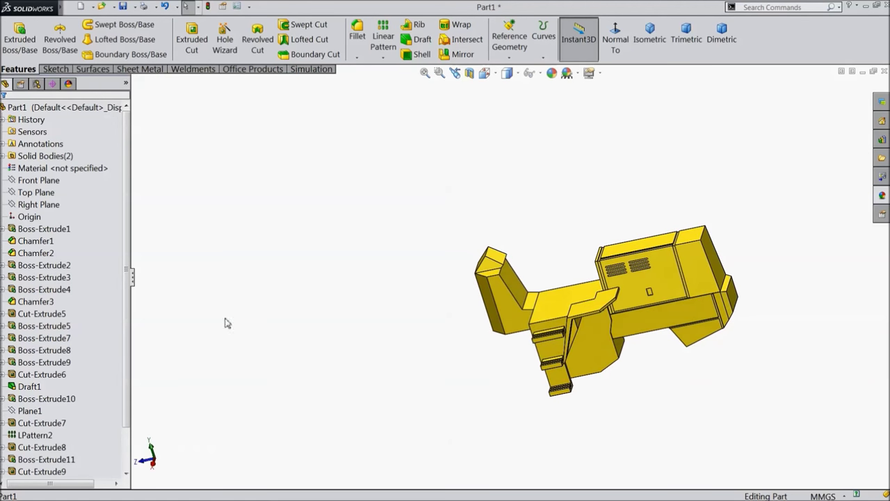
pyautogui.click(35, 399)
pyautogui.click(32, 411)
pyautogui.moveTo(289, 339)
pyautogui.mouseDown(button='middle')
pyautogui.moveTo(354, 312)
pyautogui.moveTo(351, 304)
pyautogui.moveTo(292, 295)
pyautogui.mouseUp(button='middle')
pyautogui.click(55, 69)
pyautogui.click(14, 38)
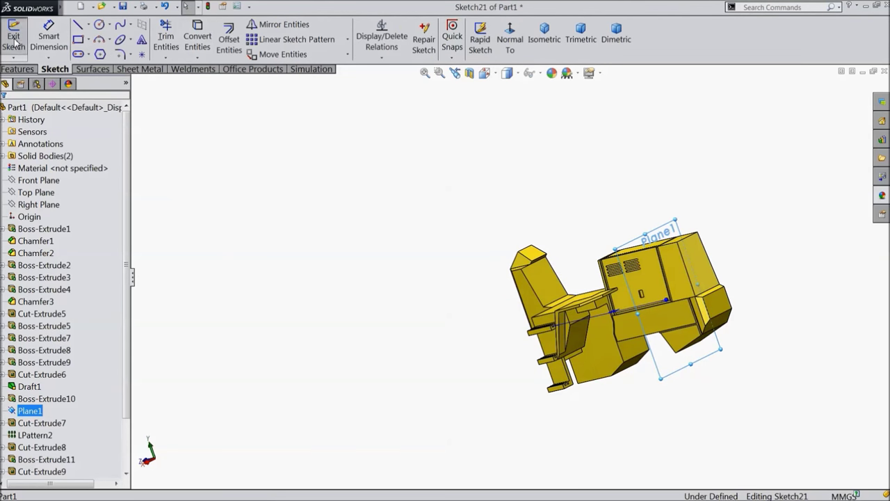
pyautogui.click(510, 42)
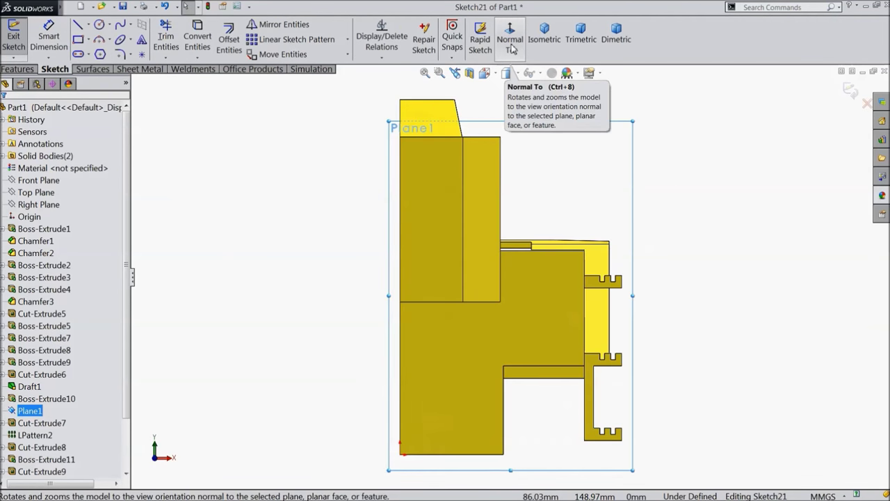
pyautogui.click(511, 46)
pyautogui.scroll(-3, 504, 298)
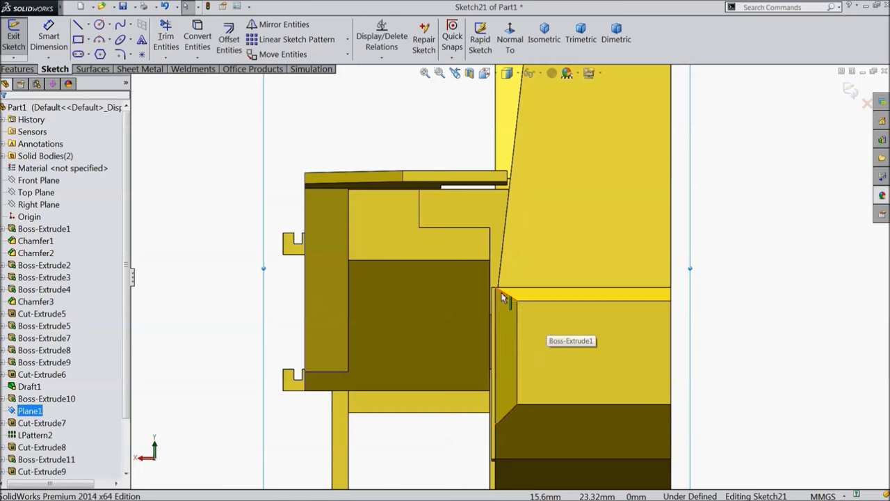
pyautogui.scroll(-2, 504, 298)
# Draw the closed line outline: edge to step corner, diagonal, horizontal base, vertical side, top line
pyautogui.press('l')
pyautogui.scroll(-3, 518, 294)
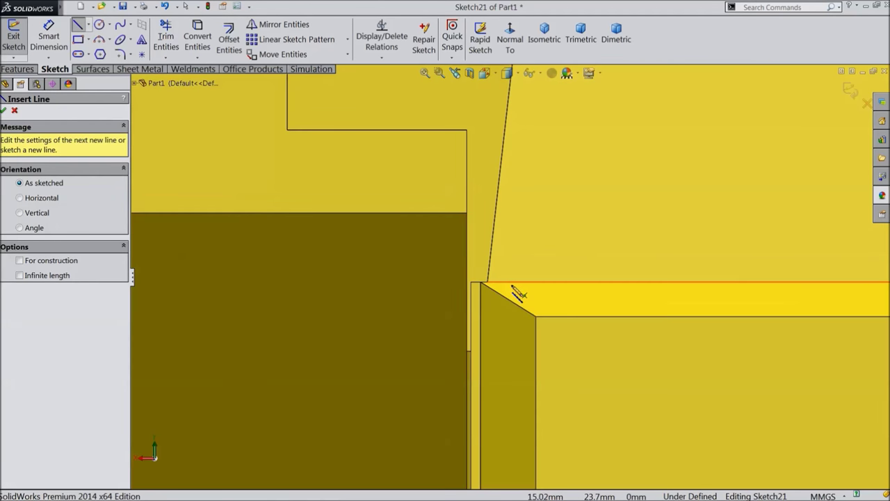
pyautogui.click(500, 161)
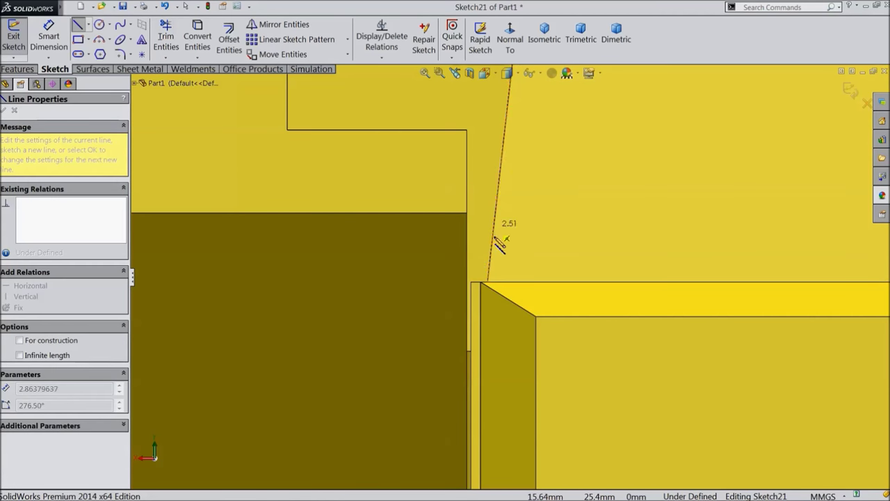
pyautogui.click(487, 282)
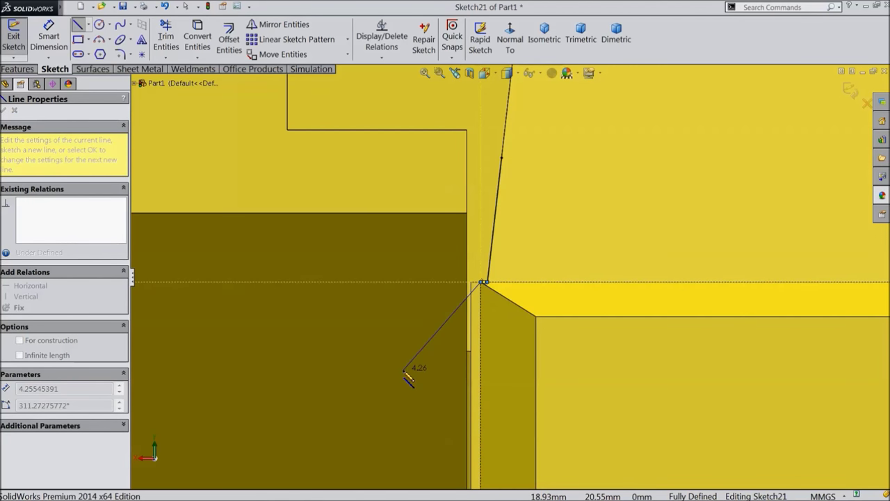
pyautogui.click(403, 370)
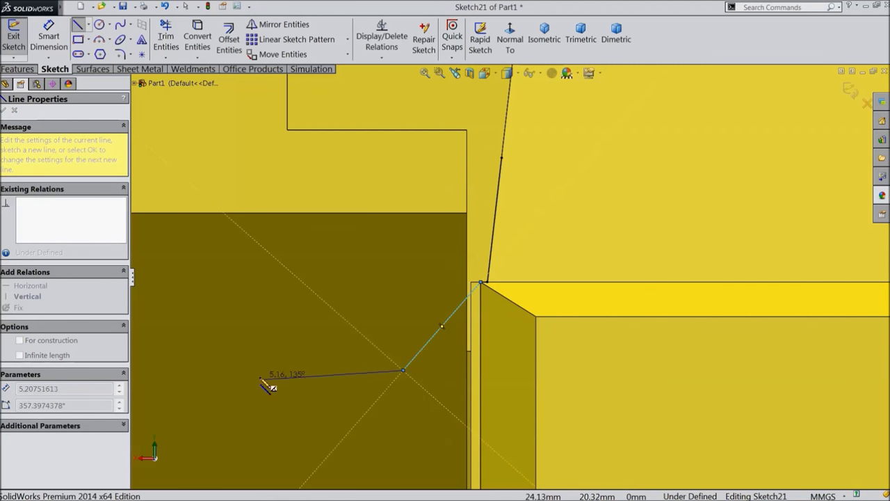
pyautogui.click(161, 371)
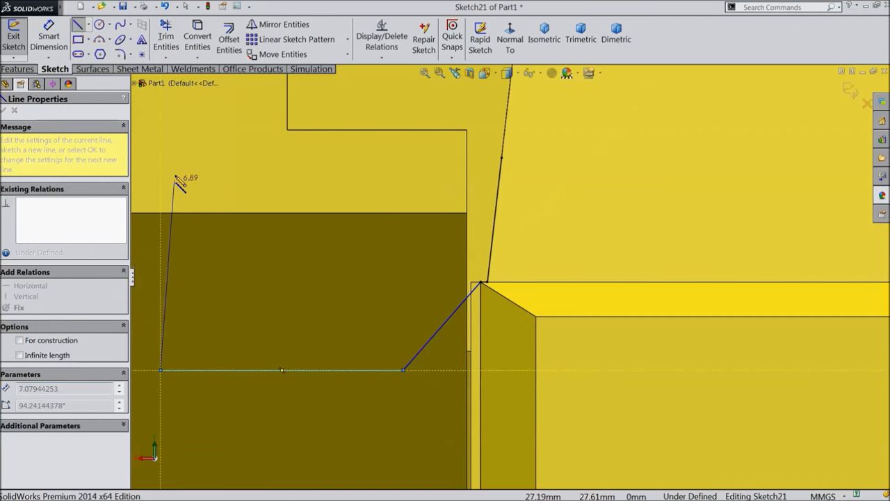
pyautogui.click(161, 157)
pyautogui.click(502, 158)
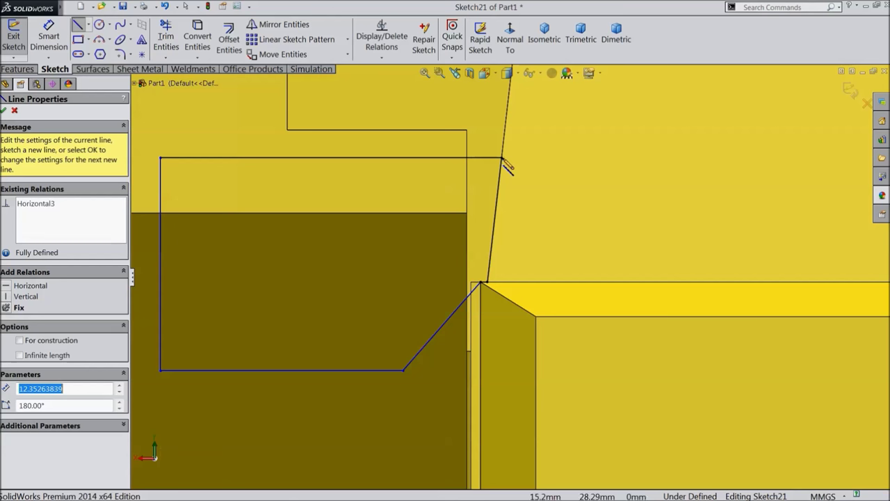
pyautogui.rightClick(508, 167)
pyautogui.click(560, 130)
pyautogui.click(50, 43)
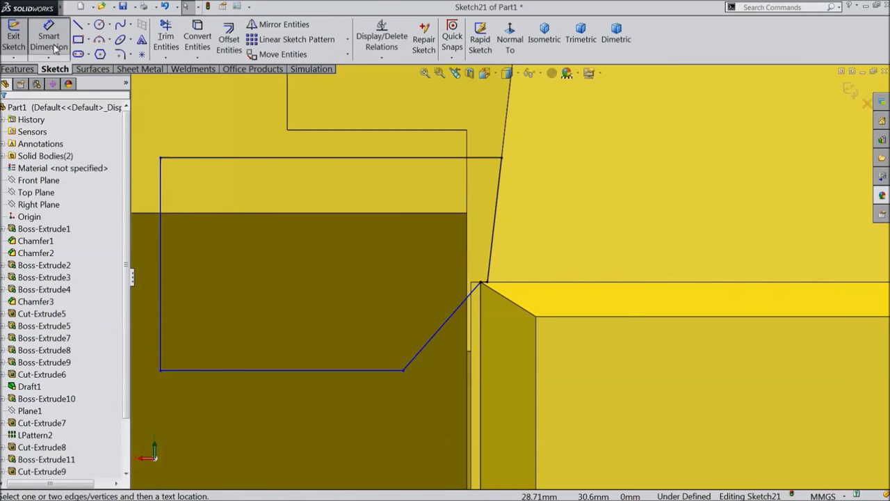
# Add a 4.50 height dimension from the top endpoint, accepting it as driven
pyautogui.click(503, 158)
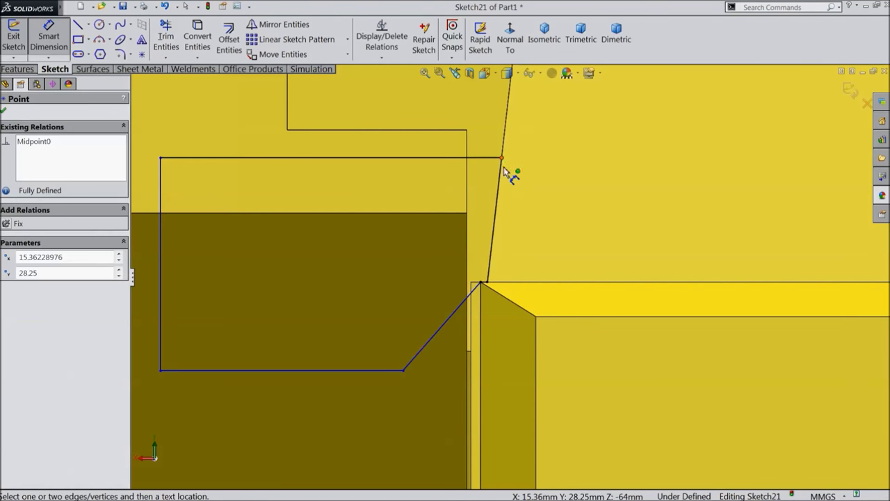
pyautogui.click(485, 282)
pyautogui.click(550, 228)
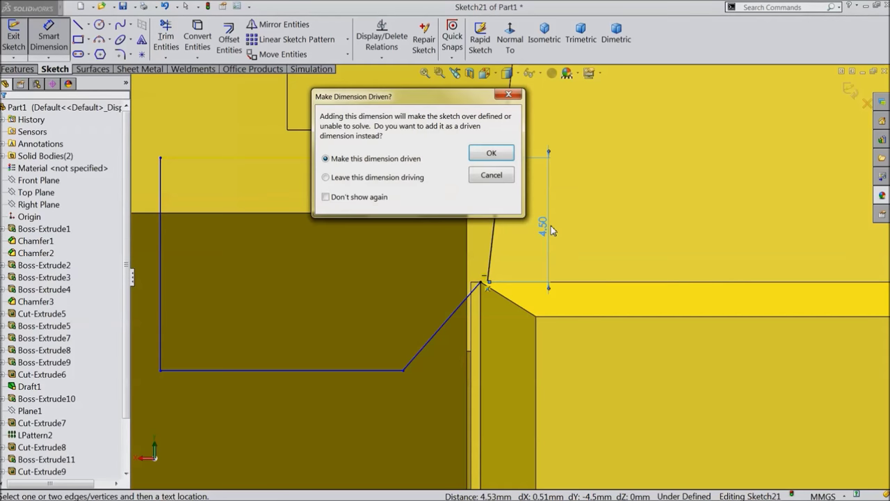
pyautogui.click(492, 154)
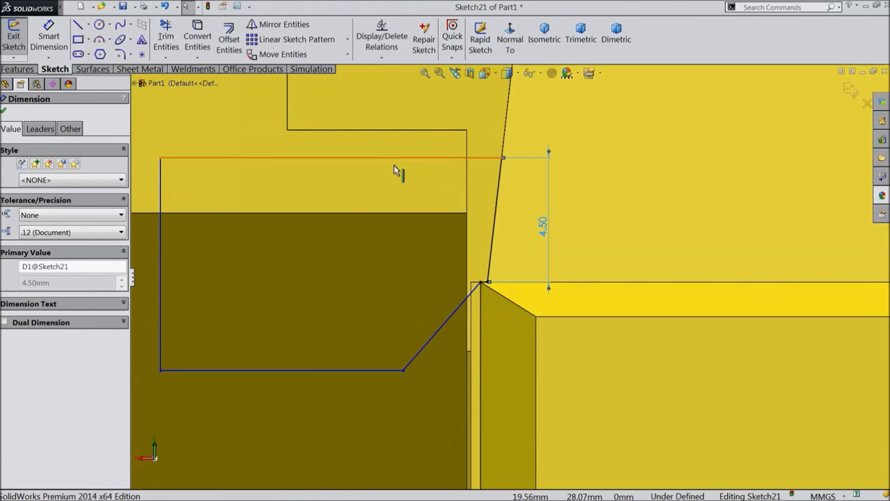
# Slide the top endpoint down the slanted edge and delete the driven 4.19 dimension
pyautogui.scroll(-3, 591, 179)
pyautogui.click(591, 178)
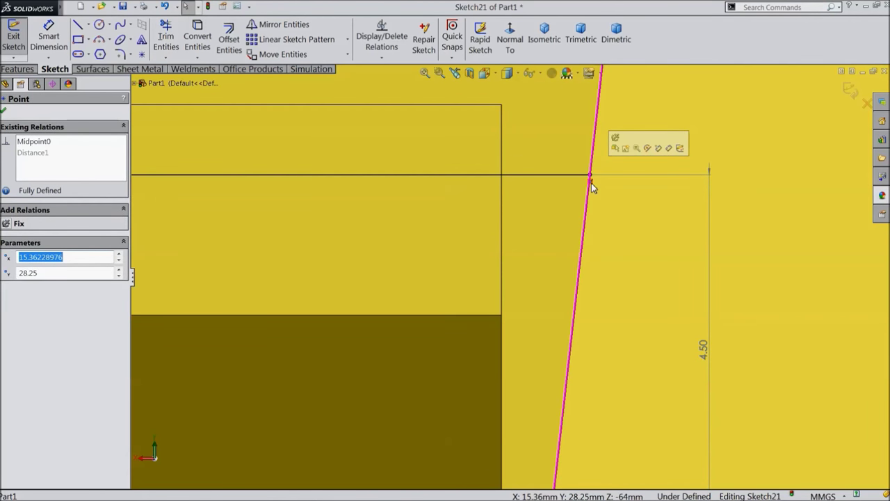
pyautogui.moveTo(591, 182); pyautogui.dragTo(590, 197)
pyautogui.doubleClick(603, 319)
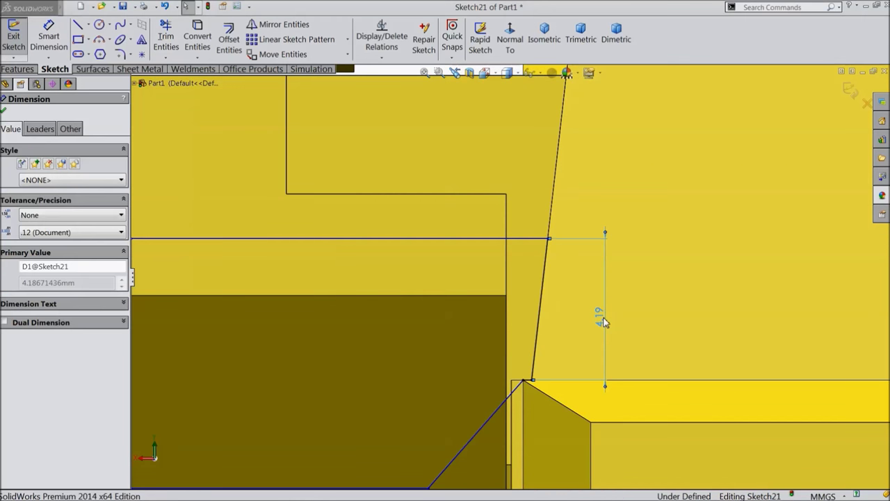
pyautogui.click(527, 259)
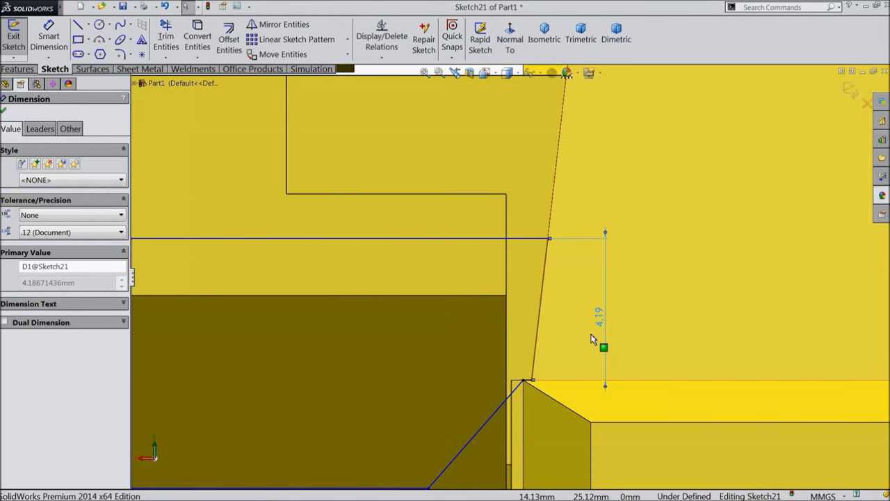
pyautogui.press('Delete')
# Dimension the step corner height to 3.50 from the top horizontal line
pyautogui.press('d')
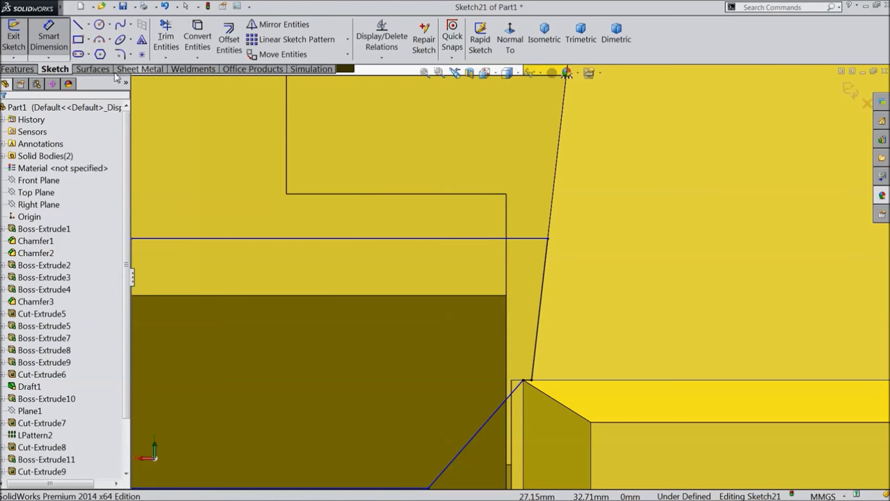
pyautogui.click(536, 238)
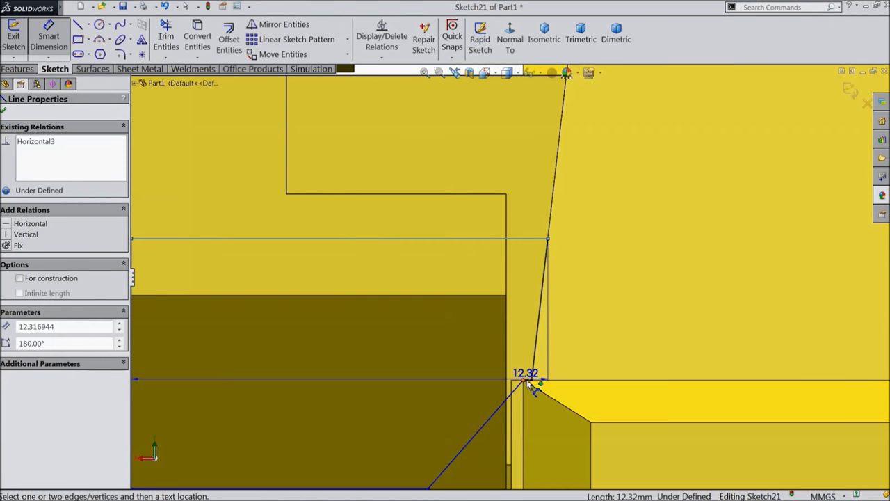
pyautogui.click(530, 380)
pyautogui.click(600, 334)
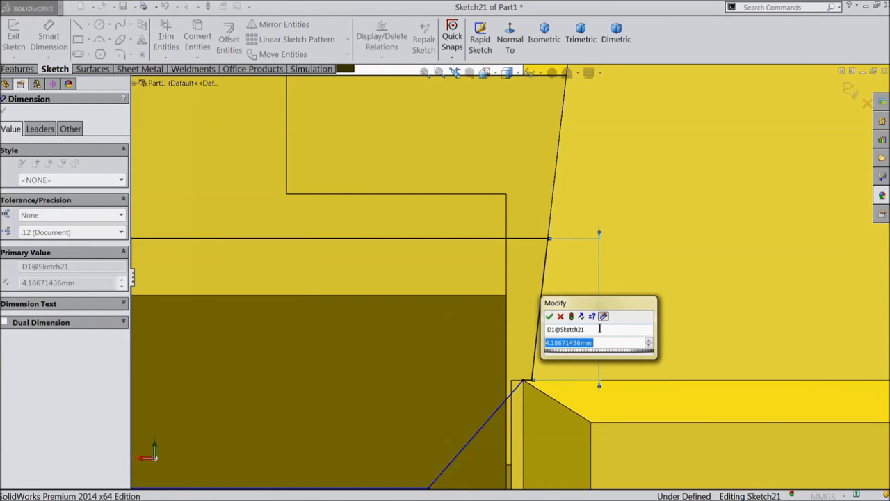
pyautogui.write('3.5')
pyautogui.click(549, 316)
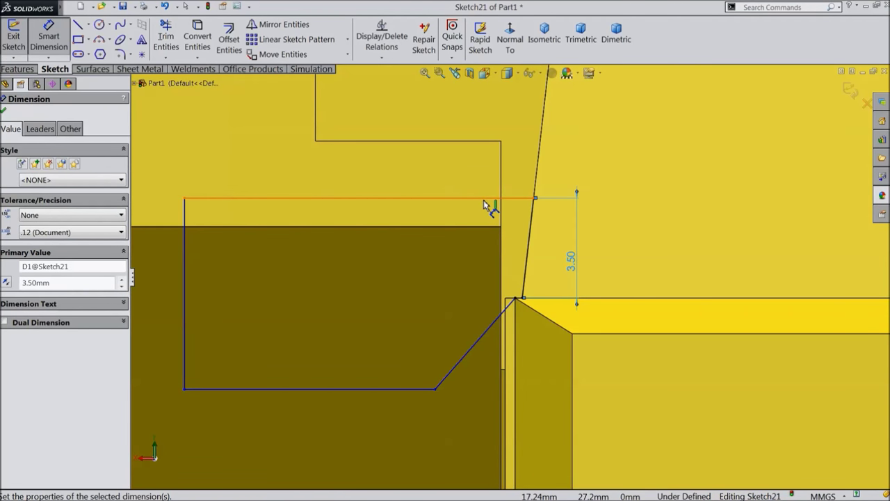
# Set the outline's overall height dimension between top and bottom lines to 4.5
pyautogui.click(484, 199)
pyautogui.click(419, 389)
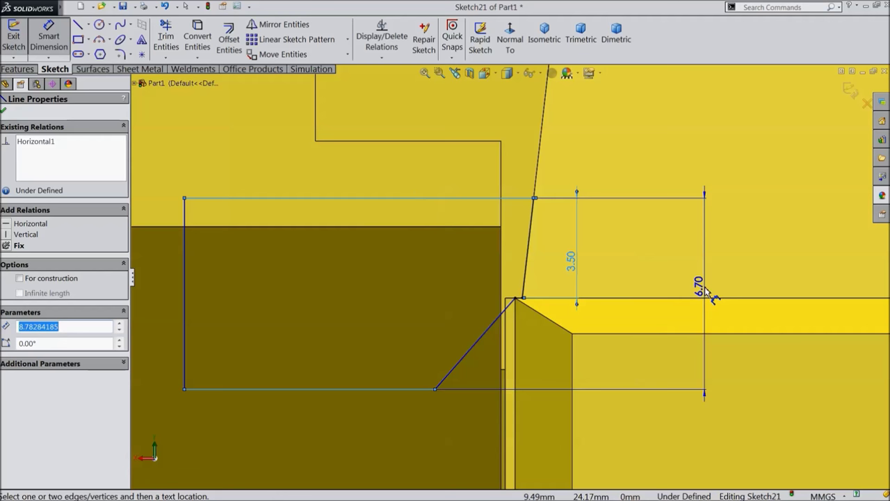
pyautogui.click(705, 290)
pyautogui.write('4.5')
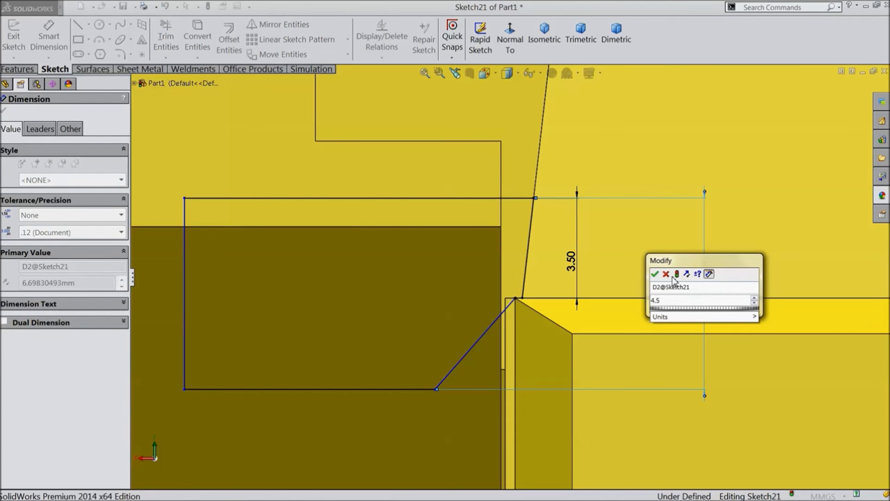
pyautogui.click(655, 274)
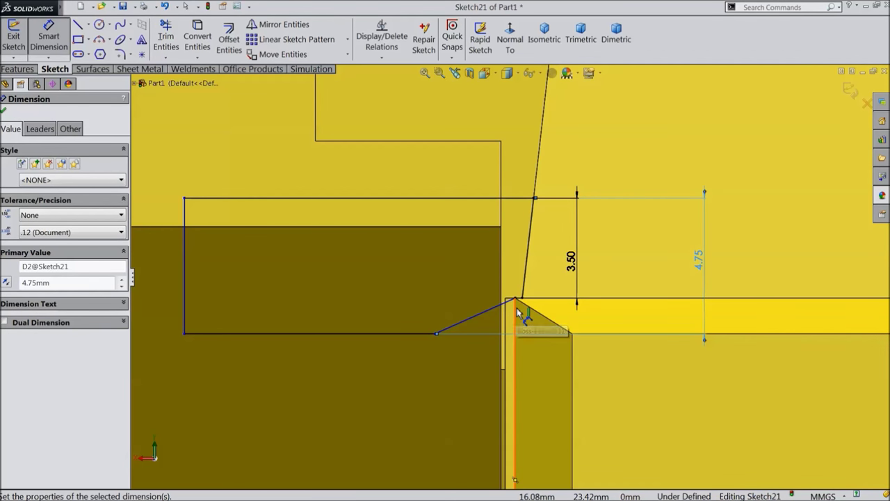
# Dimension the horizontal distance between the two vertical lines as 17 mm
pyautogui.click(516, 309)
pyautogui.click(184, 304)
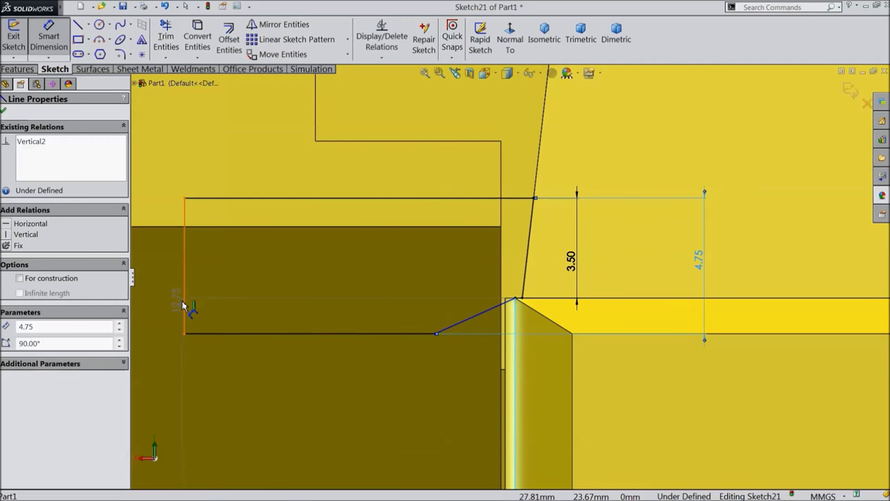
pyautogui.click(325, 385)
pyautogui.write('17')
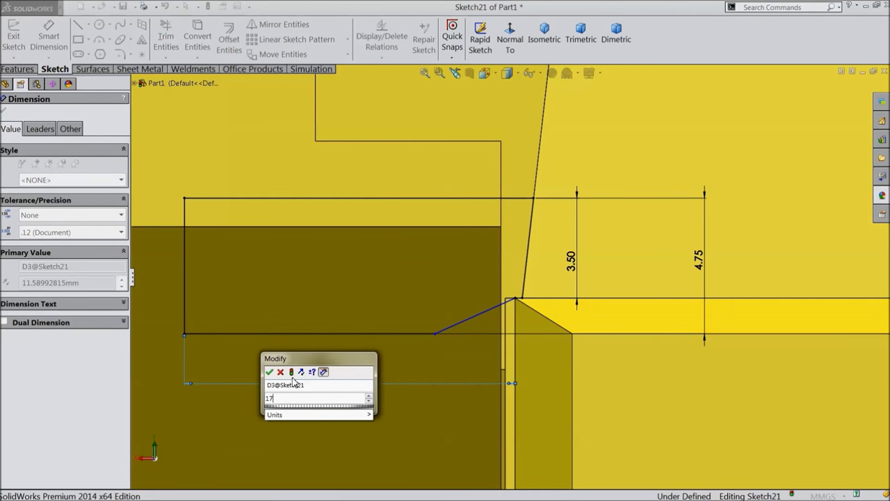
pyautogui.click(269, 372)
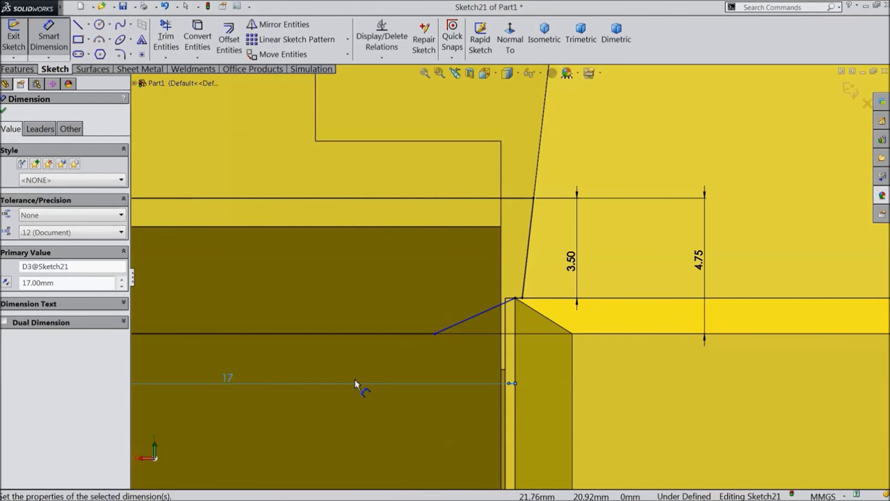
# Set the slanted-to-horizontal line angle to 130° and finish dimensioning
pyautogui.click(459, 327)
pyautogui.click(412, 334)
pyautogui.click(410, 308)
pyautogui.write('130')
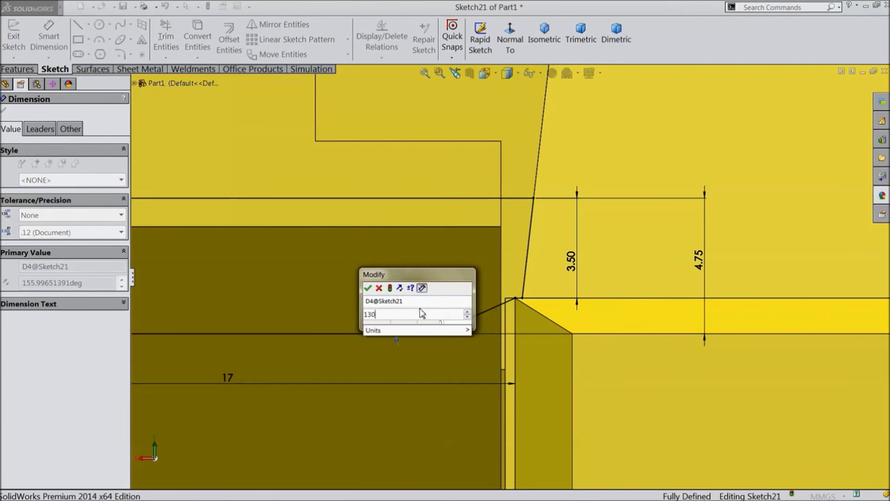
pyautogui.click(367, 288)
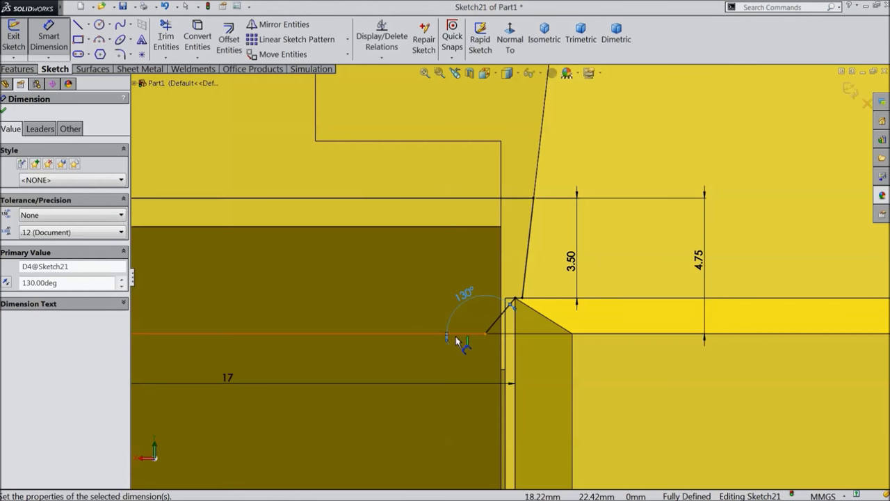
pyautogui.click(3, 111)
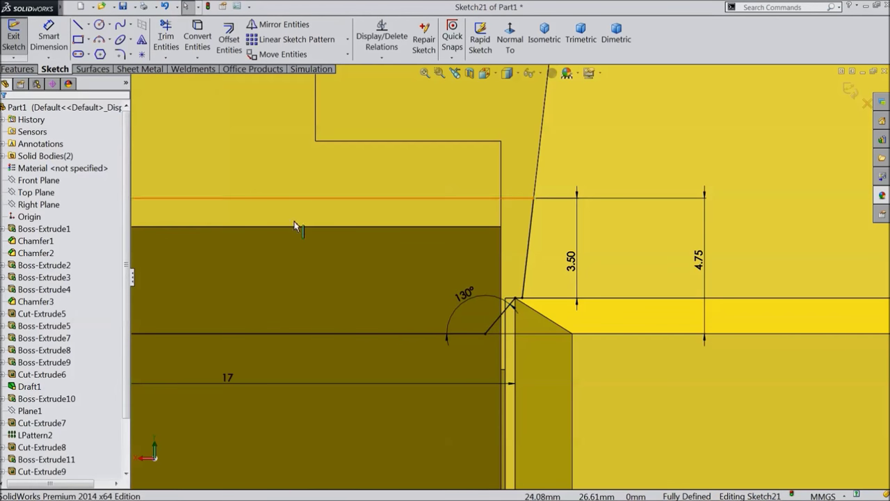
# Extrude Sketch21 as a boss 3 mm deep in the reversed direction
pyautogui.scroll(3, 311, 233)
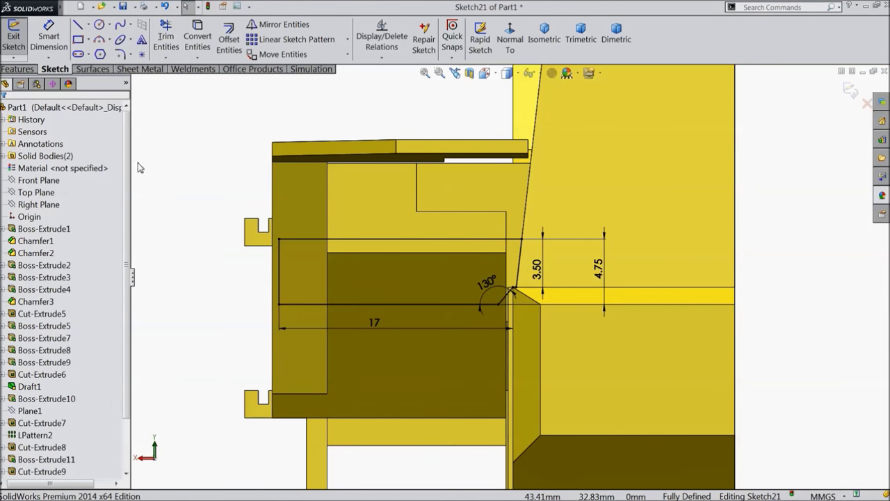
pyautogui.moveTo(194, 185); pyautogui.dragTo(258, 278, button='middle')
pyautogui.scroll(3, 248, 261)
pyautogui.scroll(-5, 729, 375)
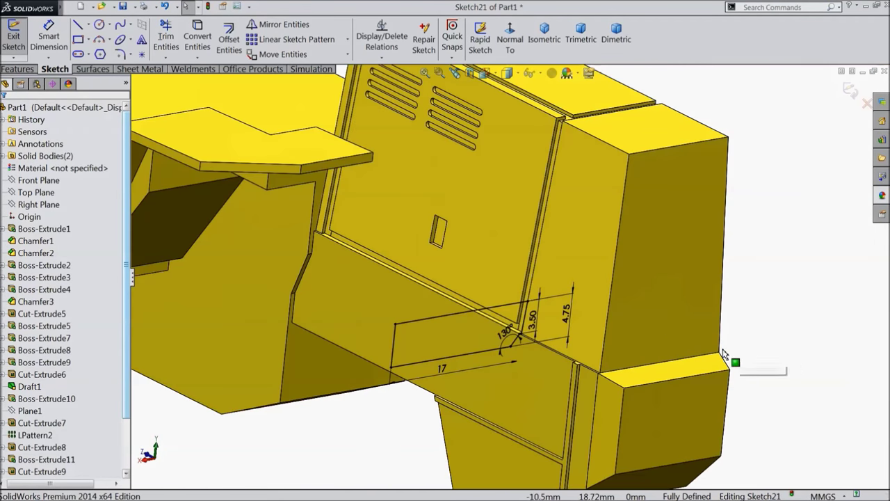
pyautogui.click(18, 69)
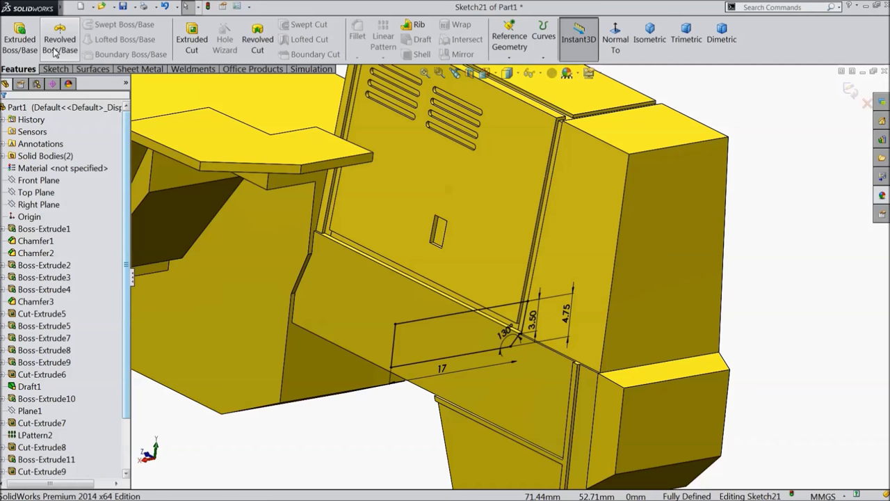
pyautogui.click(20, 38)
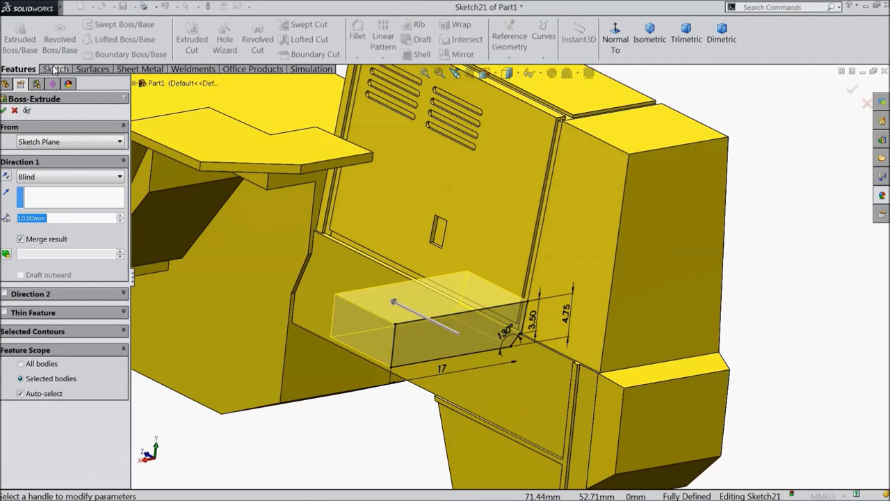
pyautogui.click(7, 176)
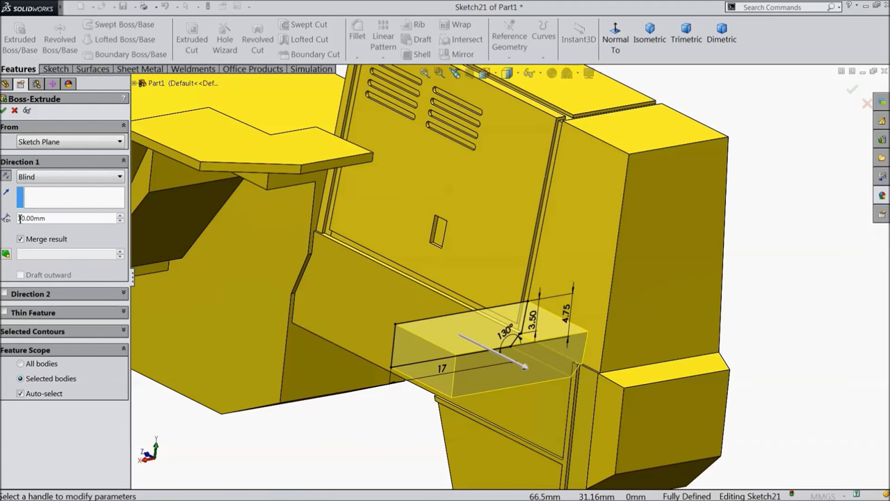
pyautogui.write('3')
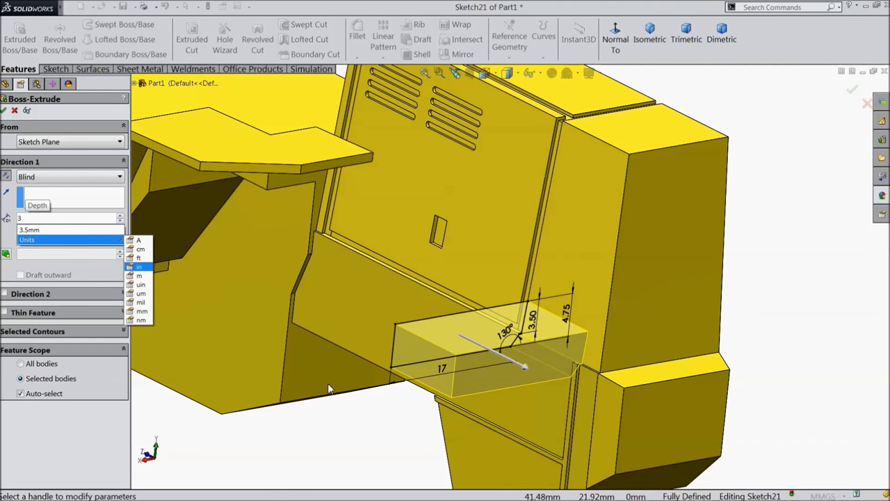
pyautogui.press('Return')
pyautogui.moveTo(340, 419); pyautogui.dragTo(330, 419, button='middle')
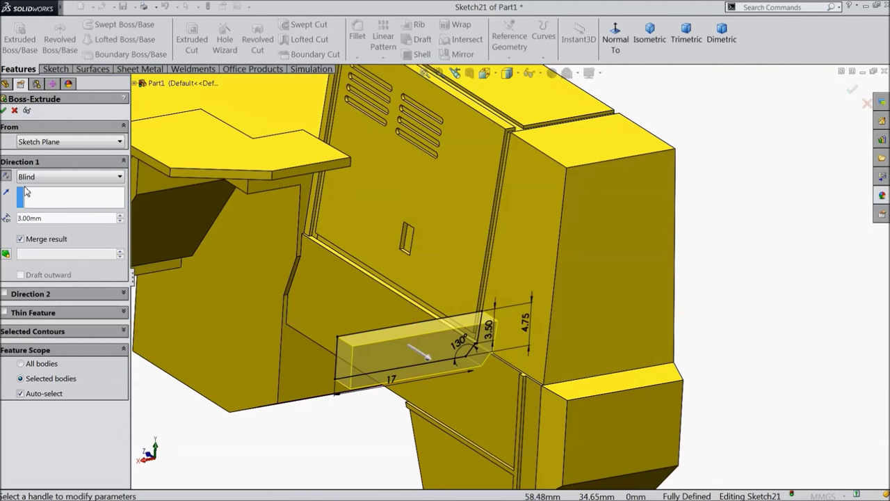
pyautogui.click(4, 110)
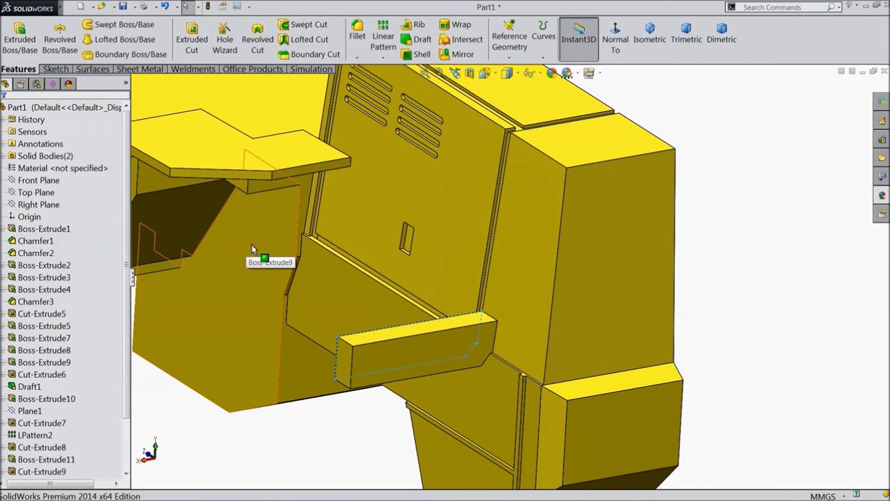
# Orbit to the body's underside and select that face
pyautogui.scroll(4, 252, 249)
pyautogui.moveTo(255, 248); pyautogui.dragTo(245, 157, button='middle')
pyautogui.click(290, 153)
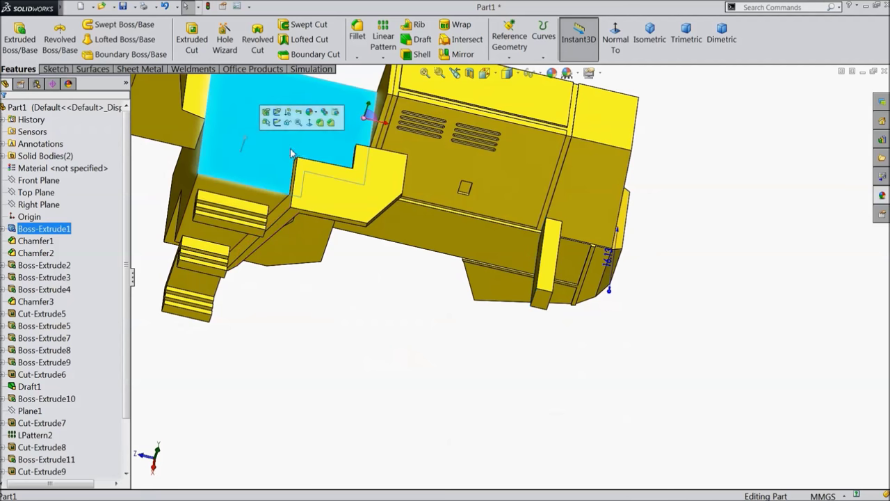
# Sketch a narrow rectangle on the underside face, viewed normal to it
pyautogui.click(277, 122)
pyautogui.click(615, 38)
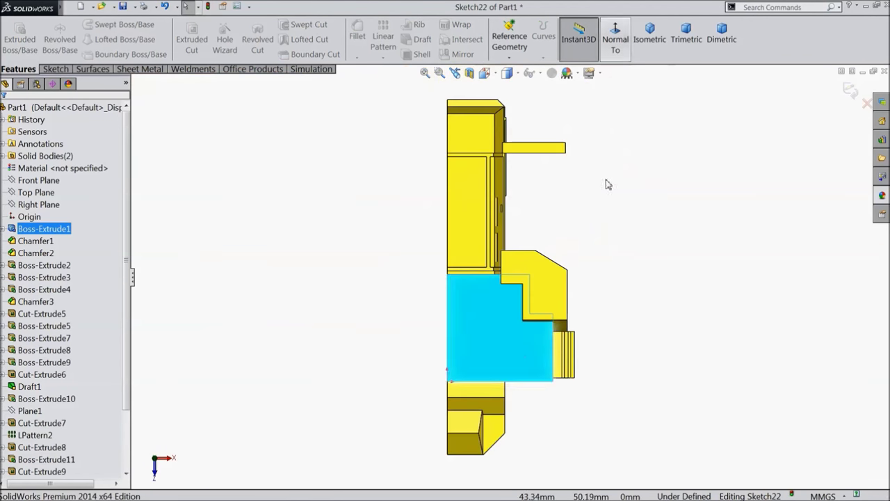
pyautogui.click(56, 69)
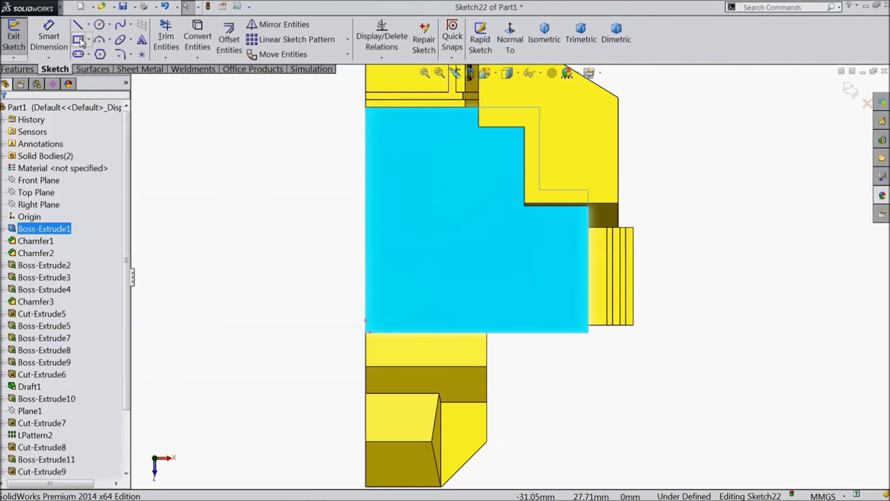
pyautogui.click(78, 39)
pyautogui.scroll(-3, 501, 349)
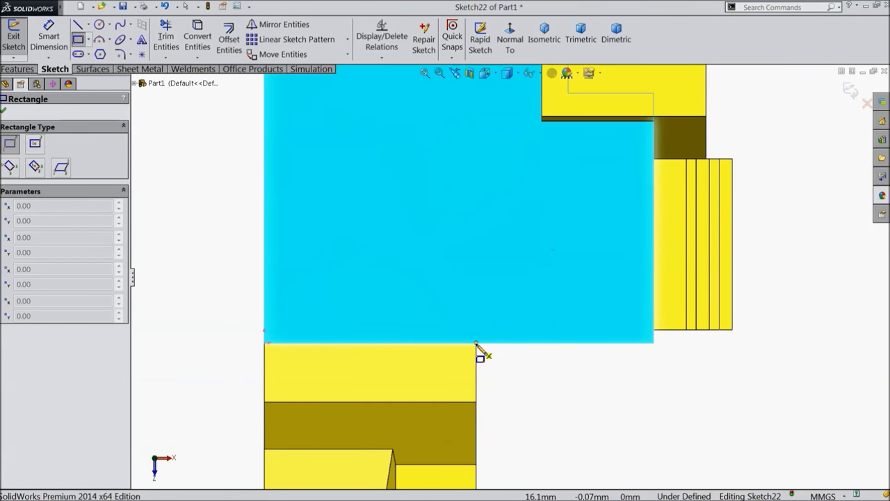
pyautogui.click(476, 342)
pyautogui.click(507, 140)
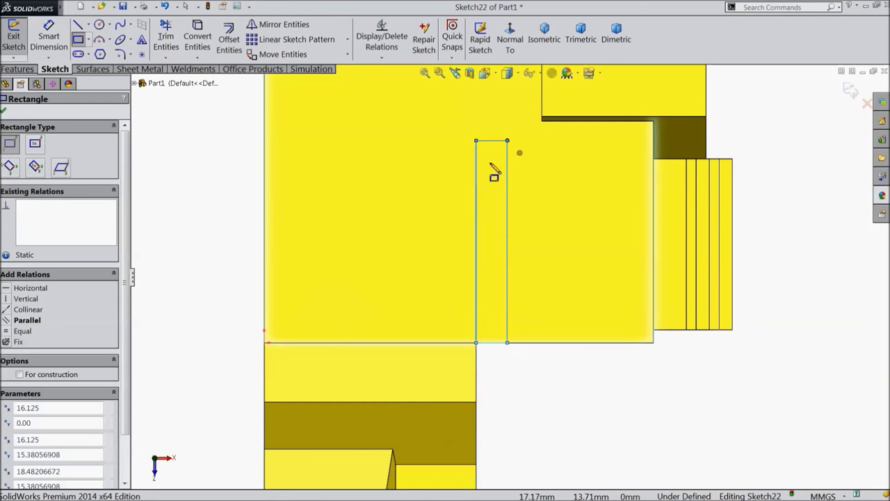
# Dimension the rectangle 16 mm long and 0.75 mm wide
pyautogui.click(37, 40)
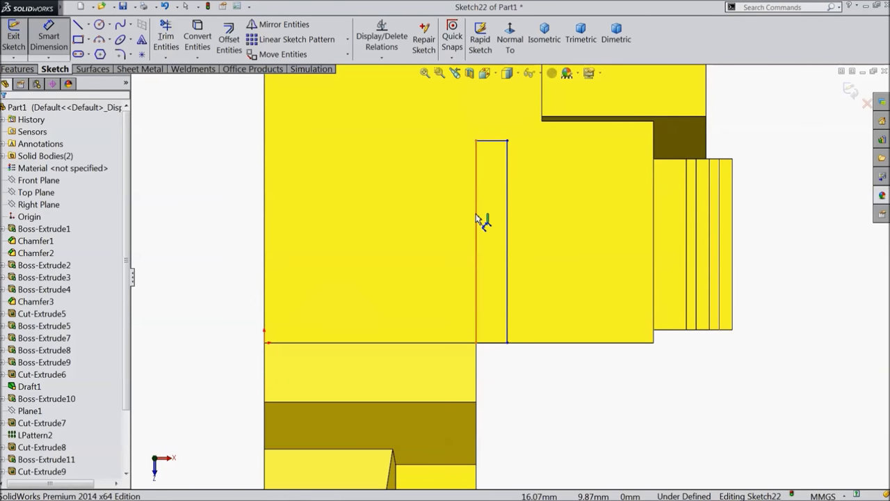
pyautogui.click(478, 220)
pyautogui.click(444, 224)
pyautogui.write('16')
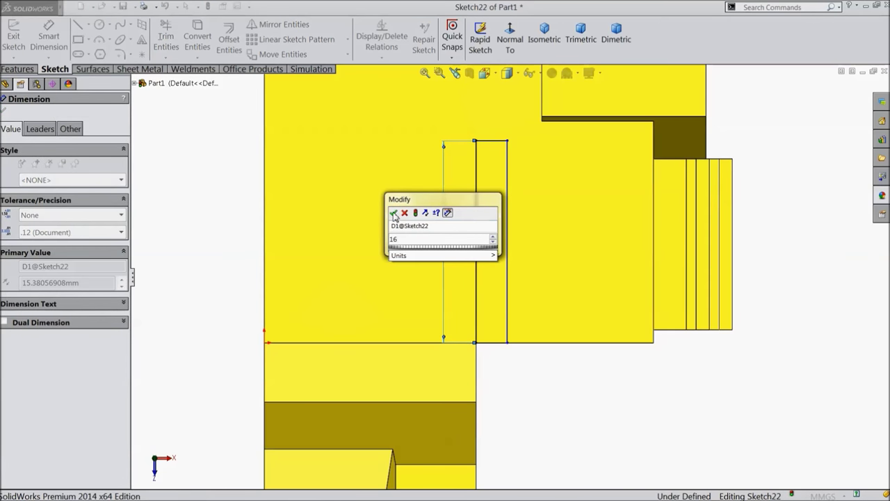
pyautogui.click(394, 214)
pyautogui.click(495, 140)
pyautogui.click(488, 119)
pyautogui.write('0.')
pyautogui.press('Return')
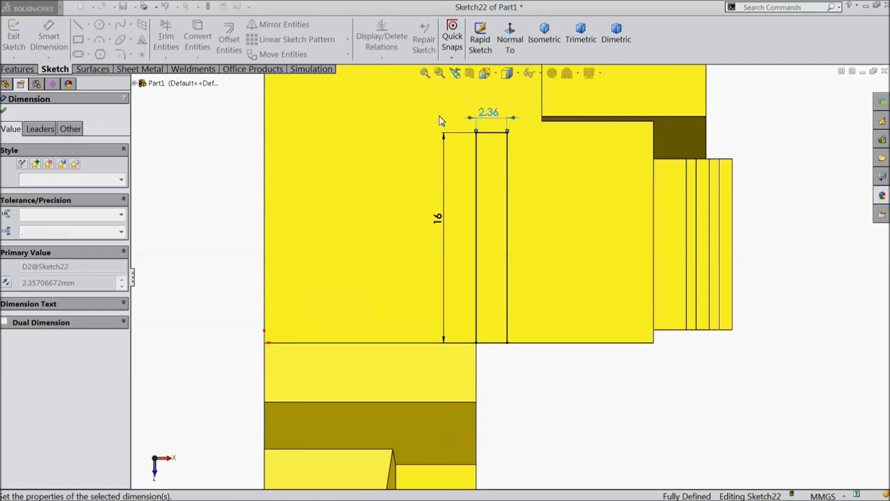
pyautogui.press('Escape')
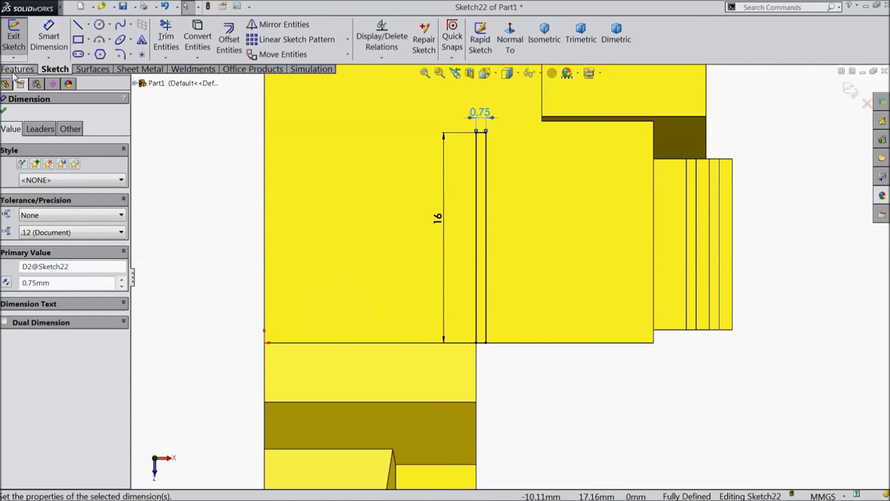
# Extruded-cut the rectangle 0.35 mm deep to form the slot
pyautogui.click(18, 69)
pyautogui.click(191, 42)
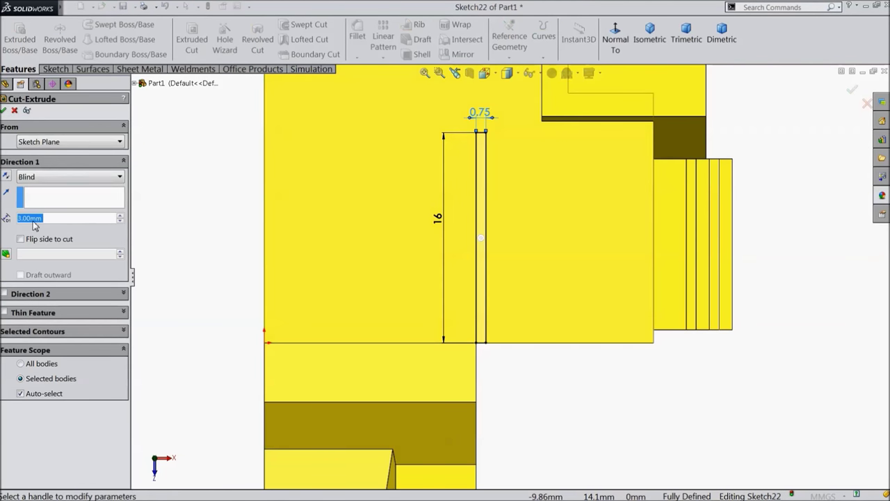
pyautogui.write('0.35')
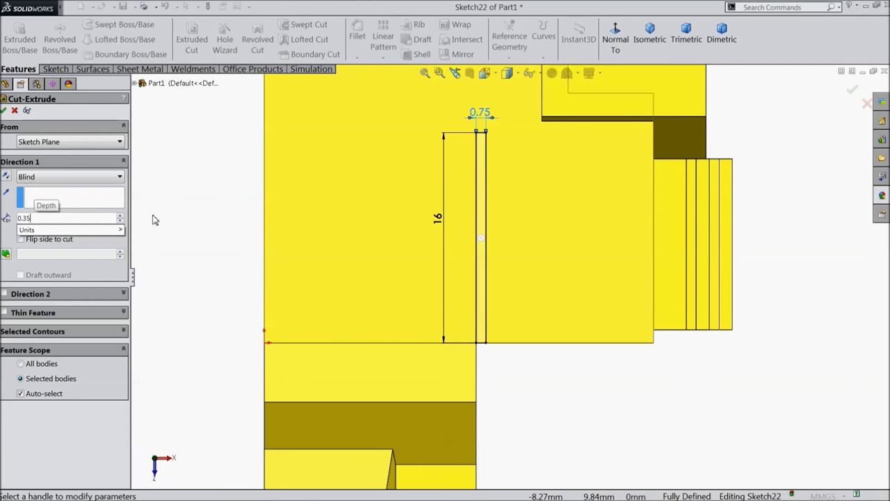
pyautogui.press('Return')
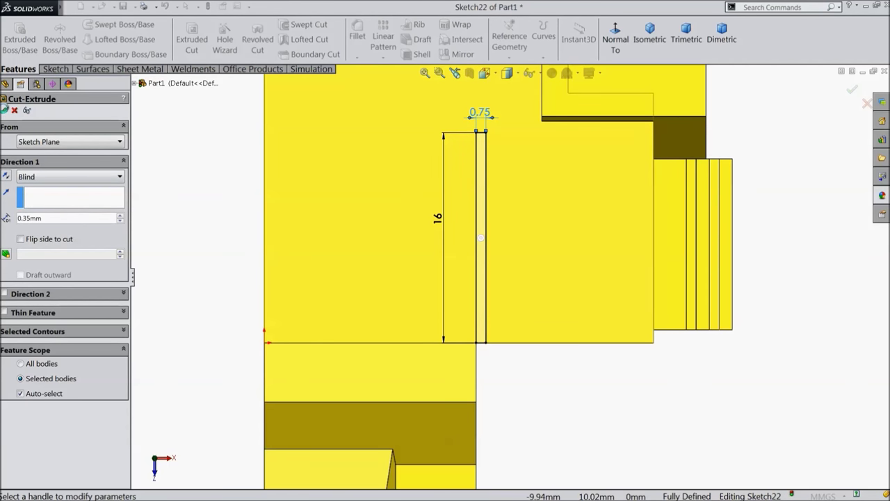
pyautogui.press('Return')
pyautogui.moveTo(187, 235); pyautogui.dragTo(171, 147, button='middle')
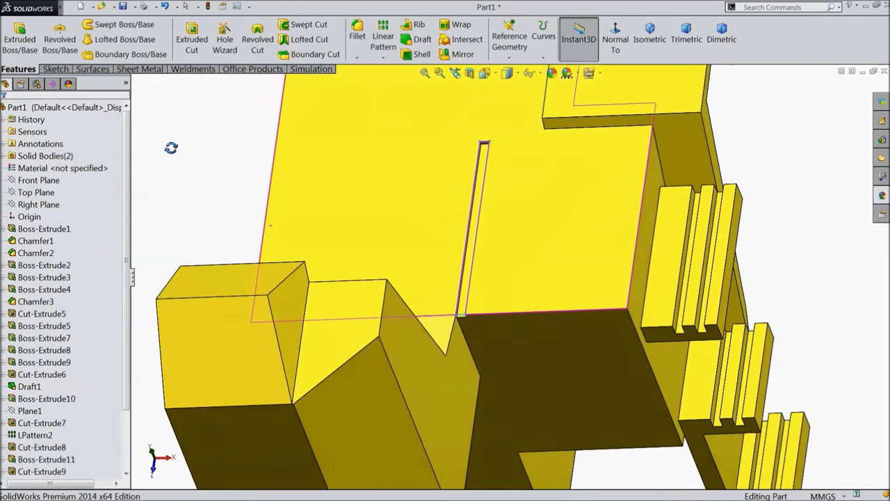
# Chamfer the slot's top edge and accept Chamfer4
pyautogui.scroll(-5, 496, 176)
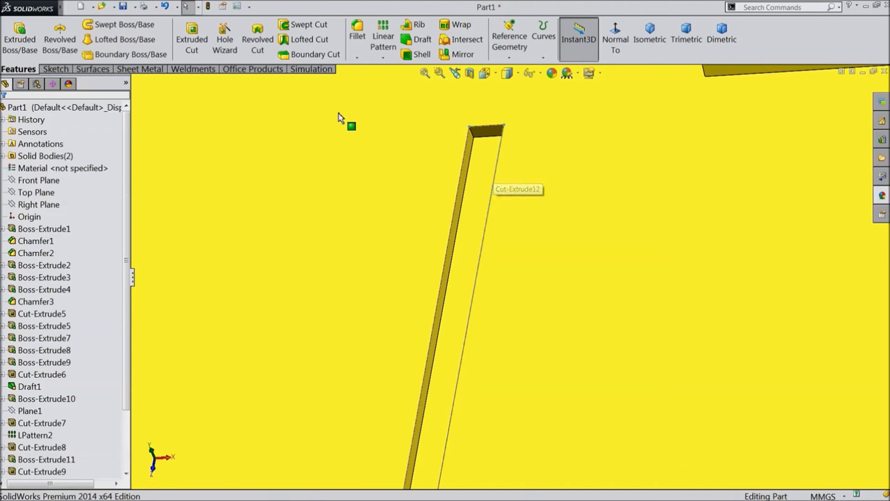
pyautogui.click(357, 58)
pyautogui.click(369, 85)
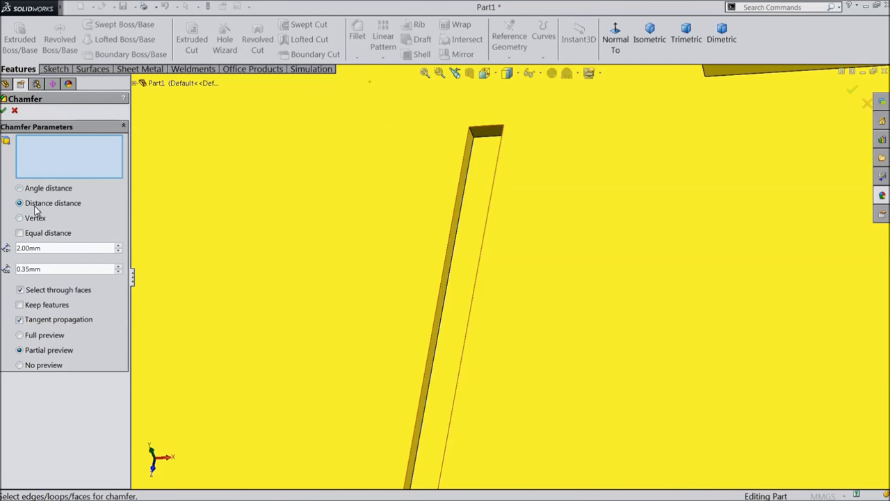
pyautogui.click(489, 134)
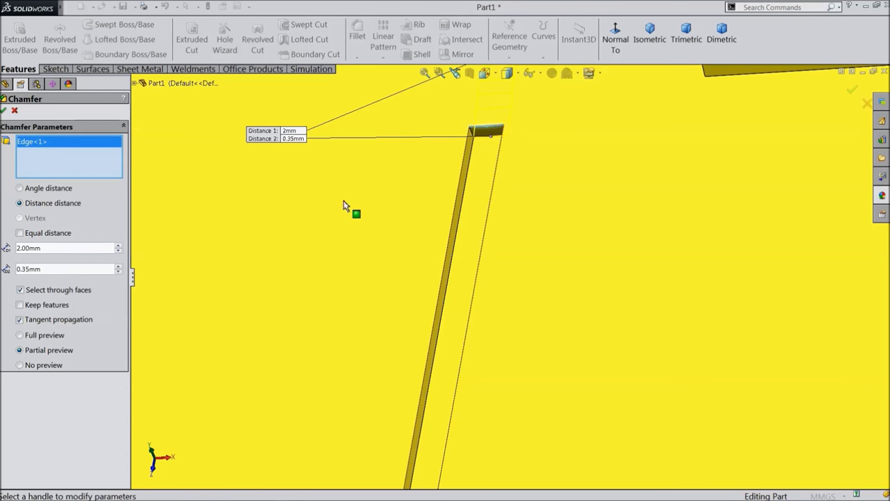
pyautogui.click(5, 110)
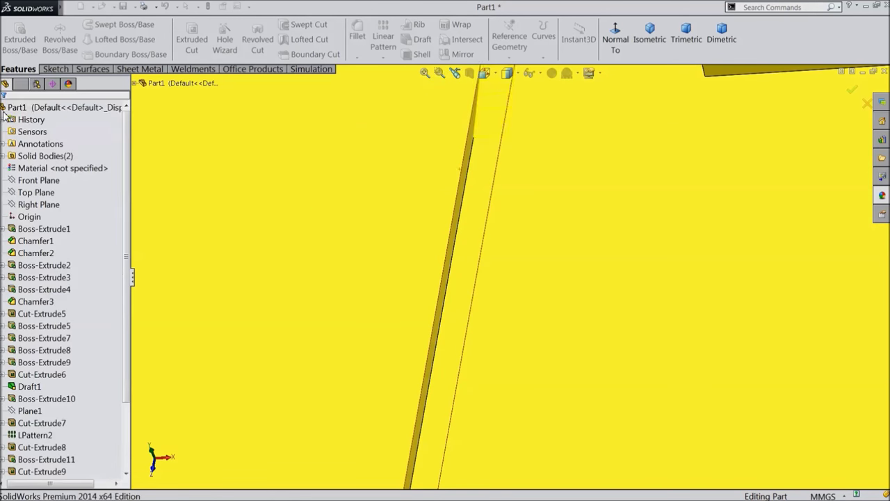
# Reorient the model to isometric and rotate it to face the steps
pyautogui.moveTo(453, 215); pyautogui.dragTo(511, 215, button='middle')
pyautogui.scroll(3, 510, 215)
pyautogui.moveTo(482, 267); pyautogui.dragTo(470, 237, button='middle')
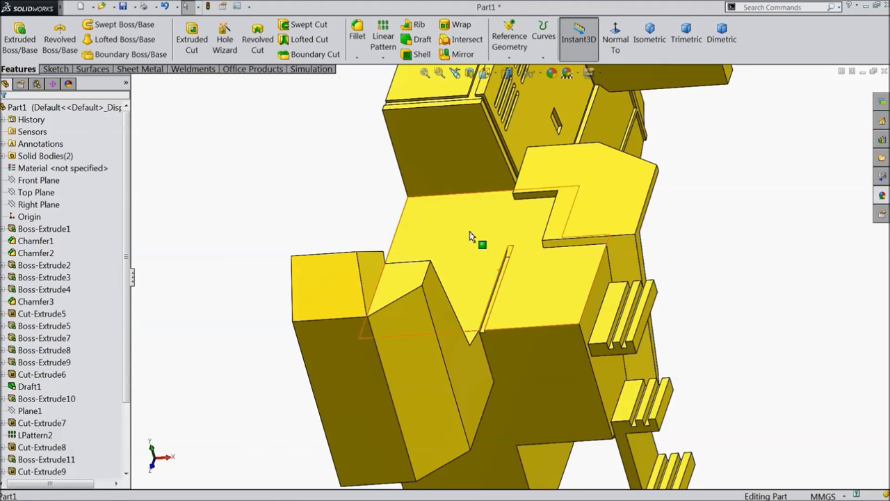
pyautogui.scroll(3, 477, 244)
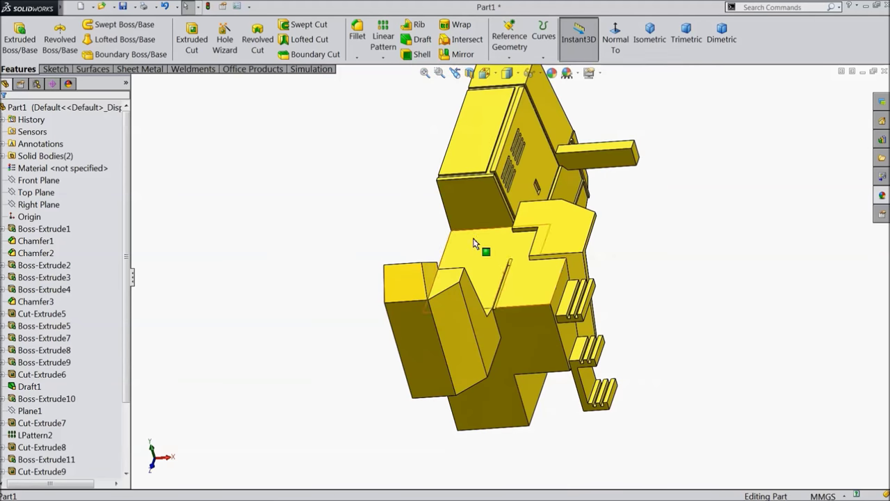
pyautogui.click(649, 39)
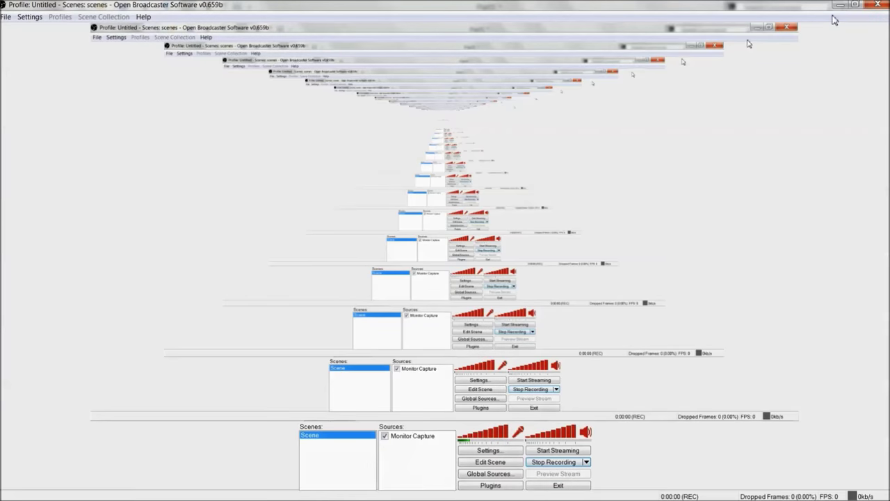
pyautogui.click(839, 5)
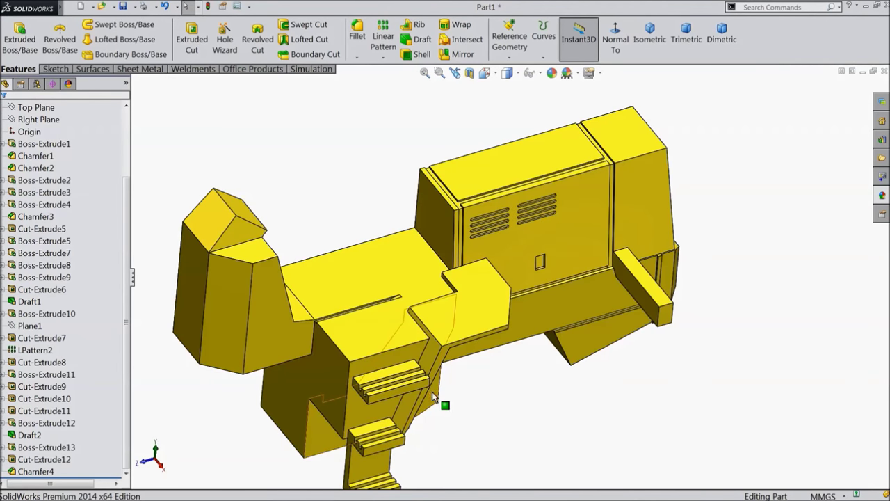
pyautogui.scroll(-3, 448, 382)
pyautogui.moveTo(453, 363); pyautogui.dragTo(500, 361, button='middle')
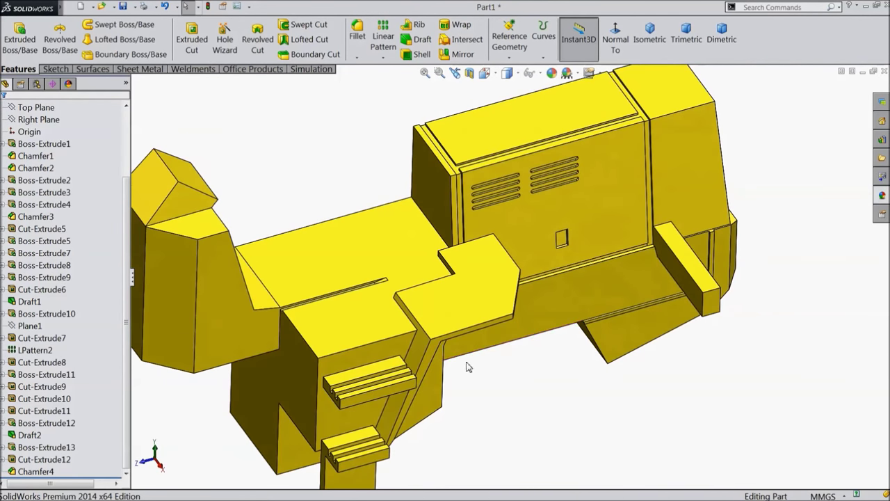
pyautogui.scroll(-2, 427, 369)
pyautogui.click(53, 70)
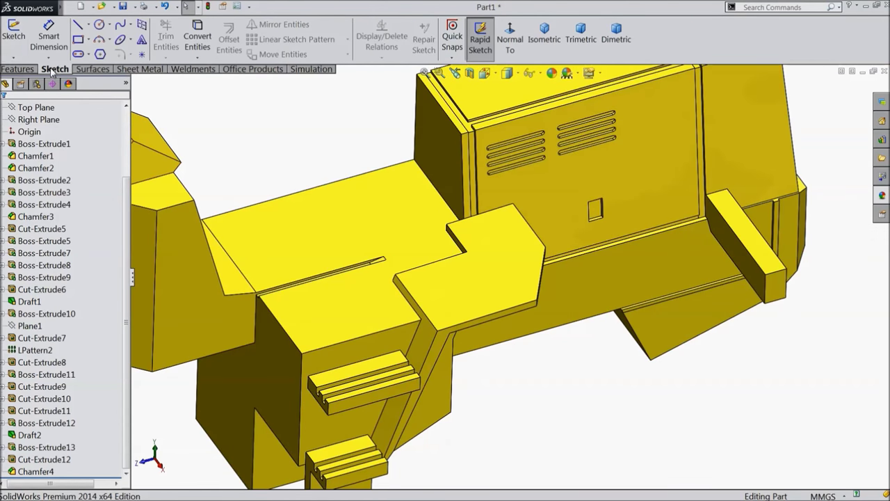
# Start a 3D sketch and draw two construction centerlines across the top step on the YZ plane
pyautogui.click(17, 60)
pyautogui.click(32, 83)
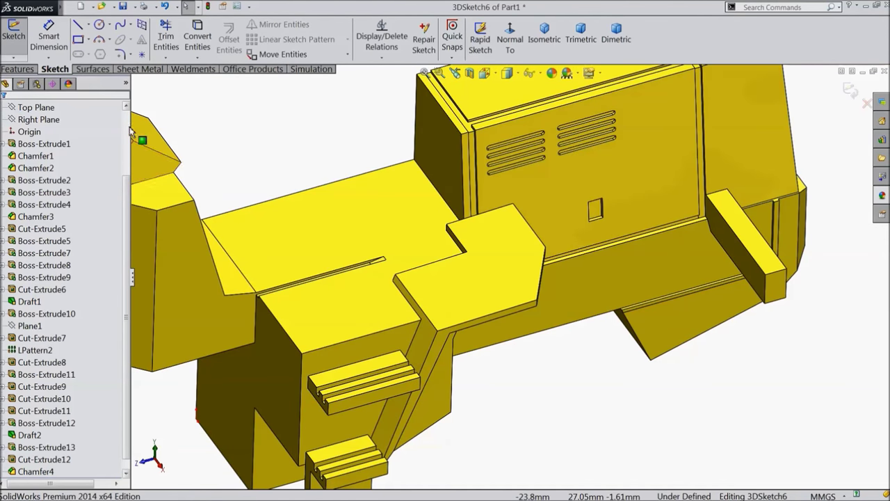
pyautogui.click(88, 25)
pyautogui.click(95, 55)
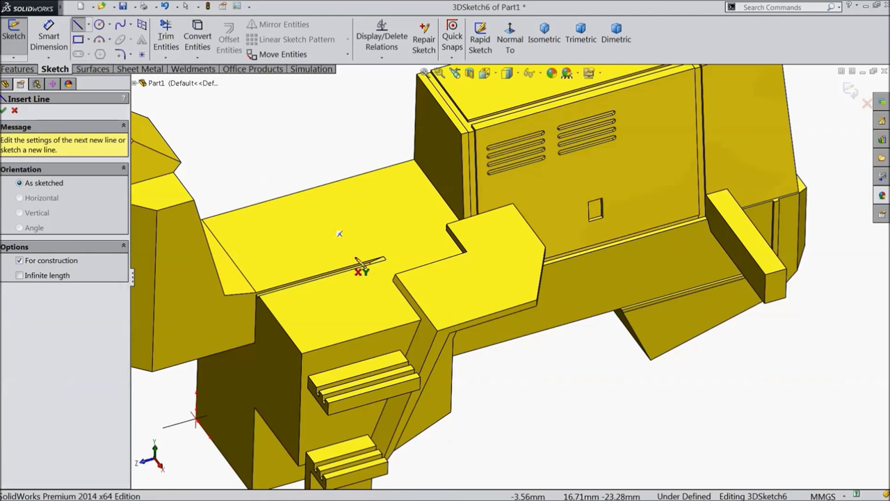
pyautogui.scroll(-8, 408, 404)
pyautogui.scroll(-2, 535, 226)
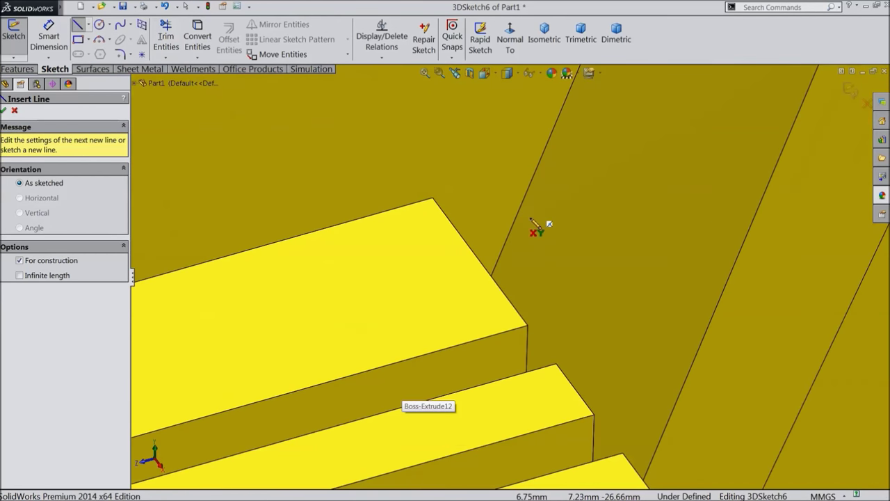
pyautogui.click(470, 248)
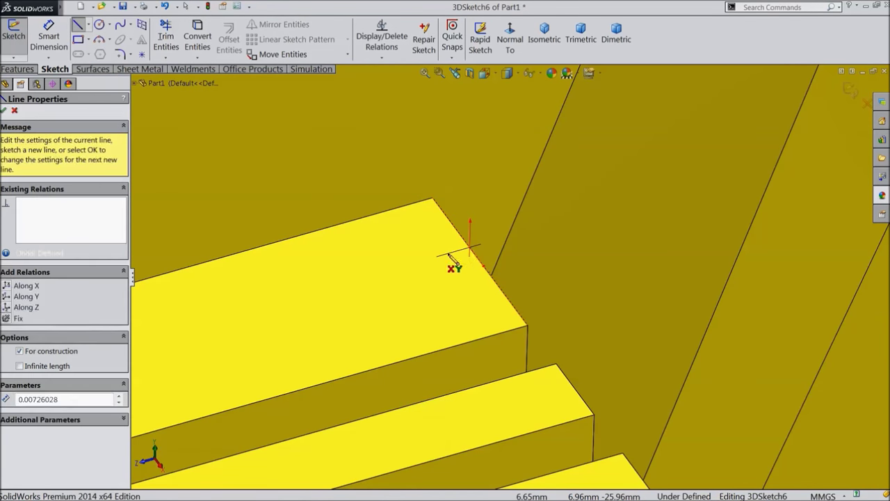
pyautogui.press('Tab')
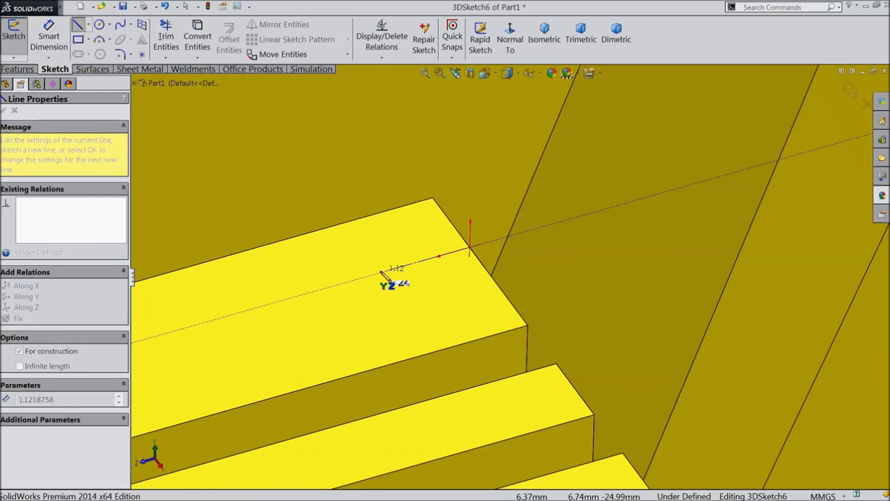
pyautogui.click(321, 287)
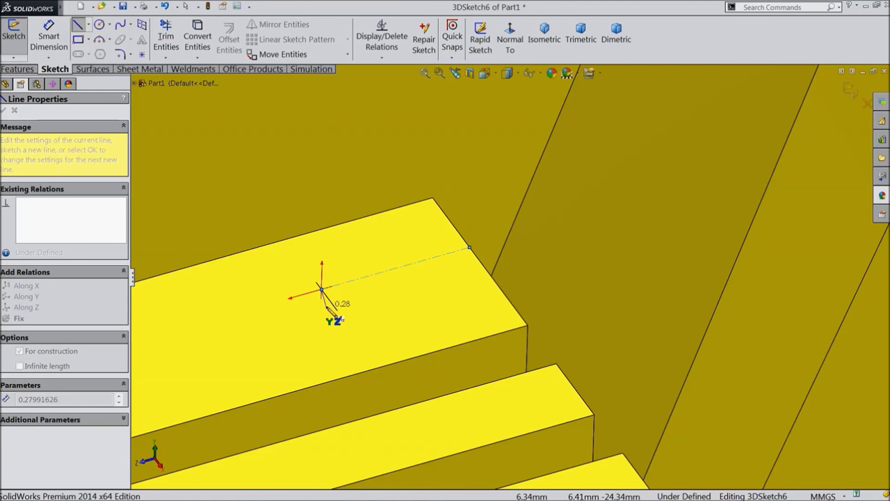
pyautogui.click(378, 366)
pyautogui.rightClick(386, 335)
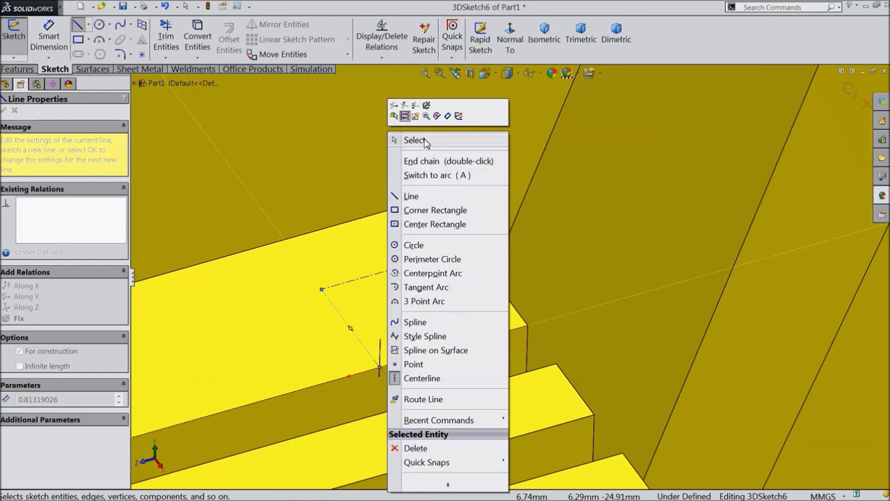
pyautogui.click(410, 140)
# Dimension the construction line's length to 1.50 mm
pyautogui.press('d')
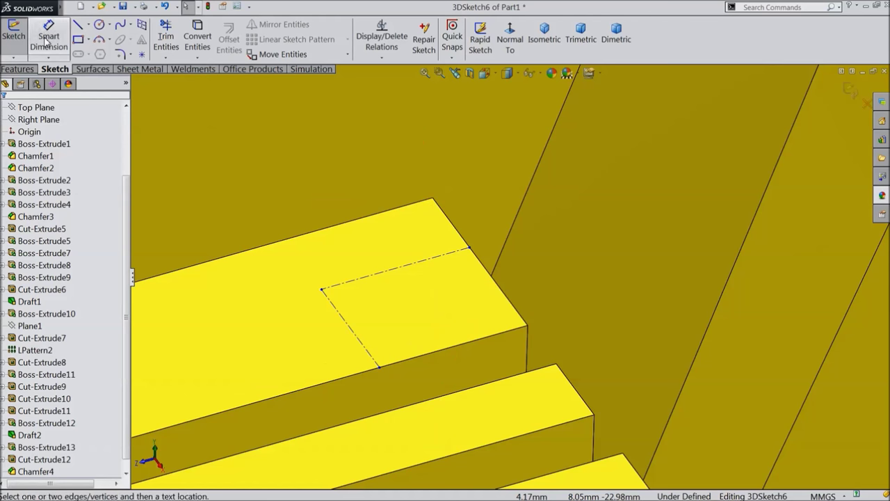
pyautogui.click(377, 277)
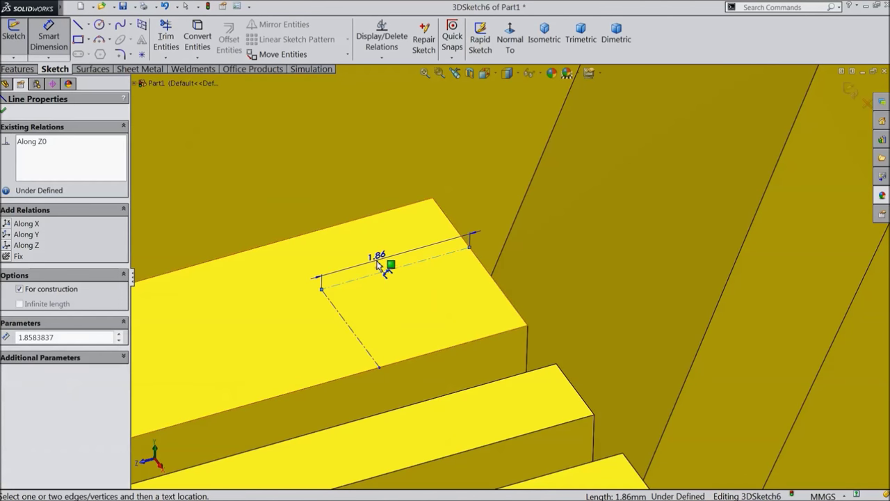
pyautogui.click(376, 264)
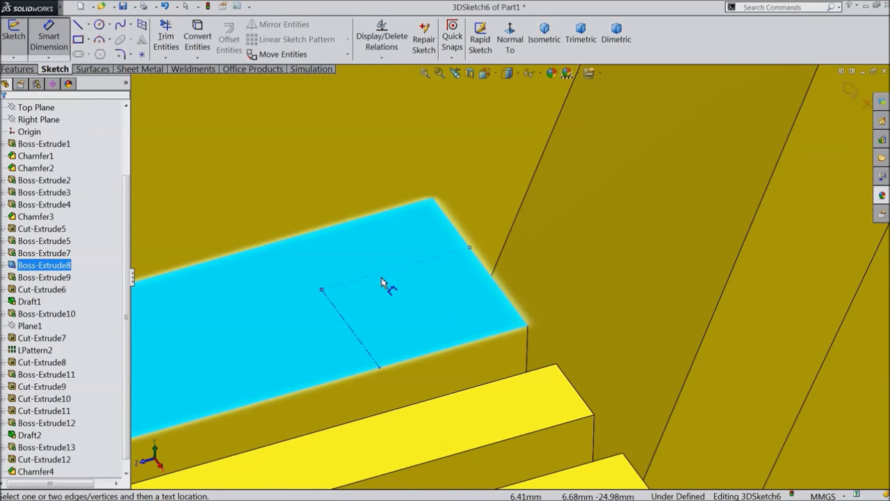
pyautogui.click(396, 300)
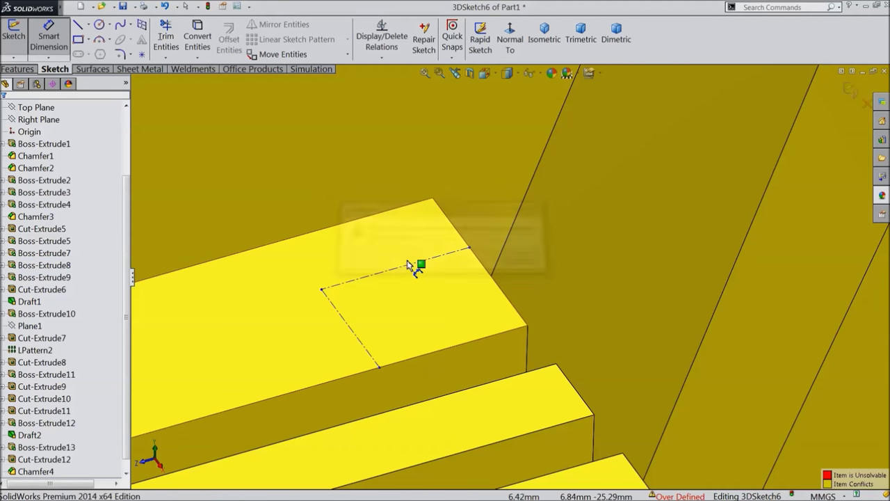
pyautogui.click(404, 270)
pyautogui.scroll(5, 445, 305)
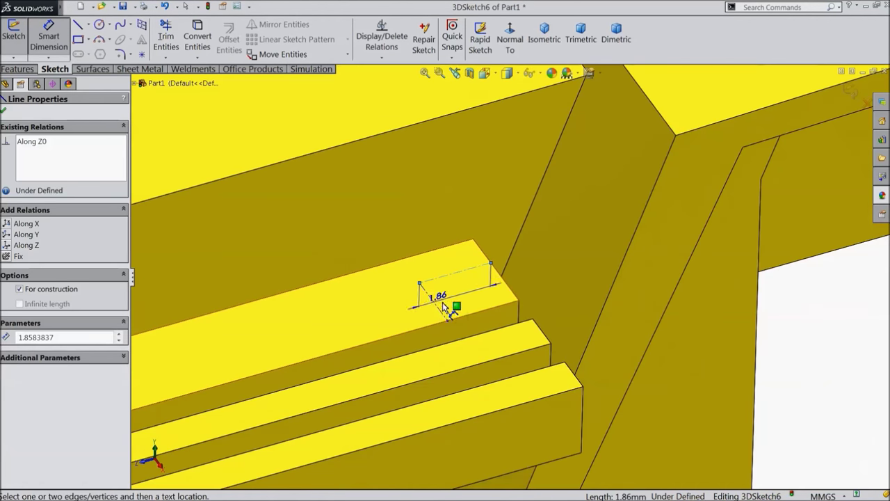
pyautogui.click(712, 306)
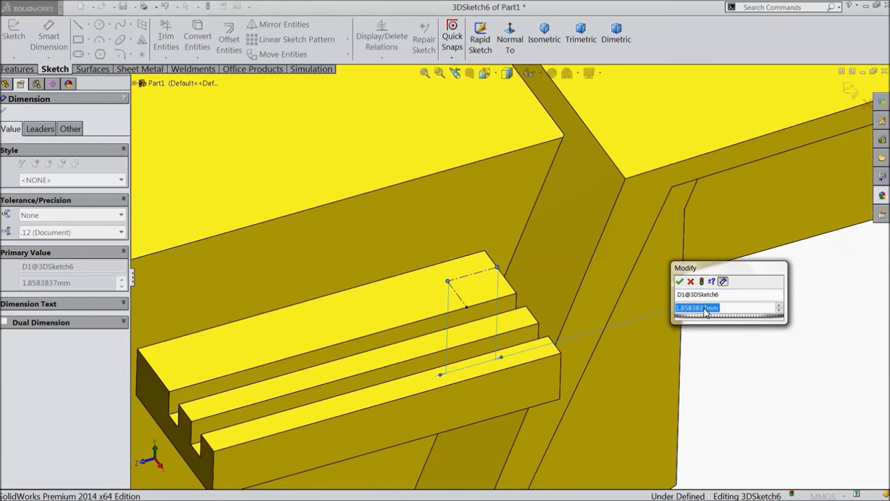
pyautogui.write('1.5')
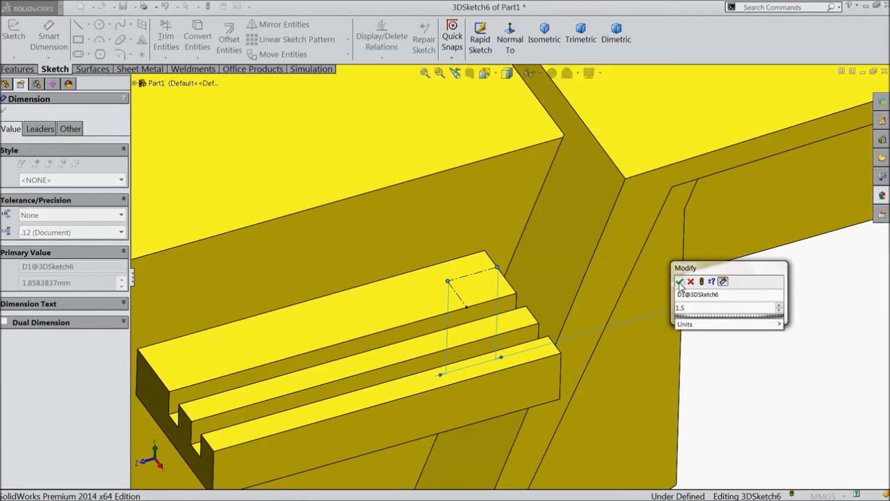
pyautogui.click(679, 281)
pyautogui.scroll(-6, 504, 295)
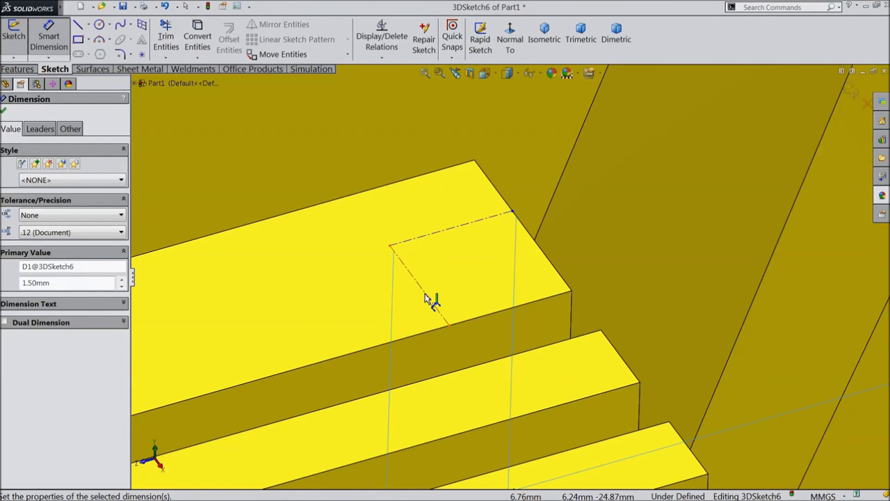
# Dimension the construction line 0.75 mm from the step's side edge, fully defining the sketch
pyautogui.click(445, 236)
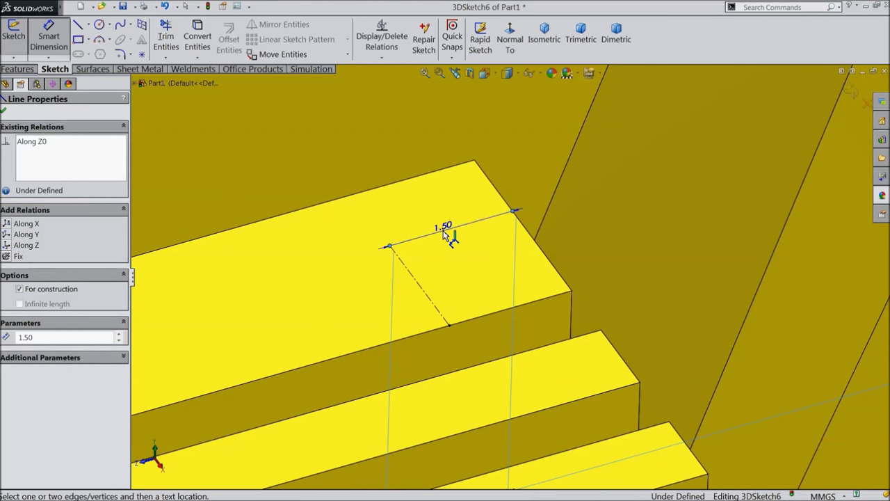
pyautogui.click(436, 179)
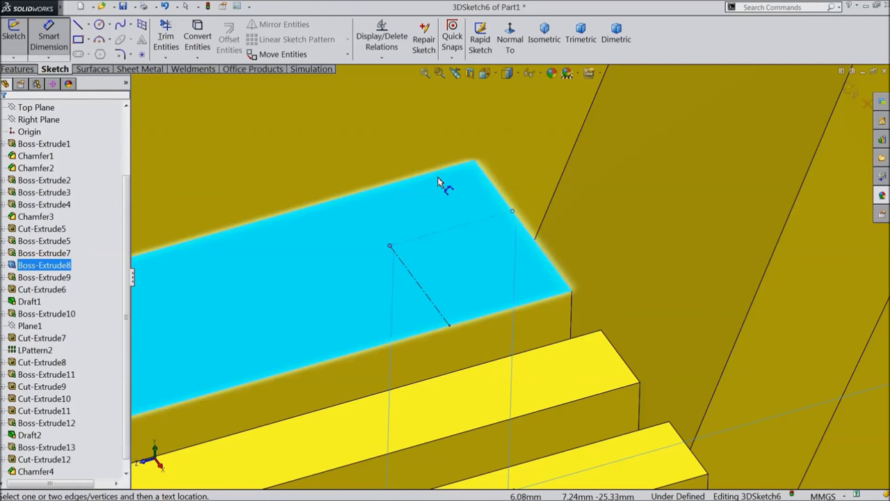
pyautogui.click(471, 223)
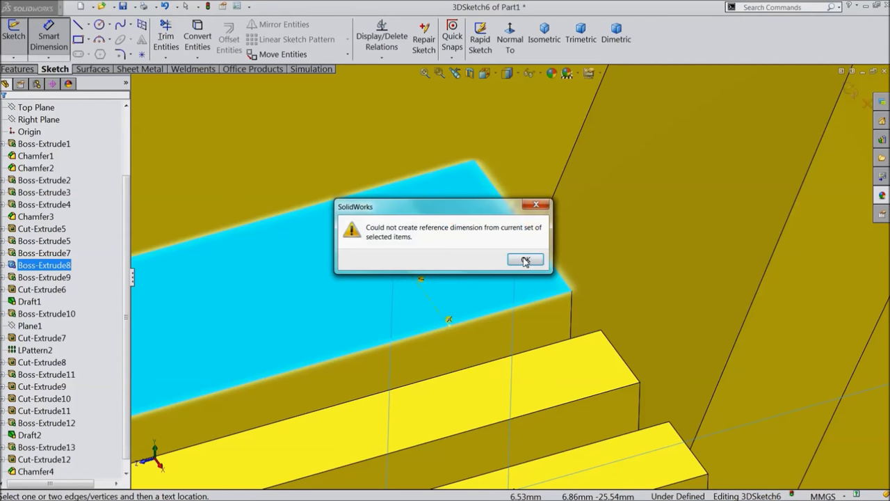
pyautogui.click(519, 258)
pyautogui.click(506, 215)
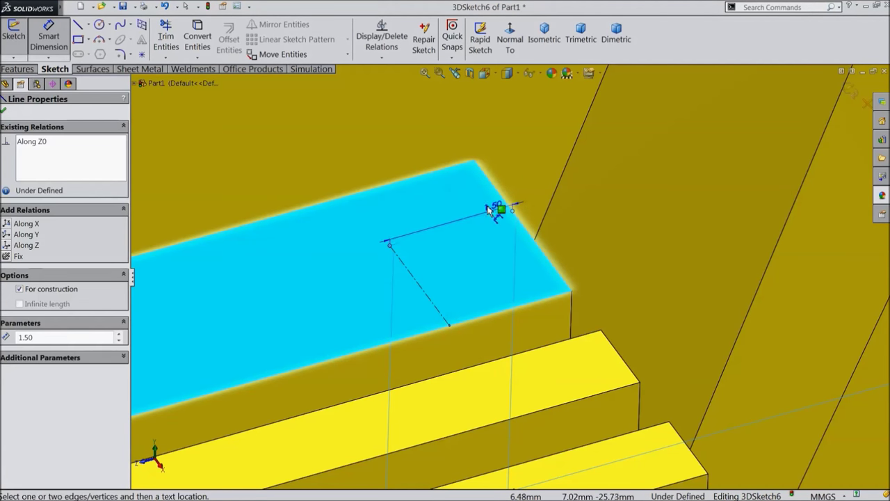
pyautogui.press('Escape')
pyautogui.click(497, 188)
pyautogui.scroll(3, 533, 190)
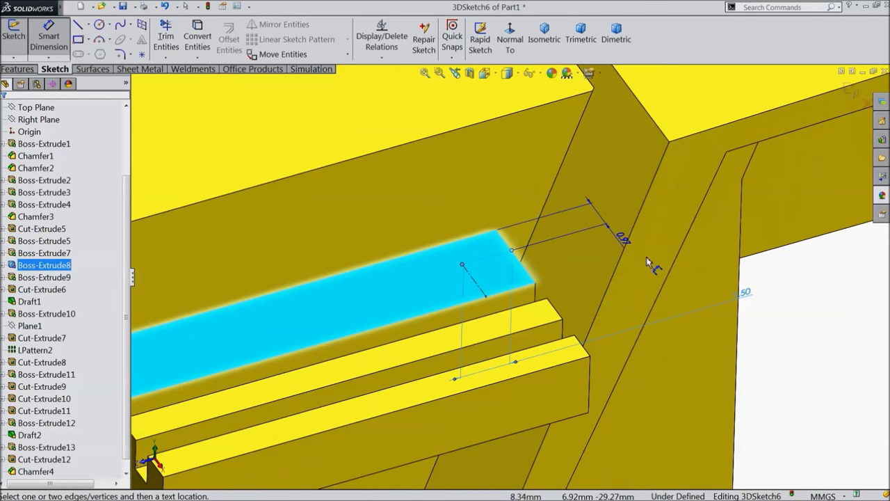
pyautogui.click(764, 272)
pyautogui.write('0.75')
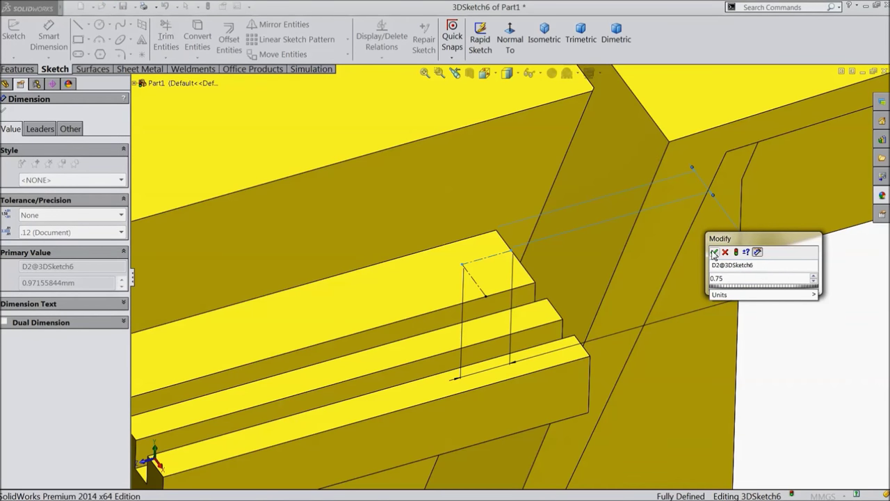
pyautogui.click(714, 253)
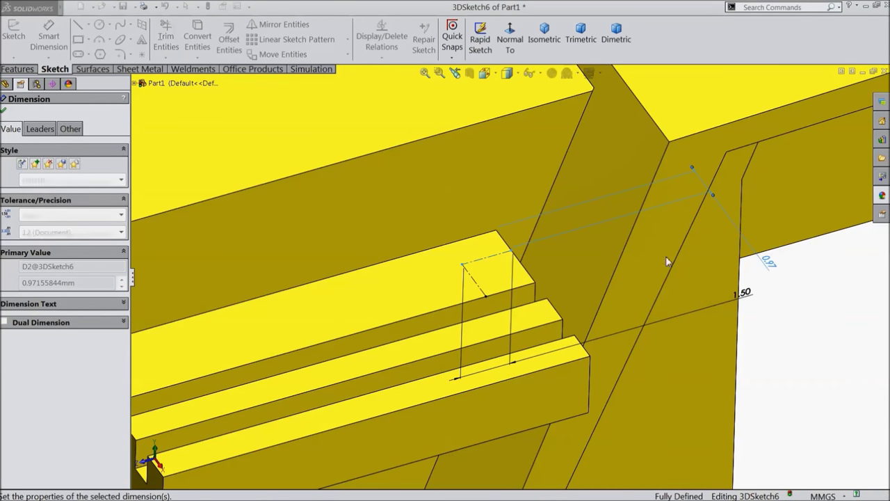
pyautogui.click(4, 113)
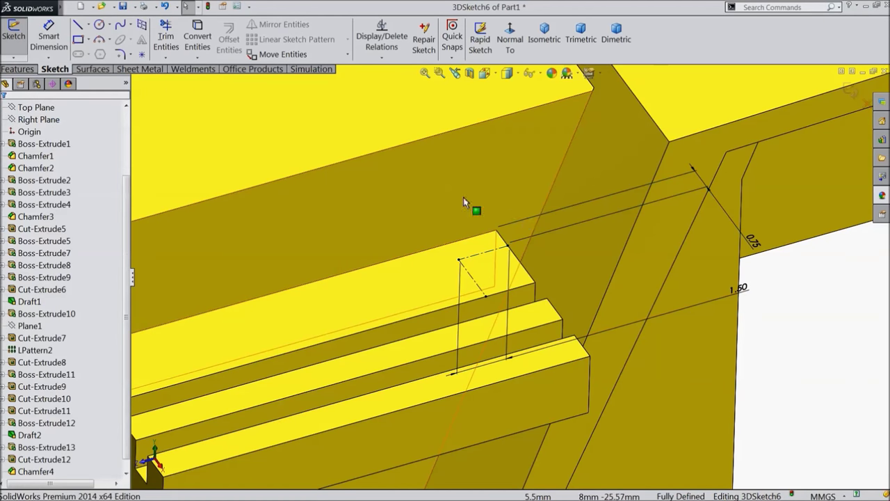
pyautogui.click(78, 25)
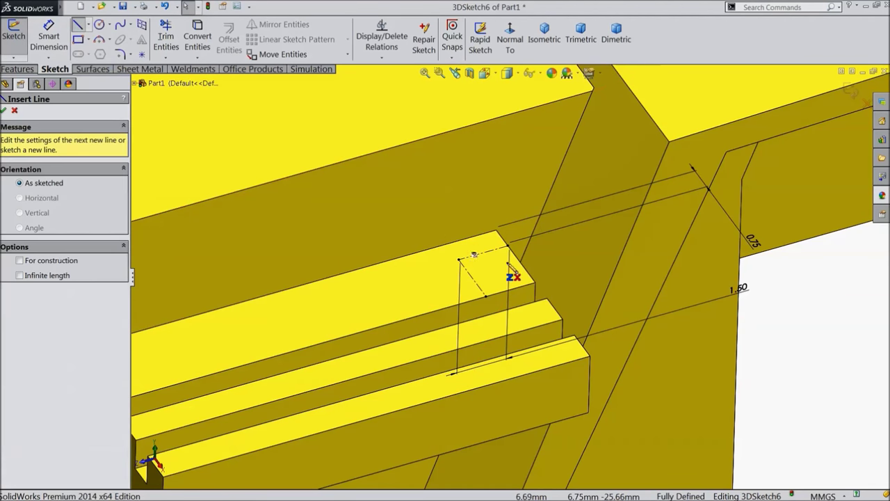
# Draw a vertical 3D-sketch line rising from the sketch corner on the step
pyautogui.scroll(-3, 504, 236)
pyautogui.click(410, 291)
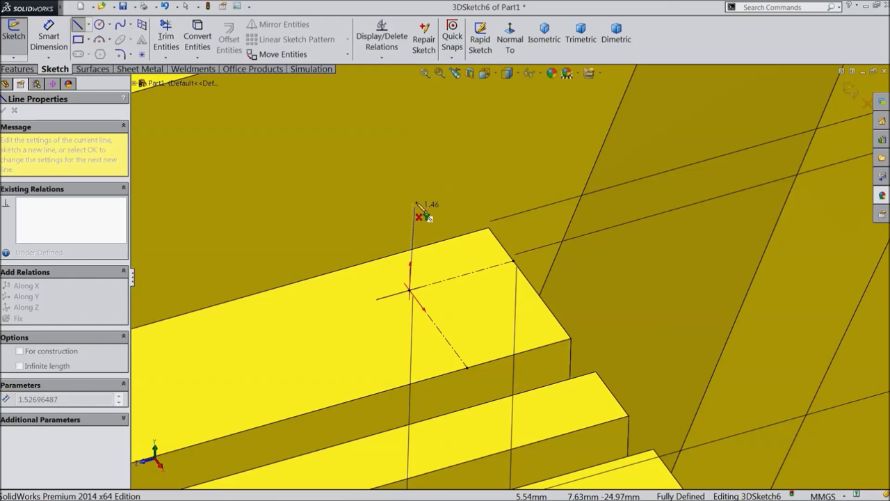
pyautogui.scroll(5, 419, 202)
pyautogui.scroll(3, 459, 199)
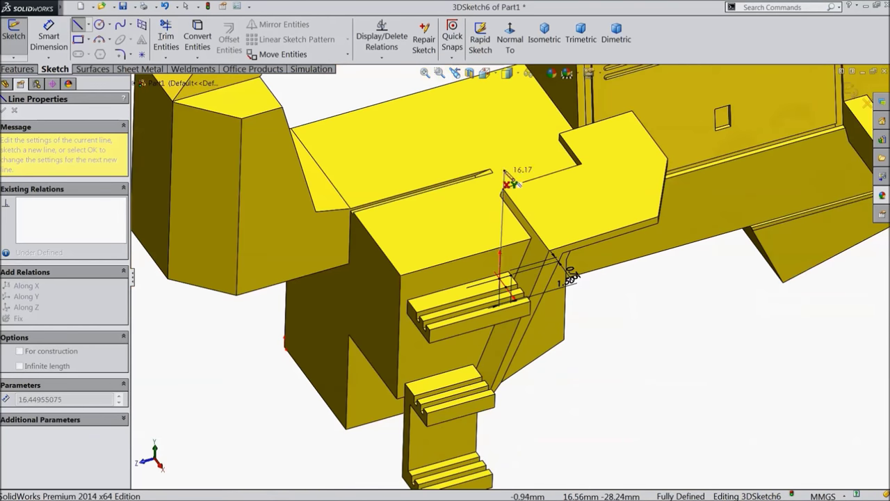
pyautogui.click(508, 149)
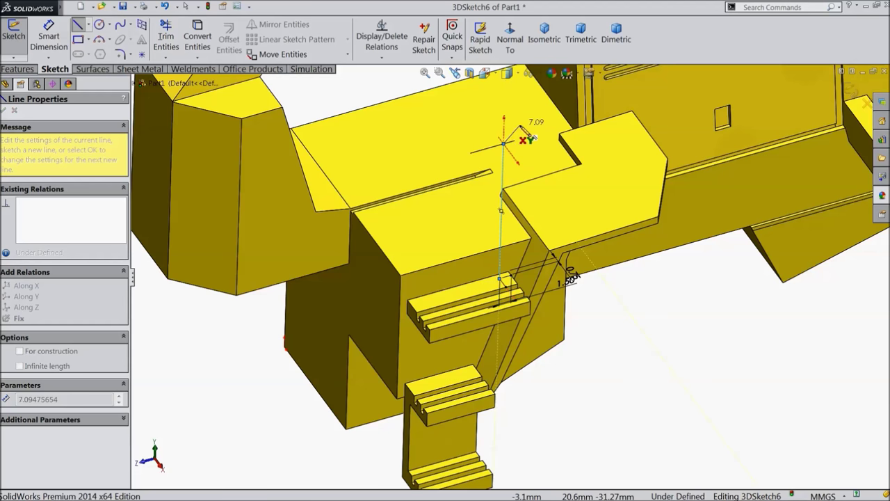
pyautogui.rightClick(523, 106)
pyautogui.click(535, 114)
# Dimension the vertical line's length to 28.25
pyautogui.scroll(2, 572, 271)
pyautogui.moveTo(571, 271)
pyautogui.mouseDown(button='middle')
pyautogui.moveTo(610, 292)
pyautogui.moveTo(609, 283)
pyautogui.mouseUp(button='middle')
pyautogui.scroll(-2, 549, 179)
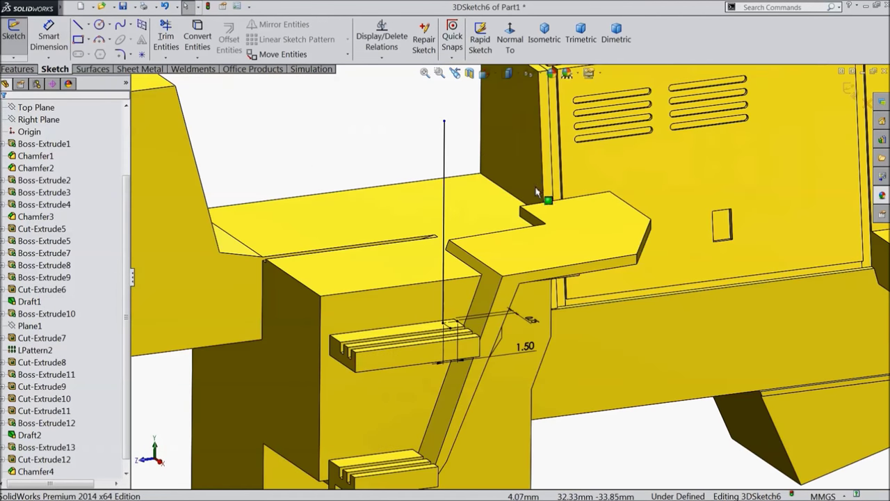
pyautogui.scroll(-2, 536, 199)
pyautogui.click(60, 40)
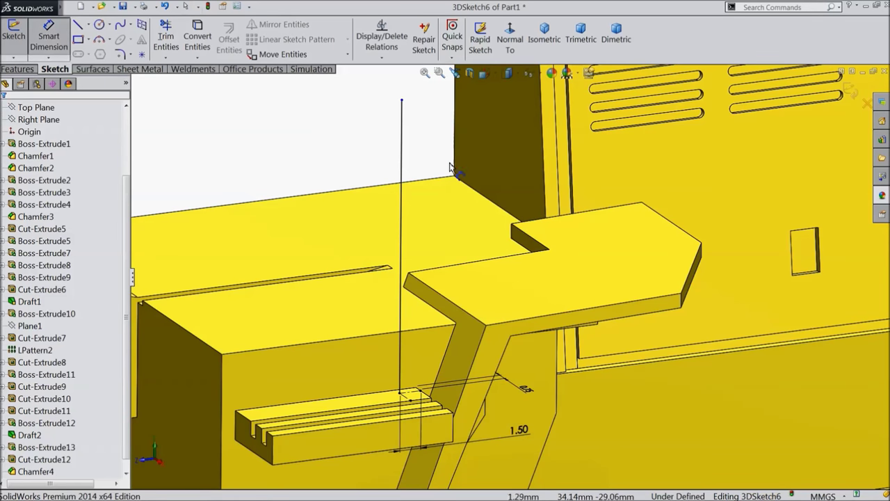
pyautogui.click(402, 154)
pyautogui.click(363, 161)
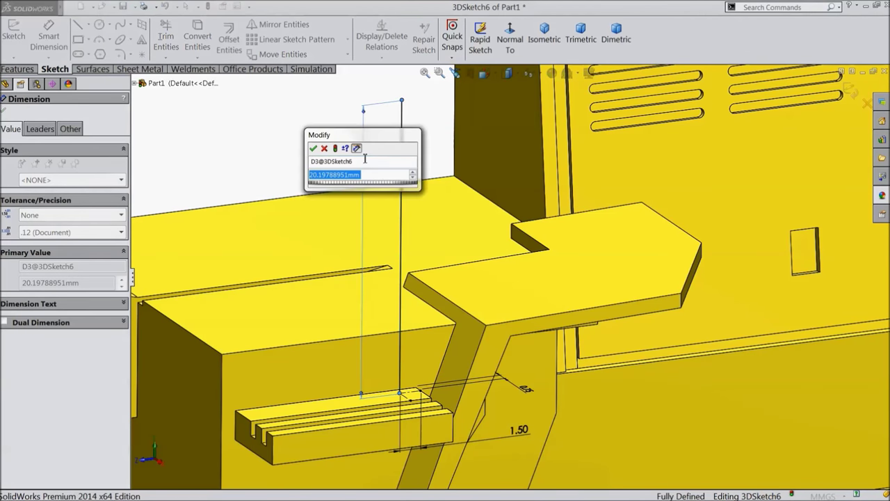
pyautogui.write('28.25')
pyautogui.click(315, 148)
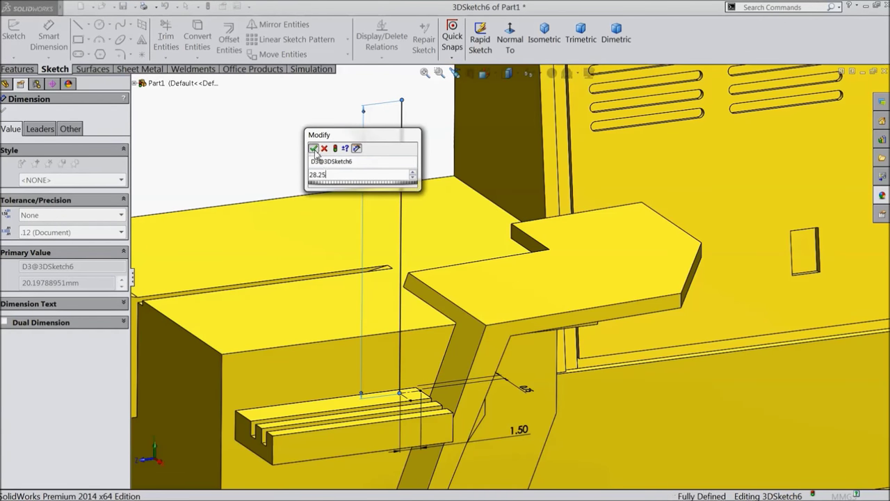
pyautogui.scroll(3, 345, 203)
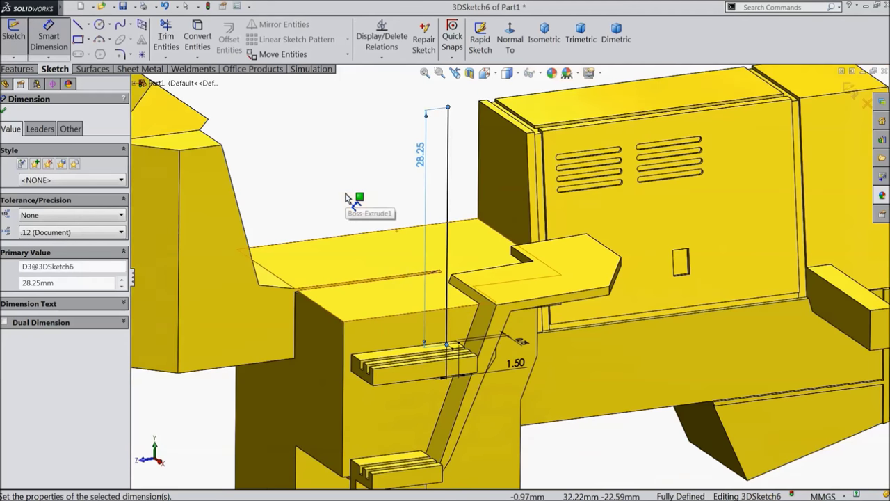
pyautogui.click(89, 27)
pyautogui.click(98, 54)
# Draw a short centerline from the back box's top corner along its top edge
pyautogui.scroll(2, 440, 164)
pyautogui.scroll(-10, 494, 146)
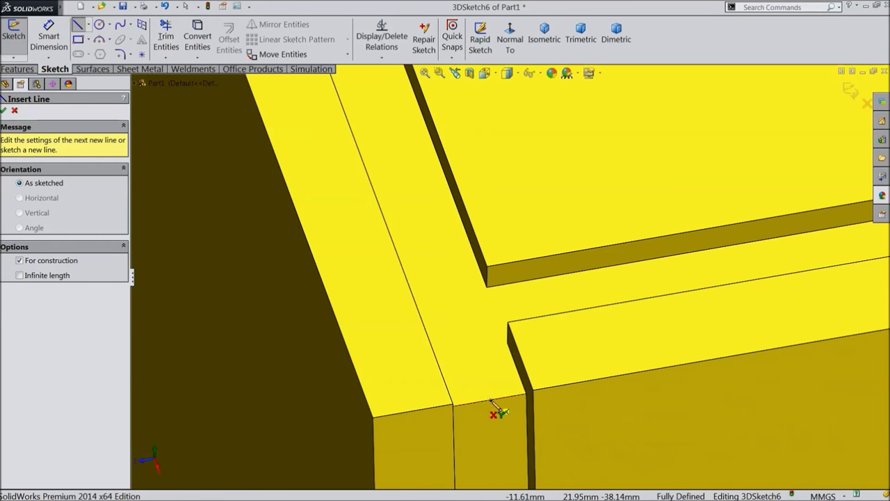
pyautogui.click(486, 401)
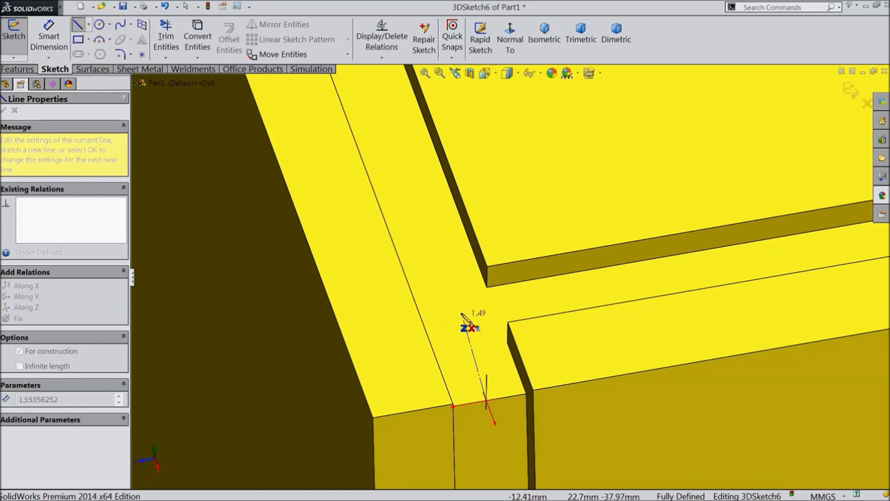
pyautogui.click(429, 246)
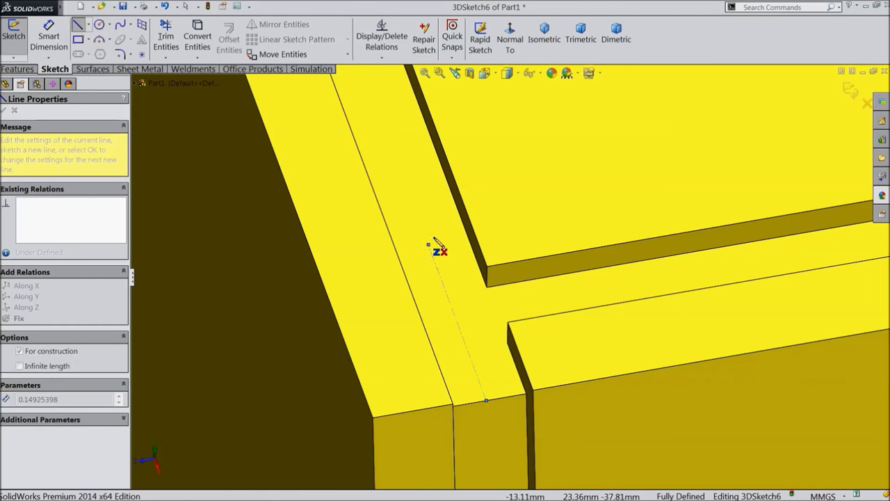
pyautogui.rightClick(429, 247)
pyautogui.click(461, 139)
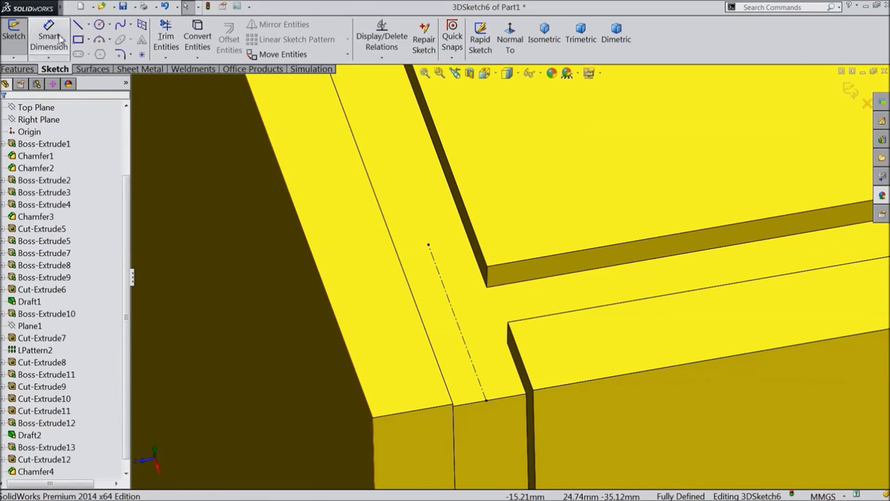
# Dimension the construction line's length to 1.50 mm
pyautogui.click(48, 34)
pyautogui.click(446, 288)
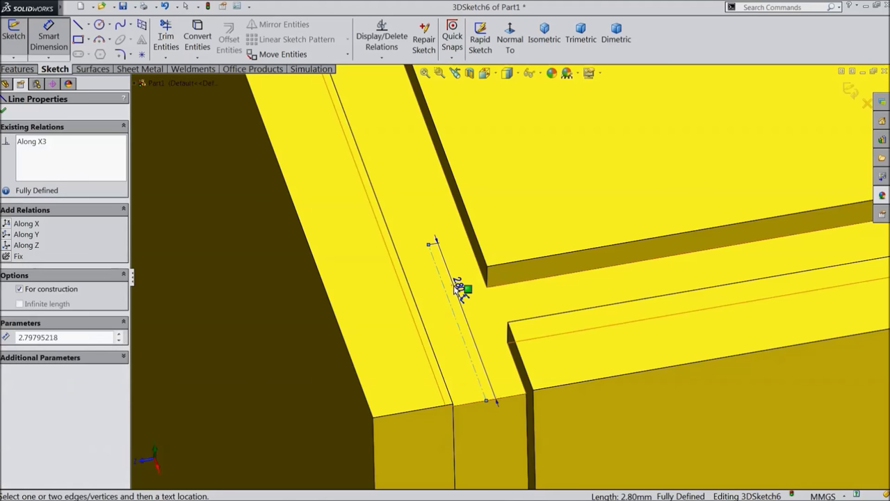
pyautogui.click(455, 286)
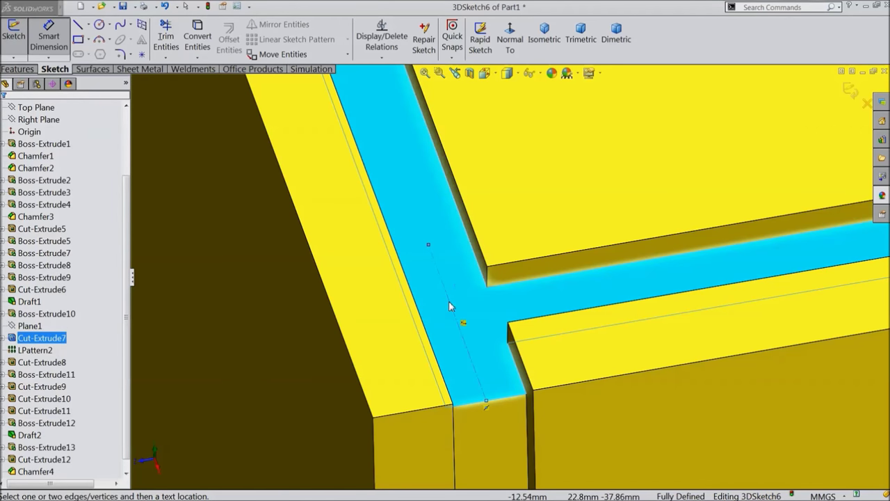
pyautogui.click(448, 302)
pyautogui.press('Return')
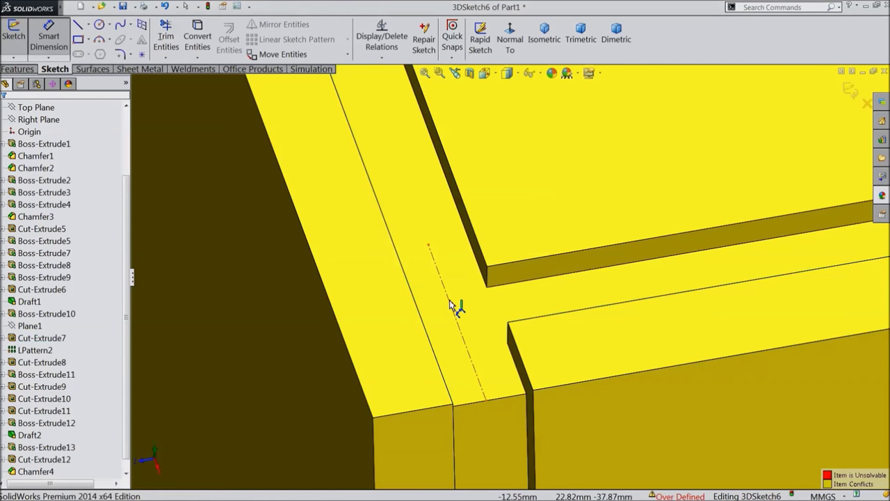
pyautogui.click(453, 304)
pyautogui.moveTo(453, 304); pyautogui.dragTo(424, 308, button='middle')
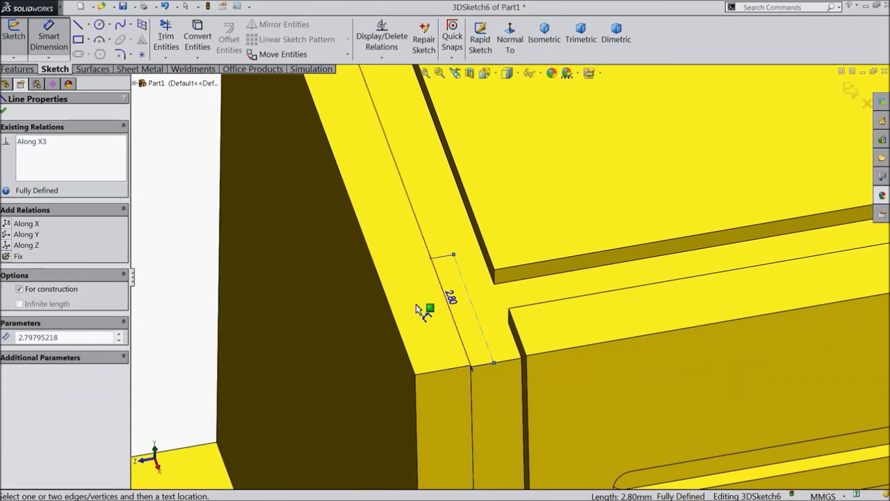
pyautogui.click(175, 301)
pyautogui.write('1.5')
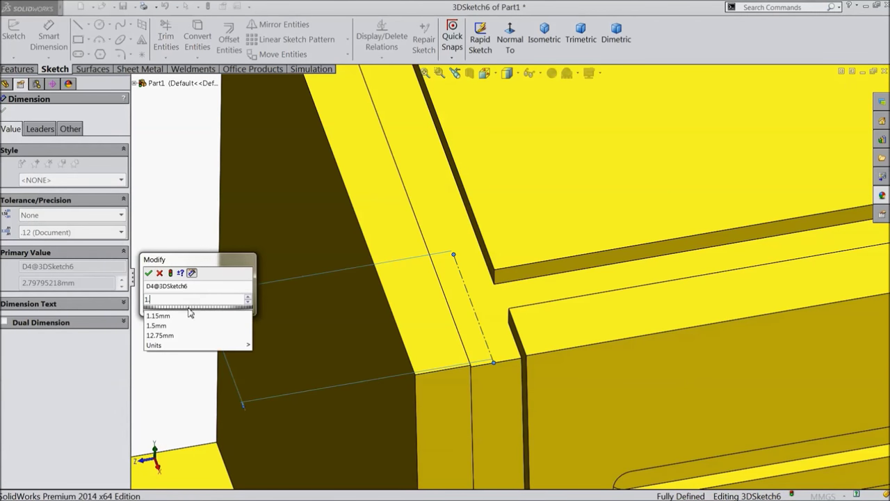
pyautogui.click(149, 272)
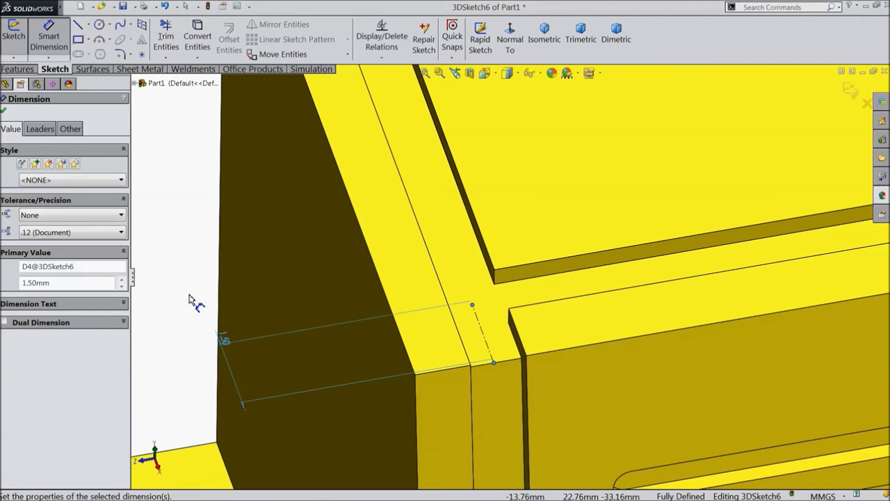
pyautogui.click(77, 25)
pyautogui.moveTo(348, 316); pyautogui.dragTo(348, 267, button='middle')
pyautogui.scroll(-2, 317, 320)
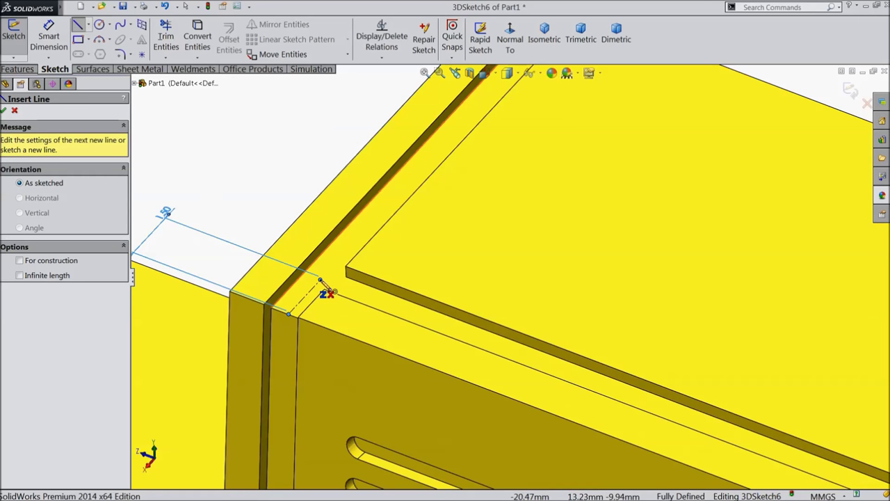
# Draw a new vertical line rising from the box's top edge
pyautogui.click(320, 280)
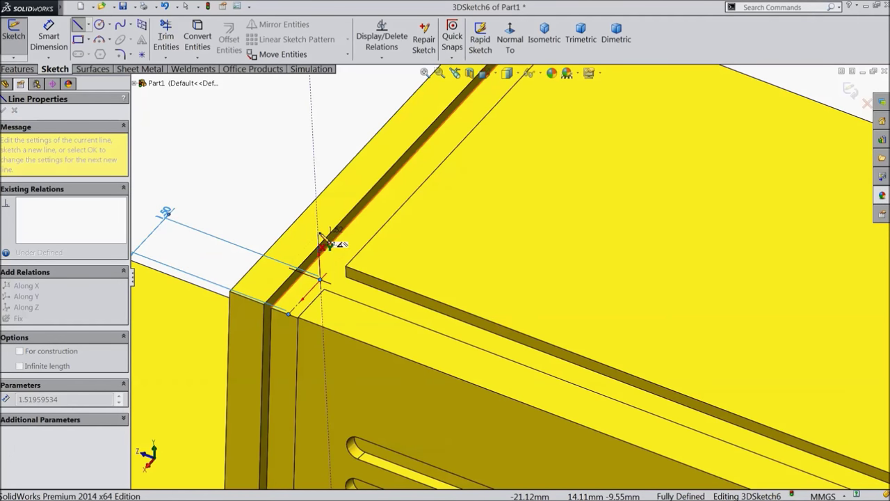
pyautogui.press('z')
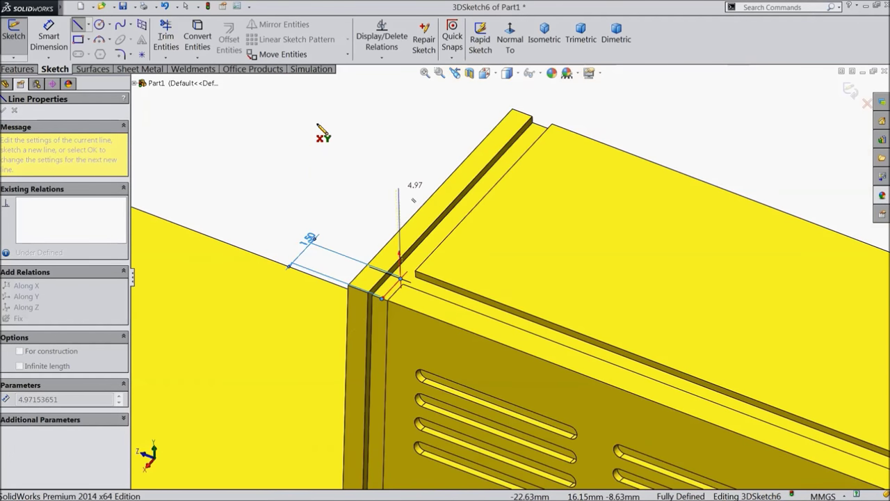
pyautogui.click(392, 113)
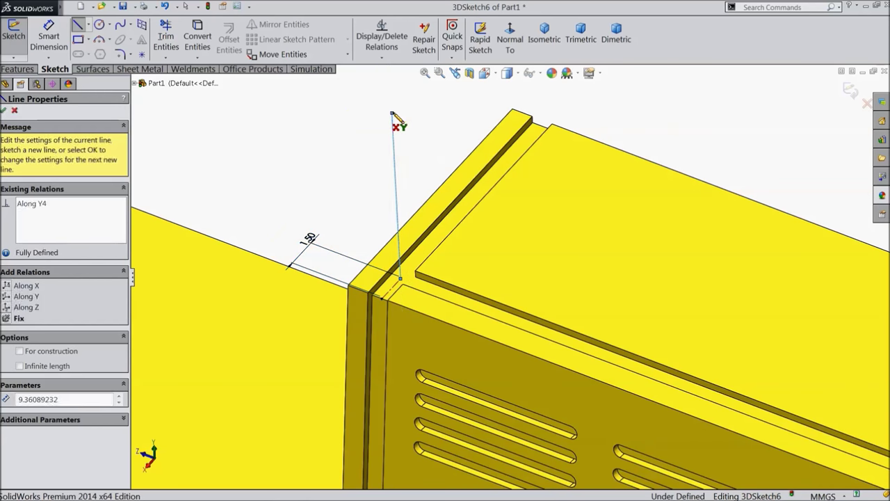
pyautogui.rightClick(338, 183)
pyautogui.click(310, 159)
pyautogui.press('Escape')
pyautogui.press('z')
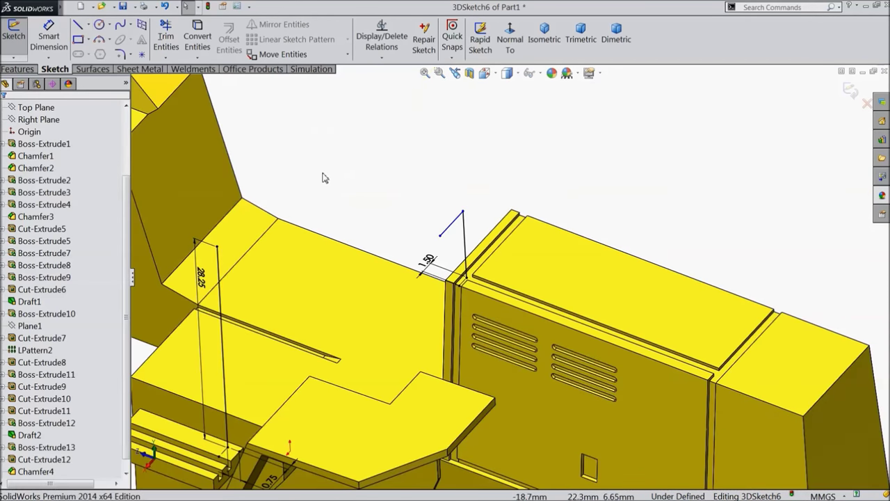
pyautogui.moveTo(465, 202); pyautogui.dragTo(439, 235, button='middle')
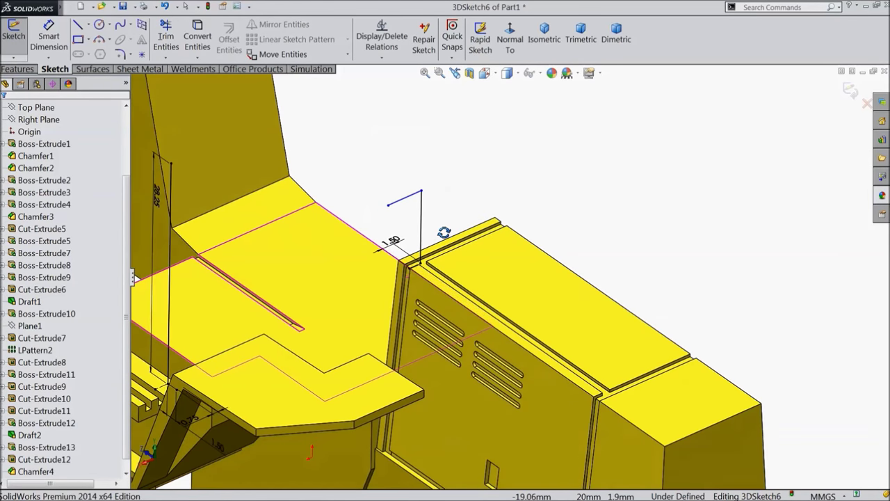
pyautogui.scroll(-3, 436, 230)
# Dimension the vertical line to 10 mm and the upper line to 7.50 mm
pyautogui.click(48, 38)
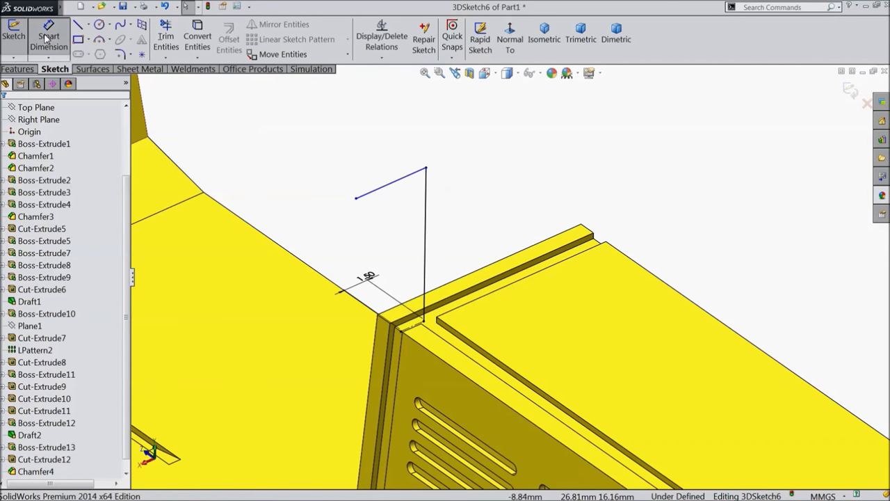
pyautogui.click(426, 236)
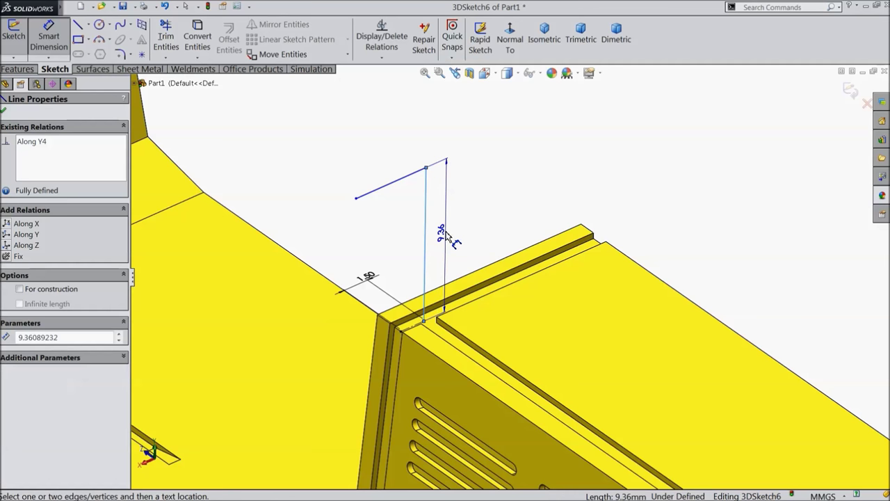
pyautogui.click(448, 237)
pyautogui.write('10')
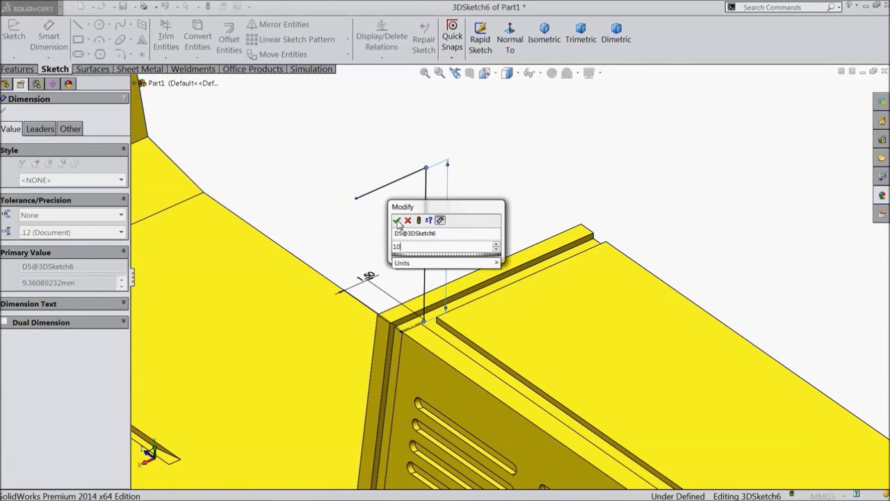
pyautogui.click(397, 221)
pyautogui.click(393, 173)
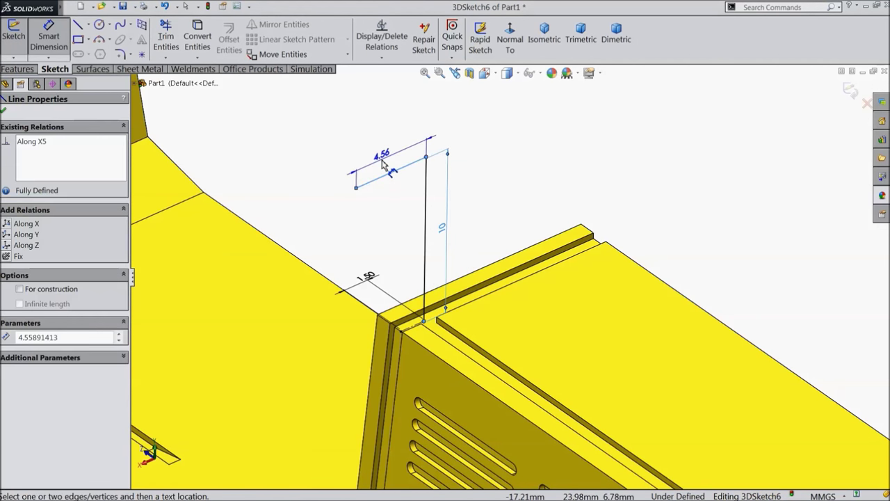
pyautogui.click(382, 163)
pyautogui.write('7.5')
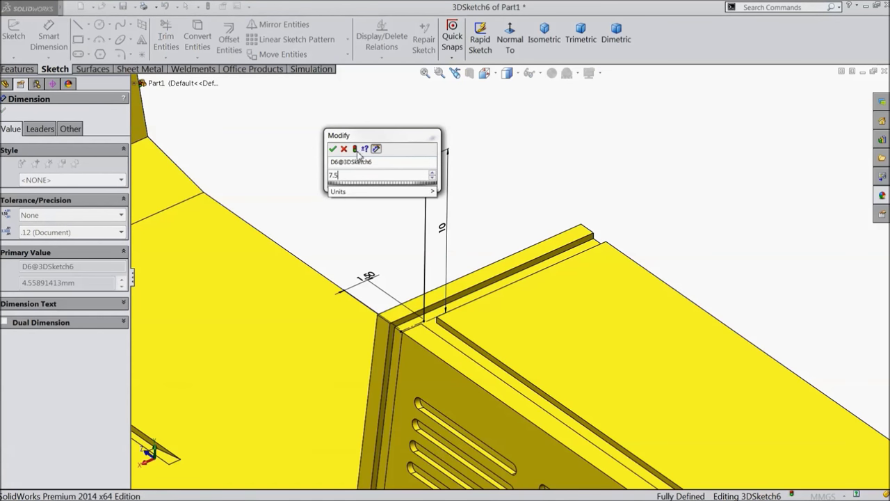
pyautogui.click(334, 150)
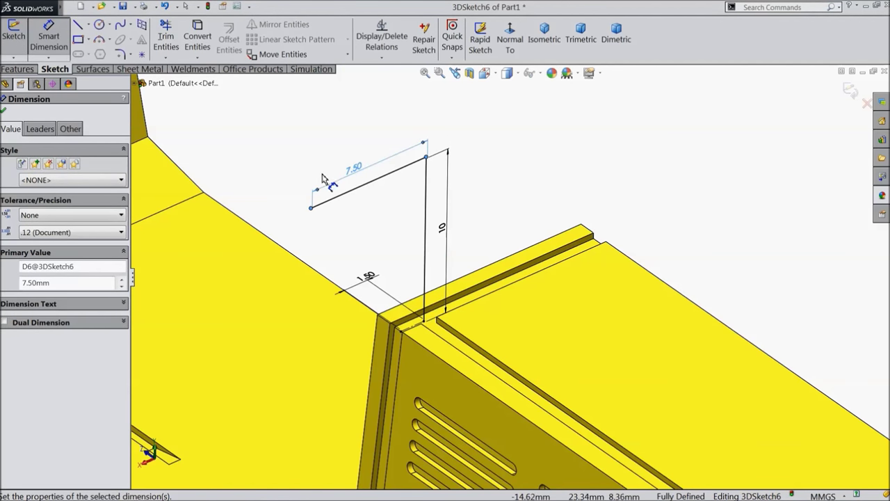
# Round the corner between the 10 and 7.50 lines with a 2 mm sketch fillet
pyautogui.click(123, 54)
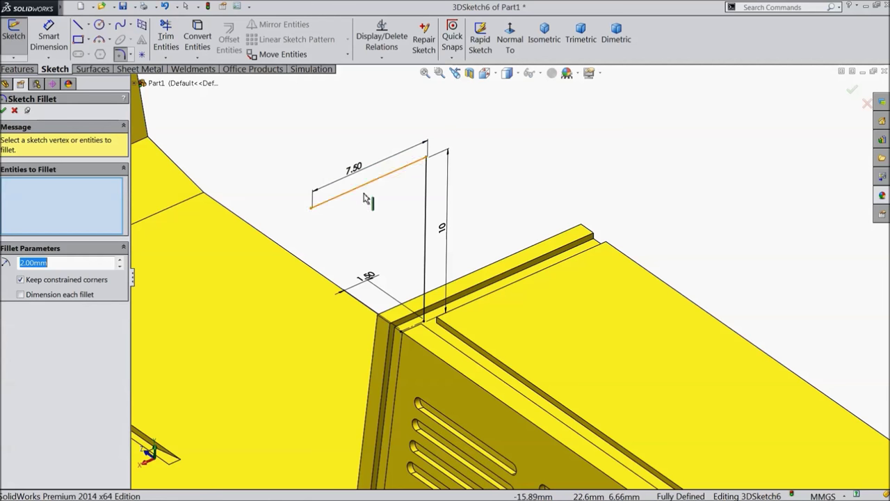
pyautogui.click(426, 159)
pyautogui.click(3, 112)
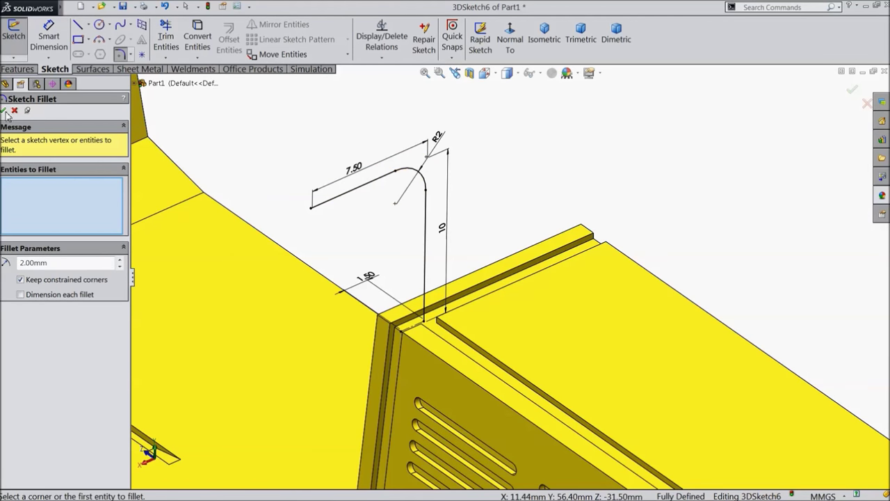
# Draw a line joining the tall upright's top to the 7.50 line's end
pyautogui.click(78, 26)
pyautogui.scroll(5, 370, 215)
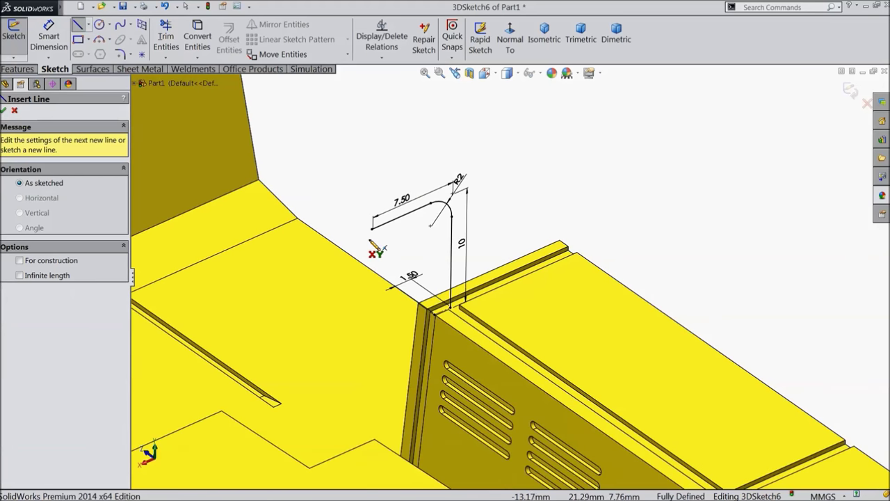
pyautogui.click(217, 197)
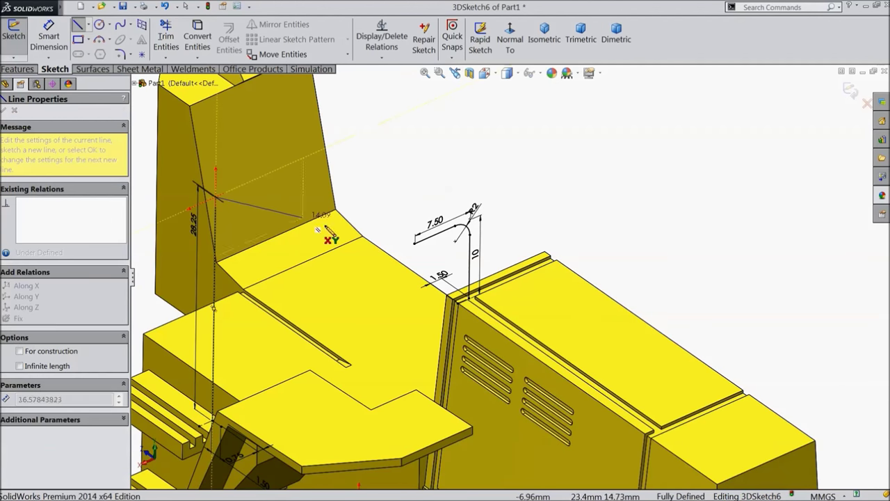
pyautogui.click(415, 241)
pyautogui.rightClick(428, 164)
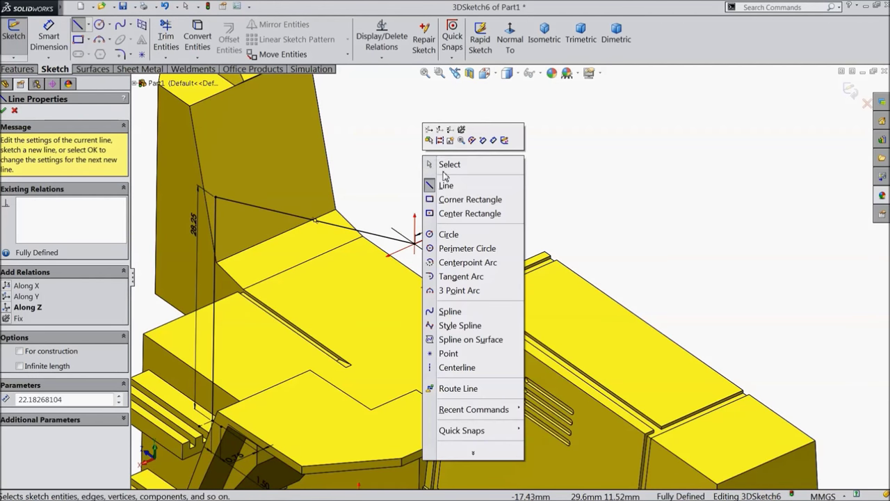
pyautogui.click(442, 165)
pyautogui.moveTo(449, 167); pyautogui.dragTo(397, 166, button='middle')
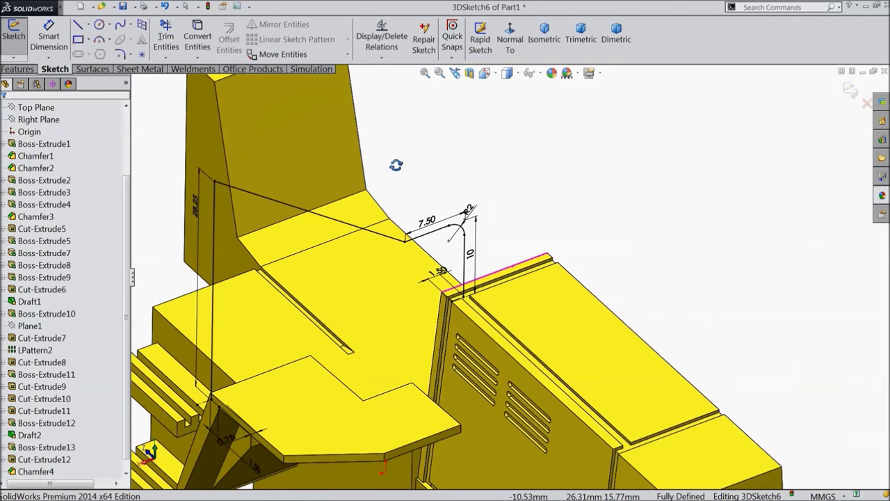
# Fillet both new corners at 2 mm and exit 3DSketch6
pyautogui.click(120, 54)
pyautogui.click(214, 184)
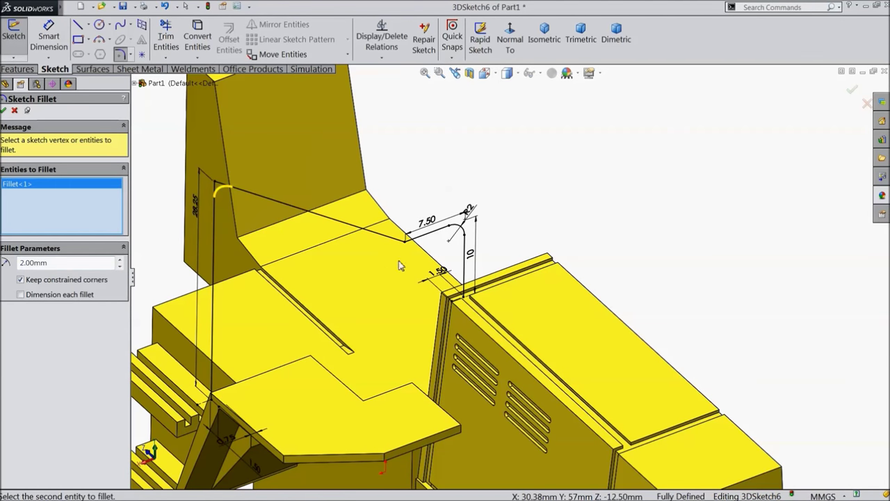
pyautogui.click(408, 250)
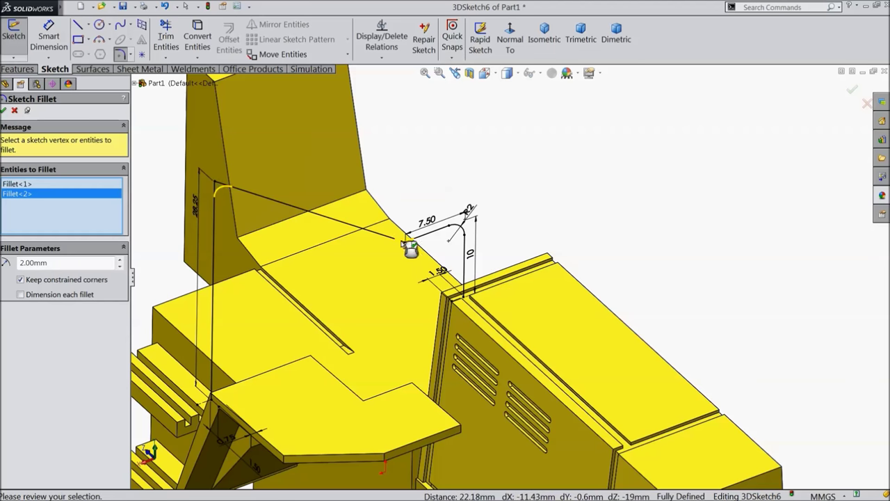
pyautogui.click(5, 109)
pyautogui.scroll(3, 353, 232)
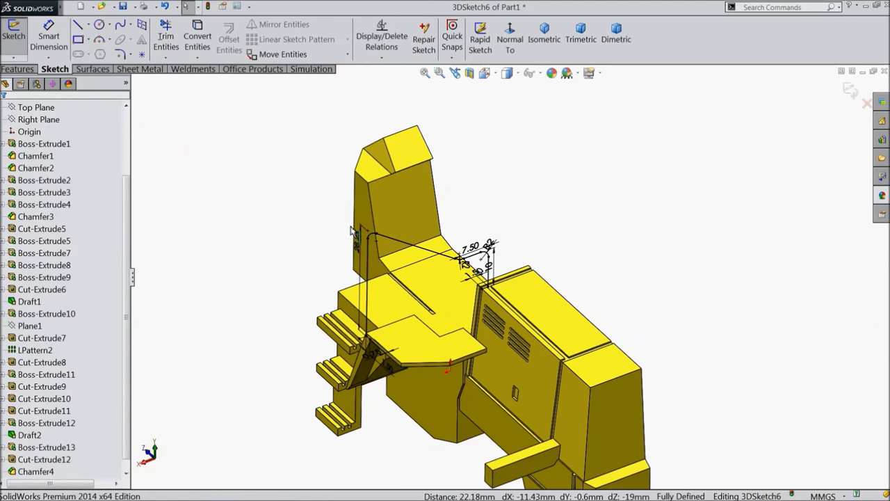
pyautogui.moveTo(508, 227); pyautogui.dragTo(562, 242, button='middle')
pyautogui.scroll(-3, 576, 292)
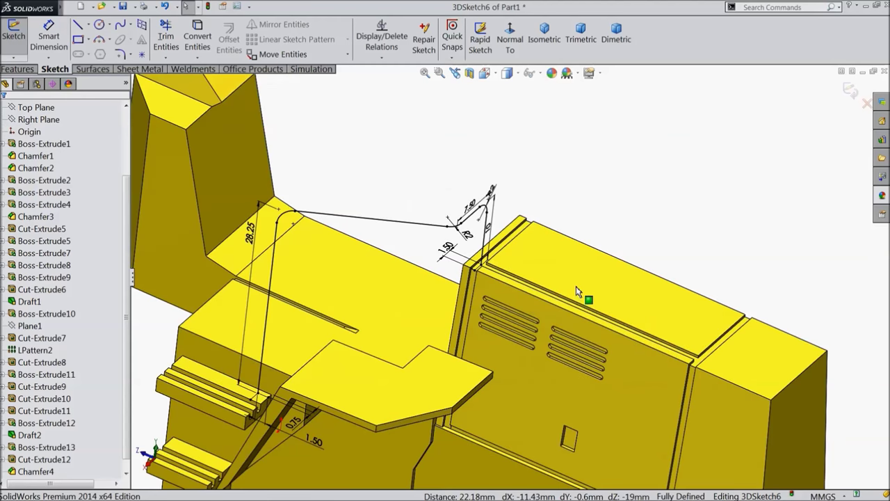
pyautogui.click(850, 91)
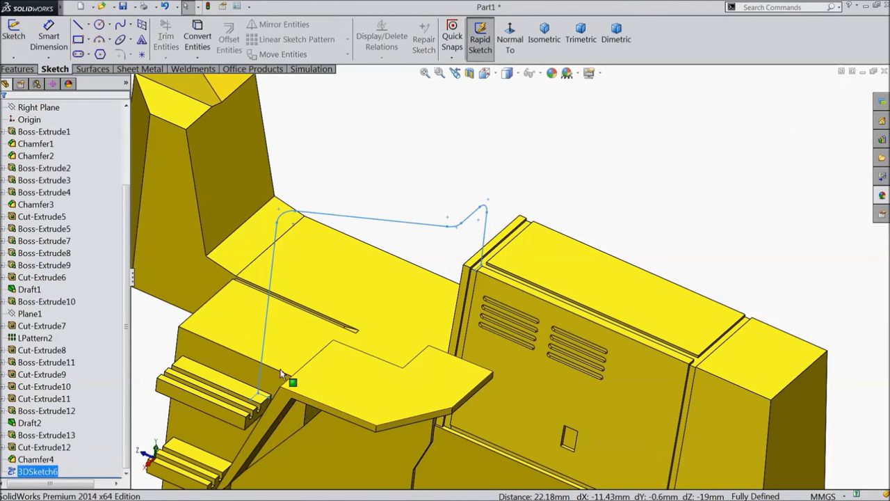
pyautogui.scroll(-4, 284, 397)
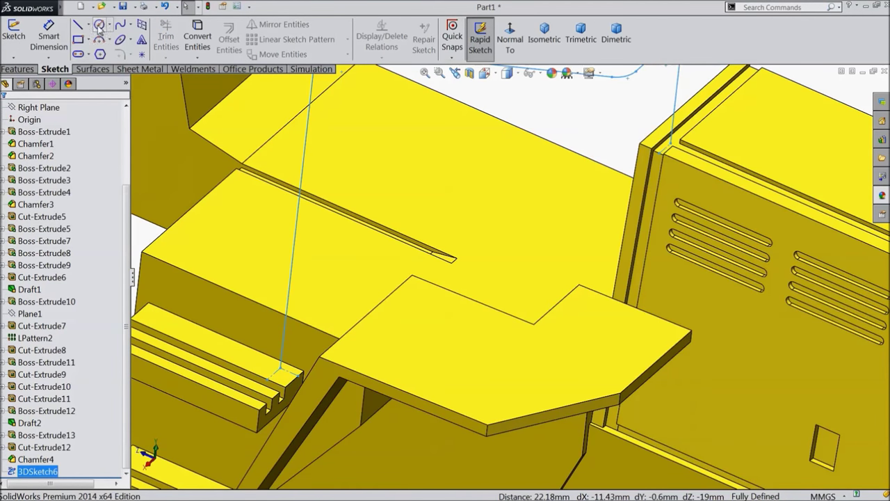
pyautogui.scroll(-3, 285, 387)
# Sketch a circle on the step's top face, centred on the path's lower end
pyautogui.click(322, 306)
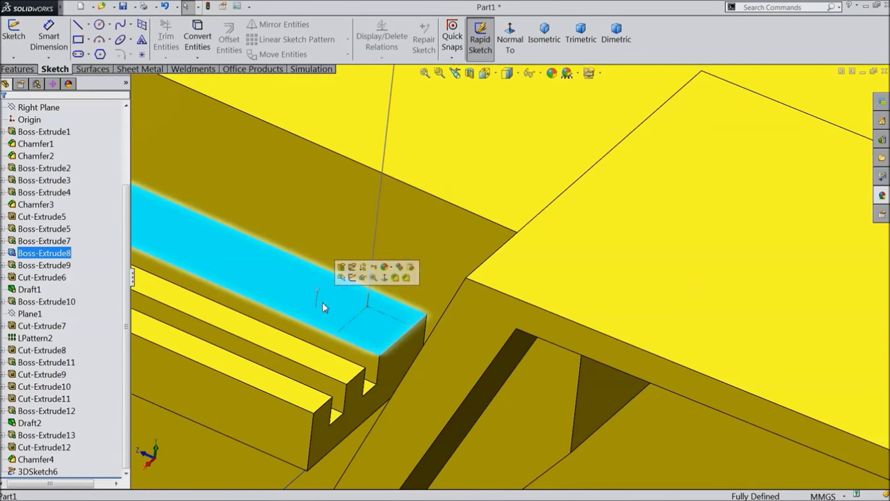
pyautogui.click(353, 280)
pyautogui.click(100, 25)
pyautogui.scroll(-3, 378, 321)
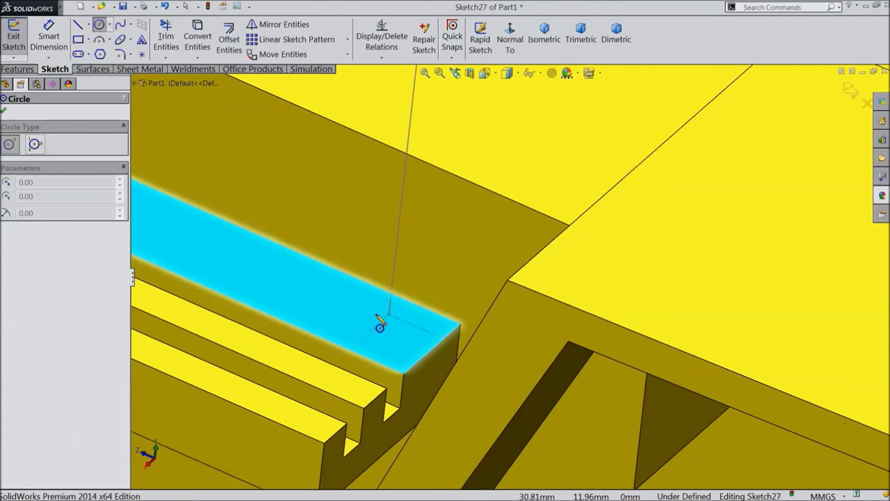
pyautogui.click(418, 314)
pyautogui.click(389, 296)
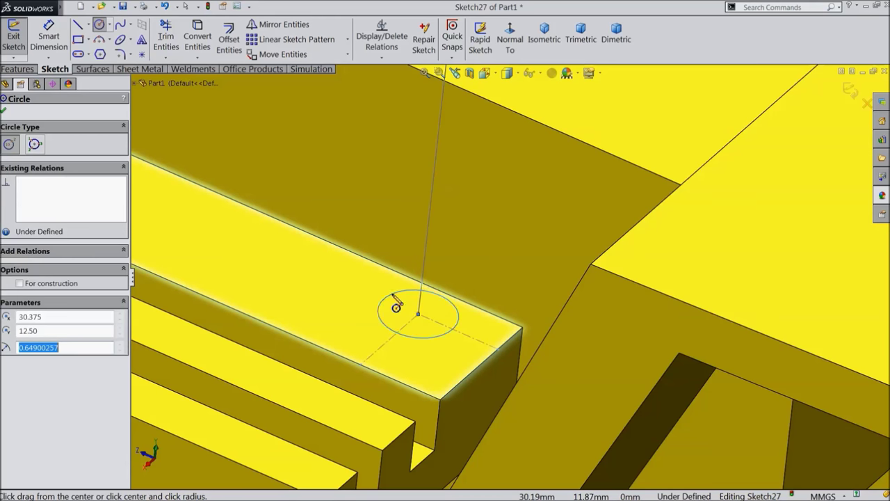
# Dimension the circle's diameter to 1.15 mm and exit the sketch
pyautogui.click(46, 52)
pyautogui.click(389, 333)
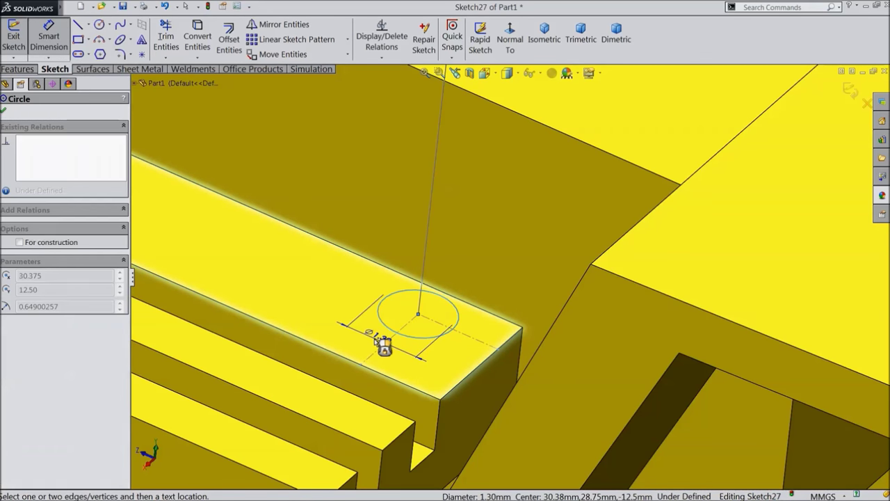
pyautogui.click(369, 345)
pyautogui.write('1.15')
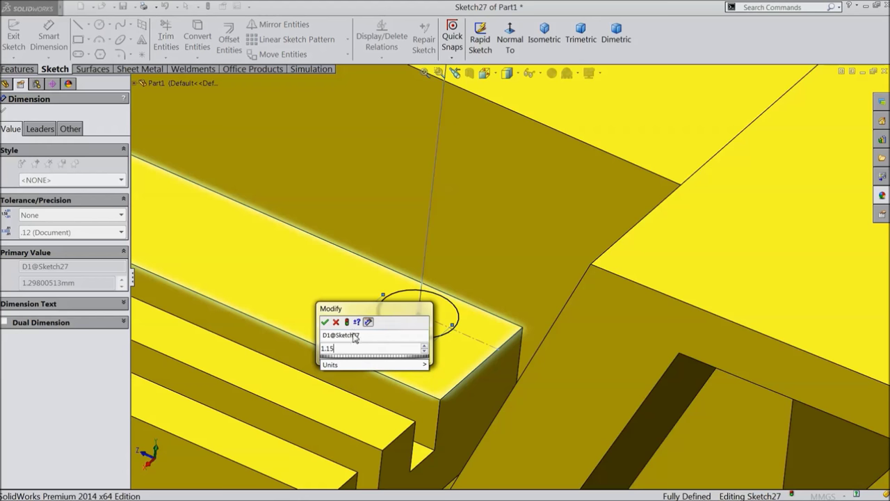
pyautogui.click(325, 322)
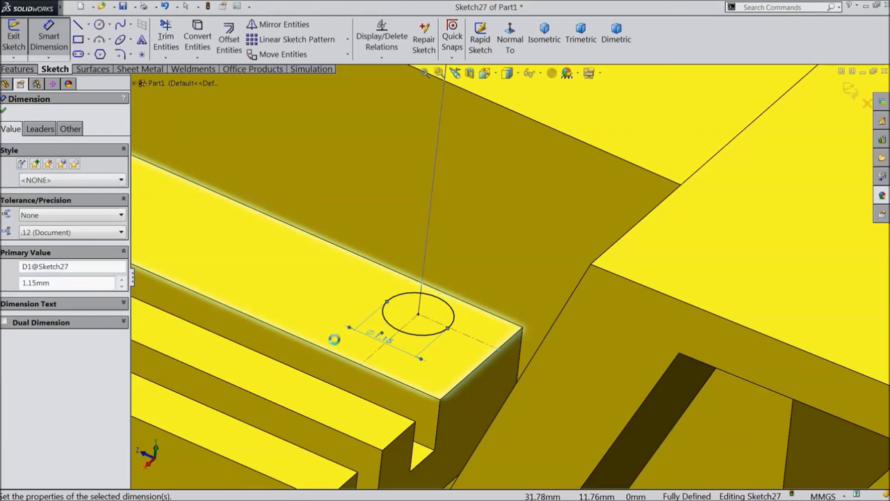
pyautogui.click(4, 112)
pyautogui.click(13, 36)
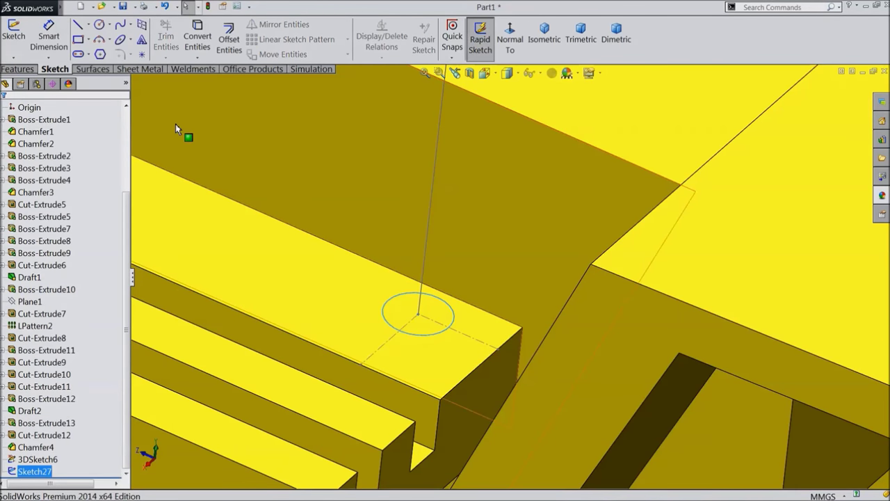
# Sweep the circle along 3DSketch6 with Swept Boss/Base to create the pipe
pyautogui.click(17, 69)
pyautogui.click(124, 24)
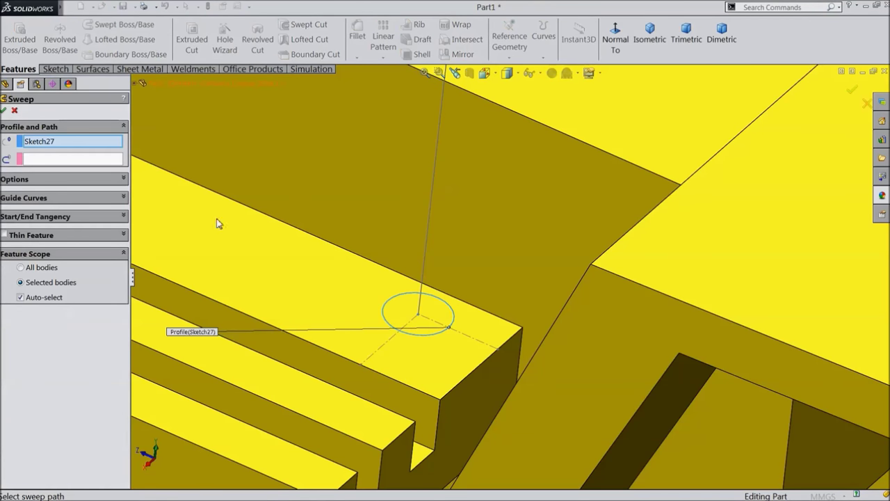
pyautogui.scroll(10, 449, 341)
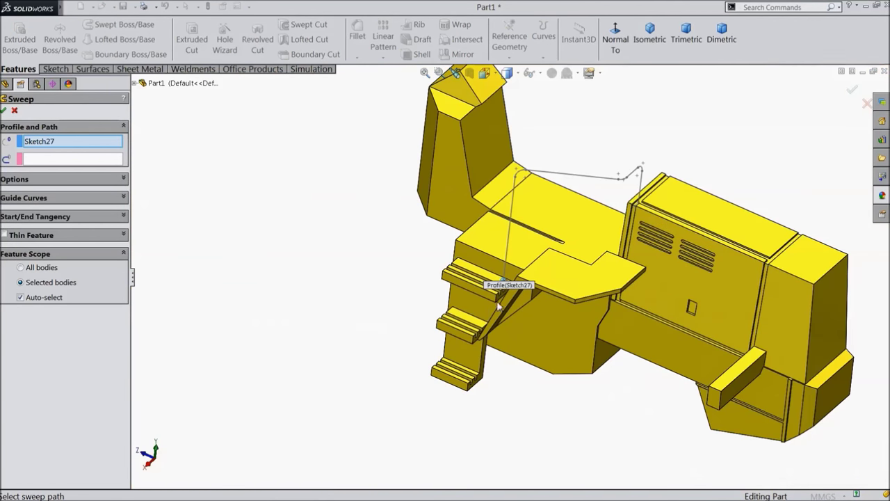
pyautogui.scroll(-4, 615, 223)
pyautogui.click(91, 161)
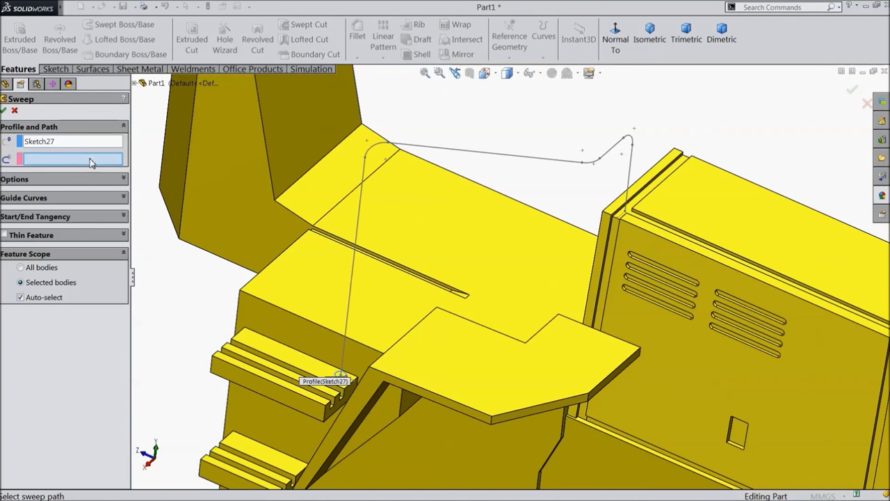
pyautogui.click(533, 162)
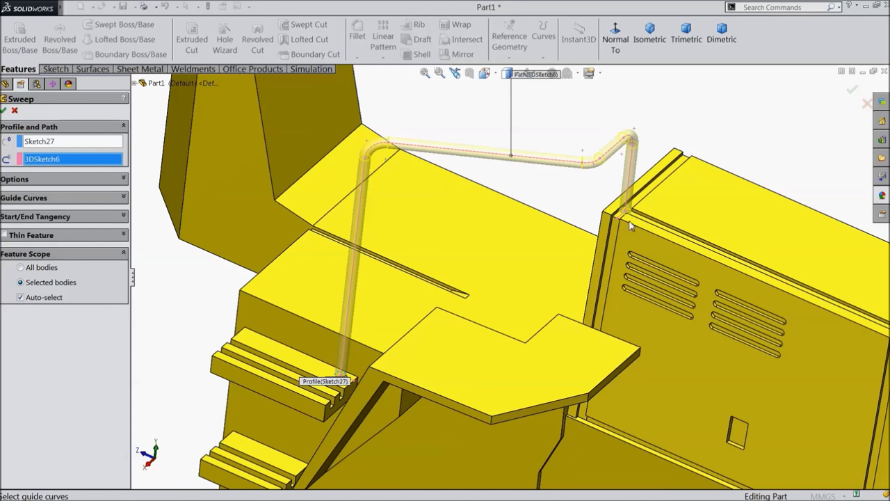
pyautogui.click(4, 111)
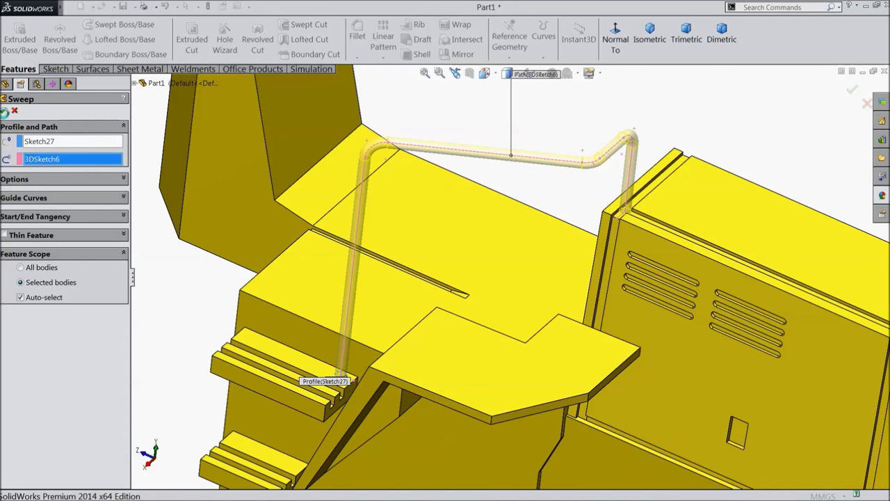
pyautogui.press('z')
pyautogui.press('z')
pyautogui.moveTo(209, 278); pyautogui.dragTo(278, 290, button='middle')
pyautogui.scroll(-5, 369, 171)
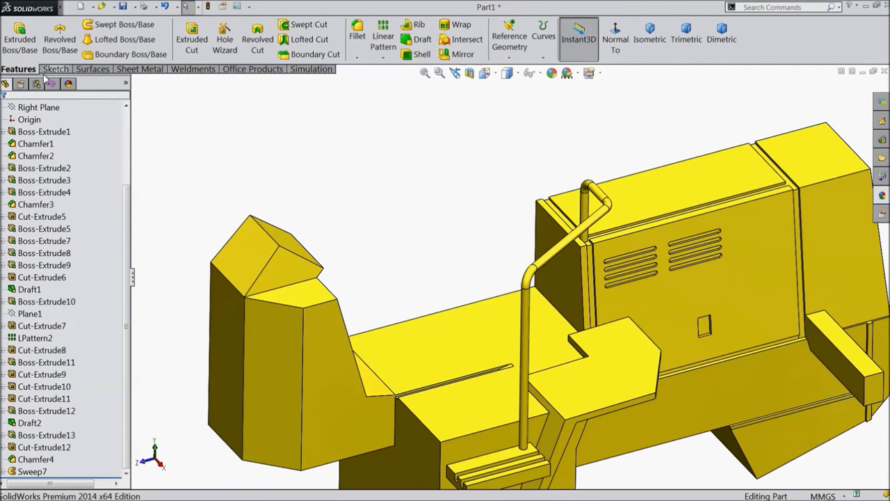
pyautogui.click(55, 70)
pyautogui.click(13, 58)
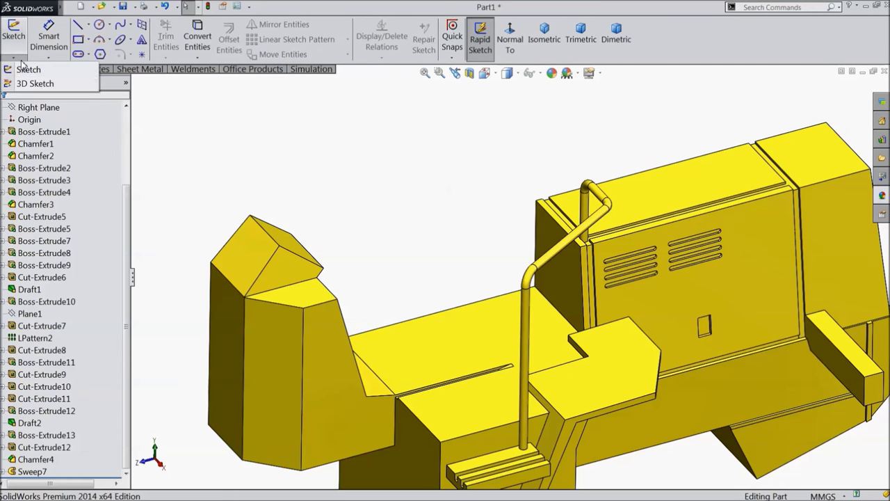
# Start a new 3D sketch and draw two centerlines in from the step's edges
pyautogui.click(32, 84)
pyautogui.click(87, 26)
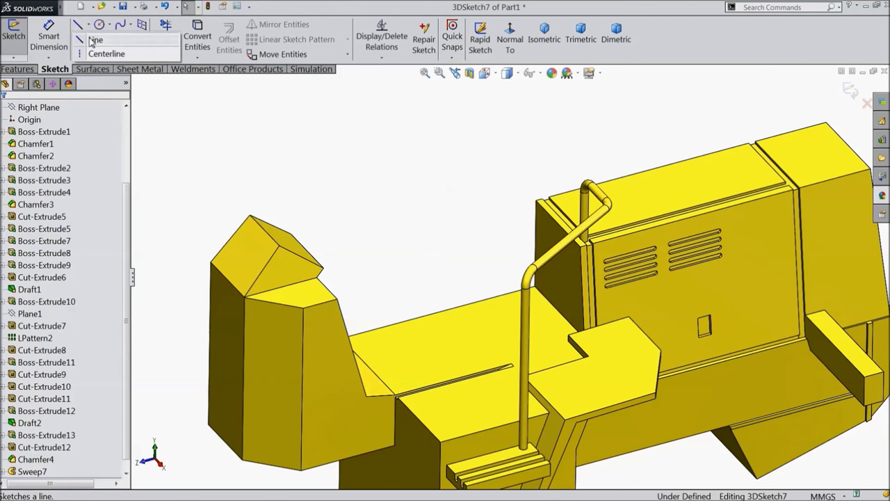
pyautogui.click(98, 52)
pyautogui.scroll(-5, 334, 316)
pyautogui.scroll(-3, 374, 279)
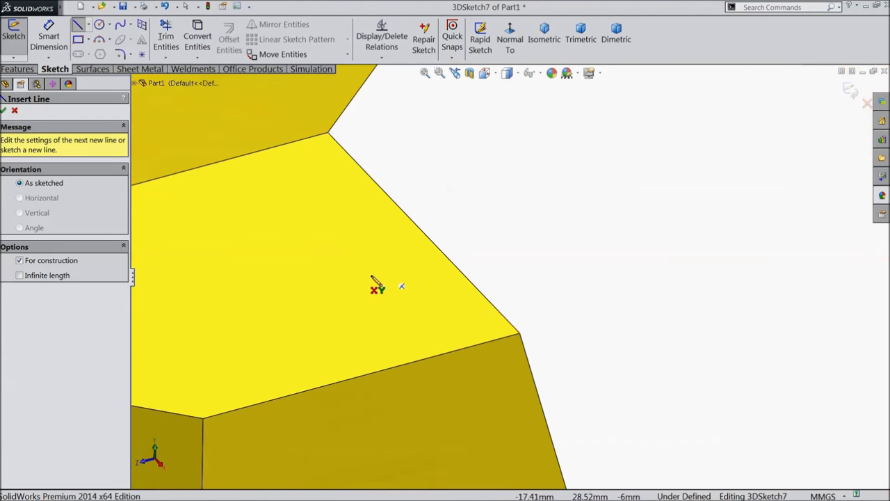
pyautogui.click(467, 276)
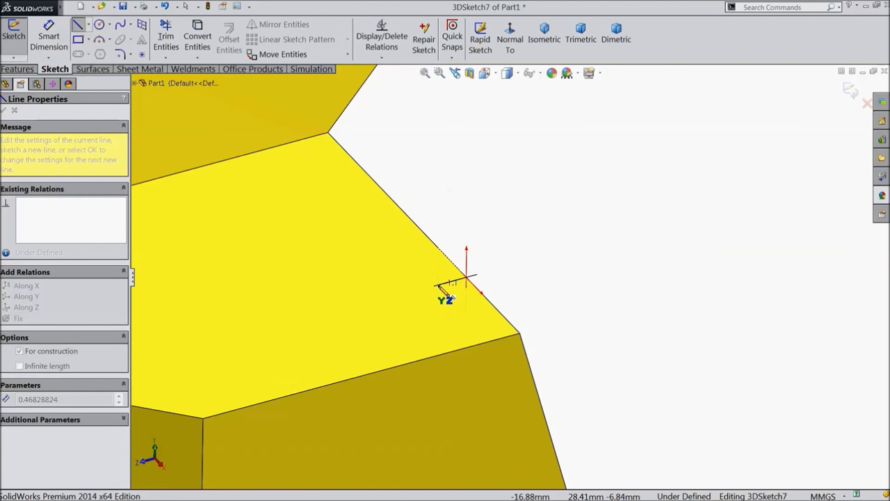
pyautogui.click(373, 303)
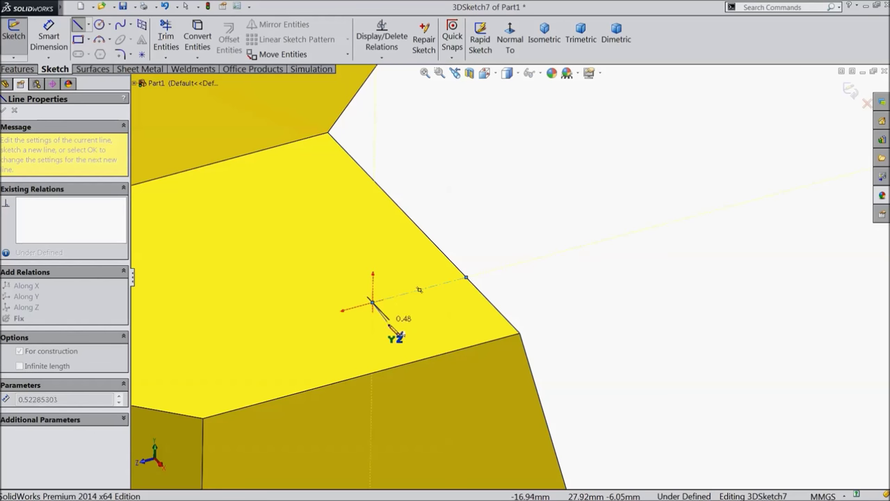
pyautogui.click(426, 358)
pyautogui.rightClick(467, 342)
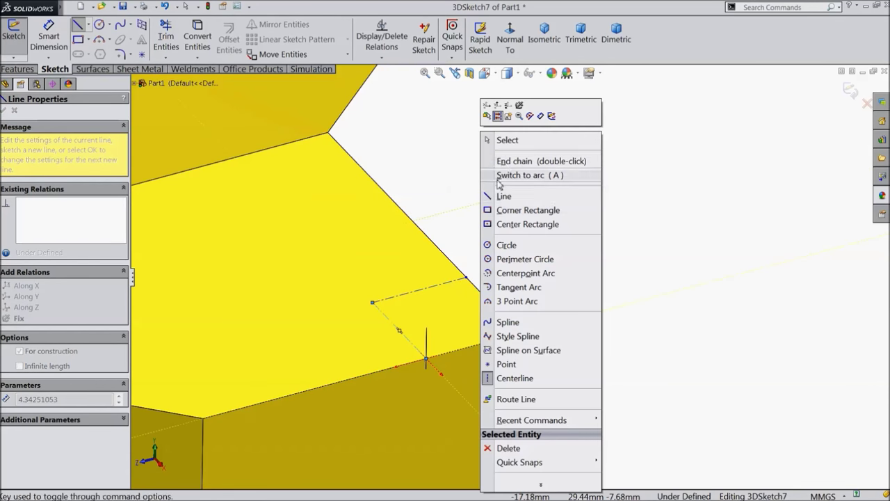
pyautogui.click(508, 140)
# Dimension the upper construction line to 1 mm and the lower one to 2 mm
pyautogui.click(48, 39)
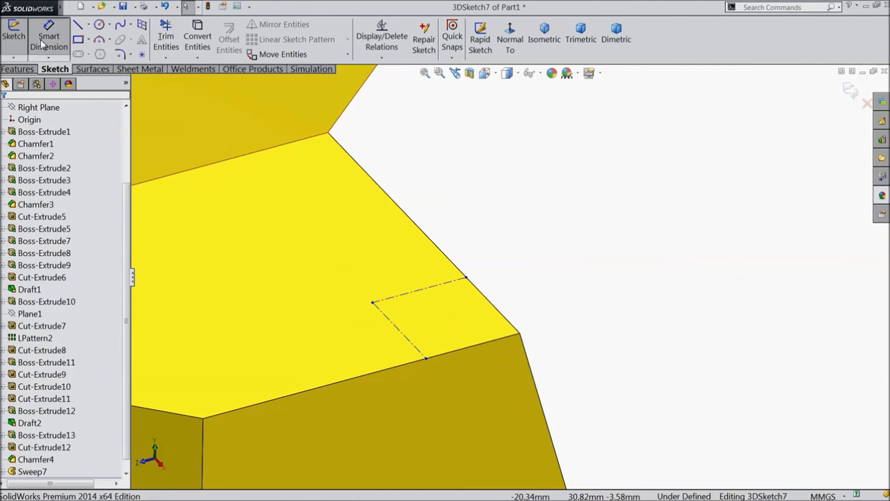
pyautogui.click(432, 288)
pyautogui.click(457, 237)
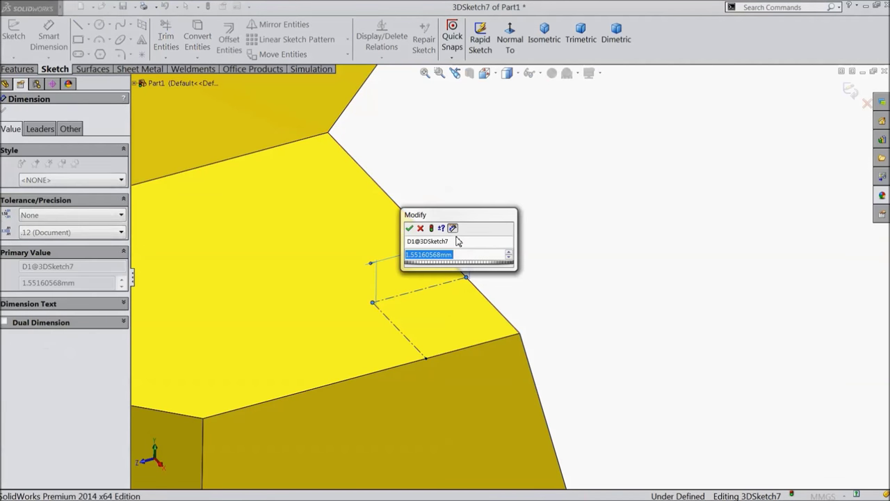
pyautogui.write('1')
pyautogui.click(410, 228)
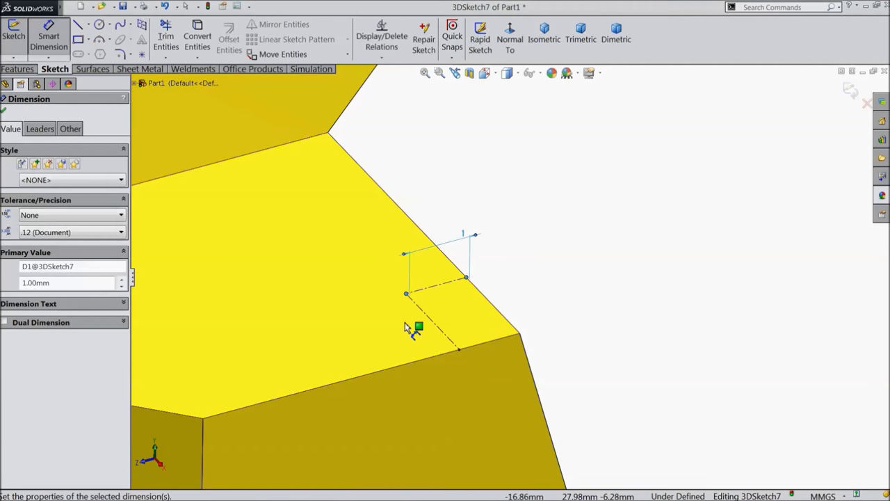
pyautogui.click(431, 324)
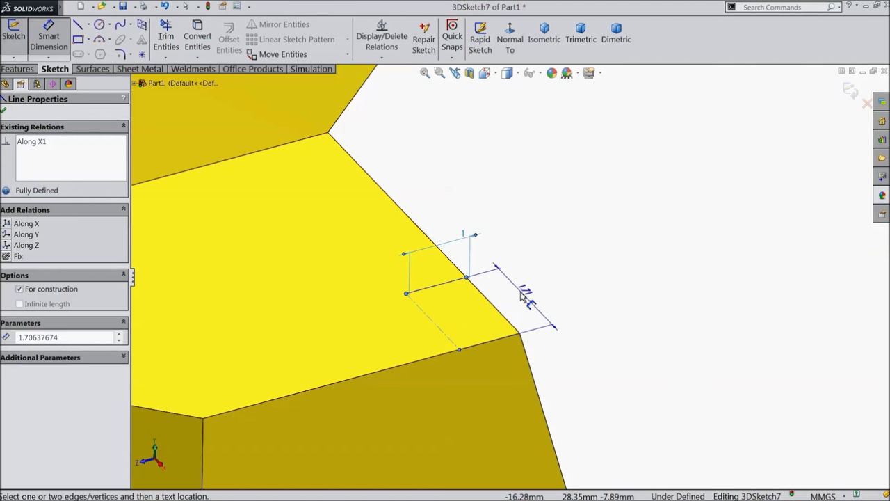
pyautogui.click(526, 300)
pyautogui.write('2')
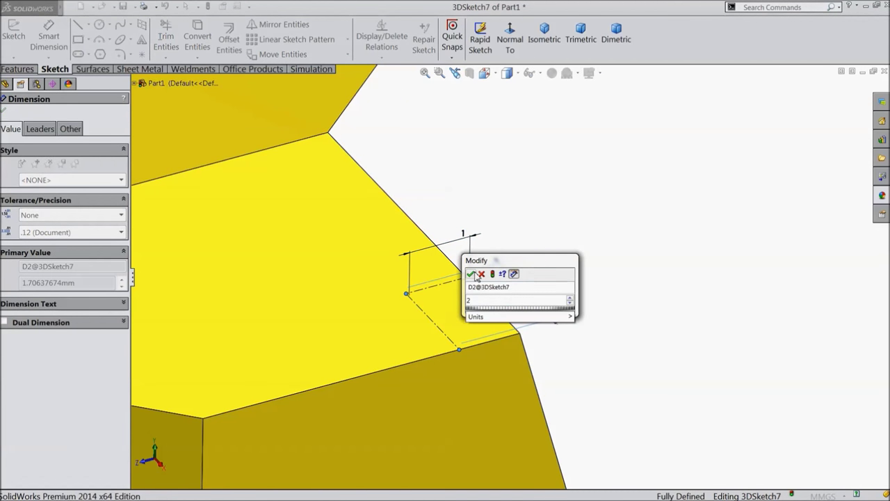
pyautogui.click(471, 275)
pyautogui.click(4, 111)
# Reorient the view onto the step corner with the Line tool active
pyautogui.click(78, 24)
pyautogui.scroll(5, 447, 199)
pyautogui.scroll(5, 584, 283)
pyautogui.moveTo(584, 284); pyautogui.dragTo(603, 276, button='middle')
pyautogui.scroll(-5, 625, 306)
pyautogui.scroll(-3, 624, 304)
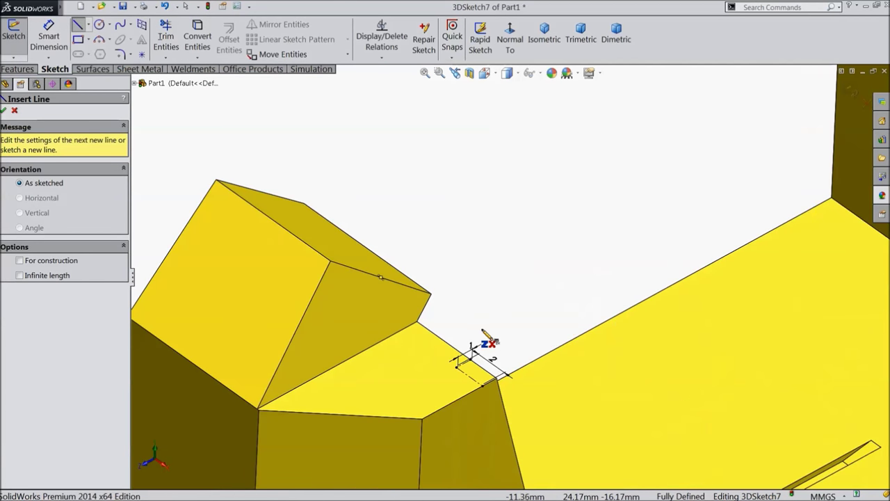
# Draw a three-segment path: vertical, slanted, then a short final line
pyautogui.click(457, 363)
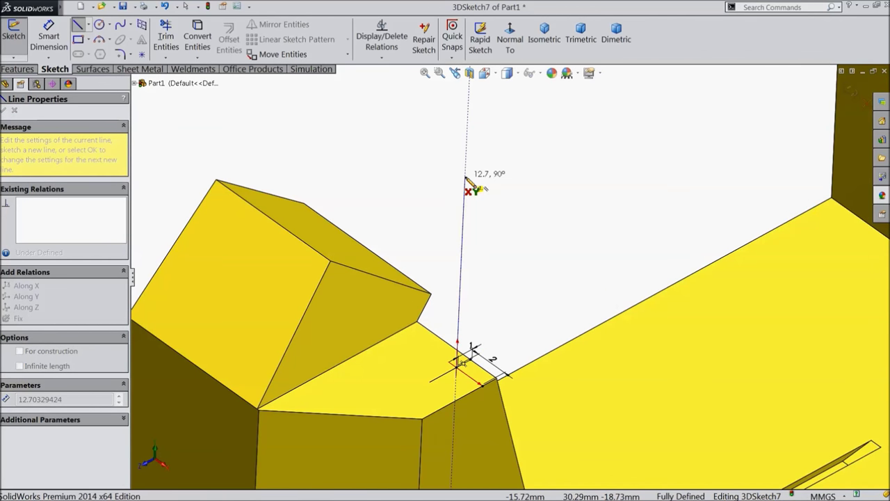
pyautogui.click(465, 177)
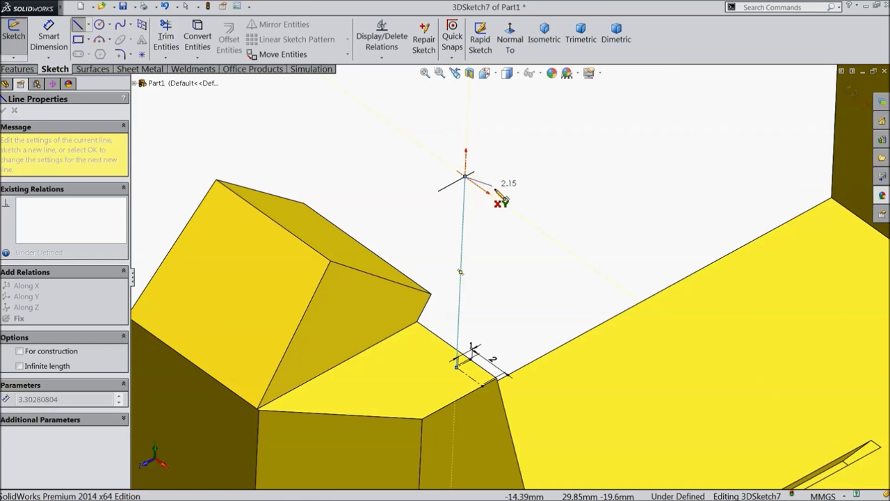
pyautogui.click(543, 232)
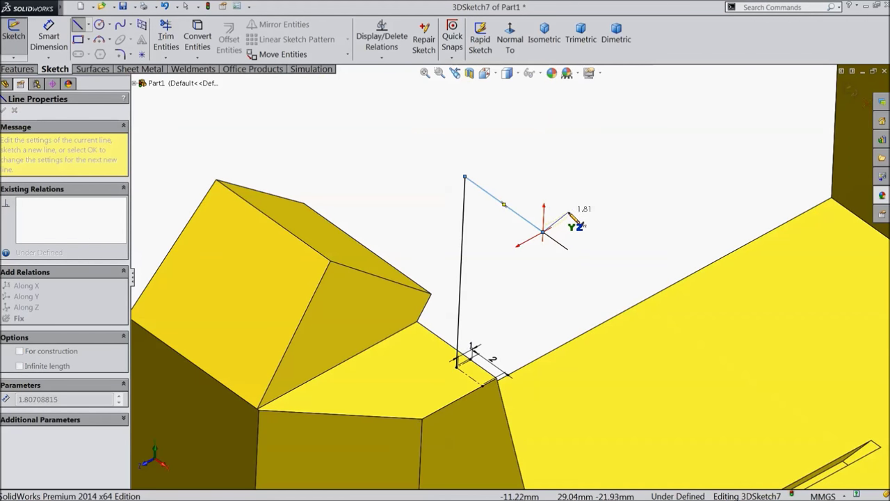
pyautogui.click(598, 203)
pyautogui.rightClick(598, 204)
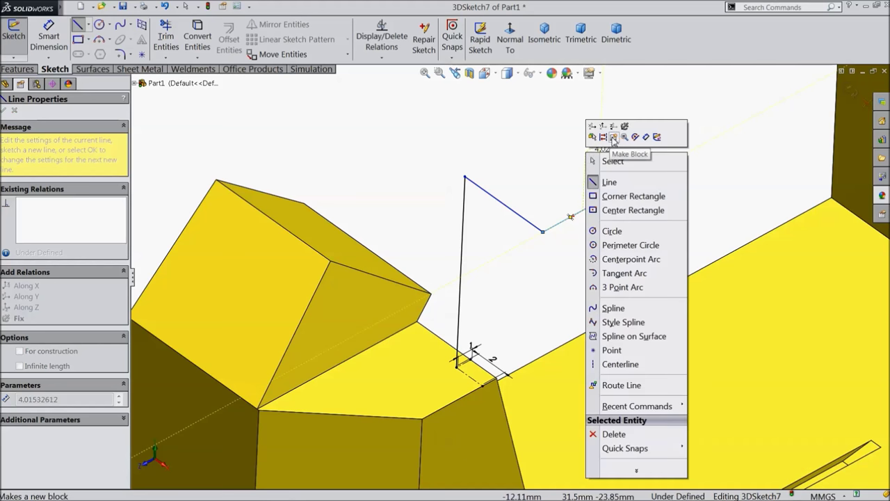
pyautogui.click(612, 161)
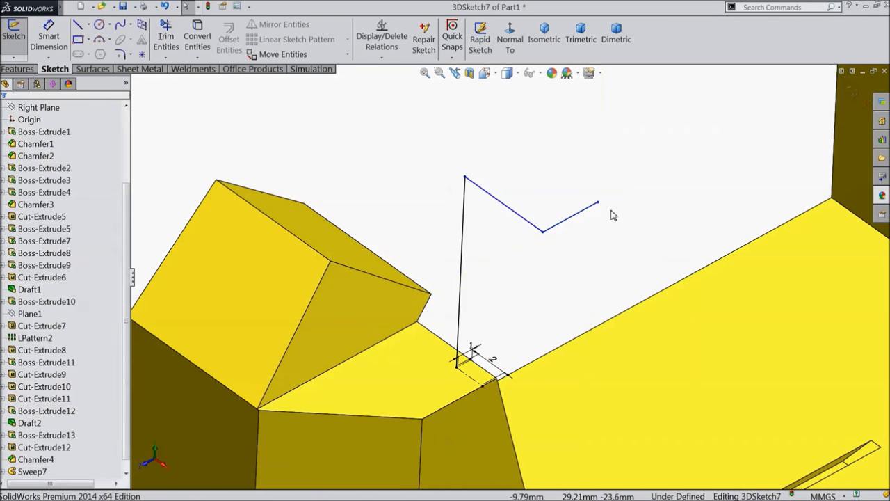
# Dimension the path lines to 16 mm, 7 mm and 3 mm
pyautogui.click(52, 41)
pyautogui.click(463, 251)
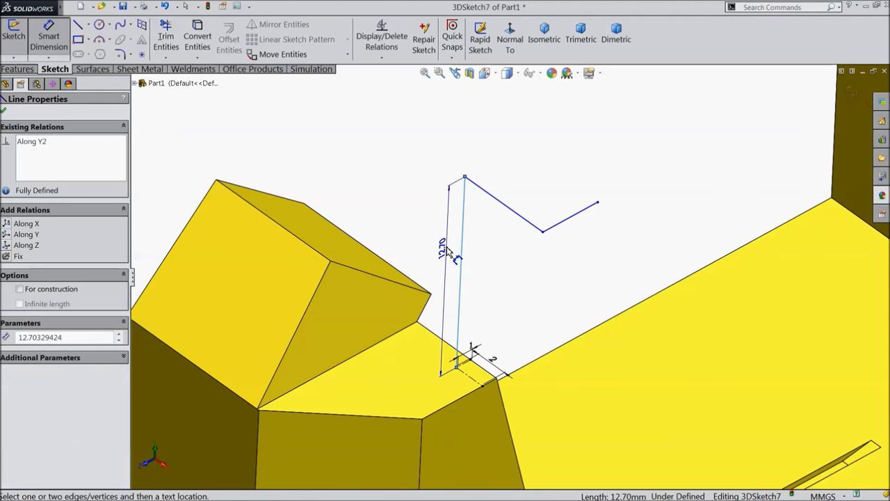
pyautogui.click(453, 252)
pyautogui.write('16')
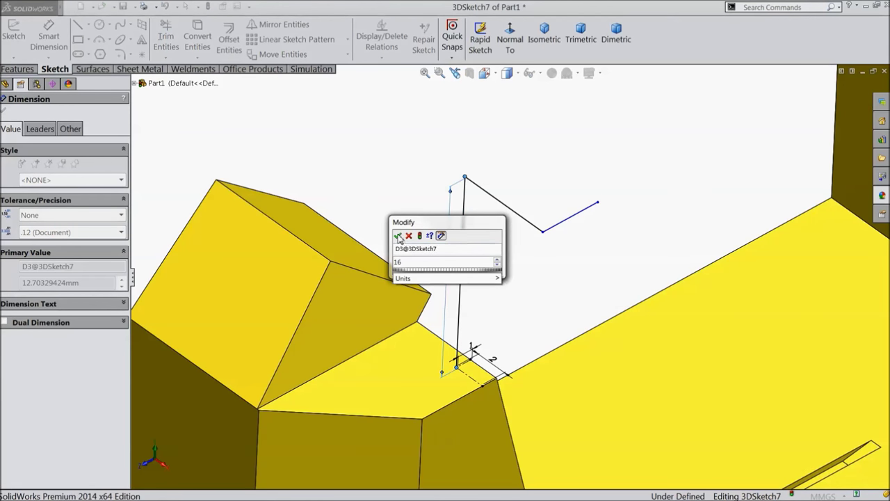
pyautogui.click(398, 235)
pyautogui.click(511, 161)
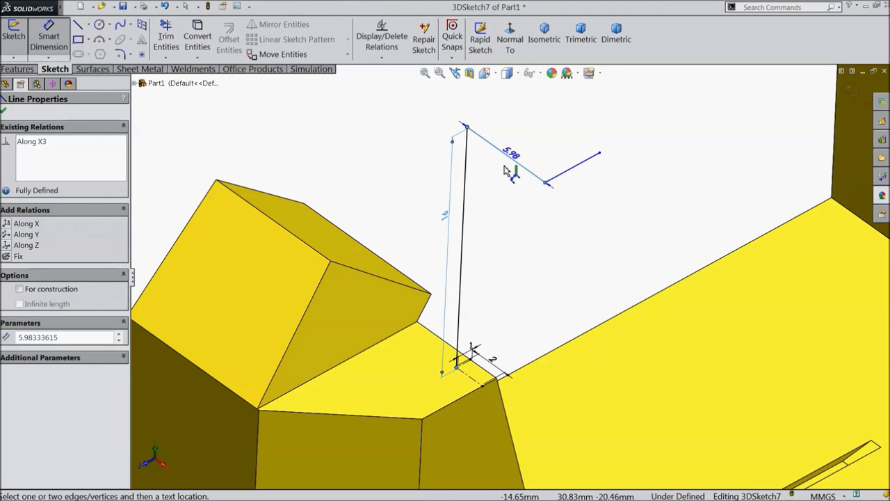
pyautogui.click(499, 181)
pyautogui.write('7')
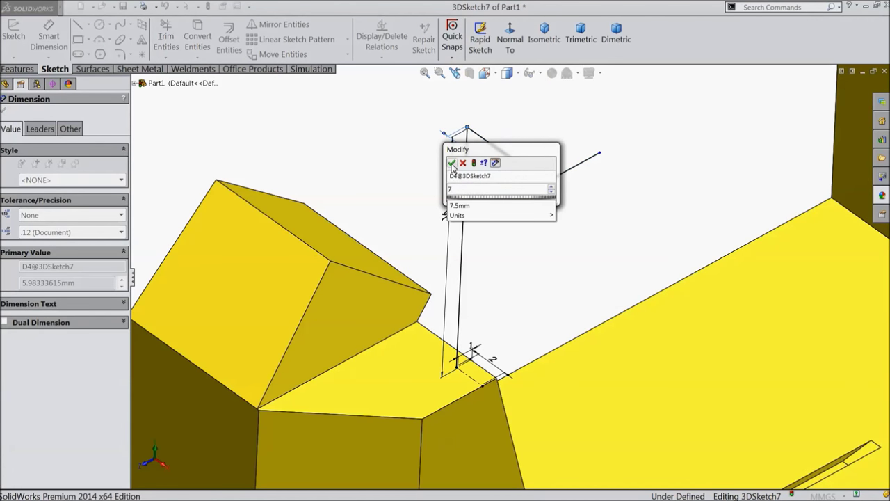
pyautogui.click(452, 163)
pyautogui.click(562, 187)
pyautogui.click(606, 199)
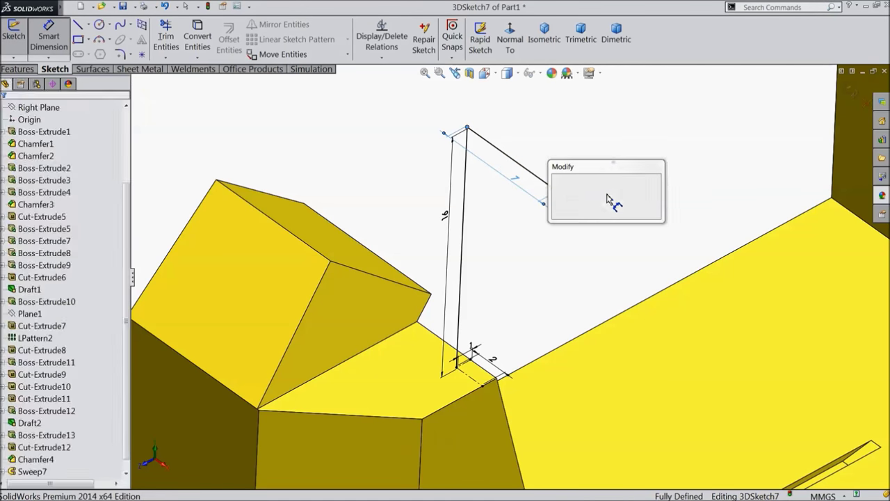
pyautogui.write('3')
pyautogui.press('Return')
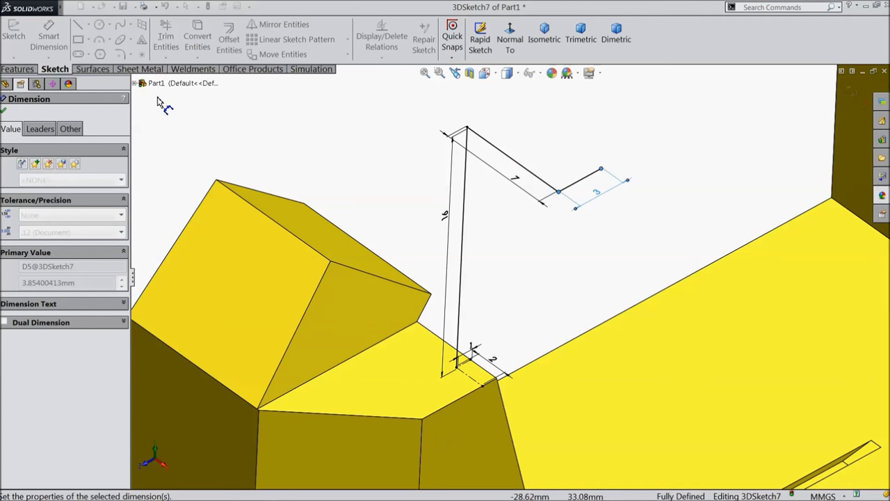
# Round both bends of the path with 2 mm sketch fillets
pyautogui.click(121, 56)
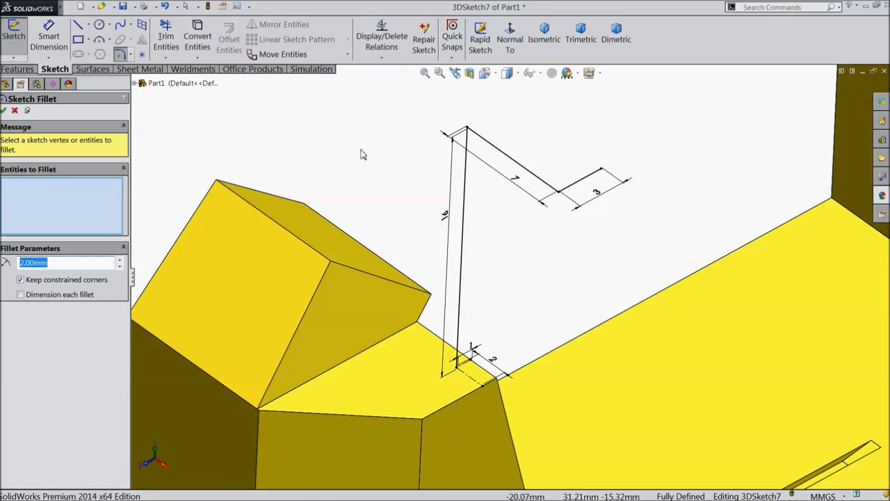
pyautogui.click(466, 136)
pyautogui.click(558, 190)
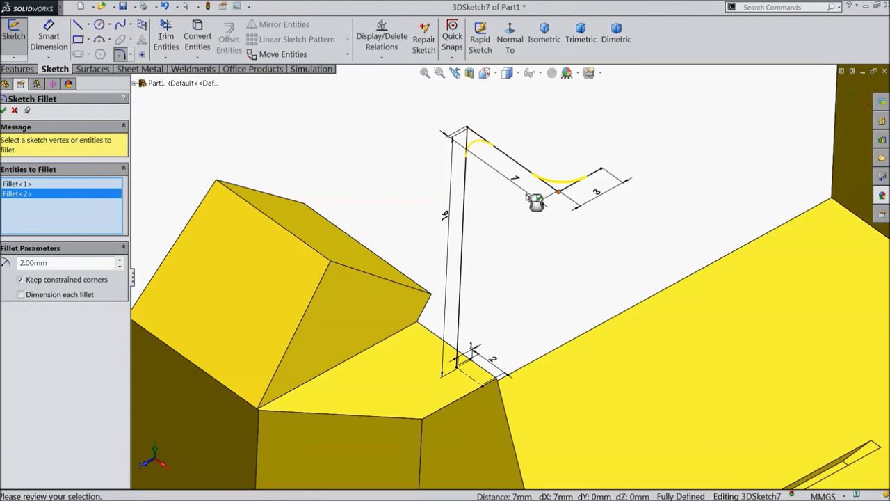
pyautogui.click(4, 111)
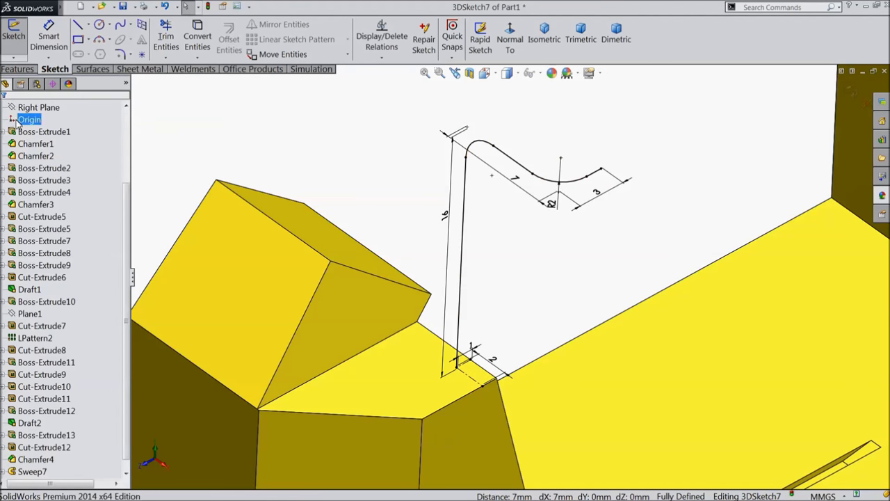
# Close 3DSketch7 and draw a circle on the step face centred at the path's start point
pyautogui.click(844, 100)
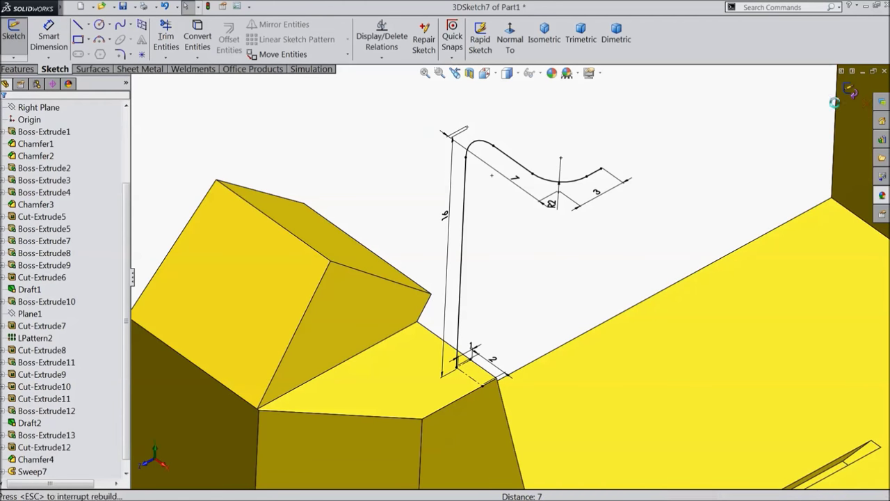
pyautogui.scroll(-5, 457, 373)
pyautogui.click(487, 379)
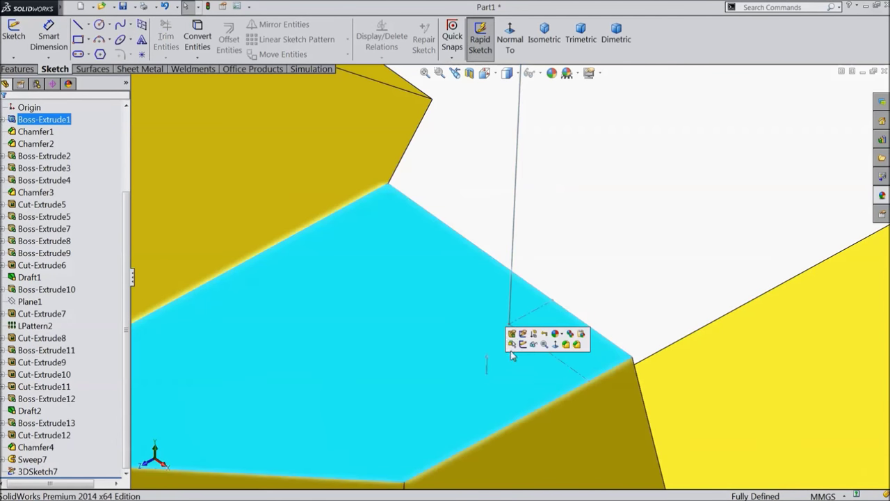
pyautogui.click(523, 345)
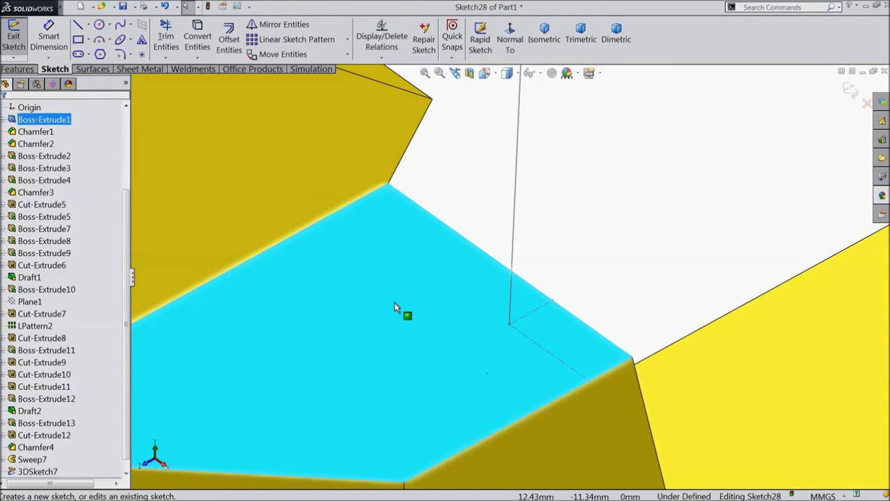
pyautogui.click(100, 26)
pyautogui.scroll(-2, 511, 325)
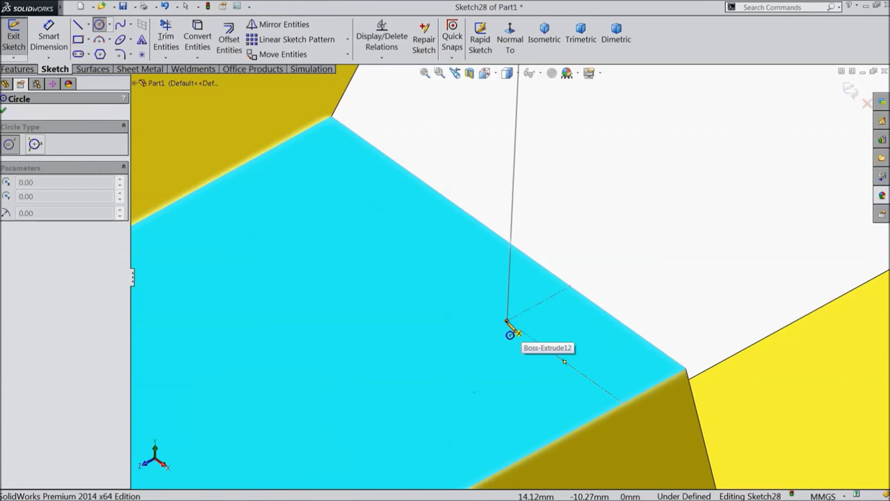
pyautogui.click(507, 321)
pyautogui.click(465, 291)
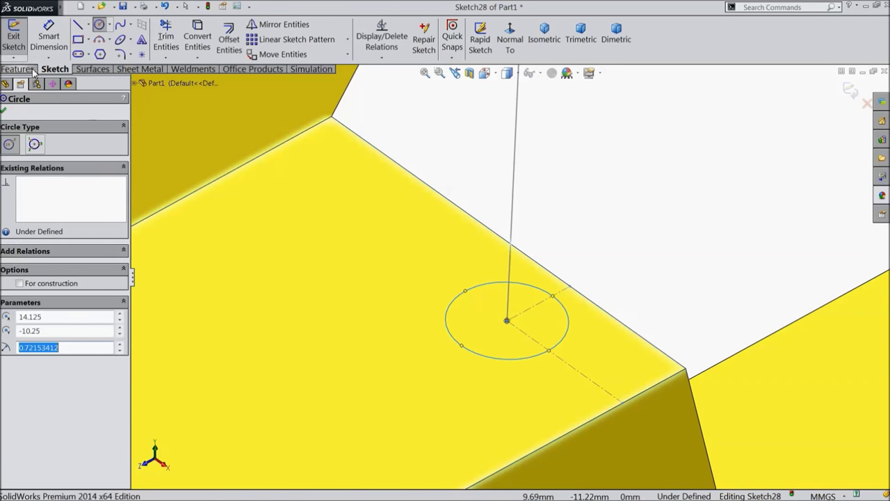
# Dimension the circle to a 1.15 mm diameter and exit the sketch as Sketch28
pyautogui.click(48, 38)
pyautogui.click(461, 345)
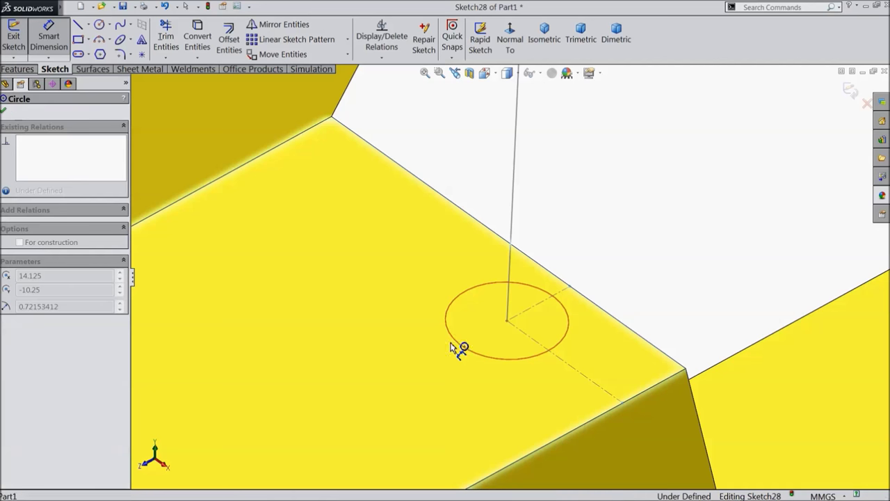
pyautogui.click(440, 366)
pyautogui.write('1.15')
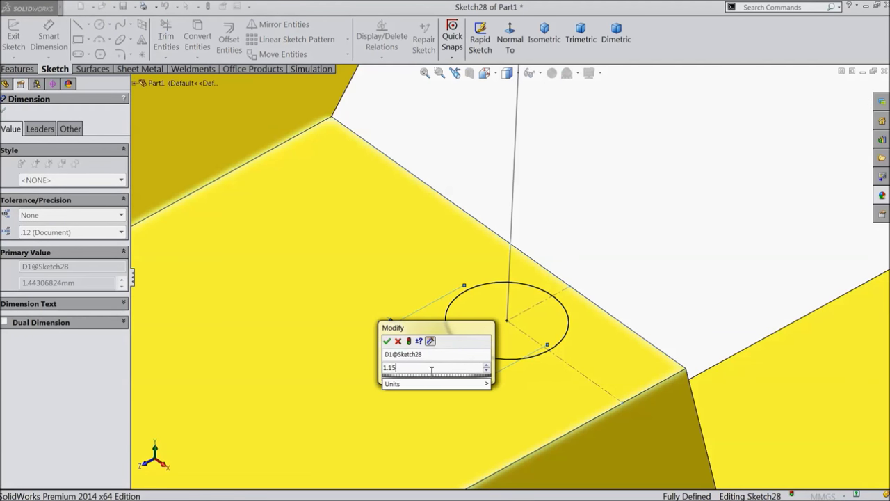
pyautogui.press('Return')
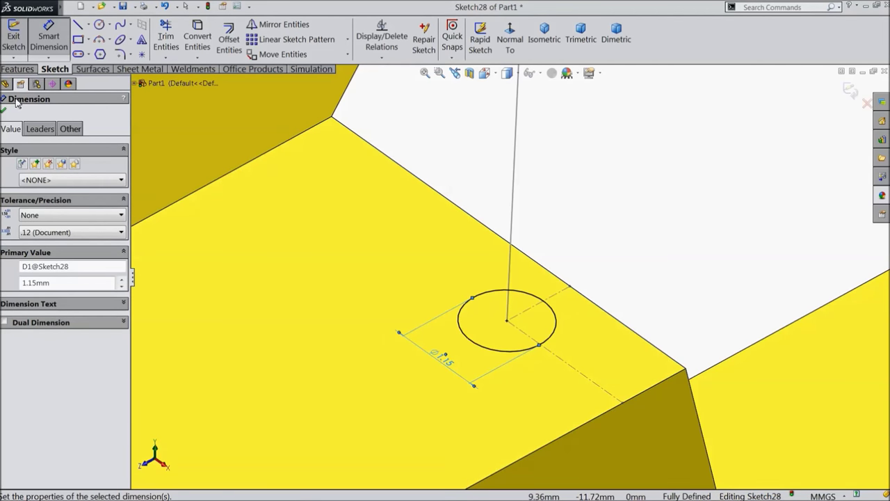
pyautogui.click(4, 110)
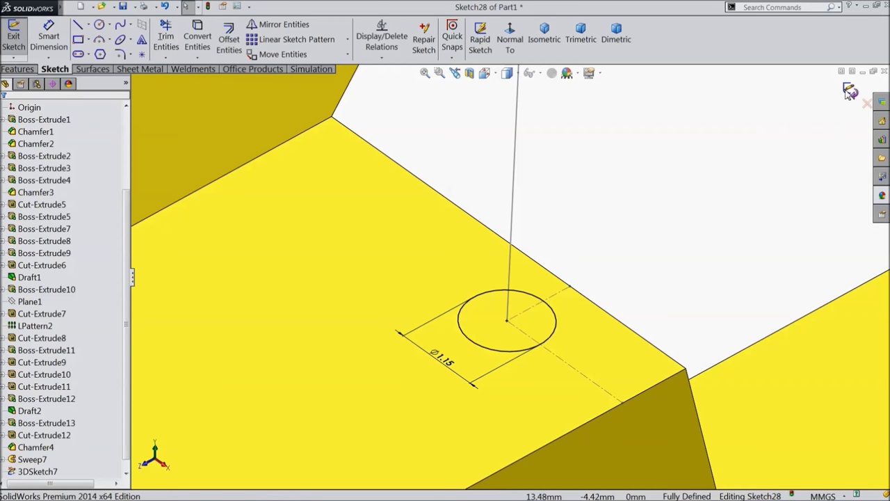
pyautogui.click(847, 93)
pyautogui.click(19, 69)
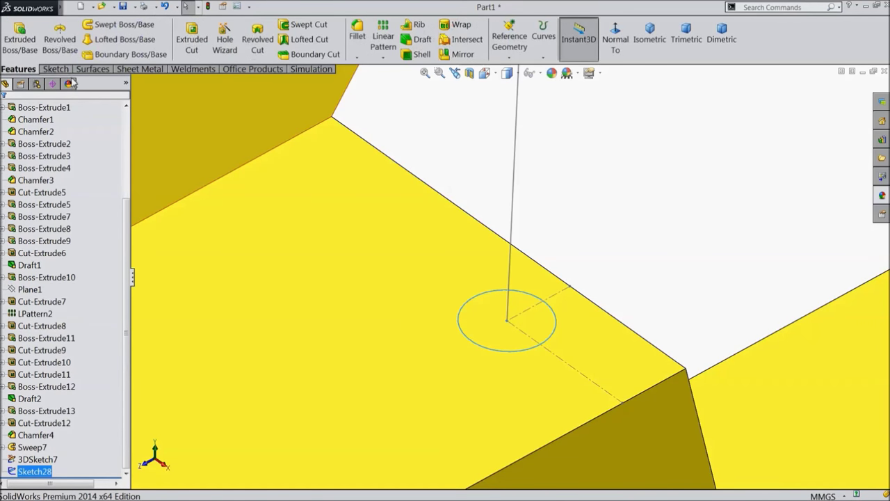
# Sweep the 1.15 mm circle along 3DSketch7 to create the Sweep8 pipe handrail
pyautogui.click(118, 24)
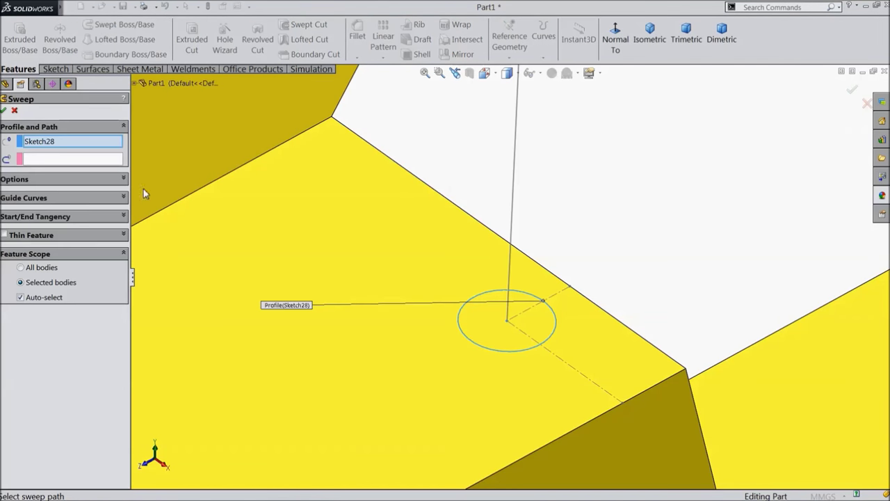
pyautogui.click(50, 160)
pyautogui.click(516, 181)
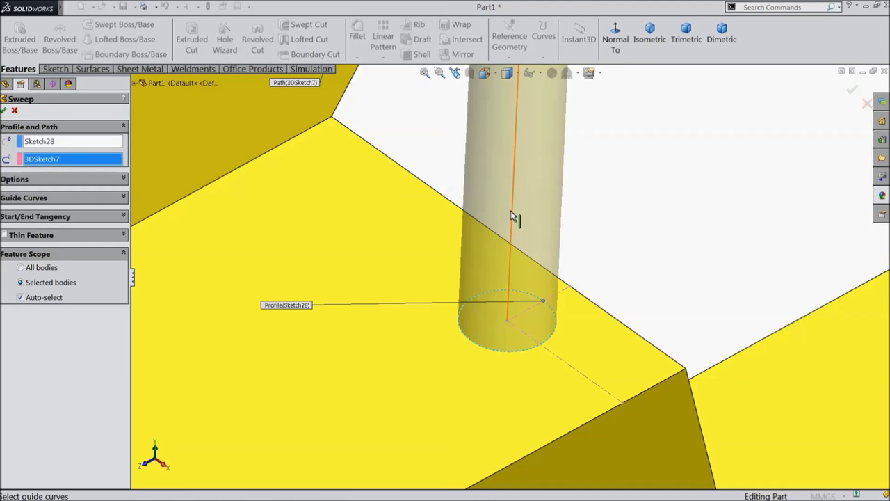
pyautogui.scroll(6, 511, 215)
pyautogui.scroll(-3, 618, 202)
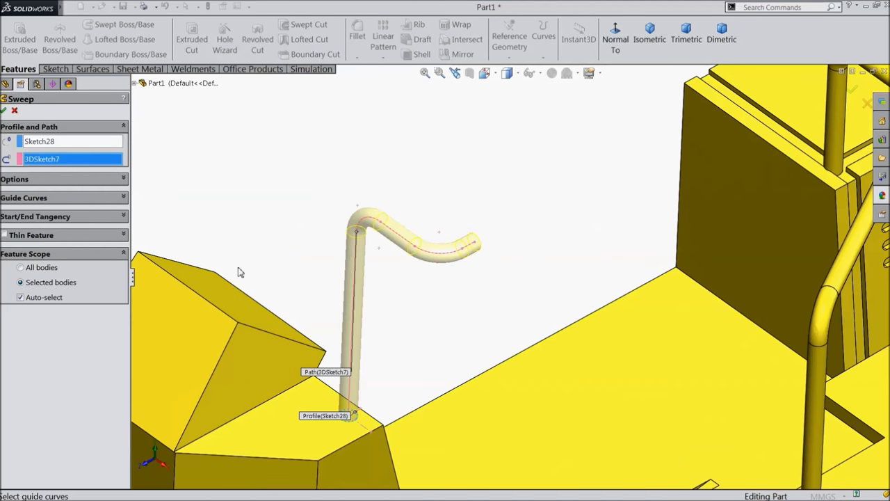
pyautogui.click(5, 112)
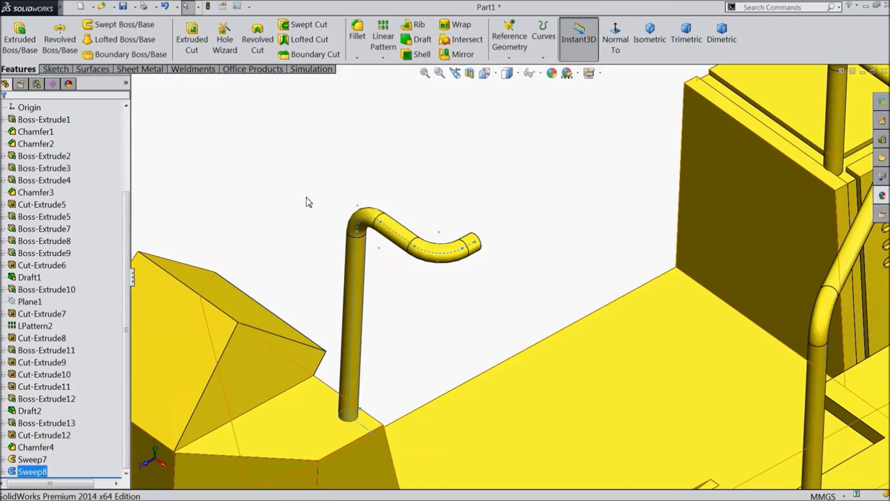
# Orbit the view to see the whole machine and start a new 3D sketch, 3DSketch8
pyautogui.moveTo(308, 201)
pyautogui.mouseDown(button='middle')
pyautogui.moveTo(293, 171)
pyautogui.moveTo(282, 179)
pyautogui.moveTo(302, 185)
pyautogui.moveTo(302, 199)
pyautogui.mouseUp(button='middle')
pyautogui.scroll(4, 308, 209)
pyautogui.scroll(-5, 591, 368)
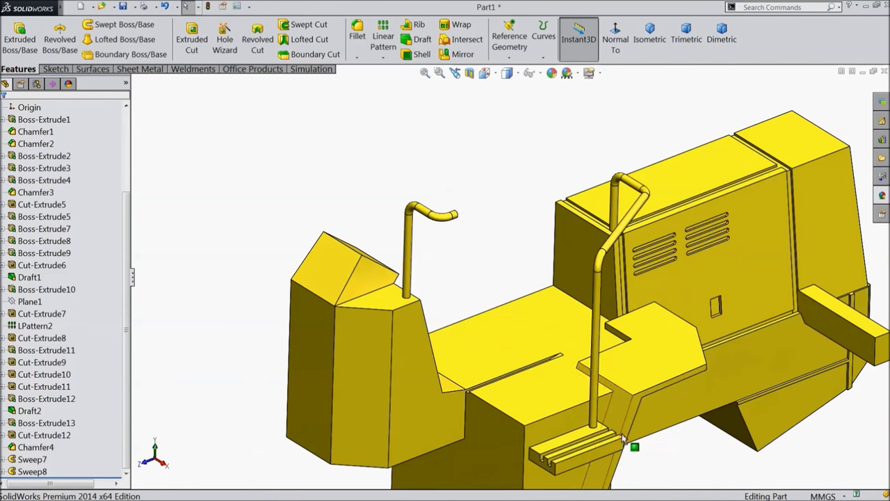
pyautogui.scroll(3, 504, 387)
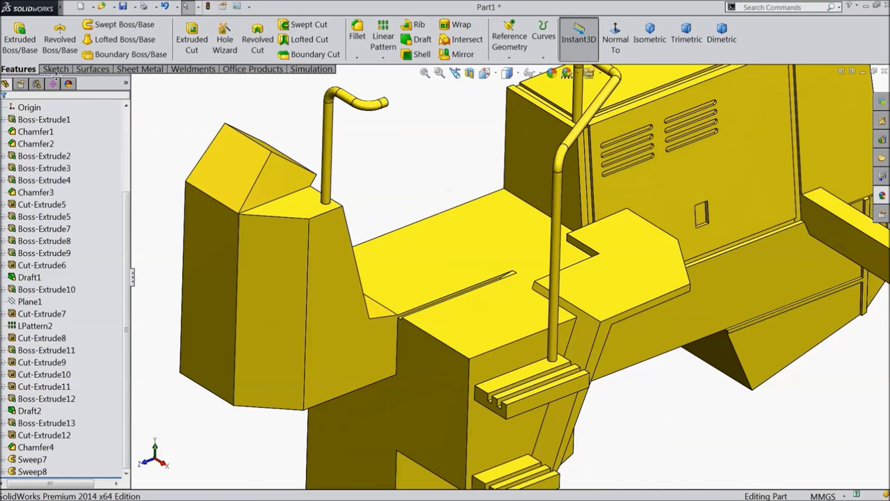
pyautogui.click(43, 68)
pyautogui.click(23, 59)
pyautogui.click(28, 80)
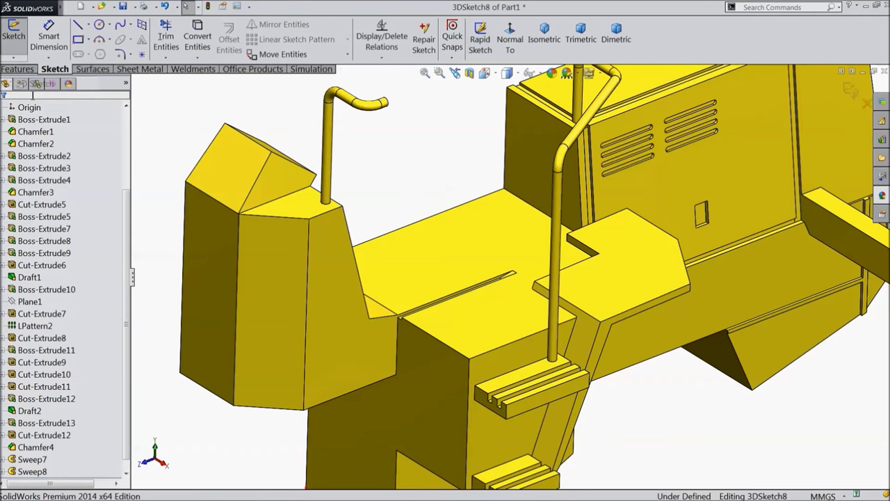
# Draw a short construction centerline from the step's front edge onto the upper step top
pyautogui.click(87, 24)
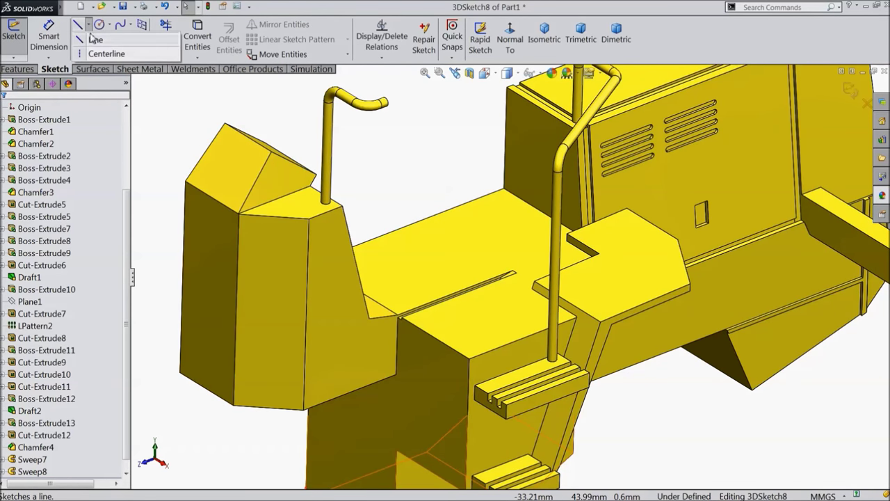
pyautogui.click(98, 54)
pyautogui.scroll(-3, 528, 362)
pyautogui.scroll(-2, 503, 405)
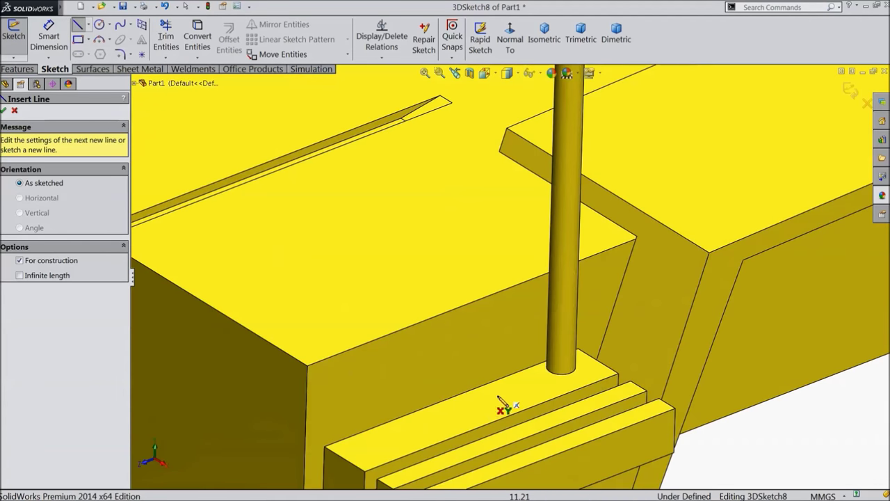
pyautogui.scroll(-2, 441, 415)
pyautogui.scroll(-2, 344, 418)
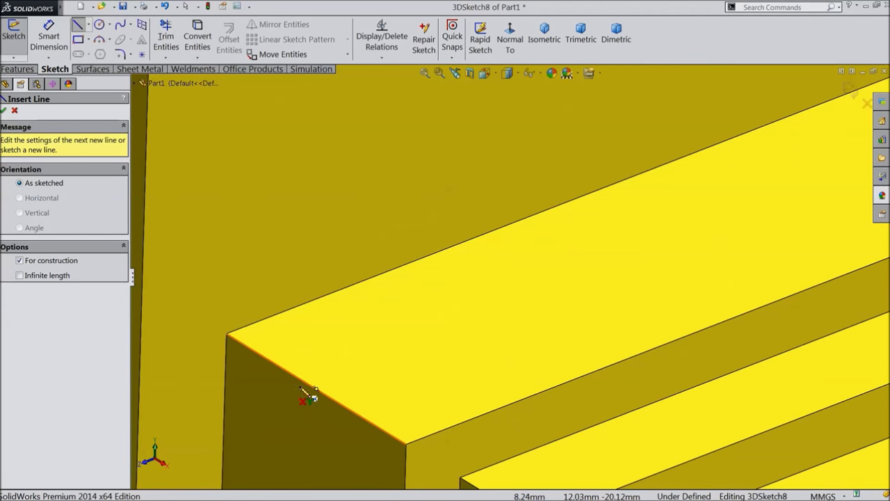
pyautogui.click(299, 378)
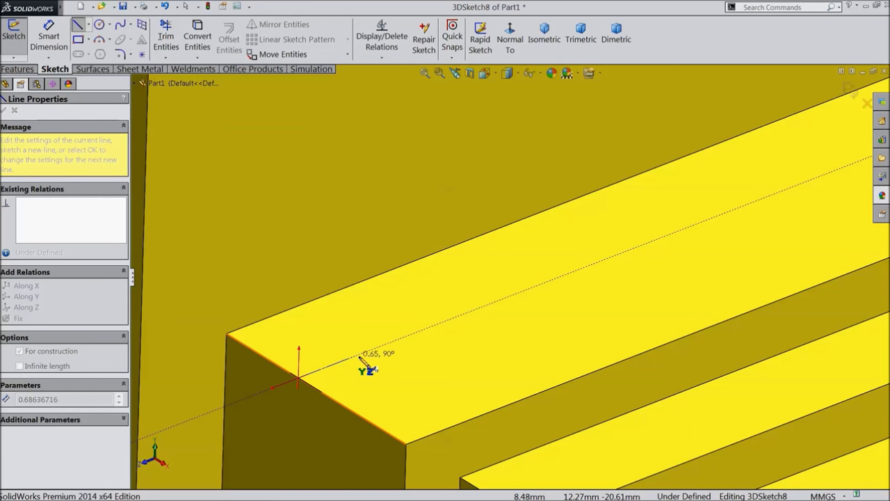
pyautogui.click(409, 338)
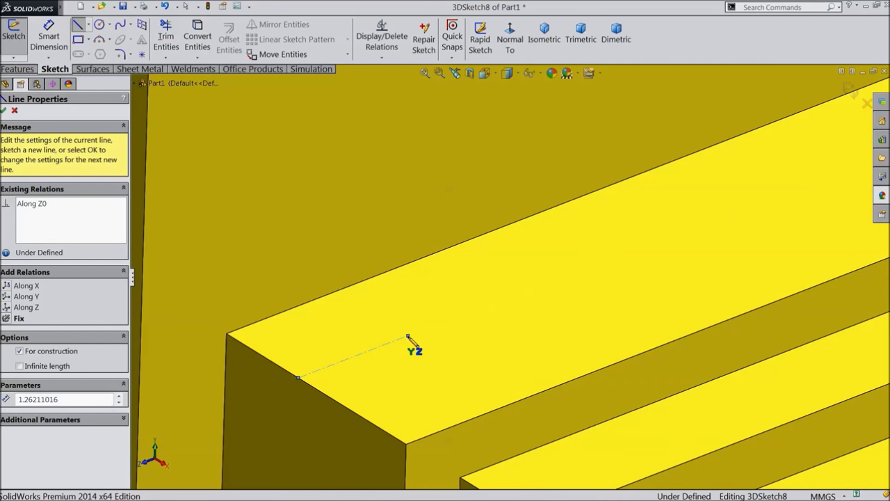
pyautogui.rightClick(403, 344)
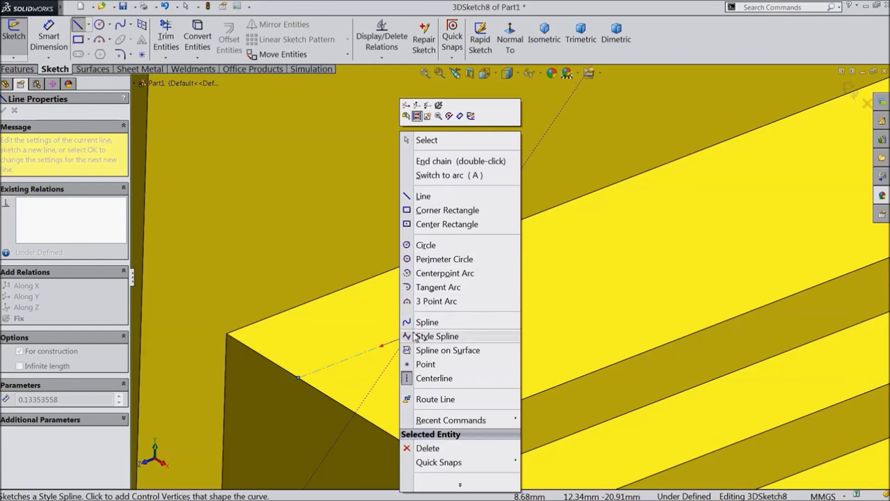
pyautogui.click(419, 159)
pyautogui.scroll(5, 460, 231)
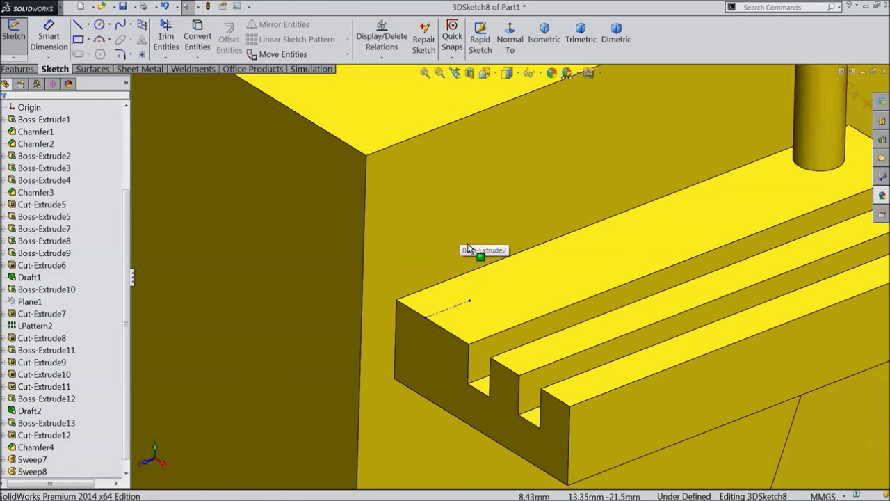
pyautogui.scroll(-3, 470, 293)
pyautogui.scroll(-3, 477, 313)
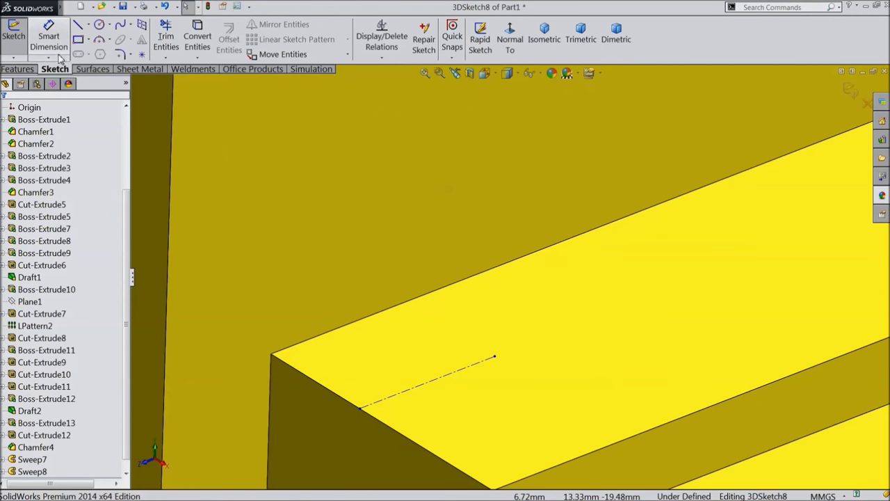
# Dimension the centerline's length to 1.5 mm
pyautogui.press('d')
pyautogui.click(440, 378)
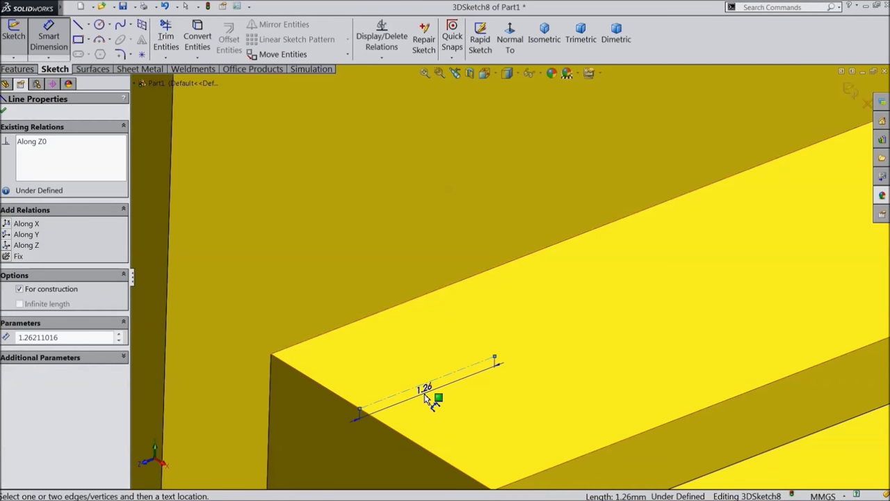
pyautogui.scroll(2, 428, 388)
pyautogui.scroll(4, 428, 388)
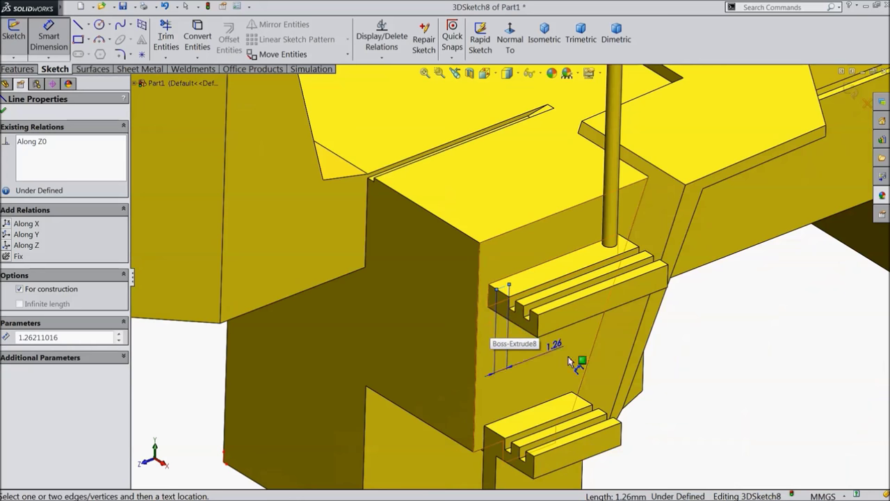
pyautogui.click(659, 433)
pyautogui.write('1.5')
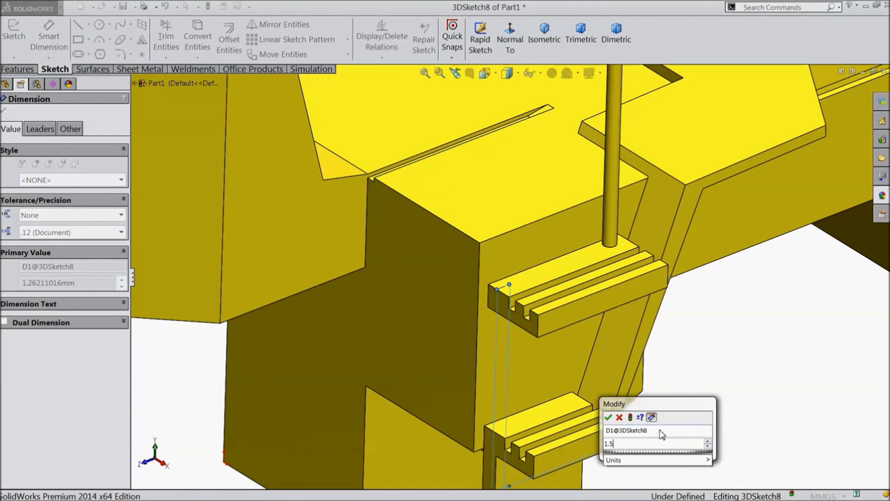
pyautogui.press('Return')
# Dimension the centerline 0.75 mm from the step's long edge to fully define it
pyautogui.scroll(-5, 512, 294)
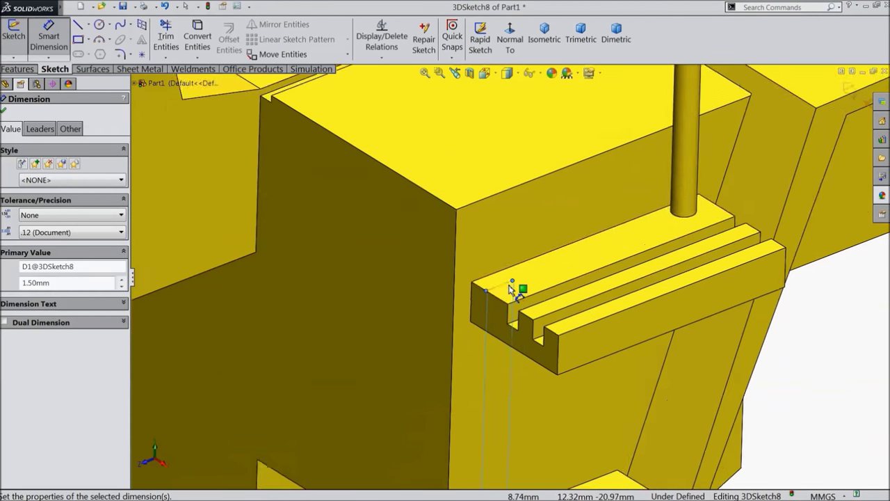
pyautogui.click(487, 257)
pyautogui.click(484, 257)
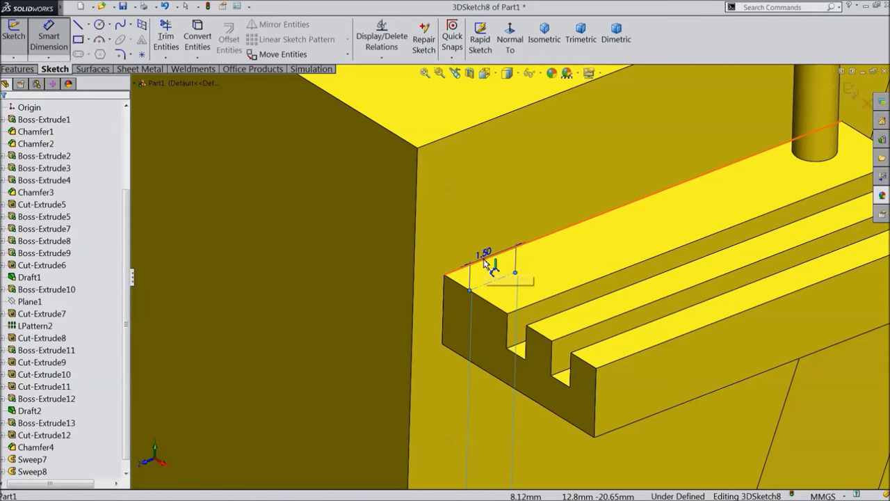
pyautogui.scroll(2, 450, 302)
pyautogui.scroll(5, 450, 302)
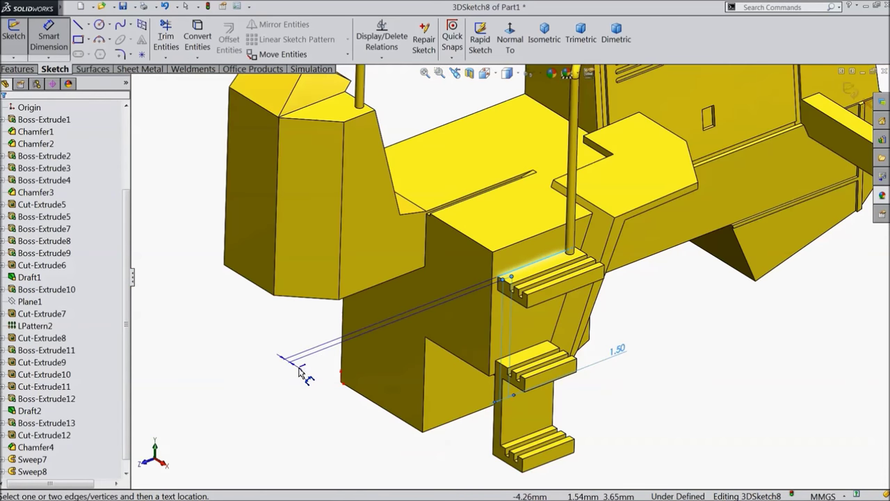
pyautogui.click(300, 374)
pyautogui.write('0.75')
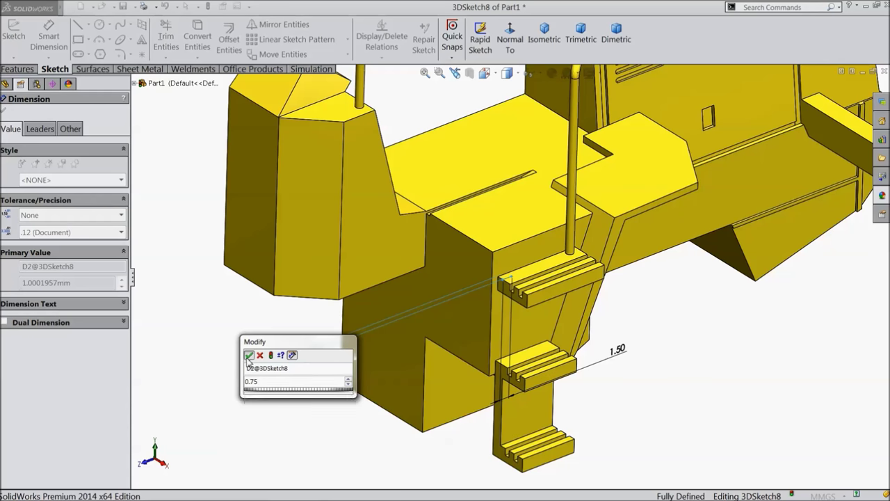
pyautogui.click(248, 355)
pyautogui.scroll(-5, 539, 264)
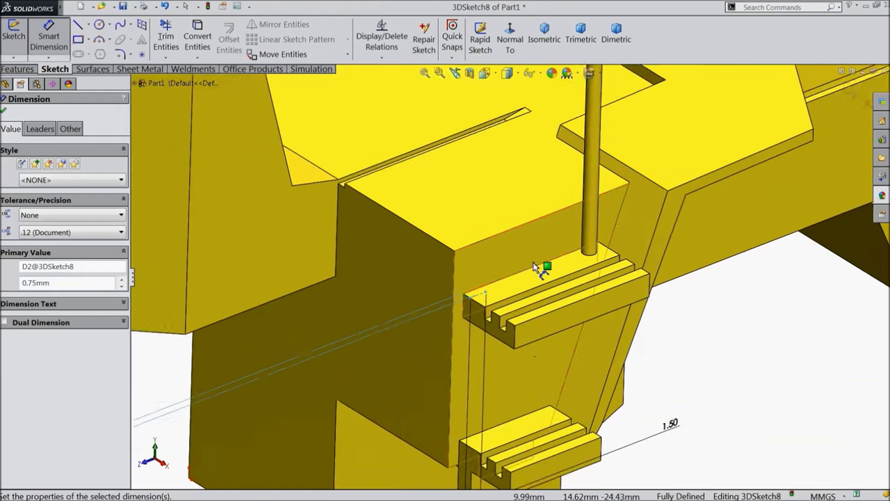
pyautogui.click(4, 113)
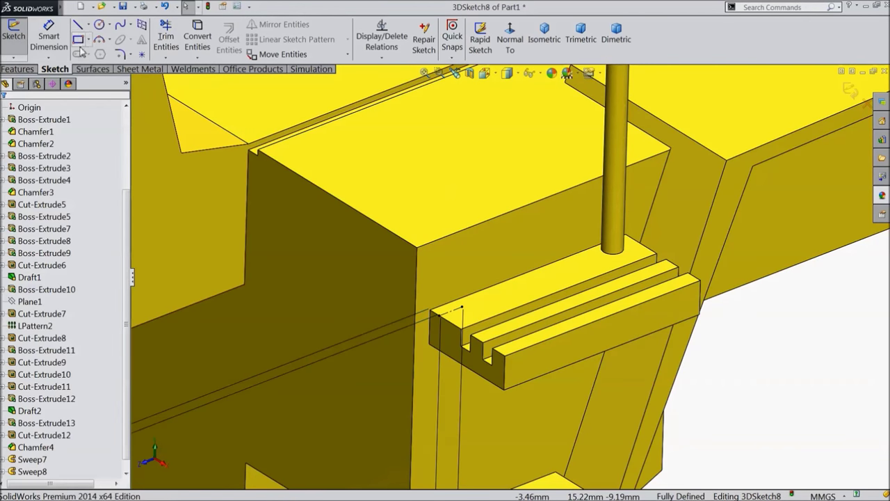
# Draw a vertical line rising straight up from the centerline's end
pyautogui.click(78, 25)
pyautogui.scroll(-5, 500, 308)
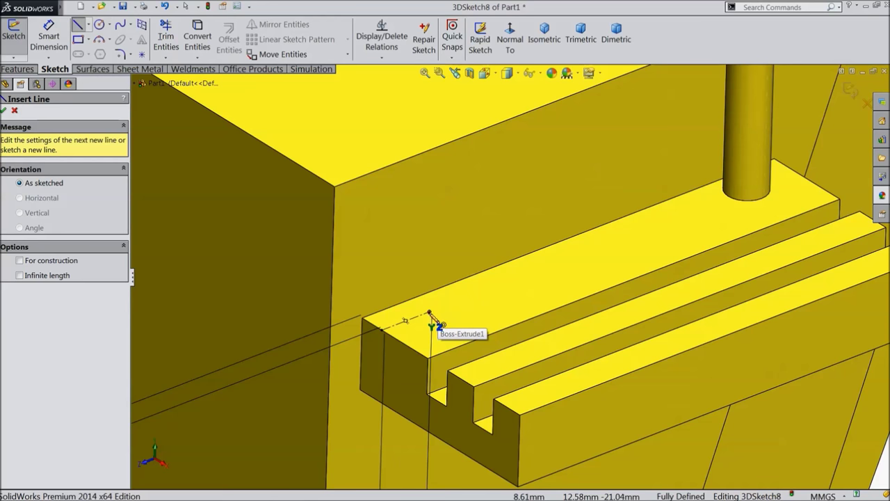
pyautogui.click(430, 313)
pyautogui.scroll(4, 443, 179)
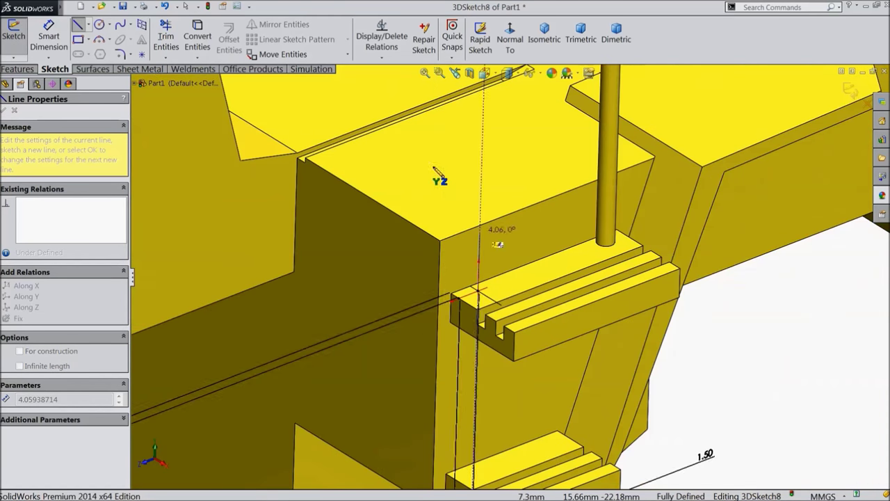
pyautogui.scroll(4, 436, 172)
pyautogui.click(501, 98)
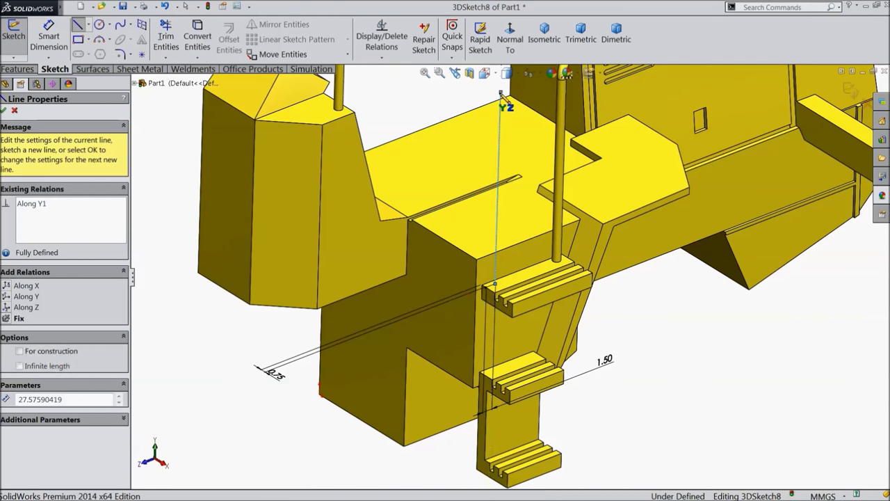
pyautogui.rightClick(499, 97)
pyautogui.click(491, 100)
# Dimension the vertical line to 28.25 mm long, then orbit to check the model
pyautogui.click(48, 36)
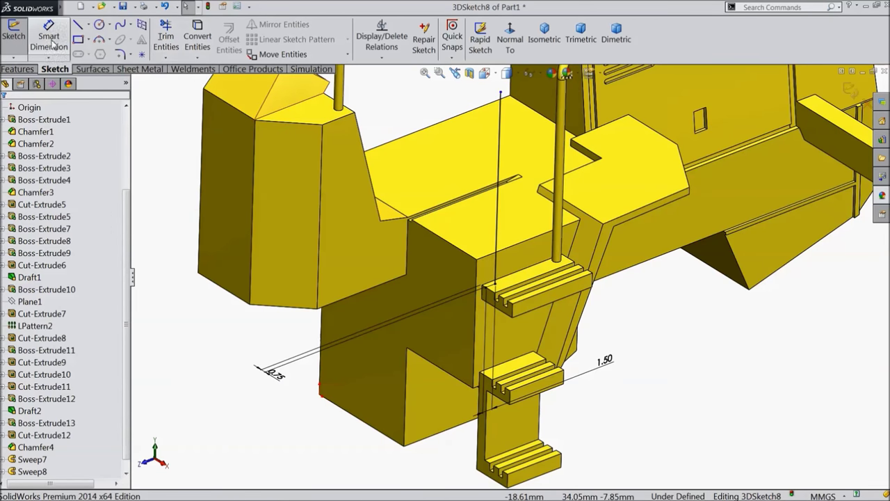
pyautogui.scroll(3, 486, 181)
pyautogui.scroll(-4, 515, 195)
pyautogui.click(518, 198)
pyautogui.click(445, 147)
pyautogui.write('28.25')
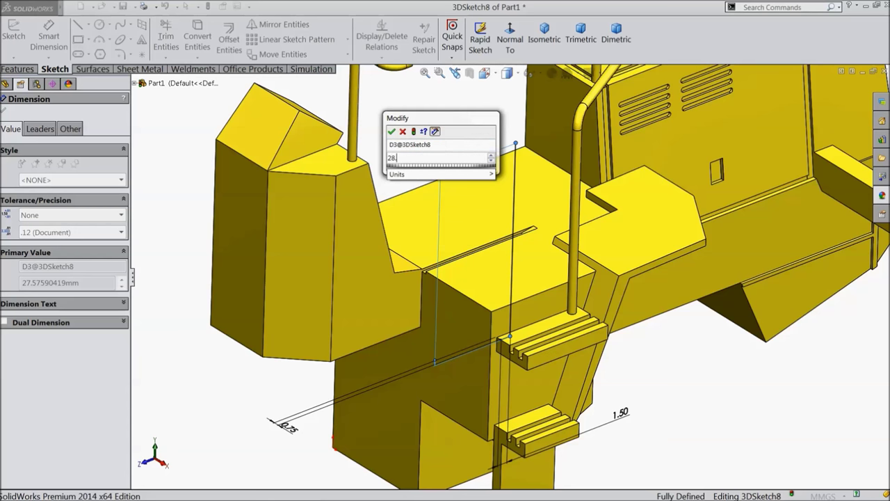
pyautogui.click(393, 132)
pyautogui.scroll(-5, 452, 181)
pyautogui.moveTo(461, 194); pyautogui.dragTo(441, 147, button='middle')
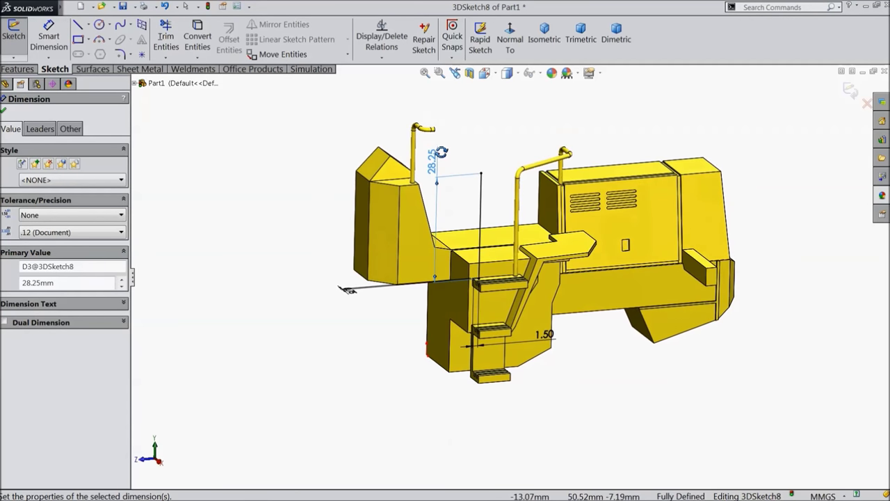
pyautogui.scroll(-3, 466, 177)
pyautogui.scroll(-2, 487, 188)
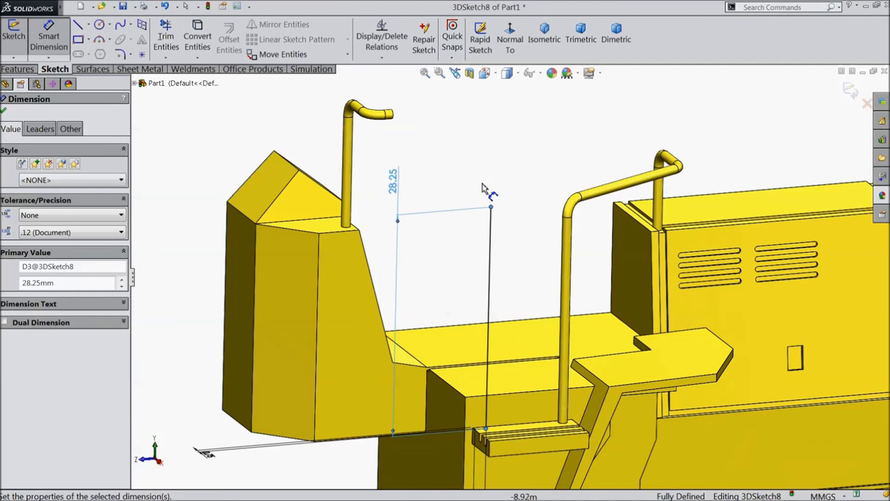
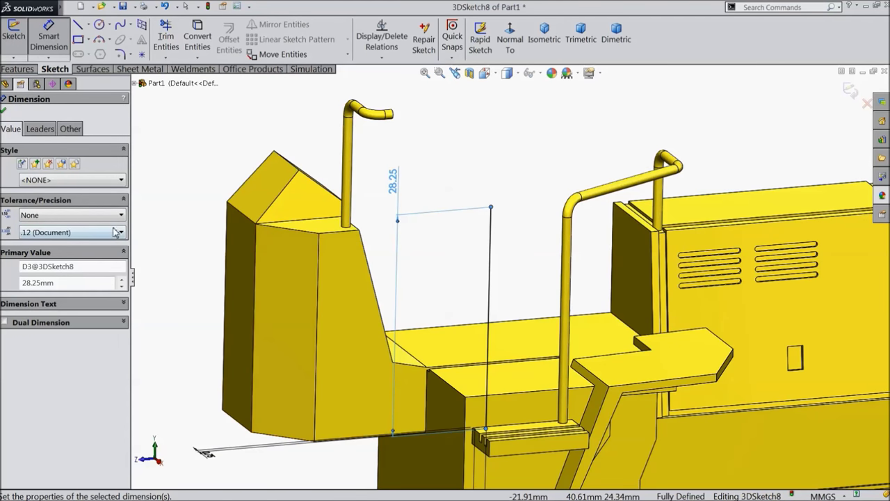
# Place the 28.25 dimension and delete a stray sketch line drawn by mistake
pyautogui.click(3, 110)
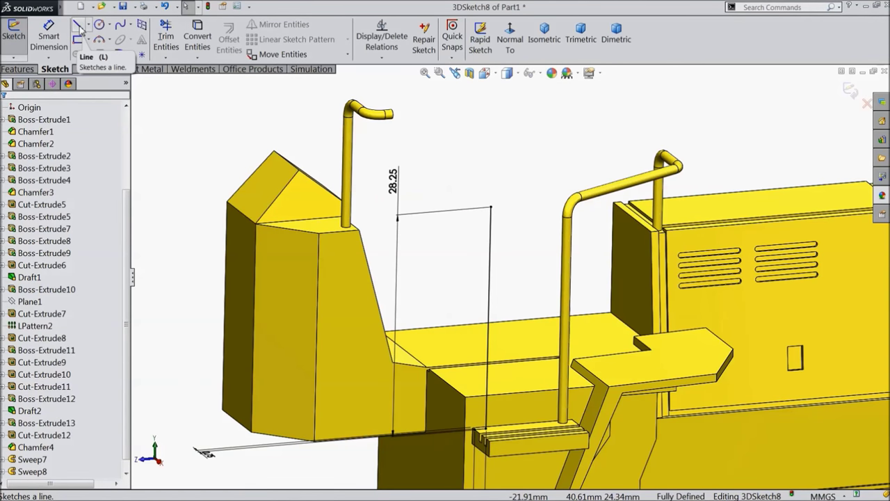
pyautogui.click(78, 28)
pyautogui.scroll(-2, 367, 211)
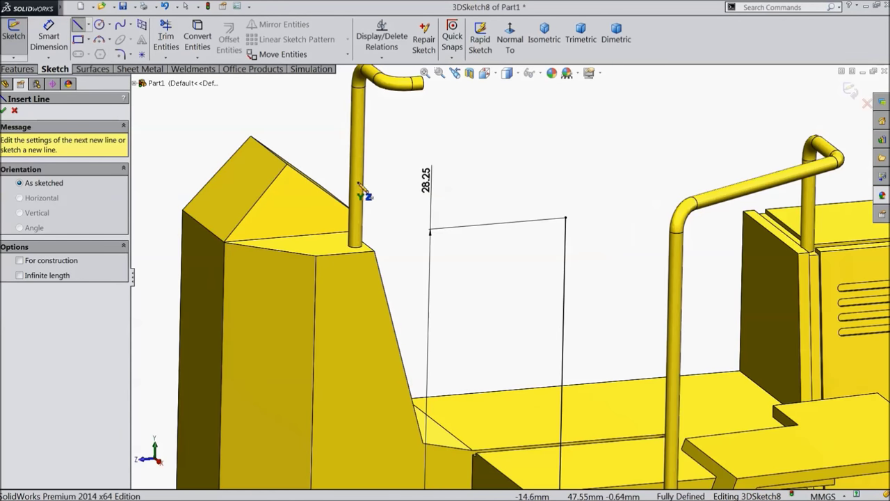
pyautogui.click(136, 83)
pyautogui.scroll(4, 372, 328)
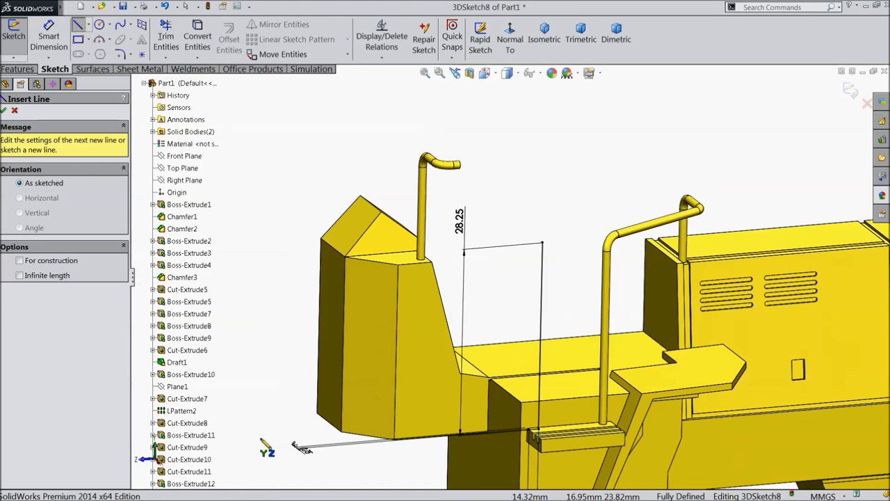
pyautogui.scroll(-3, 222, 480)
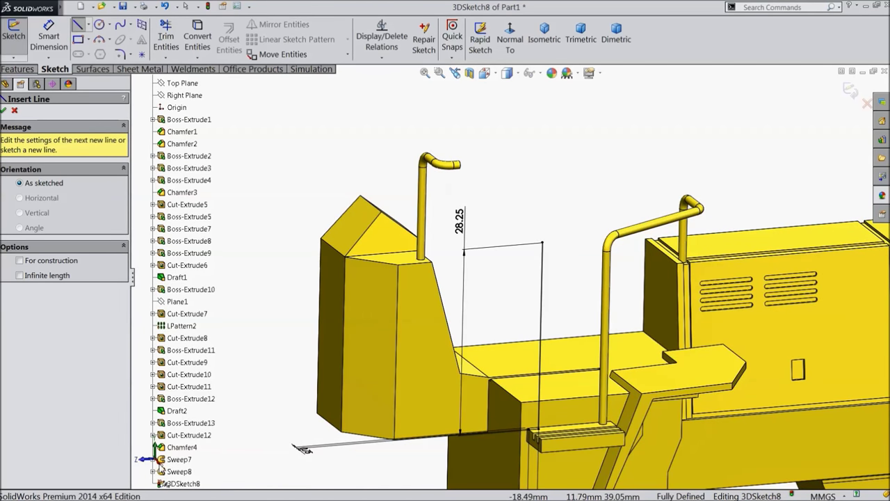
pyautogui.click(154, 477)
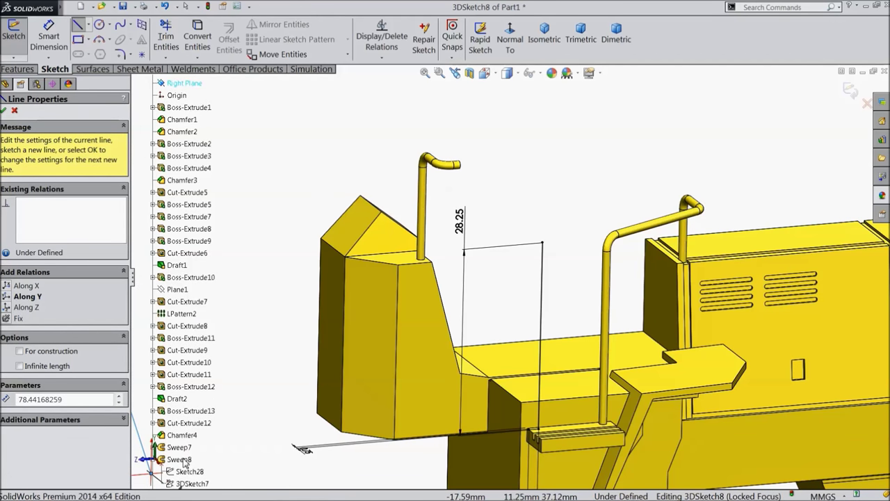
pyautogui.press('Escape')
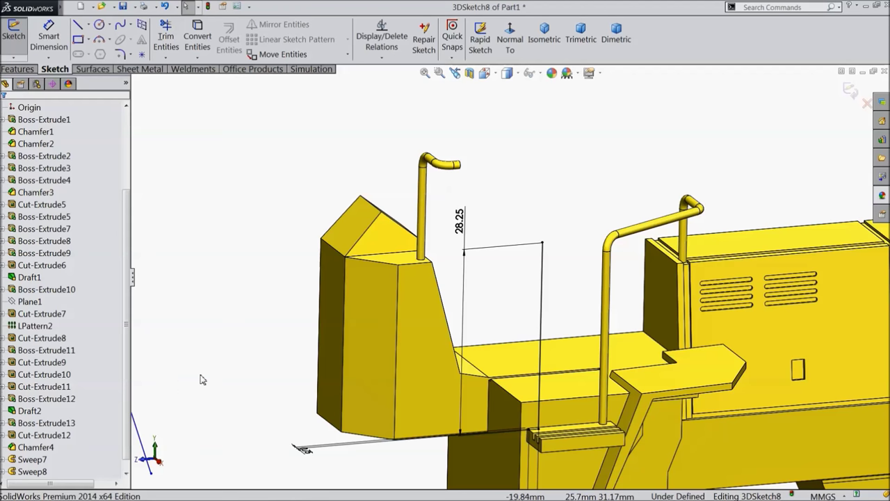
pyautogui.scroll(-5, 206, 399)
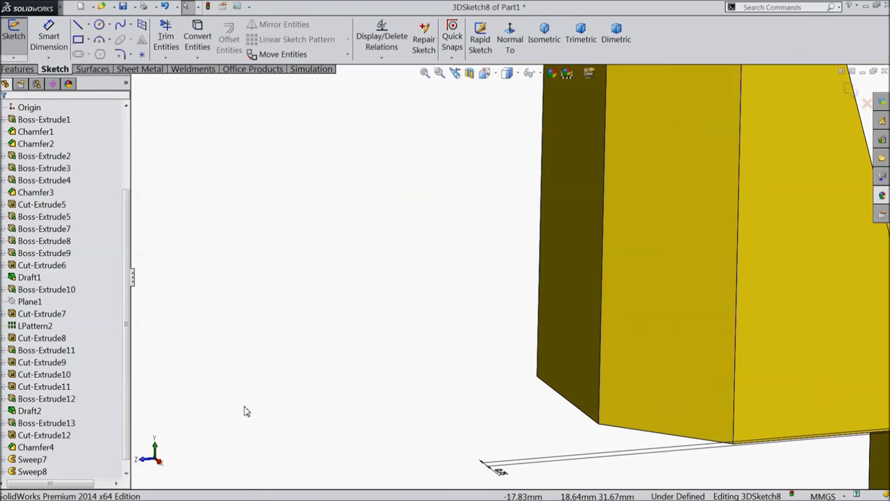
pyautogui.scroll(7, 230, 398)
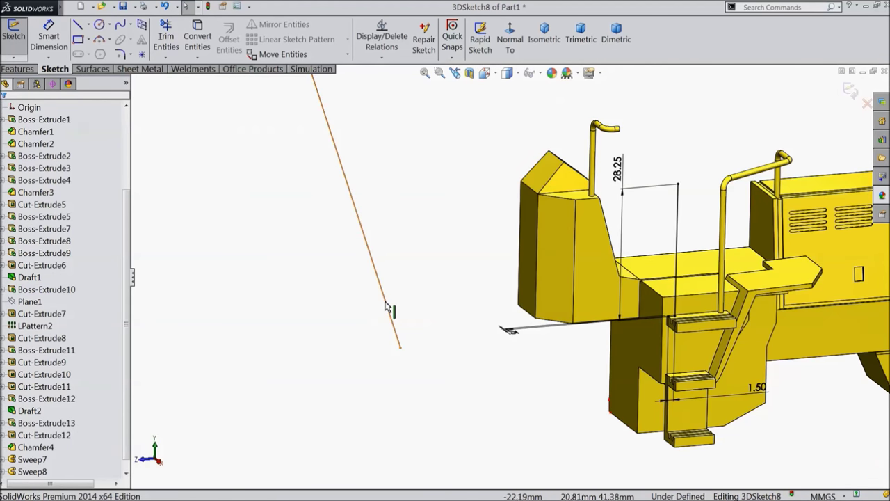
pyautogui.click(386, 306)
pyautogui.press('Delete')
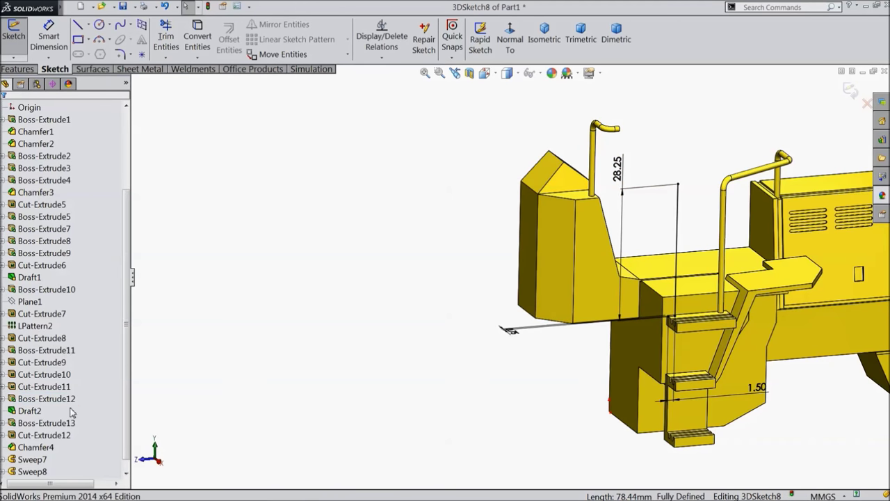
# Expand Sweep8 in the feature tree to inspect its 3DSketch7
pyautogui.scroll(-1, 126, 409)
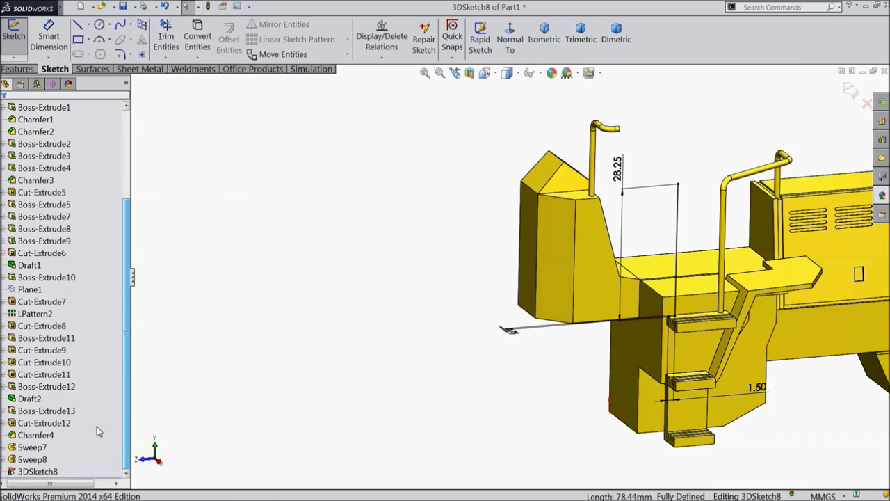
pyautogui.click(4, 459)
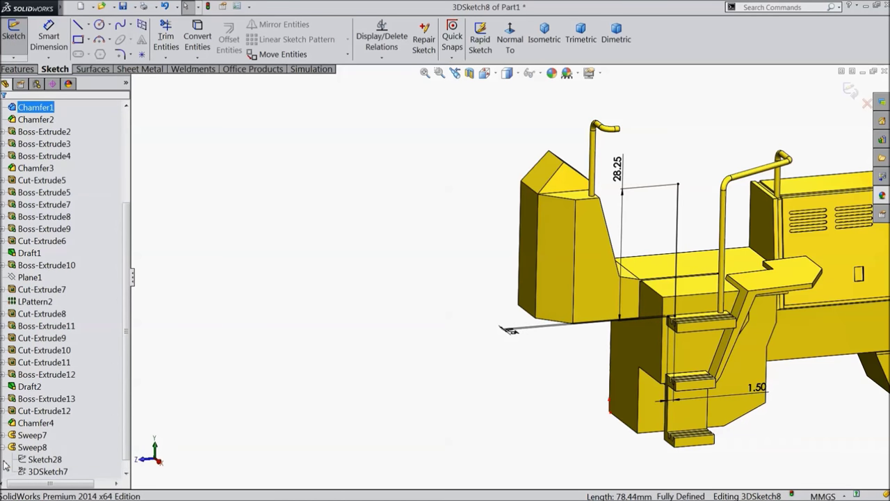
pyautogui.click(38, 471)
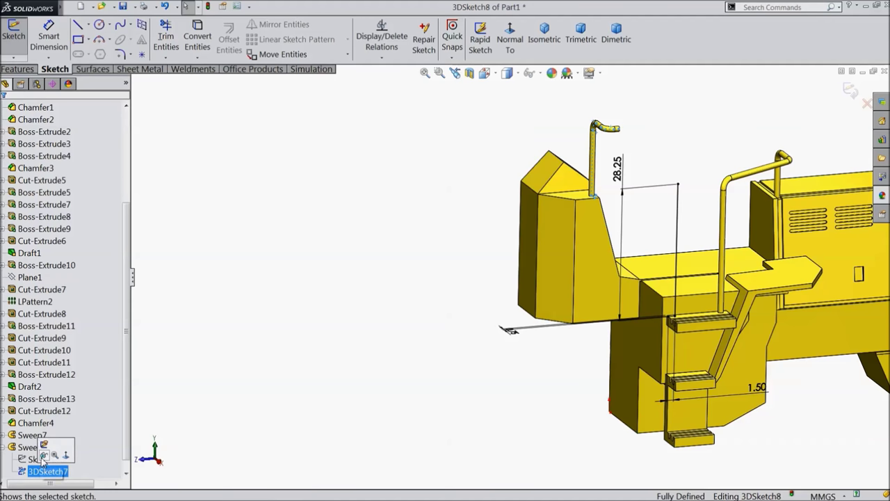
pyautogui.click(43, 455)
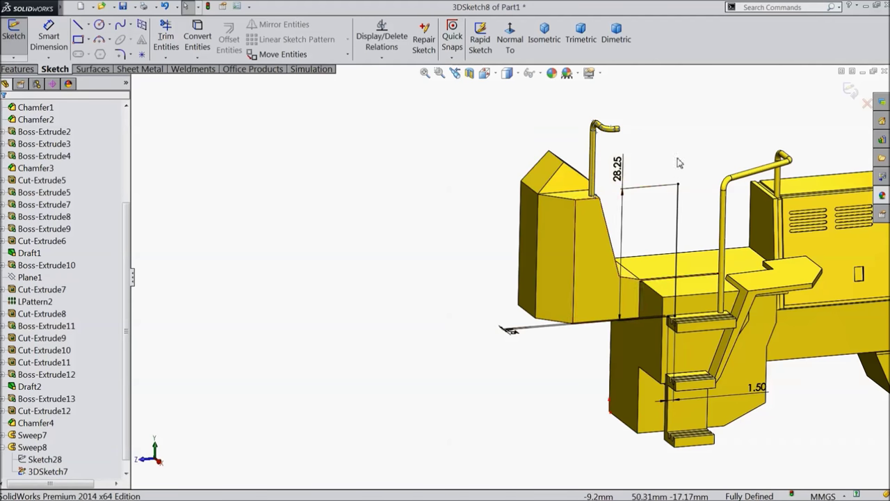
pyautogui.scroll(-5, 490, 237)
pyautogui.scroll(4, 473, 245)
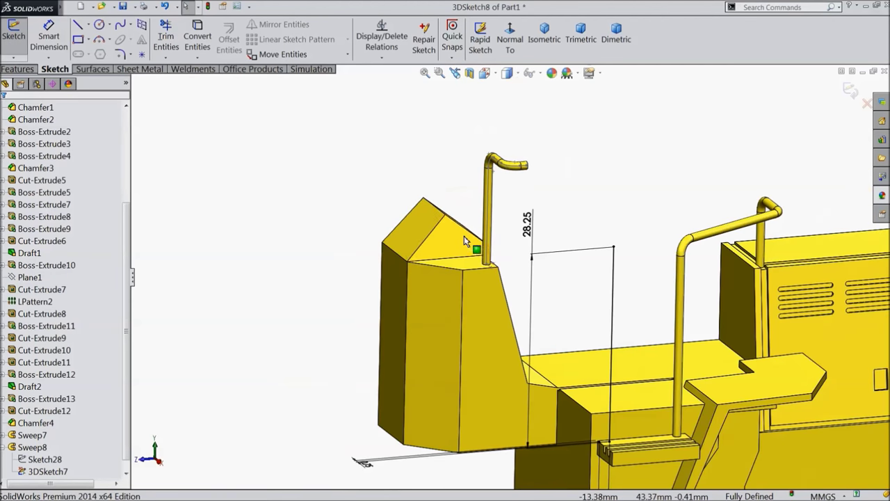
pyautogui.scroll(-1, 614, 280)
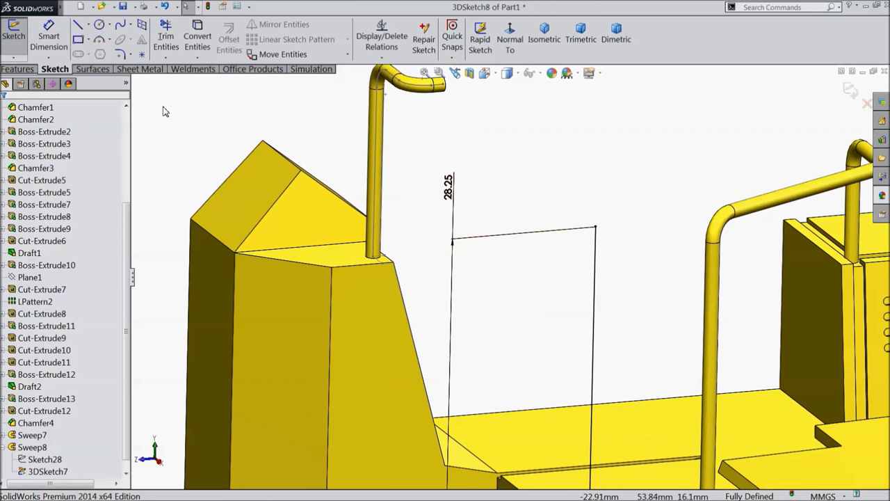
# Draw a line out from the front handrail pipe and dimension it 12.75 mm
pyautogui.click(79, 26)
pyautogui.scroll(-5, 497, 236)
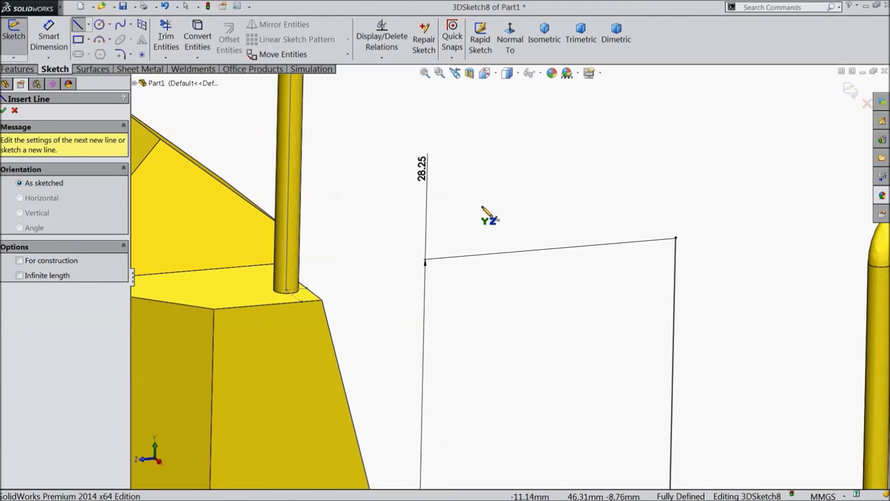
pyautogui.moveTo(507, 252)
pyautogui.mouseDown(button='middle')
pyautogui.moveTo(513, 268)
pyautogui.moveTo(512, 255)
pyautogui.mouseUp(button='middle')
pyautogui.moveTo(479, 172); pyautogui.dragTo(483, 229, button='middle')
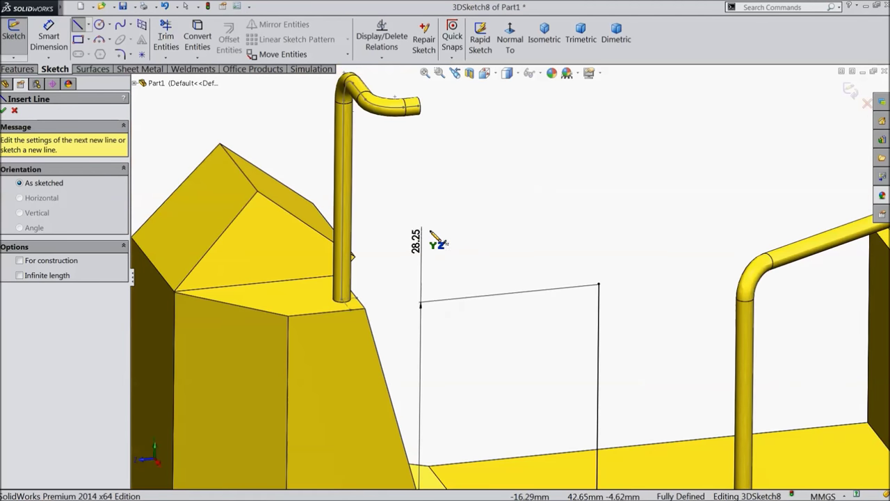
pyautogui.click(341, 201)
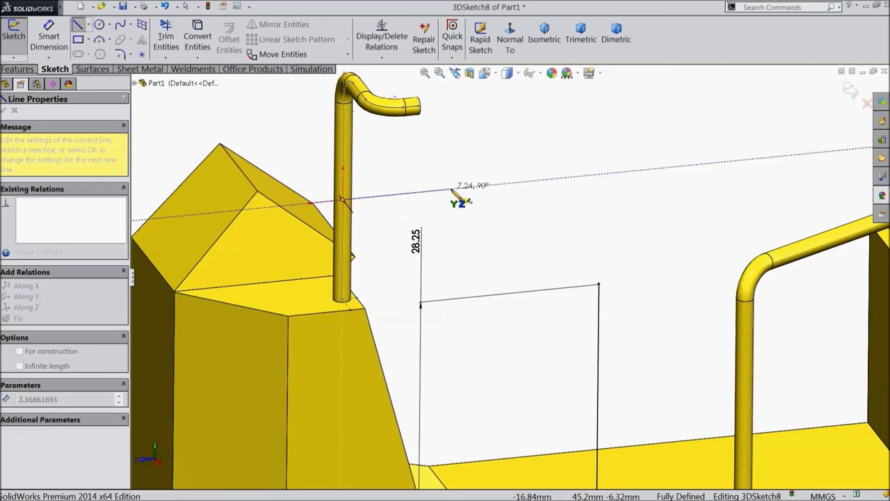
pyautogui.click(473, 188)
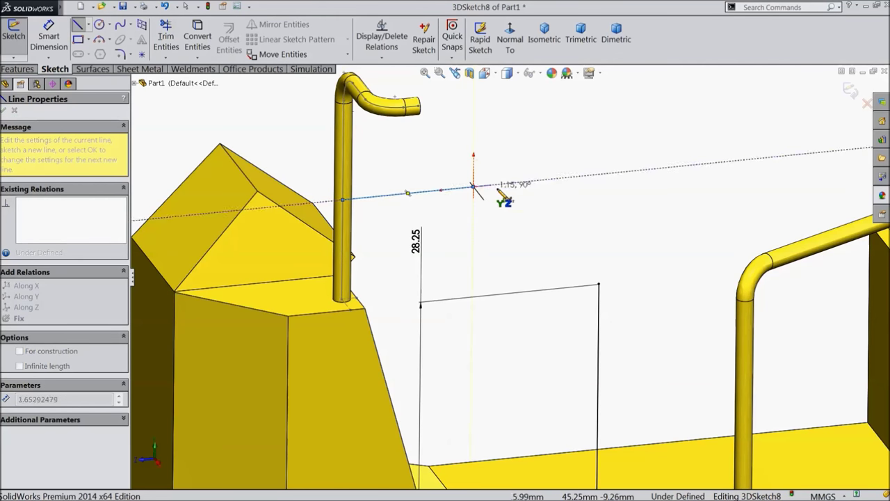
pyautogui.rightClick(527, 156)
pyautogui.click(552, 165)
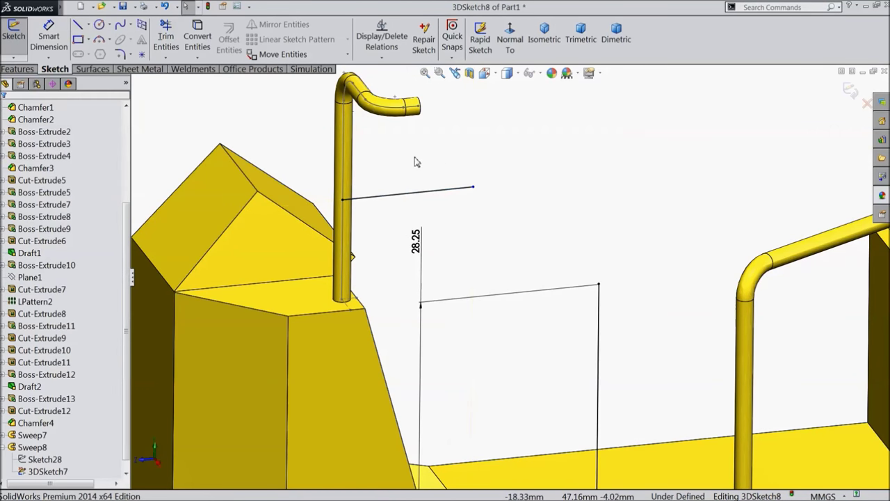
pyautogui.click(402, 196)
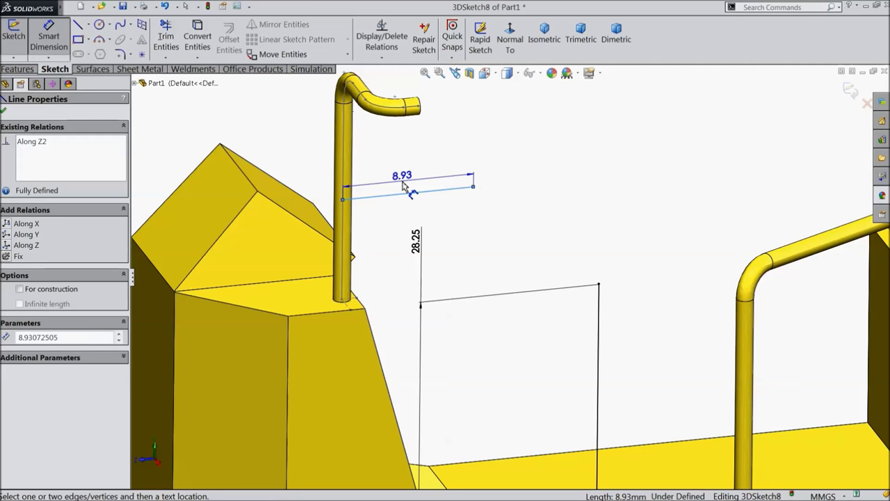
pyautogui.click(403, 185)
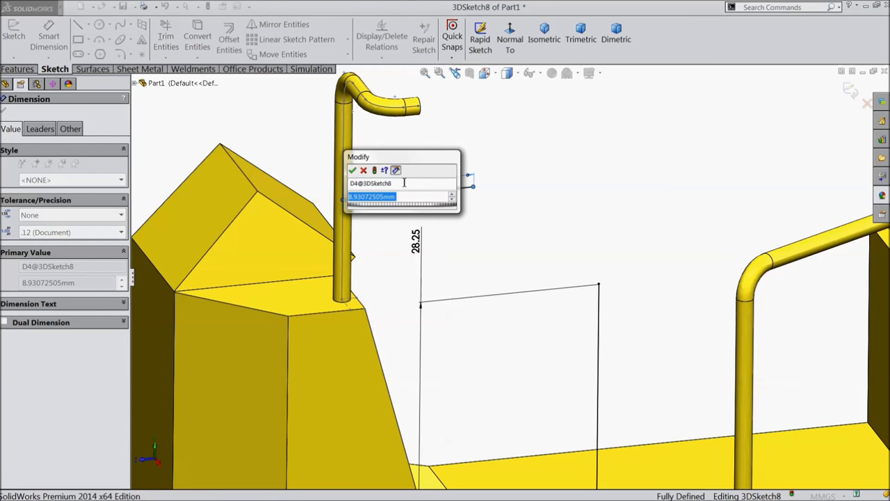
pyautogui.write('12.75')
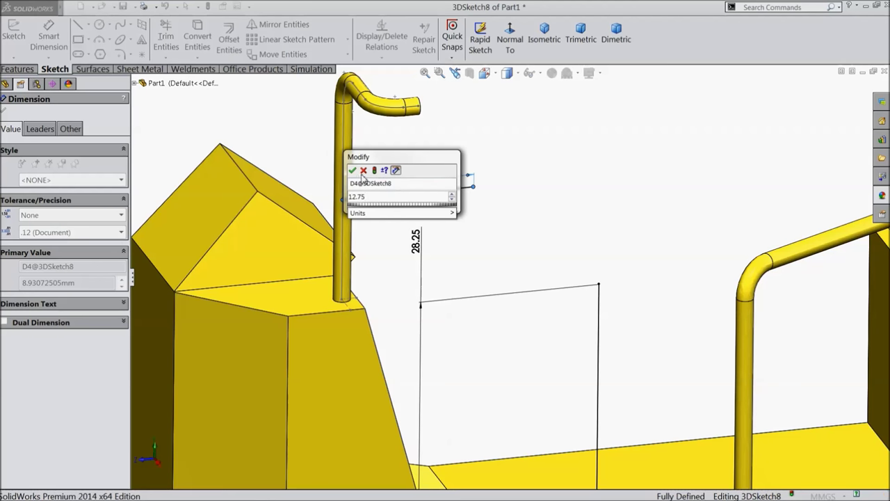
pyautogui.click(353, 170)
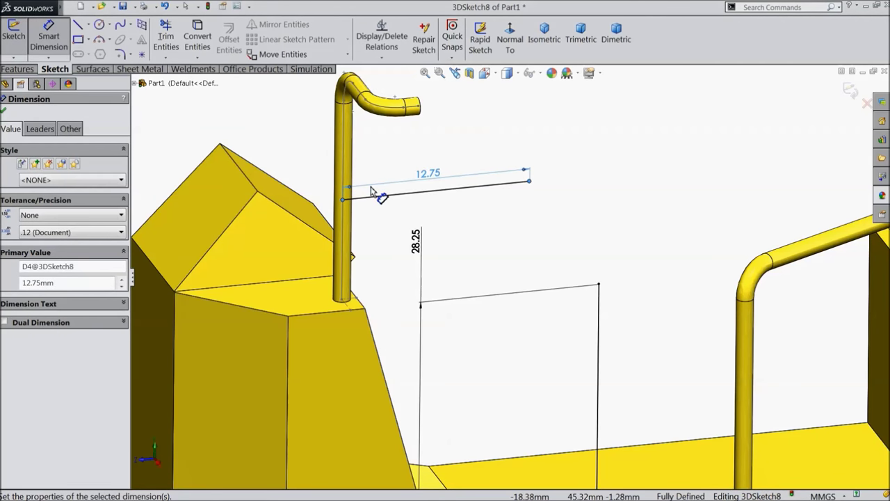
# Draw a sloped line from the 12.75 line's end to the outline's top corner
pyautogui.click(79, 25)
pyautogui.click(530, 183)
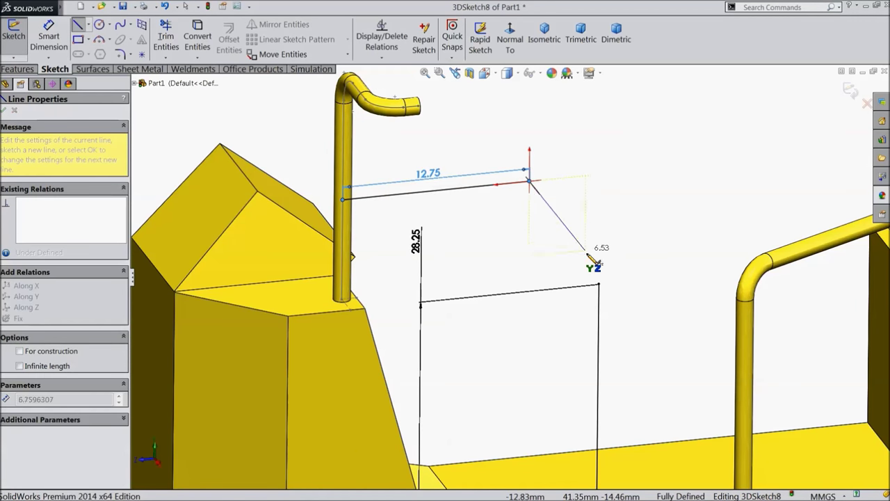
pyautogui.click(598, 285)
pyautogui.rightClick(599, 200)
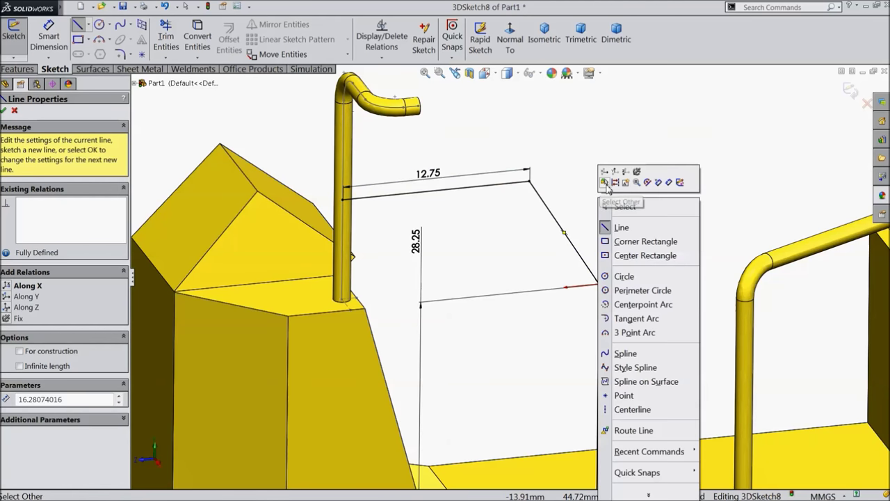
pyautogui.click(612, 207)
pyautogui.scroll(3, 590, 219)
pyautogui.moveTo(589, 219)
pyautogui.mouseDown(button='middle')
pyautogui.moveTo(596, 222)
pyautogui.moveTo(596, 169)
pyautogui.mouseUp(button='middle')
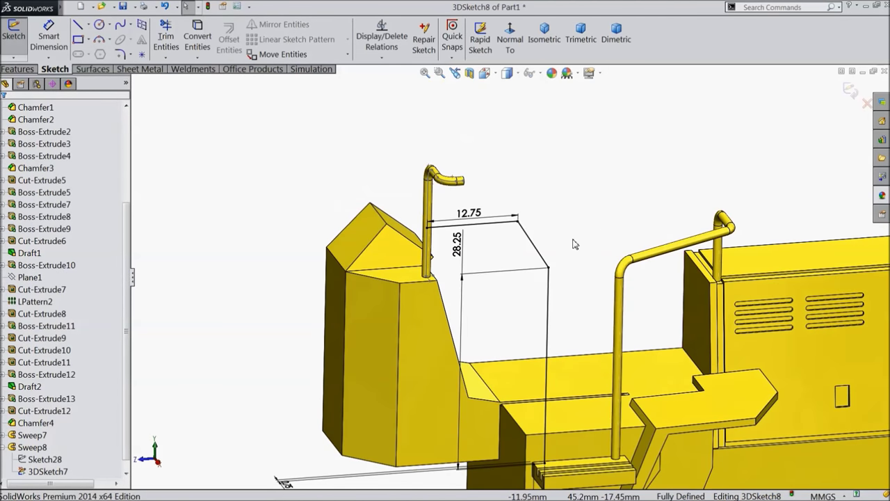
pyautogui.scroll(-3, 595, 168)
pyautogui.click(120, 55)
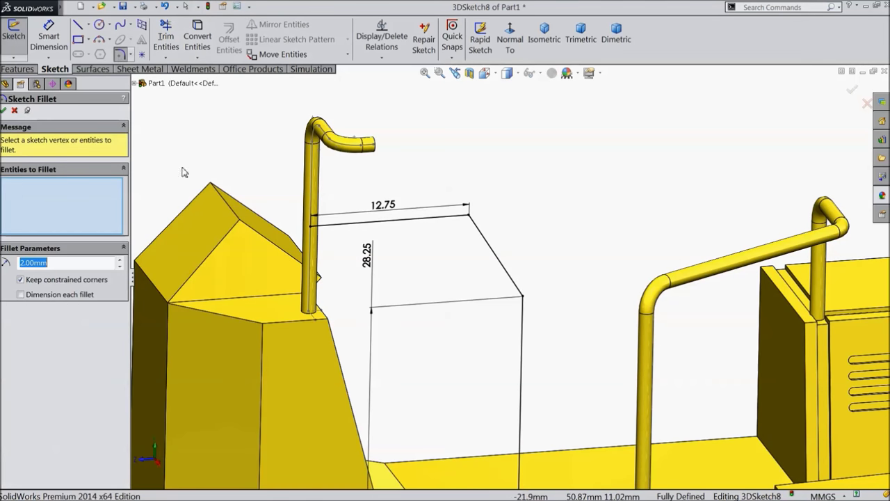
# Fillet both upper corners of the handrail path at 2.00 mm and exit 3DSketch8
pyautogui.click(478, 236)
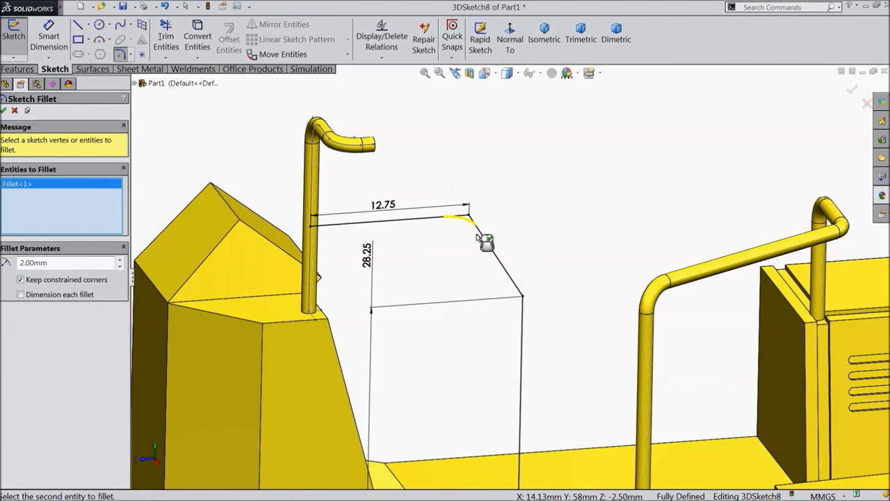
pyautogui.click(523, 299)
pyautogui.click(5, 110)
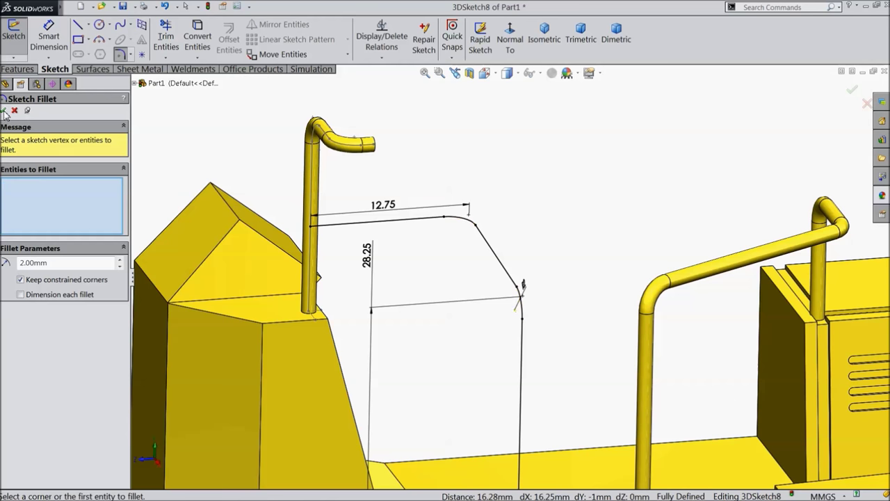
pyautogui.scroll(5, 445, 279)
pyautogui.scroll(-3, 564, 372)
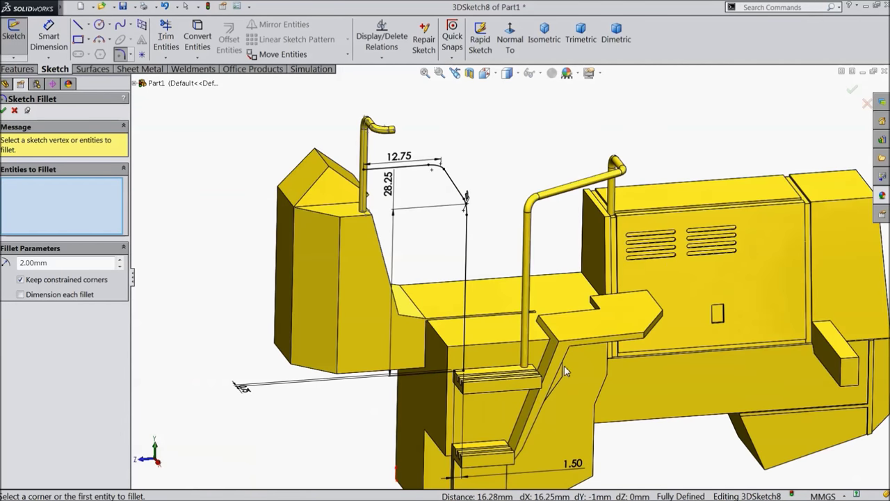
pyautogui.click(850, 92)
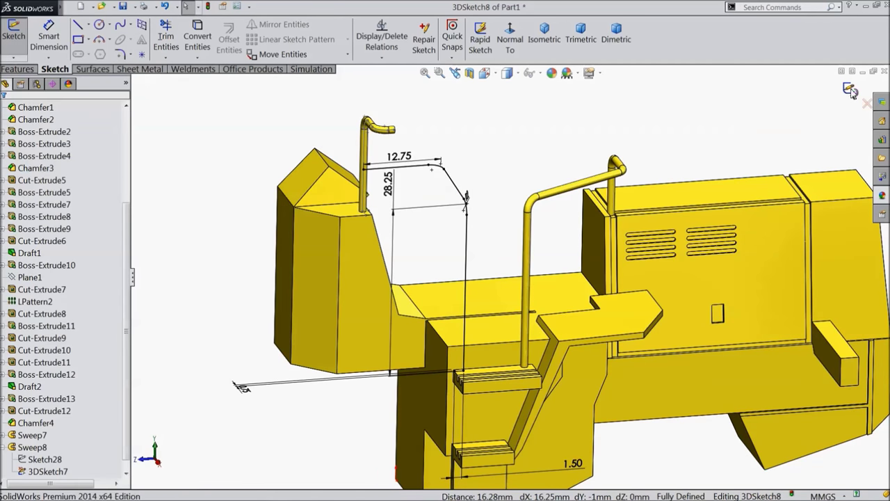
pyautogui.click(851, 91)
pyautogui.scroll(-8, 494, 343)
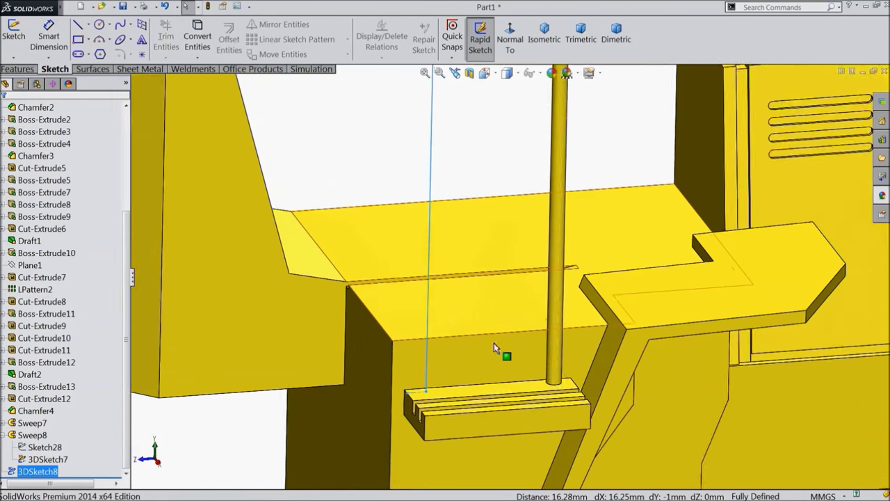
# Start a sketch on the ladder step's top face with a circle at the path's end
pyautogui.click(413, 414)
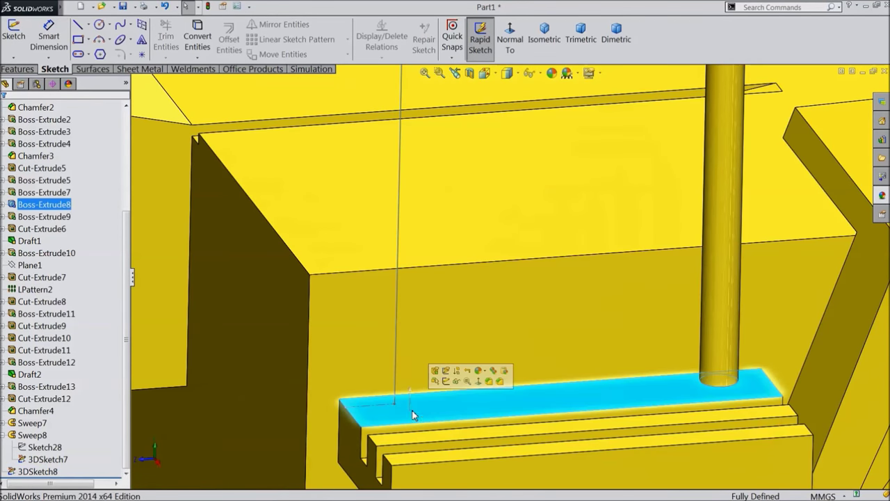
pyautogui.click(446, 381)
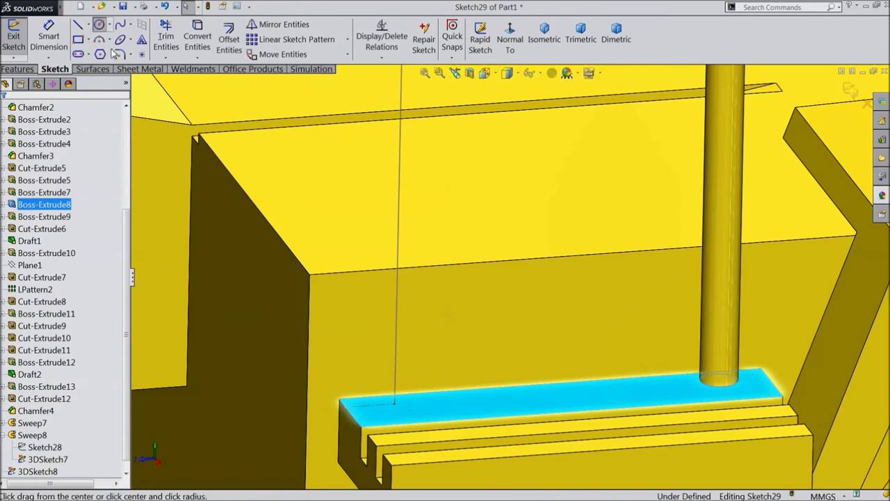
pyautogui.click(100, 24)
pyautogui.scroll(-5, 414, 369)
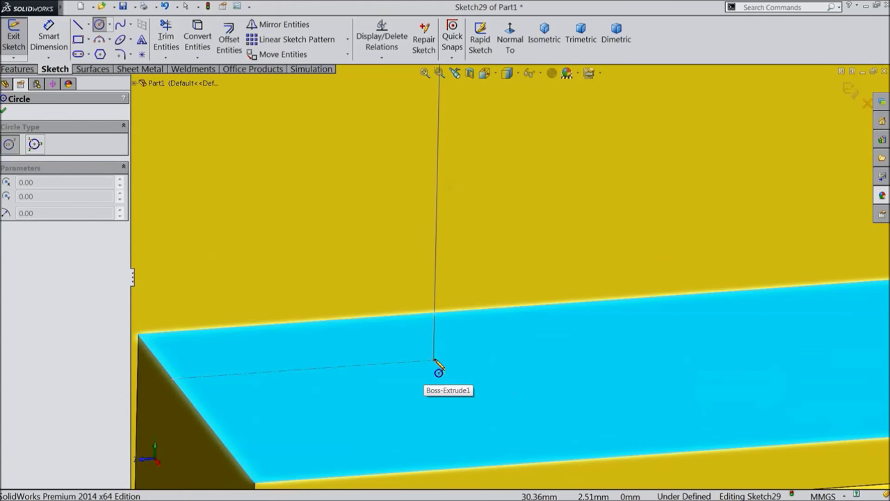
pyautogui.click(434, 360)
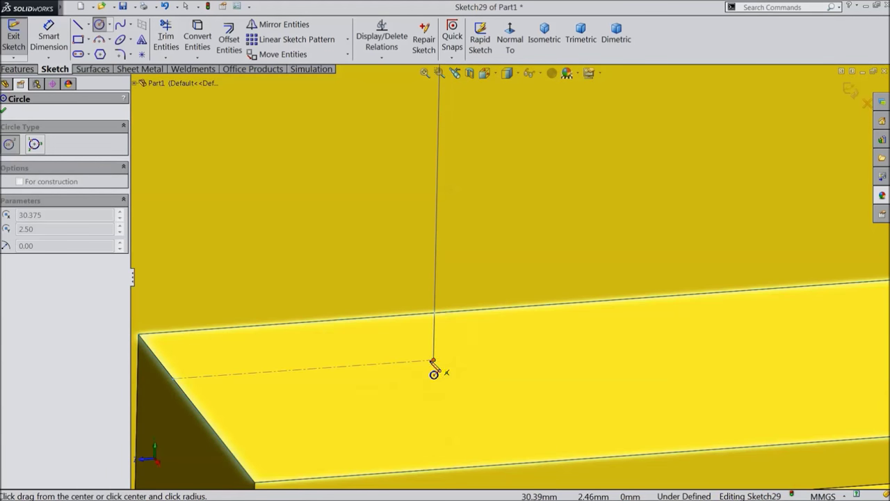
pyautogui.click(347, 362)
# Dimension the circle to 1.15 mm diameter and exit the sketch
pyautogui.click(49, 34)
pyautogui.scroll(-3, 487, 358)
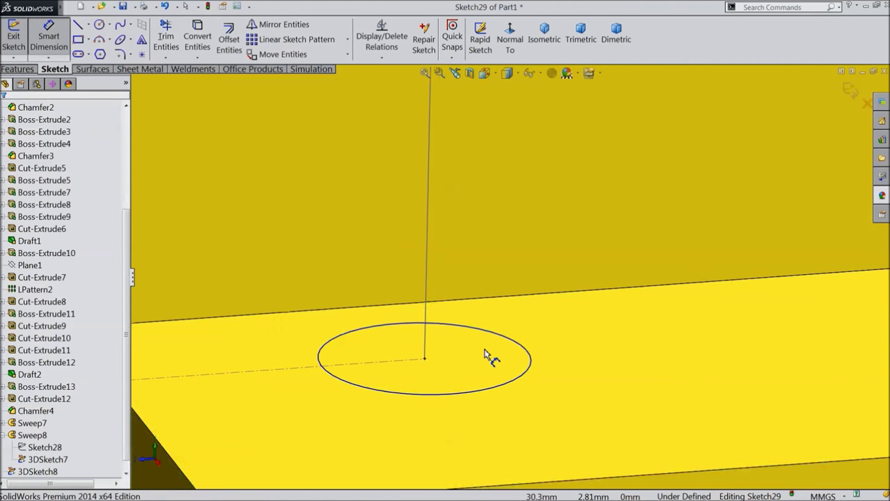
pyautogui.click(477, 398)
pyautogui.click(480, 417)
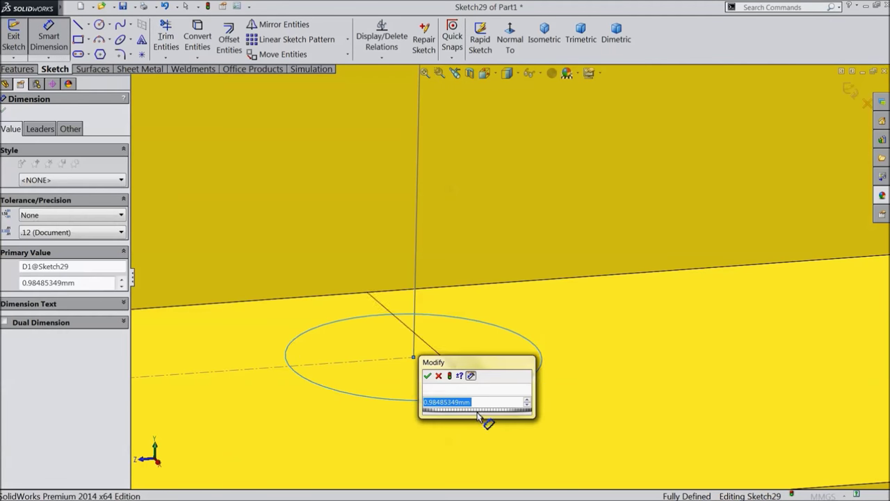
pyautogui.write('1.15')
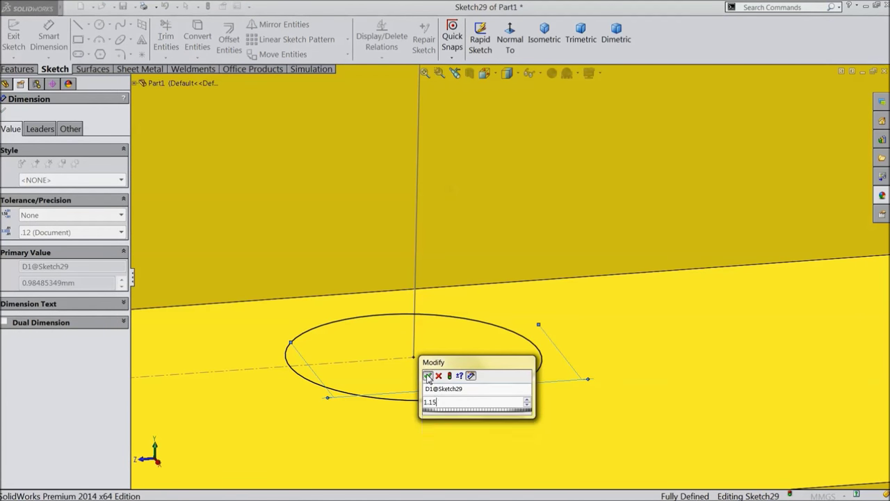
pyautogui.click(427, 376)
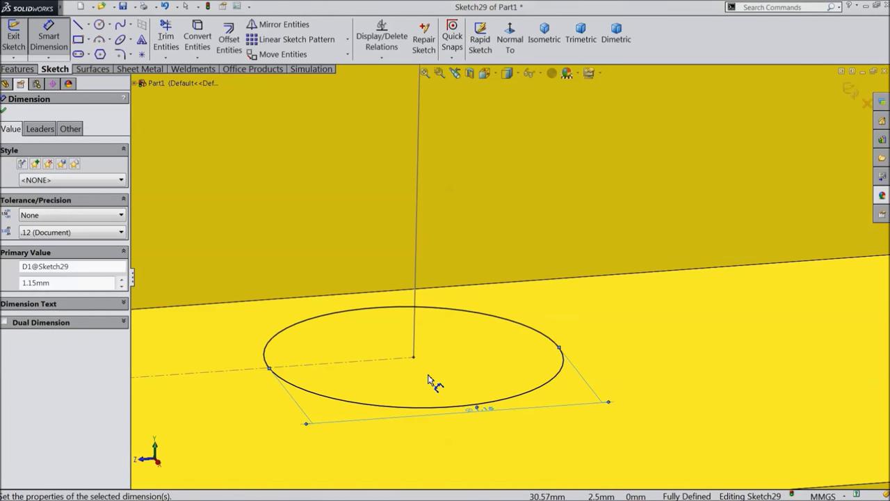
pyautogui.click(850, 92)
pyautogui.click(10, 47)
pyautogui.click(16, 69)
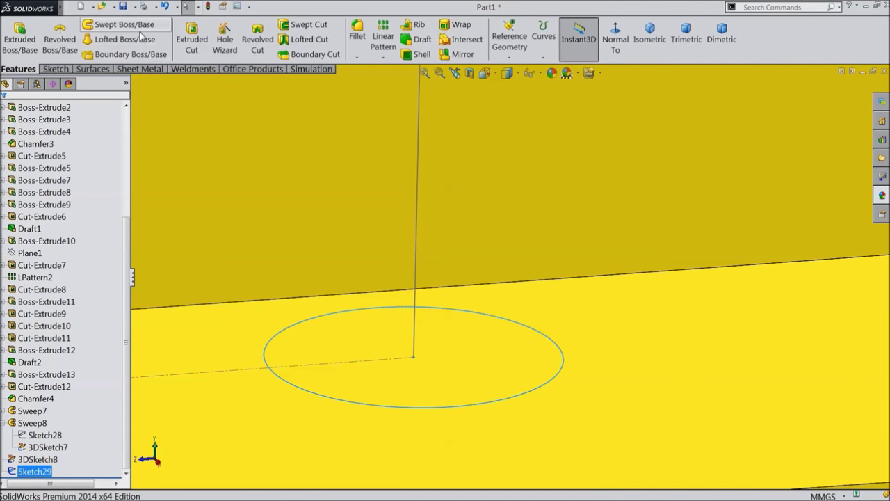
# Sweep Sketch29 along 3DSketch8 to create the new handrail pipe
pyautogui.click(120, 24)
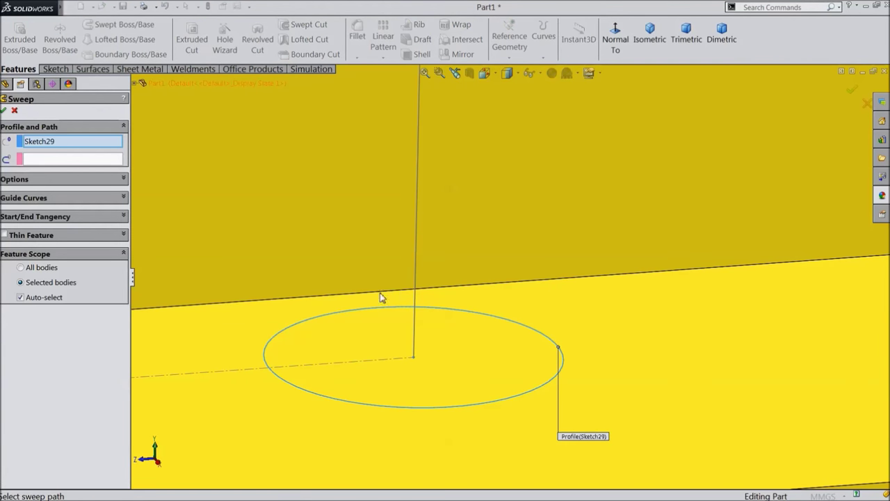
pyautogui.click(95, 161)
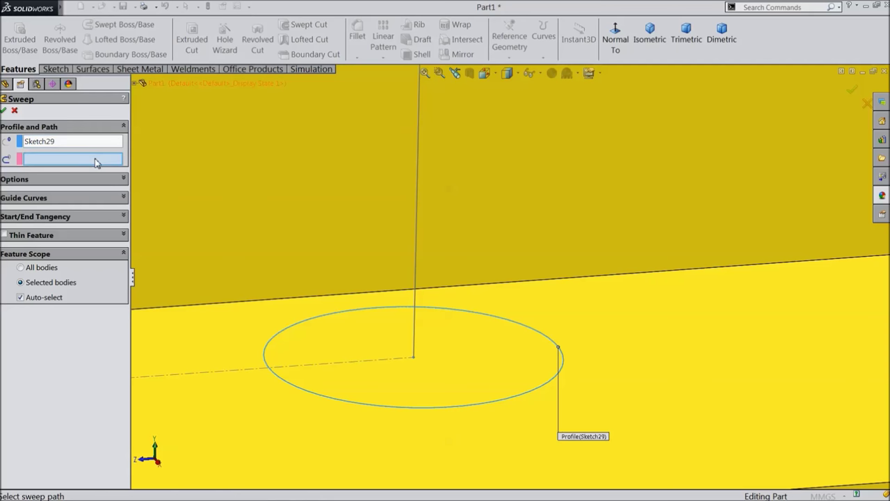
pyautogui.click(416, 235)
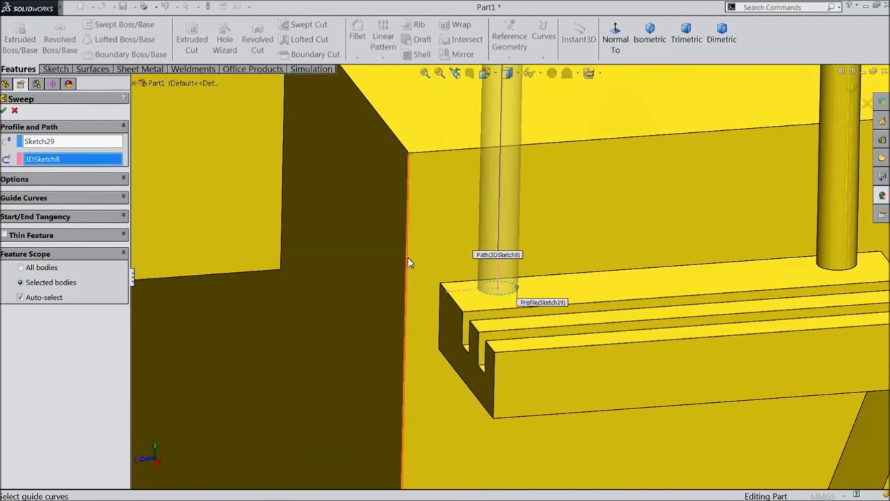
pyautogui.scroll(5, 409, 263)
pyautogui.scroll(2, 570, 145)
pyautogui.scroll(-4, 556, 171)
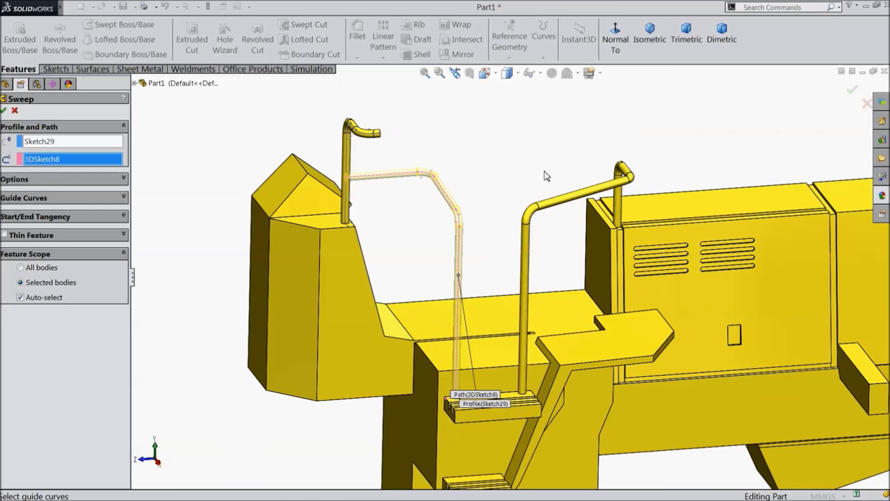
pyautogui.click(4, 110)
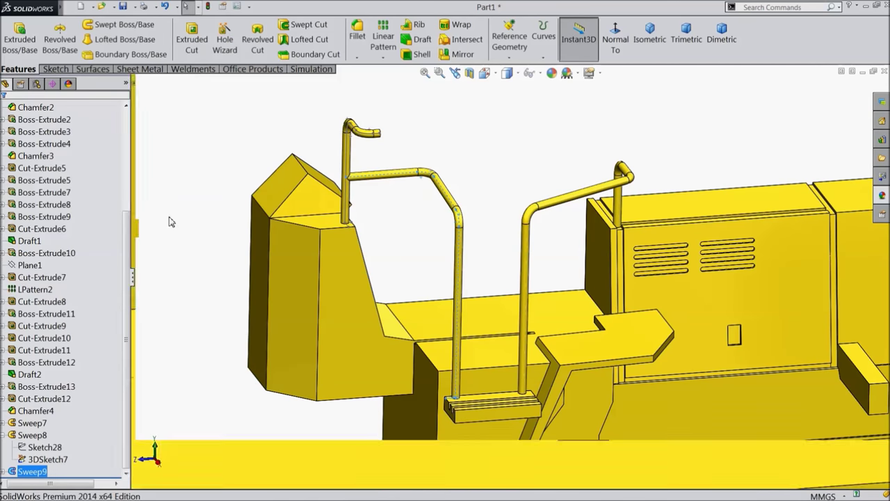
pyautogui.scroll(-5, 395, 159)
pyautogui.scroll(-3, 394, 159)
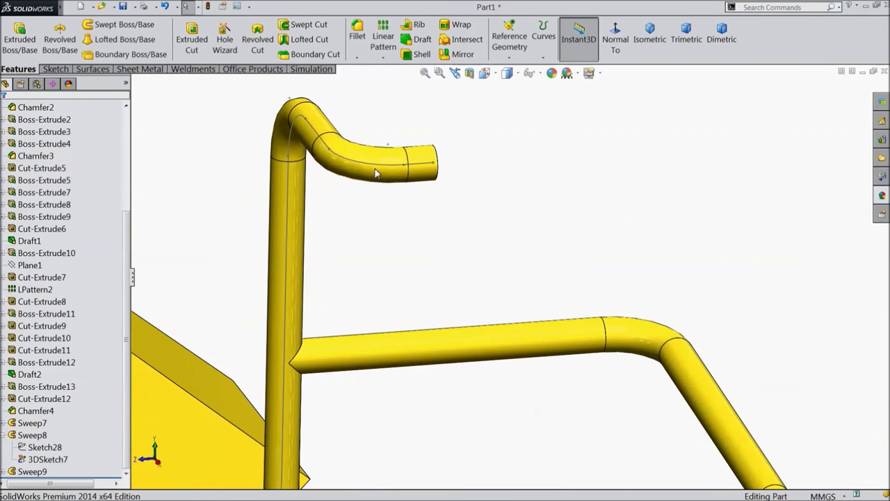
# Hide 3DSketch7, the older pipe's sketch lines
pyautogui.click(376, 171)
pyautogui.click(412, 146)
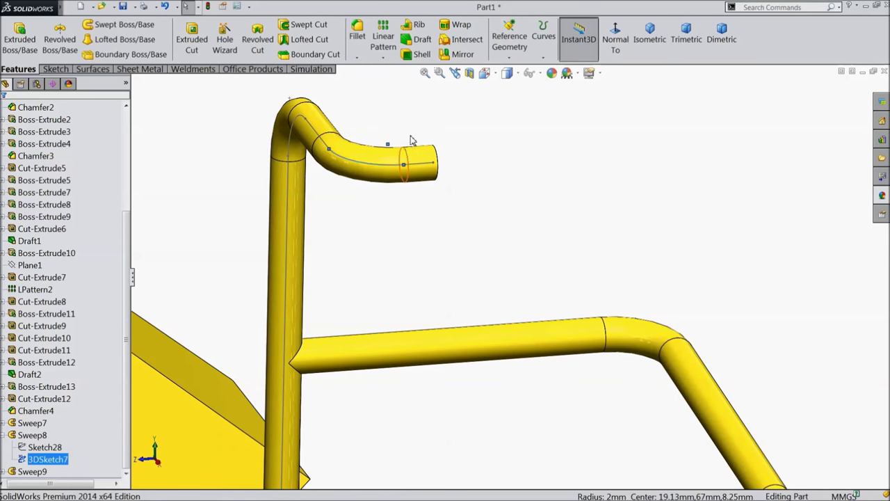
pyautogui.scroll(6, 425, 256)
pyautogui.scroll(-7, 486, 287)
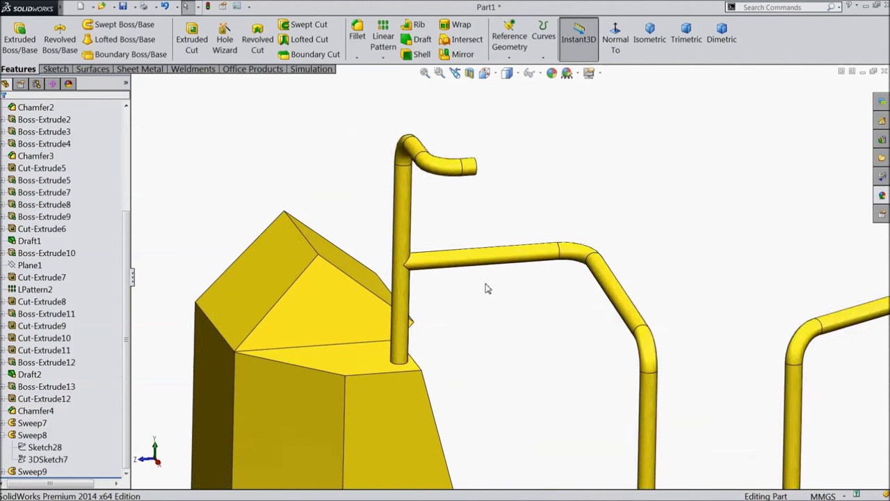
pyautogui.click(357, 35)
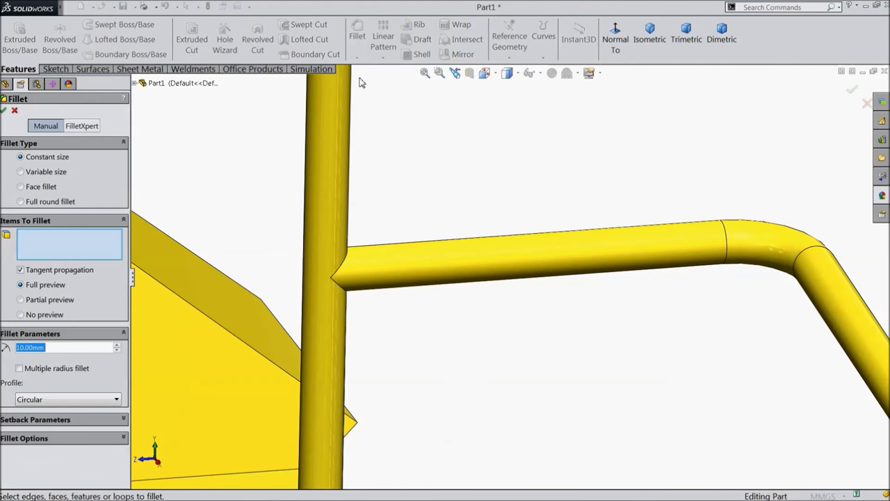
# Apply a 0.5 mm fillet to the two edges where the new pipe meets the upright post
pyautogui.write('0.5')
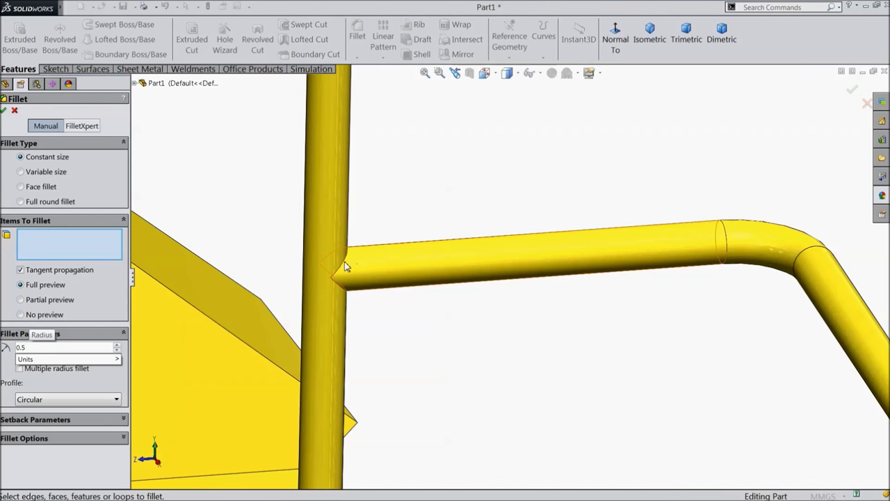
pyautogui.click(342, 285)
pyautogui.click(343, 291)
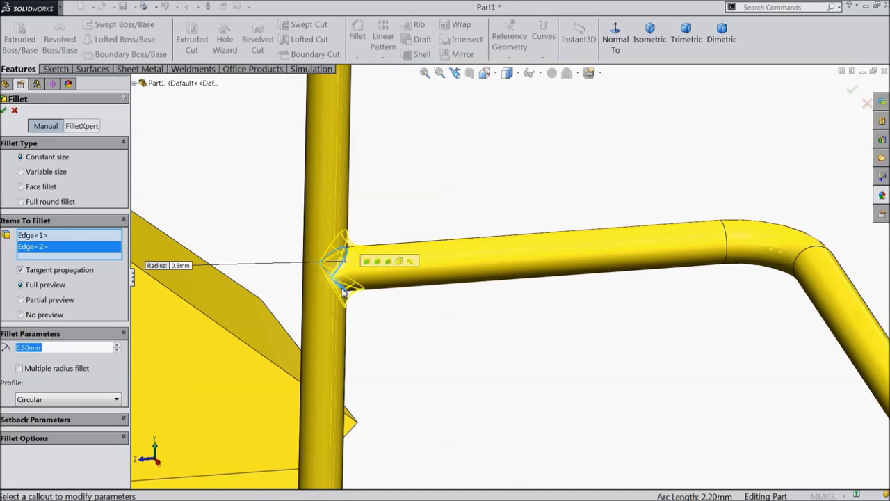
pyautogui.click(5, 110)
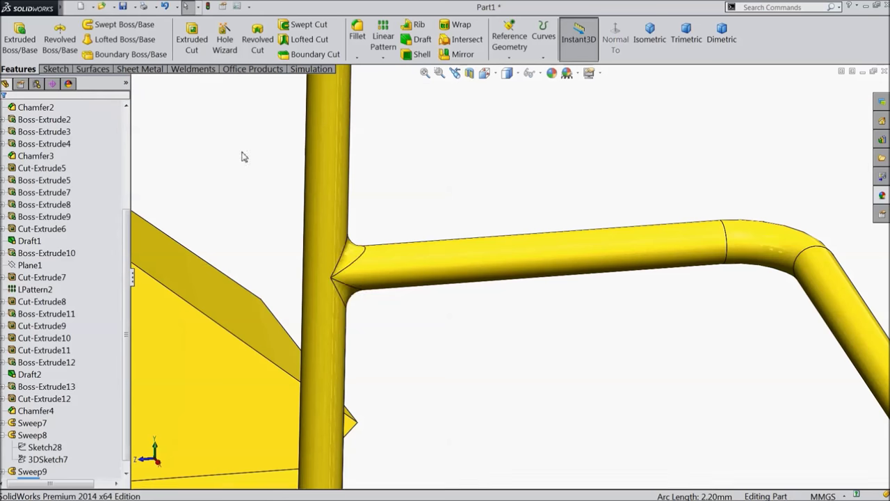
pyautogui.scroll(6, 427, 185)
pyautogui.scroll(3, 448, 228)
pyautogui.scroll(3, 521, 302)
pyautogui.moveTo(521, 308); pyautogui.dragTo(579, 349, button='middle')
pyautogui.scroll(-4, 579, 349)
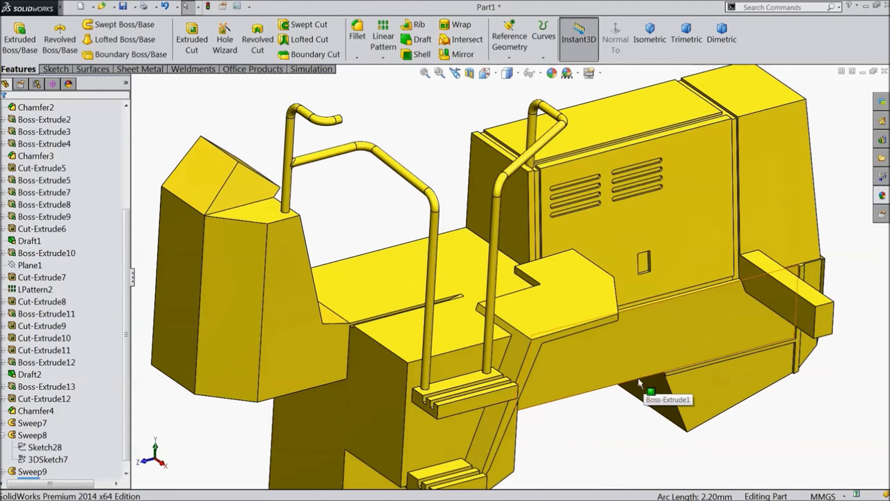
pyautogui.scroll(1, 635, 396)
pyautogui.moveTo(544, 356)
pyautogui.mouseDown(button='middle')
pyautogui.moveTo(564, 338)
pyautogui.moveTo(551, 364)
pyautogui.mouseUp(button='middle')
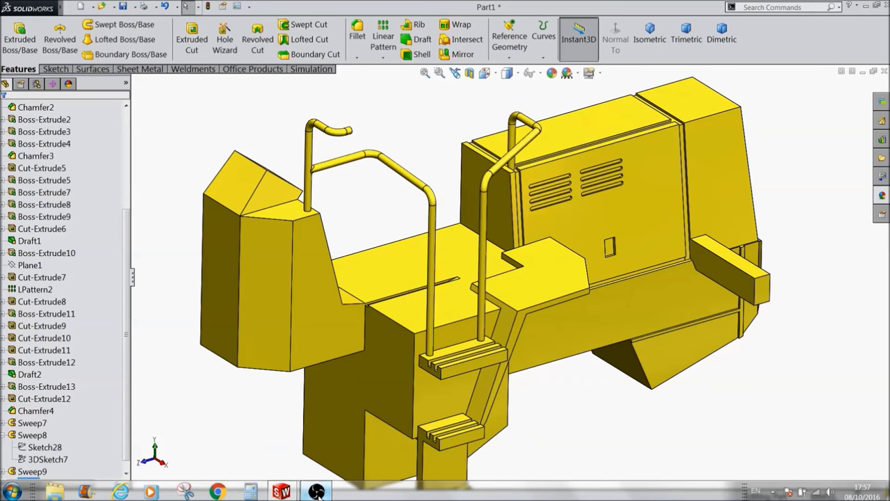
# Start a sketch on the bent pipe's end face
pyautogui.click(317, 494)
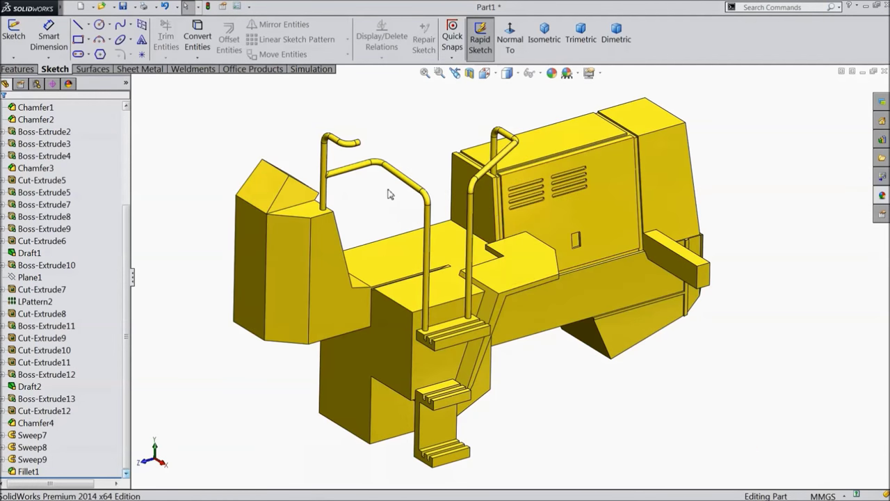
pyautogui.scroll(-5, 395, 177)
pyautogui.moveTo(397, 155); pyautogui.dragTo(340, 212, button='middle')
pyautogui.scroll(-3, 431, 116)
pyautogui.scroll(-5, 390, 250)
pyautogui.click(192, 299)
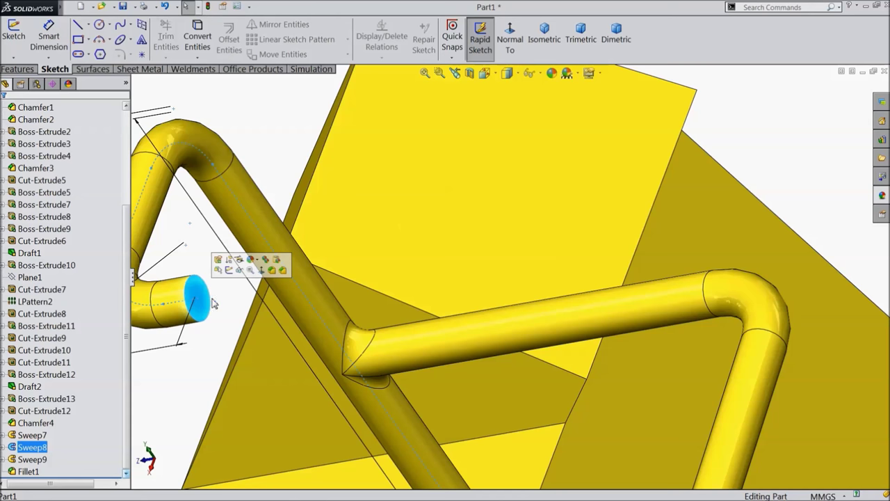
pyautogui.click(231, 273)
pyautogui.moveTo(313, 282)
pyautogui.mouseDown(button='middle')
pyautogui.moveTo(300, 283)
pyautogui.moveTo(316, 296)
pyautogui.mouseUp(button='middle')
pyautogui.scroll(-8, 316, 296)
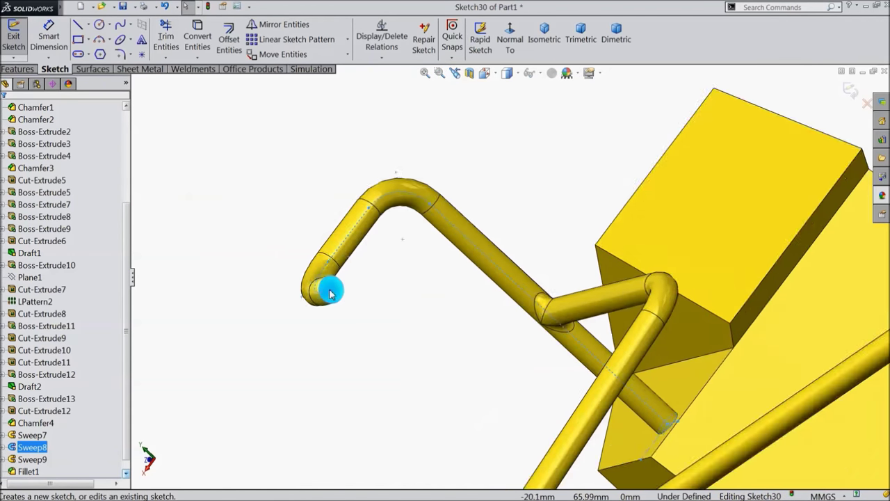
# Draw a circle centred on the pipe end and dimension it 2.5 mm diameter
pyautogui.click(100, 26)
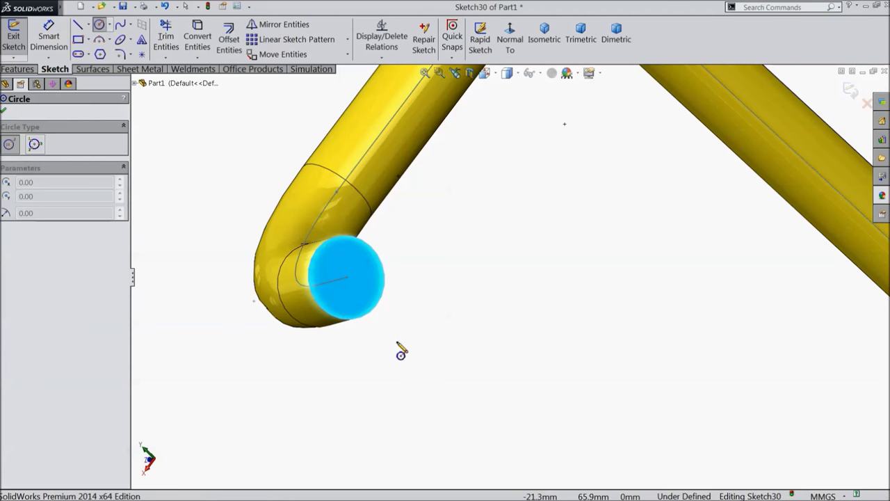
pyautogui.click(346, 277)
pyautogui.click(293, 228)
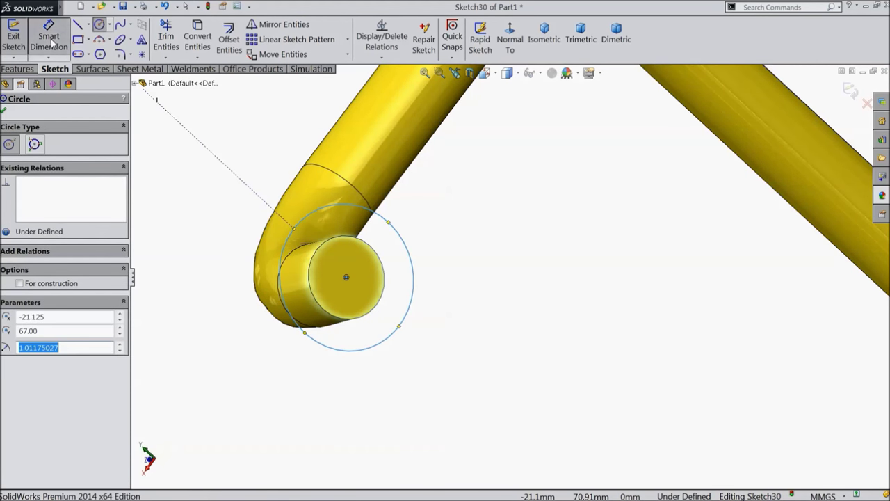
pyautogui.click(49, 39)
pyautogui.click(416, 297)
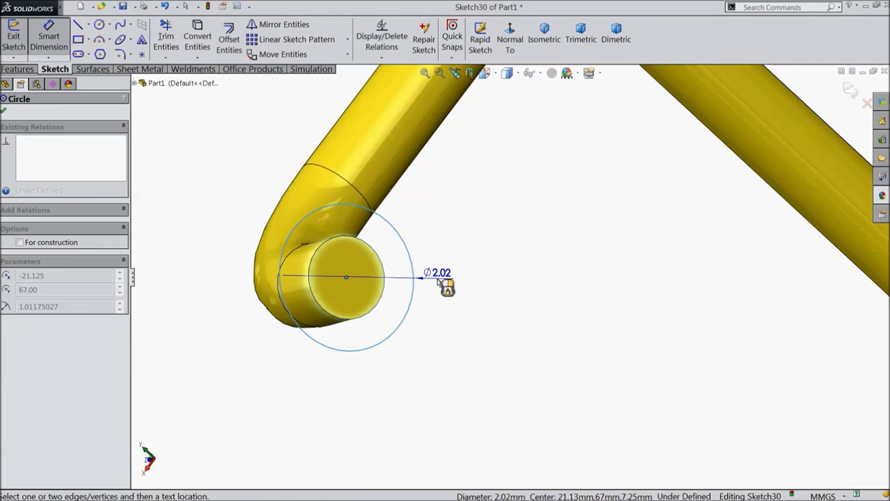
pyautogui.click(451, 290)
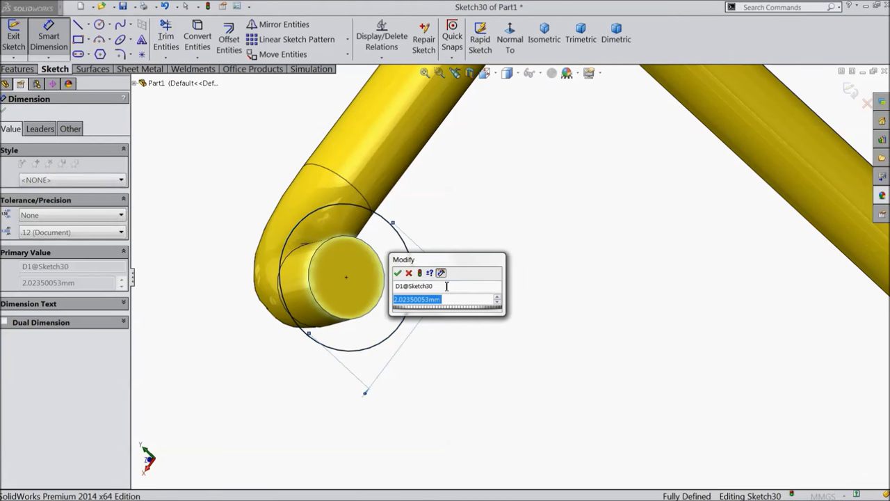
pyautogui.write('2.5')
pyautogui.click(399, 273)
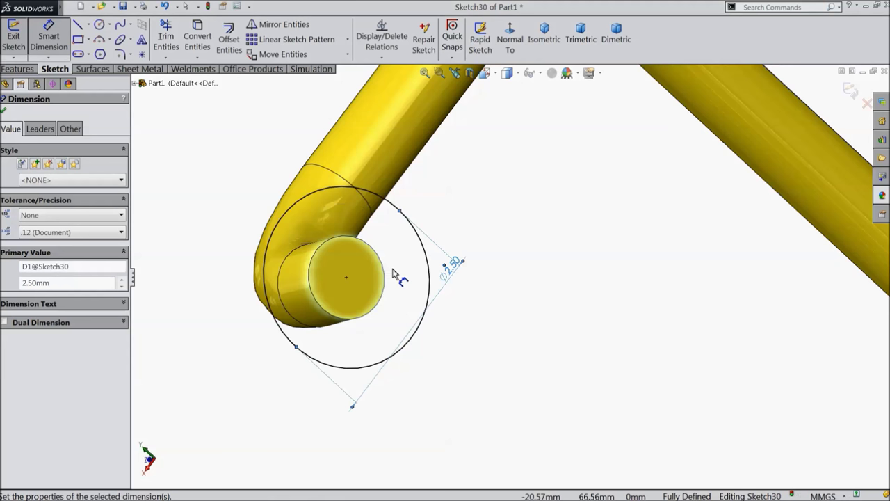
pyautogui.click(18, 69)
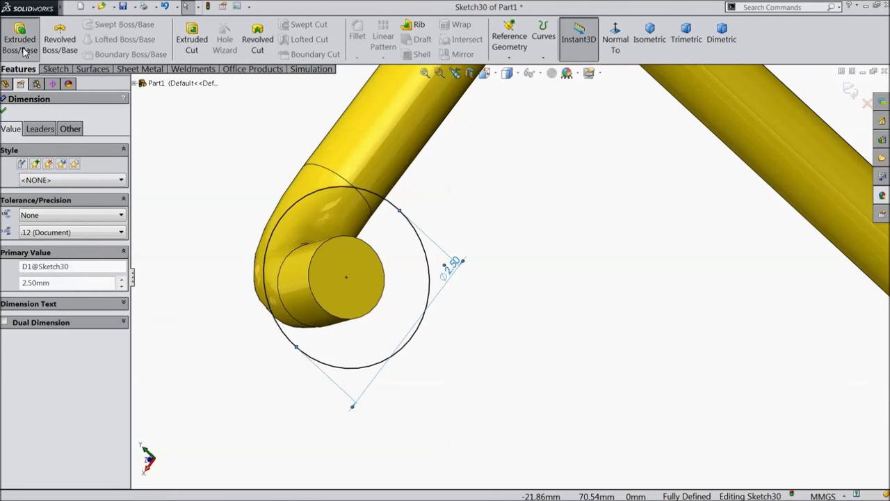
# Extrude the 2.5 mm circle 0.5 mm blind to form the end-cap disc
pyautogui.click(21, 43)
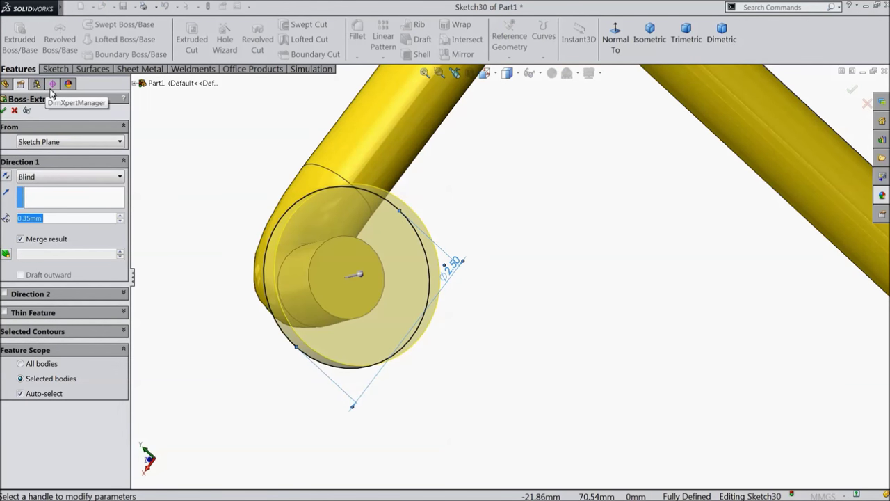
pyautogui.write('0.5')
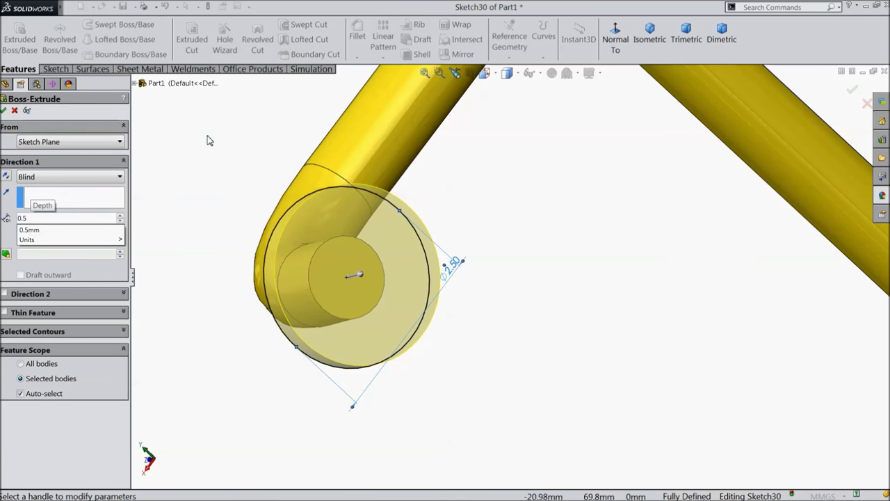
pyautogui.press('Return')
pyautogui.click(4, 111)
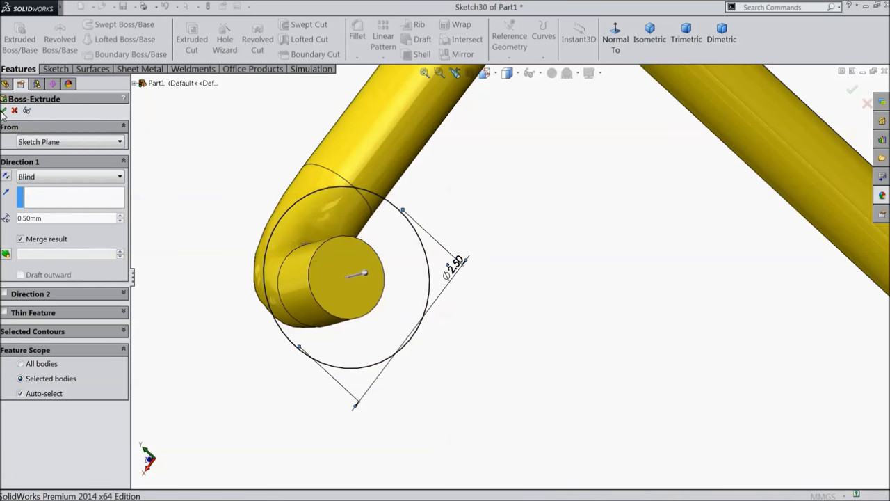
pyautogui.click(365, 295)
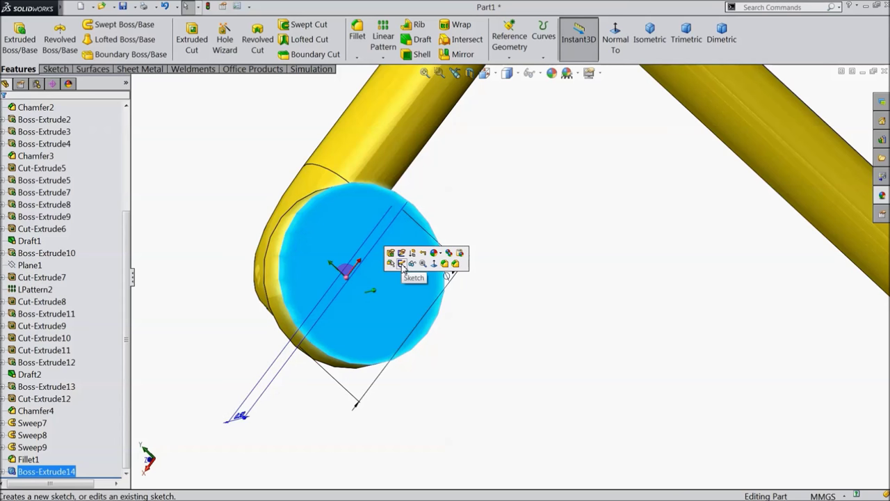
pyautogui.click(403, 265)
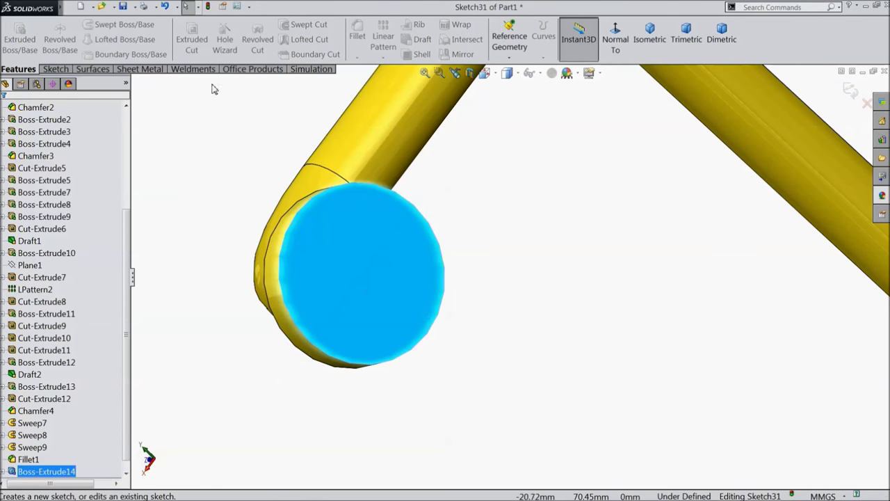
# View the disc face normal and draw a vertical centerline up from its centre
pyautogui.click(615, 39)
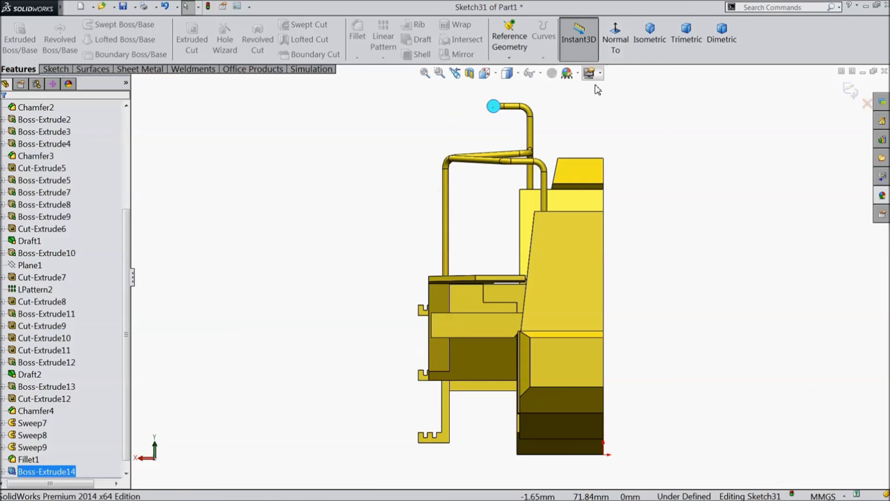
pyautogui.scroll(-3, 499, 159)
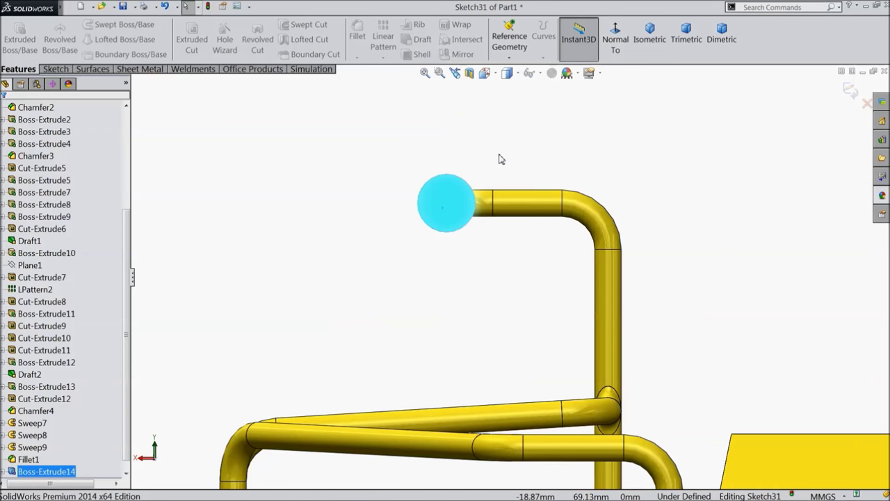
pyautogui.click(55, 70)
pyautogui.click(89, 25)
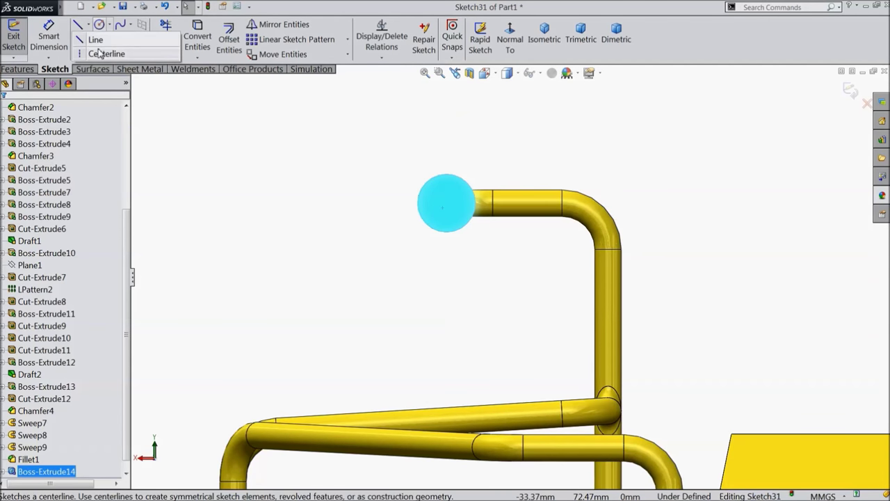
pyautogui.click(98, 54)
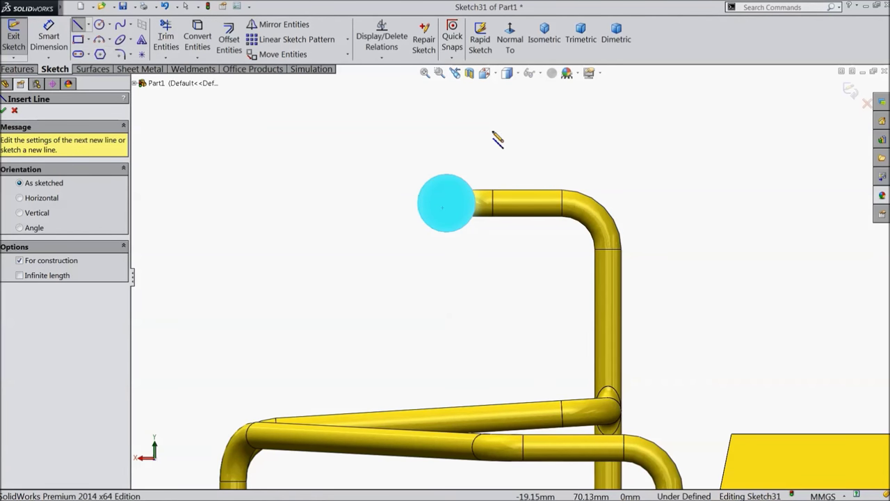
pyautogui.scroll(-2, 490, 142)
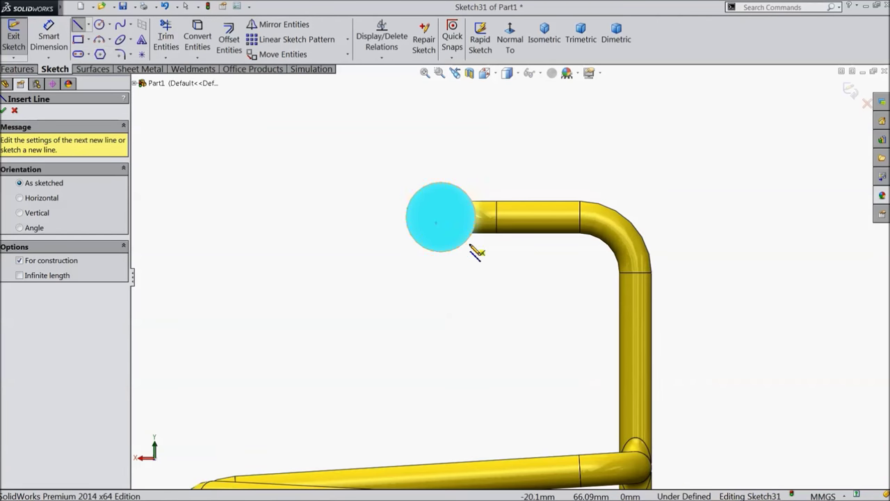
pyautogui.click(441, 218)
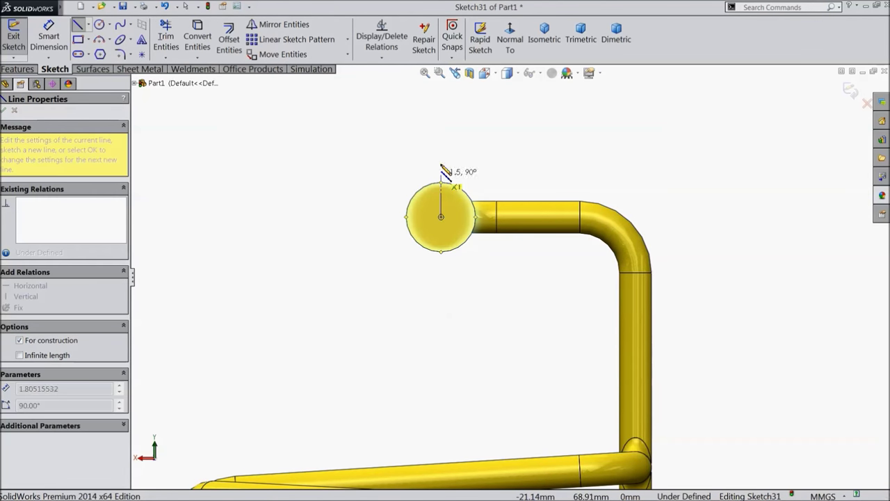
pyautogui.click(489, 123)
pyautogui.rightClick(489, 124)
pyautogui.click(504, 101)
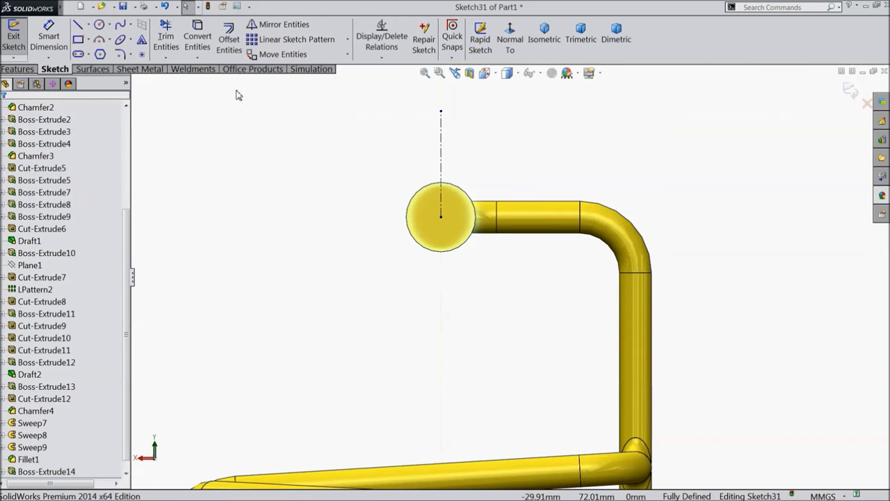
# Dimension the centerline to 5.5 mm long
pyautogui.click(50, 35)
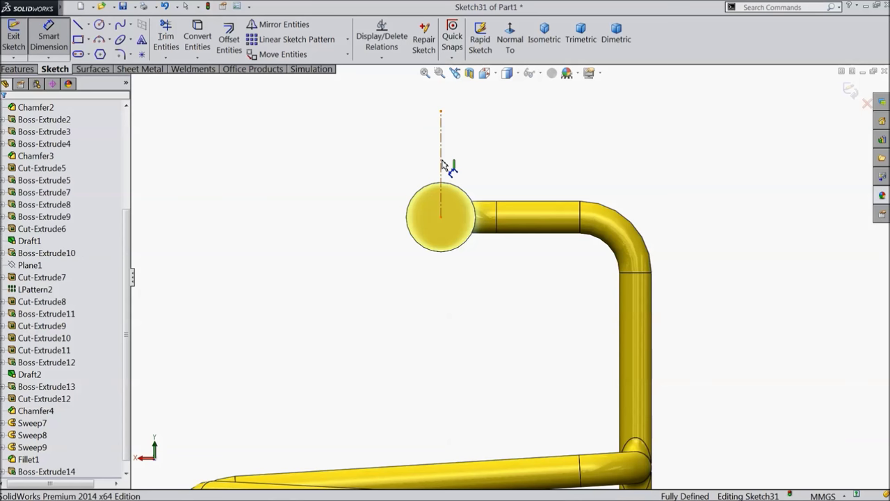
pyautogui.click(442, 165)
pyautogui.click(489, 165)
pyautogui.write('5.5')
pyautogui.click(436, 148)
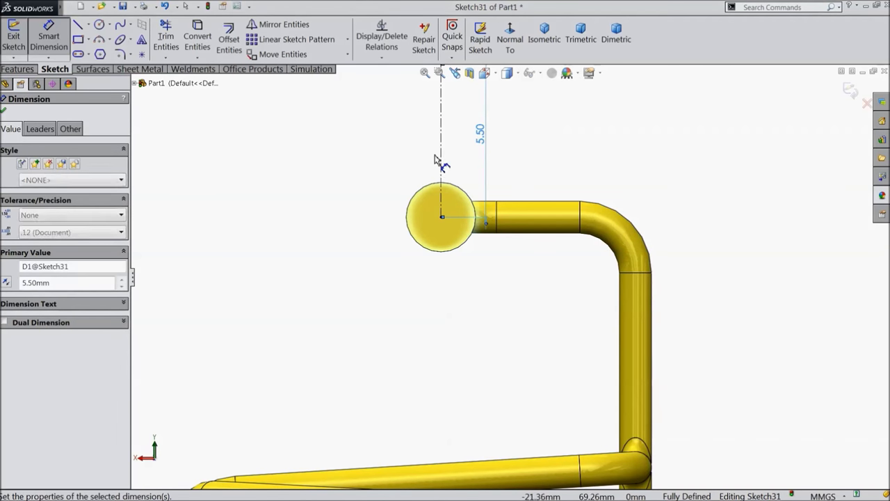
pyautogui.scroll(3, 422, 153)
pyautogui.scroll(-3, 568, 155)
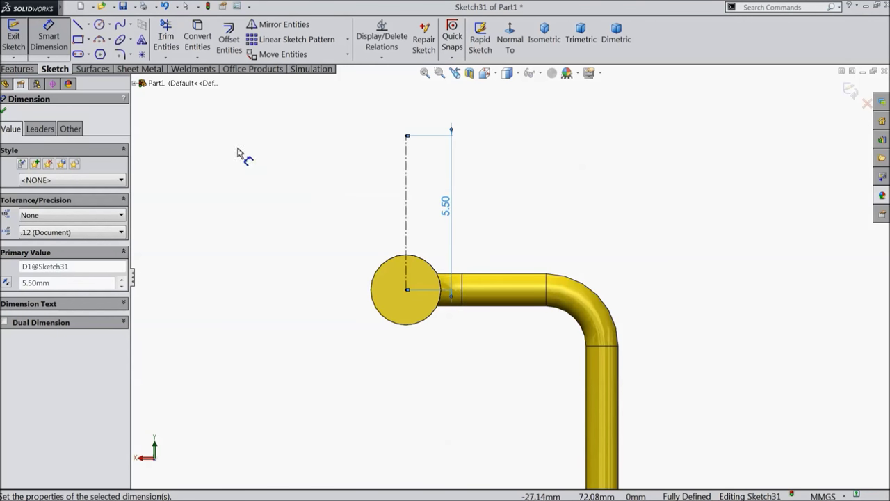
pyautogui.click(89, 55)
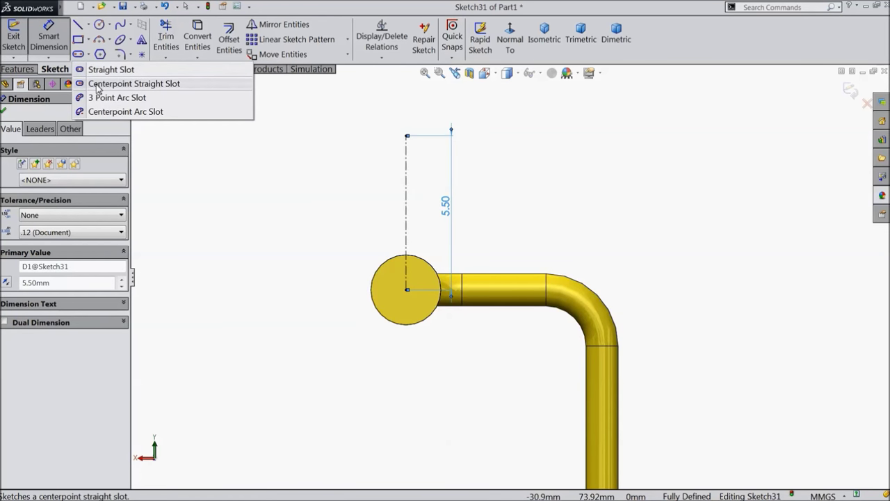
# Draw a centre-point straight slot from the circle centre up to the centerline's top
pyautogui.click(98, 84)
pyautogui.click(407, 291)
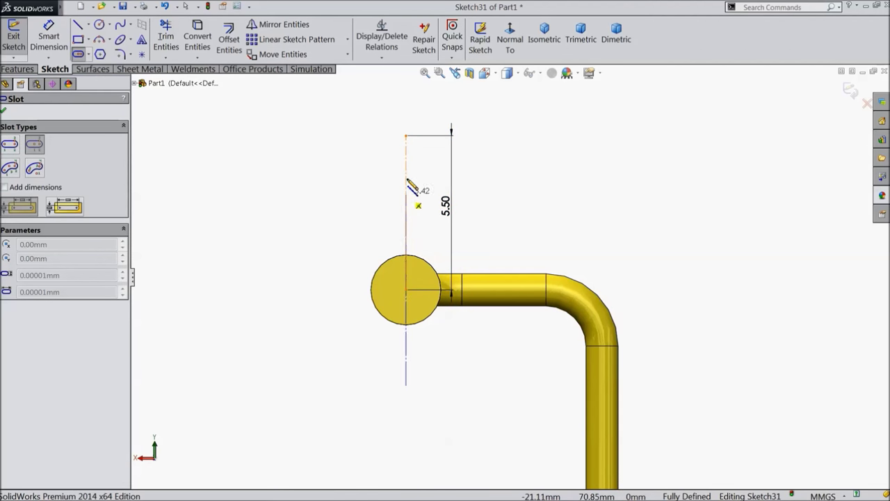
pyautogui.click(406, 135)
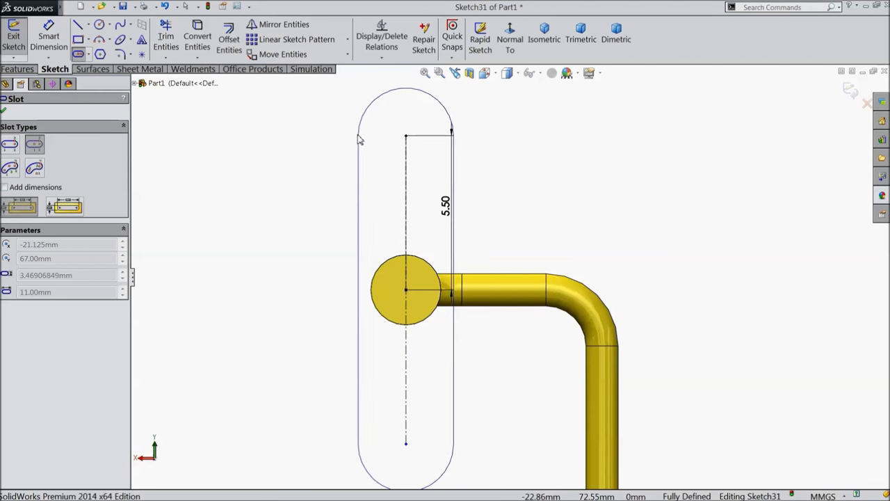
pyautogui.click(356, 137)
# Dimension the slot's top end arc to a 2.5 mm radius
pyautogui.click(49, 38)
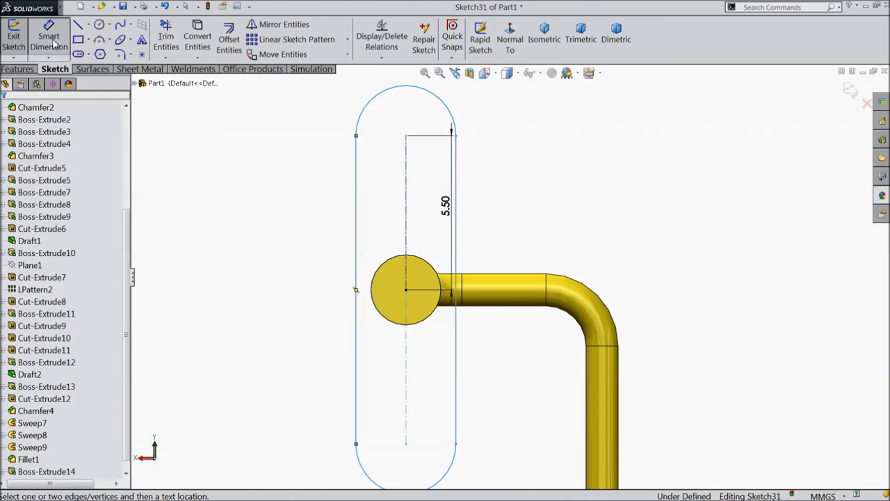
pyautogui.scroll(3, 311, 167)
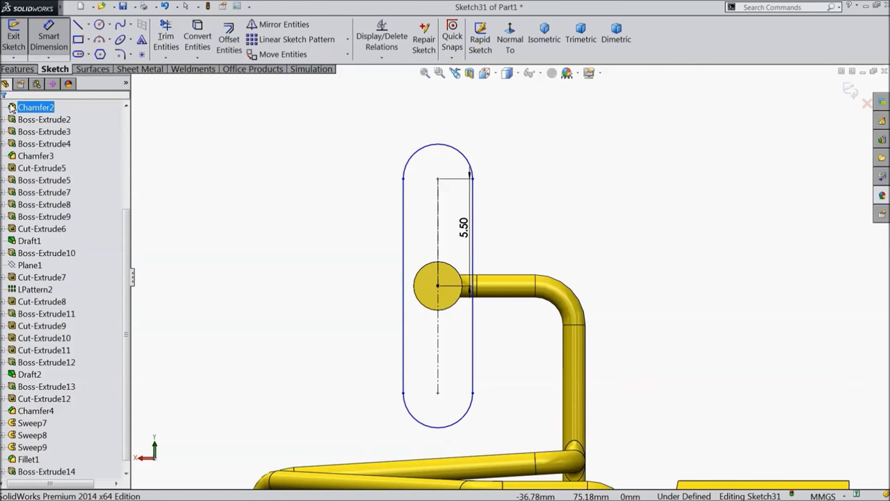
pyautogui.scroll(-1, 399, 151)
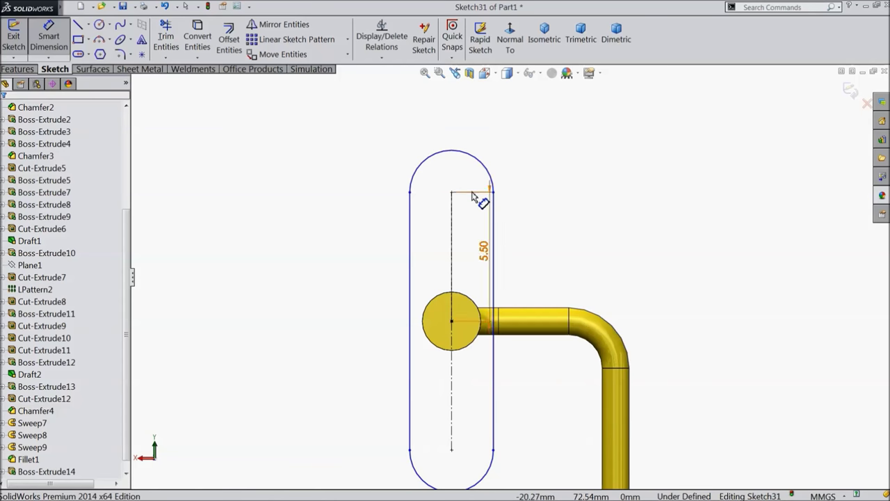
pyautogui.click(457, 150)
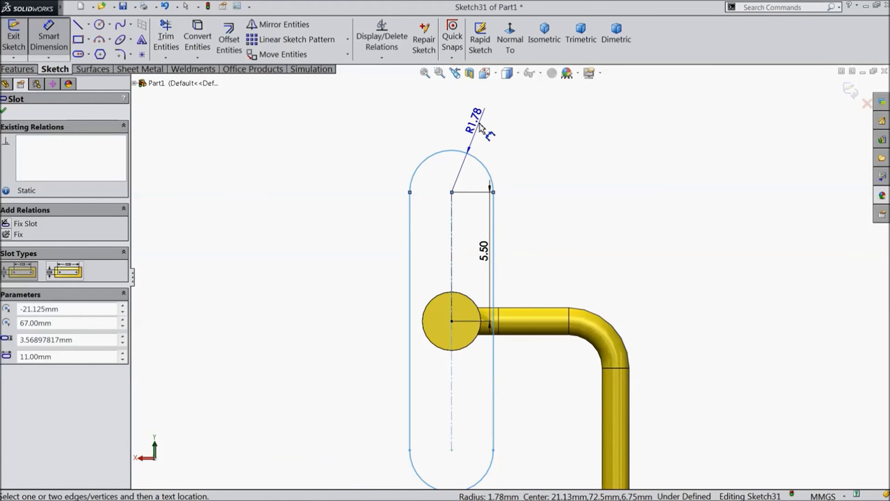
pyautogui.click(479, 127)
pyautogui.write('2.5')
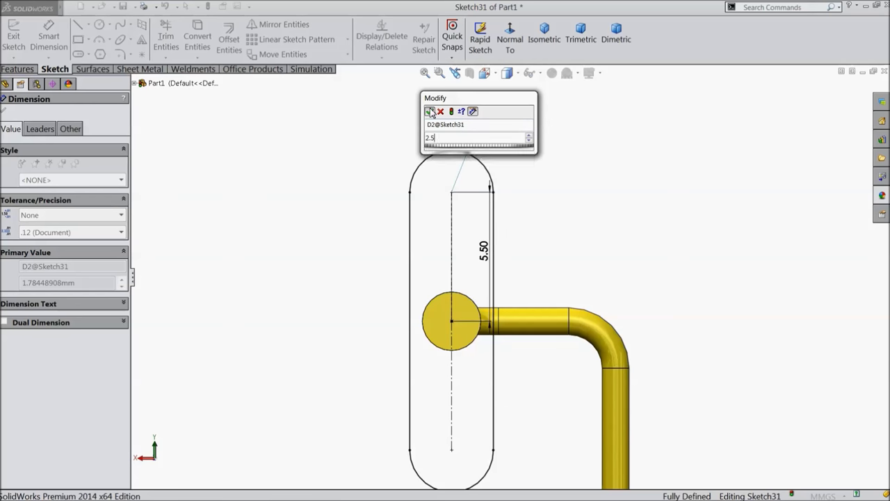
pyautogui.click(429, 111)
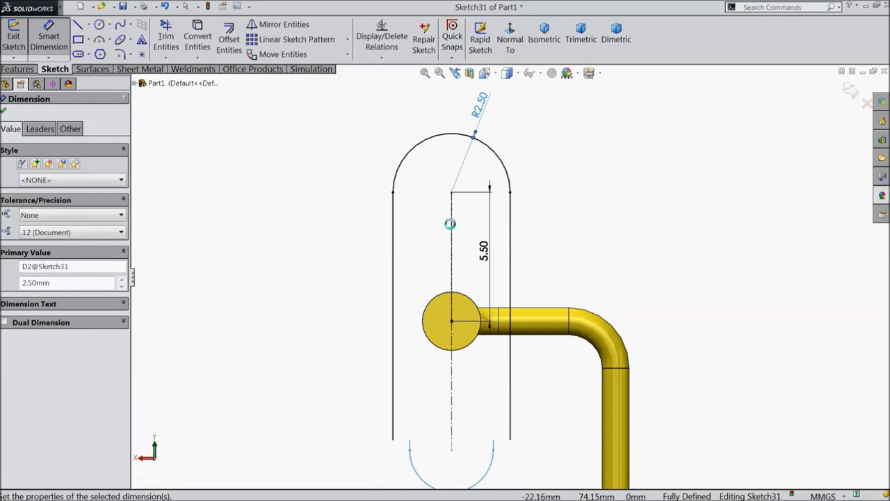
pyautogui.click(4, 112)
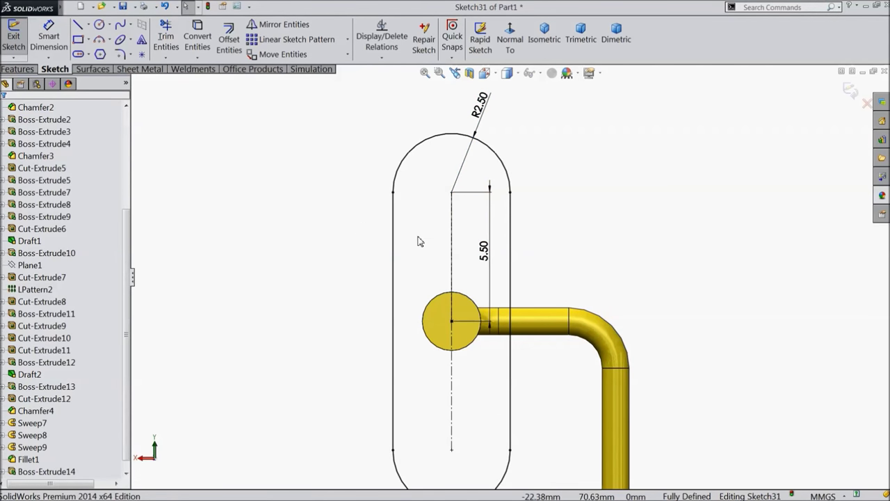
# Try a tangent relation between the slot arc and the centreline, then undo it as conflicting
pyautogui.scroll(-2, 486, 181)
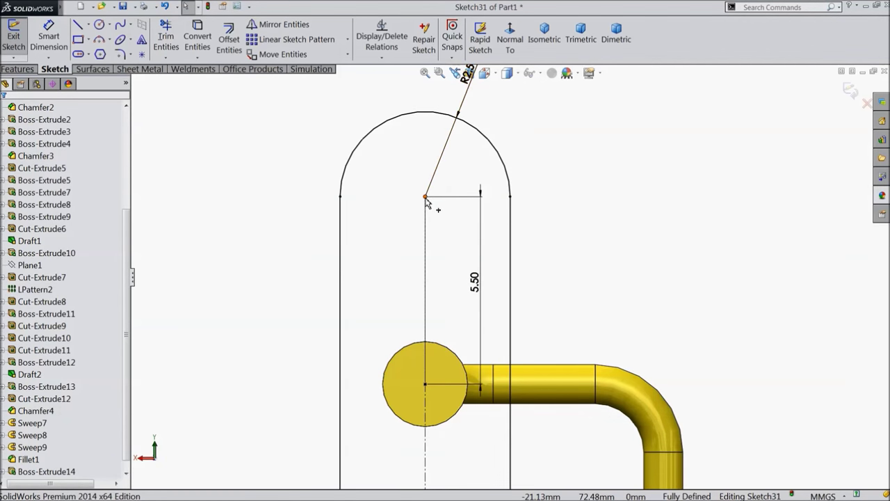
pyautogui.click(426, 197)
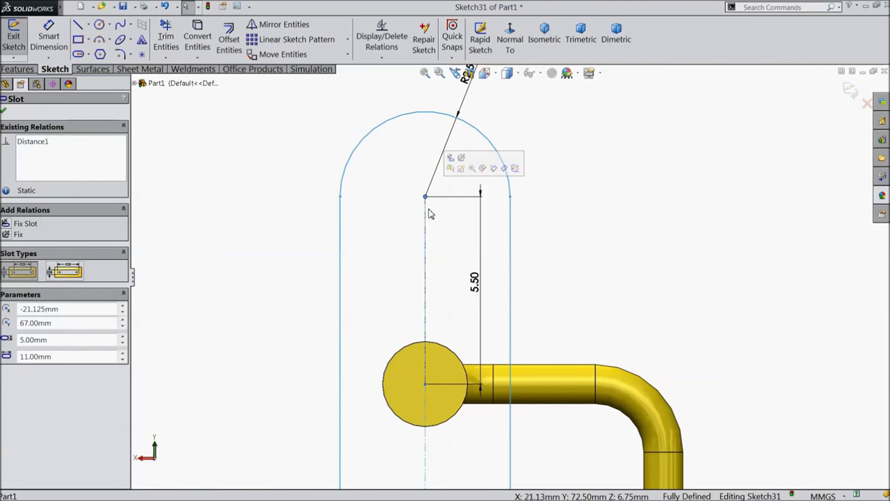
pyautogui.click(426, 224)
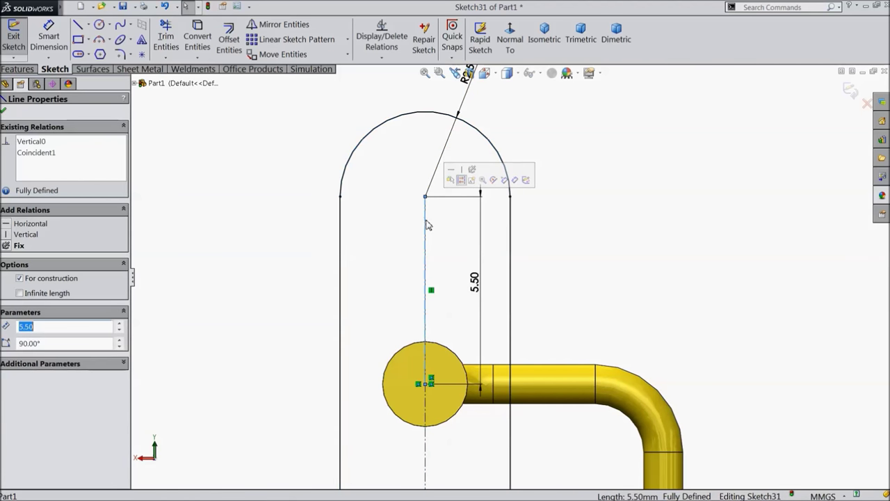
pyautogui.keyDown('ctrl'); pyautogui.click(415, 119); pyautogui.keyUp('ctrl')
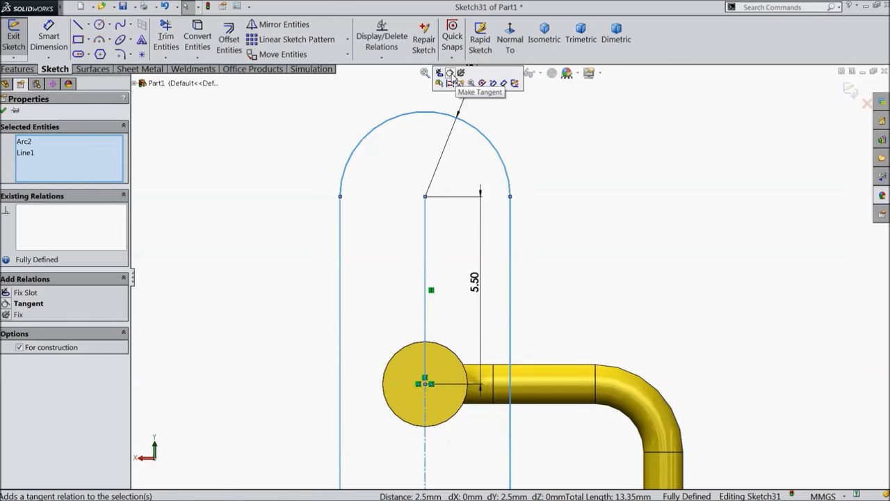
pyautogui.click(451, 73)
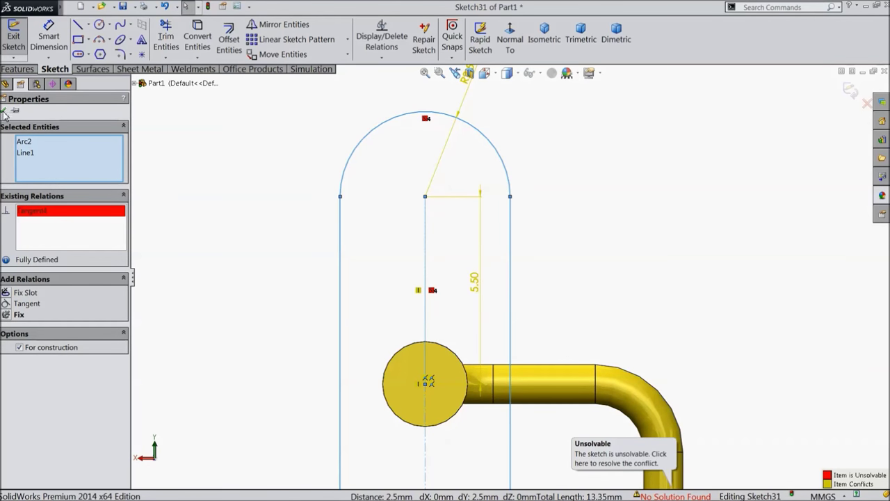
pyautogui.click(165, 6)
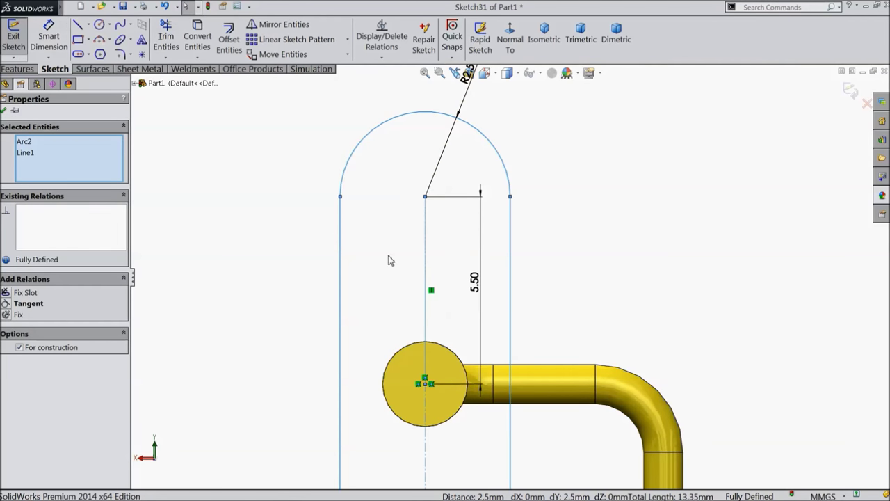
# Delete the 5.50 slot dimension and reselect the vertical centreline
pyautogui.click(479, 291)
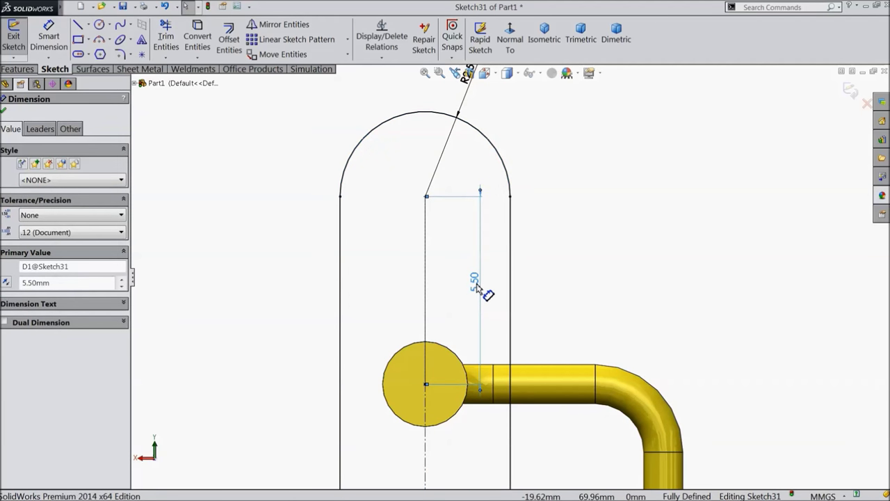
pyautogui.press('Delete')
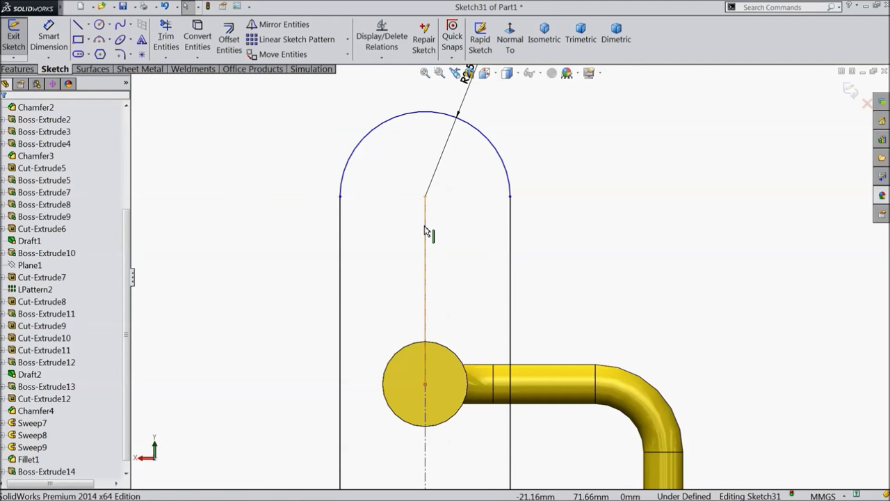
pyautogui.click(426, 232)
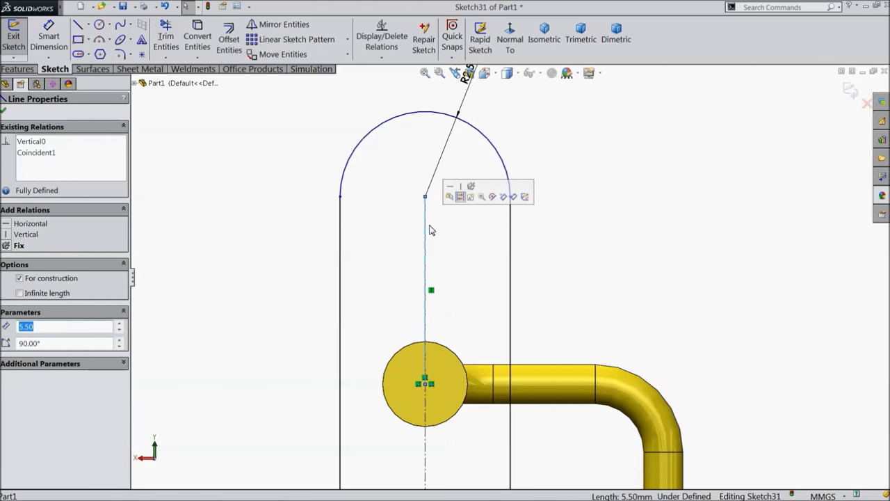
pyautogui.click(88, 24)
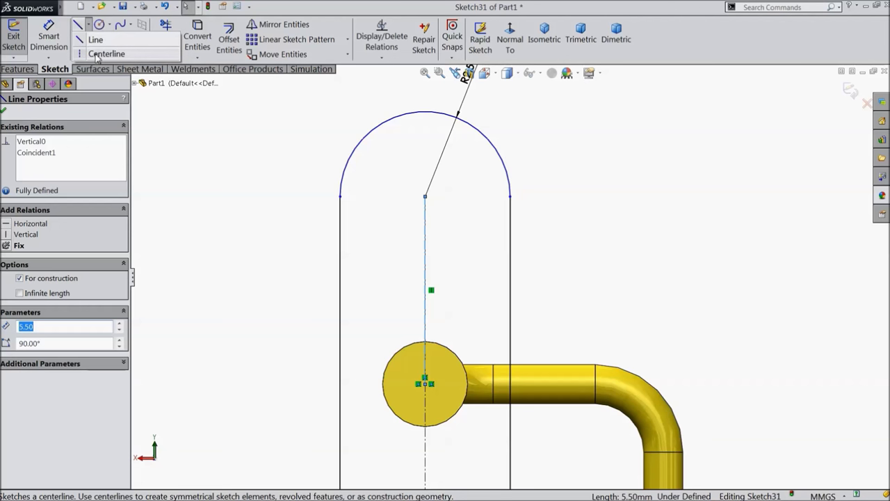
pyautogui.click(49, 57)
# Dimension the distance between the slot's two centre points and change it from 11 mm to 6 mm
pyautogui.click(56, 68)
pyautogui.scroll(3, 398, 244)
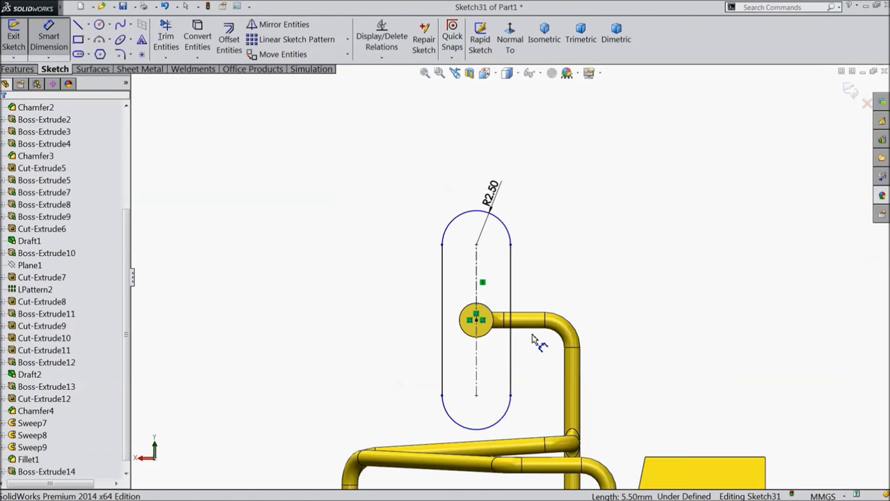
pyautogui.scroll(-3, 532, 338)
pyautogui.click(411, 411)
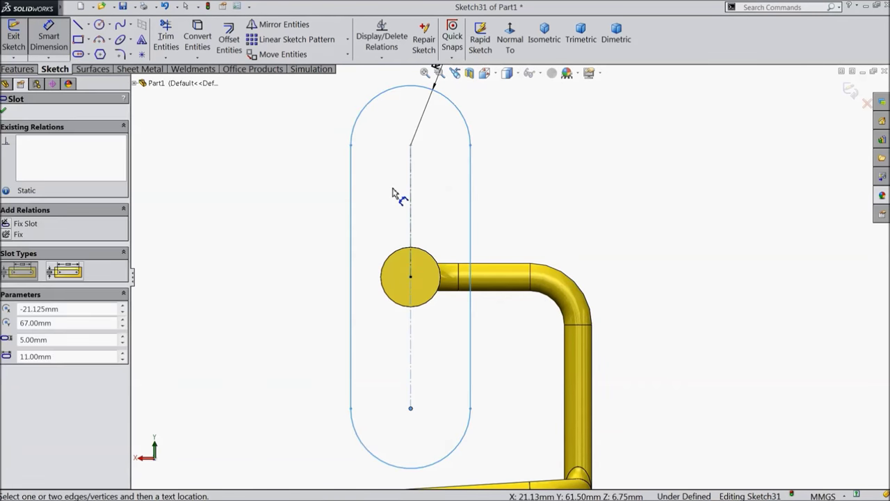
pyautogui.click(410, 146)
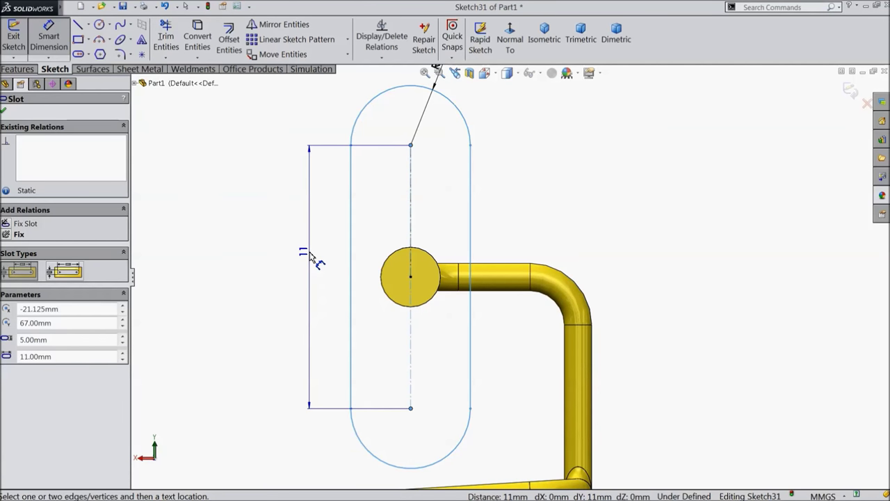
pyautogui.click(311, 253)
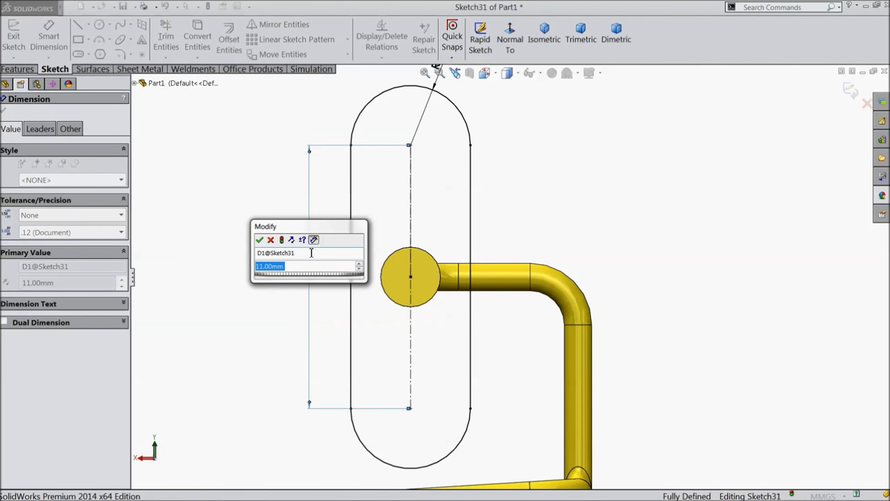
pyautogui.write('6')
pyautogui.click(260, 239)
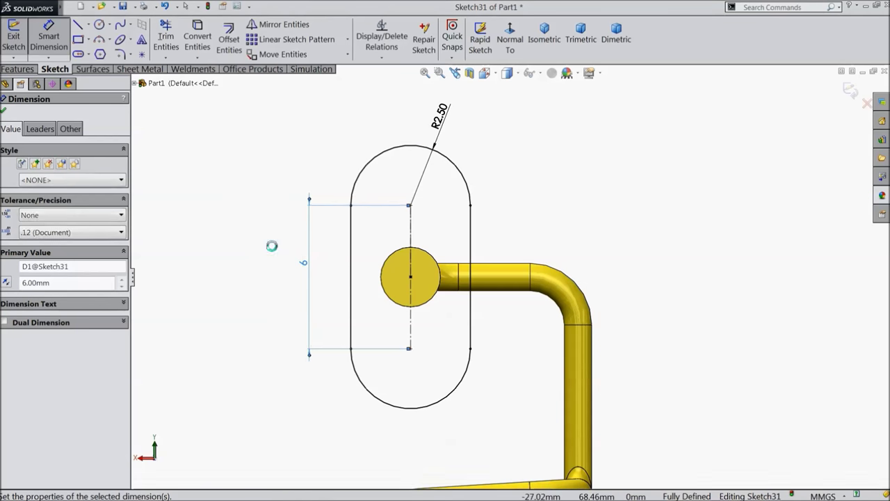
pyautogui.click(3, 111)
pyautogui.click(18, 69)
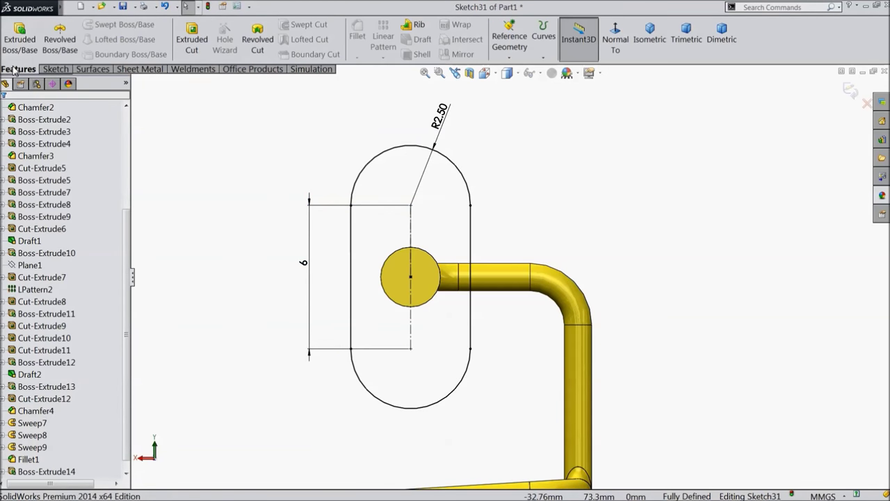
# Extrude the slot sketch as a 2 mm blind boss, then zoom out to view the whole machine
pyautogui.click(26, 41)
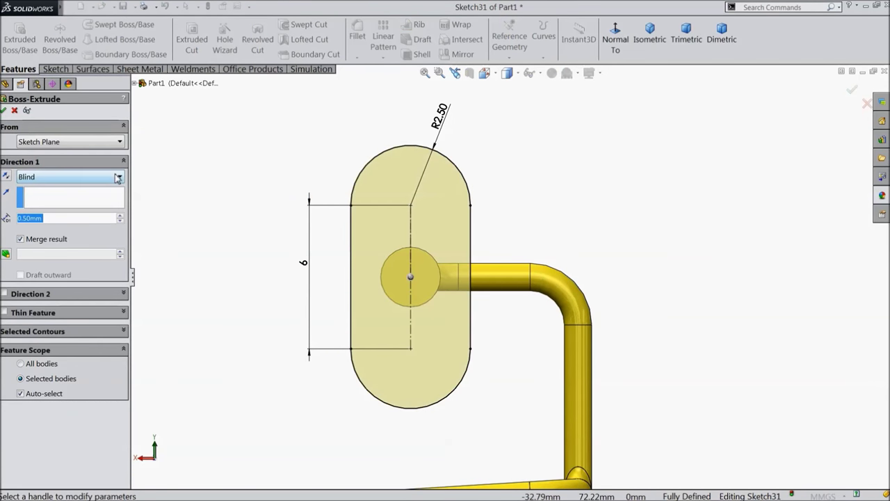
pyautogui.write('2')
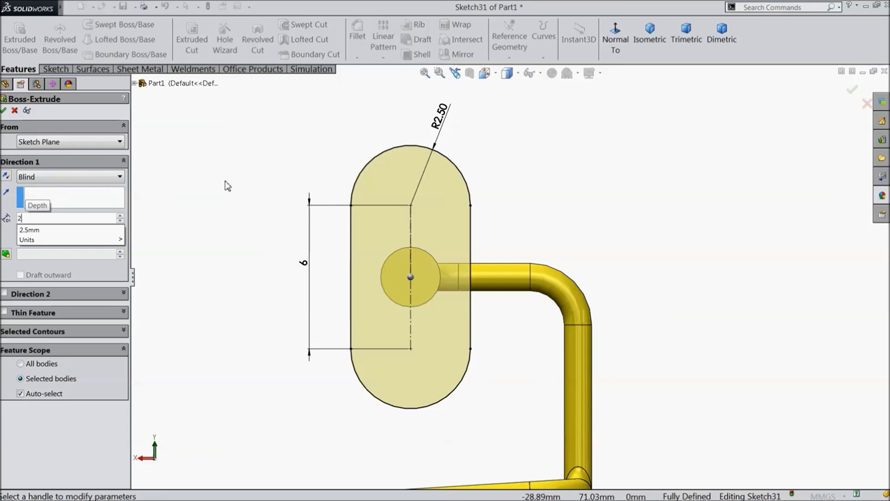
pyautogui.press('Return')
pyautogui.moveTo(239, 178); pyautogui.dragTo(257, 219, button='middle')
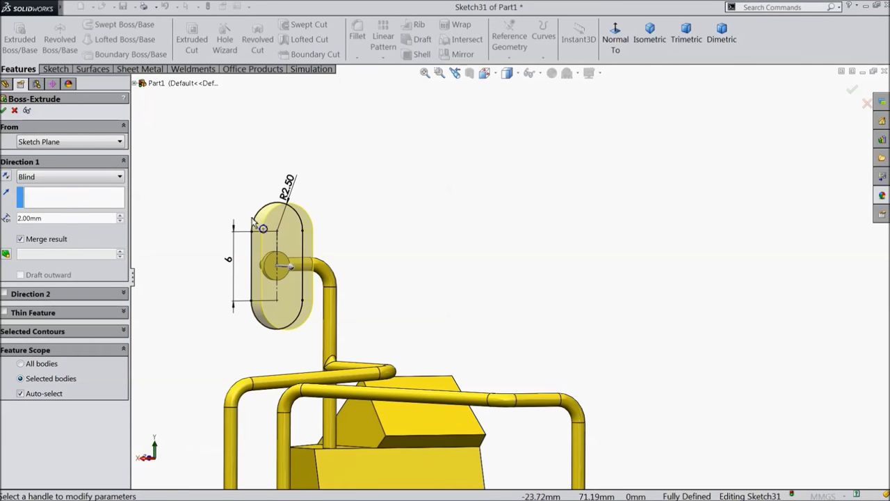
pyautogui.scroll(-3, 298, 252)
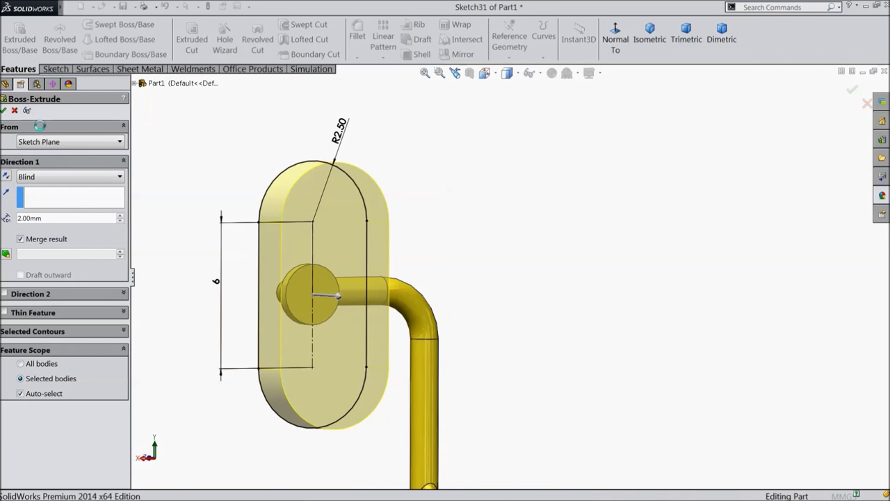
pyautogui.click(4, 110)
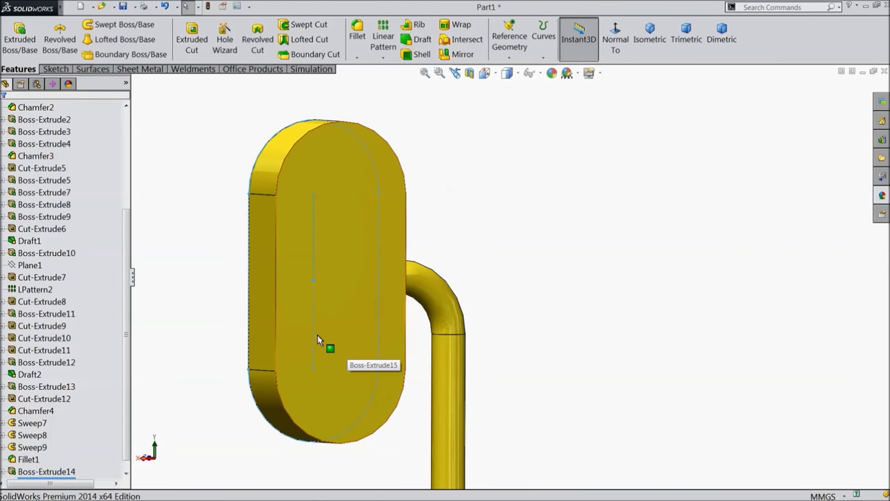
pyautogui.scroll(3, 325, 322)
pyautogui.moveTo(408, 299); pyautogui.dragTo(466, 276, button='middle')
pyautogui.scroll(5, 466, 277)
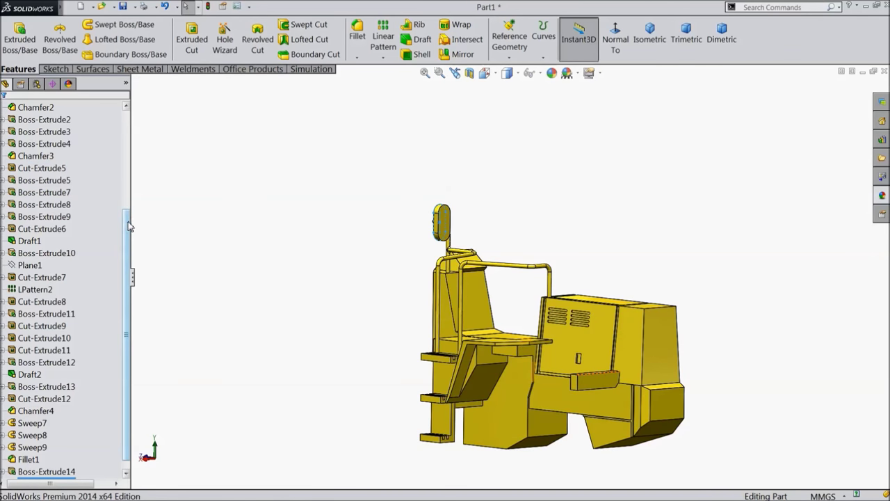
pyautogui.moveTo(126, 221); pyautogui.dragTo(126, 130)
pyautogui.click(36, 180)
# Open a new sketch on the Right Plane and turn the view normal to it
pyautogui.click(39, 168)
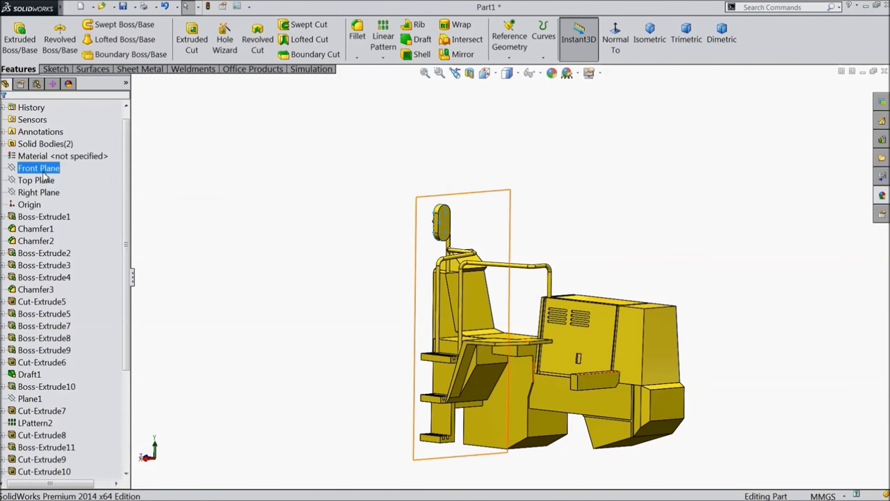
pyautogui.click(35, 180)
pyautogui.click(38, 192)
pyautogui.moveTo(243, 242); pyautogui.dragTo(274, 295, button='middle')
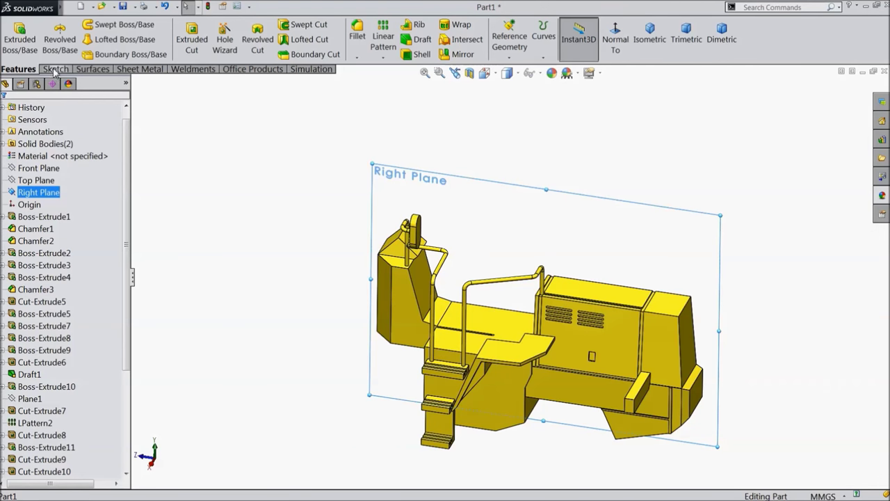
pyautogui.click(55, 69)
pyautogui.click(14, 36)
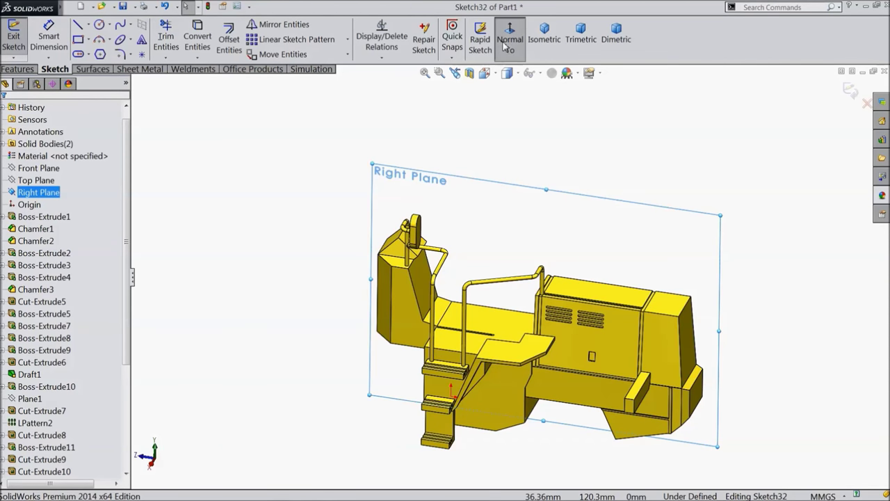
pyautogui.click(507, 43)
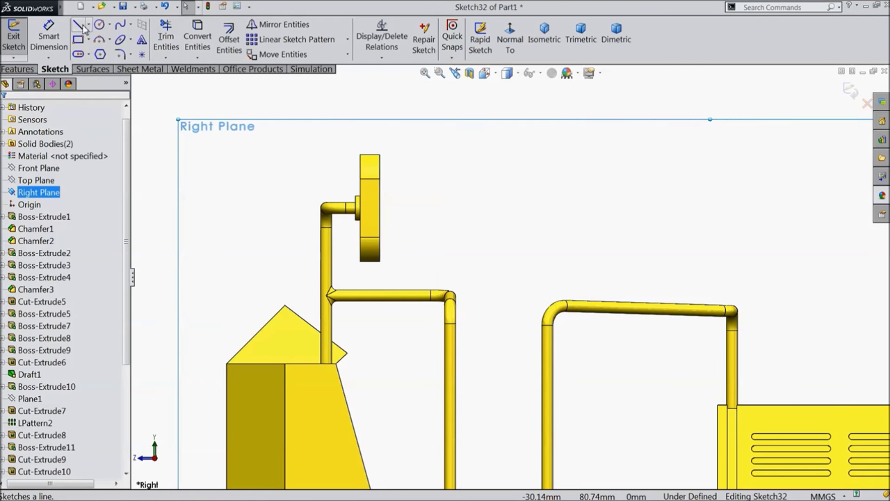
# Start the Line tool and zoom in on the mirror block
pyautogui.click(79, 26)
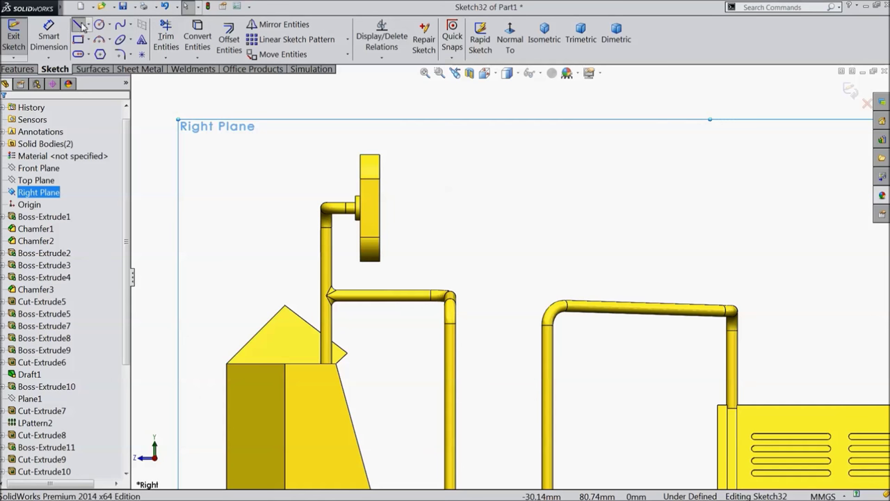
pyautogui.scroll(-3, 404, 202)
pyautogui.scroll(-2, 374, 153)
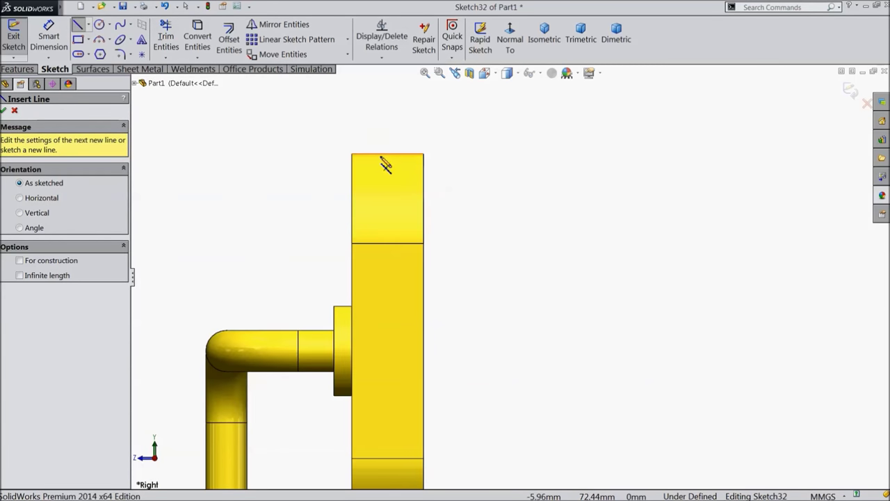
# Discard the started line and draw a 3-point arc from the mirror's top edge to its bottom edge
pyautogui.click(396, 154)
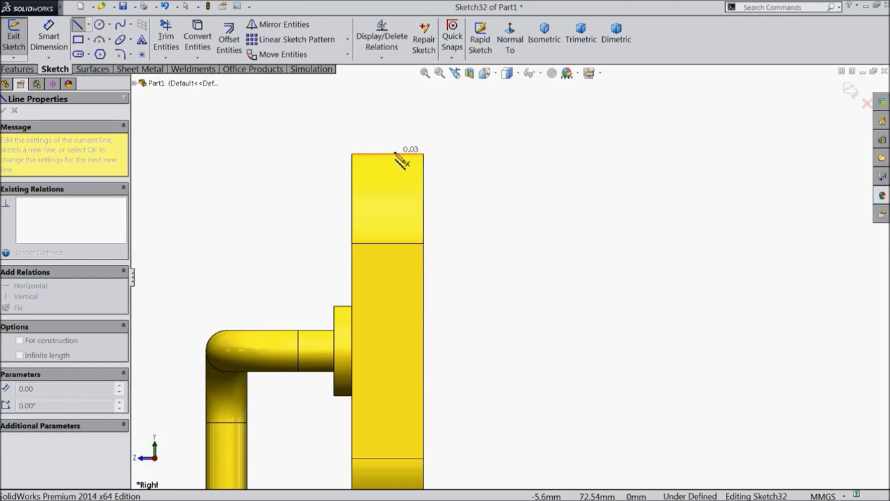
pyautogui.rightClick(428, 226)
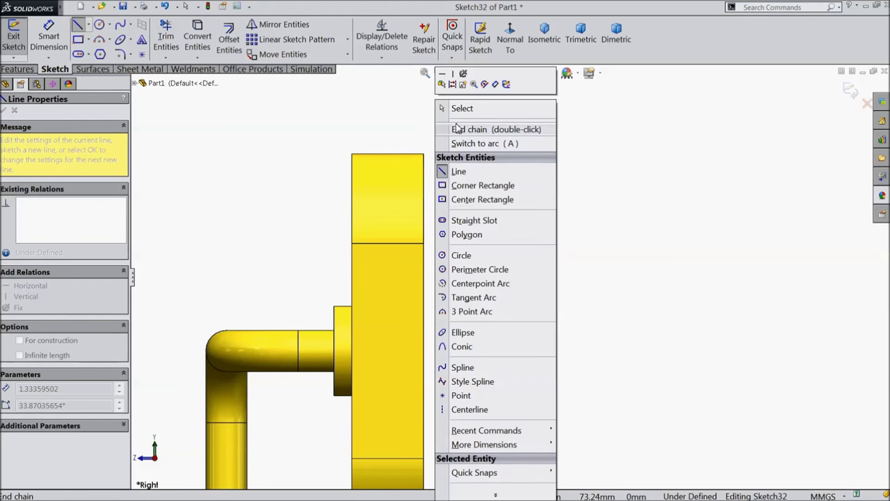
pyautogui.click(461, 107)
pyautogui.click(112, 39)
pyautogui.click(118, 80)
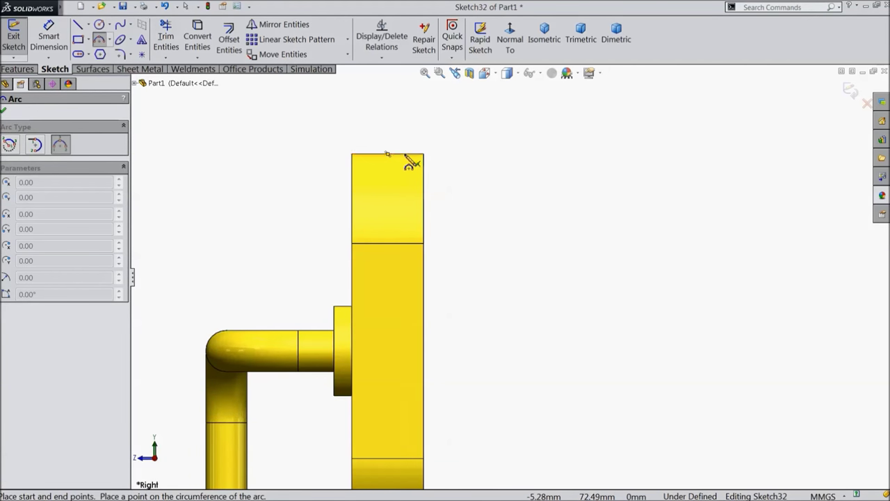
pyautogui.click(406, 156)
pyautogui.scroll(5, 418, 235)
pyautogui.scroll(-5, 507, 342)
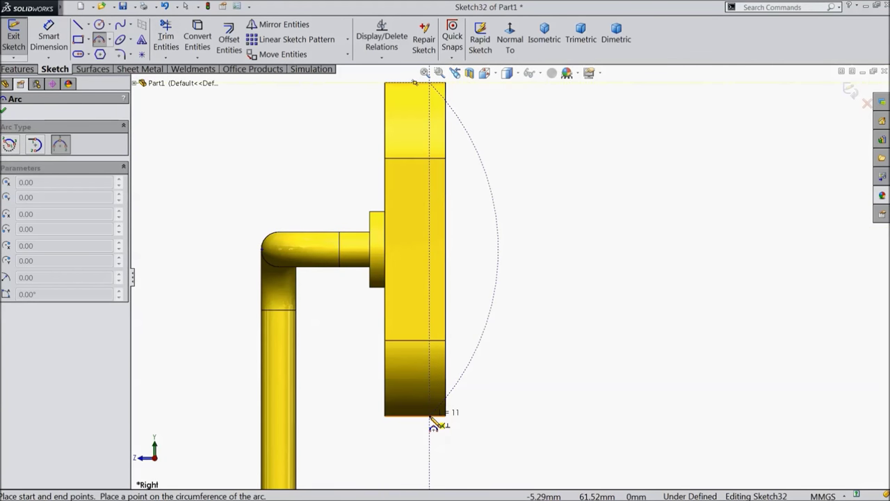
pyautogui.click(431, 417)
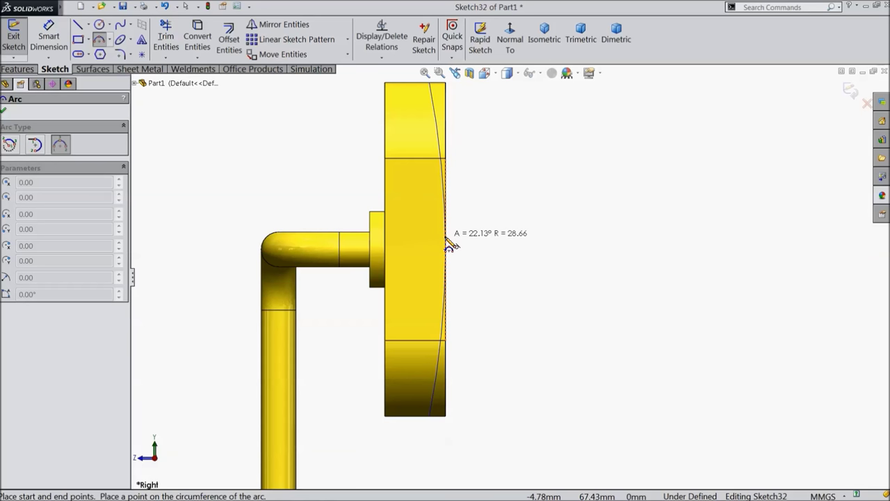
pyautogui.click(448, 244)
pyautogui.rightClick(477, 245)
pyautogui.click(502, 115)
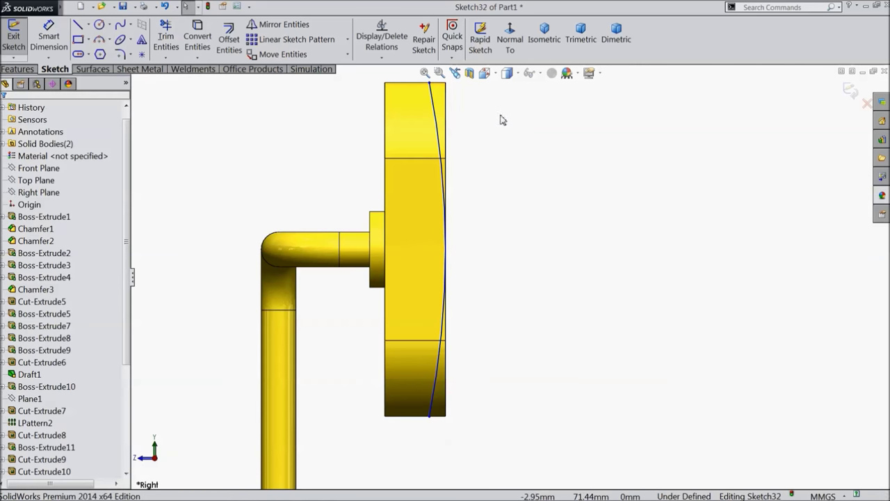
# Dimension the arc's top endpoint 0.75 mm from the mirror's left edge
pyautogui.click(49, 36)
pyautogui.scroll(2, 452, 143)
pyautogui.scroll(-5, 464, 175)
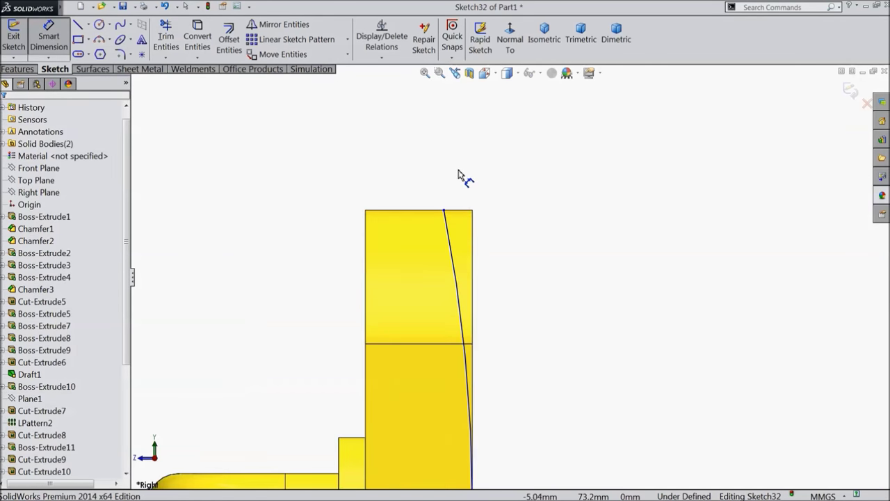
pyautogui.click(446, 211)
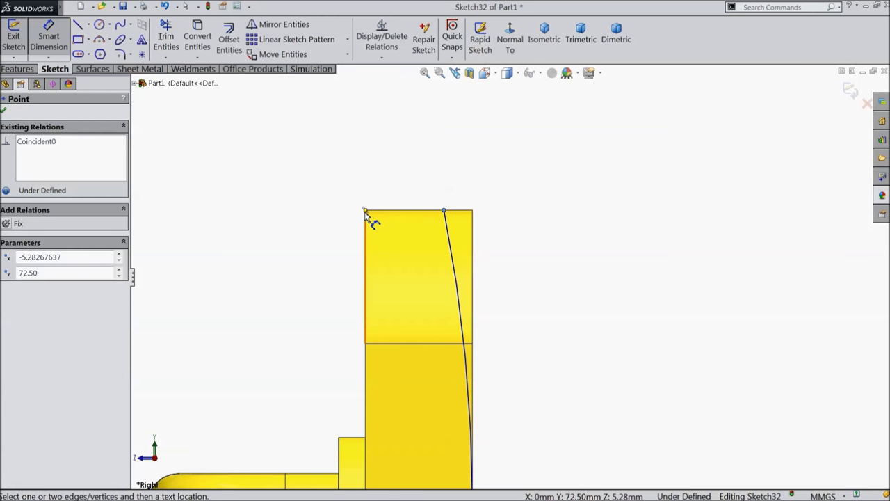
pyautogui.click(367, 213)
pyautogui.click(387, 174)
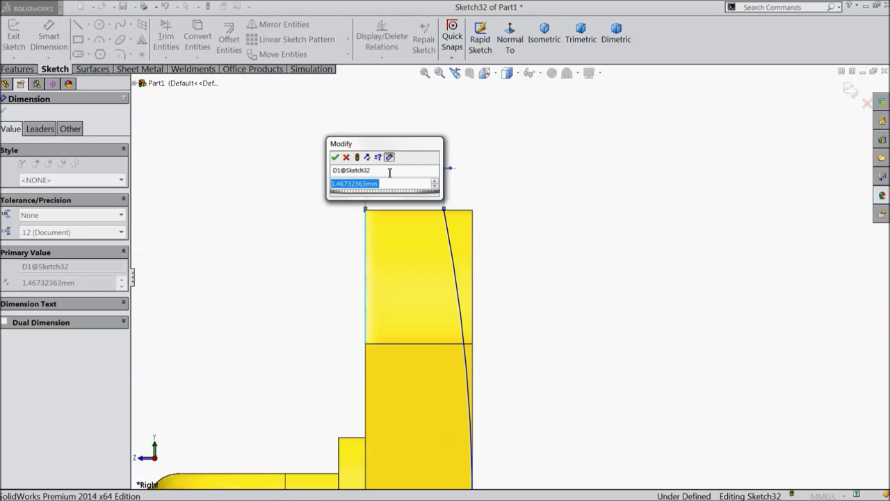
pyautogui.write('0.75')
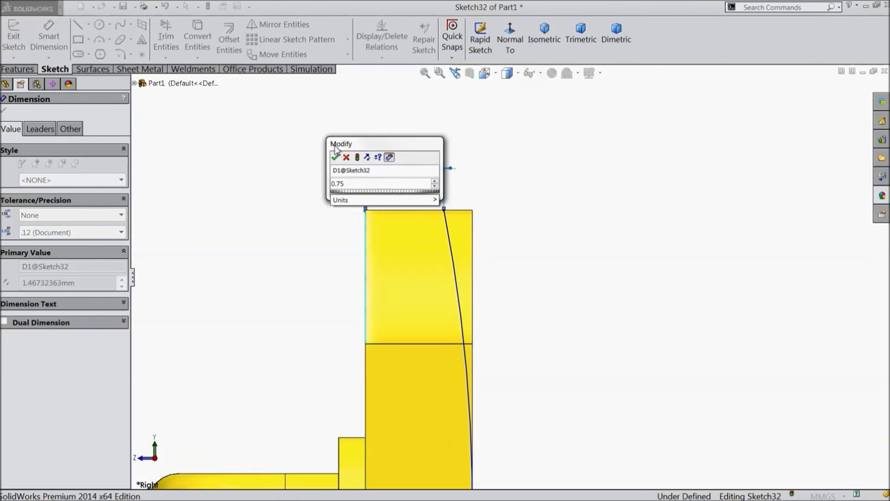
pyautogui.click(337, 159)
pyautogui.scroll(-5, 442, 239)
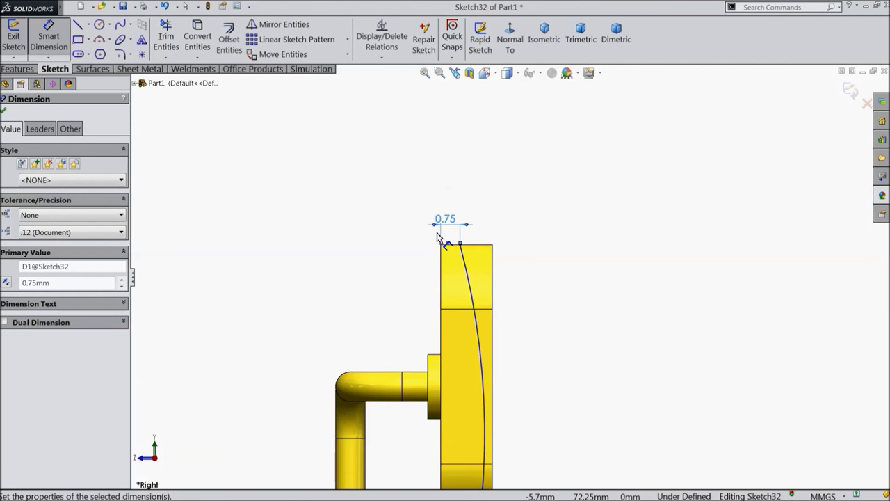
pyautogui.scroll(3, 535, 358)
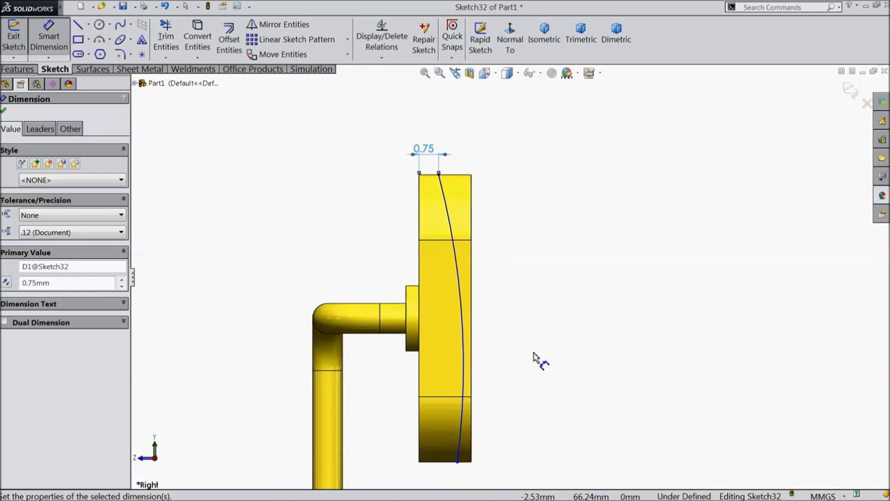
pyautogui.click(4, 111)
pyautogui.scroll(2, 480, 330)
pyautogui.click(469, 320)
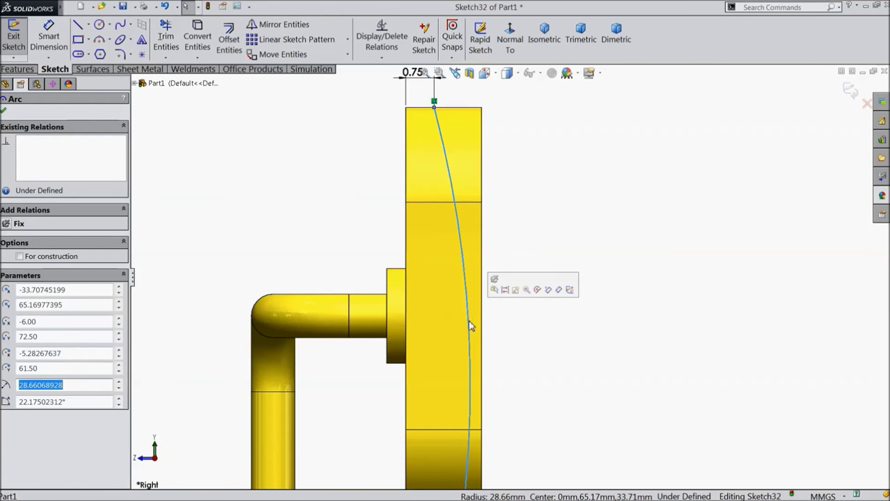
# Make the arc tangent to the mirror plate's right edge
pyautogui.keyDown('ctrl'); pyautogui.click(481, 318); pyautogui.keyUp('ctrl')
pyautogui.click(507, 276)
pyautogui.scroll(-2, 487, 332)
# Add a 0.75 mm dimension from the arc's bottom endpoint to the bottom-left corner, then delete it as conflicting
pyautogui.press('d')
pyautogui.scroll(-3, 533, 417)
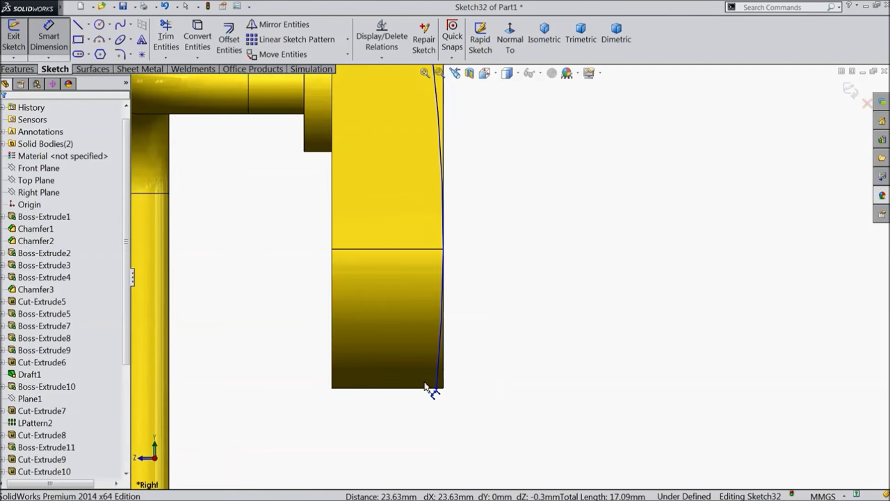
pyautogui.scroll(-2, 425, 388)
pyautogui.click(463, 374)
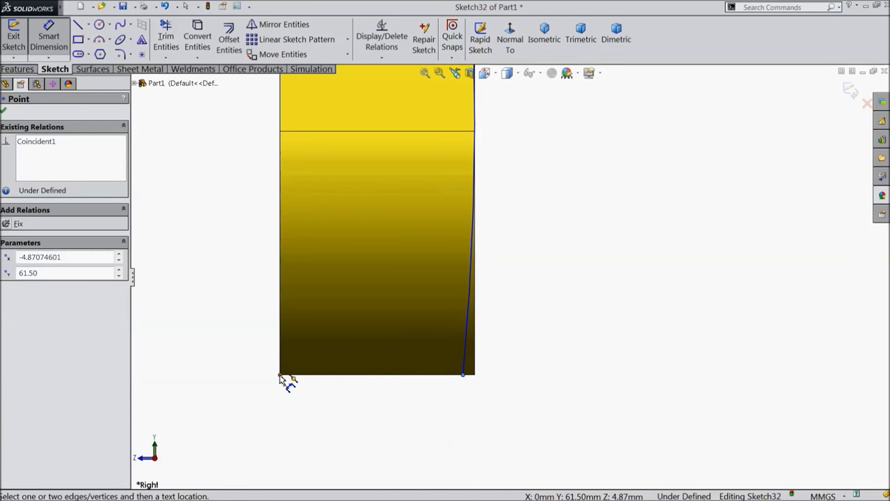
pyautogui.click(280, 374)
pyautogui.click(340, 397)
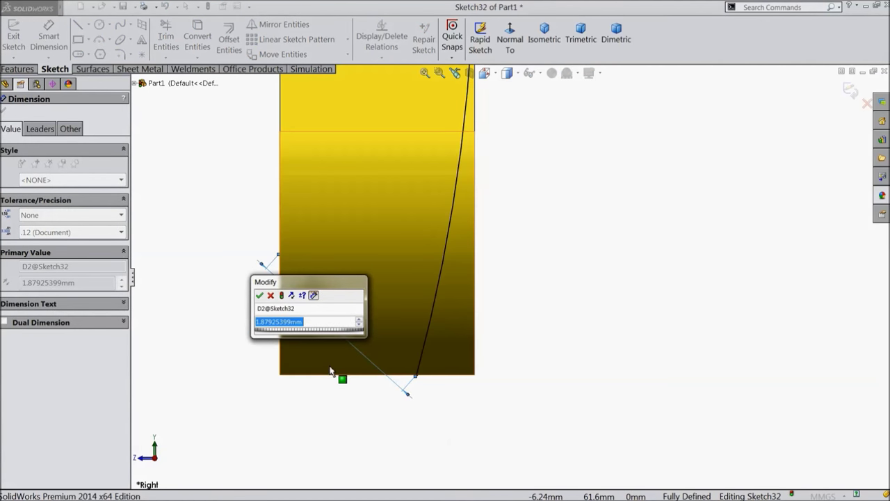
pyautogui.write('0.75')
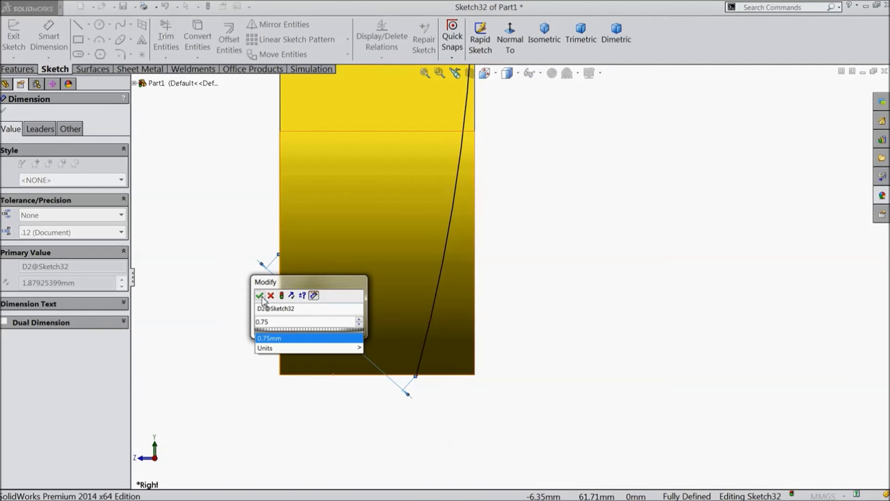
pyautogui.click(261, 298)
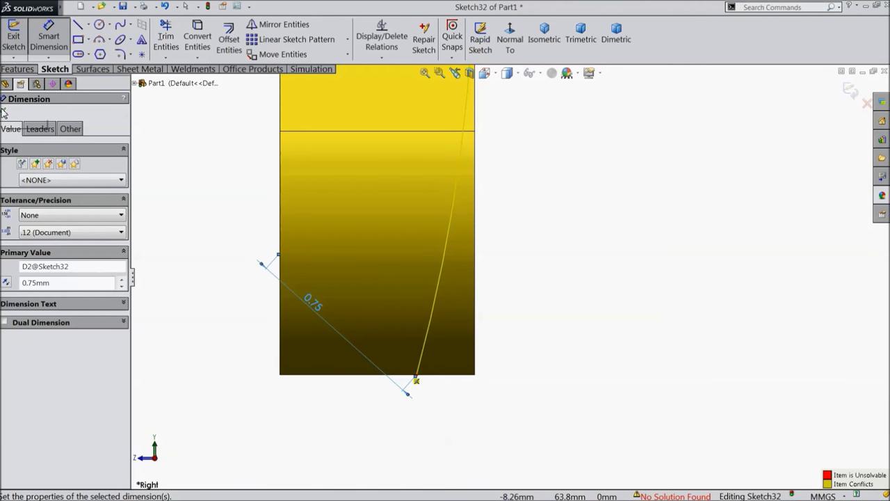
pyautogui.click(282, 270)
pyautogui.press('Delete')
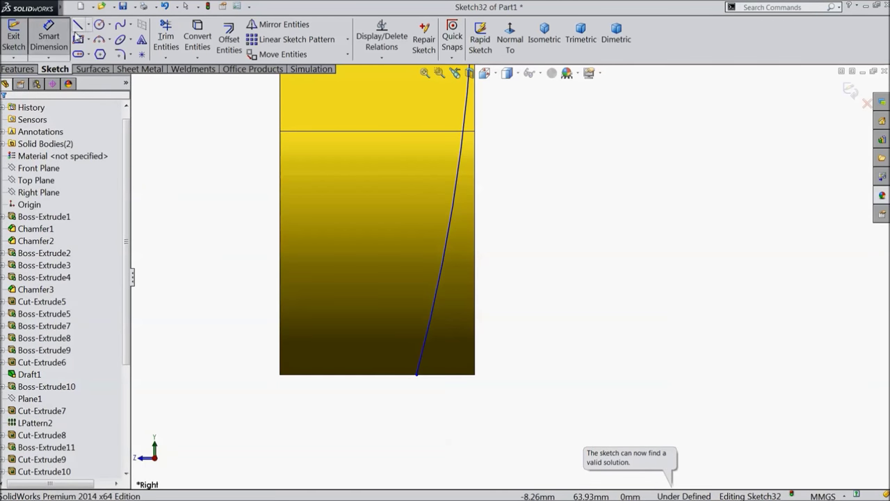
# Dimension the arc's bottom endpoint 0.75 mm from the mirror's left edge
pyautogui.click(417, 376)
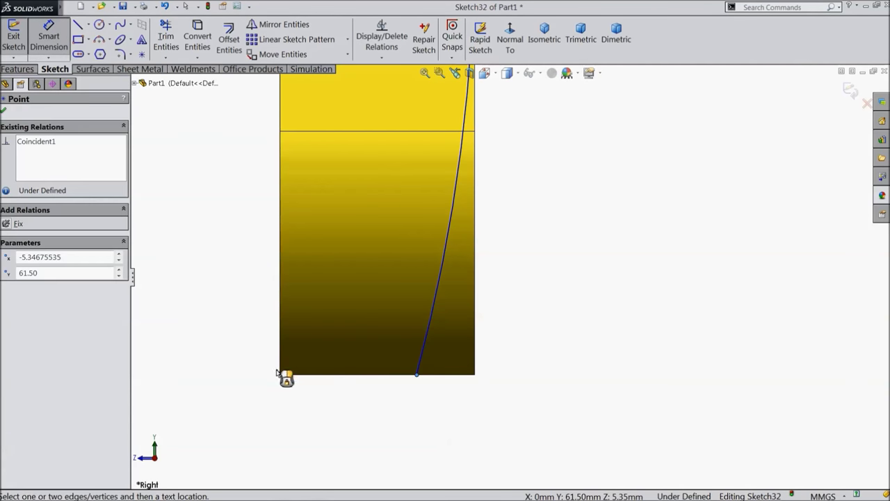
pyautogui.click(280, 363)
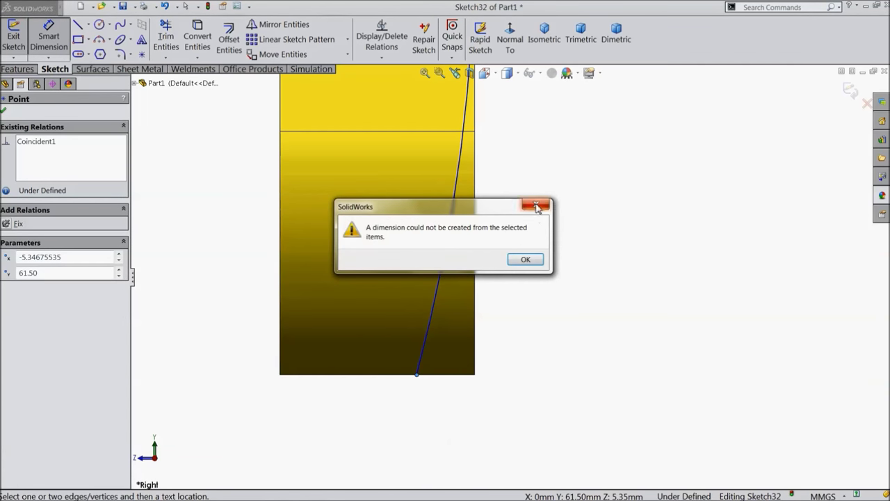
pyautogui.click(536, 205)
pyautogui.click(418, 377)
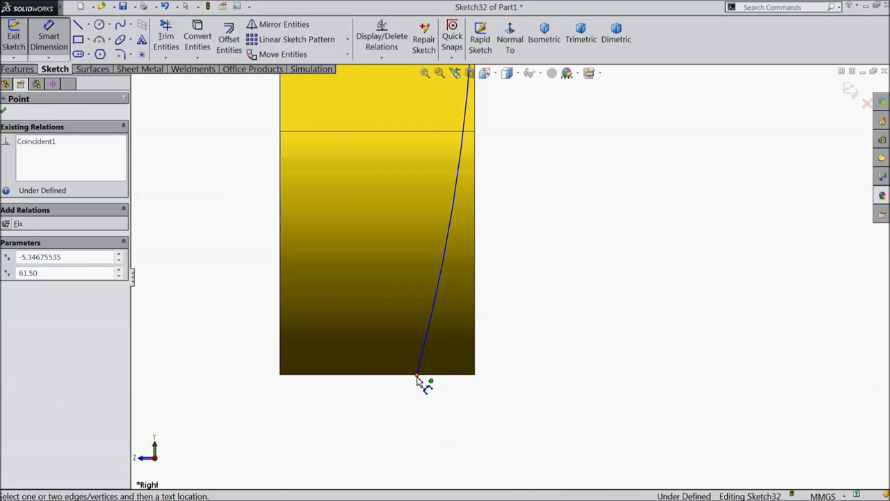
pyautogui.click(281, 355)
pyautogui.click(345, 402)
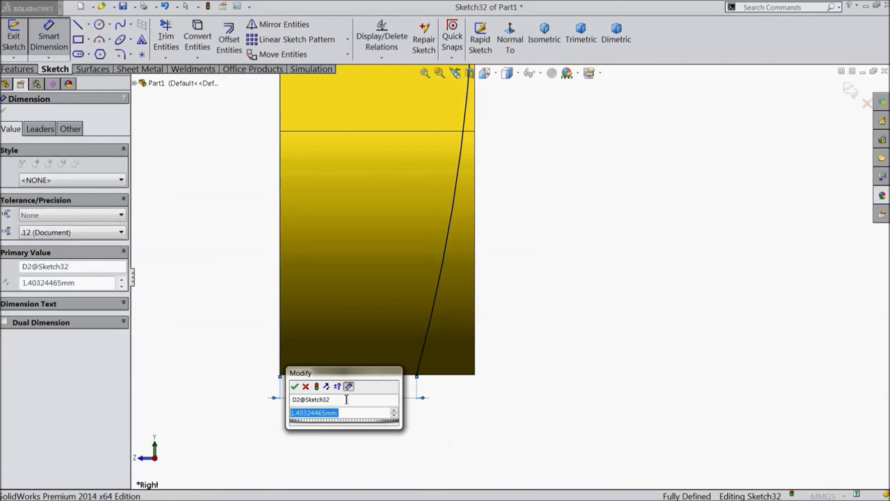
pyautogui.write('0.75')
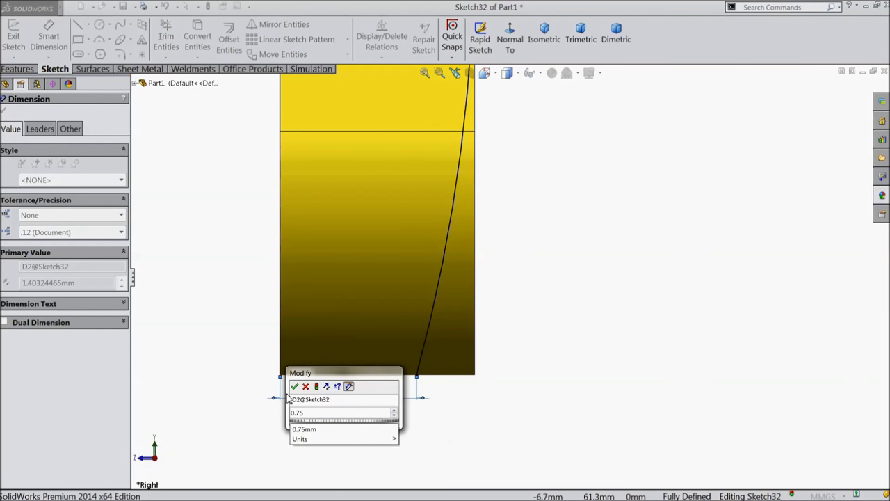
pyautogui.click(294, 386)
pyautogui.scroll(5, 433, 327)
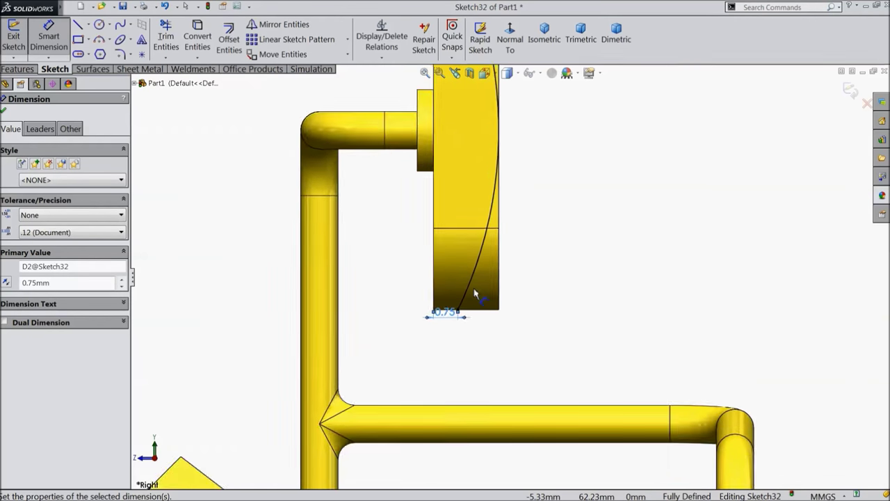
pyautogui.click(3, 111)
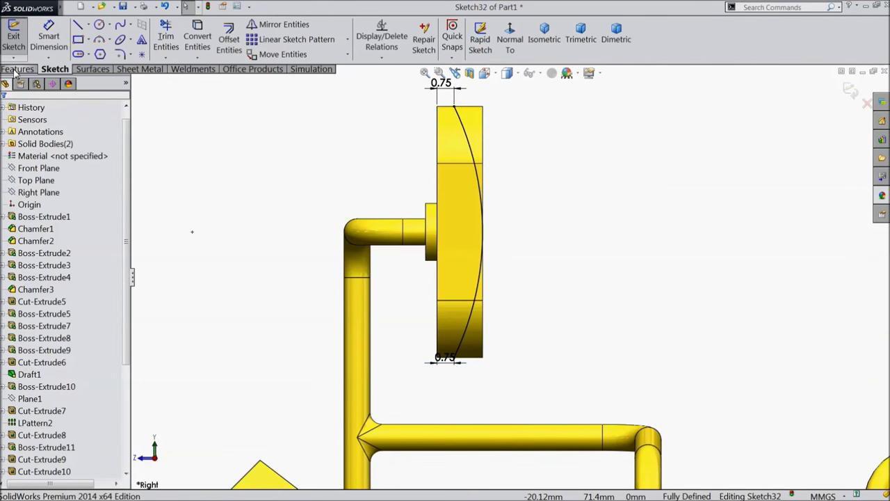
# Draw top, vertical and bottom lines along the plate's right edge to close the arc profile
pyautogui.click(78, 25)
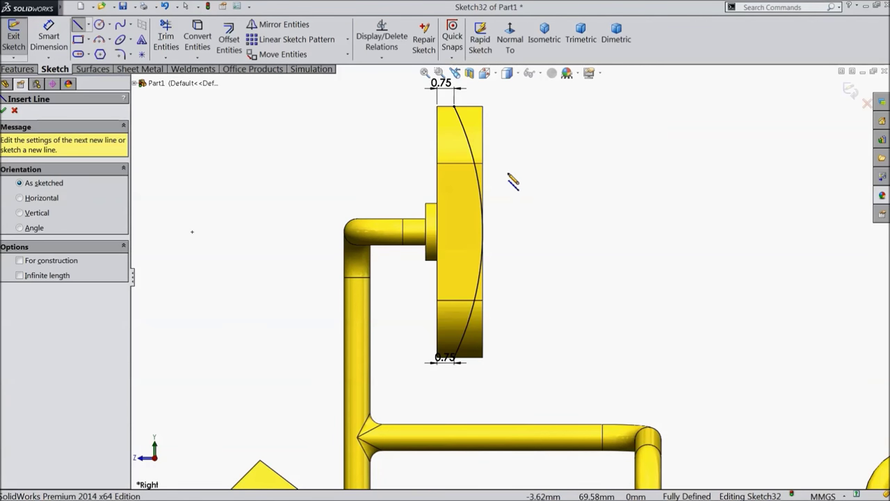
pyautogui.scroll(-2, 511, 177)
pyautogui.click(431, 100)
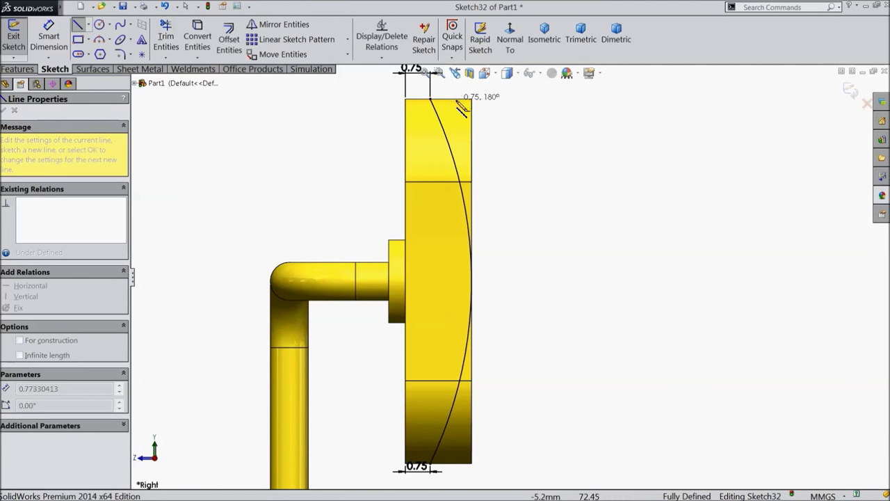
pyautogui.click(485, 99)
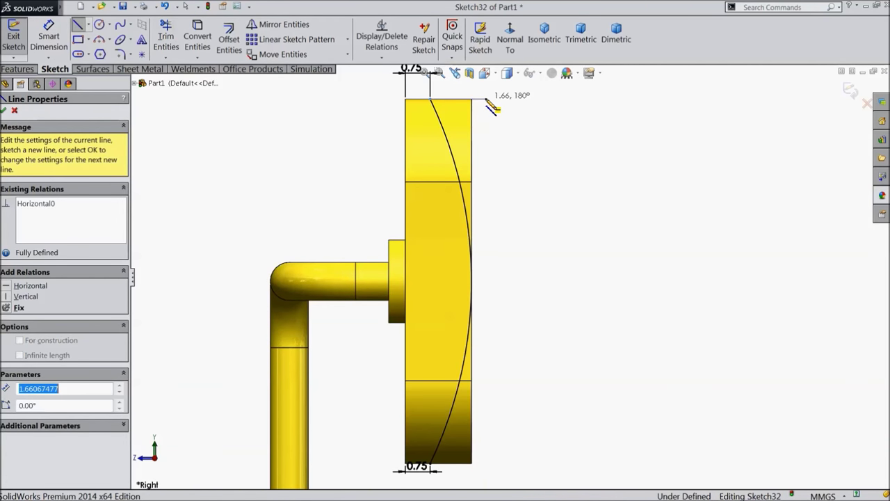
pyautogui.click(485, 462)
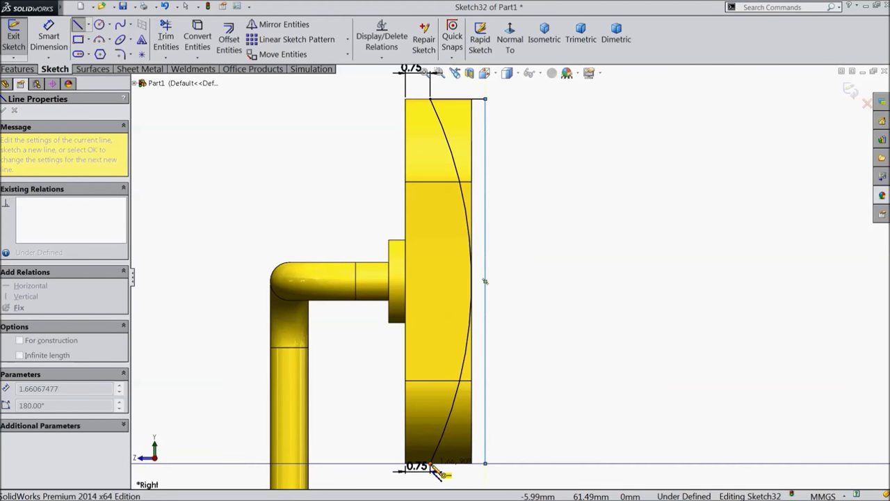
pyautogui.click(431, 463)
pyautogui.rightClick(566, 234)
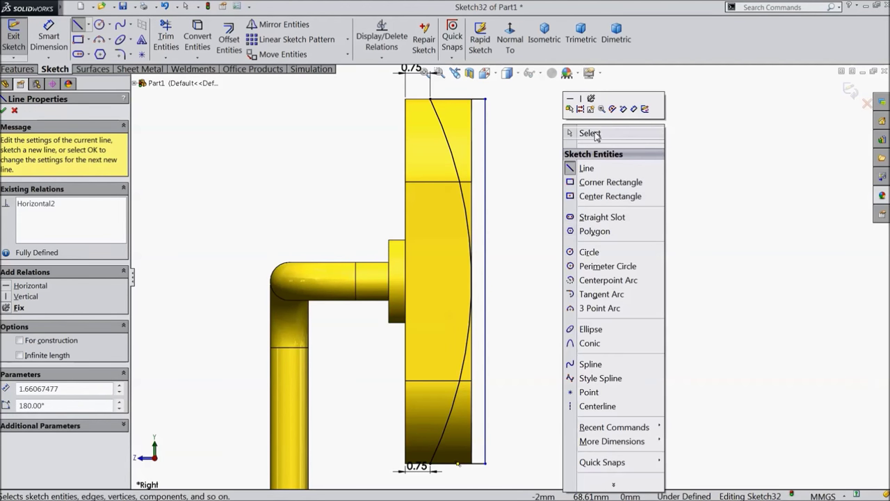
pyautogui.click(590, 133)
pyautogui.click(31, 72)
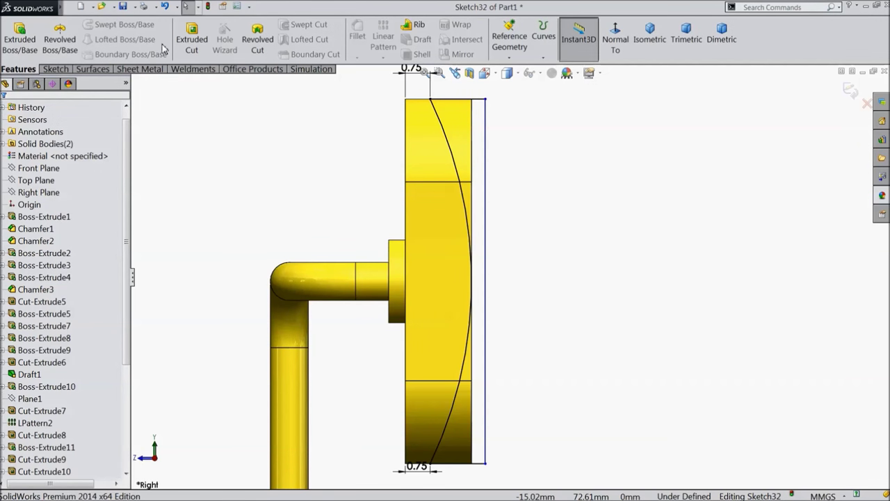
pyautogui.click(191, 40)
# Cut the closed profile 82 mm in the reversed direction through the mirror plate
pyautogui.scroll(3, 294, 174)
pyautogui.moveTo(295, 175); pyautogui.dragTo(272, 256, button='middle')
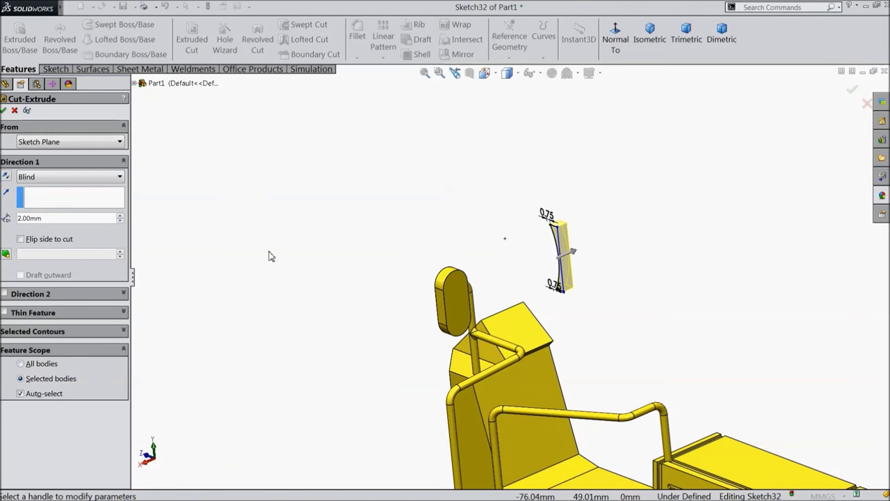
pyautogui.click(6, 176)
pyautogui.moveTo(121, 219); pyautogui.dragTo(121, 219)
pyautogui.click(5, 110)
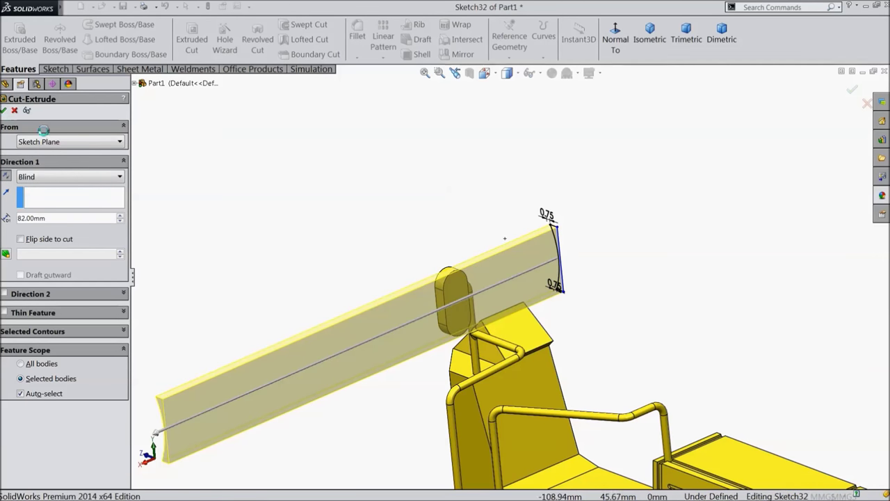
pyautogui.moveTo(529, 321); pyautogui.dragTo(413, 302, button='middle')
pyautogui.click(411, 296)
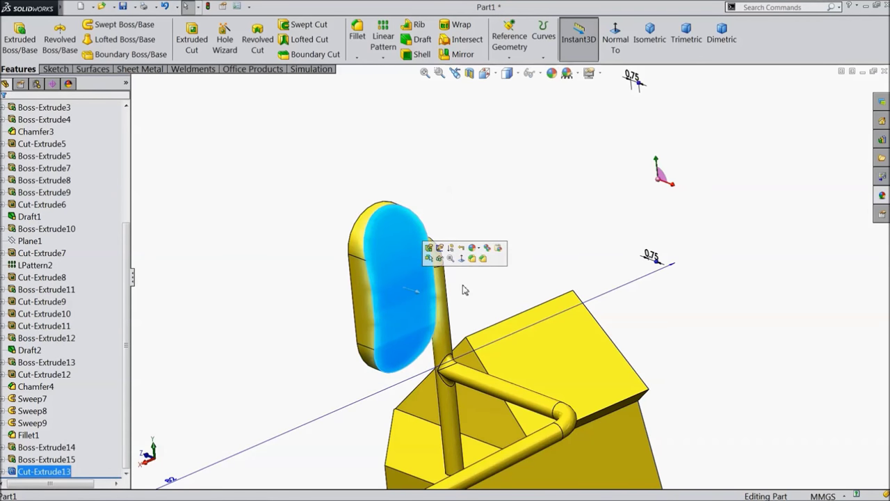
# Apply the Glass > Gloss mirror appearance to the curved face and orbit to inspect it
pyautogui.click(882, 196)
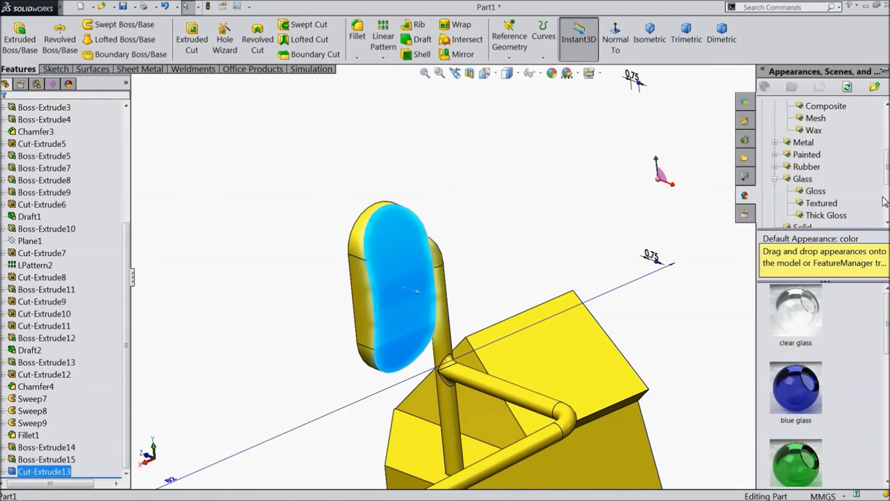
pyautogui.click(812, 193)
pyautogui.scroll(-5, 819, 361)
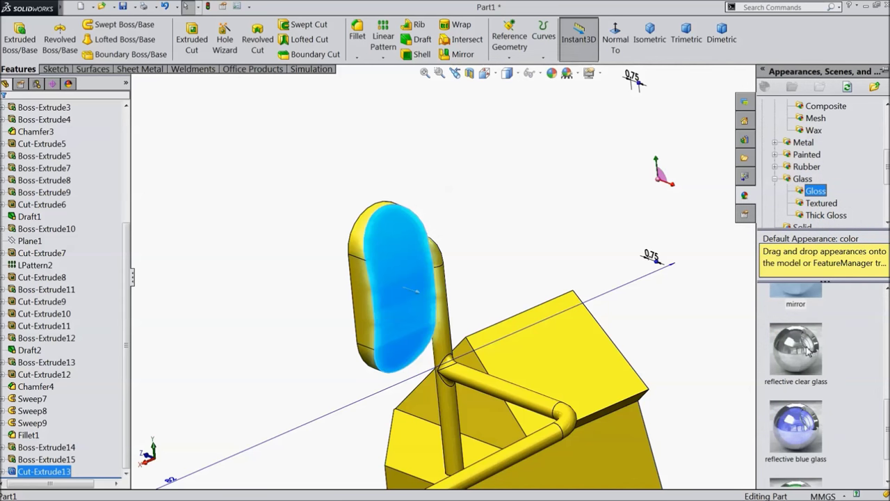
pyautogui.scroll(2, 793, 369)
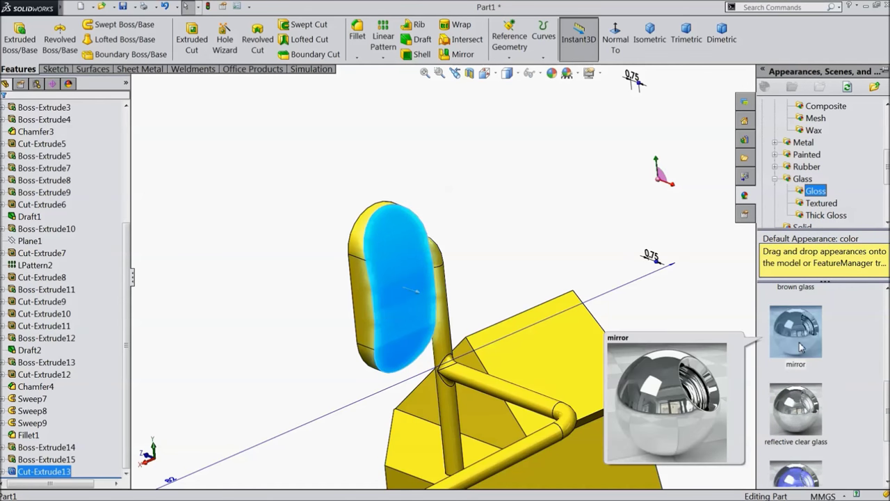
pyautogui.click(798, 348)
pyautogui.moveTo(593, 267); pyautogui.dragTo(524, 234, button='middle')
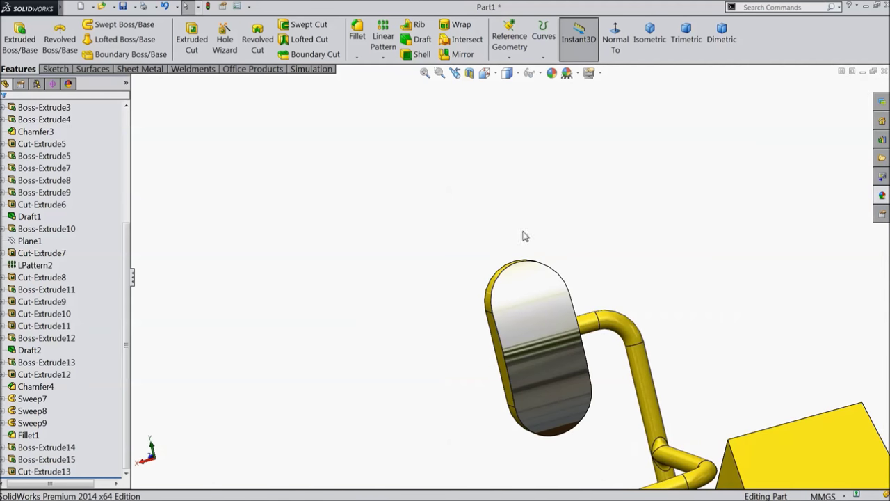
pyautogui.scroll(3, 539, 372)
pyautogui.moveTo(538, 371); pyautogui.dragTo(533, 244, button='middle')
pyautogui.scroll(4, 550, 363)
pyautogui.scroll(-3, 577, 289)
pyautogui.scroll(-3, 521, 238)
# Sketch on the mirror plate's back face, convert its edges and offset them 0.35 mm inward
pyautogui.click(515, 230)
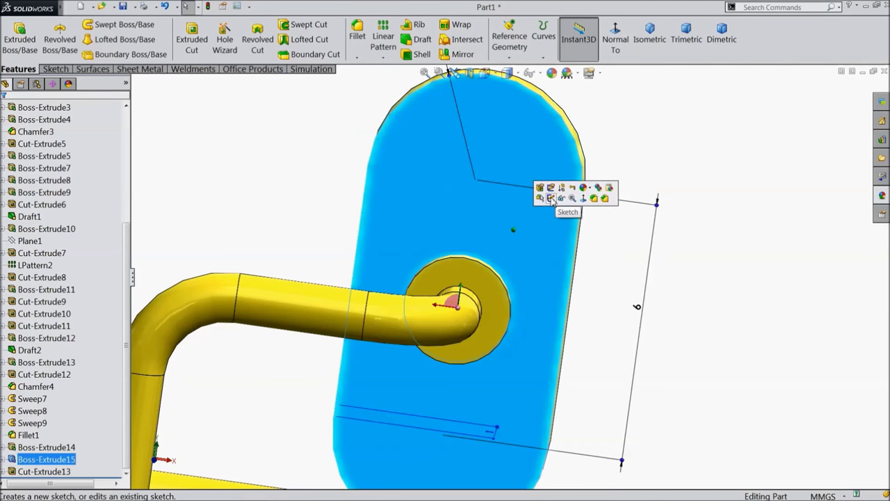
pyautogui.click(553, 204)
pyautogui.click(55, 68)
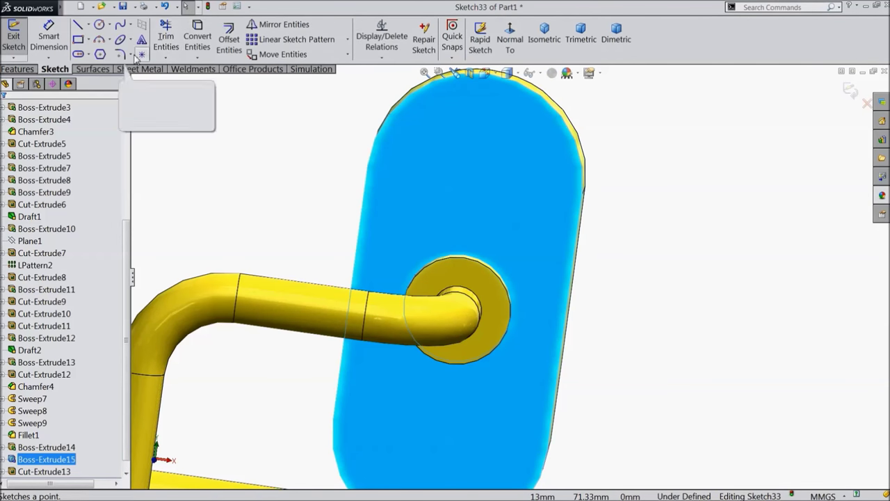
pyautogui.click(208, 43)
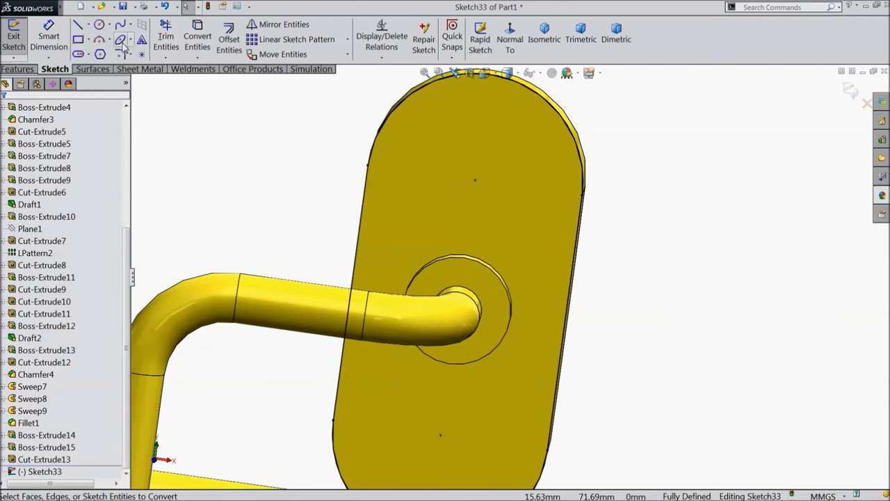
pyautogui.click(229, 39)
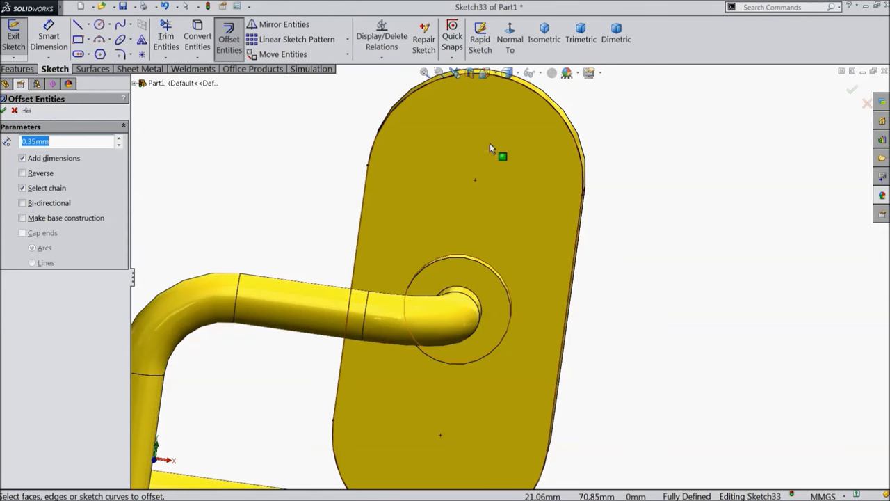
pyautogui.click(367, 196)
pyautogui.click(22, 173)
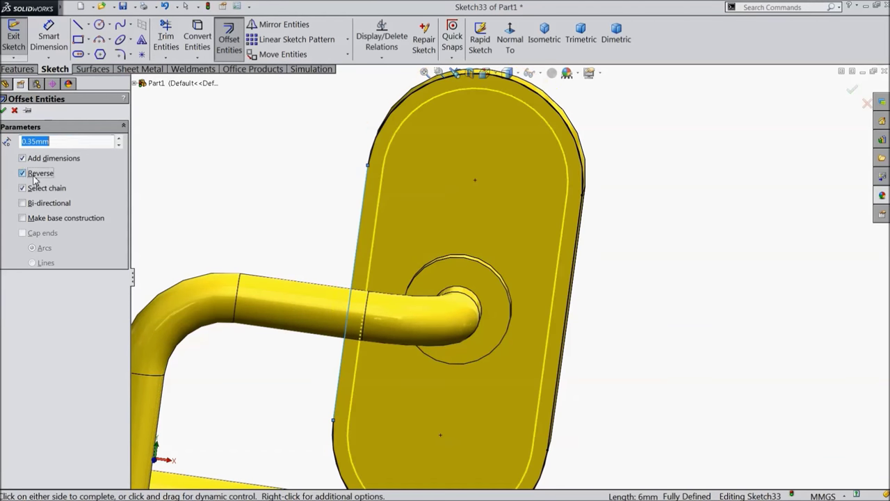
pyautogui.click(3, 111)
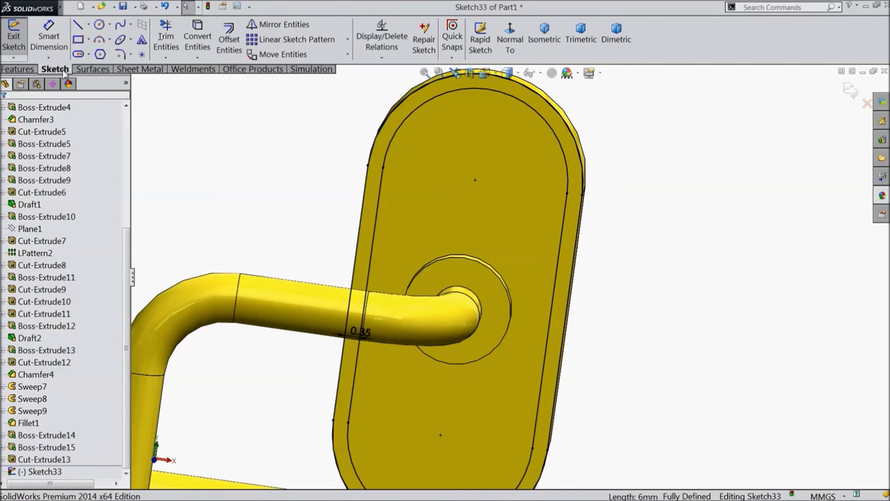
# Extrude the inset loop 0.25 mm as a raised boss rim
pyautogui.click(20, 69)
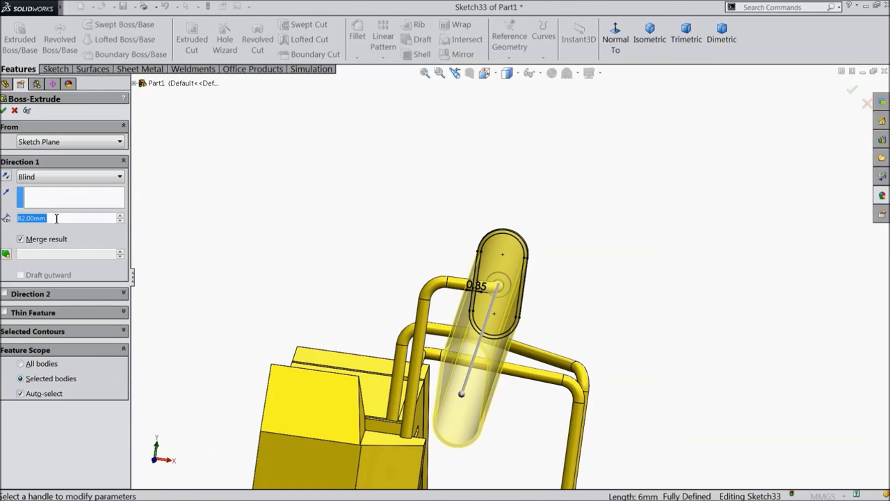
pyautogui.write('0.25')
pyautogui.press('Return')
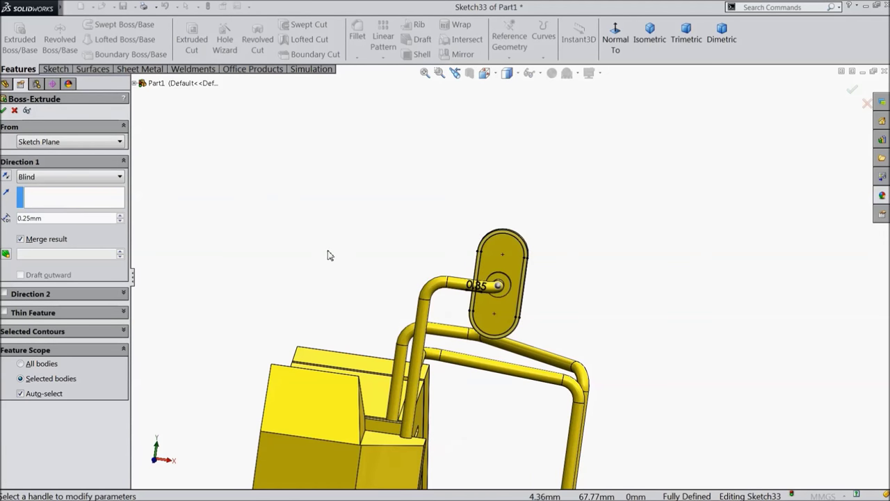
pyautogui.scroll(-5, 493, 292)
pyautogui.moveTo(517, 260); pyautogui.dragTo(473, 285, button='middle')
pyautogui.scroll(-5, 473, 285)
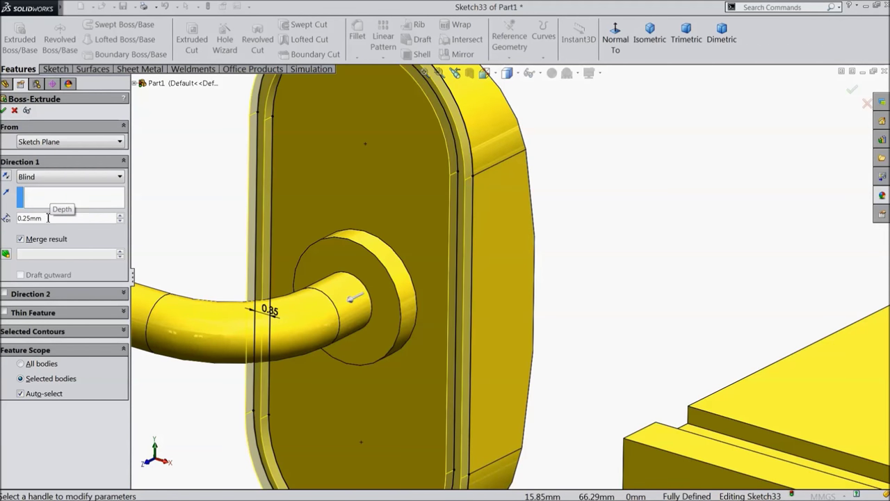
pyautogui.click(4, 110)
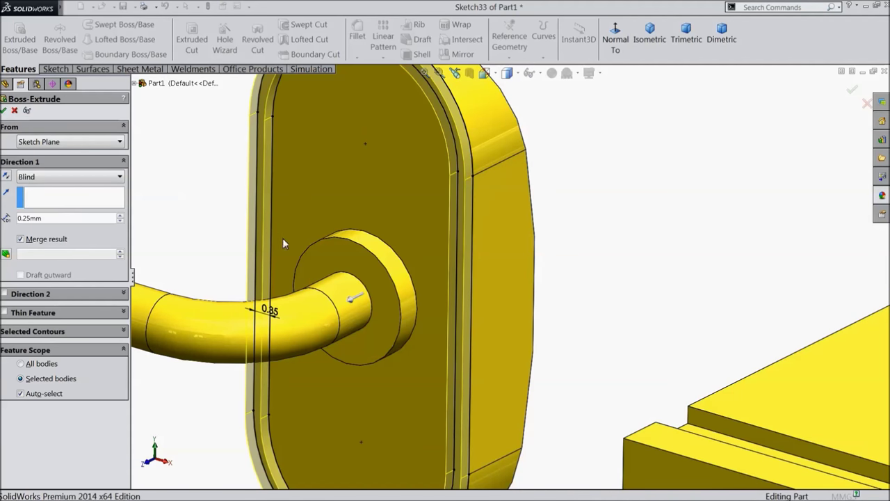
pyautogui.moveTo(289, 246); pyautogui.dragTo(377, 245, button='middle')
pyautogui.moveTo(440, 246); pyautogui.dragTo(360, 285, button='middle')
pyautogui.scroll(5, 352, 278)
pyautogui.click(351, 280)
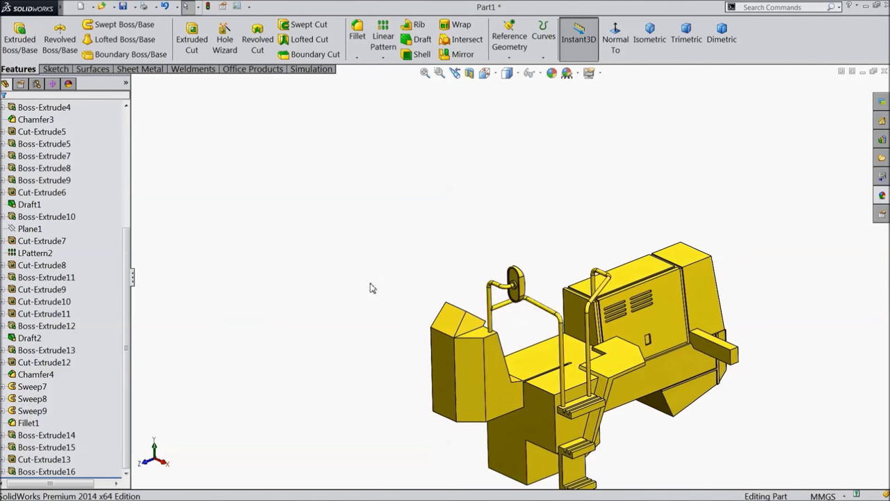
# Fit the whole locomotive in view and select the Right Plane in the tree
pyautogui.press('f')
pyautogui.scroll(-4, 516, 334)
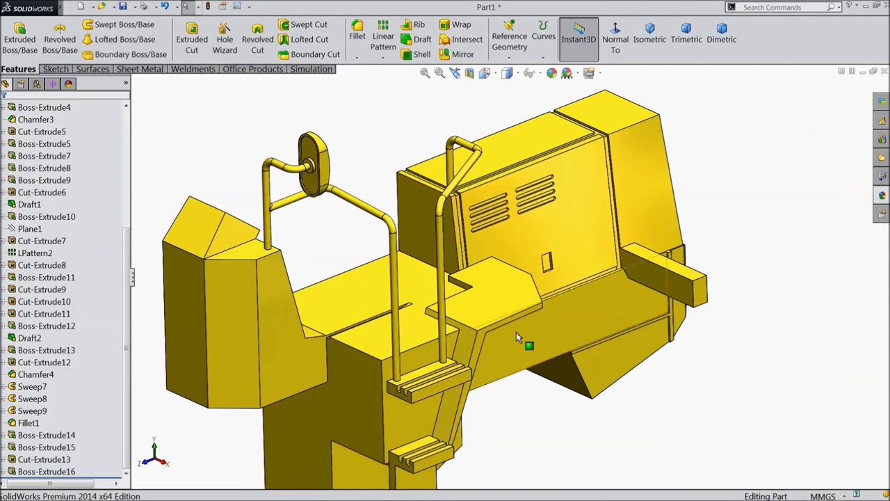
pyautogui.scroll(3, 516, 334)
pyautogui.moveTo(526, 362)
pyautogui.mouseDown(button='middle')
pyautogui.moveTo(539, 365)
pyautogui.moveTo(542, 389)
pyautogui.moveTo(532, 369)
pyautogui.mouseUp(button='middle')
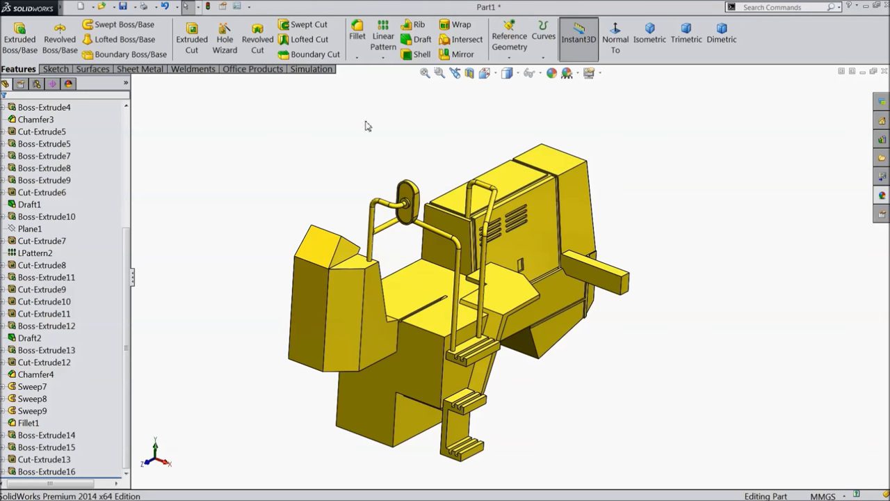
pyautogui.moveTo(131, 237); pyautogui.dragTo(131, 117)
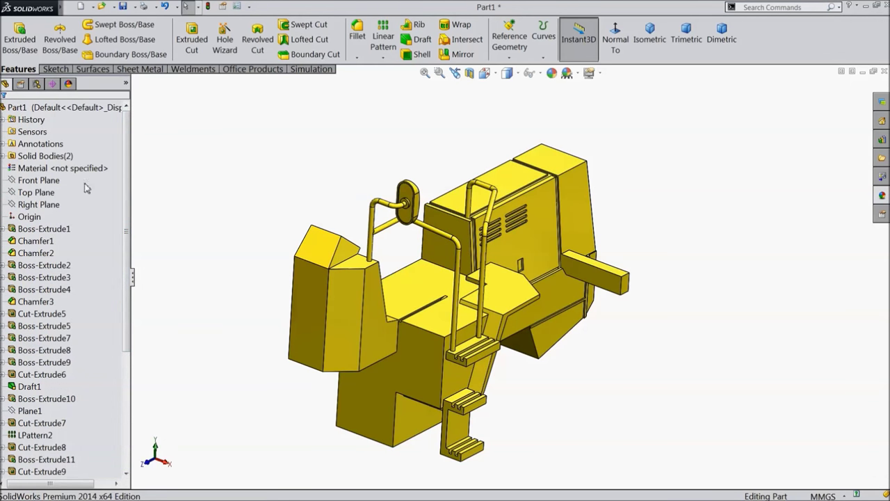
pyautogui.click(46, 205)
pyautogui.moveTo(202, 198)
pyautogui.mouseDown(button='middle')
pyautogui.moveTo(248, 199)
pyautogui.moveTo(200, 189)
pyautogui.mouseUp(button='middle')
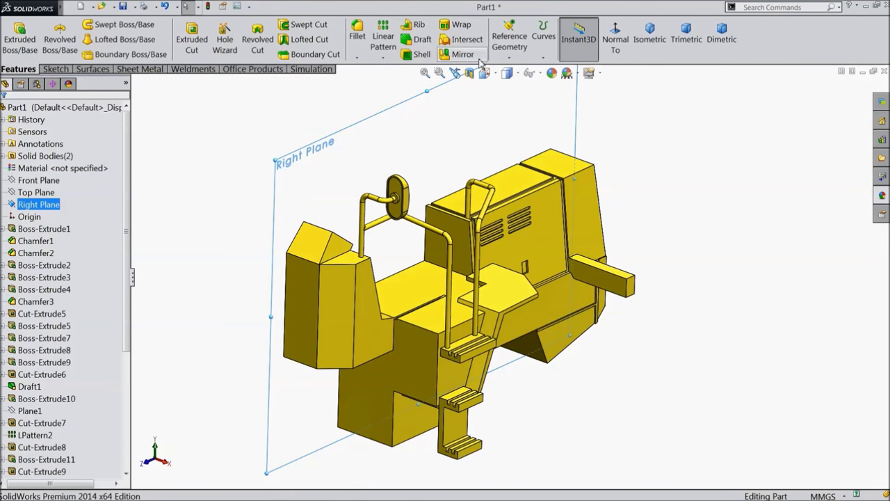
# Mirror Boss-Extrude16 and Boss-Extrude7 across the Right Plane with Merge solids unchecked
pyautogui.click(462, 52)
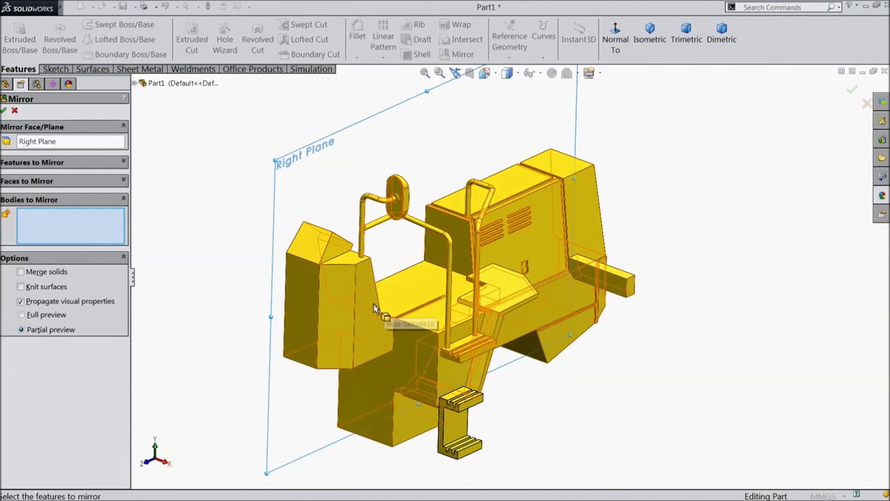
pyautogui.click(375, 309)
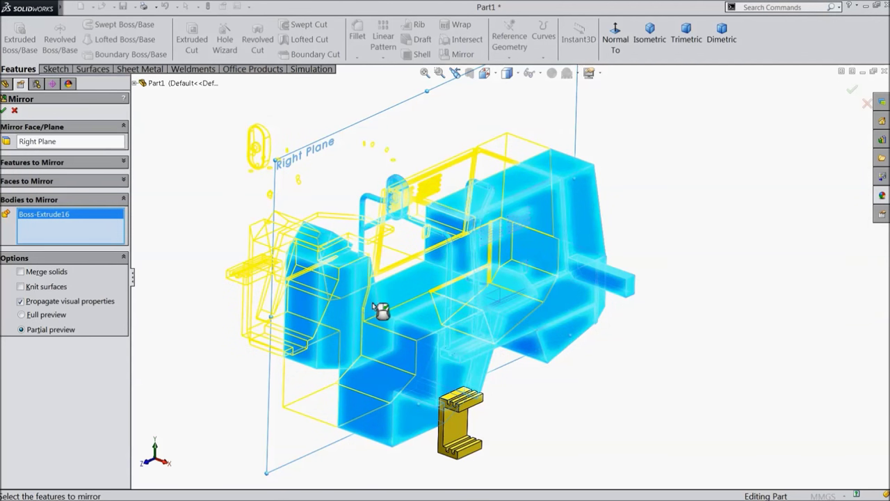
pyautogui.click(453, 437)
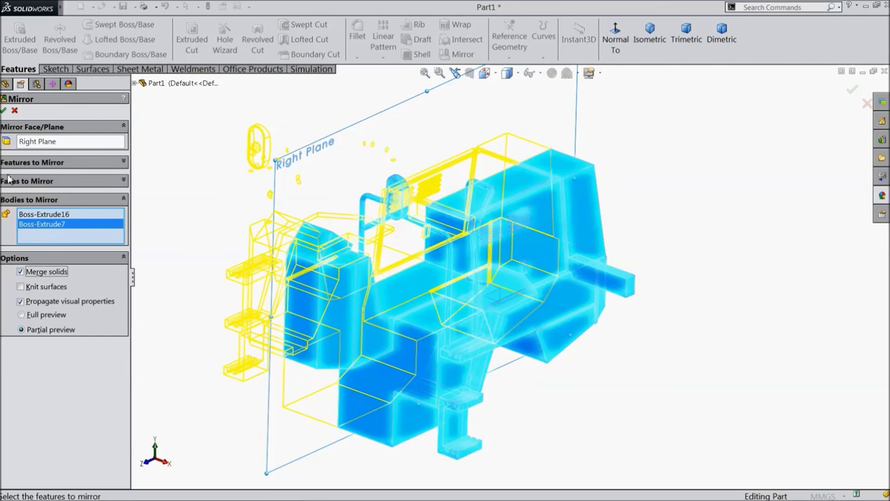
pyautogui.click(5, 110)
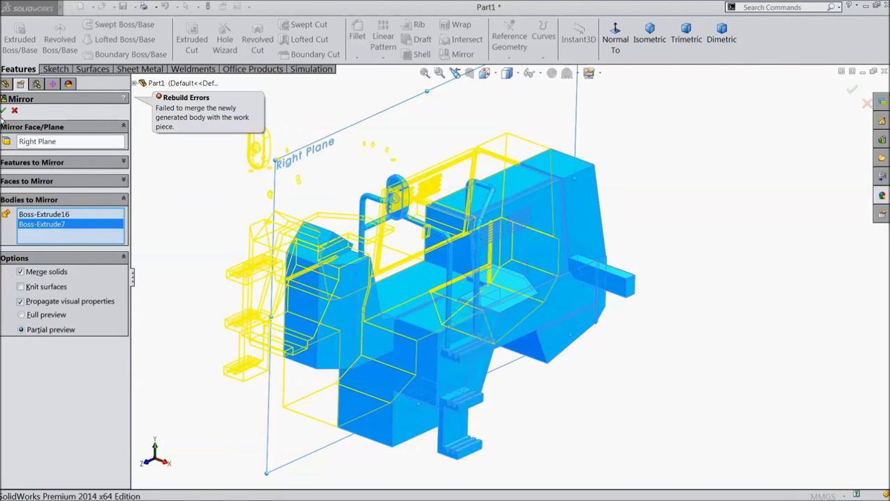
pyautogui.click(20, 273)
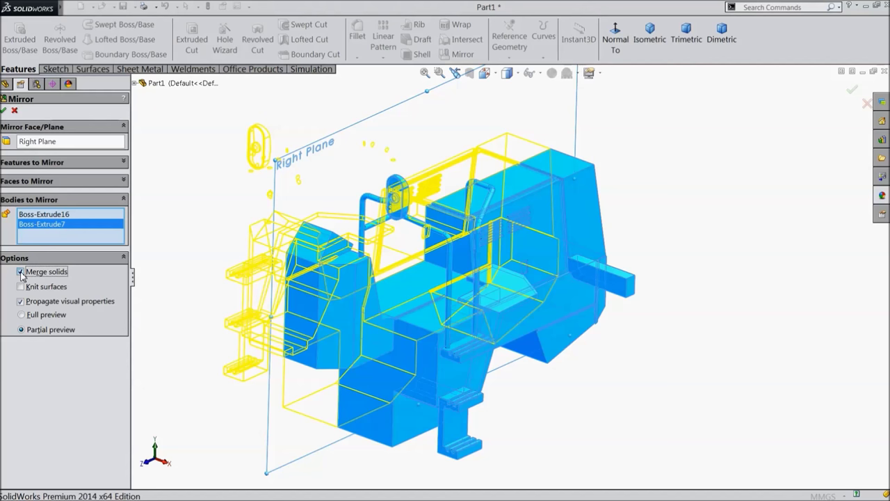
pyautogui.click(4, 111)
pyautogui.moveTo(171, 254)
pyautogui.mouseDown(button='middle')
pyautogui.moveTo(164, 364)
pyautogui.moveTo(171, 304)
pyautogui.moveTo(137, 280)
pyautogui.moveTo(135, 291)
pyautogui.moveTo(157, 296)
pyautogui.moveTo(155, 259)
pyautogui.moveTo(184, 263)
pyautogui.moveTo(179, 253)
pyautogui.mouseUp(button='middle')
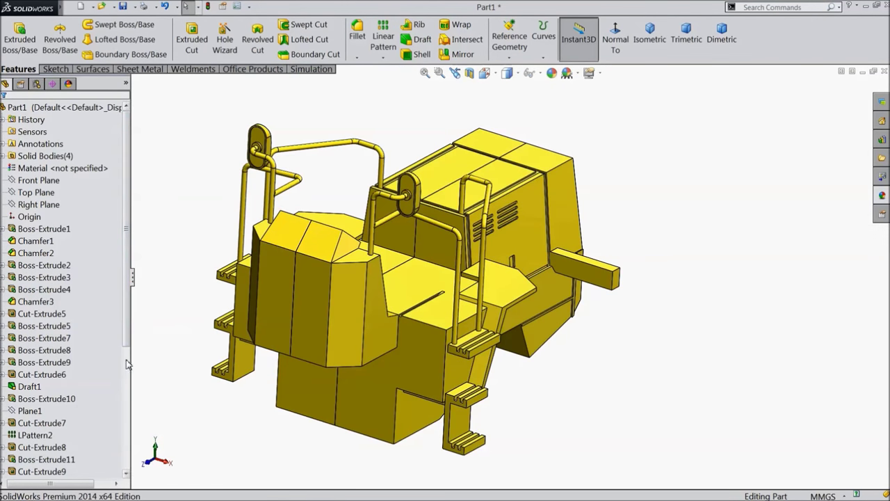
# Edit Mirror2 and delete Boss-Extrude7 from its Bodies to Mirror list
pyautogui.moveTo(125, 325); pyautogui.dragTo(126, 445)
pyautogui.click(21, 472)
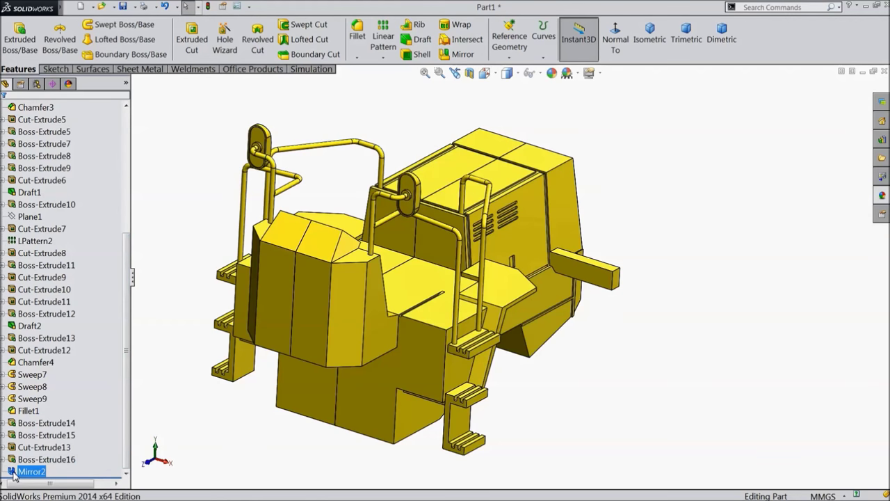
pyautogui.click(21, 453)
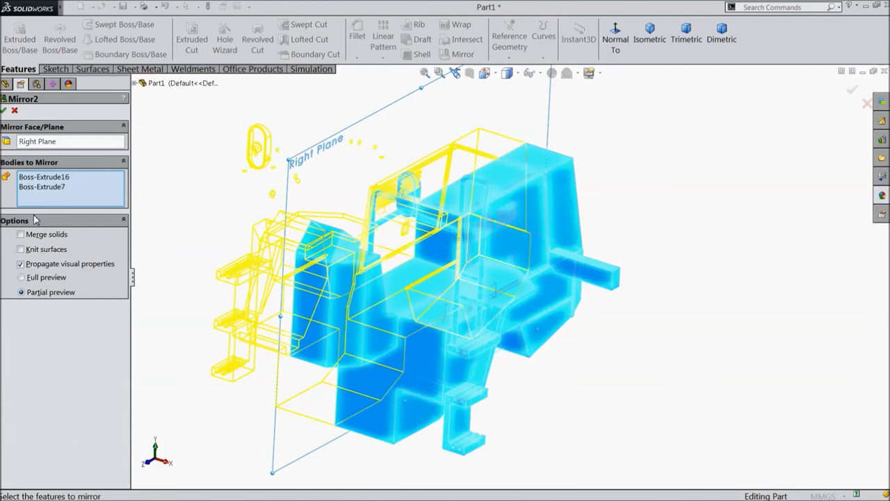
pyautogui.rightClick(39, 186)
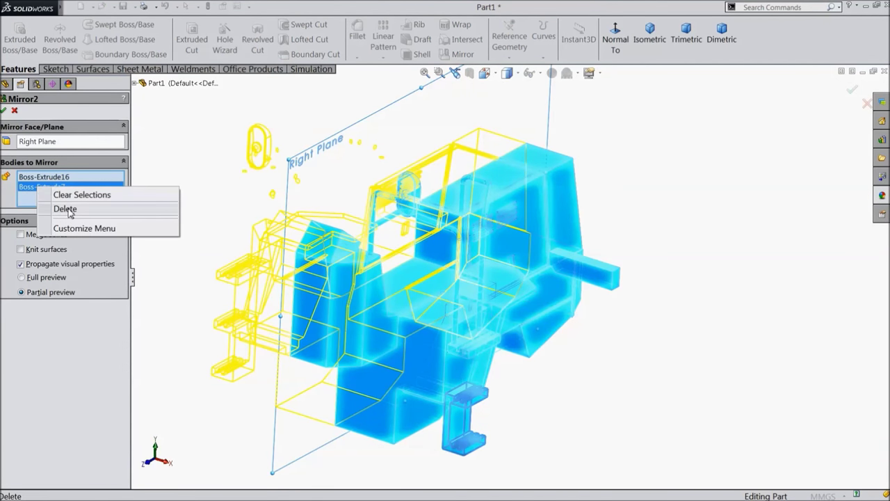
pyautogui.click(65, 209)
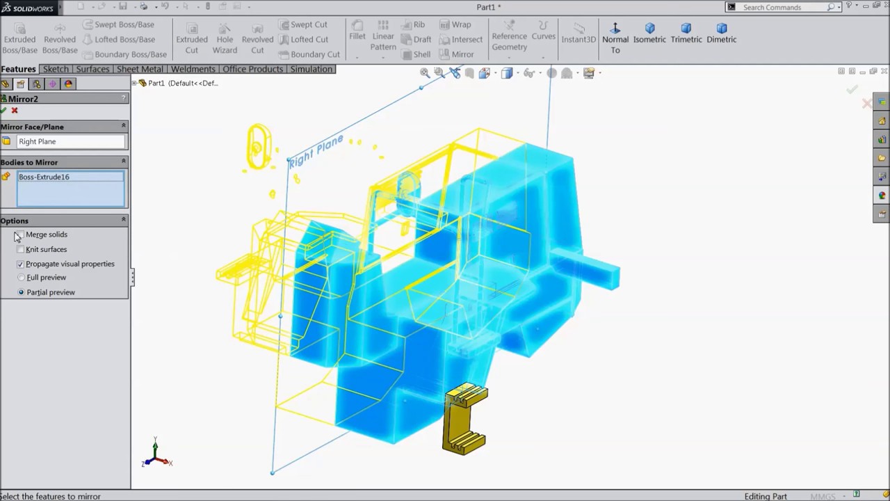
pyautogui.click(4, 111)
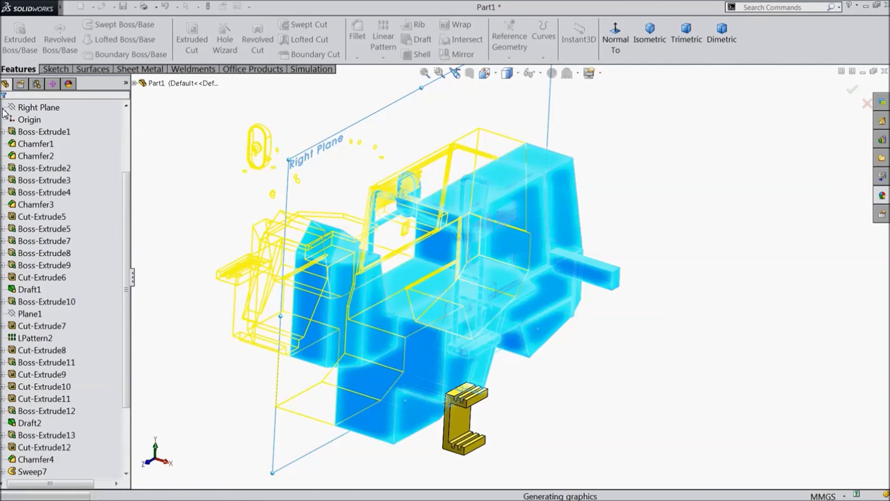
pyautogui.moveTo(183, 258); pyautogui.dragTo(137, 319, button='middle')
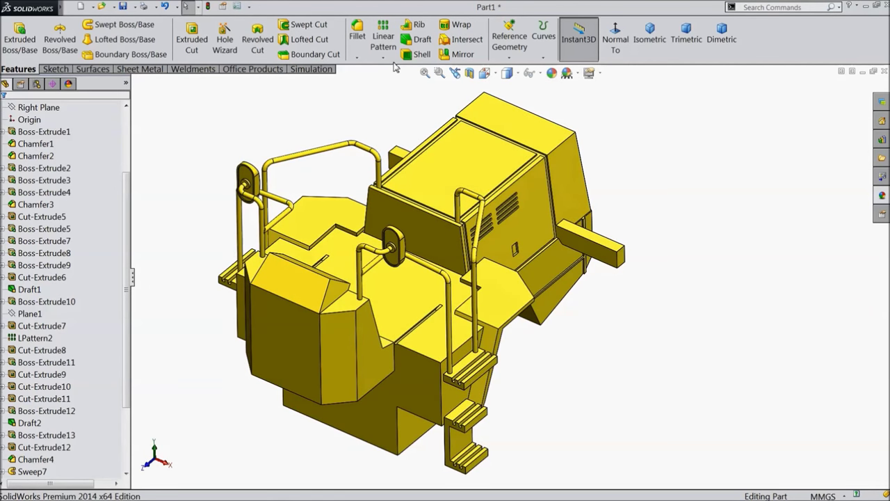
# Create a new Mirror of the Boss-Extrude7 step body about the Right Plane
pyautogui.moveTo(124, 187); pyautogui.dragTo(124, 117)
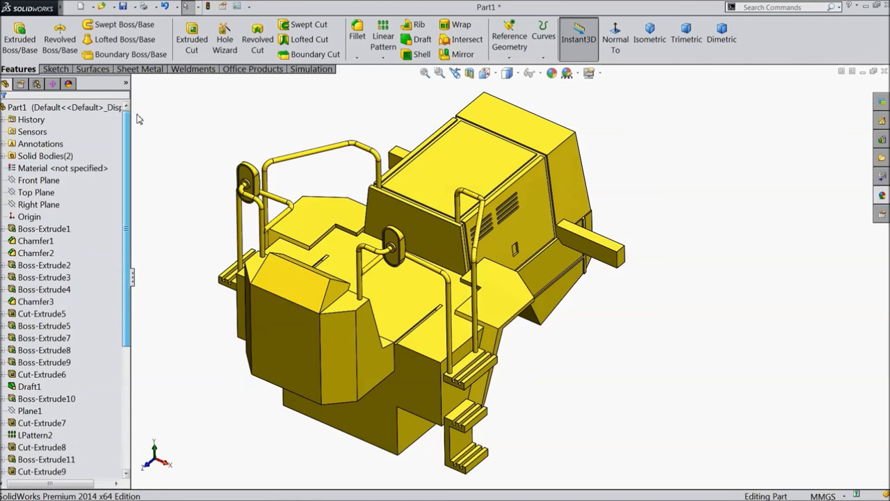
pyautogui.click(39, 204)
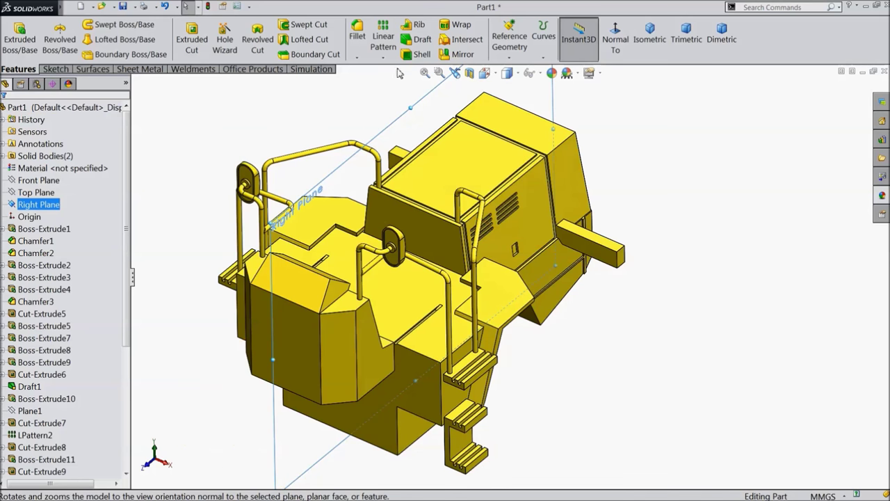
pyautogui.click(461, 54)
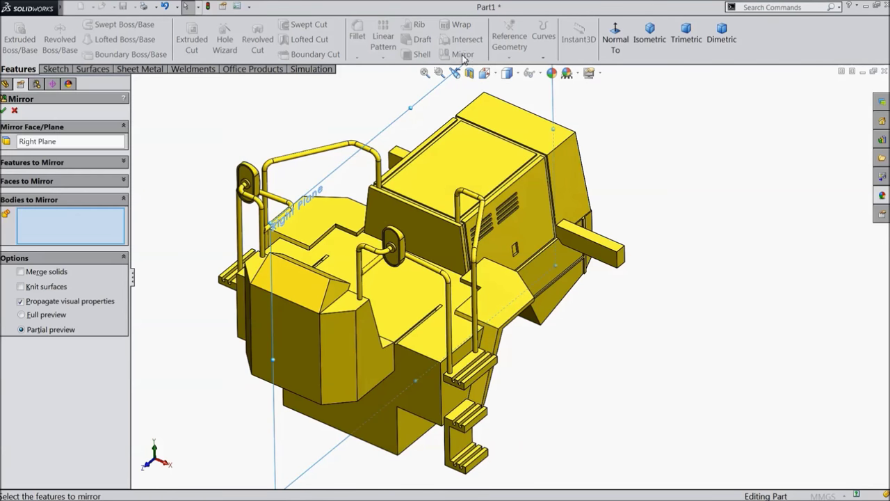
pyautogui.click(450, 452)
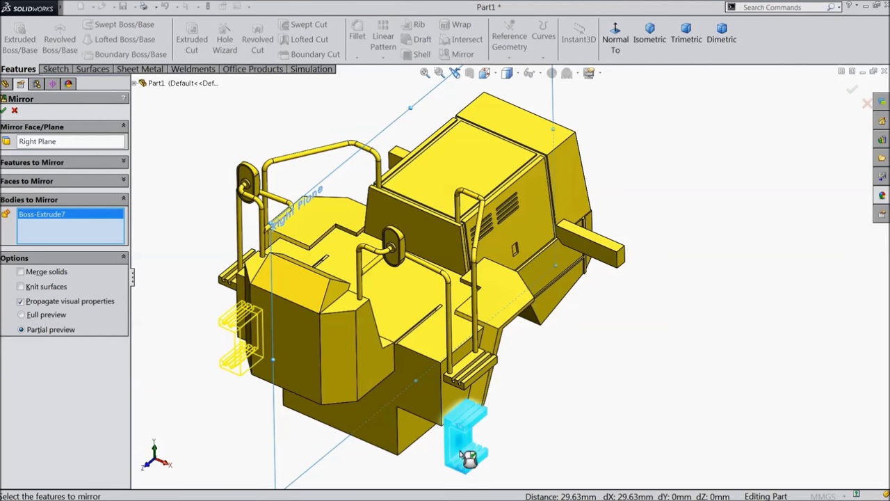
pyautogui.moveTo(441, 423); pyautogui.dragTo(418, 390, button='middle')
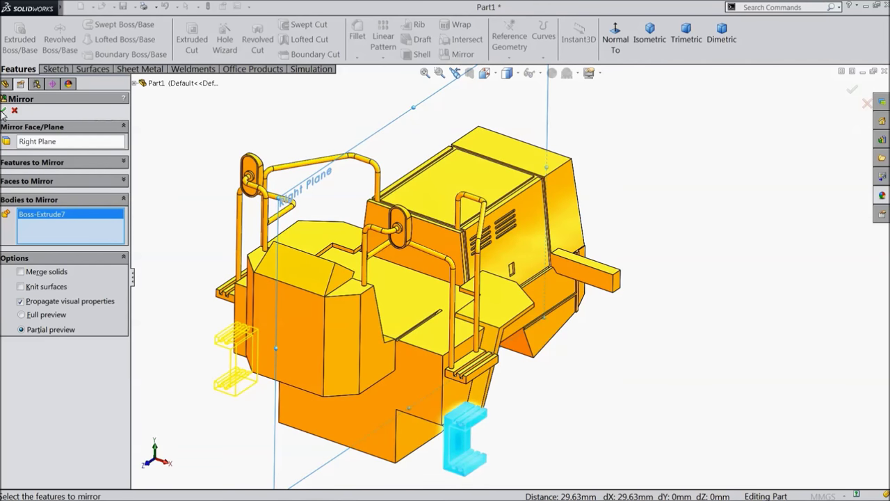
pyautogui.click(4, 110)
pyautogui.moveTo(264, 230); pyautogui.dragTo(129, 316, button='middle')
pyautogui.moveTo(160, 345); pyautogui.dragTo(243, 319, button='middle')
pyautogui.scroll(4, 276, 343)
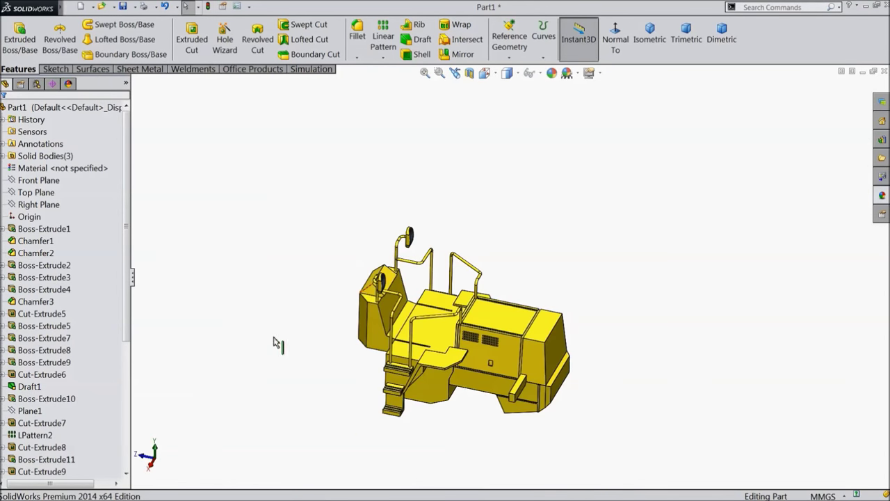
# Orbit and zoom to the cab's sloped seat-back face and select it
pyautogui.scroll(-6, 442, 354)
pyautogui.moveTo(500, 308)
pyautogui.mouseDown(button='middle')
pyautogui.moveTo(541, 320)
pyautogui.moveTo(541, 297)
pyautogui.moveTo(537, 308)
pyautogui.mouseUp(button='middle')
pyautogui.scroll(2, 537, 308)
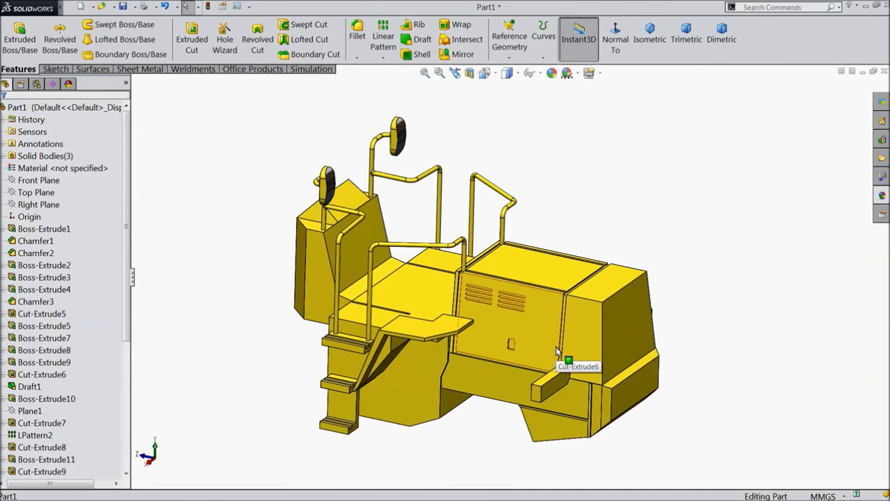
pyautogui.scroll(-2, 584, 348)
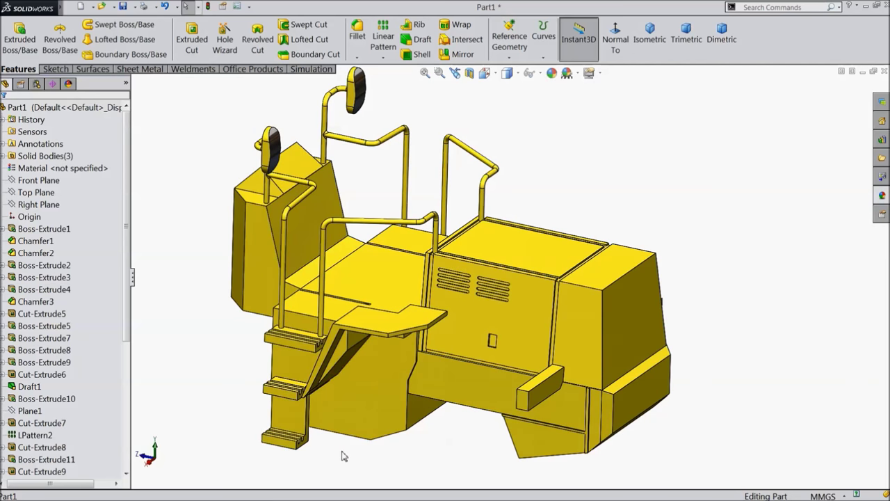
pyautogui.scroll(-3, 358, 185)
pyautogui.moveTo(357, 185); pyautogui.dragTo(320, 249, button='middle')
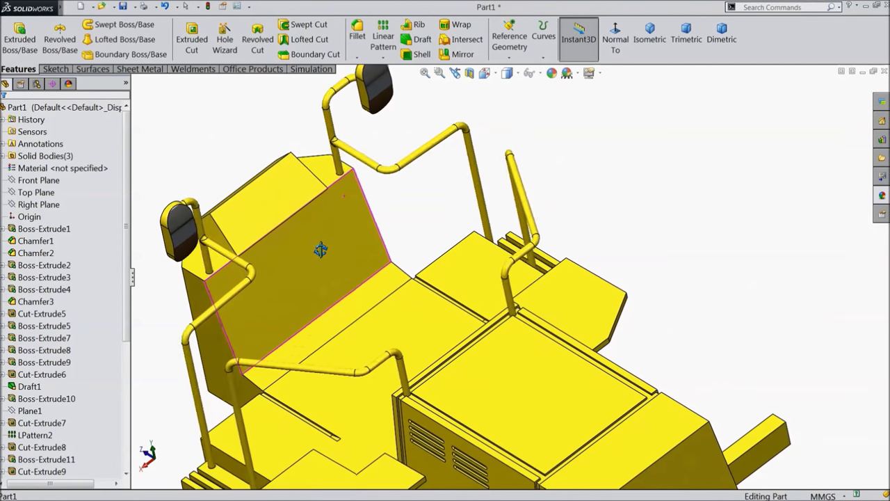
pyautogui.scroll(-4, 320, 250)
pyautogui.scroll(2, 304, 205)
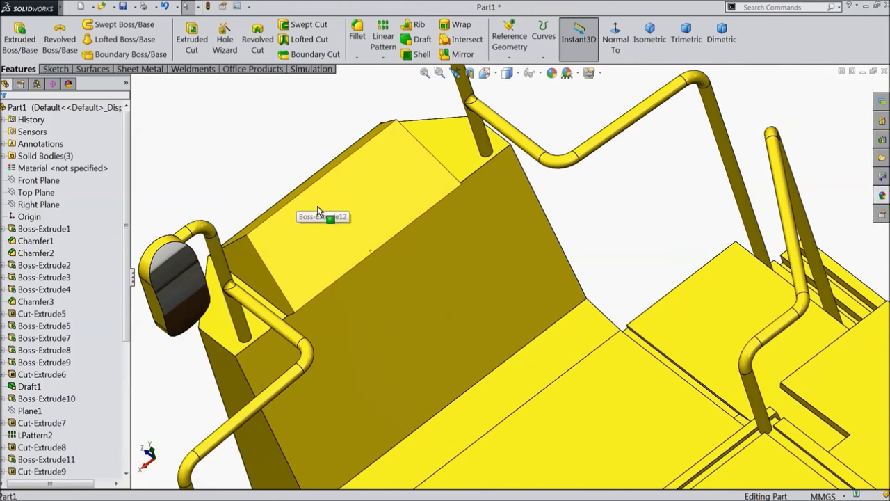
pyautogui.scroll(-2, 317, 211)
pyautogui.click(364, 244)
# Sketch on the seat-back face and offset its outline 0.5 mm inward
pyautogui.click(382, 213)
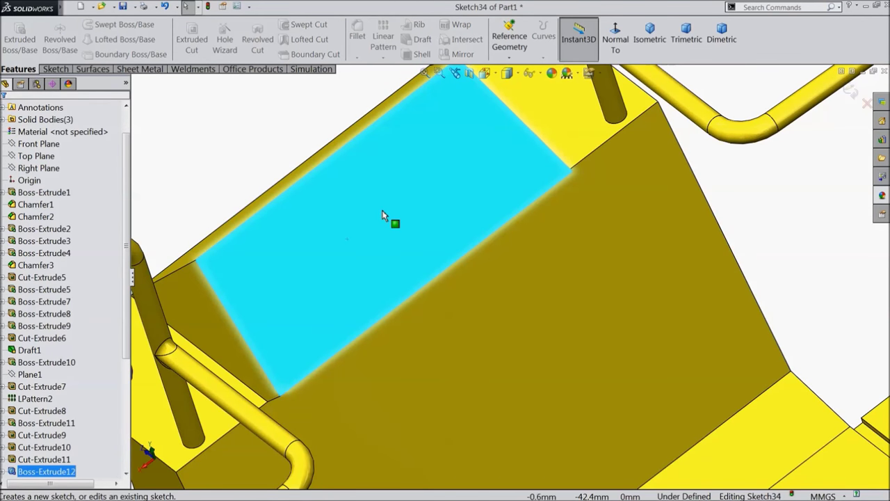
pyautogui.click(46, 72)
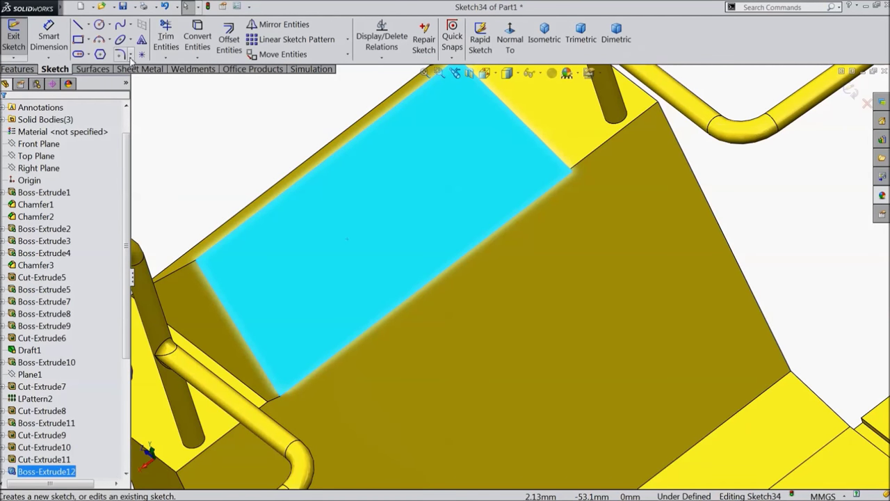
pyautogui.click(229, 42)
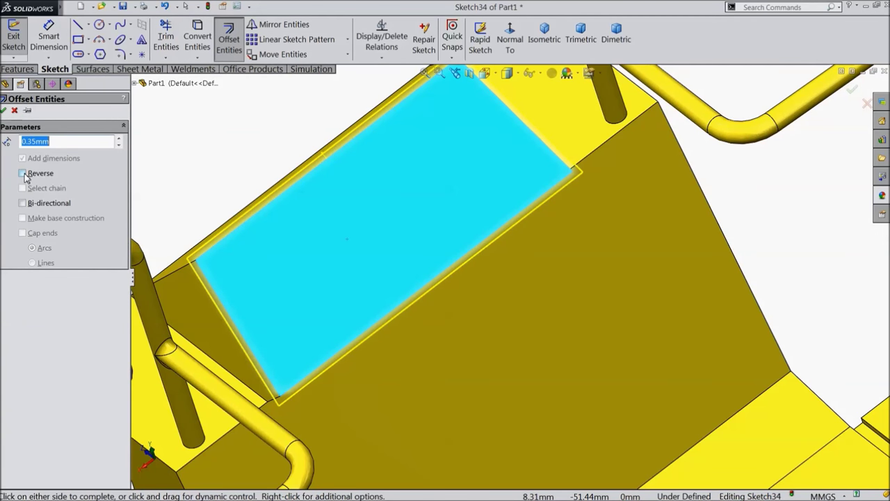
pyautogui.click(23, 174)
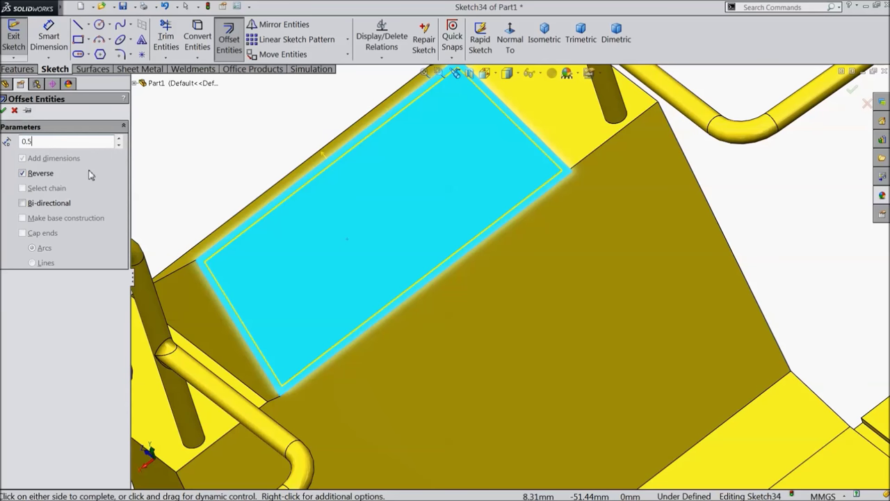
pyautogui.write('0.5')
pyautogui.press('Return')
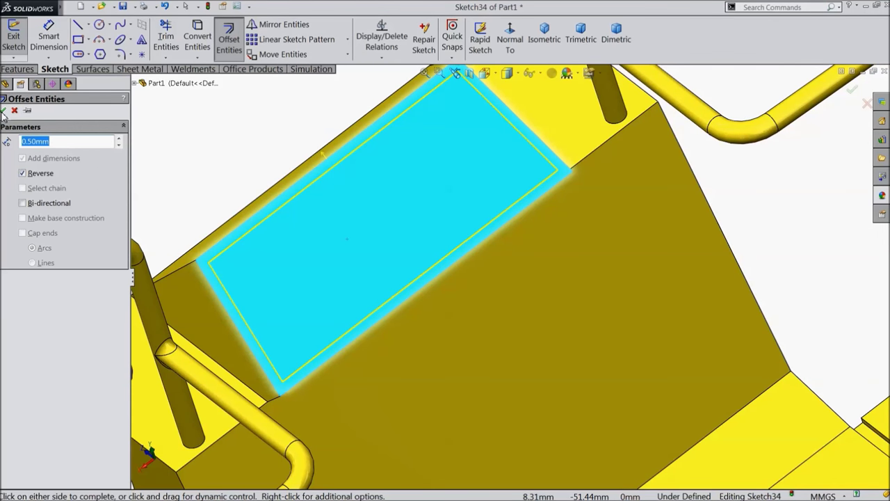
pyautogui.click(3, 111)
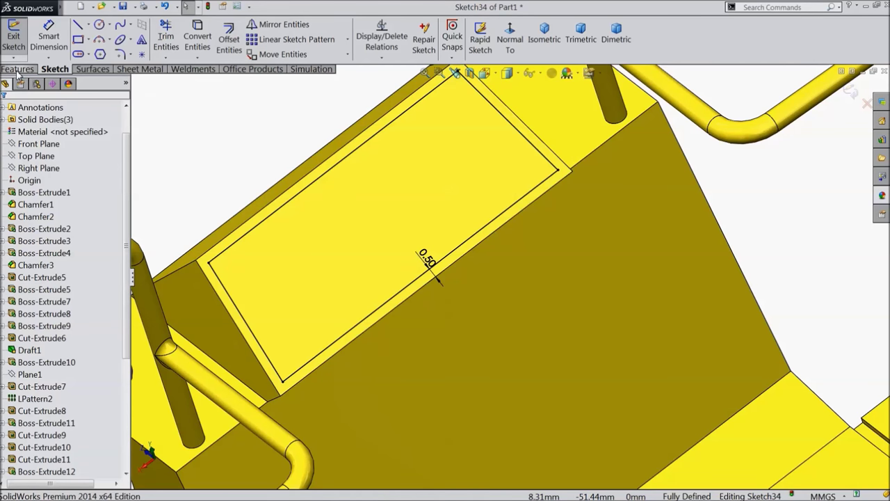
# Extruded-cut the offset outline 0.25 mm deep to form a recessed panel
pyautogui.click(20, 68)
pyautogui.click(192, 41)
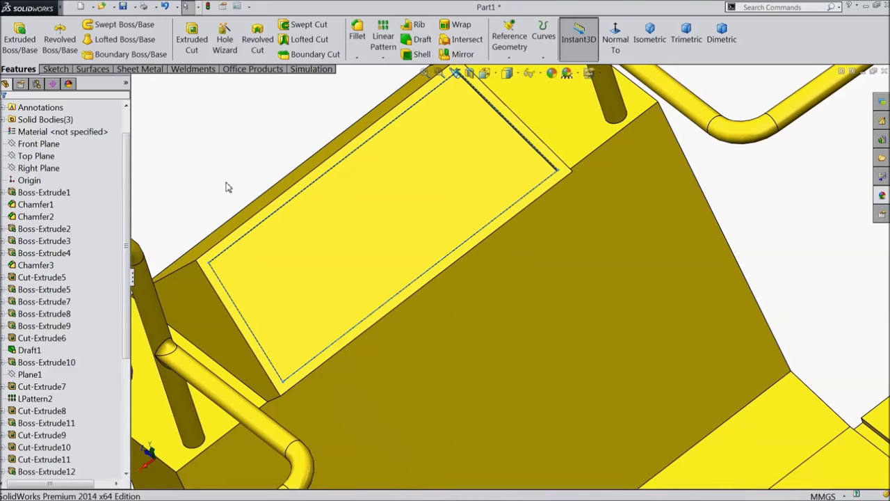
pyautogui.moveTo(229, 179); pyautogui.dragTo(245, 204, button='middle')
pyautogui.scroll(3, 228, 164)
pyautogui.moveTo(229, 165); pyautogui.dragTo(234, 197, button='middle')
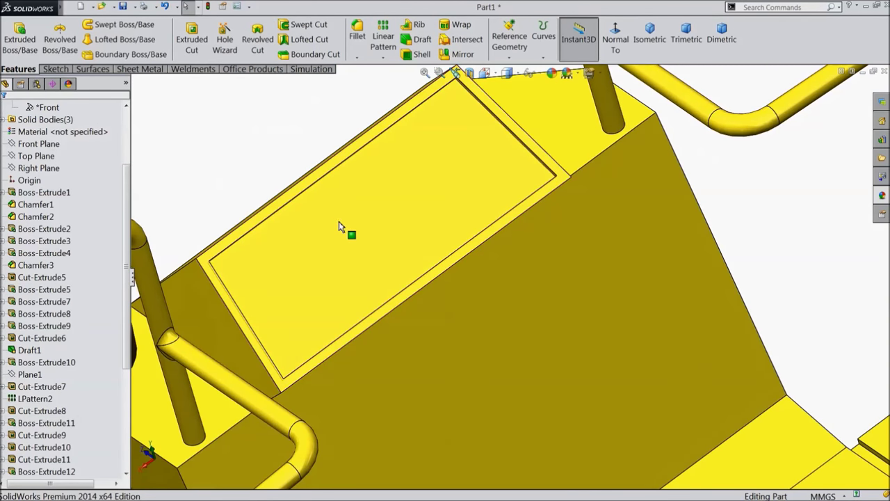
pyautogui.scroll(4, 414, 258)
pyautogui.scroll(4, 414, 257)
pyautogui.moveTo(421, 264); pyautogui.dragTo(515, 344, button='middle')
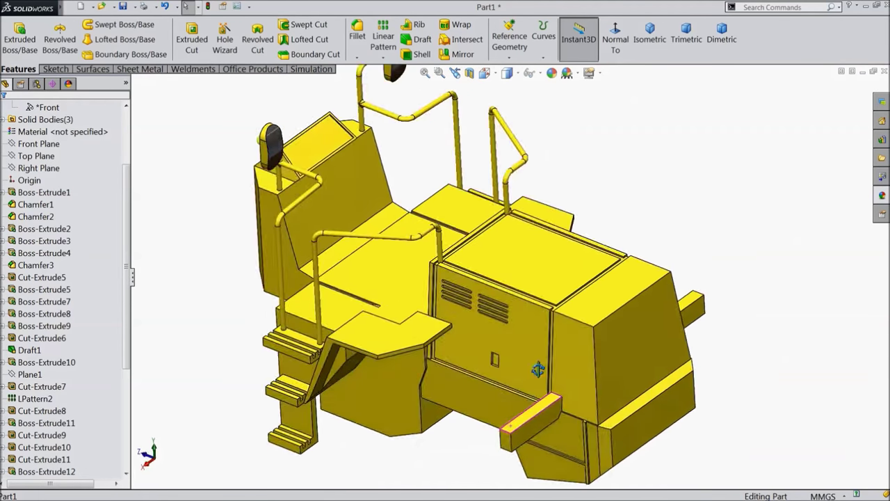
# Open a new sketch on the flat underside face and view it Normal To
pyautogui.scroll(-4, 493, 360)
pyautogui.scroll(4, 494, 360)
pyautogui.scroll(-5, 427, 341)
pyautogui.click(423, 343)
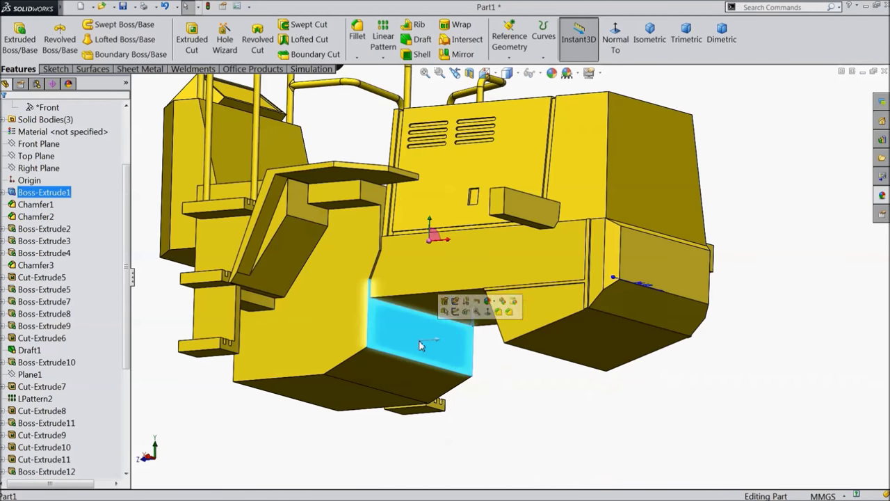
pyautogui.click(455, 312)
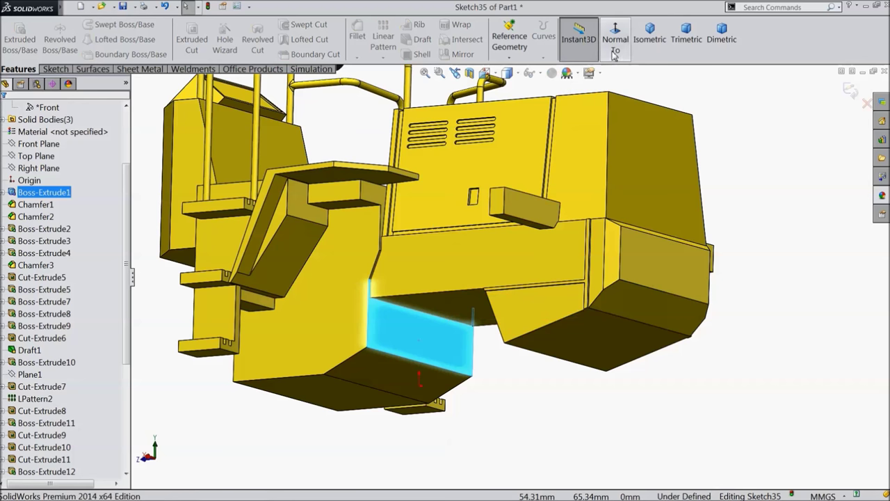
pyautogui.click(614, 51)
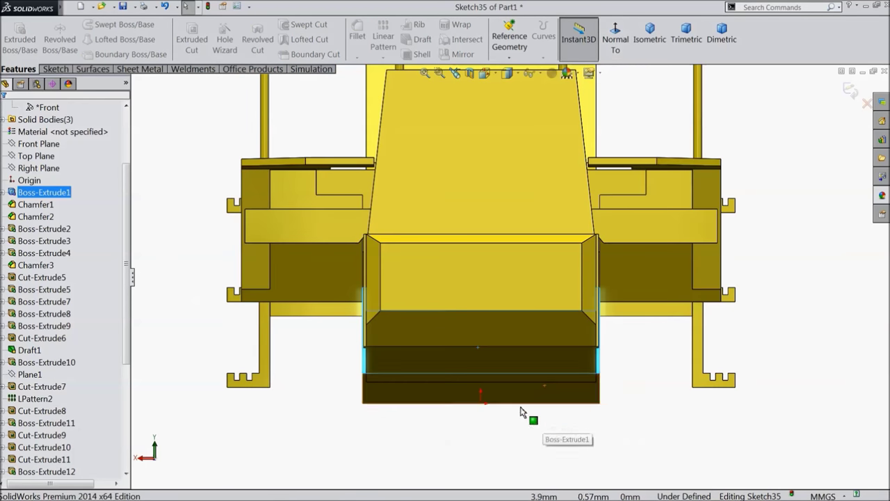
# Draw a vertical construction centerline up the face from its bottom edge midpoint
pyautogui.click(56, 68)
pyautogui.click(89, 25)
pyautogui.click(101, 54)
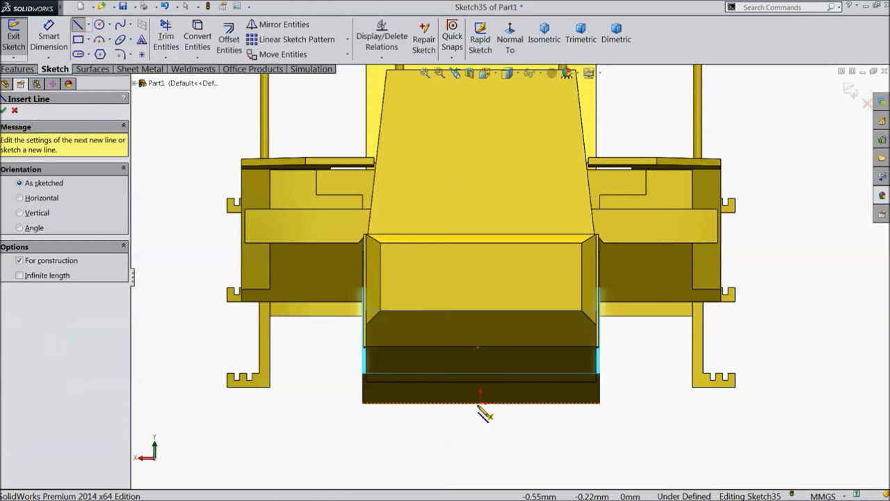
pyautogui.click(481, 402)
pyautogui.click(480, 275)
pyautogui.rightClick(495, 271)
pyautogui.click(505, 91)
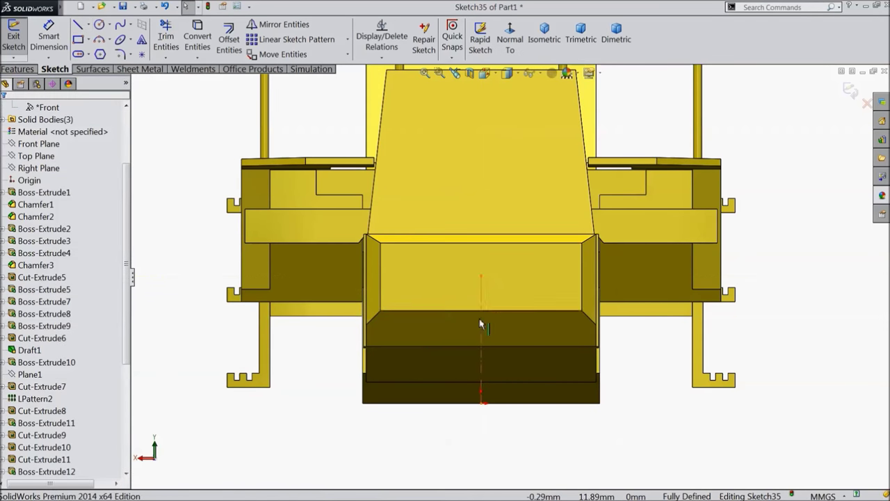
pyautogui.scroll(-3, 476, 348)
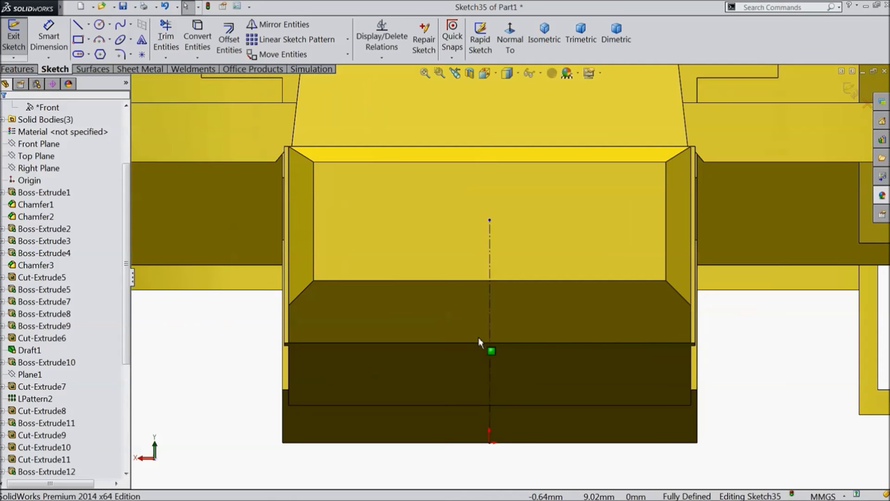
# Draw a circle on the centerline plus a top line and sloped side tangent to it
pyautogui.click(100, 26)
pyautogui.scroll(-2, 574, 417)
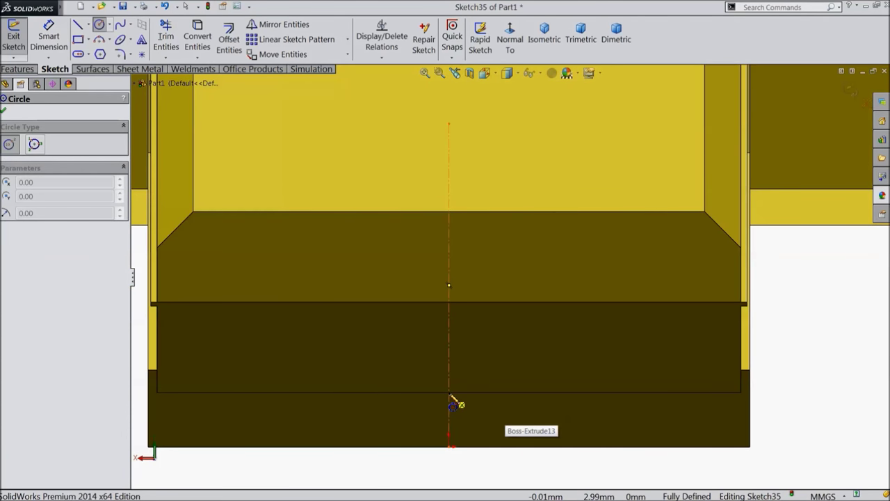
pyautogui.click(451, 403)
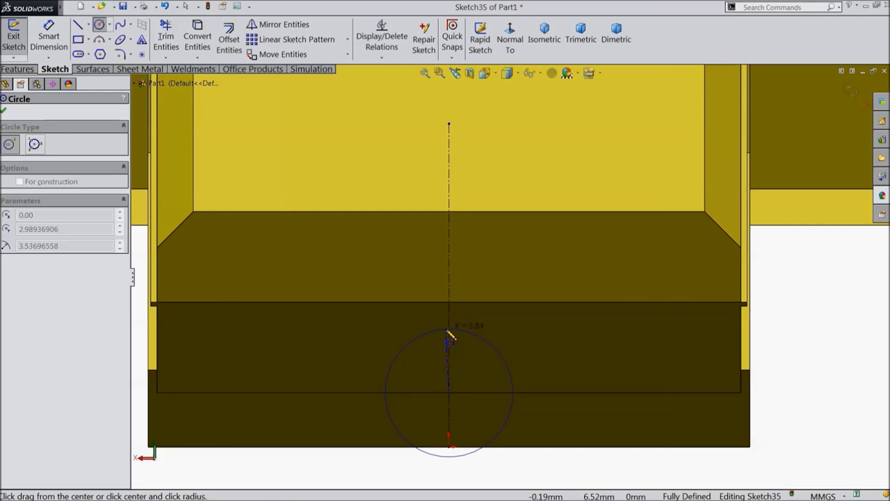
pyautogui.click(447, 332)
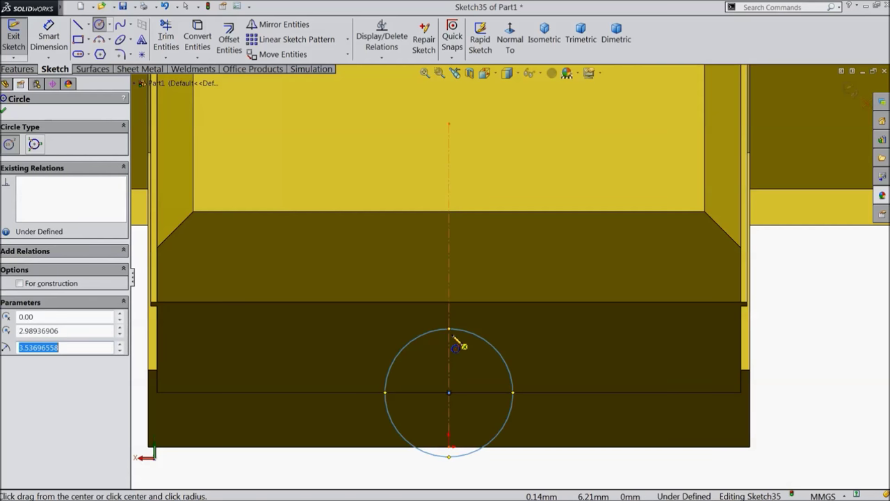
pyautogui.click(79, 26)
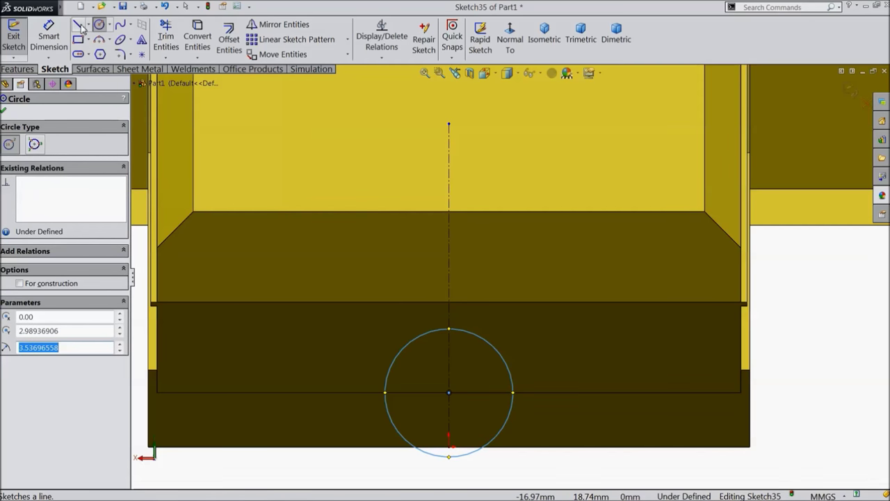
pyautogui.click(449, 212)
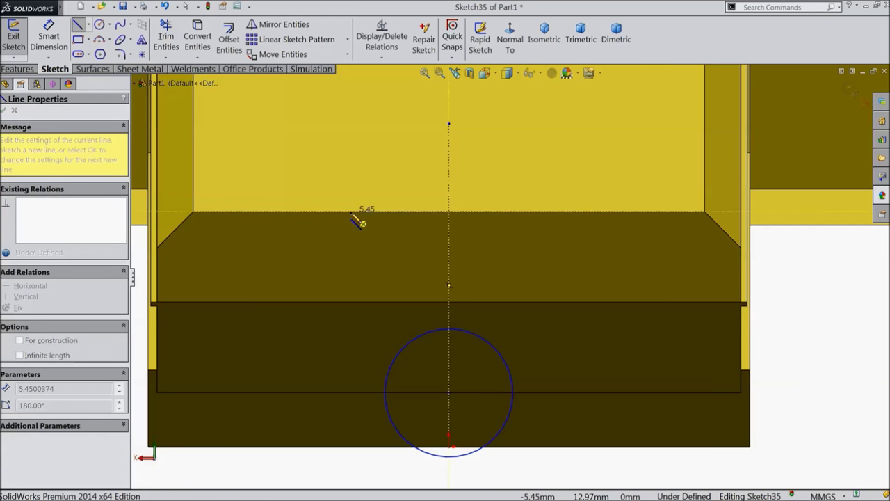
pyautogui.click(338, 213)
pyautogui.click(387, 372)
pyautogui.rightClick(328, 306)
pyautogui.click(349, 83)
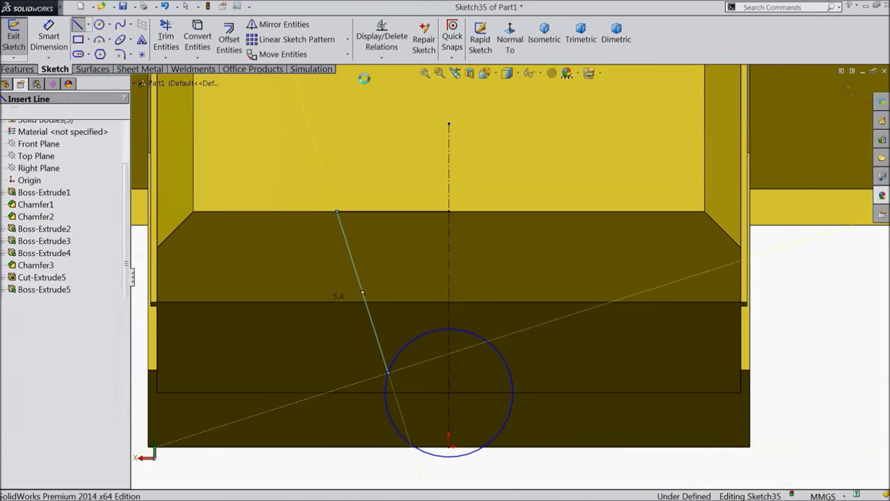
pyautogui.moveTo(411, 372); pyautogui.dragTo(381, 382)
pyautogui.click(413, 352)
# Dimension the top line length 5 and the circle diameter 8.5
pyautogui.click(49, 38)
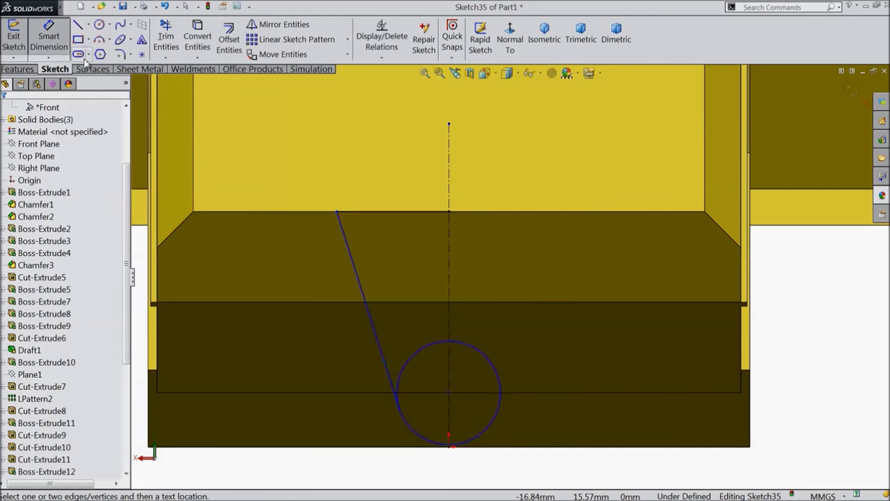
pyautogui.scroll(2, 445, 292)
pyautogui.click(421, 217)
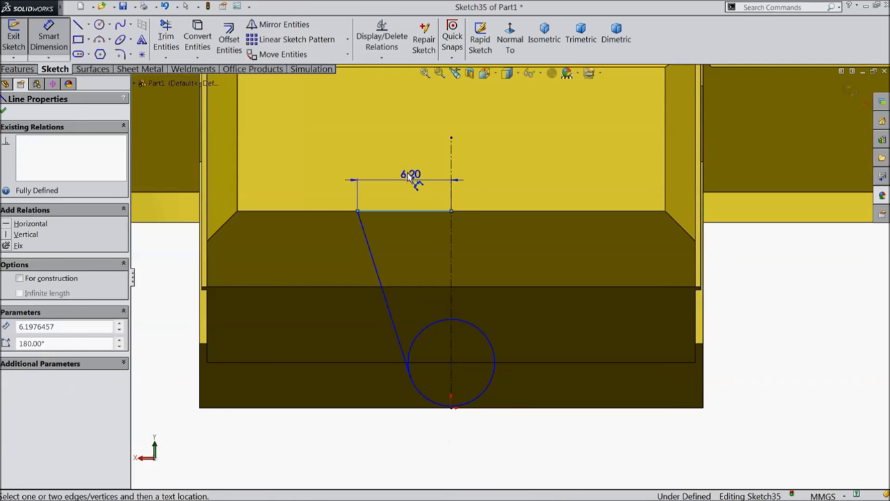
pyautogui.click(410, 177)
pyautogui.write('5')
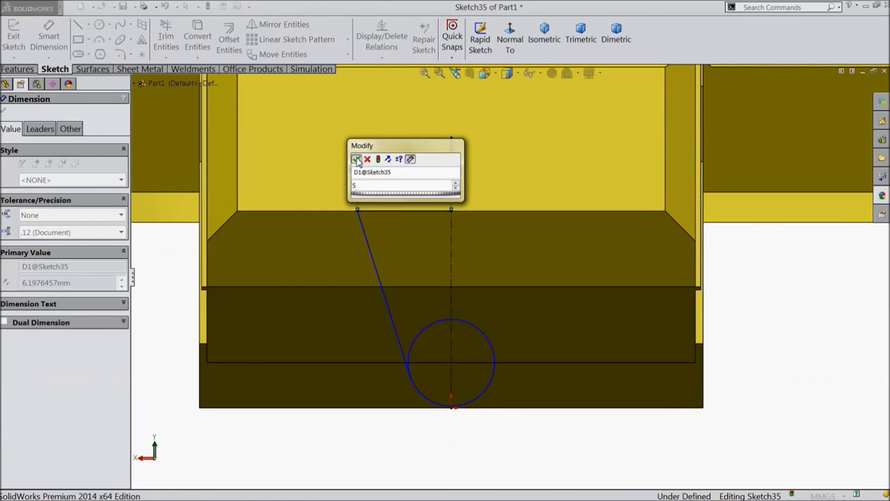
pyautogui.click(356, 158)
pyautogui.click(477, 382)
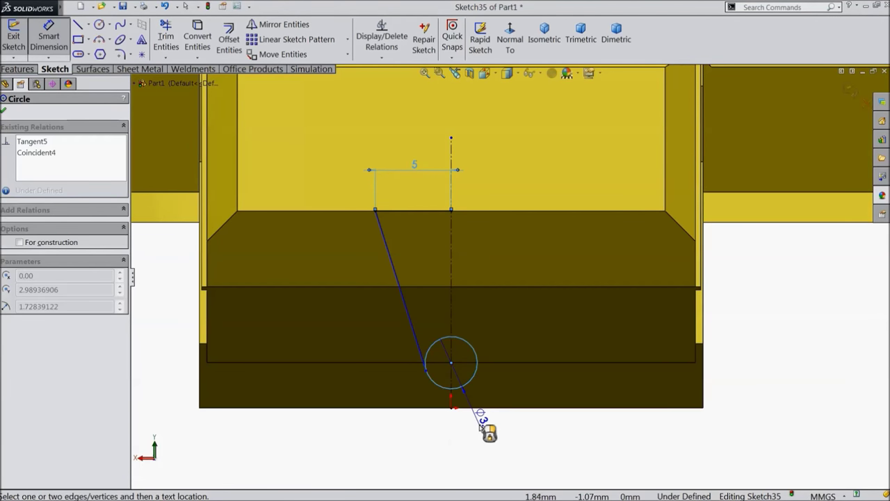
pyautogui.click(481, 423)
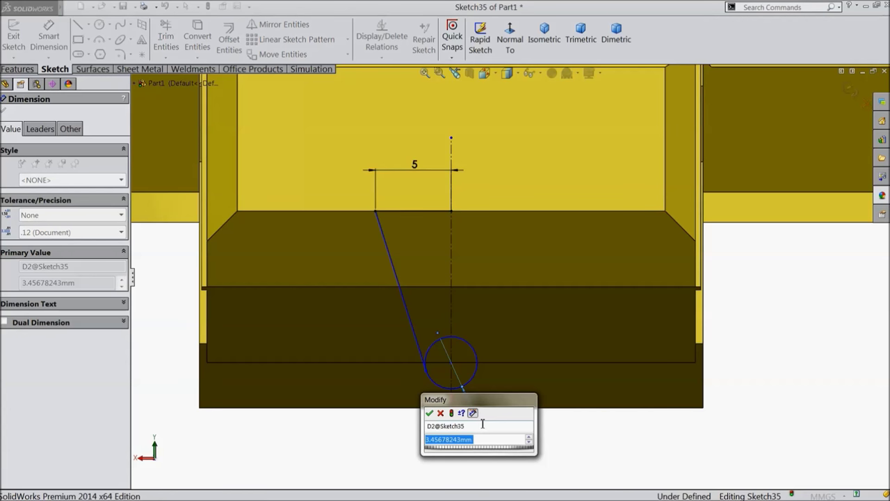
pyautogui.write('8.5')
pyautogui.press('Return')
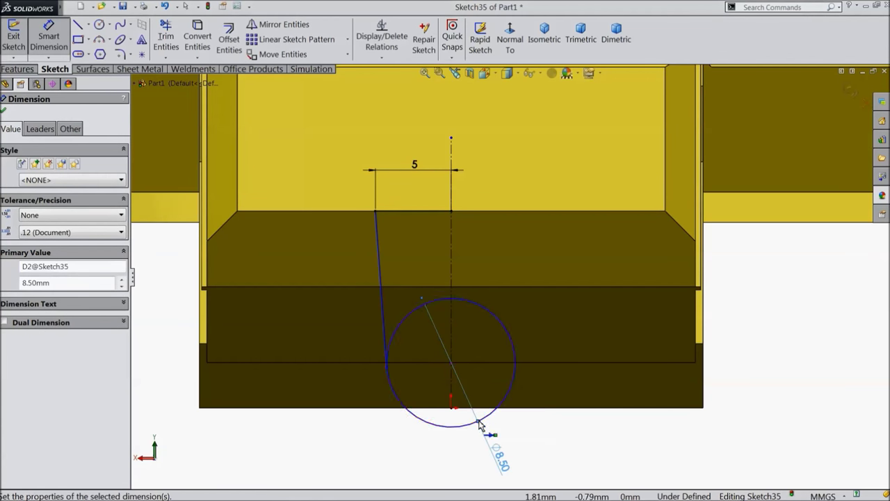
pyautogui.click(3, 111)
# Mirror the top and slanted lines about the vertical centerline
pyautogui.click(279, 24)
pyautogui.click(415, 213)
pyautogui.click(378, 234)
pyautogui.click(82, 271)
pyautogui.click(451, 268)
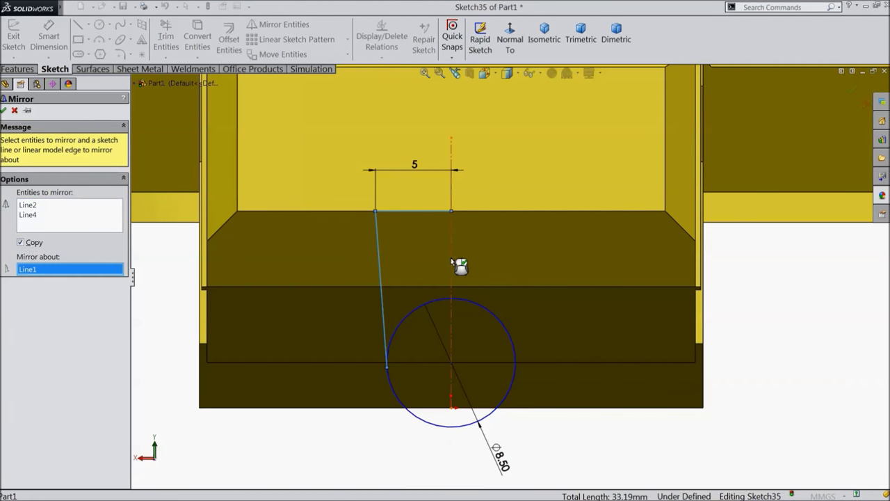
pyautogui.click(3, 111)
# Trim away the circle's upper arc and drag the left line-arc junction upward
pyautogui.click(165, 39)
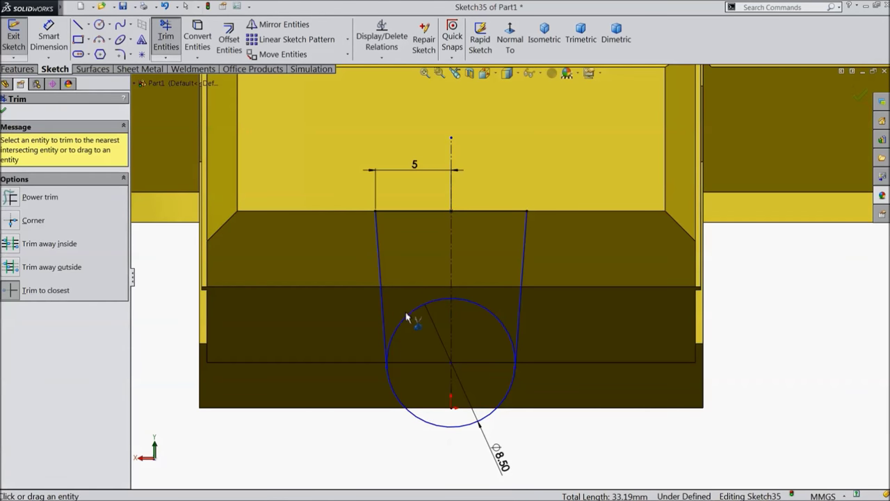
pyautogui.click(492, 314)
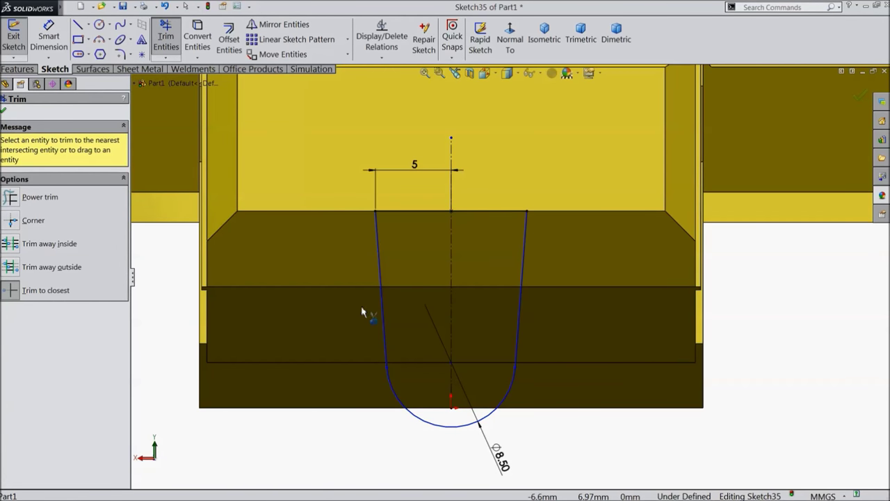
pyautogui.click(3, 112)
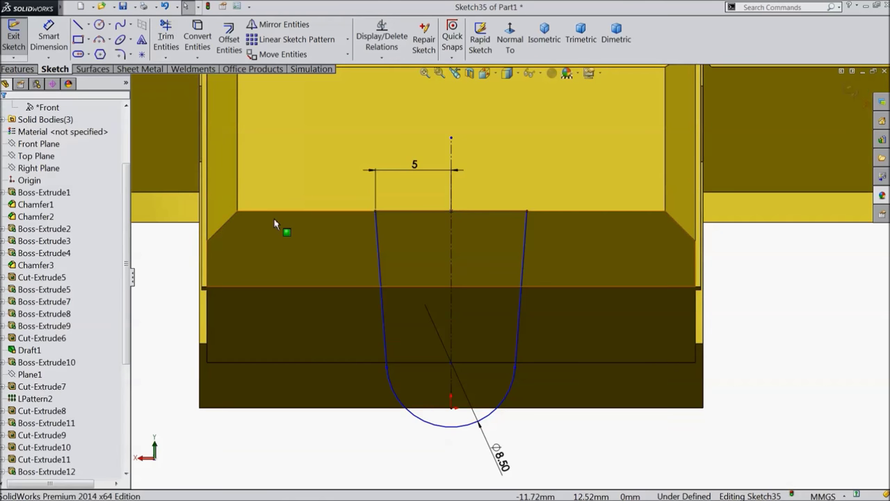
pyautogui.click(387, 362)
pyautogui.moveTo(387, 362); pyautogui.dragTo(392, 330)
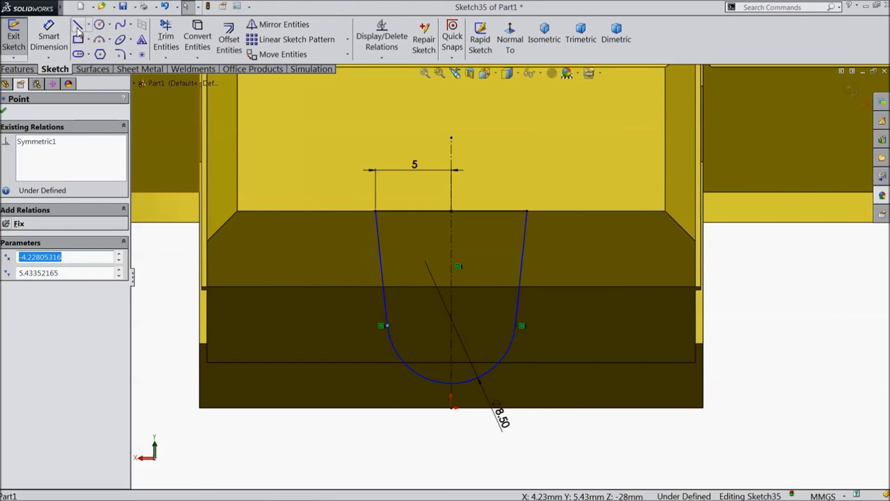
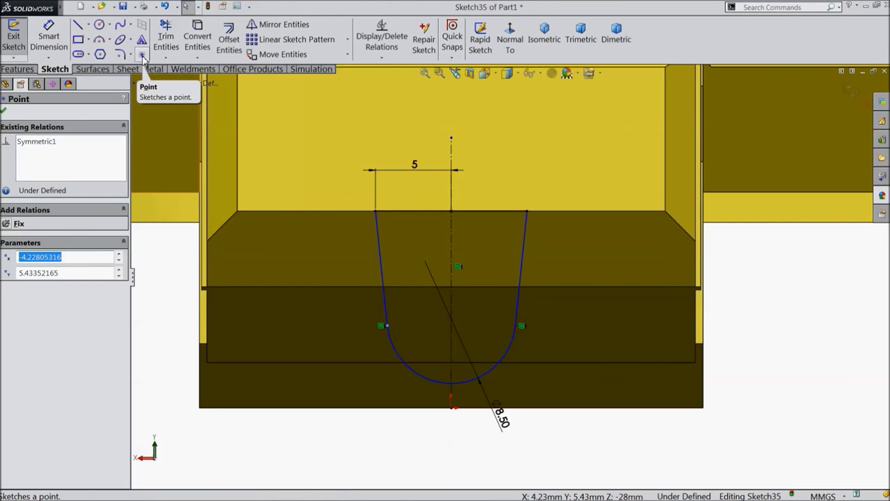
# Add a point at the arc's bottom midpoint and dimension the profile height to 11.50 mm
pyautogui.scroll(-4, 445, 362)
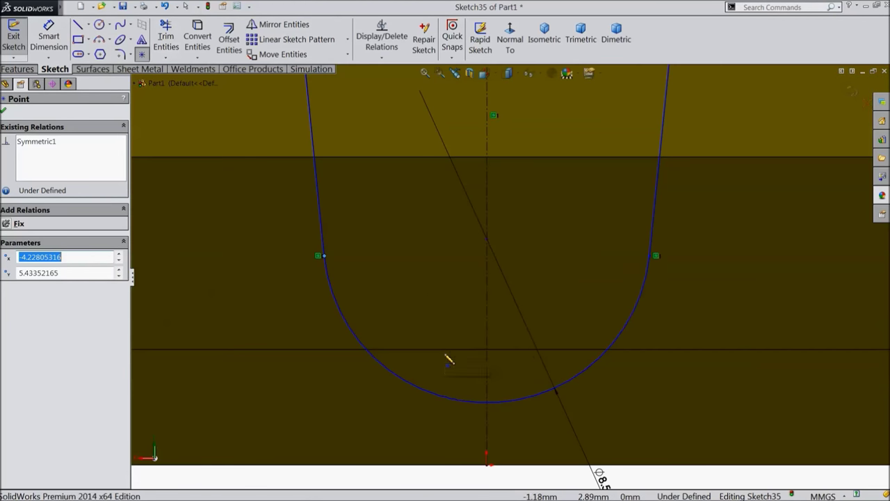
pyautogui.click(488, 402)
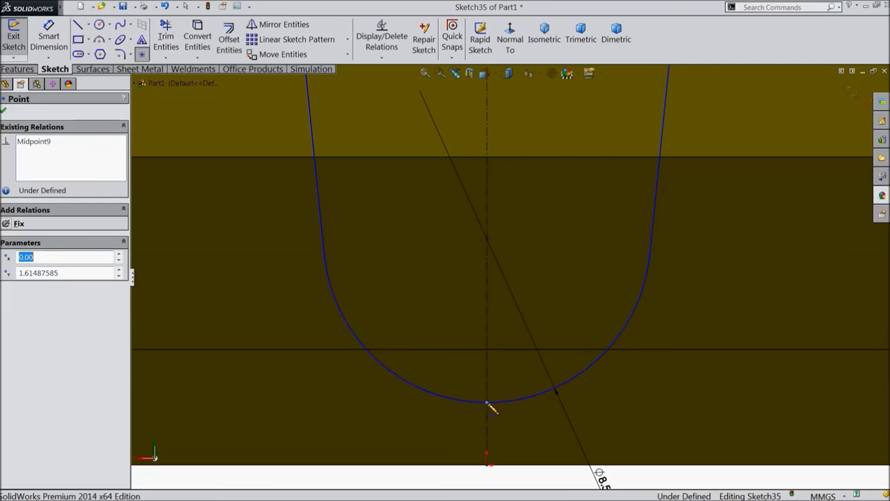
pyautogui.click(50, 34)
pyautogui.scroll(3, 502, 355)
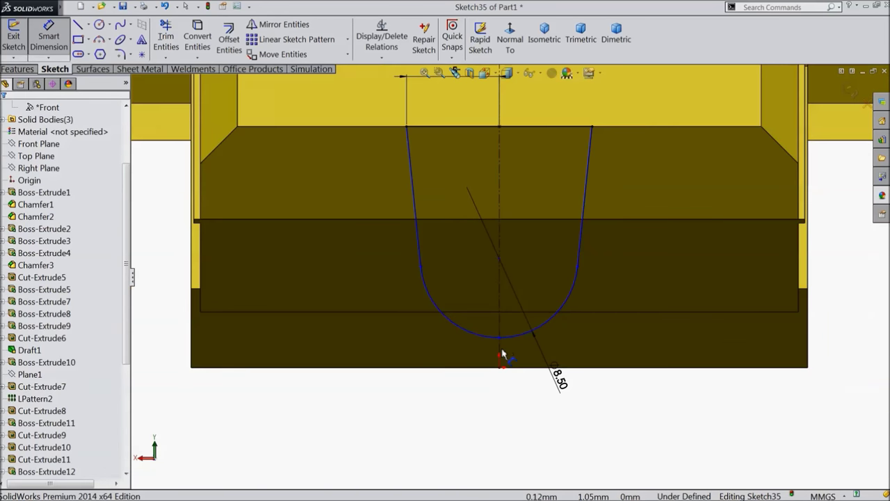
pyautogui.click(499, 339)
pyautogui.click(499, 126)
pyautogui.click(640, 206)
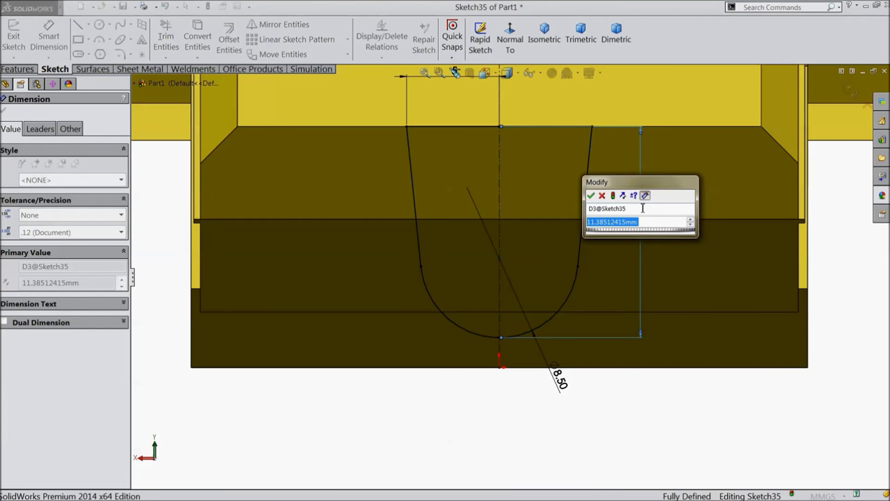
pyautogui.write('11.5')
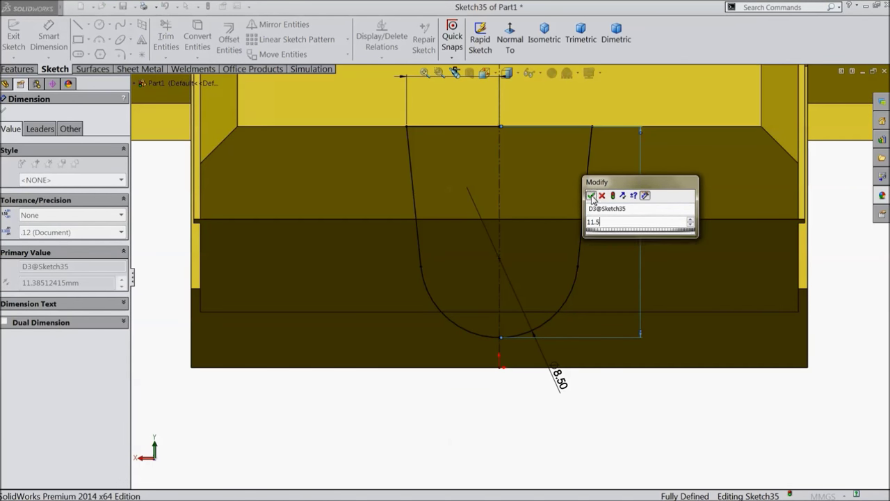
pyautogui.click(591, 195)
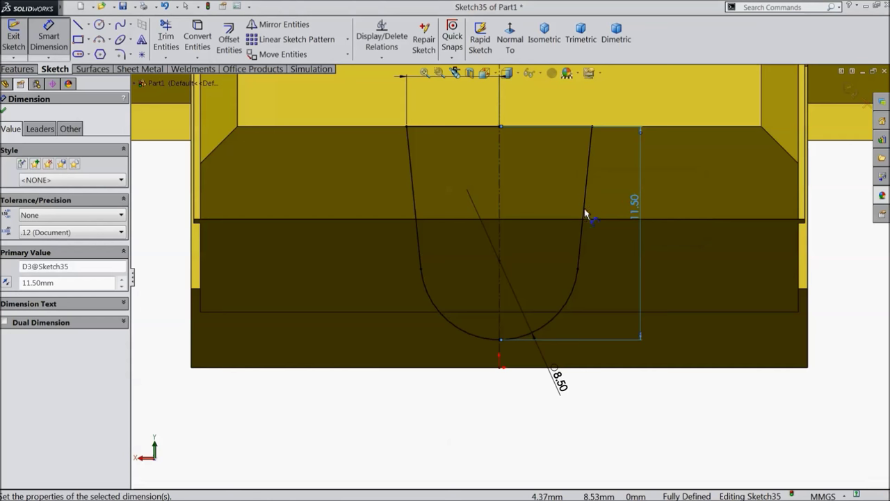
# Exit dimensioning and start an Extruded Boss/Base from the fully defined profile
pyautogui.click(5, 111)
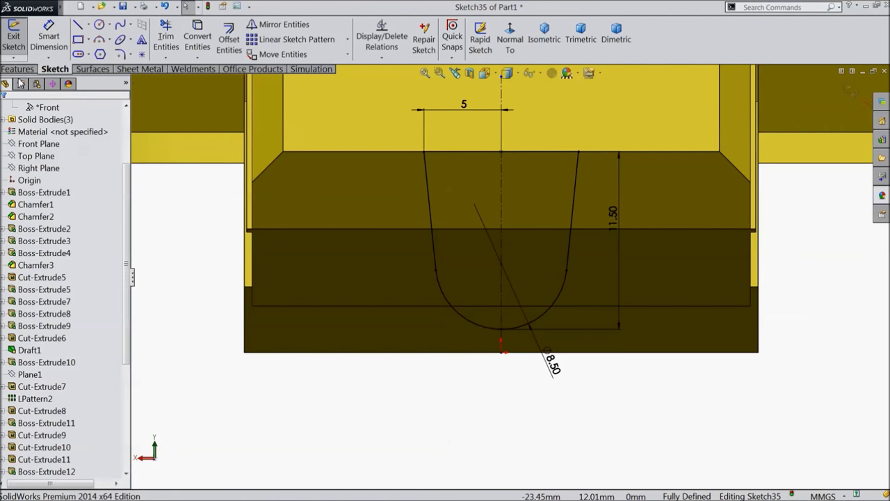
pyautogui.click(17, 69)
pyautogui.click(20, 43)
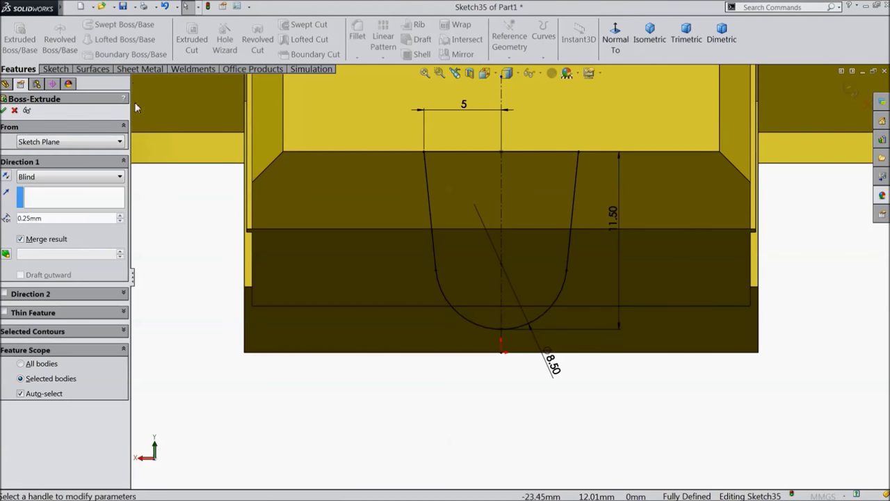
# Extrude the profile 6 mm Blind in Direction 1 and Up To Next in Direction 2
pyautogui.moveTo(351, 344); pyautogui.dragTo(414, 344, button='middle')
pyautogui.scroll(-5, 423, 348)
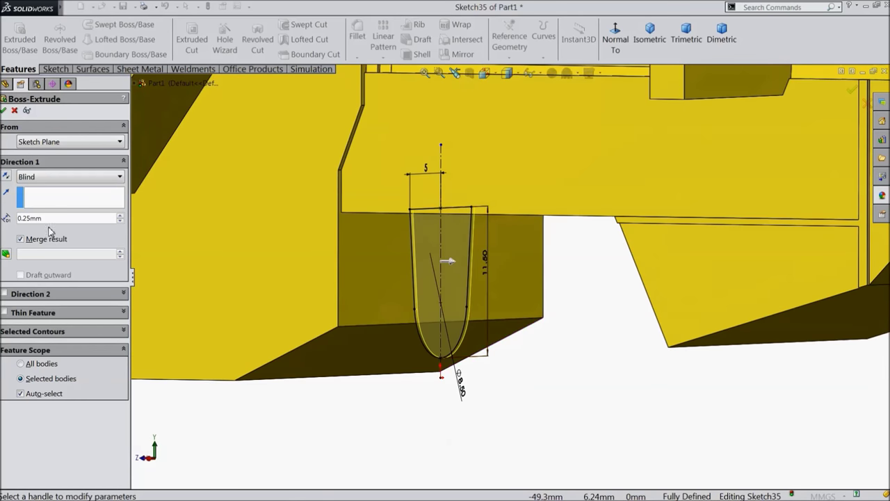
pyautogui.doubleClick(20, 218)
pyautogui.write('6')
pyautogui.press('Return')
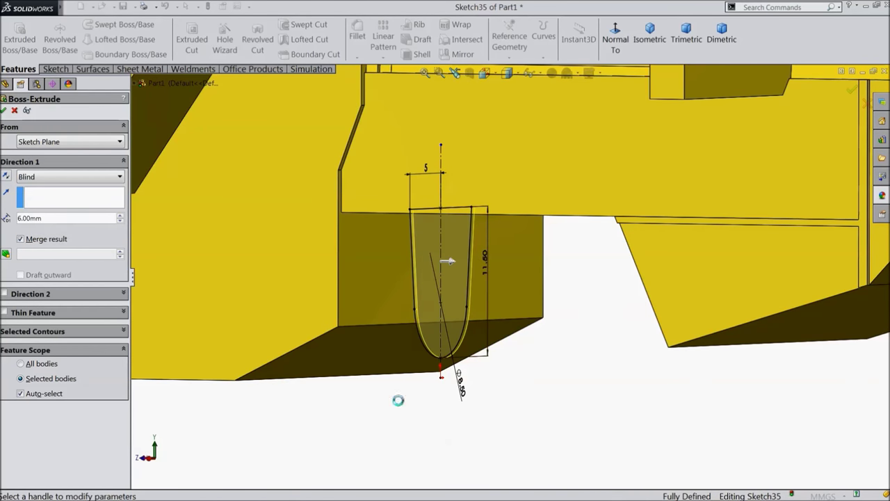
pyautogui.click(14, 296)
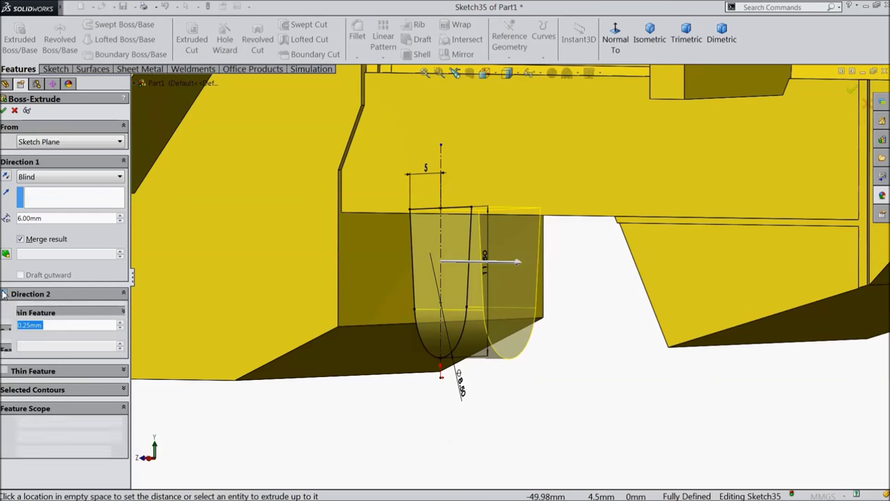
pyautogui.click(50, 310)
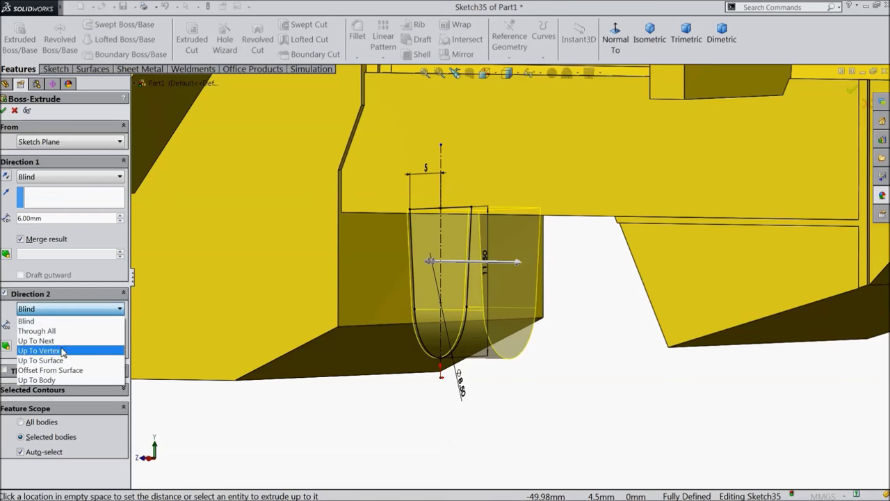
pyautogui.click(38, 338)
pyautogui.moveTo(401, 412); pyautogui.dragTo(419, 391, button='middle')
pyautogui.scroll(-5, 505, 312)
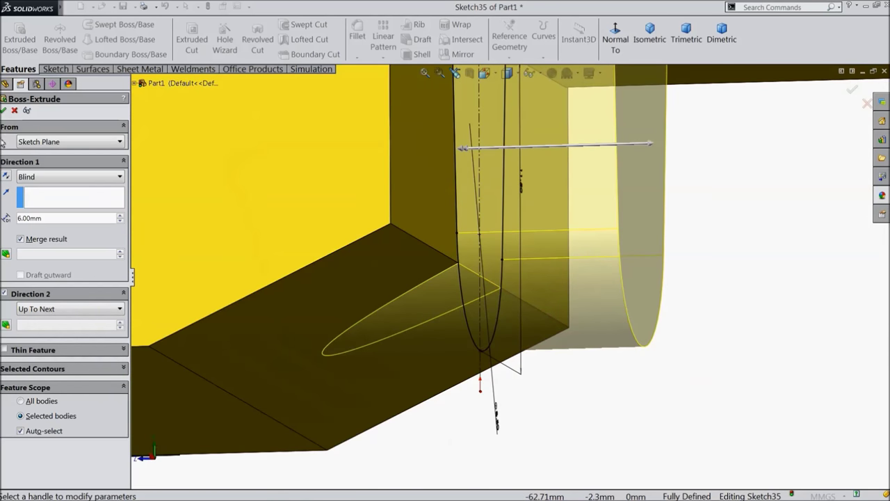
pyautogui.click(5, 112)
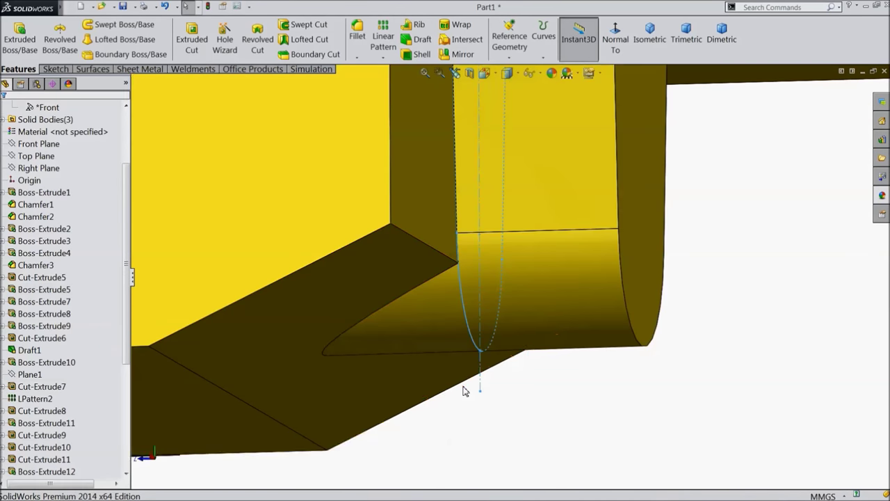
# Select the rounded face of the new strip
pyautogui.moveTo(491, 395); pyautogui.dragTo(554, 362, button='middle')
pyautogui.scroll(-5, 600, 269)
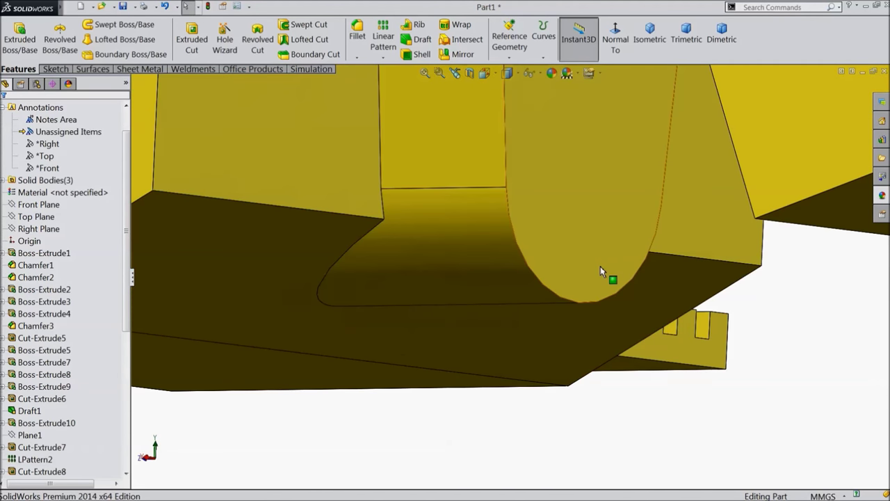
pyautogui.click(599, 270)
# Start a sketch on the rounded face, viewed normal to it
pyautogui.click(634, 241)
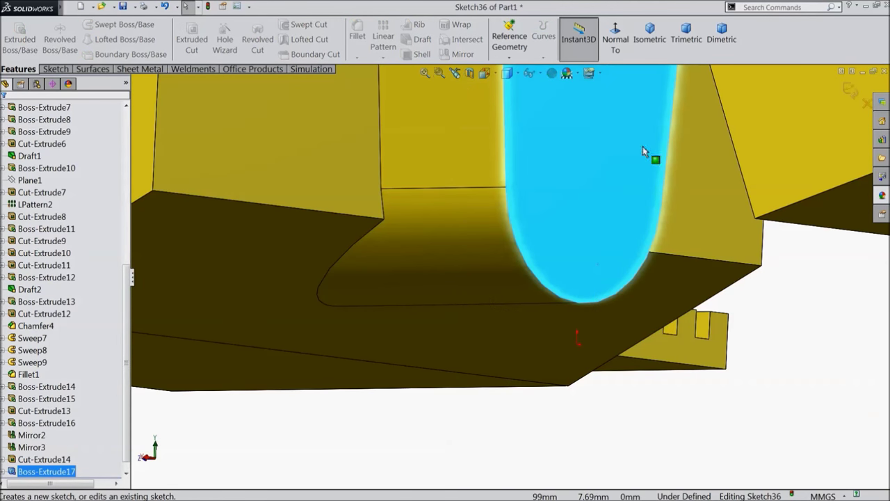
pyautogui.click(615, 46)
pyautogui.scroll(-3, 536, 430)
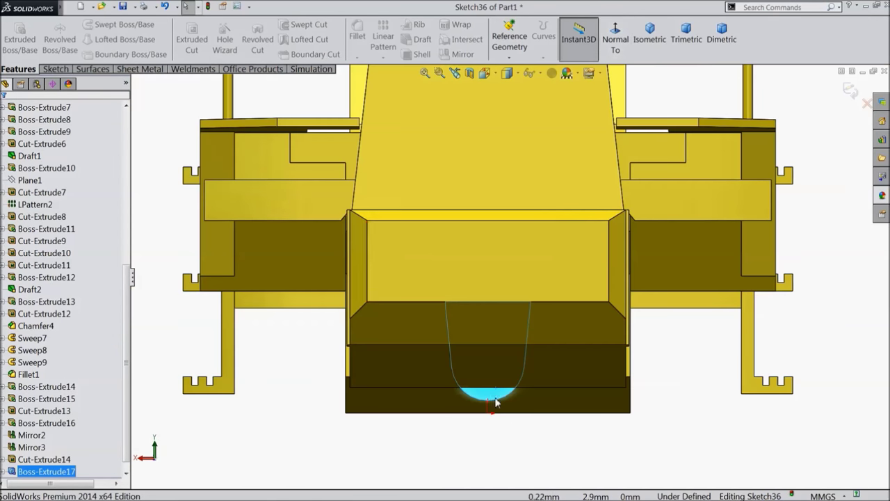
# Draw a vertical centerline down the face from its top edge midpoint
pyautogui.click(55, 69)
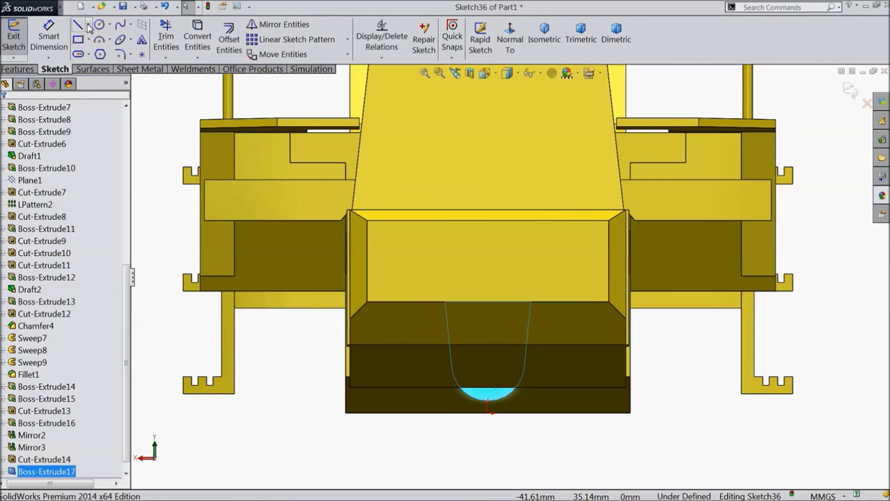
pyautogui.click(88, 25)
pyautogui.click(95, 56)
pyautogui.scroll(-3, 518, 369)
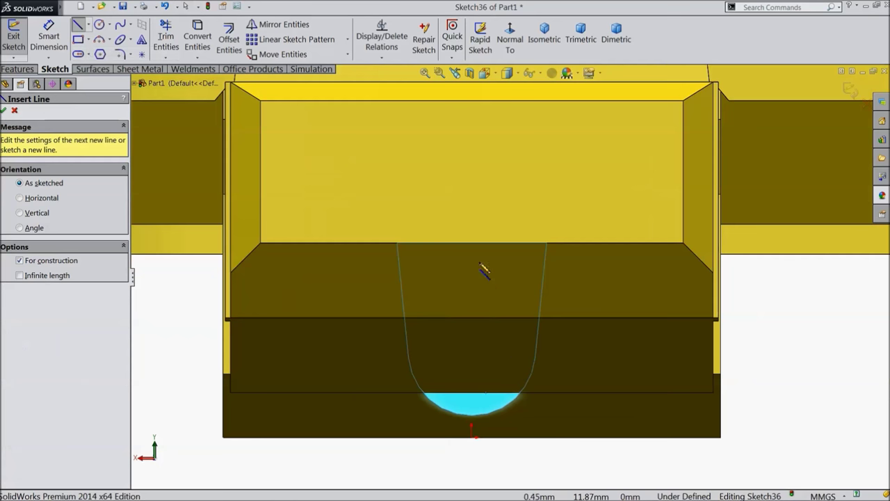
pyautogui.click(472, 244)
pyautogui.click(471, 371)
pyautogui.rightClick(504, 369)
pyautogui.click(528, 91)
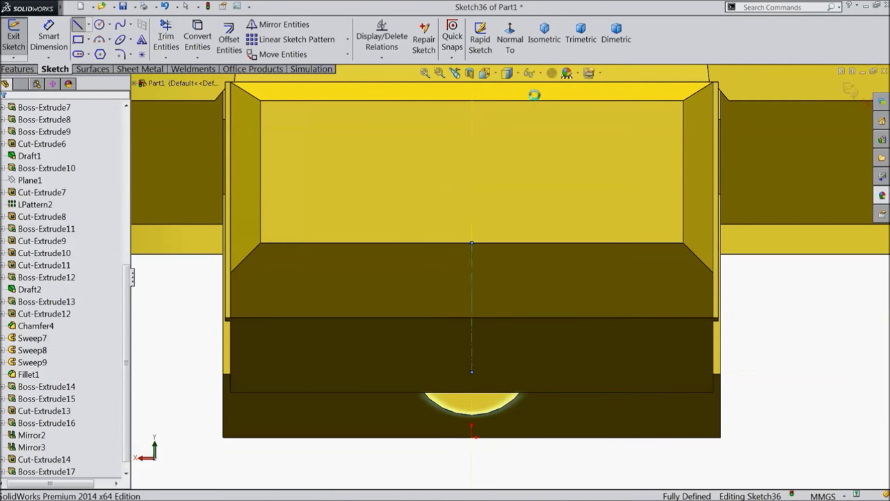
# Draw a circle centred on the centerline
pyautogui.click(99, 26)
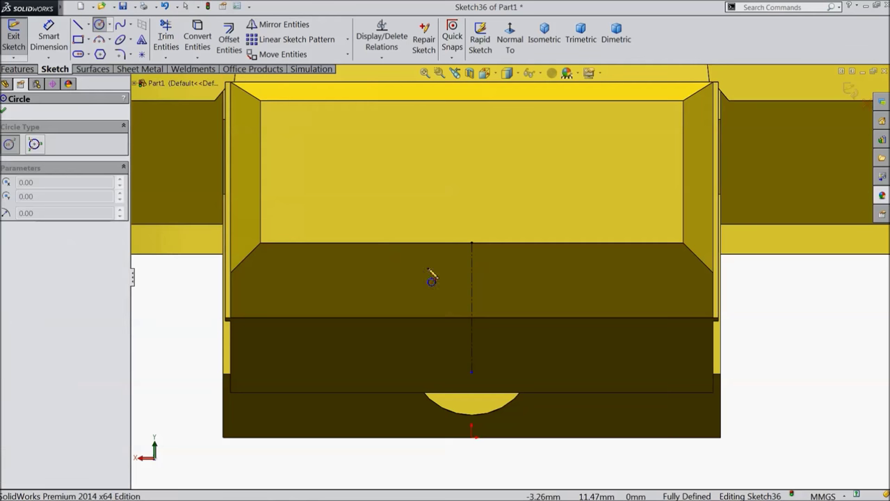
pyautogui.click(472, 339)
pyautogui.click(493, 355)
pyautogui.scroll(-3, 500, 368)
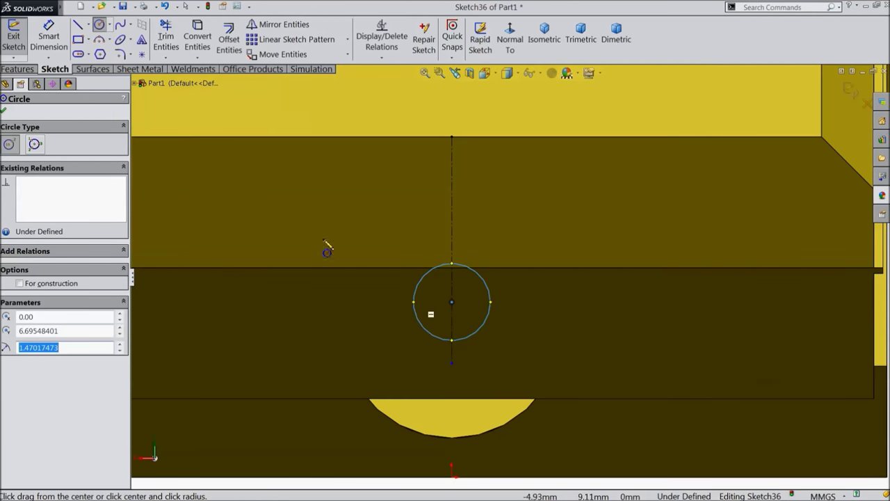
# Dimension the circle 6.50 mm below the centerline's top and 1.90 mm in diameter
pyautogui.click(49, 34)
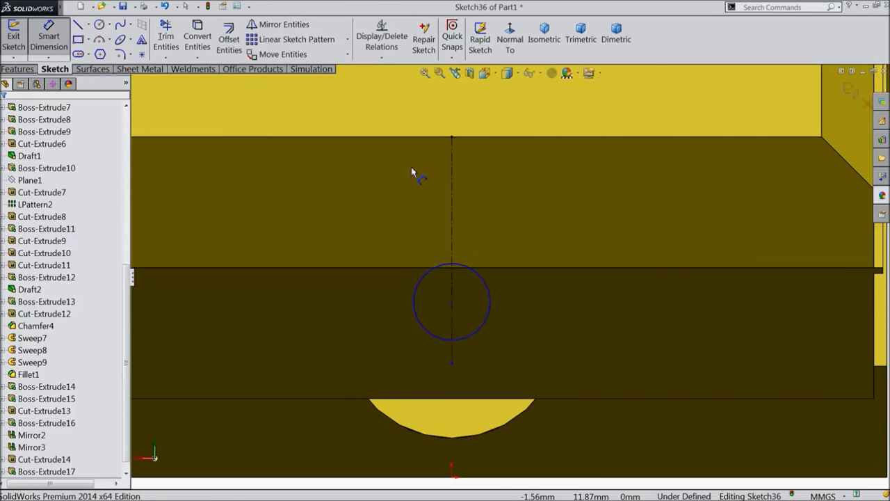
pyautogui.click(451, 136)
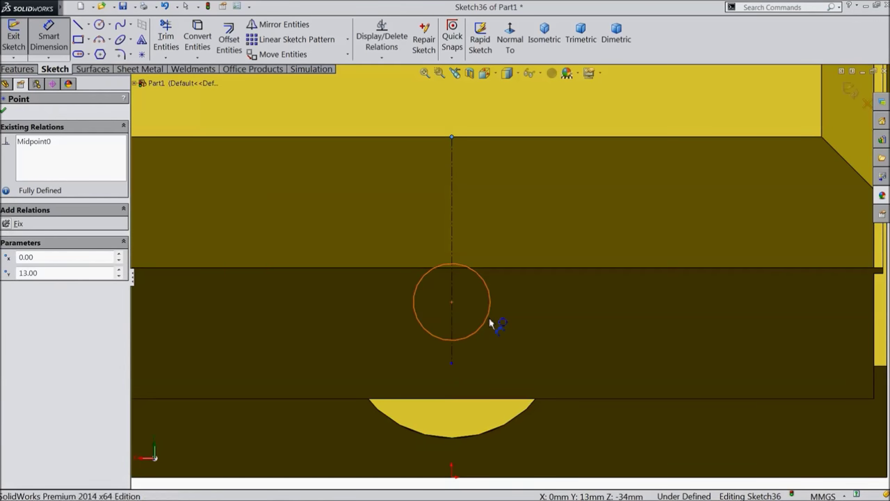
pyautogui.click(493, 324)
pyautogui.click(577, 245)
pyautogui.write('6.5')
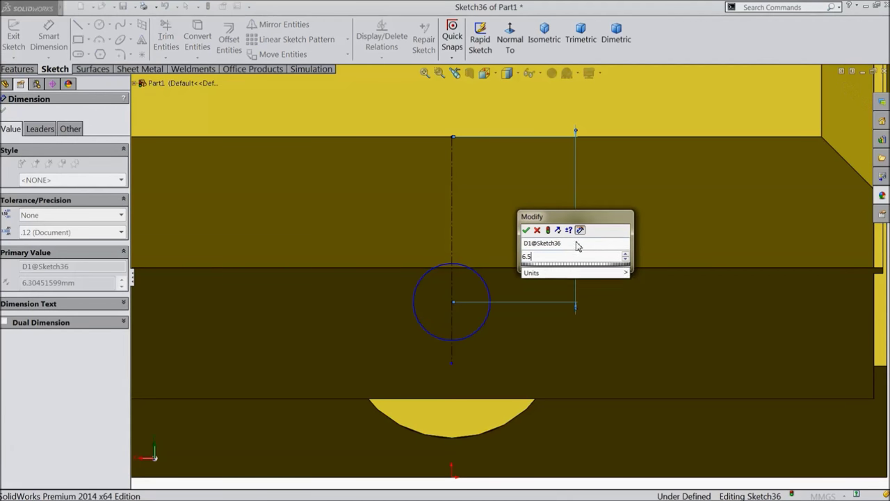
pyautogui.press('Return')
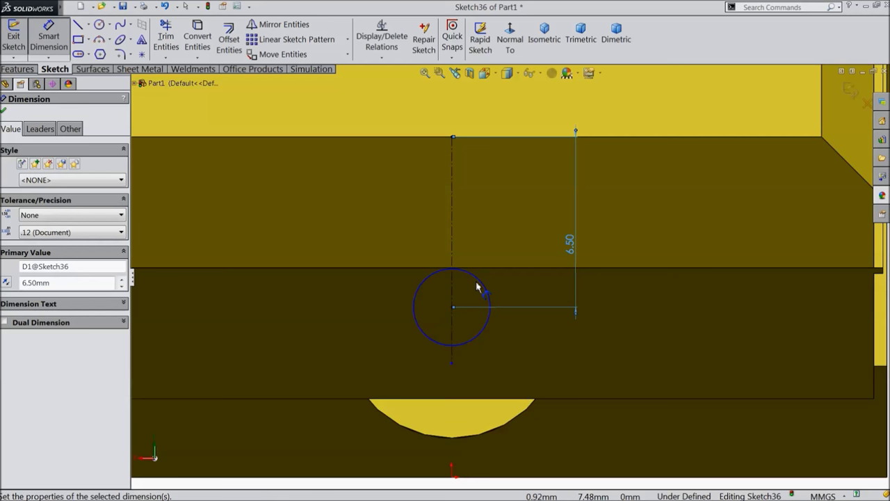
pyautogui.click(478, 286)
pyautogui.click(343, 317)
pyautogui.write('1.9')
pyautogui.press('Return')
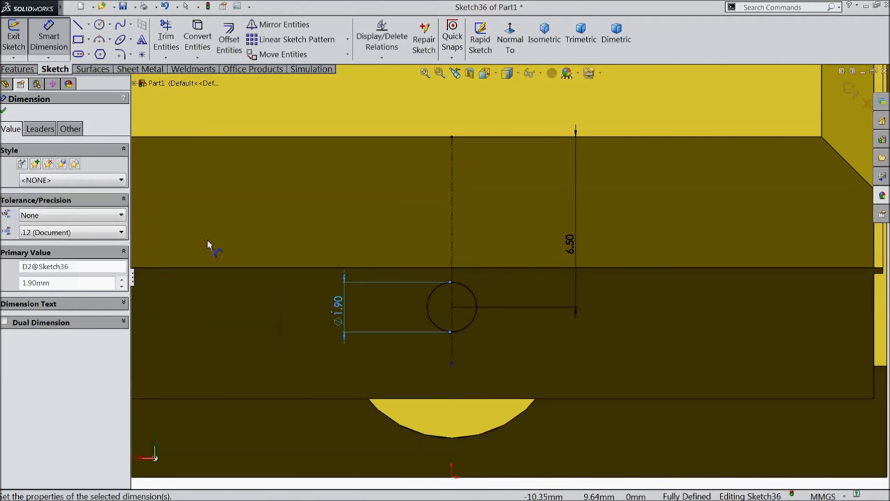
# Exit dimensioning and start an Extruded Cut from the circle
pyautogui.click(4, 111)
pyautogui.click(17, 68)
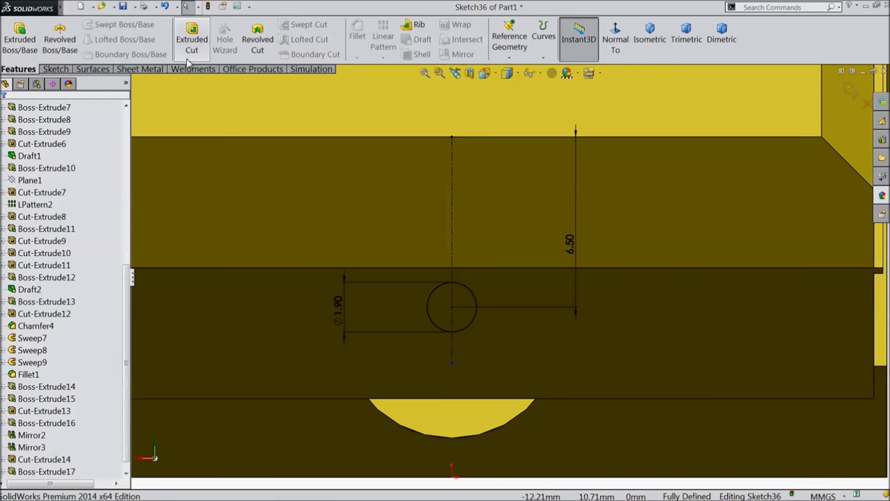
pyautogui.click(197, 49)
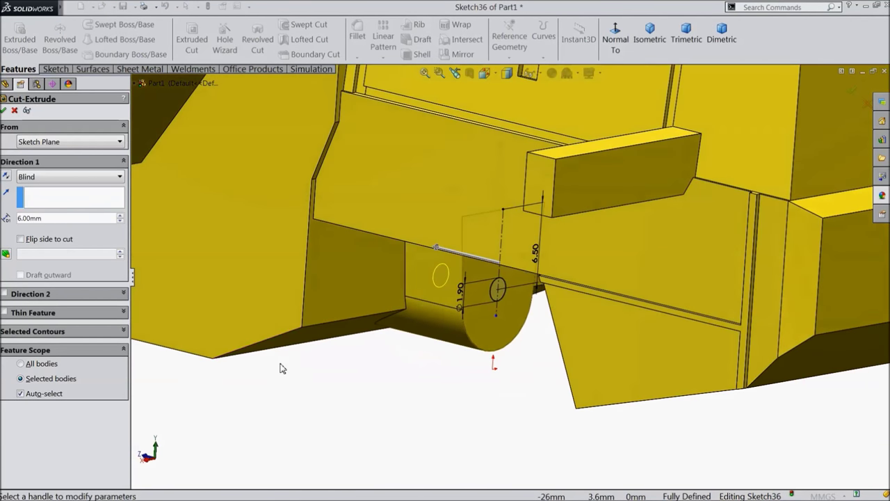
# Confirm the Ø1.90 mm, 6 mm deep hole, then pick the machine's lower front face
pyautogui.scroll(-3, 525, 258)
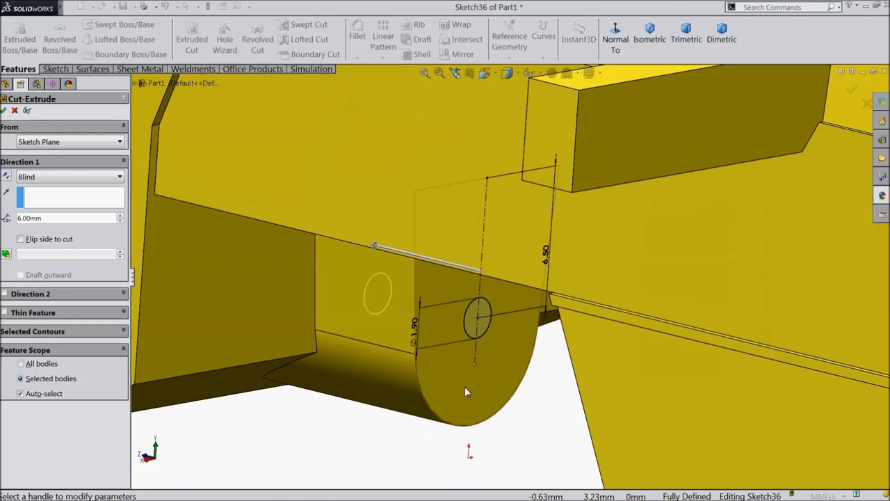
pyautogui.click(5, 111)
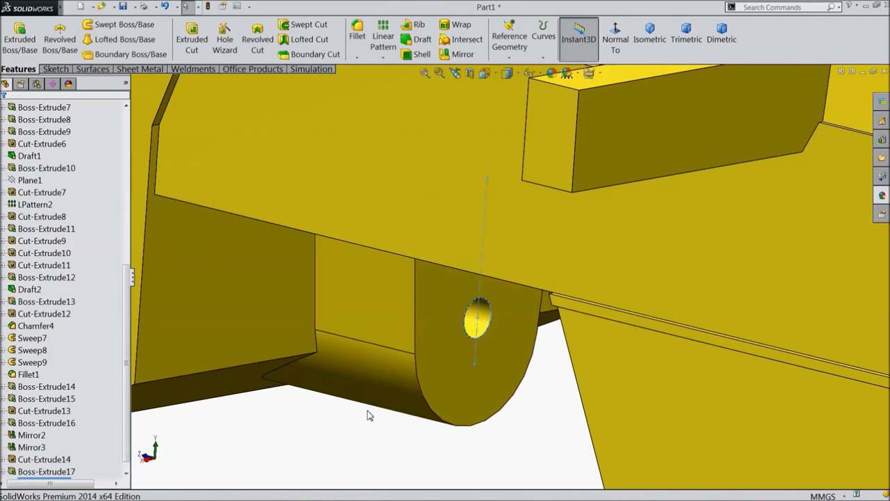
pyautogui.scroll(6, 364, 417)
pyautogui.moveTo(409, 401); pyautogui.dragTo(428, 395, button='middle')
pyautogui.scroll(-3, 636, 292)
pyautogui.click(571, 265)
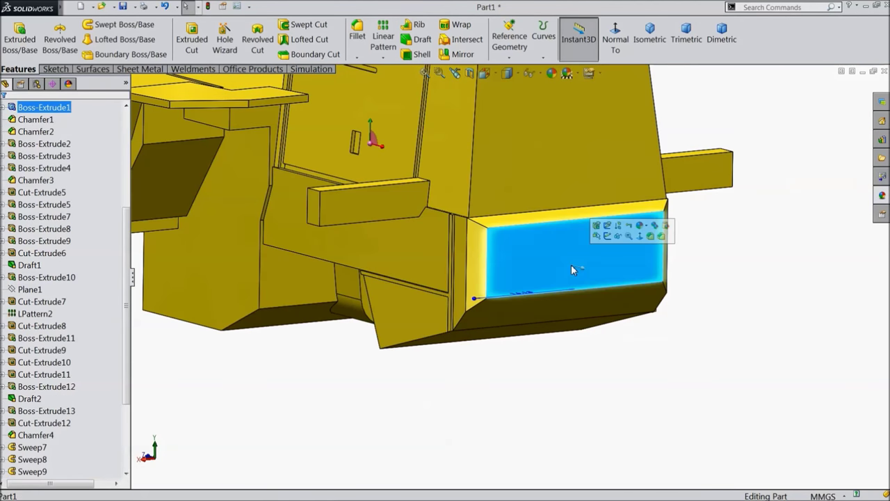
# Start a sketch on the front face and draw a vertical centerline through it
pyautogui.click(608, 237)
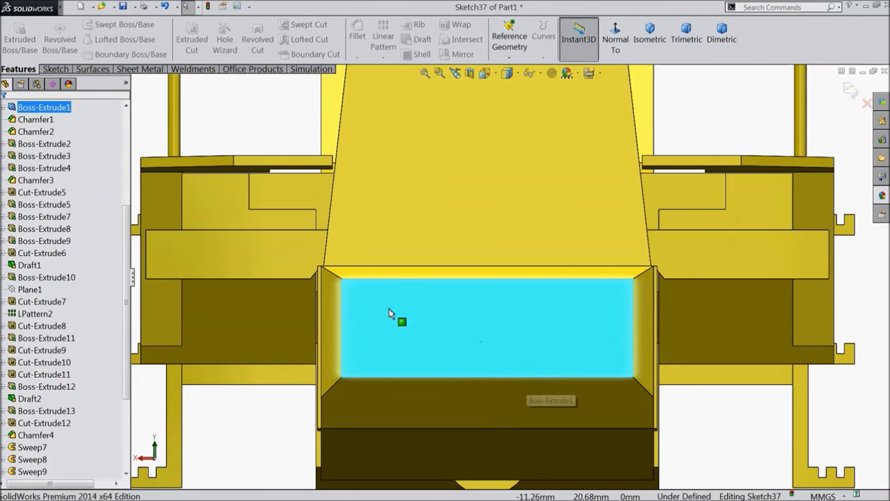
pyautogui.click(67, 69)
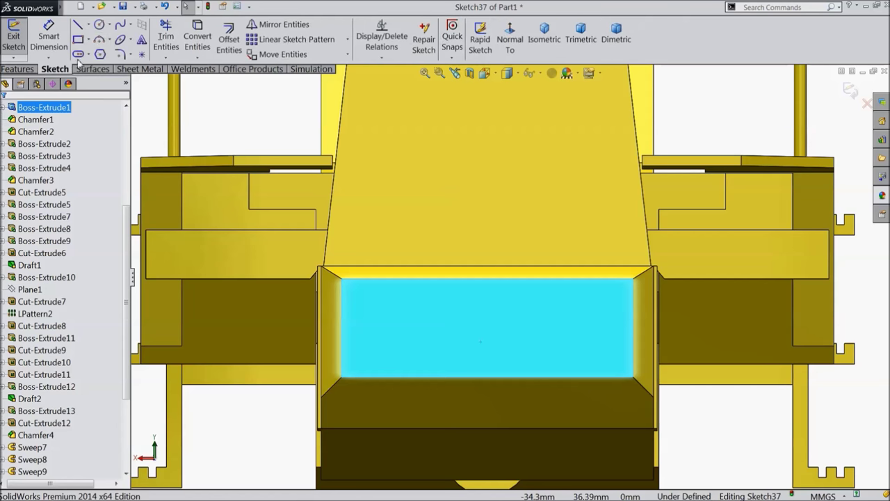
pyautogui.click(89, 25)
pyautogui.click(104, 54)
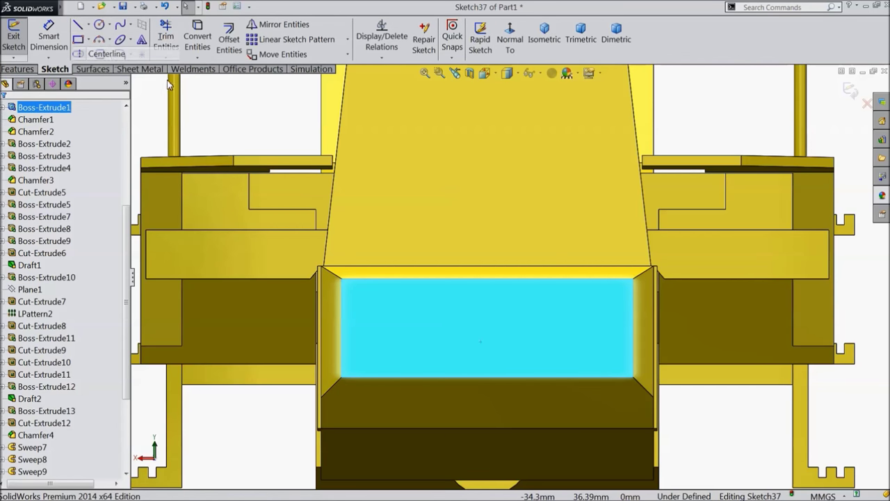
pyautogui.click(488, 230)
pyautogui.click(488, 418)
pyautogui.rightClick(530, 69)
pyautogui.click(560, 90)
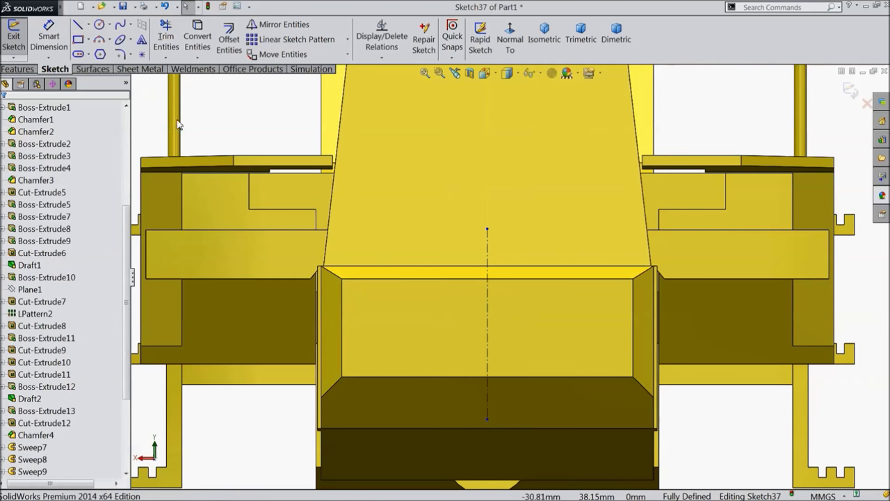
# Draw the closed T-shaped line outline straddling the centerline
pyautogui.click(78, 26)
pyautogui.scroll(-2, 521, 415)
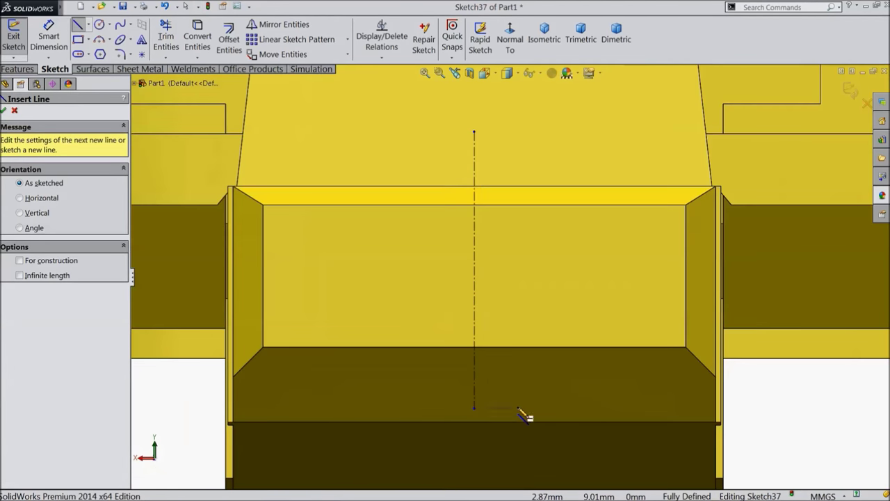
pyautogui.click(406, 241)
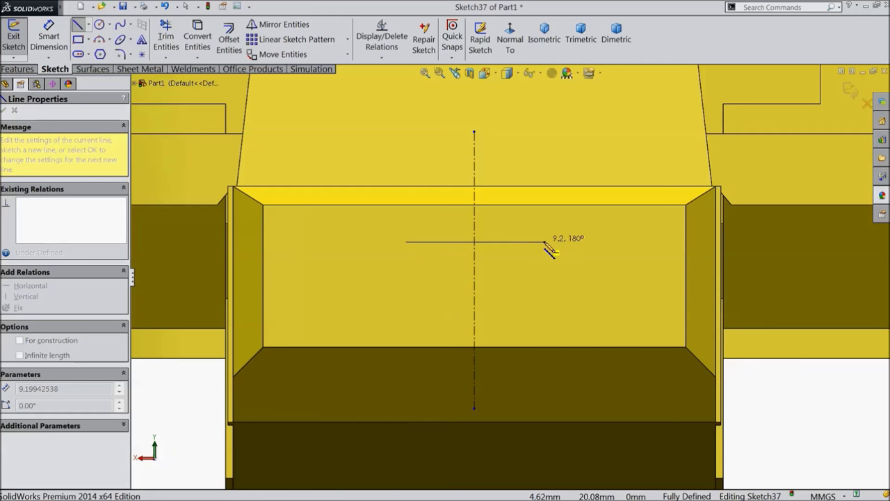
pyautogui.click(544, 241)
pyautogui.click(544, 301)
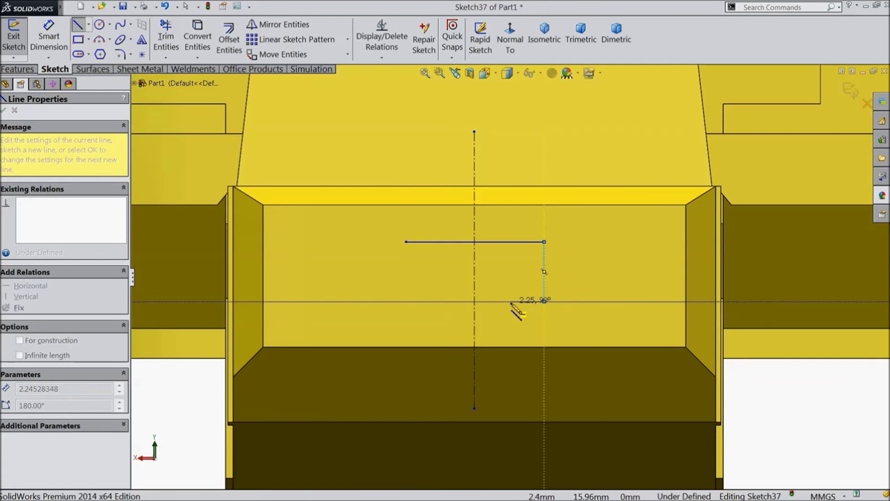
pyautogui.click(510, 301)
pyautogui.click(510, 371)
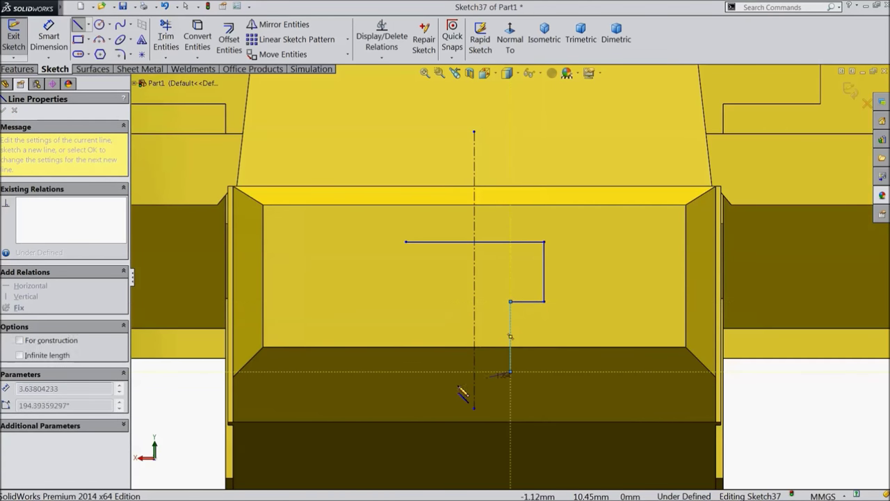
pyautogui.click(435, 371)
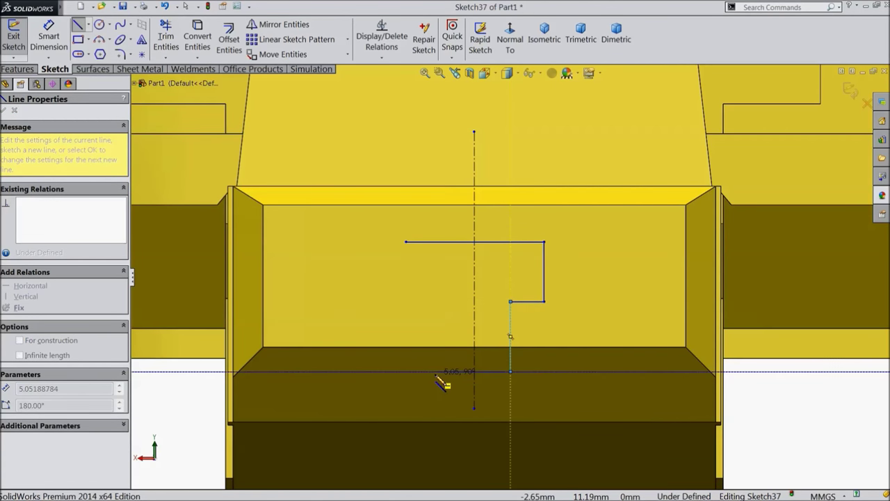
pyautogui.click(435, 301)
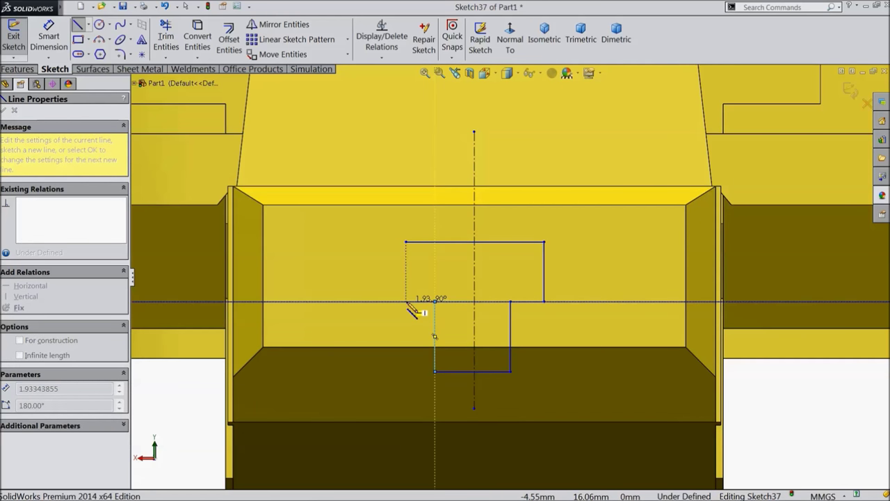
pyautogui.click(406, 301)
pyautogui.click(405, 242)
pyautogui.rightClick(406, 242)
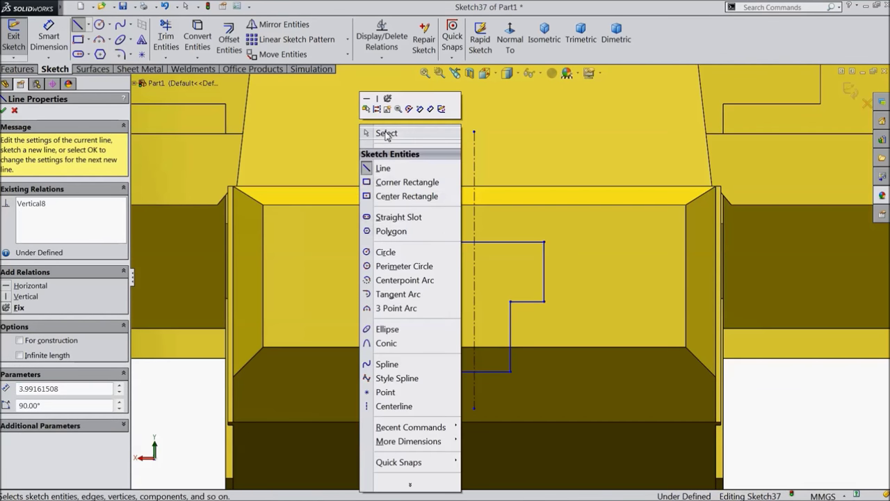
pyautogui.click(378, 133)
# Make the T's head and stem lines symmetric about the centerline
pyautogui.scroll(-3, 546, 282)
pyautogui.moveTo(566, 238); pyautogui.dragTo(274, 282)
pyautogui.click(351, 244)
pyautogui.moveTo(529, 324); pyautogui.dragTo(335, 373)
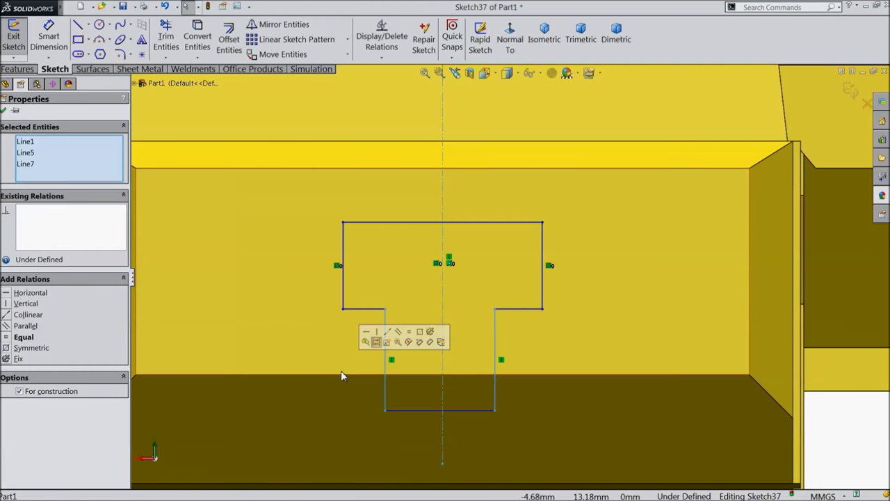
pyautogui.click(422, 339)
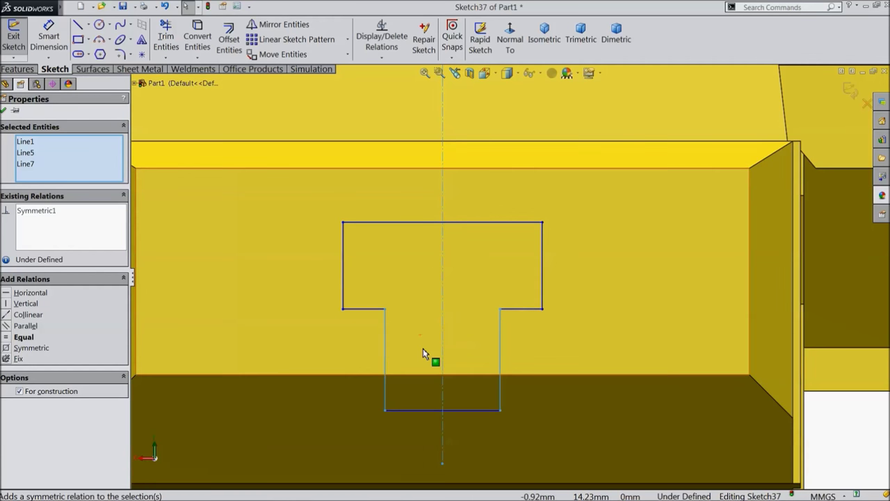
# Make the left and right shoulder lines collinear
pyautogui.click(376, 309)
pyautogui.keyDown('ctrl'); pyautogui.click(514, 309); pyautogui.keyUp('ctrl')
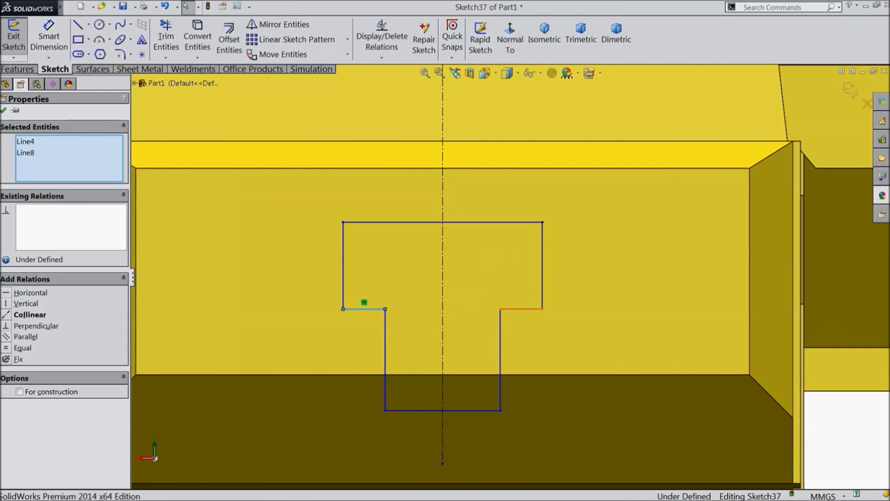
pyautogui.click(49, 38)
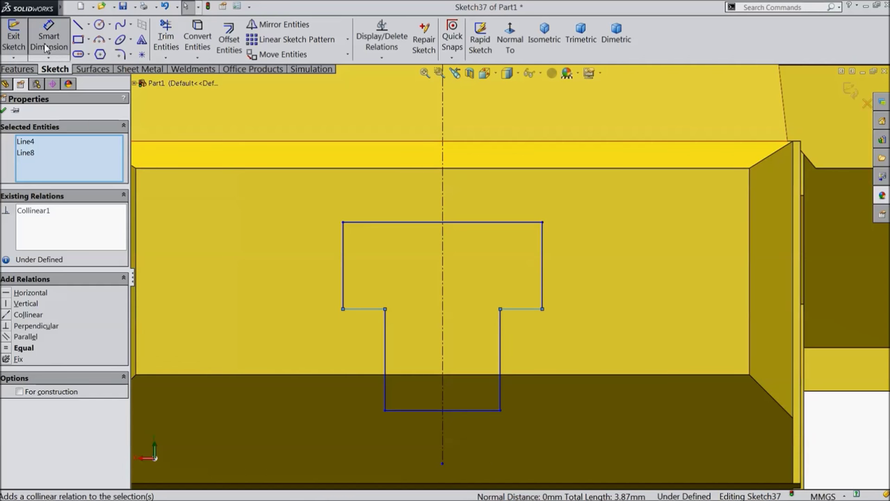
# Dimension the T's top width to 16 mm and its gap below the face's top edge to 1.5 mm
pyautogui.click(461, 223)
pyautogui.click(452, 123)
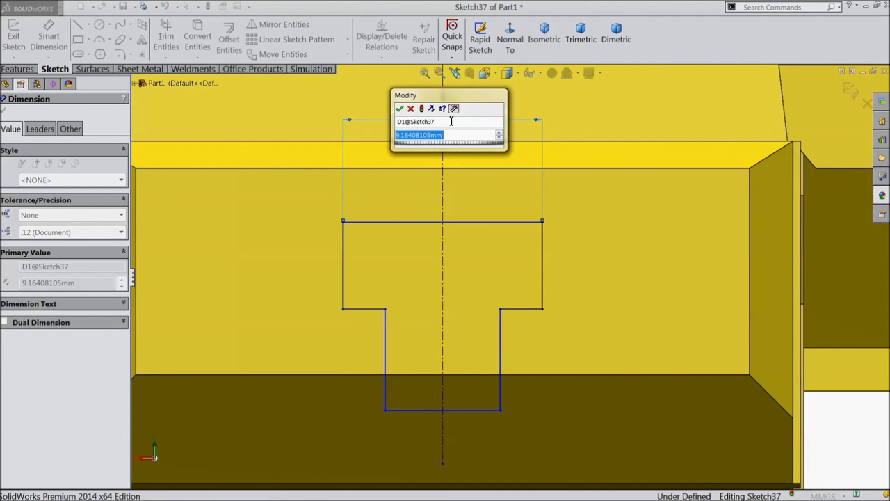
pyautogui.write('16')
pyautogui.press('Return')
pyautogui.hotkey('ctrl', '8')
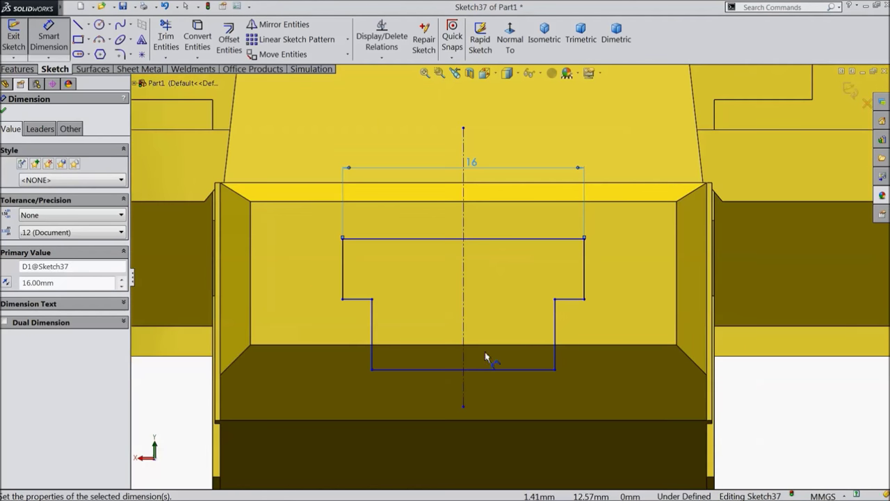
pyautogui.scroll(-2, 485, 357)
pyautogui.click(386, 209)
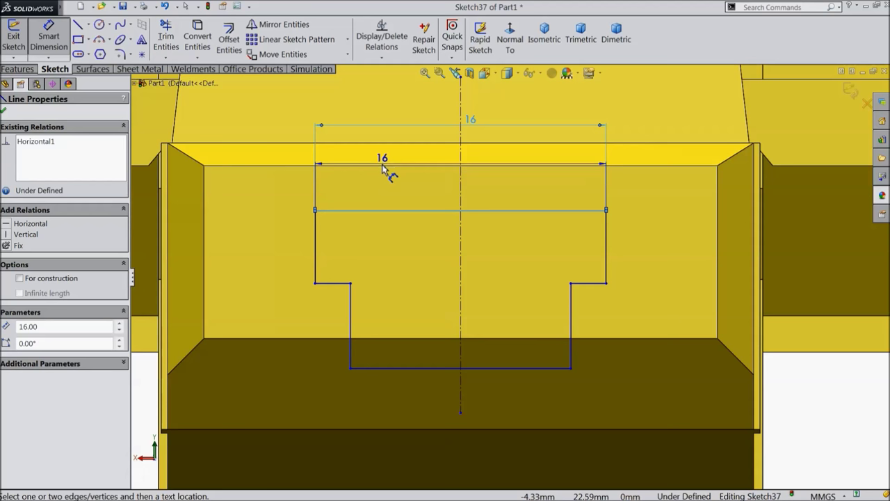
pyautogui.click(387, 167)
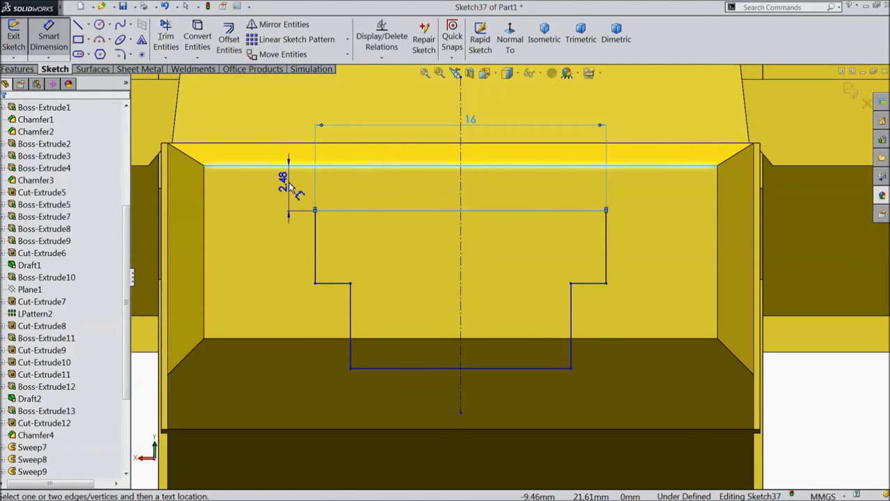
pyautogui.click(290, 188)
pyautogui.write('1.5')
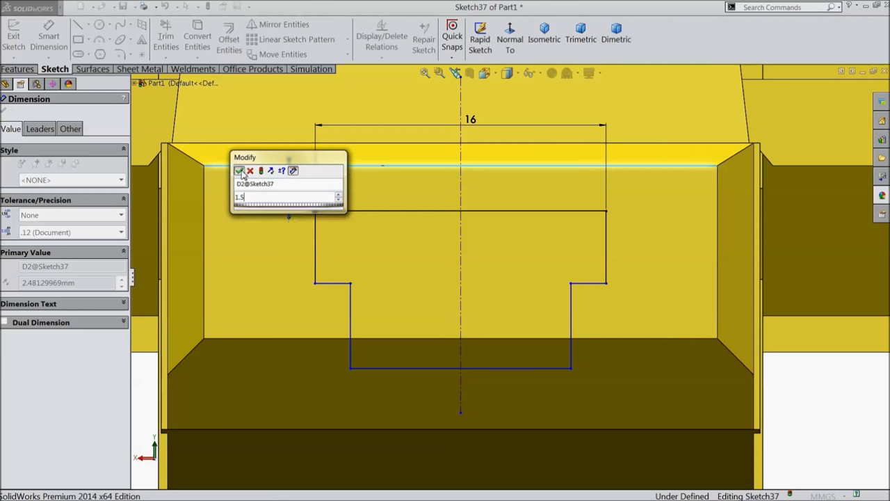
pyautogui.press('Return')
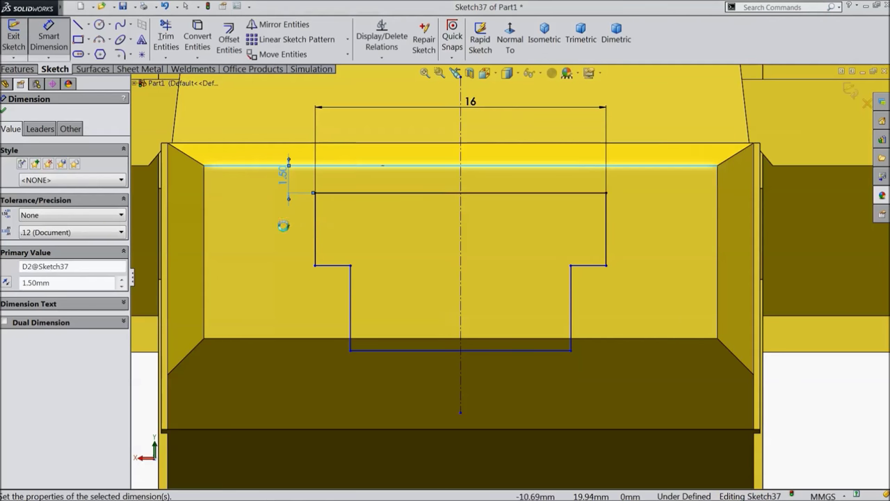
# Set the T head height to 5.5 mm and the stem width to 9 mm
pyautogui.click(317, 226)
pyautogui.click(282, 229)
pyautogui.write('5.5')
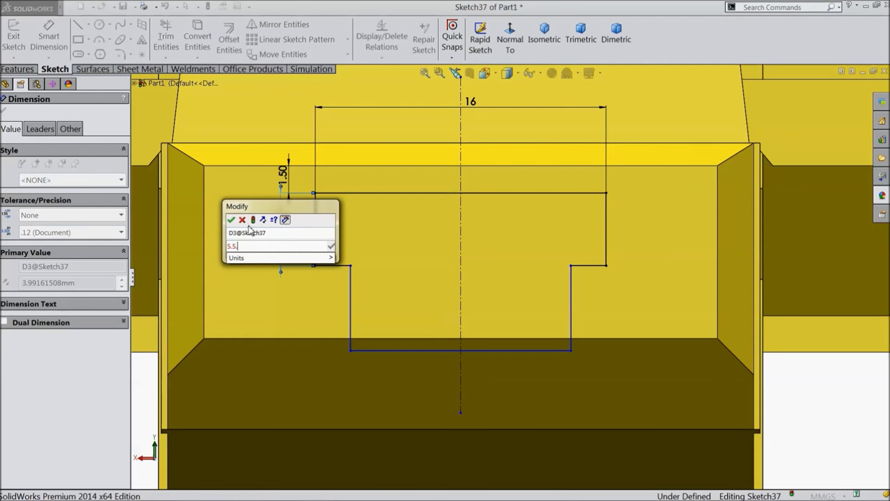
pyautogui.click(231, 219)
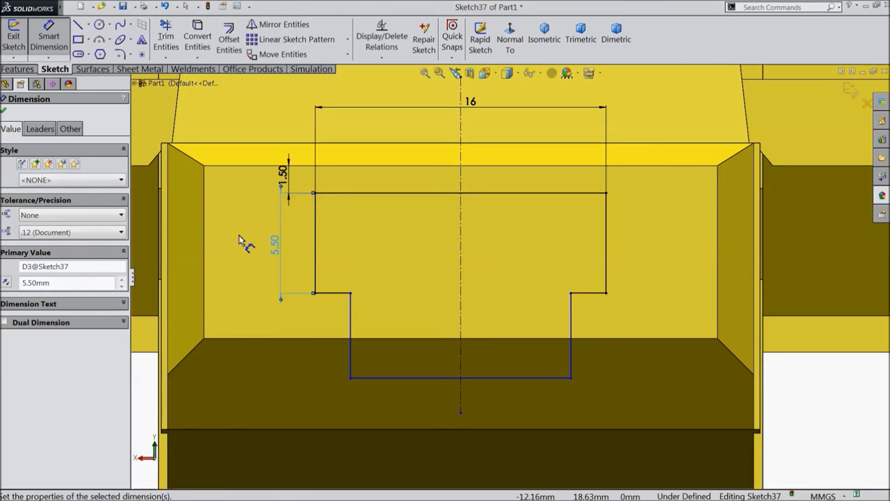
pyautogui.scroll(2, 359, 308)
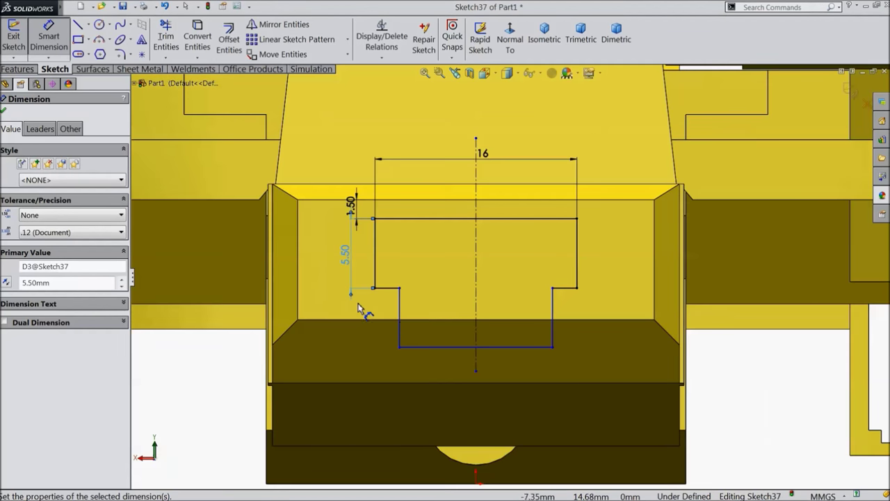
pyautogui.click(461, 346)
pyautogui.click(465, 367)
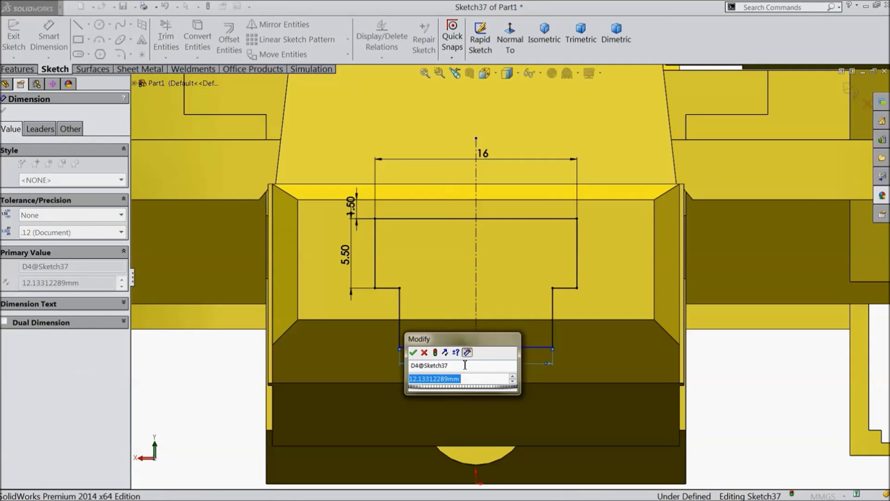
pyautogui.write('9')
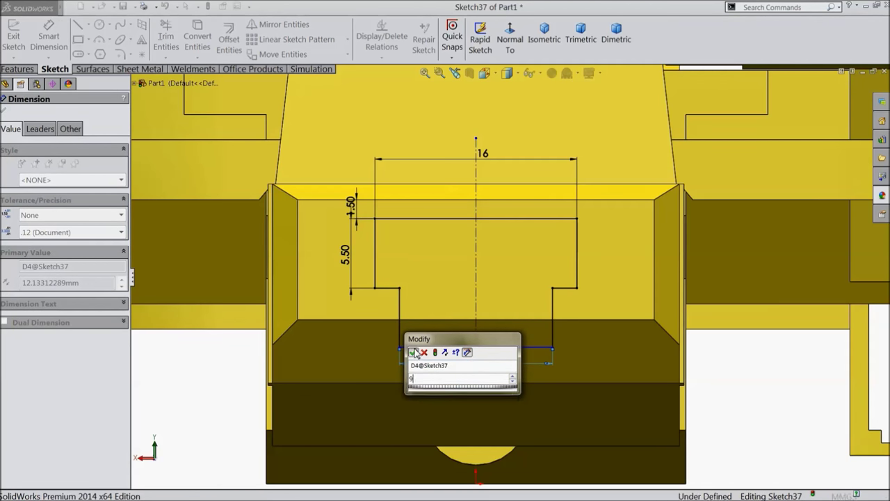
pyautogui.click(416, 352)
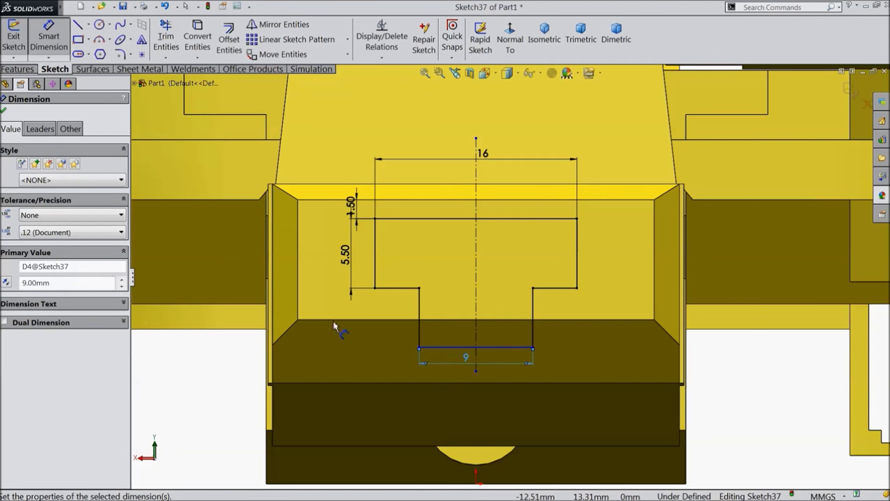
pyautogui.click(4, 112)
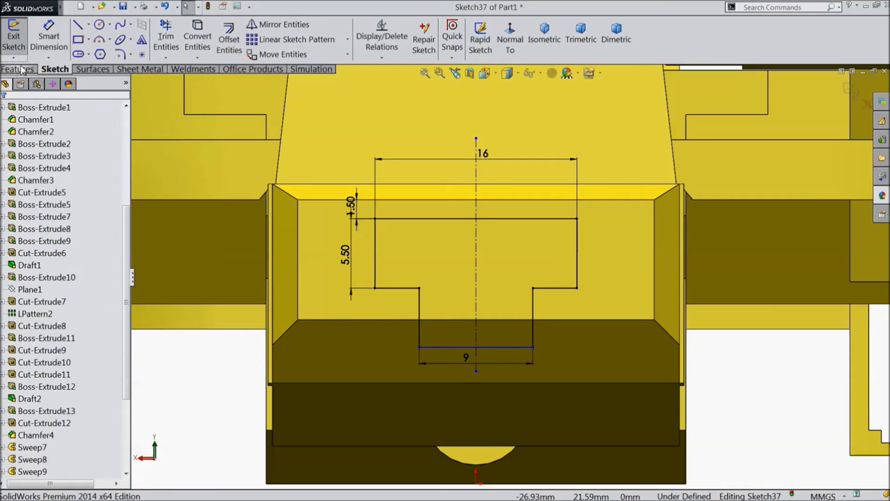
pyautogui.click(19, 69)
# Cut the T outline as a 0.75 mm blind extruded cut
pyautogui.click(176, 50)
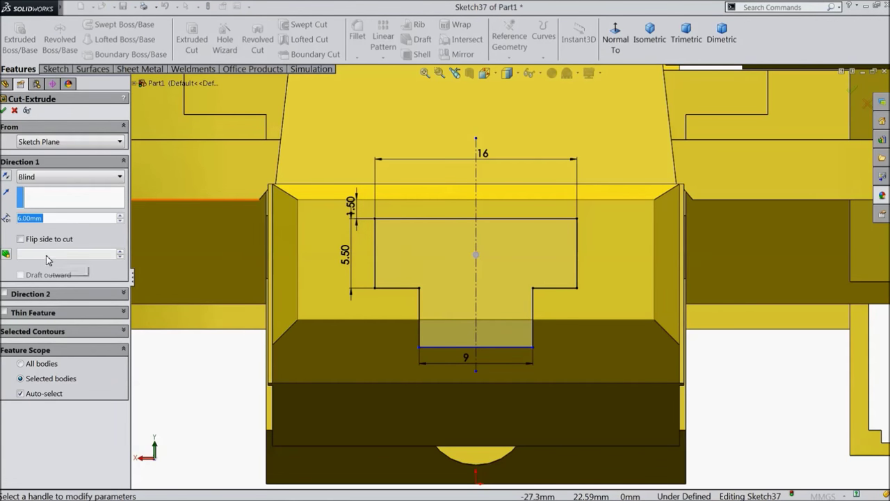
pyautogui.write('0.75')
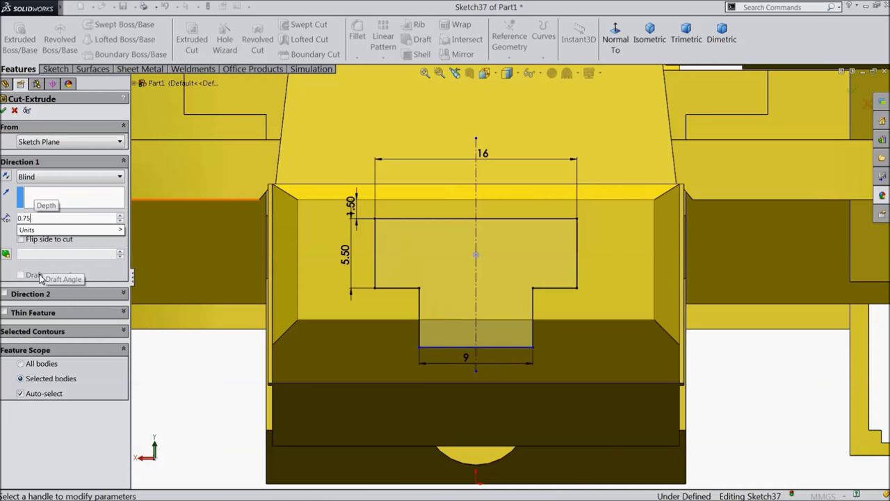
pyautogui.press('Return')
pyautogui.moveTo(208, 384); pyautogui.dragTo(255, 407, button='middle')
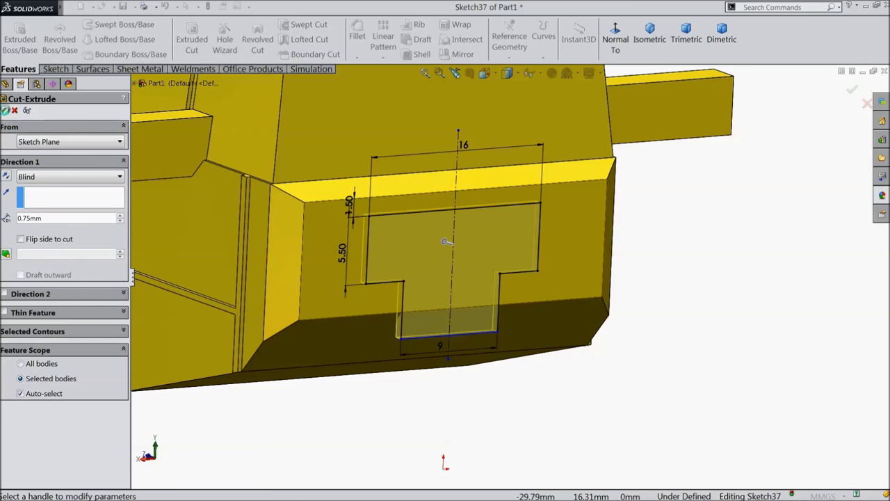
pyautogui.press('Return')
# Orbit to the sloped windshield face and select it
pyautogui.moveTo(351, 396)
pyautogui.mouseDown(button='middle')
pyautogui.moveTo(366, 398)
pyautogui.moveTo(358, 397)
pyautogui.mouseUp(button='middle')
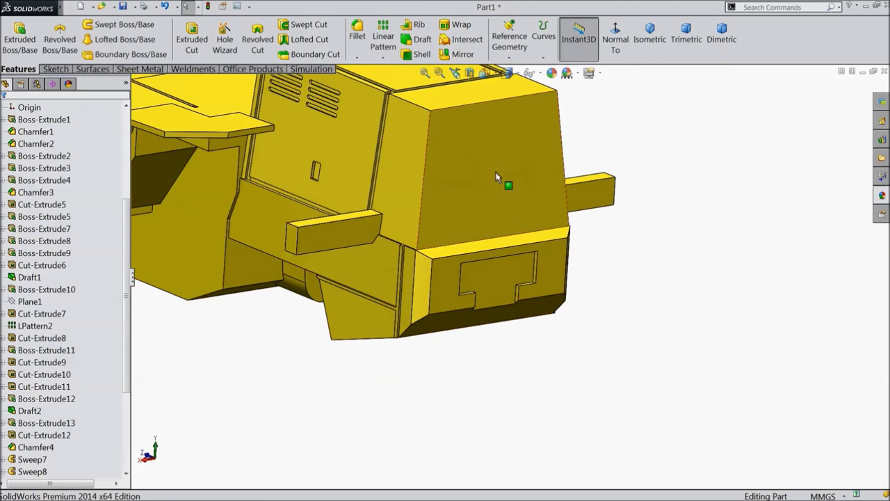
pyautogui.scroll(-3, 496, 177)
pyautogui.click(458, 242)
# Start a sketch on the windshield face with a vertical centreline rising from its bottom edge
pyautogui.click(495, 218)
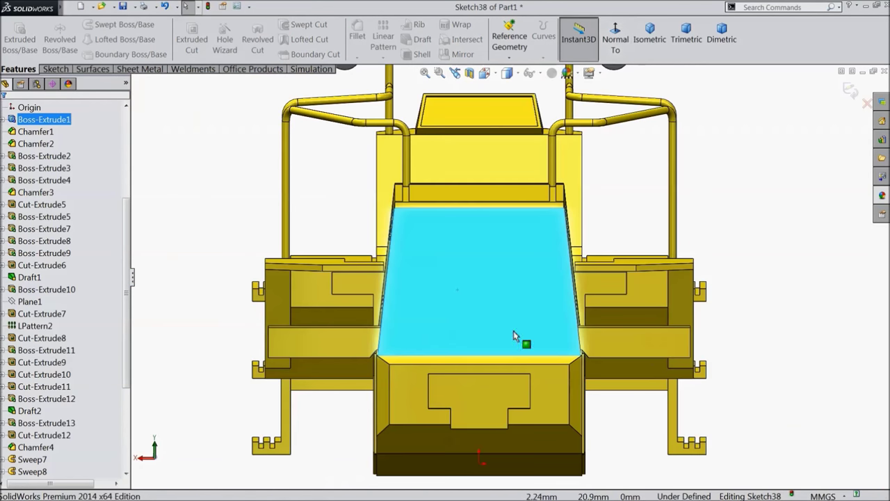
pyautogui.click(56, 69)
pyautogui.click(88, 24)
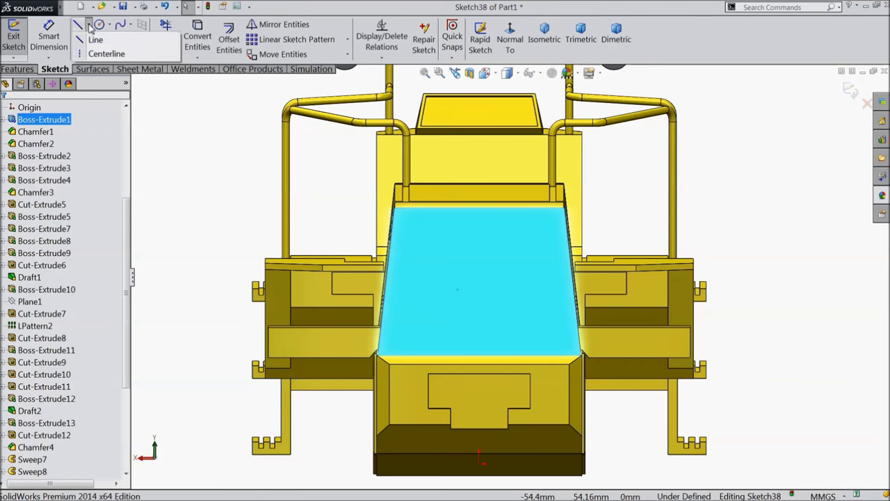
pyautogui.click(101, 54)
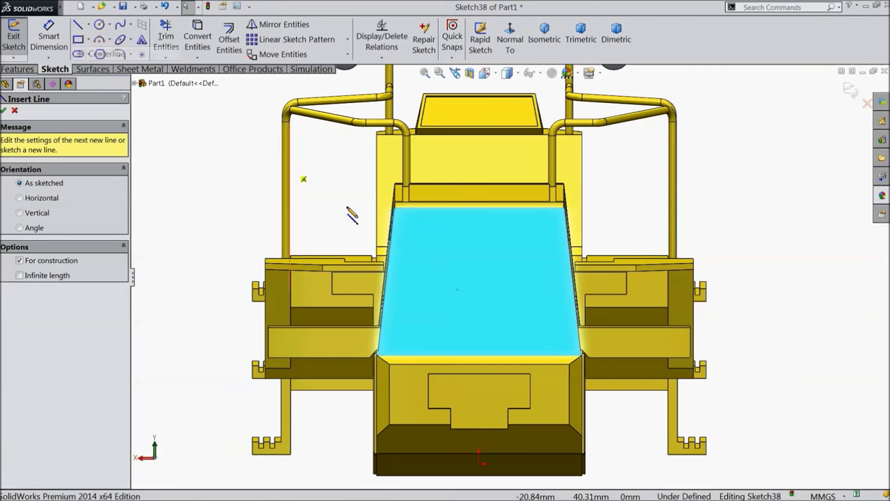
pyautogui.click(479, 359)
pyautogui.click(479, 241)
pyautogui.rightClick(484, 241)
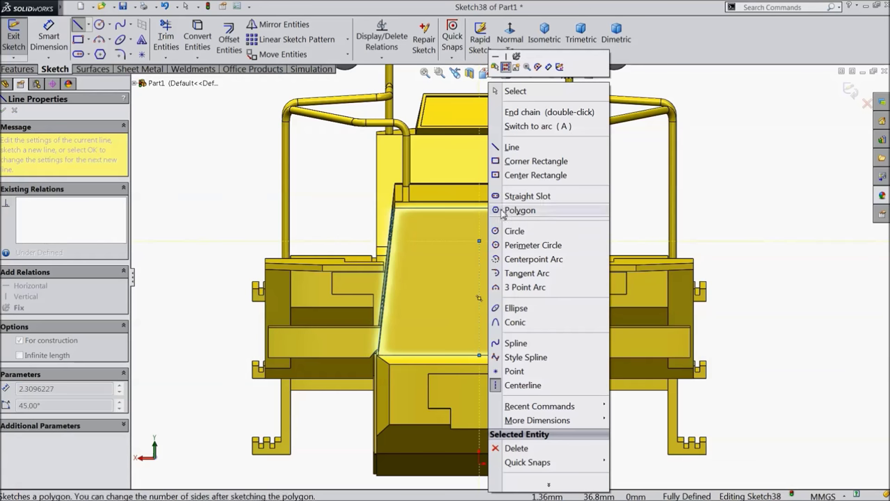
pyautogui.click(515, 91)
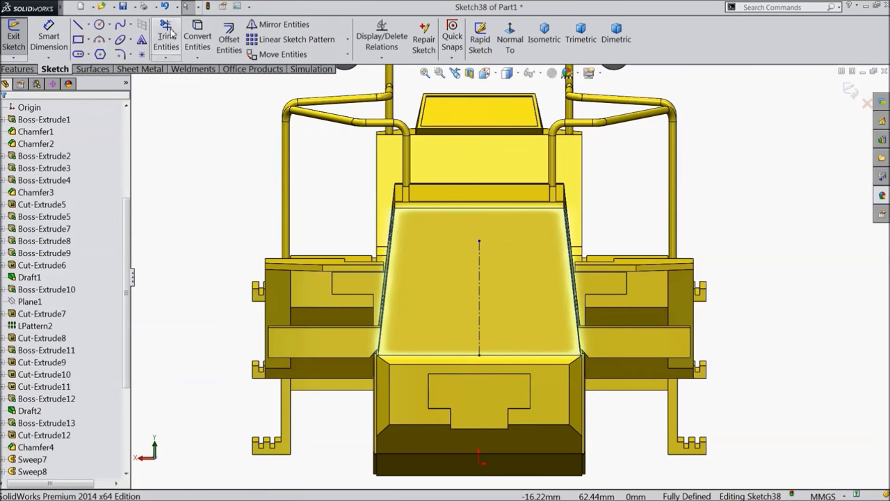
# Draw a closed four-sided trapezoid around the centreline, narrower at the top
pyautogui.click(78, 25)
pyautogui.scroll(-3, 504, 335)
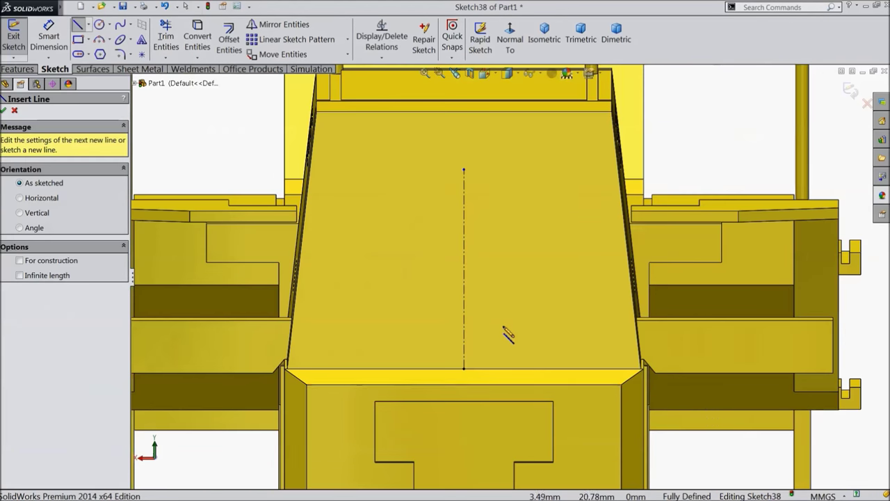
pyautogui.click(608, 368)
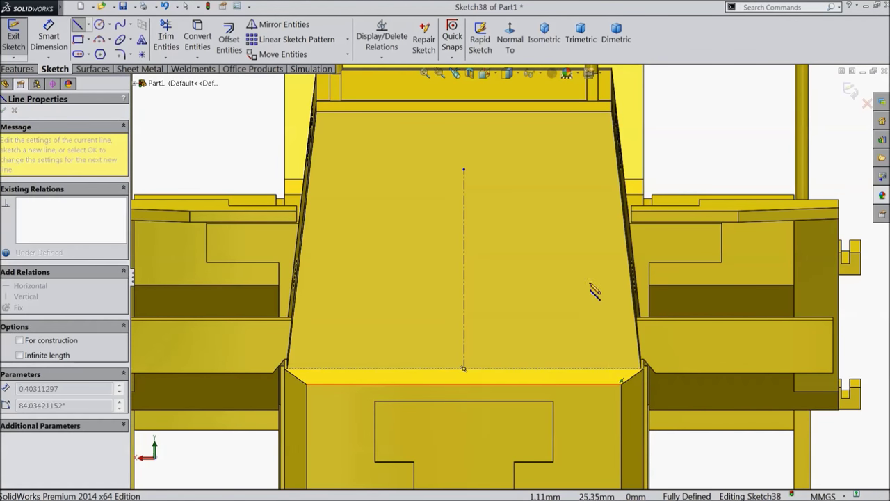
pyautogui.click(588, 173)
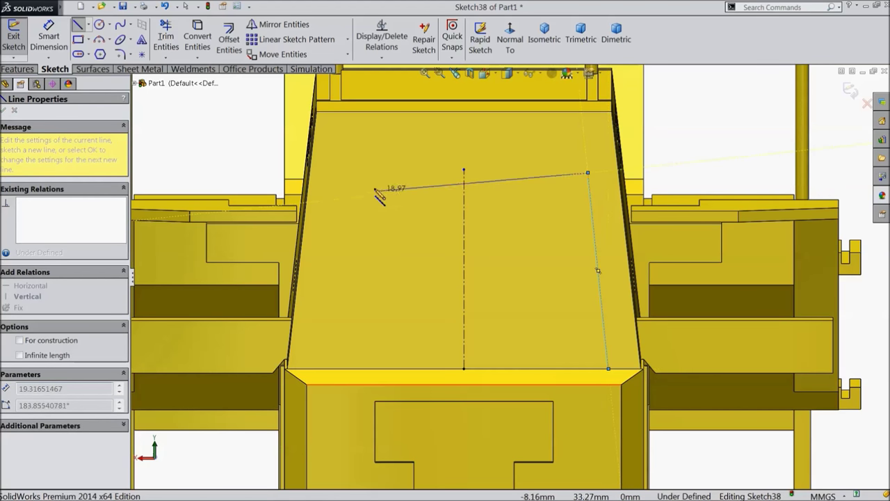
pyautogui.click(343, 173)
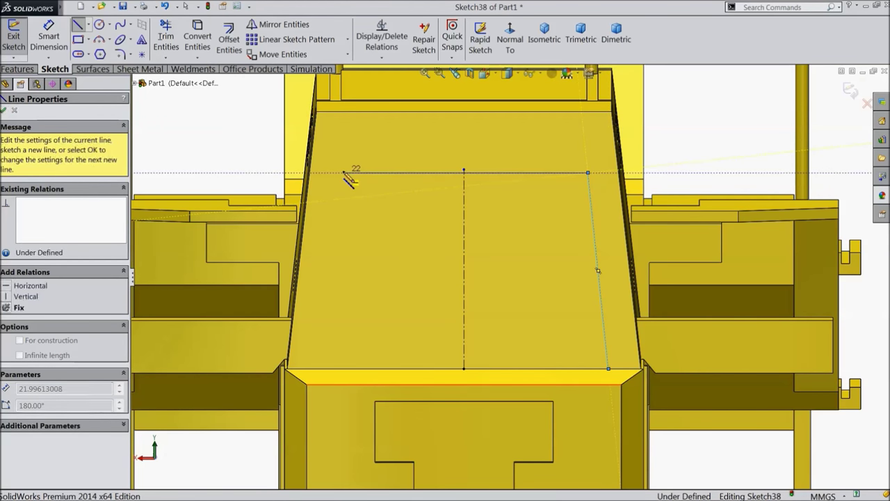
pyautogui.click(321, 368)
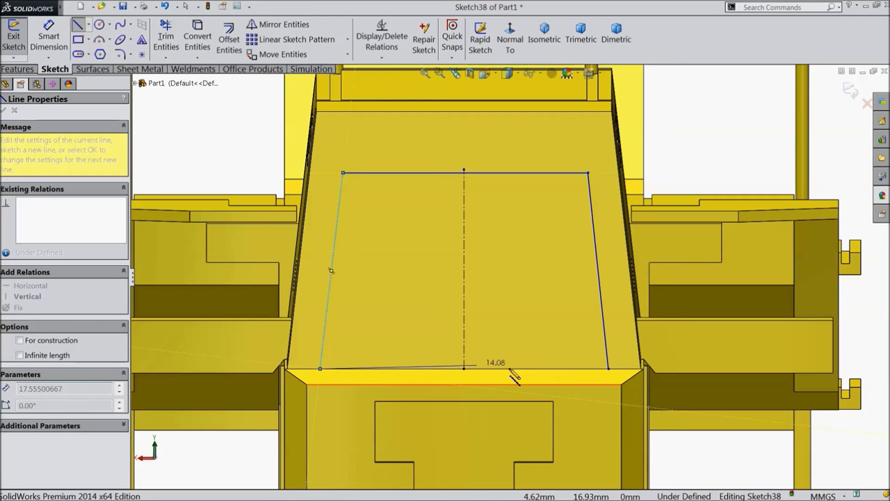
pyautogui.click(608, 369)
pyautogui.rightClick(500, 271)
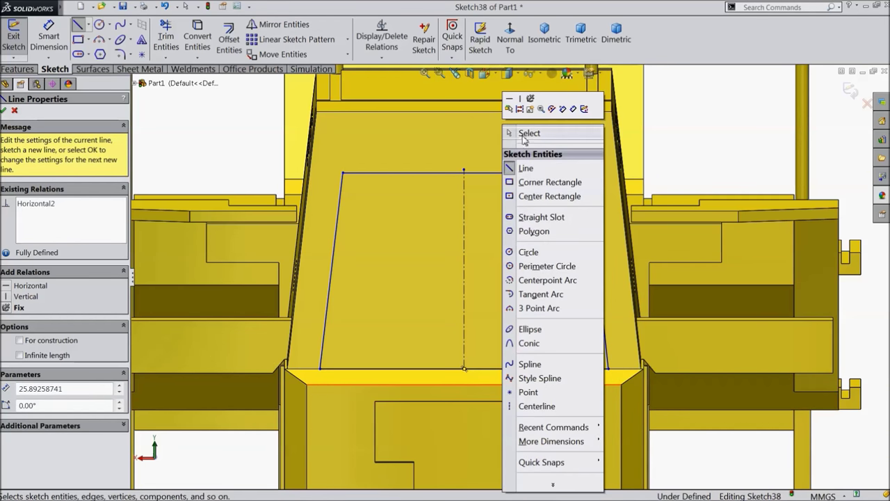
pyautogui.click(521, 133)
# Add Parallel relations between each slanted Sketch38 side and its matching windshield edge
pyautogui.scroll(-2, 348, 313)
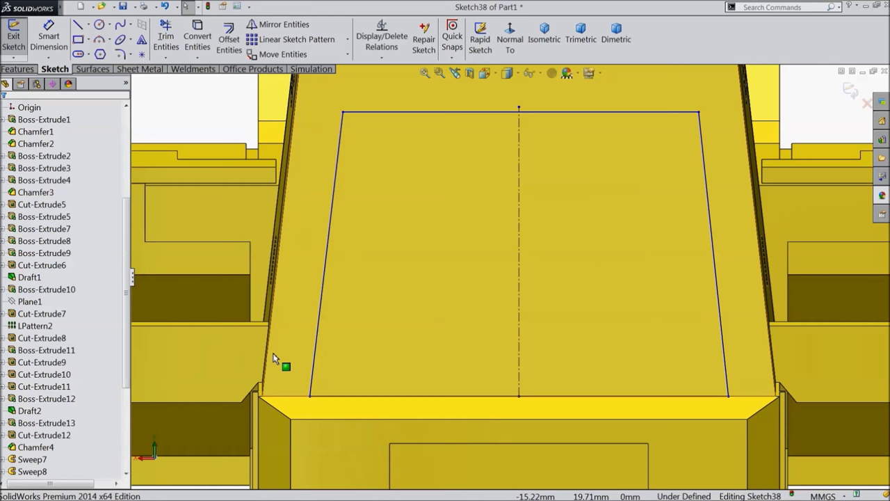
pyautogui.keyDown('ctrl'); pyautogui.click(320, 329); pyautogui.keyUp('ctrl')
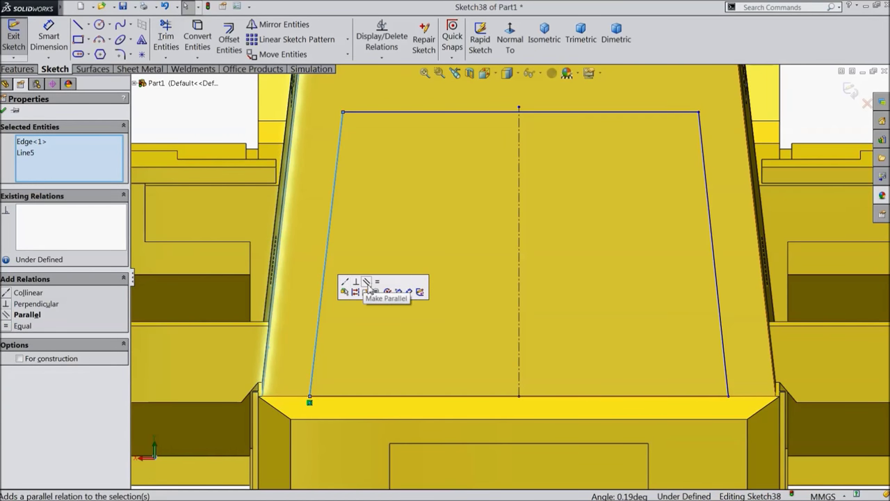
pyautogui.click(367, 283)
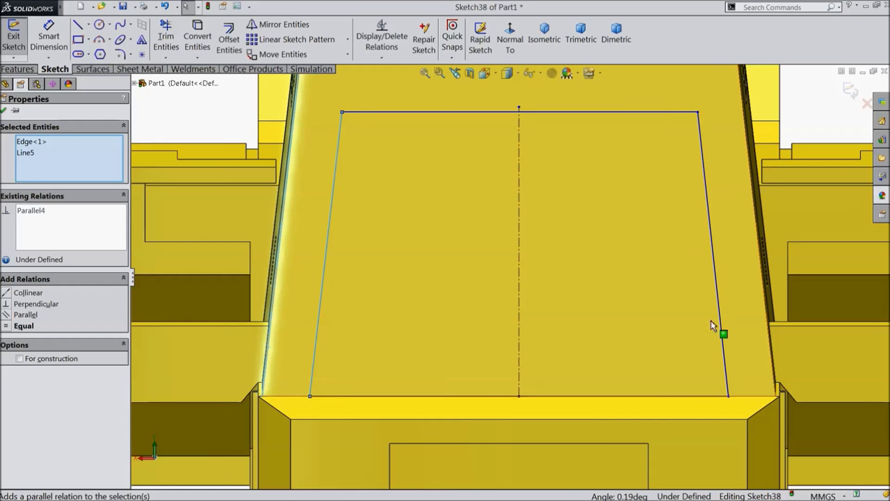
pyautogui.press('Escape')
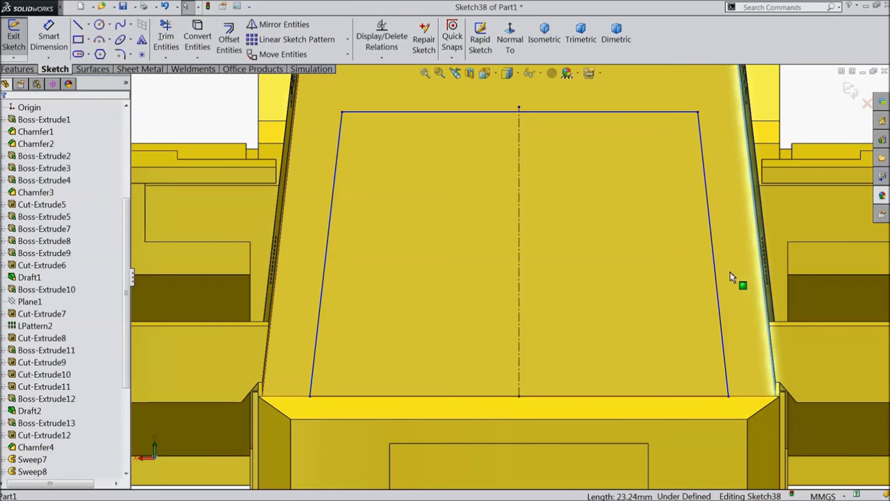
pyautogui.keyDown('ctrl'); pyautogui.click(720, 278); pyautogui.keyUp('ctrl')
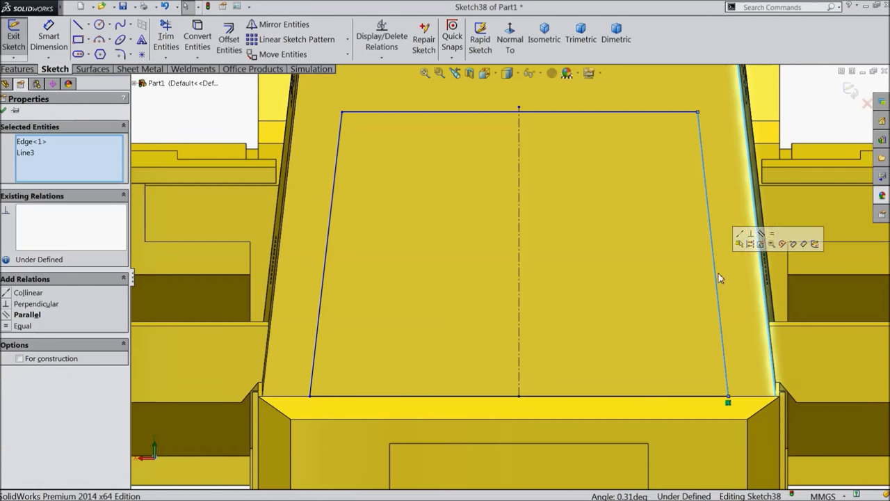
pyautogui.click(761, 233)
pyautogui.click(49, 36)
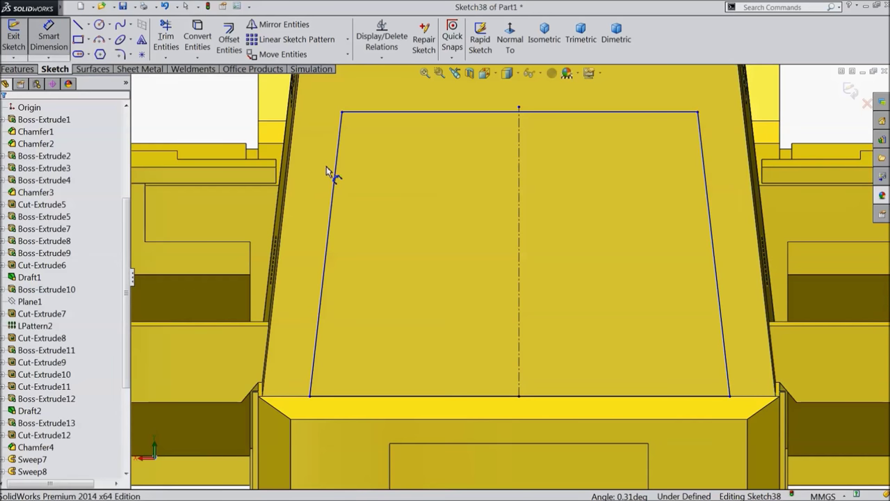
pyautogui.click(335, 180)
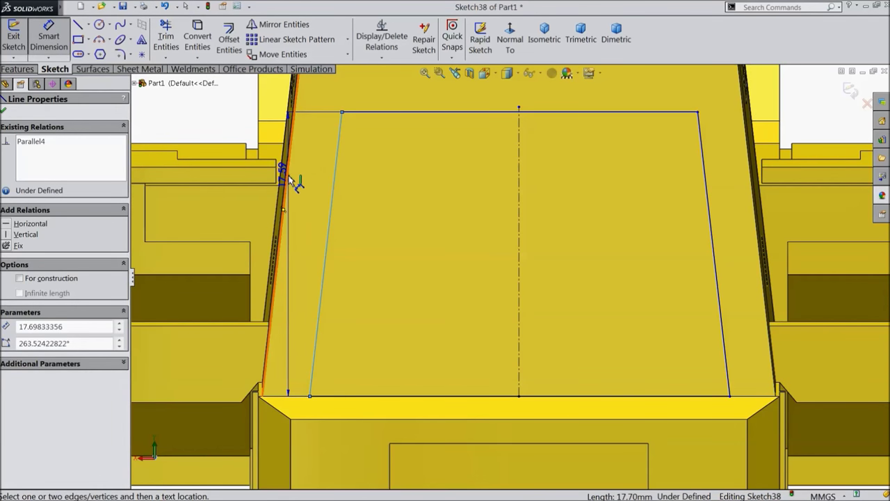
# Dimension the left side 2 mm from the windshield edge and the top line 7.5 mm below the top edge
pyautogui.click(306, 179)
pyautogui.click(311, 182)
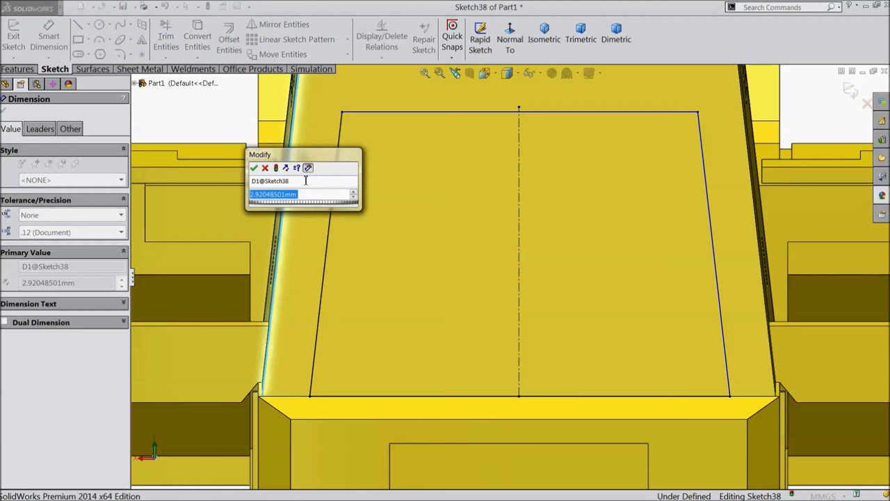
pyautogui.write('2')
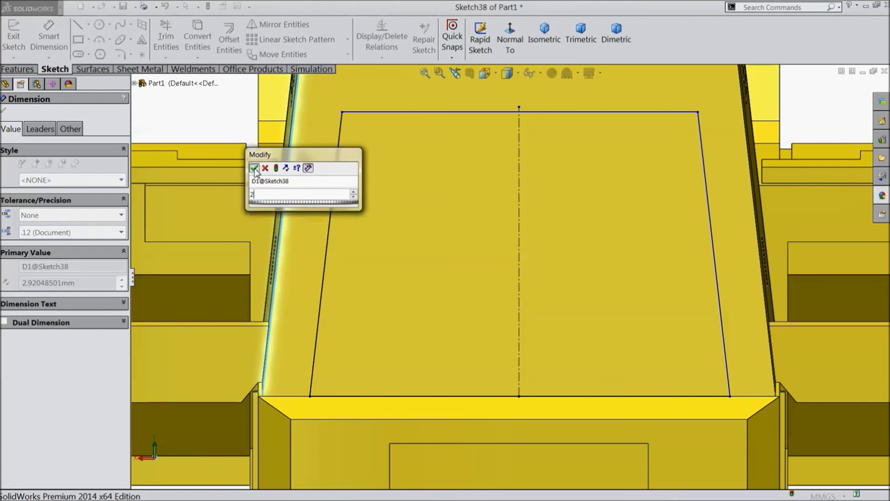
pyautogui.click(254, 168)
pyautogui.scroll(2, 436, 132)
pyautogui.scroll(-5, 557, 128)
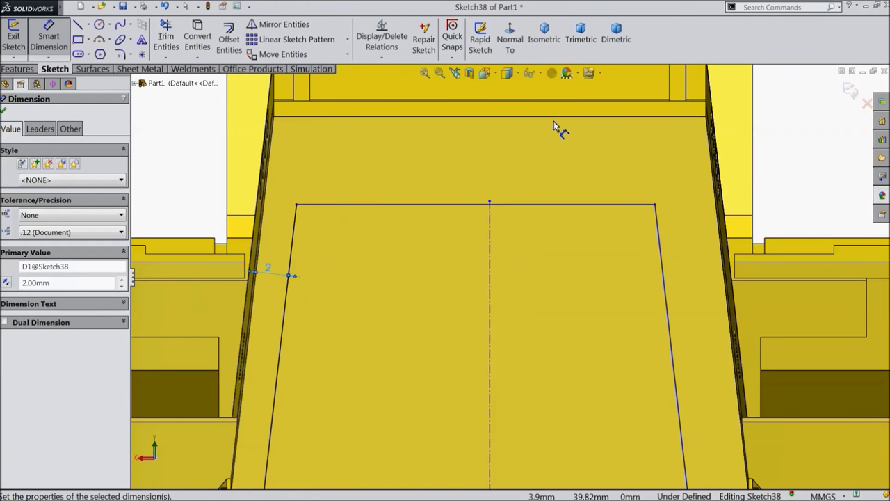
pyautogui.click(556, 118)
pyautogui.click(555, 203)
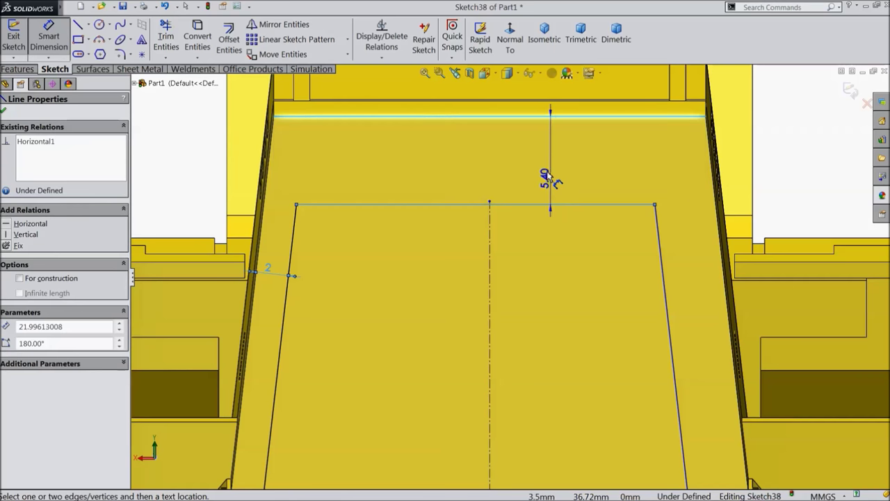
pyautogui.click(551, 181)
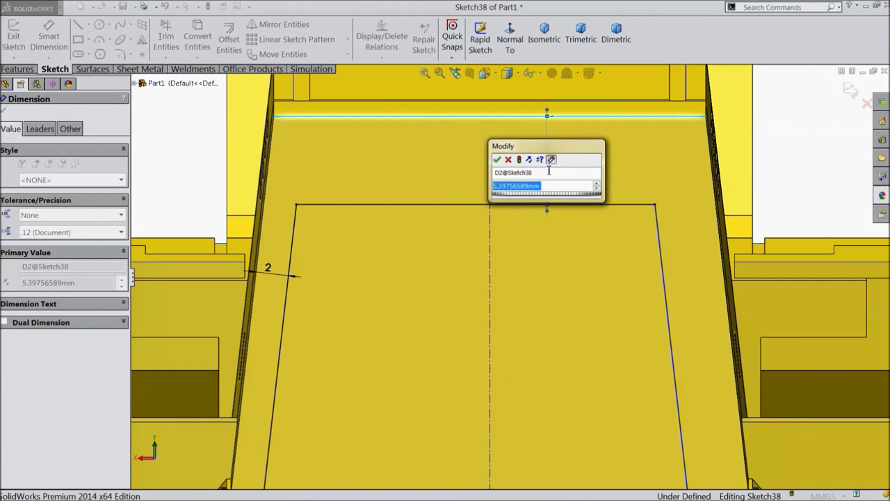
pyautogui.write('7.5')
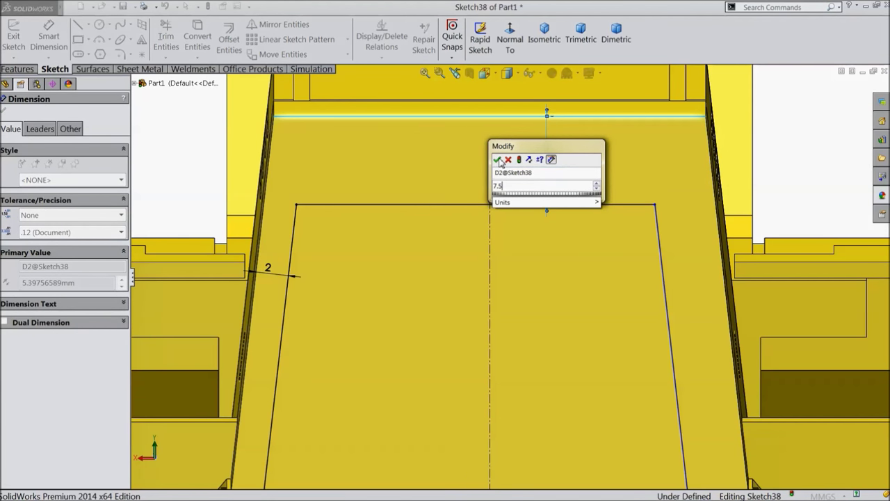
pyautogui.click(500, 161)
# Dimension the right side 2 mm from the windshield's right edge, fully defining Sketch38
pyautogui.scroll(3, 522, 233)
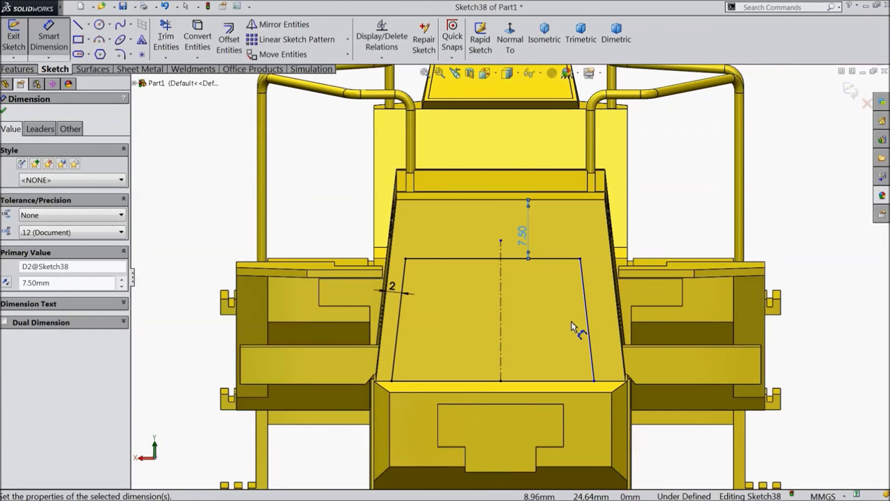
pyautogui.scroll(-3, 618, 344)
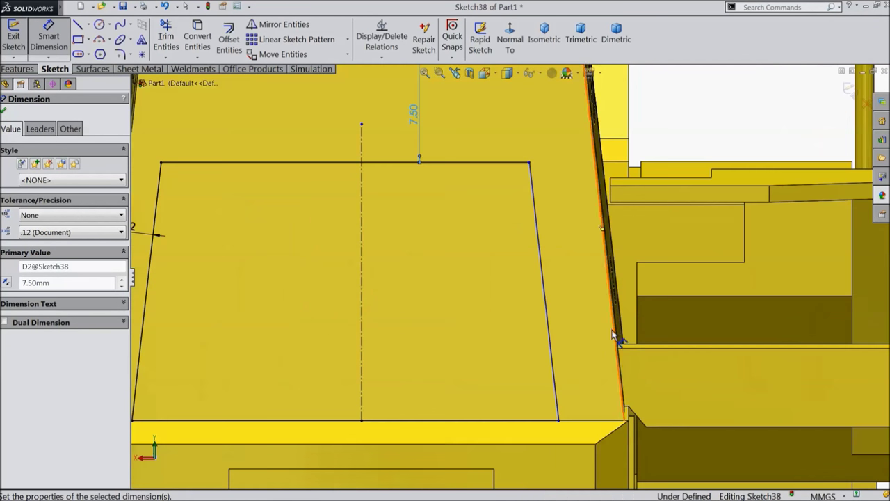
pyautogui.click(552, 313)
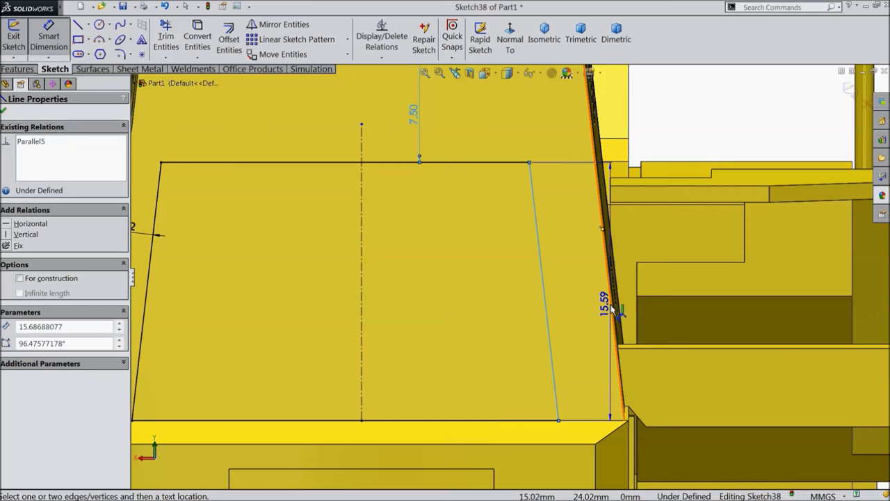
pyautogui.click(612, 308)
pyautogui.click(587, 306)
pyautogui.write('2')
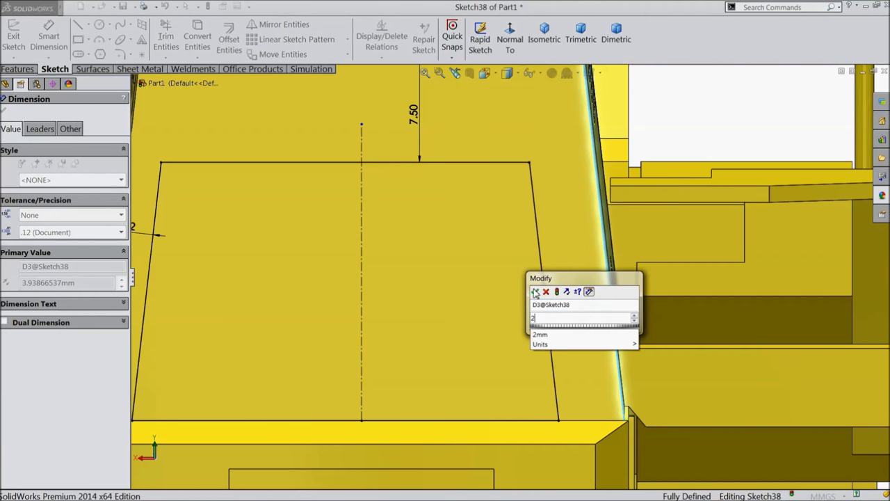
pyautogui.click(535, 293)
pyautogui.scroll(2, 511, 278)
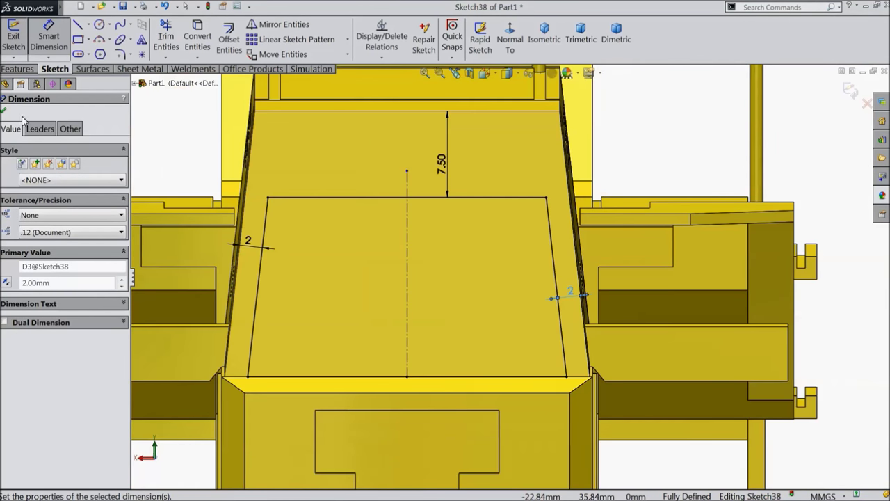
pyautogui.click(4, 99)
pyautogui.click(17, 68)
# Extrude-cut the trapezoid sketch 3 mm deep into the cab front
pyautogui.click(191, 39)
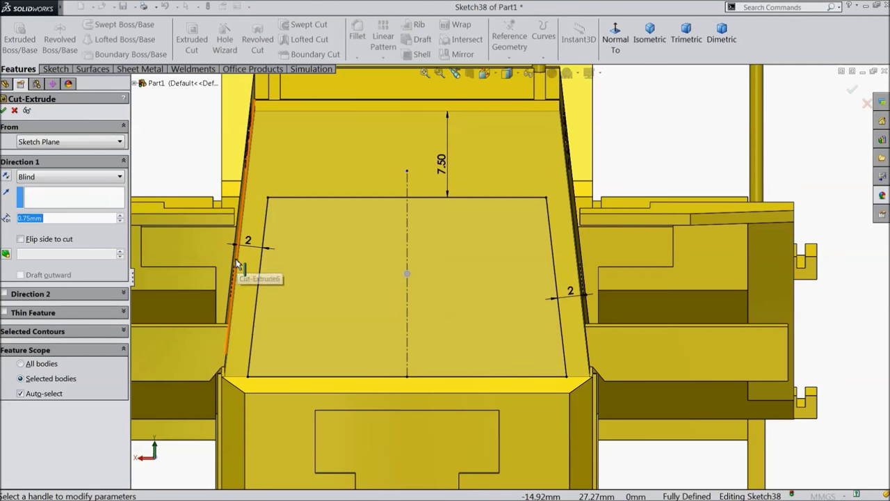
pyautogui.write('3')
pyautogui.press('Return')
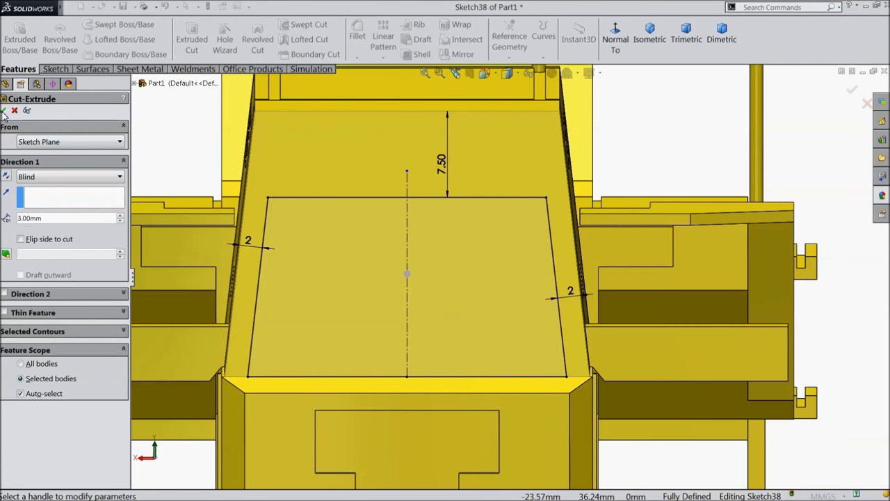
pyautogui.click(4, 110)
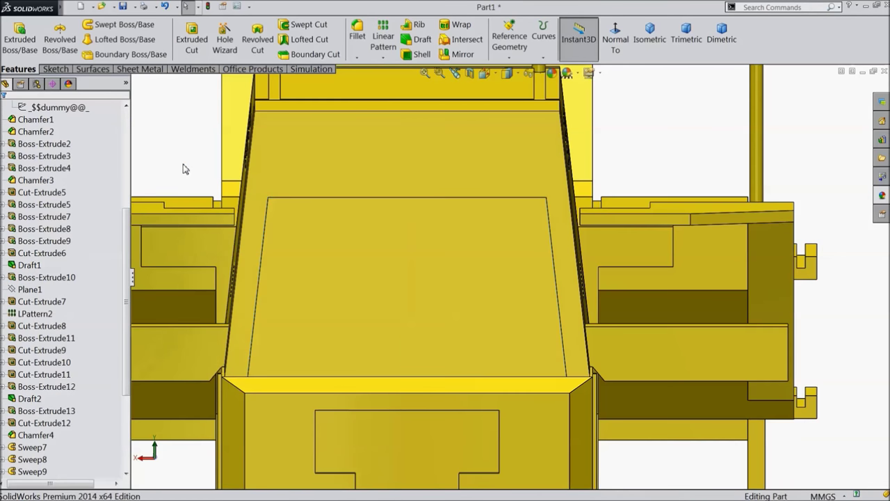
# Orbit and zoom around the machine to inspect the recessed window on the cab front
pyautogui.moveTo(185, 168); pyautogui.dragTo(206, 173, button='middle')
pyautogui.press('f')
pyautogui.moveTo(239, 251); pyautogui.dragTo(248, 282, button='middle')
pyautogui.scroll(-5, 564, 324)
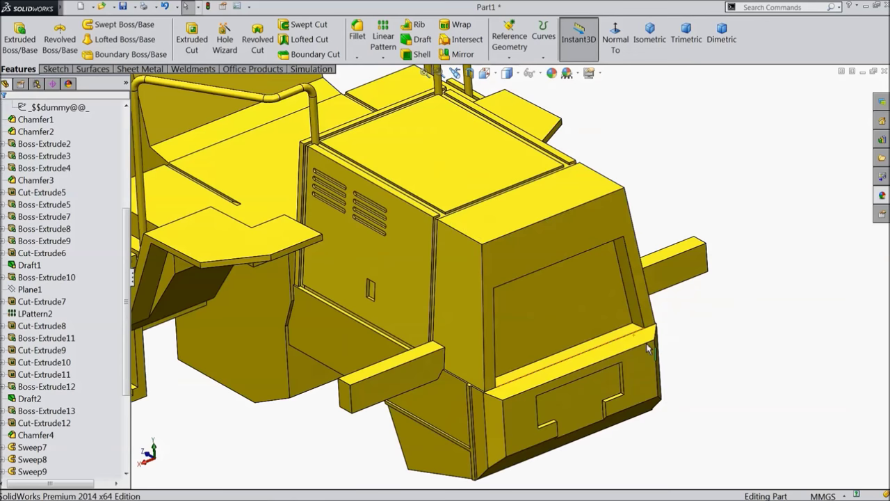
pyautogui.scroll(4, 565, 323)
pyautogui.moveTo(505, 284)
pyautogui.mouseDown(button='middle')
pyautogui.moveTo(518, 275)
pyautogui.moveTo(505, 288)
pyautogui.mouseUp(button='middle')
pyautogui.scroll(6, 514, 275)
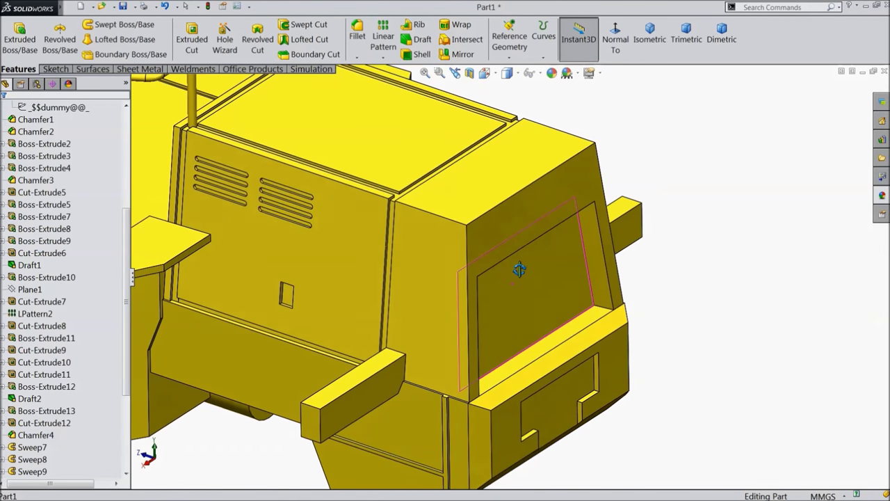
pyautogui.scroll(-5, 490, 259)
pyautogui.moveTo(461, 256); pyautogui.dragTo(505, 307, button='middle')
pyautogui.scroll(5, 574, 343)
pyautogui.moveTo(575, 343)
pyautogui.mouseDown(button='middle')
pyautogui.moveTo(533, 284)
pyautogui.moveTo(576, 330)
pyautogui.mouseUp(button='middle')
pyautogui.scroll(-3, 547, 302)
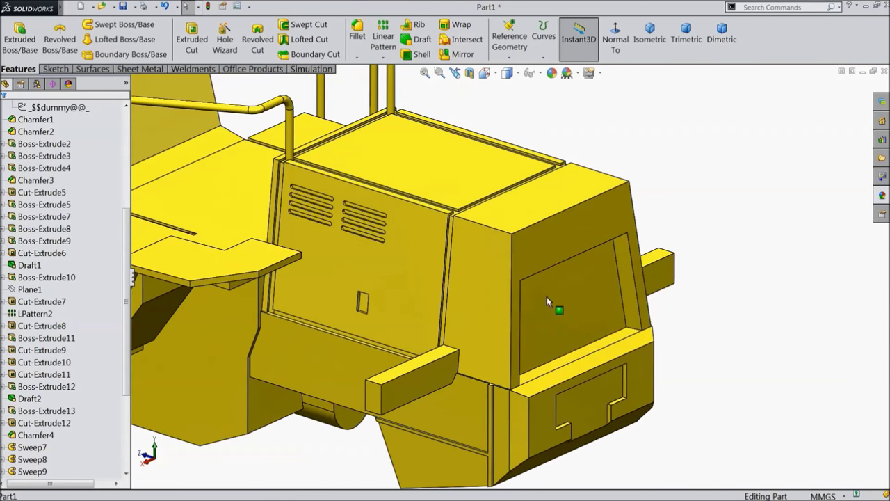
pyautogui.scroll(3, 570, 320)
pyautogui.scroll(-3, 536, 308)
pyautogui.moveTo(571, 308)
pyautogui.mouseDown(button='middle')
pyautogui.moveTo(570, 281)
pyautogui.moveTo(562, 295)
pyautogui.moveTo(510, 294)
pyautogui.moveTo(562, 306)
pyautogui.moveTo(563, 315)
pyautogui.mouseUp(button='middle')
pyautogui.scroll(4, 563, 317)
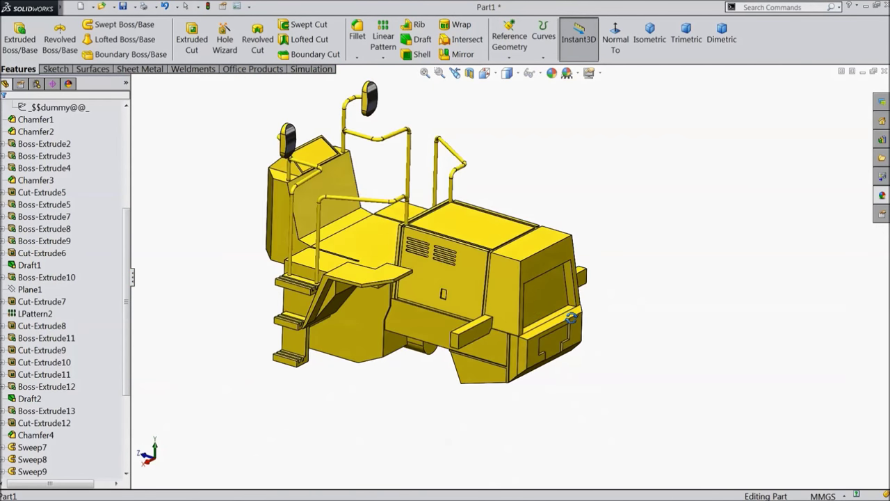
pyautogui.scroll(-2, 410, 209)
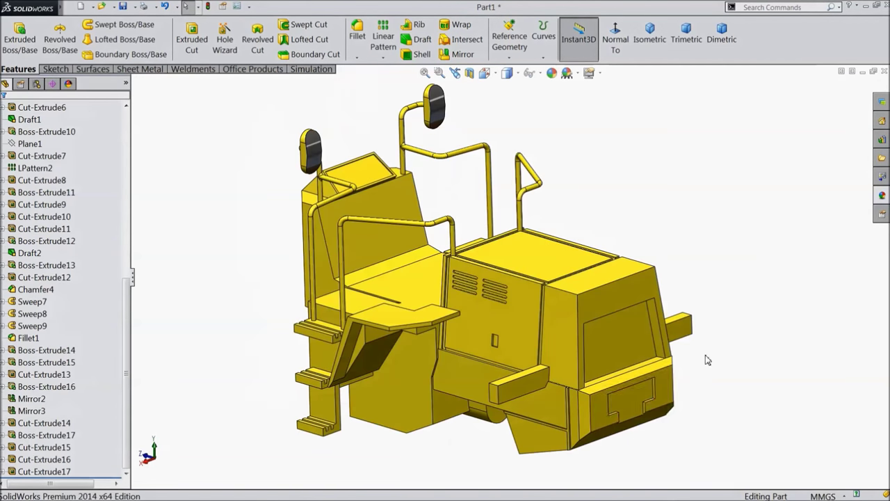
pyautogui.scroll(-3, 617, 401)
pyautogui.press('Left')
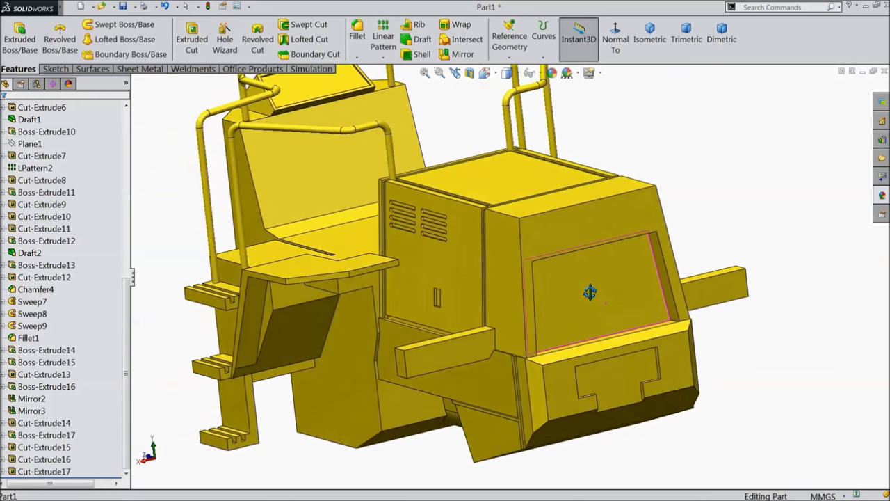
pyautogui.scroll(-2, 610, 301)
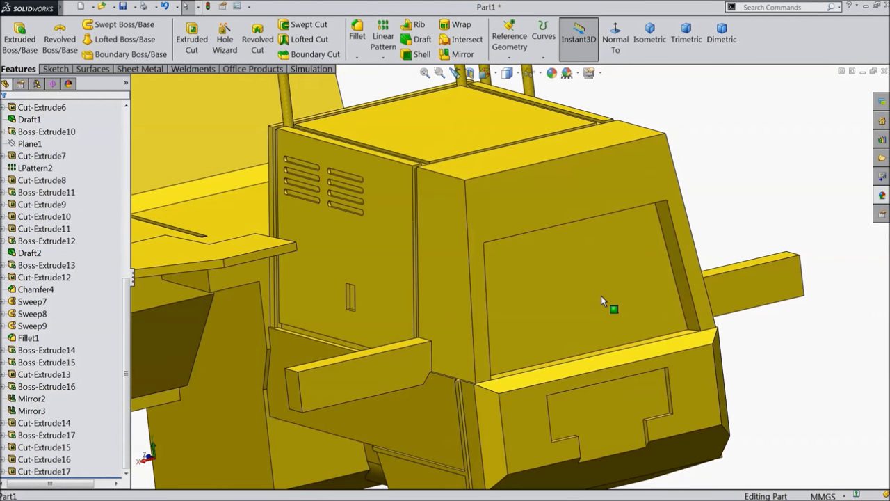
# Start a sketch on the recessed window face and convert its edges into the sketch
pyautogui.click(601, 305)
pyautogui.click(636, 265)
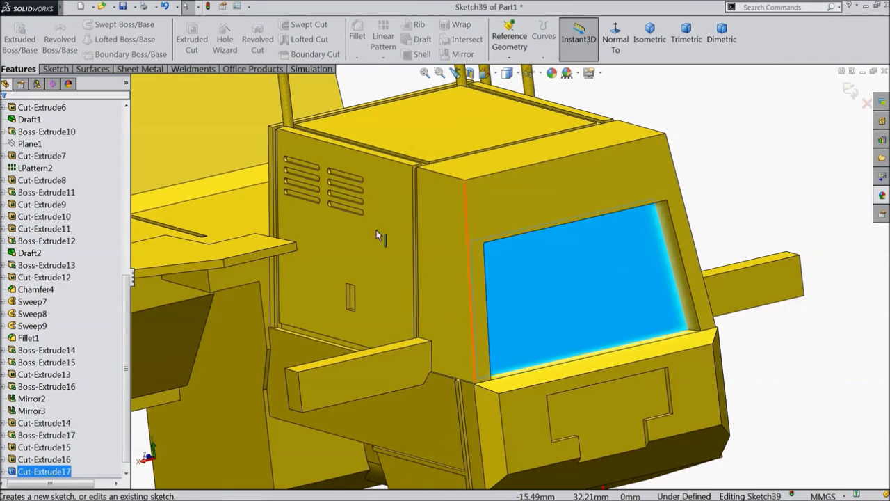
pyautogui.click(92, 69)
pyautogui.click(55, 69)
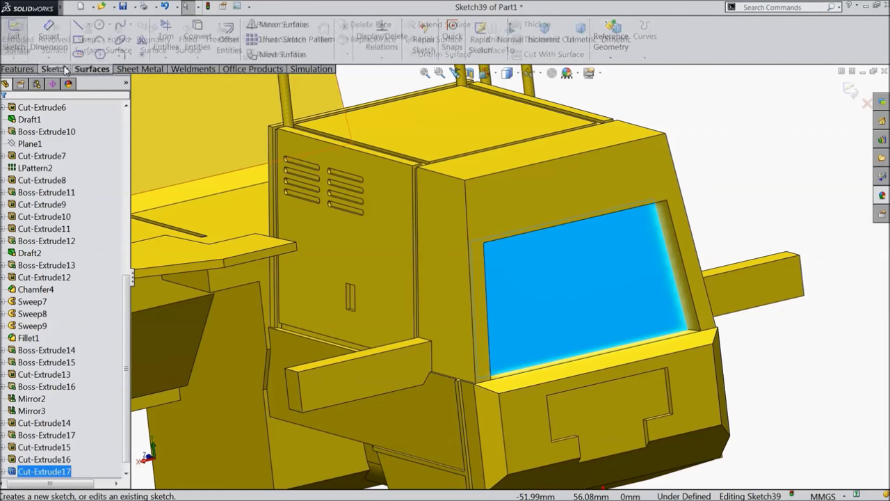
pyautogui.click(200, 44)
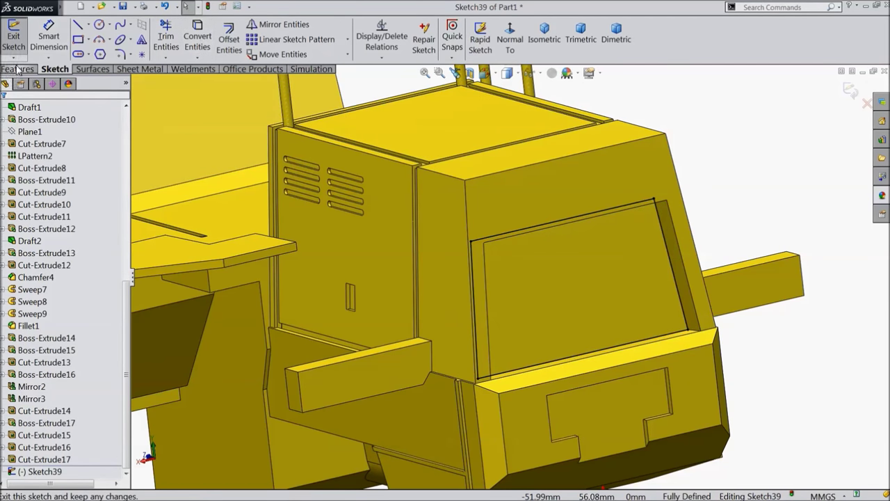
# Extrude the window outline 2 mm as a separate, unmerged body with a 5° draft
pyautogui.click(18, 69)
pyautogui.click(27, 52)
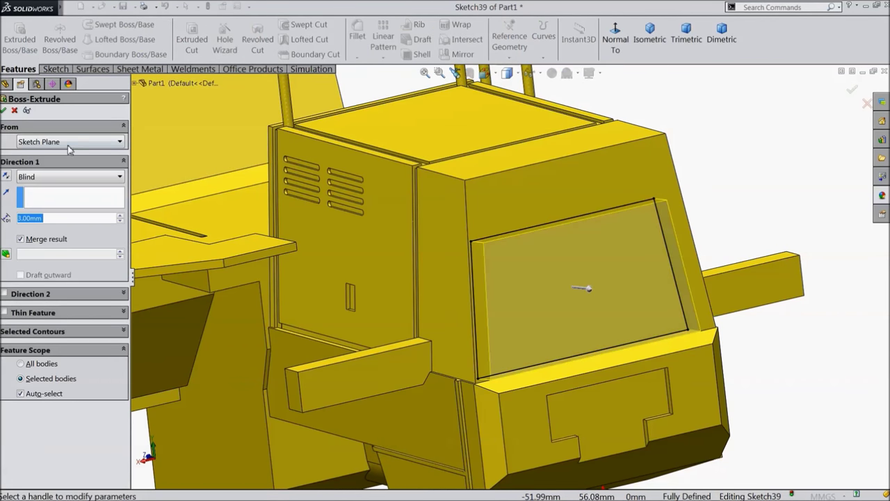
pyautogui.write('2')
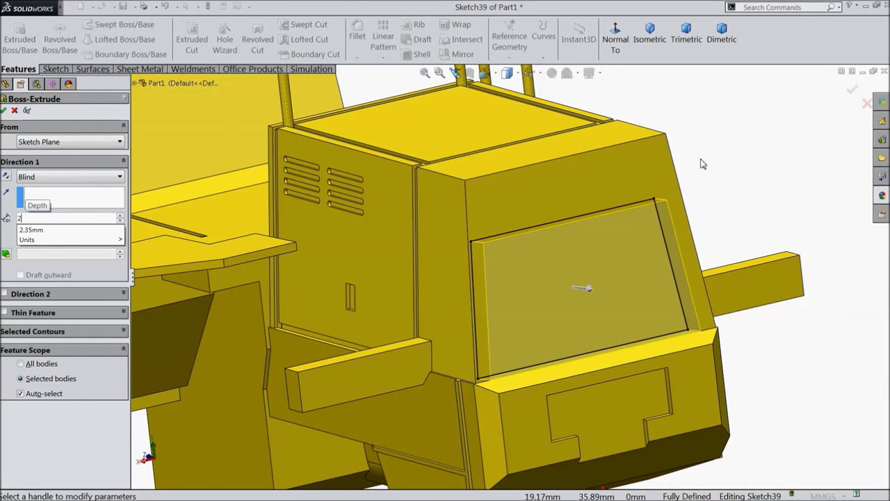
pyautogui.press('Return')
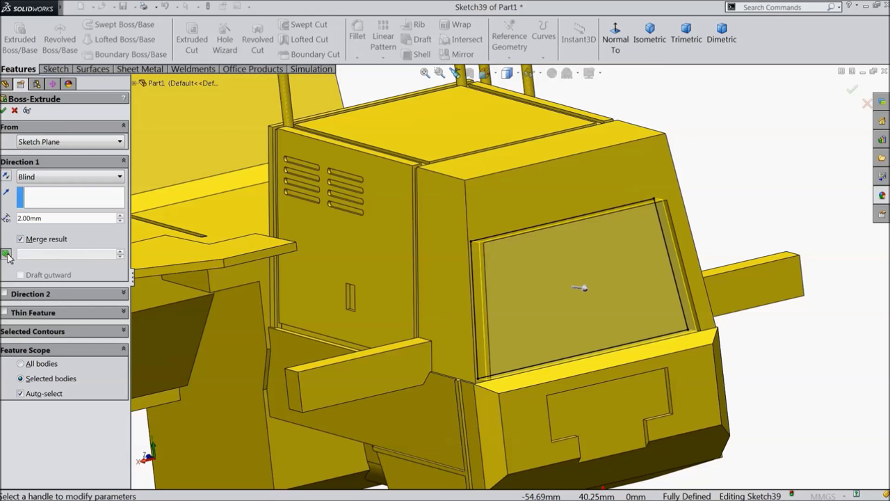
pyautogui.click(6, 255)
pyautogui.click(121, 253)
pyautogui.click(120, 253)
pyautogui.click(120, 253)
pyautogui.click(121, 253)
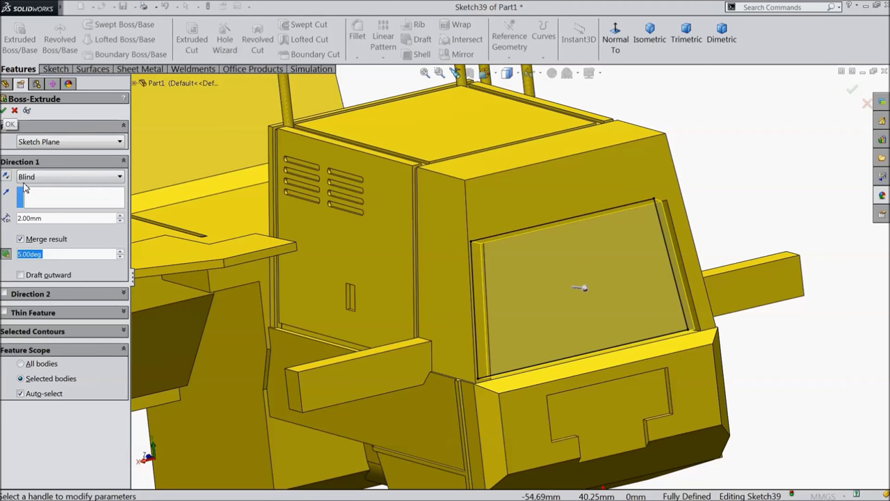
pyautogui.click(21, 239)
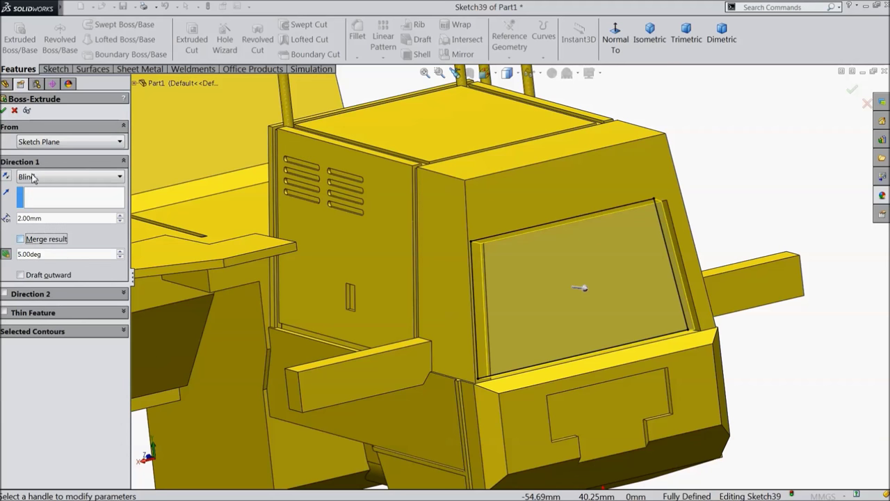
pyautogui.click(5, 111)
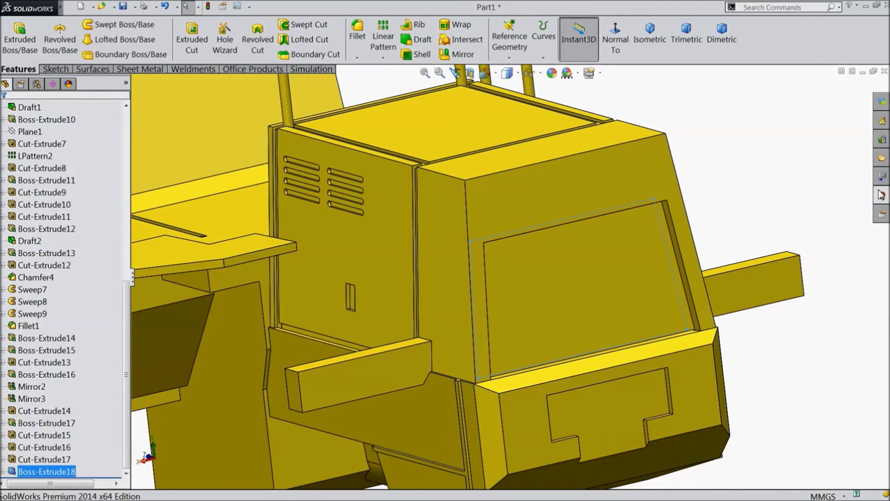
pyautogui.click(880, 197)
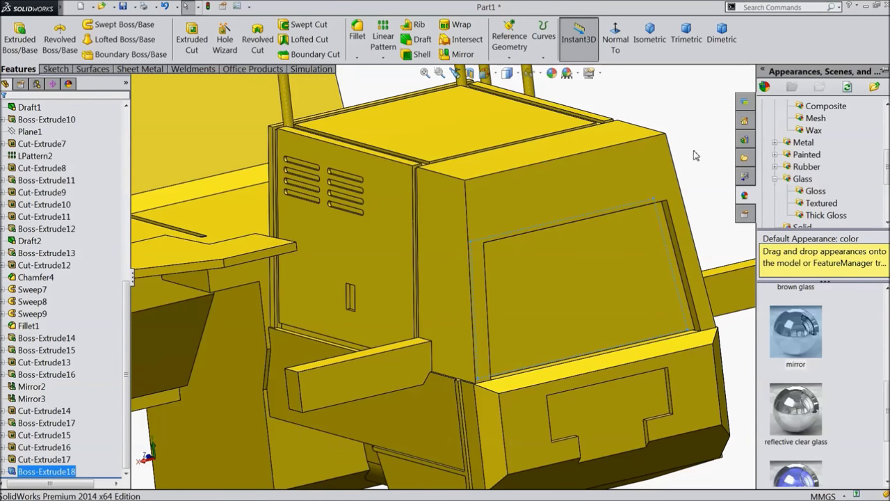
# Give the Boss-Extrude18 window body a grey appearance (RGB 128, 128, 128)
pyautogui.click(567, 72)
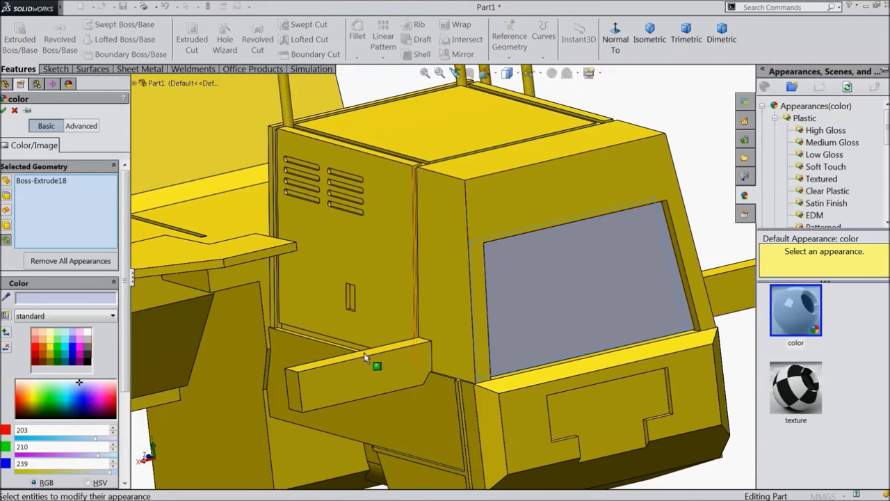
pyautogui.click(87, 353)
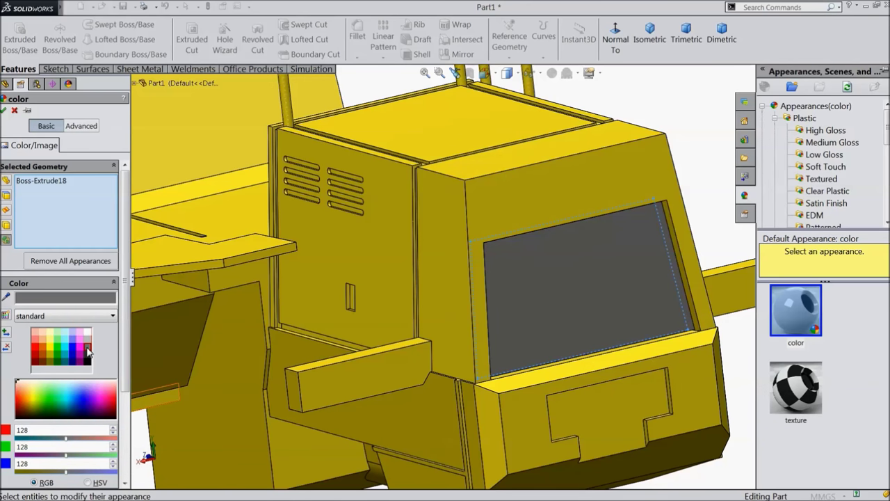
pyautogui.click(4, 111)
pyautogui.scroll(3, 318, 239)
pyautogui.moveTo(664, 157); pyautogui.dragTo(672, 183, button='middle')
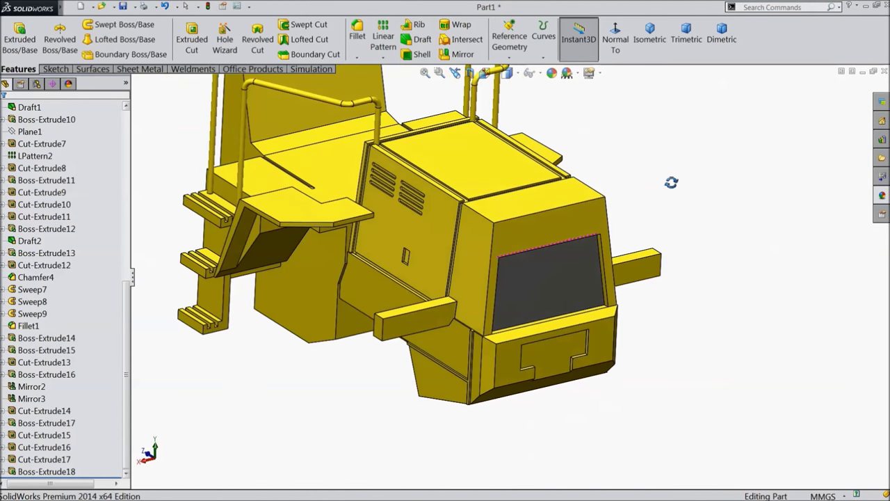
# Start a new sketch on the Right Plane and switch the display to hidden lines visible
pyautogui.scroll(-5, 557, 296)
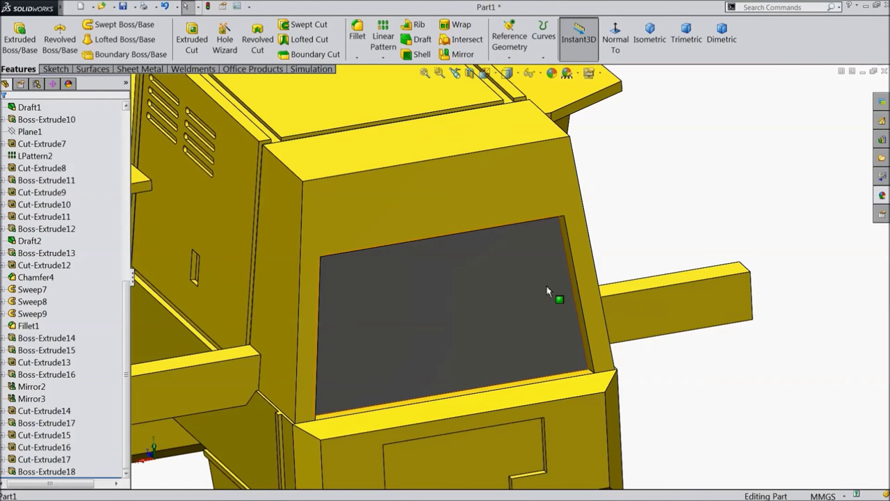
pyautogui.scroll(4, 549, 294)
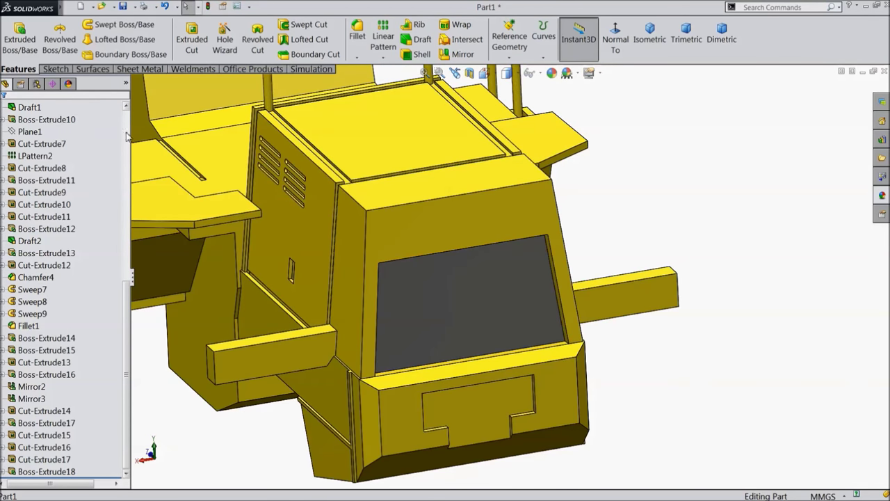
pyautogui.scroll(10, 127, 135)
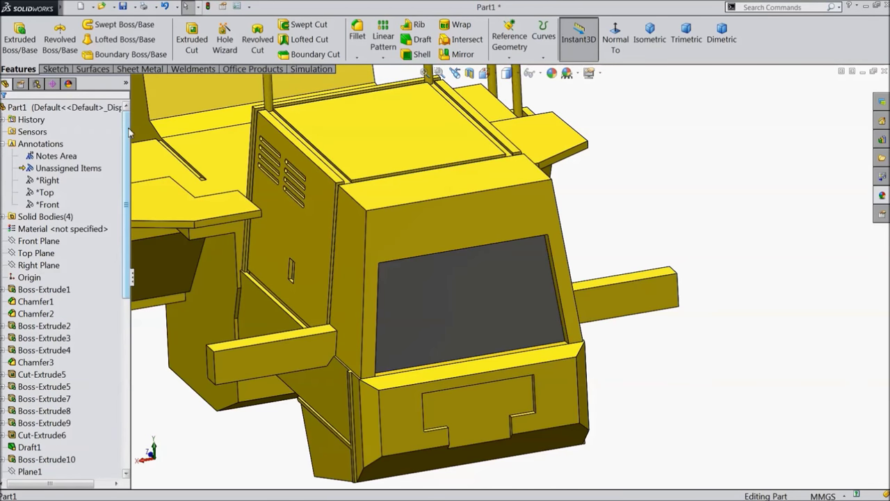
pyautogui.click(36, 265)
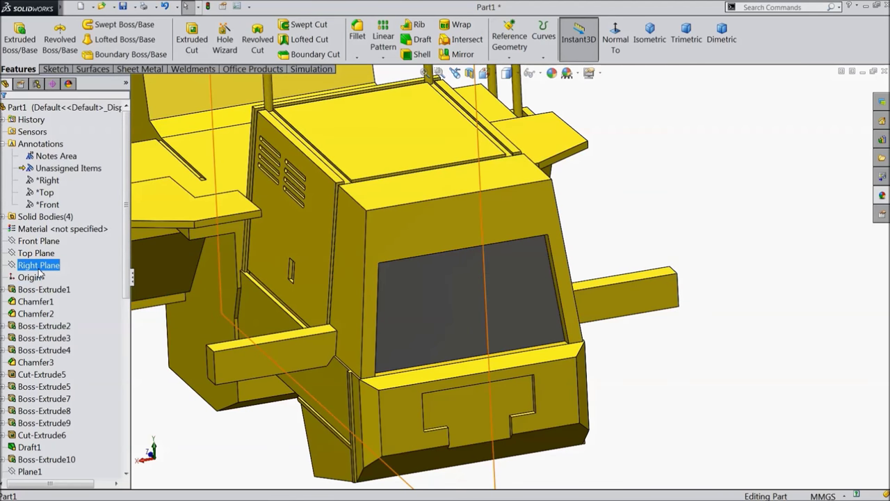
pyautogui.click(44, 256)
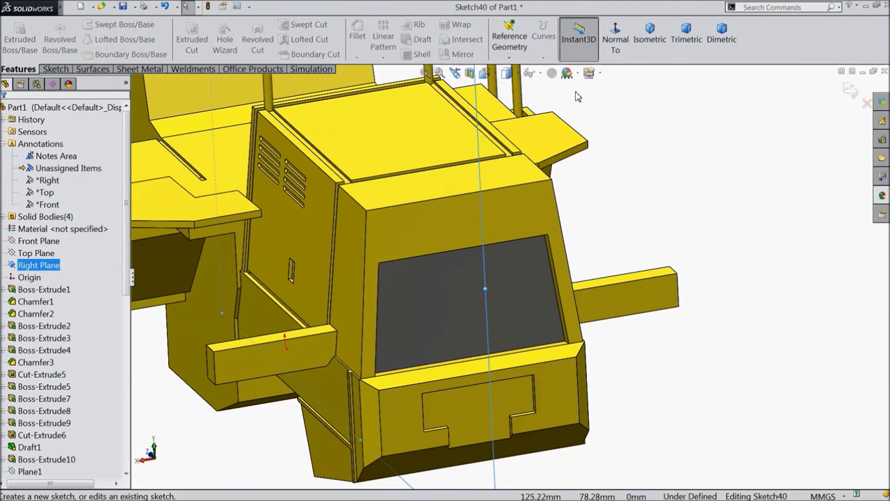
pyautogui.scroll(-5, 776, 306)
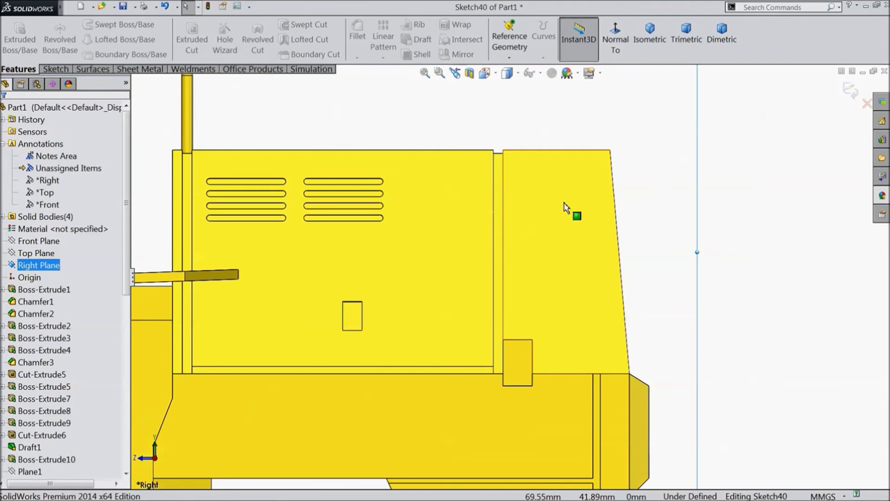
pyautogui.click(511, 73)
pyautogui.click(508, 137)
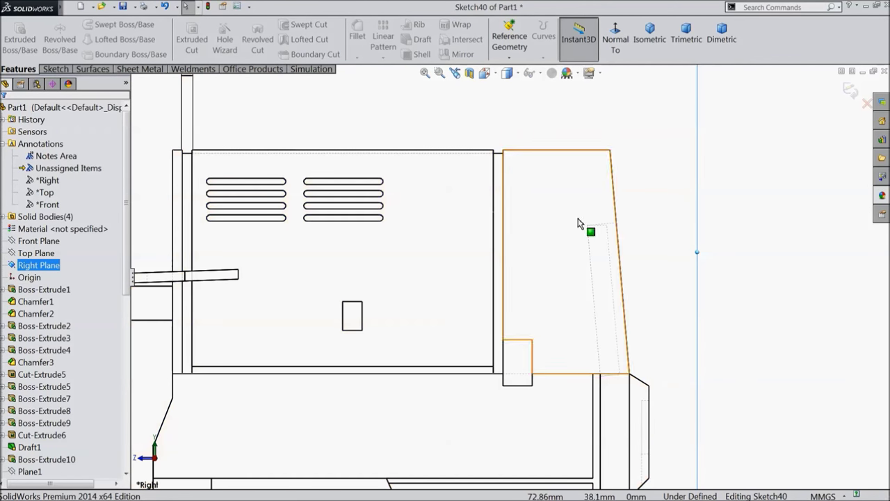
pyautogui.scroll(-5, 638, 280)
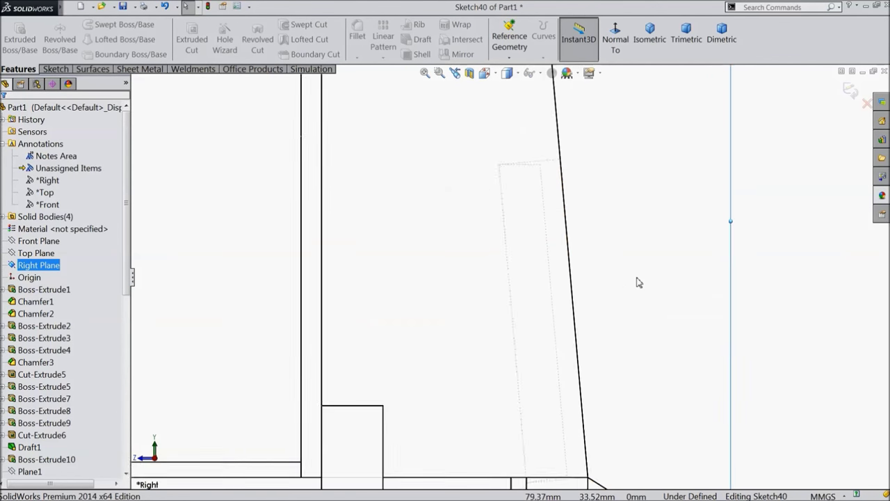
# Draw a small closed four-line outline next to the slanted model edge
pyautogui.click(55, 69)
pyautogui.click(77, 25)
pyautogui.scroll(-2, 496, 215)
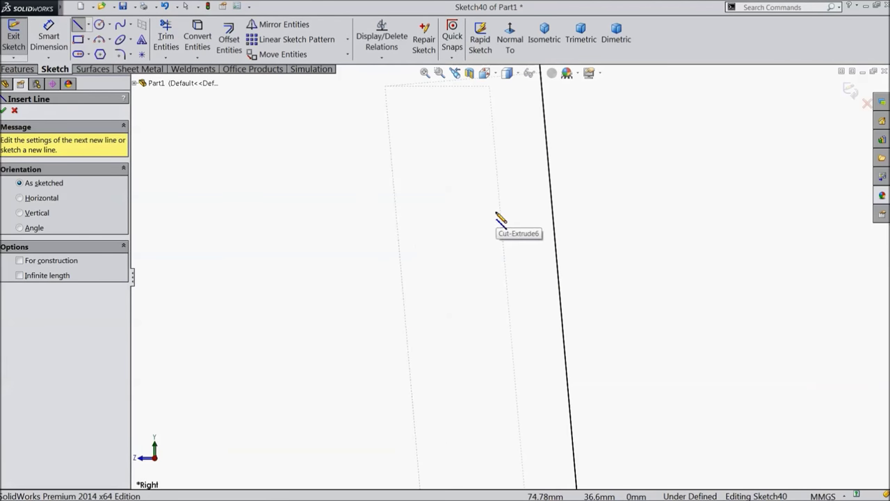
pyautogui.scroll(2, 505, 251)
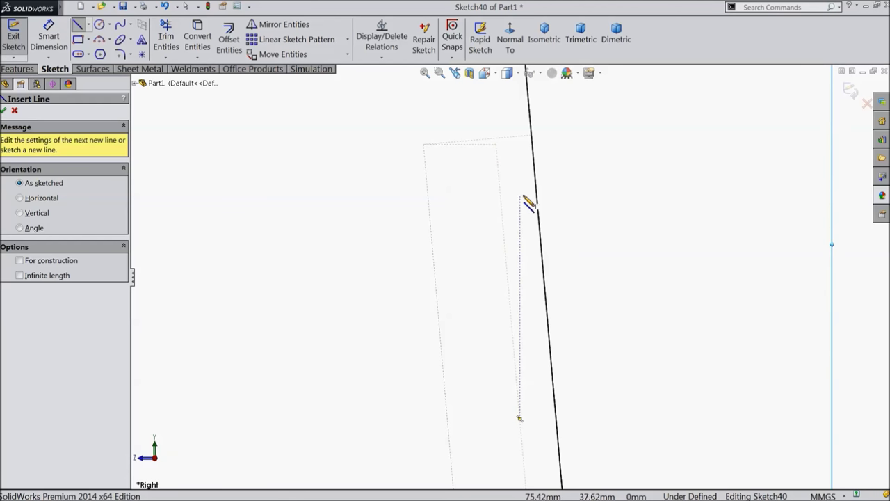
pyautogui.click(516, 180)
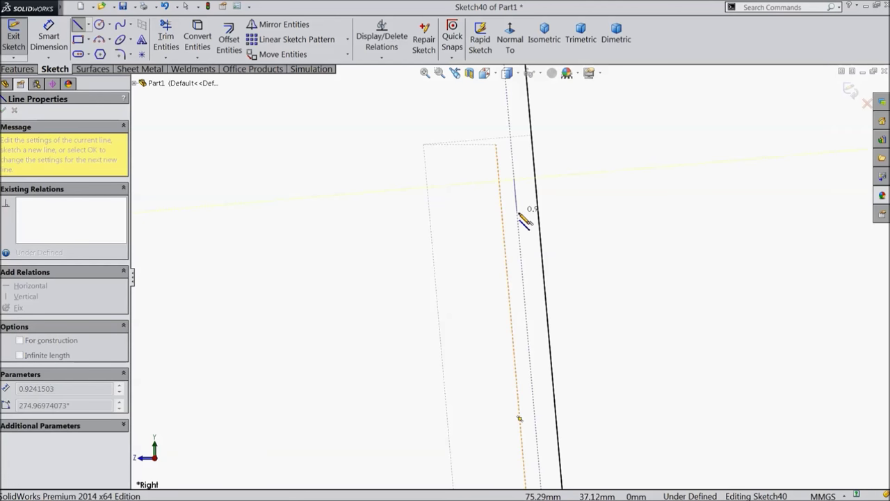
pyautogui.click(513, 221)
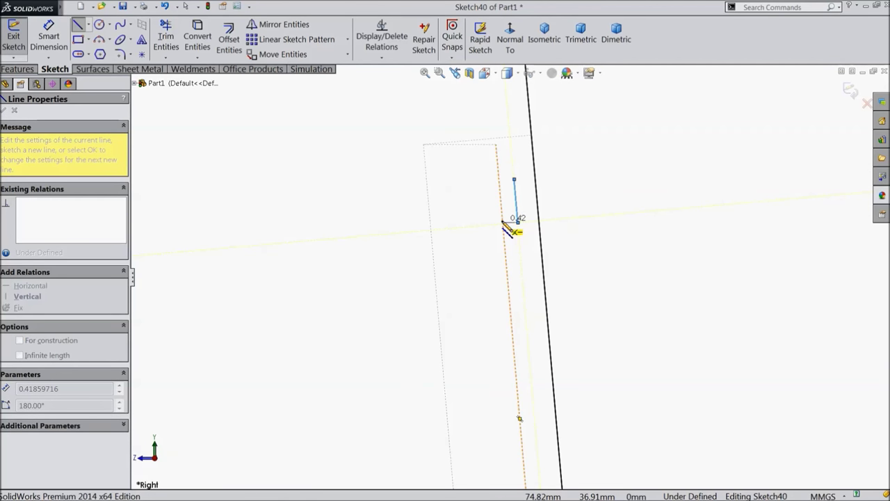
pyautogui.click(502, 224)
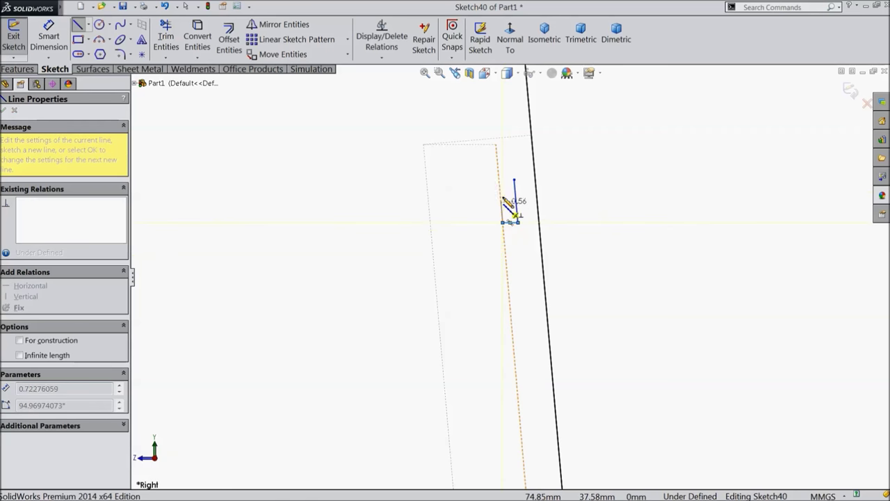
pyautogui.click(498, 179)
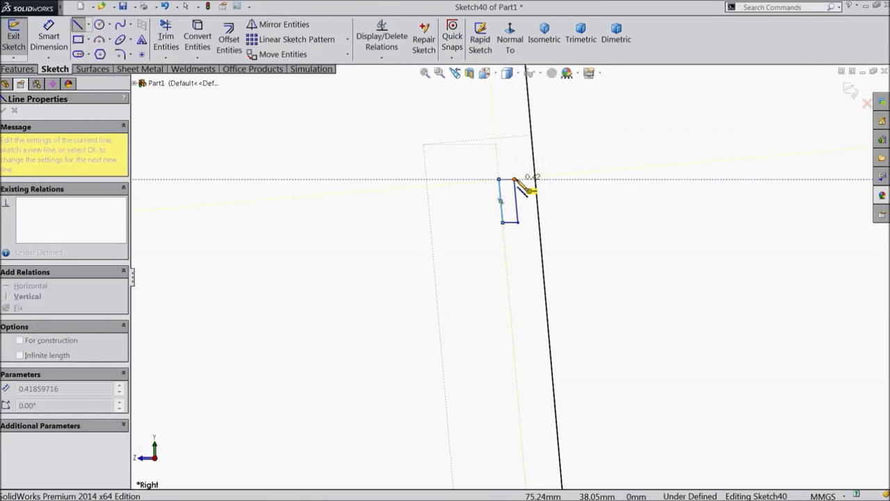
pyautogui.click(514, 180)
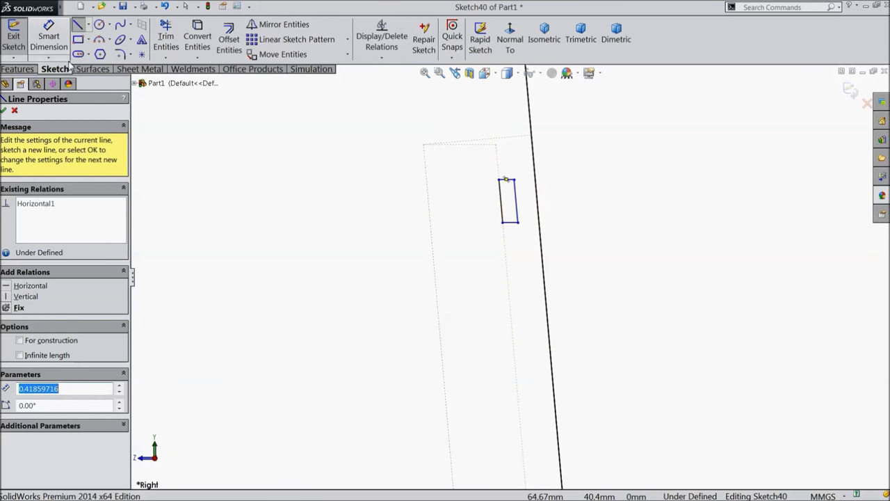
pyautogui.click(49, 38)
pyautogui.scroll(-3, 511, 184)
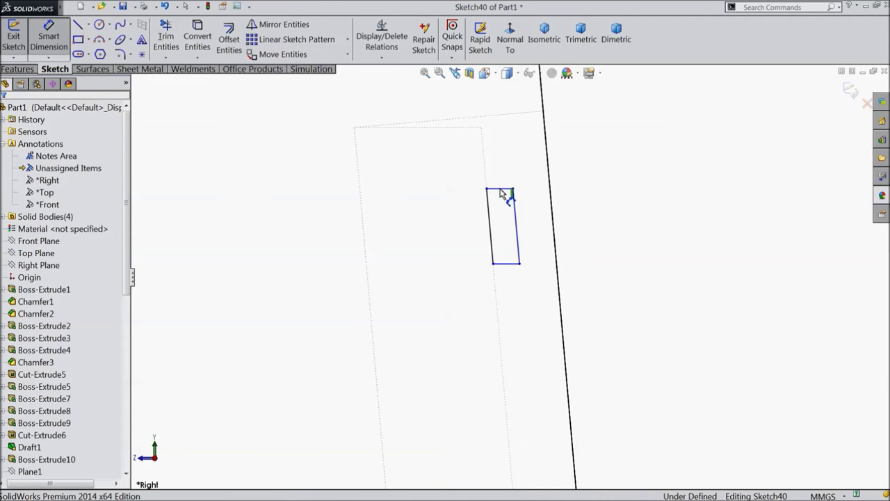
# Dimension the outline: 1 mm offset from the reference above, 1 mm tall, 0.50 mm wide
pyautogui.click(504, 188)
pyautogui.click(482, 130)
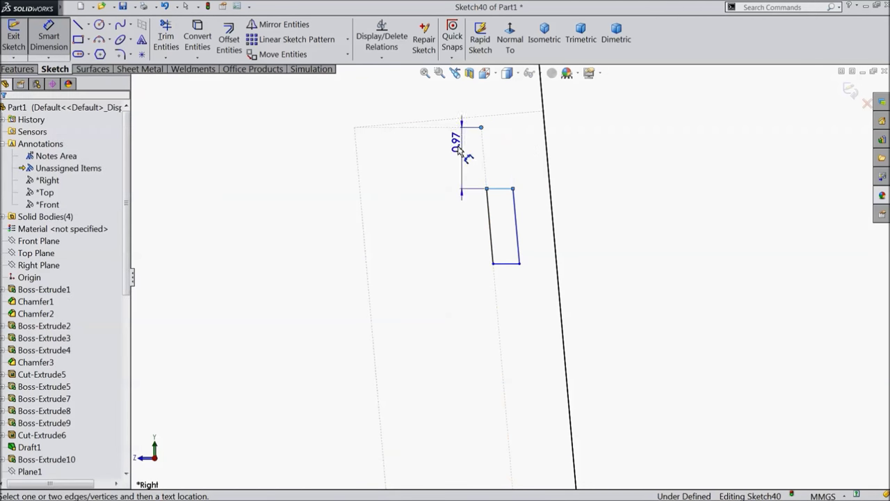
pyautogui.click(299, 173)
pyautogui.write('1')
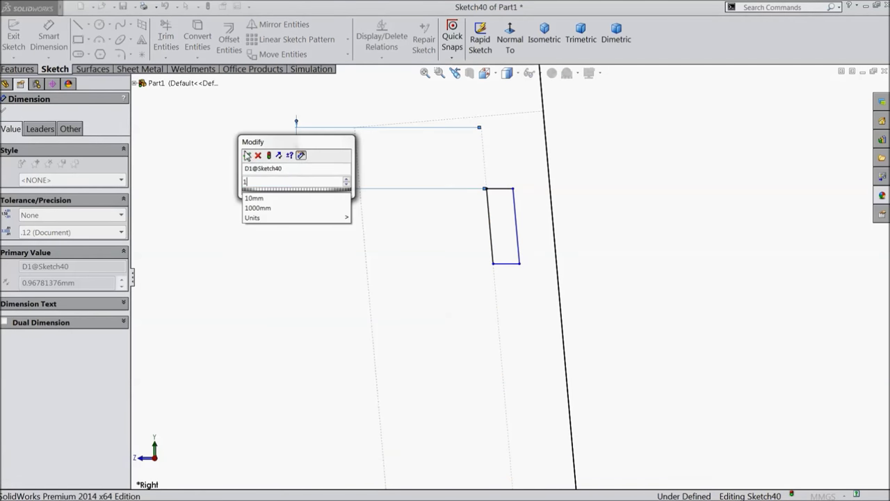
pyautogui.click(247, 155)
pyautogui.click(490, 232)
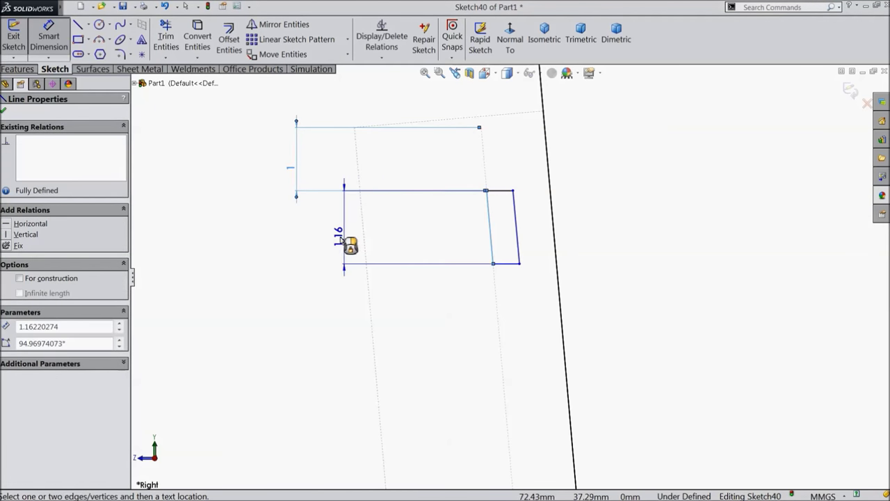
pyautogui.click(342, 238)
pyautogui.write('1')
pyautogui.click(289, 225)
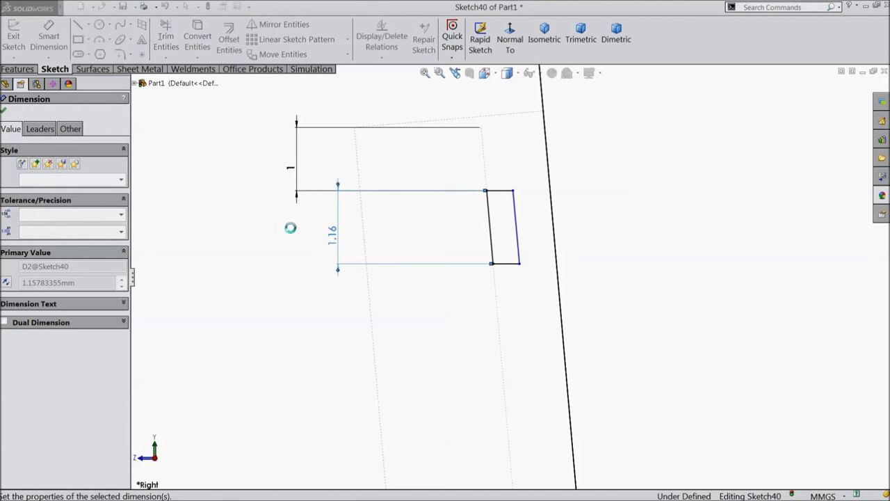
pyautogui.click(499, 197)
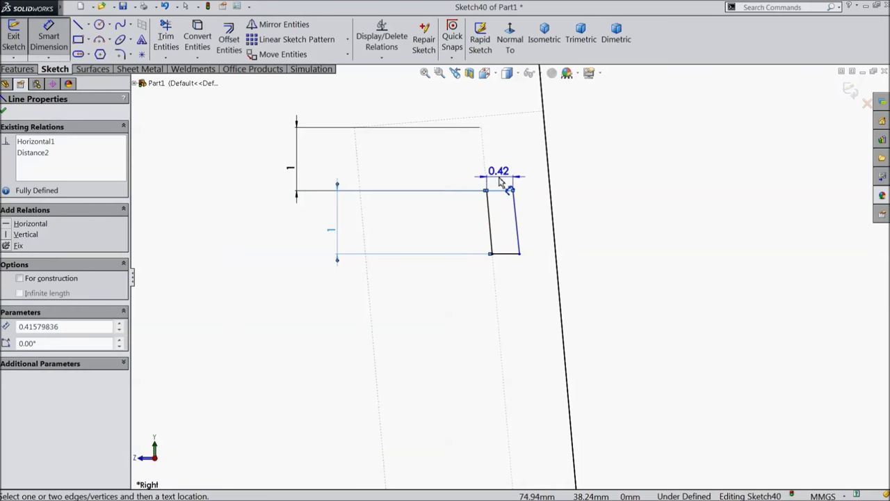
pyautogui.click(498, 179)
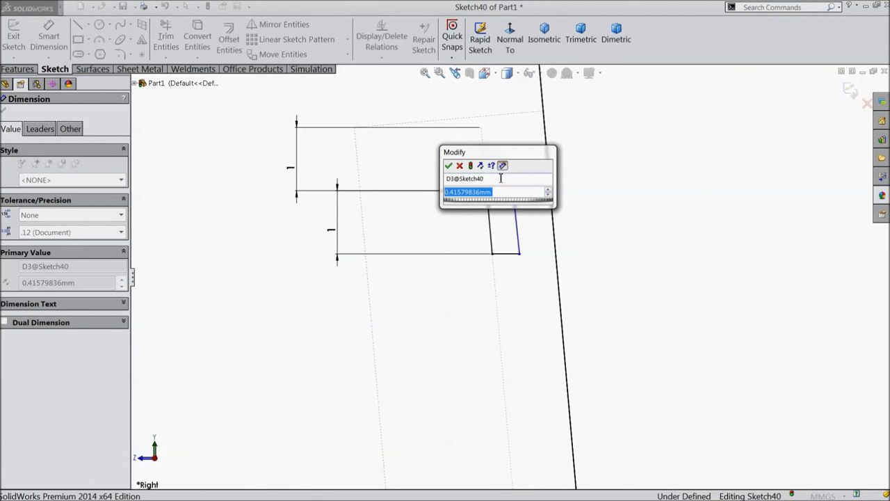
pyautogui.write('0.5')
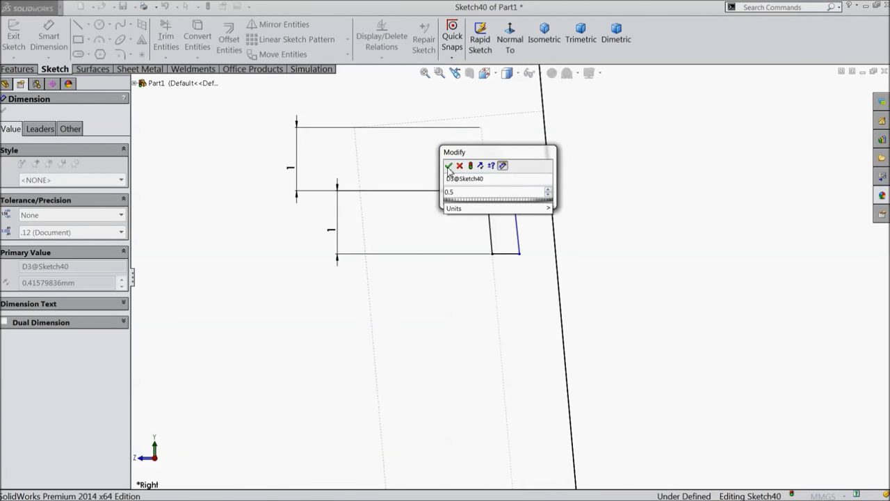
pyautogui.click(449, 166)
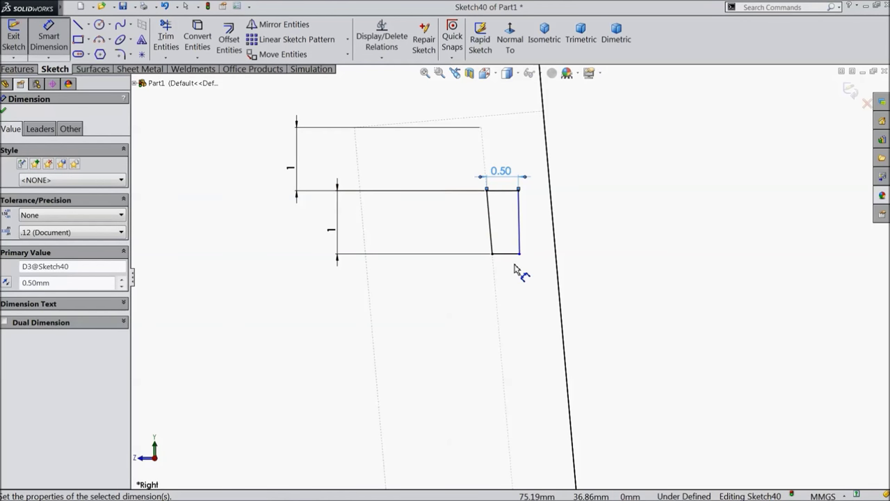
pyautogui.click(3, 112)
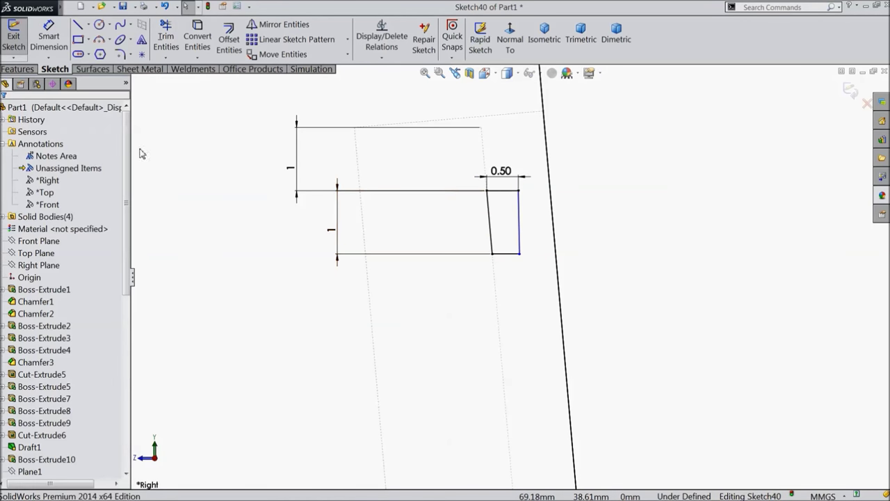
# Make the outline's right edge parallel to the slanted model edge
pyautogui.click(520, 224)
pyautogui.keyDown('ctrl'); pyautogui.click(556, 222); pyautogui.keyUp('ctrl')
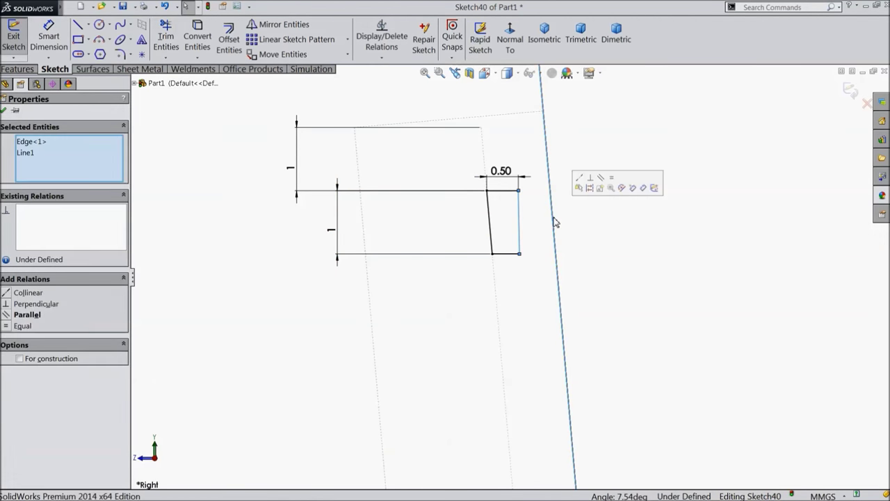
pyautogui.click(601, 178)
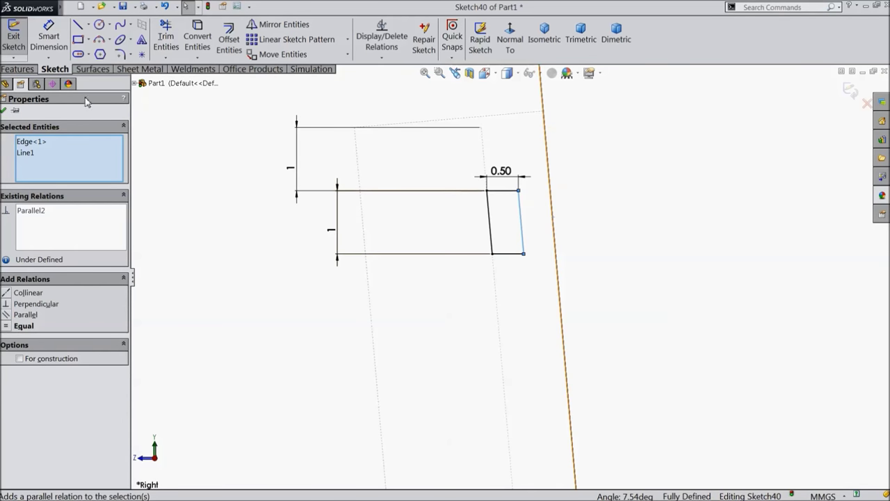
pyautogui.click(5, 111)
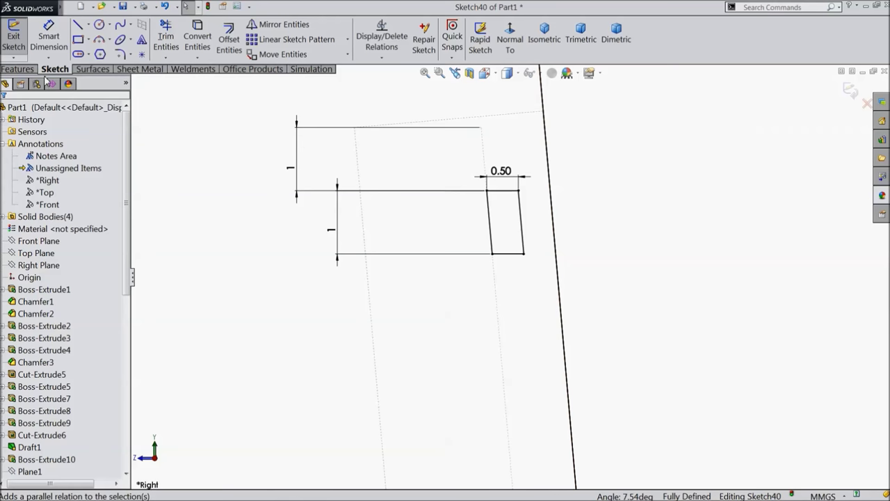
pyautogui.click(16, 69)
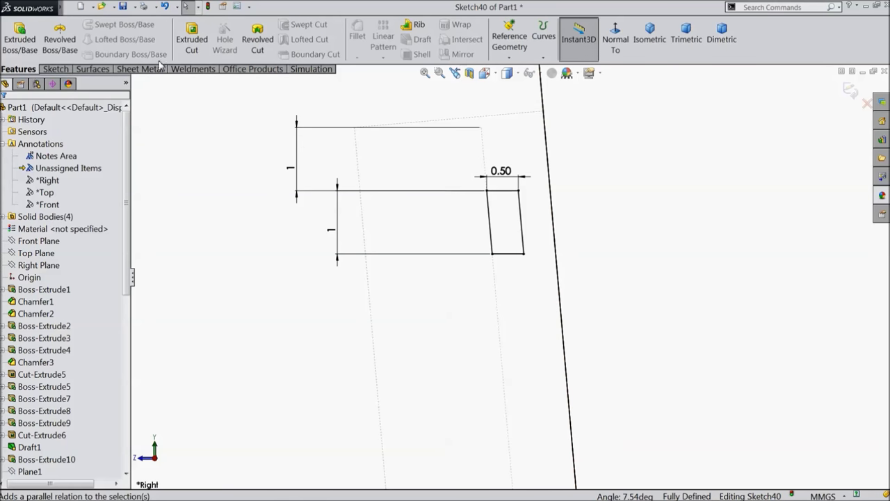
# Start an extruded cut from Sketch40 in shaded view, ending Offset From Surface at 0.25 mm
pyautogui.click(192, 47)
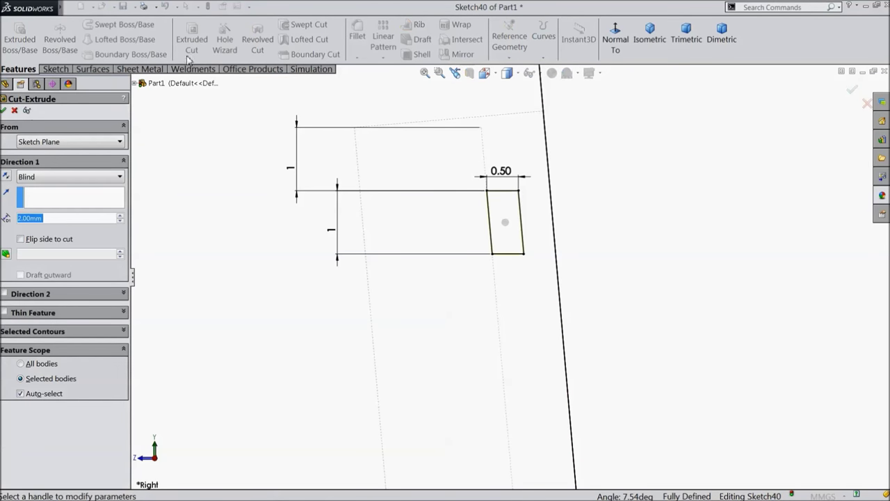
pyautogui.click(507, 73)
pyautogui.click(509, 93)
pyautogui.moveTo(525, 167)
pyautogui.mouseDown(button='middle')
pyautogui.moveTo(632, 219)
pyautogui.moveTo(579, 221)
pyautogui.mouseUp(button='middle')
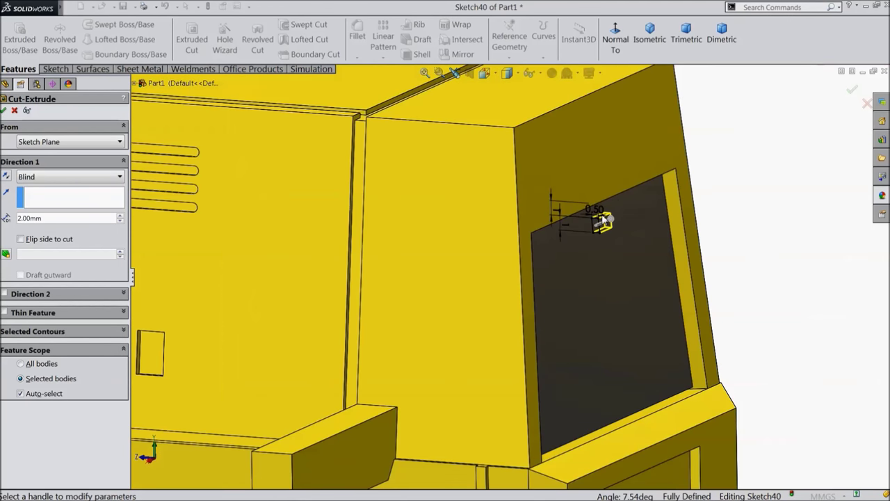
pyautogui.scroll(-3, 685, 205)
pyautogui.click(44, 180)
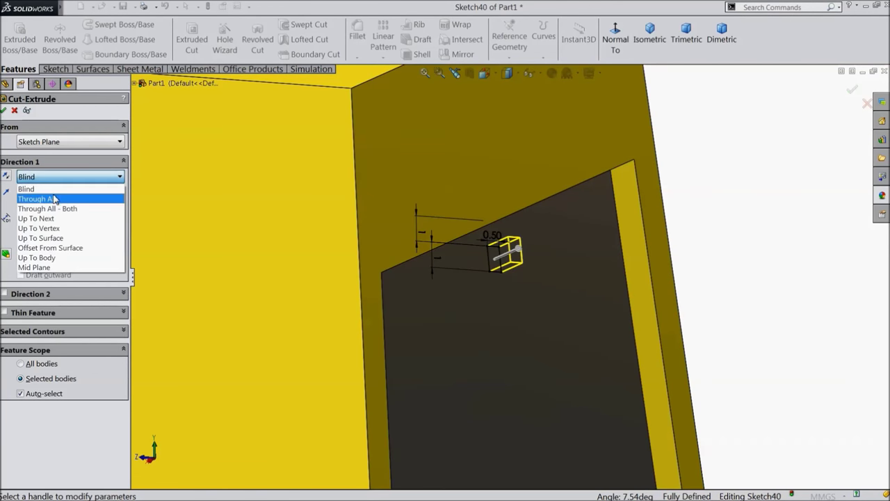
pyautogui.click(48, 243)
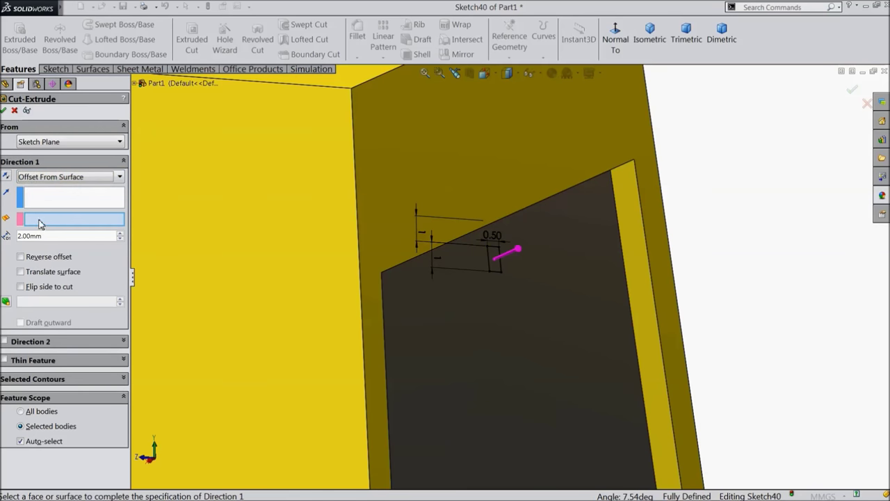
pyautogui.moveTo(53, 240); pyautogui.dragTo(8, 235)
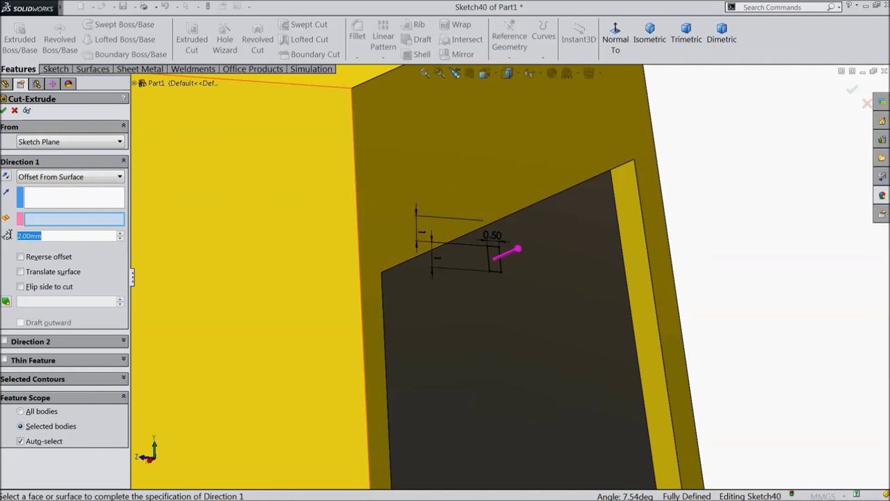
pyautogui.write('0.25')
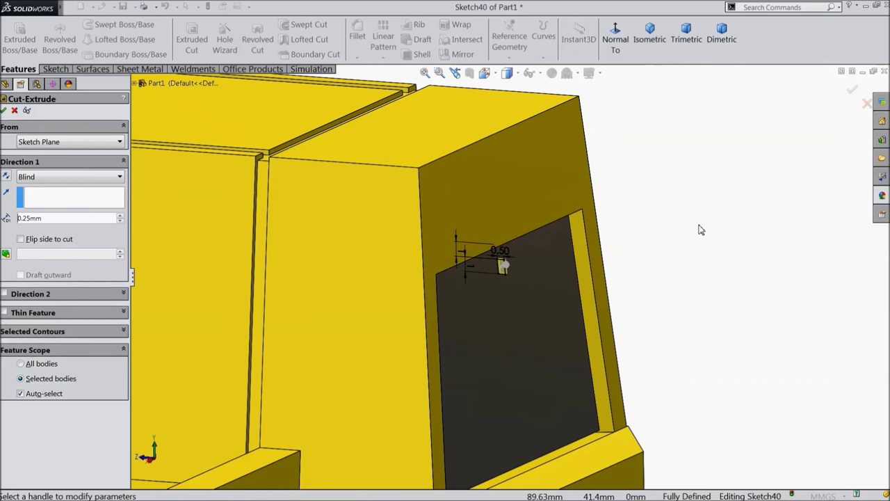
# Pick the windshield face as the offset reference and enable a second 2 mm Blind direction
pyautogui.moveTo(700, 230)
pyautogui.mouseDown(button='middle')
pyautogui.moveTo(646, 226)
pyautogui.moveTo(604, 251)
pyautogui.moveTo(616, 245)
pyautogui.mouseUp(button='middle')
pyautogui.scroll(-8, 571, 215)
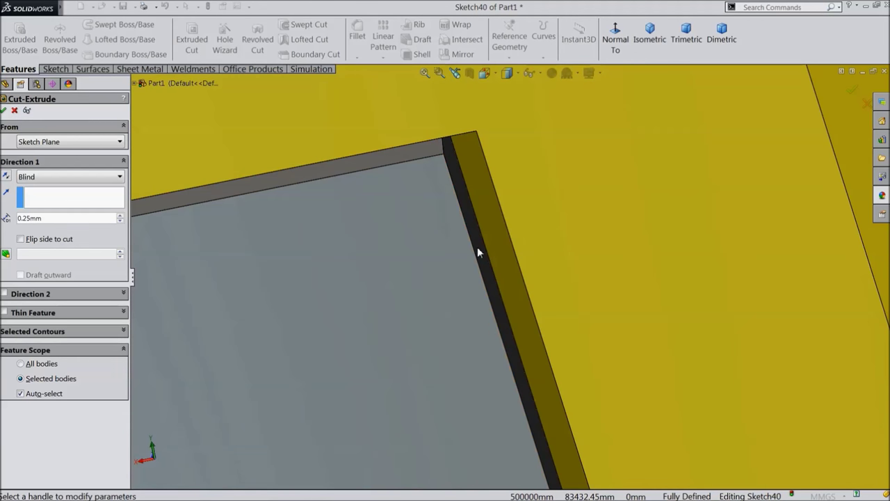
pyautogui.moveTo(452, 167); pyautogui.dragTo(449, 169, button='middle')
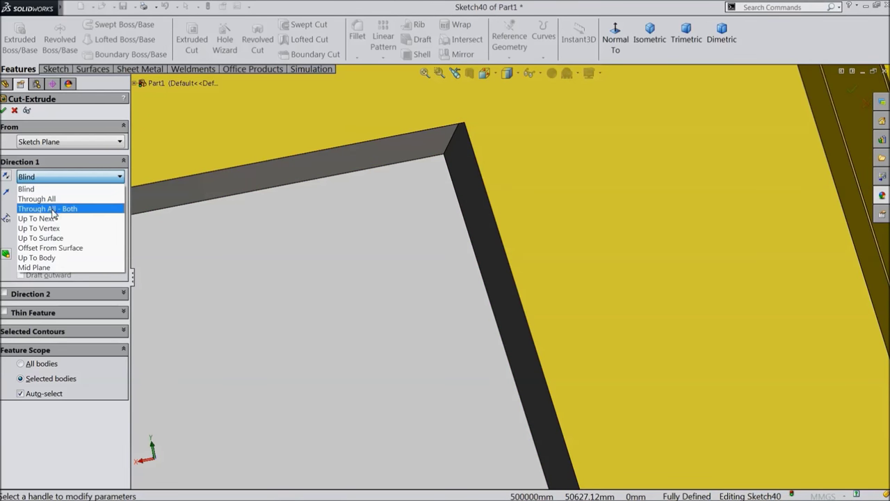
pyautogui.click(60, 248)
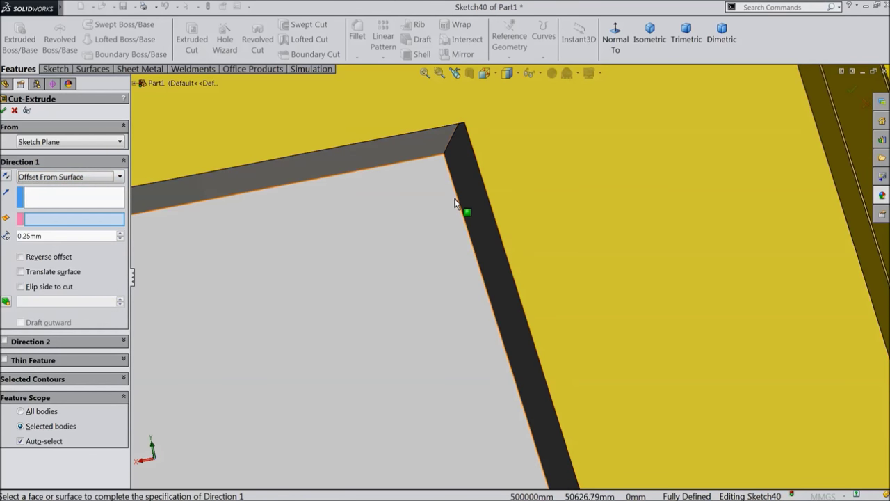
pyautogui.click(467, 194)
pyautogui.moveTo(467, 195); pyautogui.dragTo(532, 340, button='middle')
pyautogui.moveTo(282, 322); pyautogui.dragTo(360, 244, button='middle')
pyautogui.click(5, 341)
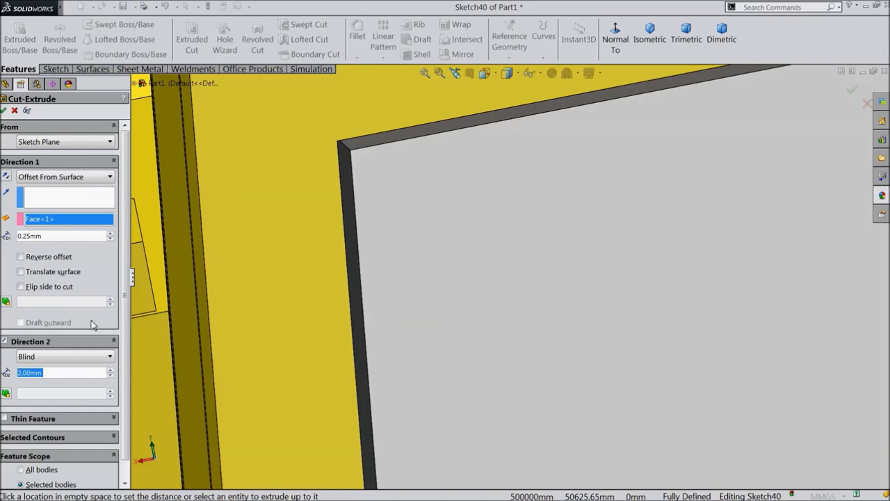
# End the cut's second direction 0.25 mm offset from the thin side face and apply it
pyautogui.click(42, 358)
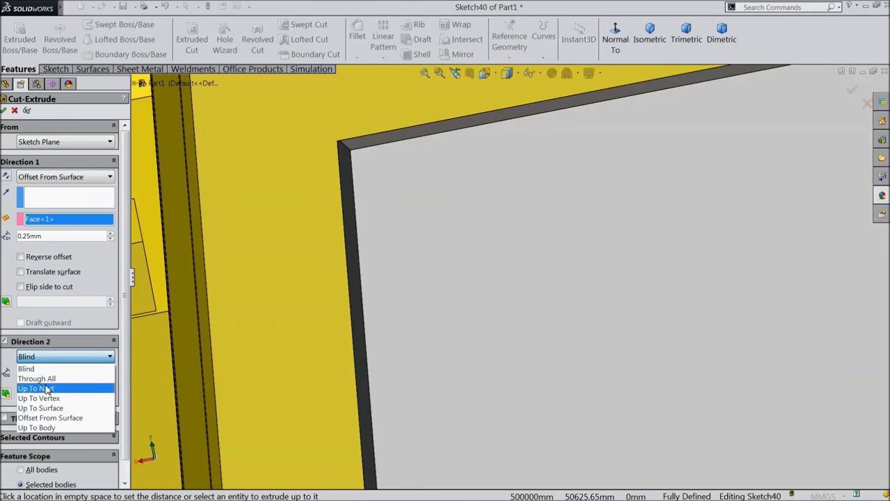
pyautogui.click(61, 417)
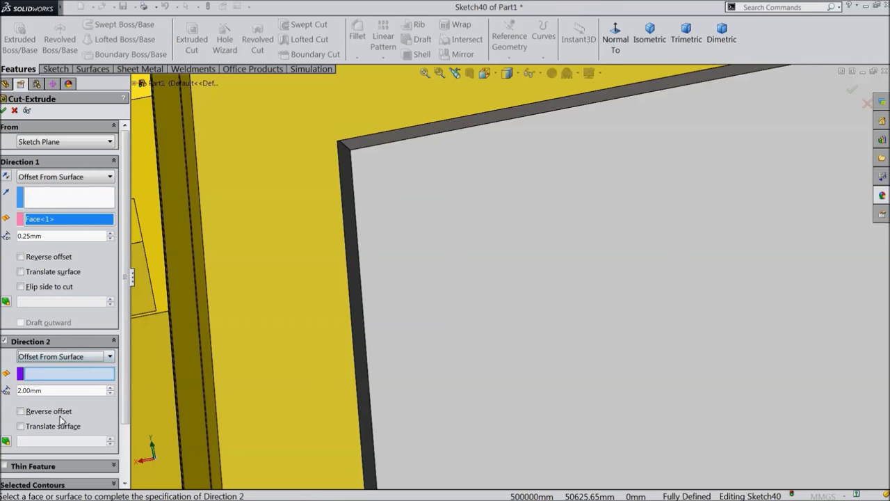
pyautogui.click(349, 194)
pyautogui.scroll(6, 393, 258)
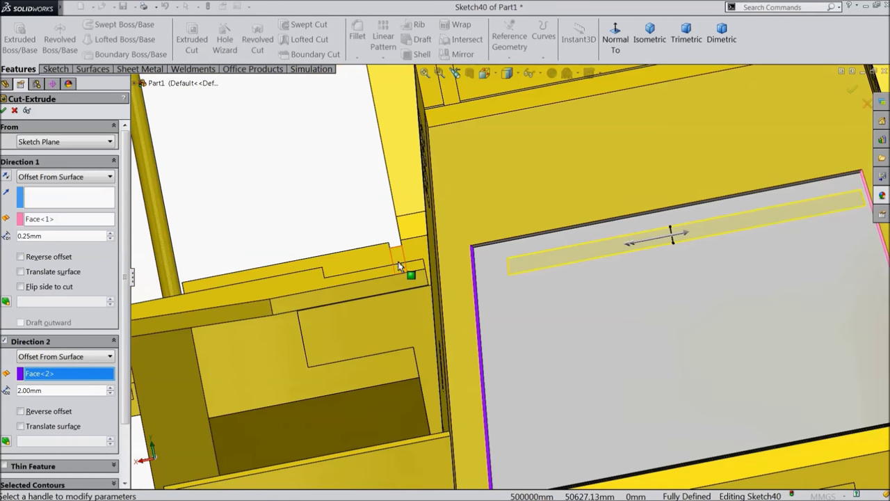
pyautogui.doubleClick(17, 390)
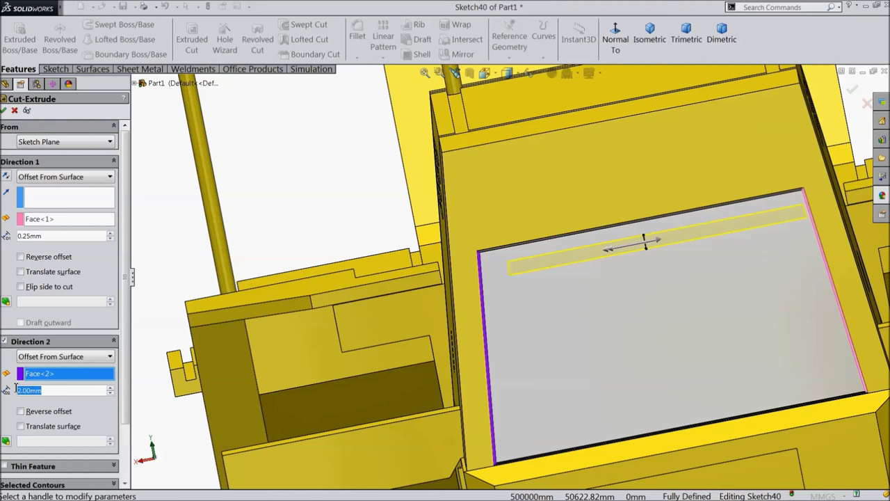
pyautogui.write('0.25')
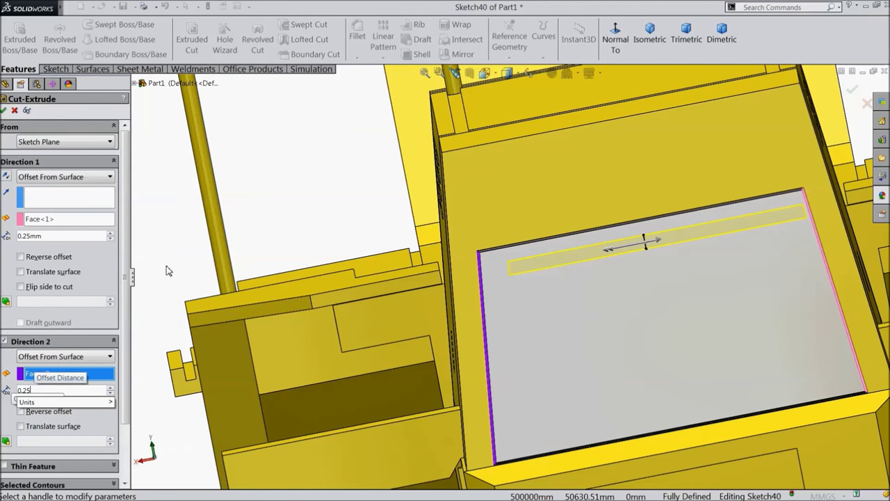
pyautogui.press('Return')
pyautogui.scroll(-3, 703, 247)
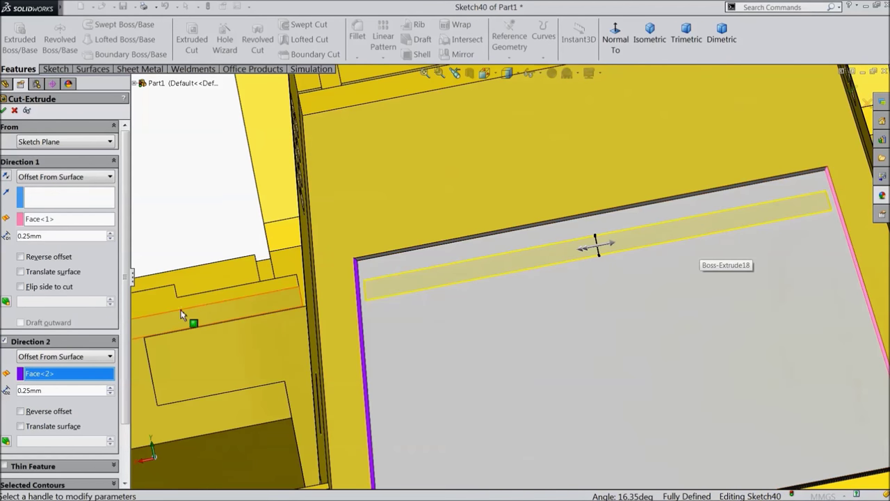
pyautogui.click(3, 112)
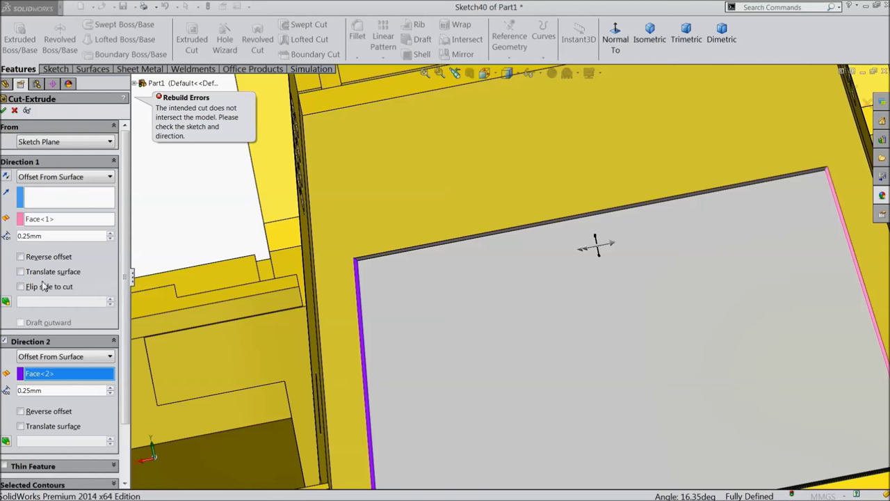
# Inspect the still-failing cut and bring up Direction 1's end-condition options
pyautogui.scroll(5, 434, 283)
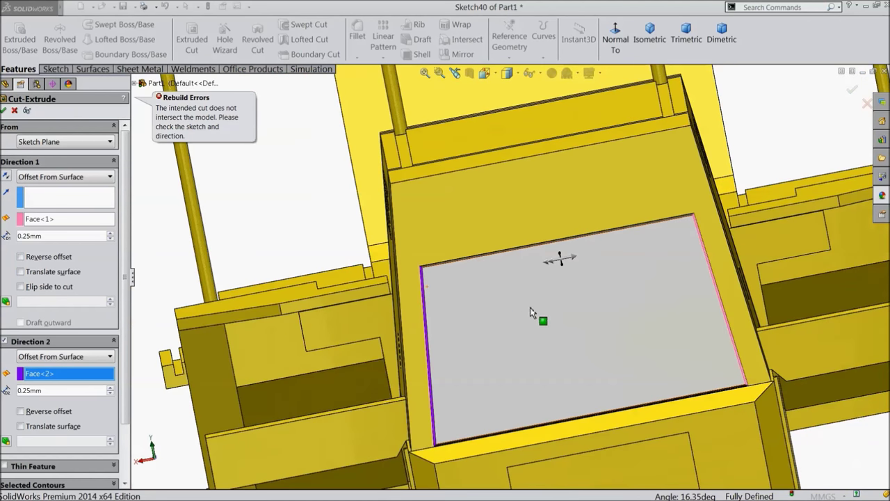
pyautogui.scroll(-4, 536, 314)
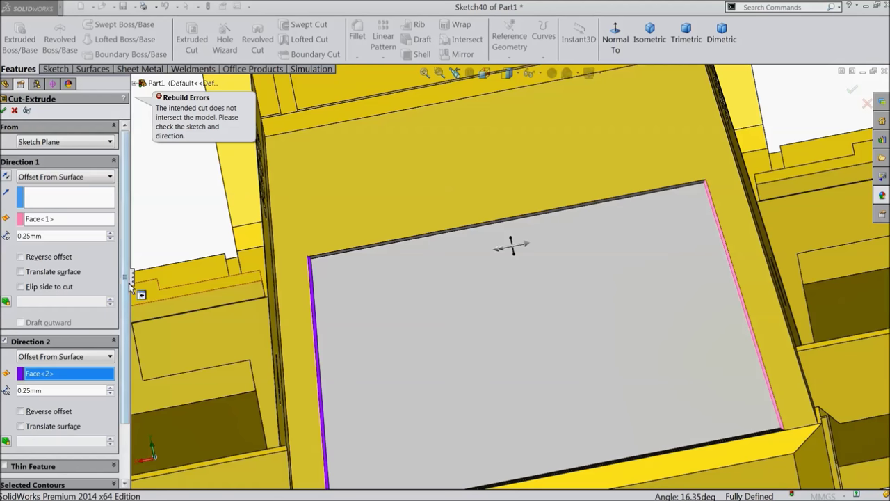
pyautogui.moveTo(127, 279); pyautogui.dragTo(127, 339)
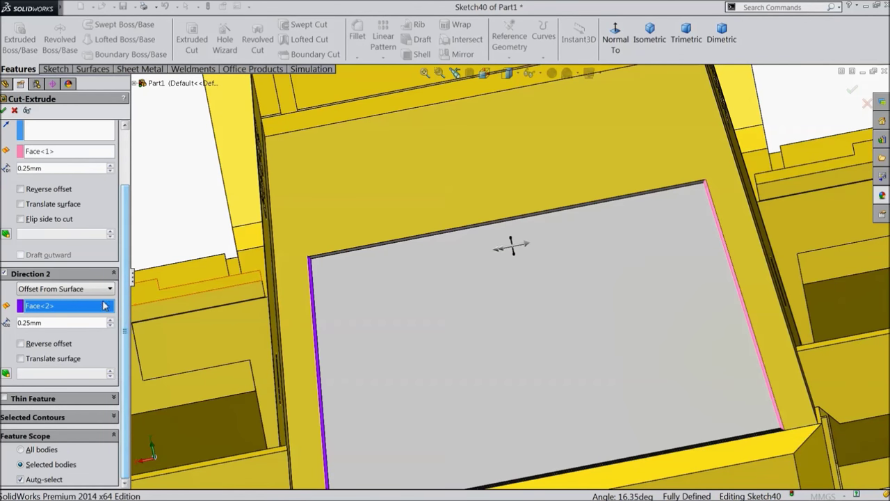
pyautogui.scroll(3, 61, 169)
pyautogui.click(50, 178)
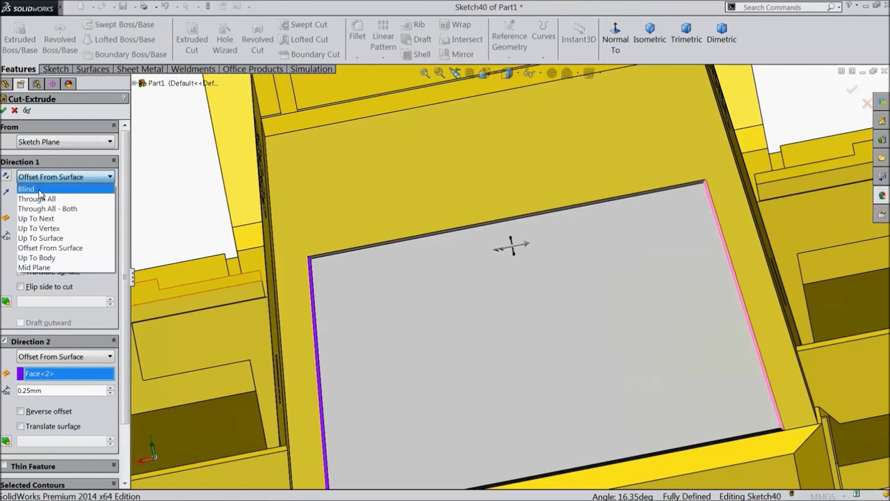
# Make Direction 1 a Blind cut, trying 10.5 mm and then 11 mm depth
pyautogui.click(28, 189)
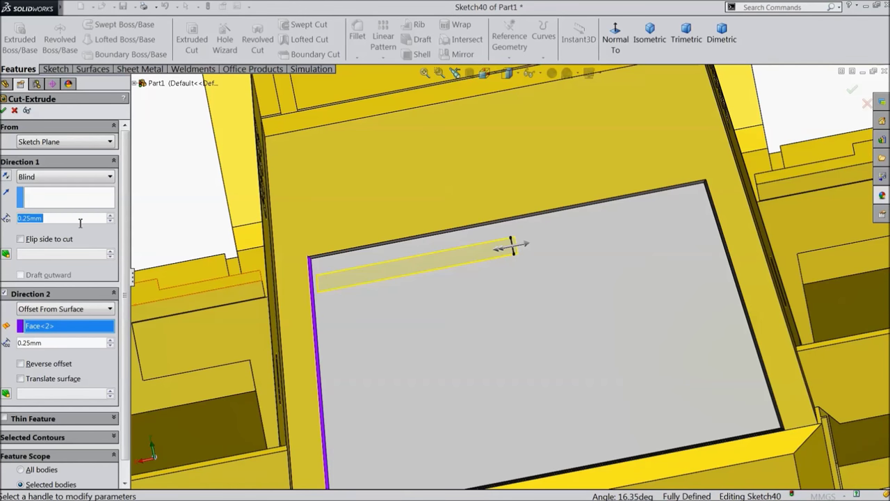
pyautogui.click(109, 215)
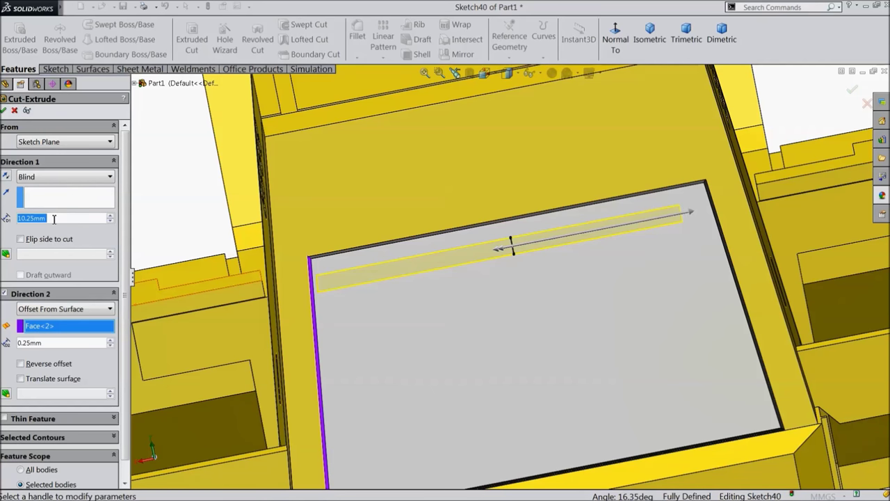
pyautogui.write('10.5')
pyautogui.press('Return')
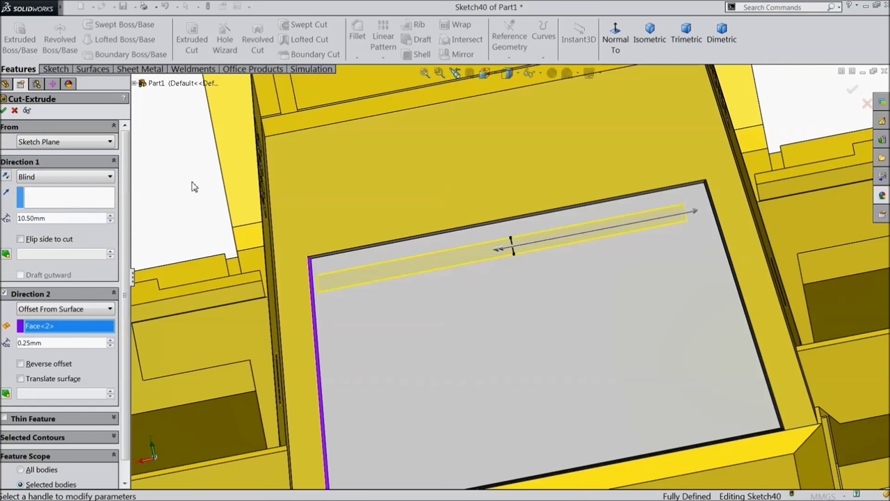
pyautogui.write('11')
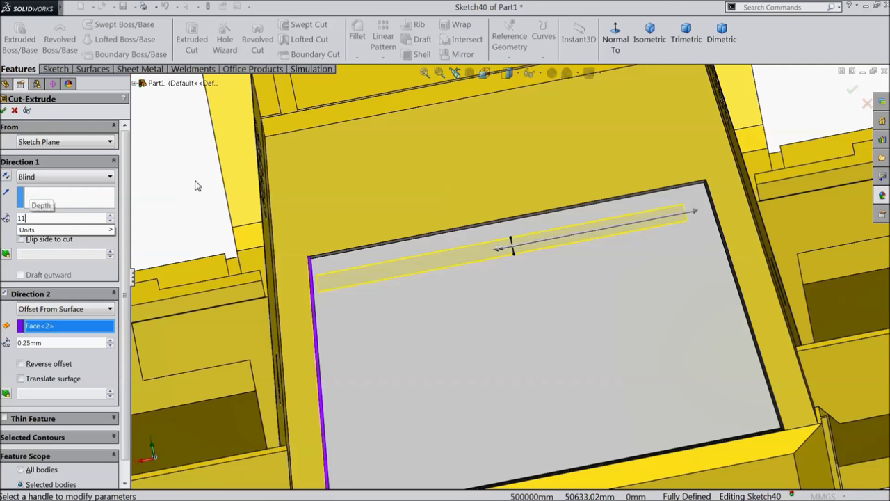
pyautogui.press('Return')
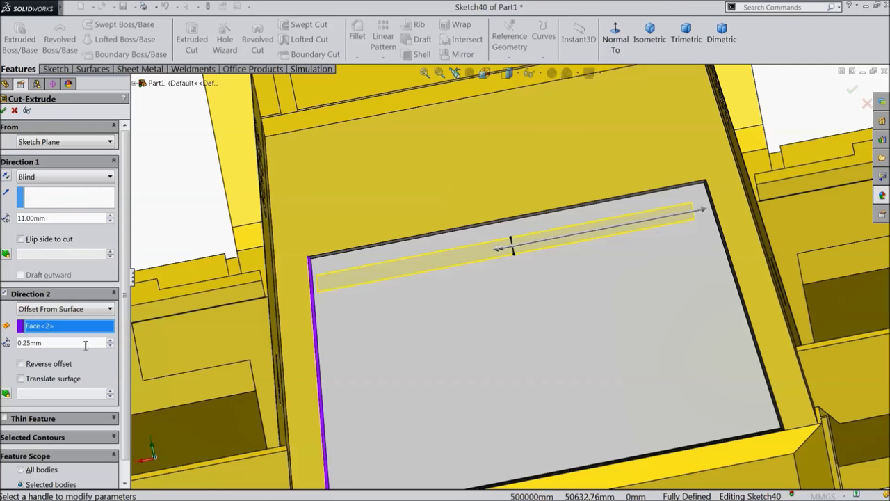
# Make Direction 2 Blind, settling on 11.50 mm after trying 11 and 12 mm
pyautogui.click(110, 312)
pyautogui.click(48, 319)
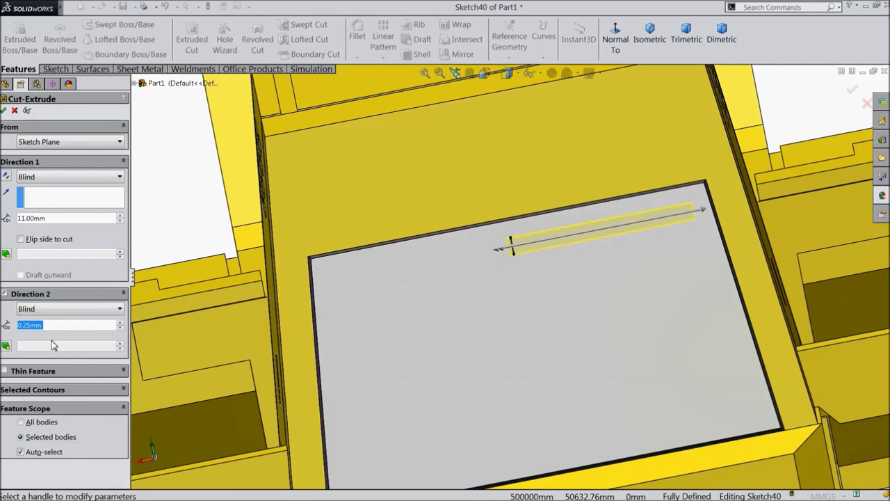
pyautogui.write('11')
pyautogui.press('Return')
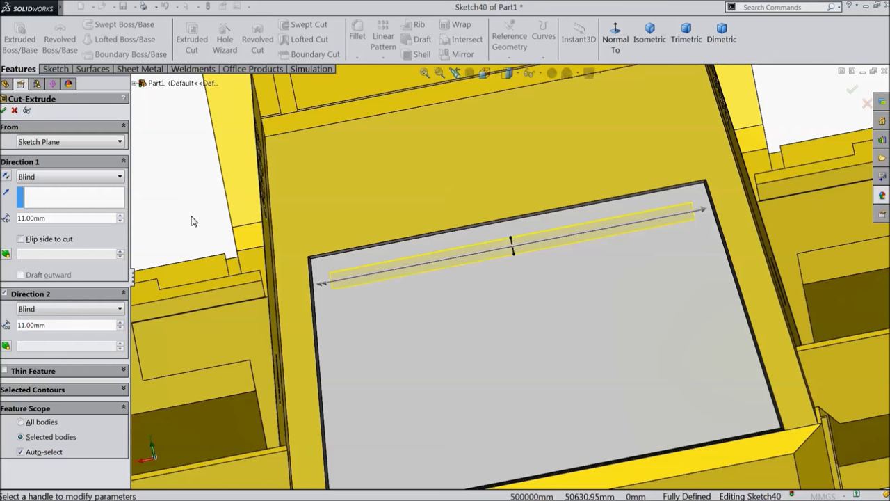
pyautogui.moveTo(36, 325); pyautogui.dragTo(7, 324)
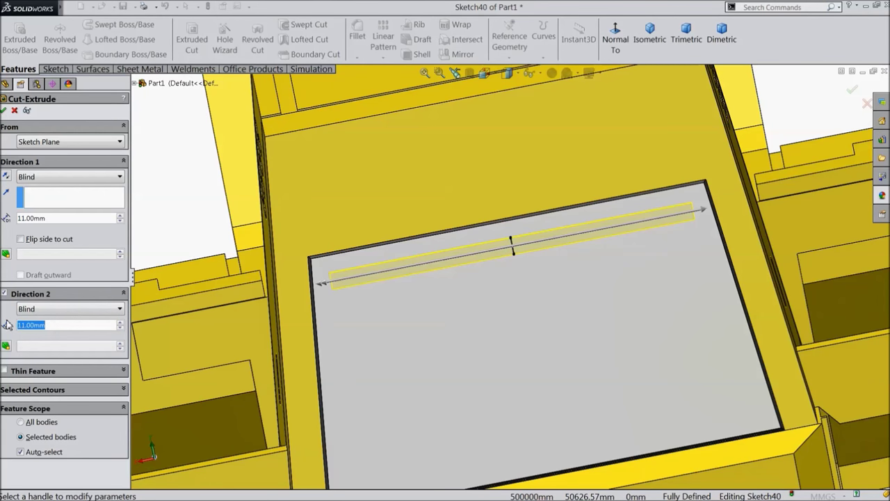
pyautogui.write('12')
pyautogui.press('Return')
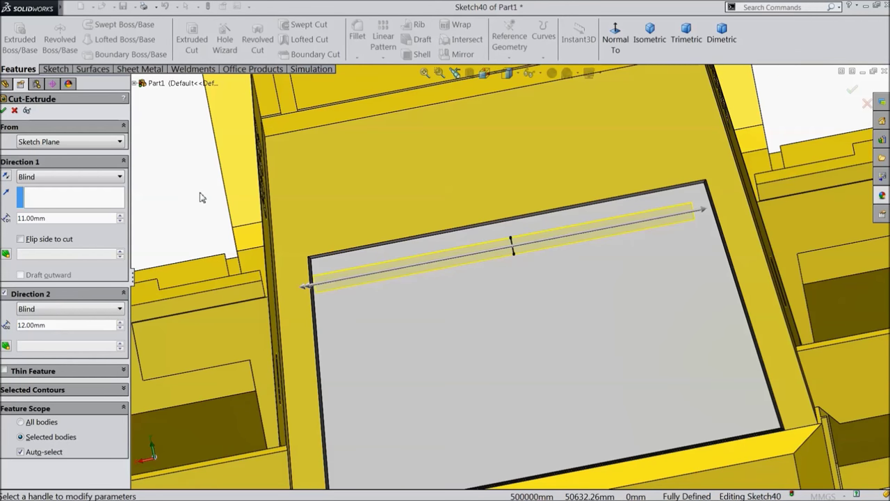
pyautogui.write('11.5')
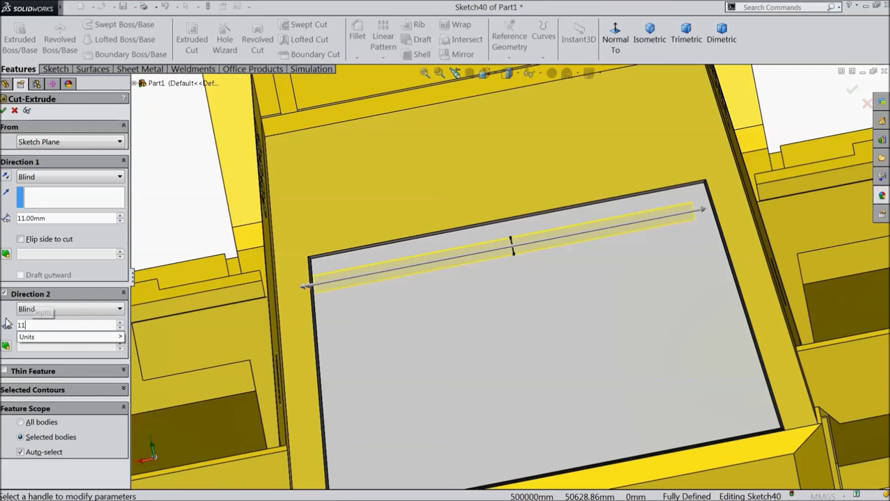
pyautogui.press('Return')
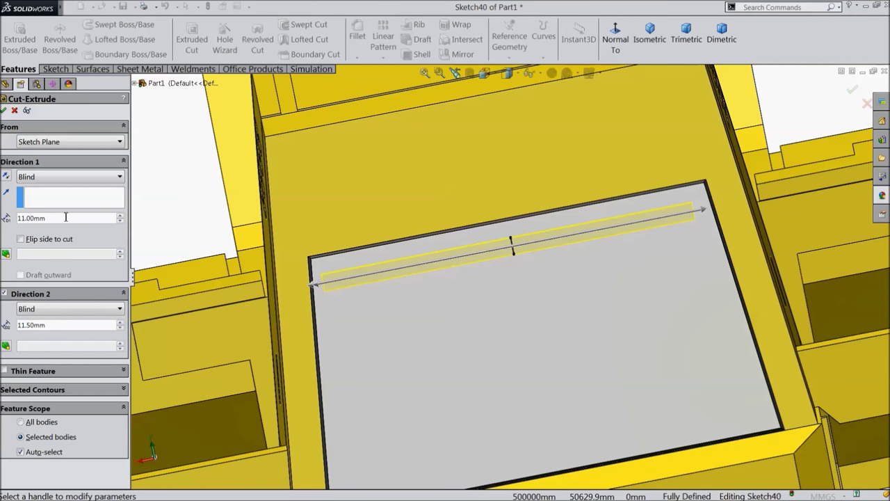
# Match Direction 1 at 11.50 mm, then cancel the still-failing Cut-Extrude
pyautogui.moveTo(57, 218); pyautogui.dragTo(10, 216)
pyautogui.write('11.5')
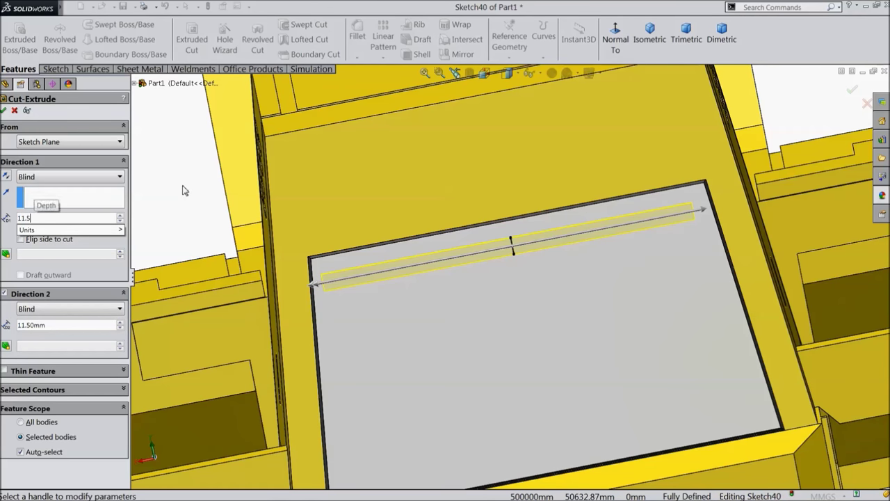
pyautogui.press('Return')
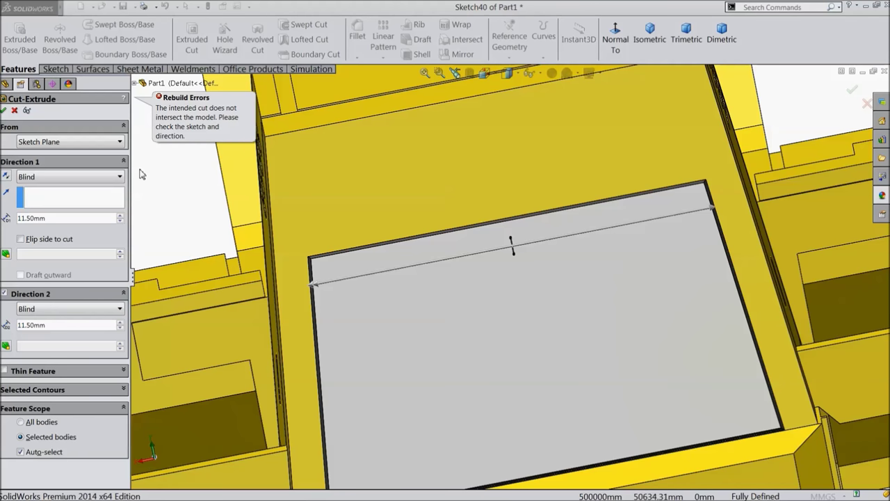
pyautogui.scroll(-5, 517, 243)
pyautogui.scroll(-3, 487, 278)
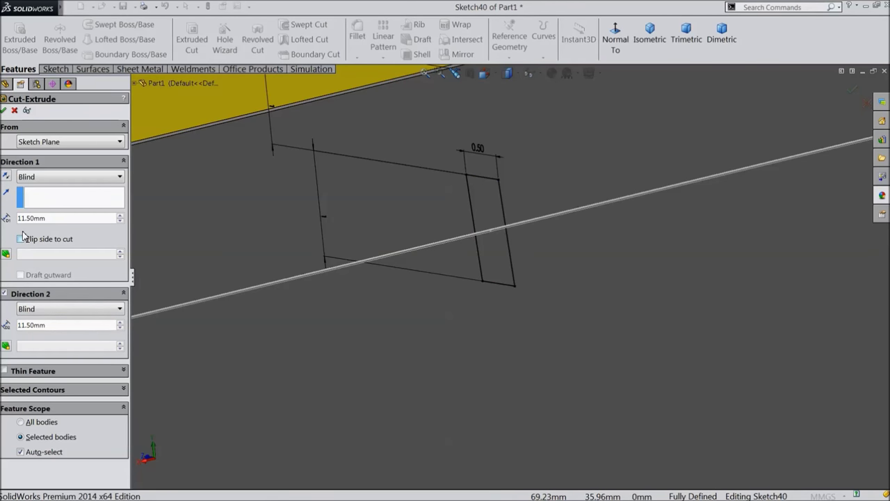
pyautogui.click(15, 111)
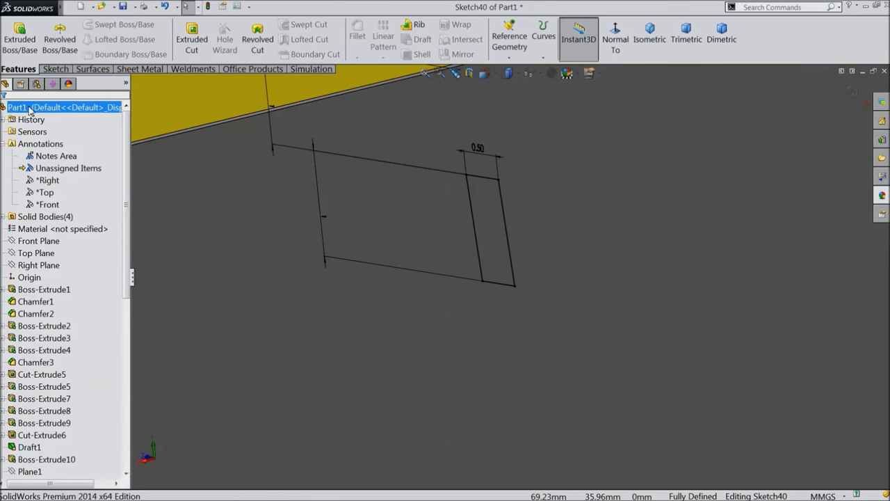
# Boss-extrude Sketch40 so its first direction stops 0.25 mm from the left side face
pyautogui.click(21, 42)
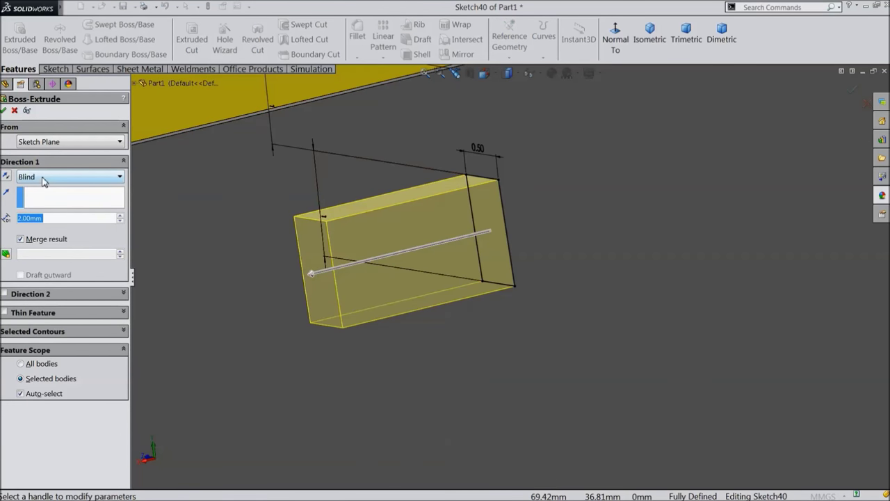
pyautogui.click(43, 180)
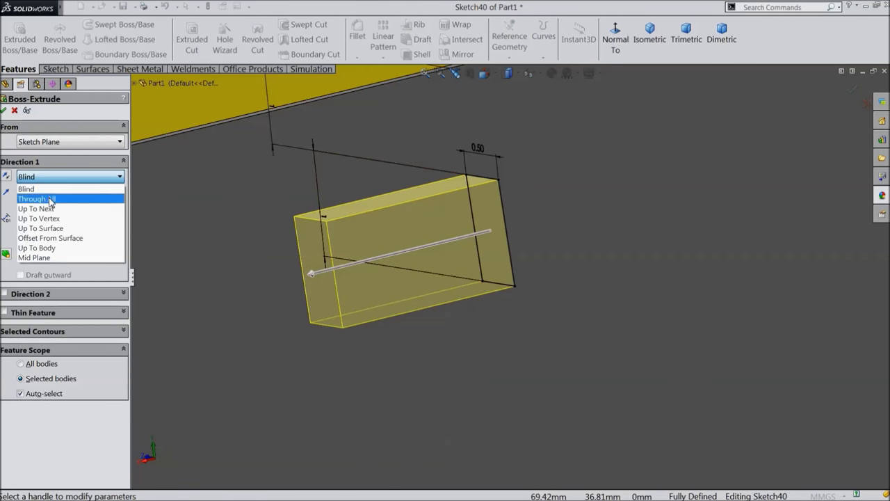
pyautogui.click(58, 240)
pyautogui.scroll(5, 347, 292)
pyautogui.scroll(-4, 494, 293)
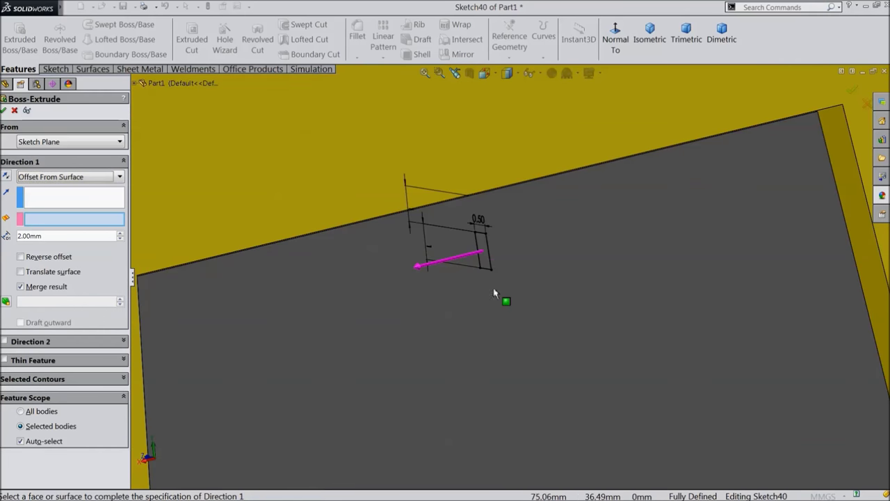
pyautogui.scroll(3, 495, 288)
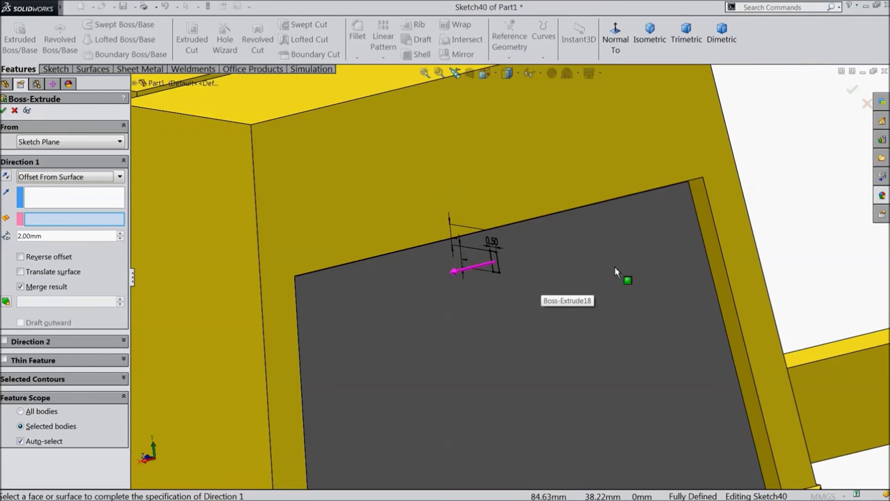
pyautogui.moveTo(477, 278)
pyautogui.mouseDown(button='middle')
pyautogui.moveTo(462, 266)
pyautogui.moveTo(434, 272)
pyautogui.mouseUp(button='middle')
pyautogui.scroll(-3, 274, 295)
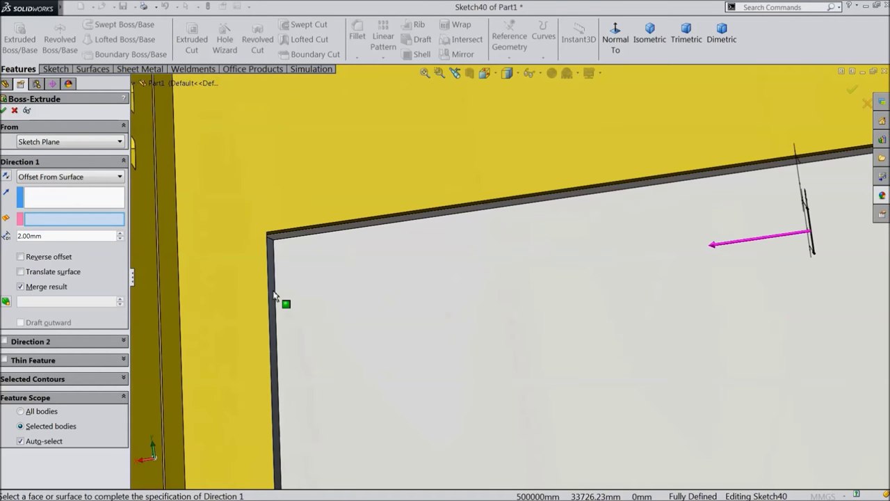
pyautogui.scroll(-2, 275, 296)
pyautogui.click(311, 263)
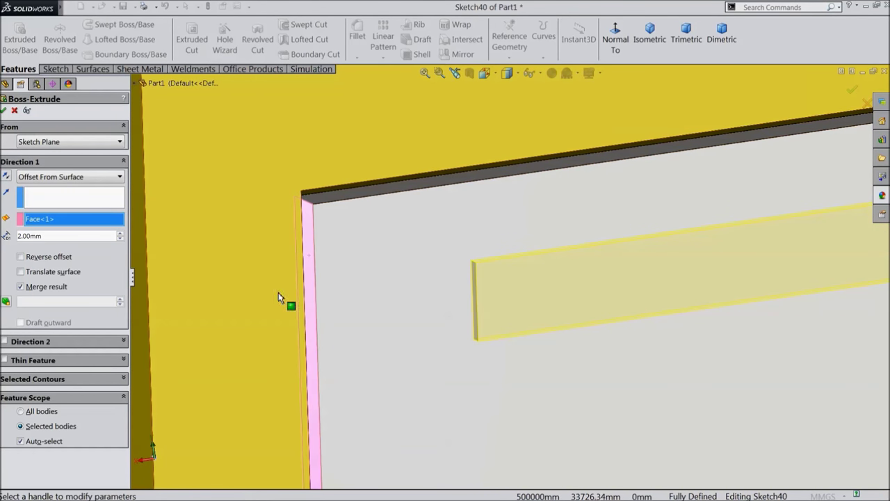
pyautogui.moveTo(42, 235); pyautogui.dragTo(12, 238)
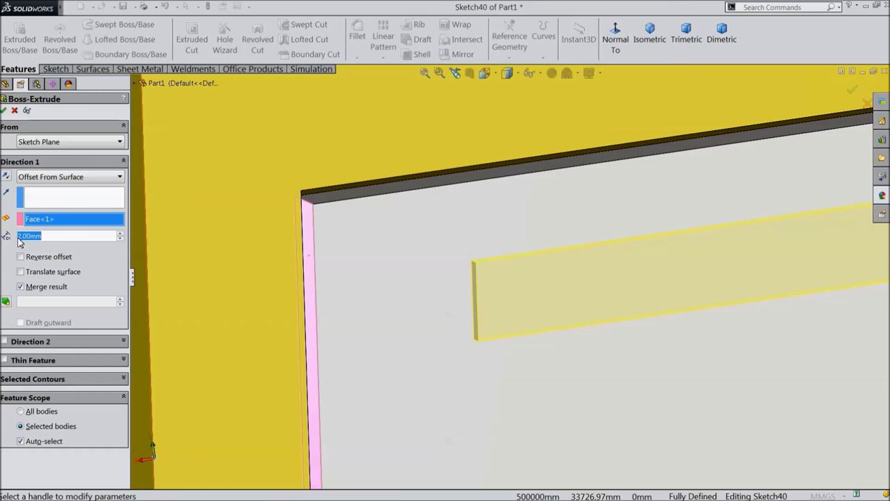
pyautogui.write('0.25')
pyautogui.scroll(5, 248, 289)
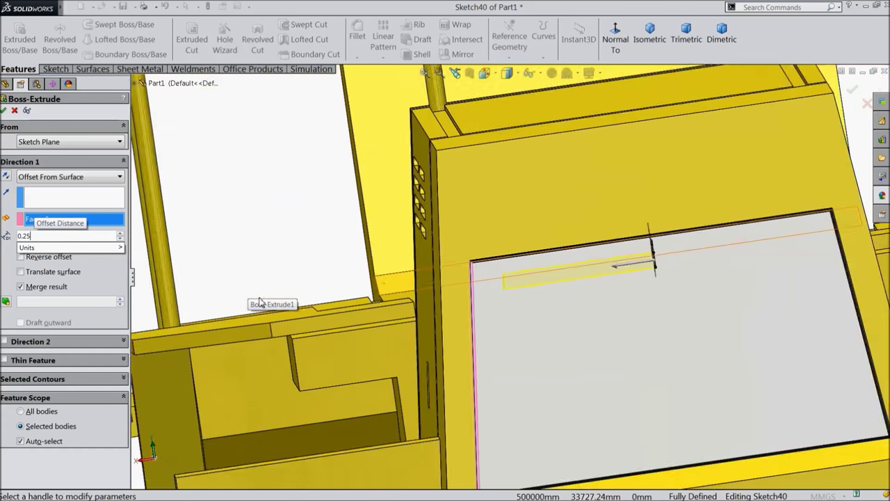
pyautogui.scroll(2, 729, 362)
pyautogui.press('Return')
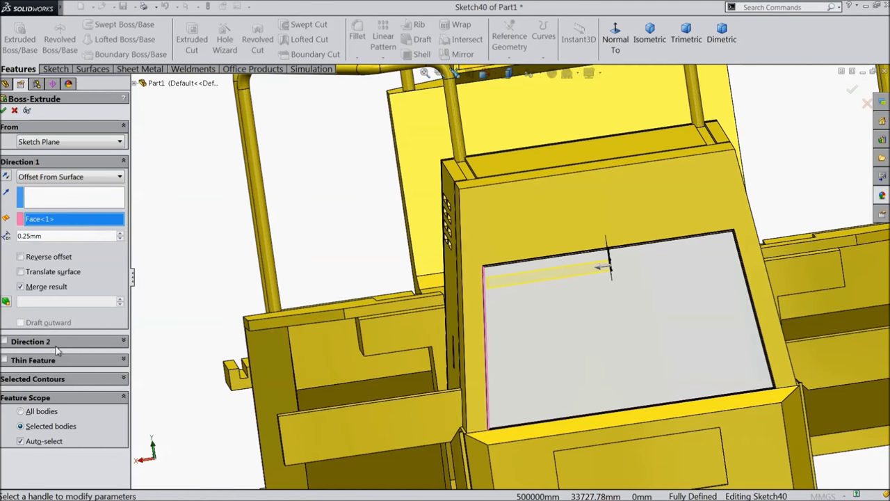
# Add a second direction stopping 0.25 mm from the right side face and finish the strip
pyautogui.click(11, 342)
pyautogui.click(63, 356)
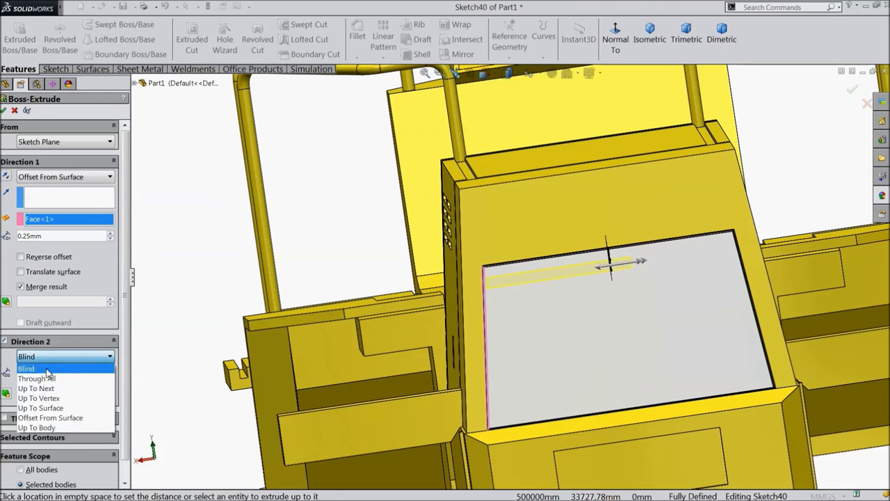
pyautogui.click(63, 420)
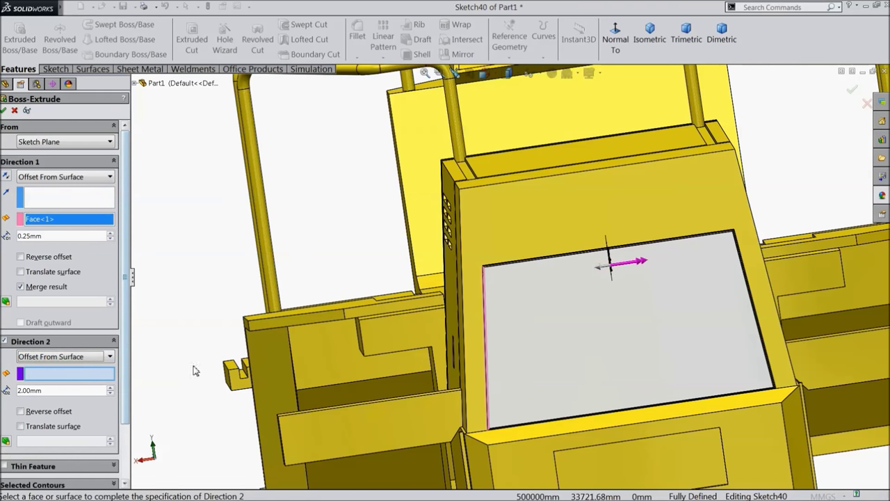
pyautogui.scroll(-3, 723, 275)
pyautogui.scroll(-4, 723, 275)
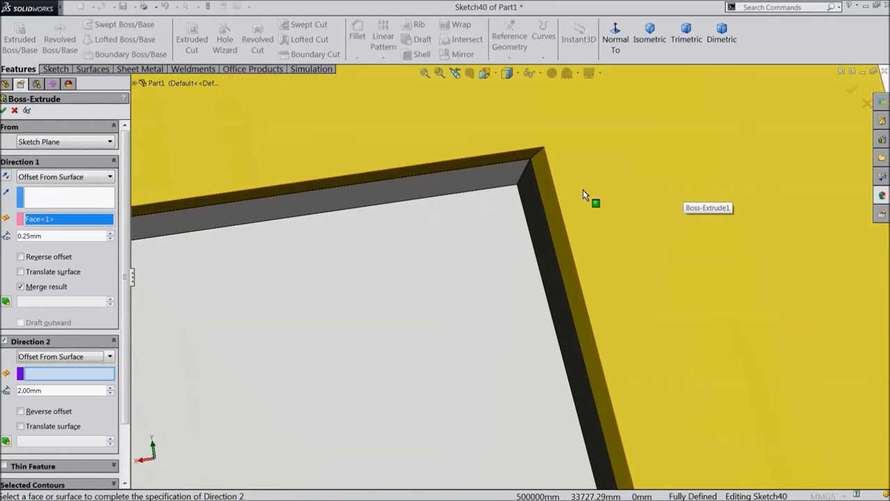
pyautogui.click(532, 203)
pyautogui.scroll(3, 560, 318)
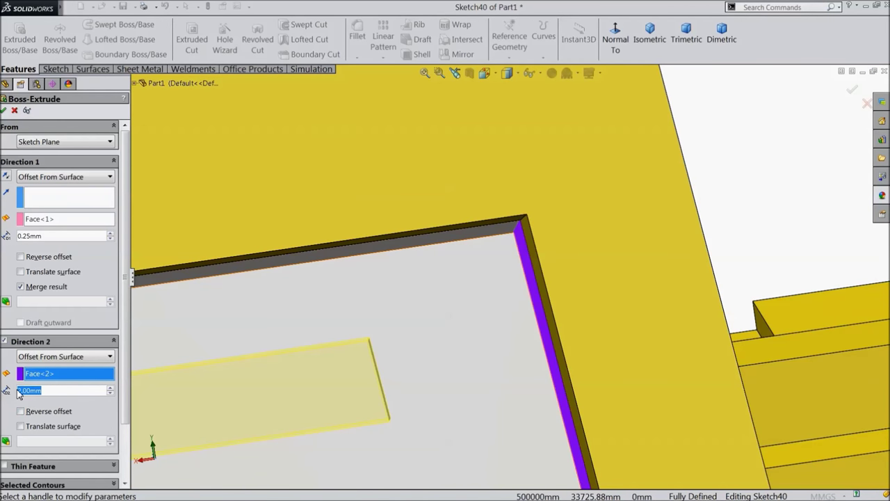
pyautogui.write('0.25')
pyautogui.press('Return')
pyautogui.scroll(6, 563, 306)
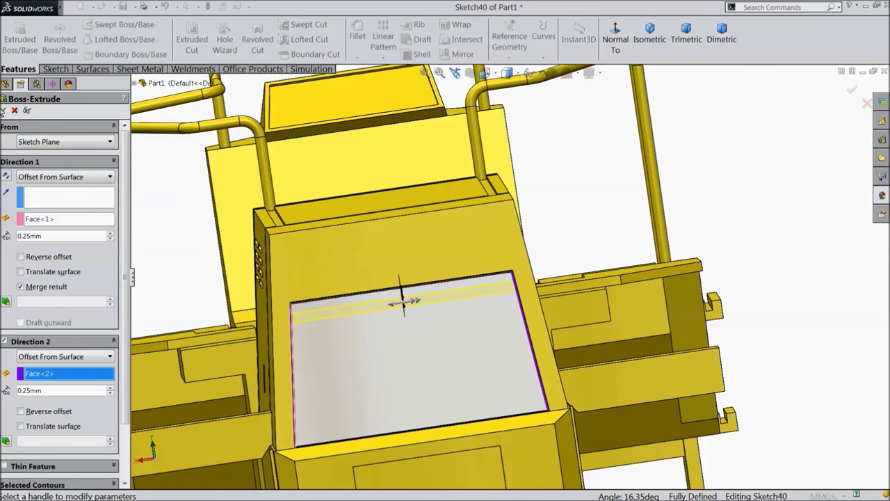
pyautogui.click(4, 111)
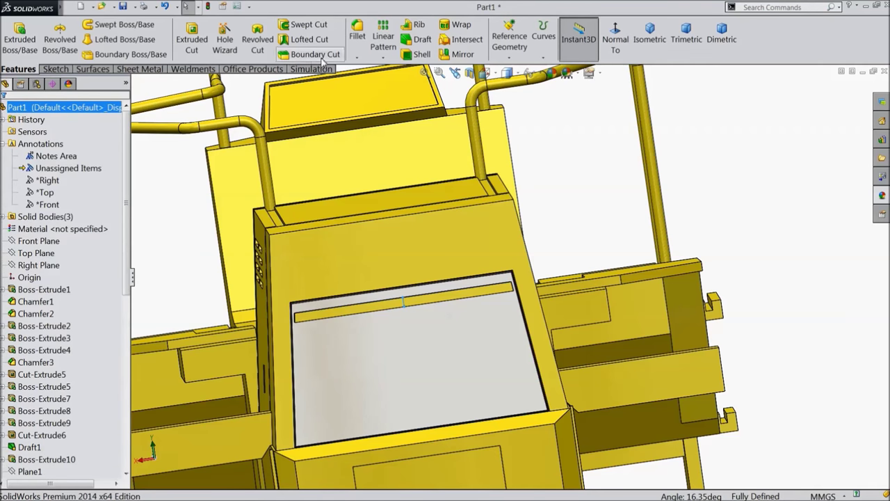
# Fillet the strip's right and left end edges (top, vertical, bottom) with a 0.35 mm radius
pyautogui.click(356, 33)
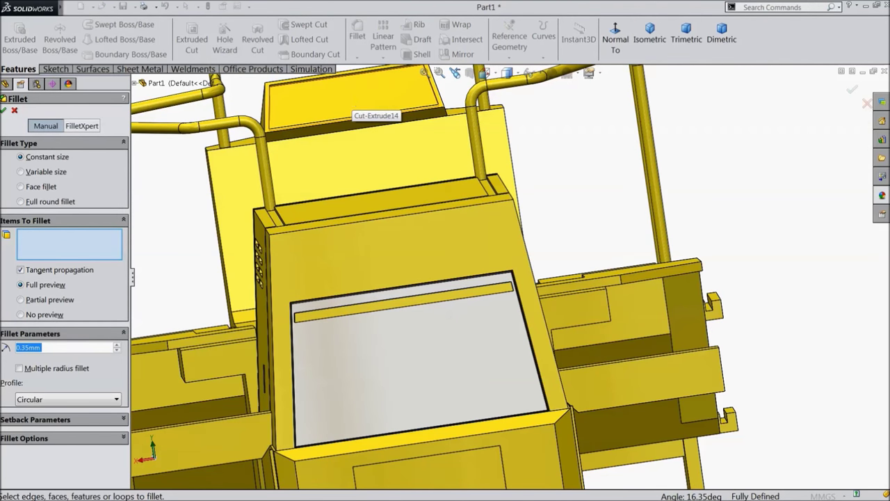
pyautogui.write('0.35')
pyautogui.scroll(-3, 523, 293)
pyautogui.scroll(-5, 524, 292)
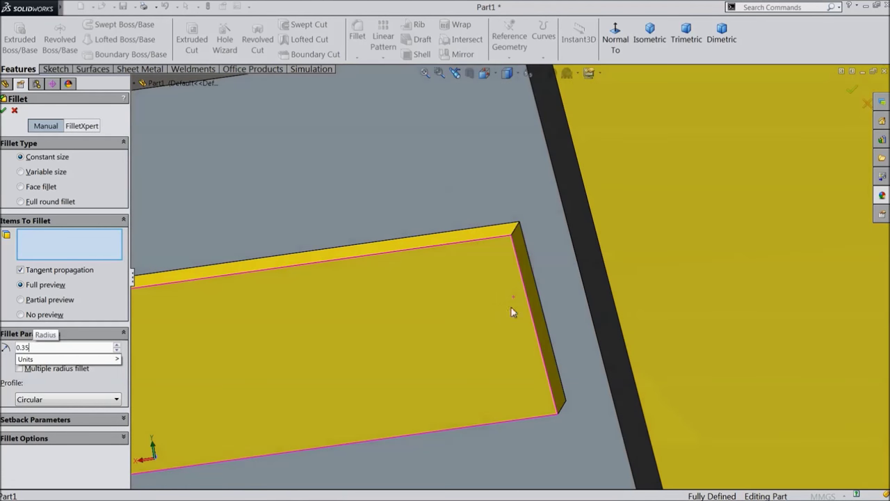
pyautogui.click(515, 230)
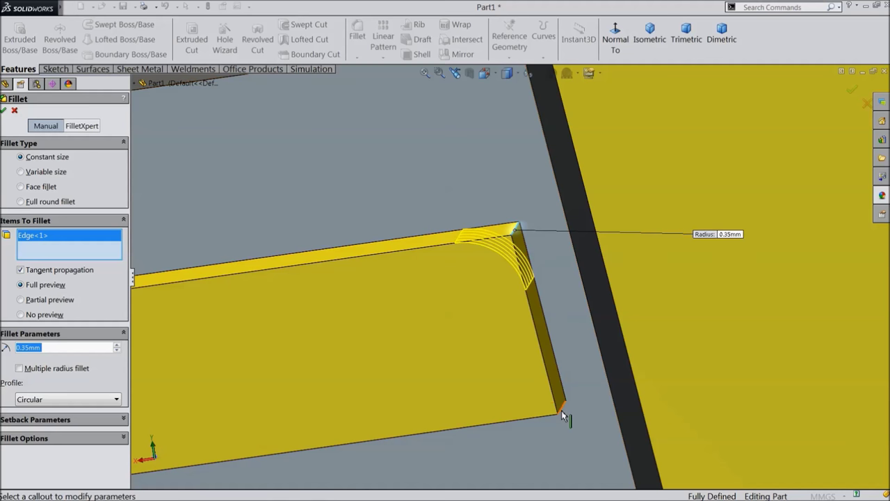
pyautogui.click(561, 411)
pyautogui.scroll(6, 527, 382)
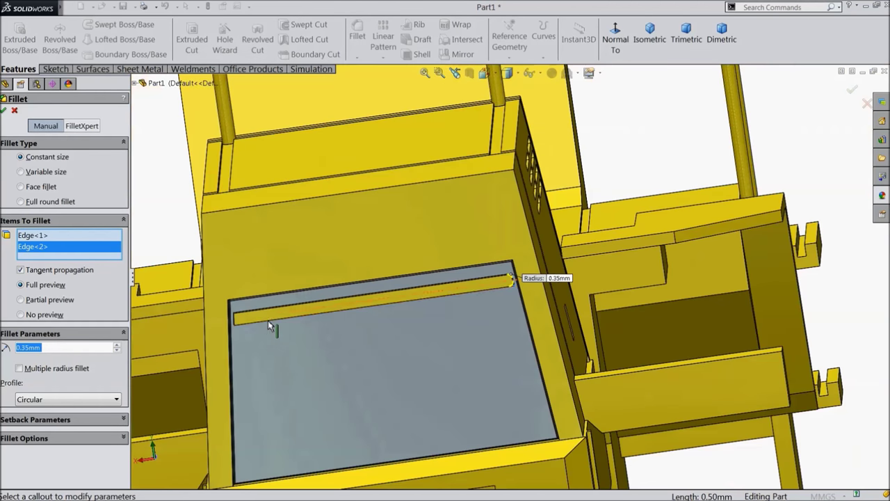
pyautogui.scroll(-6, 267, 318)
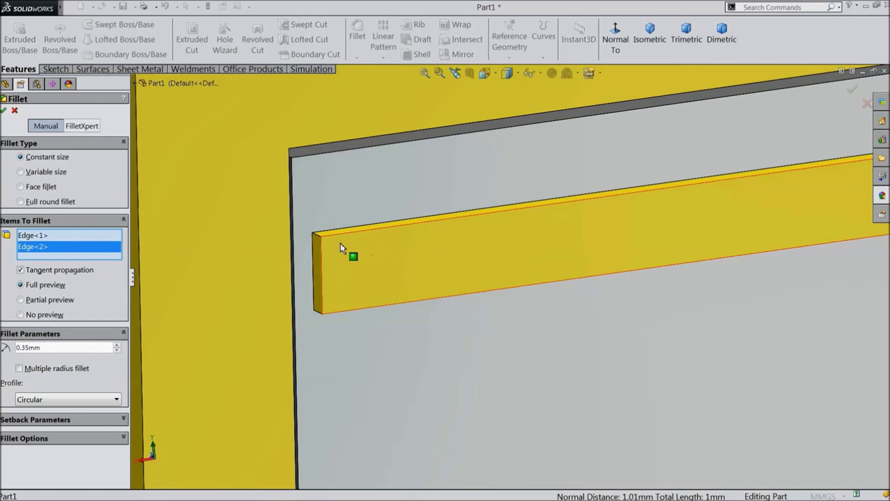
pyautogui.scroll(-3, 343, 245)
pyautogui.click(354, 277)
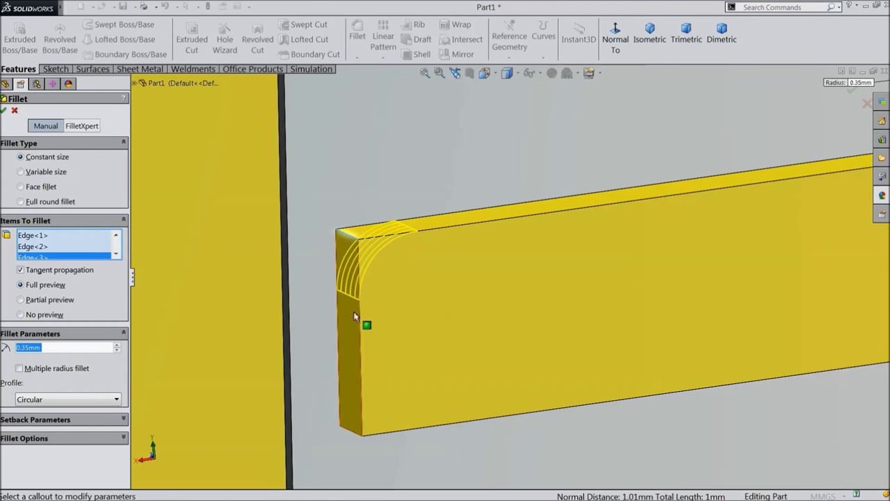
pyautogui.click(351, 436)
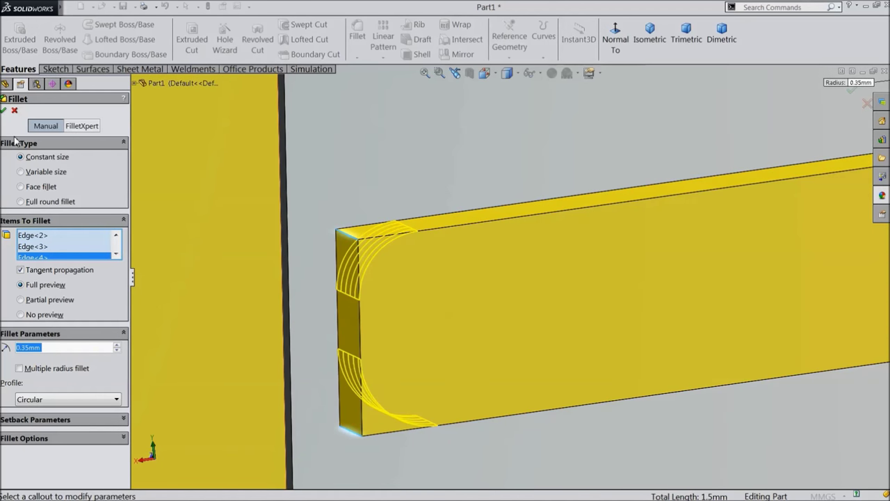
pyautogui.click(4, 112)
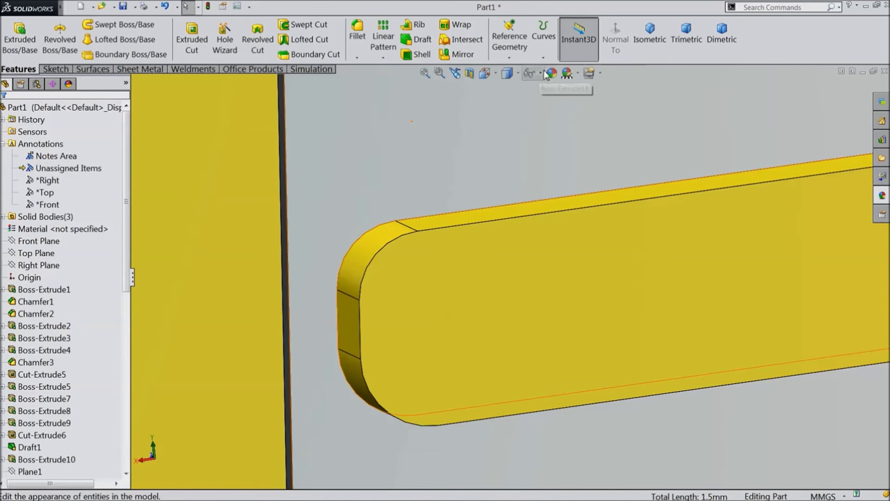
pyautogui.click(551, 73)
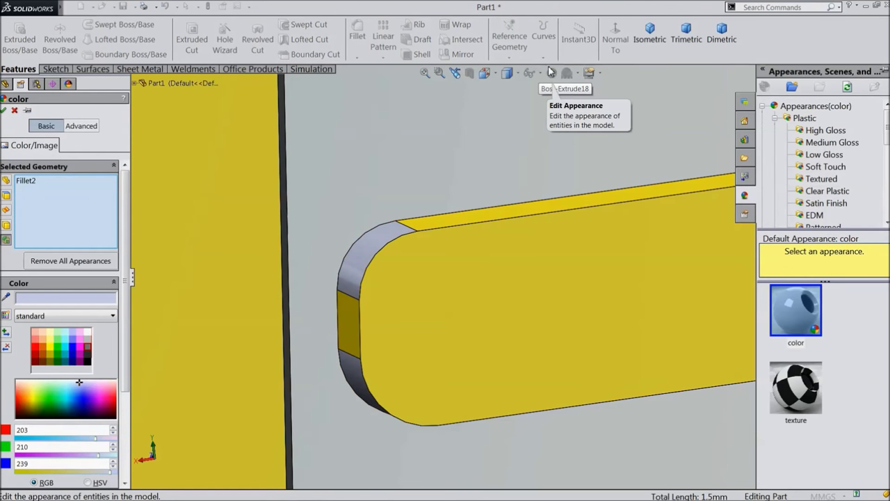
# Colour the Boss-Extrude19 strip pale blue-grey (RGB 203, 210, 239)
pyautogui.click(491, 285)
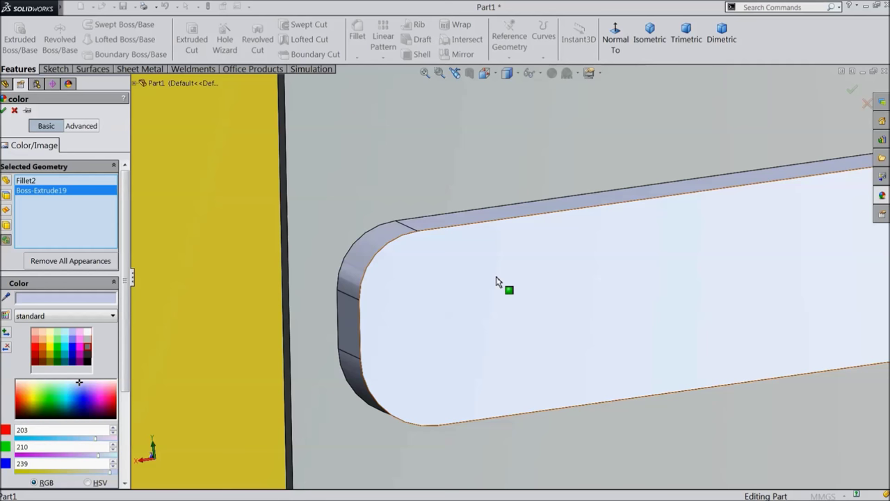
pyautogui.scroll(-8, 496, 281)
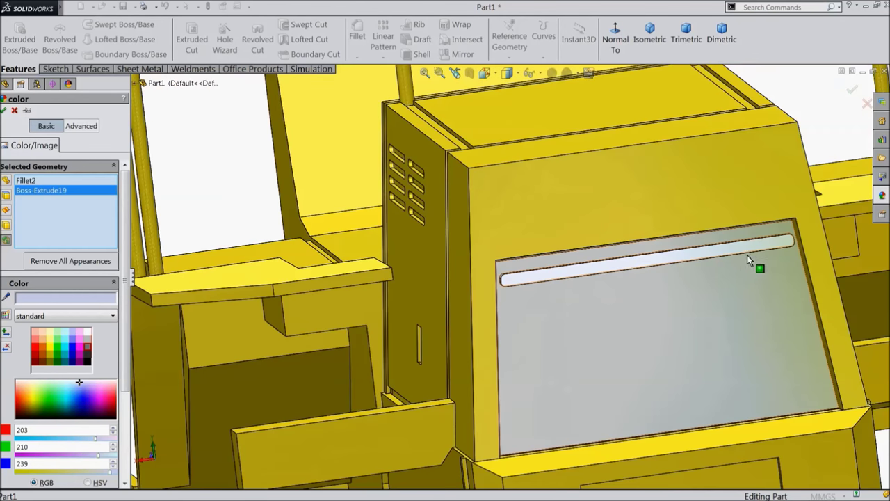
pyautogui.scroll(8, 747, 255)
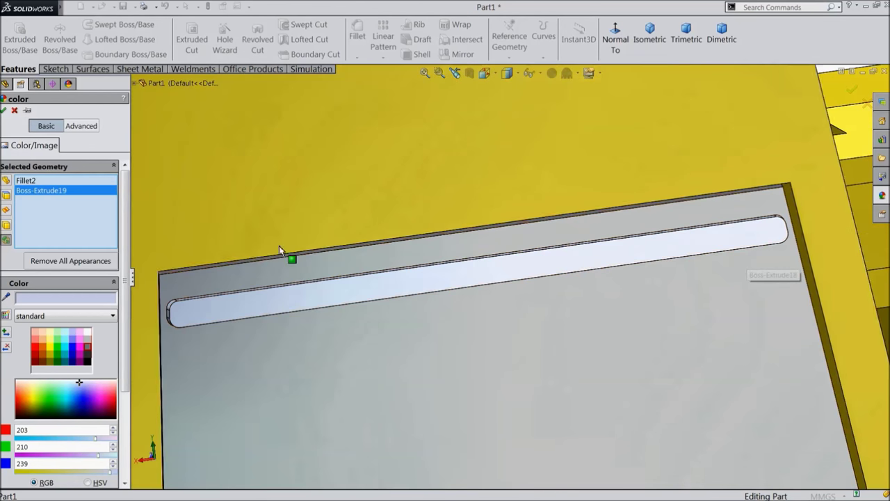
pyautogui.click(3, 110)
pyautogui.scroll(-5, 276, 298)
pyautogui.scroll(3, 382, 334)
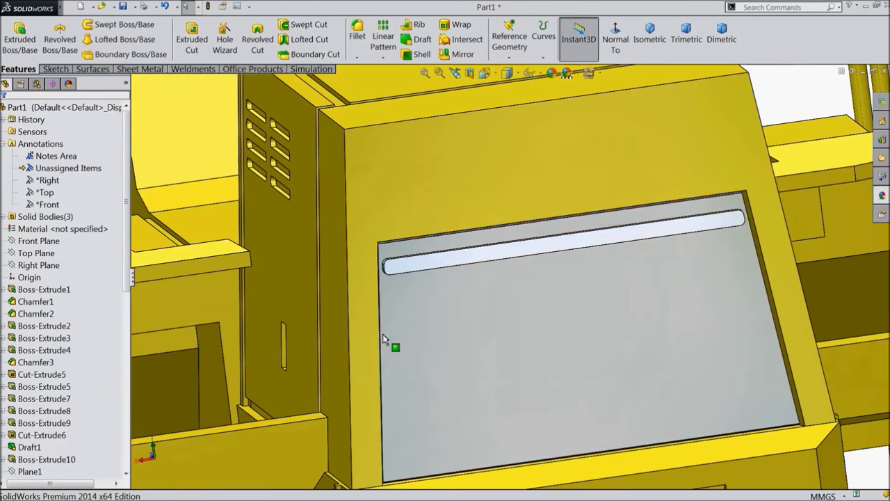
pyautogui.click(382, 58)
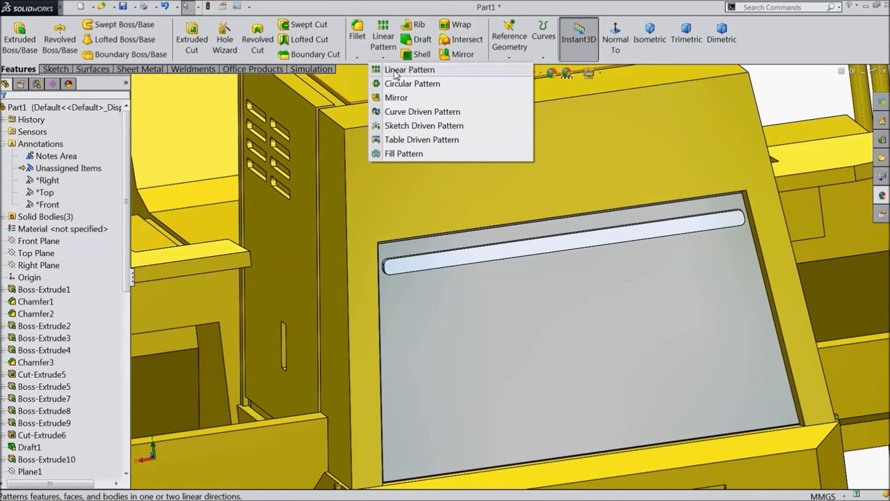
# Start a linear pattern of the rounded strip along the windshield's left edge
pyautogui.click(394, 70)
pyautogui.moveTo(479, 311); pyautogui.dragTo(463, 308, button='middle')
pyautogui.scroll(3, 395, 329)
pyautogui.click(391, 327)
pyautogui.scroll(-3, 461, 266)
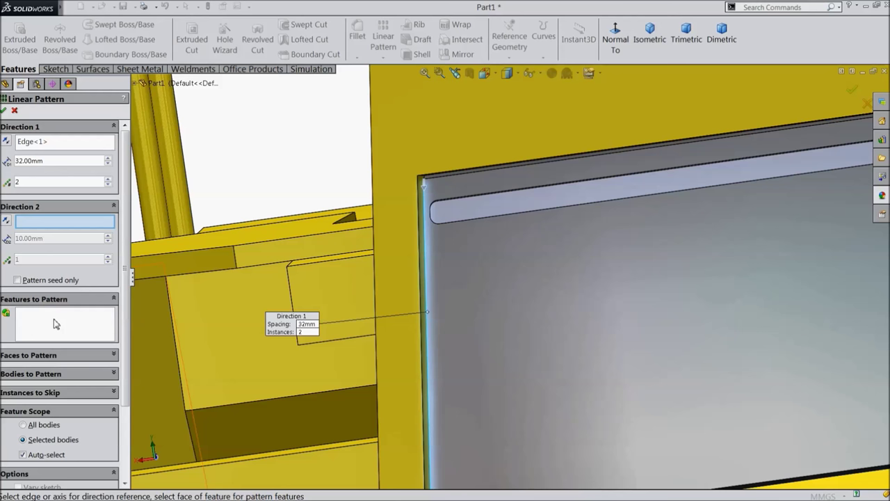
pyautogui.click(82, 338)
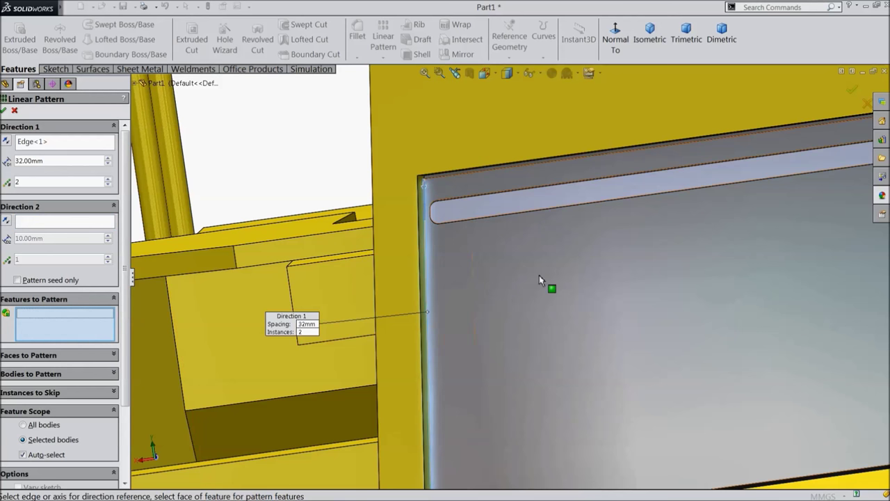
pyautogui.click(522, 208)
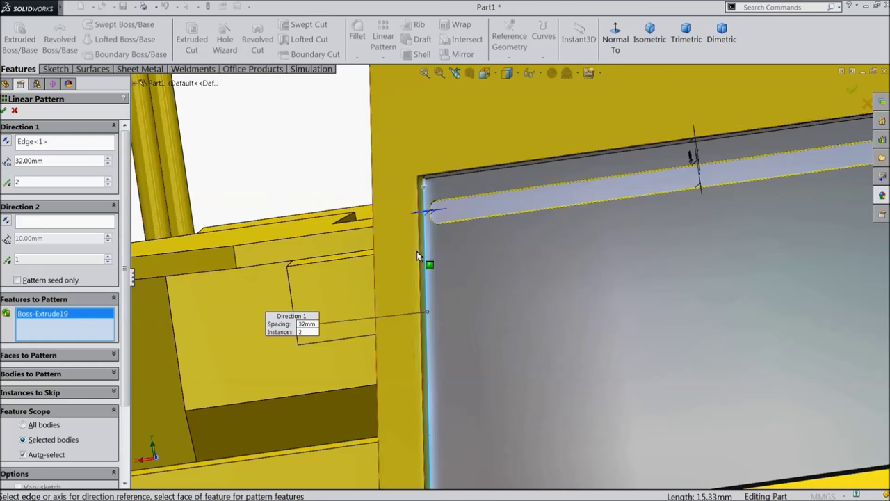
pyautogui.scroll(5, 416, 252)
pyautogui.moveTo(417, 251); pyautogui.dragTo(211, 290, button='middle')
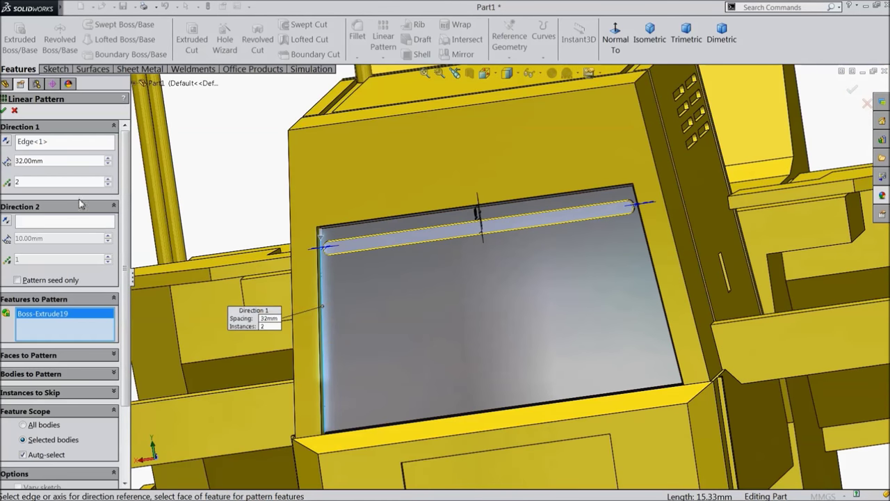
# Give the pattern six instances at 2.5 mm spacing and finish it
pyautogui.moveTo(46, 160); pyautogui.dragTo(13, 164)
pyautogui.write('0.25')
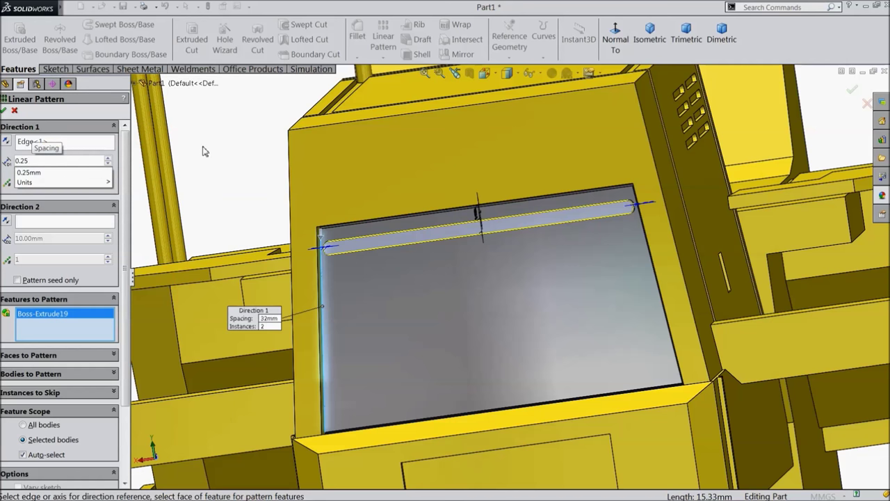
pyautogui.press('Return')
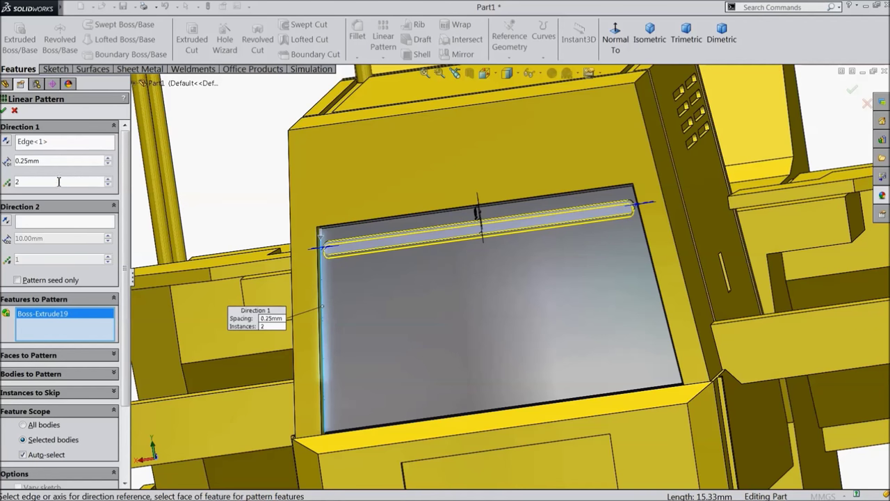
pyautogui.moveTo(43, 161); pyautogui.dragTo(5, 161)
pyautogui.write('2')
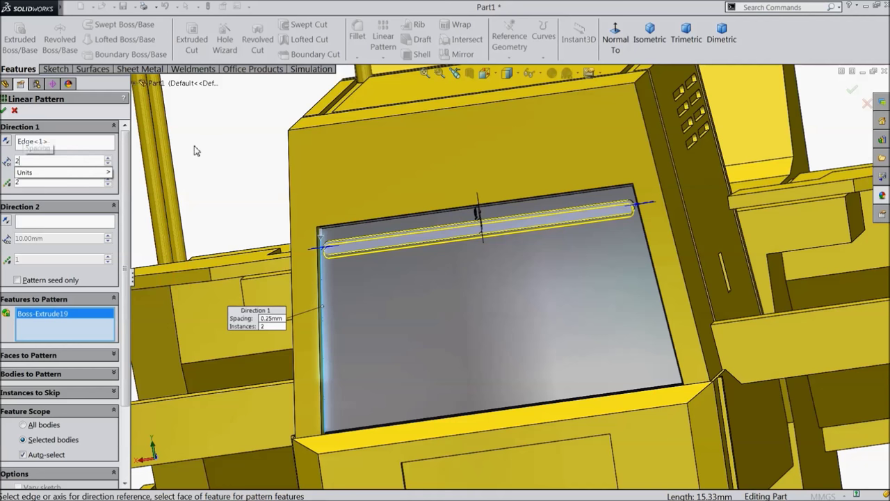
pyautogui.press('Return')
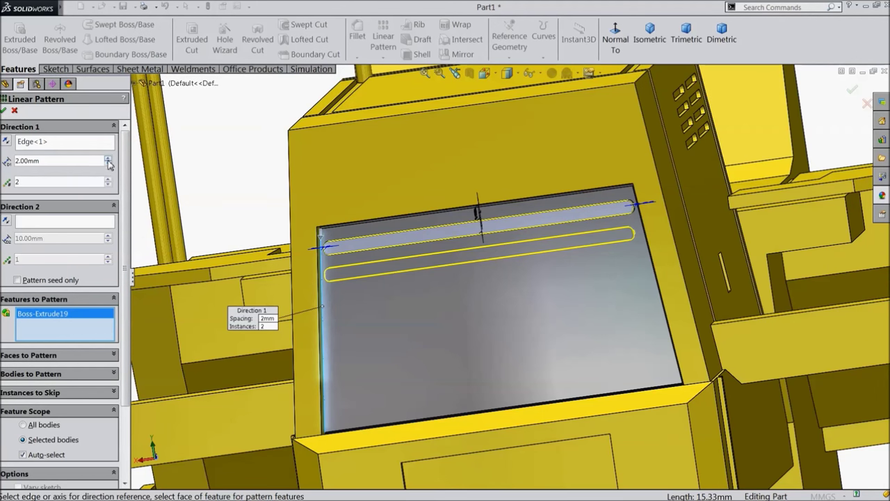
pyautogui.click(107, 178)
pyautogui.click(107, 179)
pyautogui.click(108, 179)
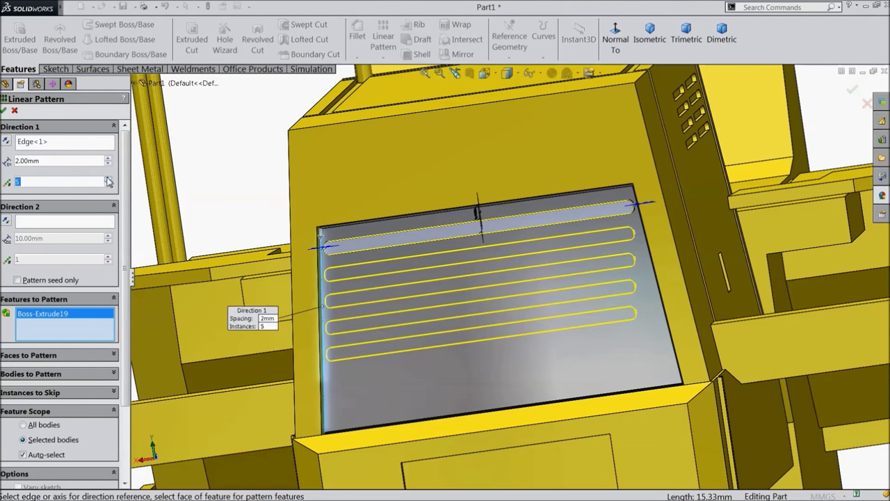
pyautogui.click(107, 179)
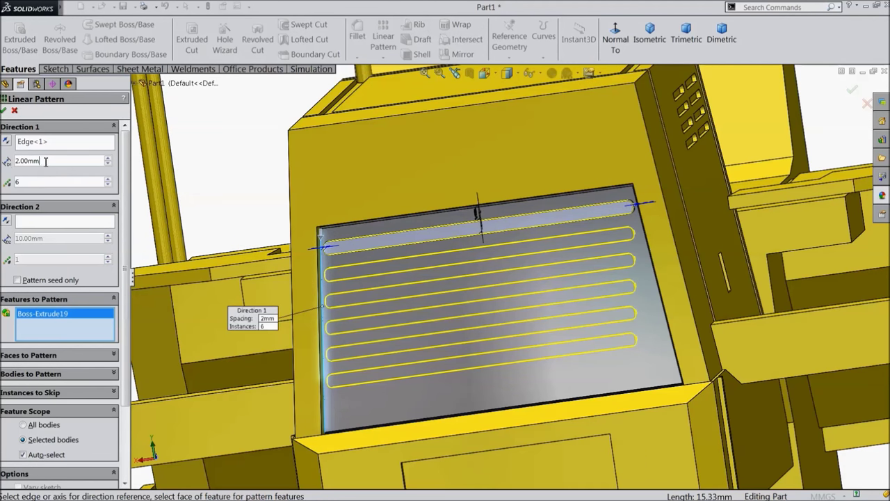
pyautogui.write('2.5')
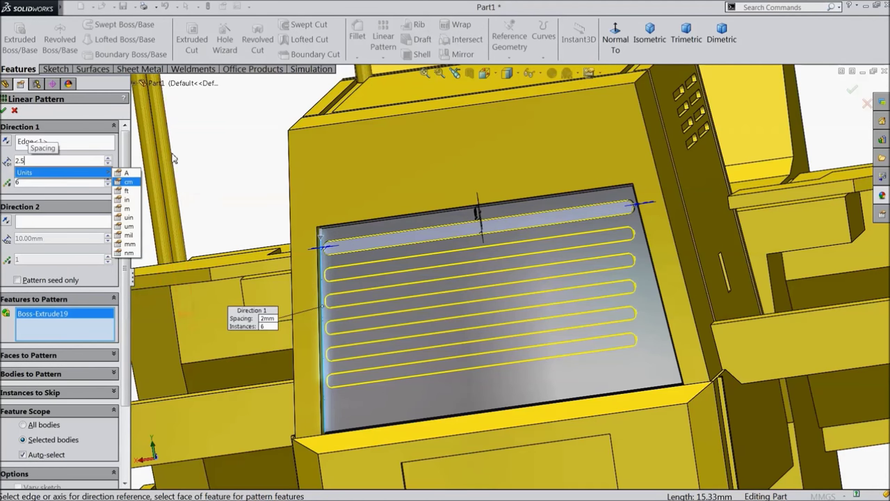
pyautogui.press('Return')
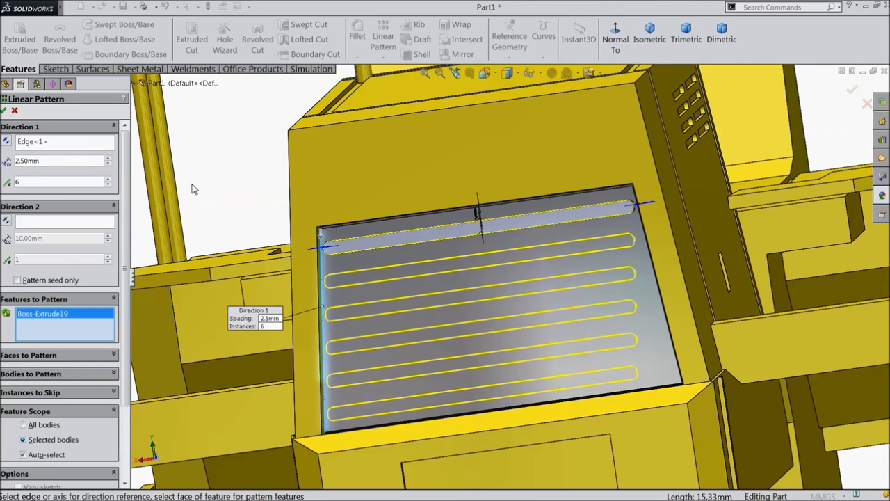
pyautogui.click(3, 111)
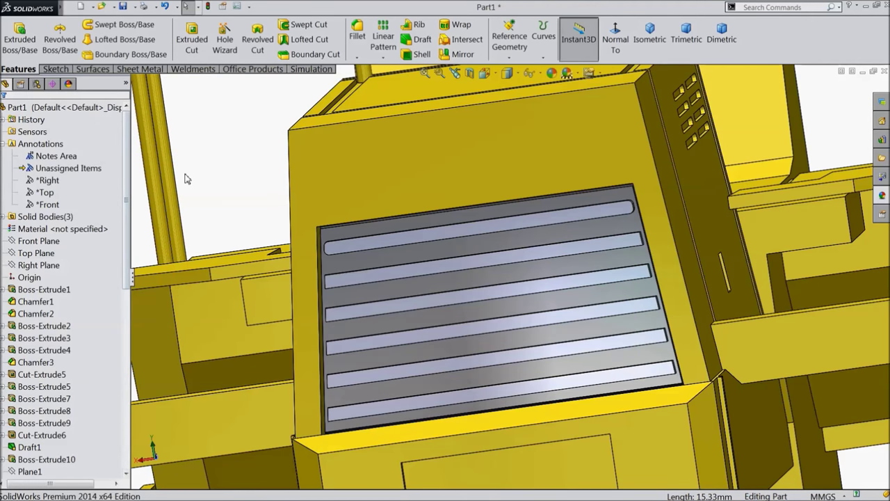
# Edit LPattern3 to also pattern Fillet2 and apply the change
pyautogui.scroll(5, 188, 176)
pyautogui.scroll(-5, 455, 320)
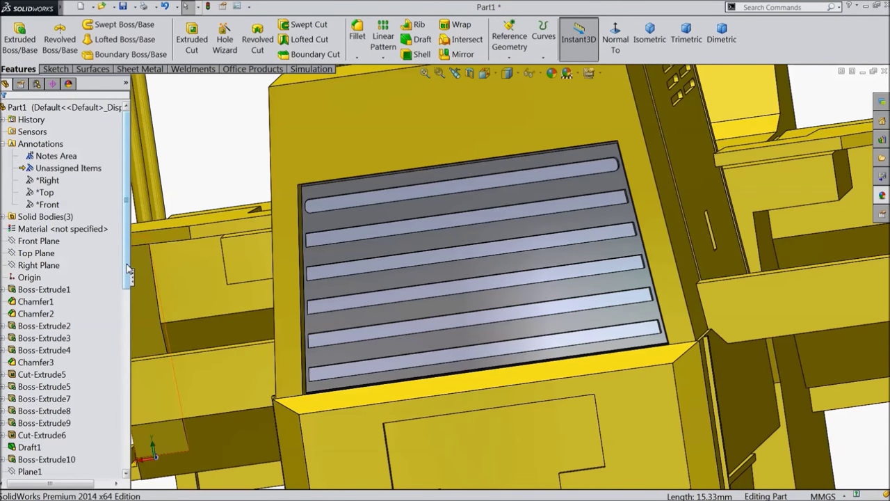
pyautogui.scroll(-8, 116, 395)
pyautogui.scroll(-3, 116, 395)
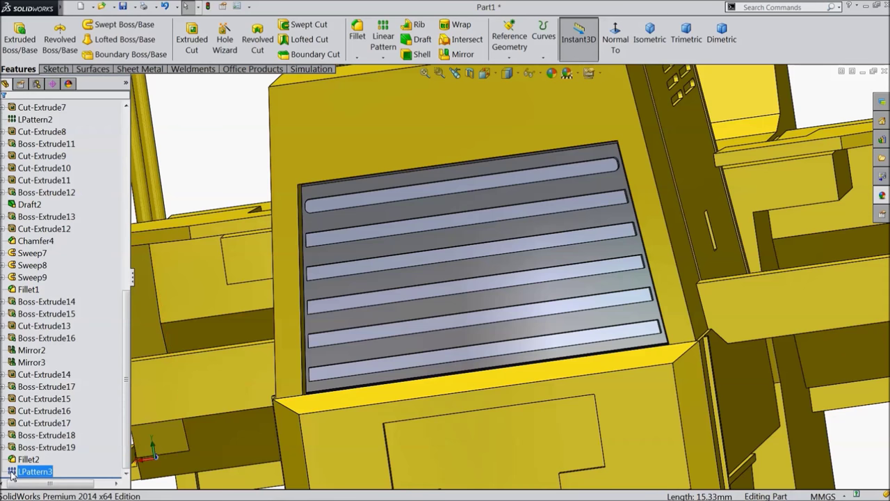
pyautogui.click(12, 474)
pyautogui.click(23, 452)
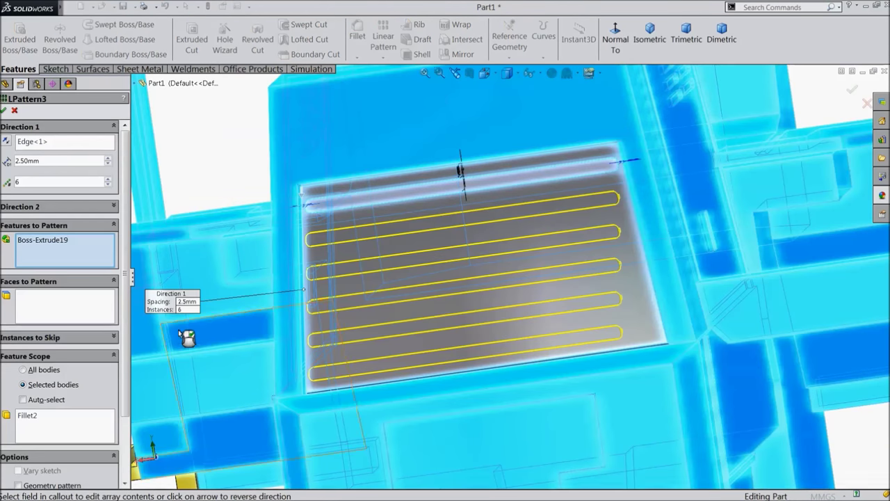
pyautogui.click(138, 84)
pyautogui.scroll(-10, 176, 439)
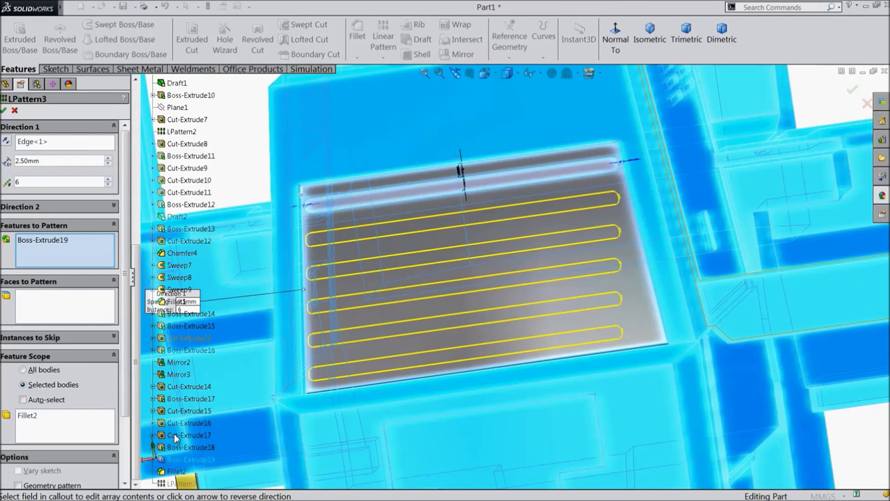
pyautogui.click(174, 471)
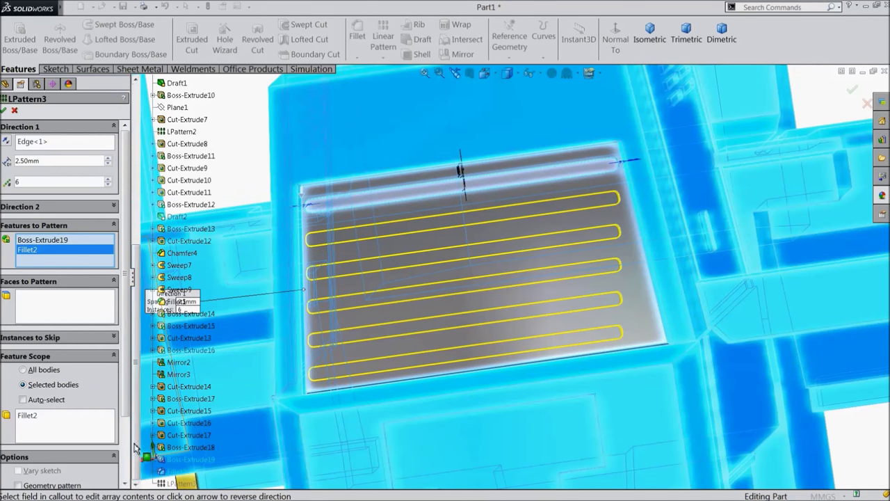
pyautogui.click(5, 110)
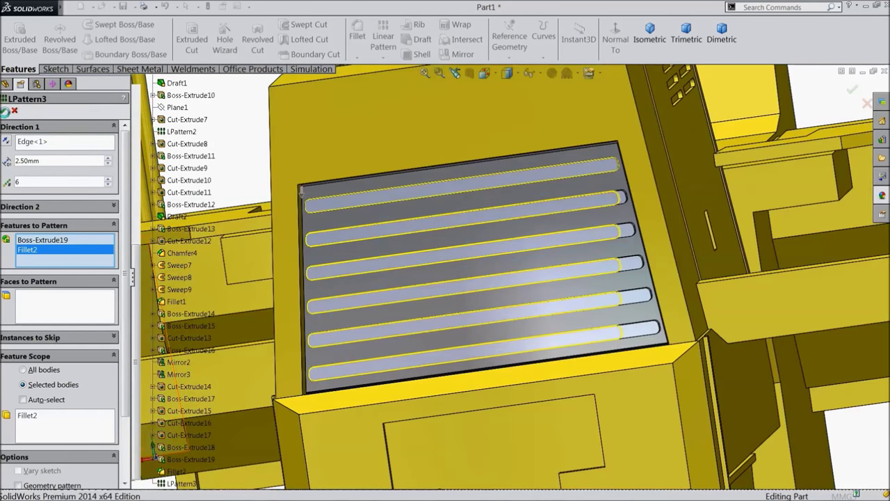
# Select the windshield plate's top face to sketch on
pyautogui.scroll(-3, 571, 336)
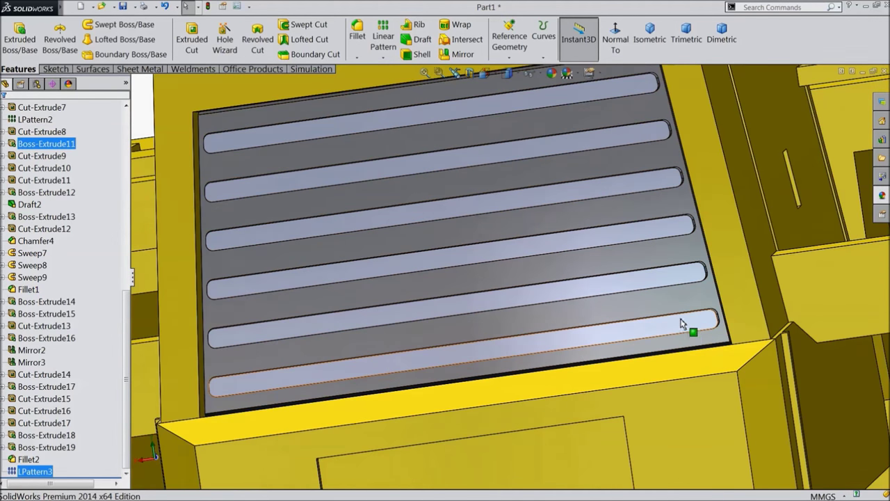
pyautogui.scroll(3, 576, 290)
pyautogui.scroll(-3, 473, 209)
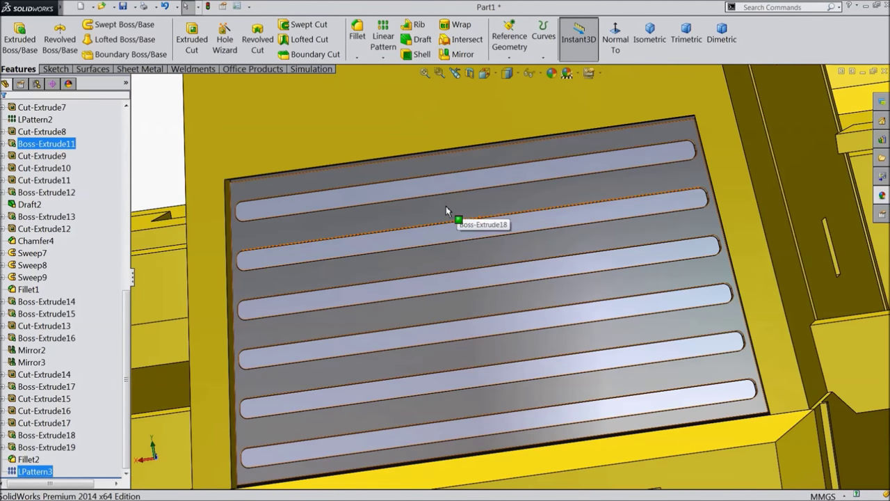
pyautogui.click(445, 209)
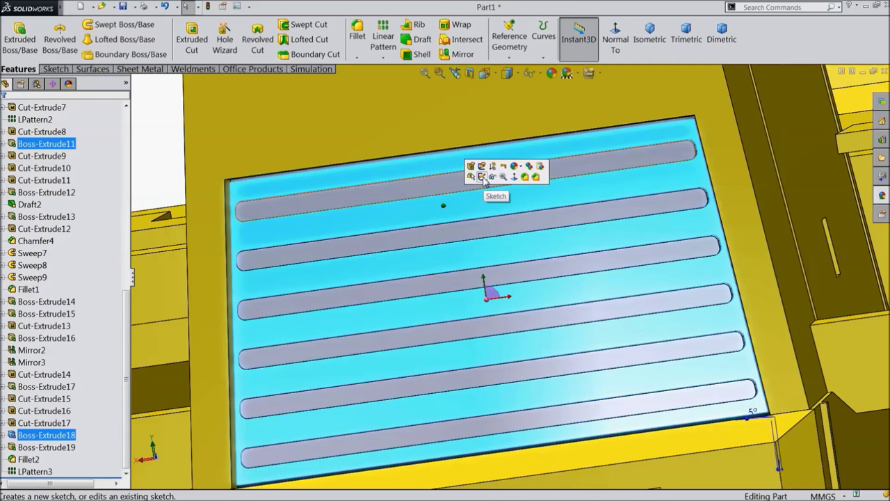
pyautogui.click(482, 177)
# Face the sketch straight on and draw a vertical centerline between the top and bottom edge midpoints
pyautogui.click(616, 39)
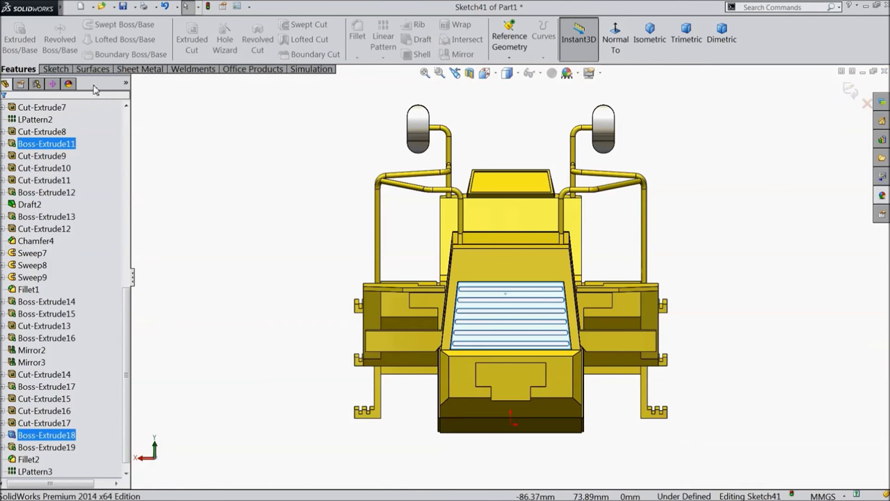
pyautogui.click(55, 69)
pyautogui.click(88, 24)
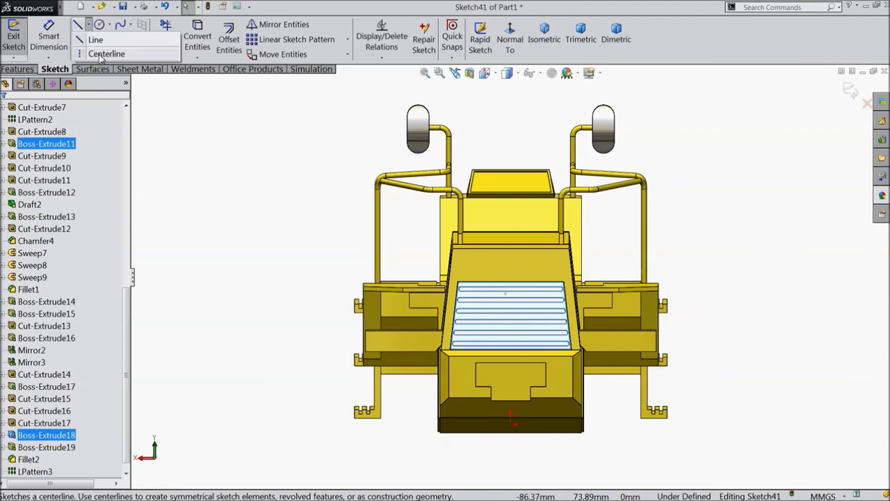
pyautogui.click(99, 53)
pyautogui.scroll(-5, 480, 284)
pyautogui.scroll(2, 521, 169)
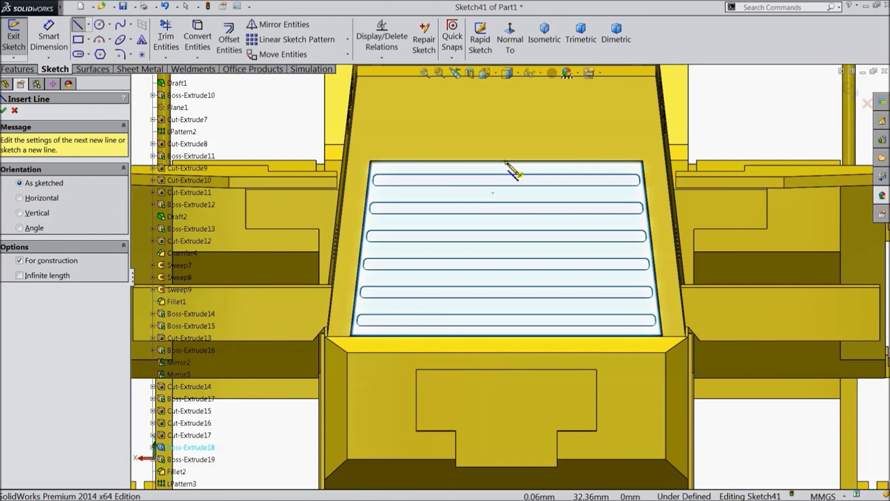
pyautogui.click(506, 162)
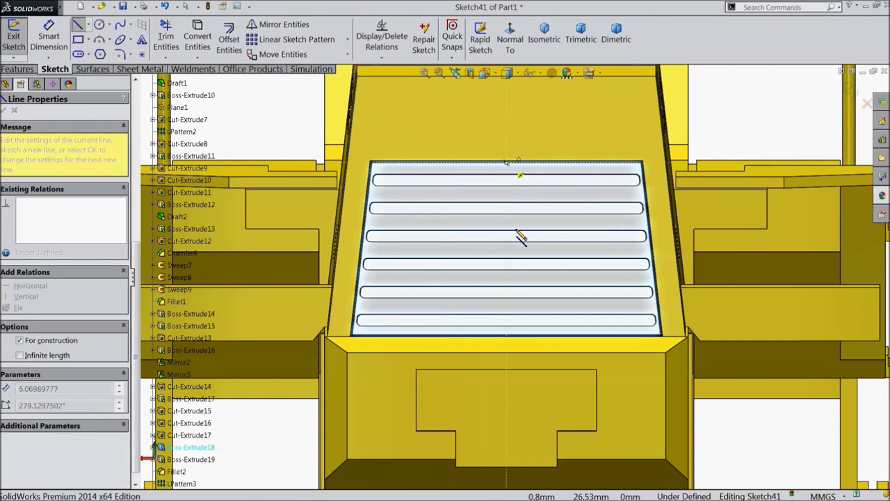
pyautogui.click(506, 334)
pyautogui.rightClick(725, 407)
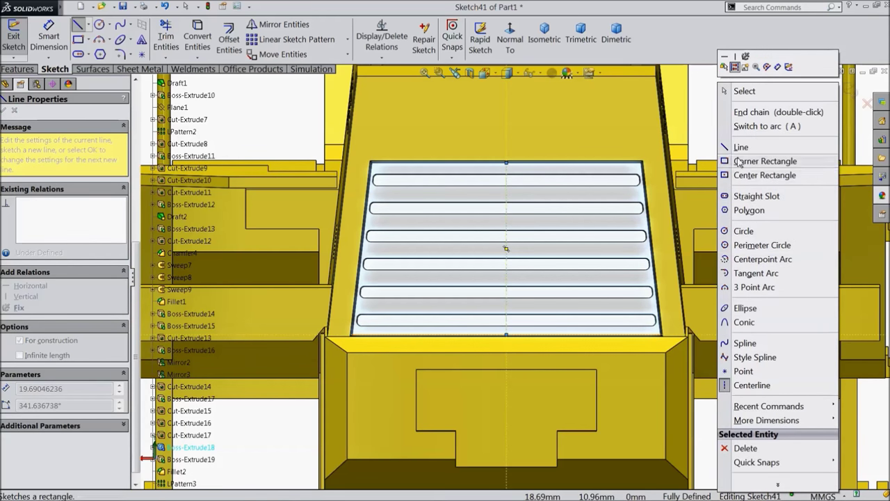
pyautogui.click(744, 97)
pyautogui.scroll(-2, 591, 237)
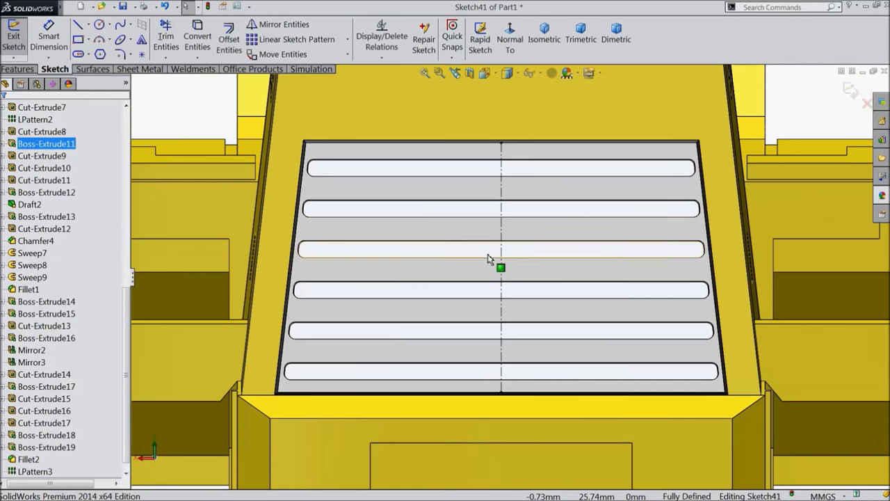
# Draw a diagonal centerline through the vertical centerline's middle, then begin a 0.50 mm offset
pyautogui.click(89, 26)
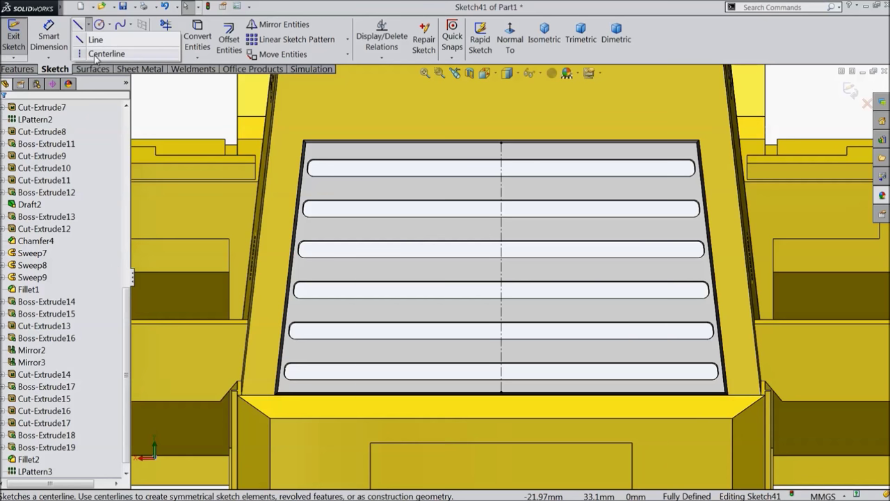
pyautogui.click(96, 54)
pyautogui.click(413, 133)
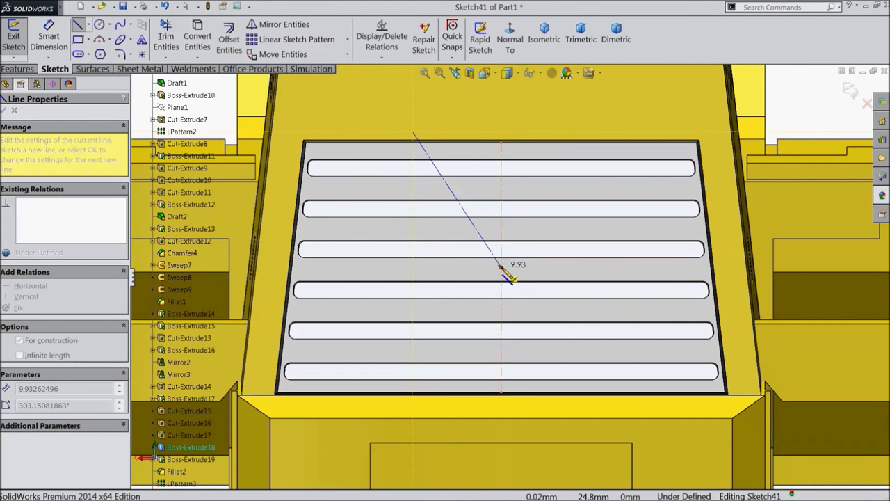
pyautogui.click(501, 267)
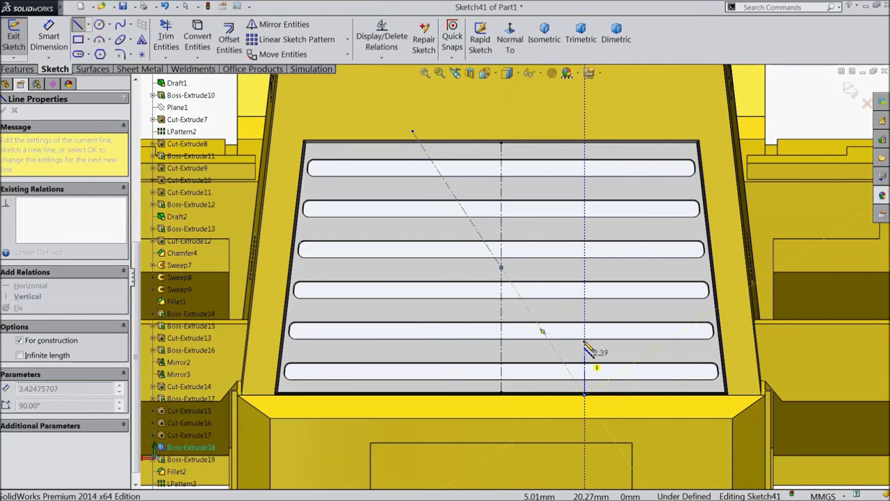
pyautogui.rightClick(589, 306)
pyautogui.click(609, 92)
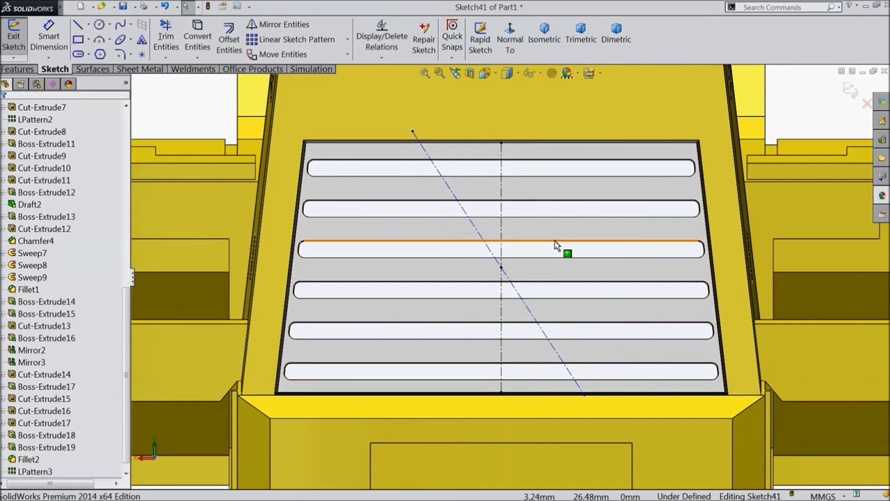
pyautogui.scroll(-2, 556, 247)
pyautogui.scroll(2, 519, 269)
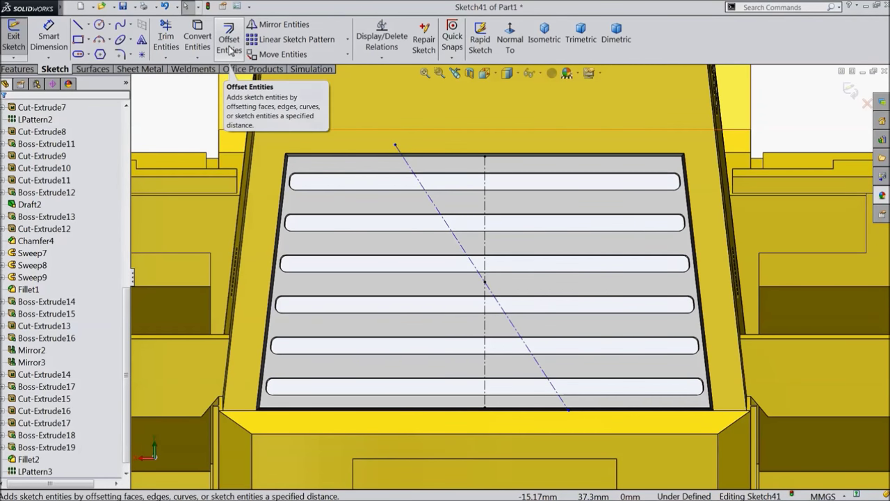
pyautogui.click(230, 46)
pyautogui.scroll(-3, 501, 278)
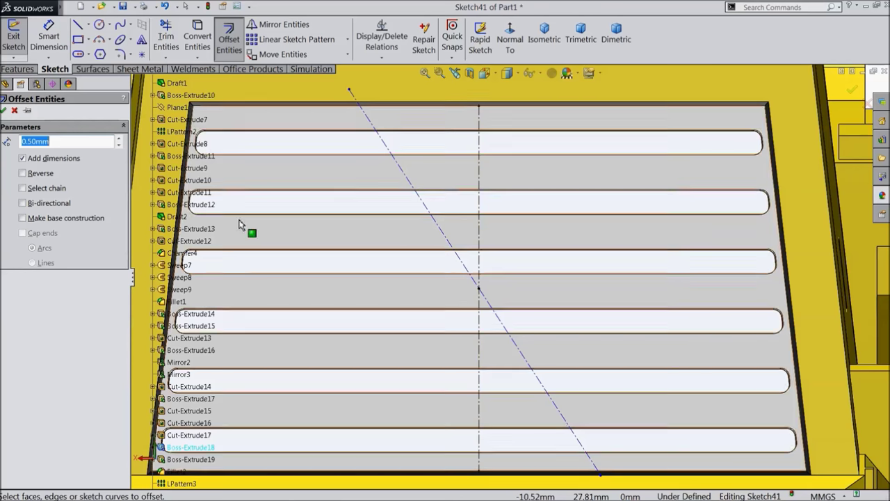
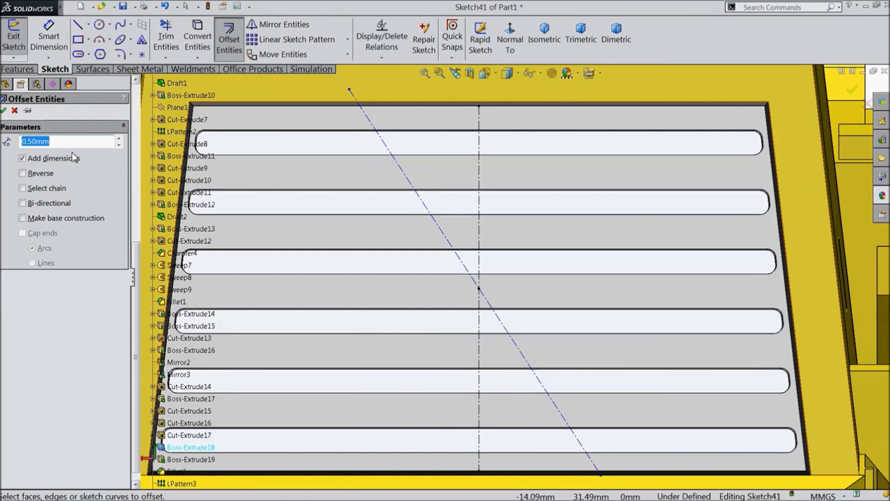
# Offset both diagonal centreline segments 0.15 mm bi-directionally into a pair of parallel lines
pyautogui.write('0.15')
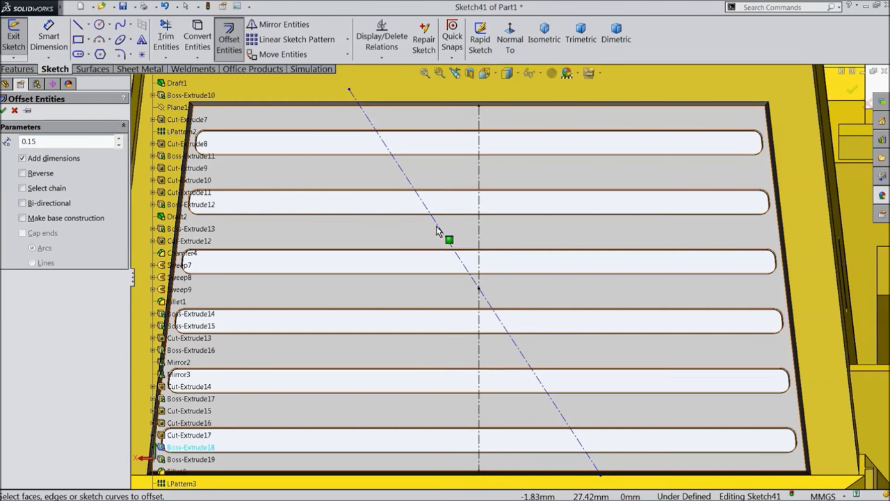
pyautogui.click(443, 235)
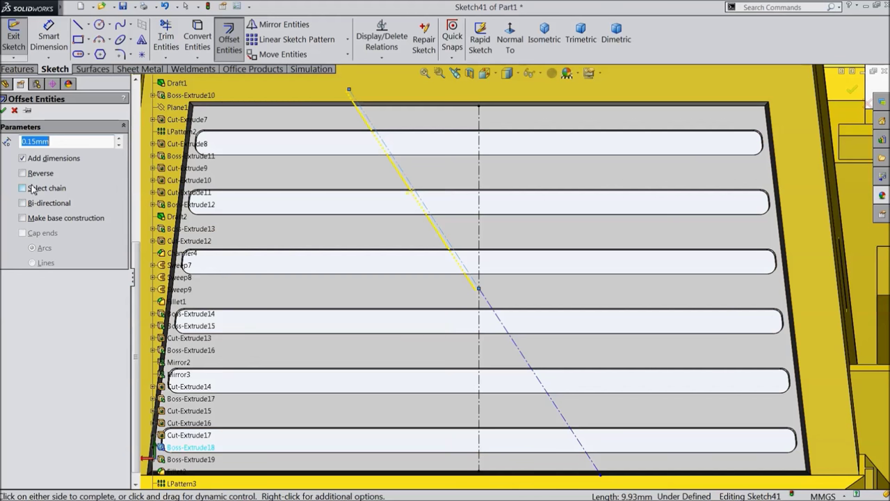
pyautogui.click(22, 202)
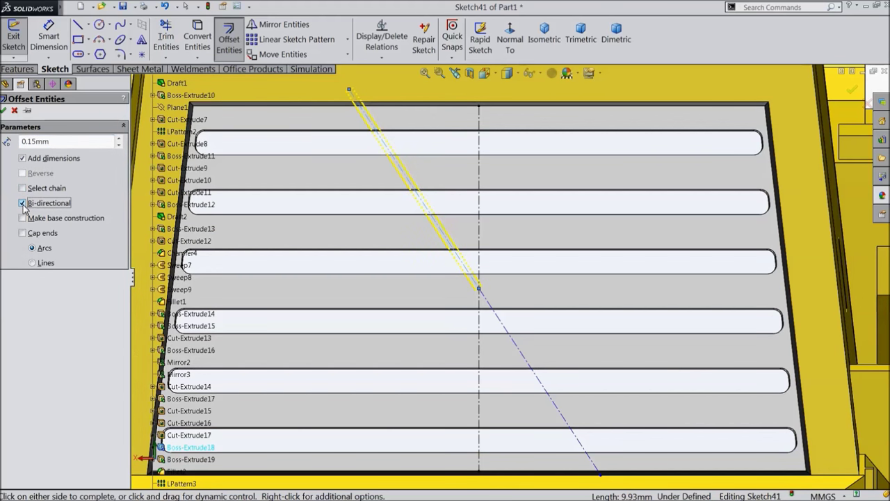
pyautogui.click(502, 331)
pyautogui.scroll(3, 496, 334)
pyautogui.scroll(-2, 487, 294)
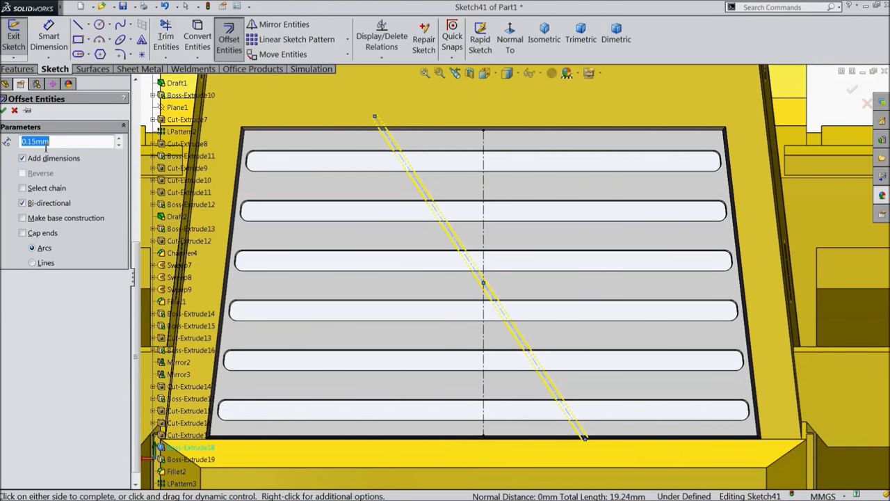
pyautogui.scroll(-2, 415, 243)
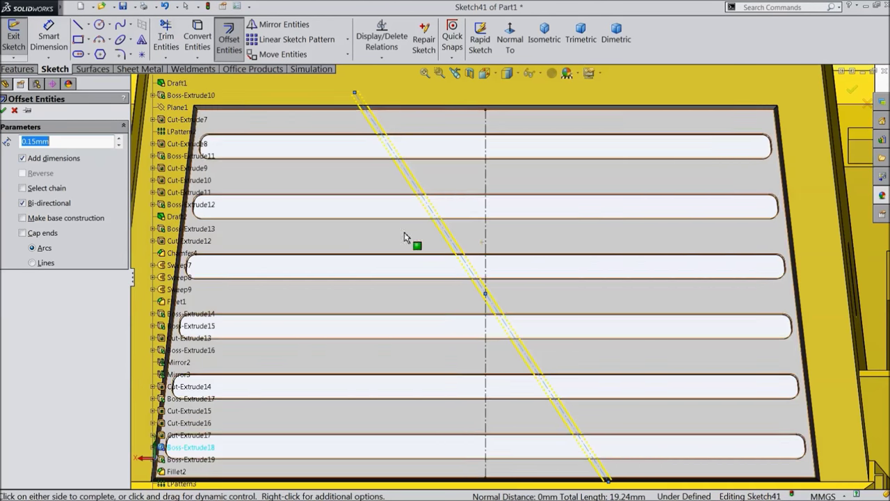
pyautogui.click(5, 111)
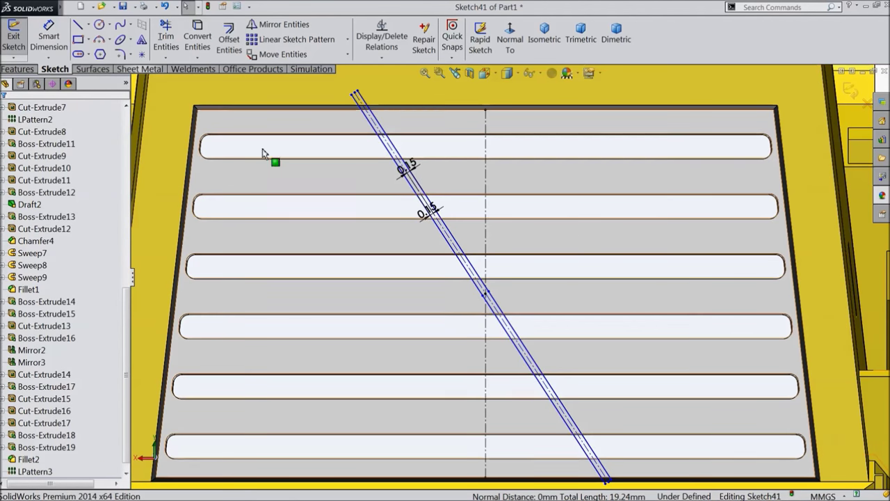
# Draw a short 0.30 line closing the top end of the offset line pair
pyautogui.scroll(-2, 445, 185)
pyautogui.scroll(-5, 446, 185)
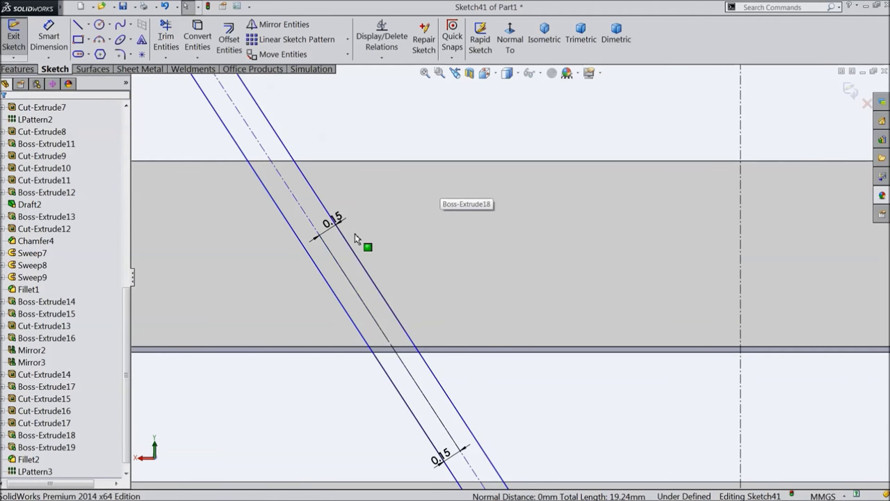
pyautogui.scroll(5, 344, 235)
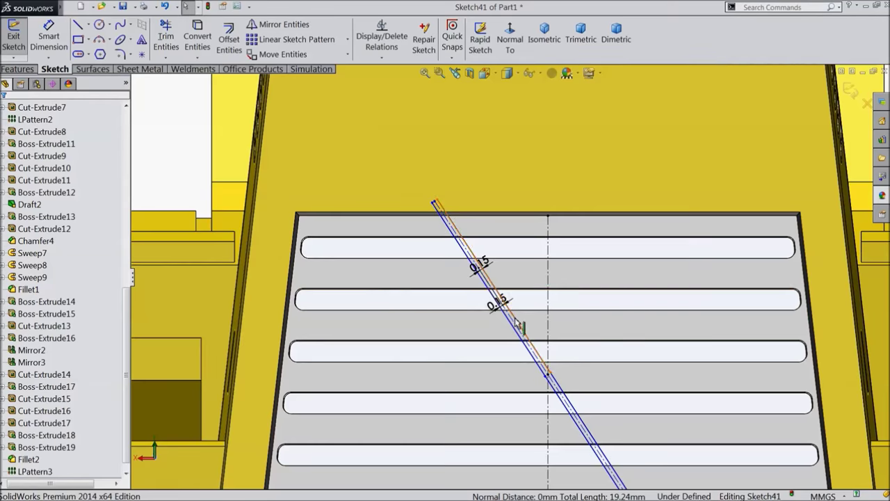
pyautogui.scroll(-2, 534, 323)
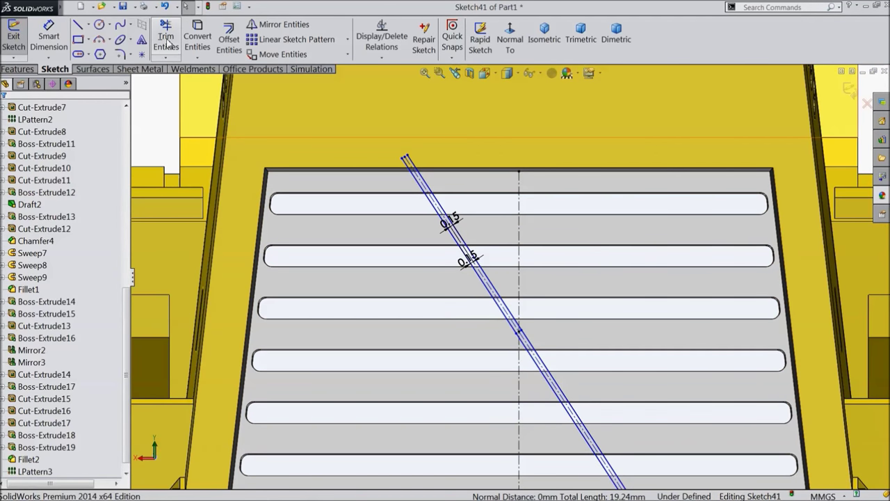
pyautogui.click(78, 27)
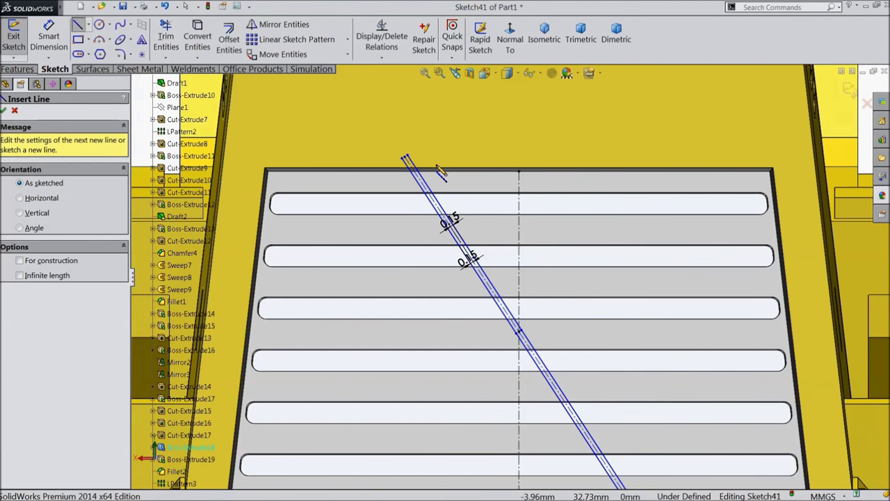
pyautogui.scroll(-3, 391, 179)
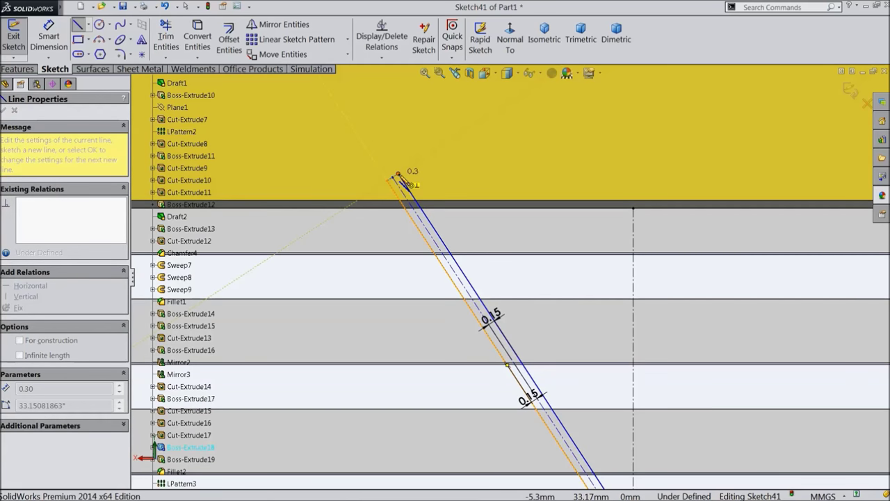
pyautogui.click(596, 486)
# Close the bottom end with another 0.30 line, forming a thin strip
pyautogui.scroll(5, 596, 485)
pyautogui.scroll(-5, 596, 407)
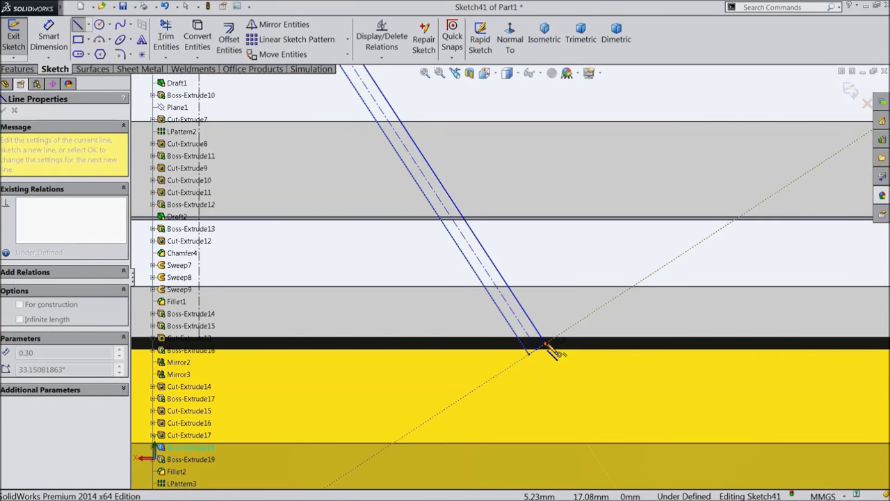
pyautogui.click(549, 351)
pyautogui.scroll(3, 368, 197)
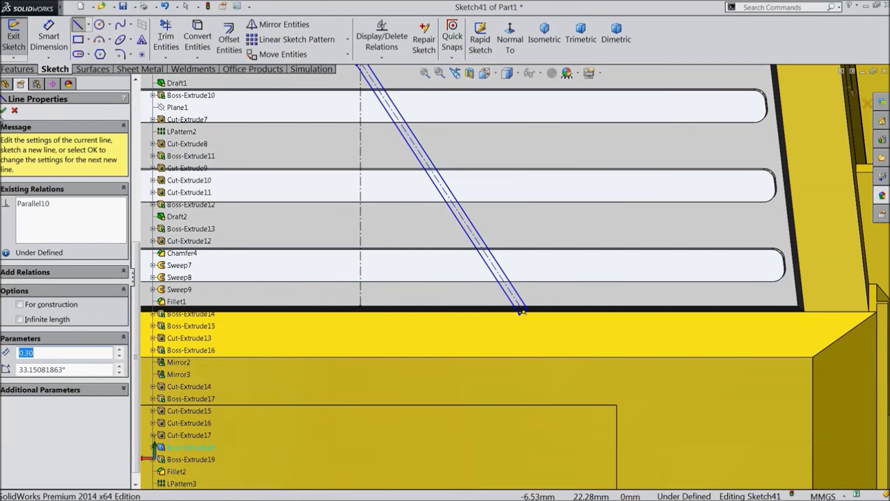
pyautogui.click(4, 111)
pyautogui.click(4, 111)
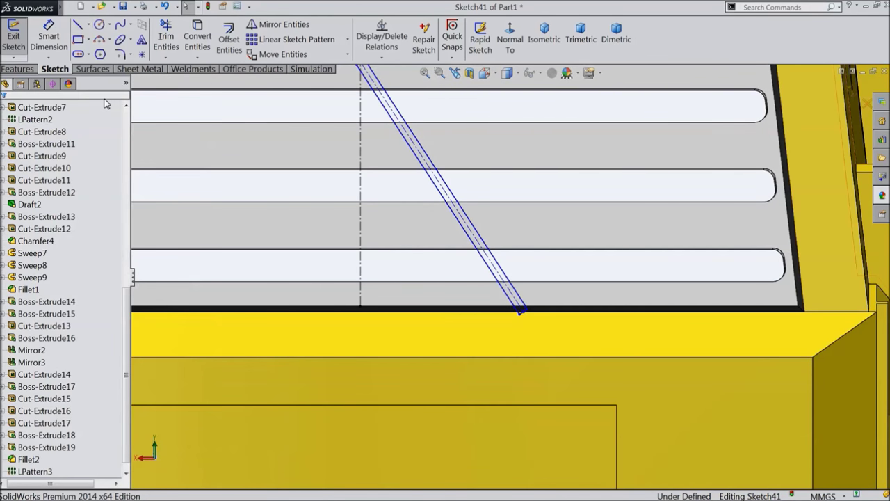
pyautogui.click(264, 42)
# Set the sketch pattern's Direction 1 along the slotted face's top edge, 2 mm spacing
pyautogui.scroll(3, 389, 163)
pyautogui.scroll(-5, 441, 175)
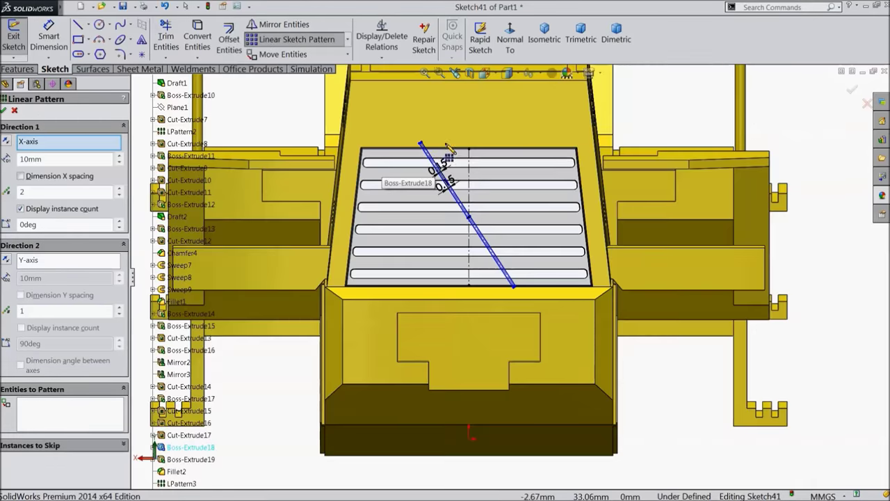
pyautogui.scroll(-2, 407, 174)
pyautogui.click(360, 200)
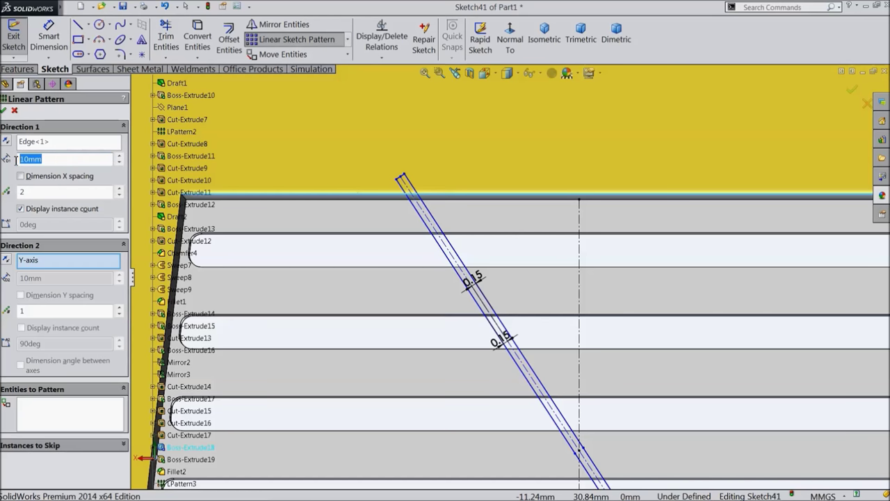
# Add the strip's lines Line9, Line7 and Line8 to the pattern
pyautogui.scroll(5, 341, 199)
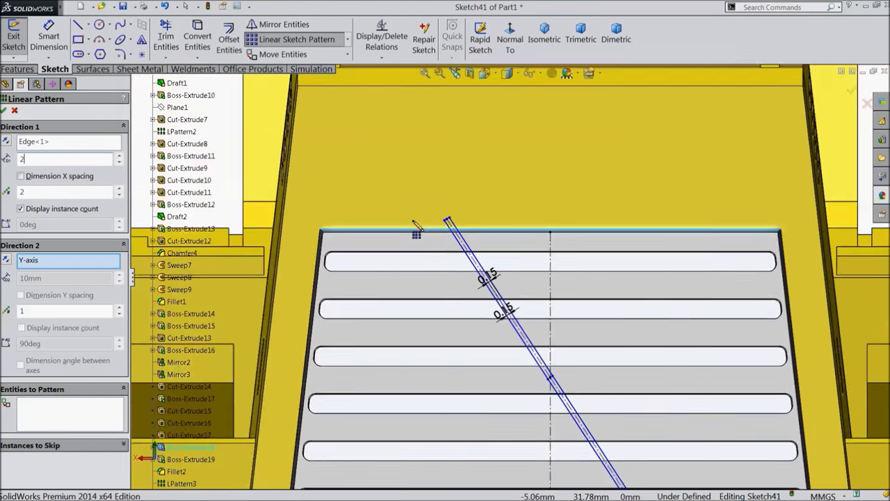
pyautogui.scroll(-3, 610, 327)
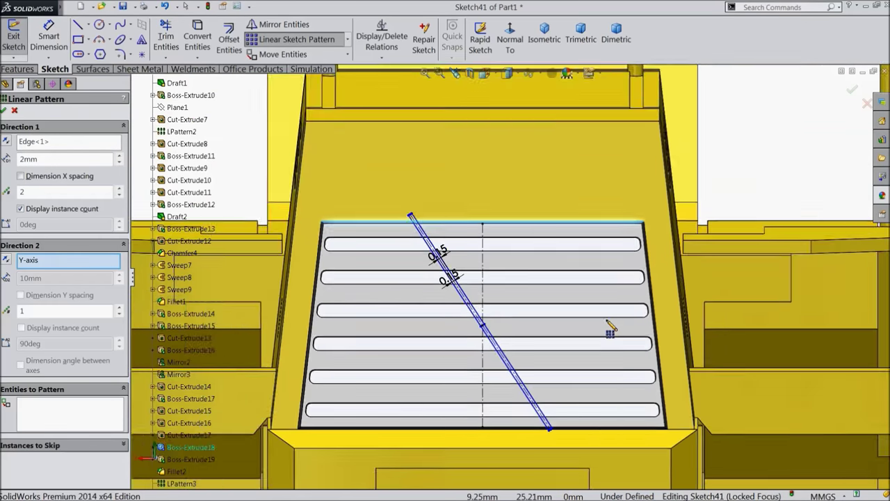
pyautogui.scroll(-4, 460, 311)
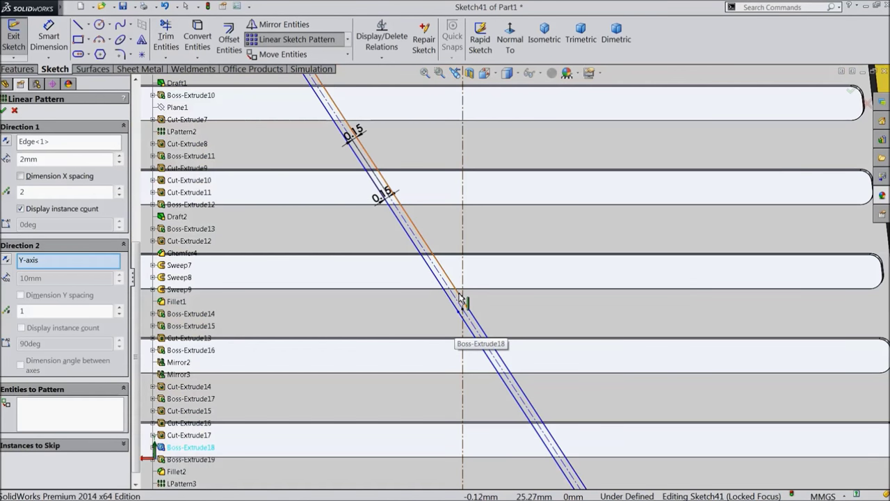
pyautogui.click(460, 306)
pyautogui.click(468, 321)
pyautogui.click(489, 336)
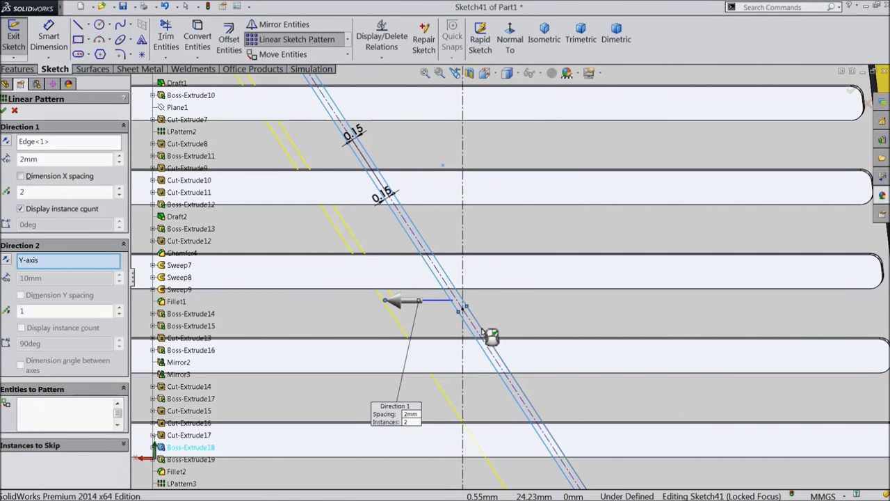
# Raise Direction 1 to 8 instances and use the face's bottom edge as Direction 2
pyautogui.scroll(4, 556, 387)
pyautogui.scroll(-4, 541, 388)
pyautogui.scroll(-2, 539, 386)
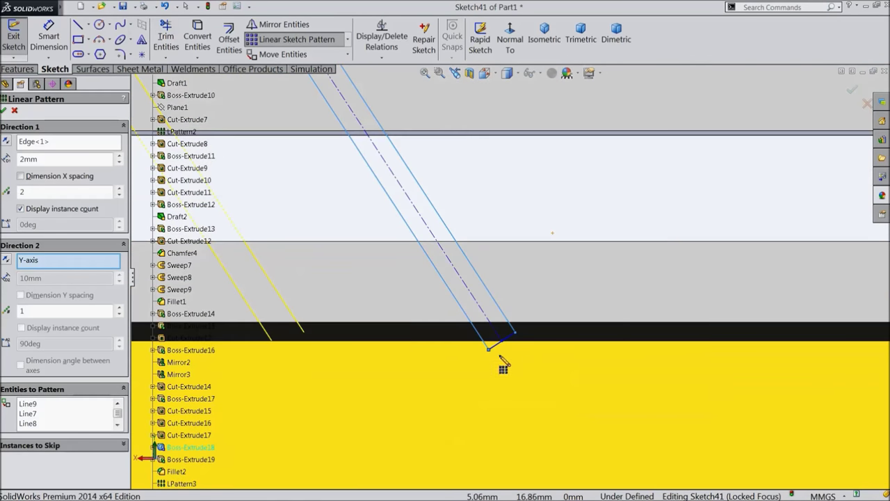
pyautogui.scroll(7, 502, 353)
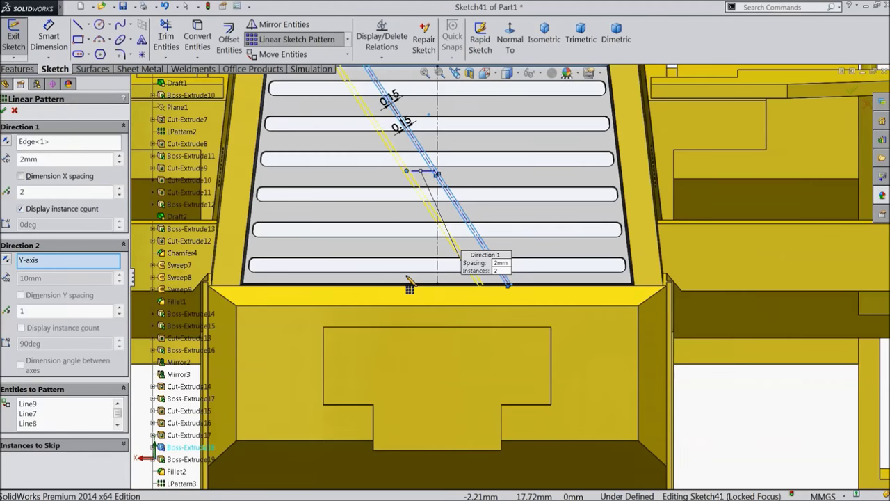
pyautogui.scroll(-8, 434, 224)
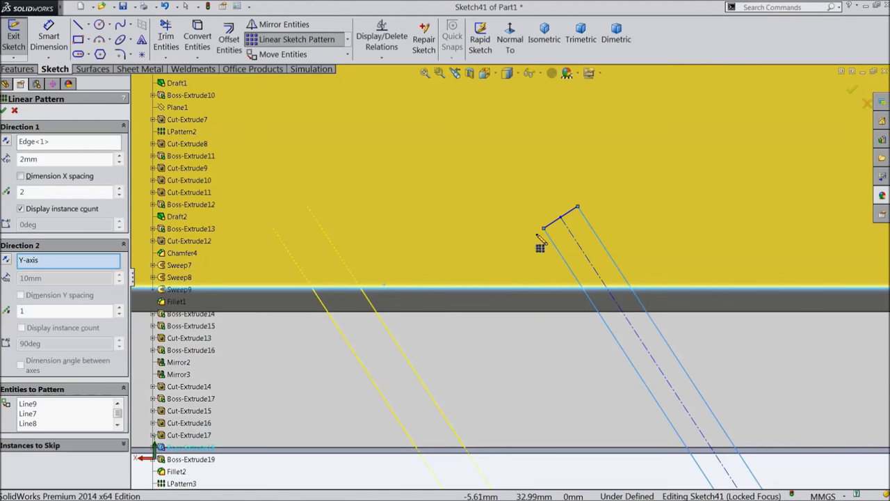
pyautogui.scroll(6, 550, 241)
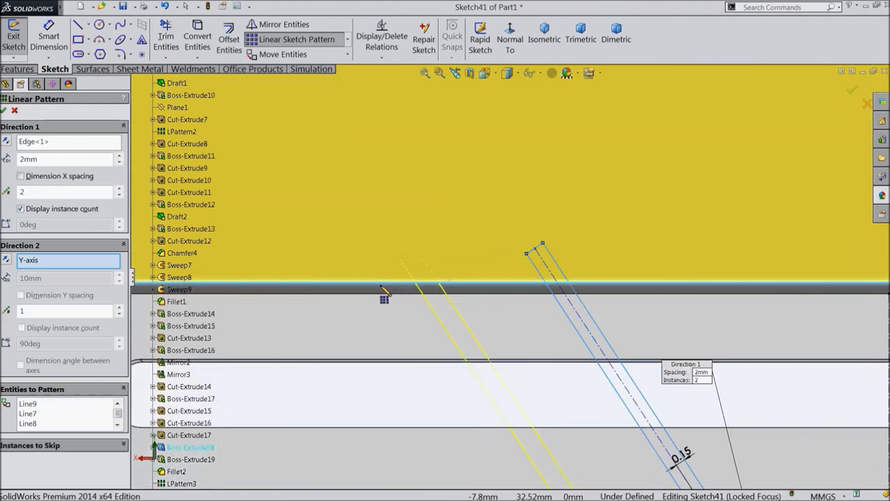
pyautogui.scroll(-3, 518, 379)
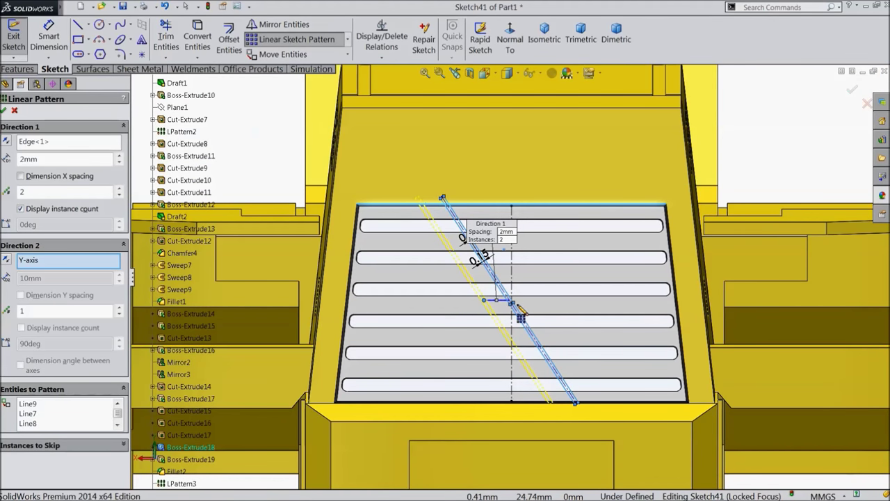
pyautogui.scroll(-1, 518, 308)
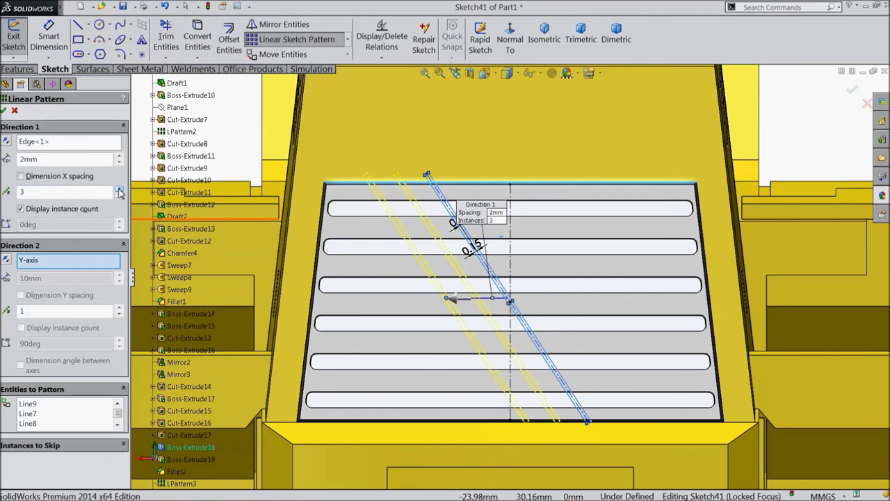
pyautogui.click(119, 190)
pyautogui.click(119, 190)
pyautogui.click(119, 190)
pyautogui.click(119, 190)
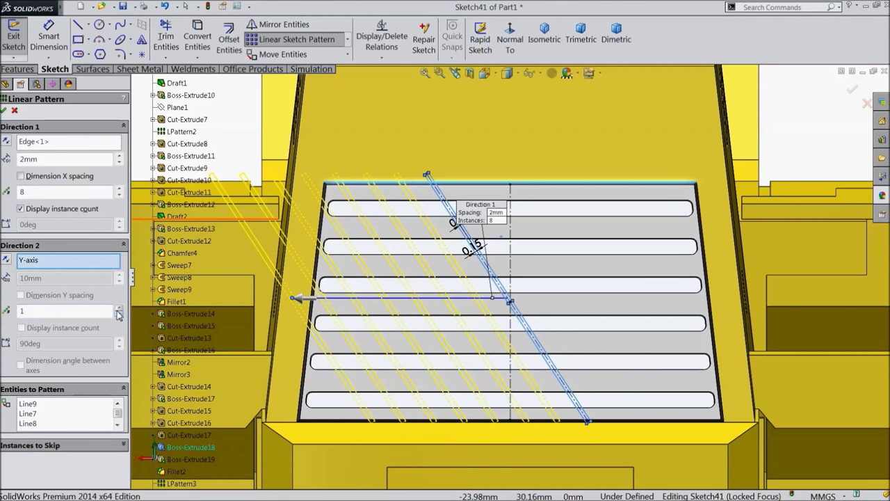
pyautogui.click(81, 262)
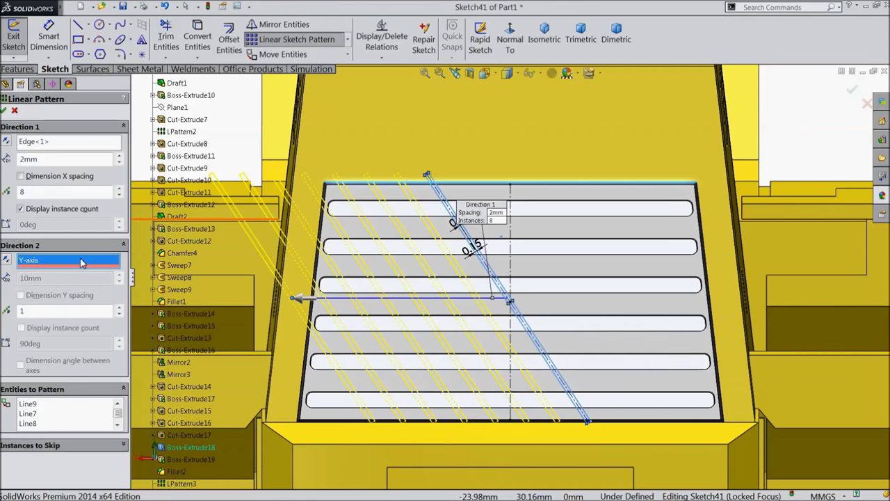
pyautogui.click(466, 423)
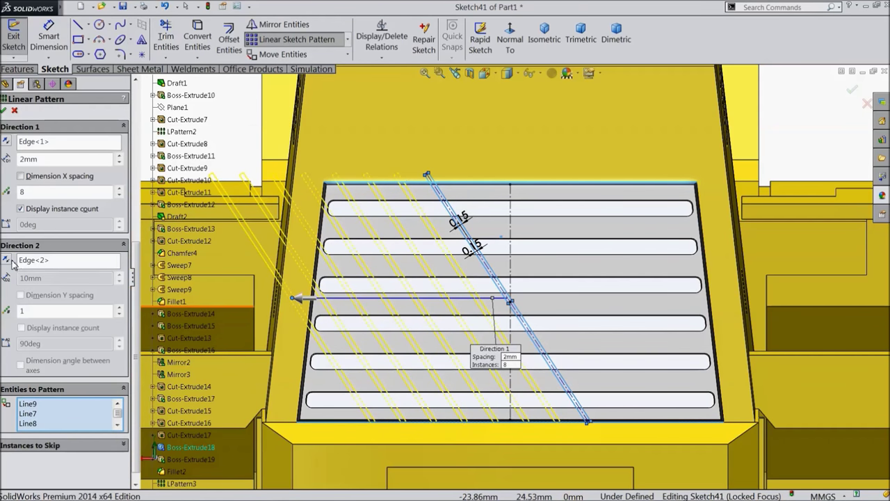
# Give Direction 2 three instances 10 mm apart and accept the 8 by 3 strip pattern
pyautogui.click(7, 261)
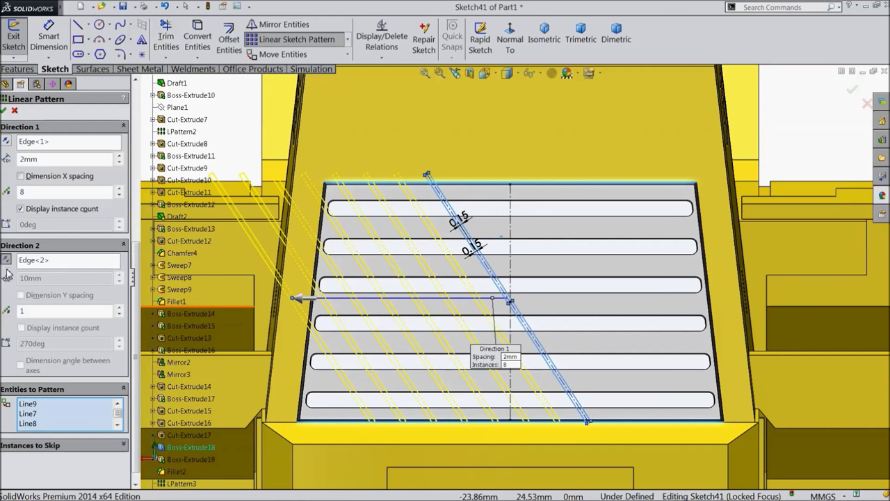
pyautogui.click(120, 309)
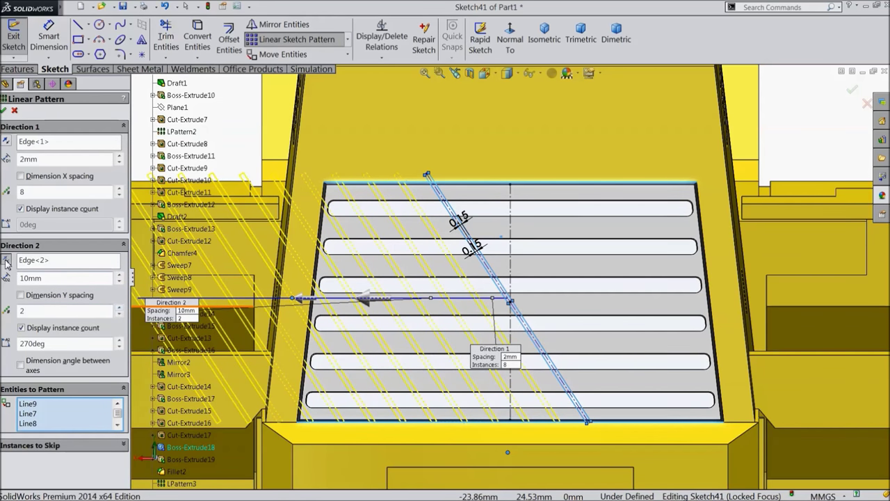
pyautogui.click(7, 261)
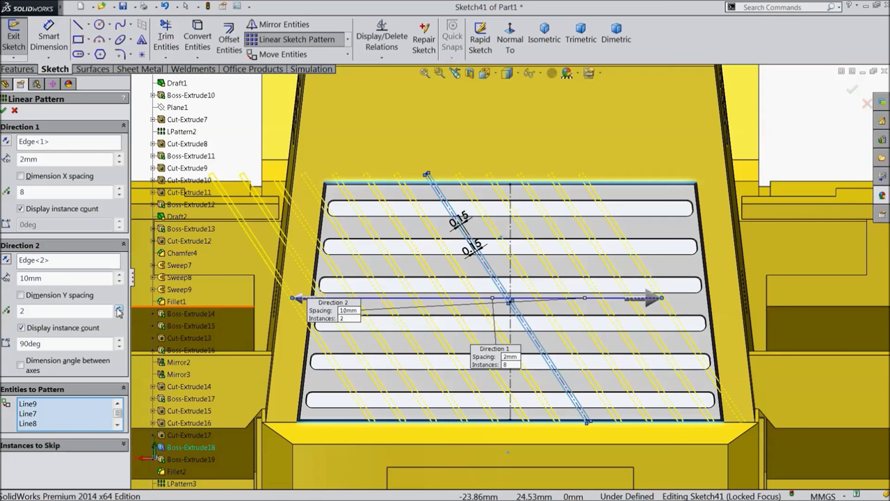
pyautogui.click(119, 308)
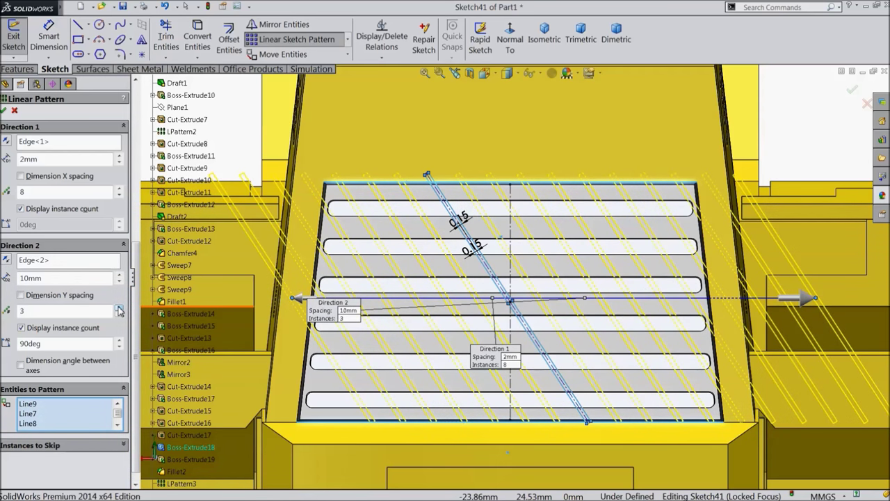
pyautogui.scroll(3, 459, 314)
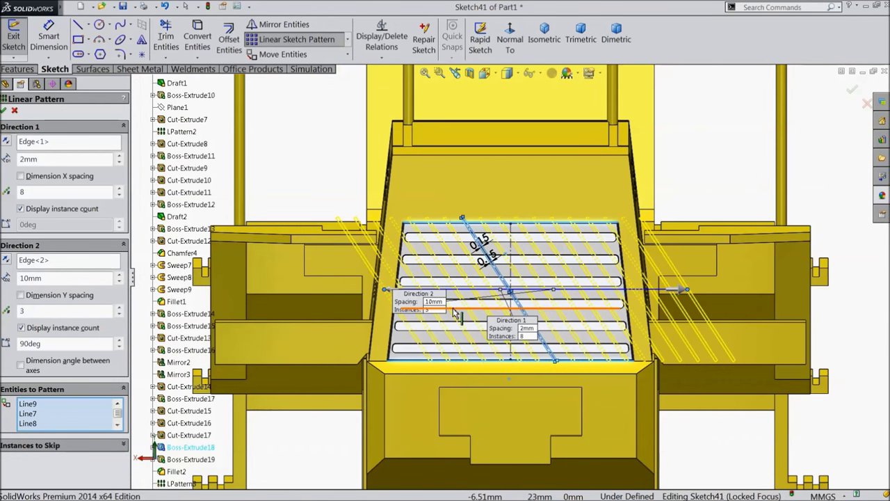
pyautogui.click(4, 112)
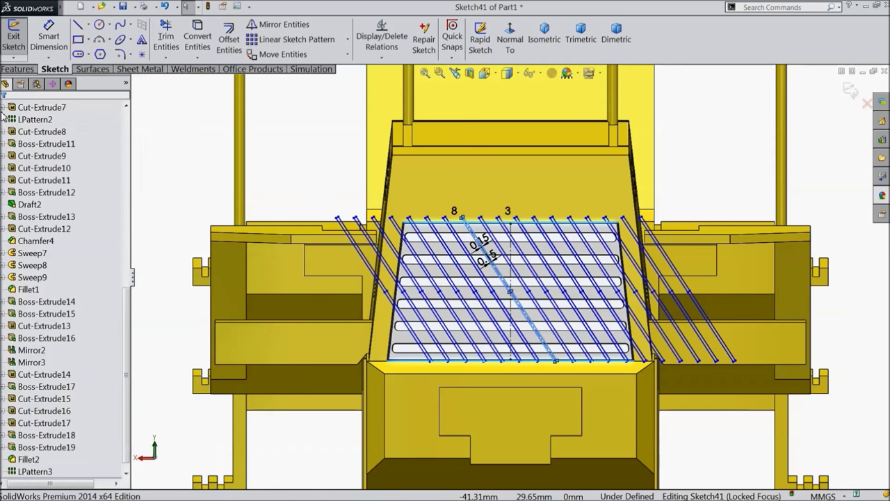
# Try extruding the patterned sketch, then cancel the extrusion
pyautogui.click(18, 69)
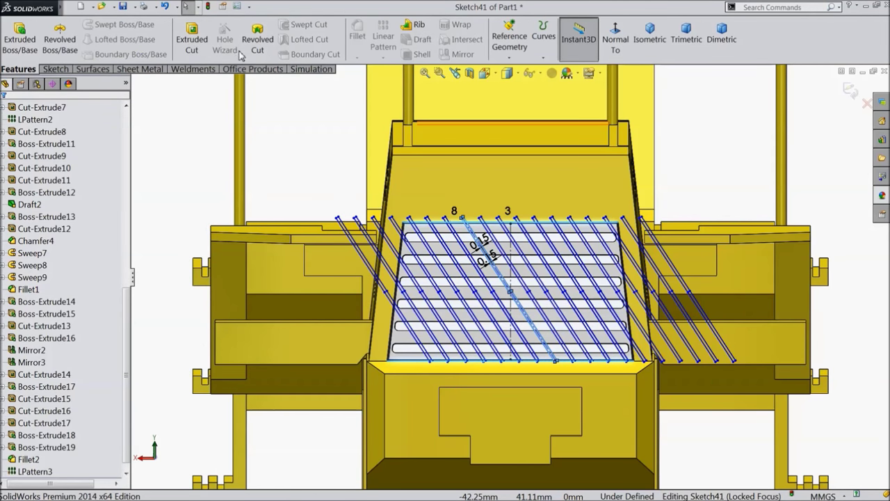
pyautogui.click(20, 36)
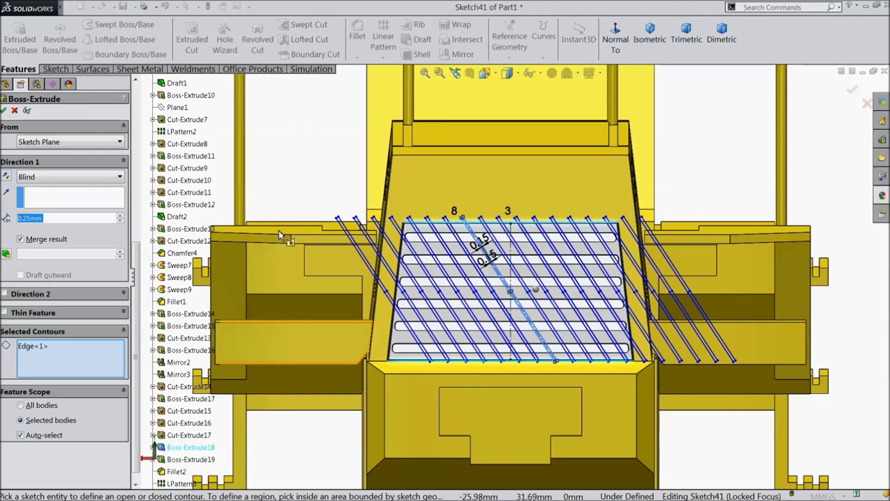
pyautogui.moveTo(306, 198); pyautogui.dragTo(316, 262, button='middle')
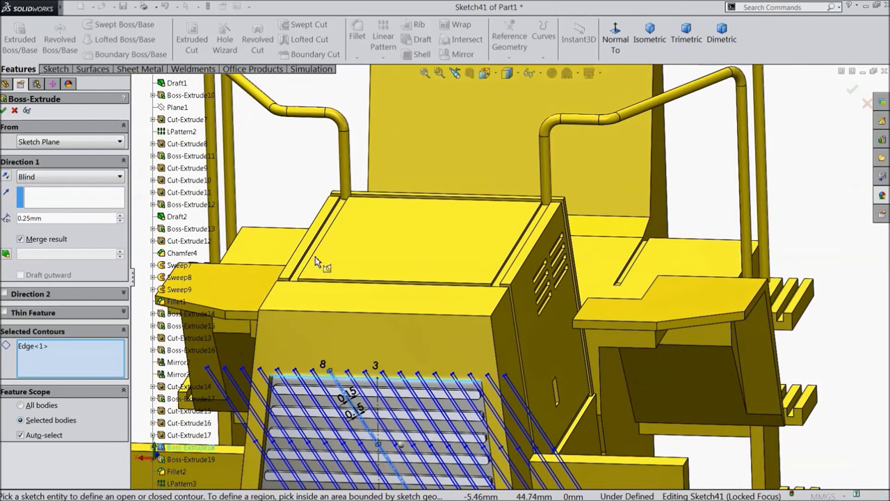
pyautogui.scroll(3, 317, 262)
pyautogui.scroll(-10, 348, 432)
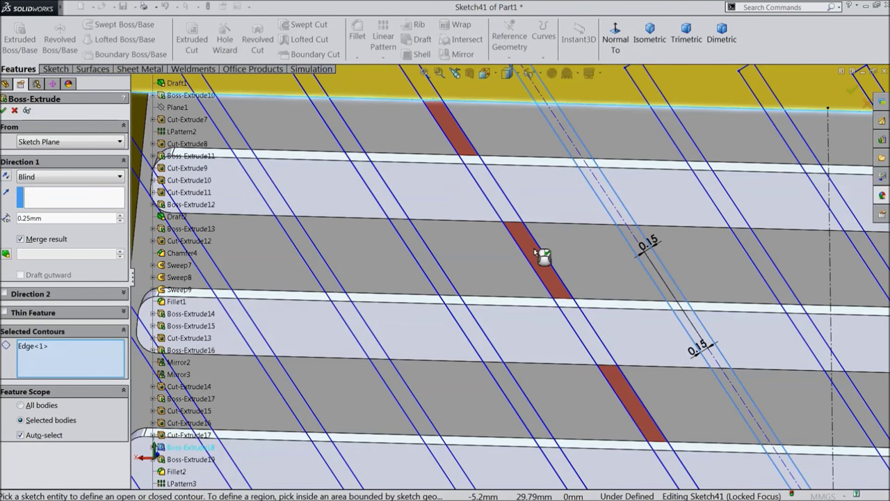
pyautogui.click(14, 111)
# Undo the sketch pattern and extrude the single diagonal strip into a rib
pyautogui.scroll(6, 598, 320)
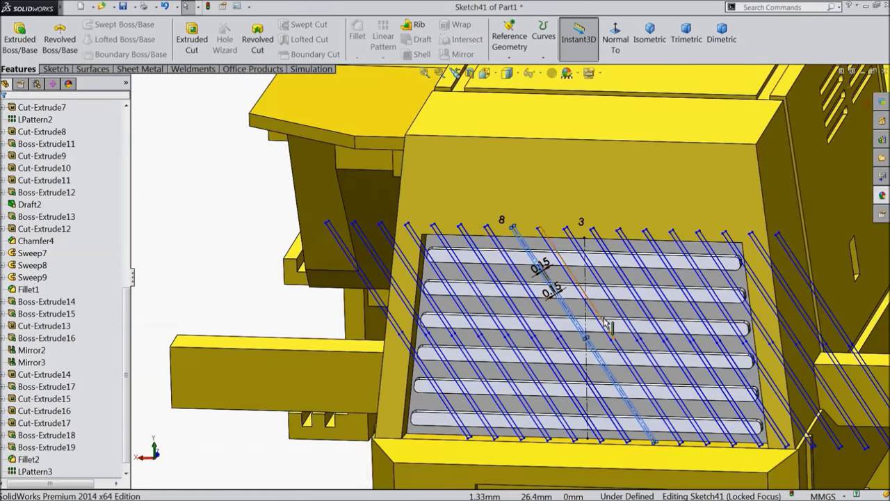
pyautogui.scroll(2, 598, 320)
pyautogui.scroll(-2, 528, 278)
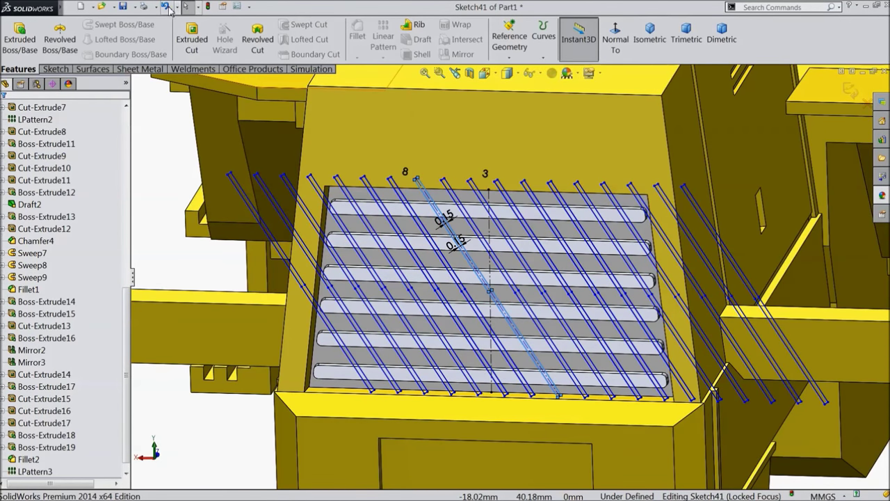
pyautogui.click(166, 6)
pyautogui.scroll(-3, 542, 318)
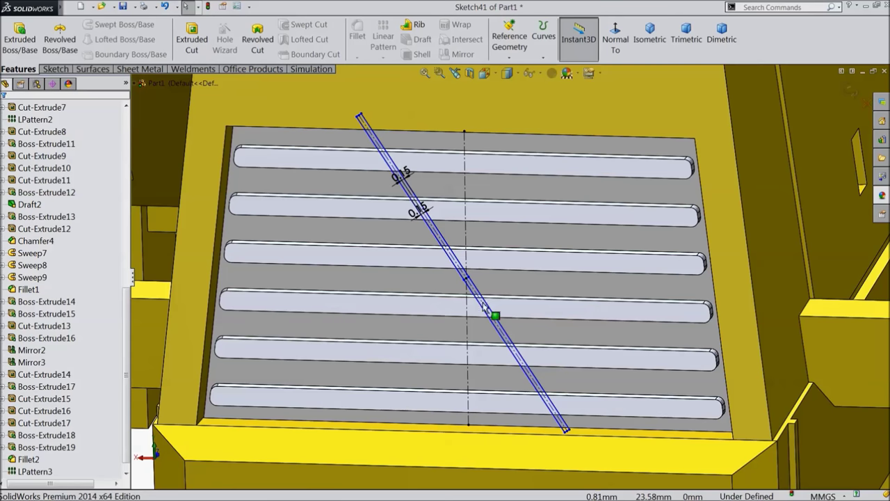
pyautogui.press('e')
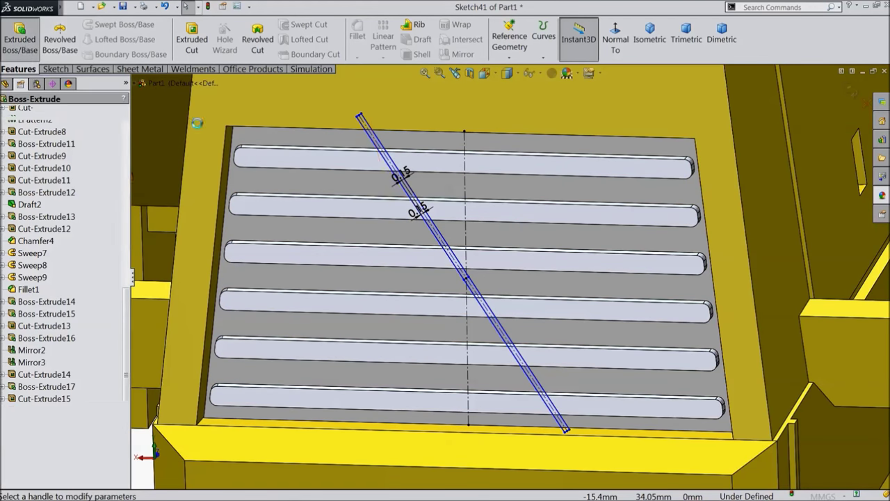
pyautogui.scroll(-3, 417, 209)
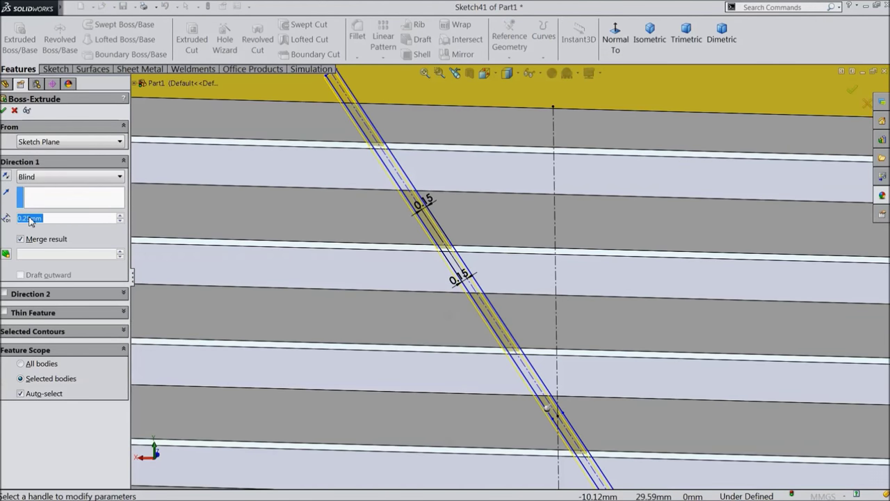
pyautogui.click(5, 110)
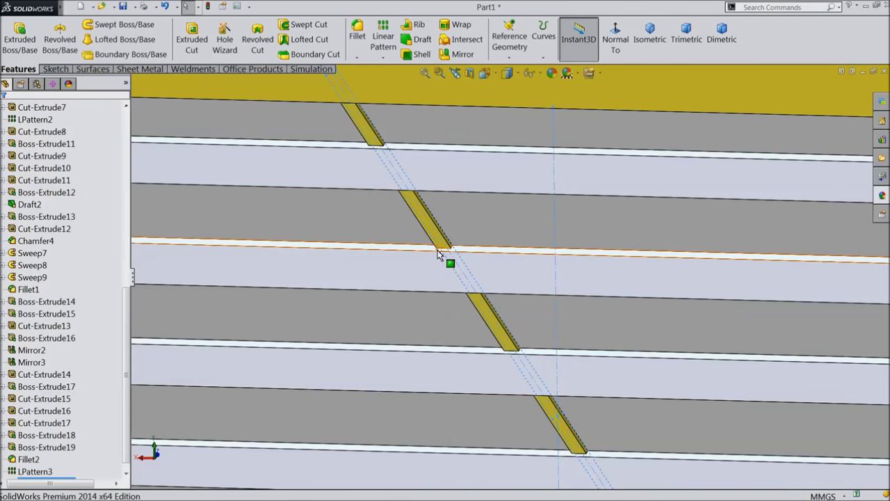
# Colour the rib pale grey-blue and begin a feature pattern along the slot edge
pyautogui.scroll(5, 436, 278)
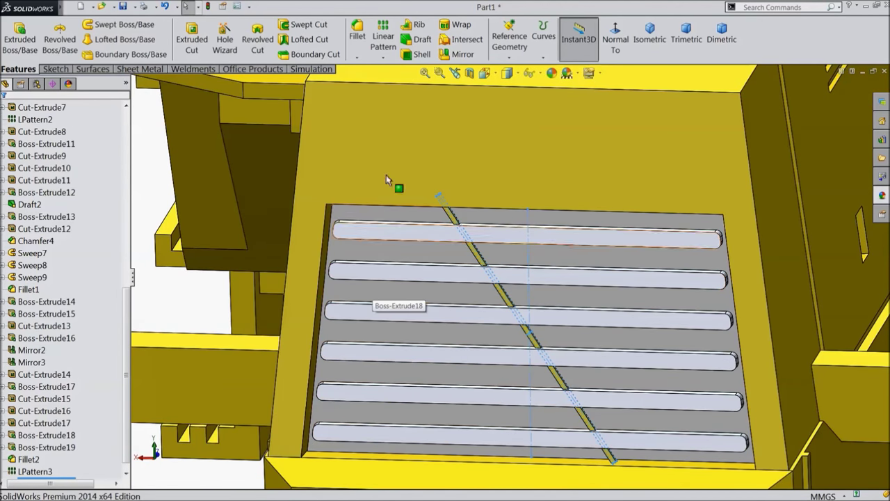
pyautogui.click(552, 74)
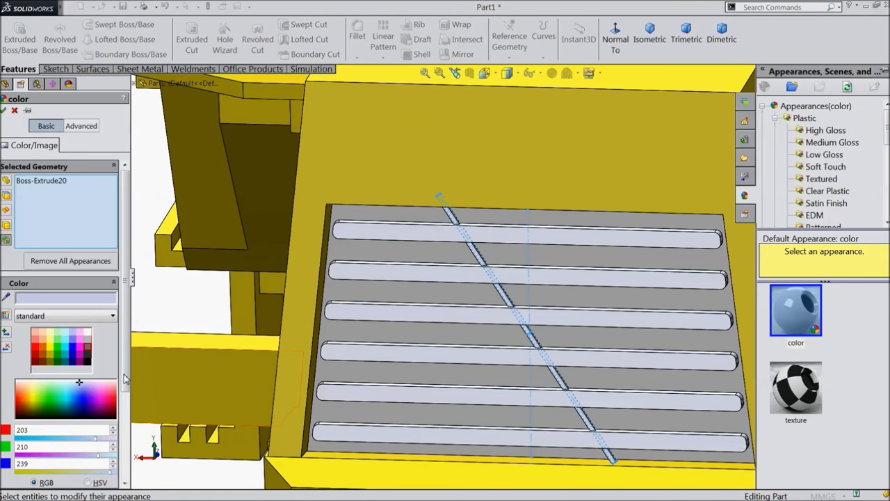
pyautogui.click(4, 110)
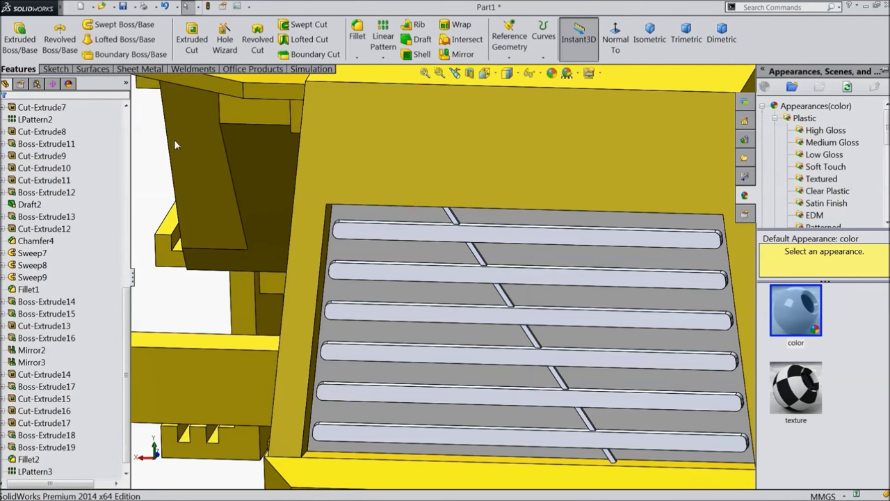
pyautogui.click(383, 41)
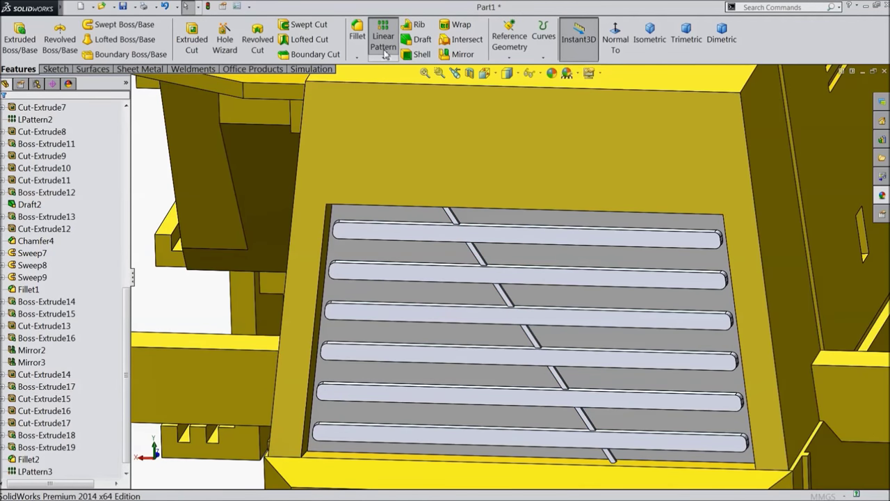
pyautogui.click(426, 231)
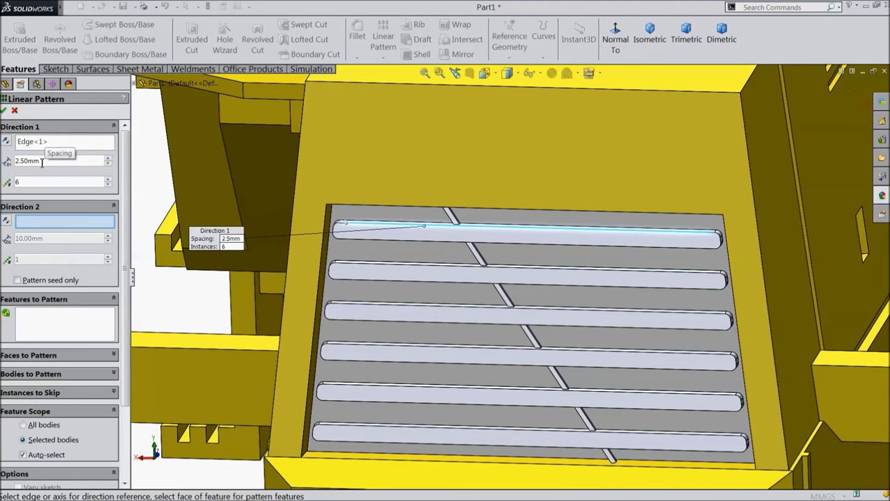
# Pattern Boss-Extrude20 6 times at 2.5 mm and 3 times at 10 mm reversed, accepting the warning
pyautogui.click(66, 326)
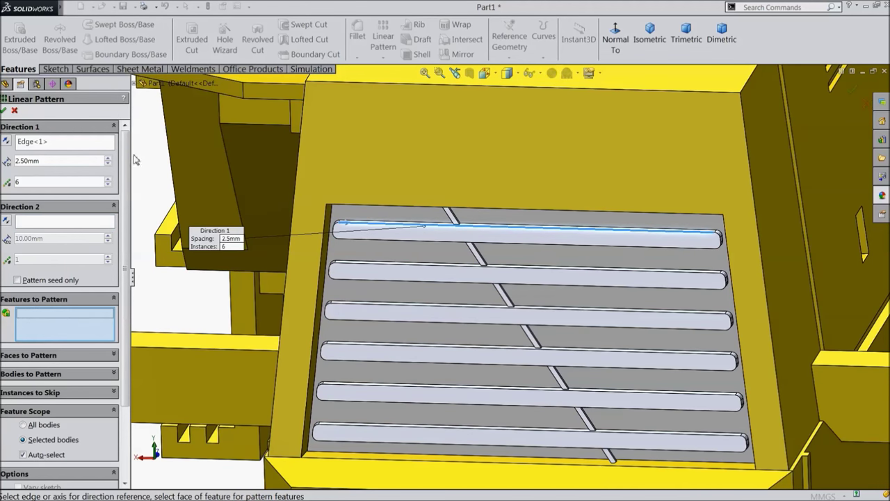
pyautogui.click(509, 310)
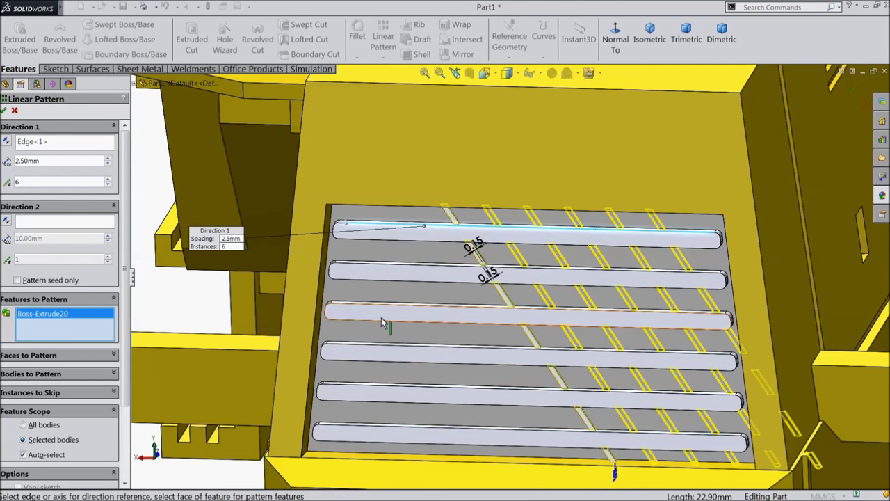
pyautogui.click(36, 221)
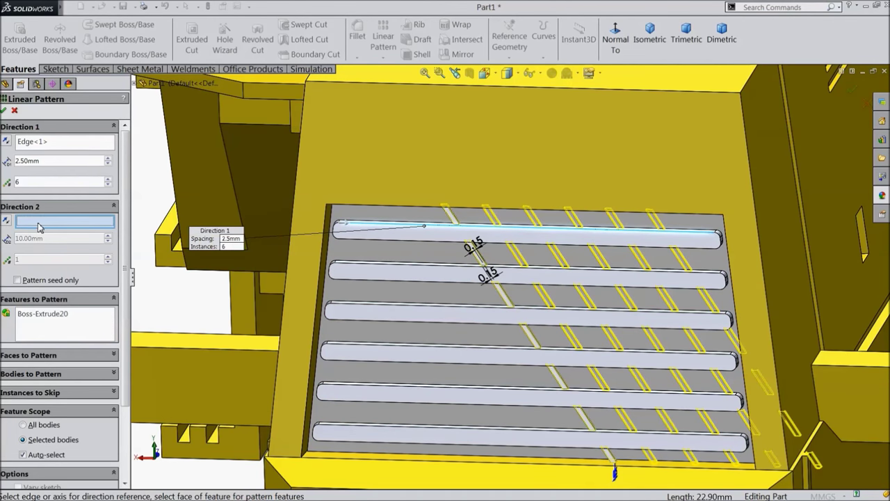
pyautogui.click(436, 460)
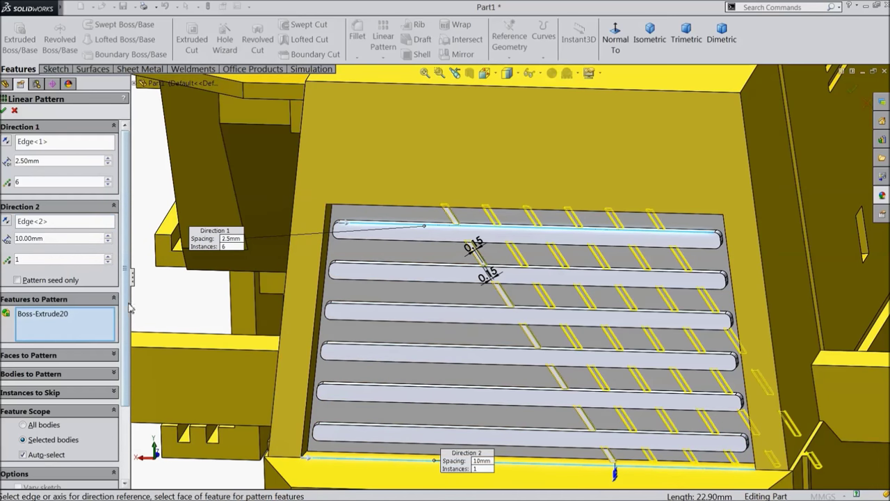
pyautogui.scroll(3, 427, 351)
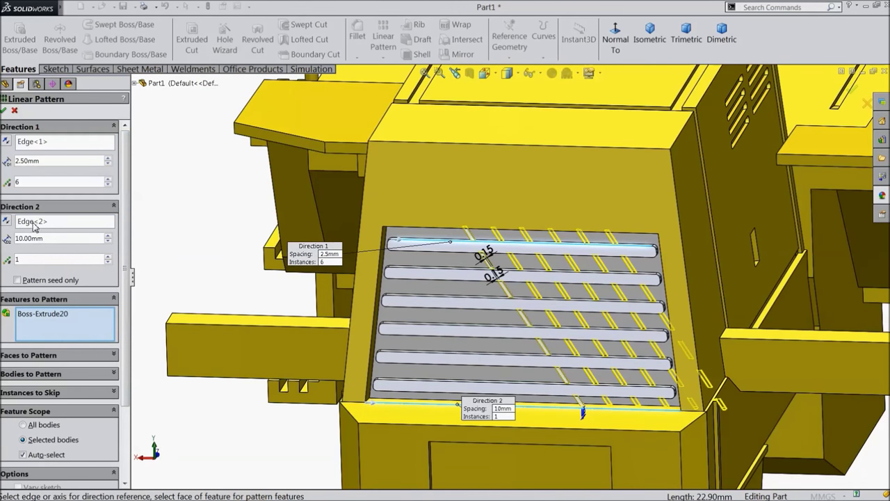
pyautogui.click(108, 256)
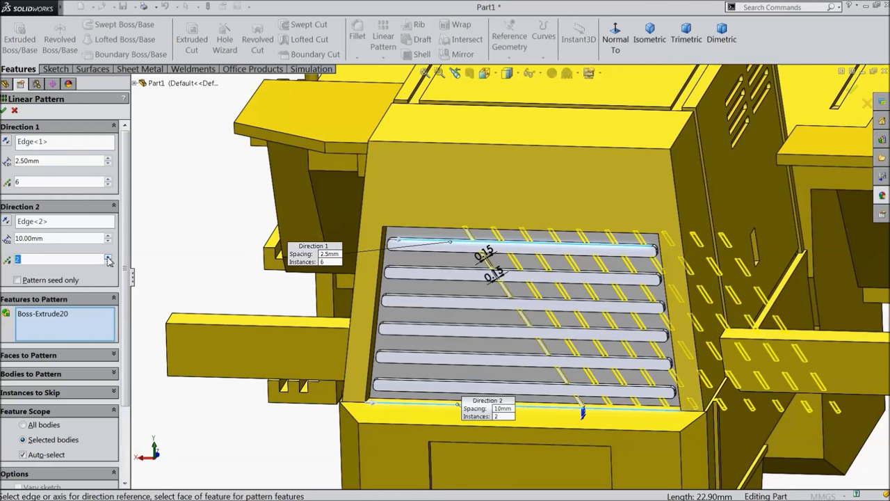
pyautogui.click(7, 221)
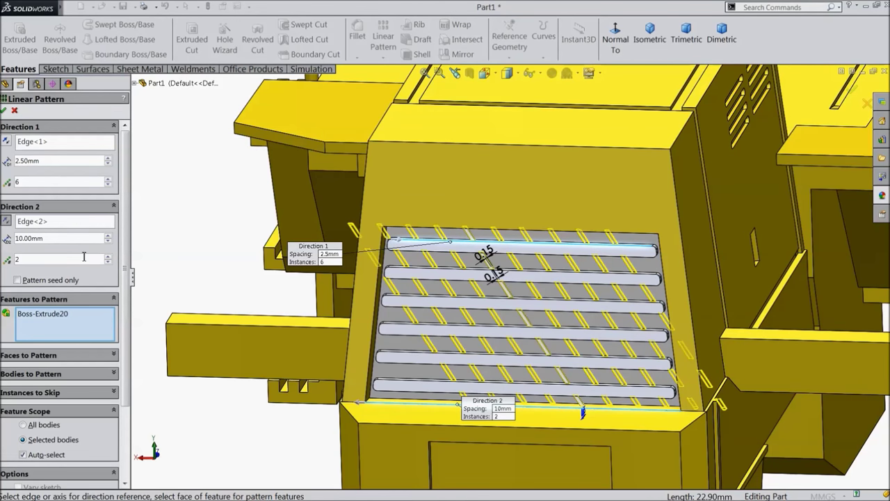
pyautogui.click(108, 256)
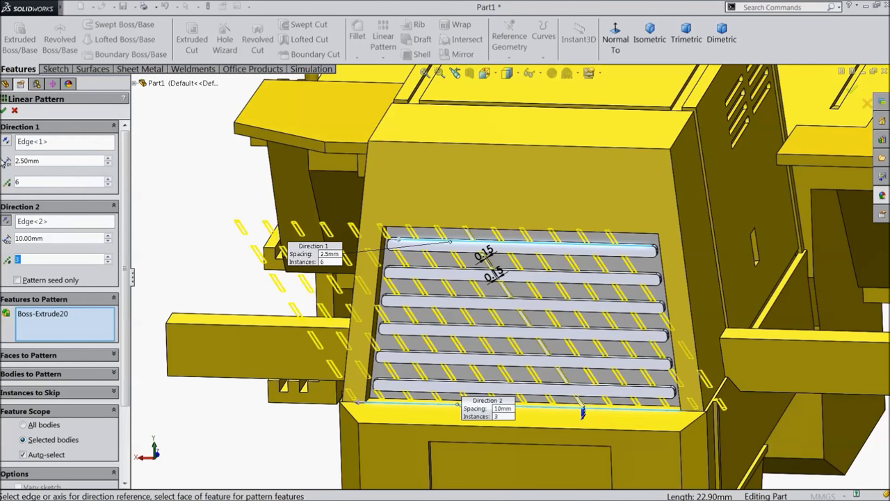
pyautogui.click(5, 111)
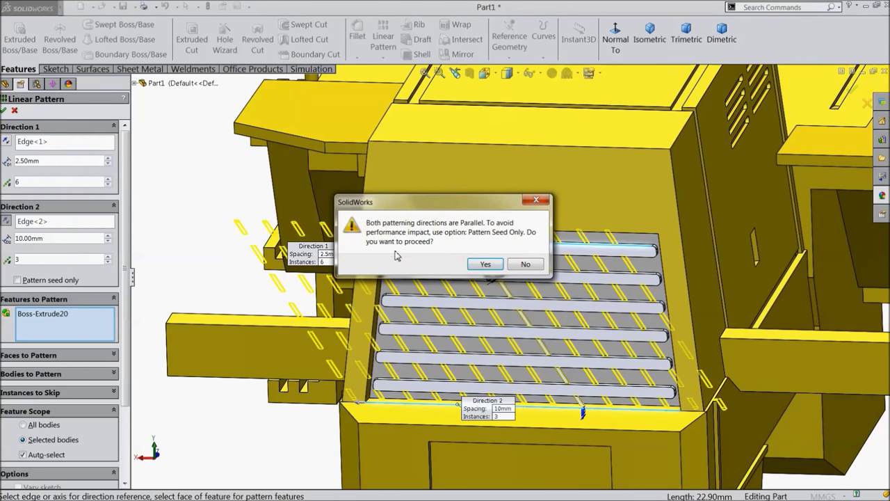
pyautogui.click(486, 268)
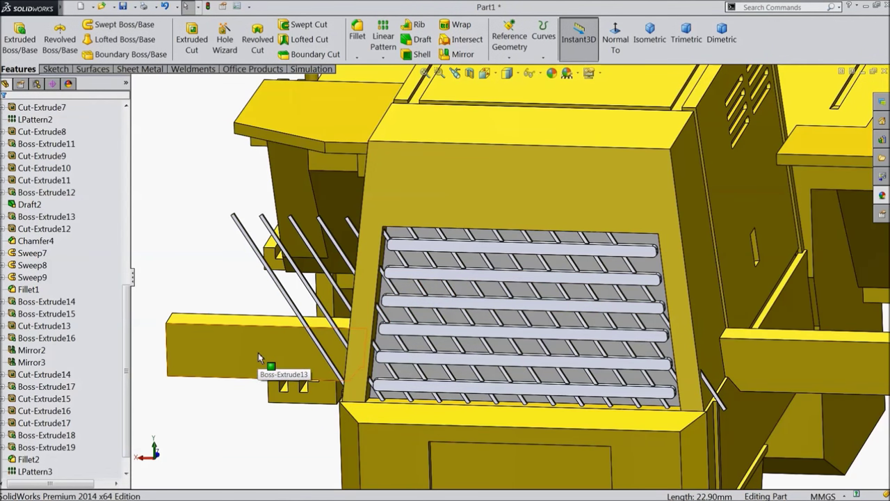
# Zoom in on the grating and select a small face between its bars
pyautogui.scroll(-2, 258, 358)
pyautogui.scroll(-2, 480, 316)
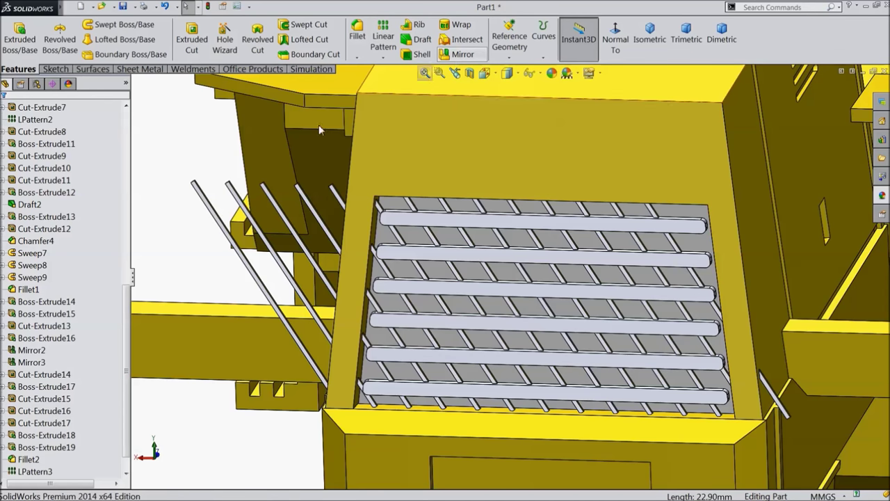
pyautogui.moveTo(127, 296); pyautogui.dragTo(137, 122)
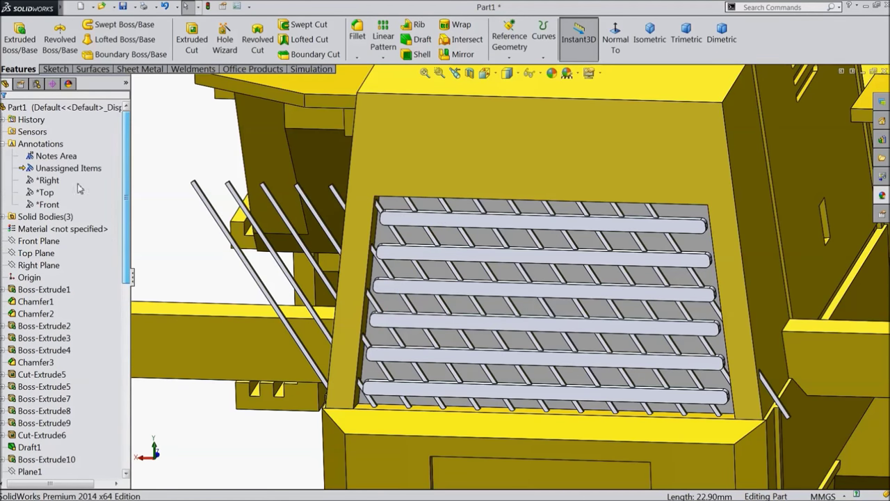
pyautogui.click(49, 217)
pyautogui.click(41, 253)
pyautogui.click(56, 267)
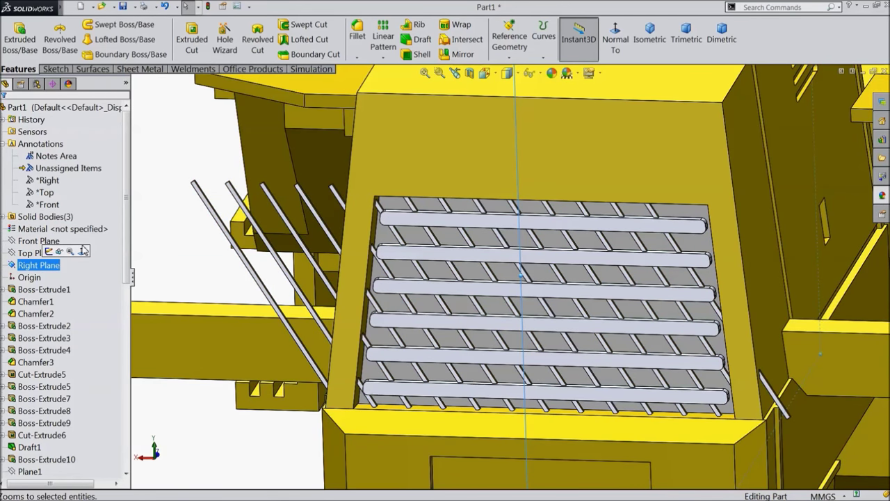
pyautogui.click(182, 144)
pyautogui.scroll(-3, 484, 281)
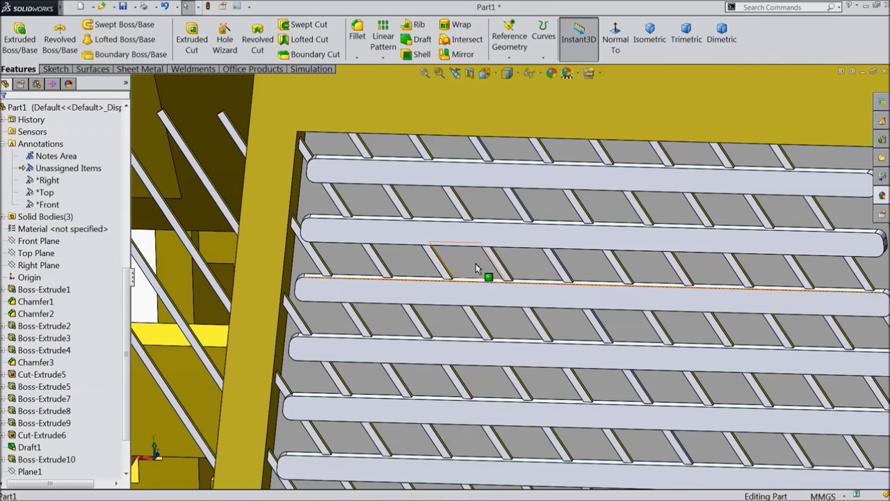
pyautogui.click(477, 269)
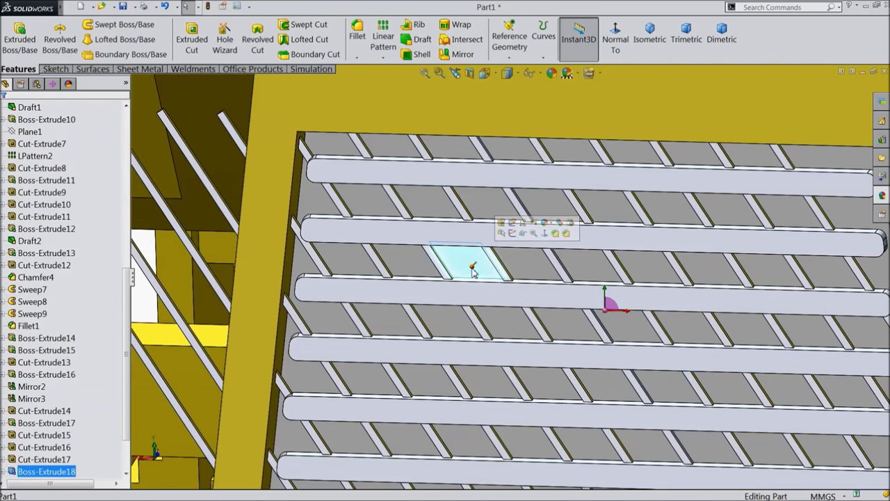
# Sketch on the grating face viewed normal, selecting the opening's top, right, bottom and left edges
pyautogui.click(514, 235)
pyautogui.scroll(3, 395, 276)
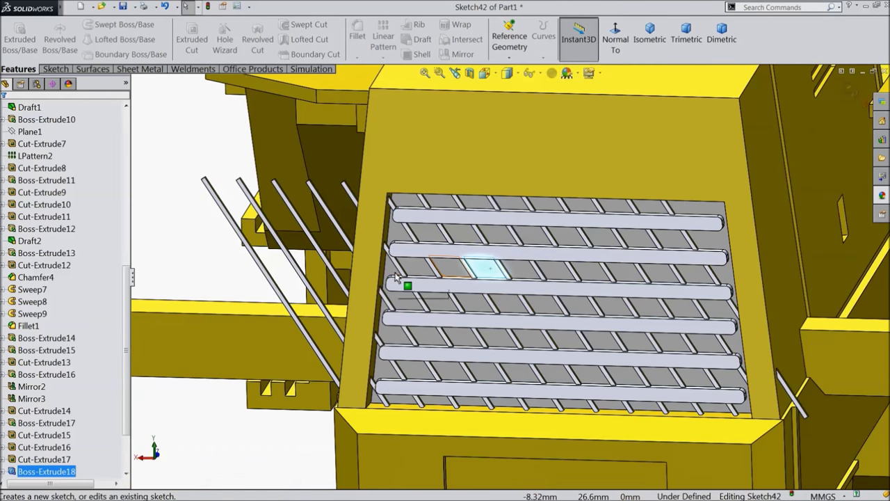
pyautogui.click(616, 39)
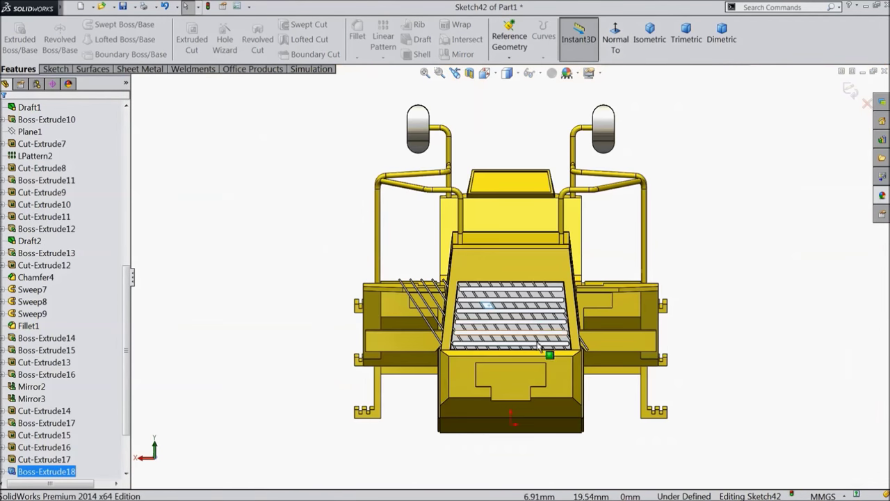
pyautogui.scroll(-6, 541, 347)
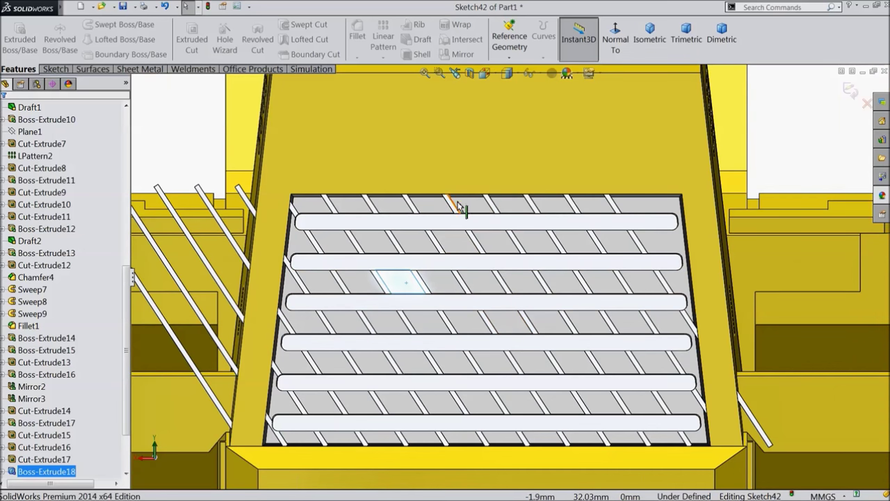
pyautogui.click(462, 199)
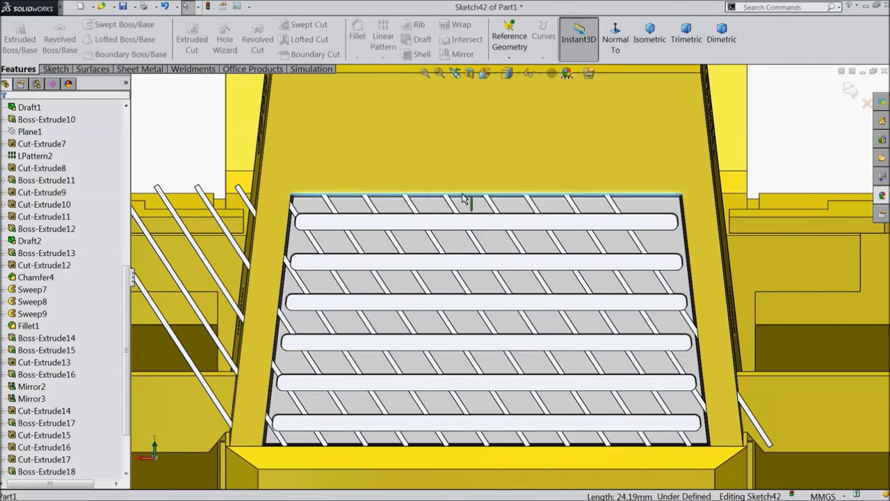
pyautogui.keyDown('ctrl'); pyautogui.click(693, 306); pyautogui.keyUp('ctrl')
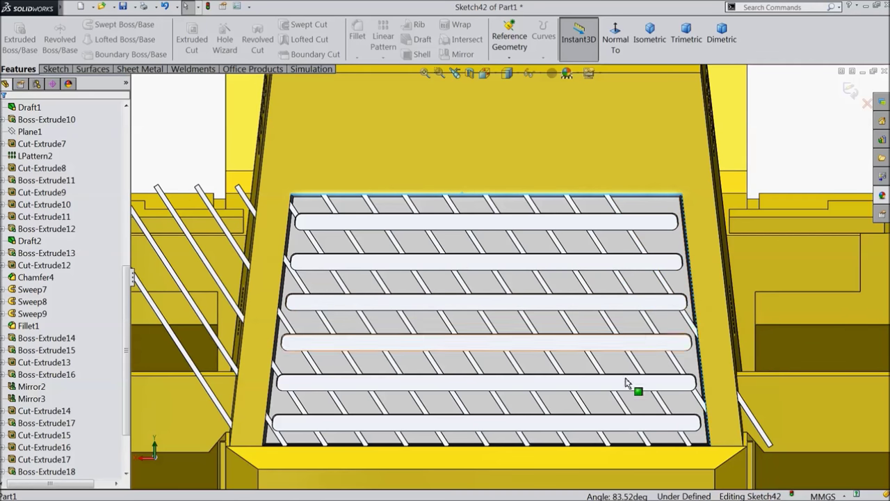
pyautogui.keyDown('ctrl'); pyautogui.click(477, 448); pyautogui.keyUp('ctrl')
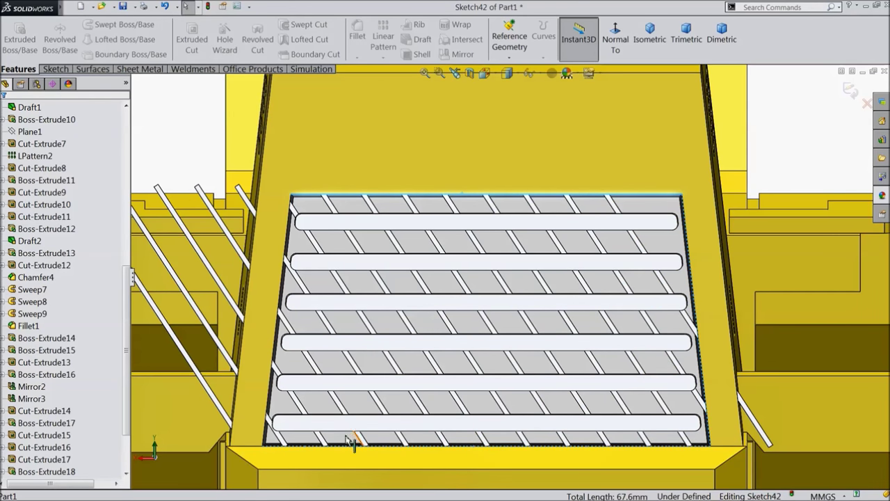
pyautogui.keyDown('ctrl'); pyautogui.click(274, 360); pyautogui.keyUp('ctrl')
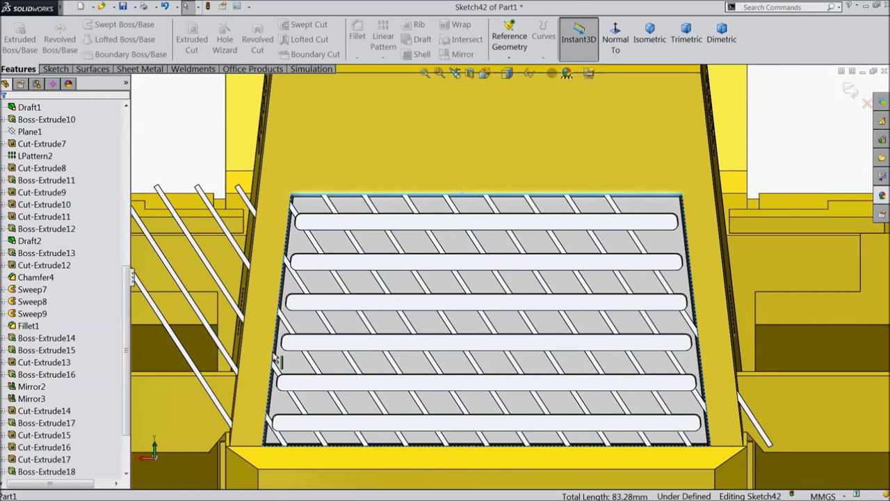
# Convert the selected edges into Sketch42 and start an extruded cut from it
pyautogui.click(92, 70)
pyautogui.click(56, 70)
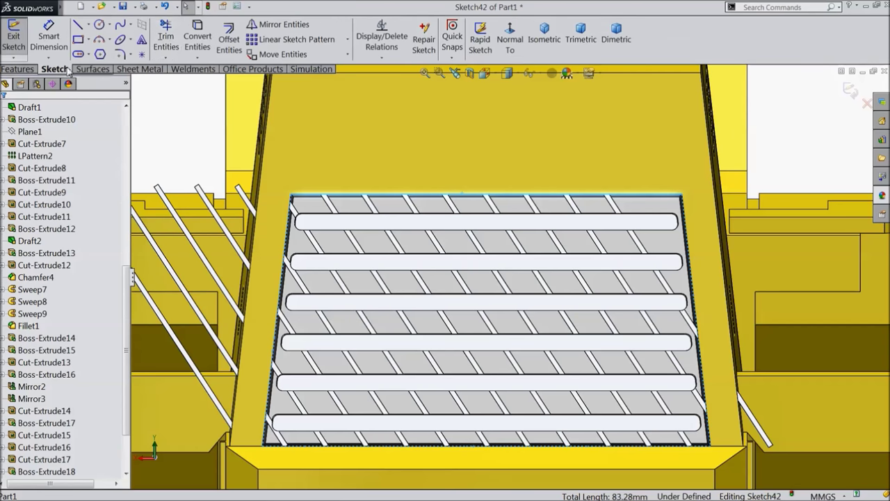
pyautogui.click(198, 38)
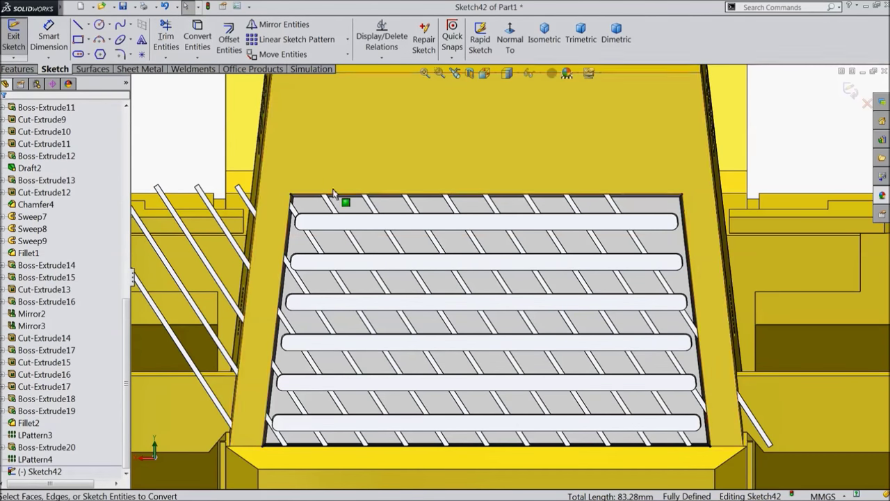
pyautogui.click(19, 69)
pyautogui.click(192, 40)
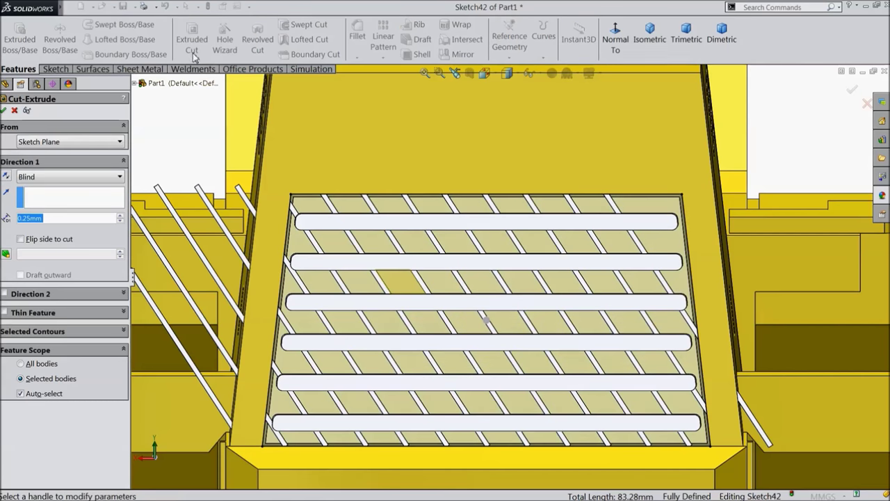
# Set the cut to Blind 30.25 mm, reversed, with Flip side to cut, and inspect the failure
pyautogui.press('f')
pyautogui.moveTo(250, 197); pyautogui.dragTo(221, 235, button='middle')
pyautogui.scroll(-3, 220, 234)
pyautogui.click(119, 215)
pyautogui.click(119, 215)
pyautogui.click(120, 216)
pyautogui.click(6, 176)
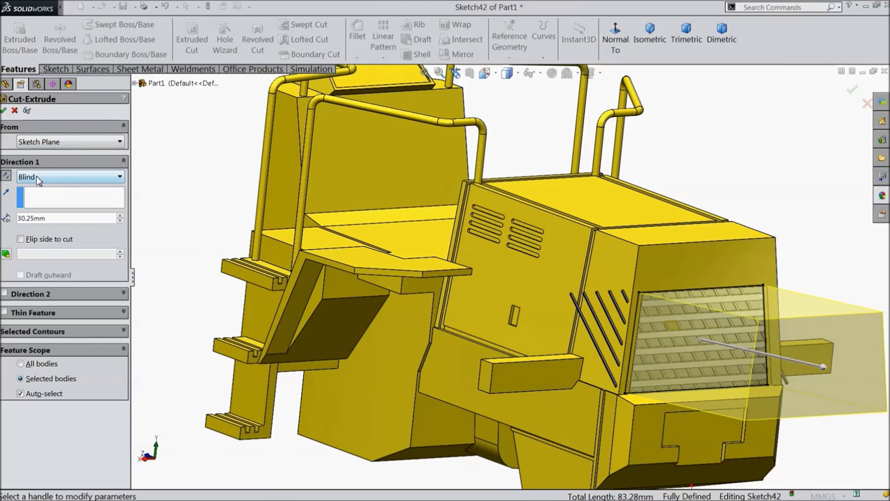
pyautogui.click(21, 239)
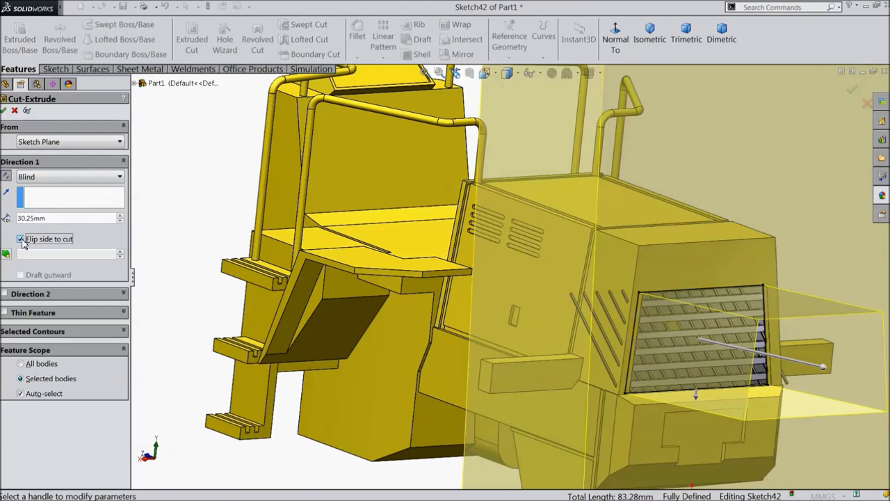
pyautogui.scroll(3, 338, 314)
pyautogui.scroll(-6, 512, 282)
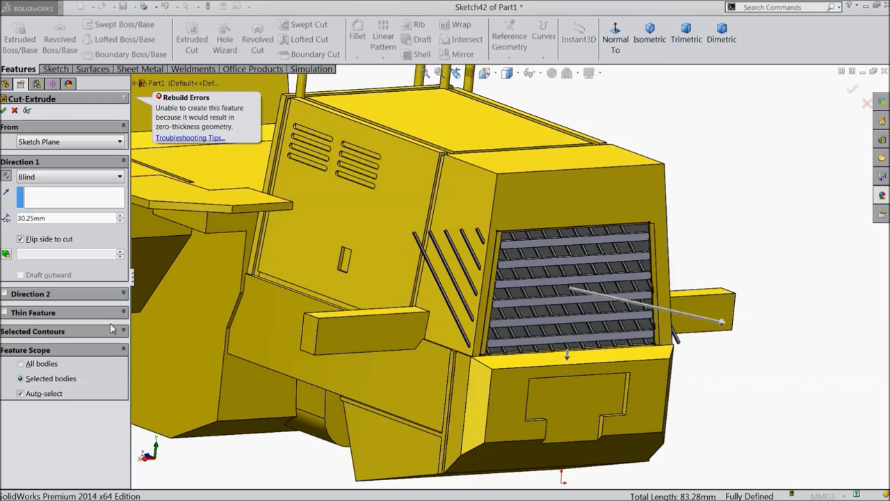
pyautogui.press('f')
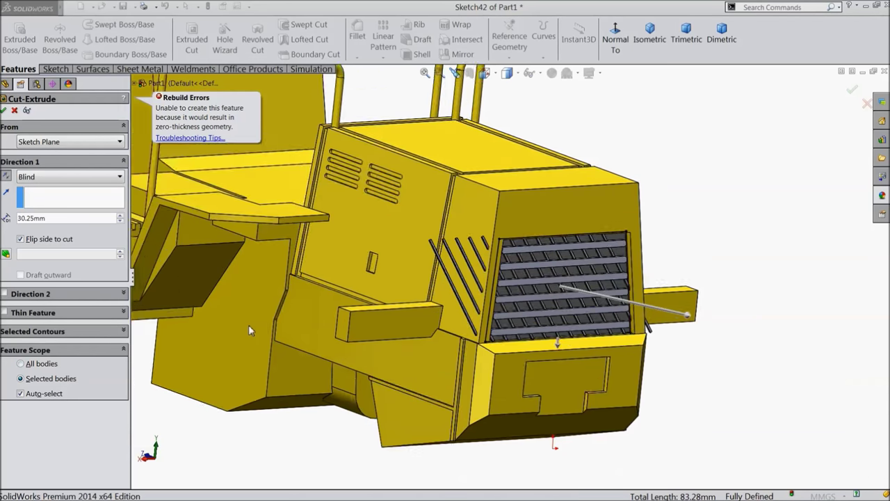
pyautogui.moveTo(177, 260)
pyautogui.mouseDown(button='middle')
pyautogui.moveTo(190, 260)
pyautogui.moveTo(180, 273)
pyautogui.mouseUp(button='middle')
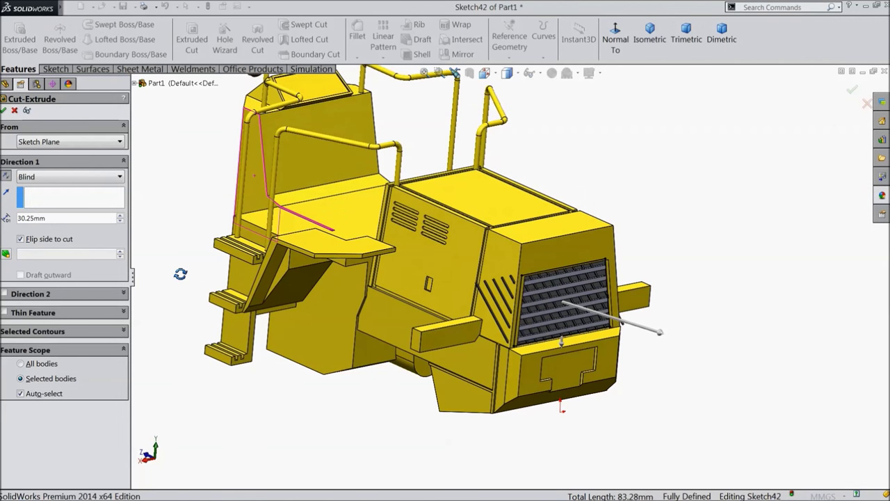
# Cancel the failed extruded cut and orbit around the grating housing
pyautogui.click(16, 114)
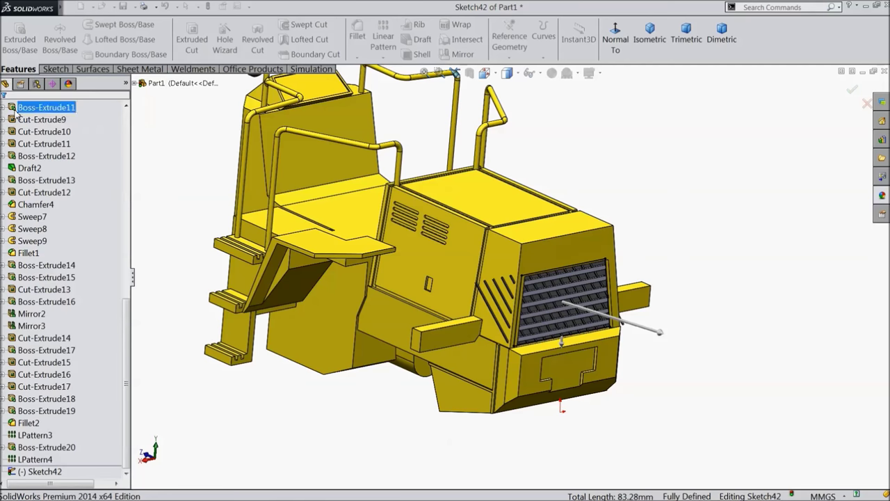
pyautogui.scroll(-5, 547, 306)
pyautogui.moveTo(530, 295); pyautogui.dragTo(522, 289, button='middle')
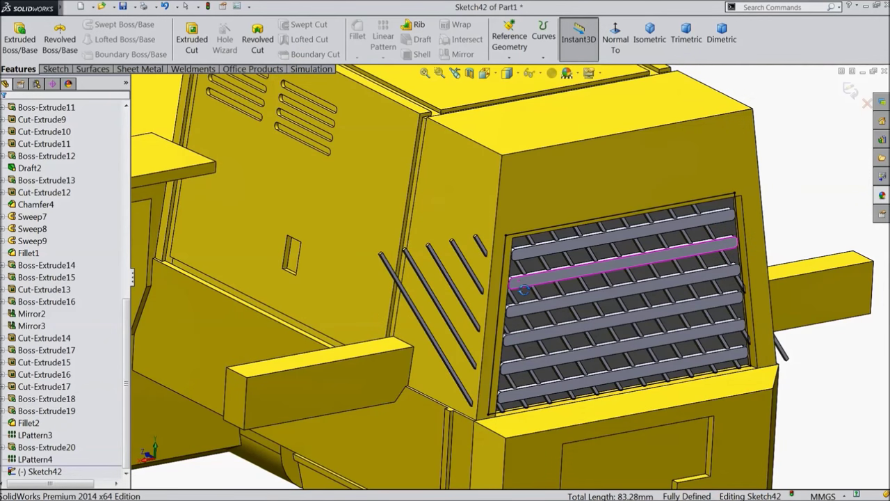
pyautogui.moveTo(523, 289)
pyautogui.mouseDown(button='middle')
pyautogui.moveTo(478, 278)
pyautogui.moveTo(493, 279)
pyautogui.mouseUp(button='middle')
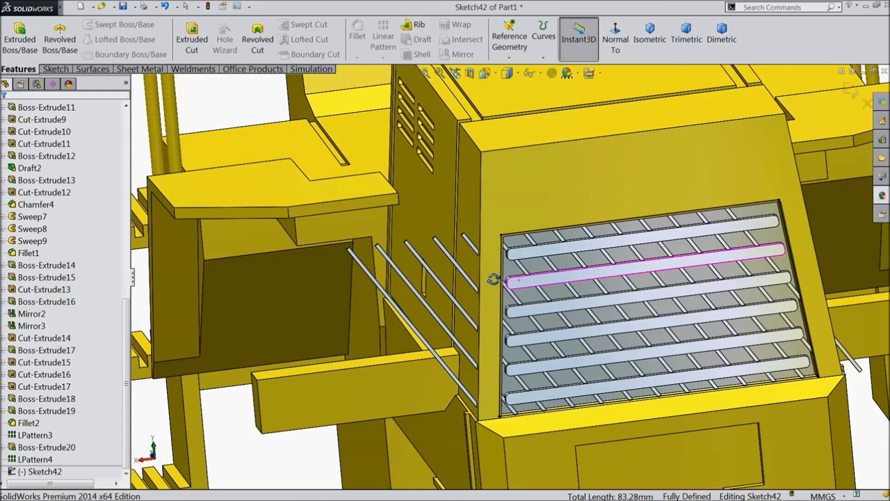
pyautogui.scroll(5, 515, 292)
pyautogui.scroll(-5, 564, 306)
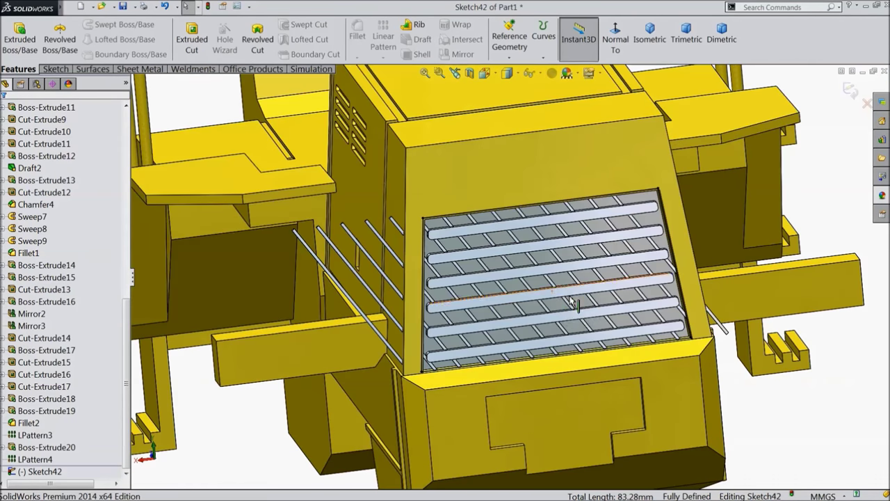
pyautogui.moveTo(578, 301); pyautogui.dragTo(578, 306, button='middle')
# Exit and delete Sketch42, then select the hopper's top face
pyautogui.click(850, 91)
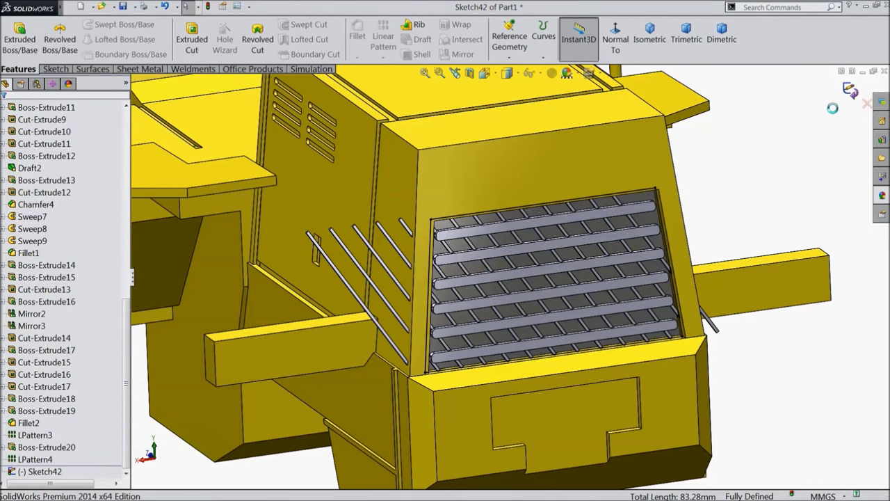
pyautogui.rightClick(36, 472)
pyautogui.click(57, 294)
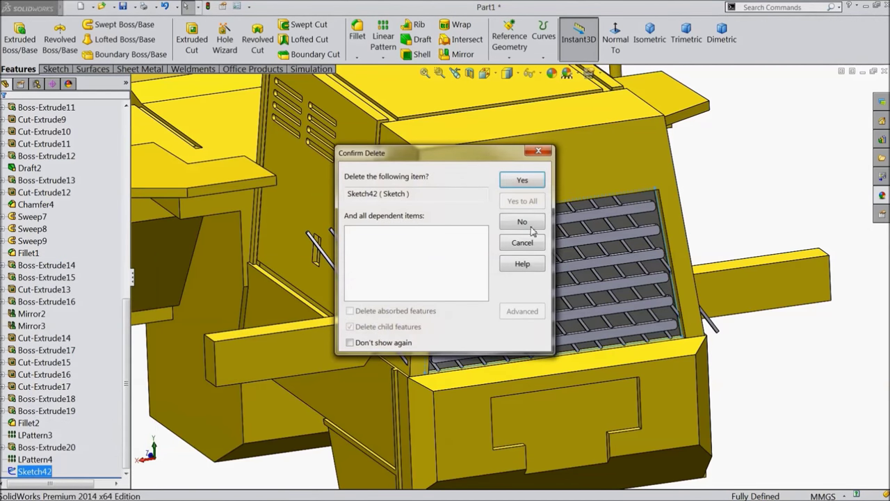
pyautogui.click(522, 181)
pyautogui.scroll(-6, 591, 294)
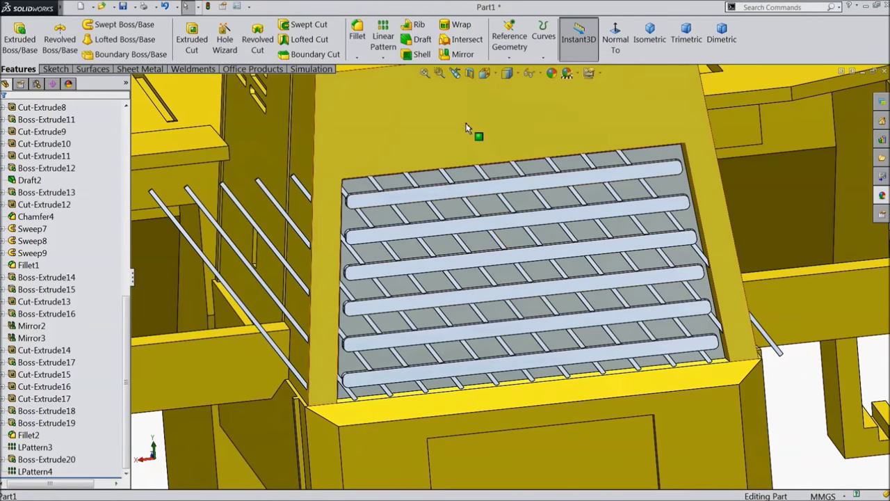
pyautogui.click(475, 135)
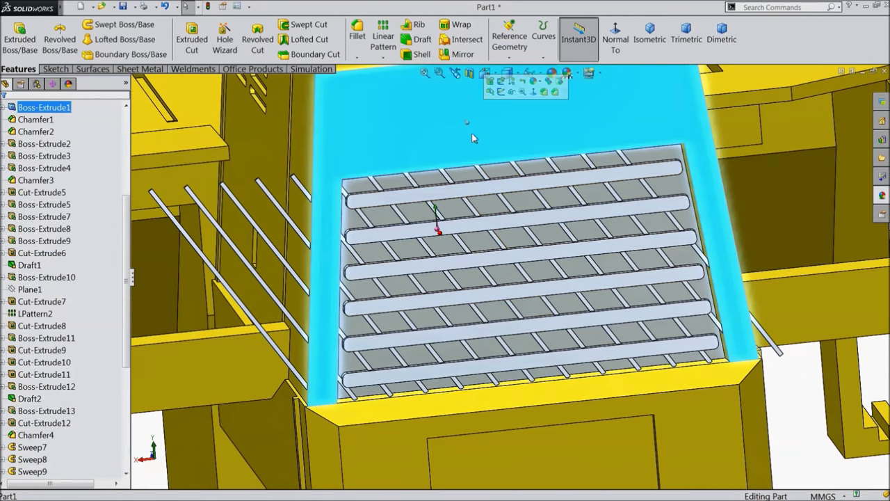
# Start a sketch on the hopper's top face and convert its edges into sketch entities
pyautogui.click(503, 93)
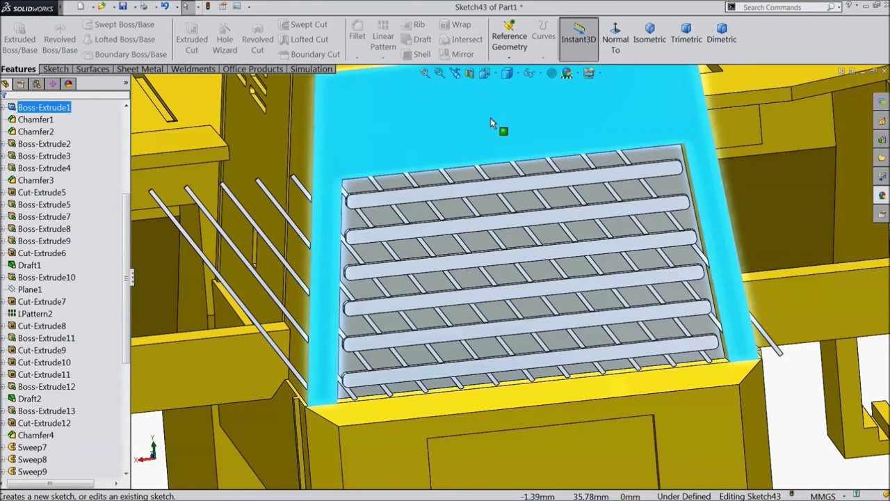
pyautogui.click(55, 69)
pyautogui.click(197, 40)
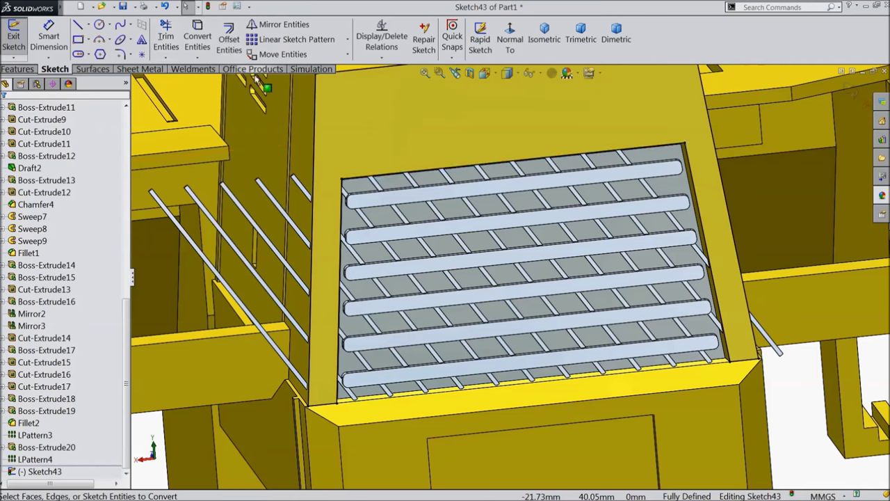
pyautogui.moveTo(372, 229); pyautogui.dragTo(372, 186, button='middle')
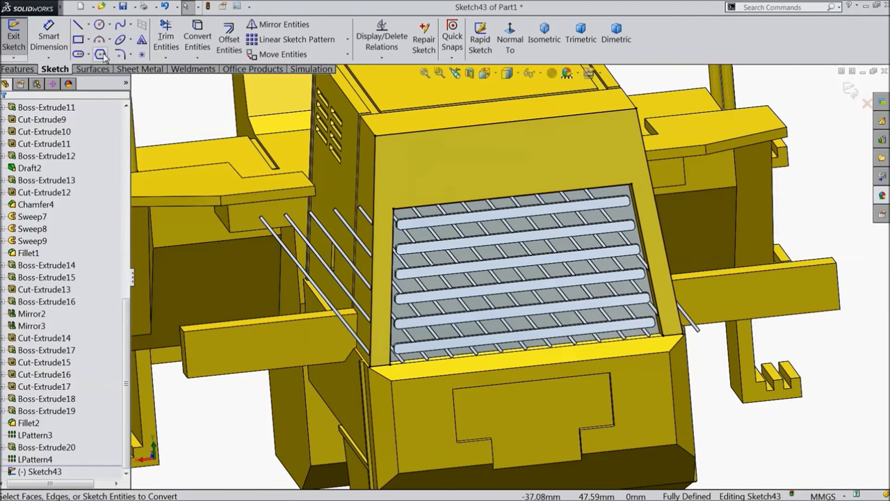
# Draw a 31.75 mm horizontal line along the hopper's front edge
pyautogui.click(77, 26)
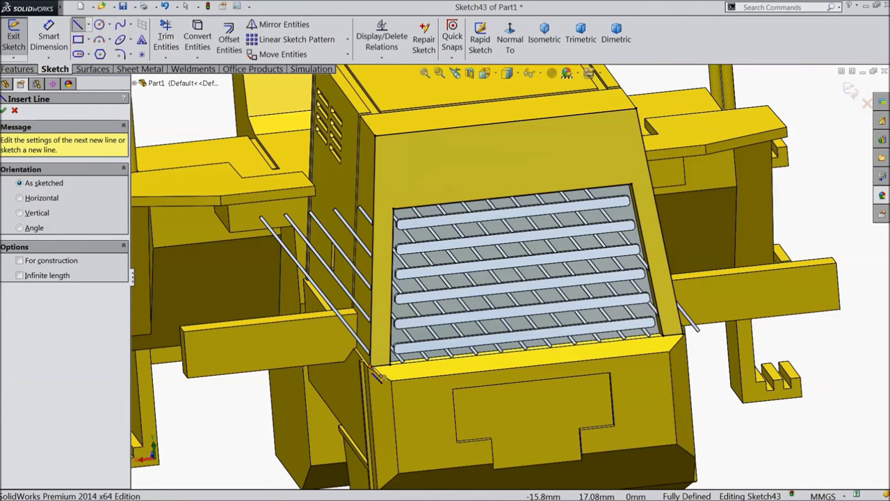
pyautogui.click(376, 375)
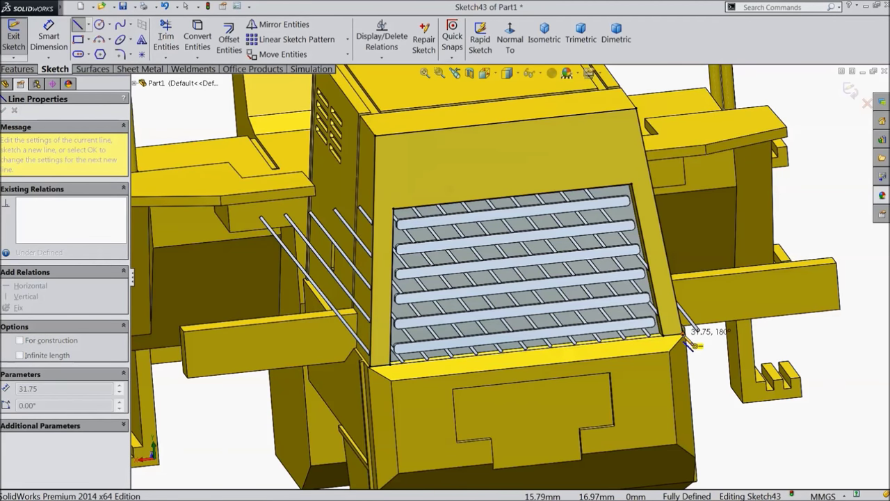
pyautogui.click(685, 341)
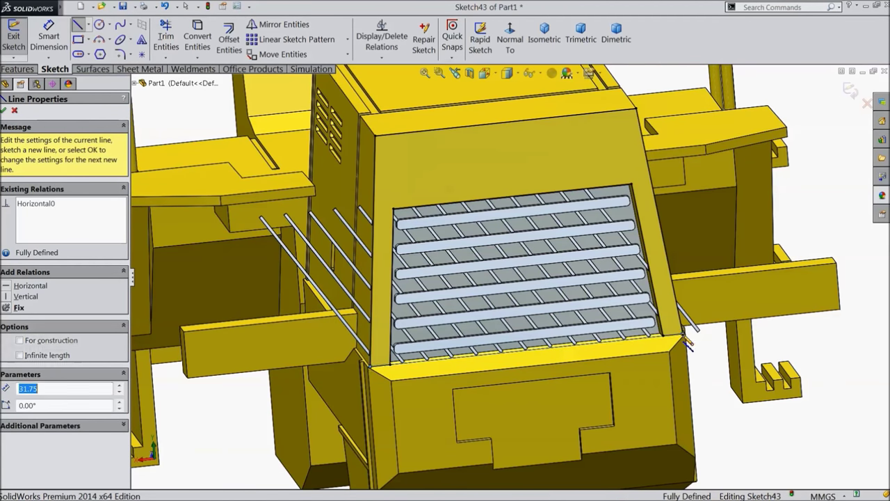
pyautogui.click(6, 110)
pyautogui.click(6, 109)
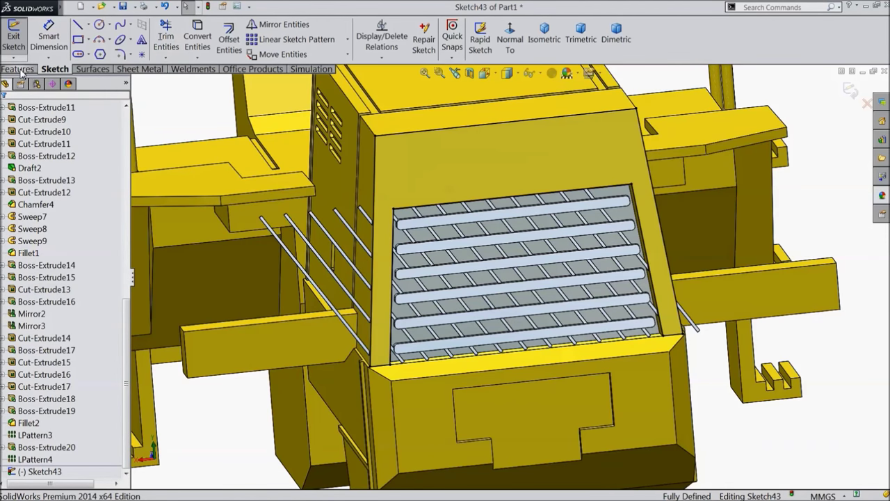
pyautogui.click(18, 70)
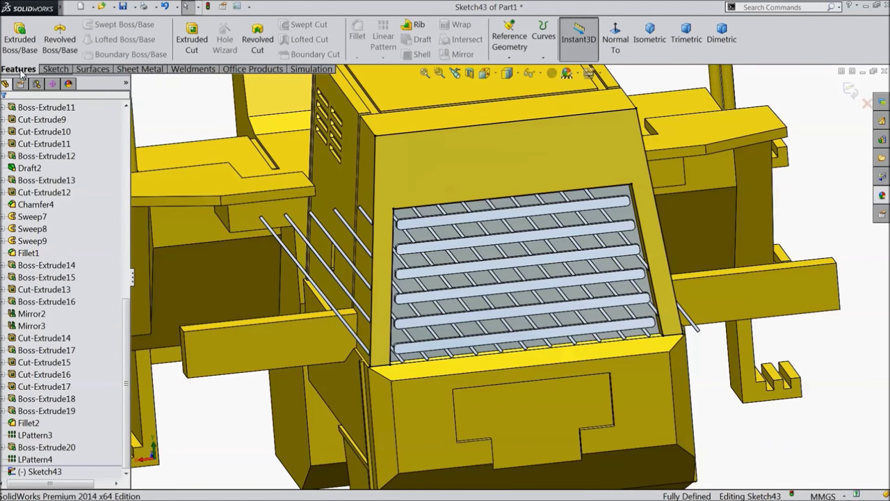
pyautogui.click(195, 50)
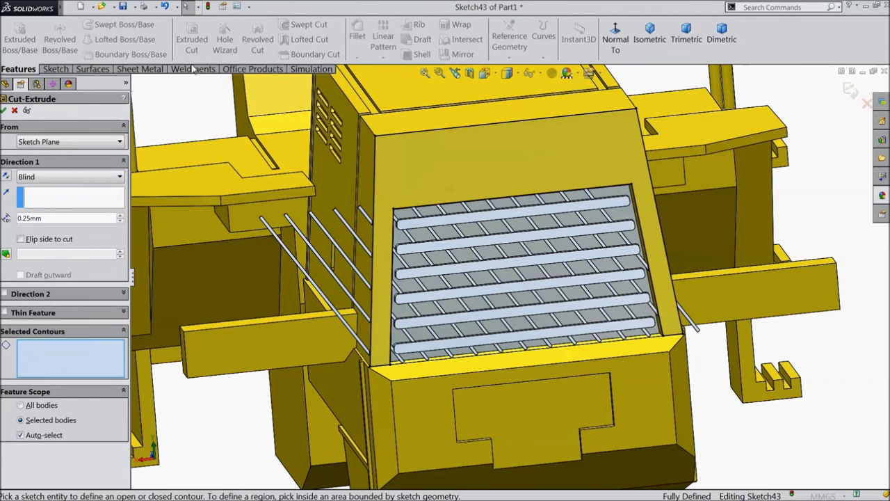
pyautogui.moveTo(294, 256); pyautogui.dragTo(245, 278, button='middle')
pyautogui.click(535, 262)
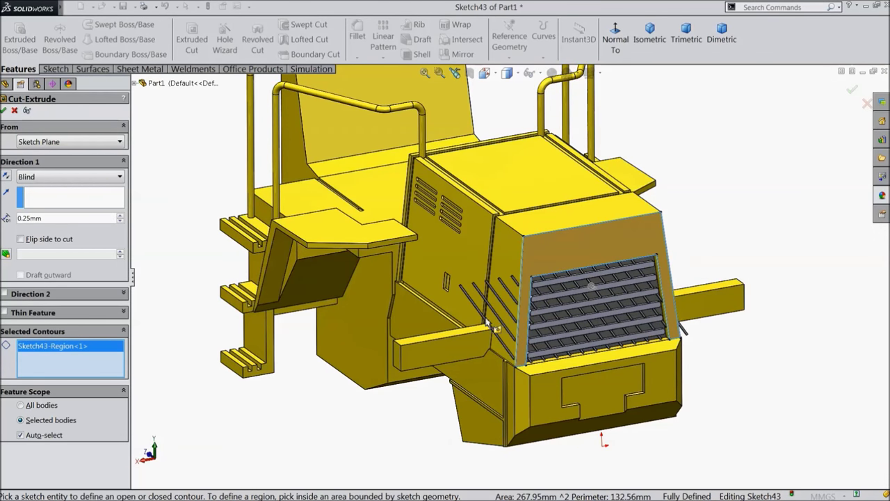
pyautogui.scroll(-2, 493, 326)
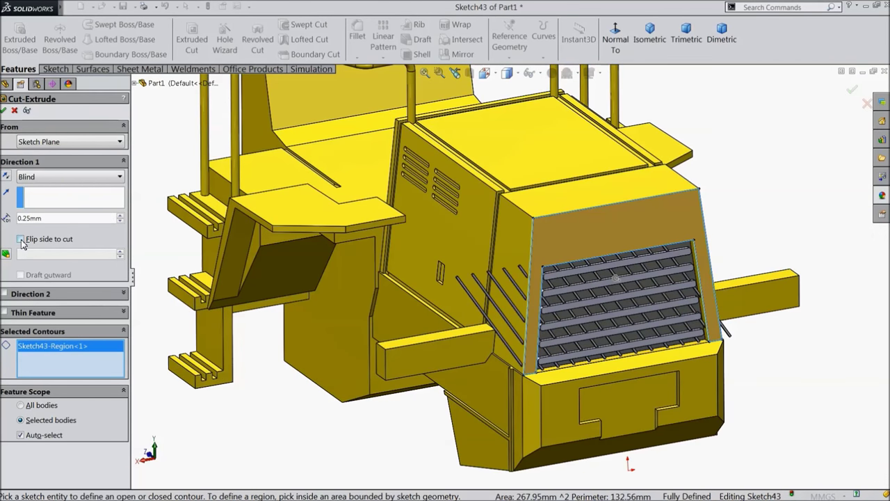
pyautogui.click(587, 344)
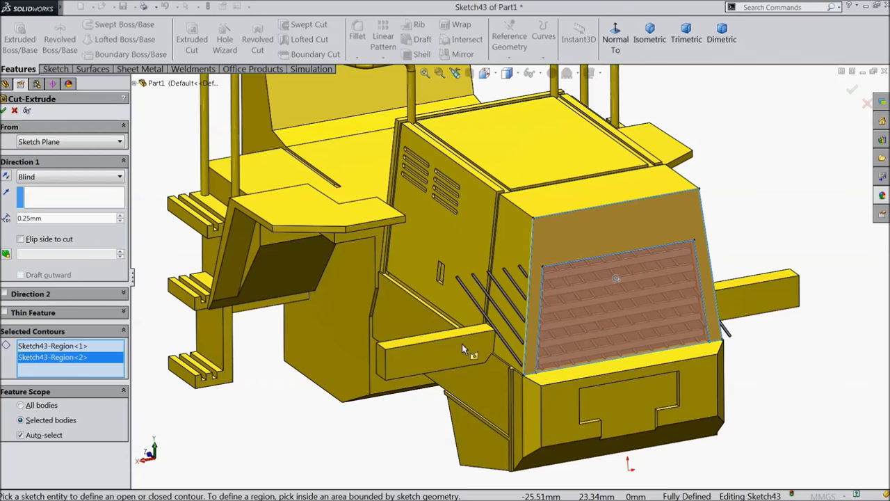
pyautogui.click(21, 239)
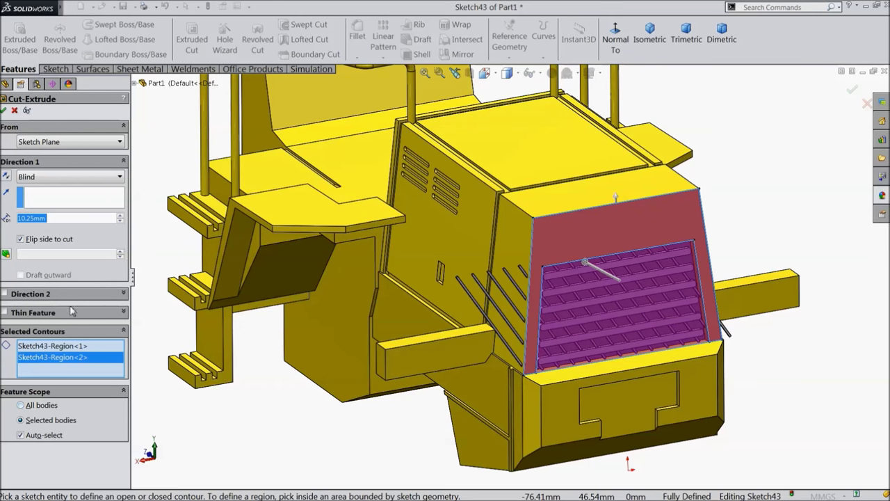
pyautogui.click(14, 111)
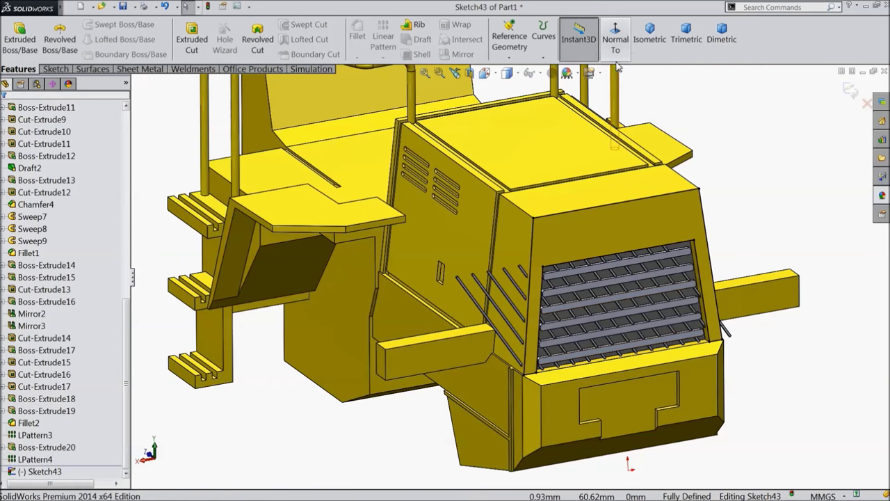
# Face the sketch plane and draw the outline's top and right edges around the hopper front
pyautogui.click(614, 37)
pyautogui.scroll(-5, 485, 321)
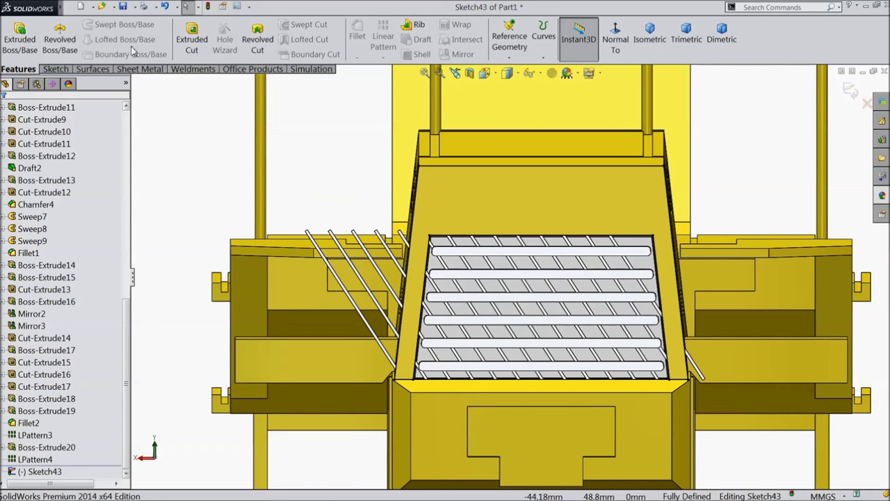
pyautogui.click(55, 69)
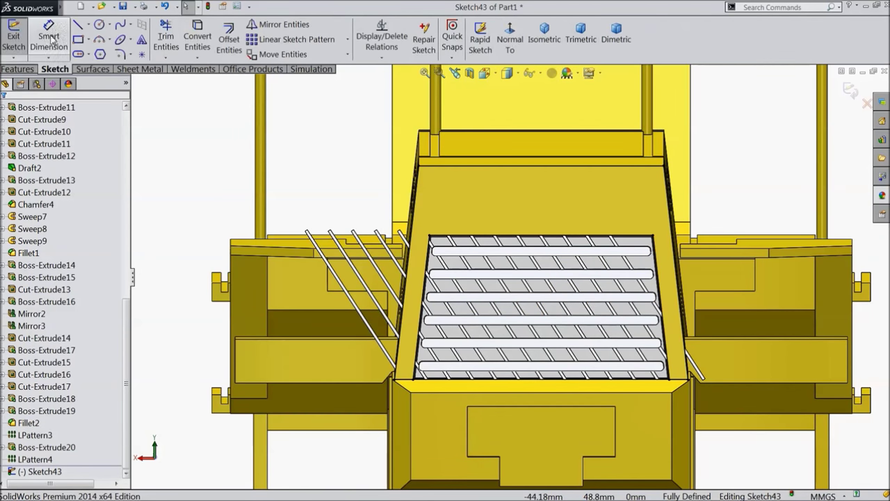
pyautogui.click(78, 24)
pyautogui.scroll(3, 438, 203)
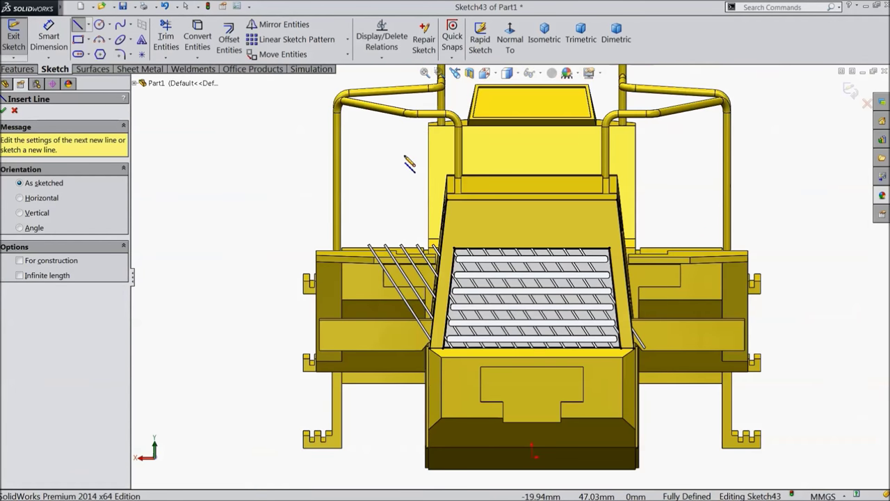
pyautogui.click(404, 154)
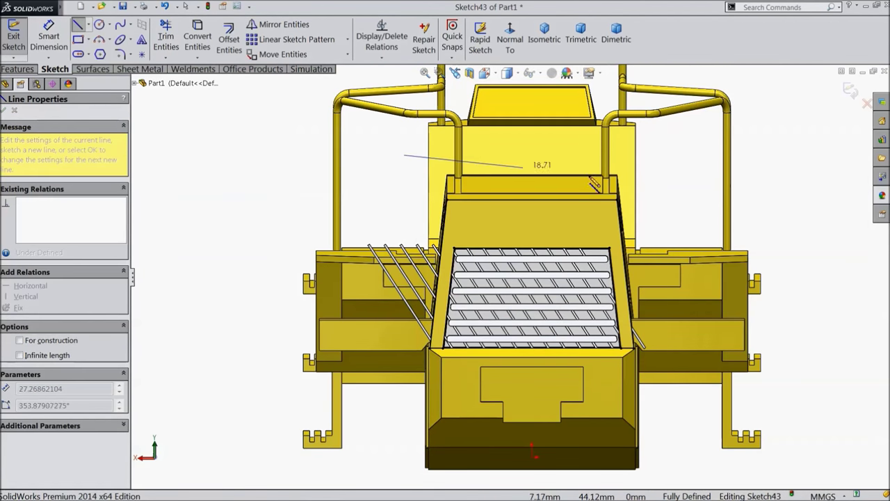
pyautogui.click(669, 154)
pyautogui.click(705, 411)
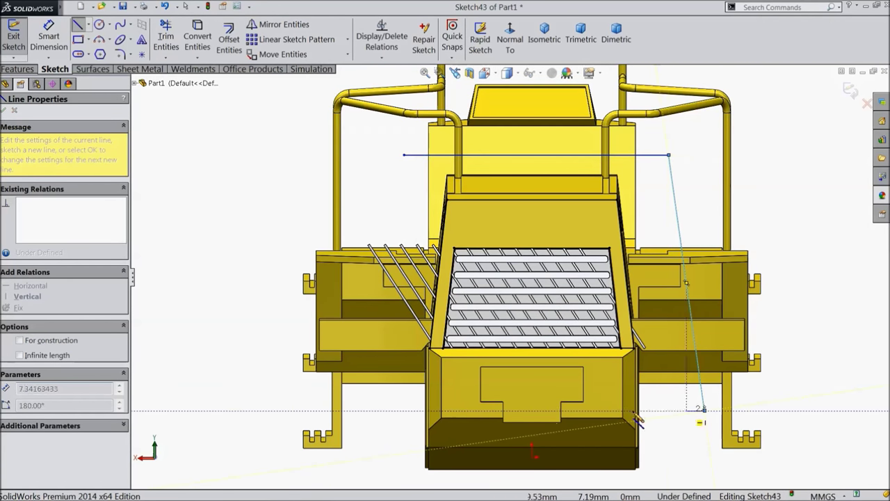
# Add the bottom and left edges, closing the four-sided outline at its starting corner
pyautogui.click(308, 398)
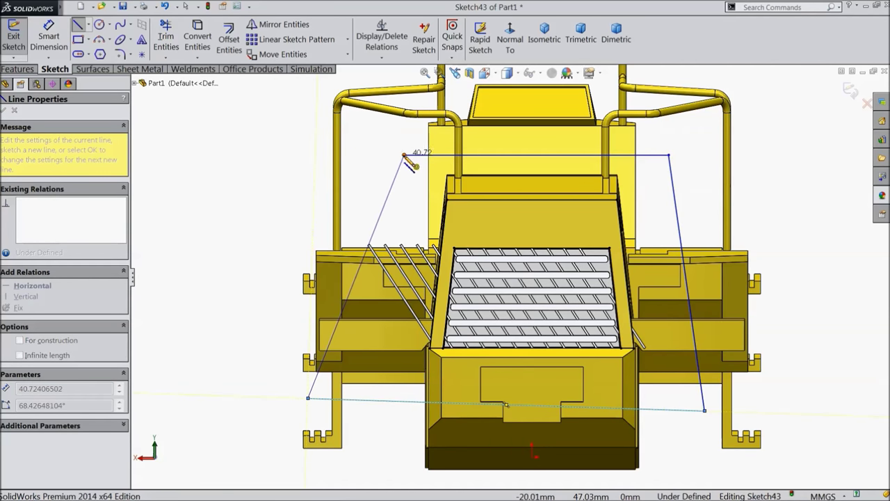
pyautogui.click(362, 158)
pyautogui.click(404, 154)
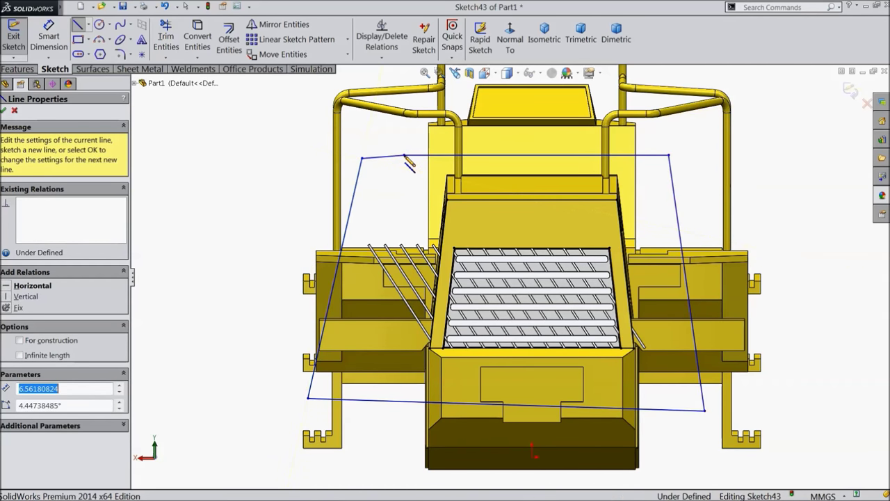
pyautogui.rightClick(251, 184)
pyautogui.click(256, 132)
pyautogui.moveTo(244, 209); pyautogui.dragTo(258, 269, button='middle')
pyautogui.scroll(3, 577, 374)
pyautogui.scroll(-3, 577, 374)
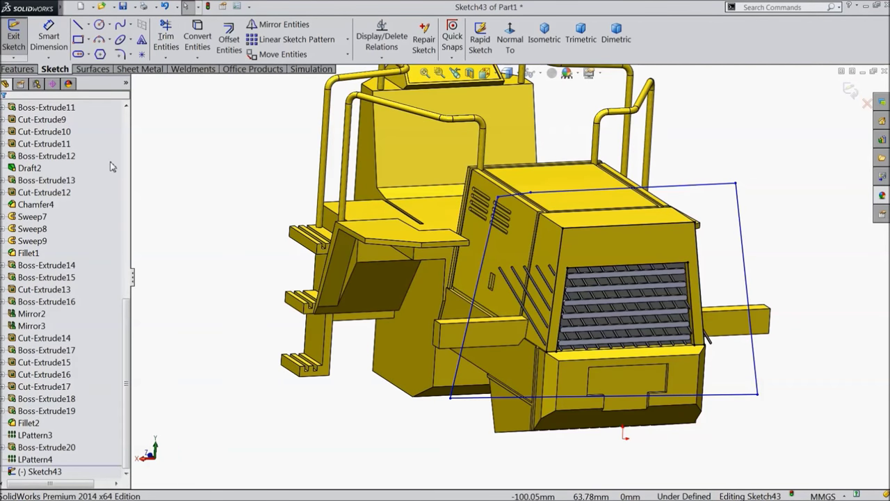
pyautogui.moveTo(215, 223)
pyautogui.mouseDown(button='middle')
pyautogui.moveTo(276, 250)
pyautogui.moveTo(209, 202)
pyautogui.mouseUp(button='middle')
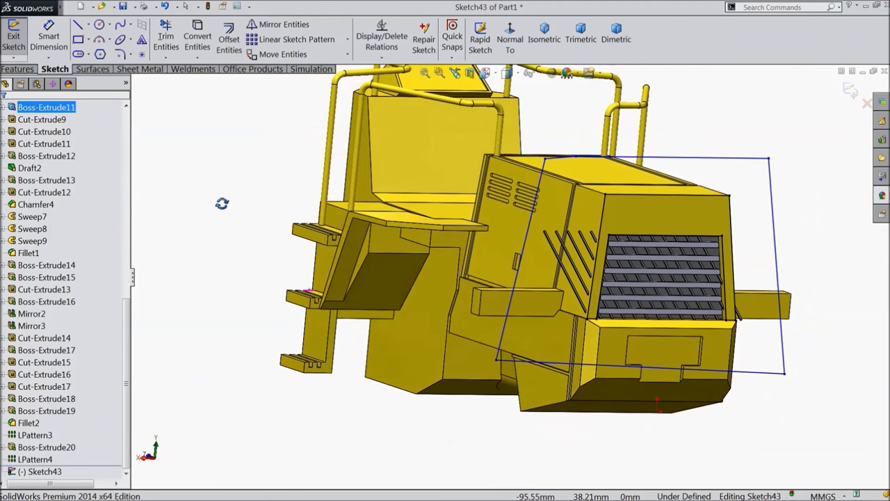
pyautogui.click(18, 70)
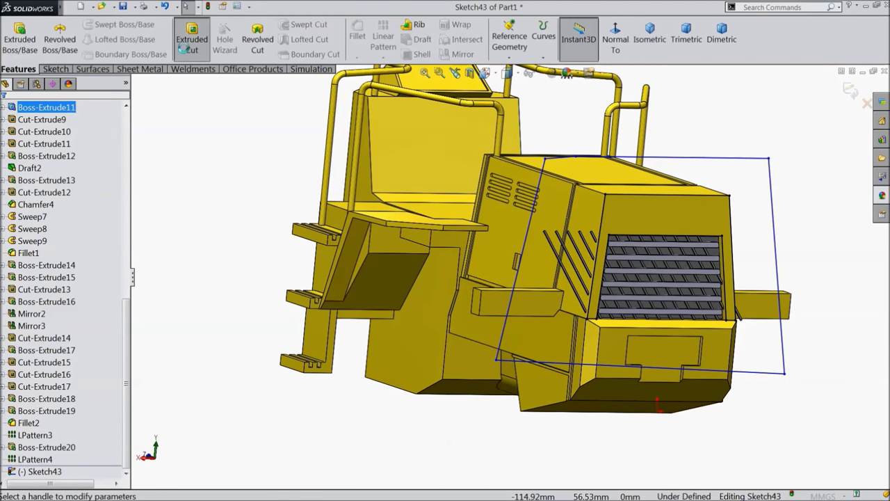
pyautogui.click(191, 42)
pyautogui.click(563, 322)
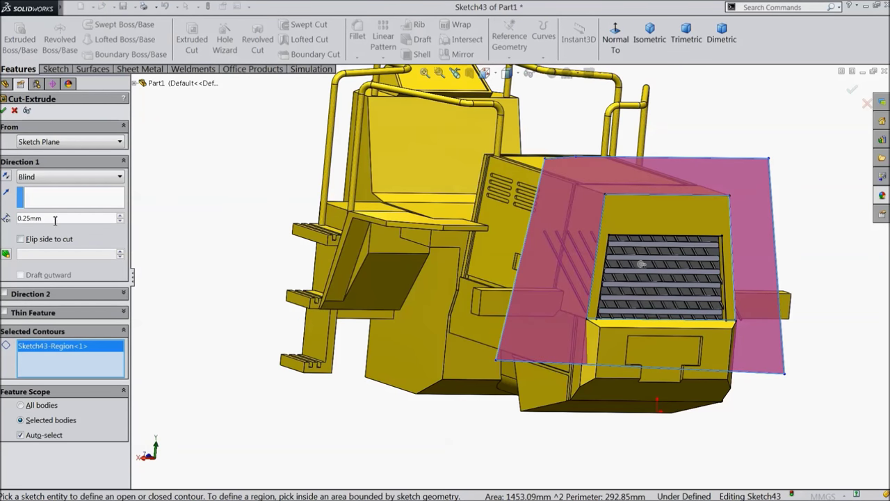
pyautogui.click(120, 217)
pyautogui.click(121, 216)
pyautogui.click(120, 216)
pyautogui.moveTo(276, 250); pyautogui.dragTo(317, 285, button='middle')
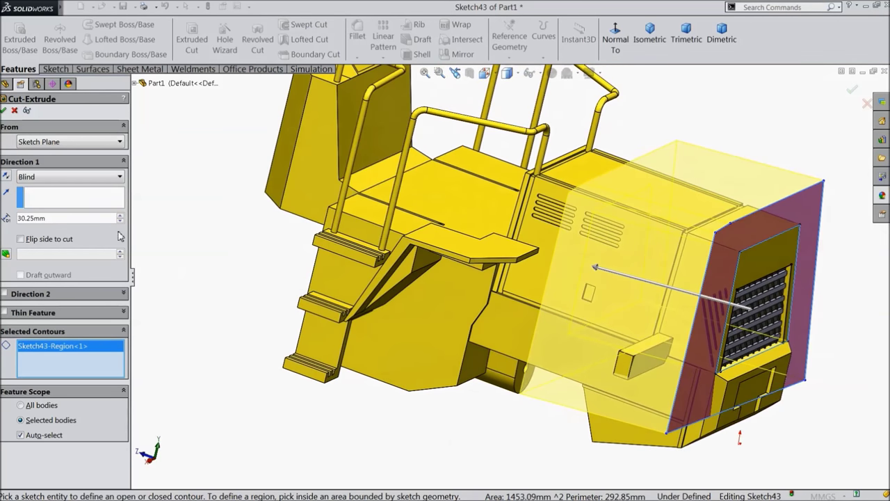
pyautogui.write('20')
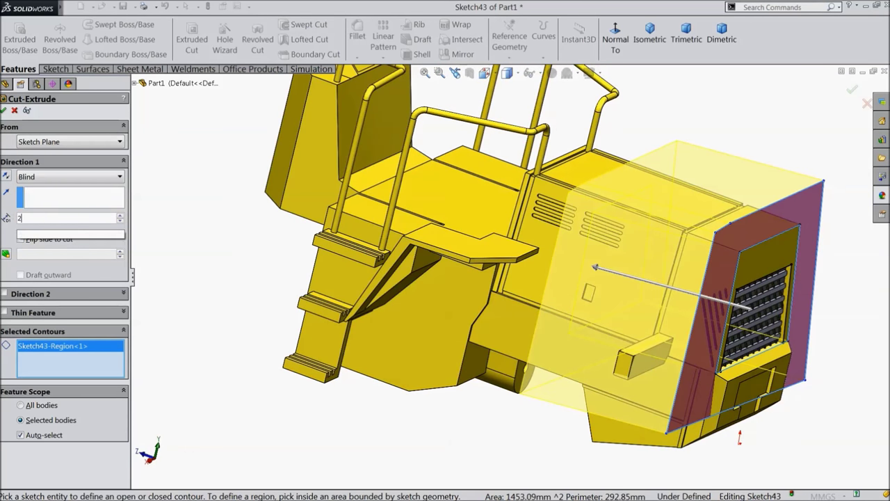
pyautogui.press('Return')
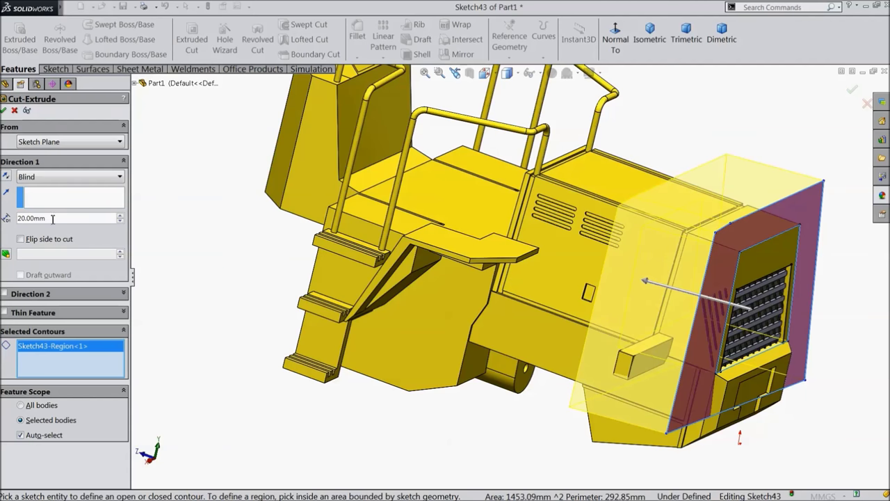
pyautogui.write('2')
pyautogui.press('Return')
pyautogui.moveTo(250, 249)
pyautogui.mouseDown(button='middle')
pyautogui.moveTo(271, 258)
pyautogui.moveTo(250, 246)
pyautogui.moveTo(230, 203)
pyautogui.moveTo(276, 226)
pyautogui.moveTo(288, 247)
pyautogui.moveTo(187, 214)
pyautogui.mouseUp(button='middle')
pyautogui.click(15, 110)
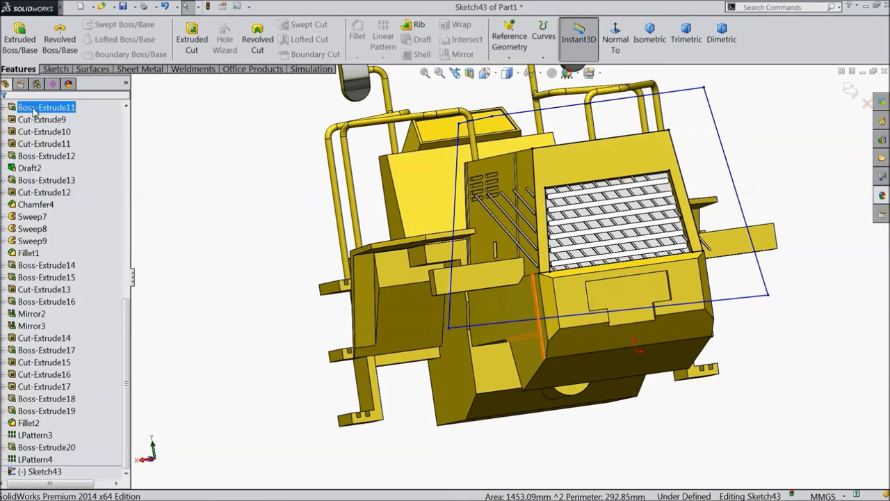
# Draw a line from the hopper's left front corner to the outline's left side
pyautogui.click(616, 43)
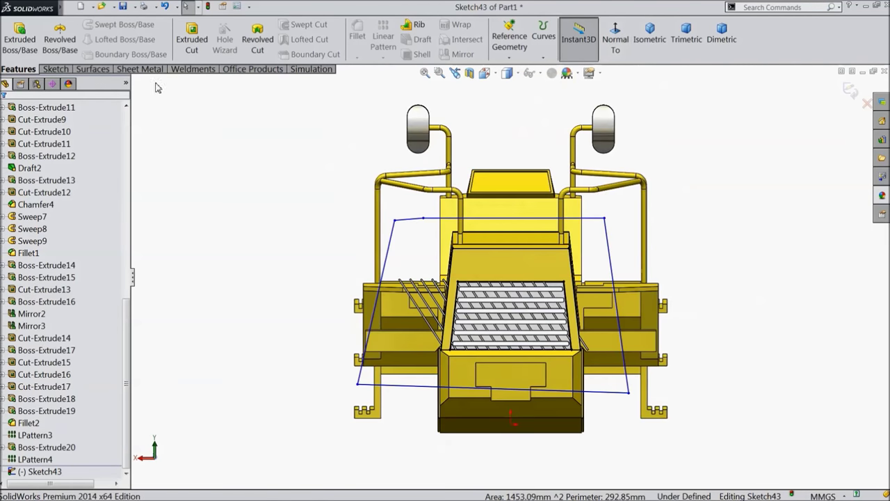
pyautogui.click(55, 69)
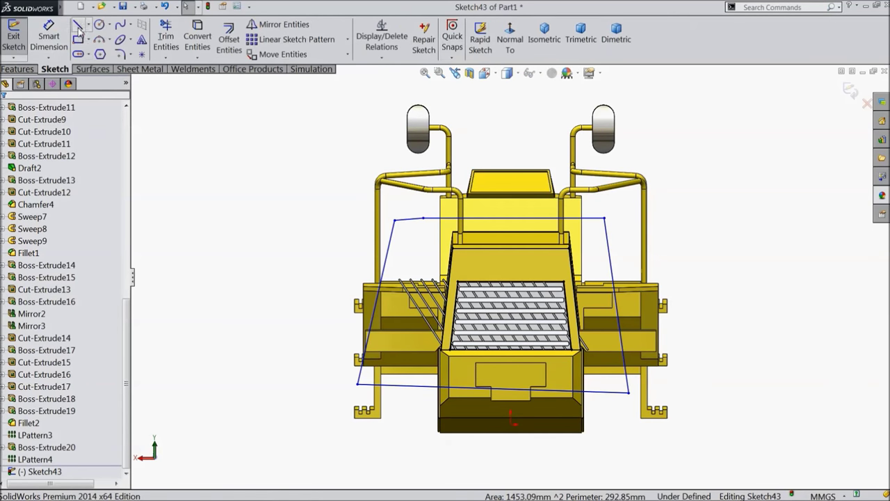
pyautogui.click(77, 25)
pyautogui.scroll(-6, 436, 339)
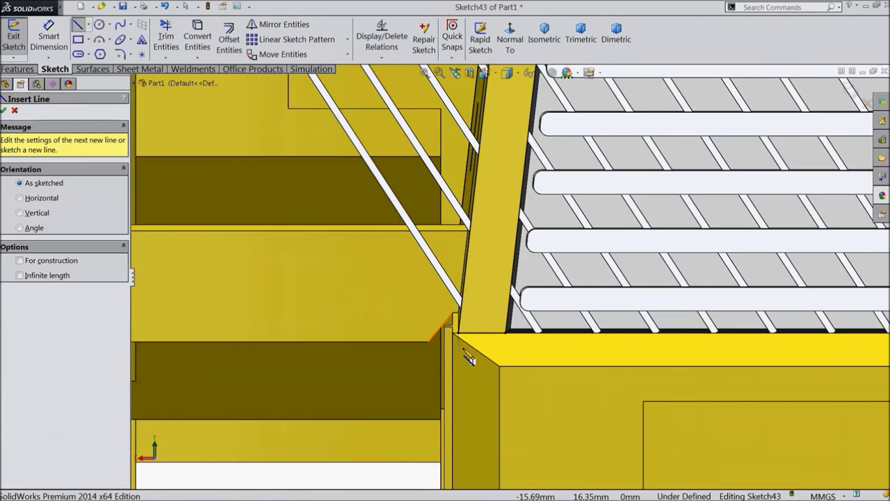
pyautogui.click(463, 340)
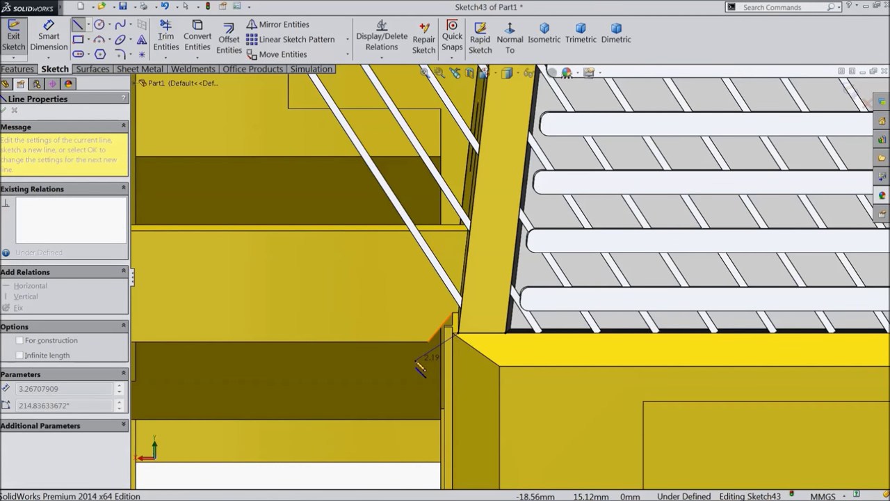
pyautogui.scroll(5, 421, 358)
pyautogui.click(292, 298)
pyautogui.rightClick(175, 267)
pyautogui.click(221, 90)
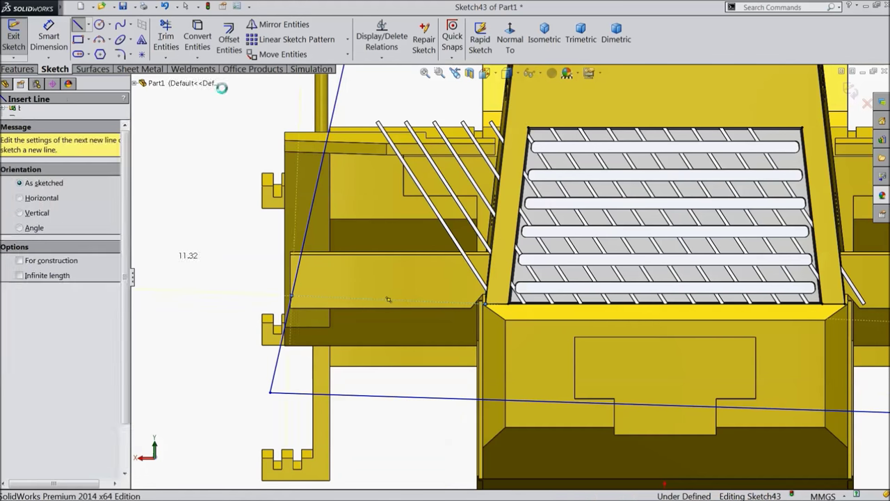
# Draw a line from the hopper's right front corner to the outline's right side, then start an Extruded Cut
pyautogui.click(77, 26)
pyautogui.scroll(-4, 634, 311)
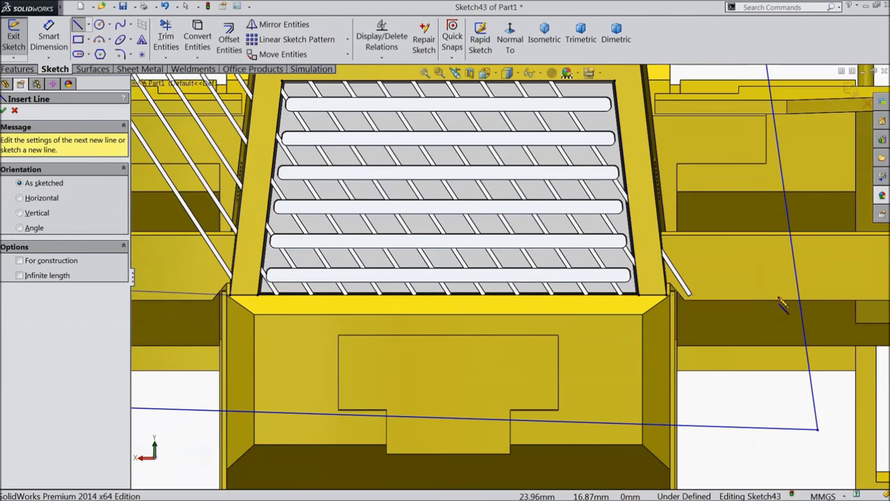
pyautogui.click(635, 298)
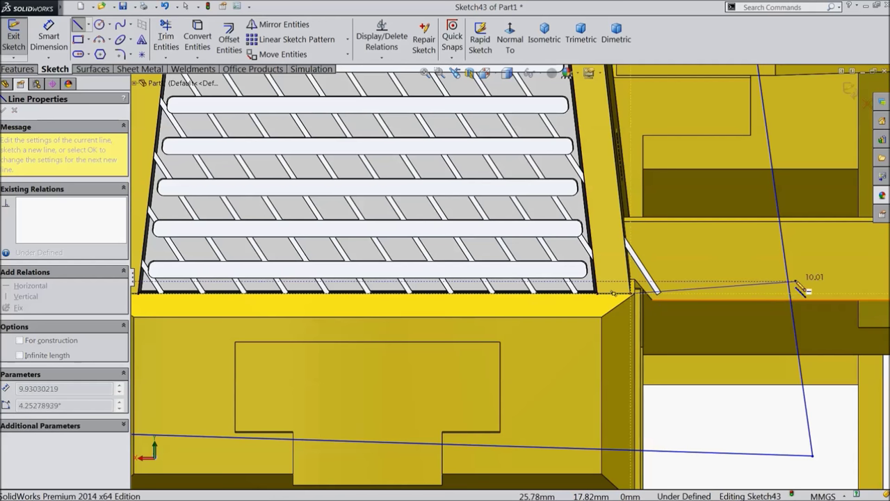
pyautogui.click(791, 306)
pyautogui.rightClick(736, 409)
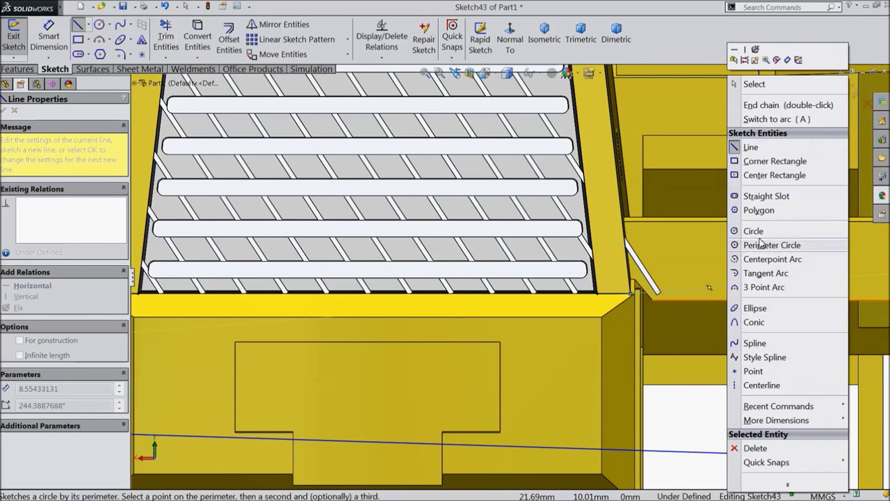
pyautogui.click(750, 84)
pyautogui.scroll(3, 808, 220)
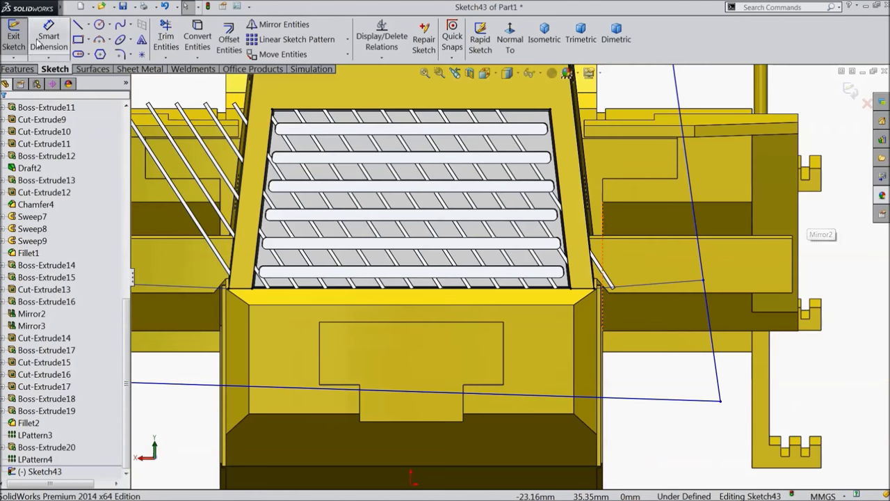
pyautogui.click(17, 69)
pyautogui.click(205, 43)
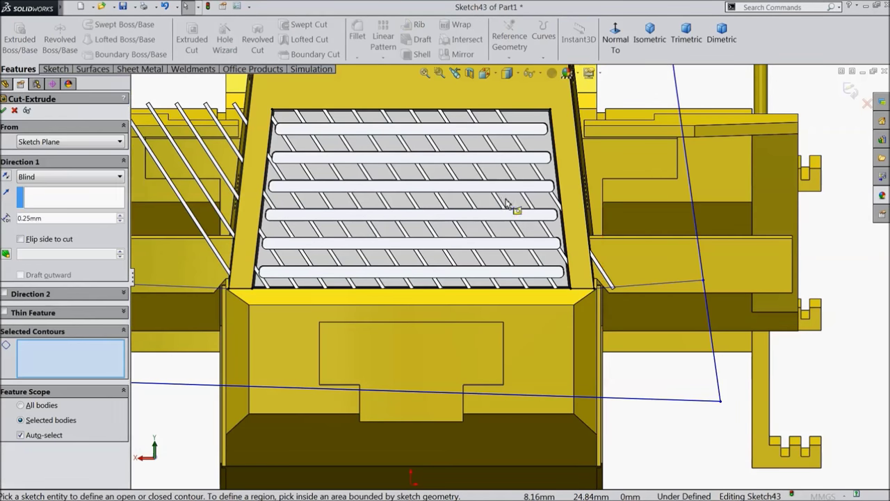
# Cut the Sketch43 region 1.00 mm Blind and keep all bodies
pyautogui.scroll(-5, 514, 212)
pyautogui.click(342, 155)
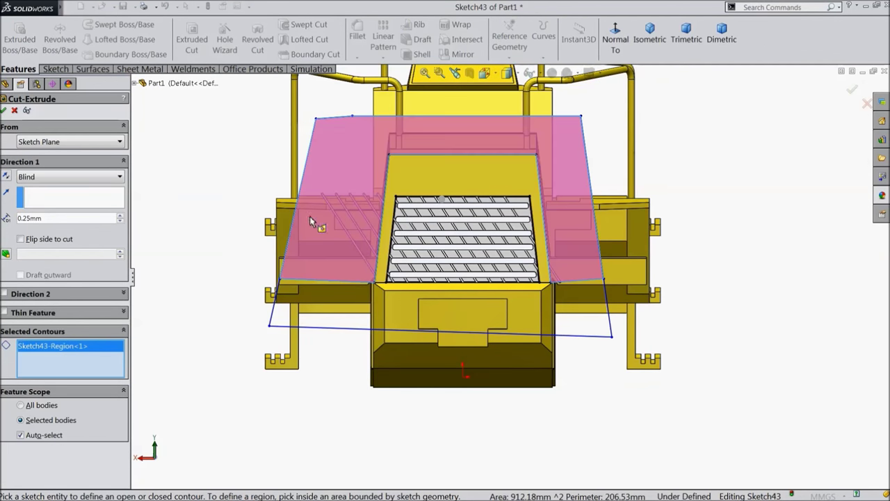
pyautogui.moveTo(215, 196); pyautogui.dragTo(343, 257, button='middle')
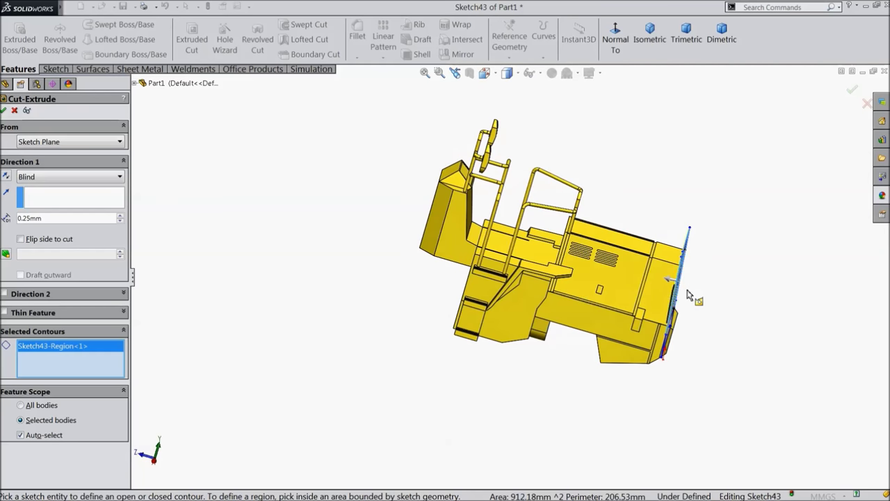
pyautogui.scroll(5, 581, 319)
pyautogui.doubleClick(45, 217)
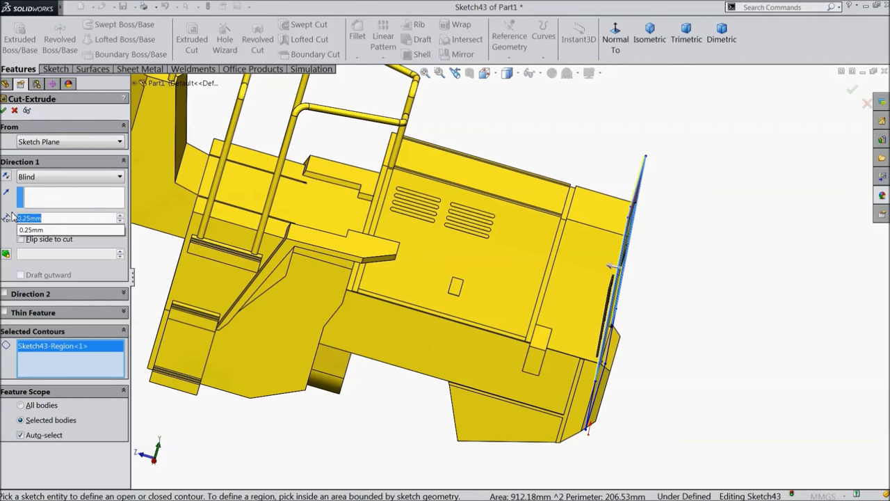
pyautogui.write('1')
pyautogui.press('Return')
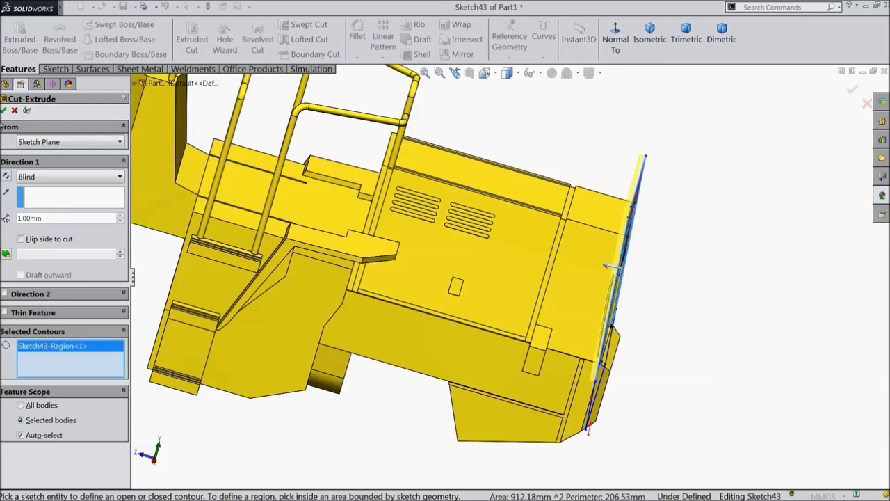
pyautogui.click(4, 110)
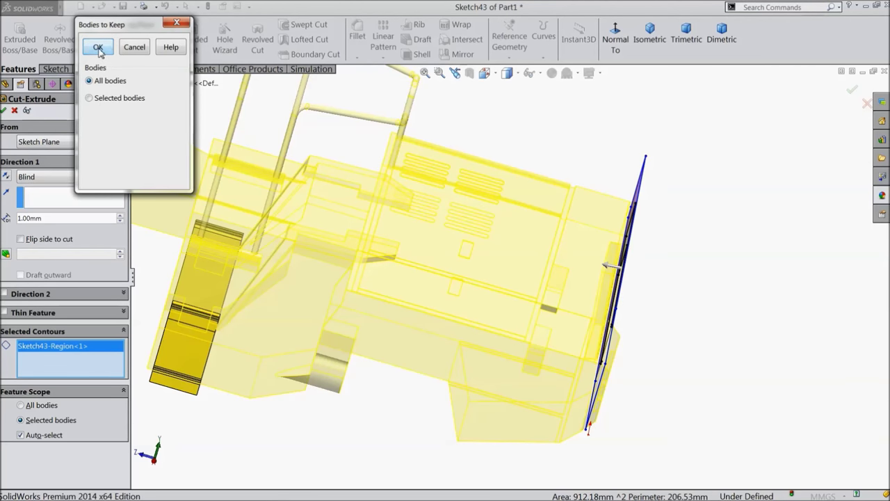
pyautogui.click(98, 47)
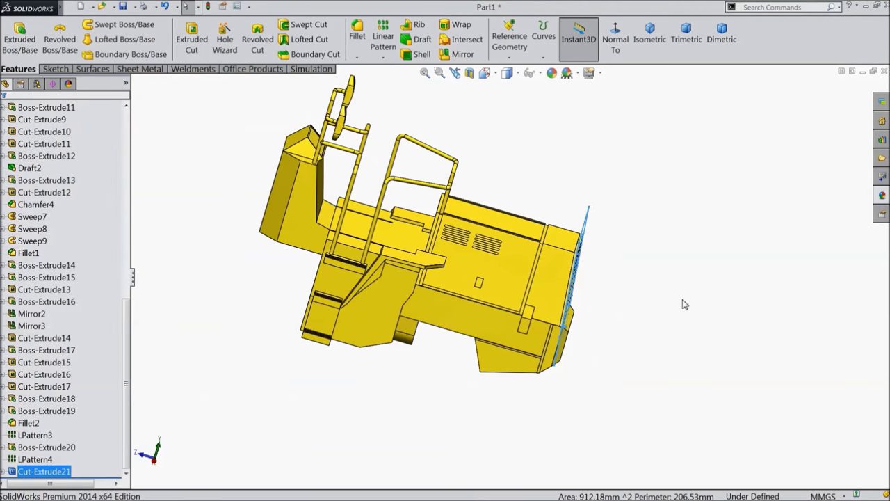
pyautogui.moveTo(649, 301); pyautogui.dragTo(572, 264, button='middle')
pyautogui.scroll(-5, 502, 295)
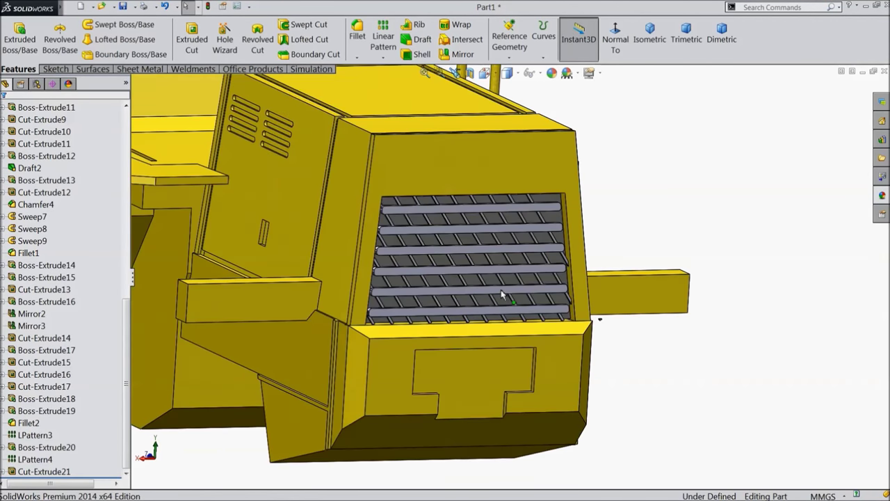
pyautogui.scroll(-3, 495, 259)
pyautogui.scroll(6, 478, 299)
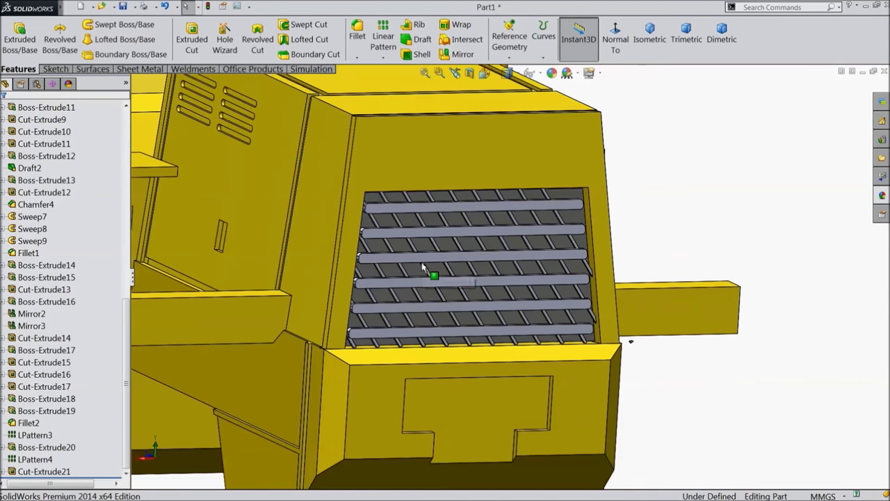
pyautogui.moveTo(437, 258); pyautogui.dragTo(487, 288, button='middle')
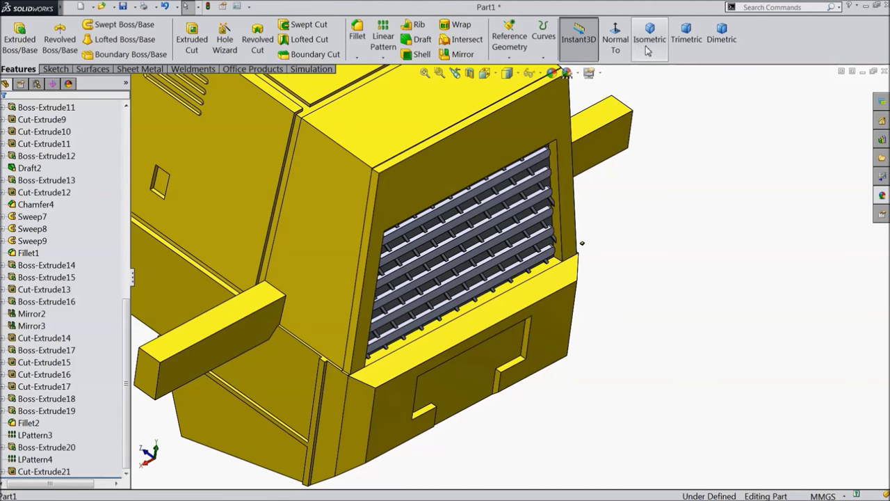
pyautogui.click(647, 50)
pyautogui.moveTo(635, 204); pyautogui.dragTo(547, 307, button='middle')
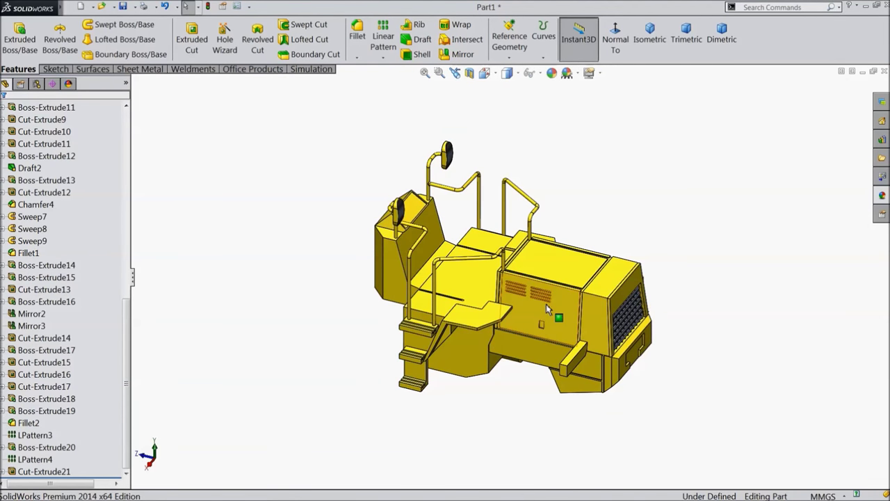
pyautogui.scroll(-5, 546, 313)
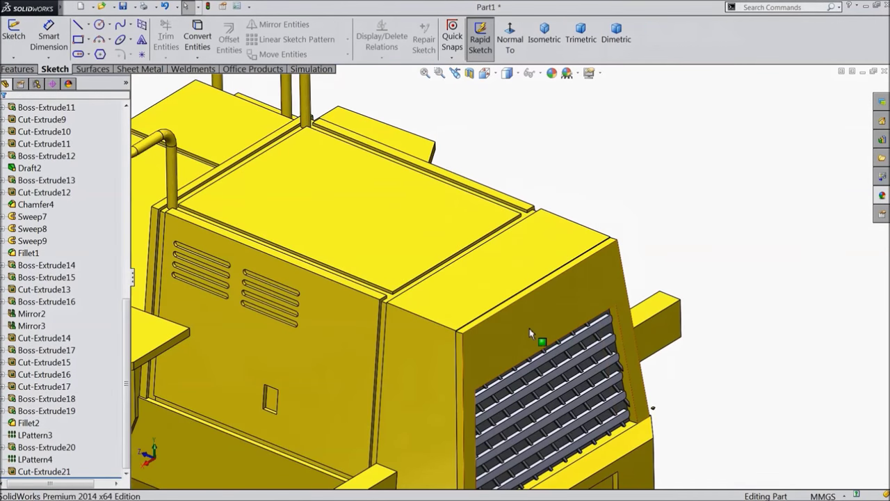
# Start a sketch on the grille face and draw the outline's left side and bottom line
pyautogui.click(530, 321)
pyautogui.click(563, 297)
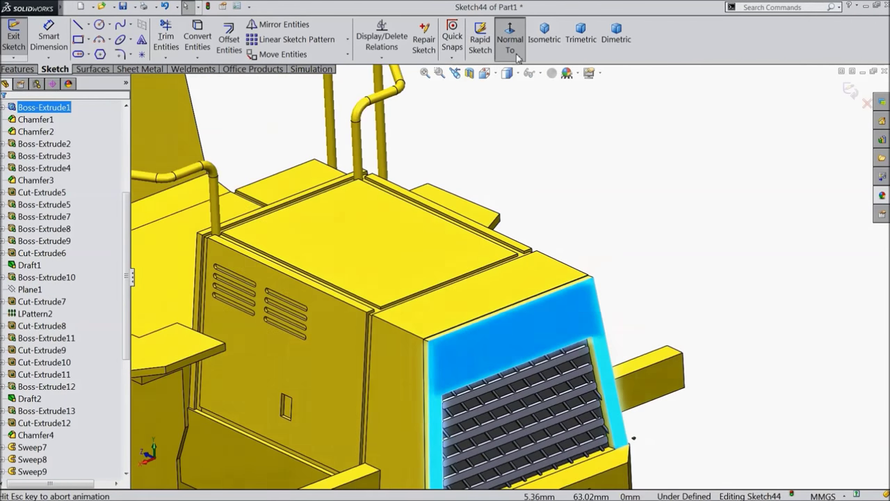
pyautogui.scroll(-5, 545, 252)
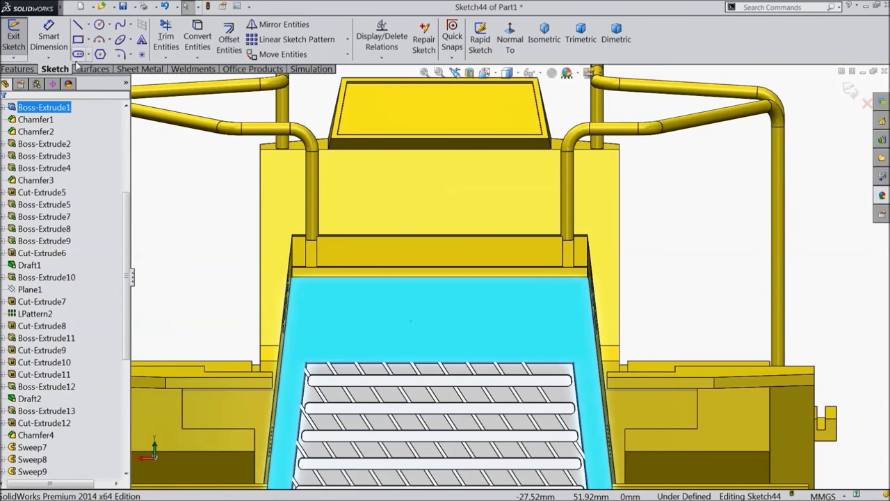
pyautogui.click(80, 24)
pyautogui.scroll(-2, 461, 357)
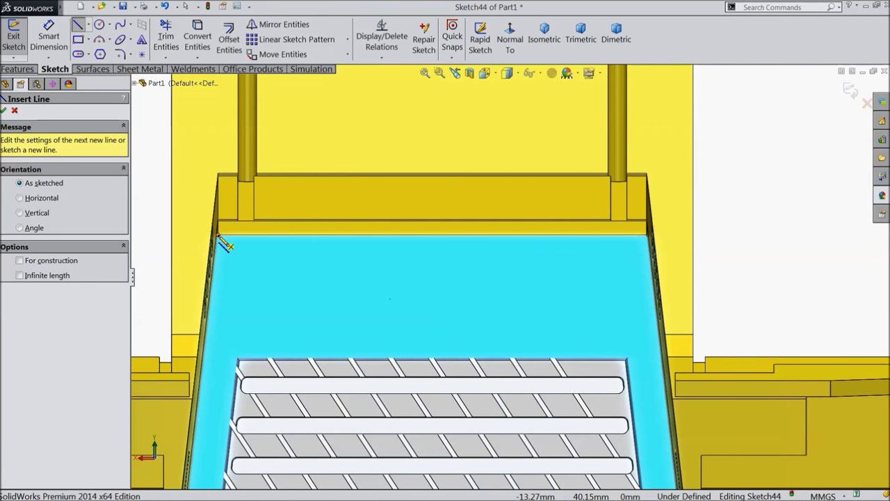
pyautogui.click(219, 238)
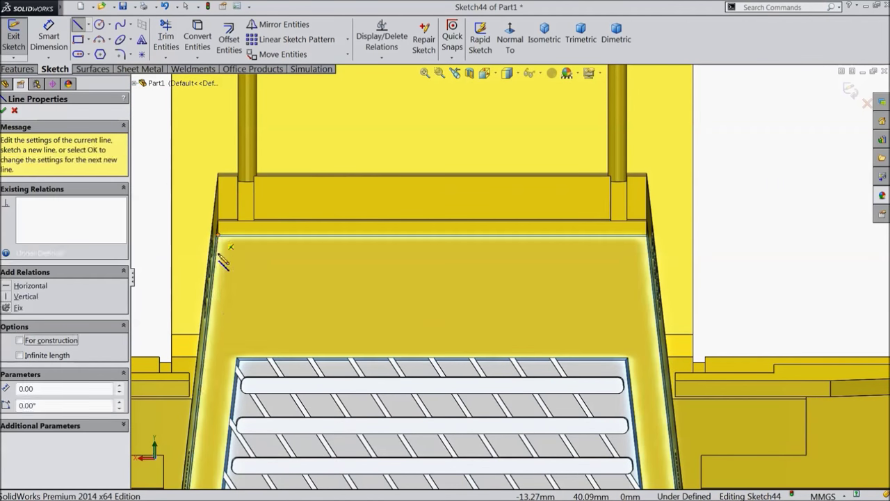
pyautogui.click(204, 354)
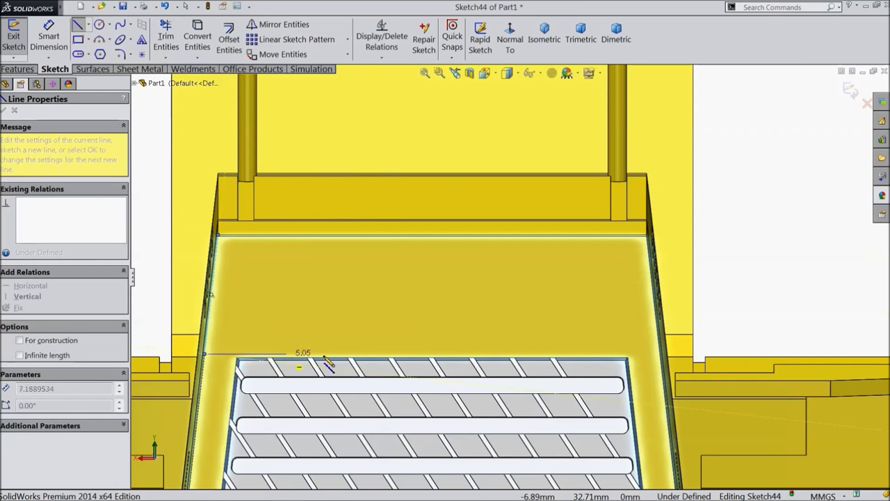
pyautogui.click(662, 356)
# Draw the right side, top line and closing line to complete the four-sided outline
pyautogui.scroll(-3, 659, 233)
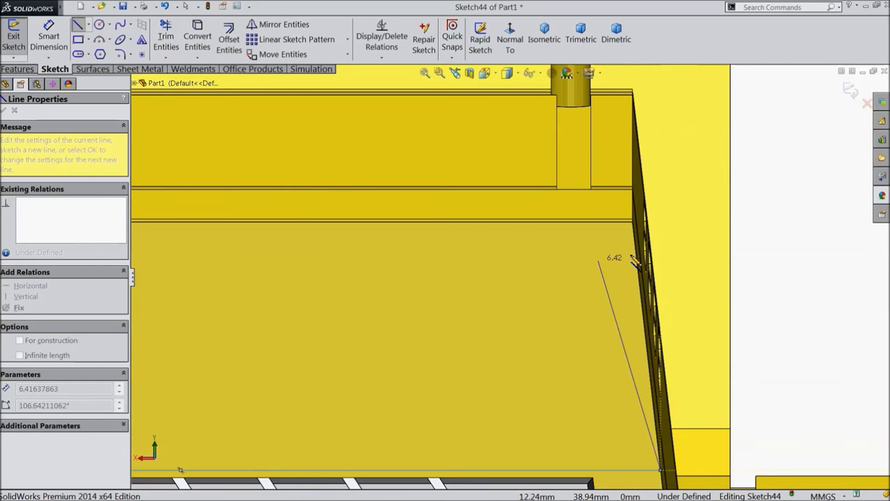
pyautogui.click(633, 222)
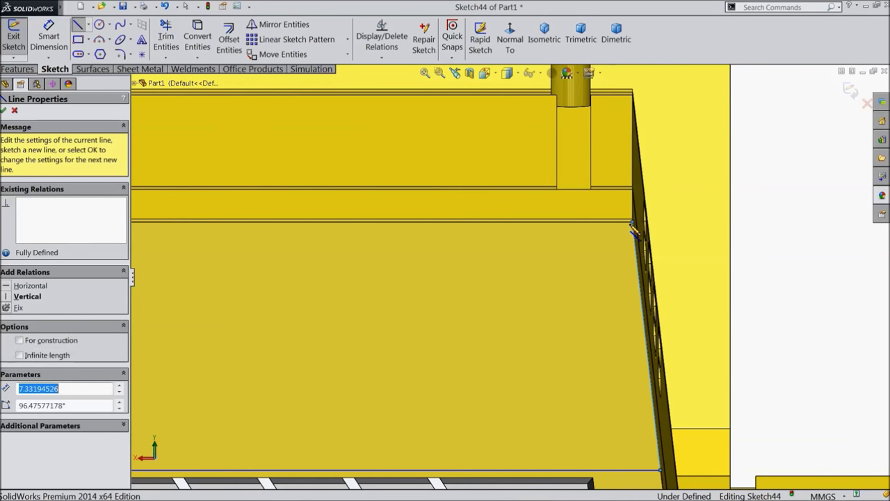
pyautogui.scroll(5, 507, 268)
pyautogui.scroll(-5, 258, 264)
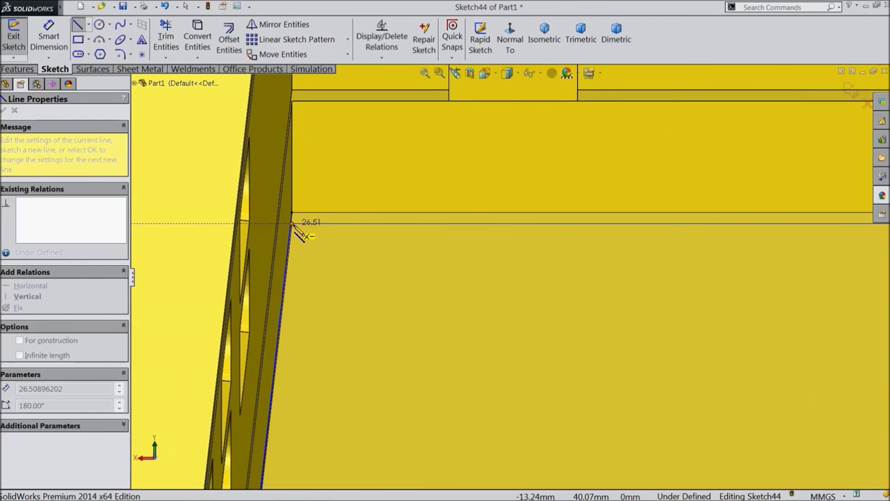
pyautogui.click(293, 224)
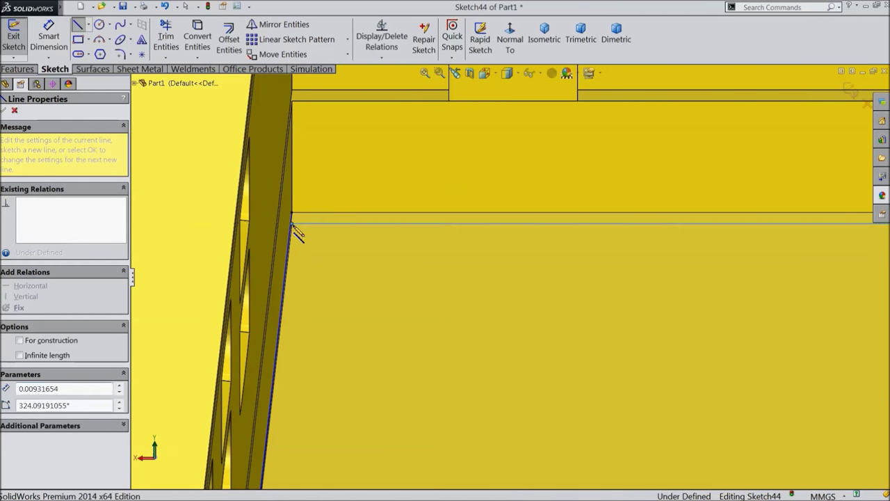
pyautogui.scroll(4, 312, 327)
pyautogui.scroll(-6, 450, 378)
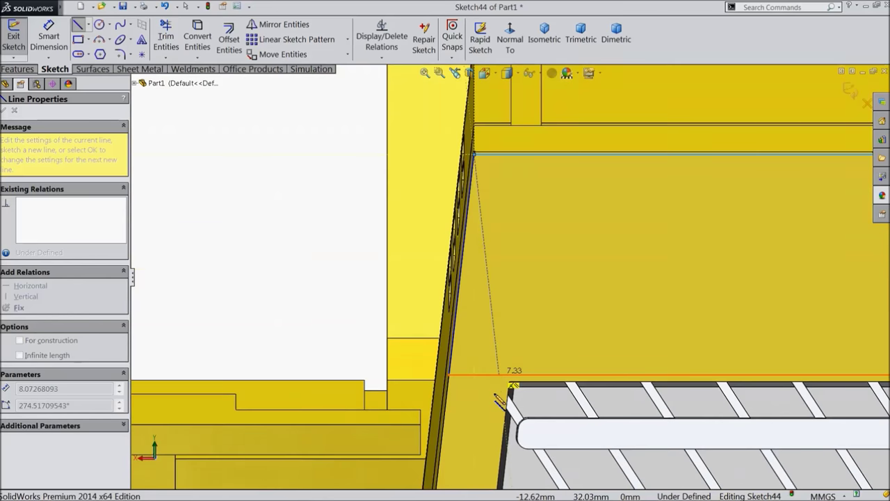
pyautogui.scroll(-3, 392, 427)
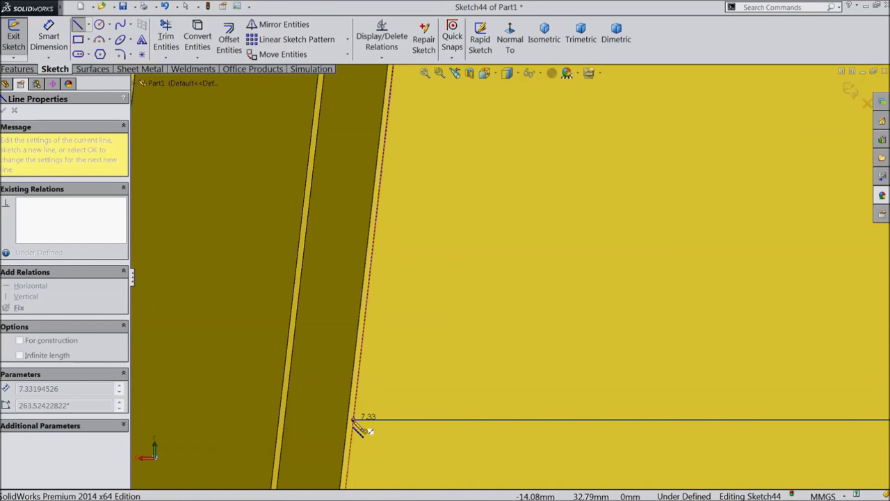
pyautogui.click(354, 420)
pyautogui.scroll(5, 455, 352)
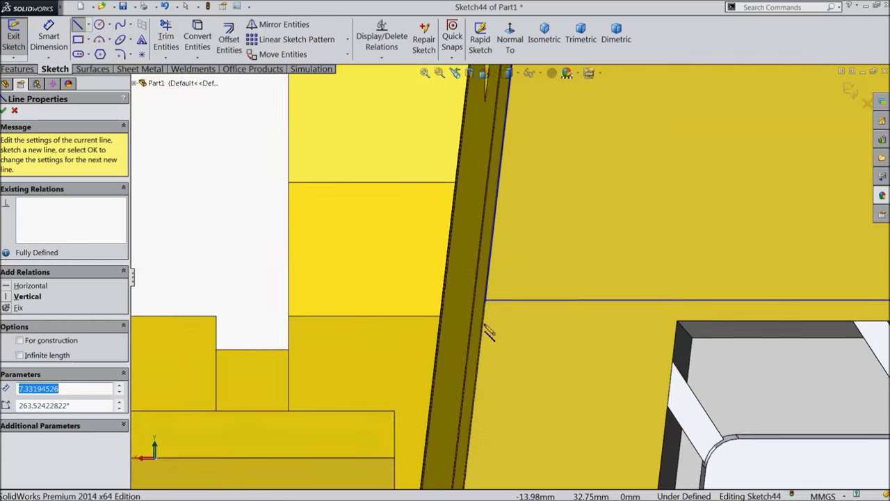
pyautogui.rightClick(306, 106)
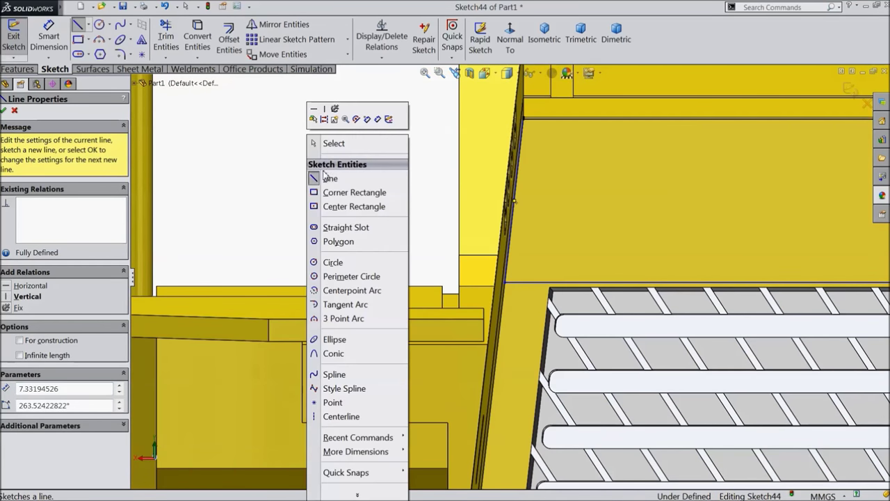
pyautogui.click(333, 148)
# Orbit to an angled view of the housing and check the 7.42 mm corner line
pyautogui.scroll(5, 369, 192)
pyautogui.moveTo(369, 192); pyautogui.dragTo(393, 253, button='middle')
pyautogui.scroll(-5, 621, 223)
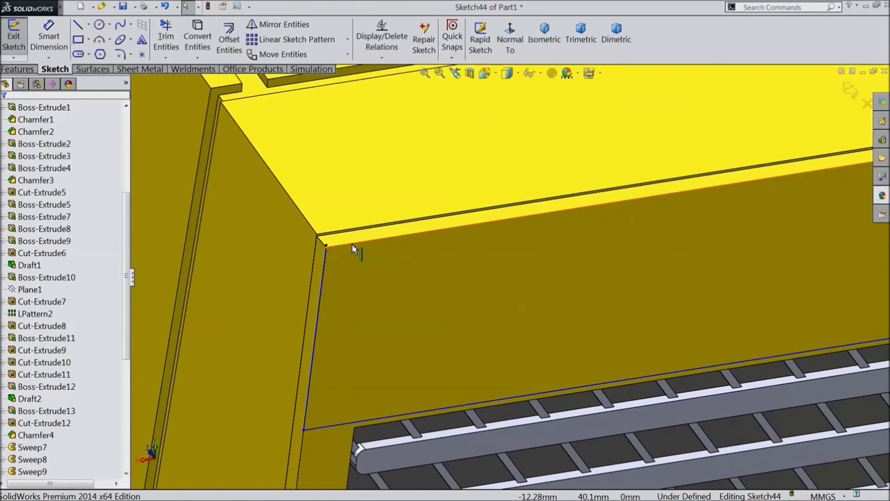
pyautogui.scroll(-3, 354, 249)
pyautogui.scroll(-4, 345, 266)
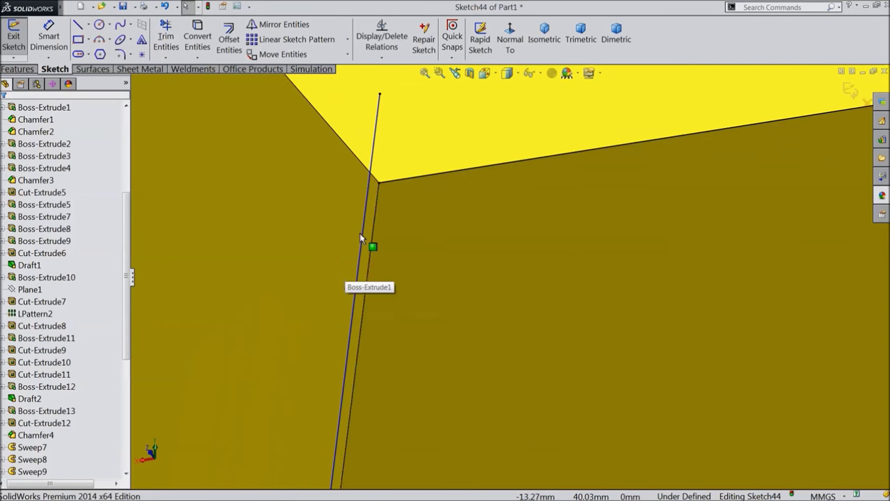
pyautogui.click(366, 199)
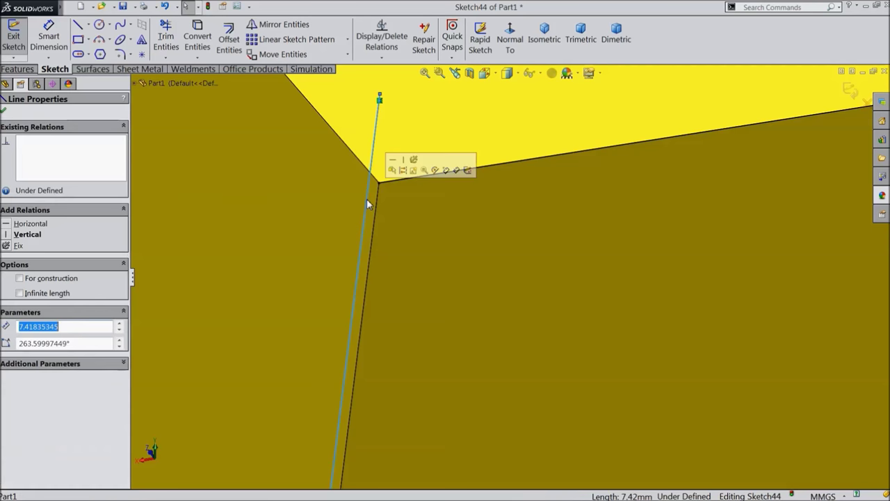
pyautogui.press('Escape')
pyautogui.scroll(-4, 407, 240)
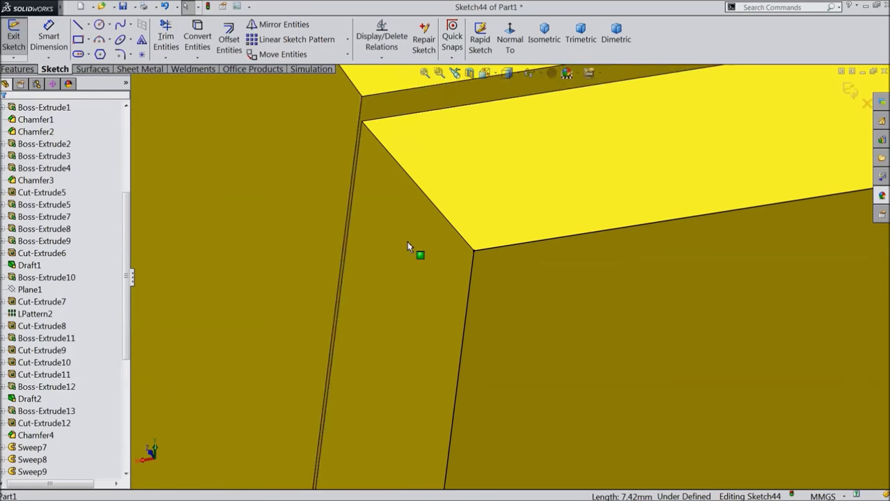
pyautogui.scroll(4, 411, 250)
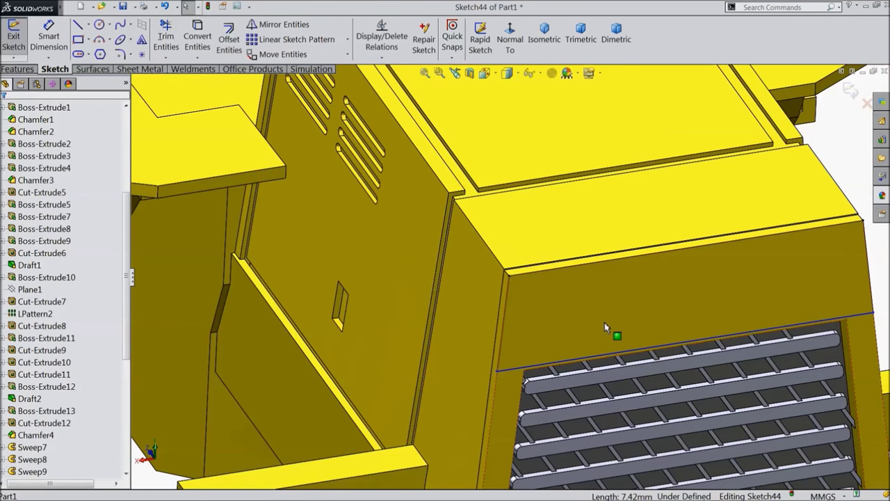
pyautogui.scroll(-2, 755, 310)
pyautogui.click(9, 72)
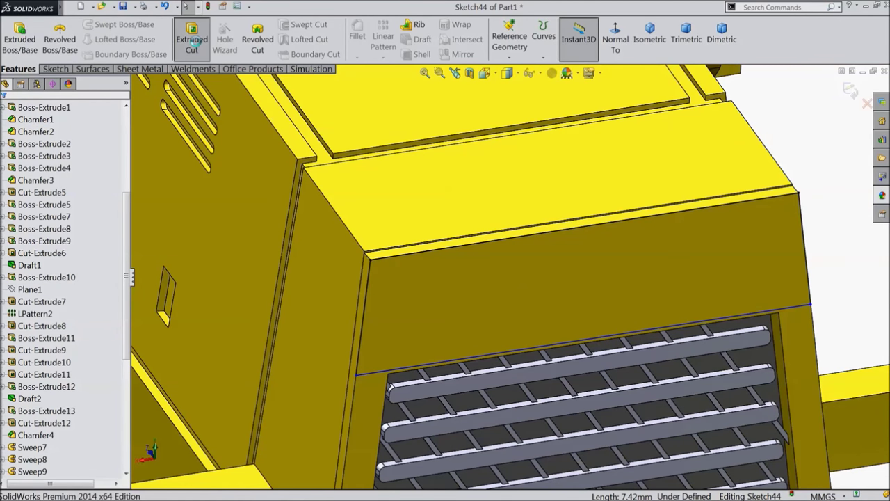
# Apply a 1.00 mm Blind cut from Sketch44 to the strip above the grille
pyautogui.click(193, 41)
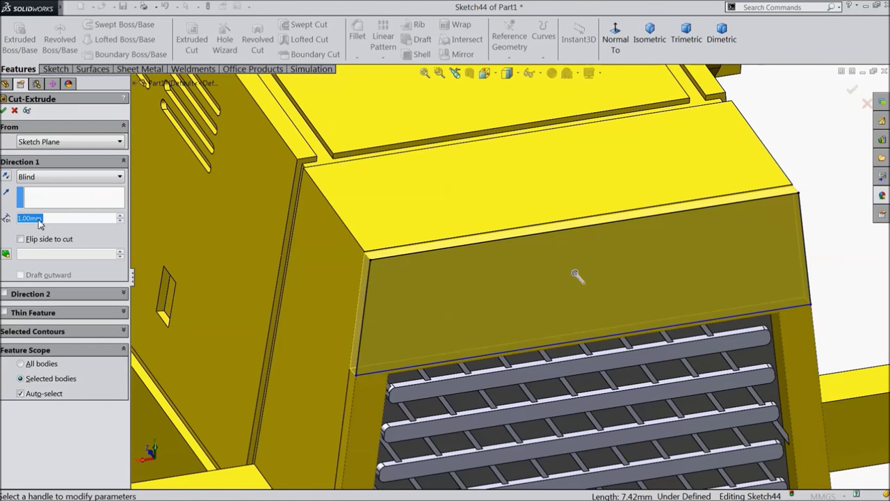
pyautogui.moveTo(205, 227); pyautogui.dragTo(230, 233, button='middle')
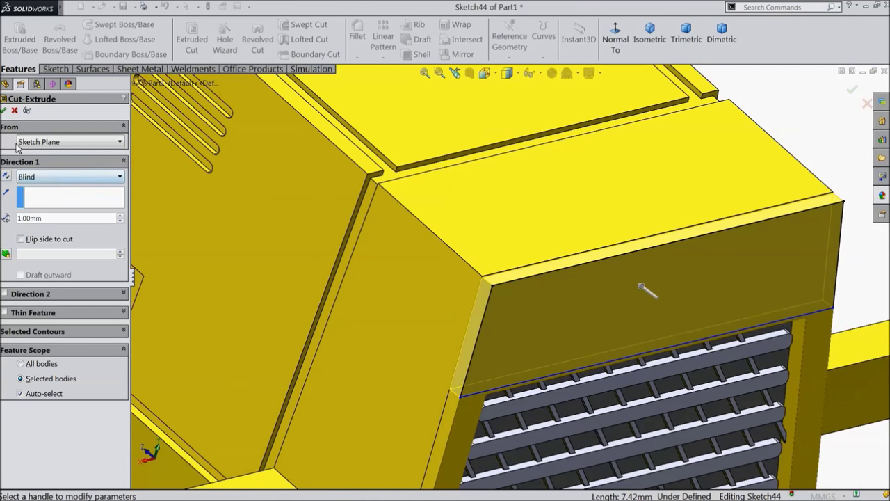
pyautogui.click(6, 110)
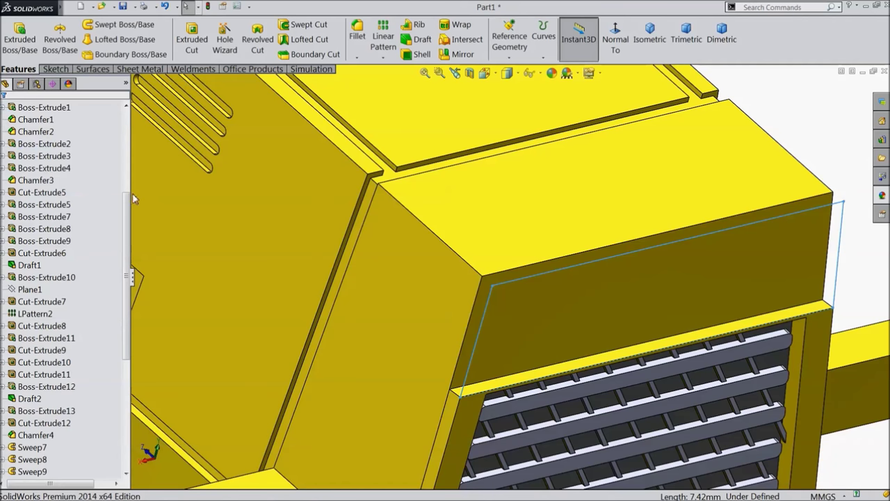
# Orbit toward the hopper and select its flat top face
pyautogui.scroll(3, 347, 258)
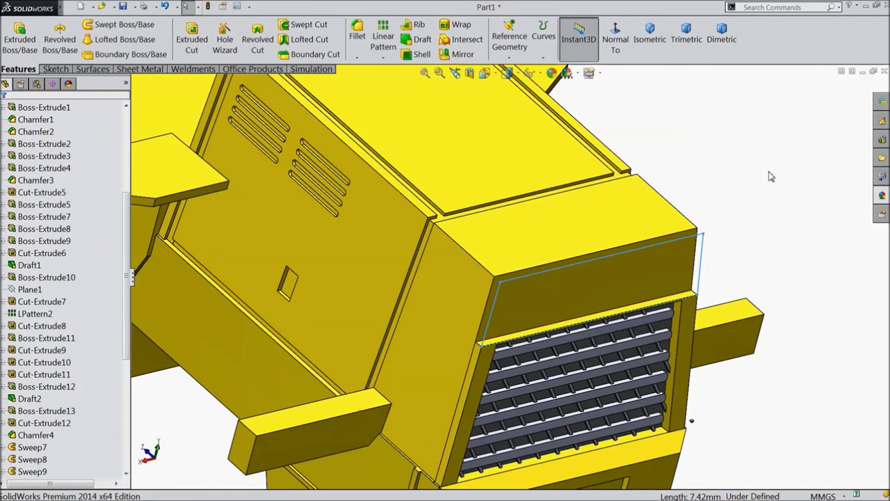
pyautogui.moveTo(730, 208); pyautogui.dragTo(705, 200, button='middle')
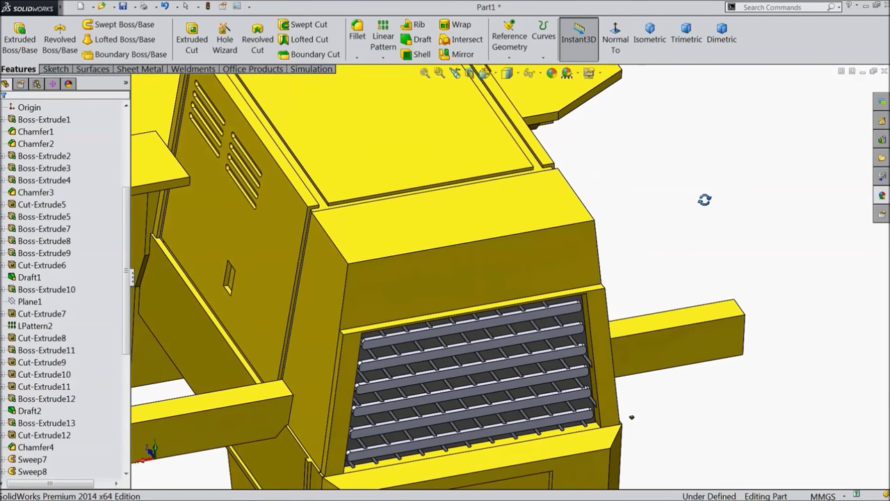
pyautogui.moveTo(647, 187); pyautogui.dragTo(536, 371, button='middle')
pyautogui.click(521, 397)
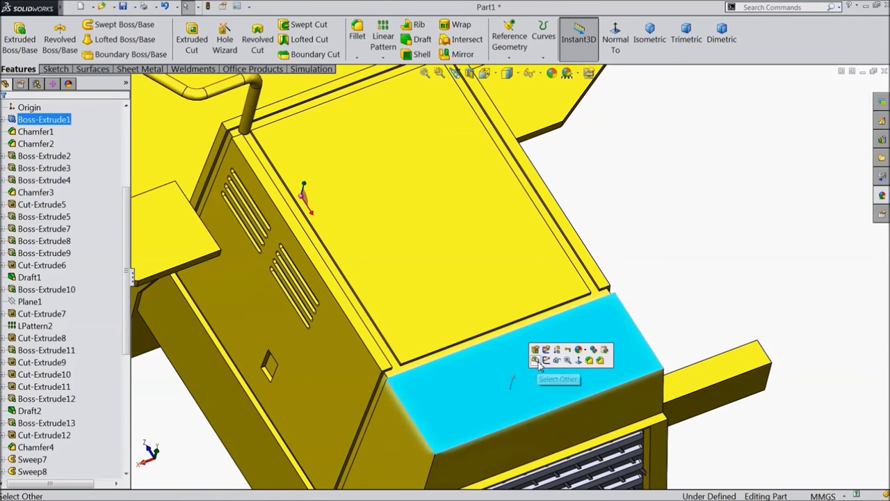
# Start a sketch on the hopper top and draw the U outline's outer right, bottom and left lines
pyautogui.click(536, 360)
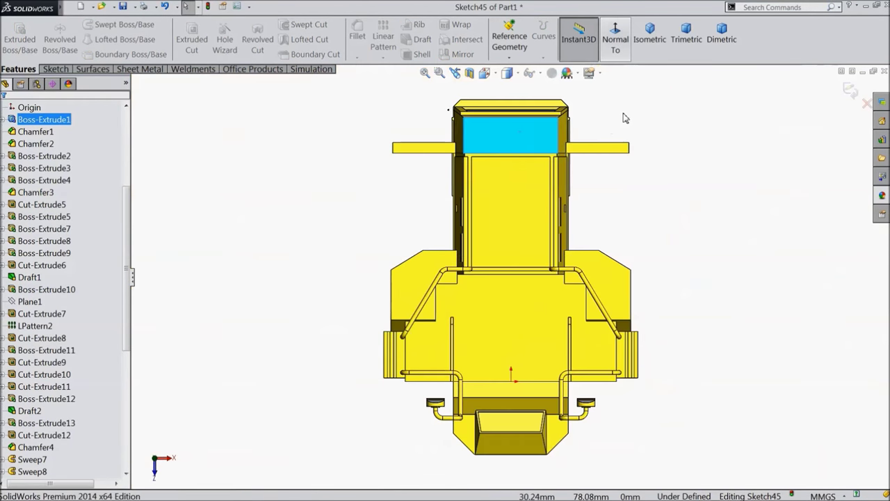
pyautogui.scroll(-6, 514, 196)
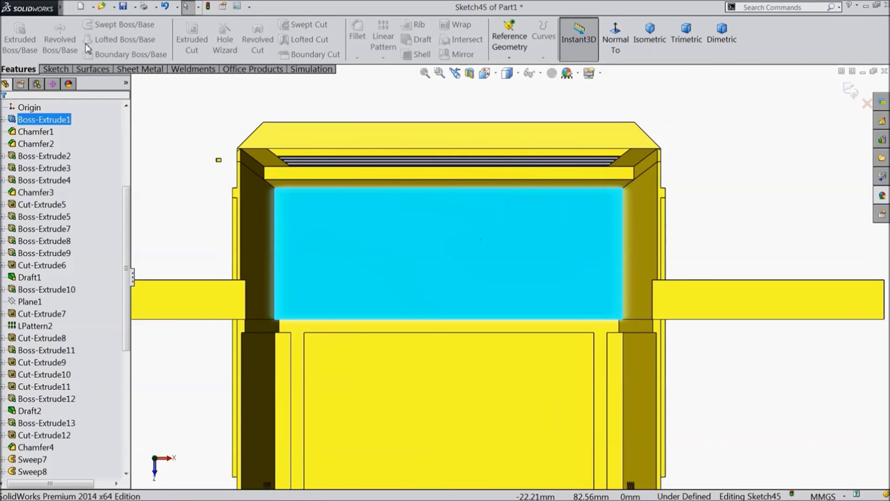
pyautogui.click(55, 69)
pyautogui.click(78, 24)
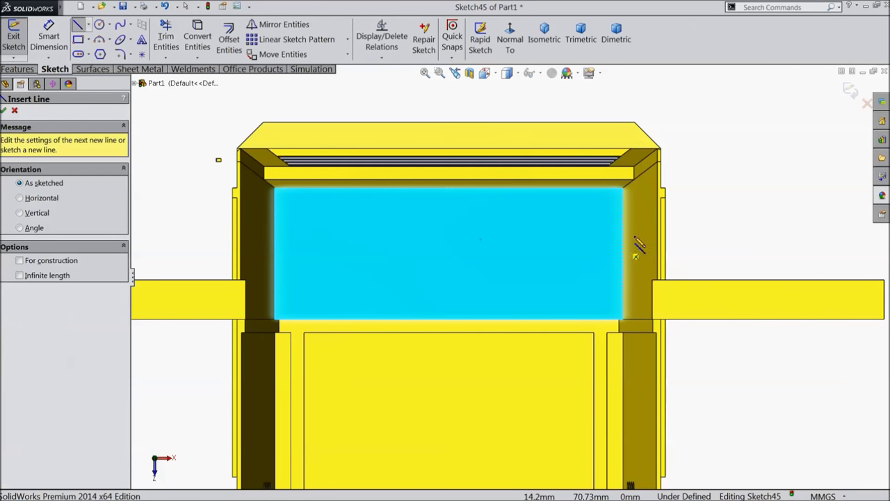
pyautogui.scroll(-3, 597, 208)
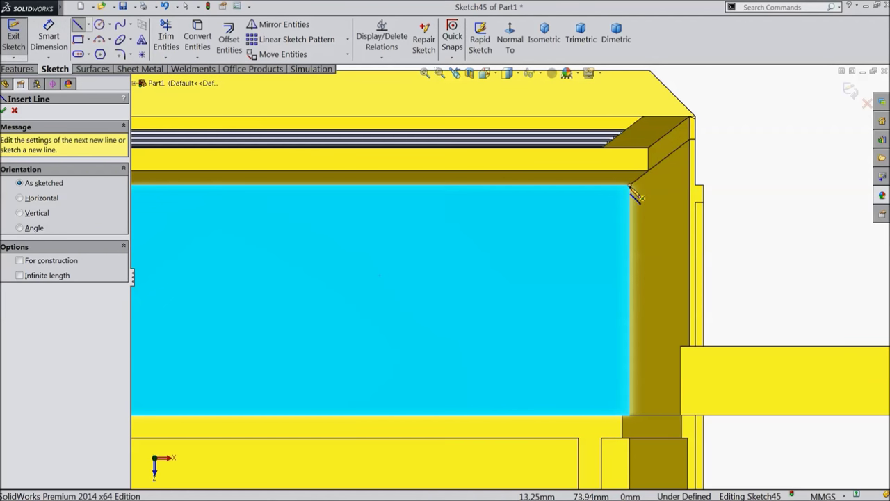
pyautogui.click(612, 185)
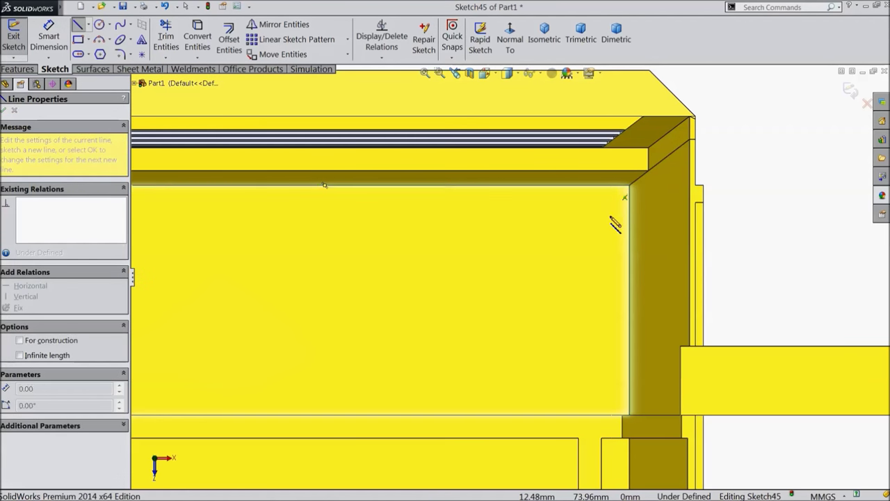
pyautogui.click(611, 264)
pyautogui.scroll(3, 515, 282)
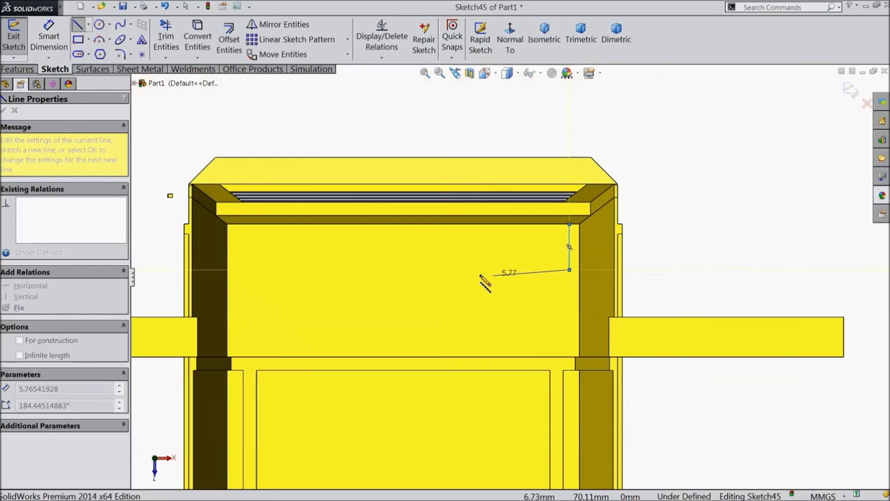
pyautogui.click(238, 269)
pyautogui.click(238, 224)
# Draw the inner lines to close the nested U-shaped outline along the top edge
pyautogui.click(255, 224)
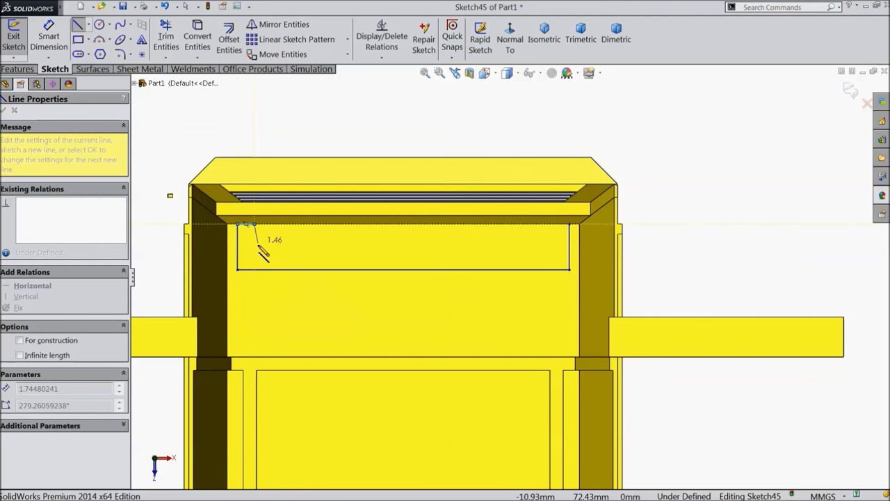
pyautogui.click(255, 251)
pyautogui.click(554, 250)
pyautogui.click(553, 224)
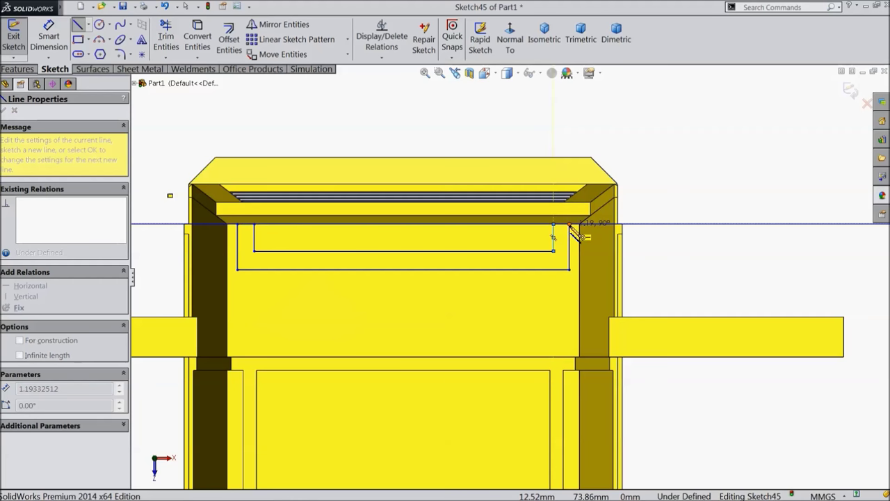
pyautogui.click(569, 224)
pyautogui.rightClick(449, 97)
pyautogui.click(472, 101)
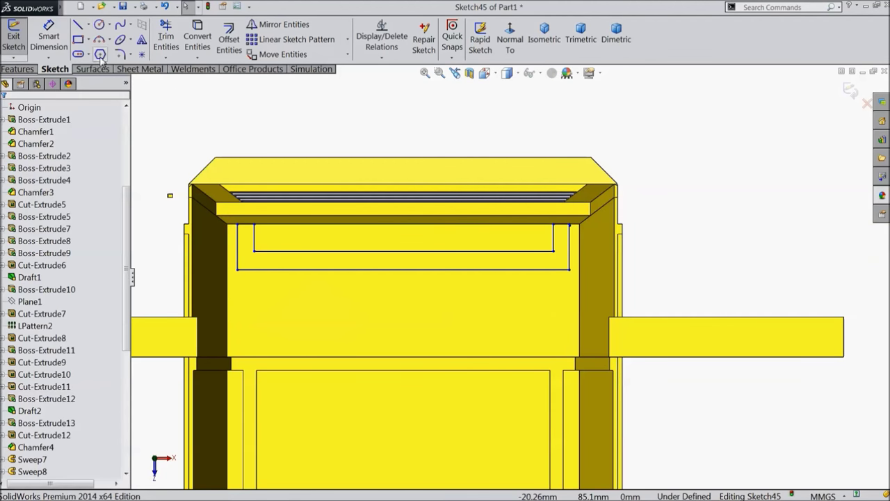
# Add a vertical construction centerline from the middle of the top edge
pyautogui.click(89, 26)
pyautogui.click(82, 48)
pyautogui.scroll(-3, 420, 256)
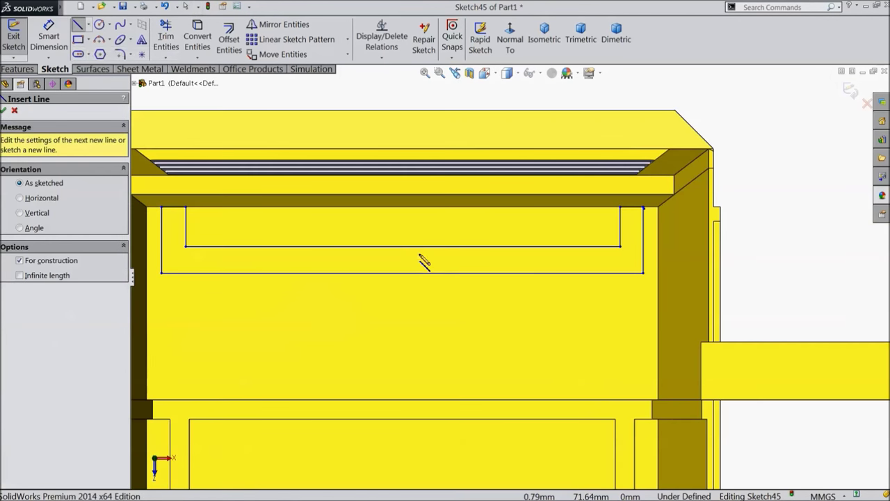
pyautogui.click(402, 207)
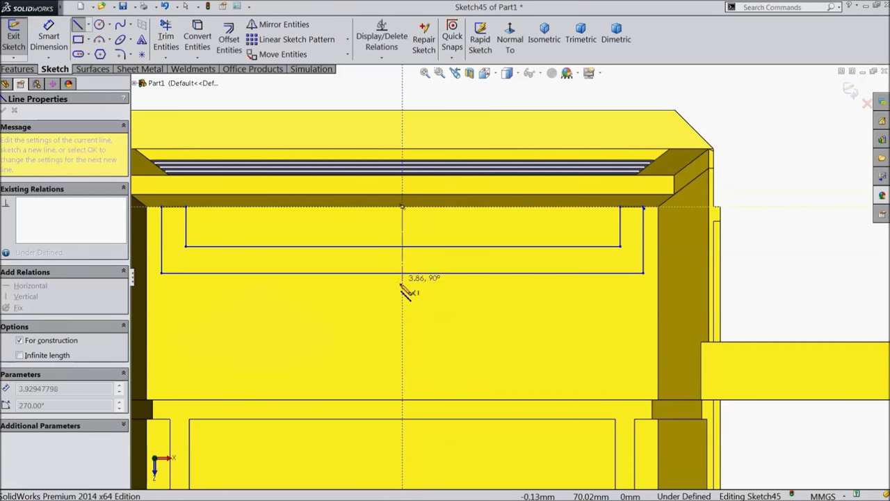
pyautogui.rightClick(410, 294)
pyautogui.click(431, 90)
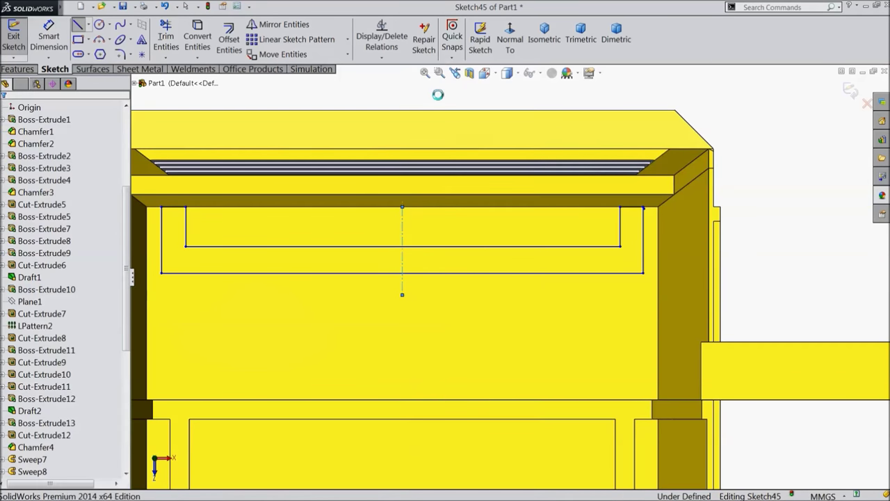
# Draw a circle on the face below the U-shaped outline
pyautogui.click(99, 25)
pyautogui.click(301, 352)
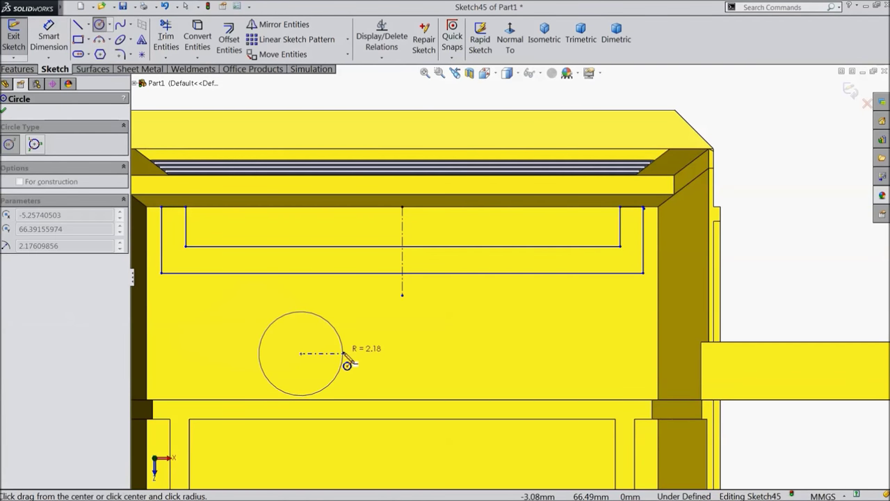
pyautogui.click(342, 354)
pyautogui.click(48, 35)
# Dimension the top-left gap width and the inner-to-bottom line spacing, both 0.5 mm
pyautogui.scroll(-5, 229, 251)
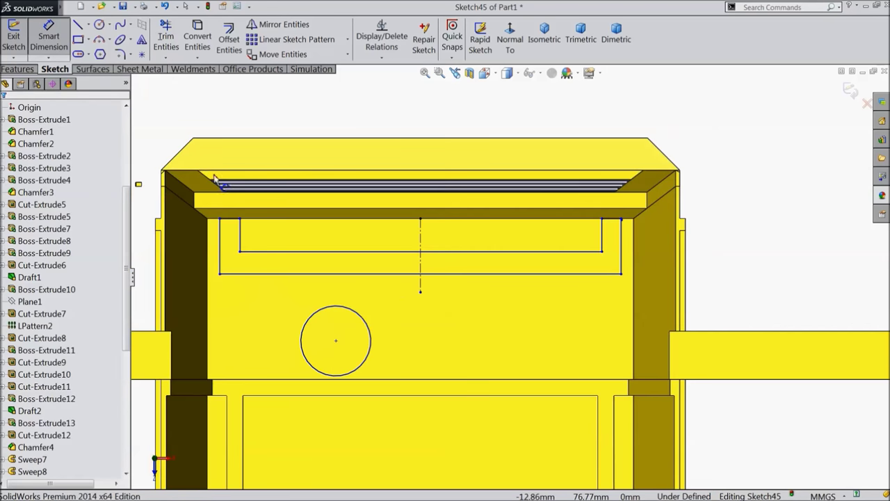
pyautogui.click(229, 242)
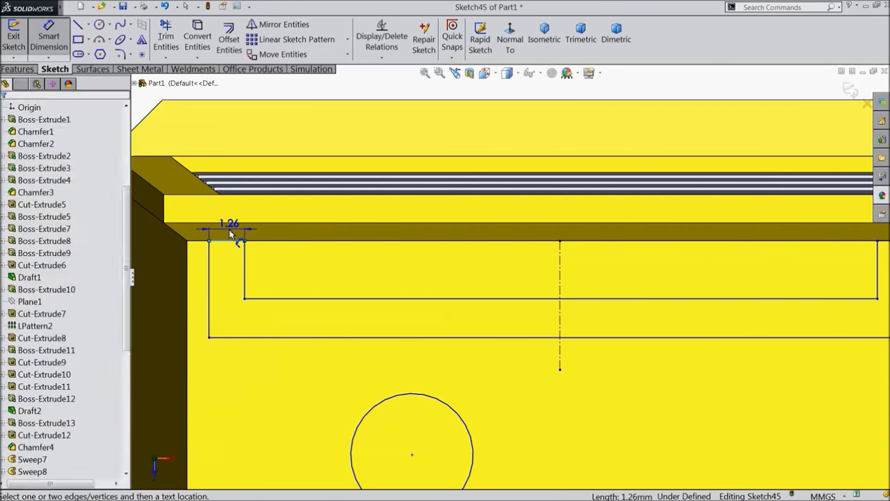
pyautogui.click(230, 230)
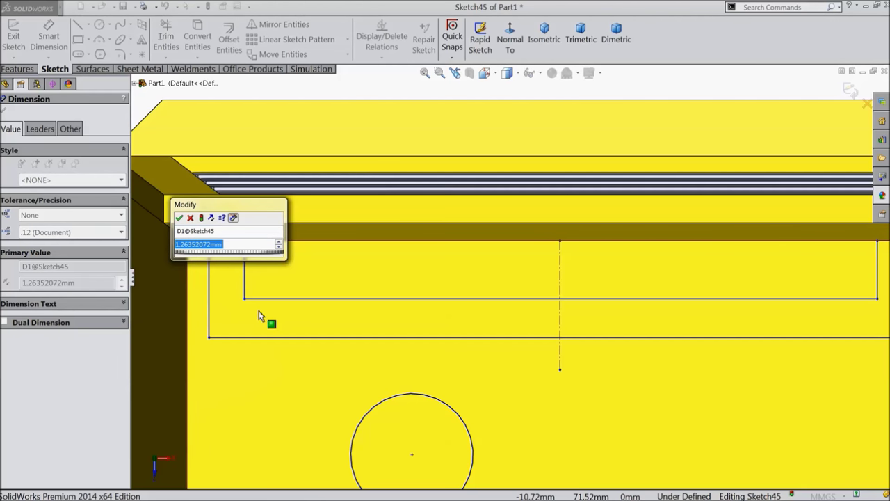
pyautogui.write('0.5')
pyautogui.press('Return')
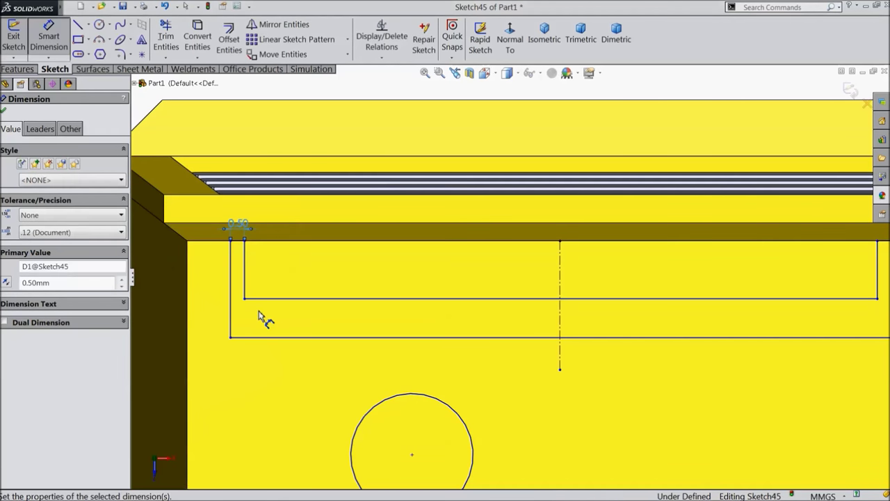
pyautogui.scroll(2, 327, 303)
pyautogui.scroll(-4, 350, 298)
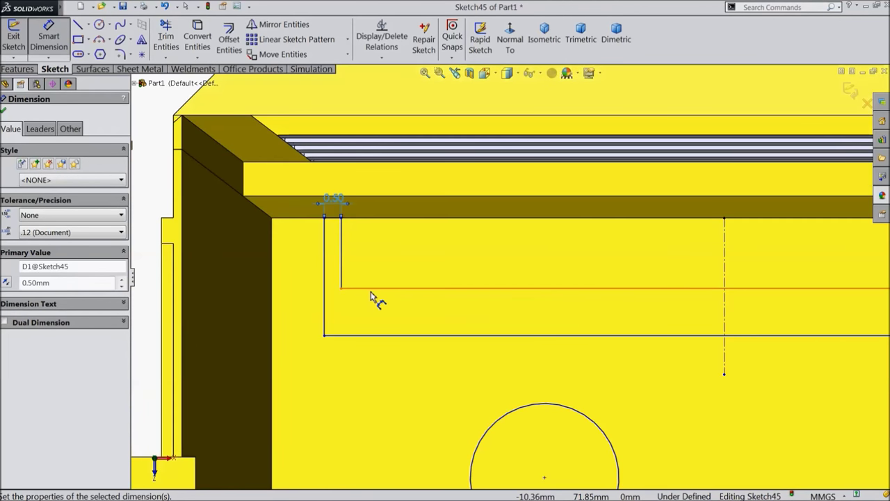
pyautogui.click(372, 288)
pyautogui.click(372, 336)
pyautogui.click(375, 322)
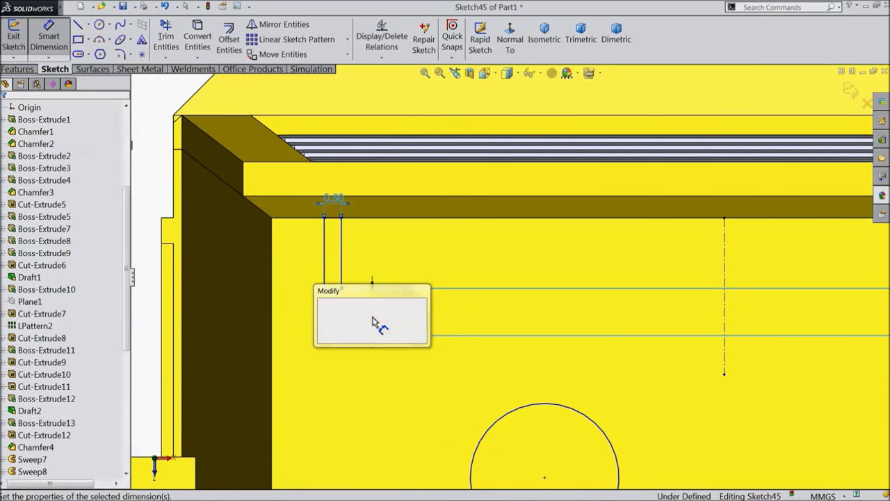
pyautogui.write('0.5')
pyautogui.press('Return')
# Set the right-side gap between the two vertical lines to 0.5 mm
pyautogui.scroll(2, 480, 296)
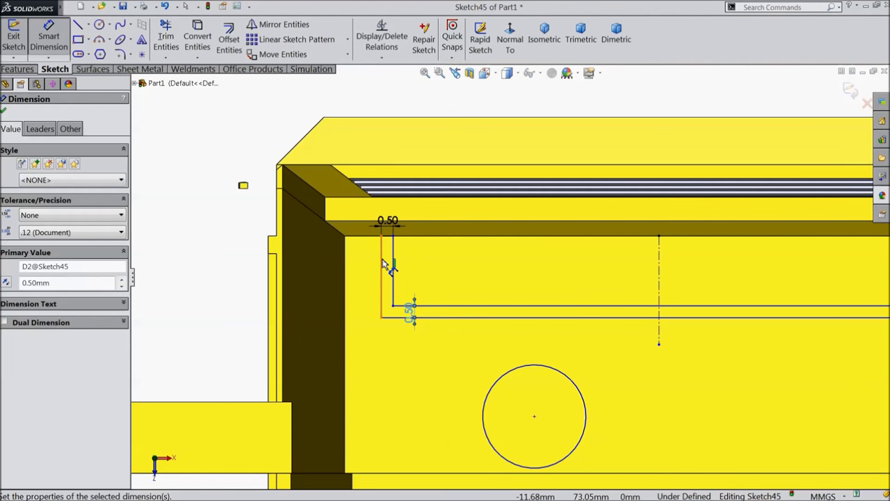
pyautogui.scroll(2, 480, 278)
pyautogui.scroll(-4, 779, 291)
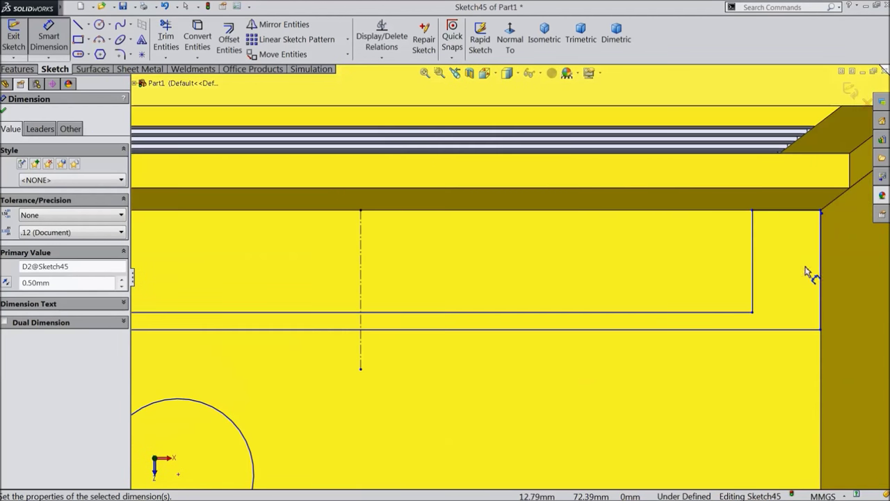
pyautogui.scroll(-2, 807, 273)
pyautogui.scroll(-3, 826, 257)
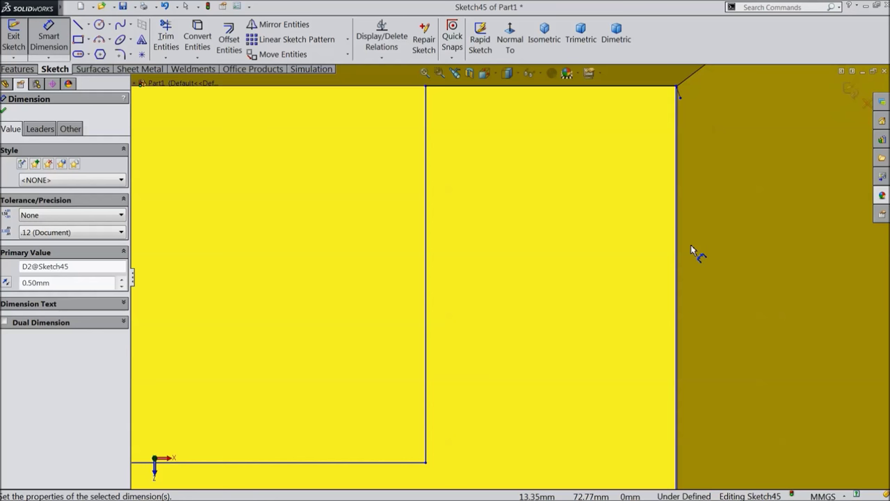
pyautogui.scroll(-3, 667, 167)
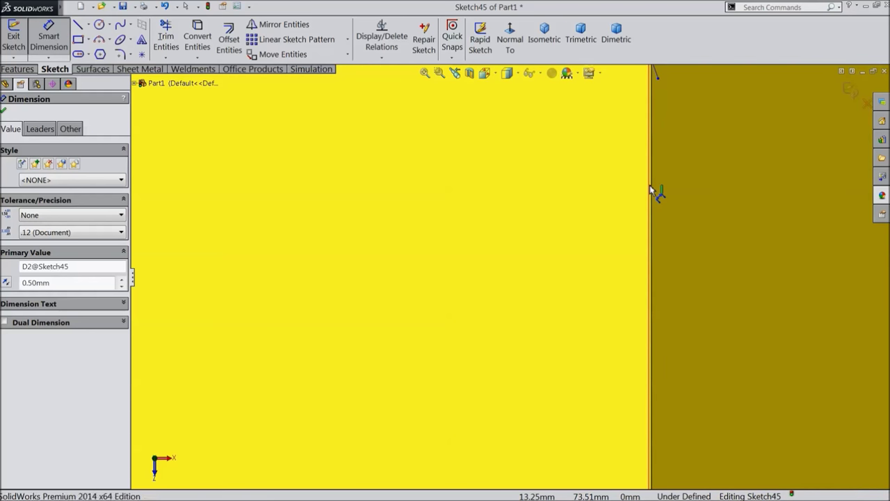
pyautogui.click(650, 185)
pyautogui.scroll(3, 419, 224)
pyautogui.click(354, 226)
pyautogui.click(423, 233)
pyautogui.write('0.5')
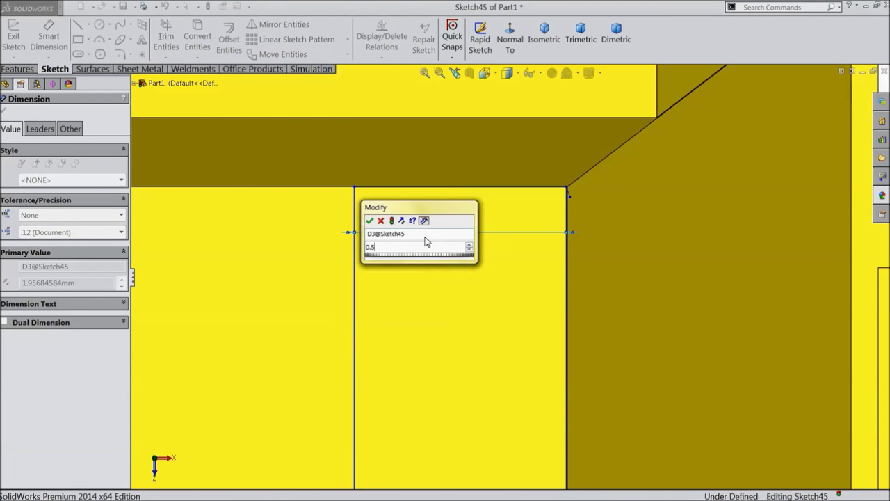
pyautogui.press('Return')
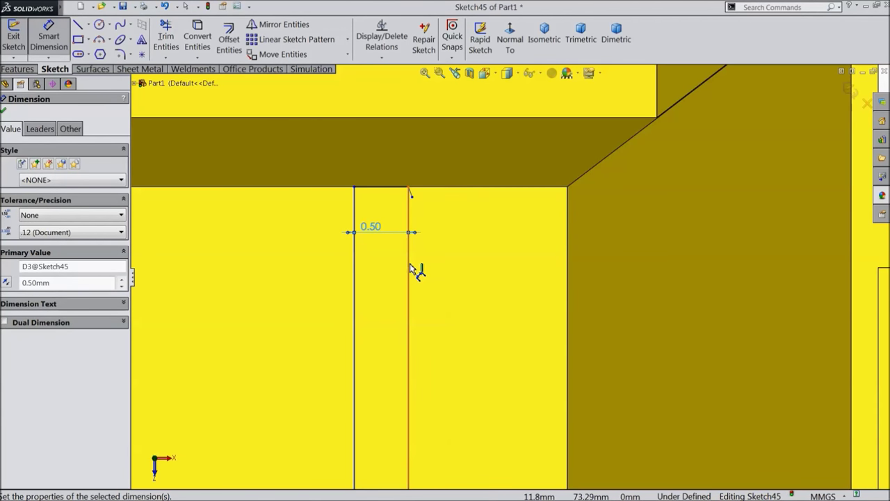
# Offset the outline's right vertical line 1 mm from the face's right edge
pyautogui.click(566, 271)
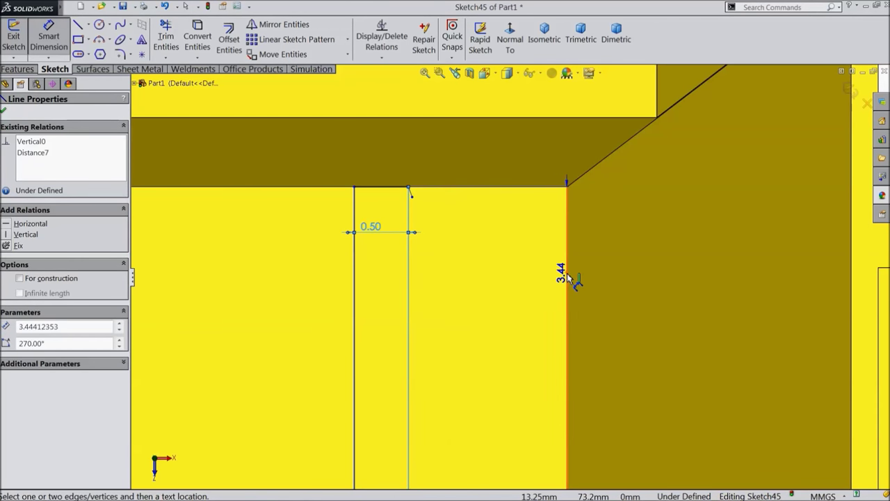
pyautogui.click(568, 278)
pyautogui.click(497, 235)
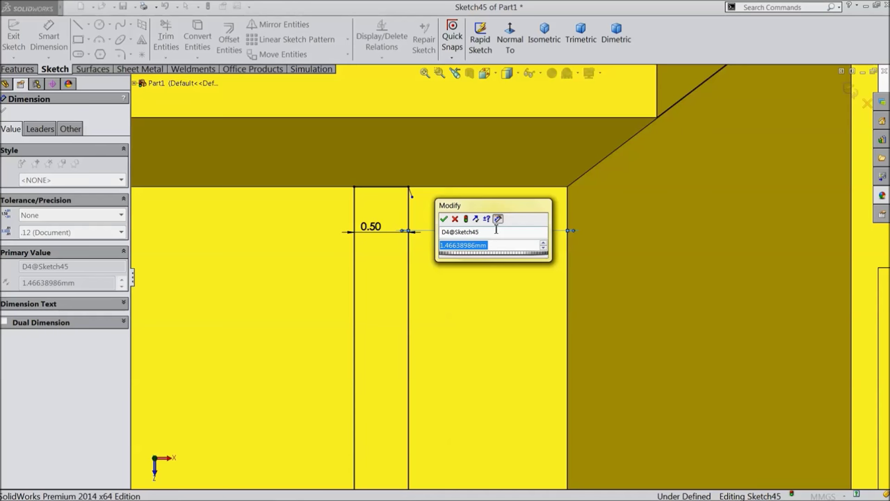
pyautogui.write('1')
pyautogui.press('Return')
# Make the slot's short vertical line 2.50 mm long
pyautogui.scroll(1, 487, 289)
pyautogui.scroll(3, 470, 278)
pyautogui.click(491, 319)
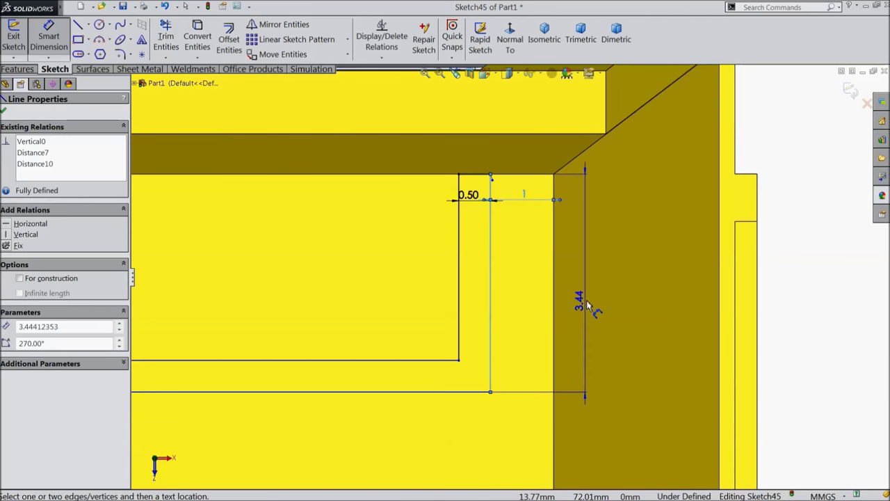
pyautogui.click(585, 305)
pyautogui.write('2.5')
pyautogui.press('Return')
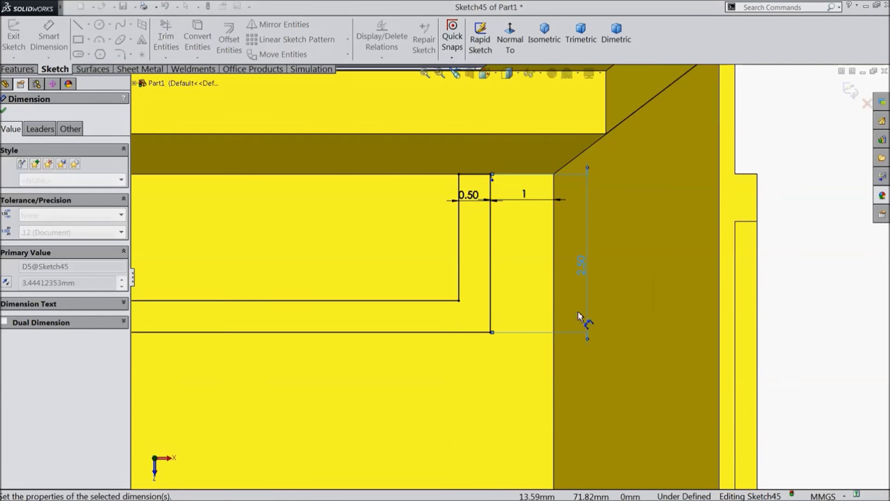
# Place the slot's short vertical line 1 mm from the panel's left edge
pyautogui.scroll(5, 459, 328)
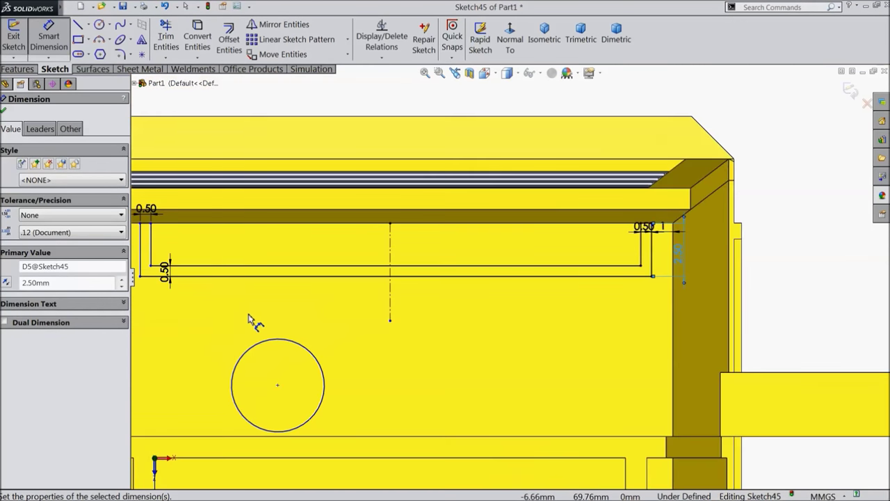
pyautogui.scroll(3, 251, 320)
pyautogui.scroll(-5, 264, 306)
pyautogui.click(287, 237)
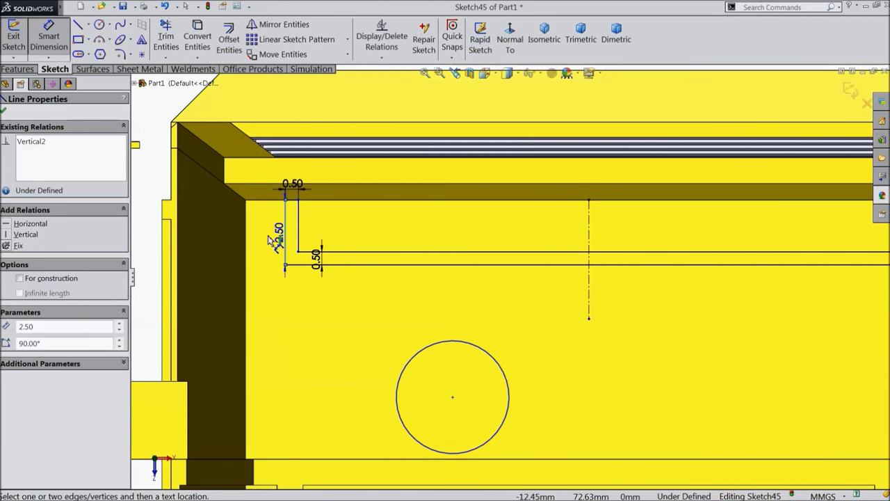
pyautogui.click(244, 243)
pyautogui.click(257, 257)
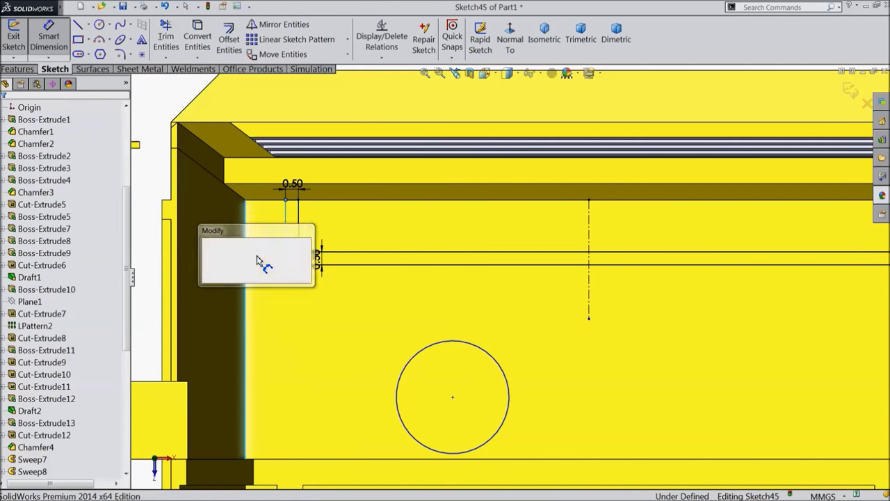
pyautogui.write('1.00mm')
pyautogui.press('Return')
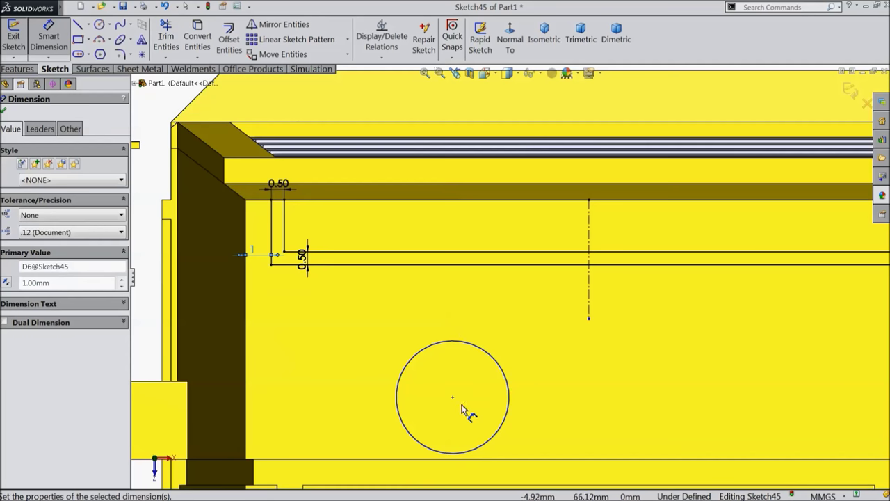
# Dimension the circle centre's vertical distance from the slot's bottom line, beginning to enter 4.1
pyautogui.click(453, 398)
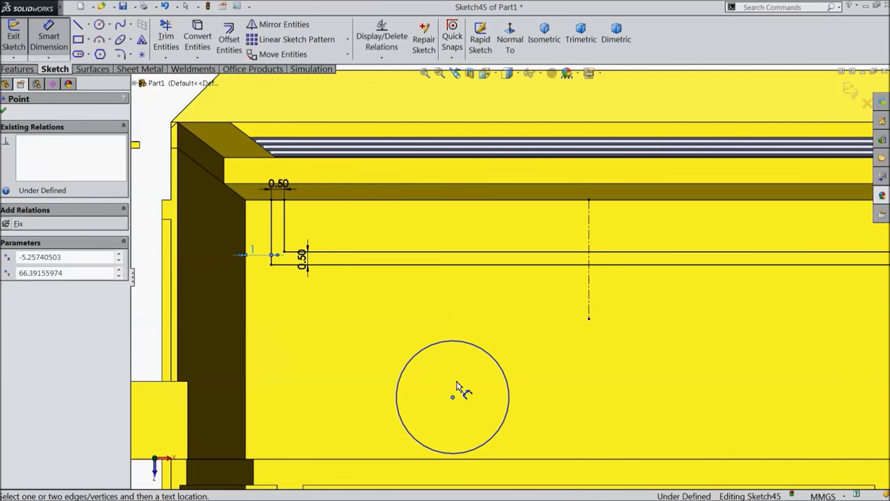
pyautogui.click(462, 267)
pyautogui.click(351, 326)
pyautogui.write('4.1')
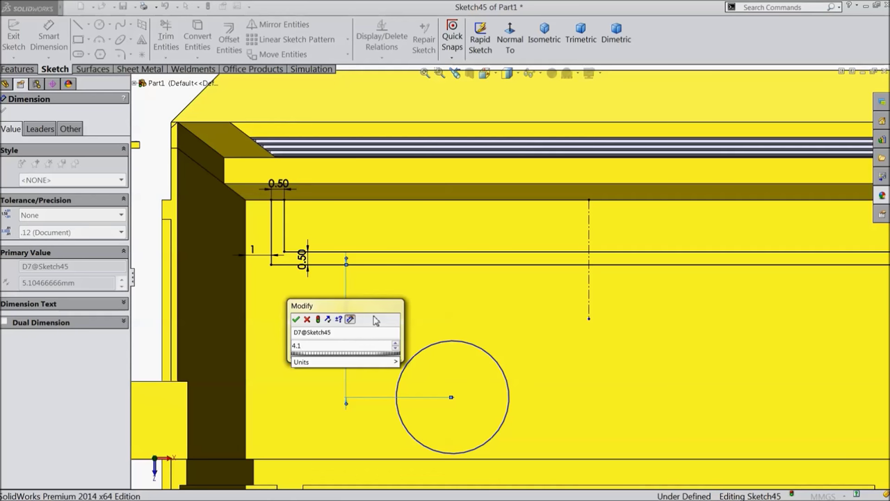
# Set the circle centre 4.125 mm below the slot and give the circle a 3.75 diameter
pyautogui.write('25')
pyautogui.click(295, 319)
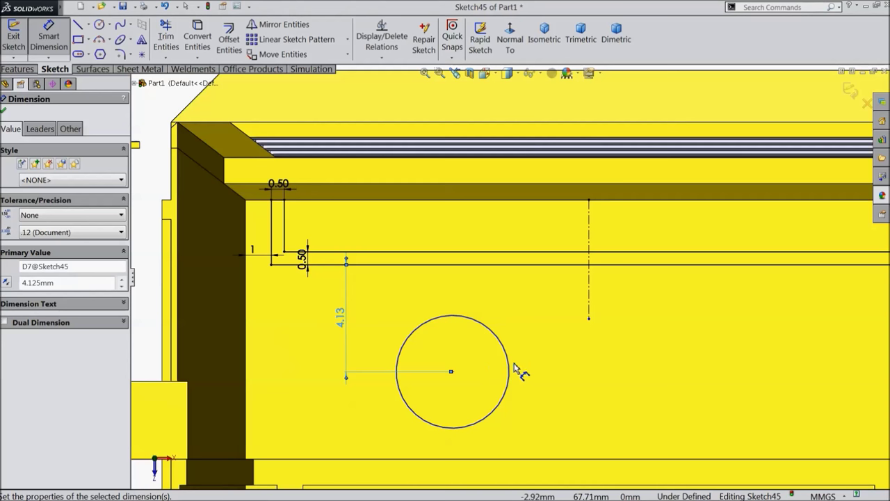
pyautogui.click(510, 369)
pyautogui.click(541, 373)
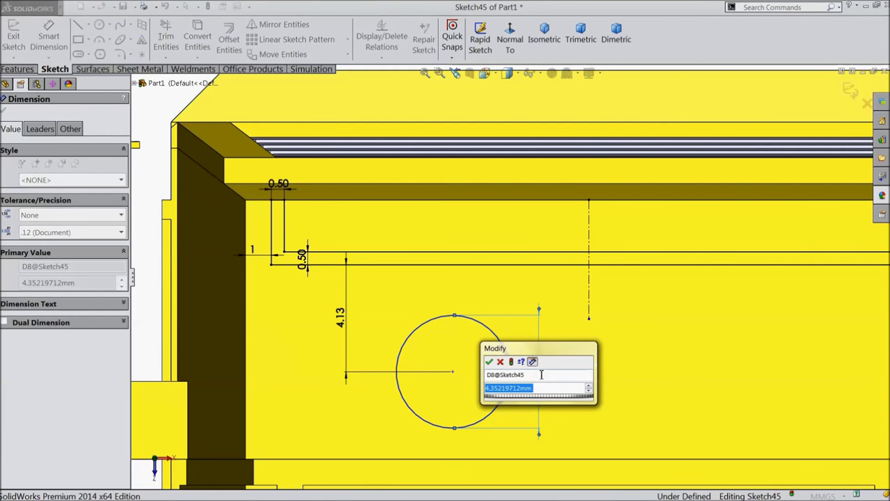
pyautogui.write('3.75')
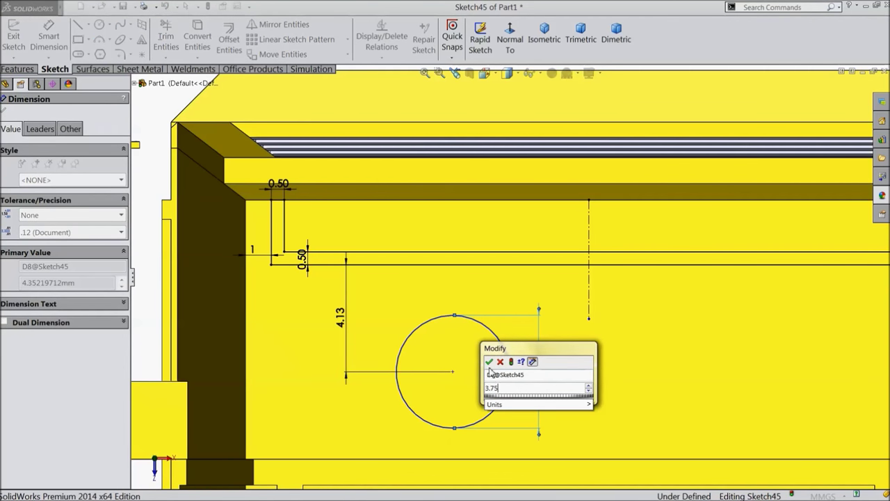
pyautogui.click(489, 362)
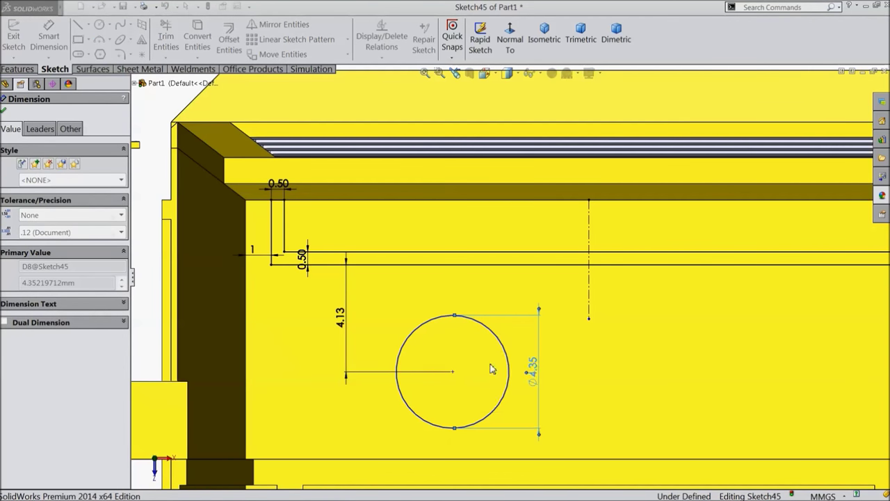
# Place the circle centre 1.875 mm from the vertical centerline and finish dimensioning
pyautogui.click(453, 373)
pyautogui.click(589, 301)
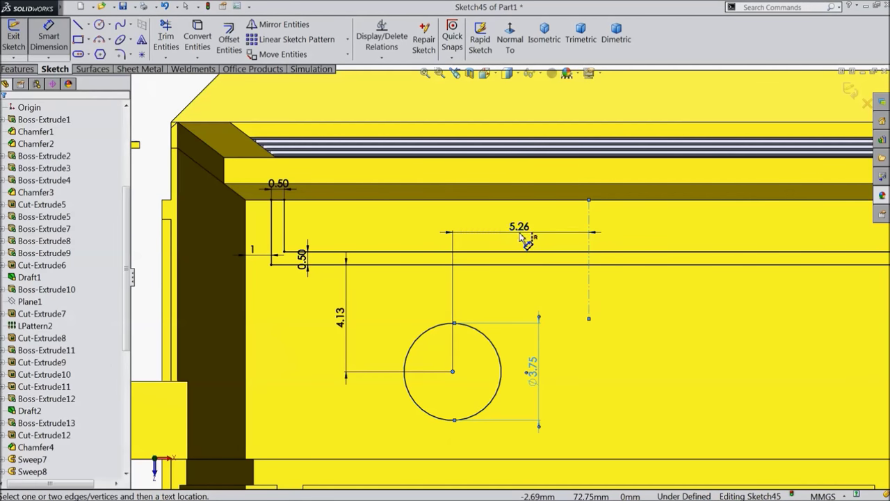
pyautogui.click(480, 231)
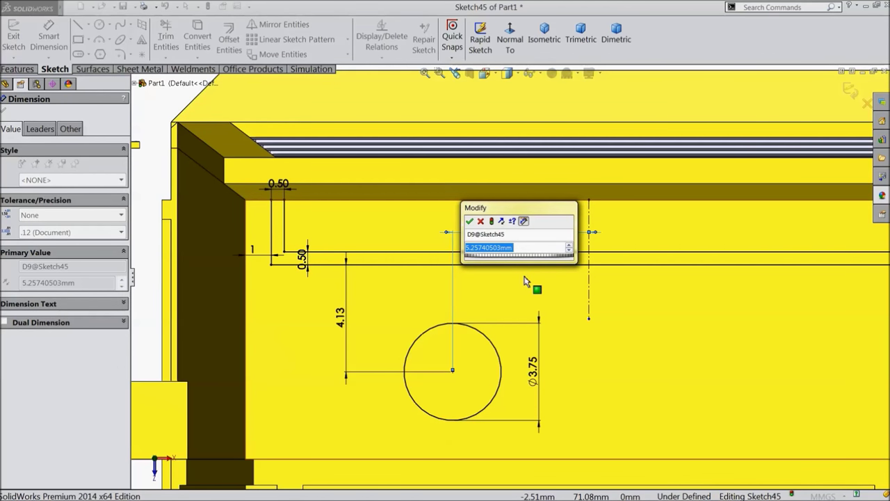
pyautogui.write('1.875')
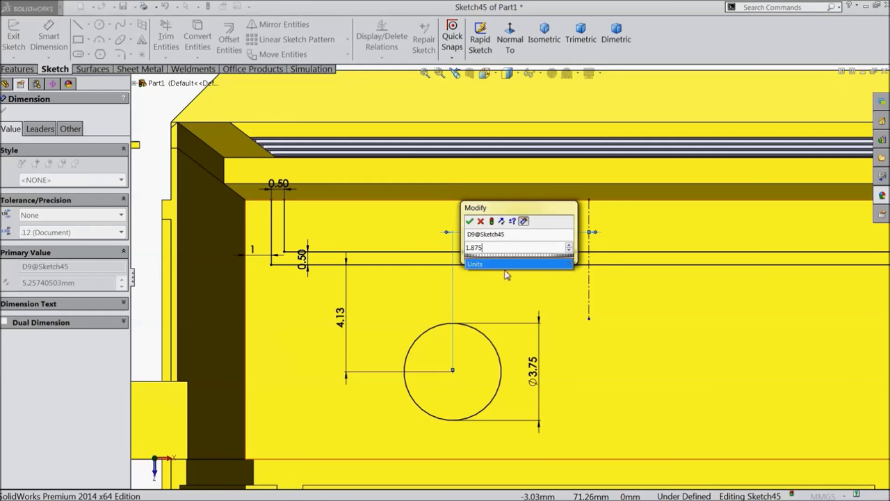
pyautogui.click(469, 221)
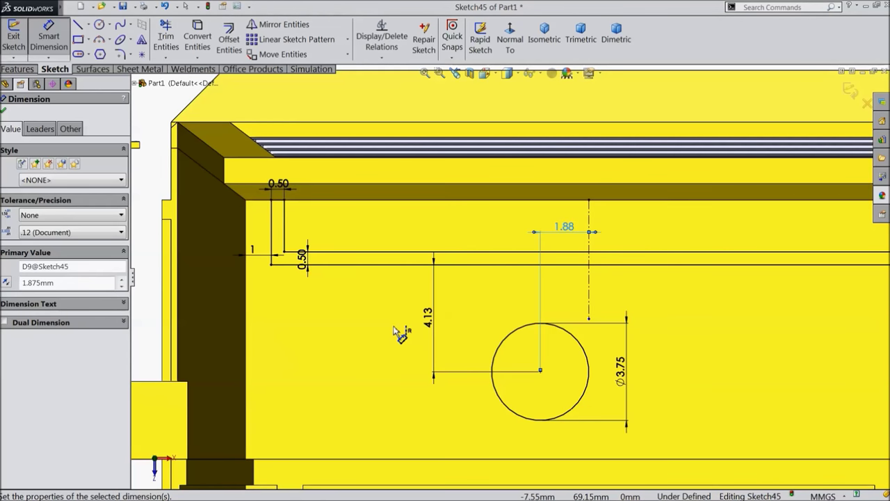
pyautogui.scroll(3, 398, 332)
pyautogui.click(3, 112)
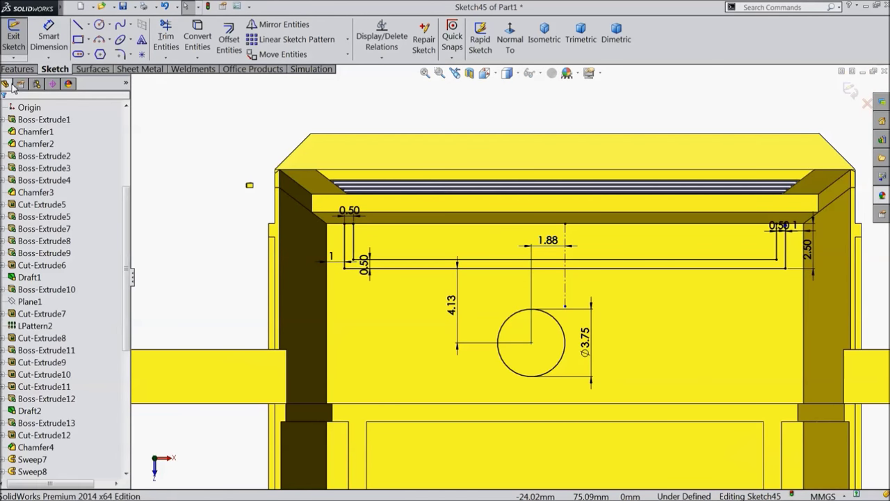
pyautogui.click(19, 69)
pyautogui.click(192, 38)
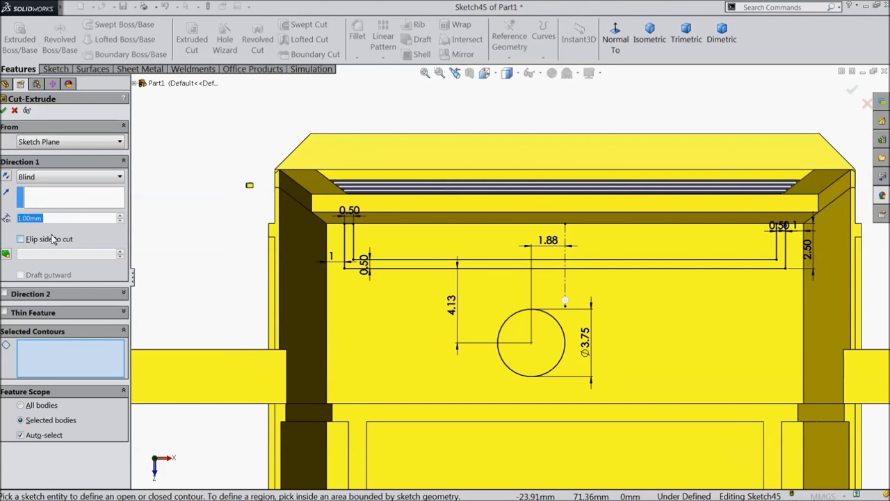
# Cut both slot regions and the circle region 0.35 mm deep with a Blind extruded cut
pyautogui.write('0.35')
pyautogui.press('Return')
pyautogui.moveTo(195, 234)
pyautogui.mouseDown(button='middle')
pyautogui.moveTo(188, 240)
pyautogui.moveTo(195, 237)
pyautogui.mouseUp(button='middle')
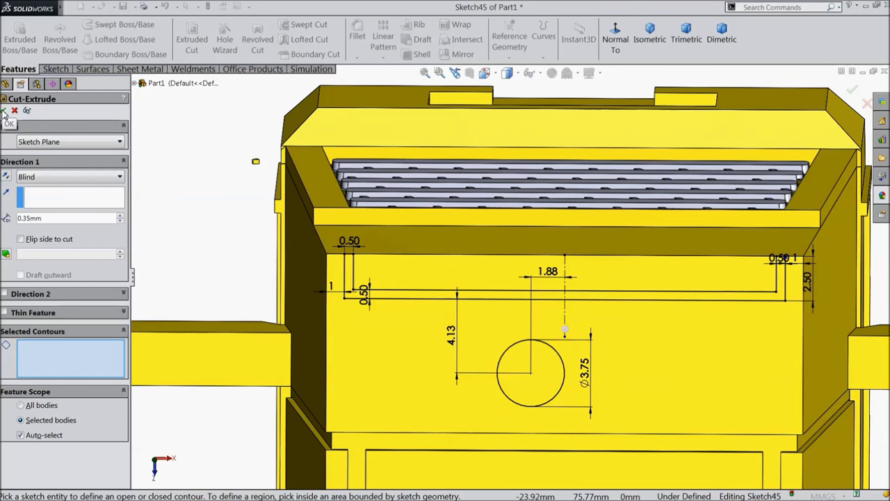
pyautogui.click(388, 298)
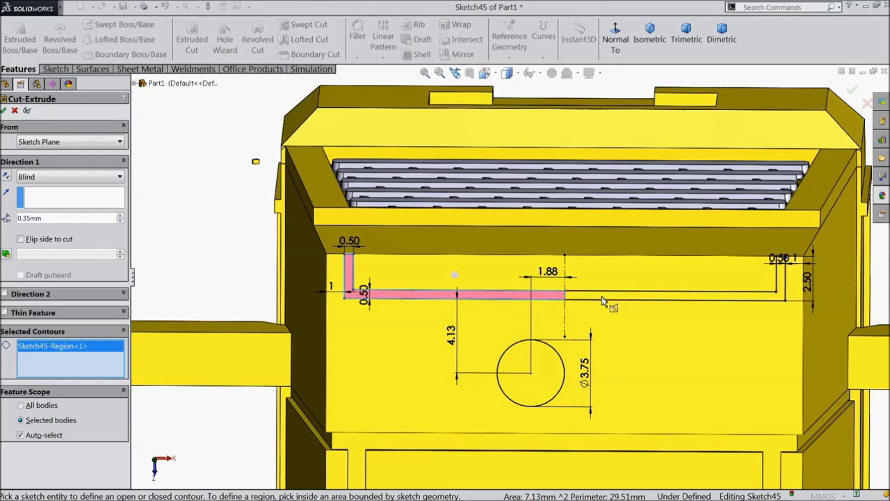
pyautogui.click(607, 296)
pyautogui.click(545, 388)
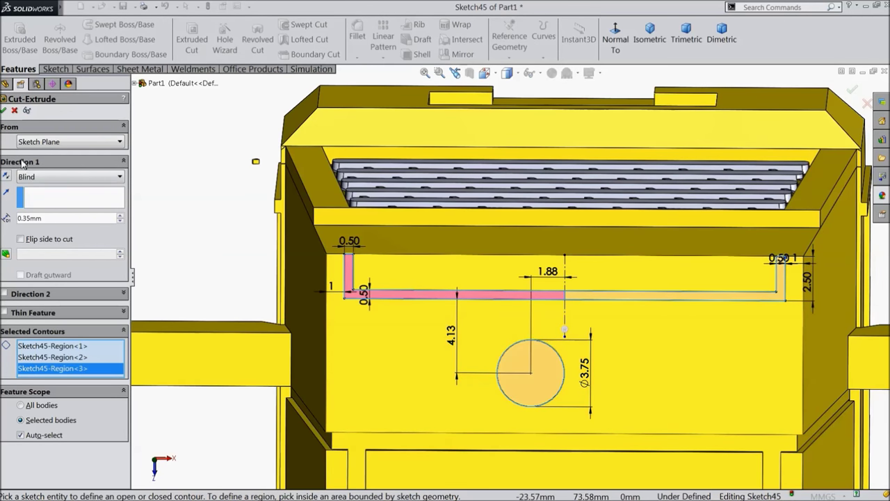
pyautogui.click(5, 110)
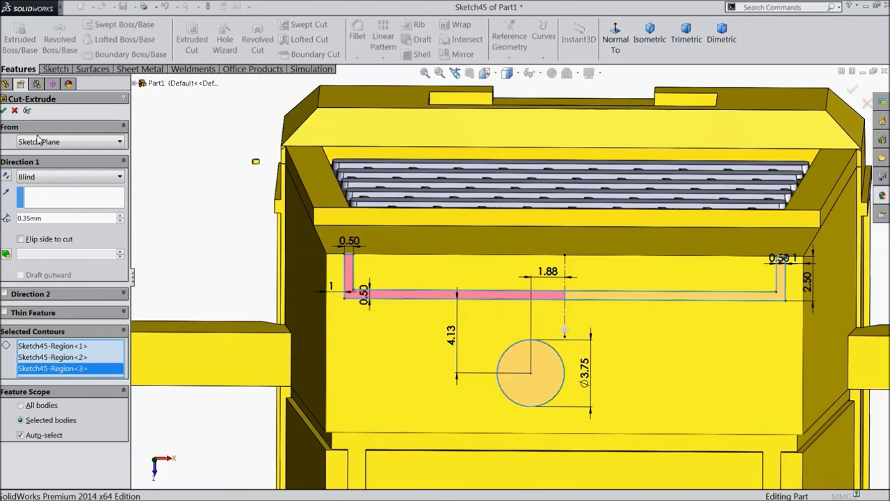
pyautogui.moveTo(212, 241); pyautogui.dragTo(203, 263, button='middle')
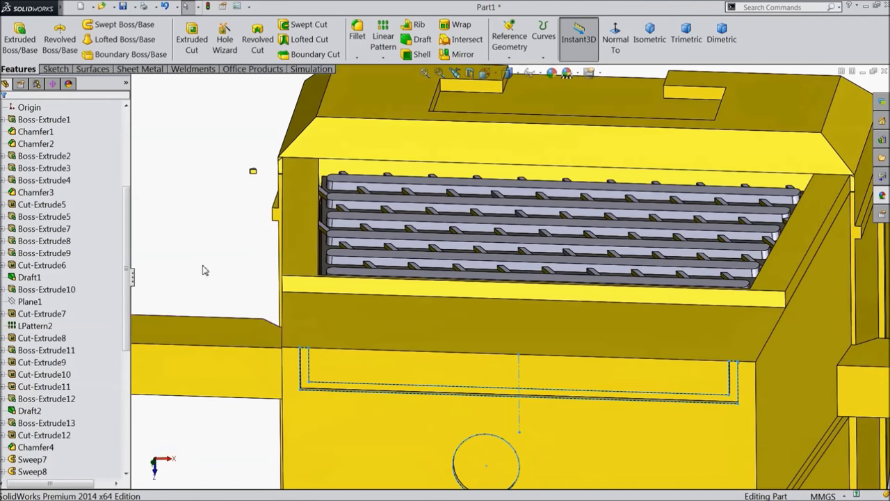
# Create reference plane Plane2 offset 6.25 mm from the Right Plane
pyautogui.scroll(5, 205, 266)
pyautogui.moveTo(289, 340); pyautogui.dragTo(211, 280, button='middle')
pyautogui.scroll(-5, 392, 312)
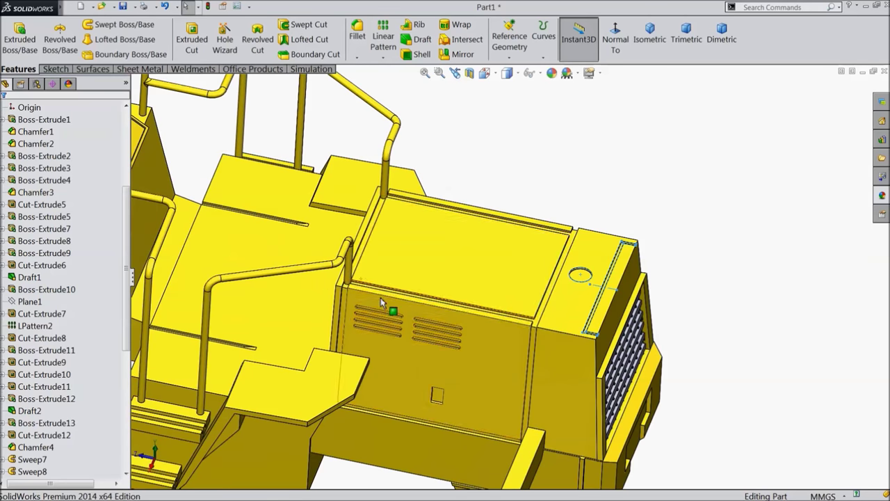
pyautogui.scroll(3, 378, 284)
pyautogui.click(44, 180)
pyautogui.scroll(5, 66, 183)
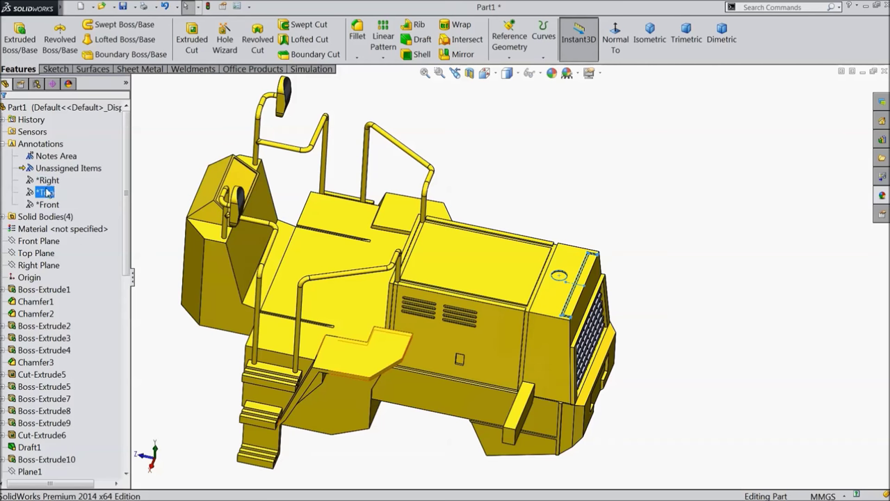
pyautogui.click(38, 254)
pyautogui.click(38, 265)
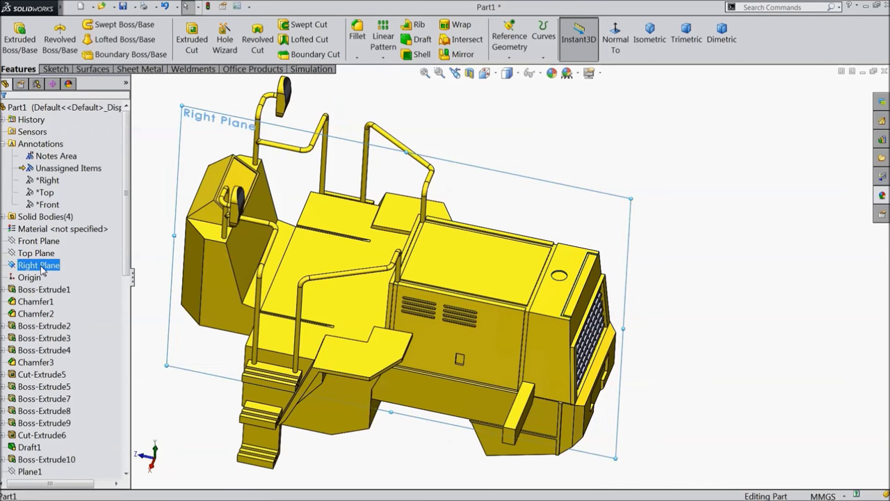
pyautogui.click(519, 63)
pyautogui.click(523, 69)
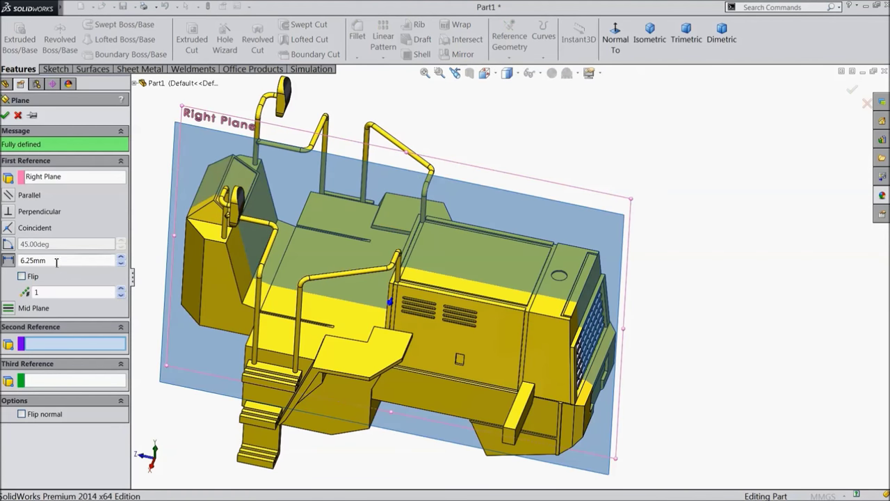
pyautogui.click(11, 261)
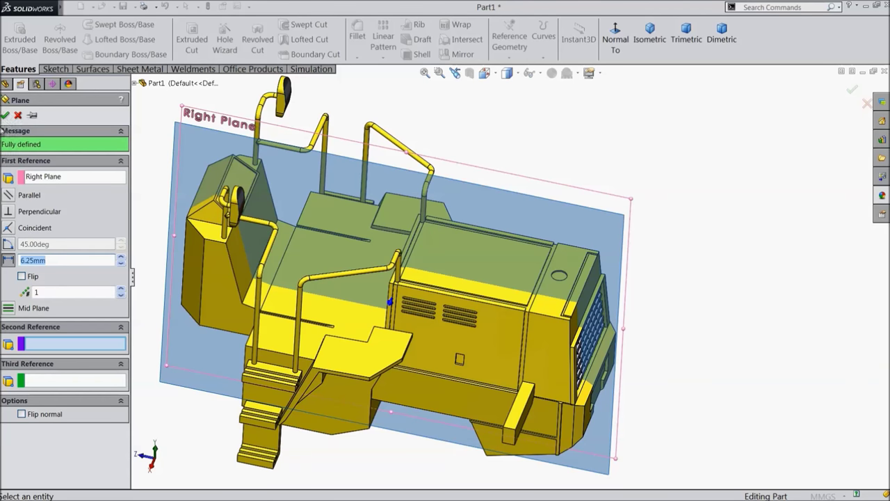
pyautogui.click(6, 116)
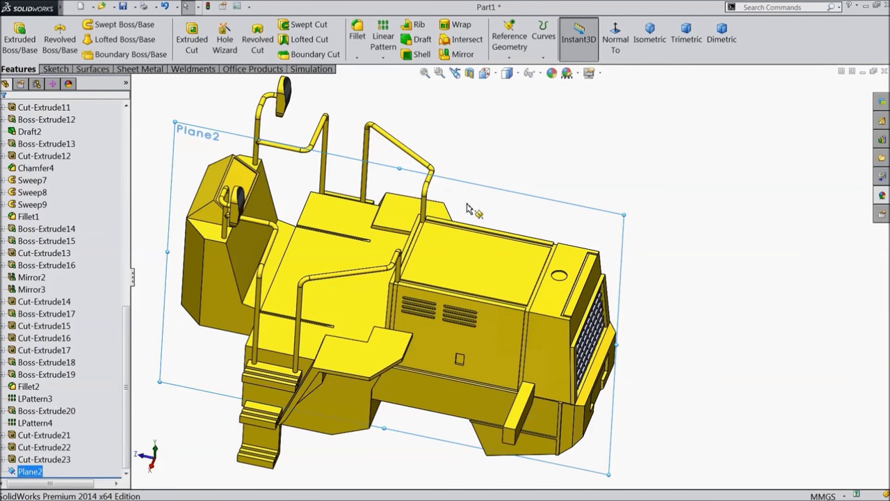
pyautogui.click(56, 69)
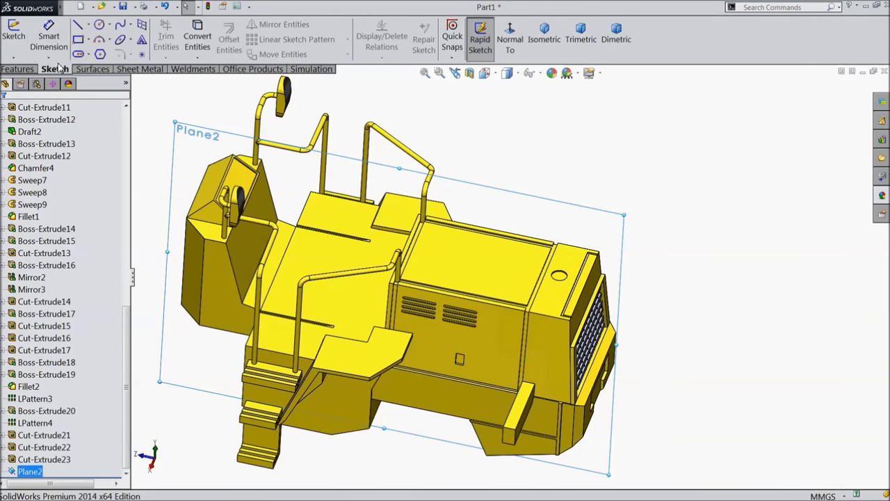
# On Plane2, draw a three-segment line path rising from the hopper's top edge
pyautogui.click(14, 34)
pyautogui.click(510, 39)
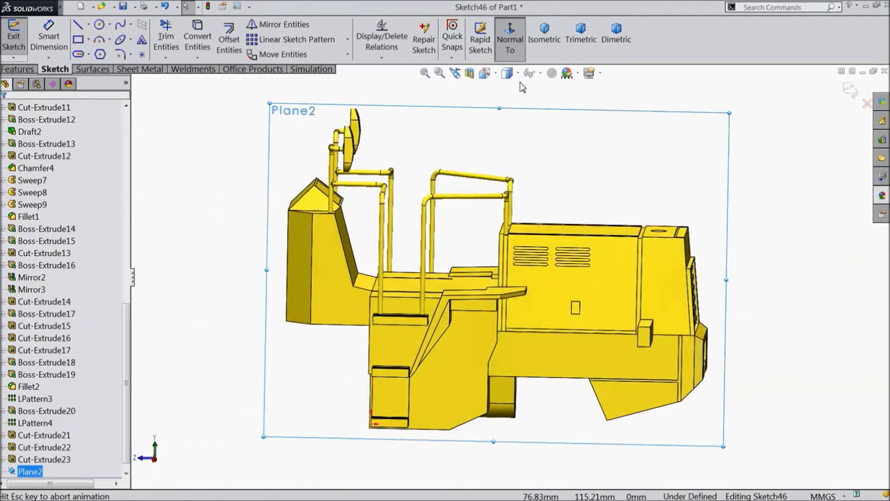
pyautogui.scroll(-3, 656, 192)
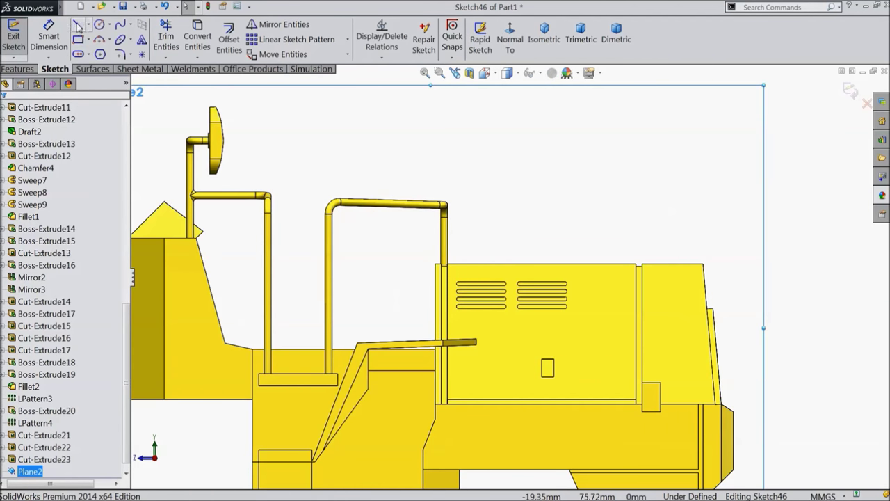
pyautogui.click(78, 26)
pyautogui.scroll(-2, 528, 232)
pyautogui.click(527, 280)
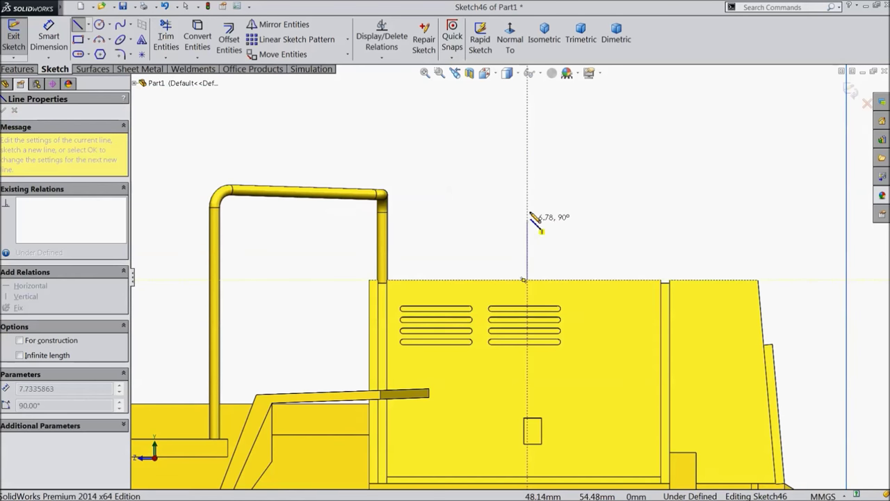
pyautogui.click(527, 224)
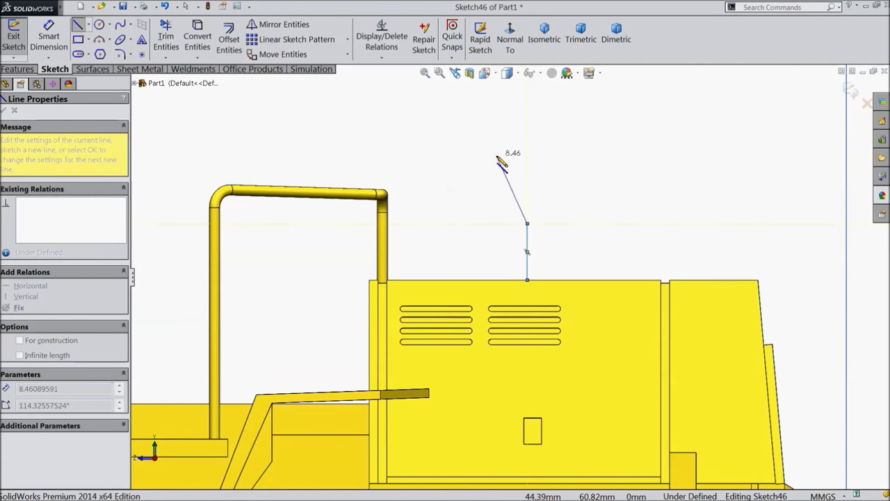
pyautogui.scroll(2, 494, 163)
pyautogui.click(502, 188)
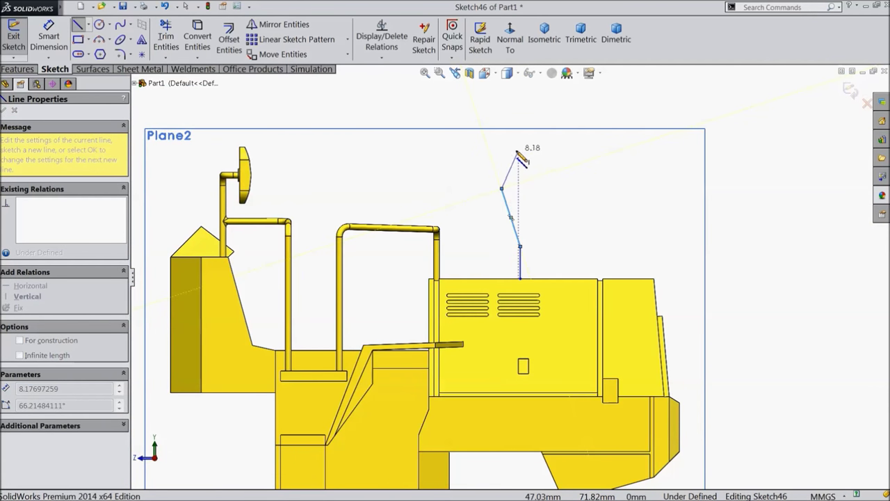
pyautogui.click(518, 147)
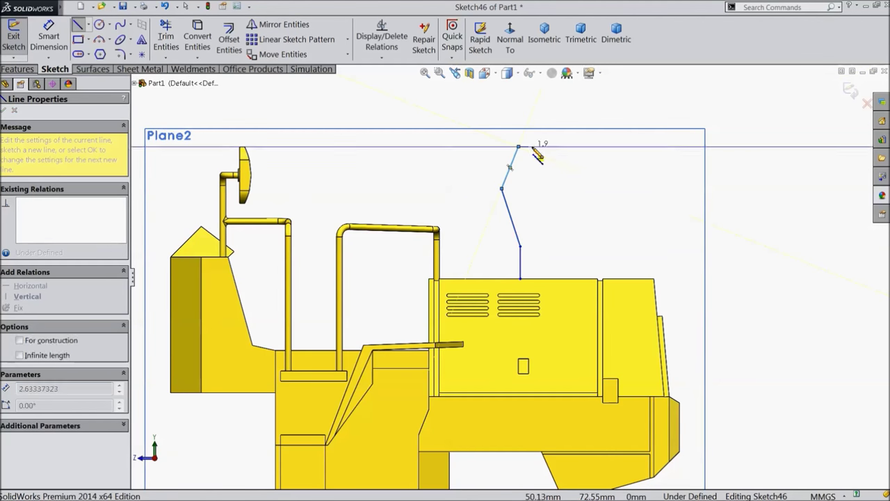
pyautogui.rightClick(557, 75)
pyautogui.click(574, 84)
# Dimension the short vertical line to 6 mm and the first bend height to 26 mm
pyautogui.scroll(-2, 564, 170)
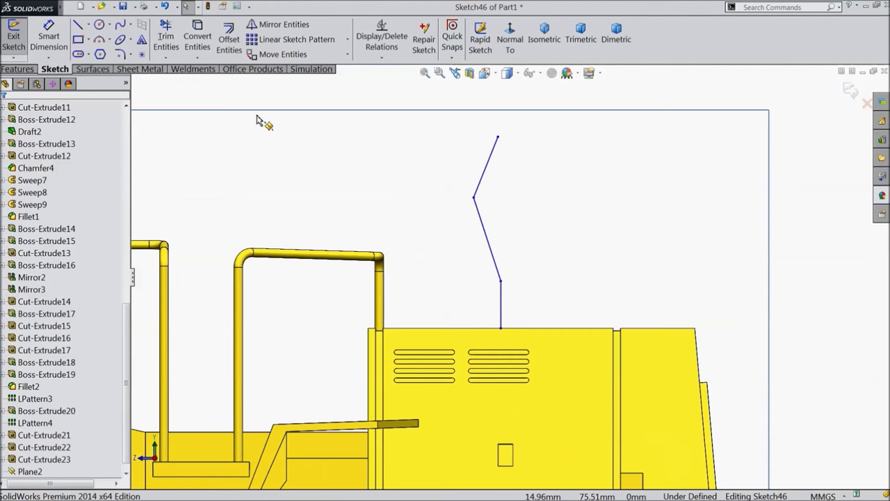
pyautogui.click(49, 37)
pyautogui.click(500, 311)
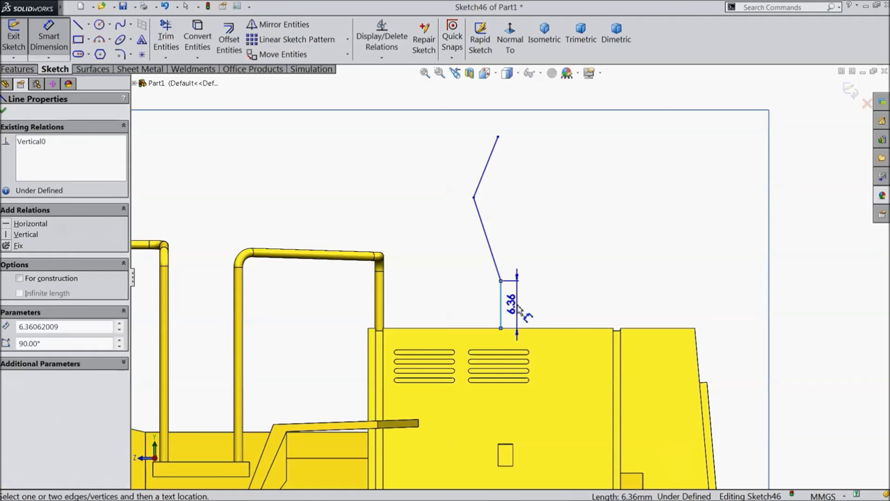
pyautogui.click(520, 310)
pyautogui.write('6')
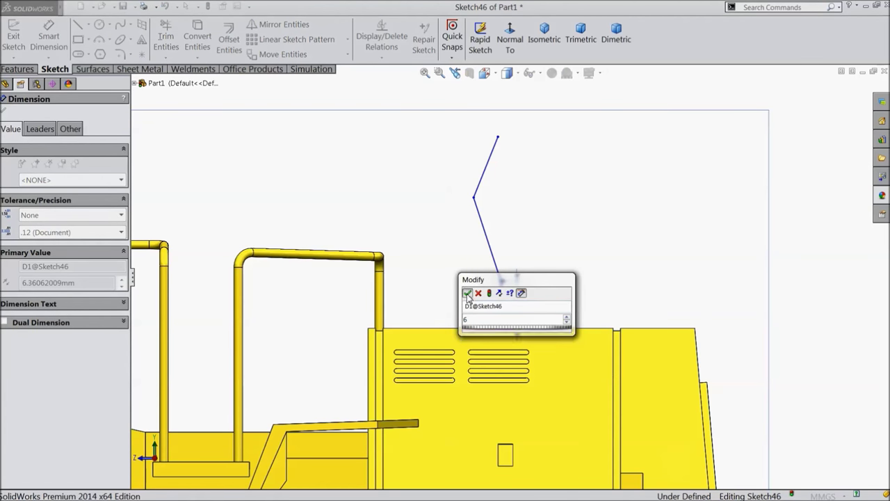
pyautogui.click(467, 292)
pyautogui.click(497, 285)
pyautogui.click(477, 326)
pyautogui.click(438, 273)
pyautogui.write('26')
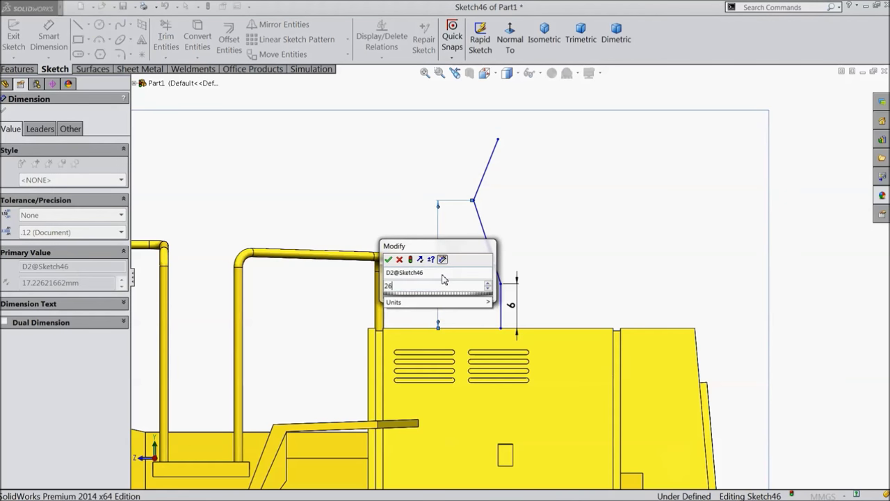
pyautogui.press('Return')
# Set the top endpoint 33 mm above the hopper and 27 mm horizontally from its corner
pyautogui.scroll(2, 495, 160)
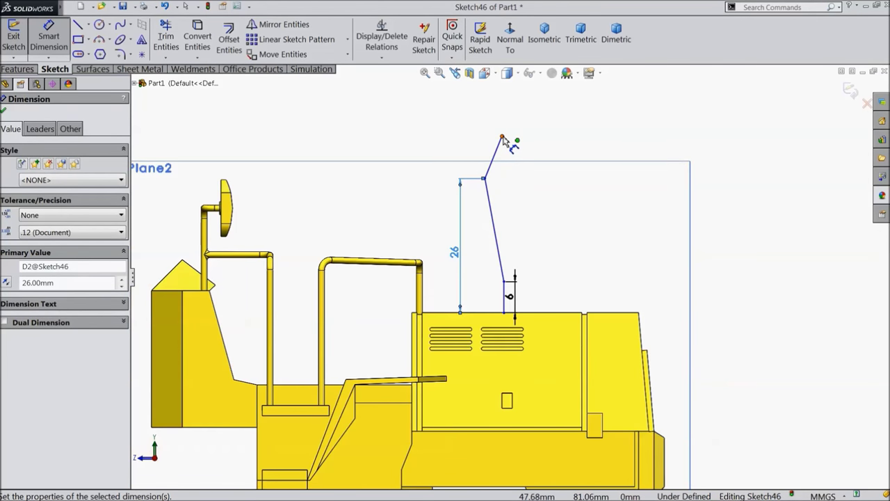
pyautogui.click(503, 138)
pyautogui.click(553, 318)
pyautogui.click(546, 249)
pyautogui.write('33')
pyautogui.press('Return')
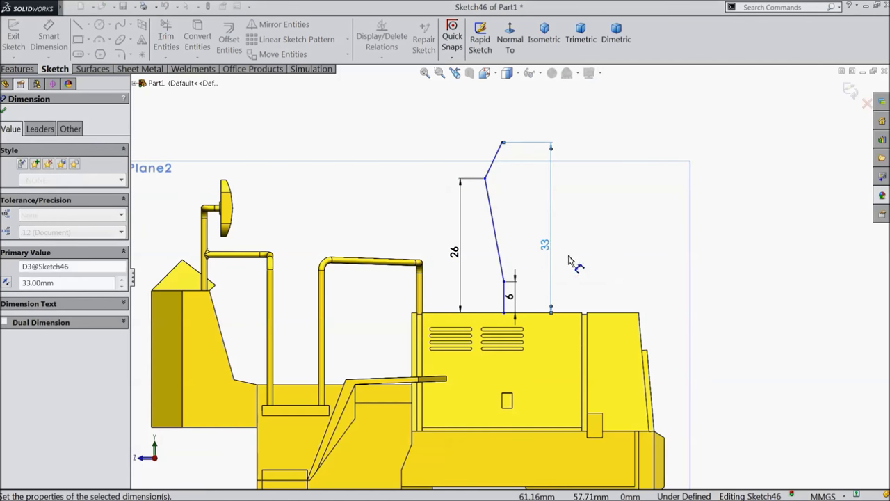
pyautogui.scroll(-3, 584, 257)
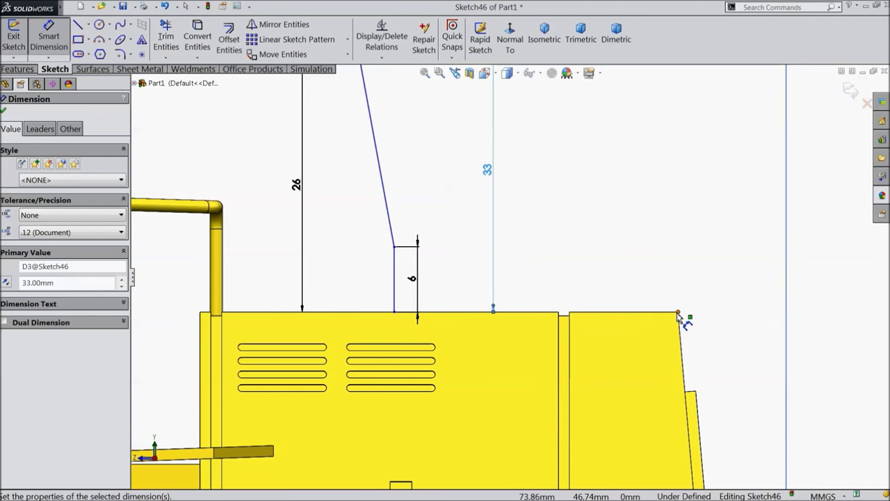
pyautogui.click(396, 313)
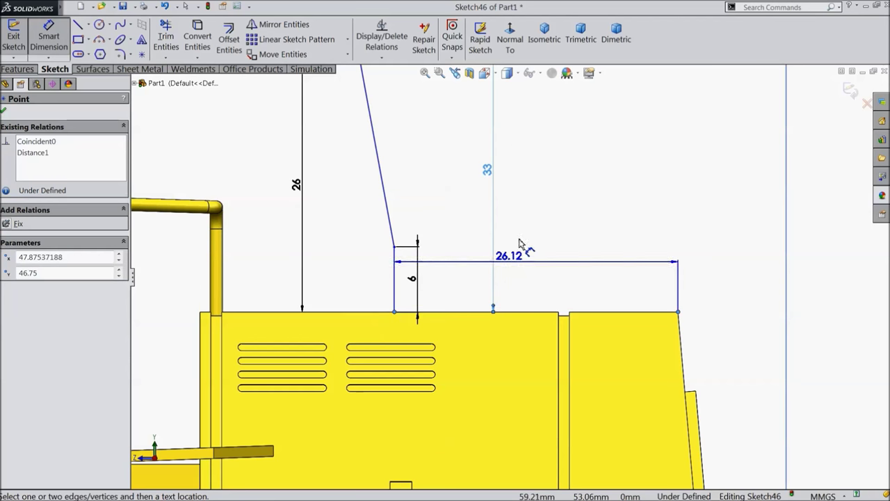
pyautogui.click(537, 165)
pyautogui.write('27')
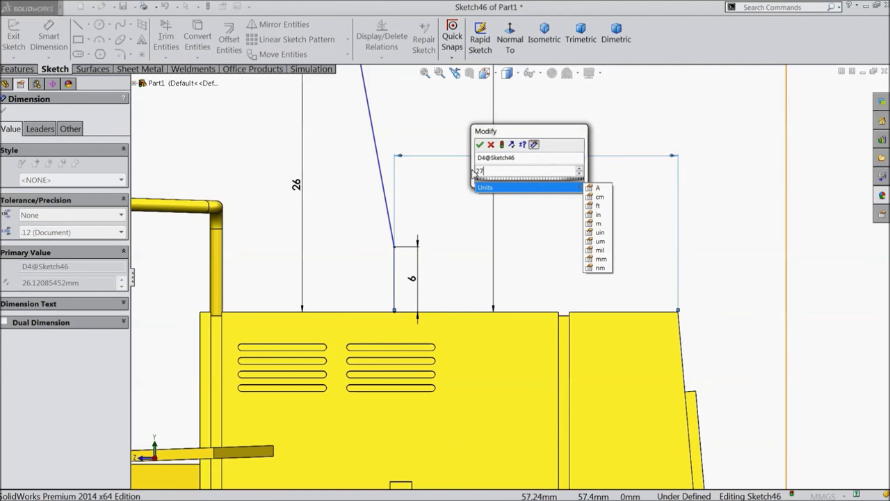
pyautogui.click(482, 145)
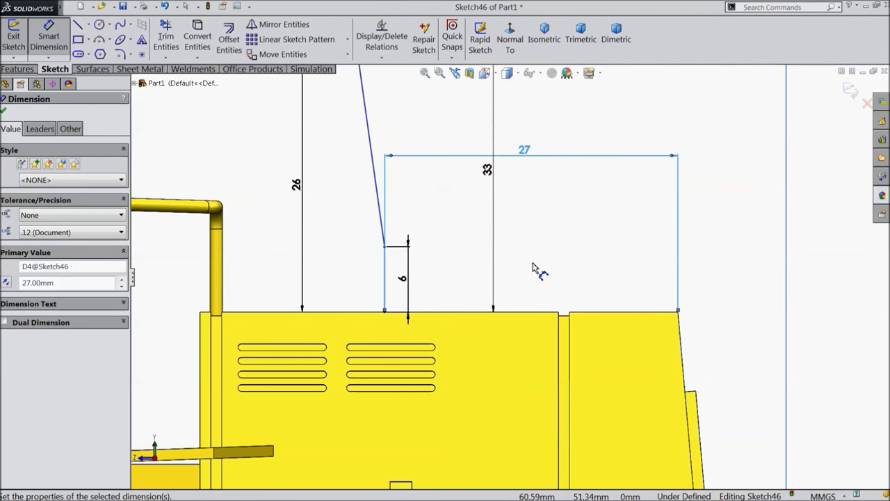
pyautogui.click(120, 55)
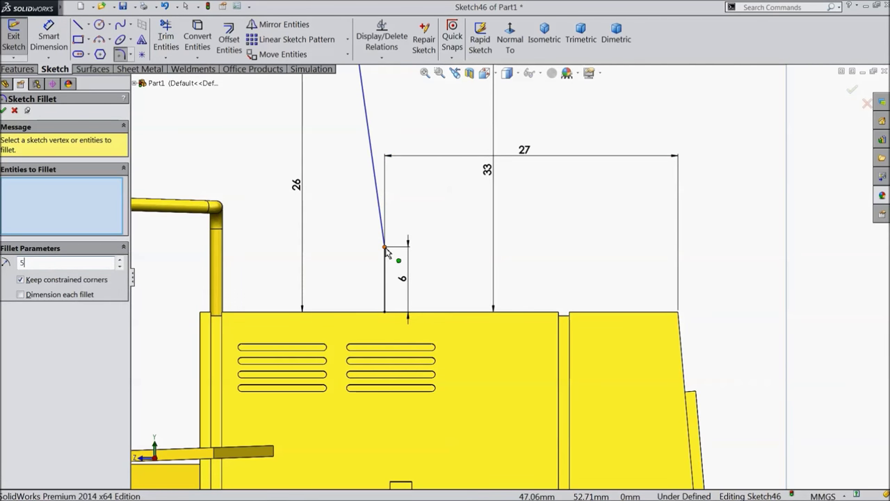
# Round the lower and upper bends of the Sketch46 path with R5 fillets
pyautogui.click(386, 249)
pyautogui.click(3, 111)
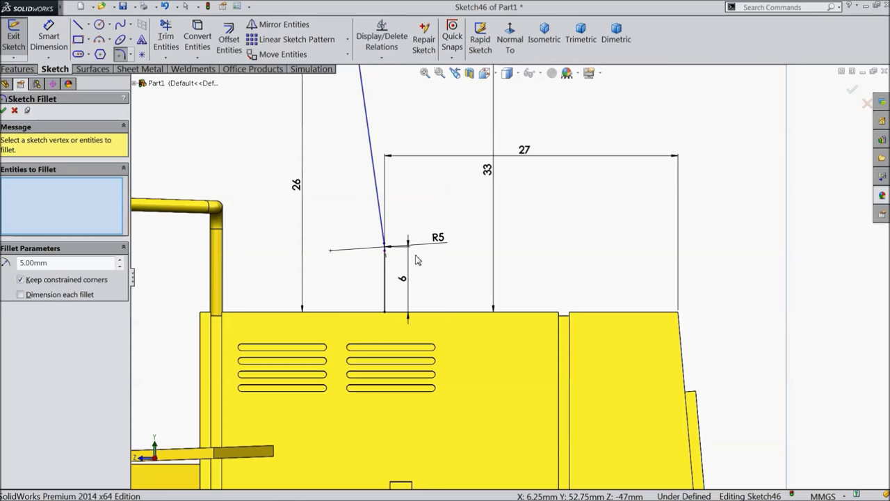
pyautogui.scroll(2, 487, 292)
pyautogui.scroll(-3, 437, 153)
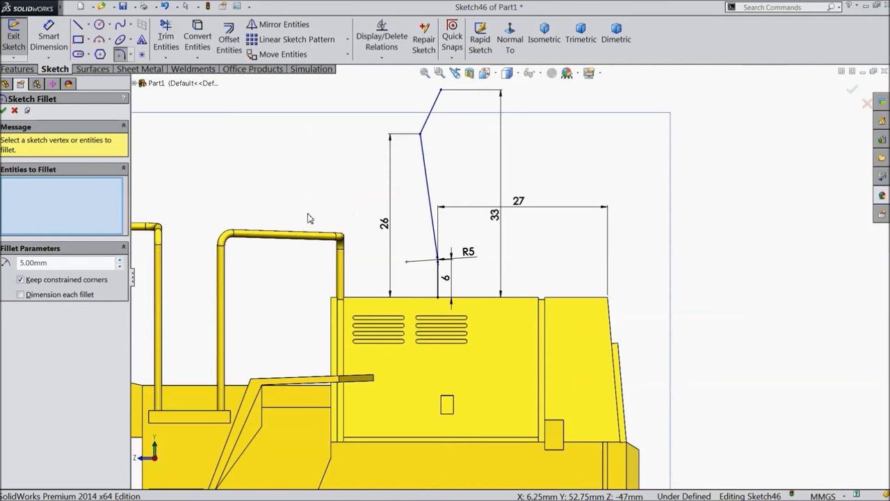
pyautogui.click(423, 157)
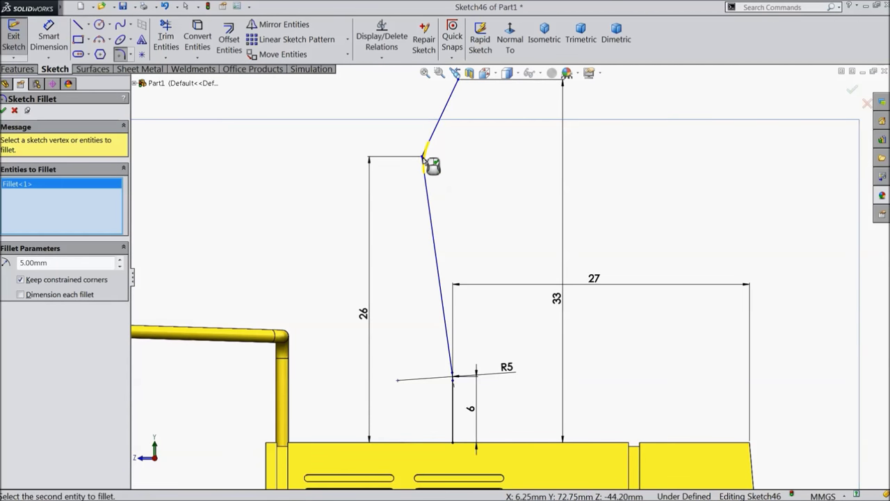
pyautogui.click(4, 110)
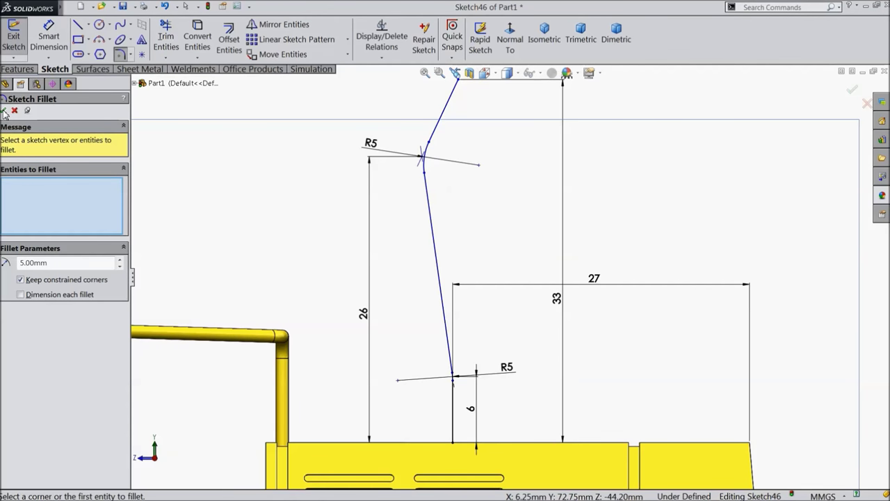
pyautogui.click(4, 110)
pyautogui.scroll(2, 355, 231)
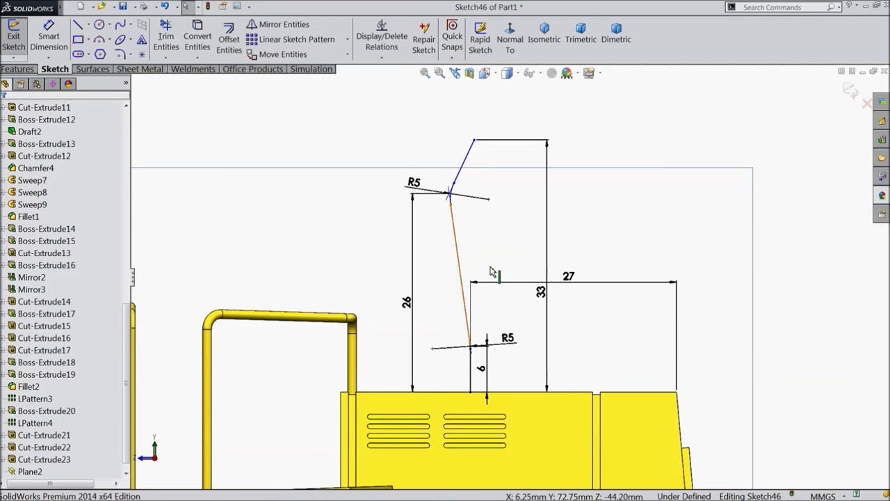
pyautogui.click(59, 38)
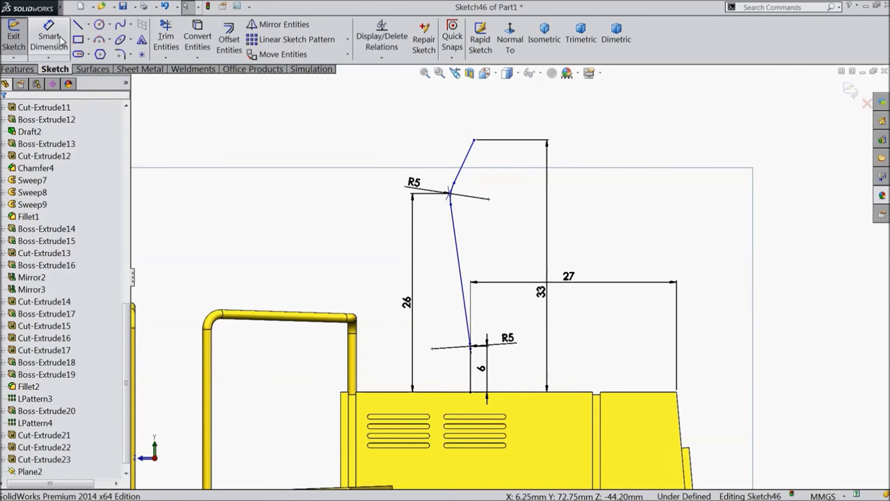
# Dimension the angle between the long slanted and short vertical segments to 170°
pyautogui.scroll(4, 483, 347)
pyautogui.click(441, 281)
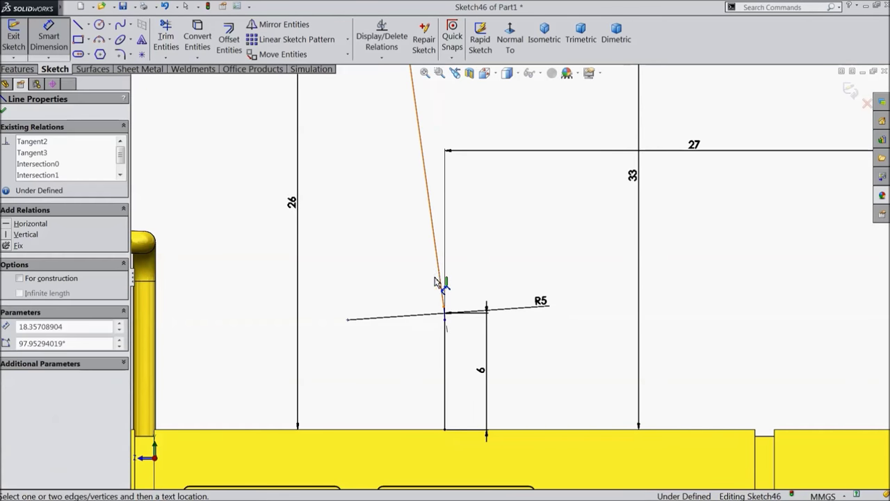
pyautogui.click(445, 356)
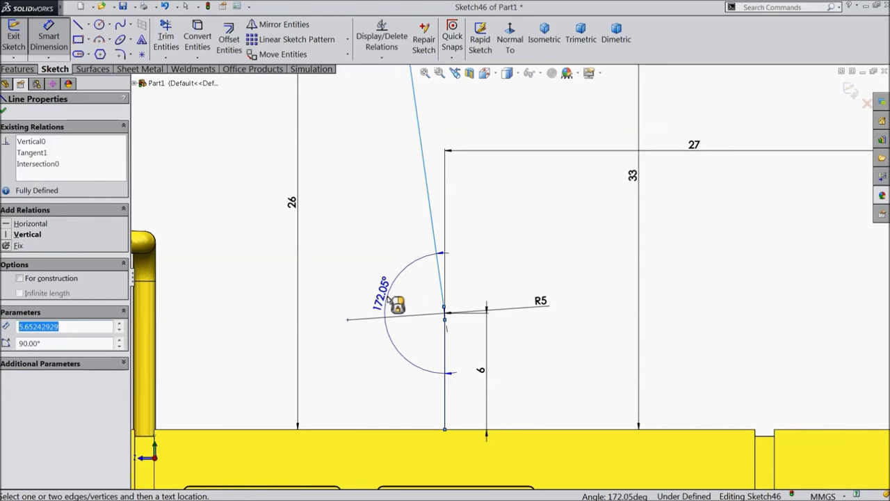
pyautogui.click(397, 302)
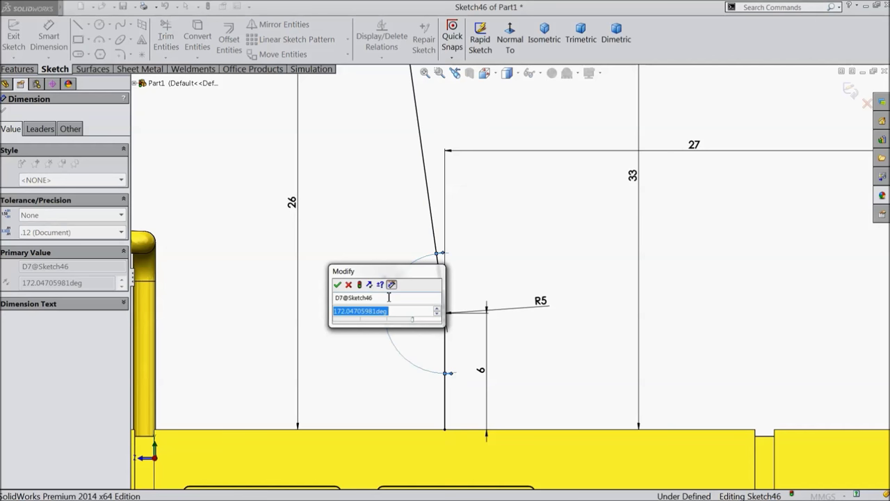
pyautogui.write('1')
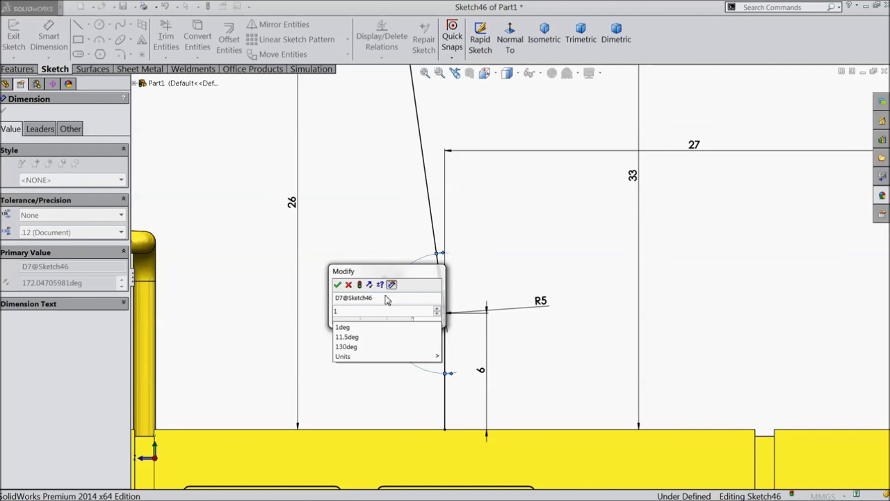
pyautogui.write('70')
pyautogui.click(337, 284)
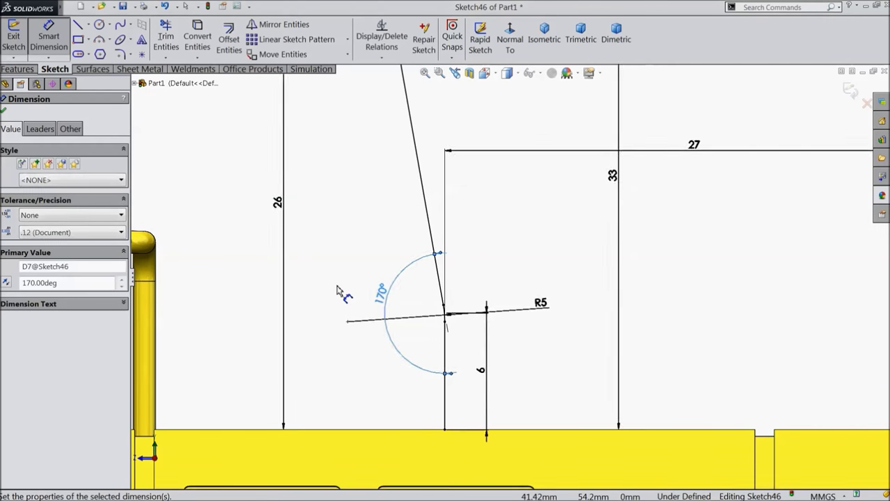
# Dimension the upper bend between the top and middle segments to 150°
pyautogui.scroll(2, 379, 278)
pyautogui.scroll(3, 379, 278)
pyautogui.scroll(-4, 487, 143)
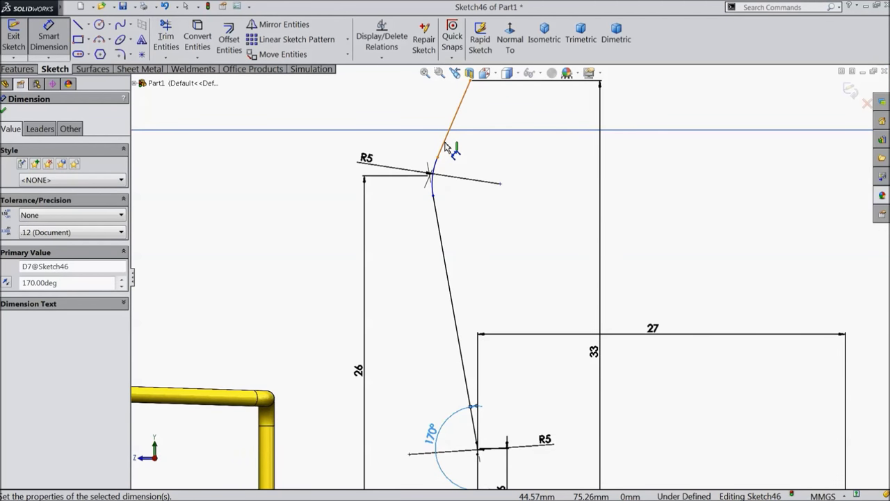
pyautogui.click(445, 145)
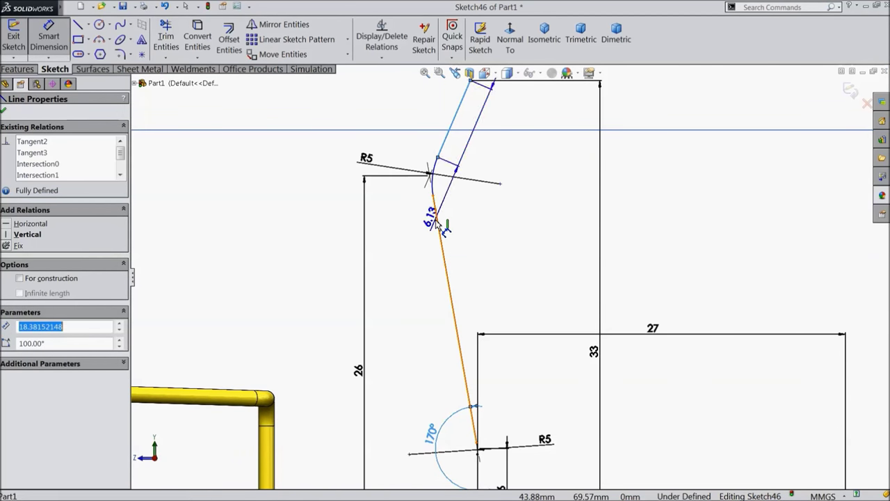
pyautogui.click(436, 223)
pyautogui.click(498, 206)
pyautogui.write('150')
pyautogui.click(435, 192)
# Exit the path sketch and orbit the model into a tilted 3-D view
pyautogui.scroll(8, 508, 278)
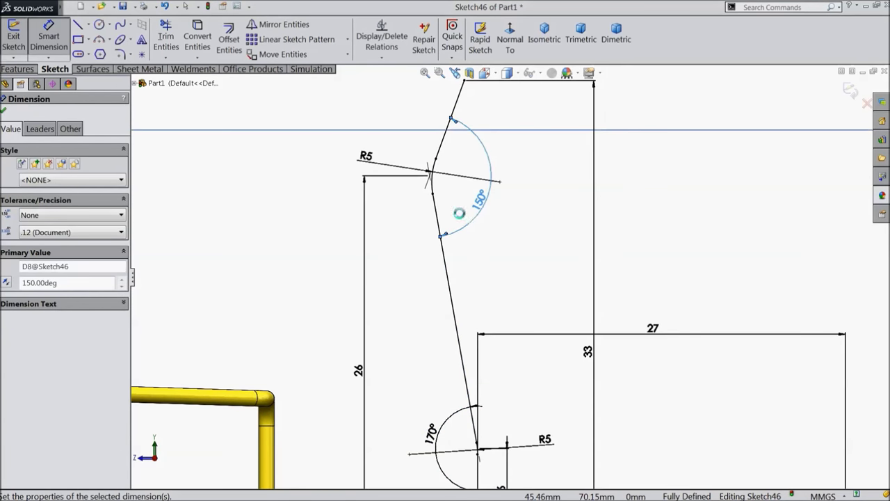
pyautogui.scroll(-2, 560, 341)
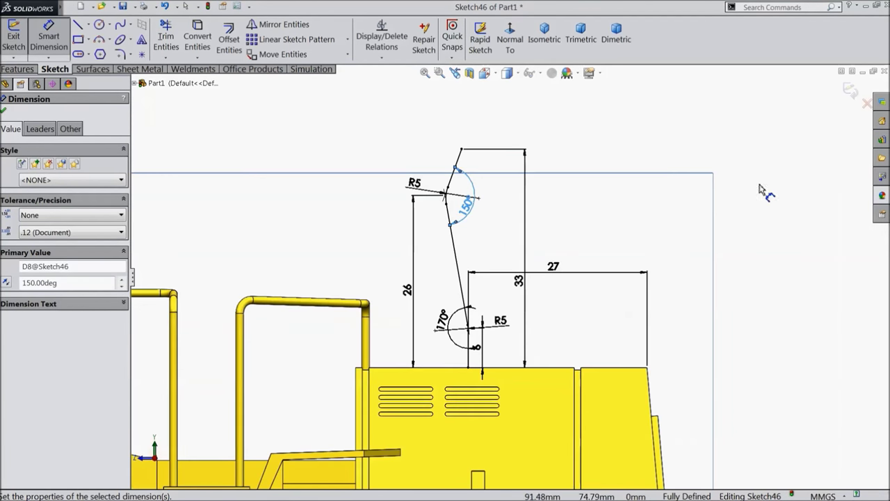
pyautogui.click(850, 90)
pyautogui.moveTo(562, 223); pyautogui.dragTo(541, 324, button='middle')
# Start a sketch on the hopper's top face and draw two concentric circles at the path's end
pyautogui.scroll(-4, 541, 324)
pyautogui.click(489, 356)
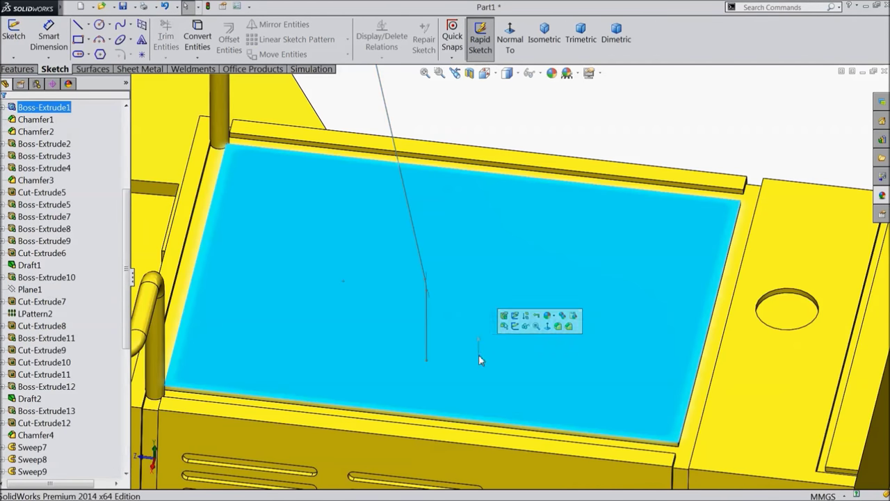
pyautogui.click(516, 326)
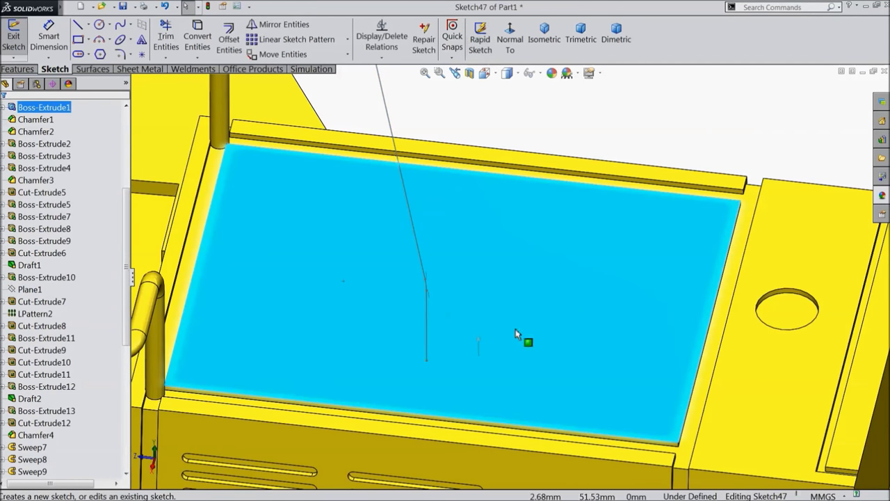
pyautogui.click(98, 26)
pyautogui.hotkey('ctrl', '8')
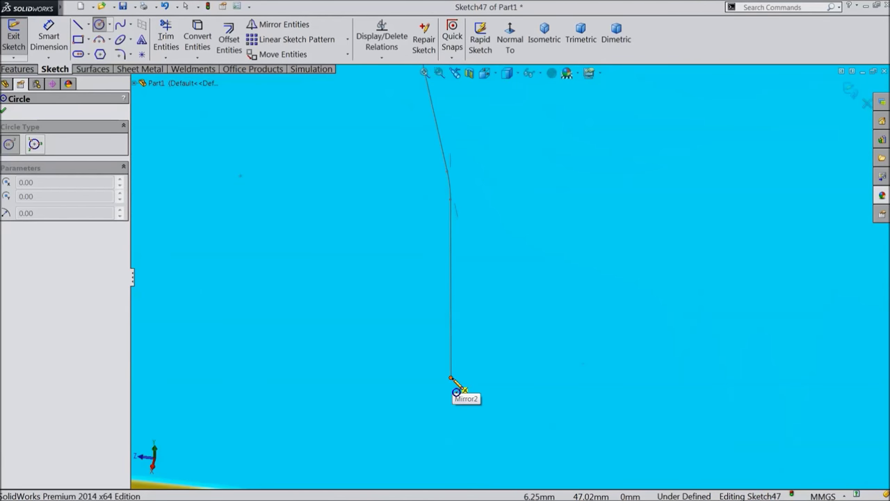
pyautogui.click(452, 379)
pyautogui.click(496, 299)
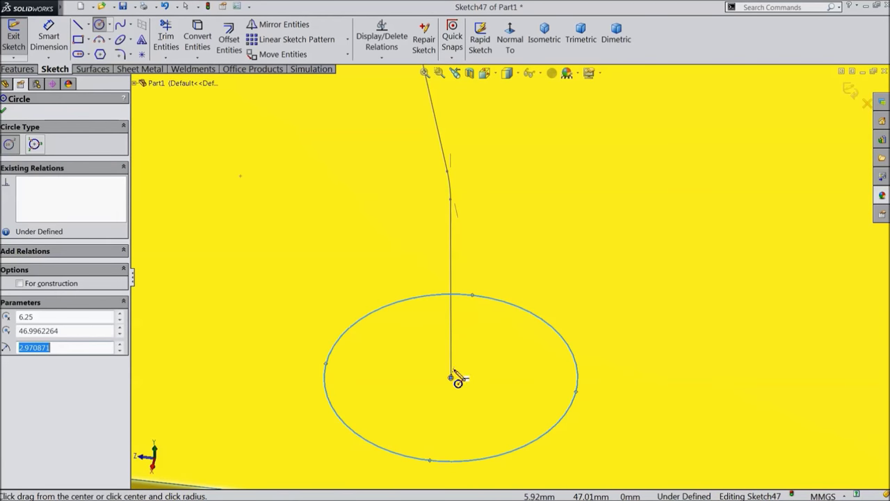
pyautogui.click(451, 377)
pyautogui.click(466, 317)
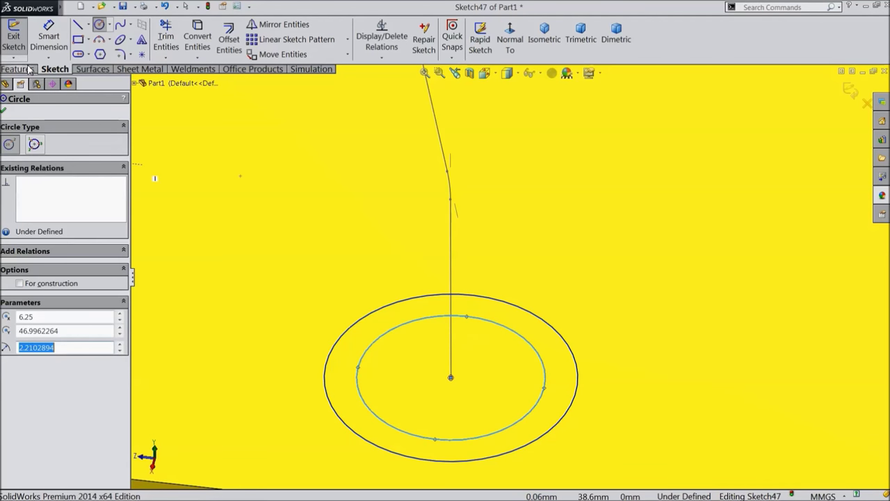
# Dimension the outer circle to a 2.50 mm diameter
pyautogui.click(43, 42)
pyautogui.scroll(3, 461, 258)
pyautogui.scroll(-2, 562, 341)
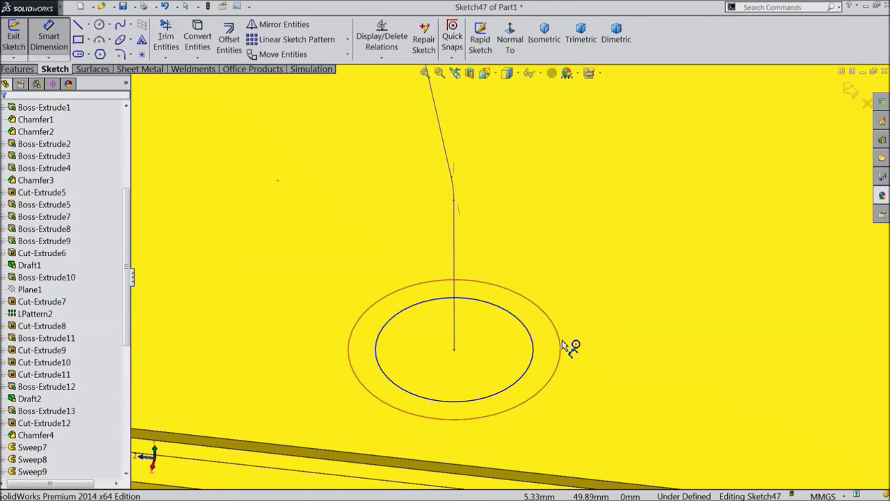
pyautogui.click(560, 344)
pyautogui.click(588, 358)
pyautogui.write('2.5')
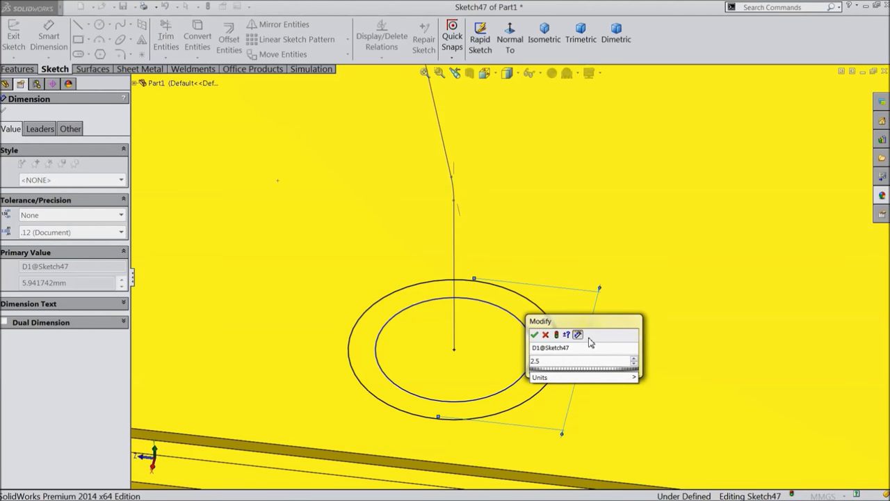
pyautogui.press('Return')
pyautogui.scroll(-3, 506, 351)
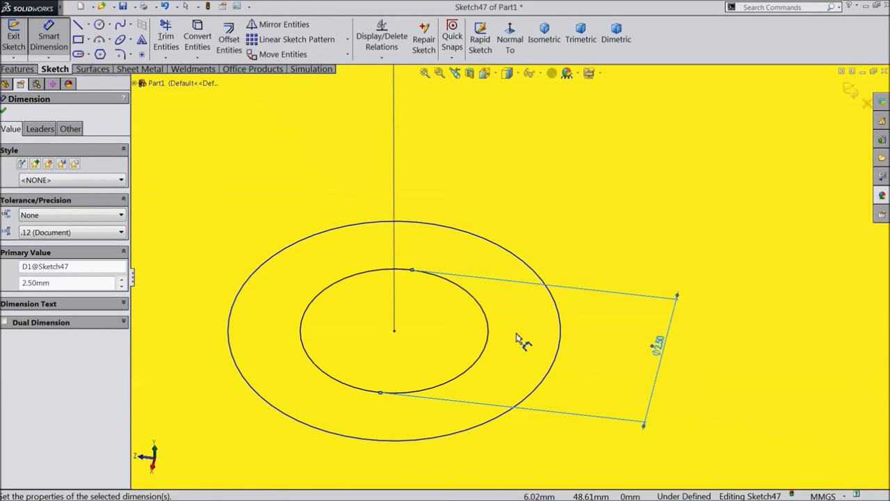
# Set the gap between the circles to 0.50 mm and exit the sketch
pyautogui.click(550, 367)
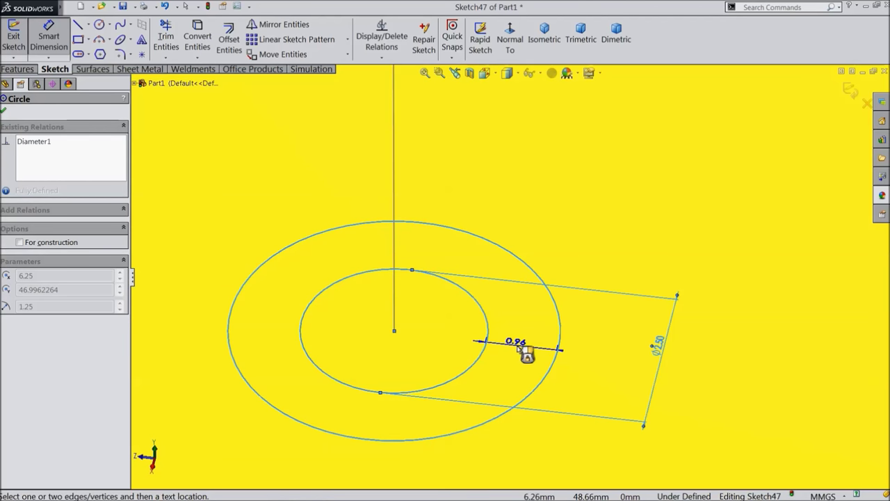
pyautogui.click(520, 350)
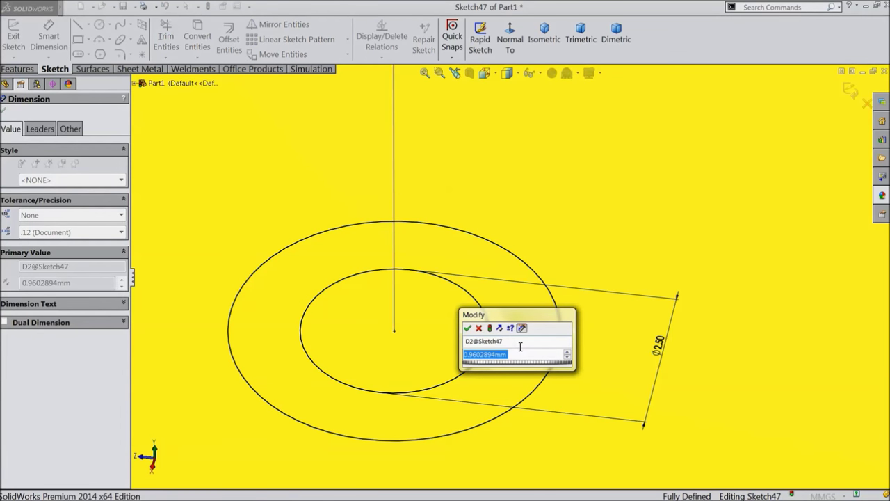
pyautogui.write('=')
pyautogui.click(659, 346)
pyautogui.press('Return')
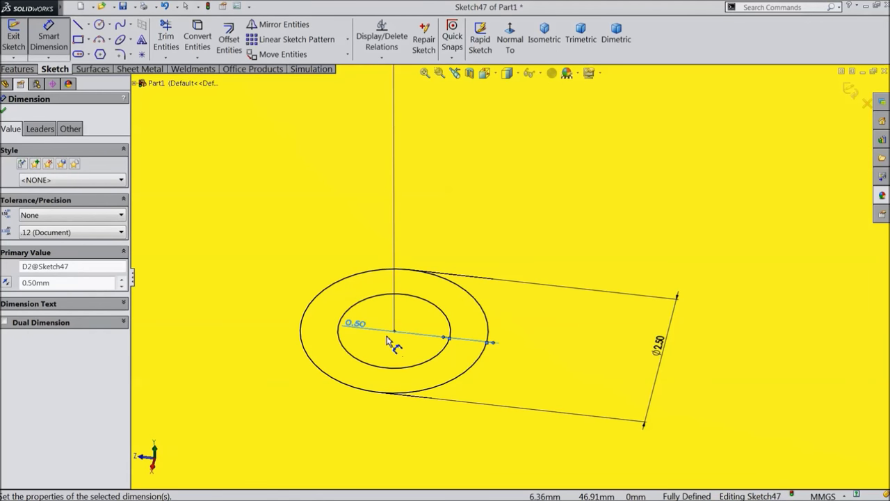
pyautogui.scroll(-4, 389, 340)
pyautogui.scroll(7, 514, 323)
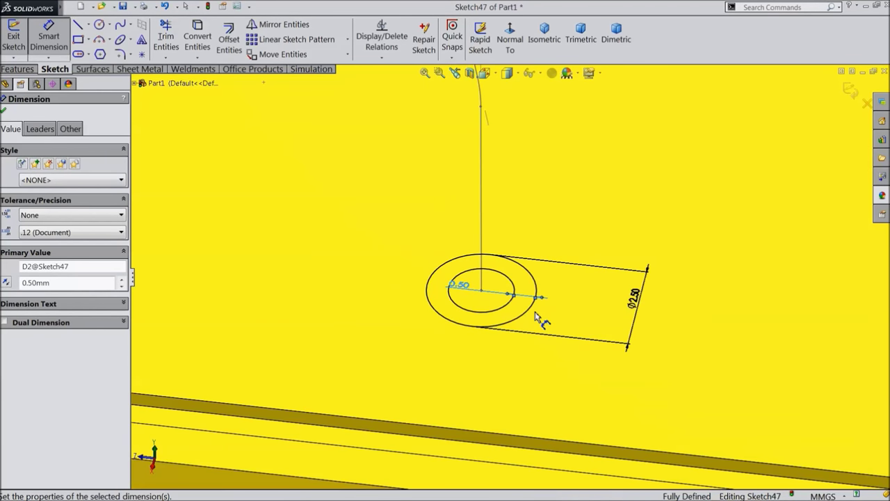
pyautogui.scroll(3, 523, 292)
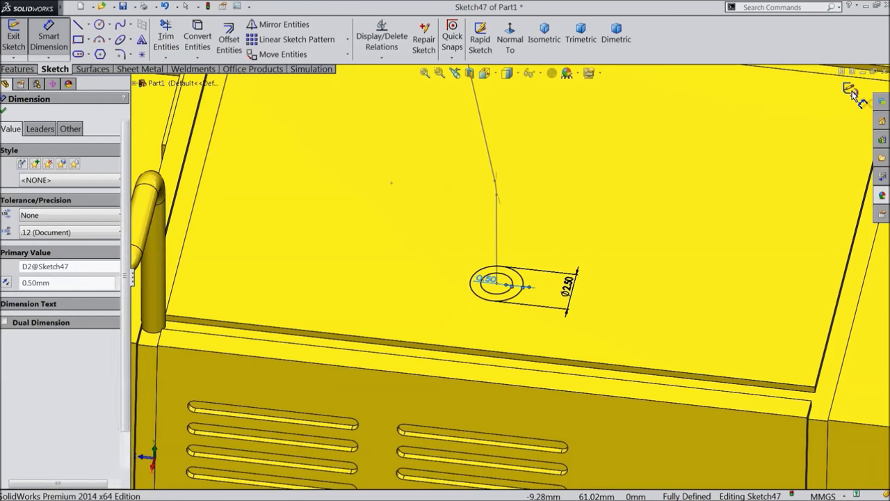
pyautogui.click(850, 90)
# Sweep the Sketch47 ring profile along the Sketch46 path to create the hollow pipe
pyautogui.click(139, 25)
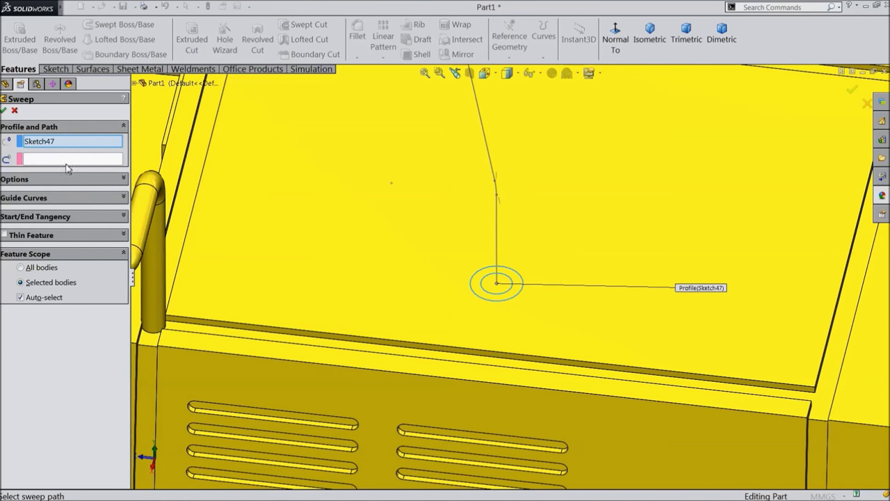
pyautogui.click(497, 218)
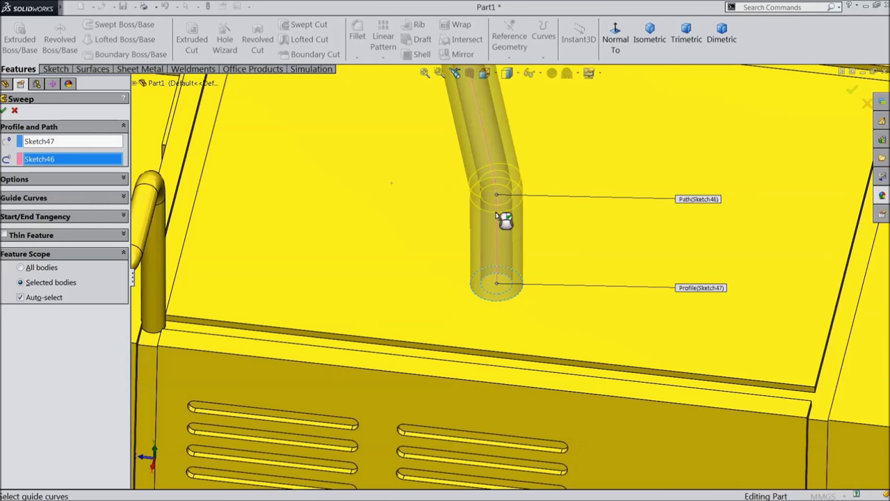
pyautogui.scroll(5, 497, 223)
pyautogui.scroll(-3, 501, 221)
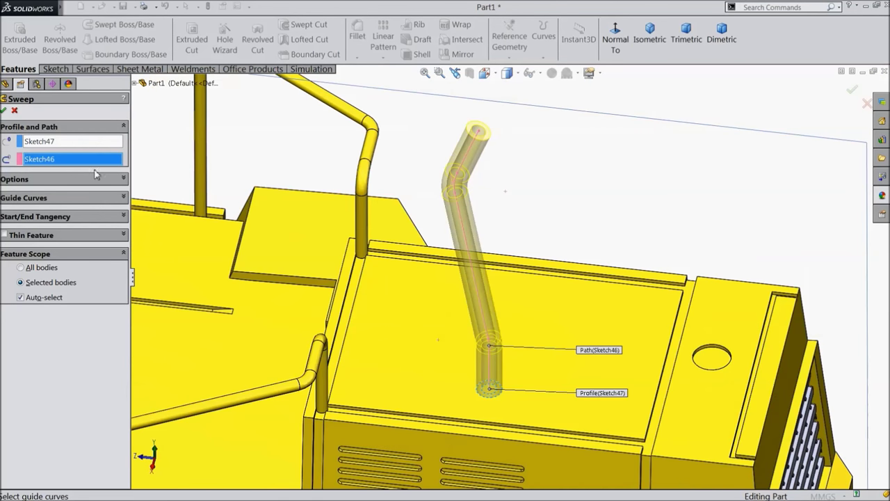
pyautogui.click(4, 112)
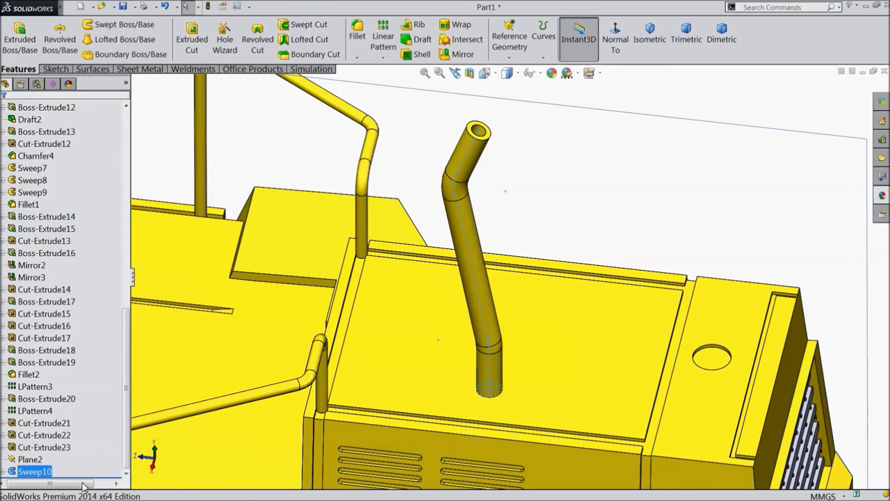
# Try metallic gold, then polished steel on the whole model, and undo the steel look
pyautogui.click(882, 198)
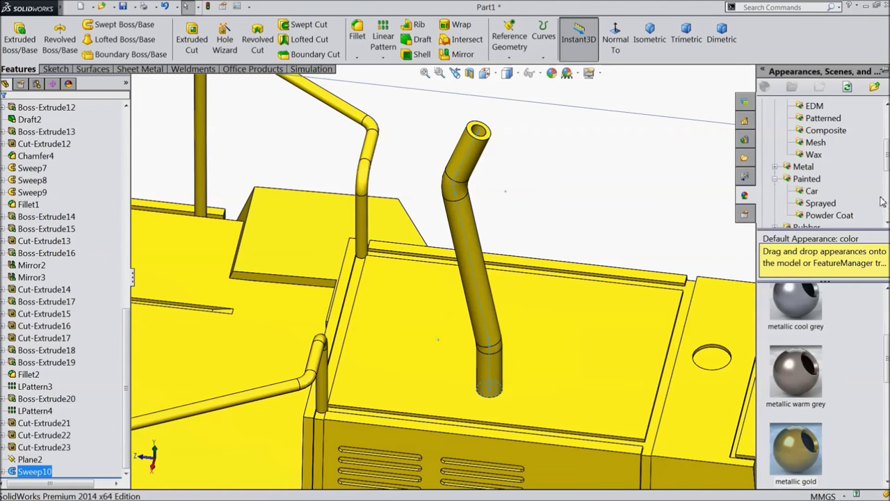
pyautogui.doubleClick(799, 466)
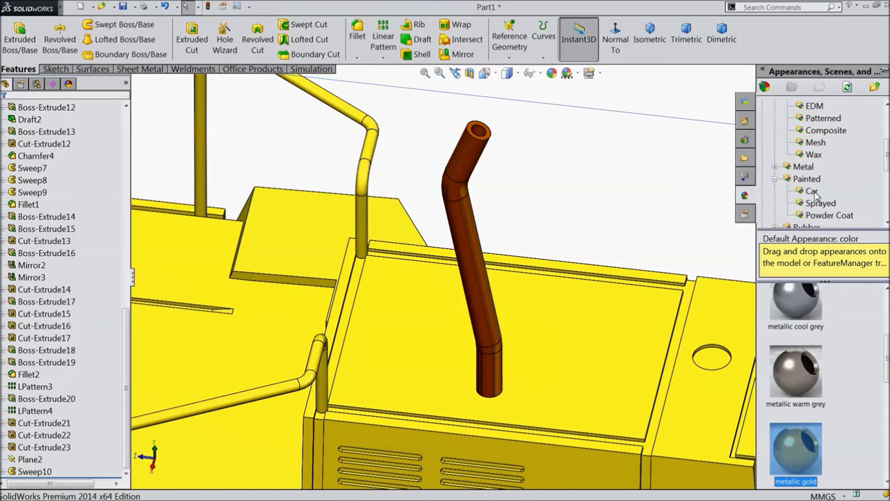
pyautogui.scroll(3, 812, 153)
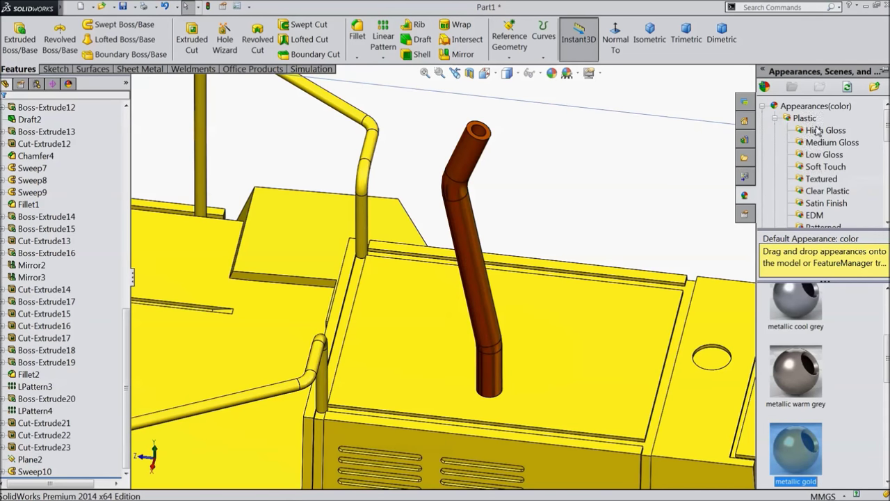
pyautogui.scroll(-4, 804, 132)
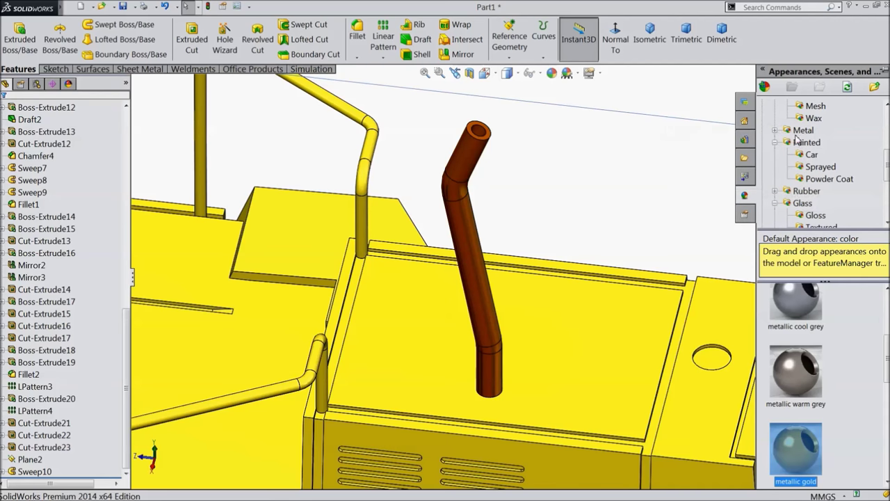
pyautogui.click(803, 130)
pyautogui.doubleClick(797, 310)
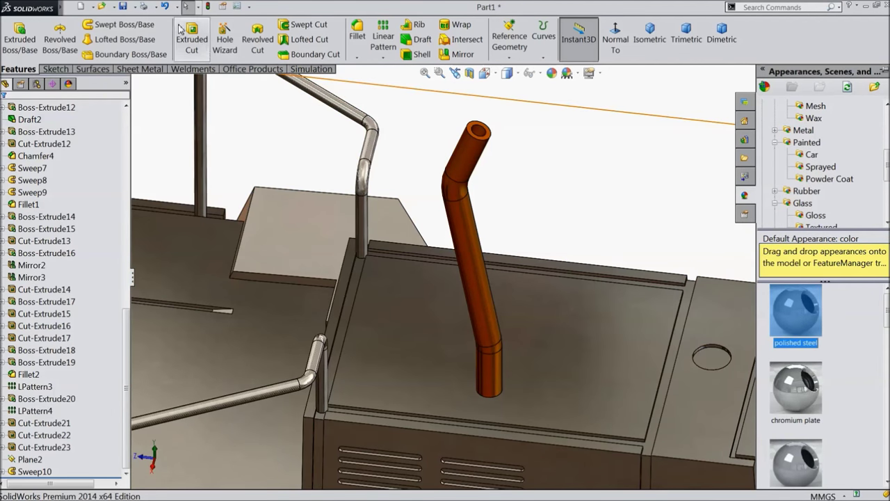
pyautogui.click(165, 7)
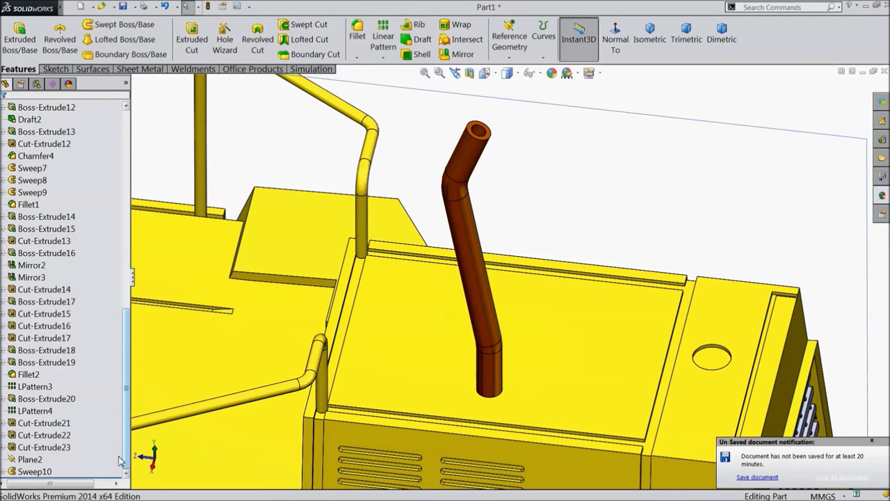
# Apply the polished steel appearance to the Sweep10 pipe only
pyautogui.click(35, 471)
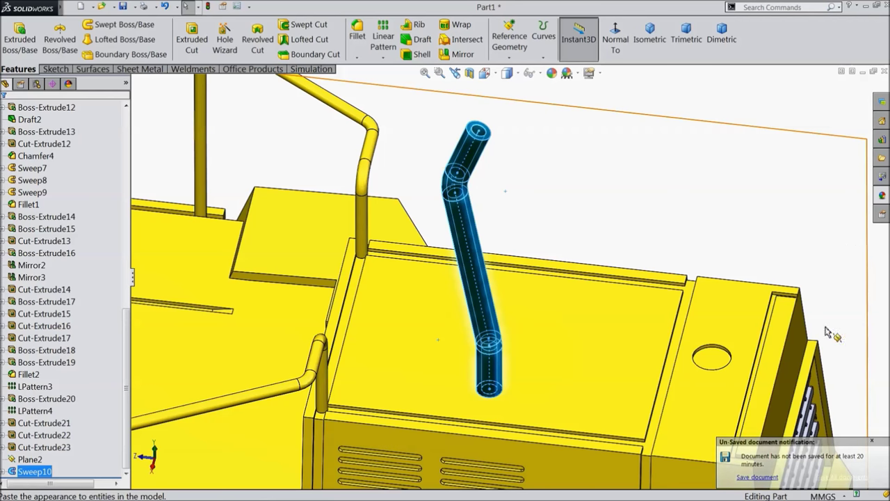
pyautogui.click(872, 440)
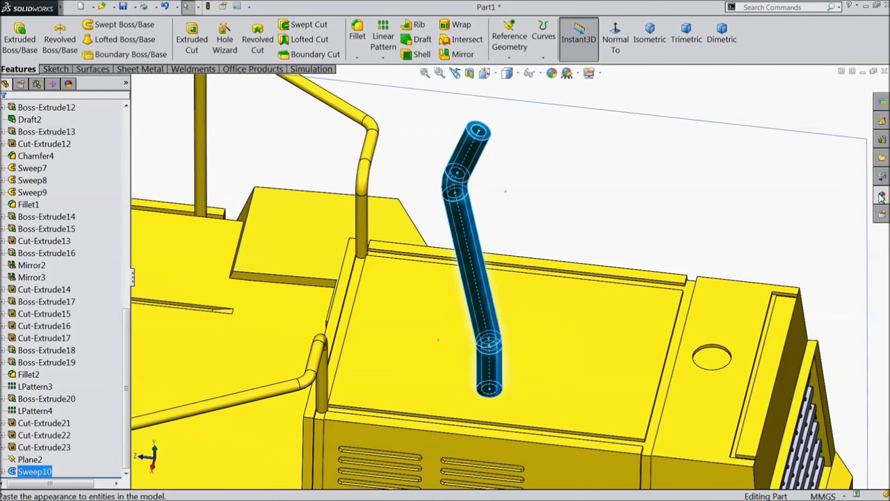
pyautogui.click(881, 197)
pyautogui.click(808, 319)
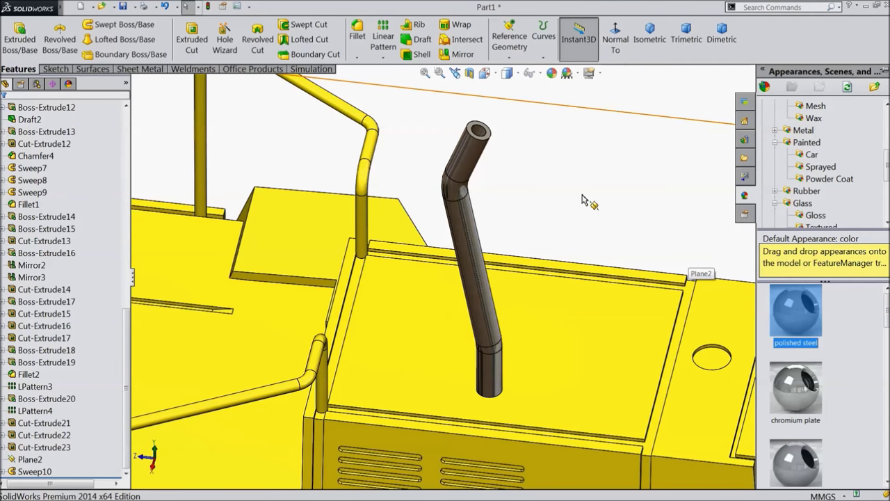
pyautogui.scroll(3, 598, 129)
pyautogui.scroll(-4, 572, 189)
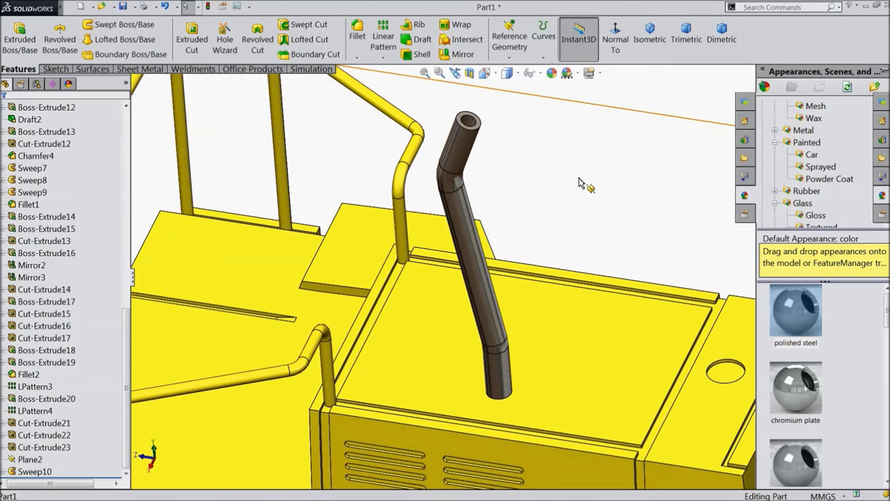
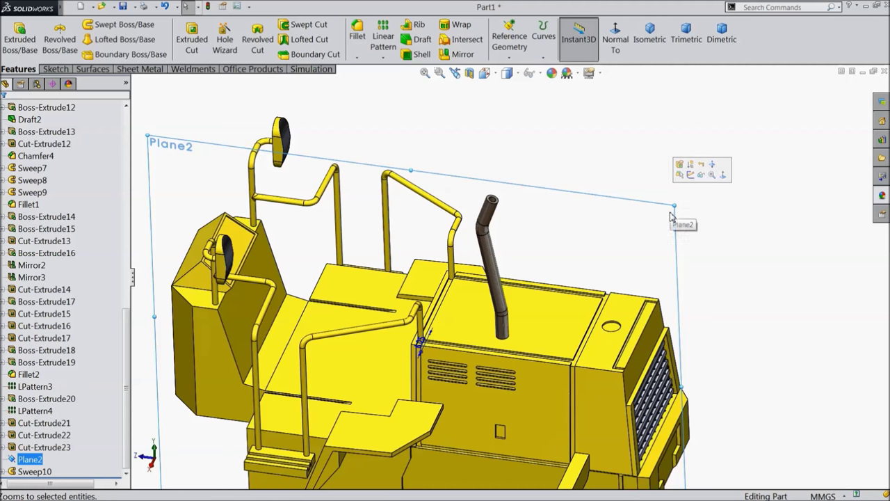
# Start a sketch on Plane2, try the centerline tool, then cancel it
pyautogui.click(691, 175)
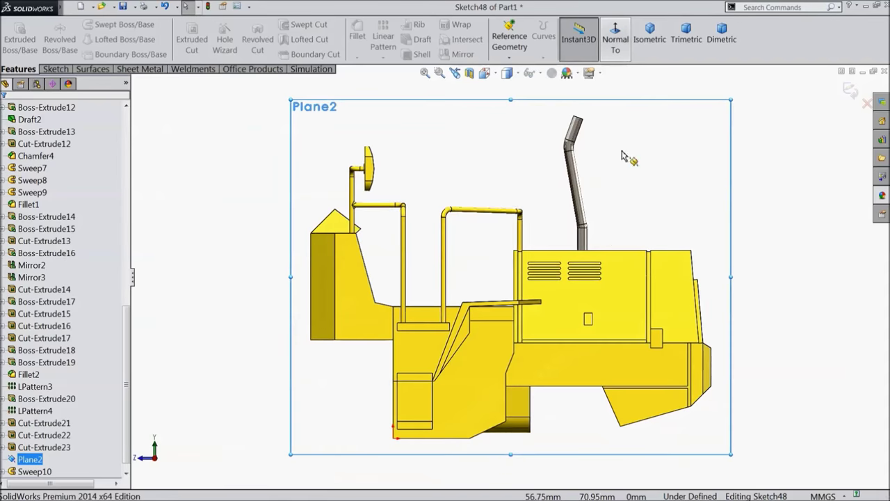
pyautogui.scroll(-5, 606, 238)
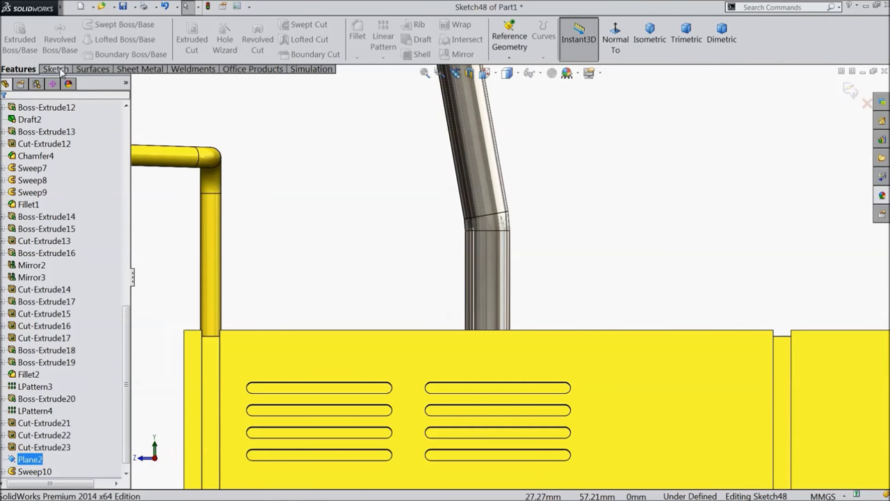
pyautogui.click(56, 69)
pyautogui.click(89, 25)
pyautogui.click(101, 53)
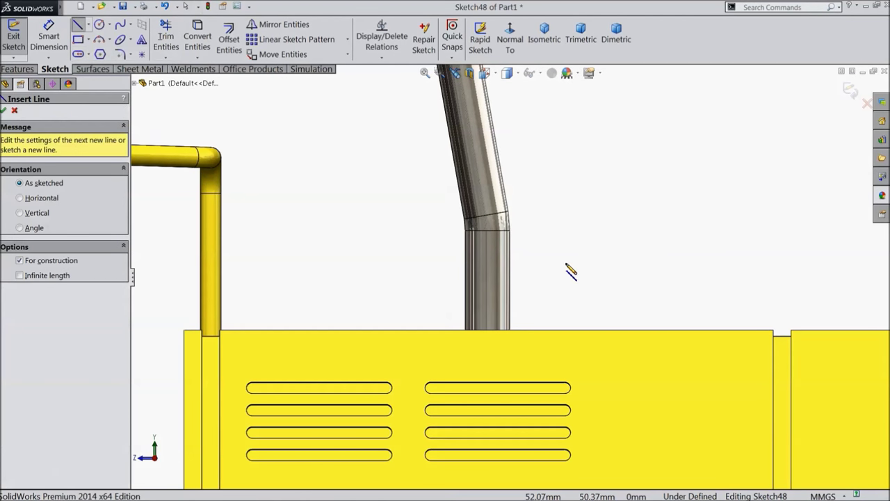
pyautogui.scroll(-3, 570, 271)
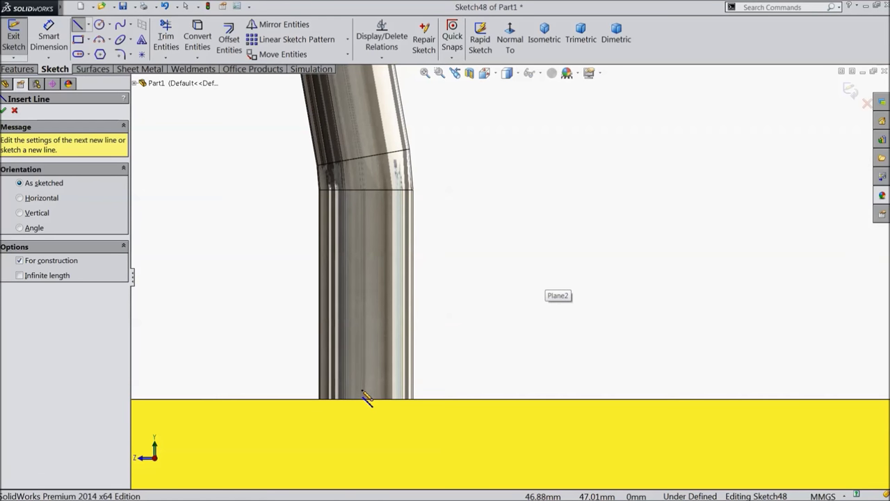
pyautogui.click(14, 111)
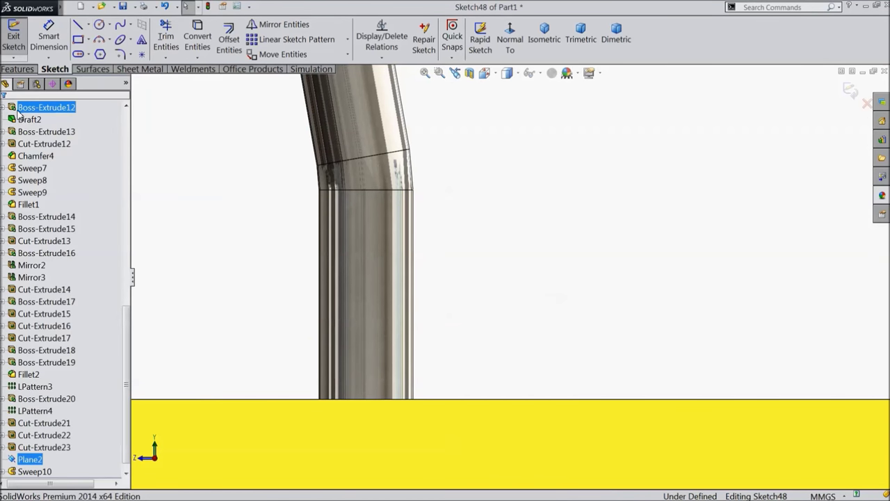
# Review Sweep10's Sketch46 and Sketch47 in the feature tree, then clear the selection
pyautogui.click(29, 459)
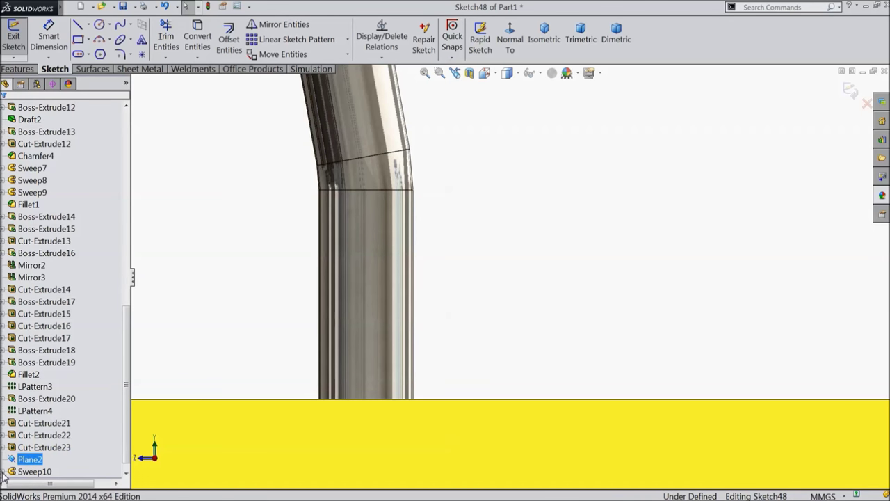
pyautogui.click(3, 472)
pyautogui.click(43, 459)
pyautogui.click(46, 472)
pyautogui.keyDown('ctrl'); pyautogui.click(41, 460); pyautogui.keyUp('ctrl')
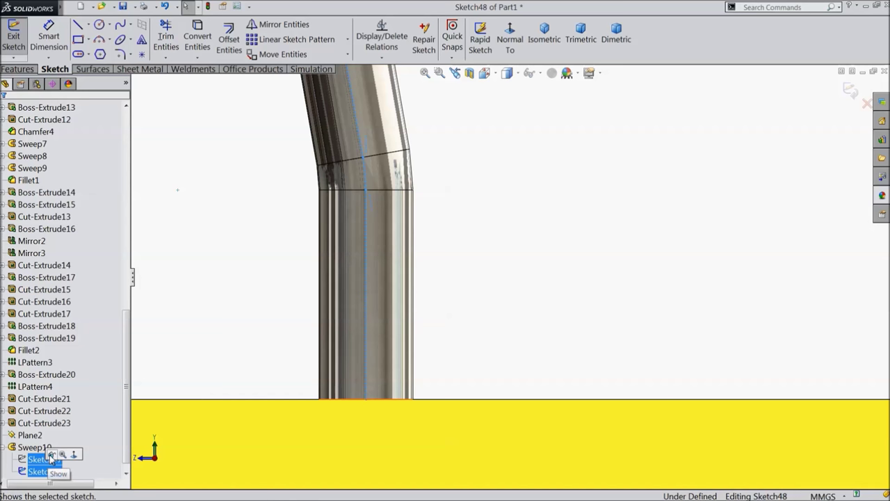
pyautogui.click(51, 454)
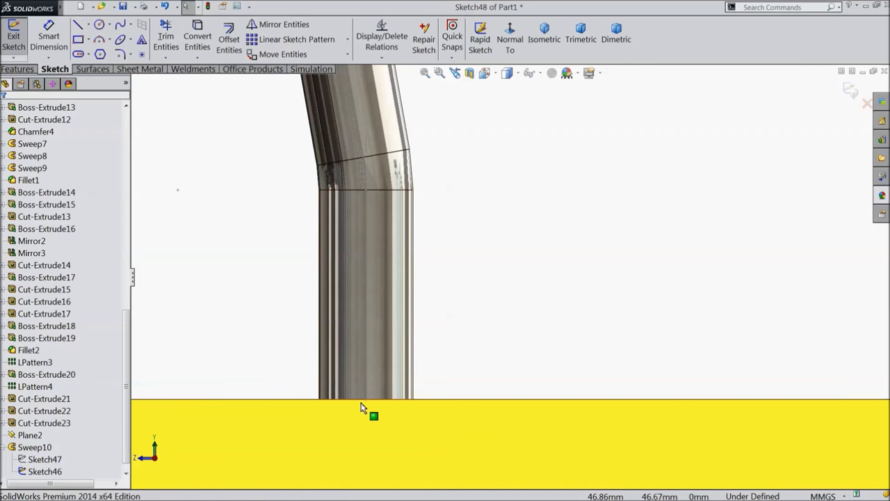
# Draw a closed stepped line outline from the pipe's base up beside the exhaust pipe
pyautogui.click(79, 26)
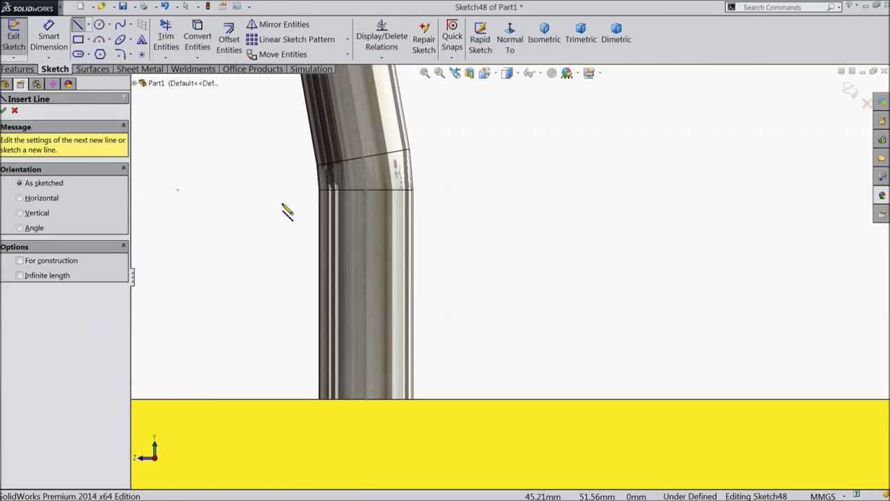
pyautogui.click(366, 400)
pyautogui.click(489, 398)
pyautogui.click(489, 363)
pyautogui.click(431, 363)
pyautogui.click(431, 308)
pyautogui.click(459, 307)
pyautogui.click(460, 279)
pyautogui.click(418, 279)
pyautogui.click(418, 207)
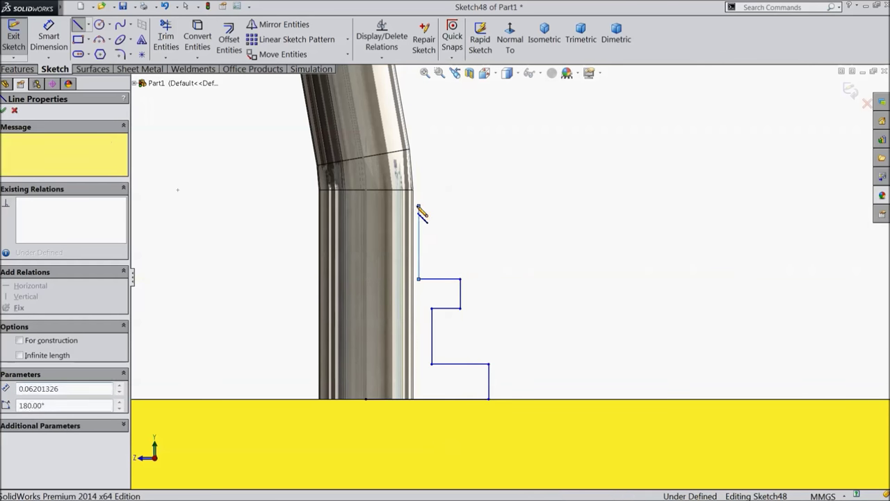
pyautogui.click(366, 206)
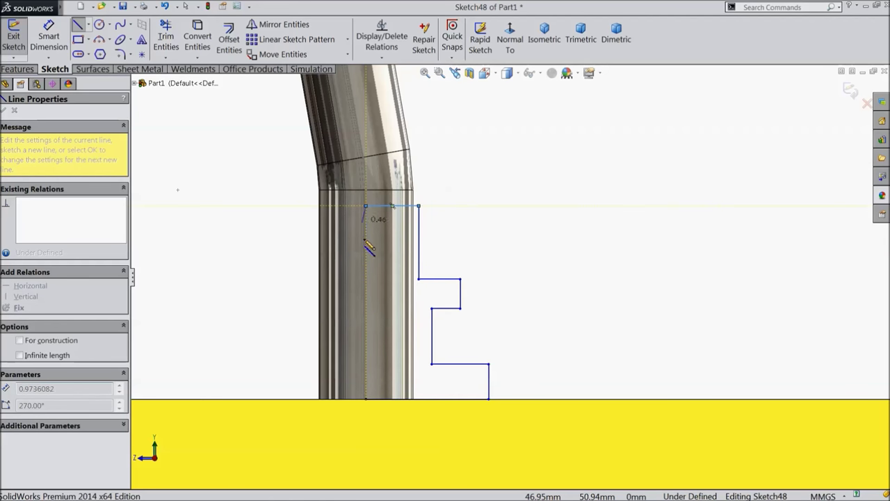
pyautogui.click(366, 400)
# Exit the line tool and begin dimensioning the tall vertical line
pyautogui.rightClick(482, 252)
pyautogui.click(510, 134)
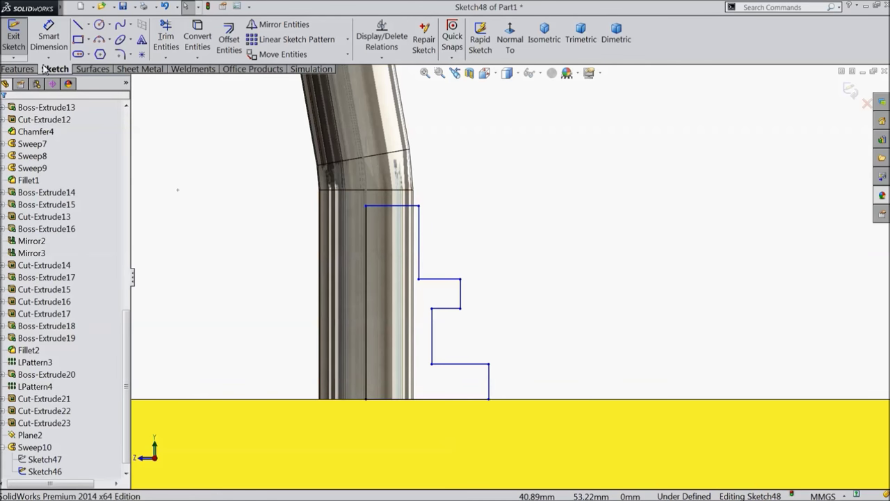
pyautogui.press('d')
pyautogui.click(368, 303)
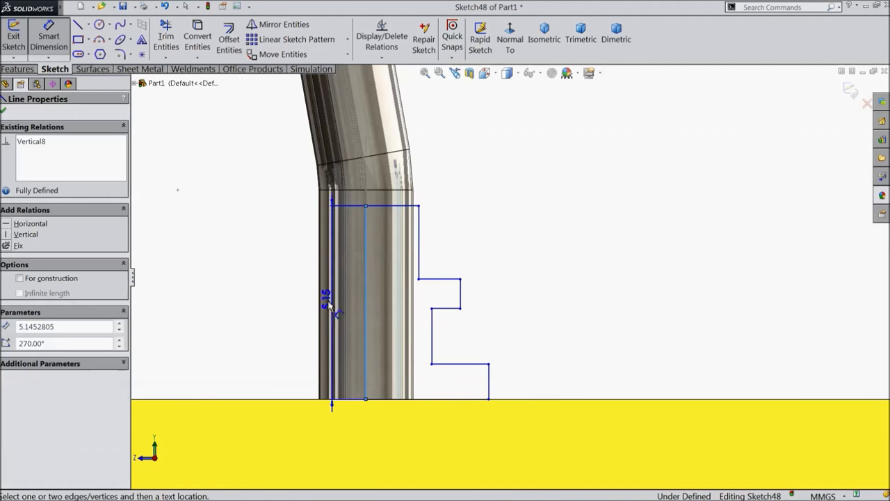
# Dimension the tall vertical line at 5 and the bottom right step at 1
pyautogui.click(294, 301)
pyautogui.write('5')
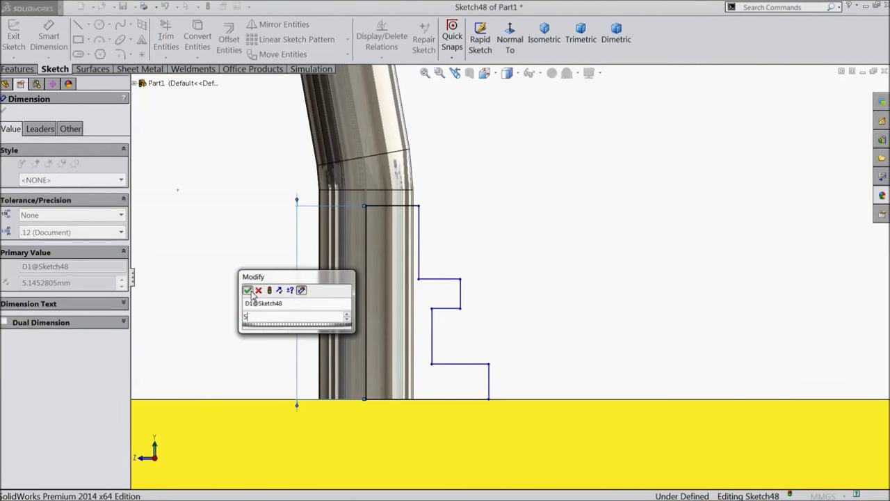
pyautogui.click(248, 290)
pyautogui.click(490, 390)
pyautogui.click(535, 388)
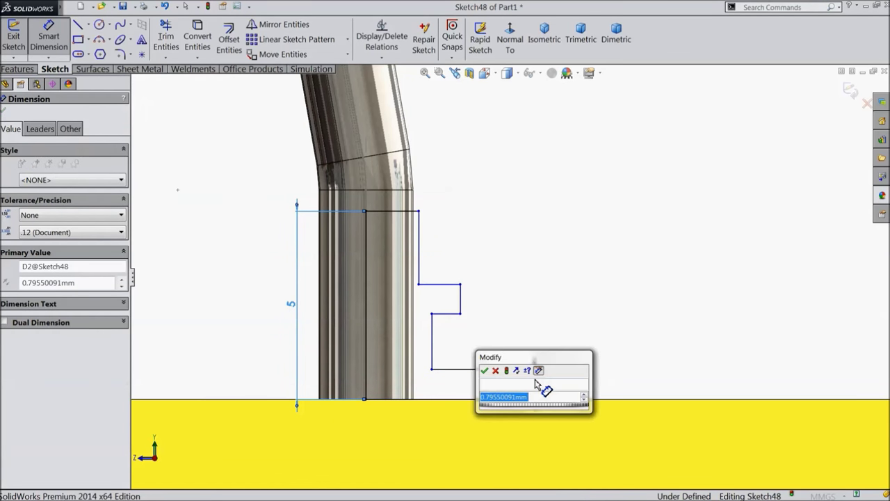
pyautogui.write('1')
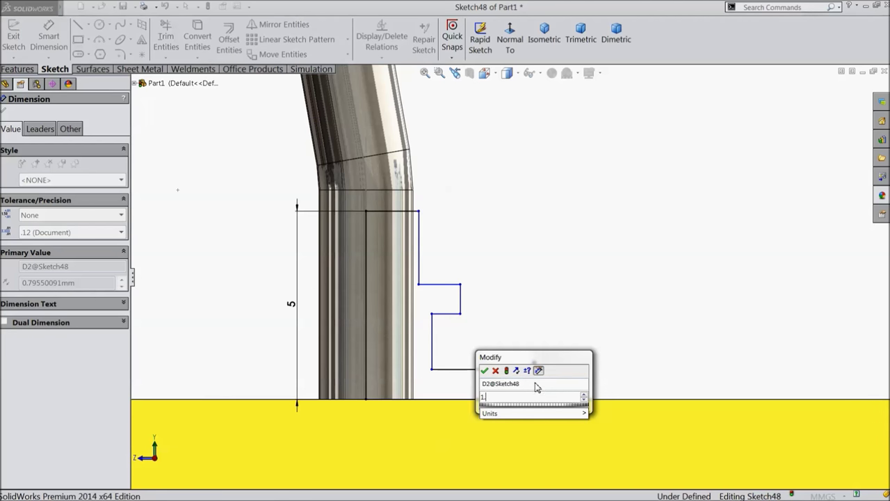
pyautogui.press('Return')
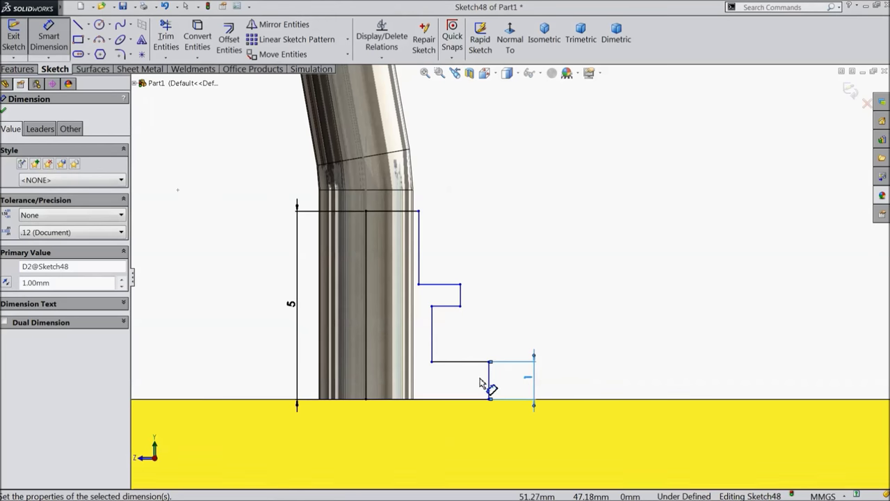
# Dimension the middle vertical line at 1.5 and the short upper step at 0.5
pyautogui.click(433, 341)
pyautogui.click(467, 338)
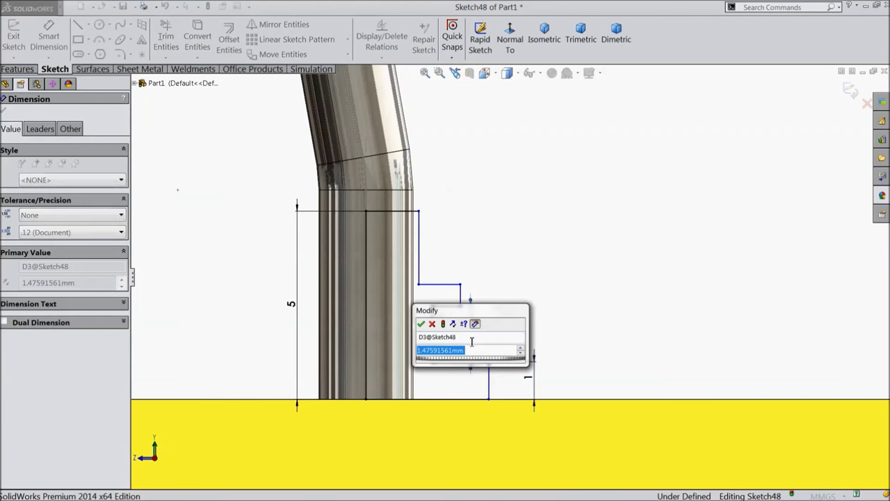
pyautogui.write('1.5')
pyautogui.press('Return')
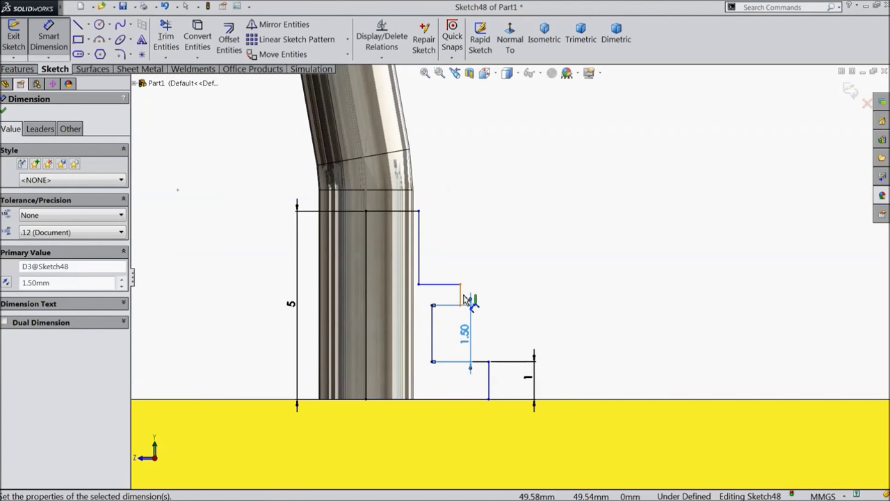
pyautogui.click(459, 294)
pyautogui.click(513, 292)
pyautogui.write('0')
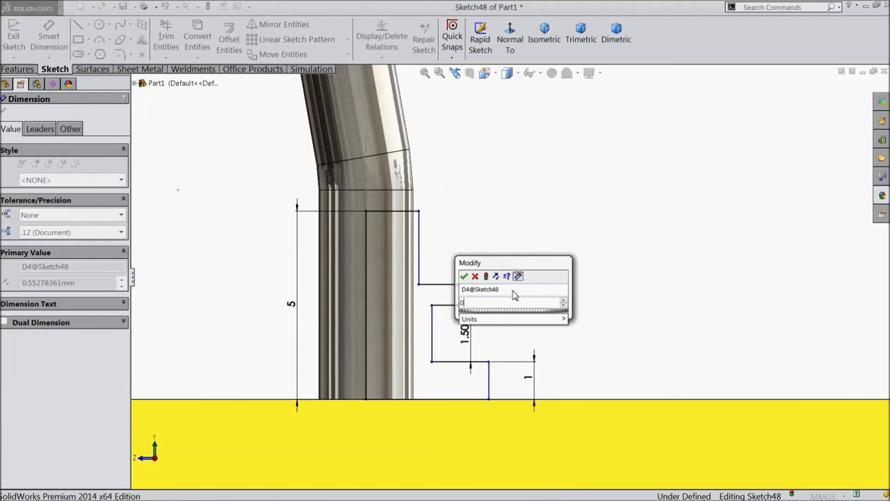
pyautogui.write('.5')
pyautogui.press('Return')
# Set a 0.1 offset between the outline's line and the pipe edge
pyautogui.scroll(-2, 417, 292)
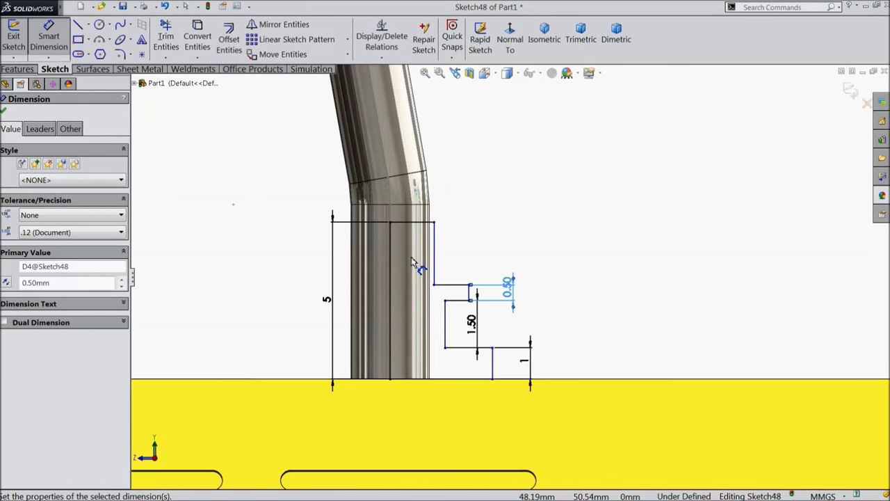
pyautogui.scroll(-3, 455, 174)
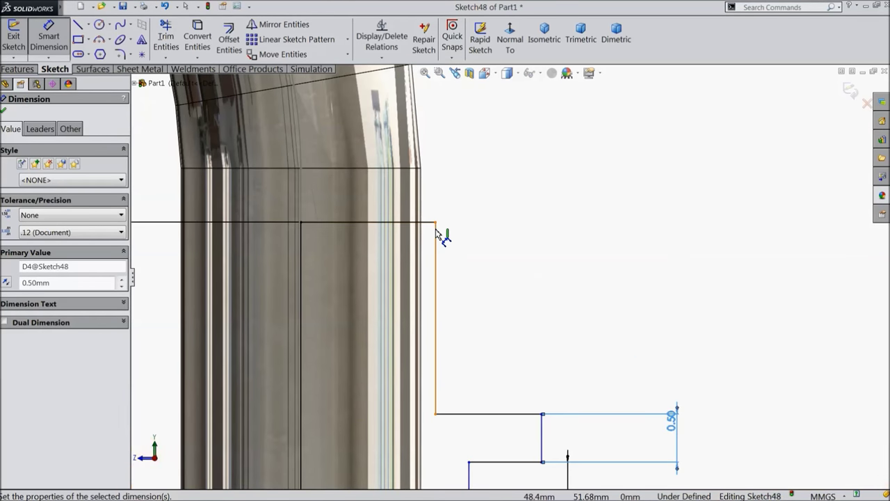
pyautogui.click(434, 215)
pyautogui.click(421, 206)
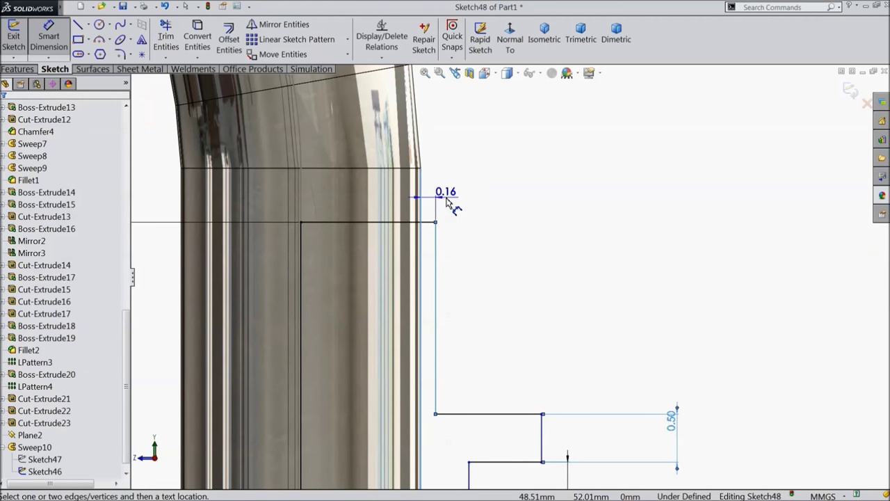
pyautogui.click(453, 204)
pyautogui.write('0.1')
pyautogui.press('Return')
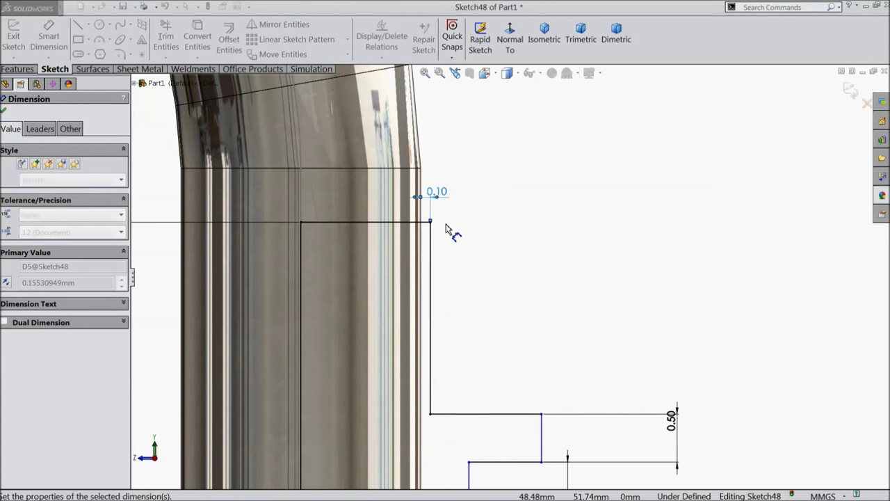
# Dimension the bottom half-width from the centreline as a divided-by-2 value (3.13)
pyautogui.scroll(2, 473, 313)
pyautogui.scroll(-4, 518, 394)
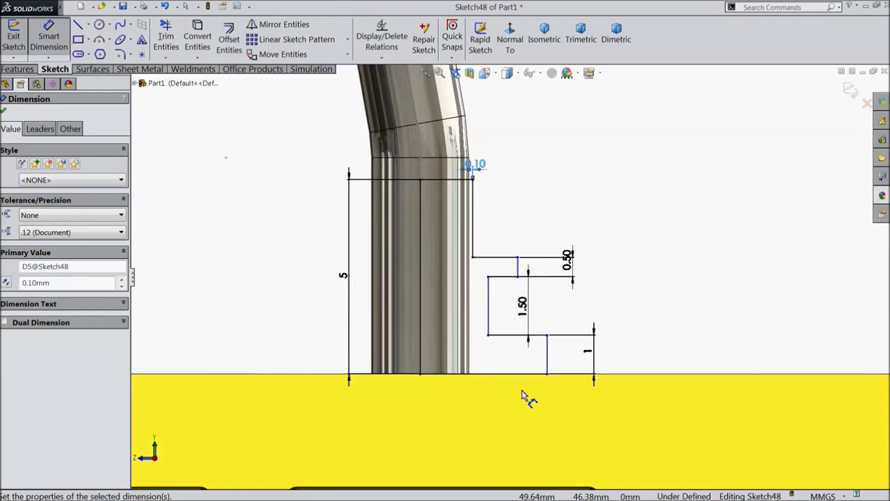
pyautogui.click(553, 332)
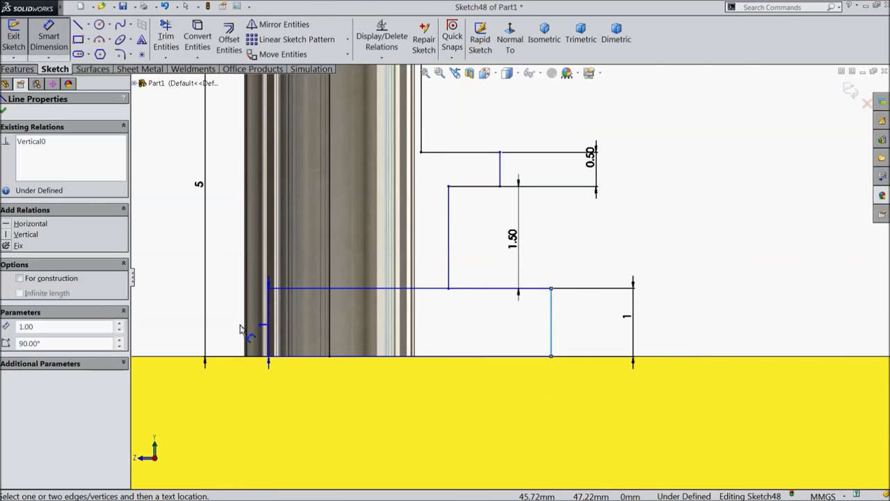
pyautogui.click(331, 327)
pyautogui.click(390, 416)
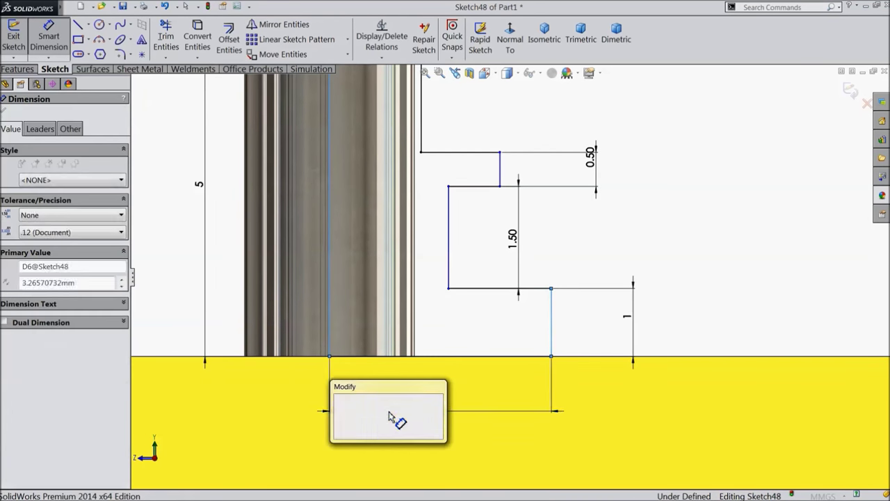
pyautogui.write('6.5/2')
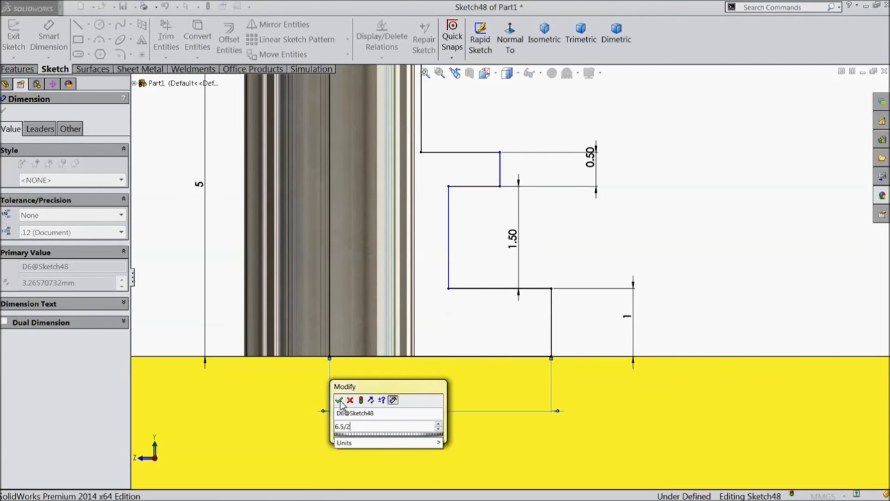
pyautogui.press('BackSpace')
pyautogui.press('BackSpace')
pyautogui.write('/2')
pyautogui.click(338, 399)
# Dimension the upper step 2 from the centreline and finish dimensioning
pyautogui.scroll(3, 466, 279)
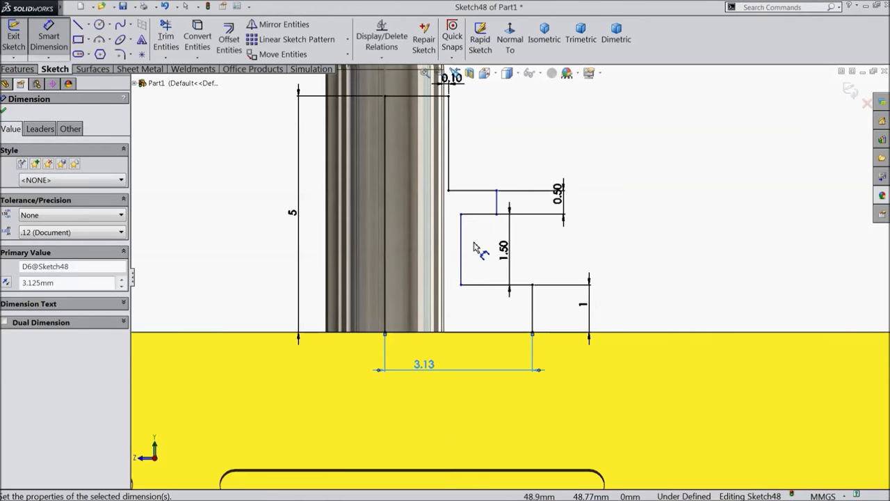
pyautogui.click(496, 209)
pyautogui.click(386, 240)
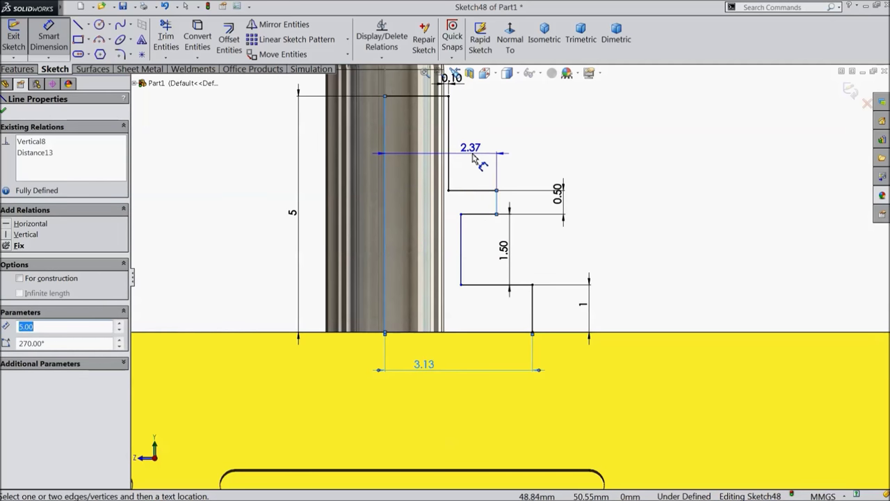
pyautogui.click(473, 159)
pyautogui.write('2')
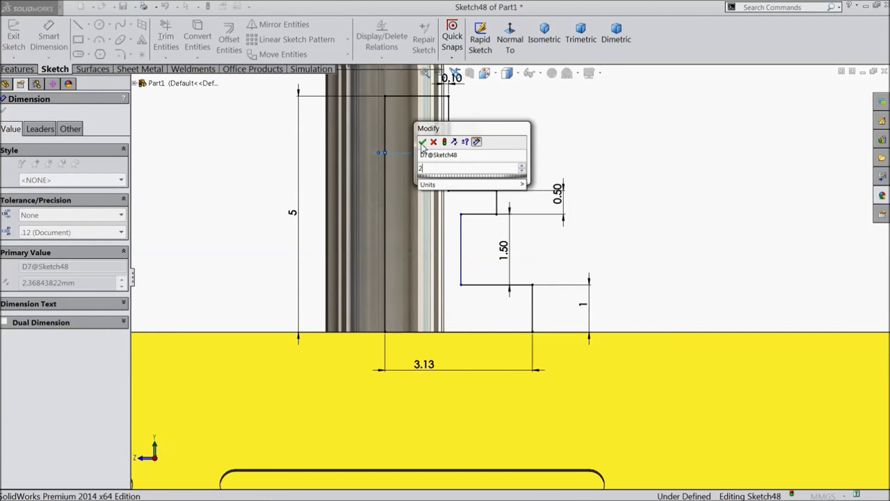
pyautogui.press('Return')
pyautogui.scroll(2, 452, 315)
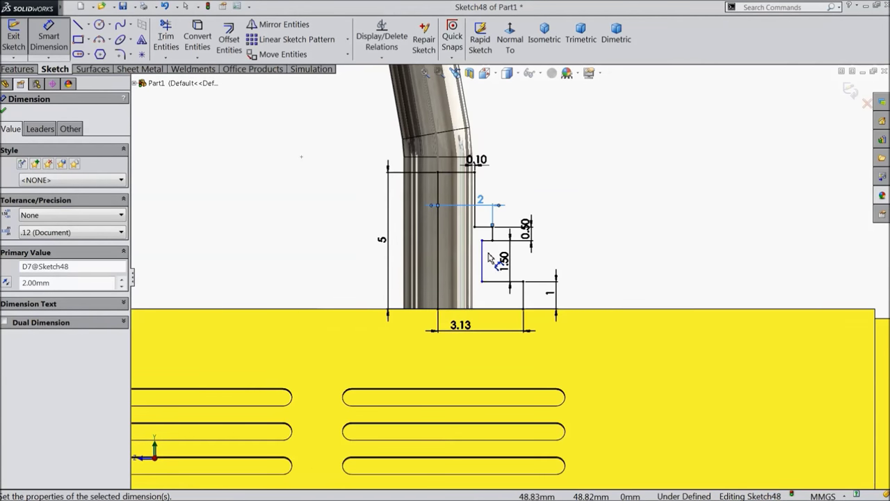
pyautogui.scroll(-2, 492, 263)
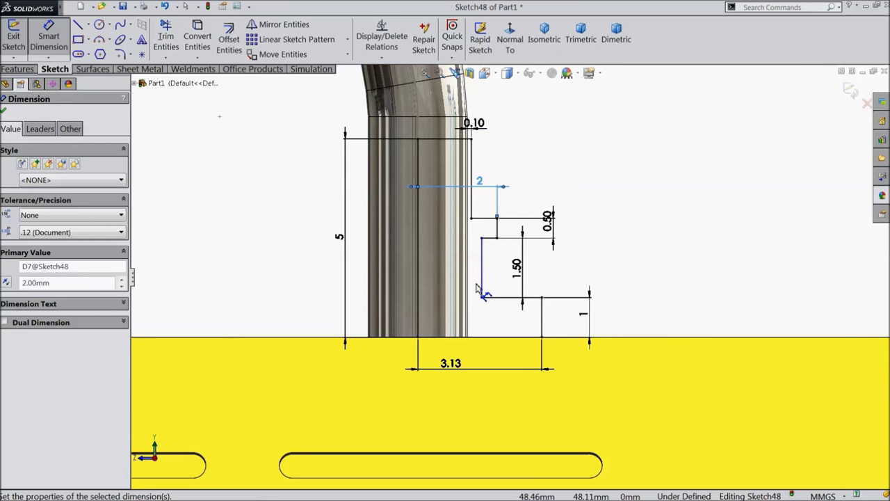
pyautogui.click(3, 111)
# Make the upper and lower vertical edges of the profile collinear
pyautogui.scroll(-2, 521, 254)
pyautogui.click(520, 209)
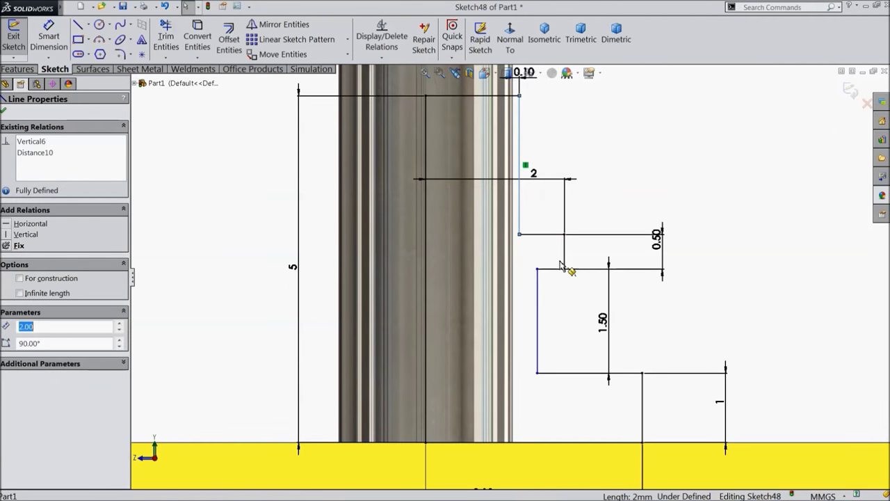
pyautogui.keyDown('ctrl'); pyautogui.click(537, 300); pyautogui.keyUp('ctrl')
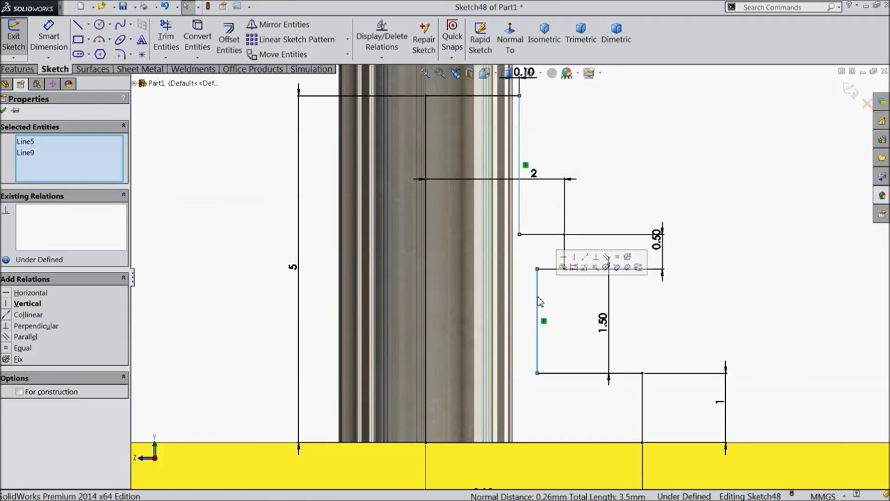
pyautogui.click(586, 259)
pyautogui.press('Escape')
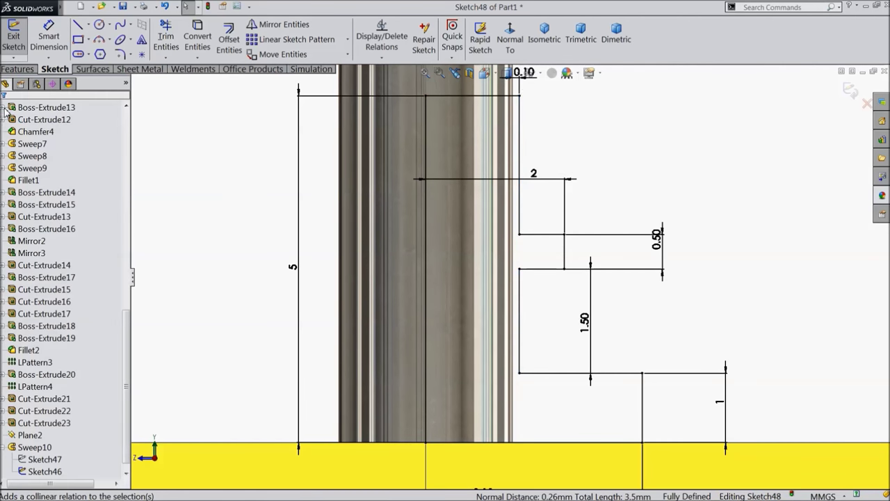
pyautogui.scroll(2, 607, 230)
pyautogui.scroll(2, 607, 231)
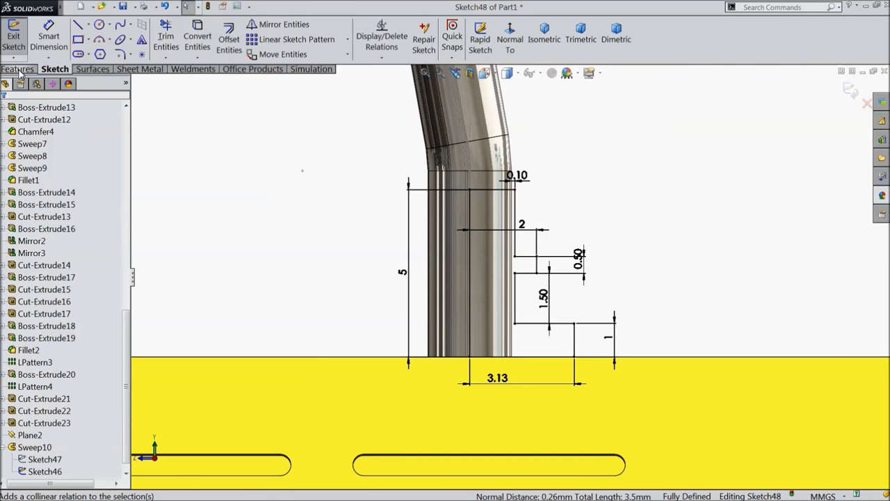
# Revolve the profile about its centreline to create Revolve1
pyautogui.click(18, 69)
pyautogui.click(60, 38)
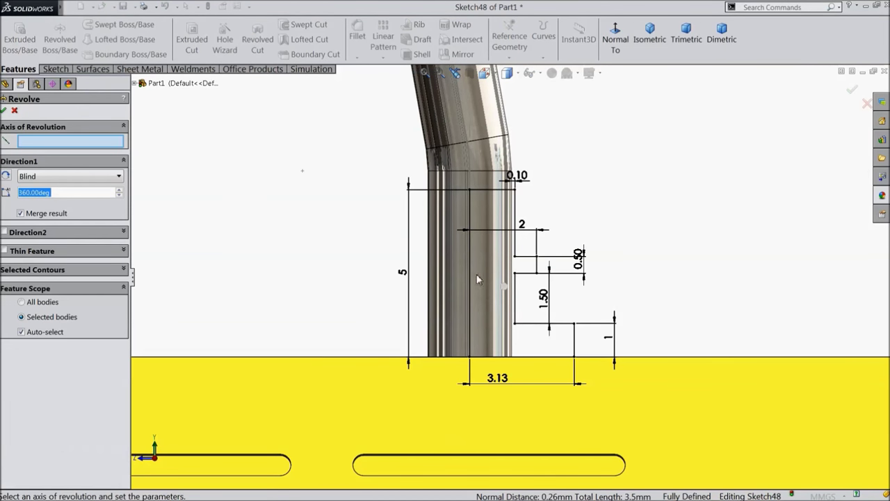
pyautogui.click(469, 279)
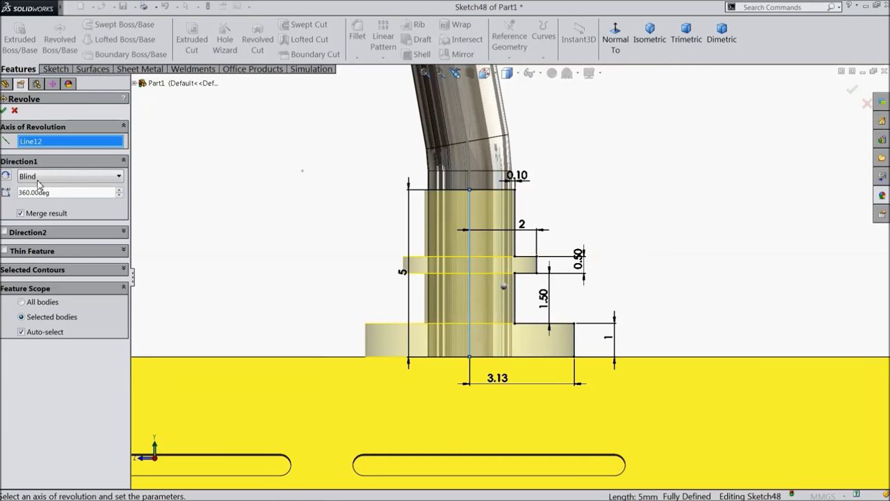
pyautogui.click(3, 110)
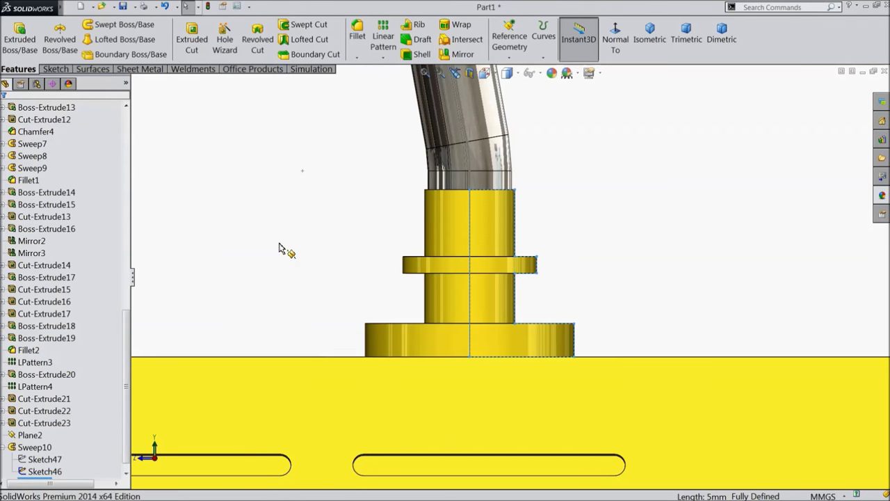
# Give Revolve1 a polished steel appearance, then orbit and review Sweep10's Sketch47
pyautogui.click(45, 473)
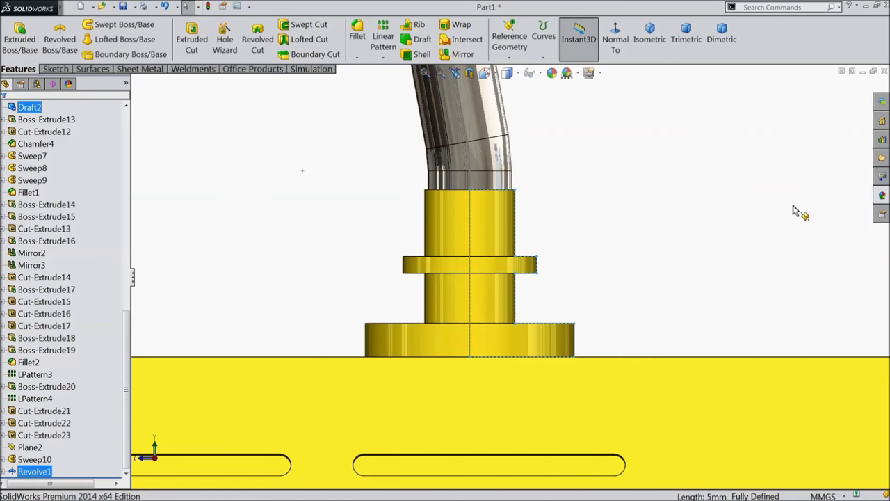
pyautogui.click(881, 196)
pyautogui.click(795, 312)
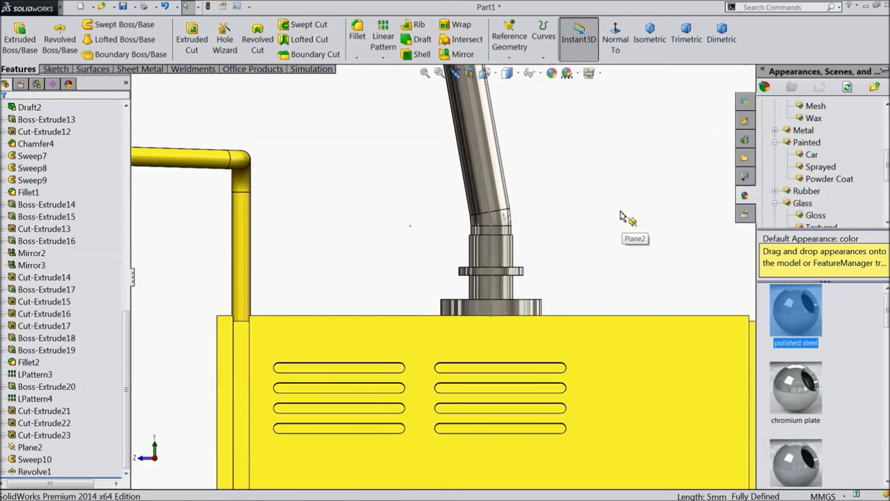
pyautogui.click(622, 214)
pyautogui.moveTo(622, 214); pyautogui.dragTo(445, 278, button='middle')
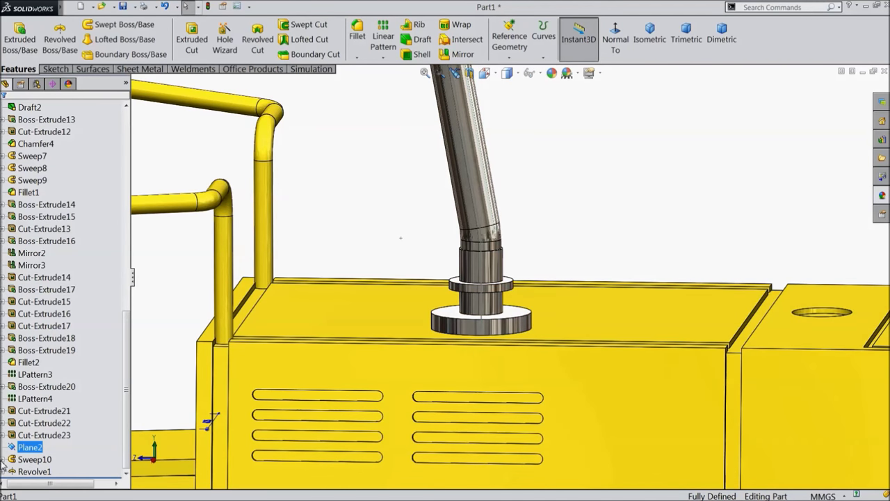
pyautogui.click(4, 459)
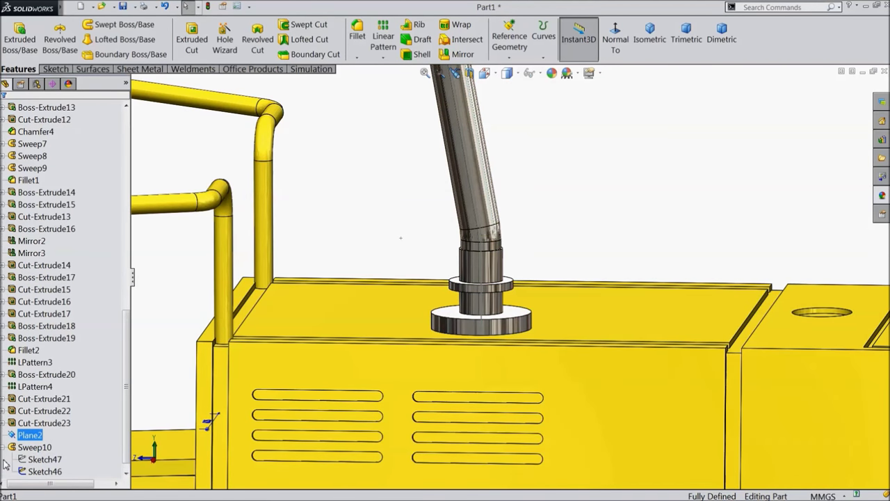
pyautogui.click(43, 459)
pyautogui.click(331, 227)
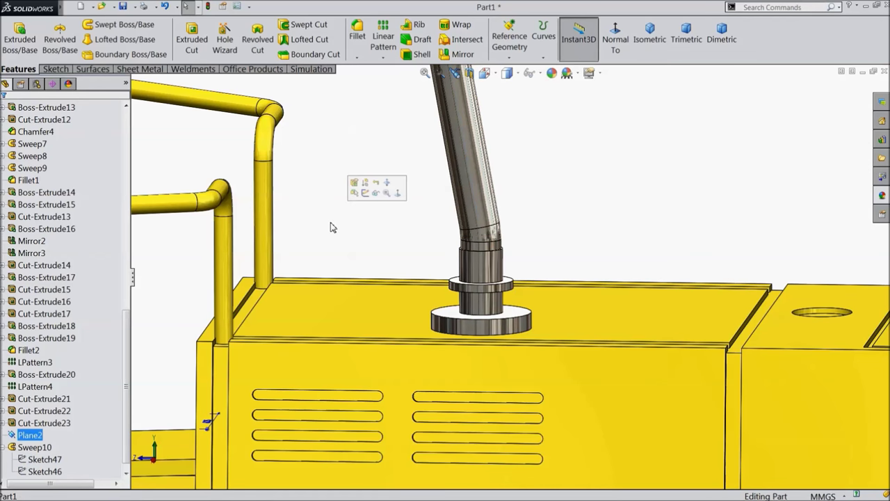
# Orient the view around the exhaust pipe and start a line sketch on Plane2
pyautogui.scroll(3, 372, 235)
pyautogui.scroll(5, 417, 189)
pyautogui.moveTo(419, 185); pyautogui.dragTo(411, 216, button='middle')
pyautogui.scroll(-5, 557, 184)
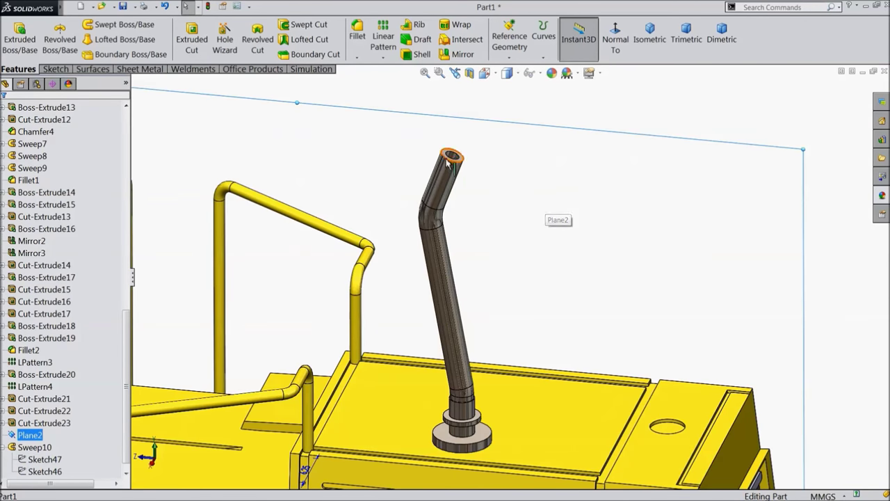
pyautogui.scroll(-3, 514, 227)
pyautogui.moveTo(515, 227); pyautogui.dragTo(506, 244, button='middle')
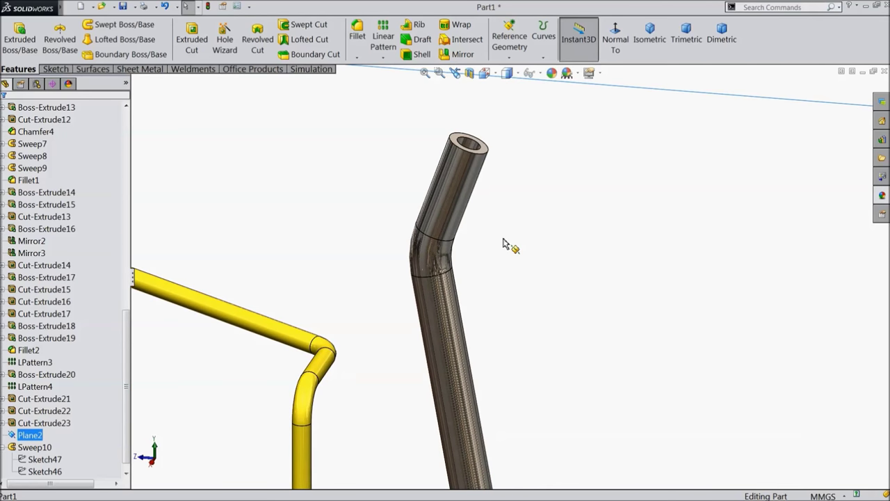
pyautogui.scroll(3, 532, 296)
pyautogui.scroll(-2, 537, 309)
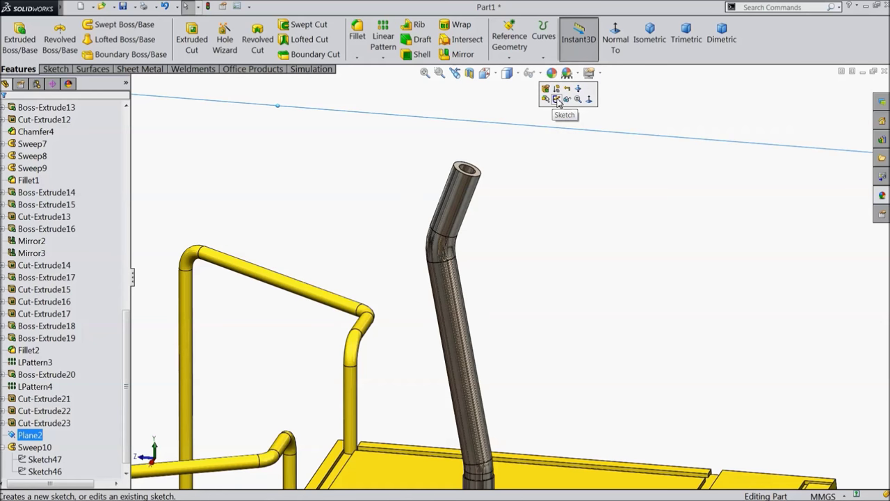
pyautogui.click(557, 100)
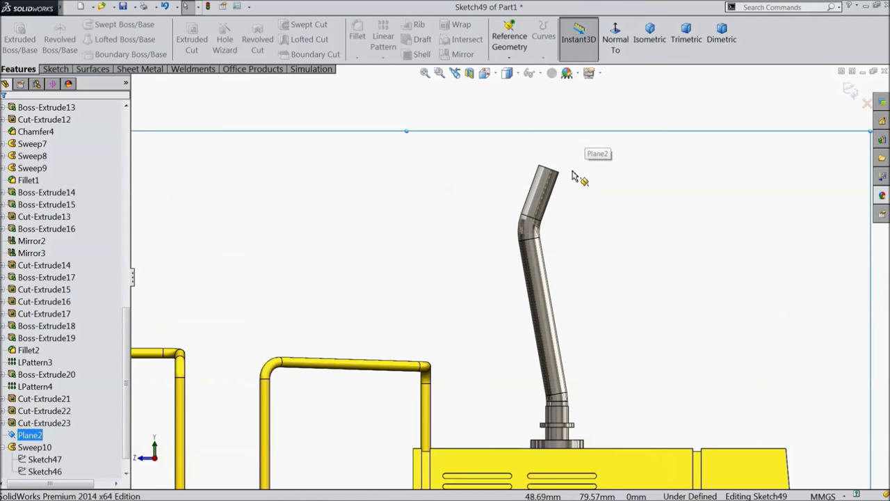
pyautogui.scroll(-3, 571, 177)
pyautogui.click(55, 69)
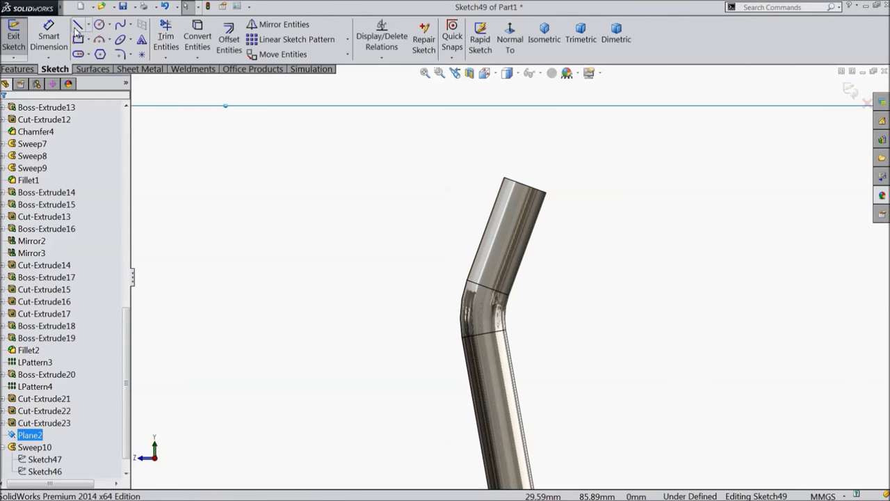
pyautogui.click(77, 24)
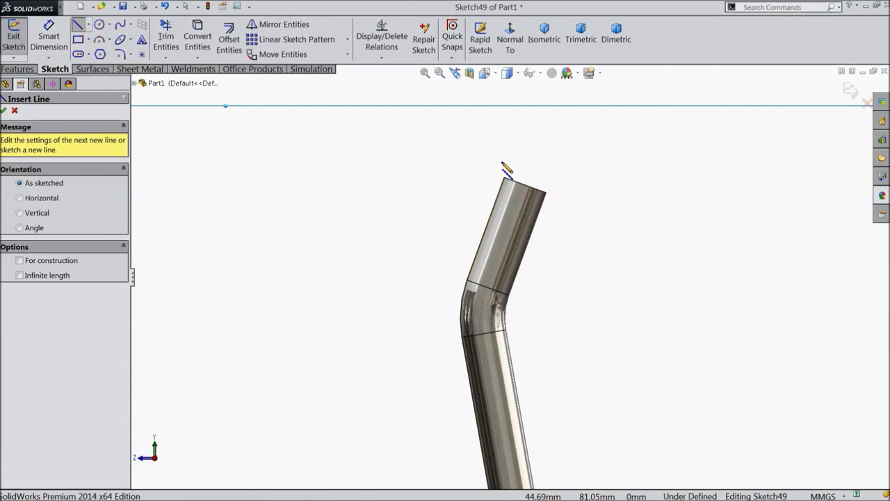
# Draw a closed four-sided outline around the pipe's slanted top and launch Extruded Cut
pyautogui.click(500, 140)
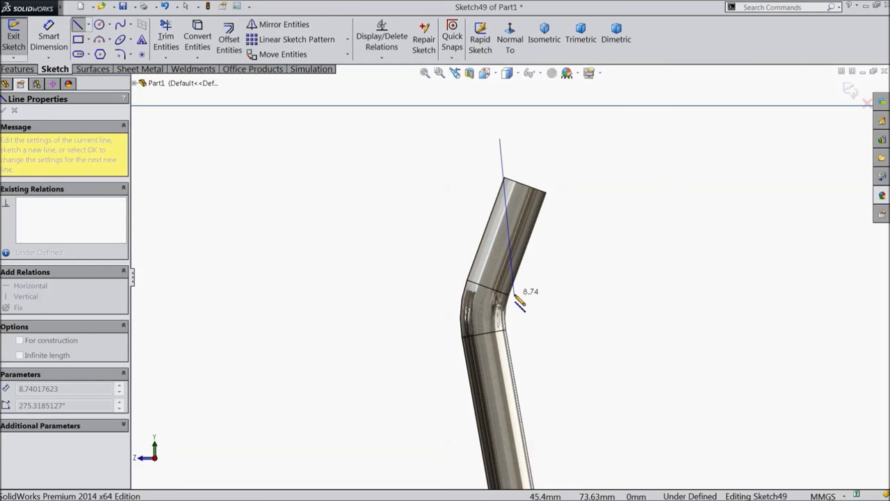
pyautogui.click(514, 293)
pyautogui.click(587, 287)
pyautogui.click(573, 128)
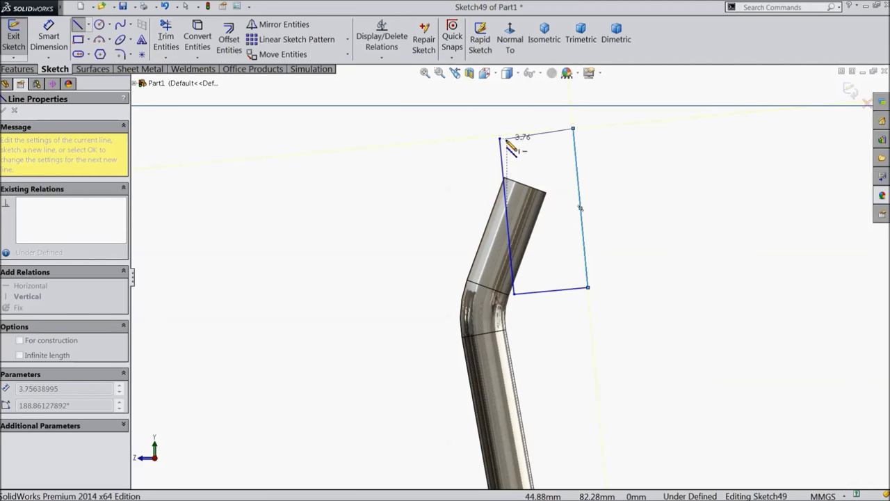
pyautogui.click(500, 139)
pyautogui.rightClick(453, 139)
pyautogui.click(471, 139)
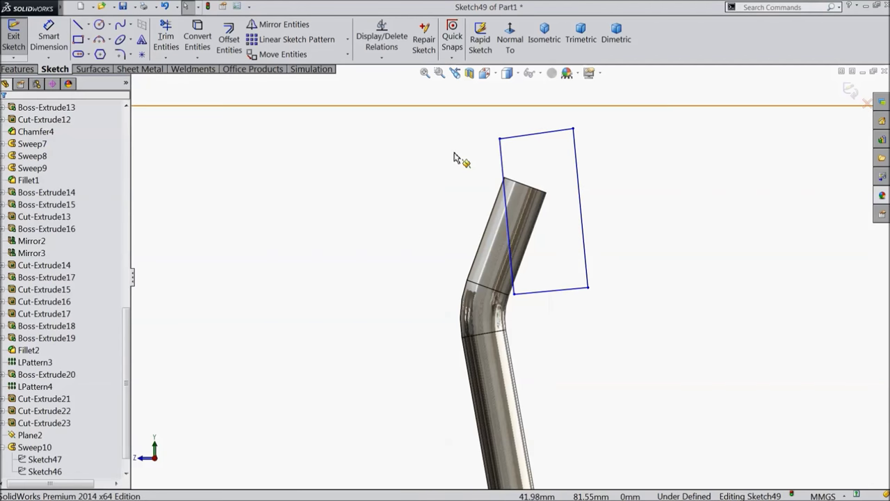
pyautogui.click(33, 69)
pyautogui.click(191, 41)
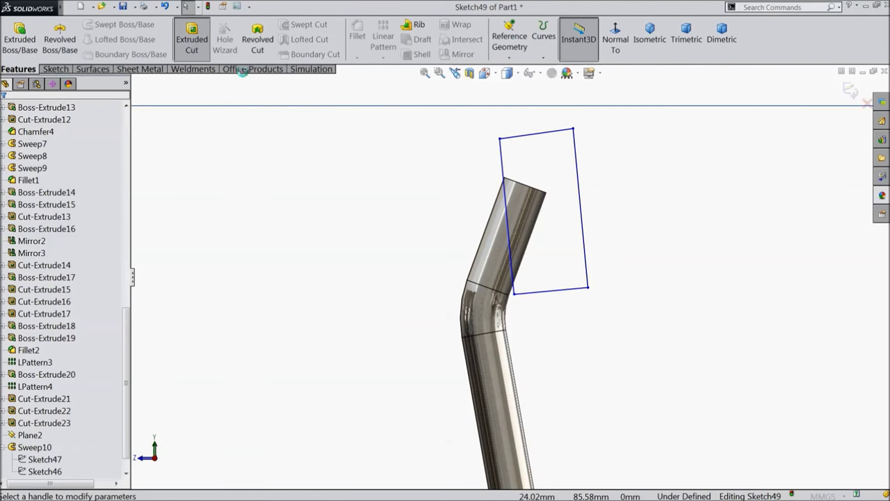
# Set the cut's end condition to Through All – Both and confirm it on the pipe top
pyautogui.moveTo(489, 206); pyautogui.dragTo(410, 257, button='middle')
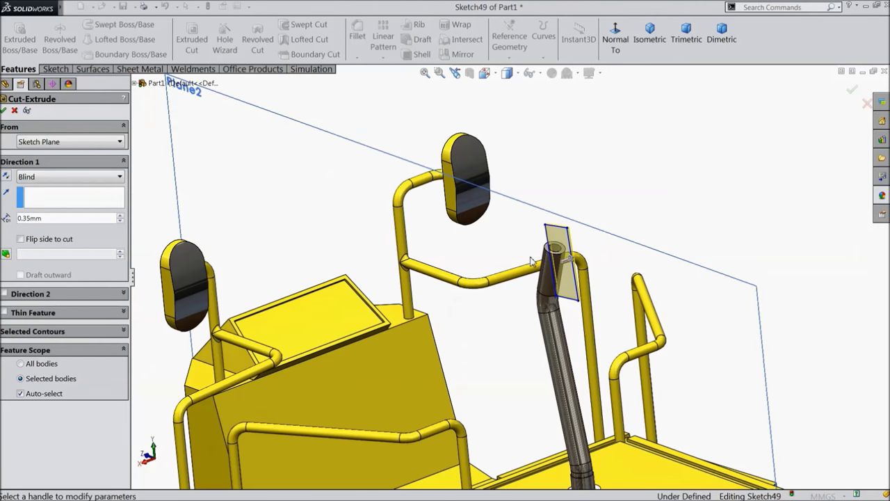
pyautogui.scroll(-3, 255, 265)
pyautogui.click(50, 178)
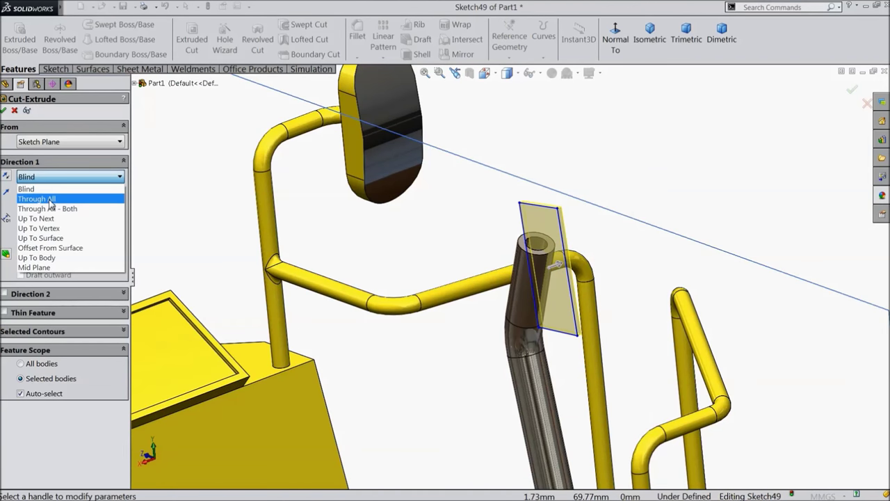
pyautogui.click(50, 201)
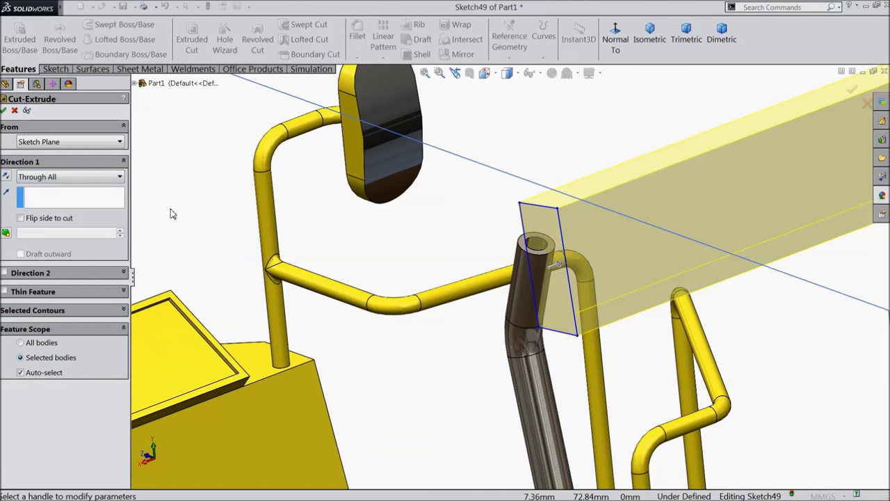
pyautogui.click(51, 178)
pyautogui.click(66, 211)
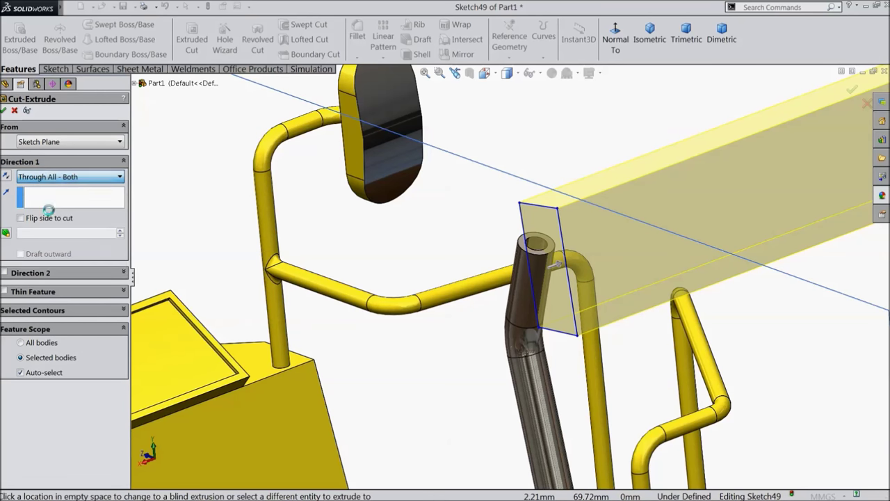
pyautogui.click(5, 112)
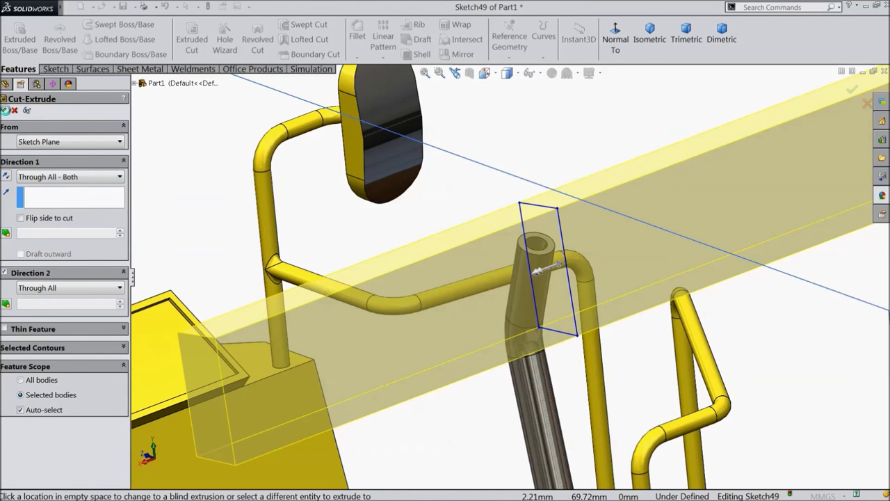
pyautogui.scroll(3, 512, 278)
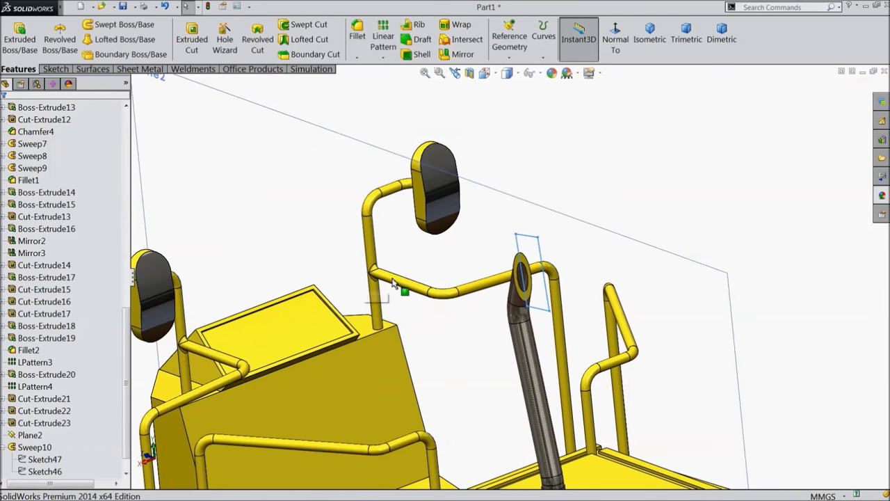
# Apply the polished steel appearance to the exhaust pipe
pyautogui.click(881, 197)
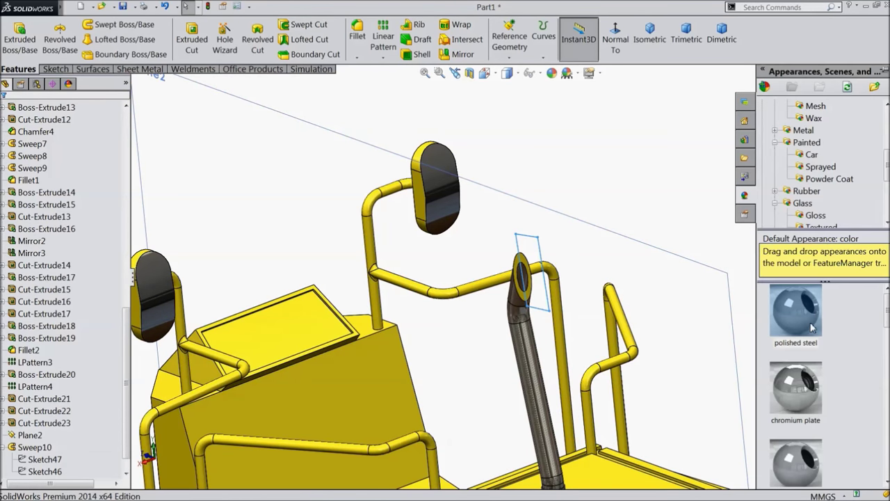
pyautogui.click(807, 333)
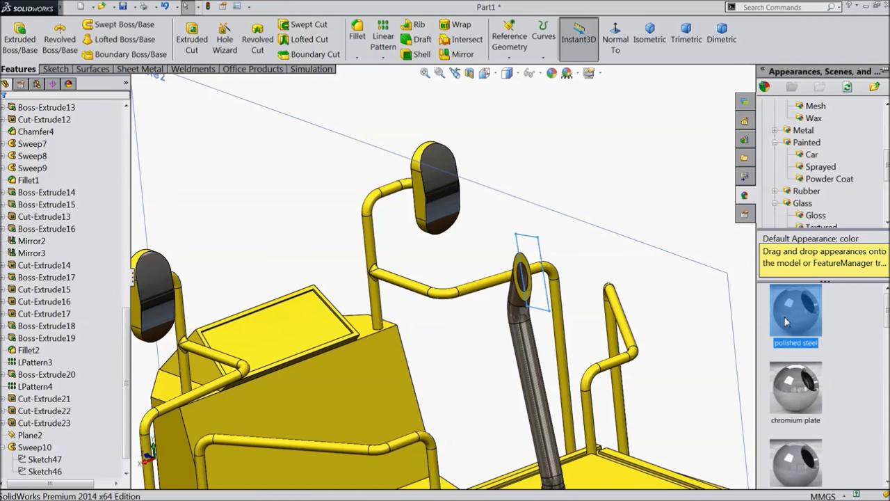
pyautogui.moveTo(785, 321); pyautogui.dragTo(277, 96)
pyautogui.scroll(-3, 629, 315)
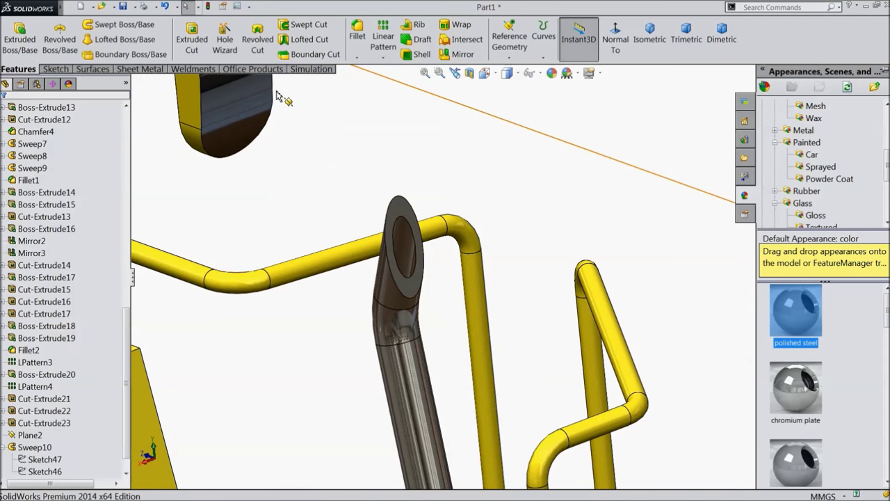
# Round the pipe's cut top edge with a 0.35 mm fillet
pyautogui.click(358, 42)
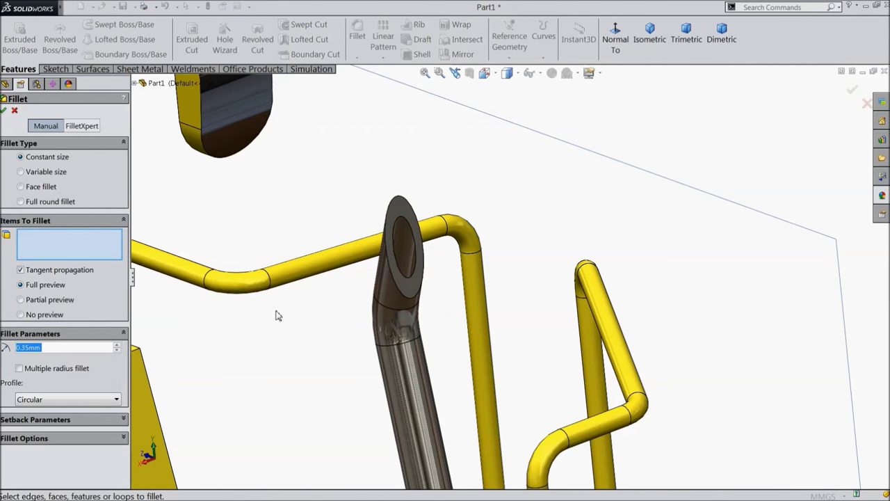
pyautogui.click(402, 296)
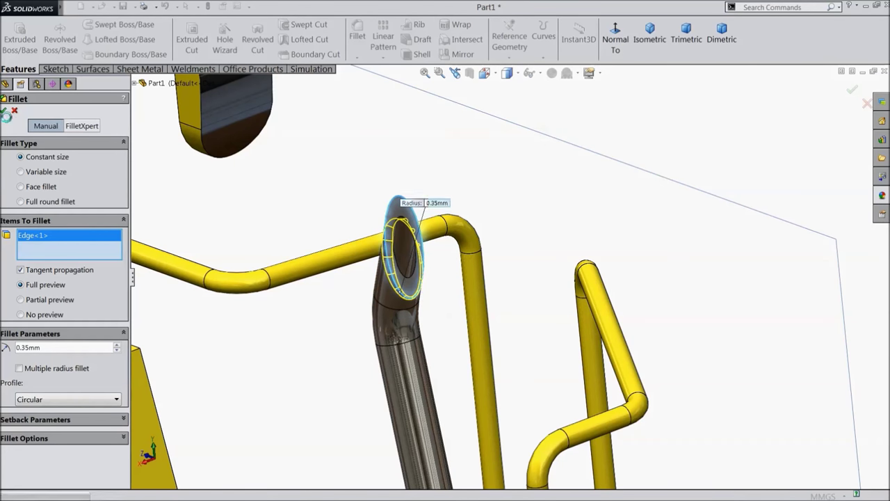
pyautogui.click(4, 112)
pyautogui.click(51, 411)
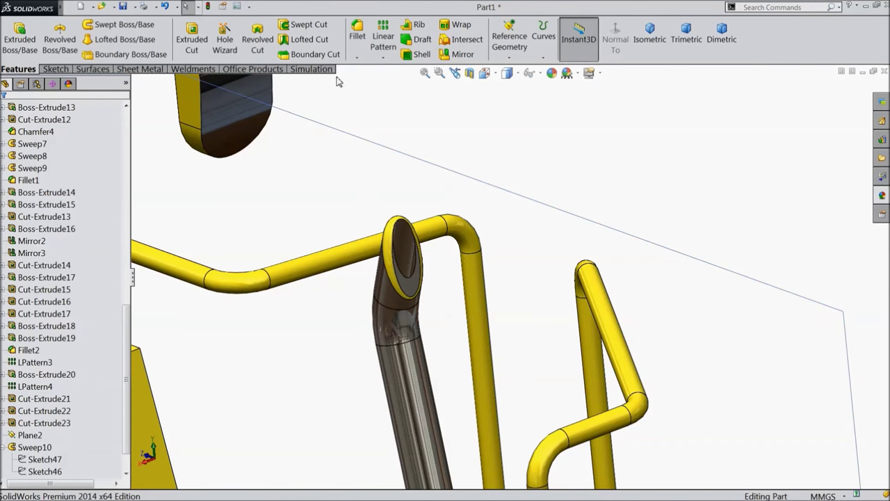
pyautogui.click(357, 33)
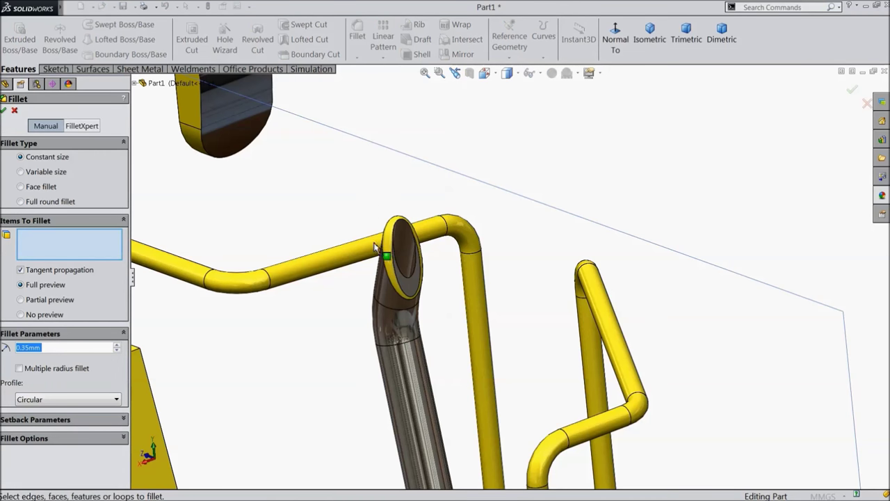
pyautogui.moveTo(403, 292); pyautogui.dragTo(238, 217, button='middle')
pyautogui.scroll(-3, 479, 266)
pyautogui.click(14, 110)
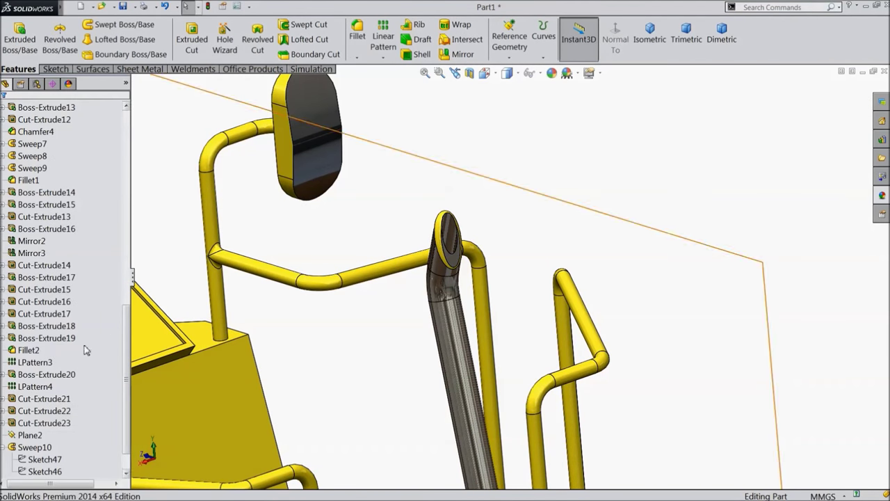
pyautogui.scroll(-1, 125, 415)
pyautogui.click(43, 436)
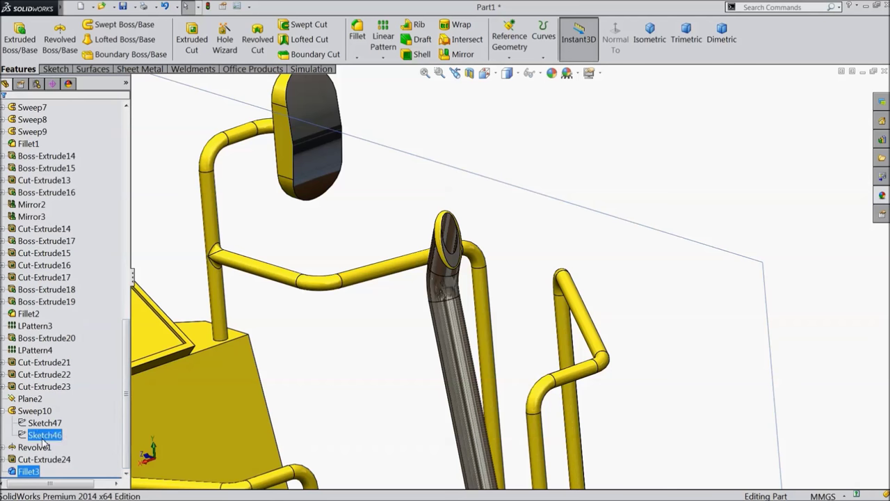
# Collapse Sweep10 in the tree and reapply the polished steel appearance to the model
pyautogui.click(6, 411)
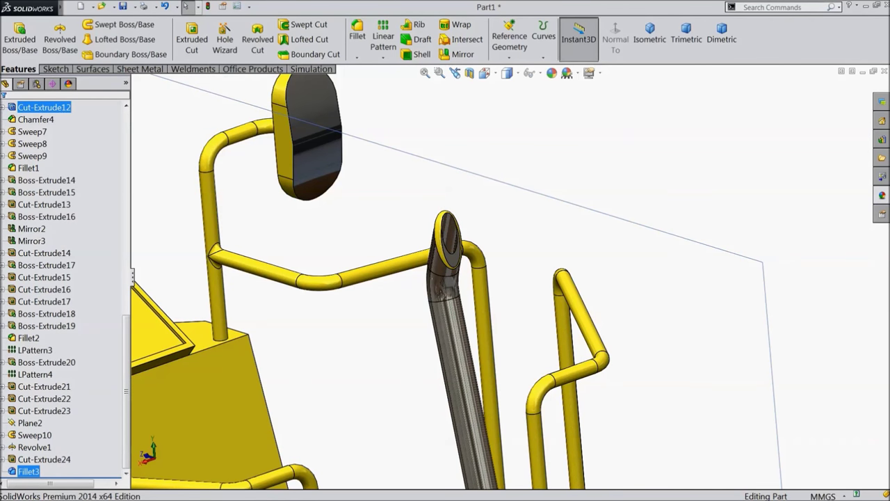
pyautogui.click(881, 196)
pyautogui.moveTo(795, 313); pyautogui.dragTo(580, 272)
# Zoom out around the vehicle, select Plane2's edge and hide it
pyautogui.scroll(5, 584, 271)
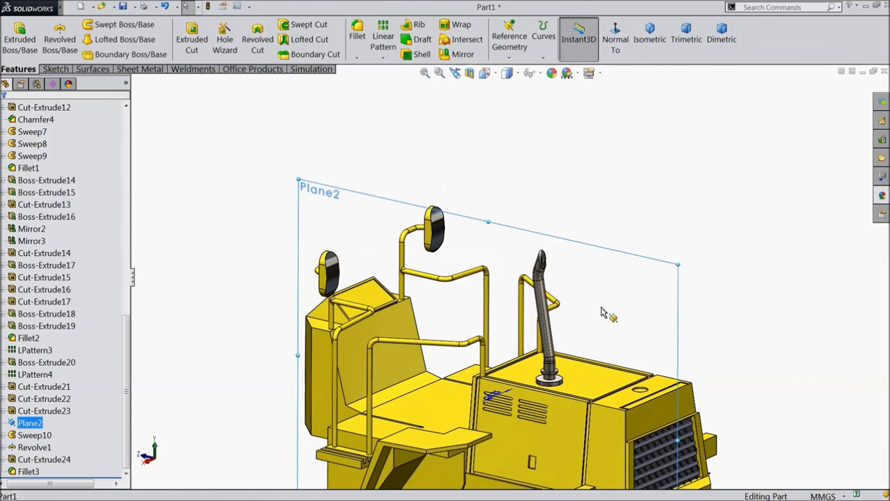
pyautogui.scroll(-5, 612, 299)
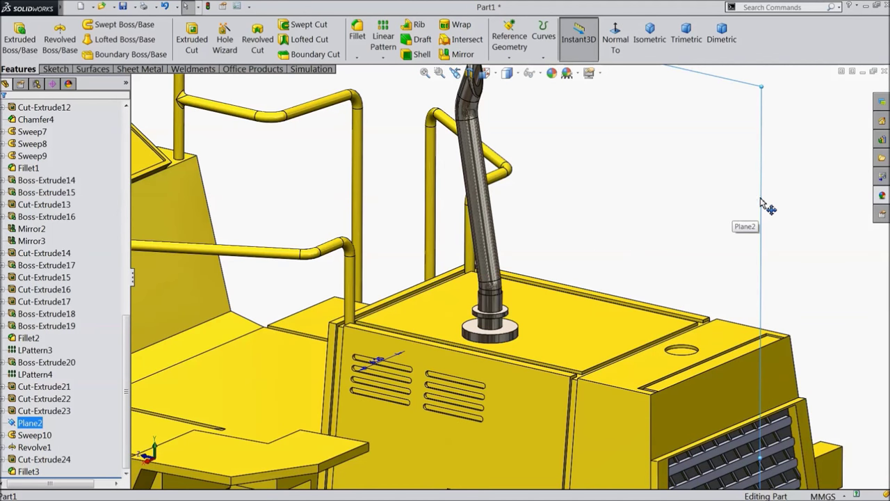
pyautogui.scroll(5, 765, 205)
pyautogui.click(751, 206)
pyautogui.moveTo(729, 224); pyautogui.dragTo(737, 253, button='middle')
pyautogui.scroll(3, 703, 264)
pyautogui.scroll(-2, 513, 335)
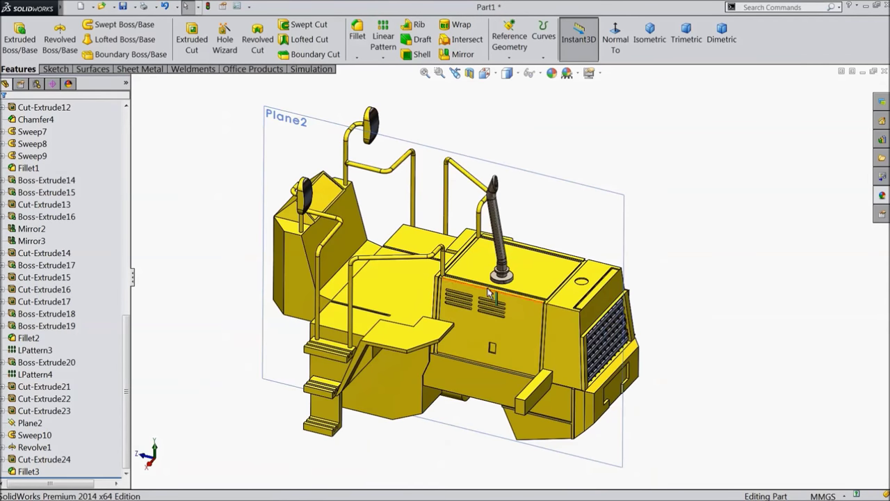
pyautogui.scroll(-2, 489, 294)
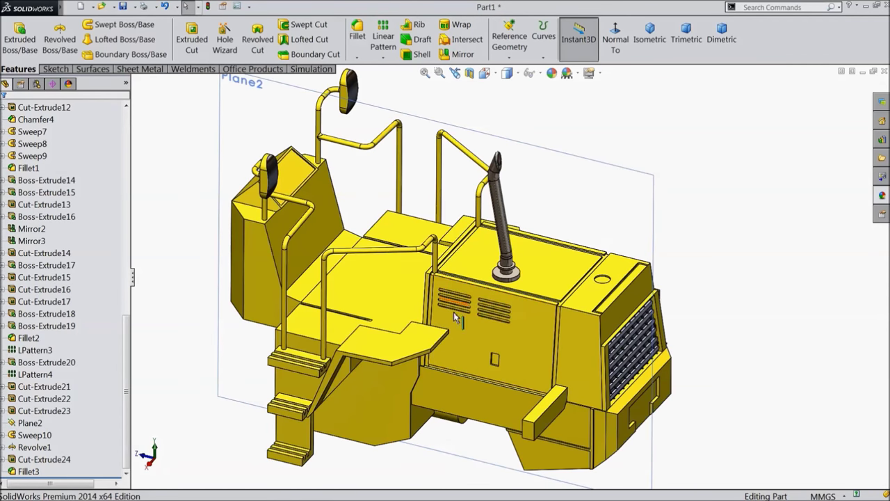
pyautogui.click(644, 180)
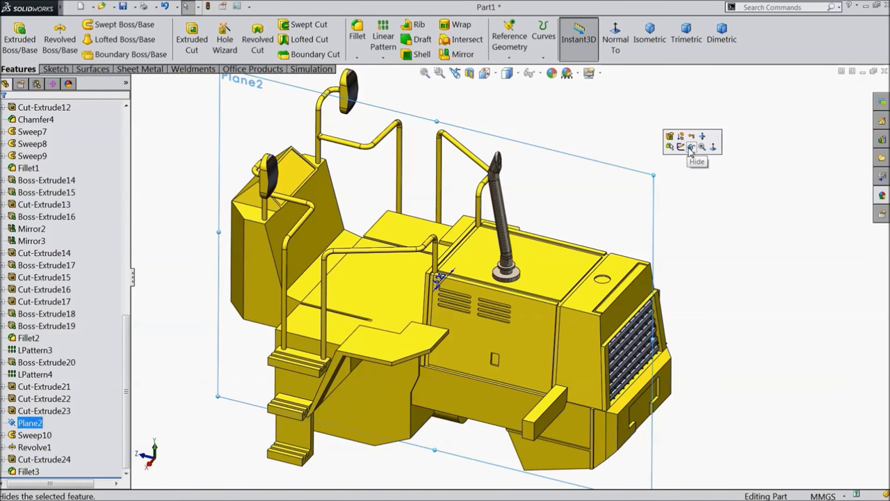
pyautogui.click(692, 148)
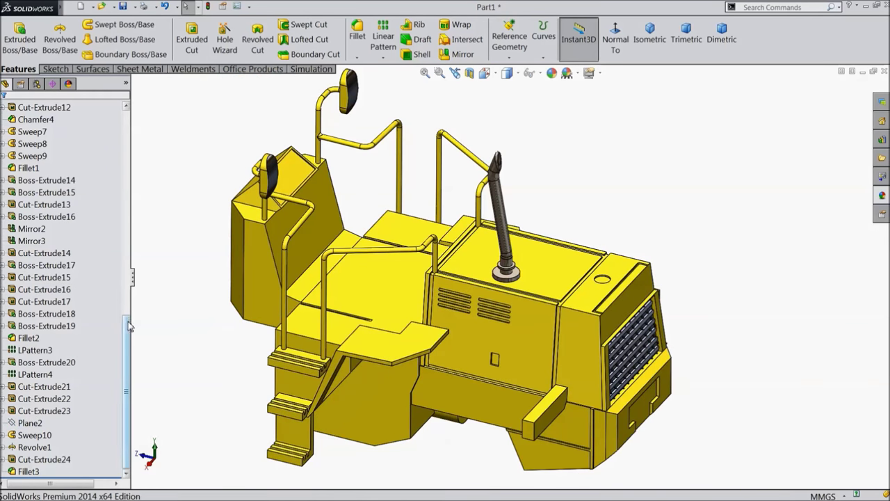
pyautogui.moveTo(129, 327); pyautogui.dragTo(145, 114)
pyautogui.click(36, 253)
# Create Plane3 offset 4.75 mm from the Right Plane, flipped to the opposite side
pyautogui.click(38, 265)
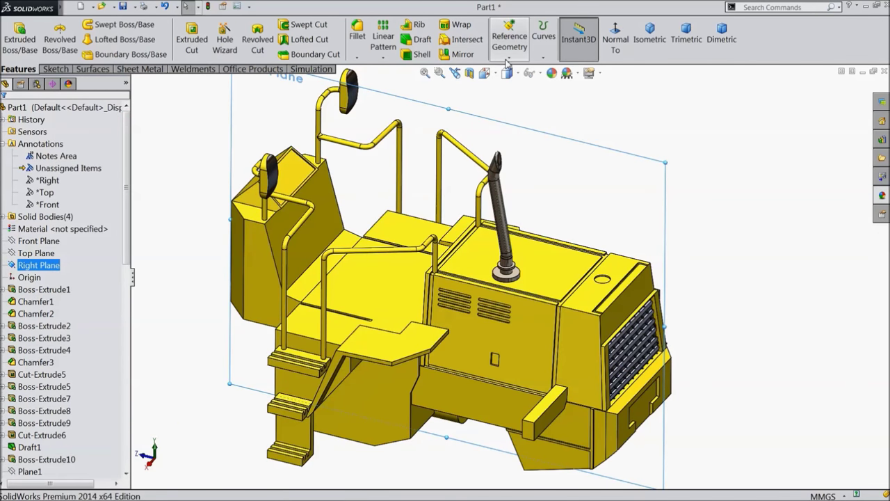
pyautogui.click(508, 60)
pyautogui.click(514, 72)
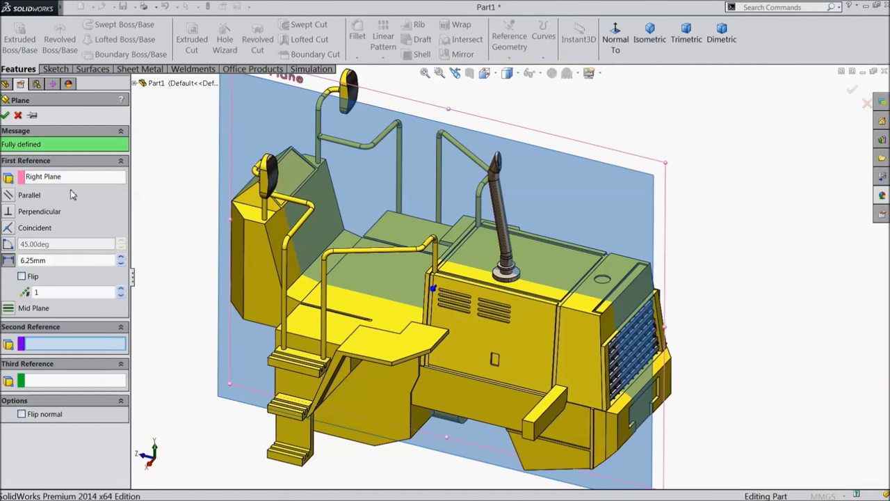
pyautogui.doubleClick(24, 261)
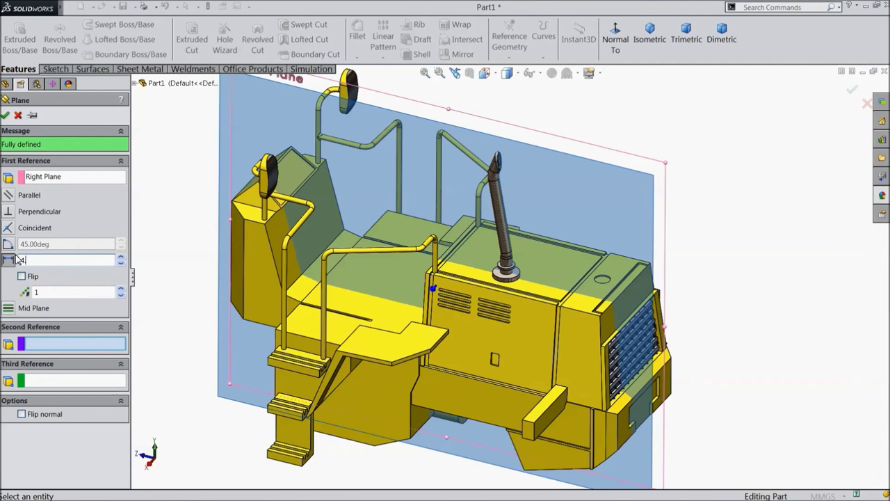
pyautogui.press('Return')
pyautogui.click(21, 276)
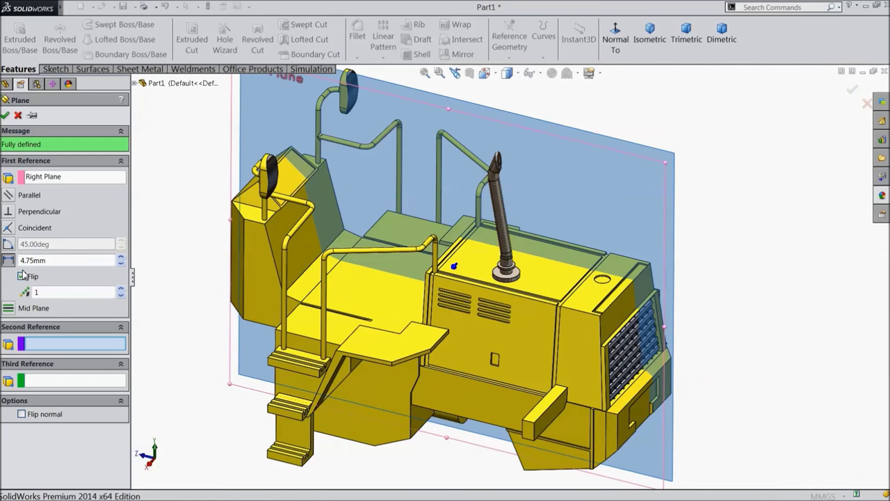
pyautogui.click(5, 117)
pyautogui.moveTo(149, 175)
pyautogui.mouseDown(button='middle')
pyautogui.moveTo(115, 199)
pyautogui.moveTo(153, 176)
pyautogui.mouseUp(button='middle')
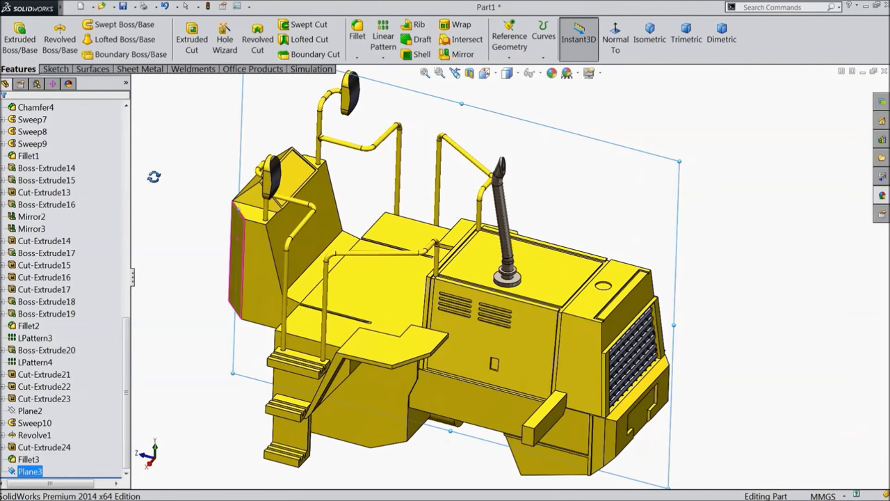
# Start a sketch on Plane3, view it normal, and draw a vertical centerline above the box
pyautogui.click(55, 70)
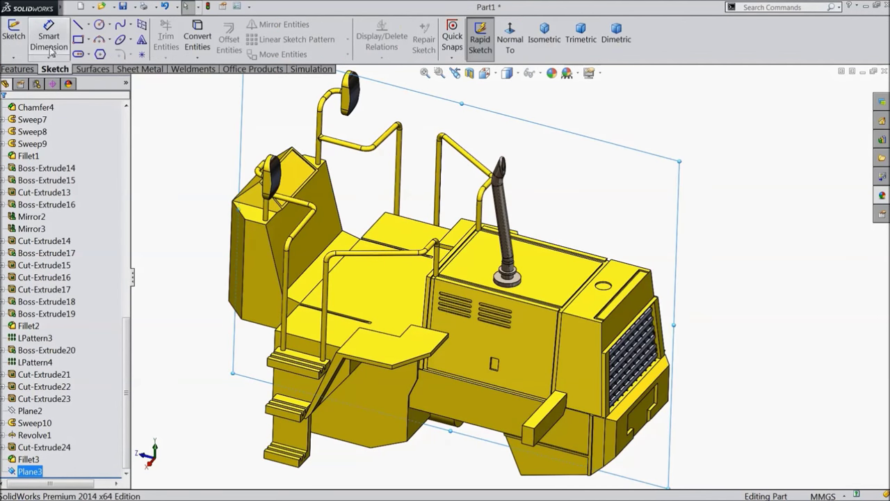
pyautogui.click(15, 31)
pyautogui.click(509, 38)
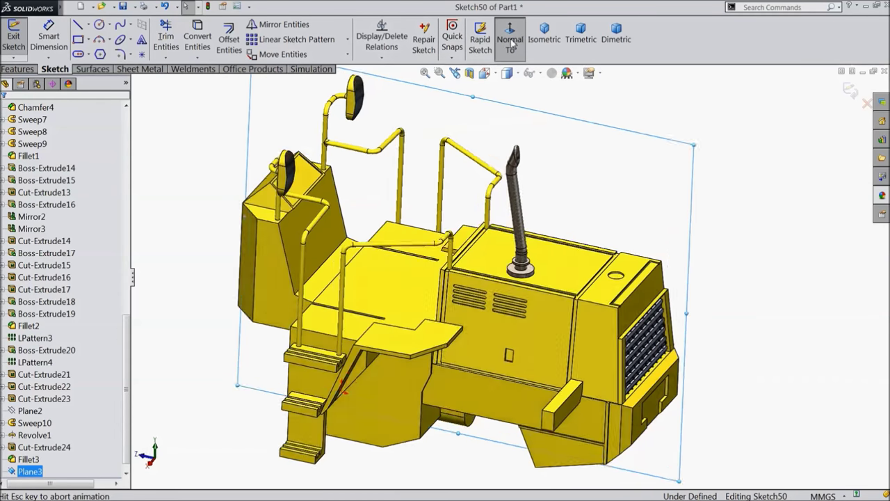
pyautogui.scroll(-3, 665, 219)
pyautogui.scroll(-3, 664, 219)
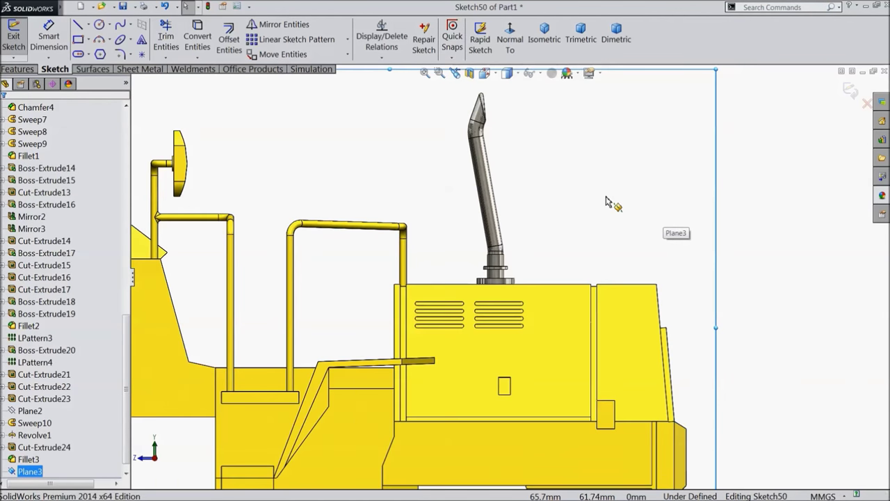
pyautogui.scroll(-1, 606, 248)
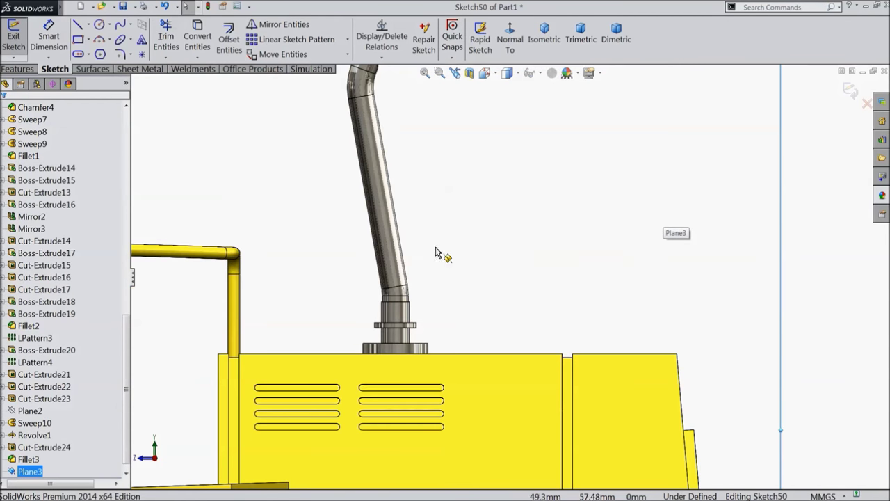
pyautogui.click(91, 25)
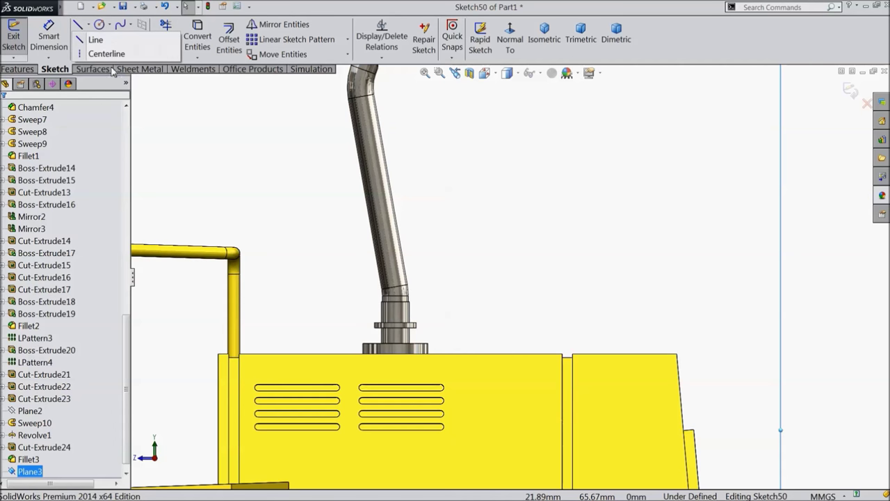
pyautogui.click(104, 54)
pyautogui.click(506, 354)
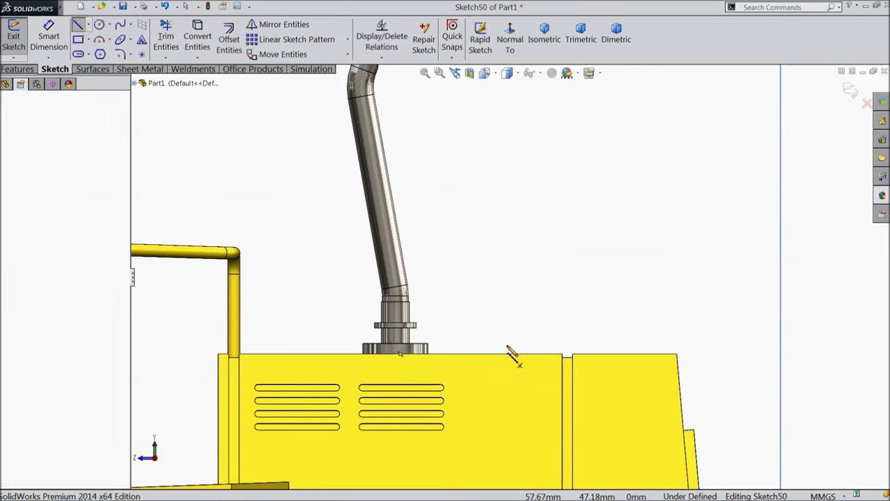
pyautogui.click(507, 207)
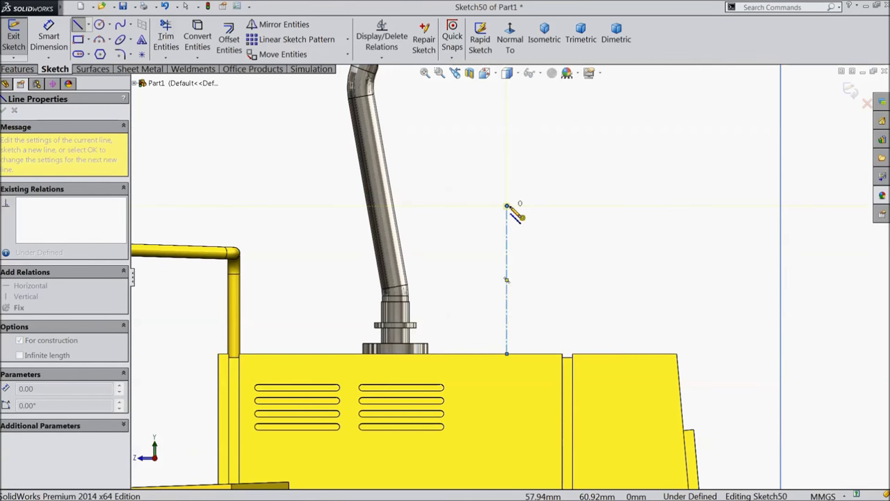
# Finish the 90° arc, then draw lines down, a short step left, down to the base and back left
pyautogui.scroll(-3, 512, 214)
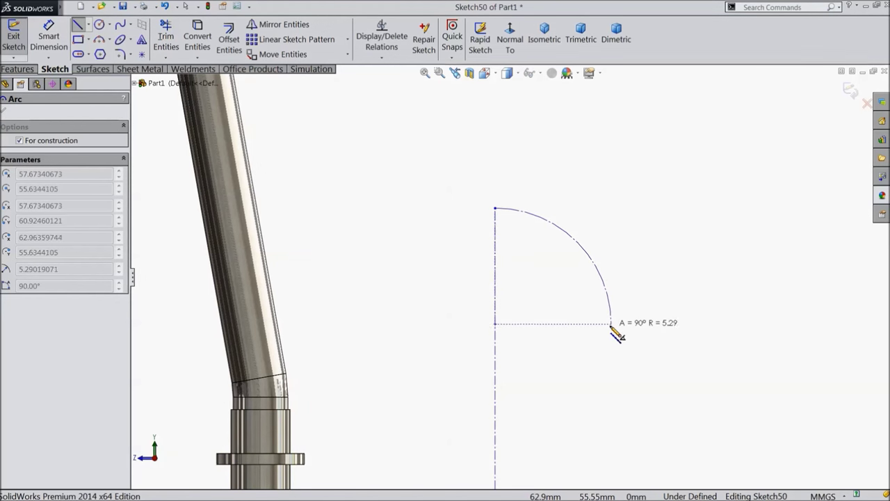
pyautogui.click(611, 326)
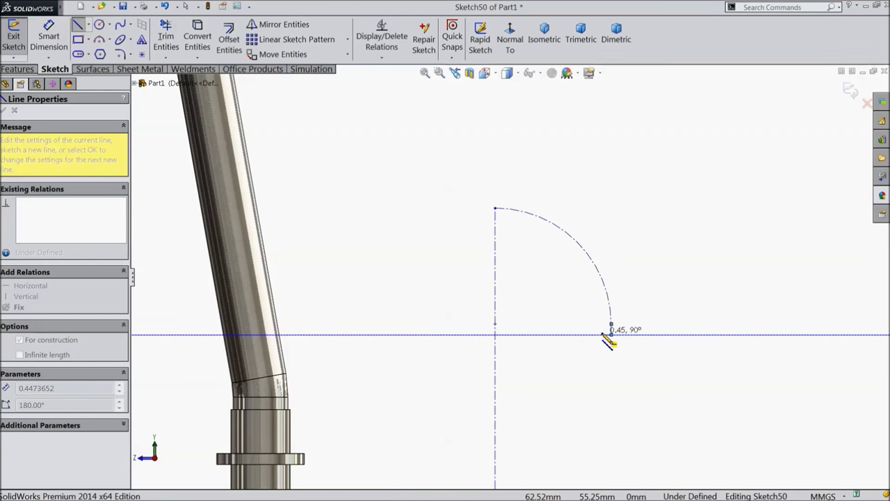
pyautogui.click(601, 385)
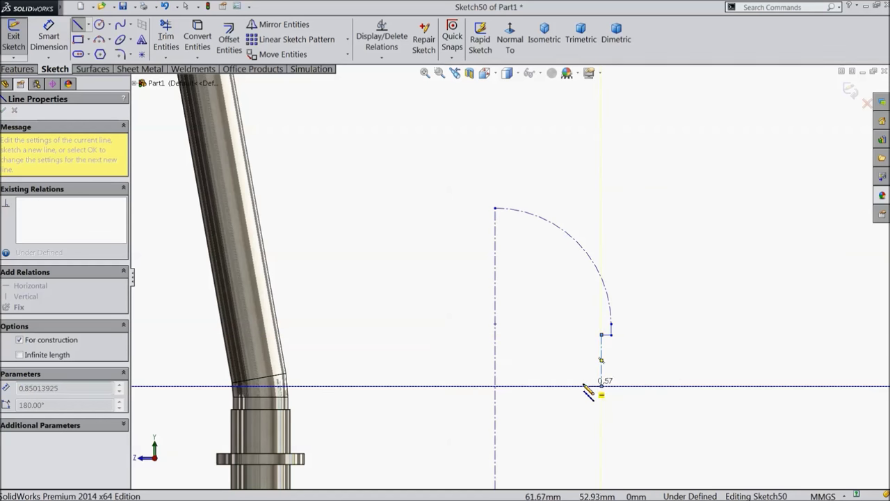
pyautogui.click(561, 385)
pyautogui.scroll(2, 560, 417)
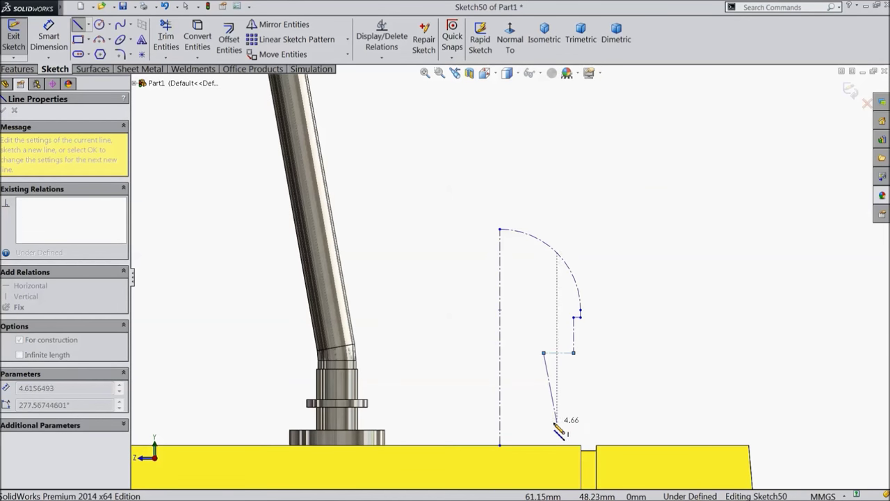
pyautogui.click(544, 445)
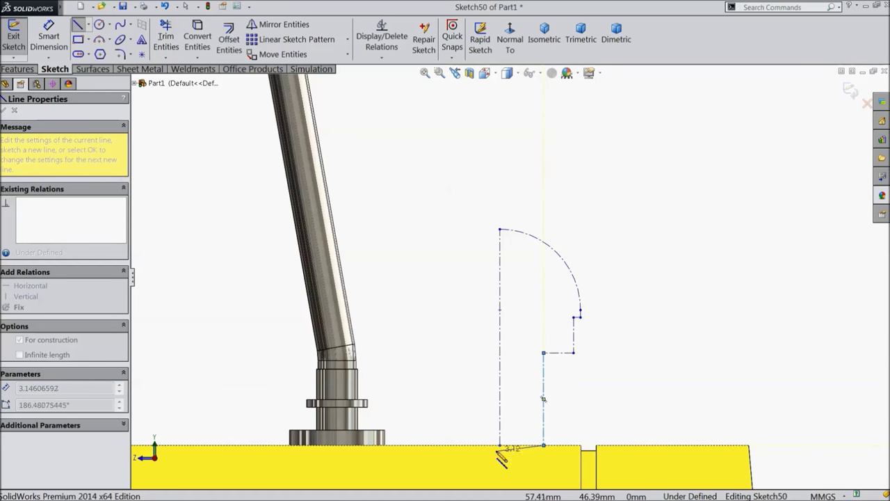
pyautogui.click(499, 445)
pyautogui.rightClick(601, 382)
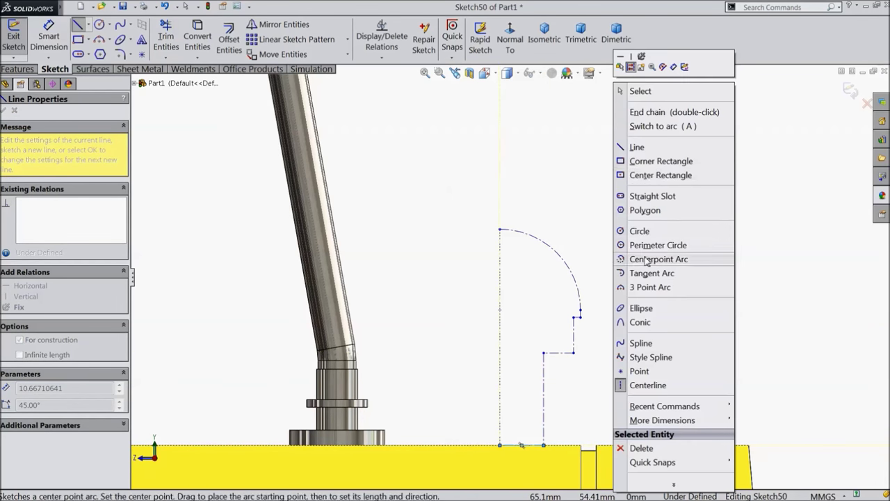
pyautogui.click(619, 109)
pyautogui.scroll(-1, 539, 434)
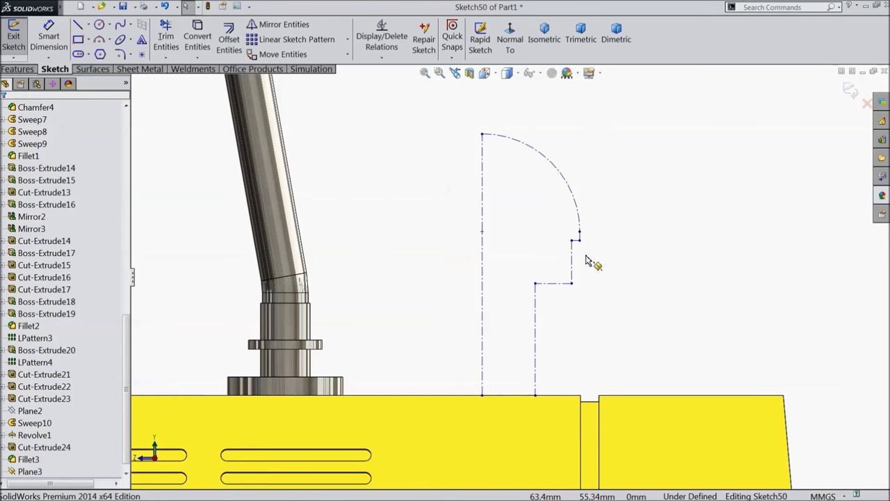
# Switch the box-selected profile and then the bottom base line from construction to regular geometry
pyautogui.moveTo(603, 95); pyautogui.dragTo(410, 331)
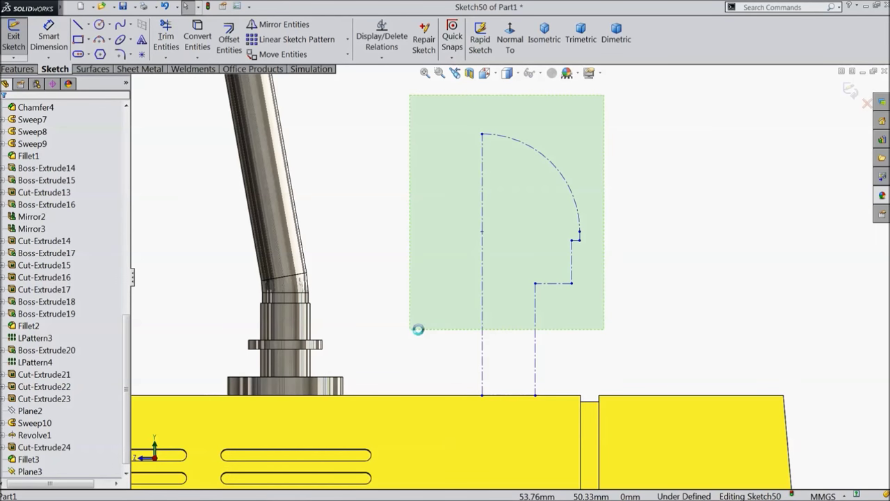
pyautogui.moveTo(584, 165); pyautogui.dragTo(461, 306)
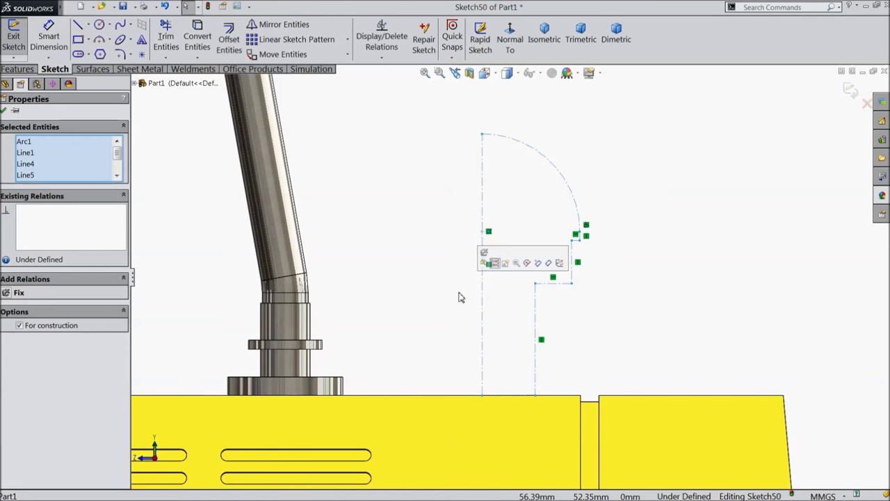
pyautogui.click(495, 263)
pyautogui.click(564, 264)
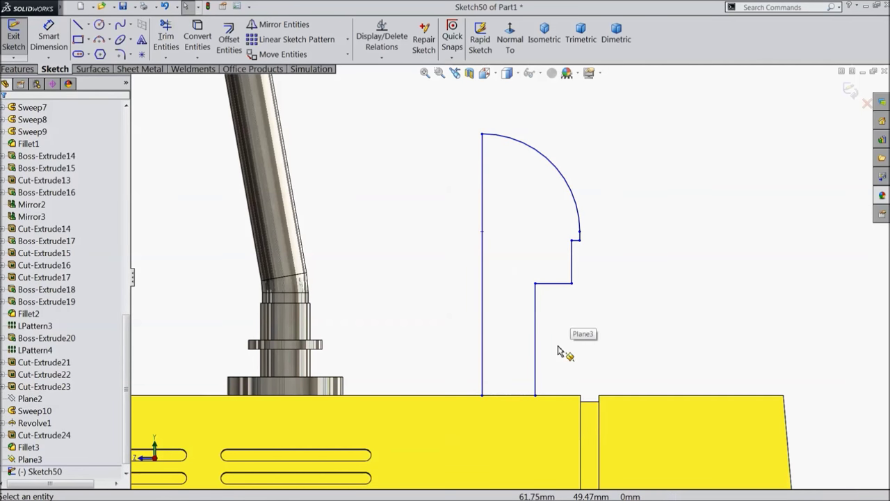
pyautogui.click(520, 393)
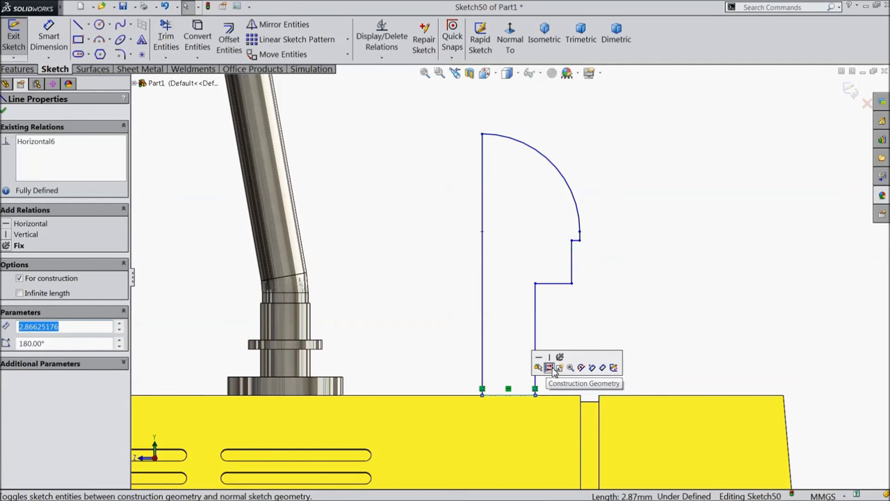
pyautogui.click(537, 357)
pyautogui.click(552, 374)
pyautogui.scroll(1, 555, 332)
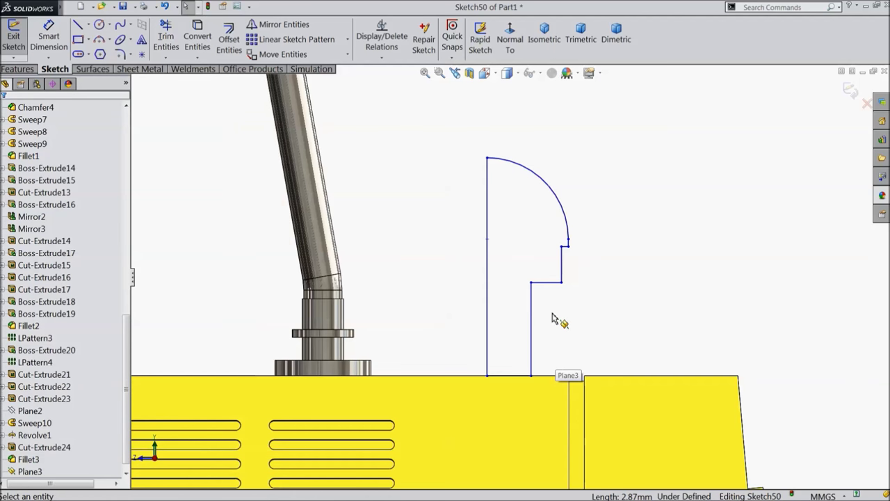
# Dimension the overall width from the left line to the body's right edge at 18.5 mm
pyautogui.press('d')
pyautogui.scroll(2, 473, 257)
pyautogui.scroll(-2, 487, 330)
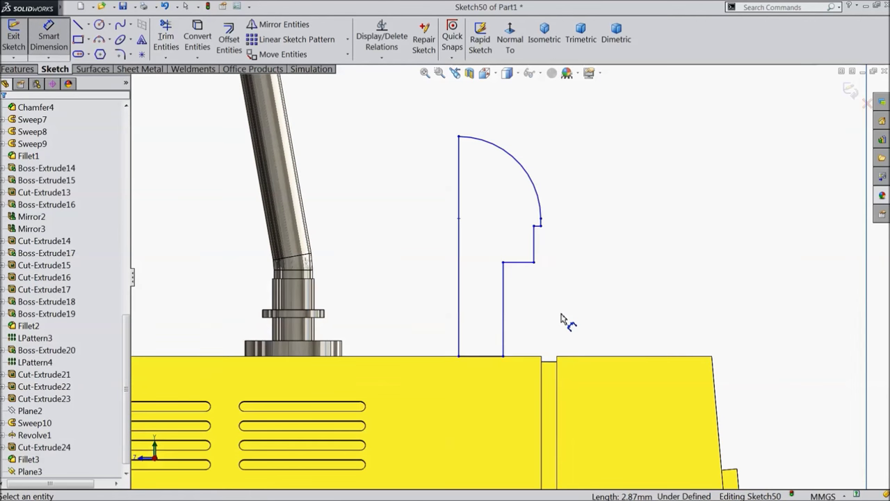
pyautogui.click(459, 338)
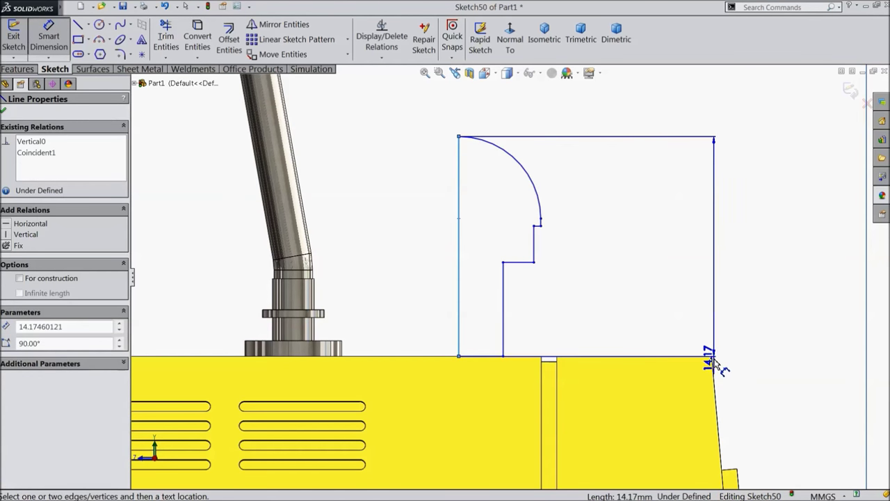
pyautogui.click(711, 357)
pyautogui.click(571, 112)
pyautogui.write('18.5')
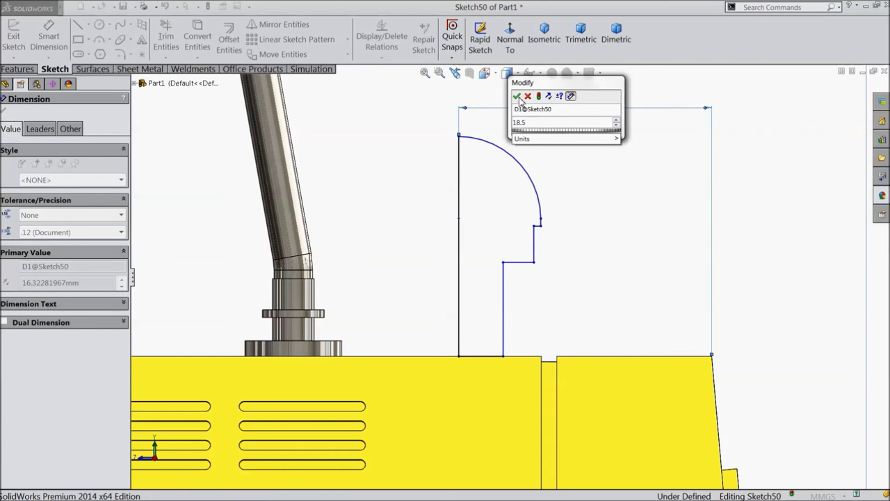
pyautogui.click(517, 97)
# Dimension the stem width at 1.5 mm below the base
pyautogui.scroll(-3, 539, 263)
pyautogui.scroll(3, 535, 265)
pyautogui.scroll(-2, 521, 322)
pyautogui.click(495, 338)
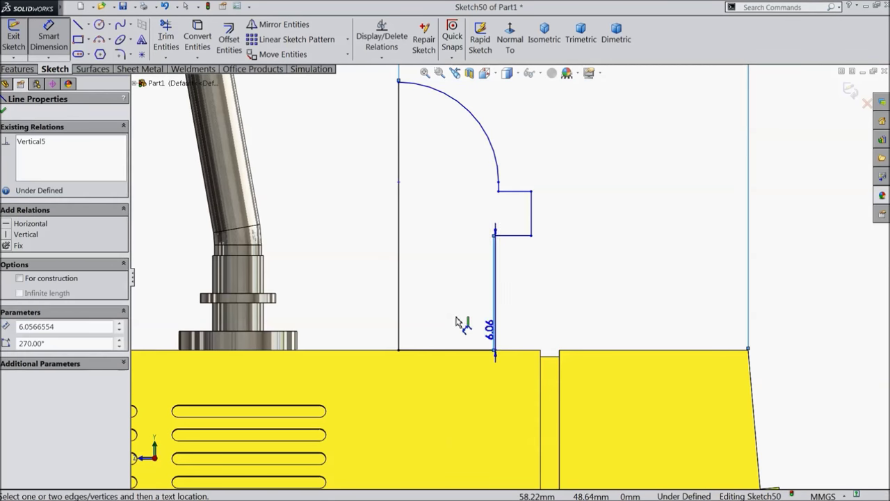
pyautogui.click(401, 306)
pyautogui.click(425, 374)
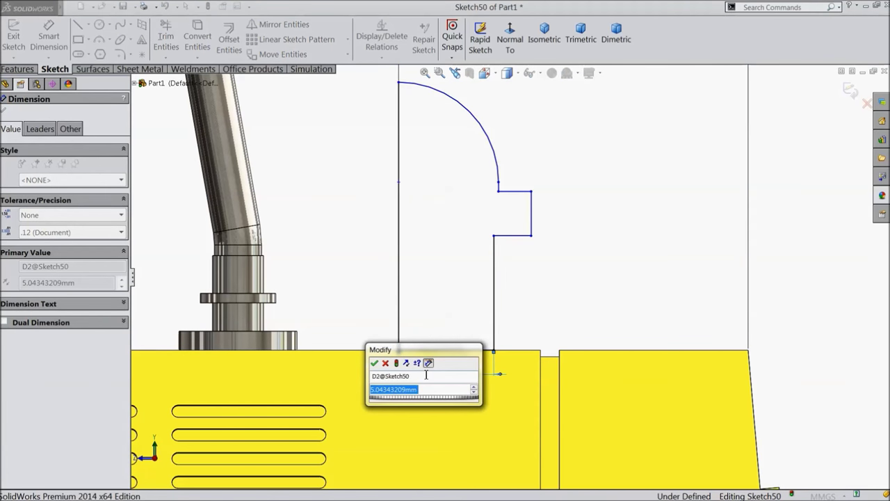
pyautogui.write('1.5')
pyautogui.click(377, 365)
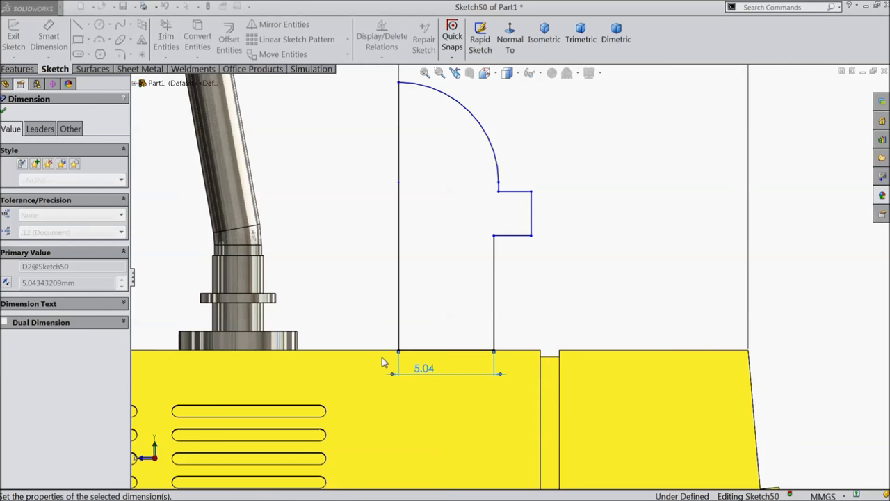
# Set the step offset to 2.5 mm, then pick the arc's lower endpoint and left line
pyautogui.scroll(-1, 461, 172)
pyautogui.scroll(-1, 461, 173)
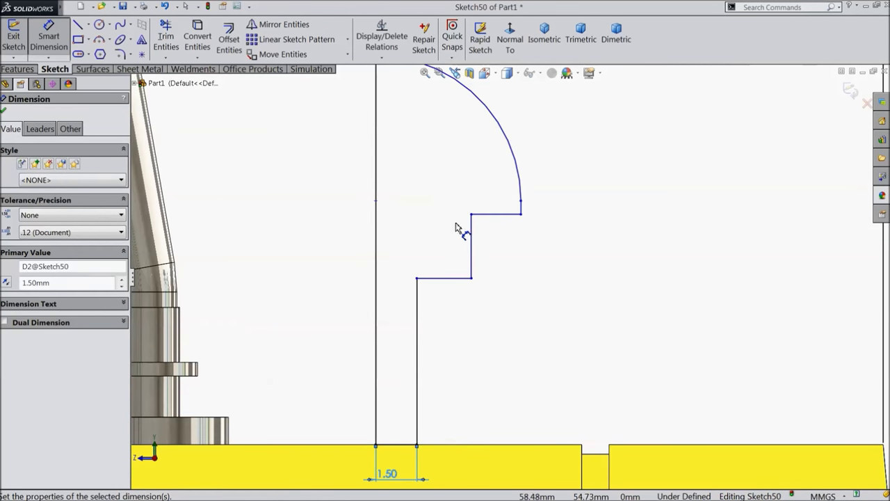
pyautogui.click(472, 245)
pyautogui.click(376, 257)
pyautogui.click(445, 335)
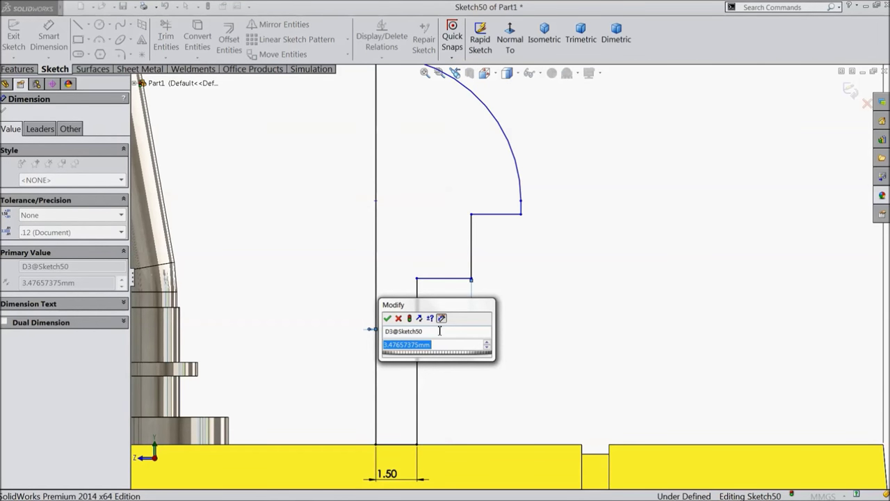
pyautogui.write('2.5')
pyautogui.click(387, 319)
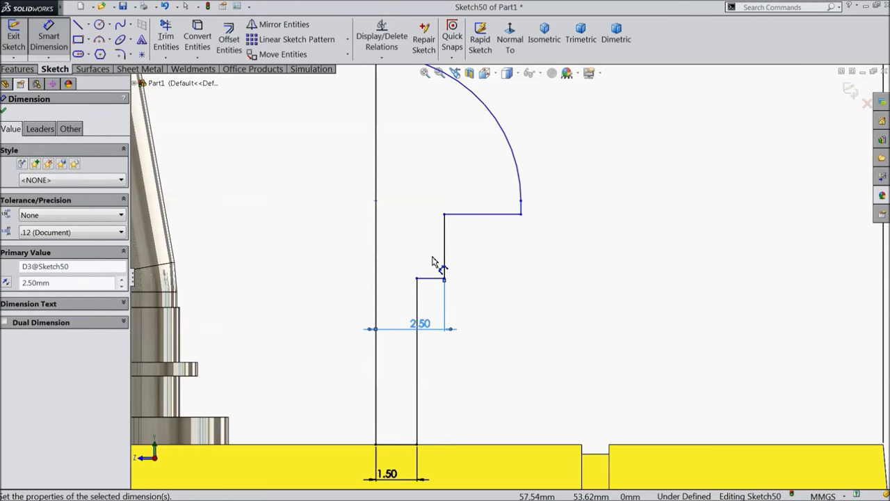
pyautogui.scroll(2, 431, 261)
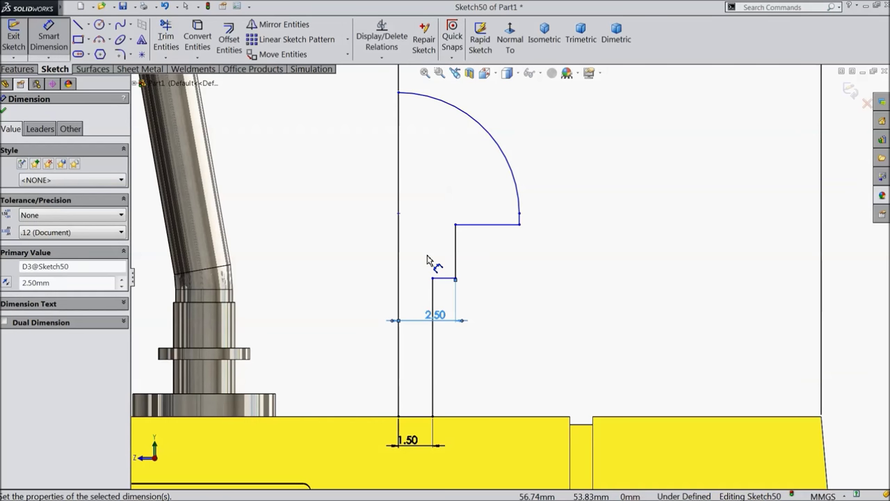
pyautogui.scroll(1, 480, 255)
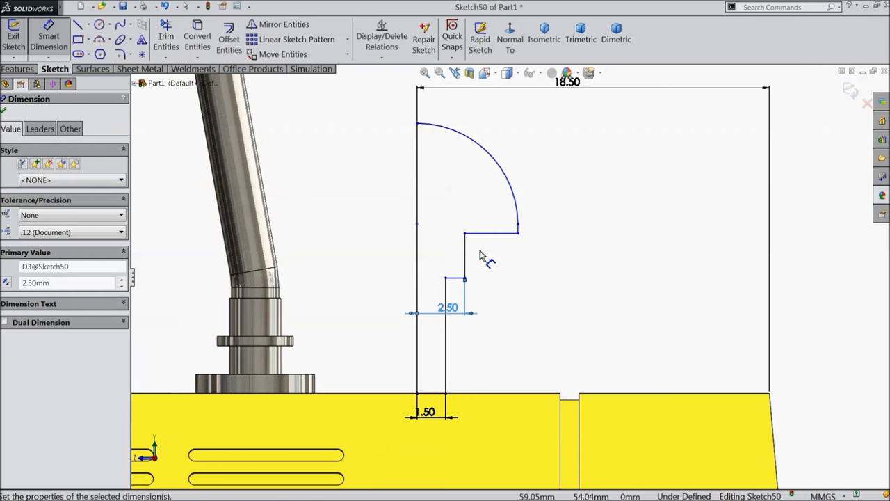
pyautogui.click(518, 234)
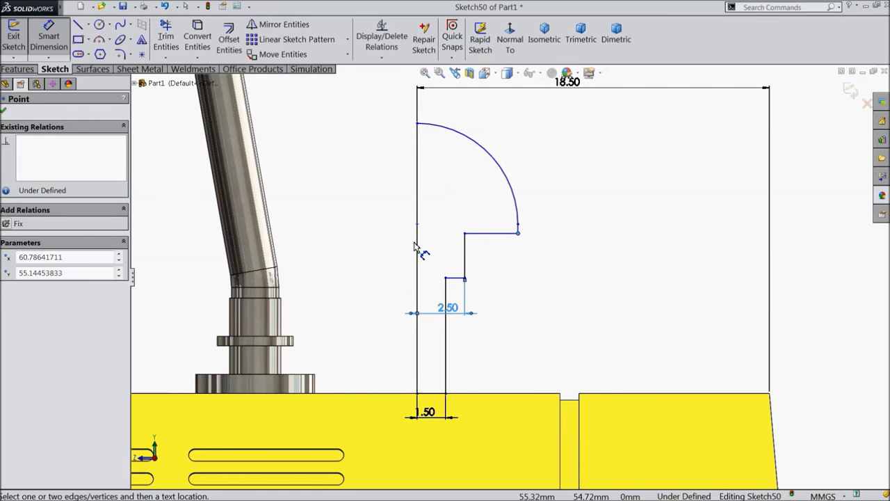
pyautogui.click(419, 250)
# Place the 3 mm arc width and dimension the lower step 5 mm above the yellow base
pyautogui.click(477, 116)
pyautogui.write('3')
pyautogui.click(419, 103)
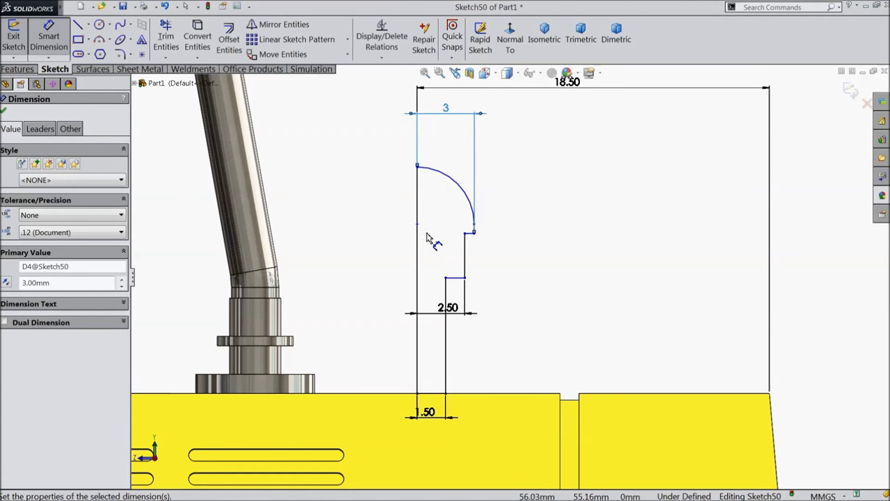
pyautogui.scroll(-3, 481, 266)
pyautogui.scroll(2, 479, 263)
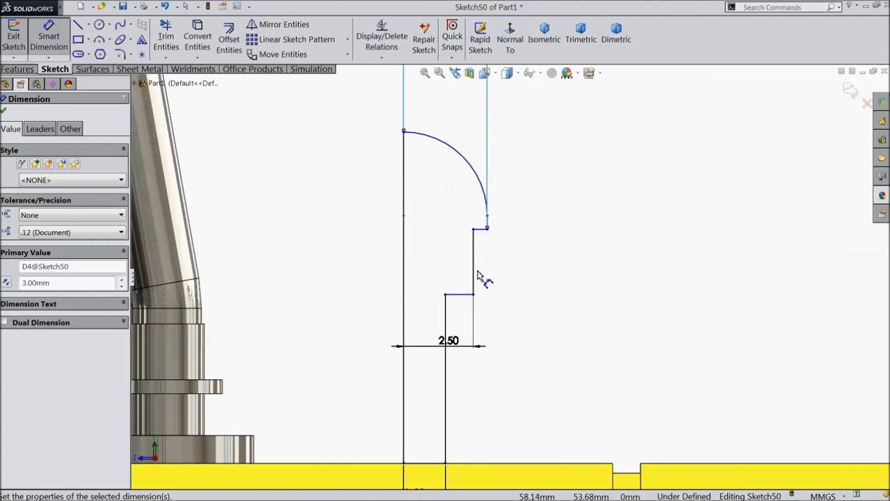
pyautogui.scroll(2, 479, 277)
pyautogui.scroll(-2, 504, 417)
pyautogui.click(467, 219)
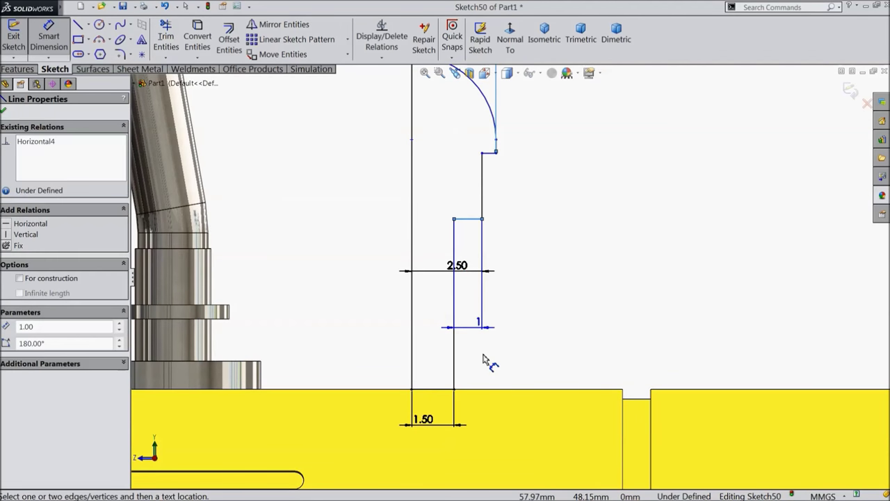
pyautogui.click(483, 390)
pyautogui.click(535, 313)
pyautogui.write('5')
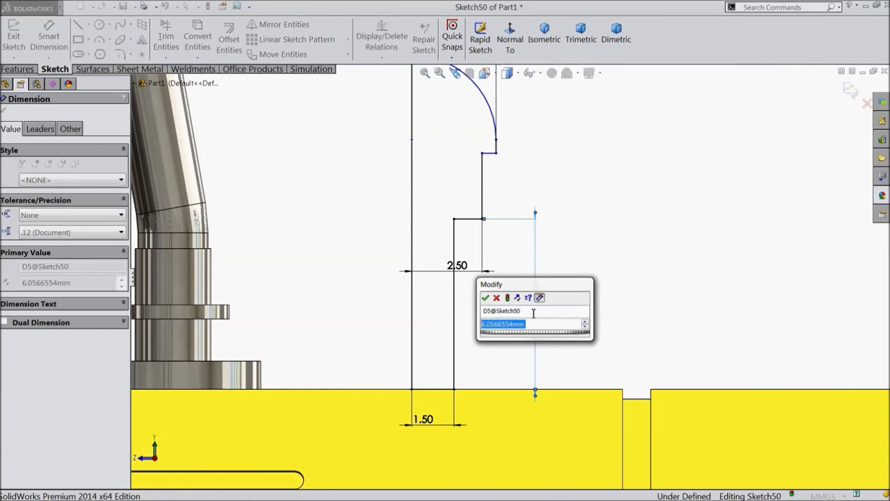
pyautogui.click(485, 297)
# Set the arc's top endpoint height to 5 and drag the short step line's endpoint lower
pyautogui.scroll(1, 492, 298)
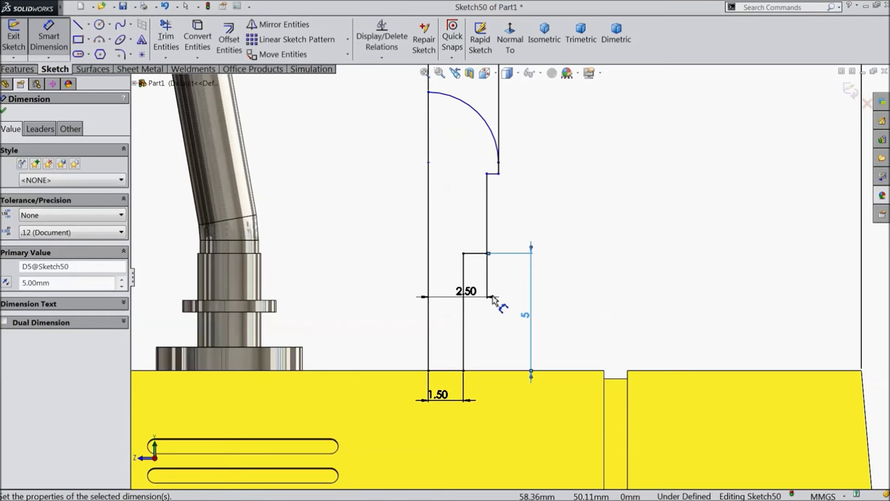
pyautogui.scroll(-2, 506, 262)
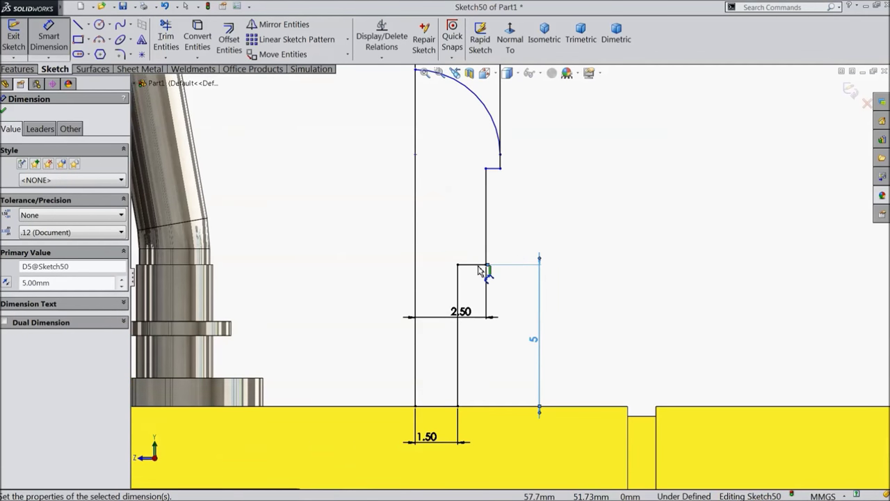
pyautogui.click(478, 266)
pyautogui.scroll(2, 487, 268)
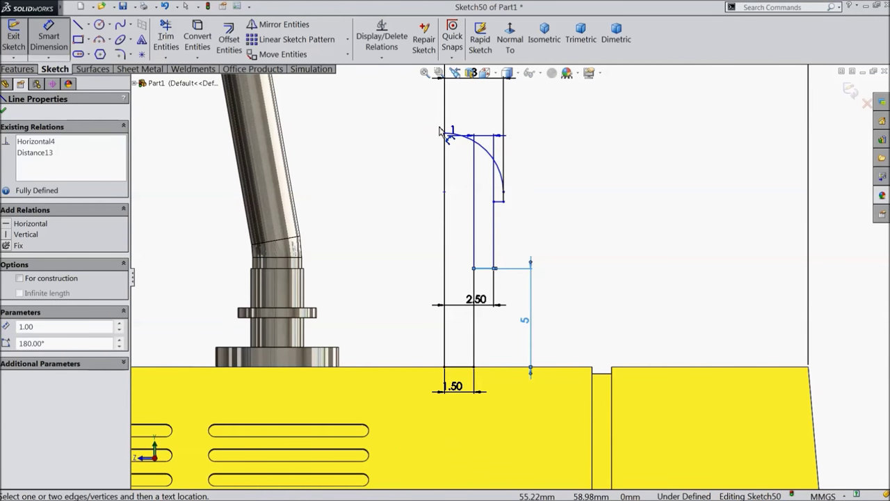
pyautogui.click(443, 132)
pyautogui.click(409, 203)
pyautogui.write('5')
pyautogui.press('Return')
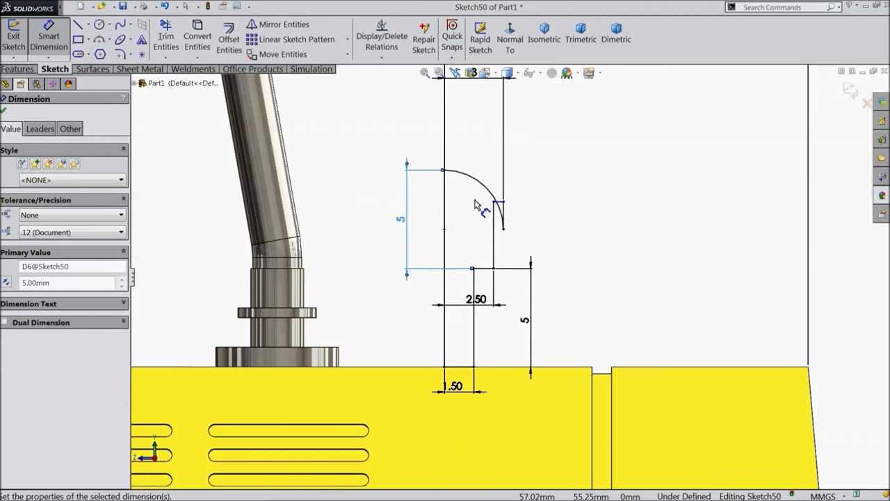
pyautogui.scroll(-2, 476, 204)
pyautogui.click(4, 112)
pyautogui.scroll(-3, 482, 270)
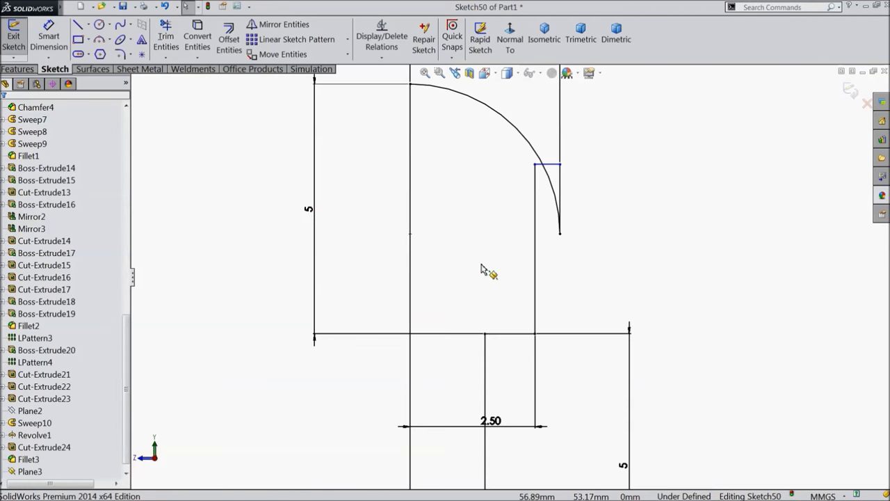
pyautogui.moveTo(576, 148); pyautogui.dragTo(580, 254)
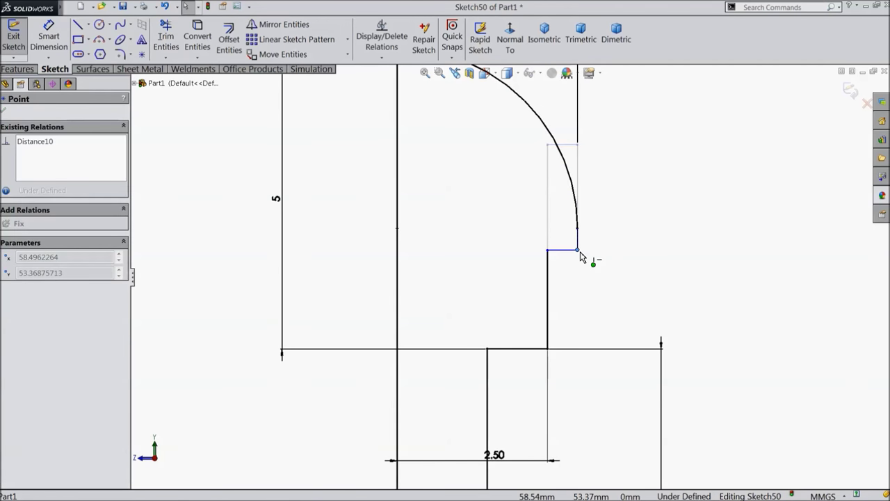
pyautogui.click(48, 36)
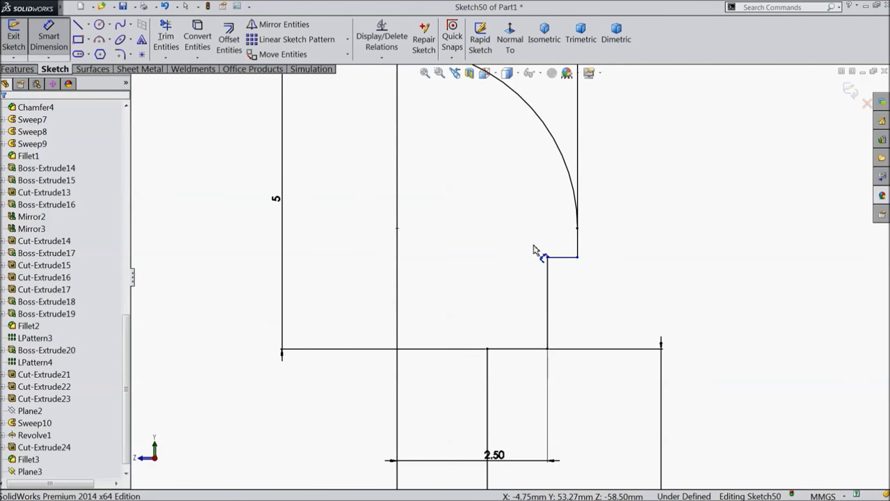
# Dimension the short vertical step line below the arc to 0.175 mm
pyautogui.scroll(-3, 557, 251)
pyautogui.click(588, 246)
pyautogui.click(619, 255)
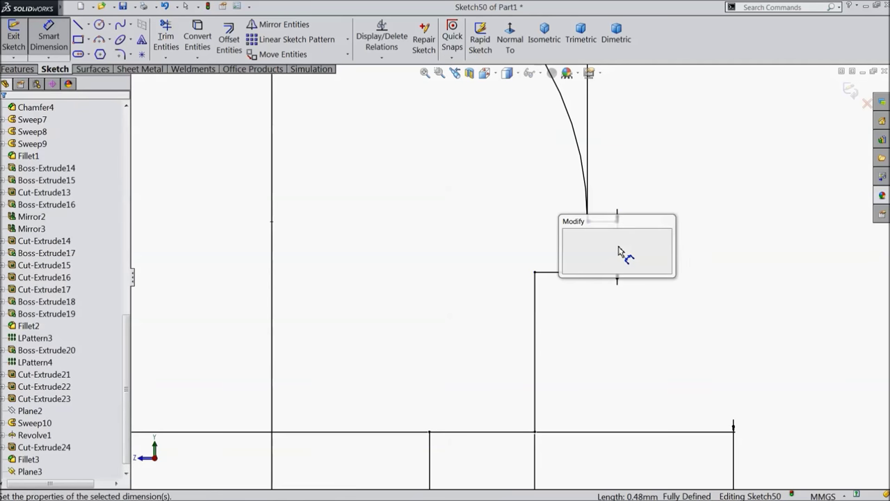
pyautogui.write('0.175')
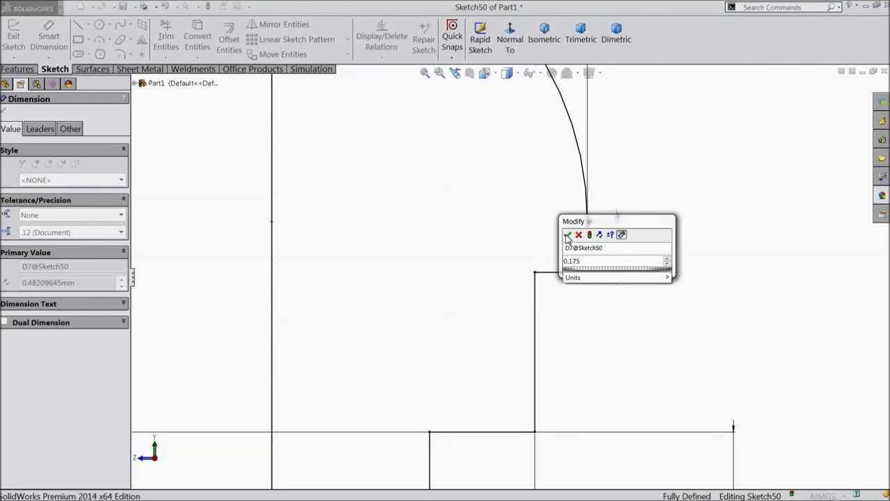
pyautogui.click(568, 235)
# Add a driven 0.50 reference dimension on the short horizontal line
pyautogui.click(565, 239)
pyautogui.click(562, 211)
pyautogui.click(511, 178)
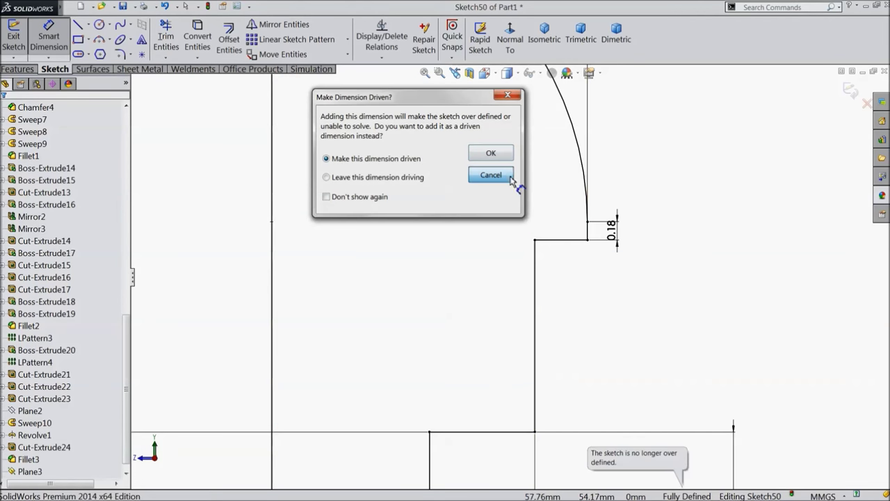
pyautogui.click(553, 241)
pyautogui.click(559, 209)
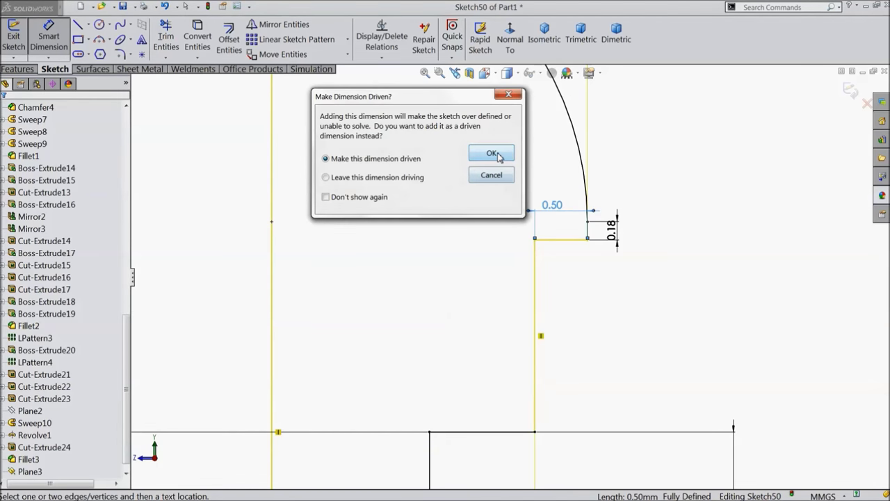
pyautogui.click(489, 154)
# Pick the lower horizontal segment and the short ledge to begin a step-height dimension
pyautogui.scroll(3, 556, 287)
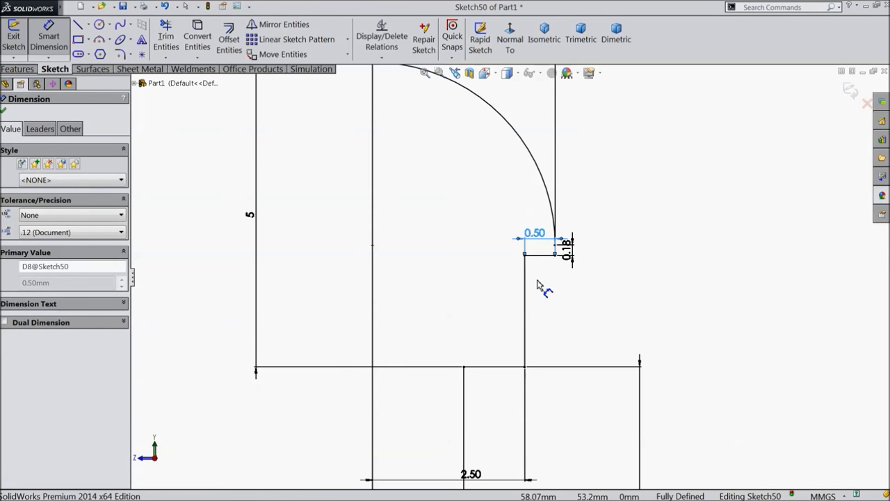
pyautogui.scroll(2, 546, 294)
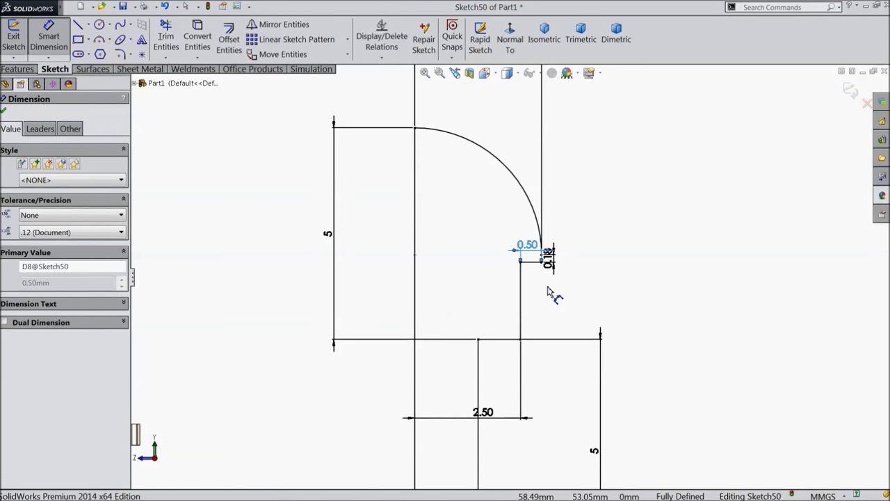
pyautogui.scroll(1, 546, 295)
pyautogui.scroll(2, 555, 294)
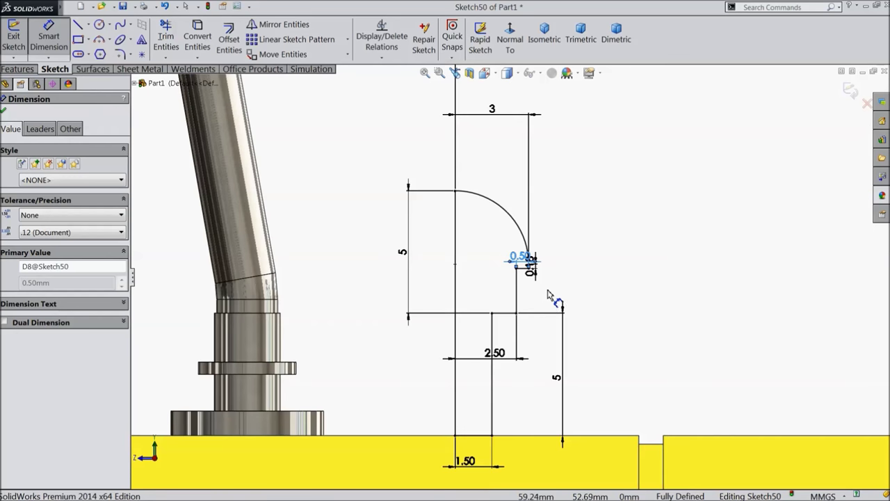
pyautogui.scroll(-1, 538, 318)
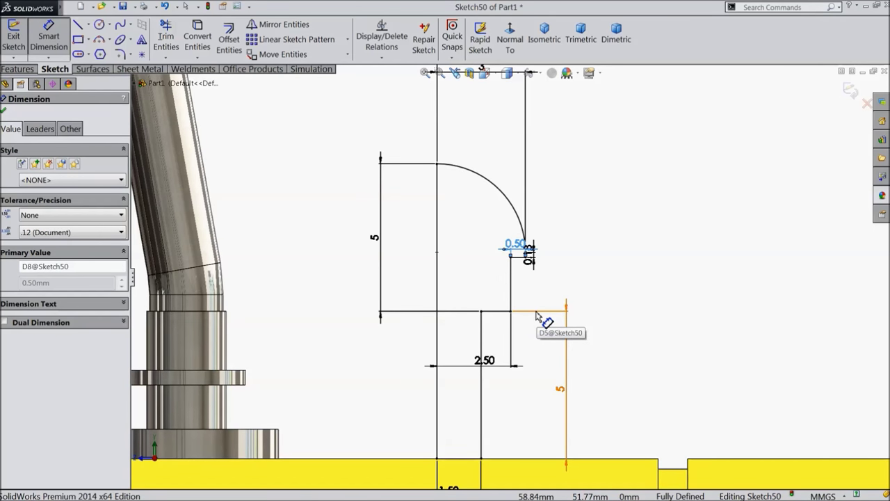
pyautogui.scroll(-1, 536, 311)
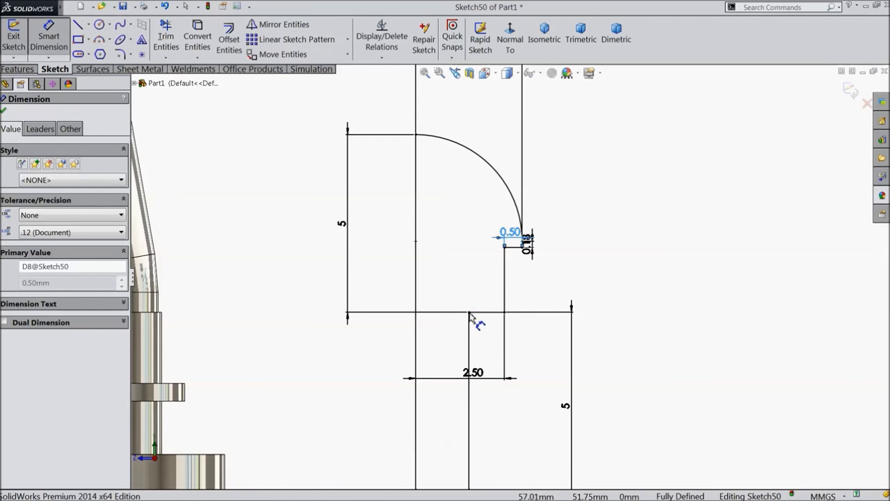
pyautogui.click(483, 316)
pyautogui.click(513, 248)
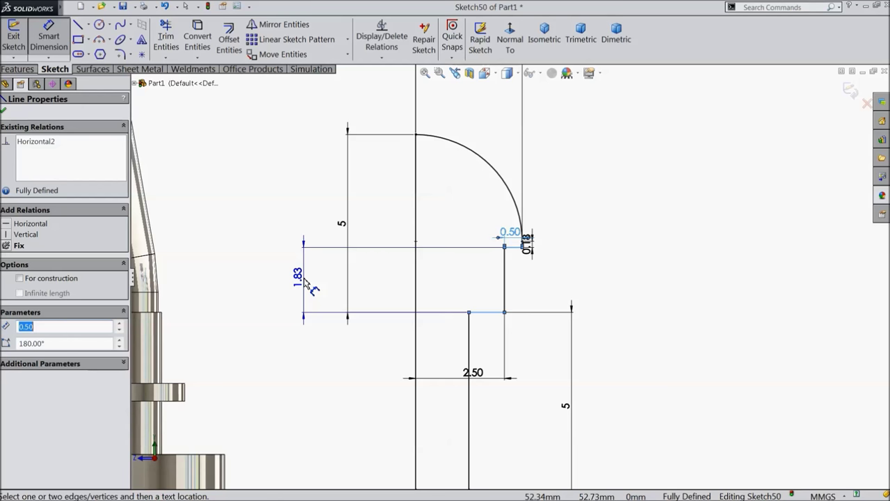
# Cancel the unfinished 1.83 dimension and delete the vertical step line with its dimensions
pyautogui.press('Escape')
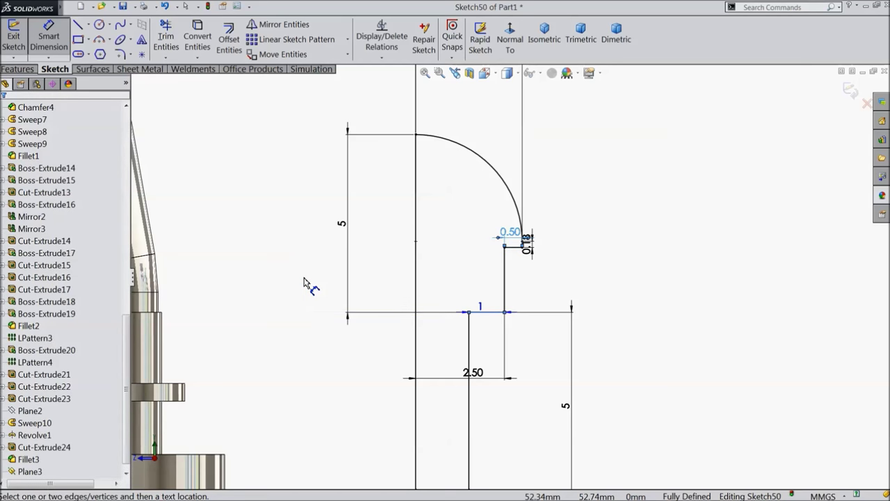
pyautogui.press('Escape')
pyautogui.scroll(-2, 504, 275)
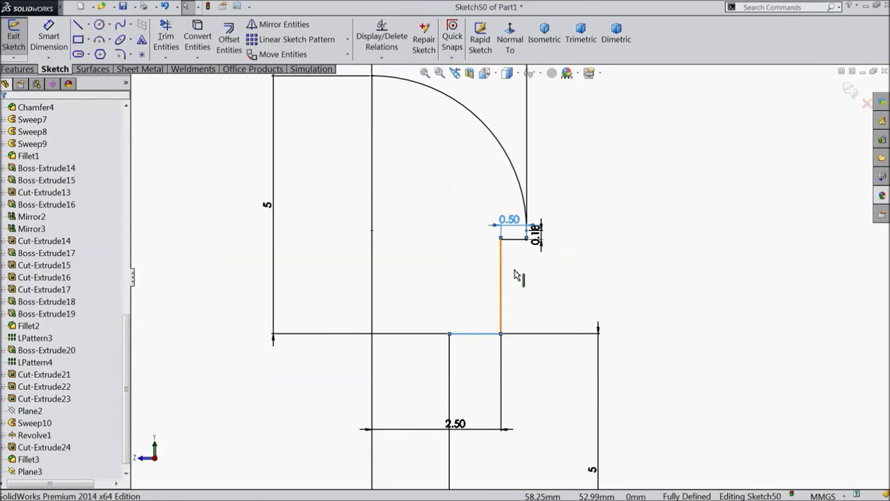
pyautogui.click(501, 278)
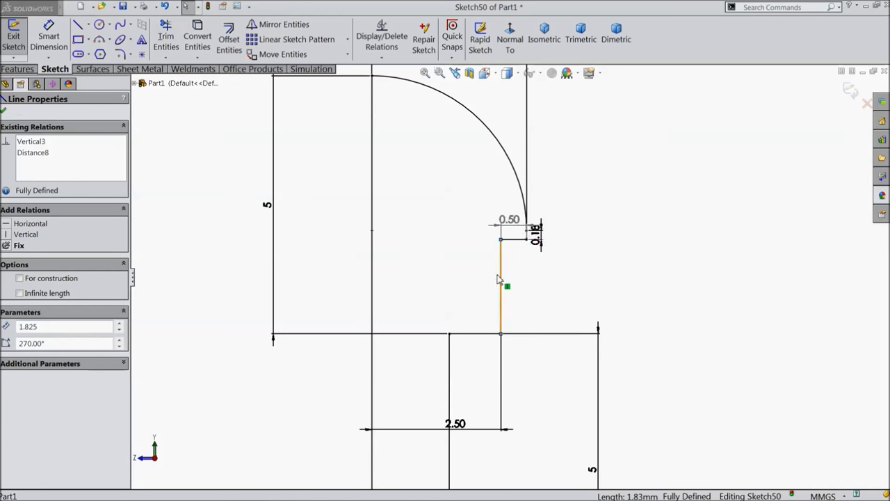
pyautogui.press('Delete')
pyautogui.click(376, 256)
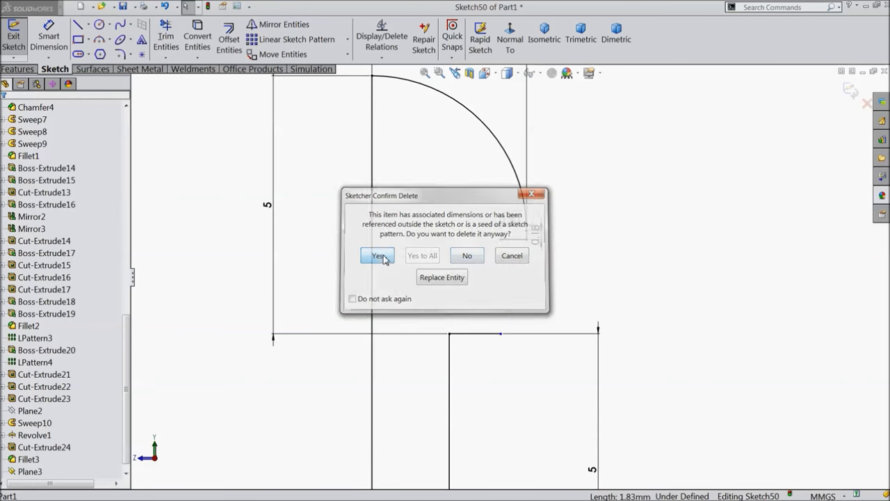
# Delete the 0.50 horizontal line, whose driven dimension cannot be edited
pyautogui.scroll(-2, 550, 268)
pyautogui.scroll(-2, 513, 241)
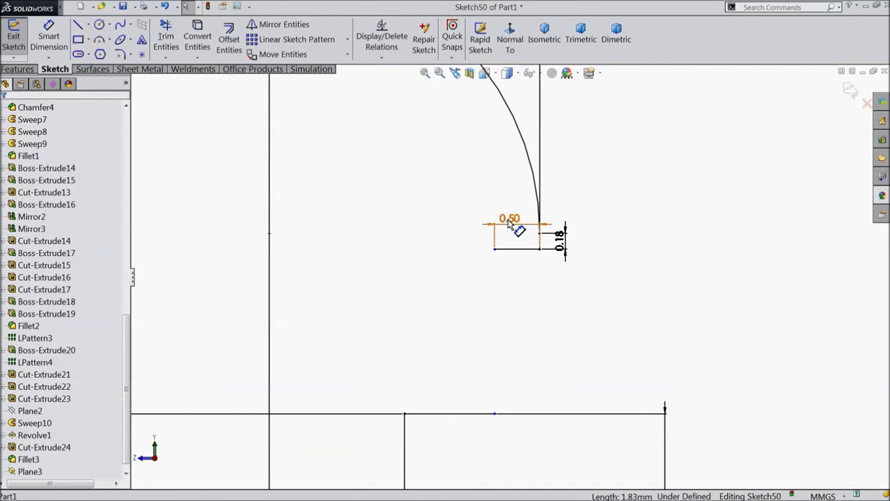
pyautogui.doubleClick(510, 221)
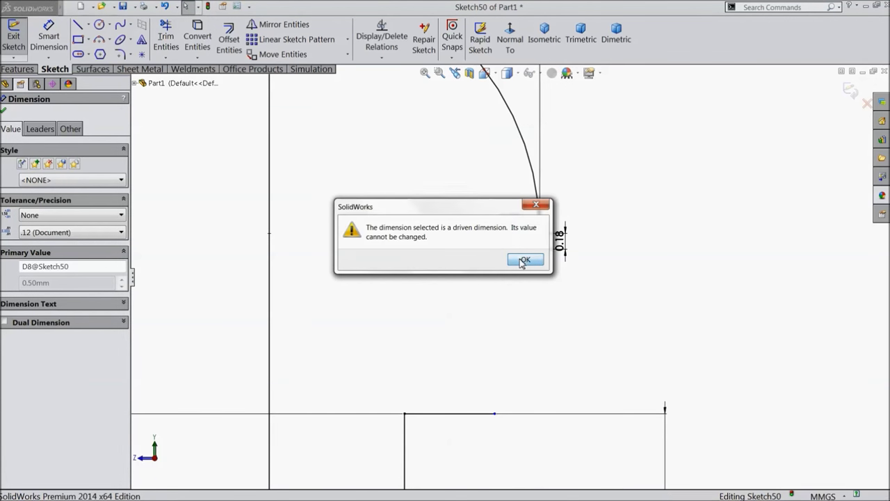
pyautogui.click(525, 259)
pyautogui.click(511, 249)
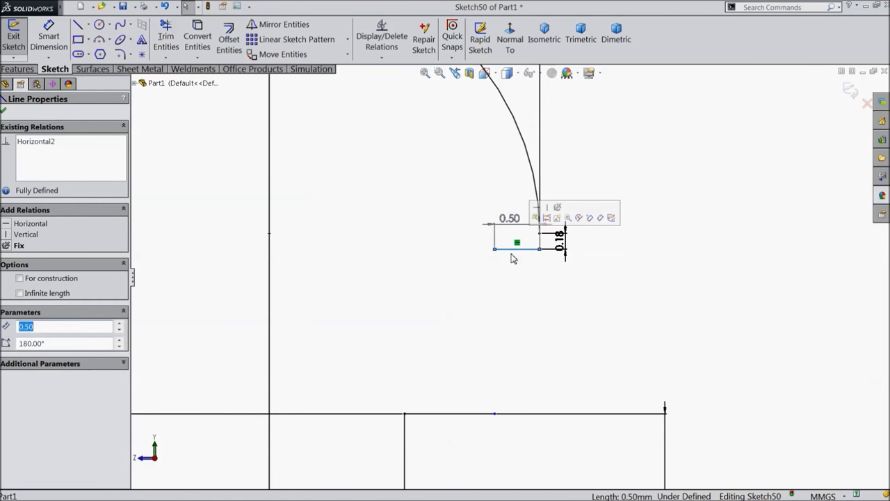
pyautogui.press('Delete')
pyautogui.click(376, 255)
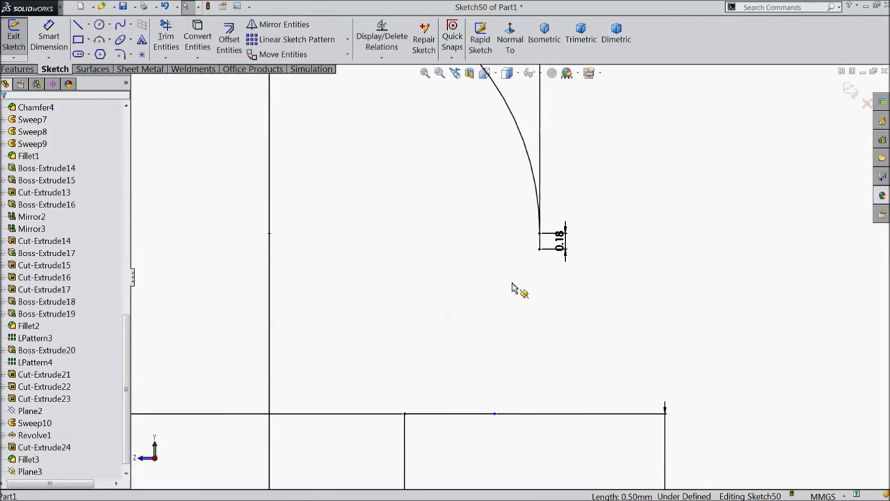
# Draw a short horizontal ledge and a slanted line down to the lower horizontal line
pyautogui.click(78, 26)
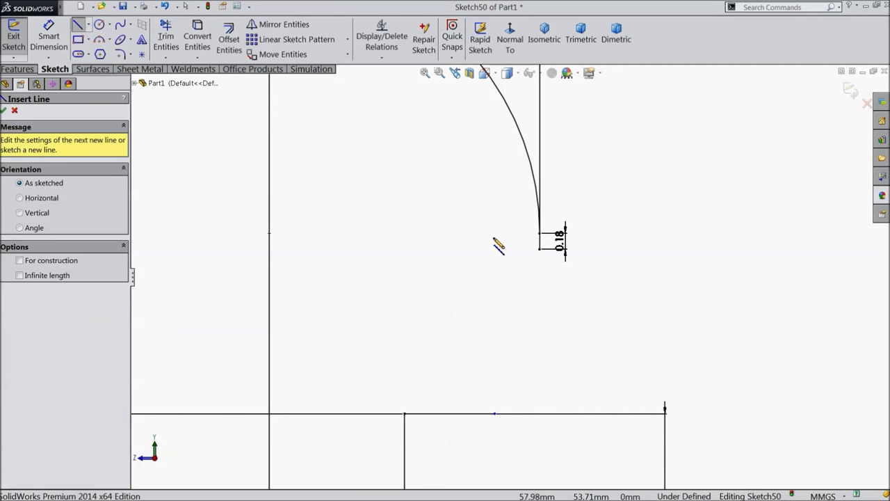
pyautogui.click(539, 249)
pyautogui.click(515, 248)
pyautogui.click(496, 413)
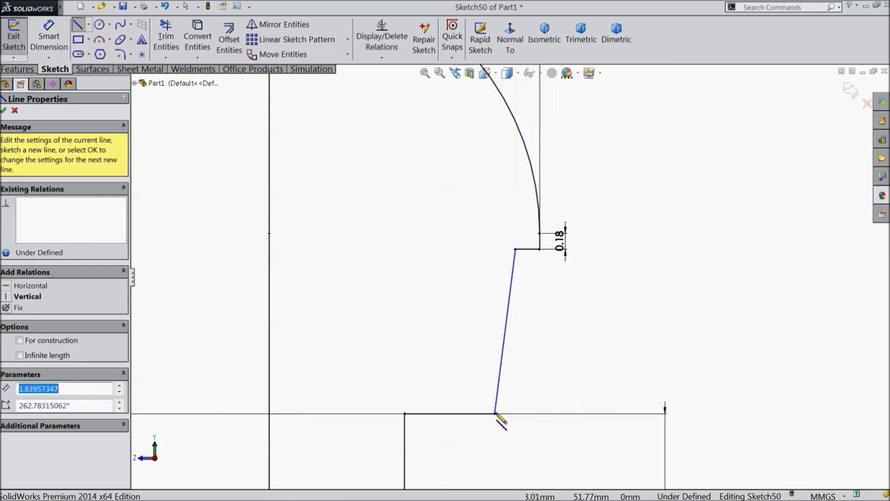
pyautogui.rightClick(560, 319)
pyautogui.click(597, 135)
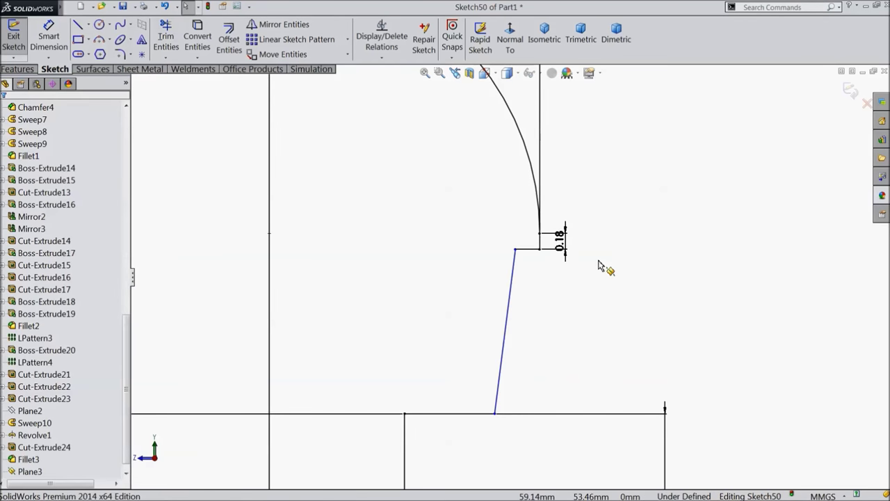
pyautogui.scroll(-3, 602, 264)
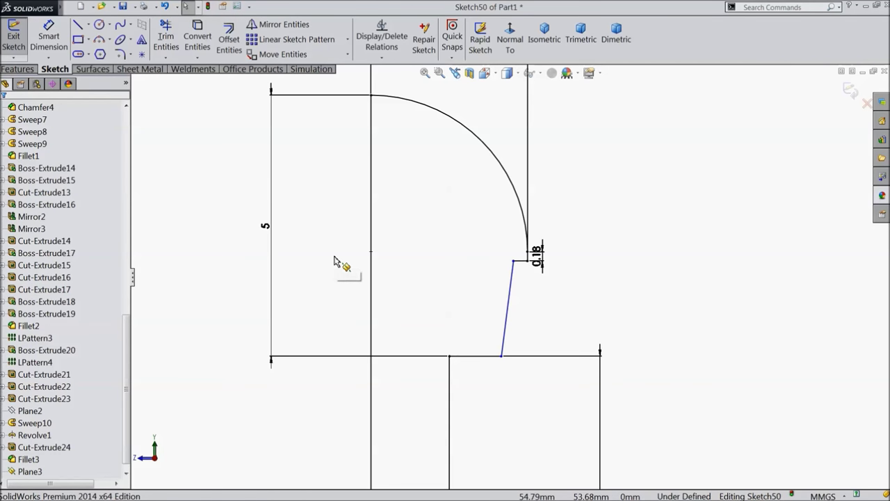
# Dimension the new short ledge, entering 0.175
pyautogui.press('d')
pyautogui.scroll(-3, 518, 265)
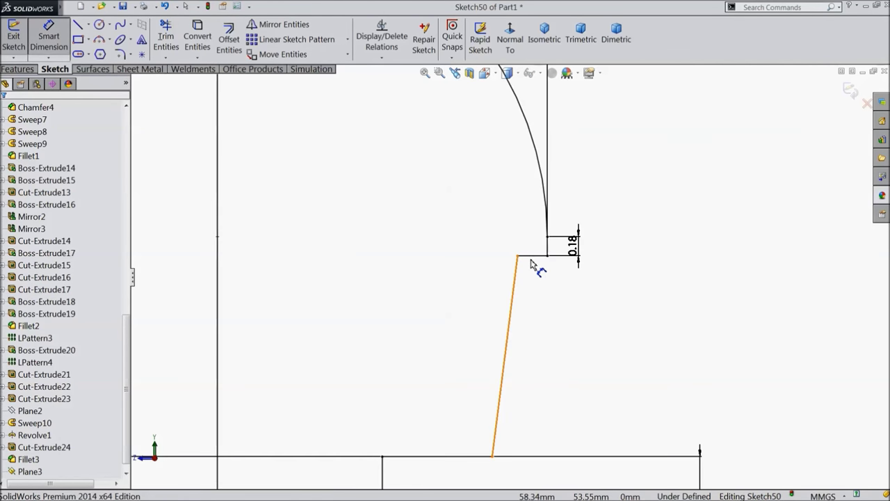
pyautogui.click(532, 256)
pyautogui.click(530, 224)
pyautogui.write('0.175')
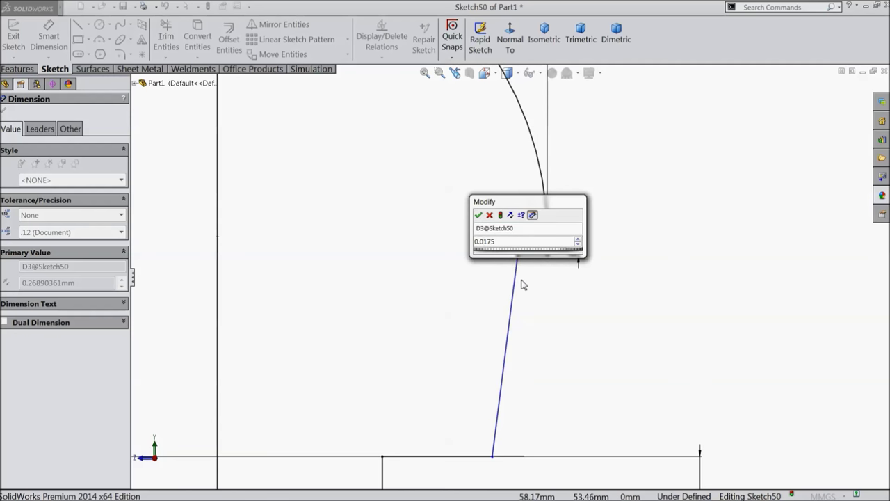
# Apply the ledge length and change the 0.18 vertical step dimension to 0.075
pyautogui.click(479, 216)
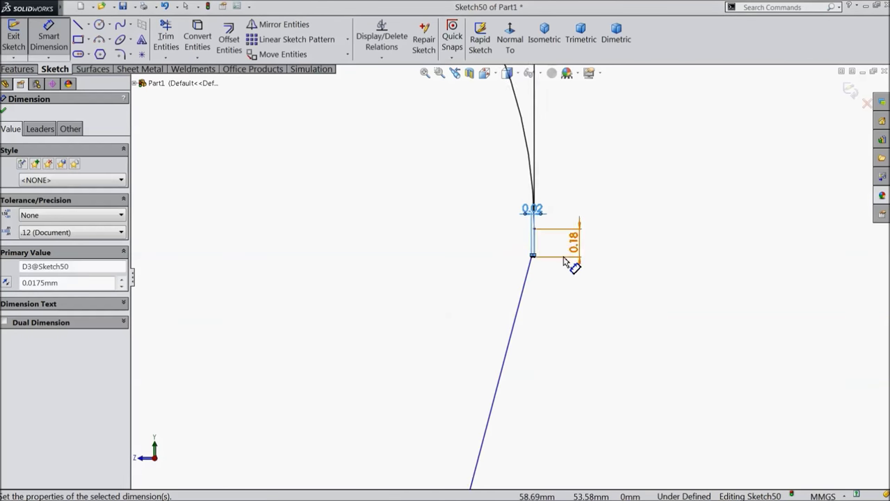
pyautogui.scroll(-3, 573, 230)
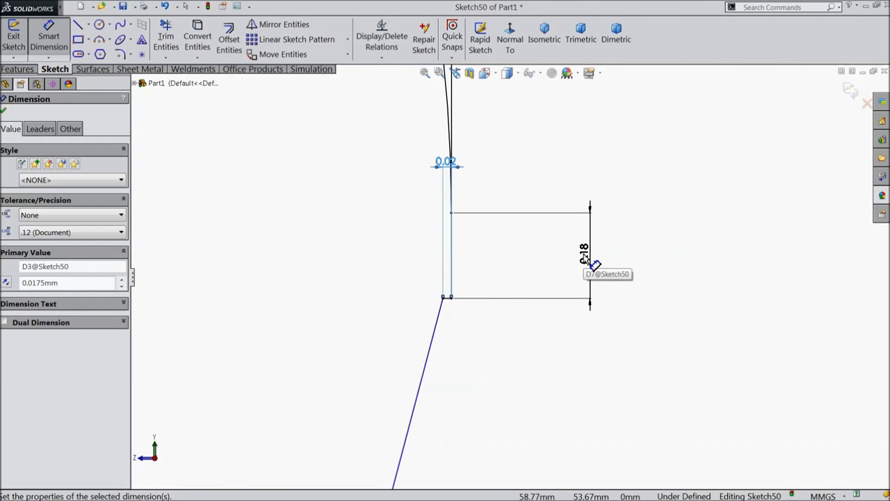
pyautogui.scroll(4, 576, 261)
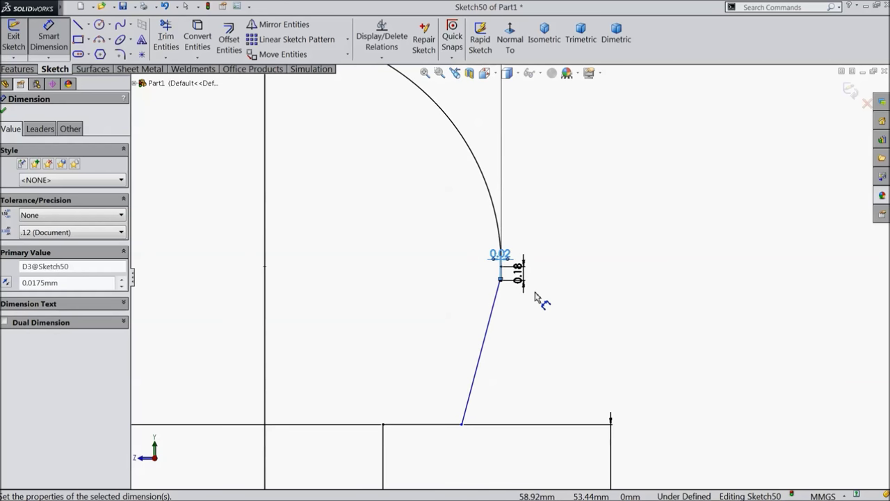
pyautogui.scroll(-3, 505, 263)
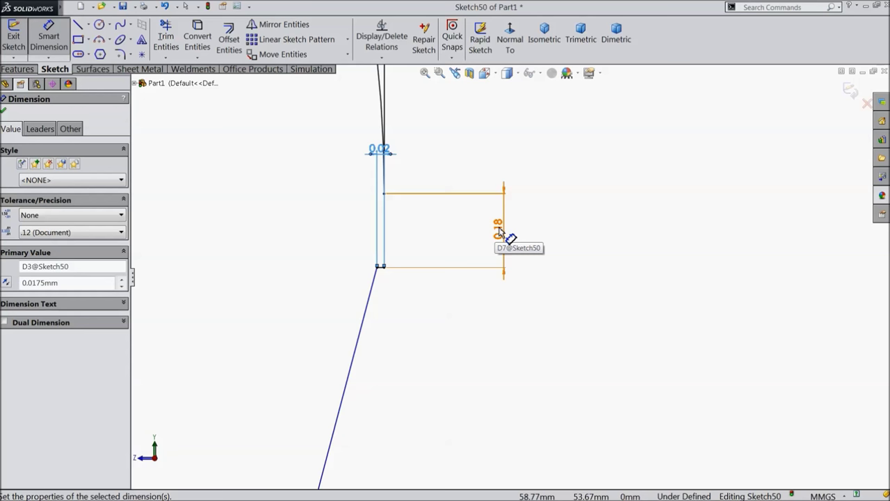
pyautogui.doubleClick(498, 231)
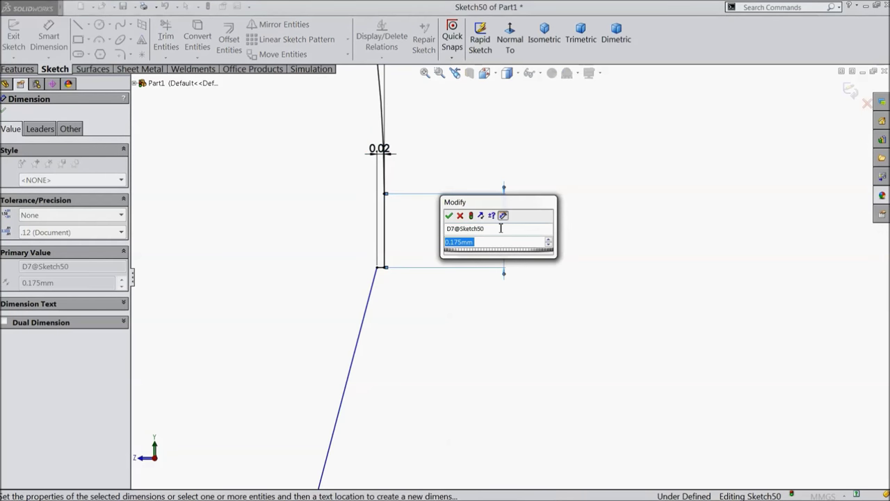
pyautogui.write('0.075')
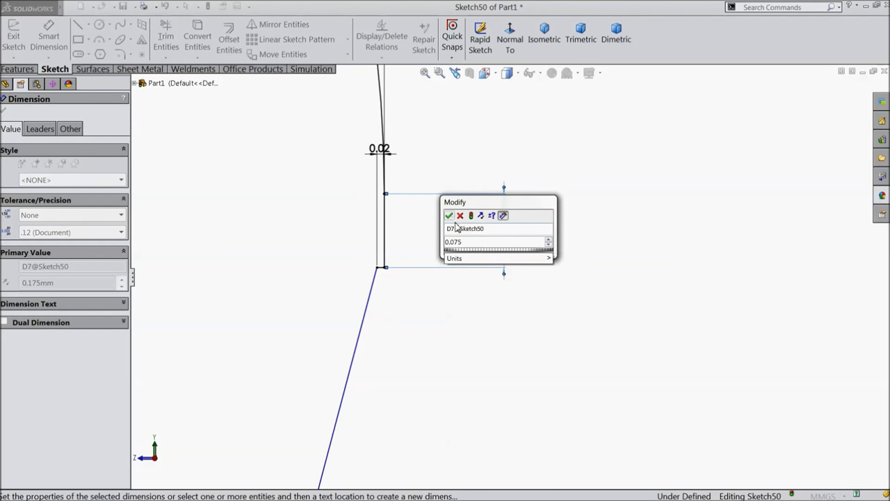
pyautogui.click(449, 216)
# Reposition the 0.02 horizontal step dimension and set it to 0.075
pyautogui.moveTo(395, 114); pyautogui.dragTo(353, 178)
pyautogui.doubleClick(345, 174)
pyautogui.write('0.075')
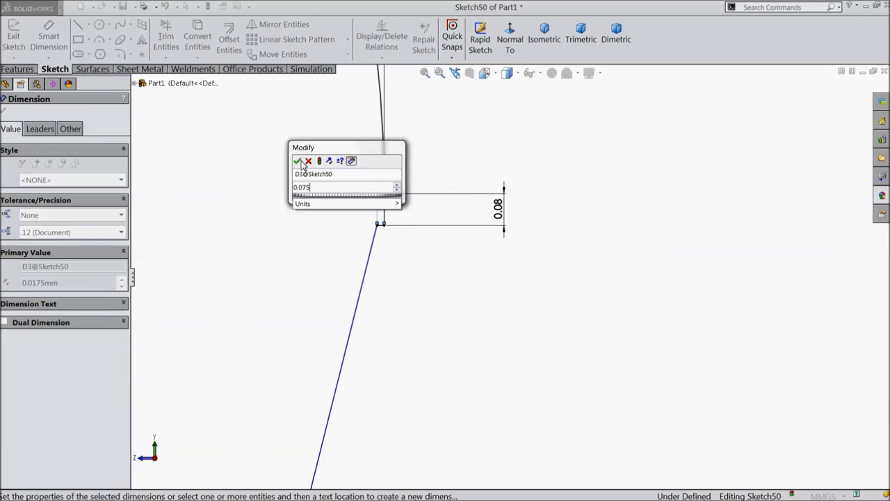
pyautogui.click(297, 160)
pyautogui.scroll(2, 374, 235)
pyautogui.scroll(3, 431, 285)
pyautogui.scroll(-3, 487, 372)
pyautogui.scroll(2, 426, 373)
pyautogui.scroll(2, 467, 351)
pyautogui.scroll(-2, 477, 318)
# Add a driven 1.93 height dimension between the short base and top lines
pyautogui.click(478, 315)
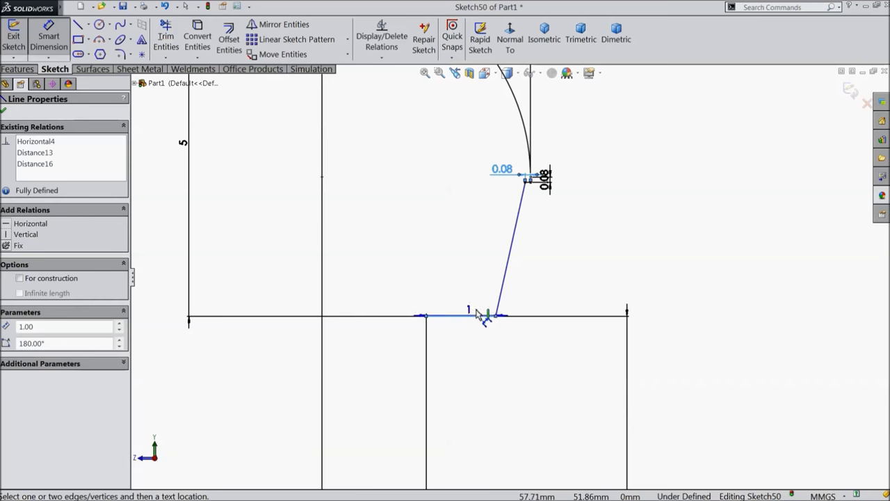
pyautogui.scroll(-3, 532, 199)
pyautogui.click(526, 185)
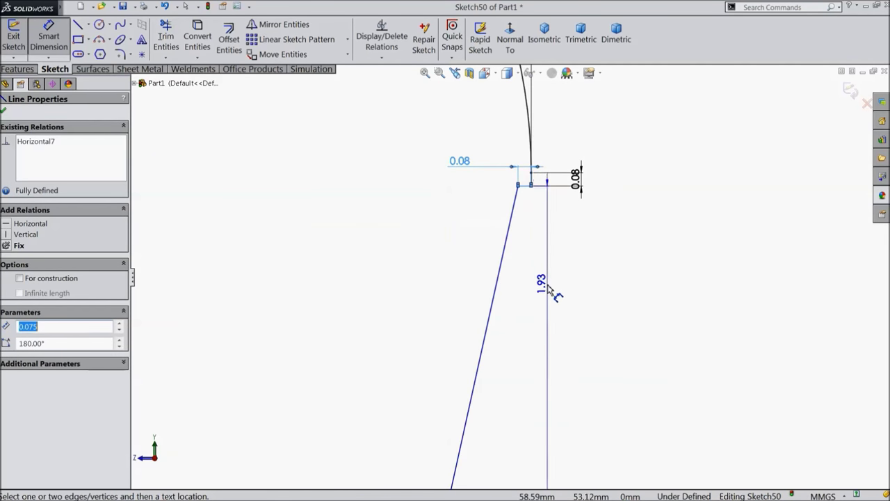
pyautogui.scroll(2, 550, 290)
pyautogui.click(240, 299)
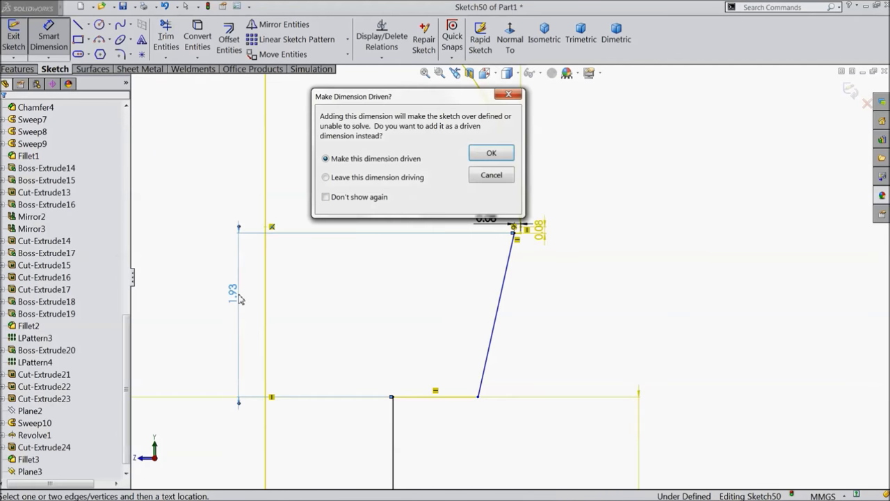
pyautogui.click(491, 153)
pyautogui.scroll(4, 477, 246)
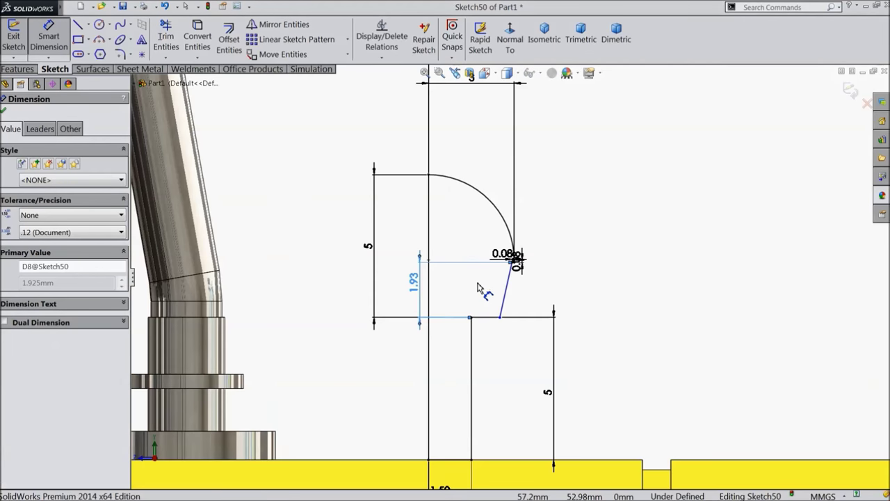
pyautogui.scroll(-2, 507, 327)
pyautogui.click(368, 220)
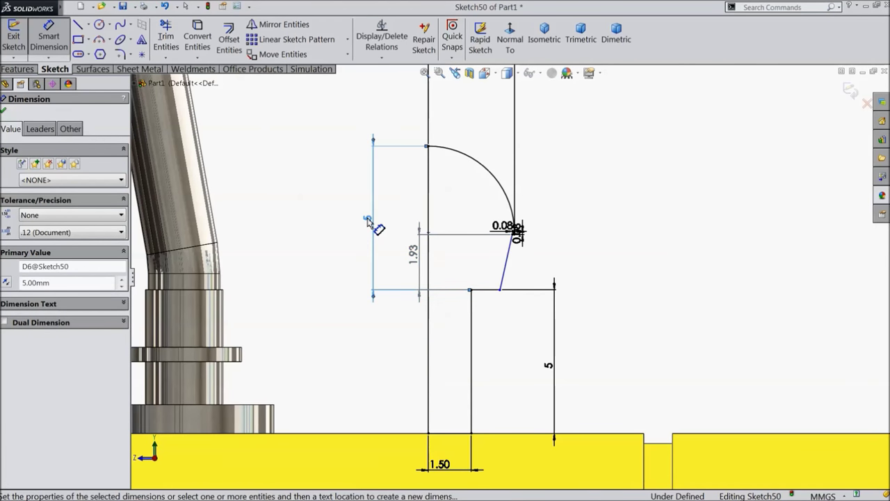
pyautogui.press('Escape')
# Try to edit the driven 1.93 dimension, dismissing the driven-dimension warnings
pyautogui.scroll(-3, 432, 263)
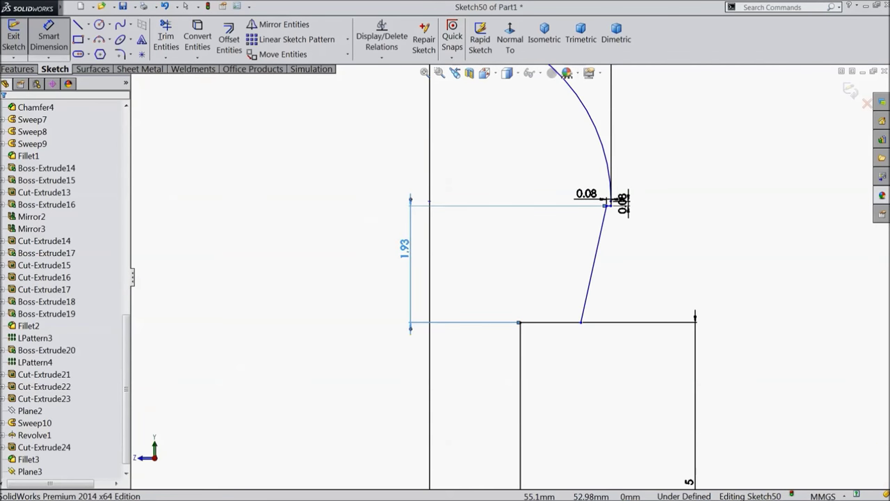
pyautogui.doubleClick(406, 249)
pyautogui.click(527, 261)
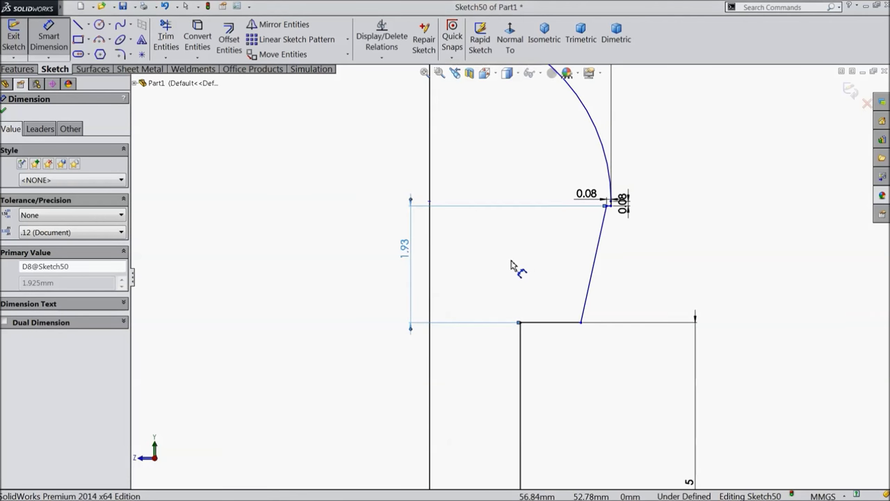
pyautogui.scroll(3, 511, 263)
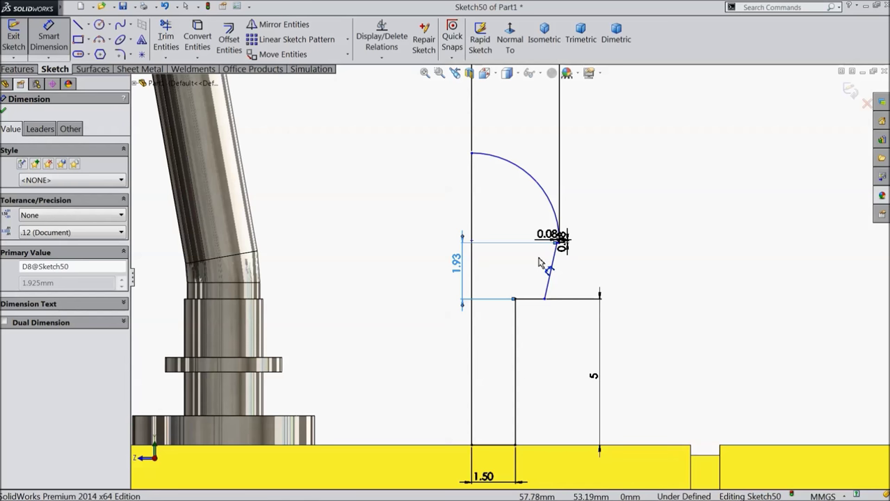
pyautogui.scroll(2, 574, 237)
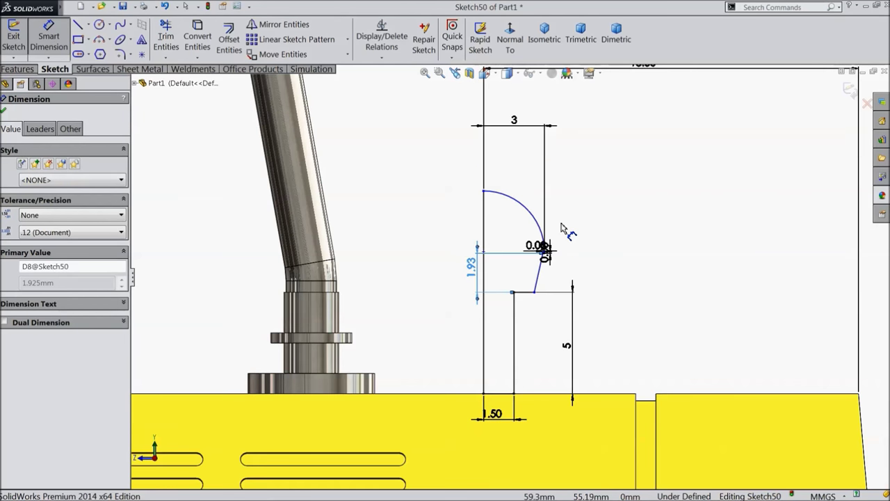
pyautogui.scroll(-1, 562, 227)
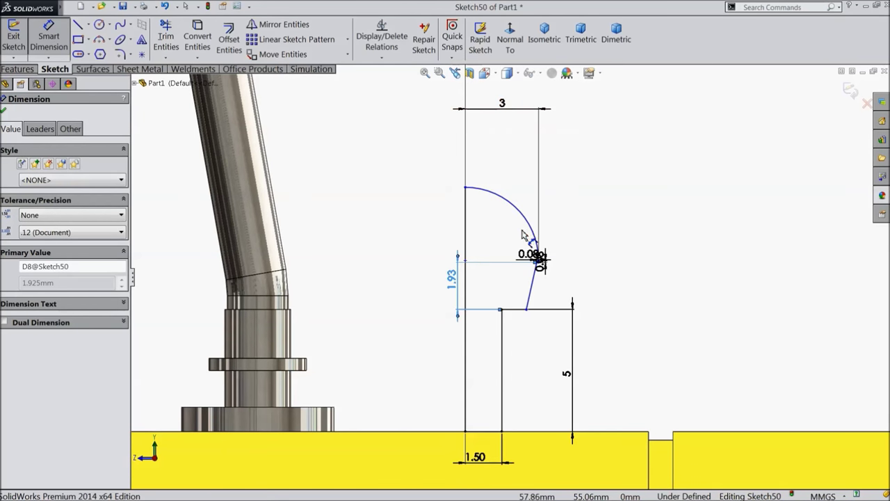
pyautogui.doubleClick(453, 282)
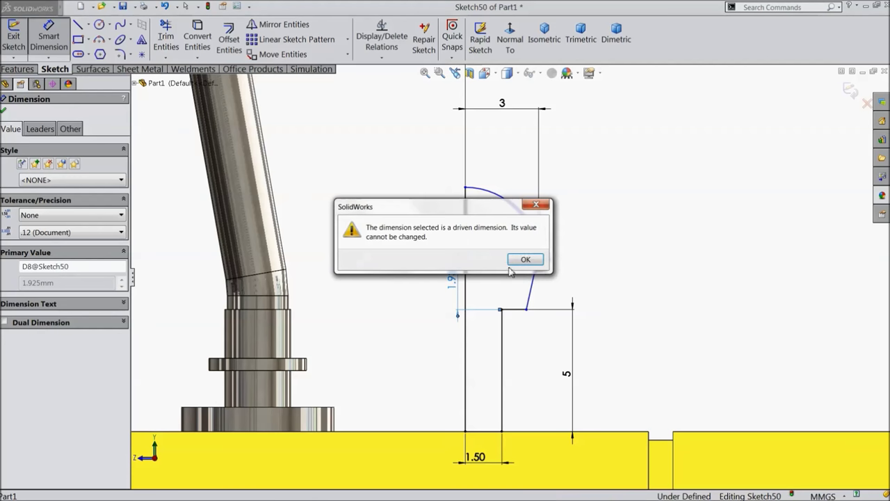
pyautogui.click(522, 258)
pyautogui.scroll(3, 539, 254)
pyautogui.scroll(2, 556, 259)
pyautogui.click(543, 268)
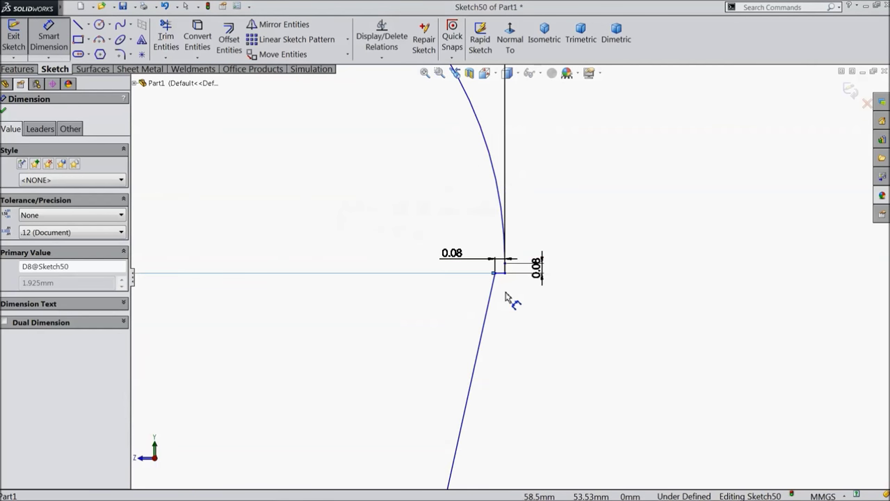
pyautogui.scroll(-5, 481, 274)
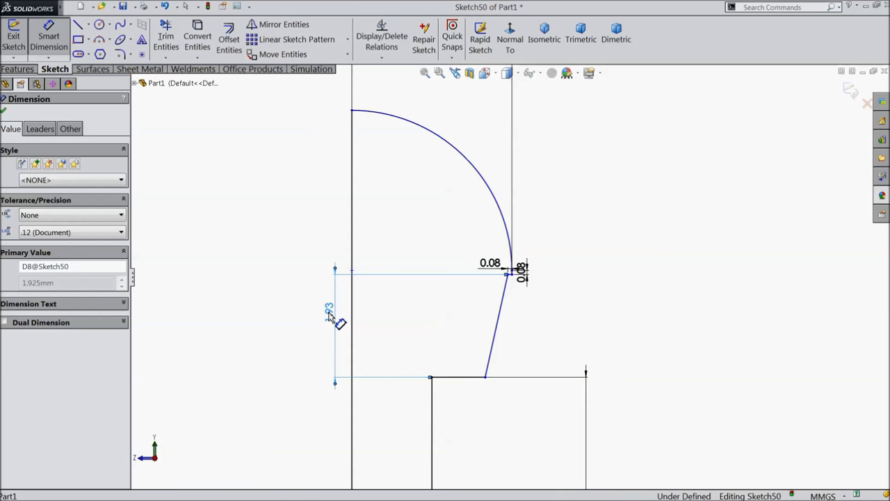
pyautogui.press('Escape')
# Dimension the profile height as 5 from the arc's top endpoint to the lower horizontal line
pyautogui.scroll(-4, 490, 338)
pyautogui.scroll(2, 483, 350)
pyautogui.scroll(2, 533, 190)
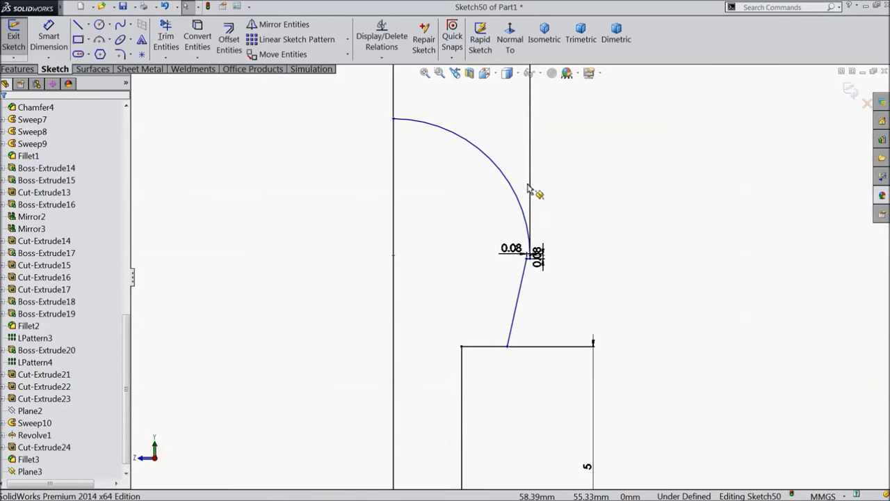
pyautogui.click(394, 123)
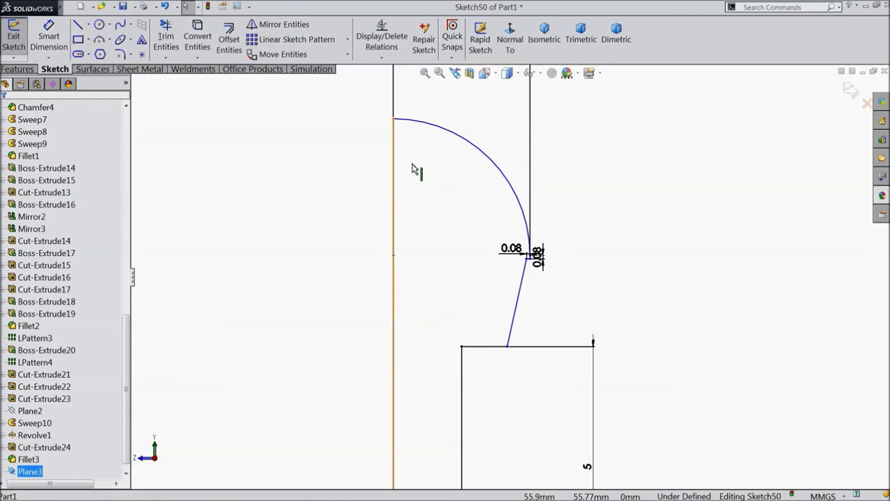
pyautogui.click(393, 121)
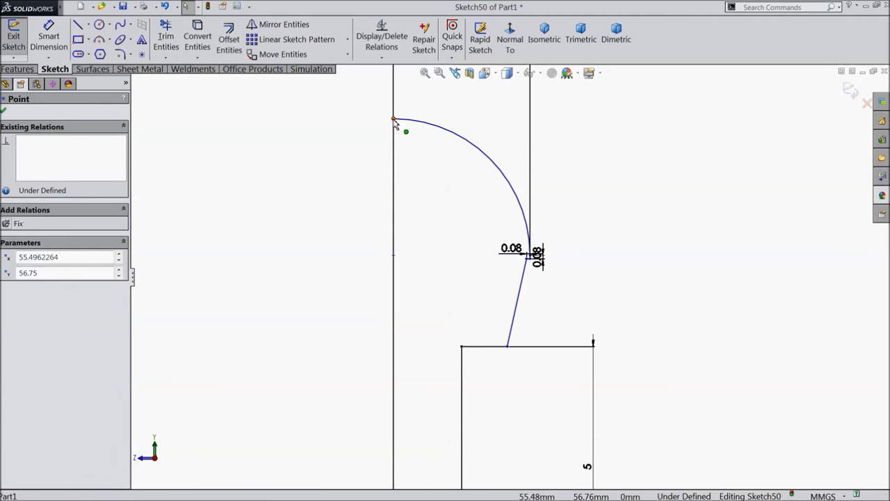
pyautogui.click(489, 347)
pyautogui.click(49, 40)
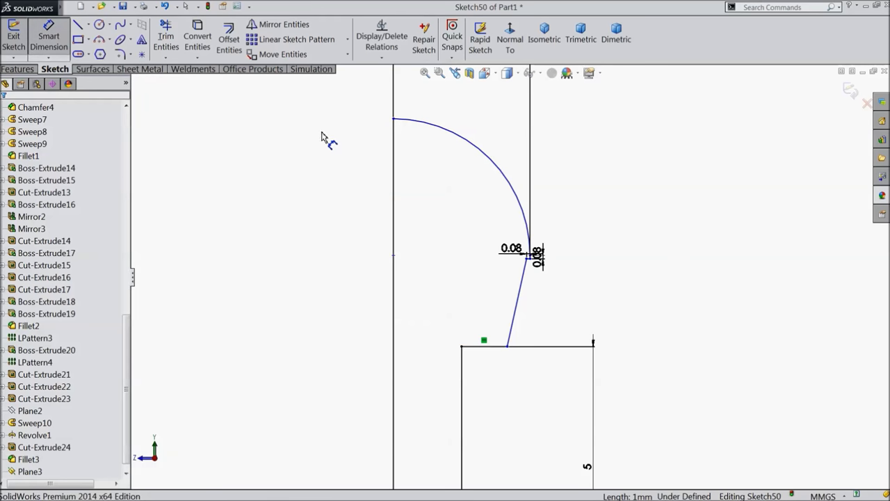
pyautogui.click(393, 120)
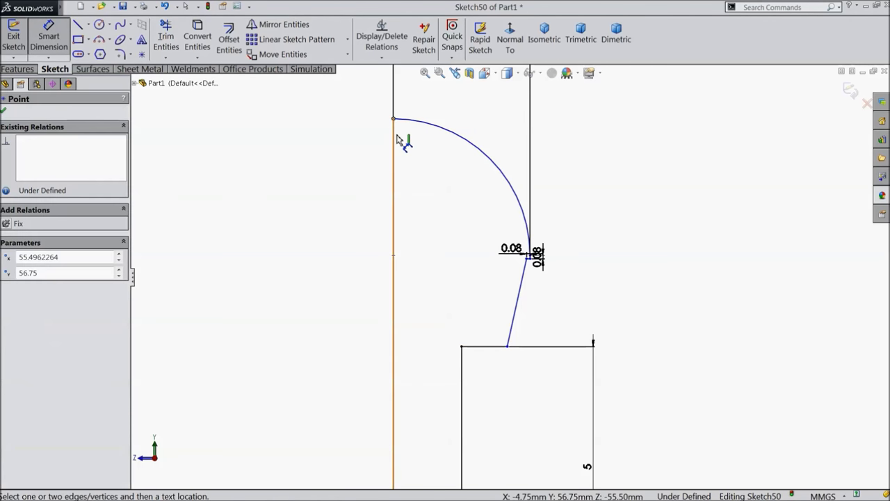
pyautogui.click(479, 351)
pyautogui.click(311, 247)
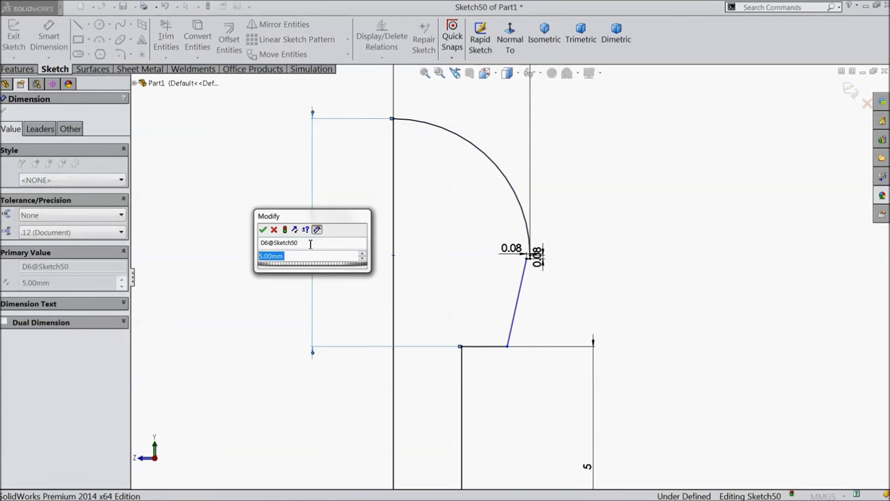
pyautogui.click(262, 228)
pyautogui.scroll(4, 516, 295)
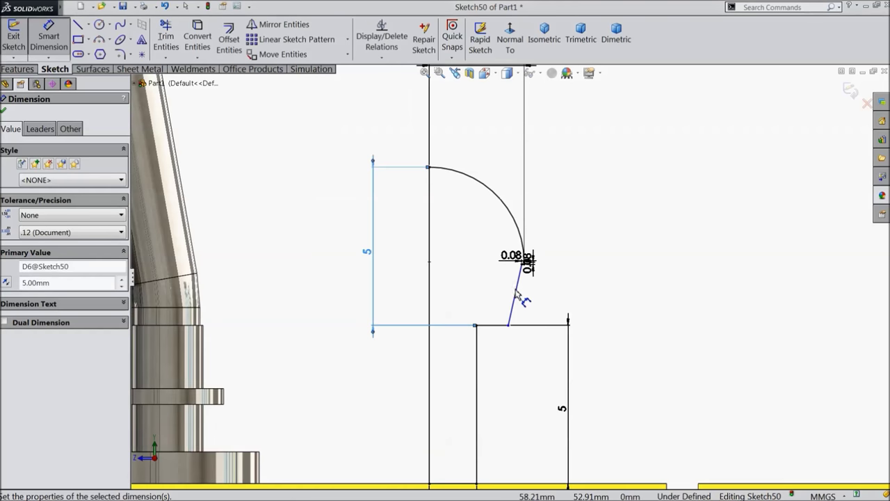
pyautogui.click(4, 110)
pyautogui.click(17, 69)
# Revolve Sketch50 a full 360° about its left vertical line to form the Revolve2 knob
pyautogui.click(60, 39)
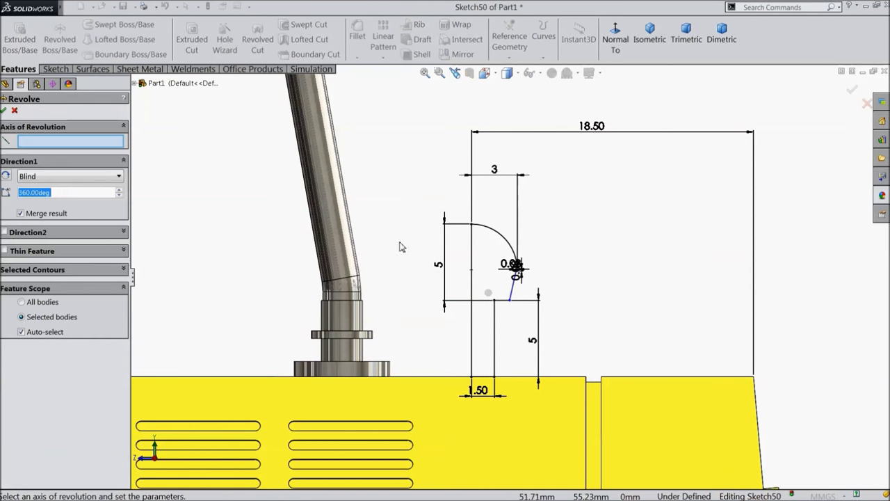
pyautogui.scroll(-3, 491, 317)
pyautogui.click(461, 316)
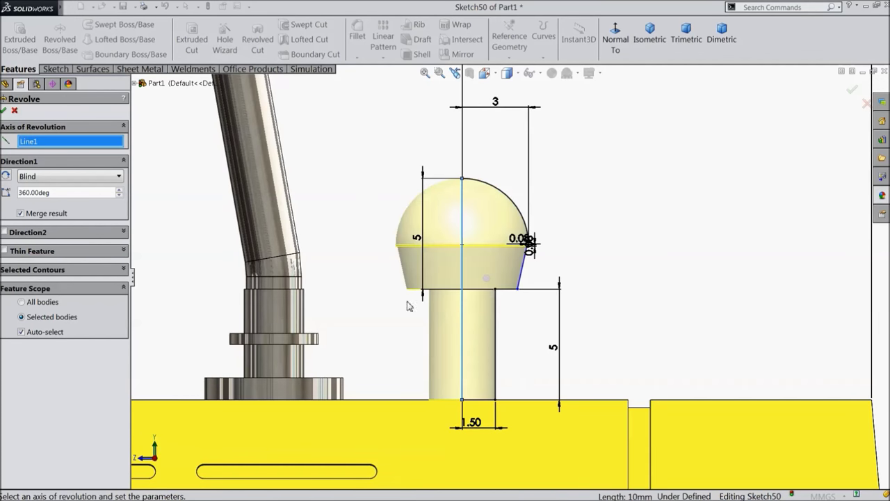
pyautogui.click(4, 111)
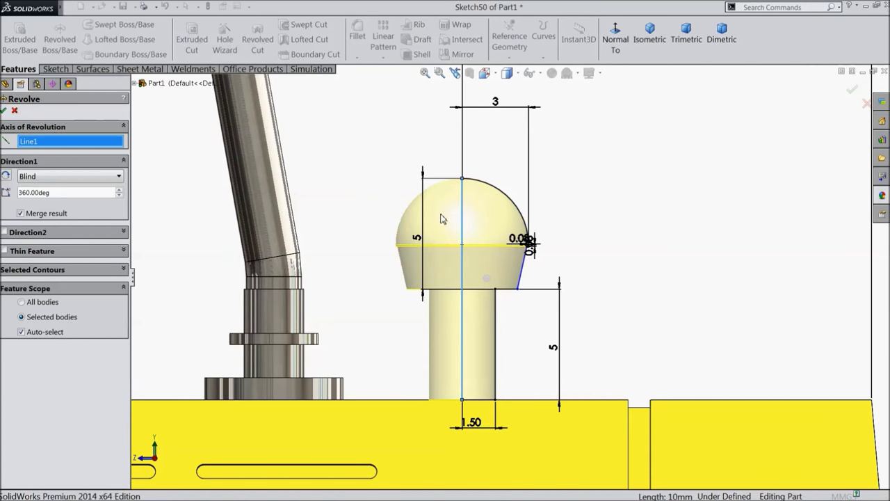
pyautogui.scroll(3, 496, 258)
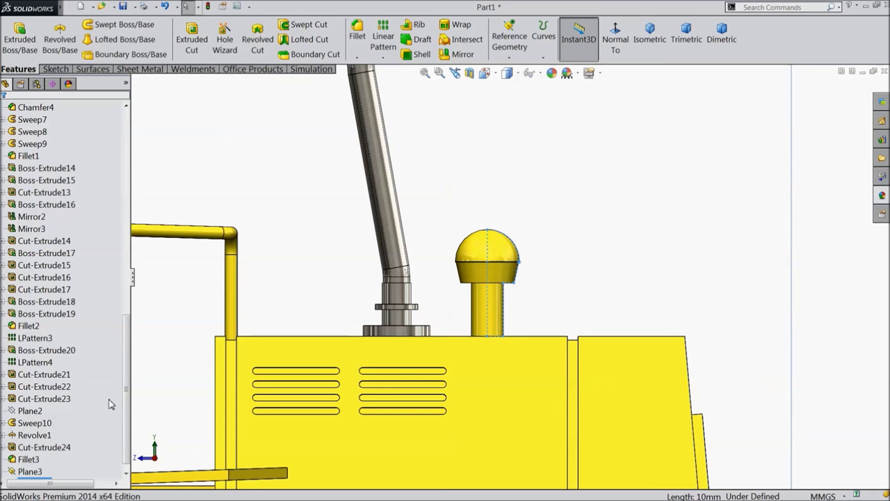
pyautogui.click(40, 475)
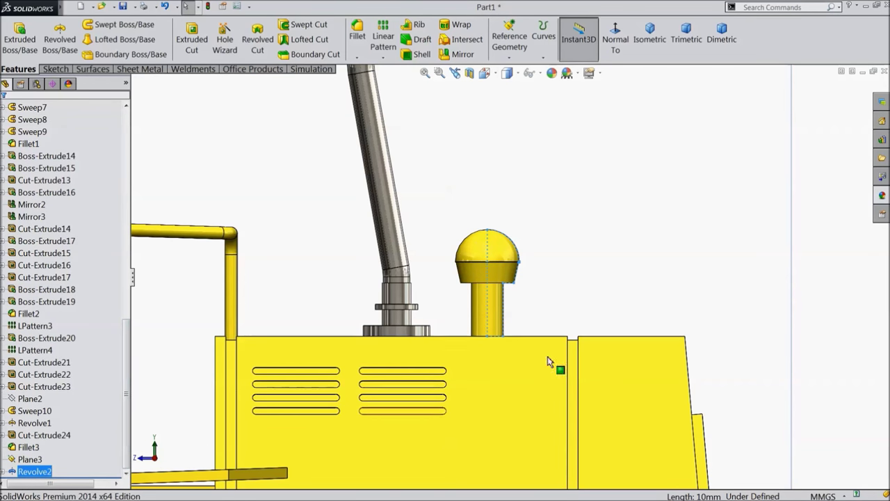
# Apply Chromium plate to the knob and give the dome's lower face a dark colour
pyautogui.click(883, 196)
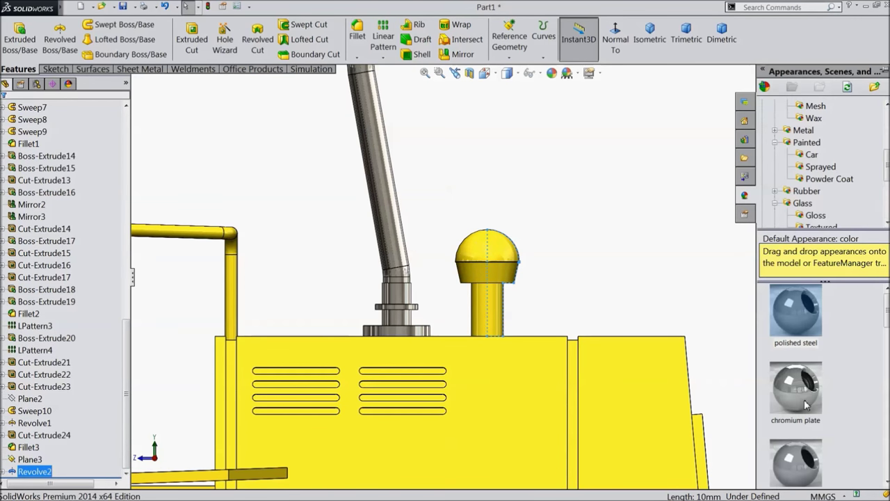
pyautogui.moveTo(804, 404); pyautogui.dragTo(491, 250)
pyautogui.moveTo(644, 261); pyautogui.dragTo(487, 264, button='middle')
pyautogui.scroll(5, 470, 260)
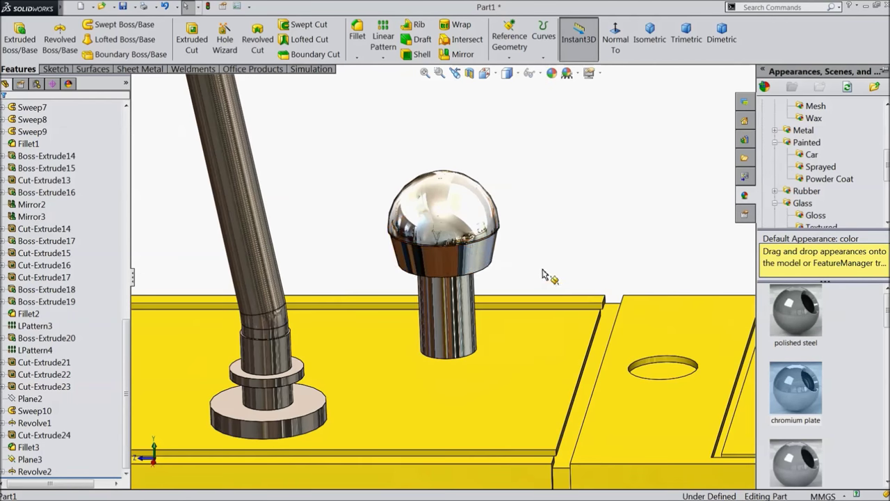
pyautogui.click(470, 260)
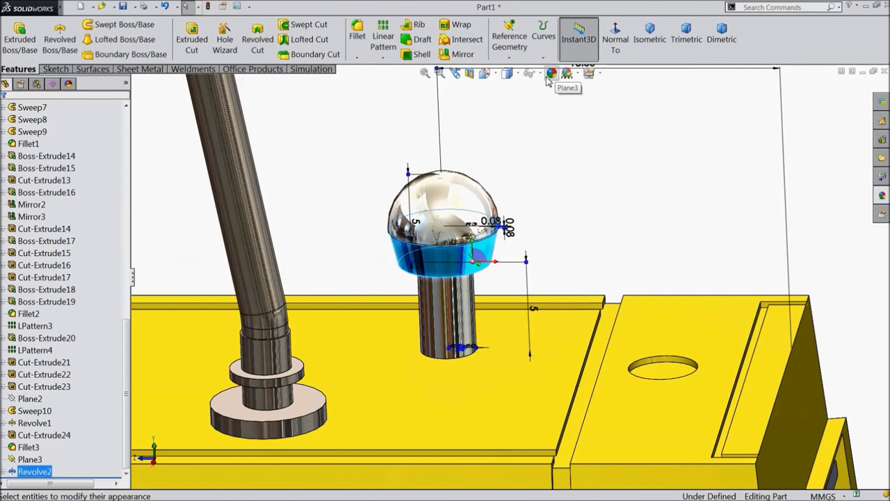
pyautogui.click(88, 362)
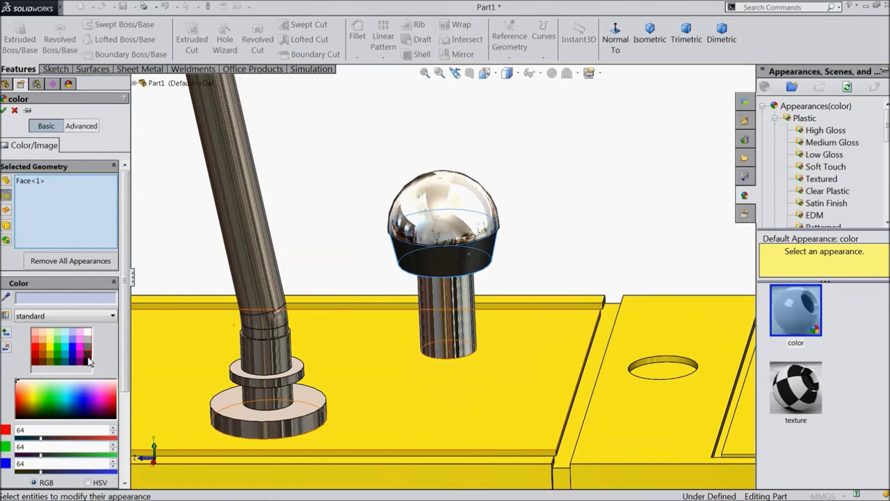
pyautogui.click(5, 111)
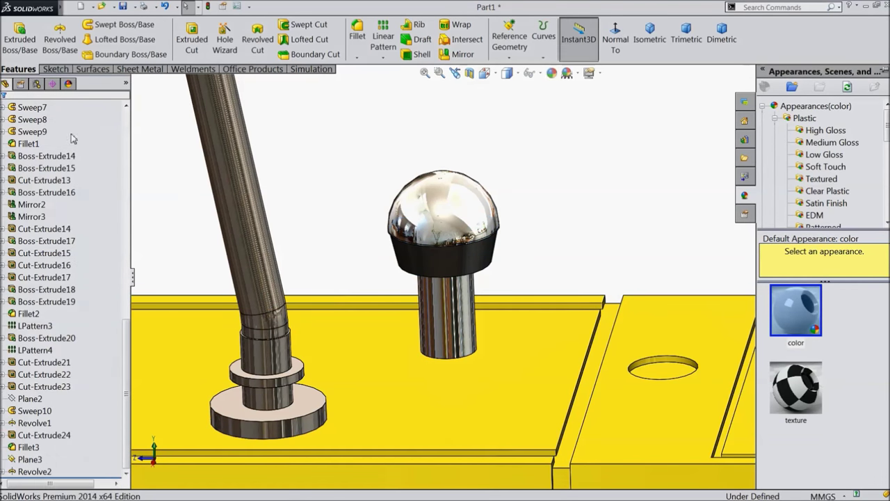
# Turn the upper dome face and the knob shaft dark grey
pyautogui.click(453, 231)
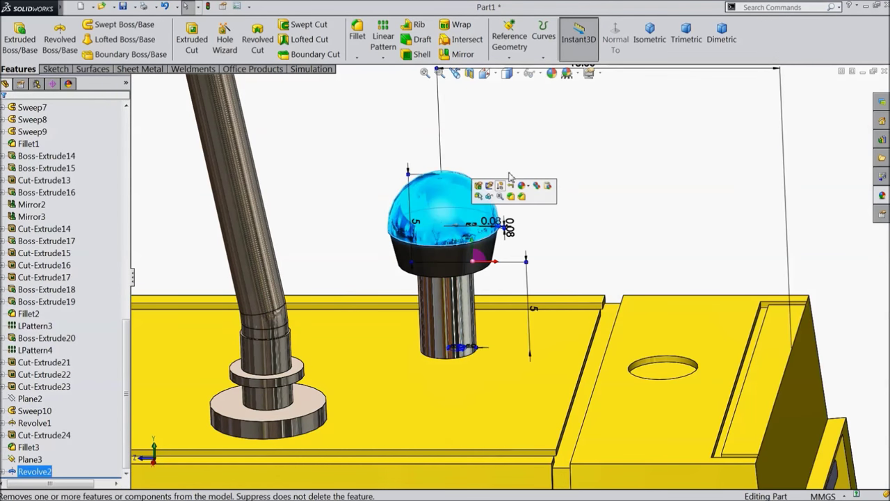
pyautogui.click(551, 72)
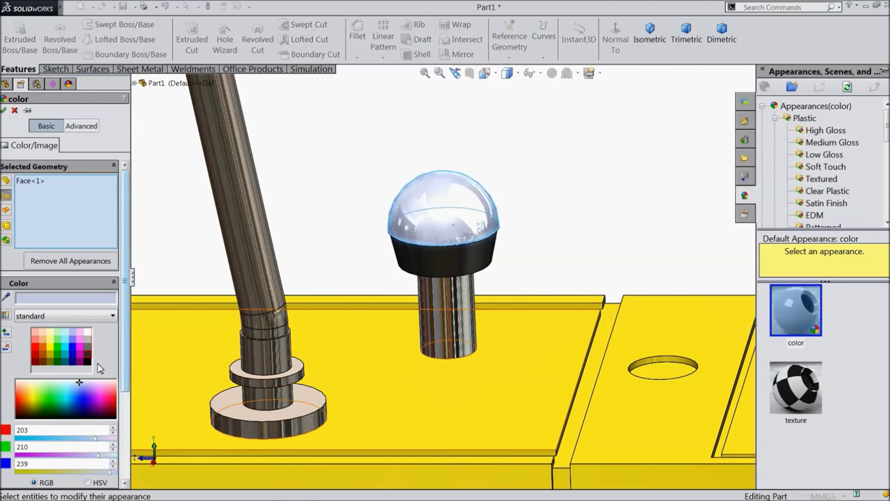
pyautogui.click(89, 358)
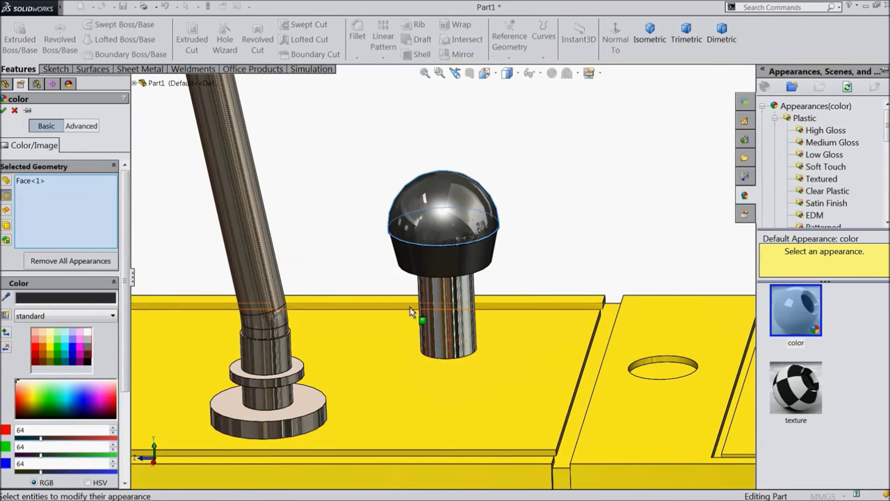
pyautogui.click(445, 314)
pyautogui.moveTo(483, 312); pyautogui.dragTo(311, 255, button='middle')
pyautogui.click(6, 111)
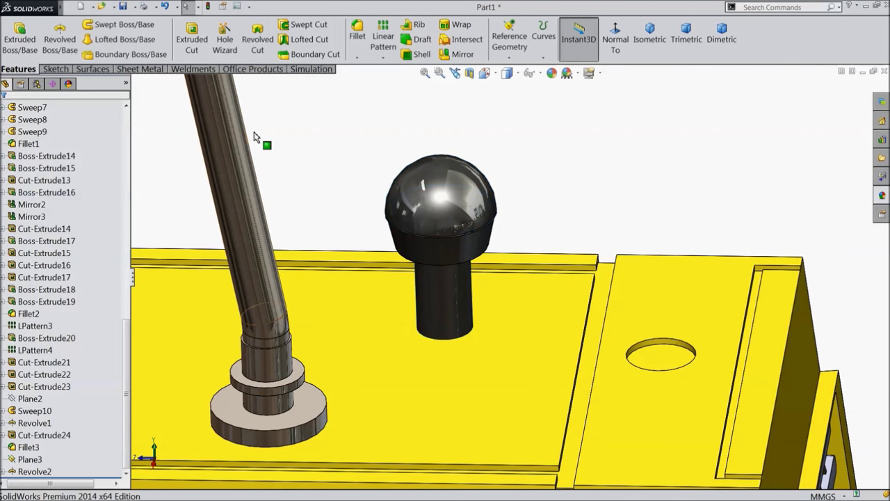
pyautogui.scroll(5, 313, 164)
# Orbit and zoom onto the platform floor between the handrails and select its top face
pyautogui.moveTo(461, 215); pyautogui.dragTo(508, 261, button='middle')
pyautogui.scroll(-3, 459, 350)
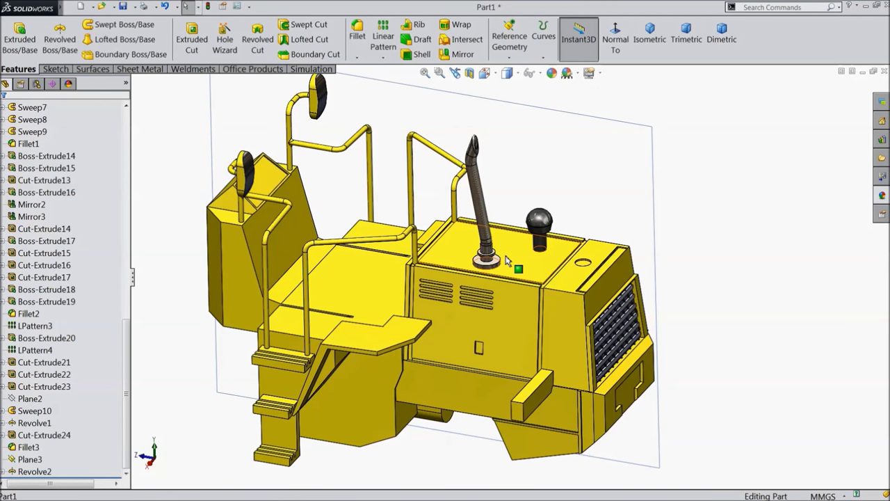
pyautogui.scroll(-2, 516, 247)
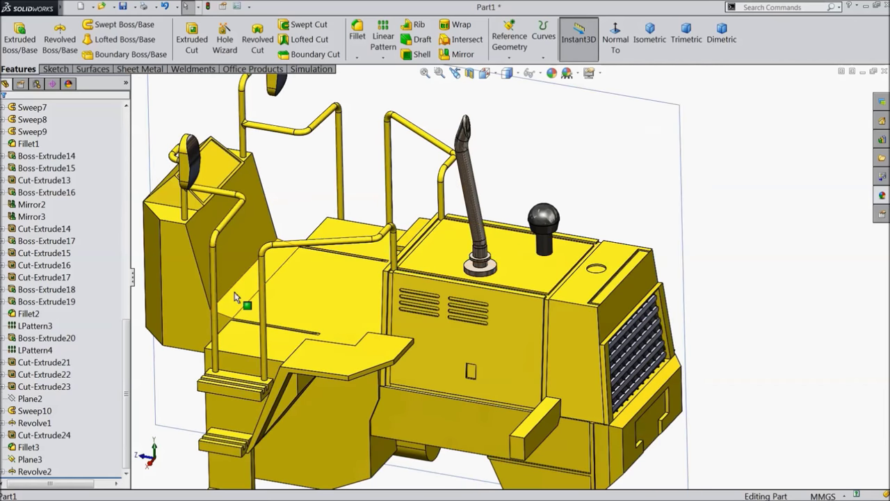
pyautogui.scroll(-3, 290, 382)
pyautogui.click(290, 372)
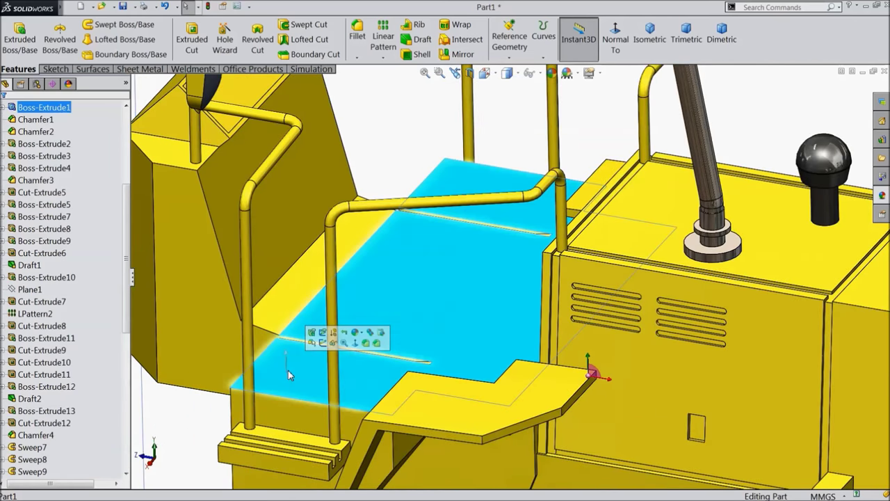
# Start a sketch on the platform face and draw a corner rectangle
pyautogui.click(323, 343)
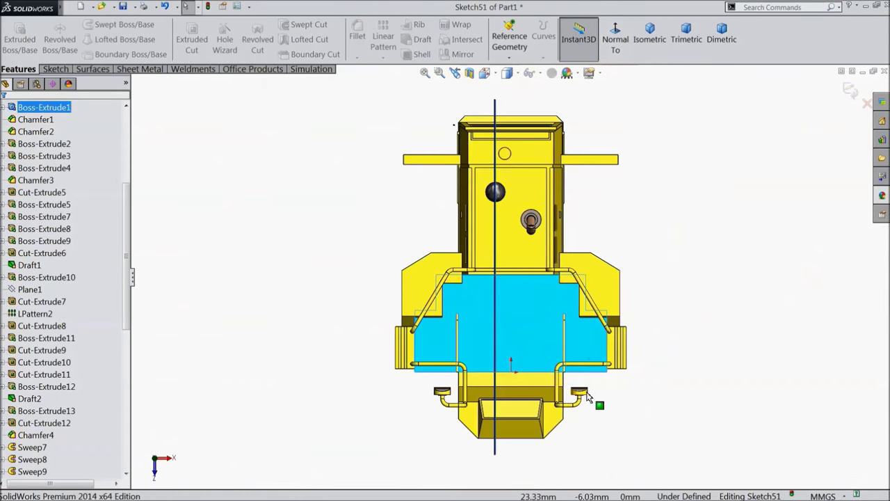
pyautogui.scroll(-5, 596, 402)
pyautogui.click(48, 70)
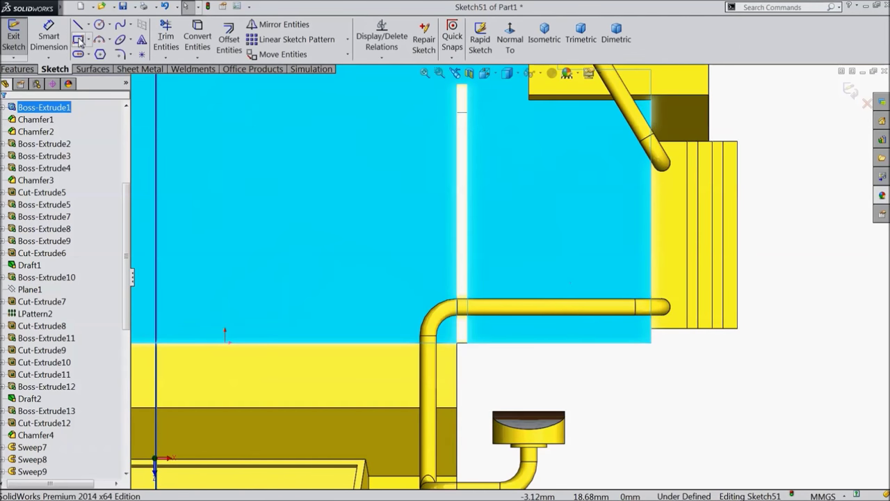
pyautogui.click(78, 40)
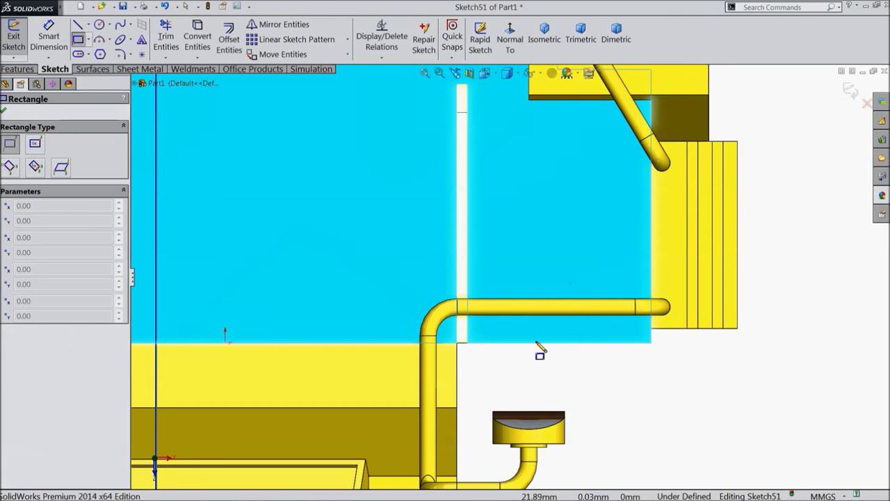
pyautogui.scroll(-2, 512, 230)
pyautogui.moveTo(493, 179); pyautogui.dragTo(620, 313)
# Dimension the rectangle 5 wide by 5 high
pyautogui.click(47, 43)
pyautogui.click(575, 180)
pyautogui.click(566, 160)
pyautogui.write('5')
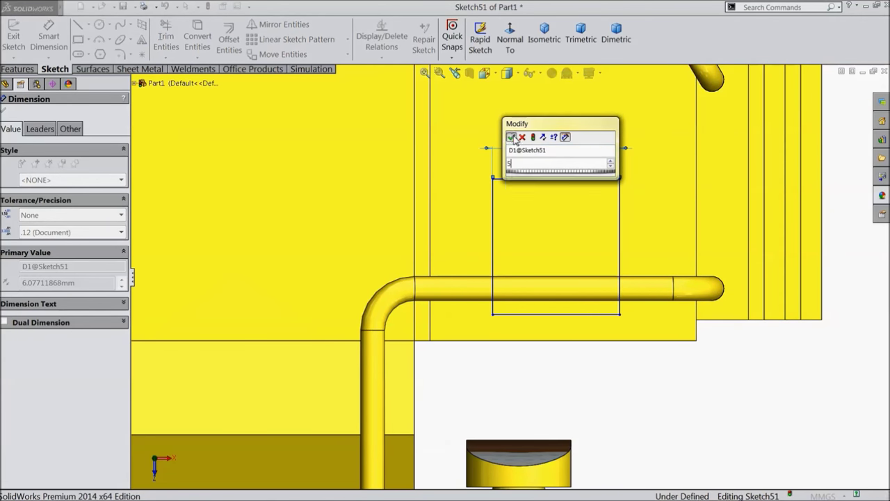
pyautogui.click(511, 137)
pyautogui.click(597, 223)
pyautogui.click(629, 226)
pyautogui.write('5')
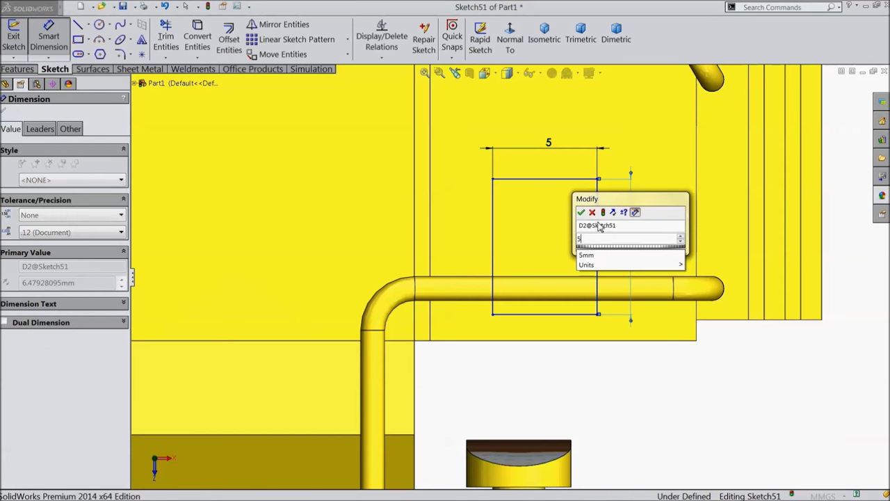
pyautogui.press('Return')
# Locate the rectangle with a 2.74 vertical and 1.5 horizontal offset from the body edges
pyautogui.click(536, 283)
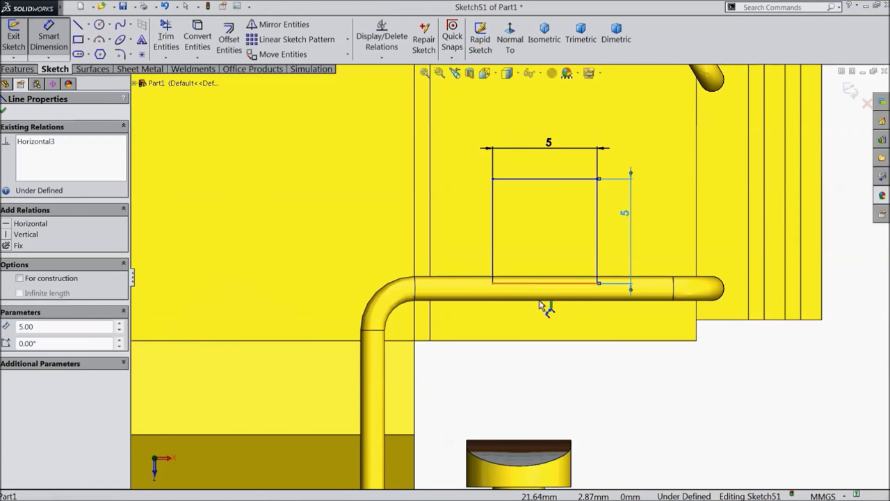
pyautogui.click(557, 341)
pyautogui.click(590, 328)
pyautogui.write('2.74')
pyautogui.press('Return')
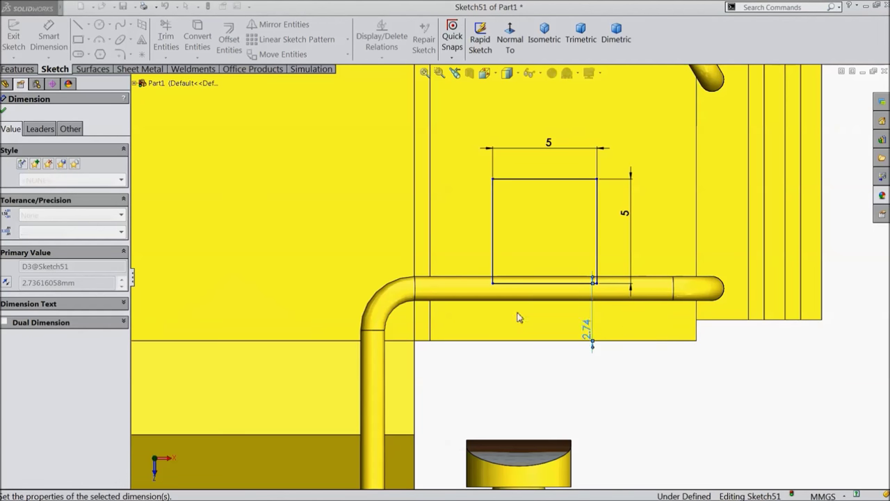
pyautogui.click(493, 308)
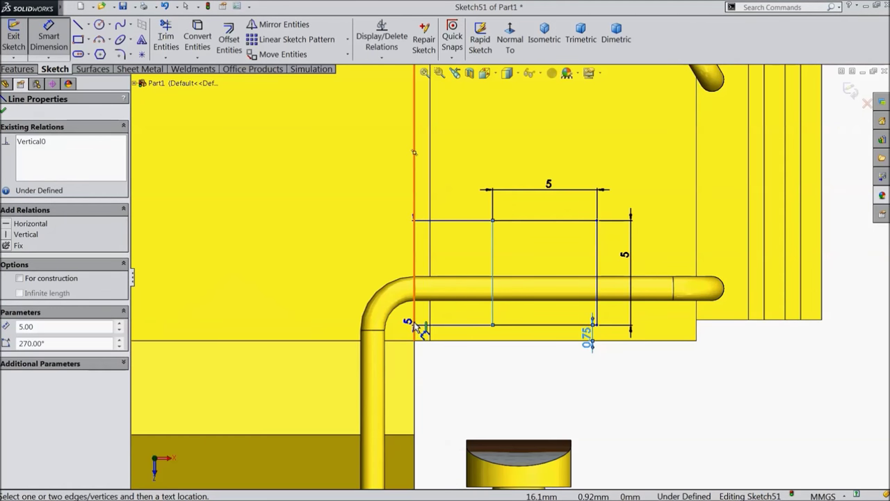
pyautogui.click(415, 327)
pyautogui.click(398, 364)
pyautogui.write('1.5')
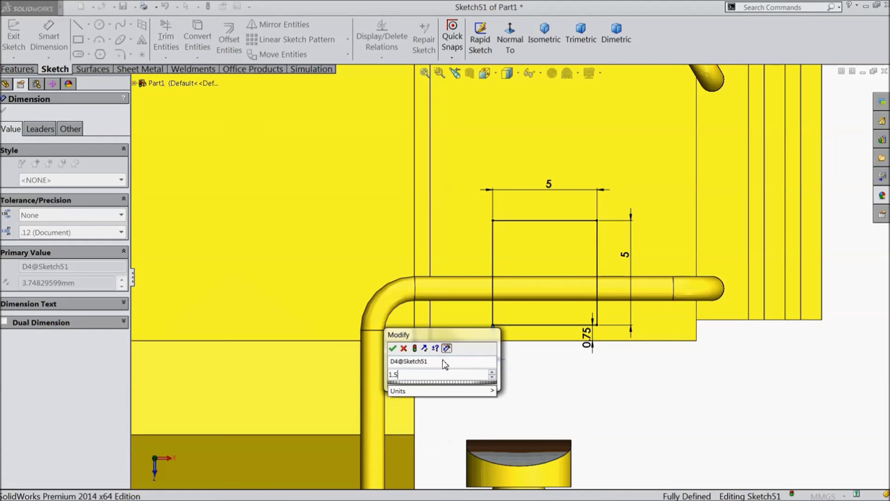
pyautogui.click(393, 347)
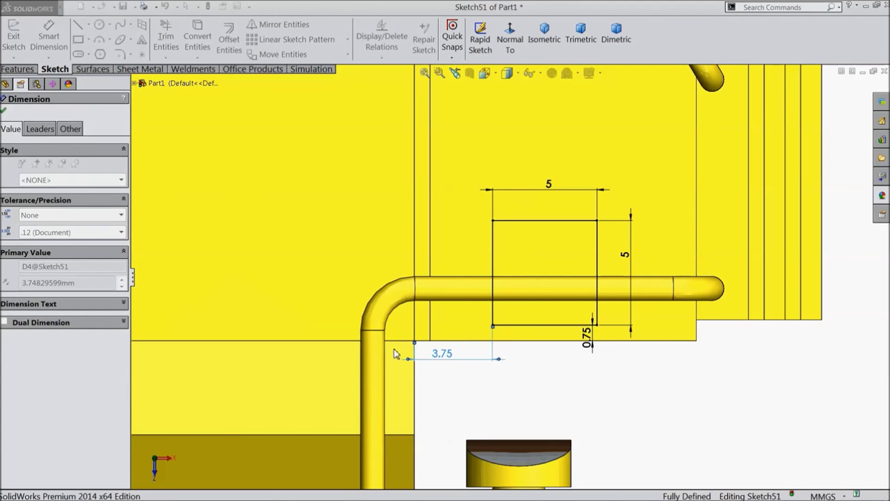
pyautogui.click(3, 110)
# Extrude the square sketch as a 0.35 mm boss
pyautogui.click(17, 69)
pyautogui.click(19, 39)
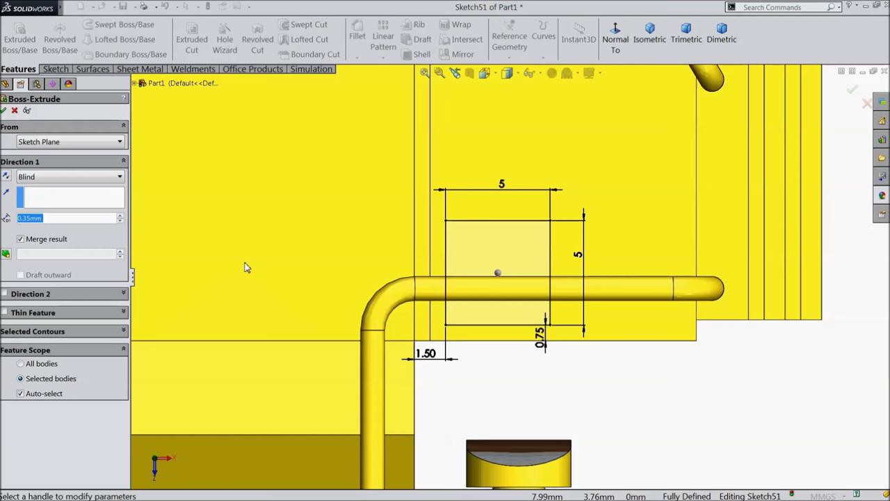
pyautogui.click(5, 111)
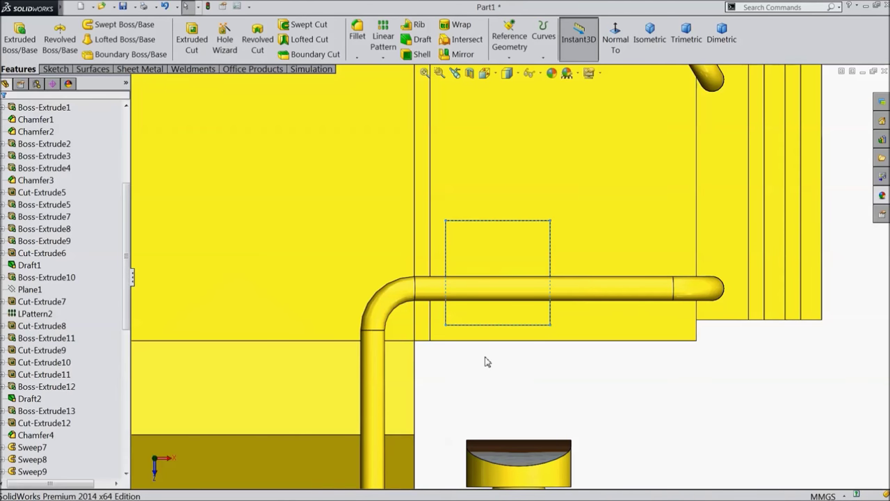
pyautogui.moveTo(498, 387)
pyautogui.mouseDown(button='middle')
pyautogui.moveTo(466, 265)
pyautogui.moveTo(477, 330)
pyautogui.mouseUp(button='middle')
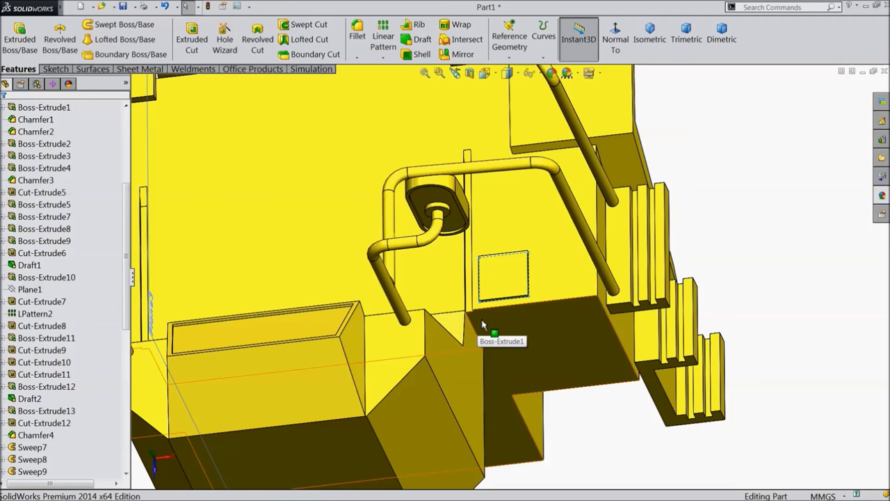
# Start a sketch on the selected face, viewed normal to it, and draw a circle
pyautogui.scroll(5, 499, 337)
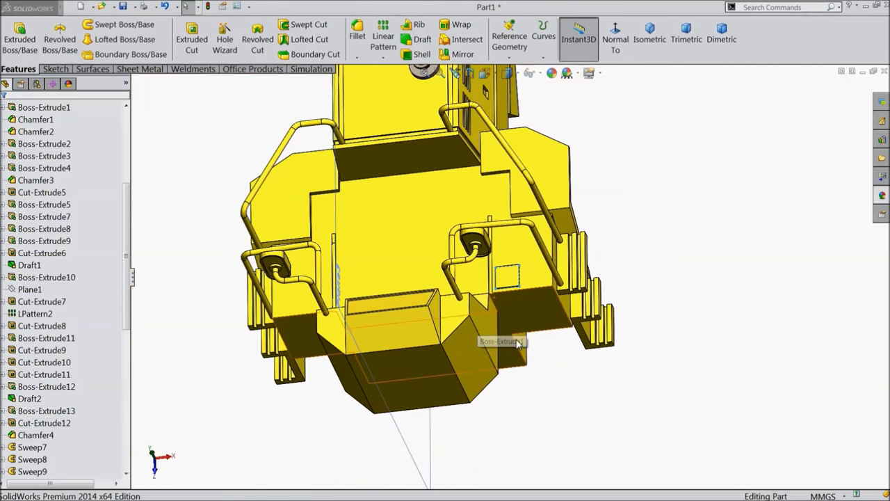
pyautogui.click(451, 198)
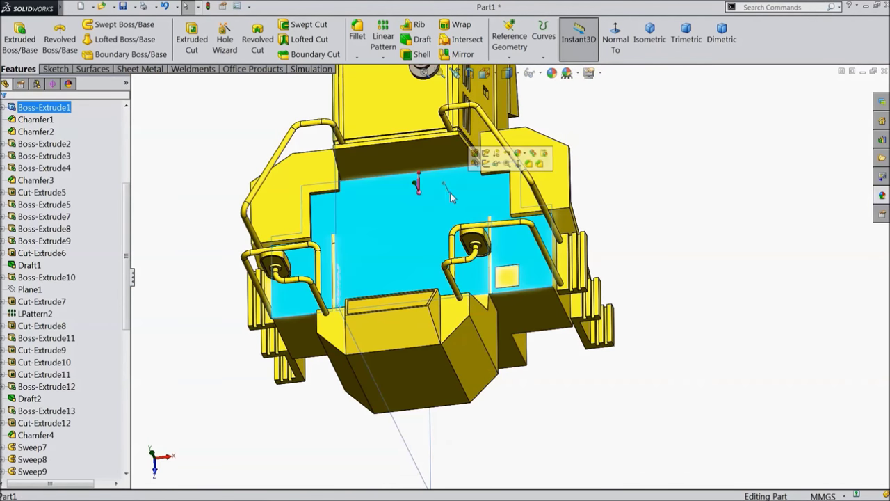
pyautogui.click(486, 163)
pyautogui.click(615, 38)
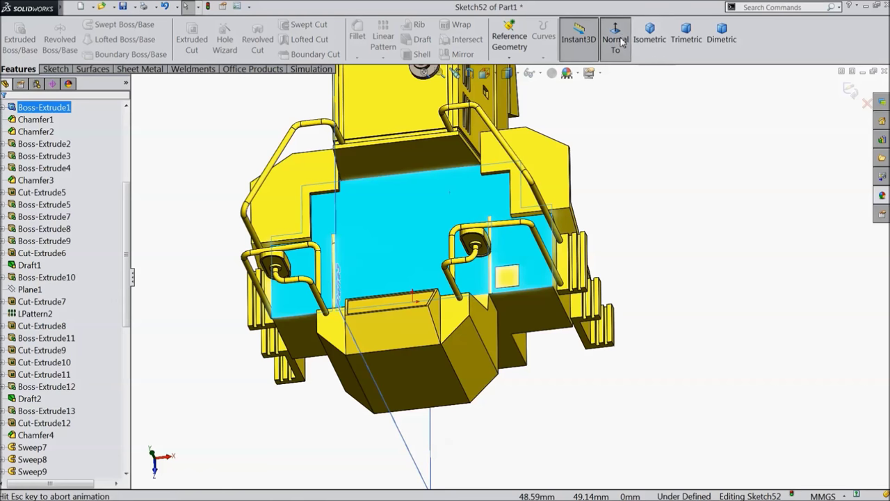
pyautogui.scroll(-8, 553, 258)
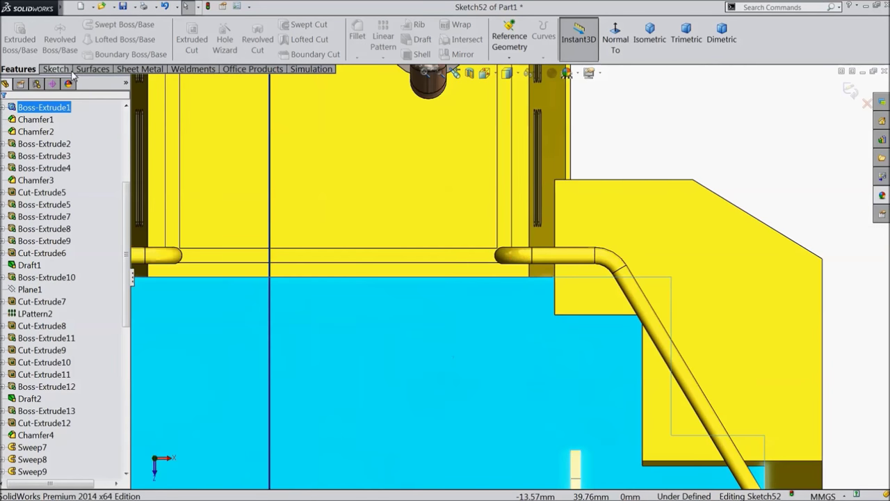
pyautogui.click(55, 69)
pyautogui.click(99, 25)
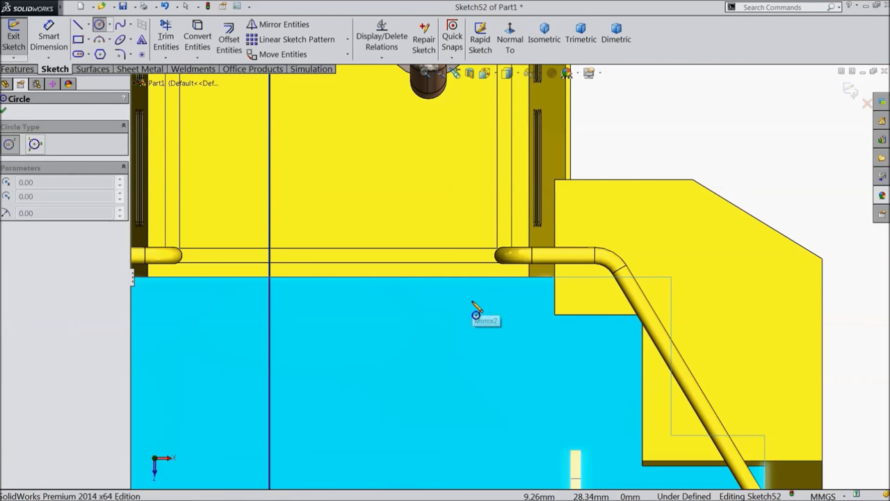
pyautogui.click(473, 304)
pyautogui.click(472, 269)
pyautogui.scroll(-3, 499, 320)
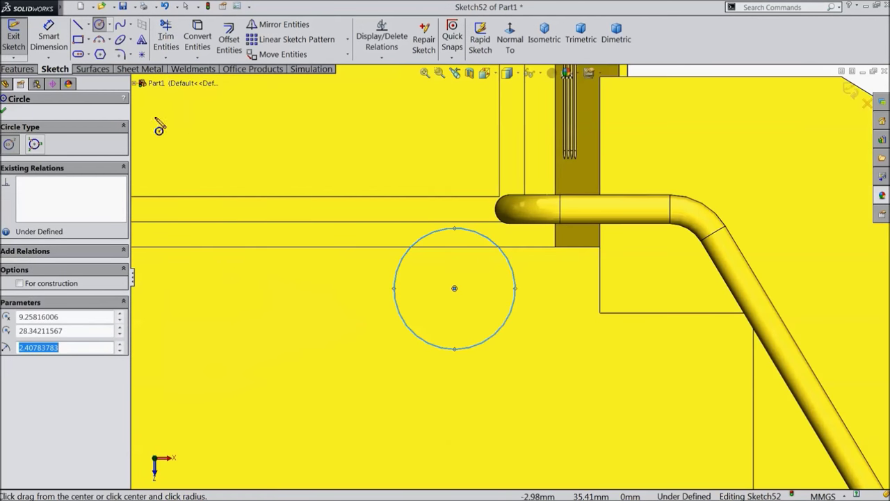
# Give the circle a 5 mm diameter dimension
pyautogui.click(48, 35)
pyautogui.click(457, 349)
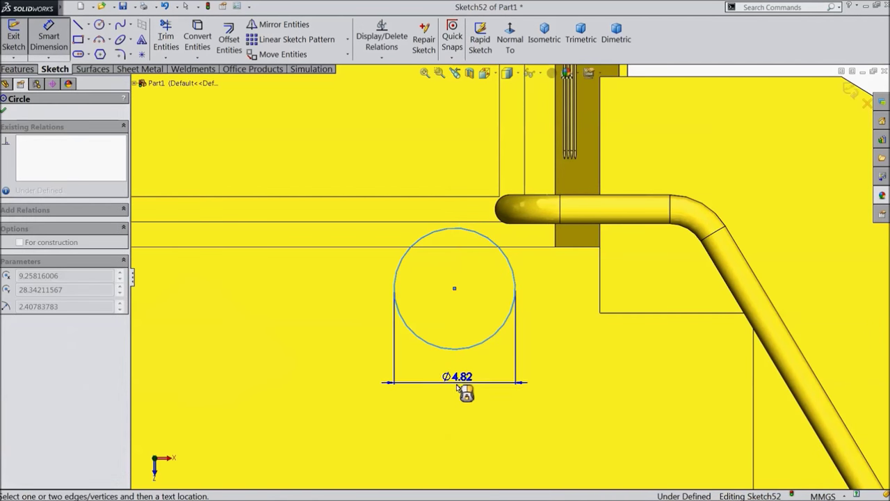
pyautogui.click(462, 394)
pyautogui.write('5')
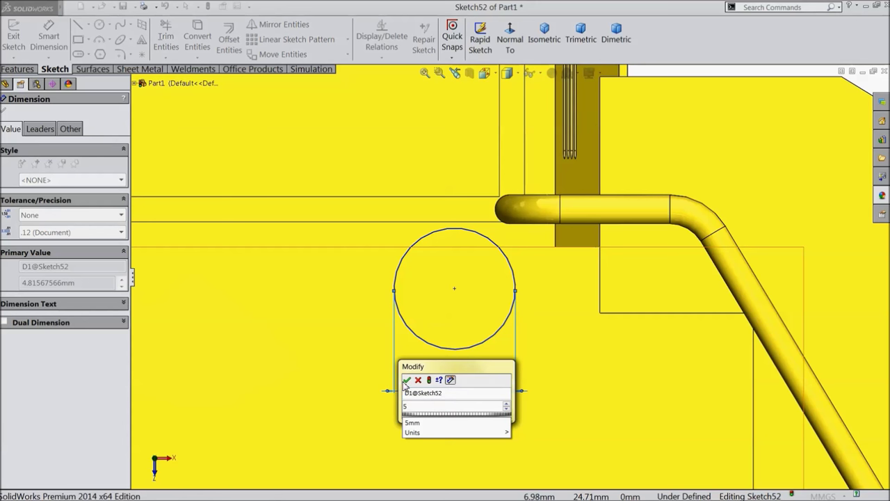
pyautogui.click(407, 380)
# Locate the circle centre 4 mm from the right edge and 1 mm from the upper edge
pyautogui.click(455, 289)
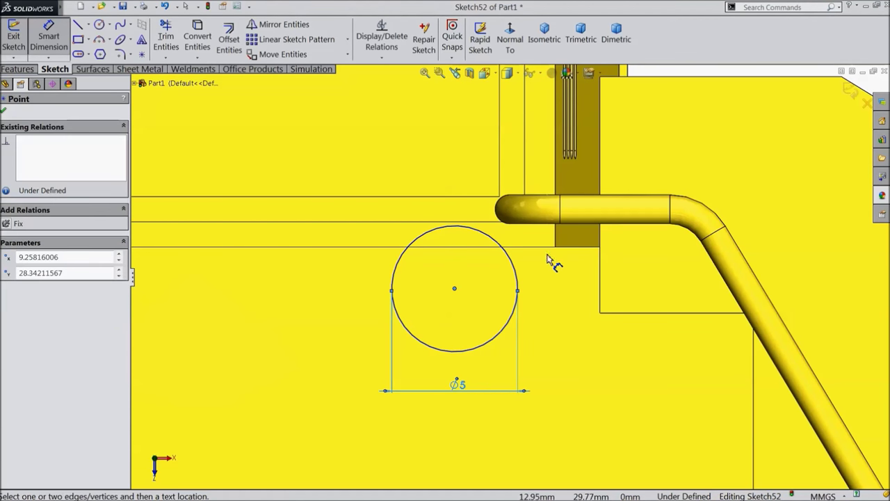
pyautogui.click(556, 246)
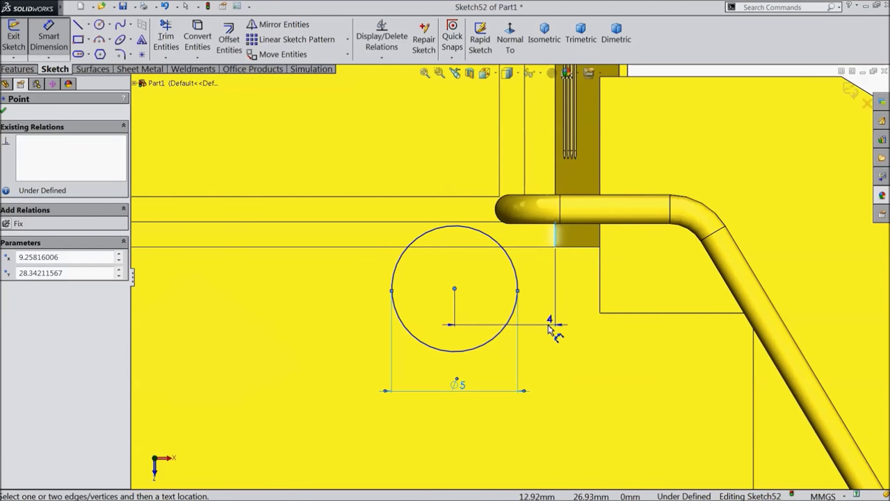
pyautogui.click(498, 339)
pyautogui.write('4')
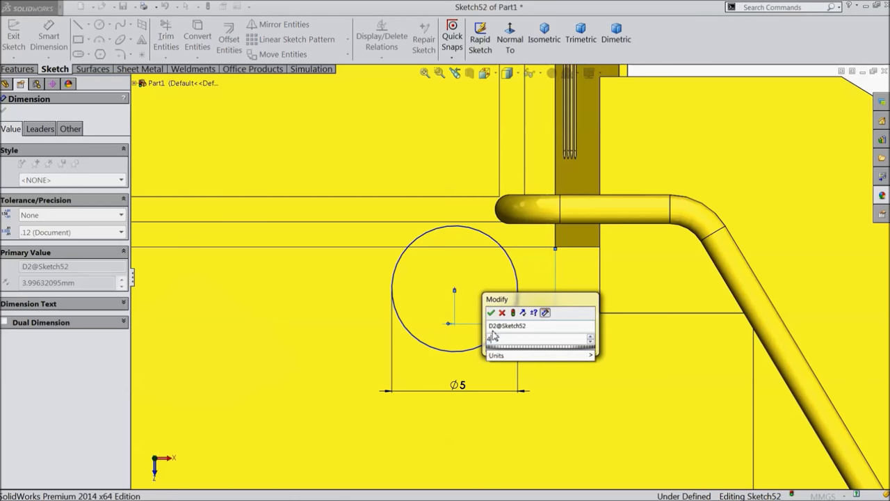
pyautogui.click(491, 312)
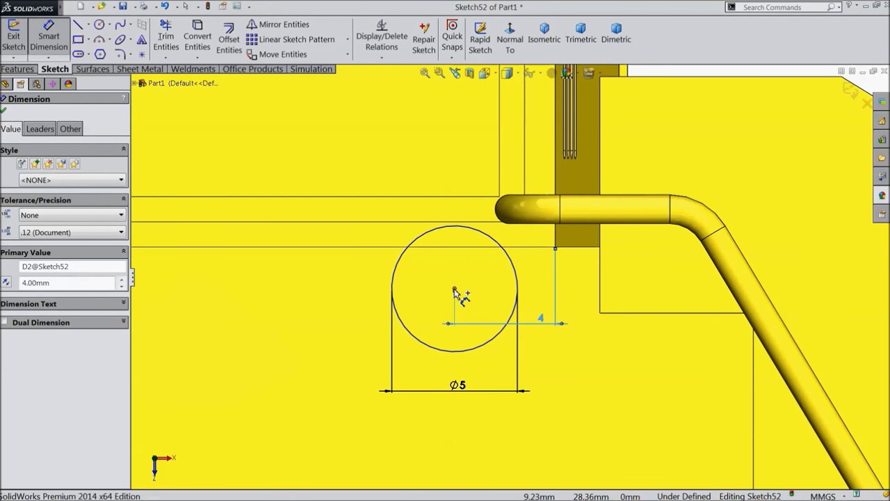
pyautogui.click(454, 290)
pyautogui.click(387, 246)
pyautogui.click(313, 276)
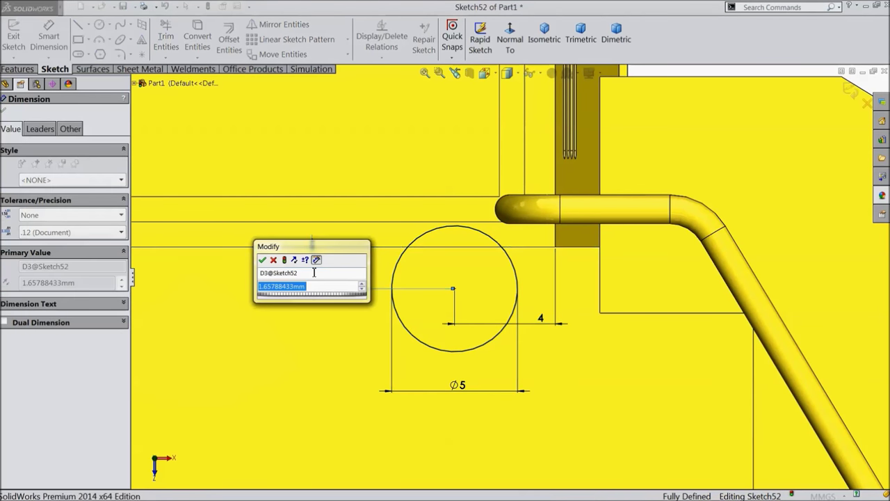
pyautogui.write('1')
pyautogui.click(262, 259)
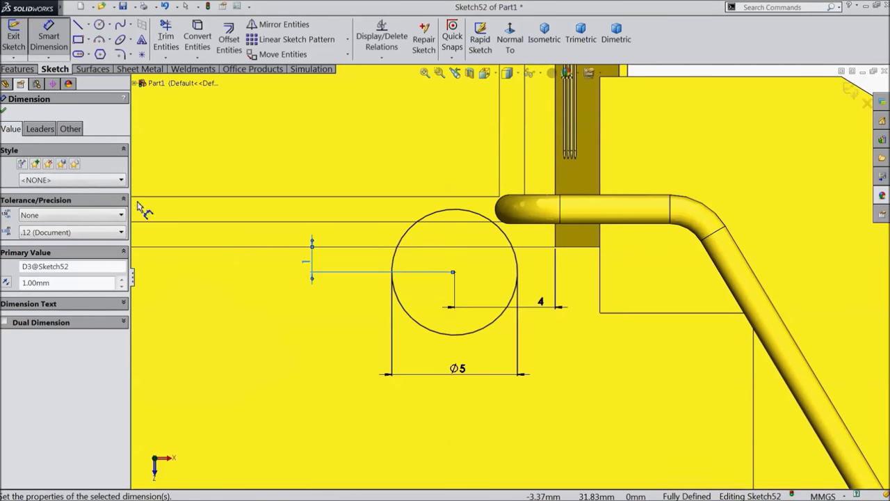
# Finish dimensioning and start an Extruded Boss/Base on the circle sketch
pyautogui.click(4, 110)
pyautogui.click(15, 71)
pyautogui.click(19, 38)
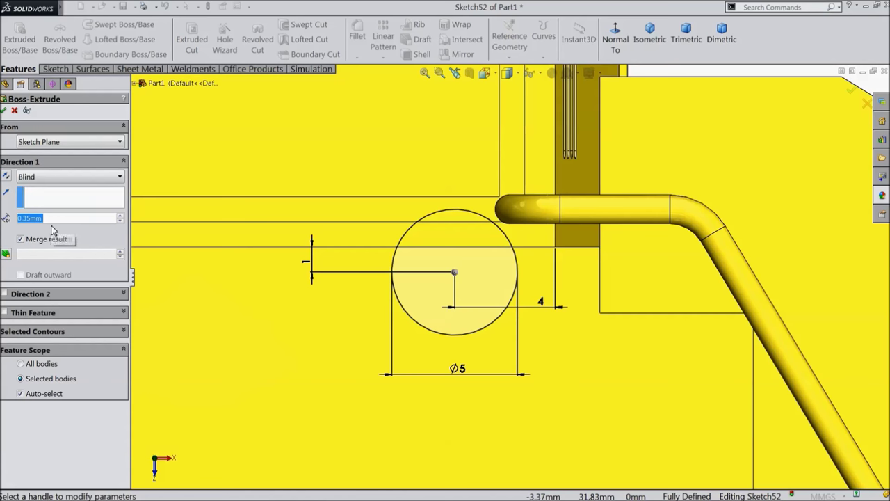
# Extrude the circle blind 7 mm with a 10° draft into a tapered boss
pyautogui.write('7')
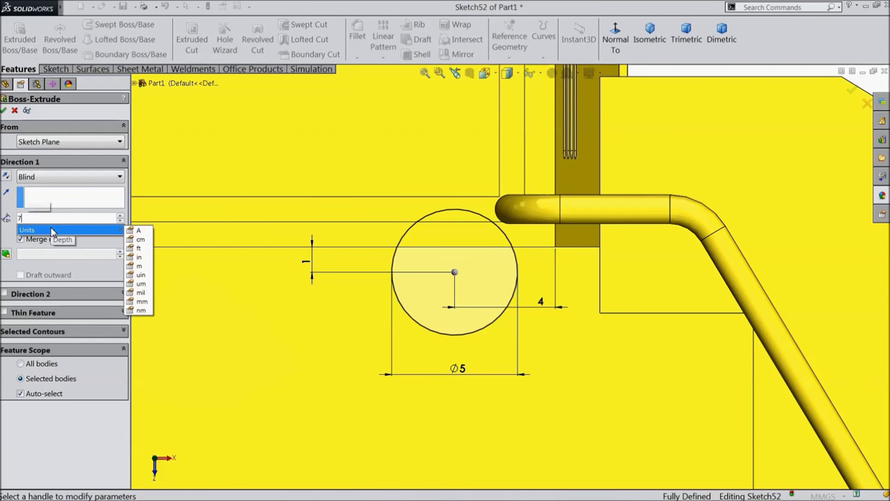
pyautogui.moveTo(268, 334); pyautogui.dragTo(235, 308, button='middle')
pyautogui.press('Return')
pyautogui.click(6, 254)
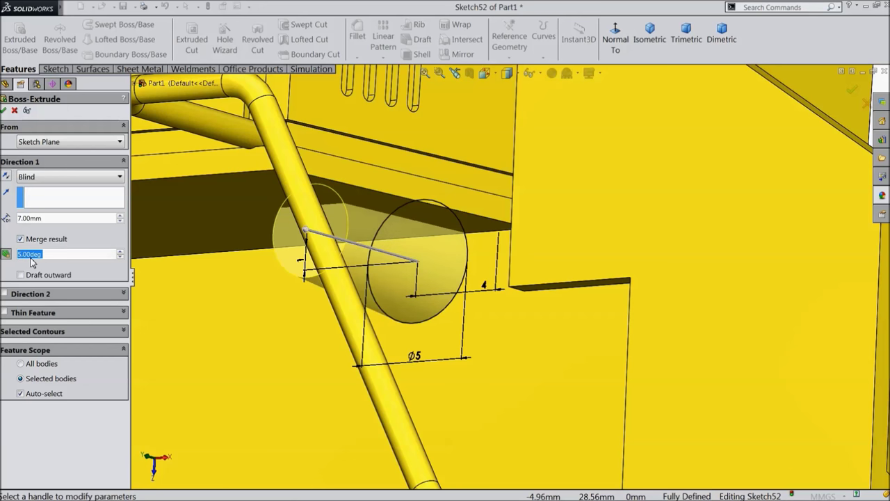
pyautogui.write('10')
pyautogui.press('Return')
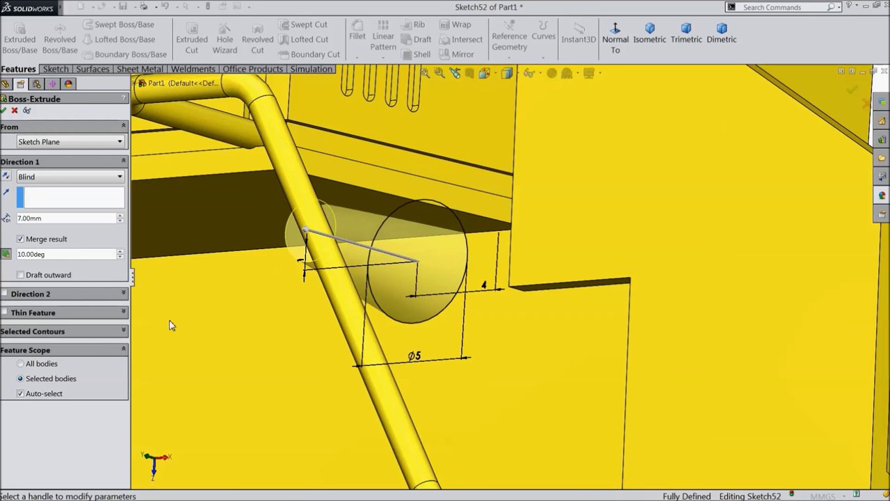
pyautogui.click(5, 110)
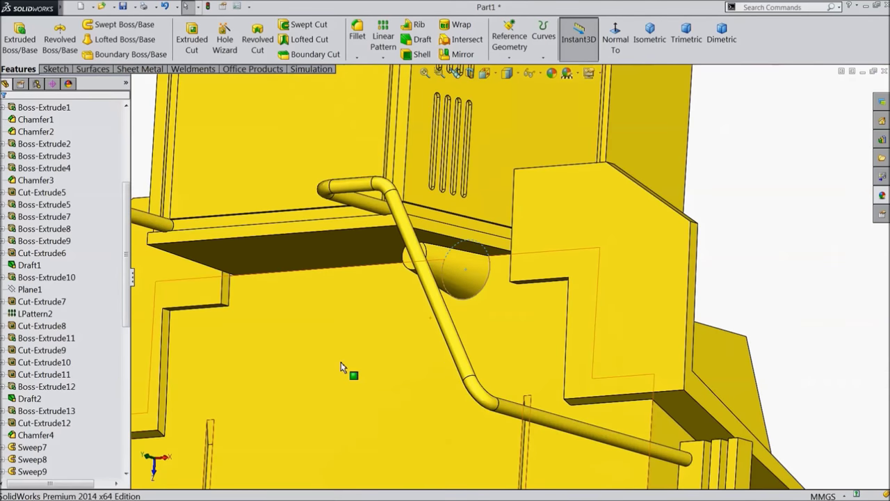
# Orbit back to see the whole machine and select the Right Plane in the FeatureManager tree
pyautogui.moveTo(341, 367)
pyautogui.mouseDown(button='middle')
pyautogui.moveTo(415, 361)
pyautogui.moveTo(423, 352)
pyautogui.moveTo(432, 365)
pyautogui.moveTo(418, 347)
pyautogui.moveTo(406, 354)
pyautogui.moveTo(395, 301)
pyautogui.moveTo(381, 308)
pyautogui.mouseUp(button='middle')
pyautogui.moveTo(129, 209); pyautogui.dragTo(130, 132)
pyautogui.click(48, 179)
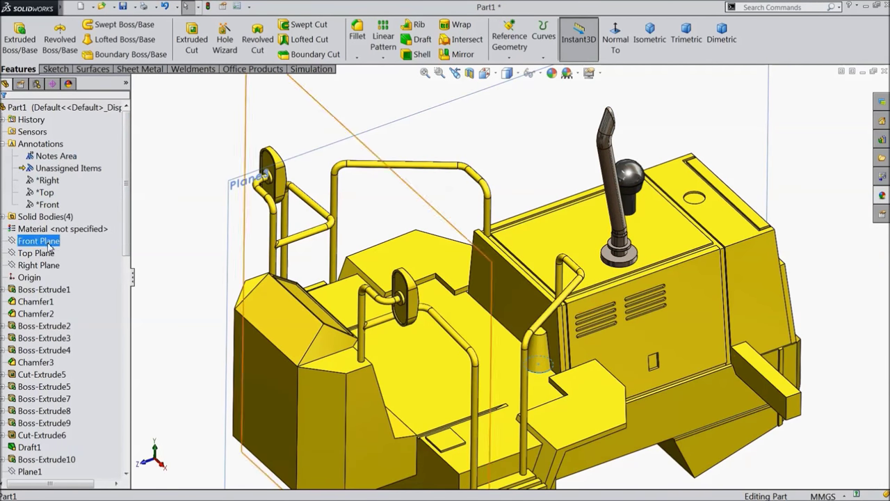
pyautogui.click(38, 267)
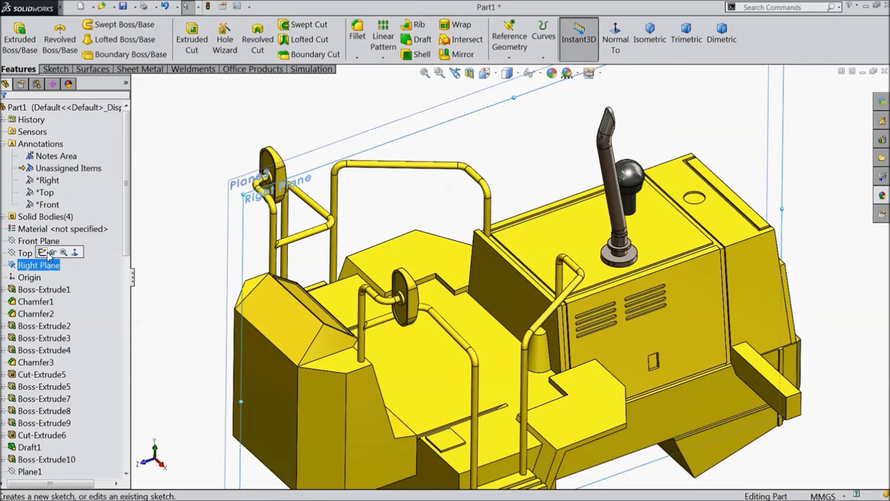
# Start a sketch on the Right Plane, view it normal, and draw a vertical centerline down to the deck
pyautogui.click(43, 253)
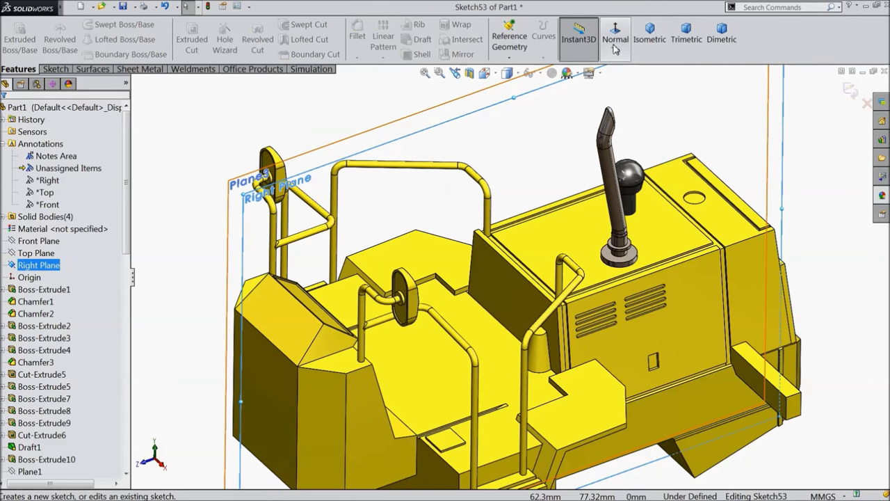
pyautogui.click(615, 45)
pyautogui.scroll(-5, 456, 320)
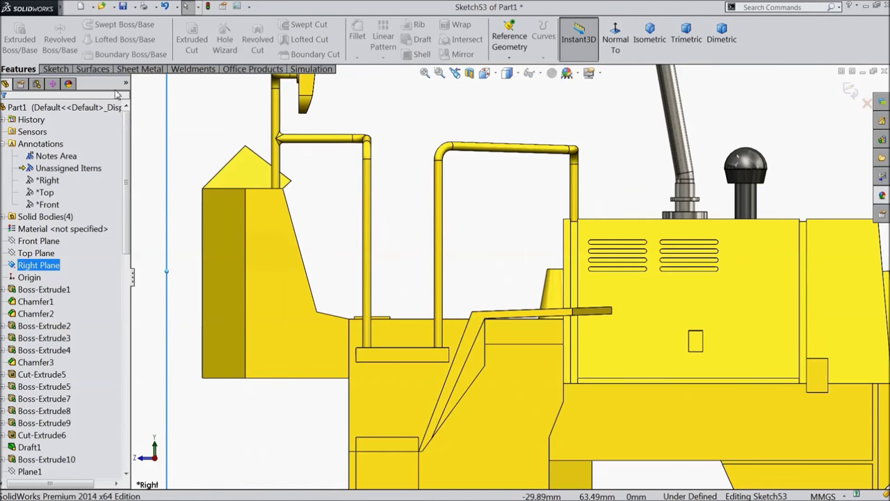
pyautogui.click(56, 69)
pyautogui.click(88, 24)
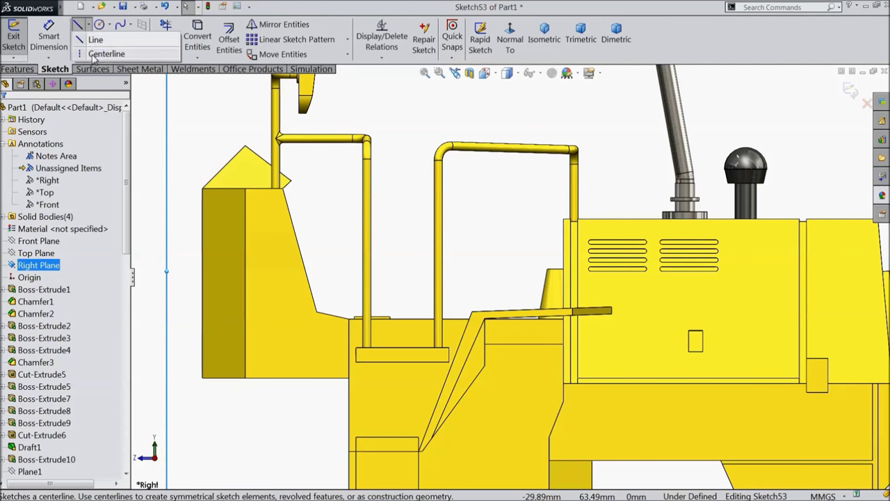
pyautogui.click(100, 53)
pyautogui.scroll(-3, 451, 247)
pyautogui.click(413, 224)
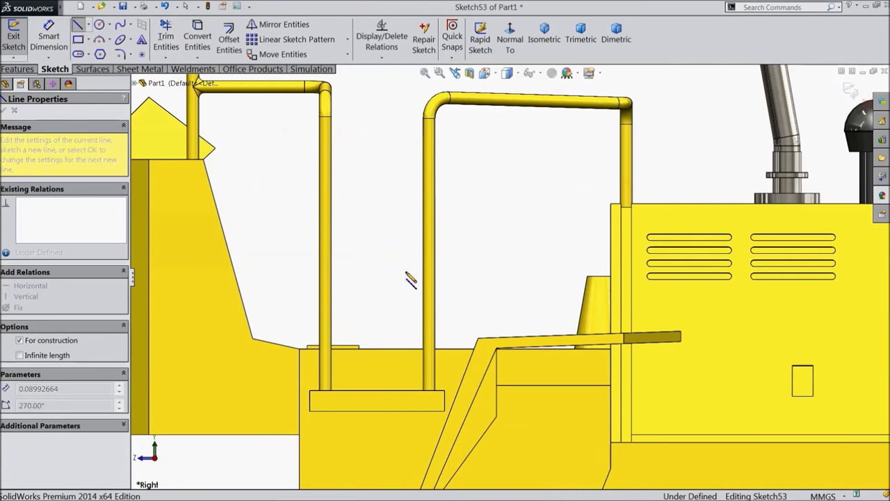
pyautogui.click(414, 349)
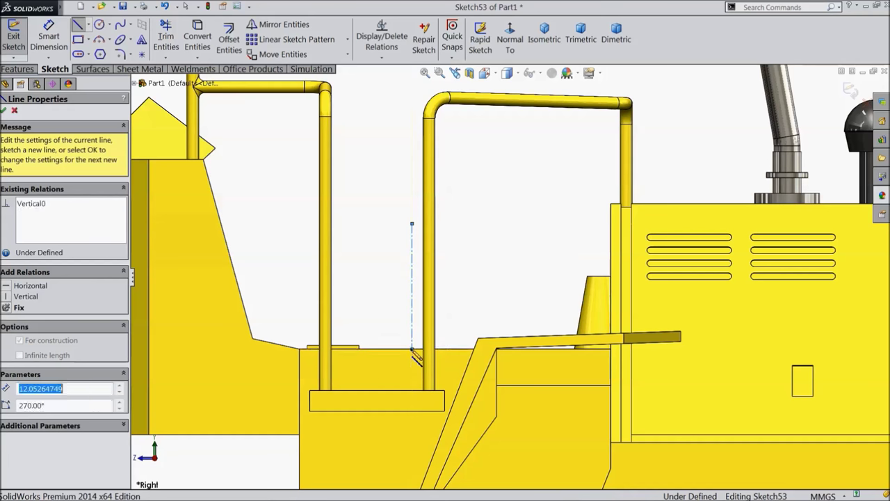
pyautogui.rightClick(369, 240)
pyautogui.click(398, 89)
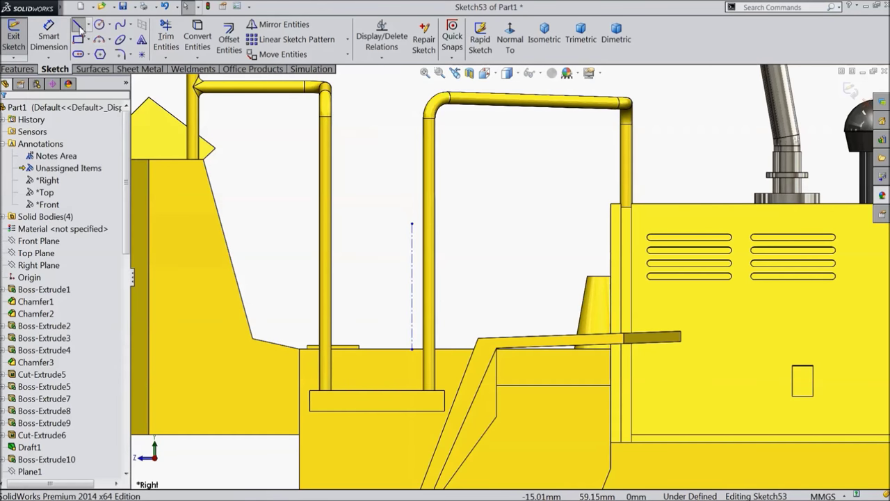
# Draw the closed T-shaped outline: top edge, short drops, slanted shoulders, stem legs and bottom edge
pyautogui.click(78, 26)
pyautogui.click(468, 224)
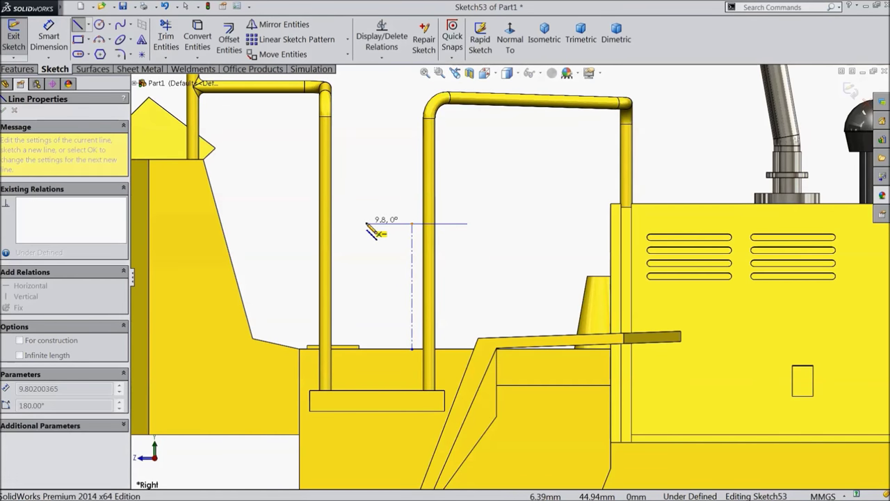
pyautogui.click(366, 224)
pyautogui.click(365, 243)
pyautogui.click(381, 258)
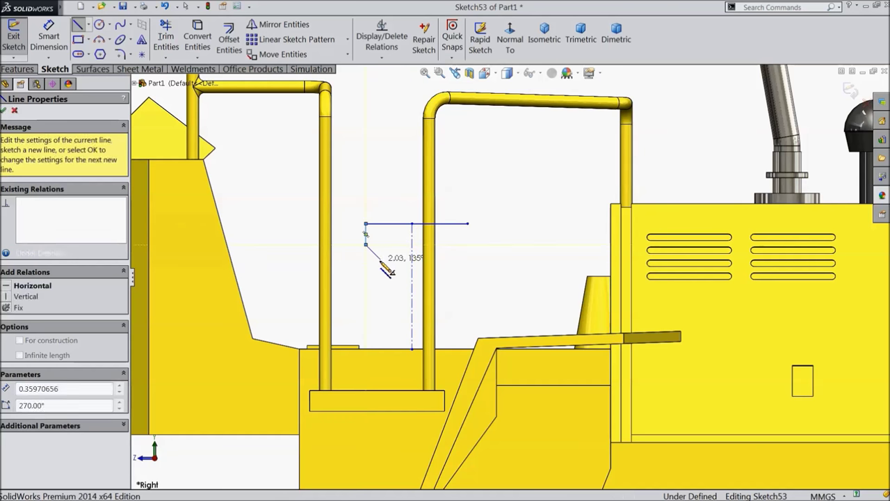
pyautogui.click(381, 348)
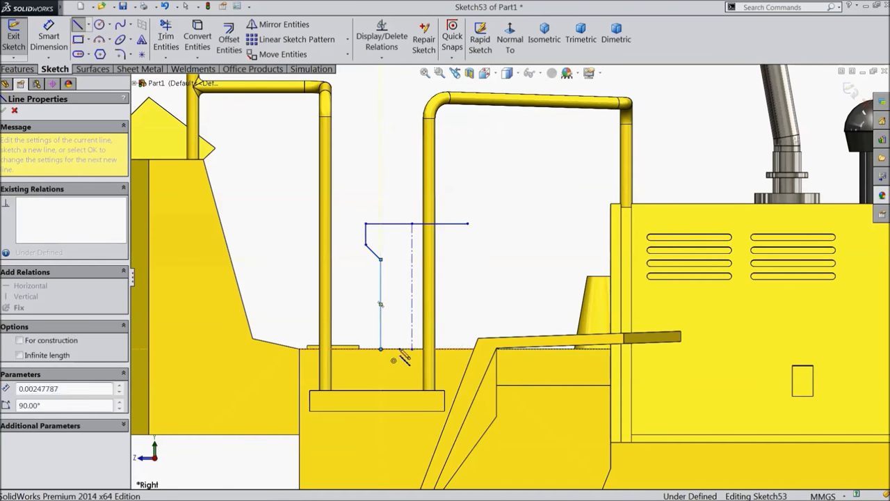
pyautogui.click(453, 348)
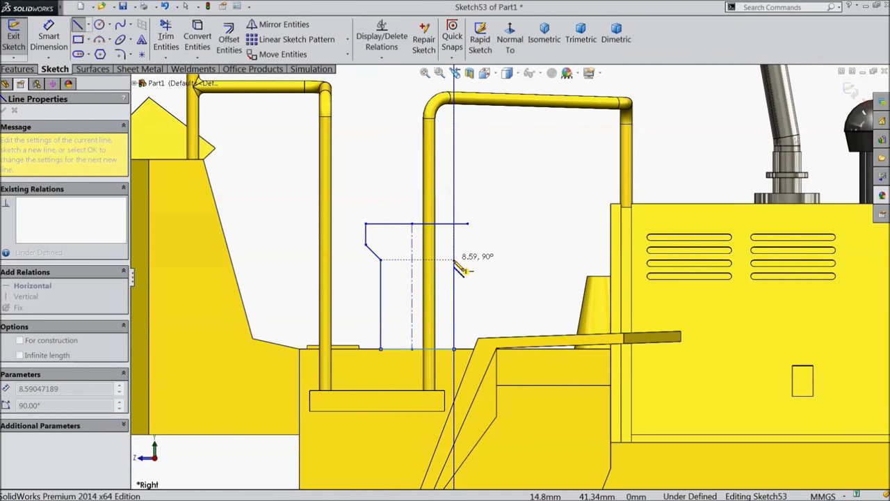
pyautogui.click(454, 258)
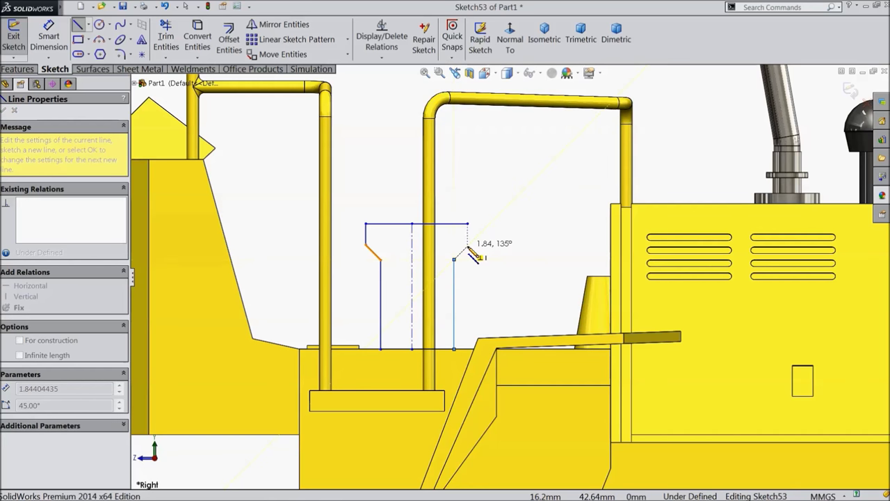
pyautogui.click(468, 245)
pyautogui.click(467, 224)
pyautogui.rightClick(497, 185)
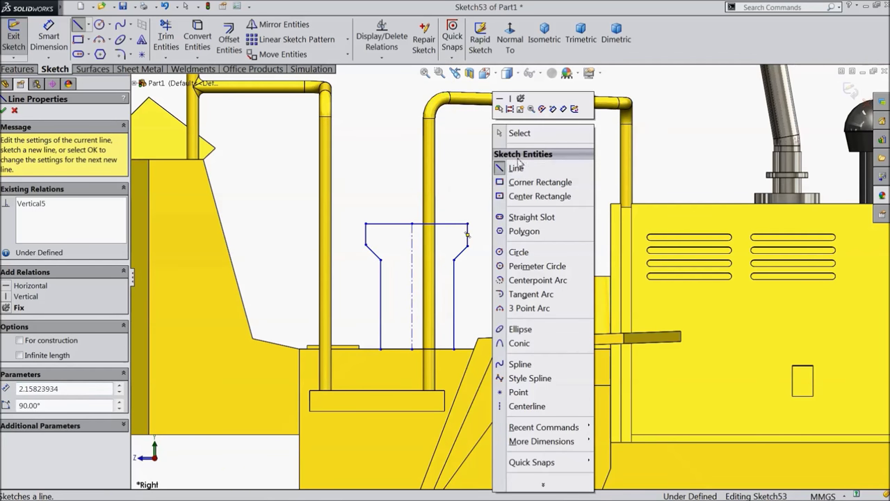
pyautogui.click(518, 164)
pyautogui.scroll(-4, 450, 257)
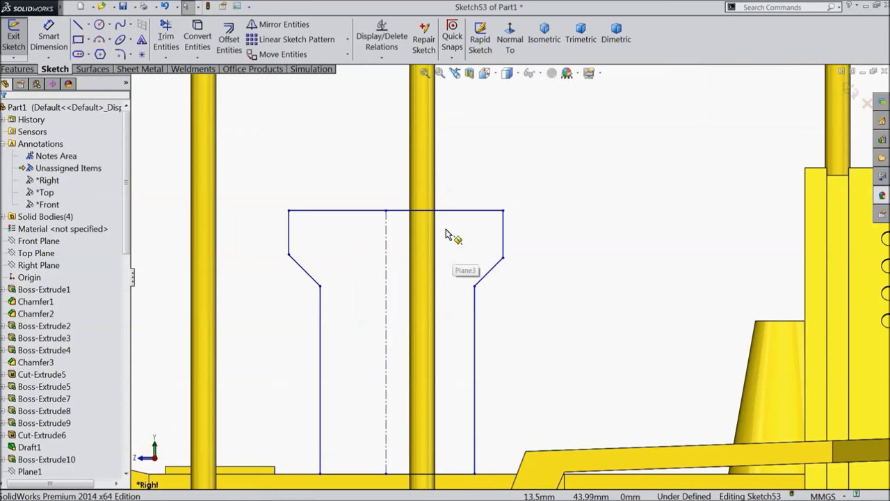
# Place the centreline's top end at the top line's midpoint and make the short side lines equal
pyautogui.click(401, 211)
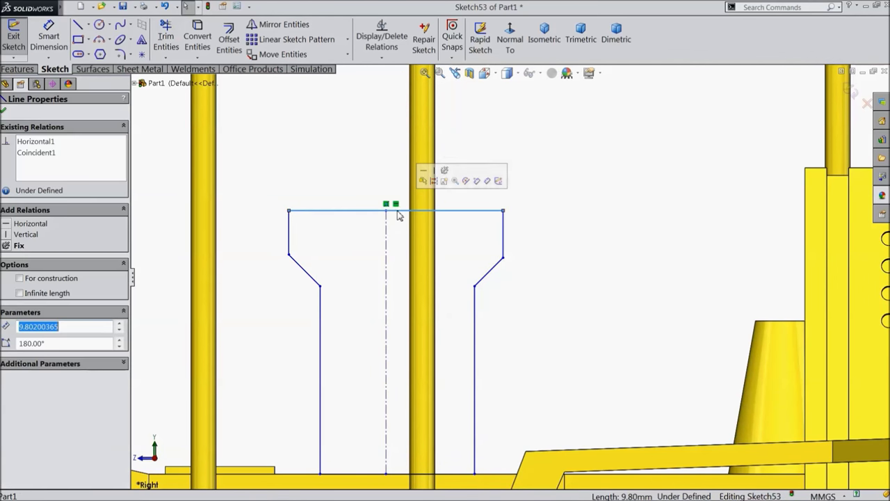
pyautogui.keyDown('ctrl'); pyautogui.click(387, 212); pyautogui.keyUp('ctrl')
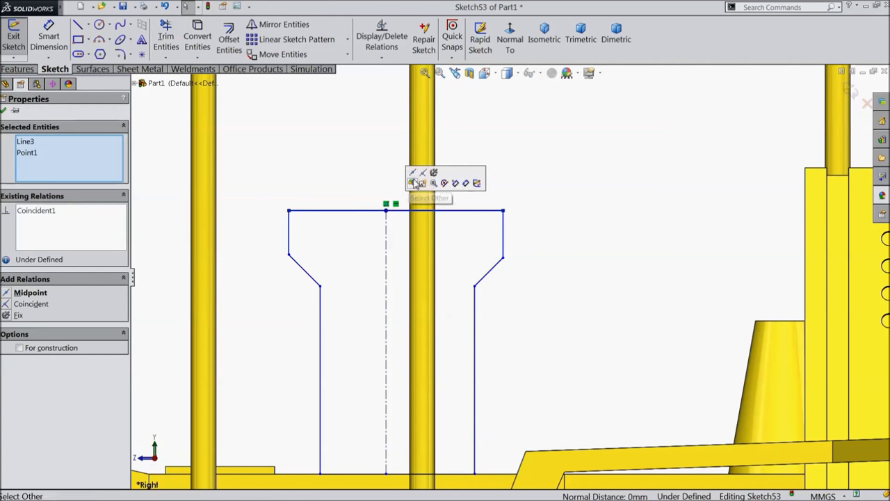
pyautogui.click(411, 182)
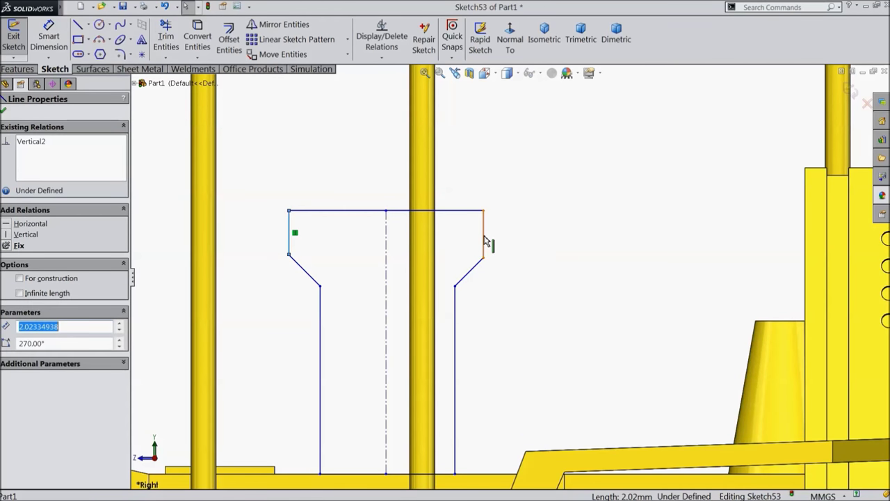
pyautogui.keyDown('ctrl'); pyautogui.click(485, 240); pyautogui.keyUp('ctrl')
pyautogui.click(560, 201)
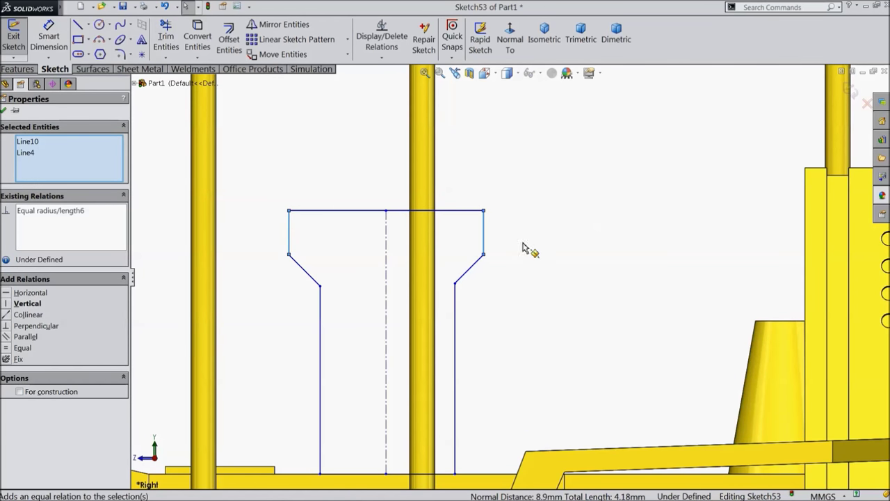
# Make the two long vertical legs symmetric about the centreline
pyautogui.scroll(2, 459, 308)
pyautogui.scroll(-4, 466, 334)
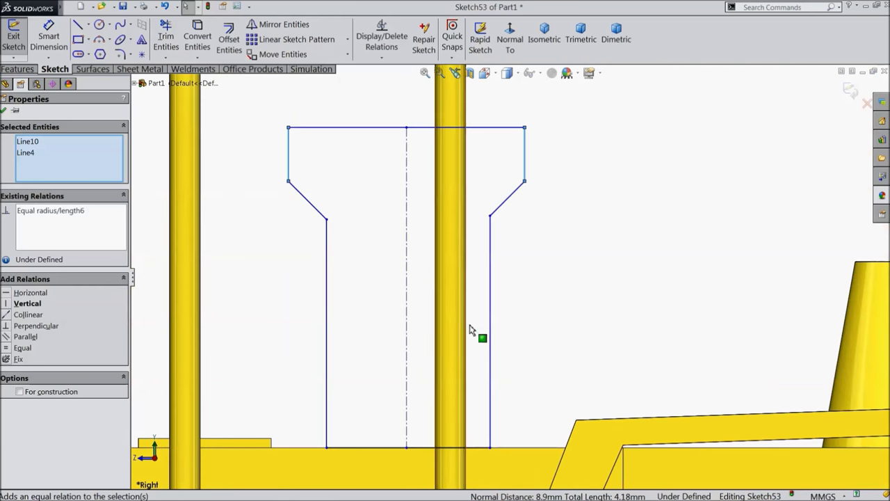
pyautogui.click(489, 318)
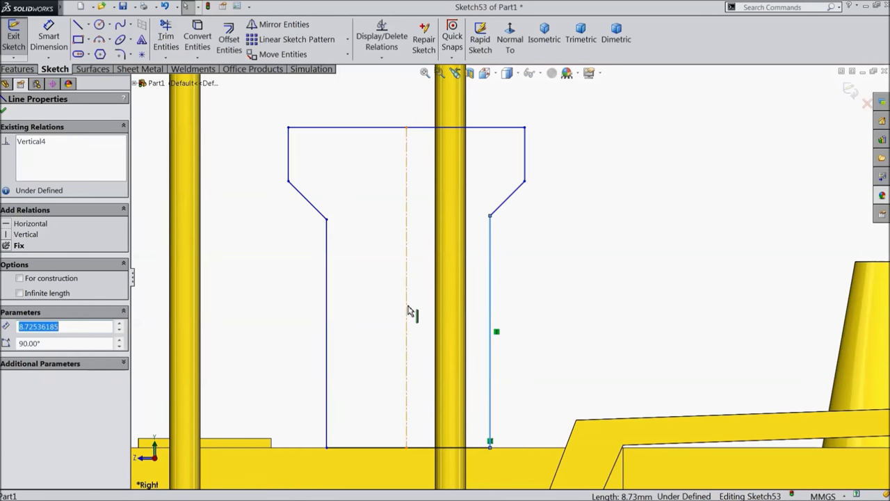
pyautogui.keyDown('ctrl'); pyautogui.click(408, 311); pyautogui.keyUp('ctrl')
pyautogui.keyDown('ctrl'); pyautogui.click(327, 302); pyautogui.keyUp('ctrl')
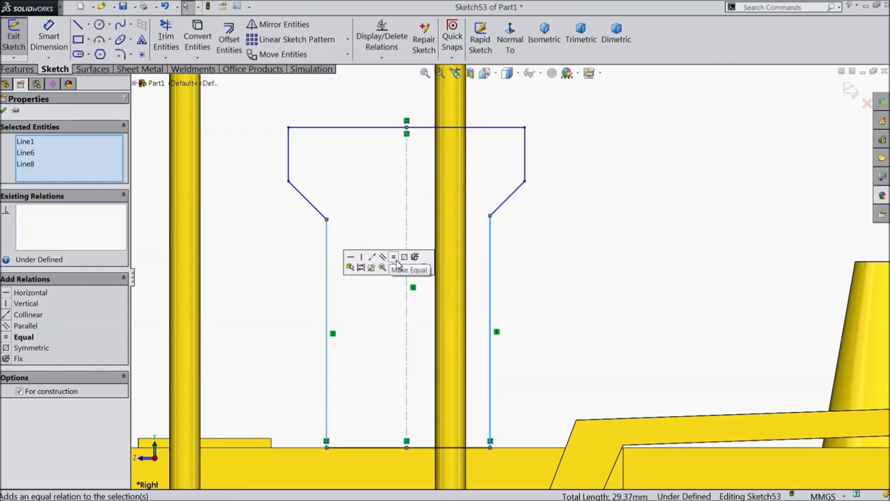
pyautogui.click(415, 257)
# Begin a Smart Dimension on the top line, placing its width dimension above the profile
pyautogui.press('d')
pyautogui.click(379, 131)
pyautogui.click(388, 113)
# Set the top width to 10 mm and the bottom width to 8 mm
pyautogui.write('10')
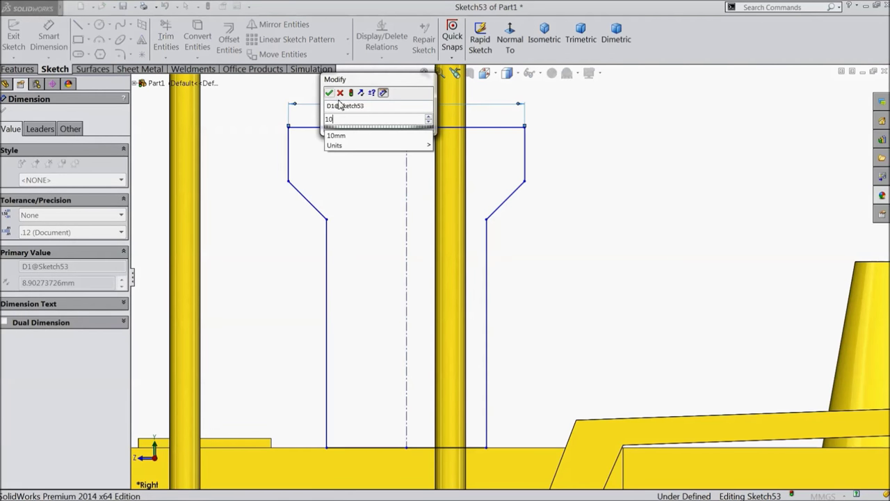
pyautogui.click(330, 92)
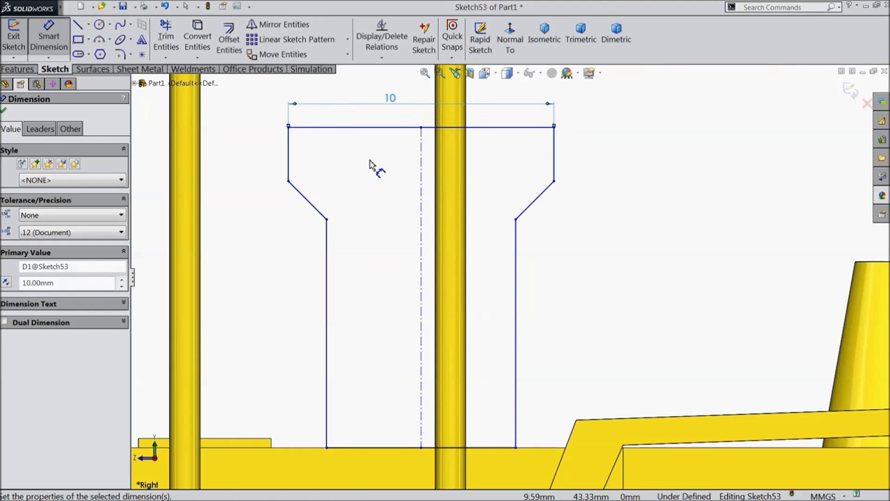
pyautogui.scroll(2, 407, 289)
pyautogui.scroll(-2, 407, 288)
pyautogui.click(446, 410)
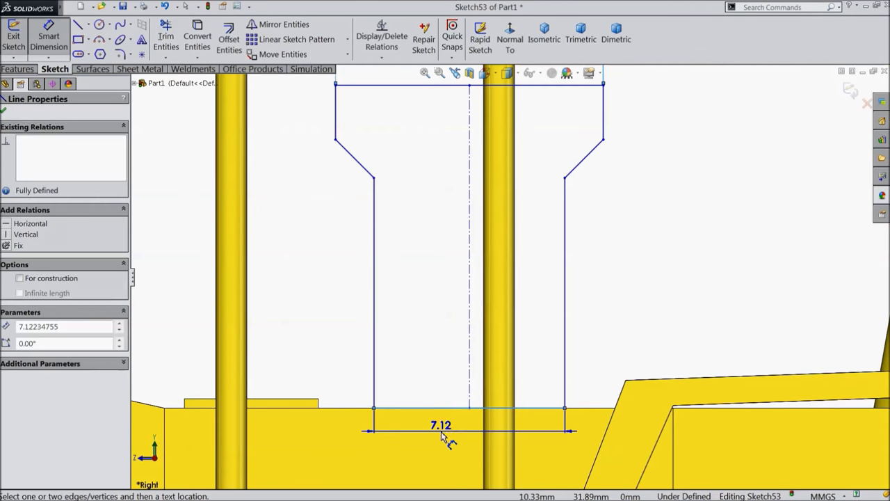
pyautogui.click(441, 431)
pyautogui.write('8')
pyautogui.click(391, 420)
# Dimension the centreline 12 mm from the model edge
pyautogui.scroll(2, 446, 372)
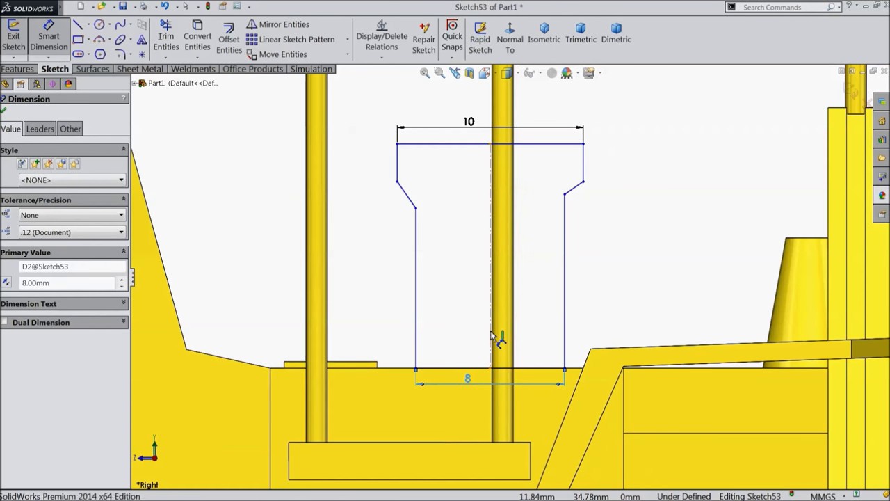
pyautogui.click(308, 367)
pyautogui.click(270, 379)
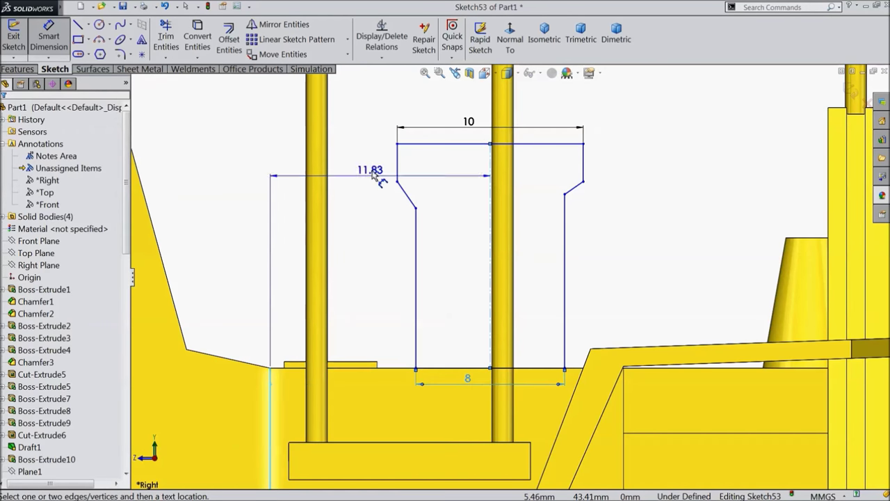
pyautogui.click(381, 110)
pyautogui.write('12')
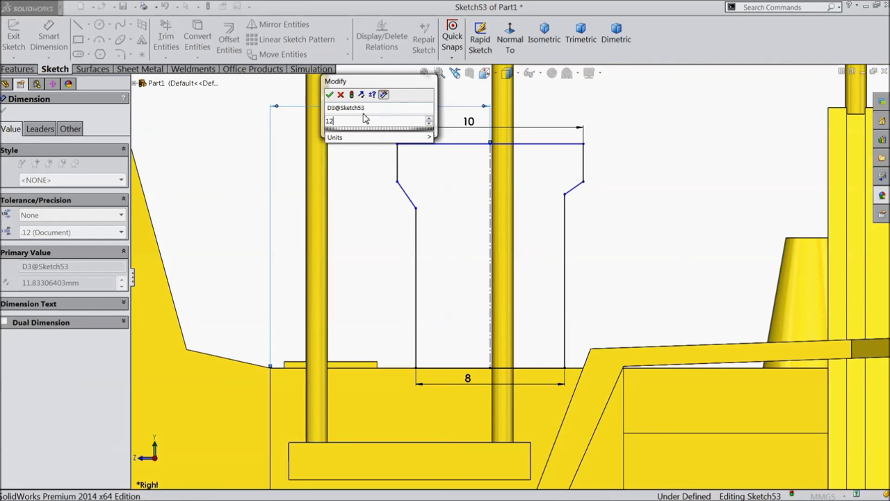
pyautogui.click(330, 95)
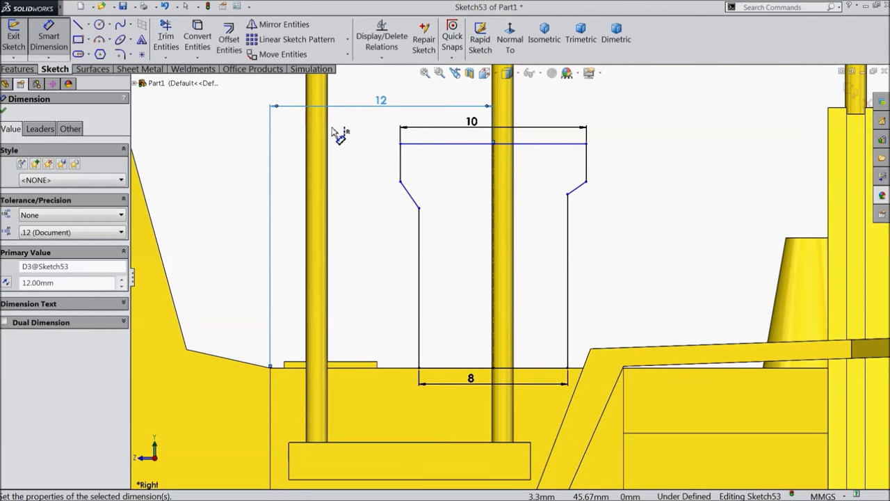
# Dimension the left leg height 7 mm and the short side height 1.50 mm
pyautogui.click(419, 273)
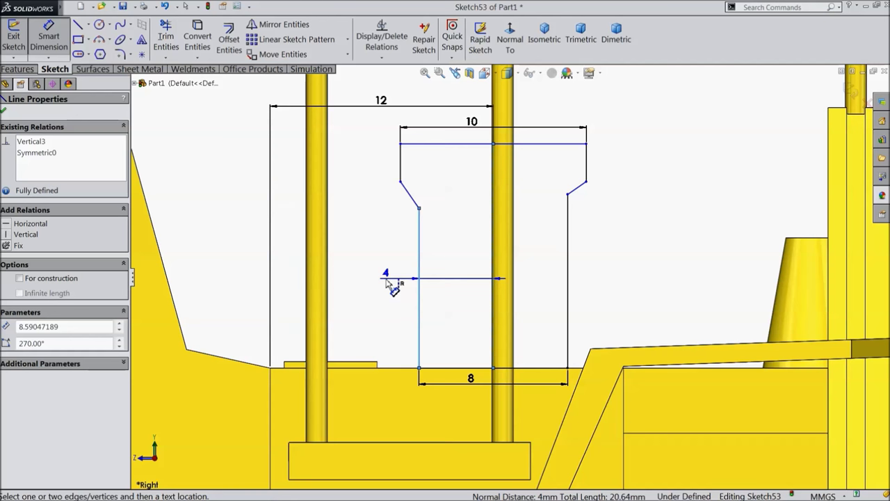
pyautogui.click(381, 284)
pyautogui.write('7')
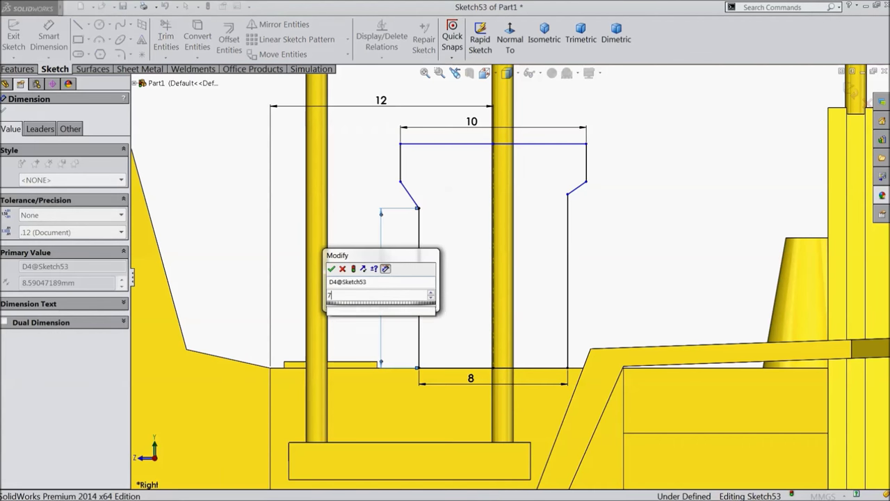
pyautogui.click(332, 268)
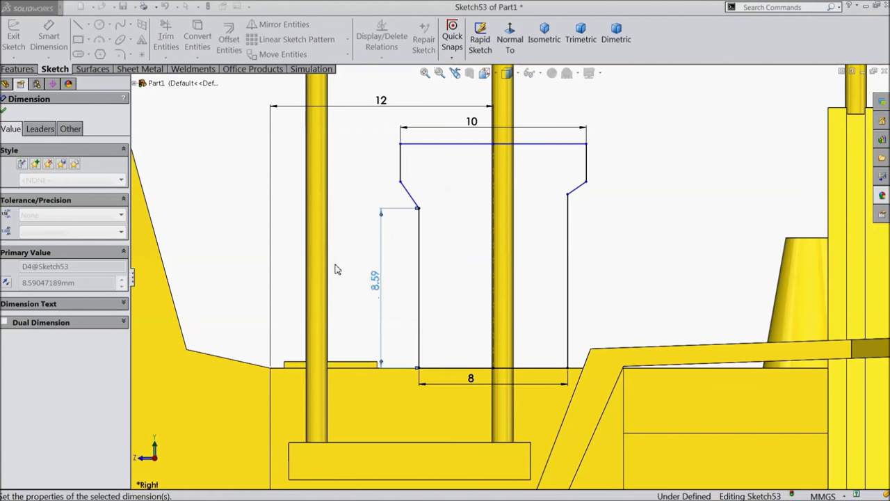
pyautogui.click(402, 169)
pyautogui.click(376, 167)
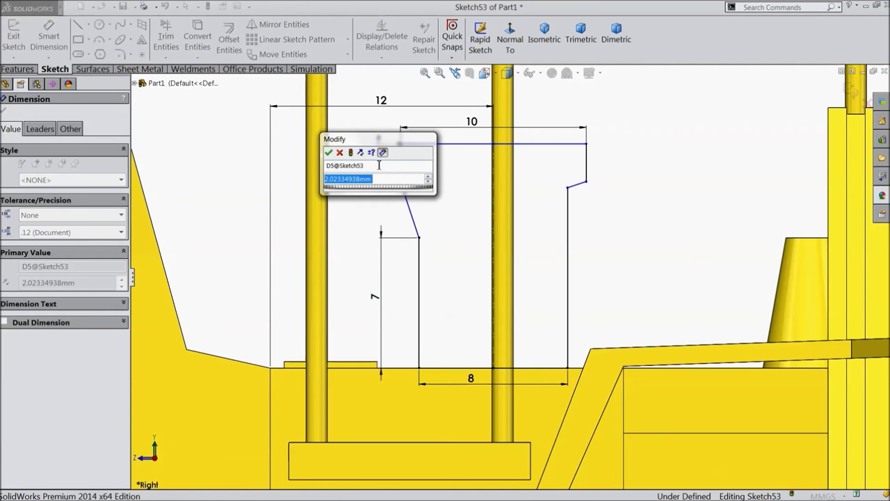
pyautogui.write('1.5')
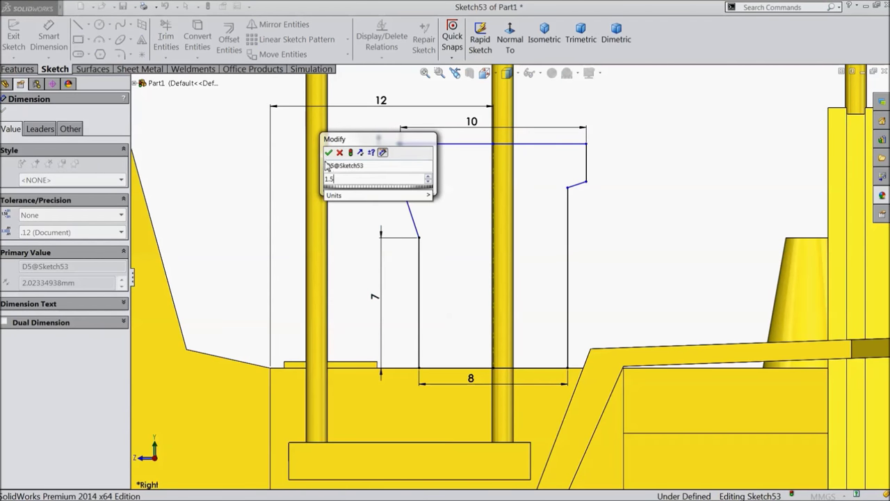
pyautogui.click(328, 153)
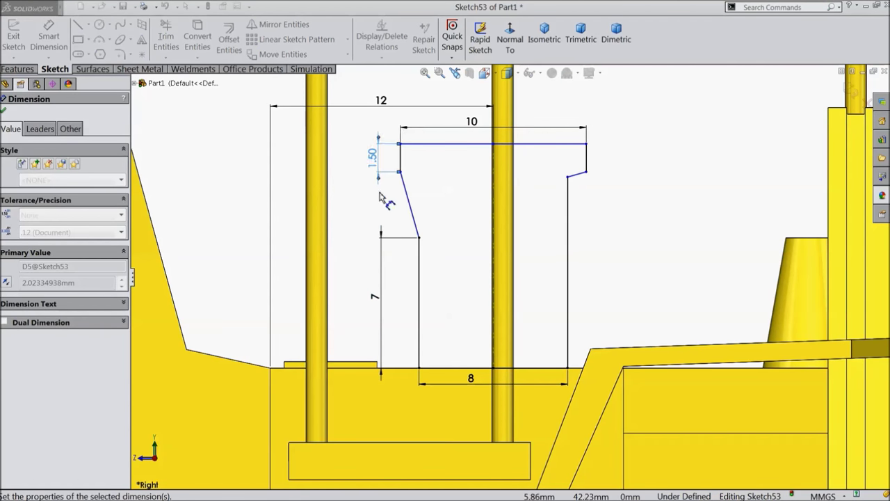
# Add a 10 mm overall height between the top and bottom lines and close Smart Dimension
pyautogui.click(562, 144)
pyautogui.click(533, 368)
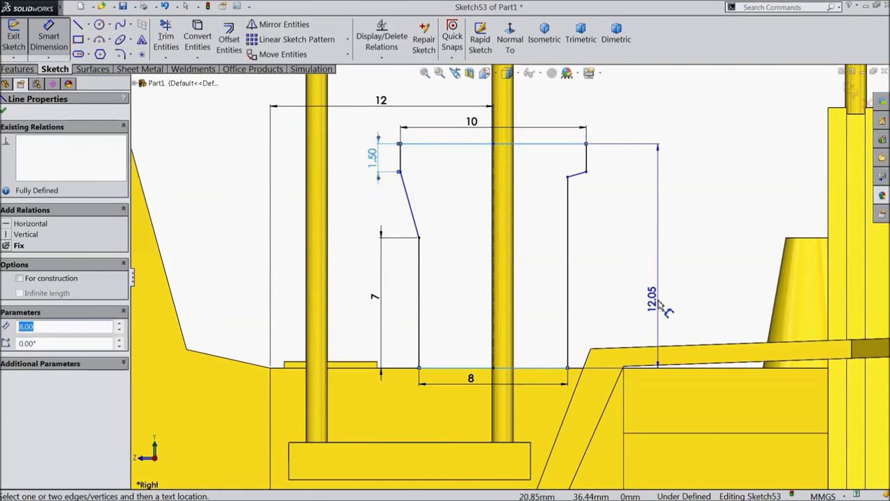
pyautogui.click(658, 306)
pyautogui.write('10')
pyautogui.press('Return')
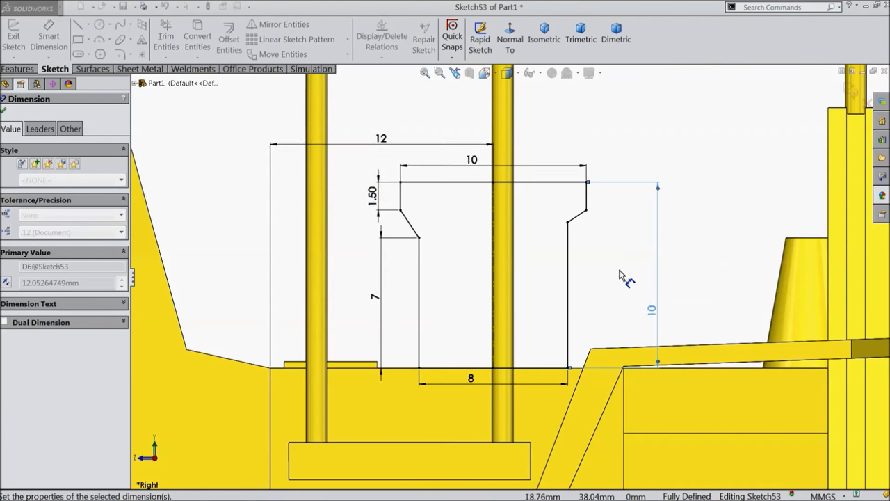
pyautogui.click(3, 113)
pyautogui.scroll(-2, 532, 248)
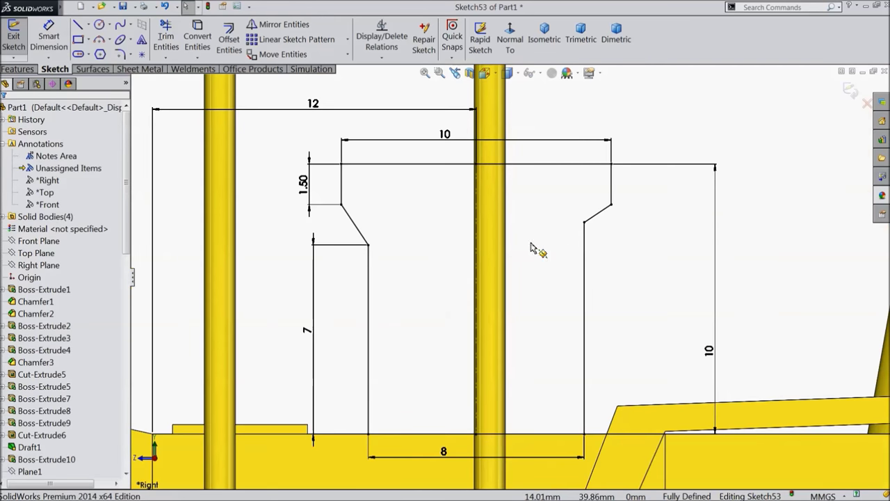
# Try making the diagonals symmetric about the centreline, then undo that conflicting relation
pyautogui.click(476, 256)
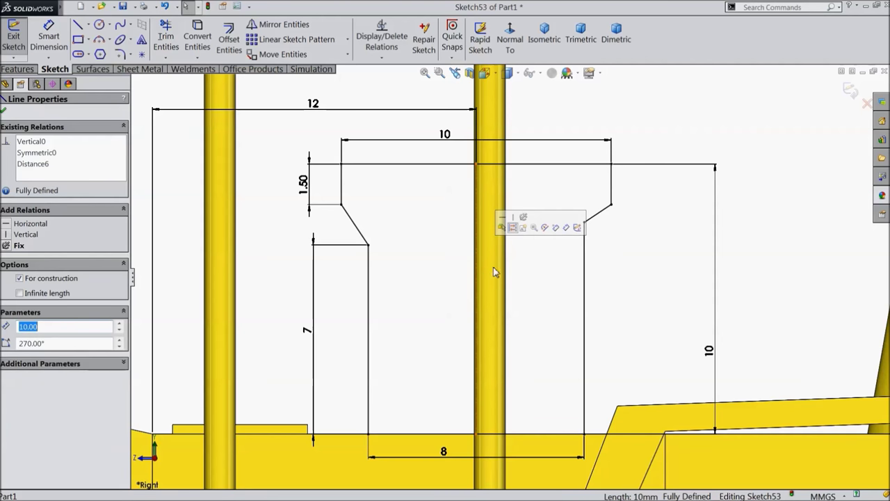
pyautogui.keyDown('ctrl'); pyautogui.click(362, 235); pyautogui.keyUp('ctrl')
pyautogui.keyDown('ctrl'); pyautogui.click(595, 217); pyautogui.keyUp('ctrl')
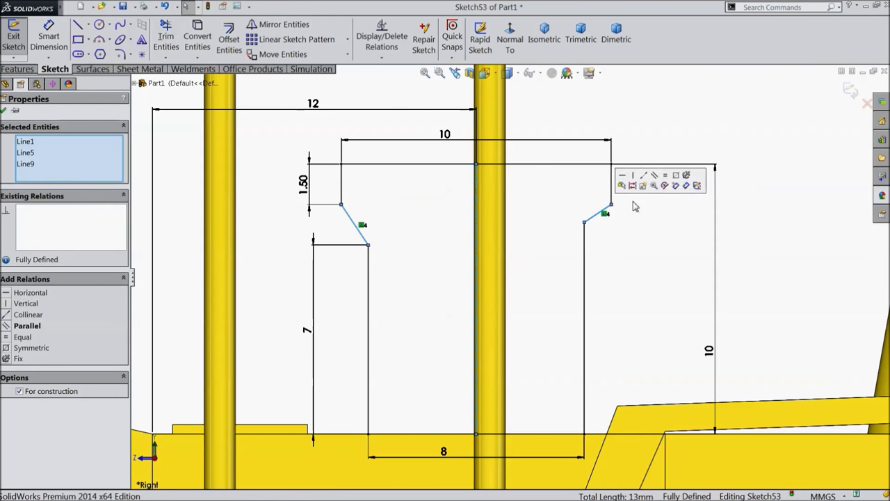
pyautogui.click(678, 175)
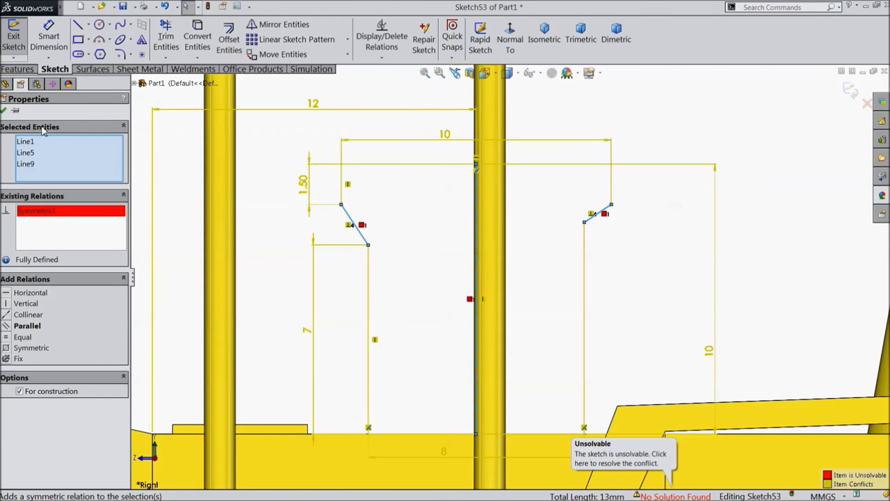
pyautogui.click(165, 6)
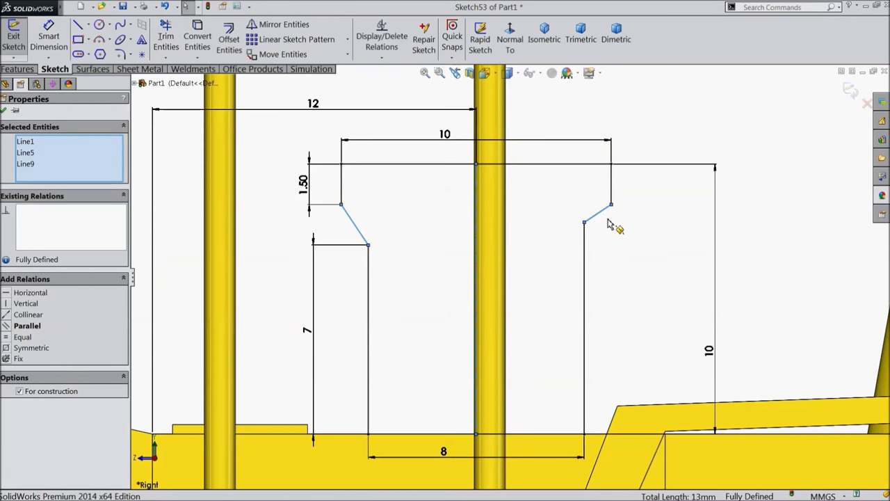
pyautogui.click(651, 208)
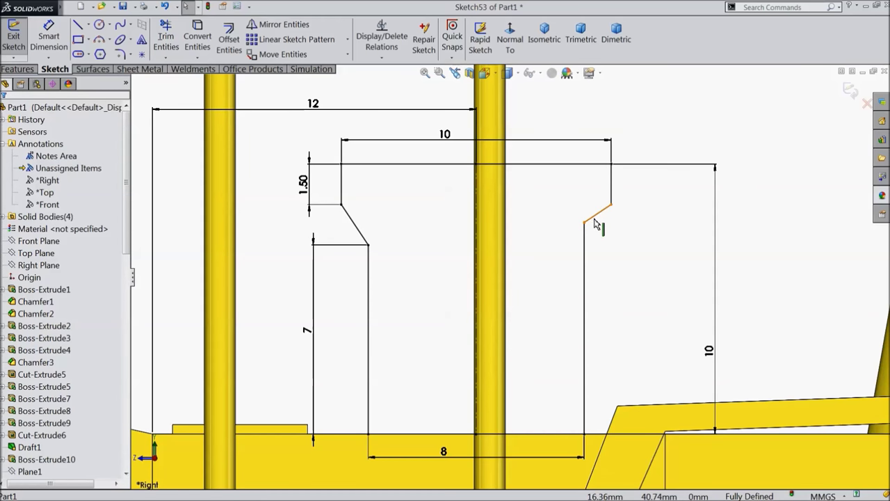
# Add an equal relation between the two long vertical legs
pyautogui.click(584, 271)
pyautogui.keyDown('ctrl'); pyautogui.click(367, 299); pyautogui.keyUp('ctrl')
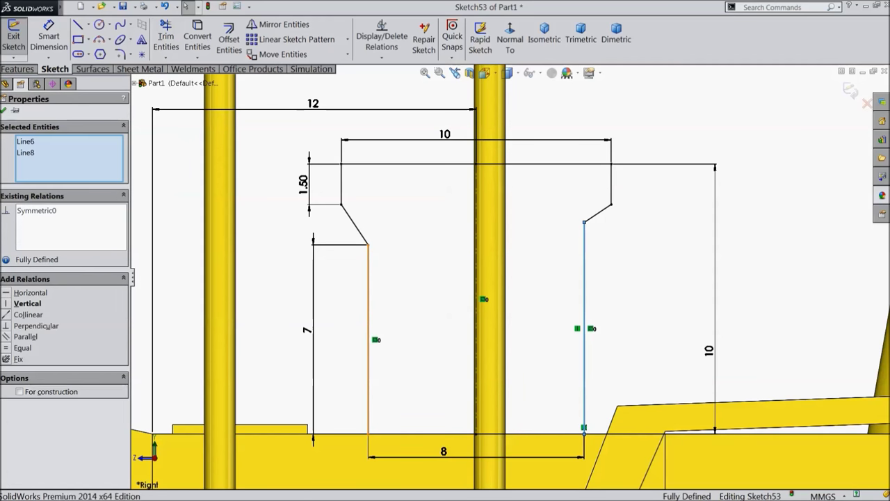
pyautogui.click(447, 257)
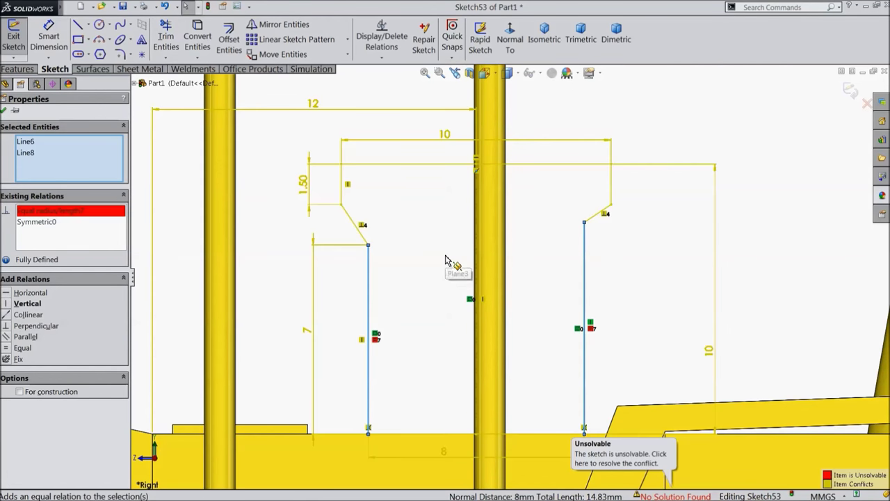
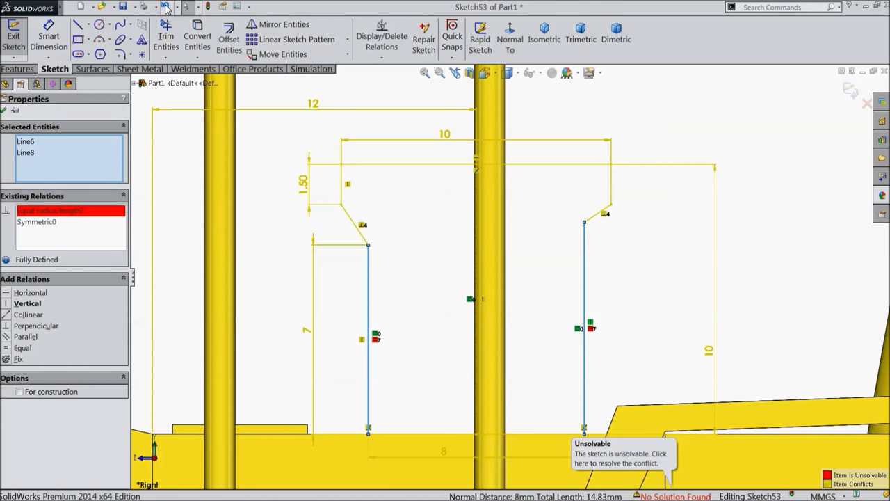
# Undo the conflicting Equal relation and discard an over-defining dimension on the profile
pyautogui.click(165, 6)
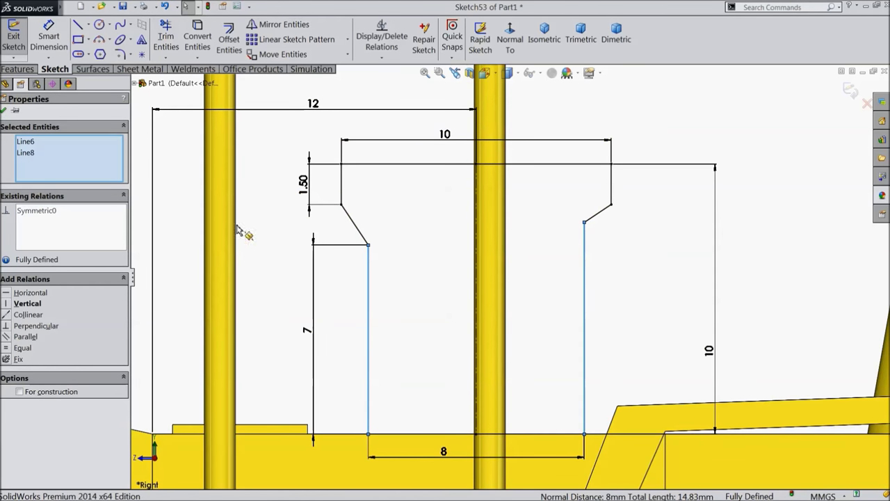
pyautogui.click(56, 36)
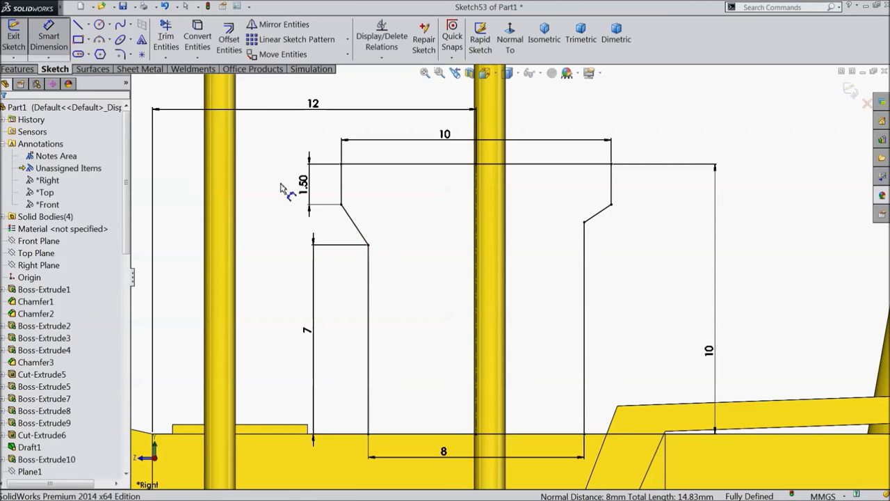
pyautogui.click(585, 338)
pyautogui.click(594, 331)
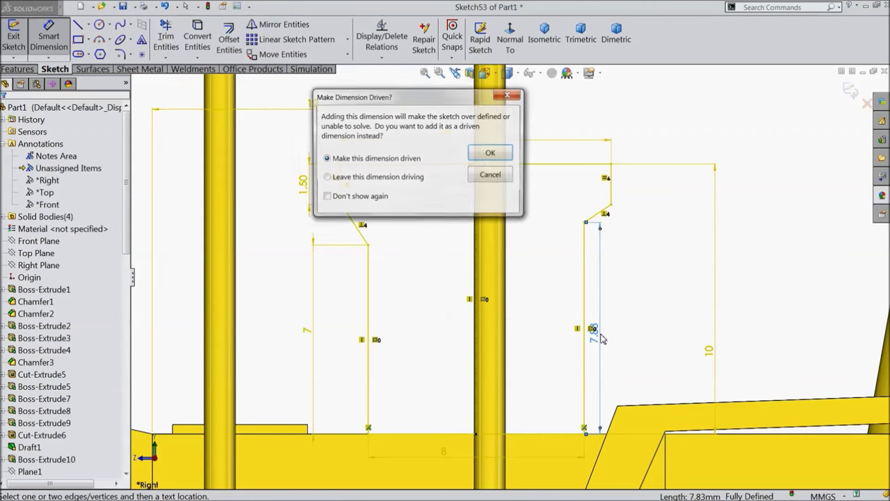
pyautogui.click(491, 176)
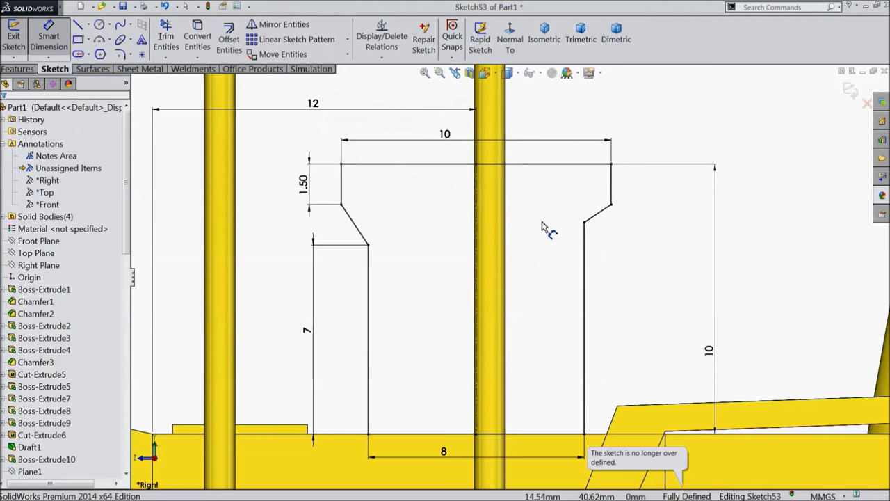
pyautogui.click(600, 218)
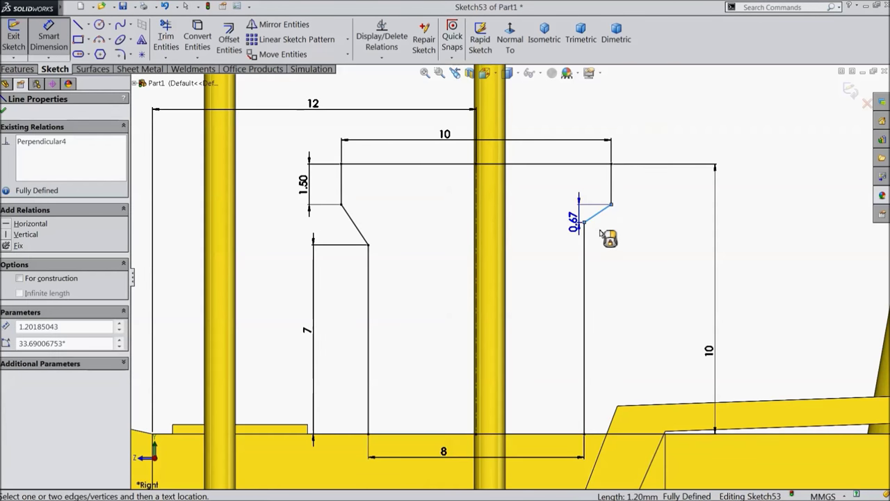
pyautogui.press('Escape')
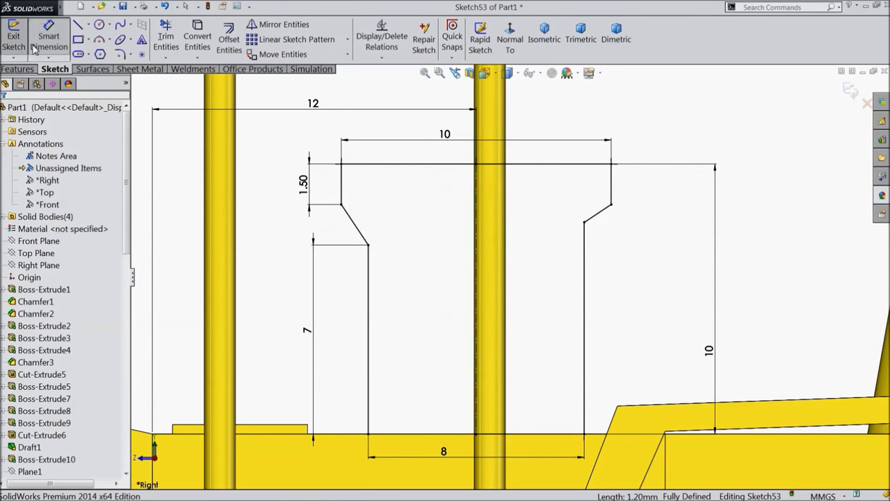
pyautogui.click(605, 217)
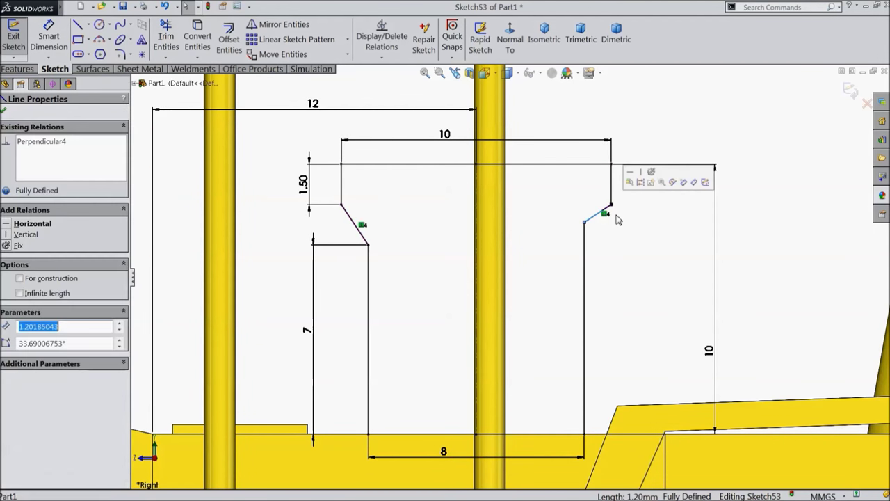
pyautogui.press('Escape')
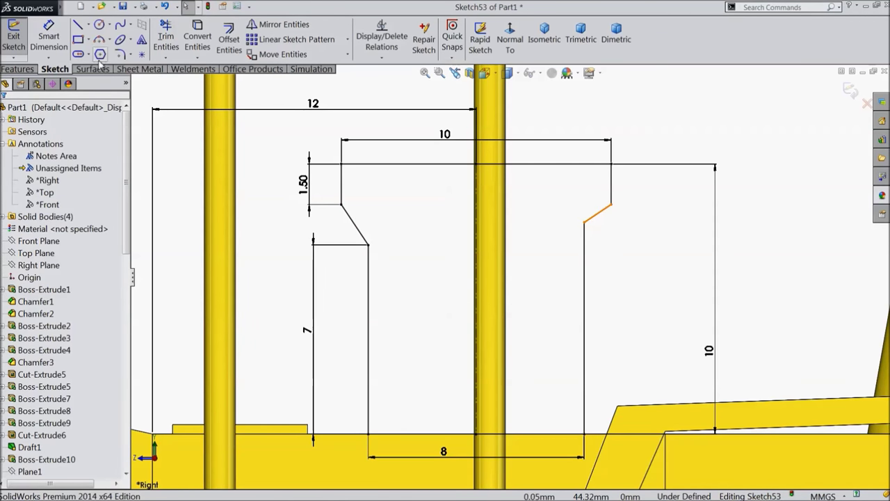
# Dimension Sketch53's right vertical line to 7 to match the left side
pyautogui.click(49, 36)
pyautogui.click(584, 292)
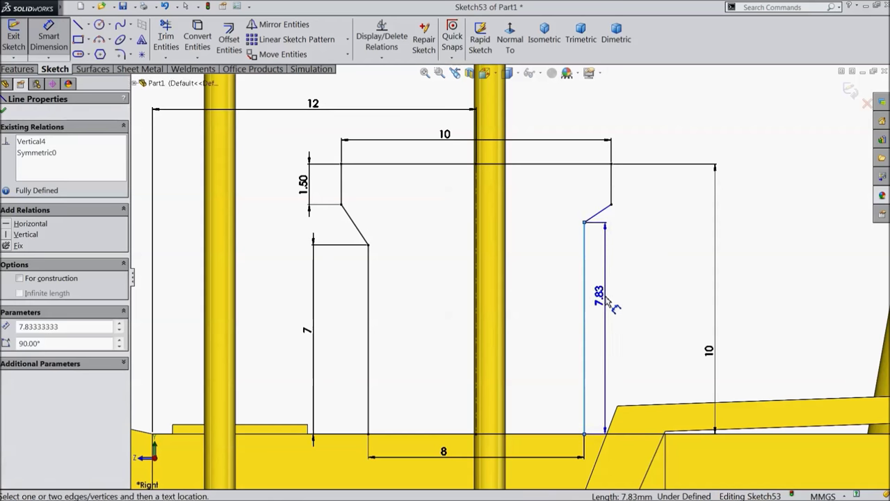
pyautogui.click(607, 301)
pyautogui.click(559, 285)
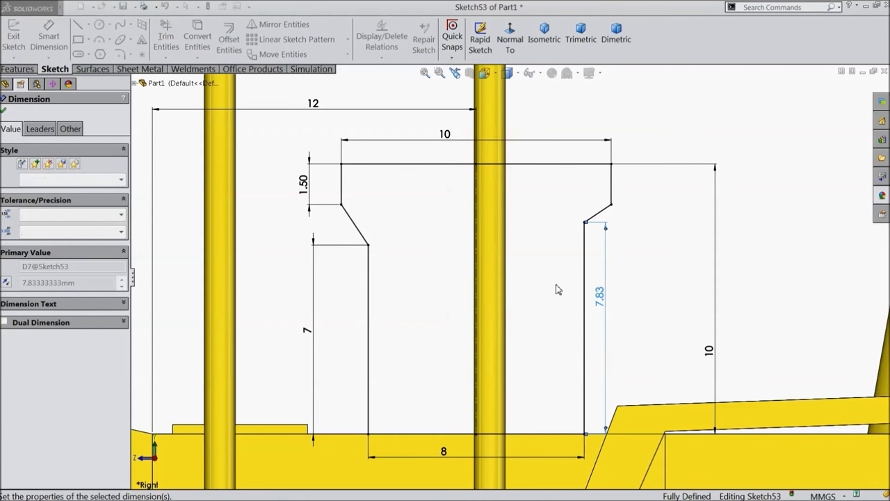
pyautogui.click(3, 100)
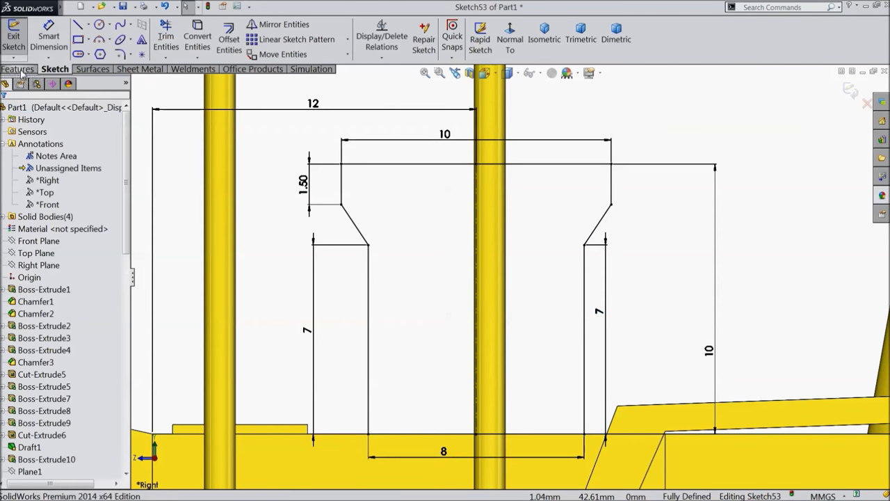
pyautogui.click(18, 69)
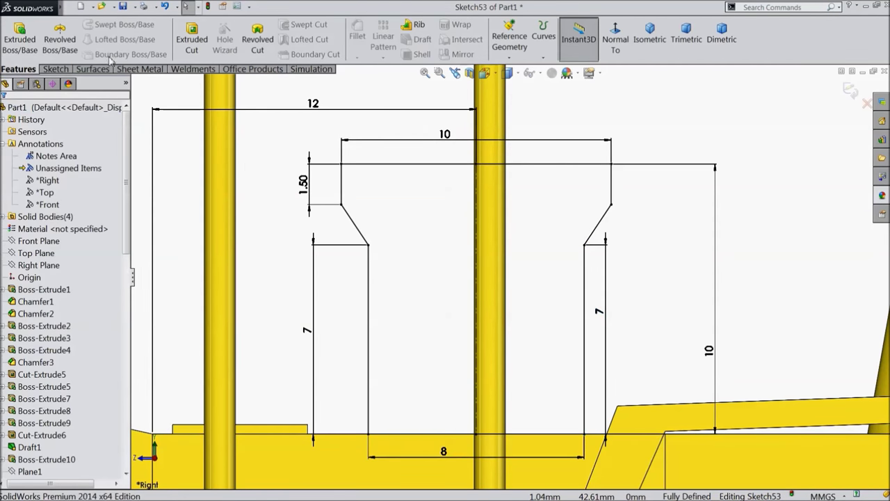
# Extrude the profile as a boss, Mid Plane, 10 mm deep
pyautogui.click(193, 44)
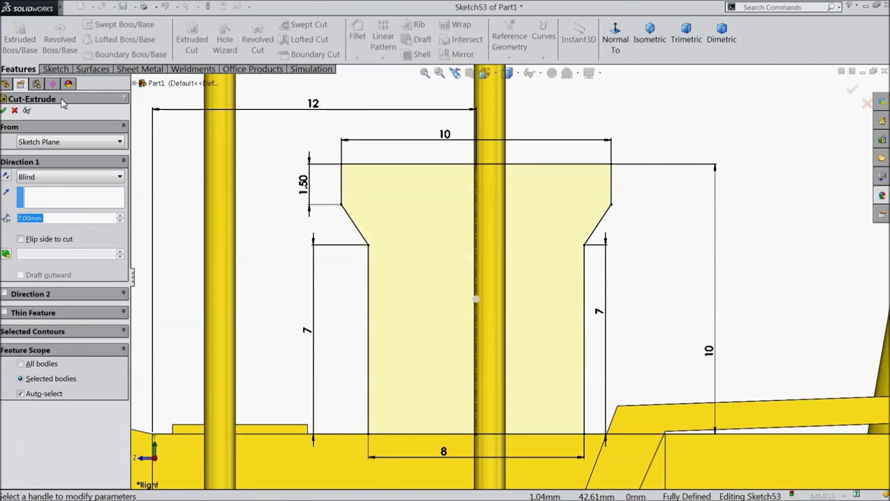
pyautogui.click(14, 111)
pyautogui.click(20, 38)
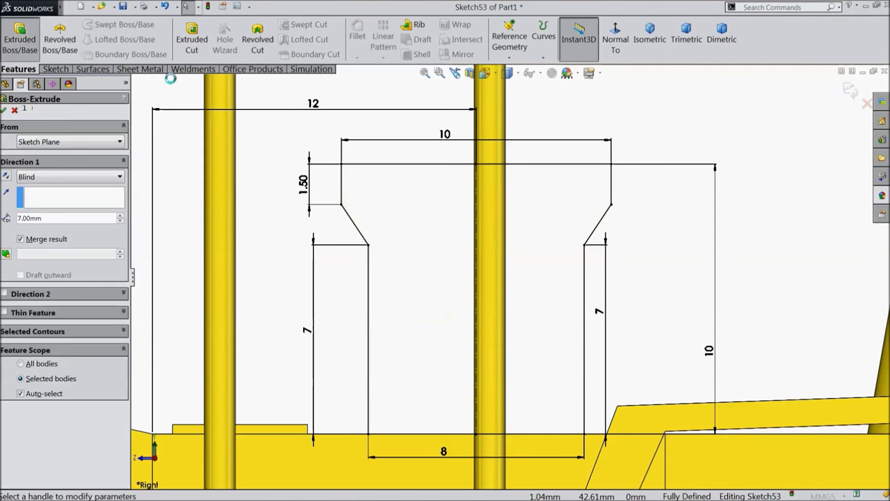
pyautogui.scroll(3, 489, 183)
pyautogui.scroll(2, 489, 183)
pyautogui.moveTo(489, 183); pyautogui.dragTo(487, 243, button='middle')
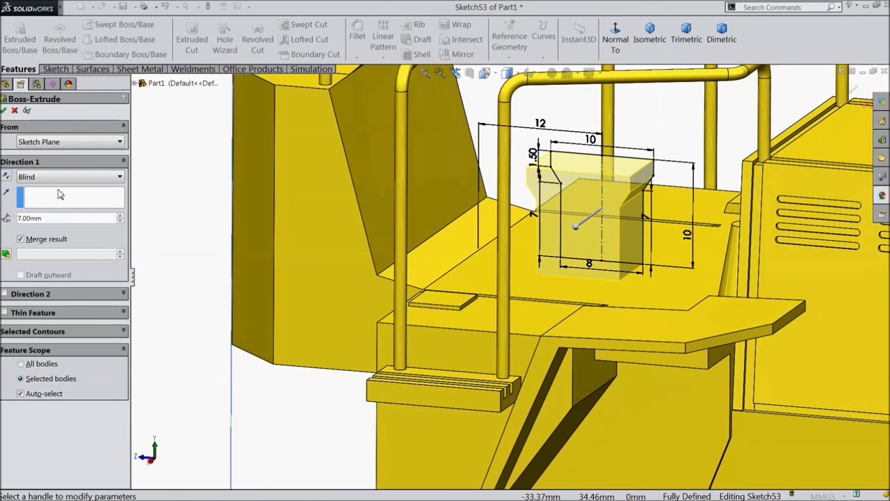
pyautogui.click(35, 178)
pyautogui.click(35, 258)
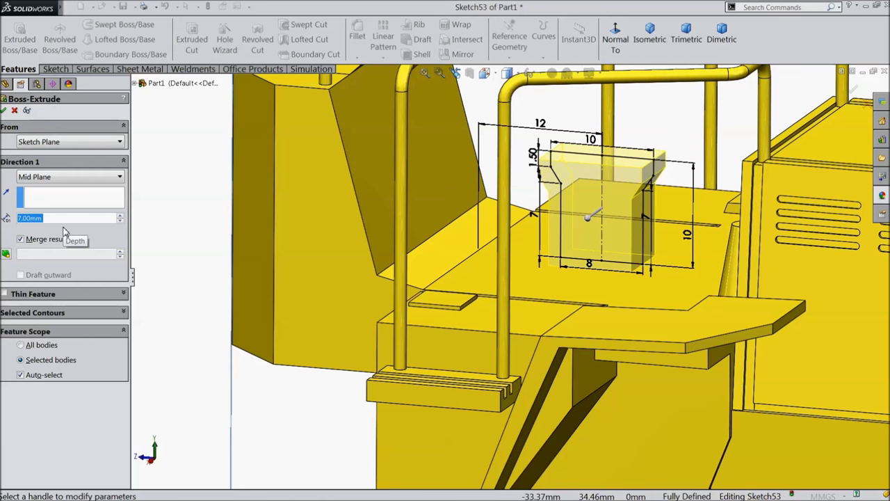
pyautogui.write('10')
pyautogui.press('Return')
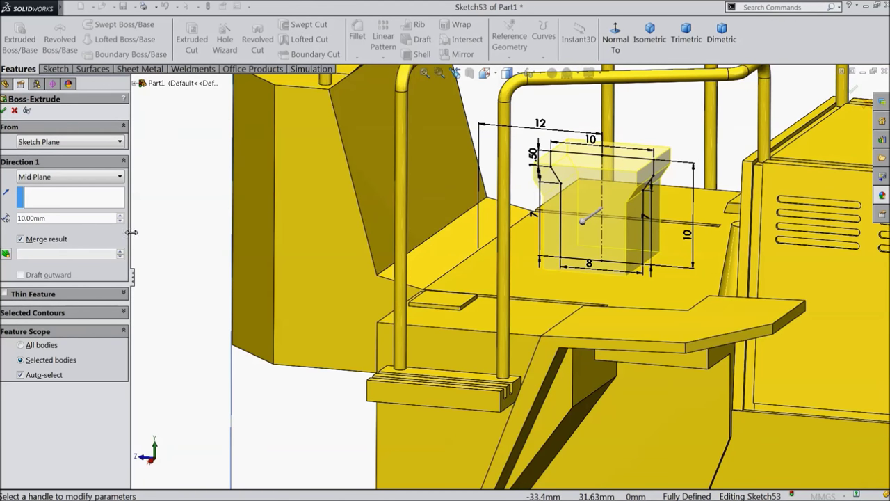
pyautogui.click(5, 110)
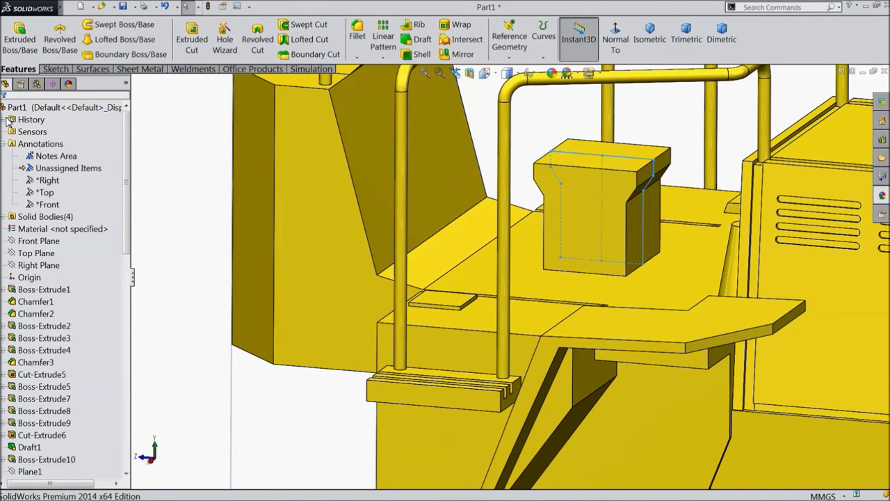
# Start a new sketch on the Right Plane
pyautogui.scroll(2, 477, 275)
pyautogui.moveTo(479, 280); pyautogui.dragTo(450, 249, button='middle')
pyautogui.scroll(3, 450, 249)
pyautogui.scroll(-3, 574, 234)
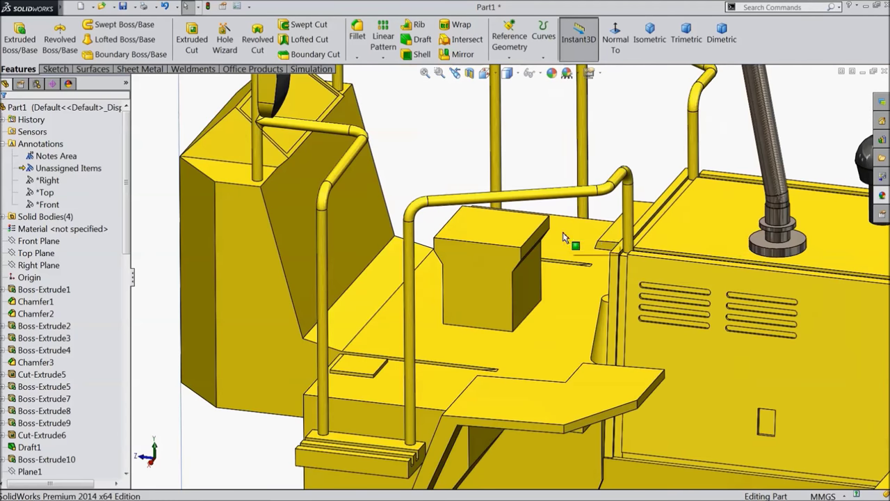
pyautogui.scroll(-3, 539, 226)
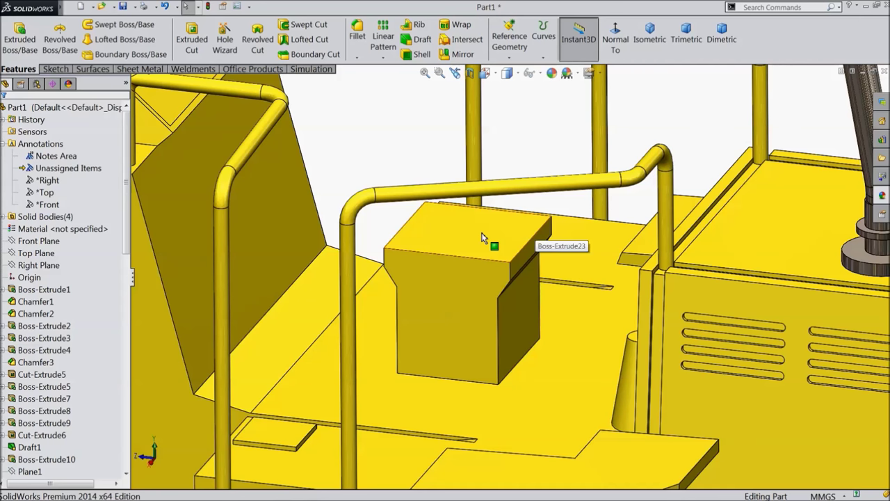
pyautogui.click(38, 254)
pyautogui.click(40, 265)
pyautogui.click(49, 252)
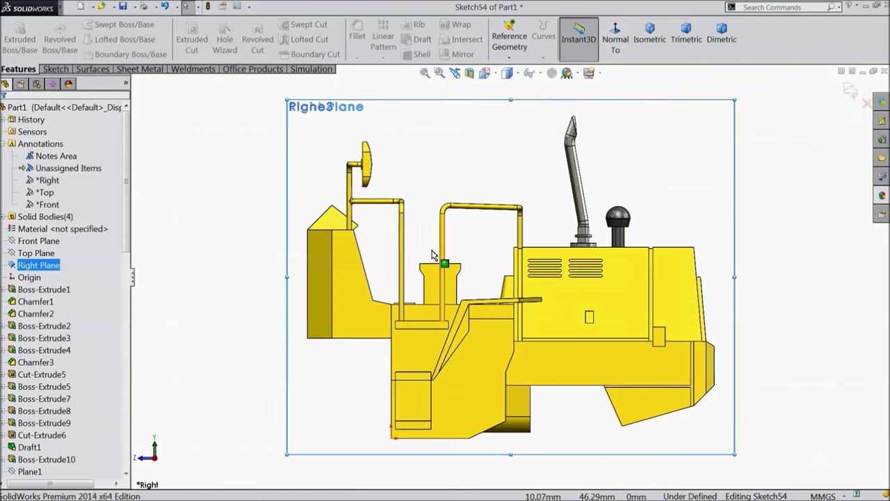
# Draw a short horizontal line and an upright leg from the block's top-right corner
pyautogui.scroll(-5, 432, 254)
pyautogui.click(56, 69)
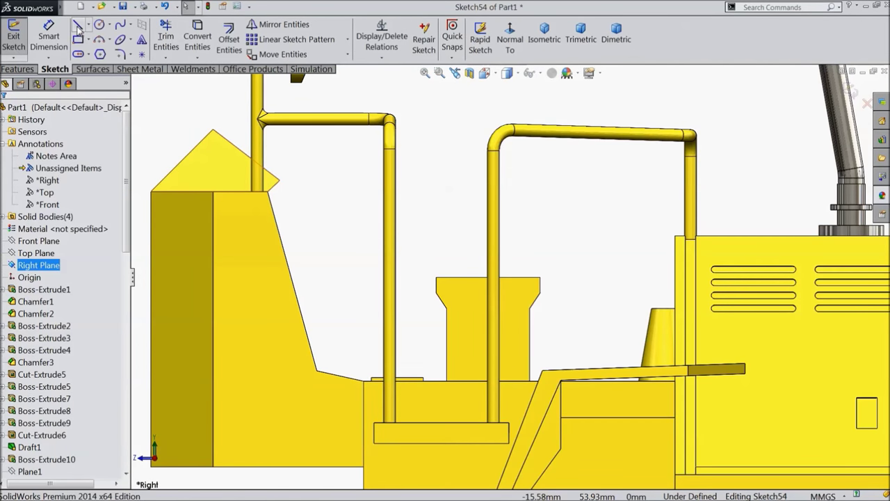
pyautogui.click(78, 26)
pyautogui.scroll(-3, 549, 278)
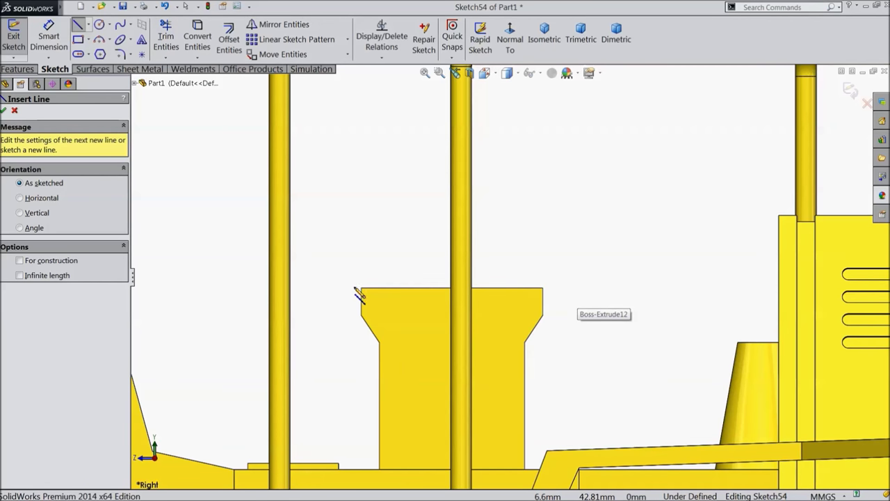
pyautogui.click(546, 288)
pyautogui.click(619, 288)
pyautogui.click(619, 245)
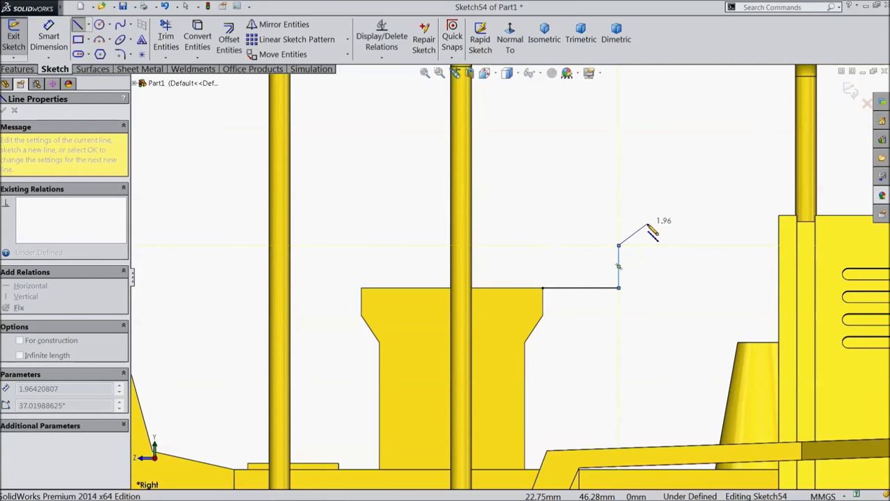
pyautogui.rightClick(652, 232)
pyautogui.click(666, 87)
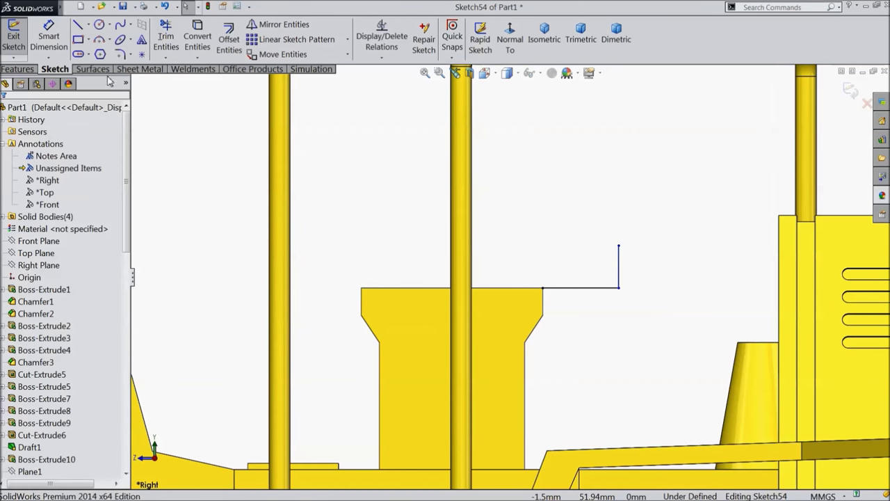
# Draw a long horizontal line leftward from the top-right corner past the block
pyautogui.click(78, 25)
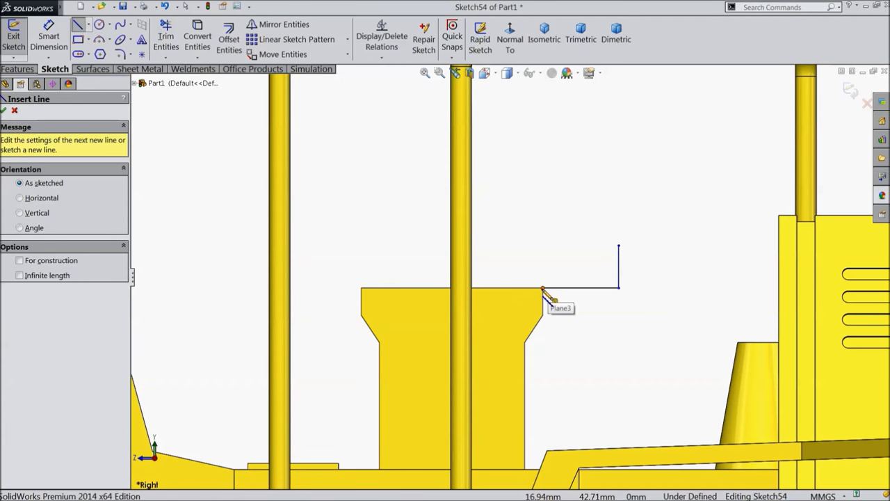
pyautogui.click(543, 288)
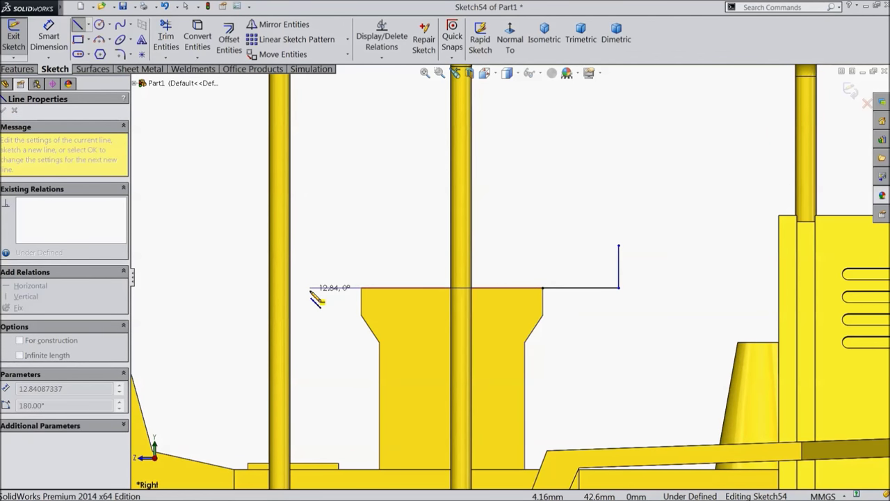
pyautogui.click(310, 287)
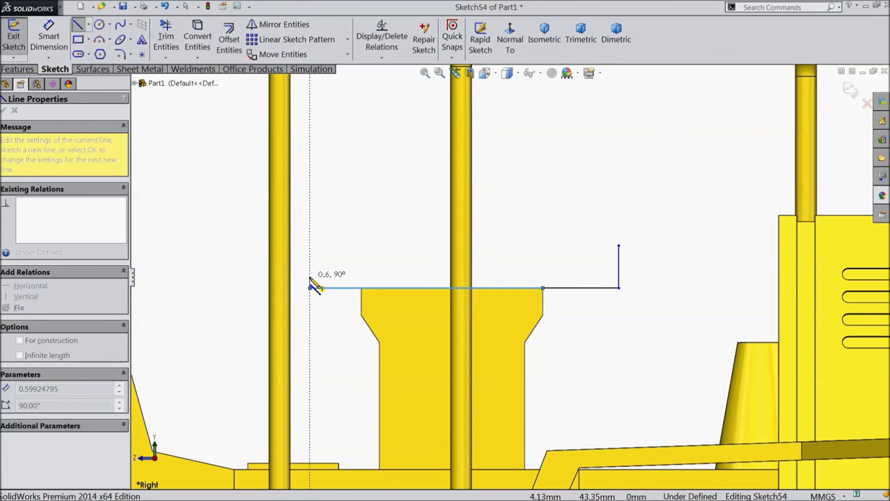
pyautogui.rightClick(320, 208)
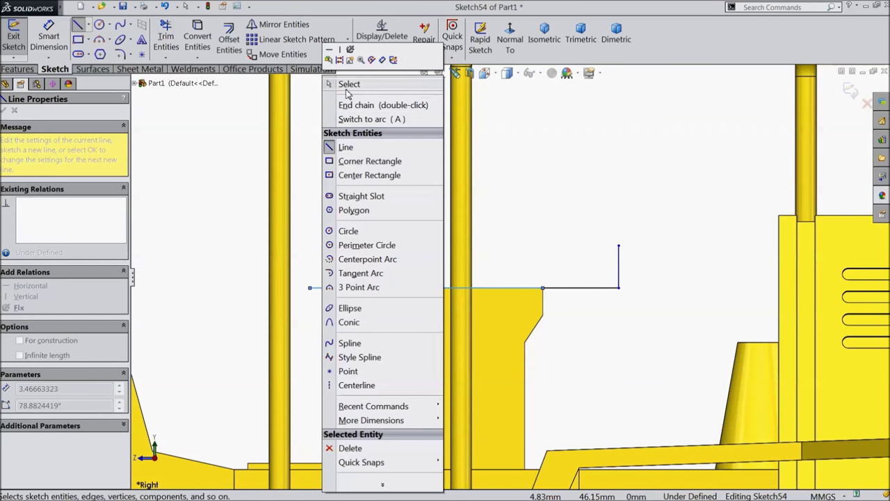
pyautogui.click(340, 83)
pyautogui.click(121, 25)
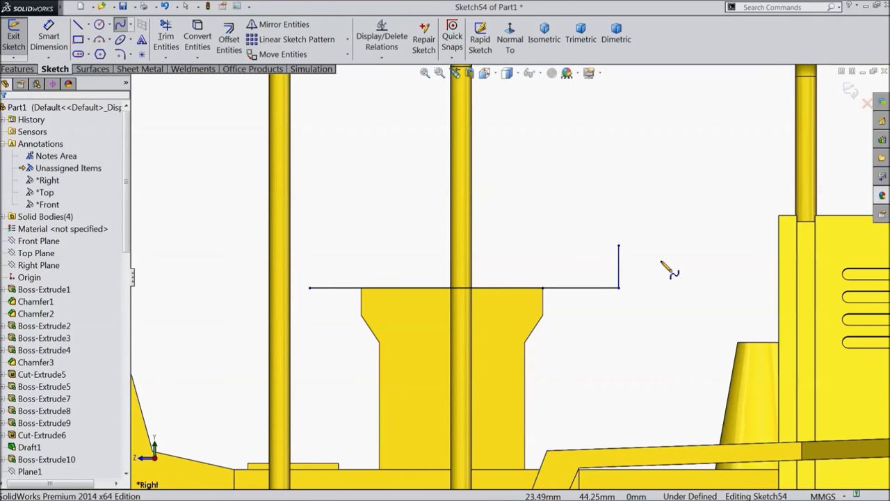
# Draw a spline from the upright's top through an upper-left point to the base line's left end
pyautogui.click(619, 246)
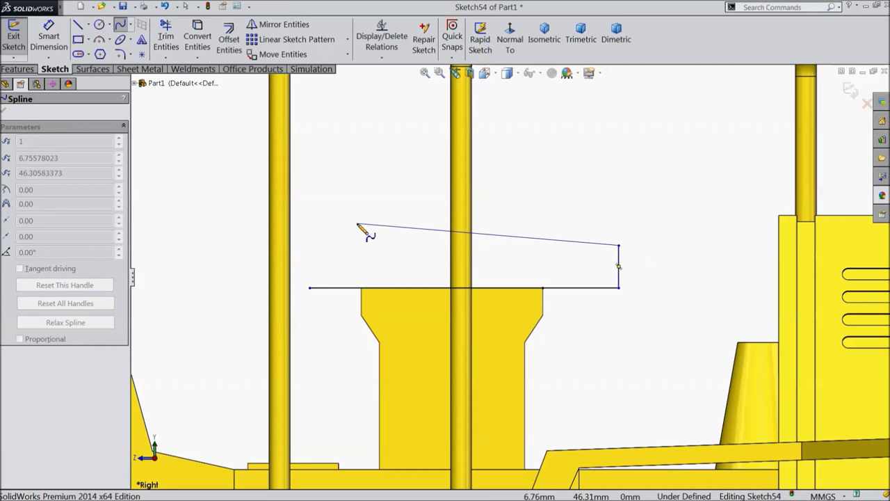
pyautogui.click(301, 220)
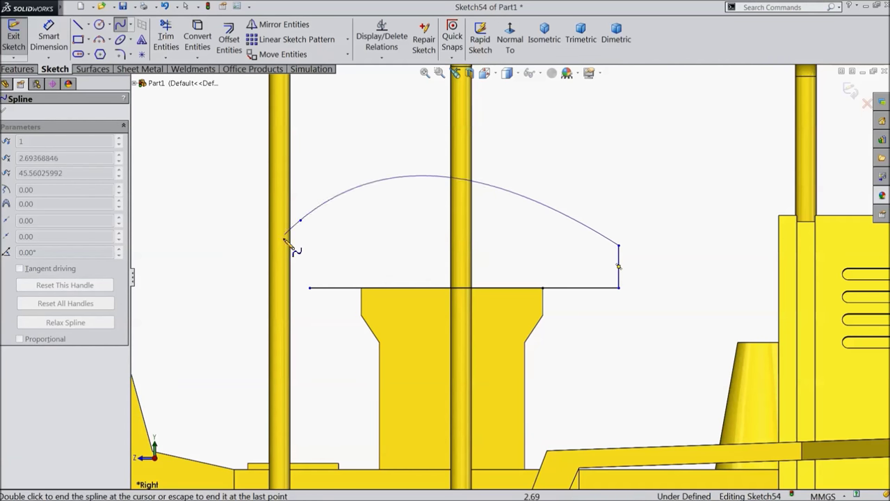
pyautogui.click(310, 288)
pyautogui.rightClick(353, 249)
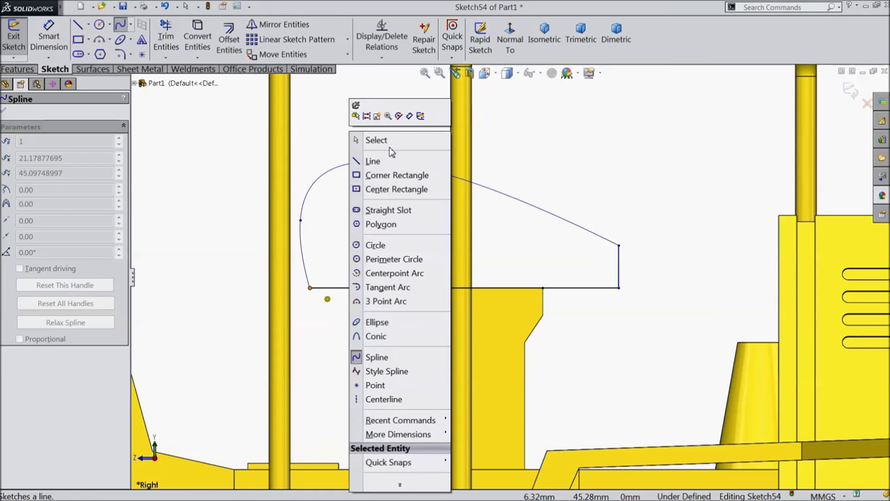
pyautogui.click(388, 142)
# Reshape the spline by dragging its tangent handle and a spline point
pyautogui.click(459, 181)
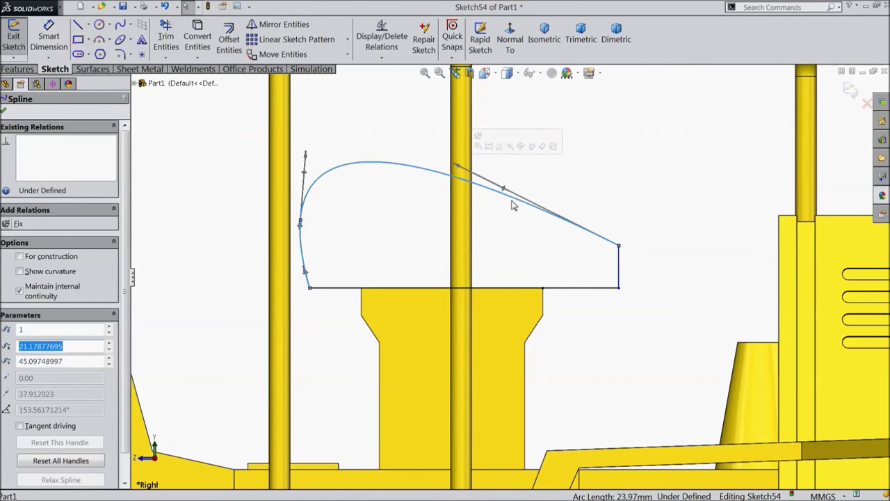
pyautogui.moveTo(505, 190); pyautogui.dragTo(498, 230)
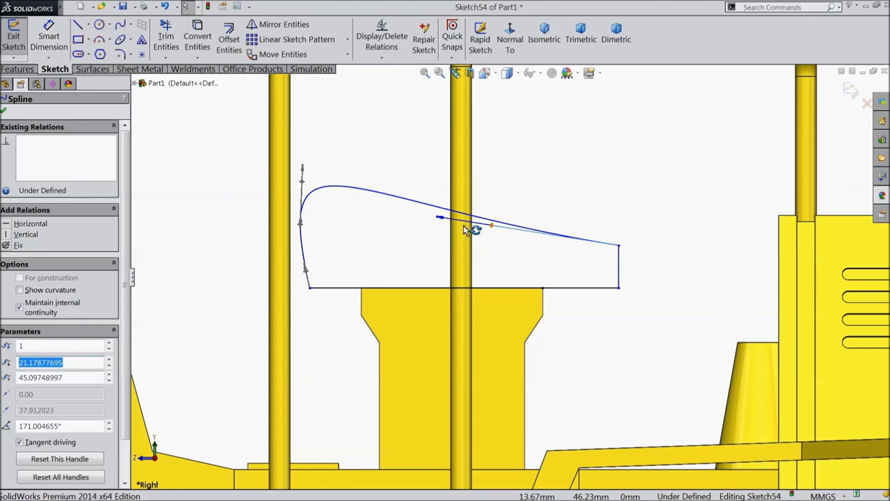
pyautogui.moveTo(302, 229); pyautogui.dragTo(308, 282)
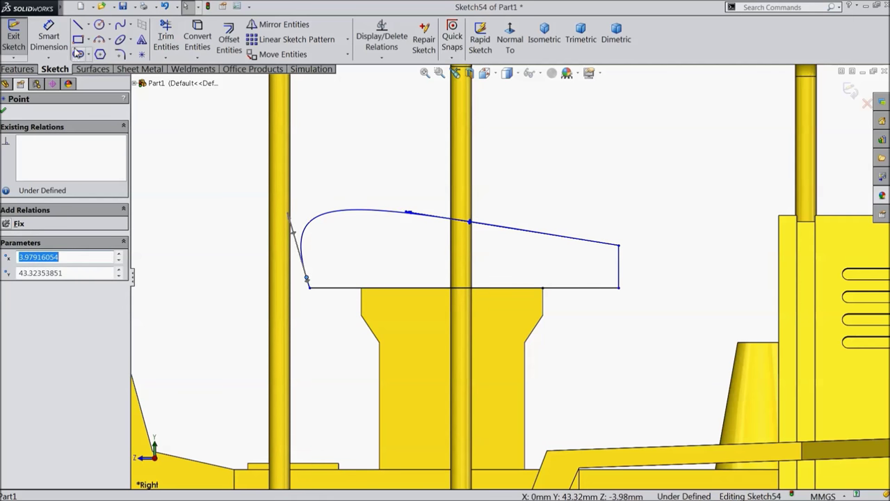
pyautogui.click(49, 35)
pyautogui.scroll(2, 574, 350)
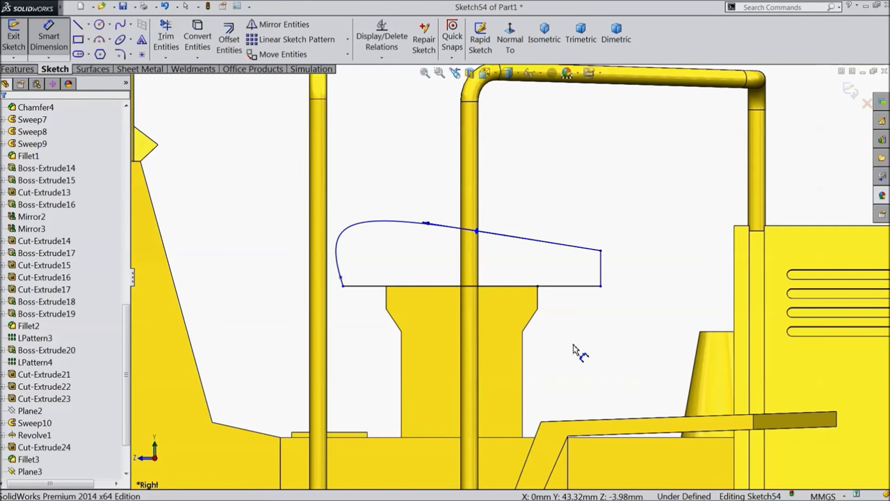
# Dimension the seat profile 16 mm wide with a 3 mm inset at the curve's end
pyautogui.scroll(-2, 372, 306)
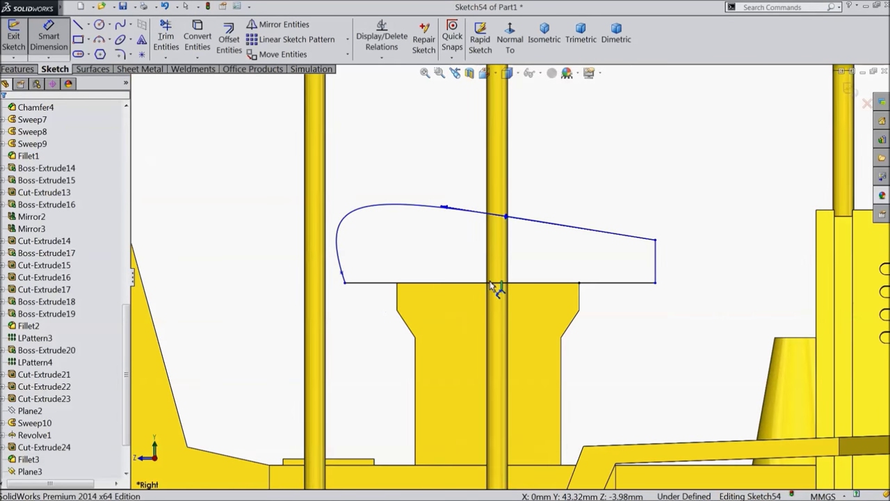
pyautogui.click(655, 267)
pyautogui.click(344, 282)
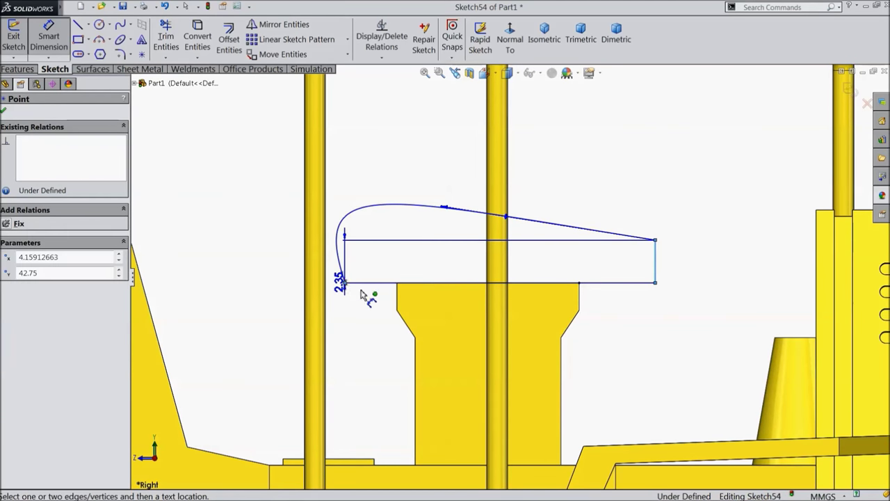
pyautogui.click(456, 314)
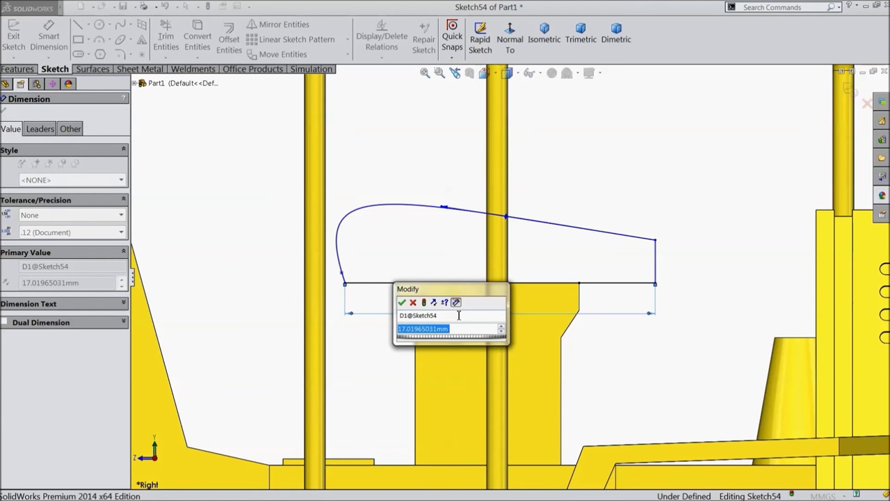
pyautogui.write('16')
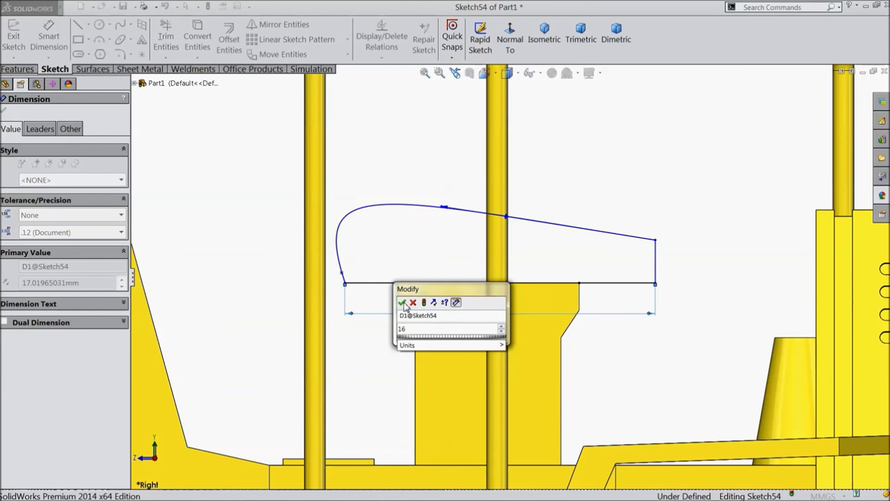
pyautogui.press('Return')
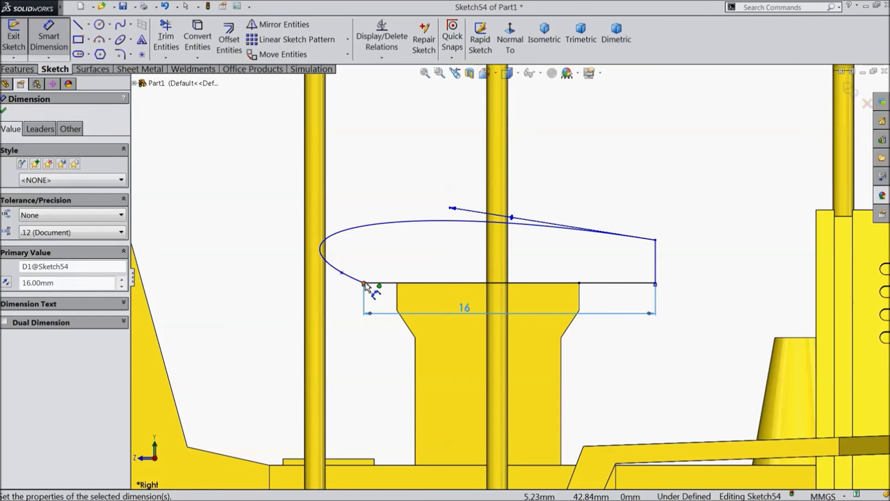
pyautogui.click(364, 284)
pyautogui.click(397, 298)
pyautogui.click(379, 306)
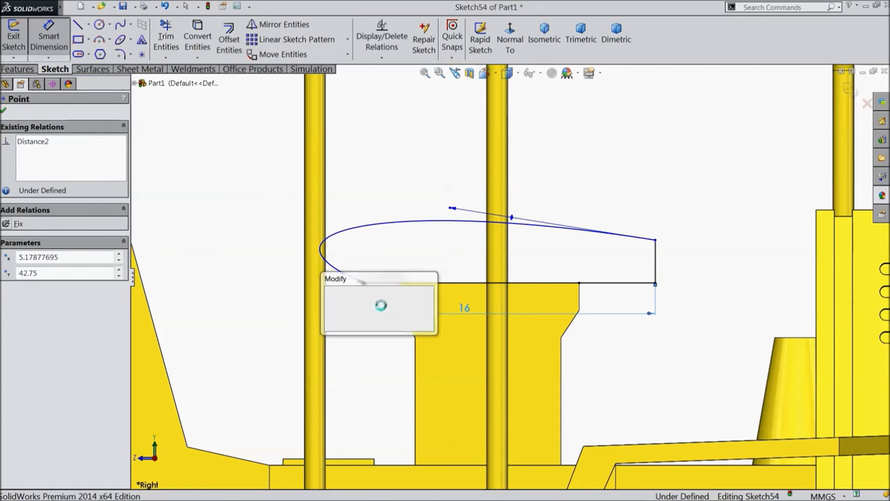
pyautogui.write('3')
pyautogui.click(329, 293)
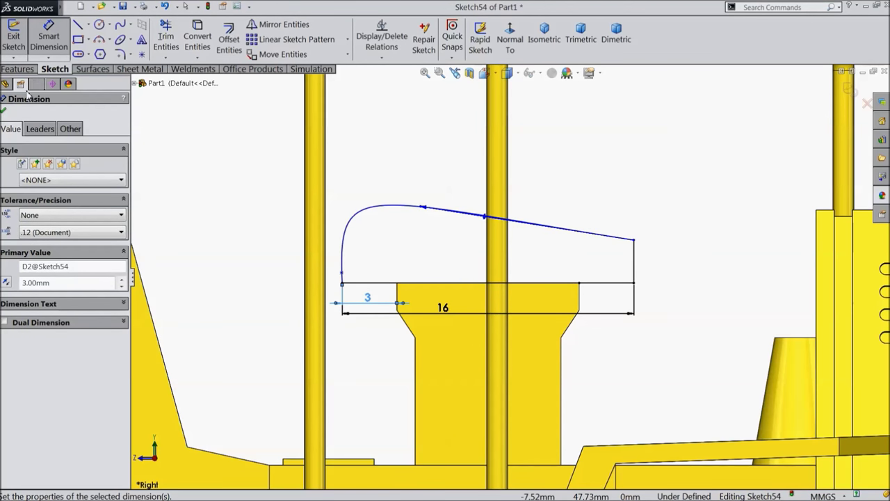
pyautogui.click(4, 113)
# Drag spline points so the curve's left end rises vertically
pyautogui.scroll(-3, 417, 205)
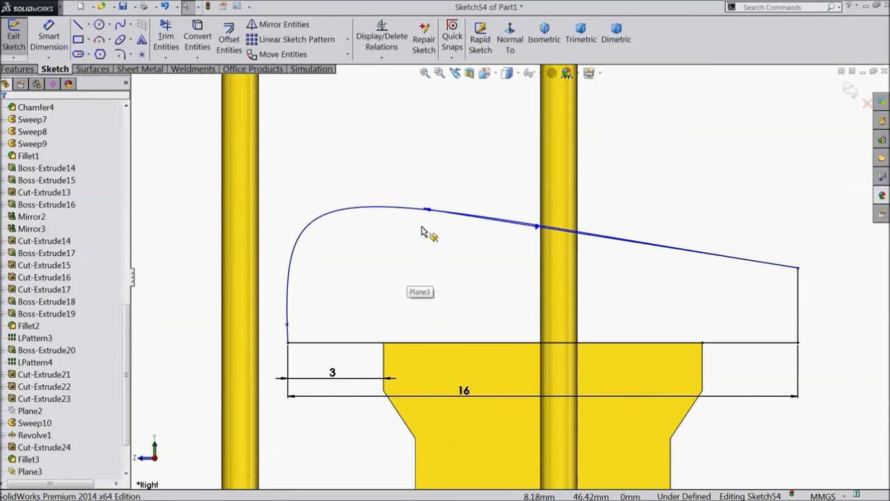
pyautogui.moveTo(539, 230); pyautogui.dragTo(535, 243)
pyautogui.moveTo(288, 255); pyautogui.dragTo(285, 234)
pyautogui.scroll(3, 510, 284)
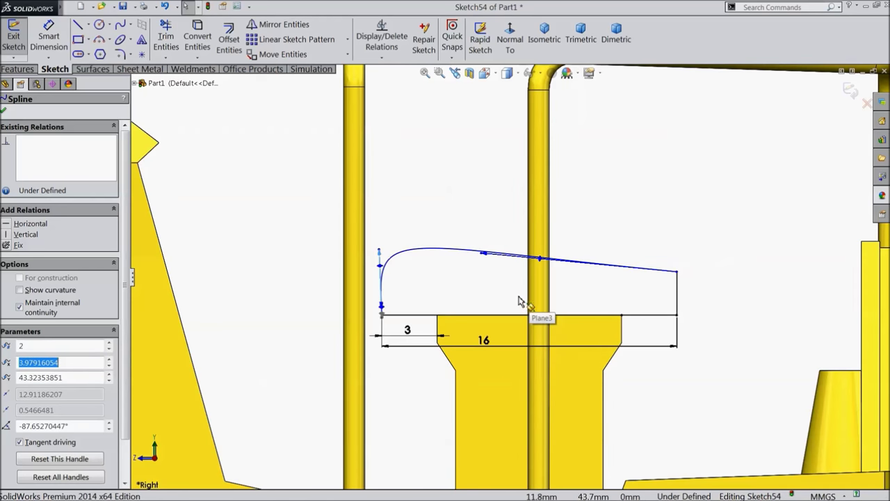
# Dimension the right upright's height to 2 mm
pyautogui.click(49, 36)
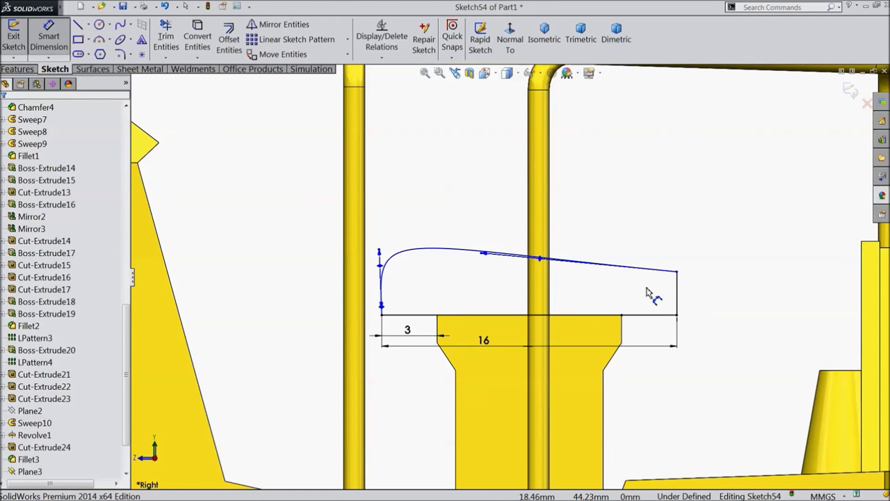
pyautogui.click(677, 298)
pyautogui.click(697, 300)
pyautogui.write('2')
pyautogui.press('Return')
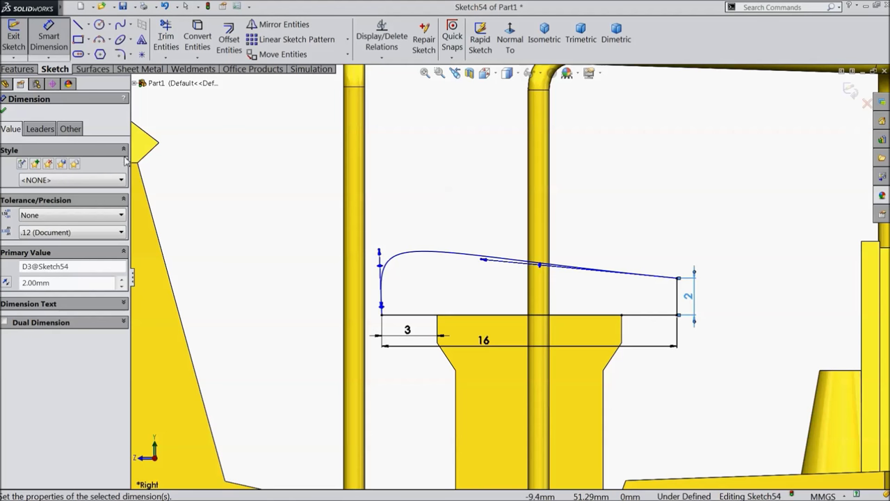
pyautogui.click(6, 112)
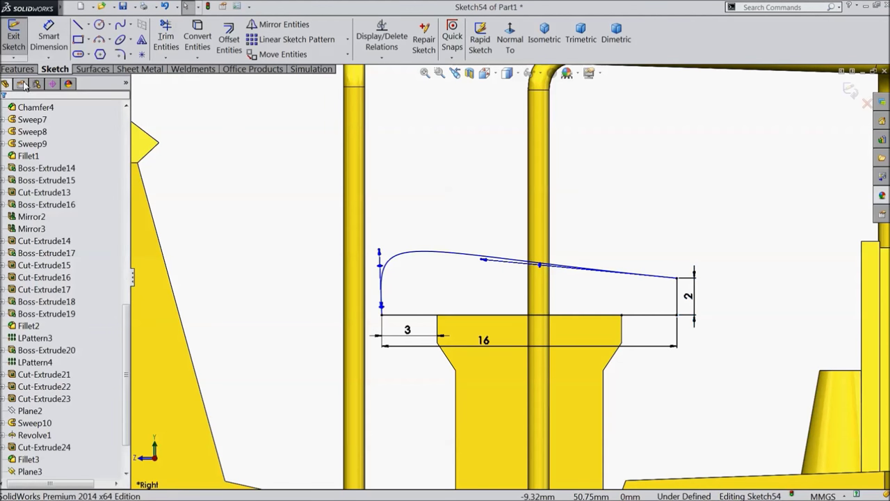
pyautogui.click(19, 69)
pyautogui.click(19, 38)
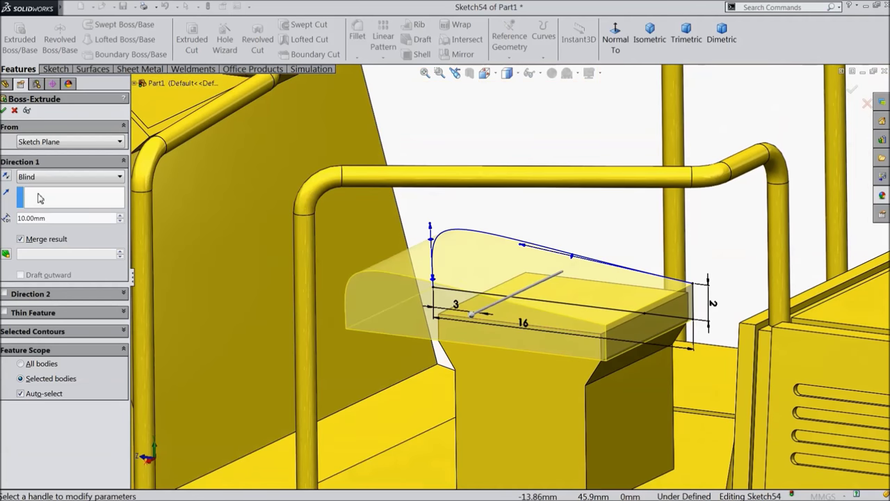
# Extrude the seat profile Mid Plane, 17 mm thick
pyautogui.click(55, 177)
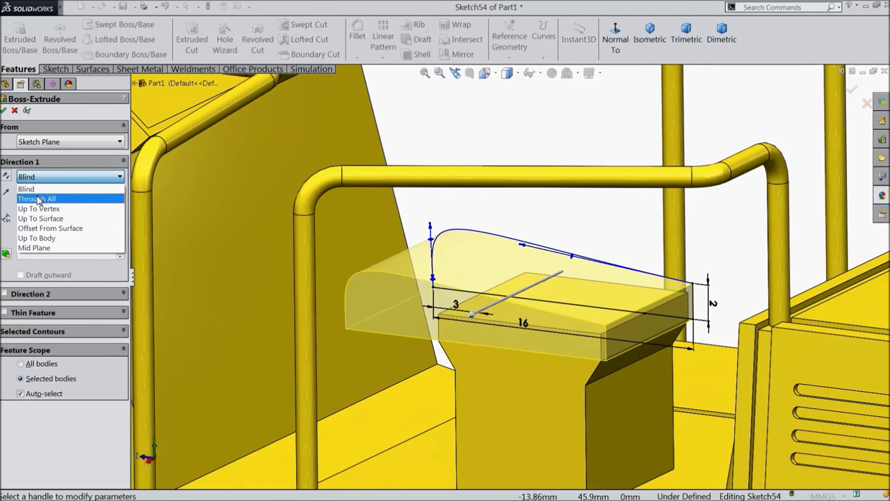
pyautogui.click(34, 249)
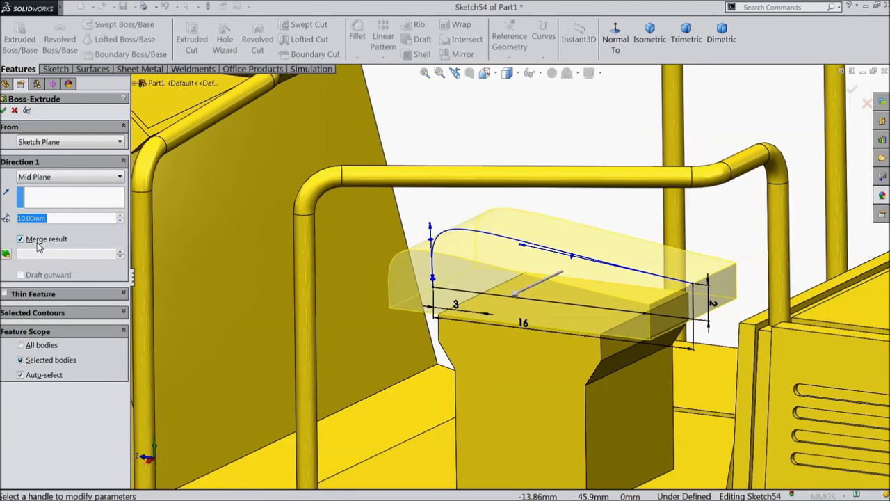
pyautogui.write('17')
pyautogui.press('Return')
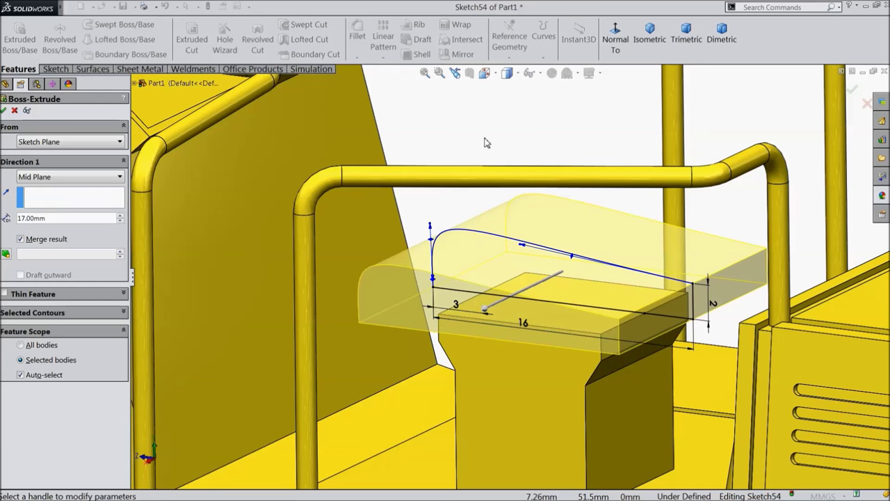
pyautogui.click(4, 111)
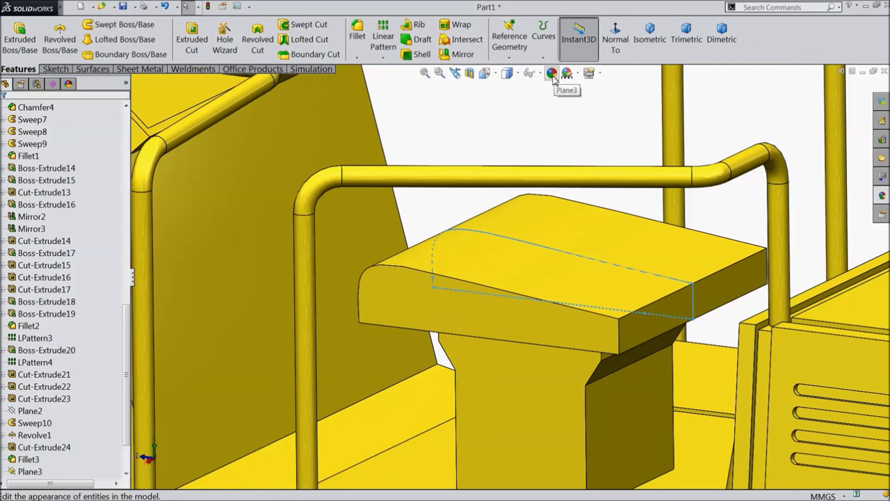
# Colour the seat dark grey
pyautogui.click(881, 197)
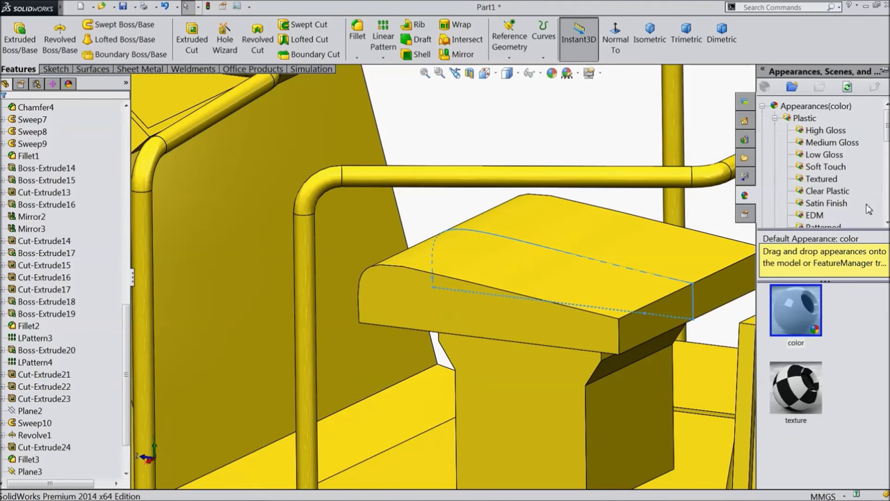
pyautogui.scroll(-1, 824, 163)
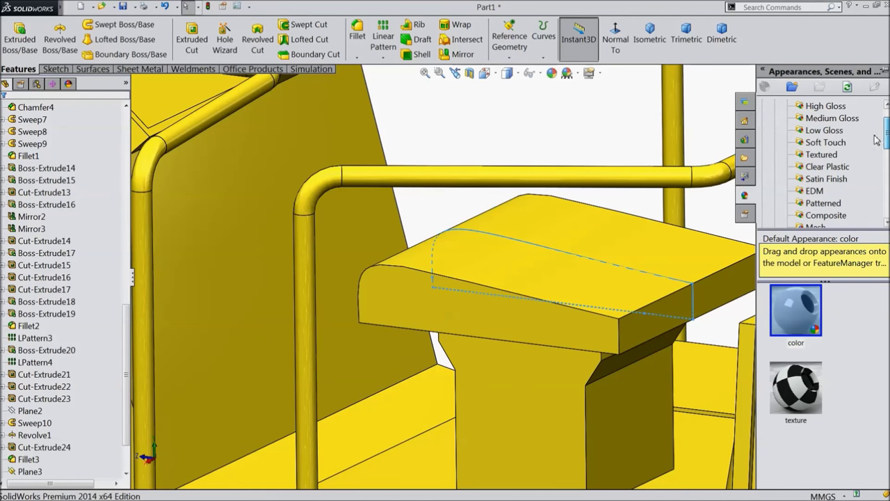
pyautogui.click(551, 73)
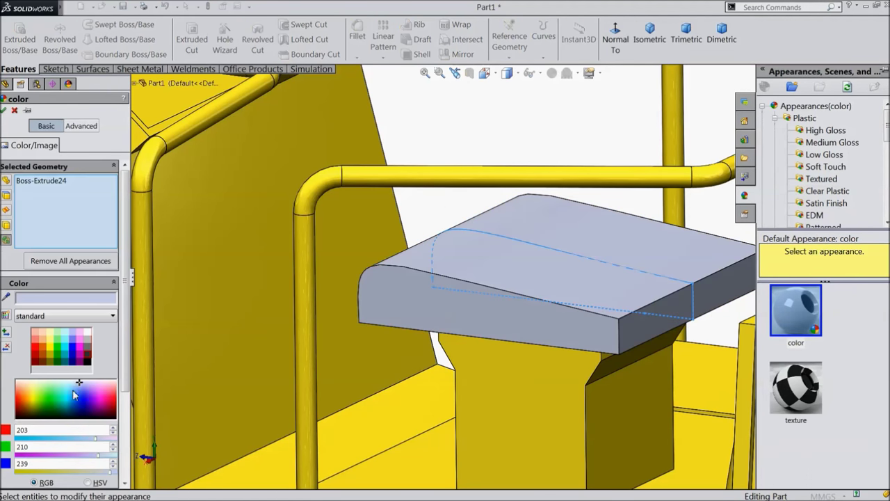
pyautogui.click(91, 356)
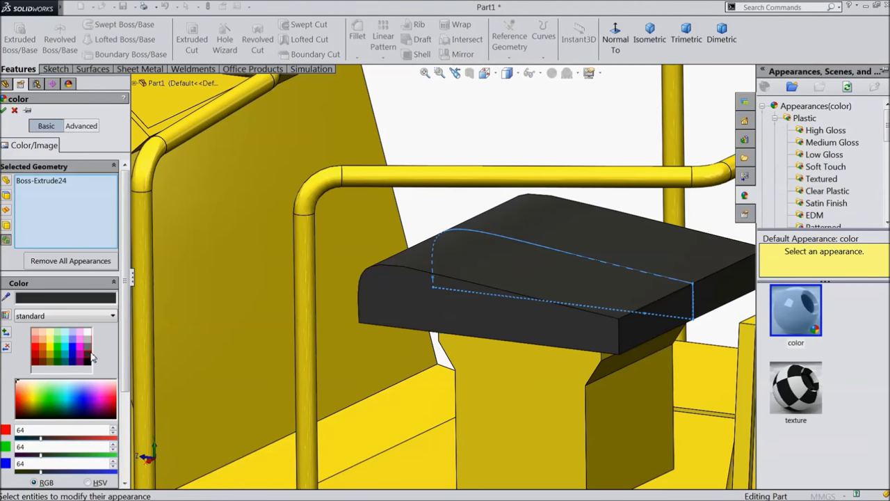
pyautogui.click(5, 111)
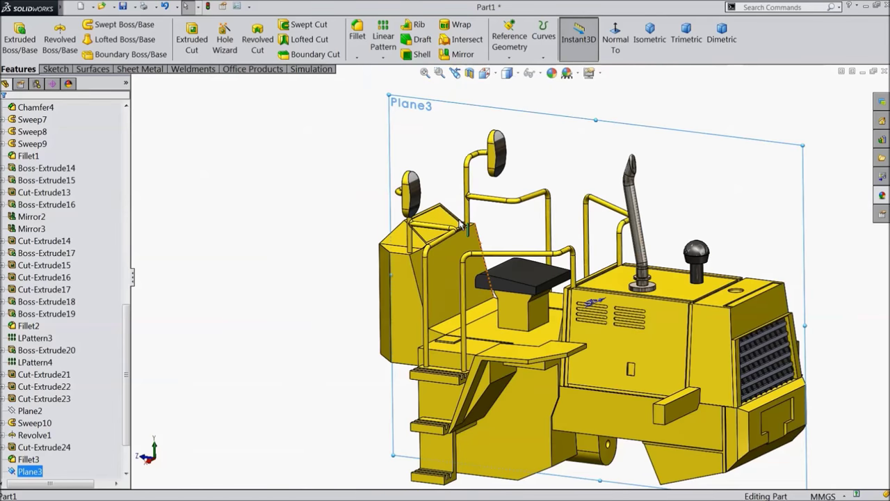
pyautogui.scroll(5, 461, 224)
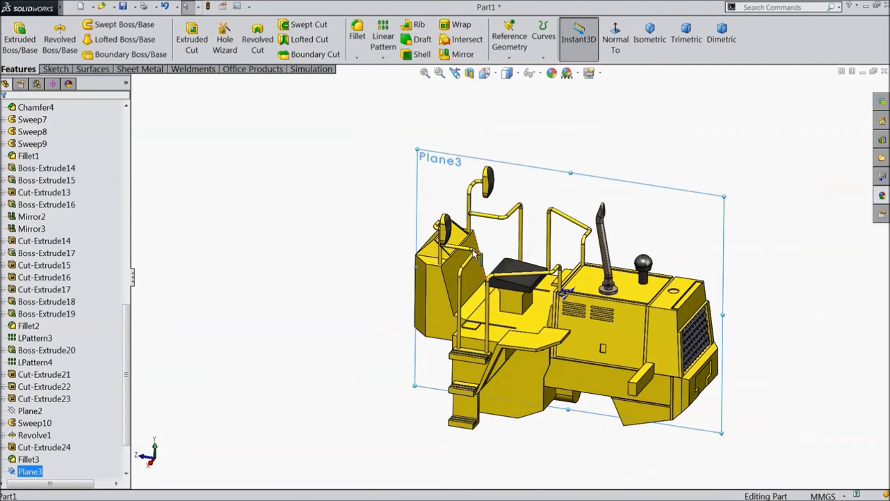
pyautogui.scroll(-2, 641, 303)
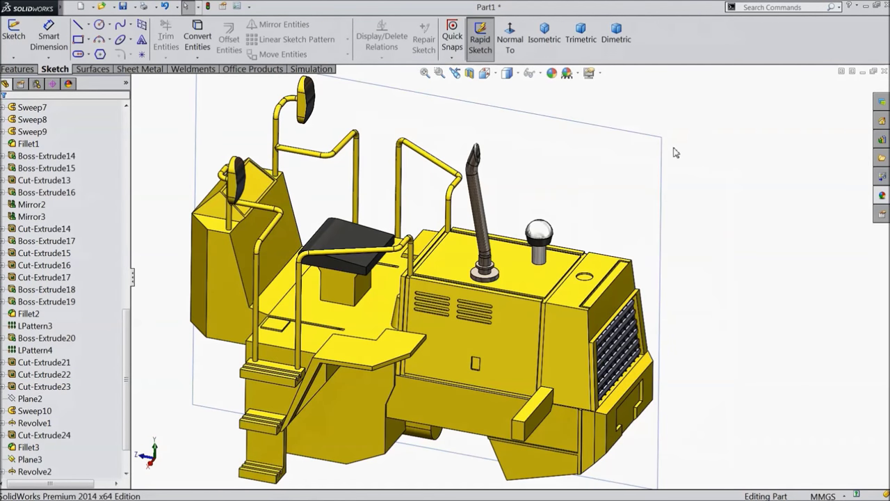
pyautogui.click(672, 148)
pyautogui.click(708, 122)
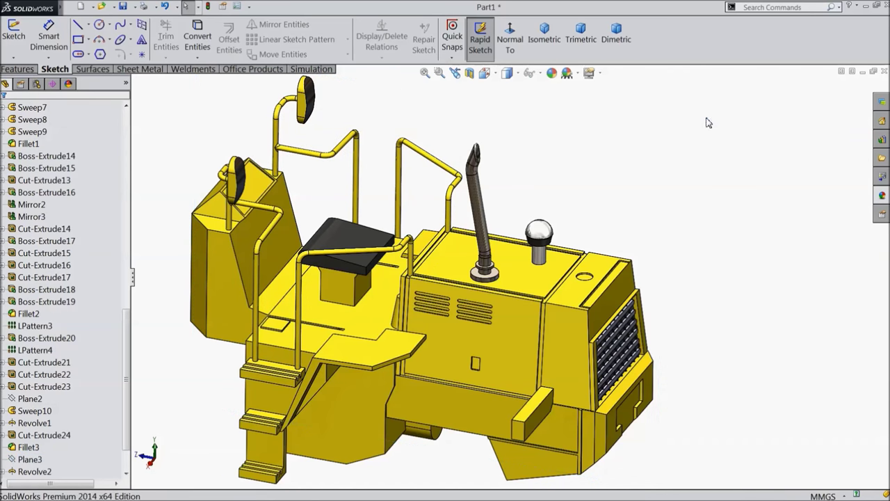
pyautogui.moveTo(621, 200)
pyautogui.mouseDown(button='middle')
pyautogui.moveTo(649, 178)
pyautogui.moveTo(633, 190)
pyautogui.moveTo(636, 202)
pyautogui.mouseUp(button='middle')
pyautogui.scroll(-5, 389, 319)
pyautogui.scroll(3, 383, 334)
pyautogui.scroll(-2, 390, 331)
pyautogui.moveTo(393, 332); pyautogui.dragTo(382, 352, button='middle')
pyautogui.scroll(-2, 400, 260)
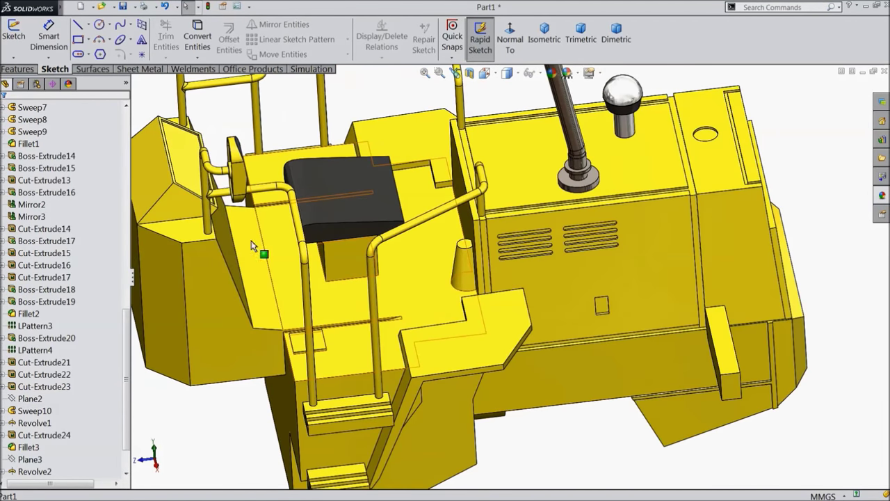
pyautogui.click(128, 184)
pyautogui.moveTo(129, 184); pyautogui.dragTo(129, 144)
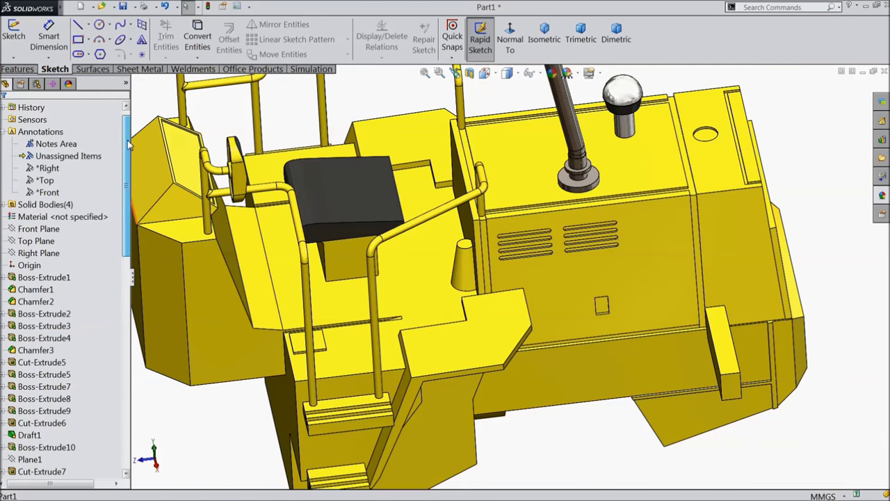
# Start a new sketch on the Right Plane, viewed normal to it
pyautogui.click(44, 253)
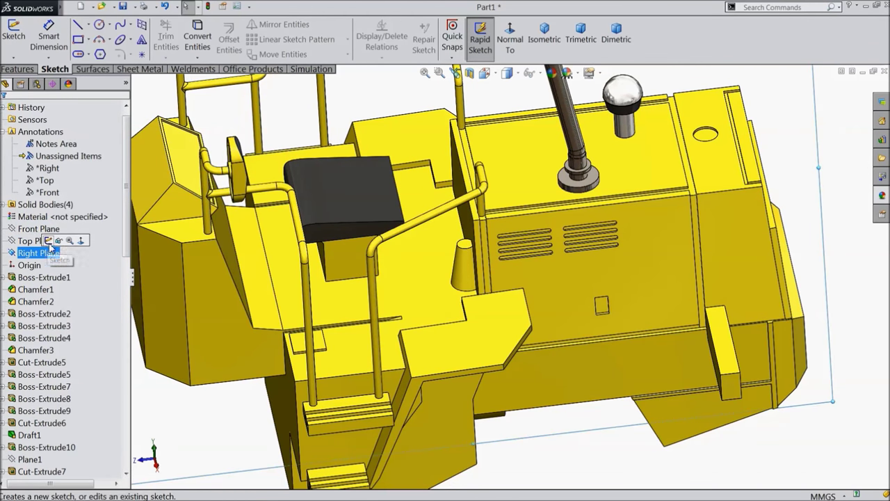
pyautogui.click(48, 240)
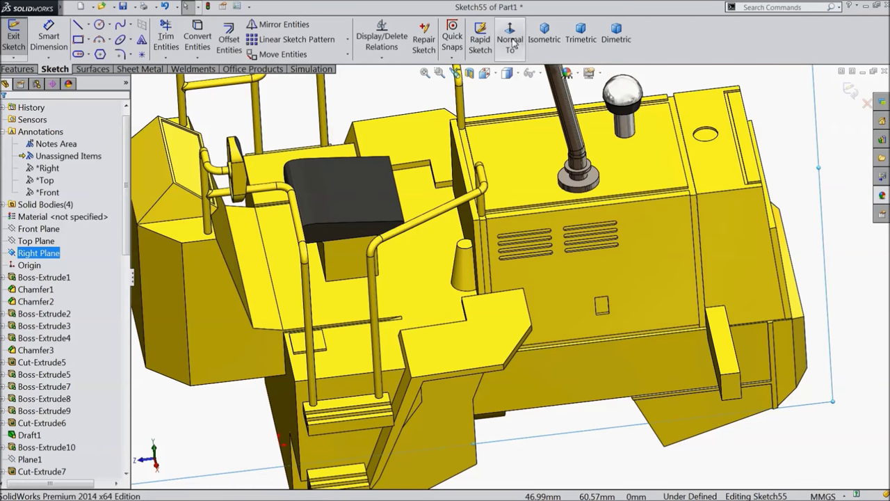
pyautogui.click(510, 40)
pyautogui.scroll(-5, 528, 254)
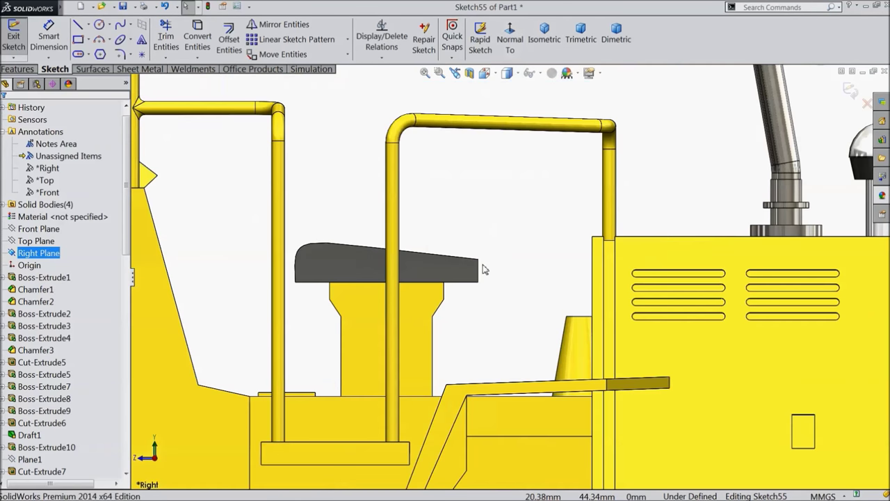
# Draw a short horizontal line on the seat's top edge and a slanted line rising from it
pyautogui.click(78, 27)
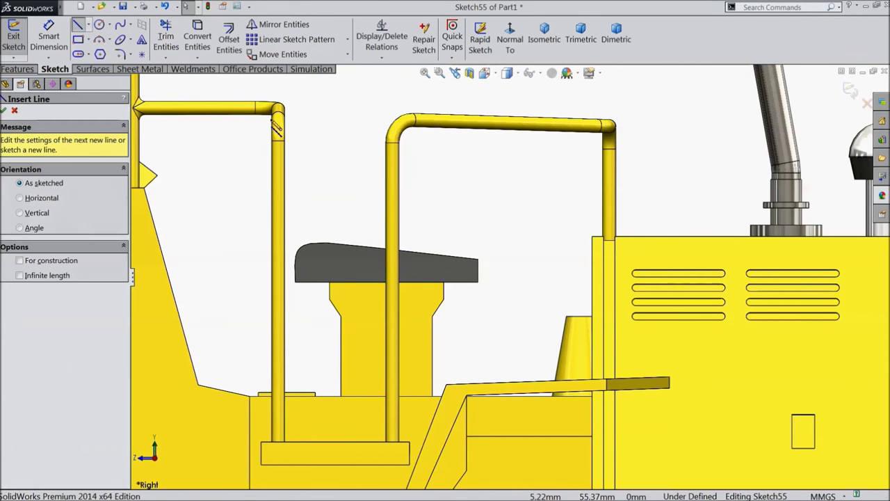
pyautogui.click(447, 267)
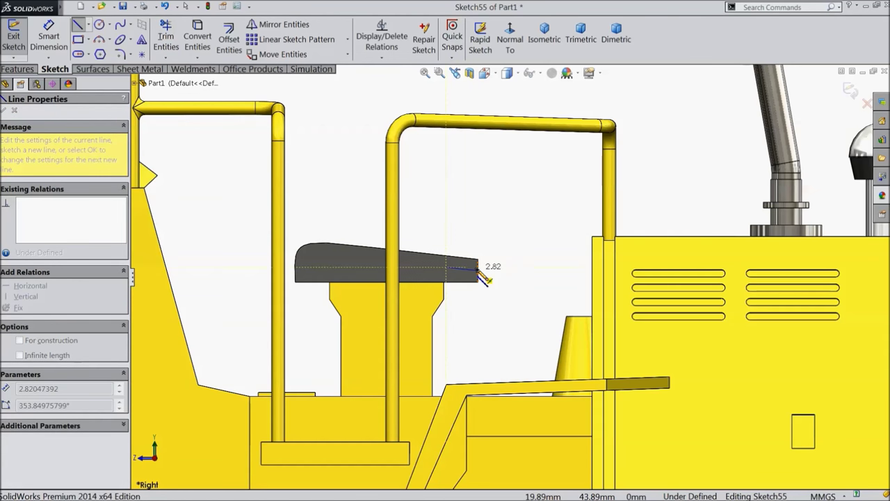
pyautogui.click(479, 267)
pyautogui.scroll(3, 522, 183)
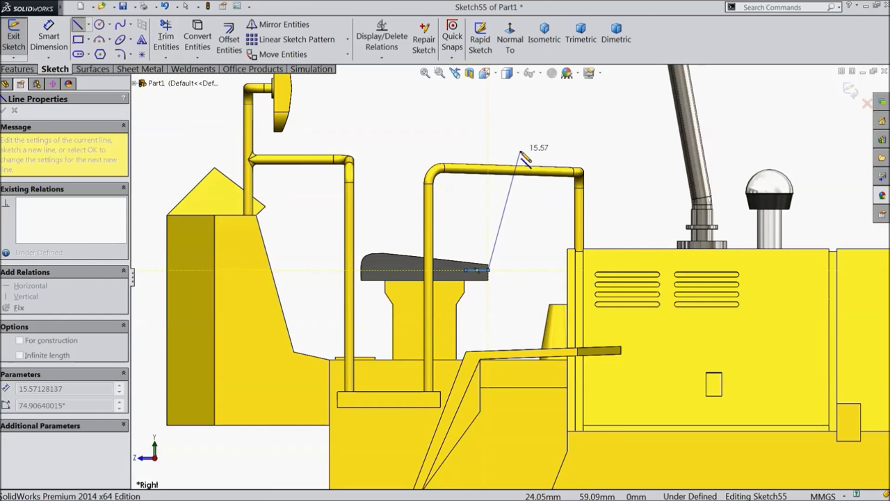
pyautogui.click(514, 152)
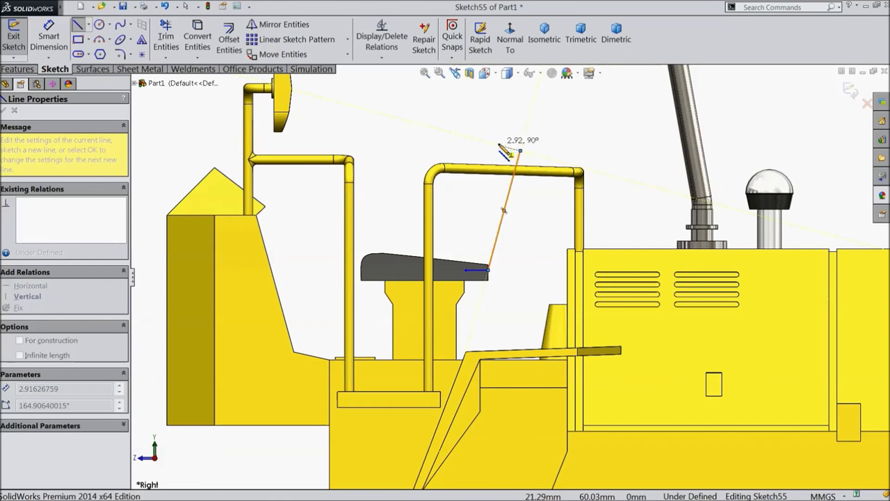
pyautogui.rightClick(499, 171)
pyautogui.click(529, 84)
pyautogui.scroll(-2, 498, 174)
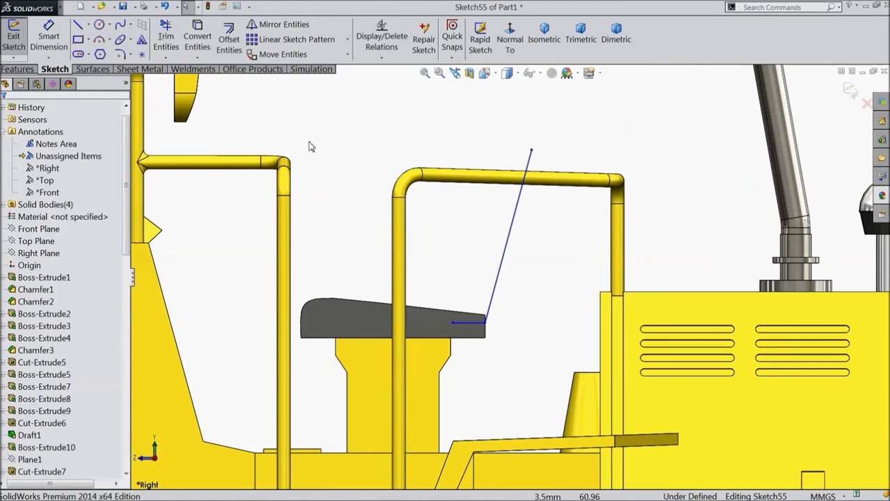
pyautogui.moveTo(532, 153); pyautogui.dragTo(539, 126)
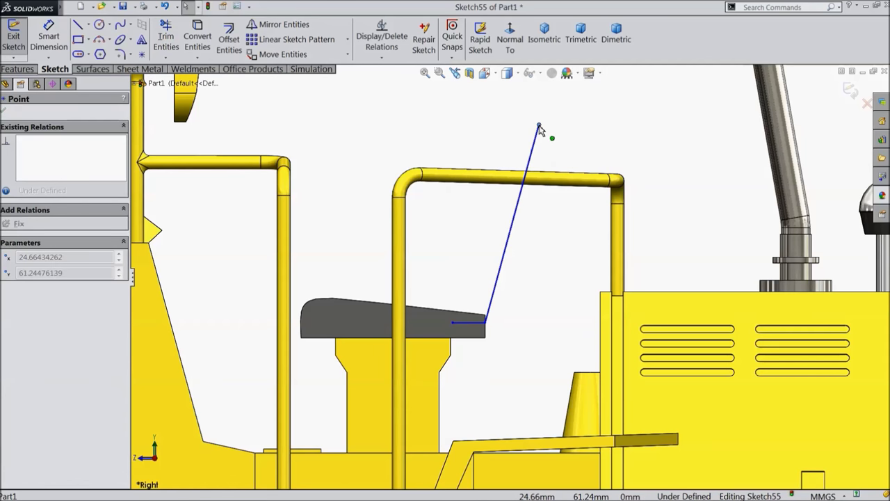
# Dimension the slanted line to 18 high at a 100° angle
pyautogui.click(50, 39)
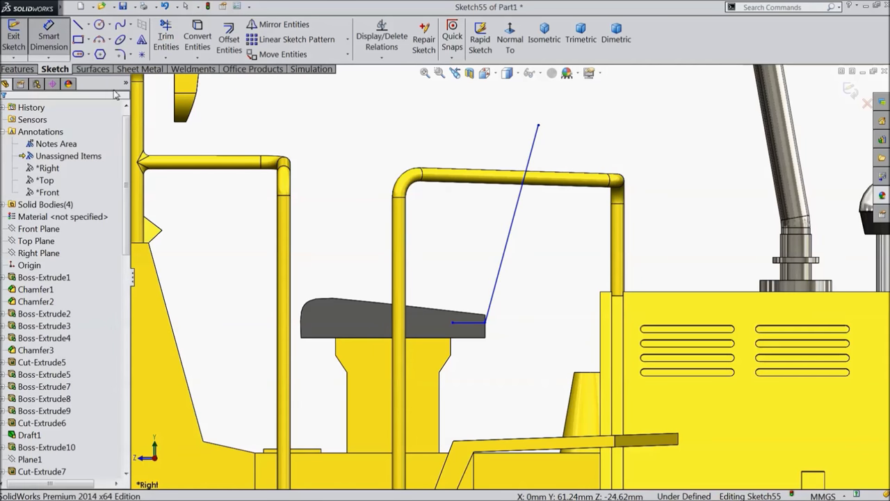
pyautogui.click(484, 322)
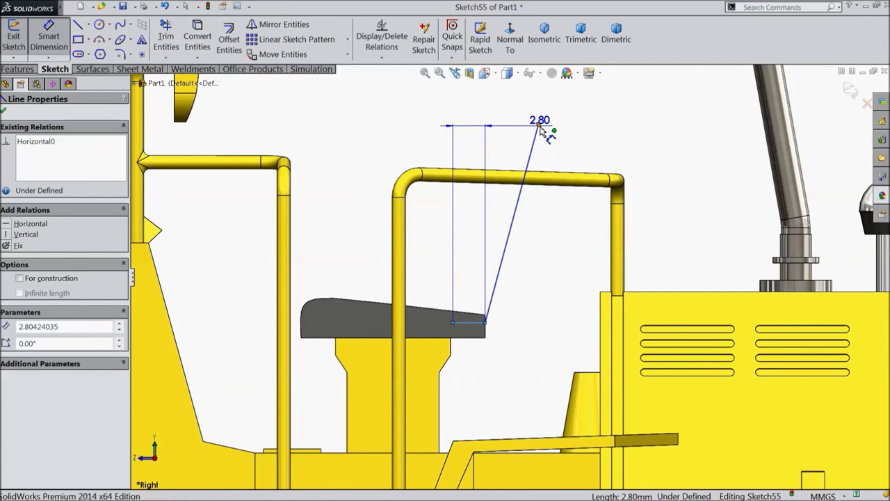
pyautogui.click(539, 126)
pyautogui.click(565, 226)
pyautogui.write('18')
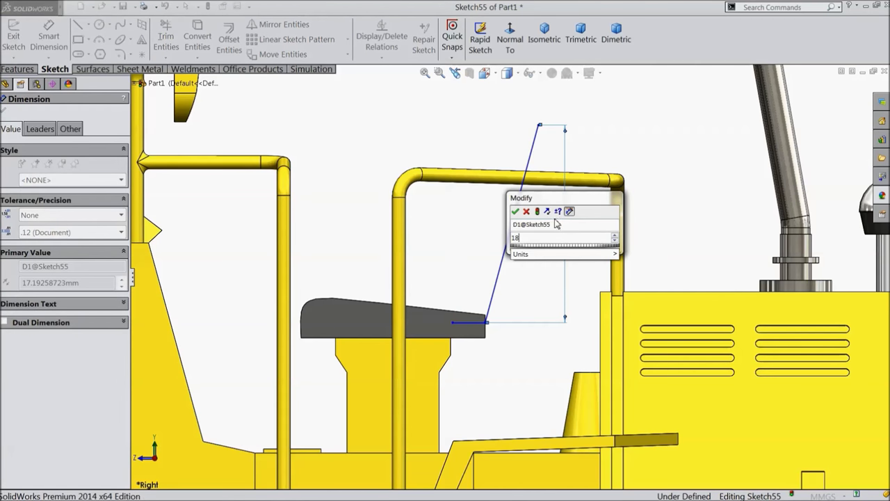
pyautogui.click(515, 212)
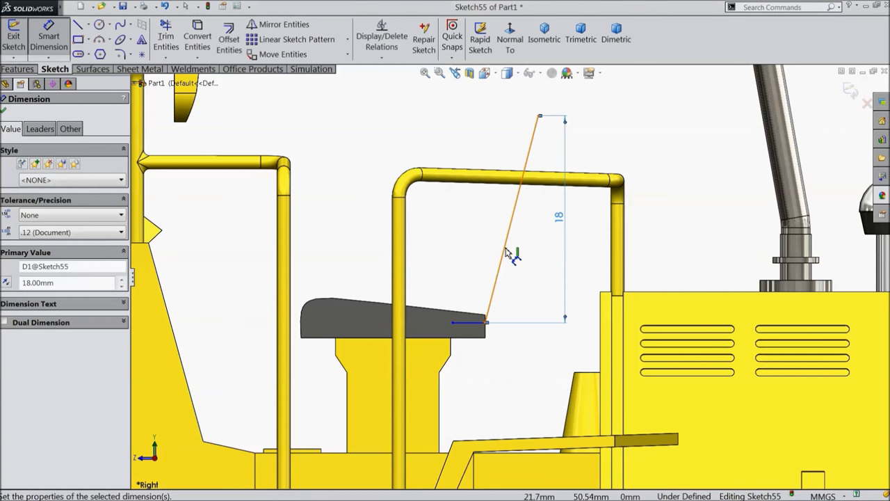
pyautogui.click(481, 313)
pyautogui.click(461, 321)
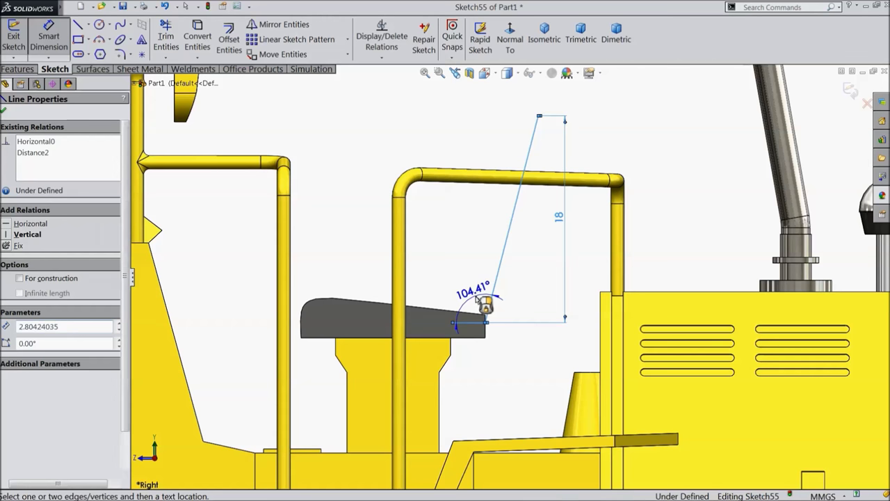
pyautogui.click(484, 306)
pyautogui.write('100')
pyautogui.click(426, 285)
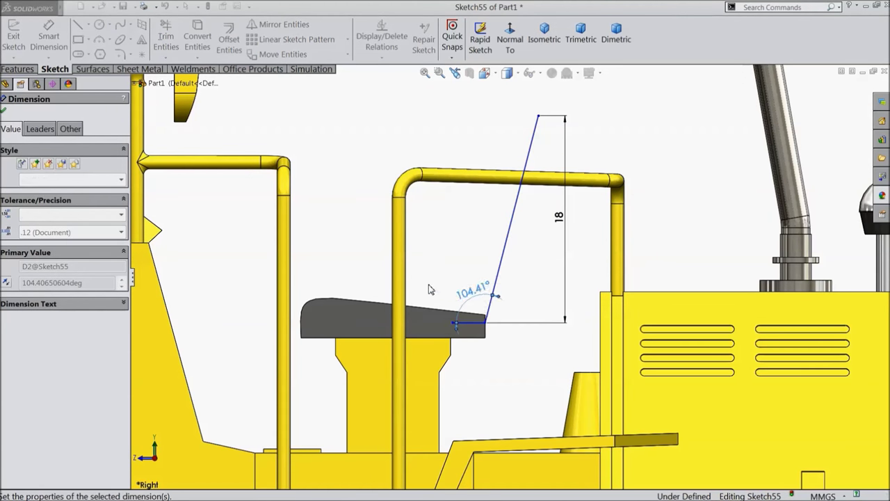
pyautogui.click(4, 112)
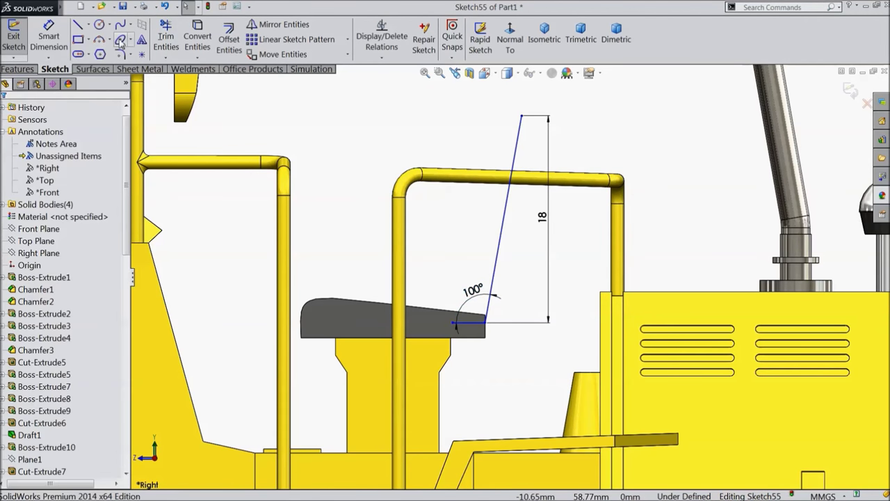
# Close the backrest outline with a spline and bend it into a curve via its tangents
pyautogui.click(121, 26)
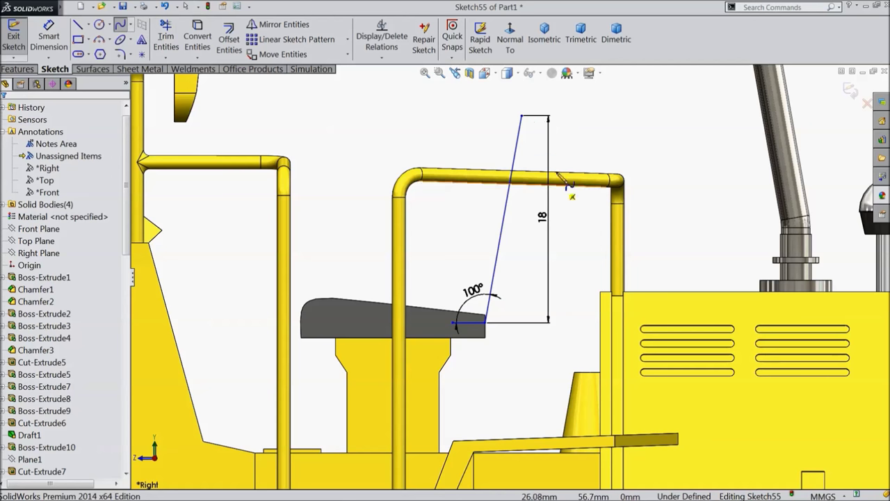
pyautogui.click(521, 116)
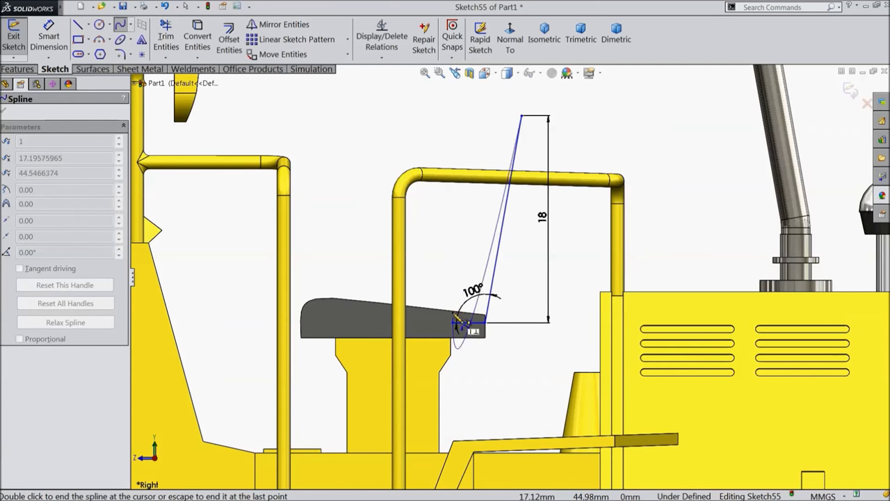
pyautogui.rightClick(459, 327)
pyautogui.click(473, 140)
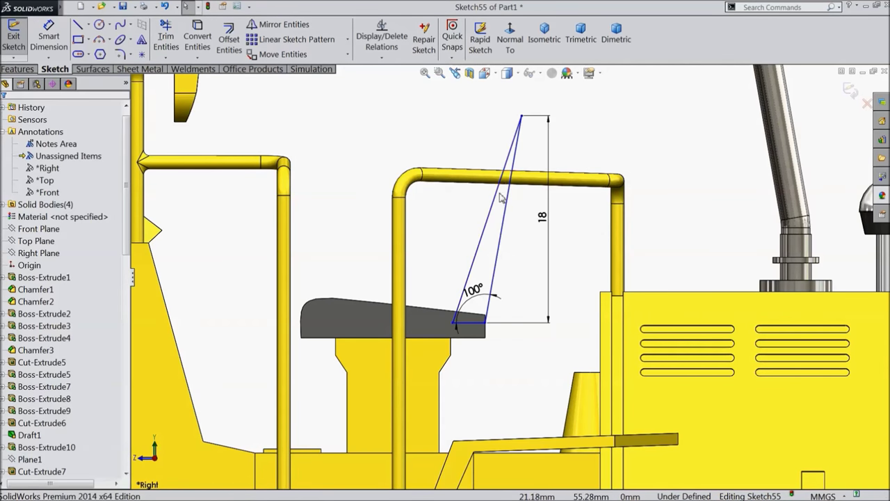
pyautogui.click(464, 288)
pyautogui.moveTo(473, 267); pyautogui.dragTo(458, 292)
pyautogui.click(489, 153)
pyautogui.moveTo(490, 154); pyautogui.dragTo(474, 136)
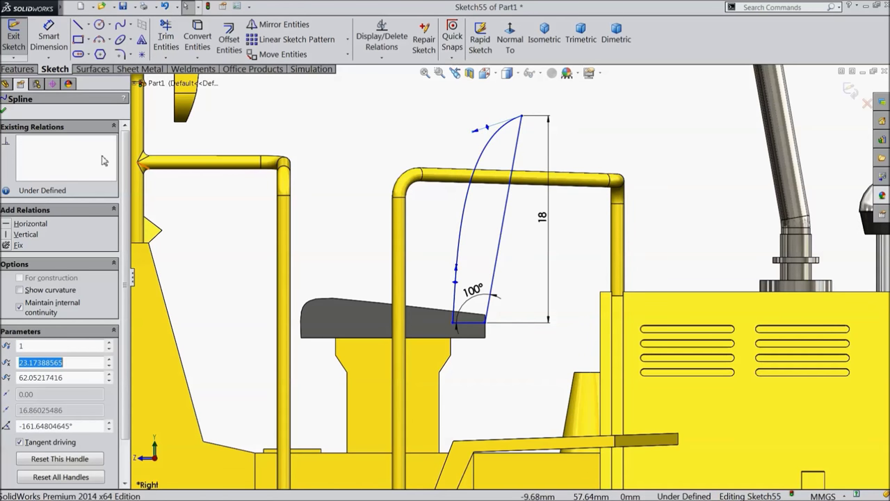
pyautogui.click(4, 112)
# Extrude the seat-back sketch Mid Plane, 16 mm thick
pyautogui.click(19, 69)
pyautogui.click(19, 34)
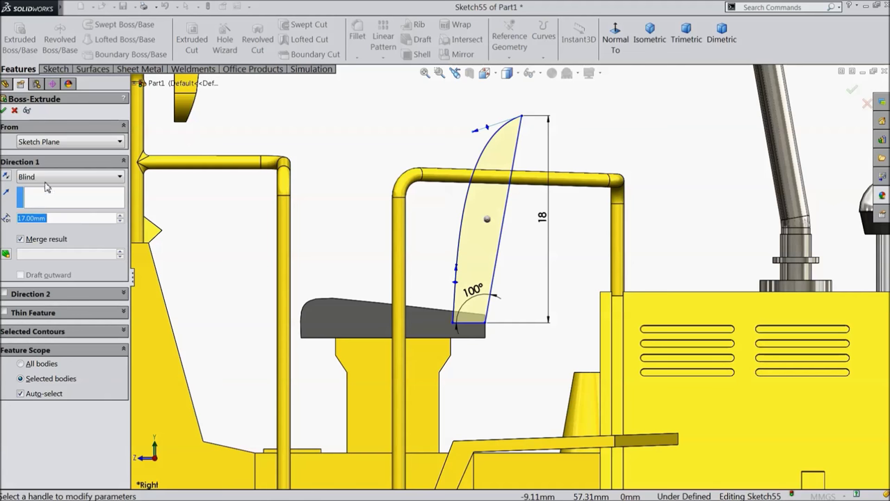
pyautogui.click(48, 176)
pyautogui.click(40, 257)
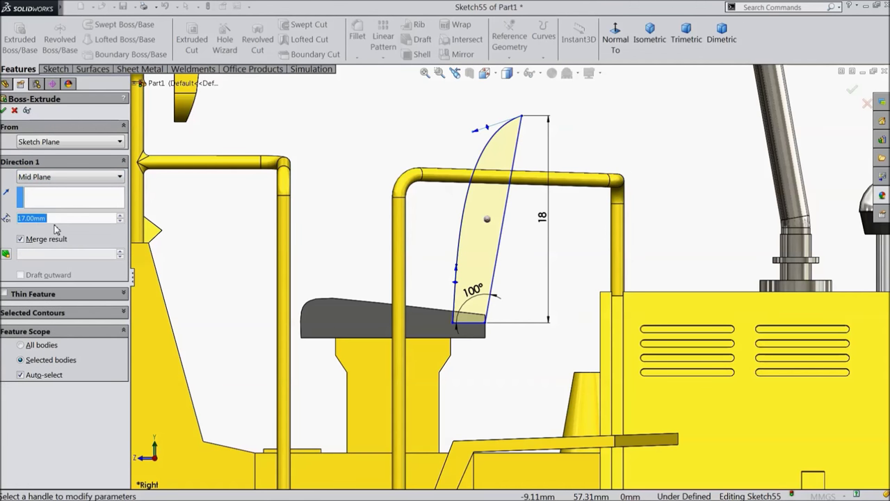
pyautogui.write('16')
pyautogui.moveTo(452, 201); pyautogui.dragTo(385, 182, button='middle')
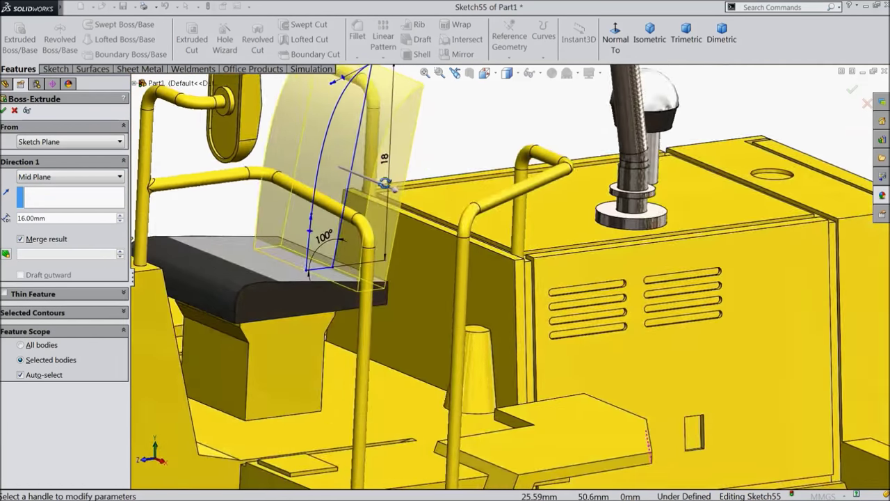
pyautogui.scroll(5, 384, 182)
pyautogui.scroll(-6, 442, 178)
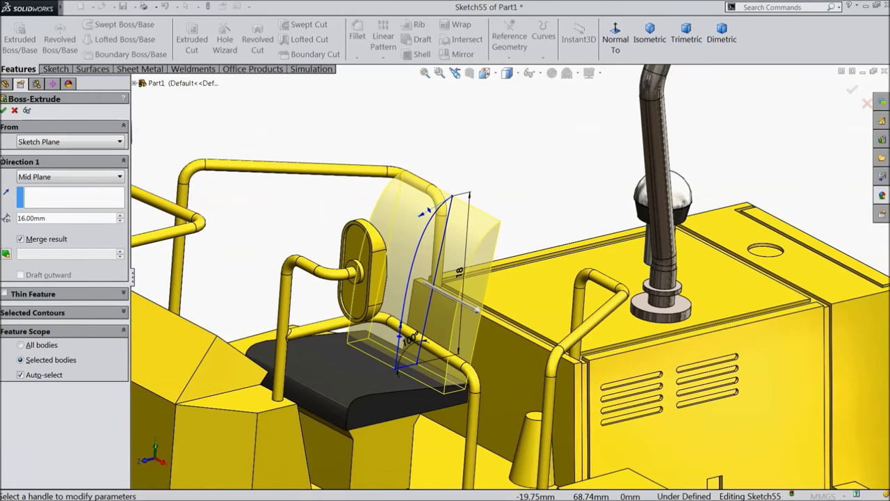
pyautogui.click(3, 110)
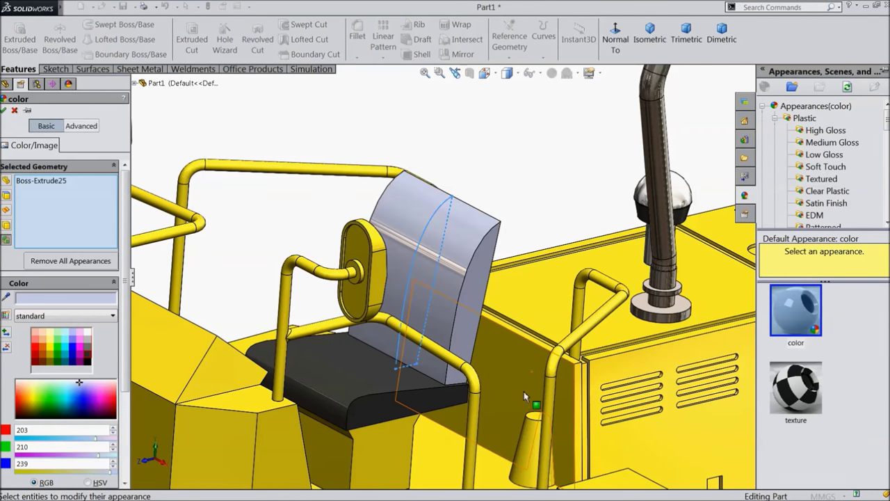
# Colour the seat back dark grey and start a new sketch on the Right Plane
pyautogui.click(88, 357)
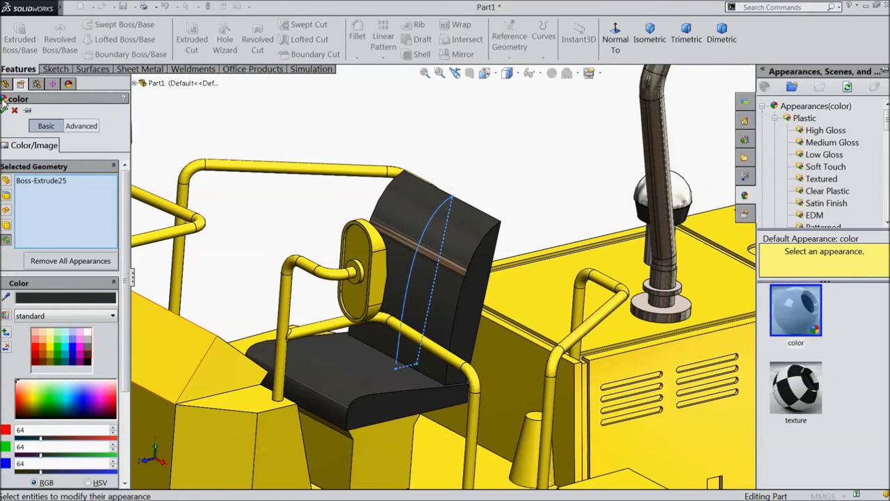
pyautogui.click(3, 110)
pyautogui.click(40, 252)
pyautogui.click(53, 239)
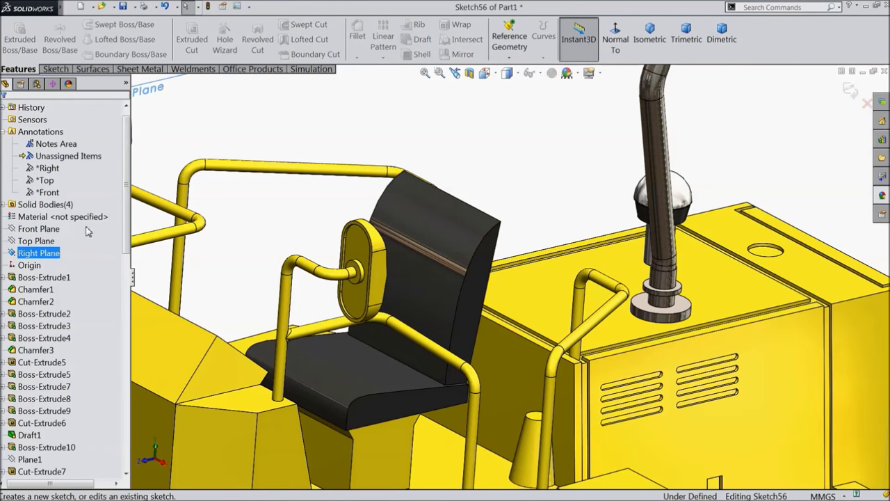
# View the sketch plane head-on and convert the seat-back edge into sketch geometry
pyautogui.click(615, 42)
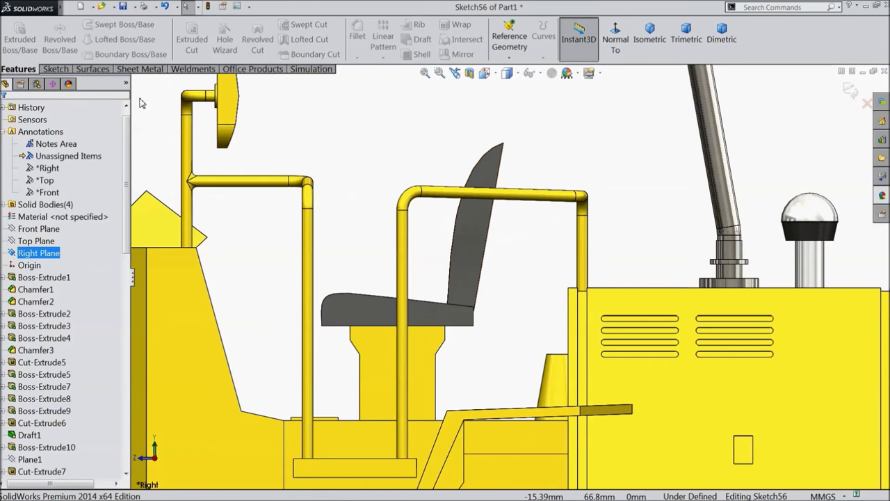
pyautogui.click(55, 69)
pyautogui.scroll(-2, 479, 209)
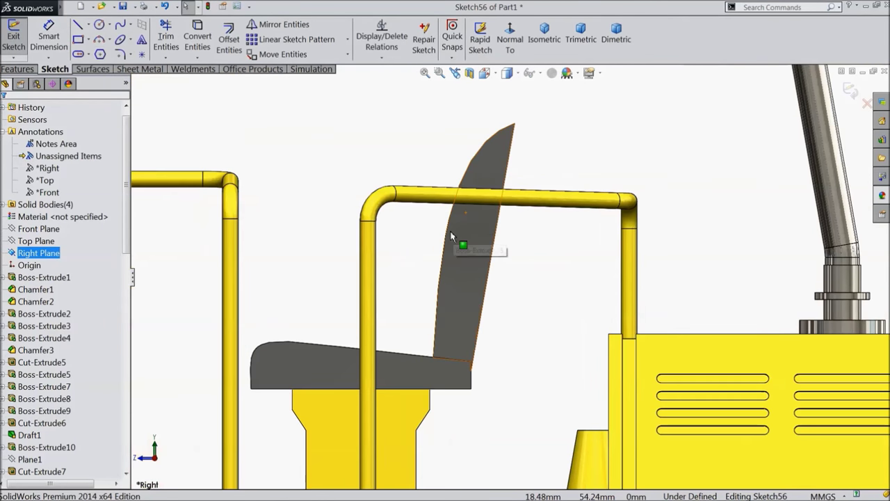
pyautogui.click(193, 41)
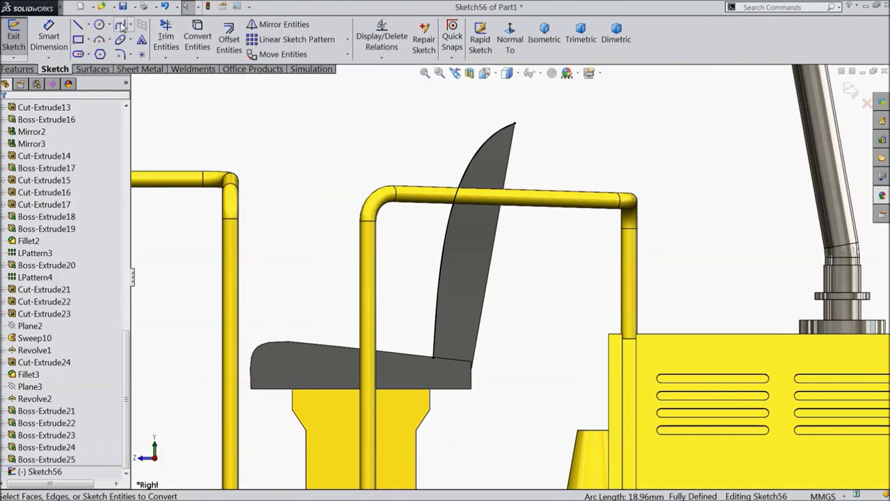
# Draw a spline from the seat back's top tip down to the seat's rear corner
pyautogui.click(515, 125)
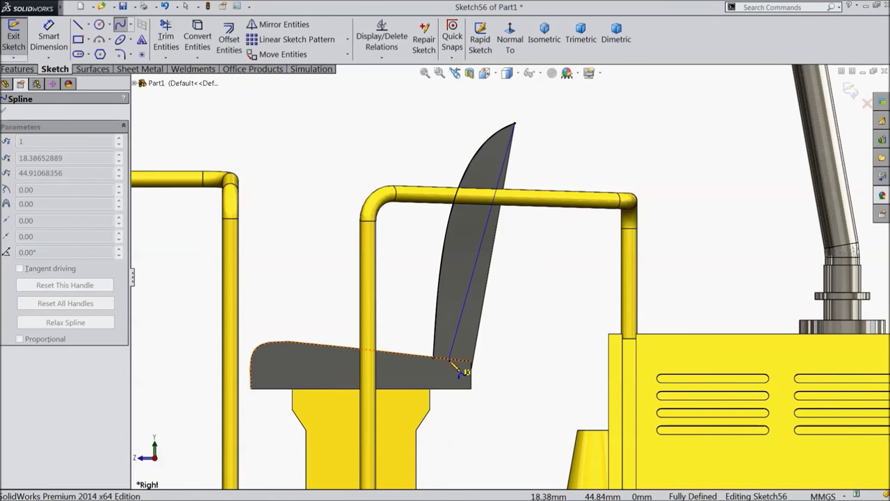
pyautogui.click(451, 361)
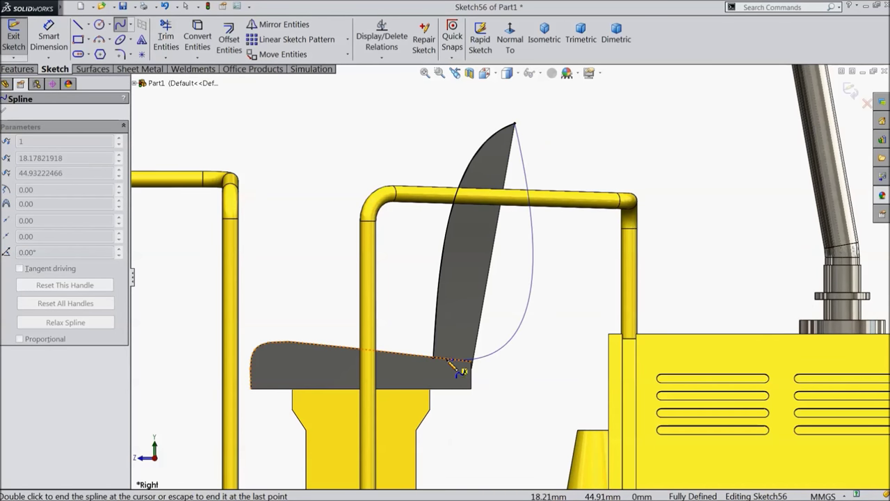
pyautogui.scroll(-4, 459, 369)
pyautogui.rightClick(369, 101)
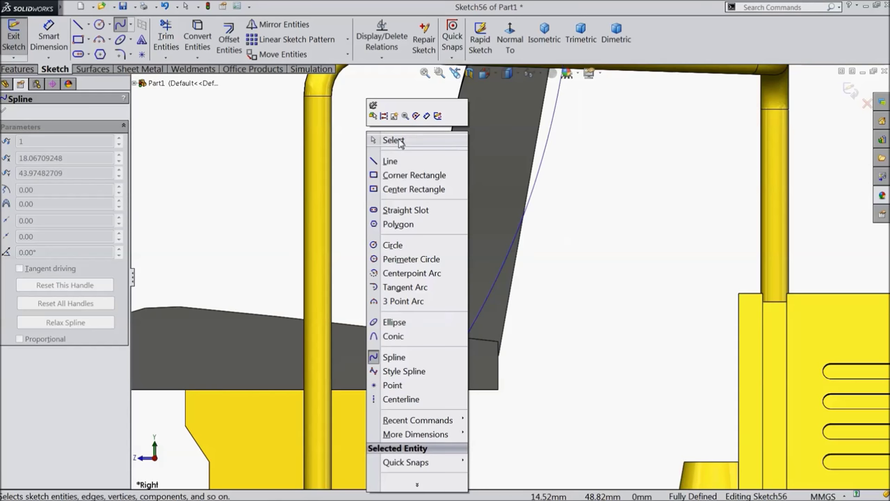
pyautogui.click(400, 142)
# Add a short horizontal line at the seat's rear corner
pyautogui.click(78, 27)
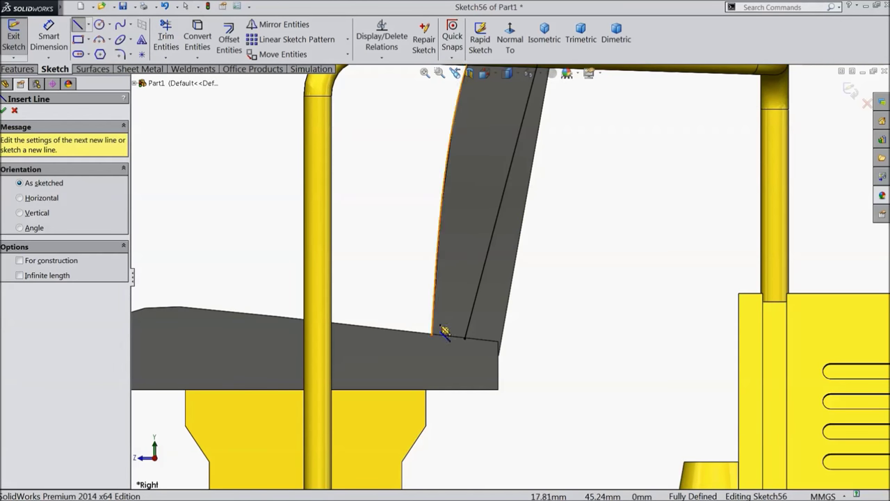
pyautogui.click(464, 338)
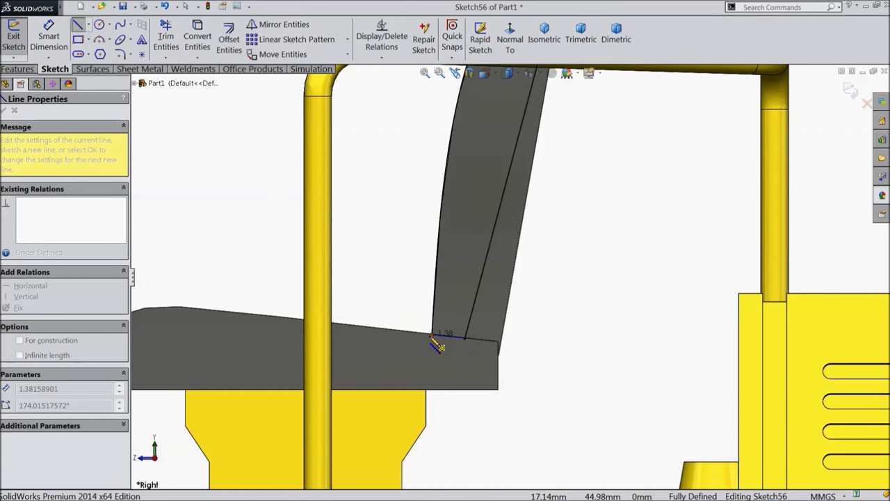
pyautogui.click(432, 338)
pyautogui.rightClick(387, 333)
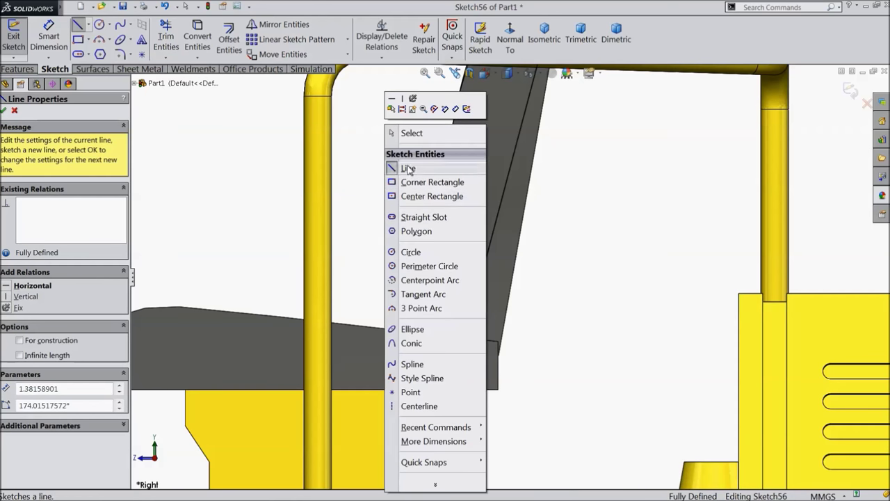
pyautogui.click(410, 135)
# Reshape the spline by bending its midpoint left and turning its tangents toward vertical
pyautogui.scroll(3, 404, 224)
pyautogui.scroll(-5, 480, 229)
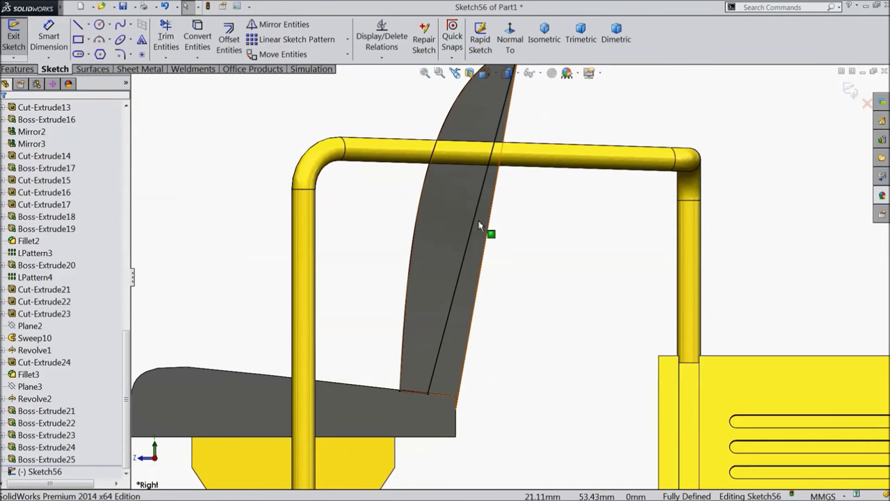
pyautogui.click(475, 227)
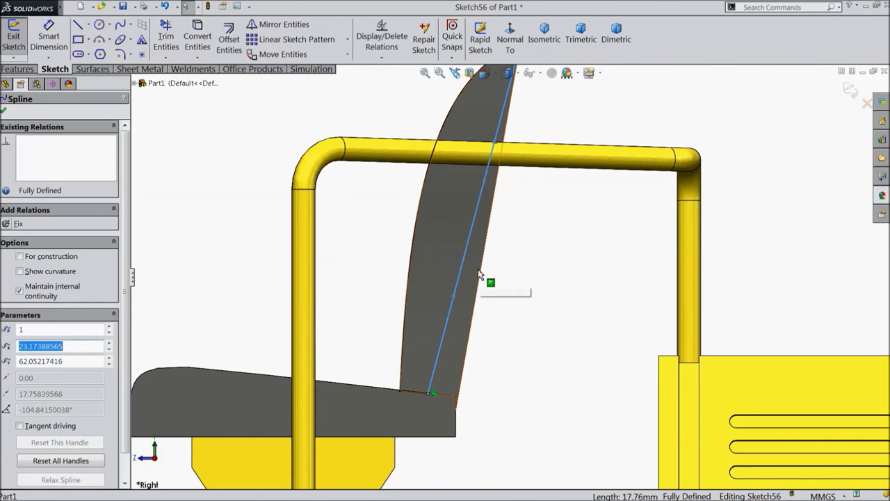
pyautogui.moveTo(456, 298); pyautogui.dragTo(430, 292)
pyautogui.moveTo(434, 250); pyautogui.dragTo(429, 230)
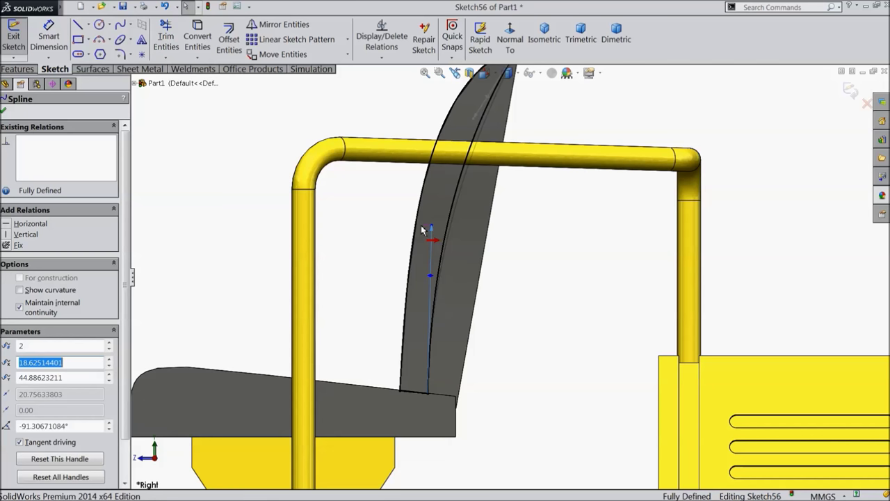
pyautogui.scroll(-3, 515, 143)
pyautogui.scroll(1, 490, 153)
pyautogui.moveTo(487, 144); pyautogui.dragTo(469, 143)
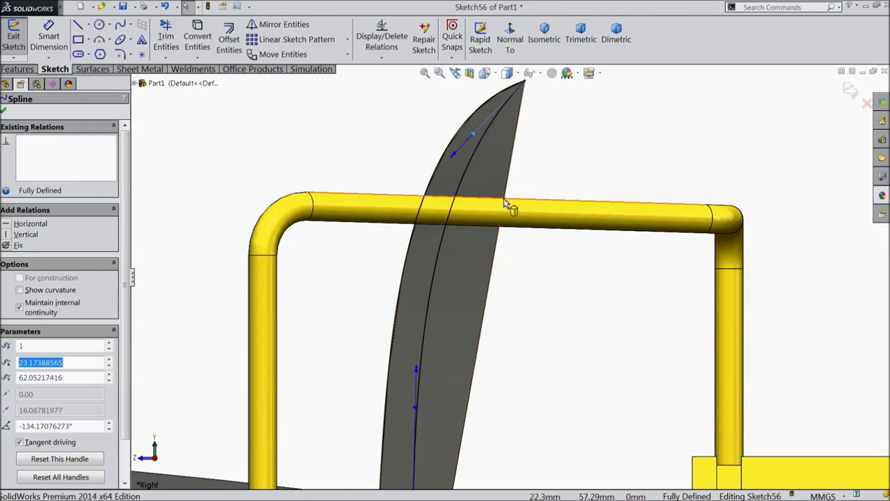
pyautogui.scroll(3, 505, 203)
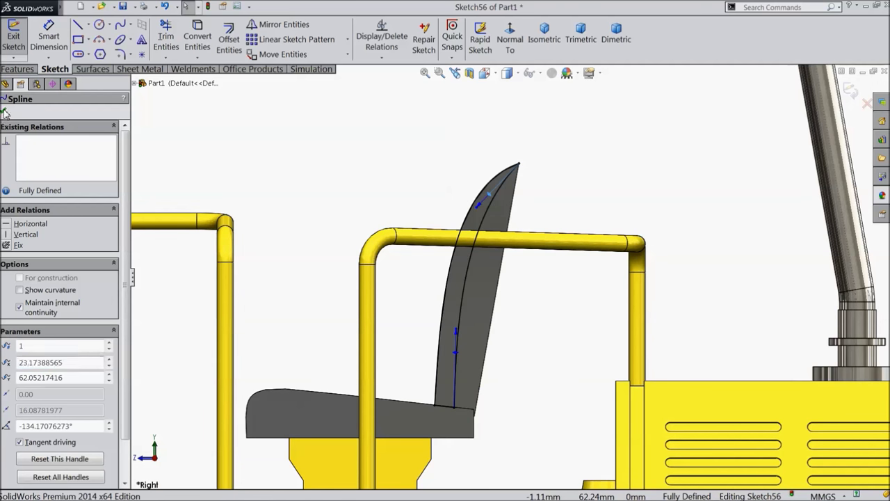
pyautogui.click(5, 111)
pyautogui.click(18, 69)
pyautogui.click(196, 49)
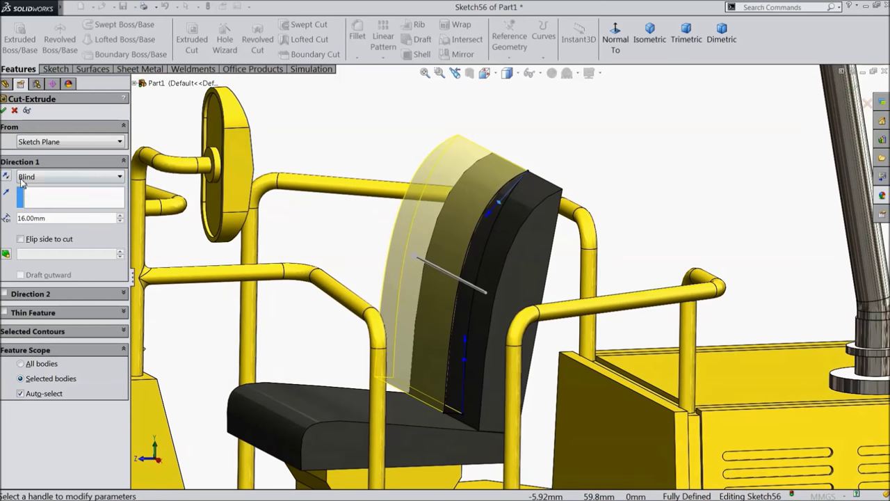
# Cut the sketch profile 14 mm Mid Plane into the seat back
pyautogui.click(22, 179)
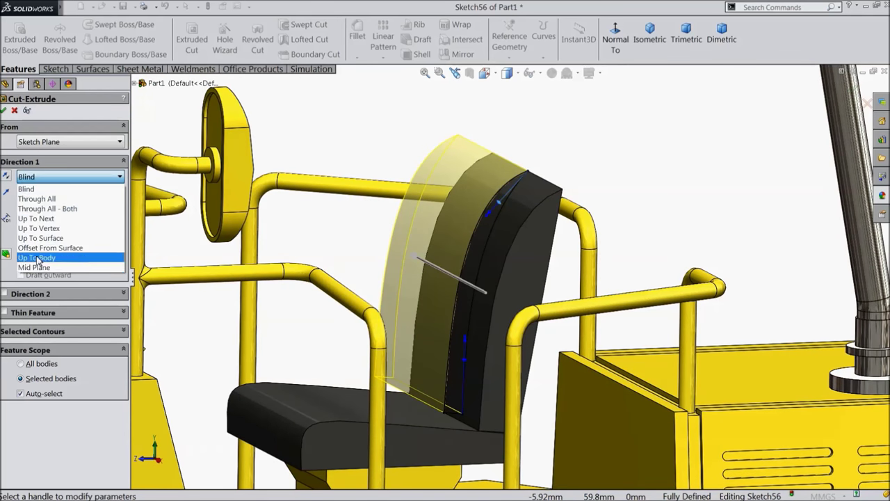
pyautogui.click(49, 265)
pyautogui.write('14')
pyautogui.press('Return')
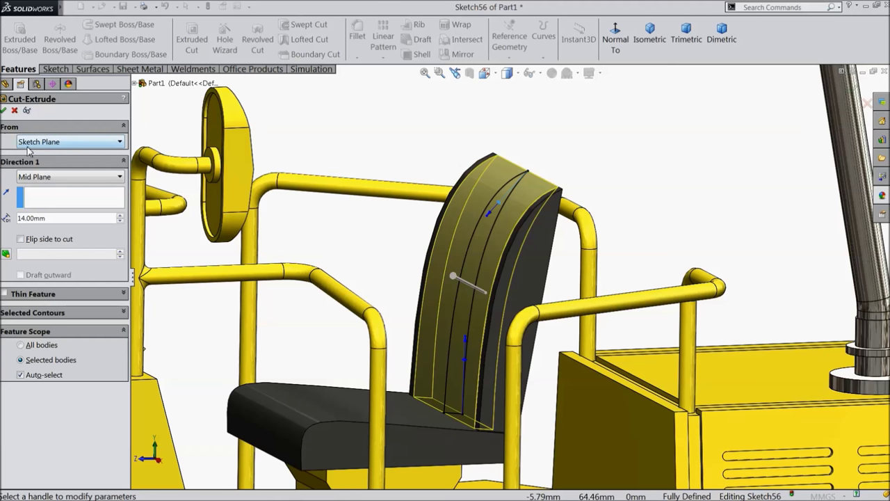
pyautogui.click(4, 111)
pyautogui.press('Return')
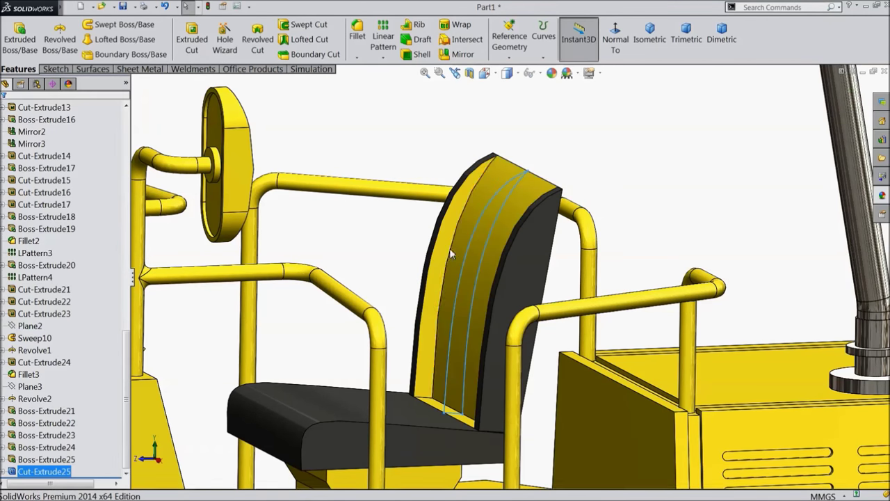
# Colour the new Cut-Extrude25 dark grey (RGB 64,64,64)
pyautogui.click(551, 74)
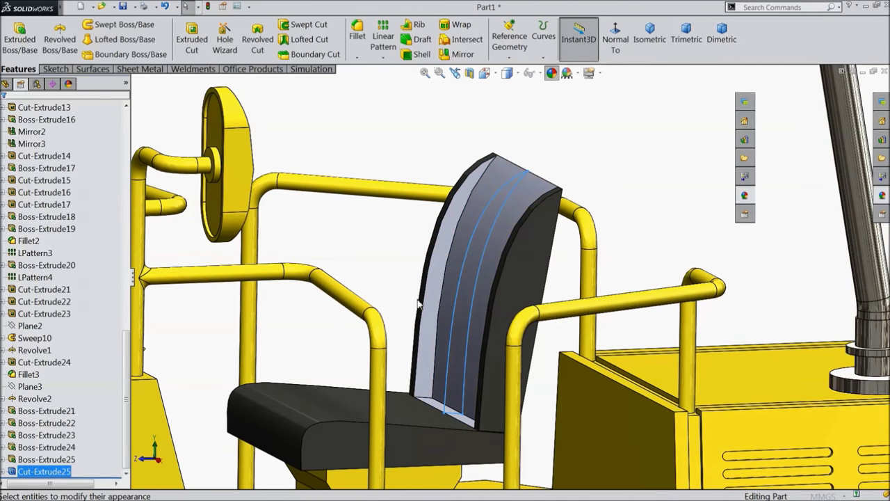
pyautogui.click(88, 359)
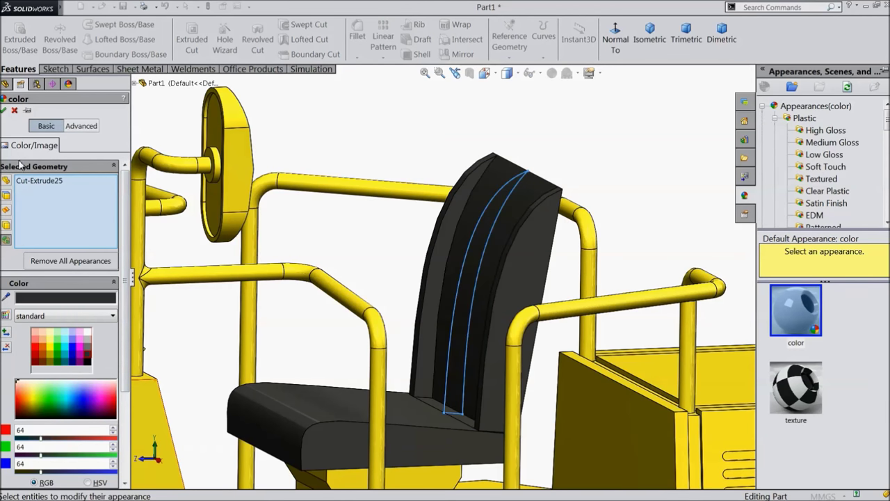
pyautogui.click(4, 110)
pyautogui.scroll(3, 336, 254)
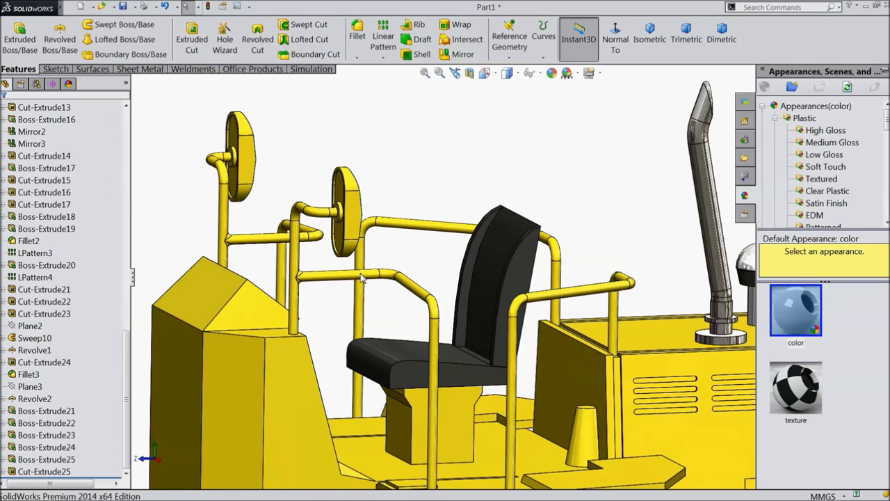
pyautogui.moveTo(125, 336); pyautogui.dragTo(126, 125)
pyautogui.click(42, 217)
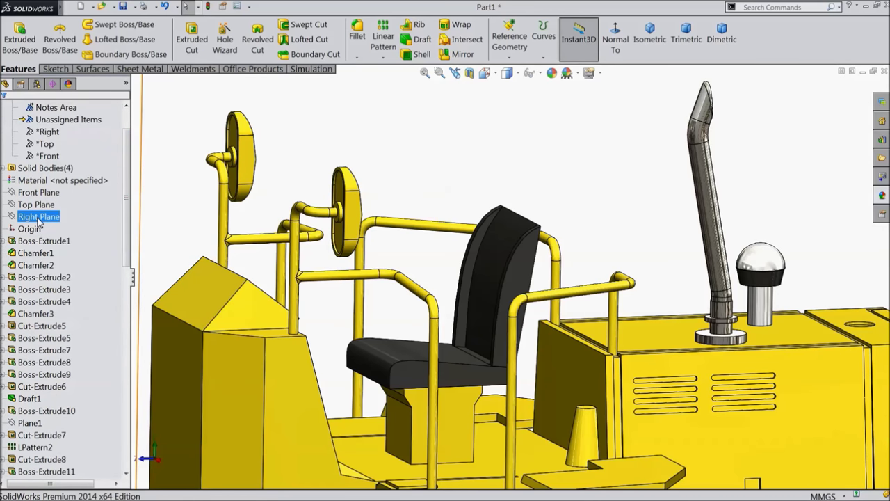
# Start a Right Plane sketch and draw connected lines down the chair back, along the seat bottom and up
pyautogui.click(44, 205)
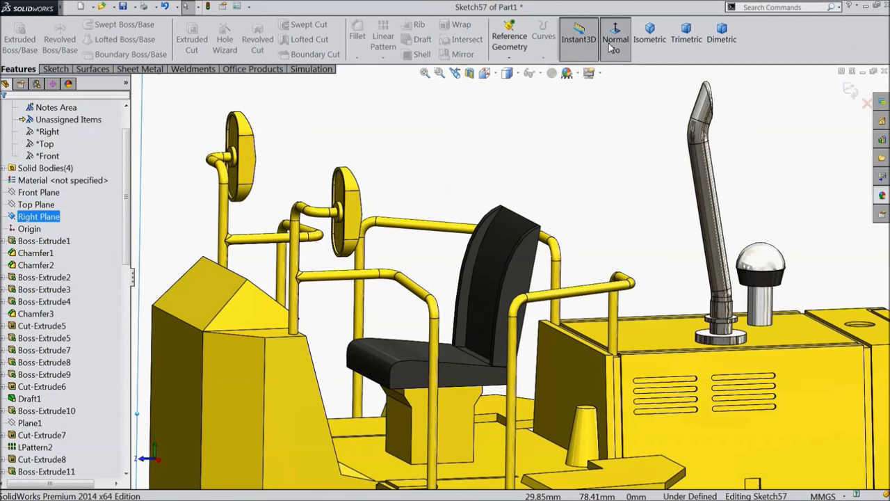
pyautogui.click(615, 39)
pyautogui.scroll(-5, 461, 257)
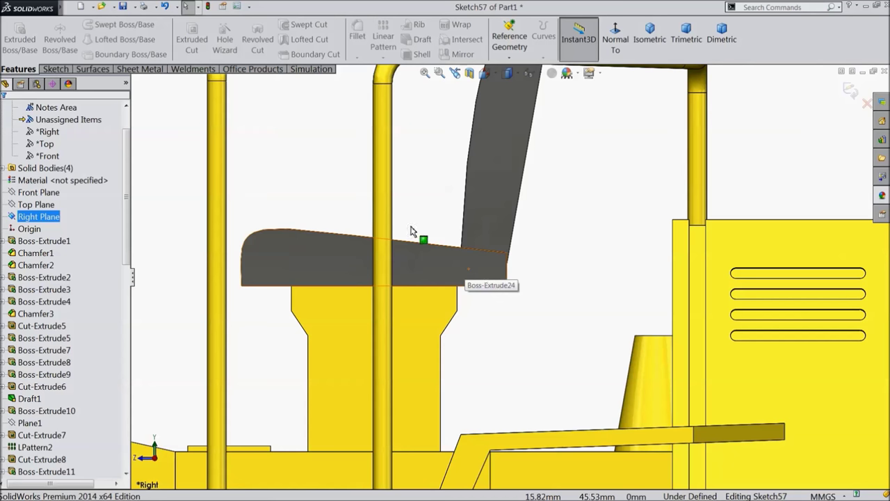
pyautogui.click(55, 69)
pyautogui.click(78, 26)
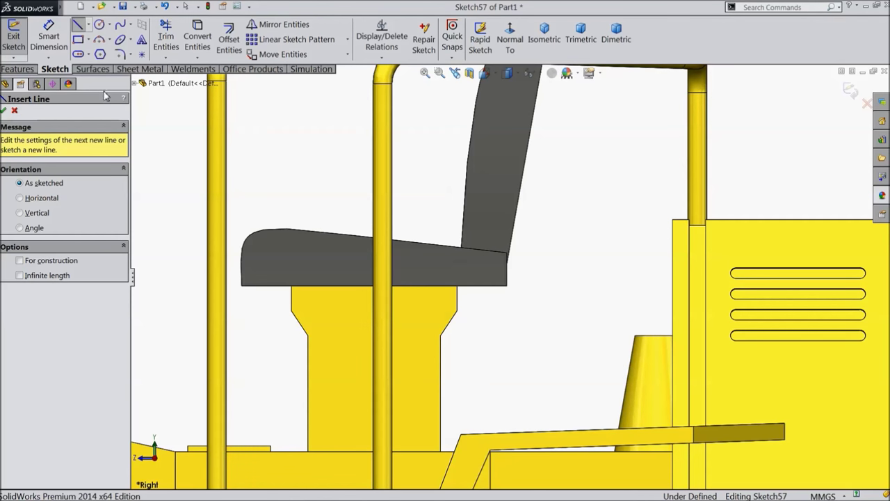
pyautogui.click(516, 215)
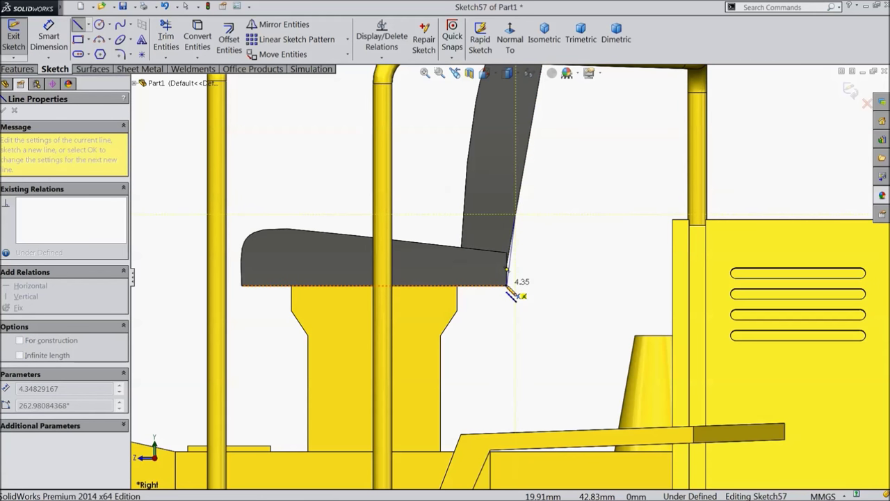
pyautogui.click(507, 285)
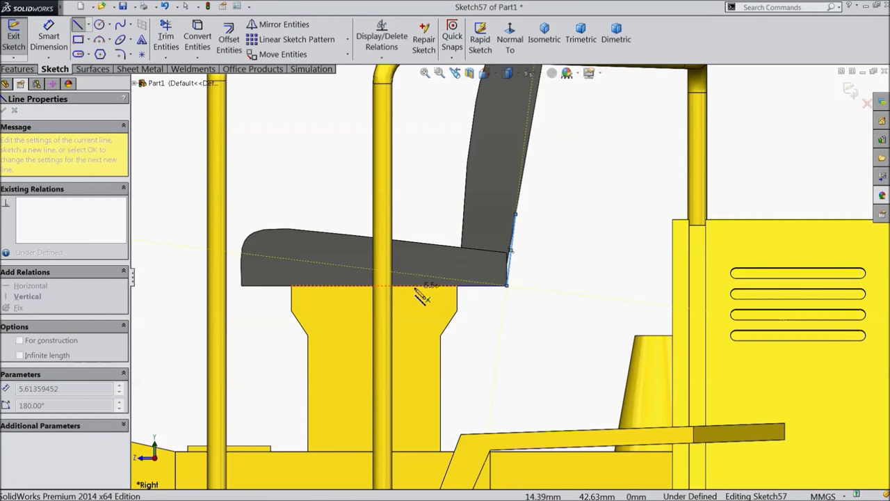
pyautogui.click(413, 285)
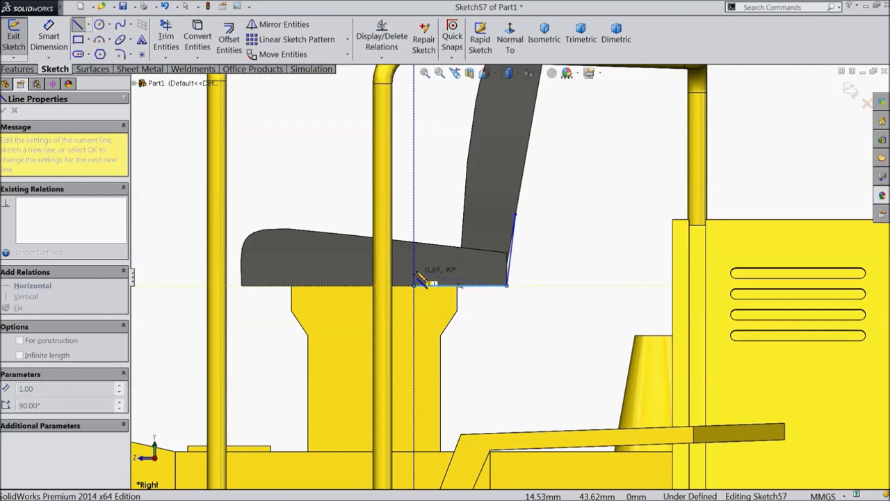
pyautogui.click(414, 256)
pyautogui.rightClick(416, 75)
pyautogui.click(445, 83)
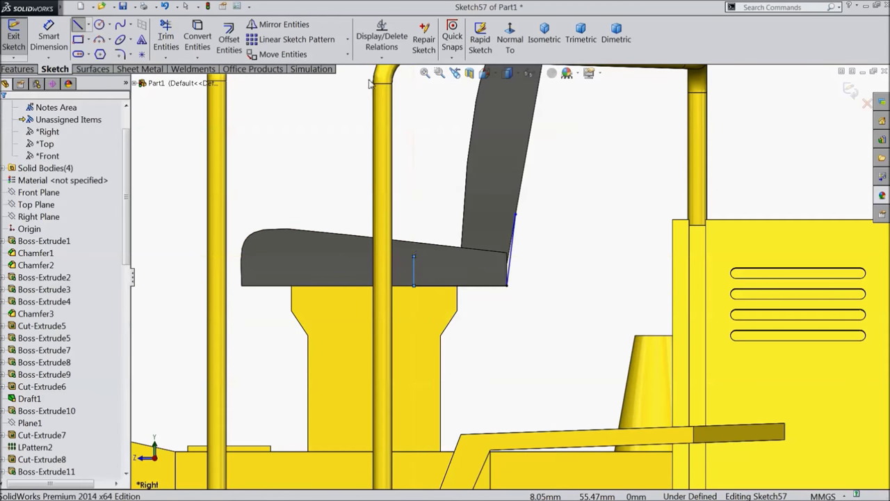
# Draw a spline from the seat-back corner to the vertical line's top, bending it into a rounded arc
pyautogui.click(120, 24)
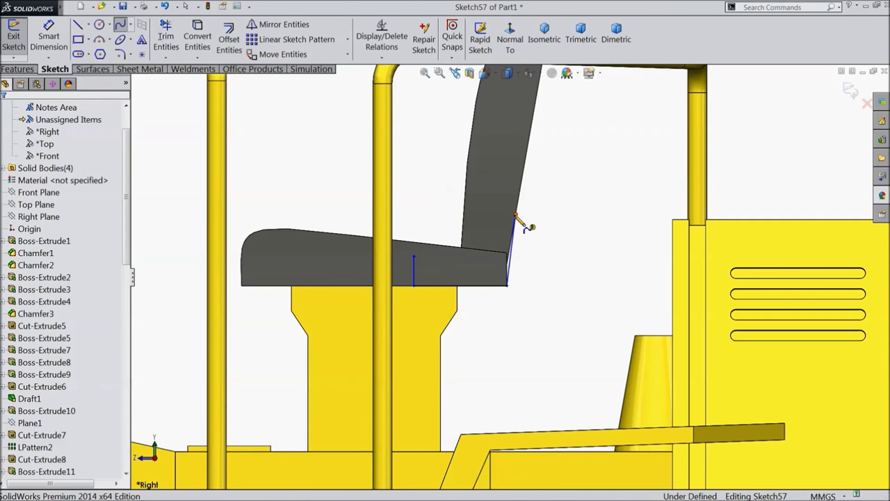
pyautogui.click(515, 216)
pyautogui.click(414, 257)
pyautogui.rightClick(420, 199)
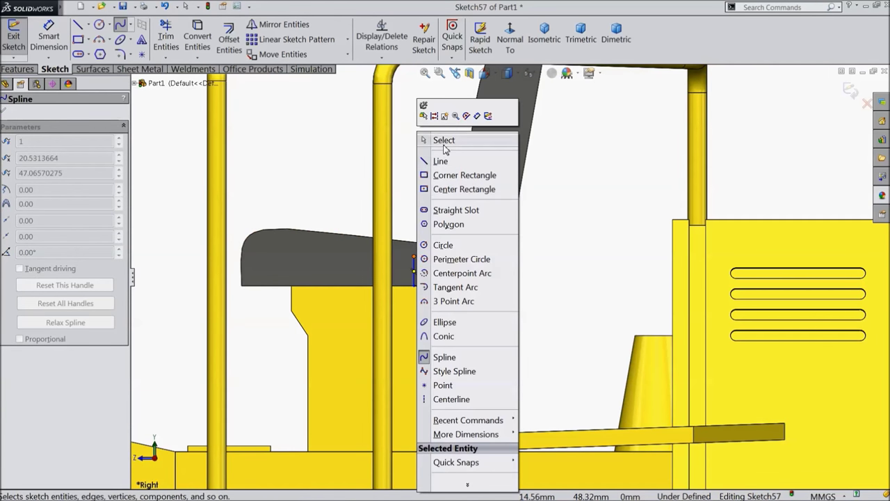
pyautogui.click(443, 141)
pyautogui.click(443, 244)
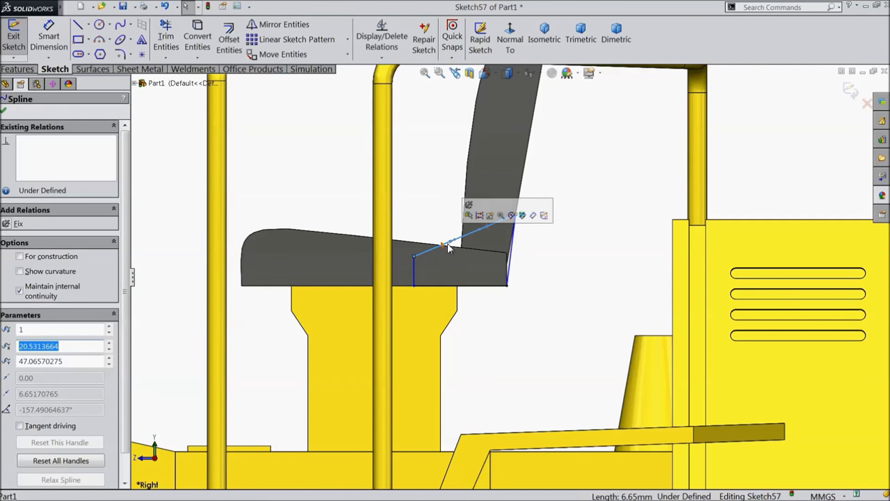
pyautogui.moveTo(442, 243); pyautogui.dragTo(416, 250)
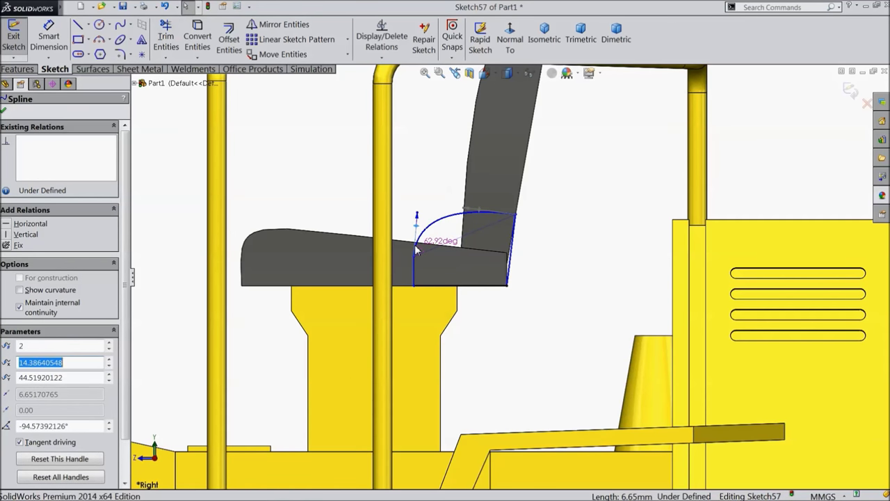
pyautogui.click(410, 277)
pyautogui.moveTo(409, 277); pyautogui.dragTo(403, 278)
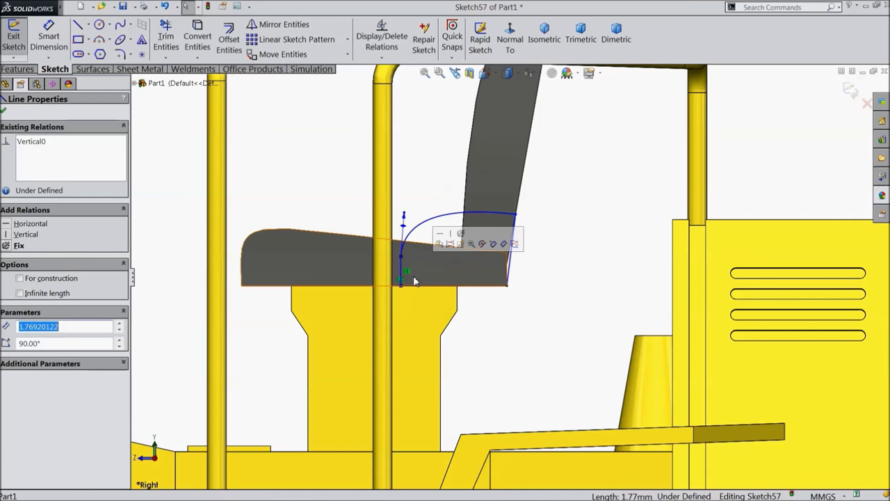
# Dimension the profile width to 6.5 mm and orbit to an oblique view
pyautogui.press('d')
pyautogui.click(480, 291)
pyautogui.click(471, 313)
pyautogui.write('6.5')
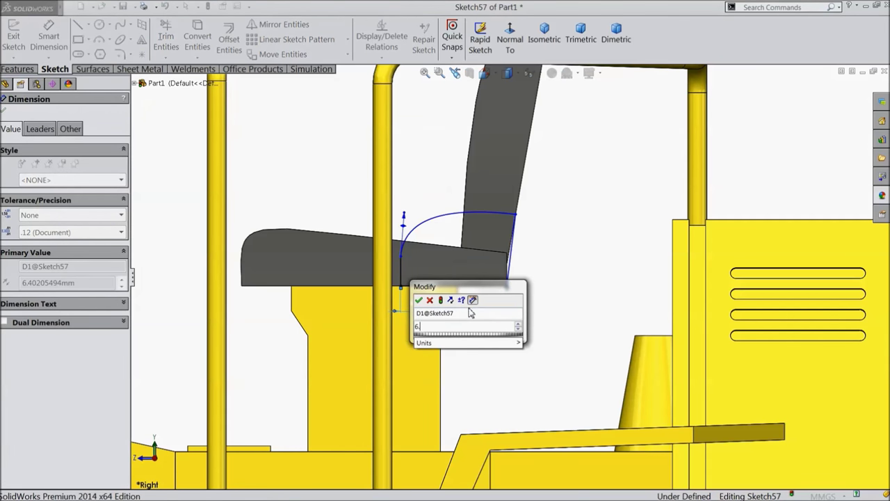
pyautogui.press('Return')
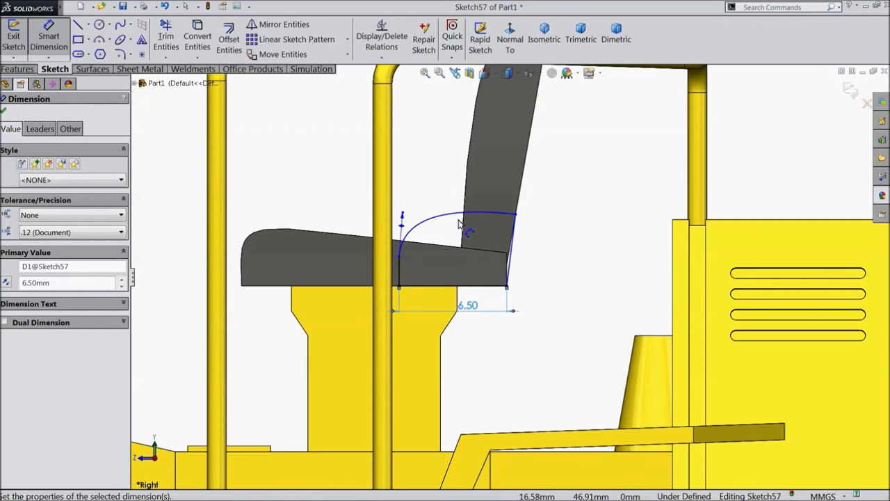
pyautogui.click(4, 112)
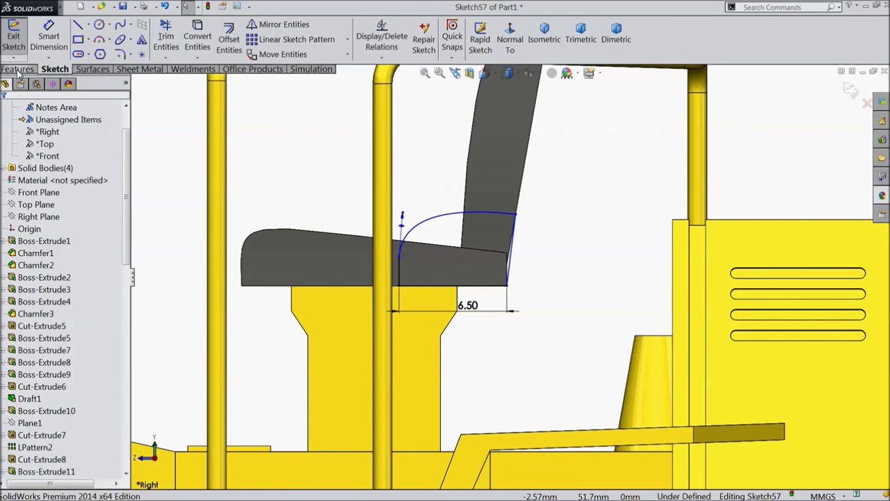
pyautogui.scroll(3, 301, 221)
pyautogui.moveTo(306, 222); pyautogui.dragTo(338, 280, button='middle')
pyautogui.scroll(3, 363, 239)
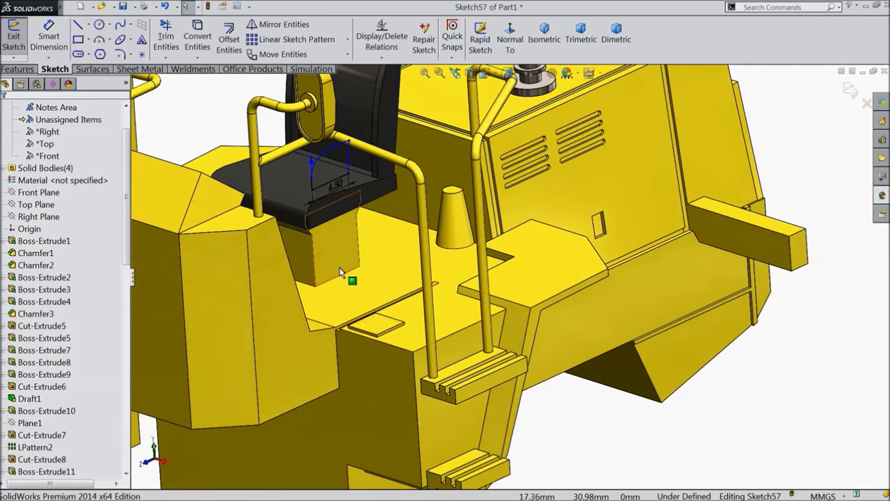
pyautogui.scroll(2, 425, 195)
pyautogui.scroll(-5, 425, 195)
# Extrude the seat profile with a 1 mm offset from the seat-back side face, then reverse direction
pyautogui.click(44, 144)
pyautogui.click(17, 68)
pyautogui.click(19, 38)
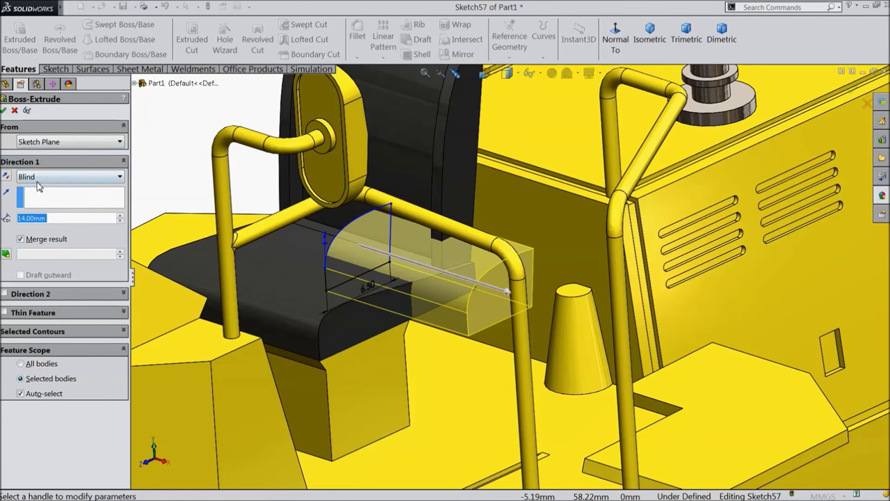
pyautogui.click(37, 179)
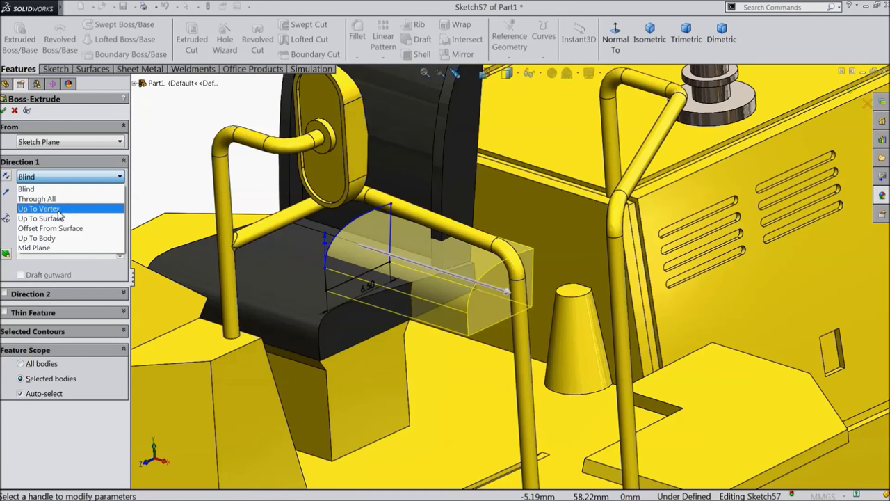
pyautogui.click(59, 228)
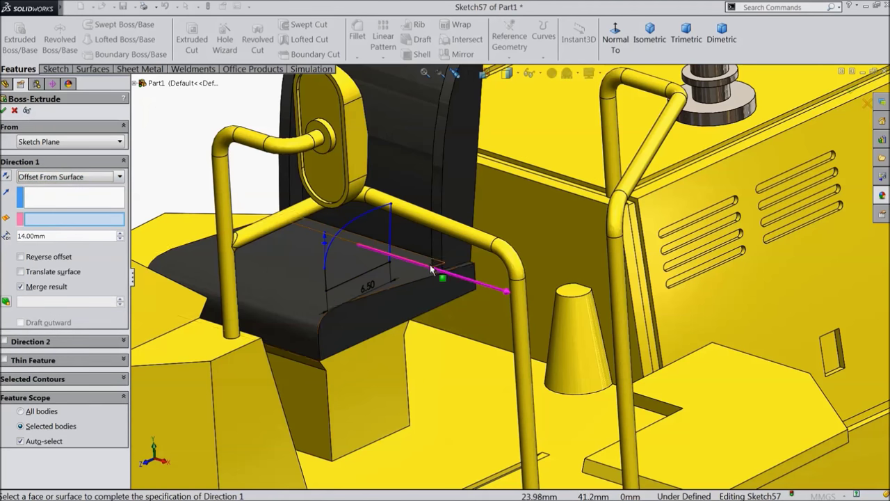
pyautogui.scroll(-3, 428, 263)
pyautogui.click(475, 196)
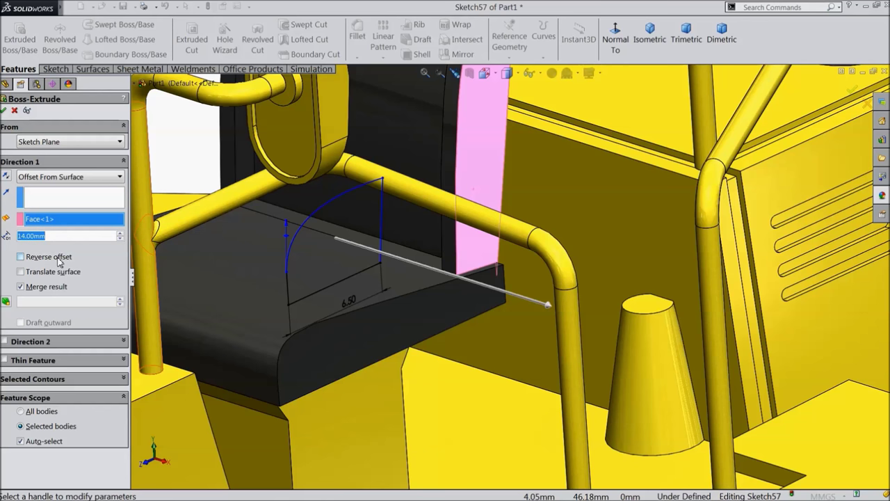
pyautogui.write('1')
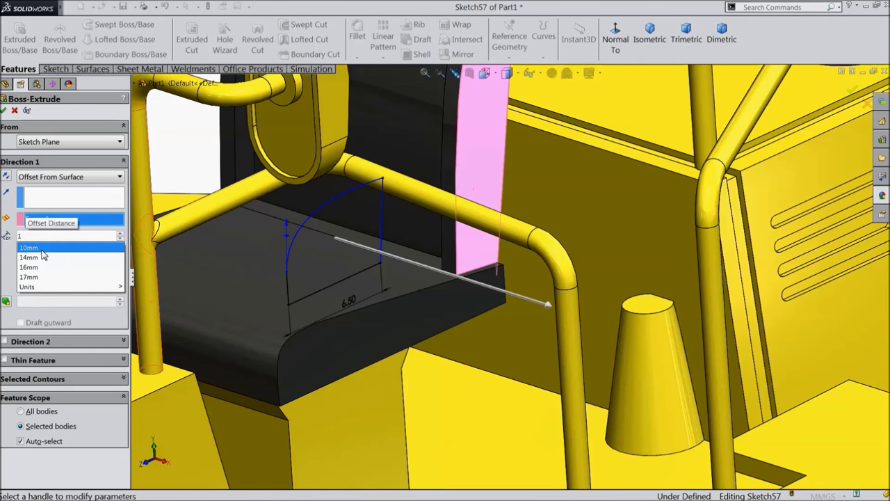
pyautogui.click(181, 164)
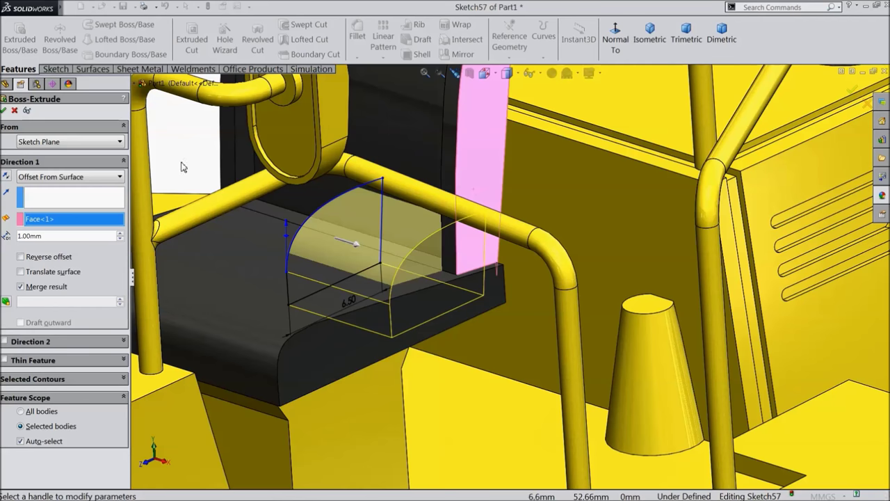
pyautogui.moveTo(196, 194); pyautogui.dragTo(355, 264, button='middle')
pyautogui.scroll(5, 217, 199)
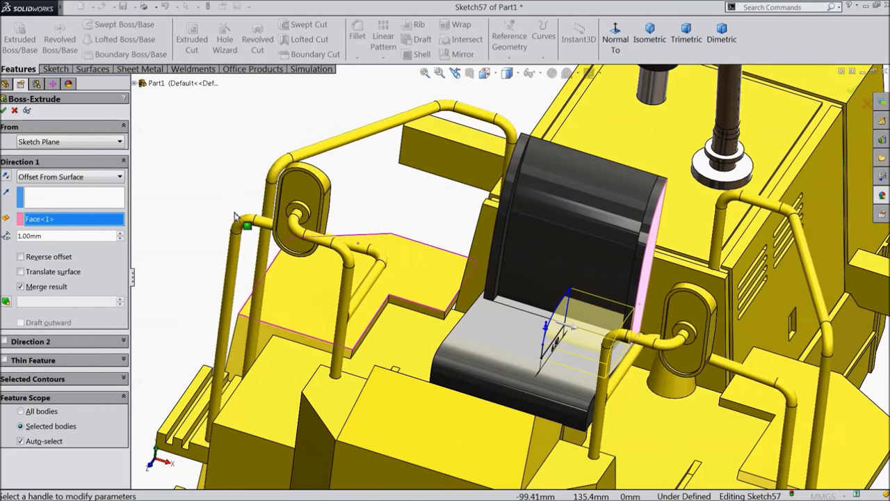
pyautogui.click(6, 178)
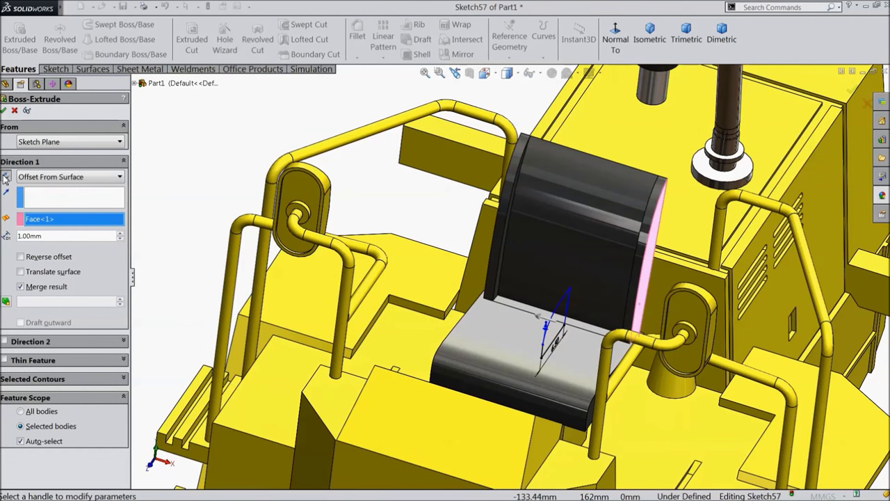
# Change the end condition to Blind and start the extrusion 8 mm offset from the sketch plane
pyautogui.click(35, 178)
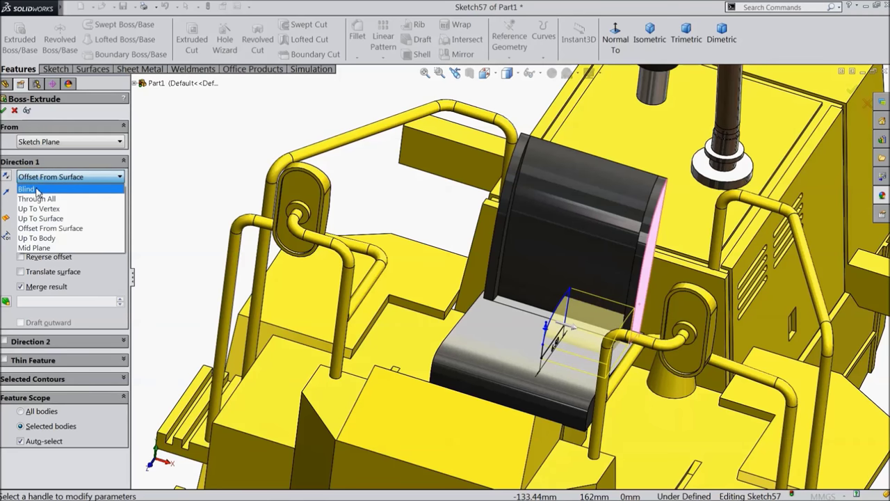
pyautogui.click(39, 188)
pyautogui.click(43, 141)
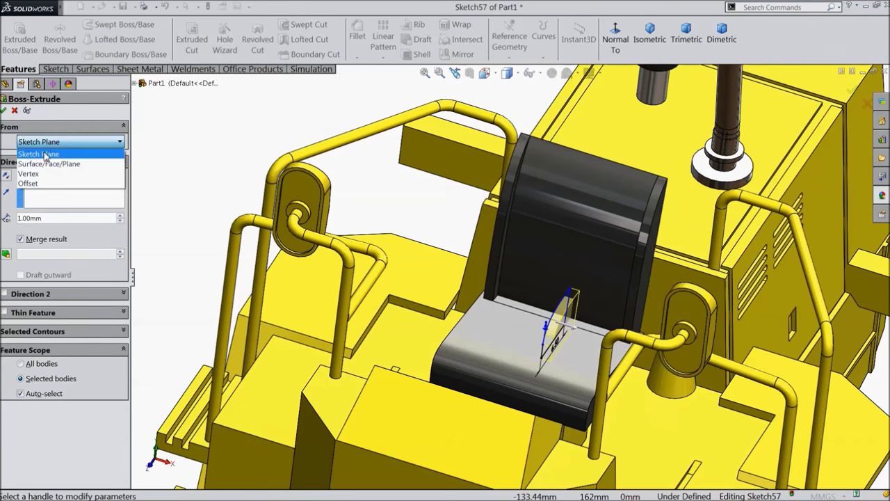
pyautogui.click(31, 184)
pyautogui.moveTo(278, 195); pyautogui.dragTo(271, 248, button='middle')
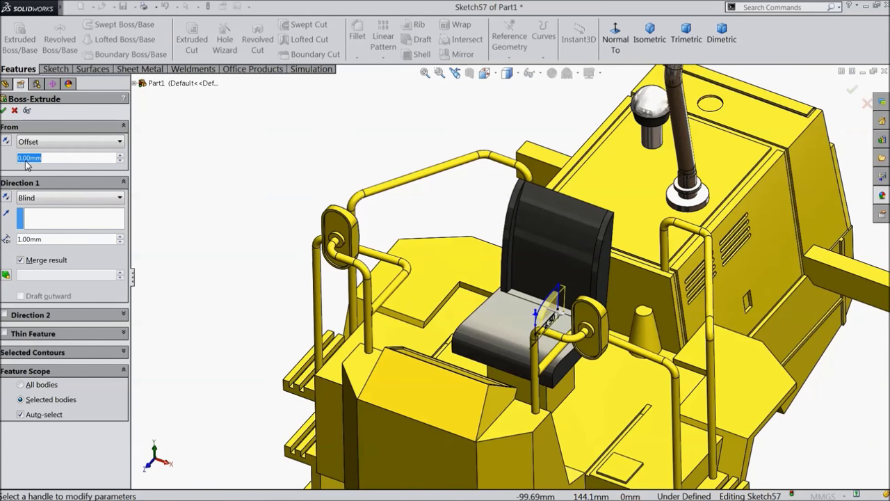
pyautogui.write('8')
pyautogui.press('Return')
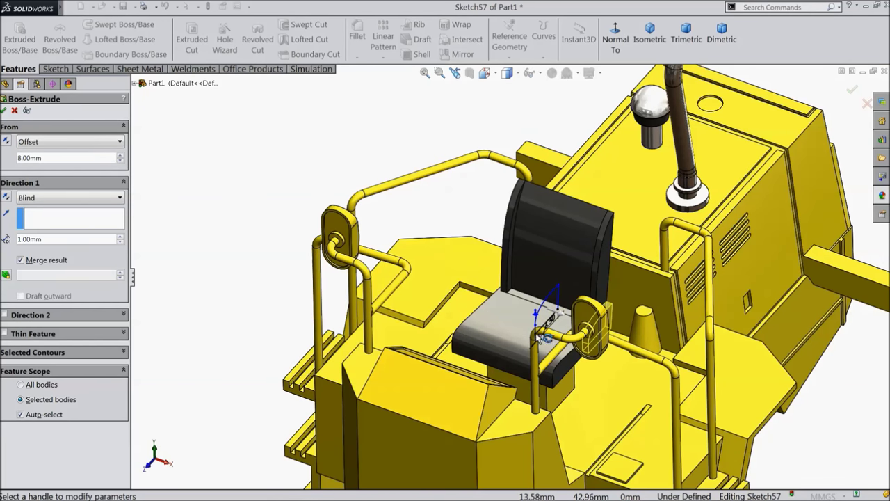
# Check the preview beside the seat and accept the 1 mm boss extrusion
pyautogui.scroll(-3, 544, 339)
pyautogui.moveTo(544, 339); pyautogui.dragTo(518, 247, button='middle')
pyautogui.scroll(3, 514, 242)
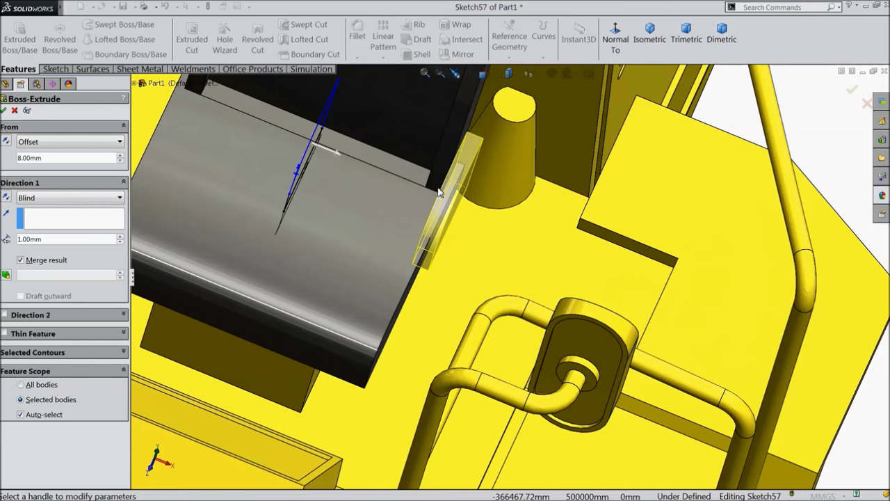
pyautogui.moveTo(431, 218); pyautogui.dragTo(444, 206, button='middle')
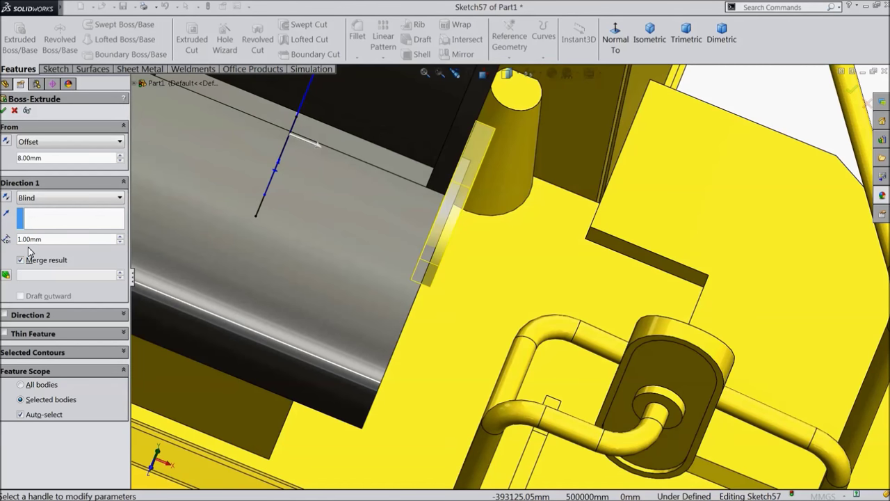
pyautogui.scroll(-3, 132, 275)
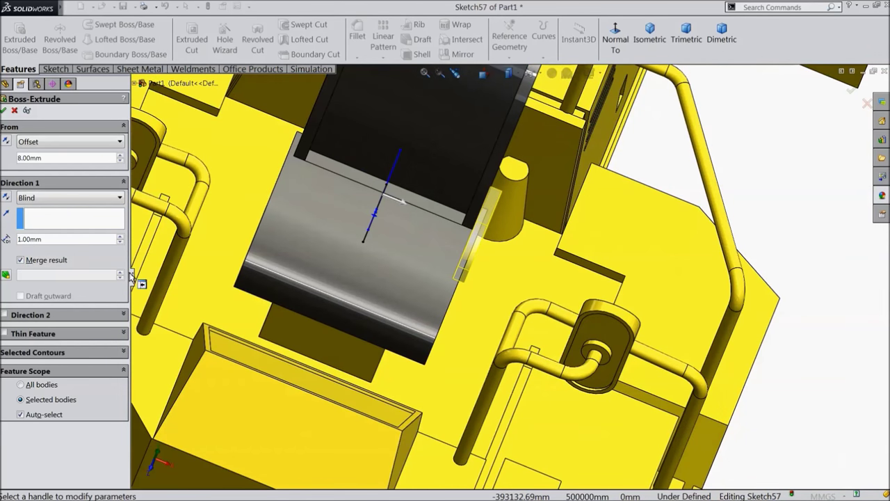
pyautogui.click(5, 110)
pyautogui.moveTo(382, 247)
pyautogui.mouseDown(button='middle')
pyautogui.moveTo(384, 213)
pyautogui.moveTo(397, 238)
pyautogui.mouseUp(button='middle')
pyautogui.scroll(3, 534, 243)
pyautogui.scroll(-5, 526, 240)
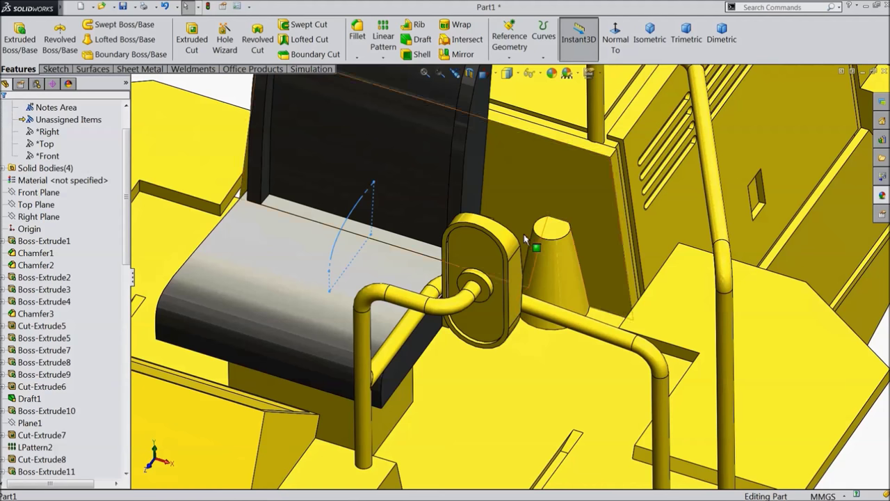
# Colour the new seat side panel dark grey
pyautogui.click(551, 72)
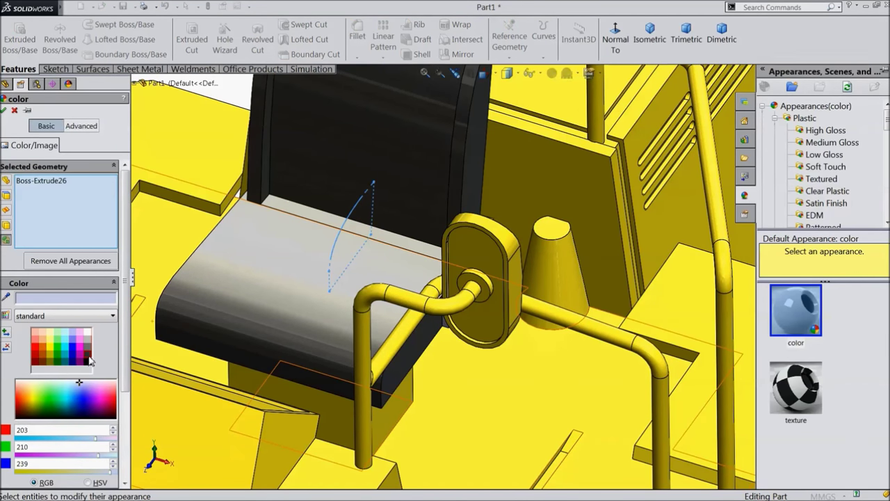
pyautogui.click(89, 360)
pyautogui.scroll(3, 374, 359)
pyautogui.moveTo(389, 347); pyautogui.dragTo(333, 356, button='middle')
pyautogui.click(4, 110)
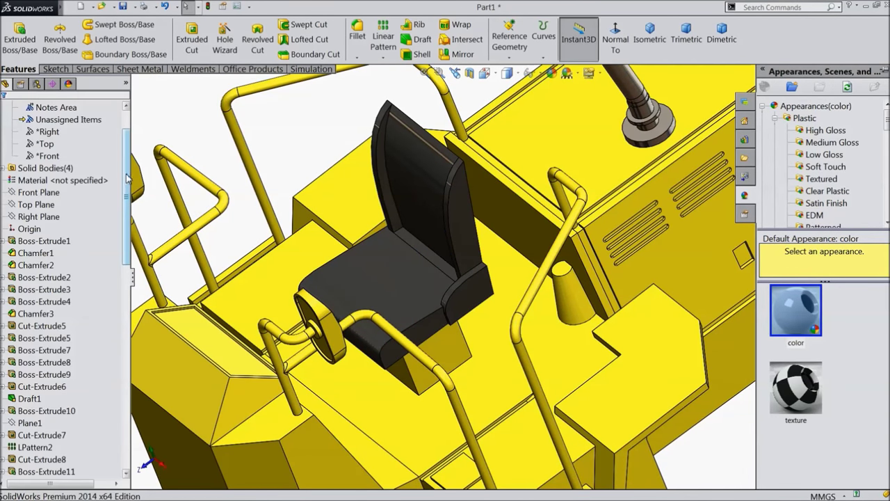
# Mirror Boss-Extrude26 across the Right Plane
pyautogui.click(38, 267)
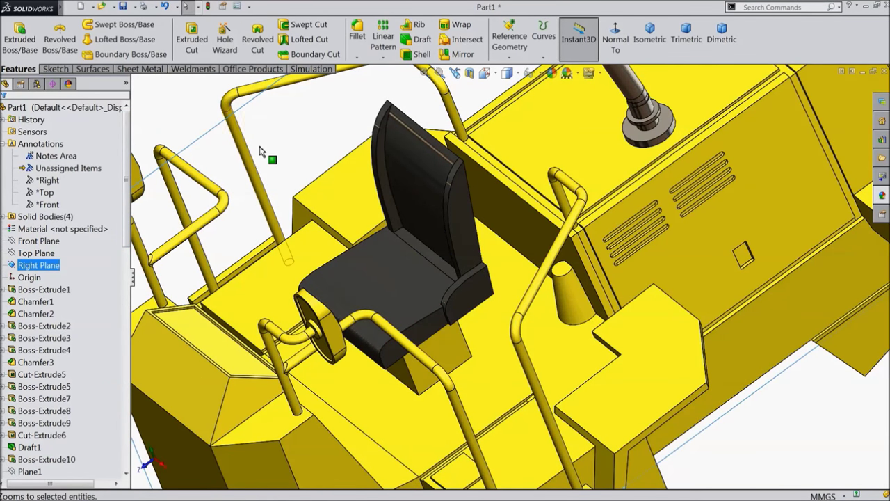
pyautogui.click(459, 54)
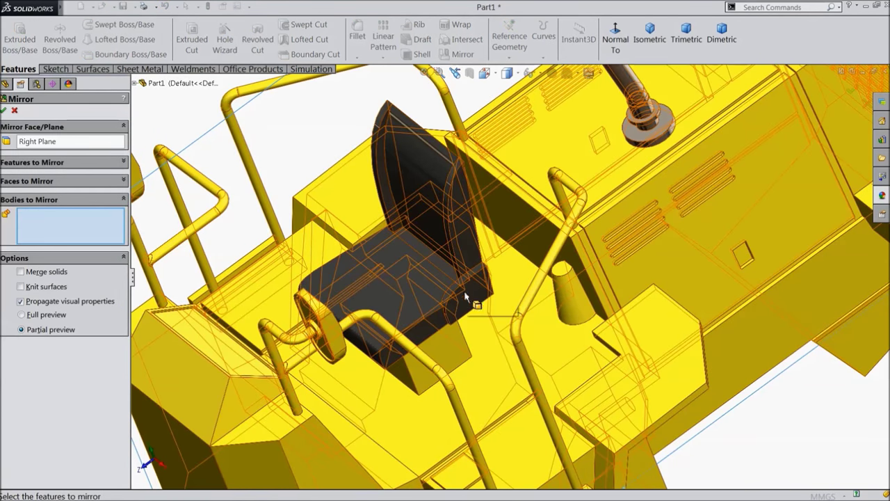
pyautogui.click(73, 165)
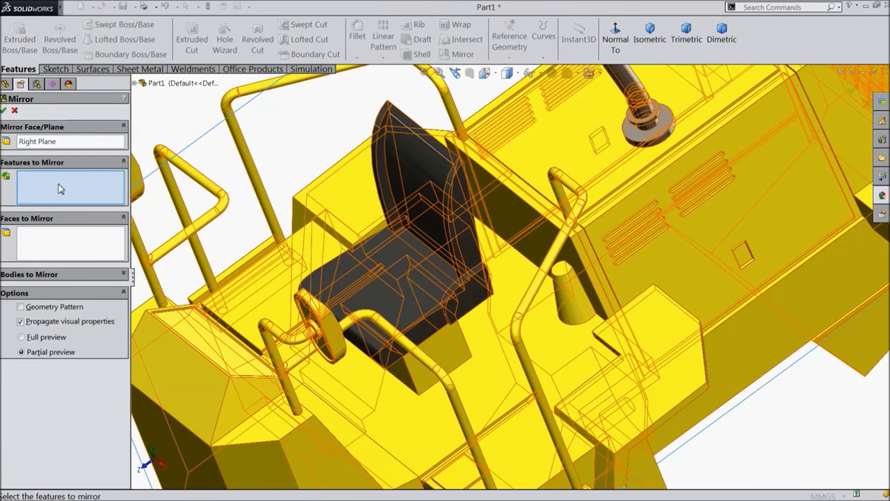
pyautogui.click(478, 292)
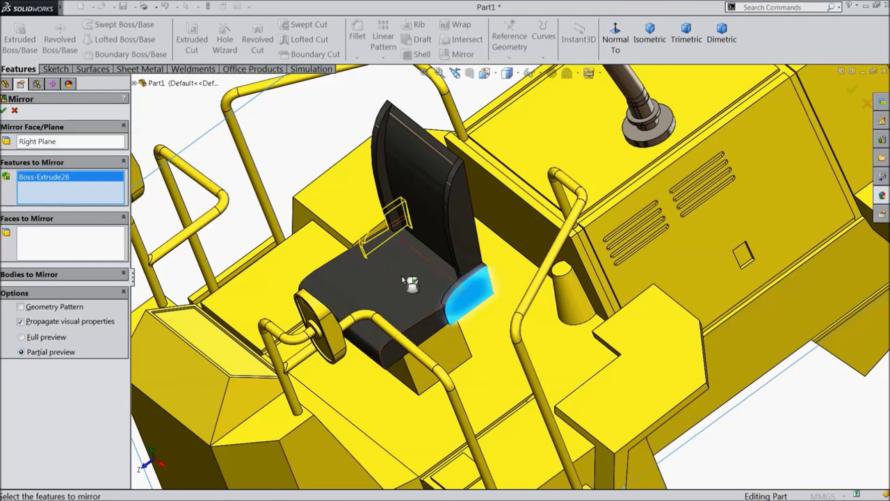
pyautogui.click(4, 111)
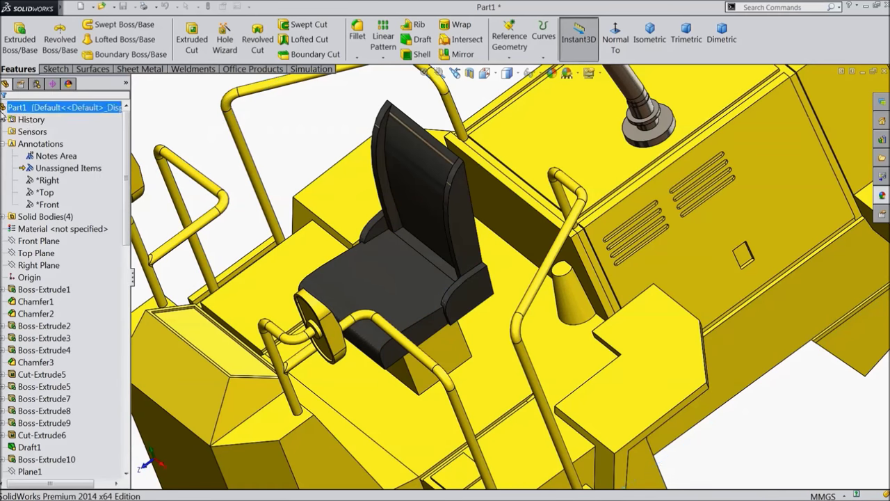
pyautogui.click(359, 41)
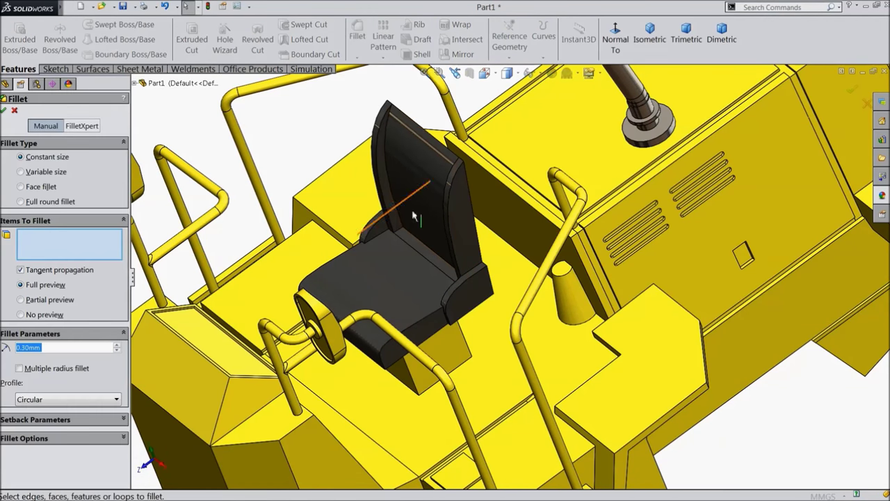
# Pick the seat's curved end face and edges for a 0.3 mm fillet, then clear the selection
pyautogui.scroll(-3, 437, 256)
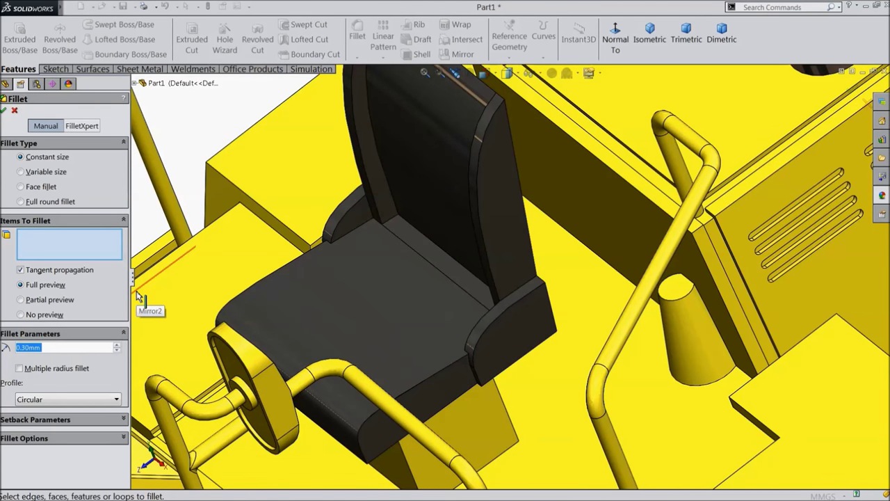
pyautogui.scroll(-2, 459, 334)
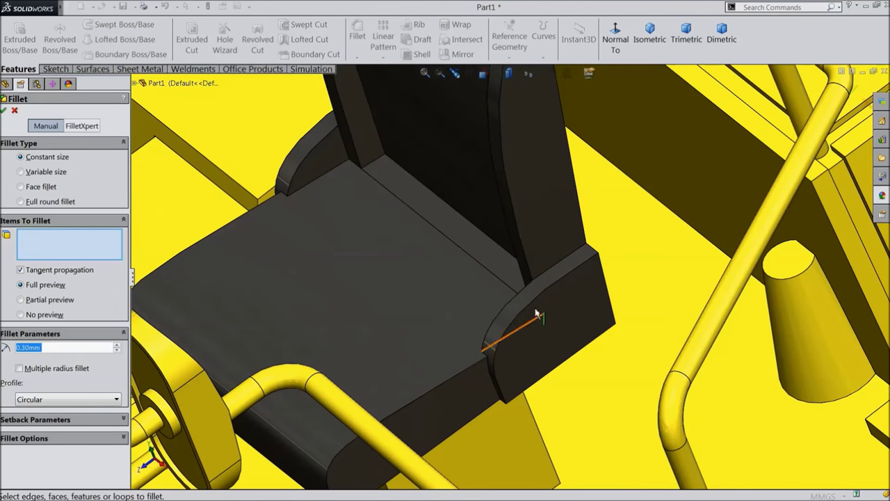
pyautogui.click(525, 308)
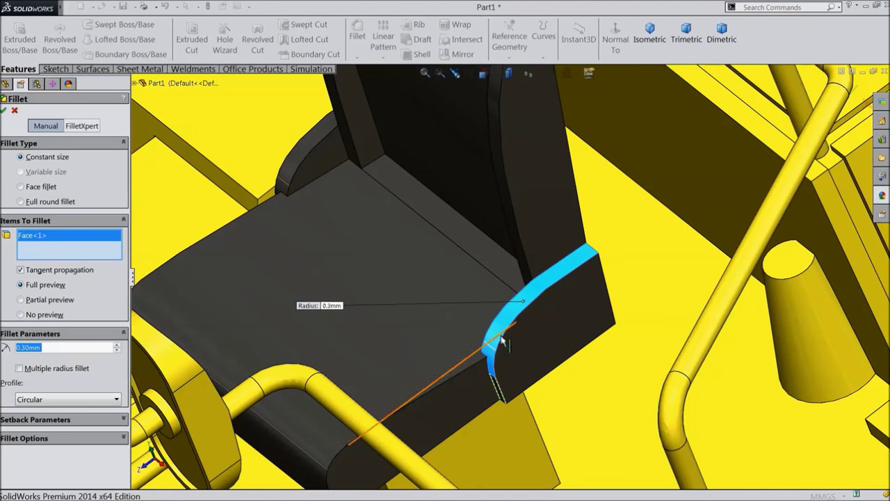
pyautogui.click(463, 369)
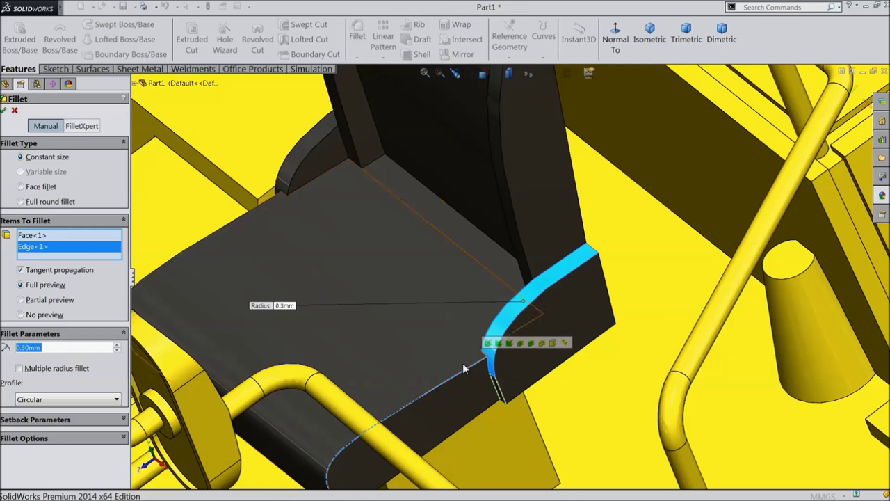
pyautogui.click(494, 245)
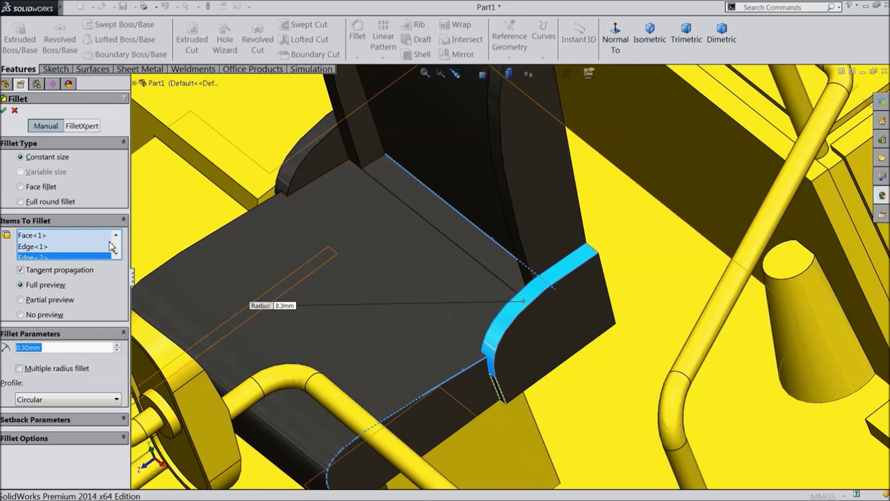
pyautogui.rightClick(54, 245)
pyautogui.click(80, 249)
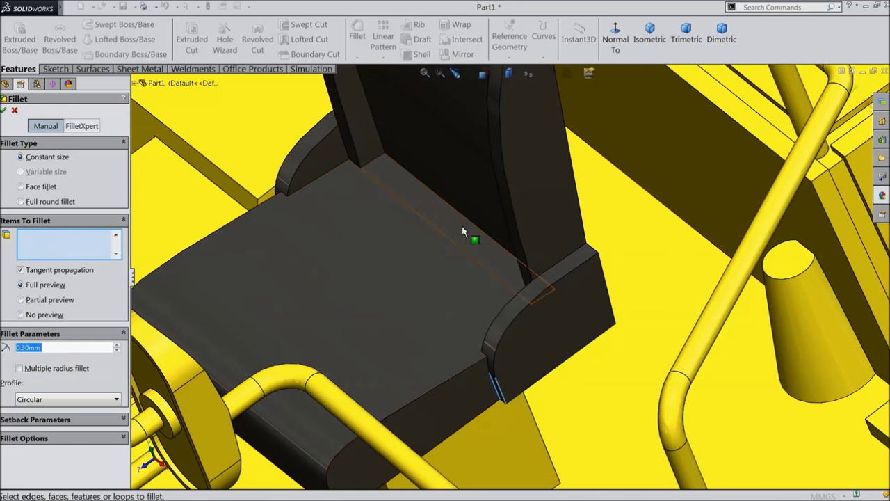
# Try a 0.3 mm fillet on three seat-back edges and cancel after the complex-corner error
pyautogui.click(516, 227)
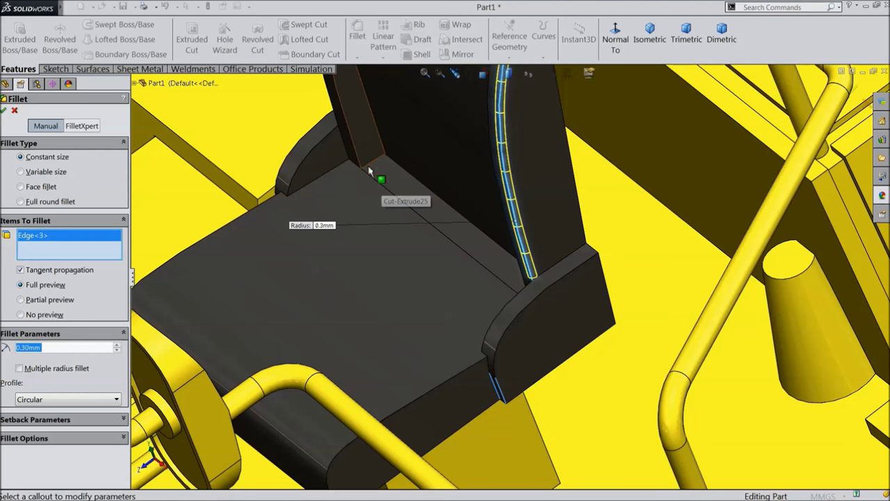
pyautogui.moveTo(372, 169); pyautogui.dragTo(407, 198, button='middle')
pyautogui.click(410, 169)
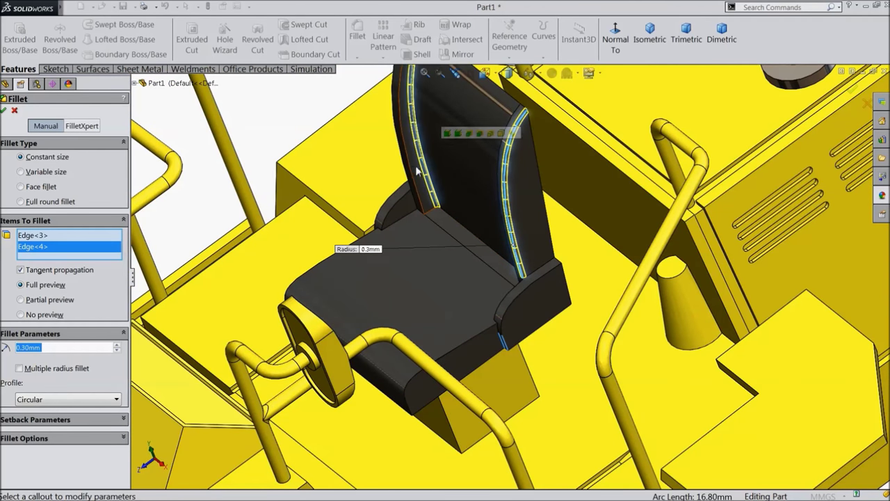
pyautogui.click(412, 174)
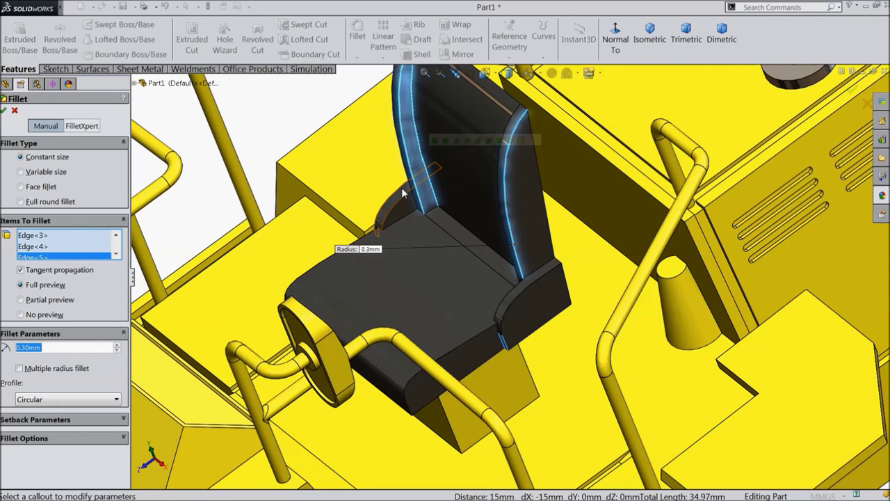
pyautogui.click(4, 110)
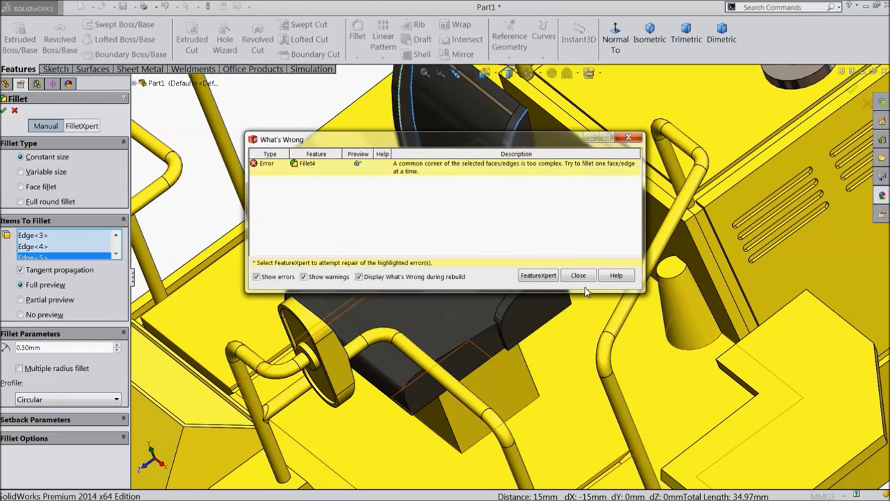
pyautogui.click(578, 275)
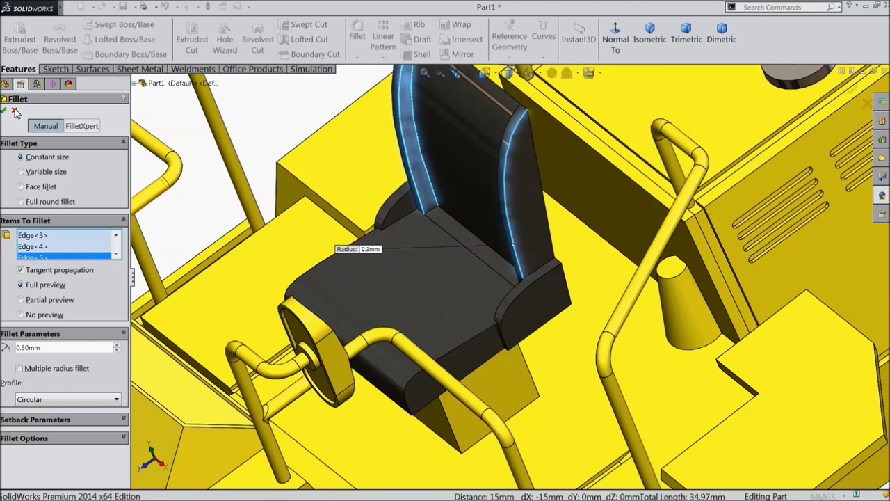
pyautogui.click(16, 112)
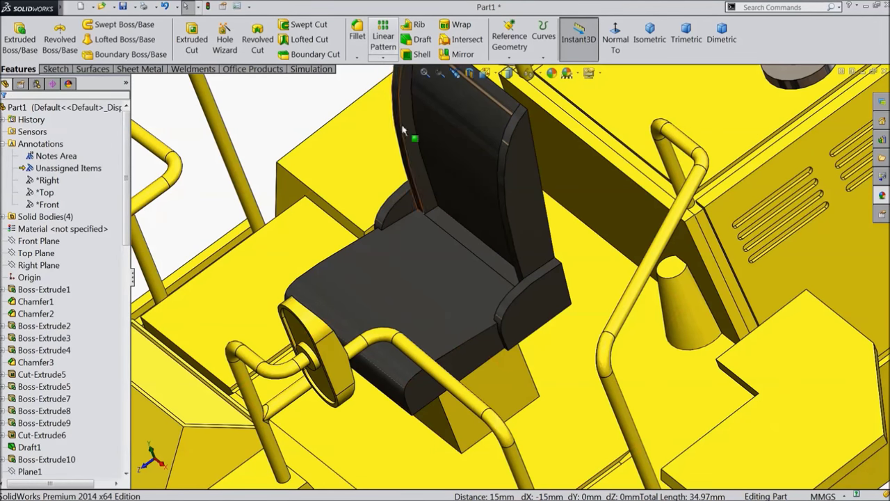
# Fillet the left and right seat-back side edges at 0.3 mm
pyautogui.scroll(3, 402, 131)
pyautogui.moveTo(401, 133); pyautogui.dragTo(431, 167, button='middle')
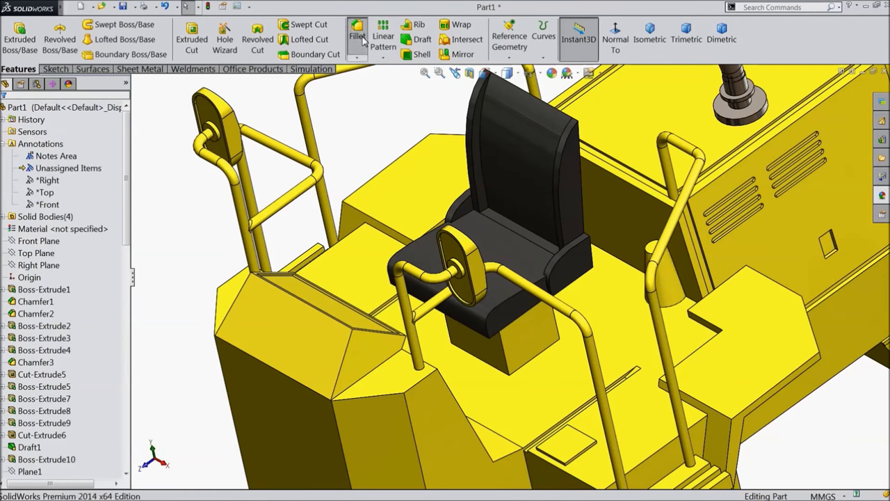
pyautogui.click(357, 36)
pyautogui.scroll(-5, 554, 202)
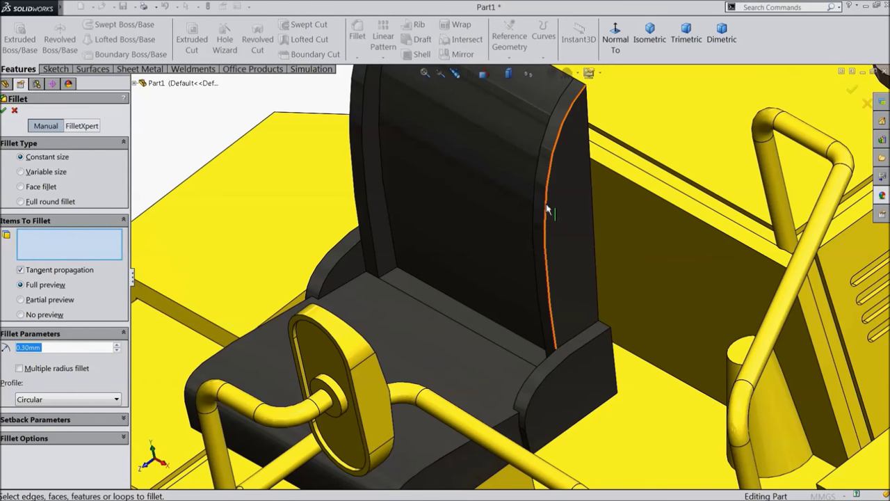
pyautogui.click(547, 210)
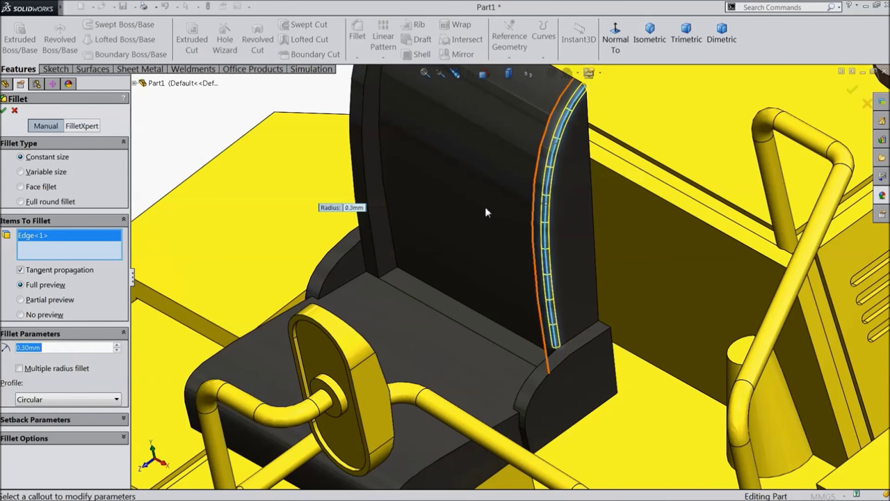
pyautogui.click(353, 166)
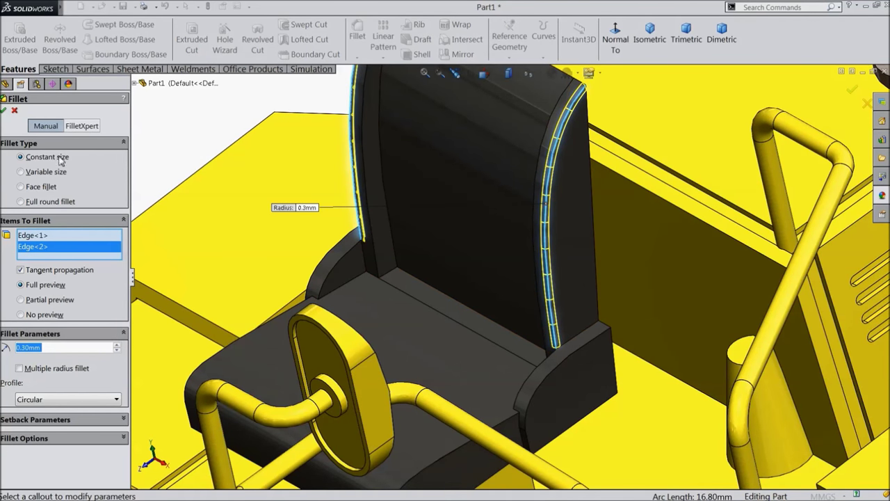
pyautogui.click(6, 110)
# Fillet the armrest, seat-back side, seat front and seat top-left edges at 0.3 mm
pyautogui.click(357, 35)
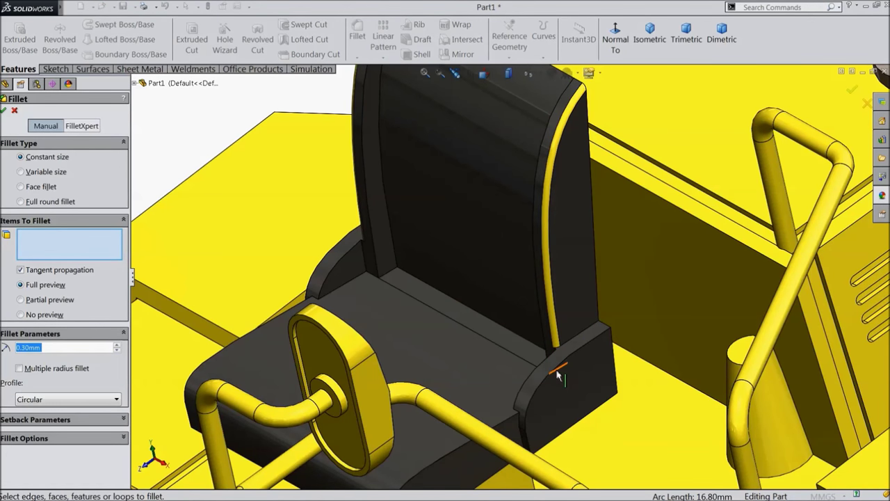
pyautogui.click(554, 375)
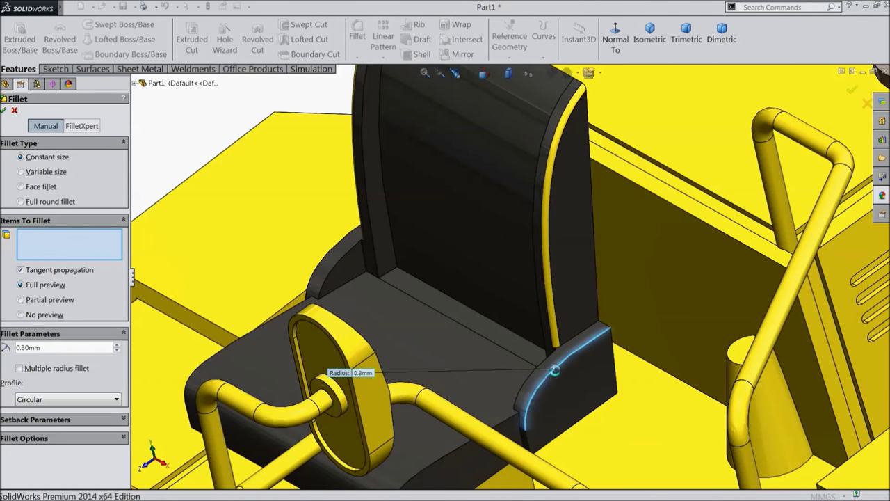
pyautogui.click(322, 260)
pyautogui.moveTo(370, 312); pyautogui.dragTo(471, 401, button='middle')
pyautogui.click(472, 401)
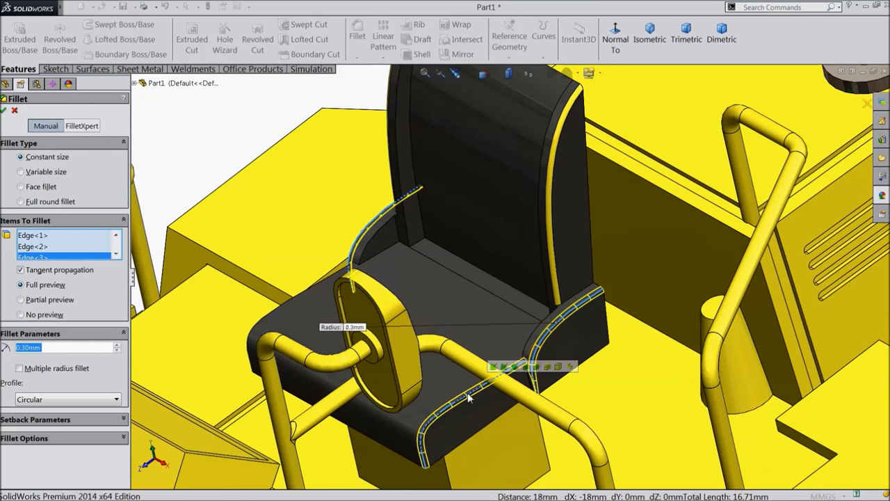
pyautogui.click(277, 313)
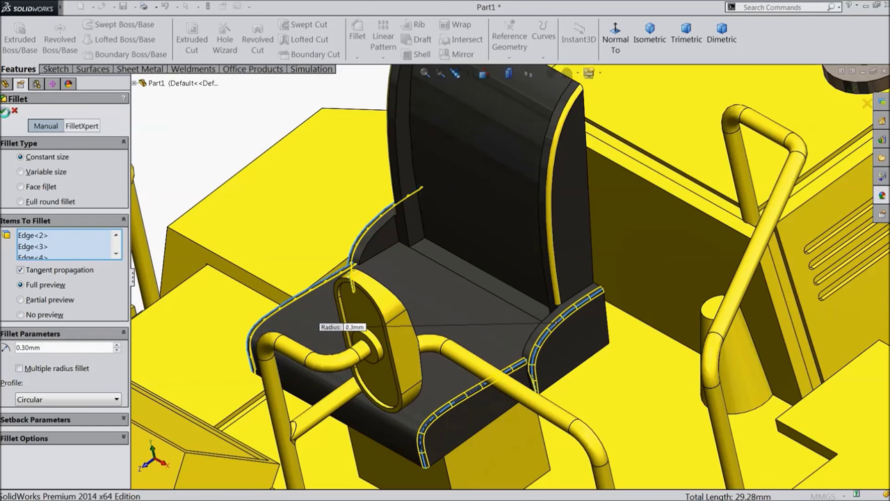
pyautogui.press('Return')
pyautogui.scroll(3, 466, 308)
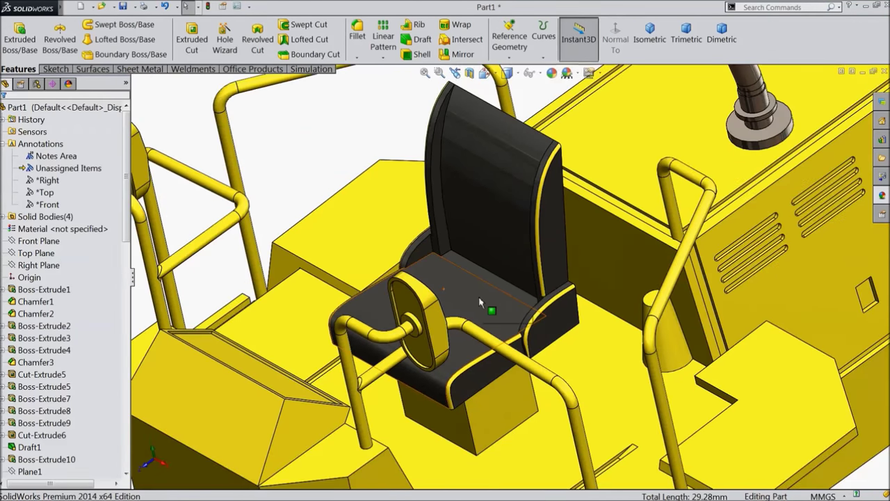
# Colour the Fillet5 and Fillet6 seat fillets dark grey
pyautogui.scroll(-15, 129, 233)
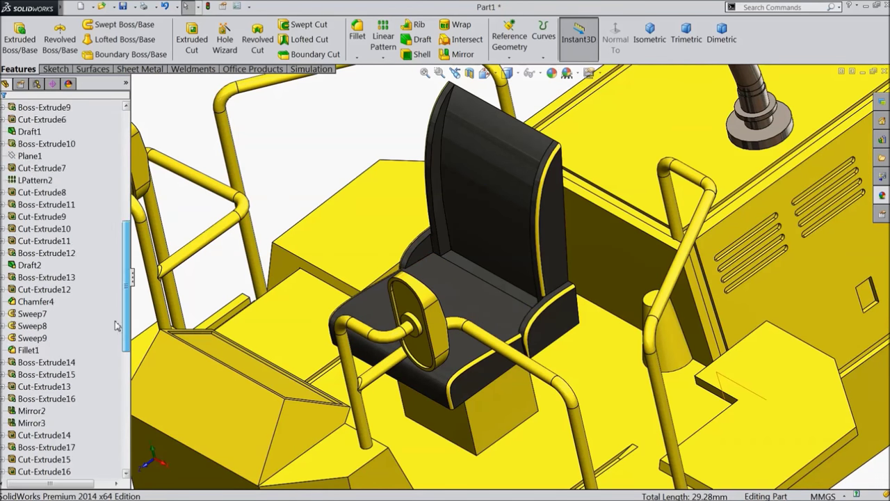
pyautogui.click(27, 471)
pyautogui.keyDown('shift'); pyautogui.click(13, 461); pyautogui.keyUp('shift')
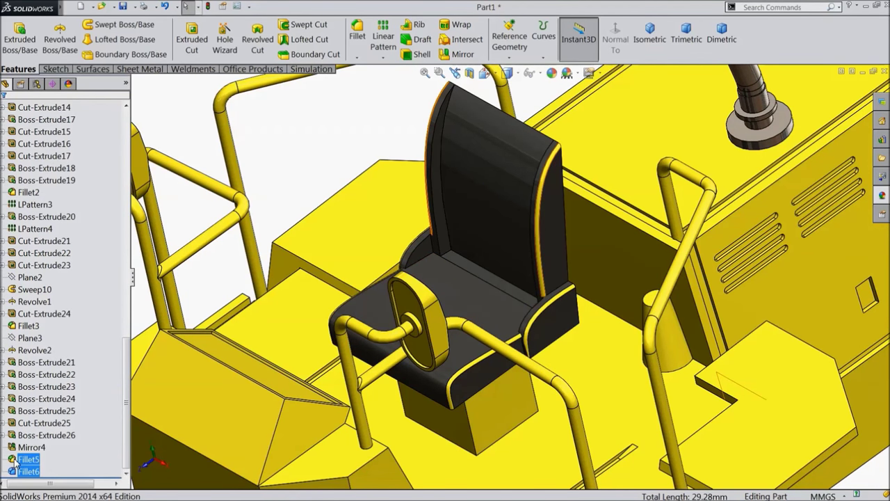
pyautogui.click(555, 77)
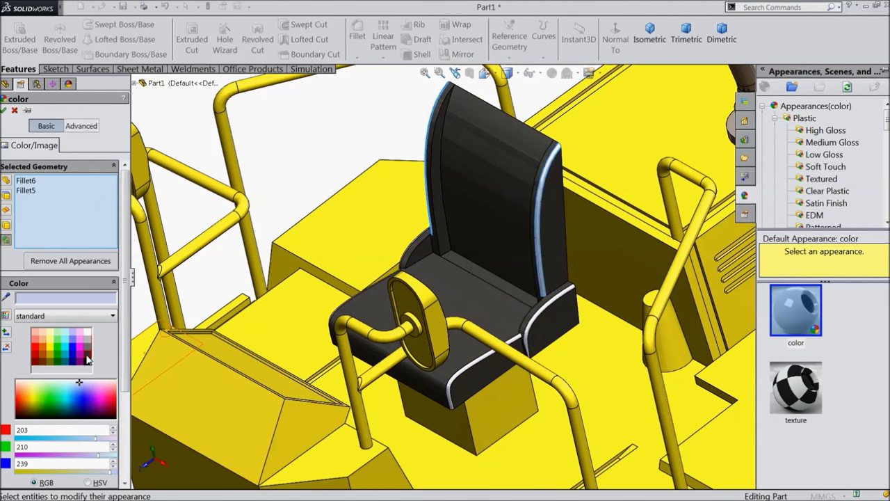
pyautogui.click(87, 356)
pyautogui.click(4, 110)
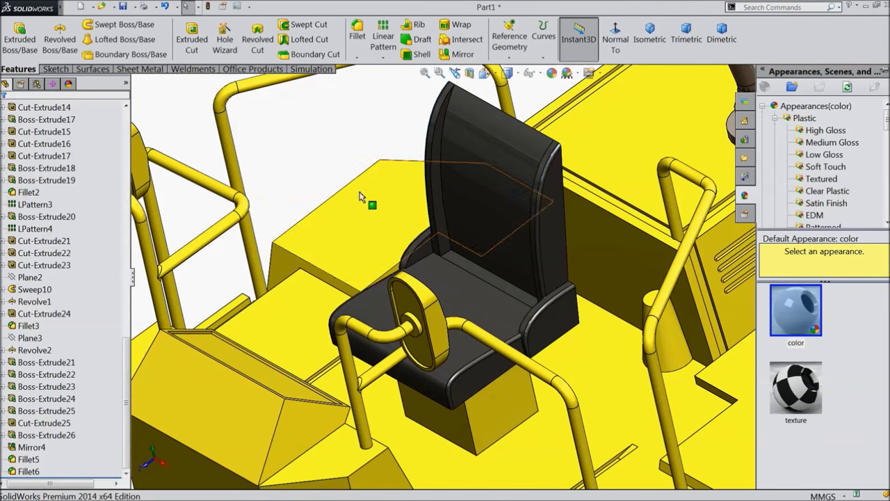
# Zoom in on the cab floor beside the seat and bring up the Sketch tools
pyautogui.press('f')
pyautogui.moveTo(366, 213)
pyautogui.mouseDown(button='middle')
pyautogui.moveTo(392, 224)
pyautogui.moveTo(366, 173)
pyautogui.moveTo(361, 209)
pyautogui.mouseUp(button='middle')
pyautogui.scroll(-2, 643, 338)
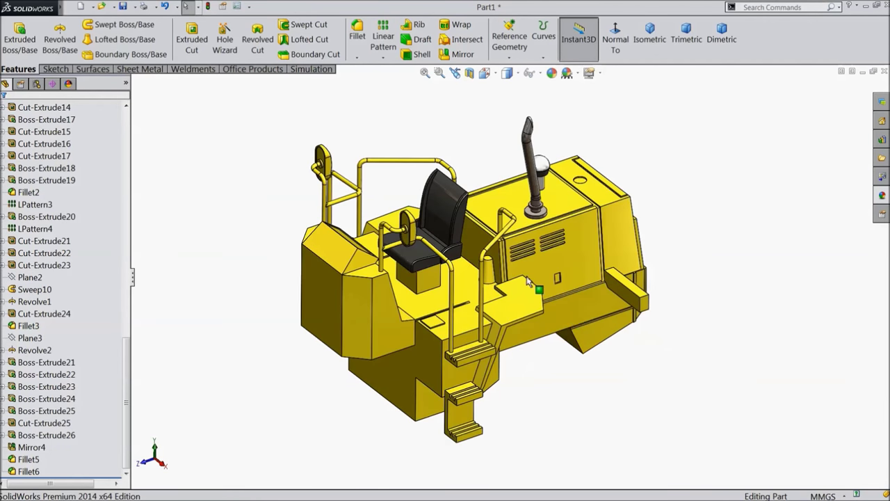
pyautogui.scroll(-2, 534, 288)
pyautogui.scroll(-2, 473, 314)
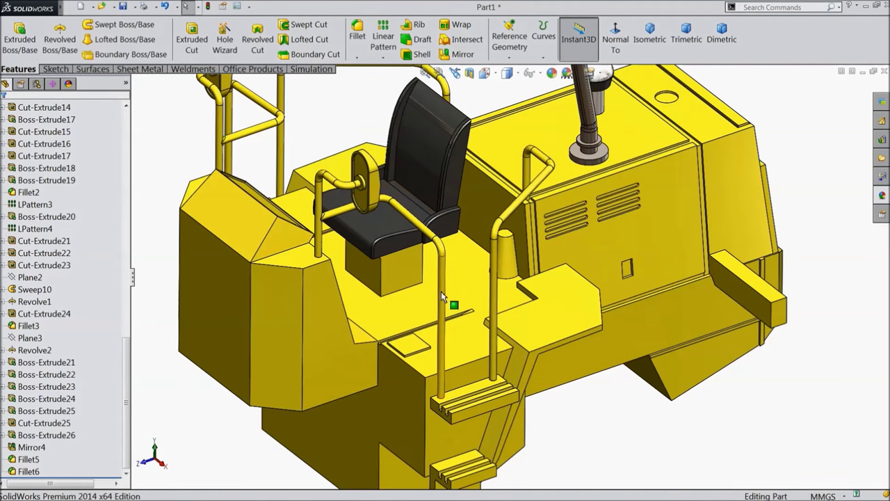
pyautogui.scroll(-2, 449, 281)
pyautogui.scroll(-2, 451, 265)
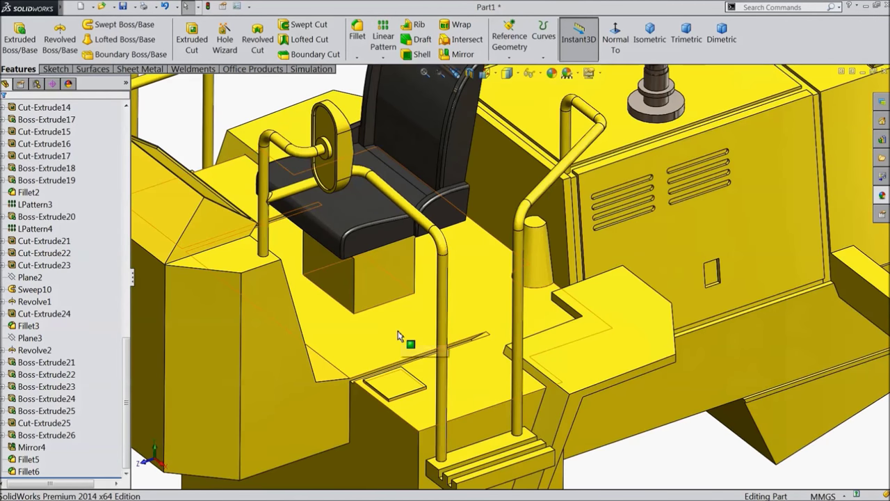
pyautogui.scroll(-2, 400, 334)
pyautogui.click(60, 70)
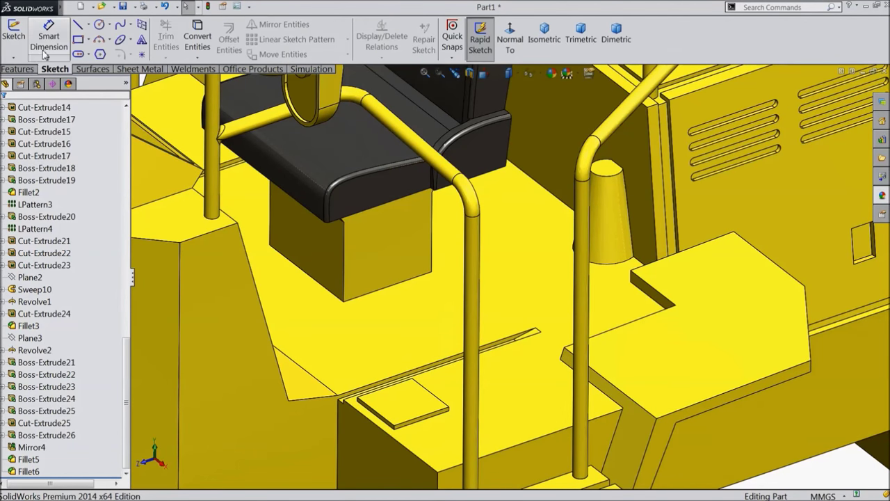
# Start a new 3D sketch using the Centerline tool
pyautogui.click(13, 58)
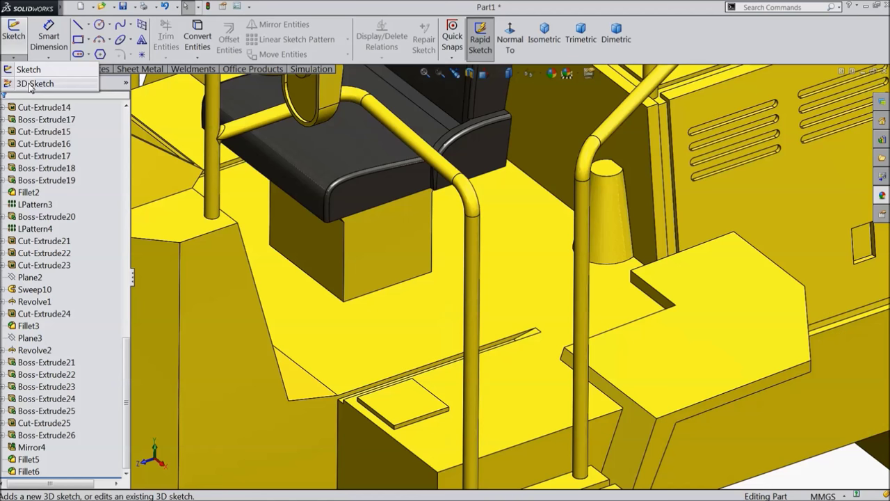
pyautogui.click(29, 85)
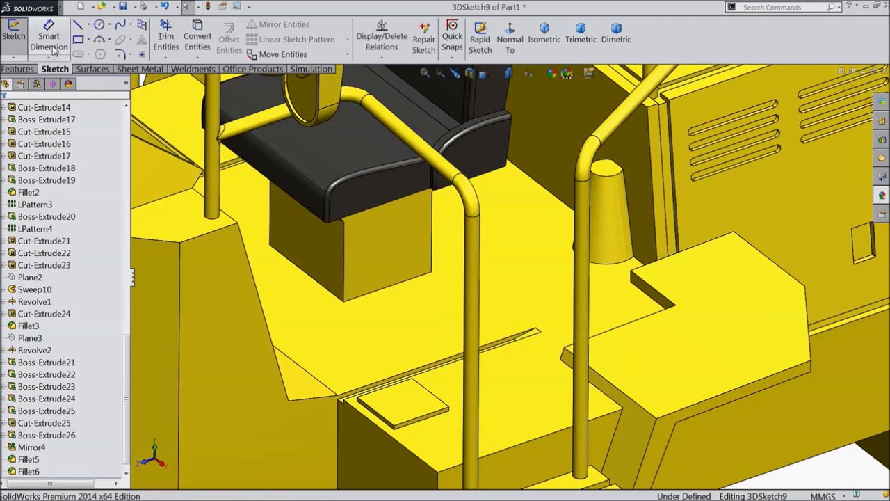
pyautogui.click(104, 54)
pyautogui.scroll(-3, 443, 364)
pyautogui.scroll(-2, 504, 340)
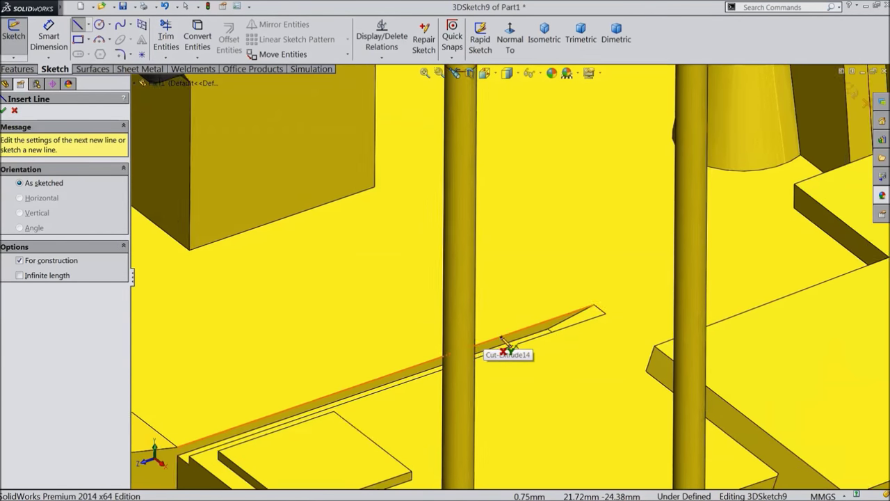
pyautogui.scroll(-1, 504, 341)
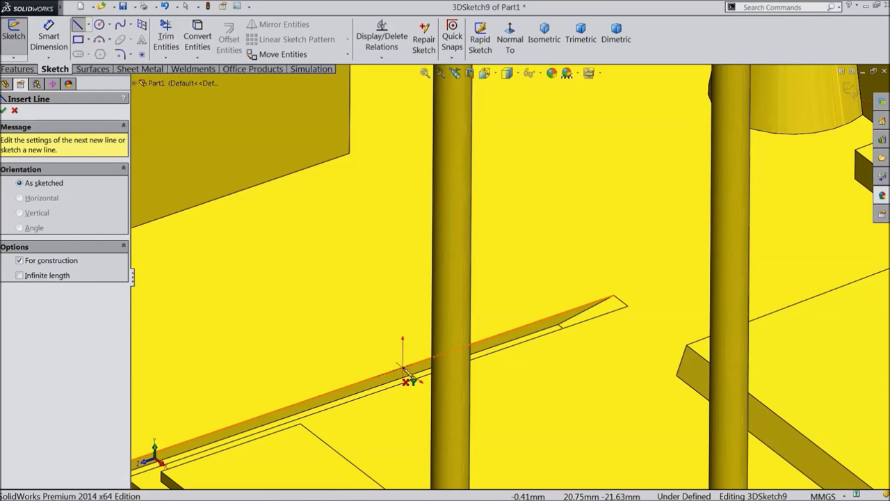
# Draw connected centerlines starting at the floor slot edge beside the seat, then return to Select
pyautogui.click(407, 370)
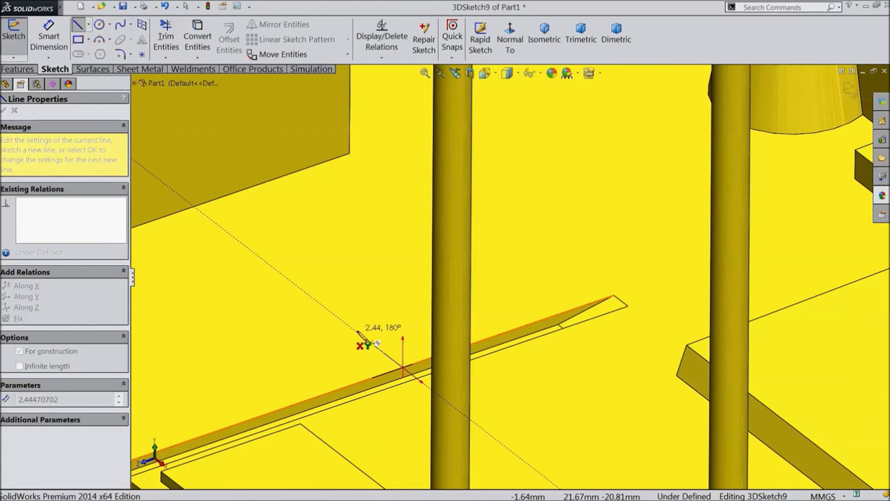
pyautogui.click(332, 313)
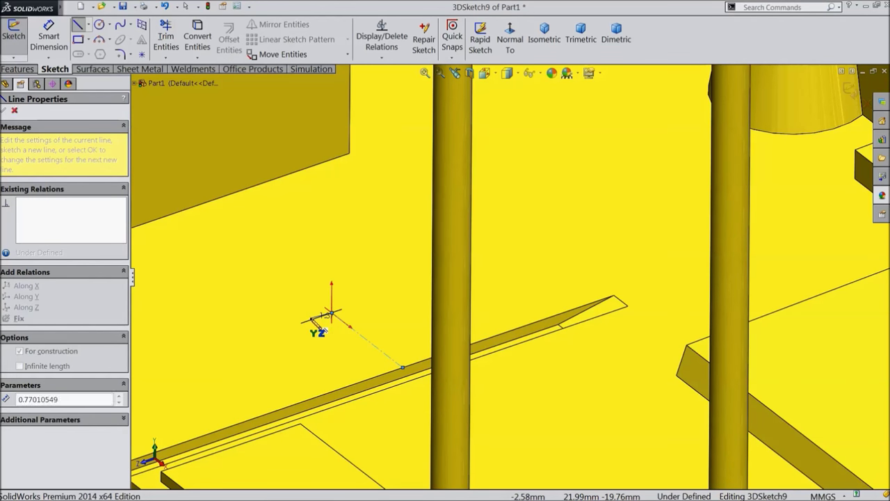
pyautogui.scroll(2, 289, 345)
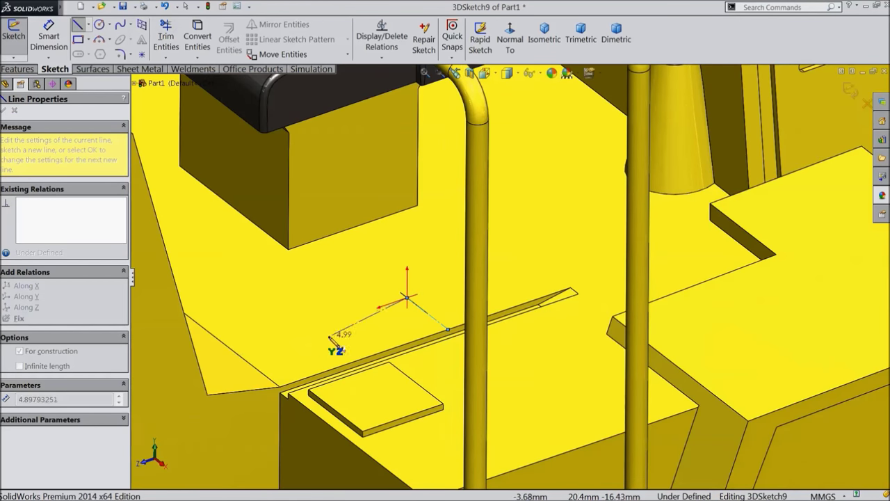
pyautogui.click(279, 341)
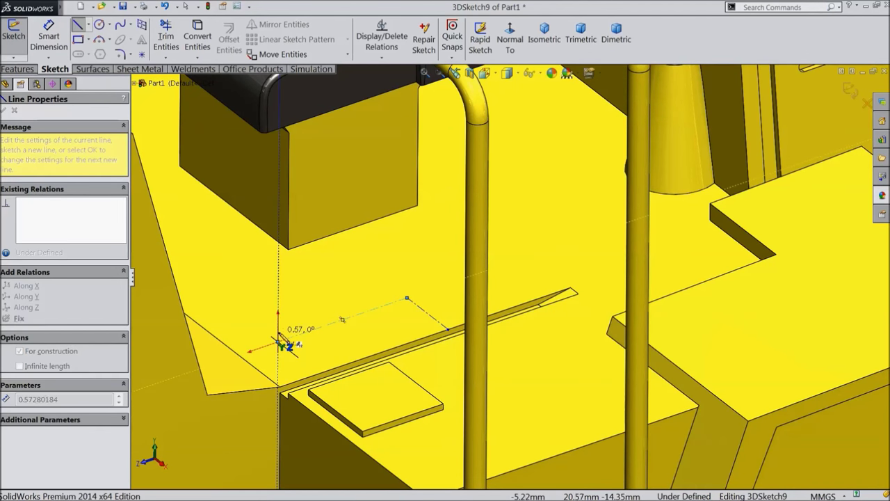
pyautogui.rightClick(311, 292)
pyautogui.click(334, 140)
pyautogui.scroll(-2, 468, 271)
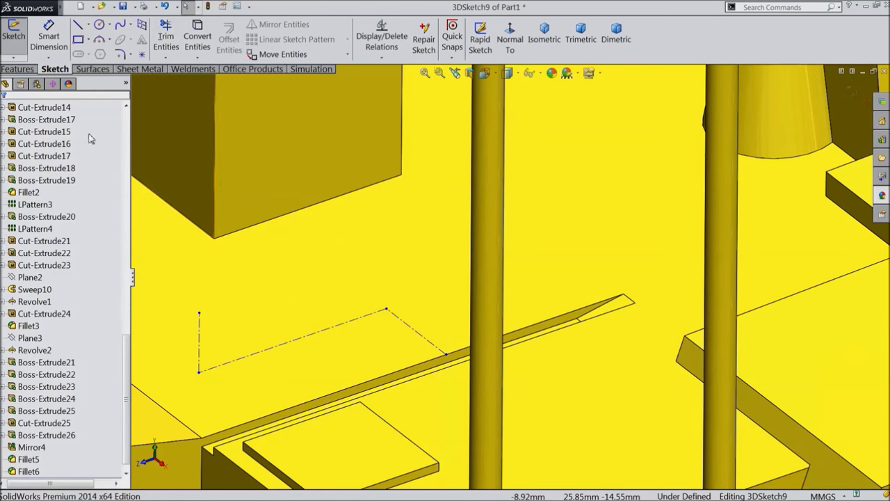
# Dimension the short construction line to 4 mm length
pyautogui.click(48, 37)
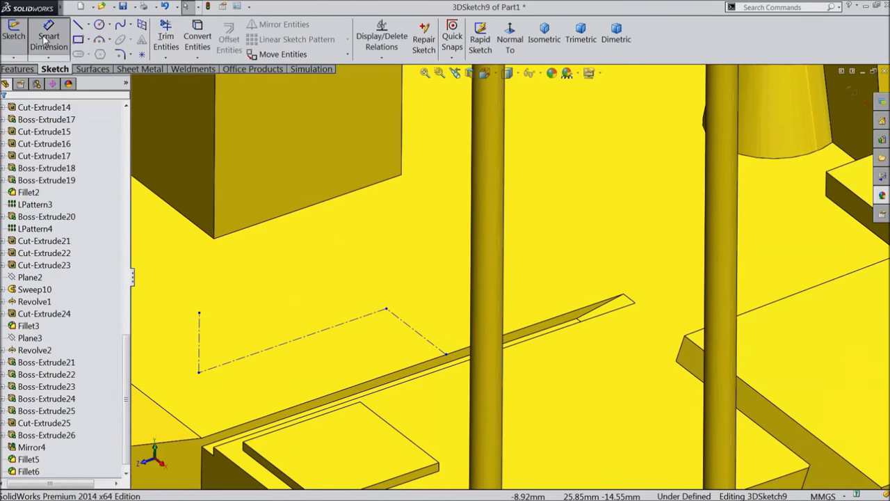
pyautogui.click(412, 327)
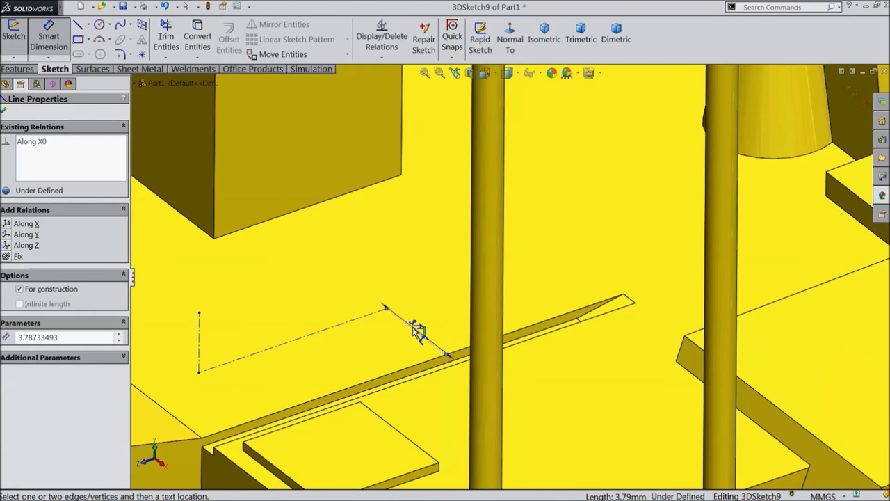
pyautogui.click(427, 325)
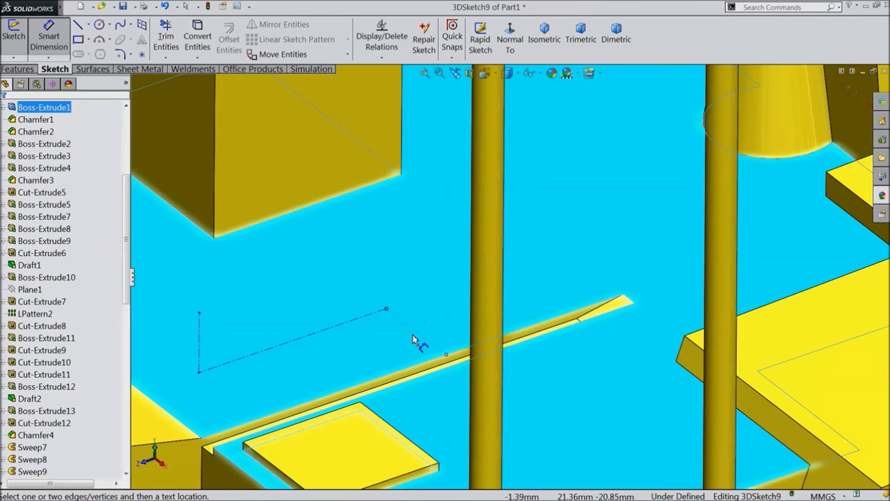
pyautogui.click(419, 340)
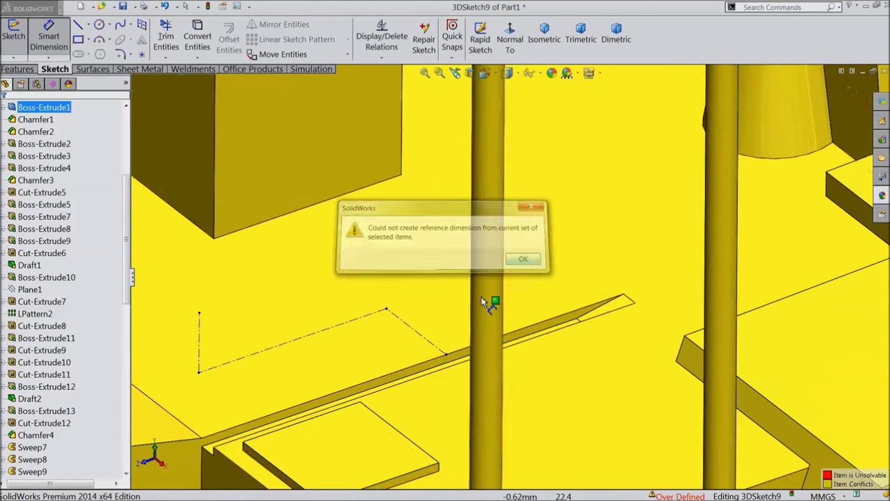
pyautogui.scroll(3, 487, 292)
pyautogui.click(450, 319)
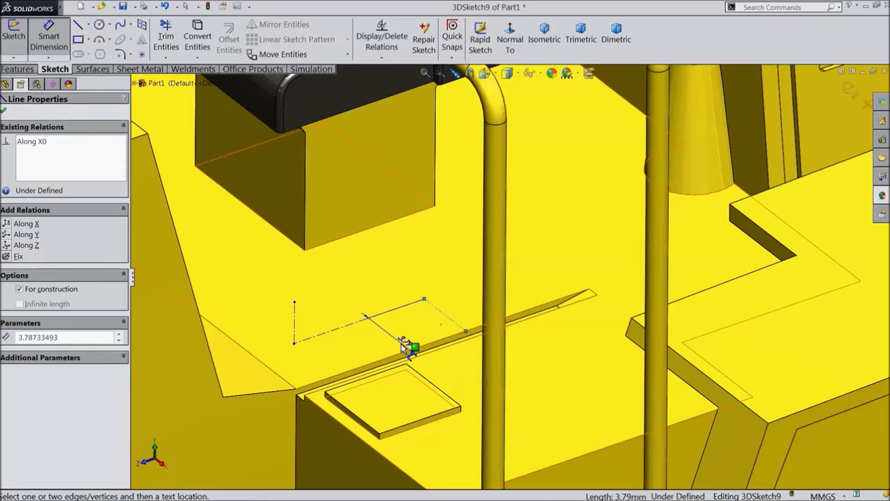
pyautogui.scroll(3, 403, 347)
pyautogui.click(161, 425)
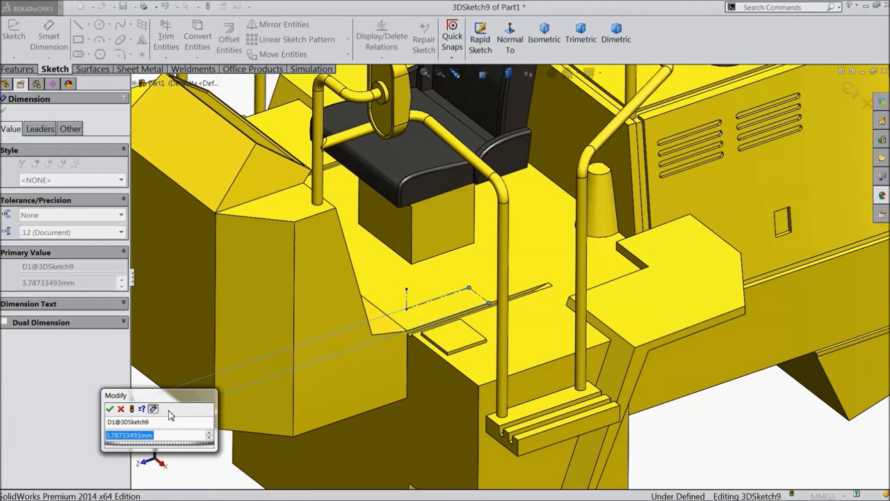
pyautogui.press('Return')
pyautogui.scroll(-4, 456, 297)
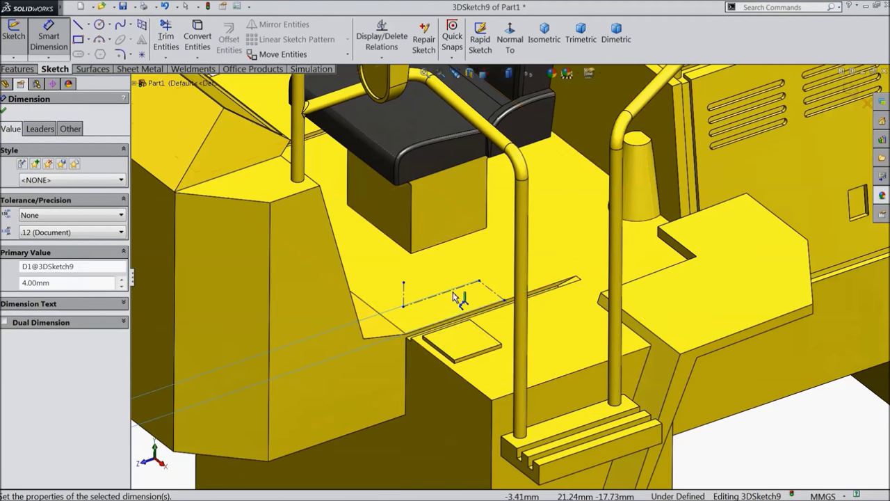
# Set the construction line 10 mm from the model edge
pyautogui.click(553, 289)
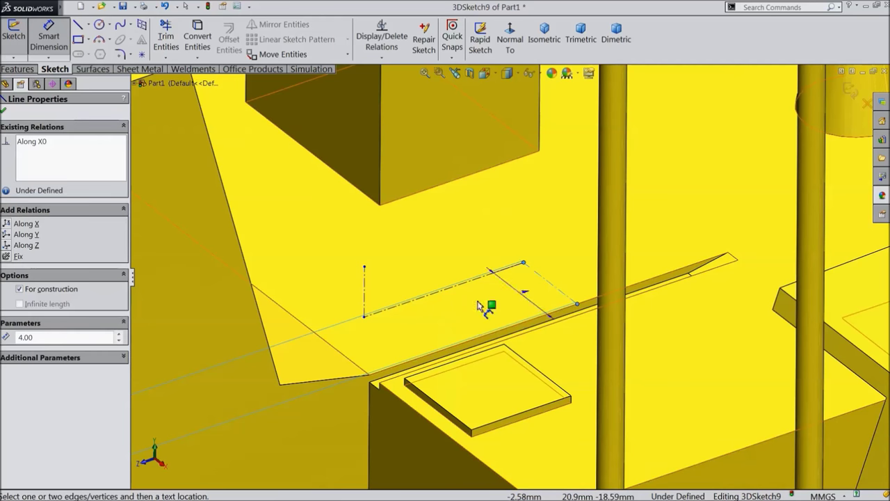
pyautogui.click(348, 360)
pyautogui.scroll(8, 553, 347)
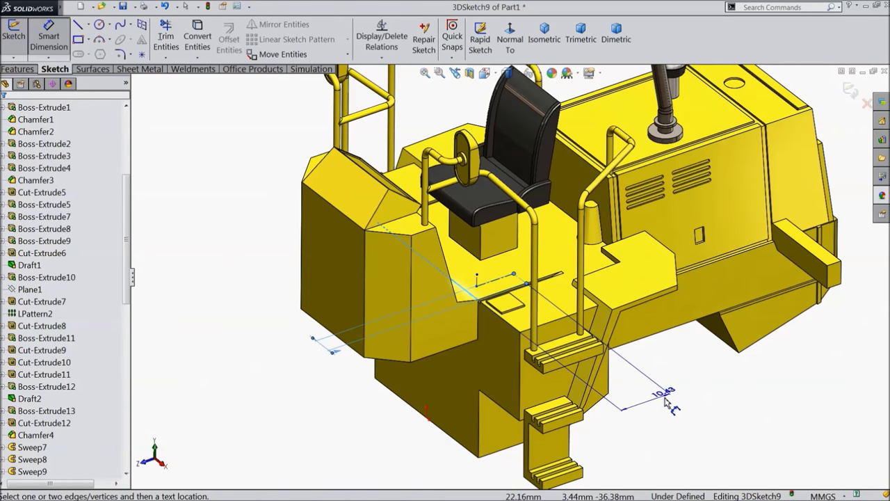
pyautogui.click(668, 409)
pyautogui.write('10')
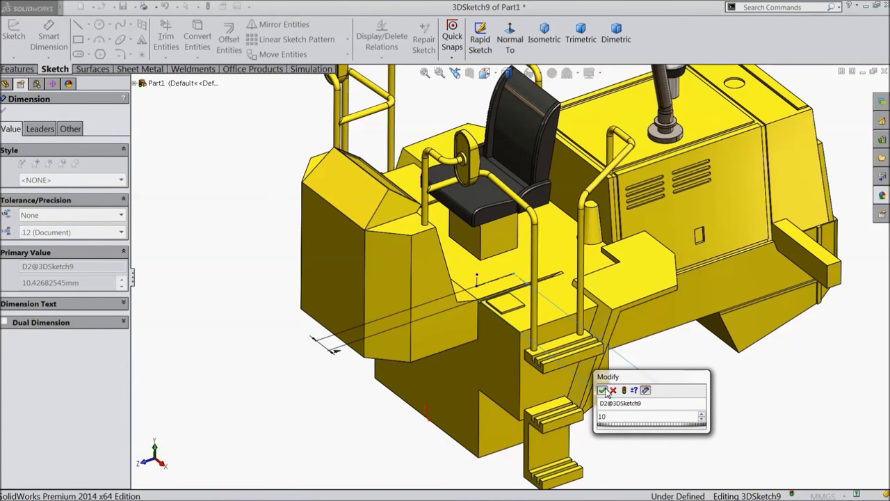
pyautogui.click(602, 390)
pyautogui.scroll(-5, 496, 287)
pyautogui.scroll(-2, 496, 287)
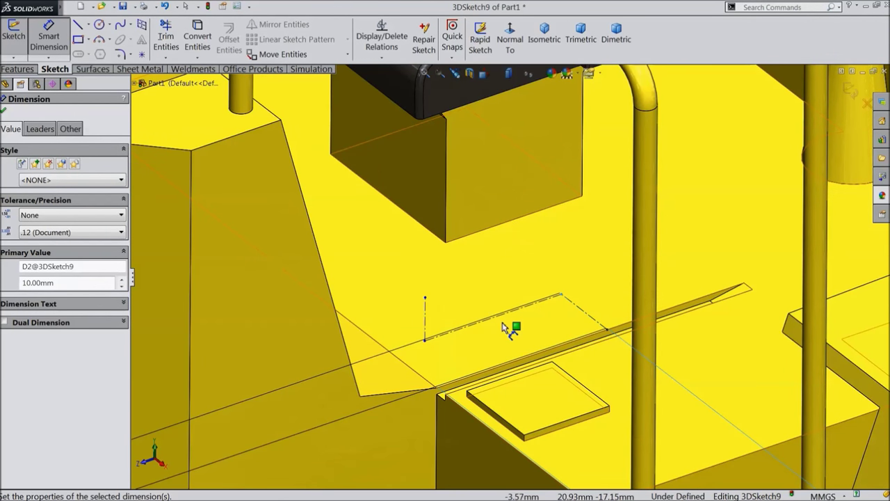
pyautogui.scroll(-3, 431, 340)
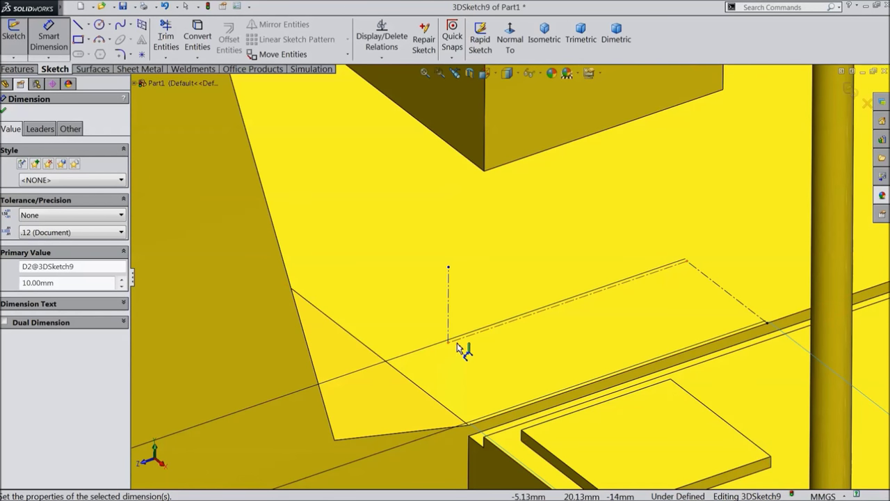
# Dimension the path's endpoint 0.75 mm from another model edge
pyautogui.click(448, 343)
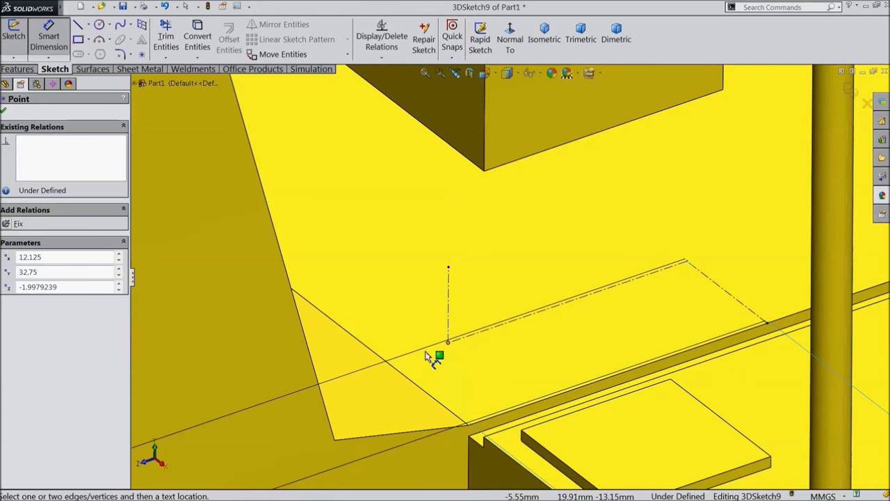
pyautogui.click(399, 375)
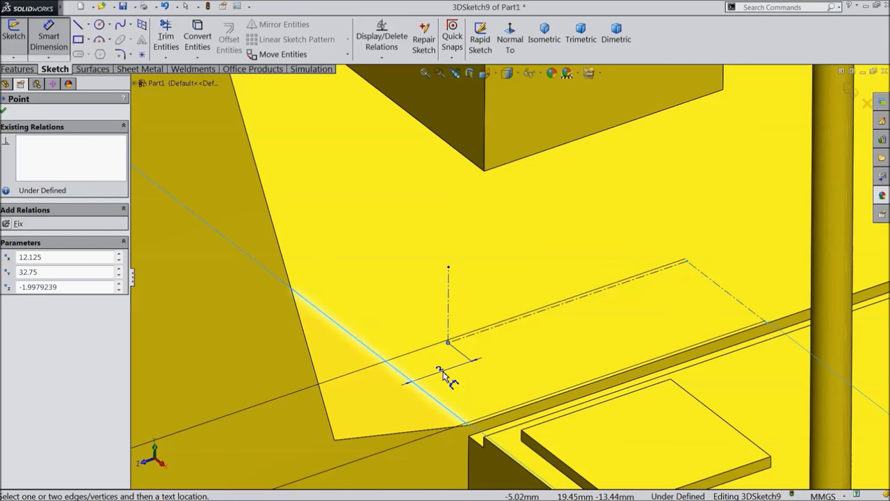
pyautogui.scroll(6, 443, 374)
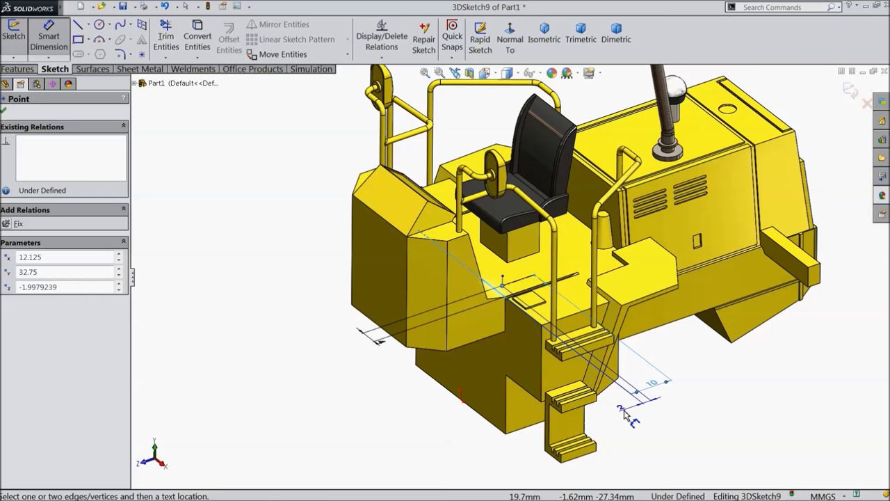
pyautogui.click(624, 411)
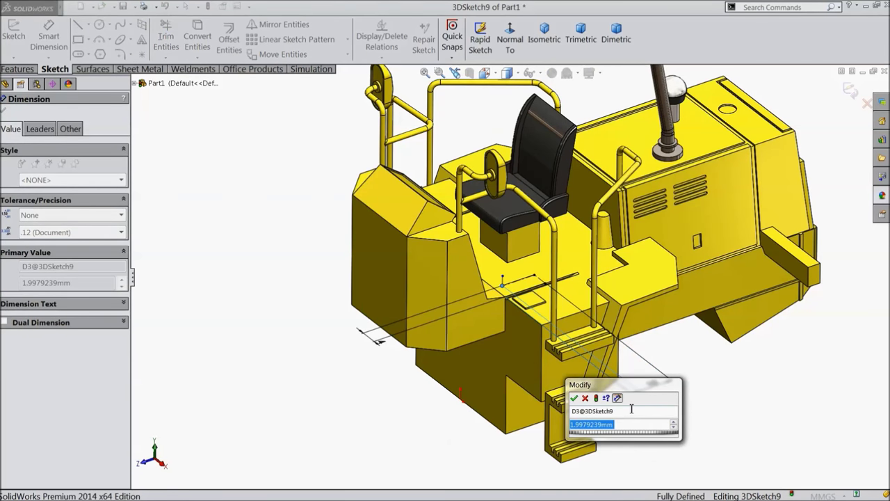
pyautogui.write('0.75')
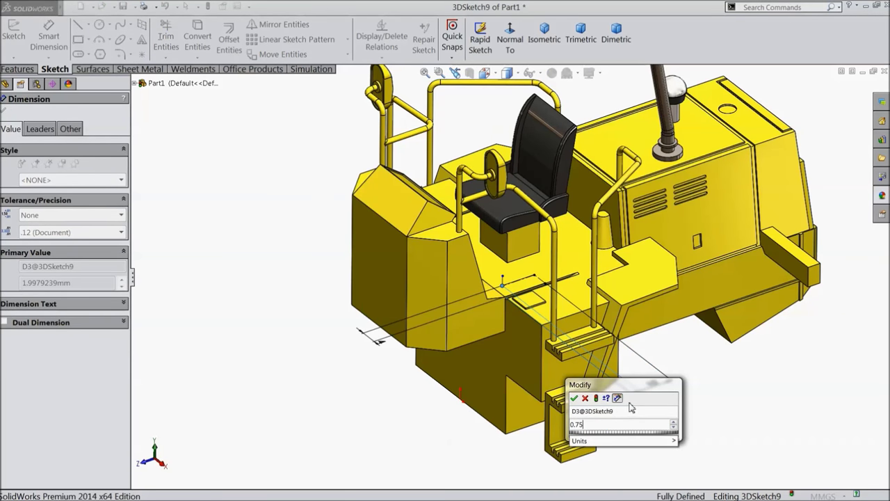
pyautogui.click(574, 398)
pyautogui.scroll(-5, 528, 282)
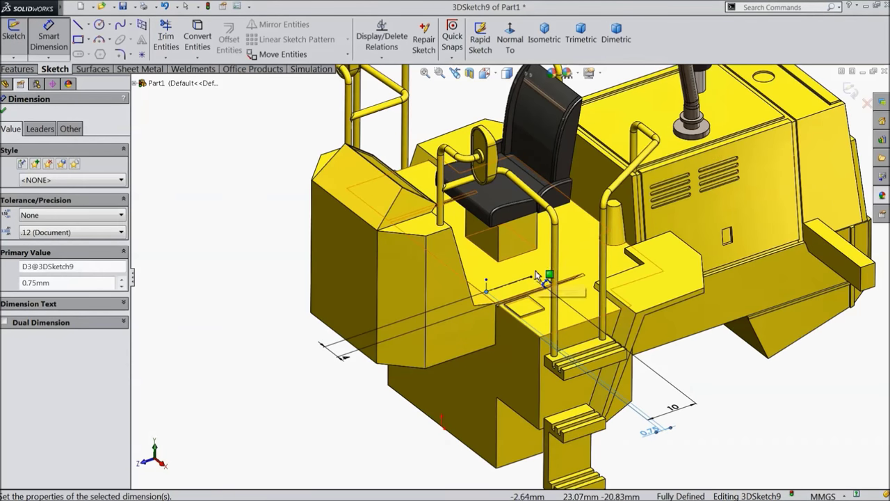
pyautogui.click(4, 112)
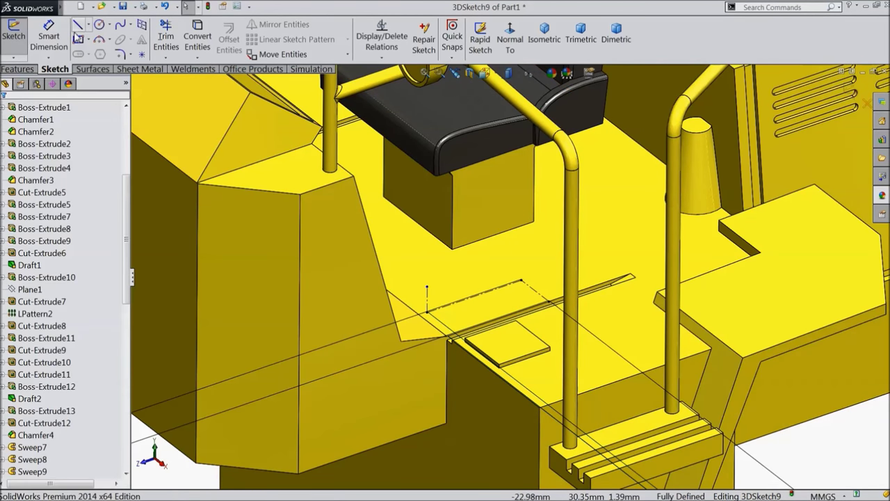
# Draw a vertical line up from the path's right corner and a top line back to the left
pyautogui.click(77, 23)
pyautogui.scroll(-5, 438, 292)
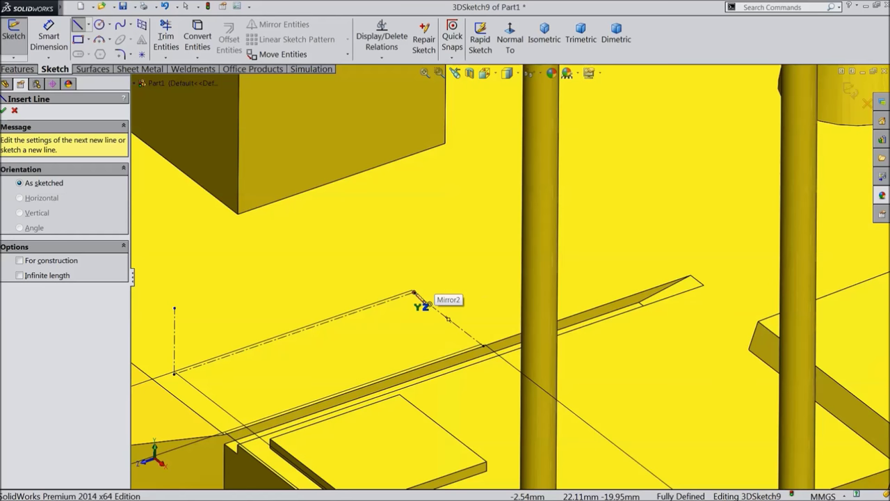
pyautogui.click(415, 288)
pyautogui.click(414, 241)
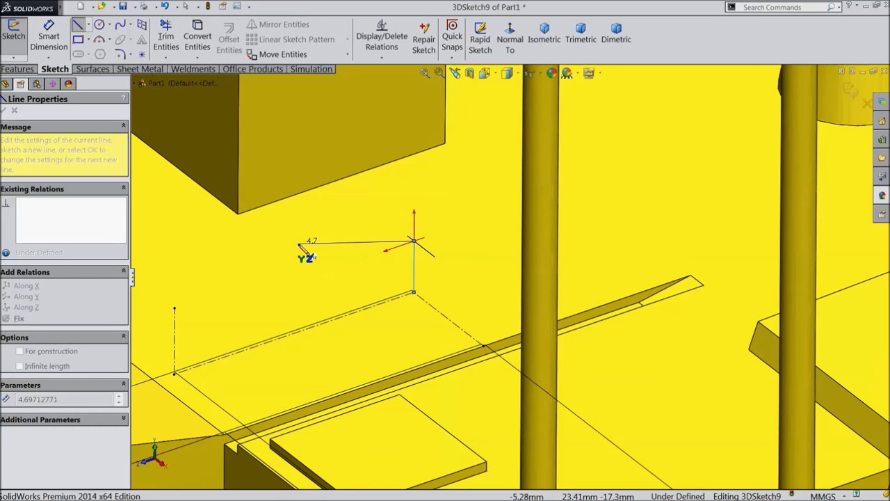
pyautogui.click(175, 308)
pyautogui.rightClick(215, 341)
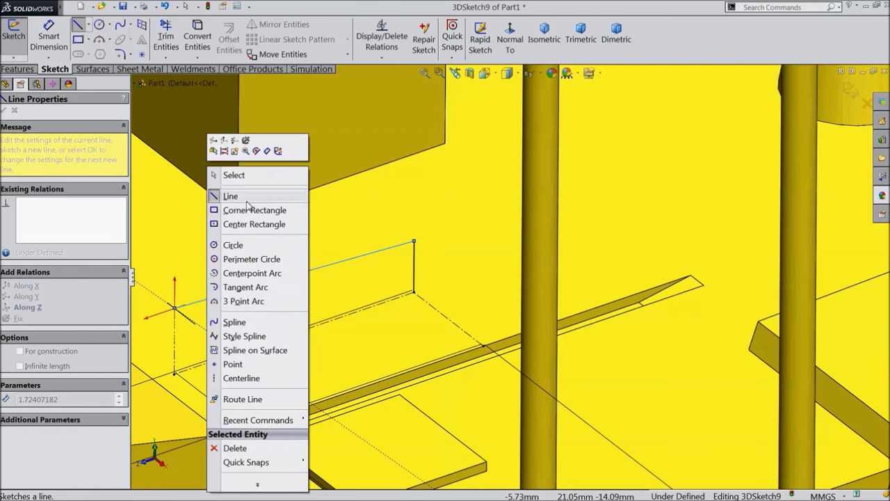
pyautogui.click(234, 176)
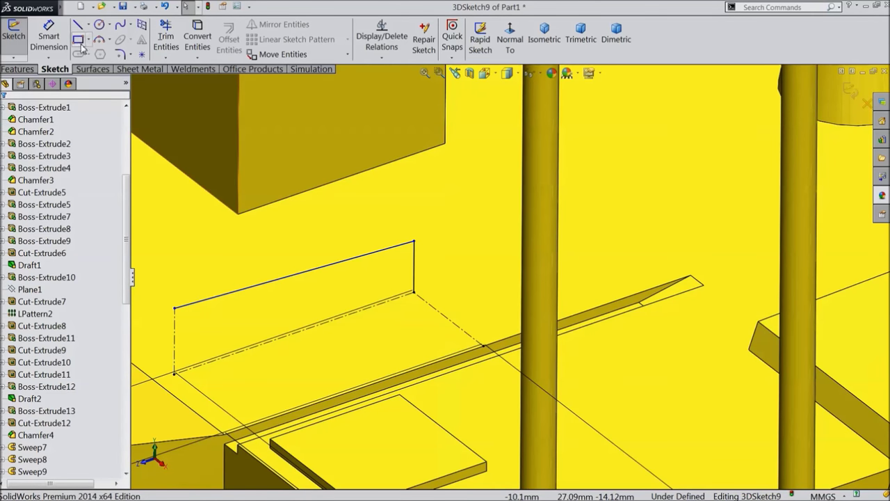
# Dimension the vertical rise to 1.00 mm
pyautogui.click(50, 40)
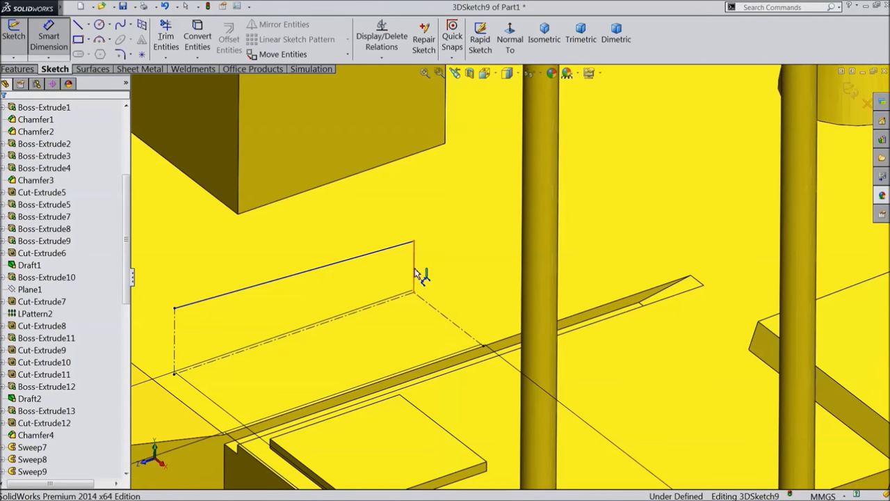
pyautogui.click(416, 273)
pyautogui.scroll(8, 418, 272)
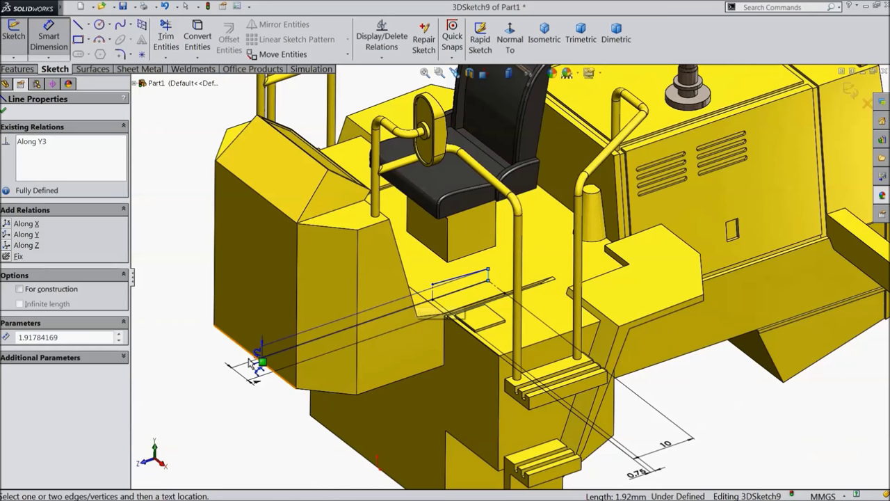
pyautogui.click(191, 362)
pyautogui.press('Return')
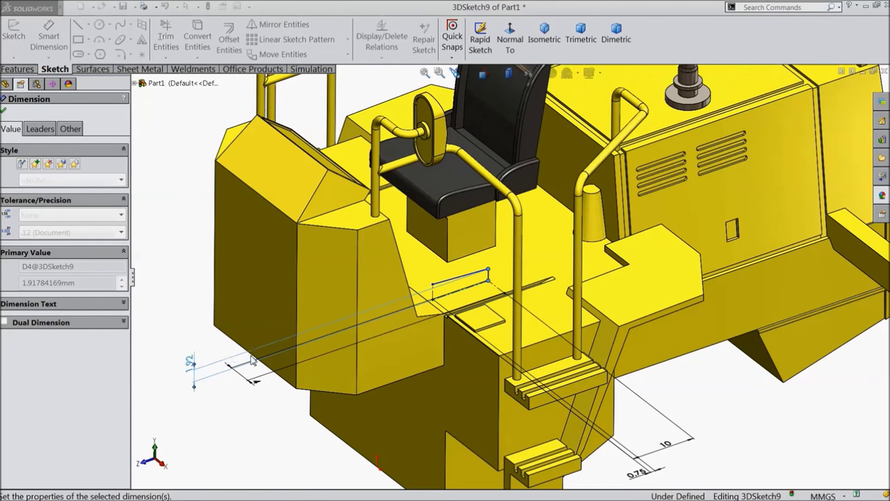
pyautogui.scroll(-8, 508, 285)
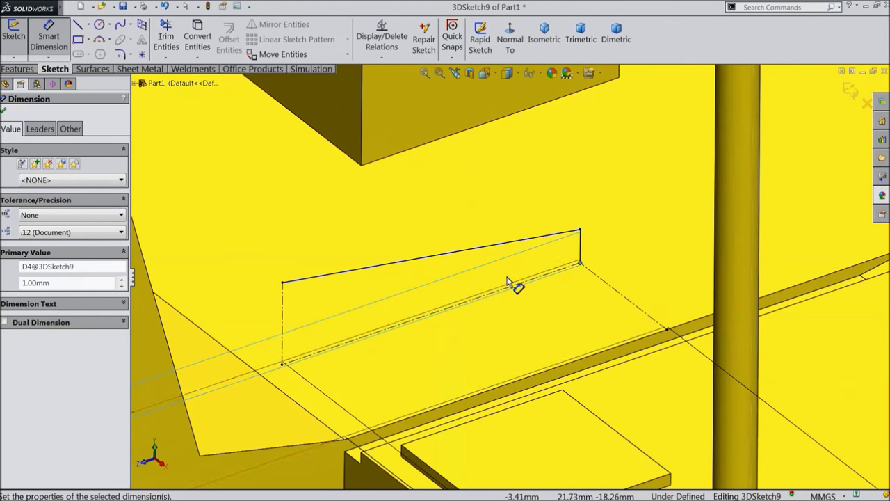
pyautogui.scroll(-2, 556, 278)
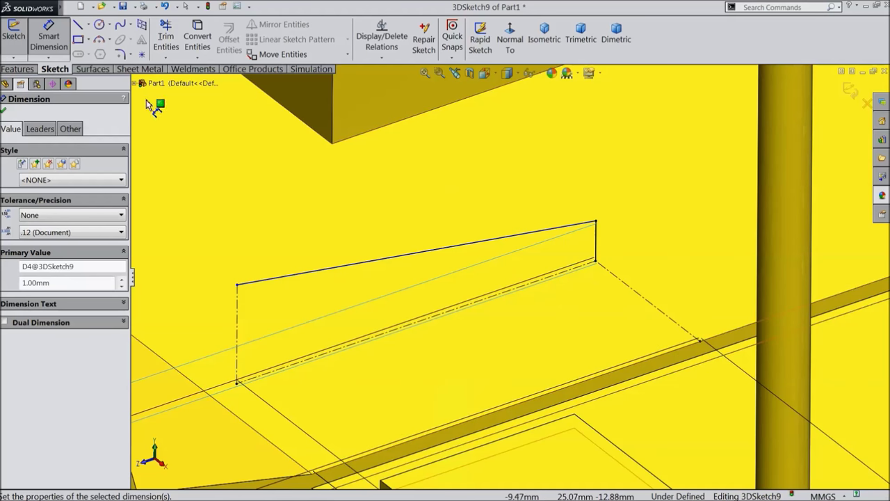
pyautogui.click(120, 53)
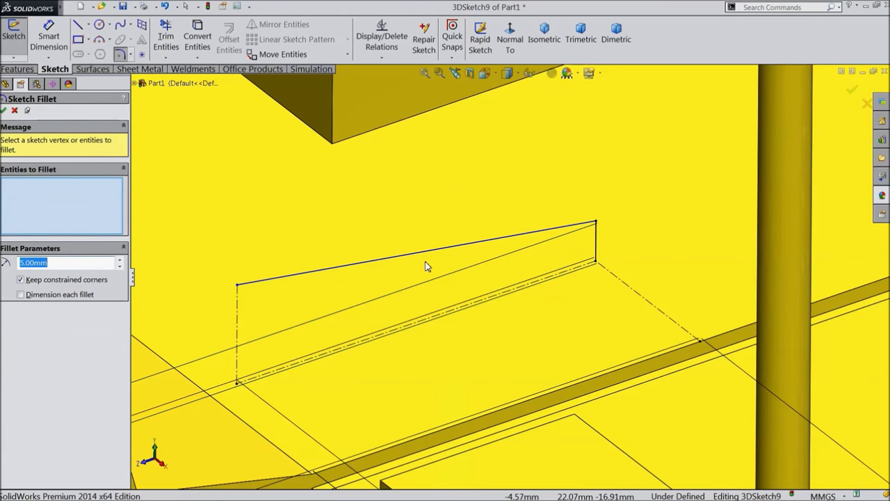
# Round the path's top right corner with a 0.50 mm sketch fillet
pyautogui.scroll(-3, 584, 230)
pyautogui.click(585, 214)
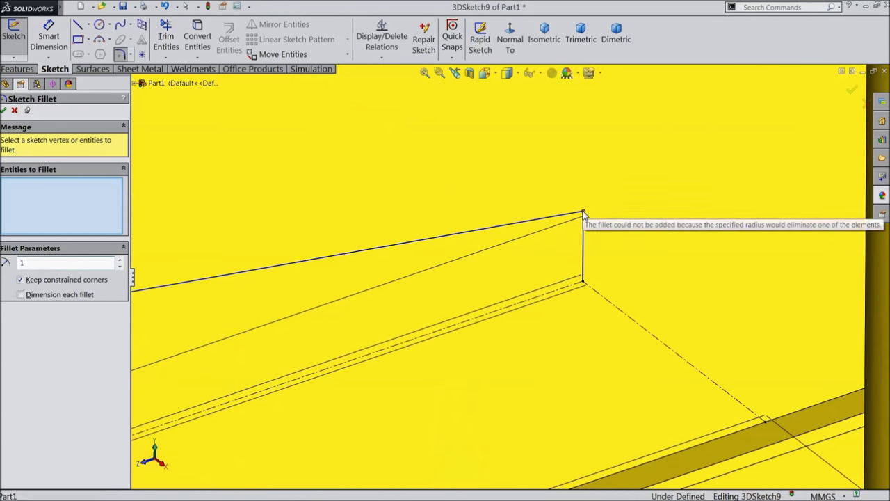
pyautogui.moveTo(574, 240); pyautogui.dragTo(547, 220, button='middle')
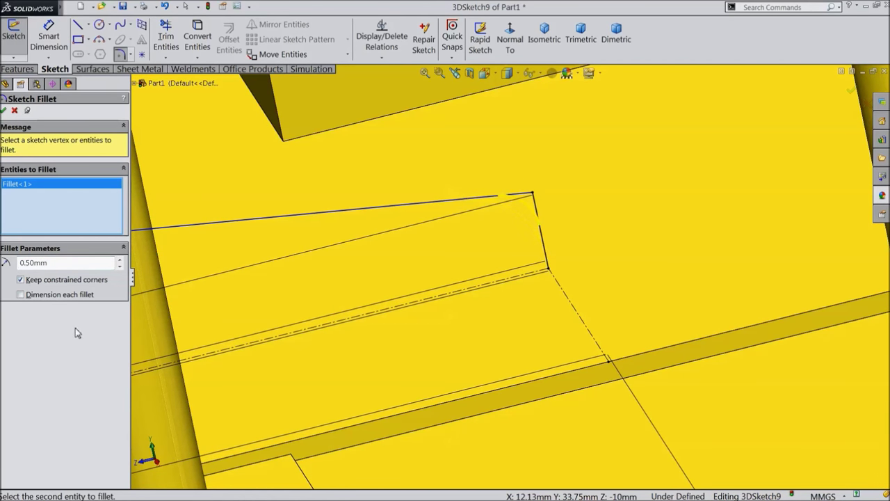
pyautogui.click(4, 111)
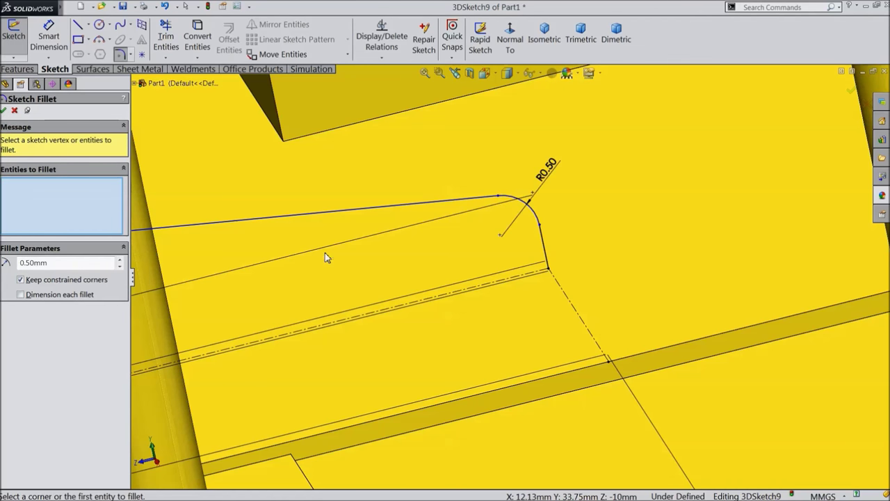
pyautogui.scroll(3, 325, 257)
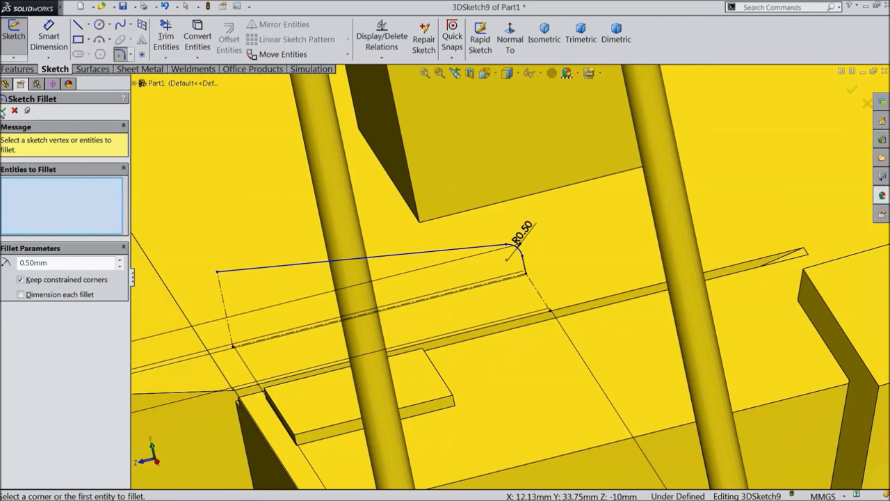
pyautogui.click(4, 111)
# Exit 3DSketch9 and orbit the model so the posts stand upright
pyautogui.moveTo(320, 223); pyautogui.dragTo(359, 253, button='middle')
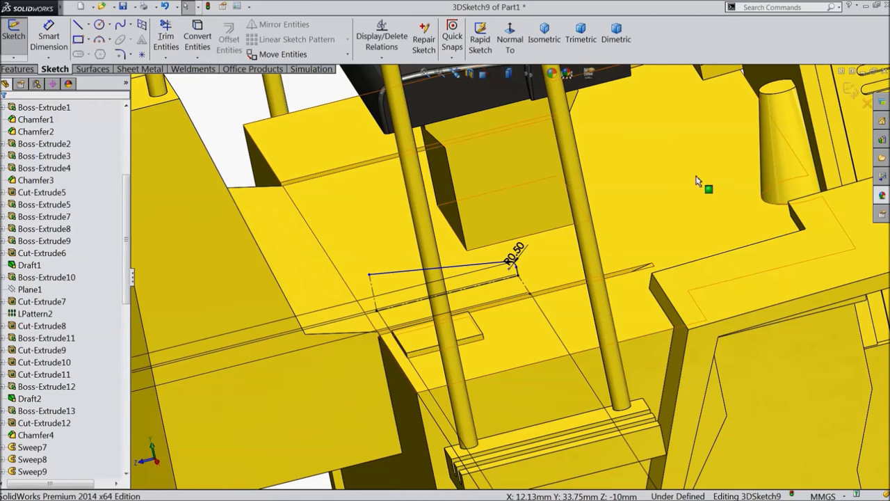
pyautogui.click(850, 89)
pyautogui.moveTo(594, 259)
pyautogui.mouseDown(button='middle')
pyautogui.moveTo(614, 263)
pyautogui.moveTo(614, 279)
pyautogui.moveTo(507, 269)
pyautogui.mouseUp(button='middle')
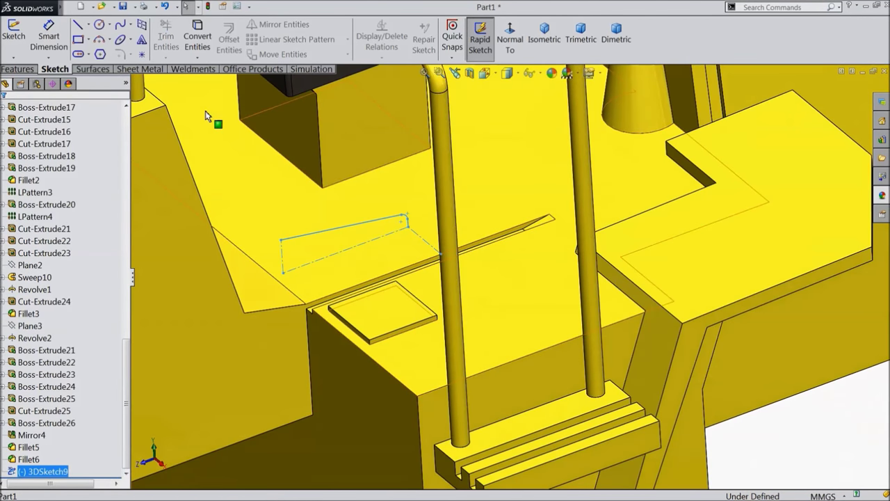
# Start a sketch on the cab floor and draw a circle centred at the path's lower corner
pyautogui.scroll(-3, 424, 226)
pyautogui.click(401, 288)
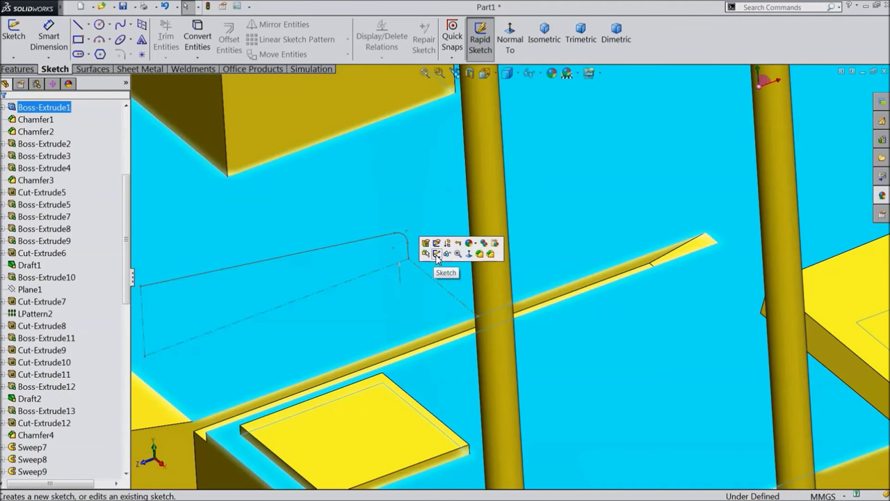
pyautogui.click(430, 250)
pyautogui.click(99, 25)
pyautogui.scroll(-3, 448, 244)
pyautogui.click(364, 279)
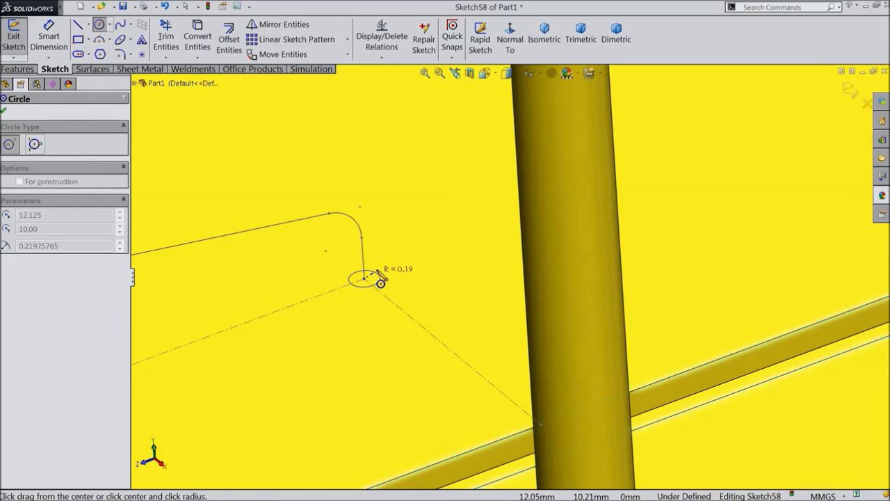
pyautogui.click(408, 262)
# Dimension the circle's diameter to 1.00 mm
pyautogui.click(50, 46)
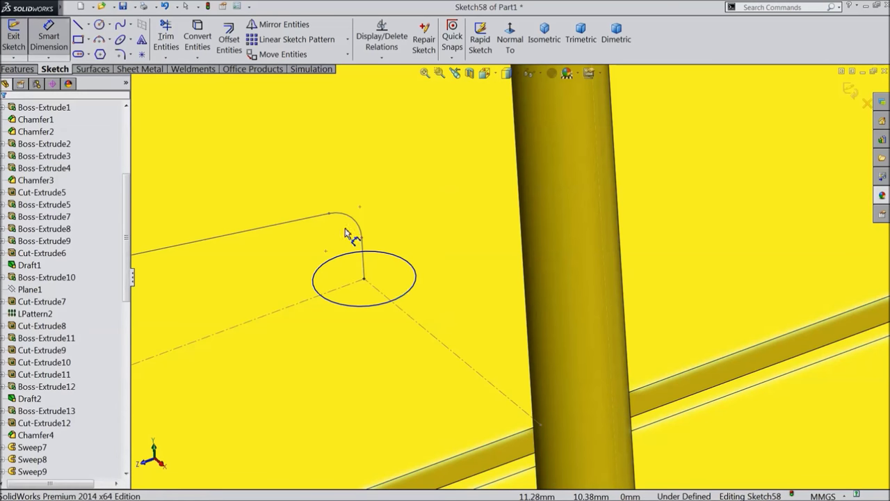
pyautogui.click(413, 295)
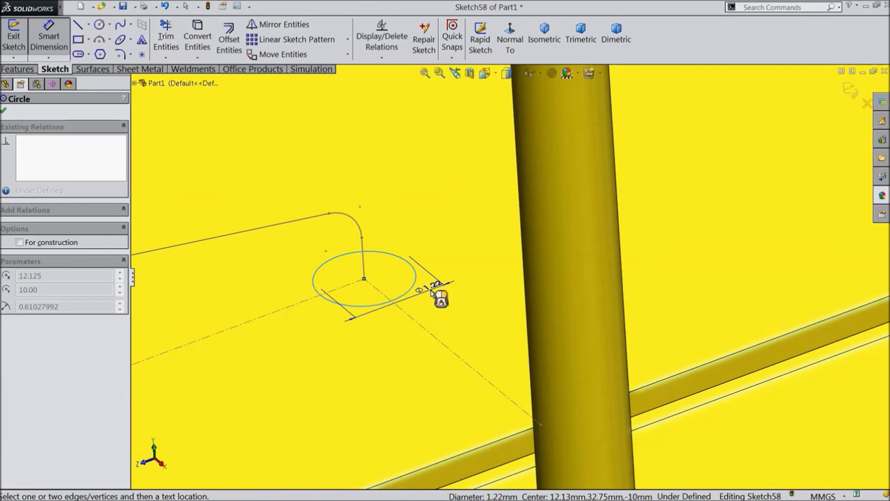
pyautogui.click(438, 292)
pyautogui.press('Return')
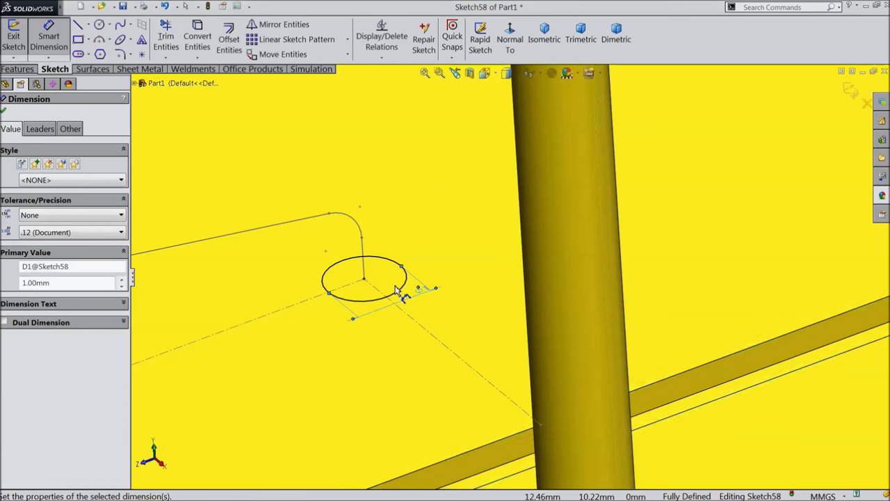
pyautogui.scroll(3, 403, 292)
pyautogui.scroll(-4, 462, 289)
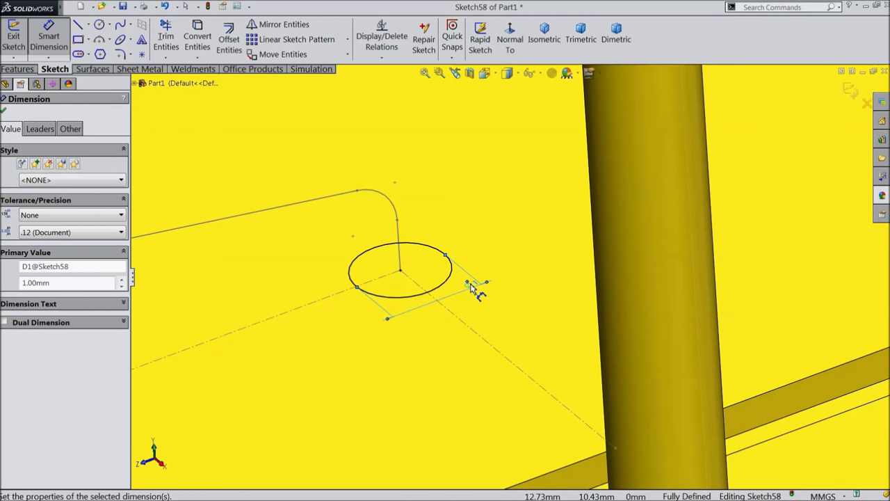
# Finish dimensioning the small circle and close its profile sketch
pyautogui.scroll(3, 473, 299)
pyautogui.scroll(2, 474, 308)
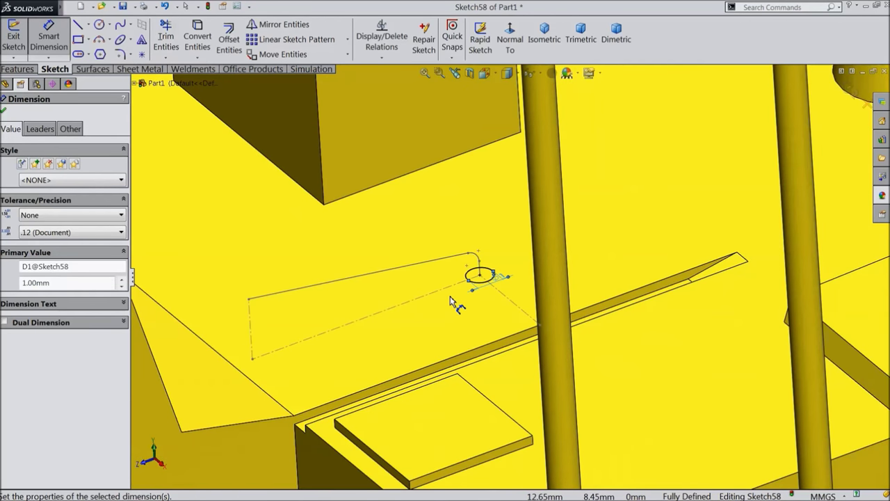
pyautogui.click(4, 112)
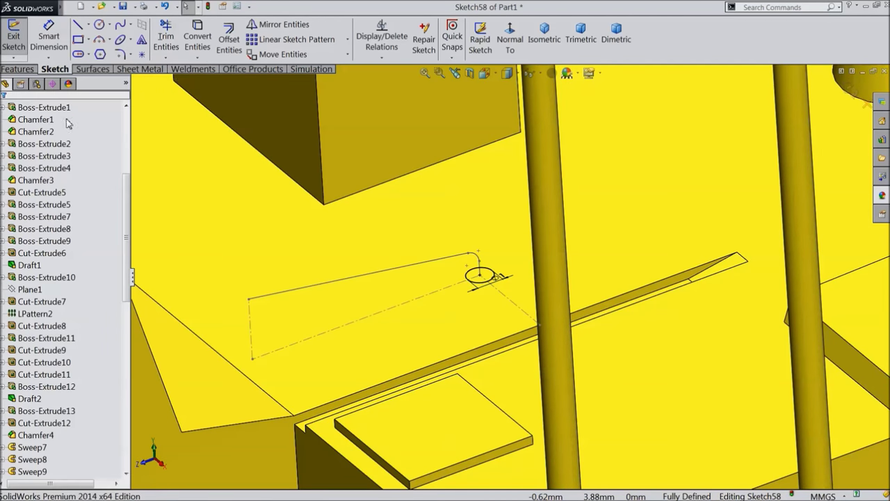
pyautogui.click(854, 93)
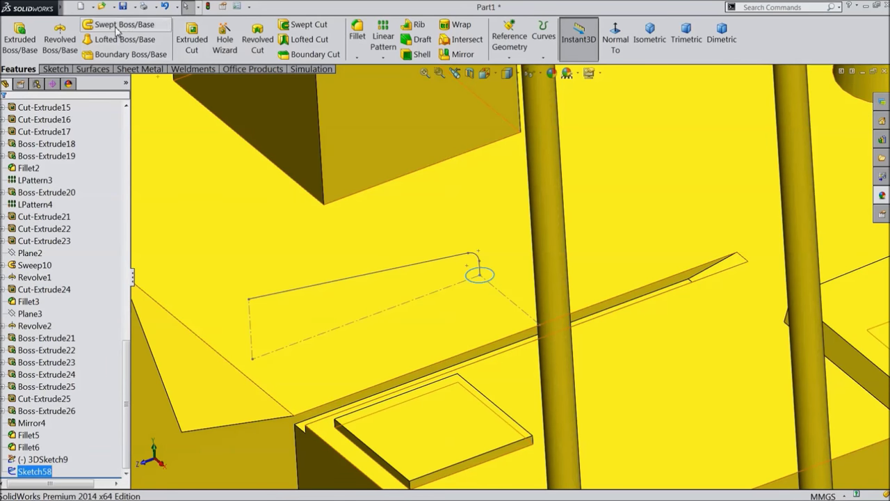
# Sweep Sketch58 along the bent 3DSketch9 path to create the L-shaped tube Sweep11
pyautogui.click(117, 26)
pyautogui.scroll(-2, 410, 180)
pyautogui.click(100, 161)
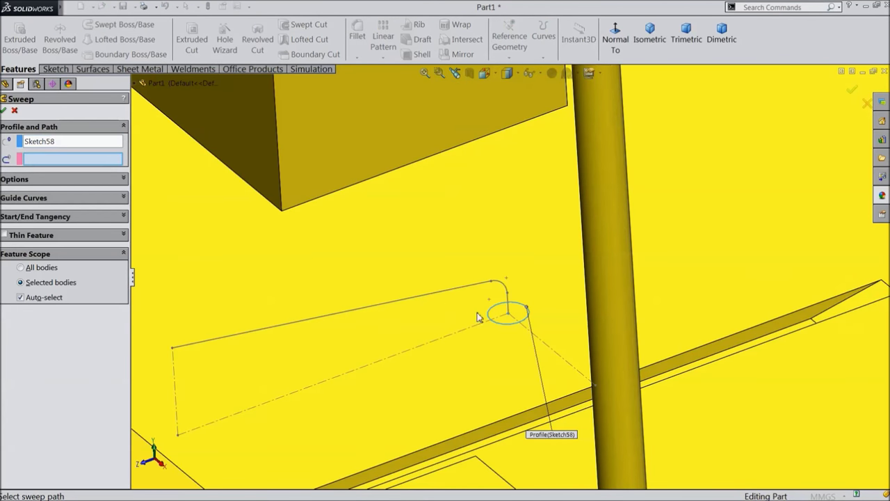
pyautogui.click(480, 291)
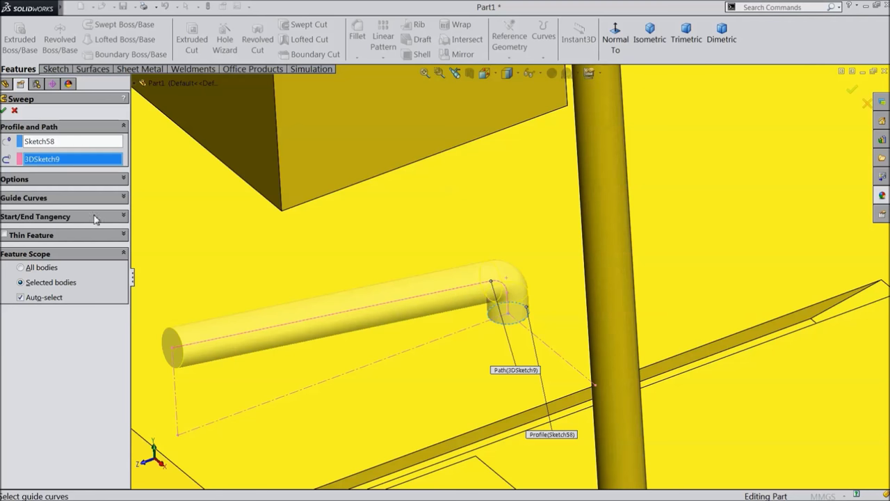
pyautogui.click(5, 112)
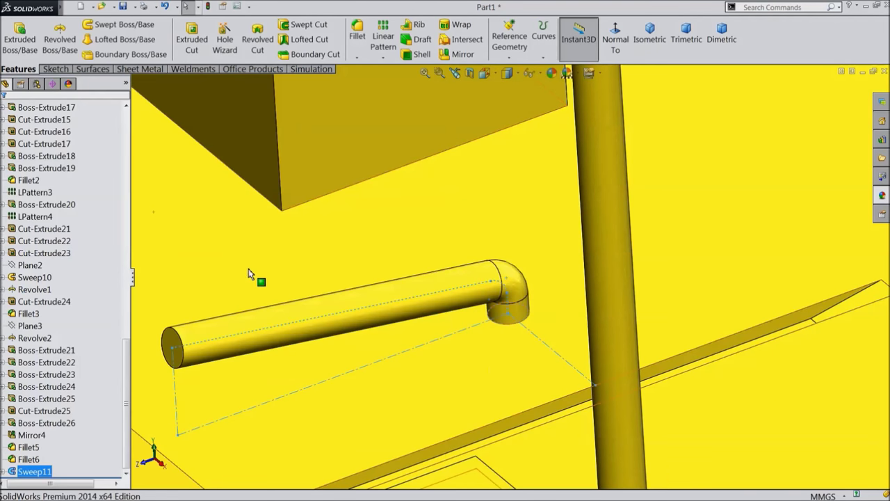
pyautogui.scroll(2, 264, 285)
pyautogui.scroll(5, 313, 324)
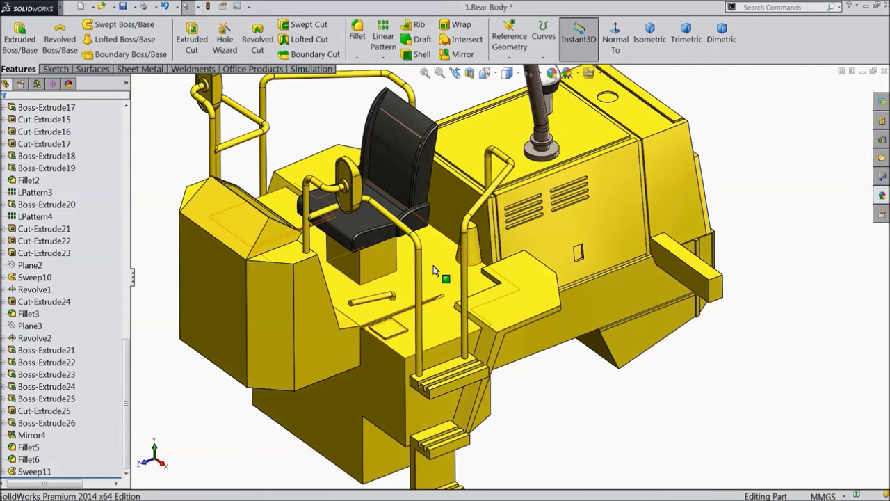
pyautogui.scroll(-6, 366, 295)
pyautogui.click(388, 310)
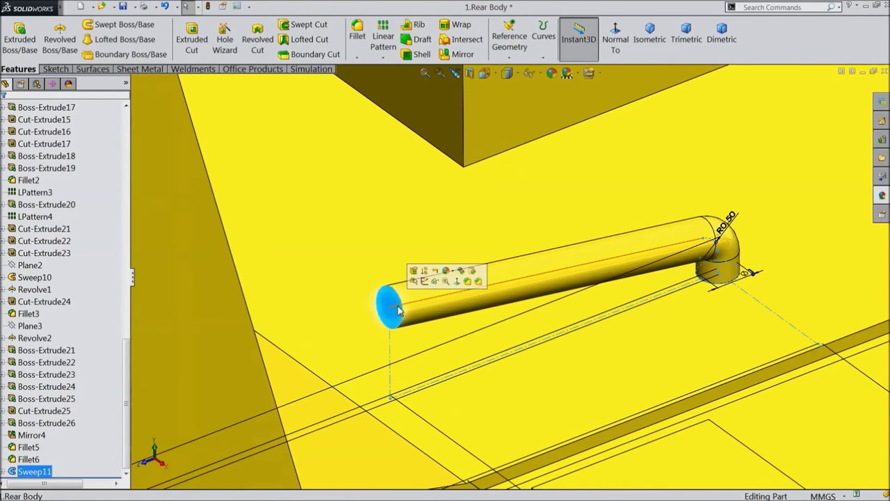
# Sketch on the tube's end face and offset its converted edge 0.10 mm inward
pyautogui.click(424, 283)
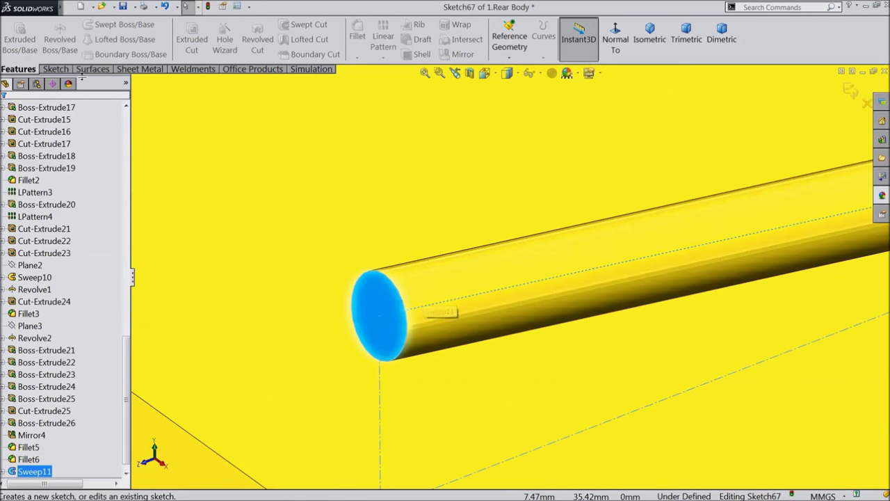
pyautogui.click(59, 69)
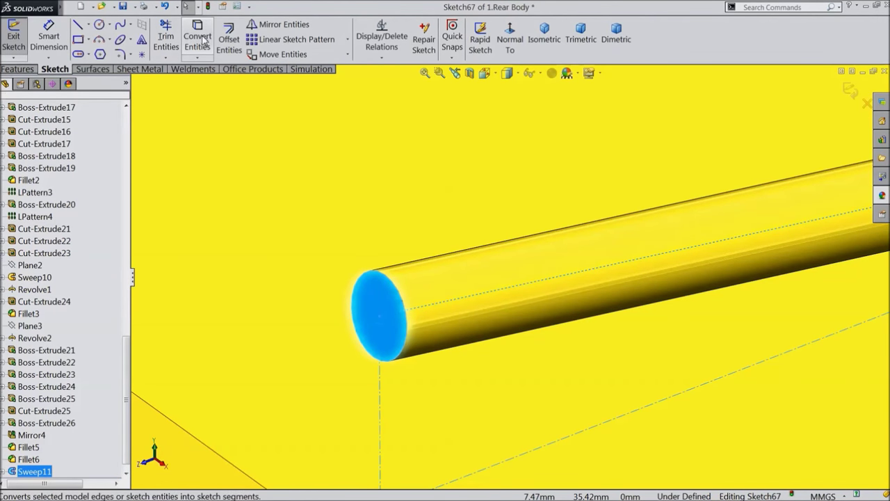
pyautogui.click(202, 40)
pyautogui.click(230, 43)
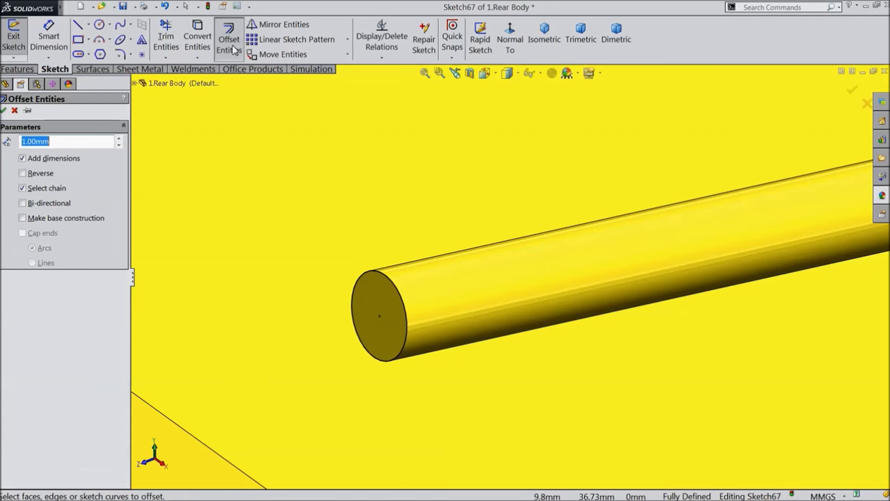
pyautogui.write('0.1')
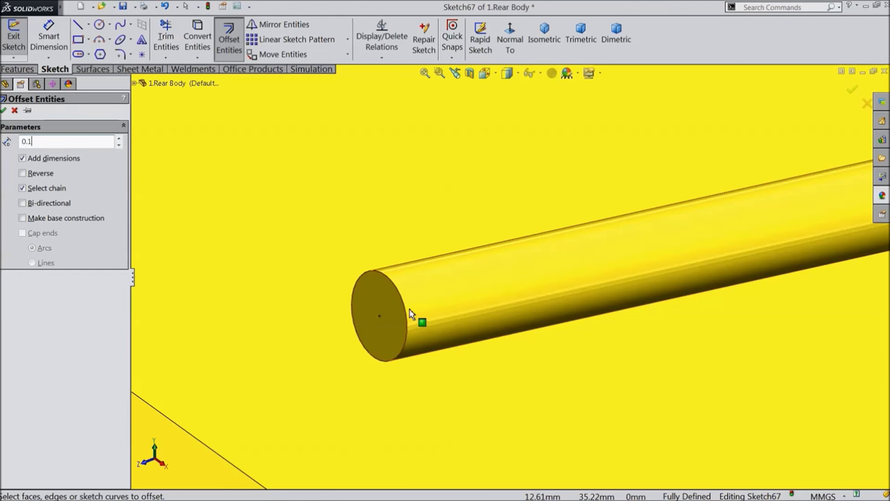
pyautogui.click(409, 315)
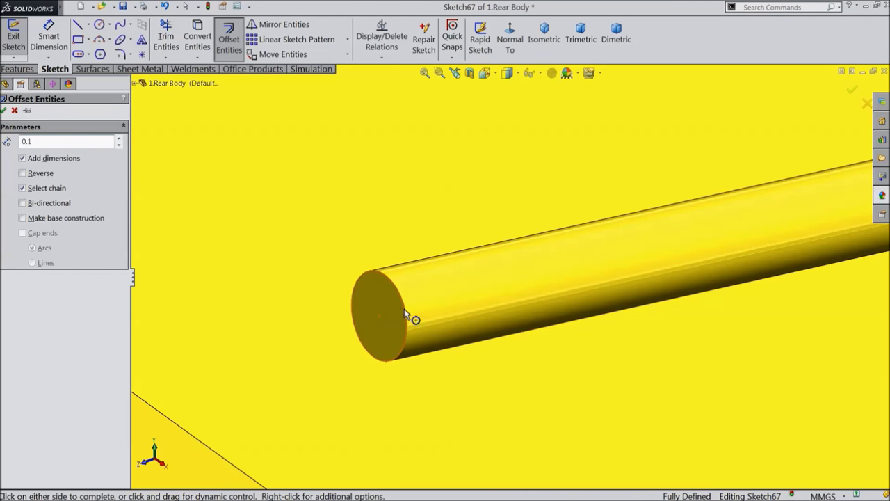
pyautogui.click(22, 173)
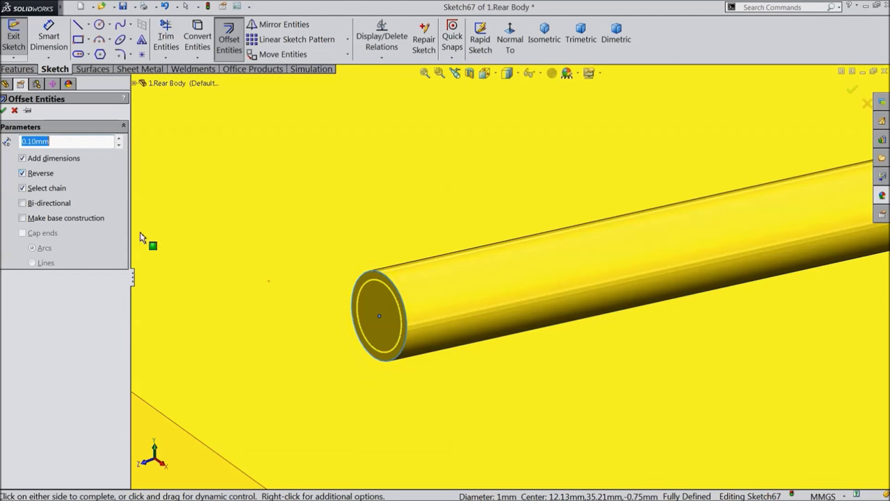
pyautogui.click(4, 110)
# Cut the offset ring 2 mm deep into the tube end, creating Cut-Extrude32
pyautogui.click(17, 69)
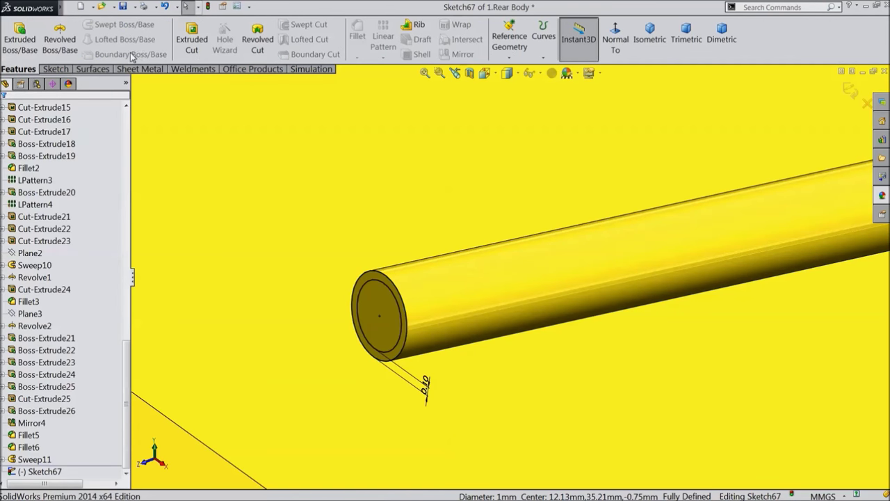
pyautogui.click(191, 42)
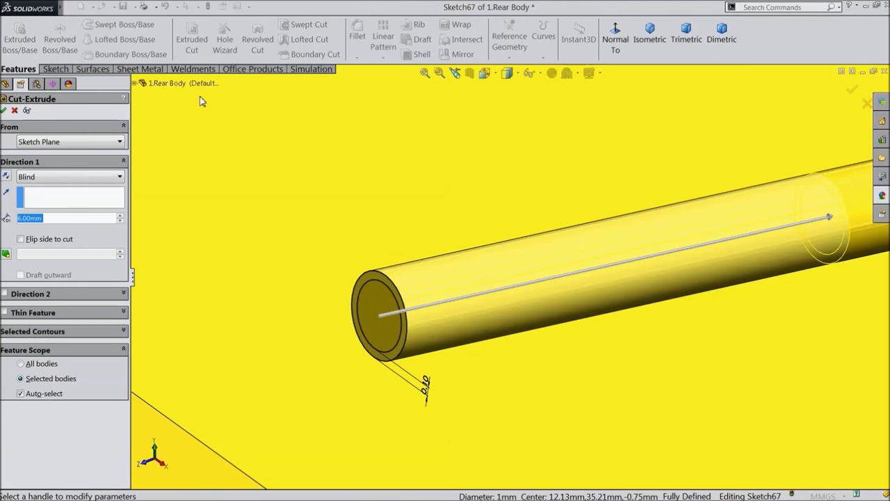
pyautogui.write('2')
pyautogui.press('Return')
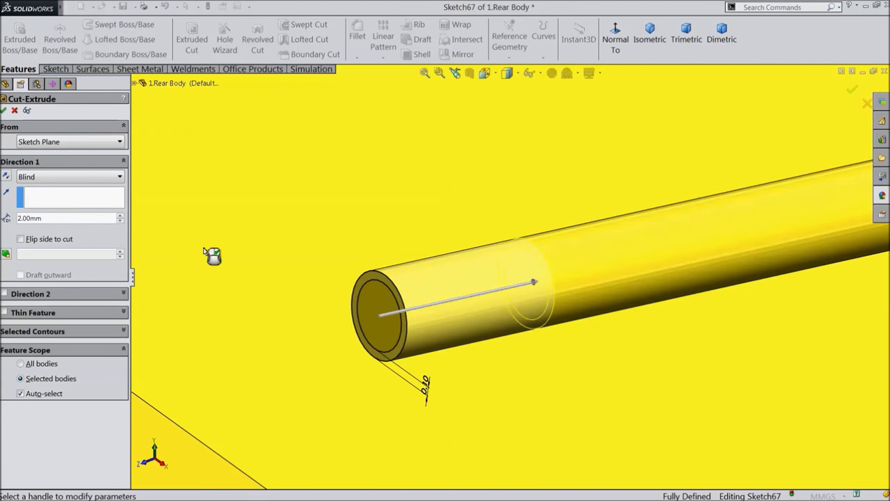
pyautogui.click(4, 110)
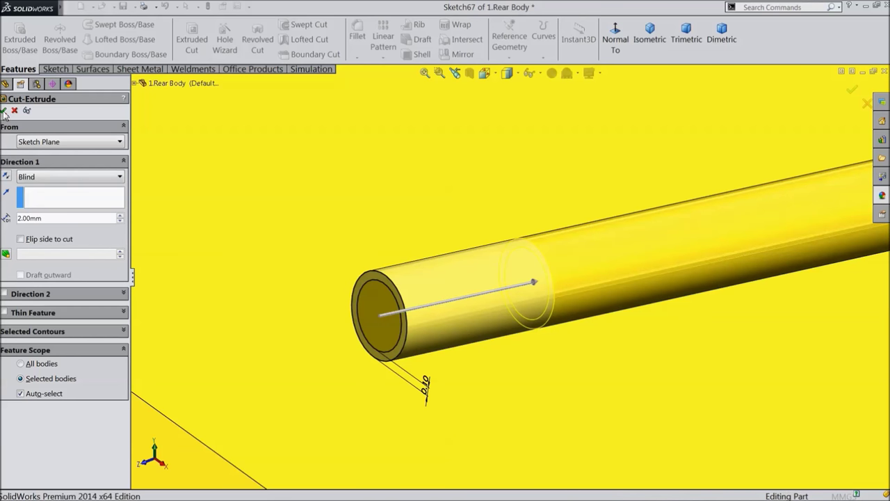
pyautogui.moveTo(64, 9)
pyautogui.click(92, 7)
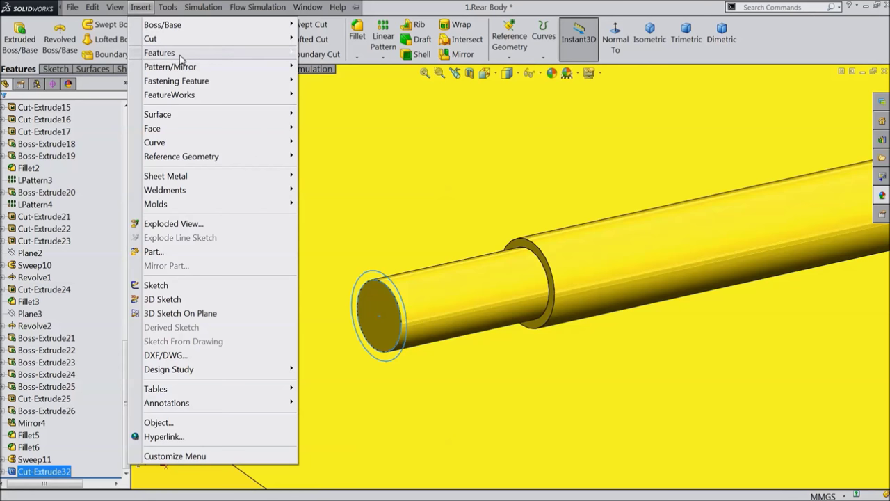
# Add a 0.40 mm dome (Dome7) on the narrowed tip's end face
pyautogui.moveTo(171, 52)
pyautogui.click(334, 162)
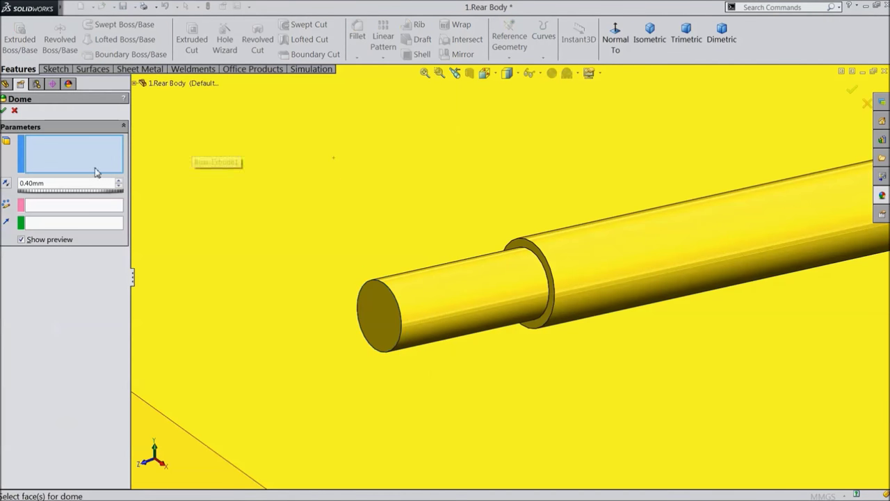
pyautogui.click(361, 308)
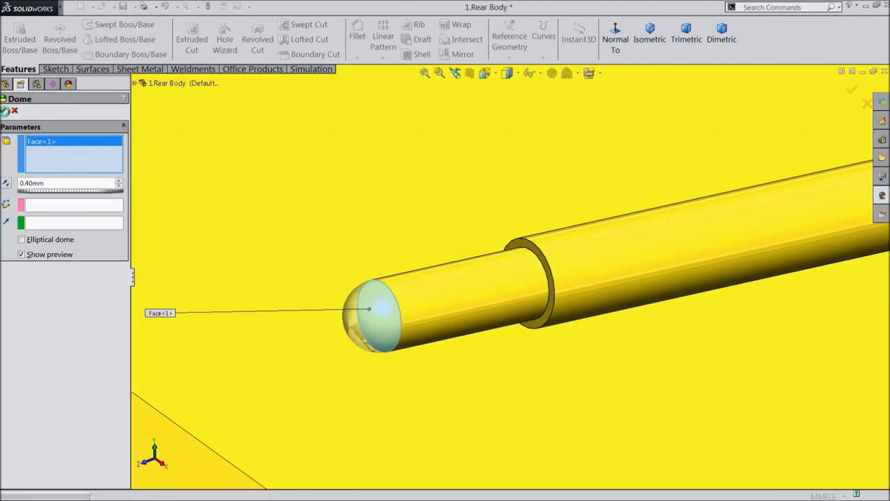
pyautogui.click(5, 110)
# Colour the domed tip and its side face dark grey (RGB 64,64,64)
pyautogui.click(359, 315)
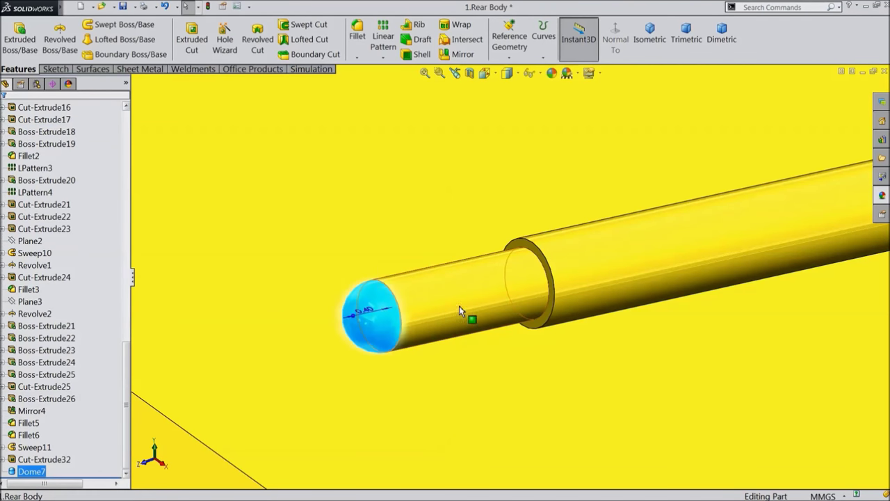
pyautogui.keyDown('ctrl'); pyautogui.click(467, 314); pyautogui.keyUp('ctrl')
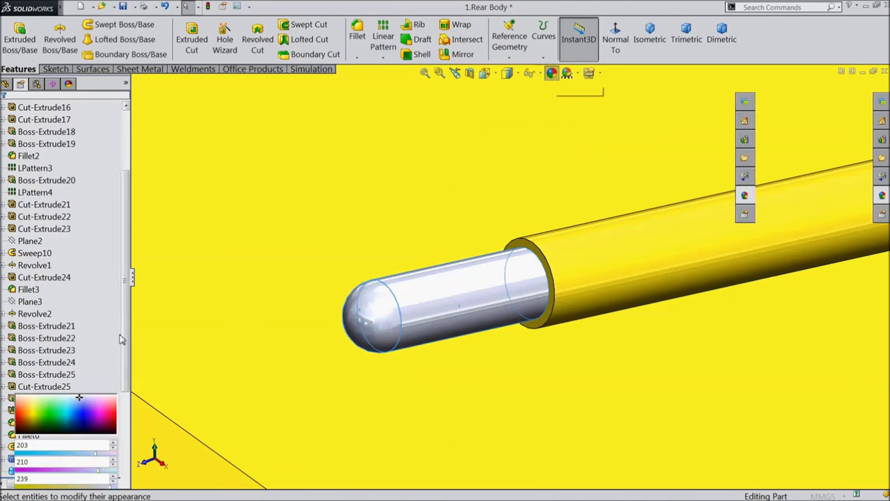
pyautogui.click(89, 357)
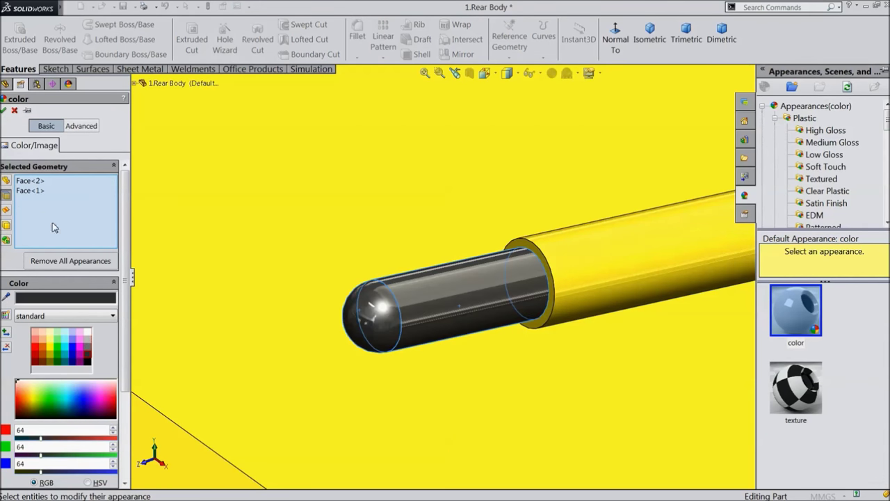
pyautogui.click(4, 110)
pyautogui.scroll(6, 480, 292)
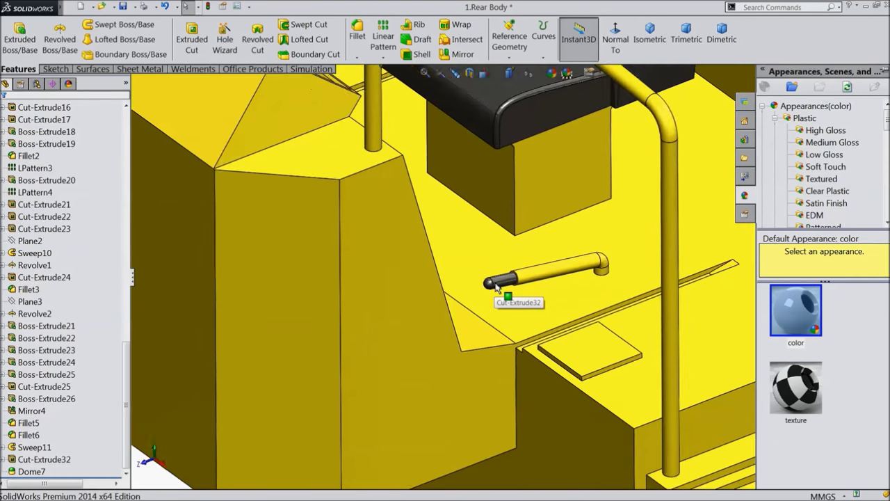
pyautogui.scroll(2, 495, 285)
pyautogui.moveTo(520, 249); pyautogui.dragTo(416, 199, button='middle')
pyautogui.click(368, 188)
# Start a sketch on the body's top face and draw two small side-by-side circles
pyautogui.click(392, 146)
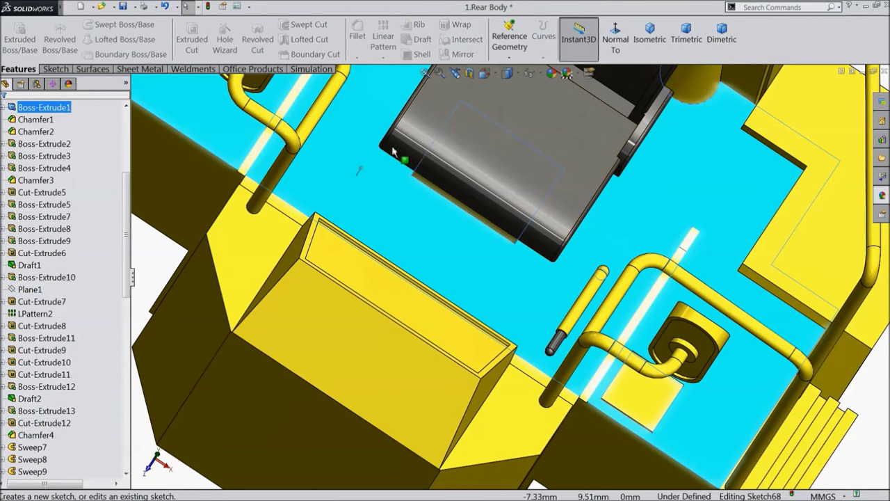
pyautogui.click(624, 50)
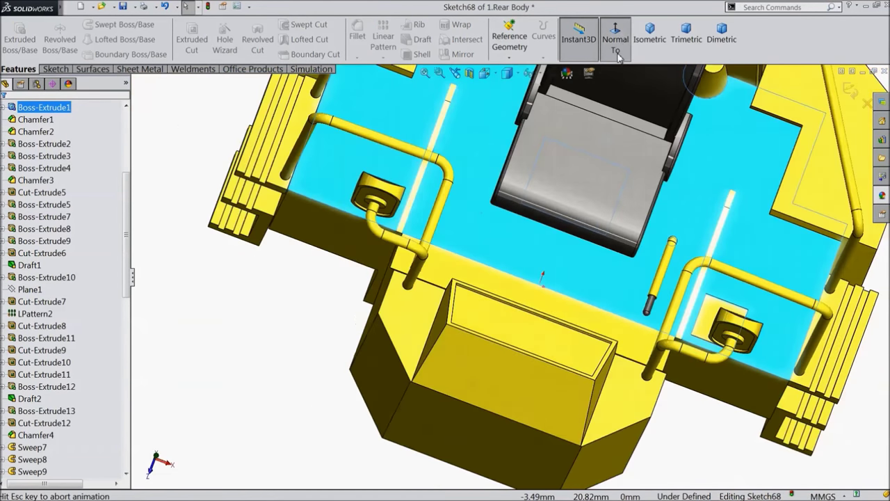
pyautogui.scroll(-5, 467, 366)
pyautogui.scroll(-2, 467, 367)
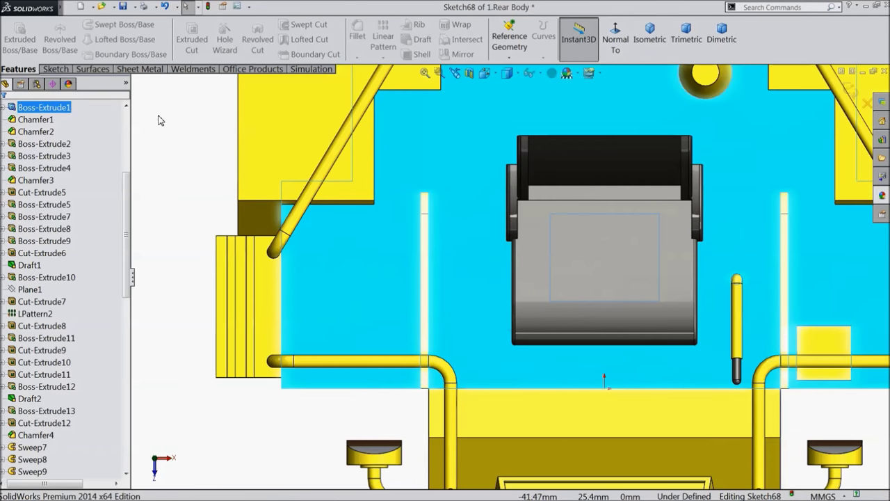
pyautogui.click(61, 70)
pyautogui.click(101, 25)
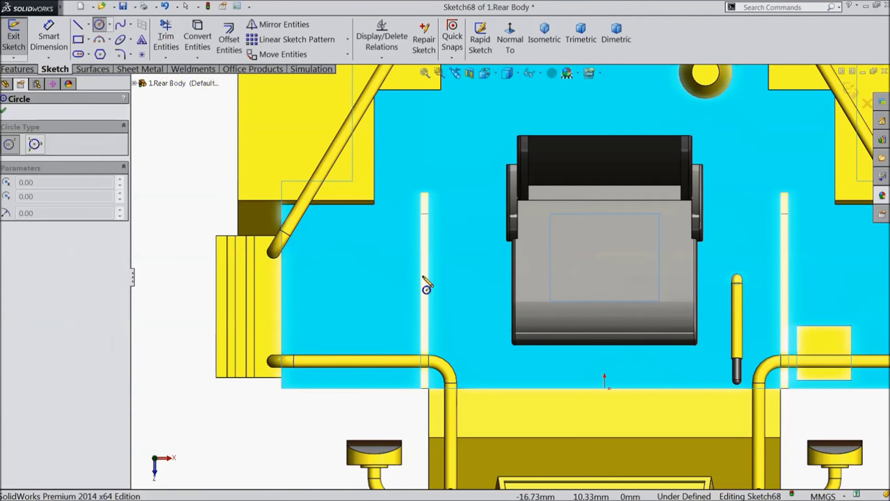
pyautogui.scroll(-3, 424, 285)
pyautogui.click(478, 314)
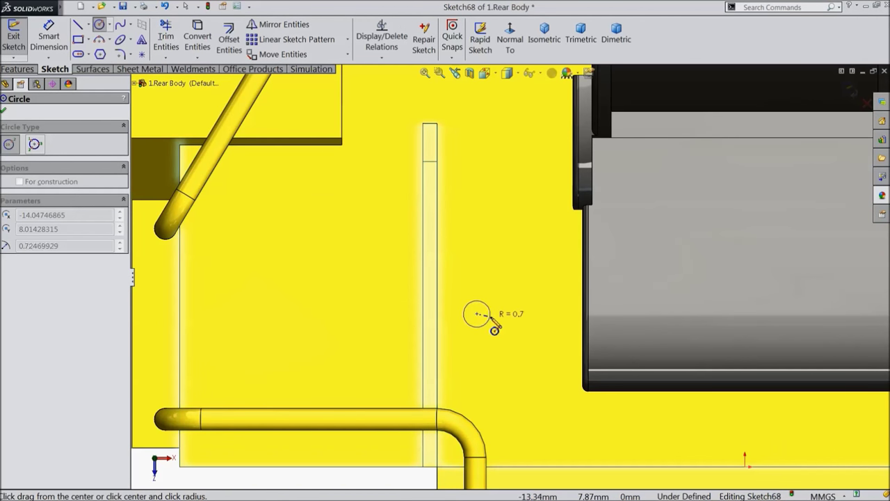
pyautogui.click(490, 320)
pyautogui.click(515, 315)
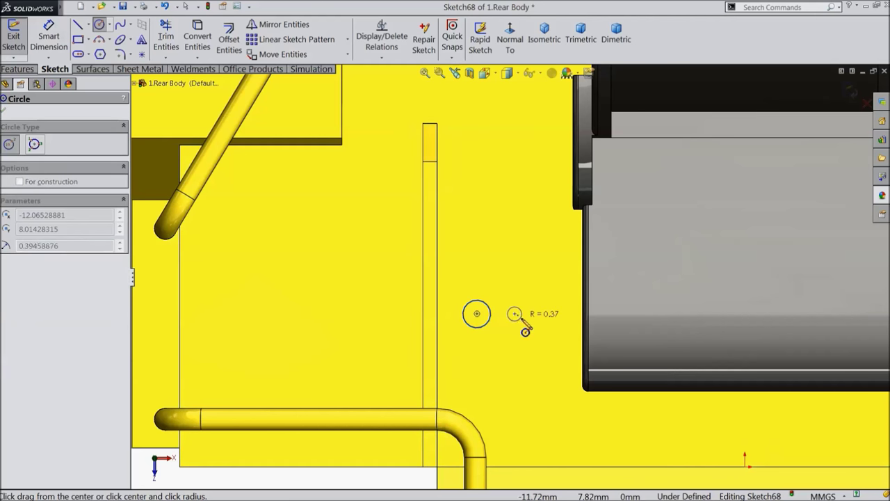
pyautogui.click(525, 326)
pyautogui.scroll(-3, 528, 331)
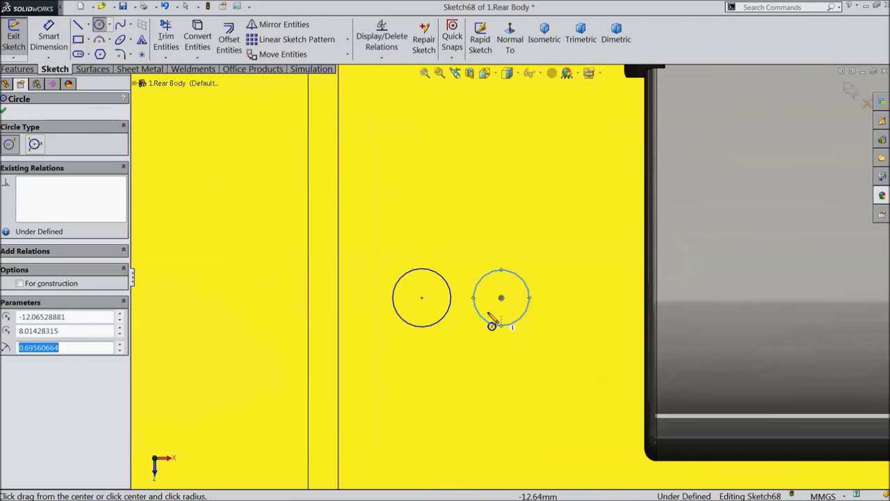
# Dimension the left and right circles to 1 mm diameter each
pyautogui.click(49, 38)
pyautogui.click(427, 272)
pyautogui.click(421, 277)
pyautogui.write('1')
pyautogui.press('Return')
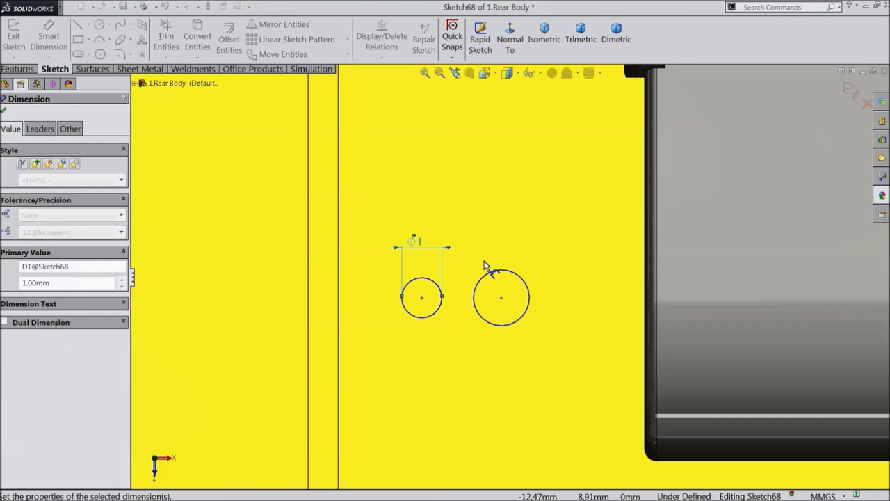
pyautogui.click(500, 275)
pyautogui.click(496, 255)
pyautogui.write('1')
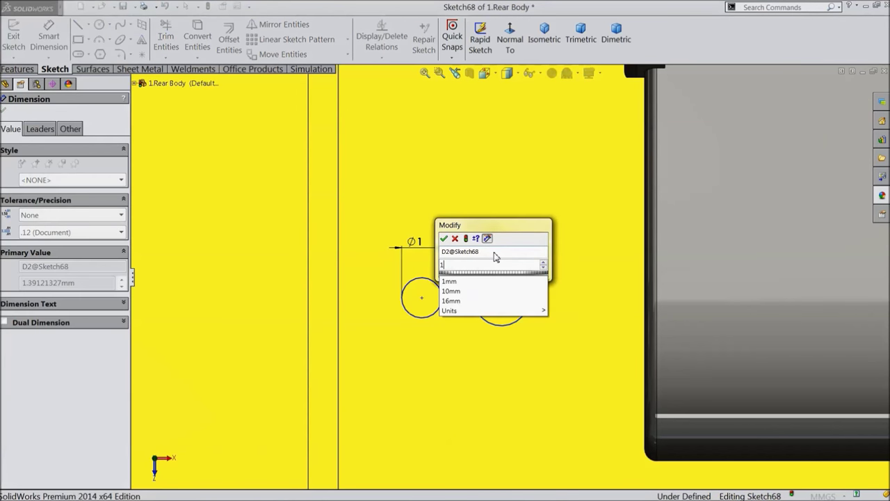
pyautogui.press('Return')
pyautogui.click(4, 112)
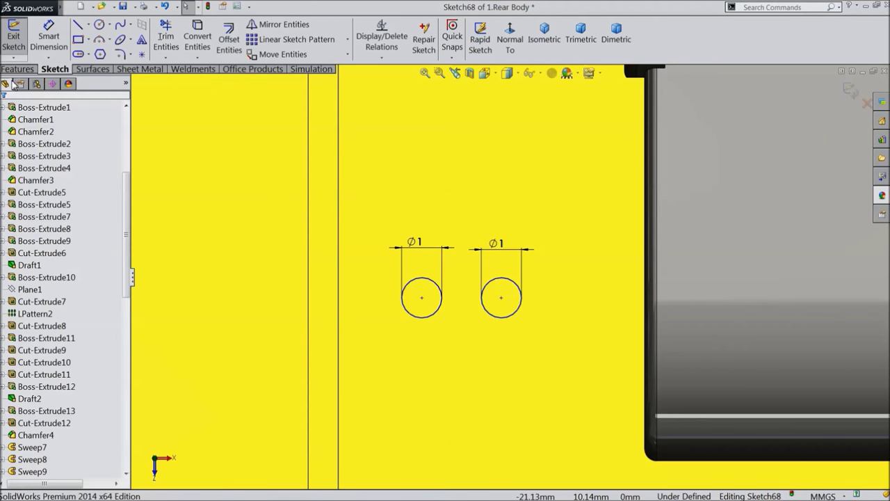
pyautogui.click(17, 70)
pyautogui.click(20, 39)
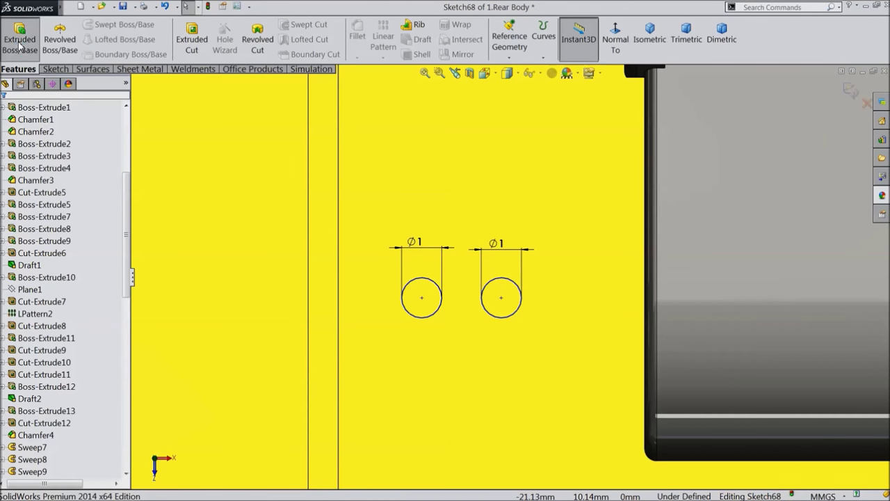
# Extrude both 1 mm circles 16 mm into pins (Boss-Extrude29)
pyautogui.write('16')
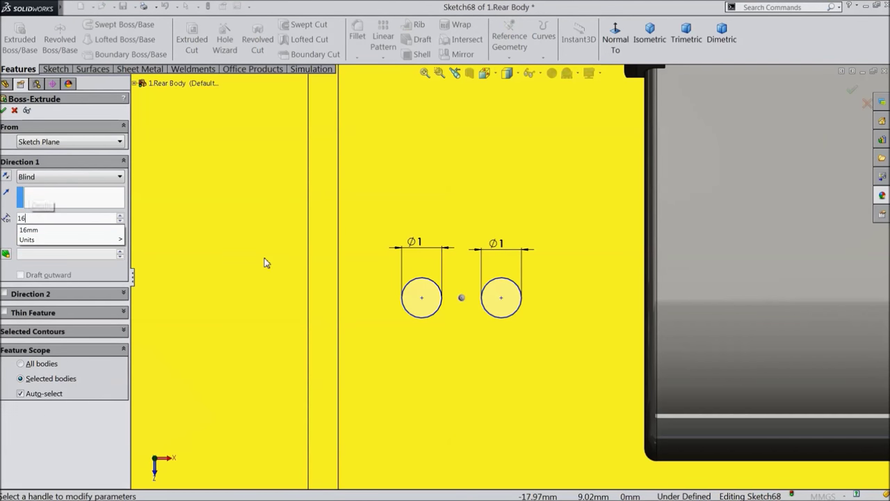
pyautogui.press('Return')
pyautogui.moveTo(264, 258); pyautogui.dragTo(256, 291, button='middle')
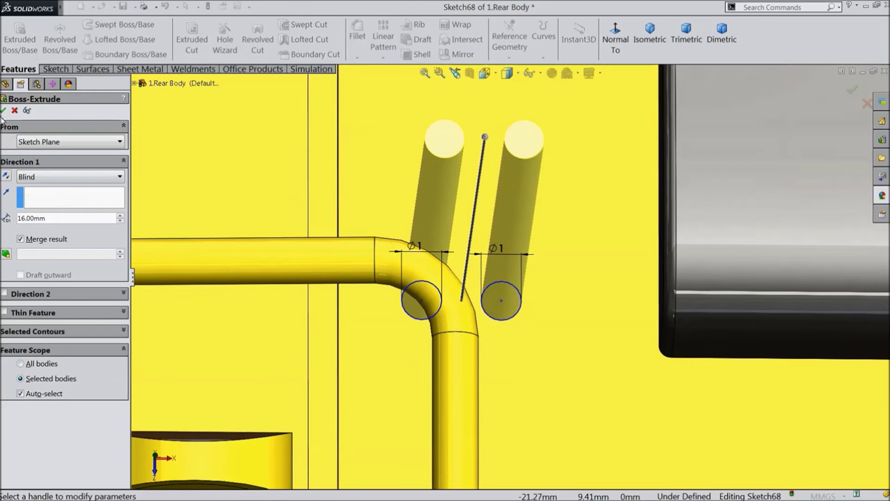
pyautogui.press('Return')
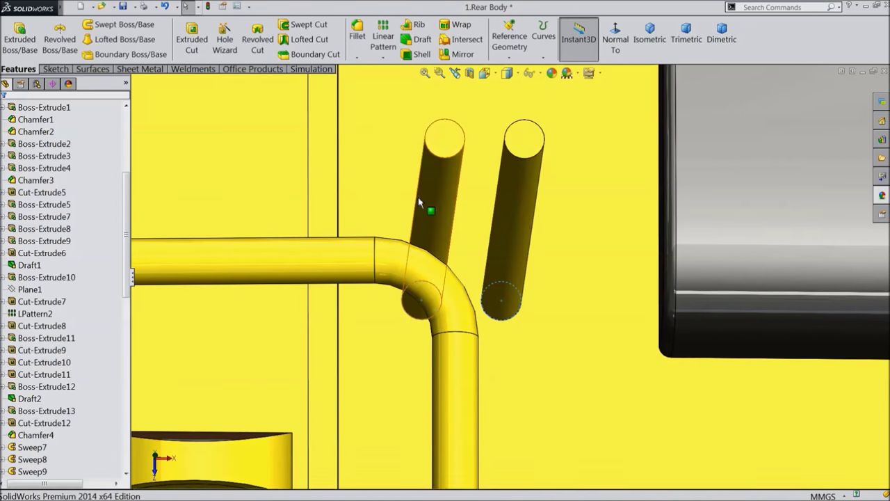
# Open a new sketch, Sketch69, on the pins' top faces
pyautogui.scroll(-4, 498, 200)
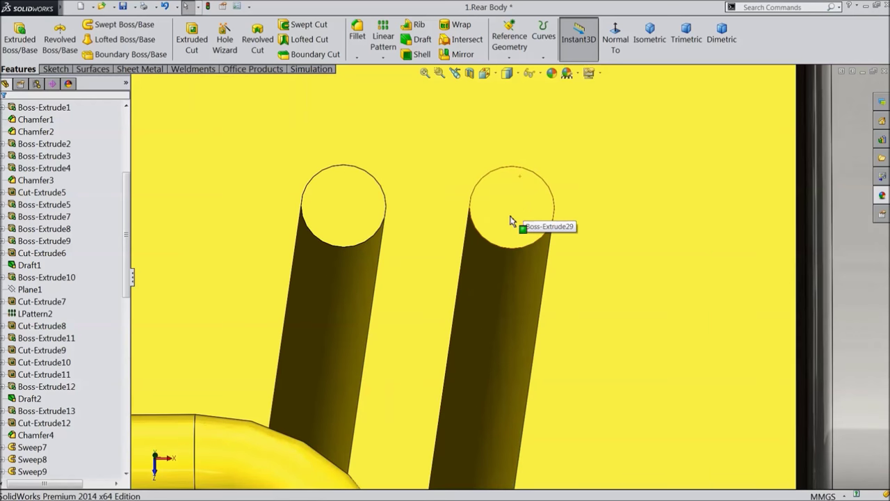
pyautogui.click(506, 240)
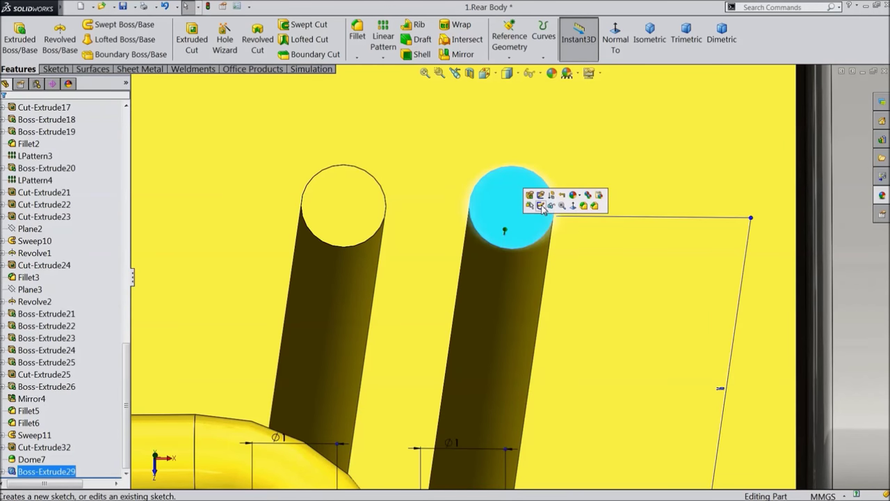
pyautogui.click(542, 206)
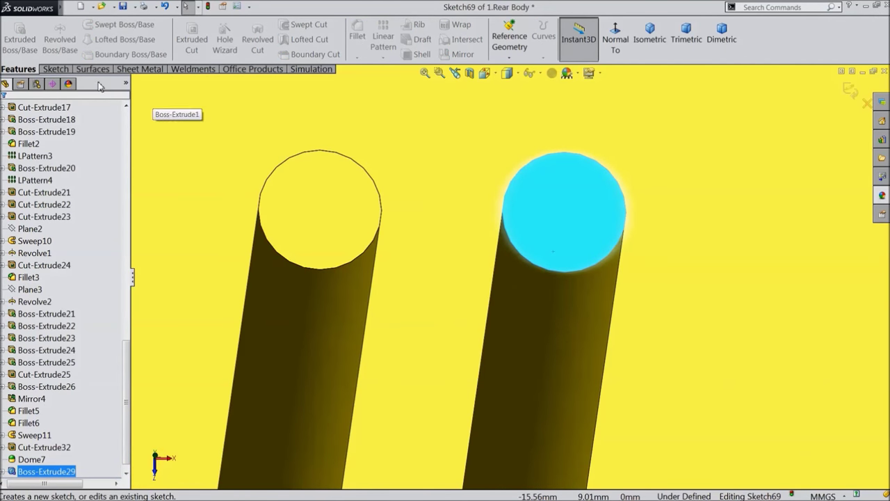
pyautogui.click(316, 217)
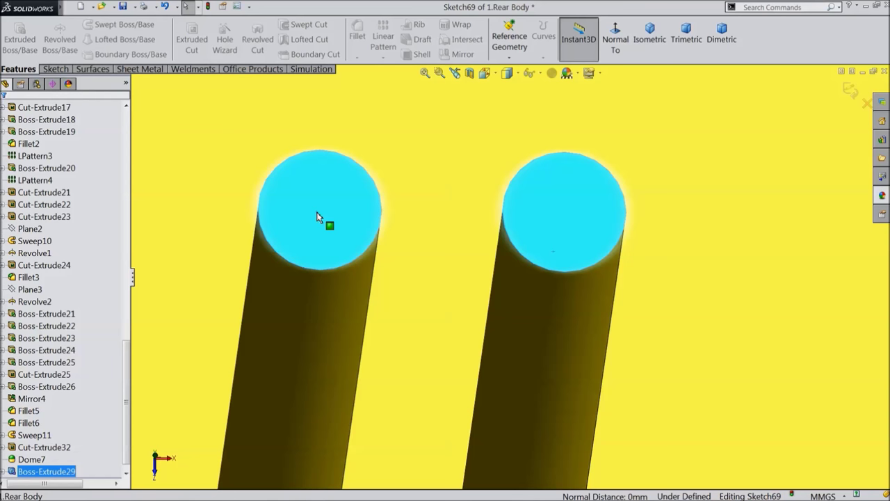
# Convert both pin-top edges and offset the circles 0.10 mm inward
pyautogui.click(56, 70)
pyautogui.click(196, 41)
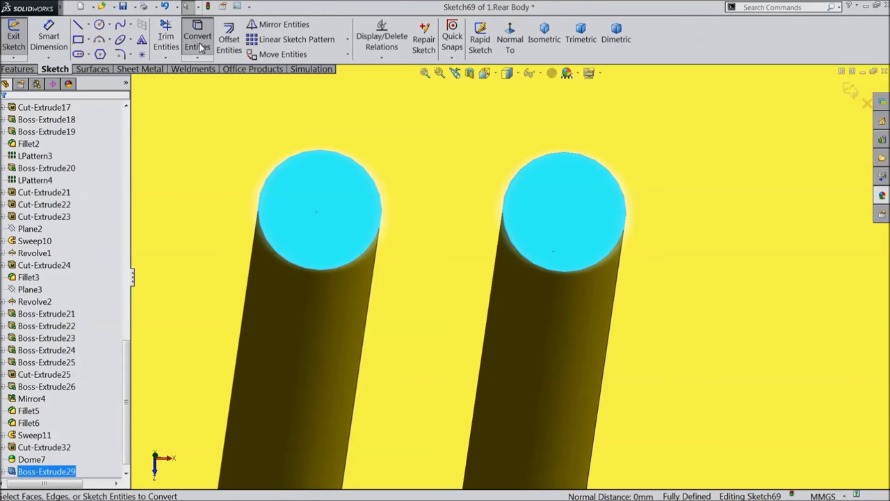
pyautogui.click(200, 41)
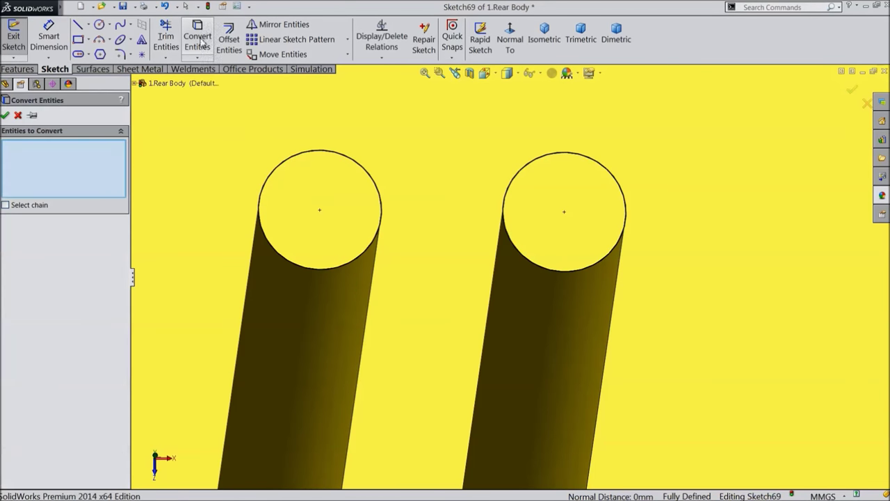
pyautogui.click(17, 116)
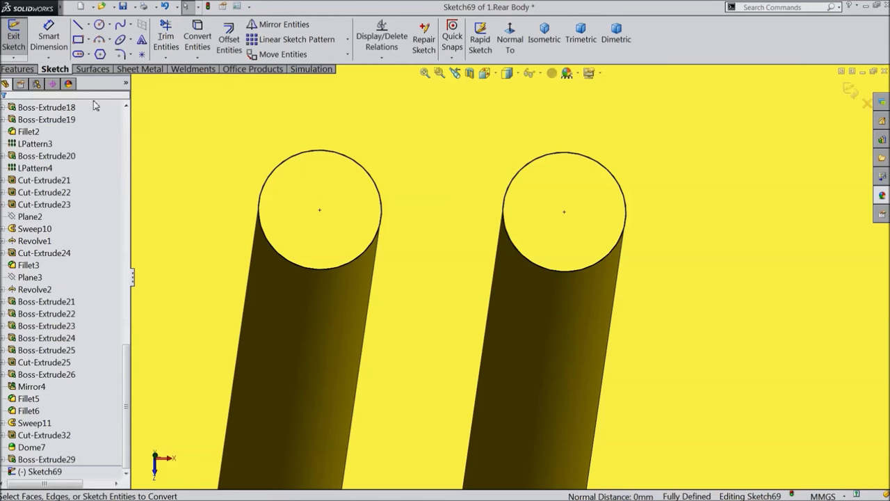
pyautogui.click(230, 43)
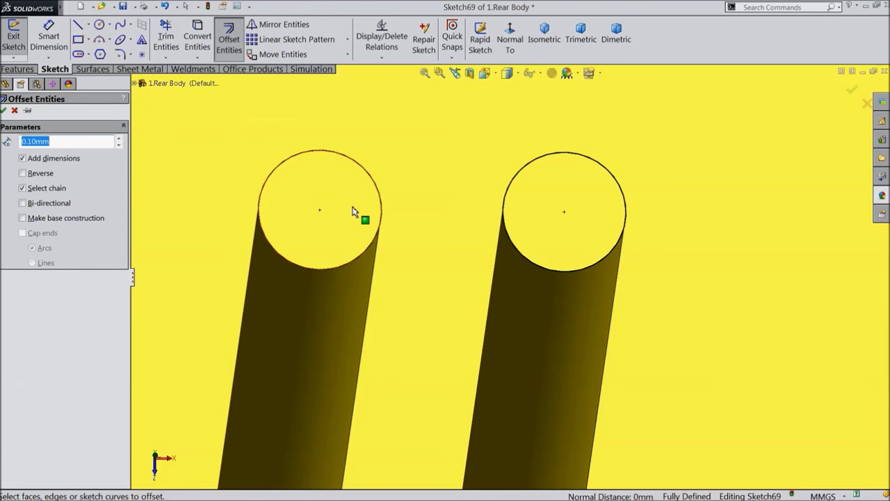
pyautogui.click(387, 225)
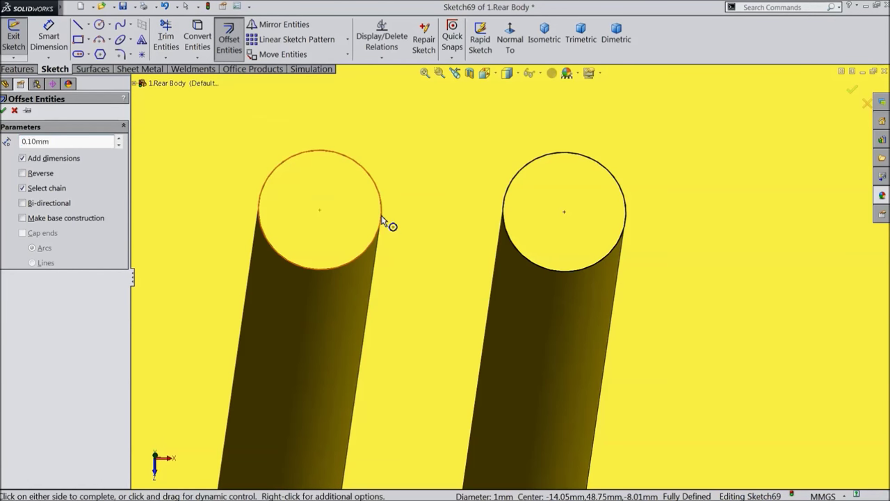
pyautogui.click(519, 252)
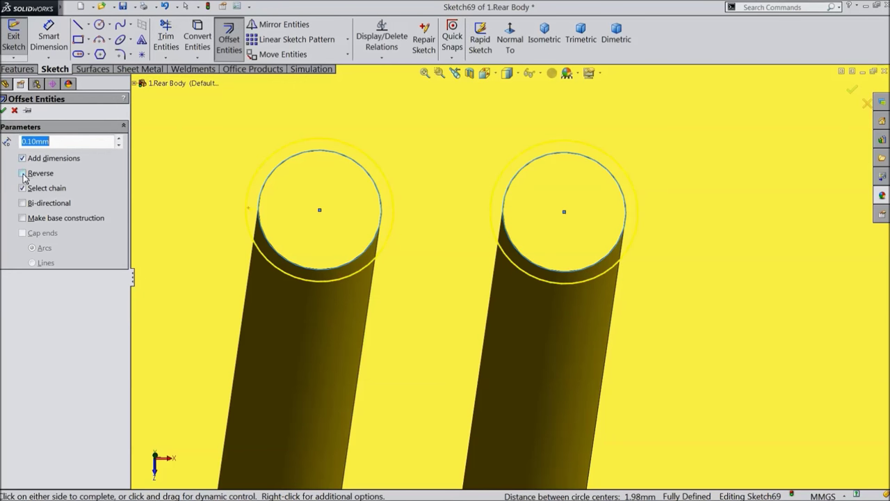
pyautogui.click(4, 110)
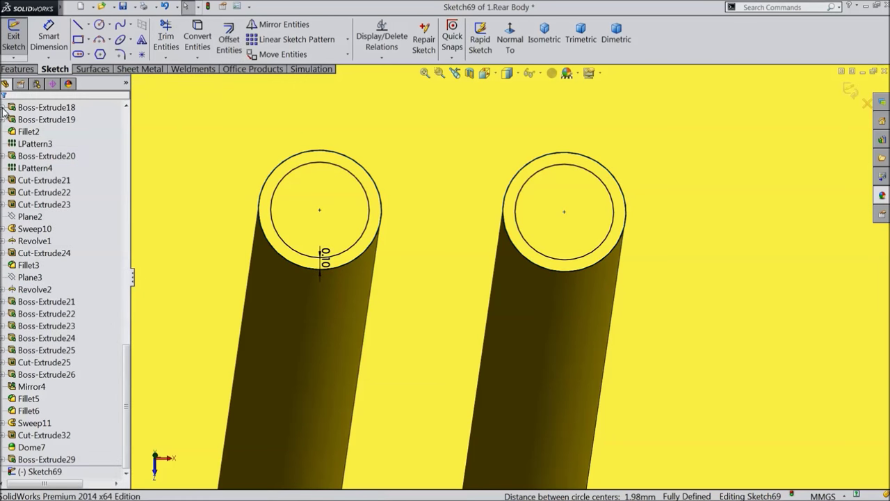
# Cut the offset rings 2 mm deep around both pin tops
pyautogui.click(18, 68)
pyautogui.click(191, 38)
pyautogui.write('2')
pyautogui.press('Return')
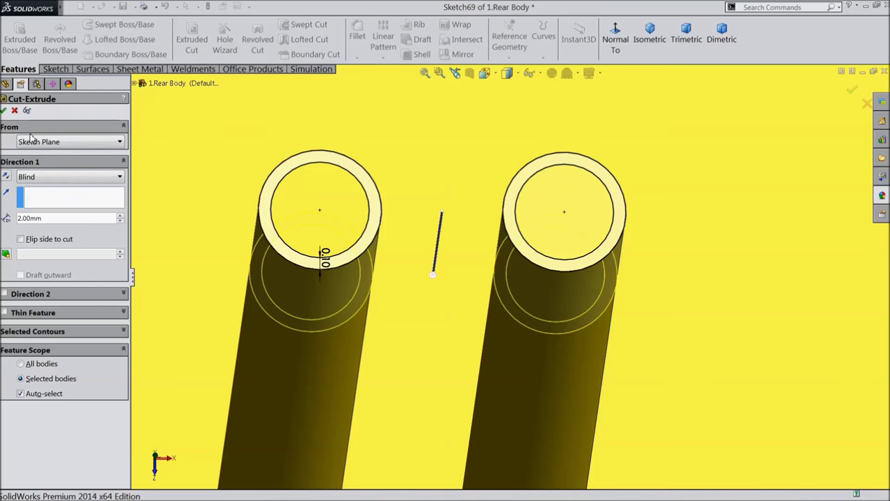
pyautogui.click(4, 110)
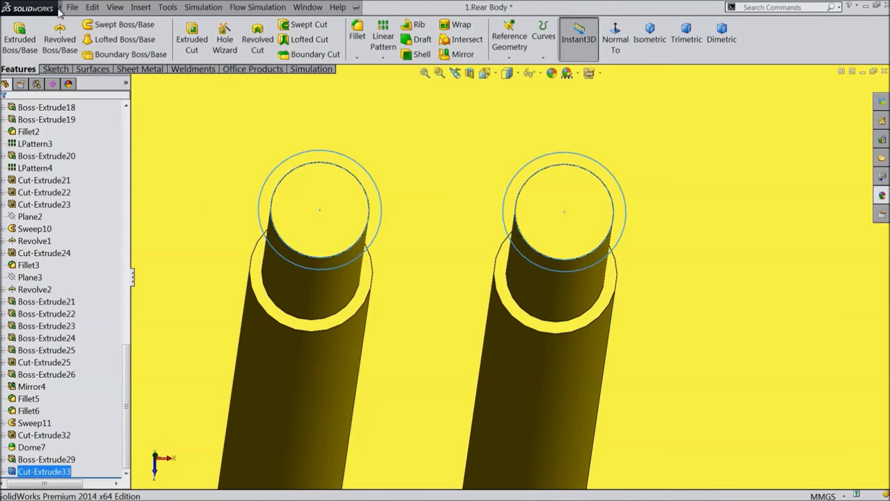
# Dome the tops of the left and right pins (Dome8 and Dome9)
pyautogui.click(92, 7)
pyautogui.moveTo(115, 6)
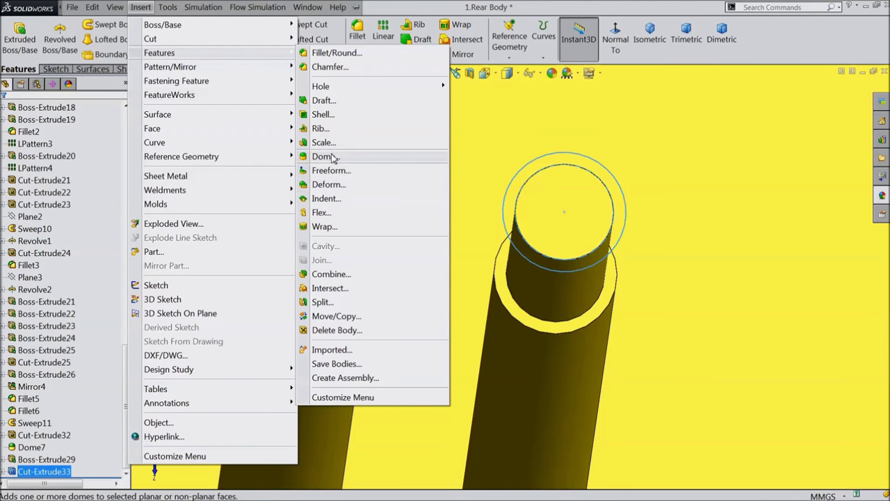
pyautogui.click(326, 157)
pyautogui.click(321, 202)
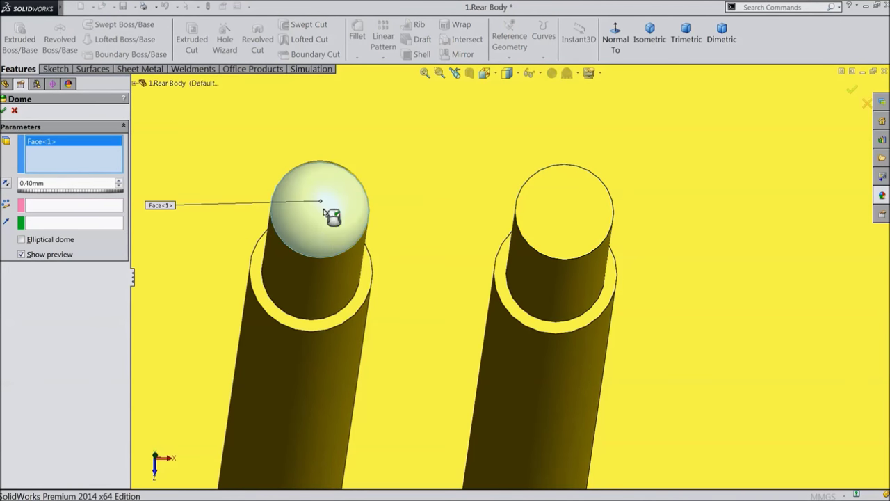
pyautogui.moveTo(316, 238); pyautogui.dragTo(308, 206, button='middle')
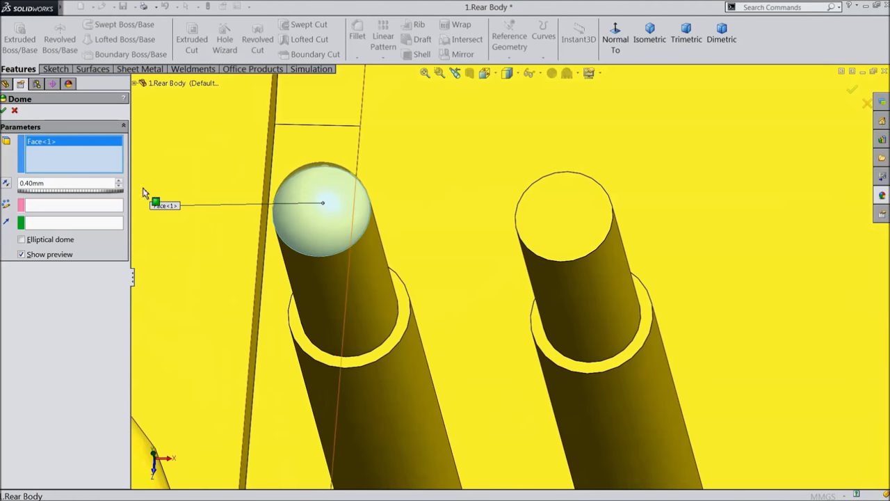
pyautogui.click(6, 109)
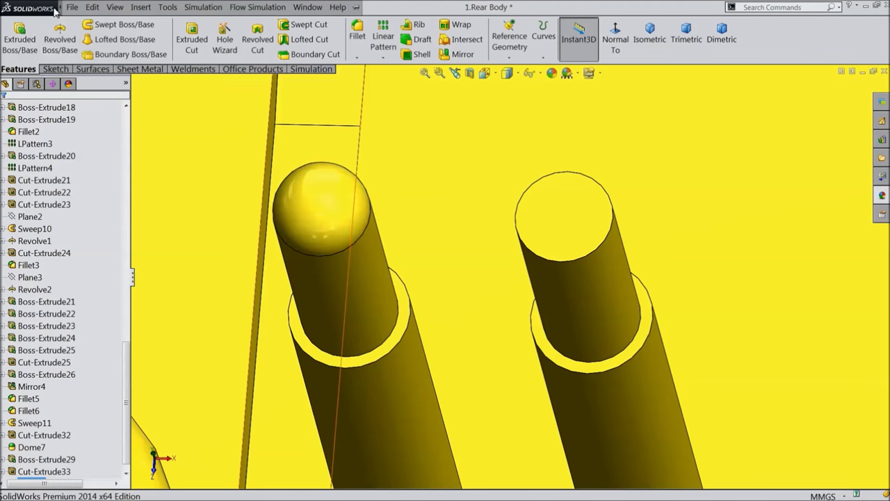
pyautogui.click(140, 7)
pyautogui.moveTo(170, 54)
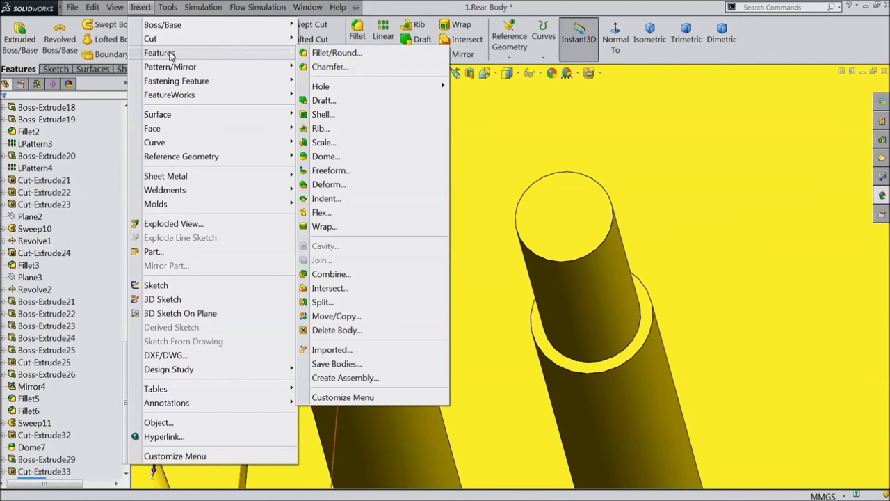
pyautogui.click(324, 157)
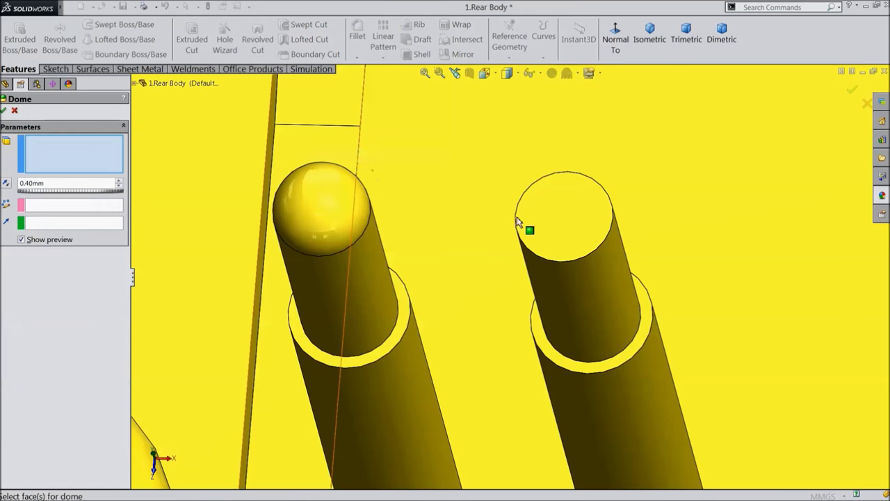
pyautogui.click(542, 226)
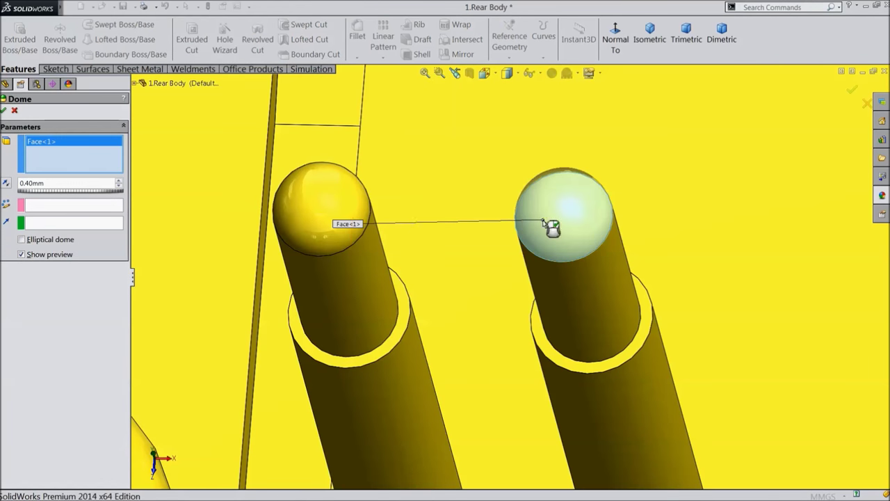
pyautogui.click(6, 110)
# Colour both domed pins dark grey and zoom in on the post beside the seat
pyautogui.click(344, 245)
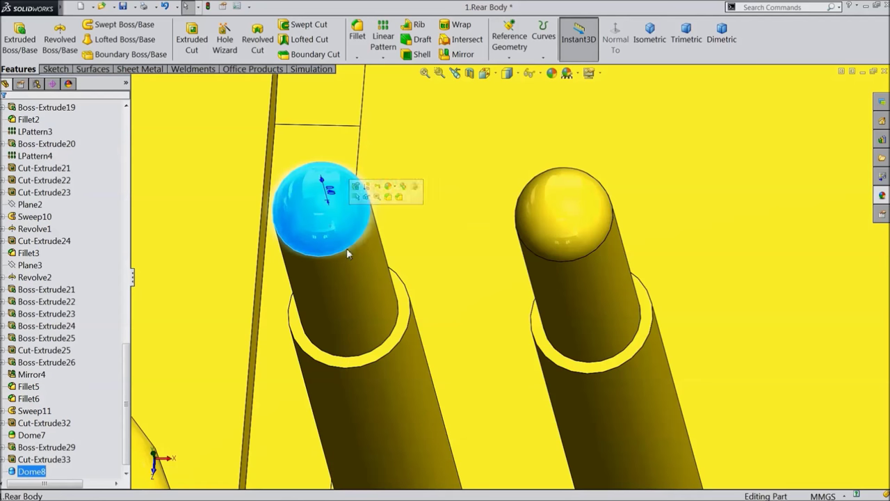
pyautogui.keyDown('ctrl'); pyautogui.click(407, 311); pyautogui.keyUp('ctrl')
pyautogui.keyDown('ctrl'); pyautogui.click(579, 307); pyautogui.keyUp('ctrl')
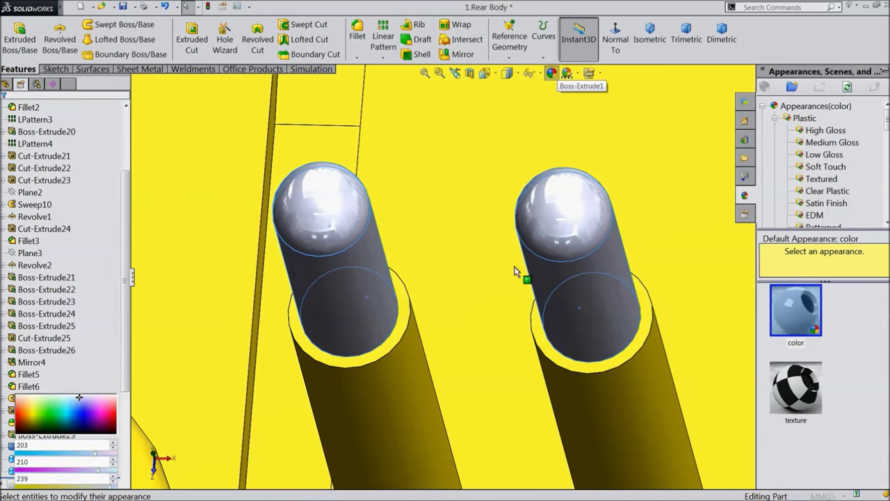
pyautogui.click(88, 358)
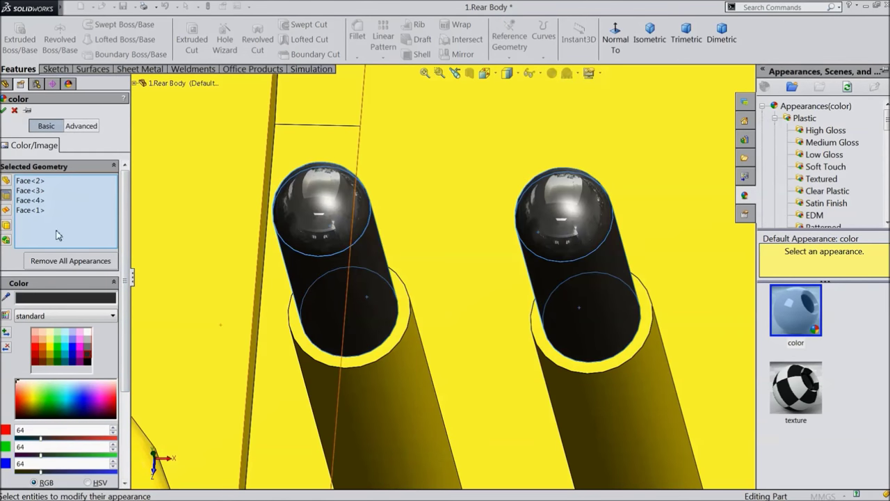
pyautogui.click(3, 110)
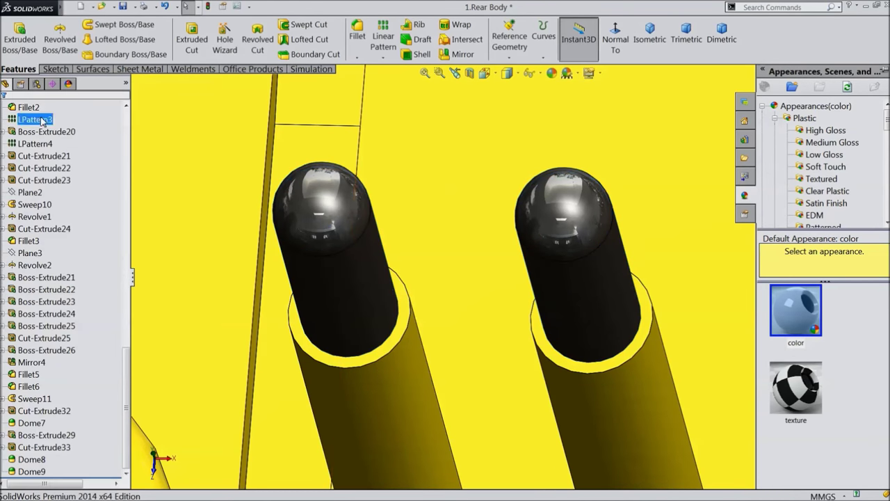
pyautogui.scroll(8, 174, 211)
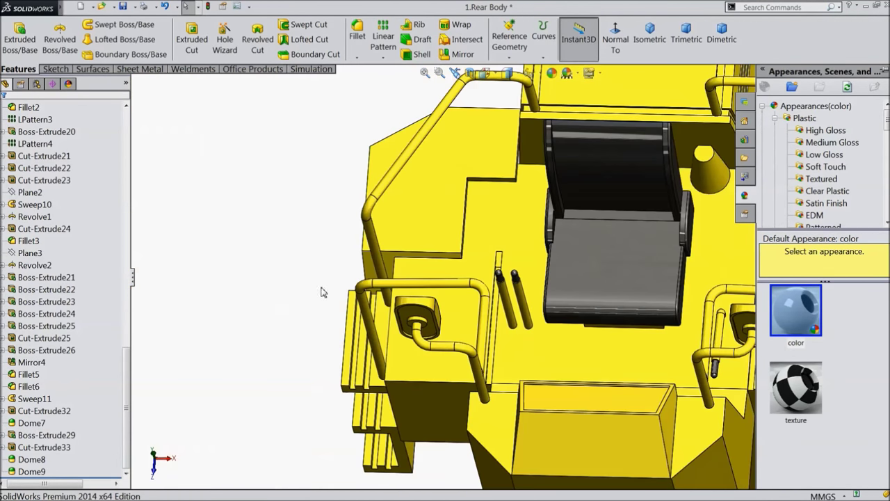
pyautogui.scroll(5, 321, 292)
pyautogui.moveTo(322, 292); pyautogui.dragTo(301, 352, button='middle')
pyautogui.scroll(-8, 484, 284)
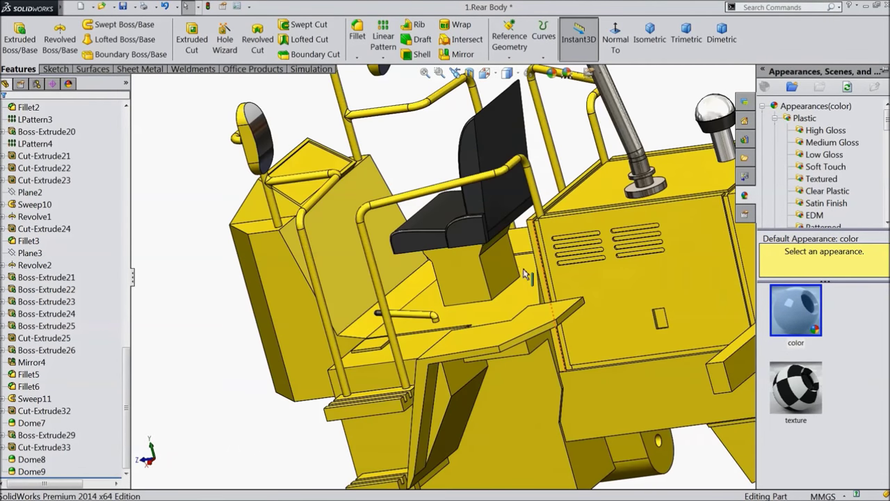
pyautogui.scroll(-5, 336, 222)
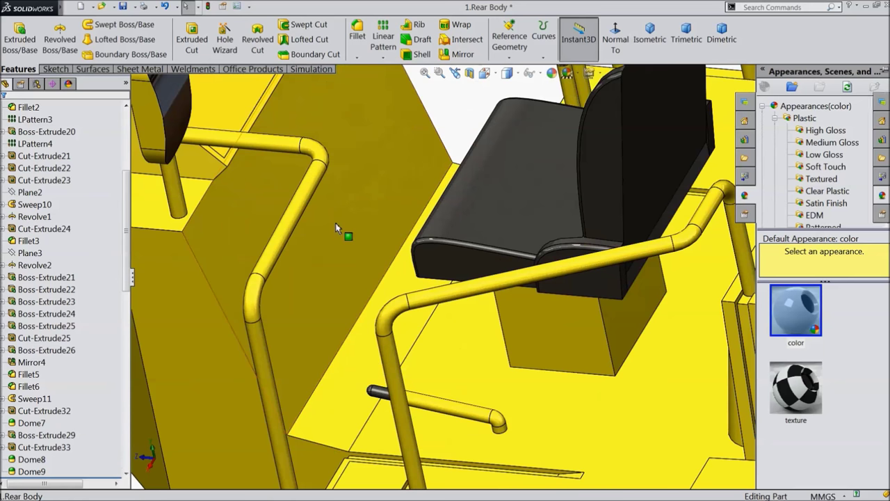
# Sketch on the post's slanted face and offset its outline 1 mm inward
pyautogui.click(335, 222)
pyautogui.click(372, 194)
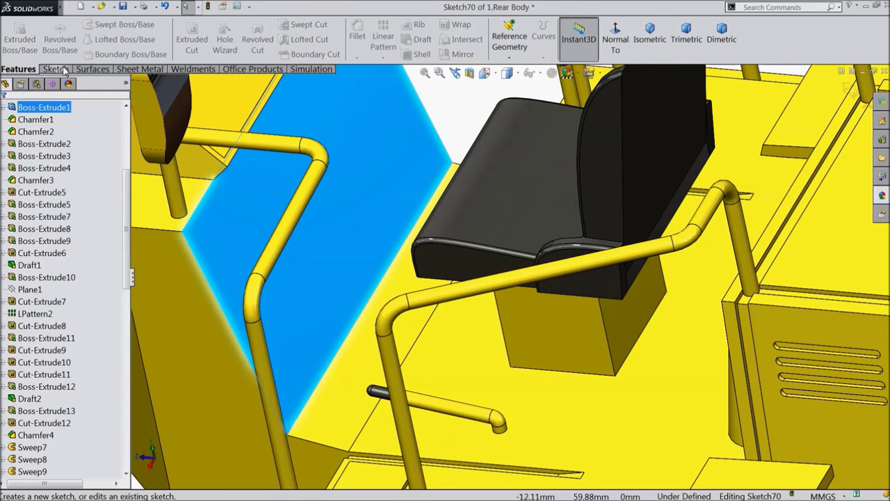
pyautogui.click(63, 69)
pyautogui.click(198, 41)
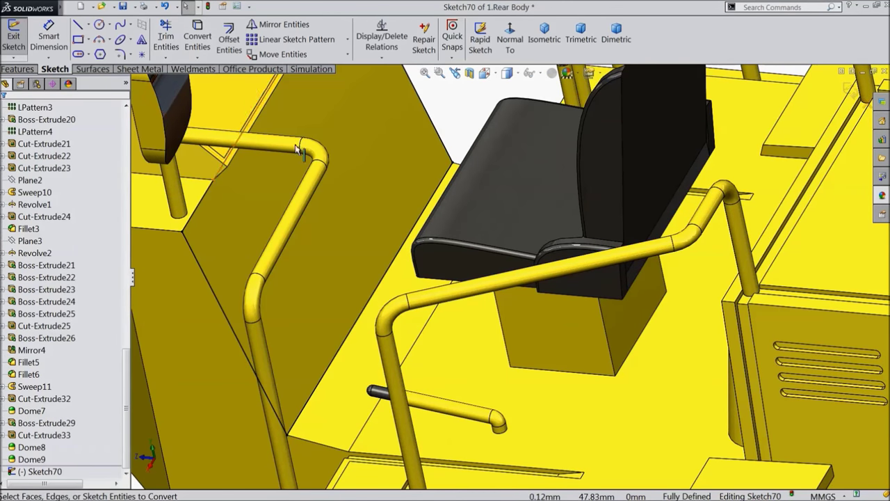
pyautogui.click(221, 47)
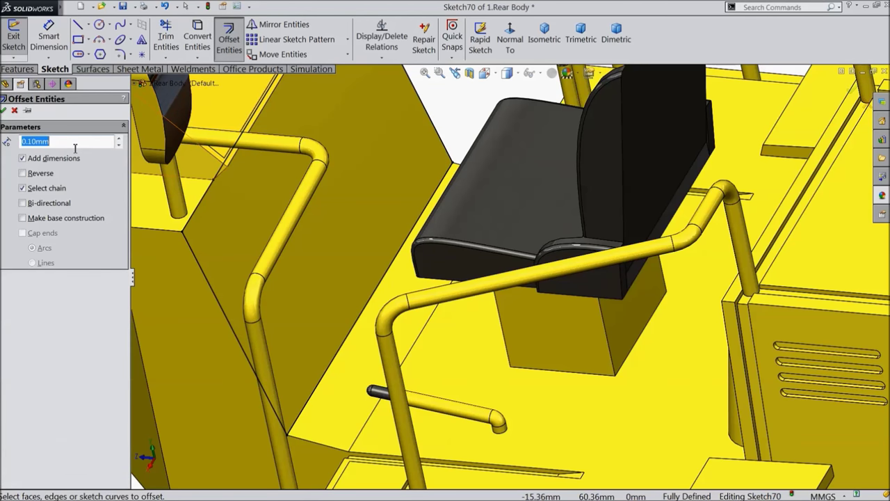
pyautogui.click(194, 255)
pyautogui.click(23, 174)
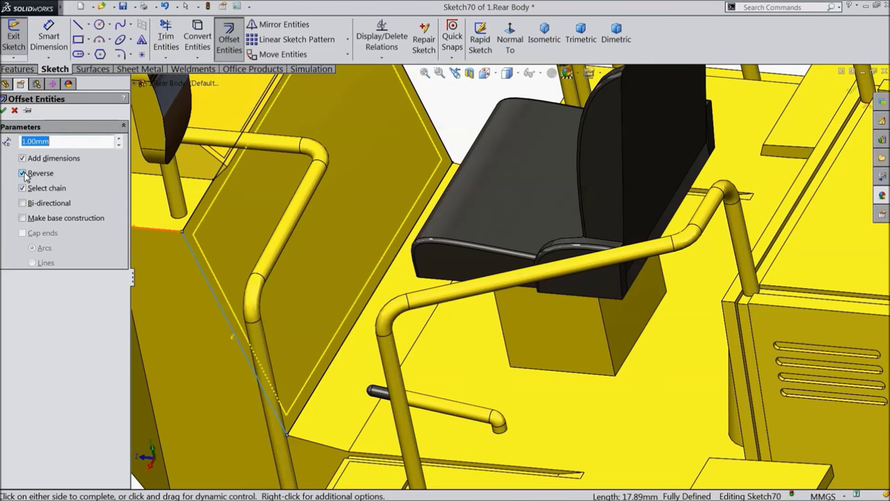
pyautogui.click(5, 110)
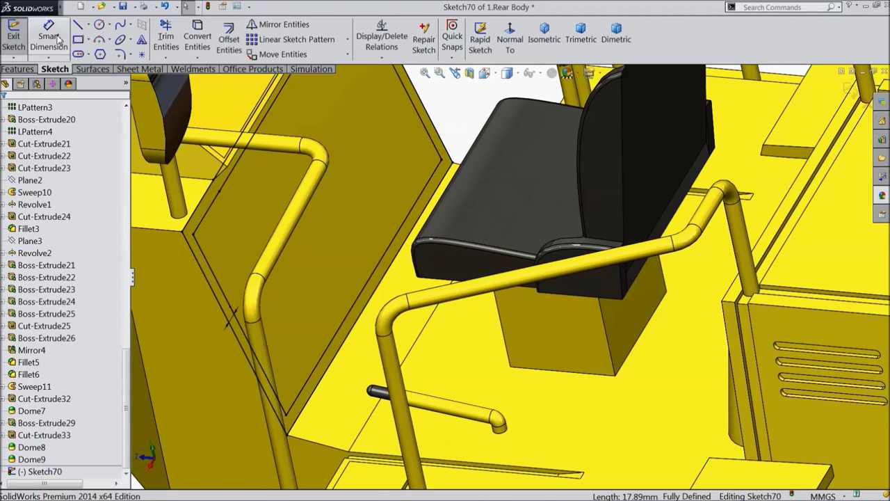
# Draw a short line connecting the offset outline's corner endpoint
pyautogui.click(78, 26)
pyautogui.scroll(2, 280, 302)
pyautogui.scroll(-6, 353, 311)
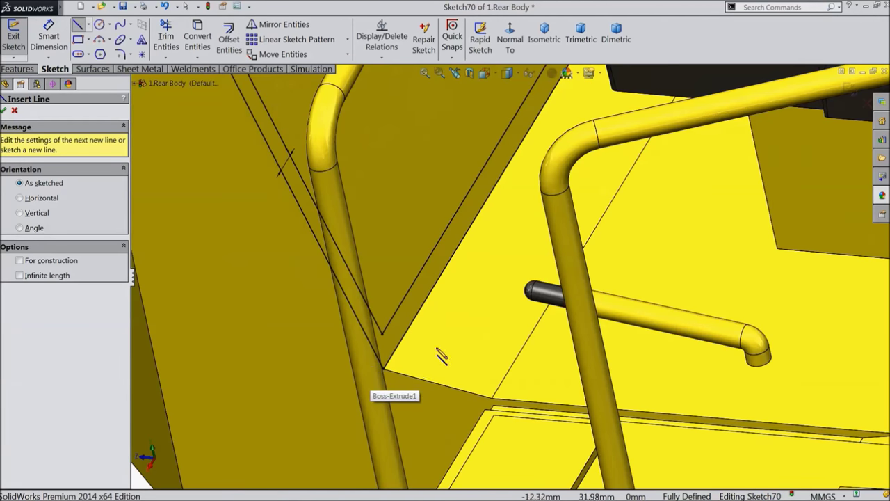
pyautogui.click(343, 302)
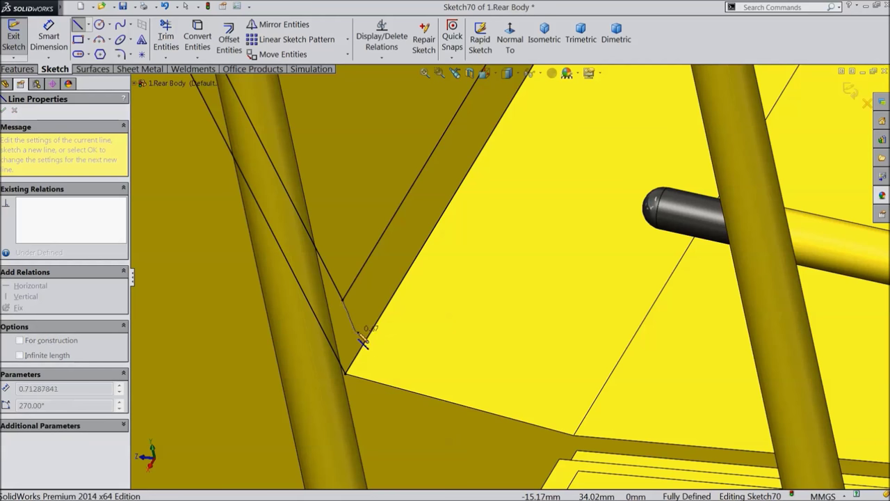
pyautogui.click(364, 343)
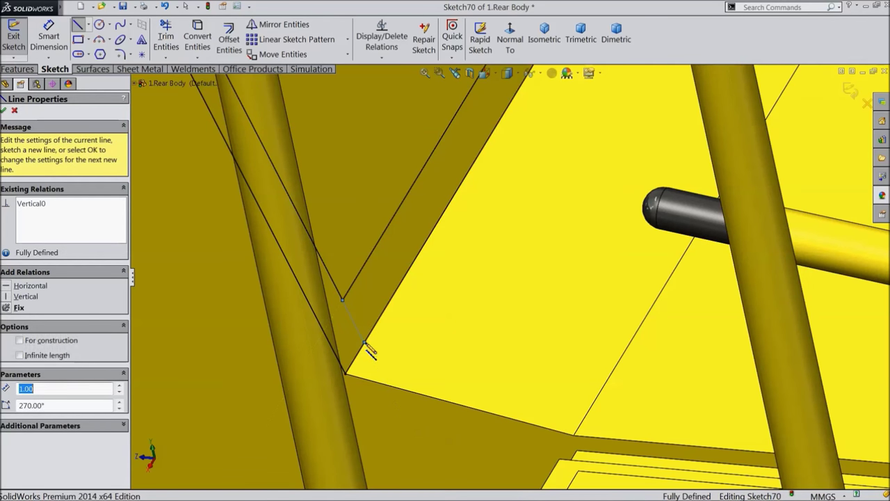
pyautogui.rightClick(405, 334)
pyautogui.click(445, 90)
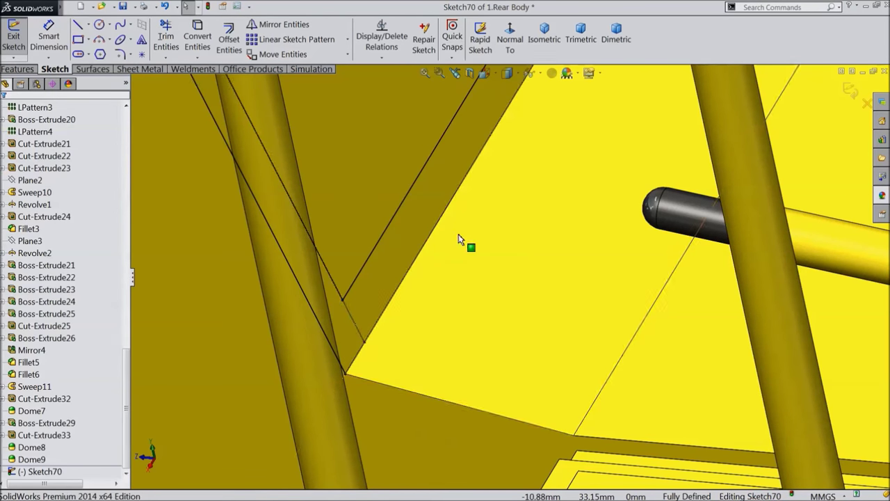
pyautogui.scroll(5, 462, 238)
pyautogui.scroll(-6, 610, 101)
pyautogui.scroll(-3, 610, 101)
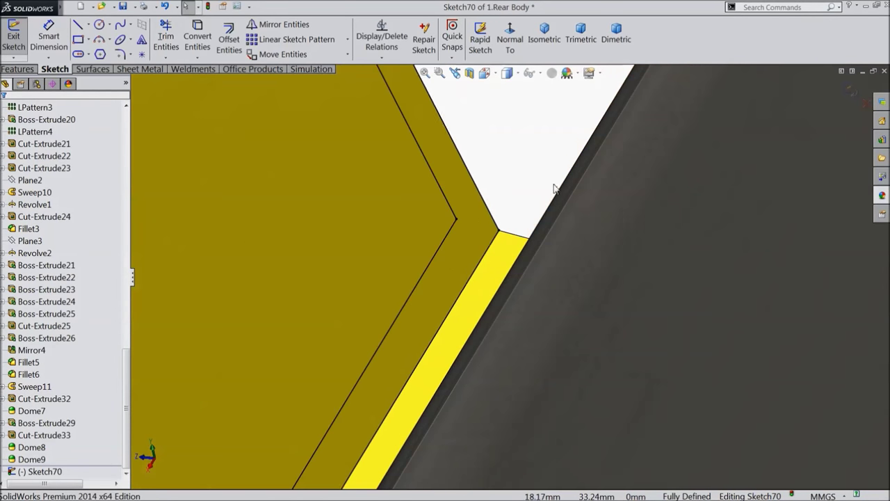
# Add a line at the face's corner and convert it to construction geometry
pyautogui.click(79, 27)
pyautogui.scroll(-2, 529, 292)
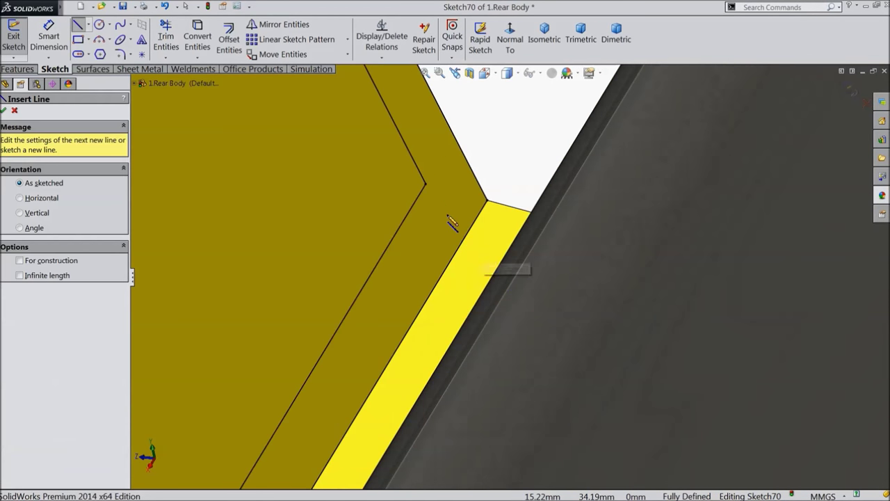
pyautogui.click(426, 186)
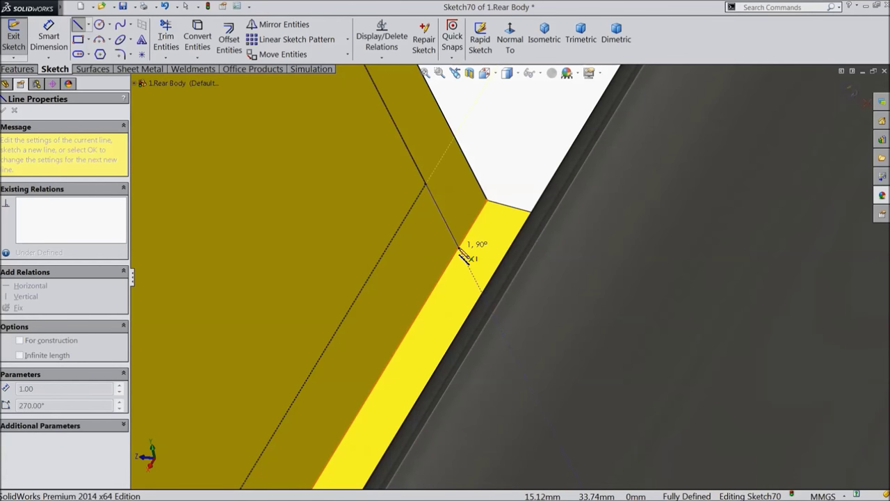
pyautogui.rightClick(497, 71)
pyautogui.click(526, 83)
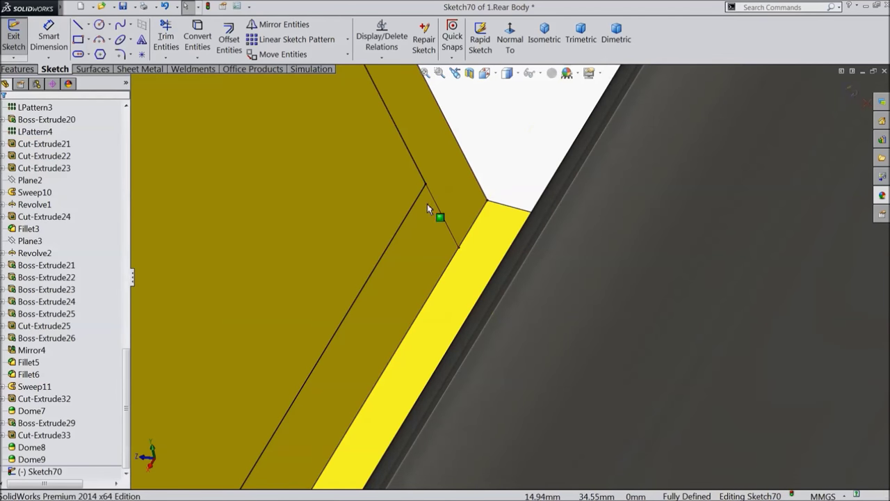
pyautogui.click(411, 215)
pyautogui.click(450, 182)
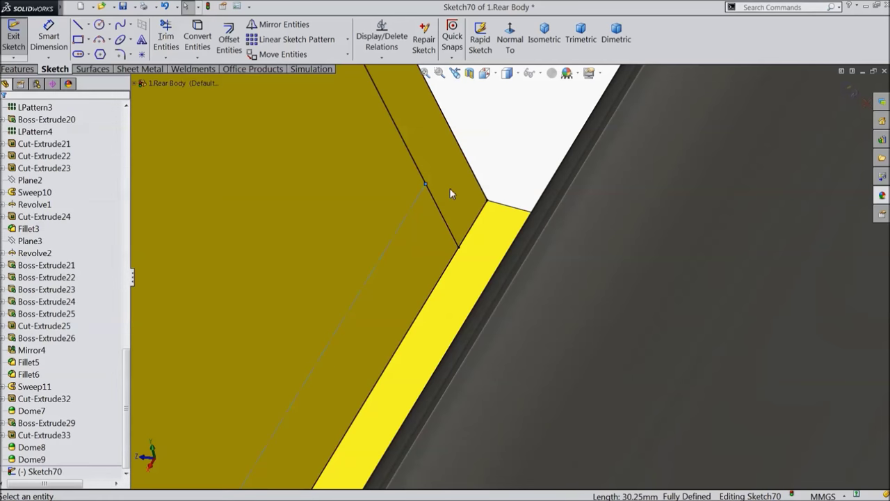
pyautogui.scroll(2, 421, 283)
pyautogui.scroll(3, 420, 283)
pyautogui.moveTo(423, 318); pyautogui.dragTo(449, 369, button='middle')
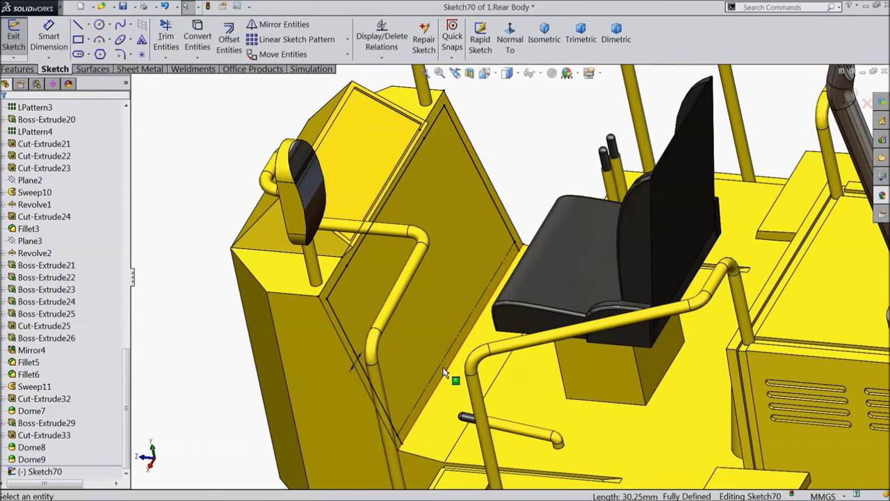
pyautogui.scroll(-3, 455, 392)
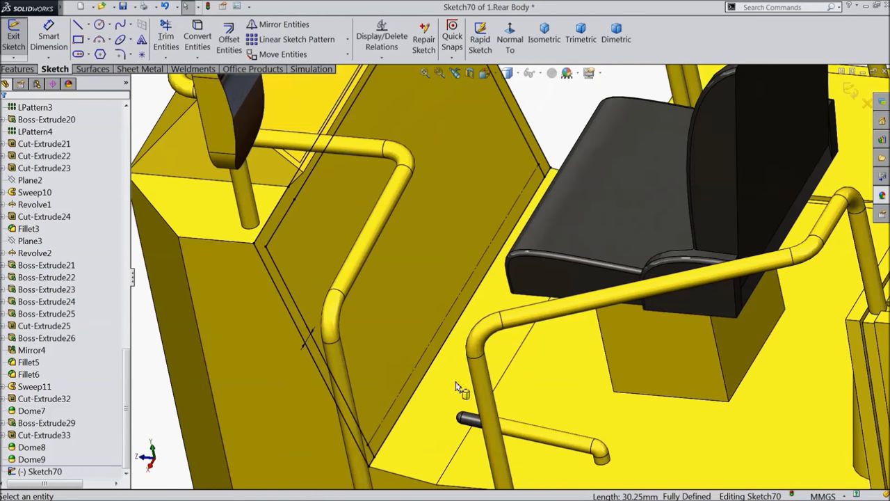
pyautogui.click(27, 72)
pyautogui.click(192, 42)
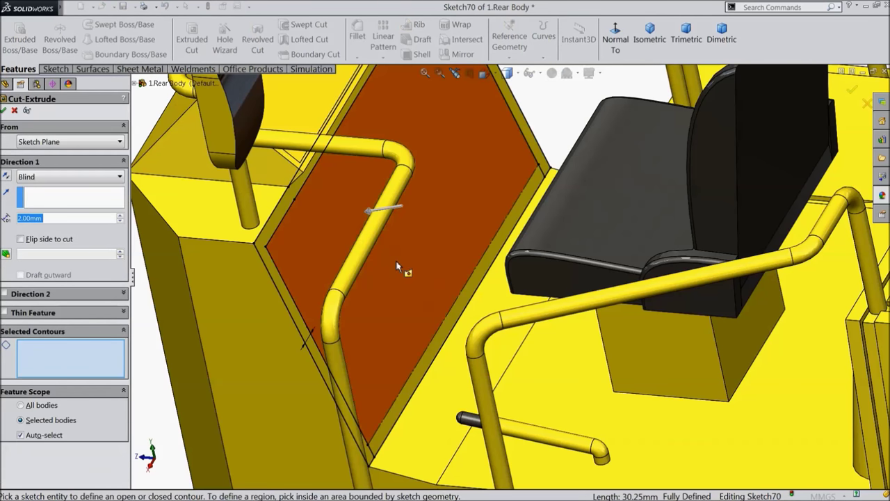
# Cut both Sketch70 regions, the inner area and the border strip, 6 mm deep as a blind cut
pyautogui.click(396, 266)
pyautogui.click(441, 364)
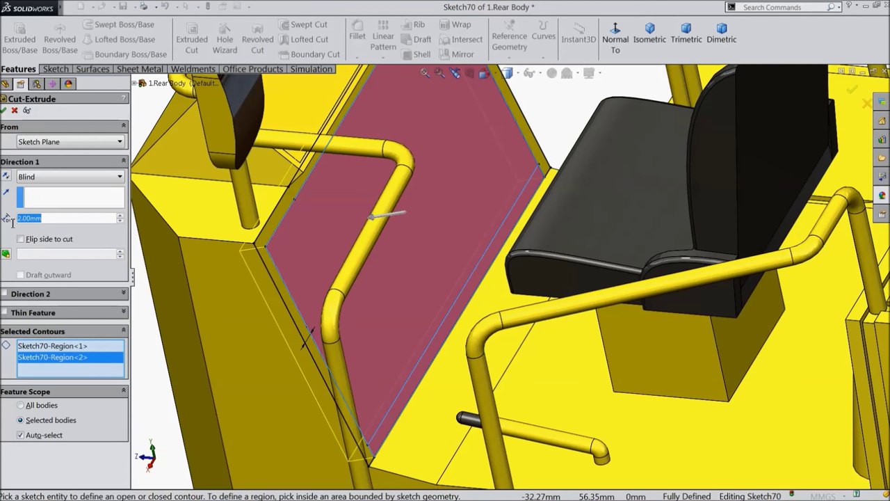
pyautogui.write('6')
pyautogui.press('Return')
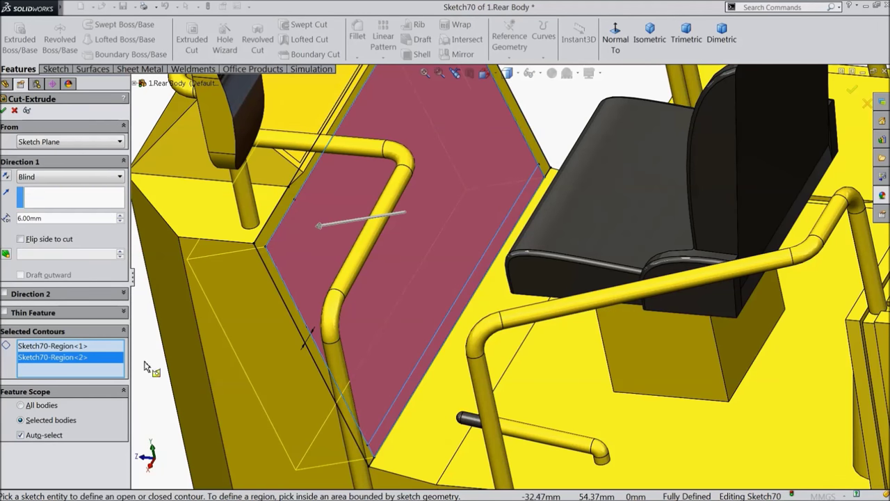
pyautogui.click(4, 110)
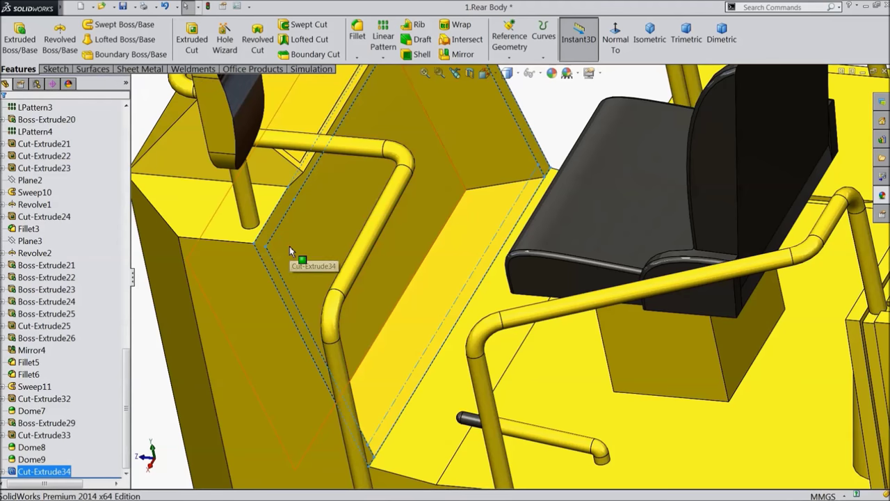
pyautogui.scroll(3, 289, 246)
pyautogui.moveTo(226, 306); pyautogui.dragTo(278, 285, button='middle')
pyautogui.scroll(3, 224, 306)
# Start Sketch73 on the post's top face, view it normal, and begin a rectangle
pyautogui.scroll(3, 264, 288)
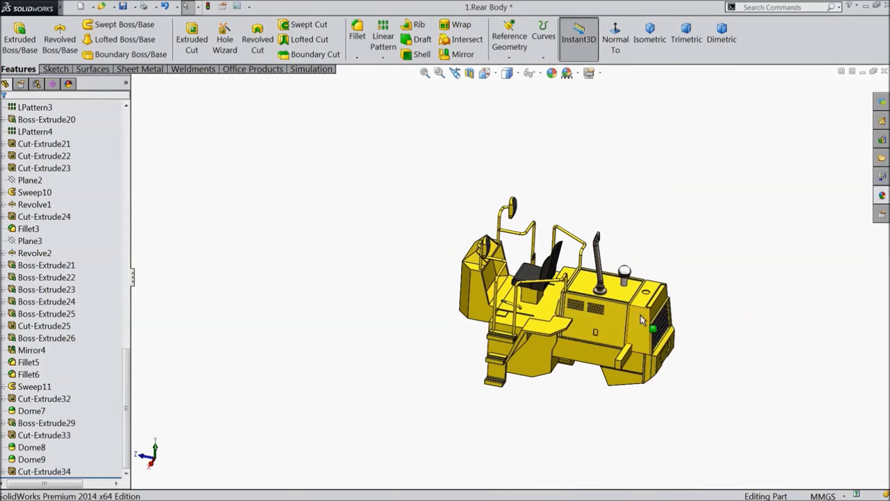
pyautogui.scroll(-5, 643, 320)
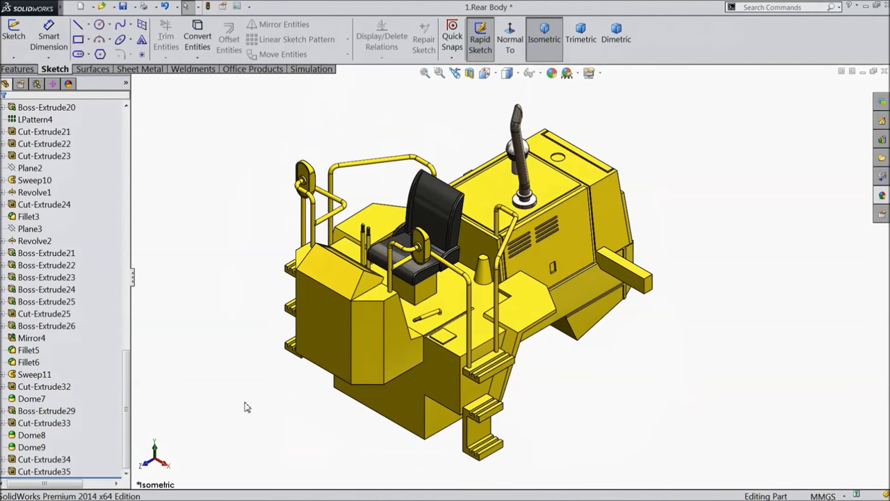
pyautogui.click(261, 392)
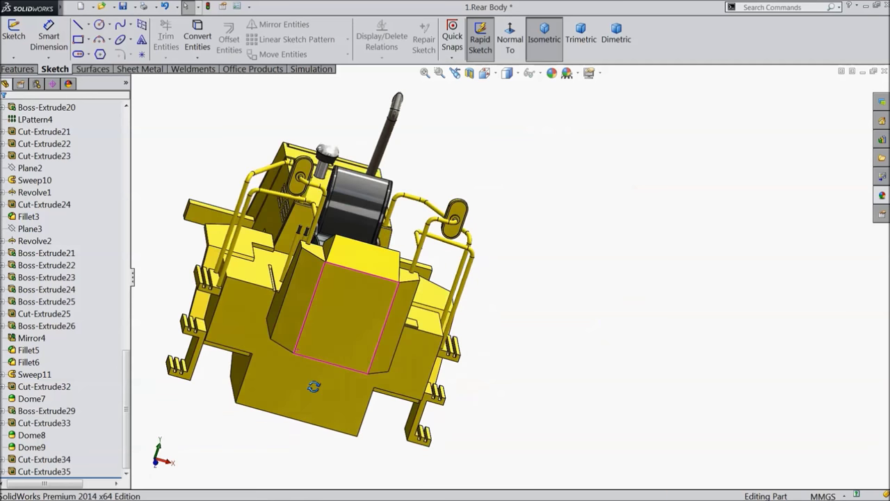
pyautogui.click(356, 307)
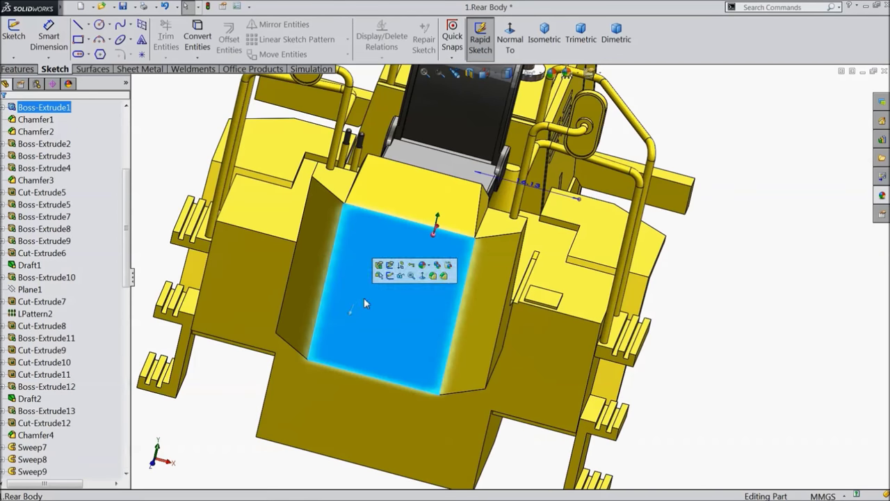
pyautogui.click(391, 277)
pyautogui.click(518, 42)
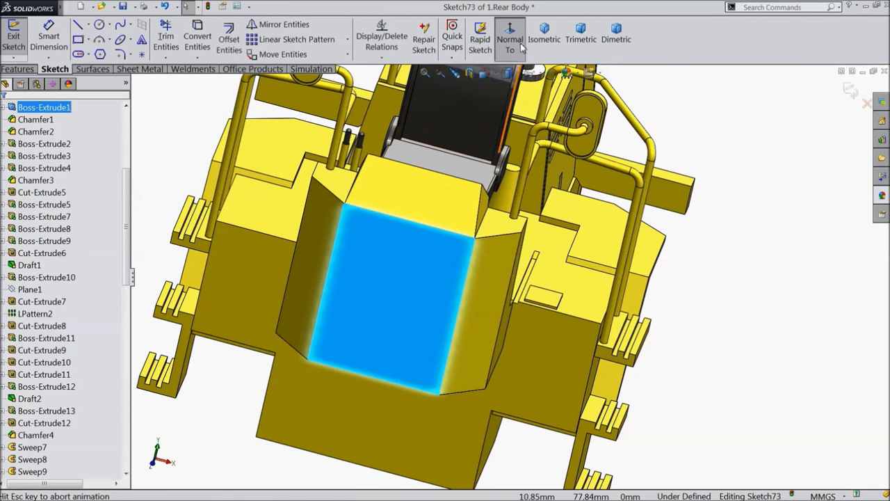
pyautogui.scroll(-2, 490, 367)
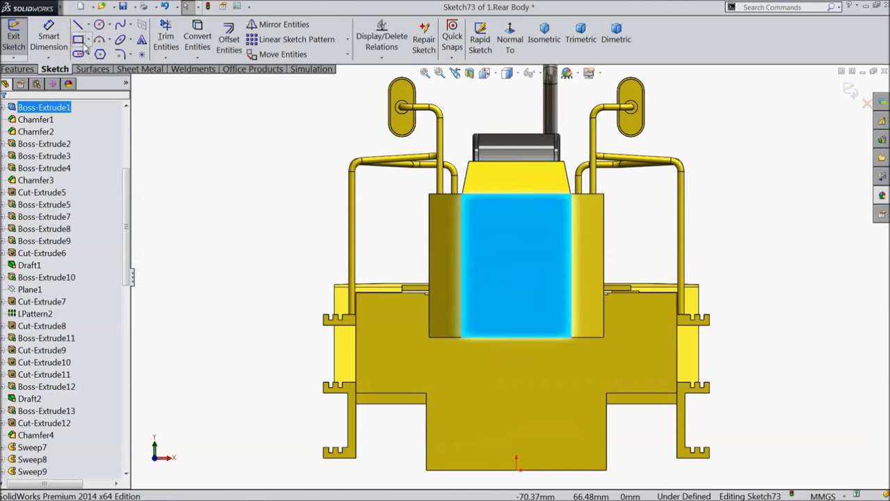
pyautogui.scroll(-3, 492, 335)
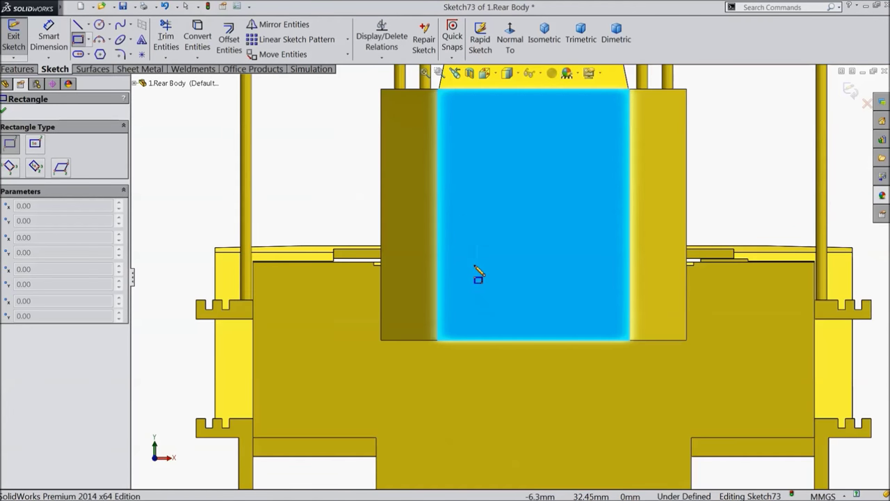
pyautogui.click(470, 269)
# Finish the rectangle and dimension it 4 mm from the face's lower edge
pyautogui.click(408, 303)
pyautogui.scroll(-4, 435, 292)
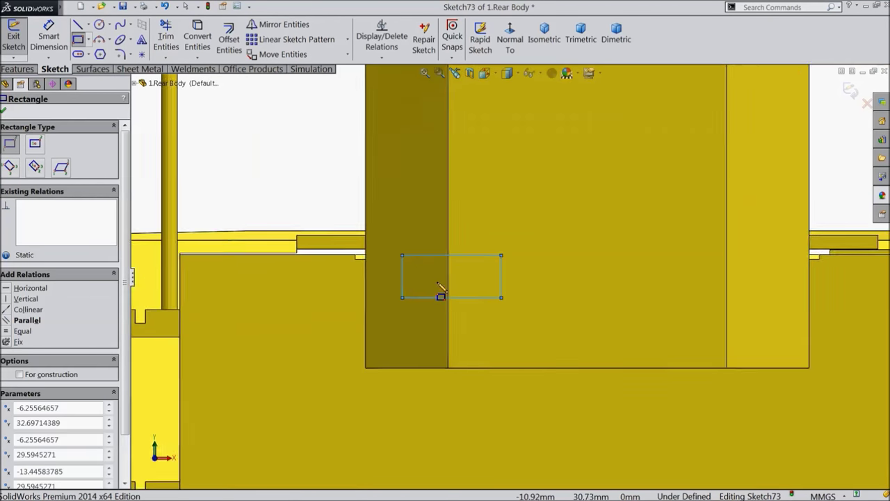
pyautogui.click(55, 35)
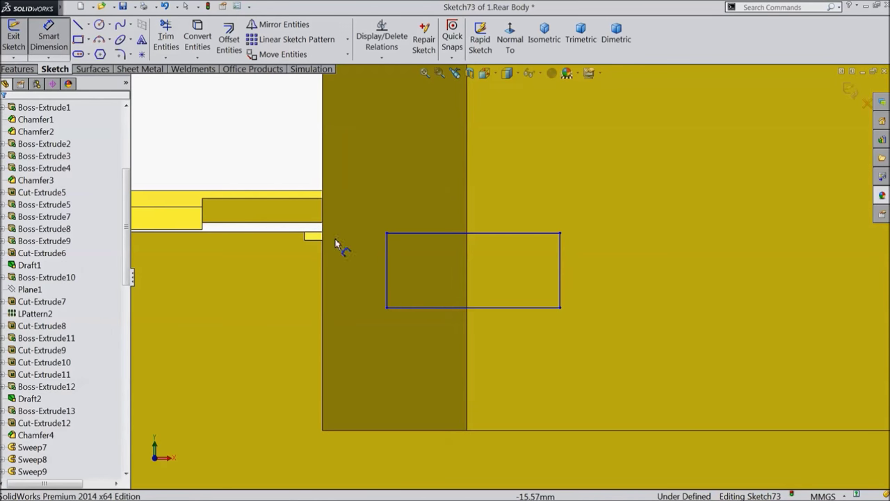
pyautogui.click(501, 306)
pyautogui.click(503, 429)
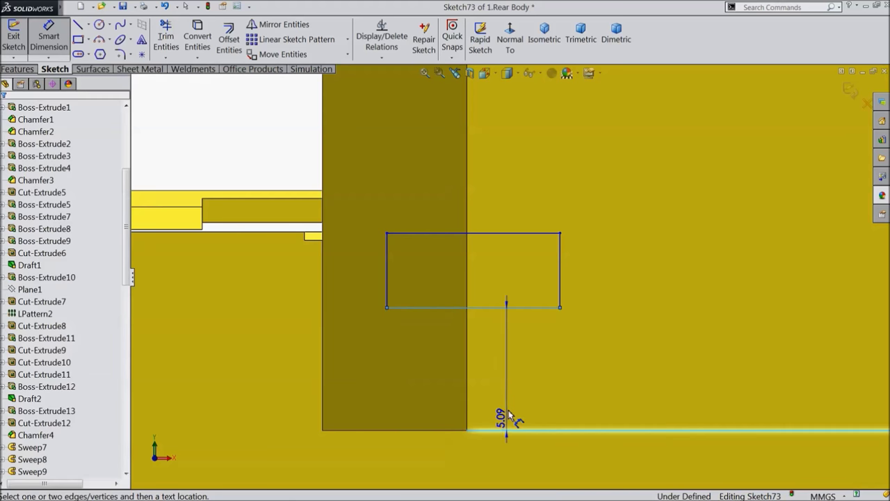
pyautogui.click(514, 403)
pyautogui.write('4')
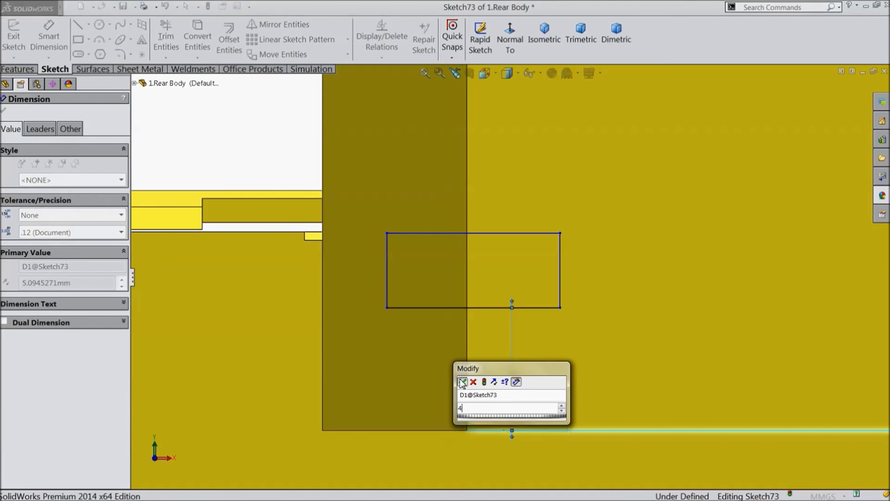
pyautogui.press('Return')
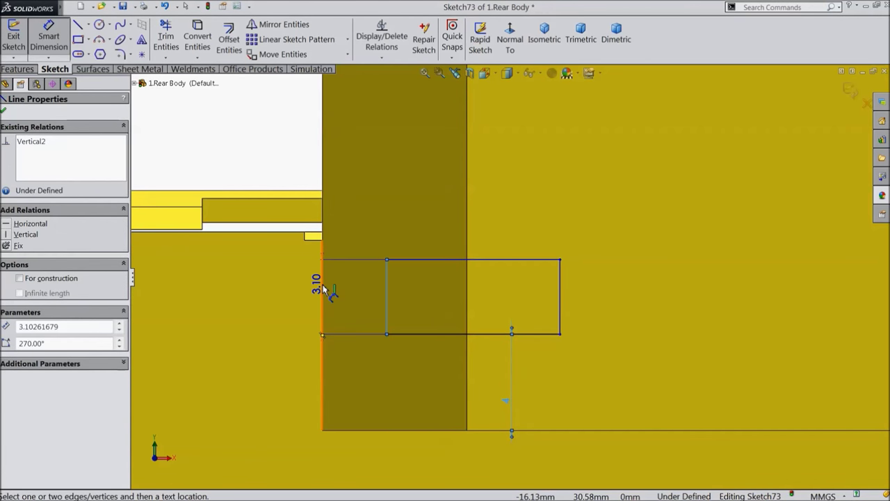
# Set the rectangle's 2.60 offset from the post edge and its 3.50 height
pyautogui.click(322, 286)
pyautogui.click(352, 239)
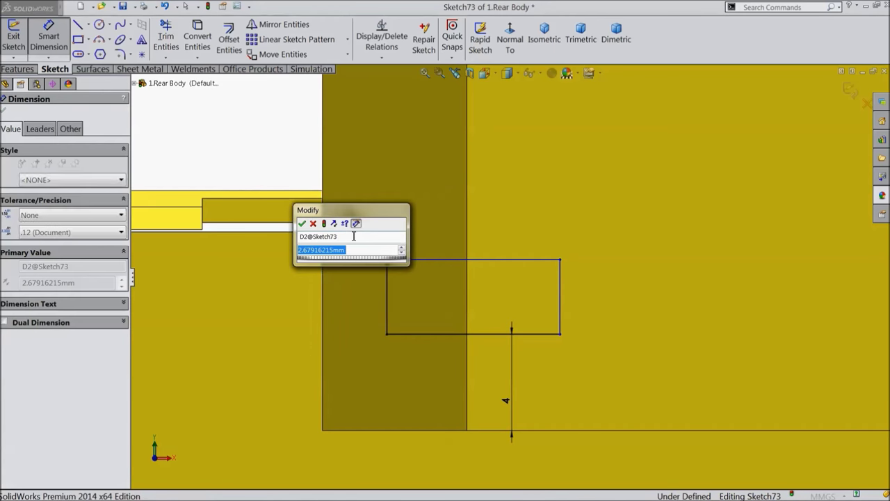
pyautogui.write('2.6')
pyautogui.press('Return')
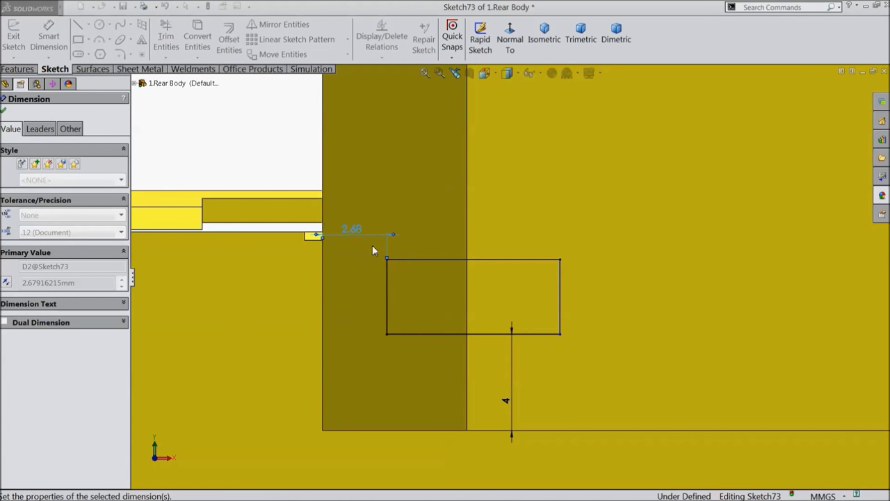
pyautogui.click(560, 295)
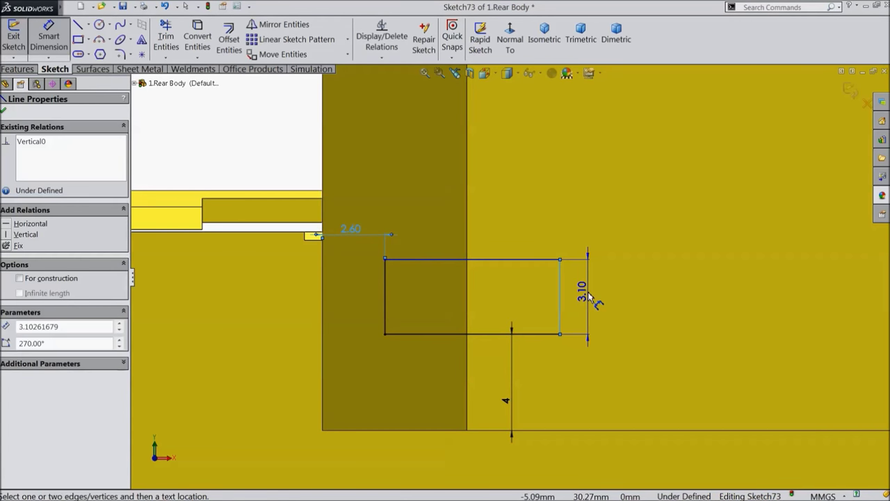
pyautogui.click(588, 297)
pyautogui.write('3.5')
pyautogui.press('Return')
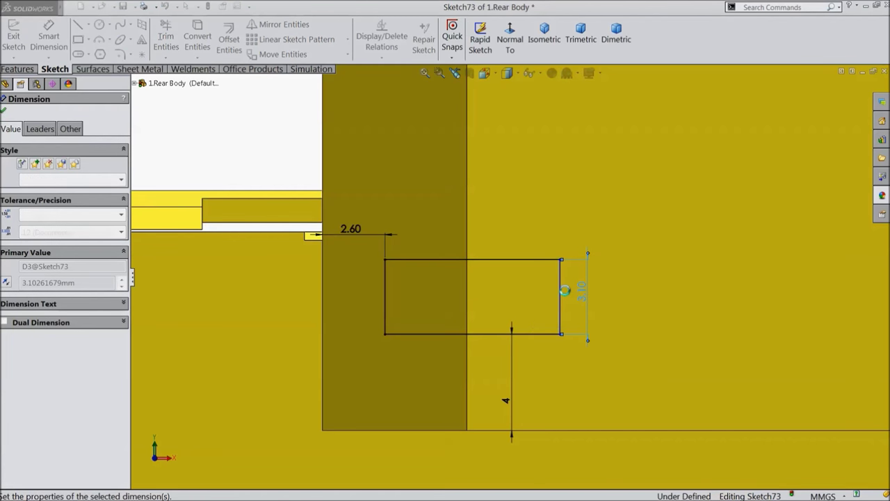
# Give the rectangle a 6 mm width to fully define it
pyautogui.click(483, 251)
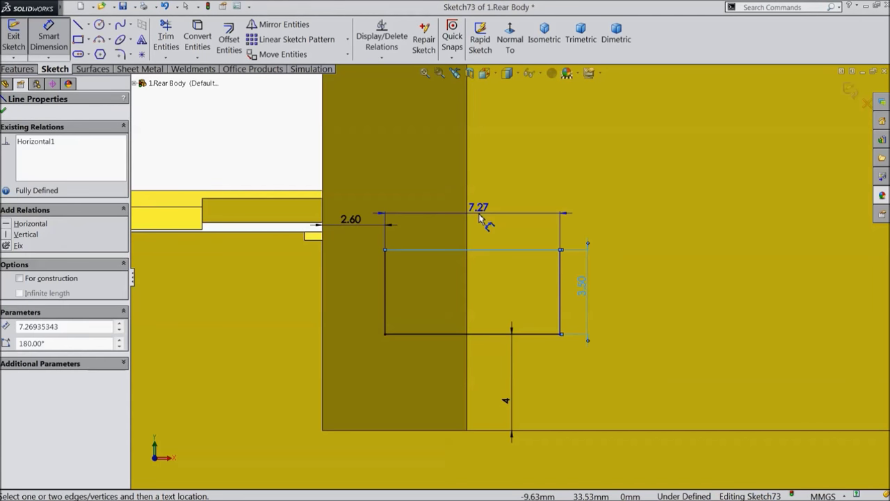
pyautogui.click(481, 221)
pyautogui.write('6')
pyautogui.press('Return')
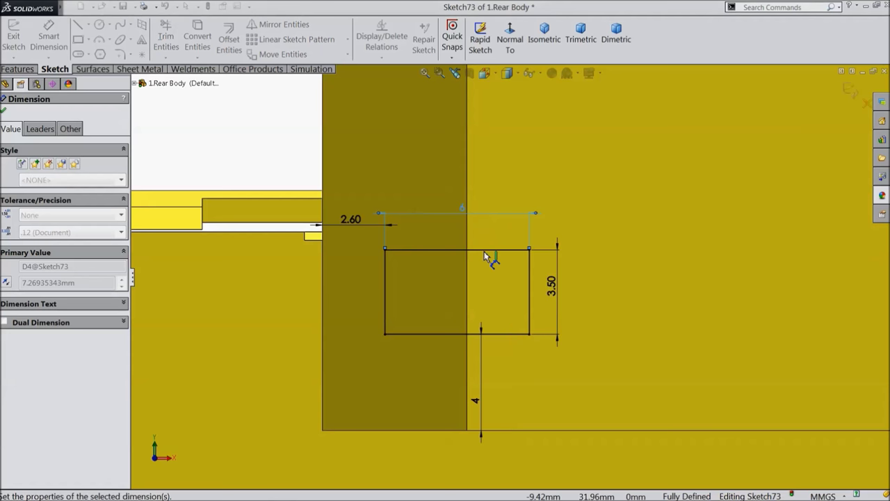
pyautogui.click(3, 111)
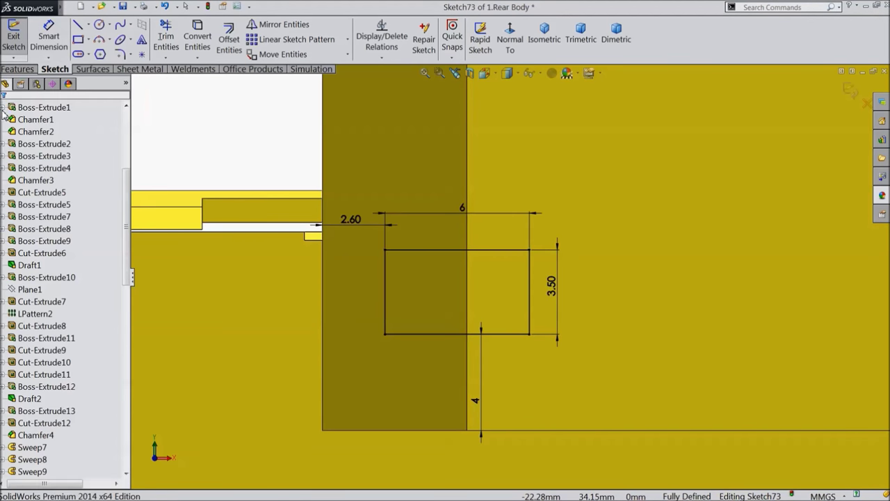
pyautogui.click(17, 69)
pyautogui.click(191, 42)
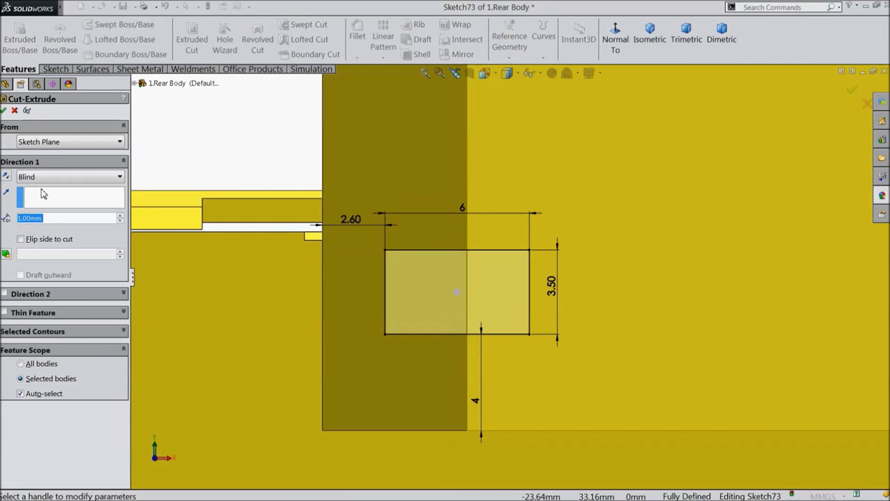
# Set the cut to end 0.50 mm offset from the post's side face, reversed
pyautogui.click(63, 177)
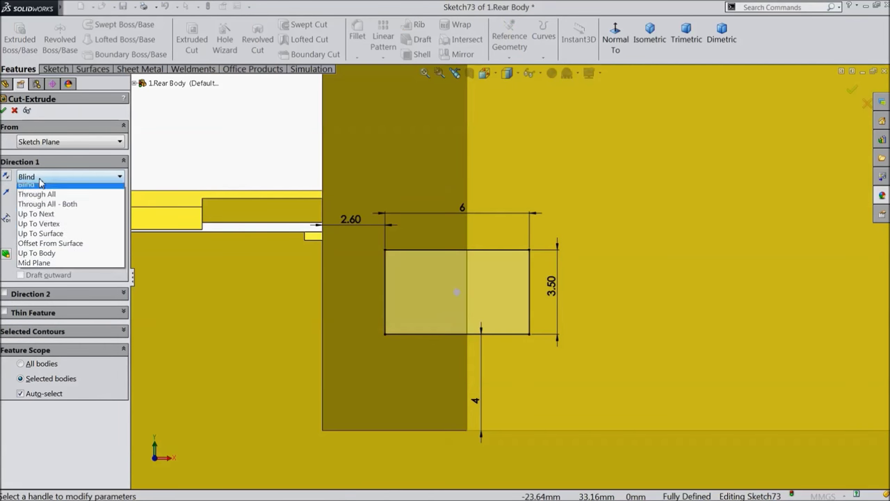
pyautogui.click(62, 252)
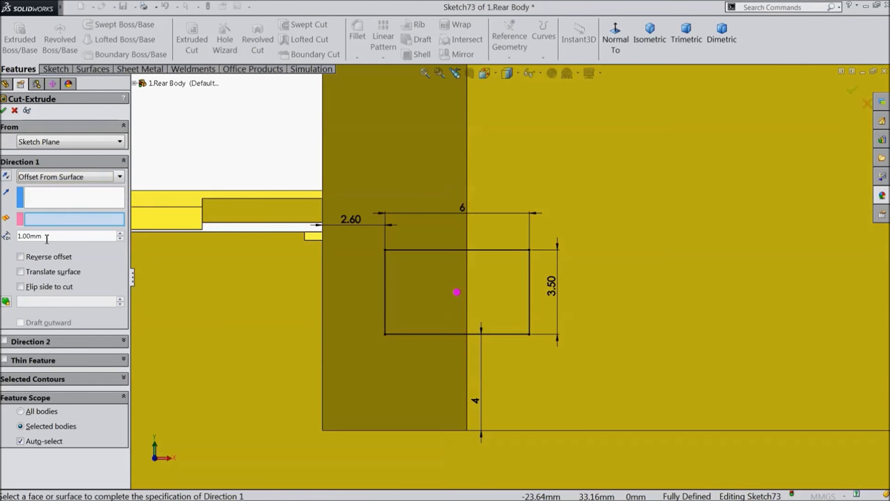
pyautogui.write('0.5')
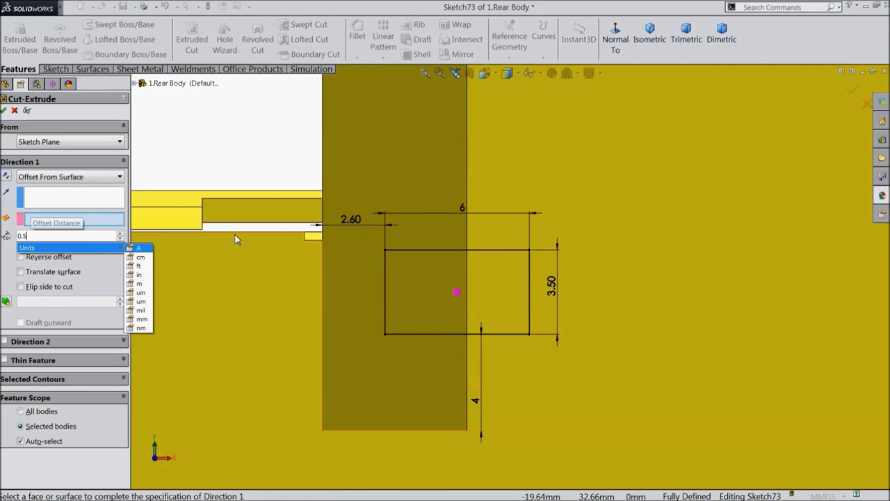
pyautogui.click(398, 166)
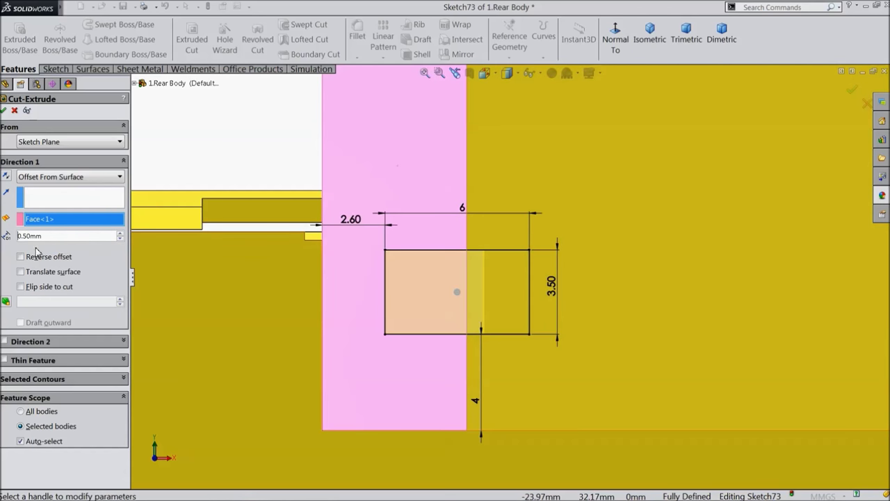
pyautogui.click(20, 258)
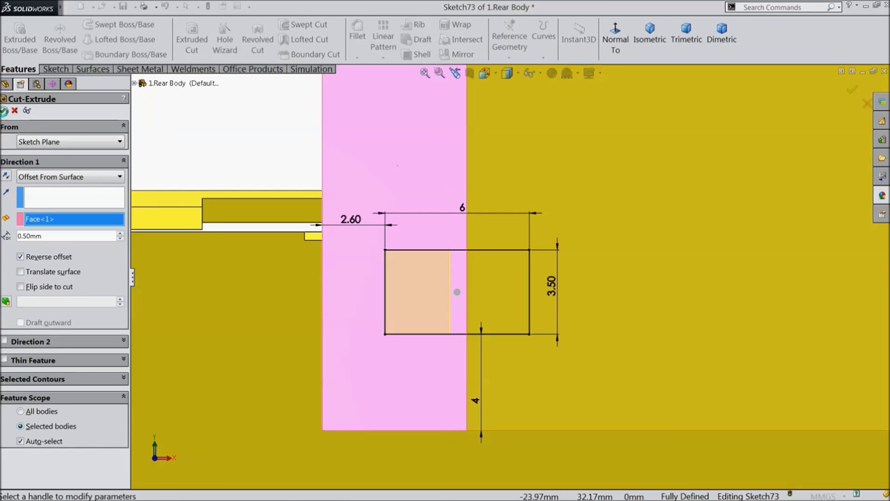
pyautogui.click(3, 110)
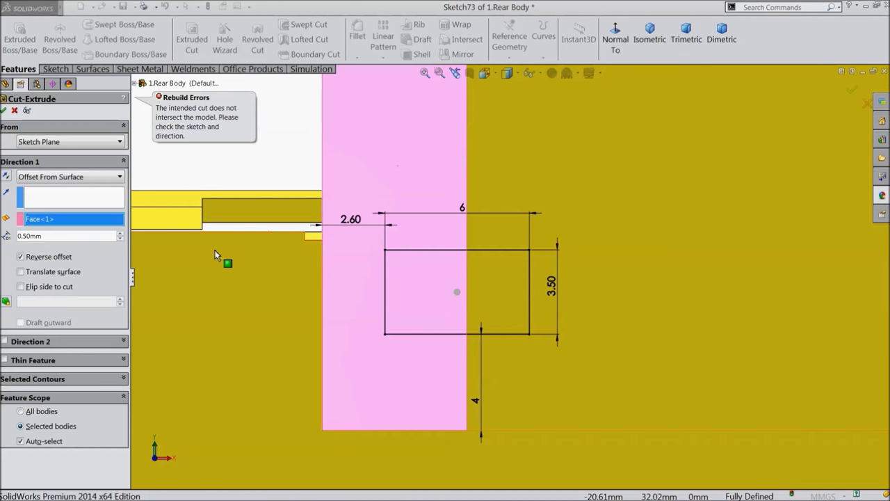
pyautogui.scroll(5, 217, 256)
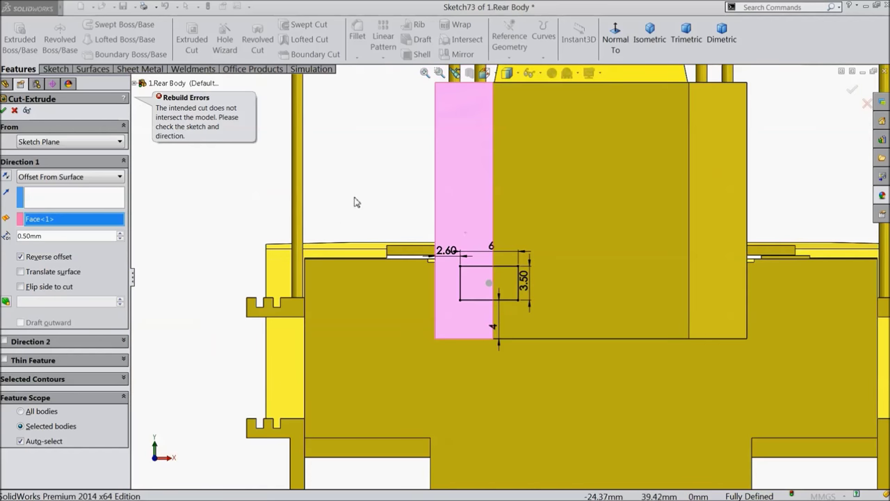
pyautogui.moveTo(362, 199); pyautogui.dragTo(400, 270, button='middle')
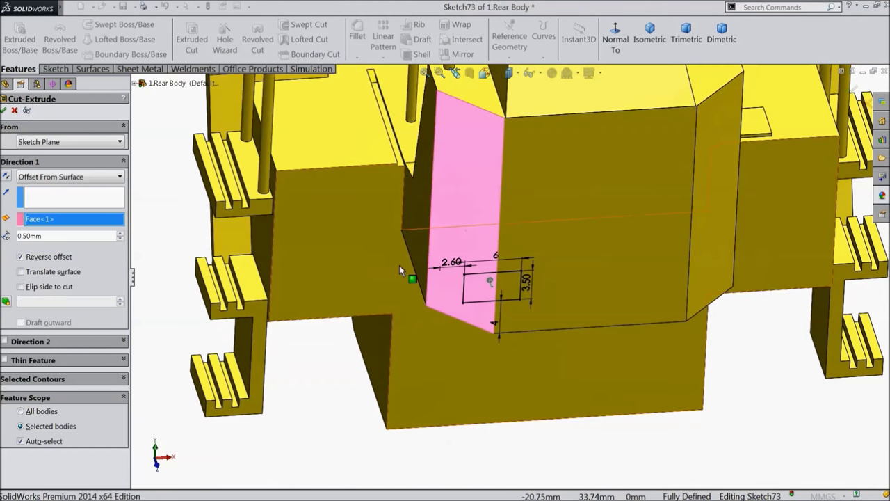
# Select both rectangle regions as contours, clear the reverse offset, and accept the cut
pyautogui.click(65, 379)
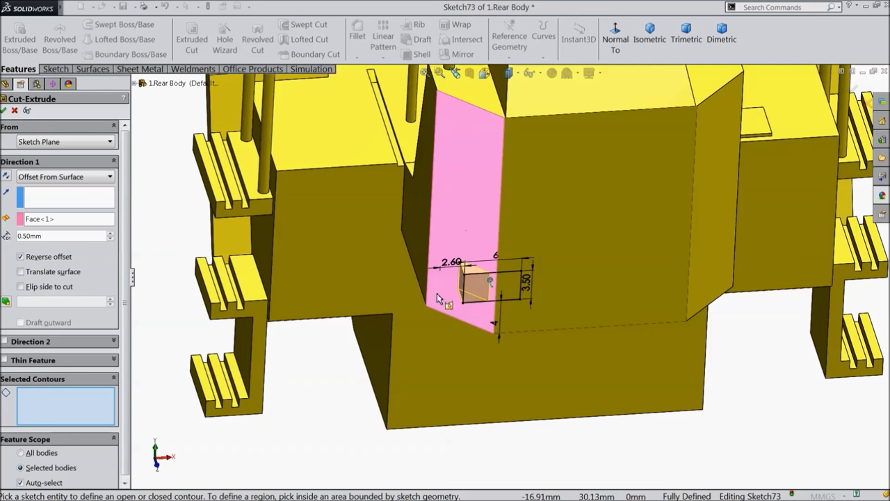
pyautogui.click(4, 110)
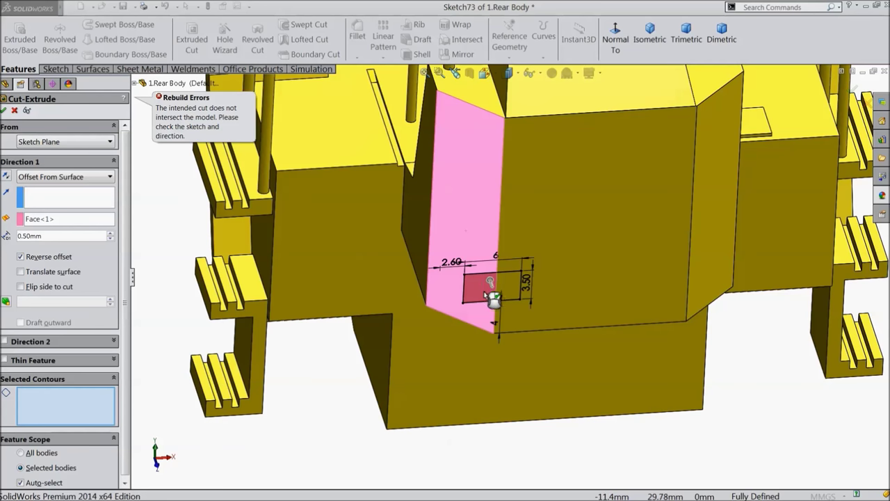
pyautogui.click(491, 281)
pyautogui.click(509, 285)
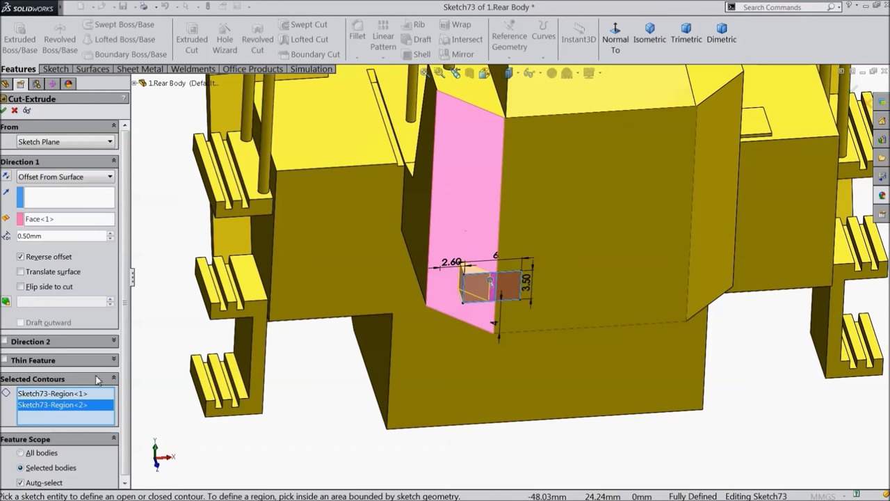
pyautogui.click(5, 111)
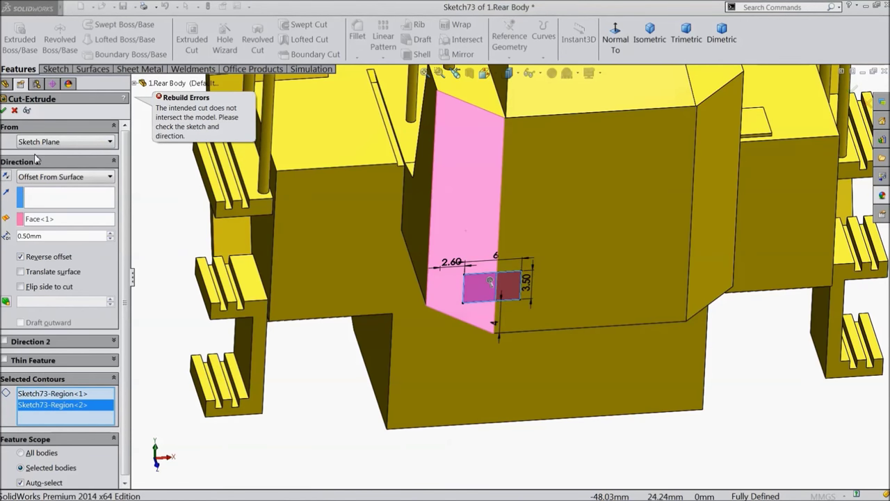
pyautogui.click(21, 258)
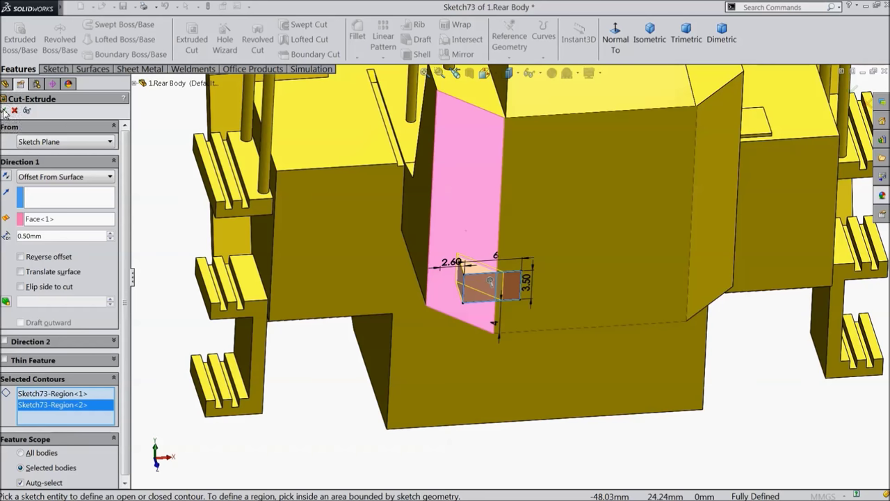
pyautogui.click(5, 110)
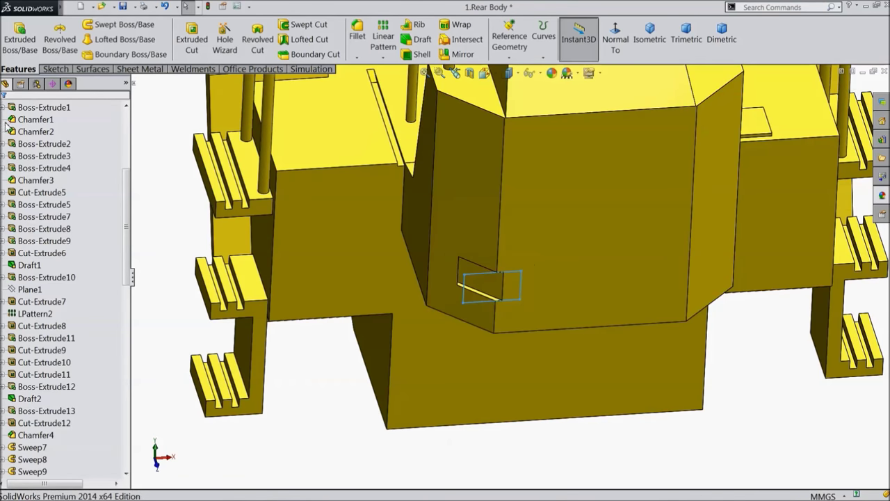
# Cut Sketch73 again as a 0.50 mm blind extruded cut
pyautogui.scroll(-5, 480, 312)
pyautogui.moveTo(447, 303); pyautogui.dragTo(453, 299, button='middle')
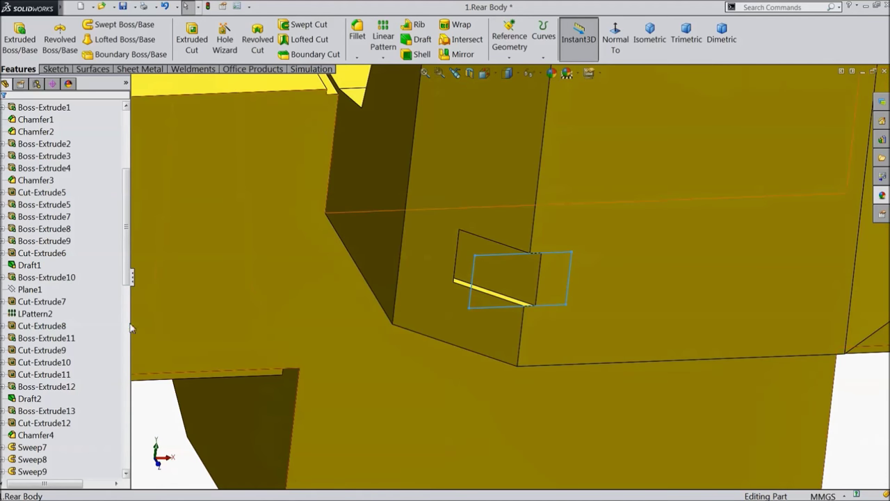
pyautogui.moveTo(128, 270); pyautogui.dragTo(113, 461)
pyautogui.click(28, 471)
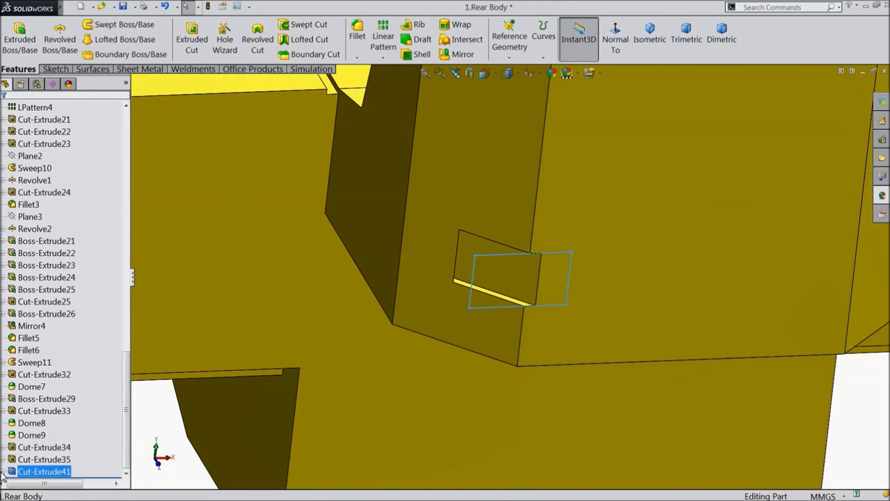
pyautogui.click(4, 471)
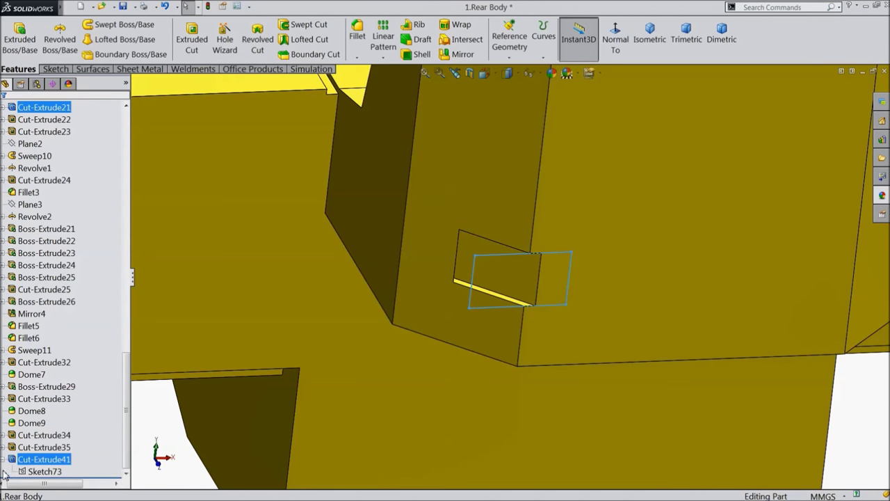
pyautogui.click(40, 472)
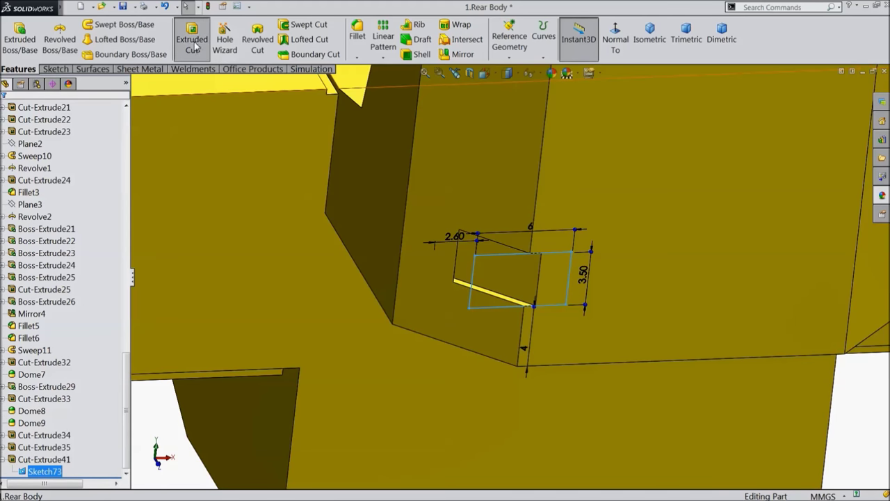
pyautogui.click(193, 43)
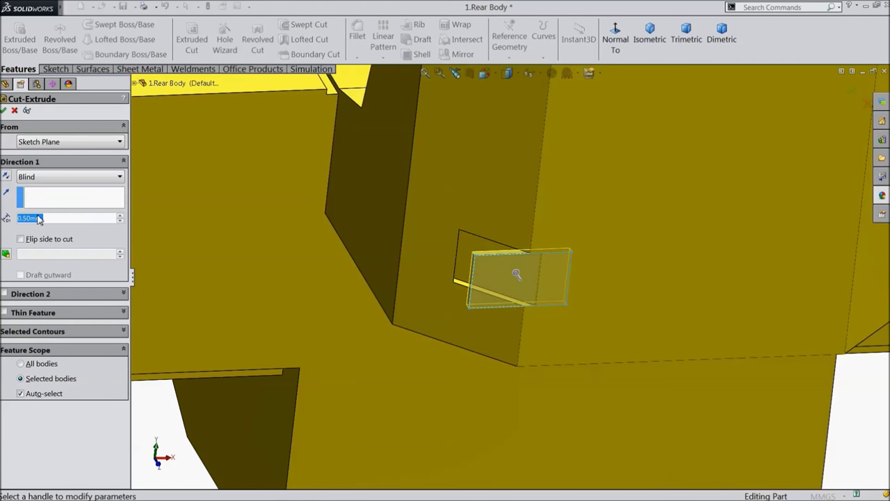
pyautogui.click(5, 111)
# Start a new sketch on the tall face beside the seat, viewed normal to it
pyautogui.moveTo(527, 280)
pyautogui.mouseDown(button='middle')
pyautogui.moveTo(563, 258)
pyautogui.moveTo(532, 299)
pyautogui.moveTo(428, 269)
pyautogui.mouseUp(button='middle')
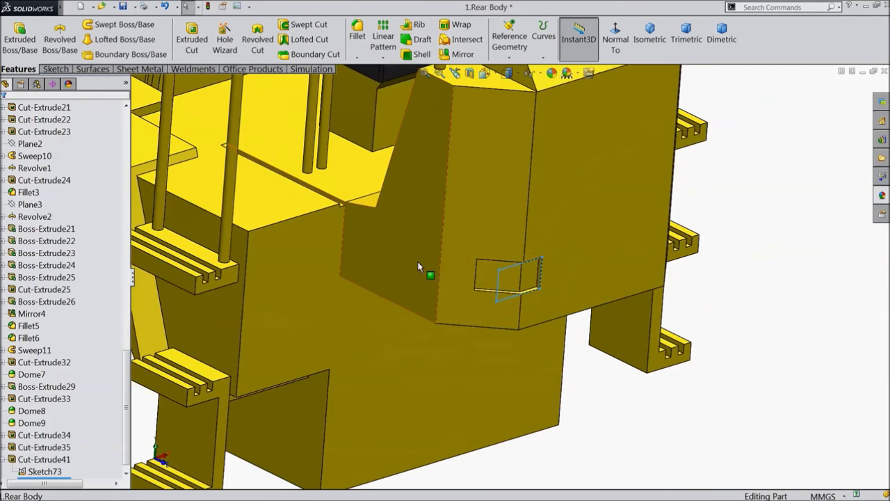
pyautogui.click(429, 270)
pyautogui.click(449, 230)
pyautogui.click(616, 49)
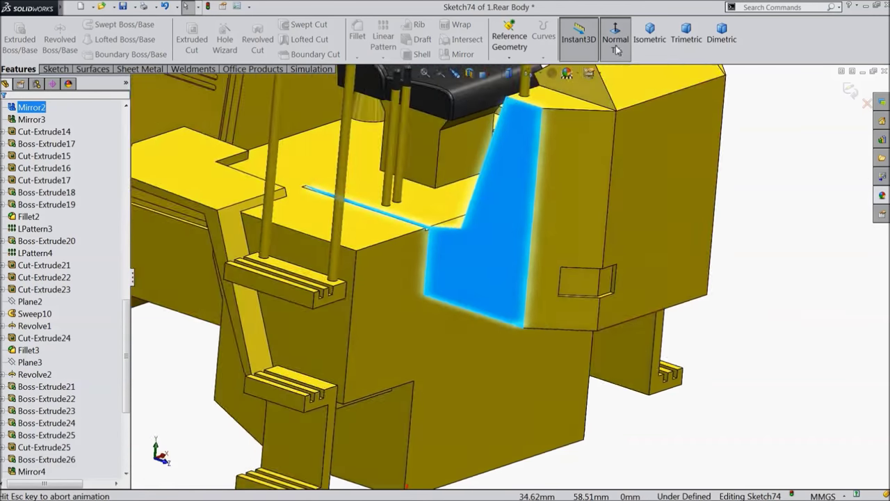
# Draw a corner rectangle on the side face
pyautogui.scroll(-4, 711, 344)
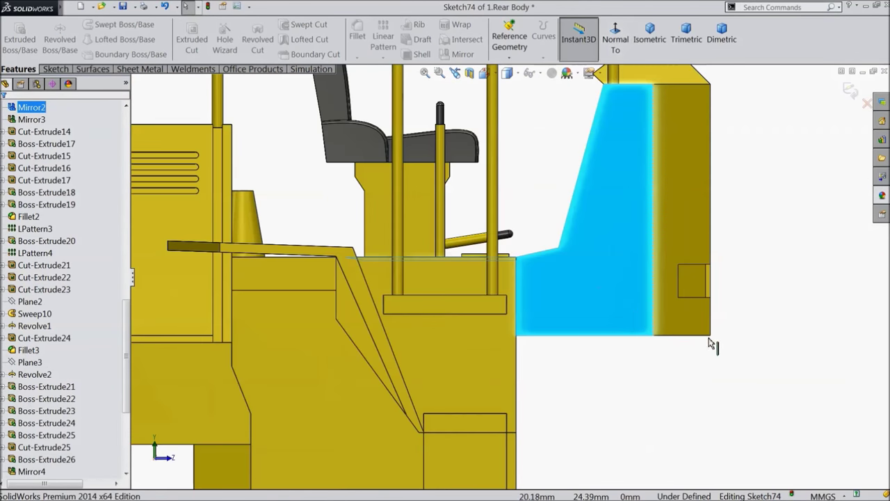
pyautogui.click(55, 72)
pyautogui.click(78, 39)
pyautogui.scroll(-3, 510, 299)
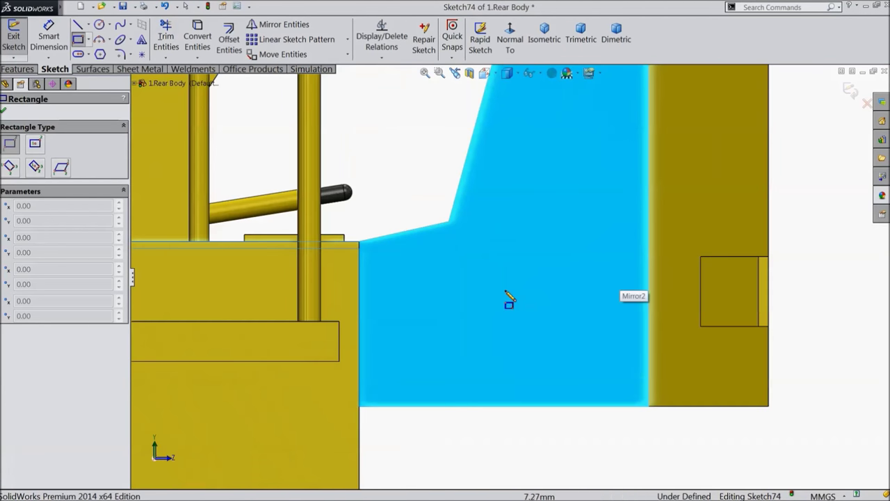
pyautogui.click(507, 293)
pyautogui.click(606, 332)
pyautogui.scroll(-2, 606, 326)
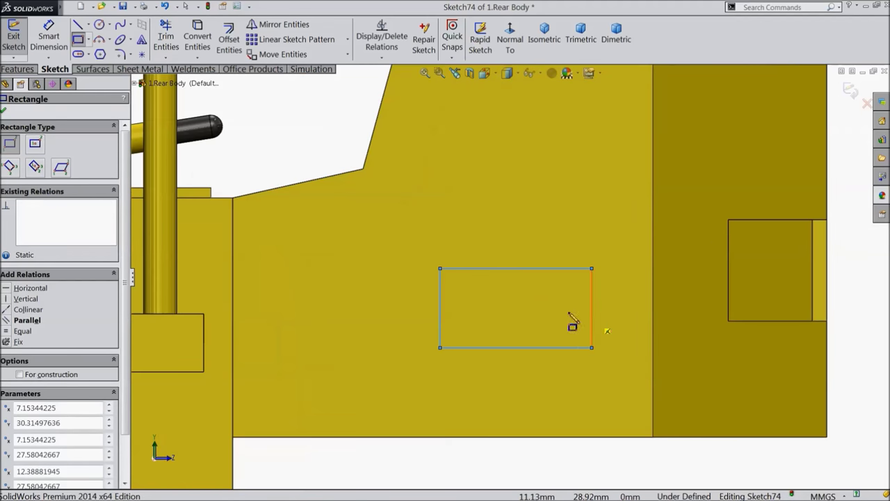
# Dimension the rectangle 6 mm wide and 3 mm tall
pyautogui.click(49, 35)
pyautogui.click(485, 269)
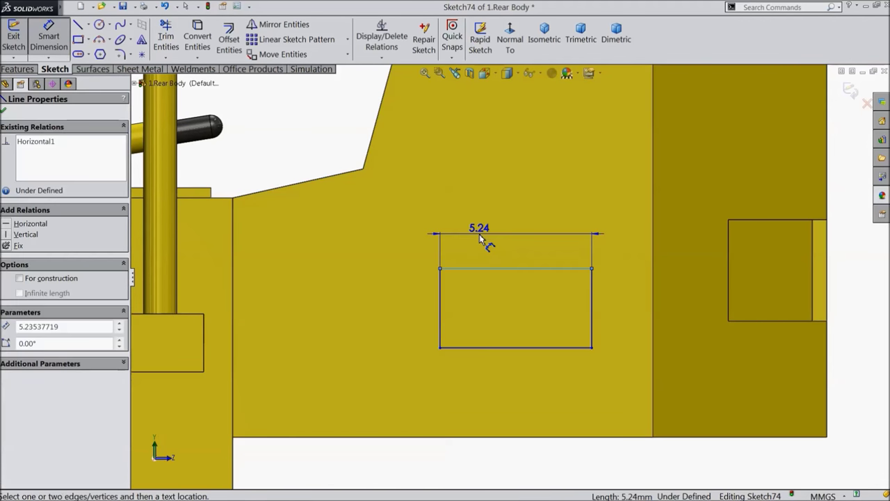
pyautogui.click(484, 241)
pyautogui.write('6')
pyautogui.press('Return')
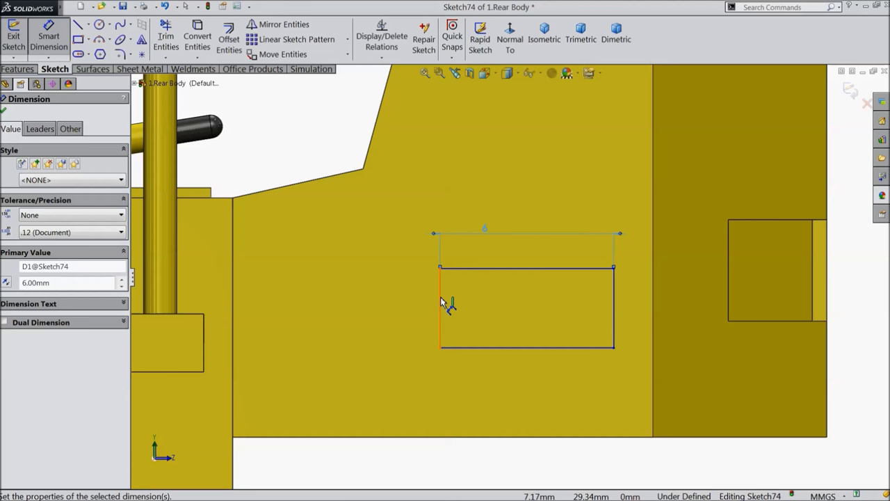
pyautogui.click(441, 303)
pyautogui.click(395, 298)
pyautogui.write('3')
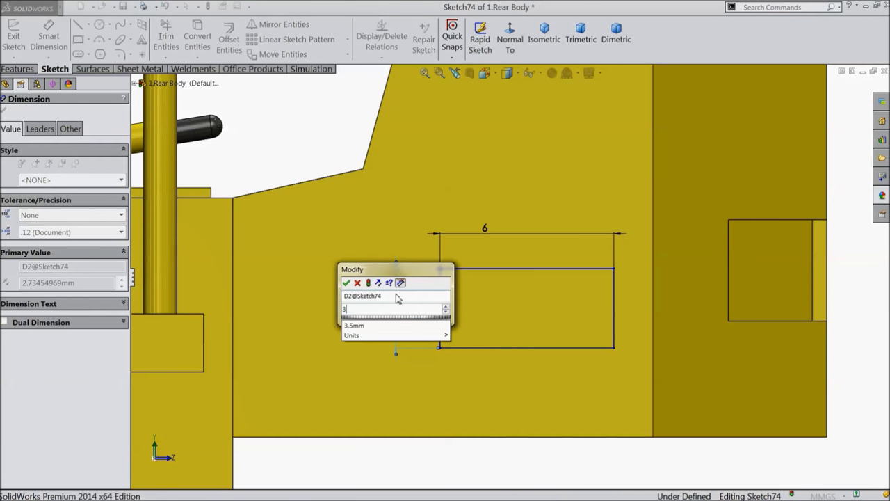
pyautogui.press('Return')
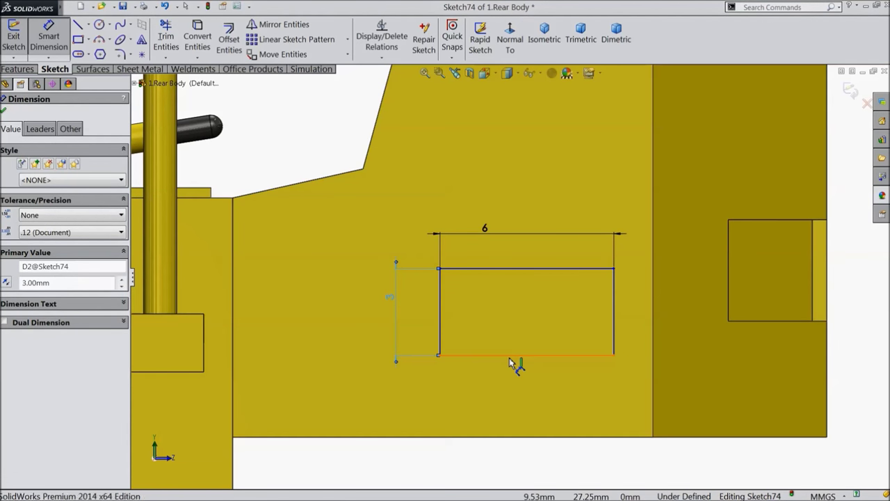
# Locate the rectangle 4 mm from the bottom edge and 4 mm from the right edge
pyautogui.click(509, 357)
pyautogui.click(513, 437)
pyautogui.click(489, 416)
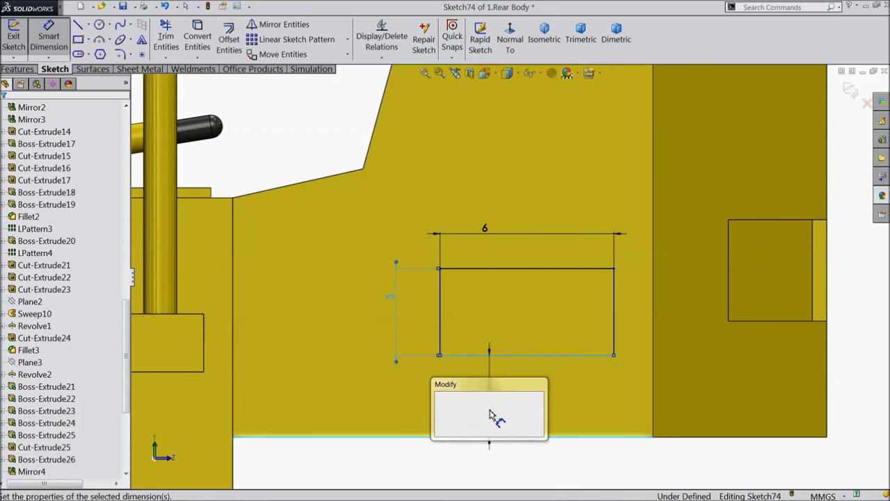
pyautogui.write('4')
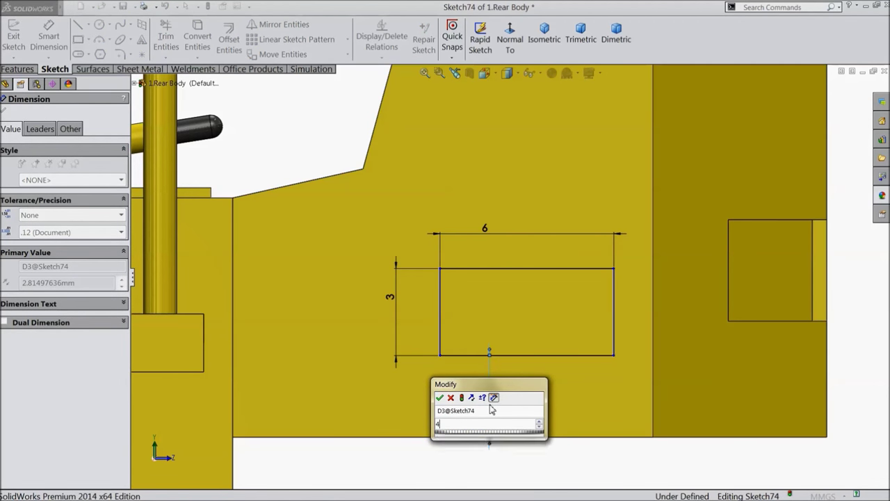
pyautogui.press('Return')
pyautogui.click(614, 302)
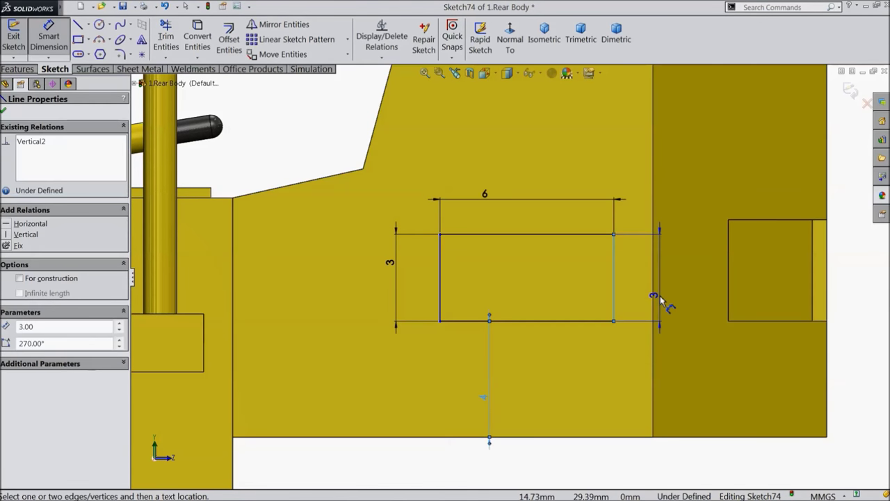
pyautogui.click(650, 298)
pyautogui.click(628, 161)
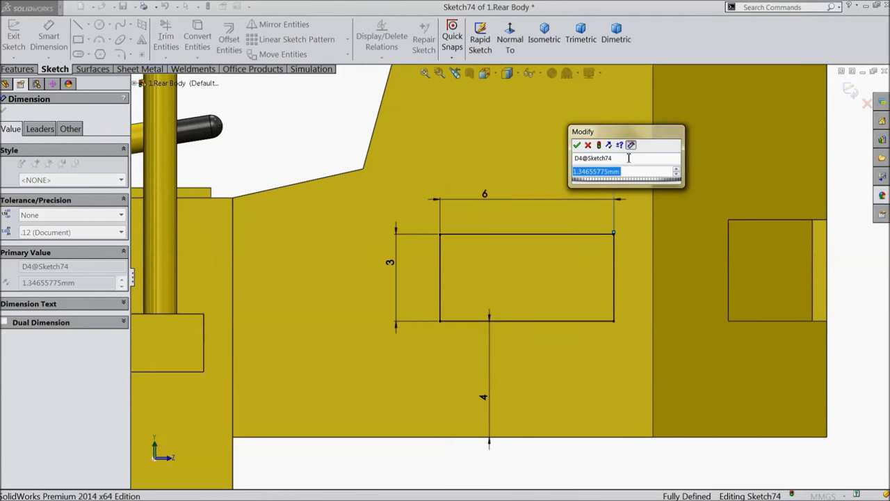
pyautogui.write('4')
pyautogui.press('Return')
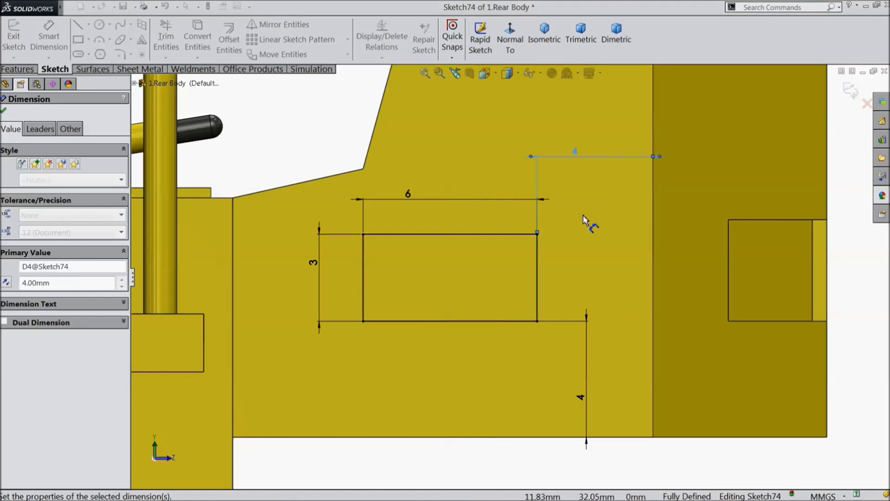
# Change the bottom distance to 2 mm, fully defining the rectangle
pyautogui.click(587, 402)
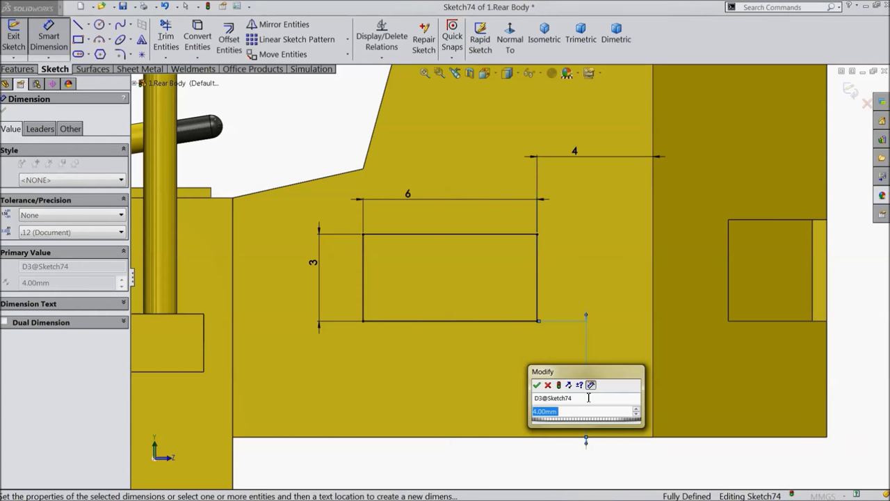
pyautogui.write('2')
pyautogui.press('Return')
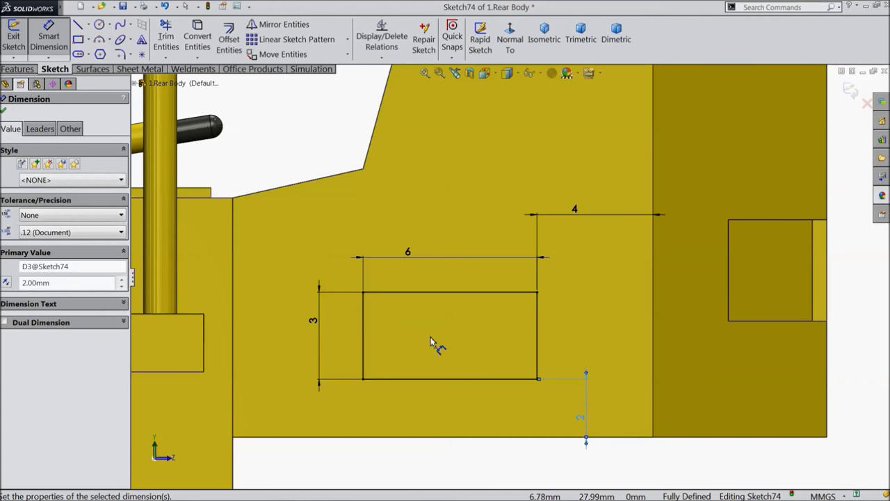
pyautogui.click(4, 112)
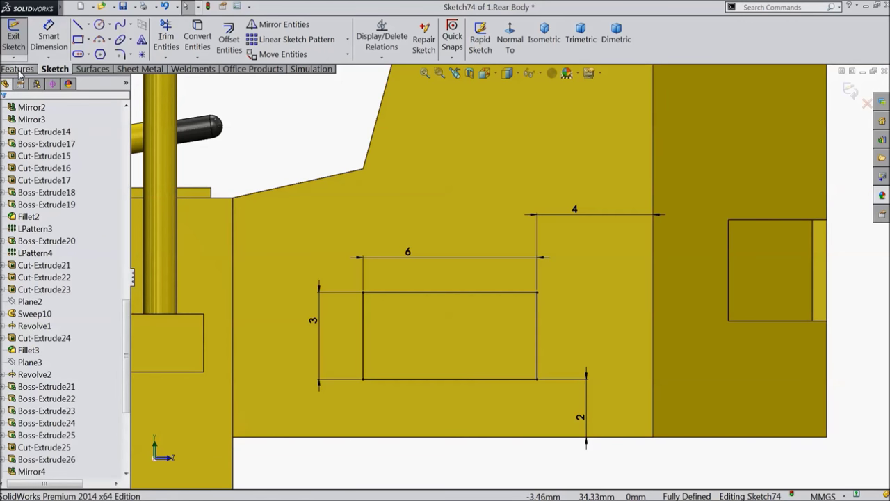
pyautogui.click(17, 69)
# Cut the 6 × 3 rectangle 0.50 mm deep with a blind extruded cut
pyautogui.click(192, 42)
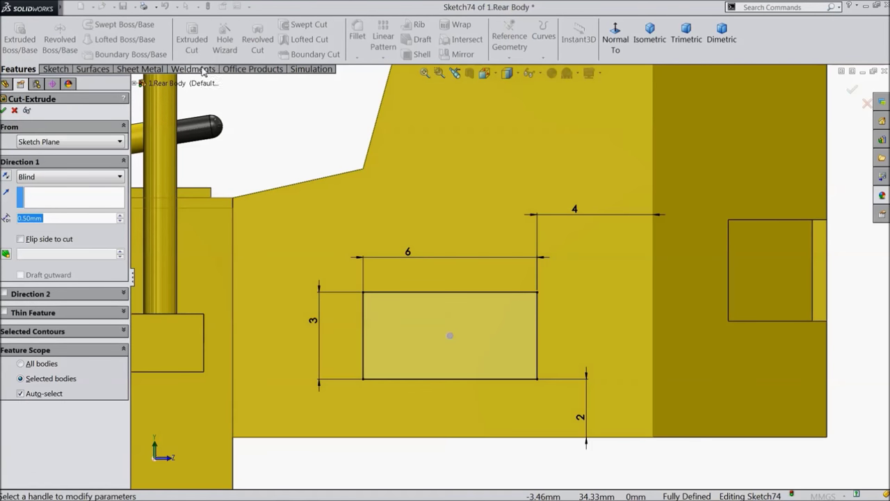
pyautogui.click(4, 111)
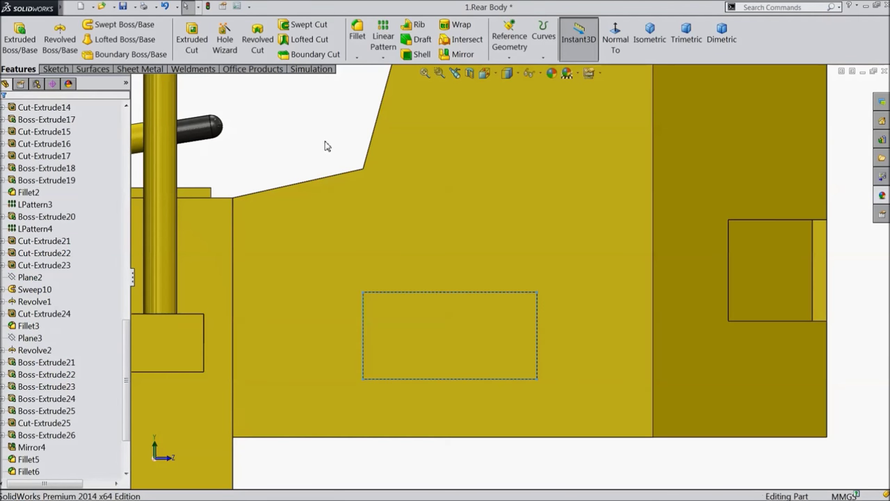
pyautogui.scroll(3, 327, 146)
pyautogui.moveTo(327, 146); pyautogui.dragTo(319, 180, button='middle')
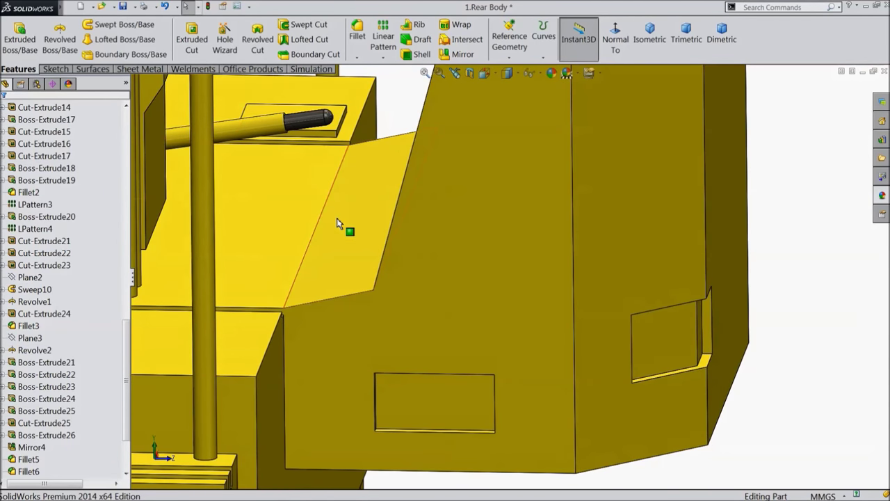
pyautogui.scroll(5, 341, 223)
pyautogui.moveTo(340, 224); pyautogui.dragTo(313, 264, button='middle')
pyautogui.click(309, 275)
# Start a sketch on the post's top face and draw a vertical centerline down from the top edge
pyautogui.click(303, 247)
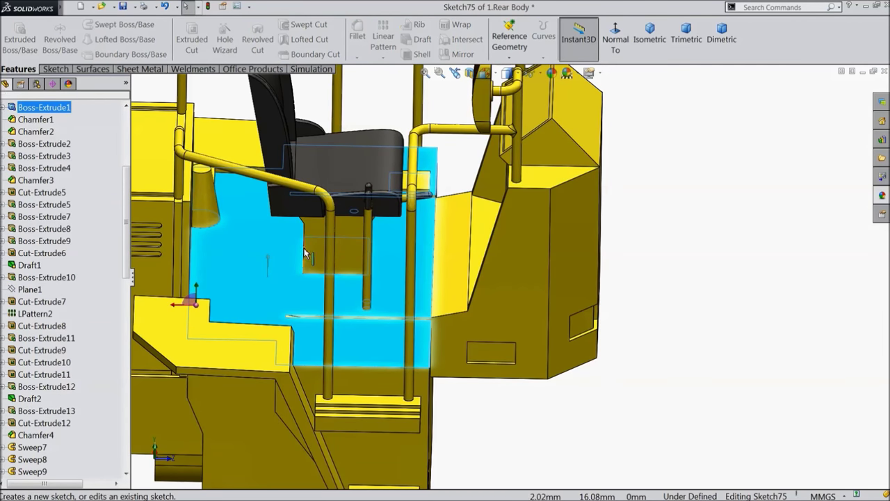
pyautogui.click(616, 41)
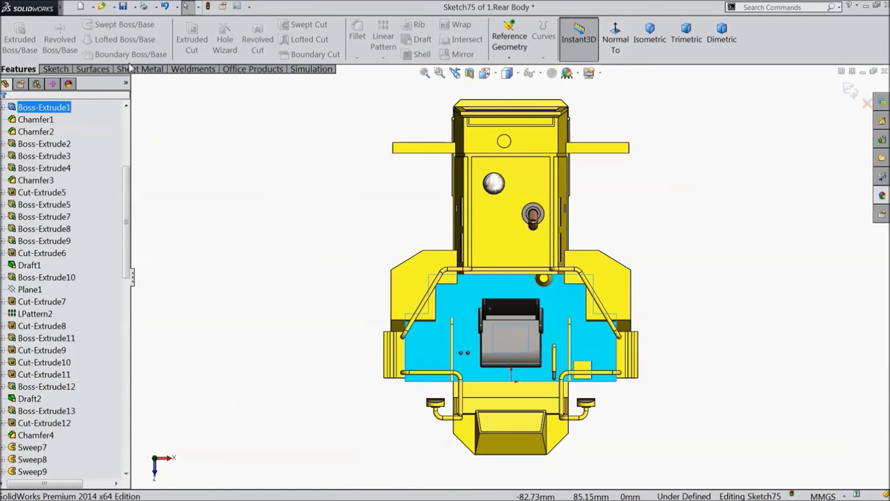
pyautogui.click(55, 69)
pyautogui.click(88, 26)
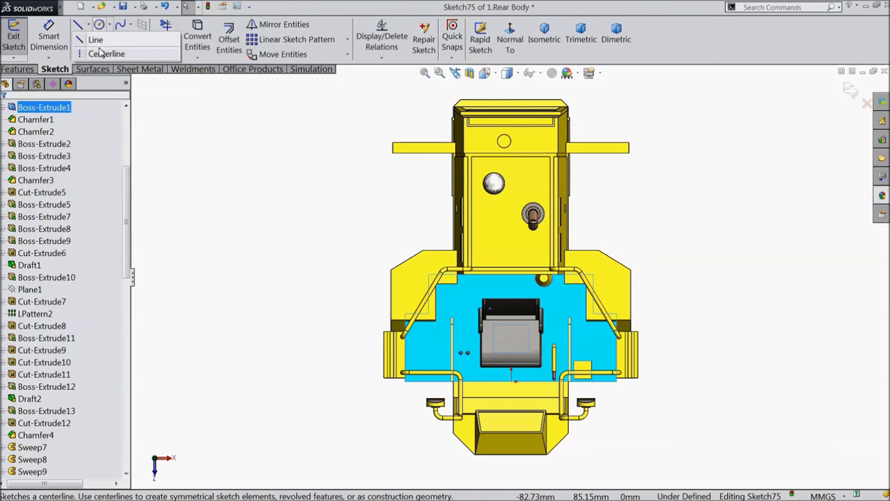
pyautogui.click(103, 54)
pyautogui.scroll(-6, 491, 230)
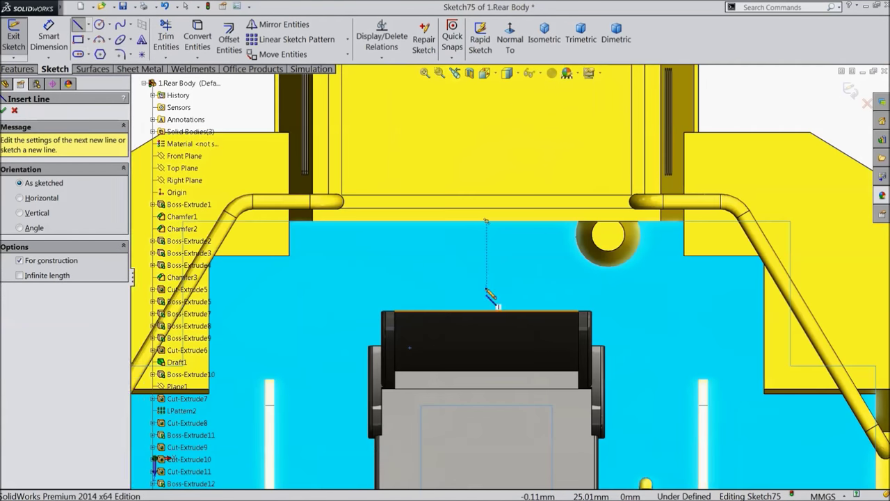
pyautogui.moveTo(487, 221); pyautogui.dragTo(486, 292)
pyautogui.rightClick(490, 295)
pyautogui.click(528, 88)
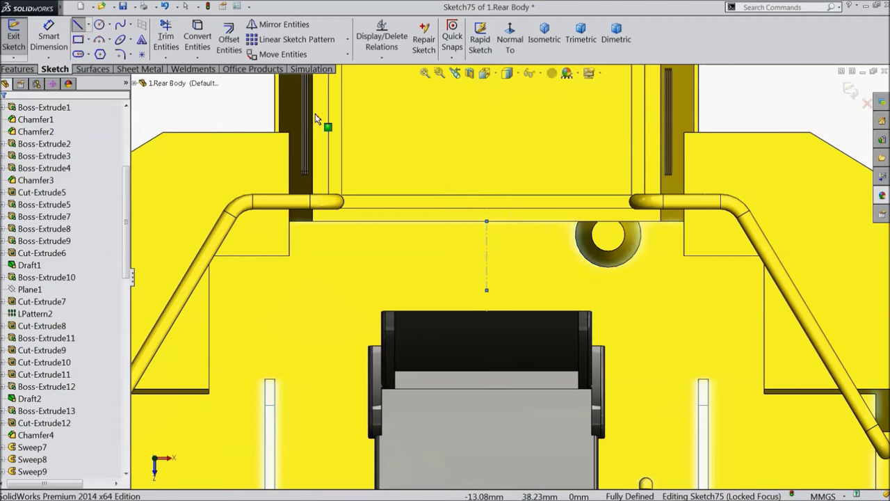
# Draw a small rectangle right of the centerline and dimension its height to 2
pyautogui.click(78, 40)
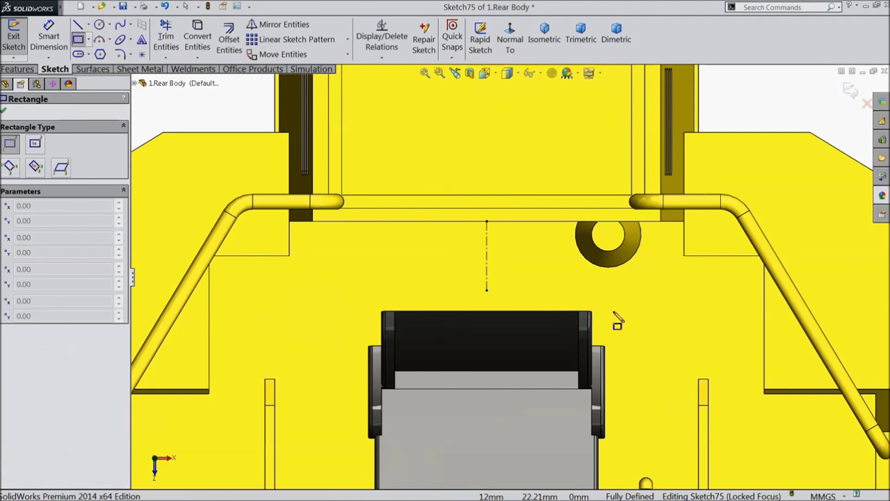
pyautogui.scroll(-4, 730, 353)
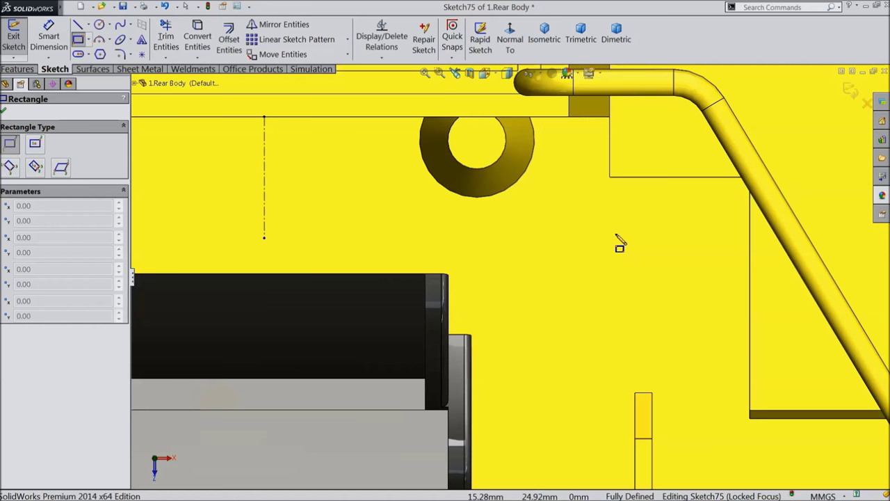
pyautogui.moveTo(617, 234); pyautogui.dragTo(680, 290)
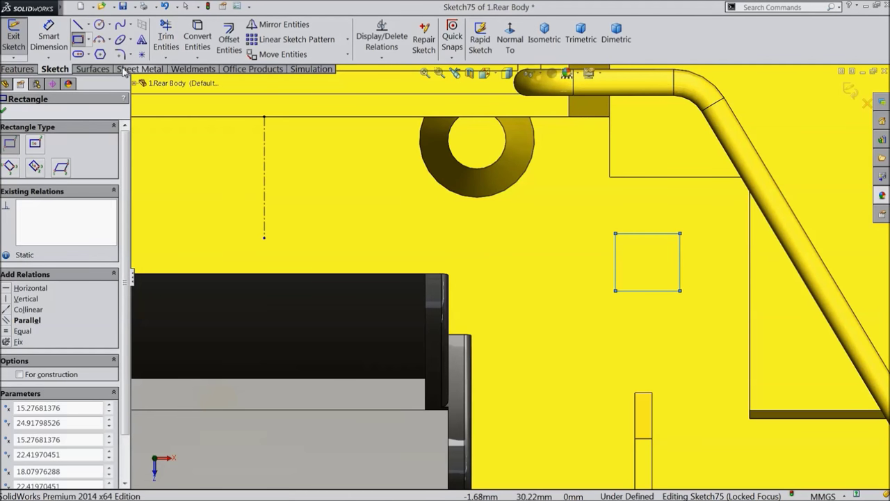
pyautogui.click(50, 38)
pyautogui.scroll(-2, 765, 259)
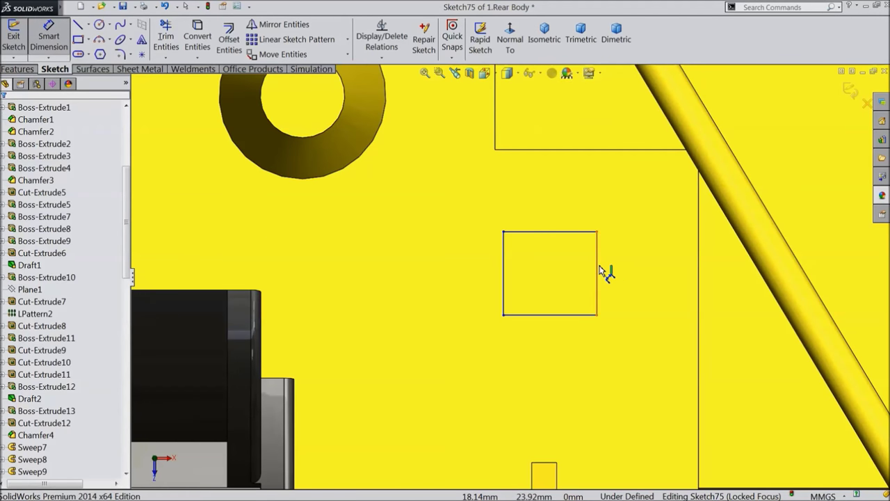
pyautogui.click(598, 272)
pyautogui.click(627, 274)
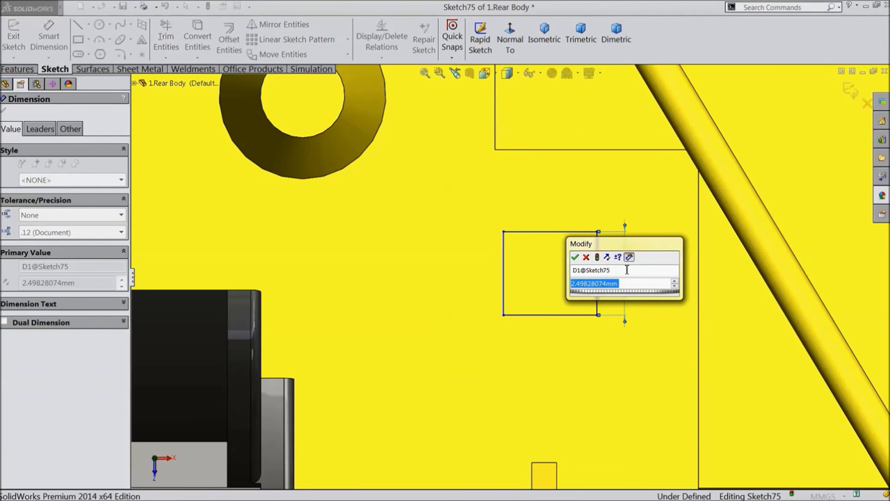
pyautogui.write('2')
pyautogui.press('Return')
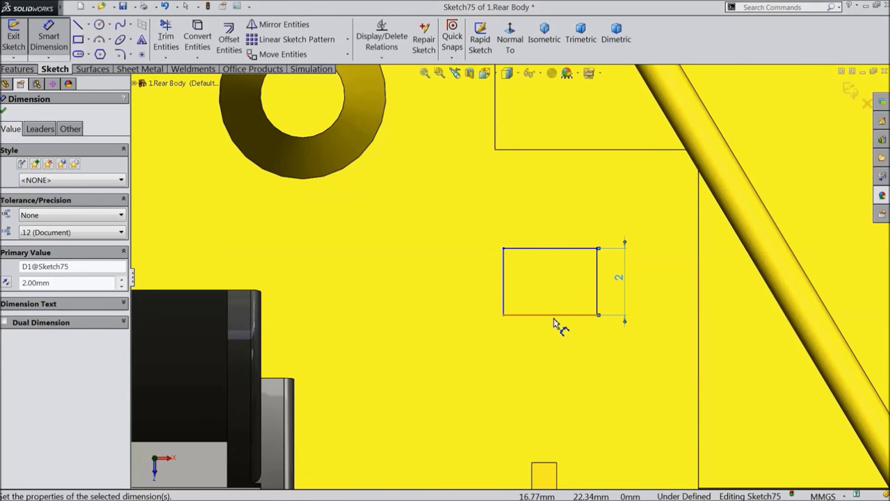
# Dimension the rectangle 2.25 wide and 1.75 below the upper horizontal line
pyautogui.click(556, 321)
pyautogui.click(562, 356)
pyautogui.write('2.25')
pyautogui.press('Return')
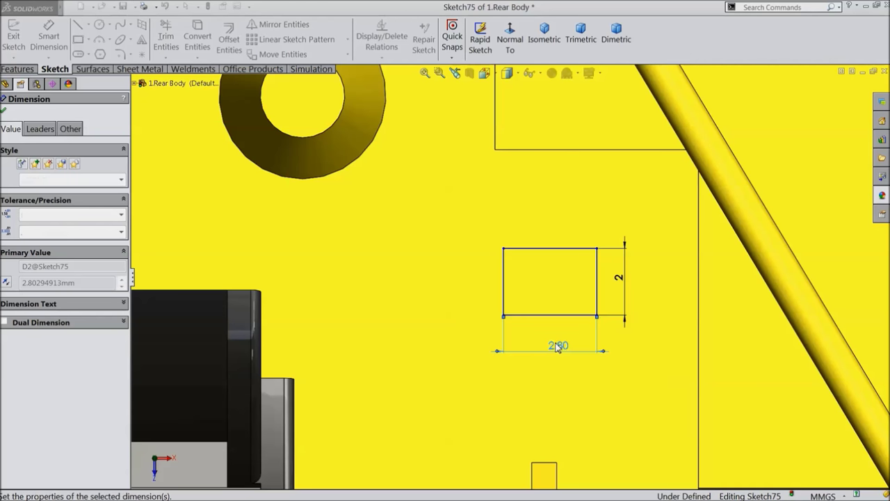
pyautogui.click(560, 255)
pyautogui.click(569, 149)
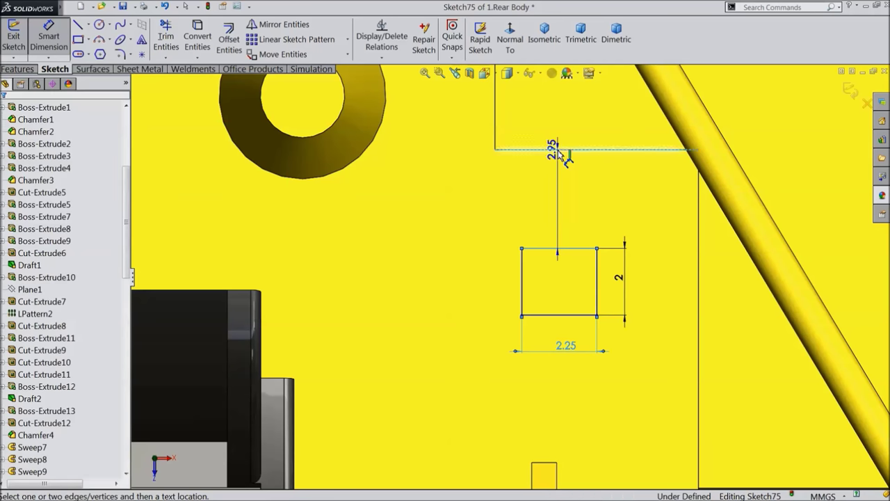
pyautogui.click(558, 197)
pyautogui.write('1.75')
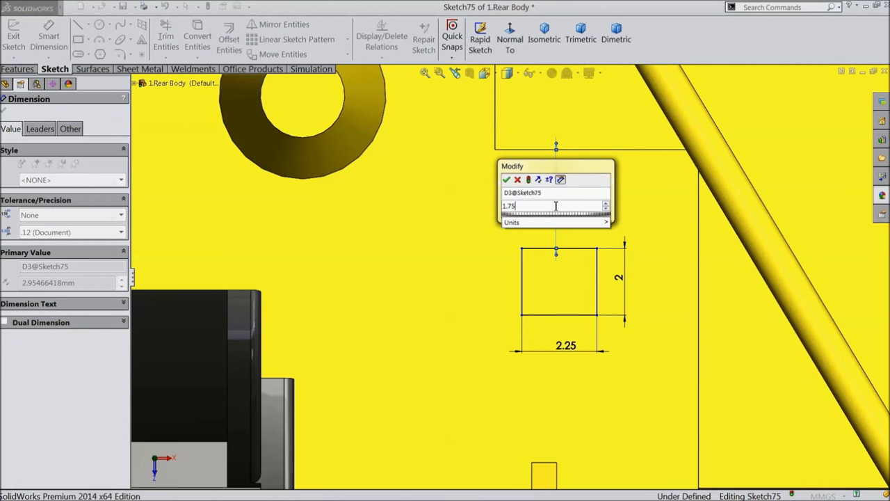
pyautogui.press('Return')
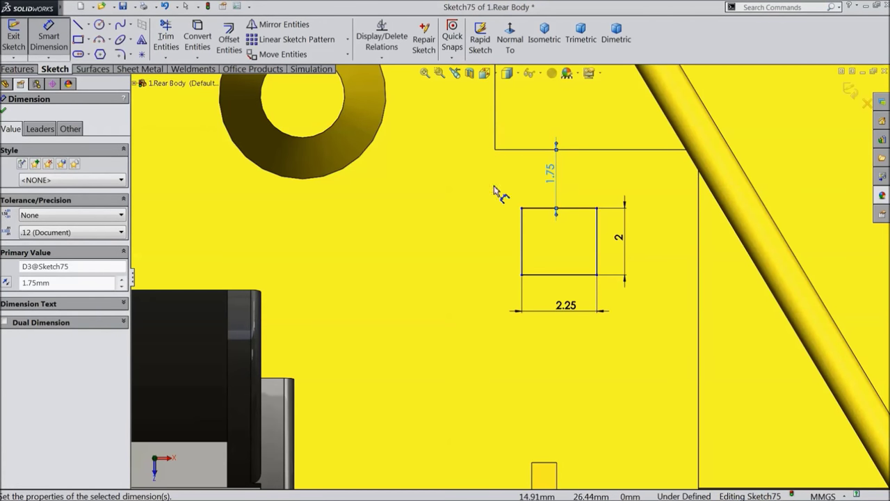
# Dimension the square's left edge 15 from the vertical centerline to fully define it
pyautogui.click(49, 38)
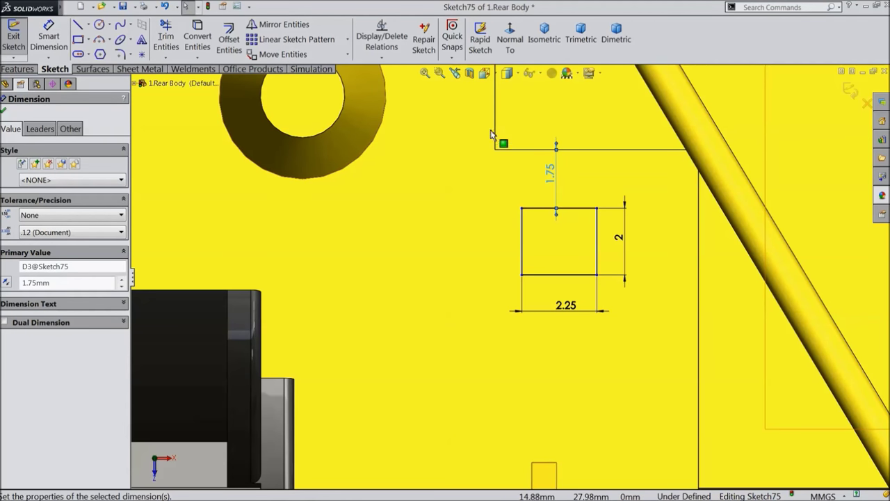
pyautogui.scroll(-3, 515, 206)
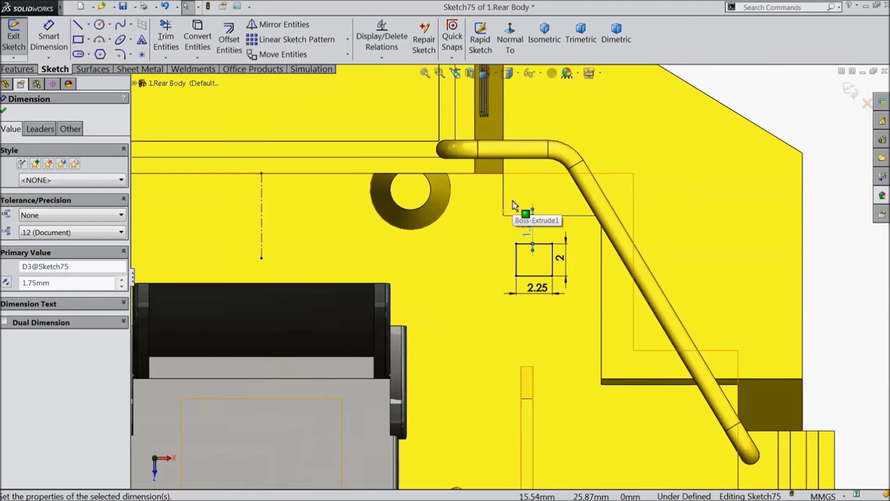
pyautogui.click(48, 38)
pyautogui.click(263, 216)
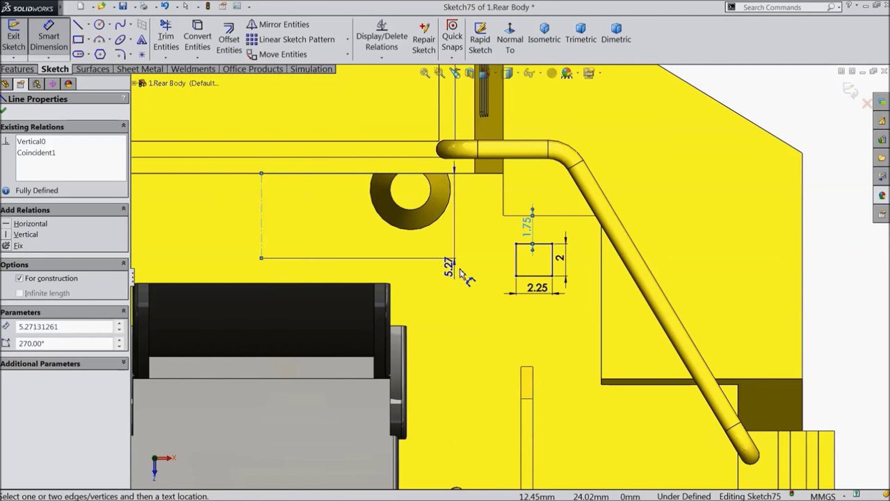
pyautogui.click(514, 256)
pyautogui.click(410, 259)
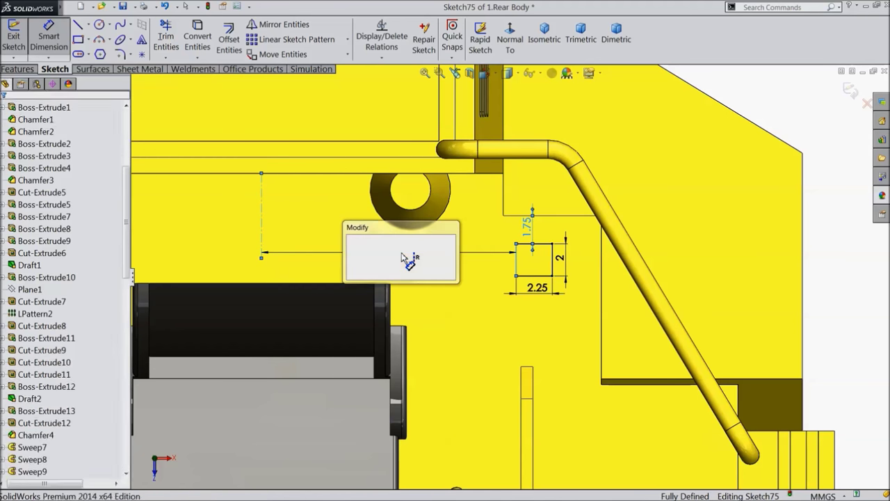
pyautogui.write('15')
pyautogui.press('Return')
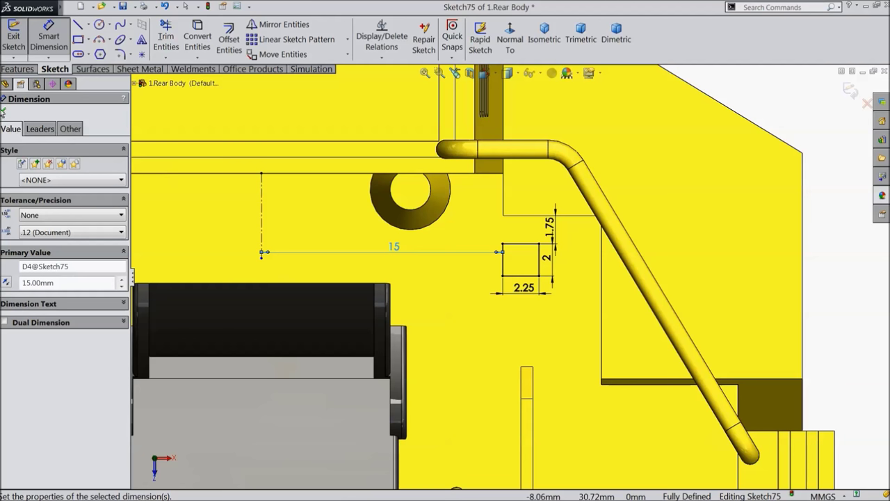
pyautogui.click(4, 111)
# Mirror the square's four edges about the vertical centerline (Line1) to create the left square
pyautogui.click(278, 25)
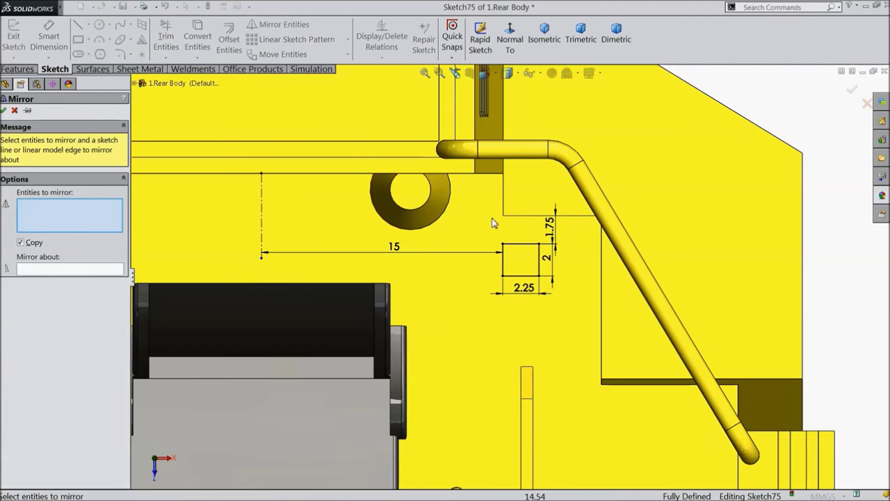
pyautogui.scroll(-2, 549, 260)
pyautogui.moveTo(577, 231); pyautogui.dragTo(462, 354)
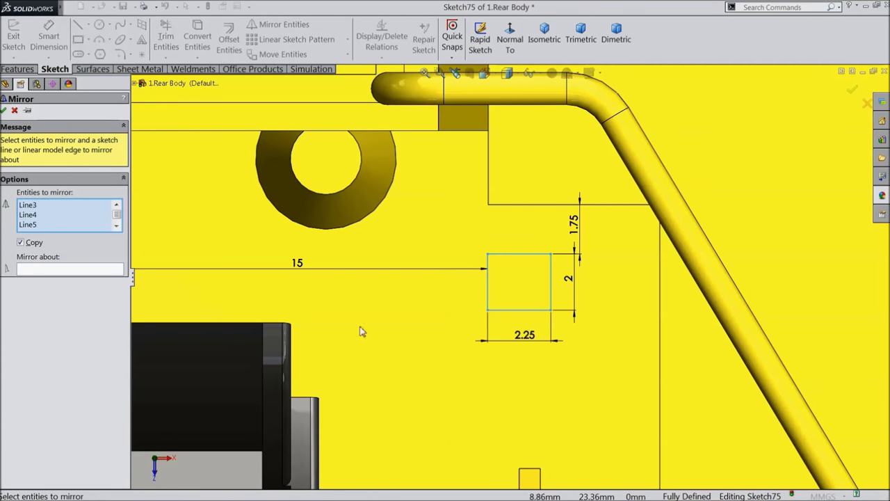
pyautogui.click(55, 271)
pyautogui.scroll(2, 235, 228)
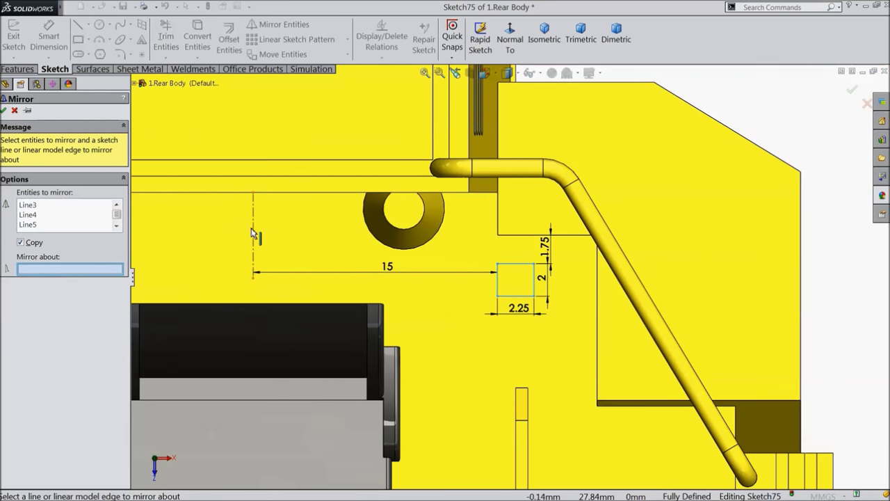
pyautogui.click(253, 233)
pyautogui.scroll(2, 259, 236)
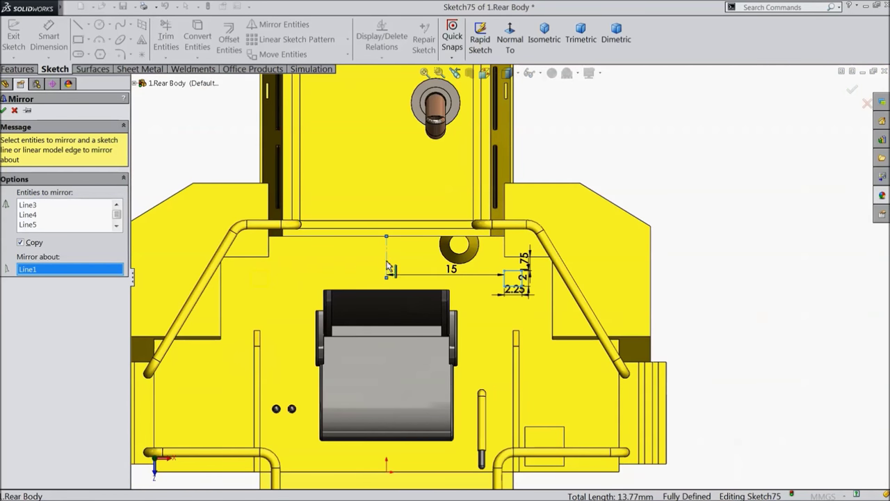
pyautogui.scroll(-2, 417, 275)
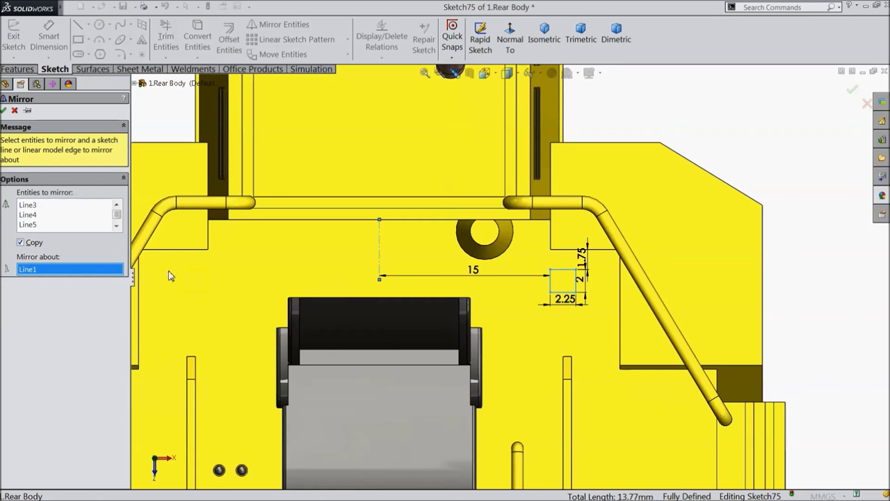
pyautogui.click(3, 110)
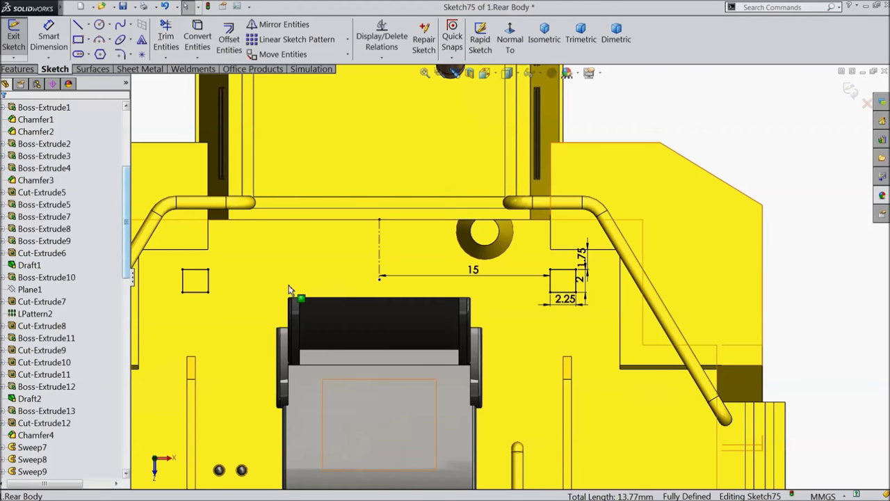
pyautogui.scroll(3, 510, 276)
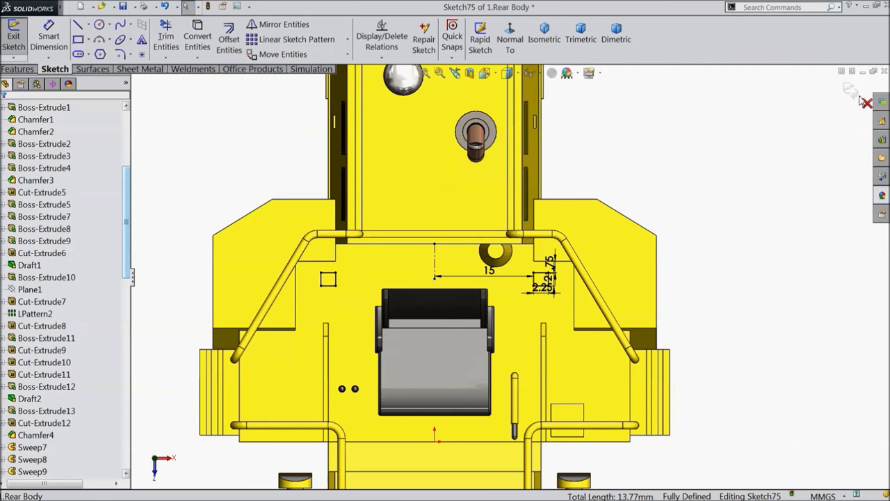
pyautogui.scroll(-2, 503, 304)
pyautogui.scroll(-2, 445, 292)
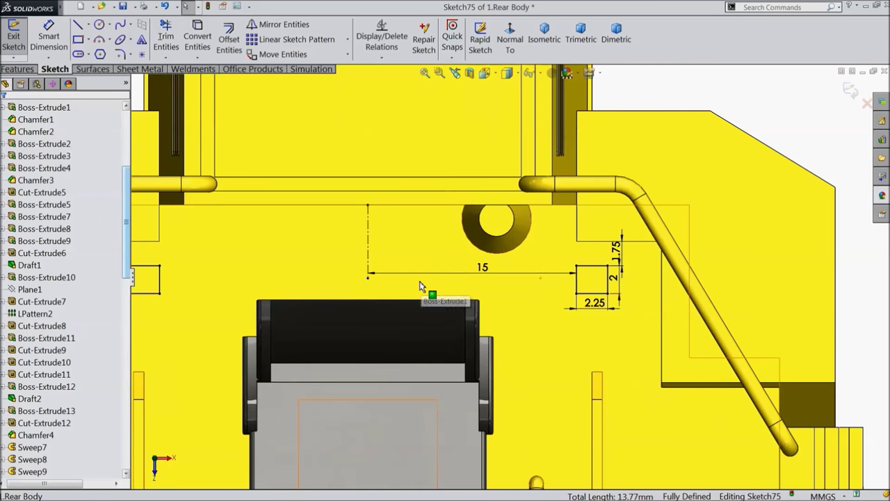
pyautogui.click(88, 26)
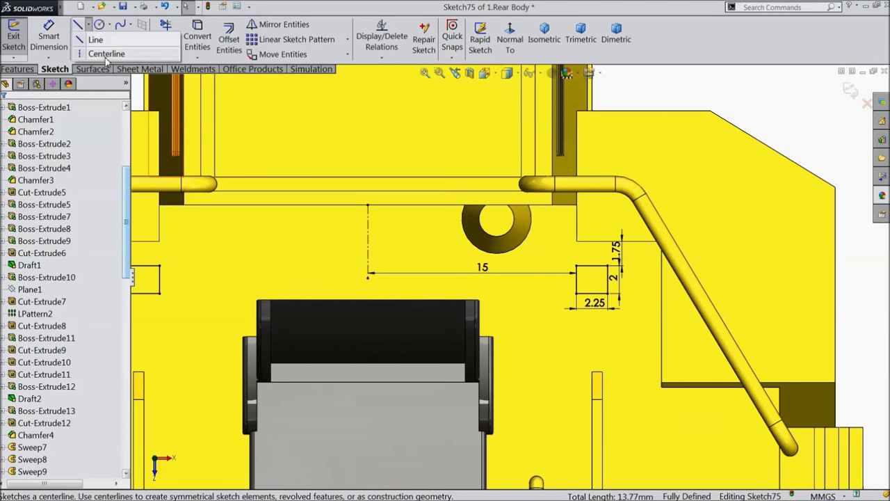
# Draw a construction centerline from the square's left edge to the vertical centerline
pyautogui.click(48, 54)
pyautogui.scroll(-3, 598, 301)
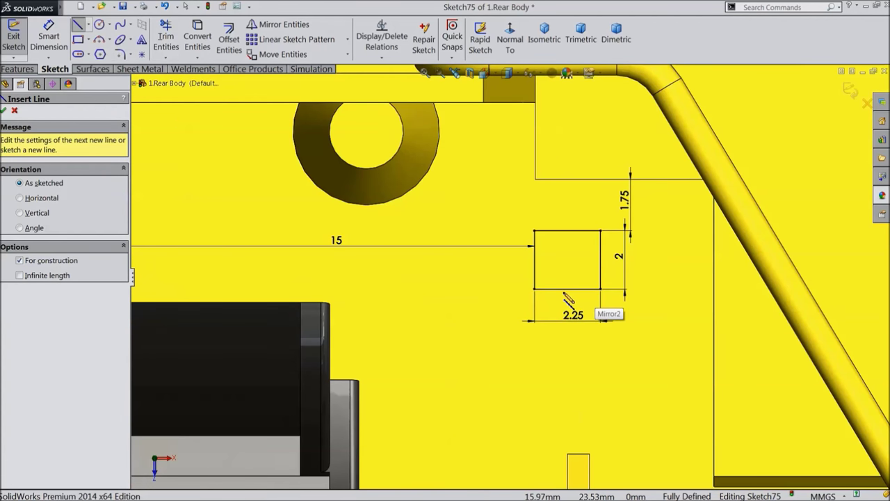
pyautogui.scroll(4, 569, 299)
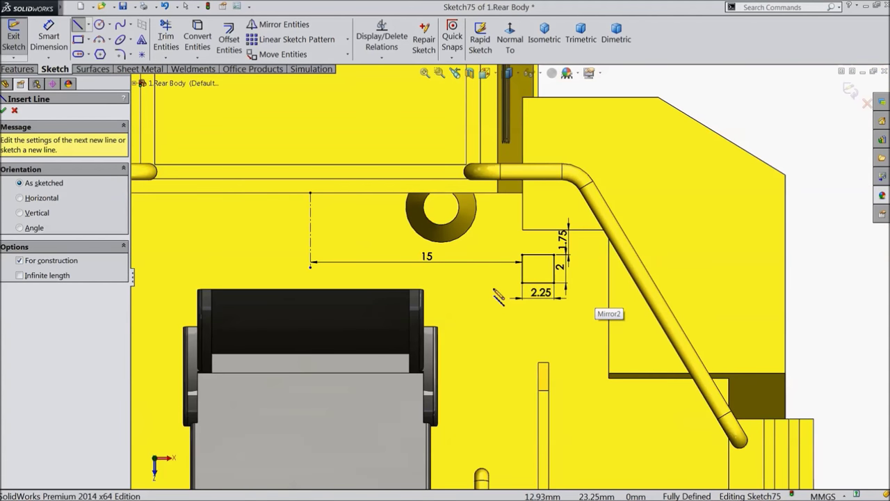
pyautogui.scroll(-2, 495, 295)
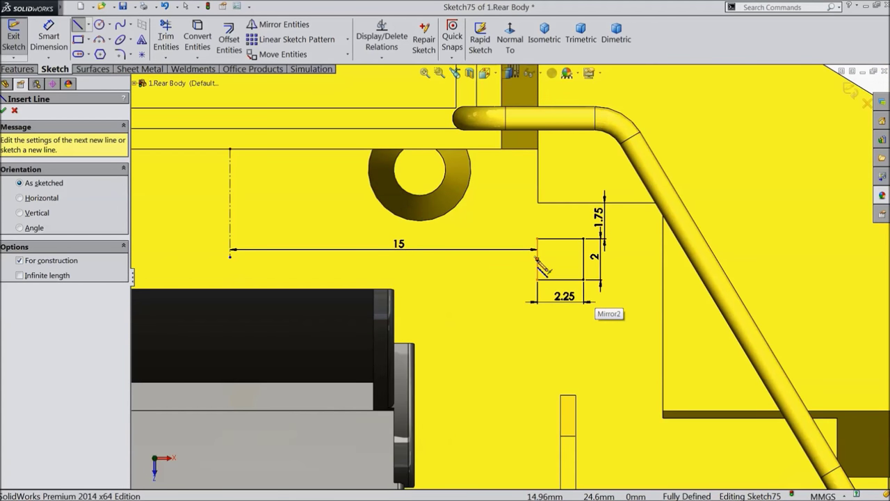
pyautogui.click(537, 259)
pyautogui.click(231, 258)
pyautogui.rightClick(259, 205)
pyautogui.click(295, 97)
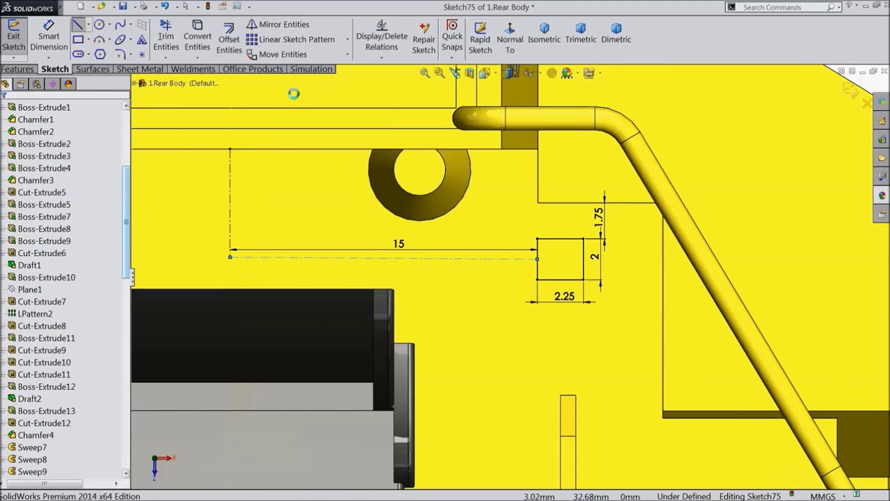
# Make the construction line horizontal, orbit to a 3D view, and exit Sketch75
pyautogui.click(393, 257)
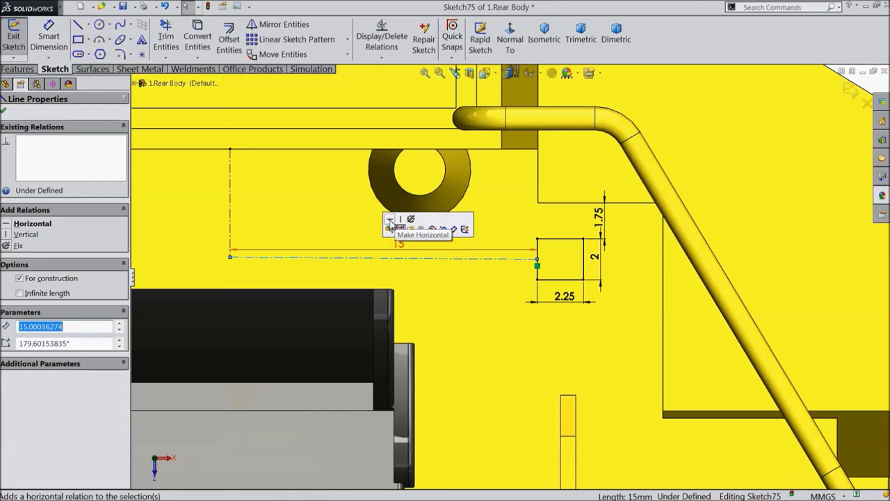
pyautogui.click(390, 221)
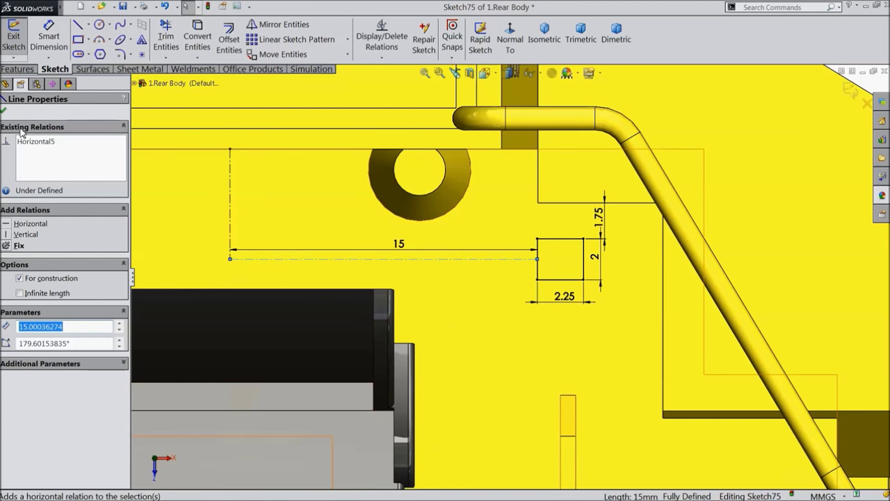
pyautogui.click(4, 112)
pyautogui.scroll(5, 526, 238)
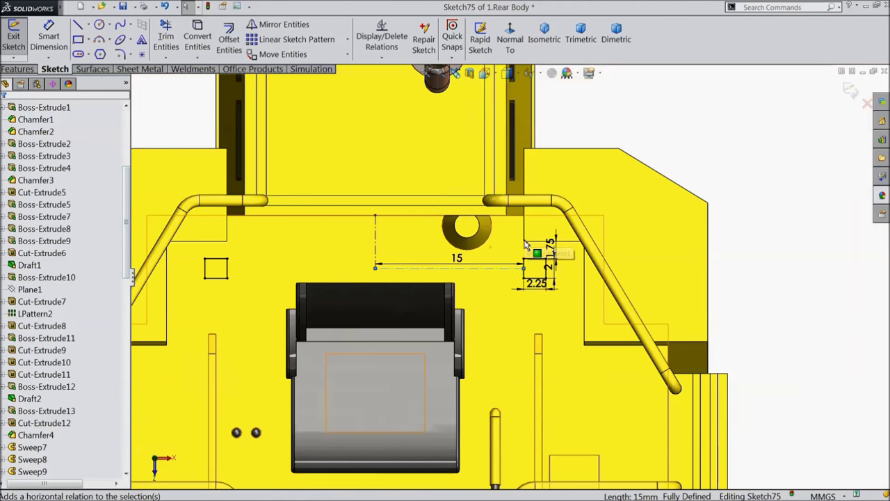
pyautogui.moveTo(528, 243); pyautogui.dragTo(487, 257, button='middle')
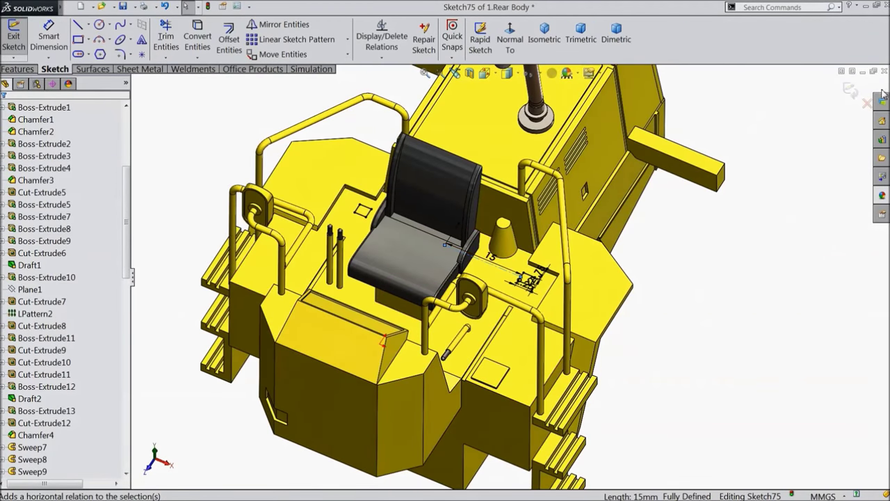
pyautogui.click(850, 89)
# Hide Sketch75 and rotate the view to show the whole vehicle body
pyautogui.scroll(-5, 511, 278)
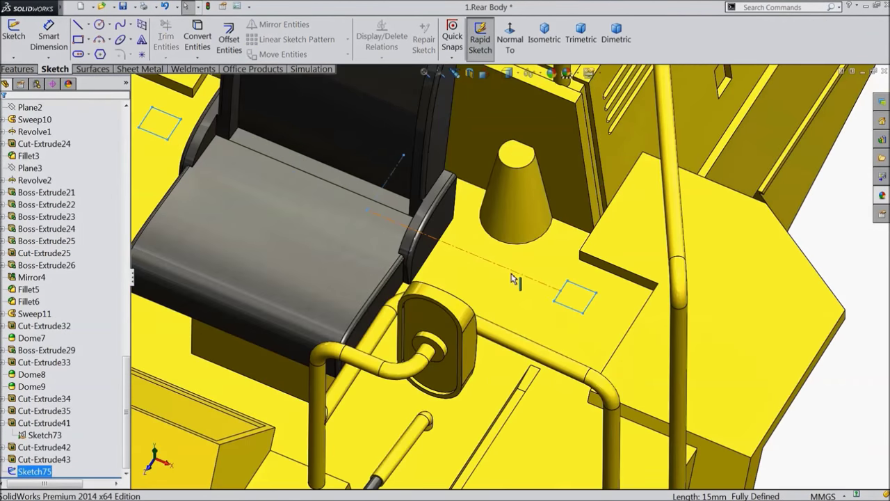
pyautogui.click(512, 278)
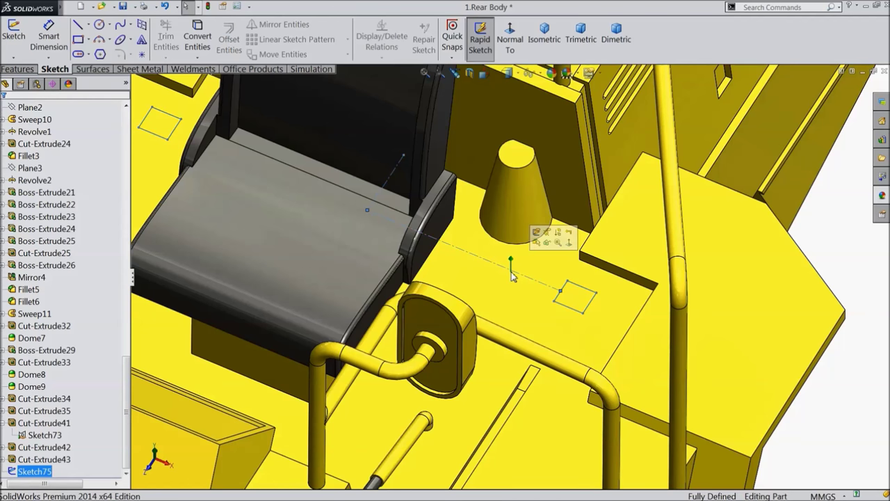
pyautogui.click(548, 244)
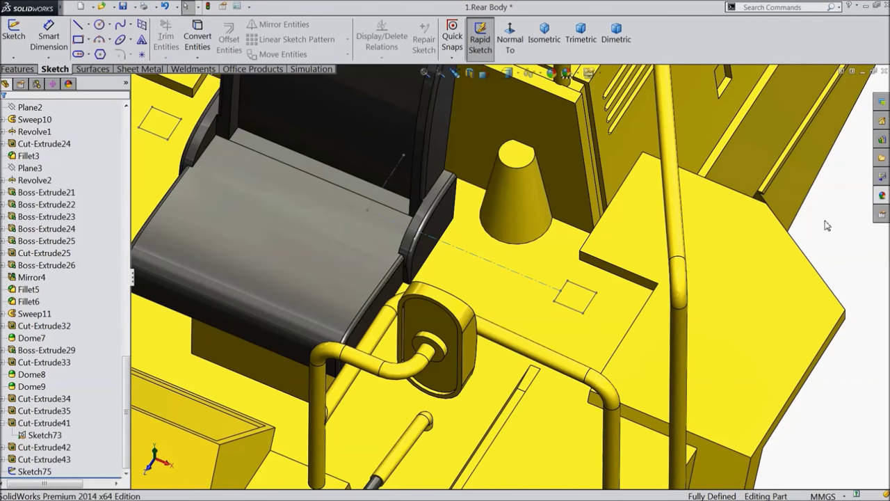
pyautogui.scroll(5, 591, 275)
pyautogui.moveTo(546, 309); pyautogui.dragTo(538, 266, button='middle')
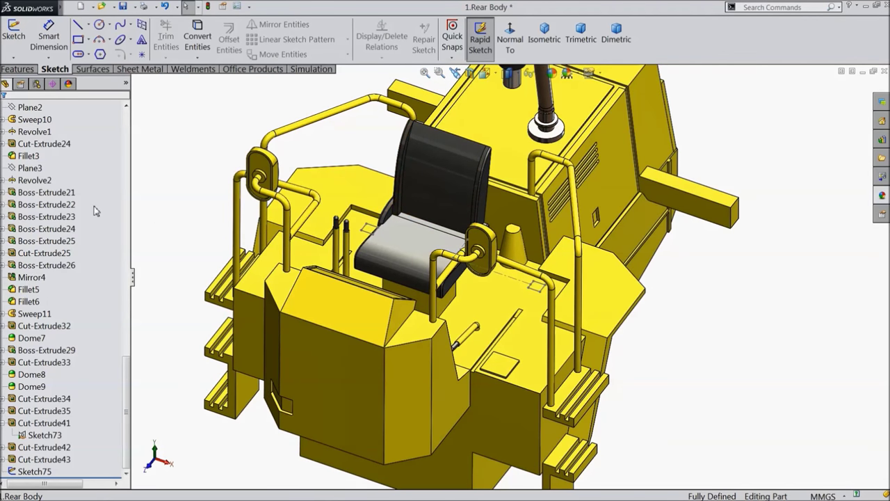
pyautogui.moveTo(128, 370); pyautogui.dragTo(128, 123)
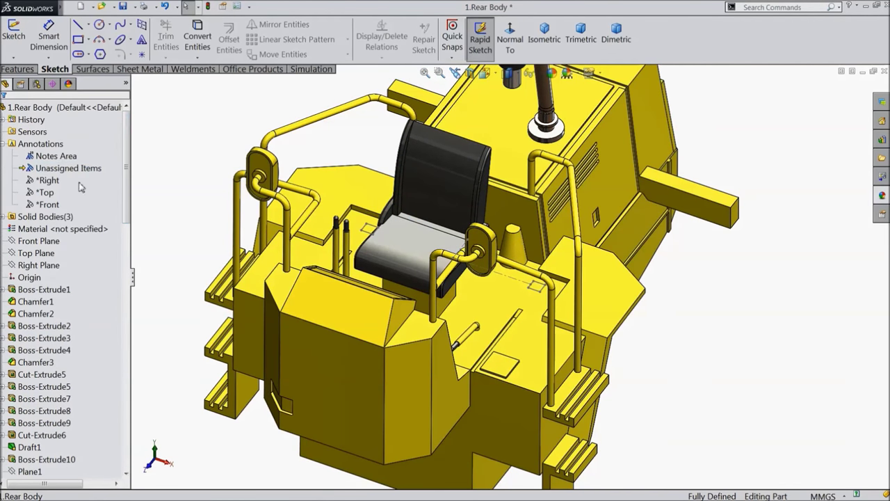
pyautogui.click(41, 265)
# Start a new sketch on the Right Plane and view it normal to the screen
pyautogui.click(52, 252)
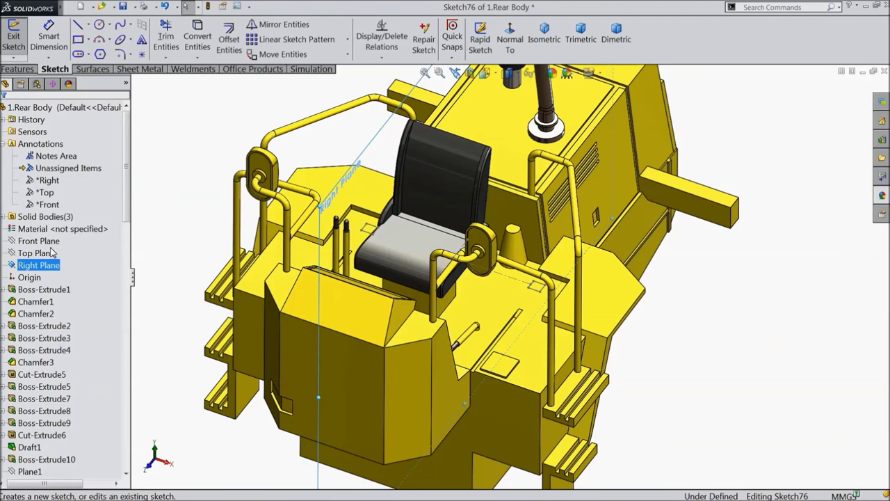
pyautogui.click(512, 45)
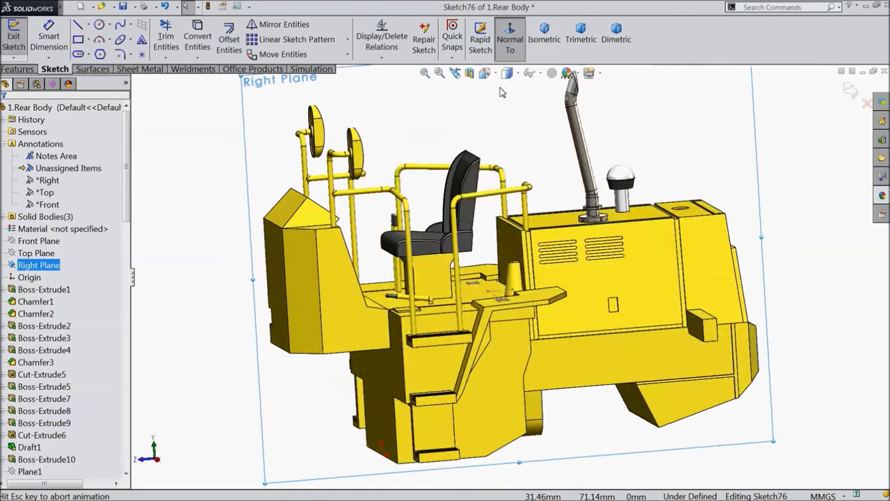
pyautogui.scroll(-5, 506, 293)
pyautogui.scroll(-3, 506, 293)
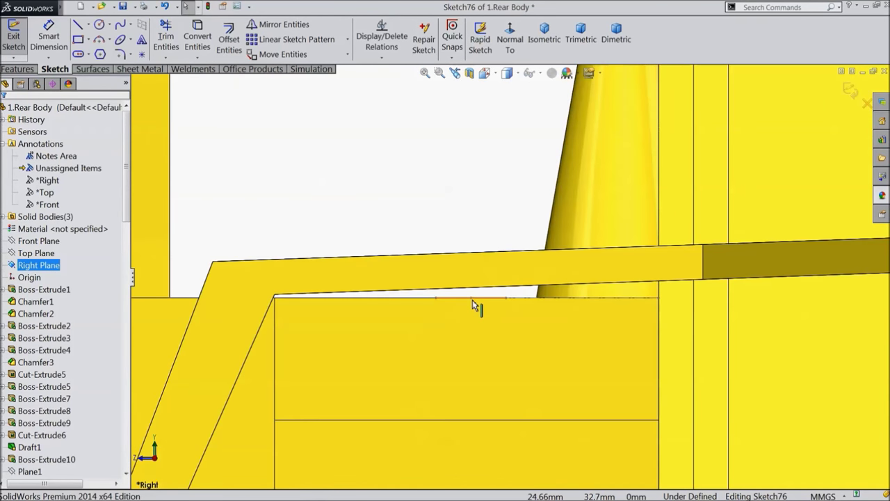
# Draw a slanted line rising from the ledge's top edge up past the seat back
pyautogui.click(77, 25)
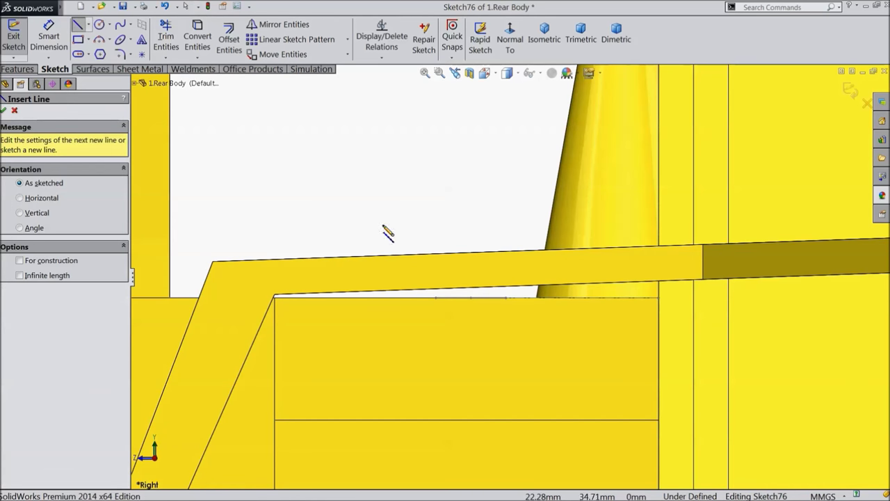
pyautogui.click(470, 298)
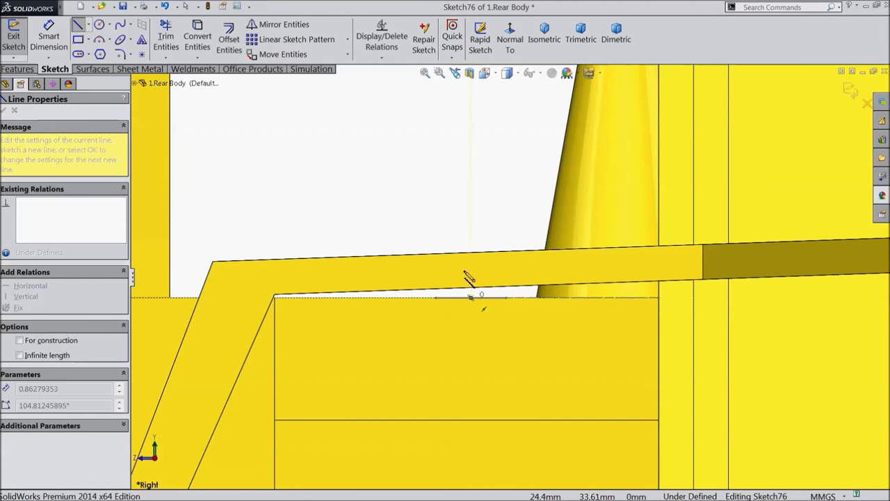
pyautogui.scroll(3, 466, 216)
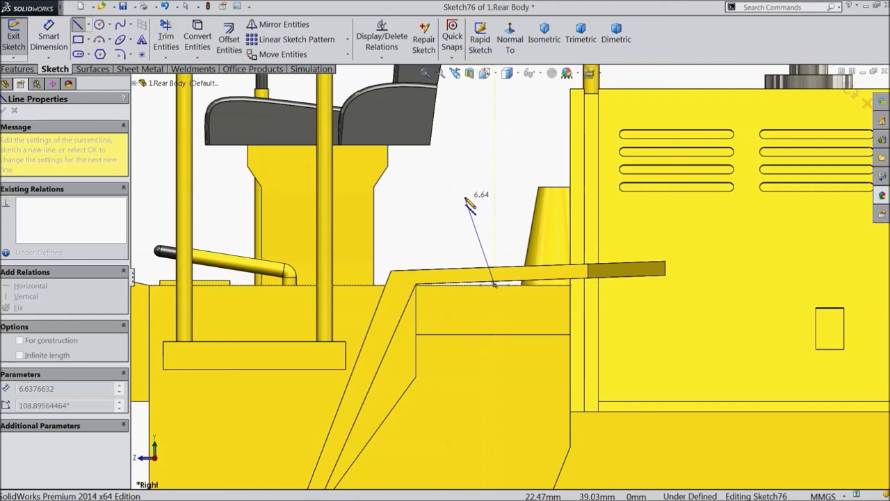
pyautogui.scroll(2, 468, 200)
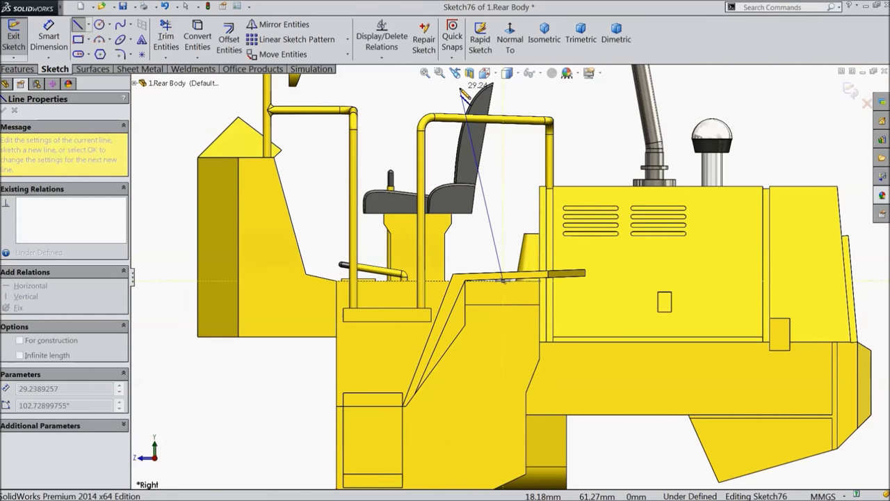
pyautogui.rightClick(484, 77)
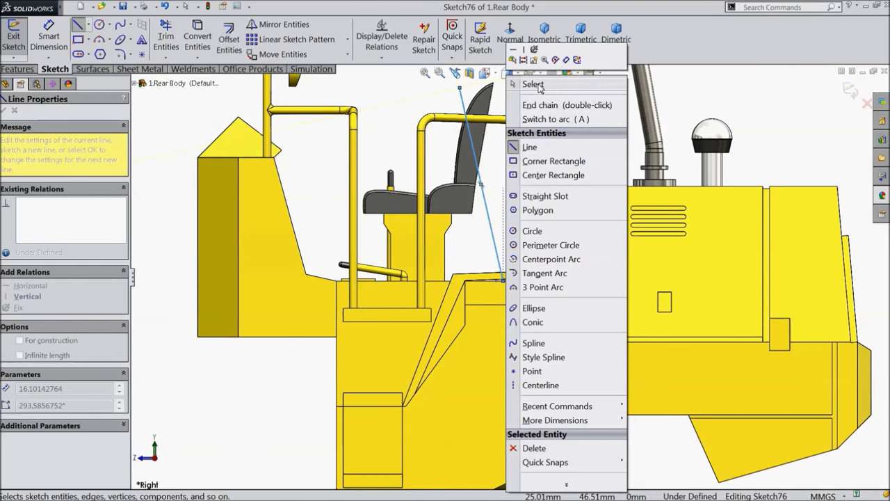
pyautogui.click(523, 86)
pyautogui.scroll(-4, 498, 210)
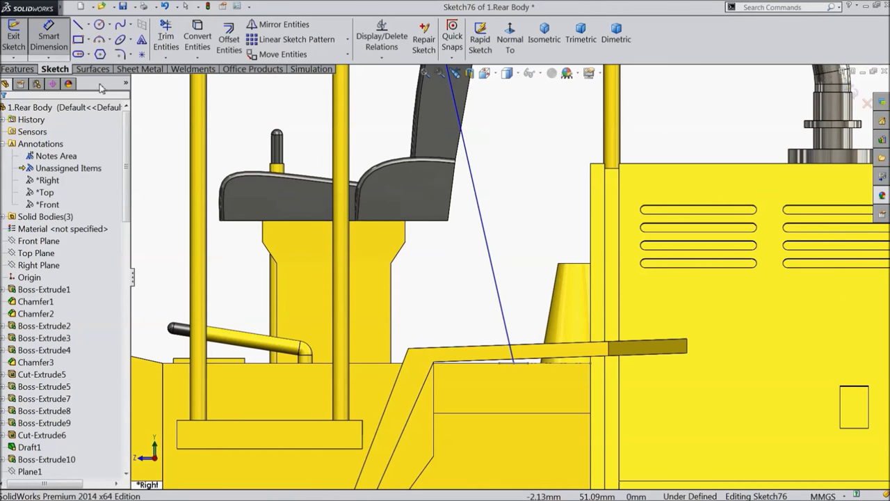
pyautogui.scroll(-5, 535, 360)
pyautogui.click(479, 287)
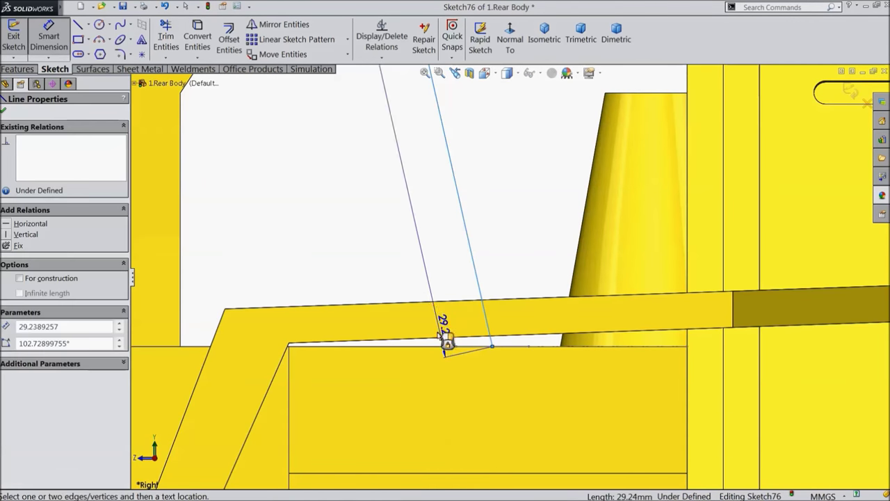
# Dimension the slanted line at 87° to the ledge's top edge
pyautogui.click(434, 344)
pyautogui.click(411, 247)
pyautogui.write('8')
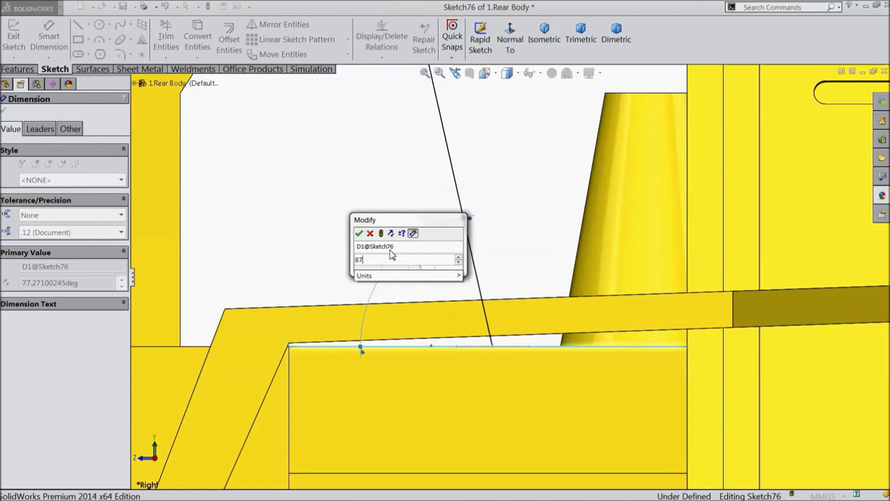
pyautogui.write('7')
pyautogui.click(358, 234)
pyautogui.scroll(5, 457, 258)
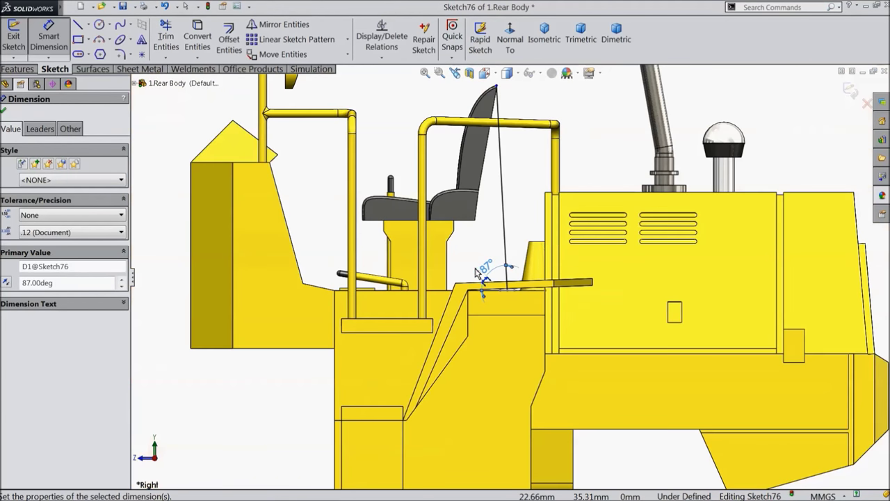
pyautogui.scroll(-2, 596, 187)
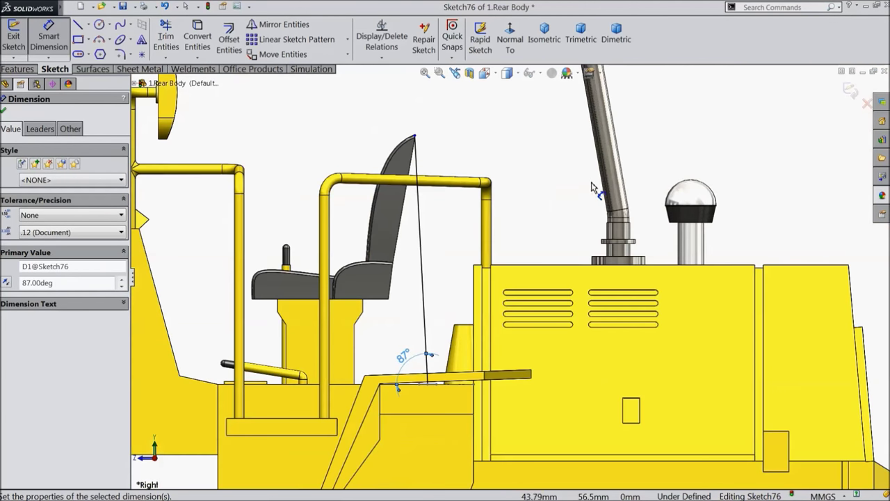
# Add a 48 mm vertical height to the line's top endpoint and exit Sketch76
pyautogui.click(416, 137)
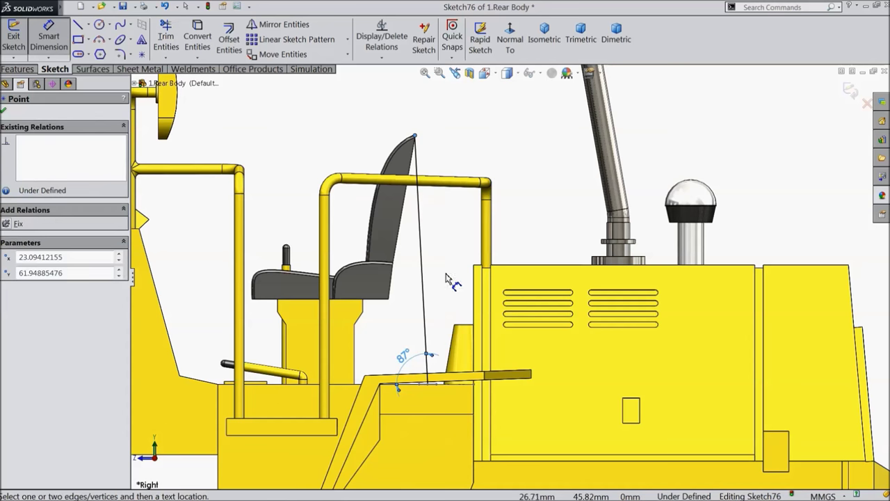
pyautogui.click(433, 384)
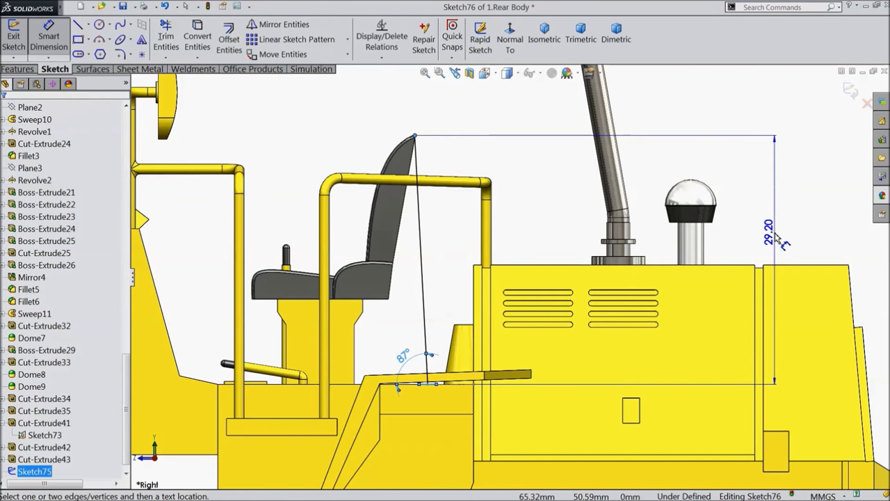
pyautogui.click(776, 237)
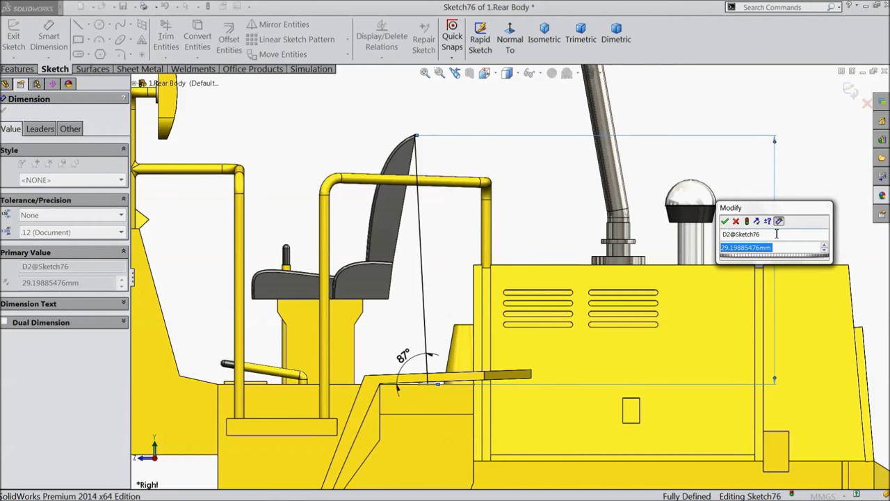
pyautogui.write('48')
pyautogui.press('Return')
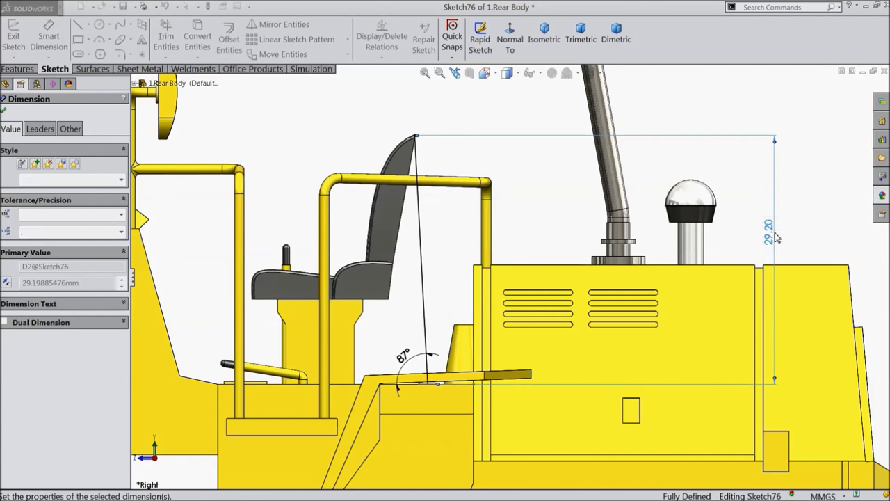
pyautogui.scroll(2, 657, 206)
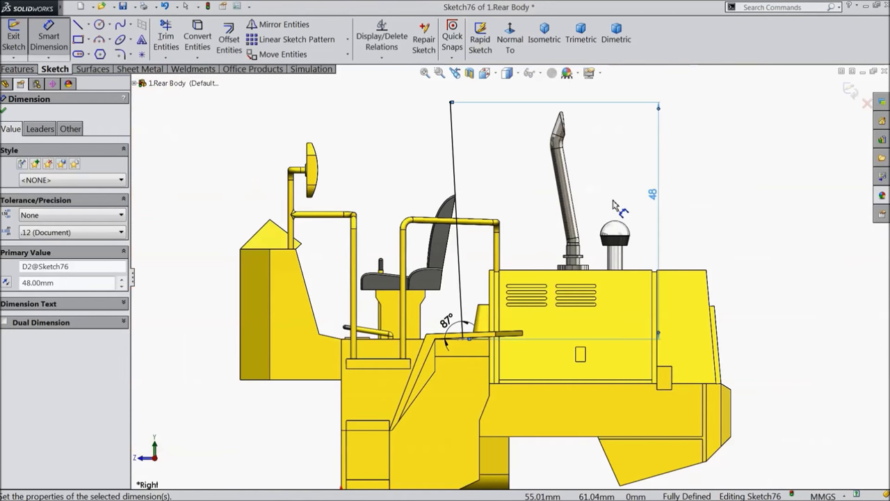
pyautogui.click(3, 111)
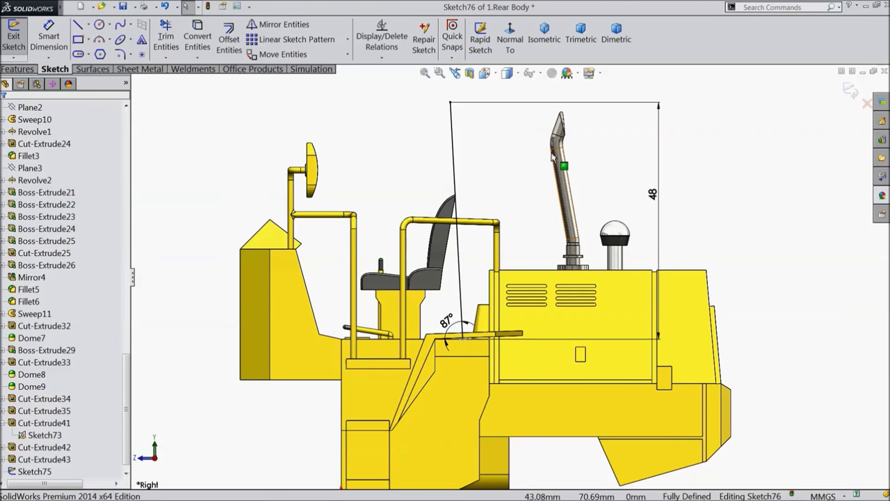
pyautogui.click(850, 90)
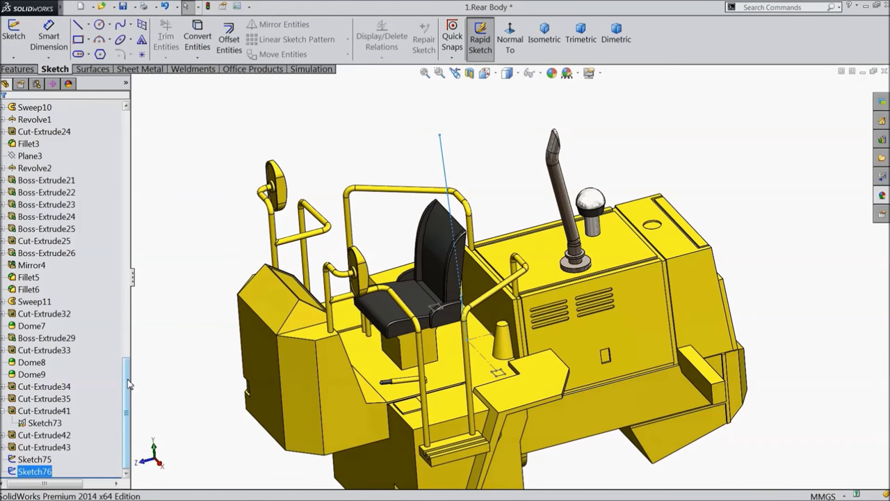
pyautogui.click(31, 68)
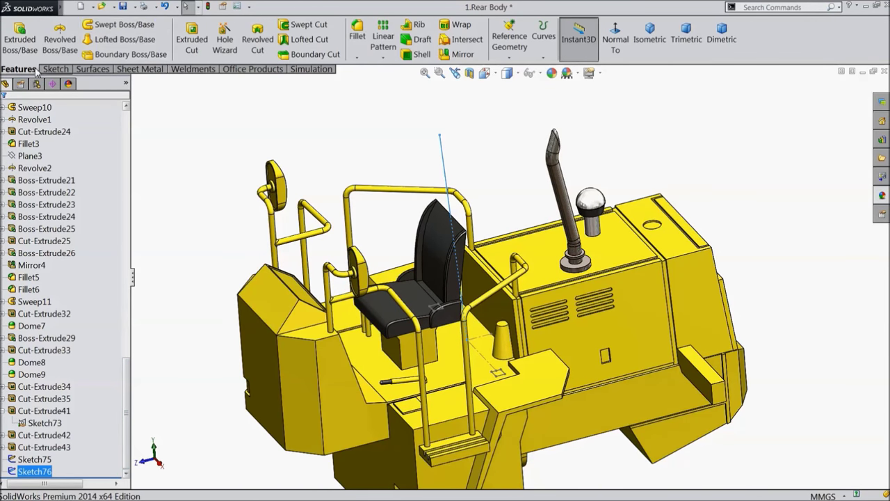
# Sweep the Sketch75 squares along the Sketch76 path into Sweep12's two slanted posts, then orbit to inspect
pyautogui.click(139, 24)
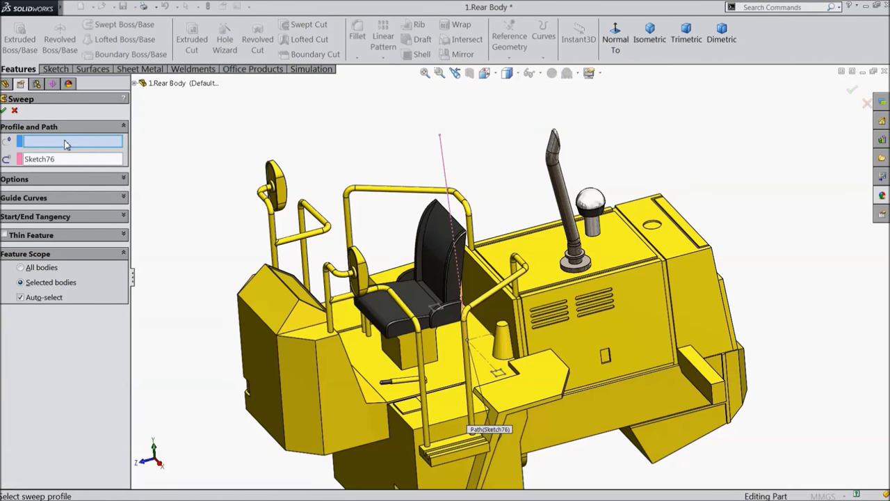
pyautogui.scroll(-3, 495, 340)
pyautogui.click(510, 391)
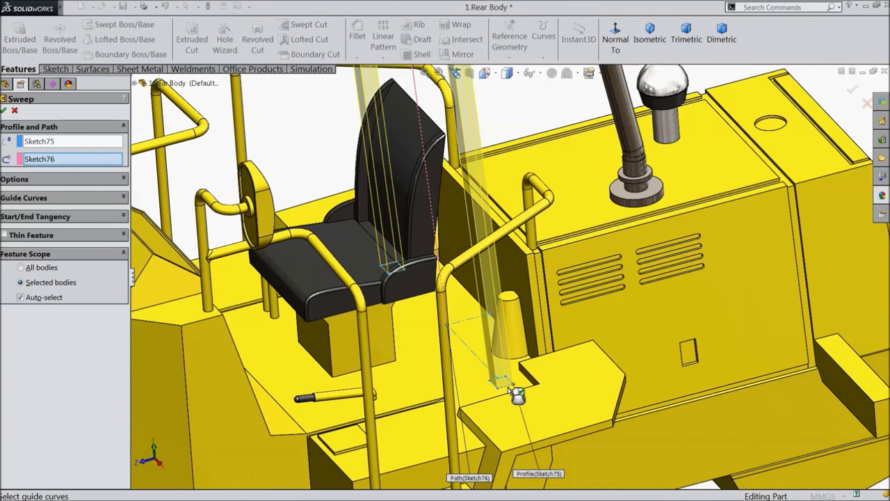
pyautogui.scroll(5, 411, 298)
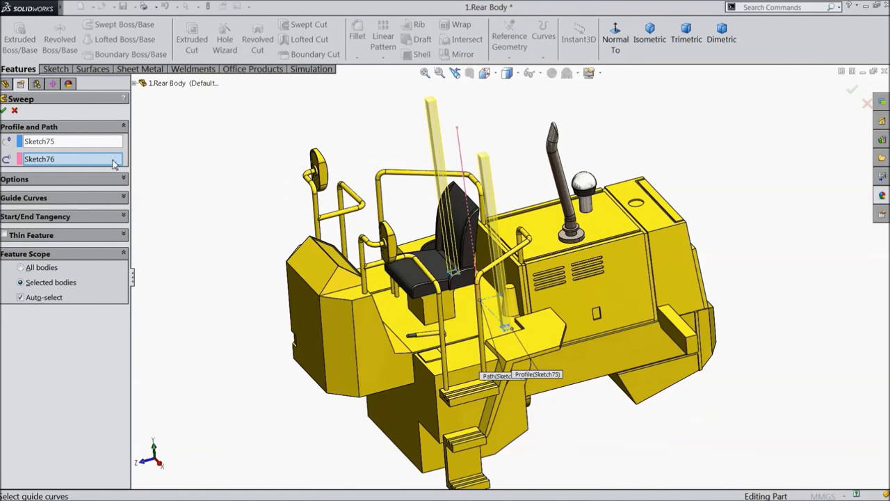
pyautogui.click(5, 112)
pyautogui.moveTo(232, 185); pyautogui.dragTo(221, 167, button='middle')
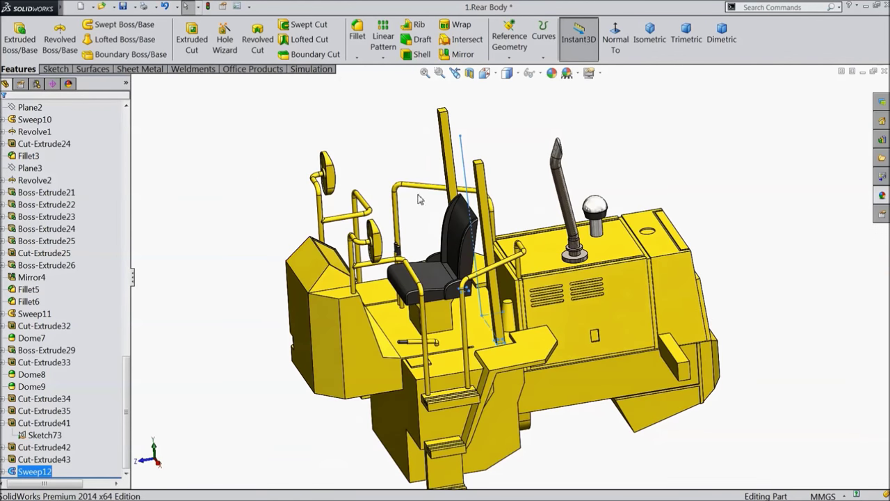
pyautogui.moveTo(531, 175); pyautogui.dragTo(480, 133, button='middle')
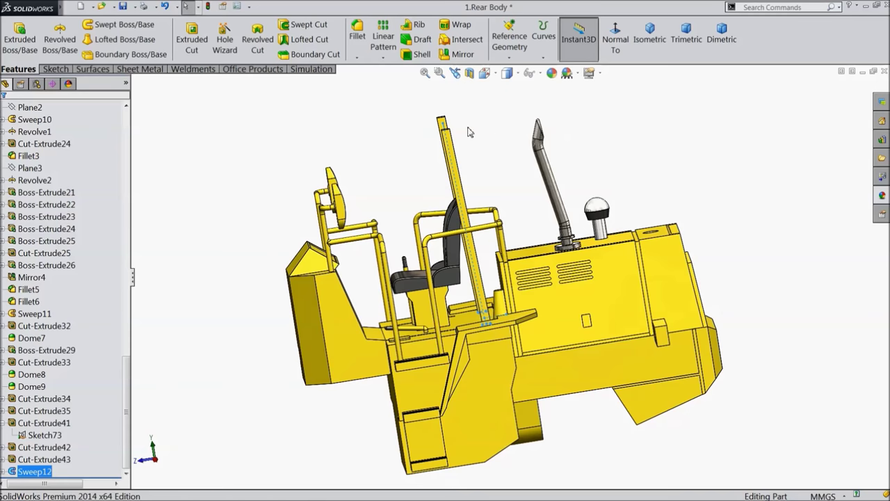
pyautogui.scroll(-5, 463, 176)
pyautogui.moveTo(126, 411); pyautogui.dragTo(136, 122)
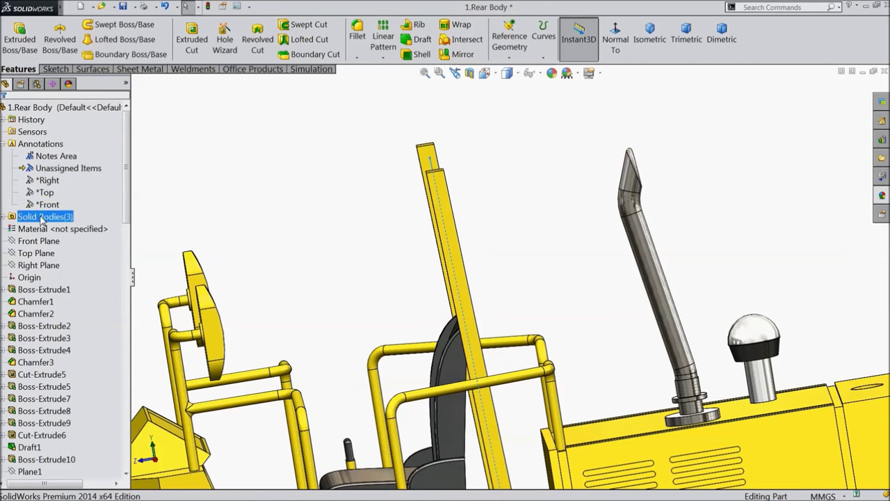
pyautogui.click(38, 270)
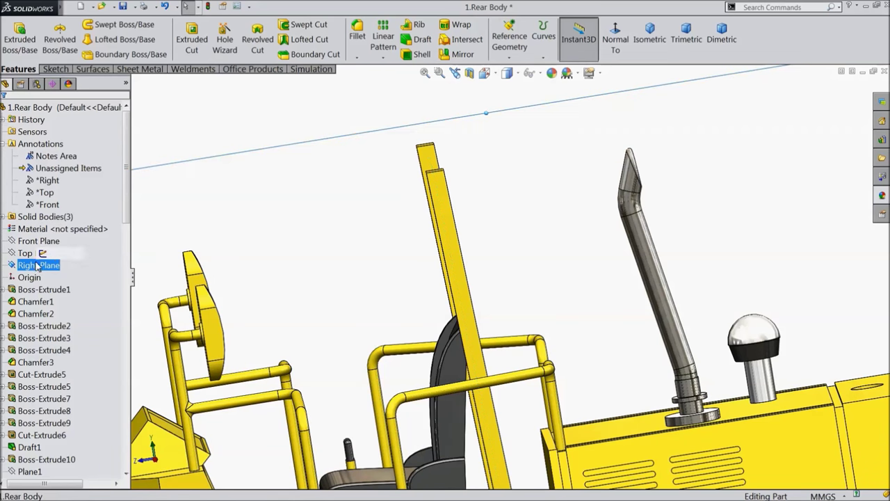
# Start a new sketch on the Right Plane, viewed head-on, with the Line tool
pyautogui.click(44, 256)
pyautogui.click(615, 48)
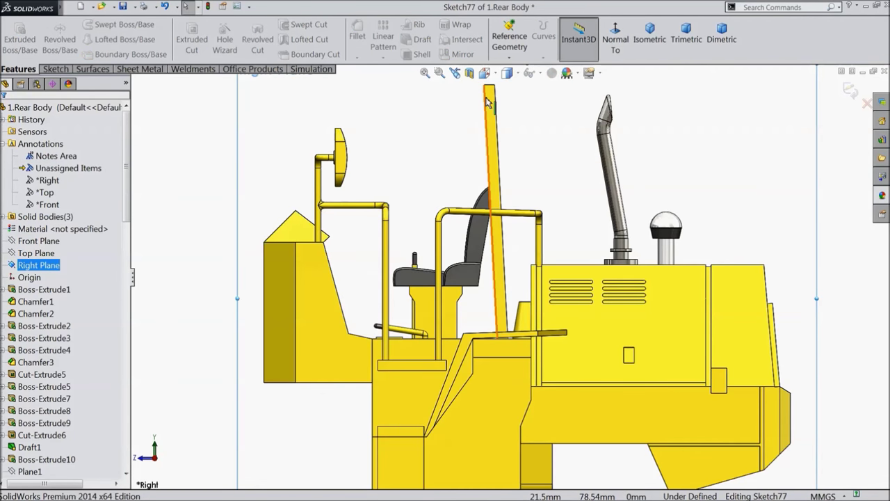
pyautogui.click(54, 69)
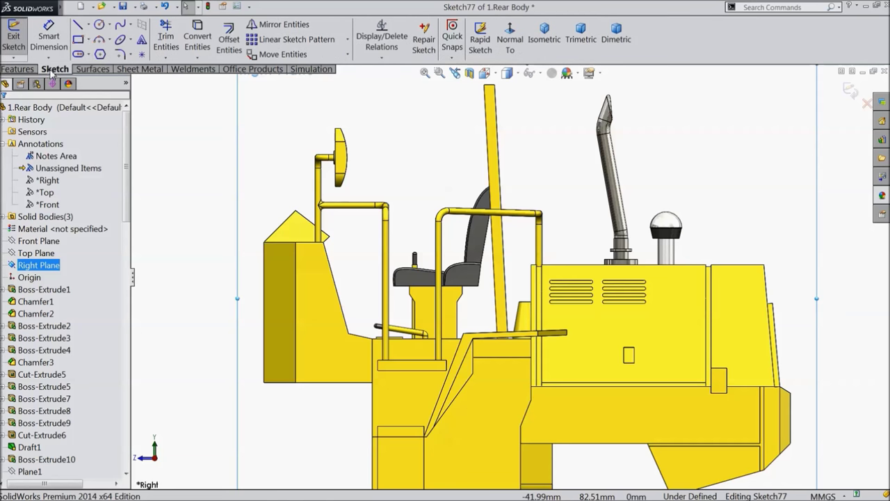
pyautogui.click(79, 28)
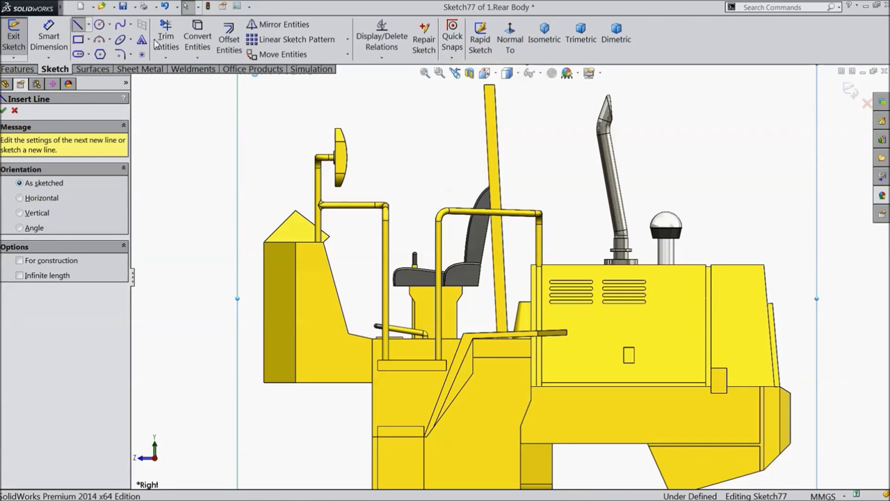
pyautogui.scroll(-5, 508, 139)
pyautogui.scroll(-3, 526, 167)
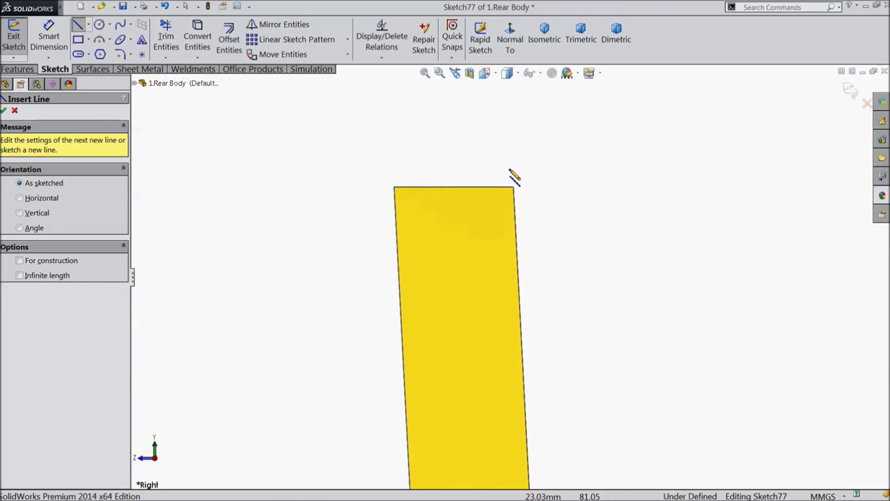
# Draw a short 3.30 mm line off the post's top corner and select it with the ledge's top edge
pyautogui.click(514, 187)
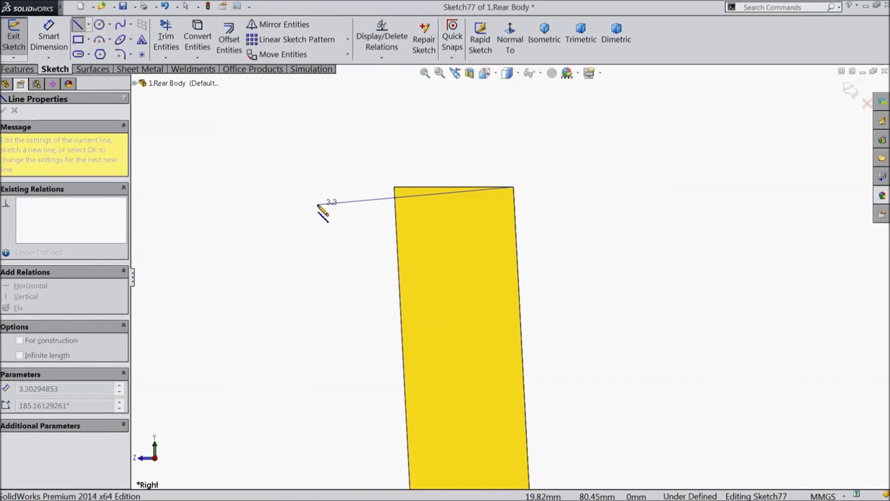
pyautogui.click(318, 204)
pyautogui.rightClick(321, 199)
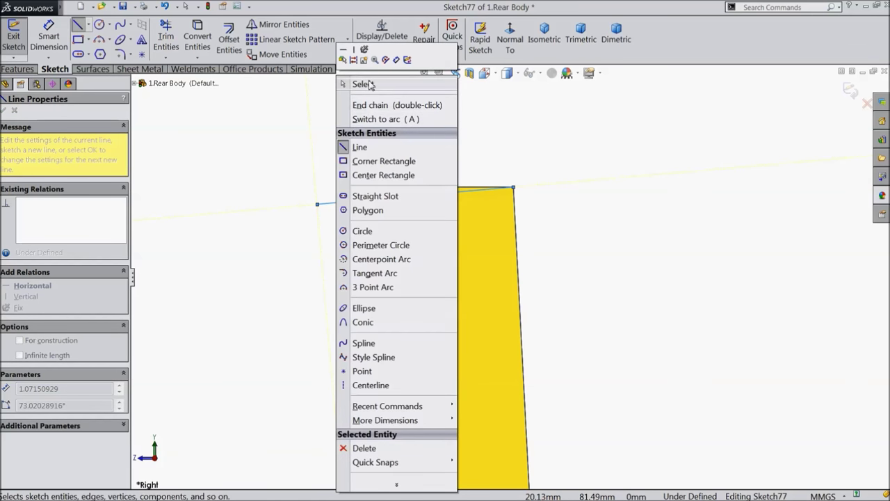
pyautogui.click(358, 84)
pyautogui.press('z')
pyautogui.press('z')
pyautogui.click(443, 248)
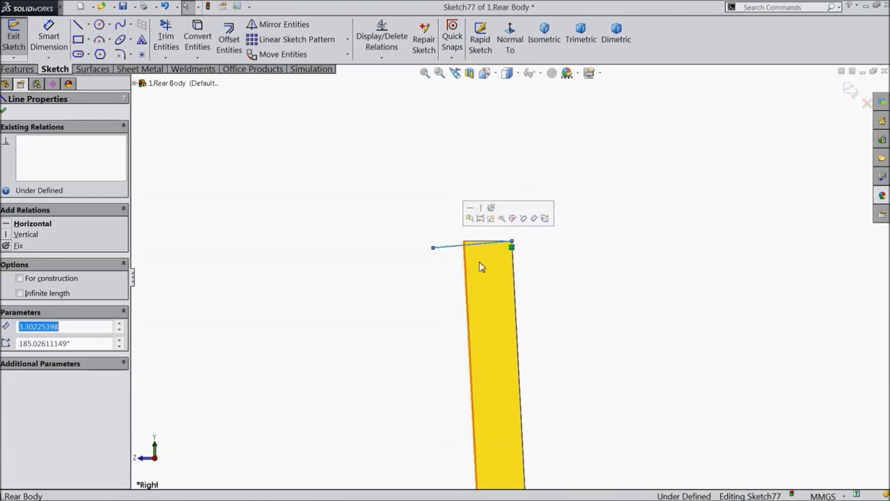
pyautogui.scroll(5, 540, 324)
pyautogui.scroll(-5, 477, 320)
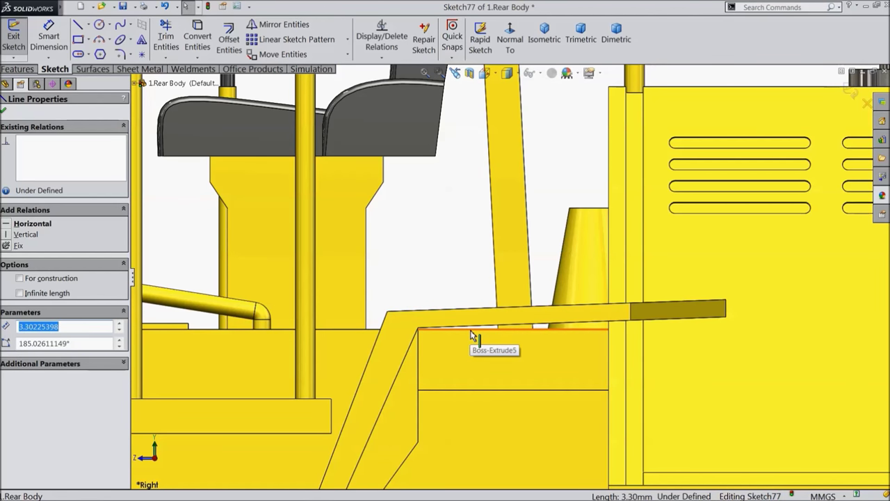
pyautogui.keyDown('ctrl'); pyautogui.click(471, 336); pyautogui.keyUp('ctrl')
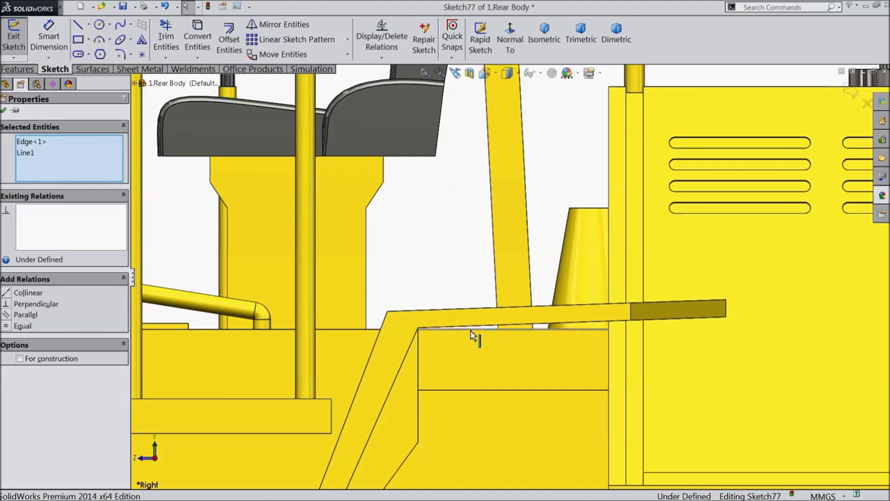
pyautogui.click(518, 290)
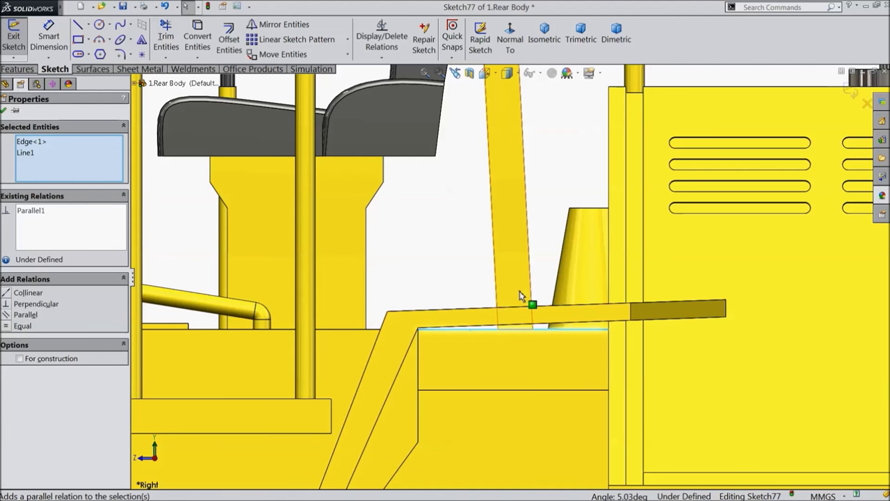
pyautogui.scroll(8, 507, 162)
pyautogui.scroll(-10, 511, 198)
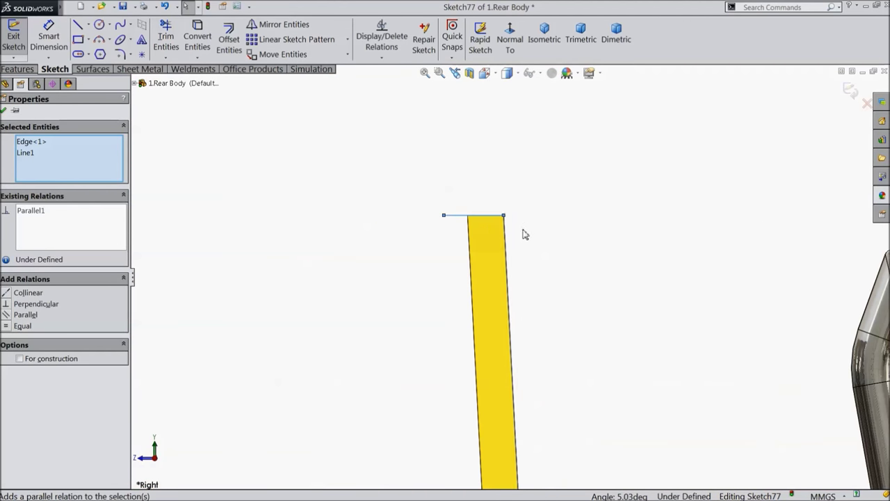
pyautogui.scroll(10, 473, 239)
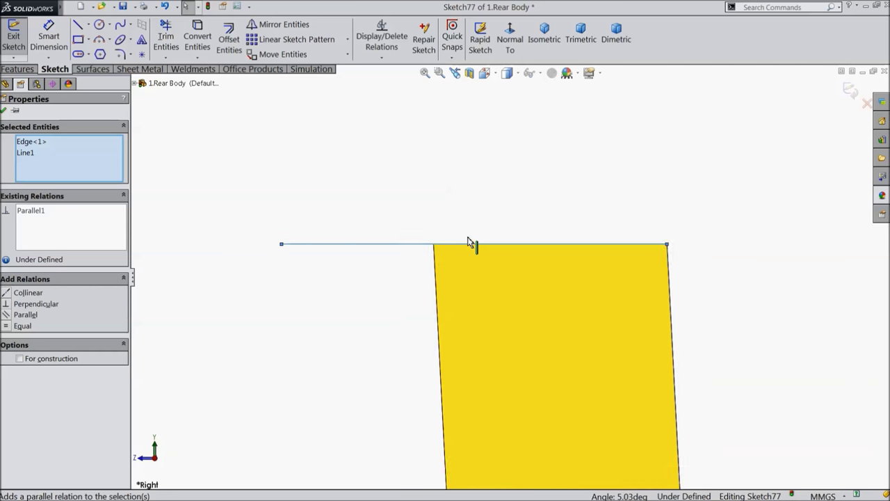
pyautogui.scroll(-3, 508, 375)
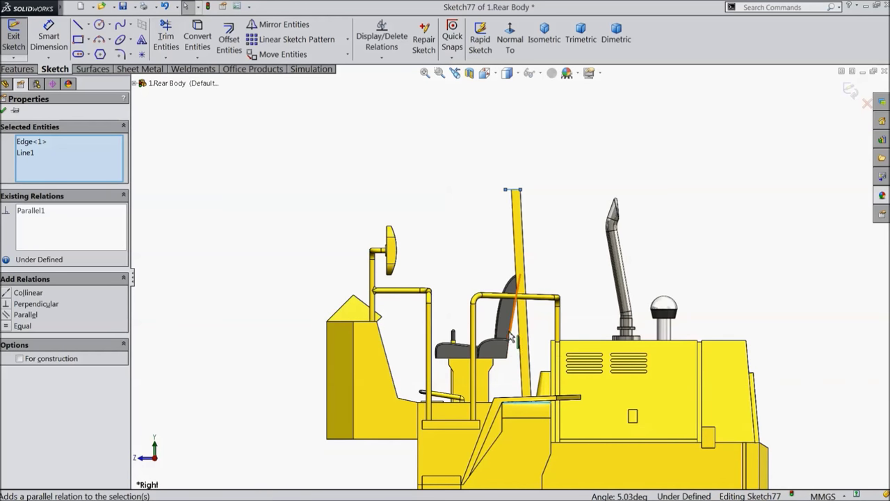
pyautogui.scroll(-3, 511, 227)
pyautogui.moveTo(467, 220)
pyautogui.mouseDown(button='middle')
pyautogui.moveTo(479, 242)
pyautogui.moveTo(472, 217)
pyautogui.mouseUp(button='middle')
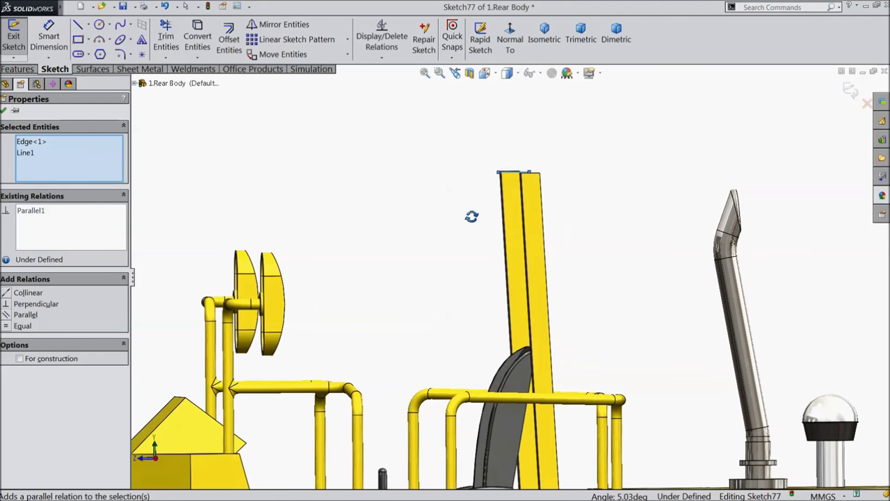
pyautogui.moveTo(696, 188); pyautogui.dragTo(612, 209, button='middle')
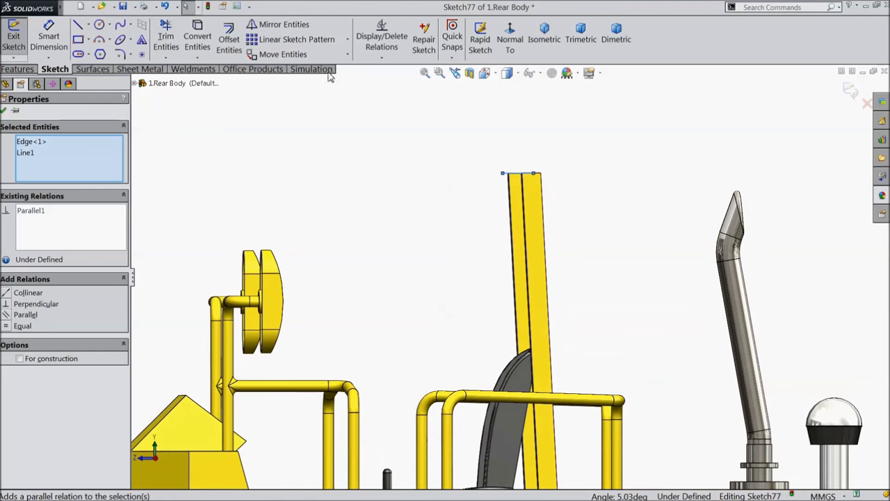
pyautogui.click(509, 39)
pyautogui.click(862, 103)
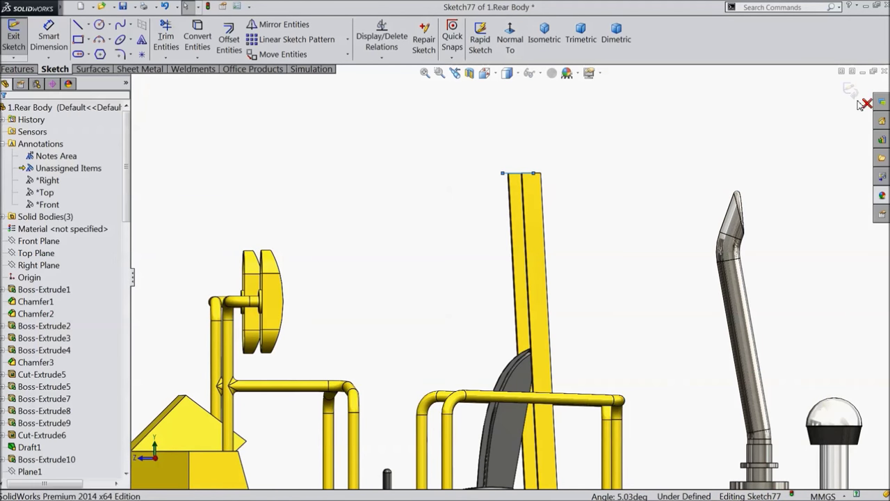
# Abandon the Normal To attempts, exit Sketch77, and view the model from the right side
pyautogui.click(510, 39)
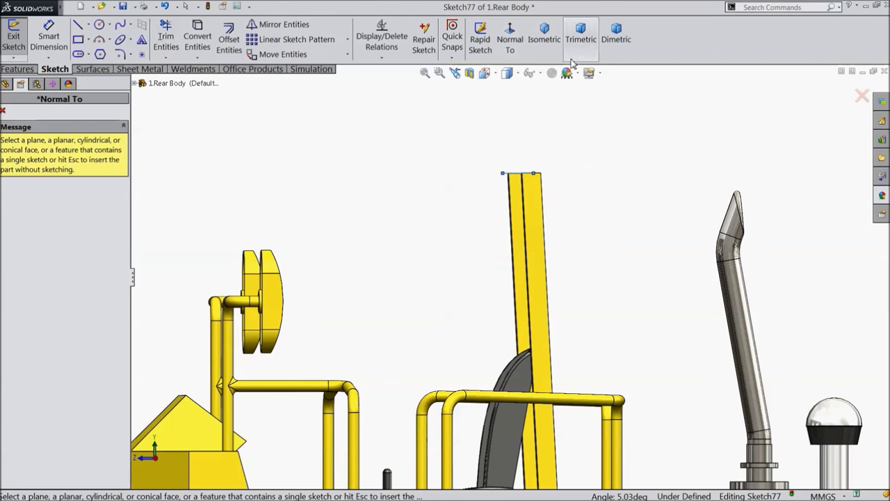
pyautogui.click(867, 103)
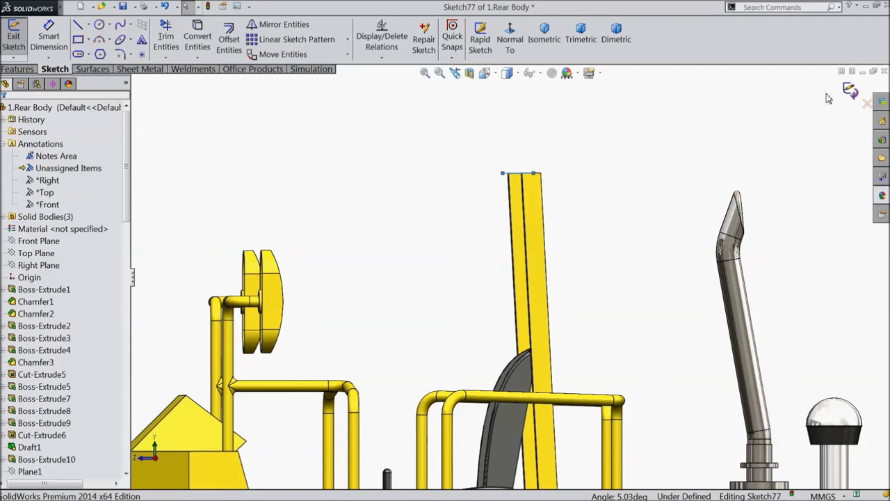
pyautogui.click(509, 38)
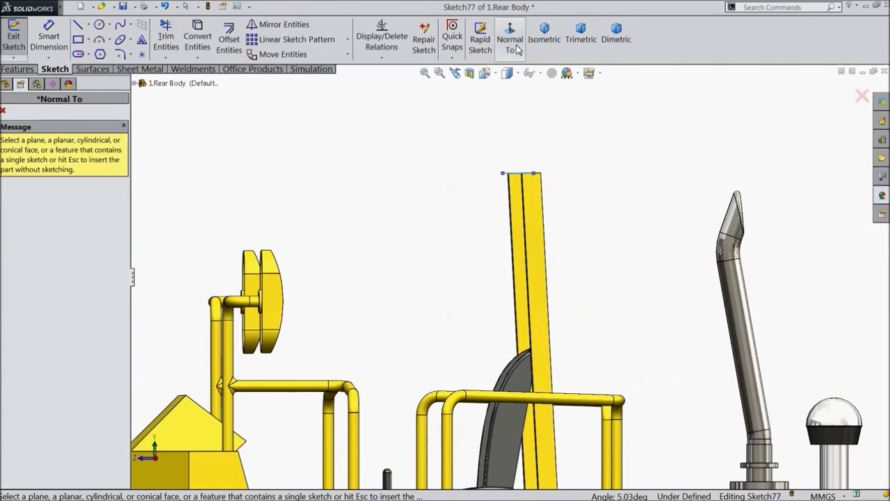
pyautogui.click(3, 111)
pyautogui.moveTo(199, 208); pyautogui.dragTo(236, 240, button='middle')
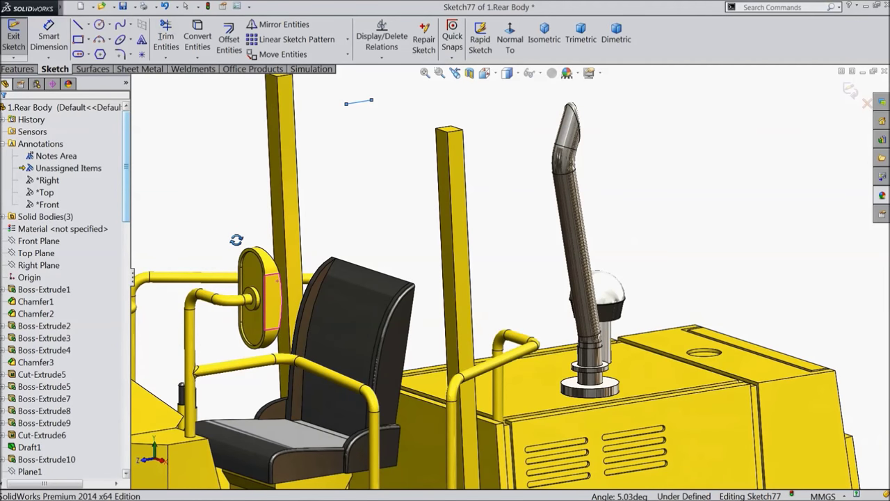
pyautogui.click(849, 89)
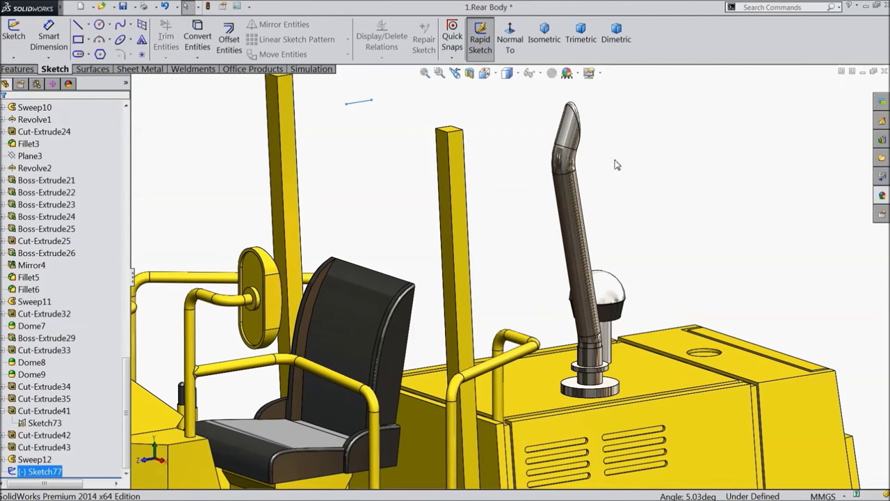
pyautogui.click(510, 39)
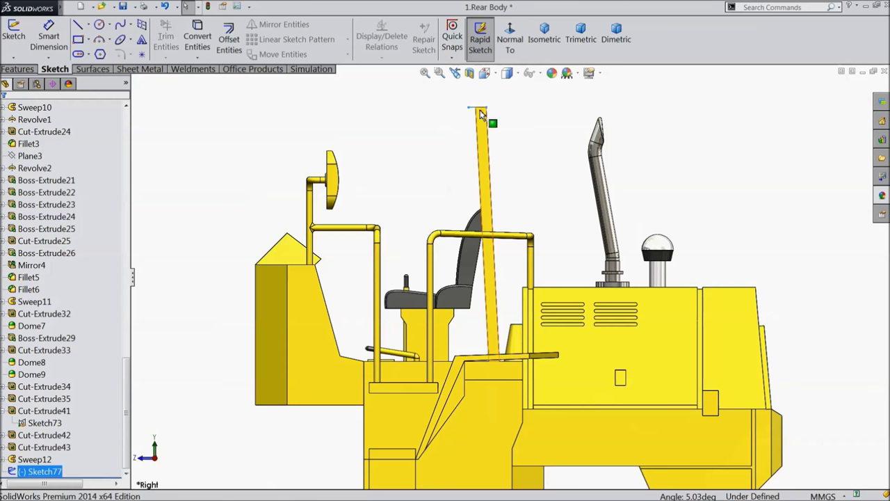
# Delete Sketch77 from the FeatureManager tree and confirm the deletion
pyautogui.scroll(-2, 481, 111)
pyautogui.scroll(-2, 490, 137)
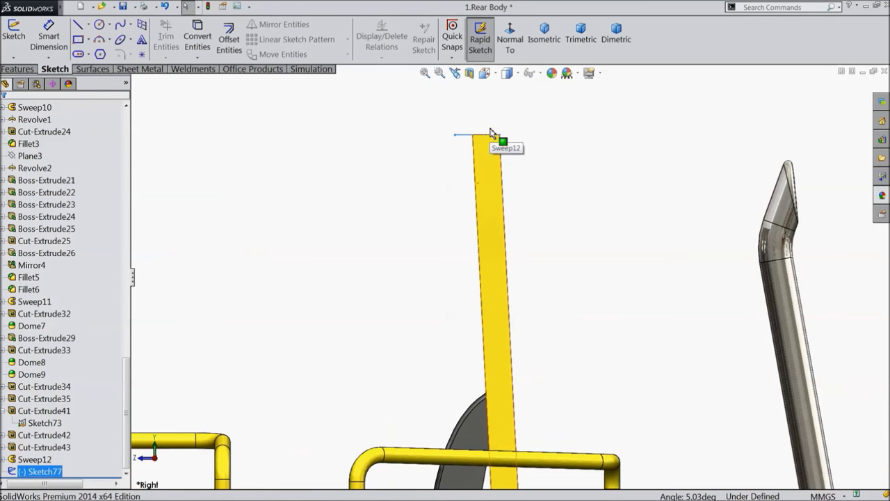
pyautogui.scroll(-1, 448, 174)
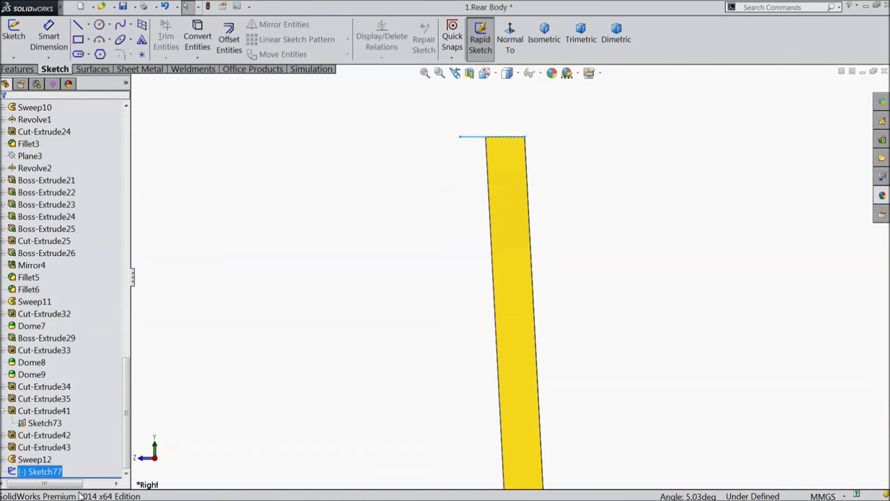
pyautogui.rightClick(41, 473)
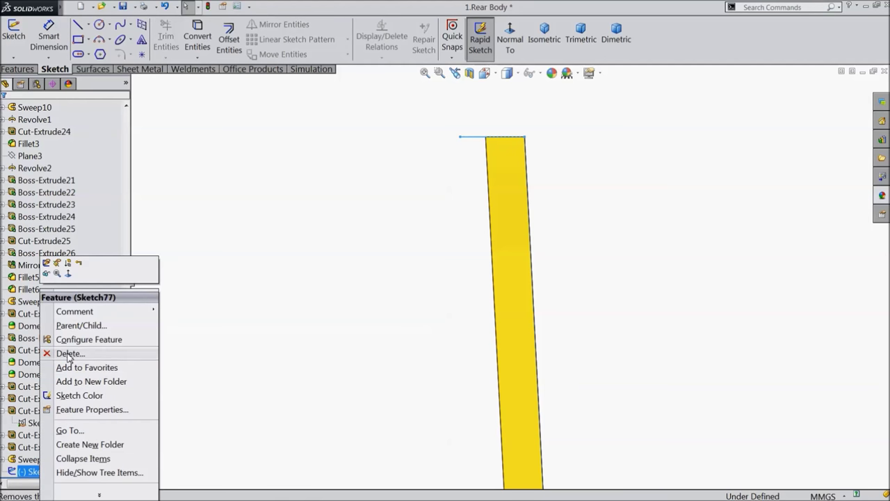
pyautogui.click(73, 351)
pyautogui.click(522, 181)
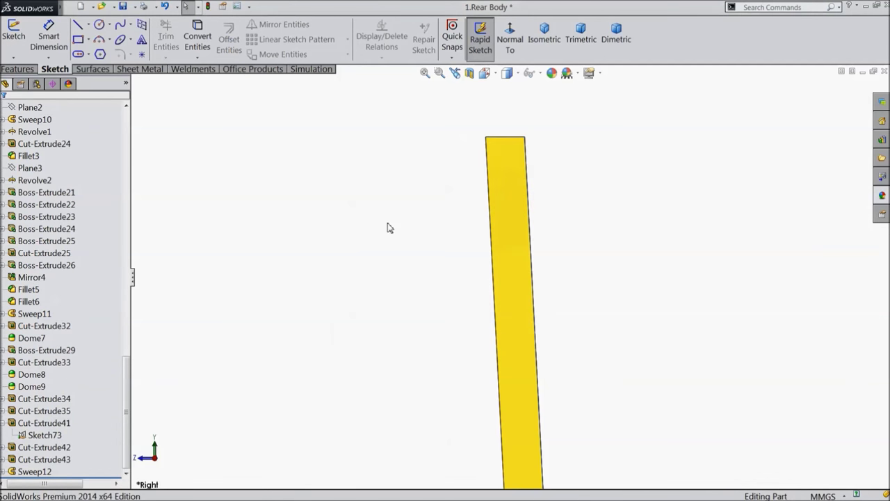
# Start a new sketch on the top face of the slanted post beside the seat
pyautogui.scroll(3, 390, 224)
pyautogui.scroll(-4, 415, 281)
pyautogui.scroll(-2, 521, 218)
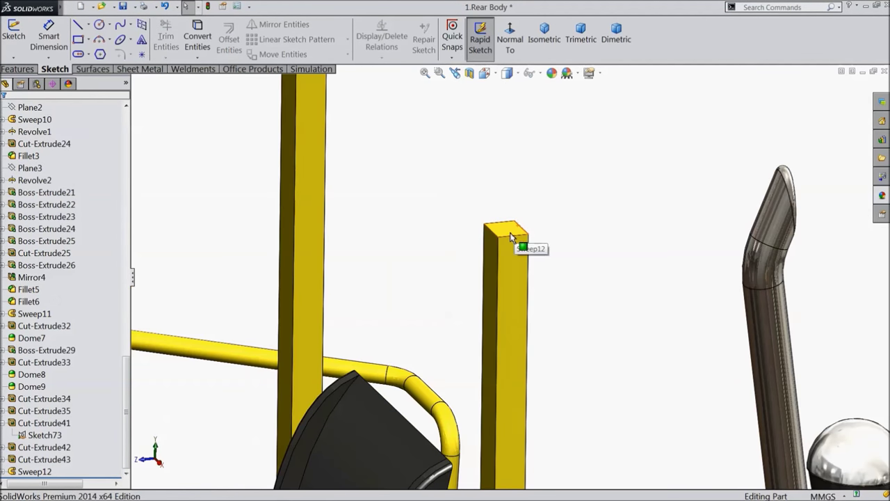
pyautogui.click(510, 228)
pyautogui.click(545, 205)
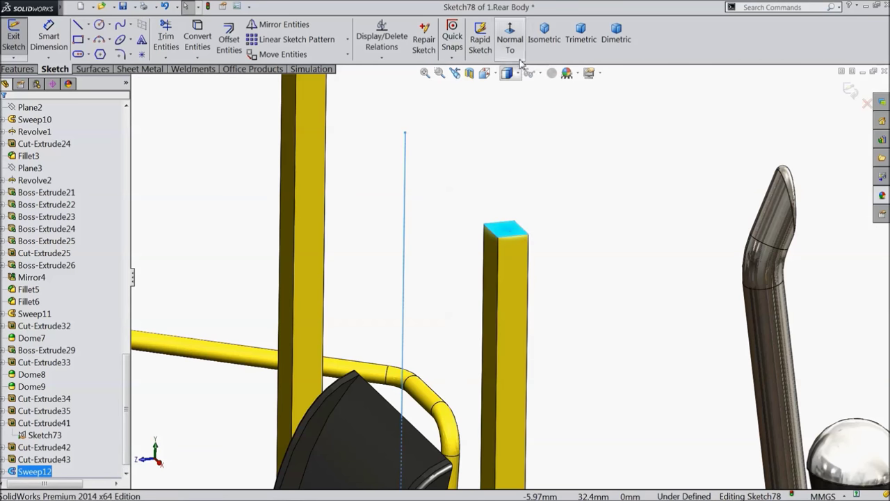
# Face the new sketch plane and begin a line, then cancel that unfinished line
pyautogui.click(510, 39)
pyautogui.scroll(-3, 539, 397)
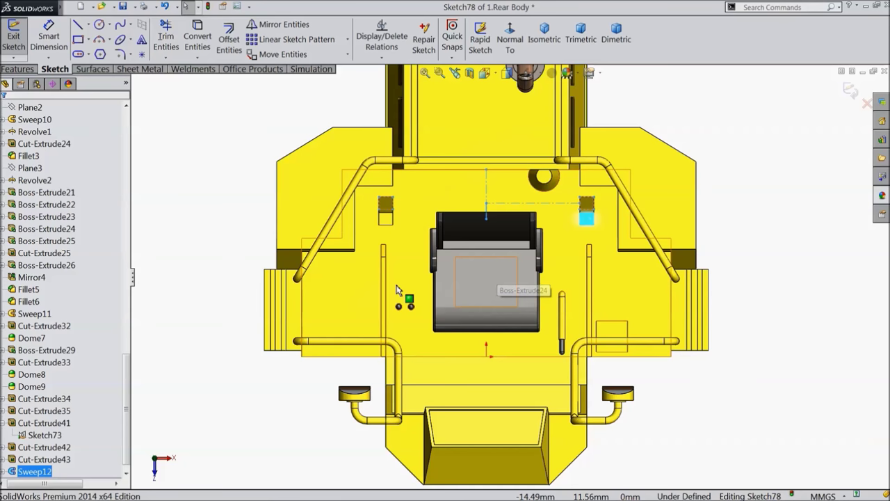
pyautogui.click(78, 27)
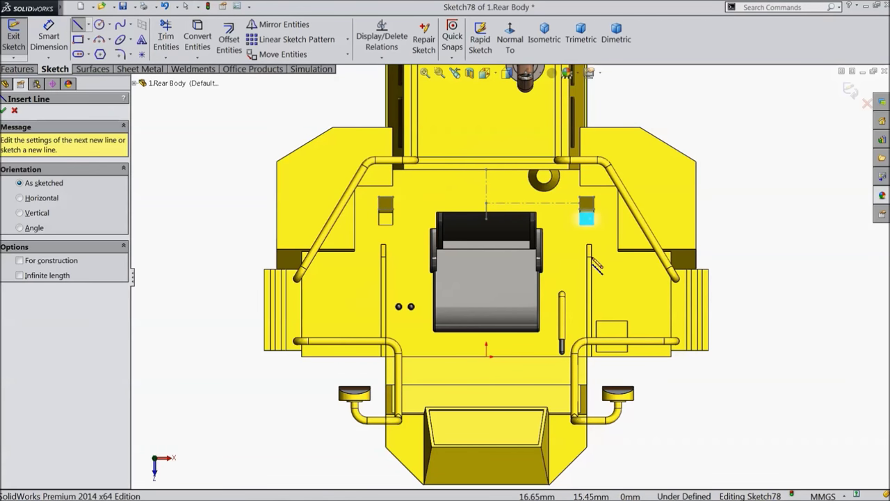
pyautogui.scroll(-3, 598, 223)
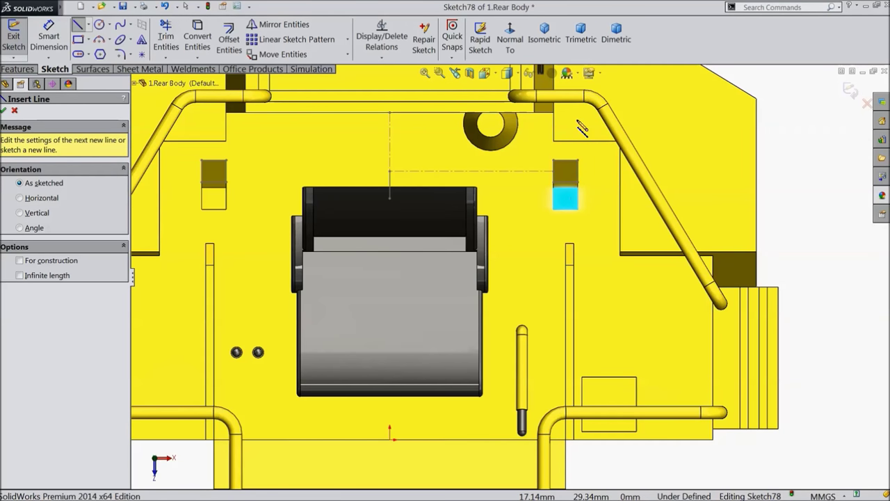
pyautogui.click(554, 161)
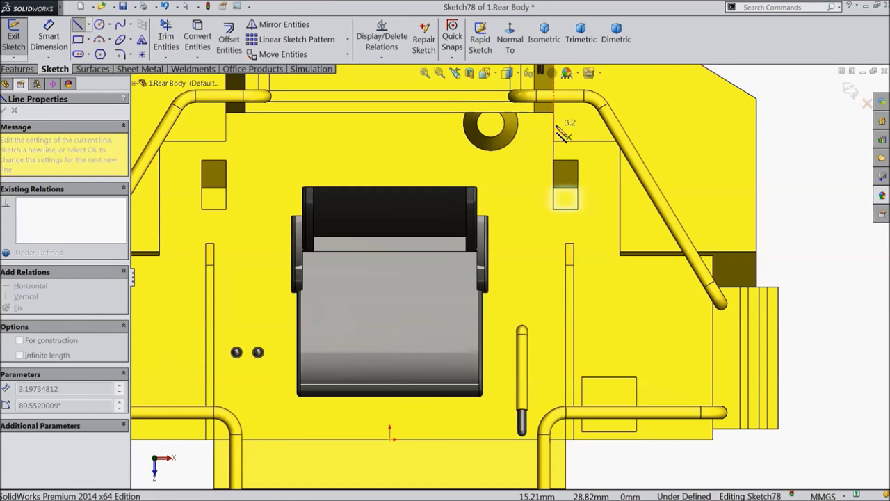
pyautogui.moveTo(568, 133); pyautogui.dragTo(570, 132, button='middle')
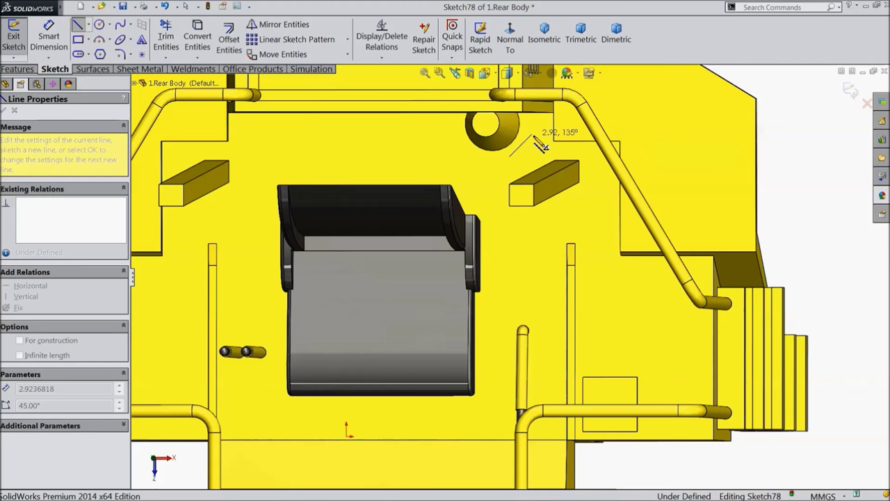
pyautogui.press('Escape')
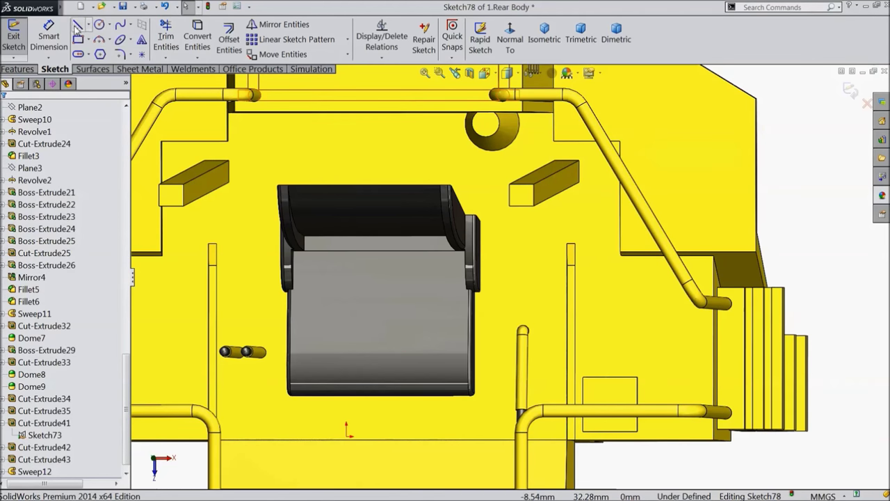
# Draw connected lines from the post's top corner, down past the post, then left below the left post
pyautogui.click(77, 27)
pyautogui.click(509, 31)
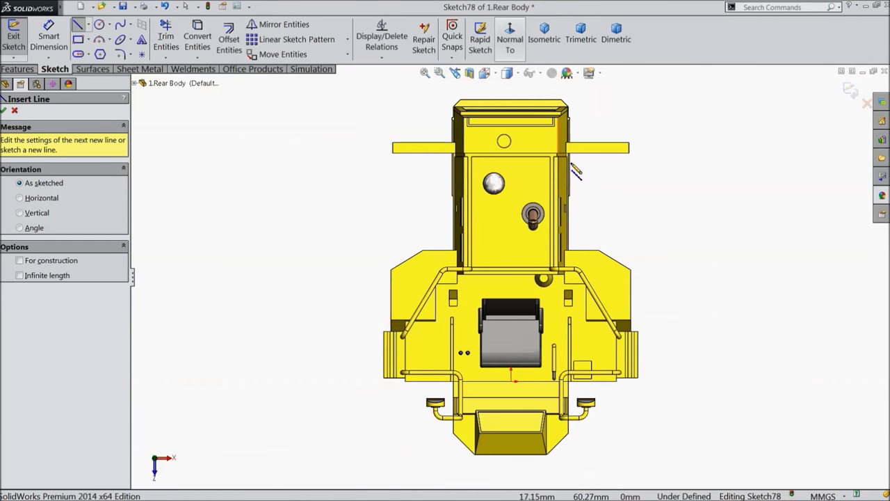
pyautogui.scroll(-10, 567, 298)
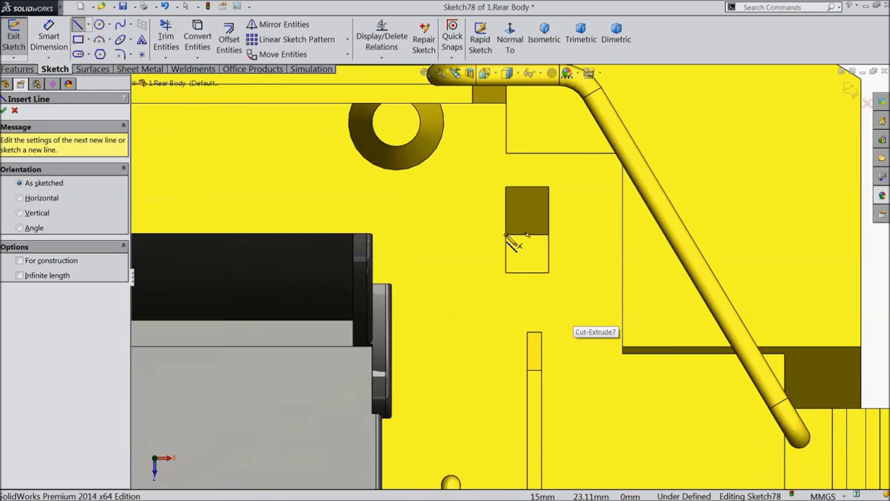
pyautogui.click(506, 234)
pyautogui.click(506, 173)
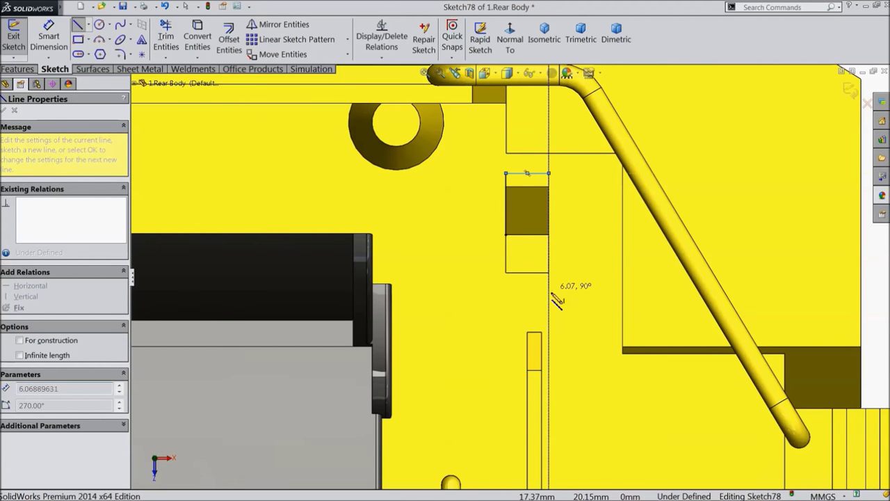
pyautogui.scroll(5, 554, 358)
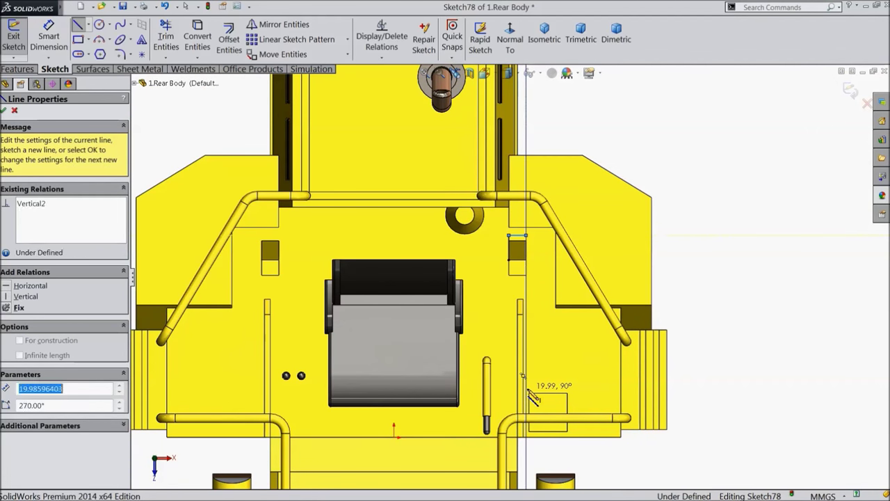
pyautogui.click(527, 388)
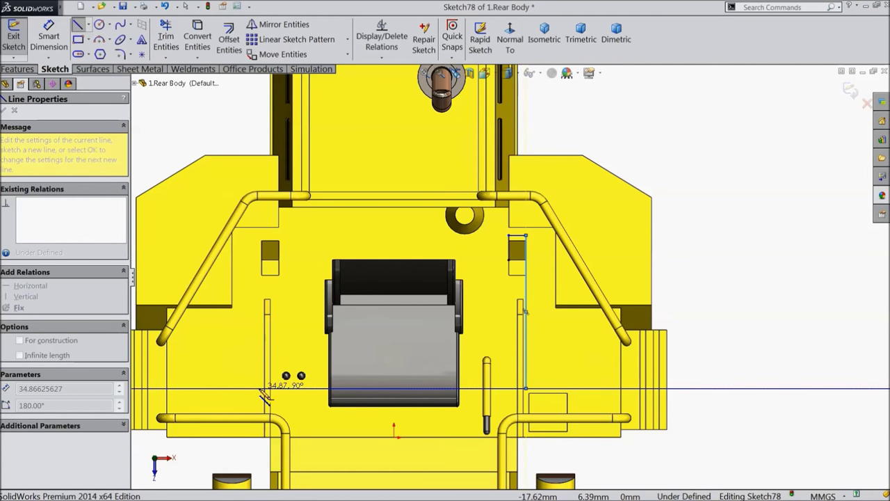
pyautogui.click(259, 388)
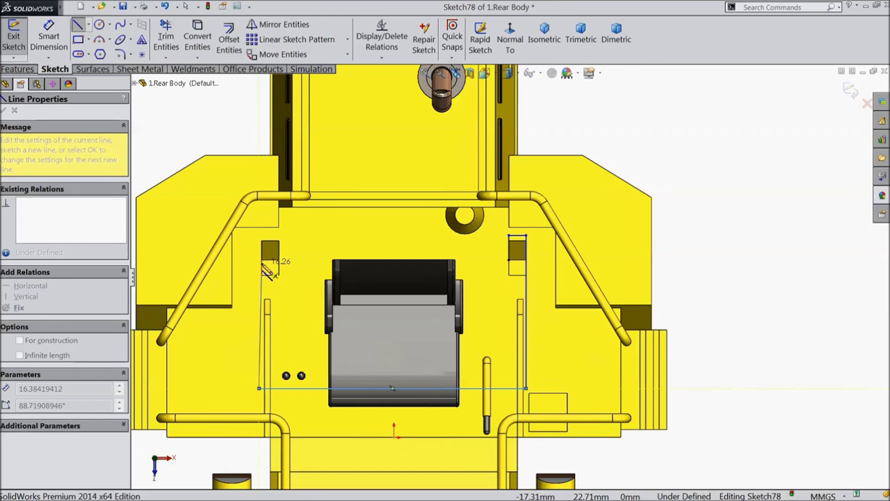
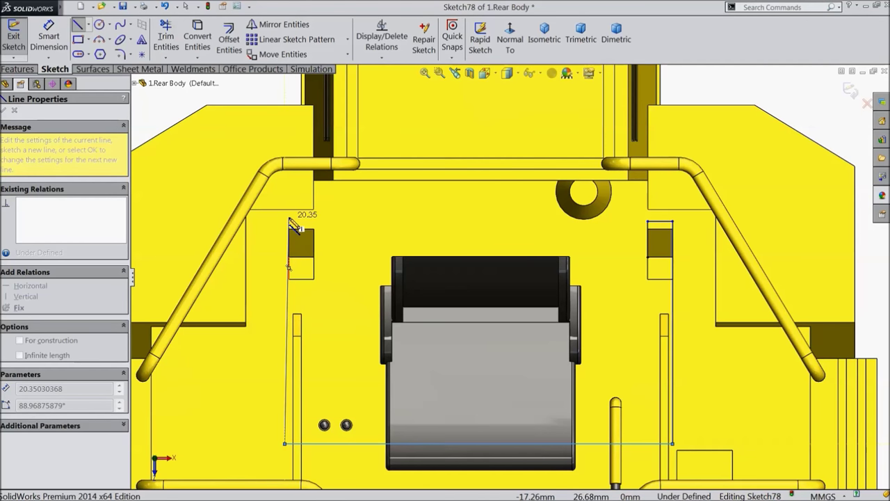
# Draw the first outline segments: a short top edge, a short drop and a 30 mm horizontal line
pyautogui.click(289, 219)
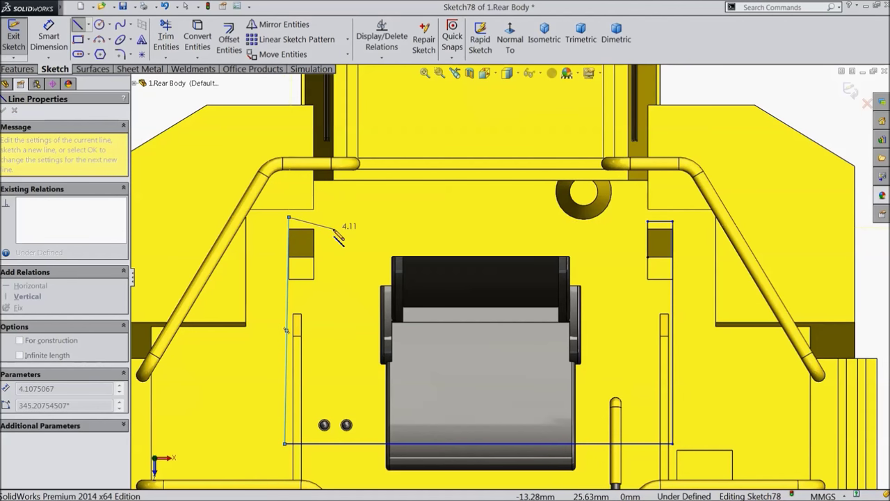
pyautogui.click(316, 218)
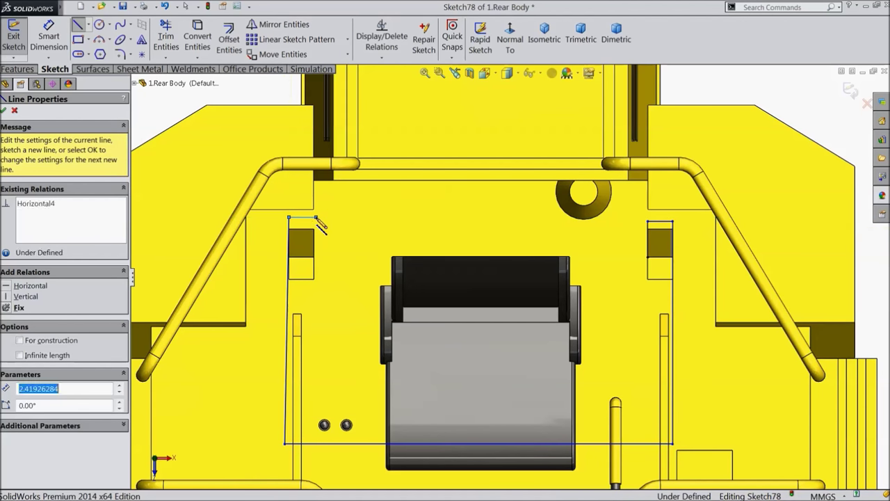
pyautogui.click(315, 257)
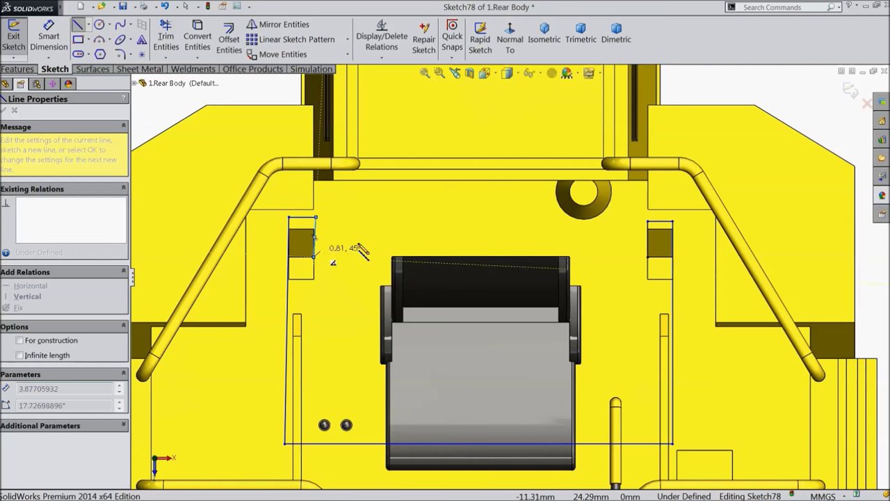
pyautogui.click(650, 259)
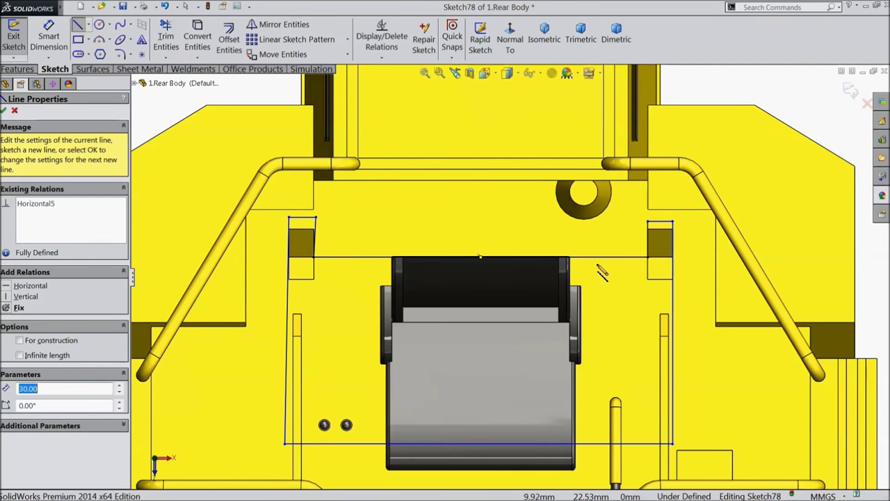
pyautogui.scroll(-5, 648, 320)
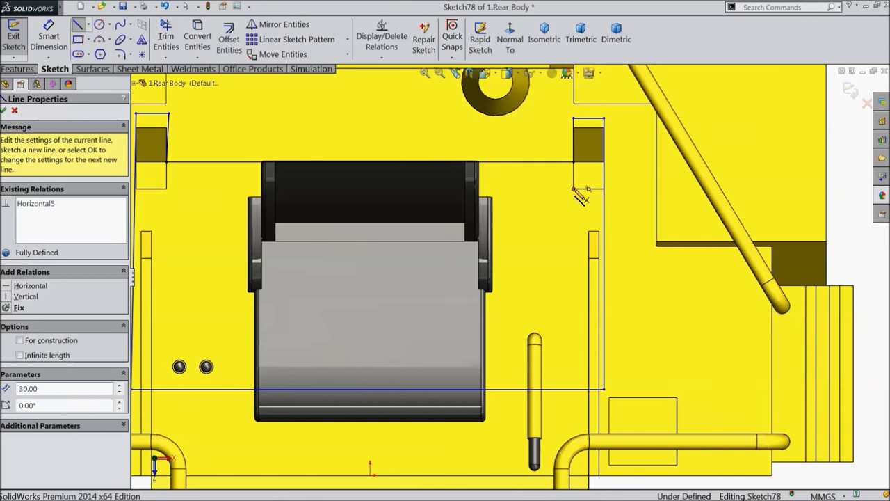
# Add the right and left vertical lines and the 30 mm top line to close the outline, ending the Line tool
pyautogui.click(574, 188)
pyautogui.click(575, 345)
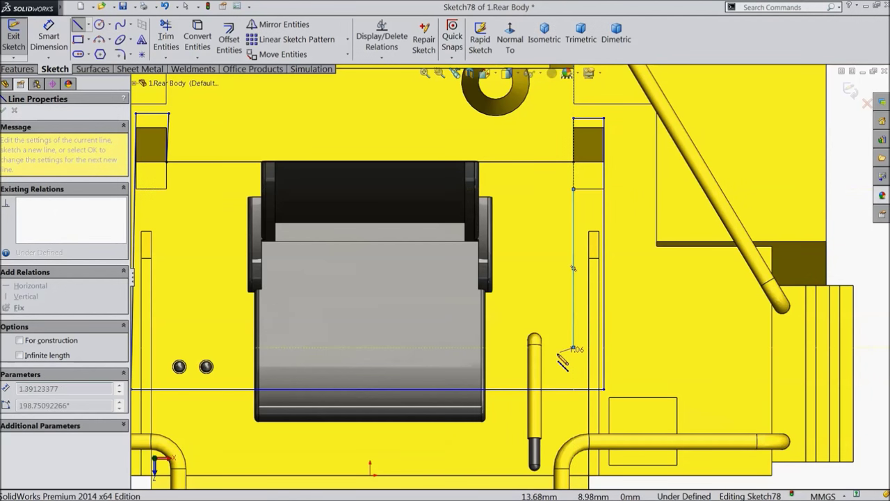
pyautogui.scroll(2, 445, 348)
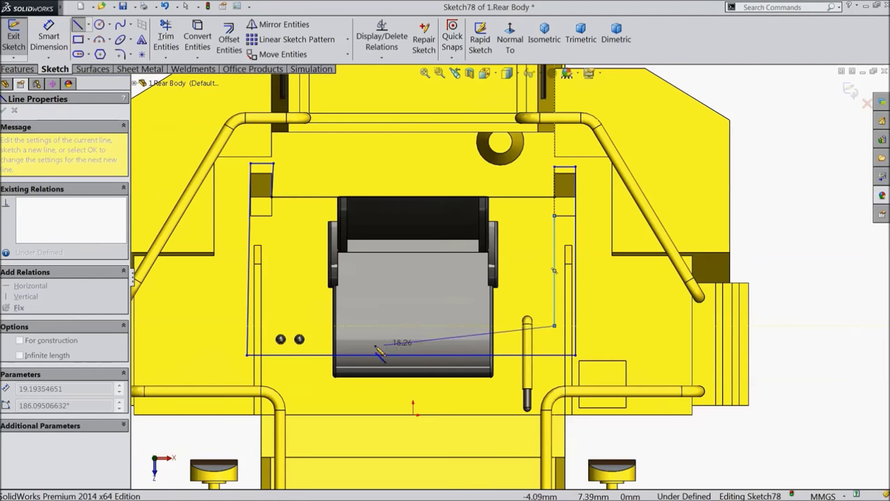
pyautogui.click(272, 325)
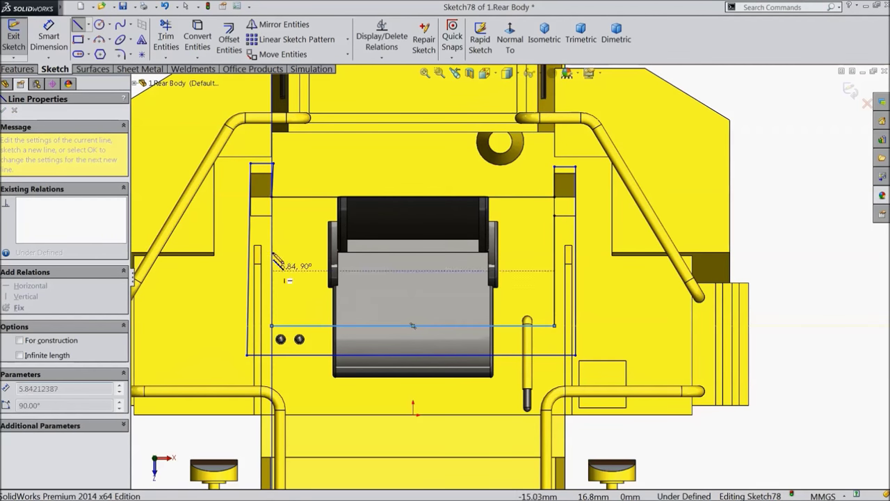
pyautogui.click(271, 215)
pyautogui.click(554, 216)
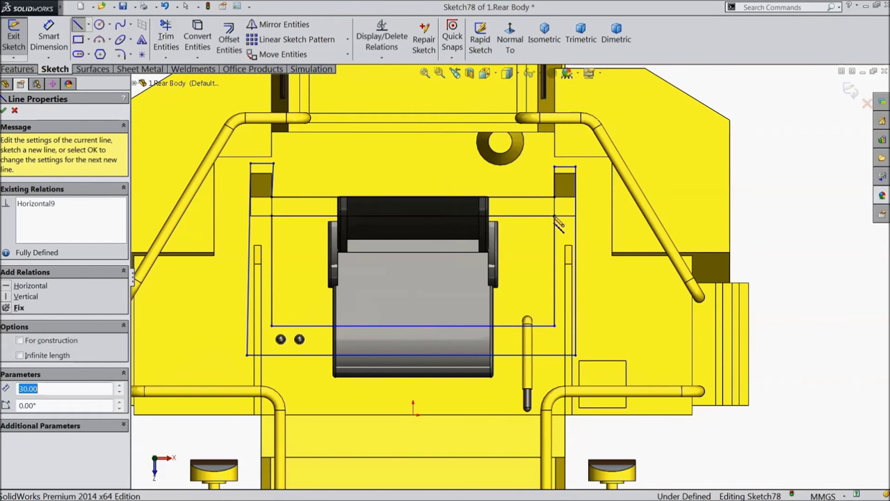
pyautogui.rightClick(708, 83)
pyautogui.click(731, 84)
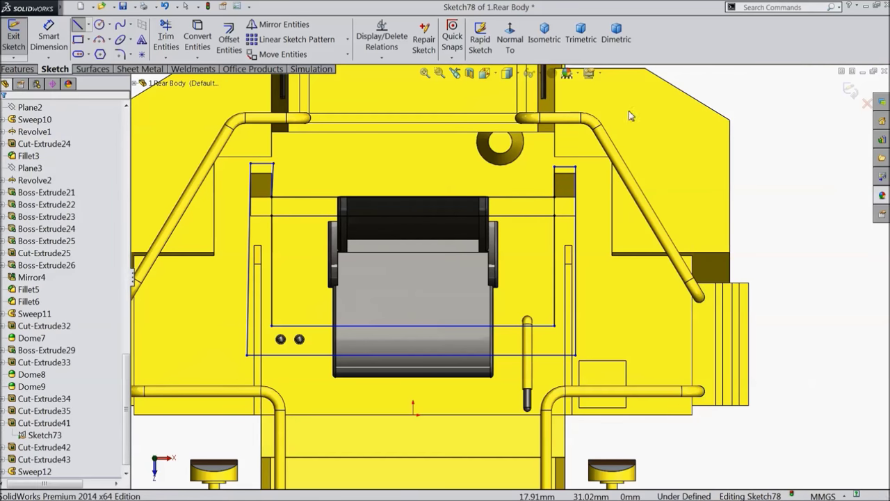
# Make the two slanted sketch lines vertical
pyautogui.scroll(-3, 268, 179)
pyautogui.scroll(-3, 352, 205)
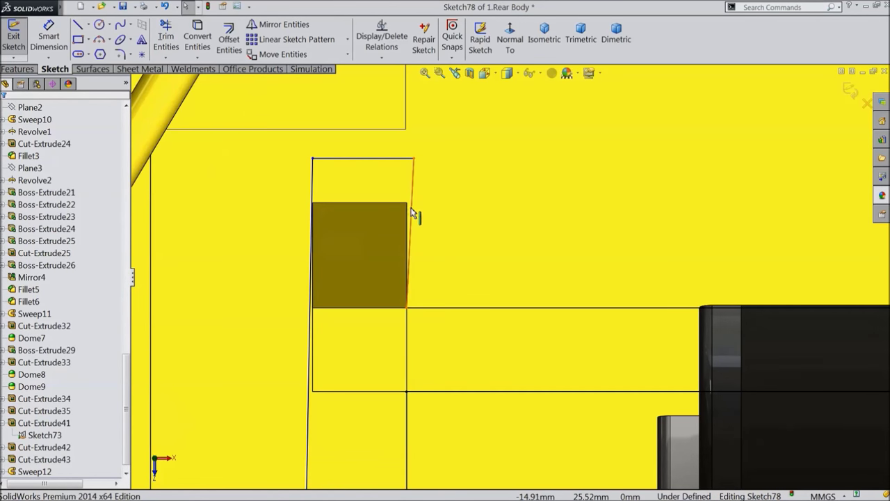
pyautogui.click(413, 213)
pyautogui.click(447, 168)
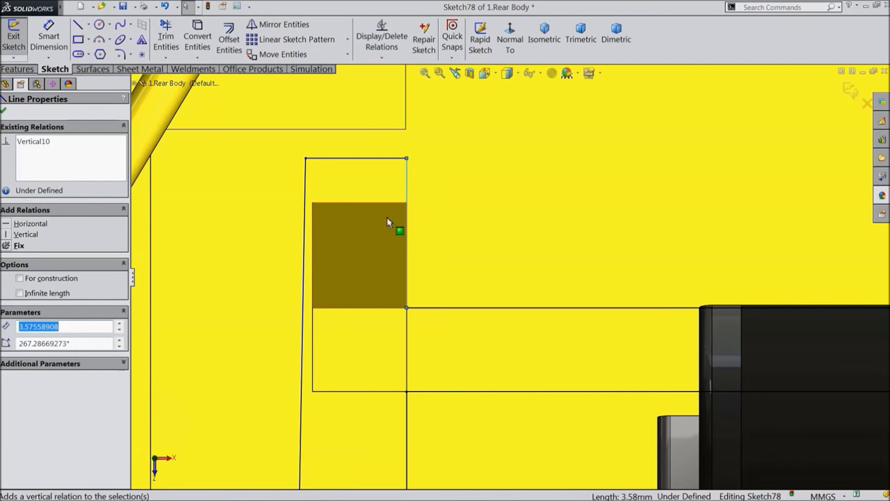
pyautogui.scroll(5, 368, 318)
pyautogui.scroll(-6, 473, 285)
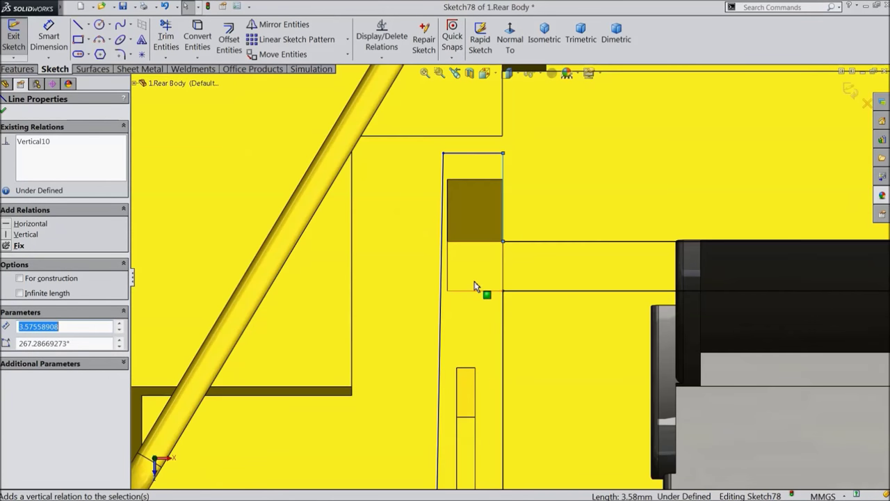
pyautogui.click(415, 248)
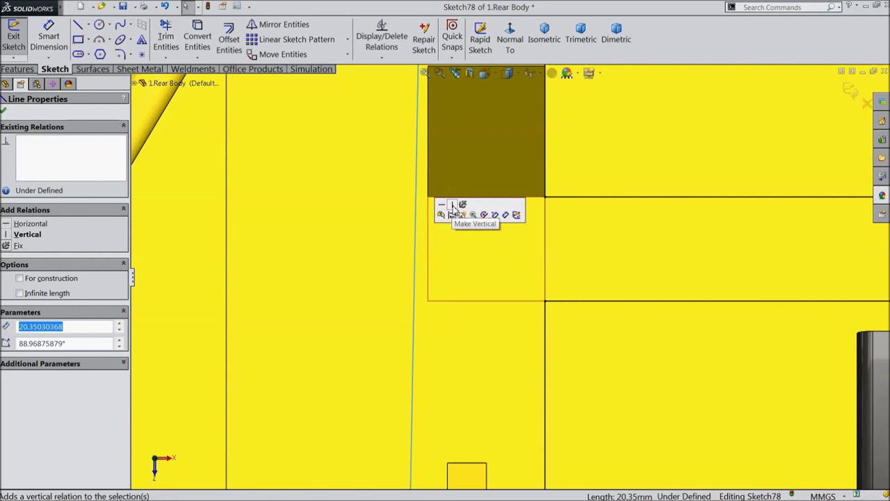
pyautogui.click(452, 203)
pyautogui.press('Escape')
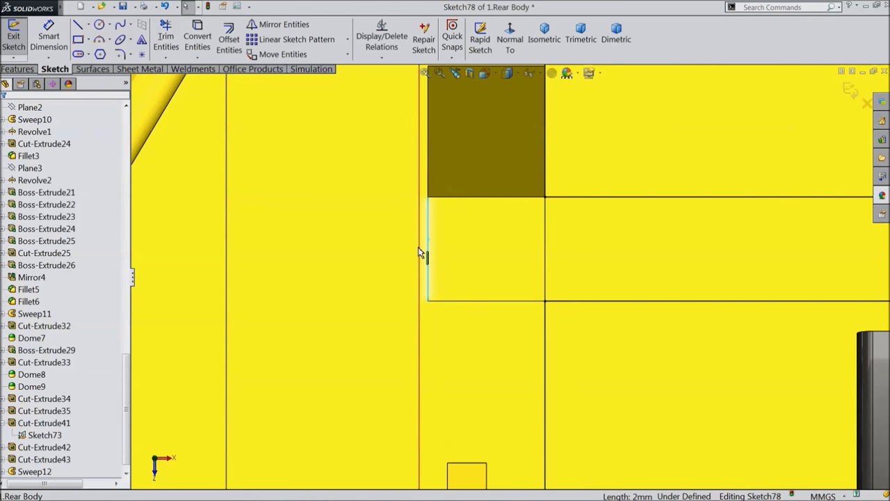
# Make the left sketch line collinear with the model edge and orbit to an angled view
pyautogui.click(419, 252)
pyautogui.keyDown('ctrl'); pyautogui.click(427, 252); pyautogui.keyUp('ctrl')
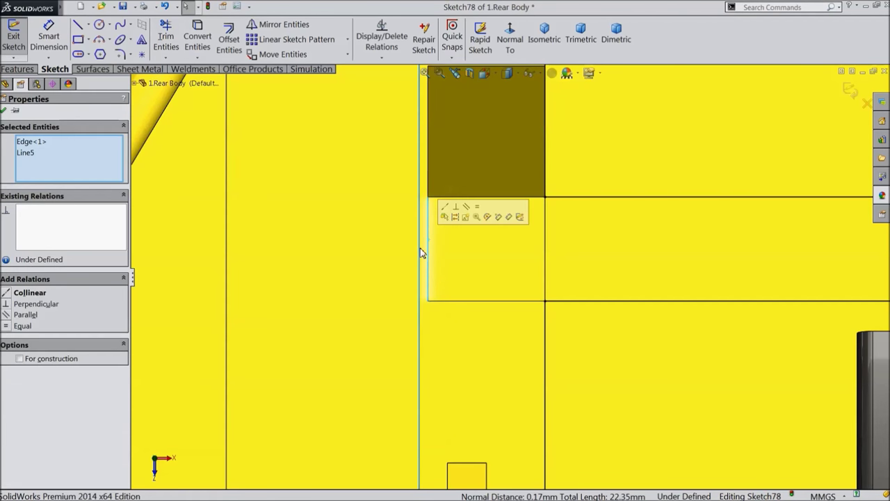
pyautogui.click(453, 208)
pyautogui.scroll(-3, 446, 226)
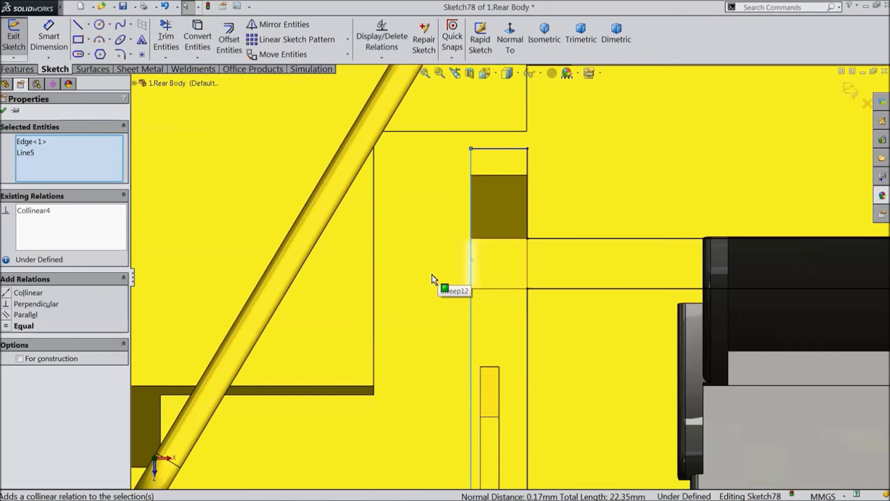
pyautogui.scroll(-3, 523, 302)
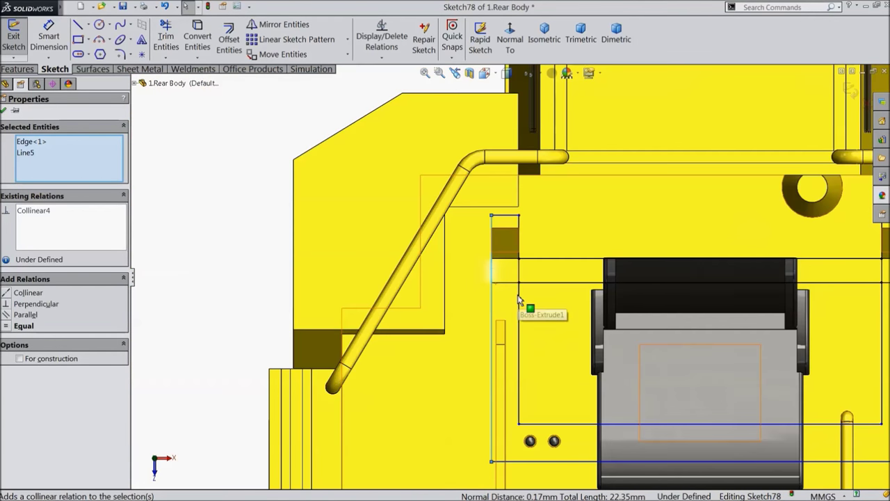
pyautogui.click(234, 204)
pyautogui.moveTo(274, 262); pyautogui.dragTo(260, 236, button='middle')
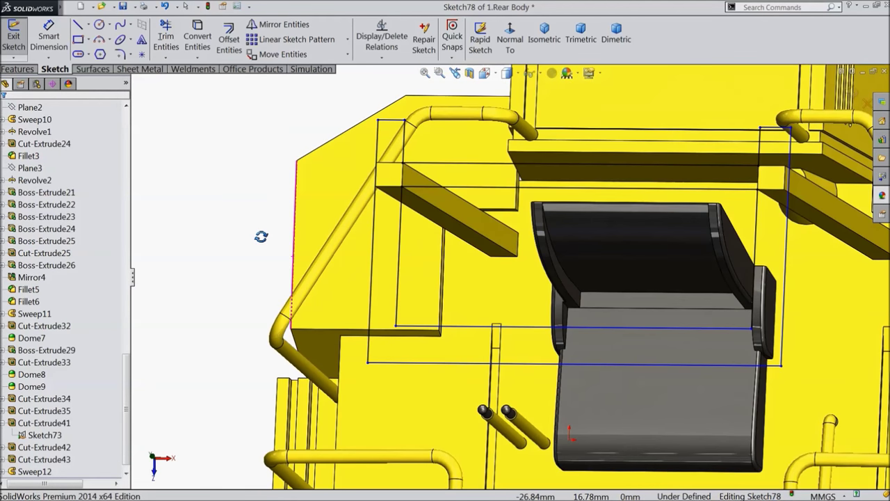
pyautogui.scroll(-2, 259, 249)
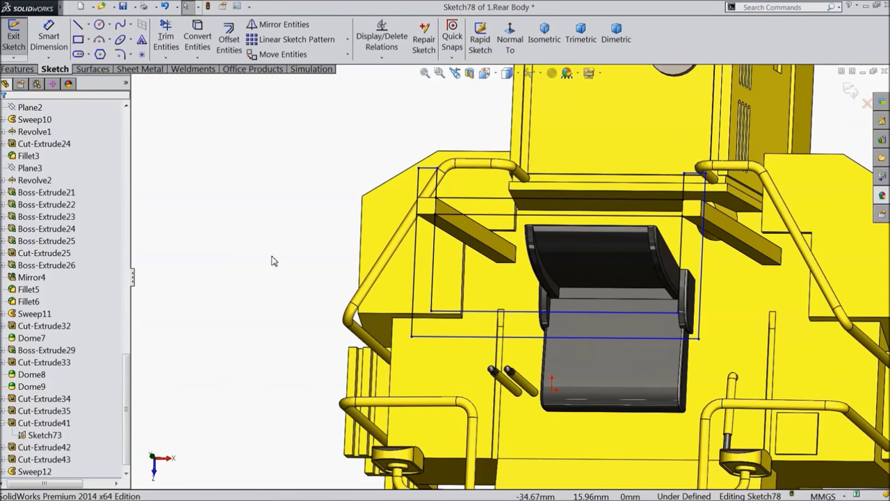
pyautogui.click(56, 42)
pyautogui.scroll(3, 518, 262)
# Dimension the spacing between the two horizontal lines as 27 mm
pyautogui.click(477, 189)
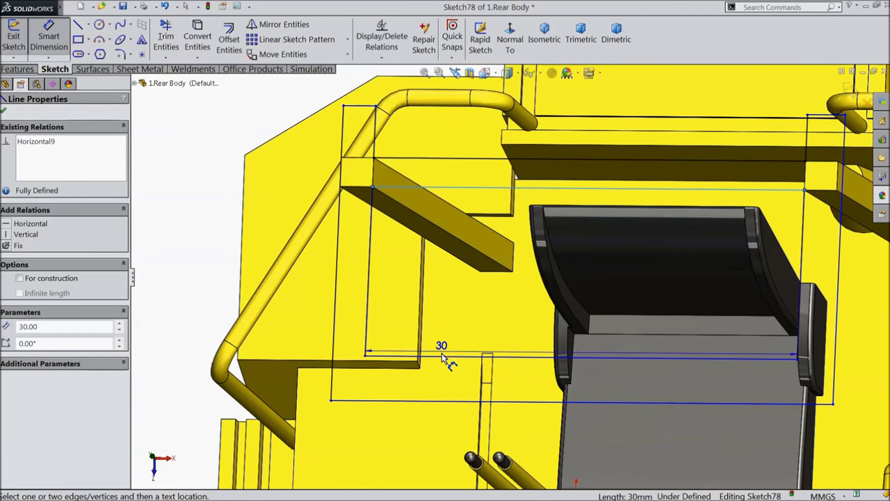
pyautogui.click(443, 354)
pyautogui.click(452, 304)
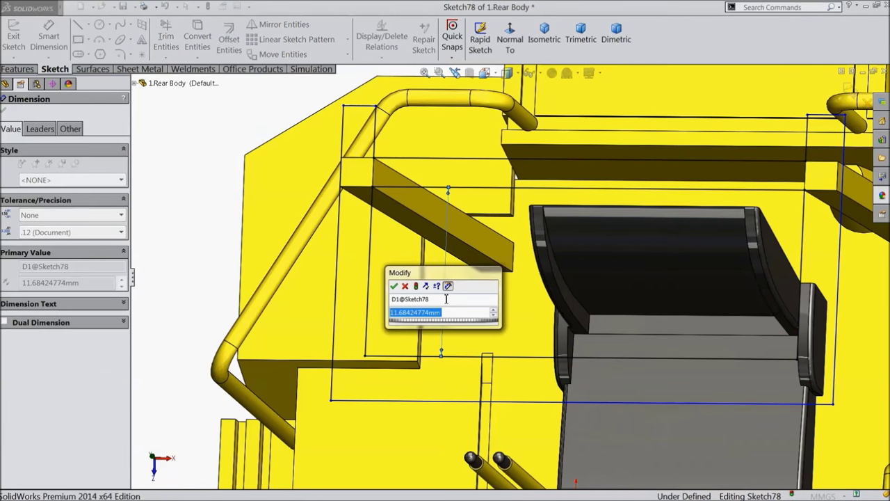
pyautogui.write('27')
pyautogui.press('Return')
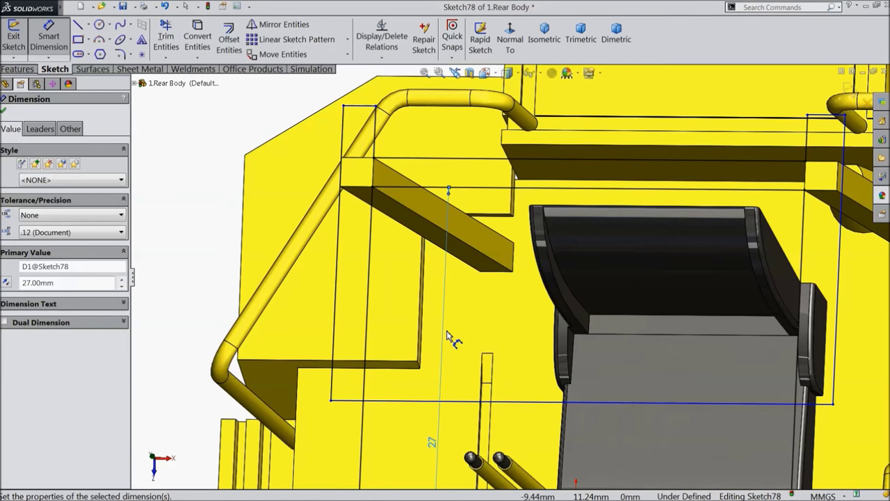
pyautogui.scroll(-3, 449, 337)
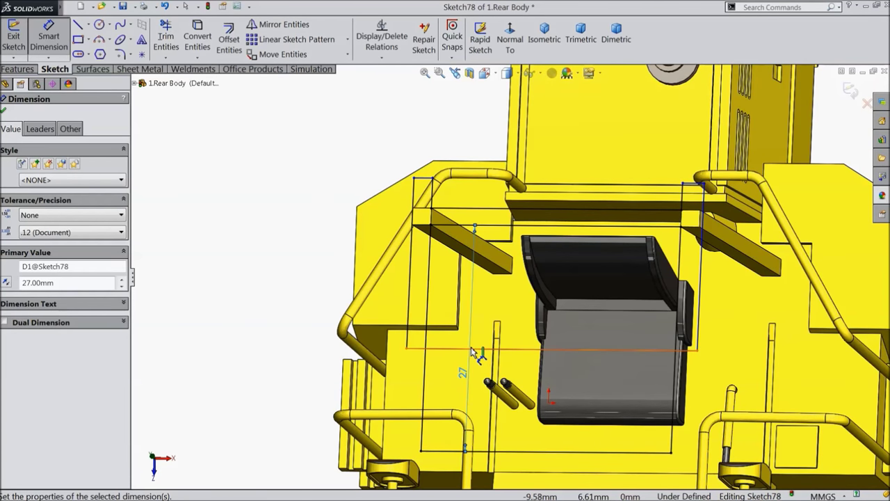
# Drag the bottom horizontal line further down
pyautogui.click(4, 111)
pyautogui.moveTo(445, 292); pyautogui.dragTo(521, 294, button='middle')
pyautogui.scroll(3, 520, 294)
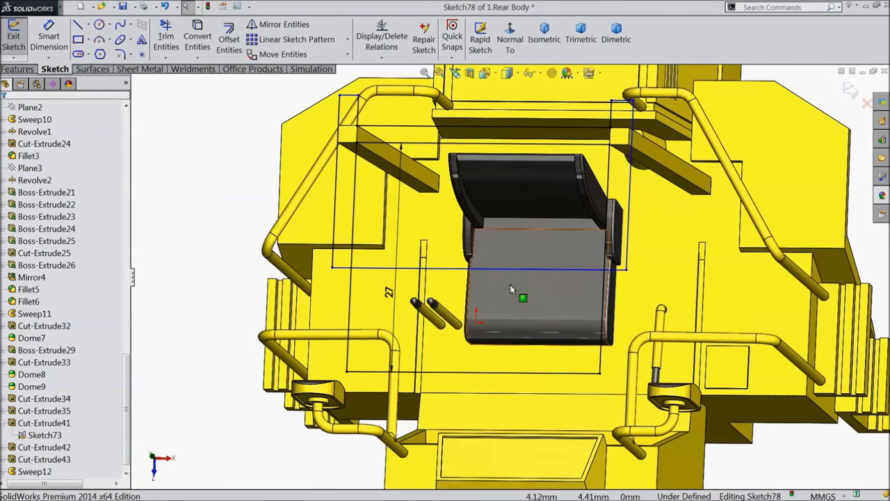
pyautogui.moveTo(489, 277); pyautogui.dragTo(484, 400)
# Add a 22.62 mm dimension between two lines, leaving its value unchanged
pyautogui.moveTo(485, 400); pyautogui.dragTo(487, 367, button='right')
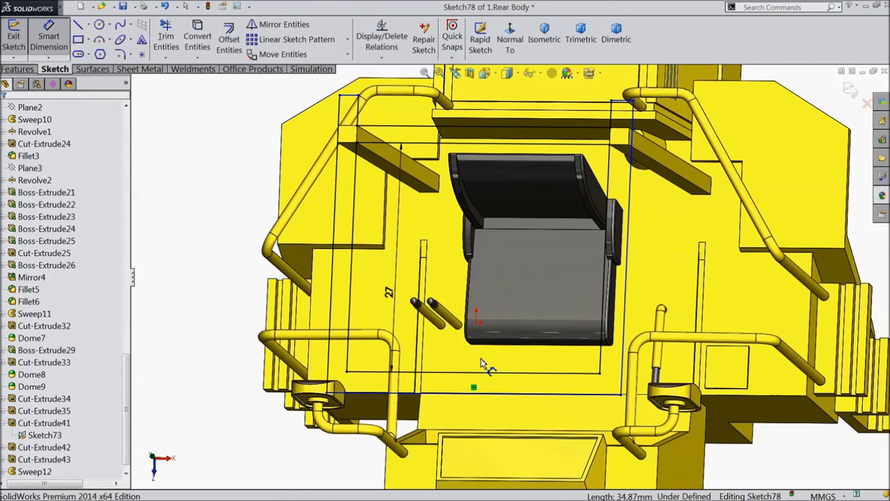
pyautogui.scroll(3, 549, 412)
pyautogui.scroll(-3, 573, 341)
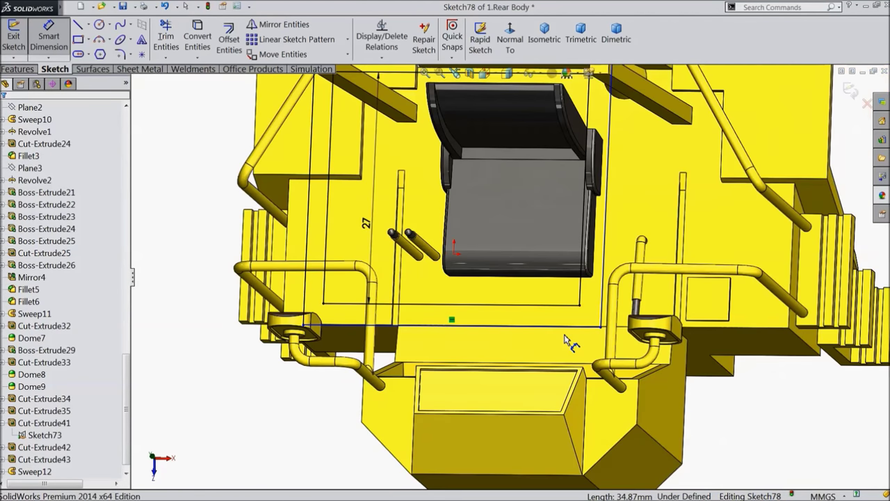
pyautogui.scroll(3, 565, 344)
pyautogui.scroll(2, 565, 343)
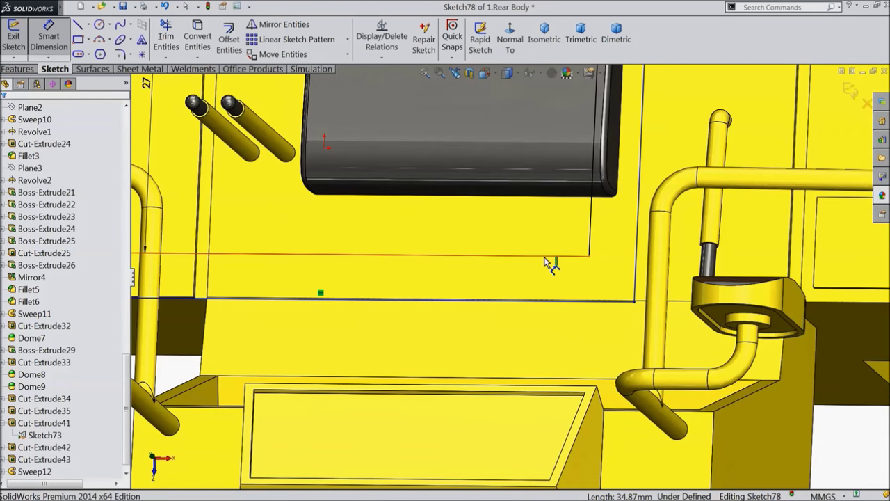
pyautogui.click(590, 243)
pyautogui.click(631, 235)
pyautogui.click(621, 236)
pyautogui.moveTo(587, 258); pyautogui.dragTo(590, 257)
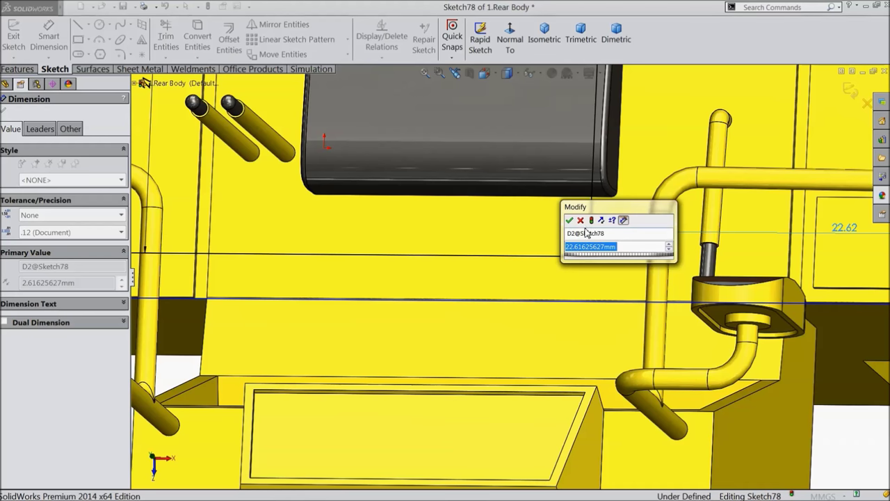
pyautogui.click(581, 220)
# View the sketch plane Normal To and zoom in on the seat area
pyautogui.scroll(6, 587, 182)
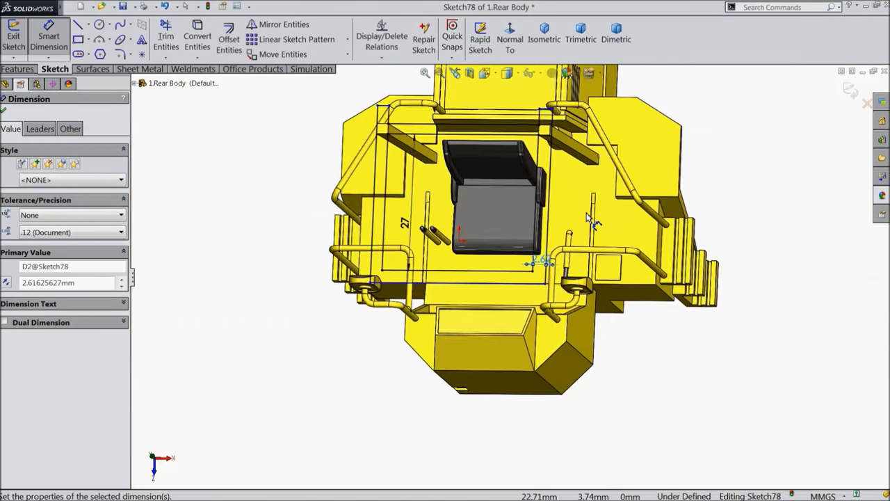
pyautogui.moveTo(584, 179); pyautogui.dragTo(549, 111, button='middle')
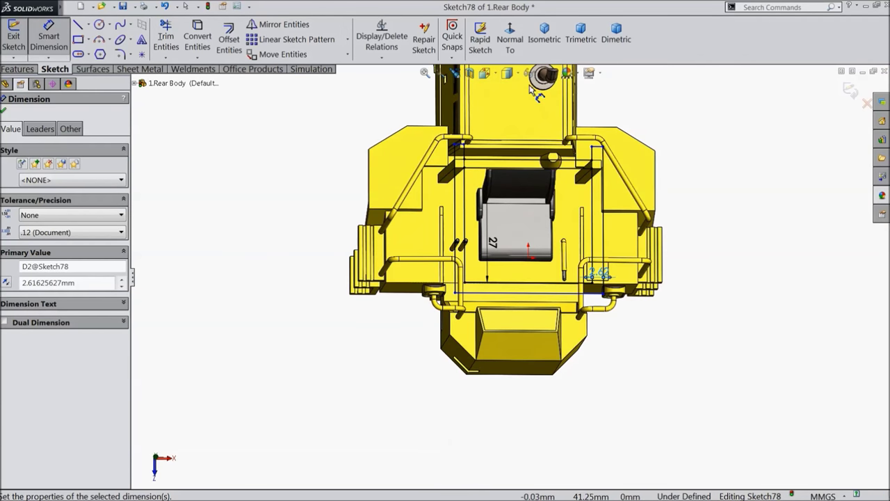
pyautogui.click(518, 55)
pyautogui.scroll(-8, 584, 278)
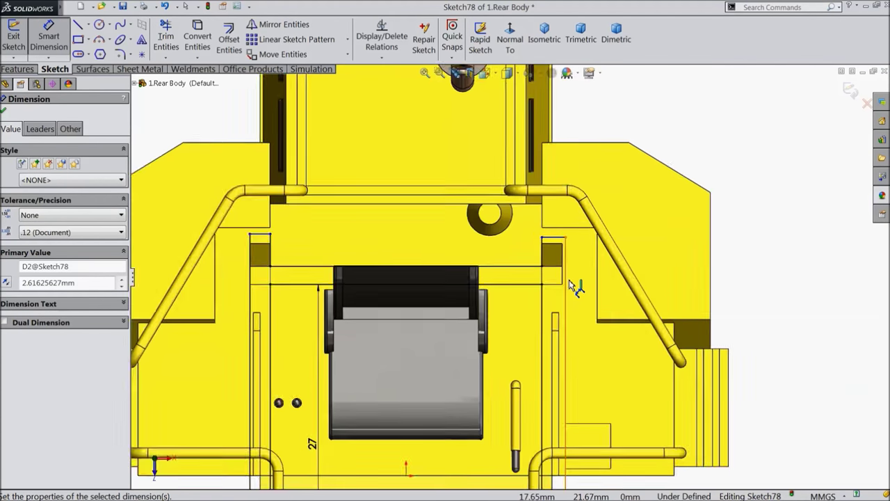
pyautogui.rightClick(716, 229)
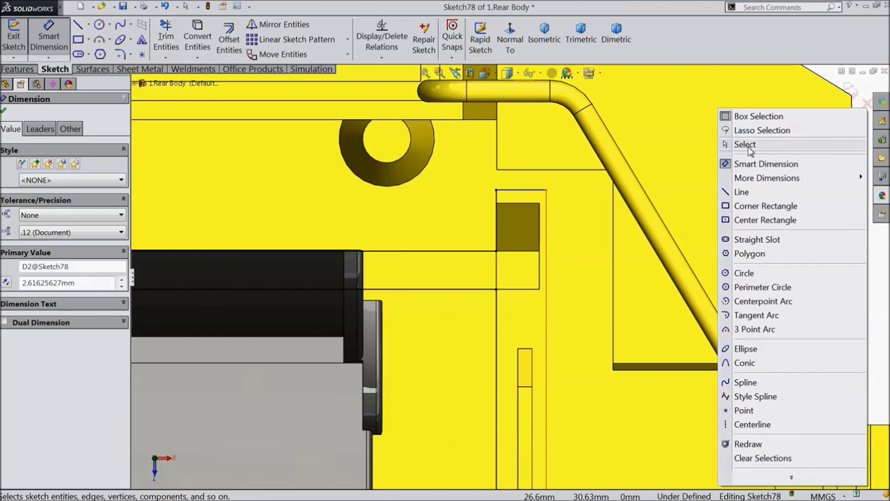
# Make Line3 collinear with the model edge, then delete the conflicting Collinear relation
pyautogui.click(746, 146)
pyautogui.scroll(-2, 541, 271)
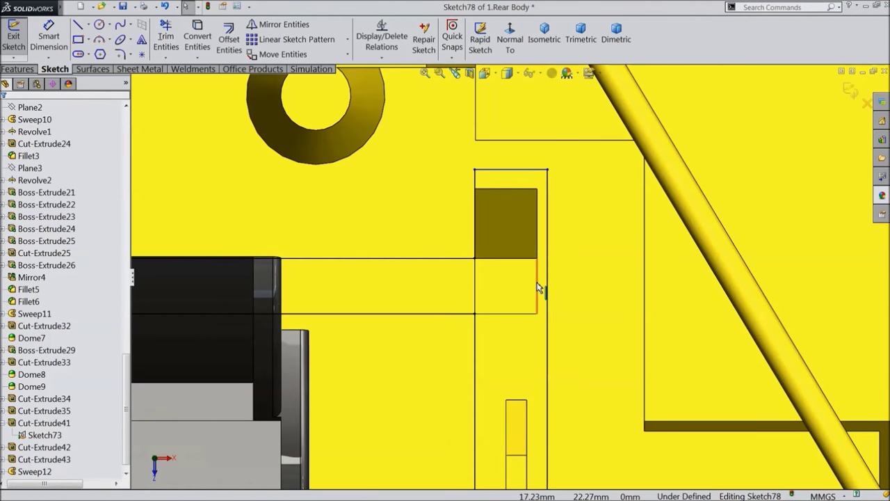
pyautogui.click(539, 285)
pyautogui.keyDown('ctrl'); pyautogui.click(549, 288); pyautogui.keyUp('ctrl')
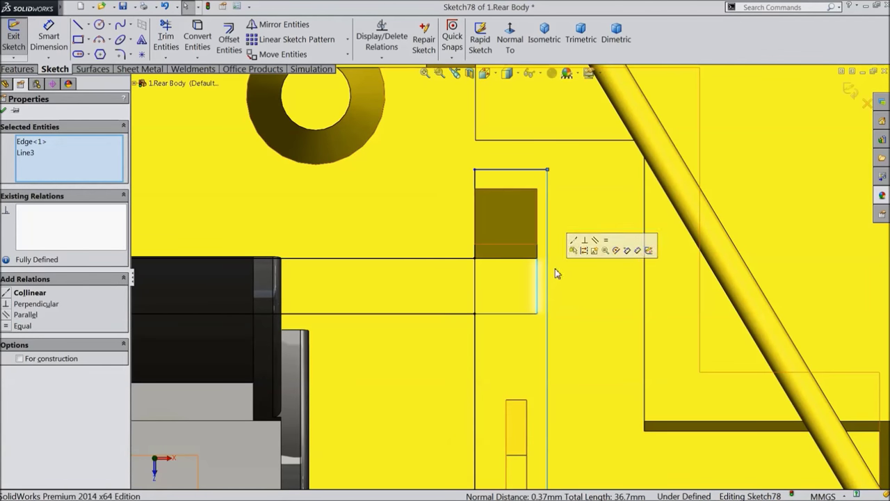
pyautogui.click(573, 240)
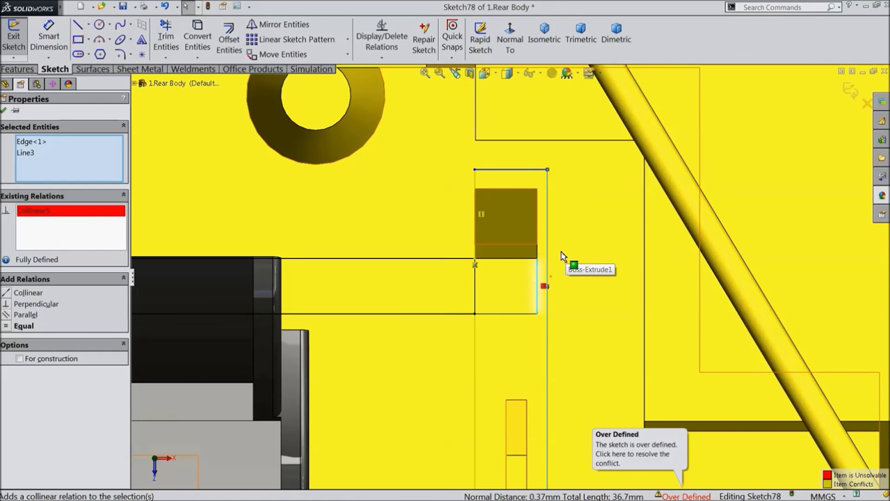
pyautogui.rightClick(44, 216)
pyautogui.click(66, 223)
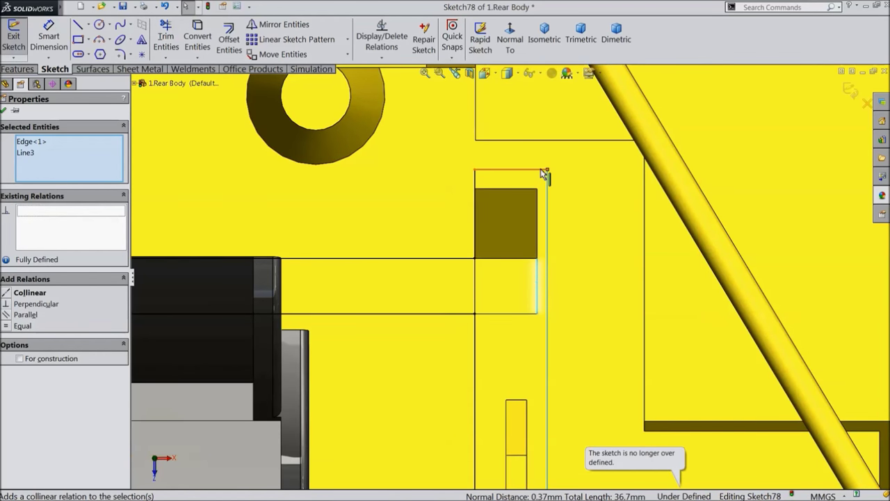
pyautogui.click(4, 110)
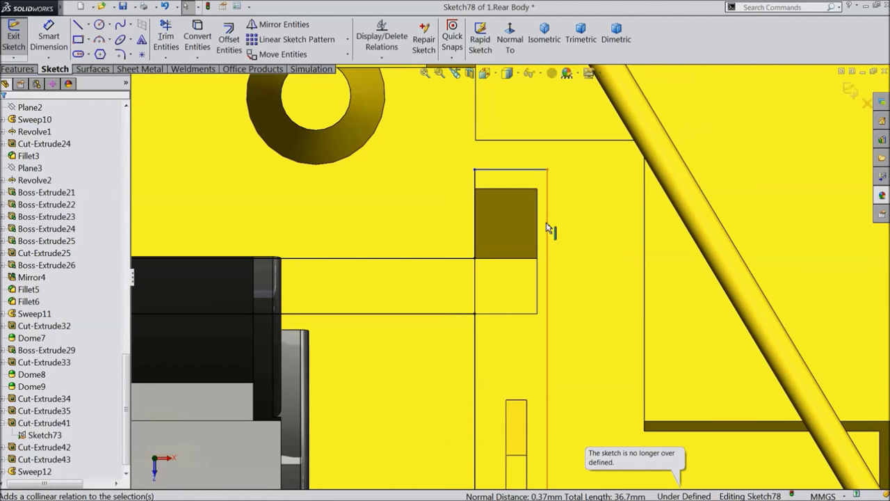
# Add a 3 mm vertical dimension from the short top line to the lower edge
pyautogui.click(548, 172)
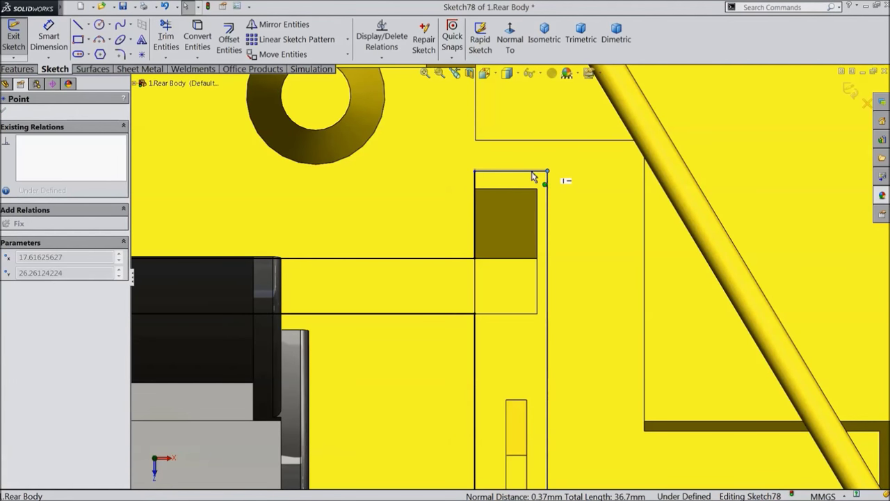
pyautogui.click(60, 51)
pyautogui.click(521, 163)
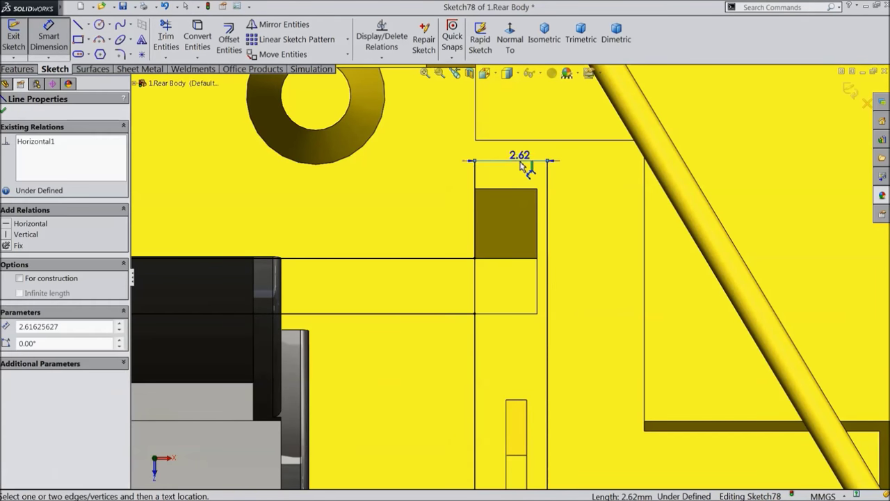
pyautogui.click(510, 259)
pyautogui.click(578, 235)
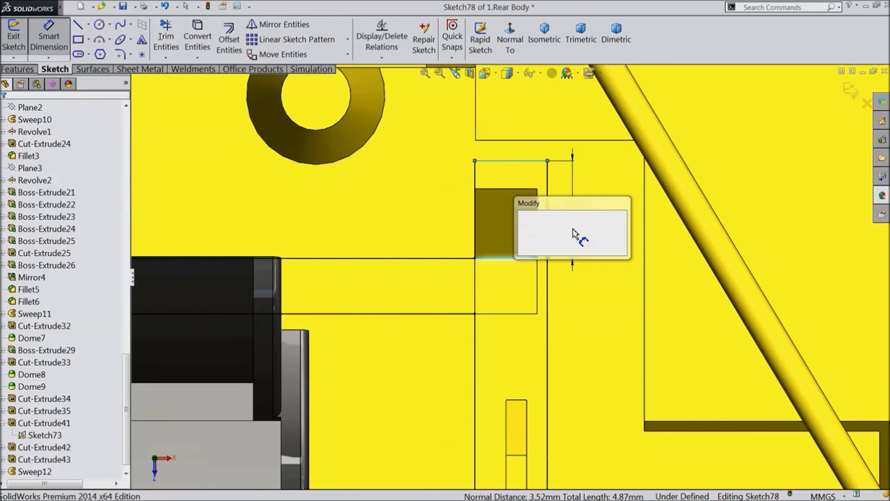
pyautogui.write('3')
pyautogui.press('Return')
pyautogui.scroll(10, 557, 284)
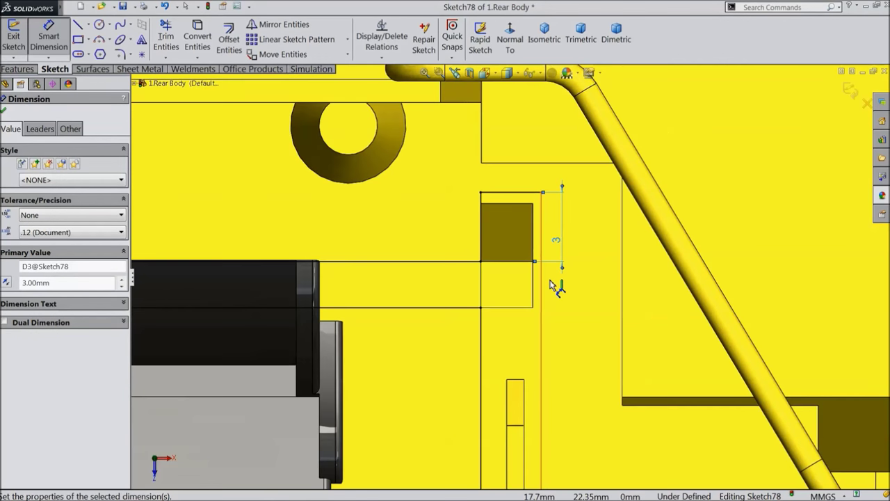
pyautogui.scroll(2, 532, 340)
pyautogui.scroll(-4, 518, 421)
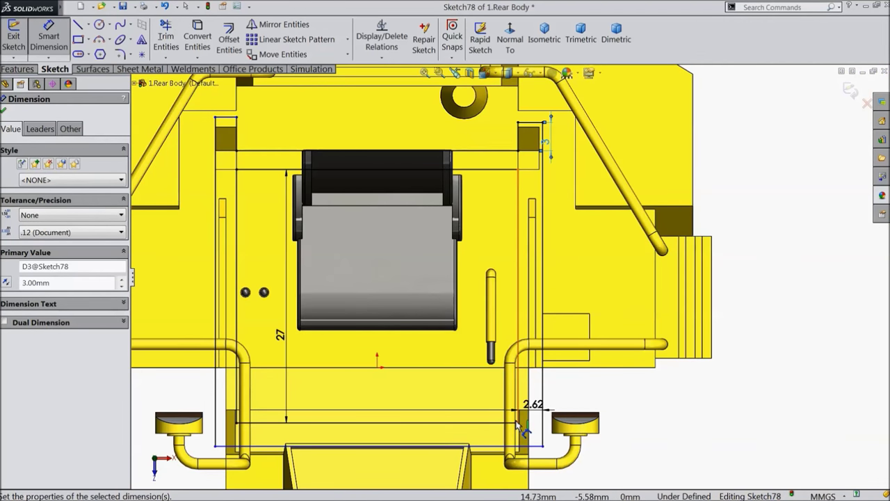
pyautogui.scroll(-3, 518, 425)
pyautogui.scroll(2, 503, 423)
pyautogui.scroll(-4, 485, 438)
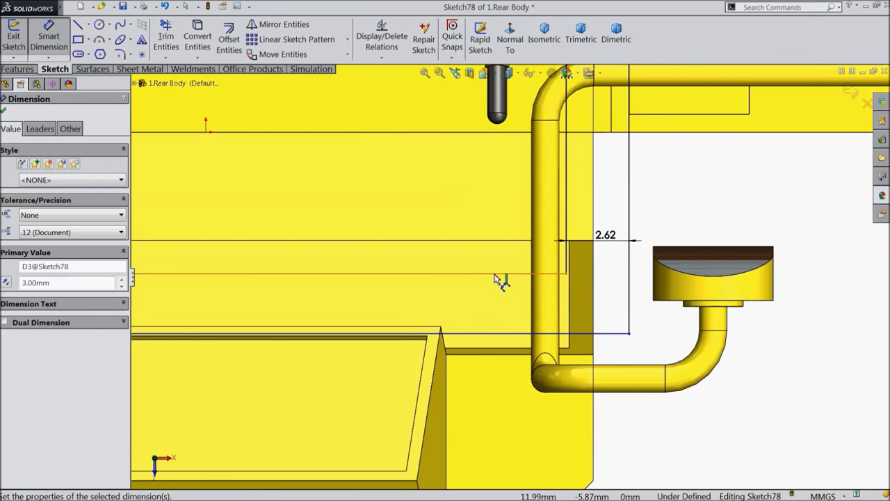
# Set 2 mm spacing between the two lower horizontal lines
pyautogui.click(495, 275)
pyautogui.click(490, 335)
pyautogui.click(478, 306)
pyautogui.write('2')
pyautogui.press('Return')
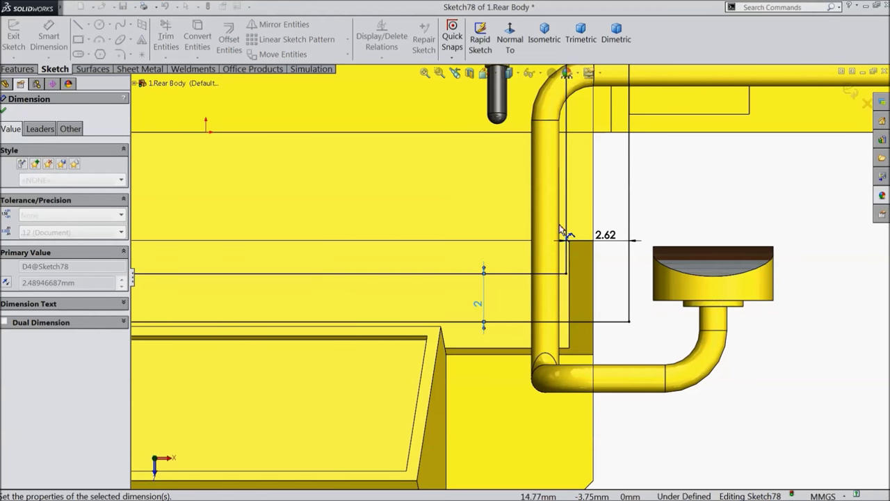
# Add a driven 2.62 horizontal dimension between the two vertical lines
pyautogui.click(567, 215)
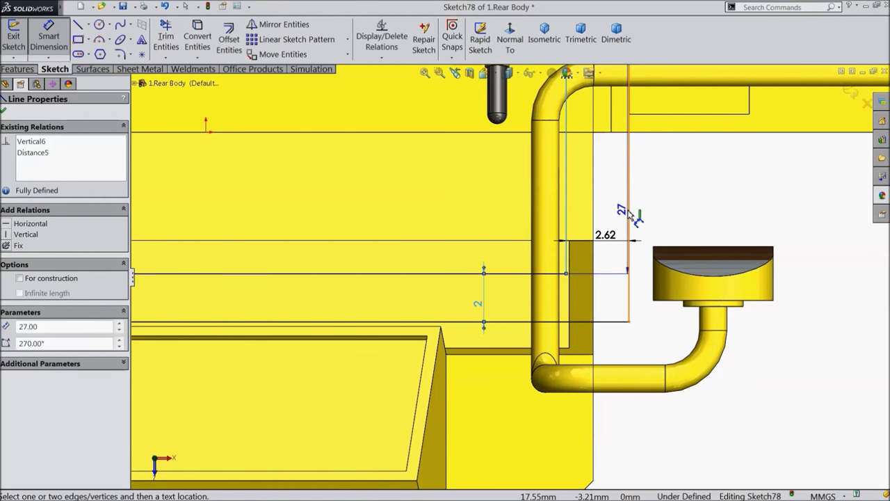
pyautogui.click(629, 216)
pyautogui.click(603, 212)
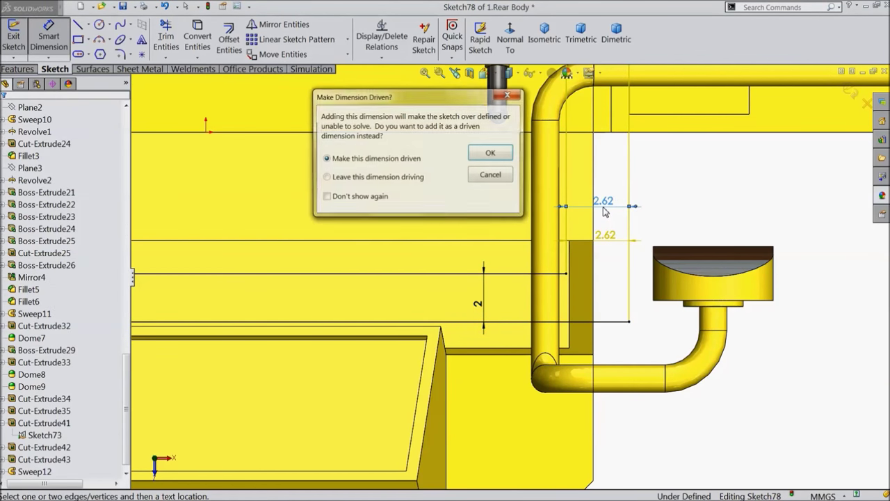
pyautogui.click(492, 153)
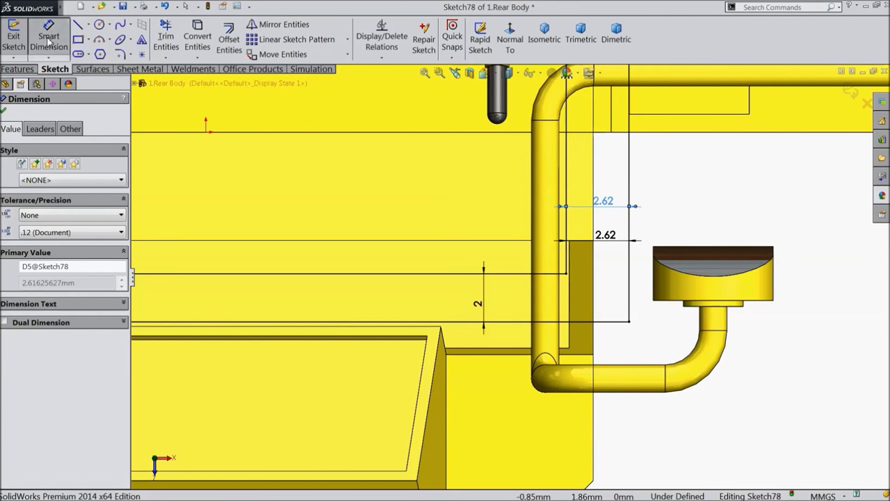
pyautogui.scroll(3, 550, 163)
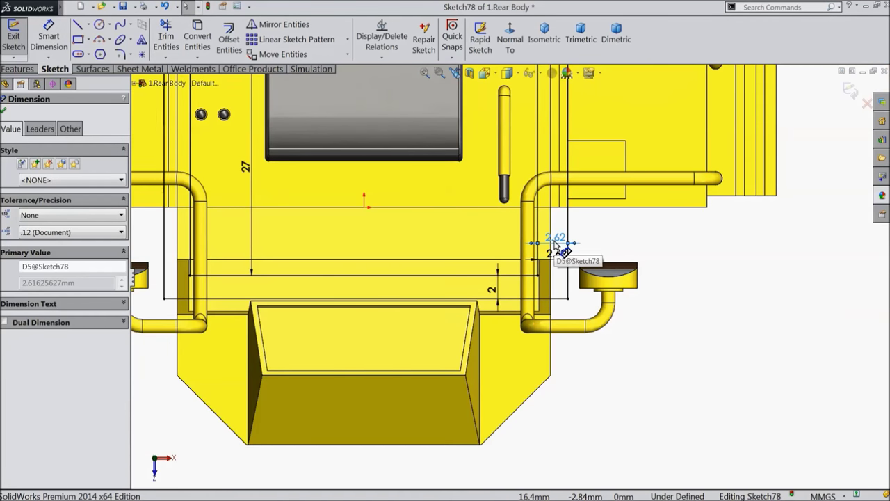
pyautogui.press('Escape')
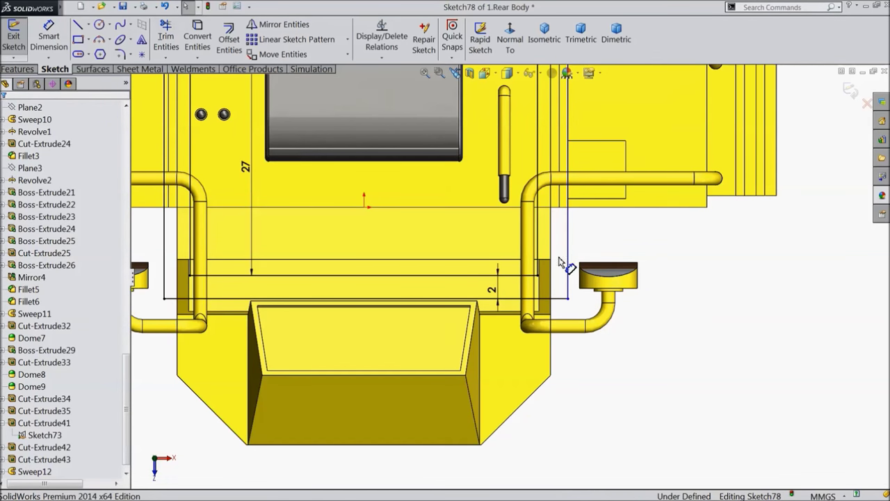
pyautogui.scroll(-3, 552, 255)
pyautogui.scroll(-2, 521, 281)
pyautogui.scroll(5, 525, 255)
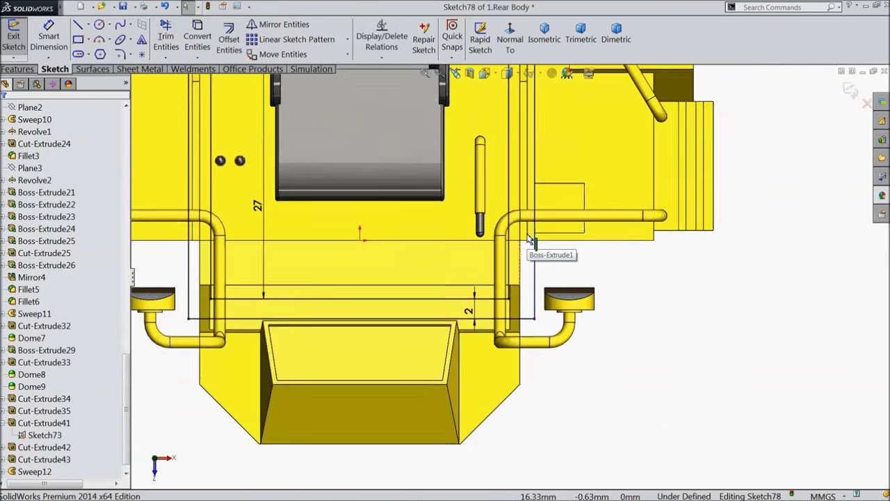
pyautogui.scroll(-6, 534, 180)
pyautogui.scroll(-2, 534, 179)
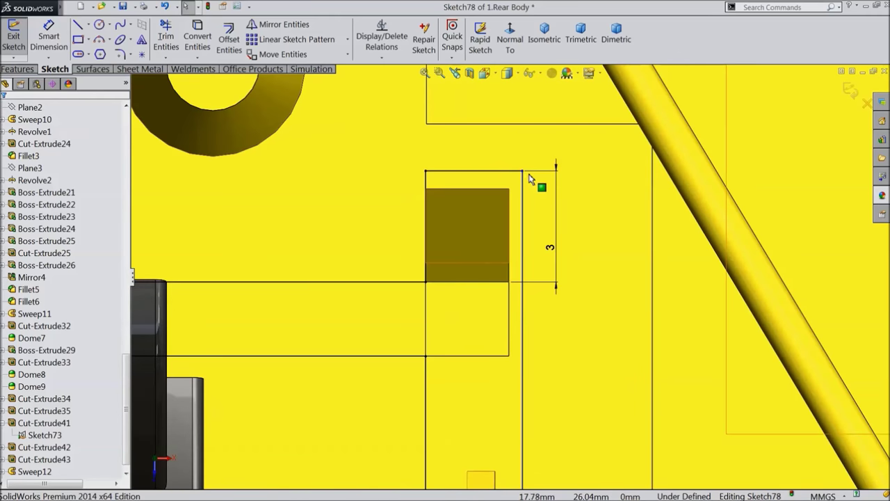
# Nudge the rectangle's corner point slightly to the right
pyautogui.click(522, 173)
pyautogui.moveTo(506, 174); pyautogui.dragTo(518, 176)
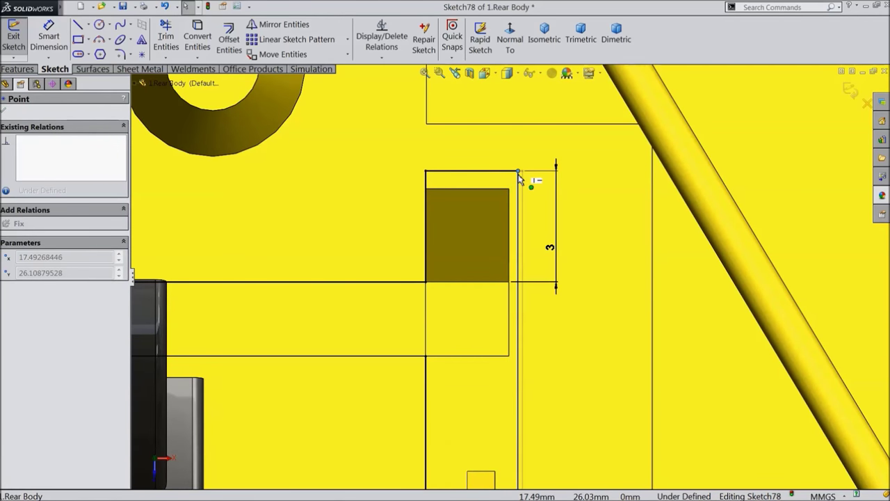
pyautogui.click(48, 36)
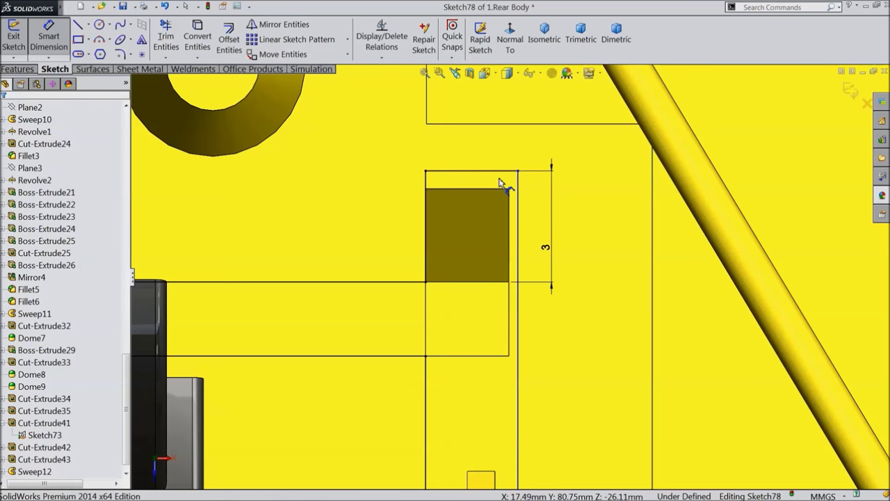
pyautogui.press('Escape')
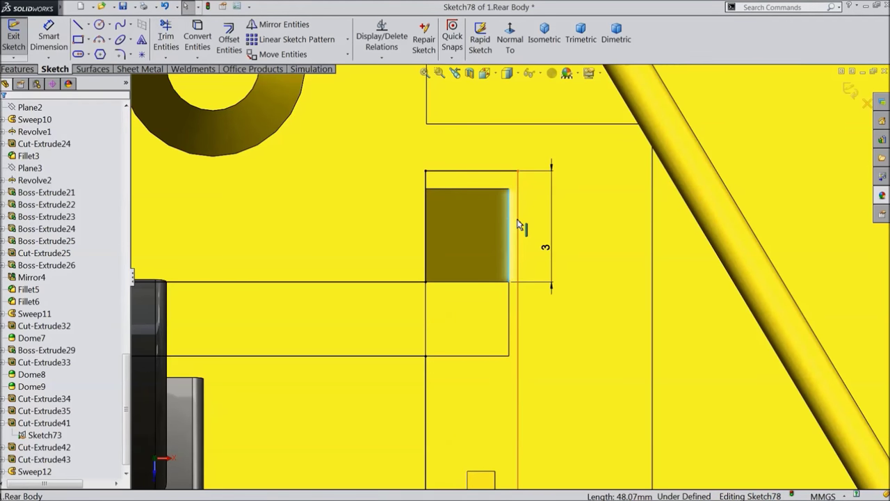
# Make the vertical sketch line collinear with the model edge
pyautogui.click(518, 224)
pyautogui.keyDown('ctrl'); pyautogui.click(509, 221); pyautogui.keyUp('ctrl')
pyautogui.click(540, 182)
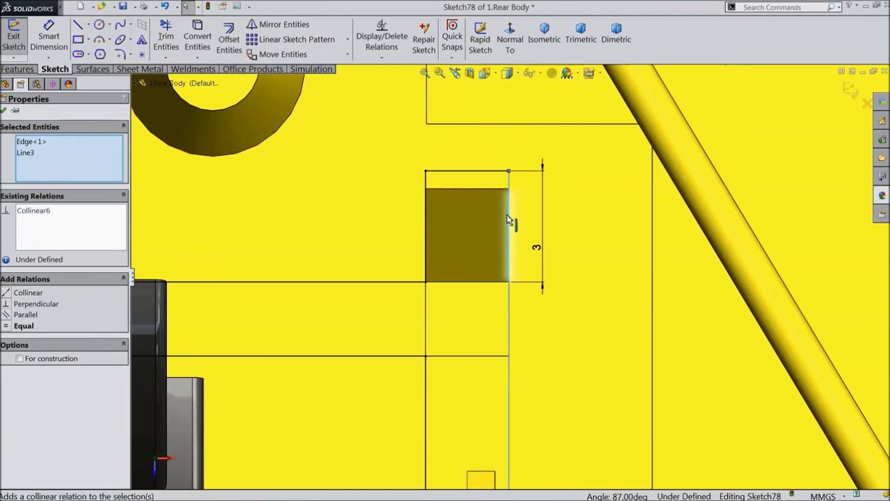
pyautogui.scroll(5, 508, 221)
pyautogui.scroll(-3, 308, 267)
# Add a 3 mm vertical dimension on the left rectangle, fully defining Sketch78
pyautogui.press('d')
pyautogui.click(288, 240)
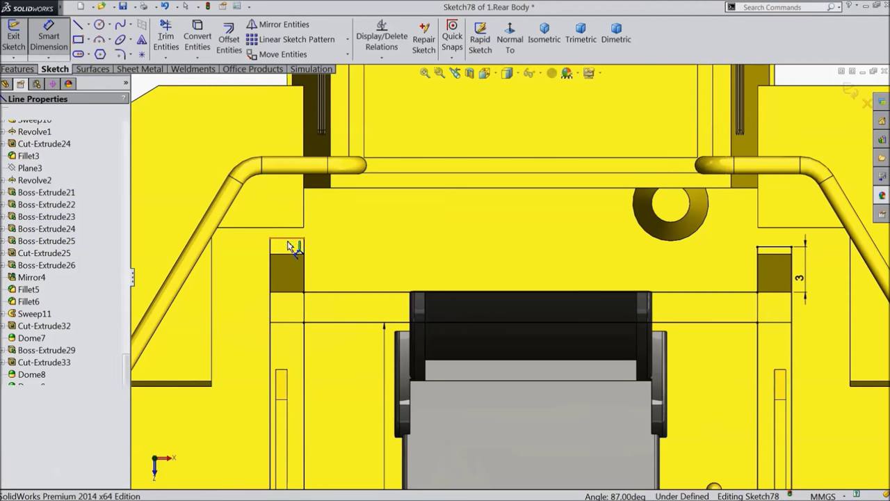
pyautogui.click(313, 293)
pyautogui.click(327, 271)
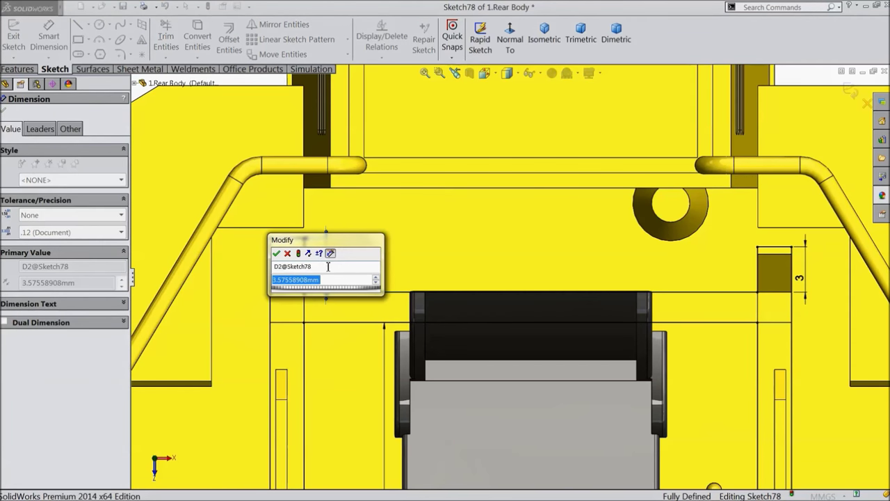
pyautogui.press('Return')
pyautogui.scroll(4, 424, 350)
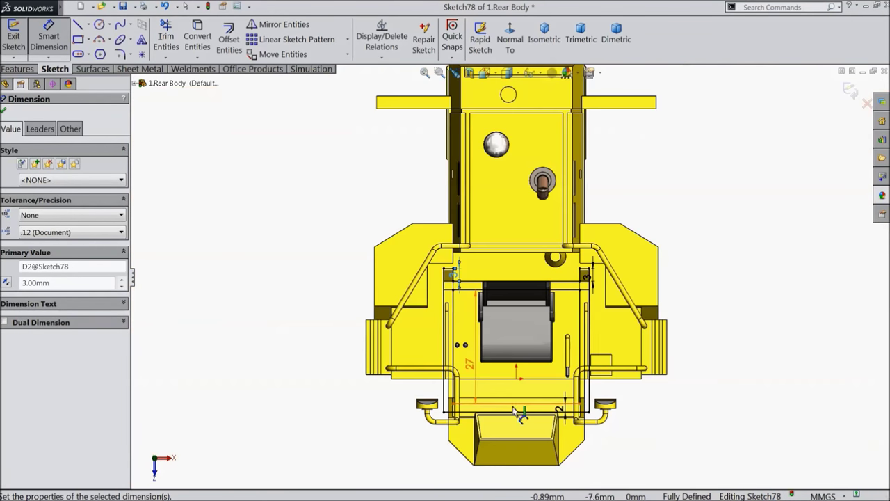
pyautogui.scroll(-5, 459, 390)
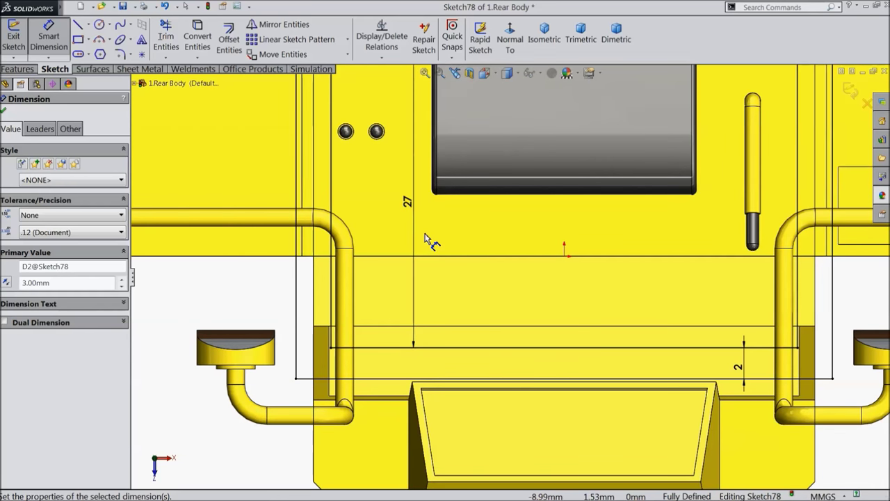
pyautogui.click(4, 112)
pyautogui.click(17, 69)
# Extrude Sketch78 as a 2 mm blind boss to form the roof frame
pyautogui.click(21, 41)
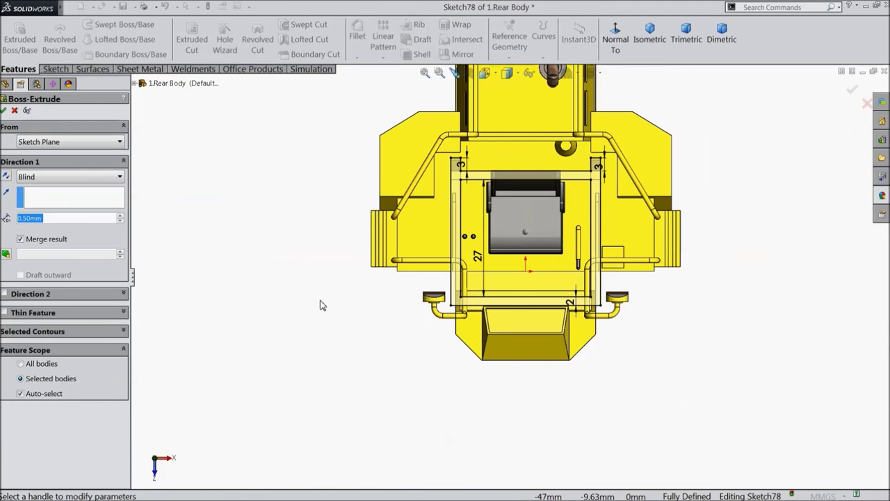
pyautogui.moveTo(322, 304); pyautogui.dragTo(267, 197, button='middle')
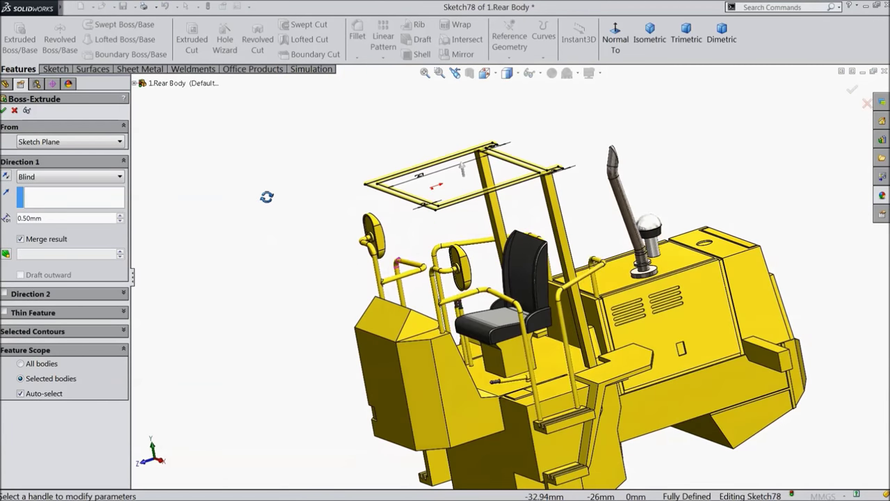
pyautogui.scroll(-5, 513, 196)
pyautogui.scroll(2, 514, 206)
pyautogui.scroll(-2, 349, 233)
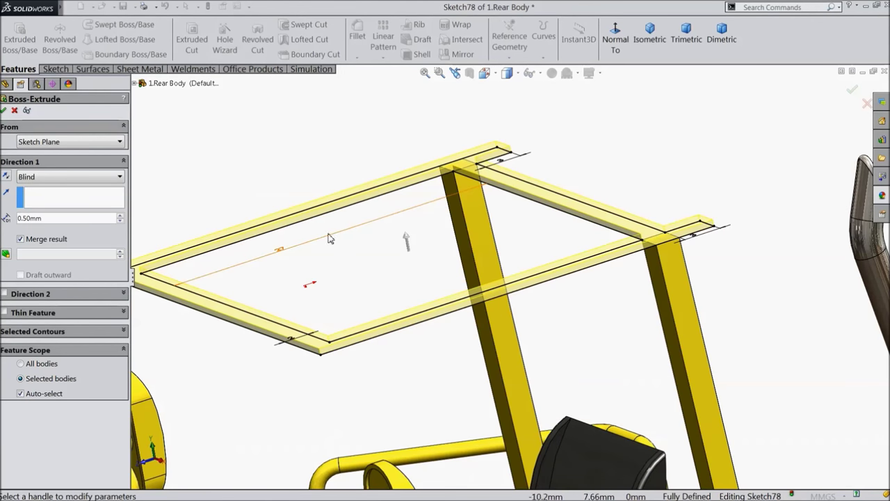
pyautogui.write('2')
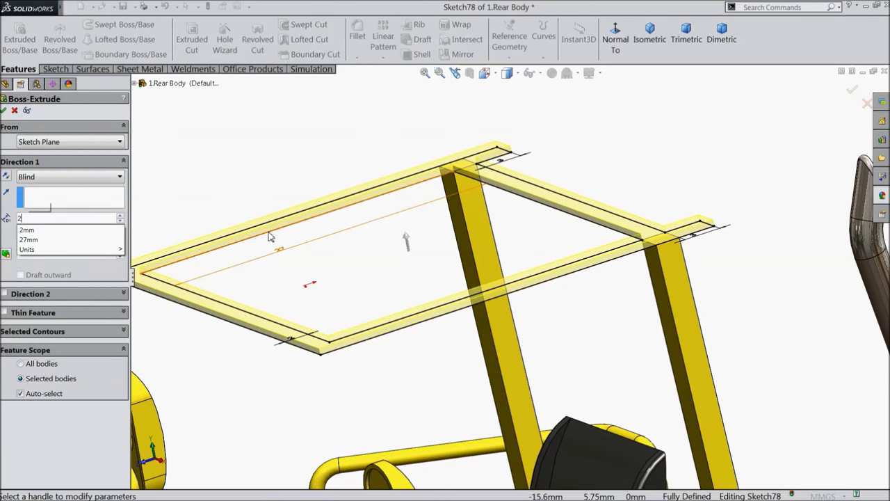
pyautogui.press('Return')
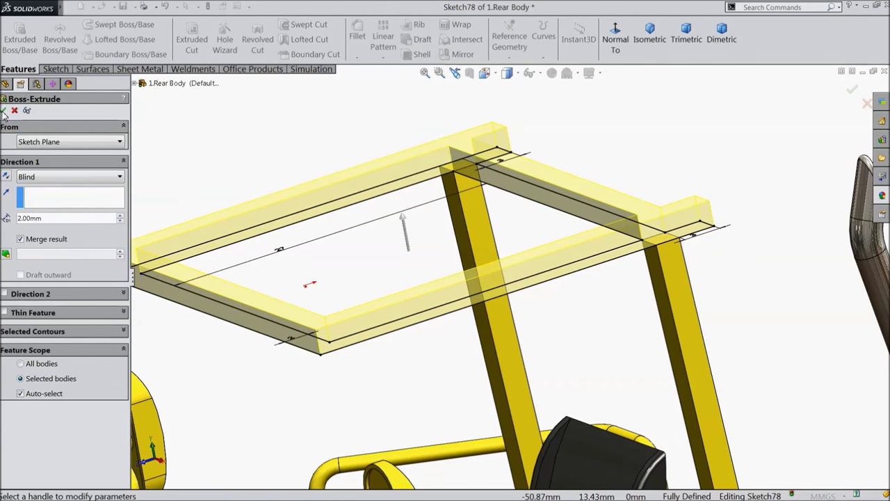
pyautogui.click(4, 110)
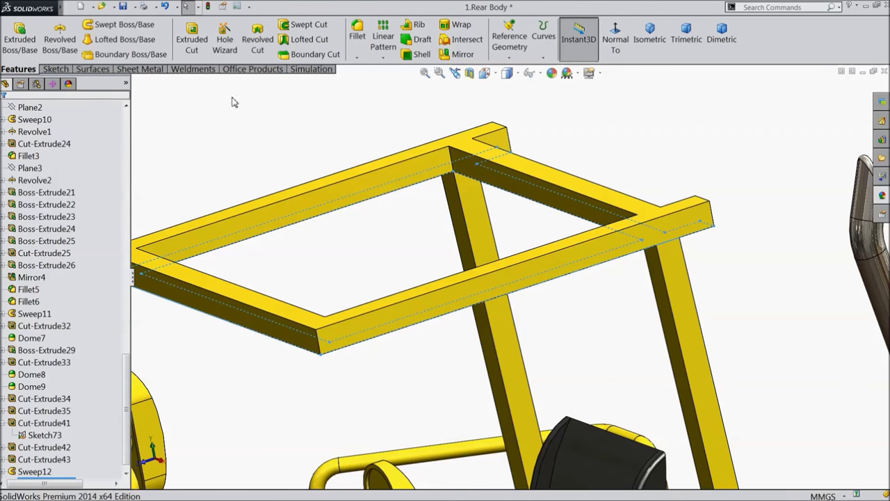
# Fillet the two inner corner edges of the roof frame with a 2 mm radius
pyautogui.click(357, 39)
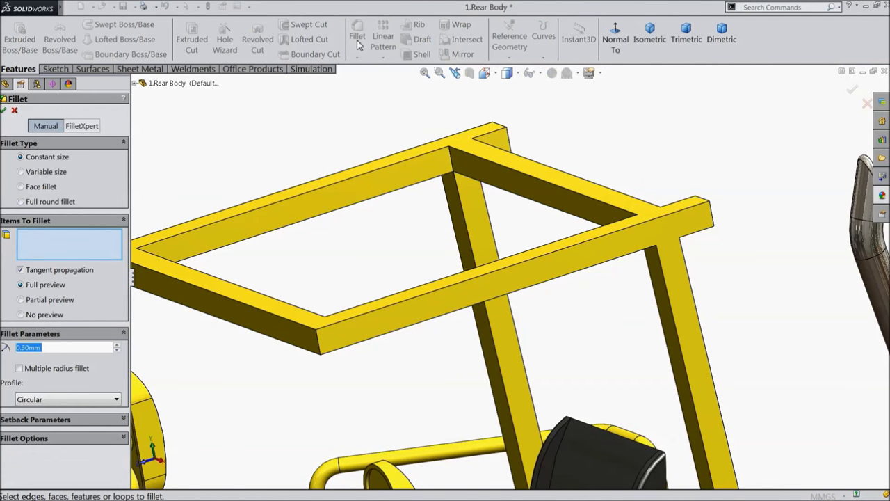
pyautogui.write('2')
pyautogui.moveTo(482, 191); pyautogui.dragTo(477, 169, button='middle')
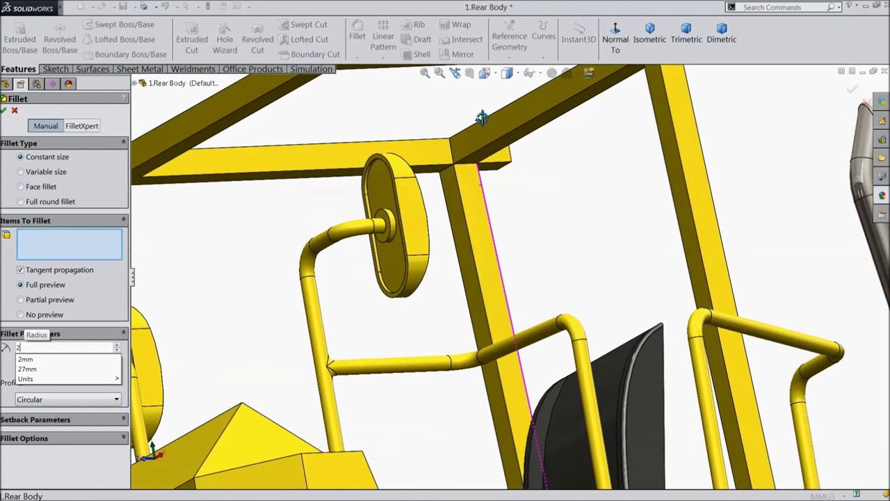
pyautogui.click(471, 168)
pyautogui.click(471, 170)
pyautogui.moveTo(572, 167); pyautogui.dragTo(539, 174, button='middle')
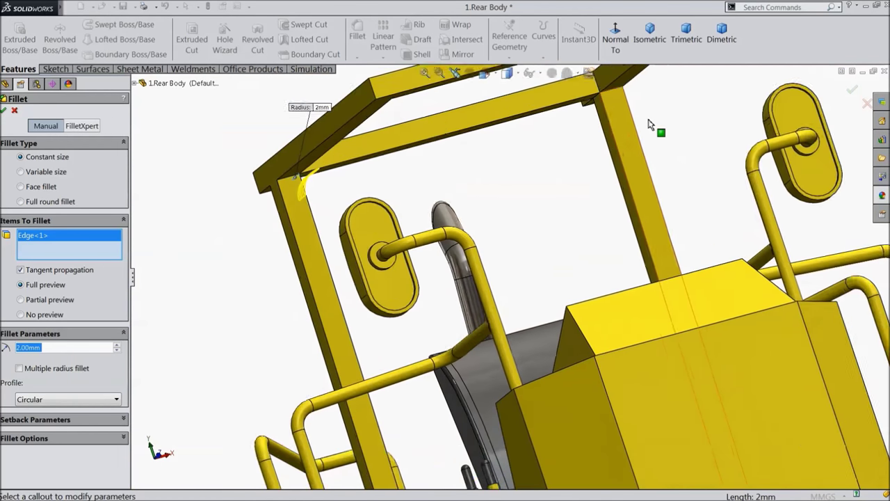
pyautogui.scroll(-5, 539, 174)
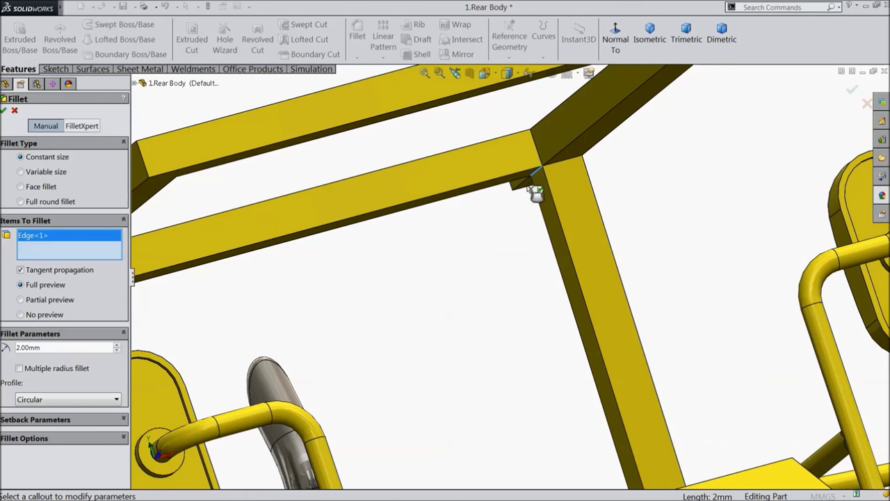
pyautogui.click(533, 189)
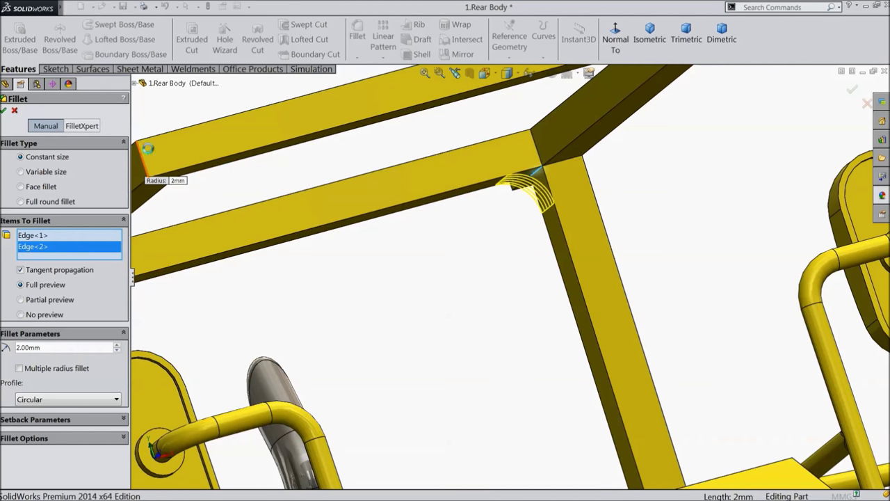
pyautogui.click(4, 111)
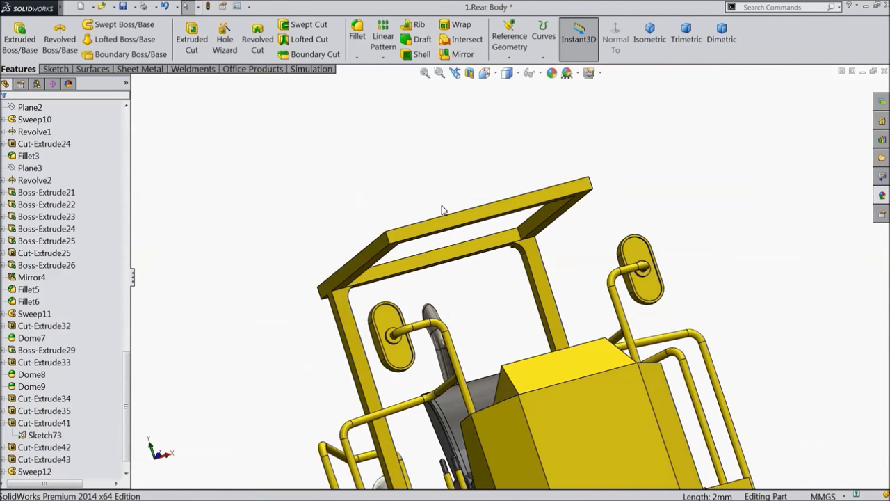
# Orbit to a side-on three-quarter view and select the new roof frame
pyautogui.moveTo(442, 210); pyautogui.dragTo(308, 257, button='middle')
pyautogui.scroll(3, 347, 285)
pyautogui.scroll(-2, 446, 334)
pyautogui.scroll(2, 501, 357)
pyautogui.scroll(-2, 487, 357)
pyautogui.moveTo(502, 327); pyautogui.dragTo(420, 388, button='middle')
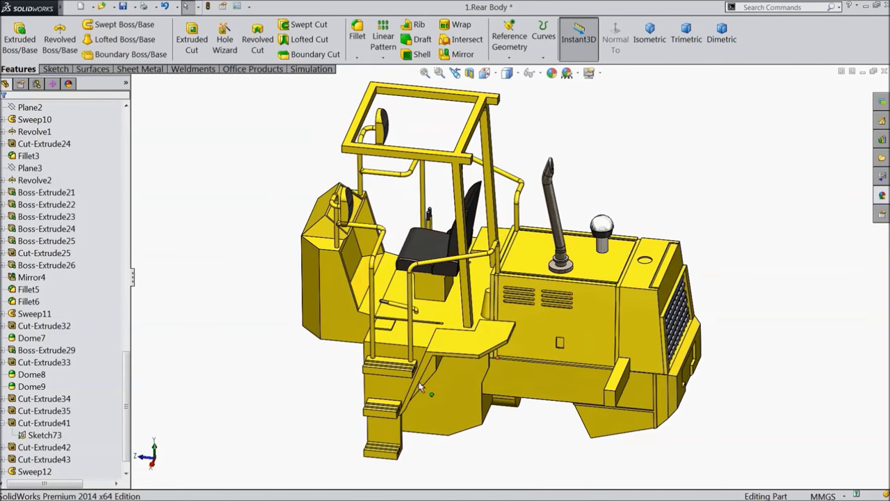
pyautogui.scroll(-5, 479, 139)
pyautogui.click(478, 159)
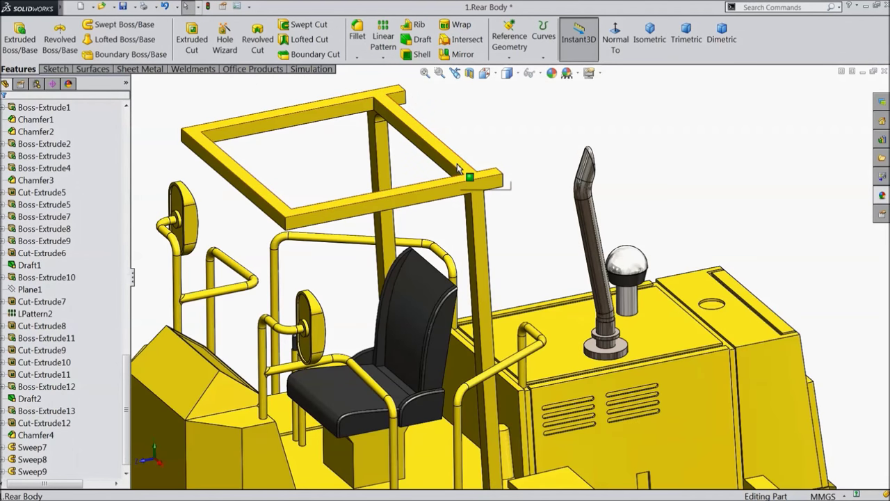
# Start a new sketch on the canopy roof frame and view it normal to the plane
pyautogui.click(493, 134)
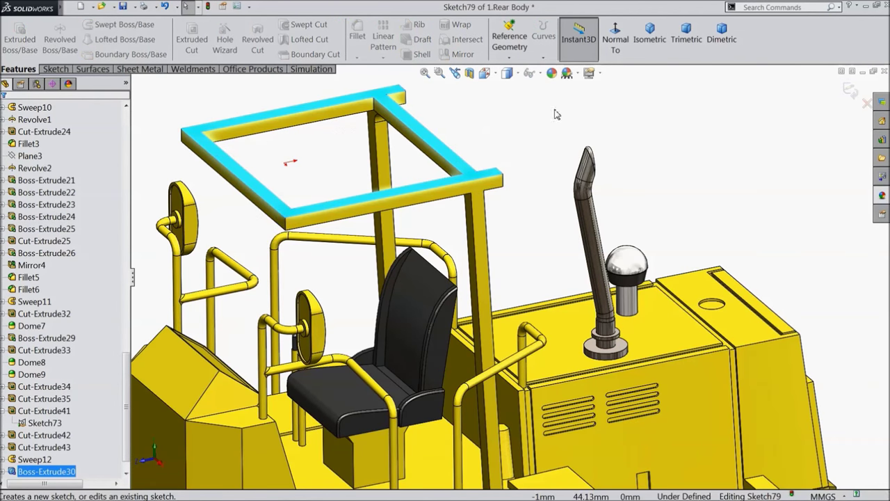
pyautogui.click(617, 46)
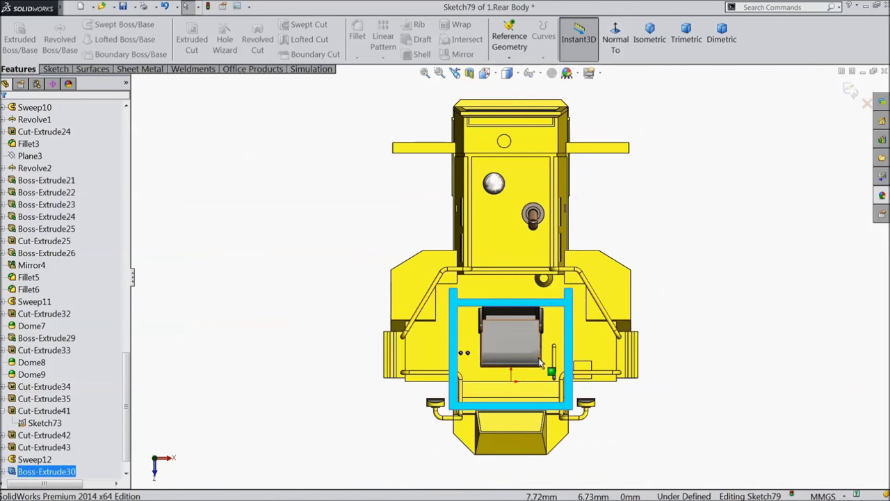
pyautogui.click(55, 70)
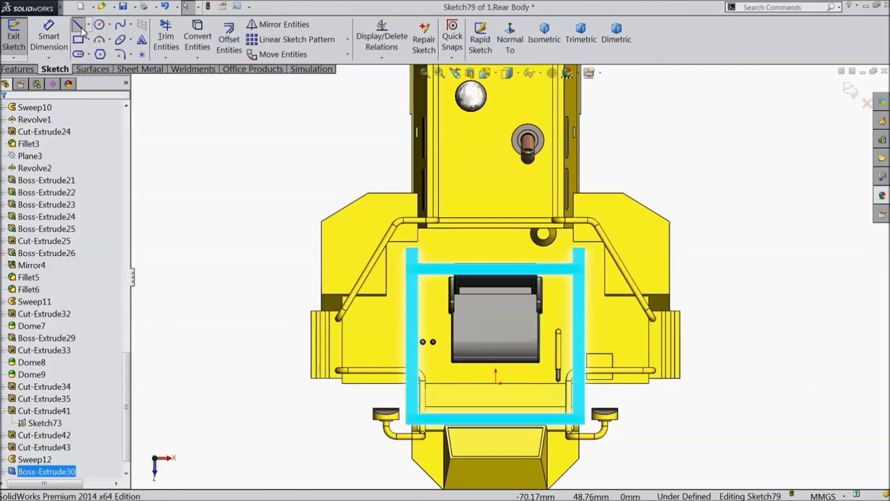
pyautogui.click(77, 26)
pyautogui.scroll(-2, 372, 432)
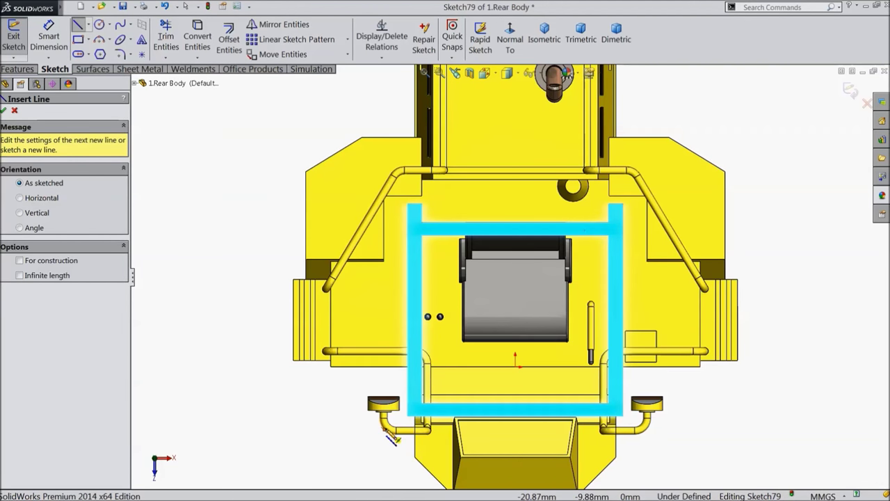
pyautogui.click(396, 422)
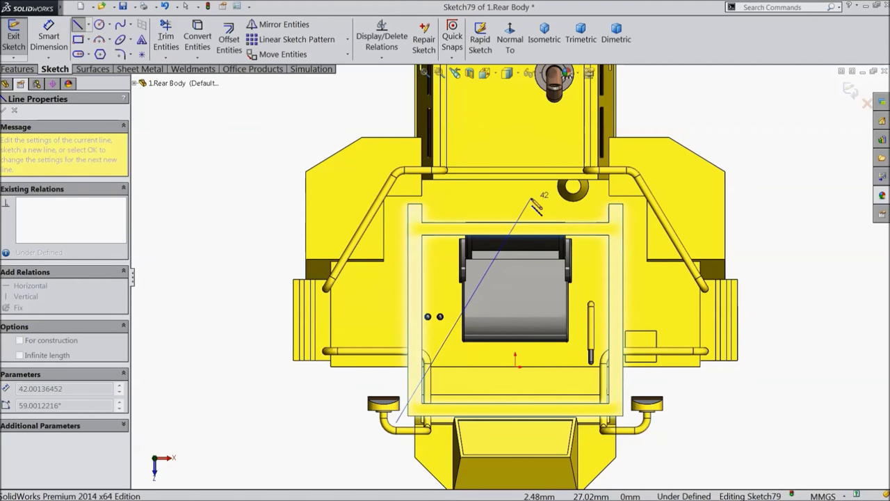
pyautogui.press('Escape')
# Sketch a rectangle across the roof frame from lower left to upper right
pyautogui.click(79, 40)
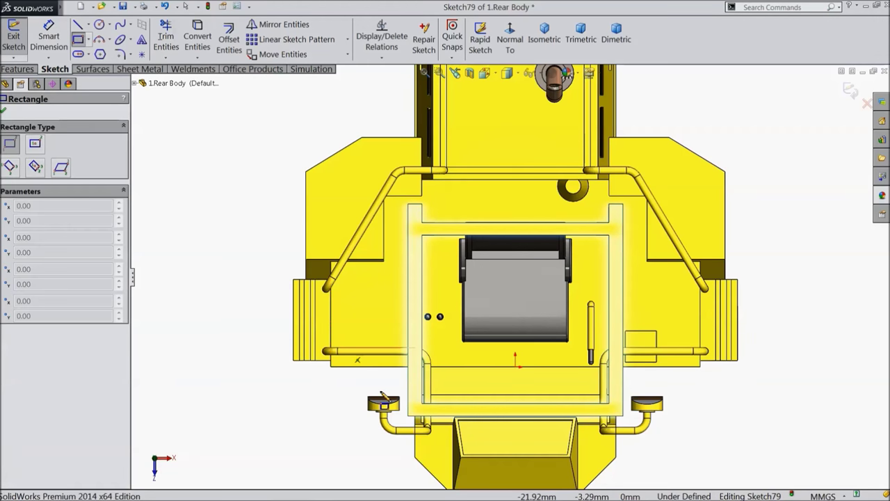
pyautogui.click(399, 422)
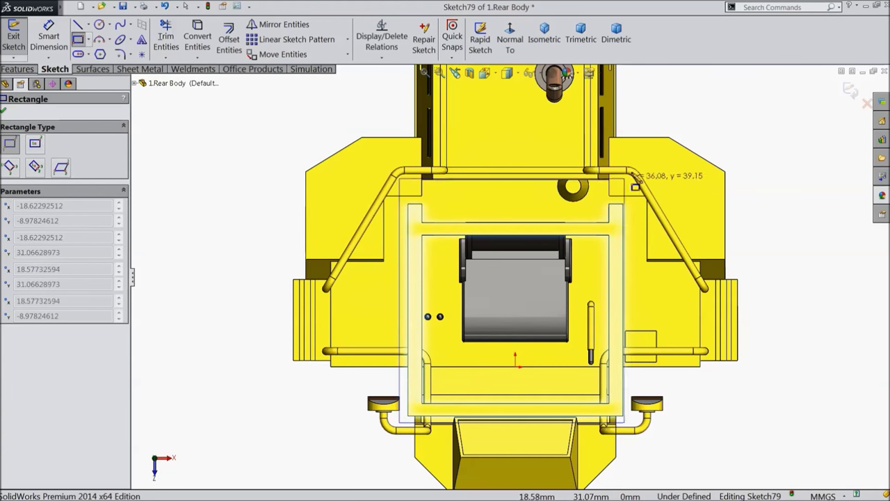
pyautogui.click(649, 175)
pyautogui.rightClick(185, 106)
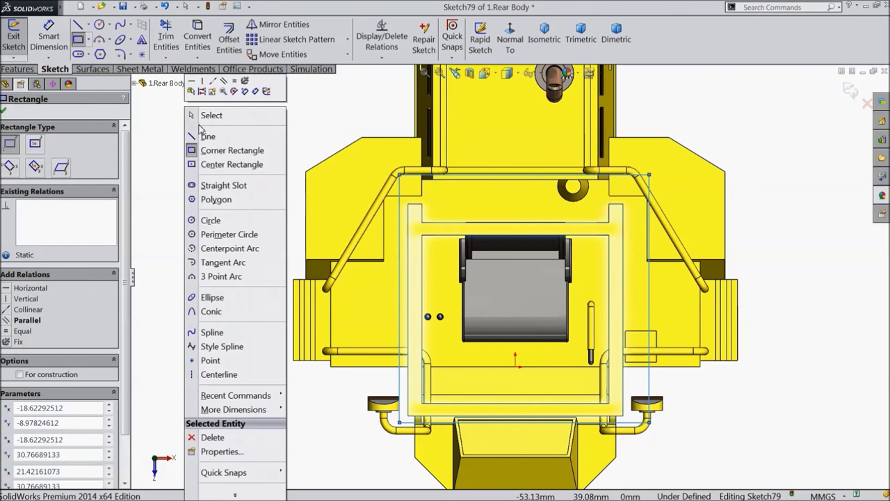
pyautogui.click(195, 115)
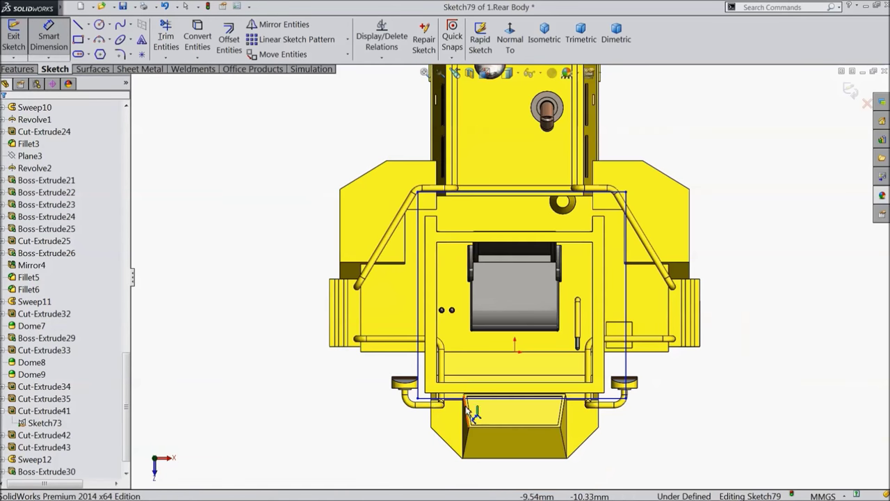
pyautogui.scroll(-4, 418, 350)
# Dimension the gap between the left vertical lines and a 3 mm offset at the bottom edge
pyautogui.press('d')
pyautogui.click(387, 282)
pyautogui.click(370, 276)
pyautogui.click(316, 266)
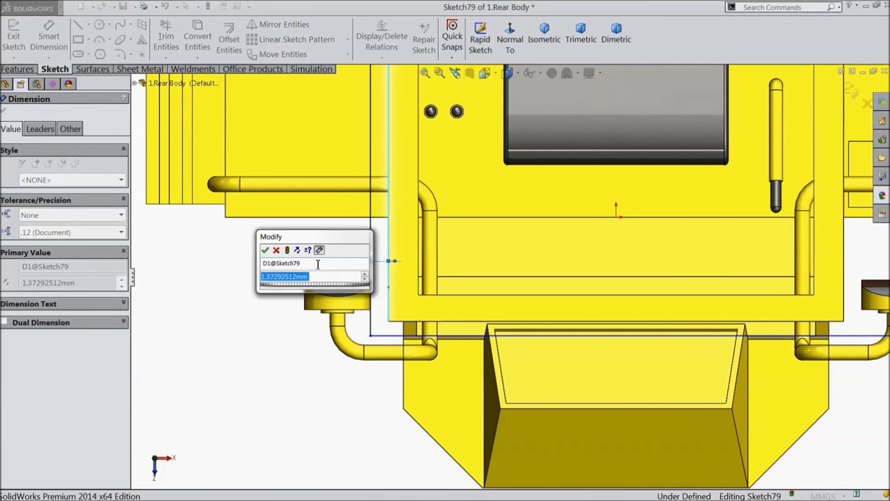
pyautogui.press('Return')
pyautogui.click(417, 322)
pyautogui.click(417, 341)
pyautogui.click(259, 327)
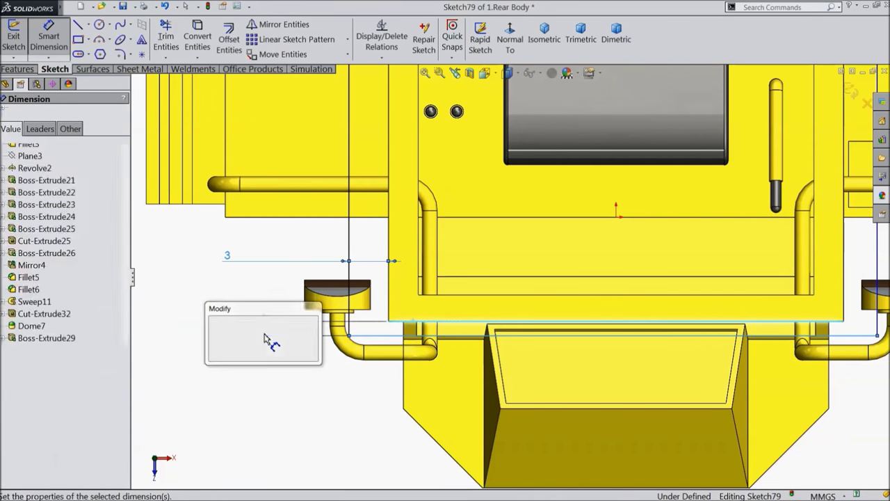
pyautogui.write('3')
pyautogui.press('Return')
# Set a 3 mm gap between the right-hand vertical edges
pyautogui.scroll(5, 512, 271)
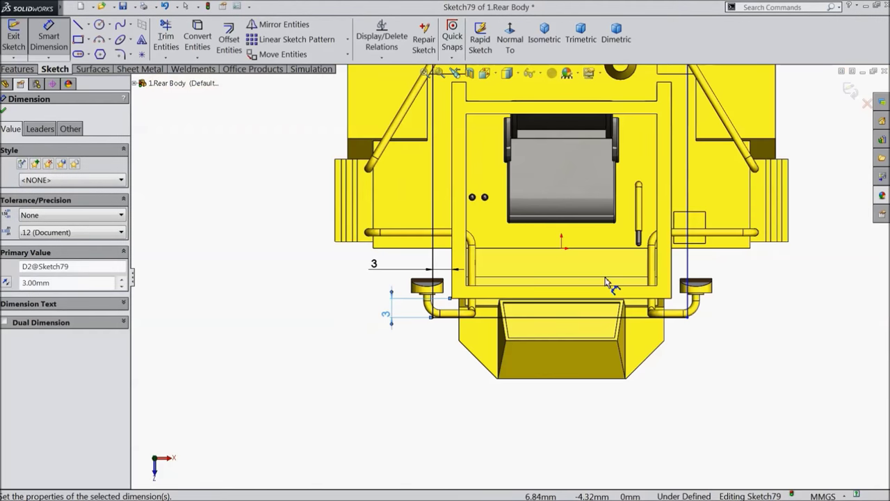
pyautogui.scroll(-6, 597, 126)
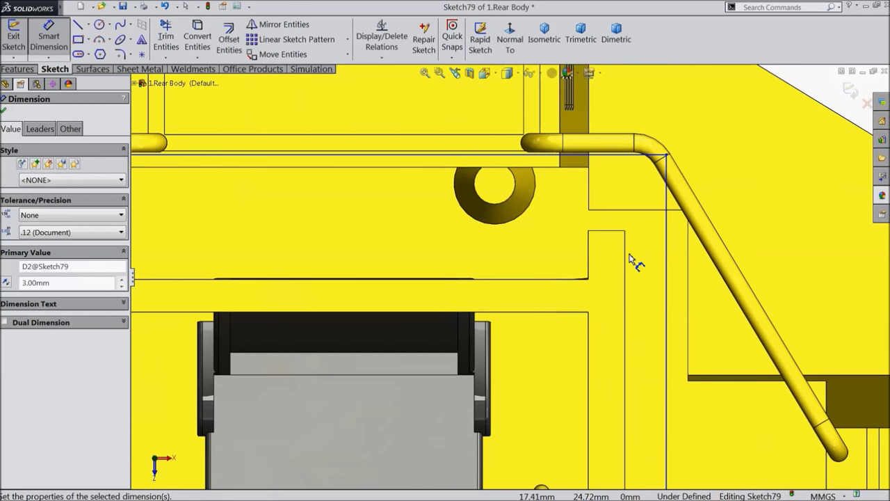
pyautogui.click(625, 256)
pyautogui.click(666, 260)
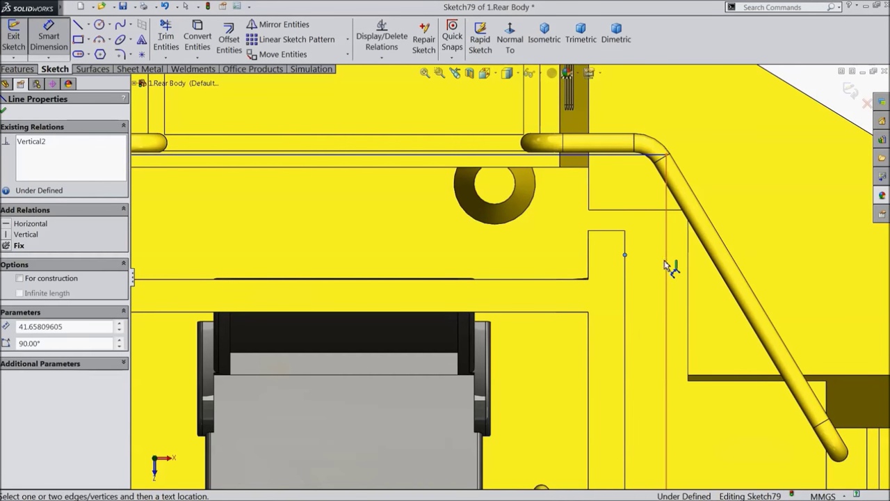
pyautogui.click(612, 254)
pyautogui.write('3.00mm')
pyautogui.press('Return')
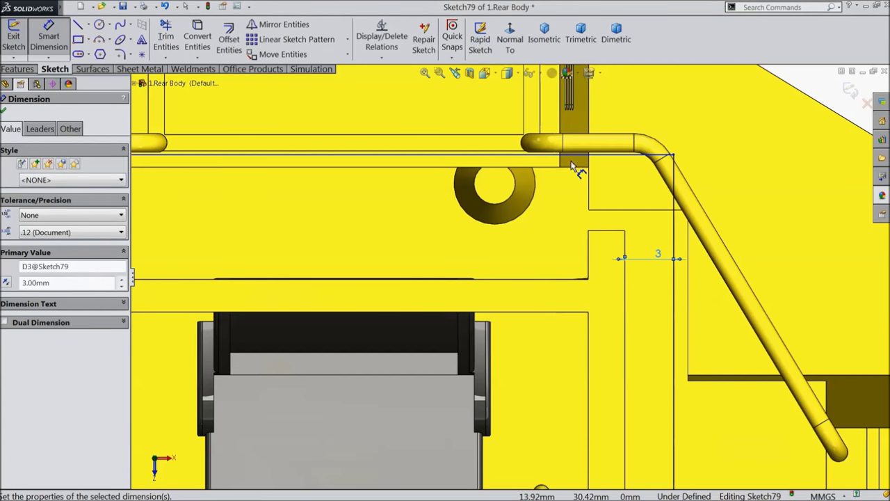
# Discard the over-defining 40.50 dimension and add a 3 mm vertical gap at the top line
pyautogui.click(579, 155)
pyautogui.click(602, 234)
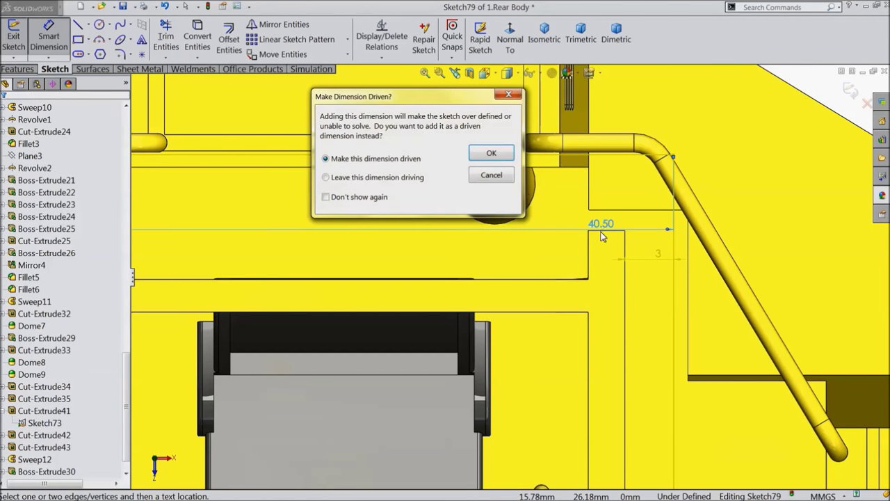
pyautogui.click(504, 175)
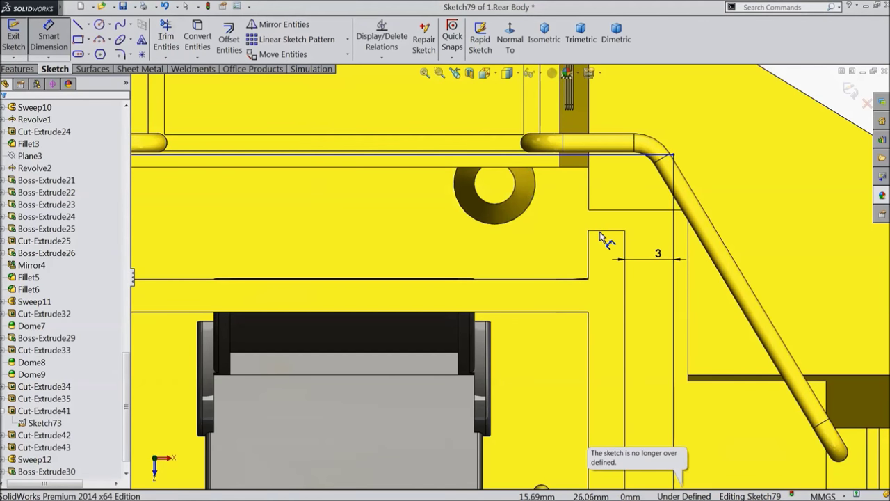
pyautogui.click(603, 156)
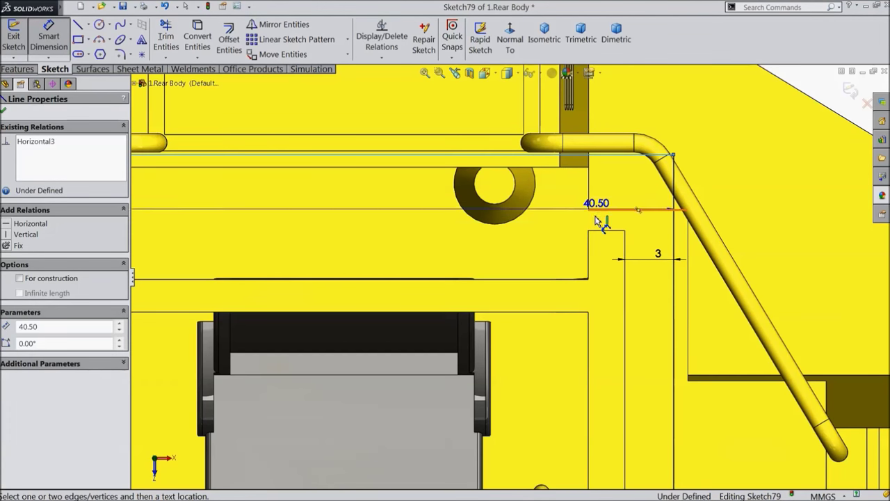
pyautogui.click(615, 208)
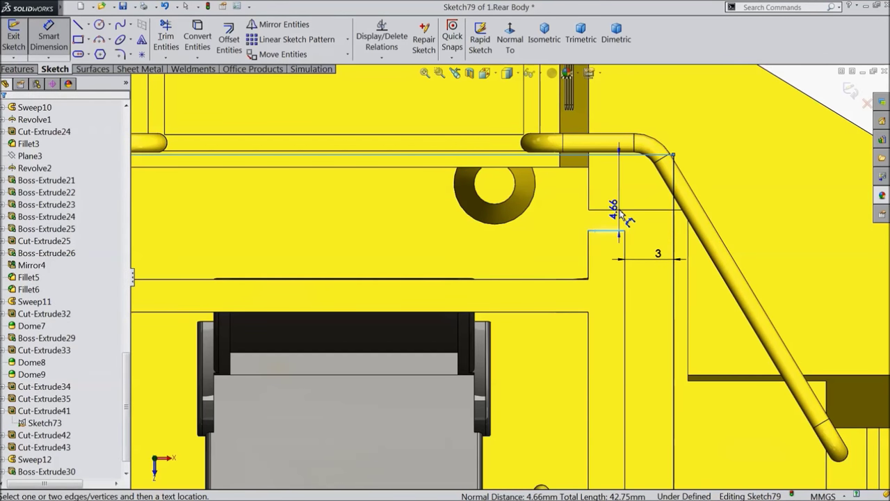
pyautogui.press('Return')
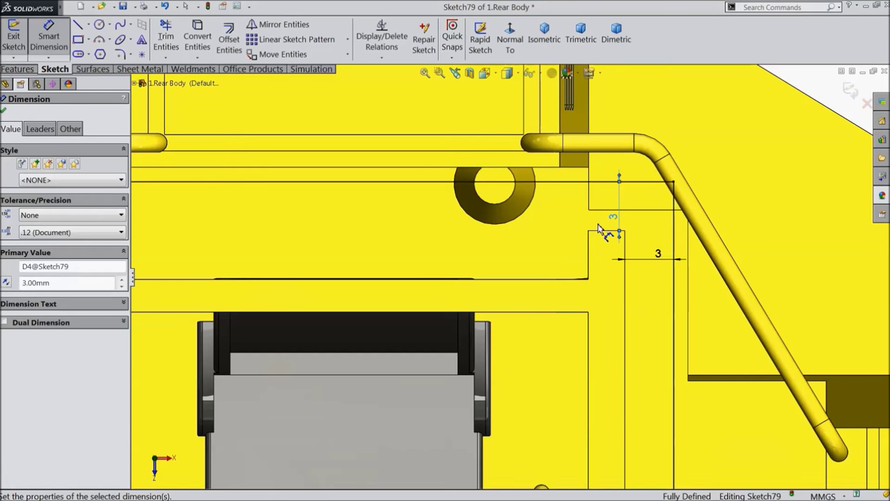
pyautogui.click(4, 112)
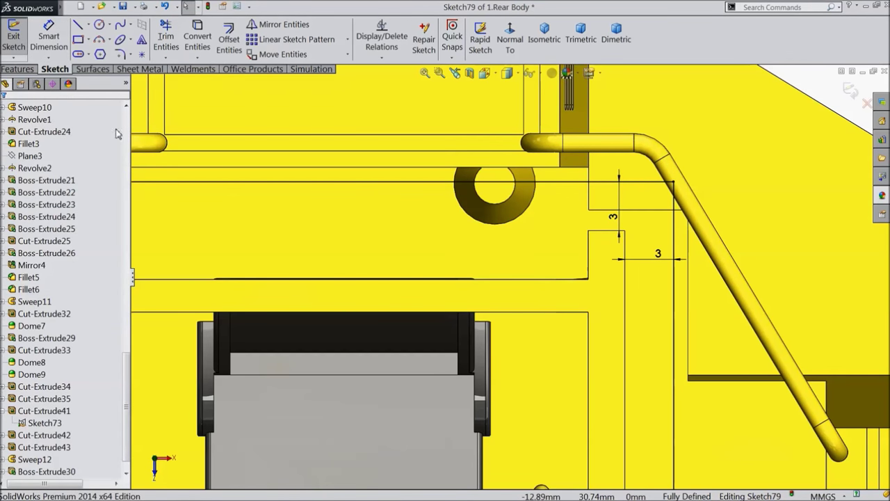
pyautogui.scroll(6, 497, 177)
pyautogui.scroll(3, 492, 177)
# Extrude Sketch79 to a 0.3 mm depth, correcting an initial 1 mm entry
pyautogui.moveTo(492, 178); pyautogui.dragTo(600, 114, button='middle')
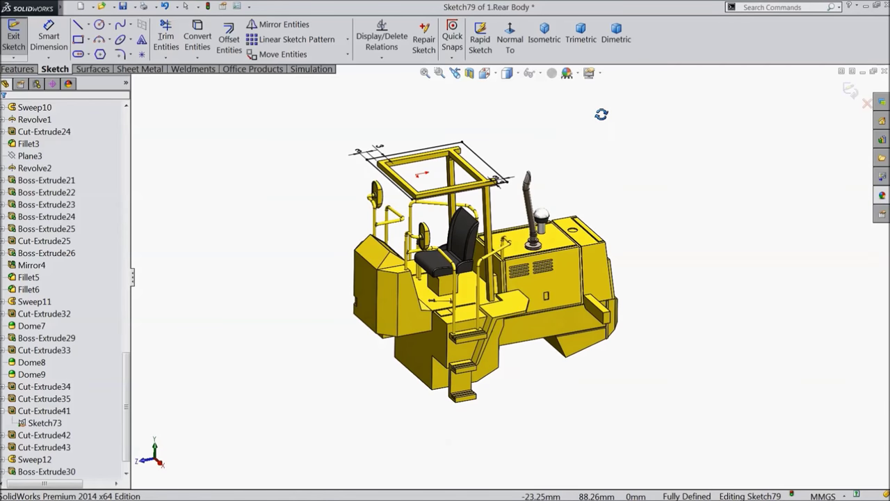
pyautogui.scroll(-6, 445, 181)
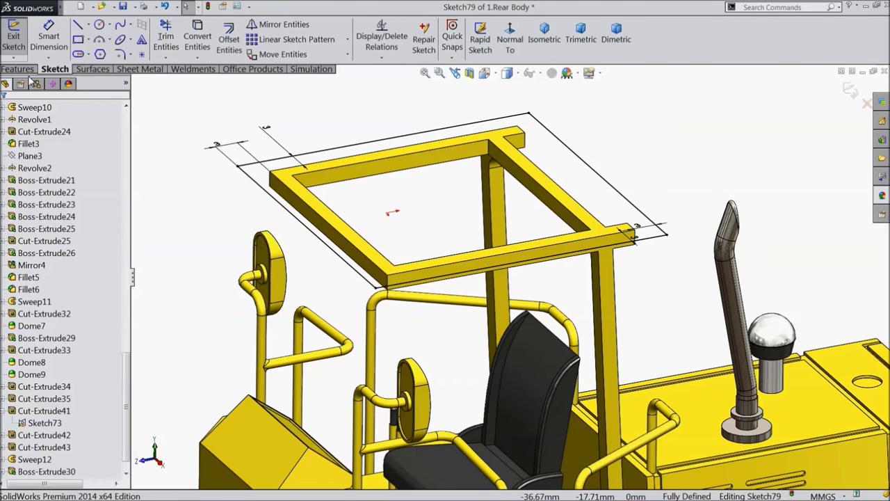
pyautogui.click(19, 68)
pyautogui.click(20, 35)
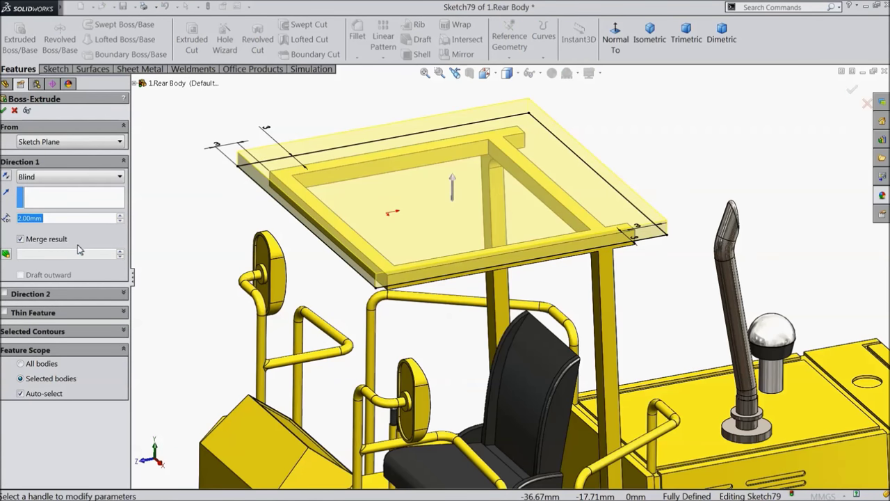
pyautogui.write('1')
pyautogui.press('Return')
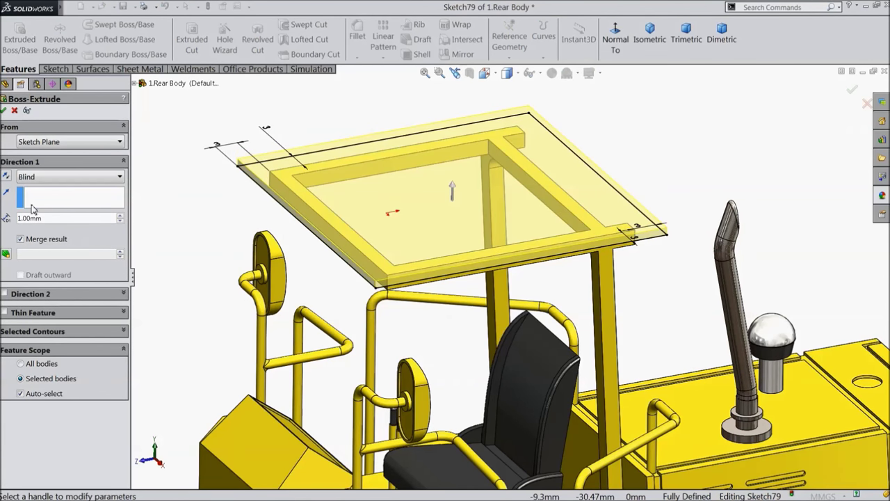
pyautogui.write('0')
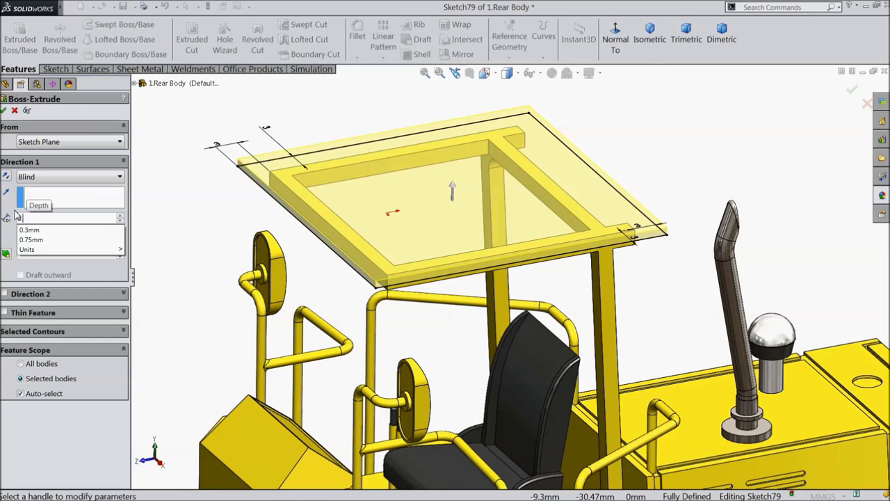
pyautogui.write('.3')
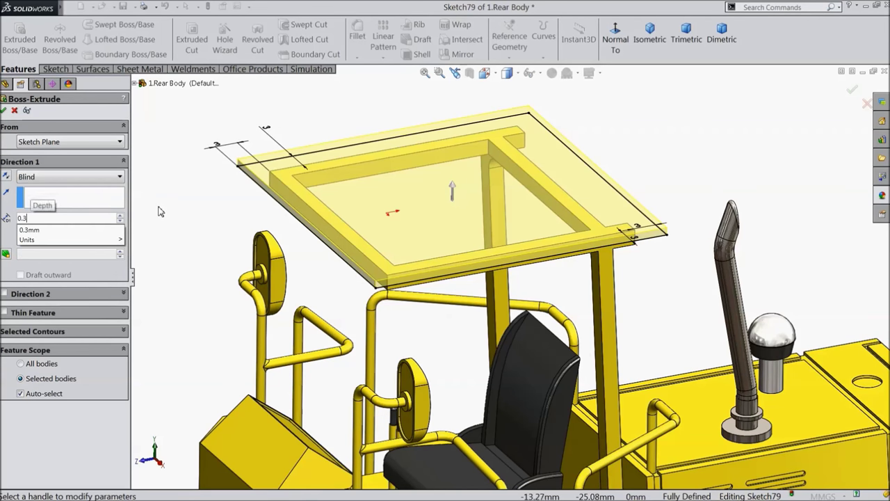
pyautogui.press('Return')
pyautogui.click(4, 111)
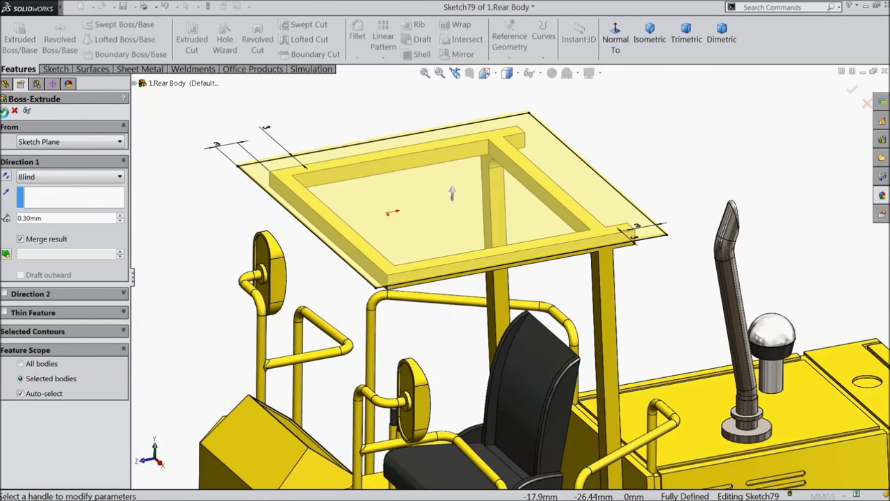
pyautogui.moveTo(195, 248); pyautogui.dragTo(216, 249, button='middle')
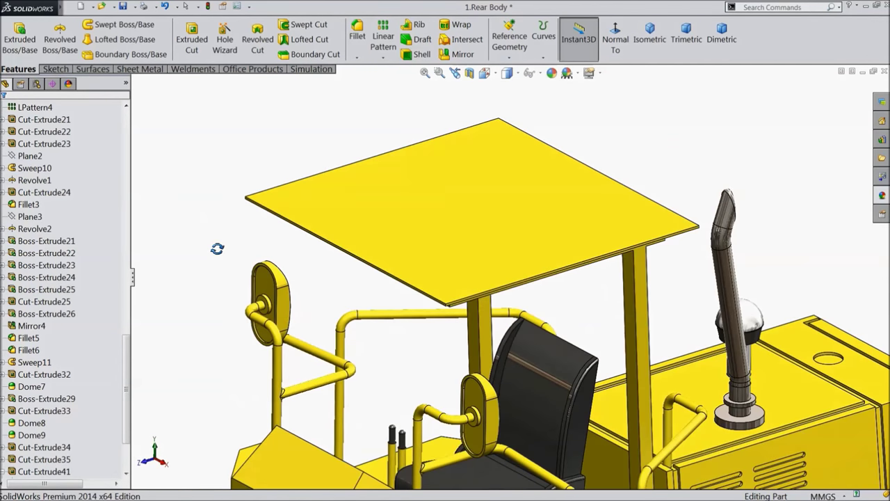
# Start a Fillet and select the first two canopy corner edges
pyautogui.click(363, 60)
pyautogui.click(372, 70)
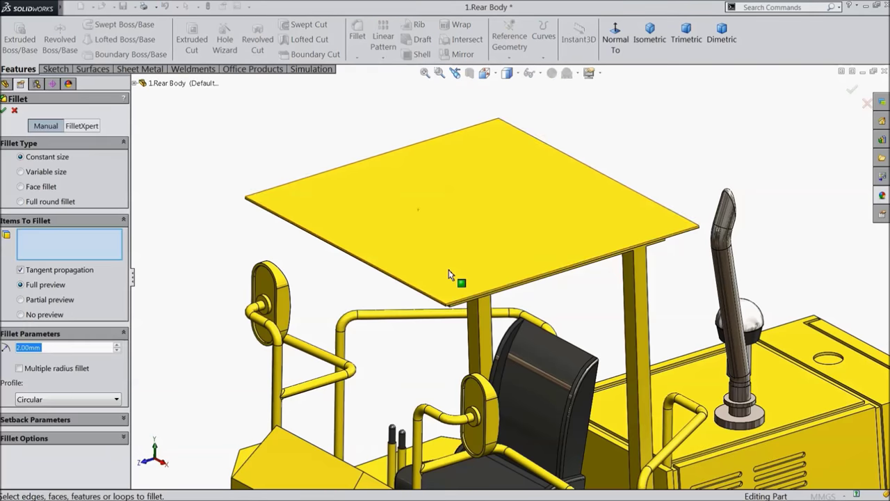
pyautogui.scroll(-5, 473, 299)
pyautogui.click(445, 254)
pyautogui.scroll(5, 329, 237)
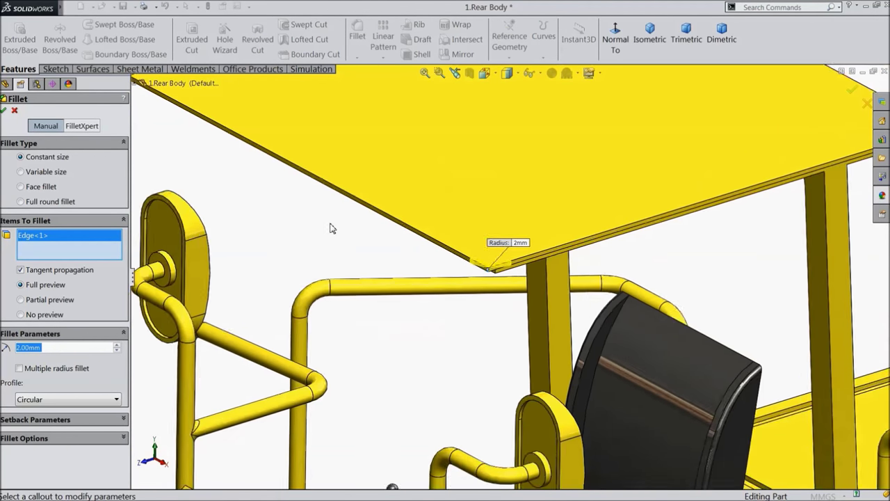
pyautogui.scroll(-4, 327, 205)
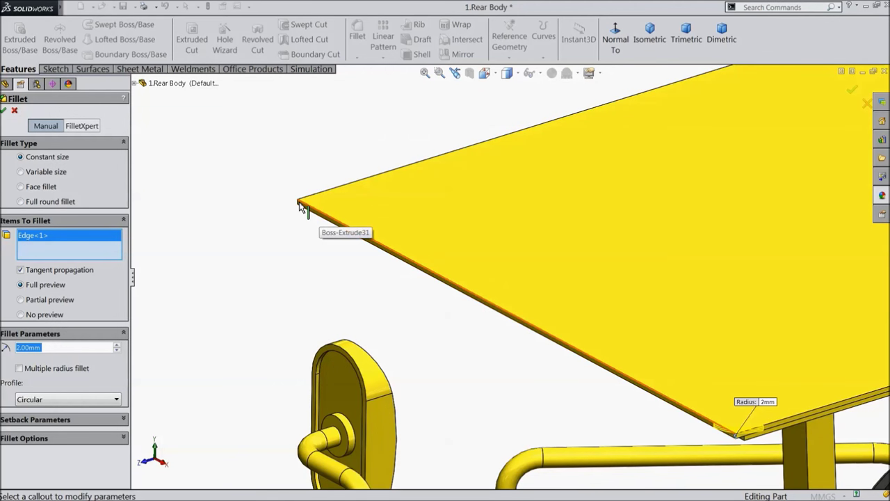
pyautogui.click(351, 220)
pyautogui.scroll(5, 351, 220)
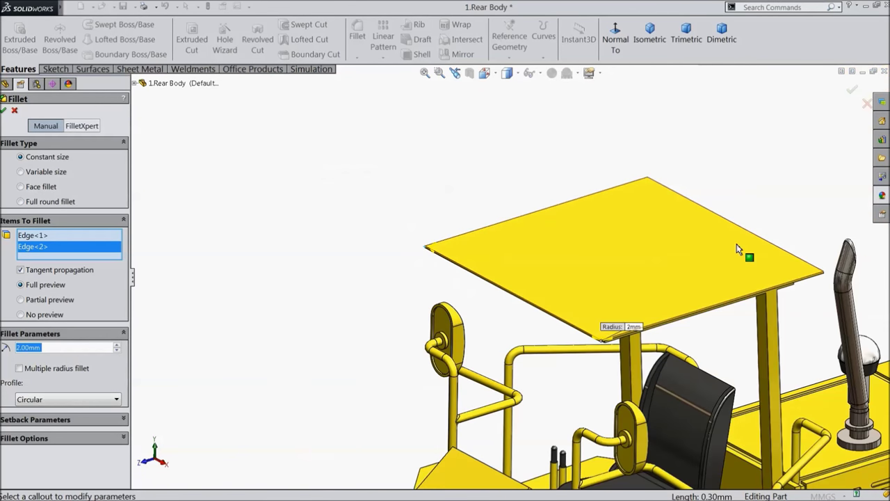
pyautogui.scroll(-4, 751, 255)
# Add the remaining two corner edges and apply the 2 mm fillet
pyautogui.click(754, 297)
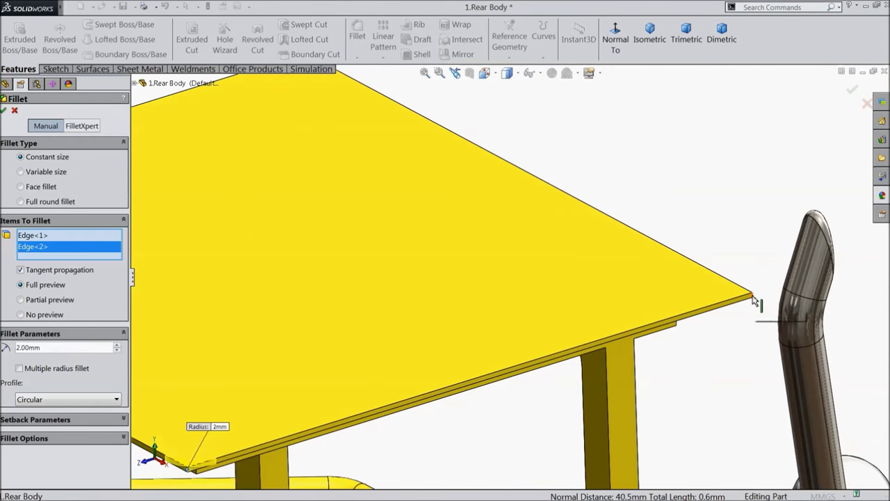
pyautogui.scroll(5, 421, 163)
pyautogui.scroll(-5, 428, 214)
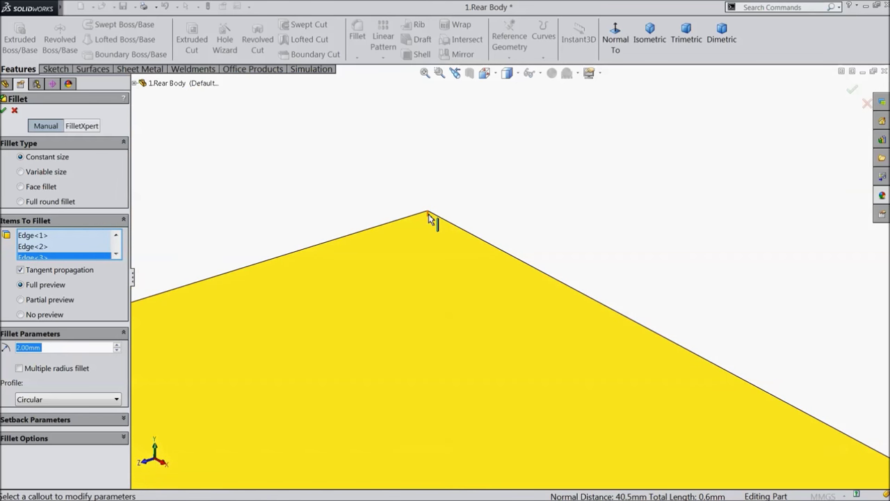
pyautogui.click(430, 218)
pyautogui.scroll(5, 429, 219)
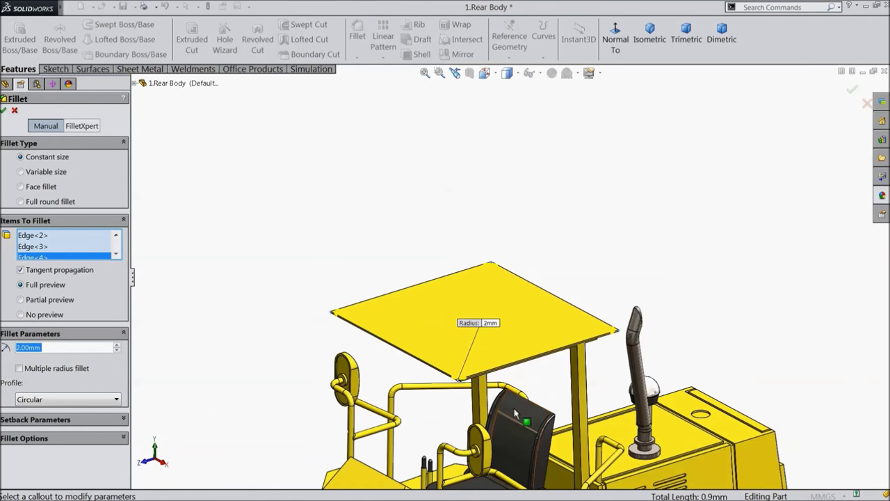
pyautogui.scroll(-5, 486, 396)
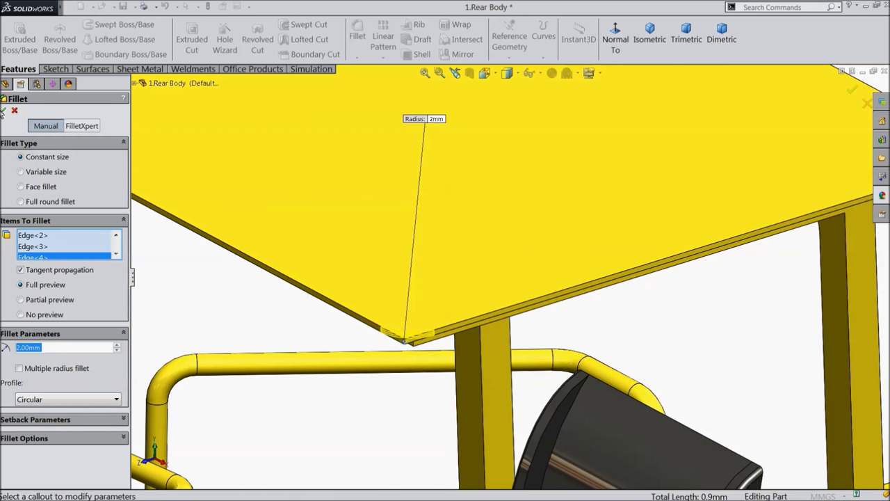
pyautogui.click(4, 111)
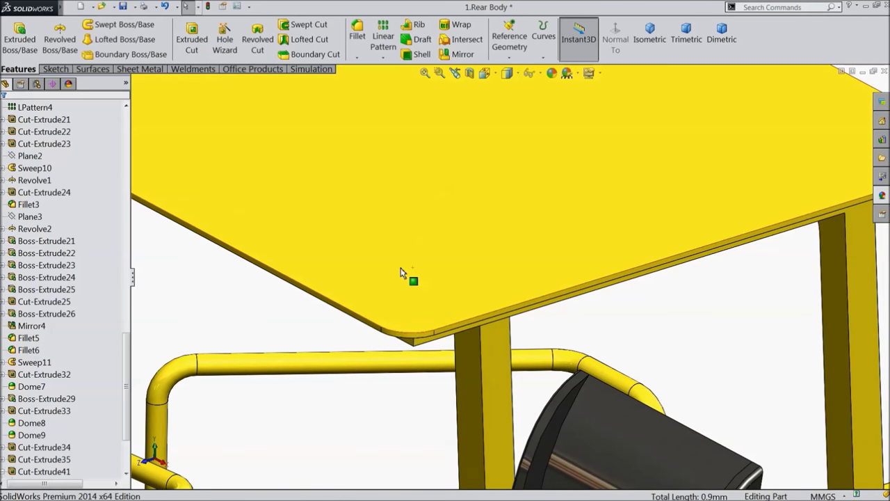
pyautogui.scroll(5, 403, 272)
pyautogui.scroll(3, 308, 308)
pyautogui.moveTo(308, 308); pyautogui.dragTo(290, 302, button='middle')
# Start a new sketch on the Right Plane
pyautogui.press('z')
pyautogui.press('f')
pyautogui.click(39, 143)
pyautogui.moveTo(128, 346); pyautogui.dragTo(137, 122)
pyautogui.click(36, 254)
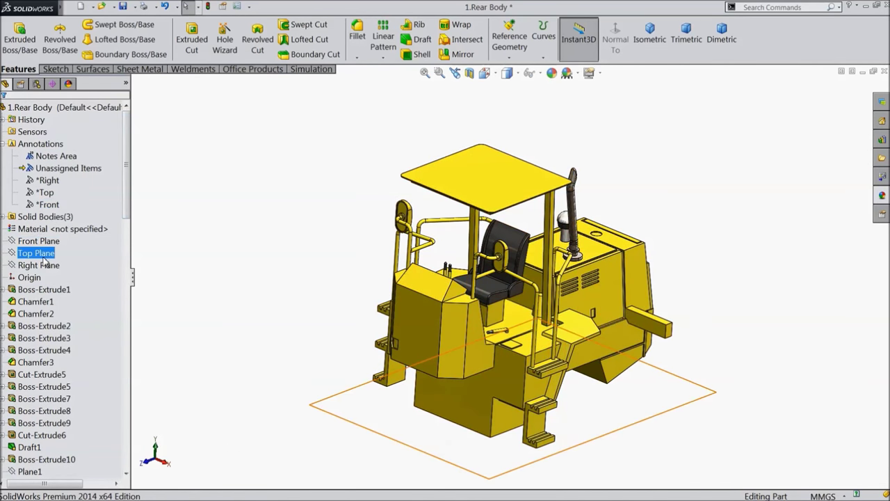
pyautogui.click(41, 265)
pyautogui.keyDown('ctrl'); pyautogui.click(38, 240); pyautogui.keyUp('ctrl')
pyautogui.click(52, 253)
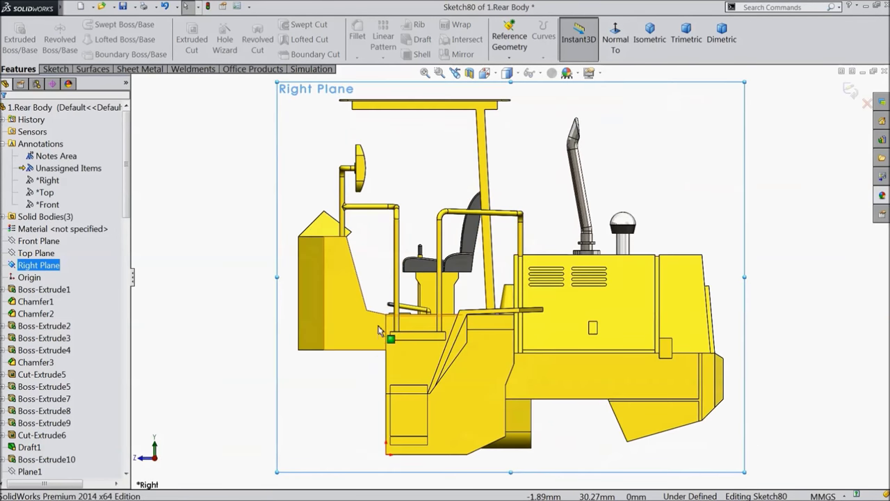
pyautogui.scroll(-2, 390, 313)
pyautogui.scroll(-1, 409, 314)
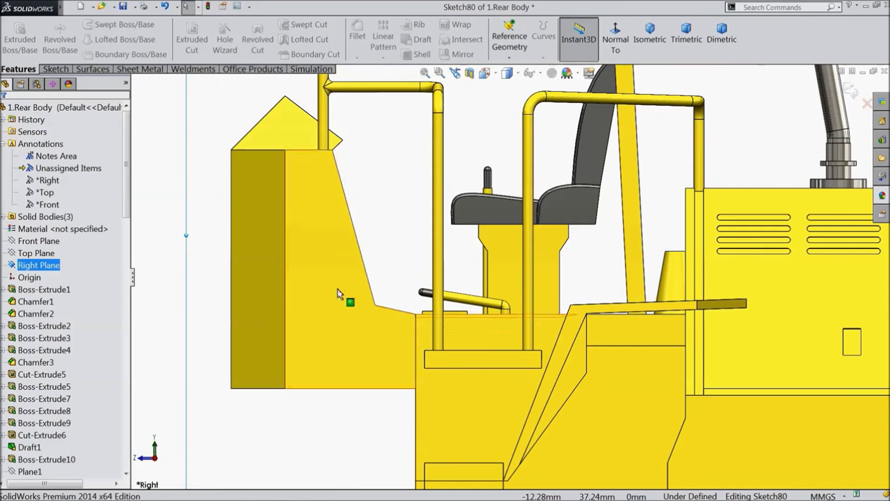
# Begin a construction centerline at the block's corner, then end the tool
pyautogui.click(55, 69)
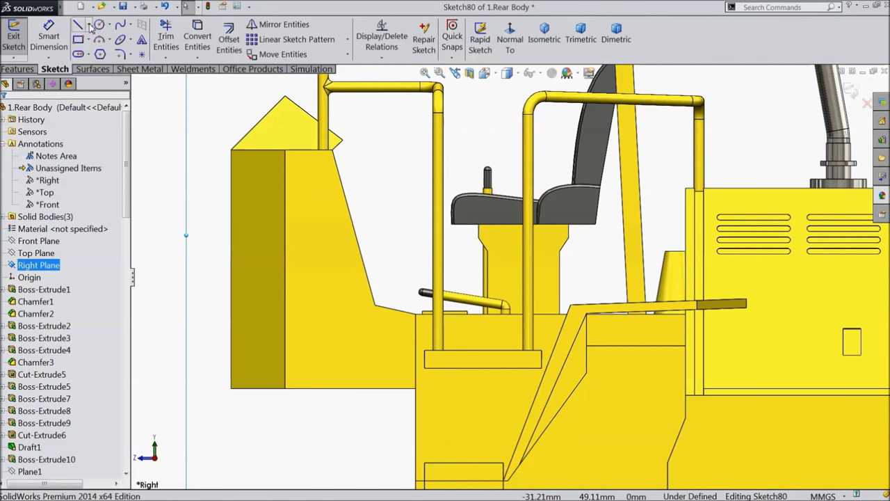
pyautogui.click(89, 25)
pyautogui.click(97, 54)
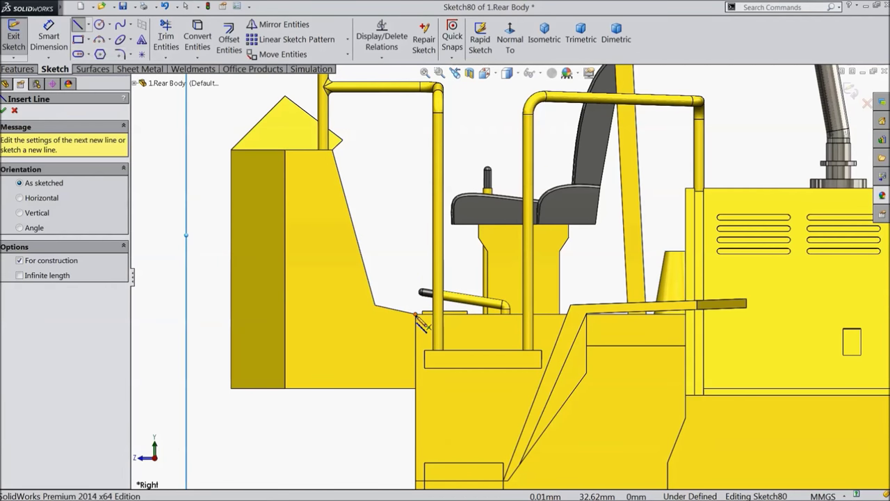
pyautogui.click(416, 314)
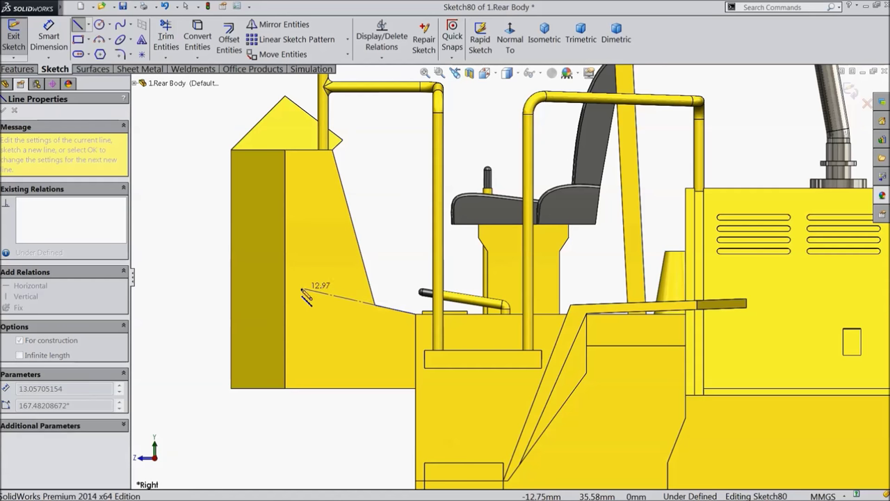
pyautogui.rightClick(195, 237)
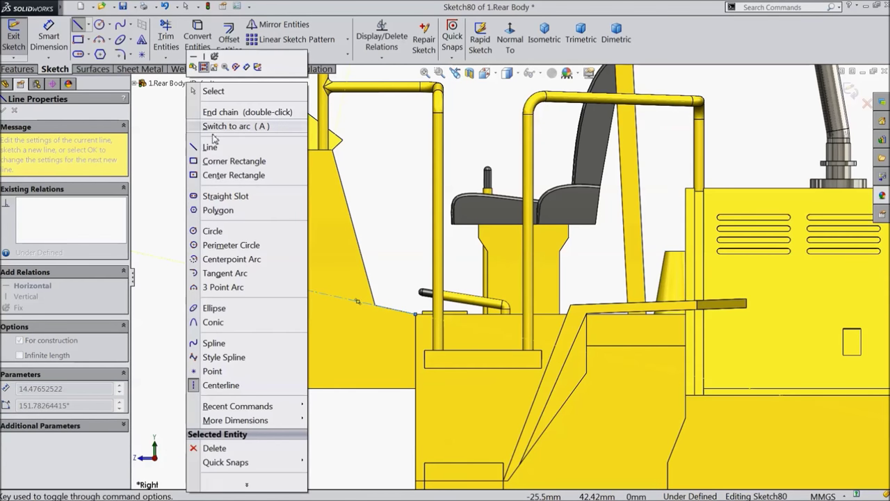
pyautogui.click(213, 91)
pyautogui.scroll(-8, 417, 313)
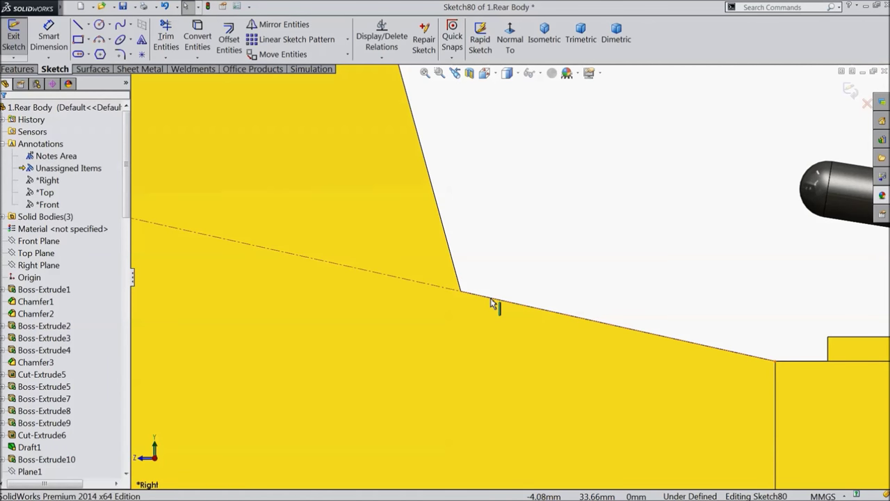
# Sketch centerlines from the canopy corner, with one rising toward the top
pyautogui.click(88, 24)
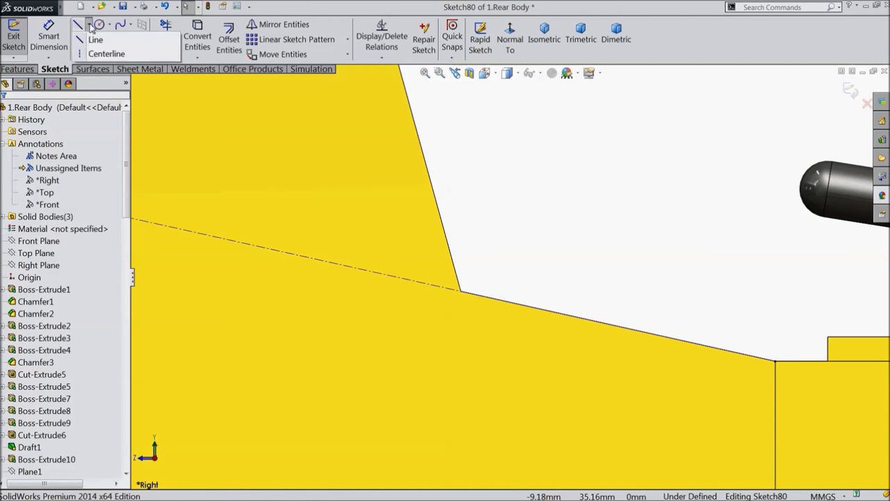
pyautogui.click(90, 55)
pyautogui.scroll(6, 471, 281)
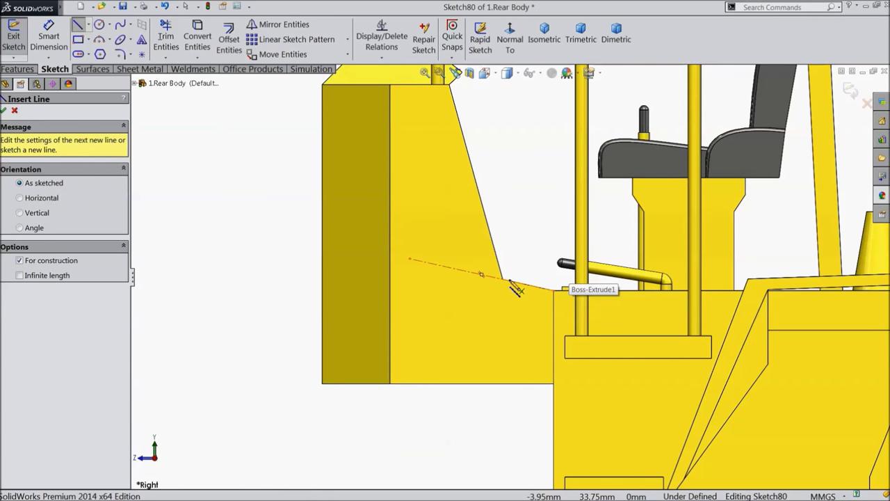
pyautogui.click(512, 282)
pyautogui.scroll(3, 526, 181)
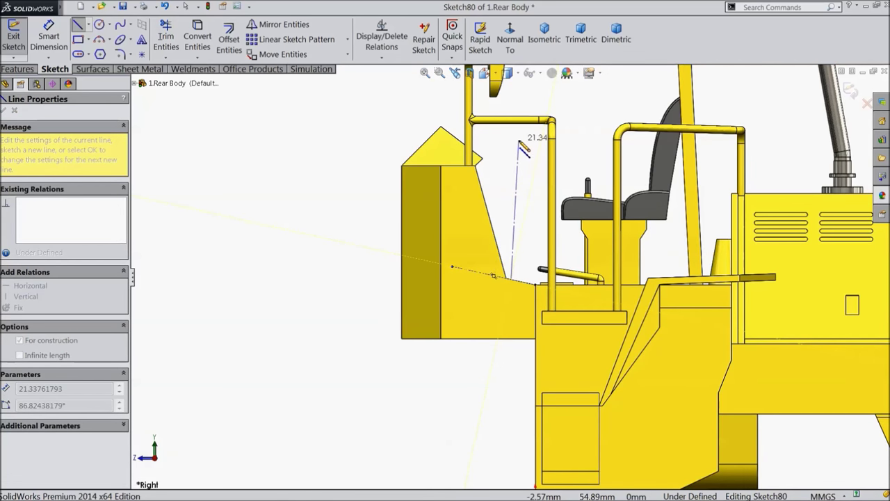
pyautogui.click(521, 144)
pyautogui.scroll(-2, 489, 139)
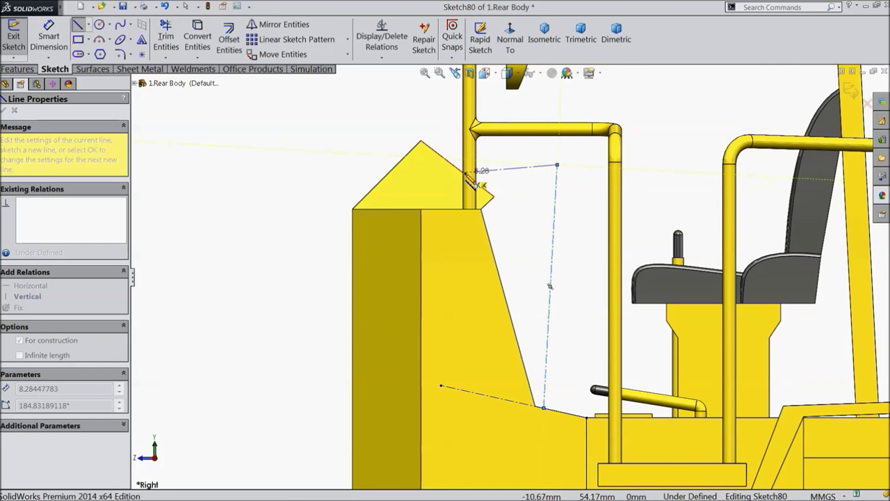
pyautogui.rightClick(506, 178)
pyautogui.click(518, 89)
# Make the top centerline horizontal and the lower centerline collinear with the sloped edge
pyautogui.click(536, 168)
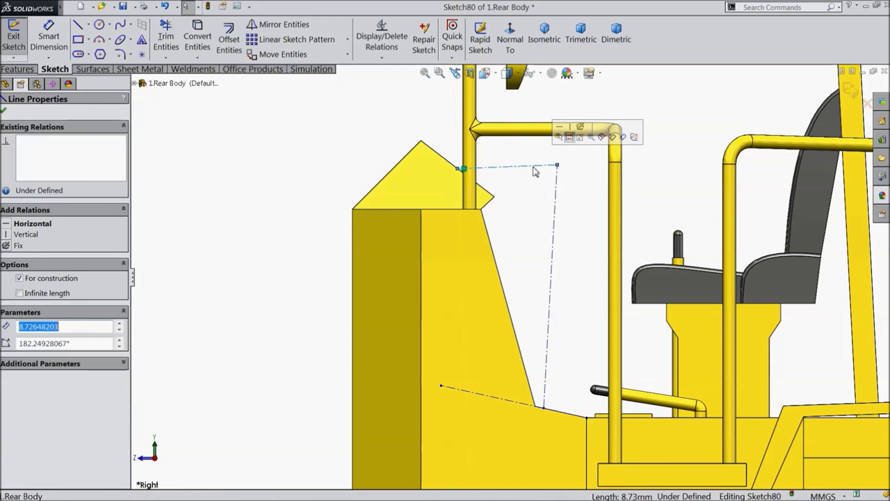
pyautogui.click(578, 127)
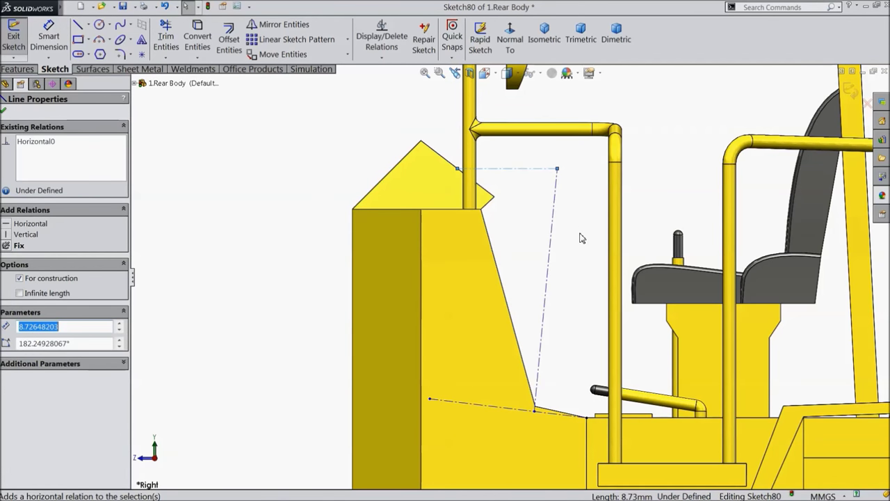
pyautogui.scroll(-5, 586, 413)
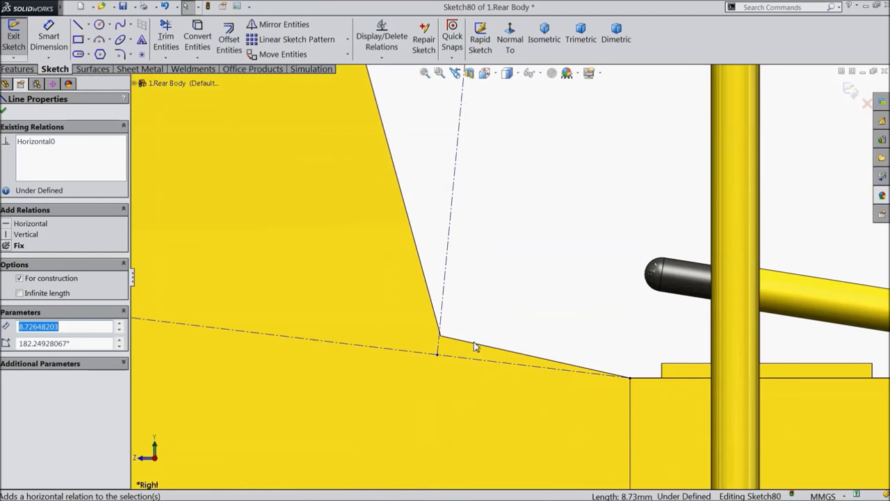
pyautogui.click(474, 351)
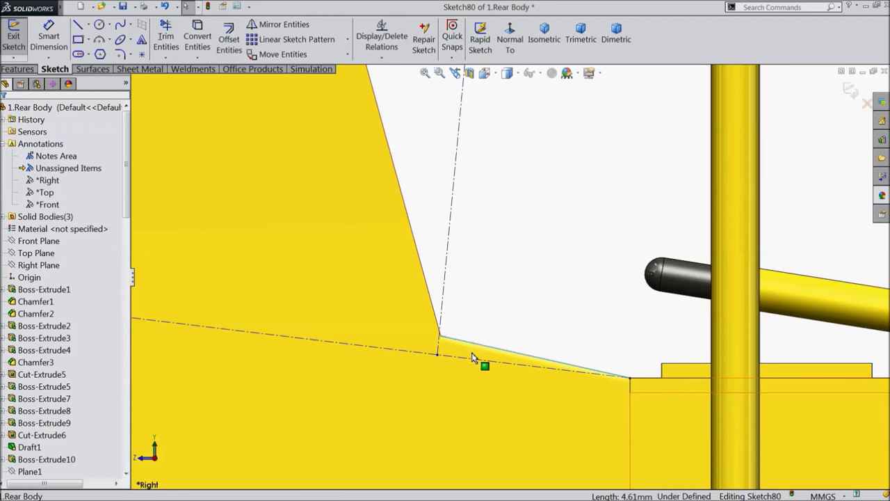
pyautogui.keyDown('ctrl'); pyautogui.click(473, 361); pyautogui.keyUp('ctrl')
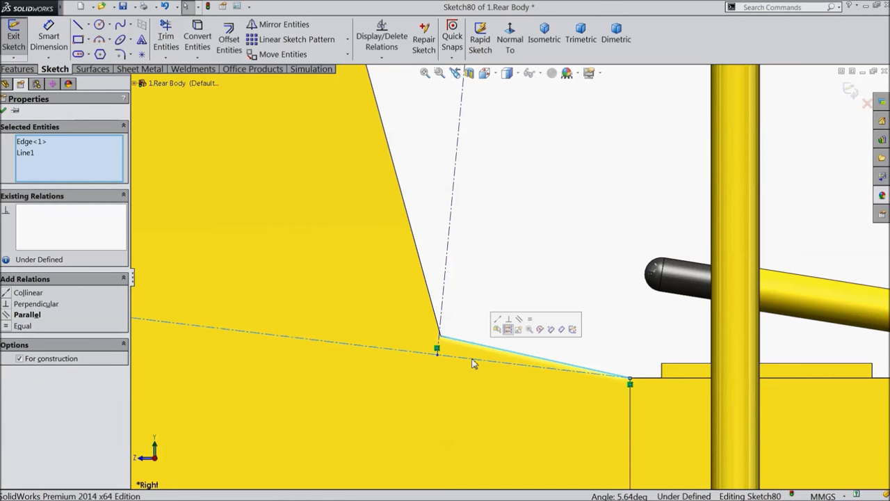
pyautogui.click(498, 322)
pyautogui.scroll(5, 494, 320)
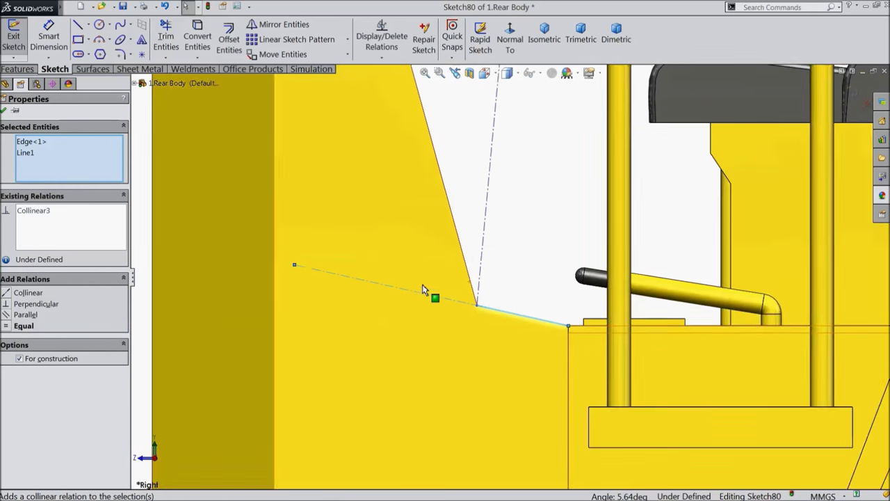
pyautogui.scroll(-3, 556, 167)
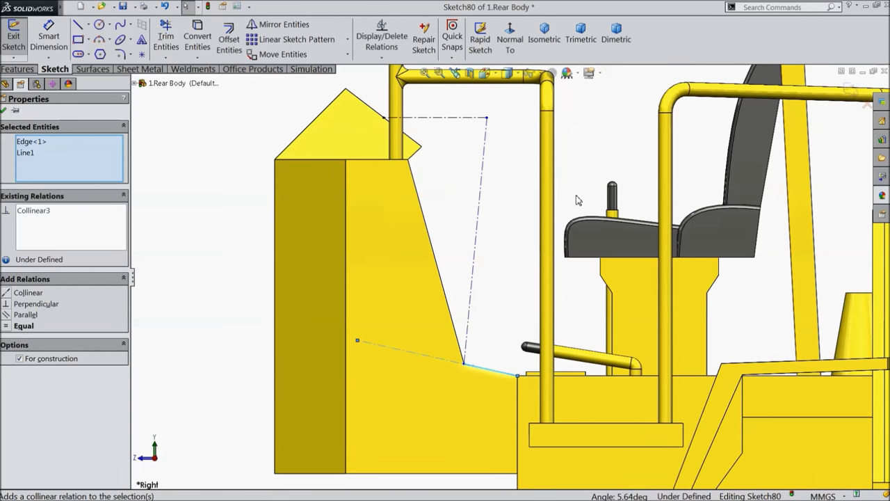
pyautogui.click(3, 111)
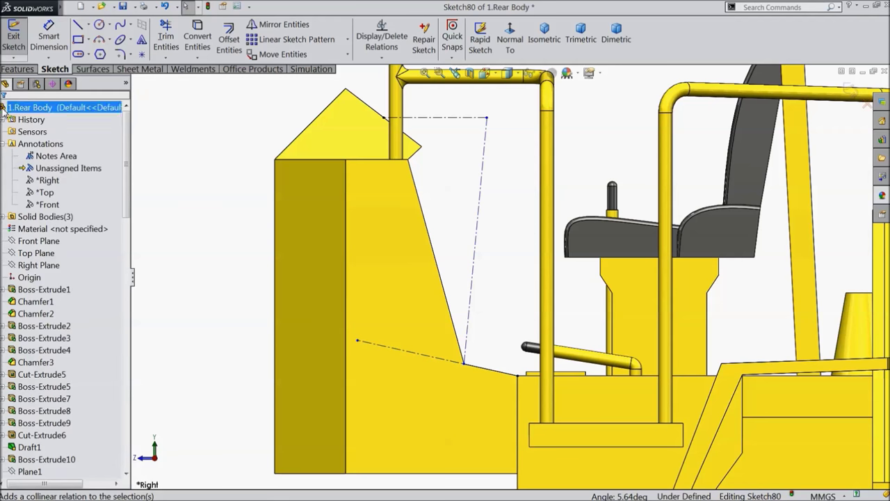
# Begin a Smart Dimension by picking the rising centerline
pyautogui.click(49, 39)
pyautogui.scroll(-2, 508, 378)
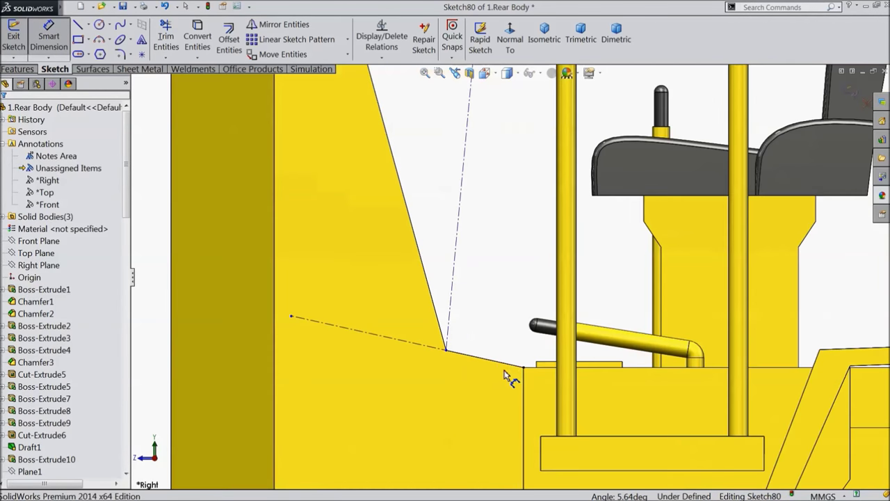
pyautogui.click(450, 326)
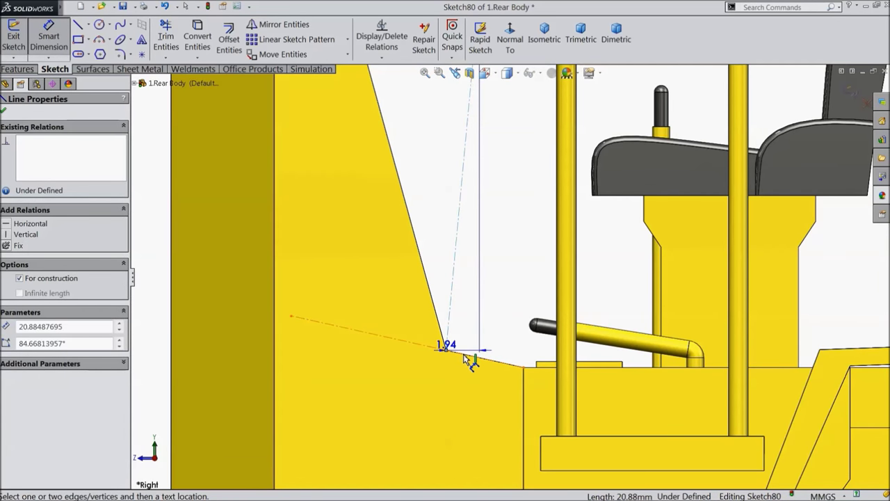
# Dimension the angle between the sloped and rising centerlines as 90°, then change it to 95°
pyautogui.click(474, 356)
pyautogui.click(487, 335)
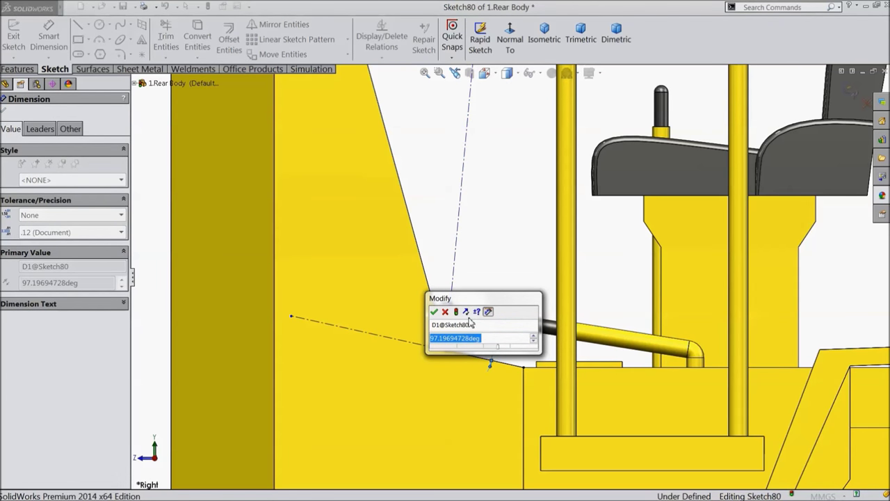
pyautogui.write('90')
pyautogui.press('Return')
pyautogui.scroll(2, 391, 306)
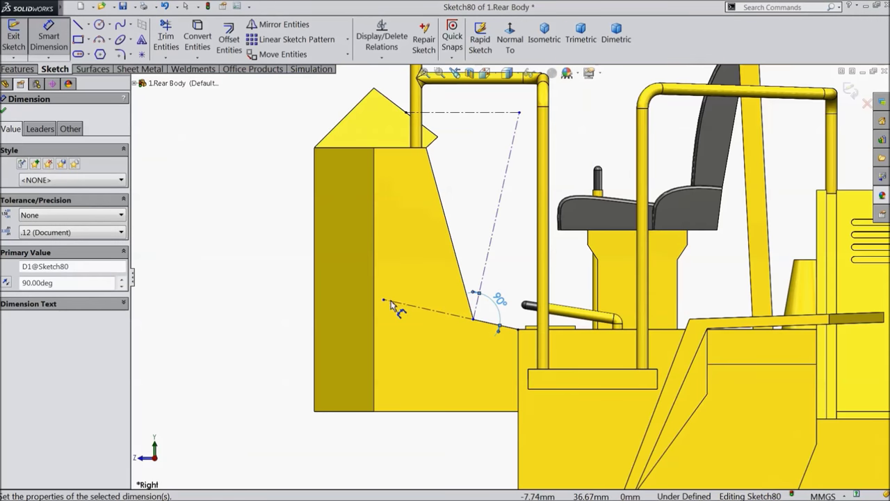
pyautogui.scroll(2, 523, 217)
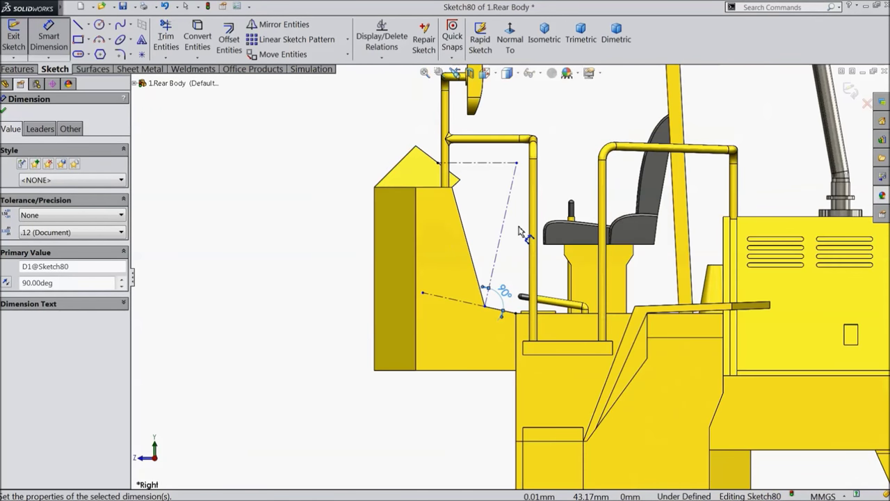
pyautogui.scroll(-1, 526, 233)
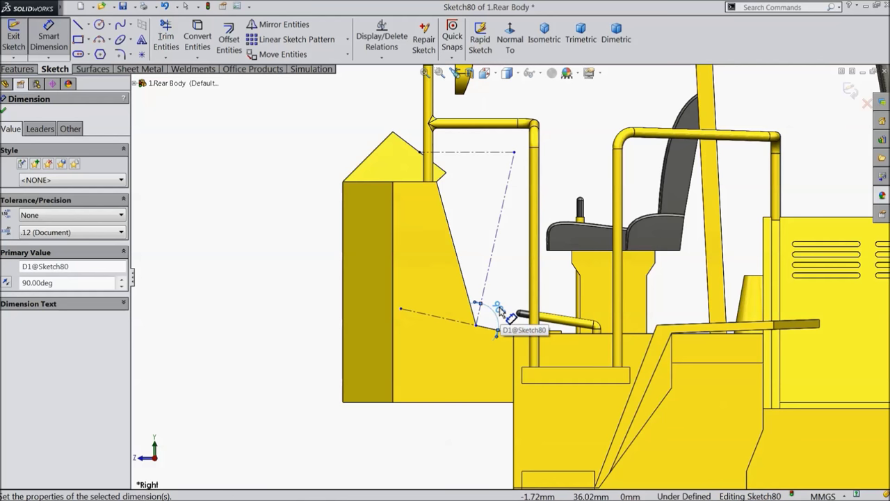
pyautogui.doubleClick(500, 308)
pyautogui.write('9')
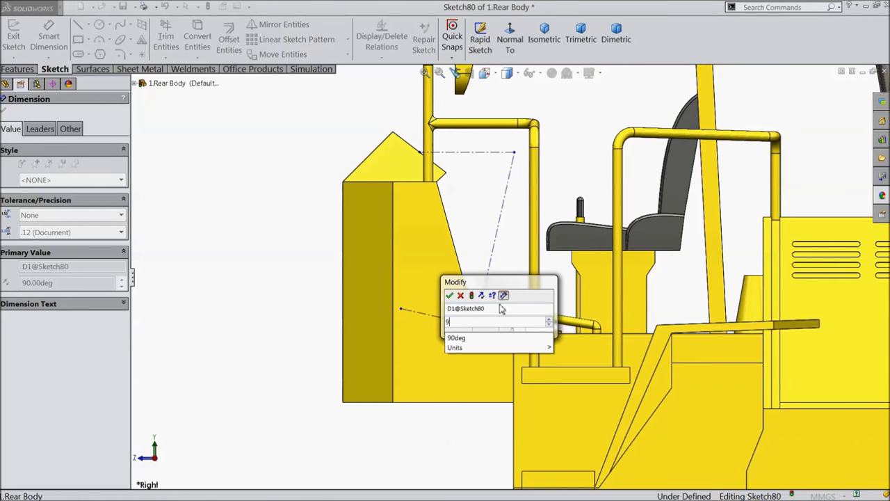
pyautogui.write('5')
pyautogui.press('Return')
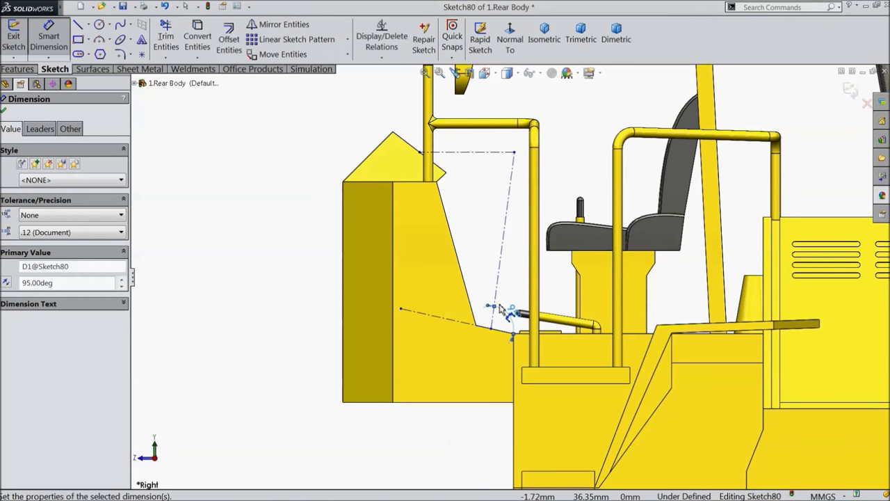
pyautogui.click(5, 112)
# Drag the centerline's endpoint along onto the canopy edge
pyautogui.scroll(-2, 564, 245)
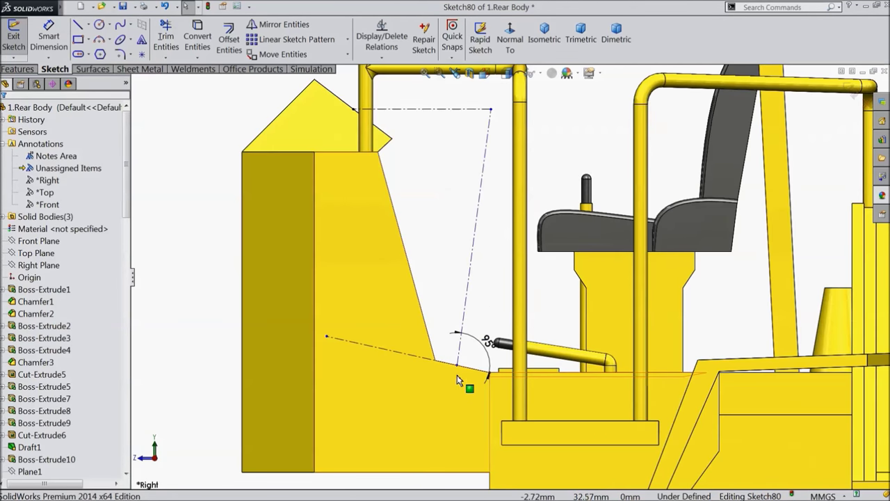
pyautogui.moveTo(456, 366)
pyautogui.mouseDown()
pyautogui.moveTo(445, 362)
pyautogui.moveTo(450, 369)
pyautogui.mouseUp()
pyautogui.scroll(-1, 451, 368)
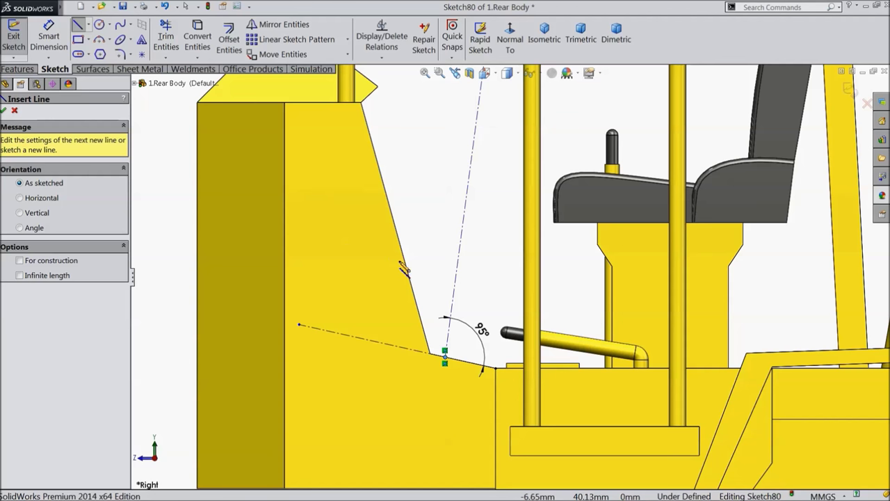
# Sketch a slim four-sided outline from the canopy edge up along the rising centerline
pyautogui.click(446, 354)
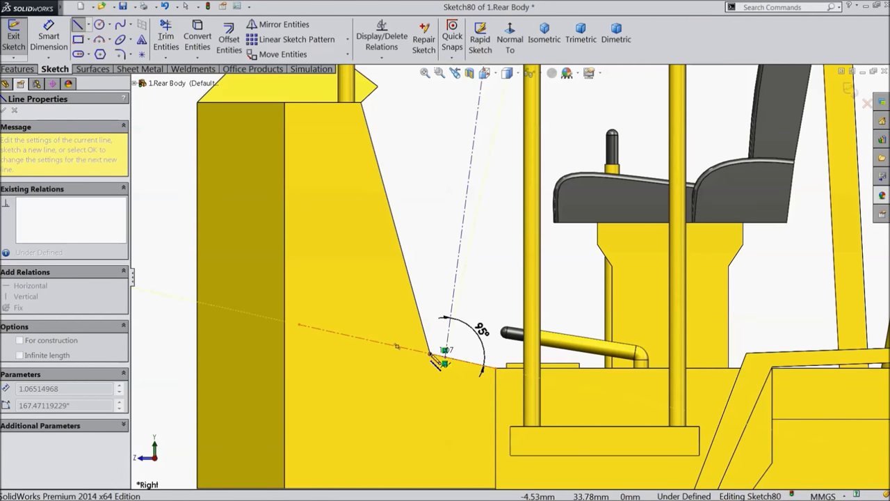
pyautogui.click(425, 352)
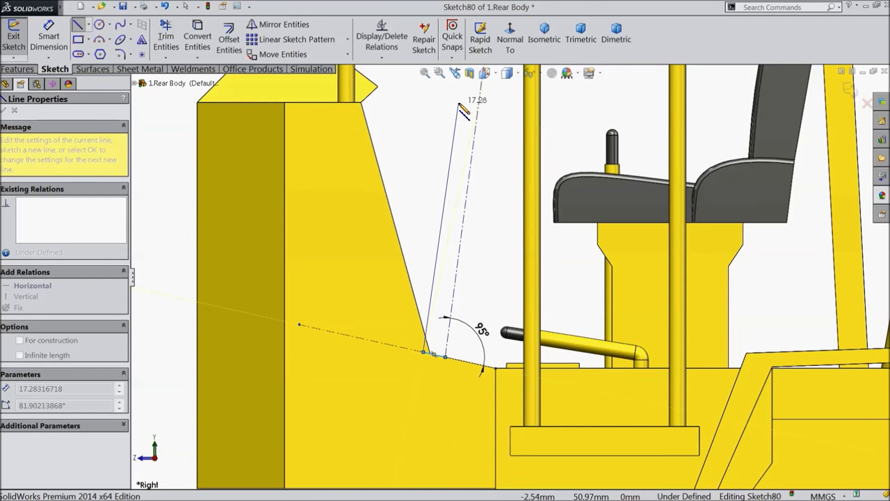
pyautogui.click(458, 103)
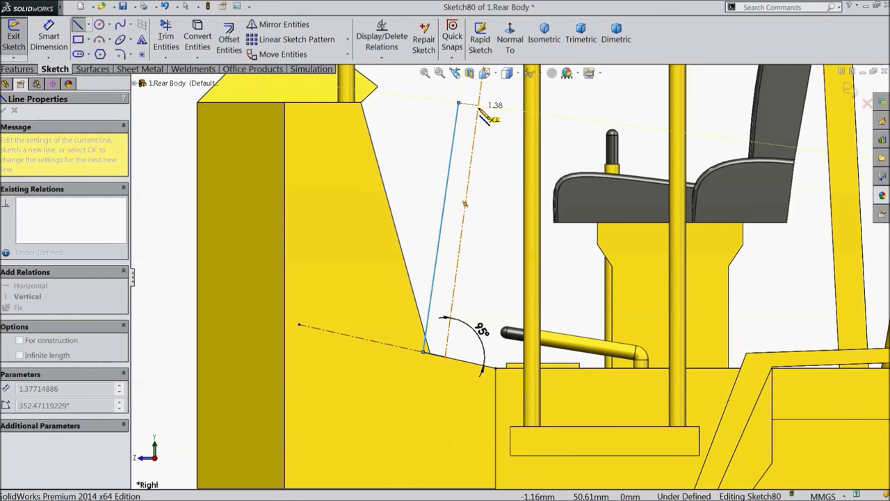
pyautogui.click(478, 105)
pyautogui.click(446, 356)
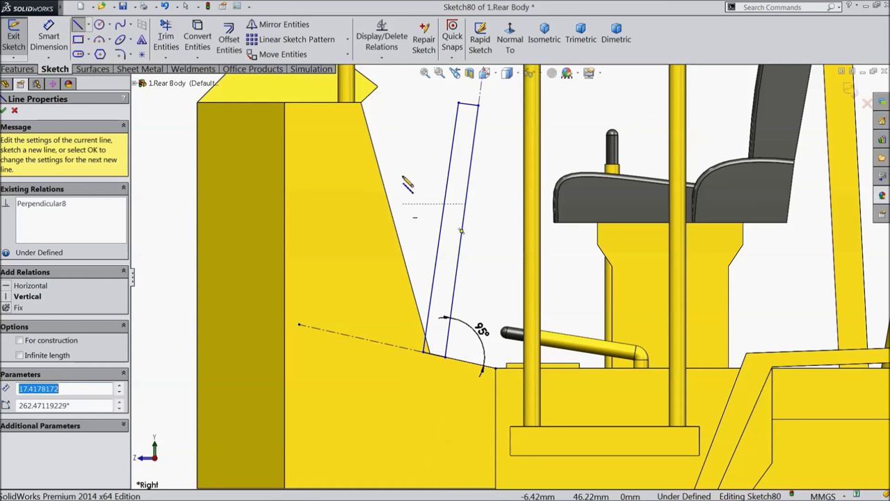
pyautogui.rightClick(404, 178)
pyautogui.click(428, 179)
pyautogui.scroll(-2, 456, 201)
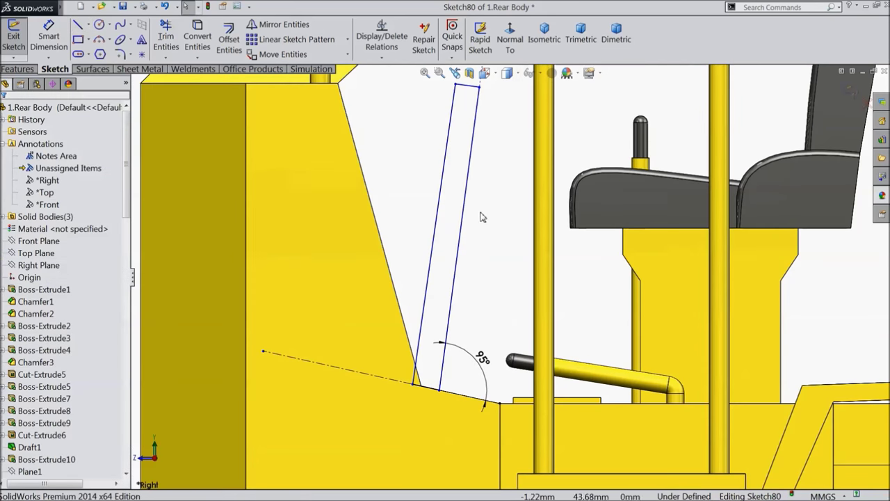
# Add a Parallel relation between the outline's left and right long lines
pyautogui.click(464, 209)
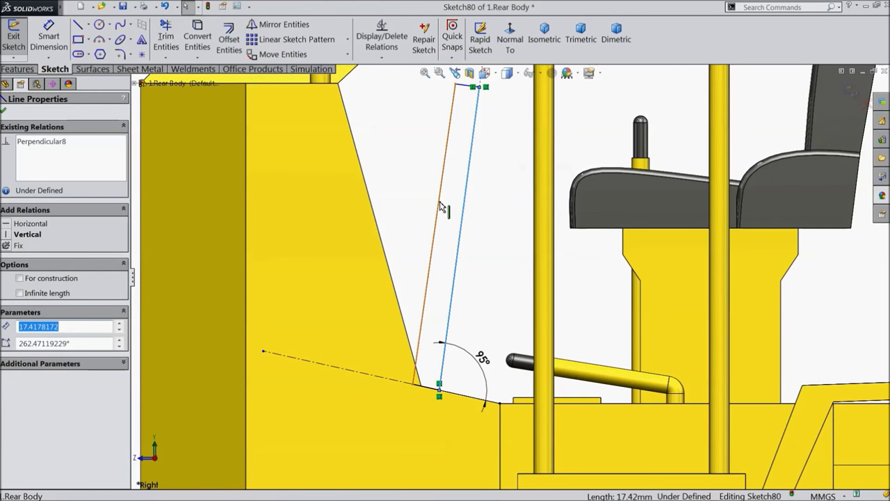
pyautogui.keyDown('ctrl'); pyautogui.click(438, 204); pyautogui.keyUp('ctrl')
pyautogui.click(505, 175)
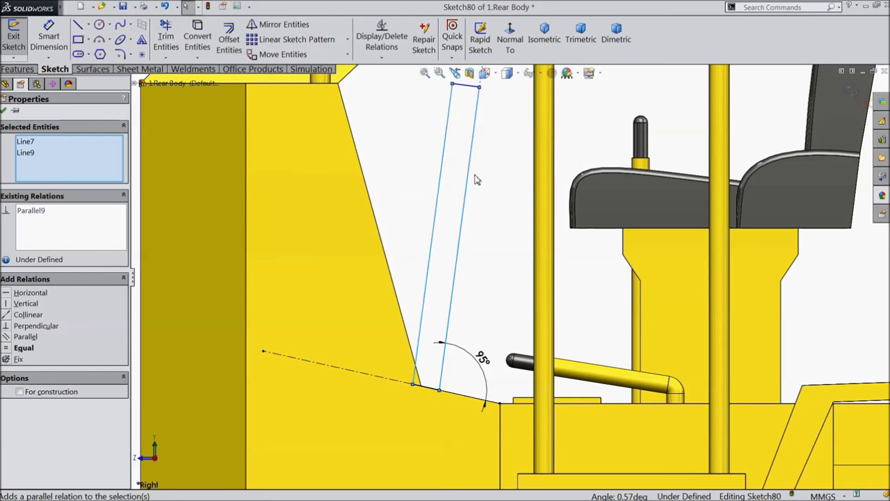
pyautogui.scroll(2, 474, 179)
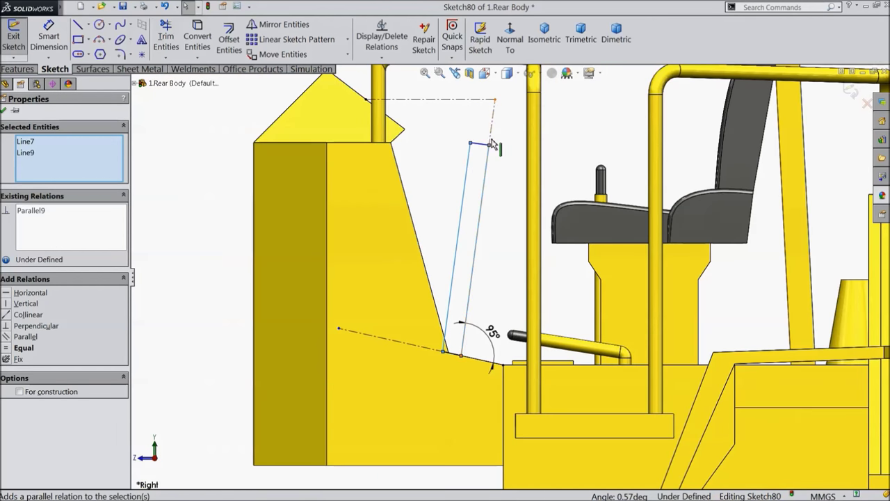
pyautogui.scroll(-2, 492, 144)
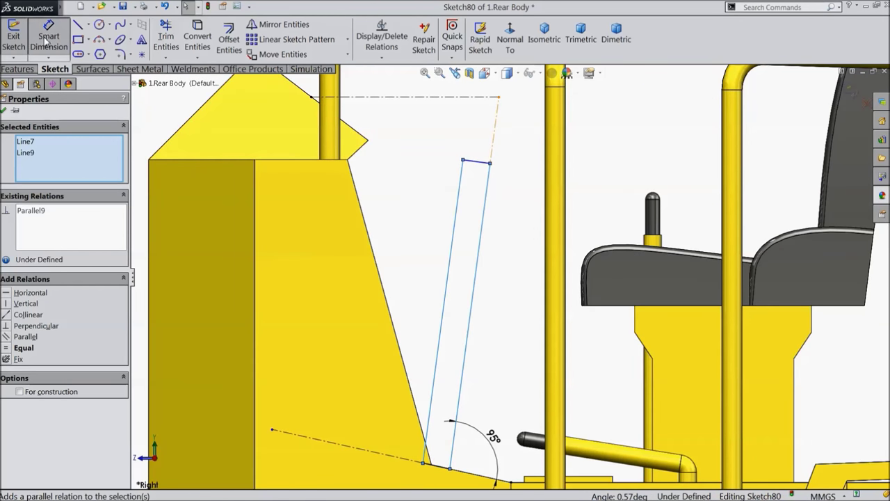
pyautogui.click(49, 38)
# Dimension the short top line of the slanted profile at 1.30
pyautogui.click(478, 161)
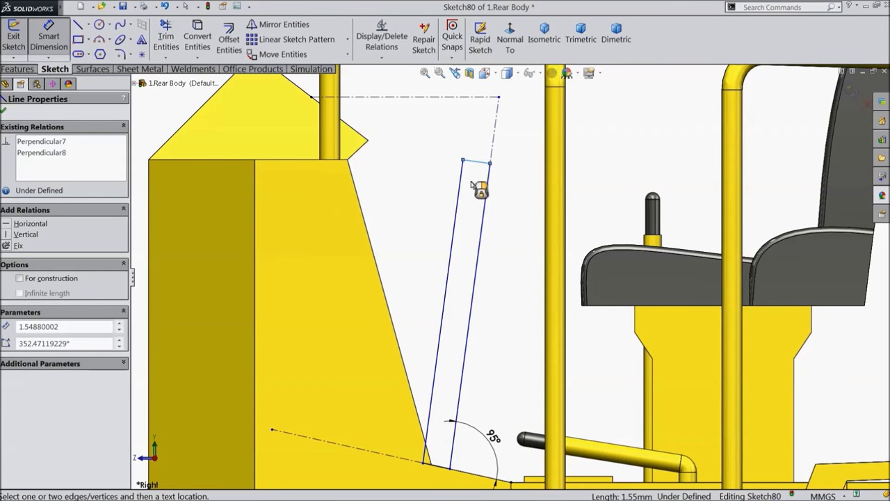
pyautogui.click(506, 157)
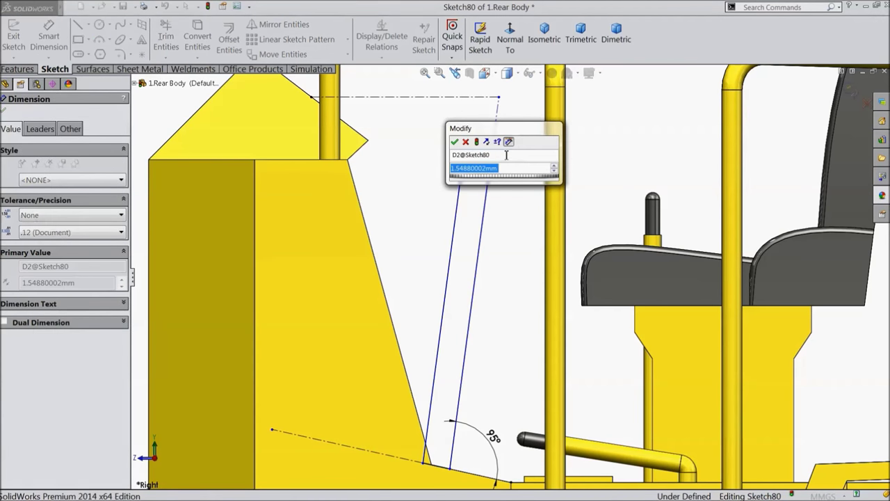
pyautogui.write('1')
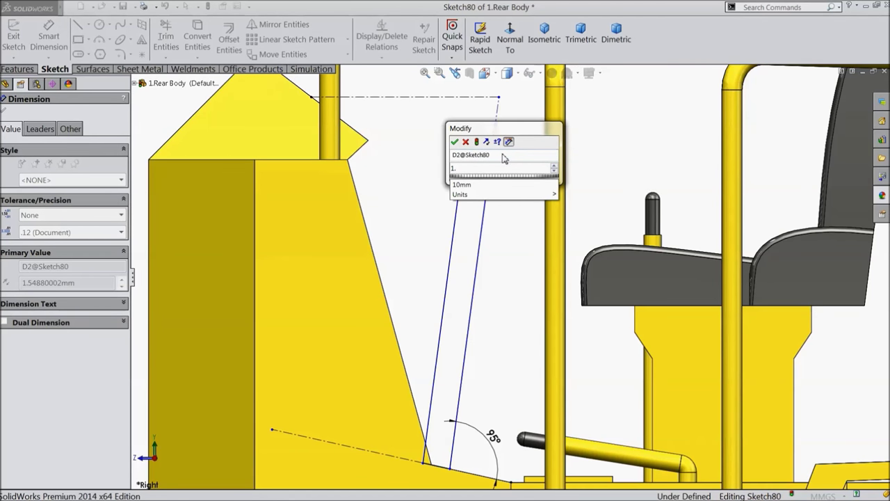
pyautogui.write('.3')
pyautogui.press('Return')
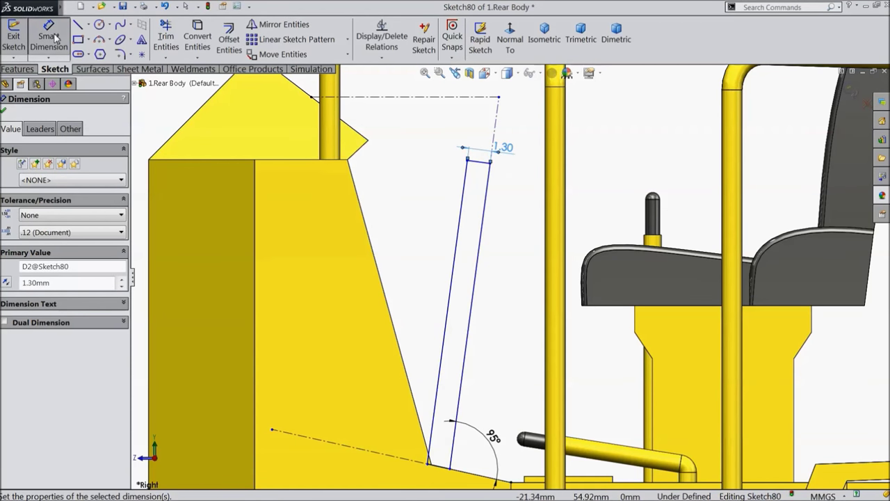
pyautogui.scroll(4, 519, 153)
pyautogui.scroll(-3, 546, 167)
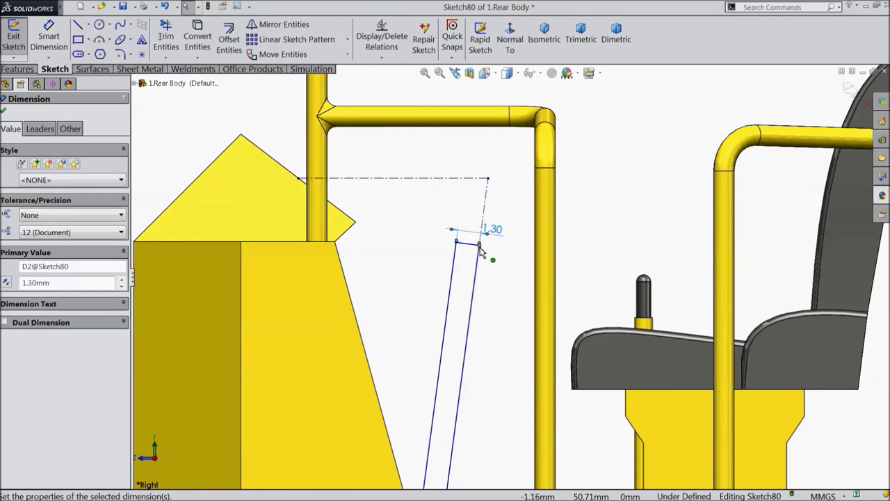
# Drag the profile's top-right corner onto the construction line
pyautogui.moveTo(480, 246); pyautogui.dragTo(489, 183)
pyautogui.scroll(2, 484, 221)
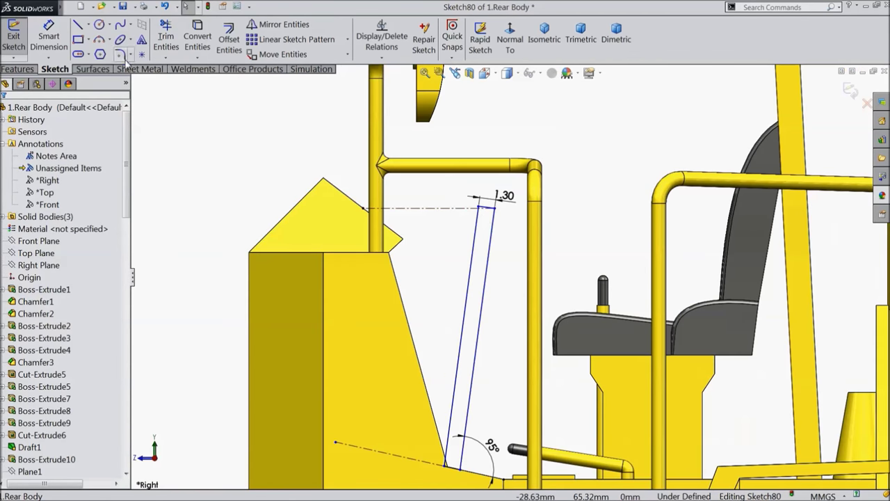
pyautogui.click(78, 41)
pyautogui.scroll(-5, 480, 179)
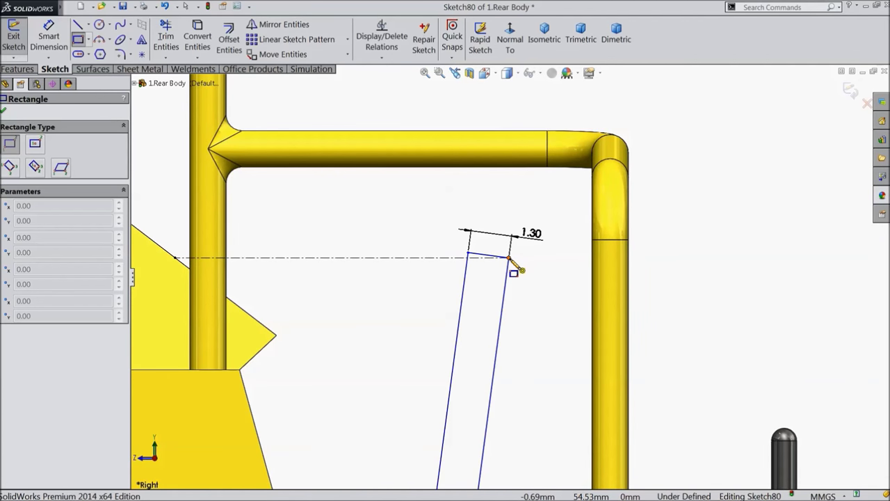
# Change the top width dimension from 1.30 to 0.75
pyautogui.click(510, 258)
pyautogui.scroll(-3, 612, 324)
pyautogui.scroll(4, 572, 343)
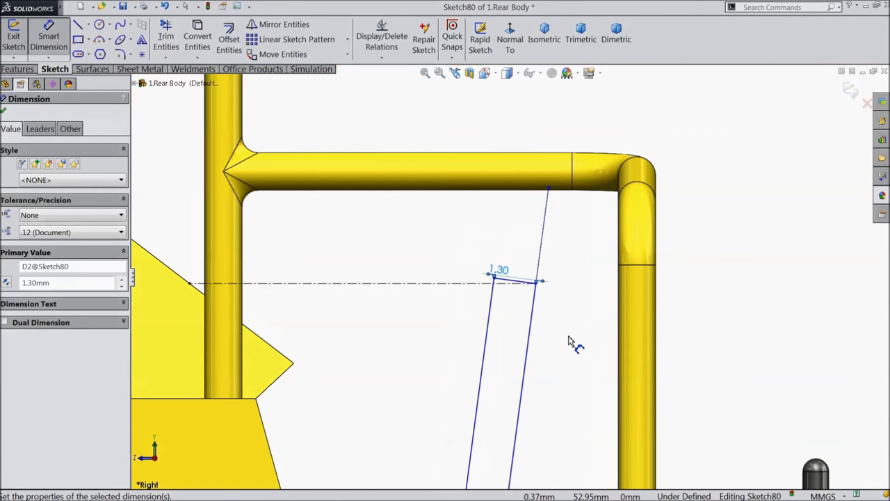
pyautogui.scroll(-6, 523, 287)
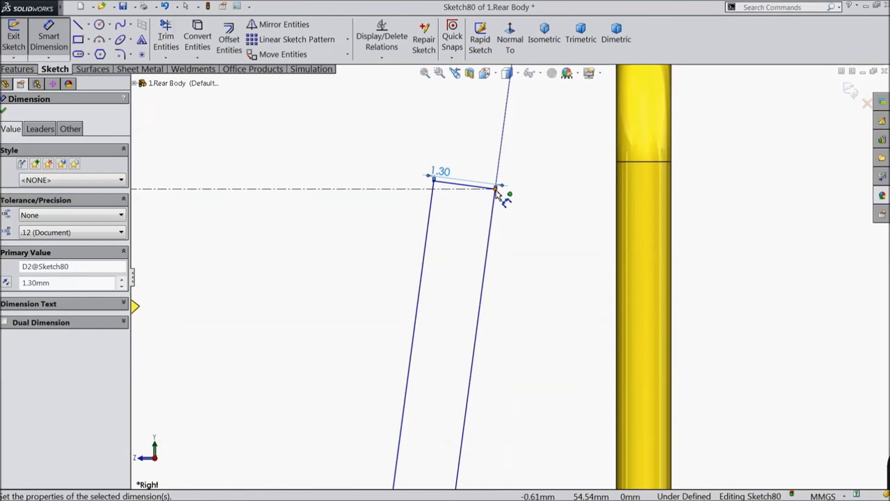
pyautogui.scroll(-2, 445, 186)
pyautogui.doubleClick(436, 178)
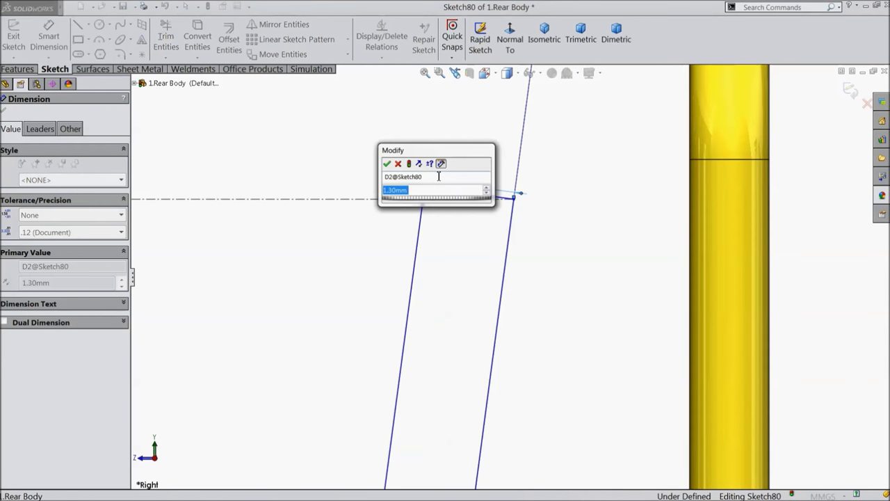
pyautogui.write('0.75')
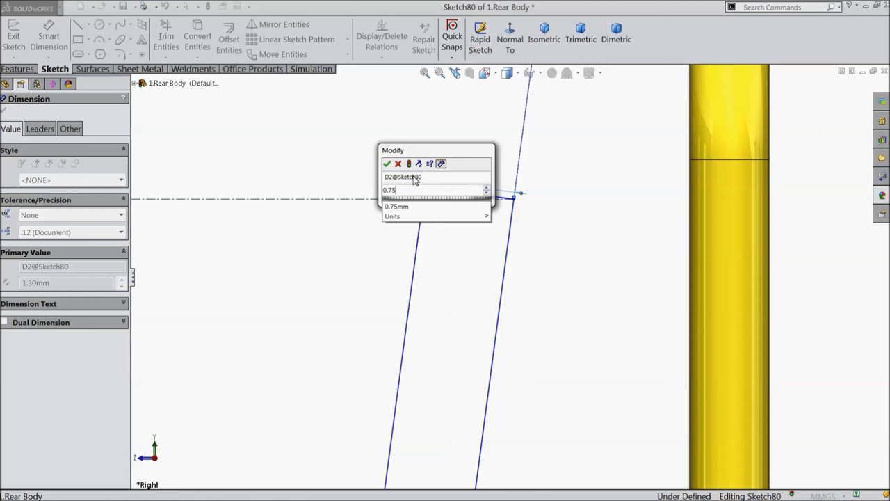
pyautogui.click(388, 165)
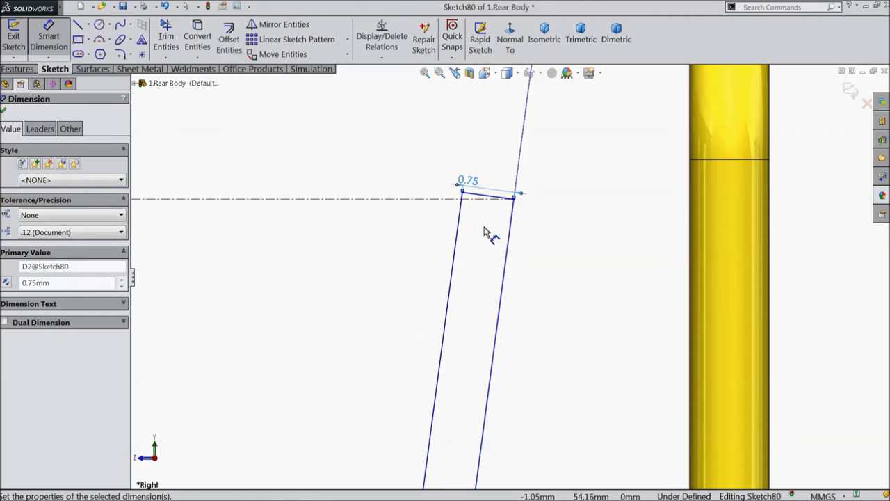
pyautogui.click(3, 100)
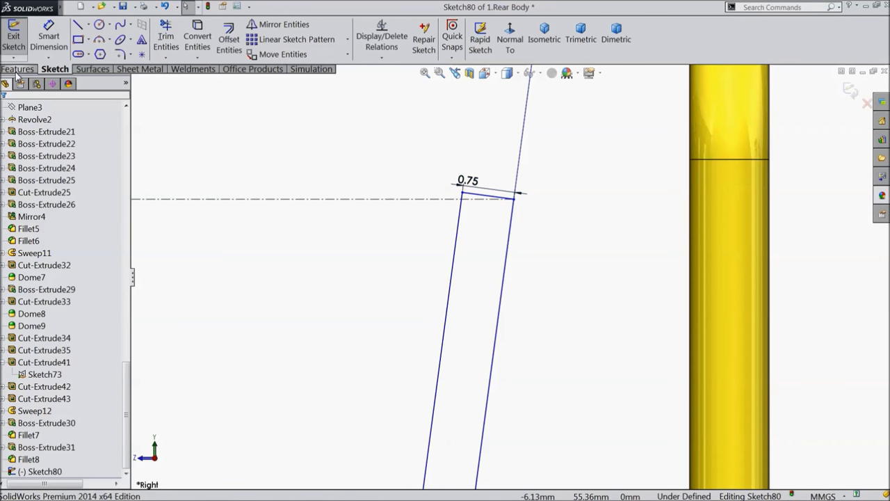
# Revolve Sketch80 360° about its right edge (Line9) into the slanted cylinder Revolve11
pyautogui.click(18, 68)
pyautogui.click(60, 39)
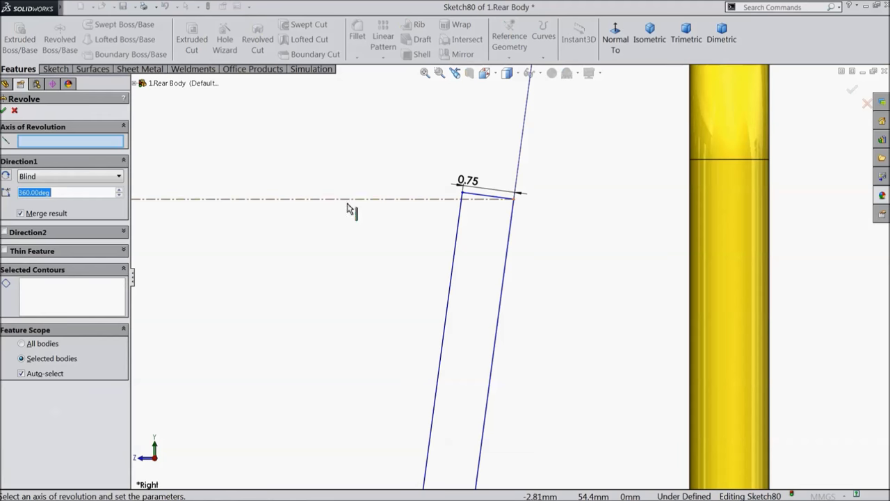
pyautogui.click(474, 252)
pyautogui.click(106, 147)
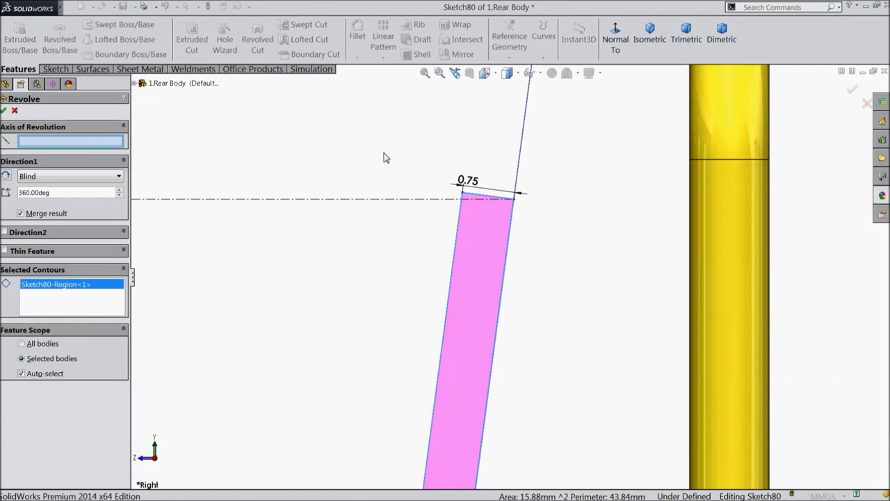
pyautogui.click(511, 237)
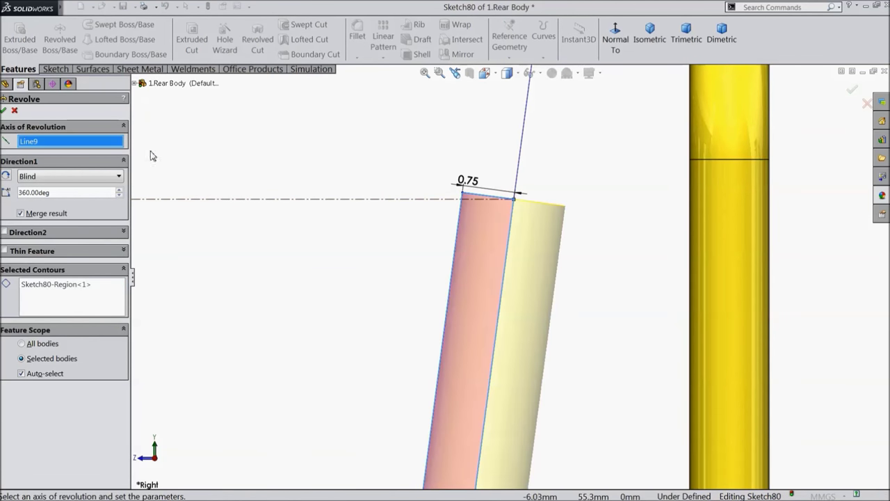
pyautogui.click(4, 109)
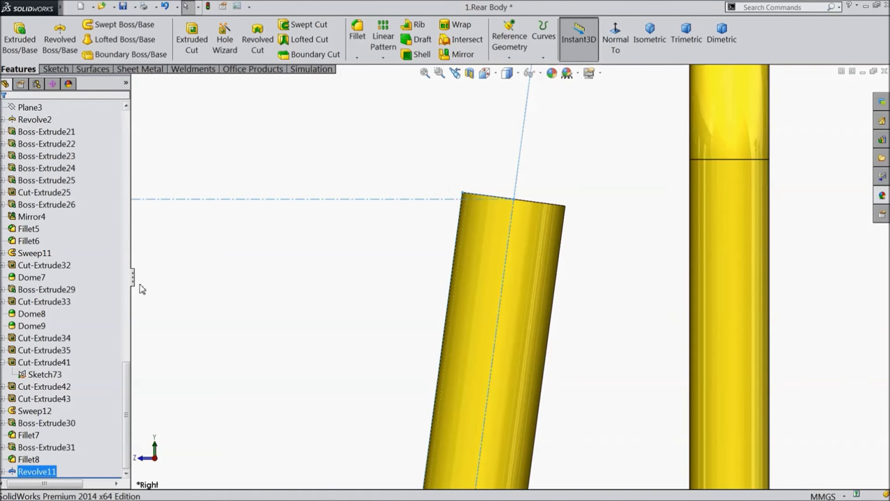
pyautogui.moveTo(124, 371); pyautogui.dragTo(126, 115)
pyautogui.click(35, 241)
pyautogui.click(34, 265)
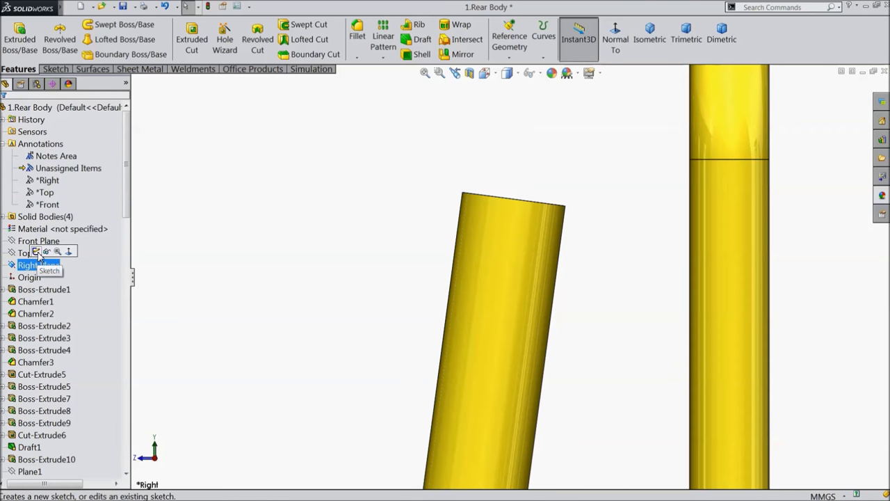
pyautogui.click(78, 257)
pyautogui.click(55, 69)
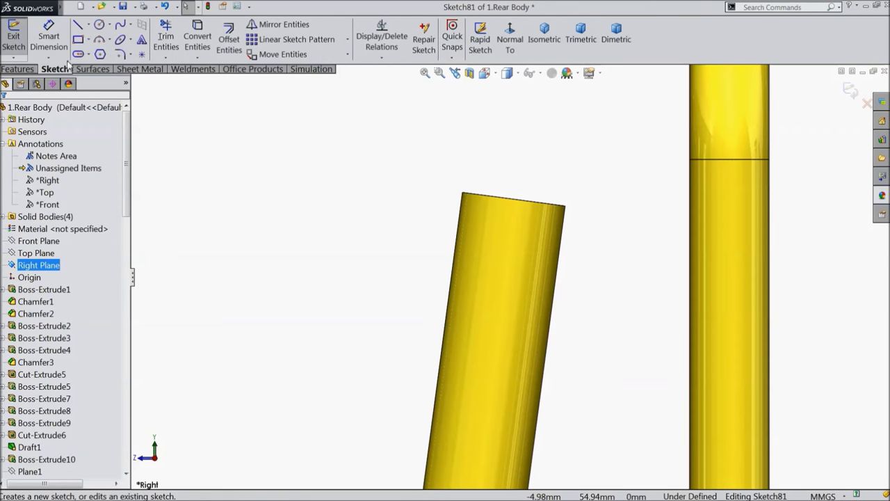
pyautogui.click(86, 24)
pyautogui.click(97, 54)
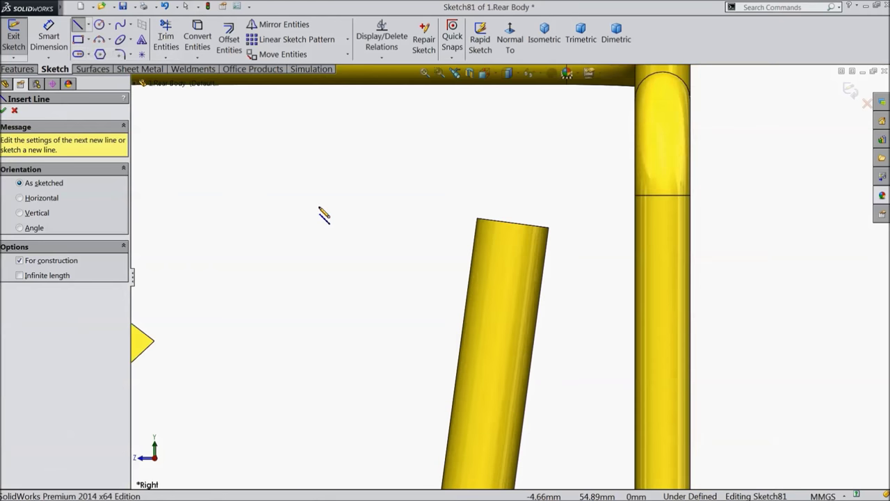
pyautogui.scroll(5, 322, 211)
pyautogui.scroll(-6, 520, 408)
pyautogui.scroll(-5, 473, 408)
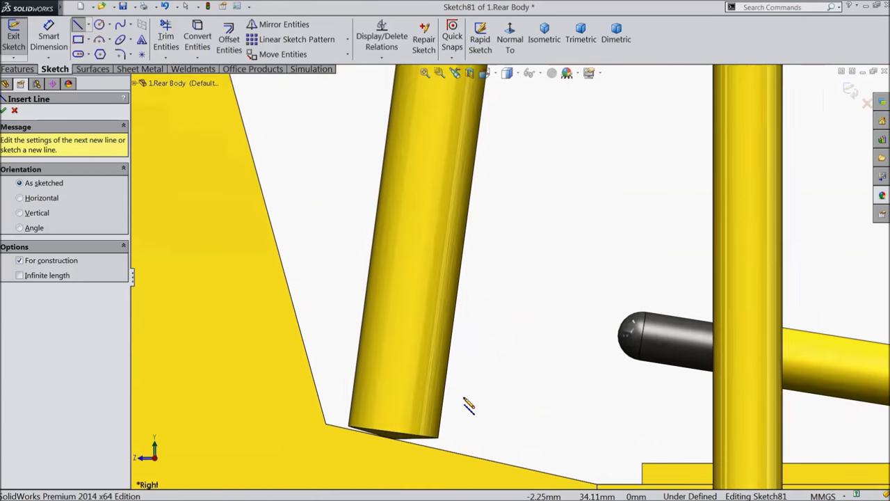
pyautogui.moveTo(502, 384); pyautogui.dragTo(511, 376, button='middle')
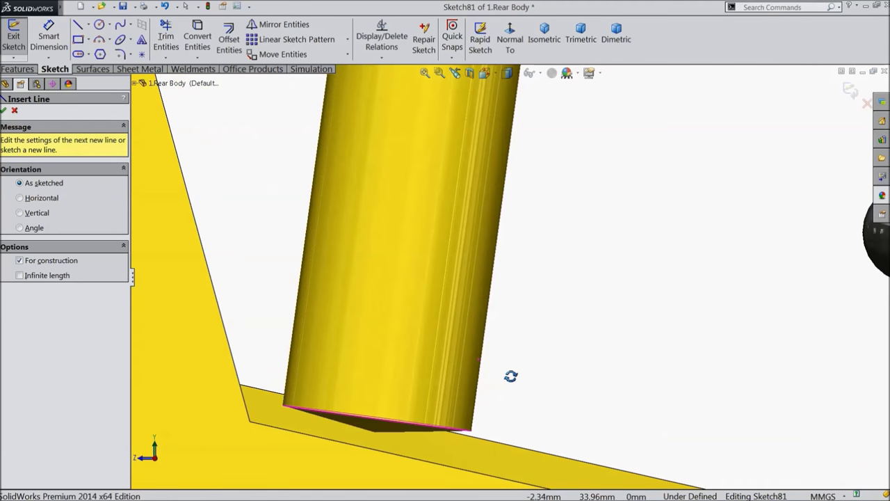
pyautogui.click(14, 112)
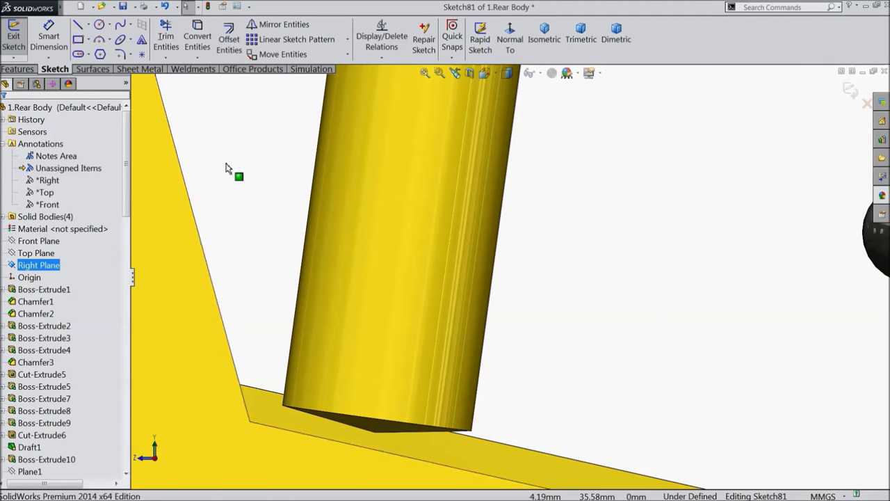
pyautogui.click(850, 91)
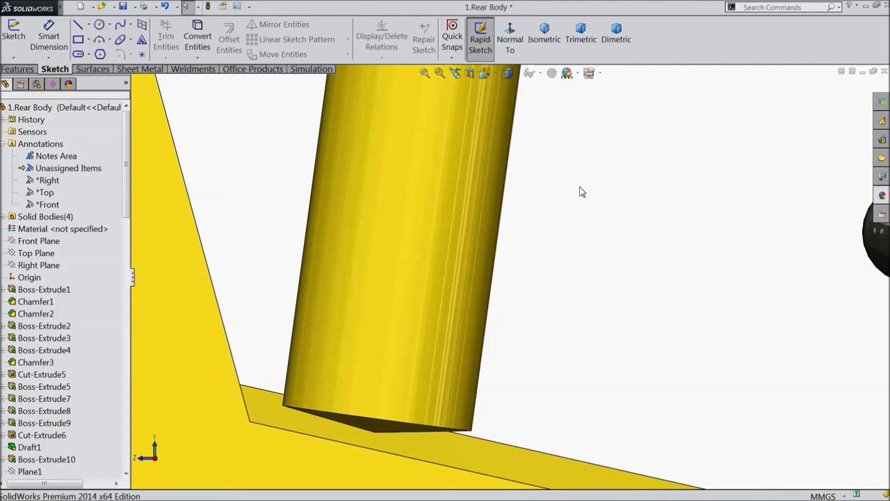
# Reopen Sketch80 under Revolve11 for editing, viewed normal to its plane
pyautogui.moveTo(129, 203); pyautogui.dragTo(120, 468)
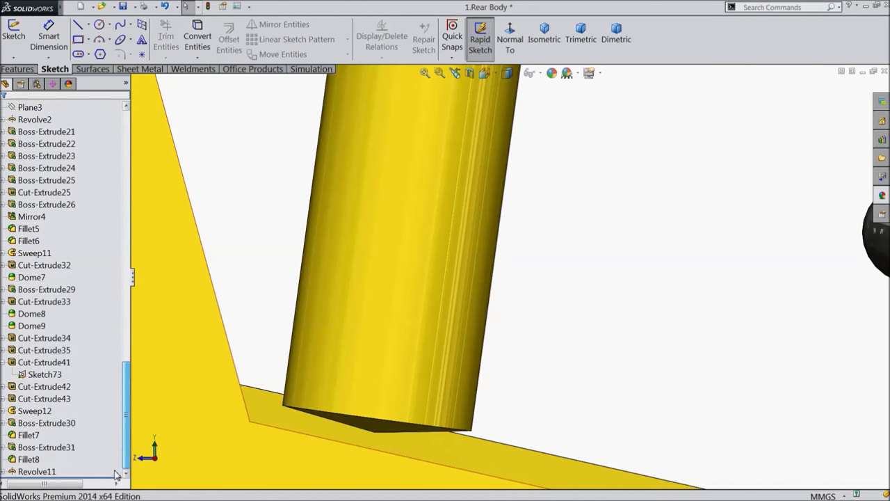
pyautogui.click(3, 472)
pyautogui.click(31, 481)
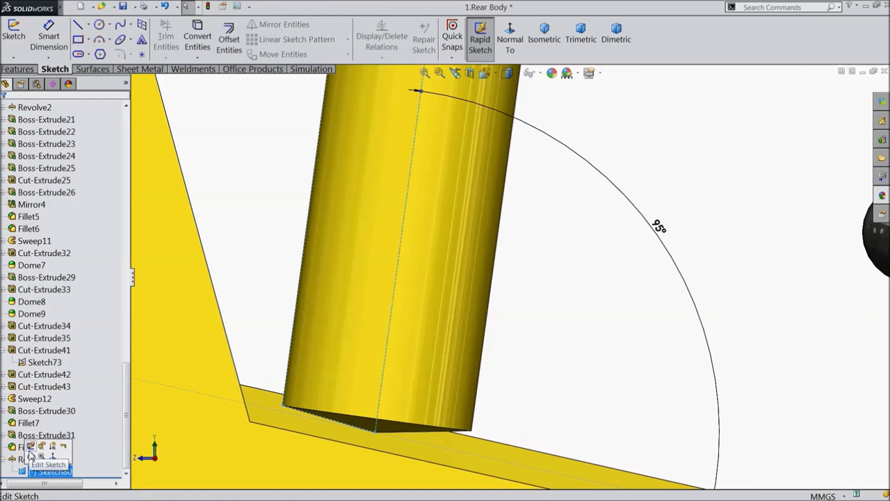
pyautogui.click(31, 446)
pyautogui.click(509, 40)
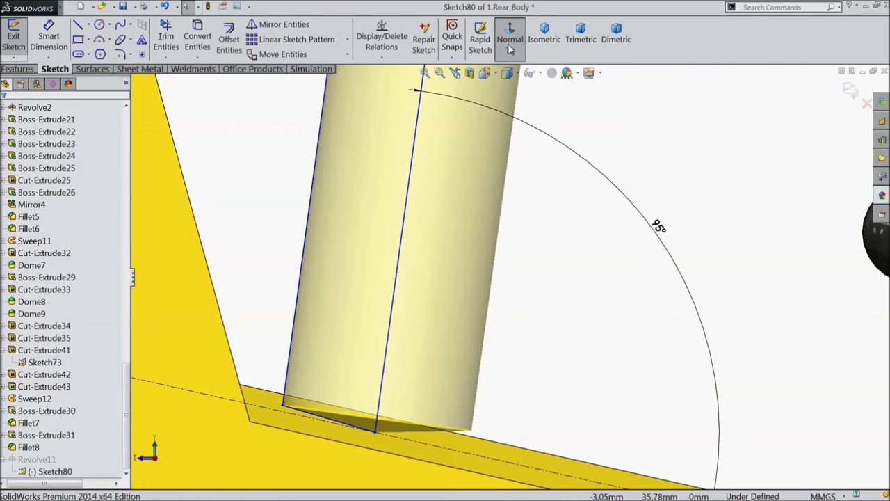
pyautogui.scroll(-8, 407, 226)
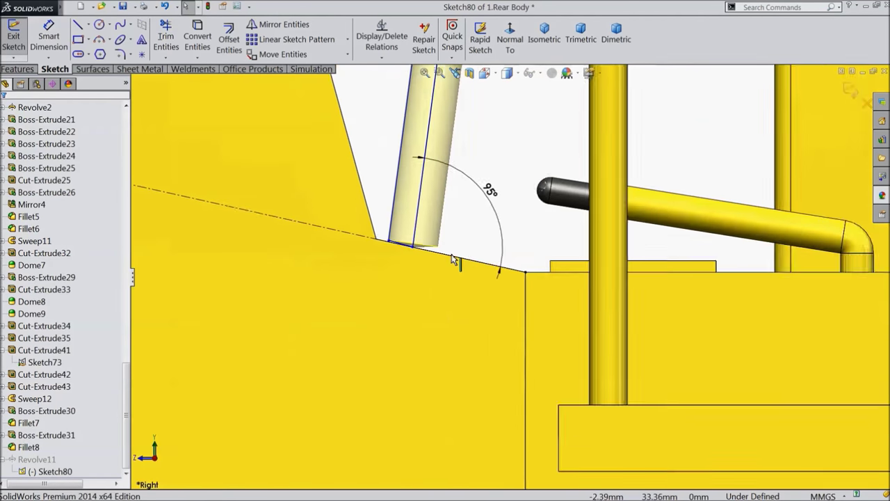
pyautogui.scroll(-4, 407, 237)
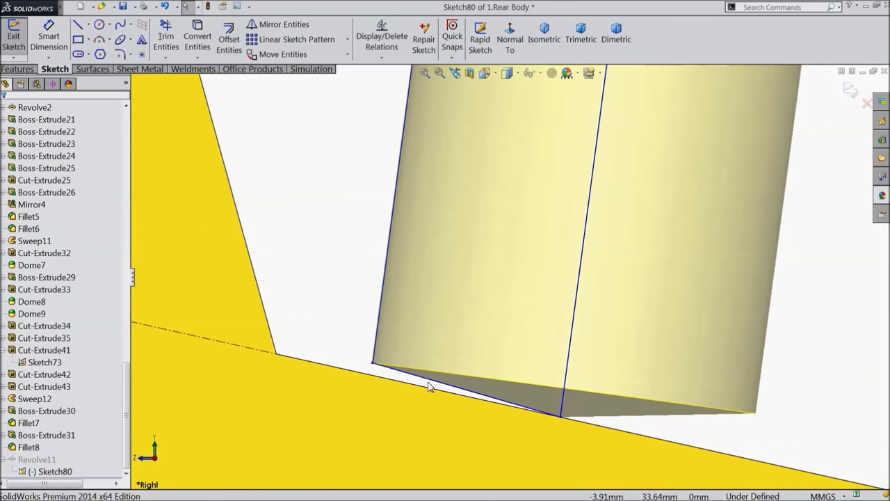
# Make the profile's bottom line collinear with the dashed construction line, then exit the sketch
pyautogui.click(431, 388)
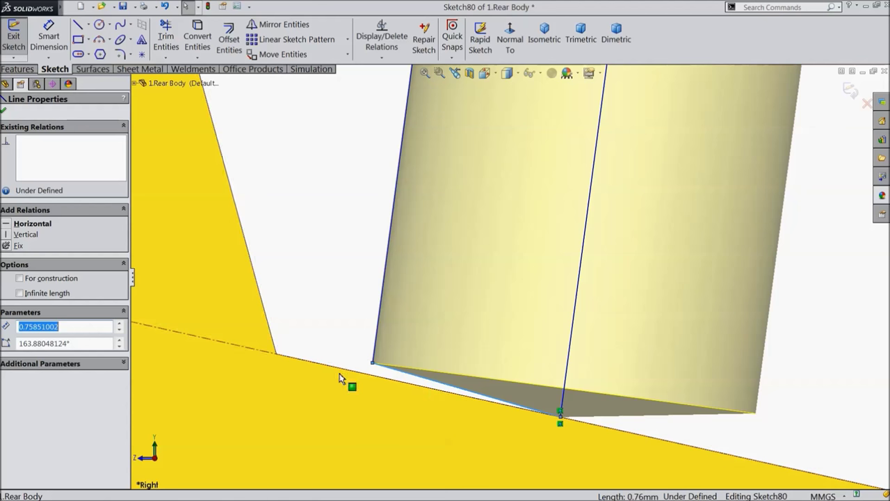
pyautogui.keyDown('ctrl'); pyautogui.click(267, 352); pyautogui.keyUp('ctrl')
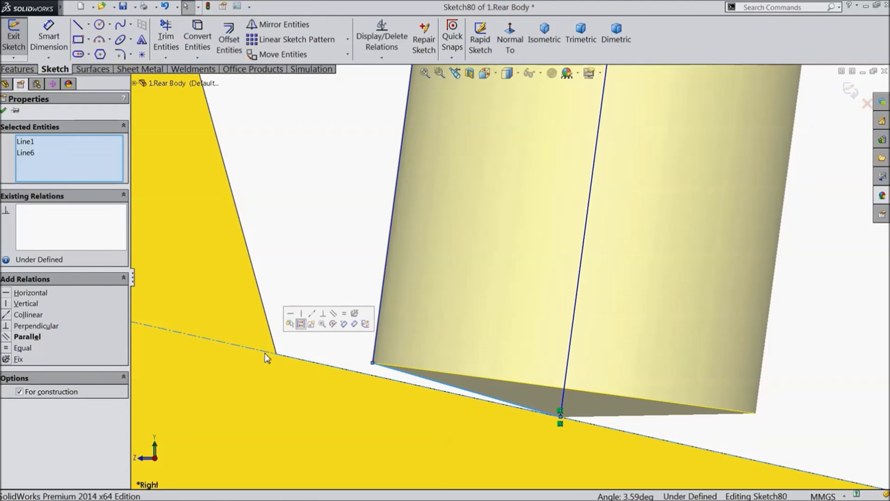
pyautogui.click(314, 318)
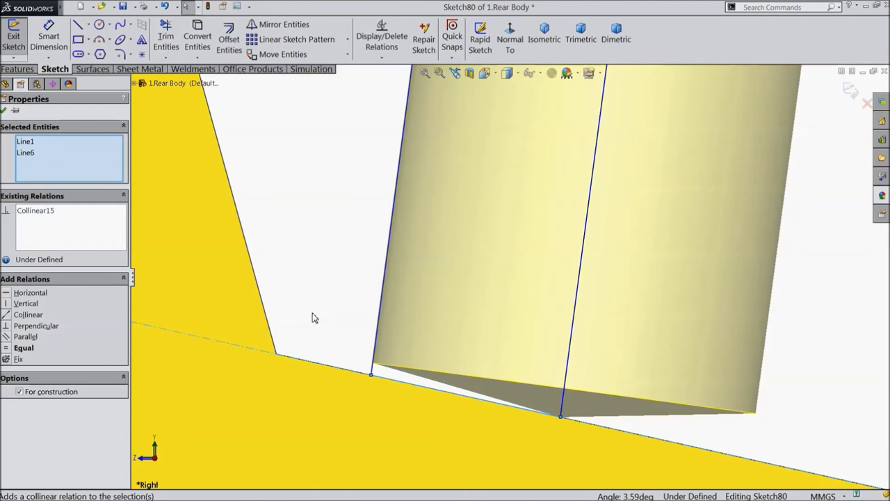
pyautogui.click(4, 111)
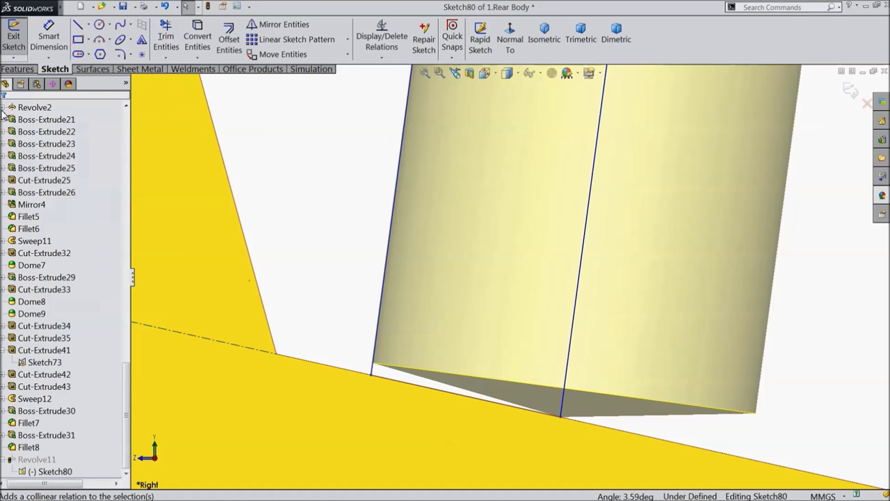
pyautogui.click(849, 89)
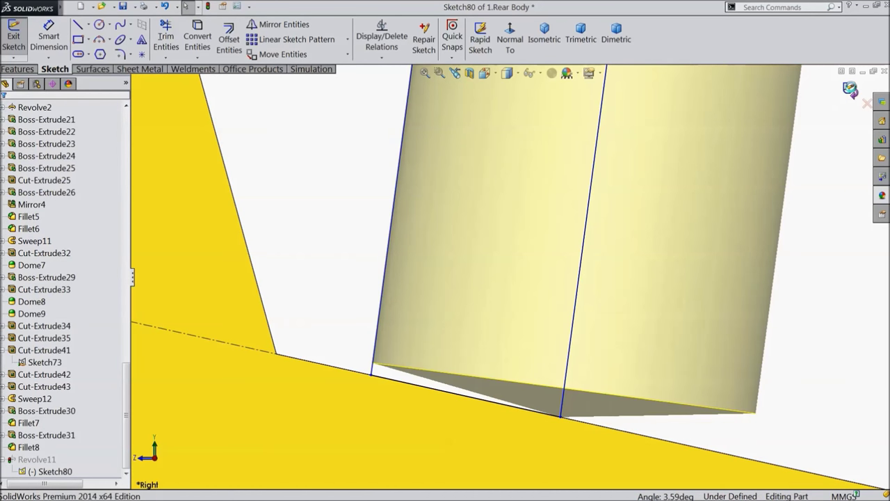
# Zoom out and orbit to an angled view of the seat area, then select Right Plane
pyautogui.scroll(5, 554, 249)
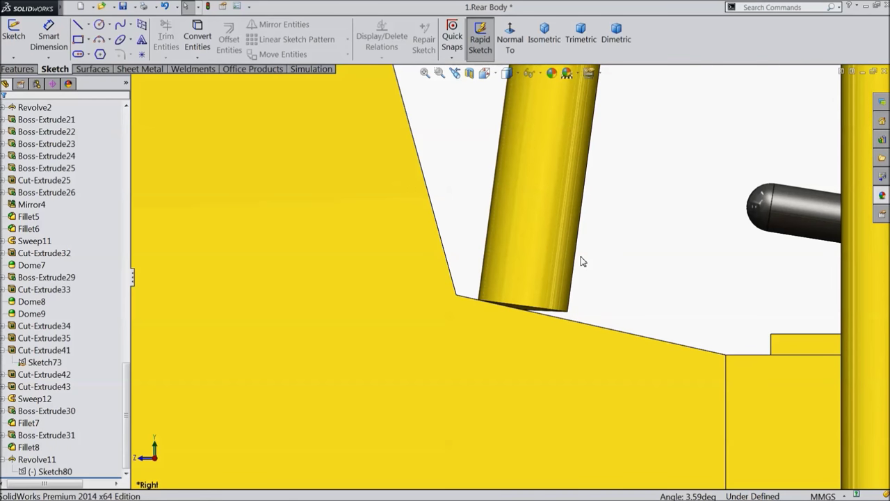
pyautogui.scroll(6, 598, 253)
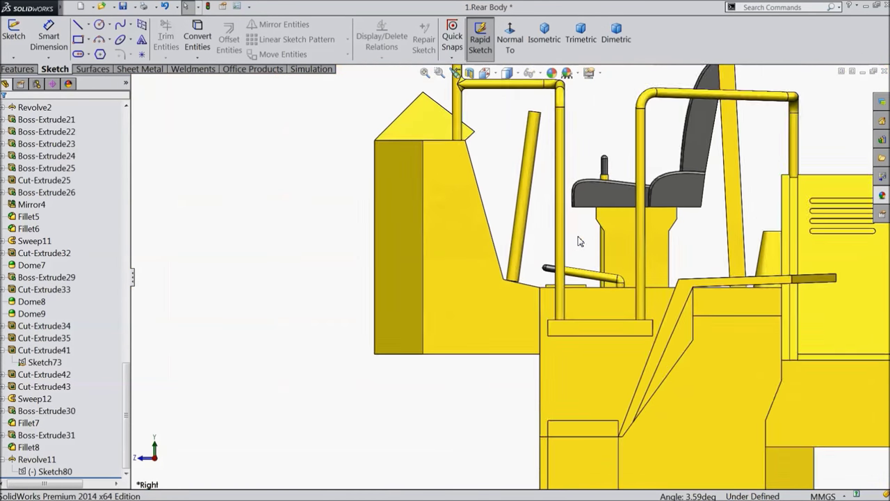
pyautogui.scroll(-3, 564, 153)
pyautogui.moveTo(564, 152); pyautogui.dragTo(511, 175, button='middle')
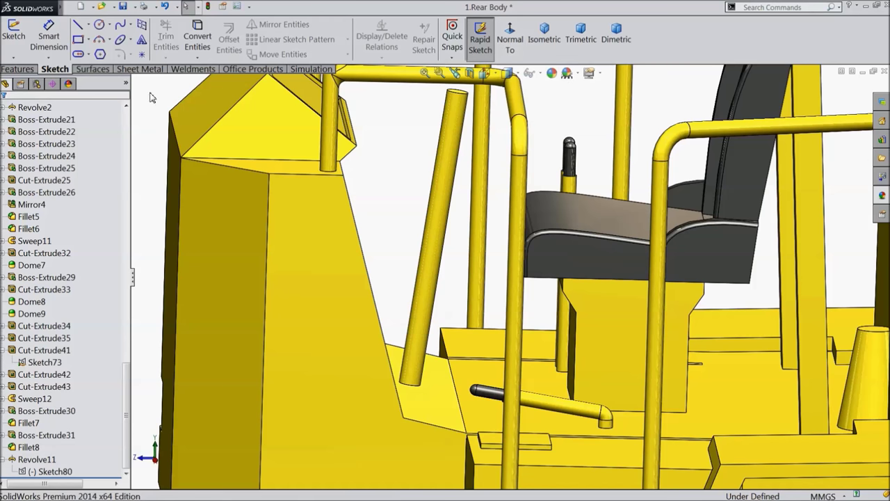
pyautogui.click(127, 121)
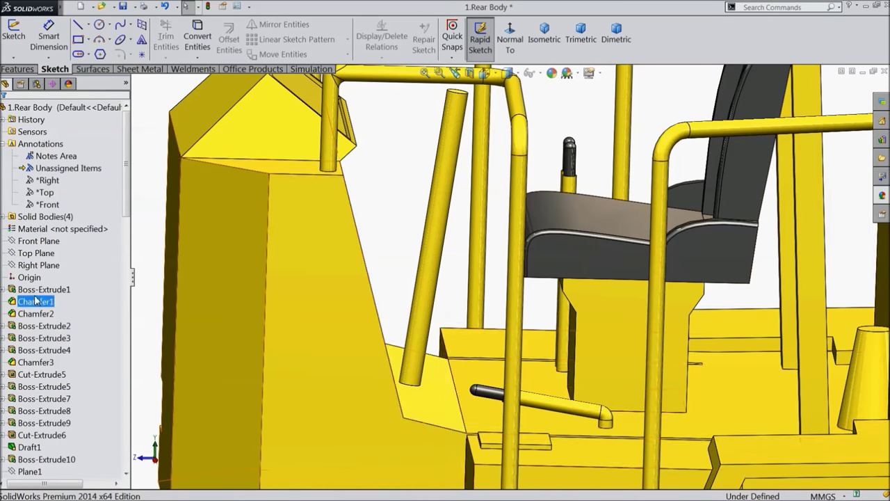
pyautogui.click(38, 265)
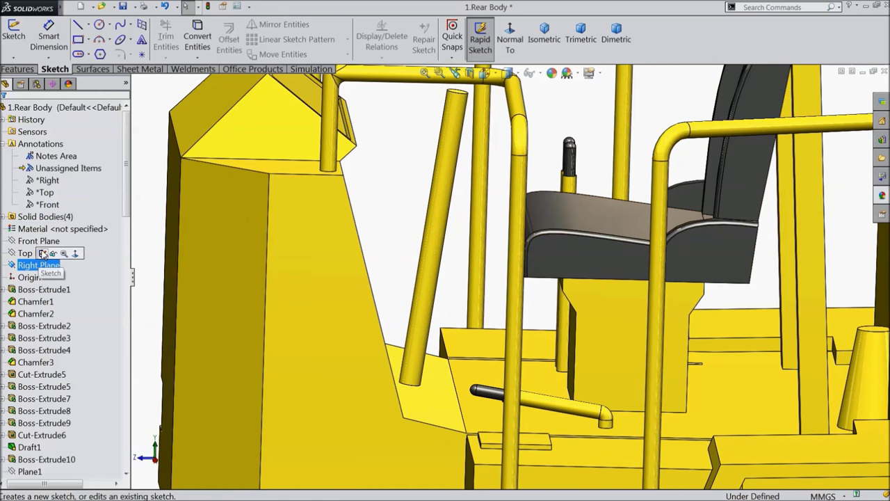
# Start a sketch on Right Plane with a centerline extending the tilted pole's axis upward
pyautogui.click(44, 254)
pyautogui.click(89, 25)
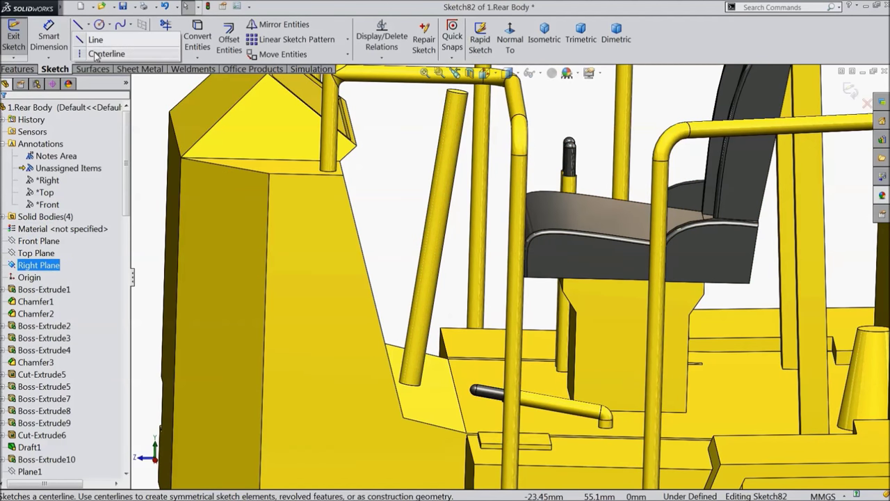
pyautogui.click(92, 50)
pyautogui.click(511, 42)
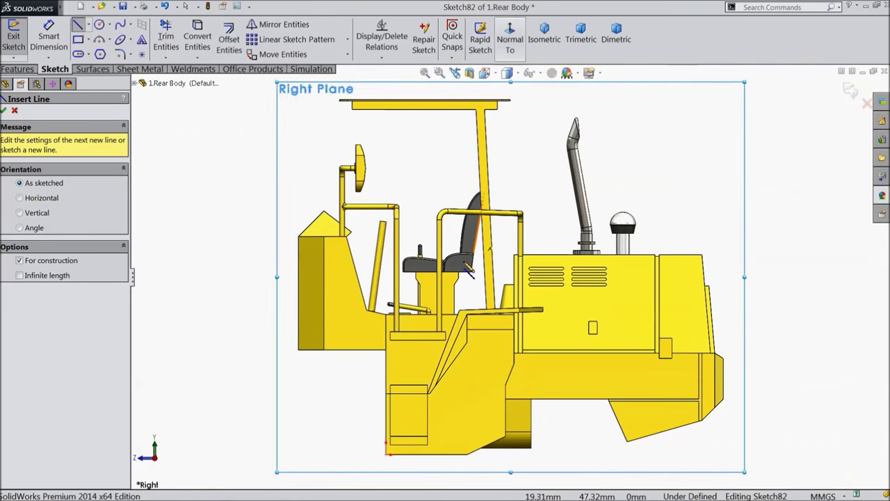
pyautogui.scroll(-6, 403, 228)
pyautogui.scroll(-3, 404, 228)
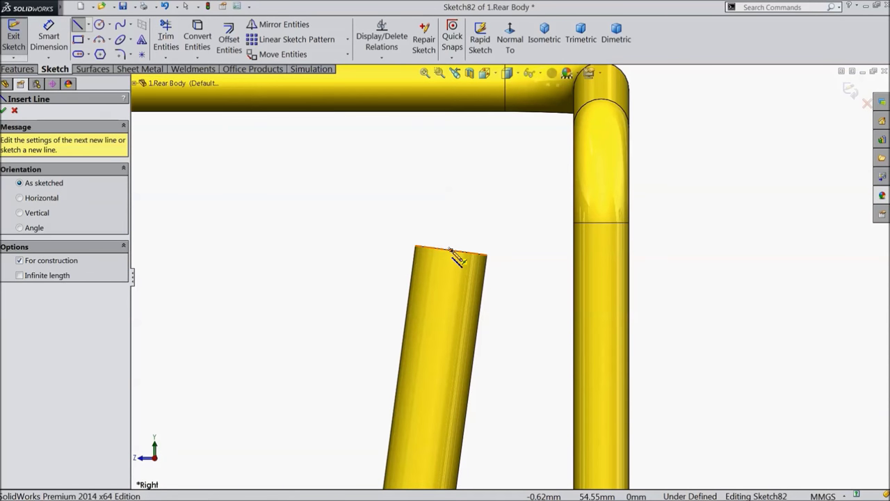
pyautogui.click(451, 251)
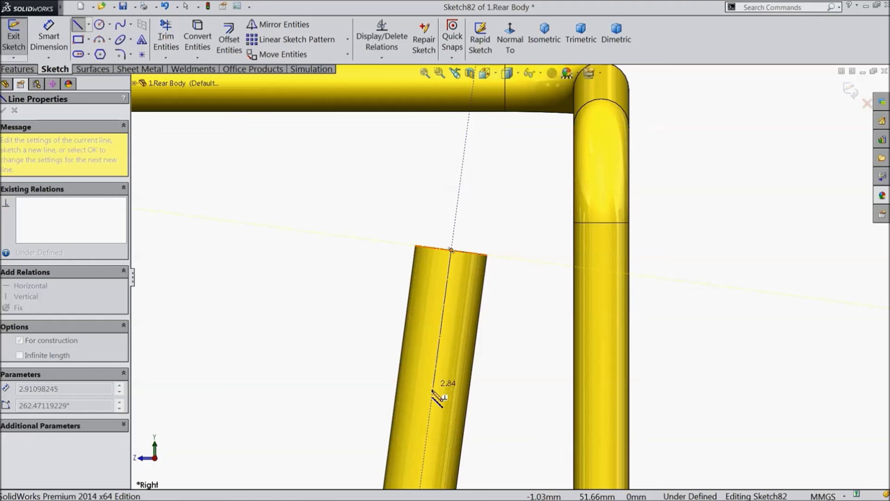
pyautogui.click(430, 406)
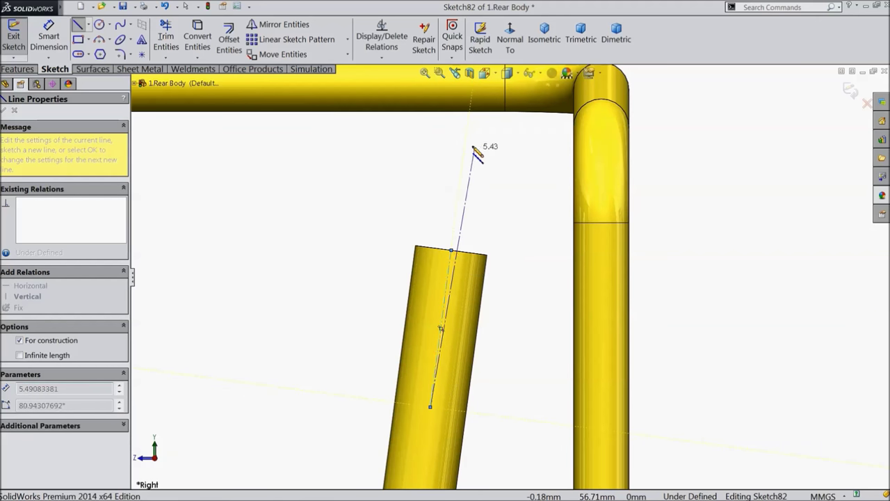
pyautogui.click(466, 131)
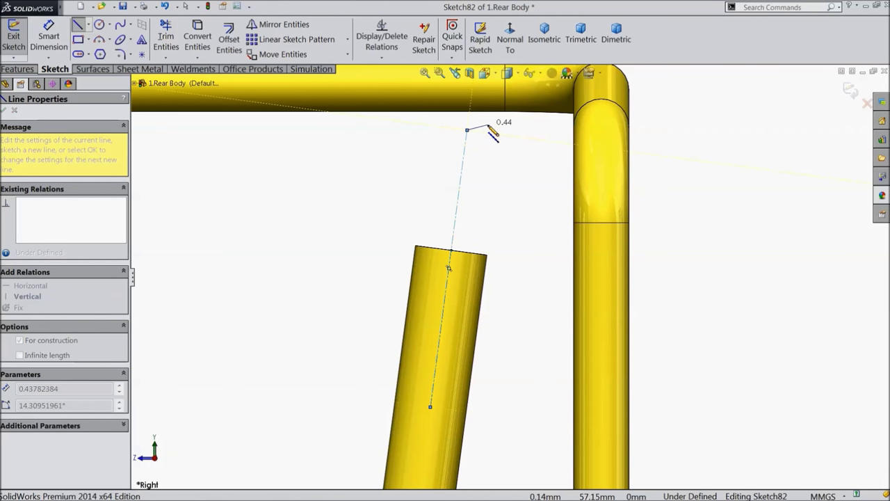
pyautogui.rightClick(491, 125)
pyautogui.click(511, 101)
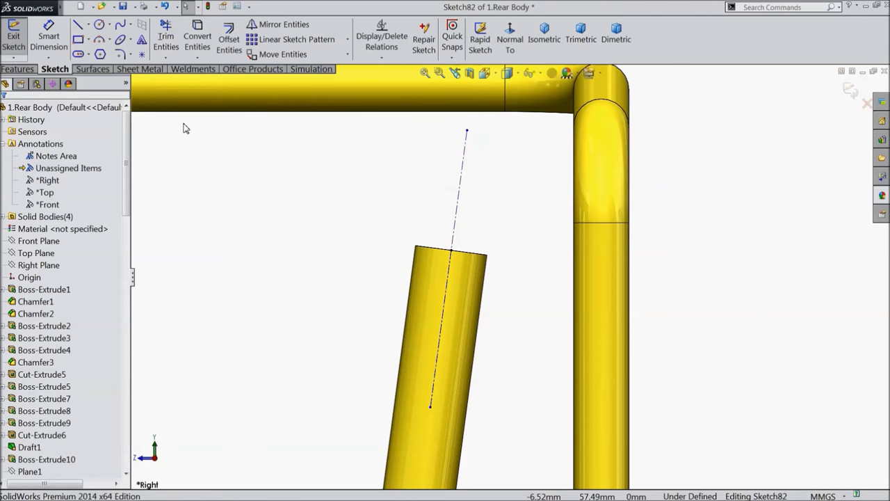
# Draw lines from the centerline's top end leftward and down, forming the outline's top and left edges
pyautogui.click(80, 27)
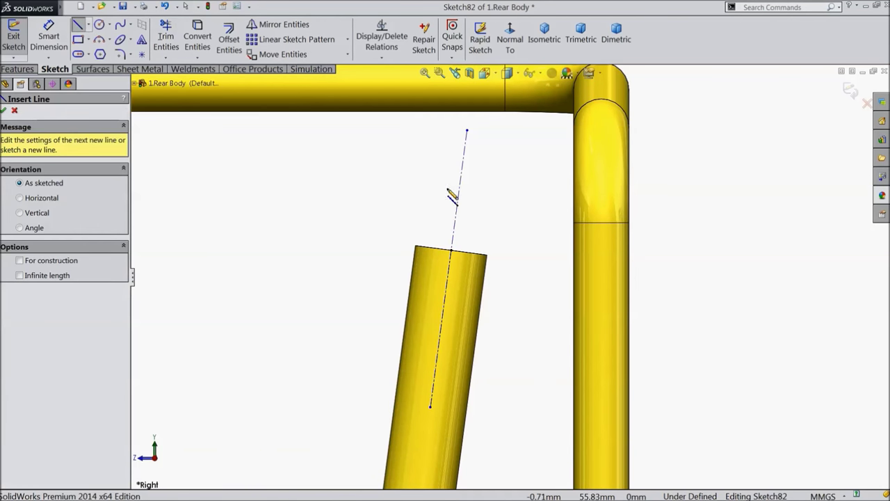
pyautogui.click(467, 131)
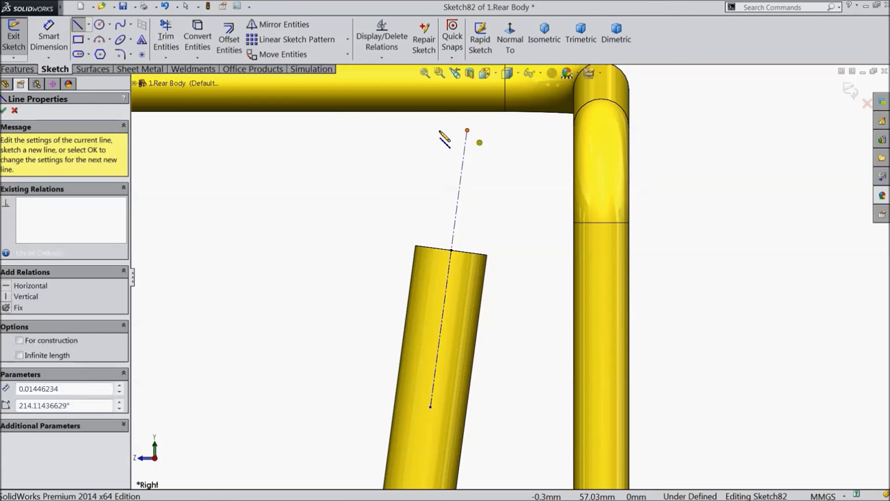
pyautogui.click(402, 124)
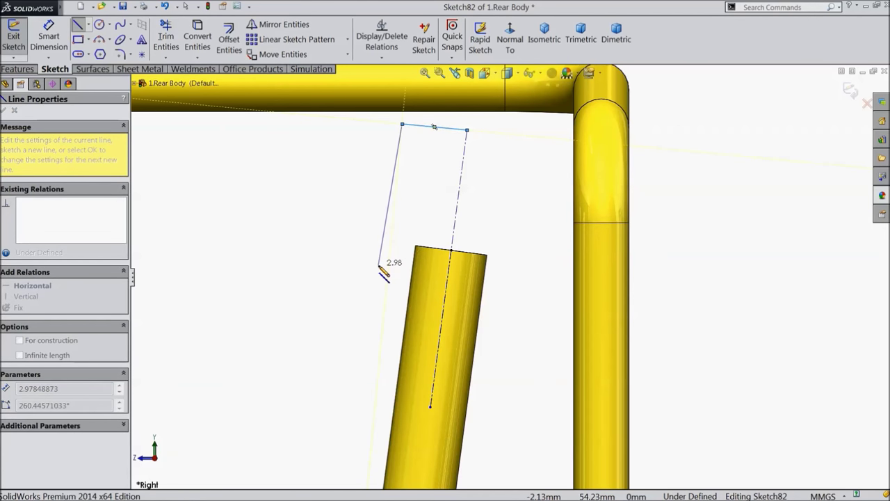
pyautogui.click(388, 240)
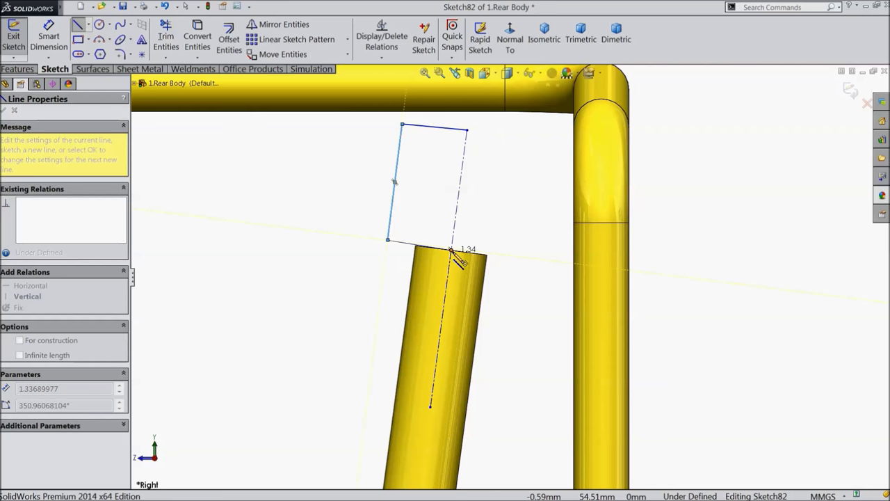
pyautogui.rightClick(473, 196)
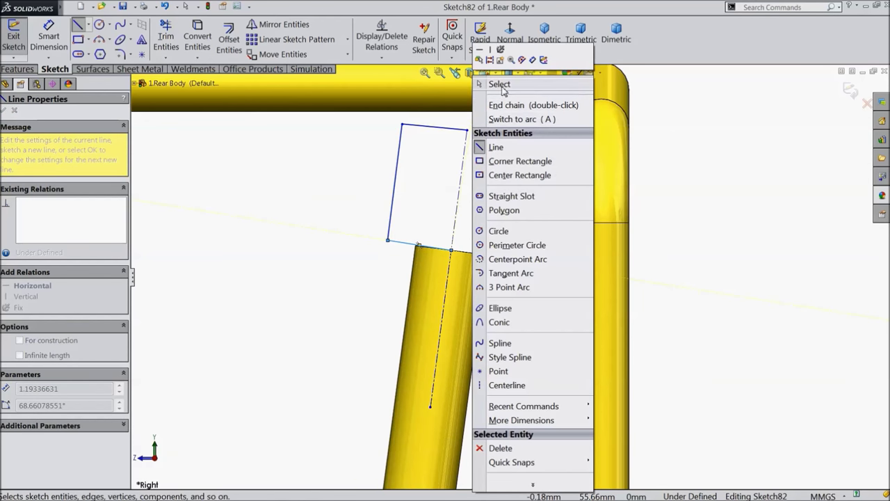
# Make the outline's bottom line collinear with the pole's top edge
pyautogui.click(497, 85)
pyautogui.scroll(-5, 447, 308)
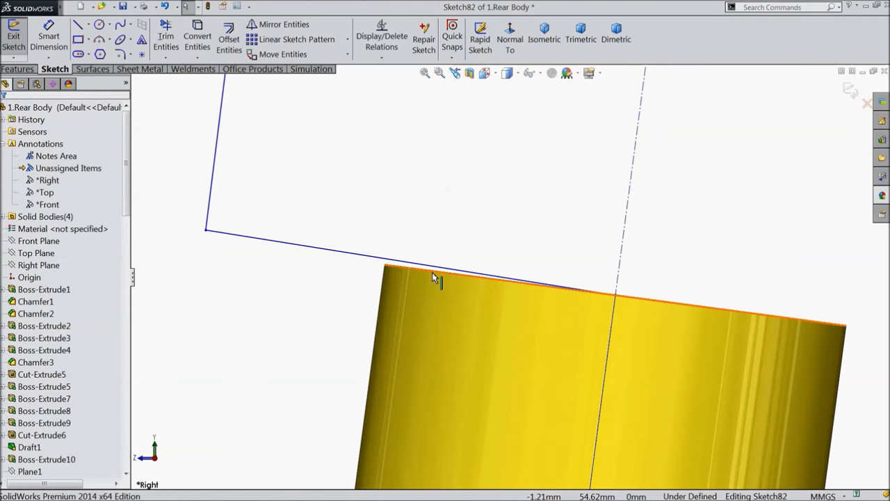
pyautogui.click(432, 272)
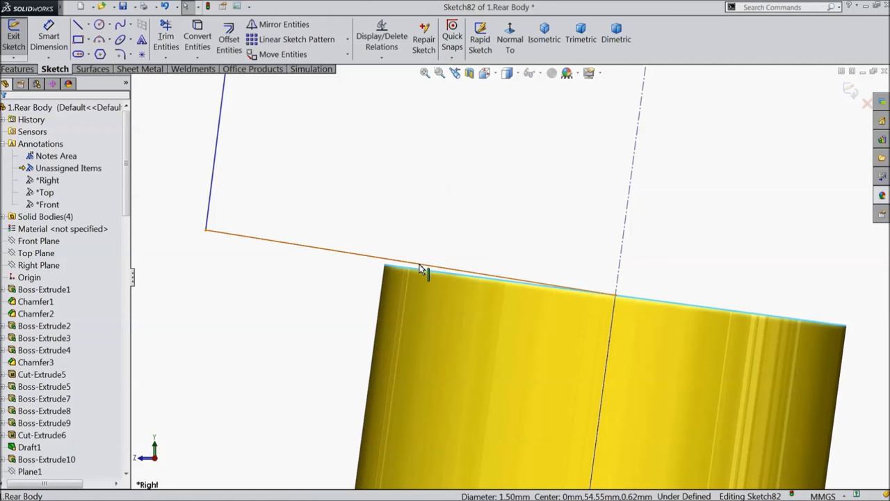
pyautogui.keyDown('ctrl'); pyautogui.click(420, 269); pyautogui.keyUp('ctrl')
pyautogui.click(448, 229)
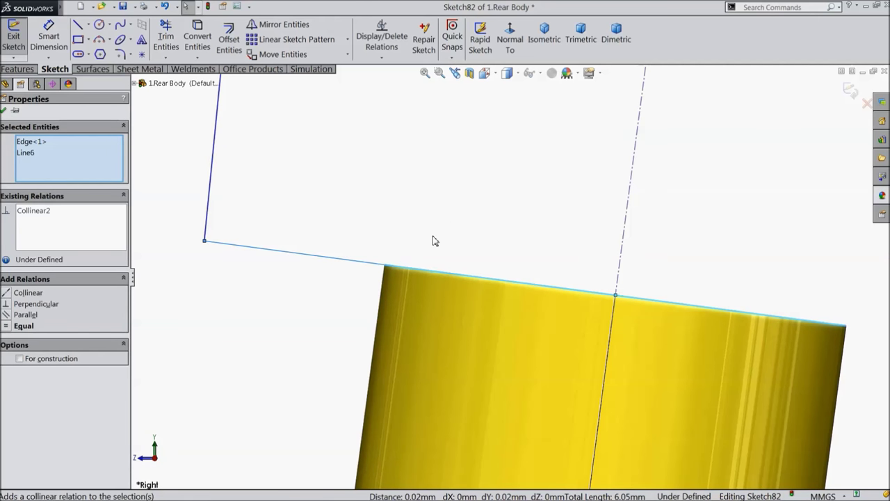
# Make the centerline parallel to the left line, then delete that parallel relation
pyautogui.scroll(6, 432, 240)
pyautogui.click(546, 201)
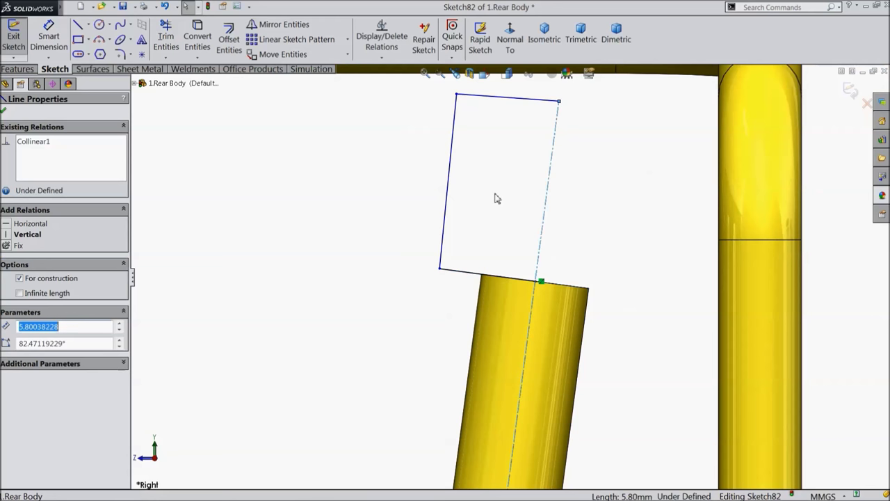
pyautogui.keyDown('ctrl'); pyautogui.click(447, 194); pyautogui.keyUp('ctrl')
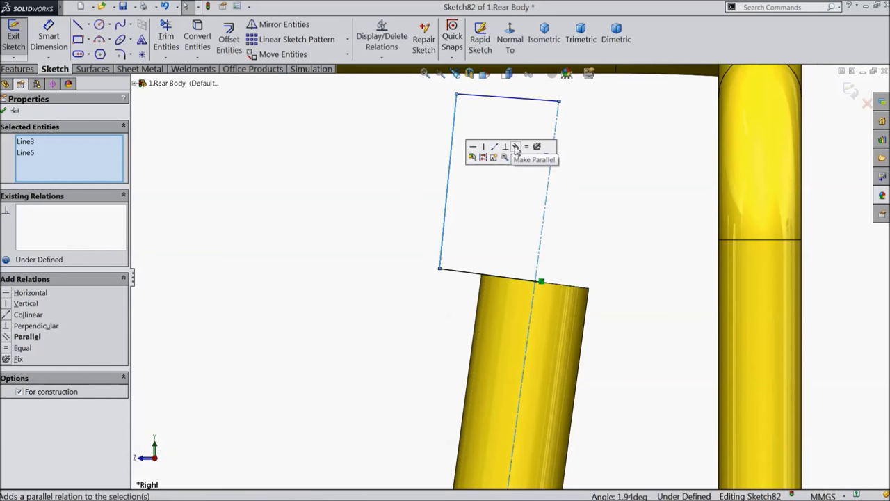
pyautogui.click(516, 147)
pyautogui.scroll(3, 557, 188)
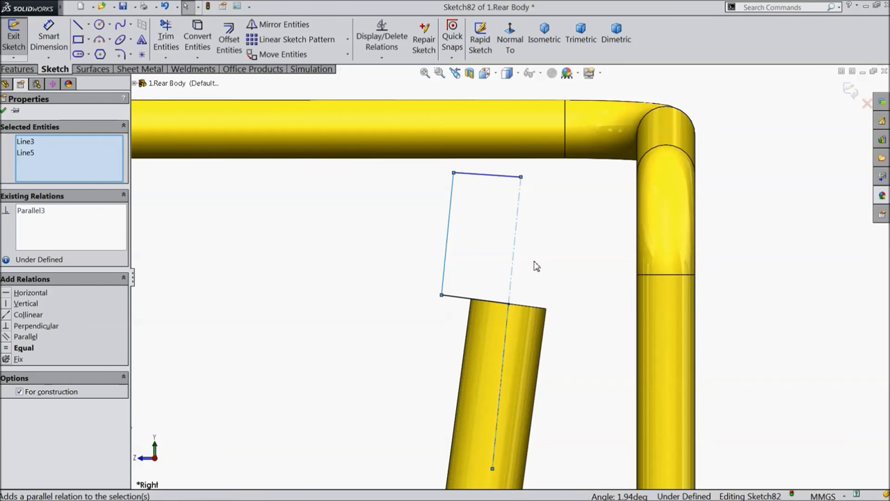
pyautogui.click(35, 213)
pyautogui.rightClick(36, 212)
pyautogui.click(69, 226)
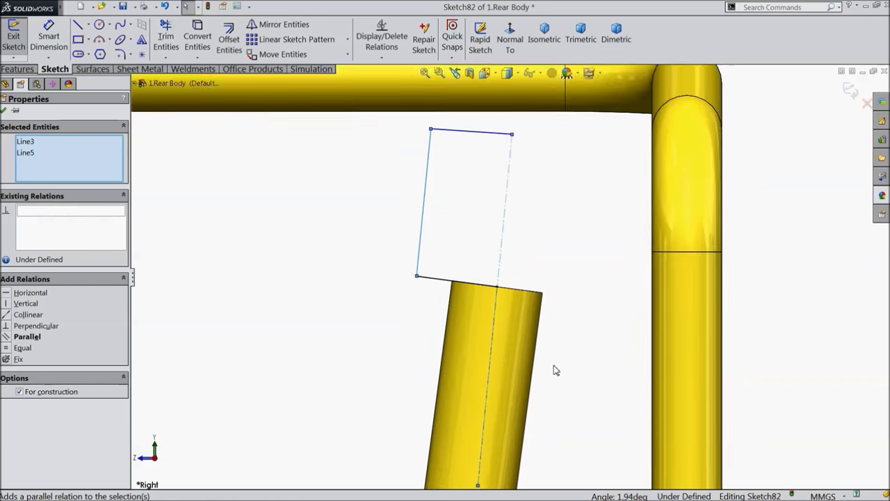
pyautogui.scroll(-2, 555, 370)
pyautogui.press('Escape')
# Make the centerline parallel to the pole's silhouette edge
pyautogui.click(483, 318)
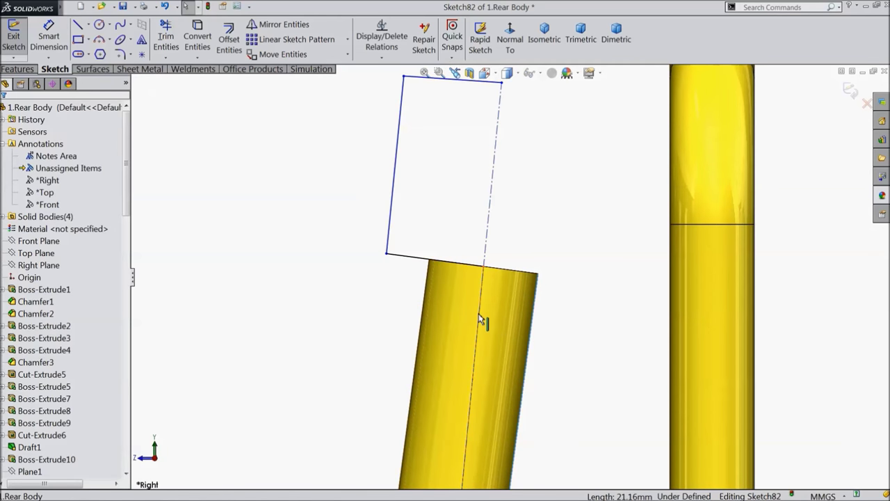
pyautogui.keyDown('ctrl'); pyautogui.click(483, 313); pyautogui.keyUp('ctrl')
pyautogui.click(526, 275)
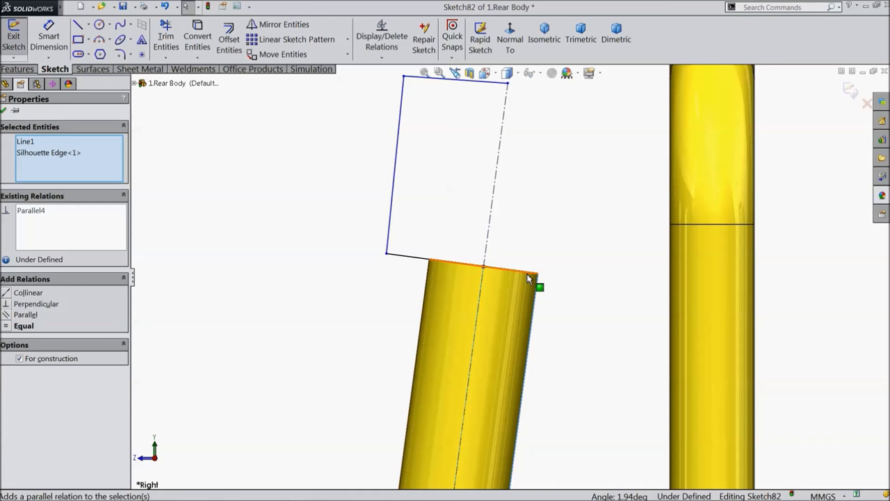
pyautogui.scroll(2, 480, 232)
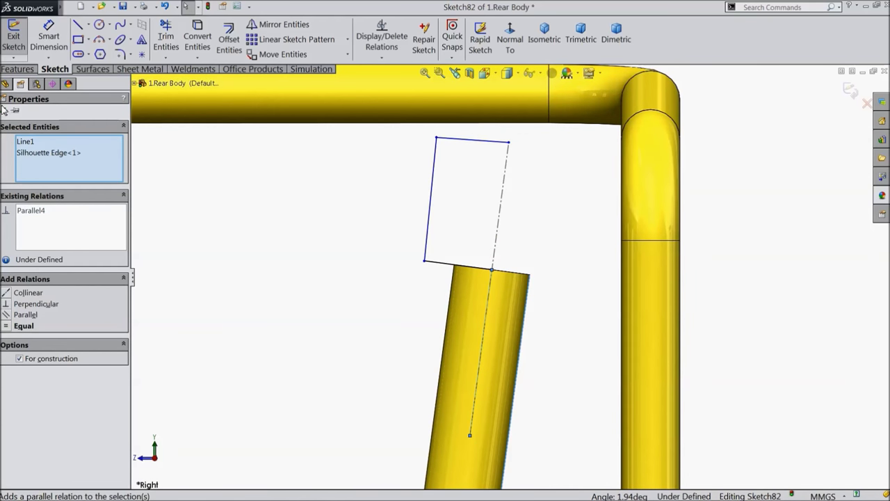
pyautogui.press('Escape')
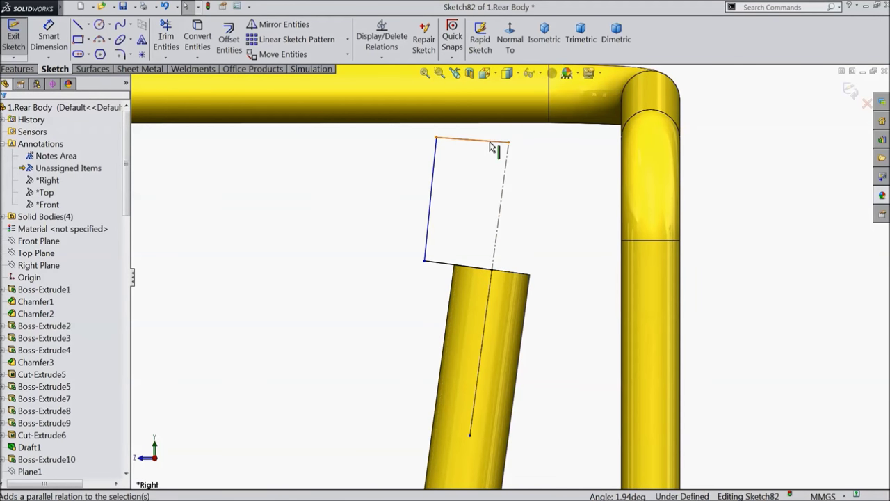
# Make the top and bottom lines parallel, and the left edge parallel to the centreline
pyautogui.click(492, 141)
pyautogui.keyDown('ctrl'); pyautogui.click(449, 270); pyautogui.keyUp('ctrl')
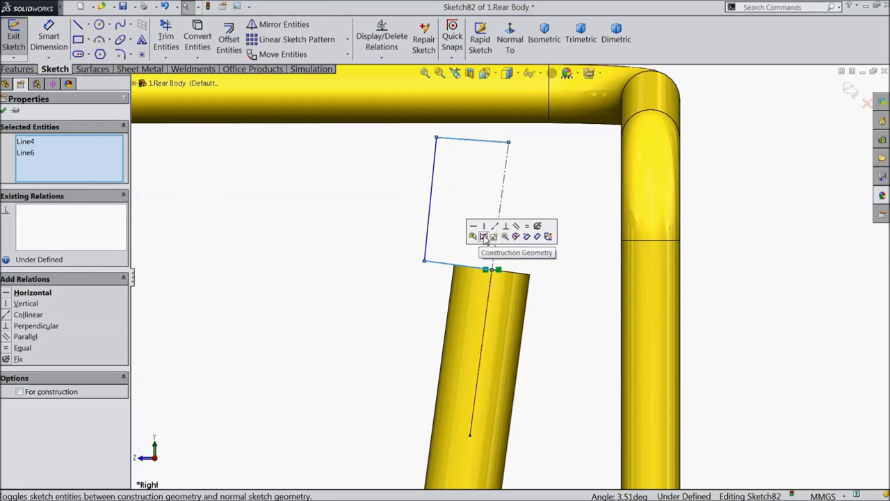
pyautogui.click(516, 232)
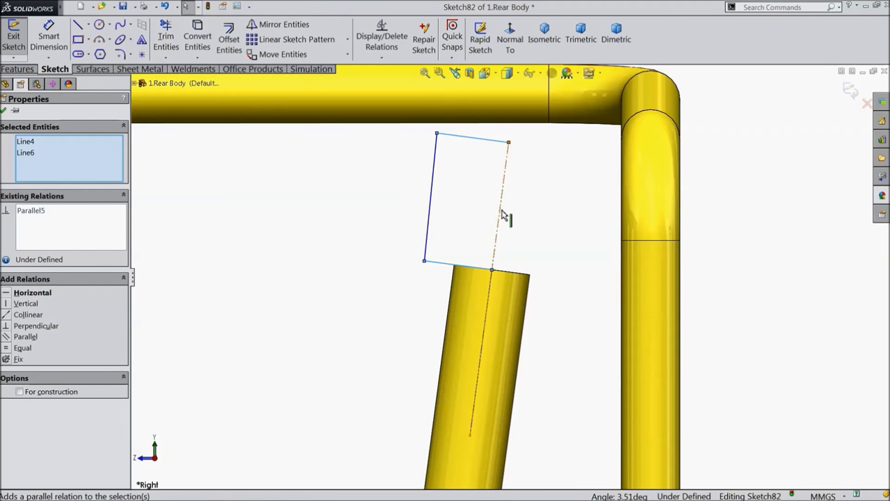
pyautogui.click(500, 215)
pyautogui.keyDown('ctrl'); pyautogui.click(430, 205); pyautogui.keyUp('ctrl')
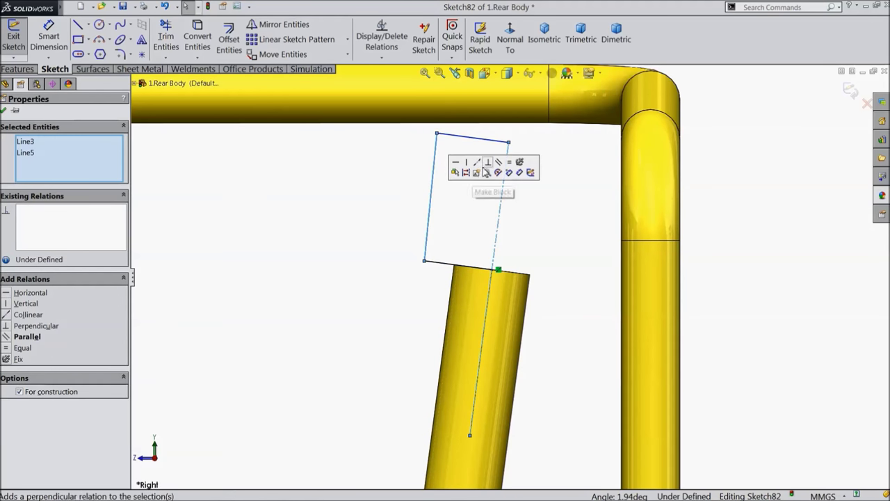
pyautogui.click(498, 162)
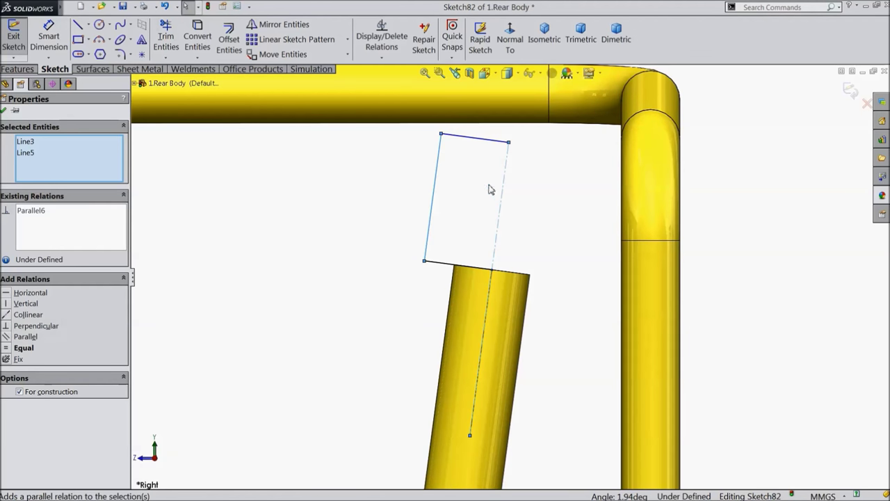
pyautogui.click(4, 111)
# Dimension the outline's top line at 1.25
pyautogui.click(49, 38)
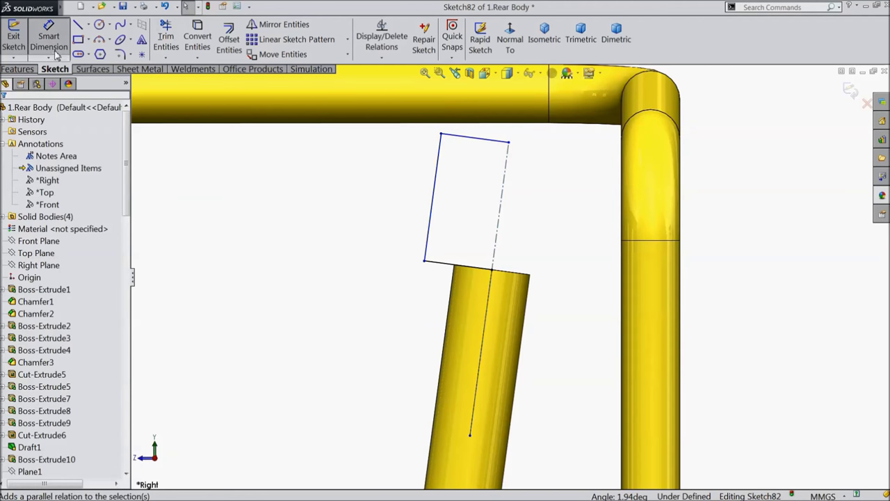
pyautogui.scroll(2, 506, 202)
pyautogui.scroll(-2, 506, 201)
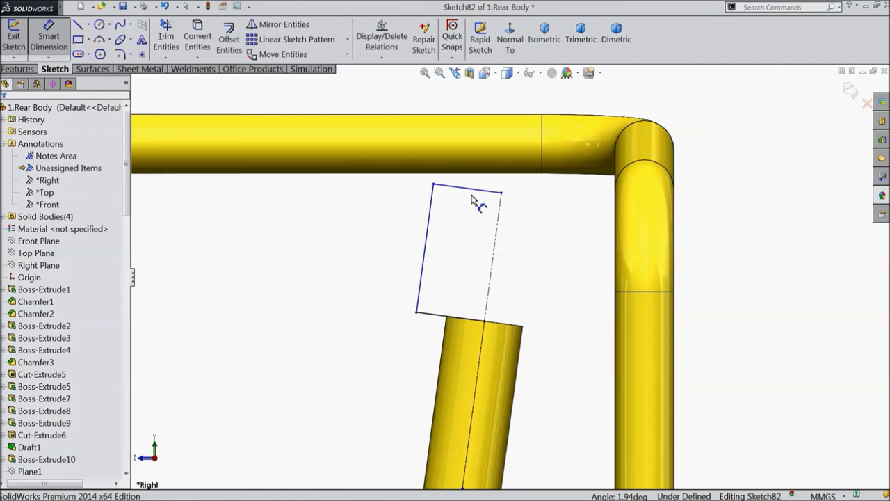
pyautogui.click(470, 188)
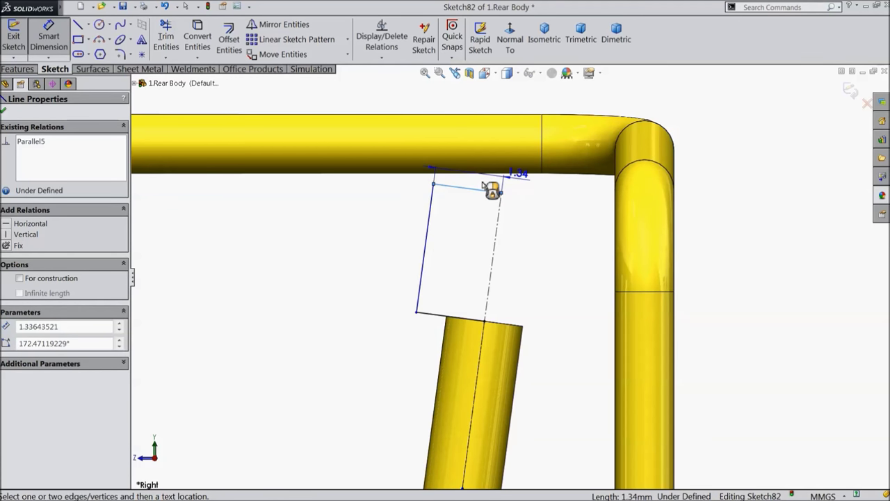
pyautogui.click(488, 188)
pyautogui.write('1.25')
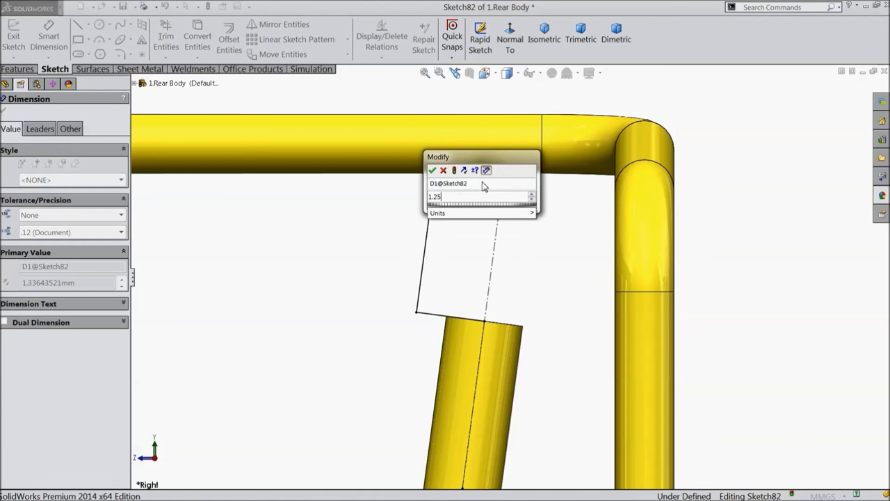
pyautogui.press('Return')
# Dimension the outline's left line at 3
pyautogui.click(432, 226)
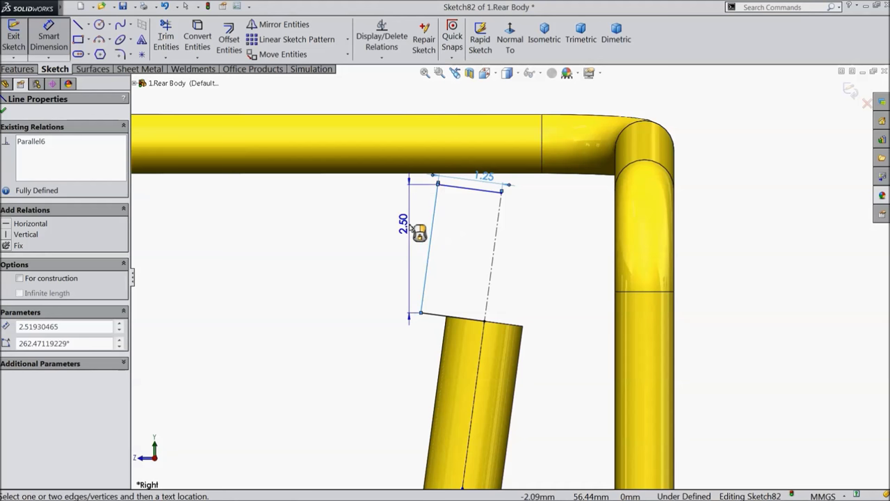
pyautogui.click(441, 198)
pyautogui.write('3')
pyautogui.press('Return')
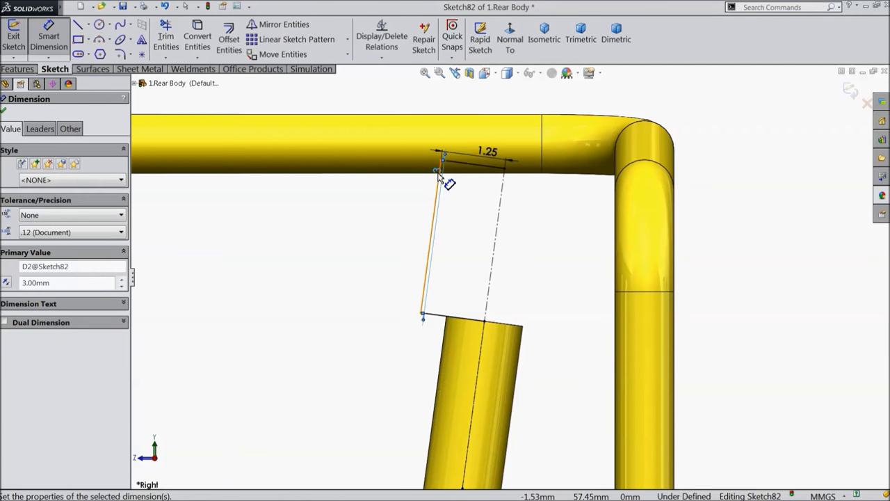
pyautogui.click(441, 180)
pyautogui.press('z')
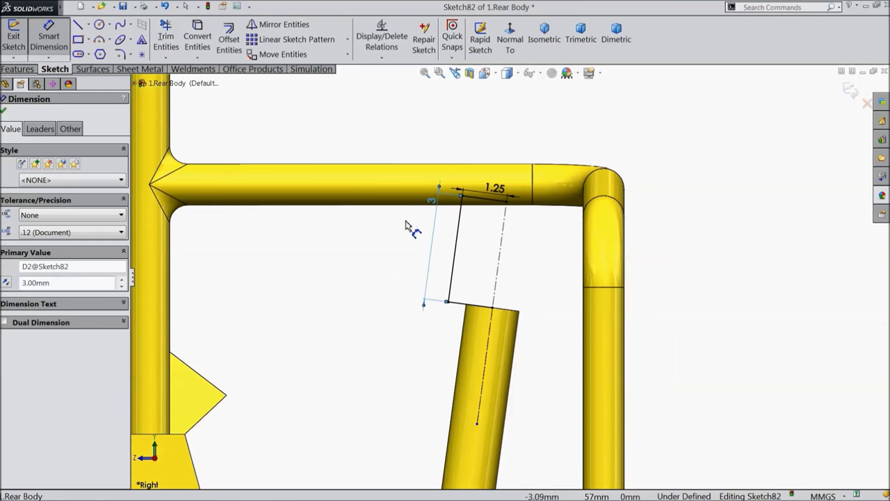
pyautogui.click(4, 111)
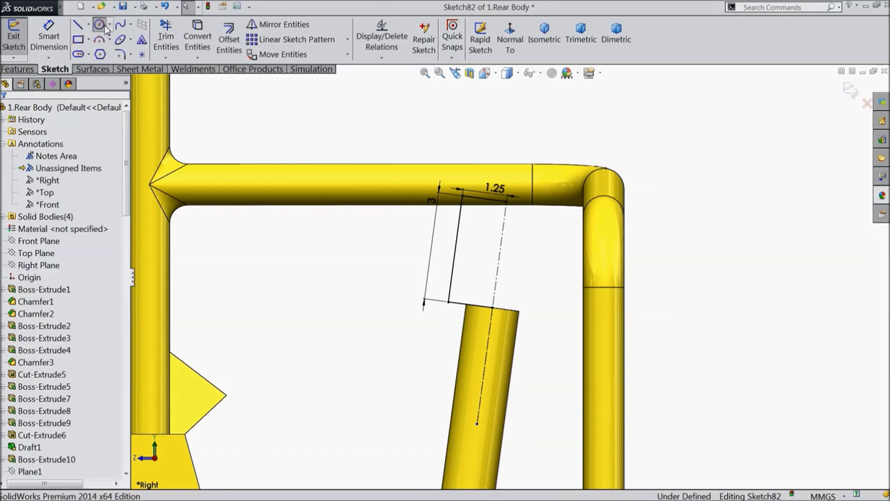
# Draw a circle above the tube and give it a 1.75 diameter
pyautogui.click(99, 24)
pyautogui.click(347, 121)
pyautogui.click(322, 139)
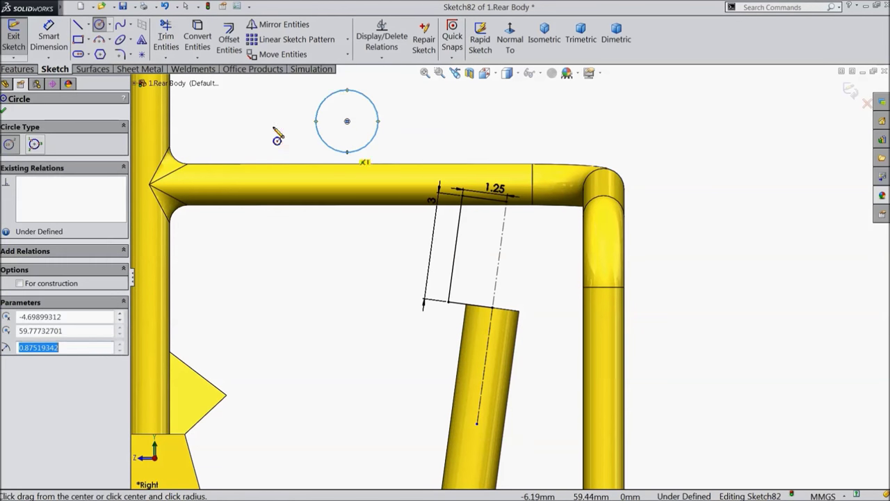
pyautogui.click(49, 34)
pyautogui.click(341, 156)
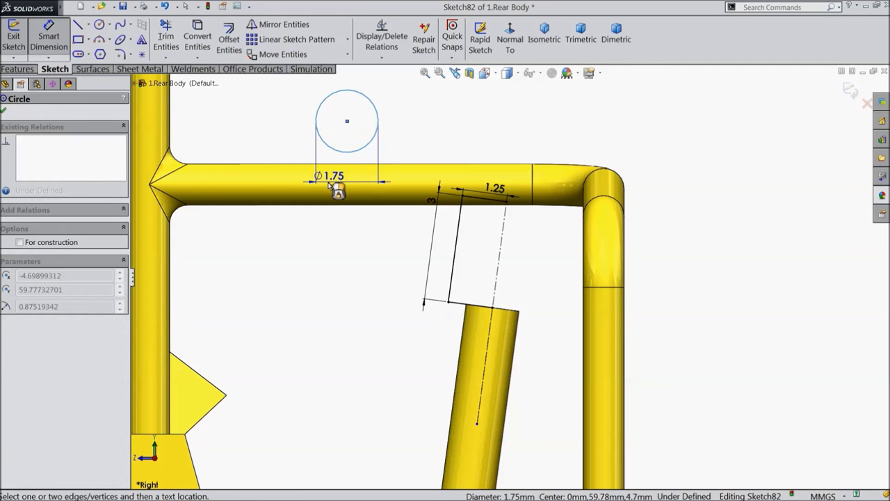
pyautogui.click(339, 174)
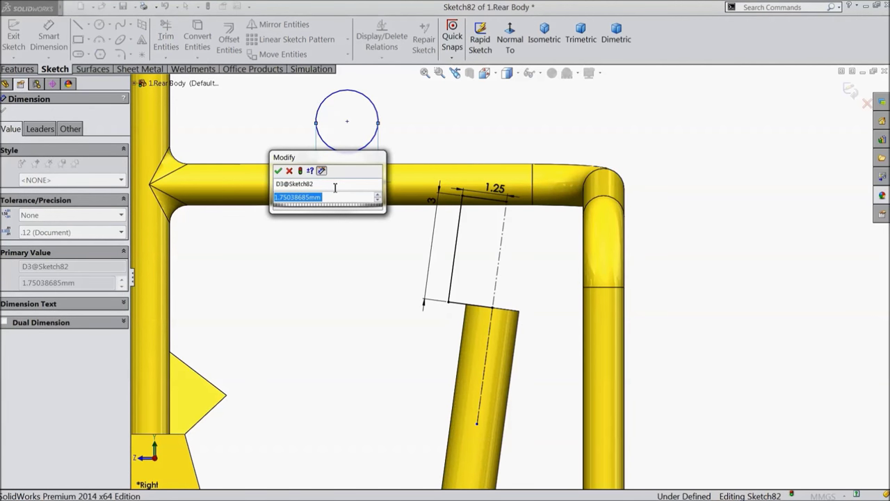
pyautogui.write('1.75')
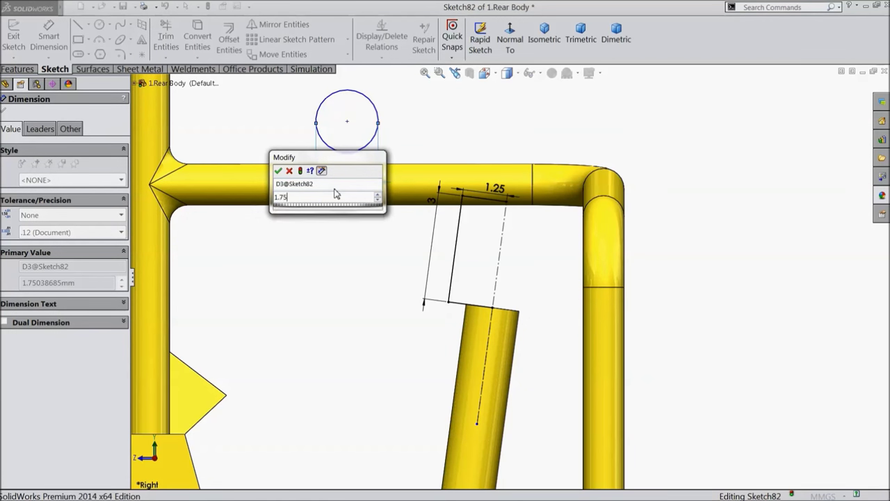
pyautogui.press('Return')
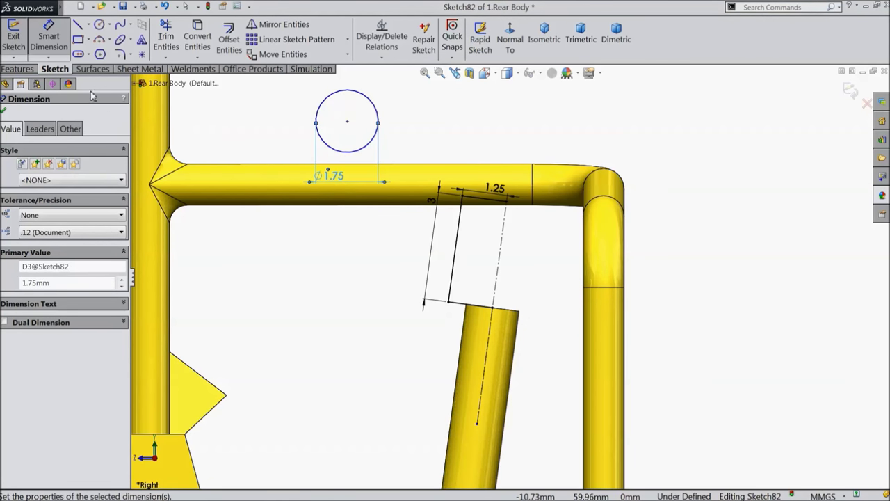
pyautogui.click(4, 113)
# Dimension the circle's centre 2 from the rectangle's top line
pyautogui.scroll(3, 422, 156)
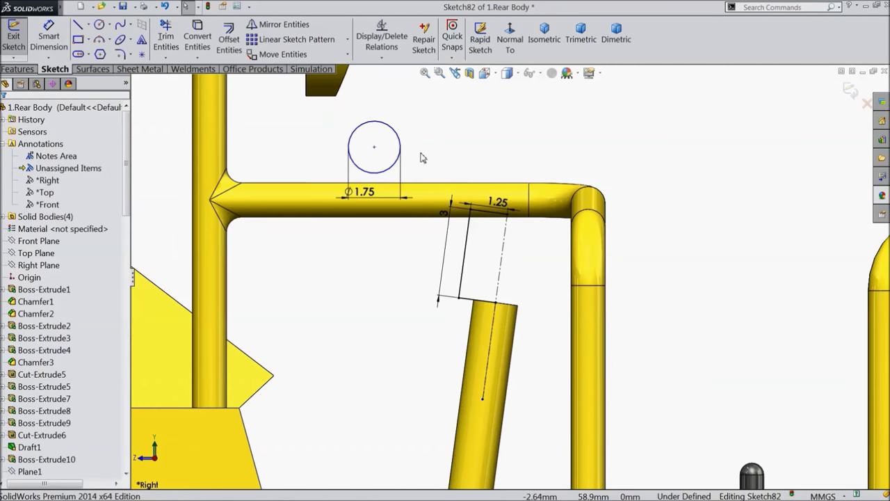
pyautogui.scroll(-2, 490, 168)
pyautogui.click(49, 38)
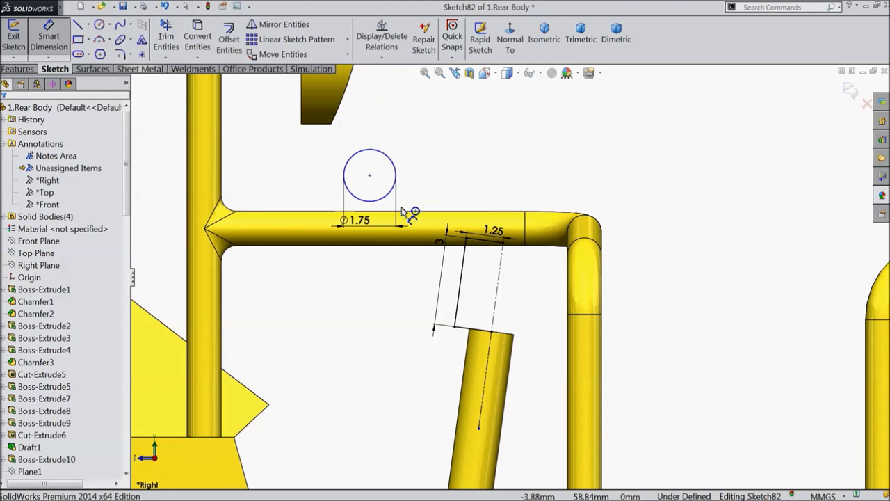
pyautogui.click(495, 248)
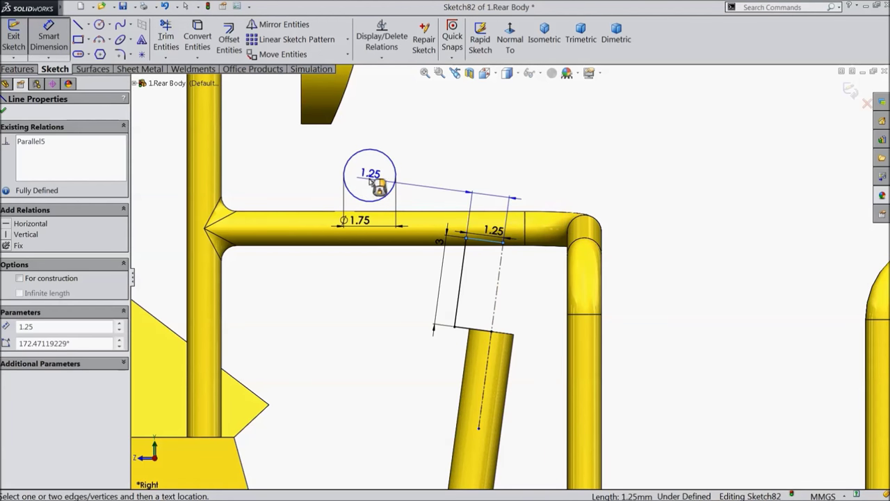
pyautogui.click(370, 176)
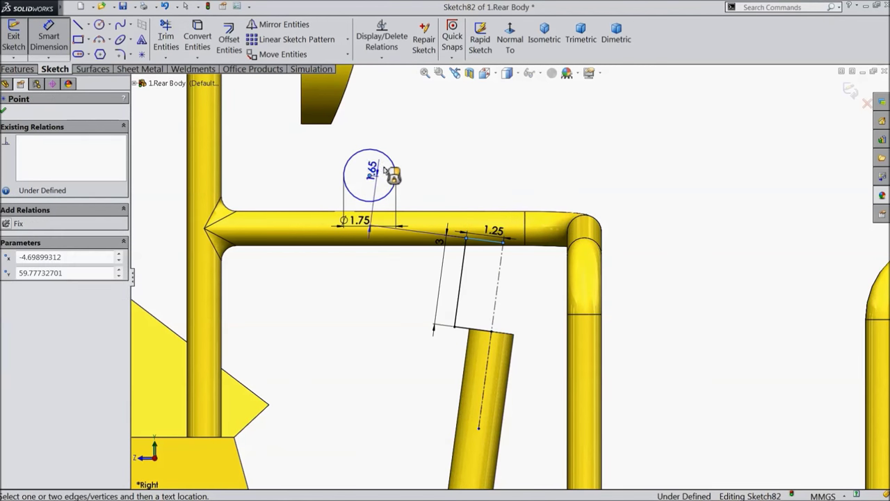
pyautogui.click(434, 169)
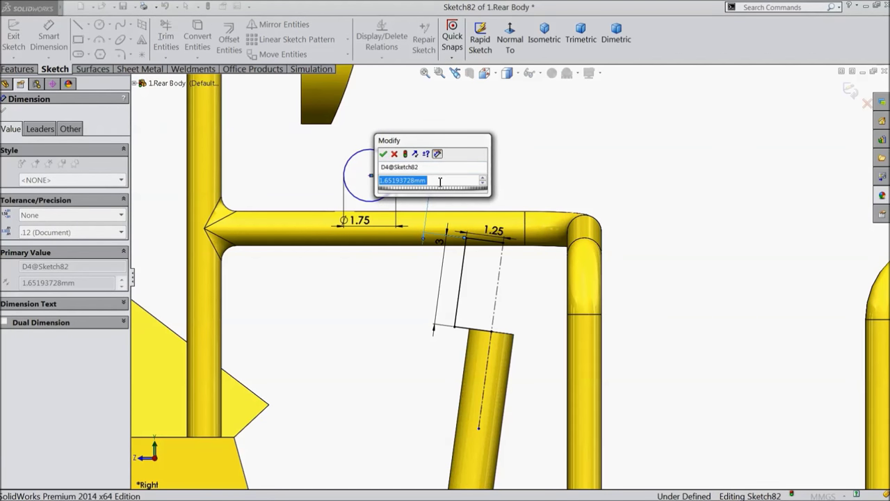
pyautogui.write('2')
pyautogui.press('Return')
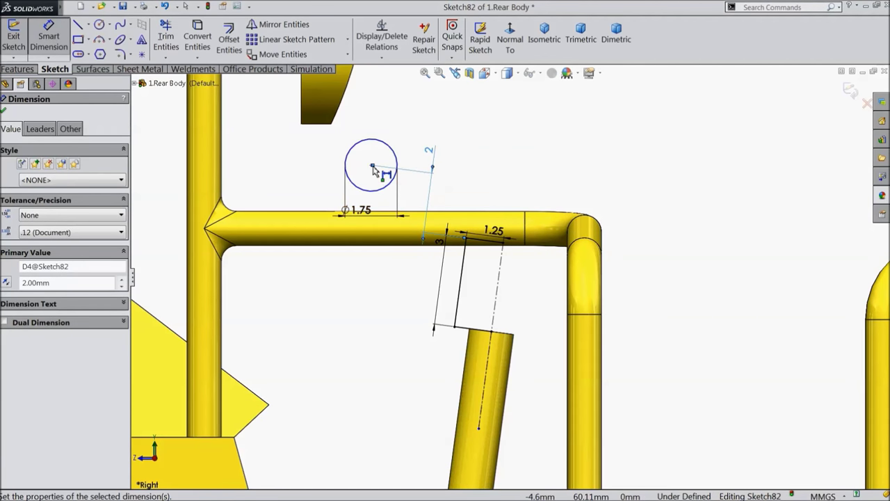
# Dimension the circle's centre 7 from the dashed centreline
pyautogui.click(372, 166)
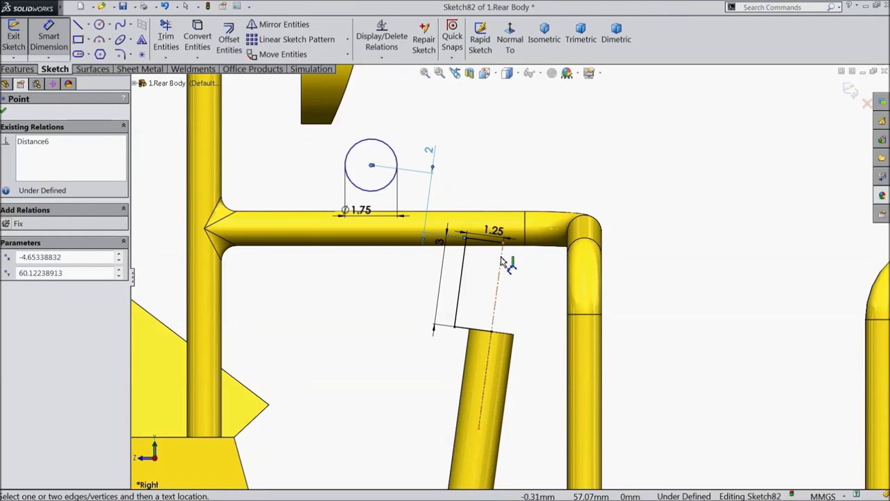
pyautogui.click(501, 259)
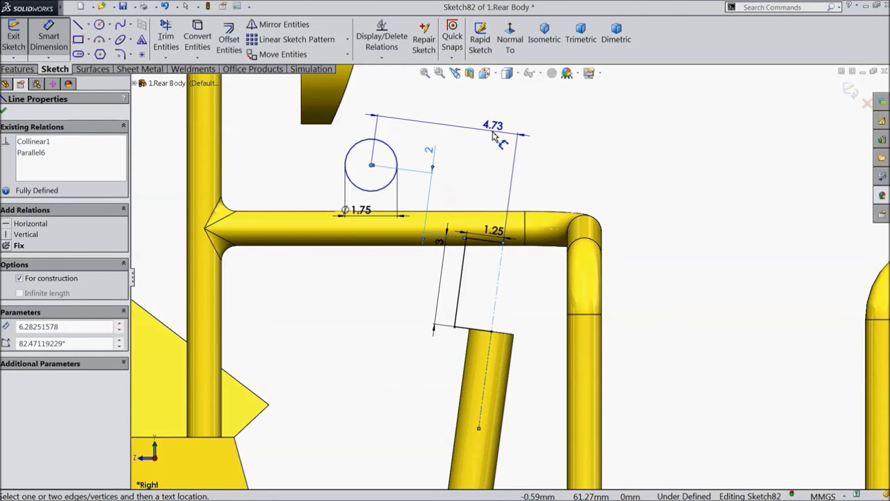
pyautogui.click(494, 137)
pyautogui.click(474, 153)
pyautogui.press('Return')
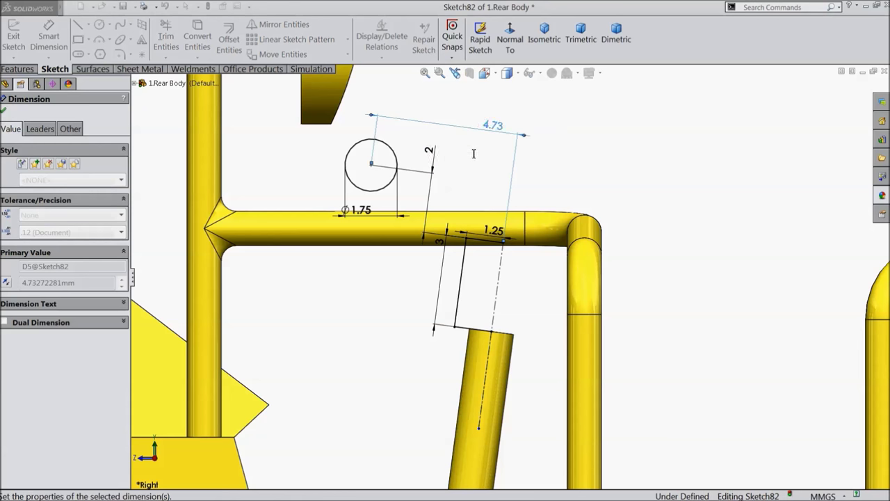
pyautogui.click(3, 113)
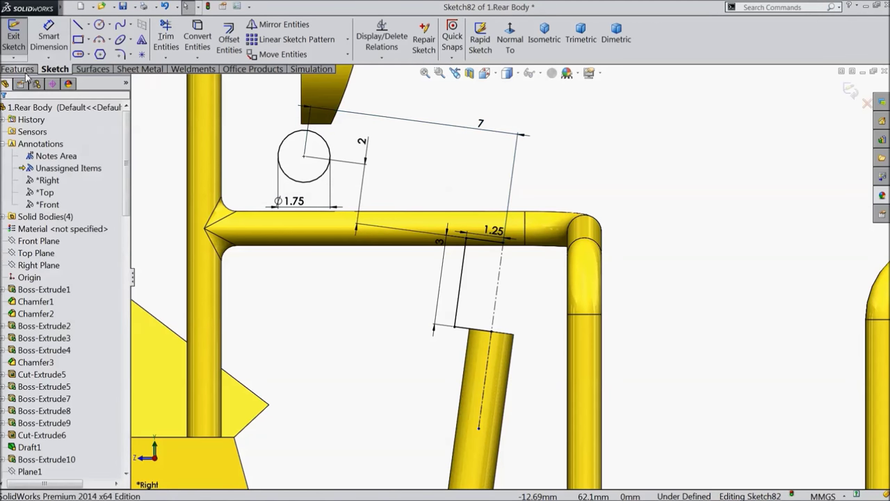
pyautogui.click(21, 69)
pyautogui.click(85, 43)
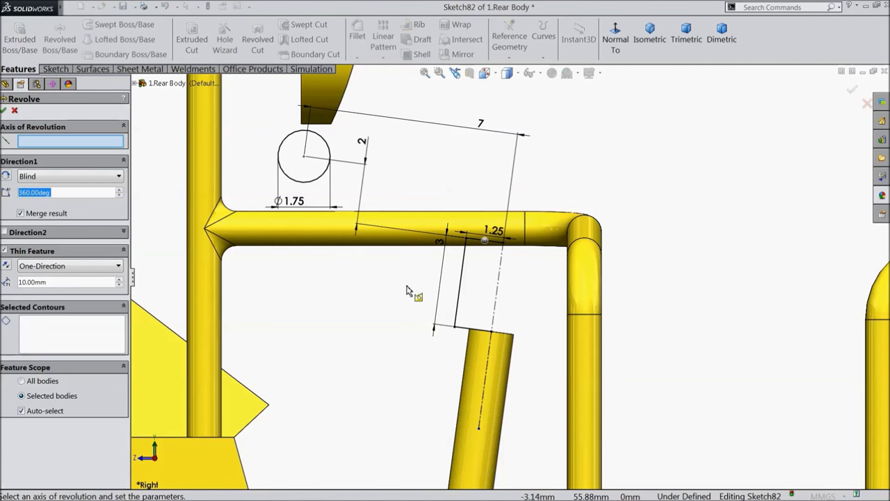
pyautogui.click(497, 305)
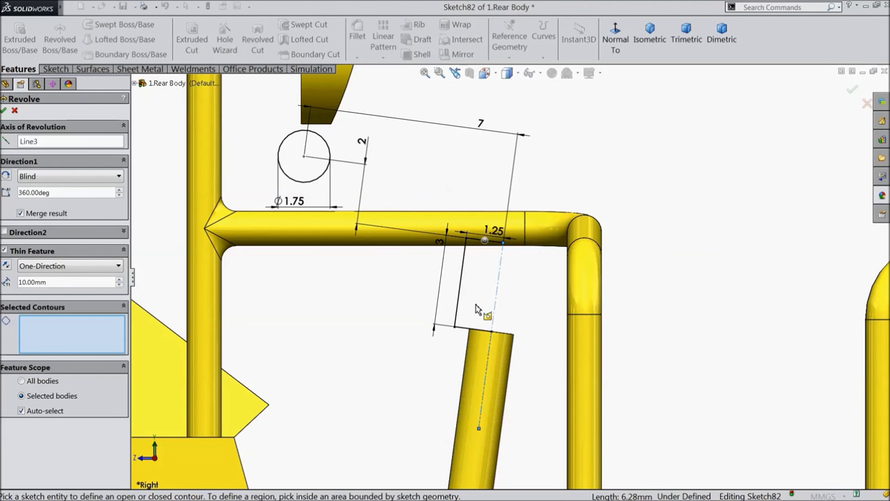
pyautogui.click(322, 179)
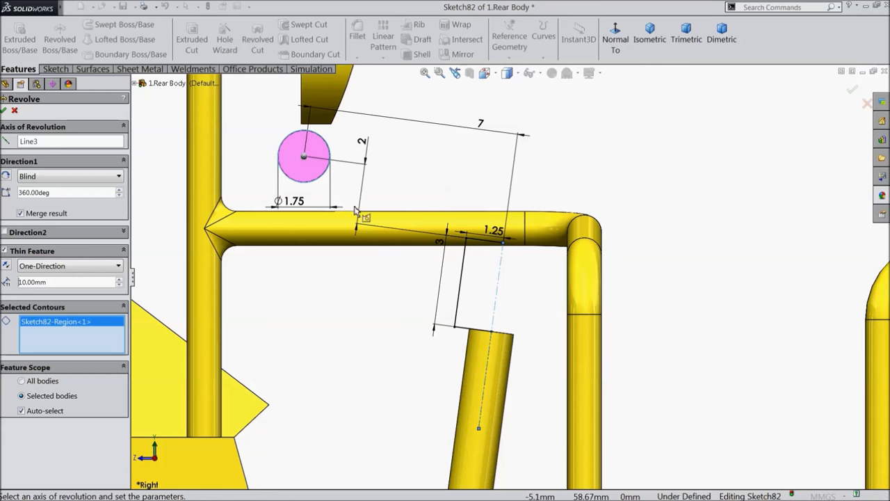
pyautogui.click(463, 328)
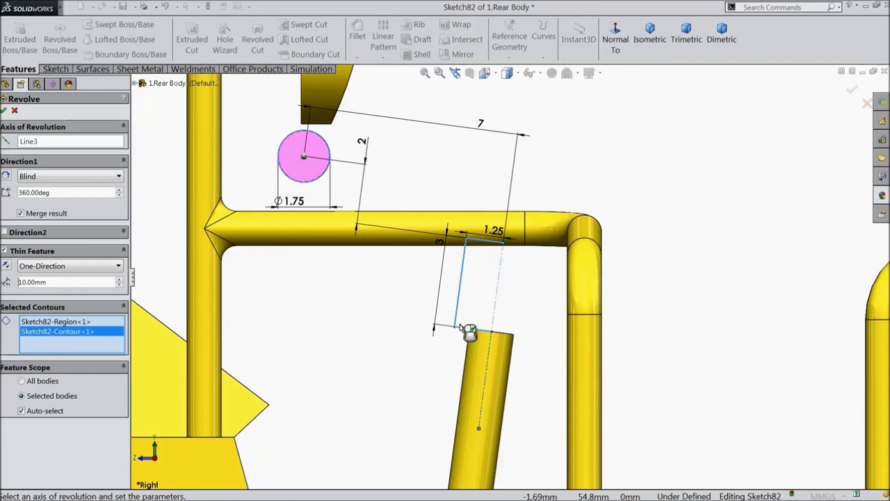
pyautogui.click(16, 112)
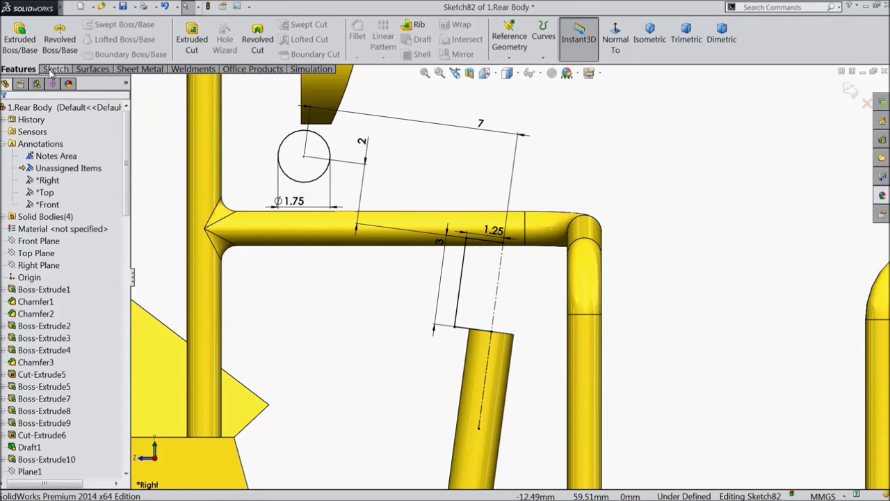
# Draw a 3 mm vertical line from the dimension end down to the lower tube's top
pyautogui.click(50, 71)
pyautogui.click(78, 24)
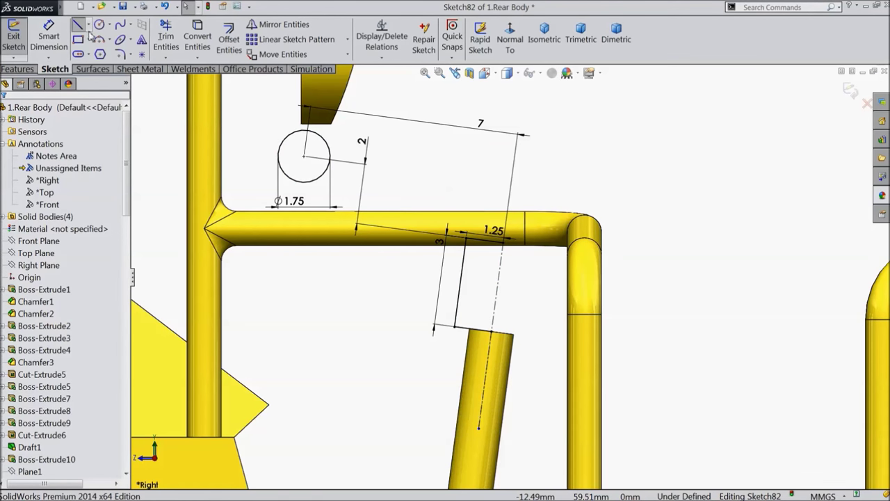
pyautogui.click(502, 244)
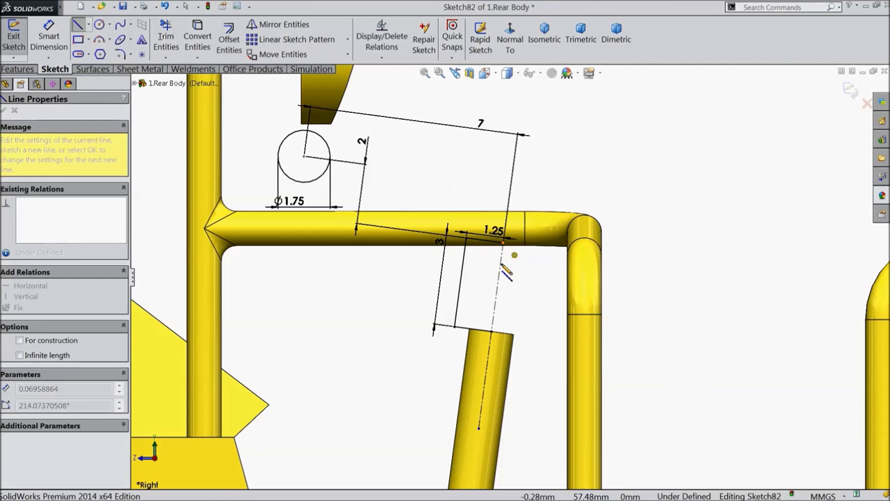
pyautogui.click(492, 333)
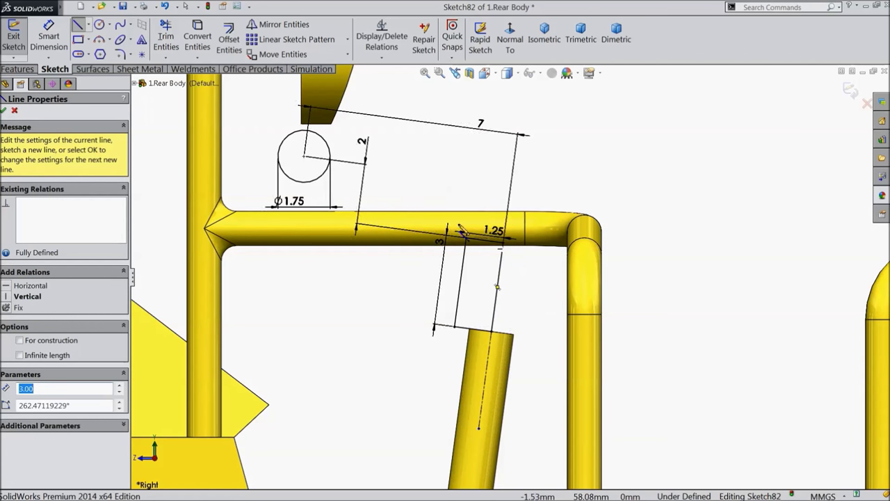
pyautogui.click(5, 111)
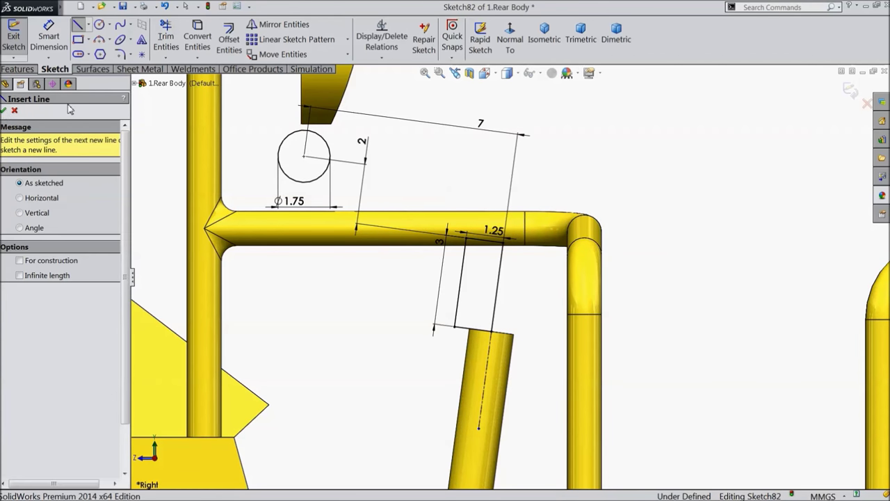
pyautogui.scroll(-3, 511, 277)
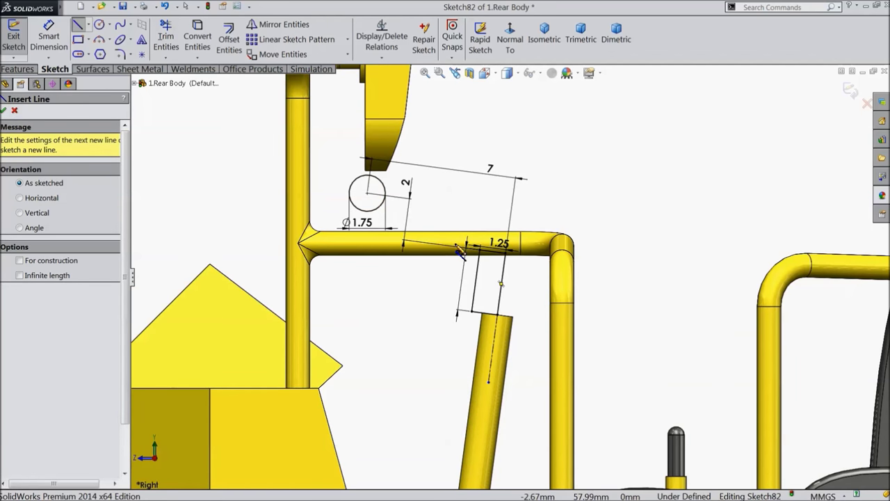
pyautogui.scroll(1, 460, 254)
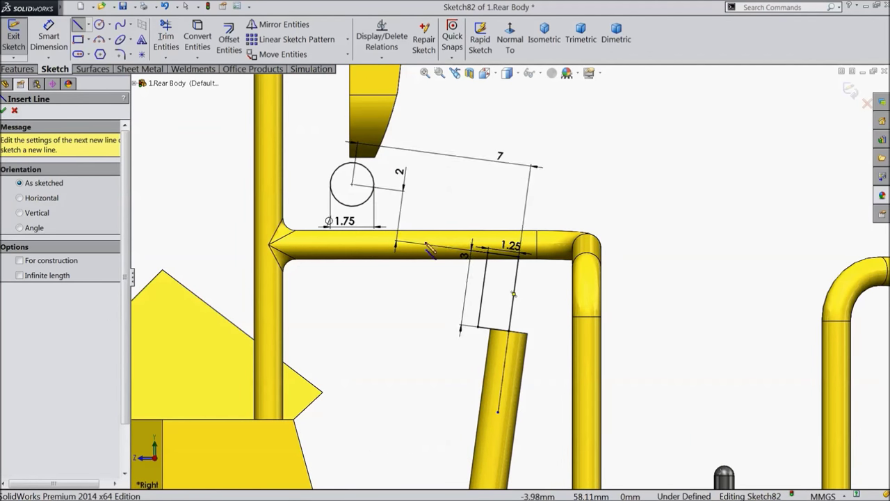
# Revolve Sketch82 360° about the new vertical line (Line8), creating Revolve12
pyautogui.click(31, 71)
pyautogui.click(59, 41)
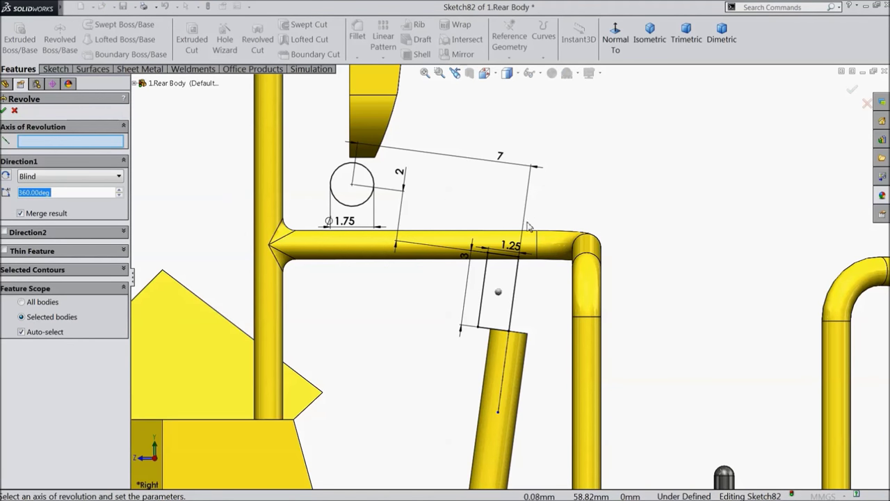
pyautogui.click(520, 268)
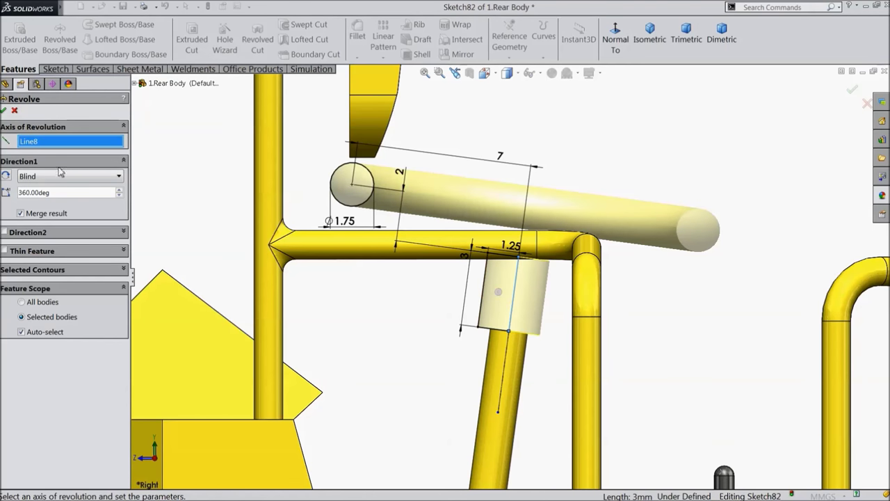
pyautogui.click(5, 111)
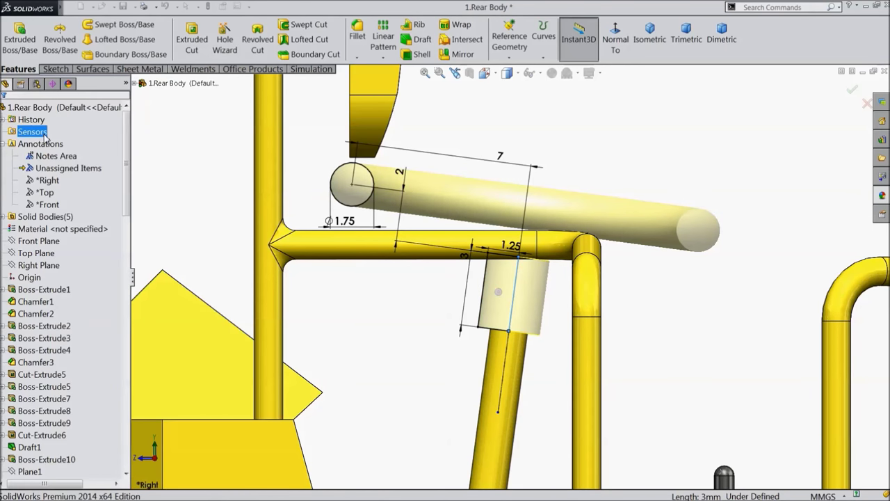
# Select the new steering wheel ring and hub to change their appearance
pyautogui.moveTo(222, 179); pyautogui.dragTo(230, 203, button='middle')
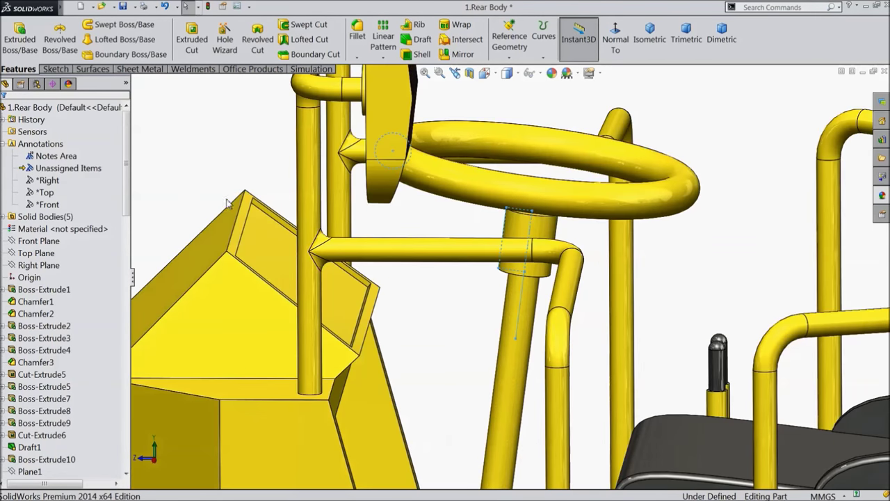
pyautogui.click(502, 199)
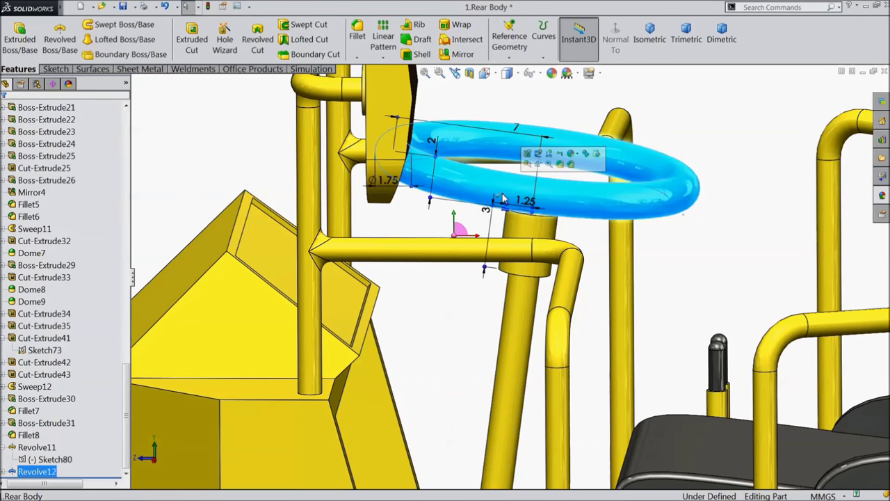
pyautogui.keyDown('ctrl'); pyautogui.click(528, 229); pyautogui.keyUp('ctrl')
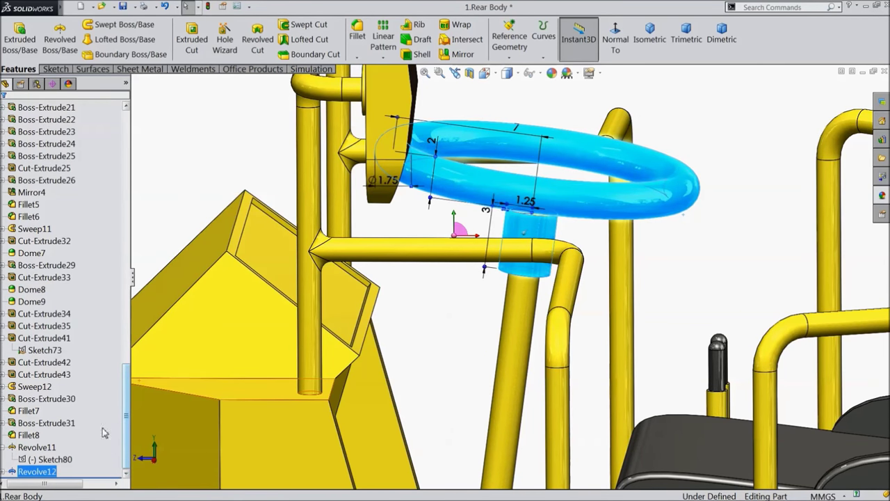
pyautogui.click(552, 73)
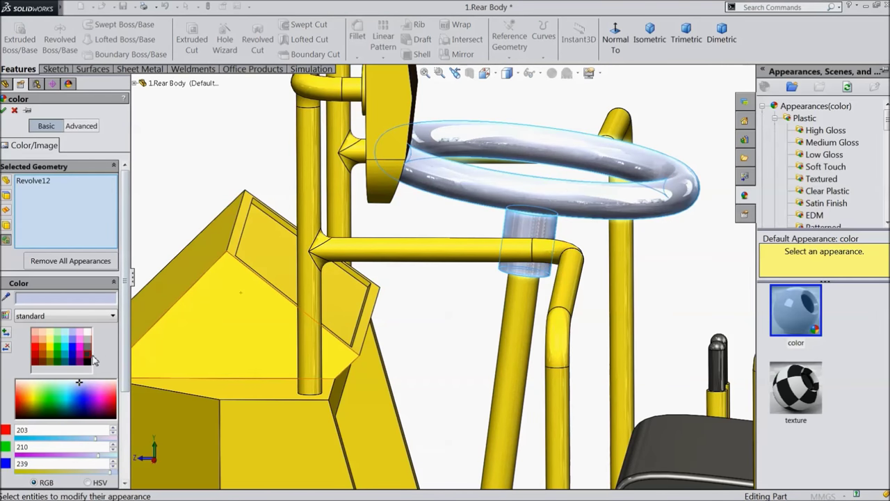
# Colour the steering wheel ring and hub dark grey (RGB 64, 64, 64) and close the Appearances pane
pyautogui.click(93, 359)
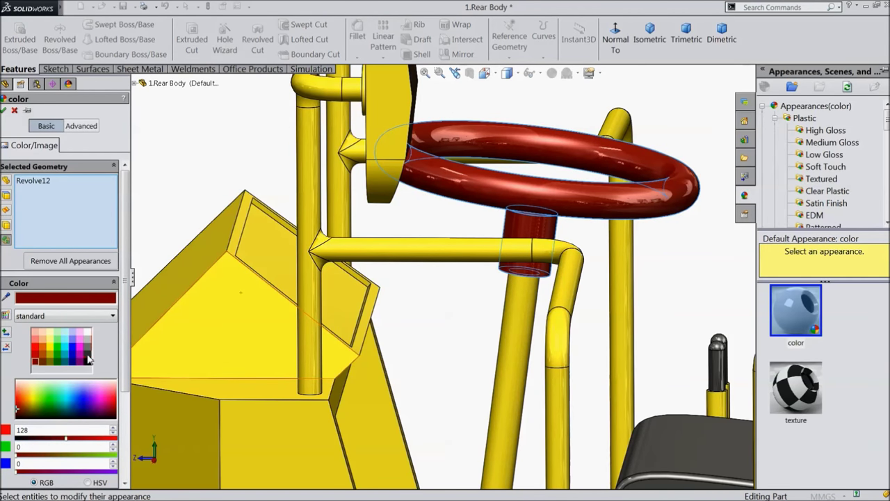
pyautogui.click(89, 362)
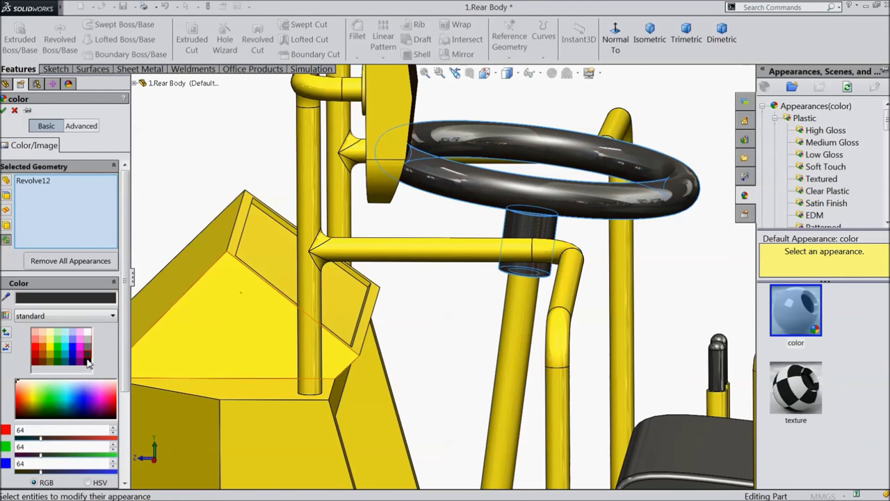
pyautogui.click(4, 110)
pyautogui.scroll(5, 471, 272)
pyautogui.moveTo(471, 272); pyautogui.dragTo(569, 296, button='middle')
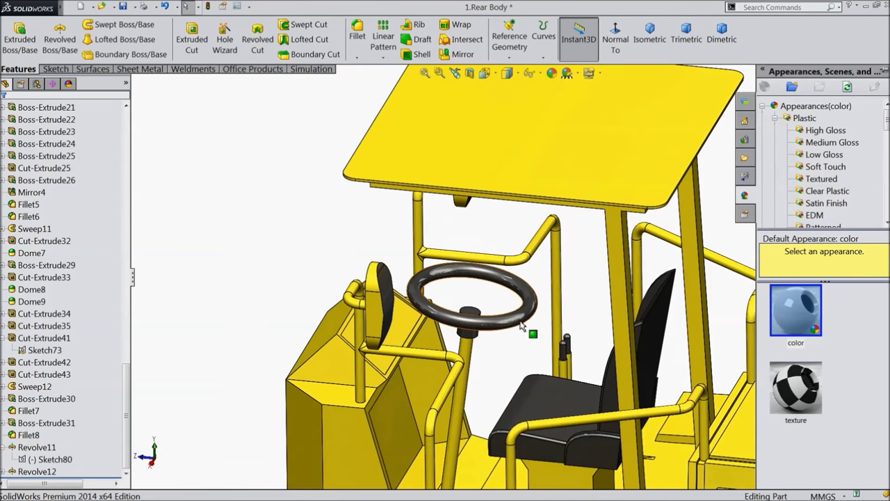
pyautogui.scroll(-2, 515, 326)
pyautogui.click(123, 121)
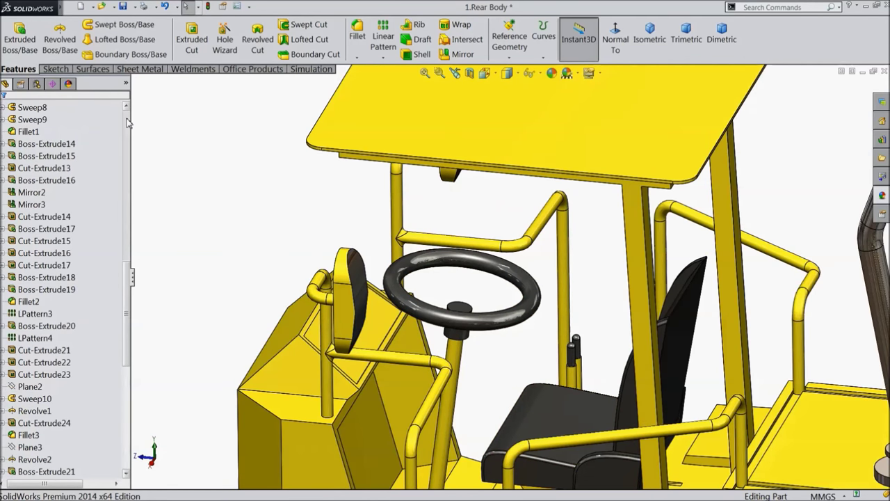
# Start a new sketch on the Right Plane, zoomed in on the steering wheel rim tube
pyautogui.click(36, 254)
pyautogui.click(39, 265)
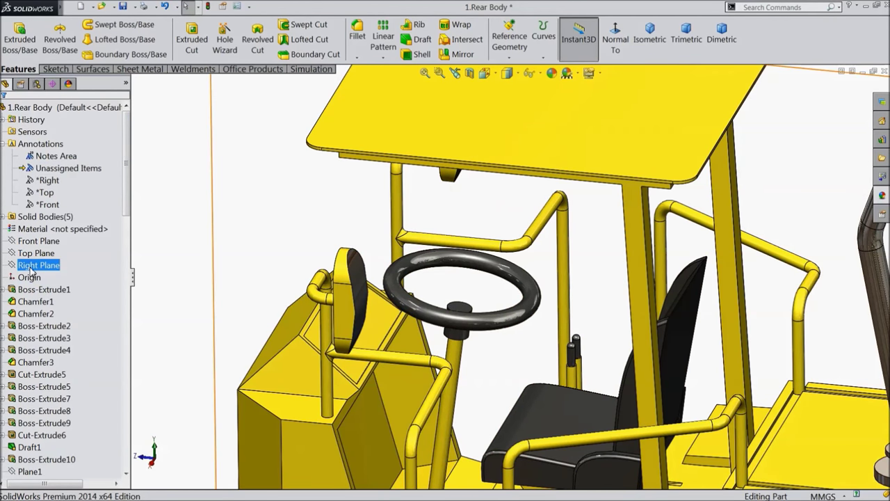
pyautogui.click(37, 254)
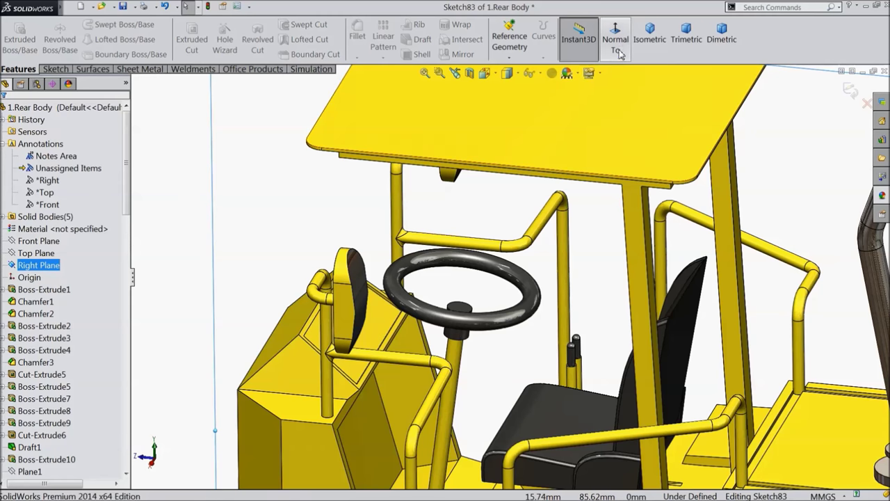
pyautogui.scroll(-6, 432, 208)
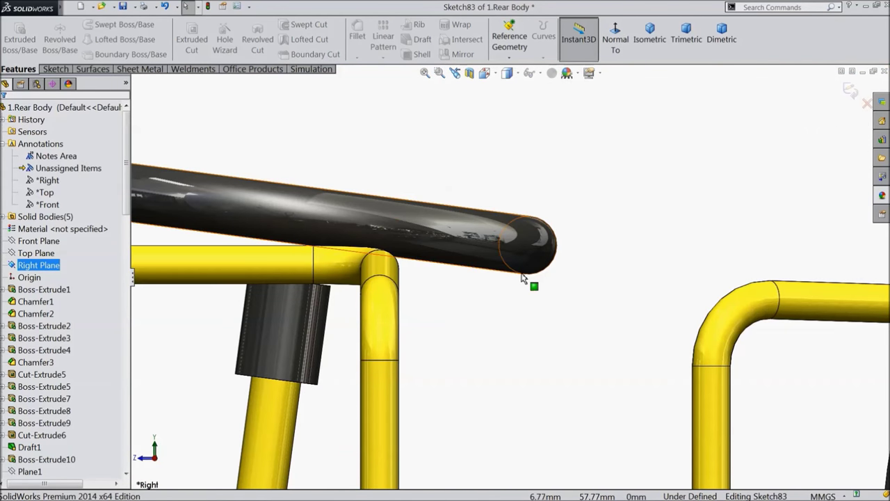
pyautogui.click(524, 277)
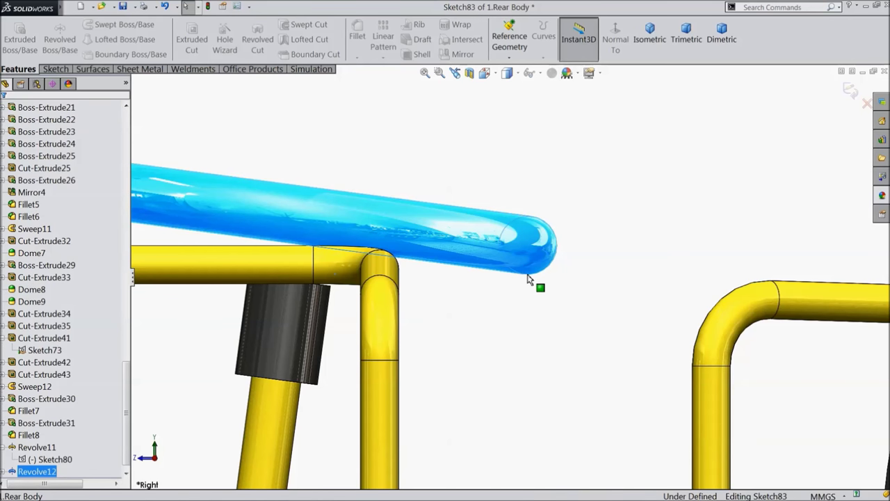
# Draw a circle of radius 0.875 centred on the rim tube's end
pyautogui.click(55, 69)
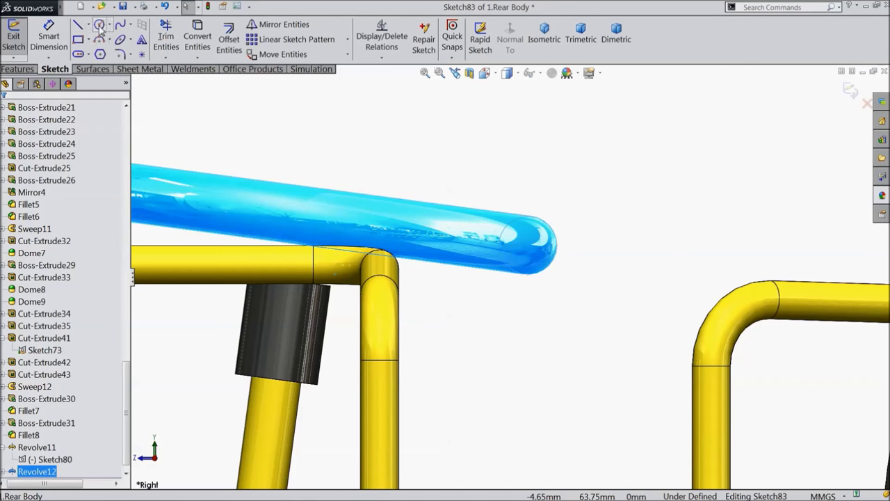
pyautogui.click(100, 24)
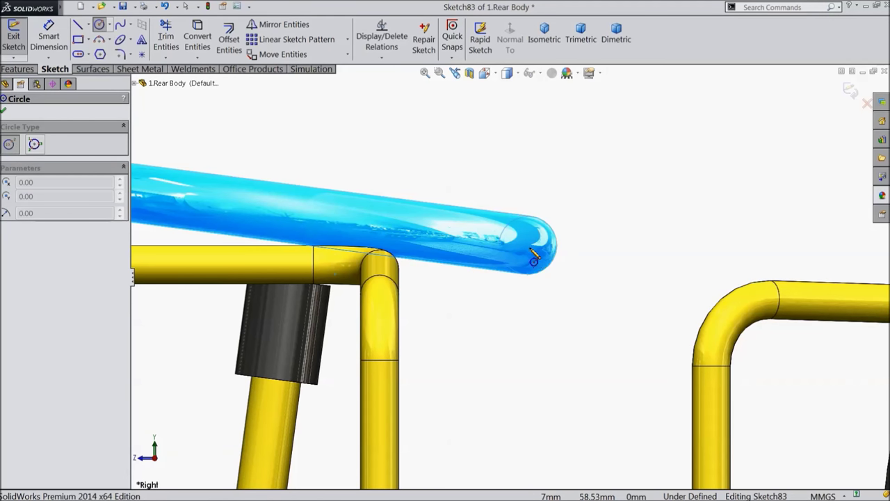
pyautogui.click(529, 246)
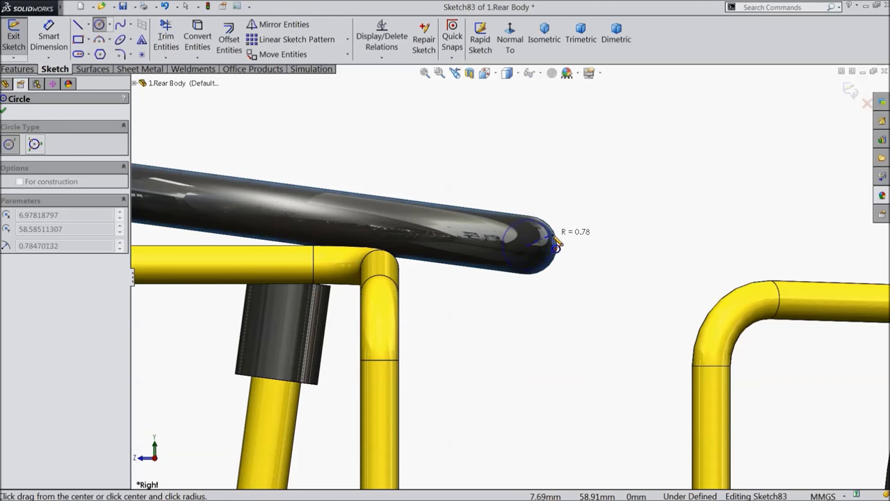
pyautogui.click(557, 239)
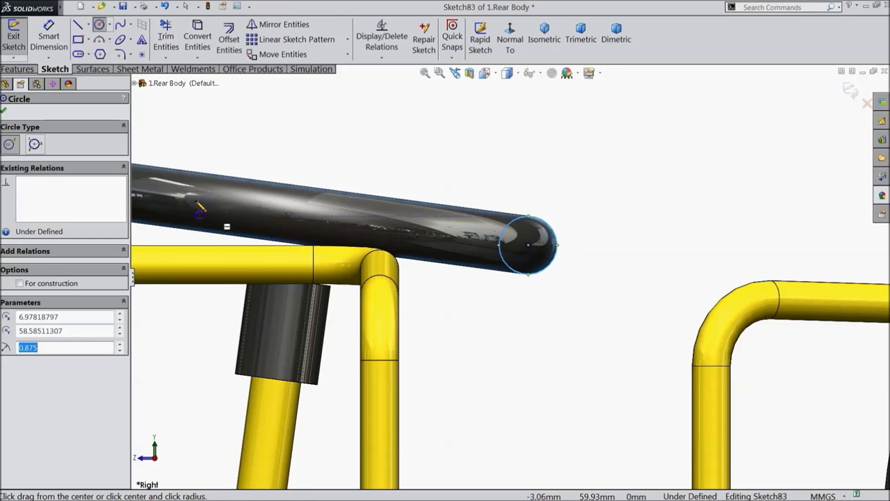
# Switch the display style to Hidden Lines Removed and discard the stray line
pyautogui.click(80, 26)
pyautogui.scroll(-3, 427, 344)
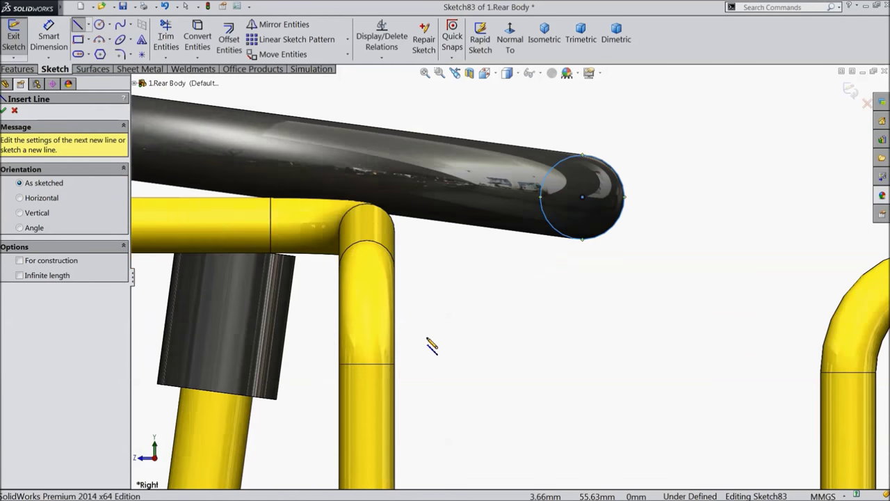
pyautogui.scroll(1, 292, 271)
pyautogui.scroll(1, 292, 271)
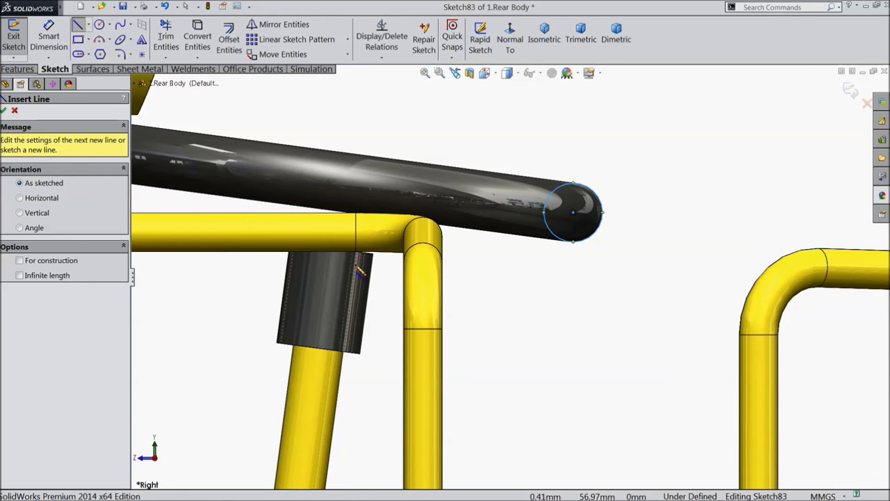
pyautogui.click(318, 347)
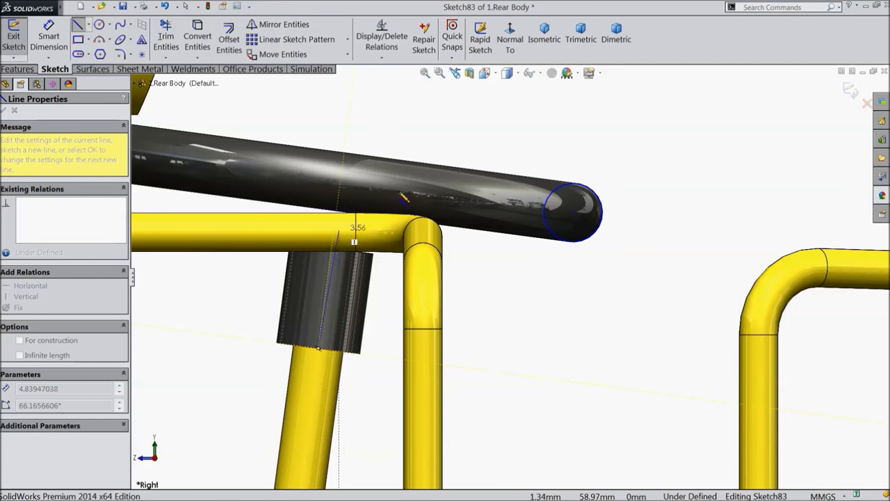
pyautogui.click(508, 137)
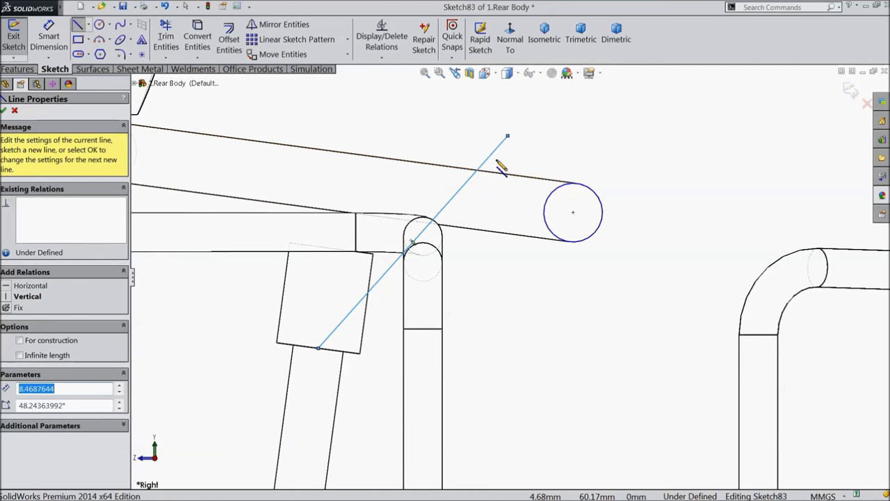
pyautogui.press('Escape')
pyautogui.hotkey('ctrl', 'z')
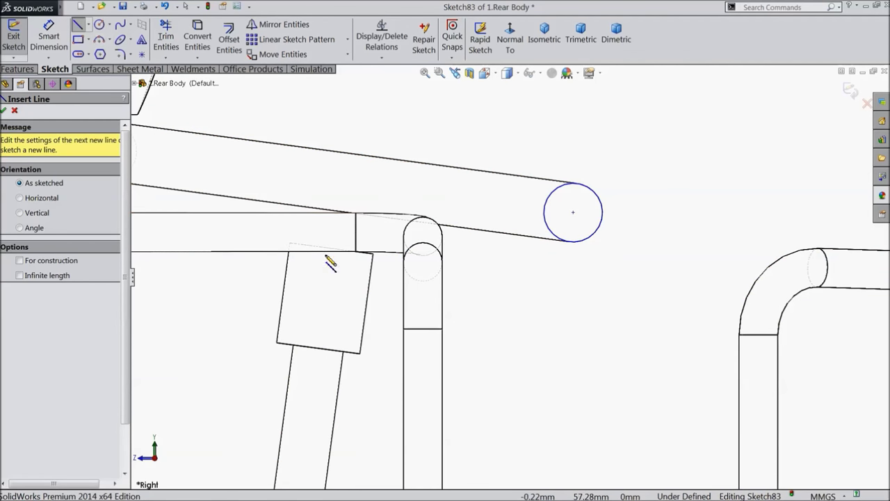
pyautogui.scroll(-2, 331, 263)
# Draw a vertical divider line from the sleeve box's bottom edge to its top edge
pyautogui.click(311, 377)
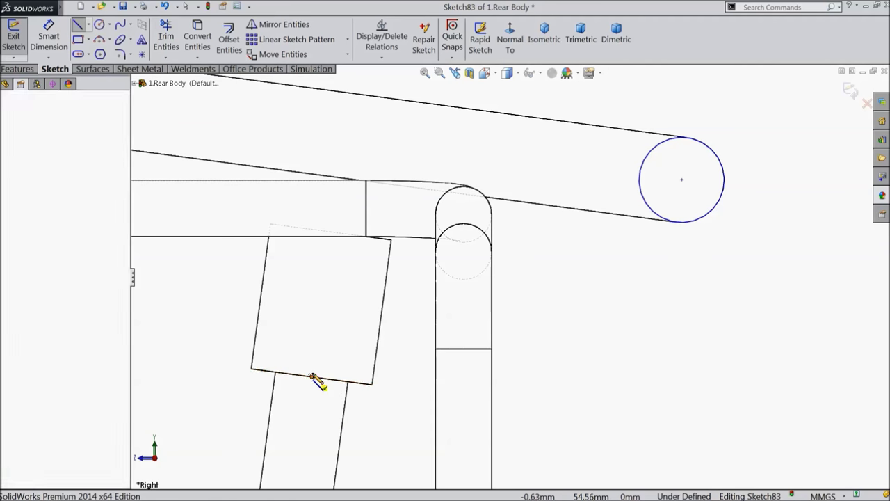
pyautogui.click(331, 232)
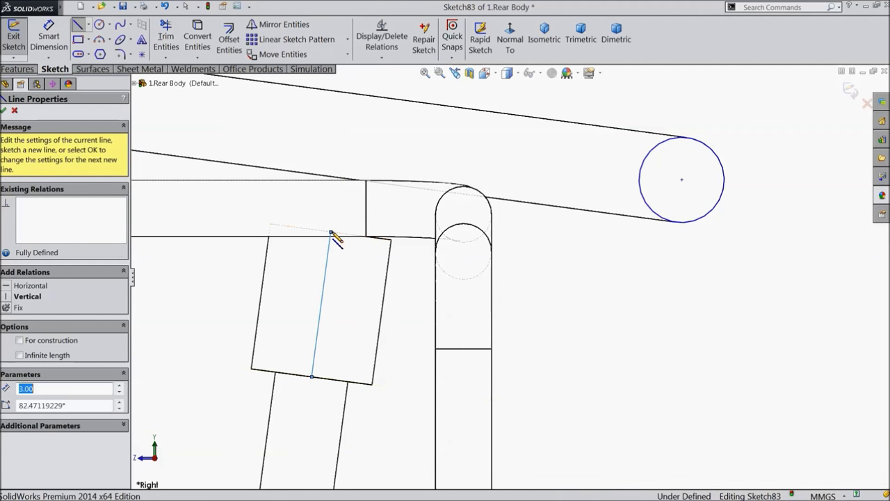
pyautogui.rightClick(351, 87)
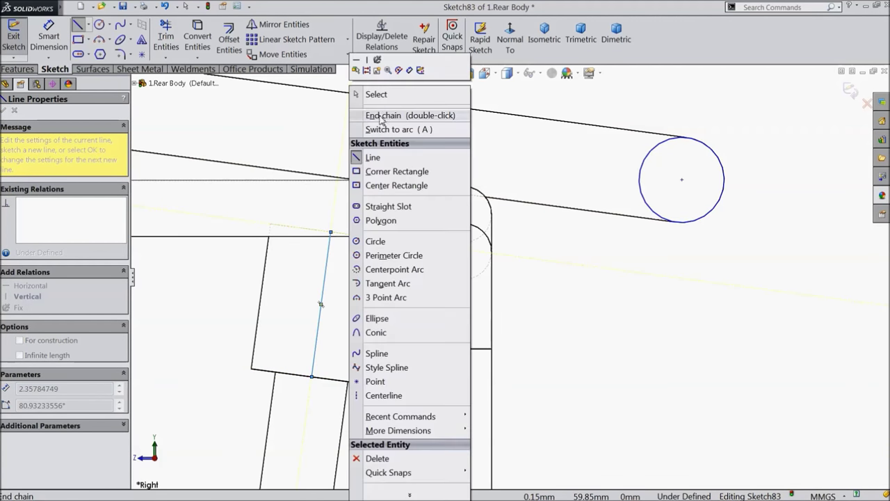
pyautogui.click(383, 113)
pyautogui.press('Escape')
# Sketch lines from the divider across to the box's right edge and back to the divider's top
pyautogui.click(79, 25)
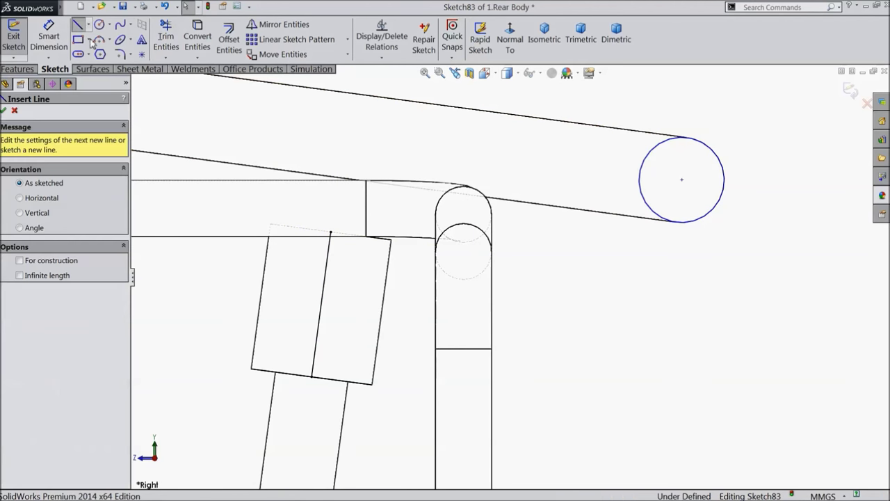
pyautogui.scroll(-2, 336, 274)
pyautogui.click(319, 209)
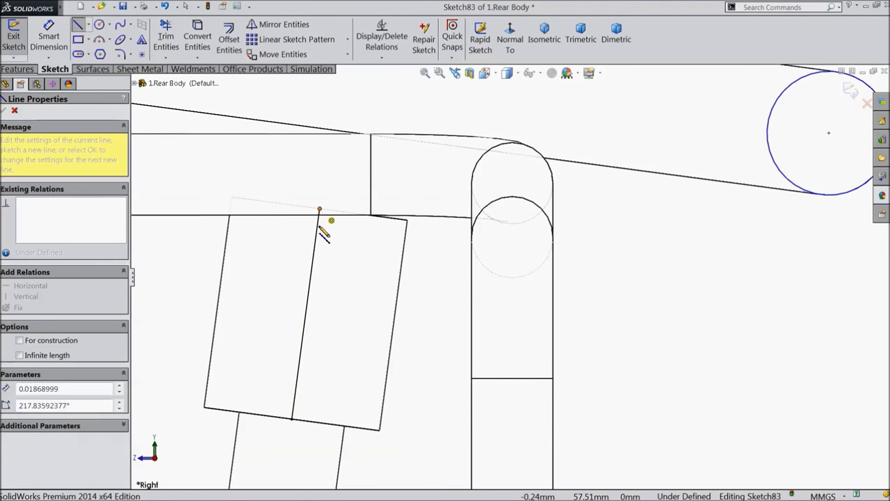
pyautogui.click(314, 253)
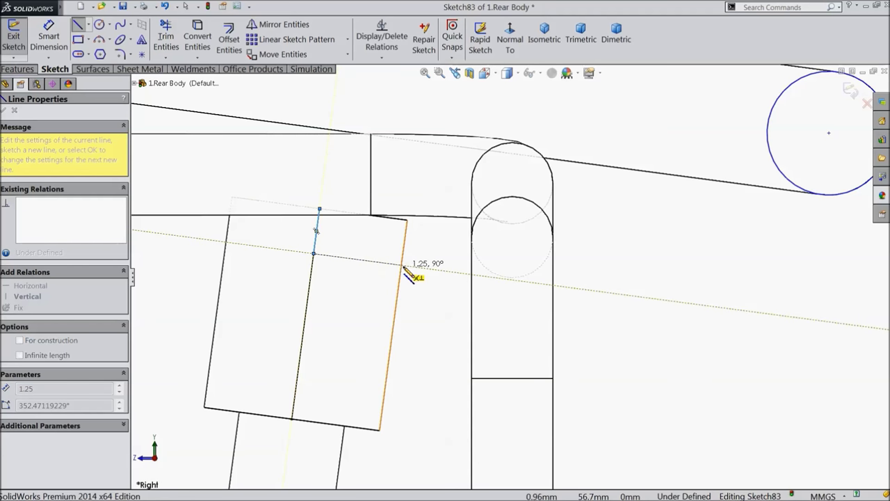
pyautogui.click(402, 265)
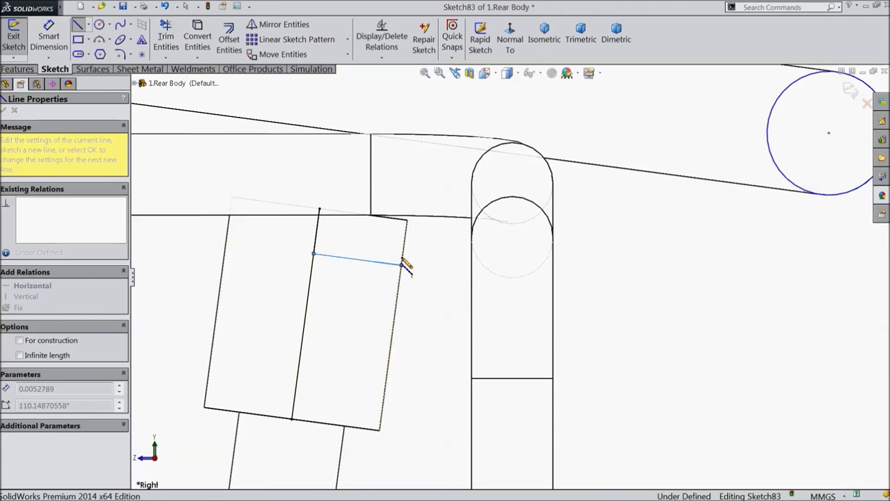
pyautogui.click(408, 219)
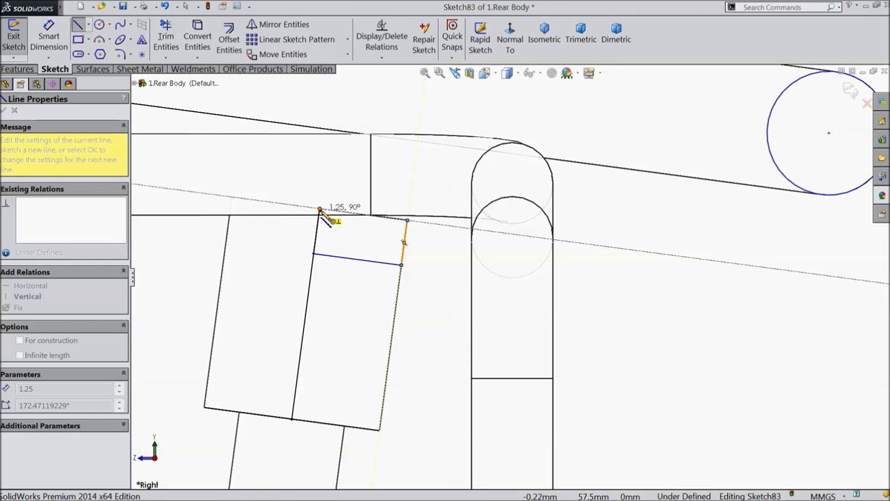
pyautogui.click(320, 208)
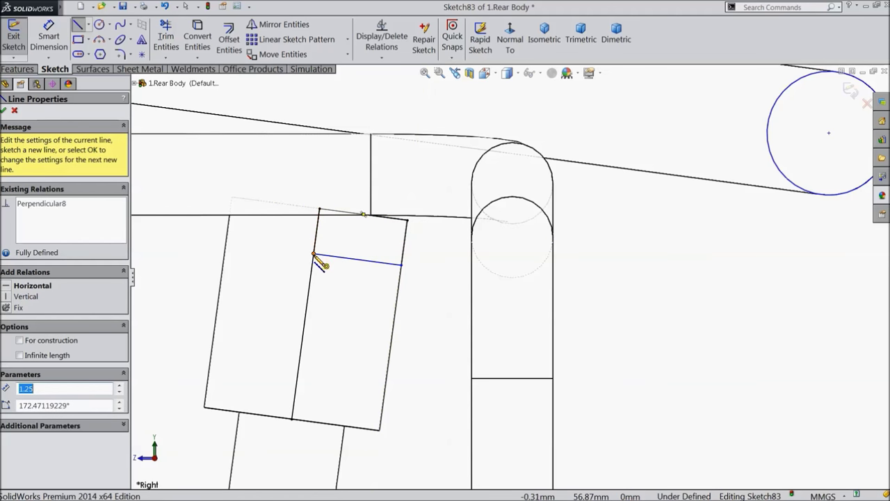
pyautogui.scroll(2, 401, 233)
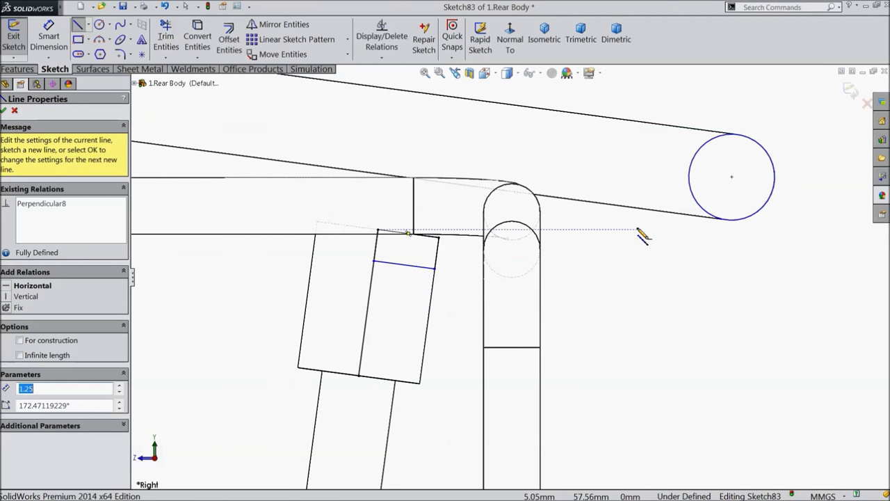
pyautogui.click(121, 27)
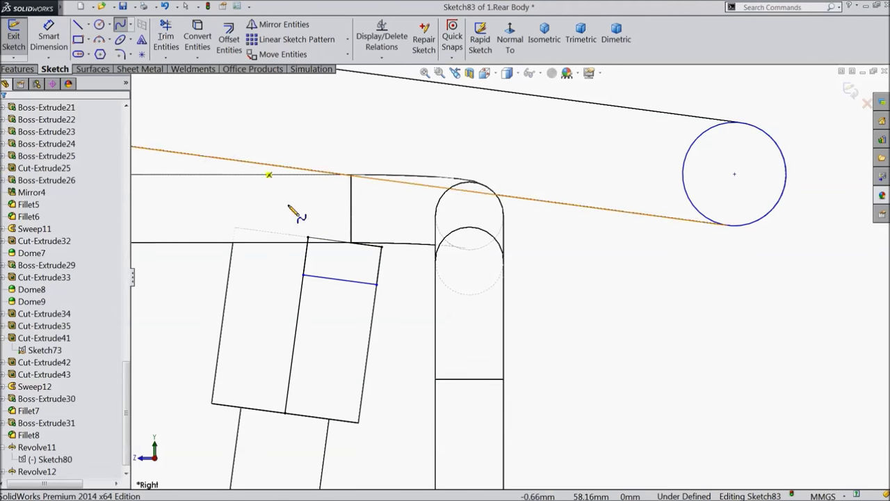
# Draw a spline from the sleeve box's top corner through a midpoint to the circle
pyautogui.click(389, 248)
pyautogui.click(561, 245)
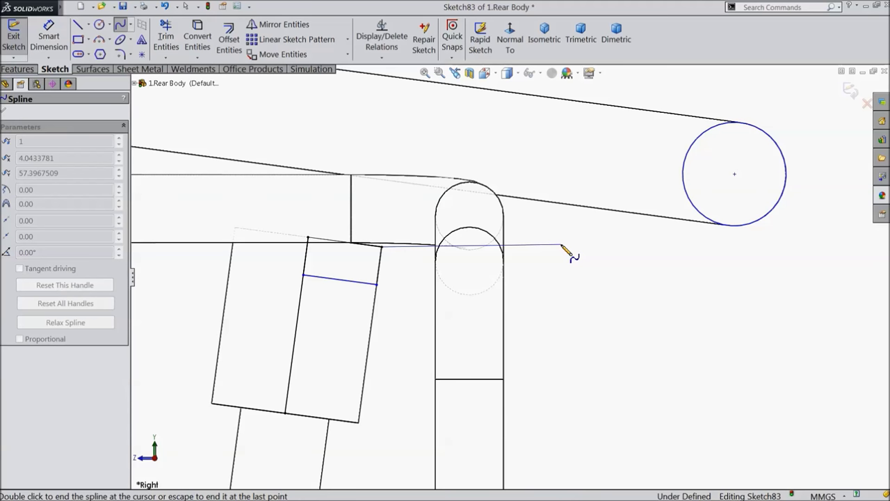
pyautogui.doubleClick(690, 200)
pyautogui.rightClick(693, 248)
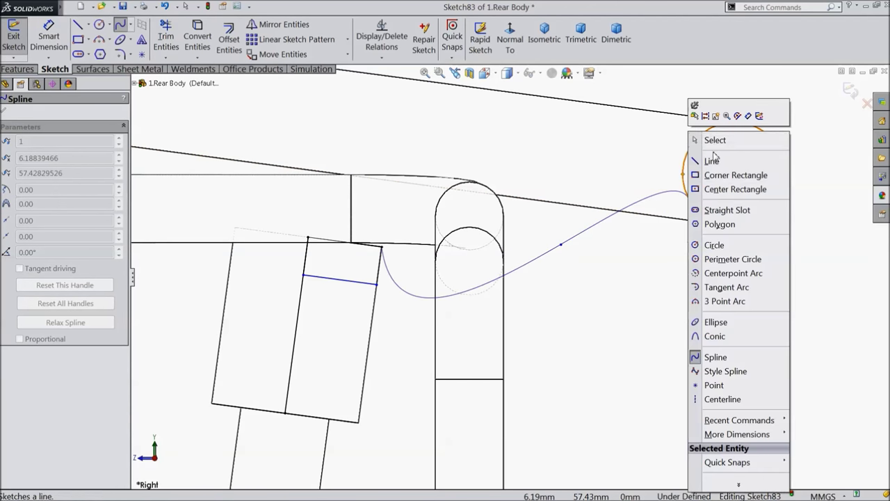
pyautogui.click(709, 141)
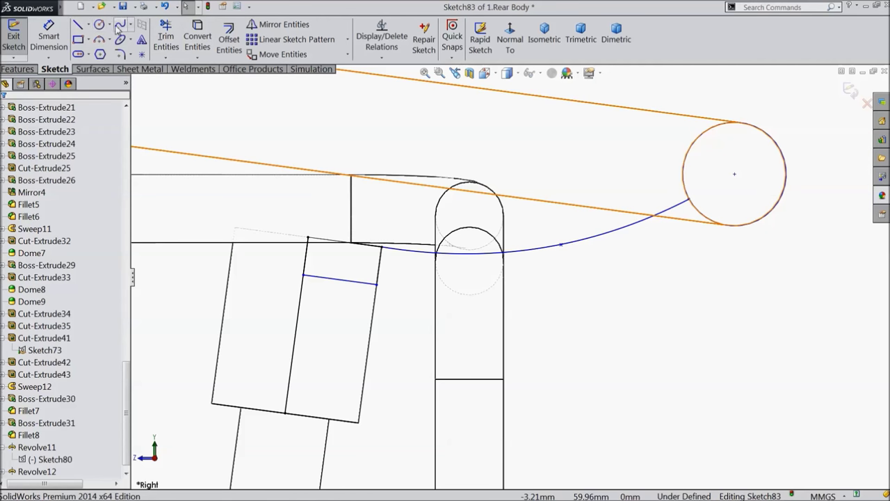
# Draw a second spline from the horizontal line's end through a midpoint to the circle
pyautogui.click(119, 26)
pyautogui.click(377, 285)
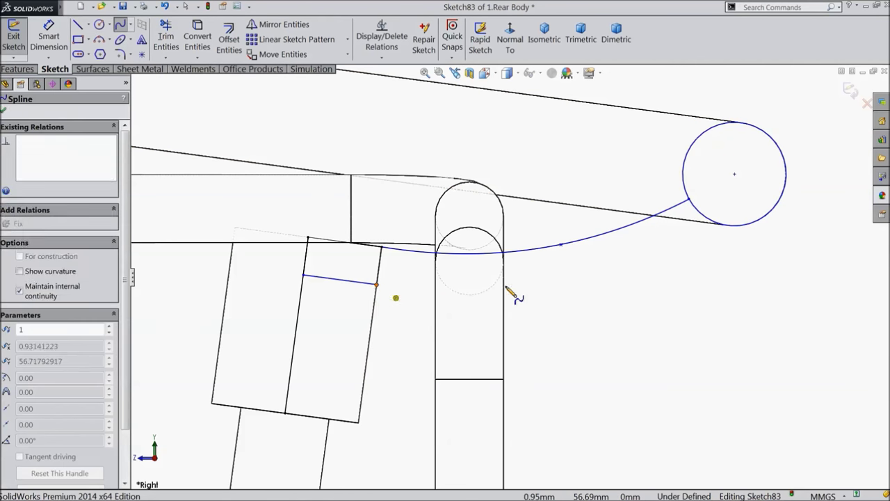
pyautogui.click(565, 281)
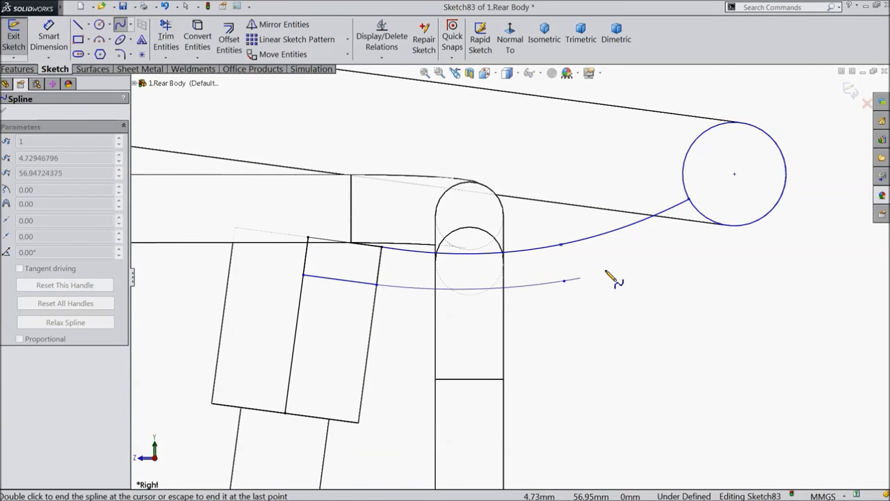
pyautogui.click(729, 233)
pyautogui.rightClick(695, 258)
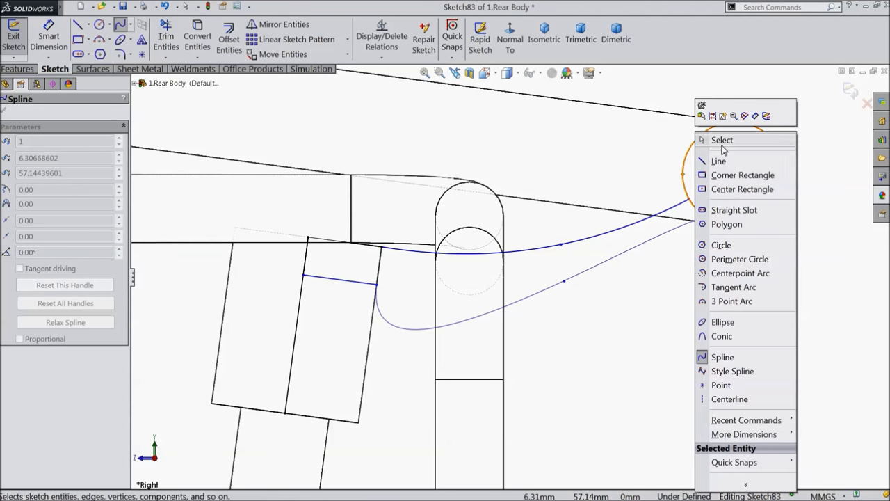
pyautogui.click(711, 139)
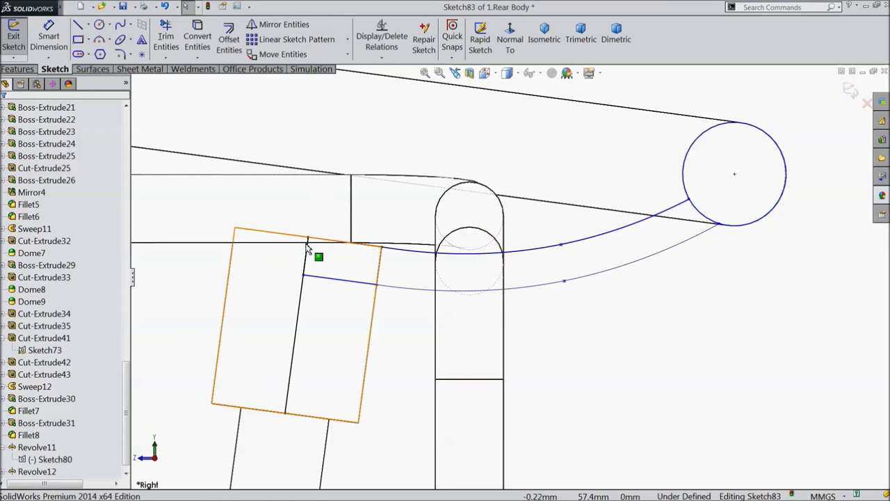
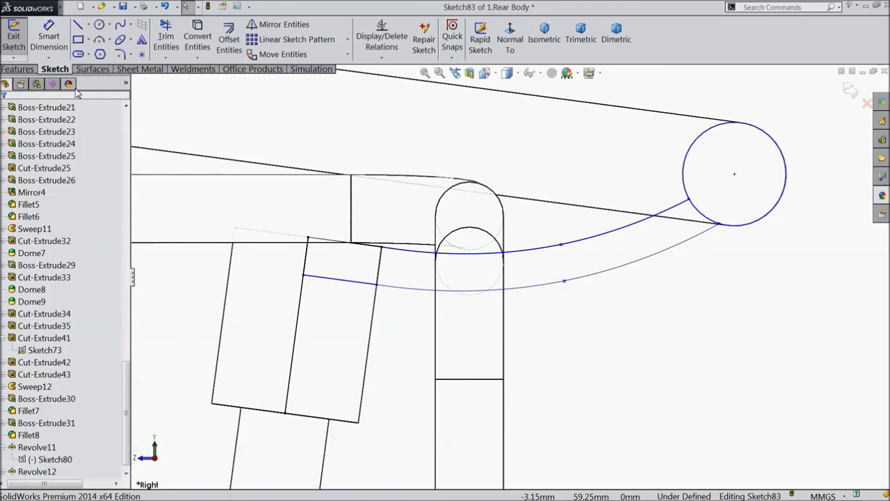
# Dimension the gap between the two short parallel lines as 0.50 mm
pyautogui.click(49, 36)
pyautogui.scroll(-3, 376, 282)
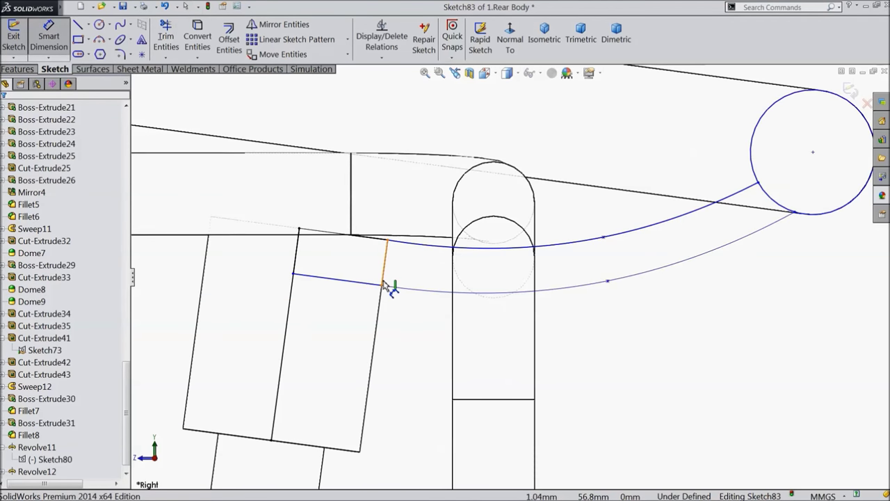
pyautogui.click(286, 251)
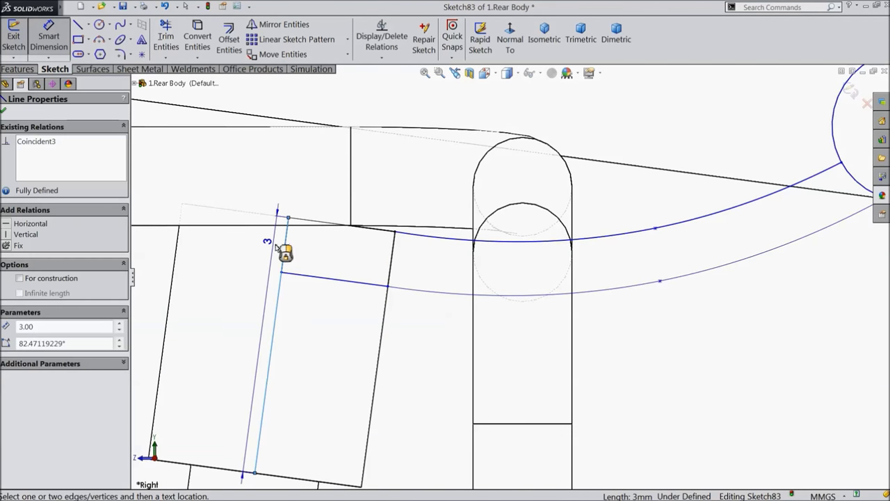
pyautogui.press('Escape')
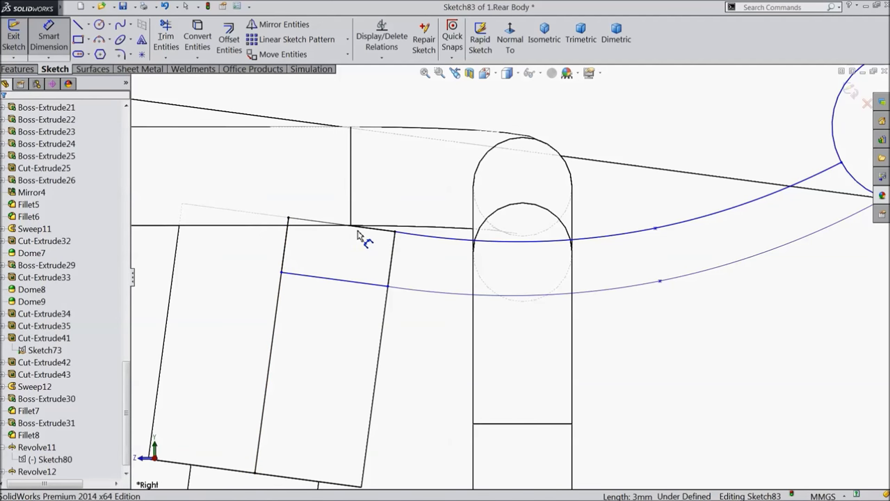
pyautogui.click(373, 234)
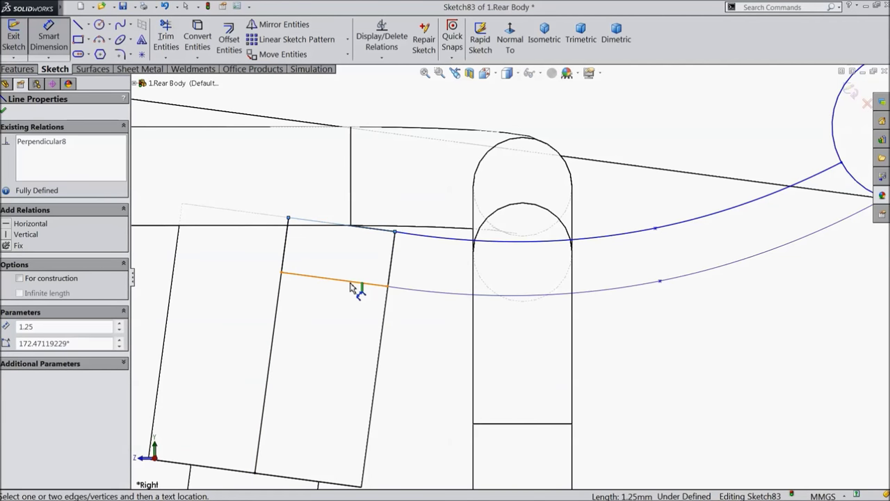
pyautogui.click(351, 287)
pyautogui.click(365, 247)
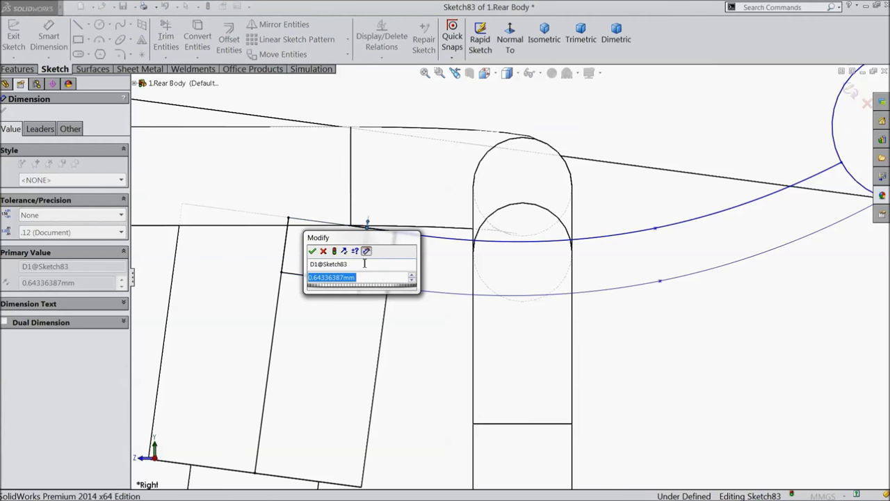
pyautogui.write('0.5')
pyautogui.press('Return')
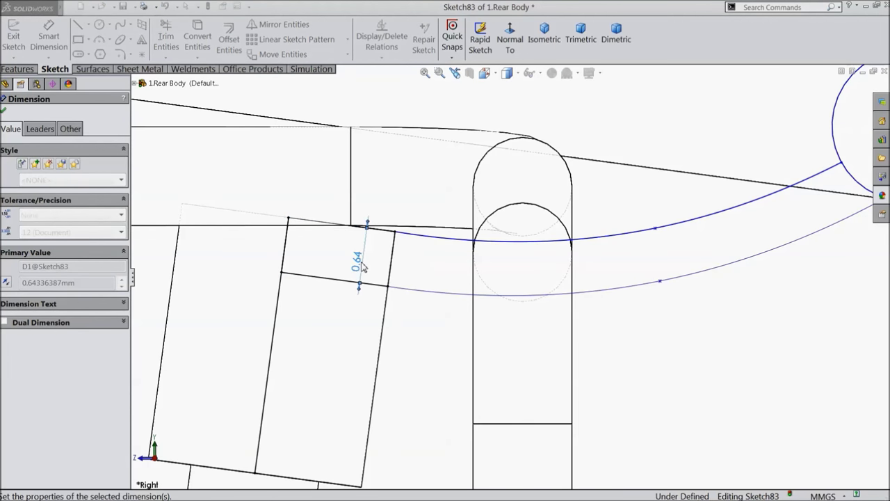
pyautogui.scroll(2, 577, 294)
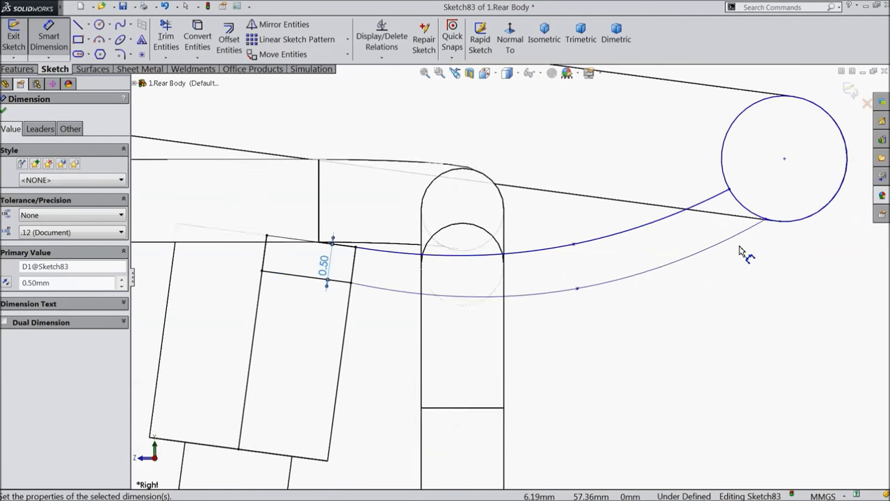
pyautogui.scroll(-3, 417, 238)
pyautogui.click(4, 112)
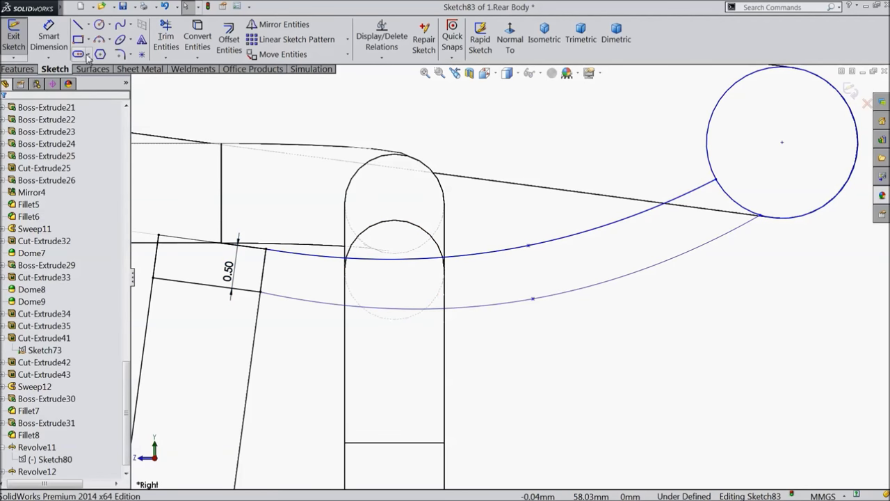
# Power-trim the end circle back to where it meets the curved strip
pyautogui.click(165, 39)
pyautogui.moveTo(805, 218); pyautogui.dragTo(777, 195)
pyautogui.scroll(2, 687, 221)
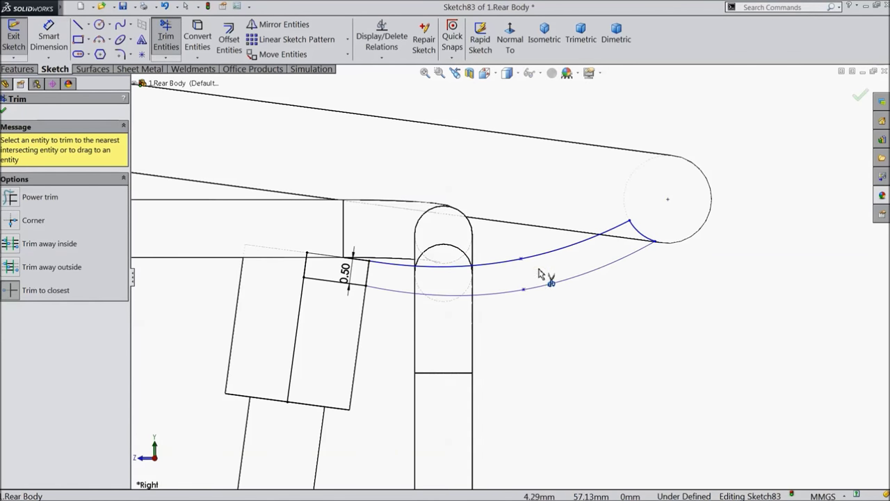
pyautogui.click(861, 101)
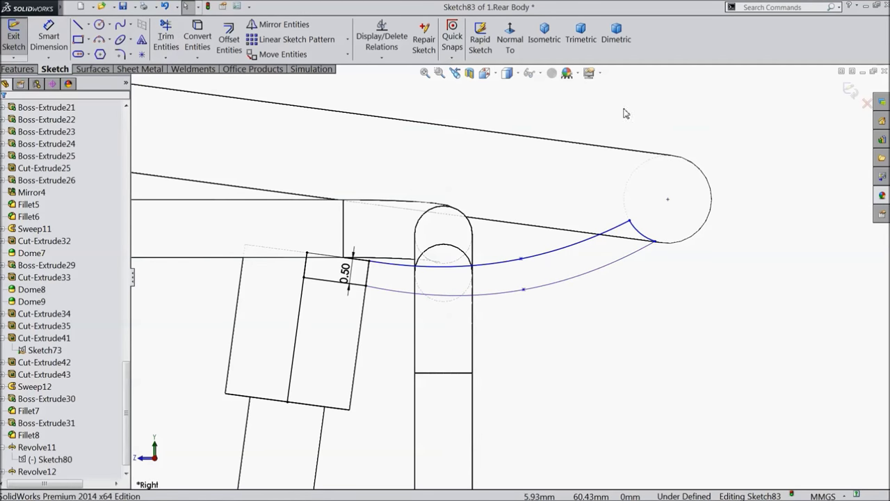
# Set the display style to Shaded and orbit down onto the steering ring
pyautogui.click(495, 74)
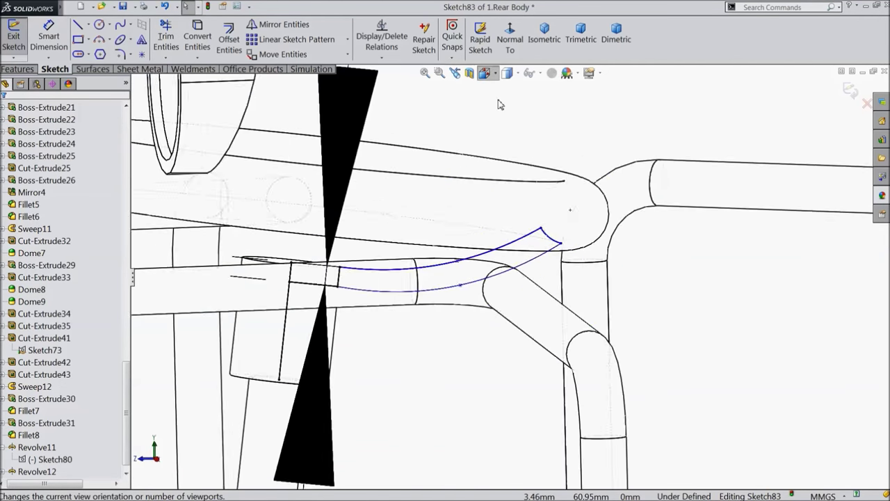
pyautogui.click(445, 91)
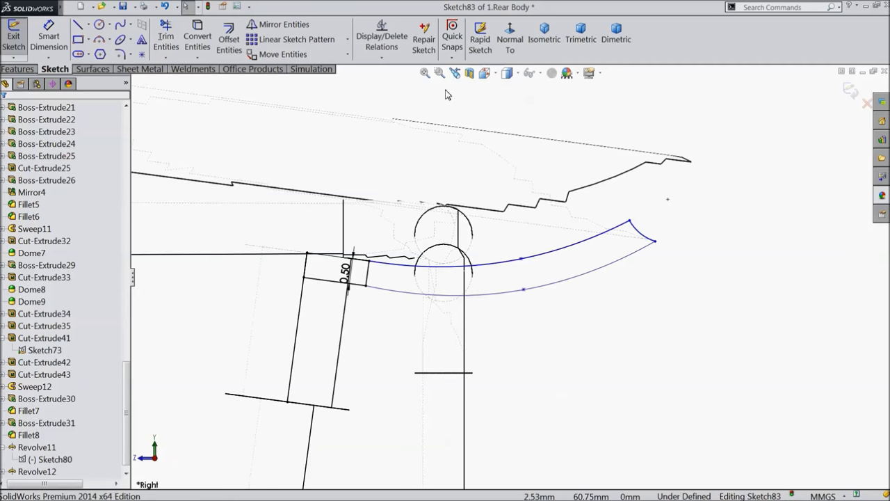
pyautogui.click(507, 73)
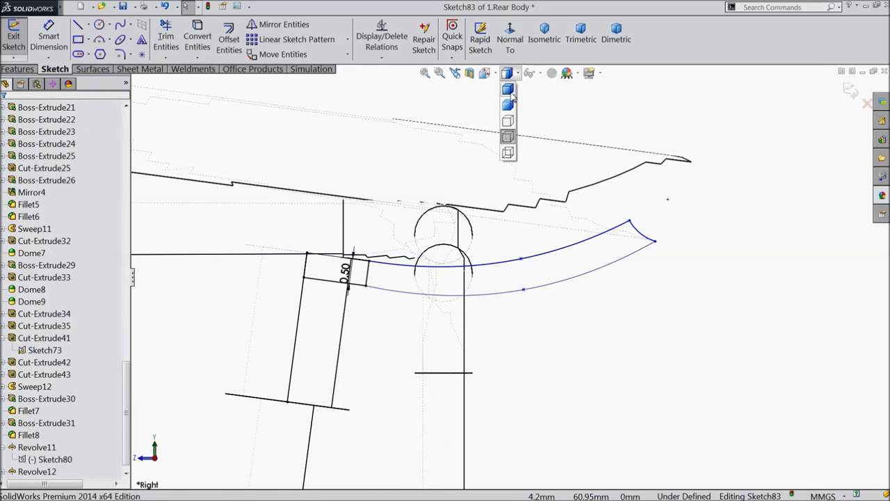
pyautogui.click(510, 101)
pyautogui.scroll(2, 536, 315)
pyautogui.moveTo(535, 313); pyautogui.dragTo(516, 350, button='middle')
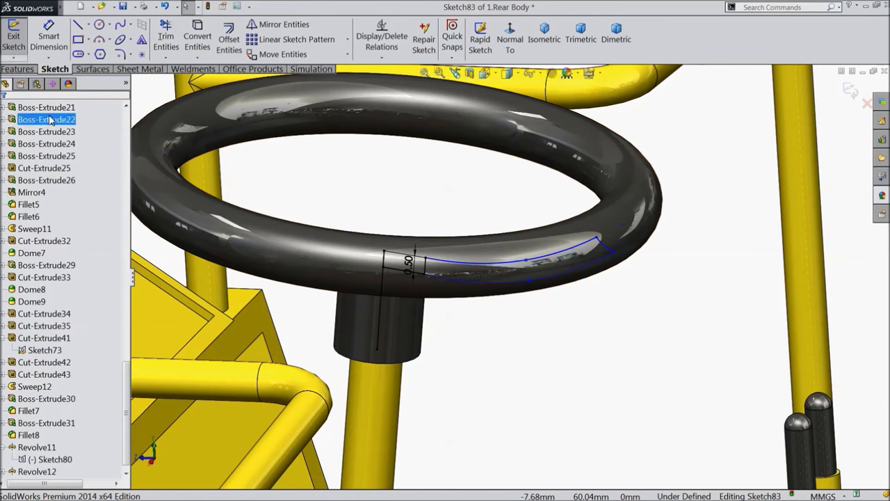
# Preview an extrusion of the curved strip region, view it Normal To, then cancel it
pyautogui.click(18, 69)
pyautogui.click(19, 40)
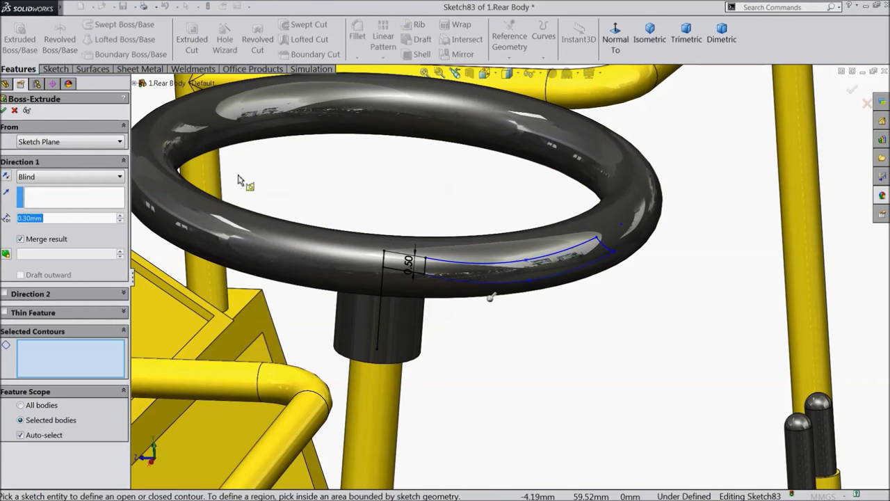
pyautogui.moveTo(473, 328); pyautogui.dragTo(477, 272, button='middle')
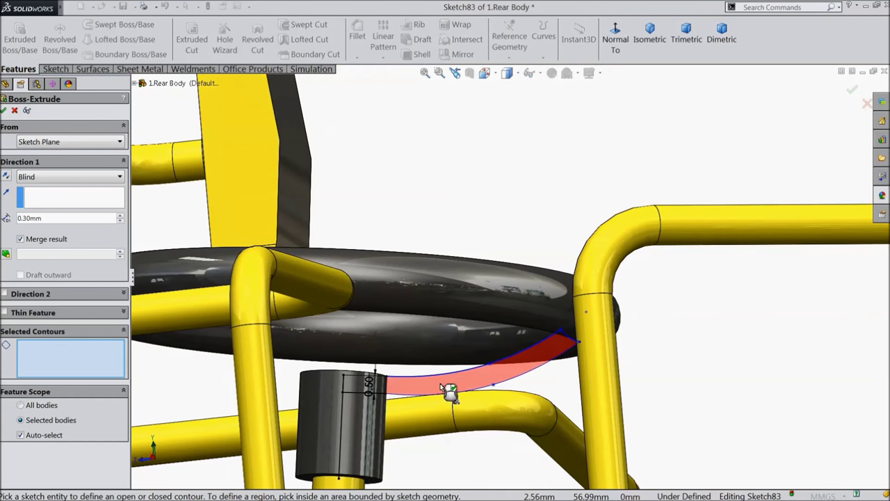
pyautogui.click(397, 387)
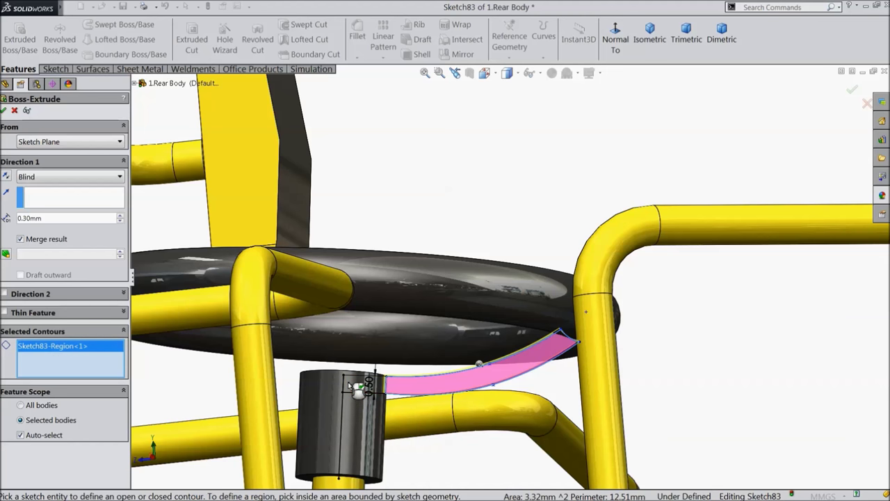
pyautogui.scroll(-5, 381, 390)
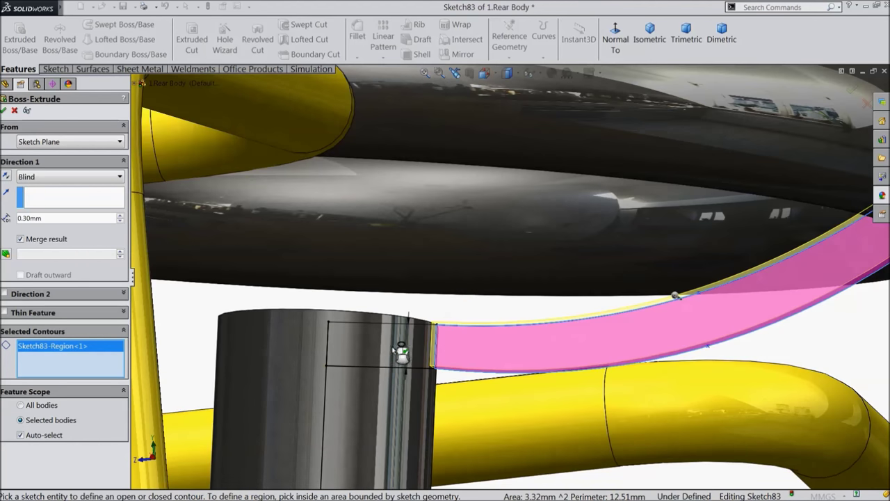
pyautogui.moveTo(400, 346); pyautogui.dragTo(399, 374, button='middle')
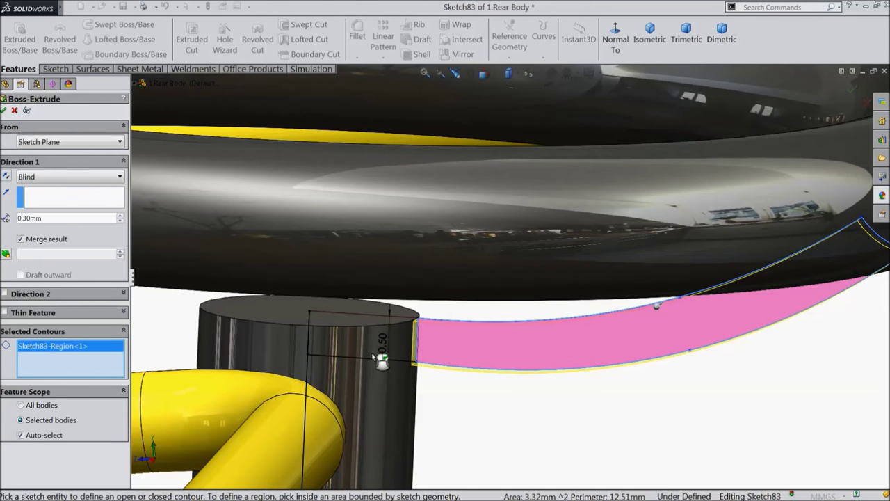
pyautogui.click(616, 35)
pyautogui.scroll(-10, 418, 222)
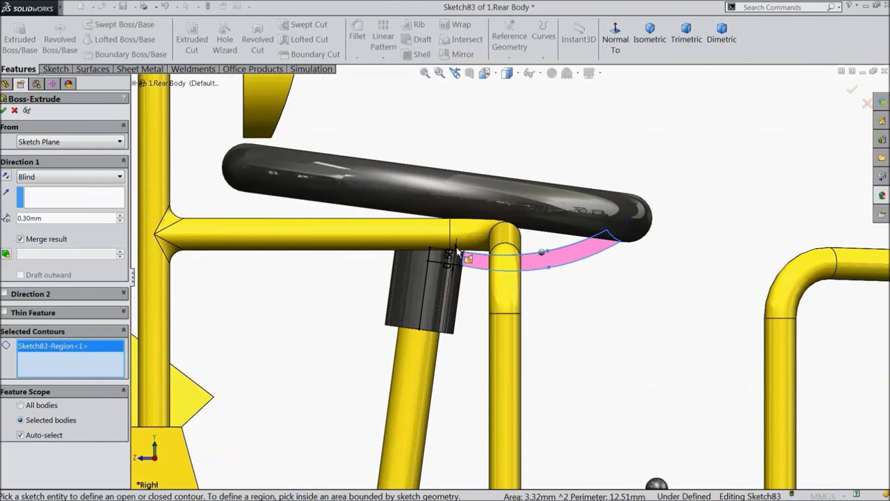
pyautogui.click(14, 111)
# Draw a line at the sketch corner to close off the small rectangular region
pyautogui.click(55, 69)
pyautogui.click(78, 24)
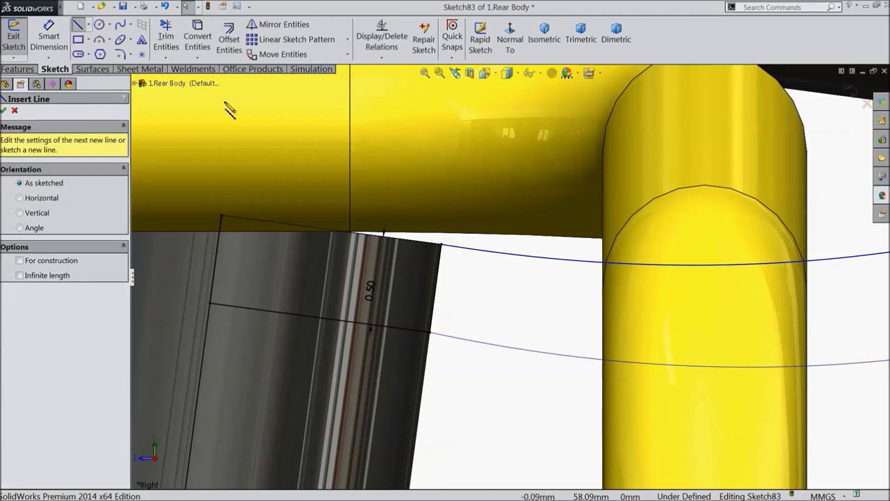
pyautogui.click(221, 220)
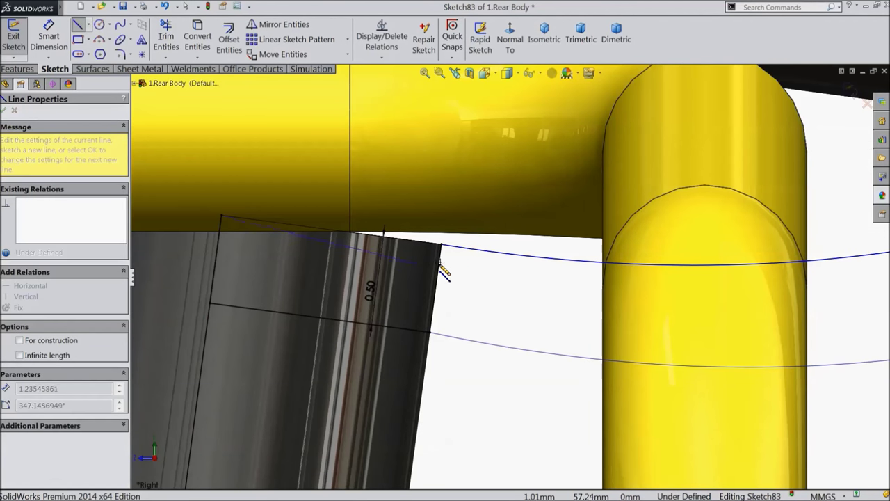
pyautogui.click(442, 246)
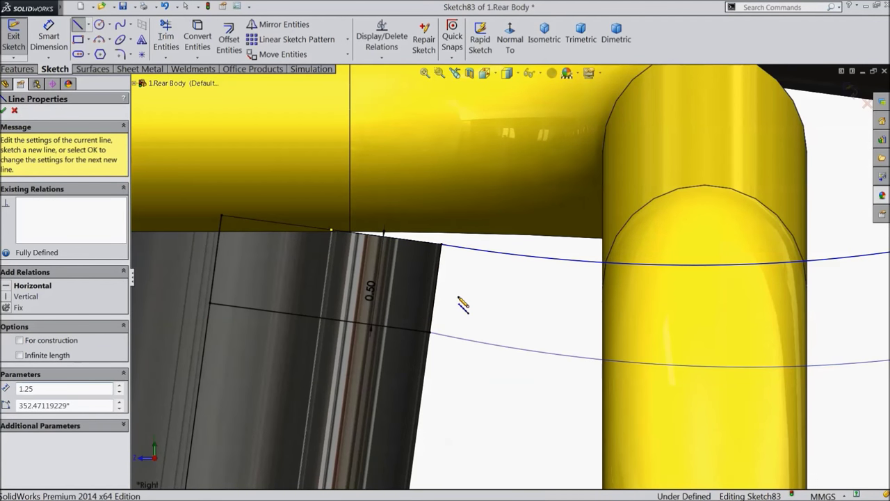
pyautogui.rightClick(460, 301)
pyautogui.click(485, 134)
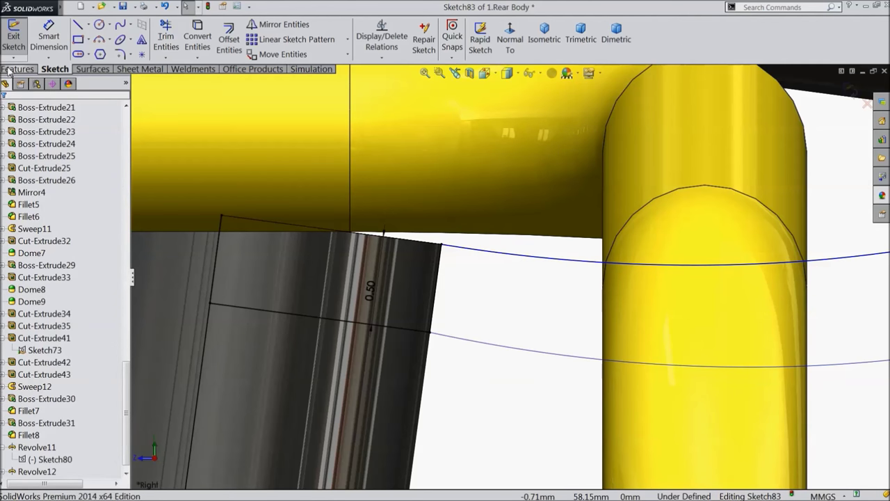
# Extrude the strip and small rectangle regions 0.75 mm Mid Plane to form the spoke
pyautogui.click(18, 69)
pyautogui.click(19, 39)
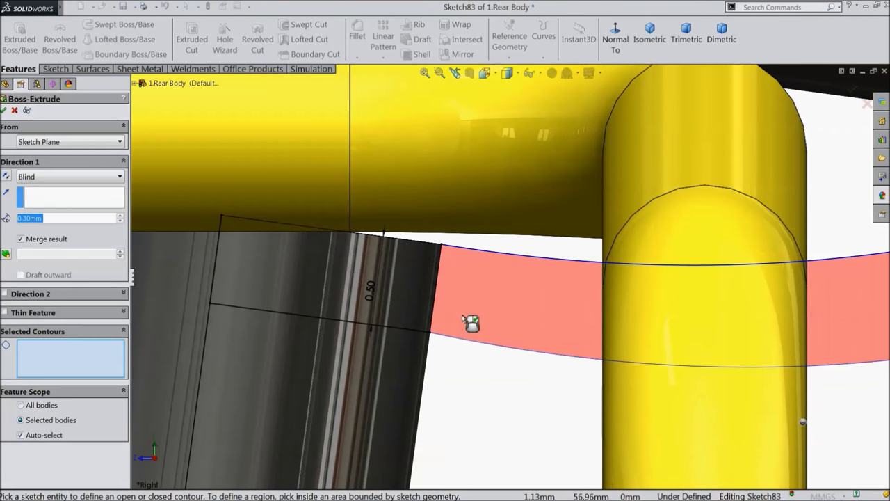
pyautogui.click(462, 314)
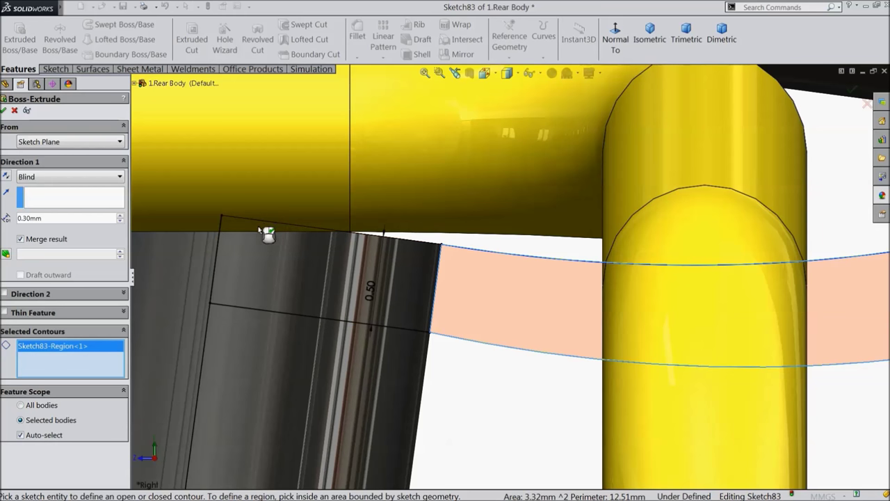
pyautogui.click(253, 252)
pyautogui.scroll(5, 402, 322)
pyautogui.moveTo(402, 322); pyautogui.dragTo(417, 361, button='middle')
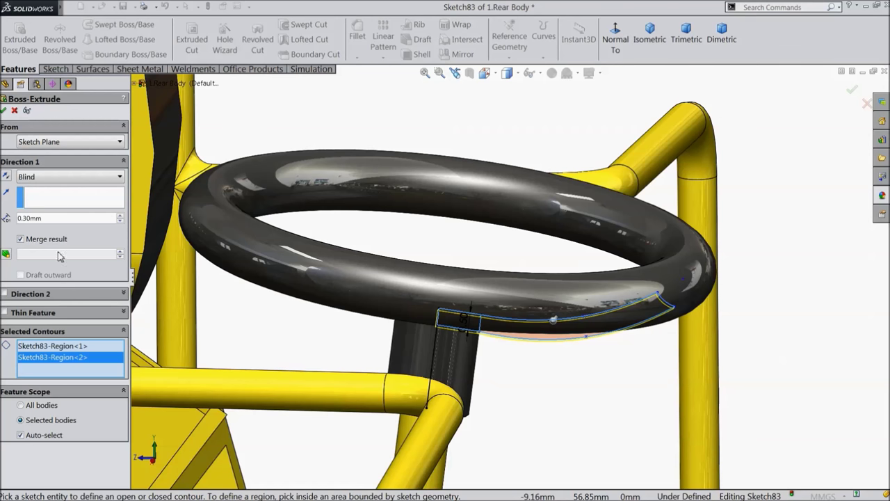
pyautogui.moveTo(47, 218); pyautogui.dragTo(4, 212)
pyautogui.write('0.75')
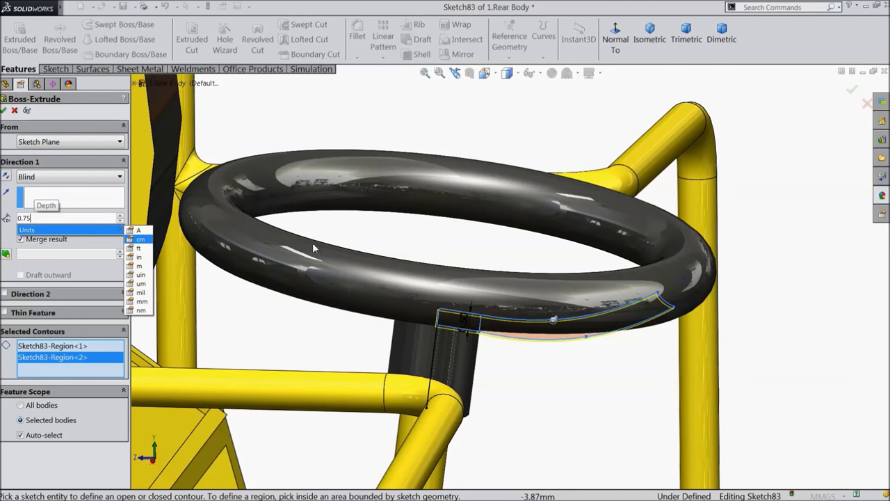
pyautogui.press('Return')
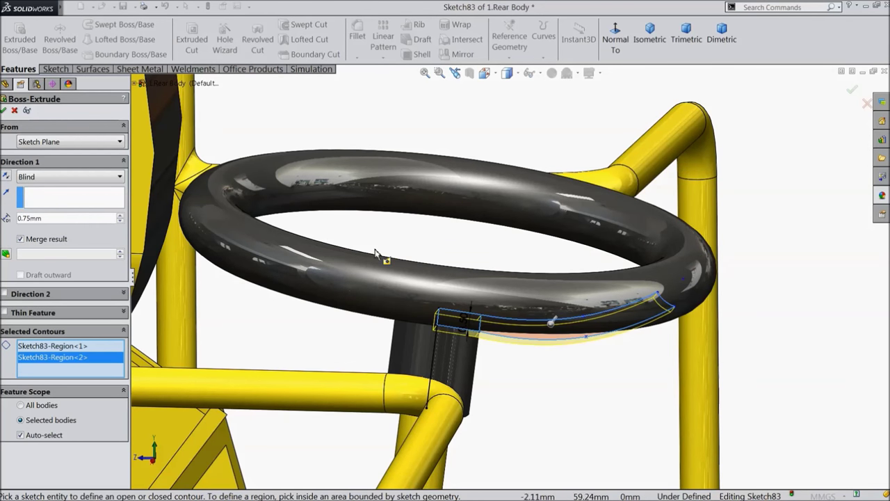
pyautogui.click(56, 177)
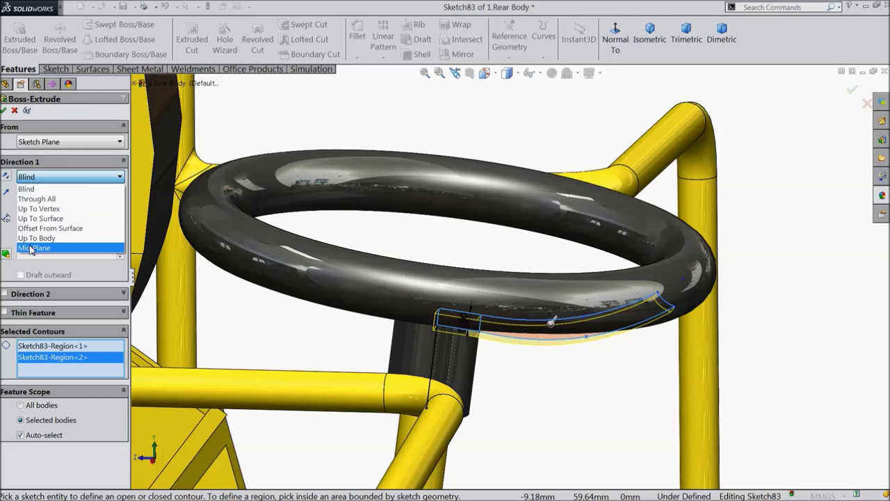
pyautogui.click(70, 248)
pyautogui.click(3, 110)
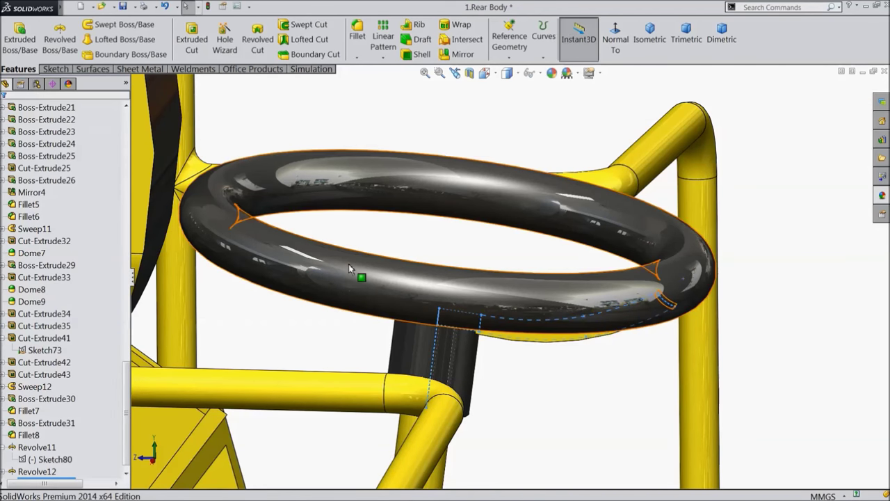
# Circular-pattern the spoke around the hub's circular edge: 3 equally spaced instances over 360°
pyautogui.scroll(5, 348, 279)
pyautogui.moveTo(349, 278); pyautogui.dragTo(345, 313, button='middle')
pyautogui.scroll(-5, 516, 288)
pyautogui.click(366, 105)
pyautogui.click(383, 57)
pyautogui.click(410, 84)
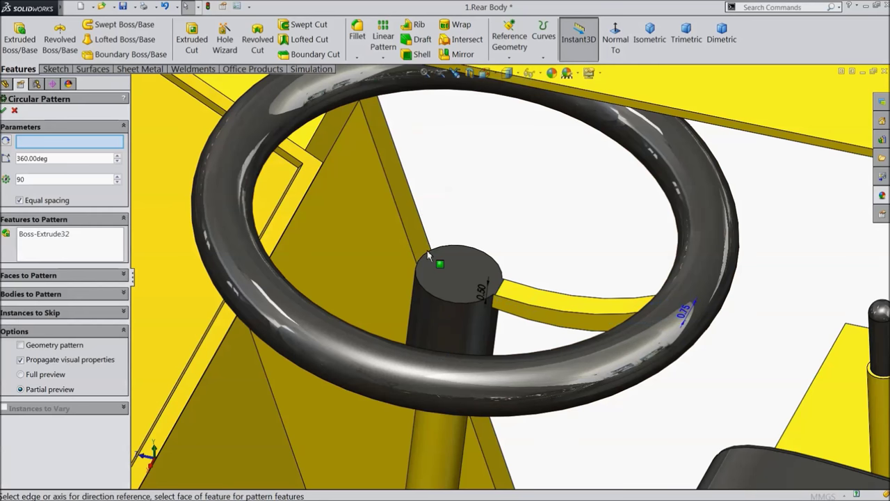
pyautogui.click(432, 300)
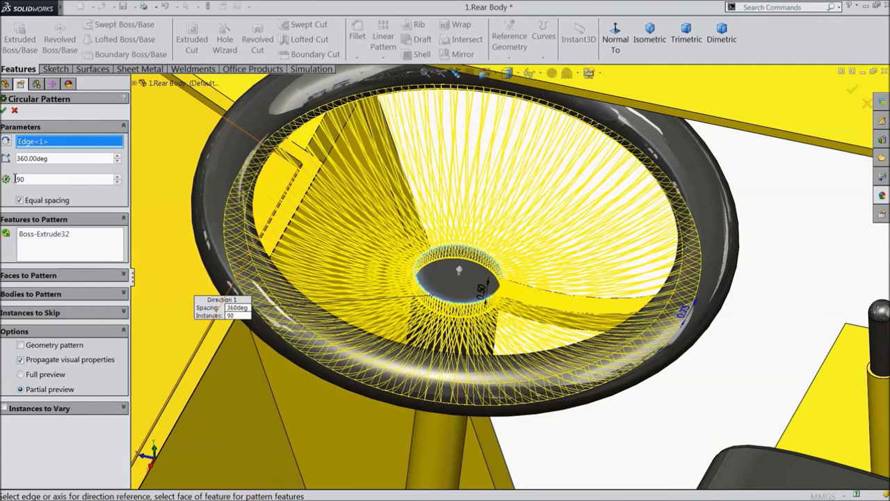
pyautogui.write('3')
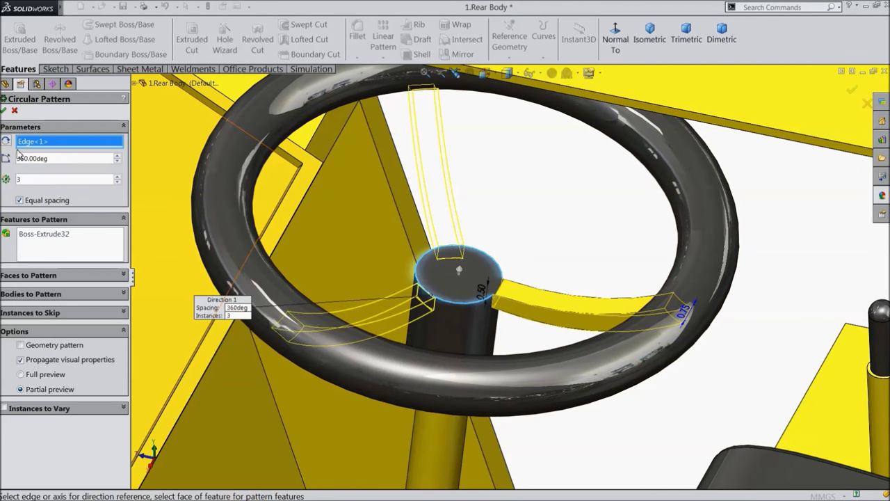
pyautogui.click(4, 110)
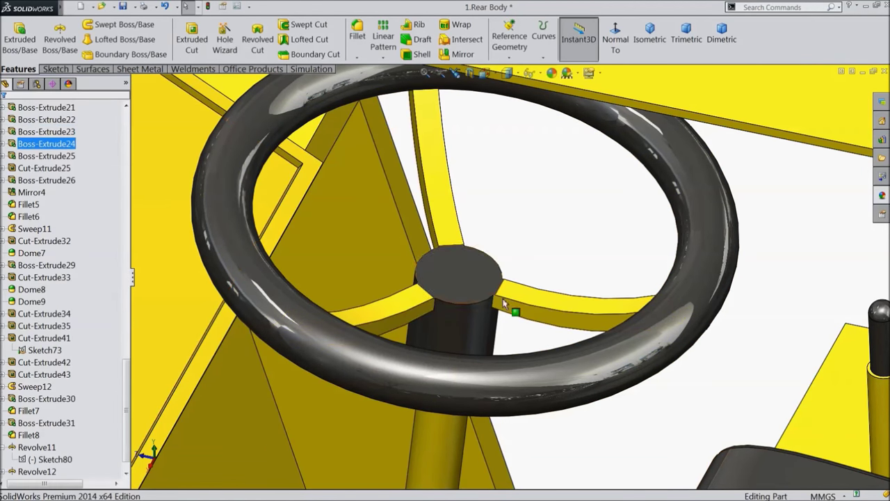
# Select Boss-Extrude32 and CirPattern1 in the feature tree
pyautogui.click(34, 472)
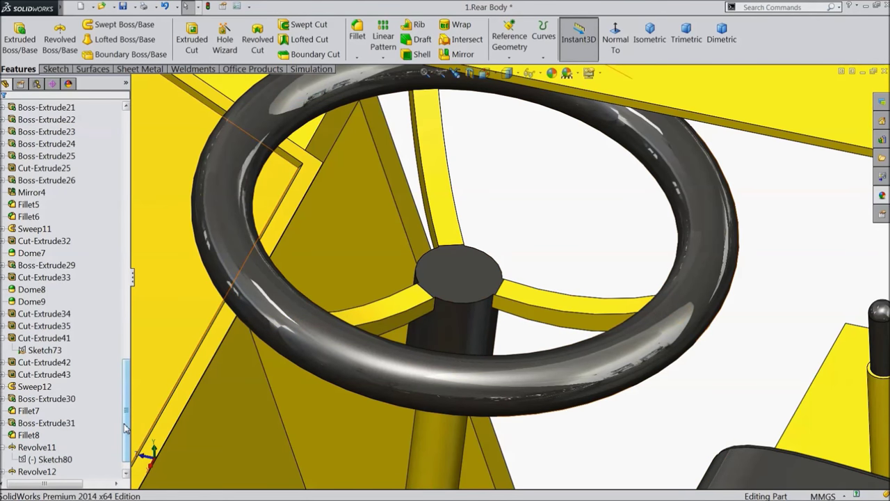
pyautogui.scroll(-1, 31, 471)
pyautogui.click(41, 459)
pyautogui.keyDown('shift'); pyautogui.click(41, 470); pyautogui.keyUp('shift')
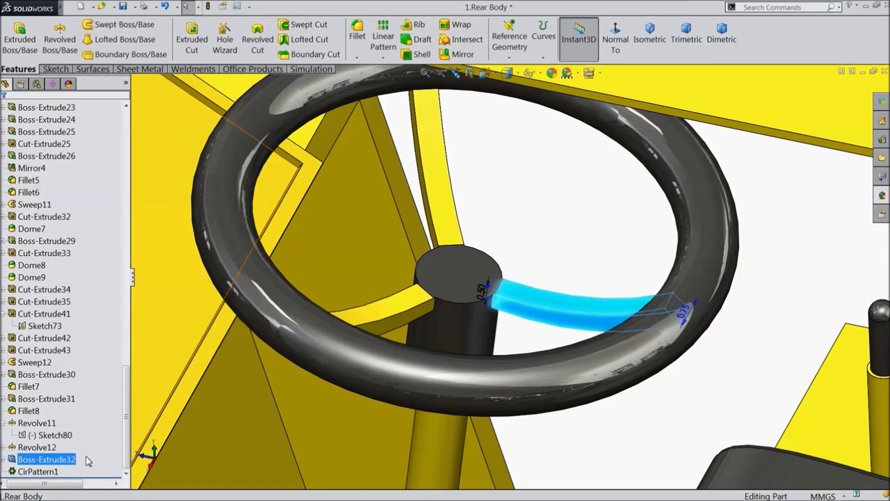
# Give Boss-Extrude32 and CirPattern1 the dark grey RGB 64,64,64 appearance
pyautogui.click(563, 92)
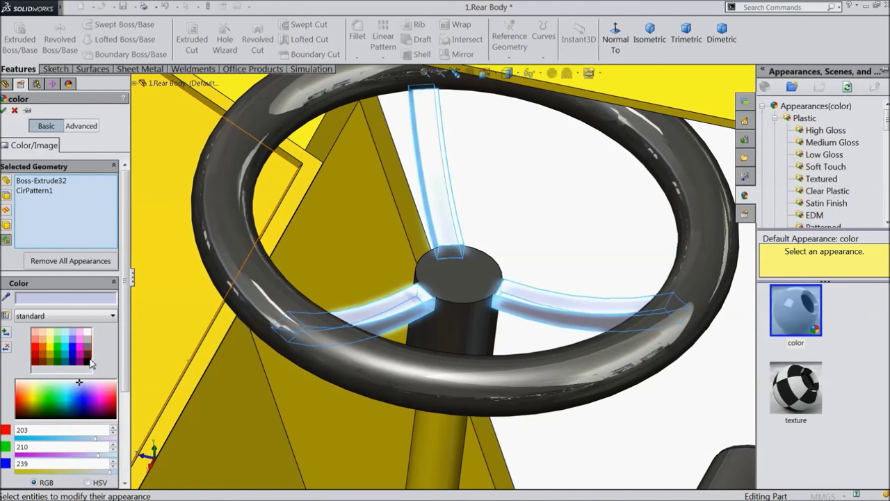
pyautogui.click(88, 360)
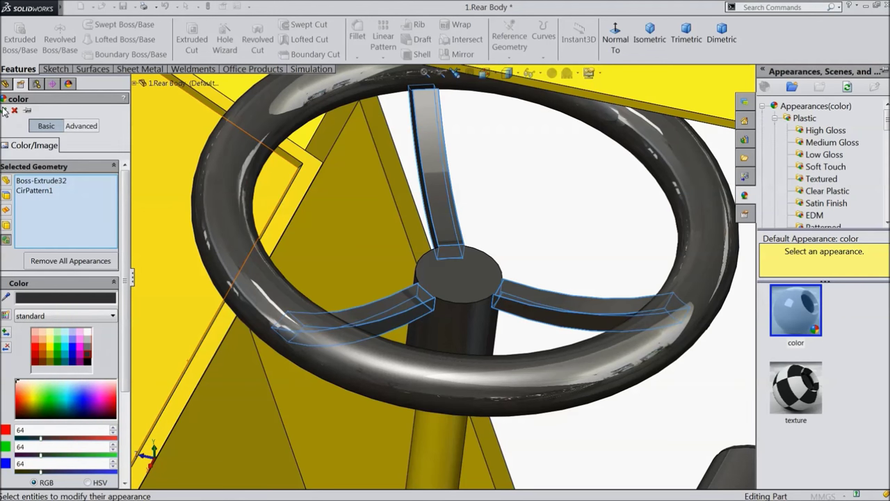
pyautogui.click(4, 110)
pyautogui.scroll(5, 453, 268)
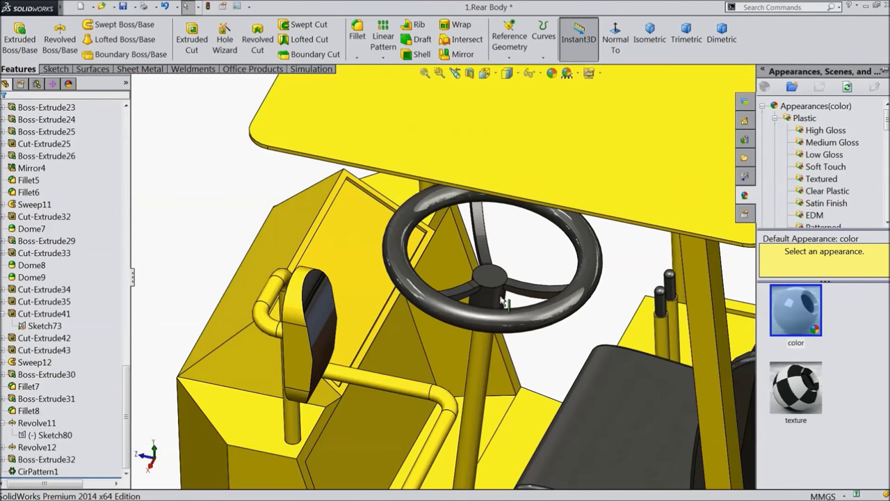
pyautogui.scroll(2, 501, 301)
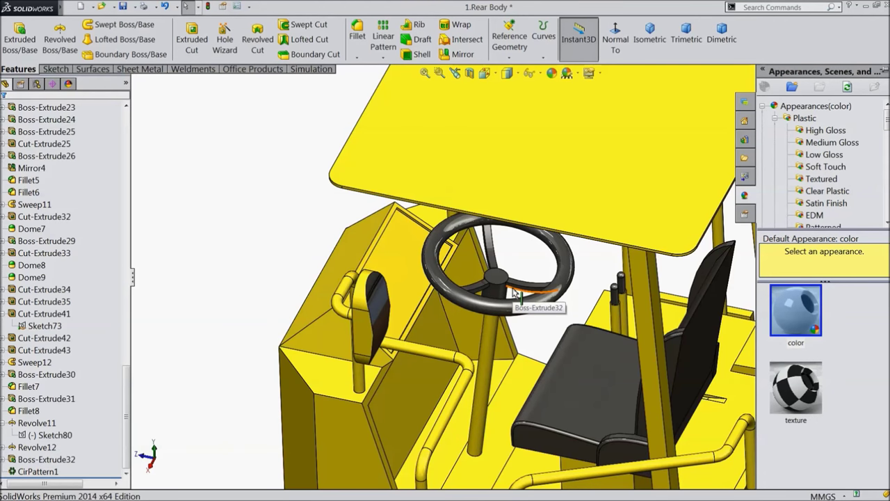
pyautogui.moveTo(515, 292)
pyautogui.mouseDown(button='middle')
pyautogui.moveTo(533, 272)
pyautogui.moveTo(518, 248)
pyautogui.moveTo(510, 286)
pyautogui.mouseUp(button='middle')
pyautogui.scroll(10, 510, 285)
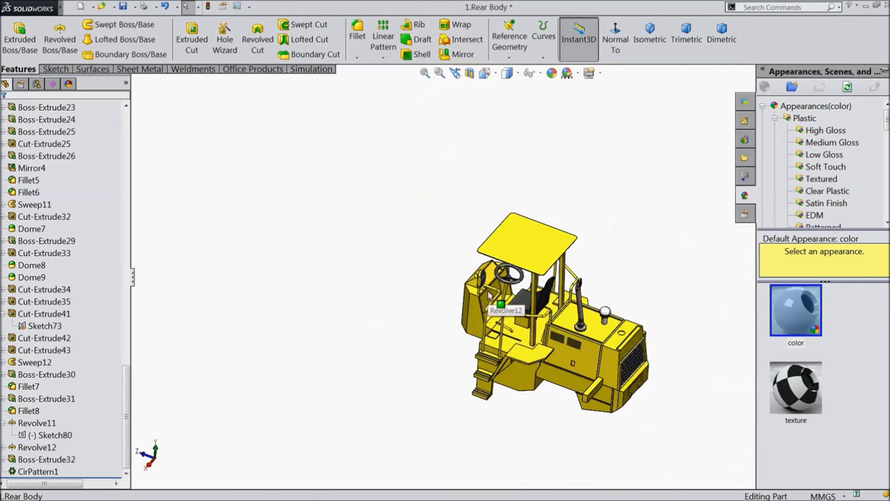
pyautogui.scroll(-10, 501, 298)
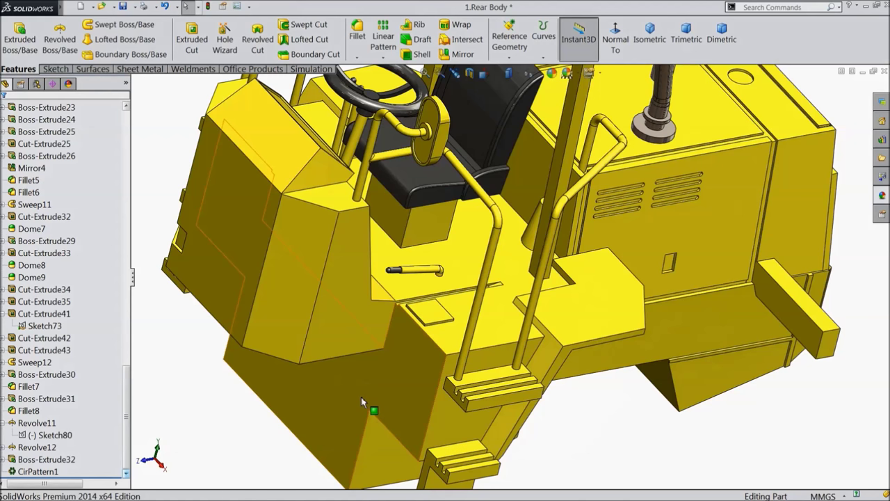
# Start a new sketch on the rear body's lower face, viewed Normal To
pyautogui.click(361, 402)
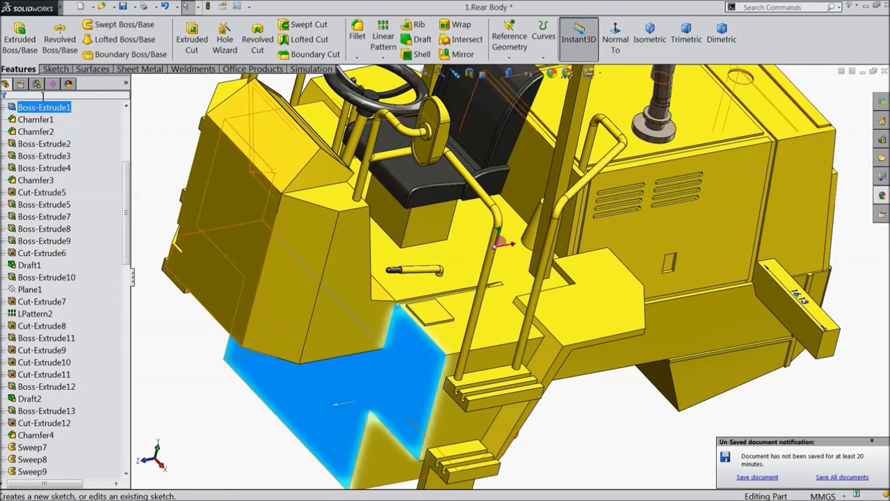
pyautogui.click(55, 69)
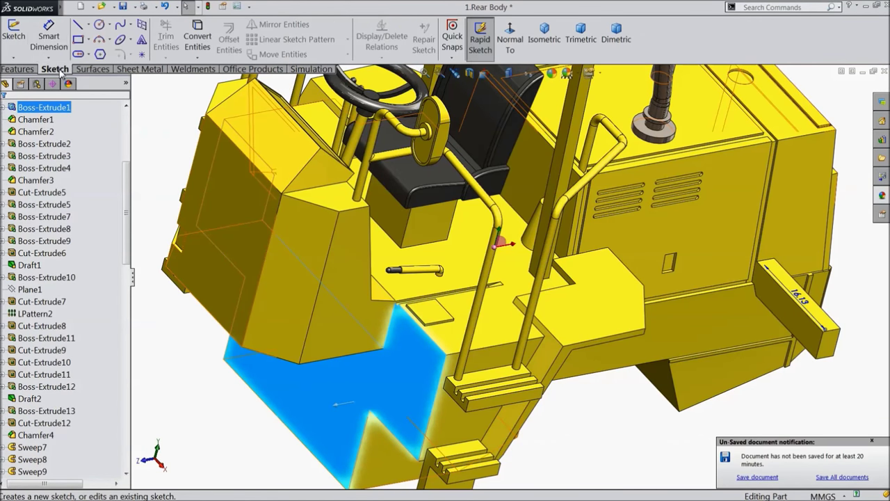
pyautogui.click(14, 35)
pyautogui.click(510, 39)
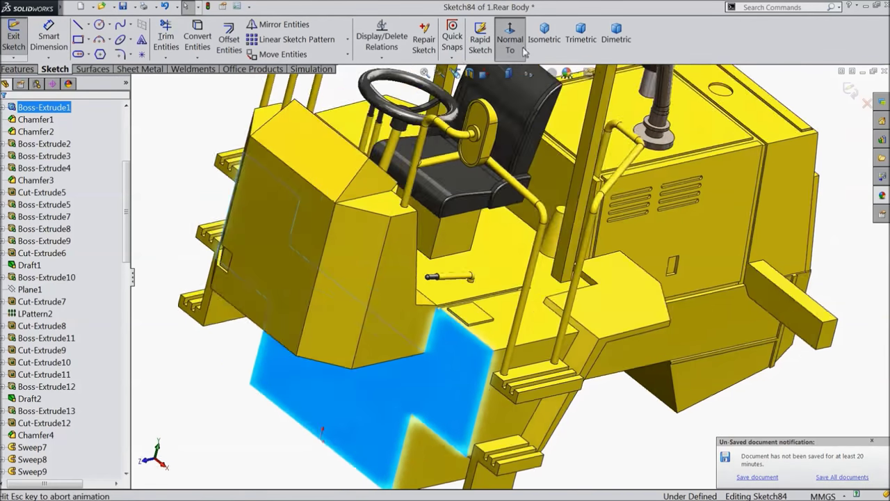
pyautogui.click(874, 442)
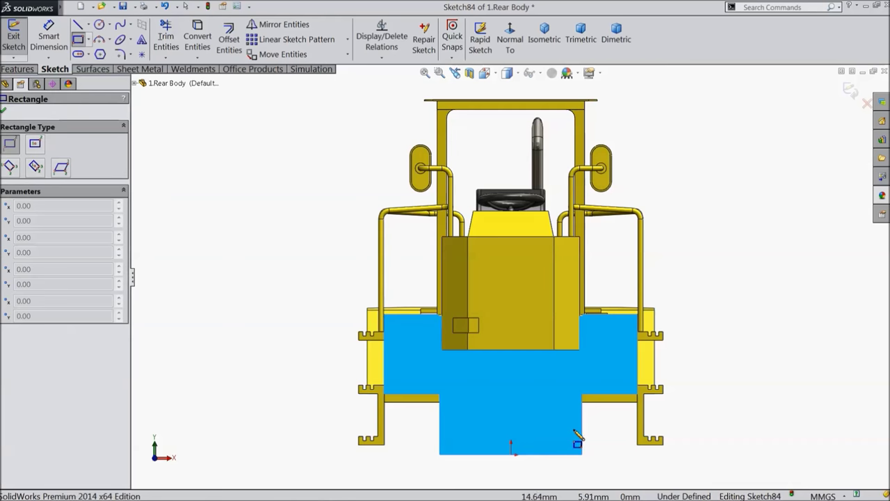
pyautogui.scroll(3, 580, 470)
# Draw a corner rectangle and make its right side collinear with the body's side edge
pyautogui.click(336, 443)
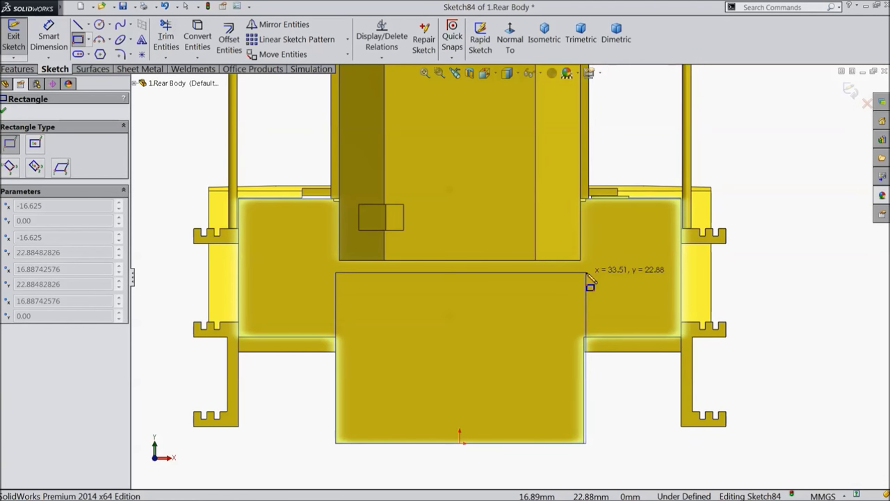
pyautogui.click(588, 272)
pyautogui.rightClick(613, 377)
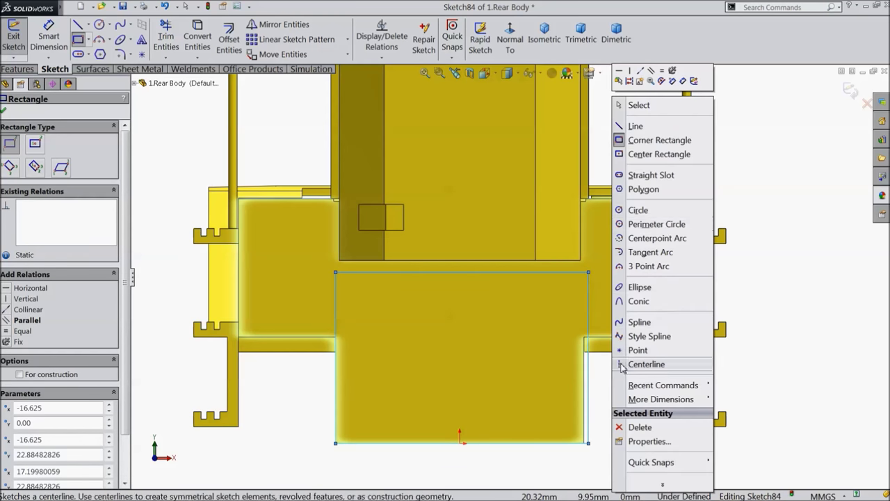
pyautogui.click(646, 106)
pyautogui.scroll(-5, 604, 373)
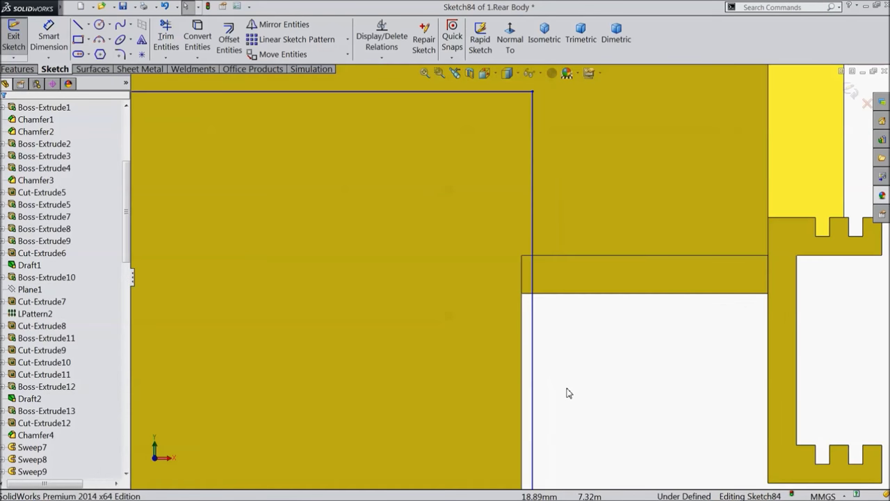
pyautogui.click(524, 369)
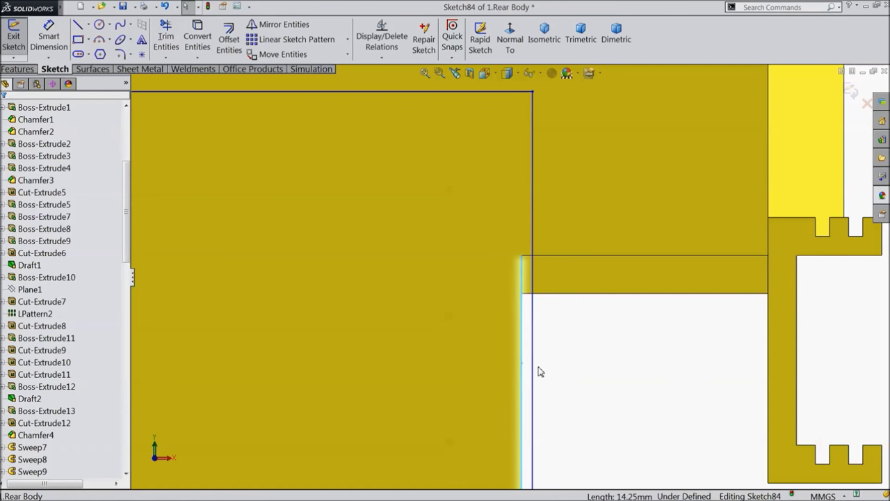
pyautogui.keyDown('ctrl'); pyautogui.click(533, 370); pyautogui.keyUp('ctrl')
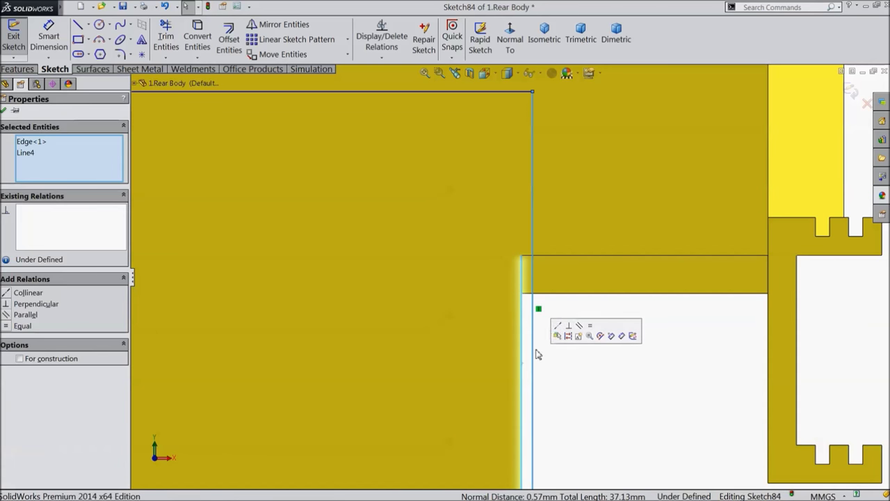
pyautogui.click(568, 335)
# Dimension the rectangle's top 2.75 mm from the body edge above, then begin an extrusion
pyautogui.scroll(5, 432, 264)
pyautogui.moveTo(432, 265); pyautogui.dragTo(410, 187, button='right')
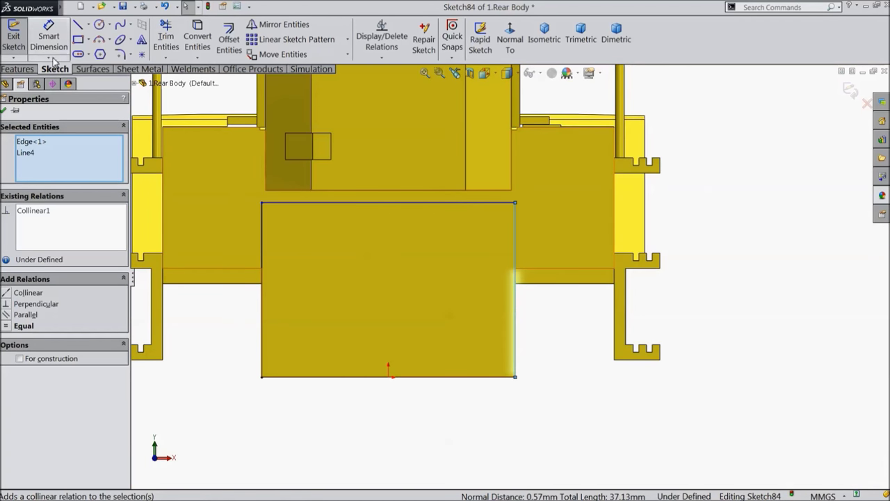
pyautogui.scroll(-3, 410, 188)
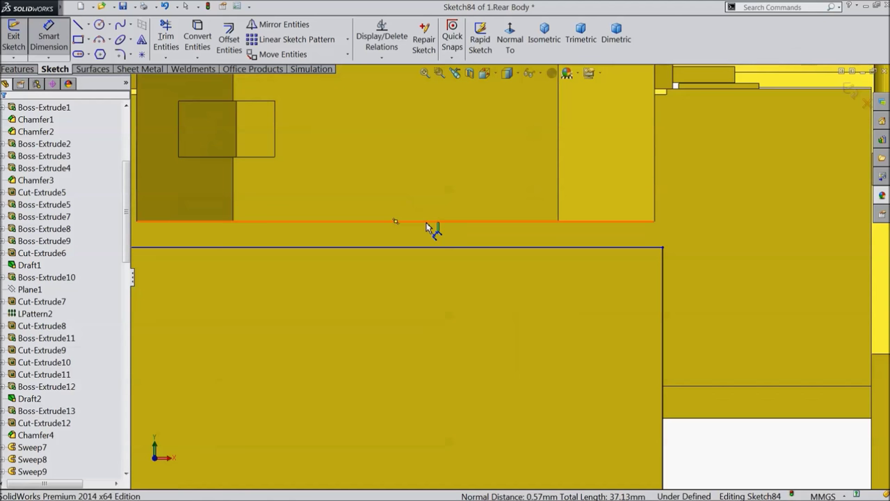
pyautogui.click(426, 221)
pyautogui.click(424, 249)
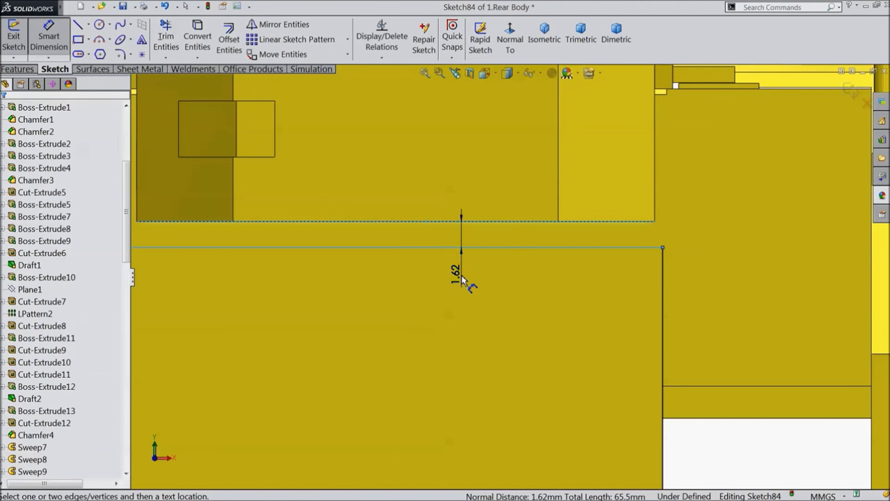
pyautogui.click(461, 274)
pyautogui.write('2.75')
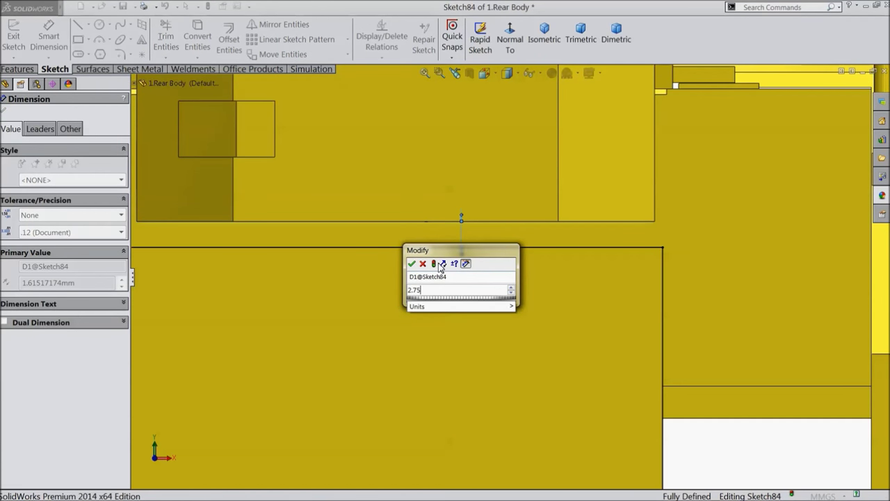
pyautogui.click(411, 263)
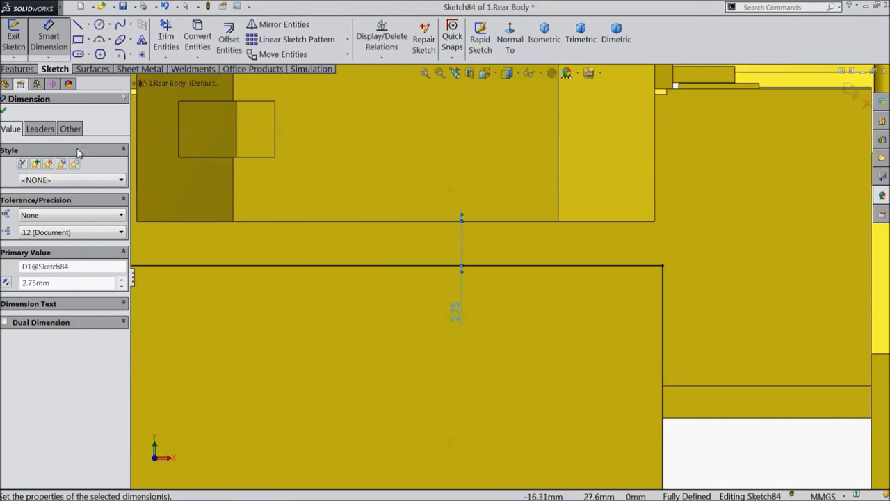
pyautogui.click(4, 110)
pyautogui.click(18, 69)
pyautogui.click(20, 38)
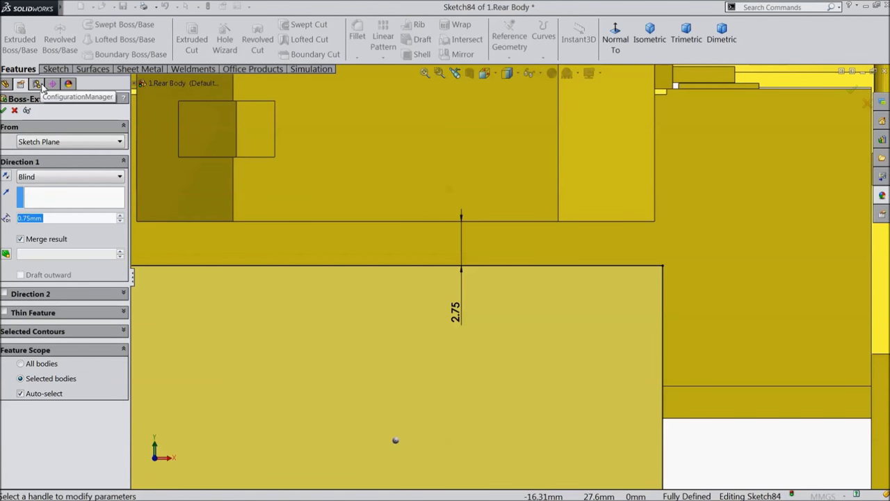
# Extrude Sketch84 as a 0.5 mm Blind plate on the rear body
pyautogui.write('0.5')
pyautogui.press('Return')
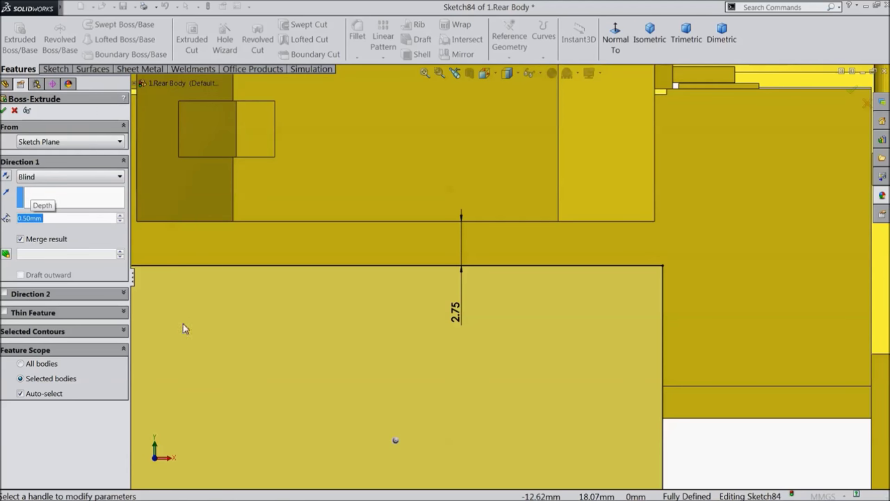
pyautogui.scroll(4, 317, 321)
pyautogui.moveTo(324, 335); pyautogui.dragTo(302, 386, button='middle')
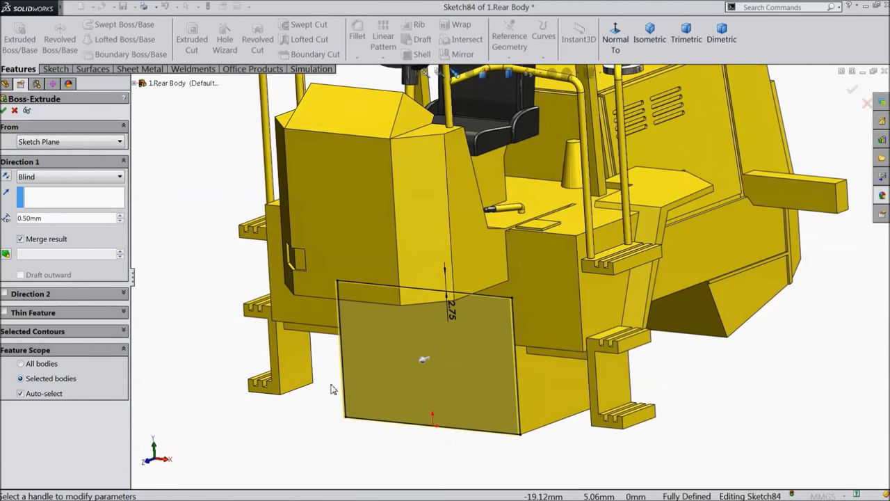
pyautogui.scroll(-3, 388, 357)
pyautogui.click(3, 111)
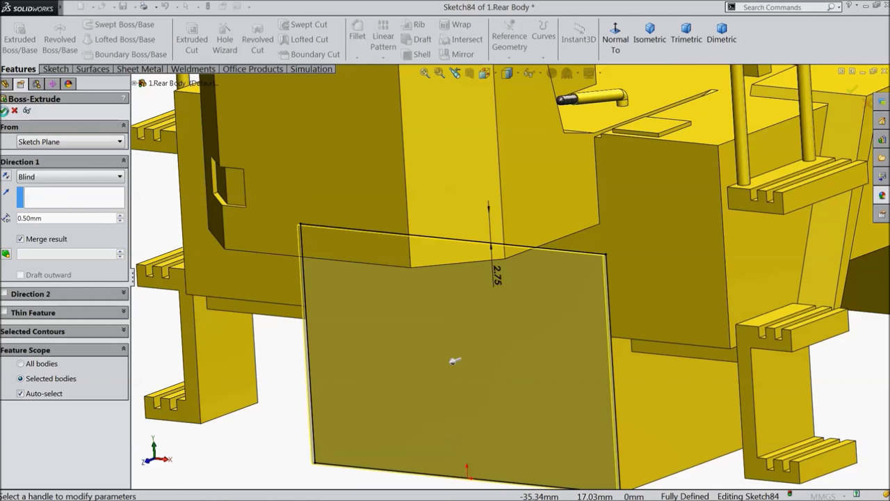
pyautogui.scroll(5, 372, 314)
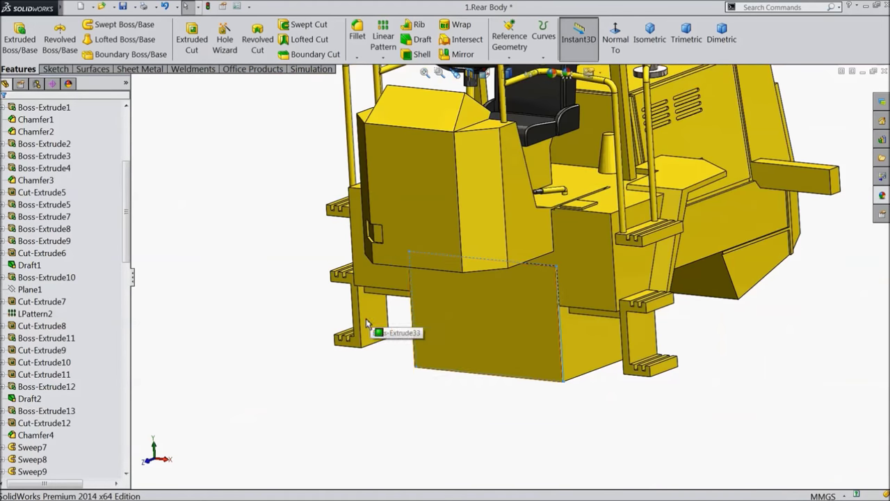
pyautogui.moveTo(359, 363); pyautogui.dragTo(364, 374, button='middle')
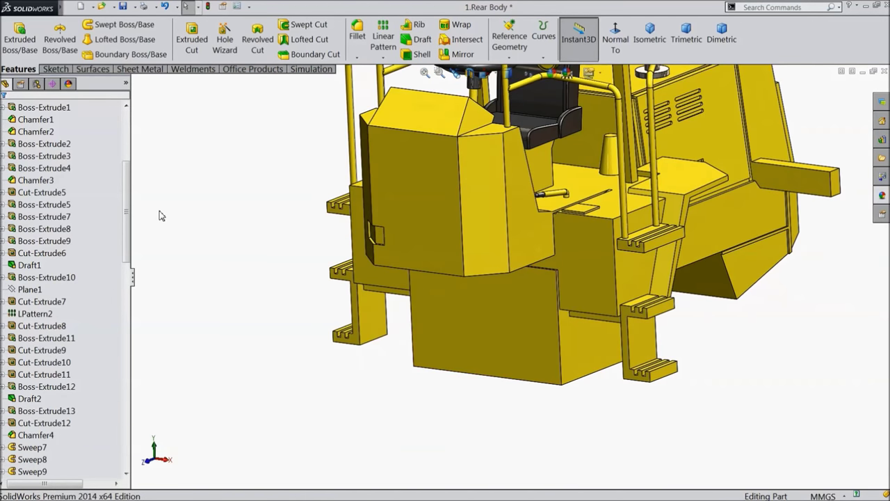
pyautogui.moveTo(124, 195); pyautogui.dragTo(124, 136)
# Start a new sketch on the Right Plane, viewed Normal To
pyautogui.click(39, 264)
pyautogui.click(42, 251)
pyautogui.click(611, 48)
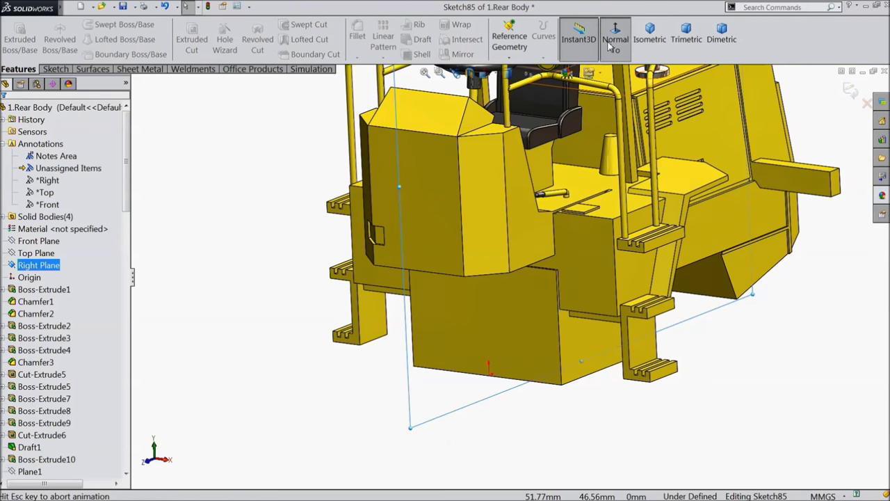
pyautogui.scroll(-5, 483, 422)
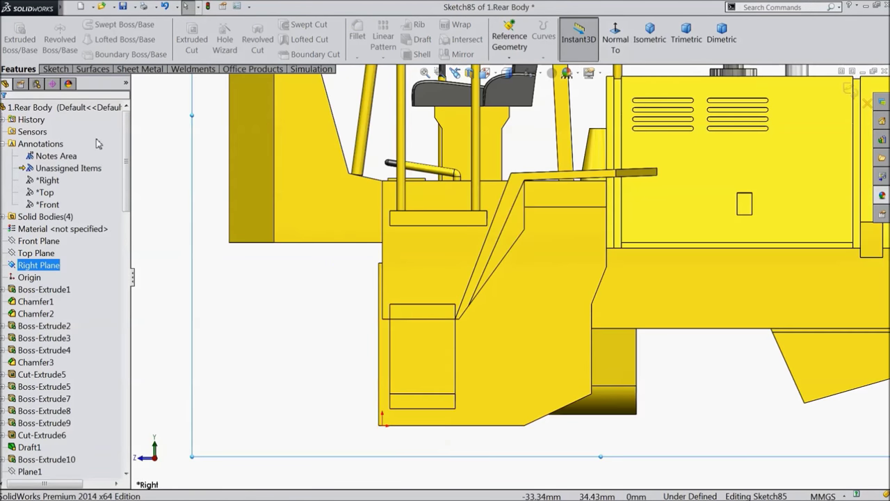
# Draw a closed line profile: top horizontal line, left edge, bottom steps, and right side
pyautogui.click(56, 69)
pyautogui.click(78, 25)
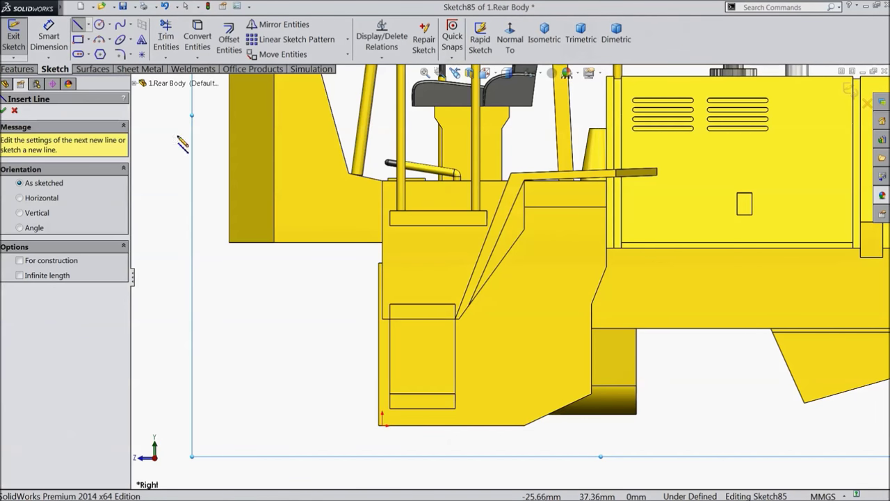
pyautogui.scroll(-2, 419, 416)
pyautogui.scroll(-2, 419, 416)
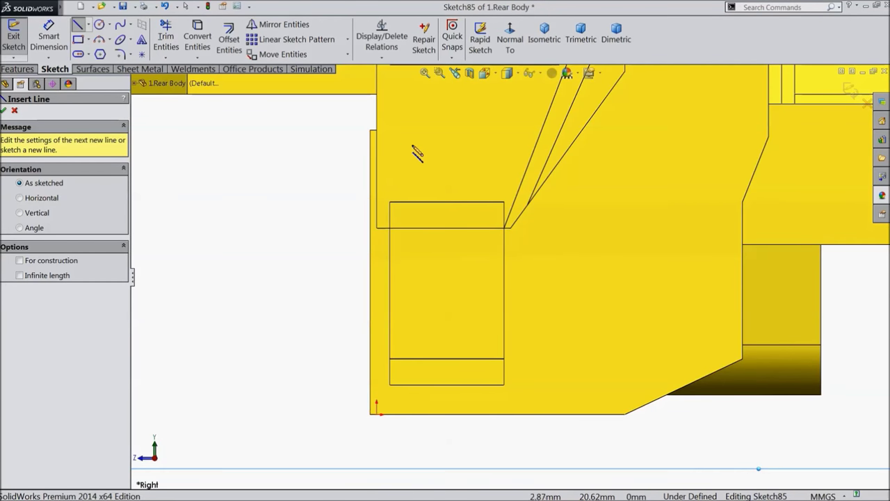
pyautogui.click(460, 157)
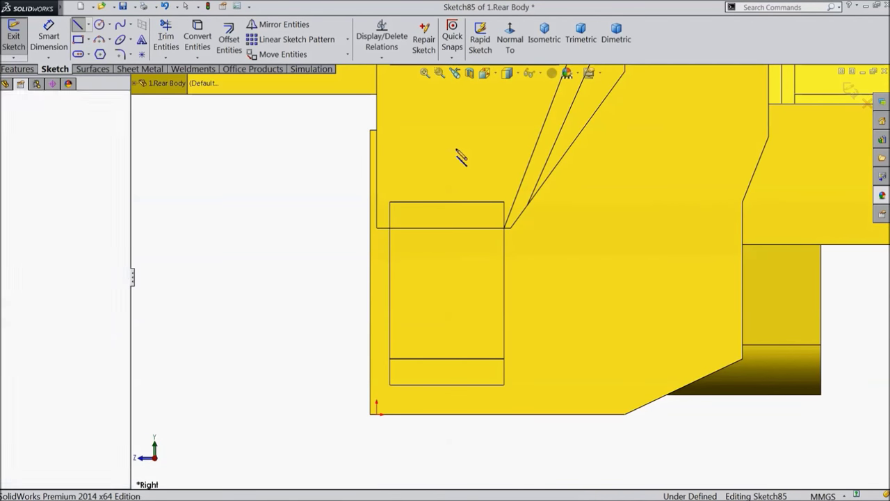
pyautogui.click(370, 146)
pyautogui.click(370, 414)
pyautogui.click(406, 414)
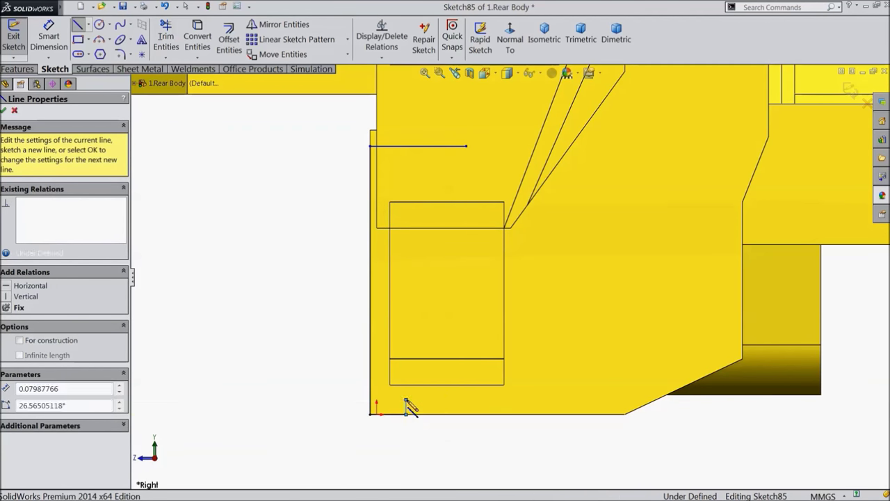
pyautogui.click(480, 399)
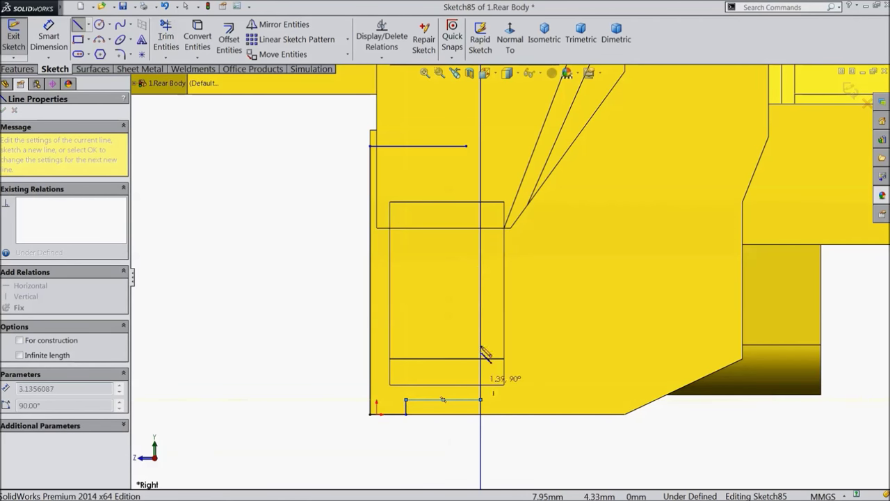
pyautogui.click(467, 147)
pyautogui.rightClick(481, 132)
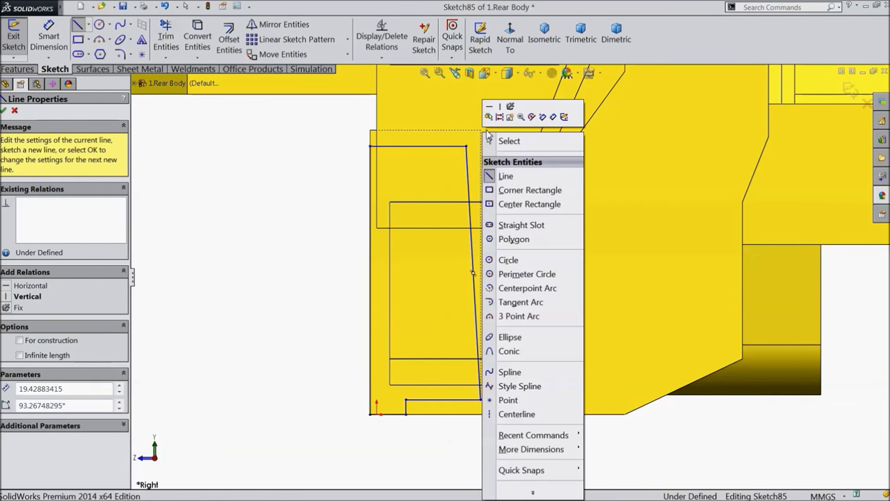
pyautogui.click(503, 141)
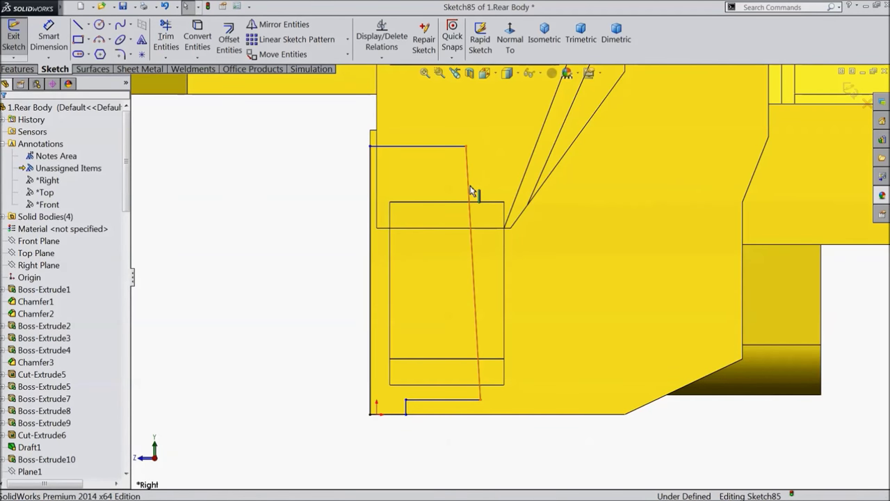
# Make the slanted right-hand line of the profile vertical
pyautogui.click(473, 192)
pyautogui.click(510, 148)
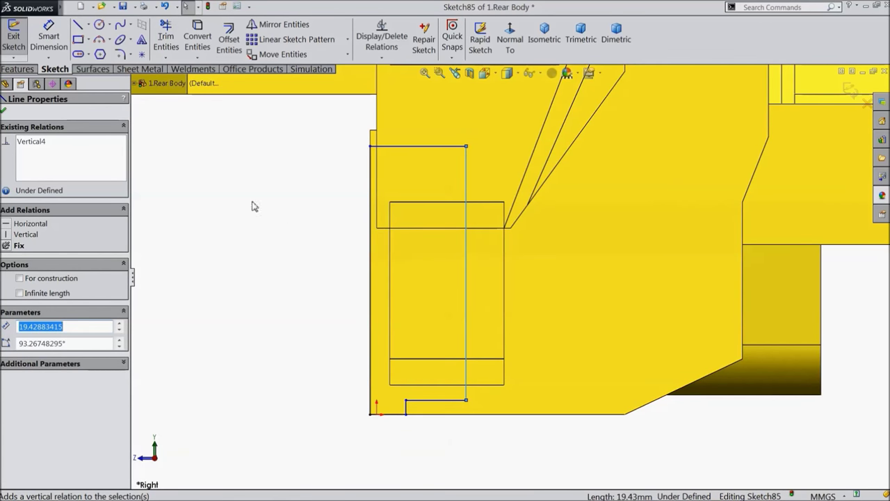
pyautogui.click(48, 35)
pyautogui.scroll(1, 420, 256)
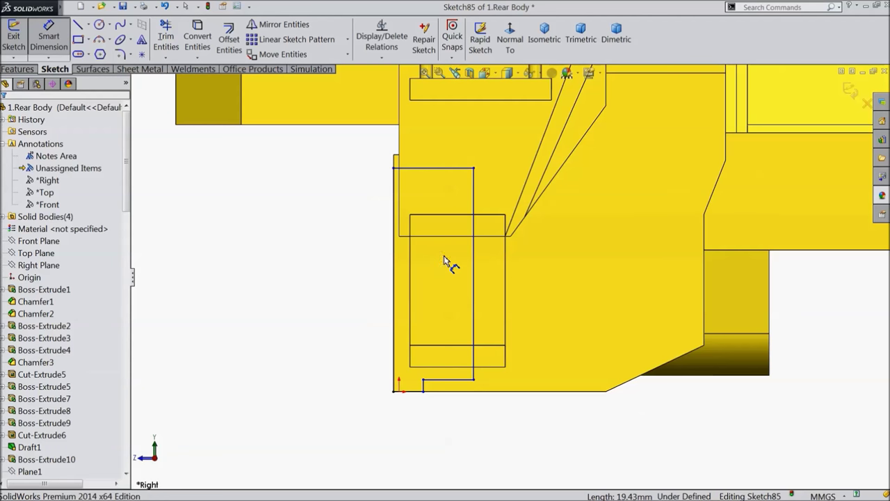
# Dimension the profile's 1 mm offset and 8 mm top length
pyautogui.scroll(-3, 411, 153)
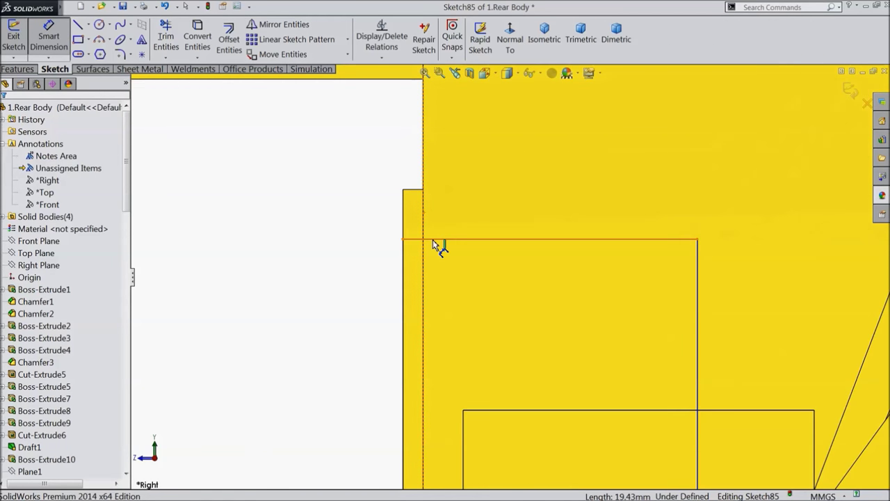
pyautogui.click(409, 194)
pyautogui.click(411, 195)
pyautogui.click(372, 218)
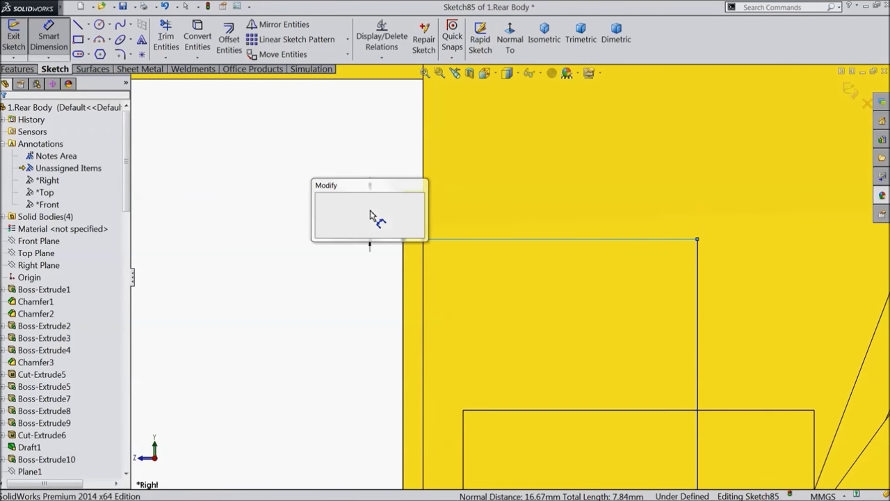
pyautogui.write('1')
pyautogui.press('Return')
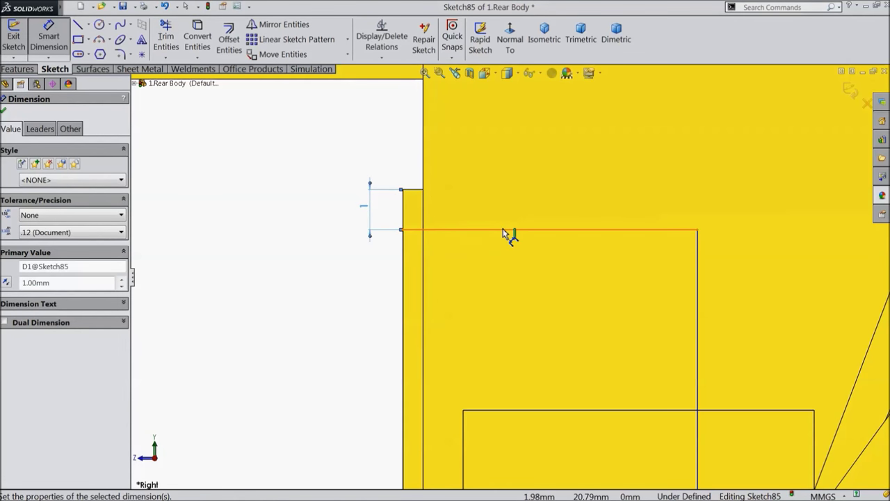
pyautogui.click(504, 230)
pyautogui.click(495, 153)
pyautogui.write('8')
pyautogui.press('Return')
# Dimension the 2.25 mm bottom width and 1.25 mm step height to fully define the sketch
pyautogui.scroll(6, 471, 272)
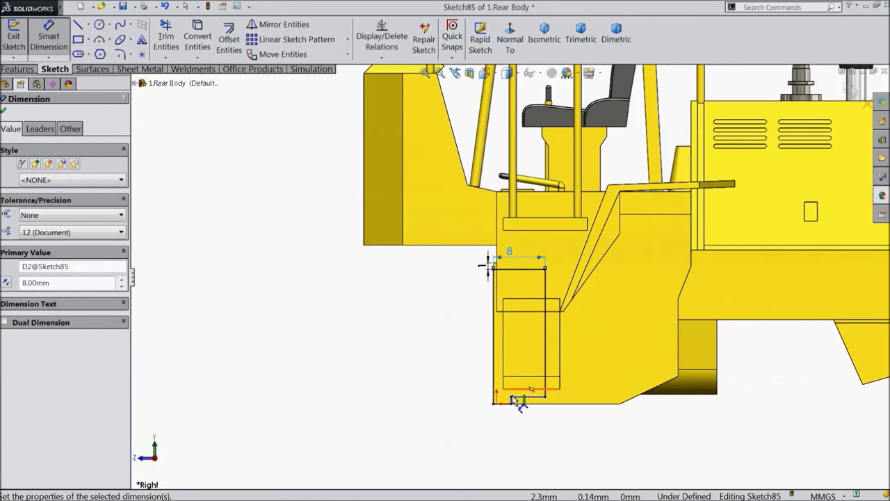
pyautogui.scroll(-5, 508, 402)
pyautogui.click(461, 294)
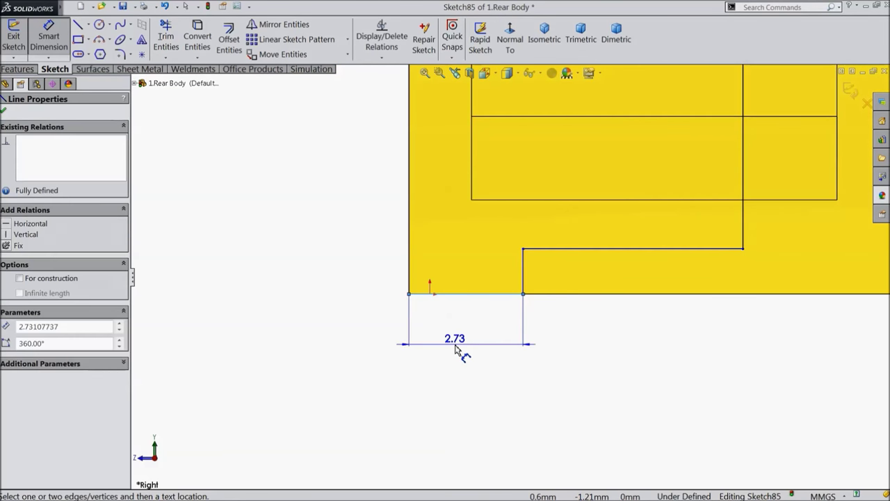
pyautogui.click(456, 350)
pyautogui.write('2')
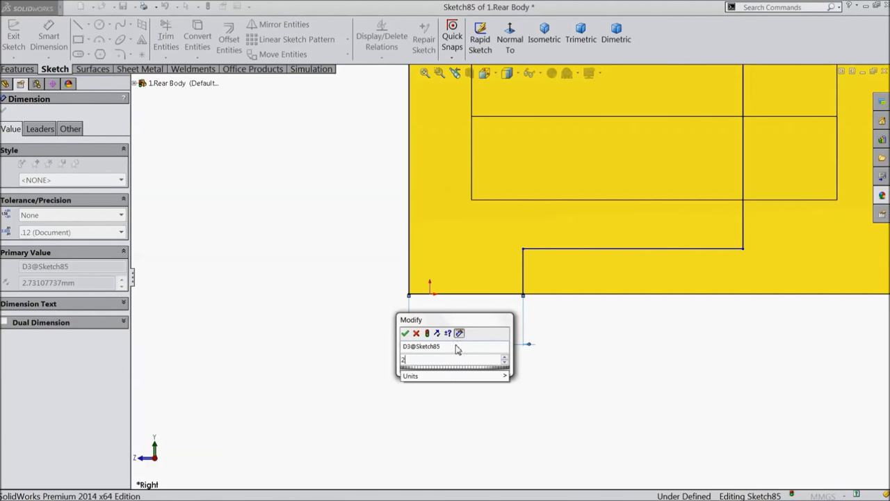
pyautogui.write('.25')
pyautogui.press('Return')
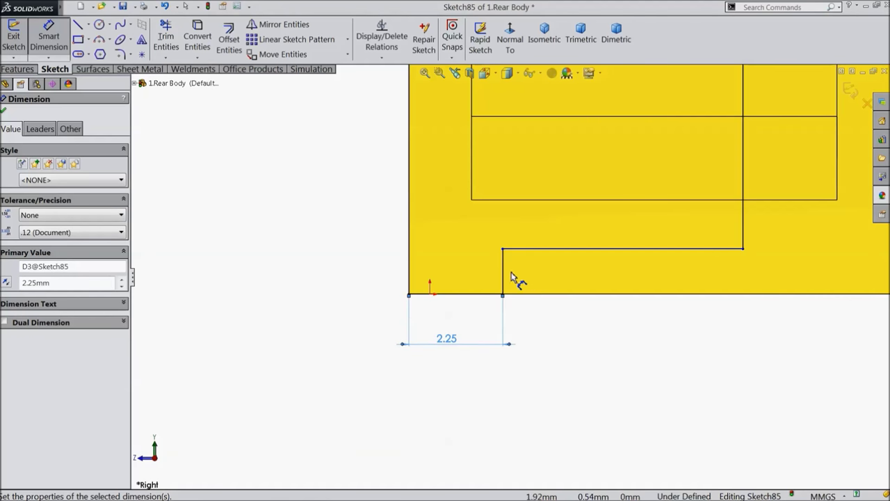
pyautogui.click(503, 275)
pyautogui.click(548, 277)
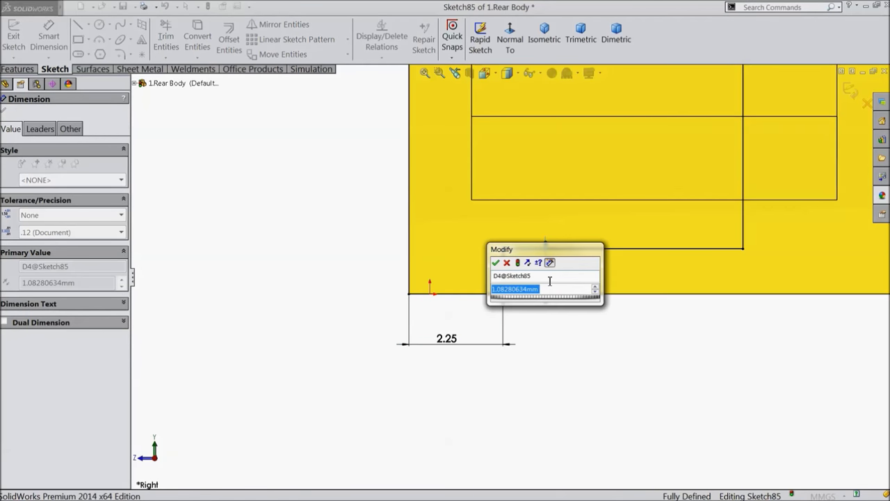
pyautogui.write('1.25')
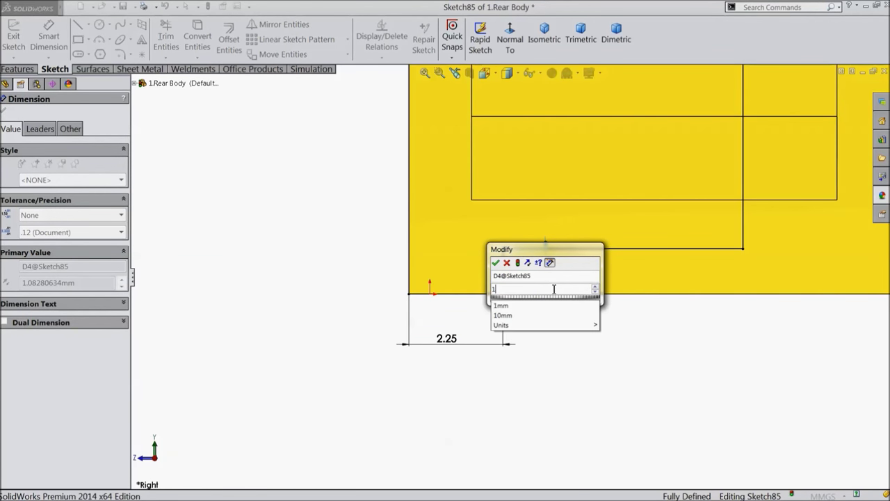
pyautogui.click(495, 262)
pyautogui.scroll(4, 639, 292)
pyautogui.scroll(3, 598, 236)
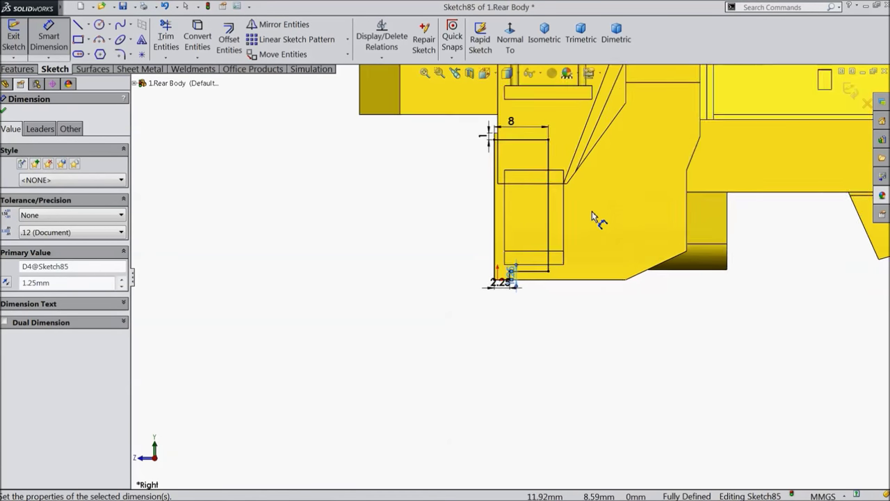
pyautogui.scroll(-2, 545, 172)
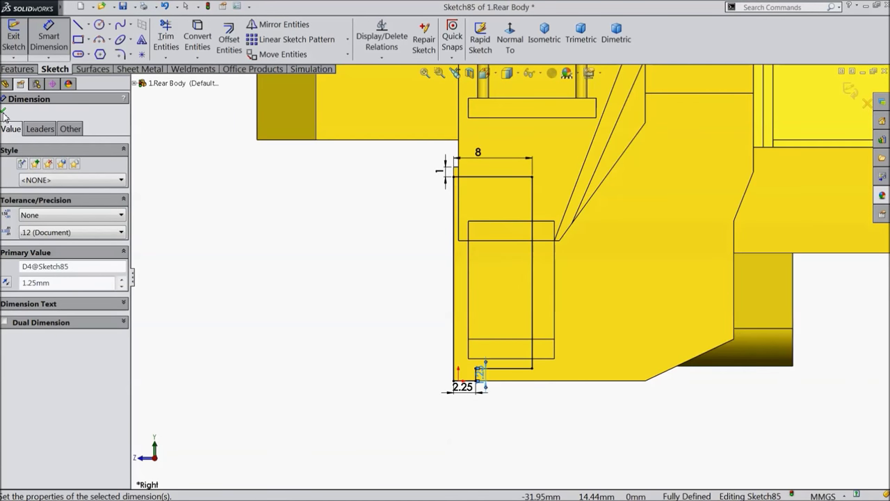
pyautogui.click(3, 109)
pyautogui.click(16, 70)
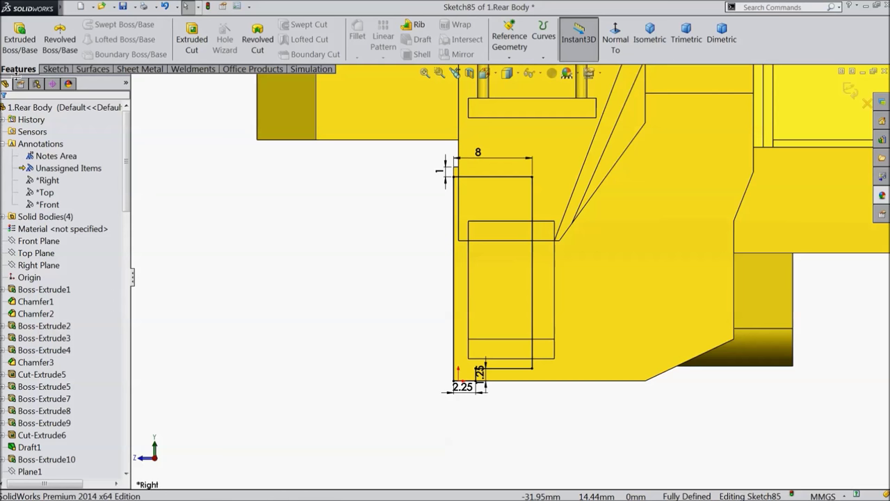
# Set up a Mid Plane cut-extrude of the sketch 28.25 mm deep
pyautogui.click(23, 43)
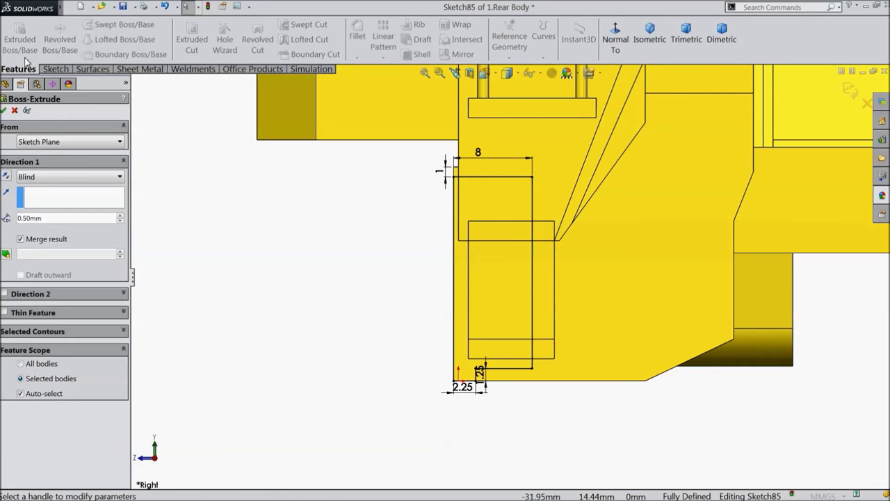
pyautogui.click(16, 112)
pyautogui.click(182, 50)
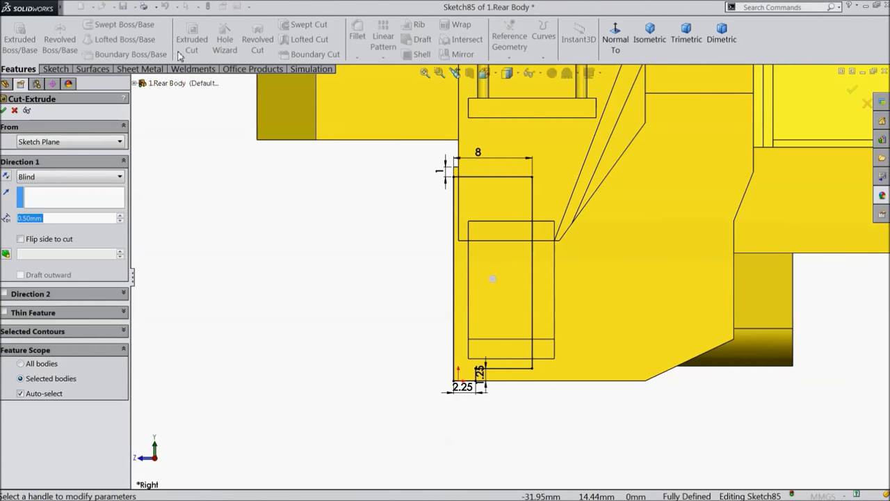
pyautogui.click(47, 178)
pyautogui.click(45, 273)
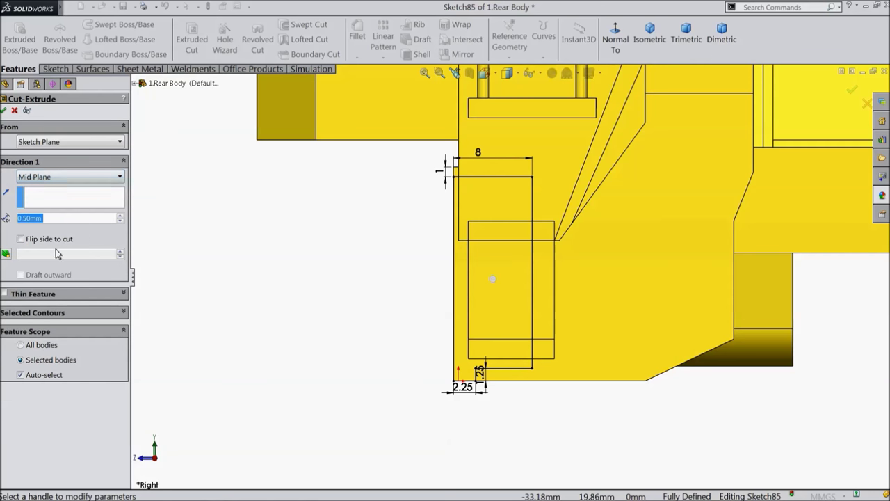
pyautogui.write('28.25')
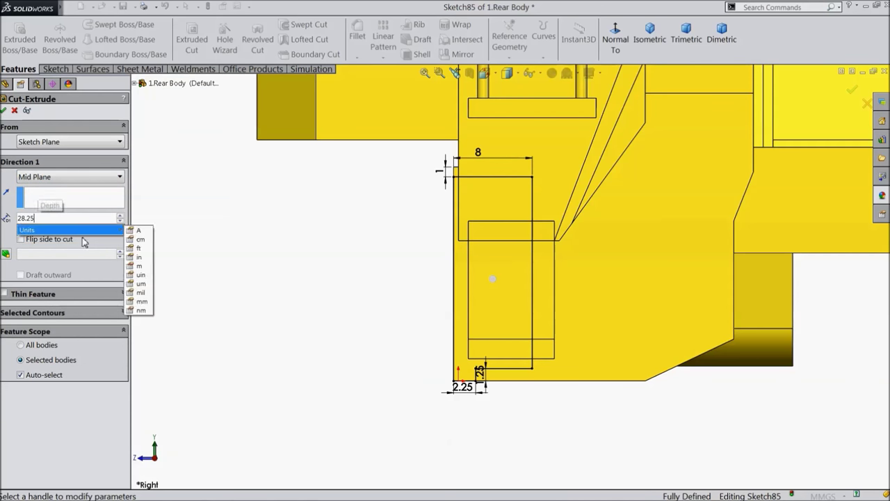
pyautogui.press('Return')
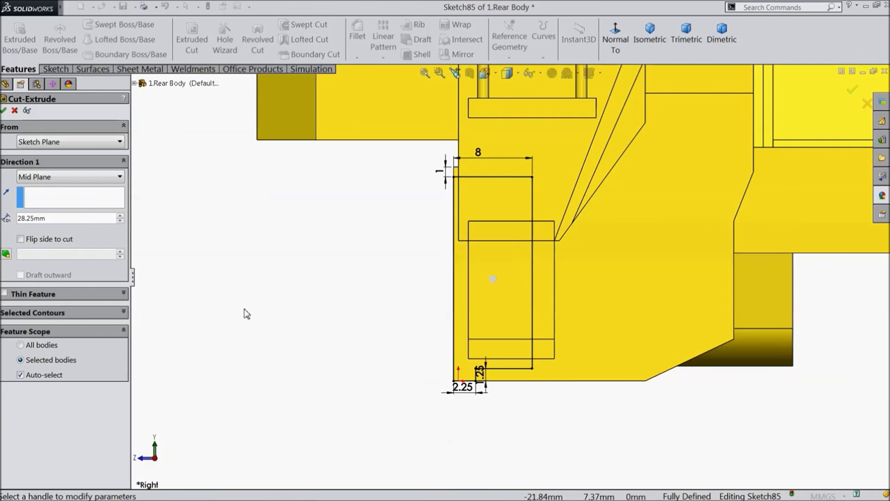
# Apply the cut through the rear body and start a fillet
pyautogui.moveTo(254, 298); pyautogui.dragTo(324, 333, button='middle')
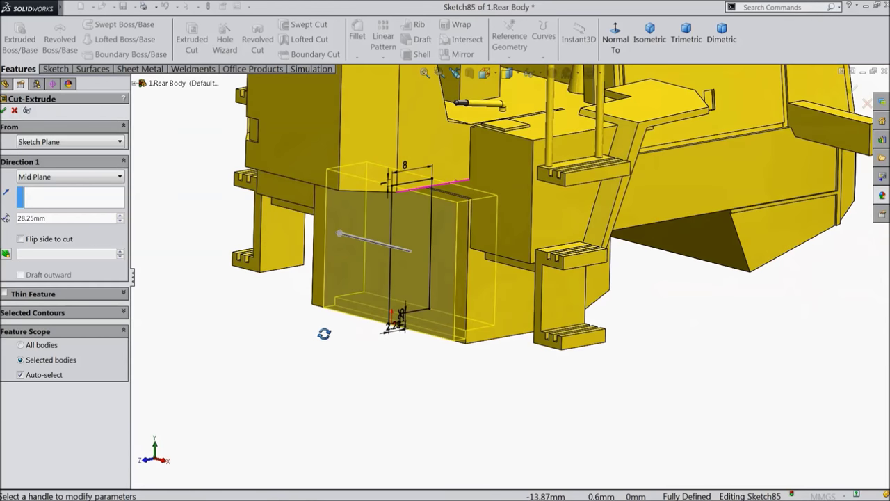
pyautogui.scroll(-2, 412, 188)
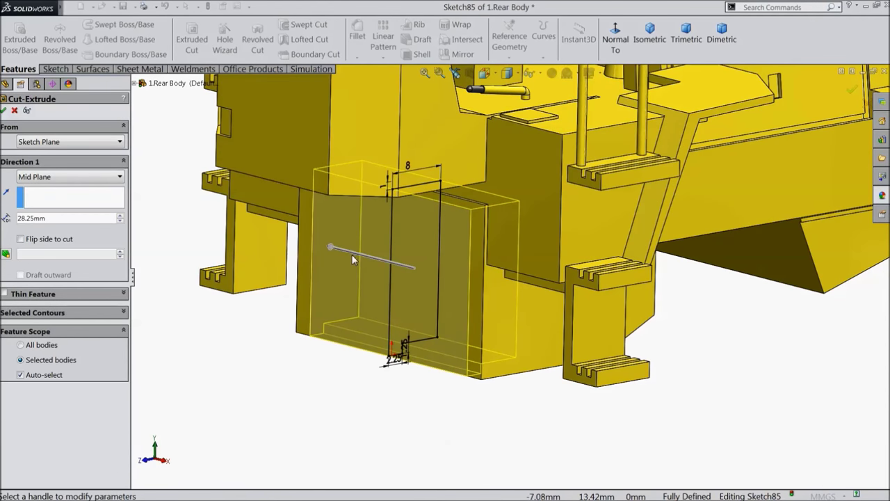
pyautogui.click(4, 111)
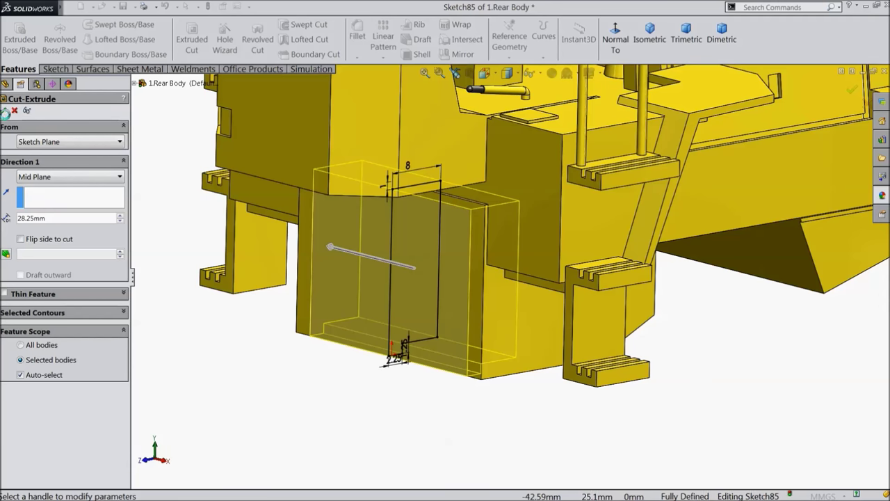
pyautogui.moveTo(302, 385); pyautogui.dragTo(314, 365, button='middle')
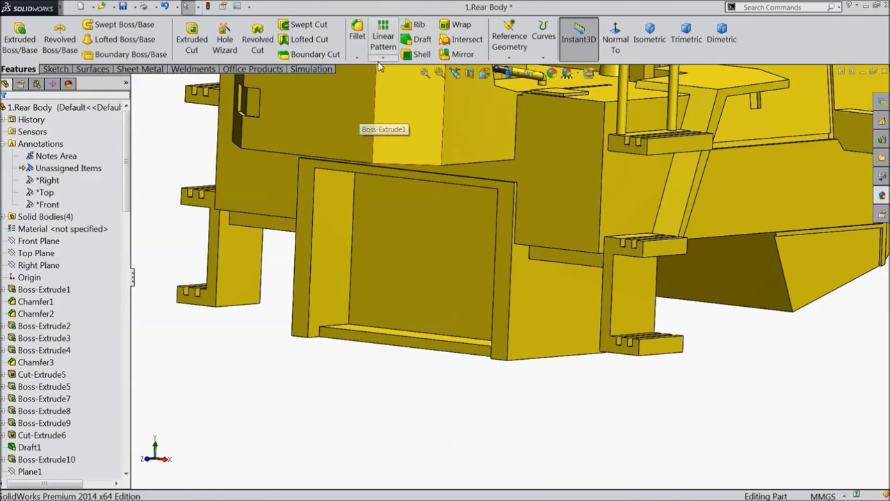
pyautogui.click(357, 57)
pyautogui.click(372, 67)
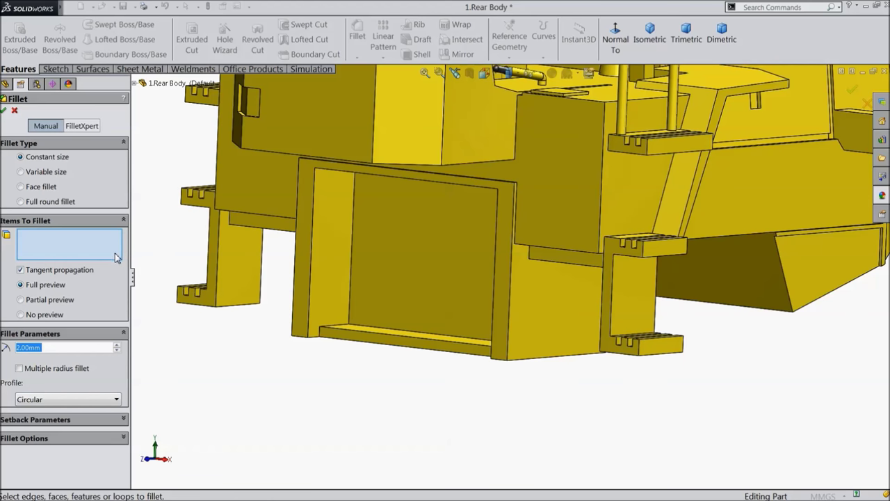
# Replace the fillet with a 2 mm, 45° chamfer on the opening's two vertical edges
pyautogui.click(14, 110)
pyautogui.click(356, 57)
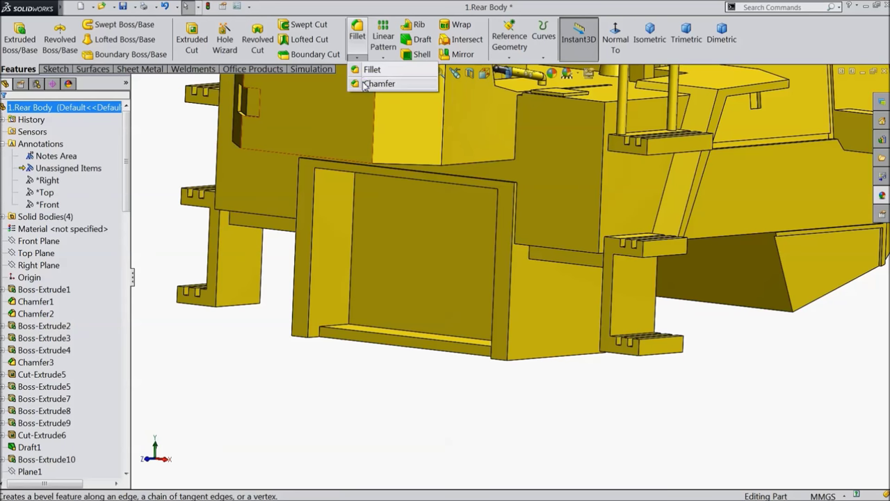
pyautogui.click(375, 83)
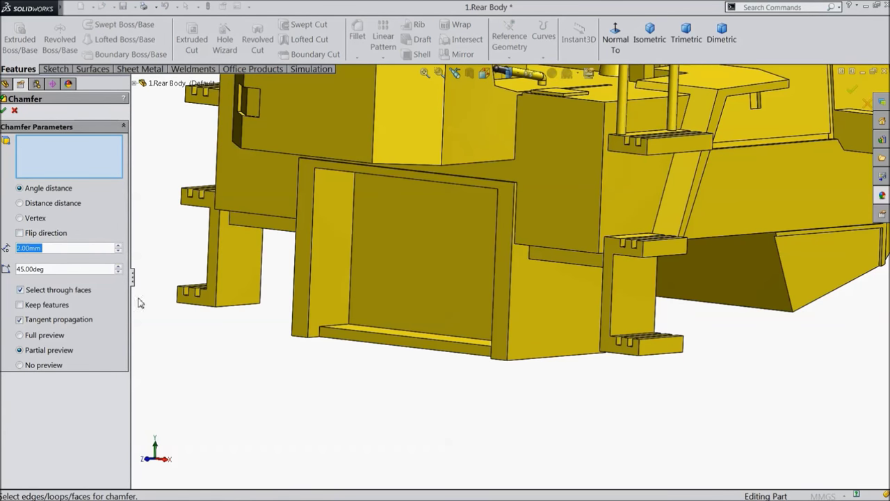
pyautogui.click(510, 299)
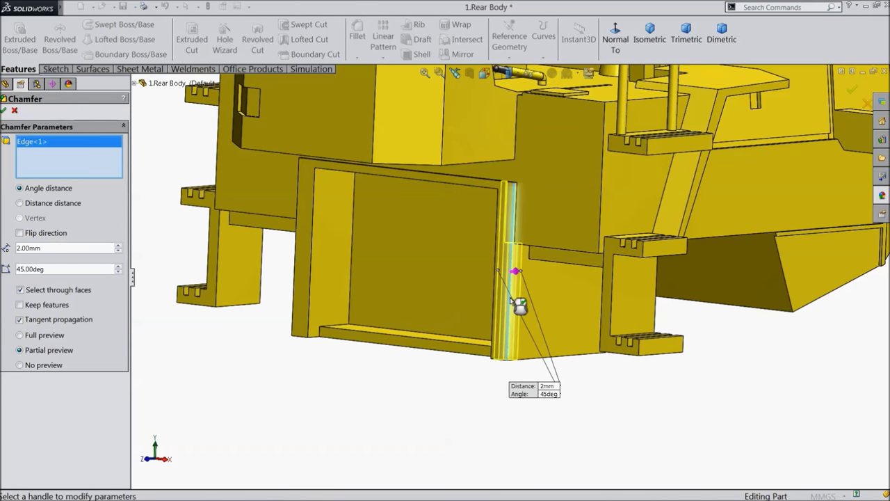
pyautogui.click(293, 288)
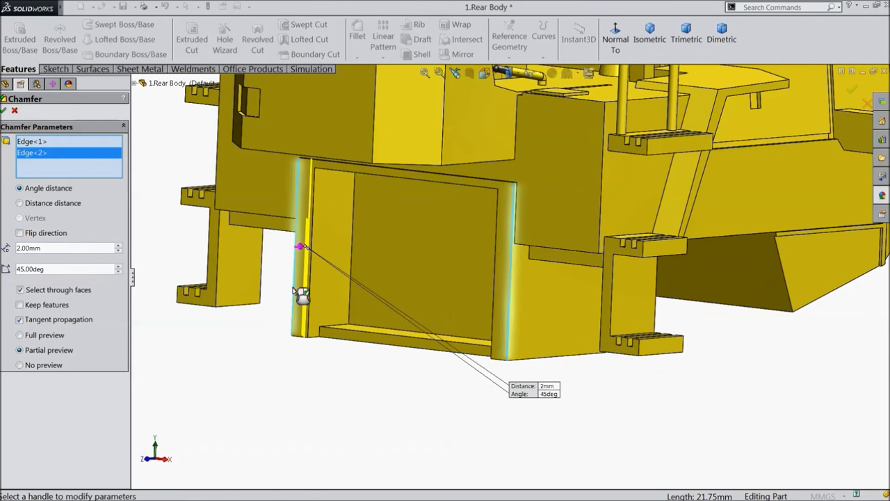
pyautogui.click(5, 112)
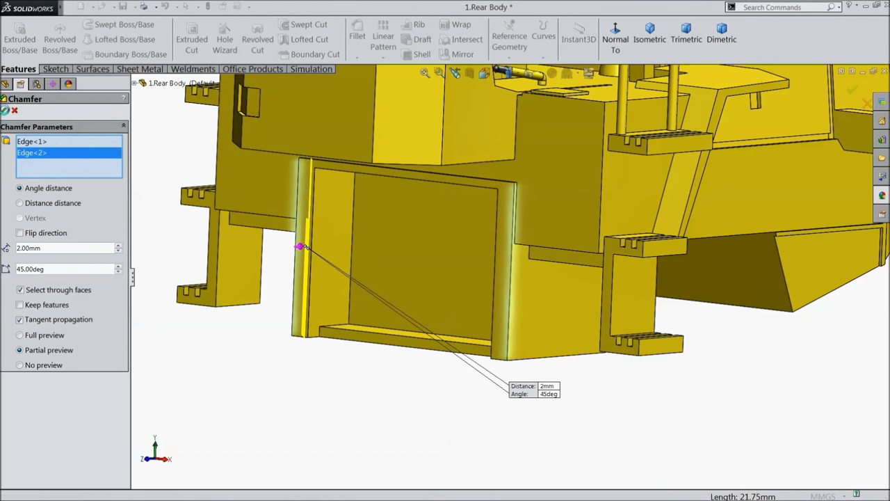
pyautogui.moveTo(361, 345); pyautogui.dragTo(377, 327, button='middle')
pyautogui.click(377, 327)
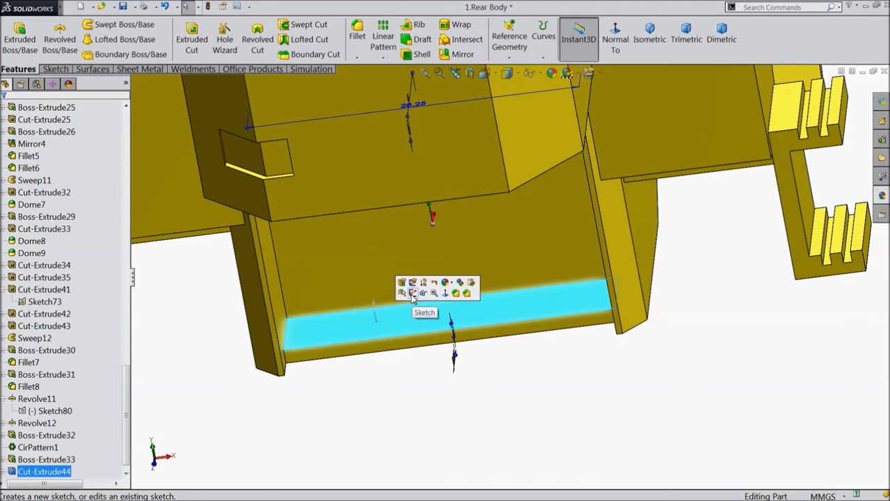
# Sketch on the bottom face, viewed normal to it, with a vertical centerline through the origin
pyautogui.click(411, 298)
pyautogui.click(614, 43)
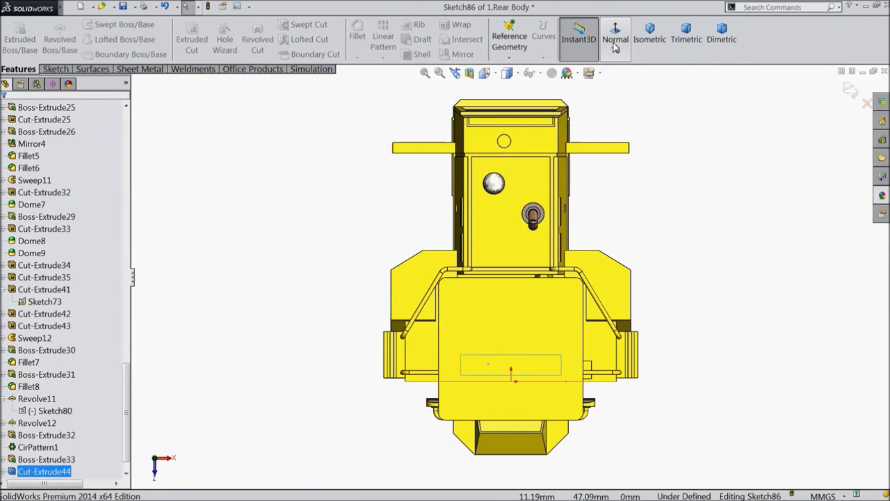
pyautogui.scroll(-3, 554, 138)
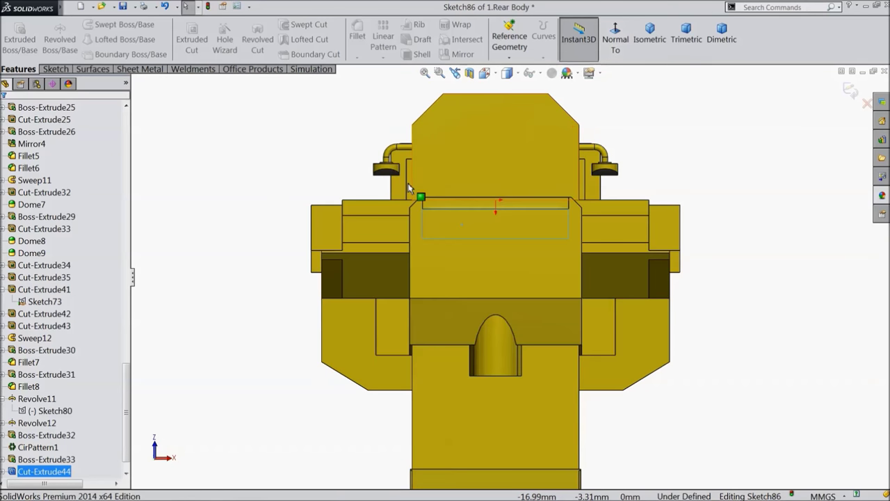
pyautogui.click(55, 69)
pyautogui.click(88, 24)
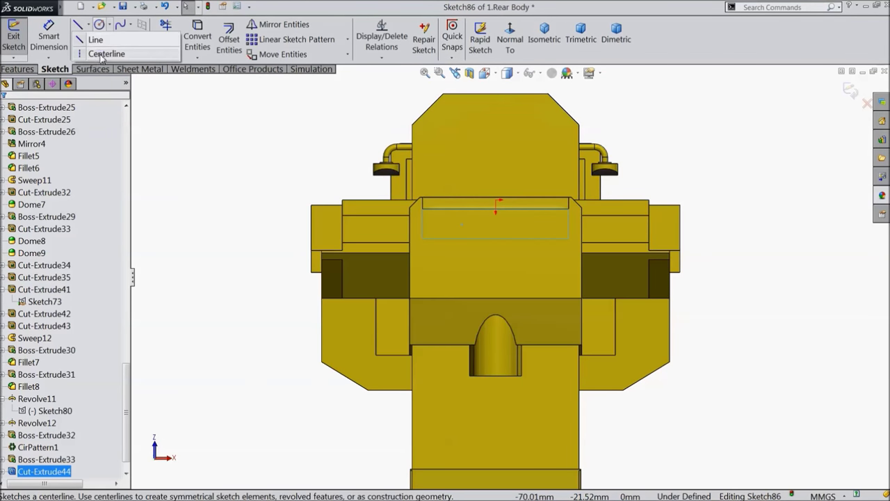
pyautogui.click(101, 57)
pyautogui.click(496, 259)
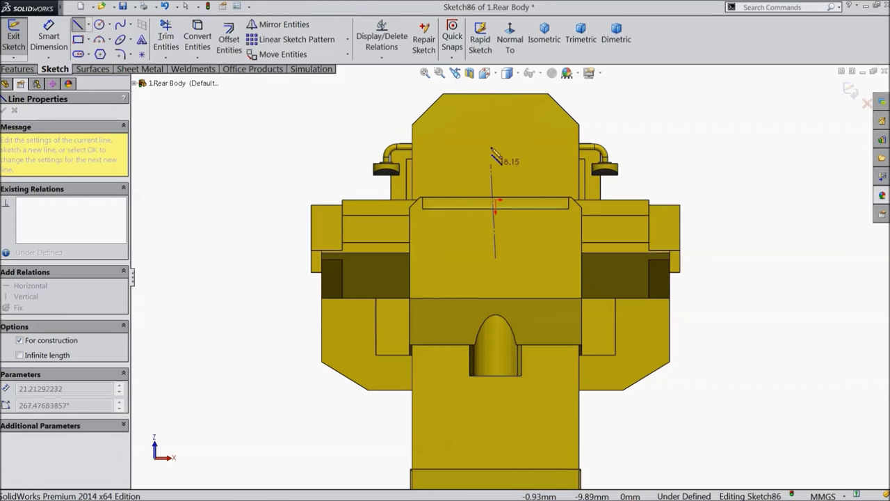
pyautogui.click(496, 84)
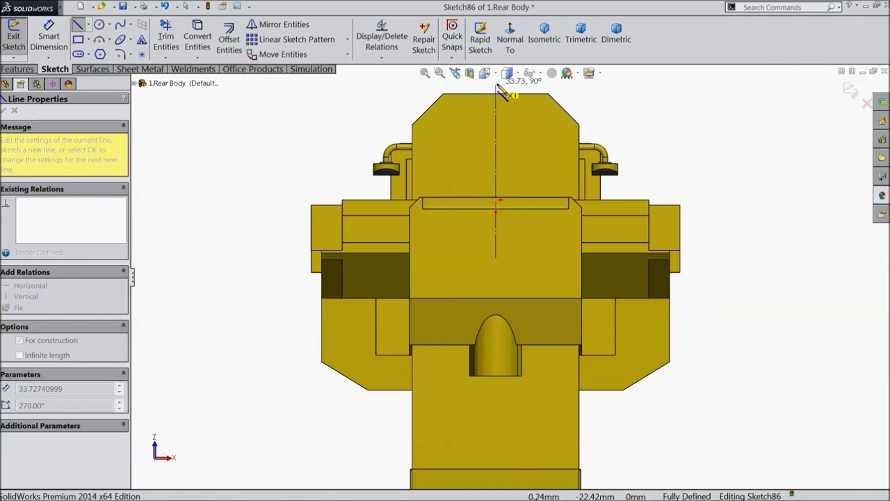
pyautogui.rightClick(583, 89)
pyautogui.click(610, 98)
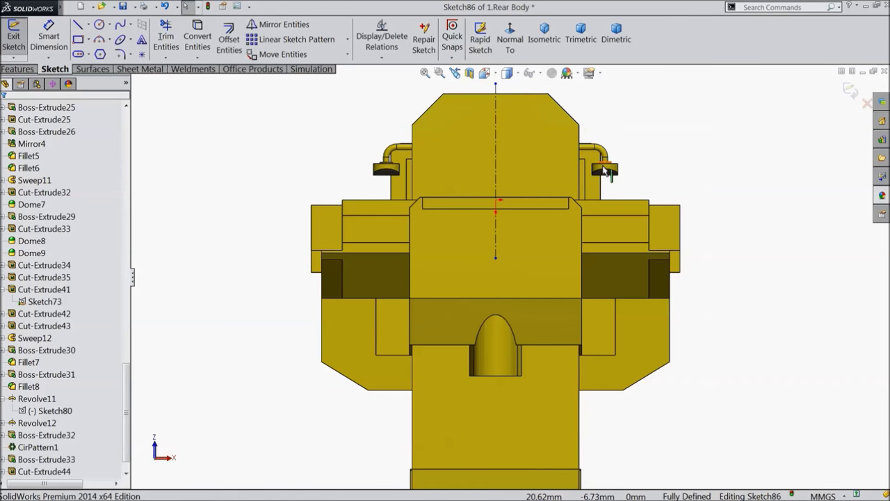
# Switch the display style to Hidden Lines Visible wireframe
pyautogui.scroll(1, 508, 270)
pyautogui.scroll(-2, 487, 119)
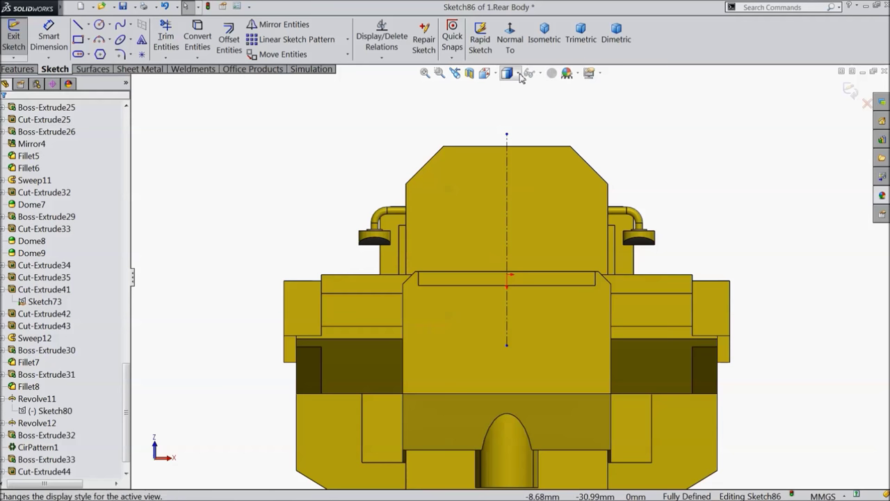
pyautogui.click(508, 72)
pyautogui.click(508, 153)
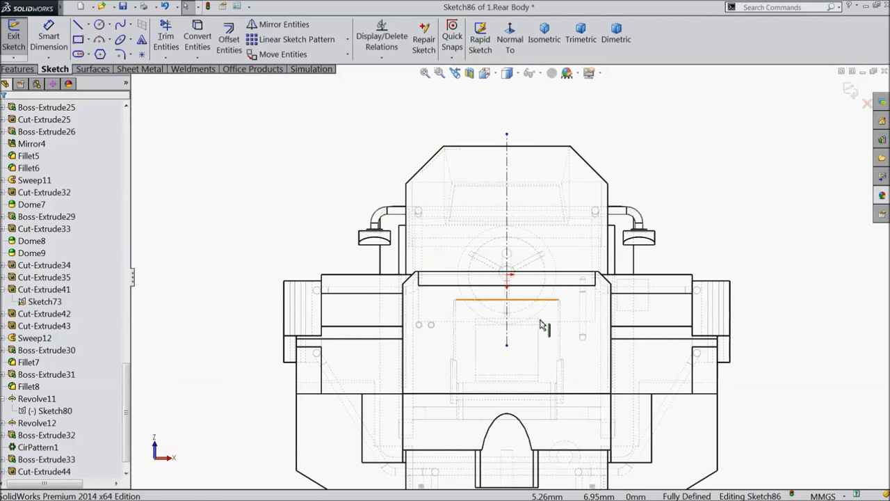
pyautogui.scroll(-2, 549, 303)
pyautogui.scroll(-1, 547, 302)
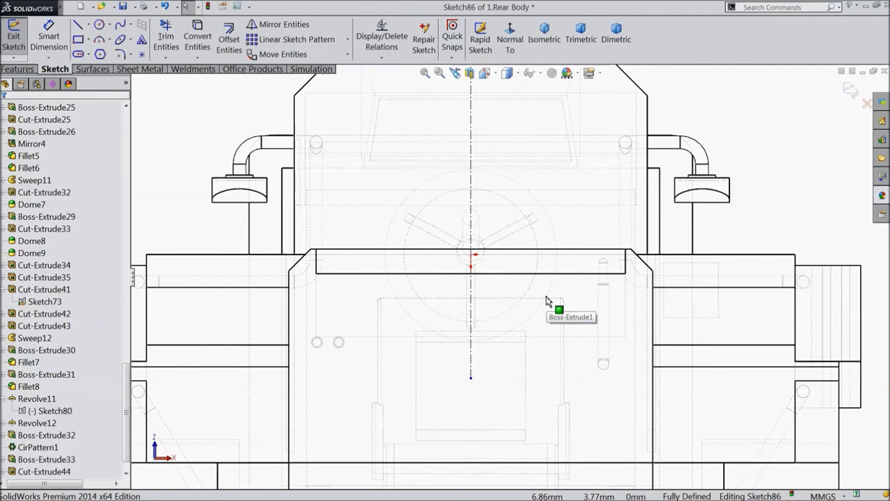
pyautogui.scroll(-1, 547, 301)
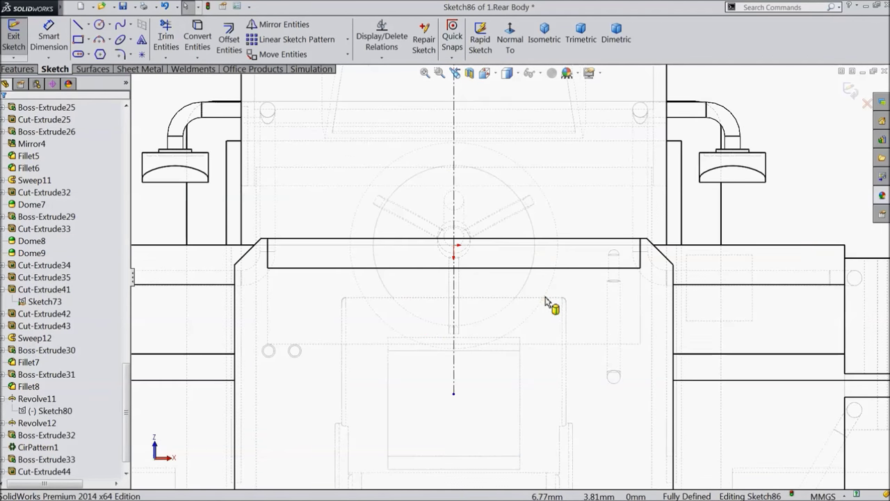
pyautogui.click(78, 26)
pyautogui.scroll(-2, 313, 353)
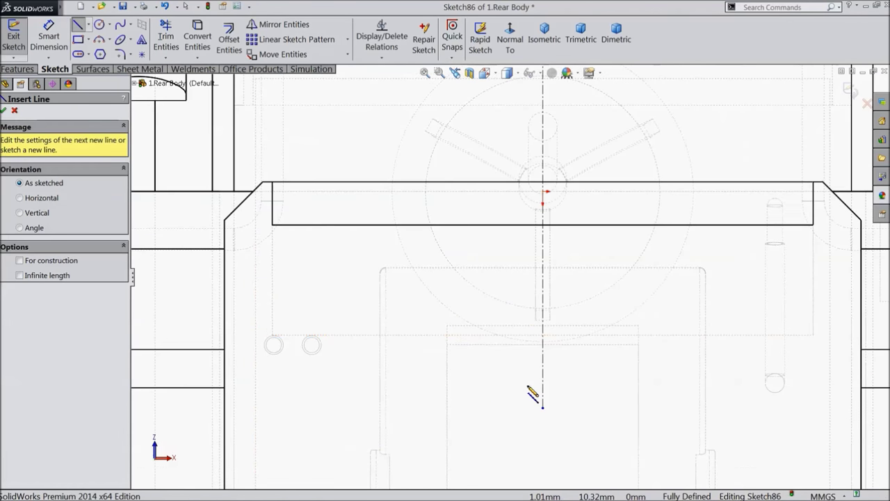
# Draw a horizontal bottom line spanning across the centerline
pyautogui.click(812, 335)
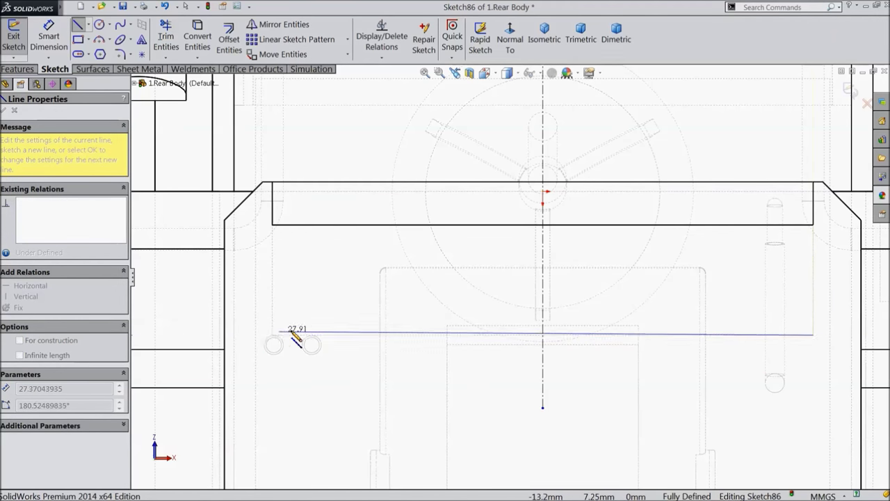
pyautogui.scroll(-5, 299, 341)
pyautogui.scroll(-3, 390, 228)
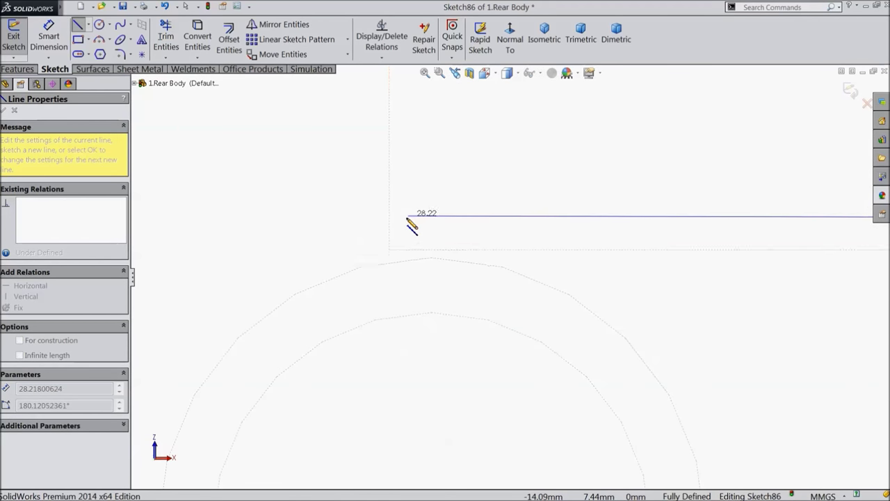
pyautogui.click(389, 248)
pyautogui.scroll(10, 353, 271)
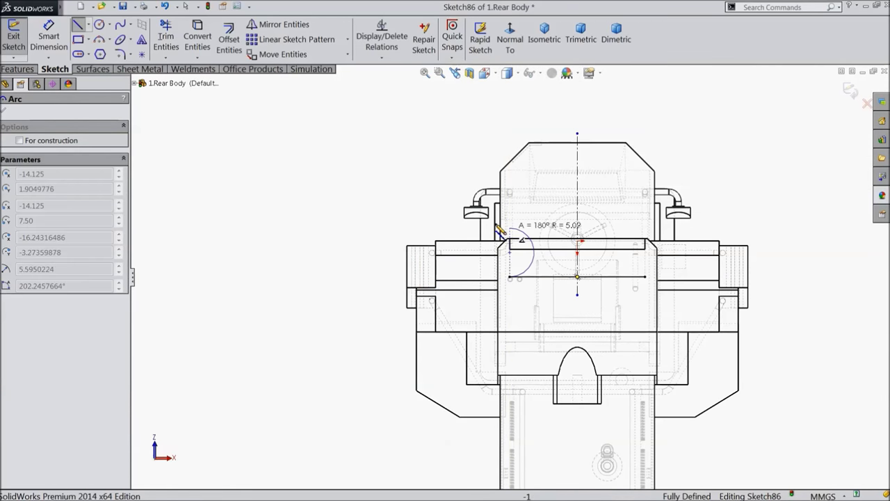
pyautogui.press('Escape')
pyautogui.scroll(-4, 534, 258)
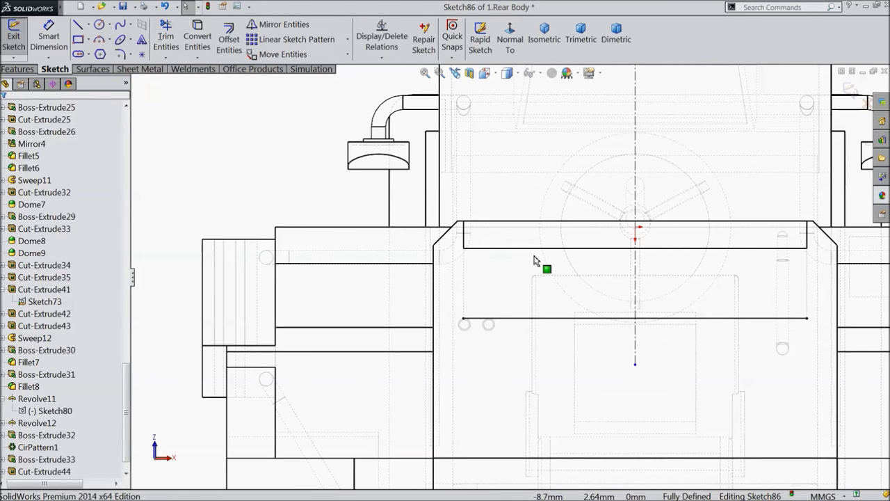
# Add a vertical edge, a slanted edge and a short top edge ending on the centerline
pyautogui.click(464, 319)
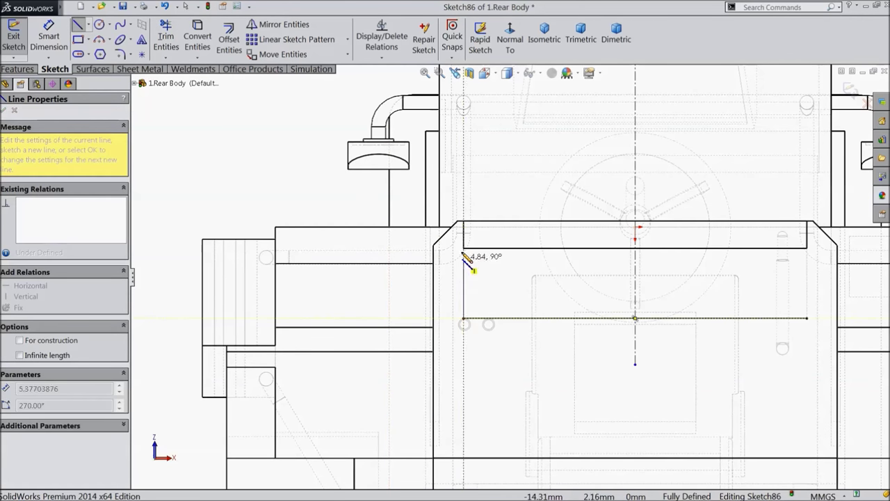
pyautogui.click(464, 183)
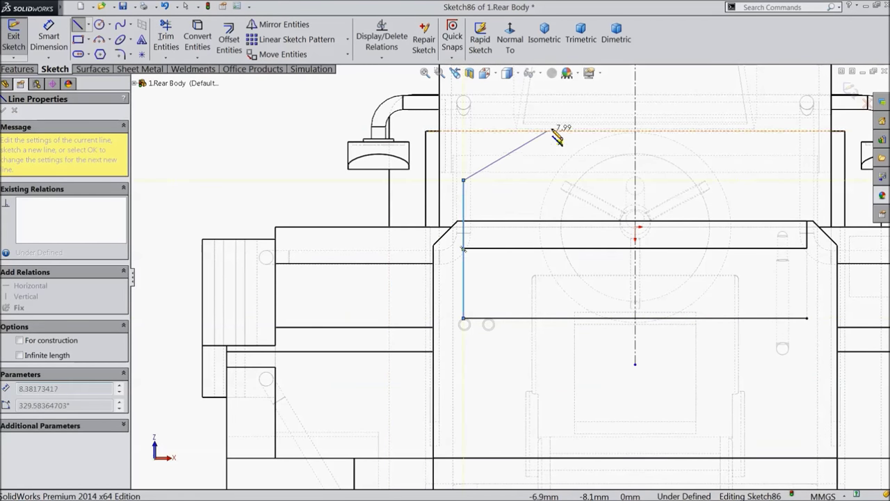
pyautogui.scroll(2, 556, 131)
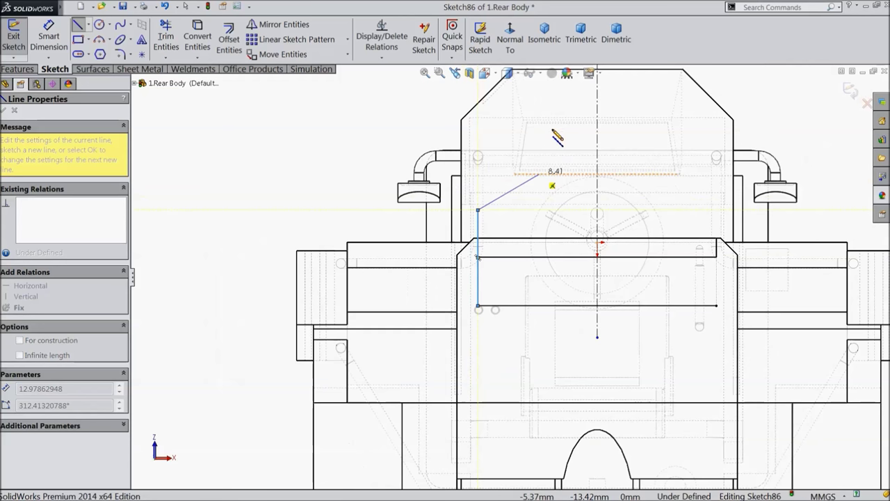
pyautogui.click(553, 130)
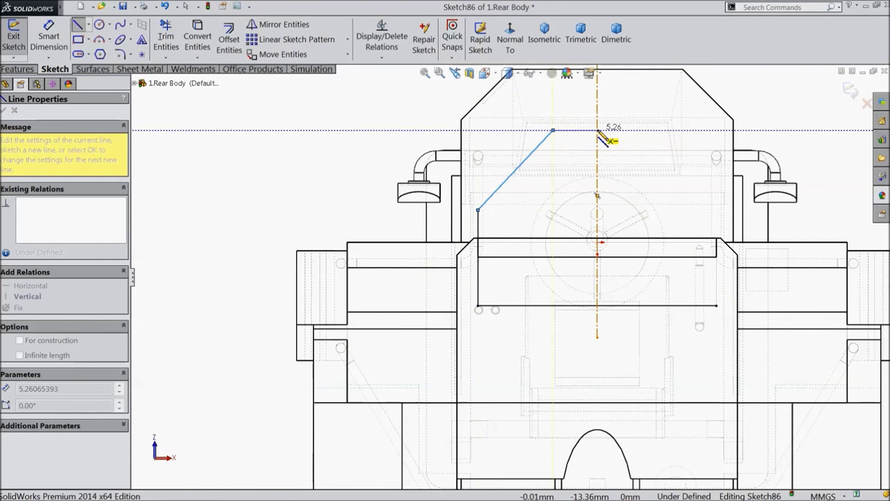
pyautogui.click(598, 131)
pyautogui.rightClick(725, 80)
pyautogui.click(745, 93)
pyautogui.click(48, 38)
pyautogui.scroll(-2, 564, 219)
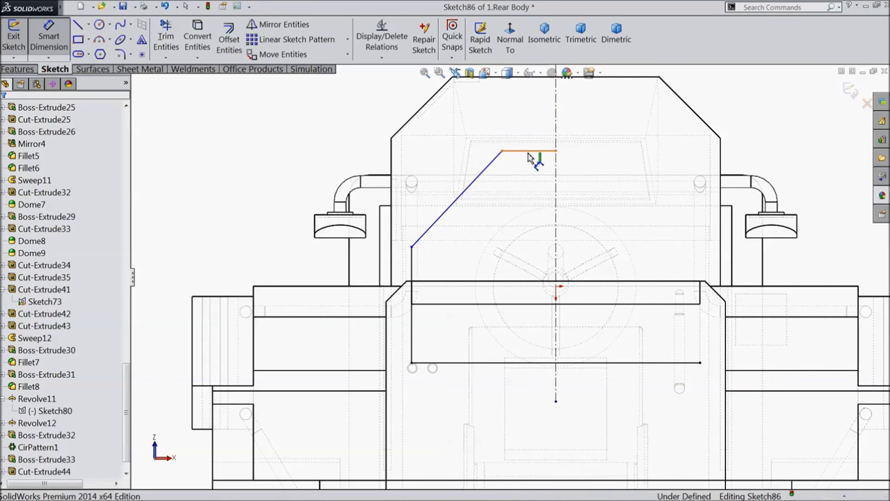
# Dimension the half profile: 15.75 overall height, 10 slanted-edge height, 2.50 top edge
pyautogui.click(529, 151)
pyautogui.click(497, 303)
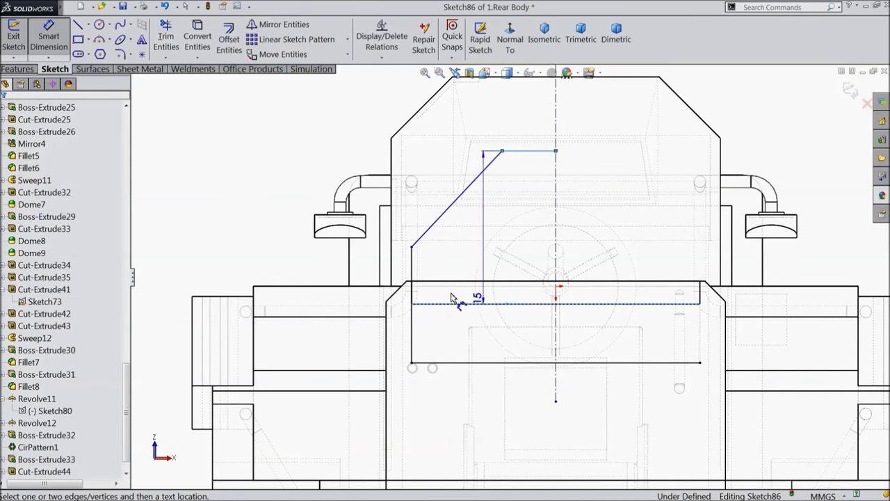
pyautogui.click(262, 254)
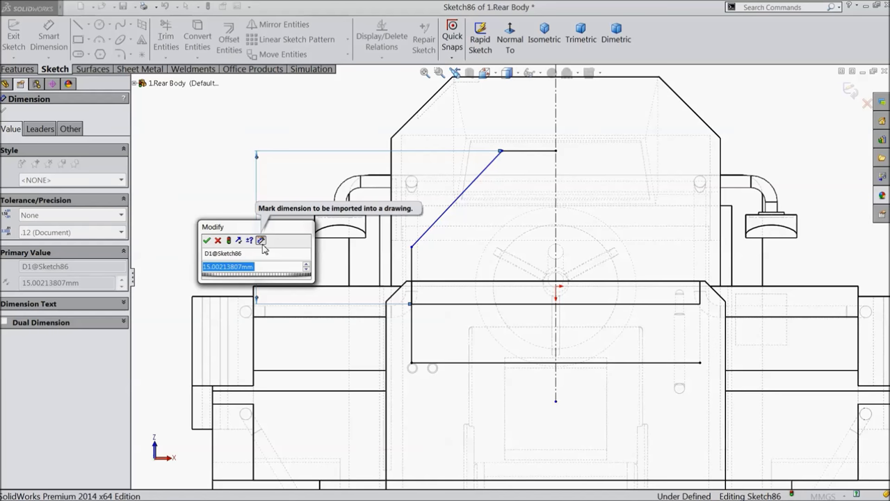
pyautogui.write('15.75')
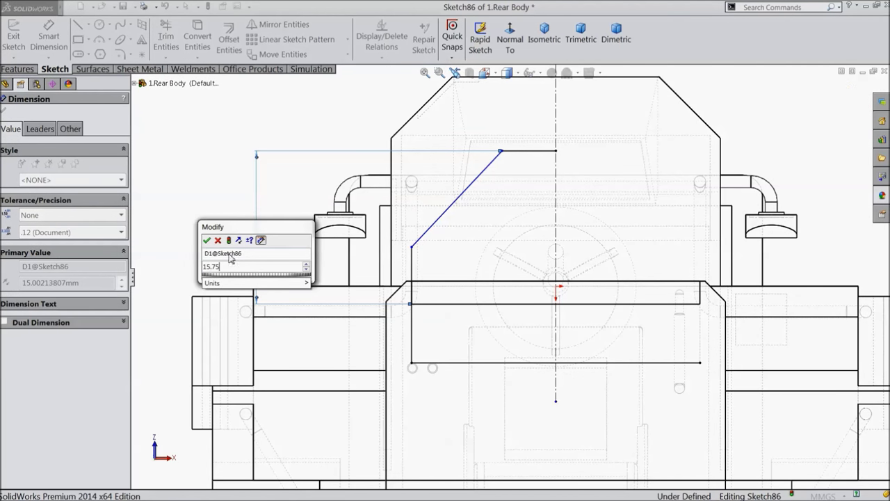
pyautogui.click(207, 239)
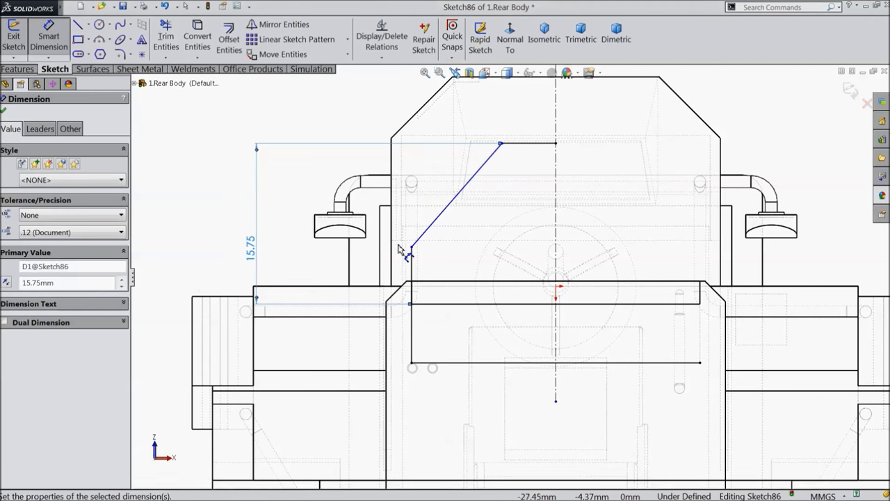
pyautogui.click(450, 209)
pyautogui.click(296, 208)
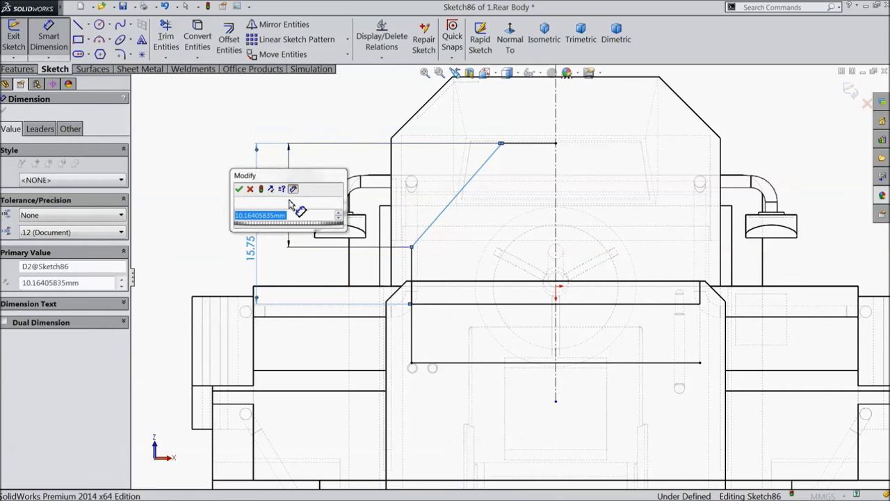
pyautogui.write('10')
pyautogui.press('Return')
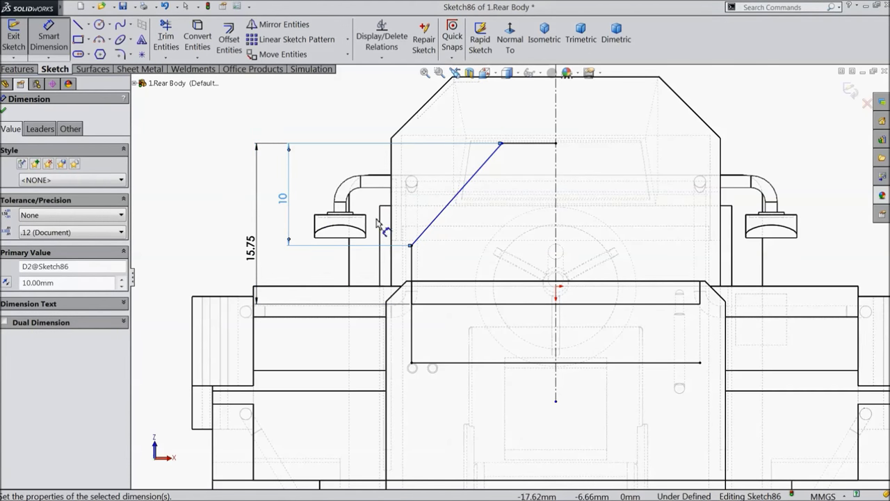
pyautogui.click(518, 146)
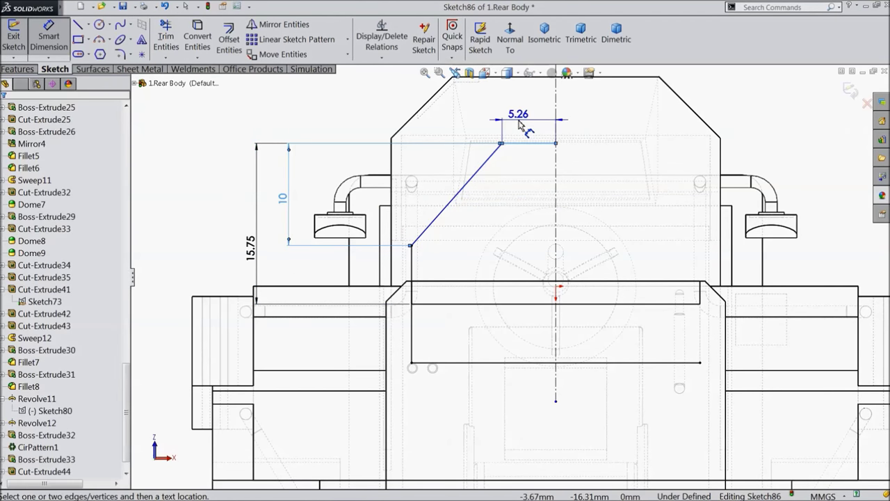
pyautogui.click(521, 119)
pyautogui.write('2.5')
pyautogui.press('Return')
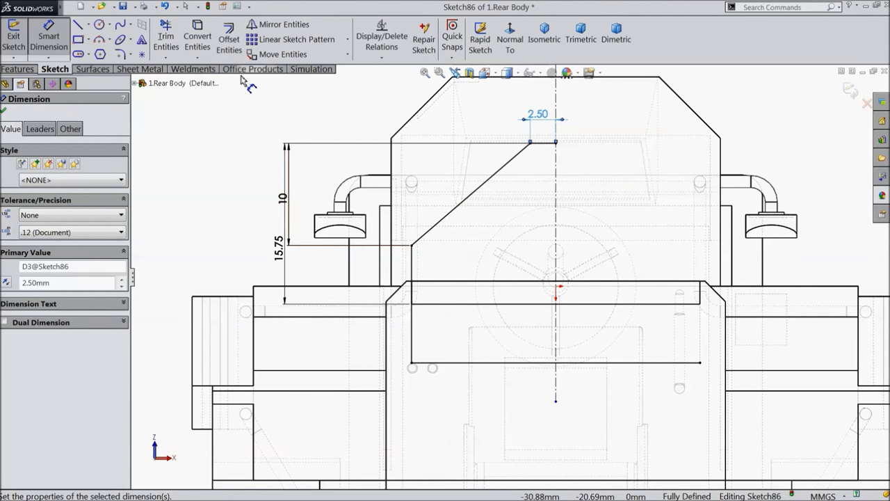
# Mirror the top, slanted and vertical edges about the vertical centerline
pyautogui.click(278, 25)
pyautogui.click(542, 142)
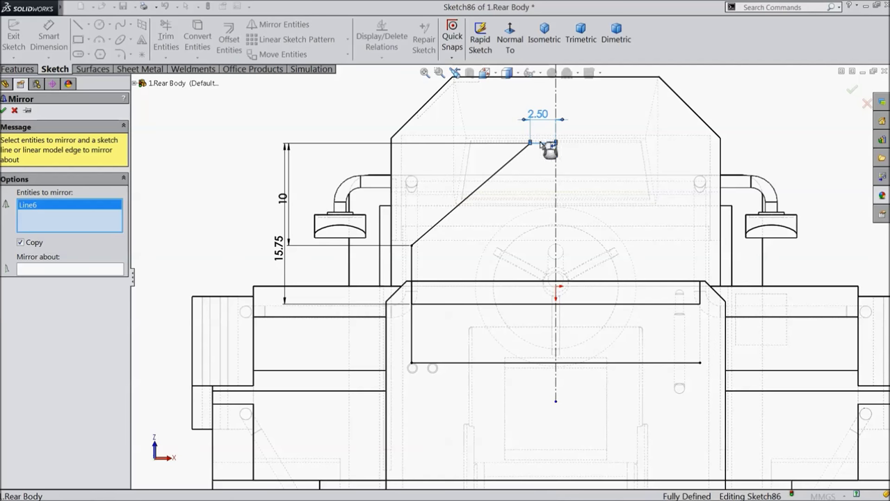
pyautogui.click(480, 185)
pyautogui.click(411, 306)
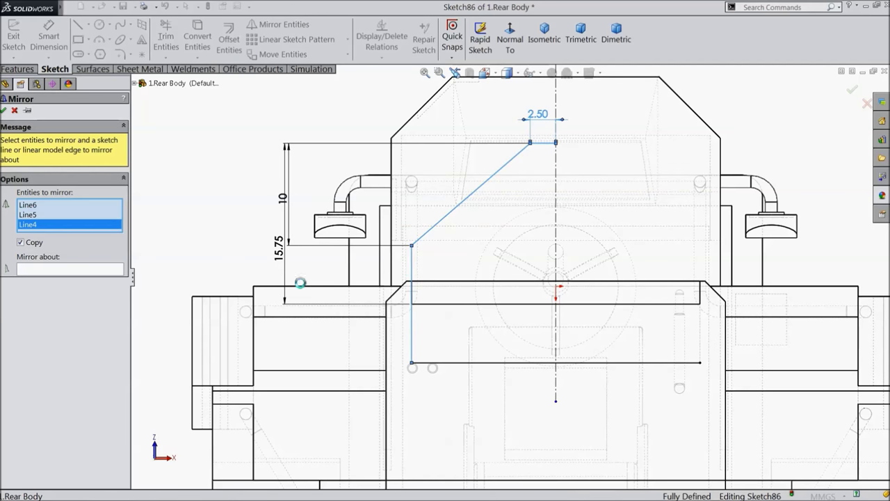
pyautogui.click(120, 269)
pyautogui.click(556, 237)
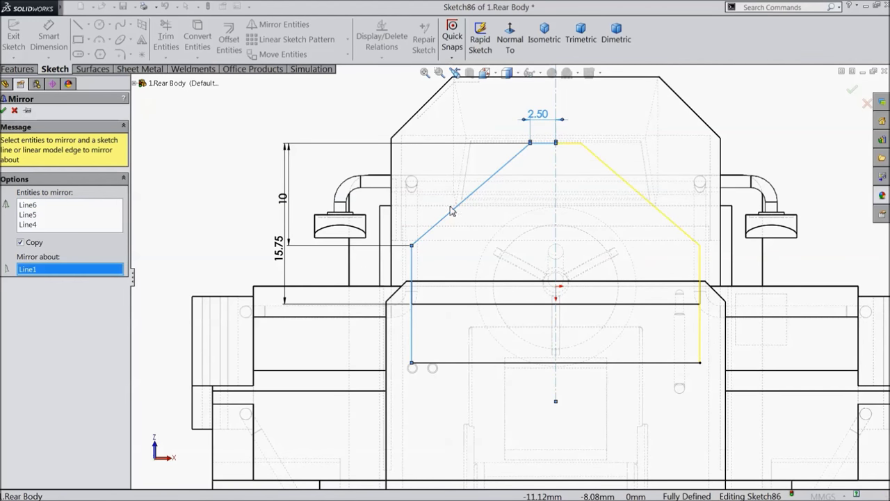
pyautogui.click(4, 111)
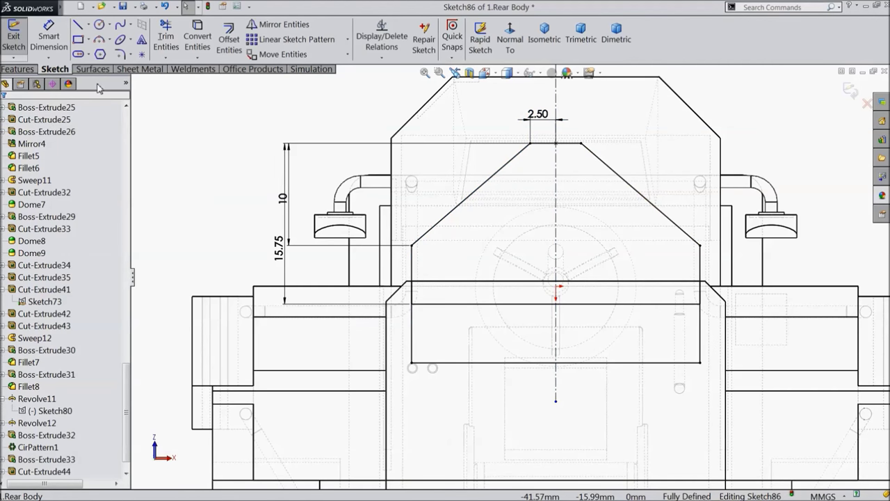
pyautogui.click(99, 24)
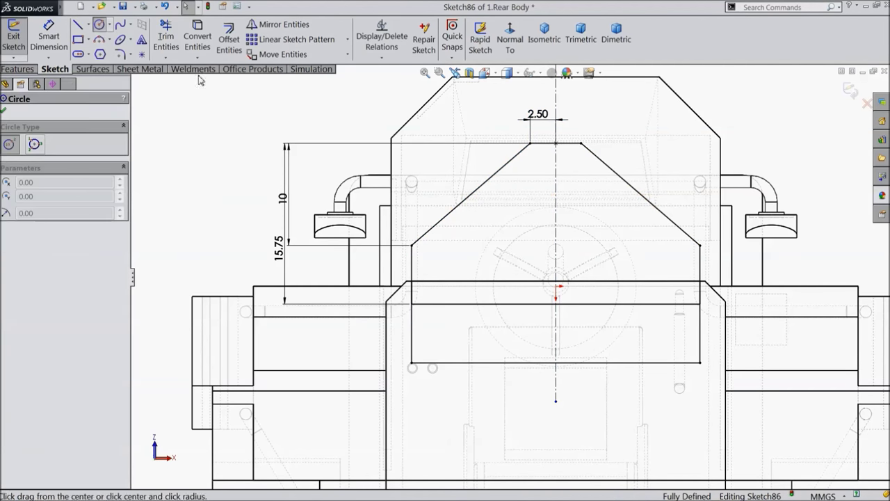
# Draw a circle on the centerline and dimension it to Ø1.90
pyautogui.click(556, 186)
pyautogui.click(574, 206)
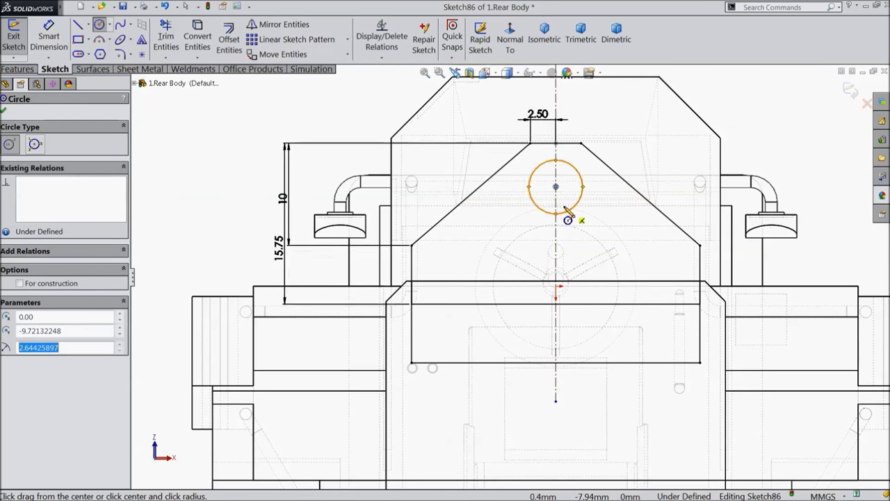
pyautogui.click(48, 36)
pyautogui.scroll(-2, 591, 160)
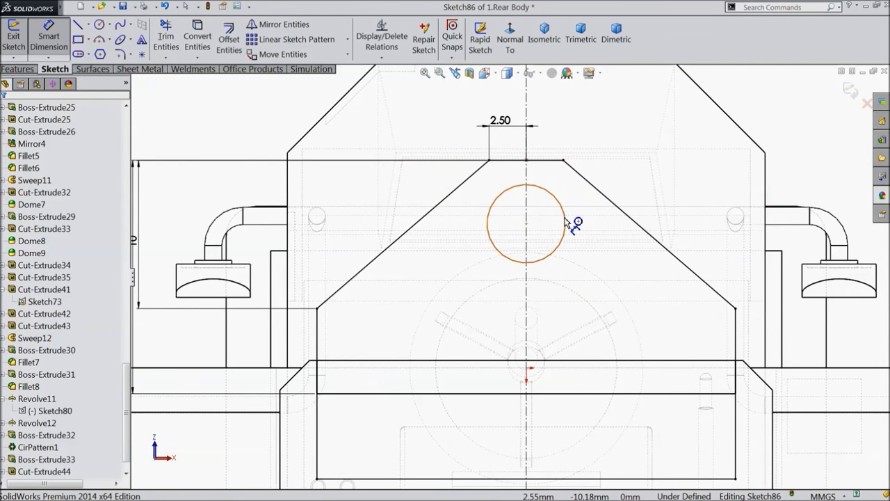
pyautogui.click(565, 222)
pyautogui.click(581, 223)
pyautogui.write('1.9')
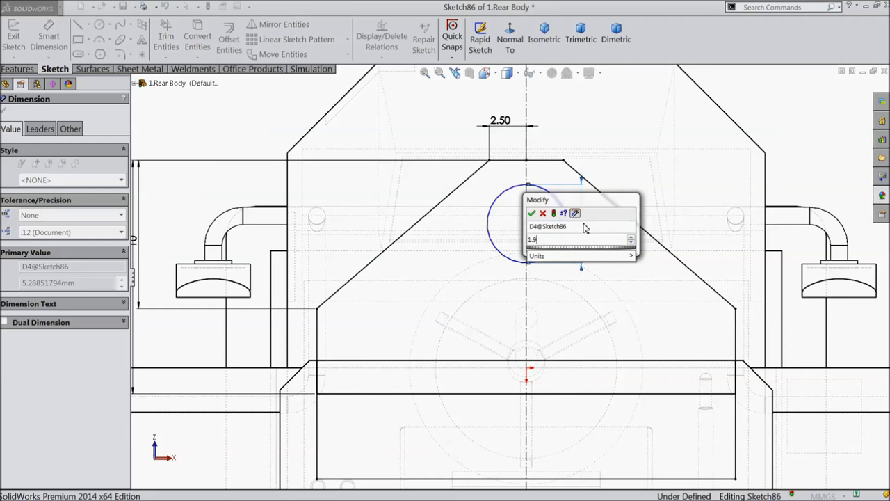
pyautogui.press('Return')
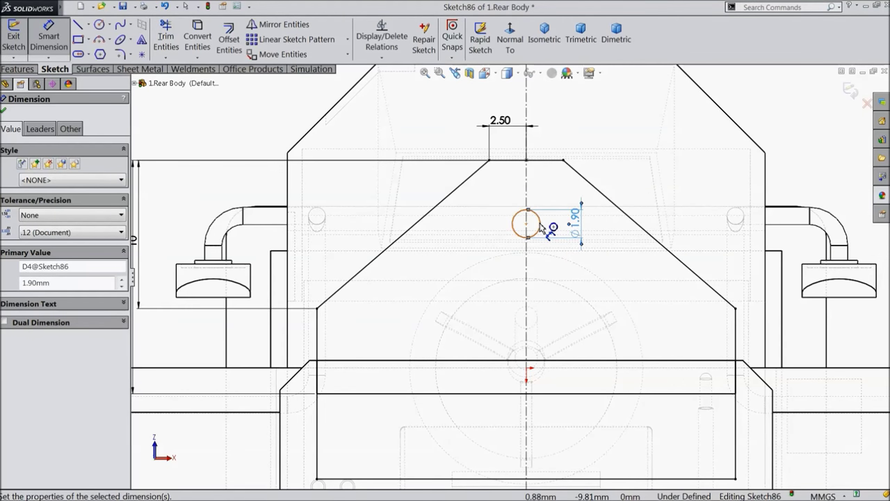
# Locate the circle 3.25 below the top edge, correcting an initial 3.75
pyautogui.click(542, 228)
pyautogui.click(541, 161)
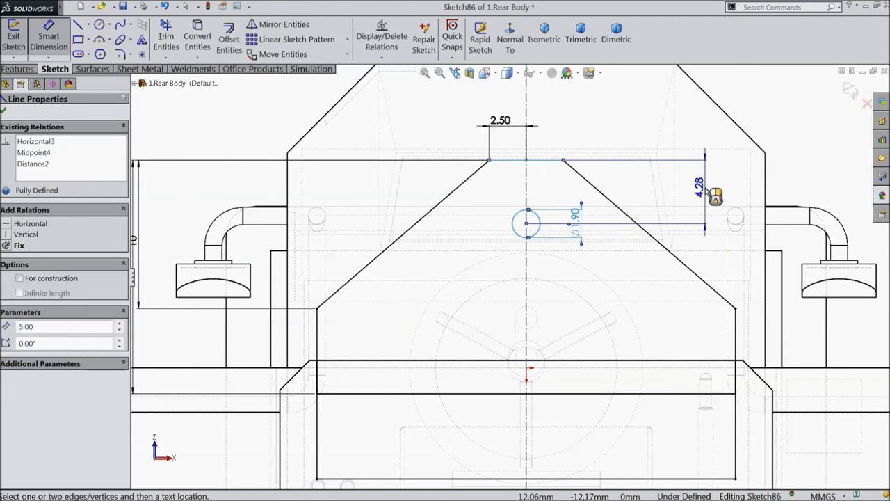
pyautogui.click(705, 192)
pyautogui.write('3.75')
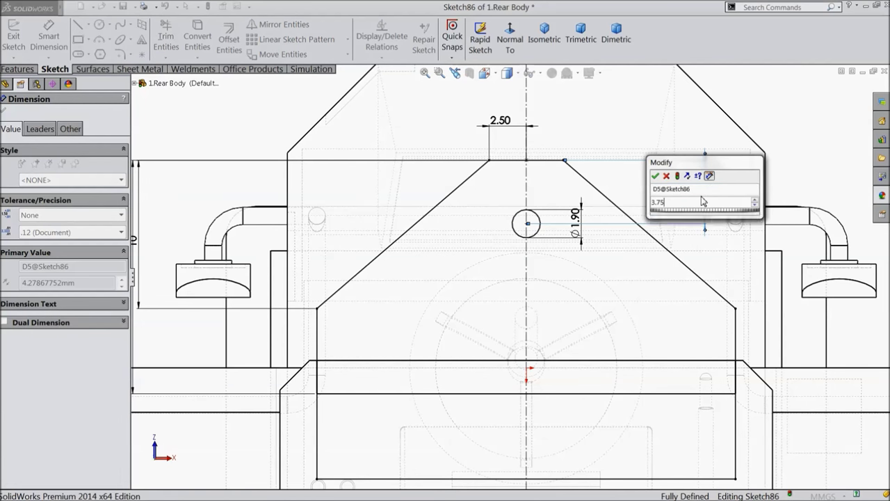
pyautogui.press('Return')
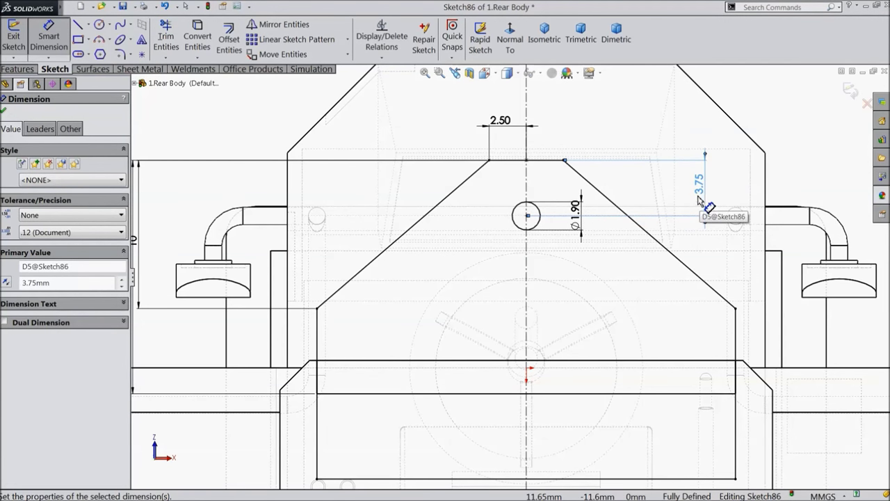
pyautogui.doubleClick(697, 182)
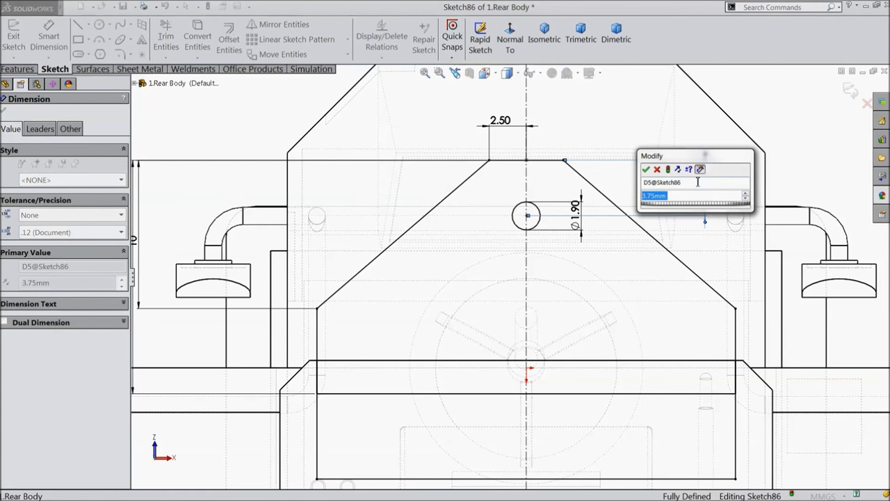
pyautogui.write('3.25')
pyautogui.press('Return')
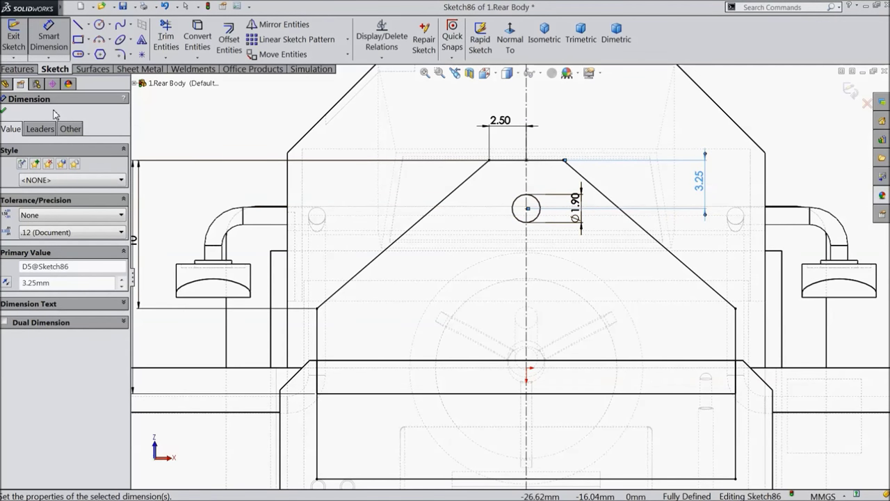
pyautogui.click(4, 111)
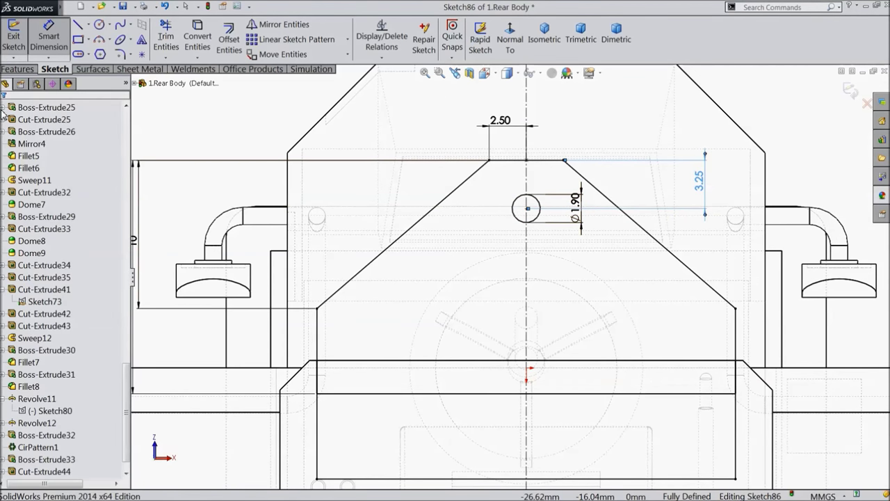
# Show the model Shaded With Edges, fitted and orbited into a tilted 3D view
pyautogui.click(517, 72)
pyautogui.click(507, 89)
pyautogui.press('z')
pyautogui.press('z')
pyautogui.moveTo(487, 327); pyautogui.dragTo(513, 420, button='middle')
pyautogui.scroll(-3, 491, 394)
pyautogui.scroll(-5, 491, 394)
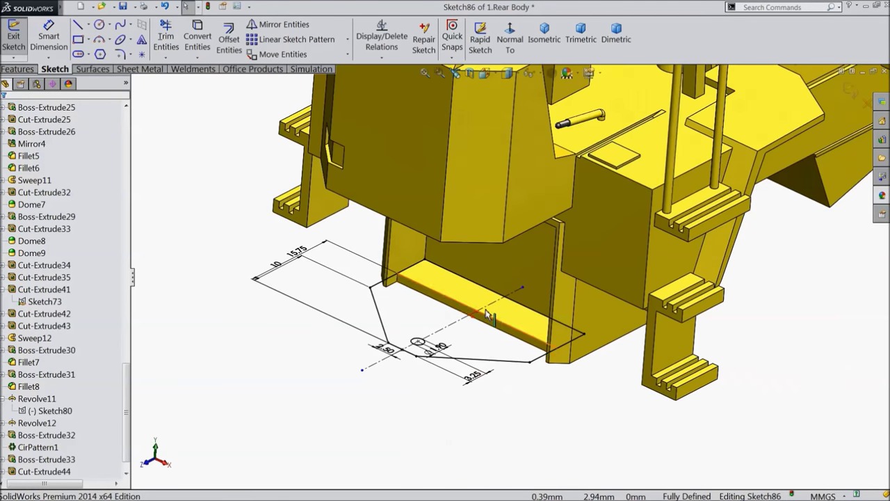
pyautogui.scroll(-1, 431, 308)
pyautogui.scroll(1, 518, 268)
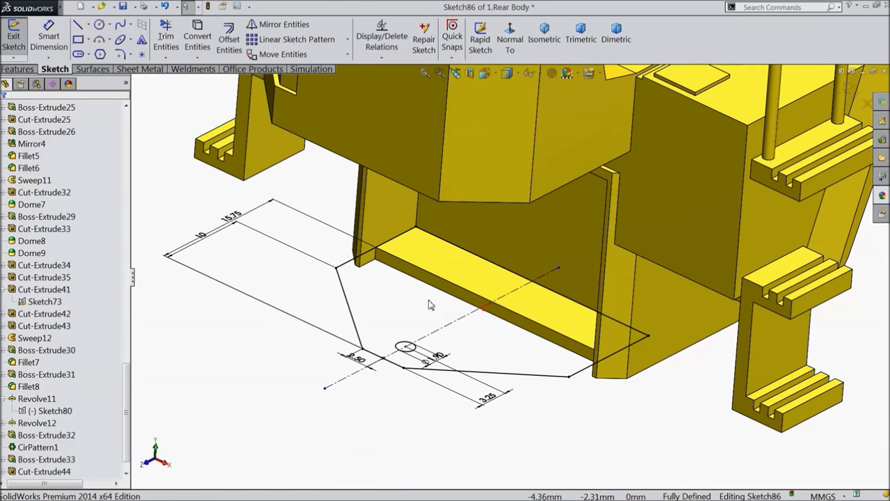
# Reposition the 15.75 dimension closer beside its edge
pyautogui.moveTo(235, 230); pyautogui.dragTo(306, 288)
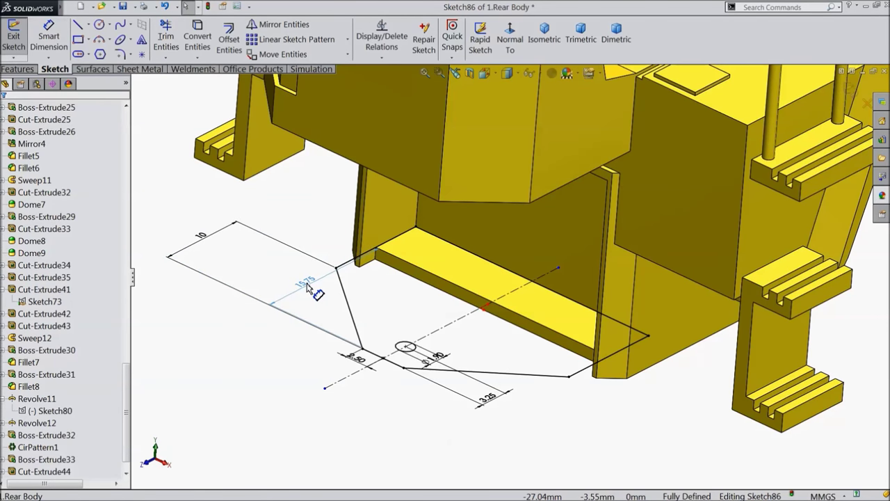
pyautogui.moveTo(307, 286); pyautogui.dragTo(307, 287)
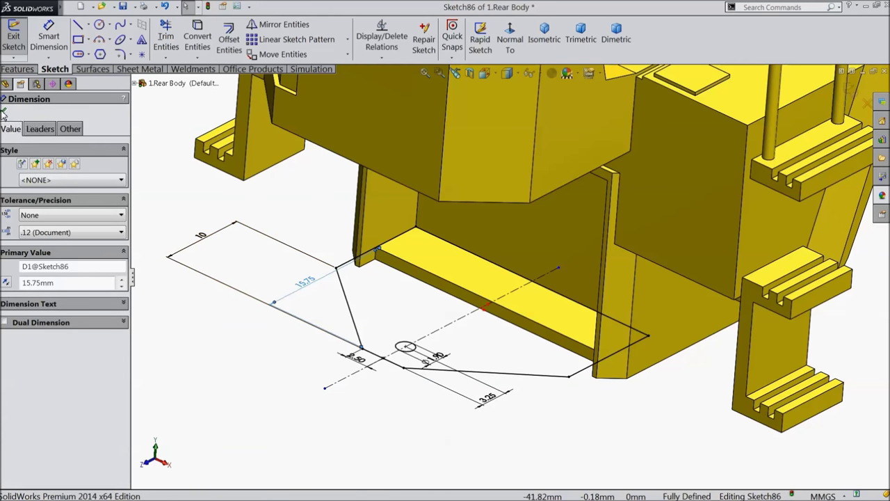
pyautogui.click(4, 113)
pyautogui.click(18, 69)
pyautogui.click(21, 41)
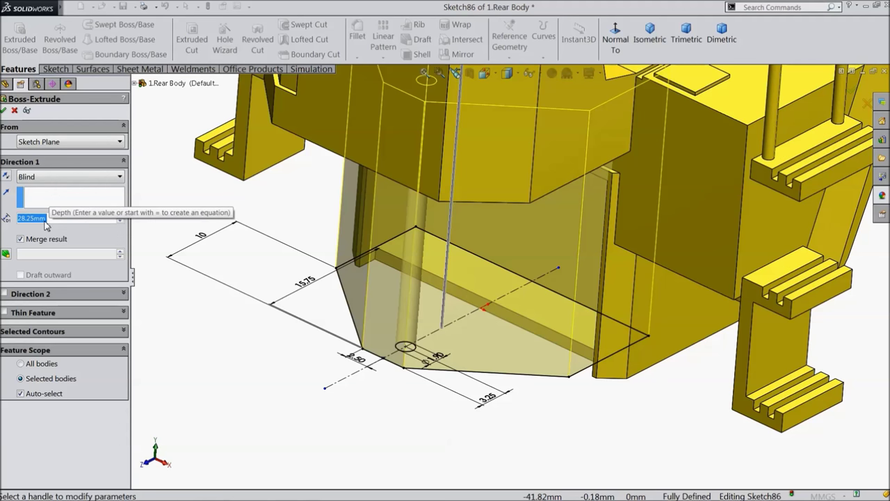
# Extrude Sketch86 into a 1.25 mm Blind plate and orbit to view the model
pyautogui.write('1.25')
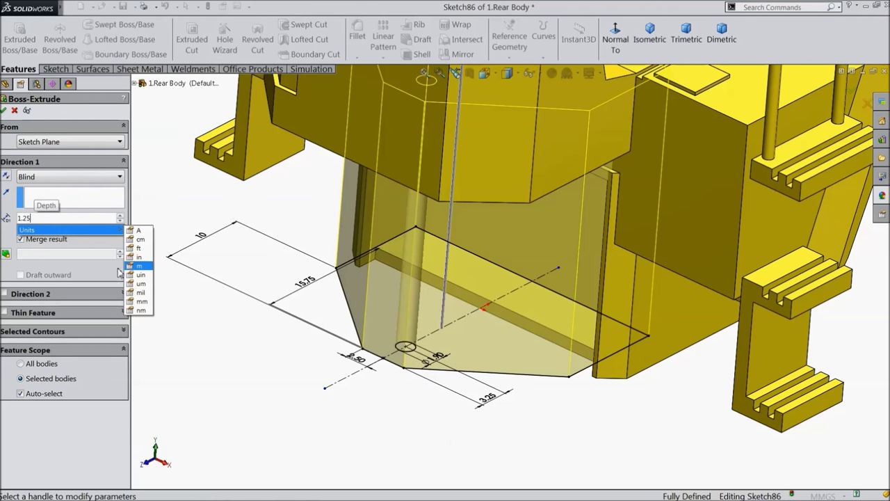
pyautogui.press('Return')
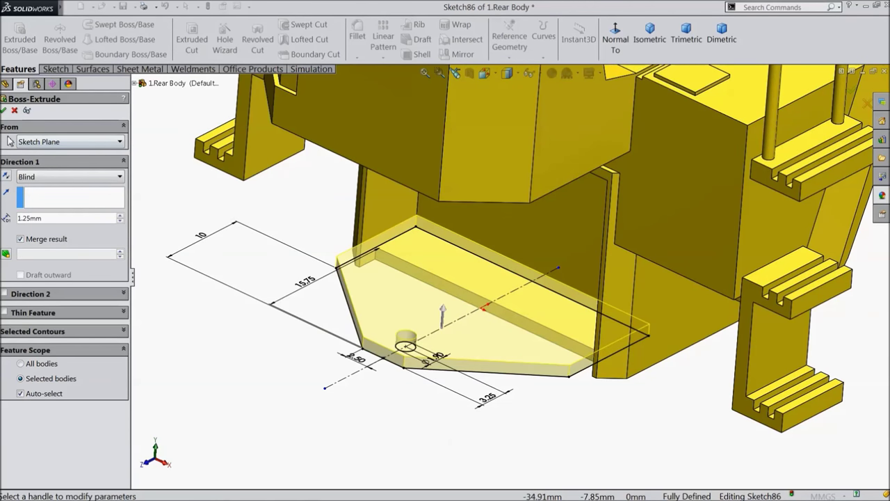
pyautogui.click(4, 110)
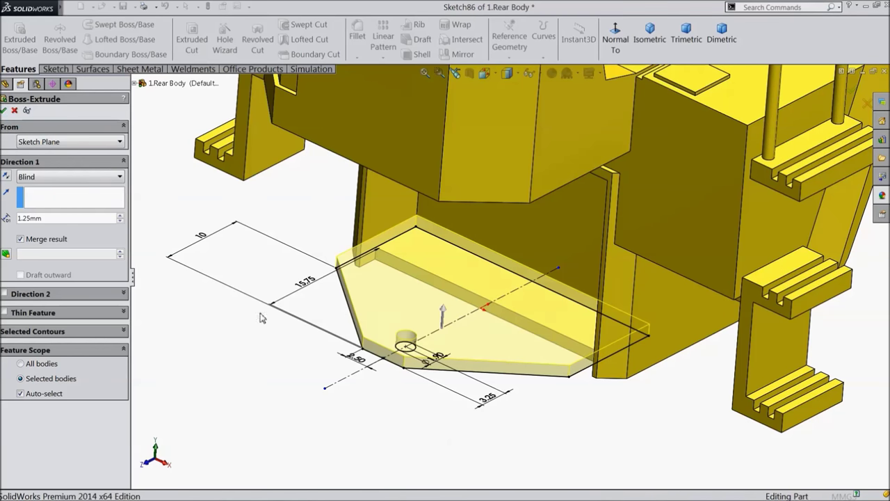
pyautogui.scroll(3, 274, 328)
pyautogui.moveTo(276, 314); pyautogui.dragTo(311, 321, button='middle')
pyautogui.scroll(5, 310, 317)
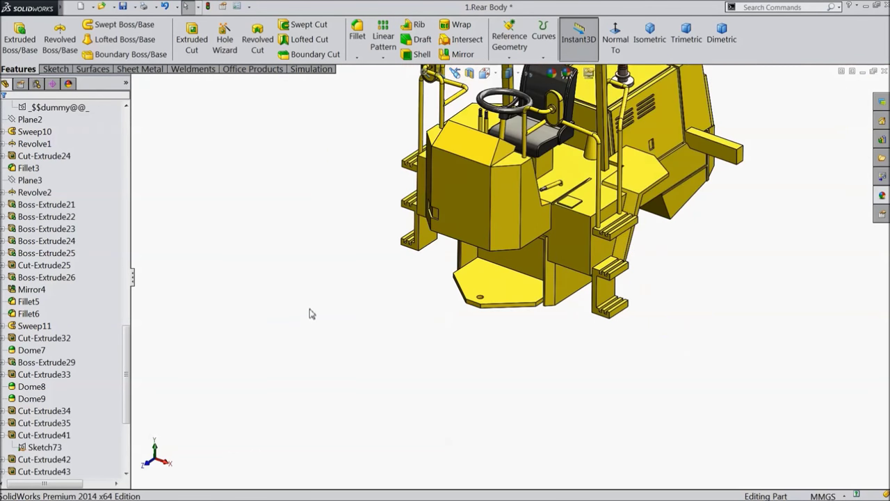
pyautogui.scroll(-3, 589, 141)
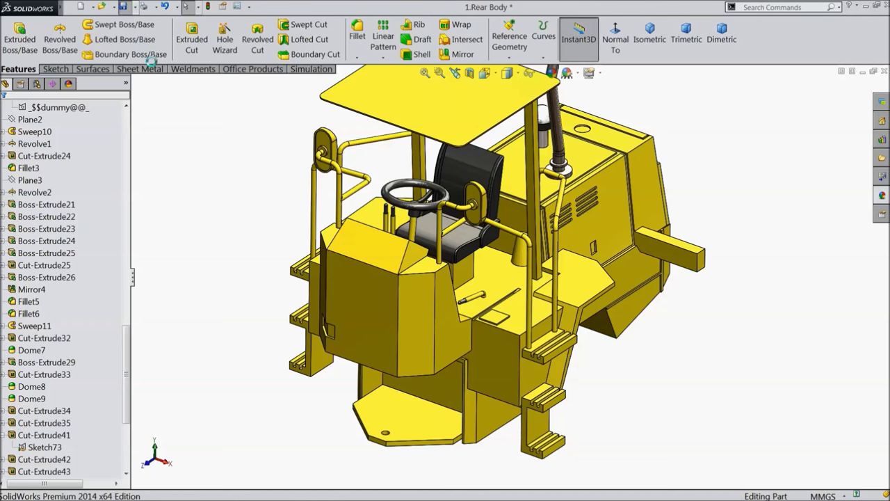
pyautogui.click(303, 423)
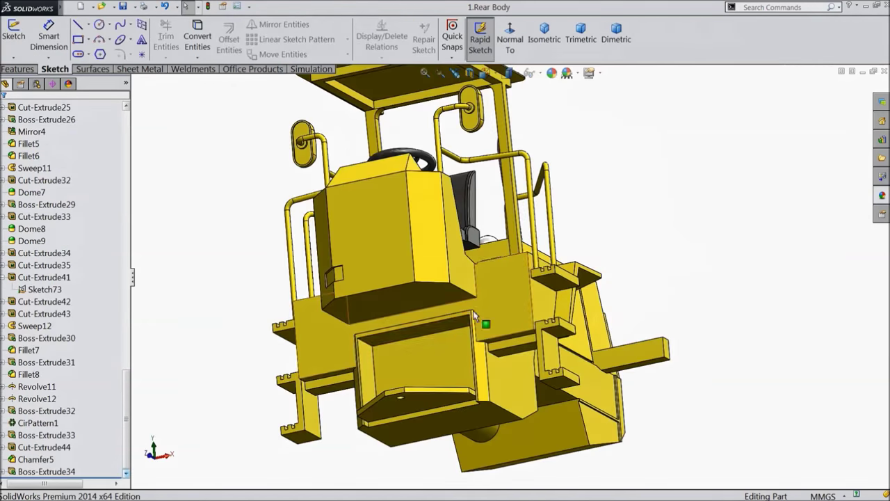
# Start a sketch on the rear opening's upper face and convert Sketch86's plate outline into it
pyautogui.click(394, 335)
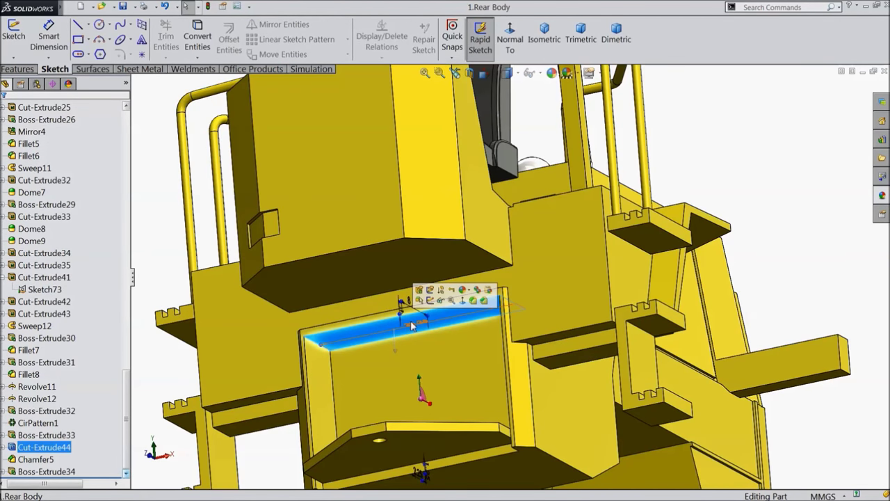
pyautogui.click(423, 296)
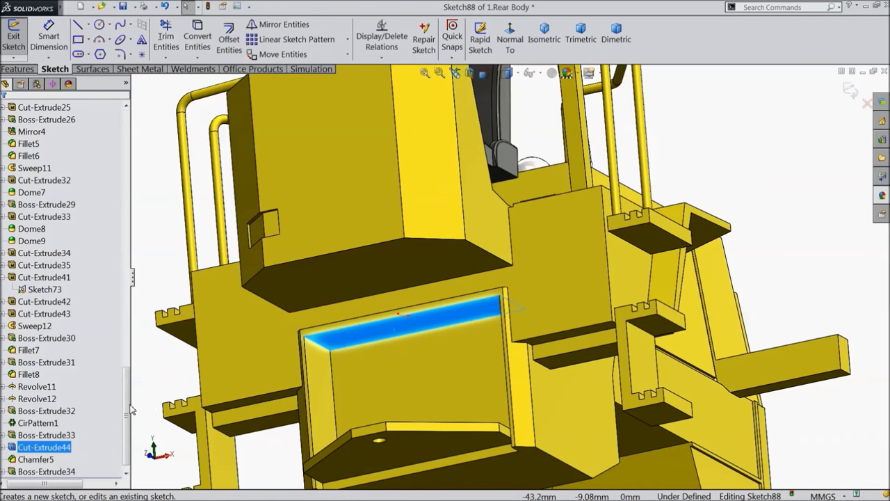
pyautogui.click(19, 465)
pyautogui.click(4, 460)
pyautogui.click(36, 473)
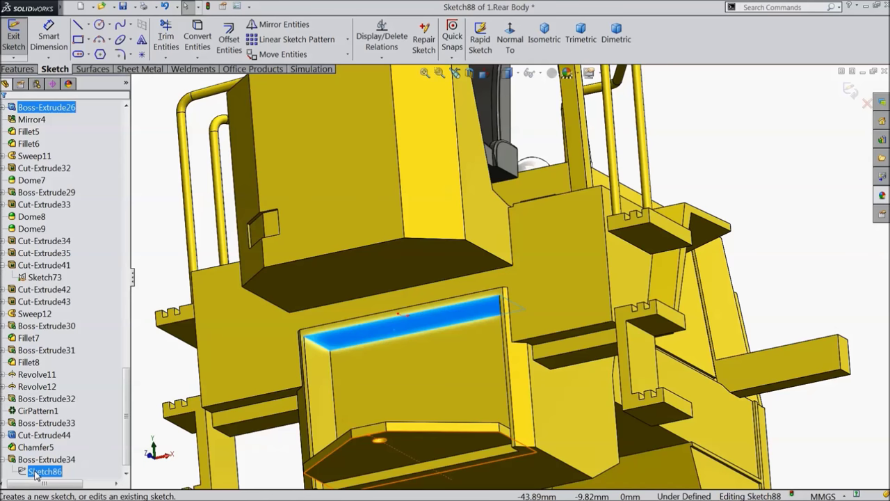
pyautogui.moveTo(389, 418); pyautogui.dragTo(413, 422, button='middle')
pyautogui.scroll(-3, 413, 422)
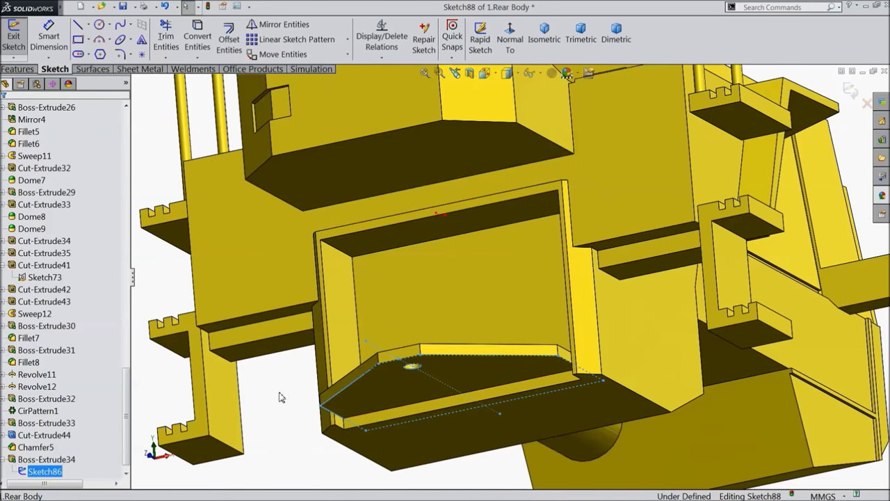
pyautogui.moveTo(278, 397); pyautogui.dragTo(342, 388, button='middle')
pyautogui.click(201, 43)
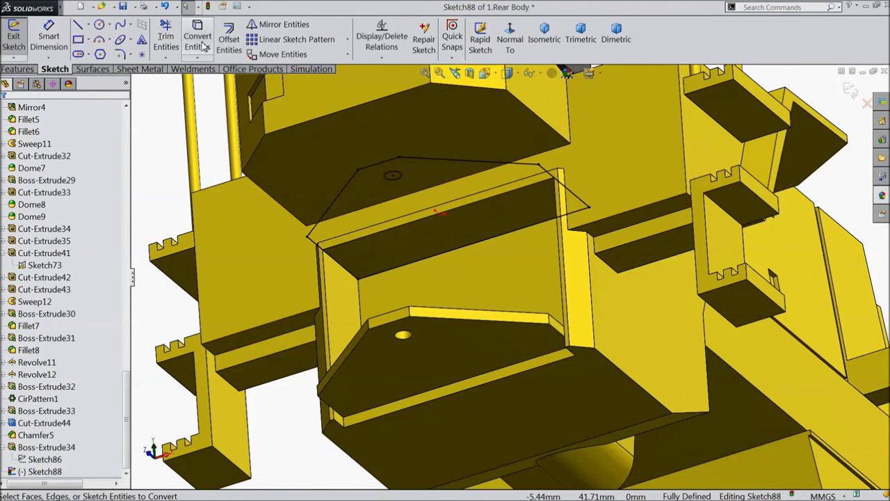
# Extrude the copied outline 1.25 mm Blind as the upper plate, Boss-Extrude35
pyautogui.click(17, 69)
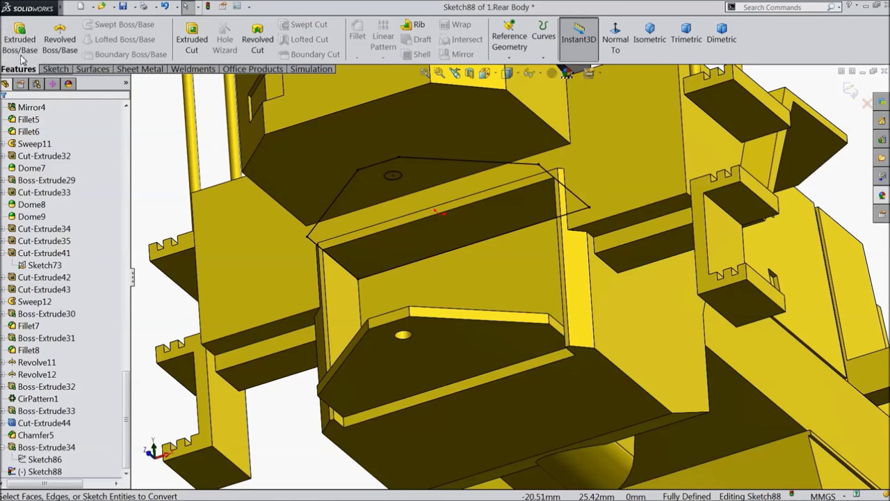
pyautogui.click(19, 36)
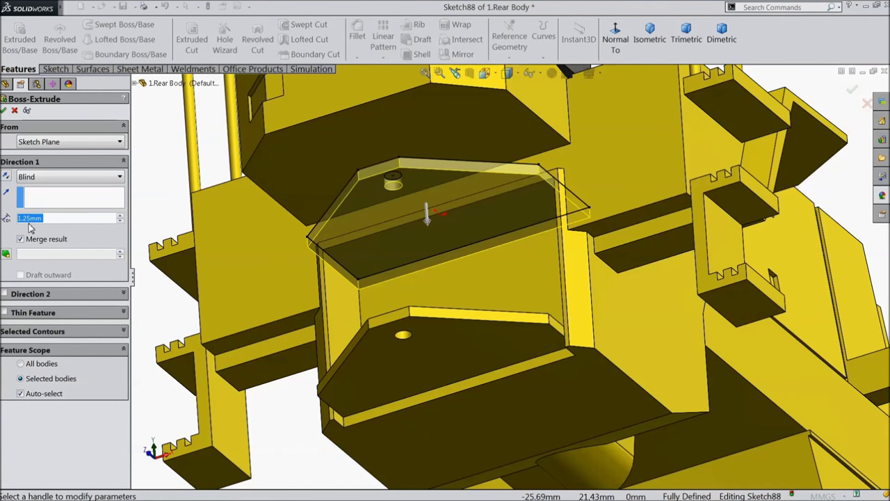
pyautogui.moveTo(157, 203)
pyautogui.mouseDown(button='middle')
pyautogui.moveTo(179, 239)
pyautogui.moveTo(168, 210)
pyautogui.mouseUp(button='middle')
pyautogui.click(4, 111)
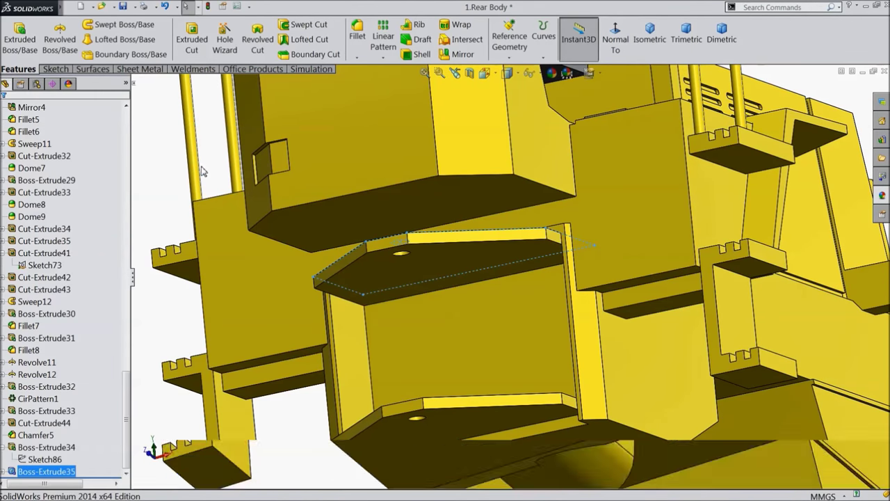
pyautogui.press('f')
pyautogui.click(201, 183)
pyautogui.moveTo(201, 183); pyautogui.dragTo(222, 280, button='middle')
# Start a sketch on the bottom plate's top face and view it normal to the face
pyautogui.scroll(-6, 456, 353)
pyautogui.click(526, 361)
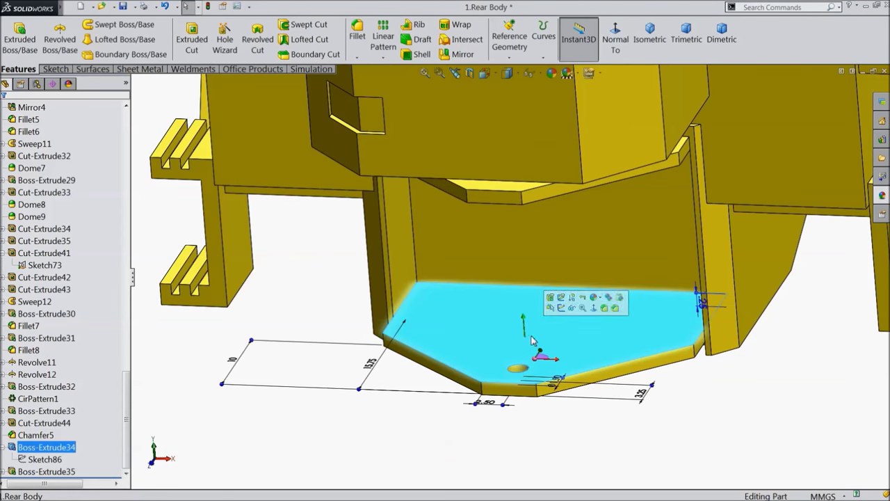
pyautogui.click(561, 308)
pyautogui.click(616, 36)
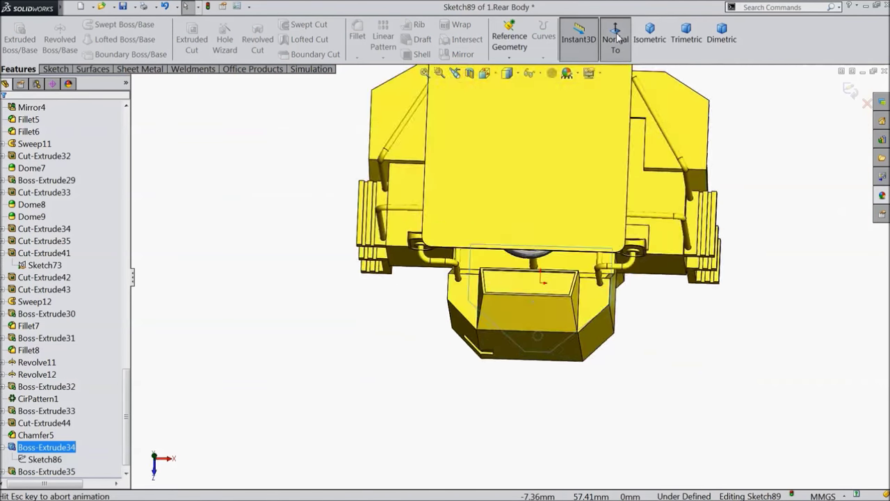
pyautogui.click(616, 36)
pyautogui.scroll(-5, 540, 124)
# Draw a vertical construction centreline from the hole's centre down to the sketch origin
pyautogui.click(55, 69)
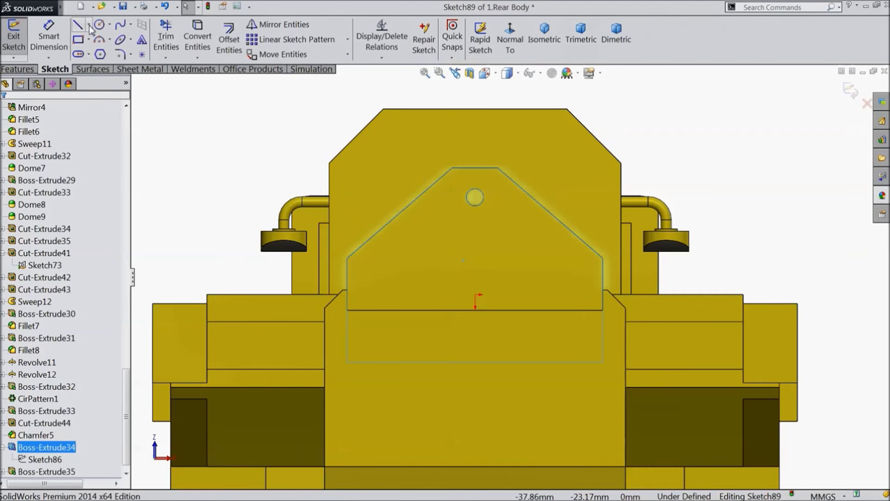
pyautogui.click(89, 25)
pyautogui.click(101, 54)
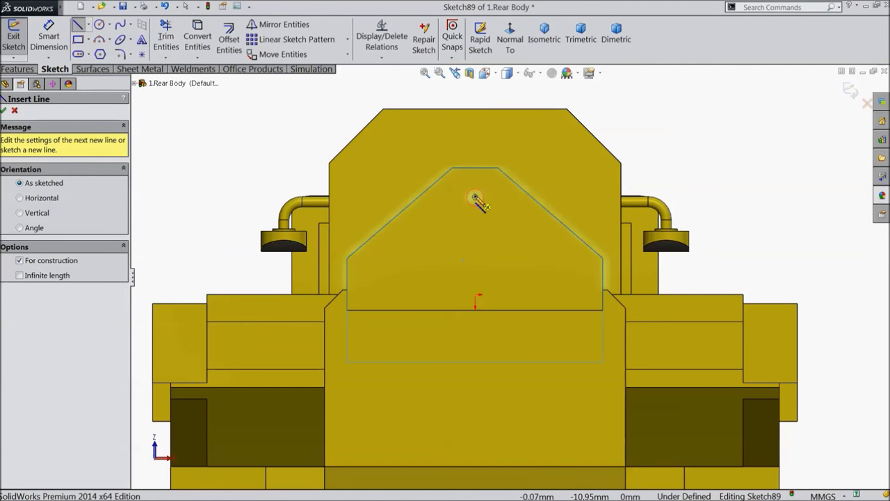
pyautogui.click(475, 198)
pyautogui.click(475, 307)
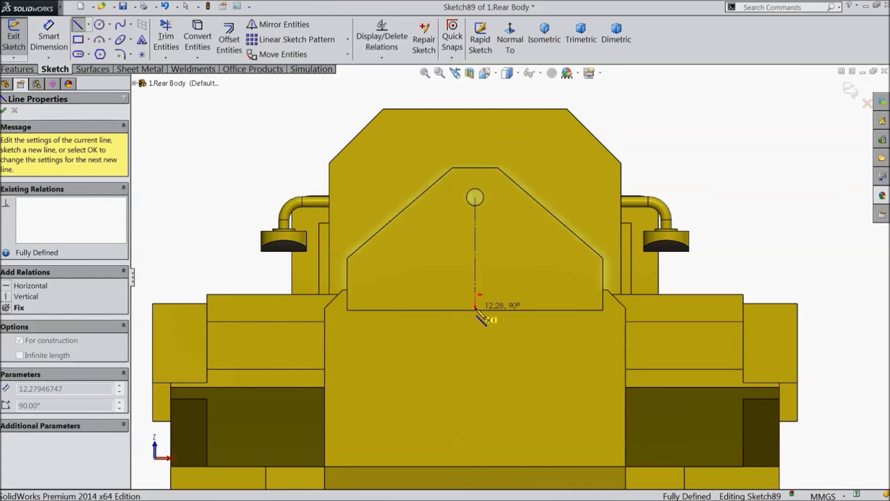
pyautogui.rightClick(523, 253)
pyautogui.click(539, 89)
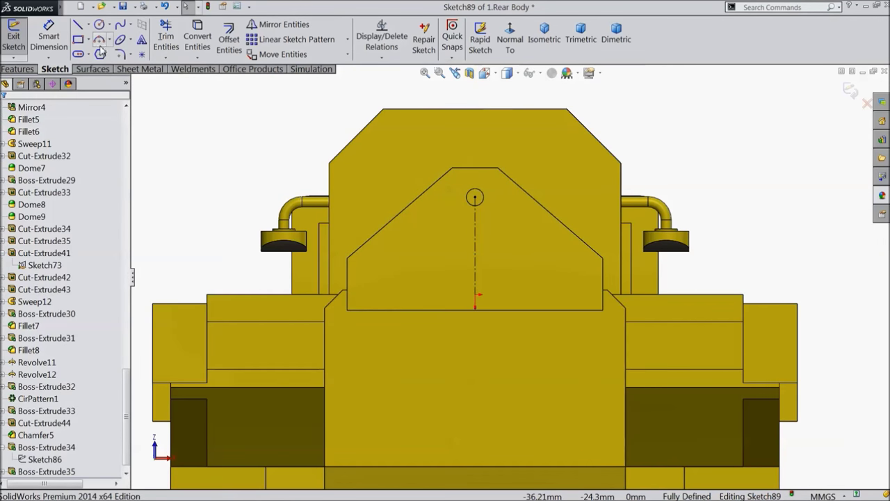
# Add a circle right of the centreline and dimension its diameter to 2 mm
pyautogui.click(100, 26)
pyautogui.scroll(-3, 519, 261)
pyautogui.click(516, 249)
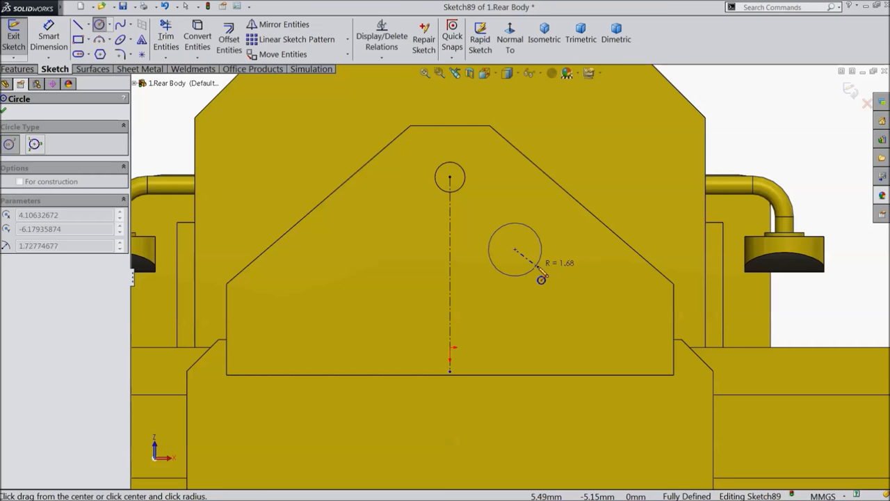
pyautogui.click(525, 274)
pyautogui.click(49, 35)
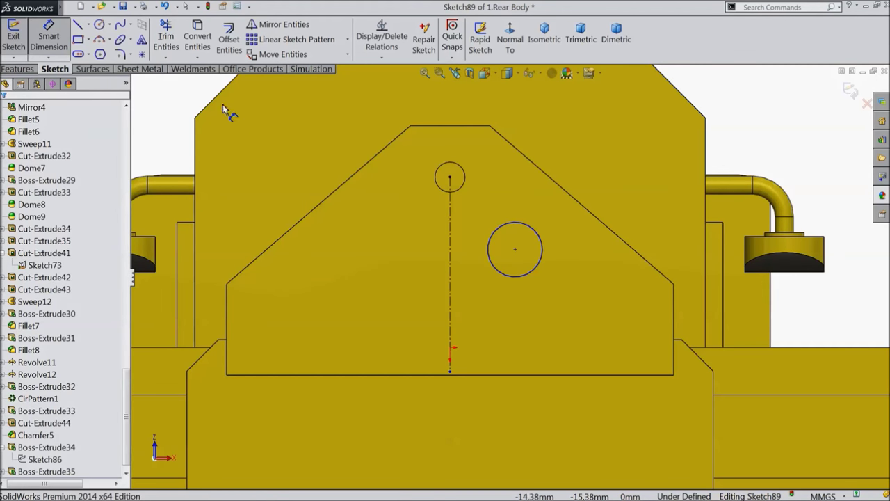
pyautogui.click(515, 279)
pyautogui.click(528, 331)
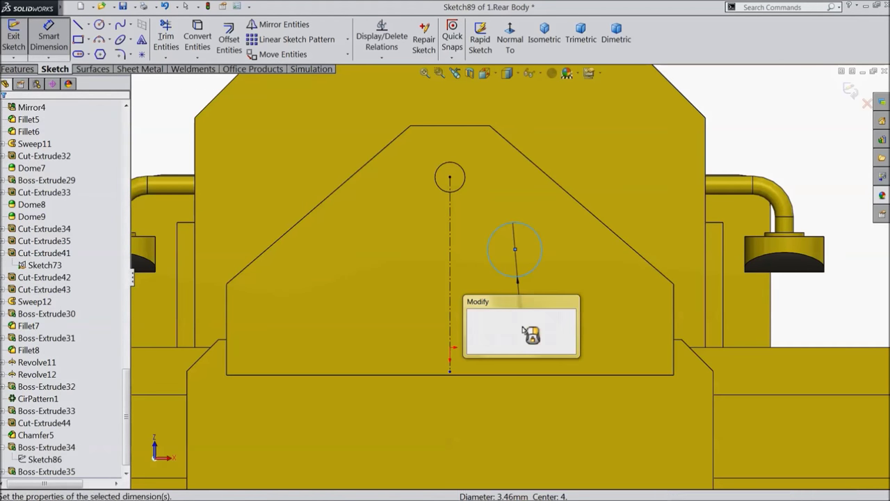
pyautogui.write('2')
pyautogui.press('Return')
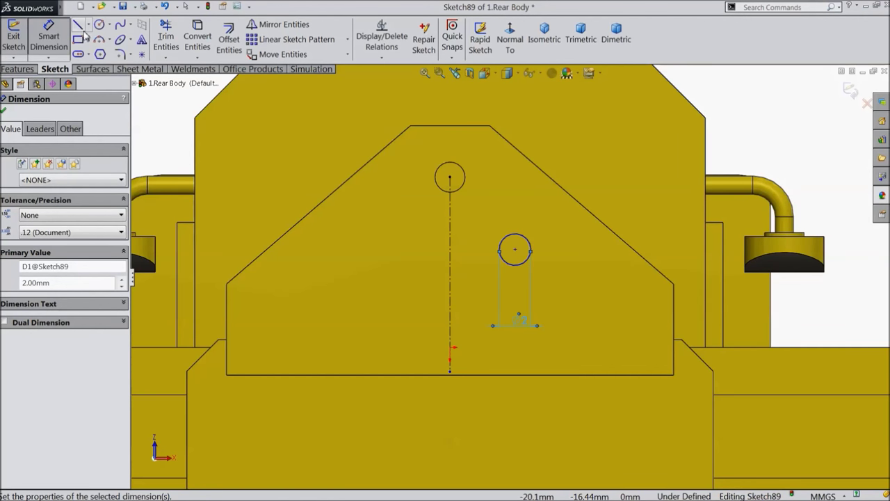
pyautogui.click(89, 25)
pyautogui.click(89, 54)
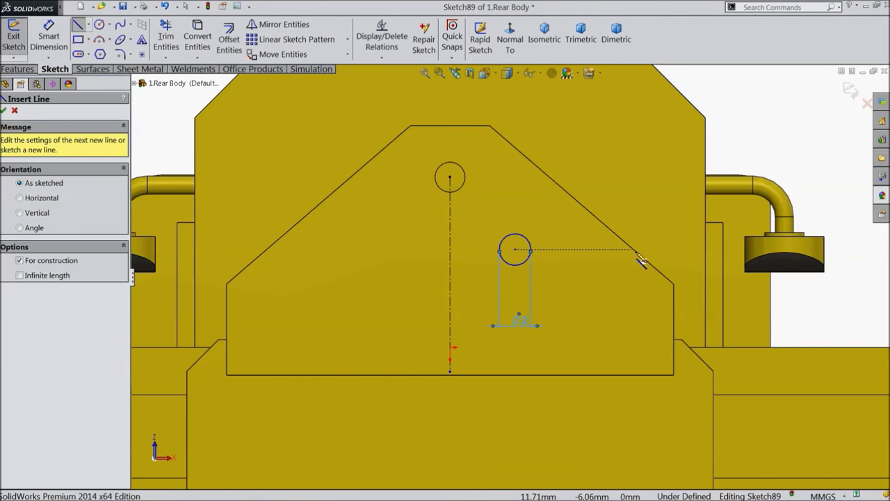
# Dimension the circle's centre 8 mm below the top edge
pyautogui.click(515, 250)
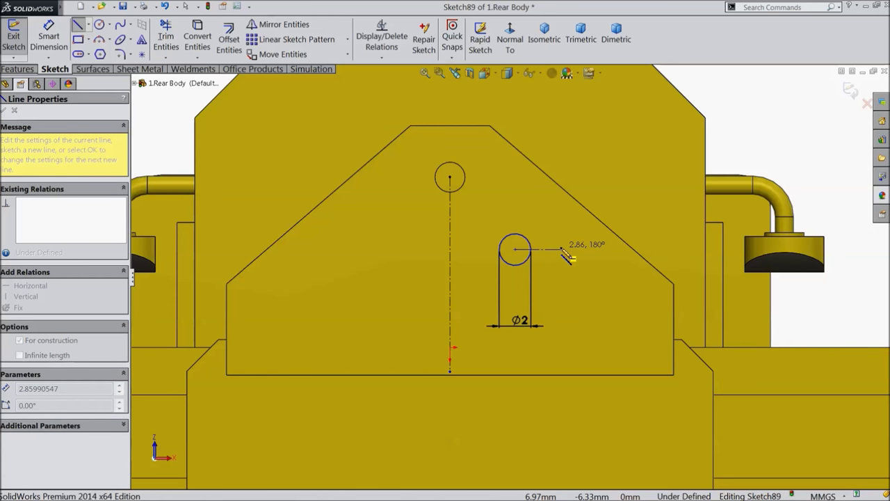
pyautogui.press('Escape')
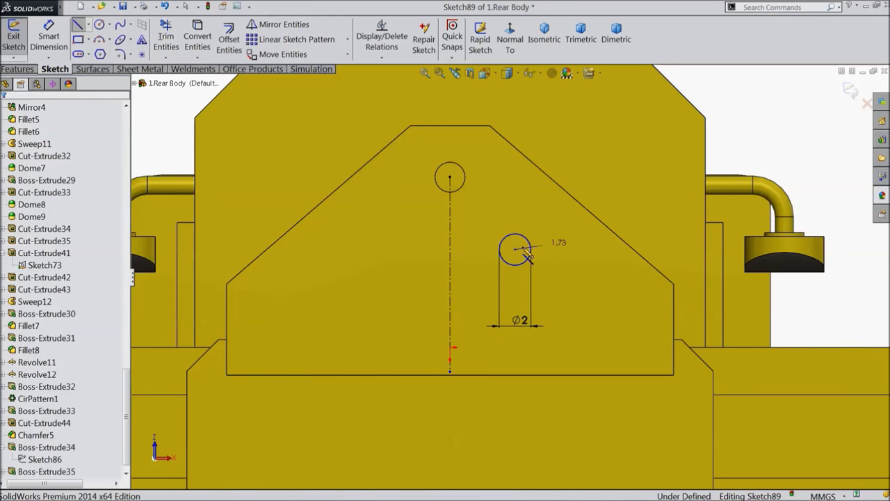
pyautogui.click(49, 36)
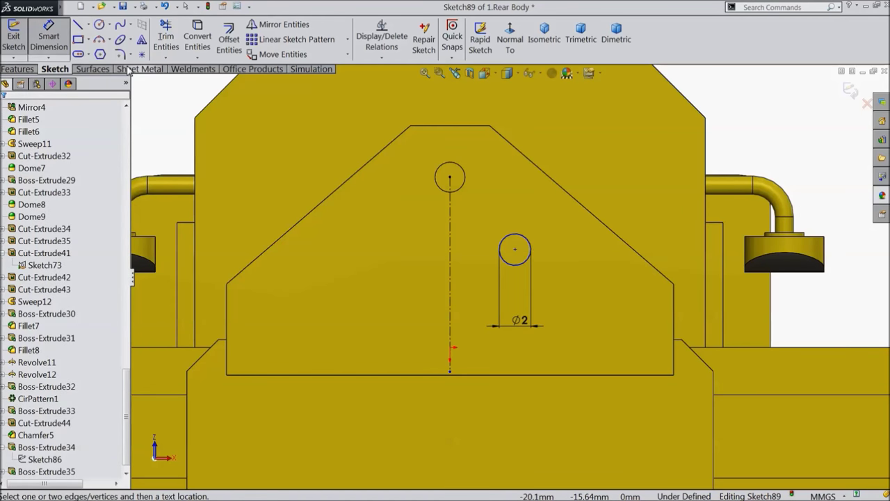
pyautogui.click(515, 249)
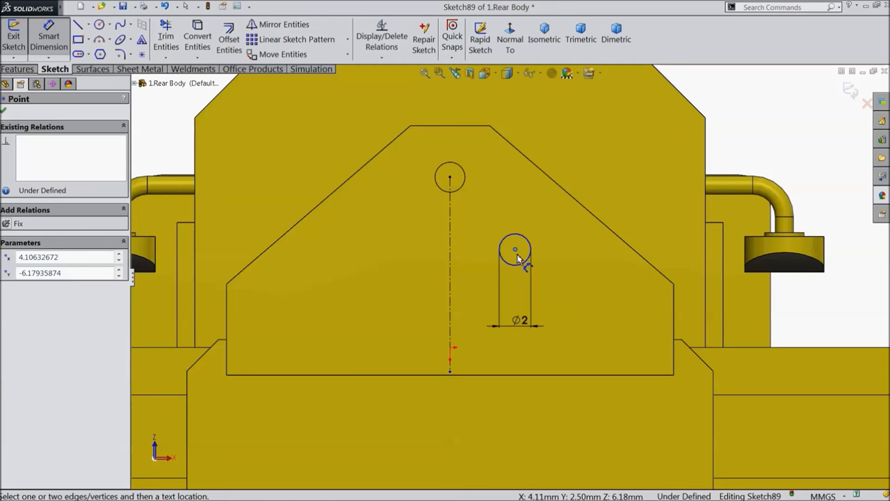
pyautogui.click(464, 128)
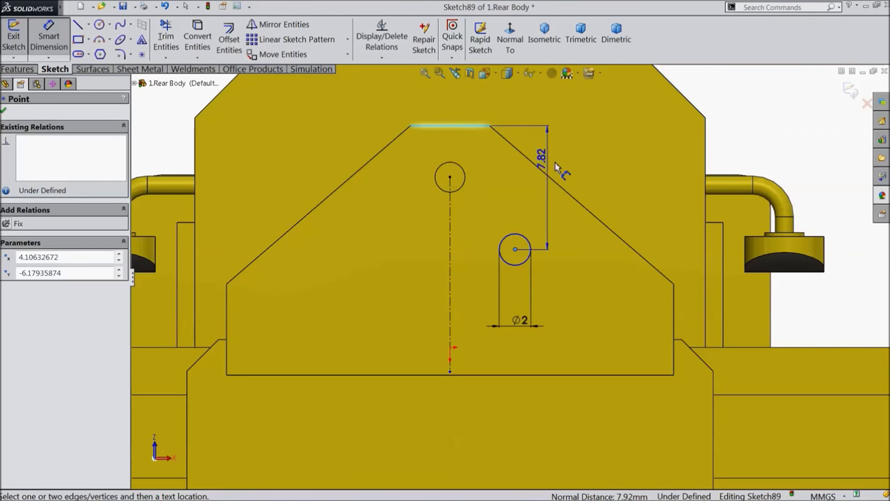
pyautogui.click(802, 186)
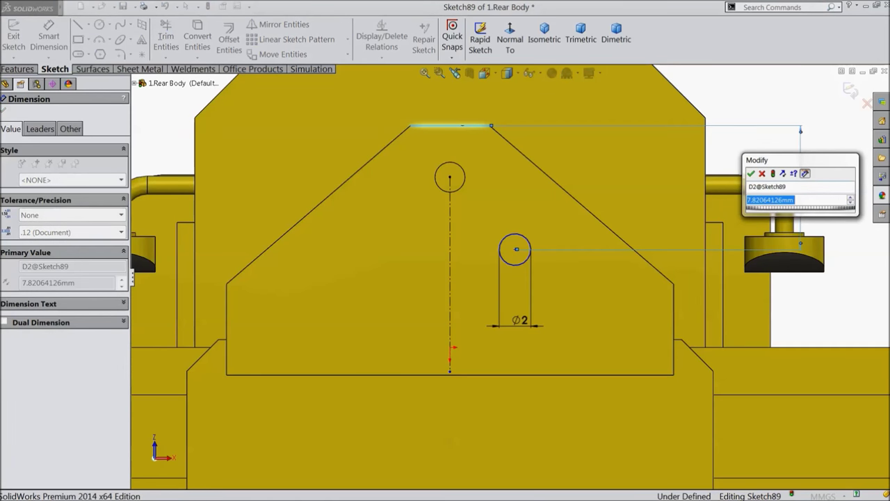
pyautogui.write('8')
pyautogui.press('Return')
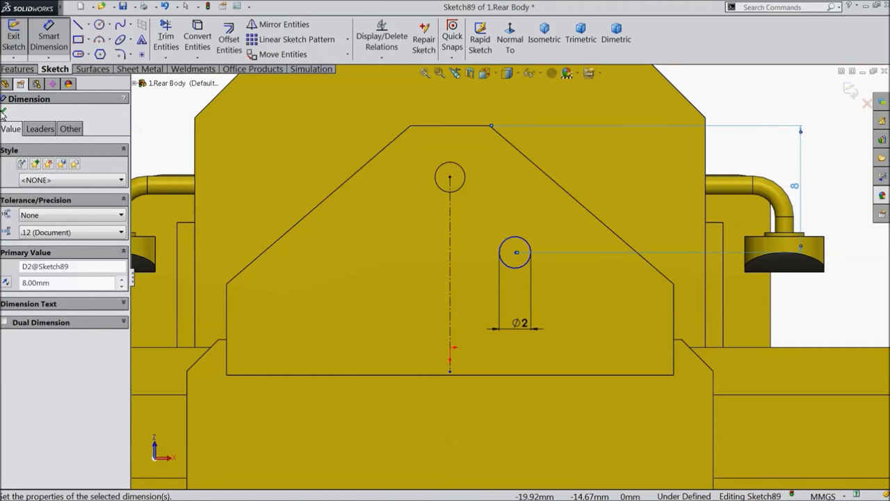
pyautogui.click(4, 113)
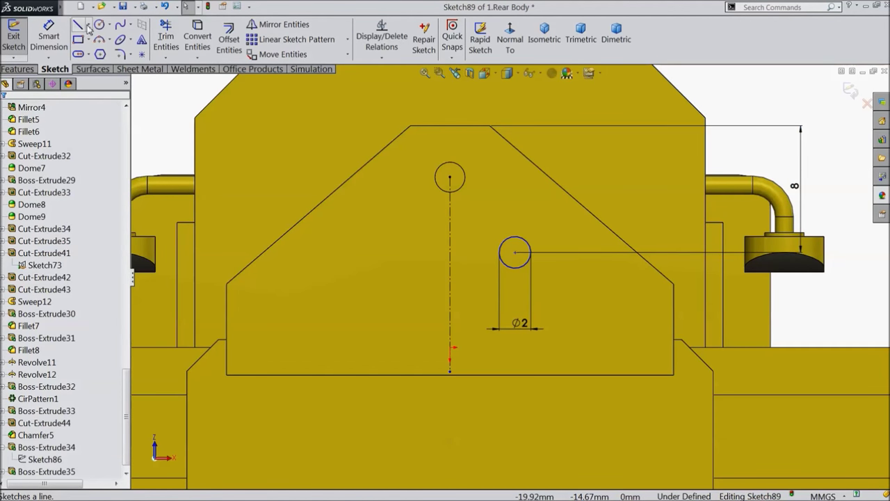
# Draw a construction centreline from the circle's centre to the sloped edge
pyautogui.click(88, 26)
pyautogui.click(97, 54)
pyautogui.scroll(5, 655, 261)
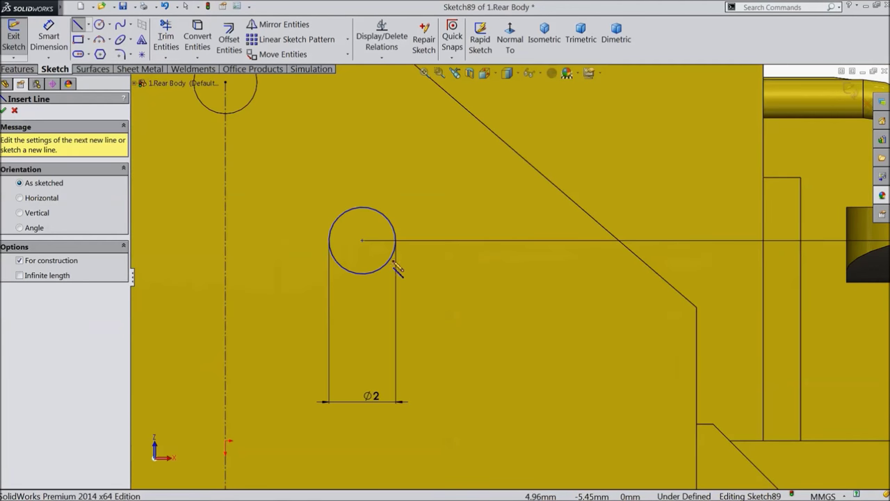
pyautogui.click(362, 241)
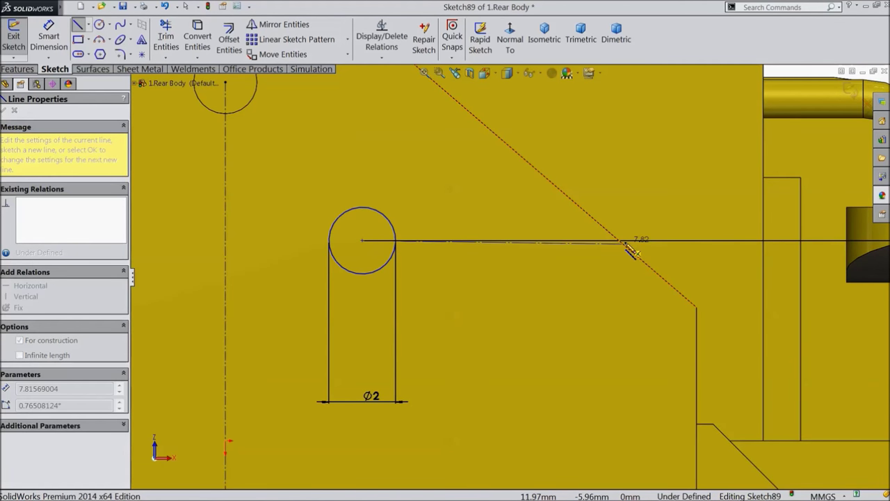
pyautogui.click(619, 241)
pyautogui.rightClick(621, 245)
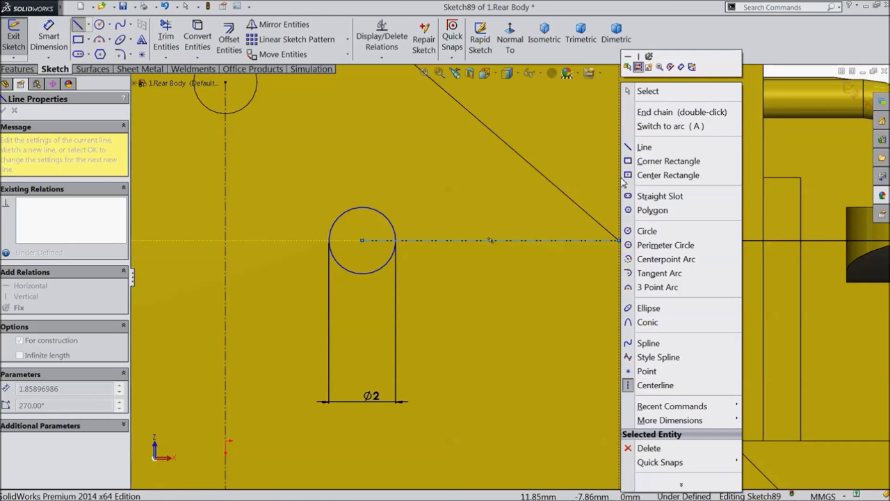
pyautogui.click(643, 92)
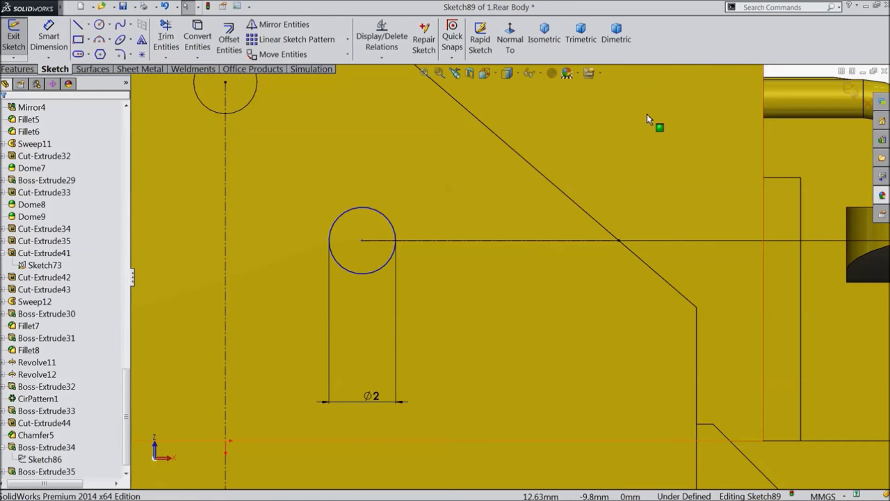
# Dimension the circle's centre 5 mm horizontally from the sloped edge
pyautogui.click(42, 42)
pyautogui.click(362, 241)
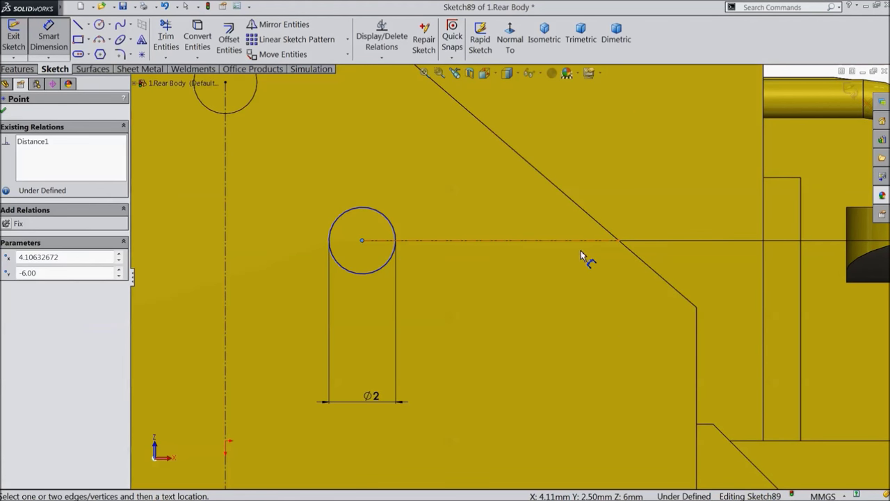
pyautogui.click(621, 242)
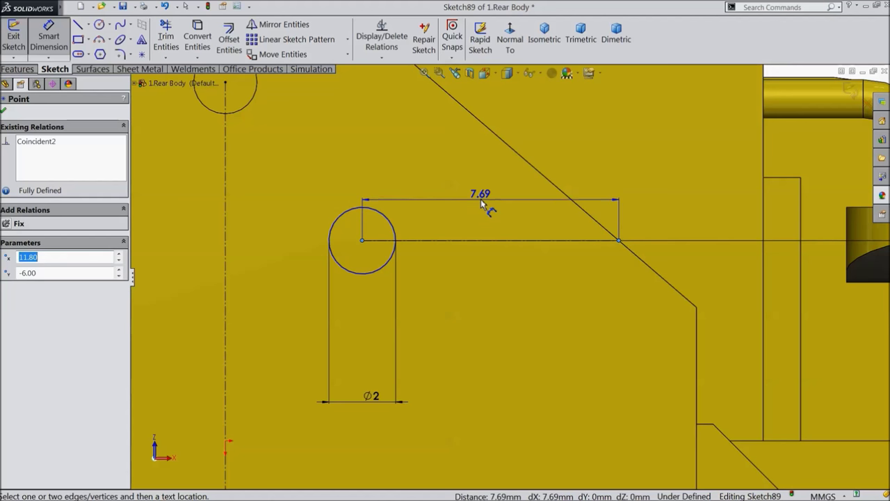
pyautogui.click(487, 202)
pyautogui.write('5')
pyautogui.press('Return')
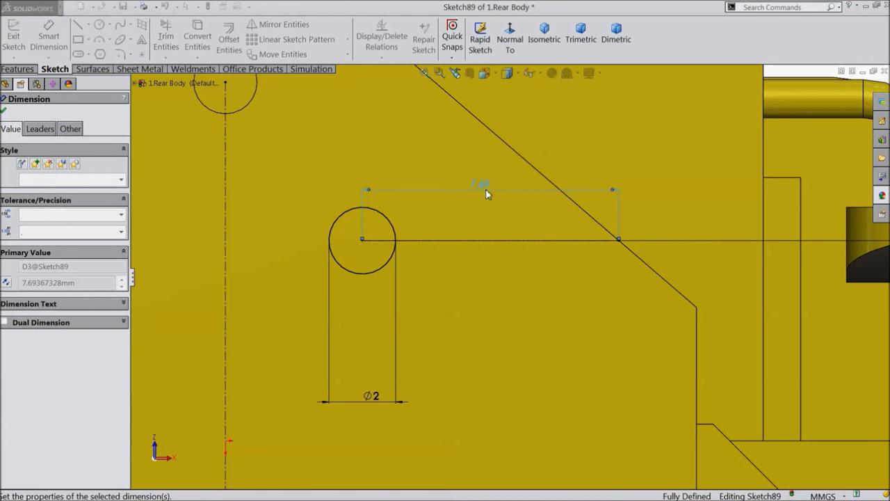
pyautogui.press('z')
pyautogui.press('z')
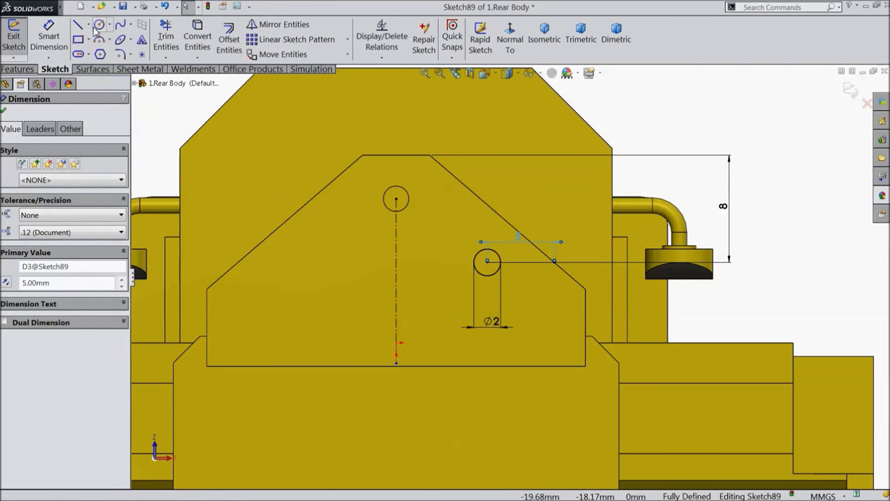
pyautogui.click(283, 25)
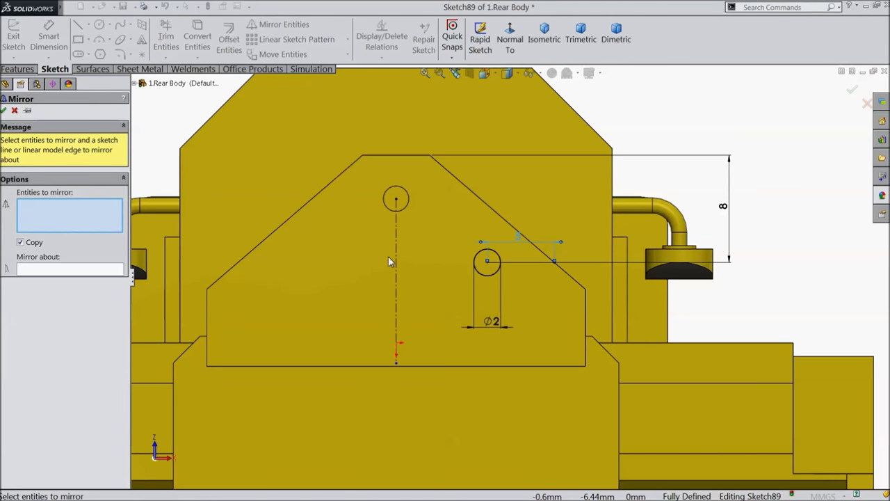
# Mirror the Ø2 circle about the vertical centreline
pyautogui.click(477, 272)
pyautogui.click(119, 272)
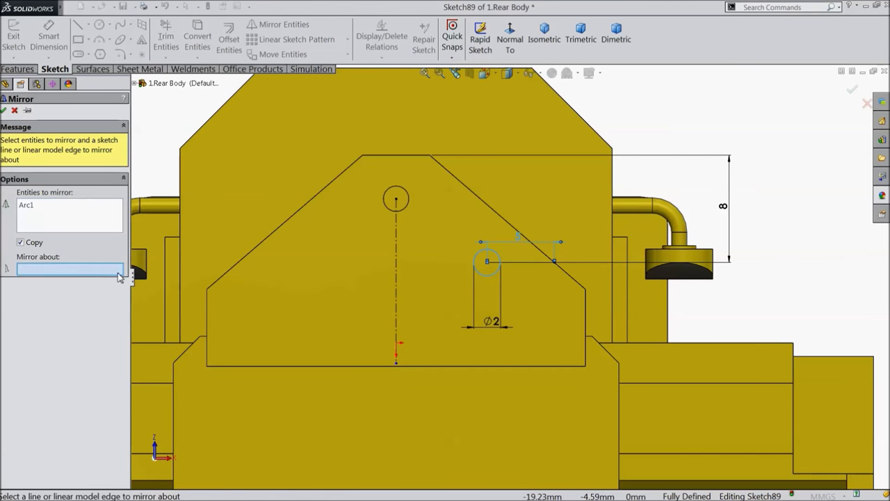
pyautogui.click(396, 264)
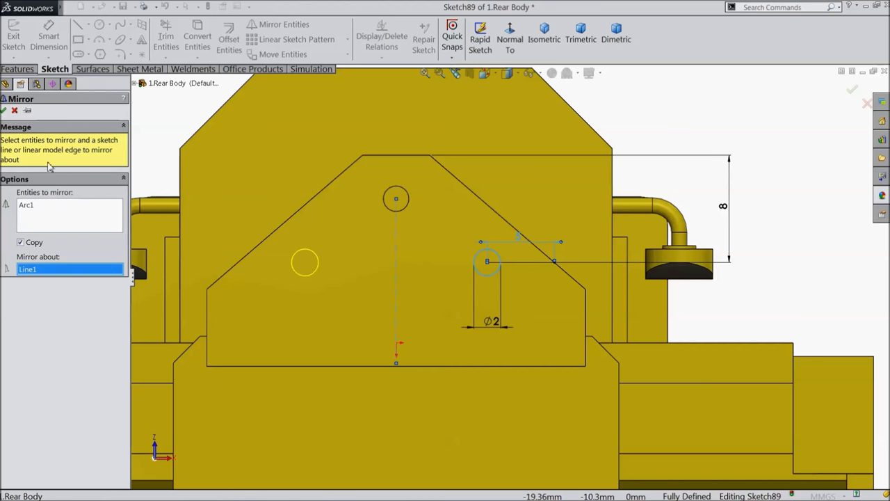
pyautogui.click(3, 110)
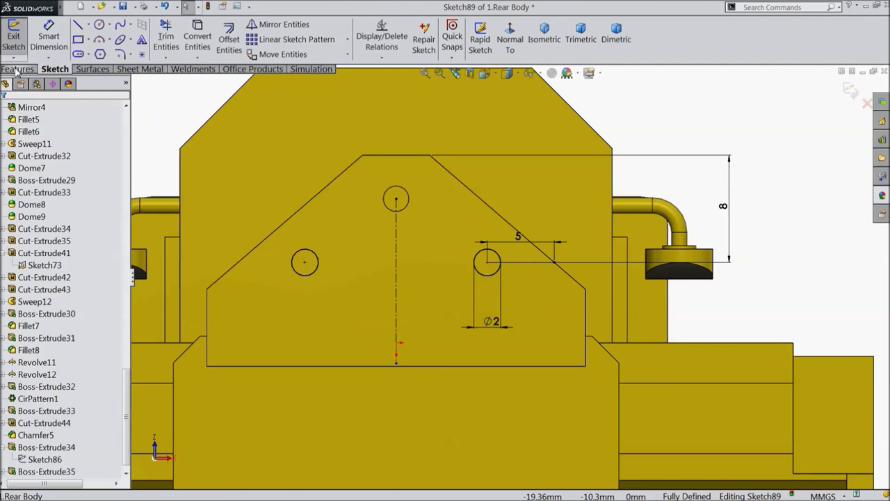
# Extrude both circles Up To Surface to the upper plate's face as Boss-Extrude36
pyautogui.click(16, 70)
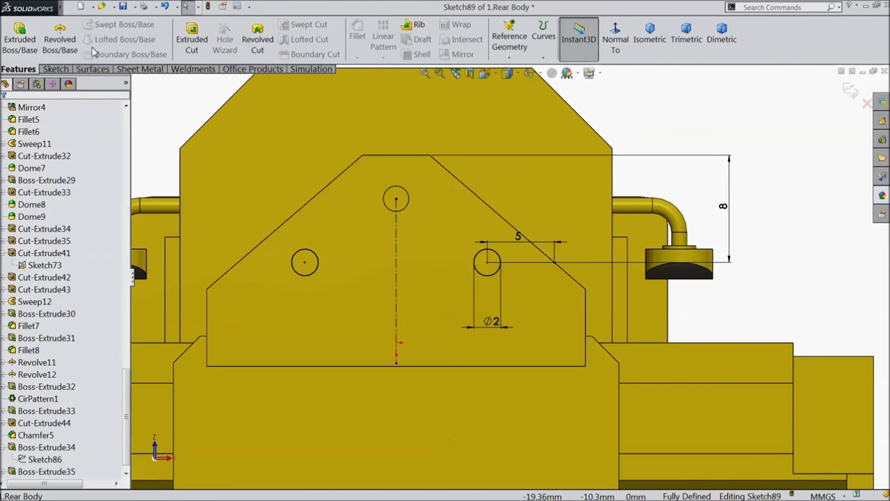
pyautogui.click(20, 43)
pyautogui.moveTo(389, 142); pyautogui.dragTo(417, 299, button='middle')
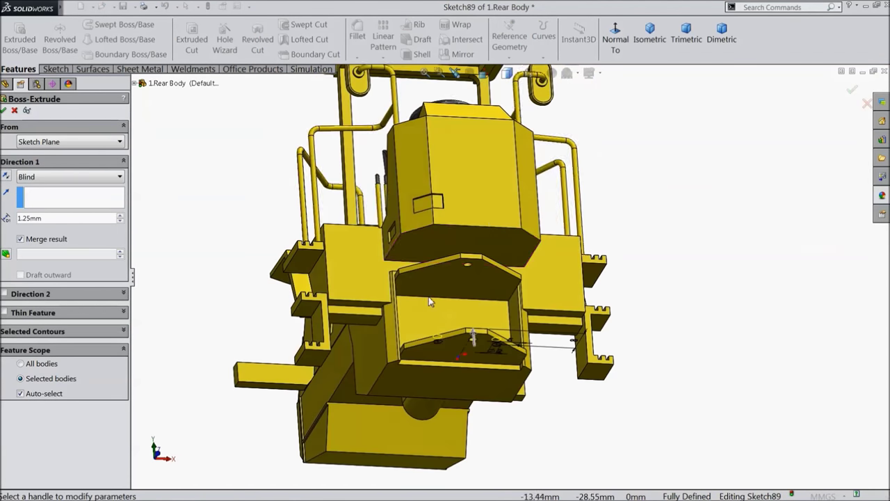
pyautogui.scroll(-5, 455, 304)
pyautogui.click(76, 178)
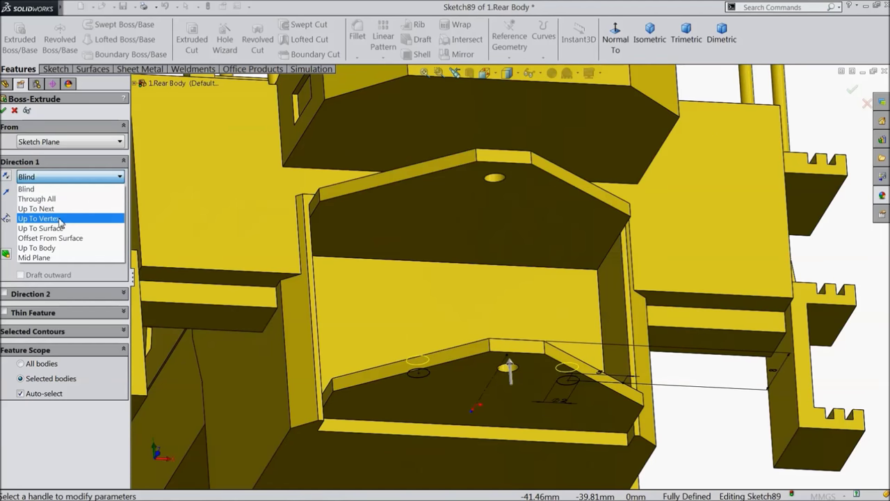
pyautogui.click(59, 228)
pyautogui.click(422, 221)
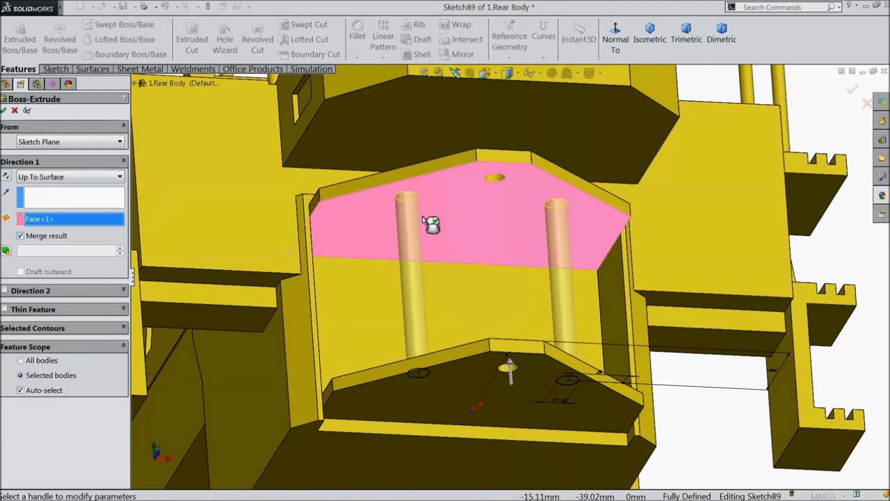
pyautogui.click(4, 111)
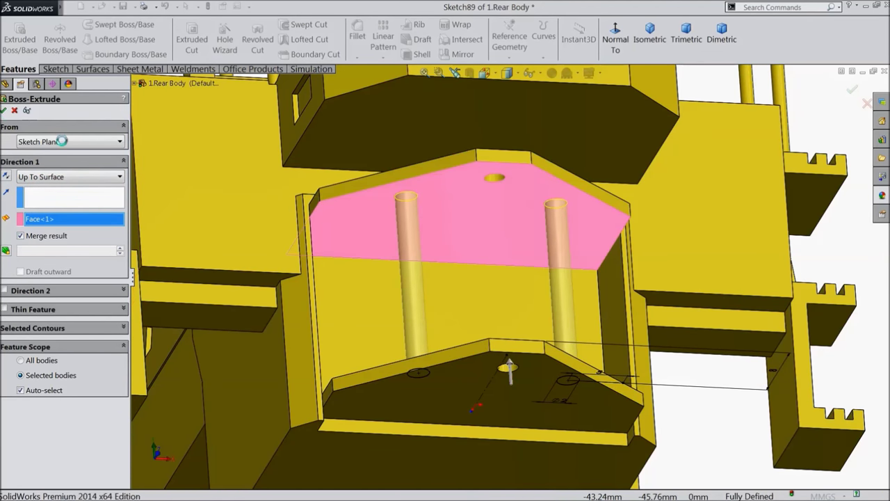
pyautogui.press('f')
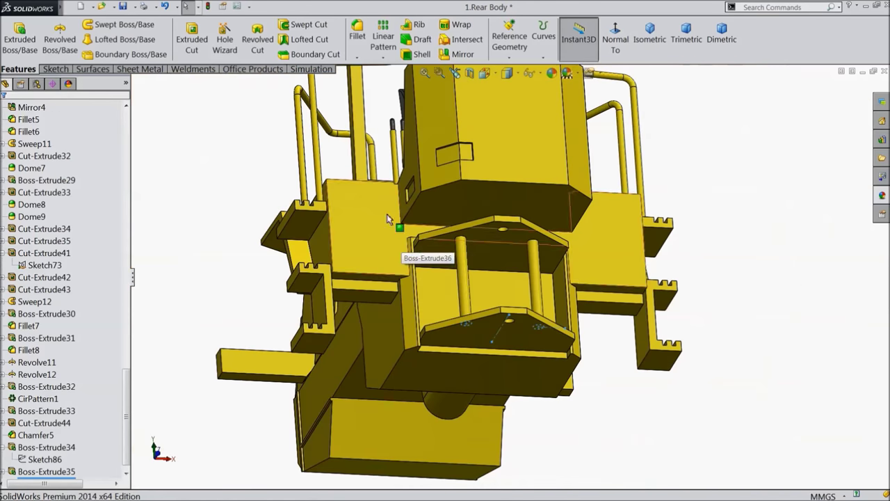
pyautogui.moveTo(248, 153); pyautogui.dragTo(268, 274, button='middle')
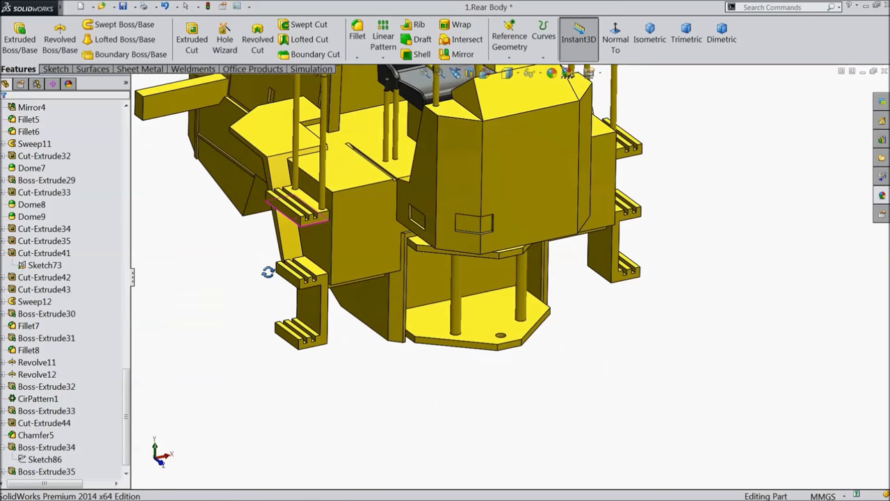
# Round the lug's curved edge with a 1 mm fillet
pyautogui.click(356, 41)
pyautogui.moveTo(171, 323); pyautogui.dragTo(308, 254, button='middle')
pyautogui.scroll(-5, 317, 285)
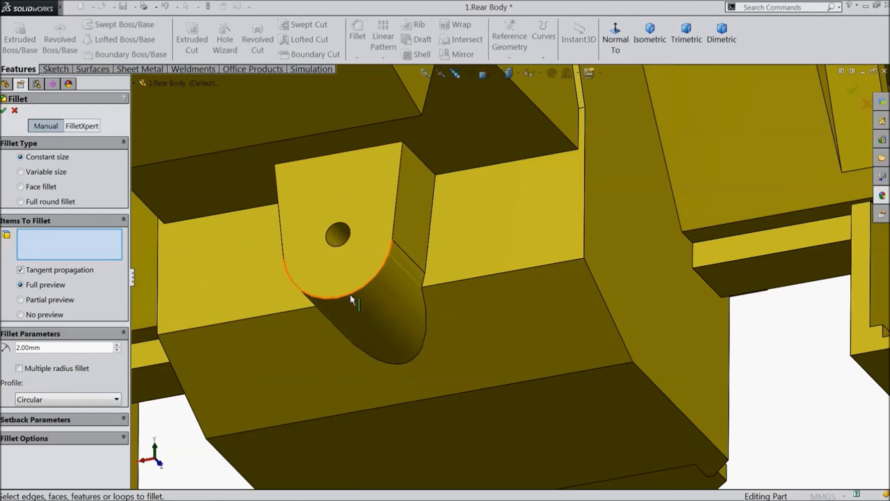
pyautogui.click(351, 299)
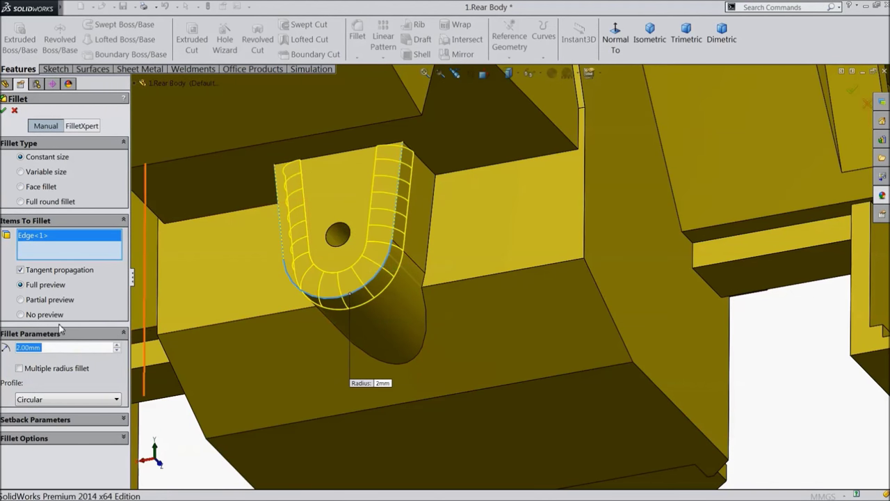
pyautogui.write('1')
pyautogui.press('Return')
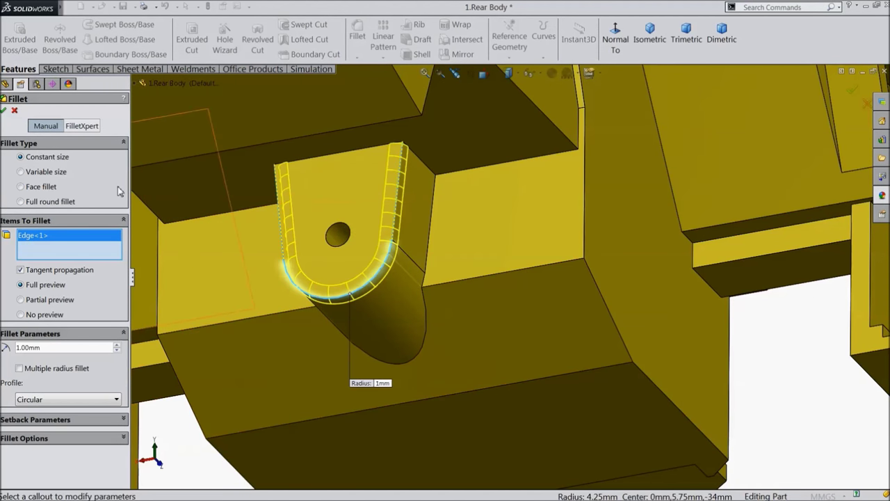
pyautogui.press('Return')
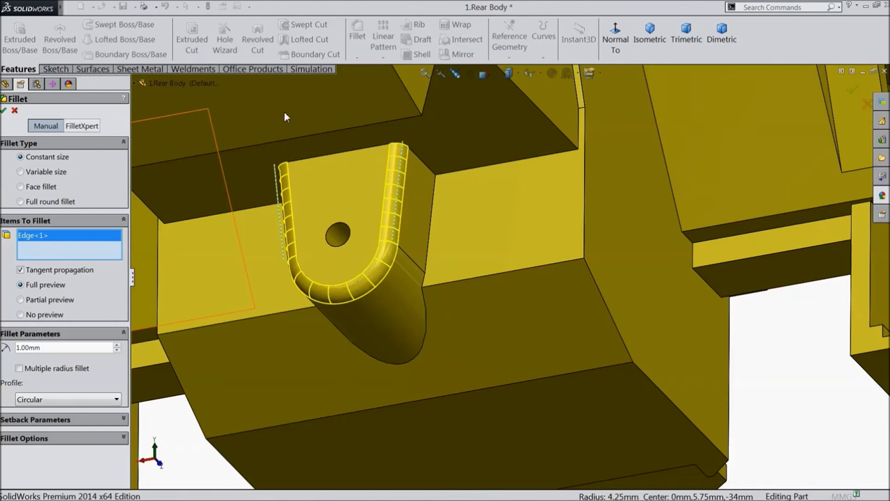
# Fillet five more recess edges at 1 mm: lug lower curve, vertical, horizontal, left and lower edges
pyautogui.click(360, 46)
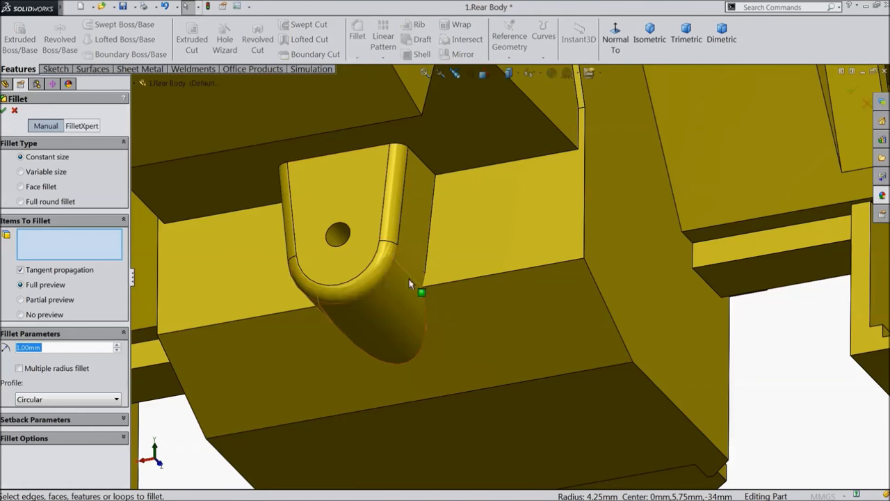
pyautogui.click(426, 328)
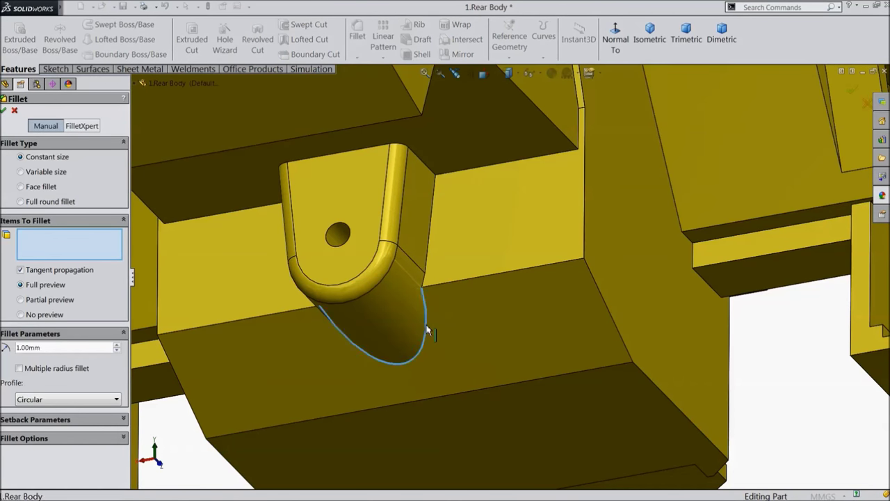
pyautogui.click(427, 267)
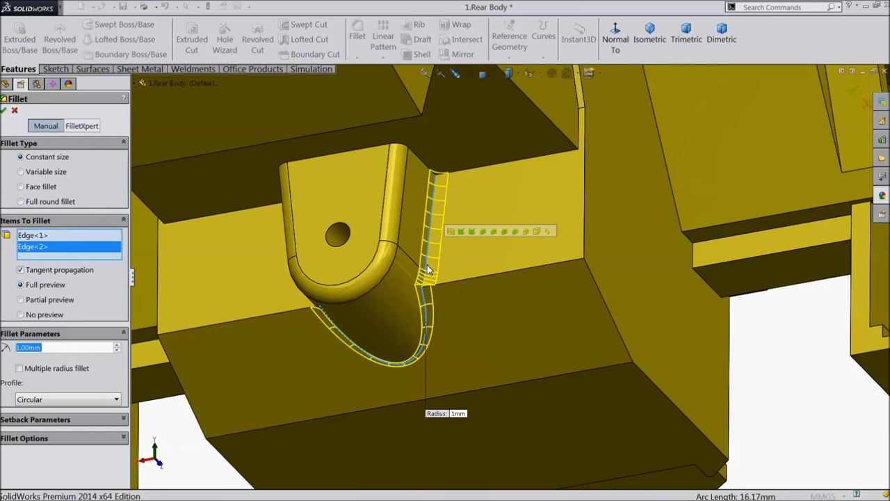
pyautogui.click(469, 279)
pyautogui.moveTo(285, 294); pyautogui.dragTo(322, 292, button='middle')
pyautogui.click(322, 292)
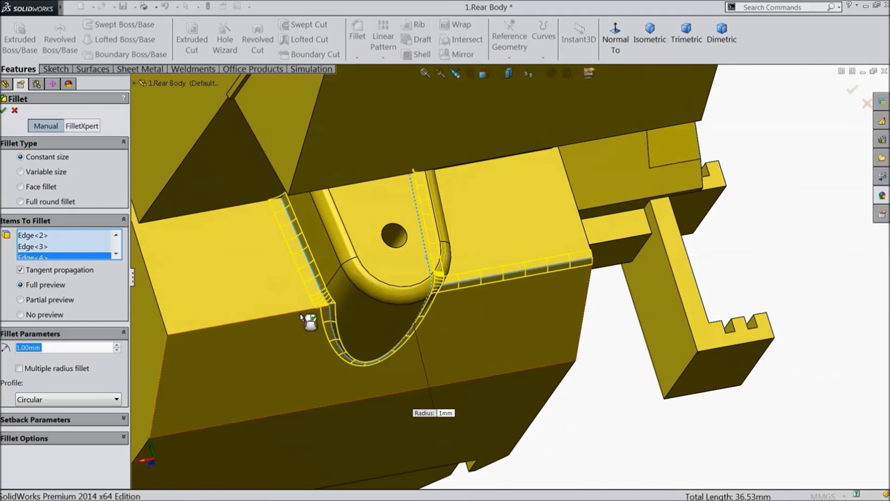
pyautogui.click(296, 311)
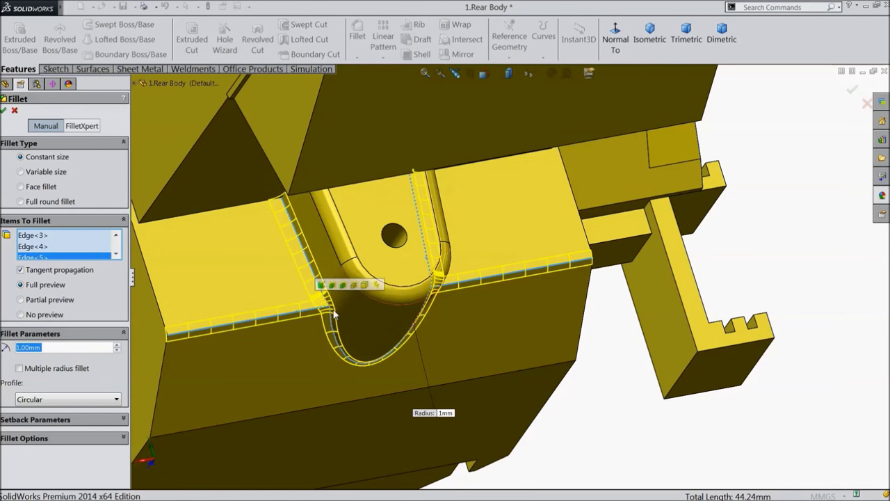
pyautogui.click(5, 111)
pyautogui.scroll(5, 350, 249)
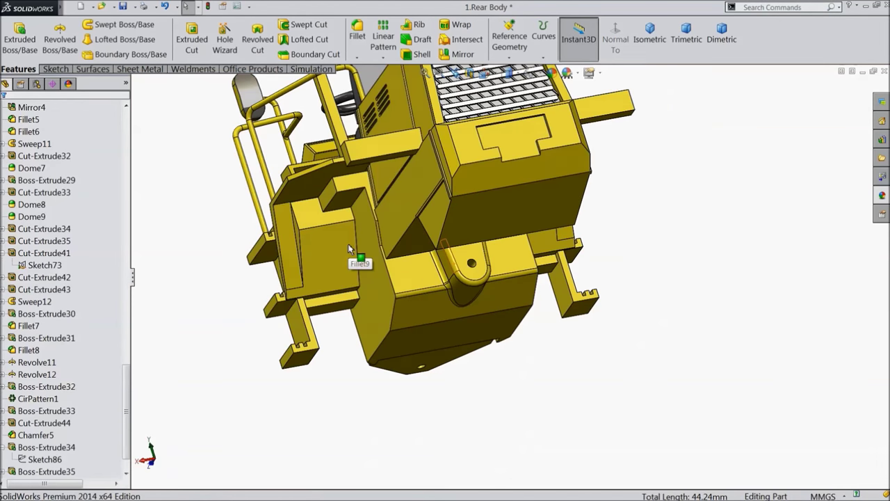
# Orbit and zoom around the finished loader, including the isometric view, to inspect it
pyautogui.scroll(3, 350, 249)
pyautogui.moveTo(357, 254); pyautogui.dragTo(487, 235, button='middle')
pyautogui.scroll(-5, 497, 235)
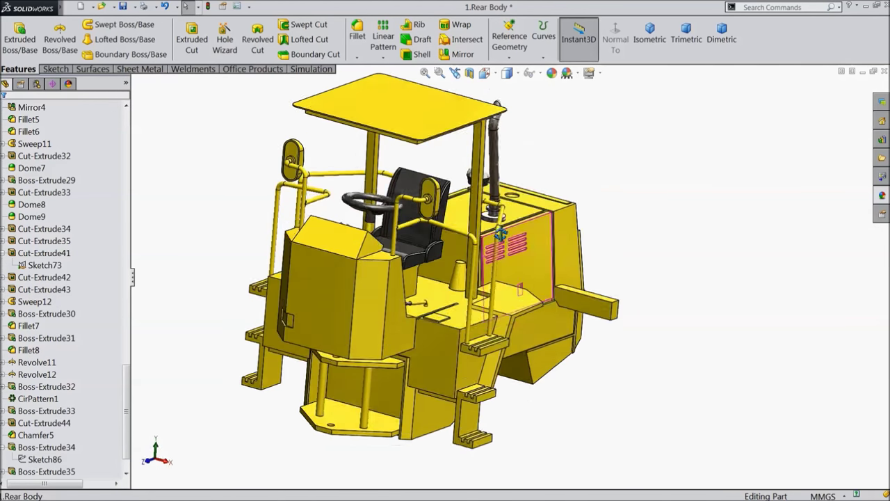
pyautogui.hotkey('ctrl', '7')
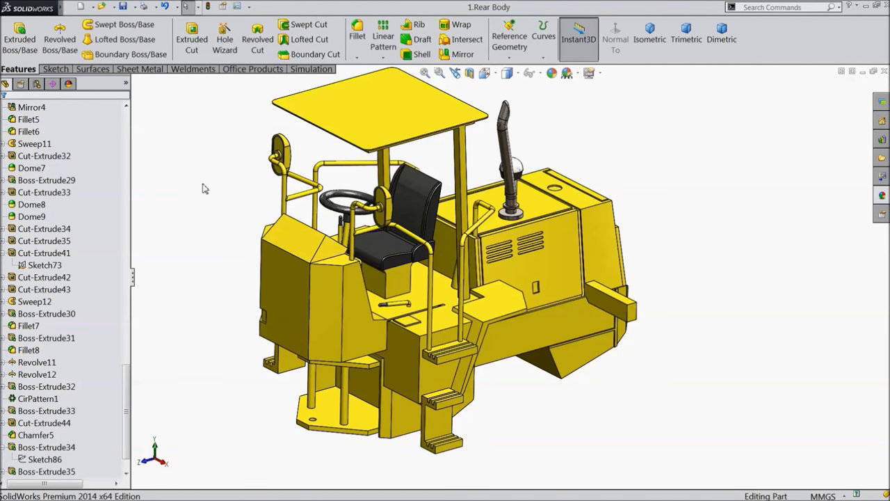
pyautogui.moveTo(213, 200); pyautogui.dragTo(222, 181, button='middle')
pyautogui.moveTo(215, 219)
pyautogui.mouseDown(button='middle')
pyautogui.moveTo(220, 196)
pyautogui.moveTo(220, 207)
pyautogui.mouseUp(button='middle')
pyautogui.press('z')
pyautogui.scroll(-3, 421, 187)
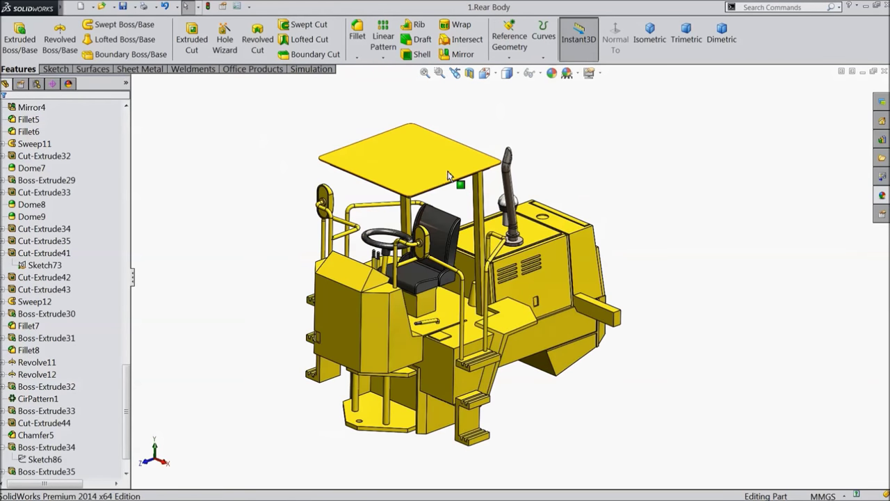
pyautogui.moveTo(378, 311); pyautogui.dragTo(369, 320, button='middle')
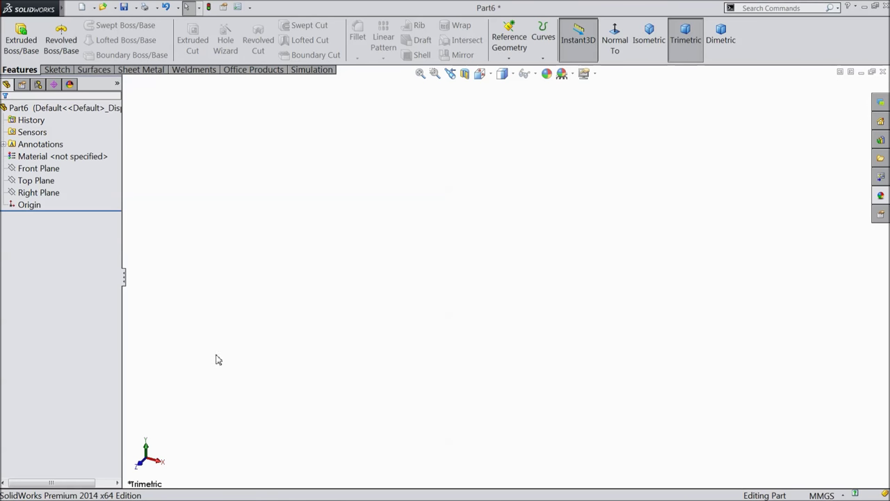
# Start a Front Plane sketch with vertical and horizontal centerlines meeting at the origin
pyautogui.click(50, 171)
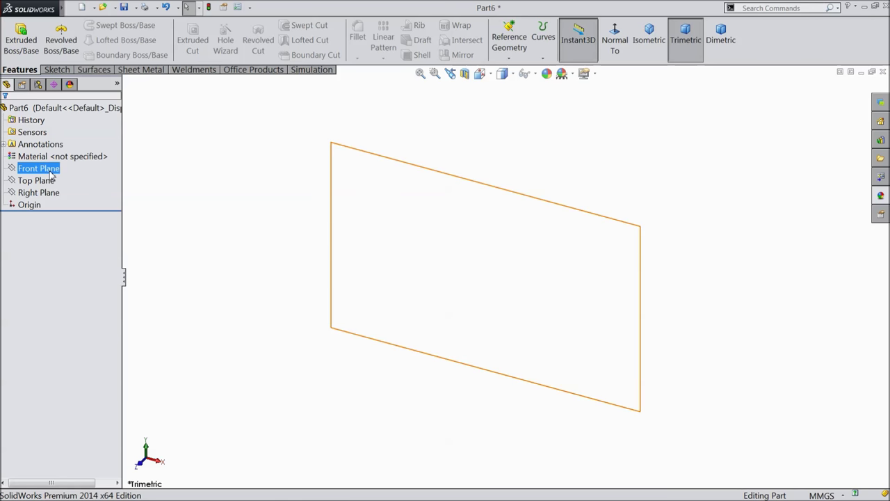
pyautogui.click(67, 155)
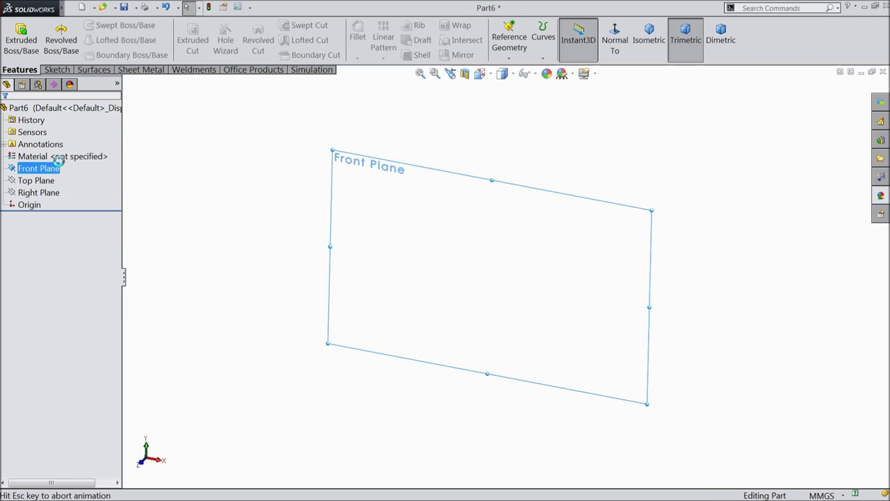
pyautogui.click(57, 70)
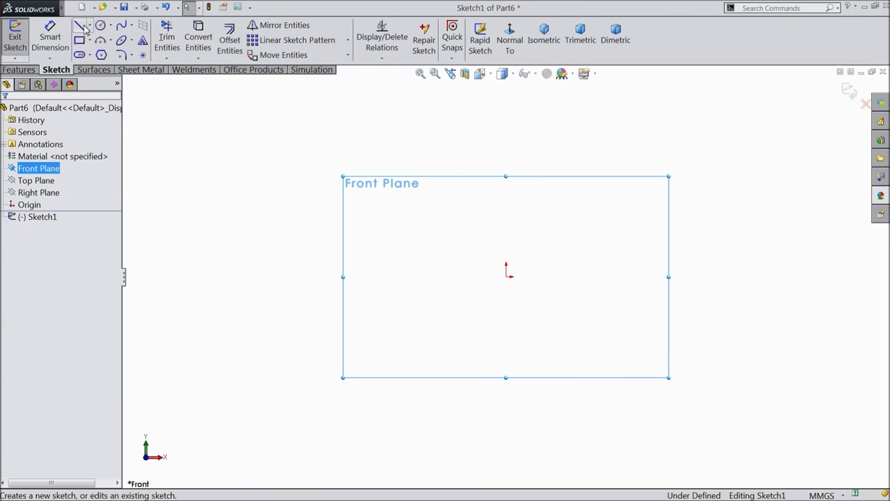
pyautogui.click(90, 26)
pyautogui.click(97, 53)
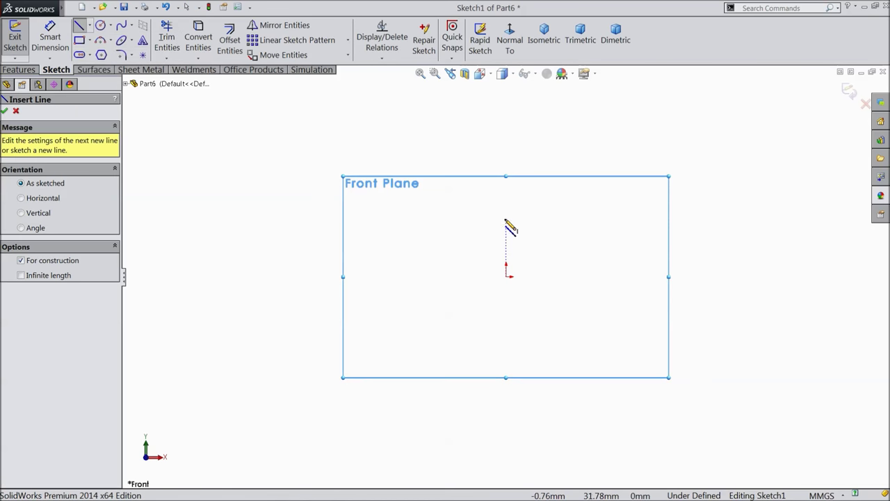
pyautogui.click(506, 217)
pyautogui.click(507, 276)
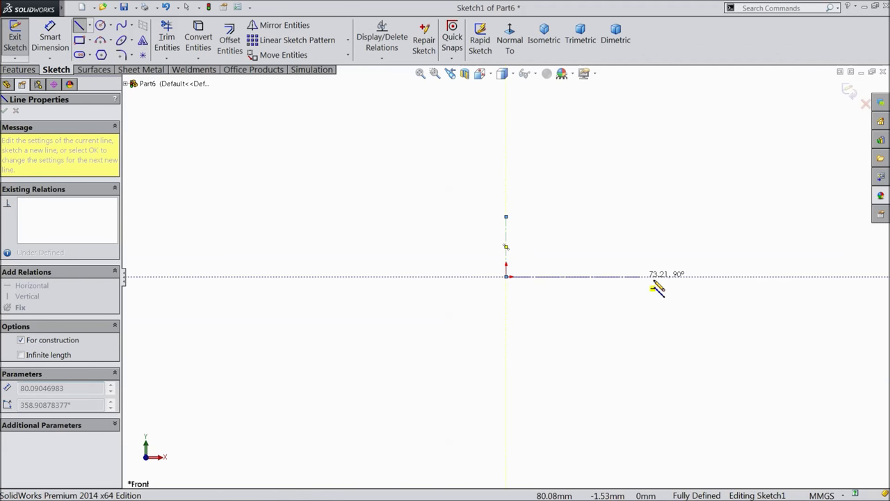
pyautogui.click(710, 276)
pyautogui.rightClick(727, 209)
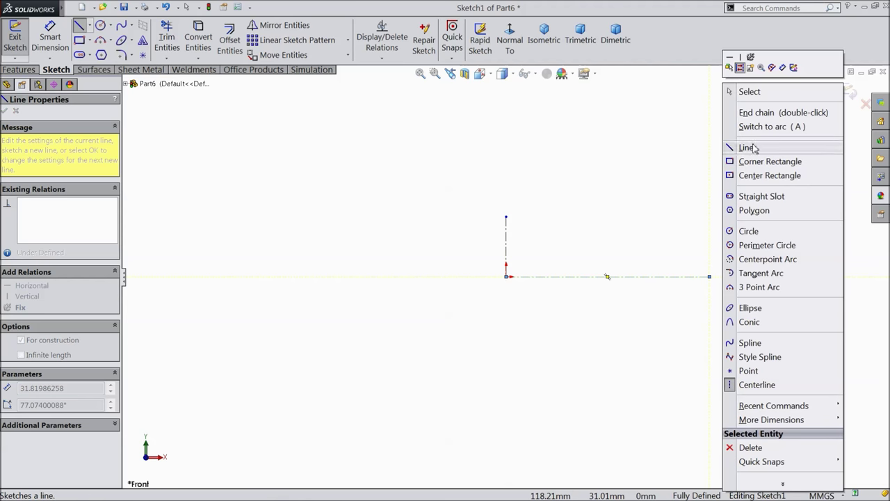
pyautogui.click(769, 94)
# Draw the upper half profile: vertical line, tangent arc and two sloping lines to the horizontal centerline
pyautogui.scroll(-4, 720, 216)
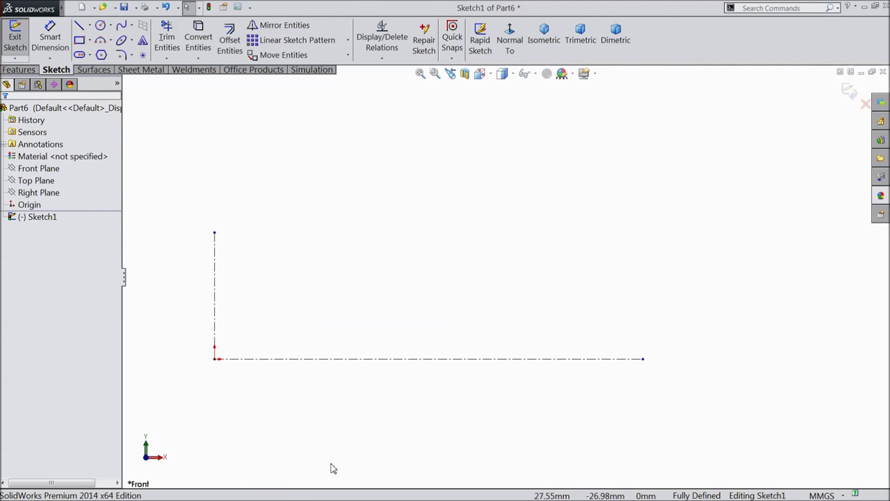
pyautogui.click(80, 29)
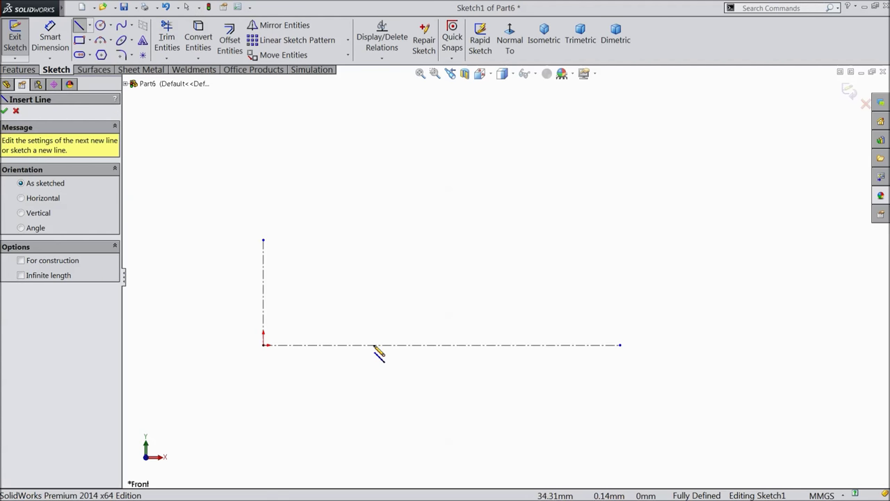
pyautogui.click(248, 341)
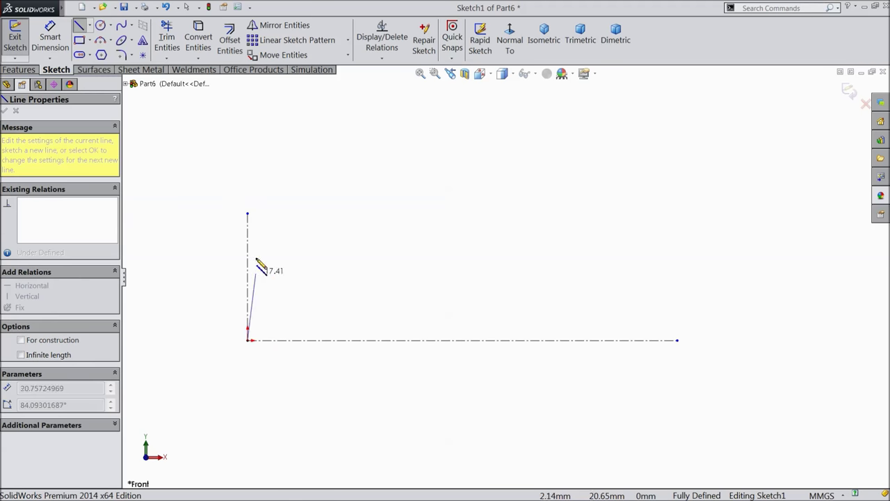
pyautogui.click(248, 184)
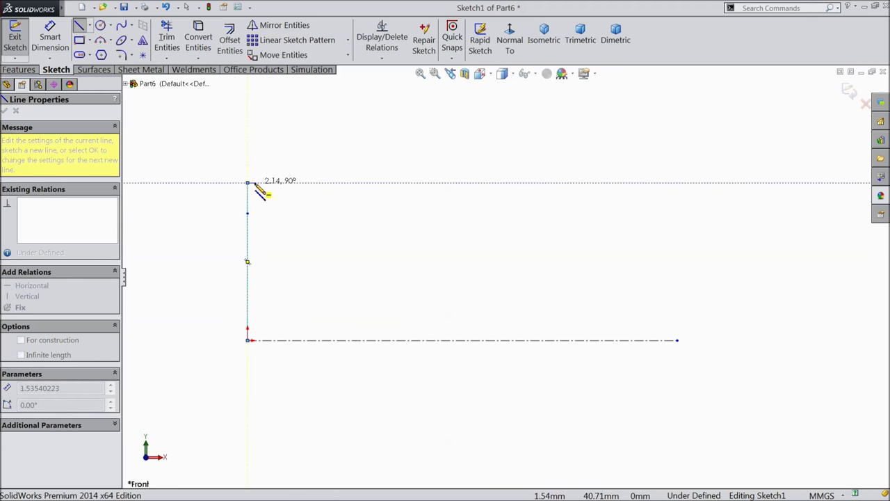
pyautogui.click(342, 230)
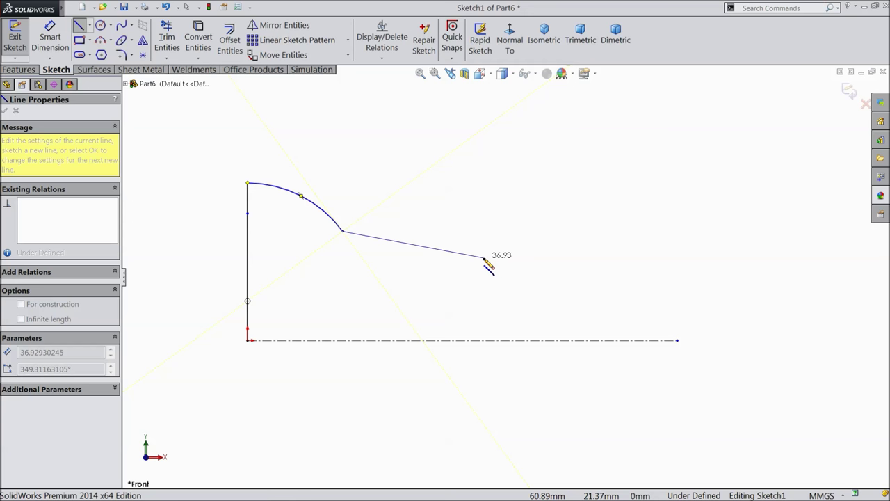
pyautogui.click(485, 259)
pyautogui.click(678, 340)
pyautogui.rightClick(623, 166)
pyautogui.click(642, 86)
pyautogui.scroll(2, 519, 271)
pyautogui.scroll(-1, 448, 357)
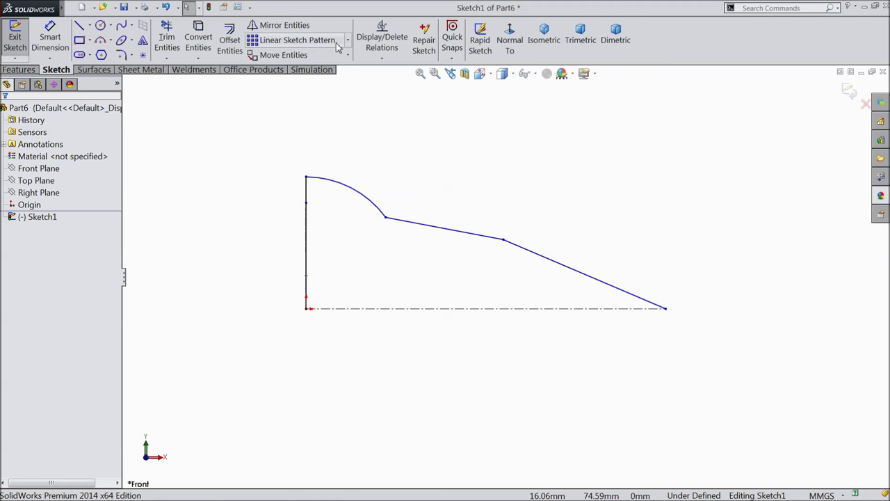
pyautogui.click(281, 26)
# Mirror the arc, both sloping lines and the vertical line about the horizontal centerline
pyautogui.click(346, 190)
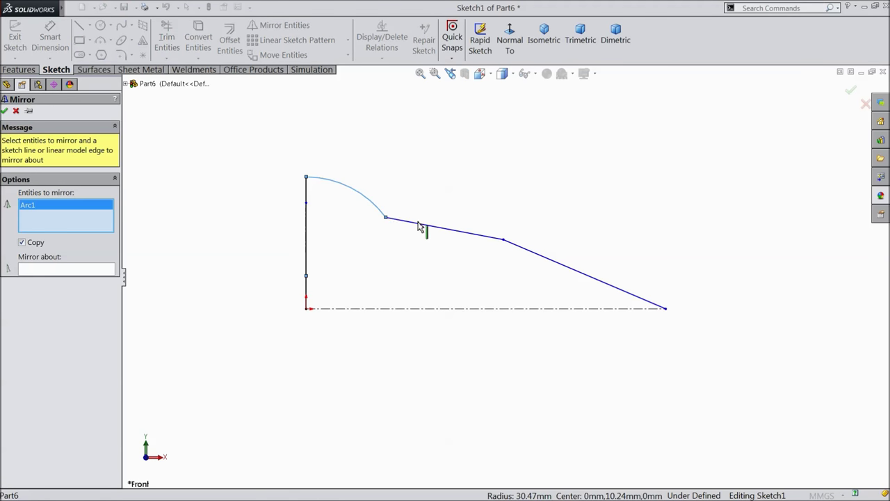
pyautogui.click(448, 234)
pyautogui.click(520, 251)
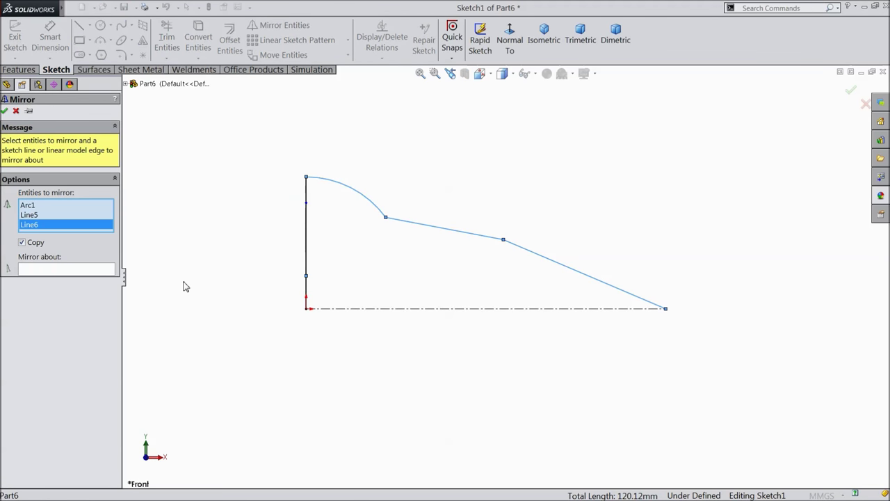
pyautogui.click(81, 276)
pyautogui.click(347, 309)
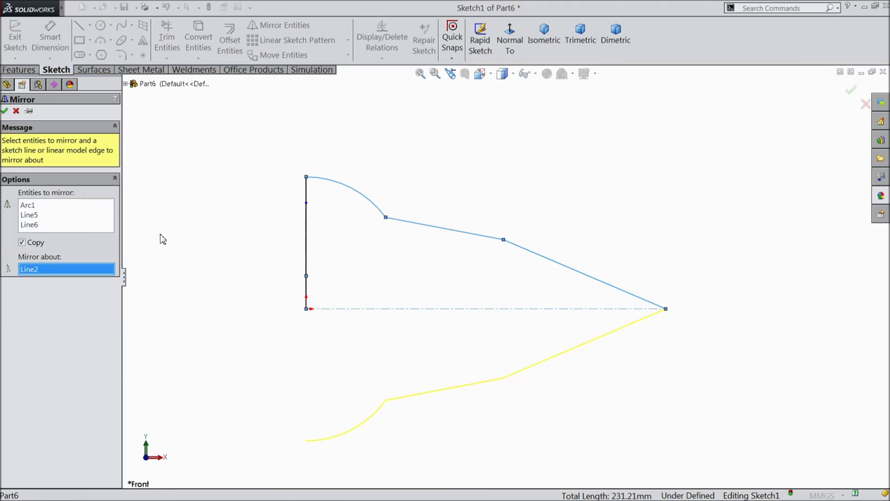
pyautogui.click(65, 227)
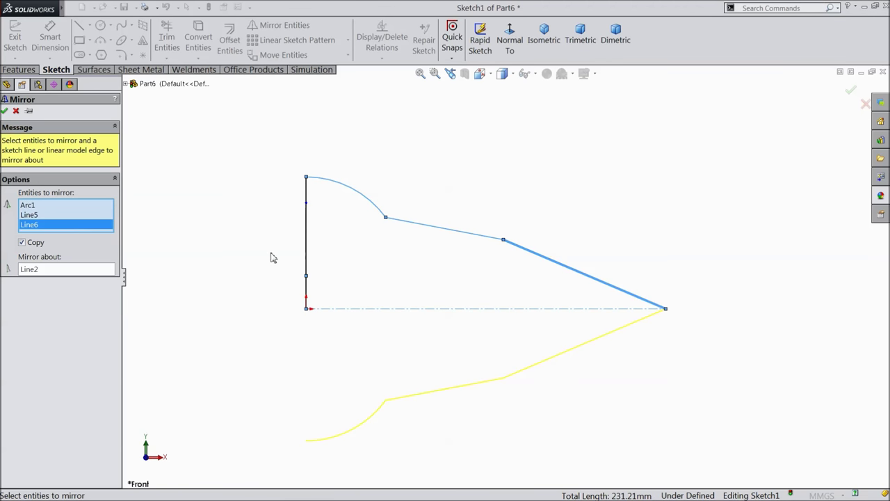
pyautogui.click(307, 256)
pyautogui.click(4, 110)
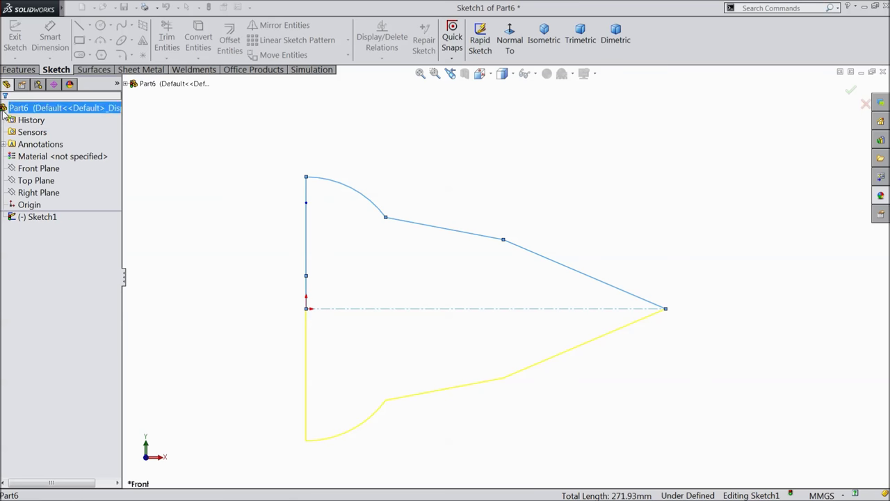
# Select the point on the vertical line to check its relations
pyautogui.scroll(-3, 477, 294)
pyautogui.scroll(2, 469, 369)
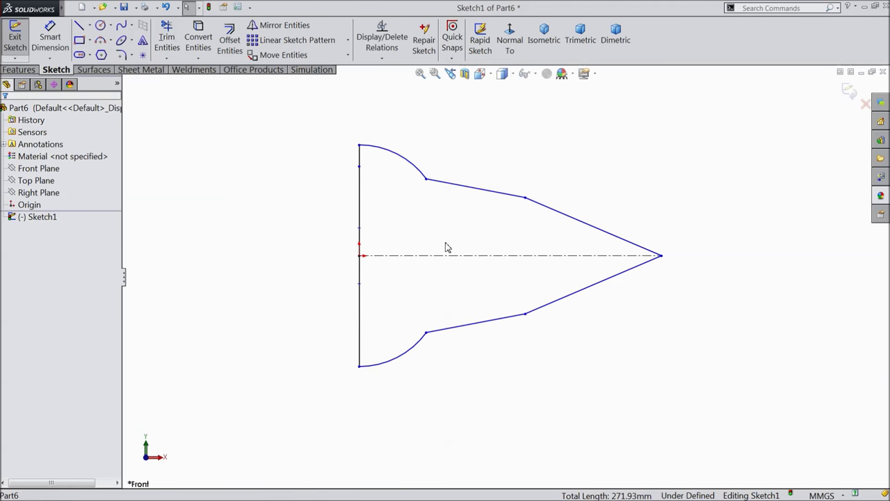
pyautogui.scroll(-2, 429, 235)
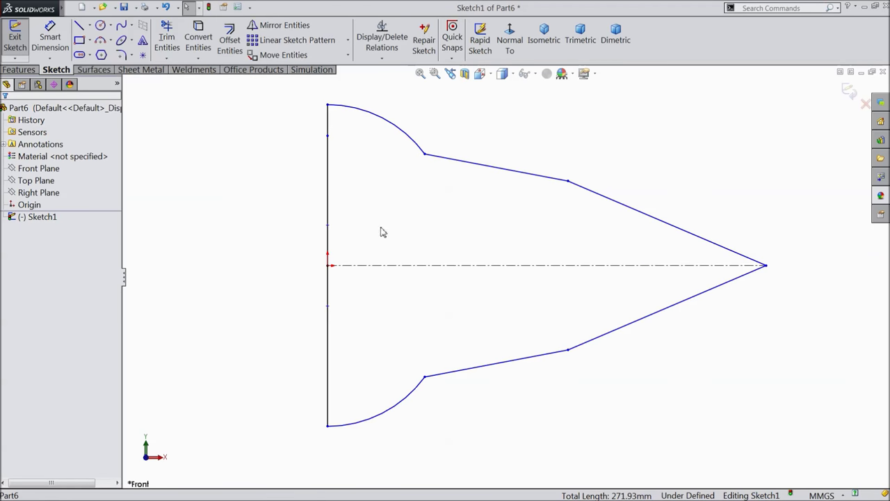
pyautogui.click(328, 226)
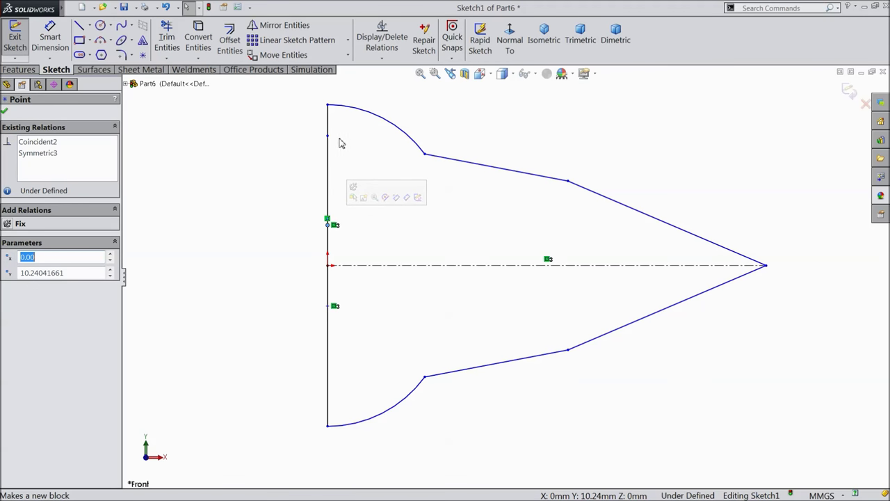
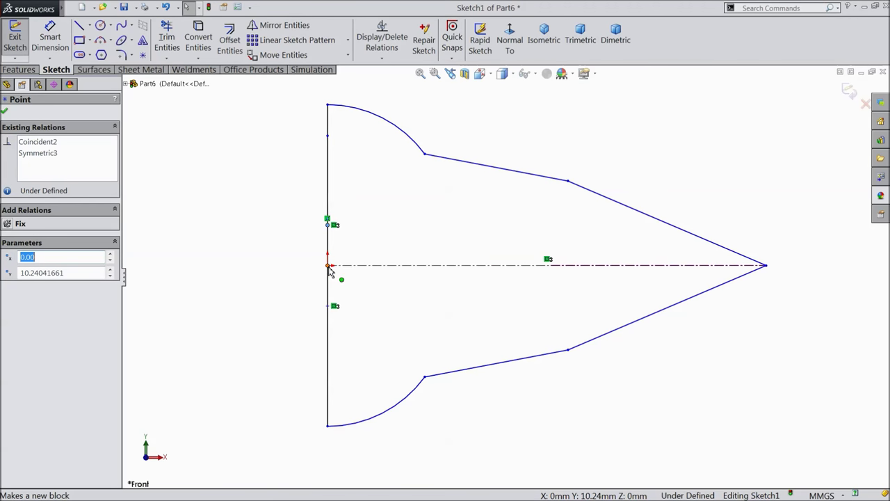
# Merge the two loose endpoints of the lug sketch into a single point
pyautogui.keyDown('ctrl'); pyautogui.click(328, 266); pyautogui.keyUp('ctrl')
pyautogui.click(389, 232)
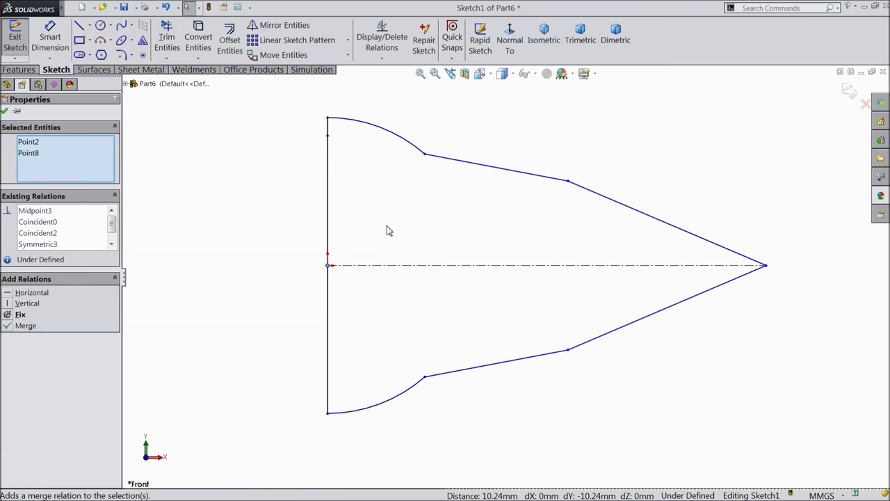
pyautogui.press('z')
pyautogui.scroll(-1, 672, 296)
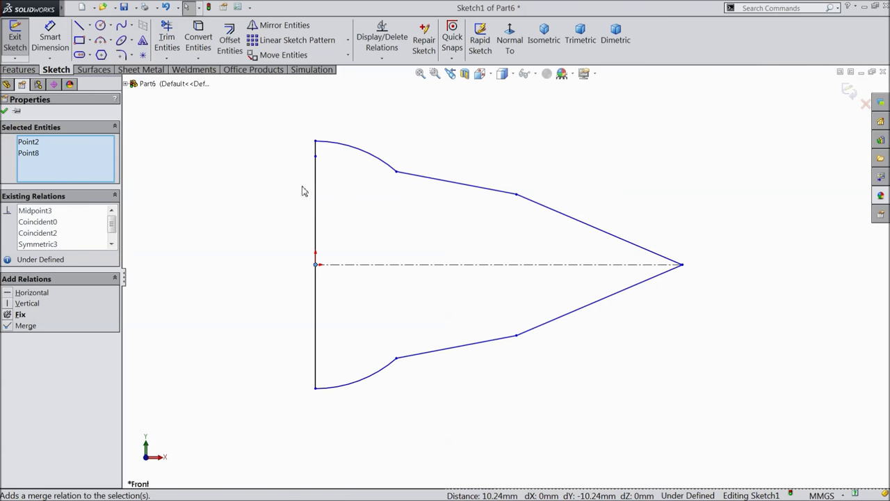
# Dimension the upper arc to R7 and the vertical distance between the arc ends to 7 mm
pyautogui.click(50, 40)
pyautogui.click(349, 151)
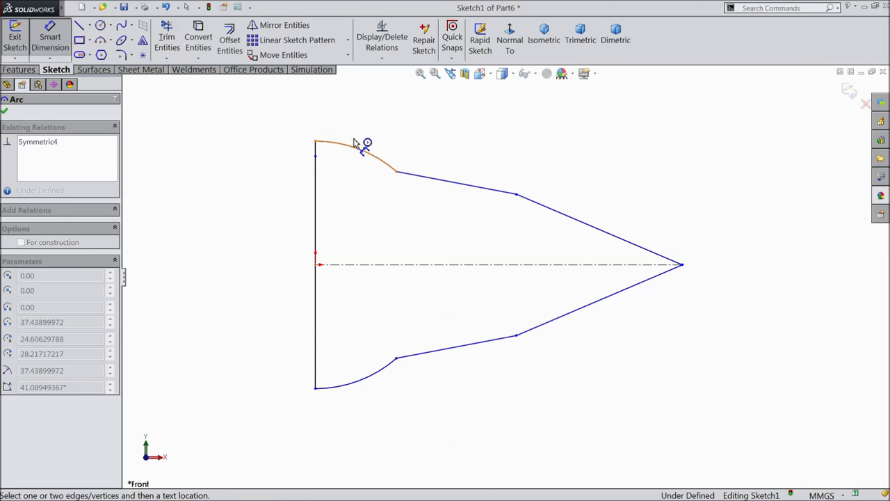
pyautogui.click(381, 134)
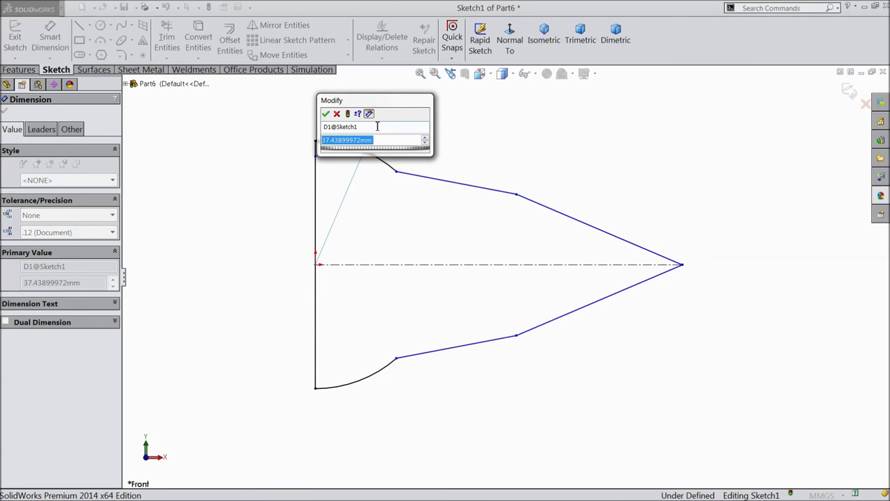
pyautogui.write('7')
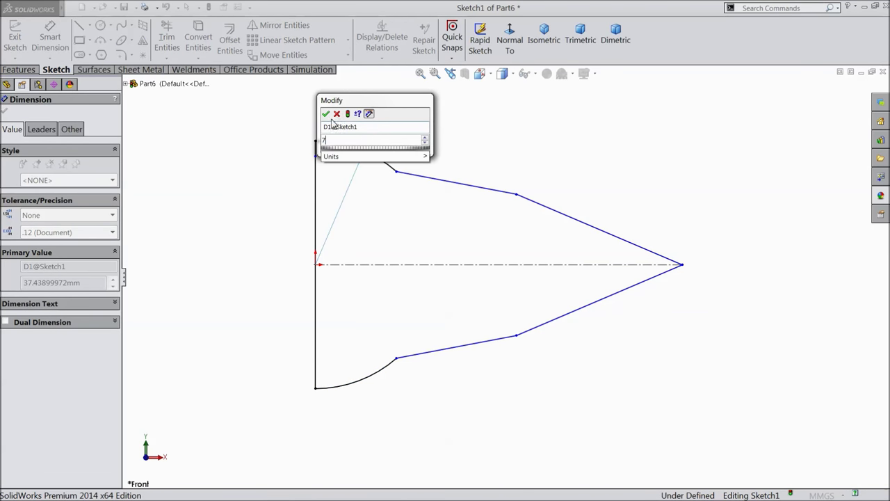
pyautogui.click(325, 114)
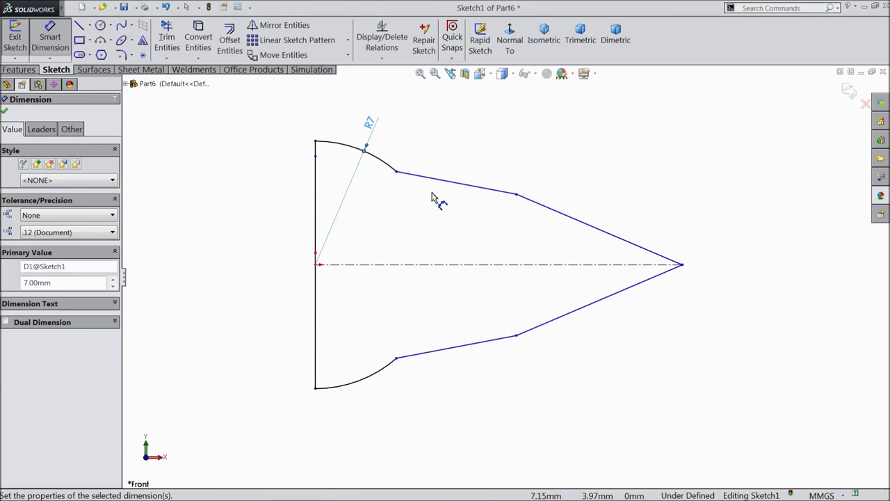
pyautogui.click(396, 172)
pyautogui.click(395, 359)
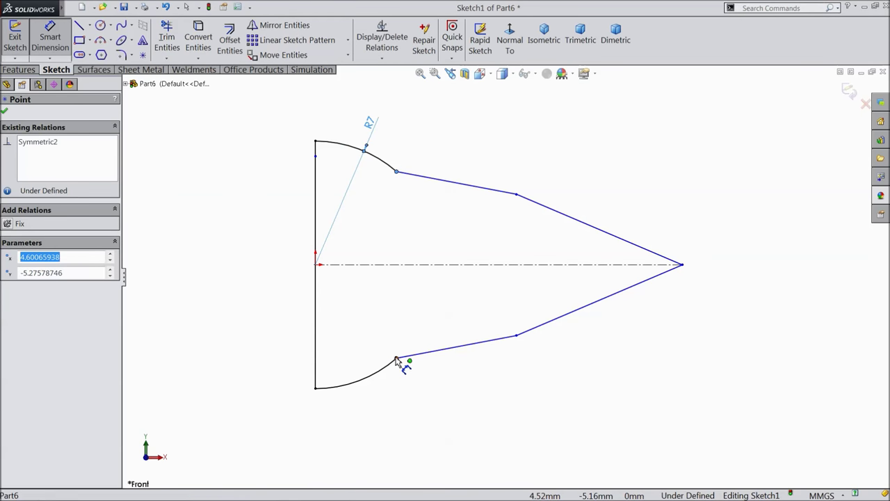
pyautogui.click(271, 249)
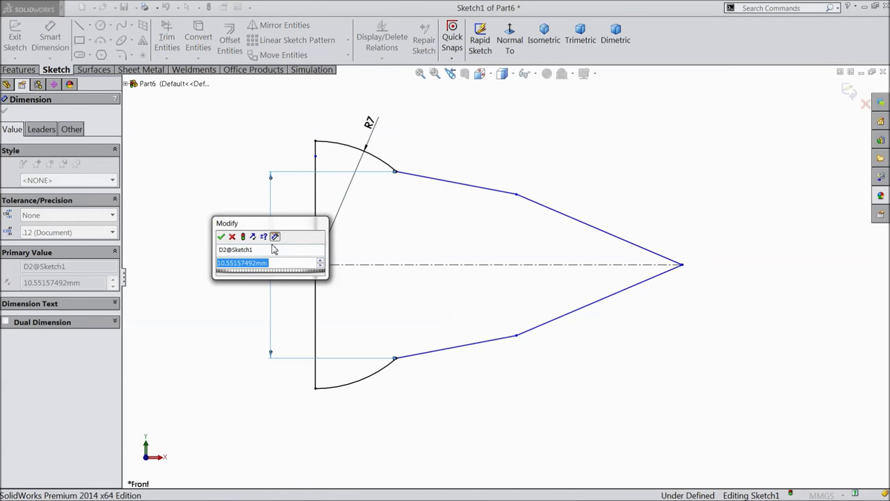
pyautogui.write('7')
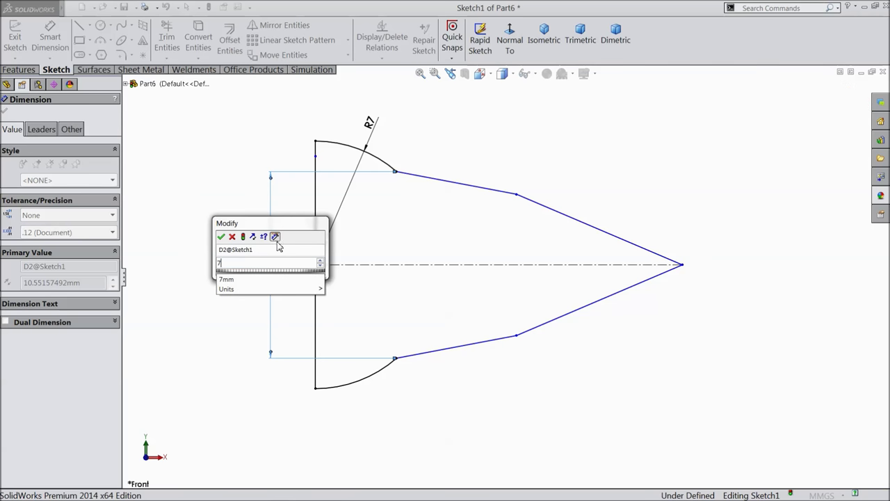
pyautogui.click(221, 237)
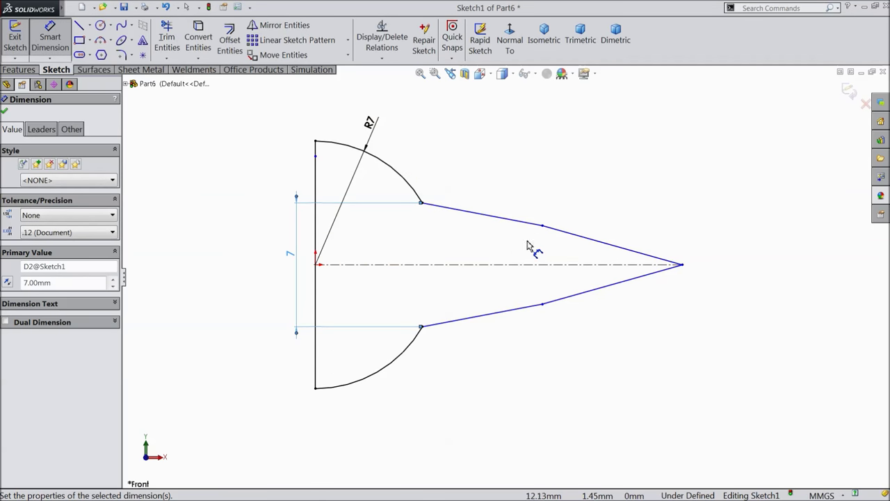
# Set the vertical span between the inner vertices to 5 mm
pyautogui.click(543, 227)
pyautogui.click(543, 304)
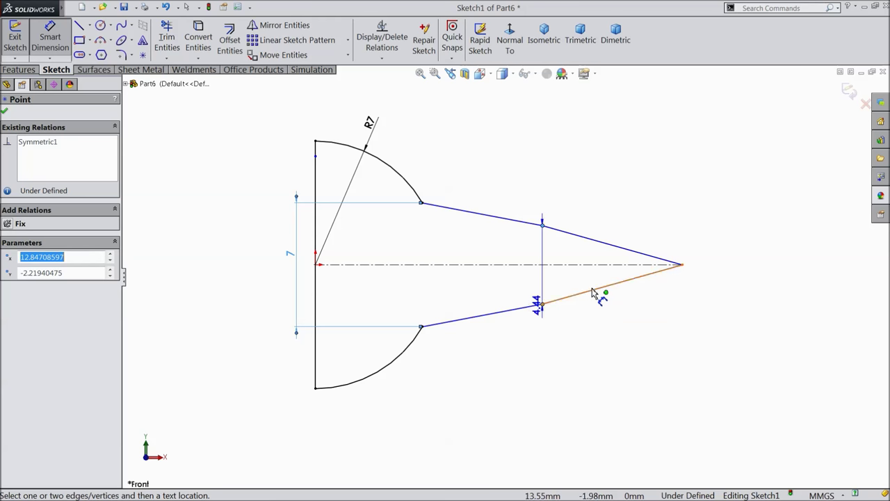
pyautogui.click(764, 263)
pyautogui.write('4')
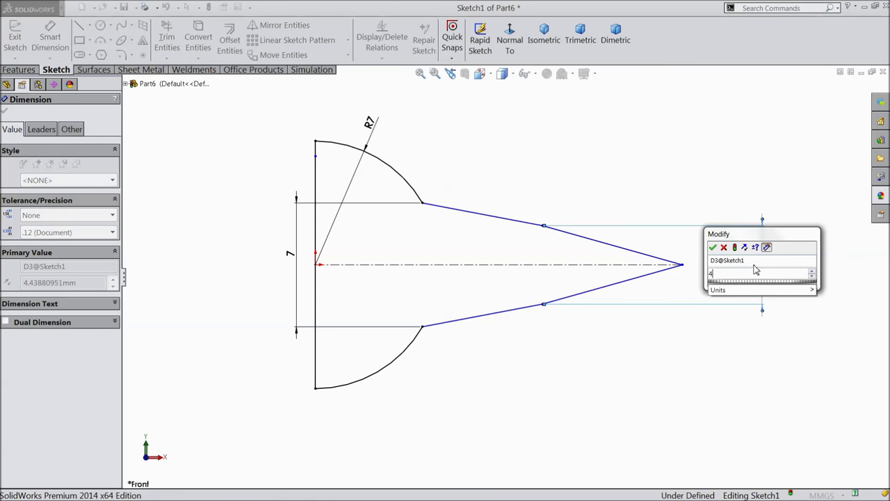
pyautogui.press('BackSpace')
pyautogui.write('5')
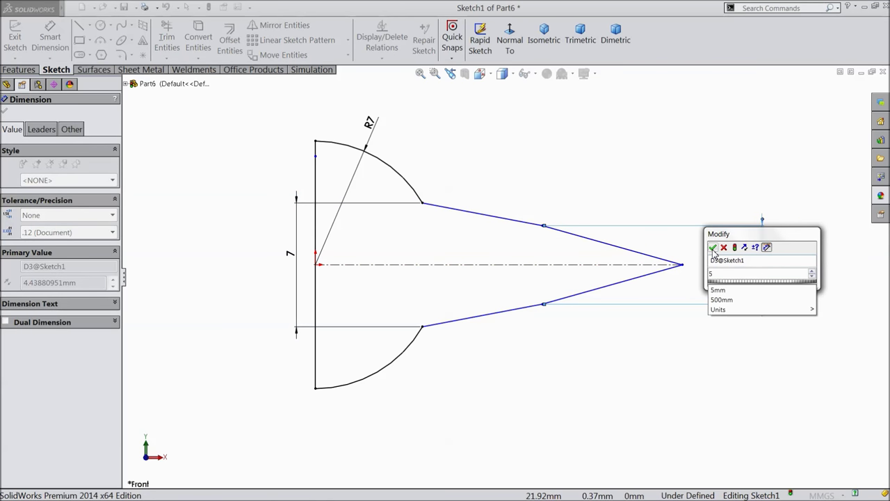
pyautogui.click(713, 248)
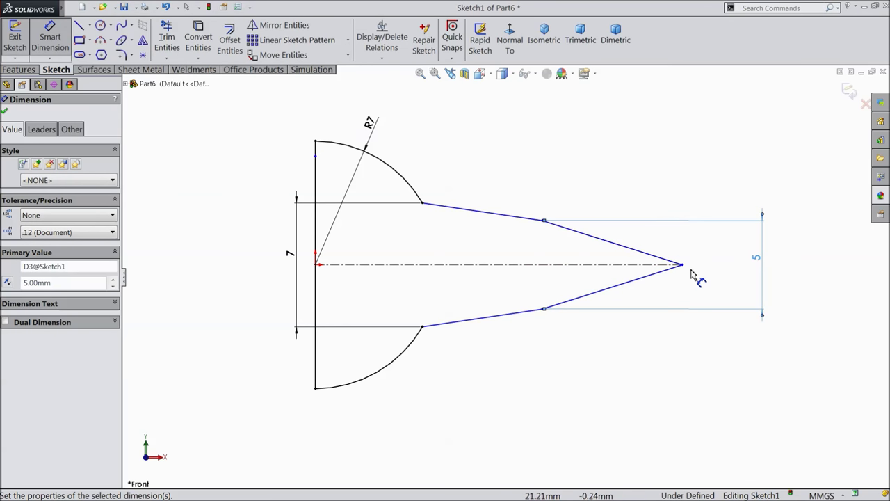
# Dimension the overall length from tip to left edge as 41.25/2 (20.63 mm)
pyautogui.click(685, 269)
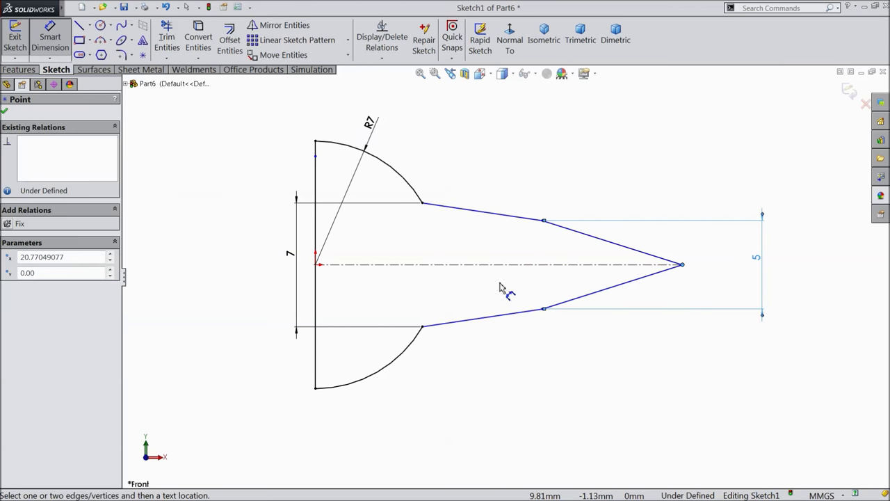
pyautogui.click(317, 312)
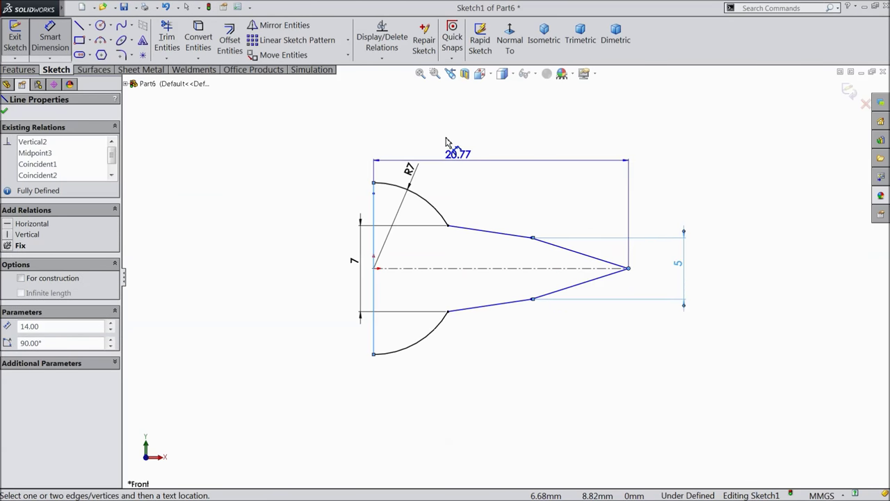
pyautogui.click(417, 135)
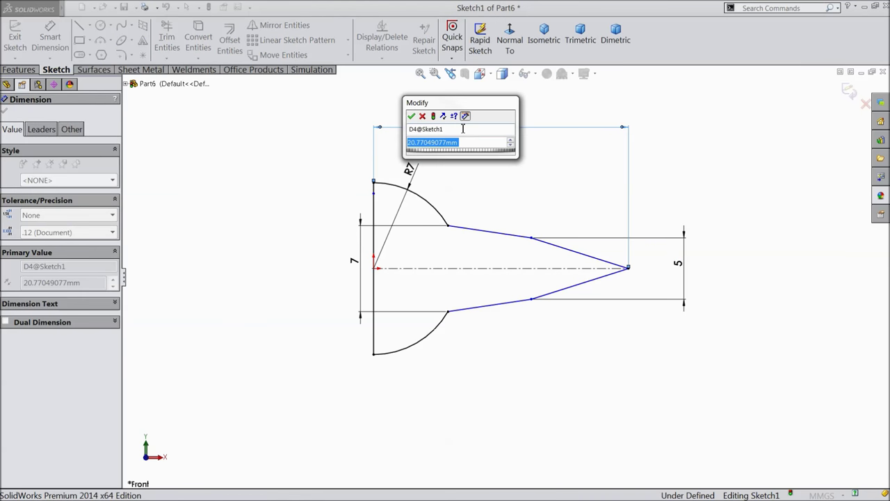
pyautogui.write('4')
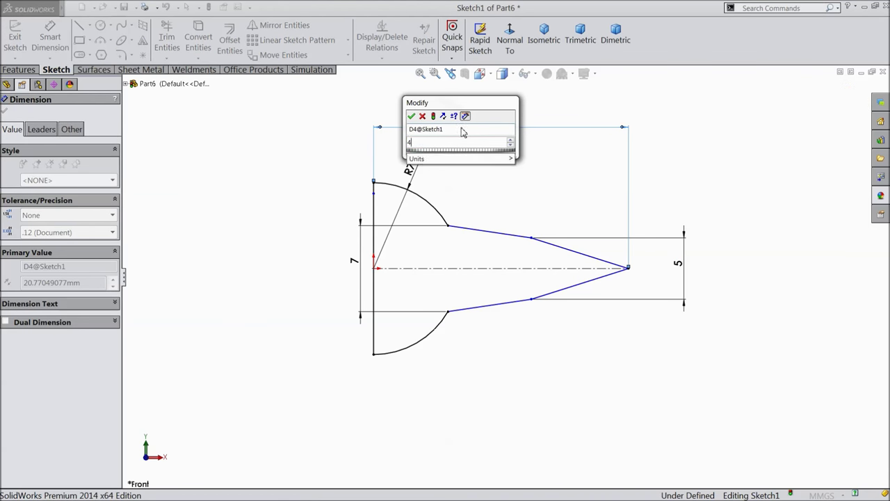
pyautogui.write('1.25/2')
pyautogui.click(413, 116)
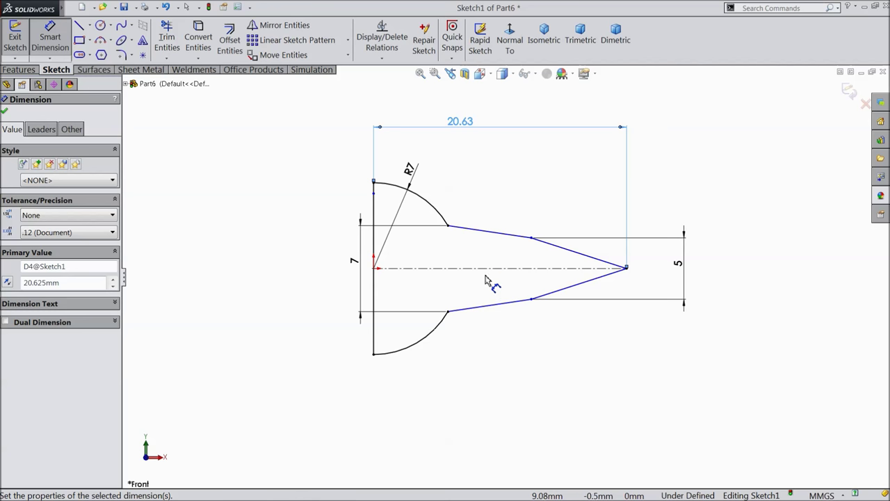
# Add a 12.50 mm horizontal dimension from the left edge to the lower inner vertex
pyautogui.click(531, 299)
pyautogui.click(374, 304)
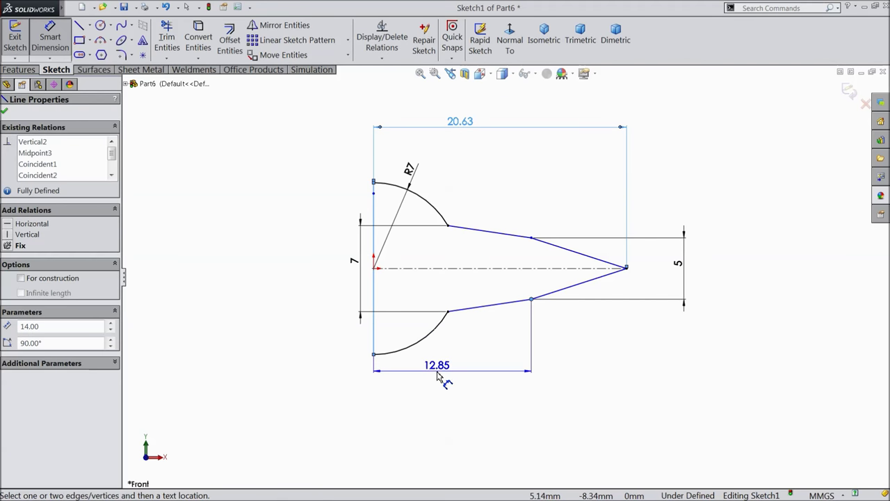
pyautogui.click(438, 368)
pyautogui.write('12.5')
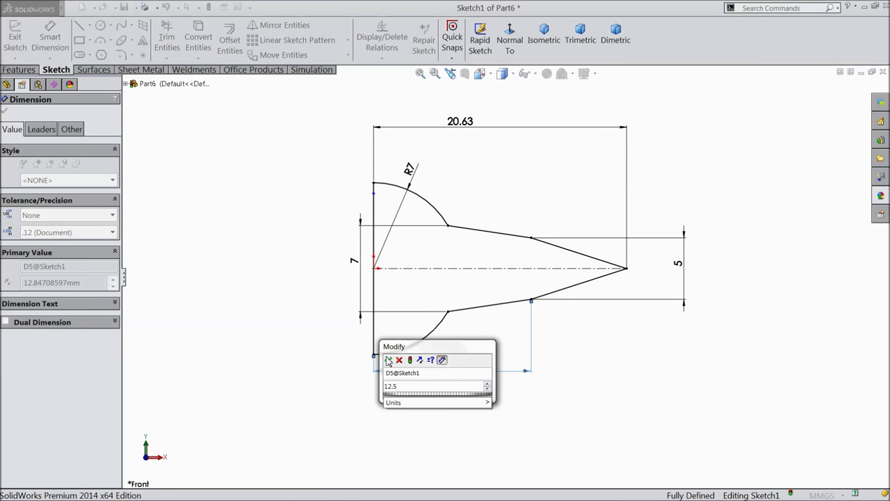
pyautogui.click(388, 360)
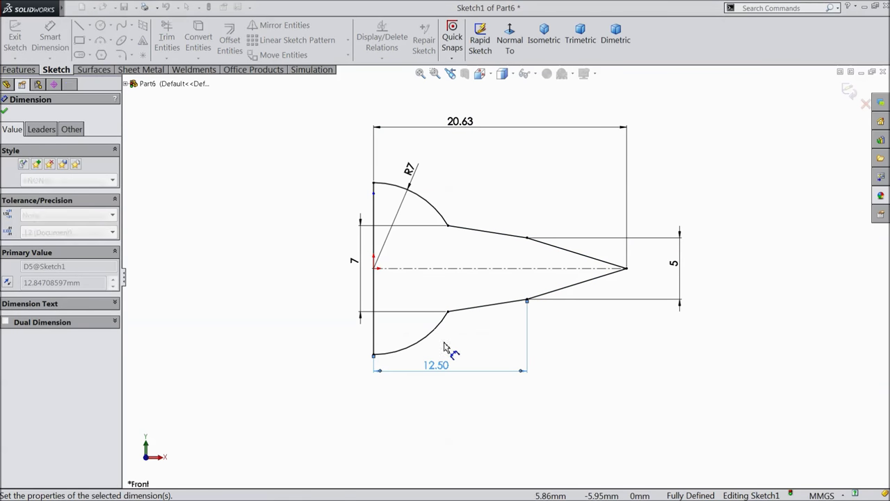
pyautogui.click(4, 112)
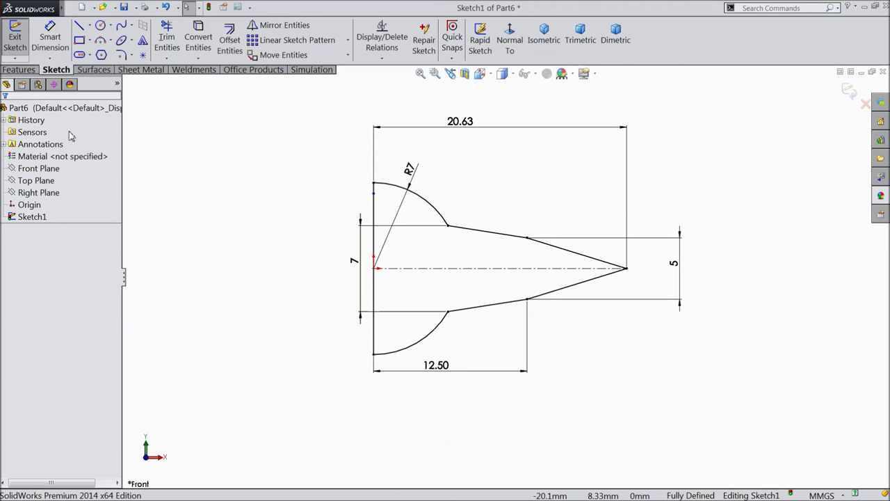
pyautogui.click(19, 70)
# Extrude the lug sketch 5 mm with a Mid Plane end condition
pyautogui.click(21, 40)
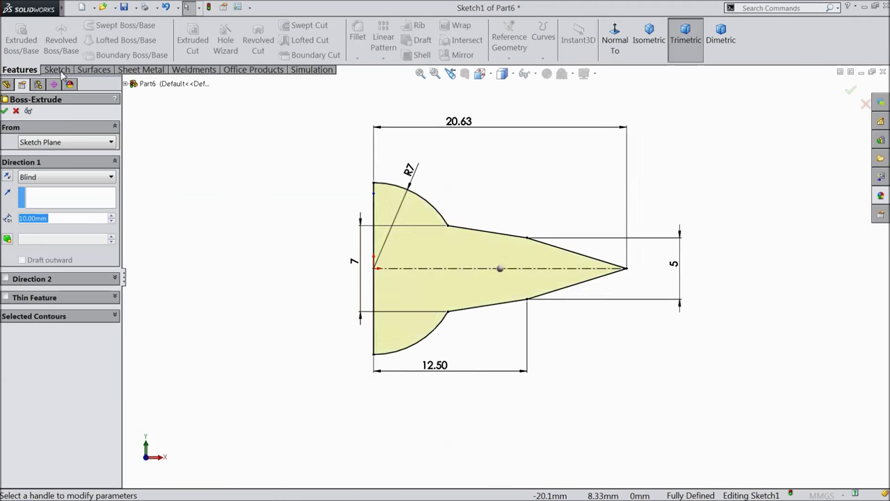
pyautogui.click(70, 176)
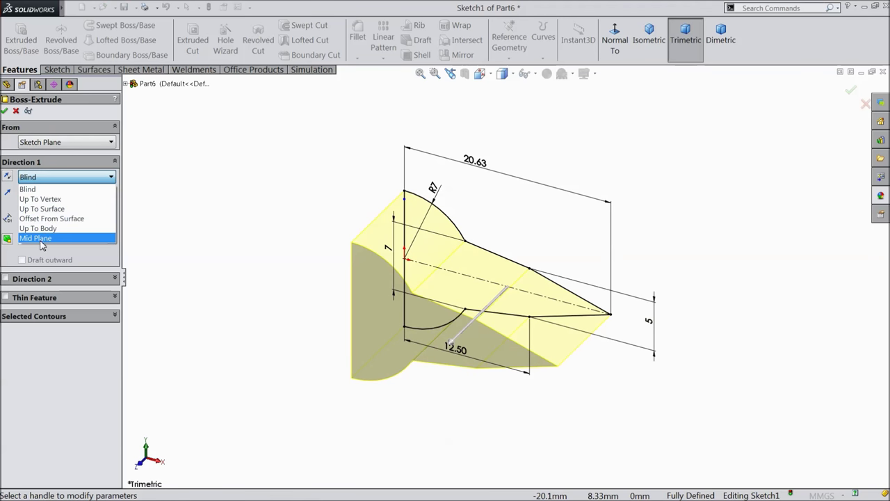
pyautogui.click(41, 239)
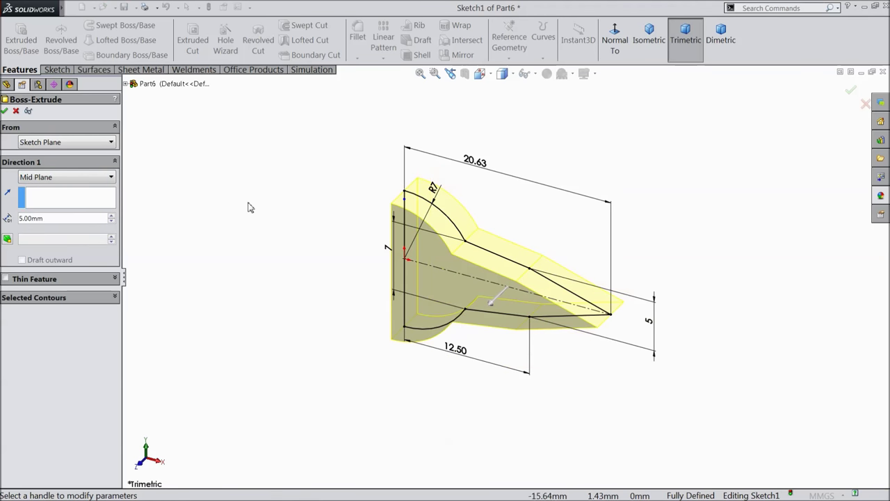
pyautogui.click(5, 111)
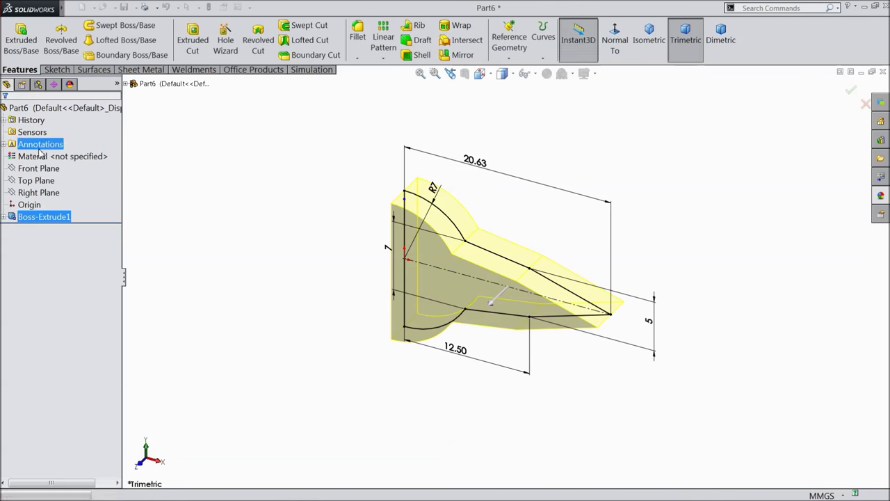
# Orbit the part and select the Right Plane for the next sketch
pyautogui.moveTo(251, 259); pyautogui.dragTo(340, 264, button='middle')
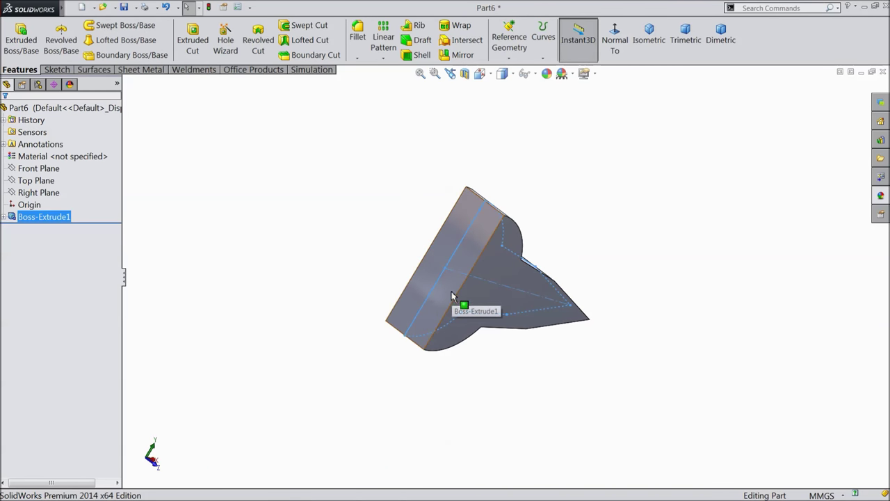
pyautogui.click(38, 192)
pyautogui.moveTo(275, 240); pyautogui.dragTo(200, 219, button='middle')
pyautogui.click(56, 70)
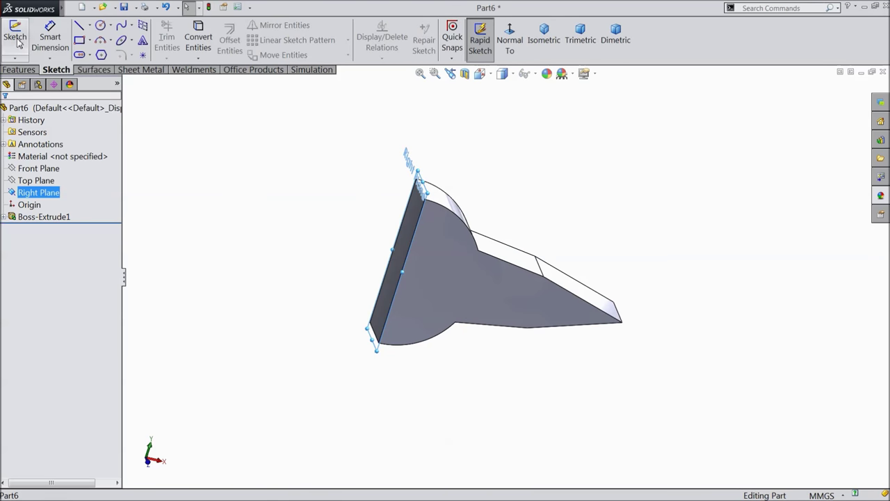
# Sketch a 5 mm diameter circle centred on the origin on the Right Plane
pyautogui.click(15, 38)
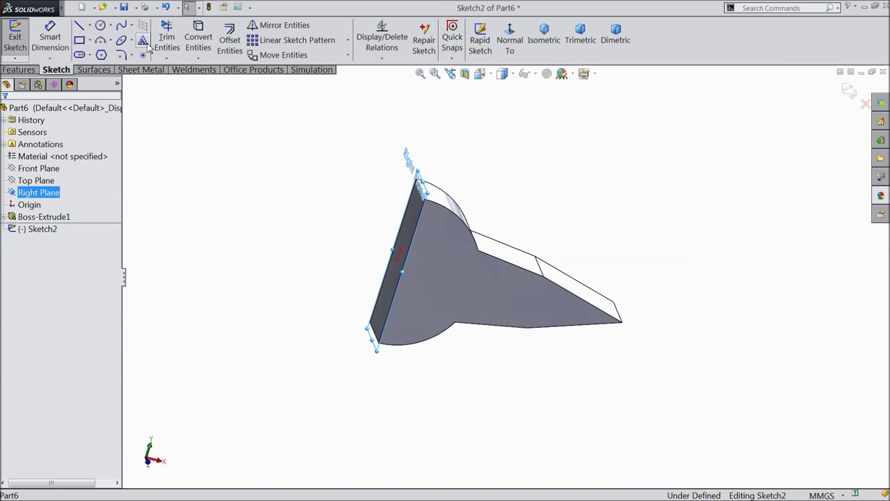
pyautogui.click(101, 27)
pyautogui.click(509, 39)
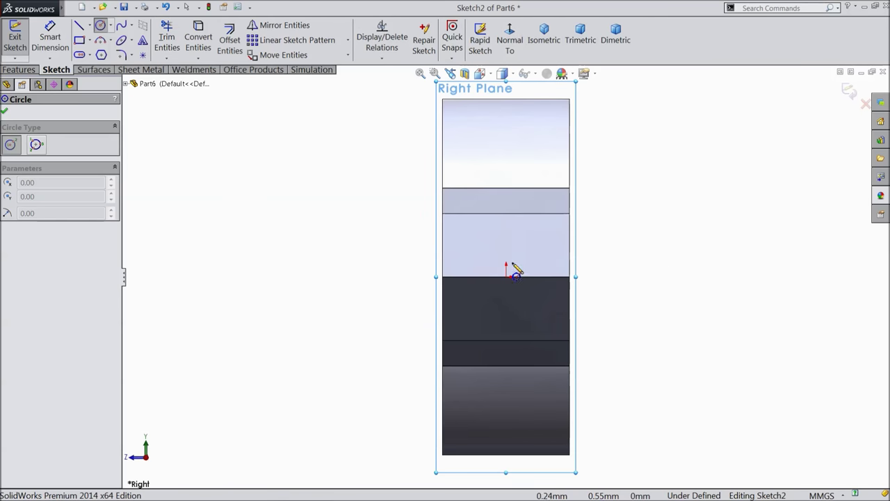
pyautogui.click(506, 276)
pyautogui.click(514, 237)
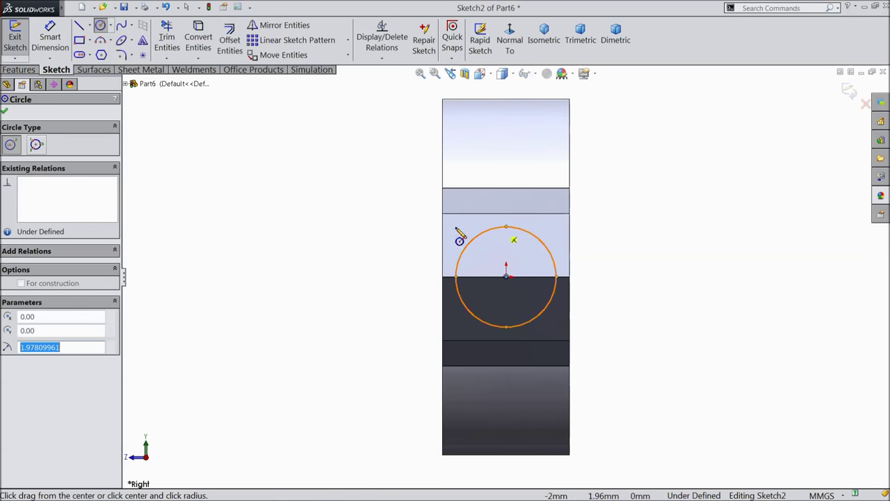
pyautogui.press('Escape')
pyautogui.click(560, 265)
pyautogui.click(653, 285)
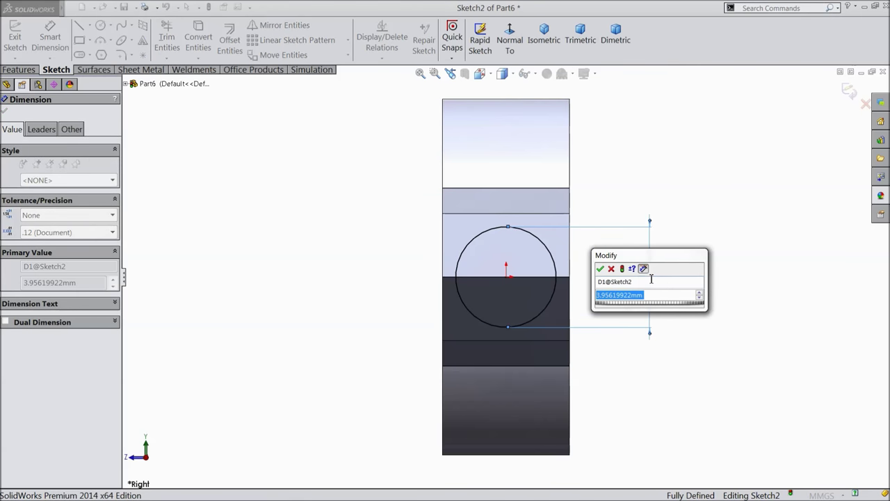
pyautogui.write('5')
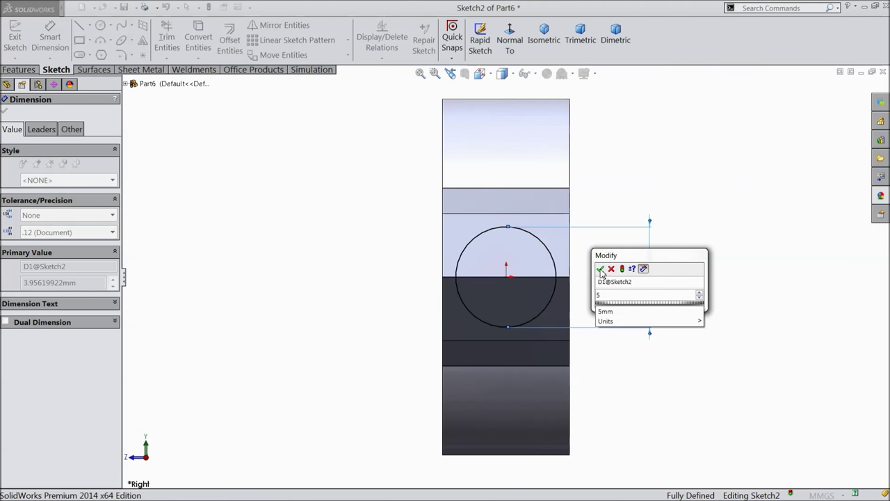
pyautogui.click(600, 269)
# Extrude the circle as a 24.75 mm Blind boss
pyautogui.click(20, 70)
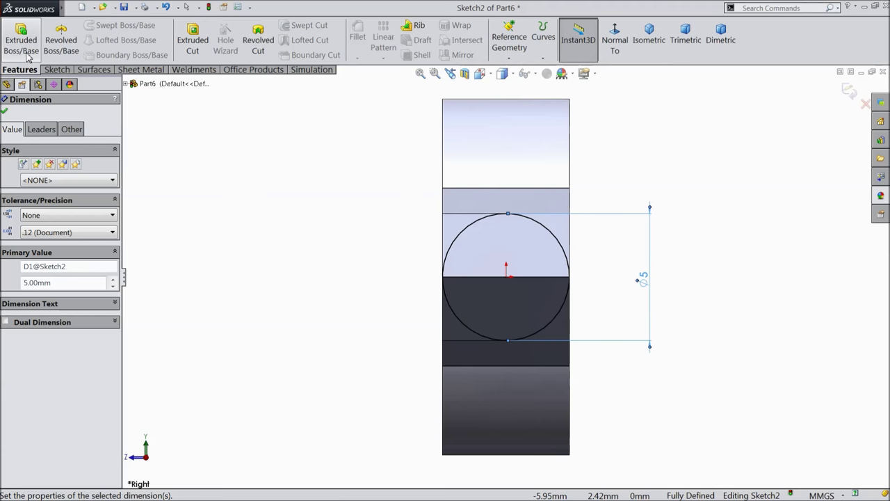
pyautogui.click(20, 40)
pyautogui.click(617, 47)
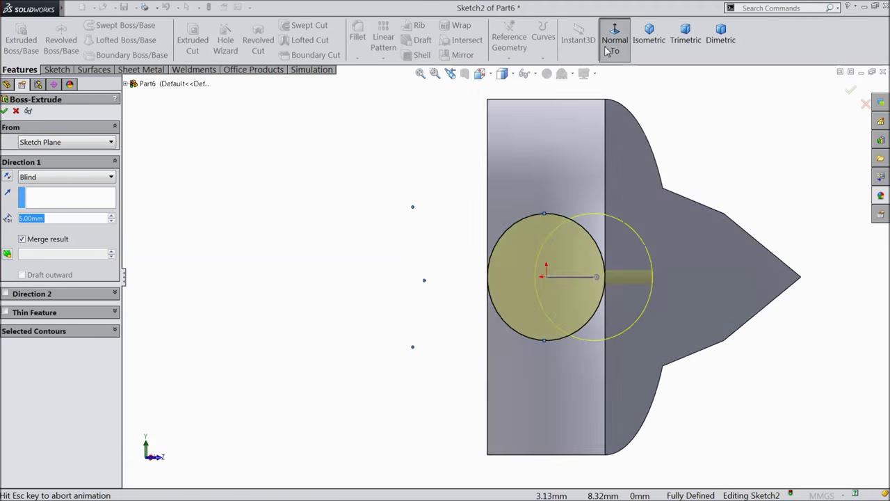
pyautogui.click(650, 47)
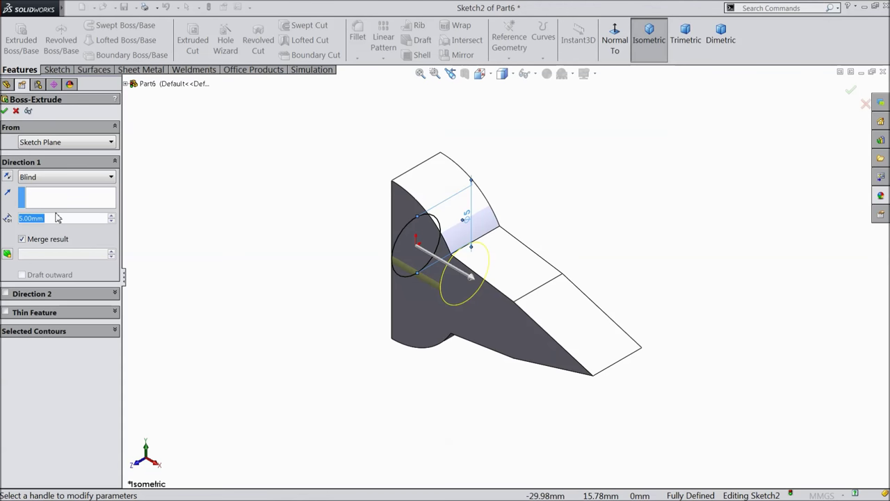
pyautogui.write('24.')
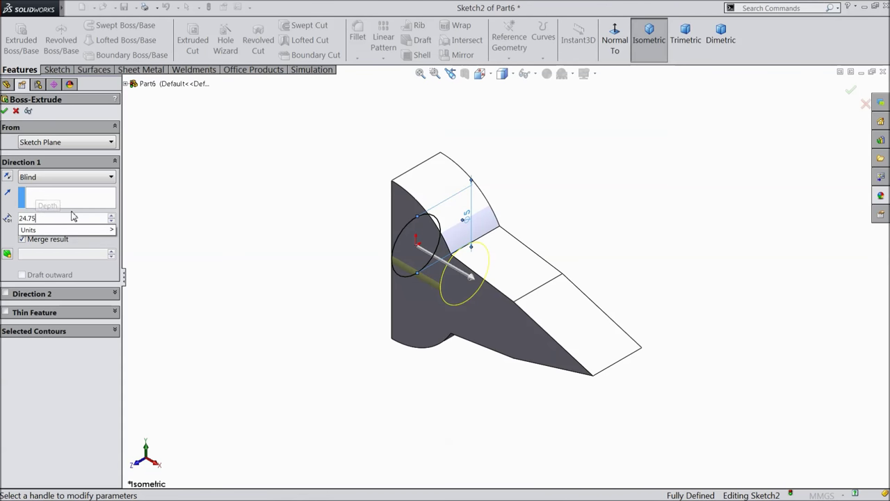
pyautogui.write('75')
pyautogui.press('Return')
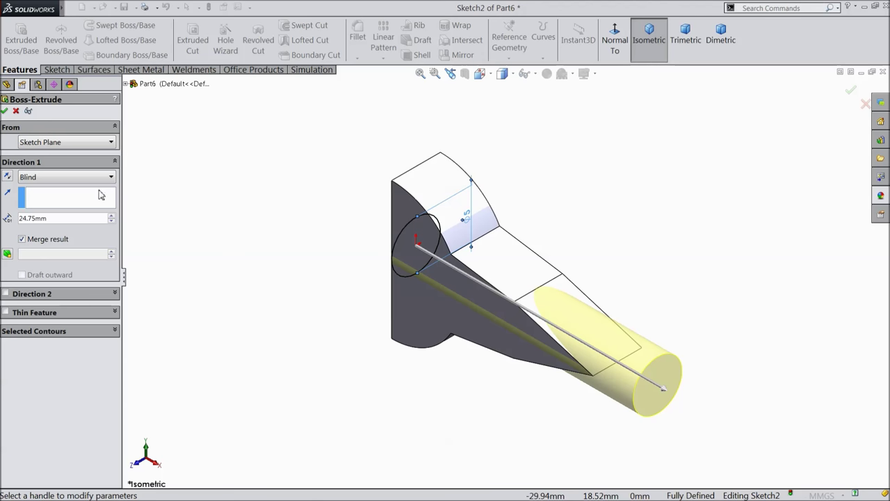
pyautogui.click(5, 112)
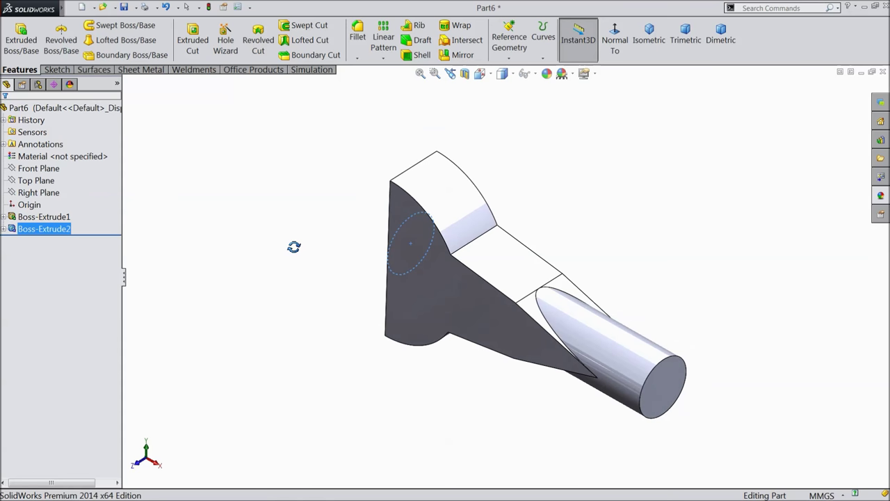
# Fillet two edges with a 20 mm radius
pyautogui.click(358, 32)
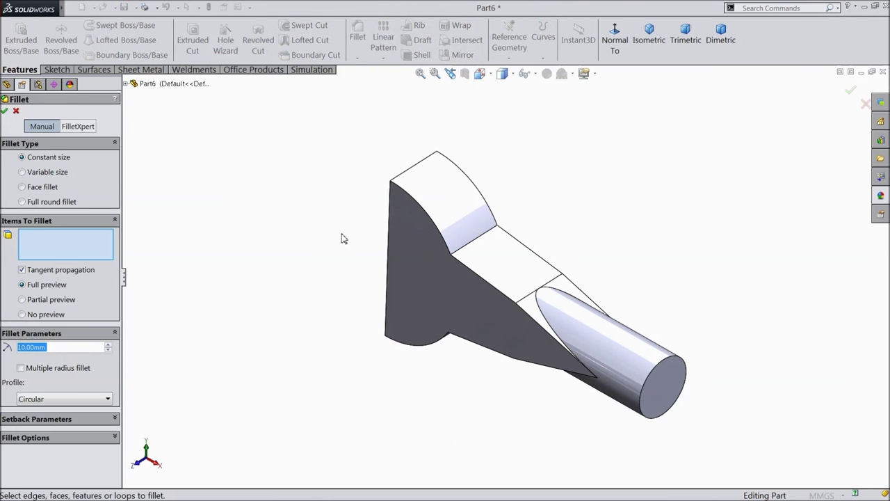
pyautogui.click(525, 301)
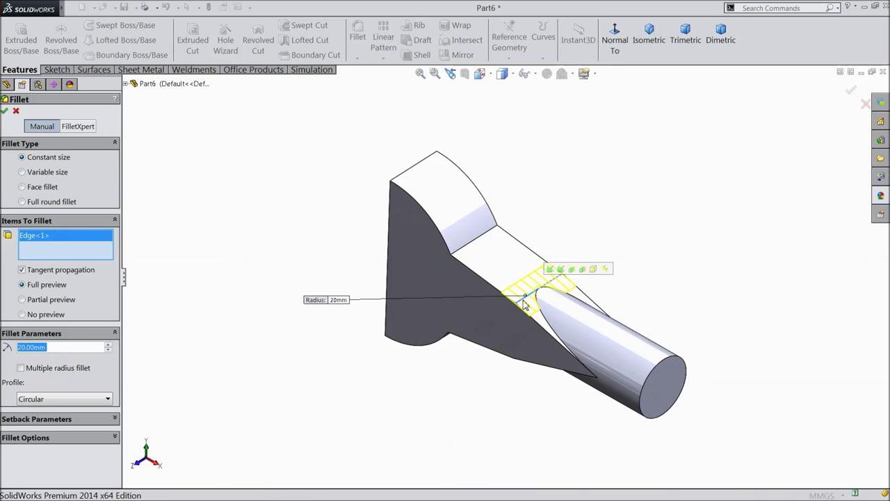
pyautogui.moveTo(533, 370); pyautogui.dragTo(527, 340, button='middle')
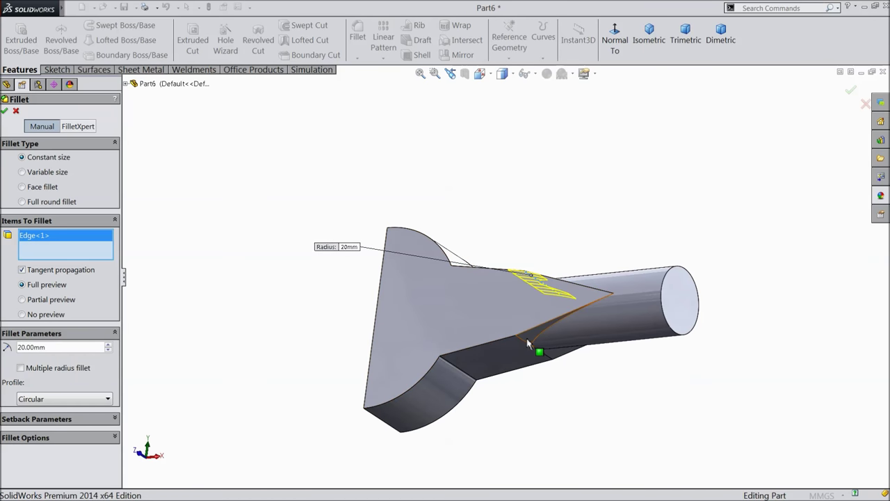
pyautogui.click(527, 341)
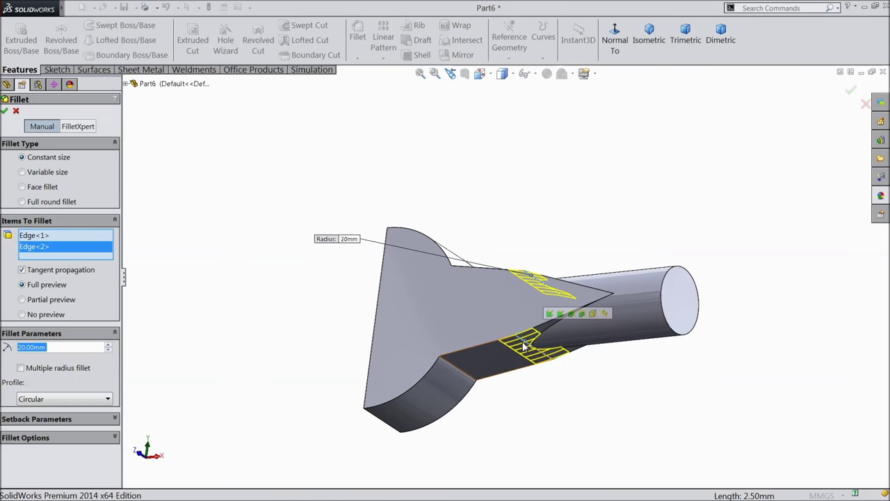
pyautogui.click(5, 112)
pyautogui.moveTo(367, 138); pyautogui.dragTo(363, 240, button='middle')
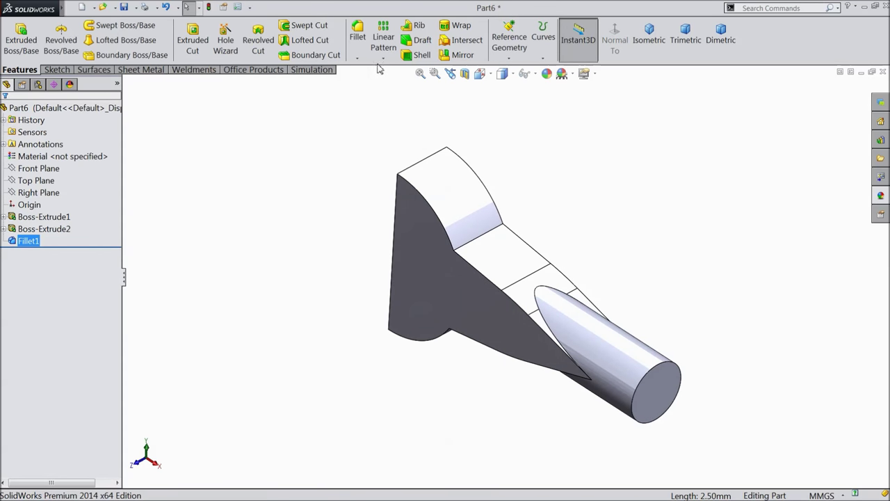
# Apply a 1 mm fillet where the cylinder meets the body
pyautogui.click(358, 34)
pyautogui.write('1.00mm')
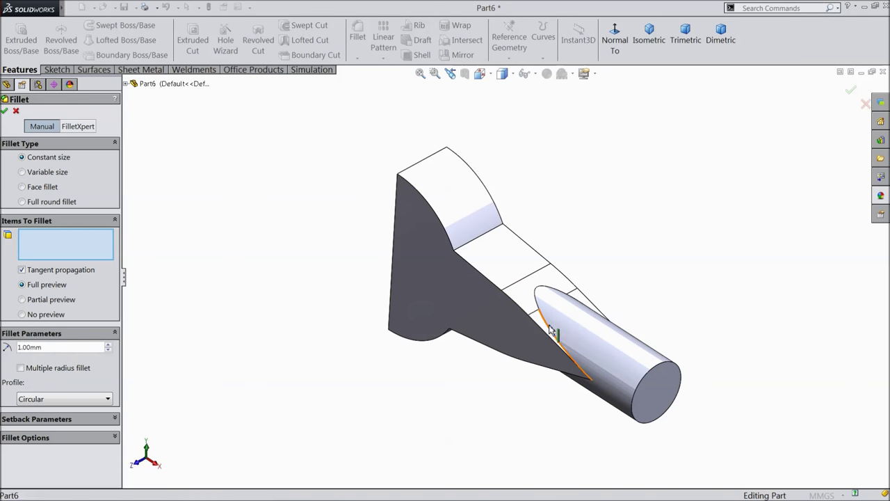
pyautogui.click(549, 328)
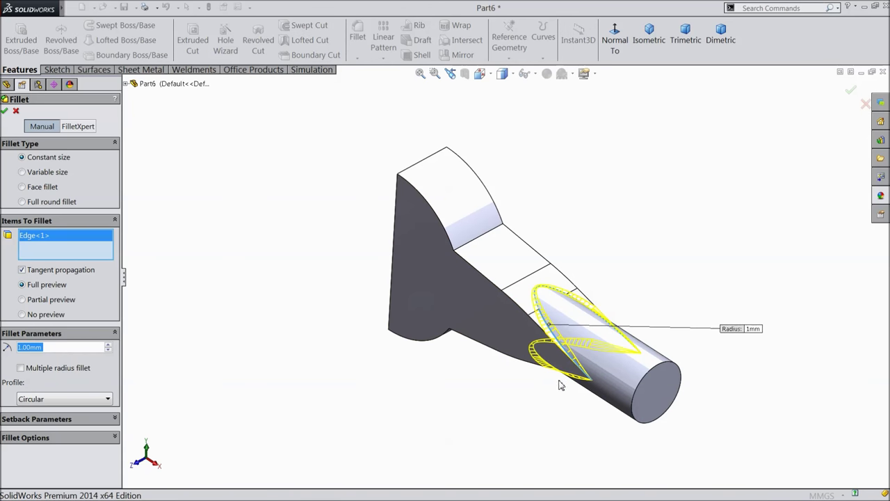
pyautogui.click(5, 112)
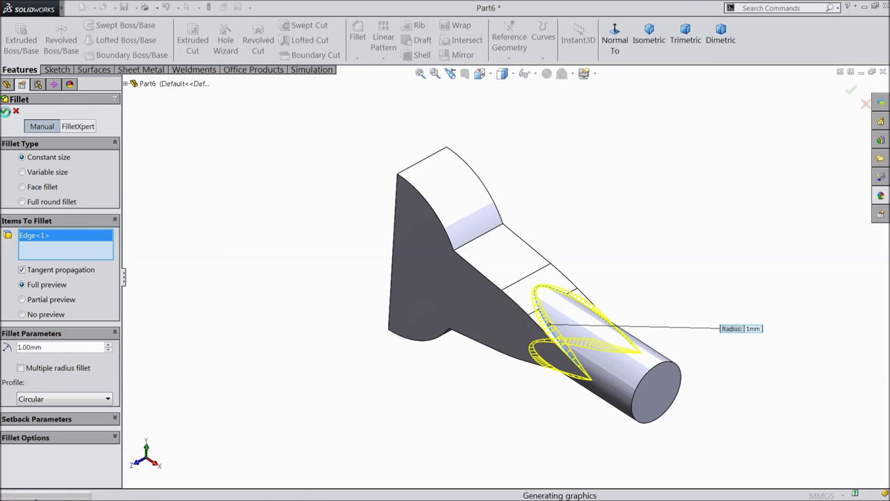
# Fillet the upper and lower curved edges with a 5 mm radius
pyautogui.click(359, 43)
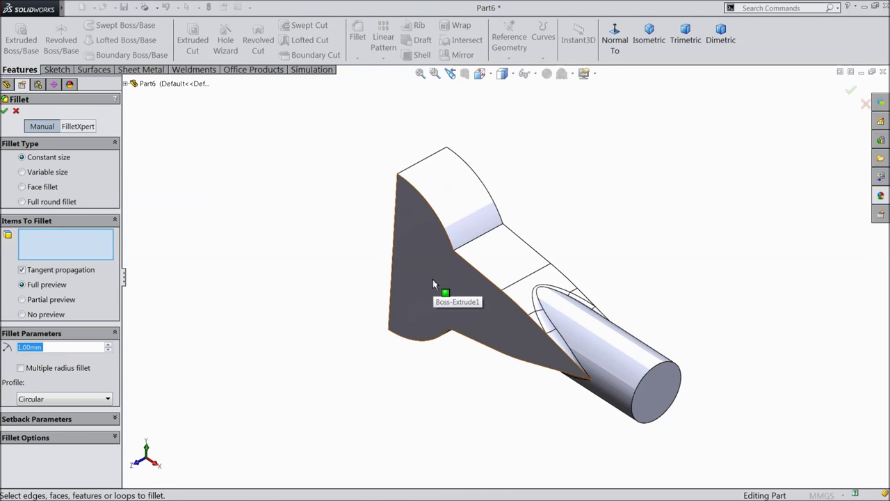
pyautogui.write('5')
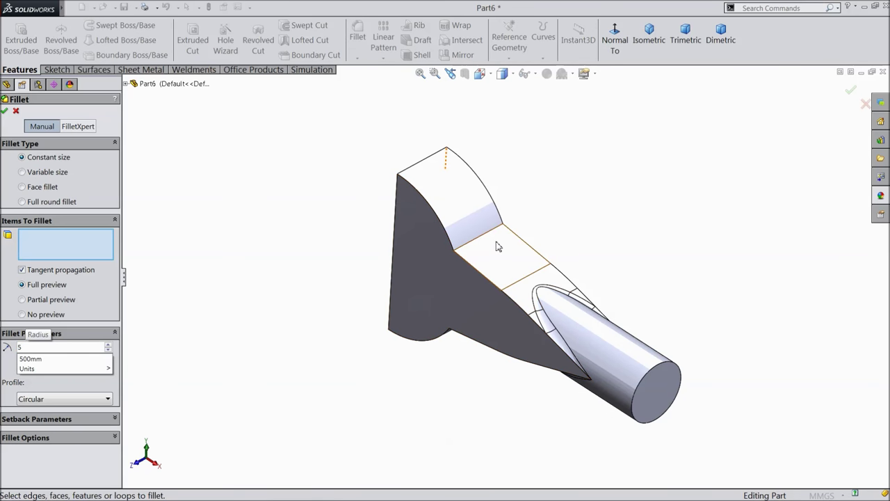
pyautogui.click(478, 241)
pyautogui.moveTo(441, 341); pyautogui.dragTo(449, 325, button='middle')
pyautogui.click(445, 349)
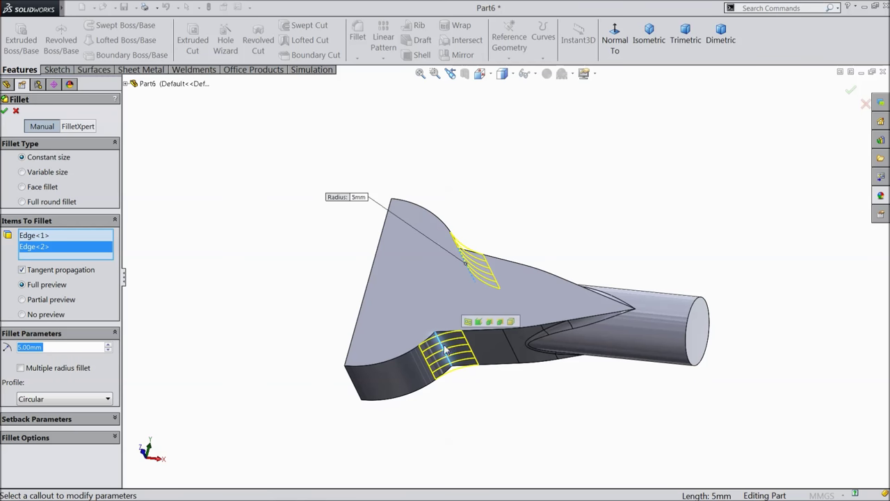
pyautogui.scroll(-4, 486, 303)
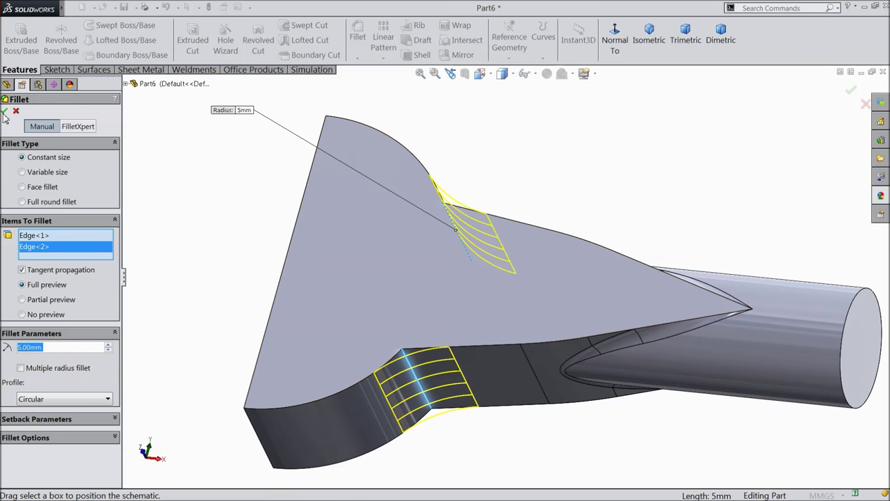
pyautogui.click(5, 111)
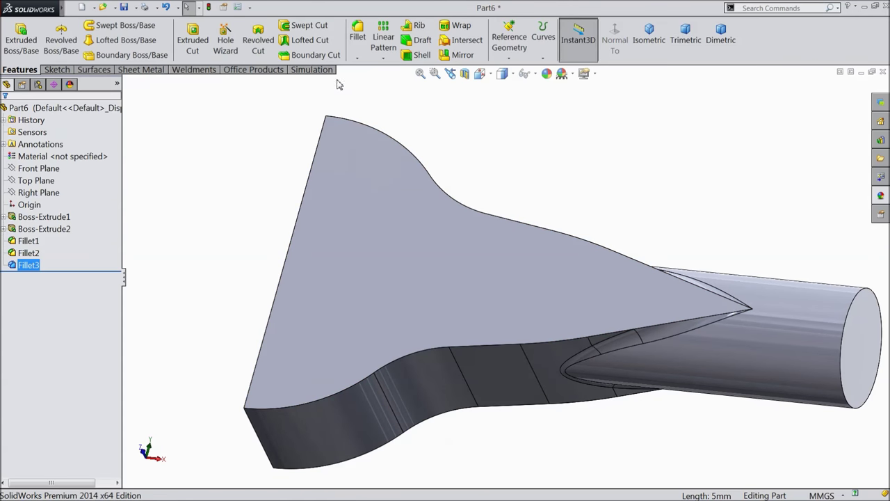
# Apply a 0.25 mm fillet to the four remaining outline edges, then orbit to inspect
pyautogui.click(367, 38)
pyautogui.write('0.25')
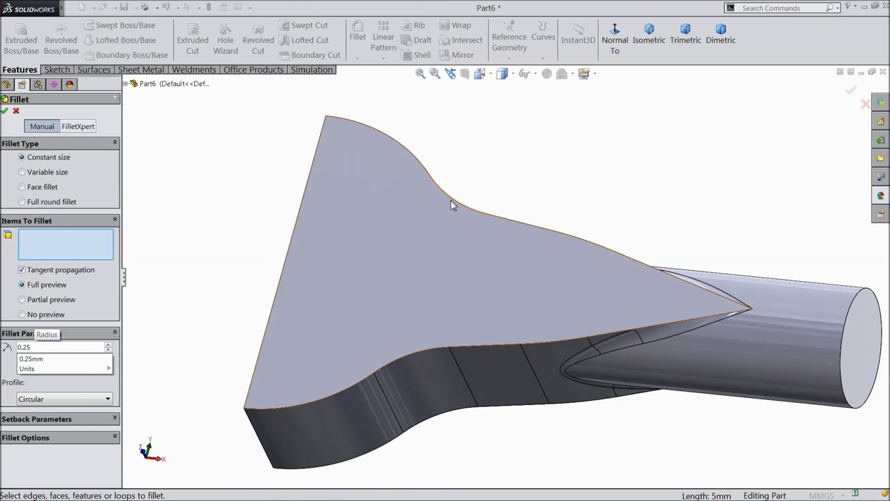
pyautogui.press('Return')
pyautogui.click(453, 205)
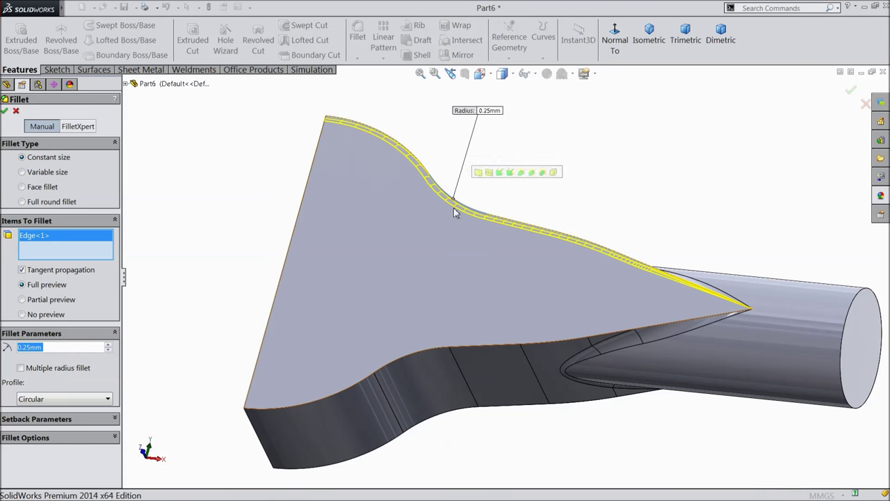
pyautogui.click(471, 347)
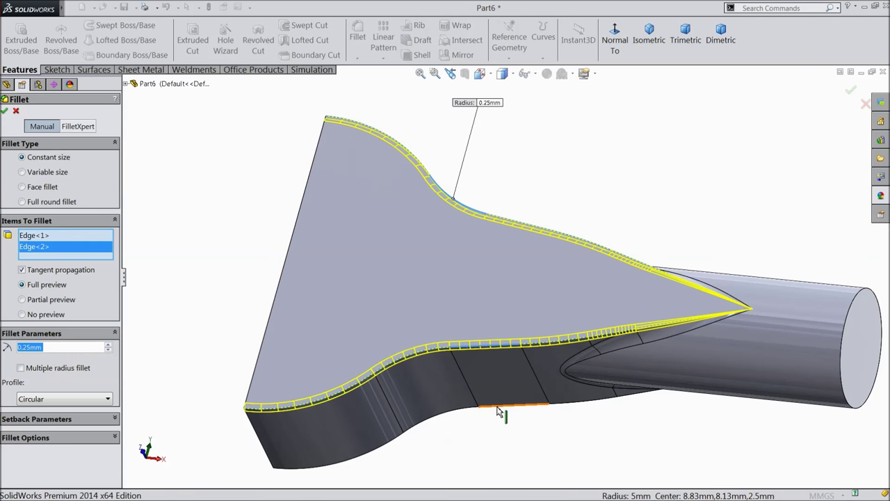
pyautogui.click(496, 412)
pyautogui.moveTo(497, 412); pyautogui.dragTo(541, 263, button='middle')
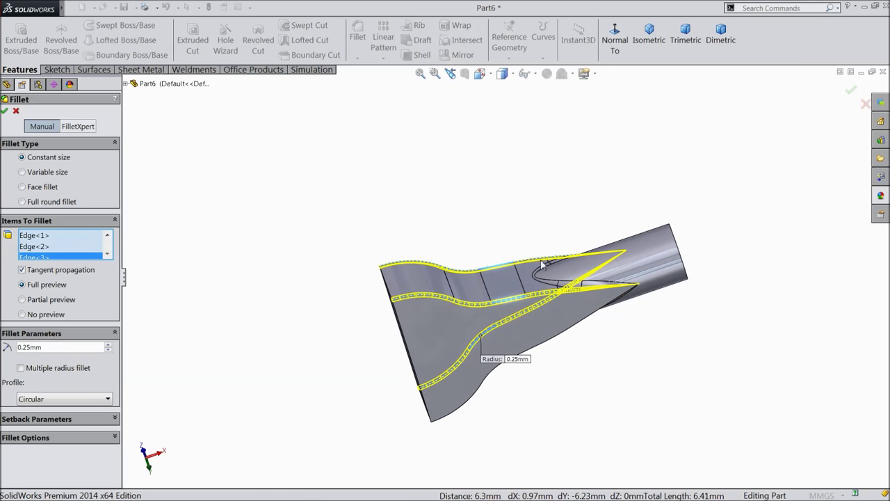
pyautogui.scroll(-3, 553, 347)
pyautogui.click(532, 313)
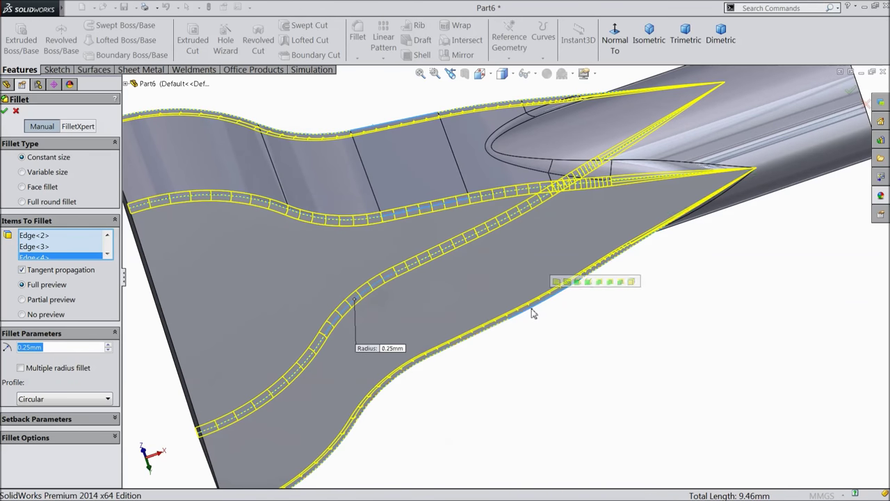
pyautogui.click(6, 111)
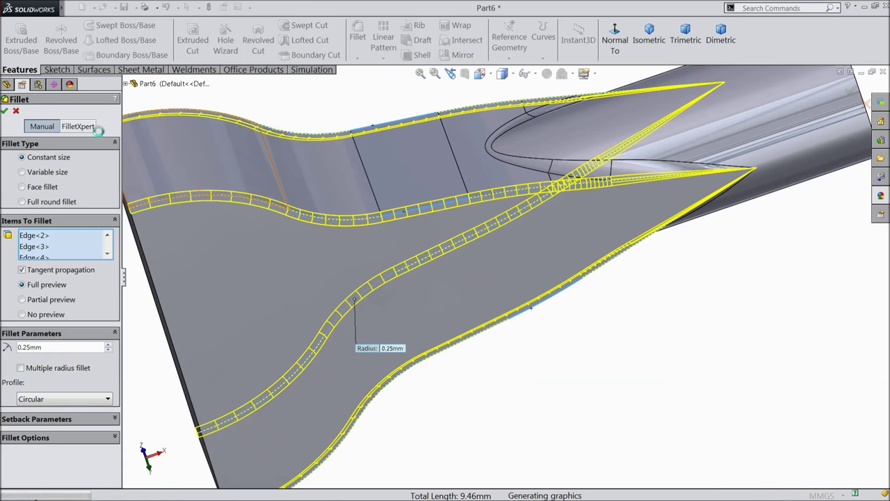
pyautogui.hotkey('ctrl', 'shift', 'z')
pyautogui.moveTo(436, 192)
pyautogui.mouseDown(button='middle')
pyautogui.moveTo(431, 258)
pyautogui.moveTo(386, 327)
pyautogui.moveTo(436, 357)
pyautogui.mouseUp(button='middle')
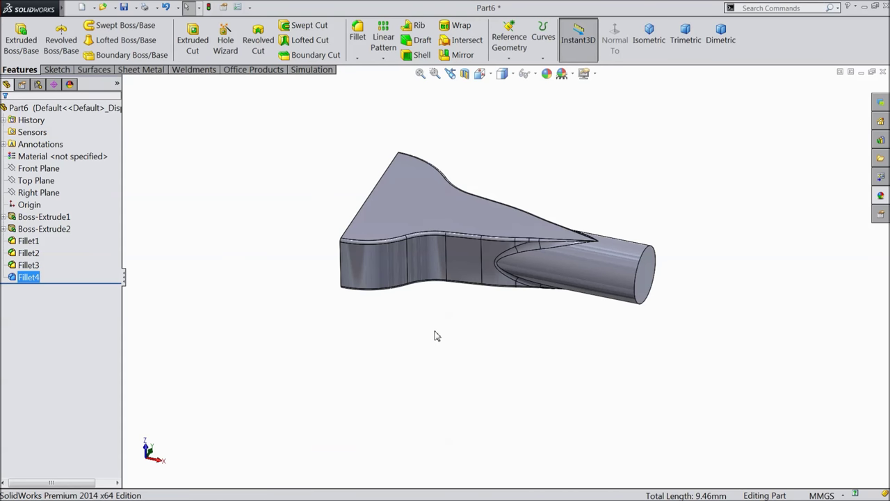
pyautogui.moveTo(407, 255); pyautogui.dragTo(334, 313, button='middle')
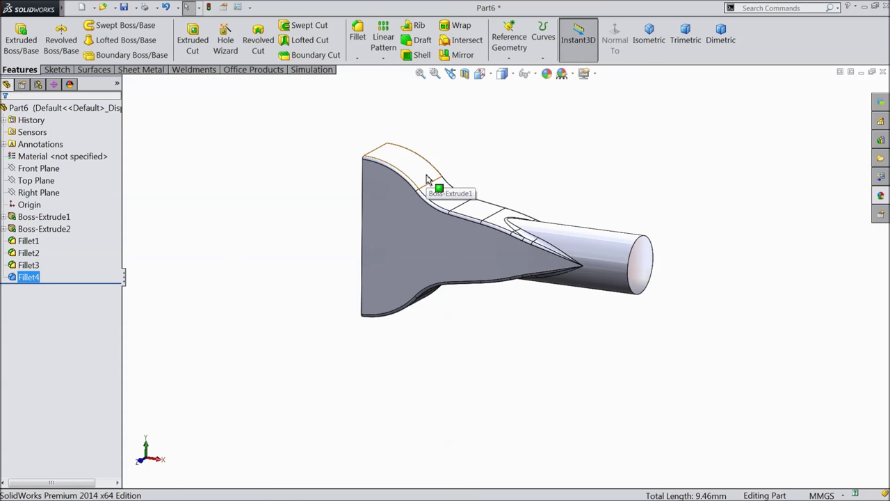
# Mirror the body about the Right Plane and orbit to check the symmetric result
pyautogui.scroll(-2, 420, 181)
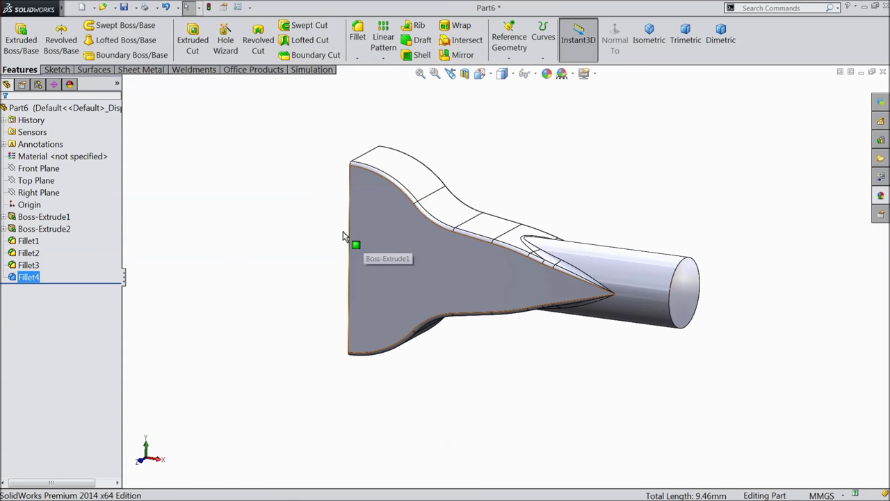
pyautogui.click(38, 193)
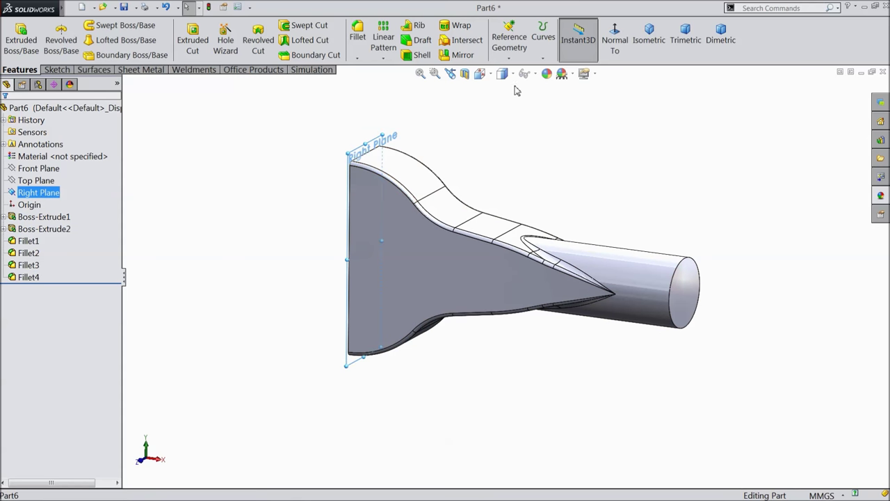
pyautogui.click(463, 55)
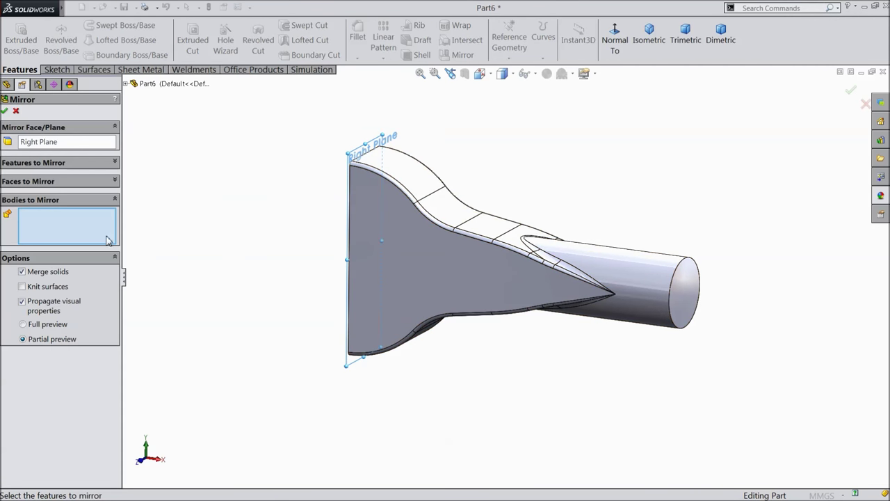
pyautogui.click(409, 242)
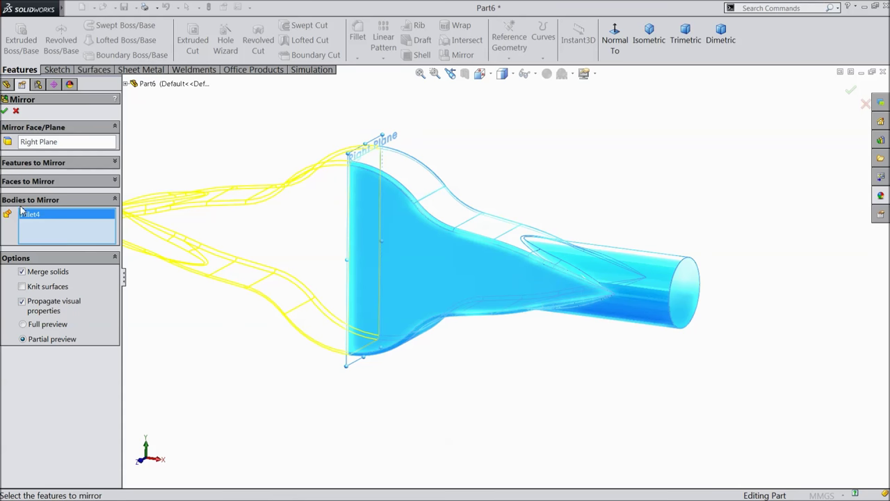
pyautogui.click(5, 112)
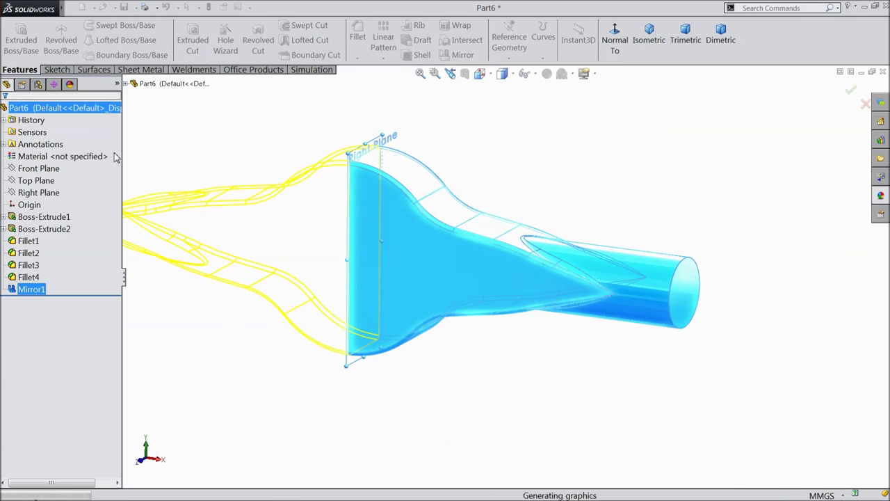
pyautogui.moveTo(270, 163); pyautogui.dragTo(358, 243, button='middle')
pyautogui.scroll(3, 290, 185)
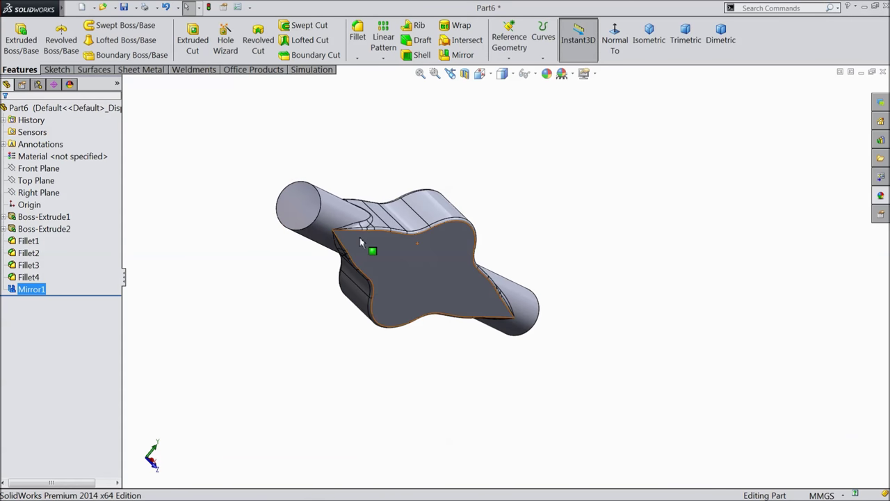
# Start a sketch on the Right Plane and draw a circle centred on the origin
pyautogui.click(39, 192)
pyautogui.click(56, 177)
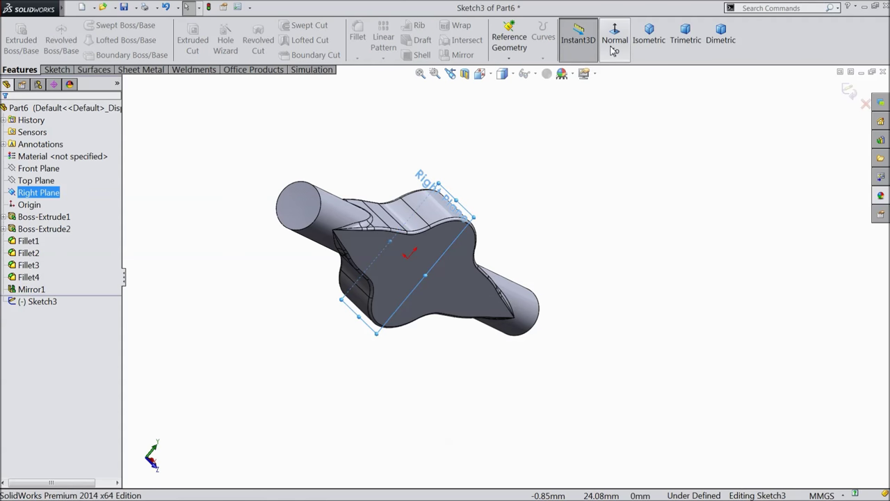
pyautogui.click(614, 40)
pyautogui.click(58, 69)
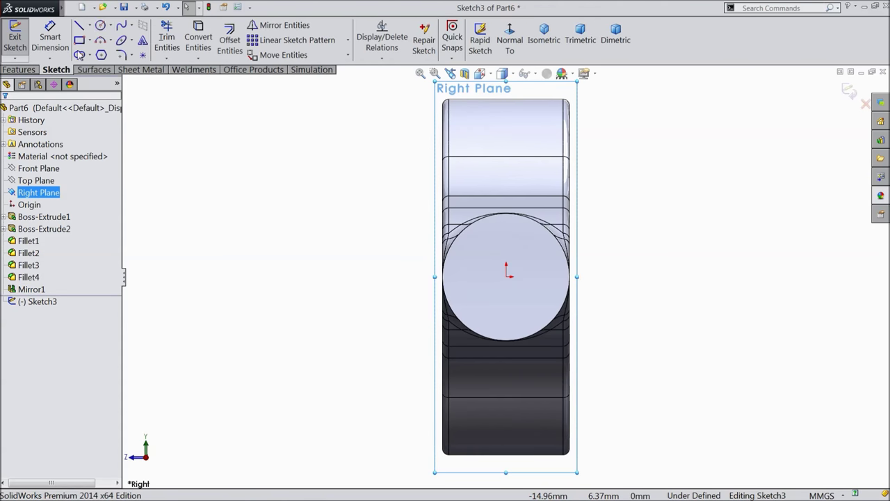
pyautogui.click(100, 25)
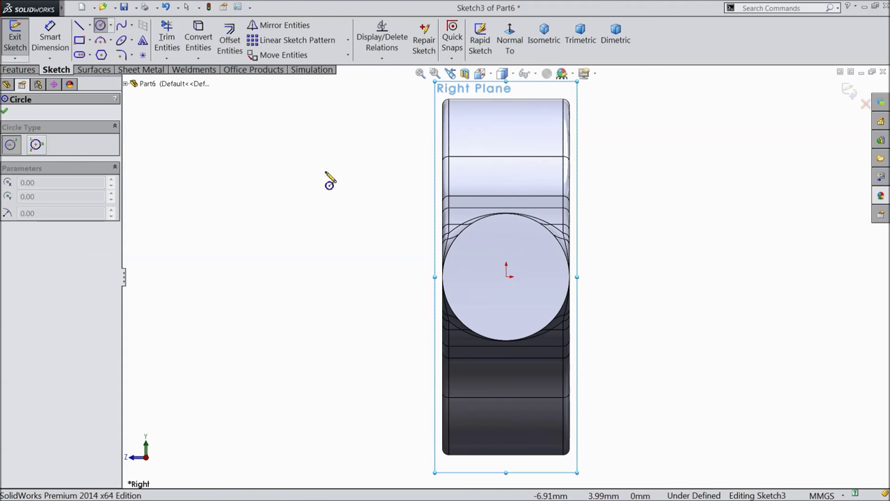
pyautogui.click(507, 277)
pyautogui.click(512, 242)
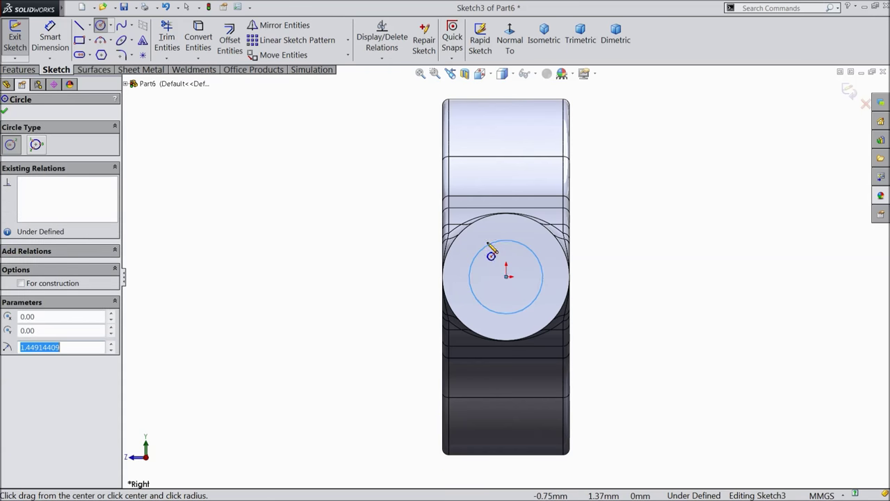
# Dimension the circle to a 2.5 mm diameter and return to isometric view
pyautogui.click(50, 39)
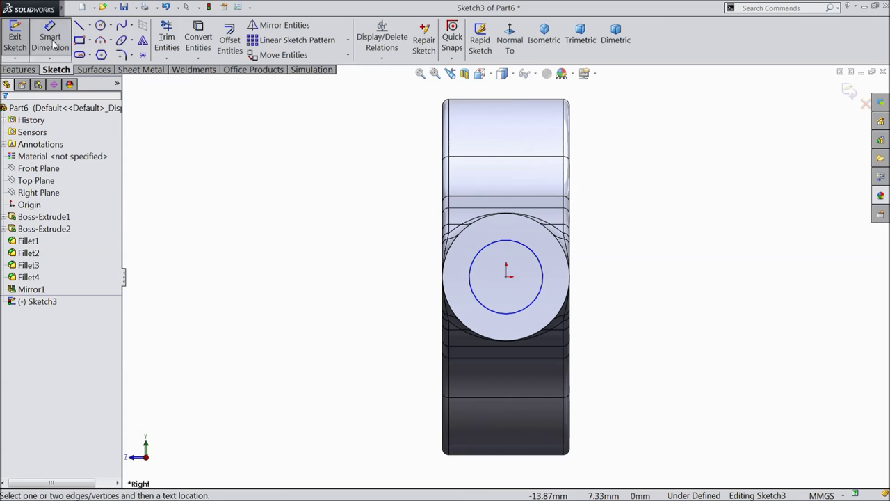
pyautogui.click(468, 274)
pyautogui.click(423, 276)
pyautogui.write('2.5')
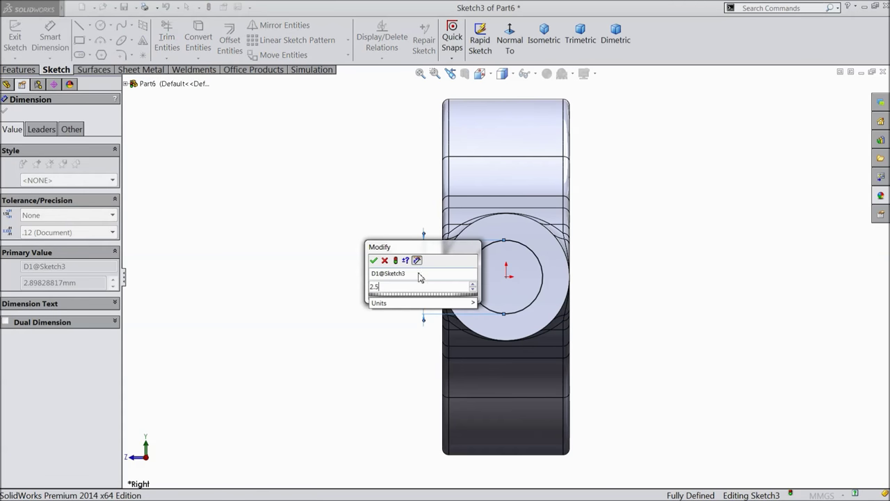
pyautogui.click(373, 260)
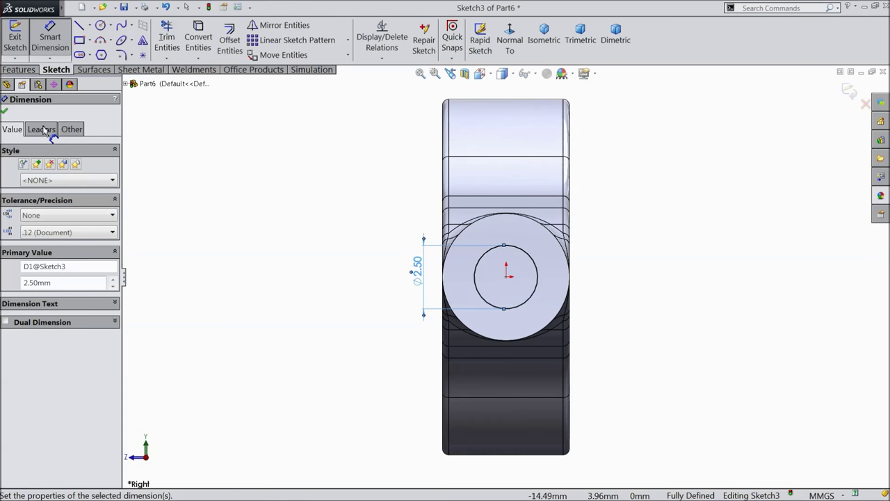
pyautogui.click(6, 112)
pyautogui.click(543, 35)
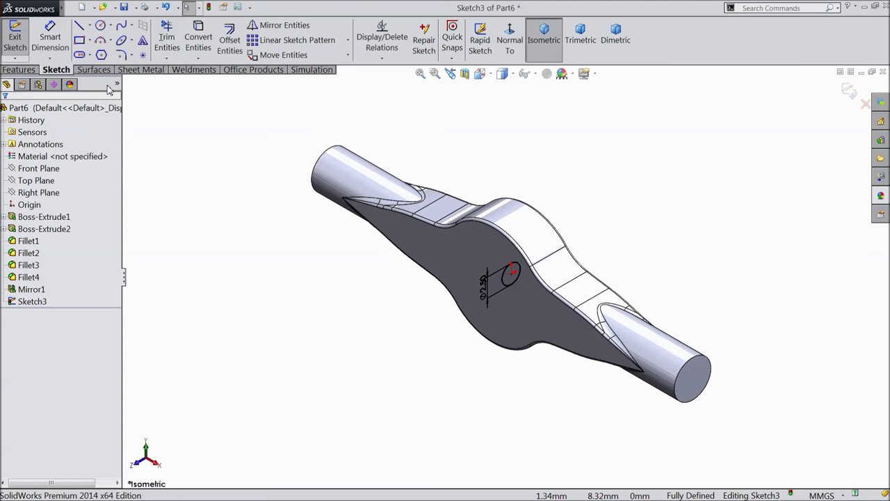
pyautogui.click(19, 70)
pyautogui.click(193, 41)
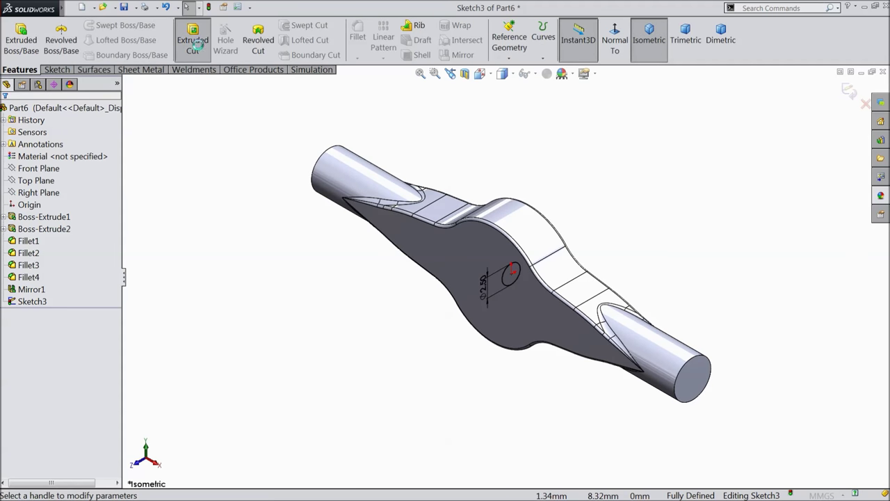
# Cut the 2.5 mm circle Through All – Both directions, boring the hole through the part
pyautogui.click(57, 178)
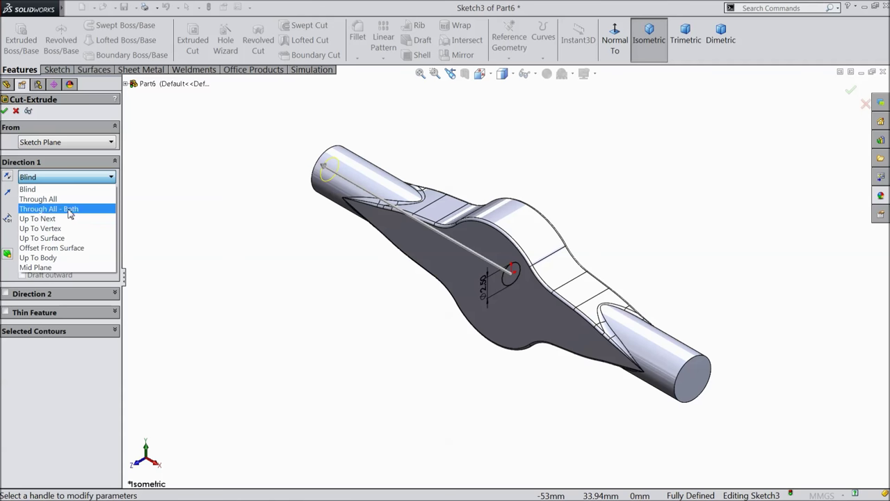
pyautogui.click(97, 205)
pyautogui.scroll(-3, 621, 299)
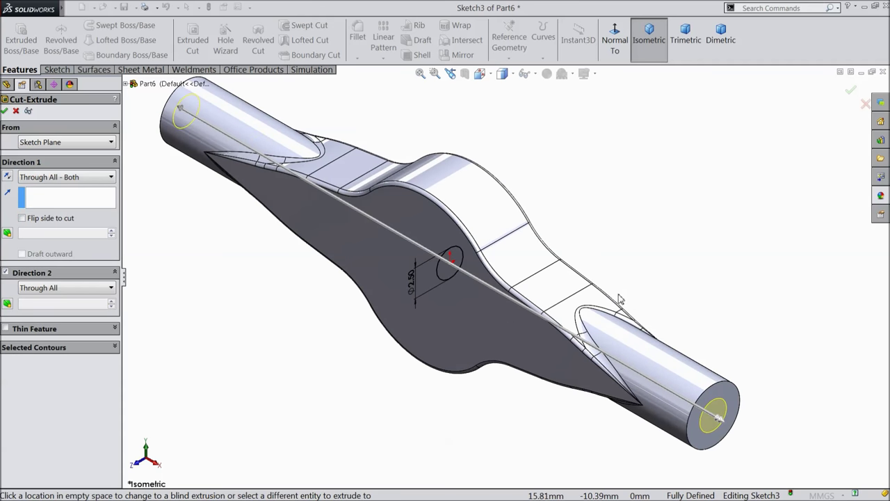
pyautogui.click(5, 111)
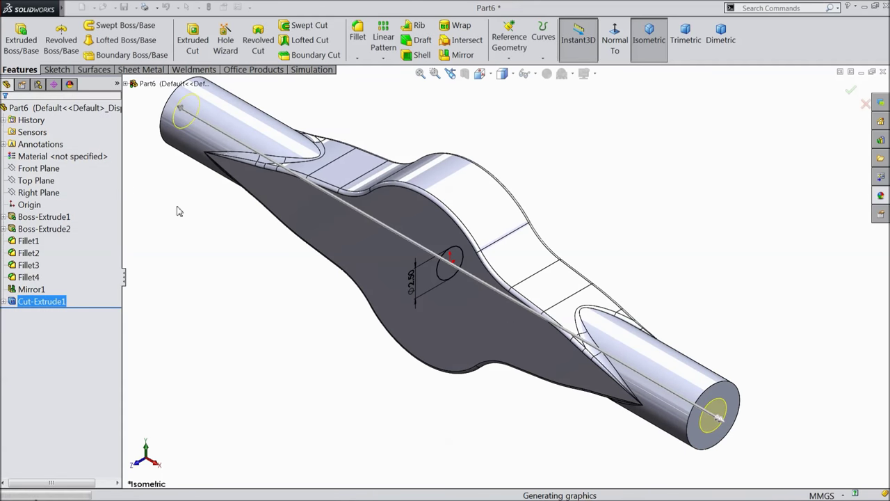
pyautogui.moveTo(282, 310); pyautogui.dragTo(290, 290, button='middle')
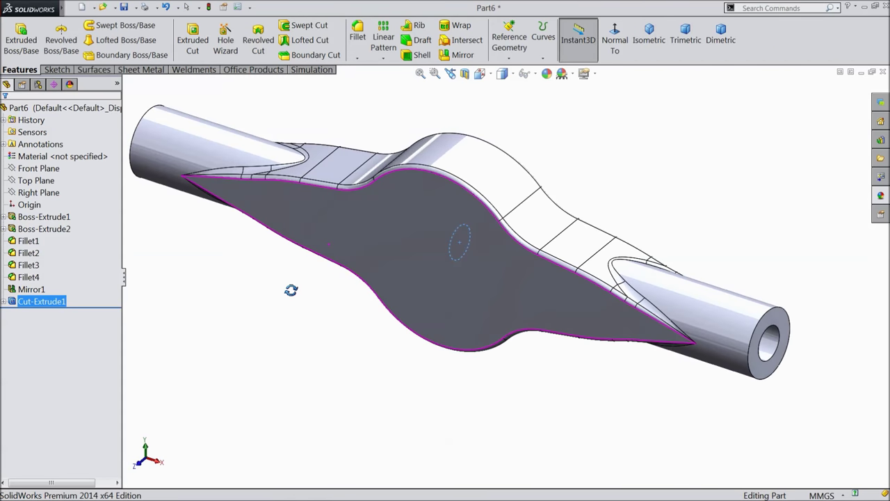
pyautogui.click(649, 40)
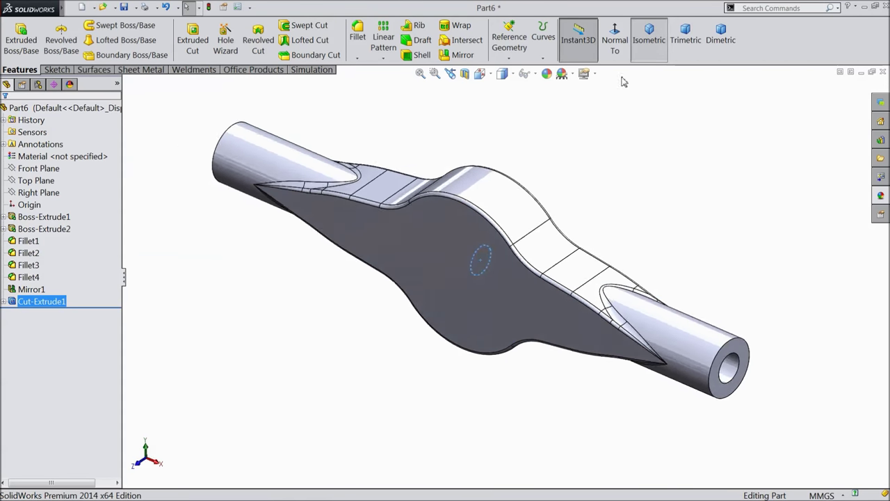
pyautogui.scroll(-2, 569, 262)
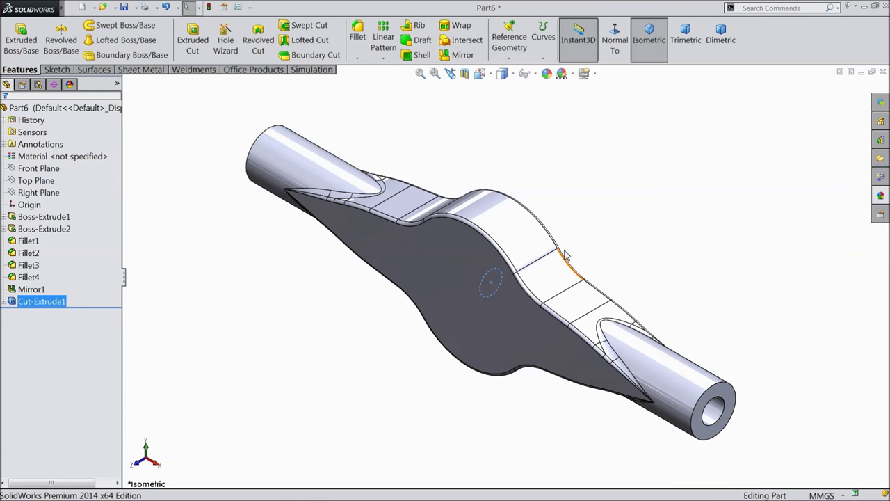
# Start a sketch on the Front Plane and draw a circle centred on the origin
pyautogui.click(43, 173)
pyautogui.click(54, 159)
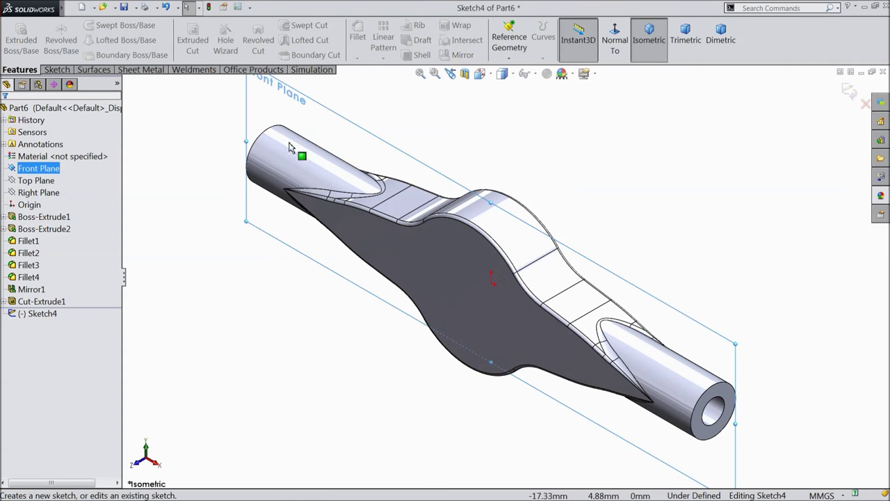
pyautogui.click(616, 42)
pyautogui.click(59, 70)
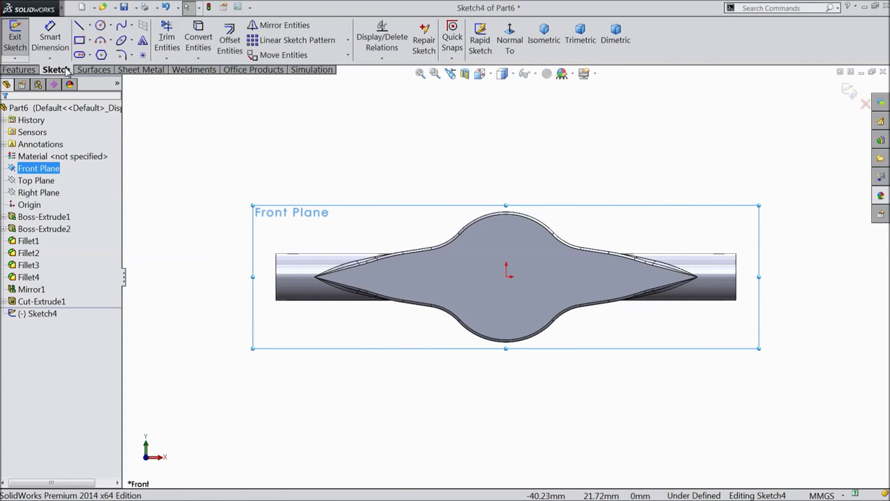
pyautogui.click(101, 25)
pyautogui.scroll(-3, 515, 285)
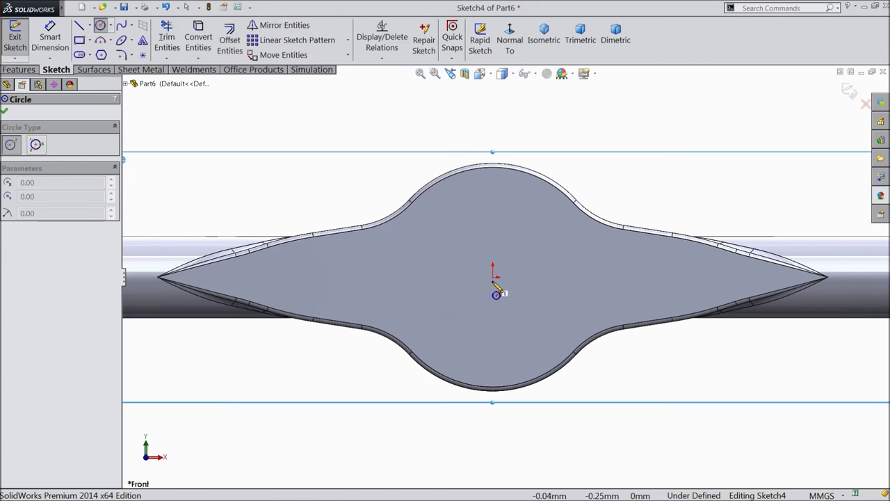
pyautogui.click(494, 278)
pyautogui.click(437, 221)
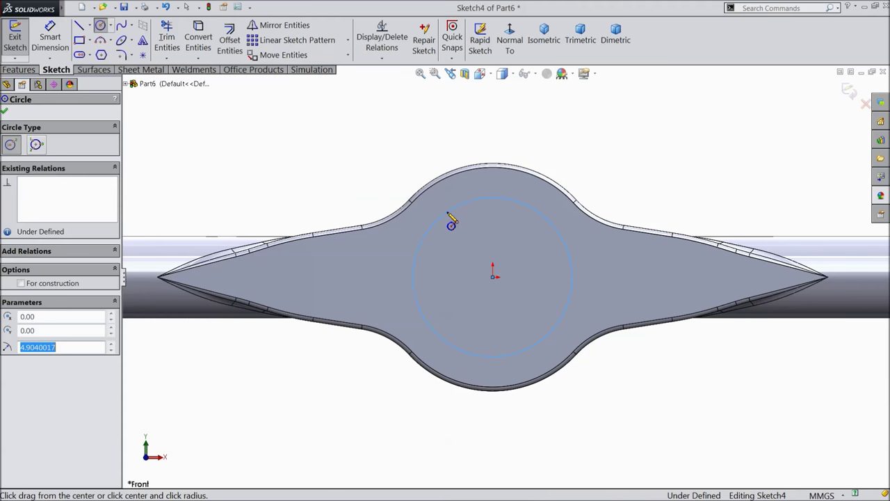
# Dimension the circle to a 12 mm diameter
pyautogui.click(50, 38)
pyautogui.click(419, 265)
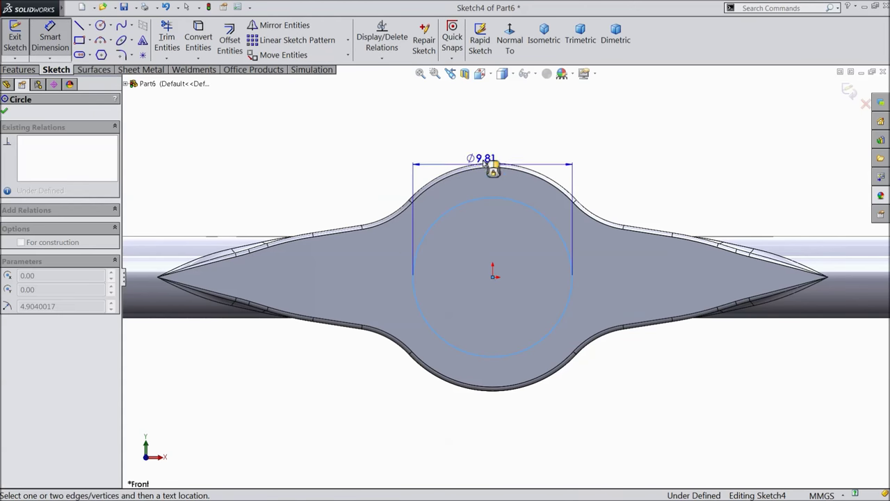
pyautogui.click(502, 130)
pyautogui.write('12')
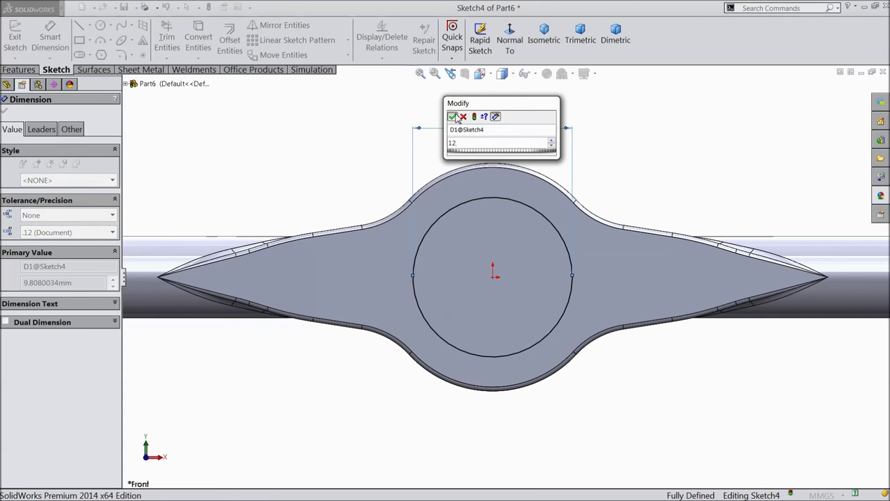
pyautogui.press('Return')
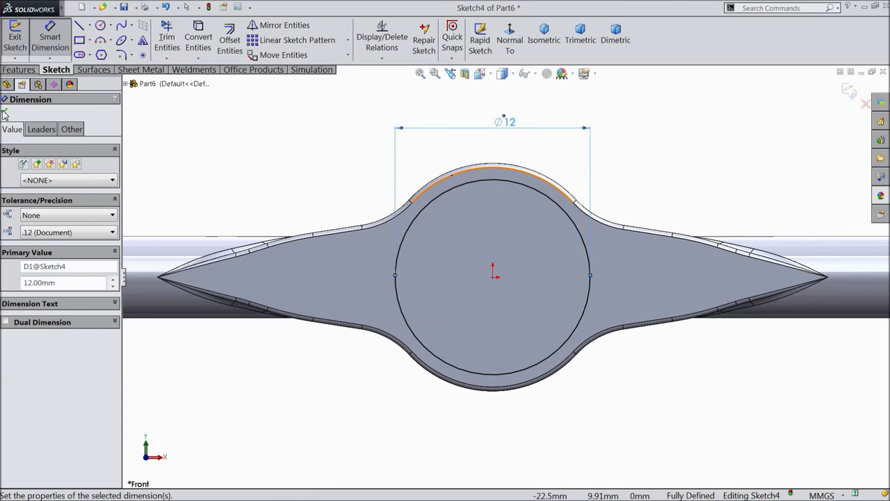
pyautogui.click(5, 113)
# Create a Projection Split Line projecting the Ø12 circle onto the flat top face
pyautogui.press('f')
pyautogui.moveTo(374, 178); pyautogui.dragTo(414, 237, button='middle')
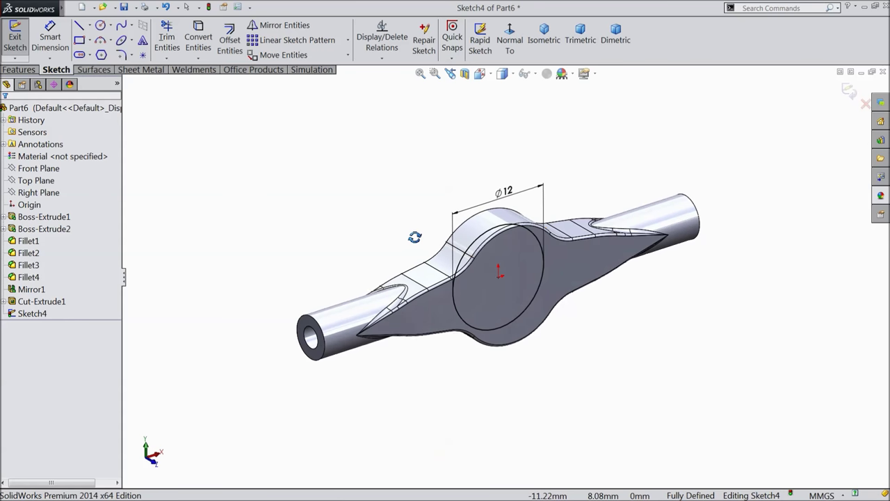
pyautogui.click(25, 71)
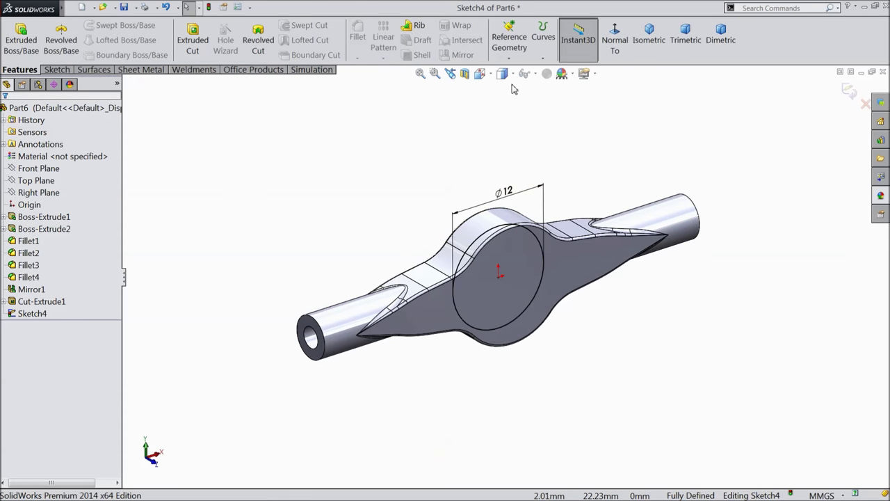
pyautogui.click(544, 59)
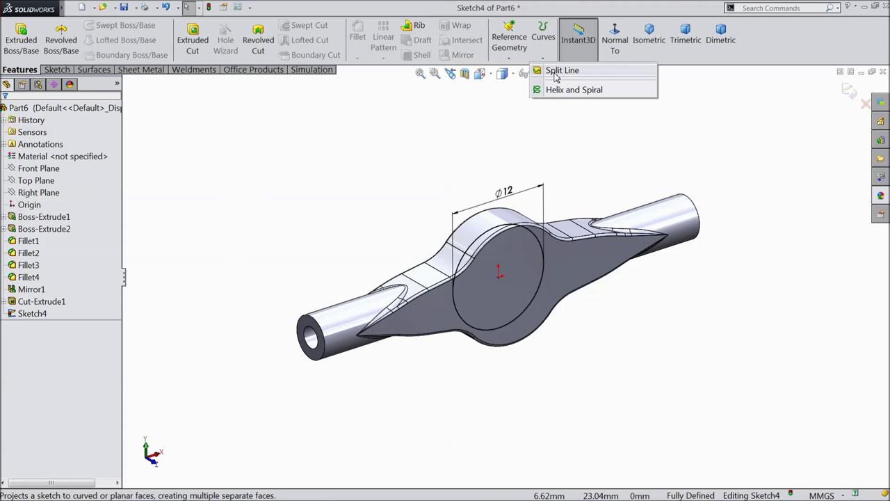
pyautogui.click(556, 71)
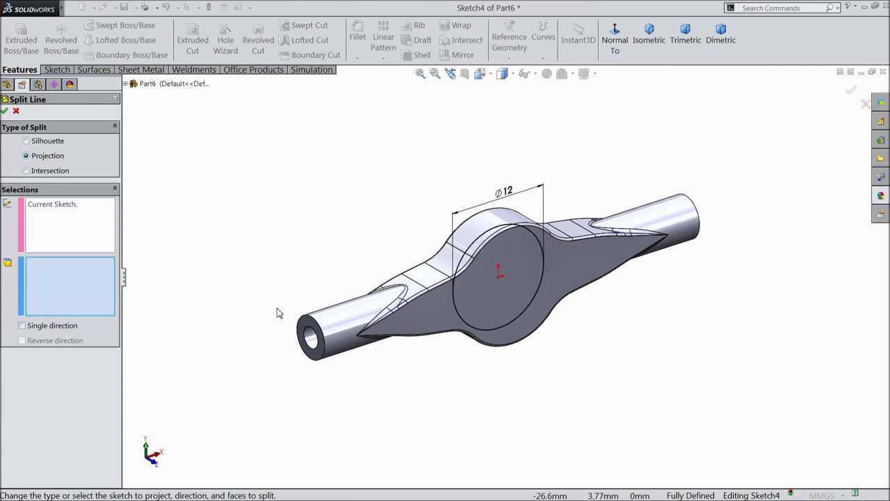
pyautogui.click(437, 308)
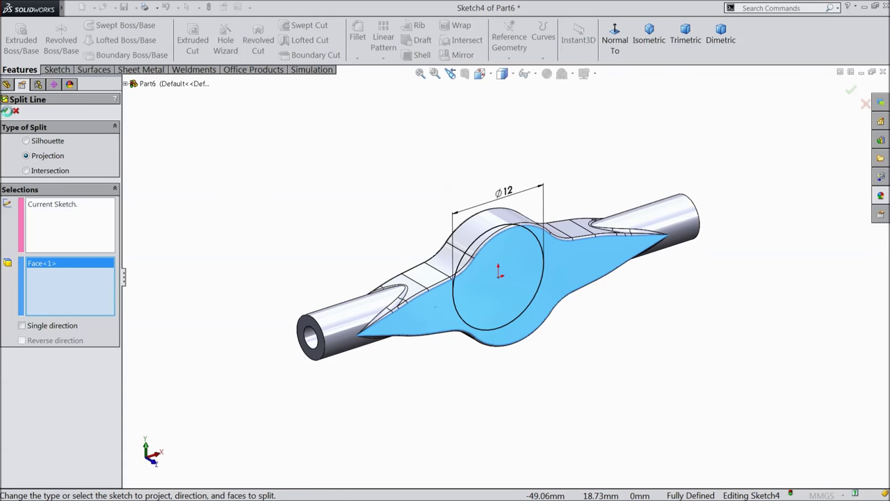
pyautogui.press('Return')
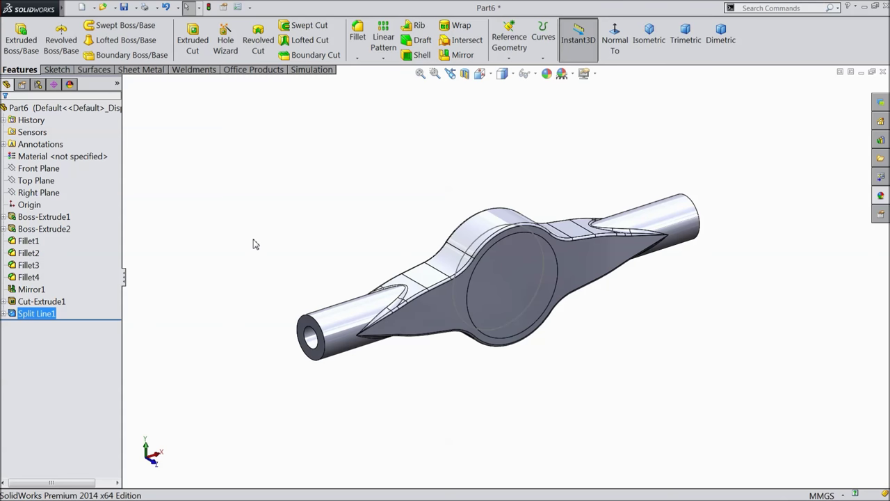
pyautogui.moveTo(255, 244); pyautogui.dragTo(255, 225, button='middle')
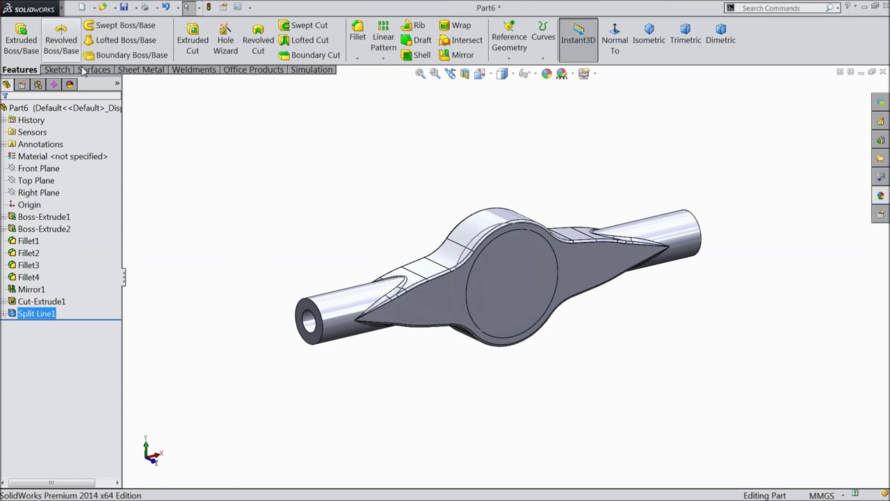
# Add a 5 mm Dome on the split circular face, then select the opposite flat face
pyautogui.moveTo(73, 13)
pyautogui.click(141, 8)
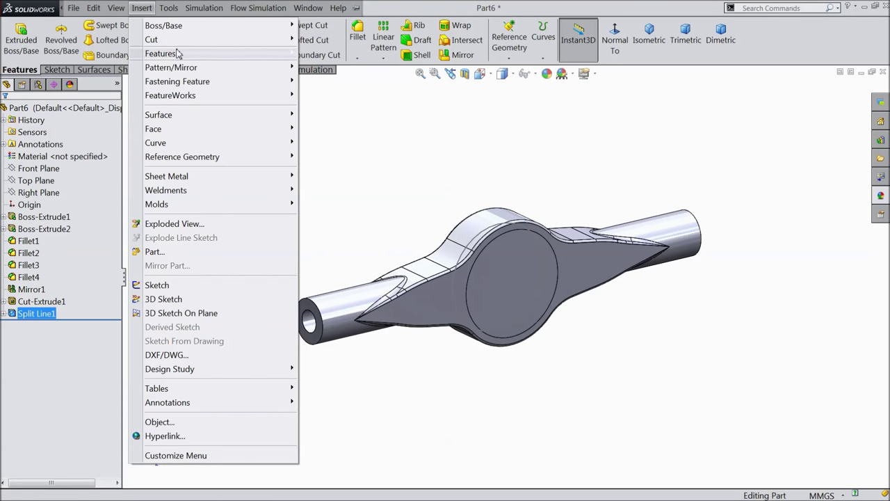
pyautogui.moveTo(180, 54)
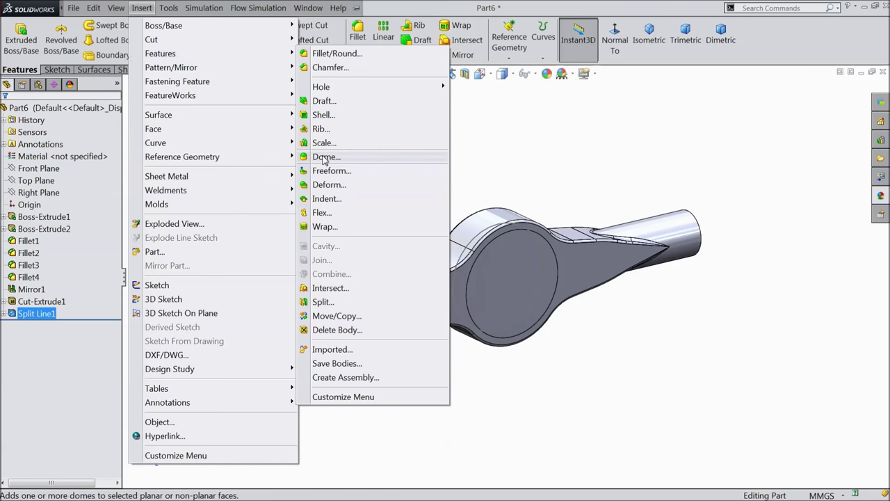
pyautogui.click(326, 156)
pyautogui.click(515, 286)
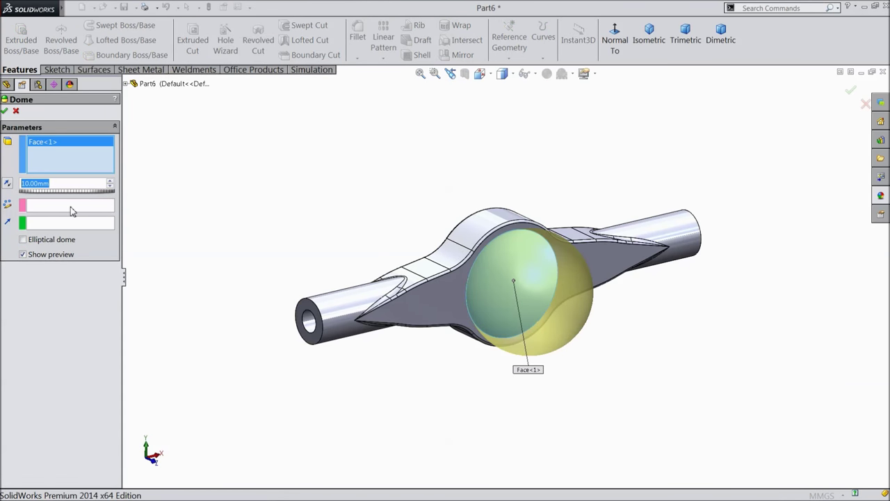
pyautogui.press('Return')
pyautogui.moveTo(267, 207)
pyautogui.mouseDown(button='middle')
pyautogui.moveTo(302, 206)
pyautogui.moveTo(280, 215)
pyautogui.mouseUp(button='middle')
pyautogui.scroll(-2, 654, 359)
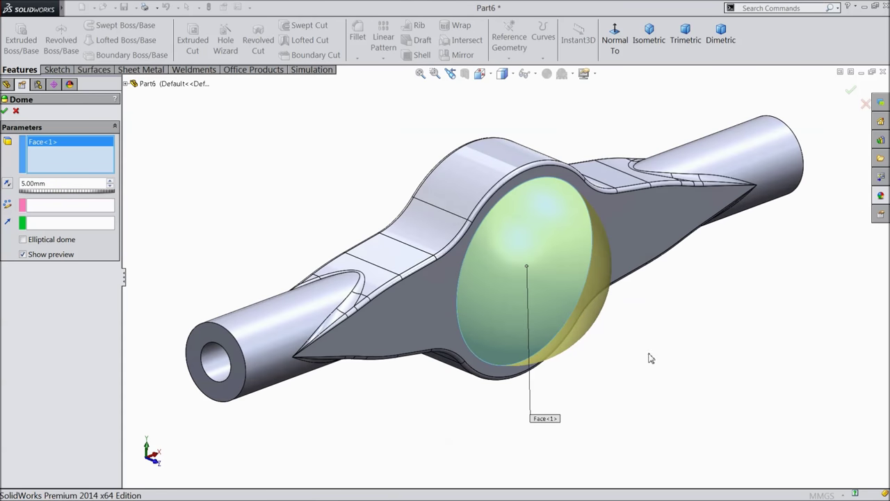
pyautogui.click(5, 111)
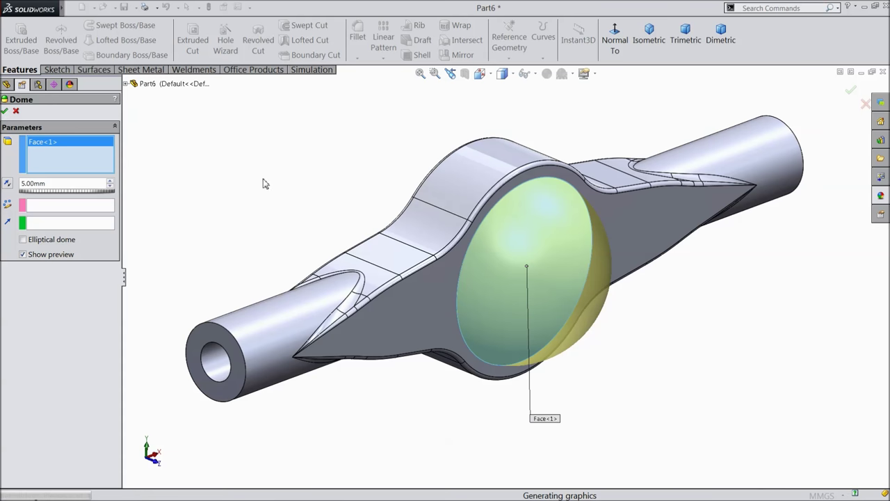
pyautogui.moveTo(276, 187)
pyautogui.mouseDown(button='middle')
pyautogui.moveTo(226, 129)
pyautogui.moveTo(236, 146)
pyautogui.moveTo(324, 193)
pyautogui.moveTo(260, 165)
pyautogui.moveTo(219, 101)
pyautogui.moveTo(280, 197)
pyautogui.moveTo(279, 150)
pyautogui.moveTo(280, 179)
pyautogui.moveTo(396, 197)
pyautogui.moveTo(505, 251)
pyautogui.mouseUp(button='middle')
pyautogui.click(505, 252)
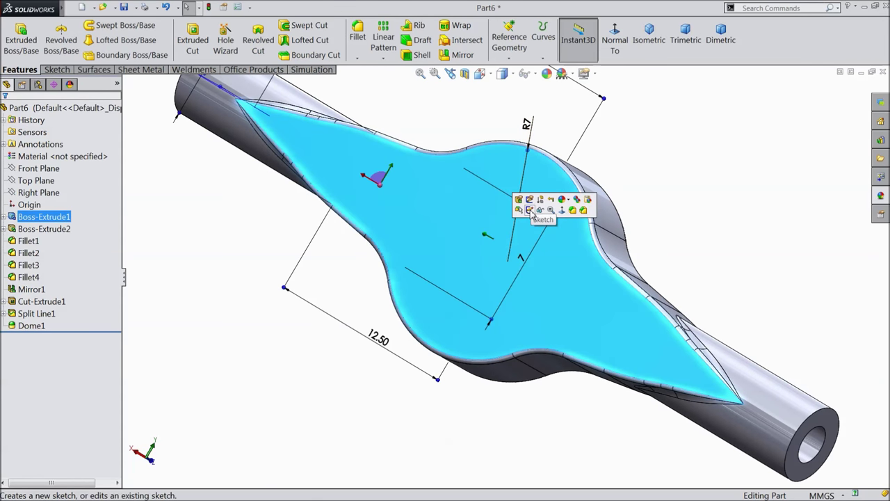
# Sketch a small circle on the face above the origin, with a centerline from the origin to it
pyautogui.click(530, 210)
pyautogui.scroll(-3, 535, 265)
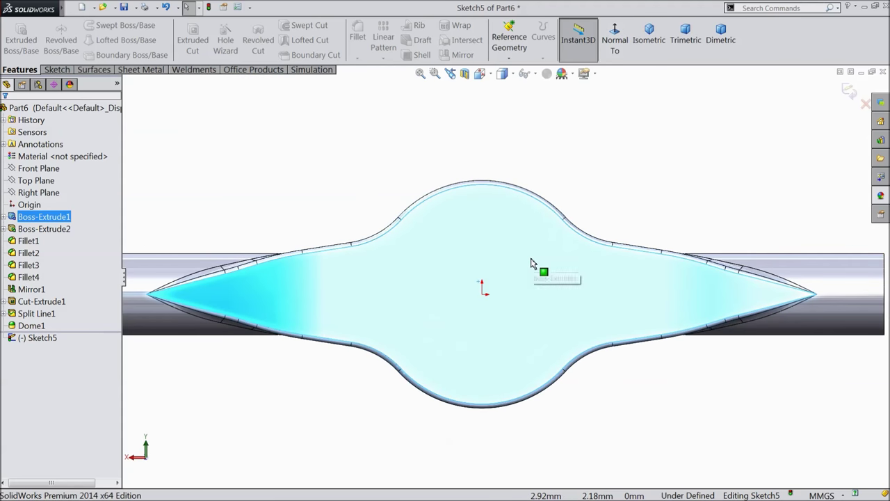
pyautogui.click(62, 71)
pyautogui.click(101, 25)
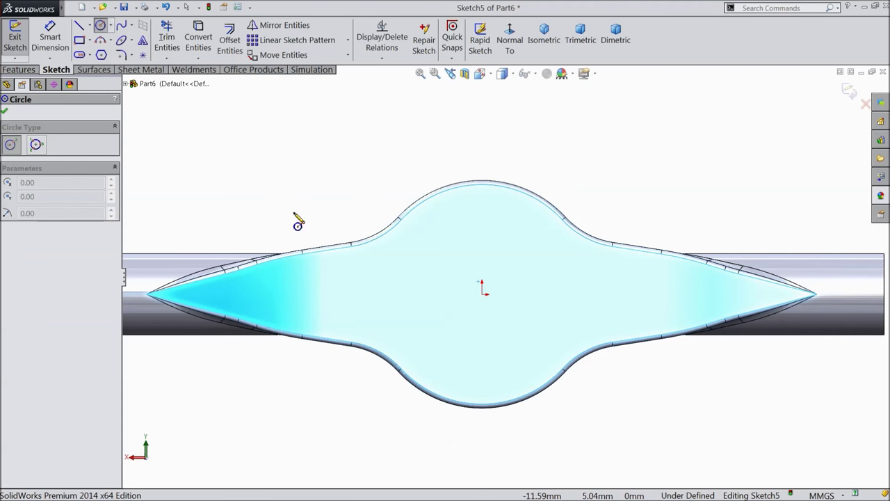
pyautogui.click(482, 231)
pyautogui.click(497, 250)
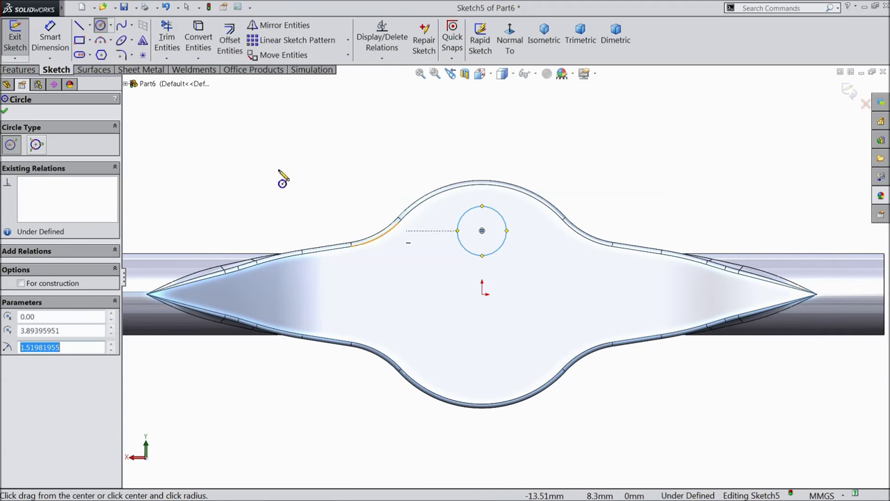
pyautogui.click(110, 26)
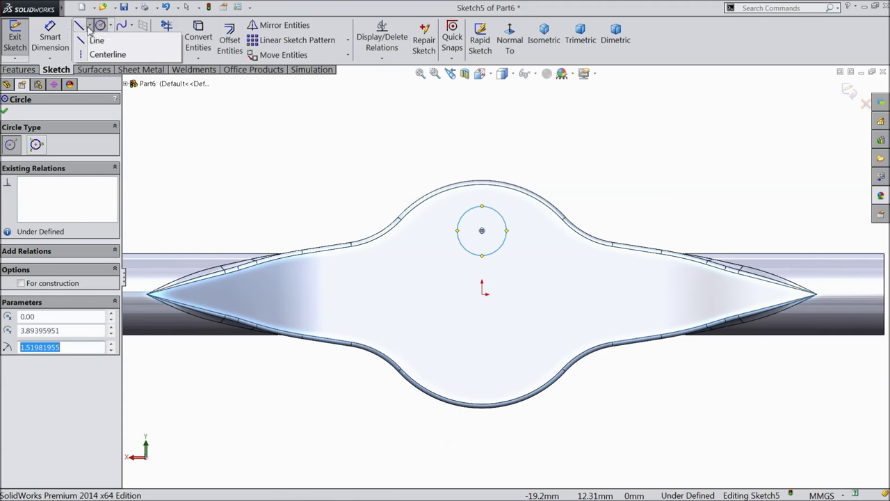
pyautogui.click(101, 55)
pyautogui.click(484, 295)
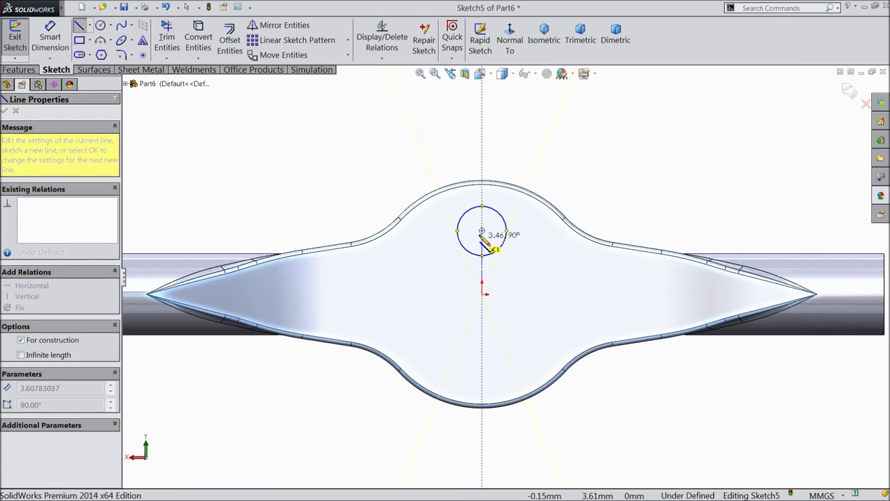
pyautogui.rightClick(483, 236)
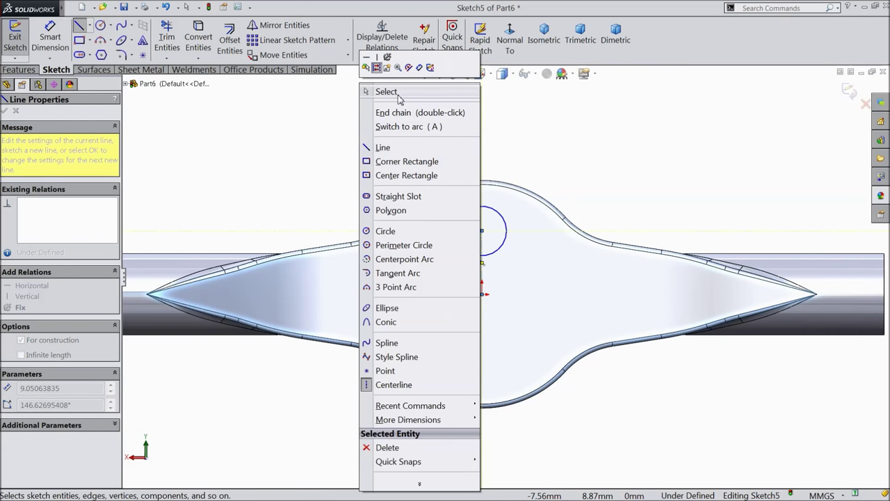
pyautogui.click(386, 91)
pyautogui.scroll(-5, 494, 289)
pyautogui.click(485, 297)
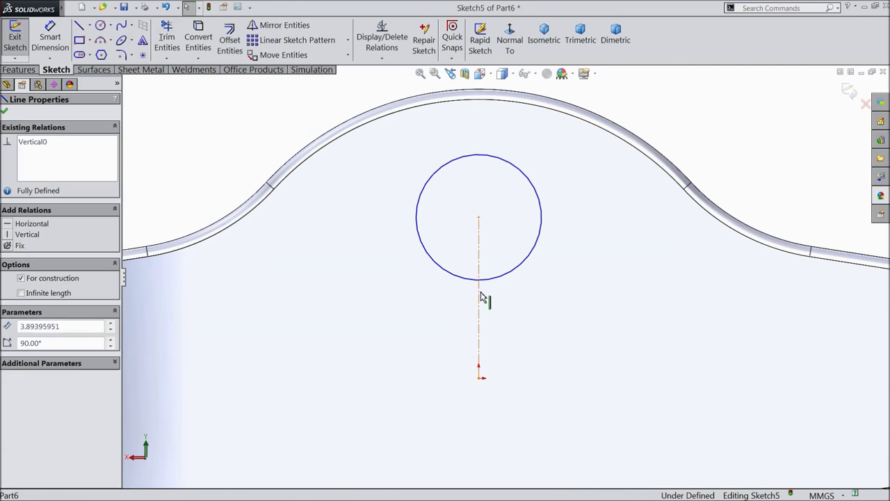
# Dimension the circle to 1.9 mm diameter, its centre 3 mm from the top of the upper arc
pyautogui.click(66, 38)
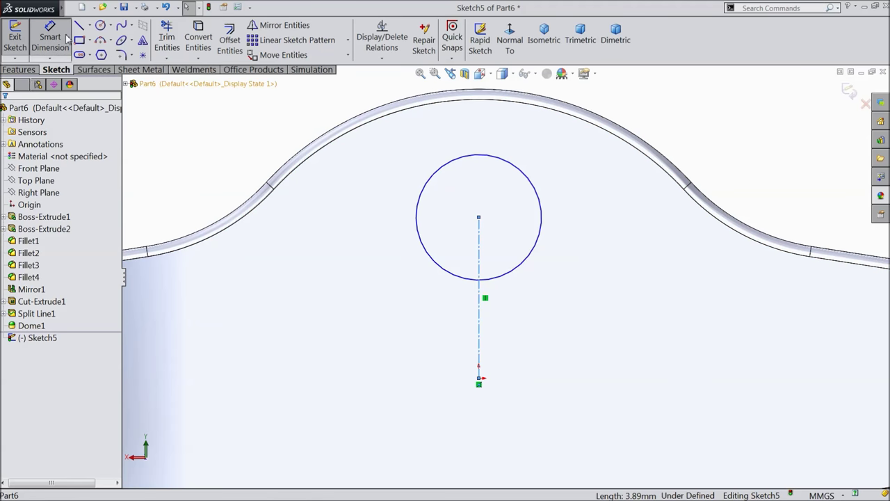
pyautogui.click(538, 243)
pyautogui.click(590, 240)
pyautogui.write('1.9')
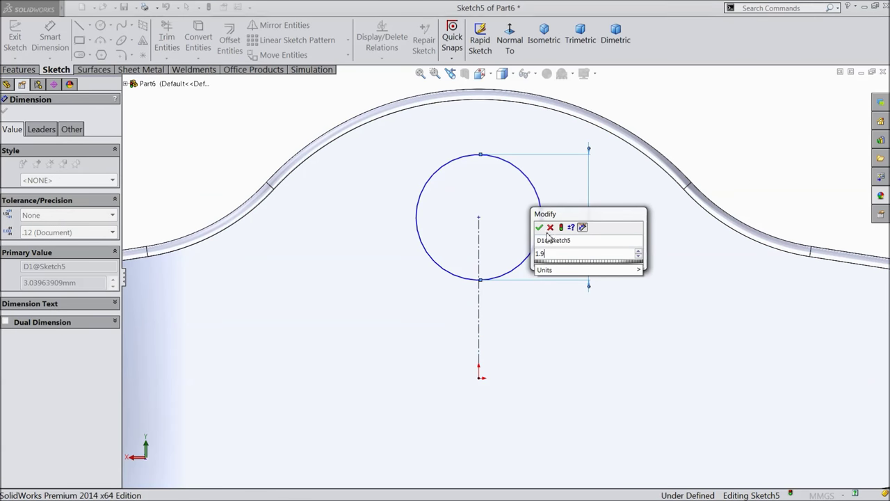
pyautogui.press('Return')
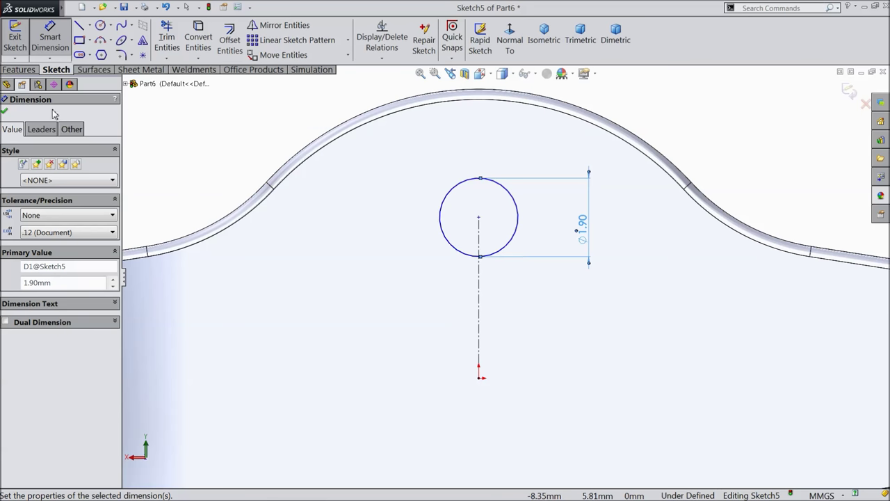
pyautogui.click(479, 218)
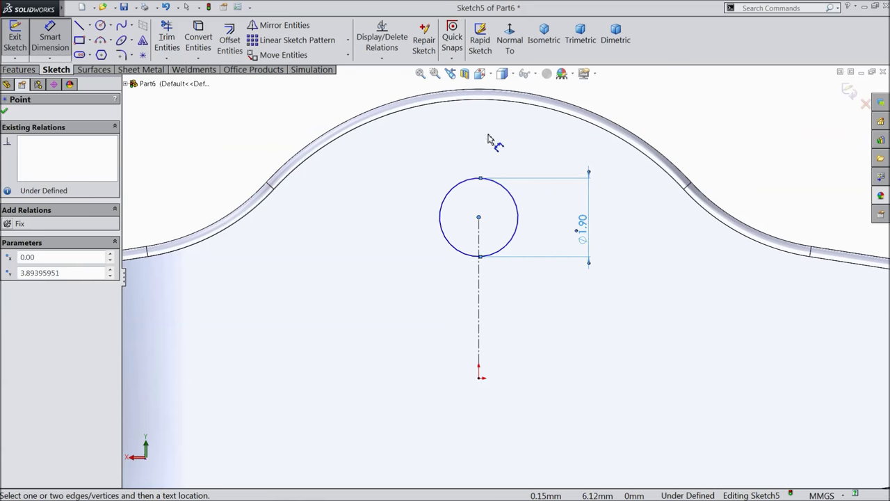
pyautogui.click(480, 91)
pyautogui.click(275, 144)
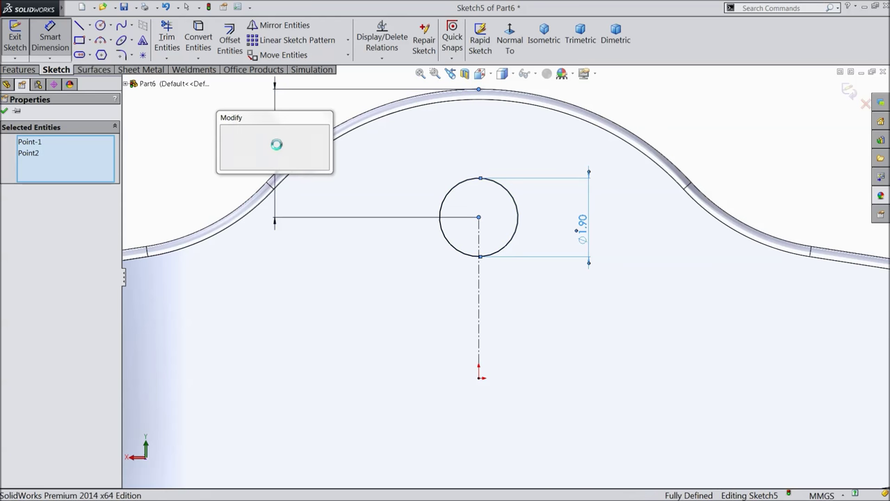
pyautogui.write('3')
pyautogui.click(226, 132)
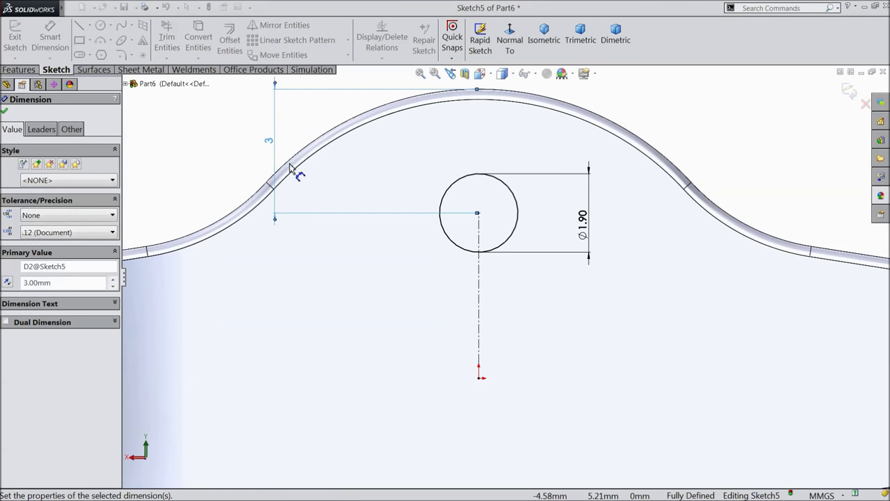
# Cut the circle 6 mm deep as Cut-Extrude2, then select the hole's bottom face
pyautogui.click(20, 71)
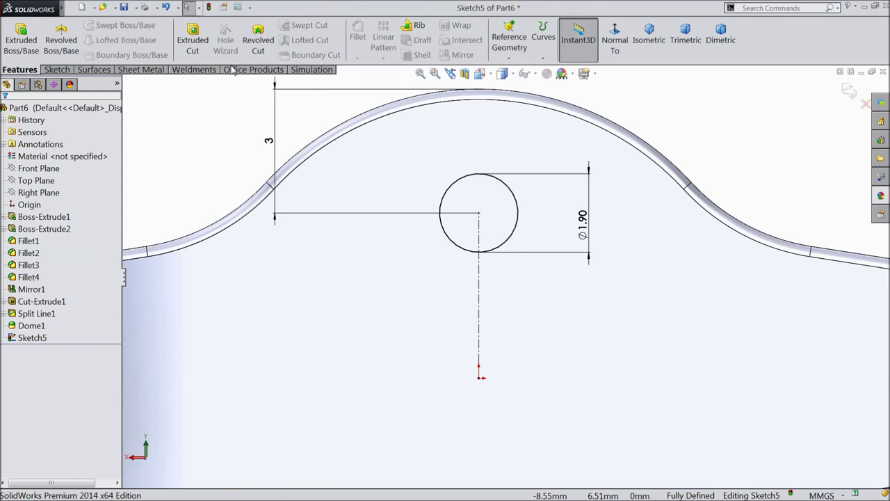
pyautogui.click(193, 41)
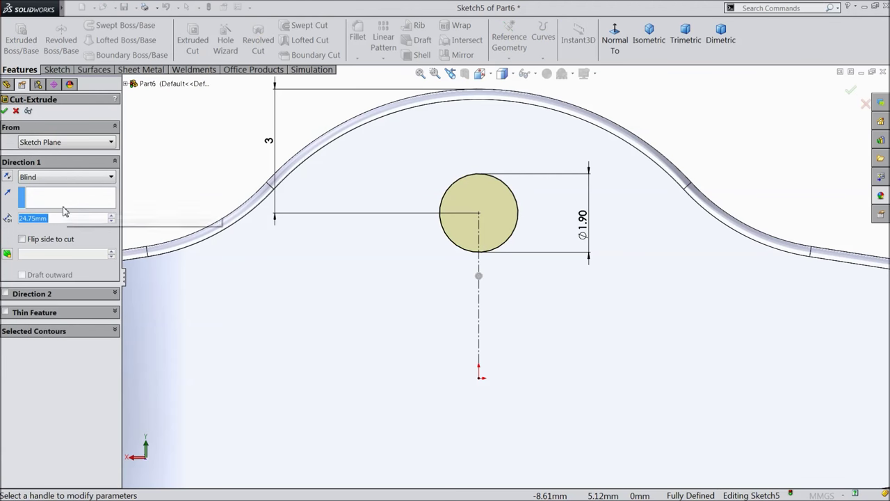
pyautogui.write('6')
pyautogui.press('Return')
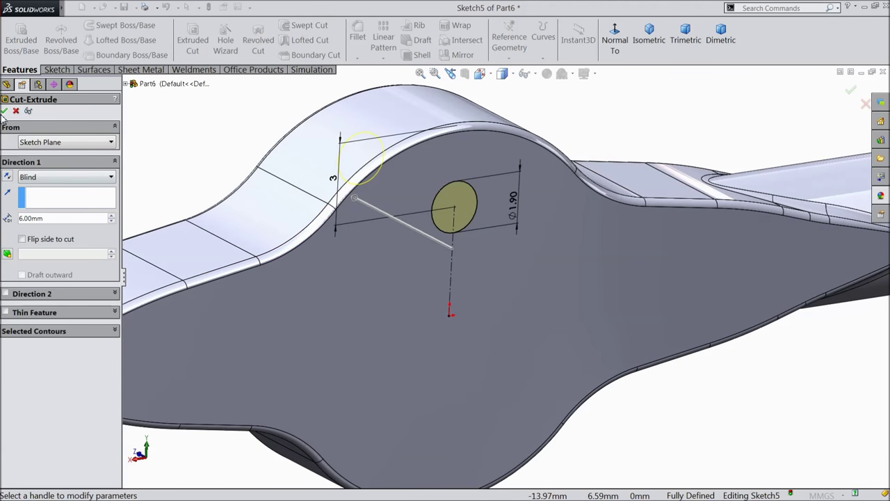
pyautogui.click(5, 111)
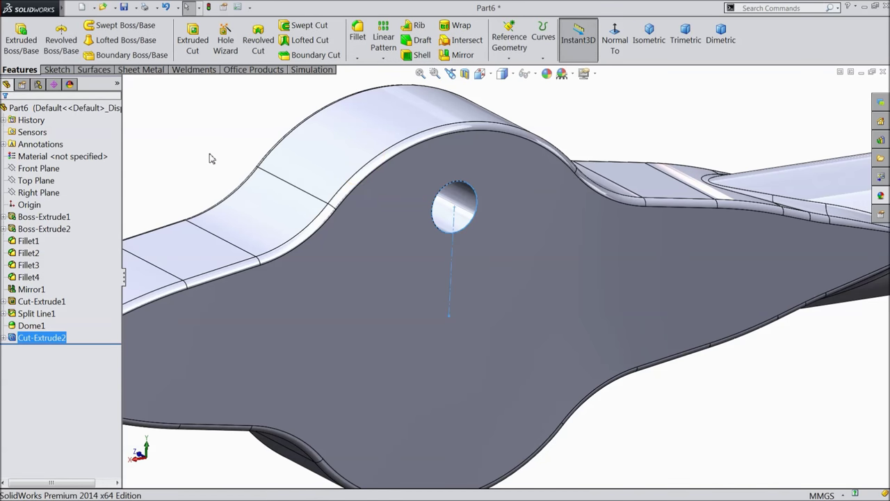
pyautogui.moveTo(212, 158); pyautogui.dragTo(179, 119, button='middle')
pyautogui.scroll(-5, 413, 194)
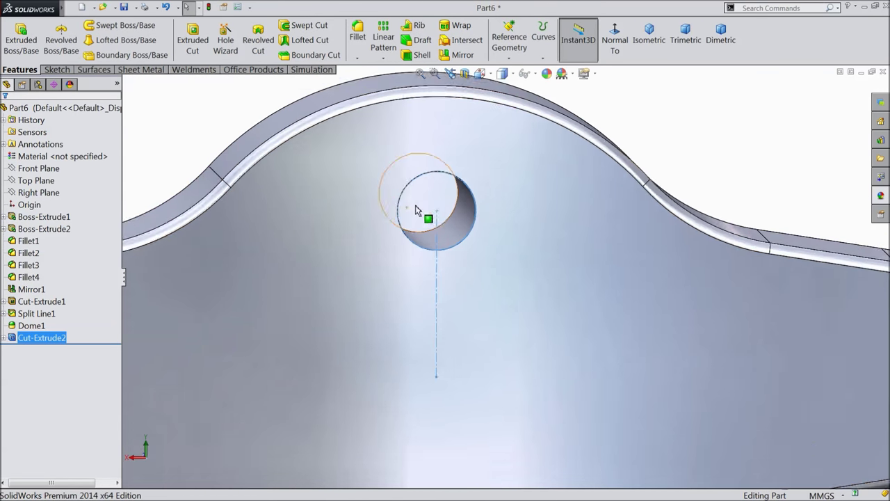
pyautogui.click(431, 217)
# Sketch a circle concentric with the hole on the hole's face, viewed face-on
pyautogui.click(470, 188)
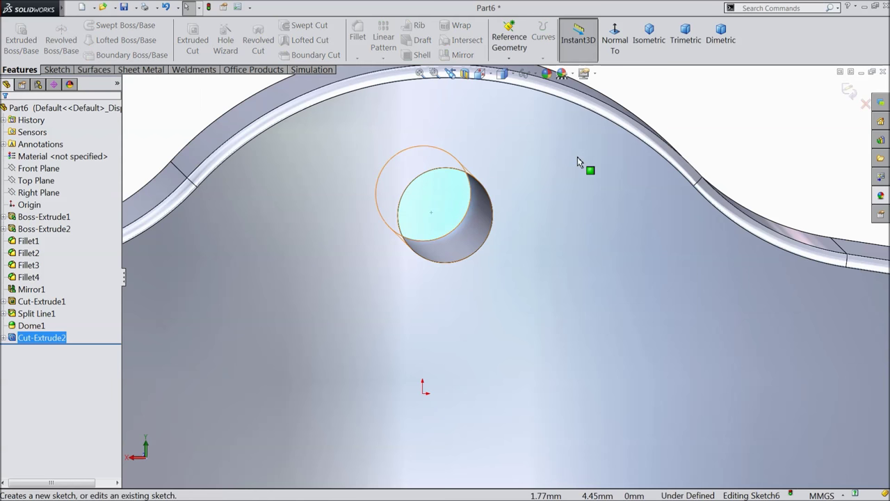
pyautogui.click(615, 42)
pyautogui.scroll(-5, 557, 246)
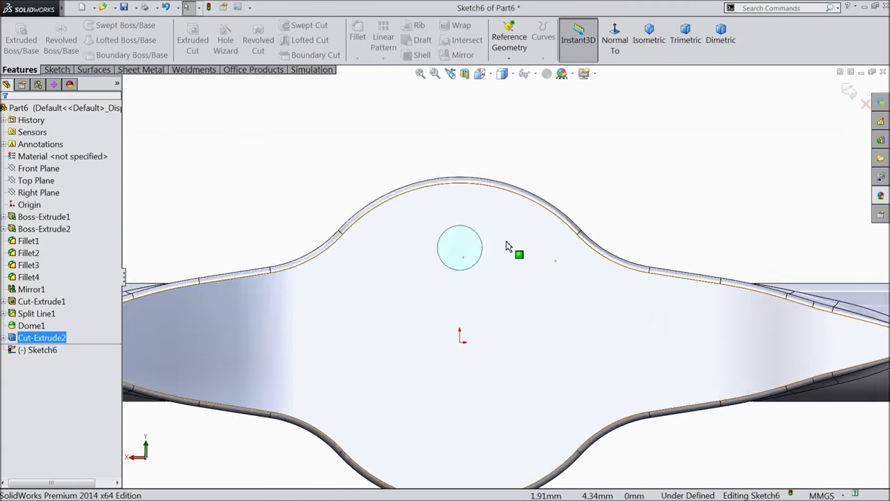
pyautogui.click(57, 70)
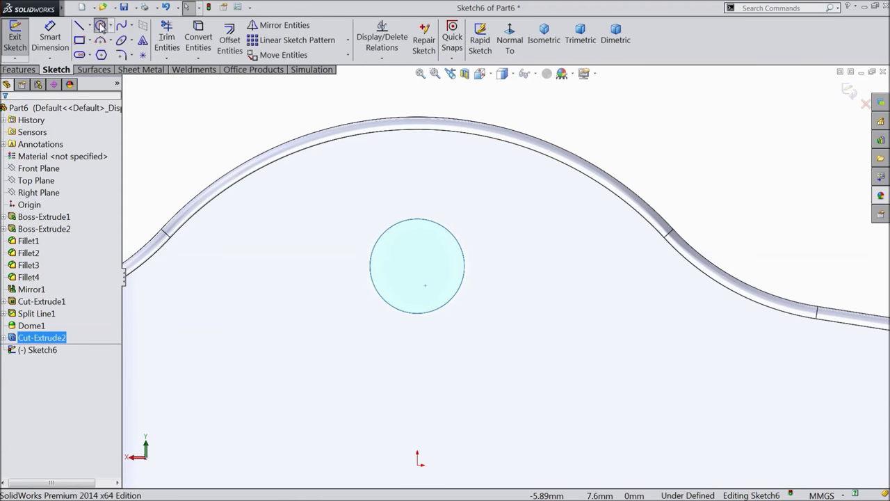
pyautogui.click(101, 25)
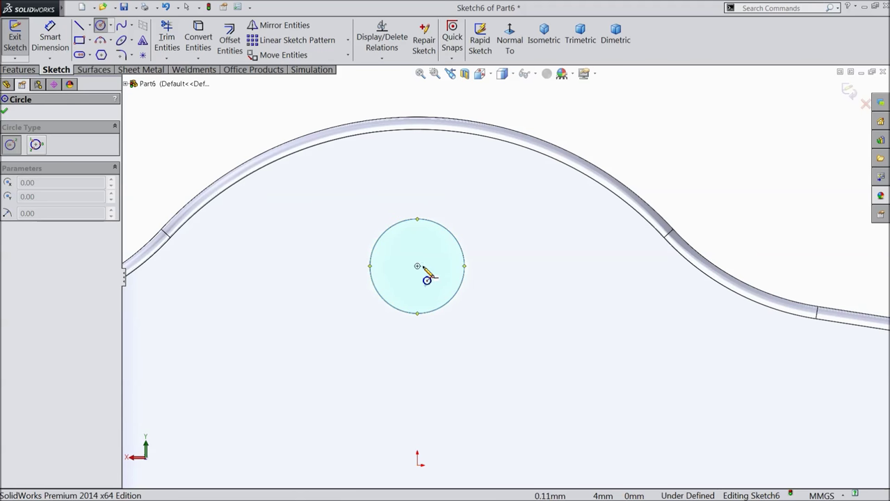
pyautogui.click(418, 267)
pyautogui.click(338, 215)
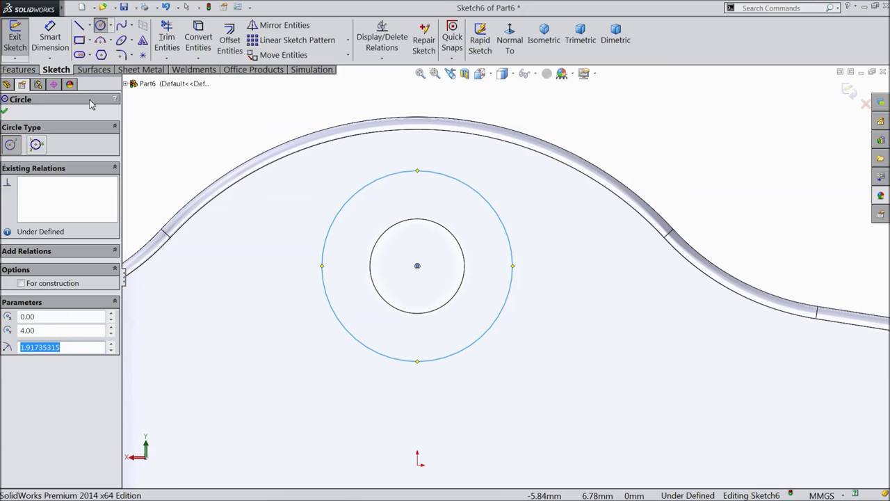
# Dimension the new circle to a 3.8 mm diameter
pyautogui.click(50, 38)
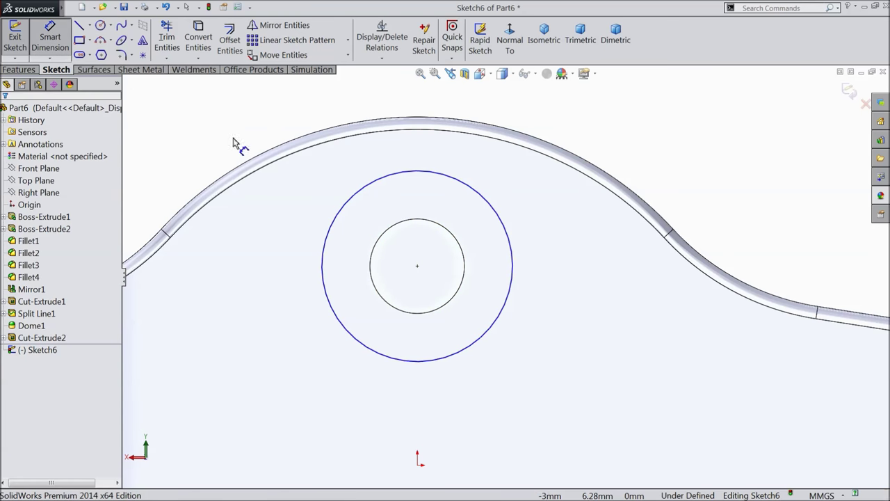
pyautogui.click(520, 273)
pyautogui.click(540, 278)
pyautogui.write('3.8')
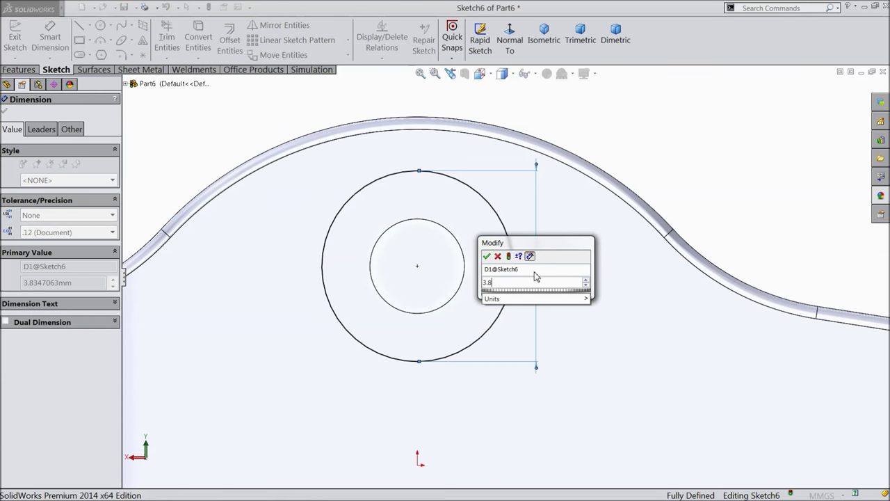
pyautogui.click(487, 256)
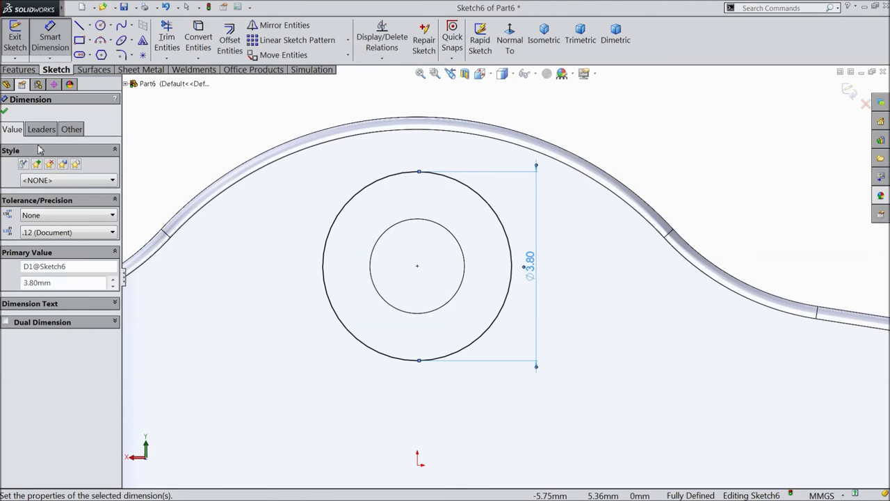
pyautogui.click(5, 113)
# Extrude-cut the 3.8 mm circle Through All and orbit to inspect the opening
pyautogui.click(19, 69)
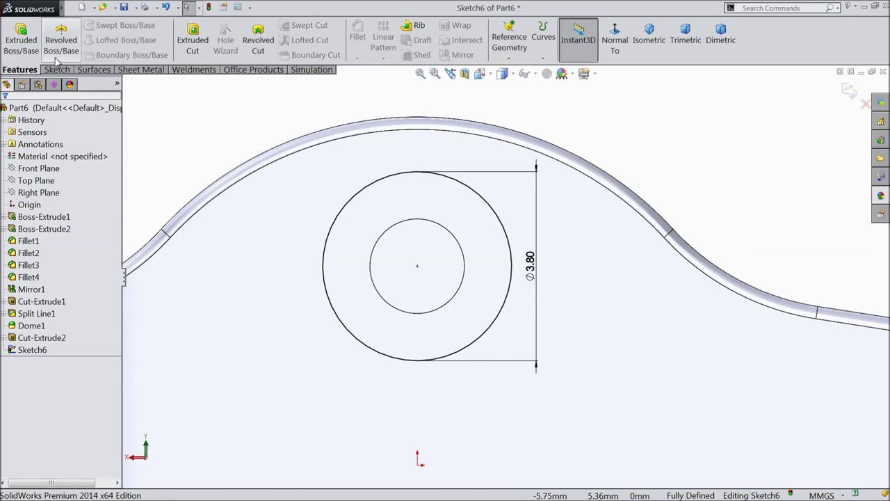
pyautogui.click(192, 42)
pyautogui.click(49, 178)
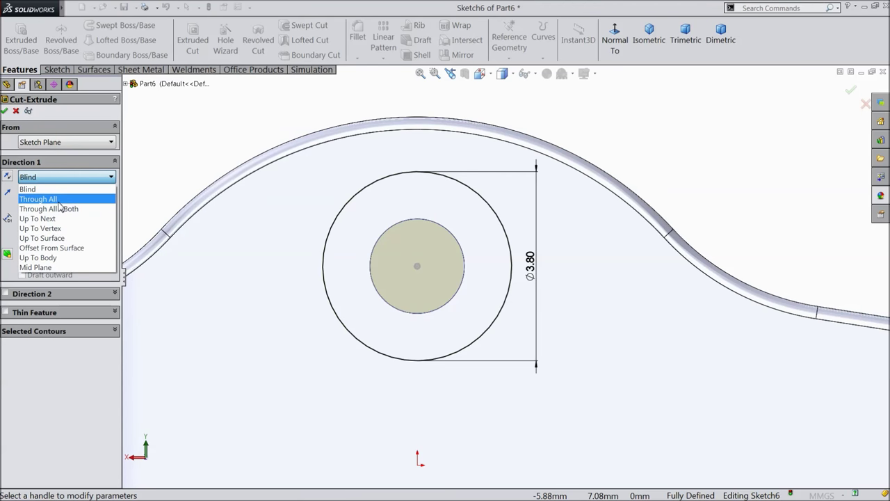
pyautogui.click(59, 202)
pyautogui.hotkey('ctrl', '7')
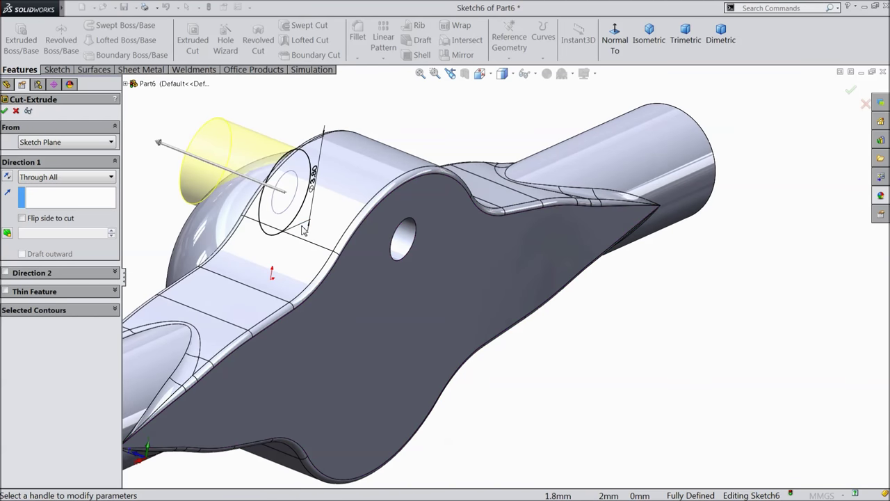
pyautogui.scroll(-3, 306, 208)
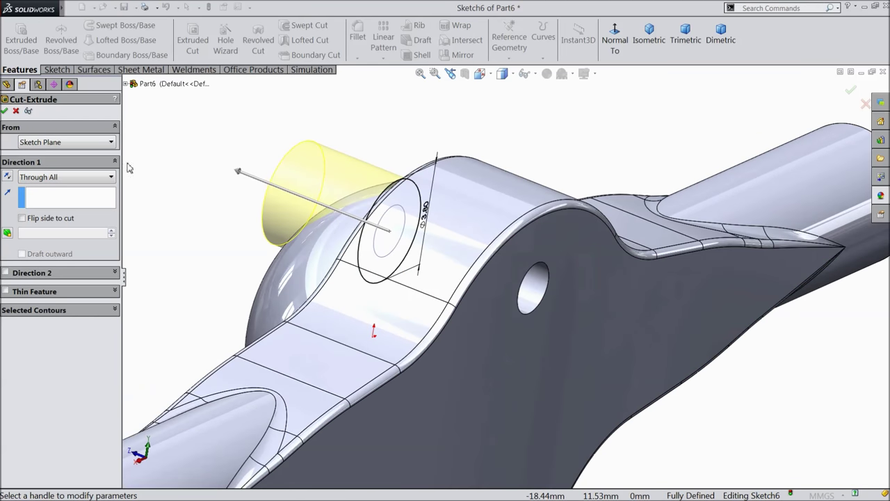
pyautogui.click(5, 111)
pyautogui.moveTo(272, 219); pyautogui.dragTo(403, 258, button='middle')
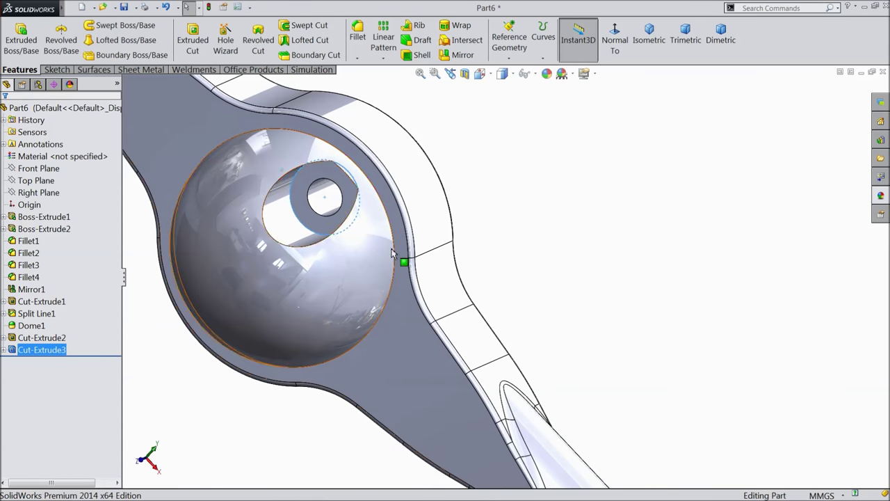
pyautogui.scroll(-4, 362, 202)
pyautogui.keyDown('ctrl'); pyautogui.moveTo(372, 192); pyautogui.dragTo(456, 210, button='middle'); pyautogui.keyUp('ctrl')
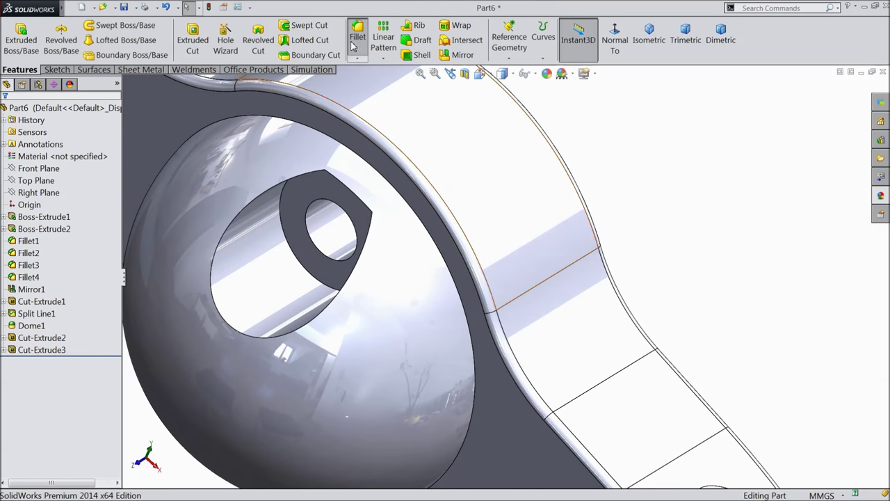
pyautogui.click(357, 31)
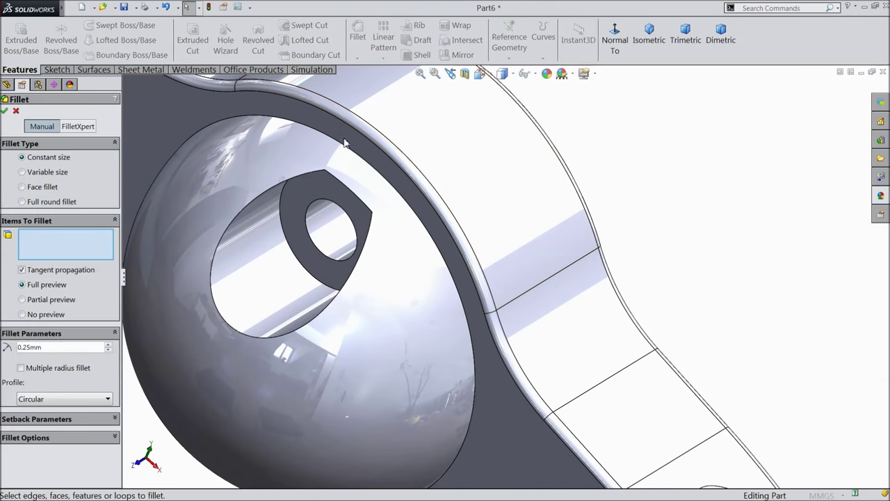
# Fillet the three edges around the Cut-Extrude3 opening at a 0.10 mm radius
pyautogui.click(323, 312)
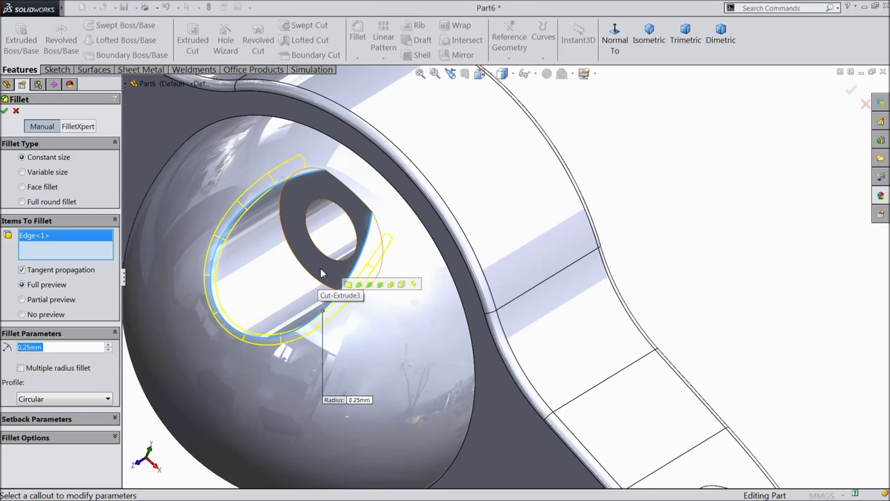
pyautogui.click(344, 189)
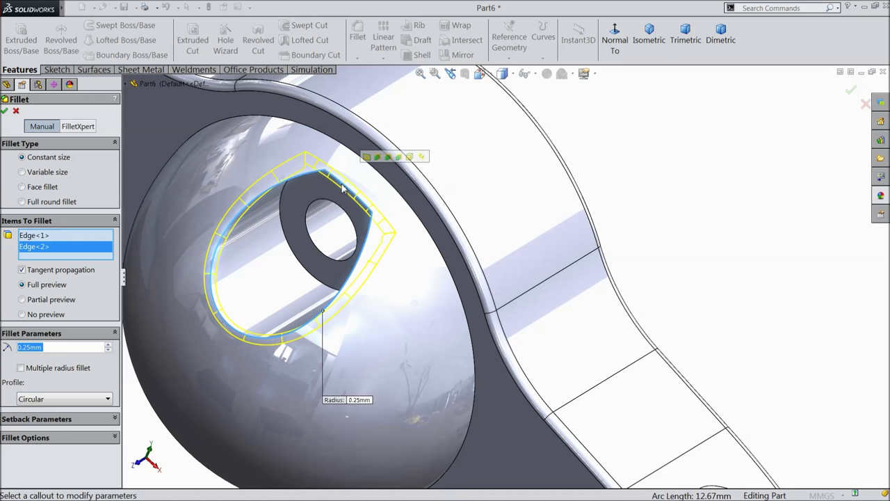
pyautogui.click(308, 277)
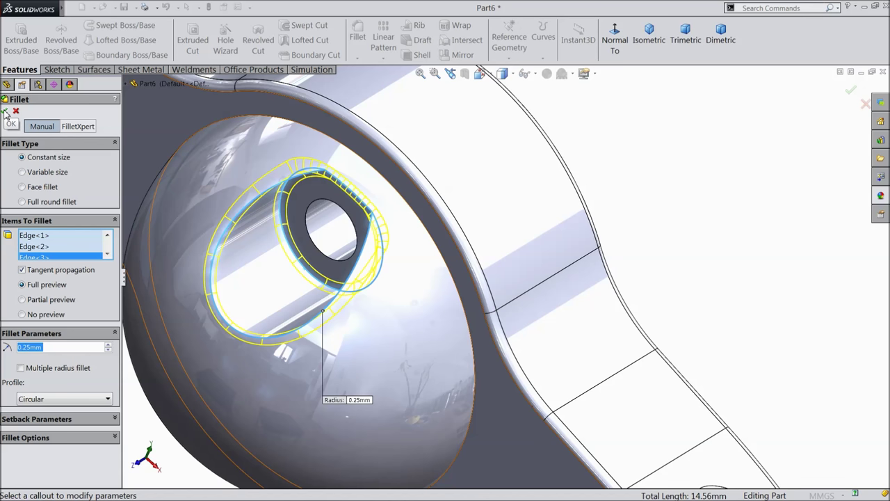
pyautogui.write('0.1')
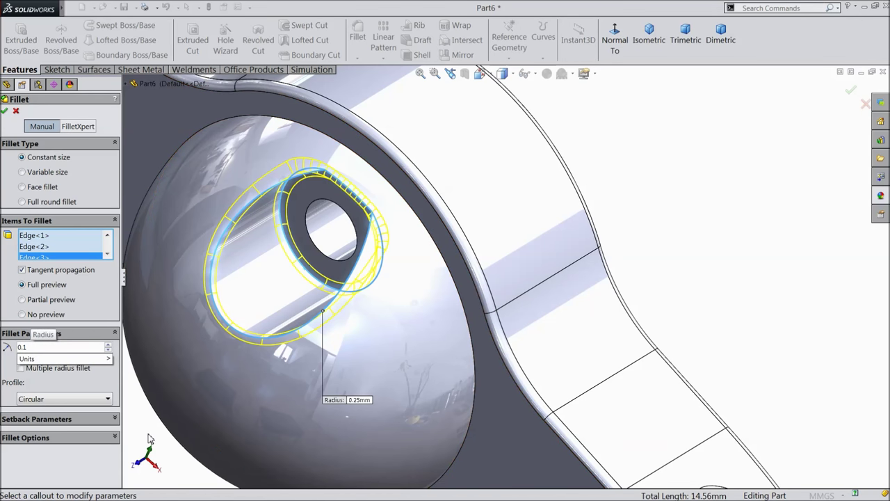
pyautogui.press('Return')
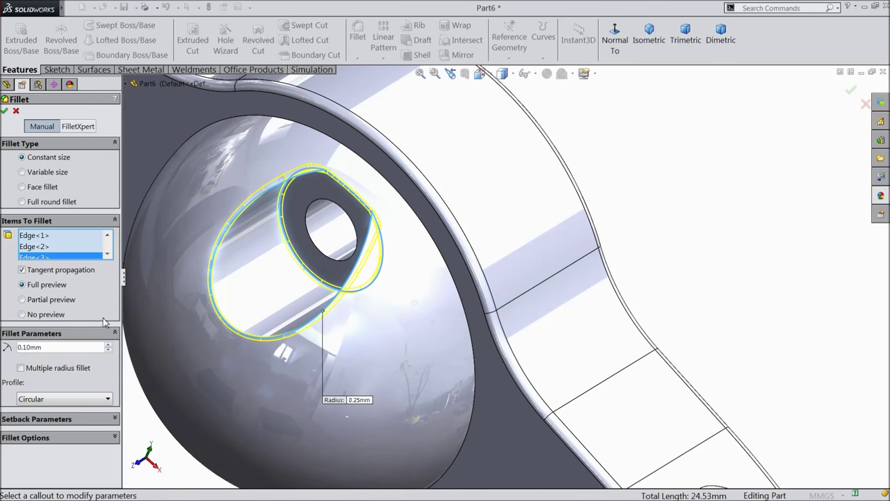
pyautogui.click(6, 113)
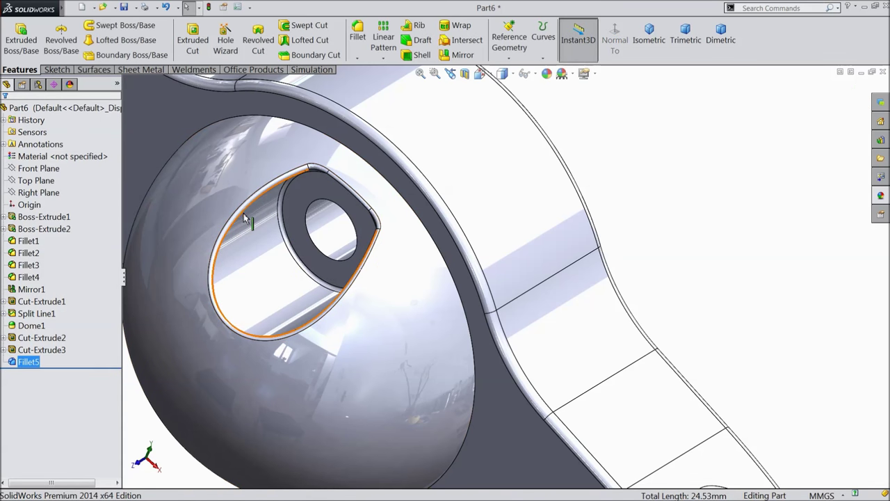
# Apply the cast iron appearance to the whole part
pyautogui.press('f')
pyautogui.moveTo(254, 233); pyautogui.dragTo(284, 237, button='middle')
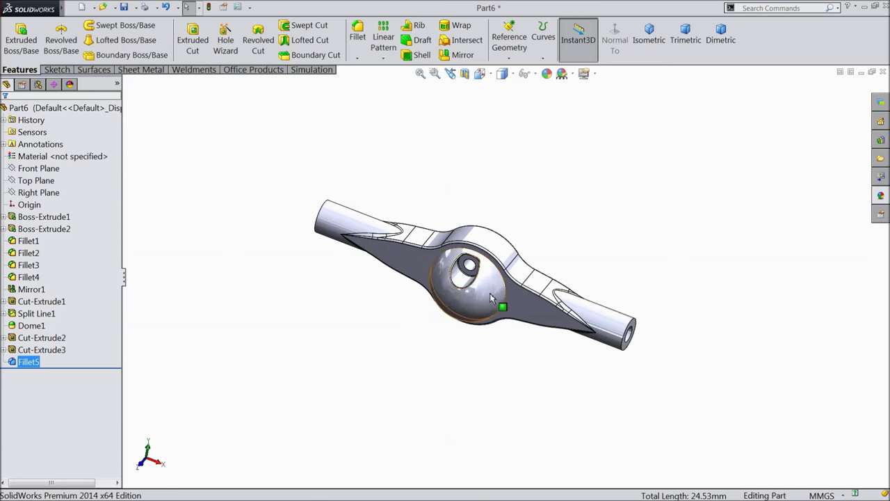
pyautogui.scroll(-3, 498, 300)
pyautogui.scroll(-2, 498, 300)
pyautogui.click(28, 108)
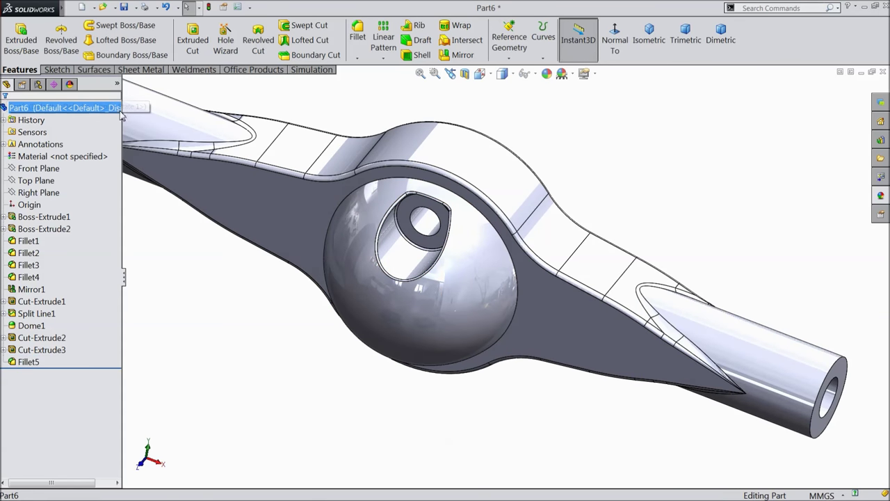
pyautogui.click(881, 196)
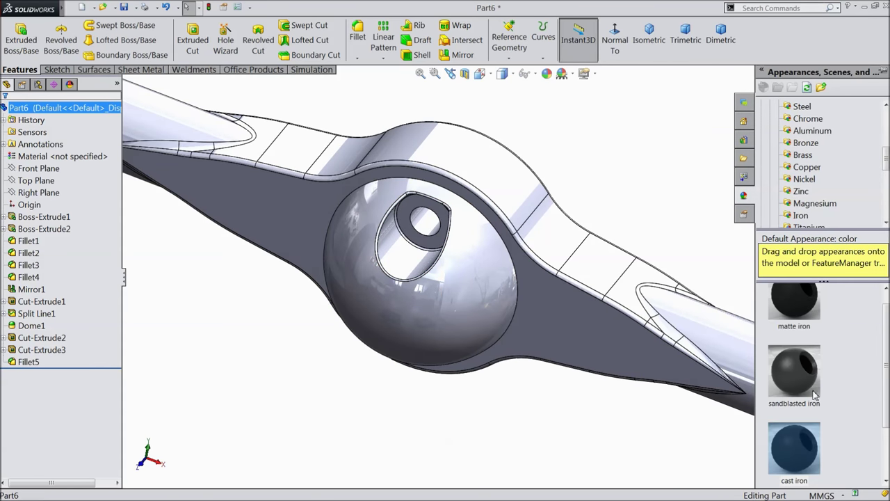
pyautogui.doubleClick(799, 444)
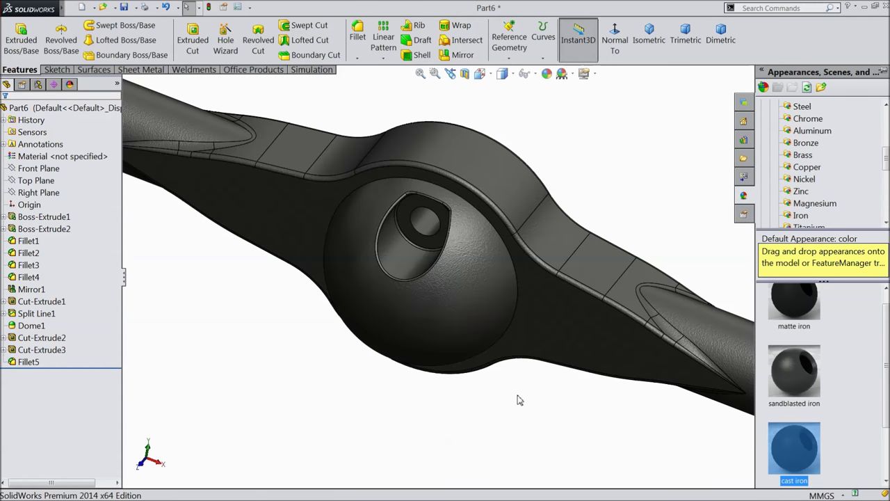
pyautogui.click(517, 400)
# Reframe the part top-down and bring up Save As for 2.Diffrential in the Wheel Loader folder
pyautogui.moveTo(451, 358); pyautogui.dragTo(443, 311, button='middle')
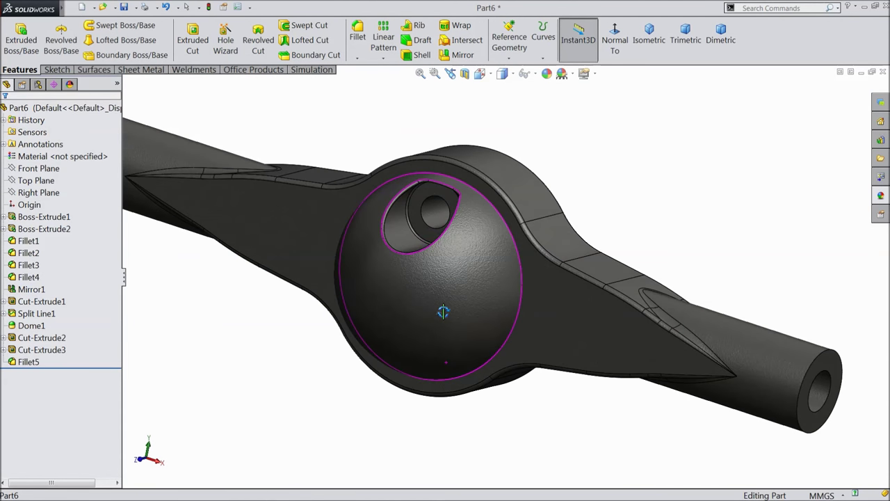
pyautogui.scroll(-5, 443, 312)
pyautogui.scroll(2, 502, 280)
pyautogui.scroll(-2, 438, 298)
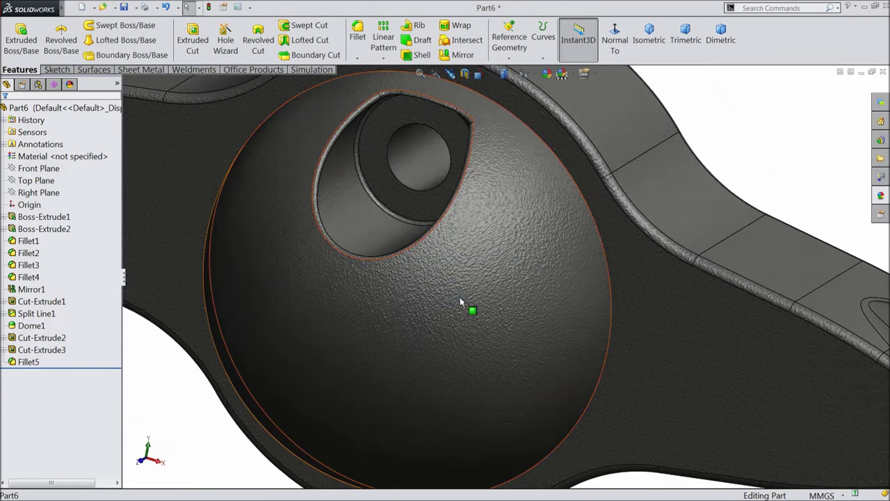
pyautogui.press('f')
pyautogui.moveTo(527, 280); pyautogui.dragTo(508, 255, button='middle')
pyautogui.scroll(-2, 510, 259)
pyautogui.click(124, 7)
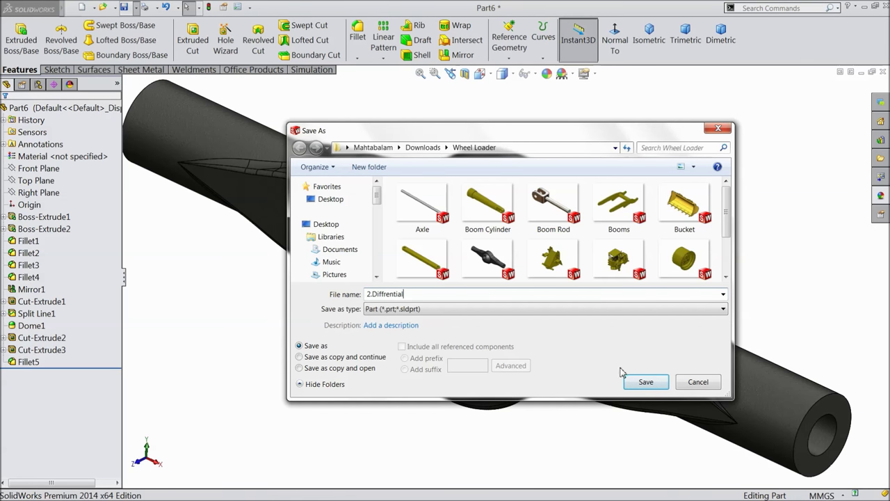
# Save the part as 2.Diffrential and orbit the view
pyautogui.click(646, 382)
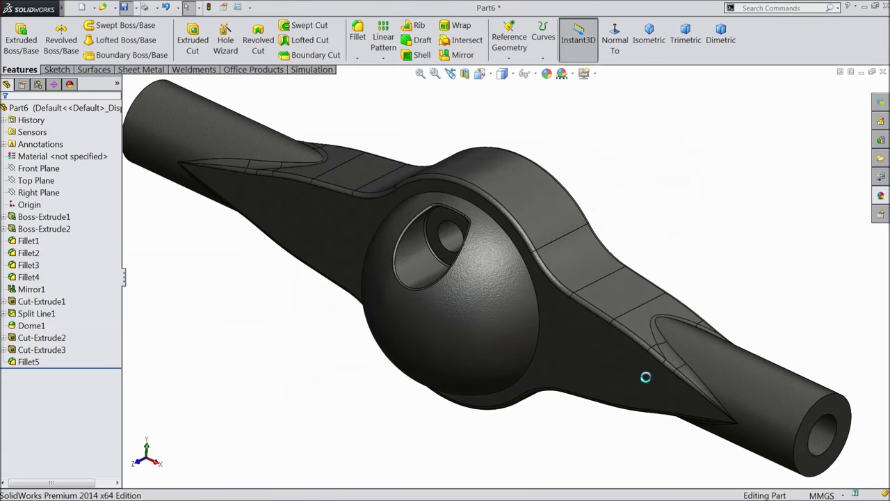
pyautogui.moveTo(326, 334); pyautogui.dragTo(337, 314, button='middle')
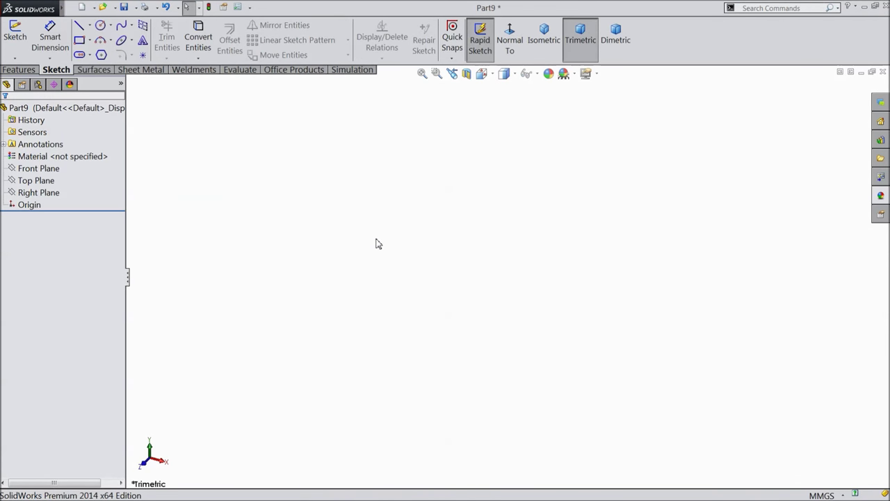
# Start a sketch on the Right Plane and draw the closed six-line lug outline from the origin
pyautogui.click(50, 195)
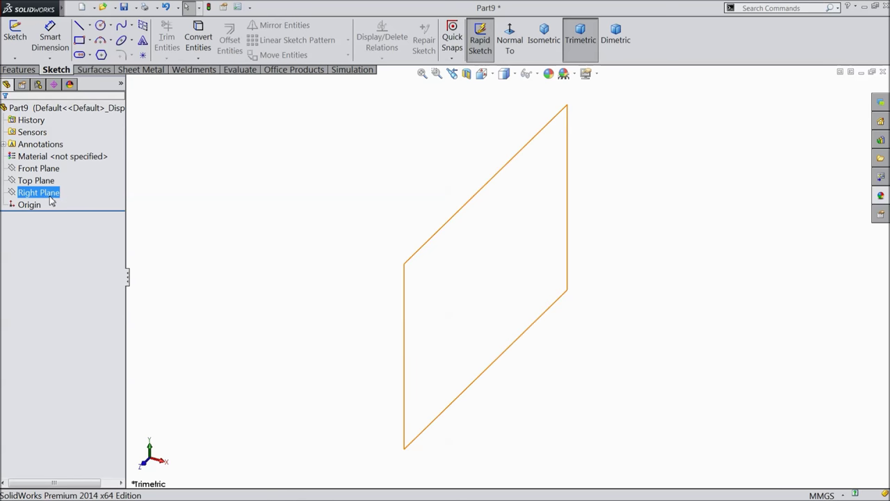
pyautogui.click(51, 194)
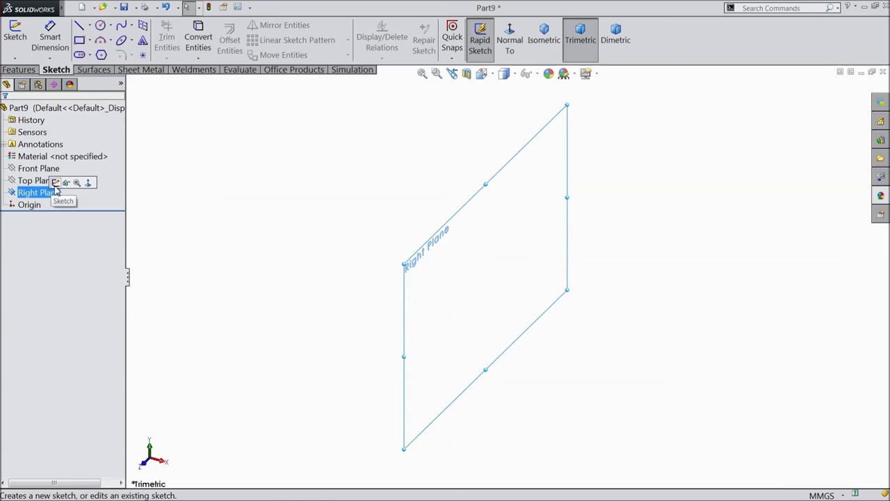
pyautogui.click(55, 183)
pyautogui.click(79, 25)
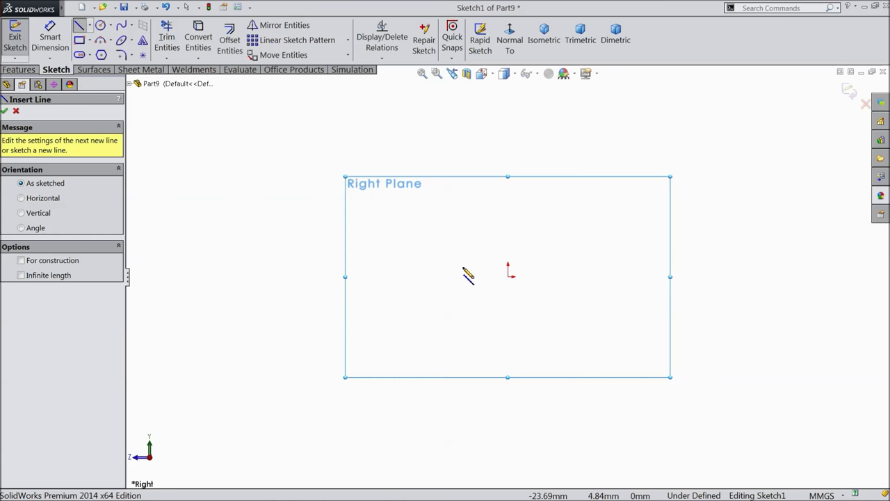
pyautogui.click(508, 276)
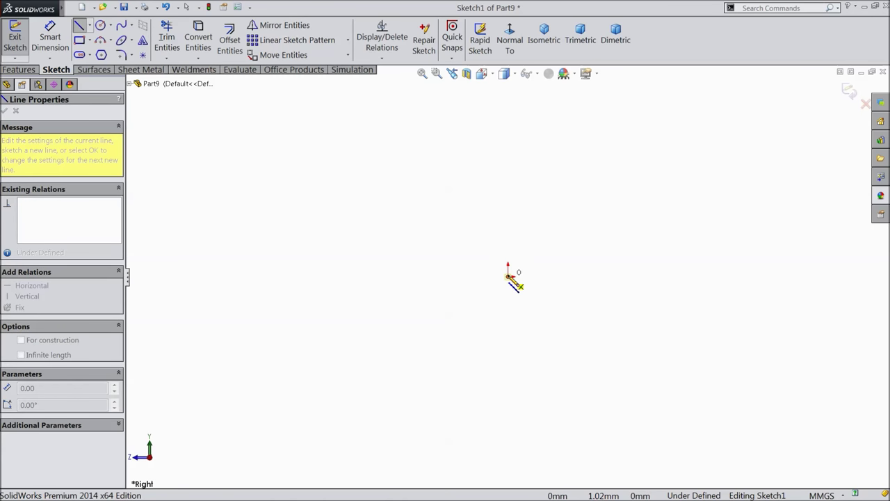
pyautogui.click(509, 245)
pyautogui.click(589, 115)
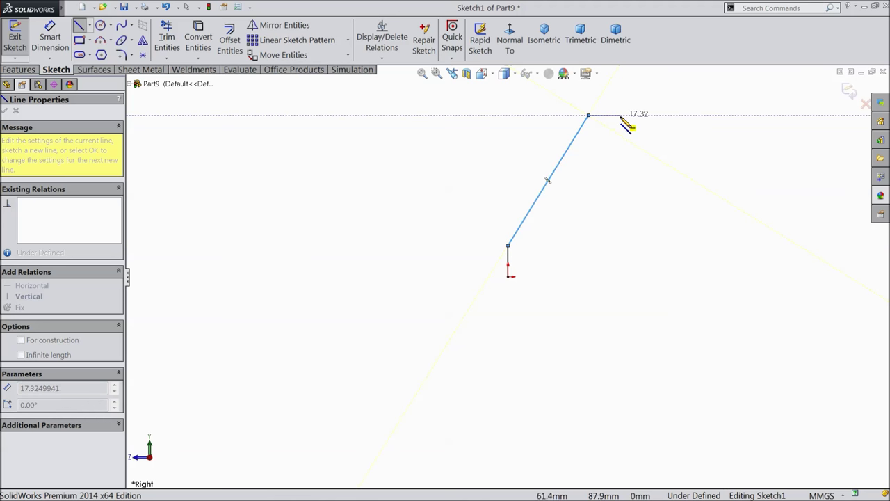
pyautogui.click(621, 116)
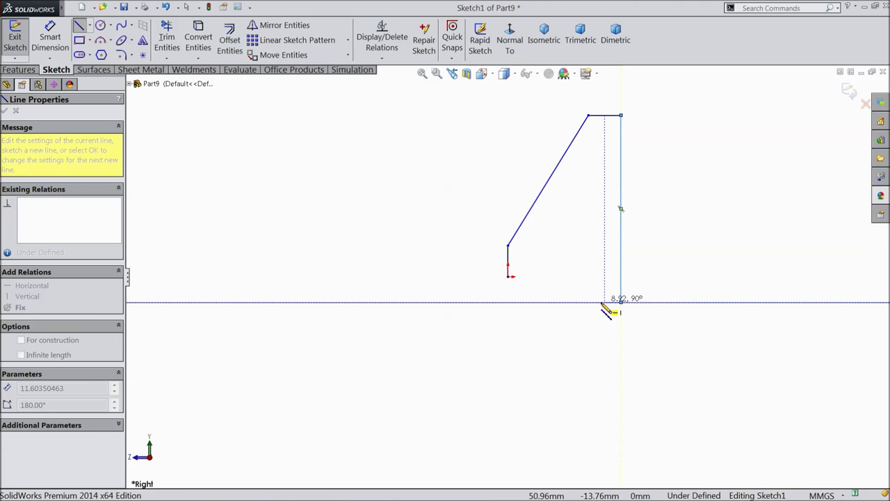
pyautogui.click(621, 302)
pyautogui.click(588, 302)
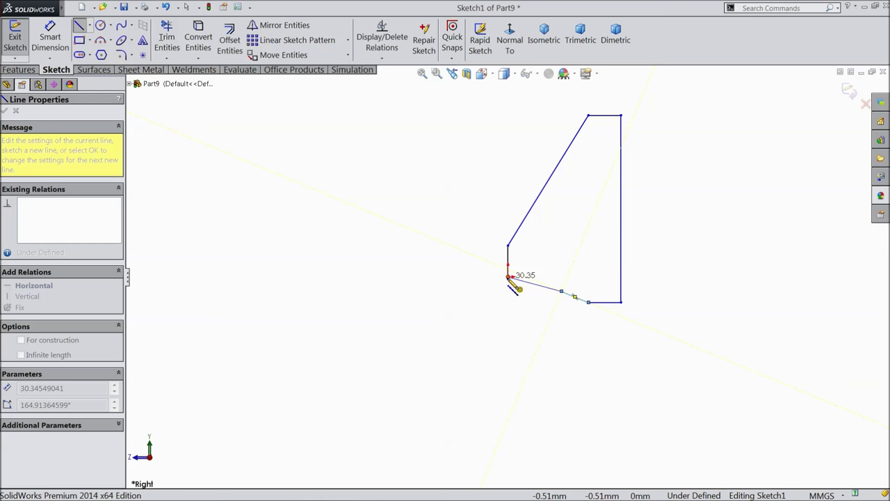
pyautogui.click(509, 279)
# Make the sloped bottom-left line of the outline horizontal
pyautogui.rightClick(445, 278)
pyautogui.click(458, 132)
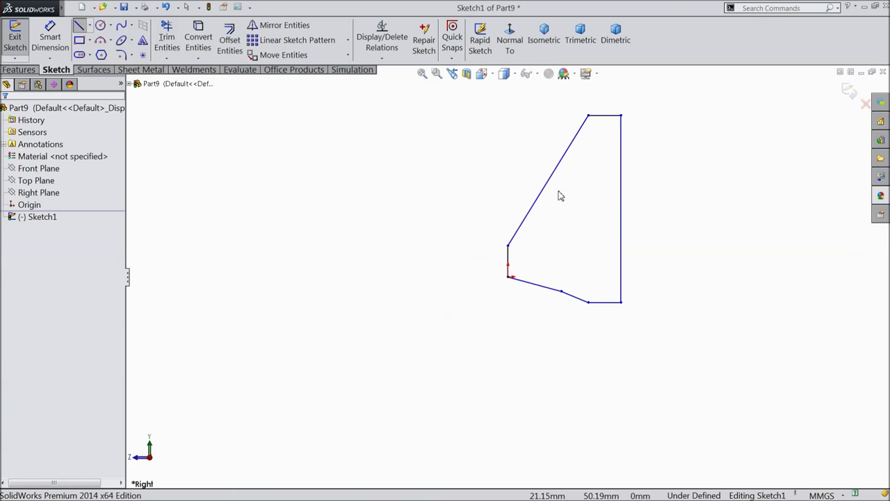
pyautogui.scroll(-3, 616, 178)
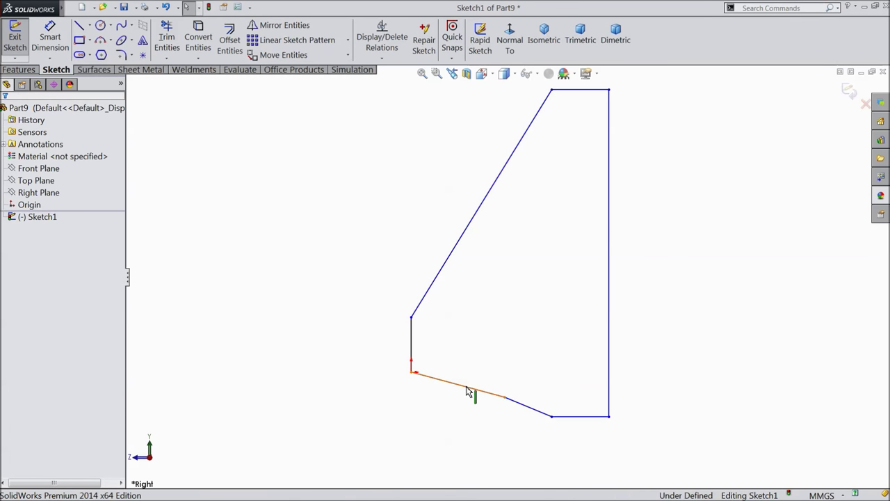
pyautogui.click(471, 389)
pyautogui.click(493, 353)
pyautogui.scroll(1, 432, 319)
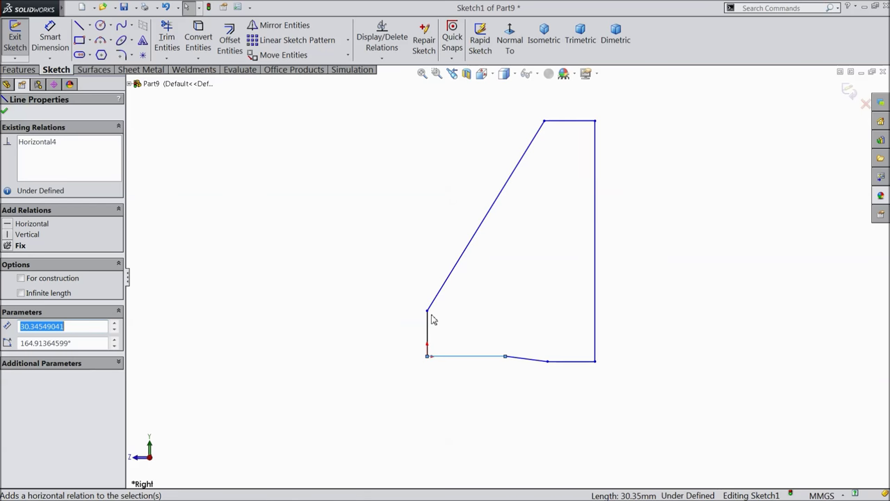
# Dimension the left edge to 8, the bottom step to 3.65 and the top edge to 10
pyautogui.click(50, 38)
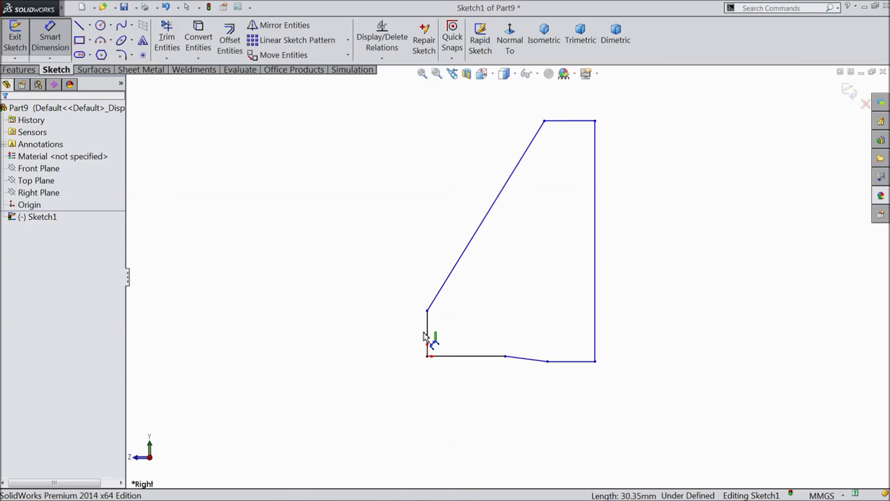
pyautogui.click(428, 338)
pyautogui.click(402, 339)
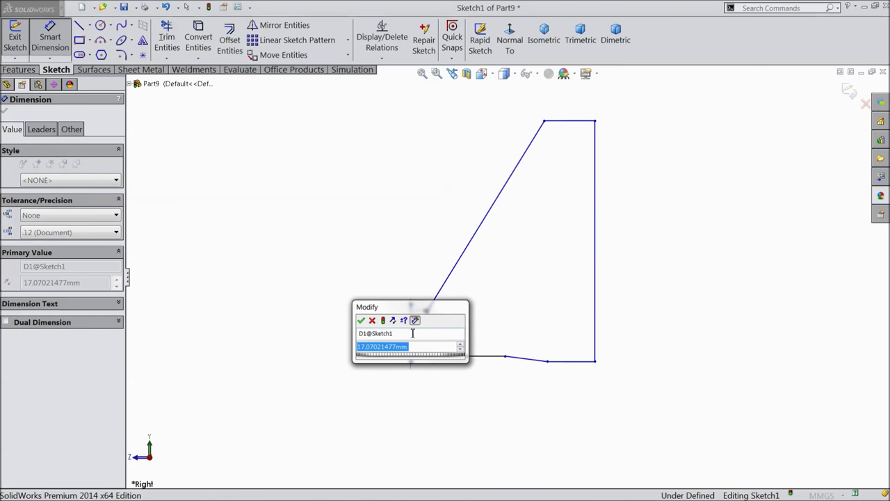
pyautogui.write('8')
pyautogui.click(361, 320)
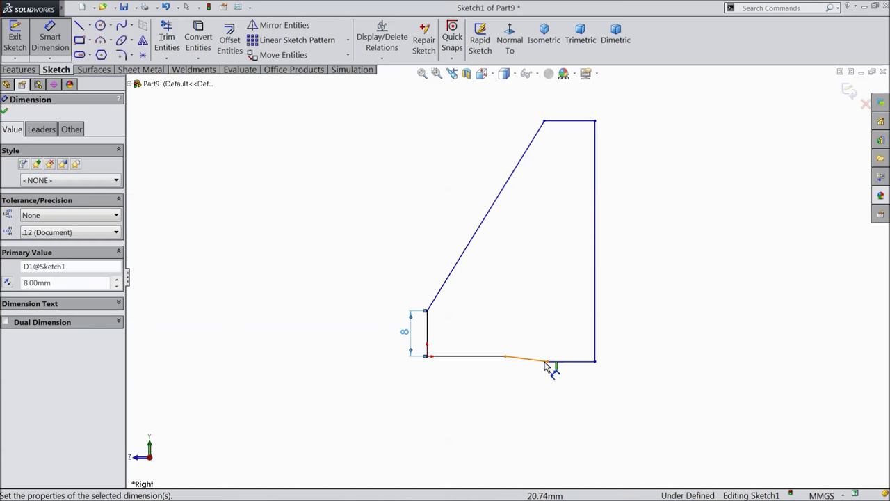
pyautogui.click(566, 364)
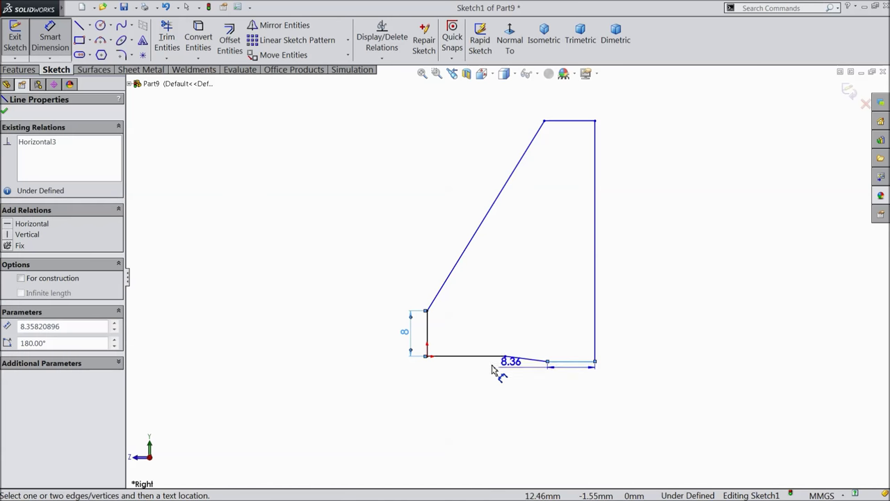
pyautogui.click(652, 367)
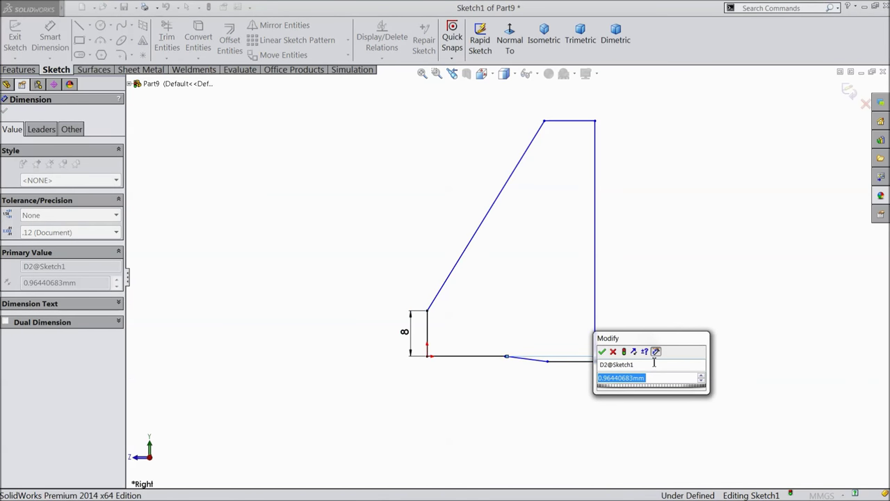
pyautogui.write('3.65')
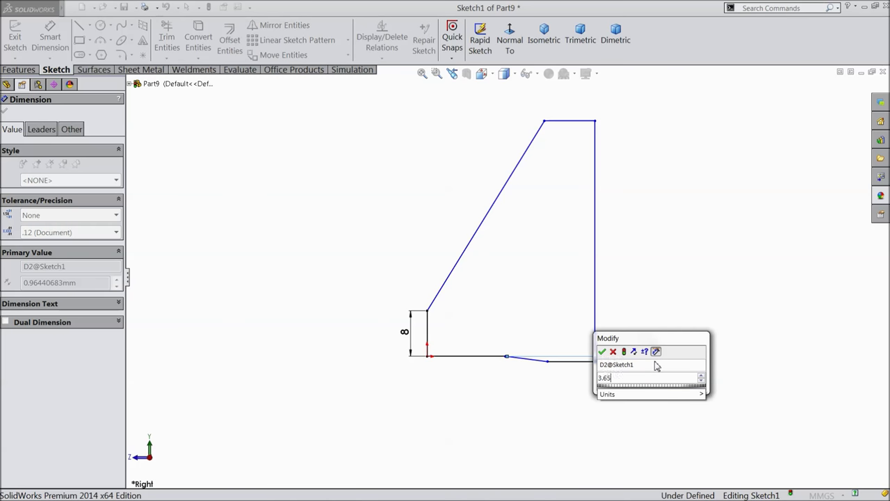
pyautogui.click(602, 351)
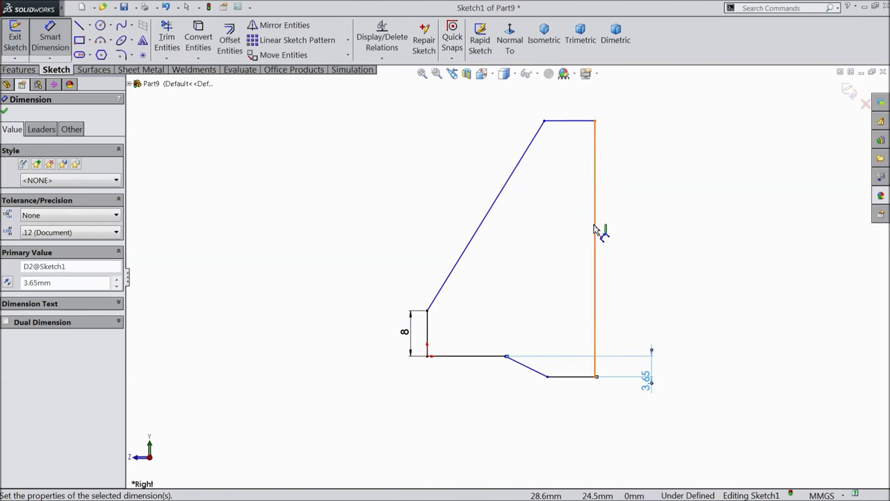
pyautogui.click(571, 122)
pyautogui.click(573, 116)
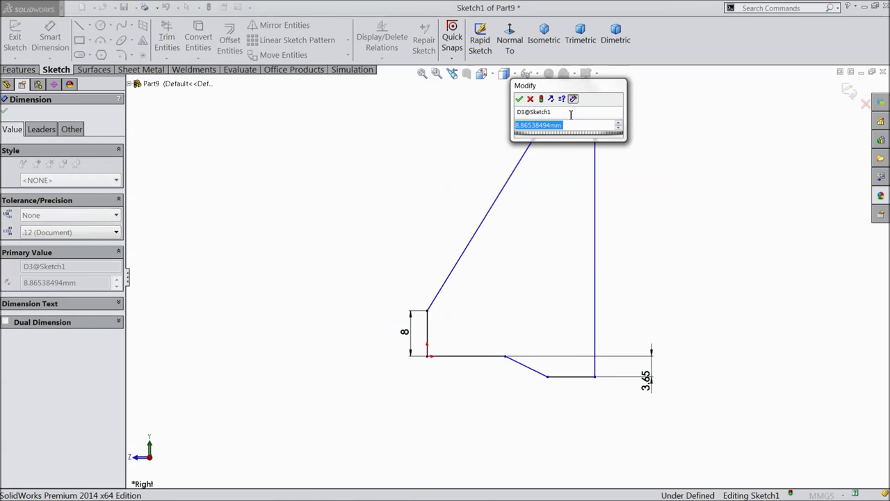
pyautogui.write('8.87')
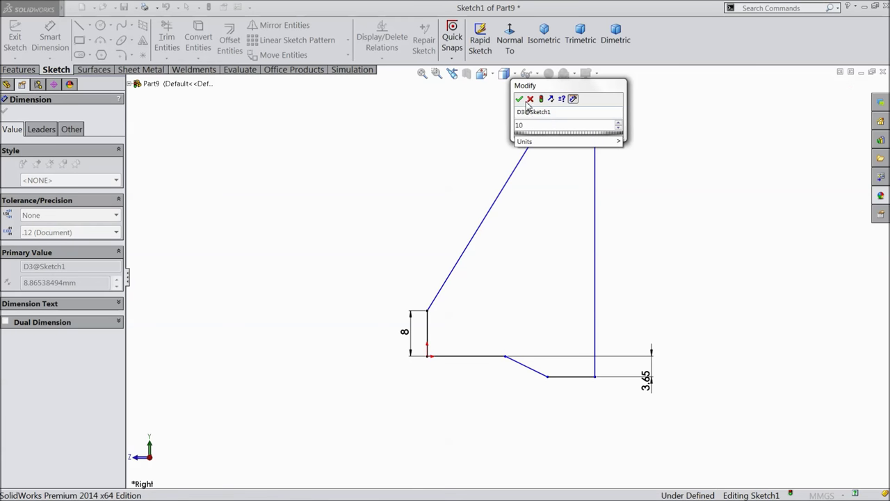
pyautogui.click(519, 99)
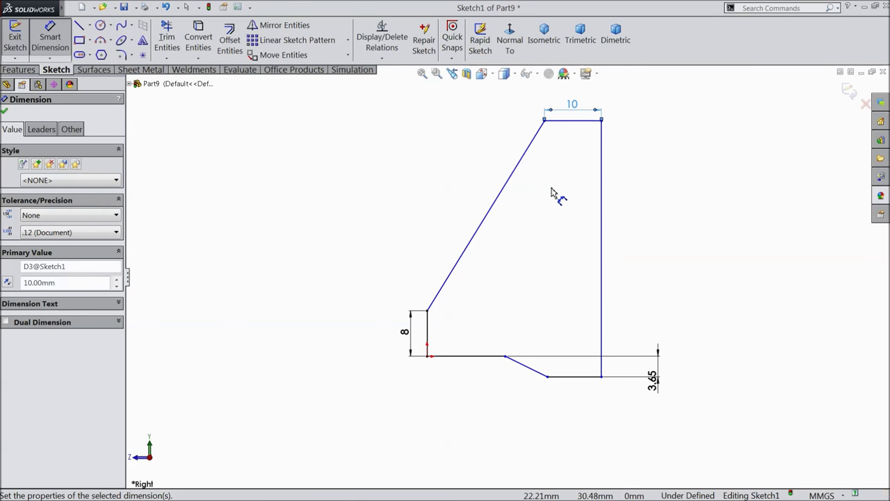
# Add the overall height of 51 and overall width of 40
pyautogui.click(575, 122)
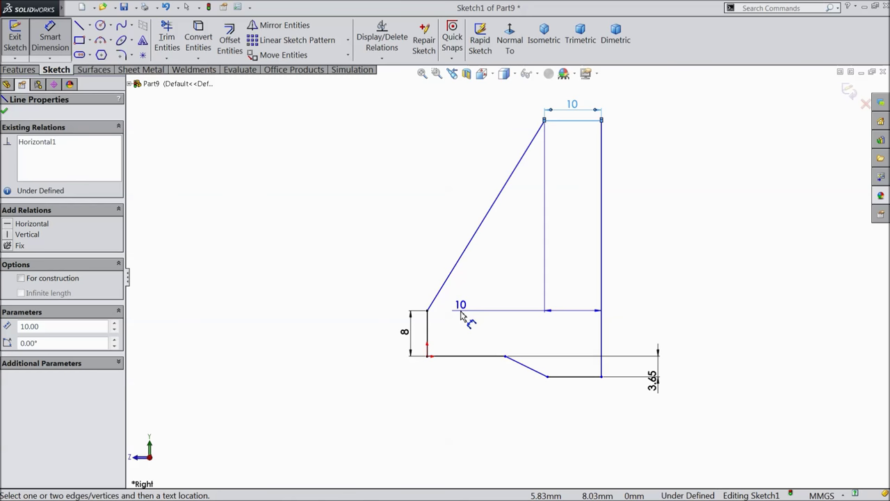
pyautogui.click(574, 376)
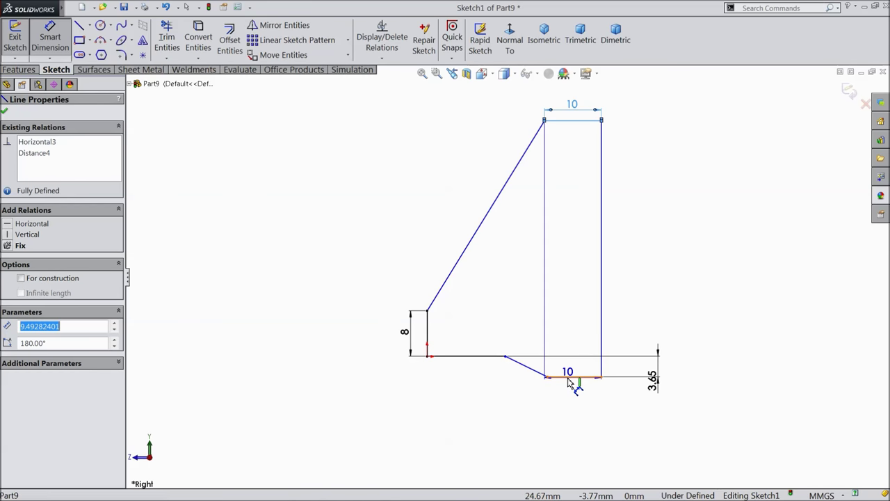
pyautogui.click(352, 284)
pyautogui.write('51')
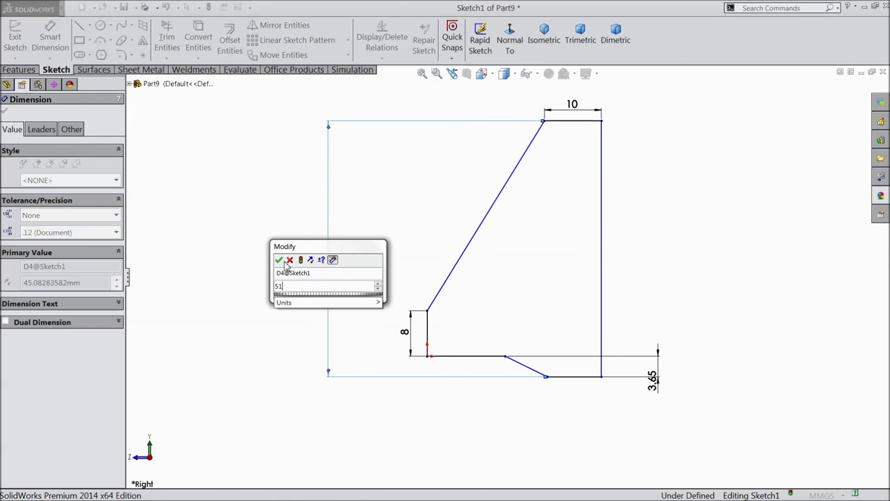
pyautogui.click(279, 260)
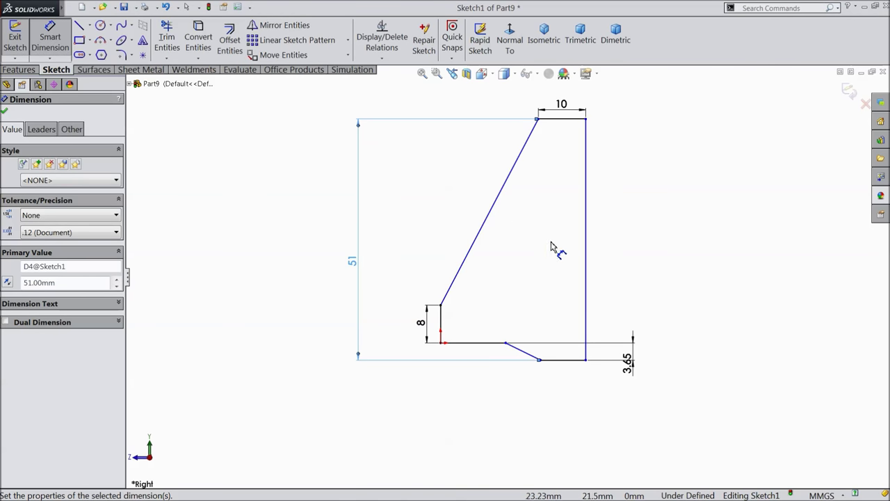
pyautogui.click(586, 259)
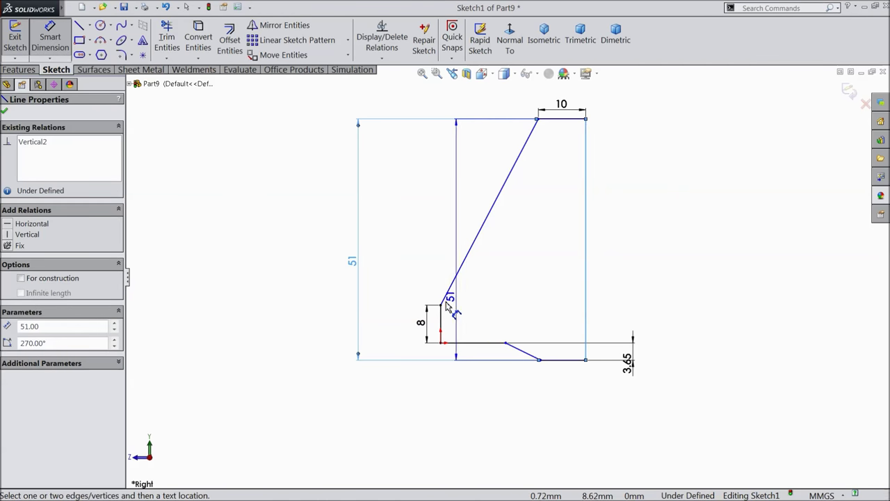
pyautogui.click(440, 316)
pyautogui.click(497, 411)
pyautogui.write('40')
pyautogui.click(445, 395)
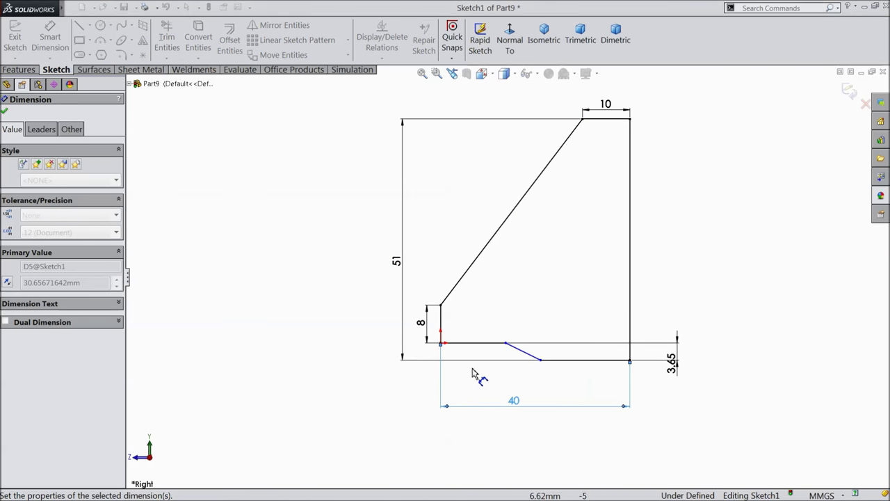
# Dimension the bottom-left line to 18 and the short bottom edge to 9
pyautogui.click(477, 343)
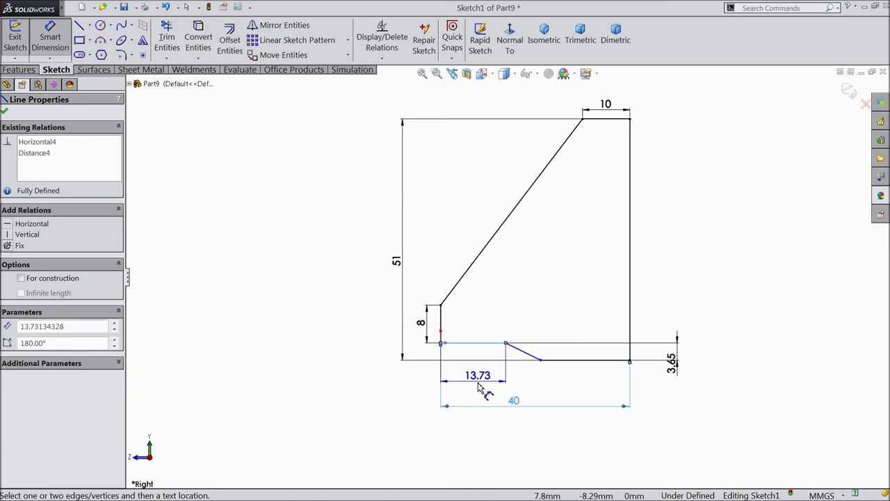
pyautogui.click(478, 389)
pyautogui.write('18')
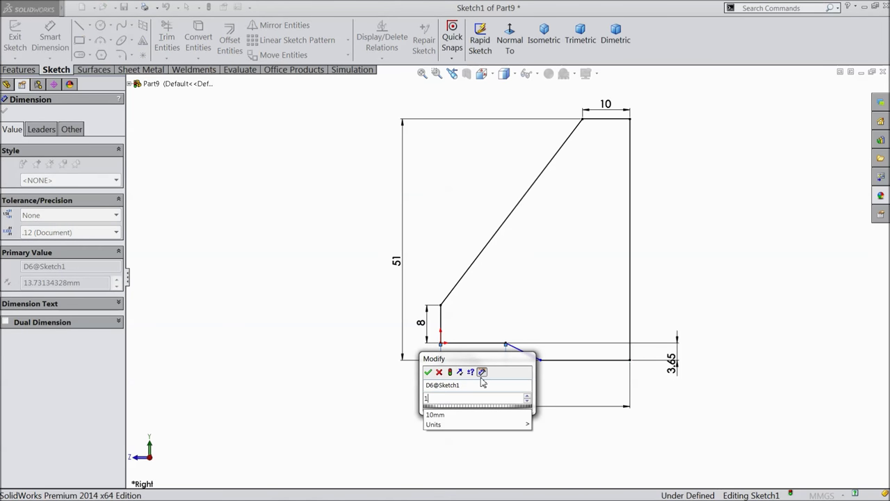
pyautogui.click(429, 372)
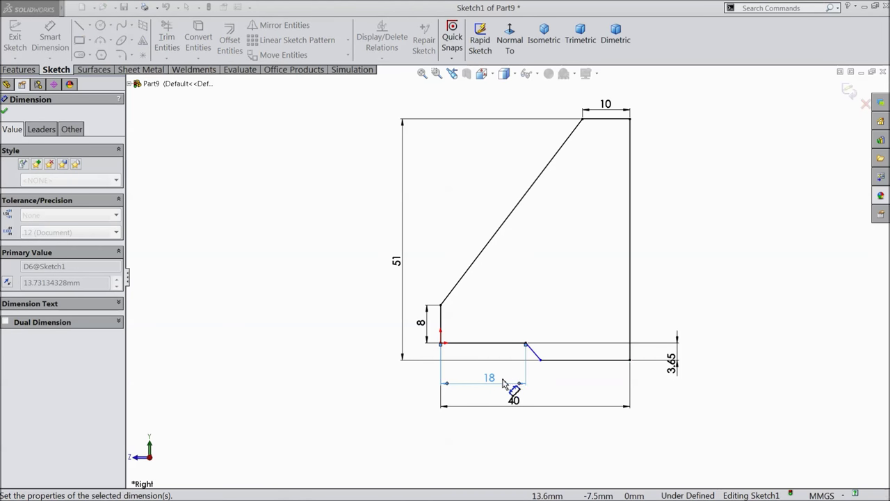
pyautogui.click(578, 361)
pyautogui.click(576, 384)
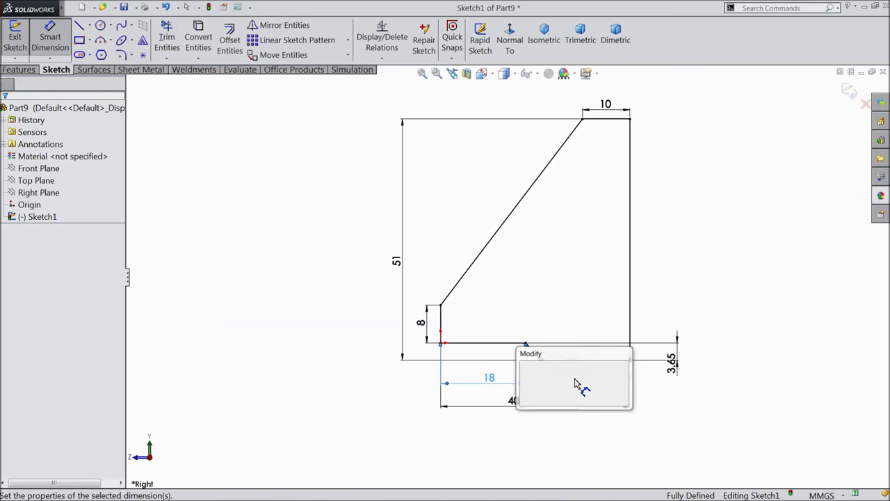
pyautogui.click(529, 369)
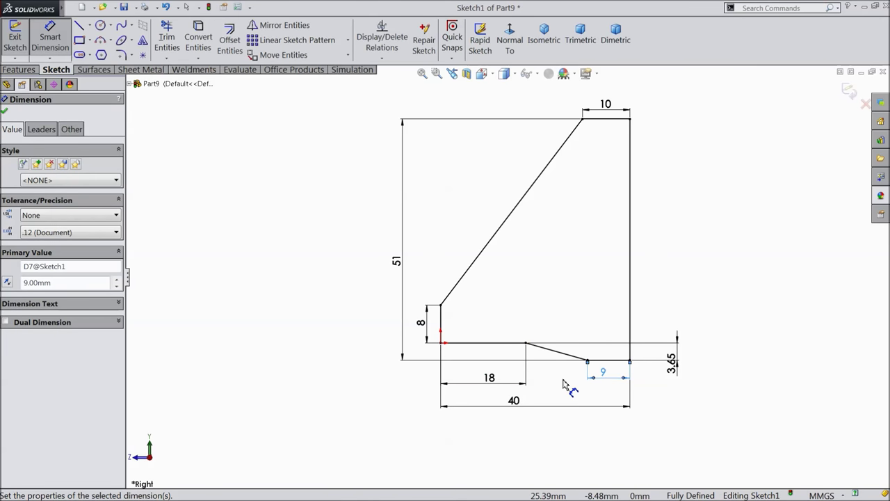
pyautogui.click(5, 111)
pyautogui.click(20, 70)
# Extrude the profile 27 mm Mid Plane into a solid block
pyautogui.click(21, 40)
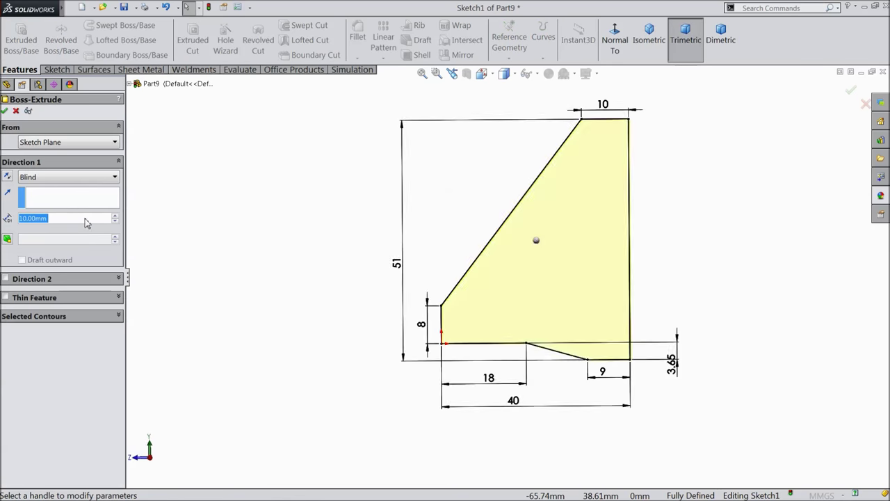
pyautogui.click(66, 176)
pyautogui.click(39, 237)
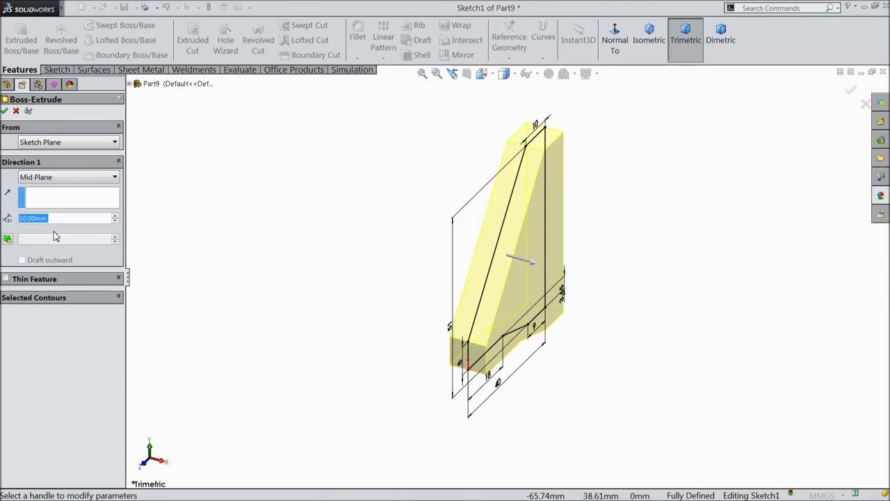
pyautogui.write('27')
pyautogui.press('Return')
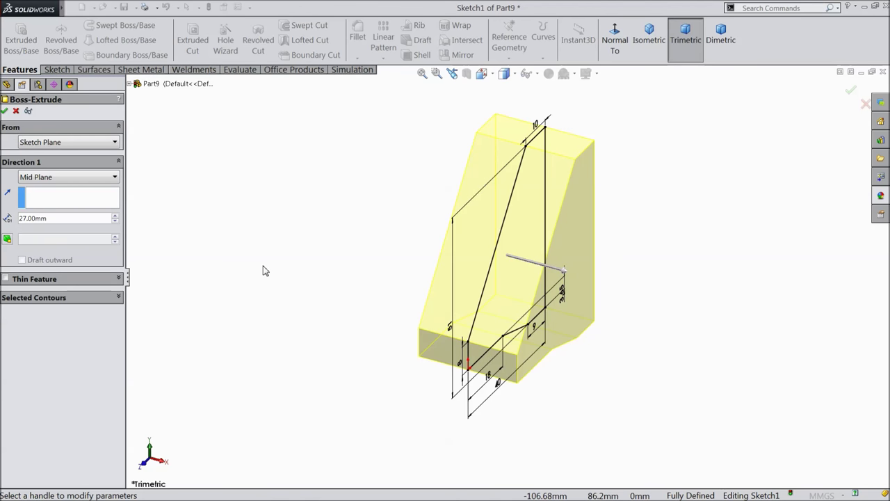
pyautogui.click(5, 111)
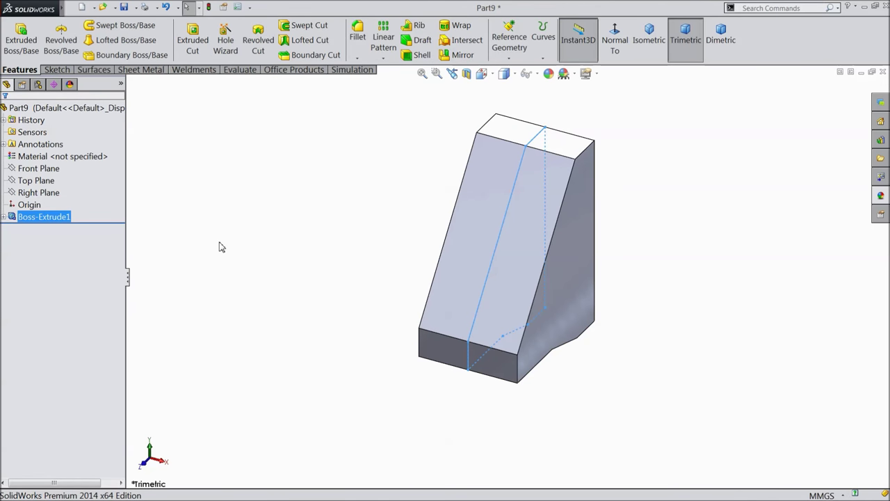
# Start a new sketch on the block's top face
pyautogui.moveTo(262, 232); pyautogui.dragTo(338, 308, button='middle')
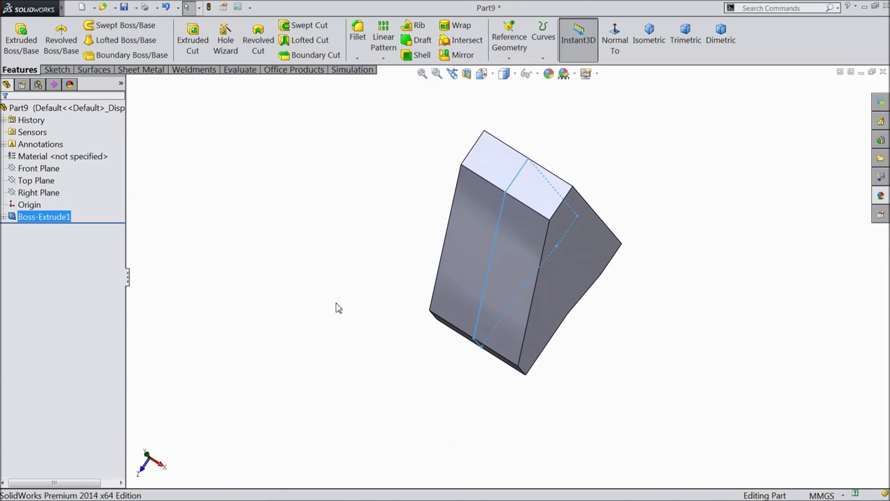
pyautogui.click(518, 174)
pyautogui.click(547, 138)
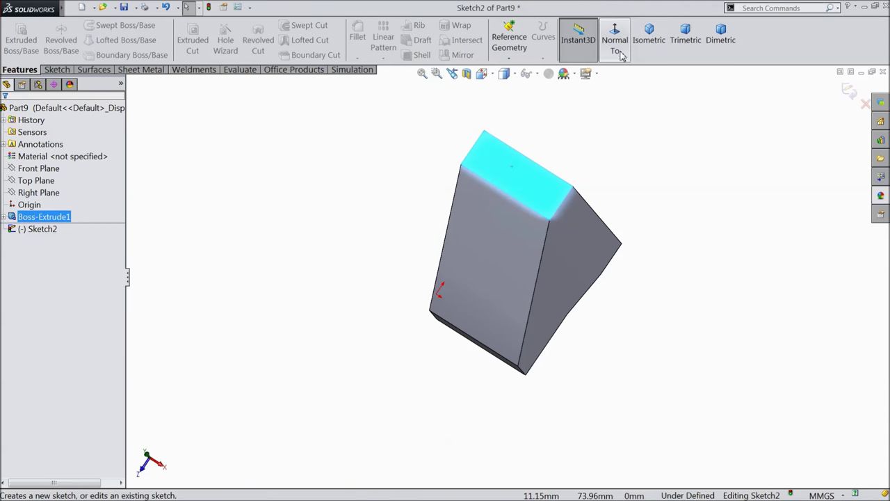
# Draw a vertical construction centerline straight up from the origin
pyautogui.click(52, 71)
pyautogui.click(89, 25)
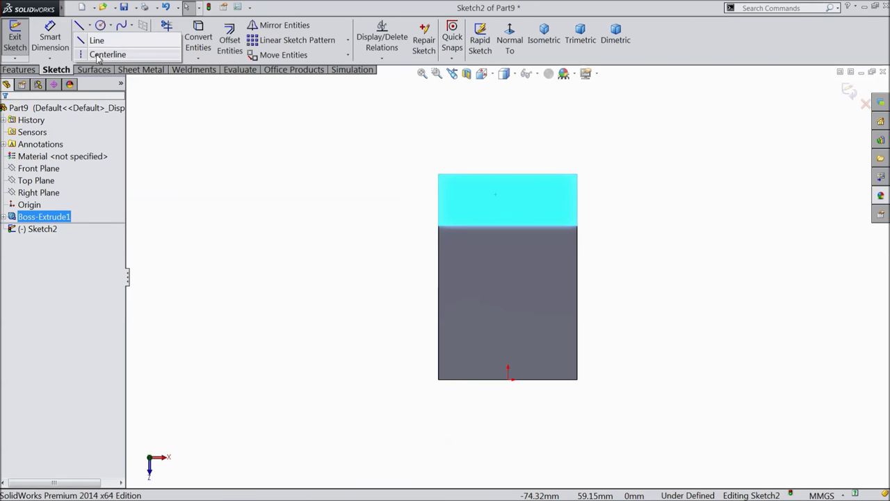
pyautogui.click(100, 54)
pyautogui.click(508, 379)
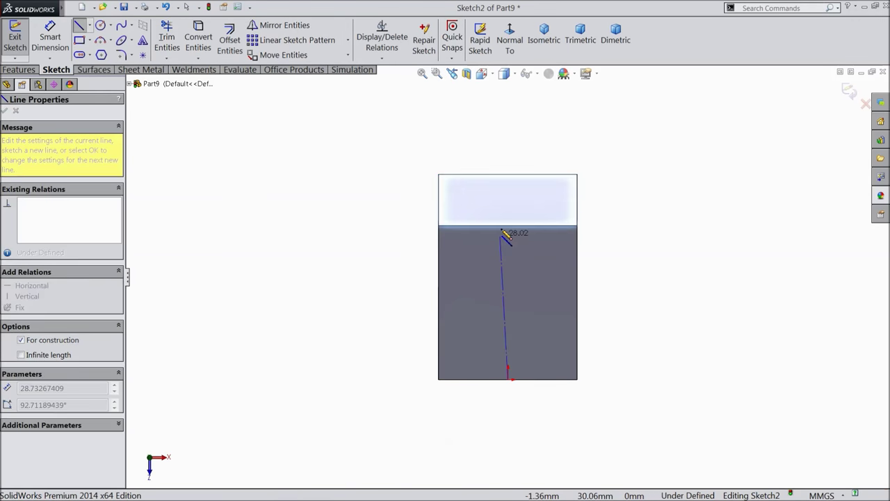
pyautogui.click(507, 127)
pyautogui.rightClick(531, 94)
pyautogui.click(556, 102)
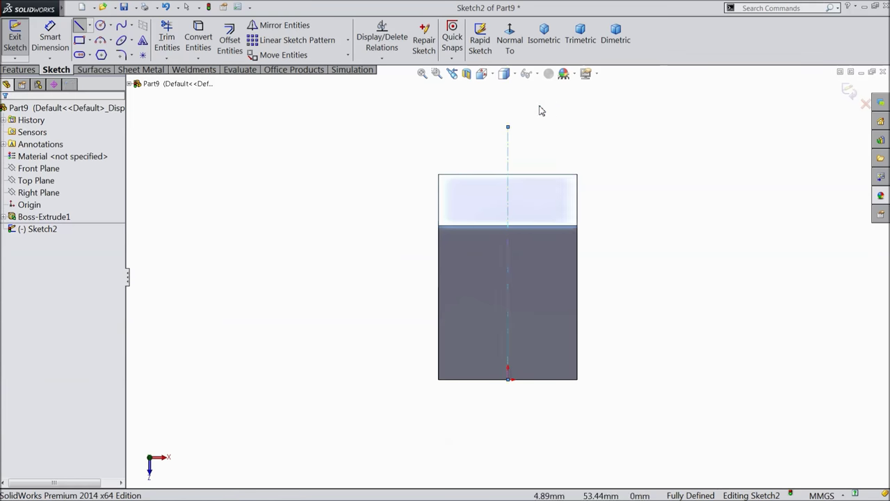
# Draw a circle at the centerline's top end and dimension its diameter 33.25 mm
pyautogui.click(101, 26)
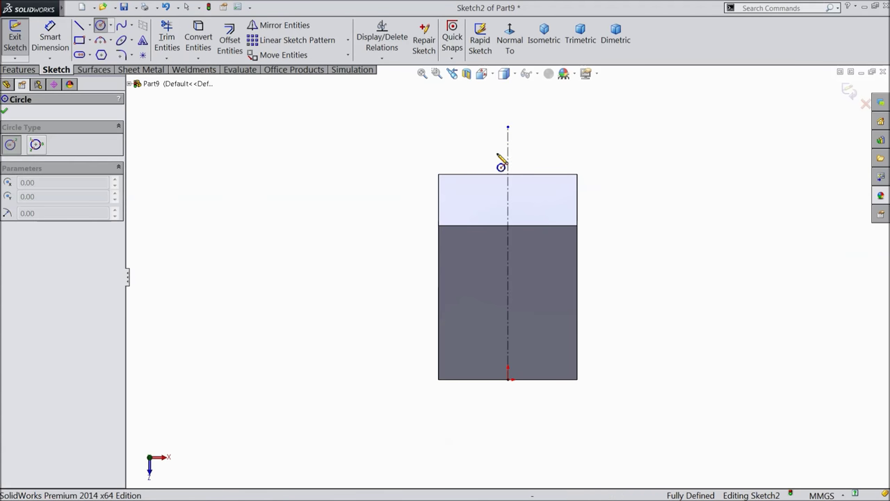
pyautogui.click(508, 127)
pyautogui.click(510, 201)
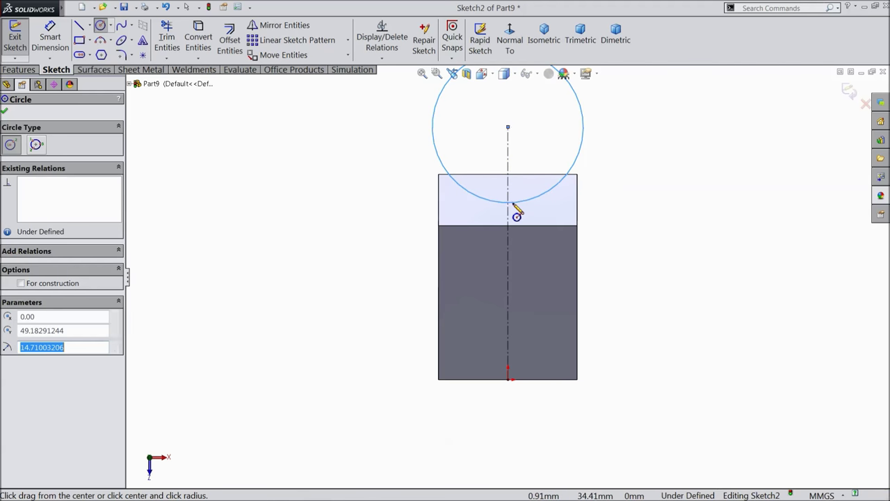
pyautogui.click(50, 39)
pyautogui.scroll(1, 520, 170)
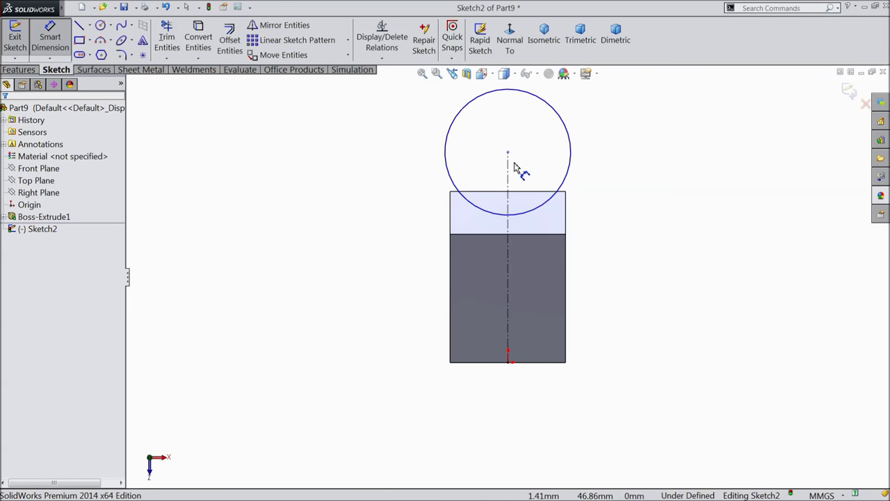
pyautogui.click(573, 154)
pyautogui.click(650, 156)
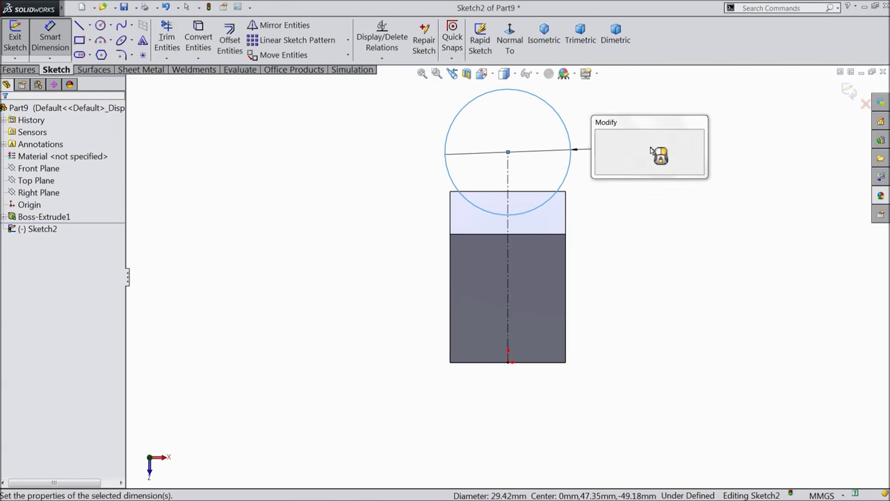
pyautogui.write('33.25')
pyautogui.press('Return')
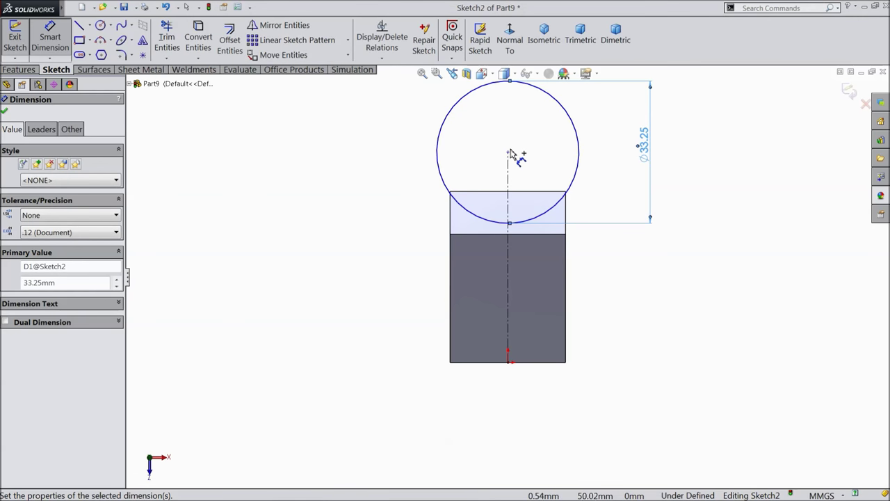
# Dimension the circle centre 50.25 mm above the part's bottom midpoint
pyautogui.click(509, 152)
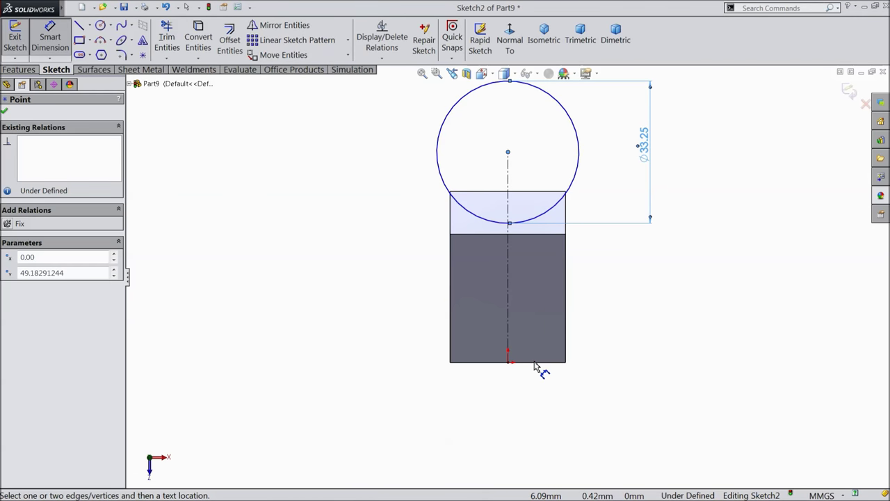
pyautogui.click(507, 361)
pyautogui.click(379, 267)
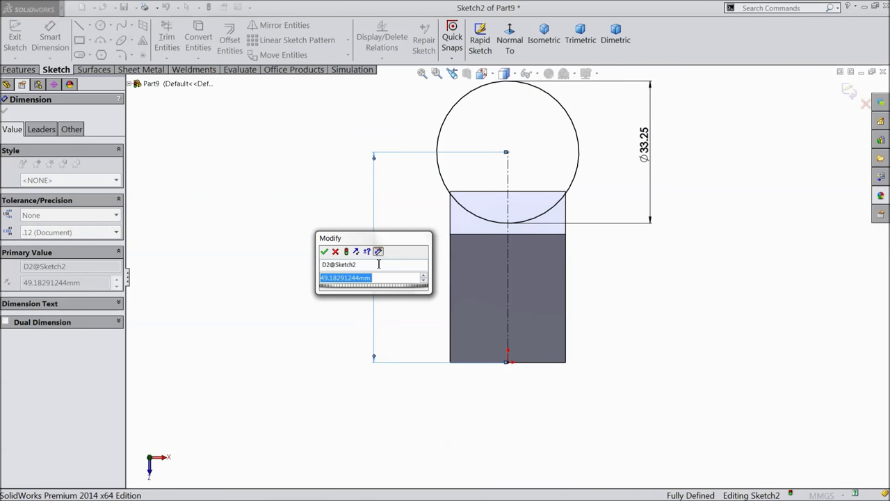
pyautogui.write('50.25')
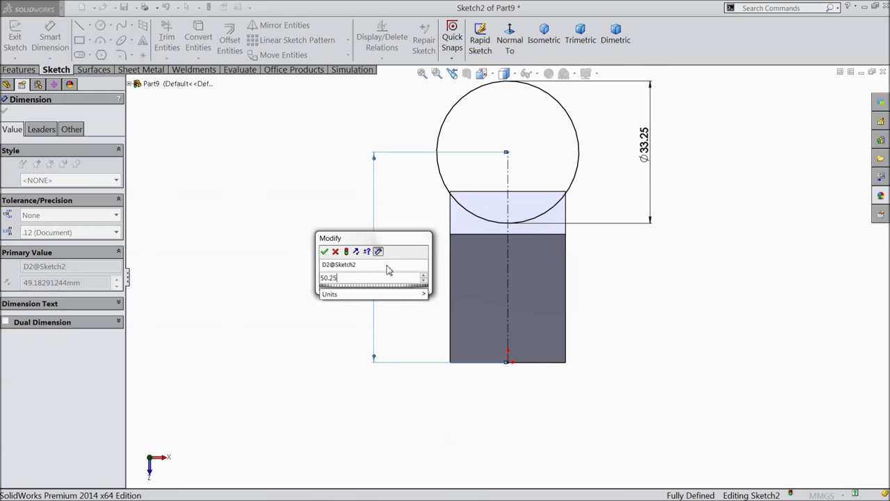
pyautogui.click(325, 252)
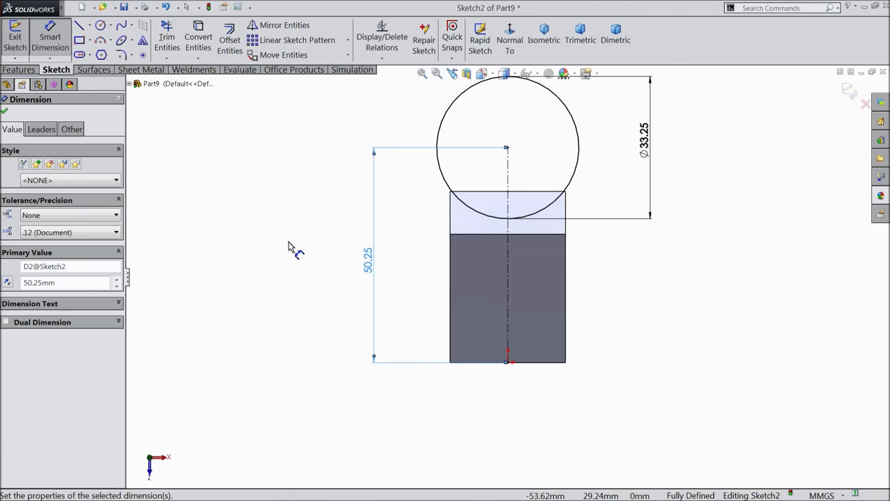
pyautogui.click(19, 70)
# Cut-extrude the circle 27 mm Blind into the block's top
pyautogui.click(193, 40)
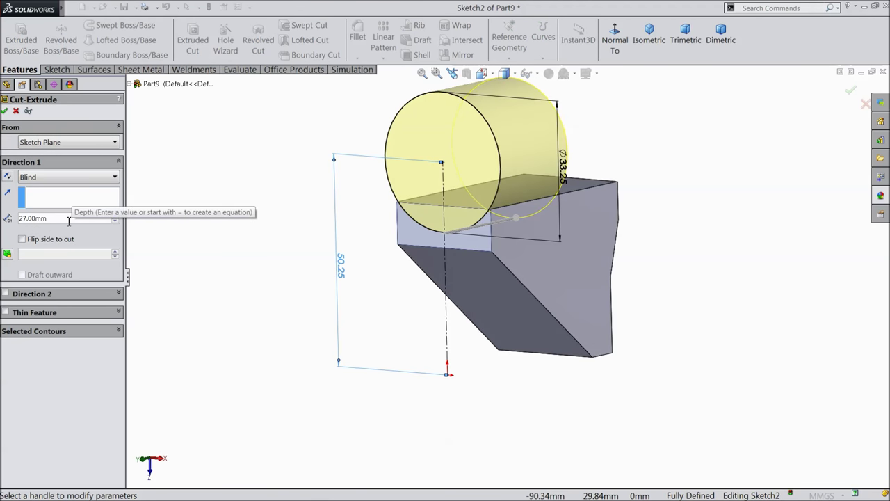
pyautogui.moveTo(196, 237); pyautogui.dragTo(322, 258, button='middle')
pyautogui.scroll(-3, 490, 217)
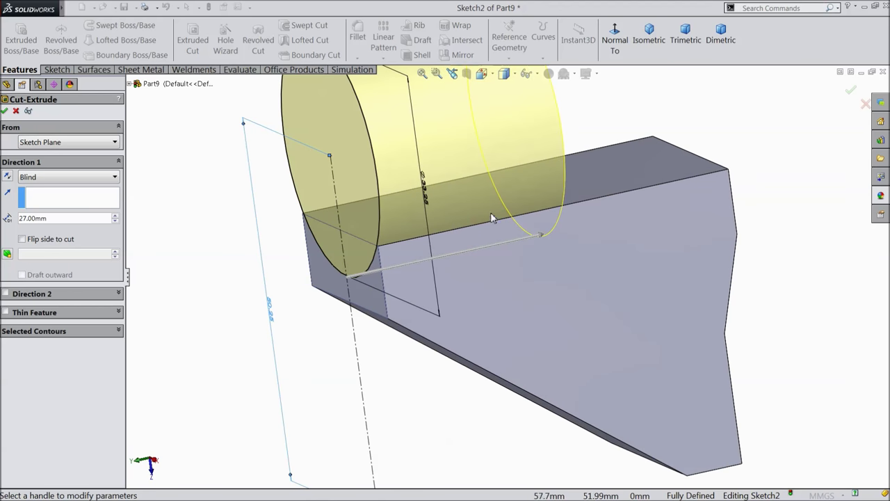
pyautogui.click(5, 112)
# Open a new sketch on the block's side face, viewed normal to it
pyautogui.moveTo(230, 278); pyautogui.dragTo(294, 279, button='middle')
pyautogui.scroll(3, 282, 295)
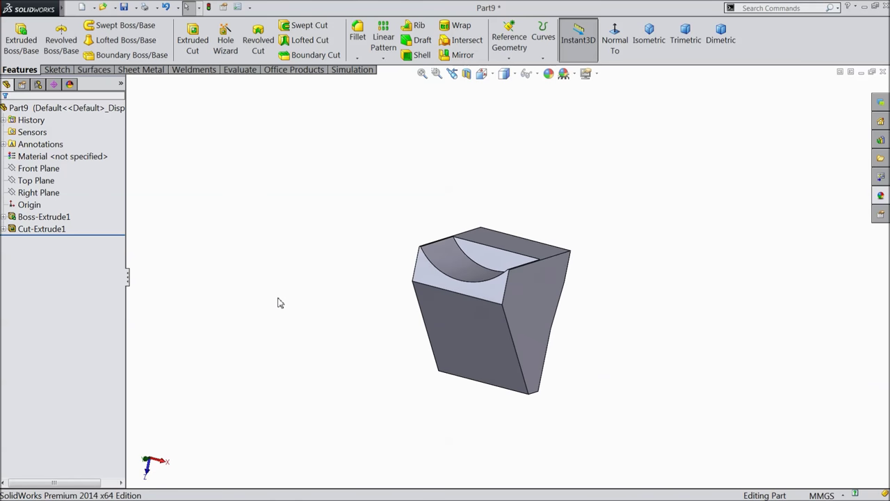
pyautogui.moveTo(276, 309); pyautogui.dragTo(556, 331, button='middle')
pyautogui.scroll(-2, 499, 304)
pyautogui.click(499, 304)
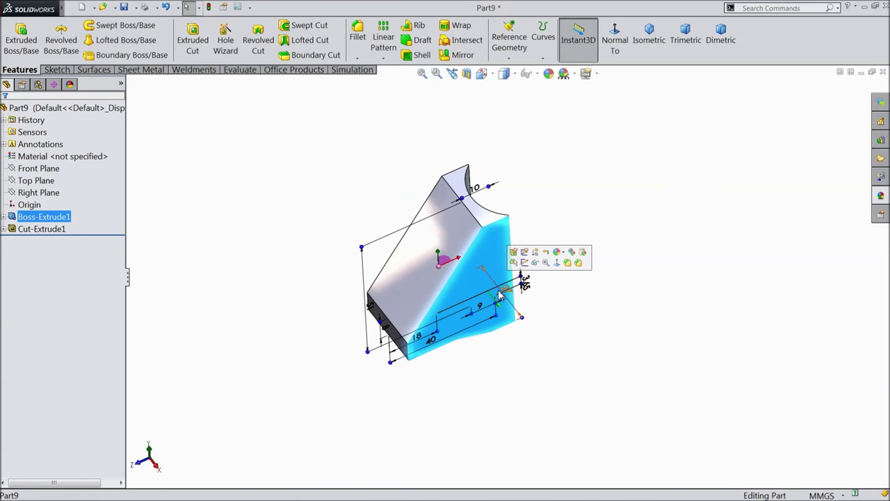
pyautogui.click(615, 39)
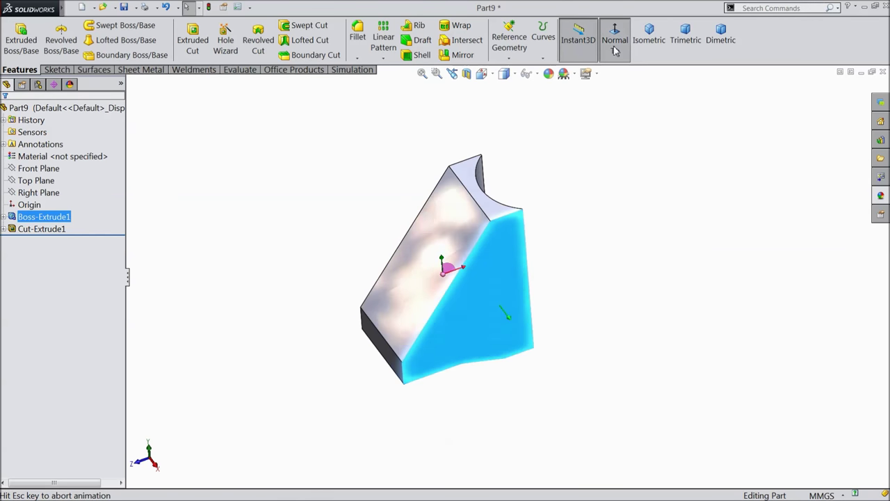
pyautogui.scroll(2, 529, 236)
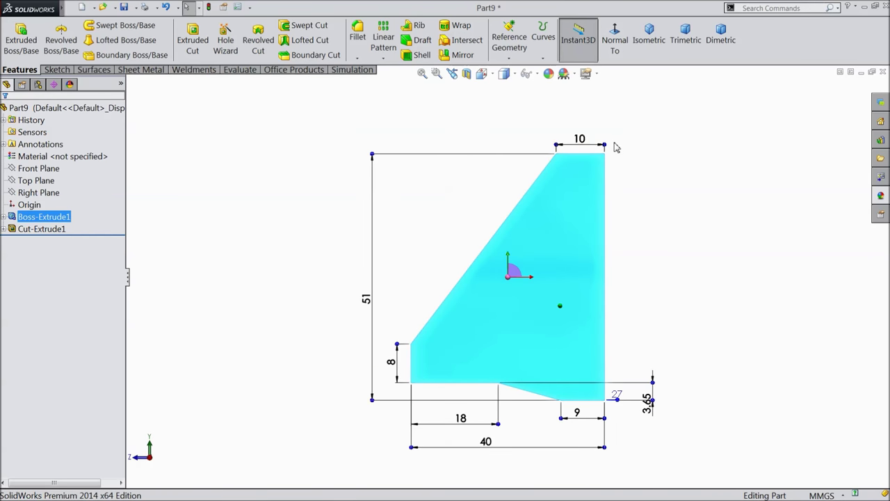
pyautogui.scroll(-1, 612, 150)
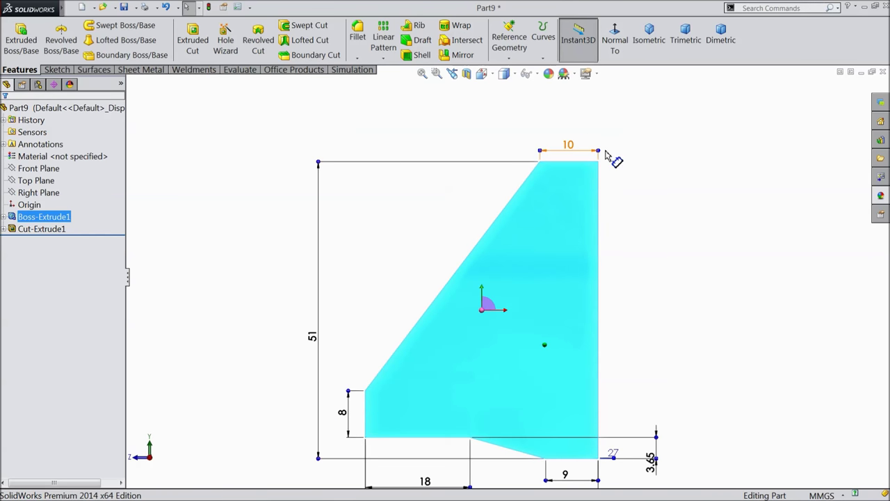
pyautogui.click(57, 70)
pyautogui.click(14, 38)
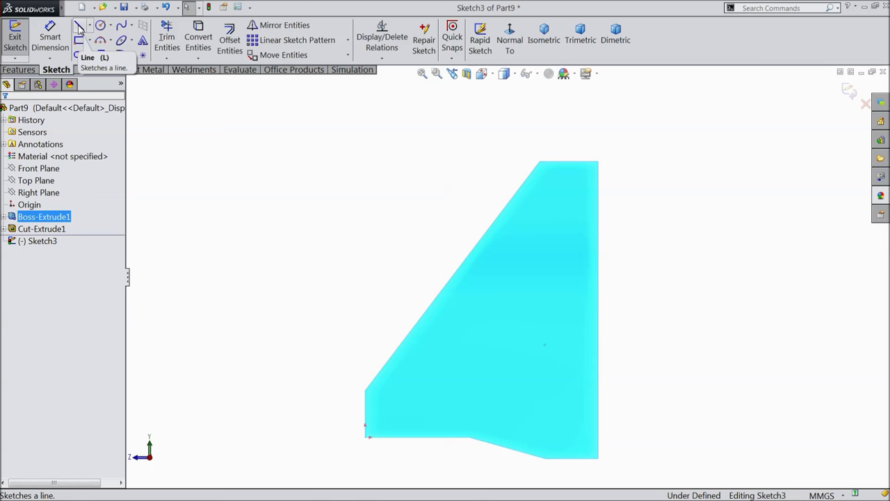
# Draw the short top-edge line, the vertical side and a tangent arc for the lug top
pyautogui.click(78, 28)
pyautogui.scroll(-4, 573, 145)
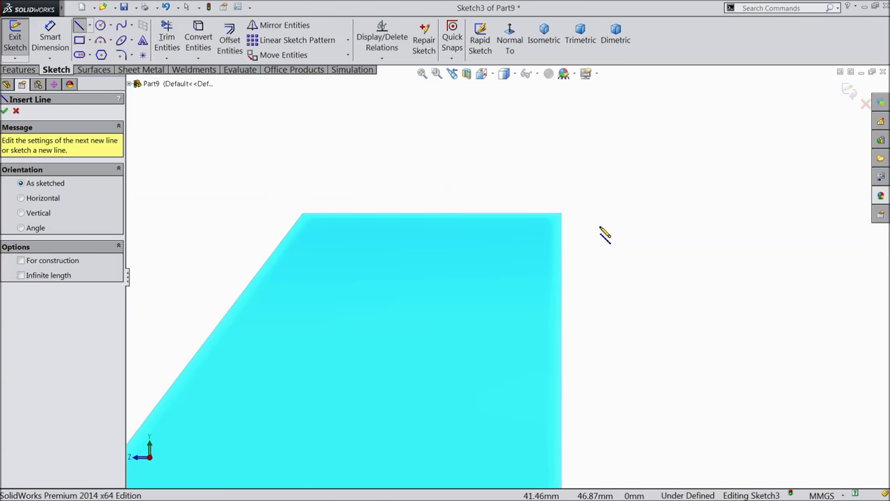
pyautogui.click(561, 214)
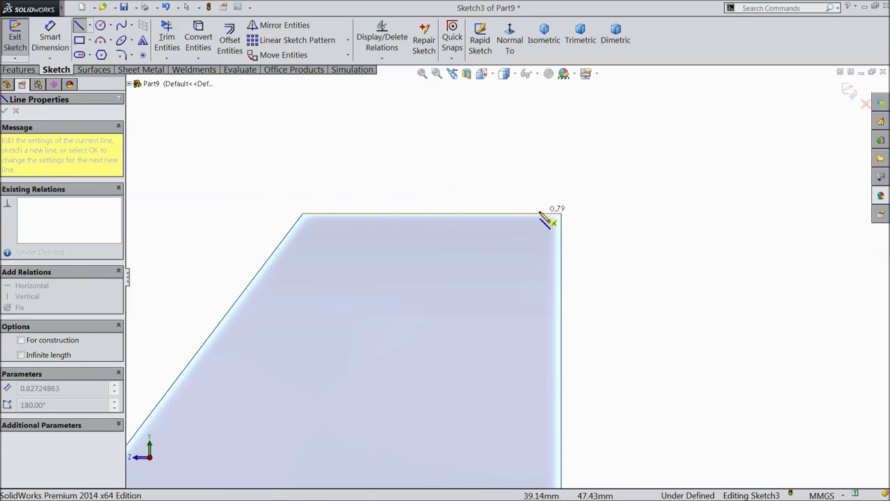
pyautogui.click(523, 214)
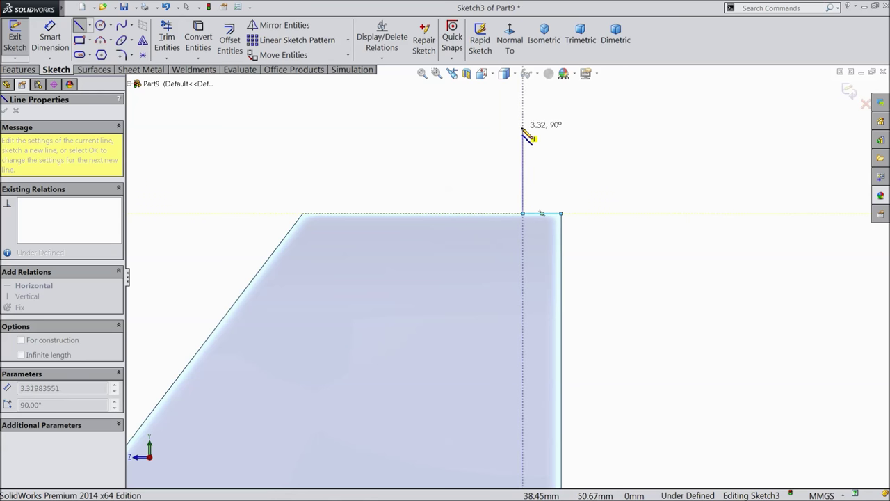
pyautogui.scroll(2, 528, 129)
pyautogui.click(515, 151)
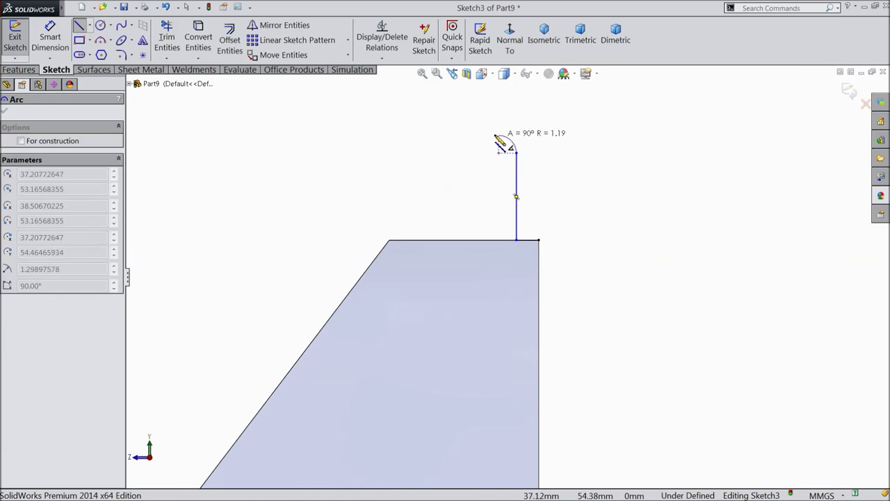
pyautogui.click(452, 140)
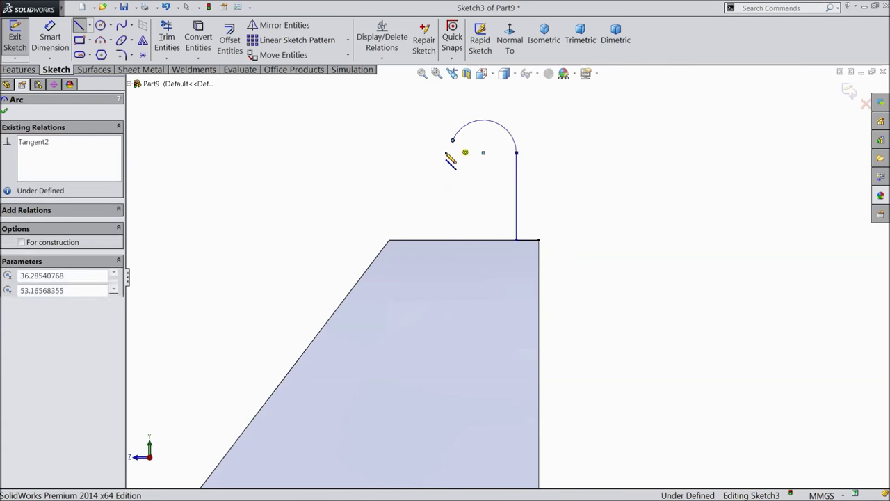
# Continue slanted and horizontal lines down into the part and close the outline
pyautogui.click(345, 341)
pyautogui.scroll(6, 390, 389)
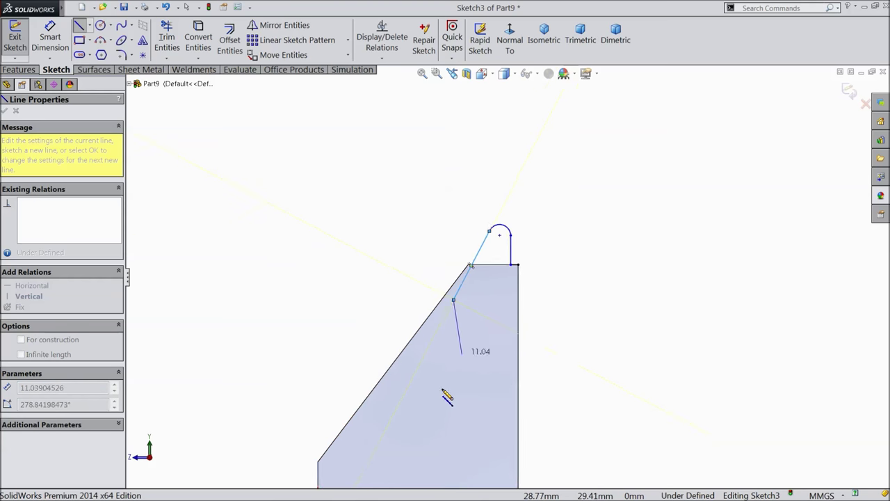
pyautogui.scroll(-2, 490, 361)
pyautogui.click(514, 377)
pyautogui.click(569, 377)
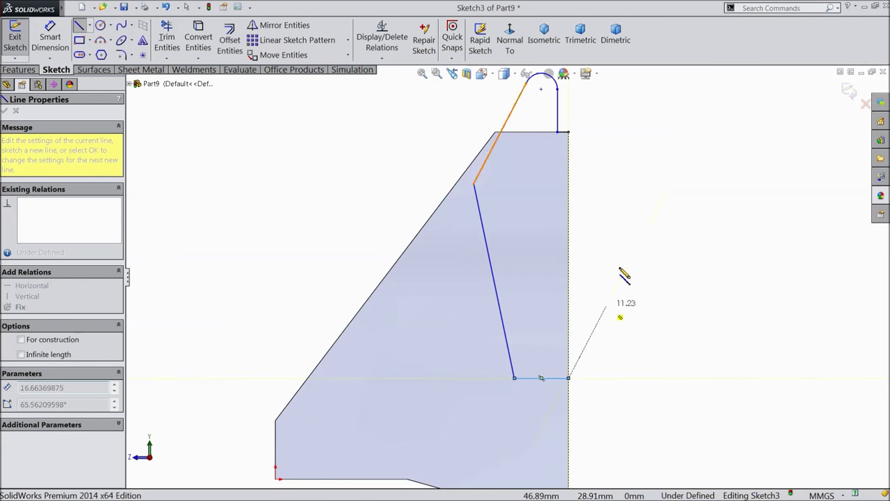
pyautogui.click(568, 132)
pyautogui.rightClick(616, 148)
pyautogui.click(624, 146)
pyautogui.press('z')
pyautogui.scroll(-2, 568, 177)
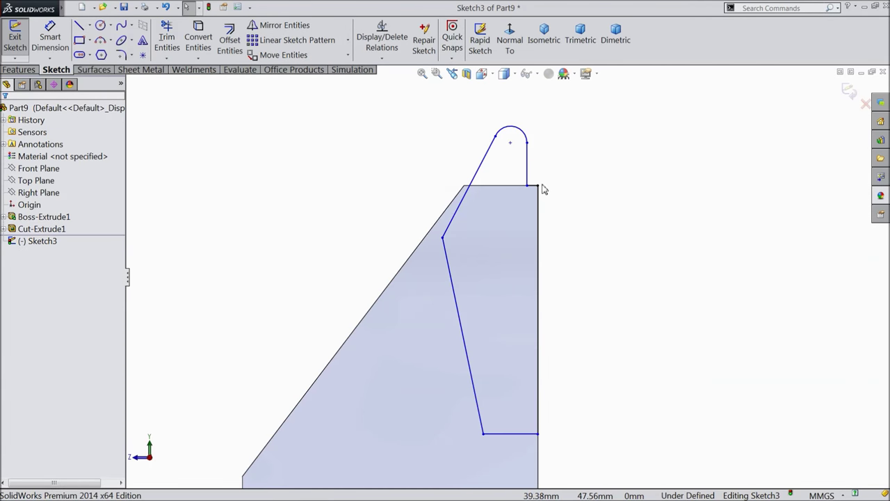
# Add a small circle at the arc's centre, offset 1.5 mm from the arc
pyautogui.click(50, 38)
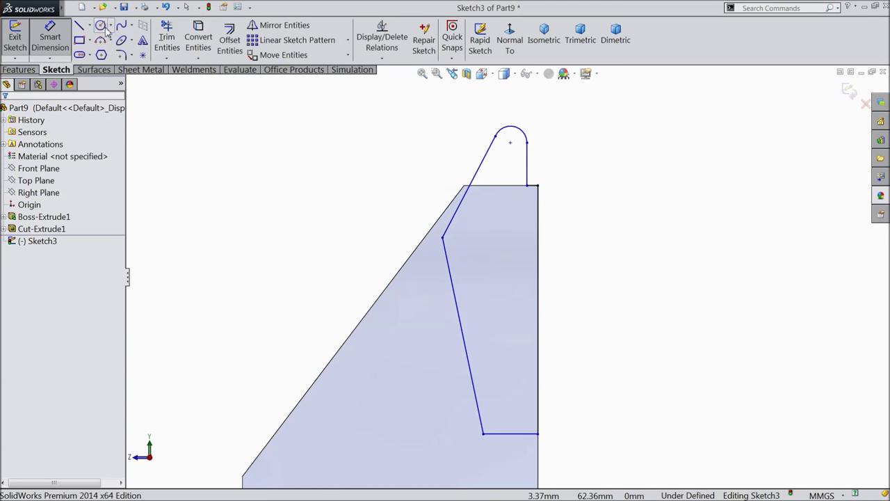
pyautogui.scroll(-4, 534, 87)
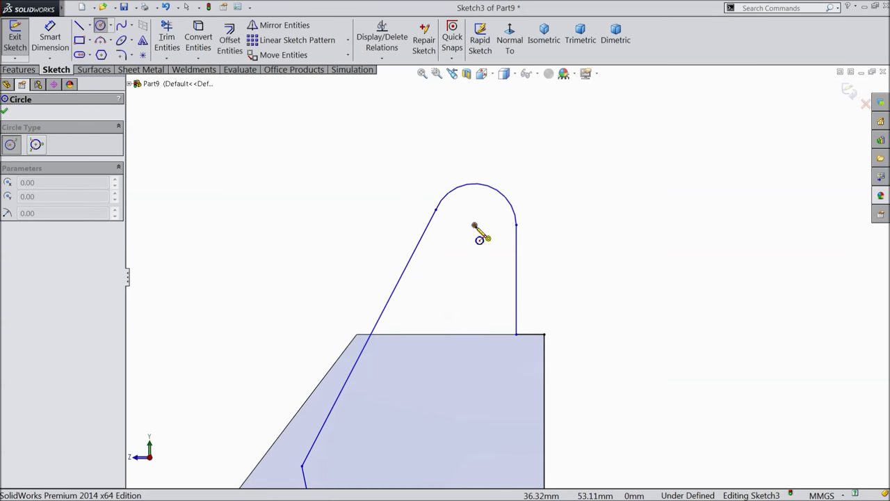
pyautogui.click(474, 225)
pyautogui.click(487, 214)
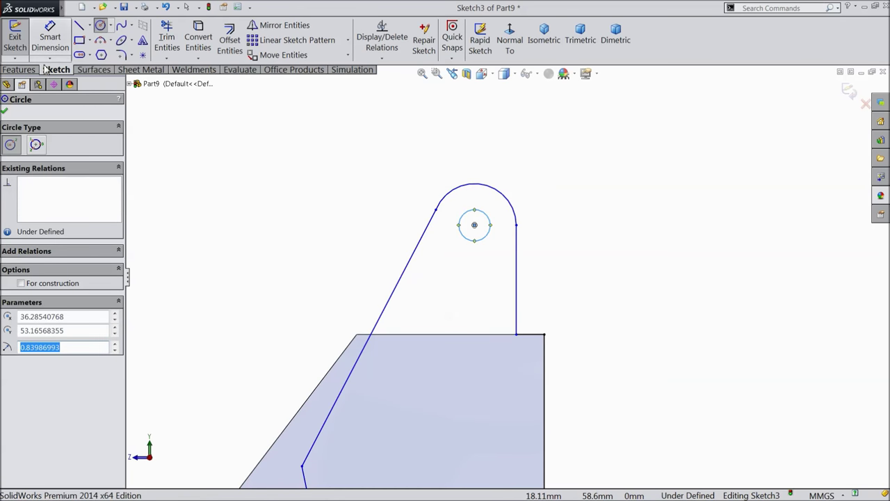
pyautogui.click(50, 38)
pyautogui.scroll(2, 512, 238)
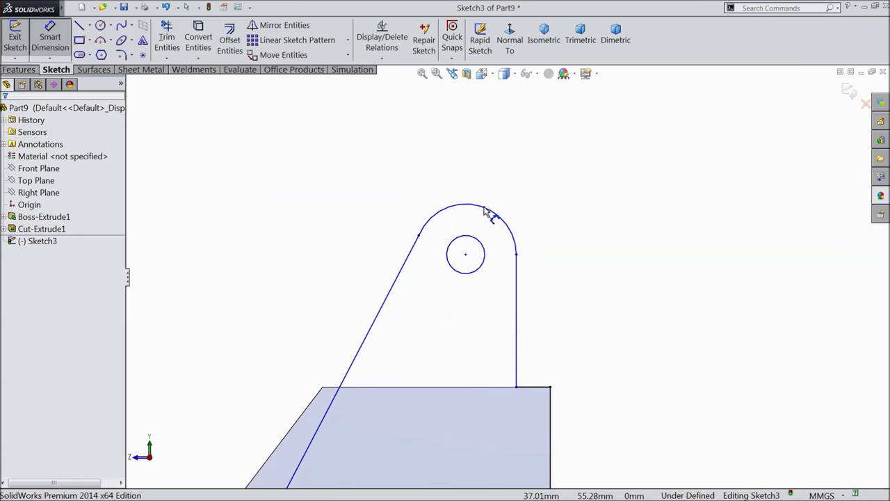
pyautogui.click(480, 206)
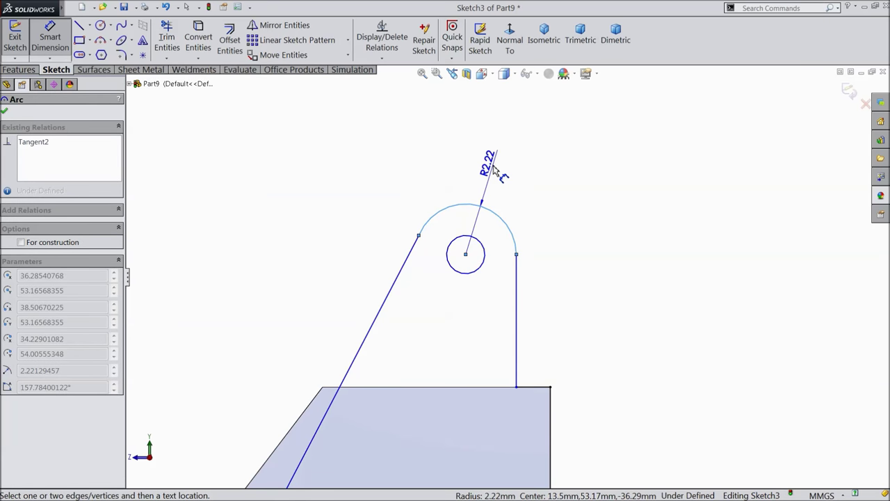
pyautogui.click(481, 244)
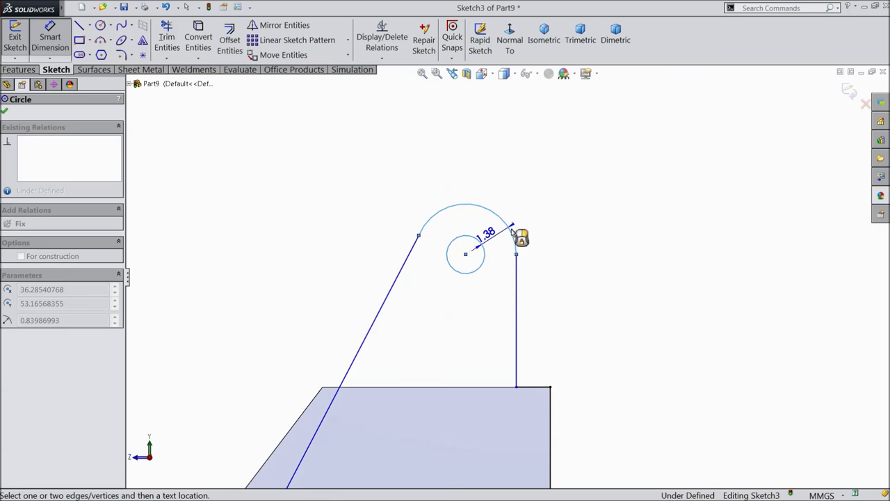
pyautogui.click(551, 202)
pyautogui.write('1.5')
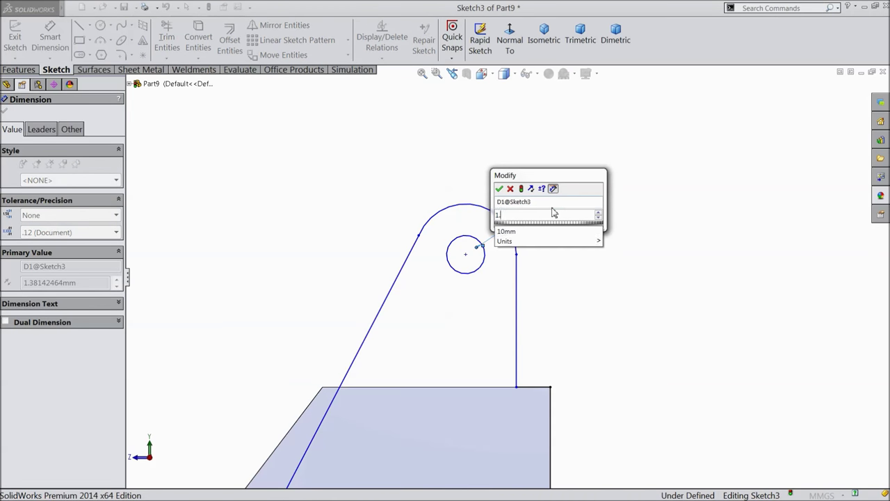
pyautogui.press('Return')
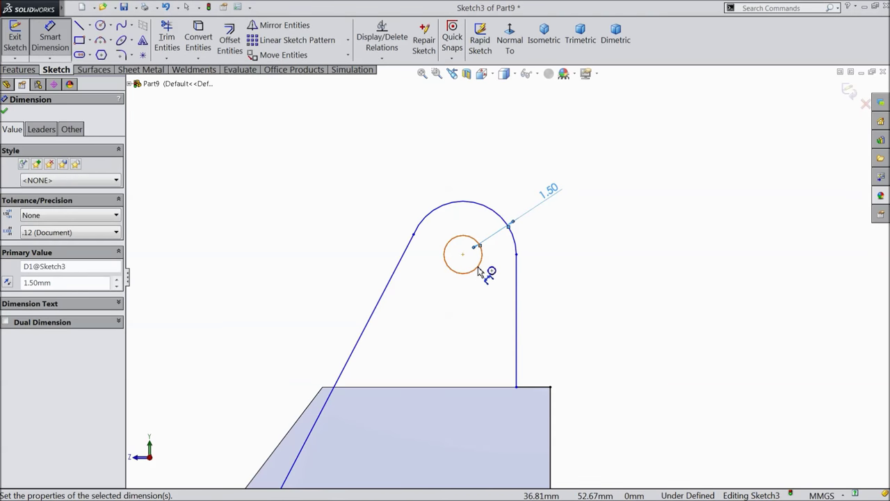
# Dimension the small hole's diameter as 1.9 mm
pyautogui.click(478, 267)
pyautogui.click(578, 267)
pyautogui.write('1.9')
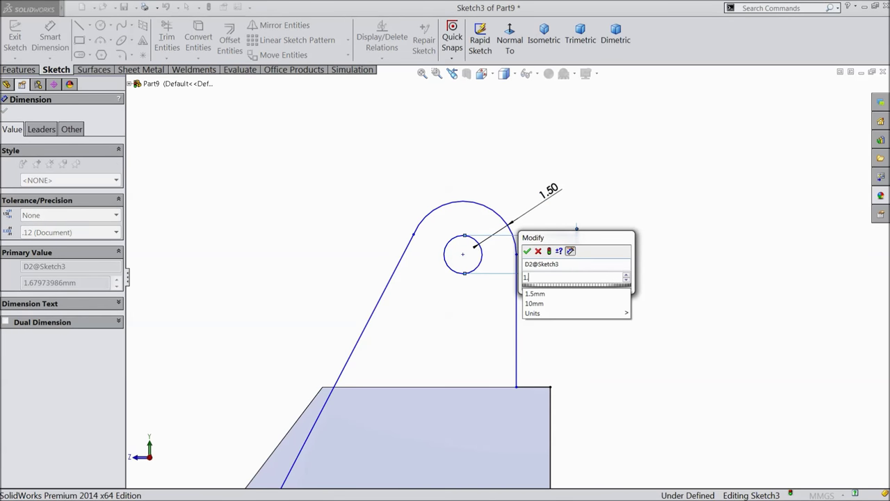
pyautogui.click(527, 250)
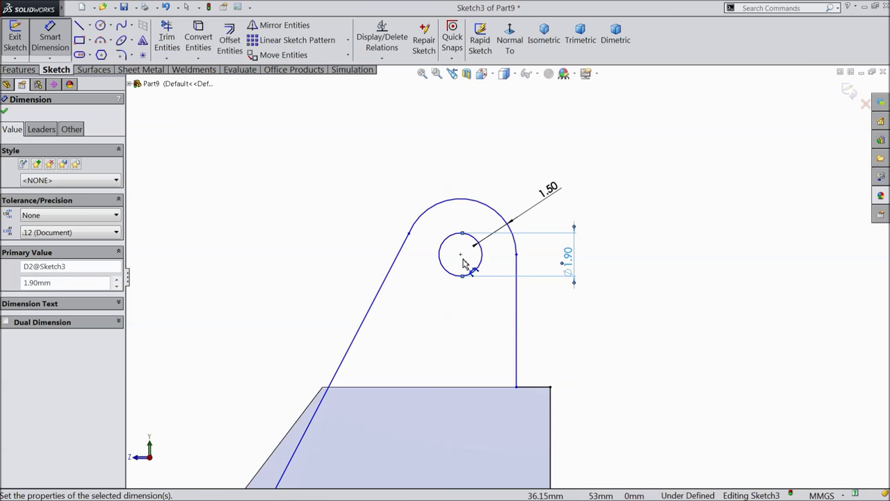
# Dimension the gap from the lug's vertical side to the part's right edge as 1.5 mm
pyautogui.click(550, 387)
pyautogui.click(515, 376)
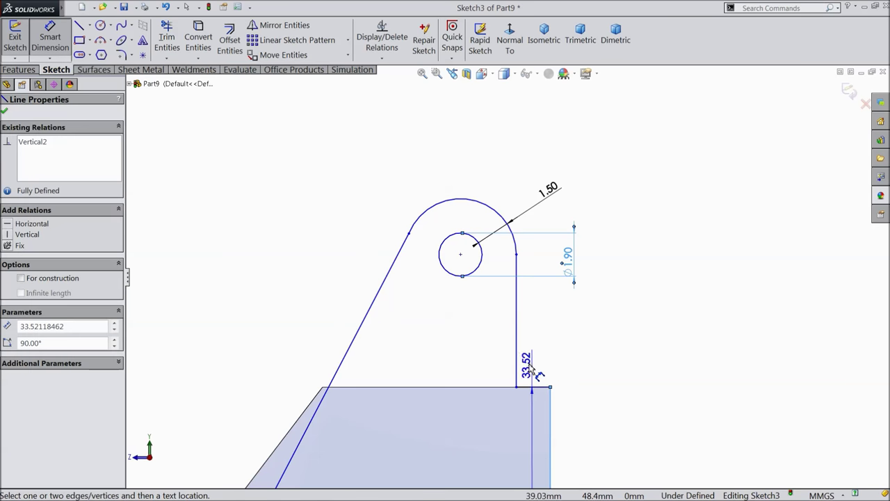
pyautogui.click(588, 348)
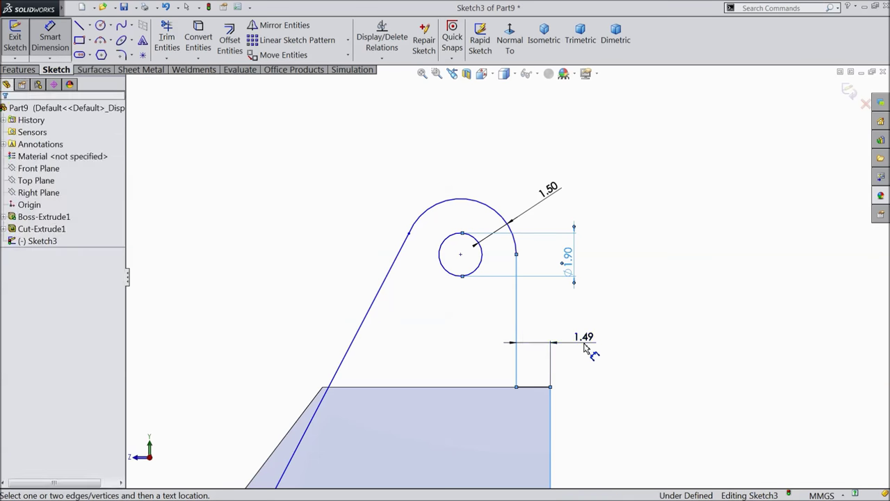
pyautogui.write('1.5')
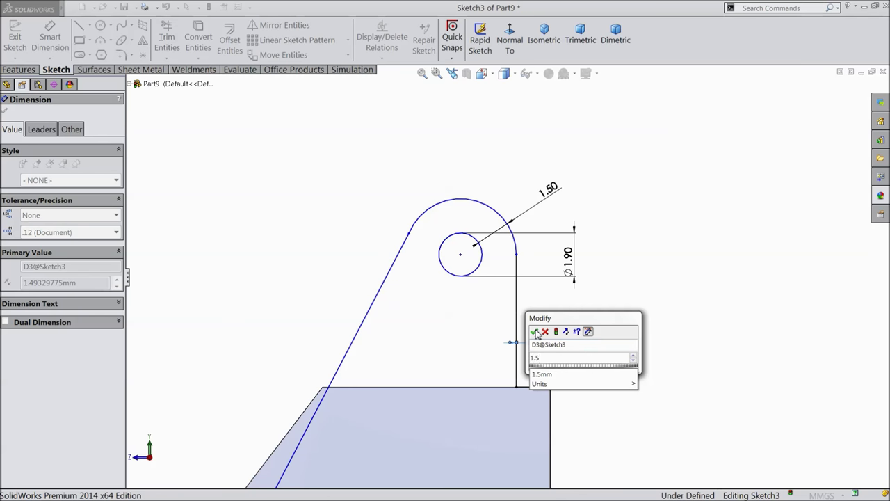
pyautogui.click(534, 331)
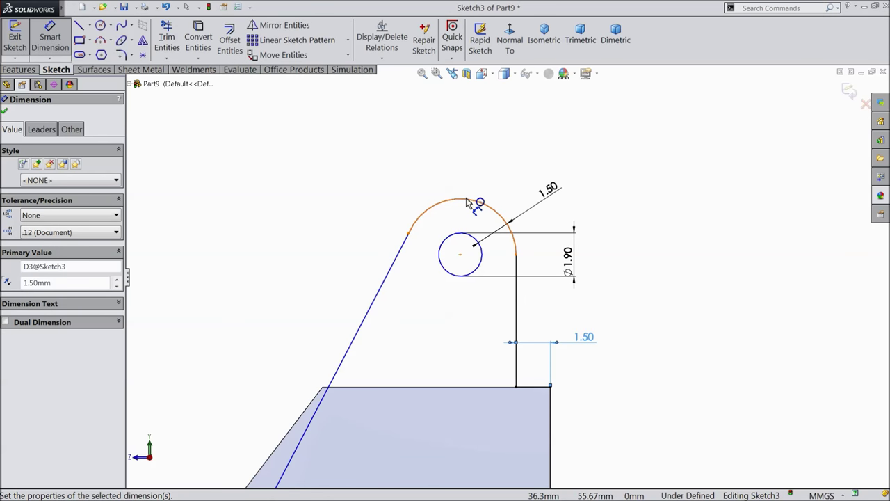
# Place a sketch point at the arc top and dimension it 7.5 mm from the top edge
pyautogui.click(467, 201)
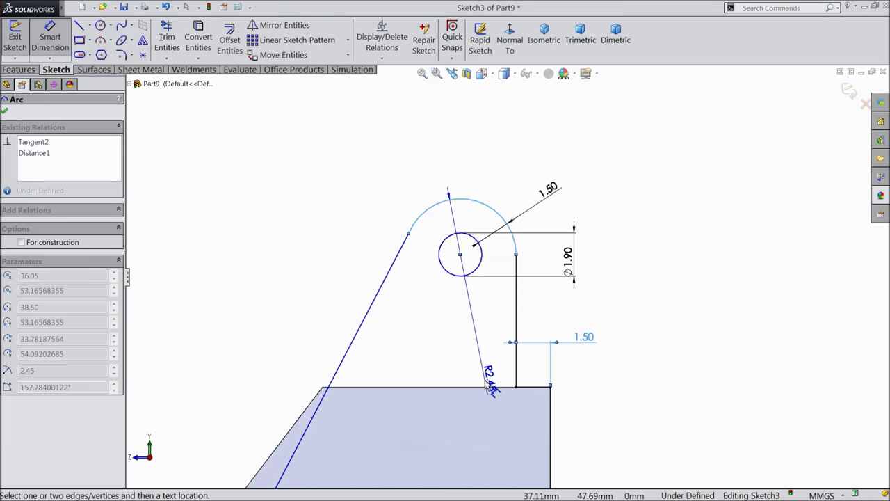
pyautogui.press('Escape')
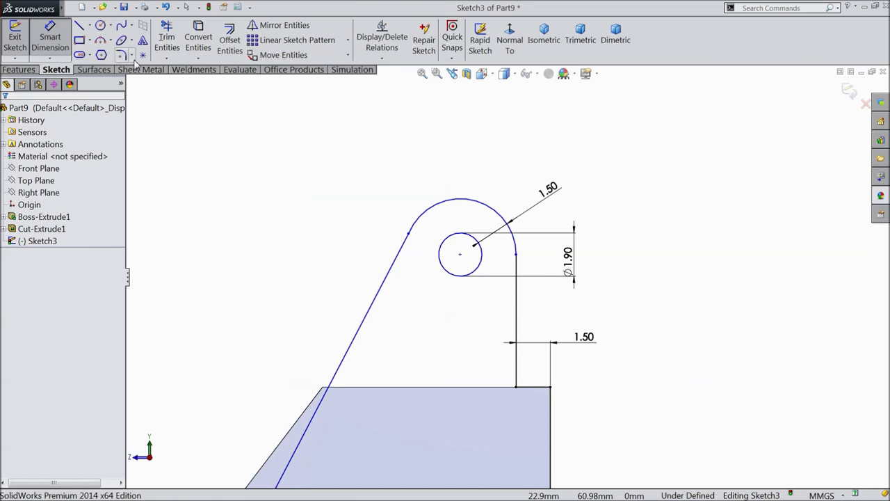
pyautogui.click(143, 55)
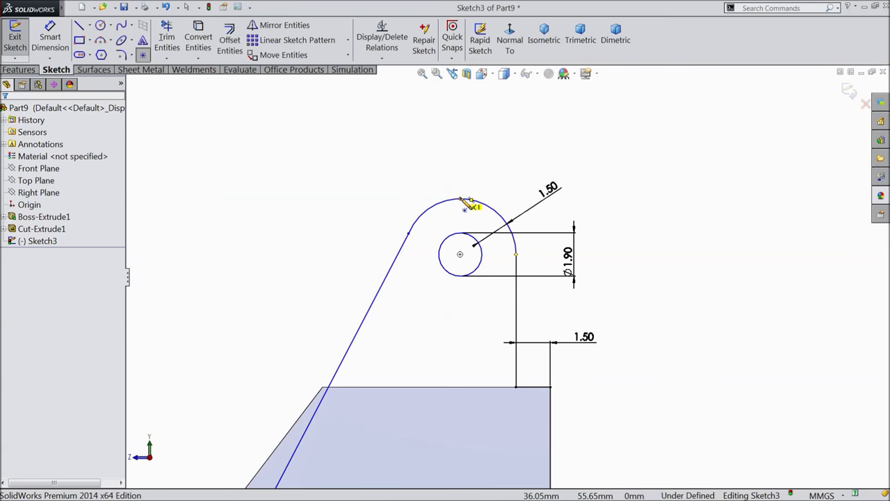
pyautogui.click(460, 199)
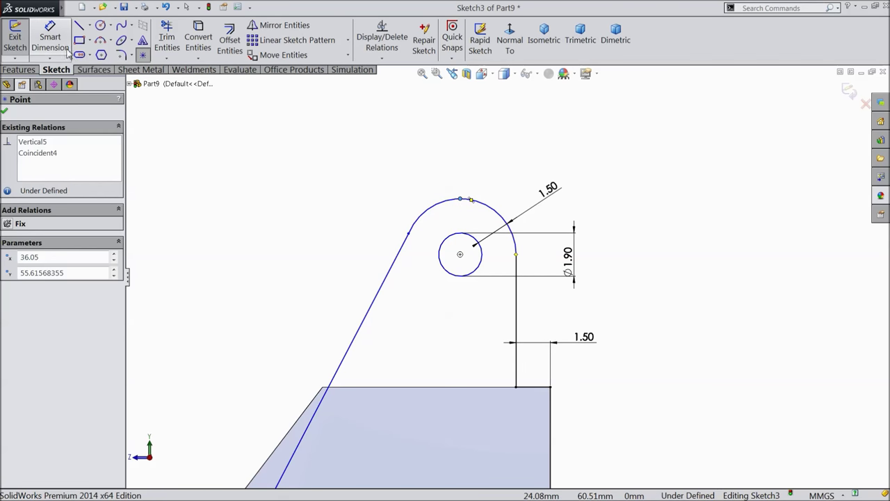
pyautogui.click(50, 38)
pyautogui.click(459, 200)
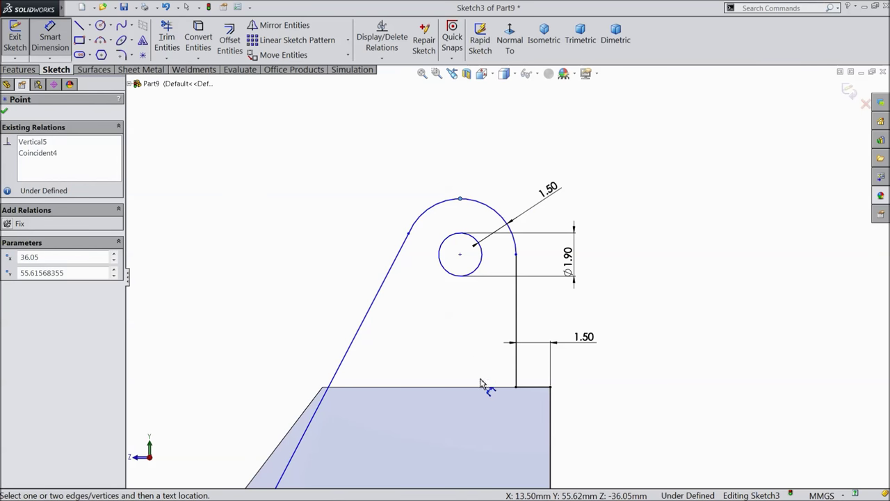
pyautogui.click(482, 388)
pyautogui.click(667, 340)
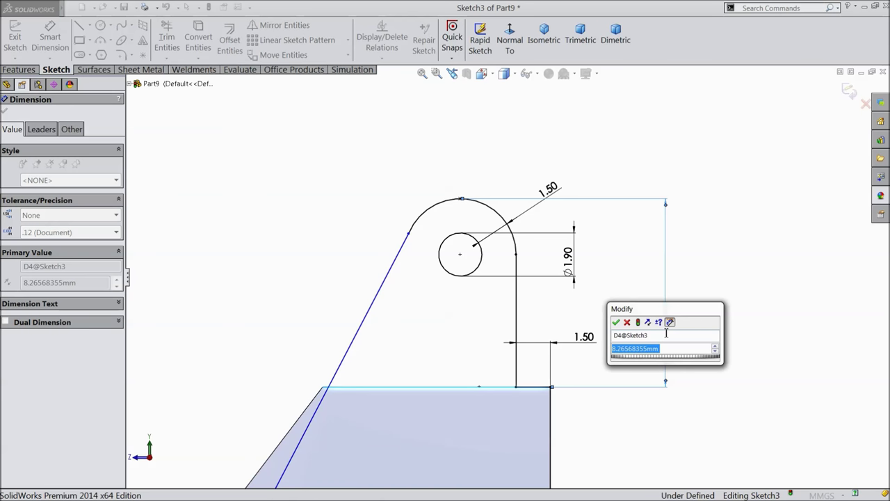
pyautogui.write('7.5')
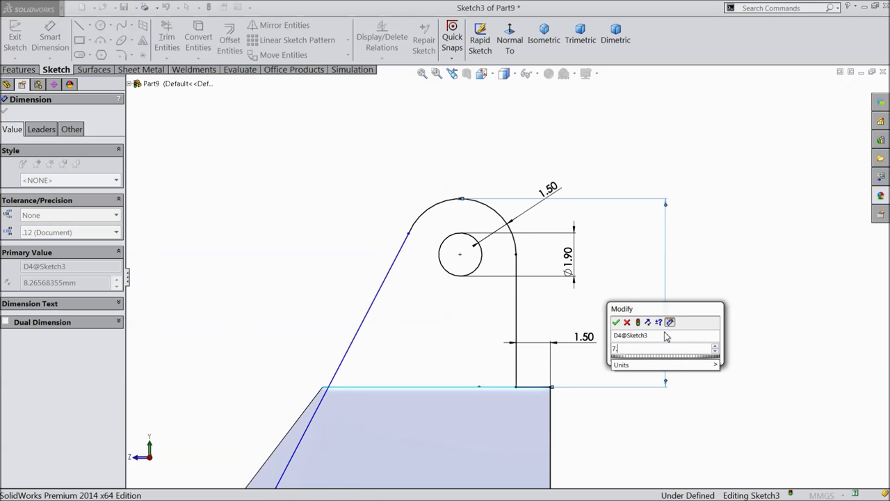
pyautogui.click(616, 322)
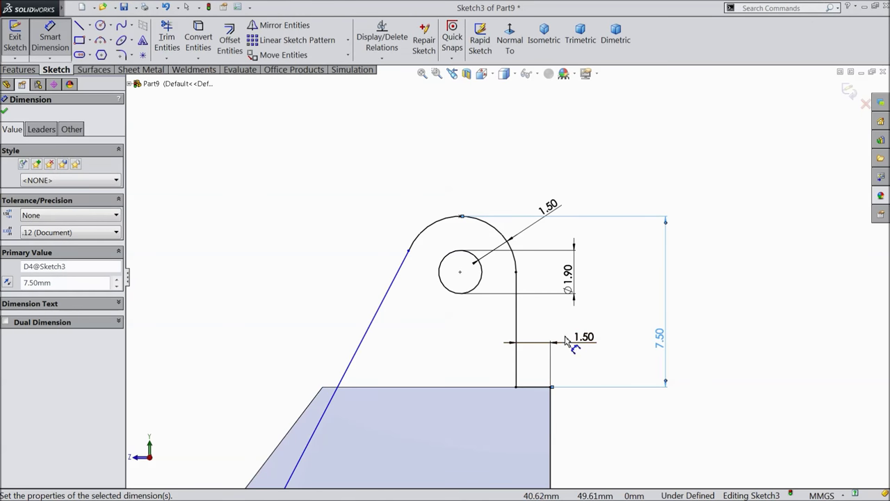
pyautogui.scroll(3, 466, 344)
pyautogui.keyDown('ctrl'); pyautogui.moveTo(520, 416); pyautogui.dragTo(516, 346, button='middle'); pyautogui.keyUp('ctrl')
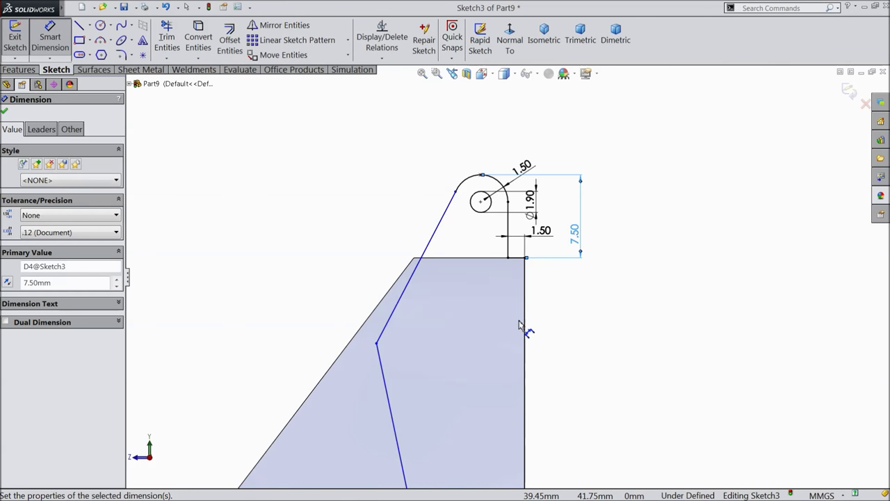
# Dimension the lug's overall width as 12.50 and the slanted line's vertical extent as 8
pyautogui.click(525, 319)
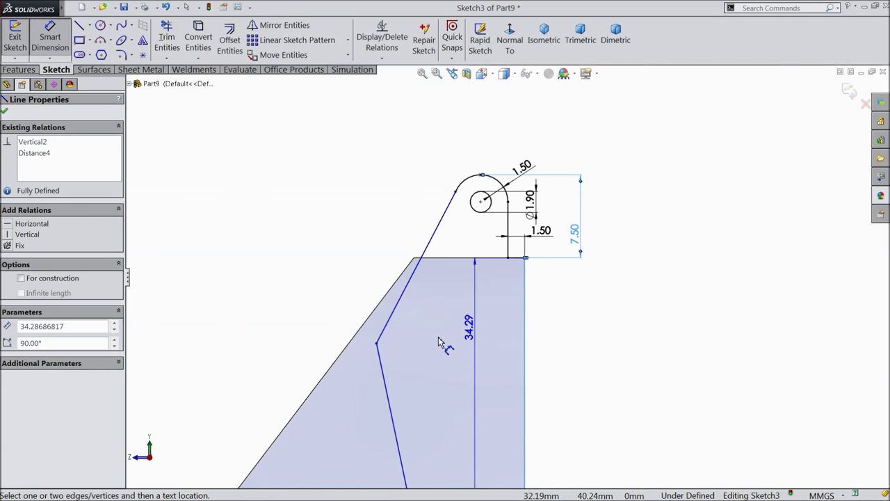
pyautogui.click(378, 344)
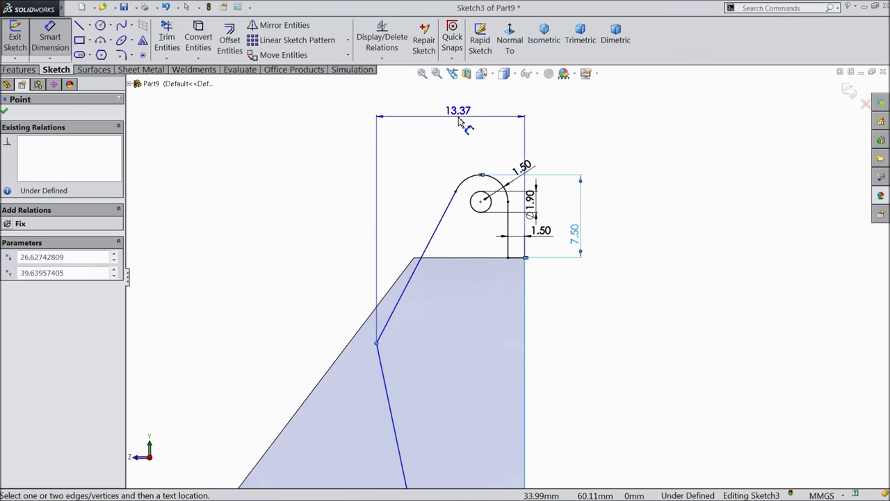
pyautogui.click(460, 124)
pyautogui.write('12.5')
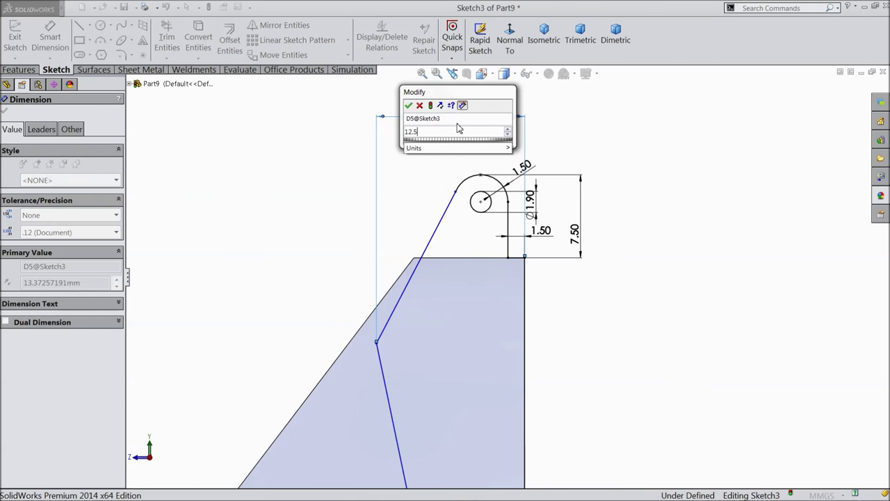
pyautogui.click(408, 105)
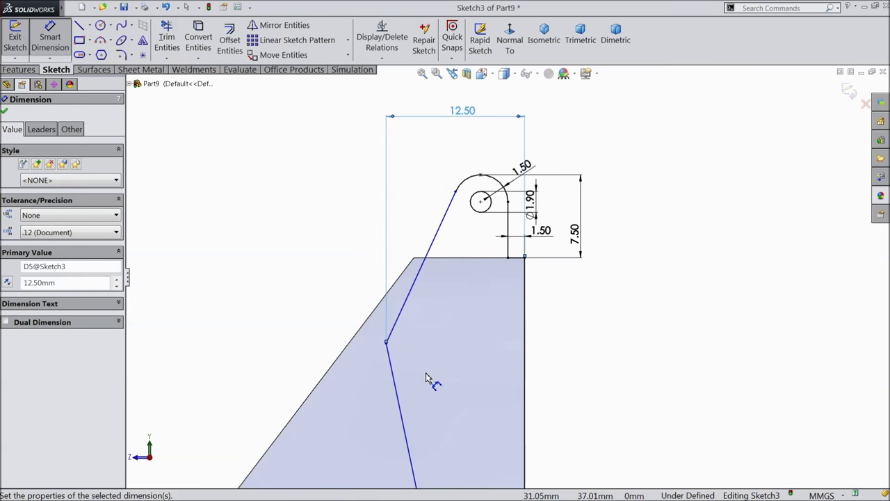
pyautogui.click(387, 343)
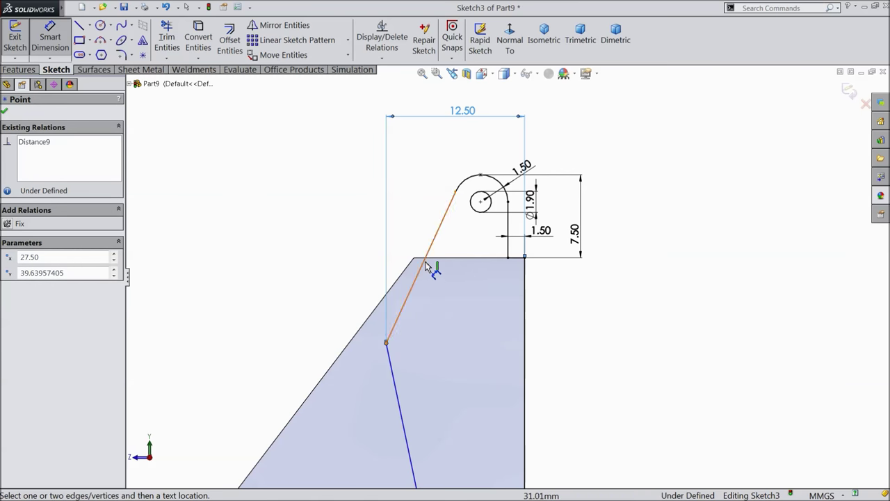
pyautogui.click(519, 259)
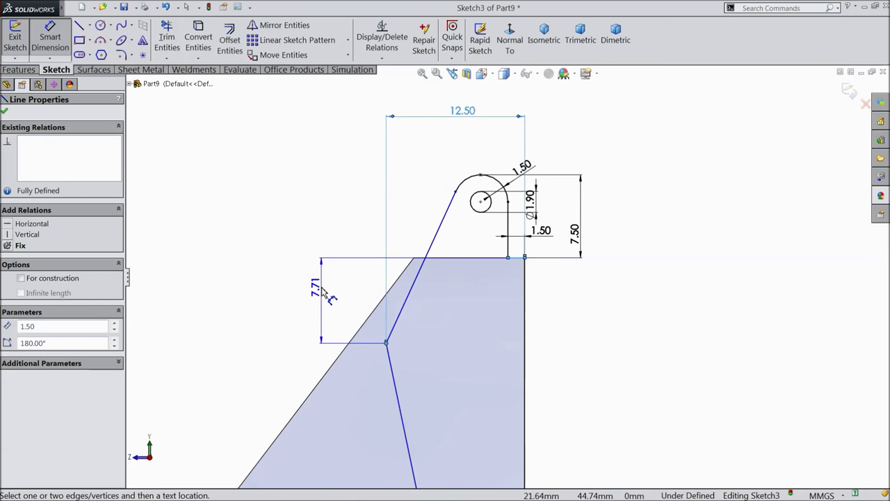
pyautogui.click(322, 292)
pyautogui.write('8')
pyautogui.click(274, 276)
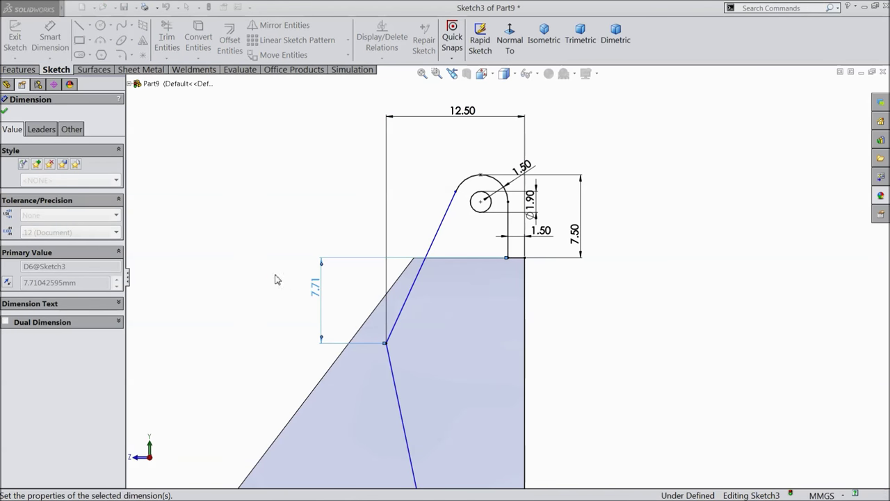
# Set the short horizontal line to 3 and its height above the bottom edge to 16
pyautogui.scroll(3, 457, 388)
pyautogui.scroll(-5, 506, 391)
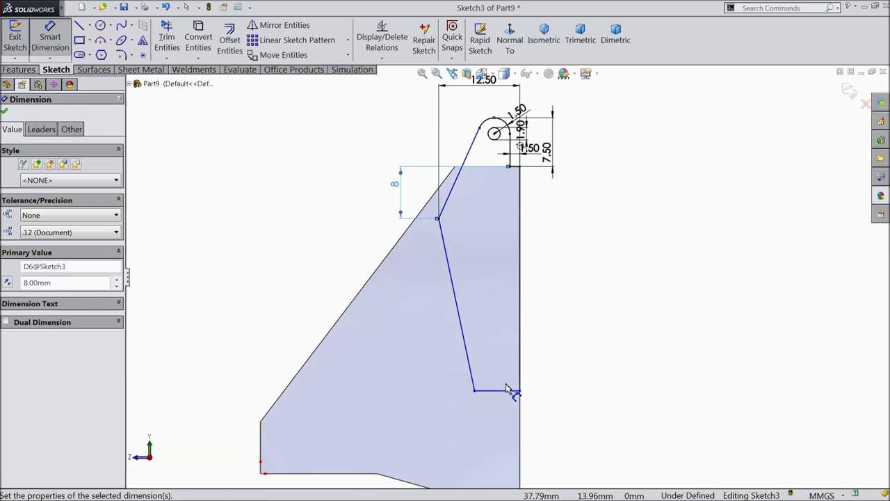
pyautogui.scroll(4, 501, 388)
pyautogui.scroll(-3, 507, 357)
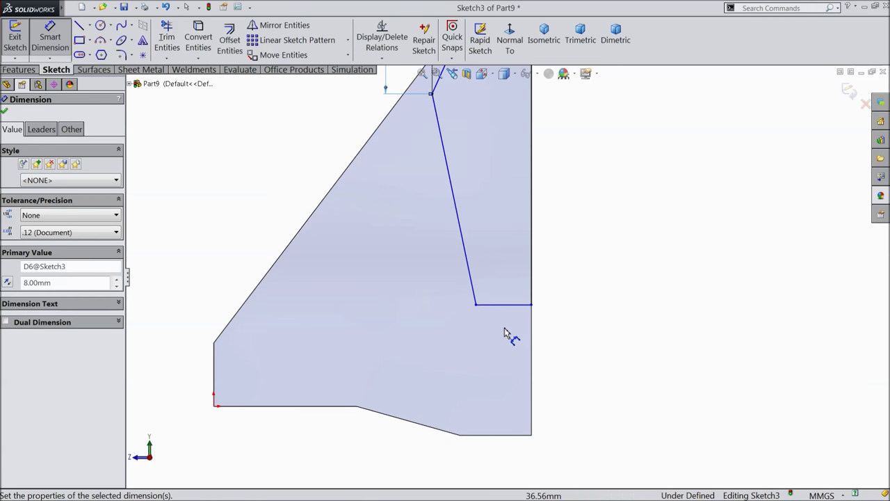
pyautogui.click(499, 310)
pyautogui.click(507, 341)
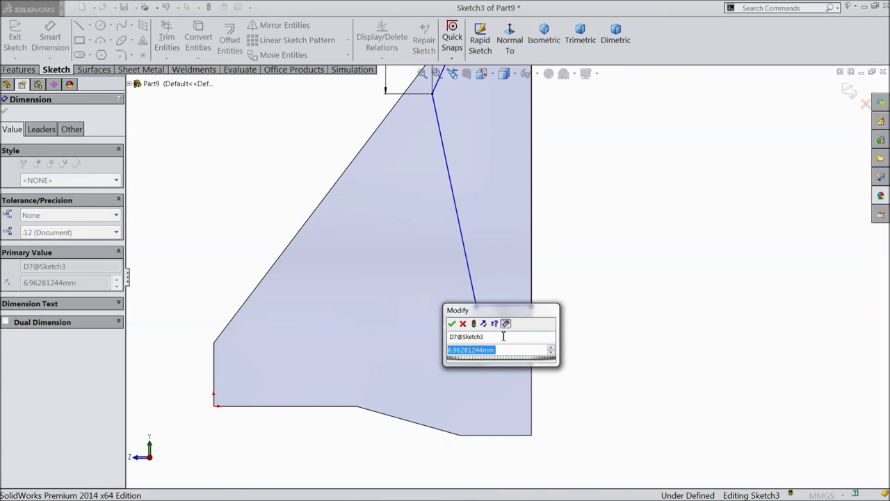
pyautogui.write('3')
pyautogui.click(451, 323)
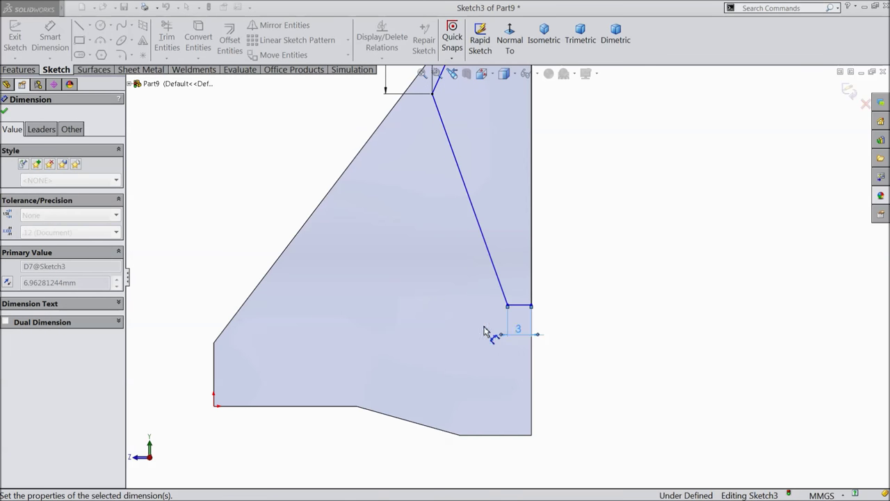
pyautogui.click(520, 307)
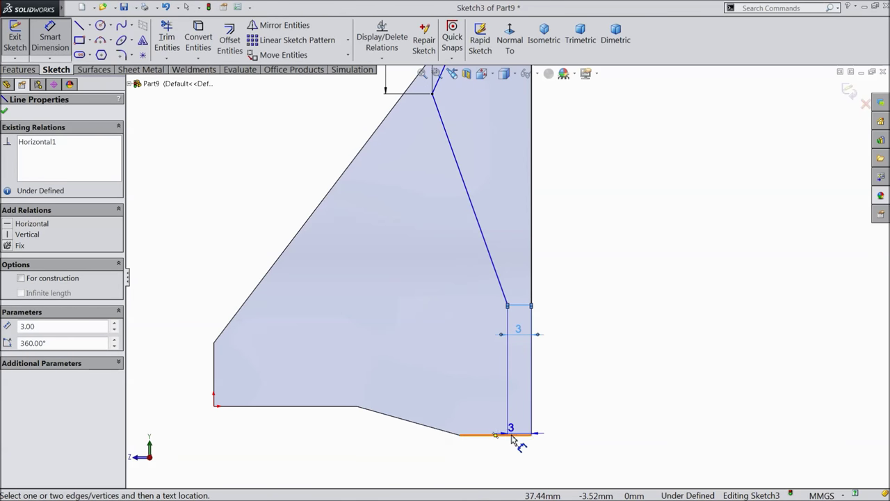
pyautogui.click(512, 435)
pyautogui.click(575, 391)
pyautogui.write('16')
pyautogui.press('Return')
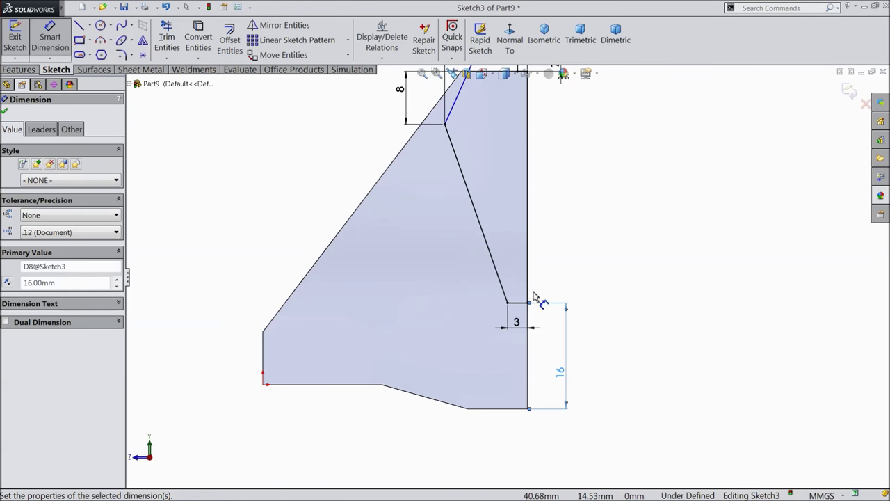
pyautogui.scroll(2, 520, 263)
pyautogui.scroll(-4, 504, 116)
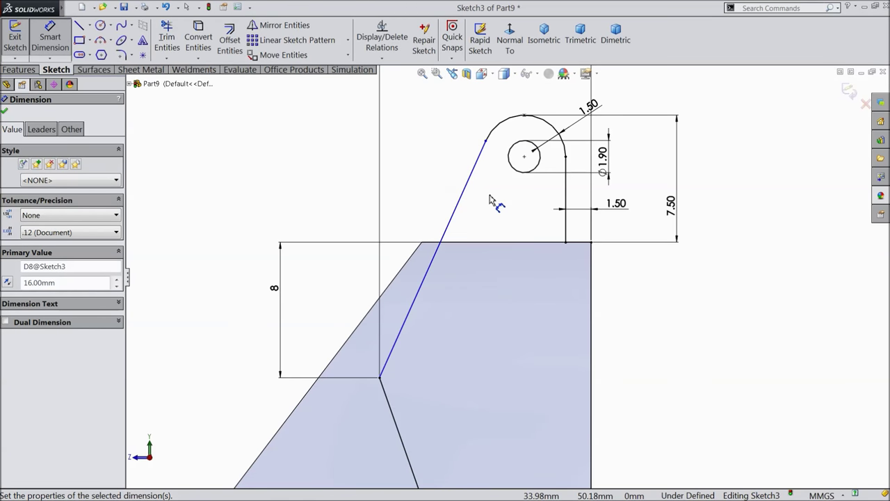
# Make the top arc tangent to the slanted line
pyautogui.press('Escape')
pyautogui.scroll(-3, 421, 174)
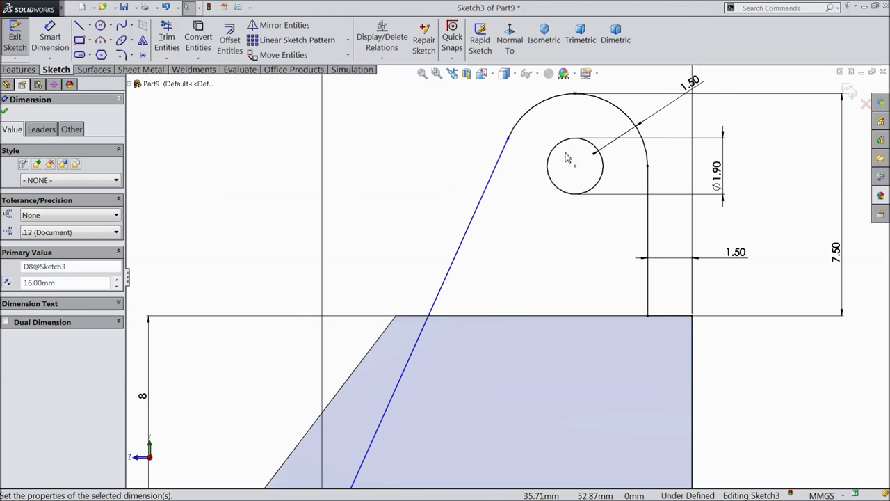
pyautogui.click(518, 124)
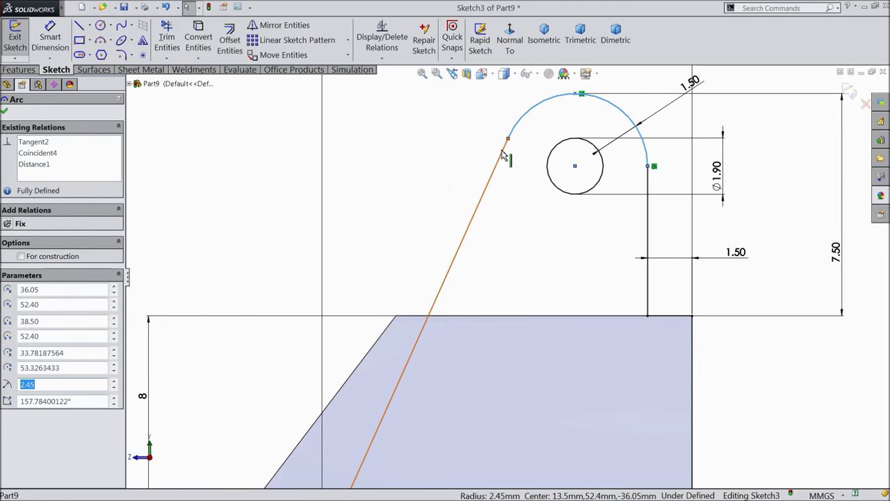
pyautogui.keyDown('ctrl'); pyautogui.click(502, 157); pyautogui.keyUp('ctrl')
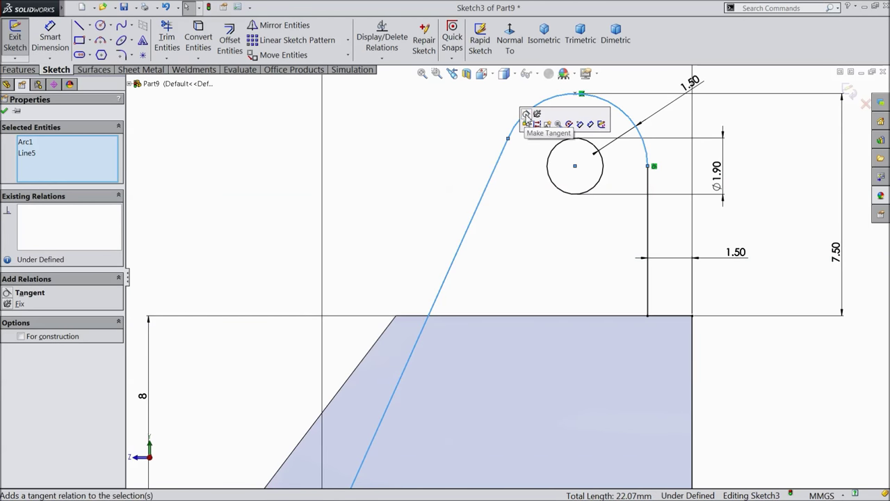
pyautogui.click(527, 123)
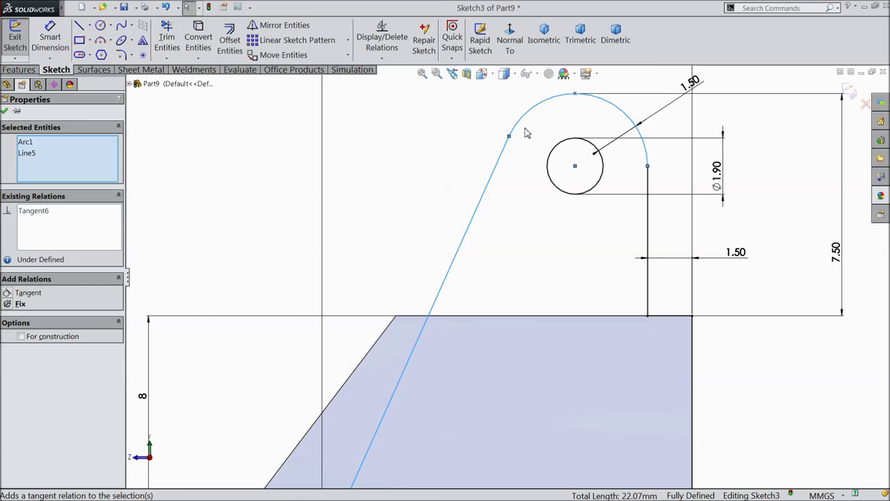
pyautogui.click(5, 112)
pyautogui.click(100, 28)
pyautogui.scroll(-5, 531, 225)
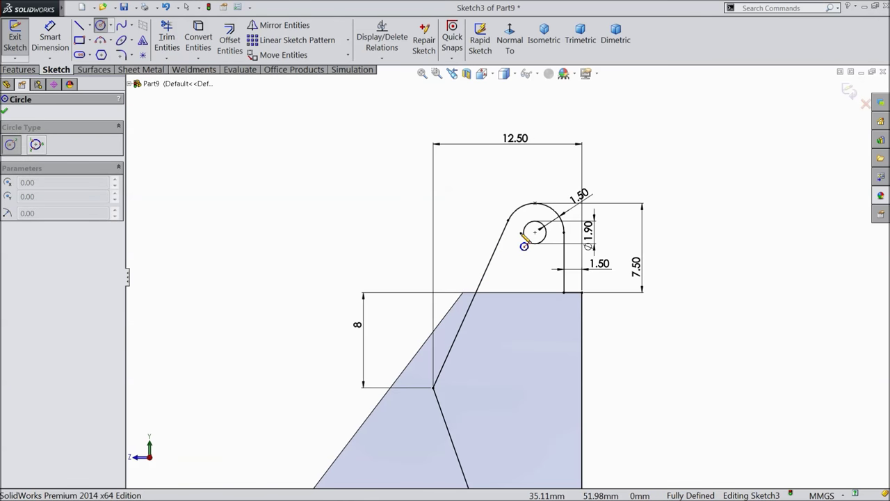
# Sketch two hole circles, an upper and a lower one, in the lower profile
pyautogui.scroll(2, 493, 358)
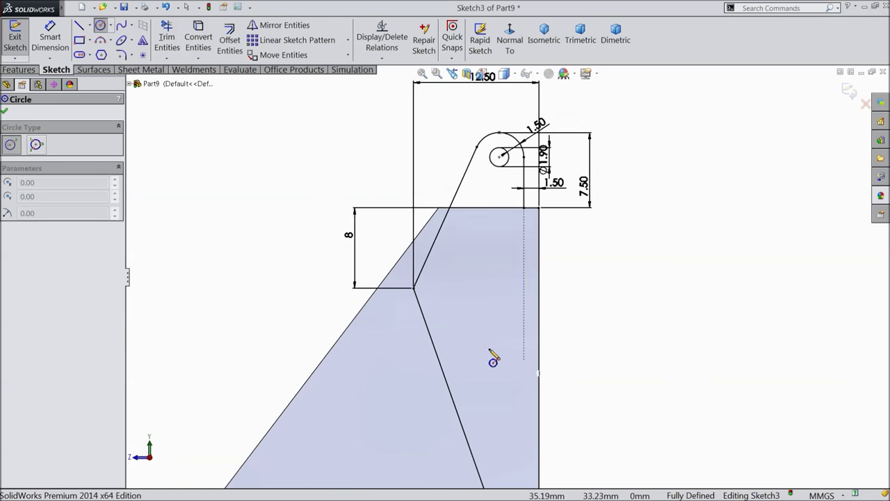
pyautogui.click(451, 301)
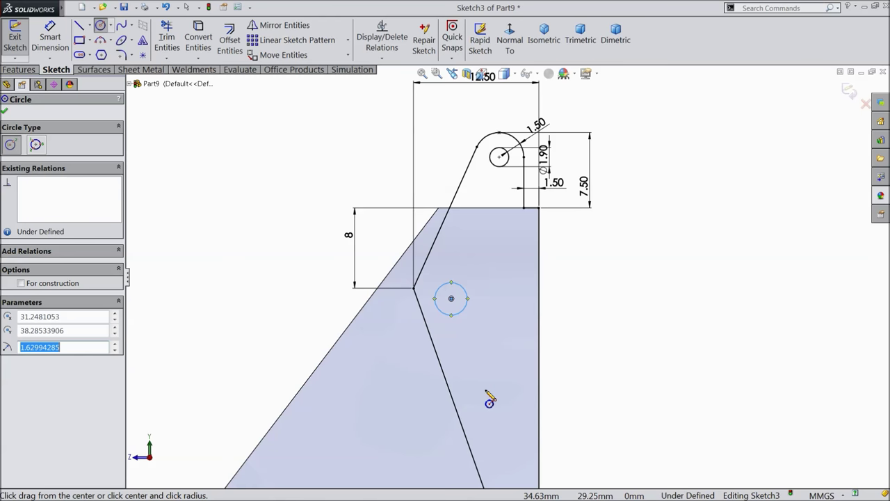
pyautogui.click(484, 407)
pyautogui.click(487, 420)
# Dimension the upper hole's centre 8 from the profile's right edge
pyautogui.click(50, 38)
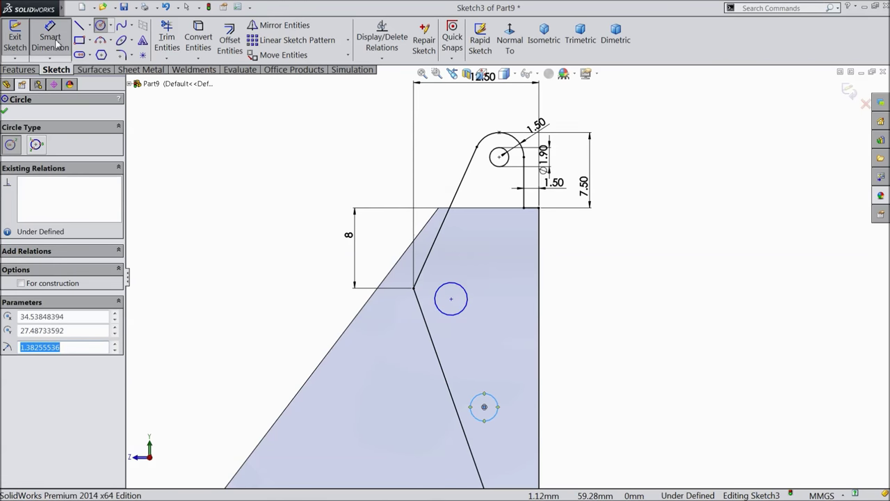
pyautogui.click(451, 299)
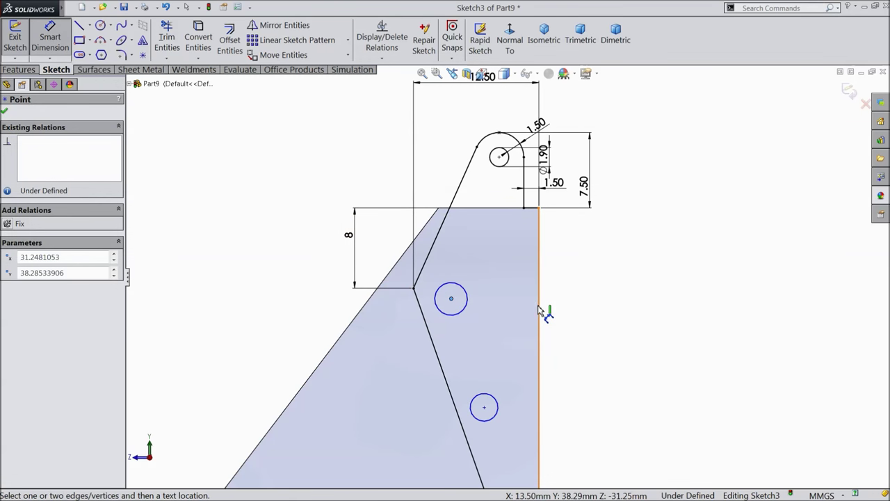
pyautogui.click(538, 309)
pyautogui.click(499, 335)
pyautogui.write('8')
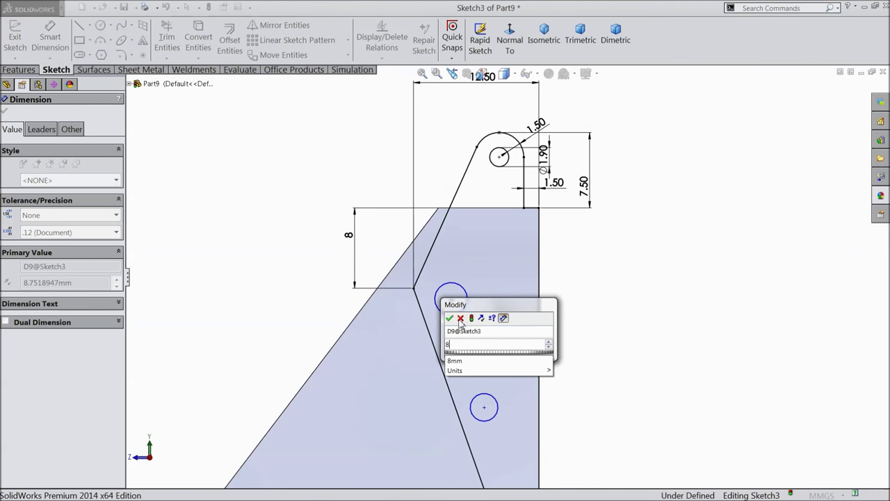
pyautogui.press('Return')
# Dimension the lower hole's centre 6.25 from the right edge
pyautogui.scroll(-3, 513, 407)
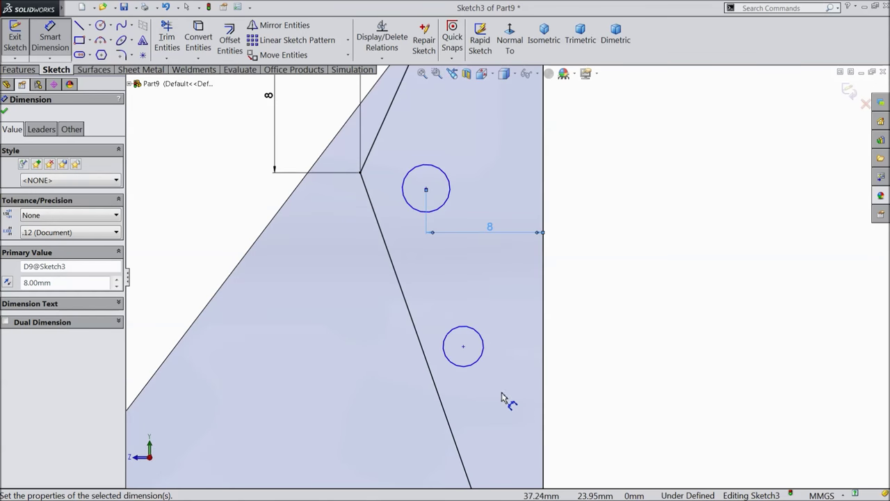
pyautogui.click(469, 346)
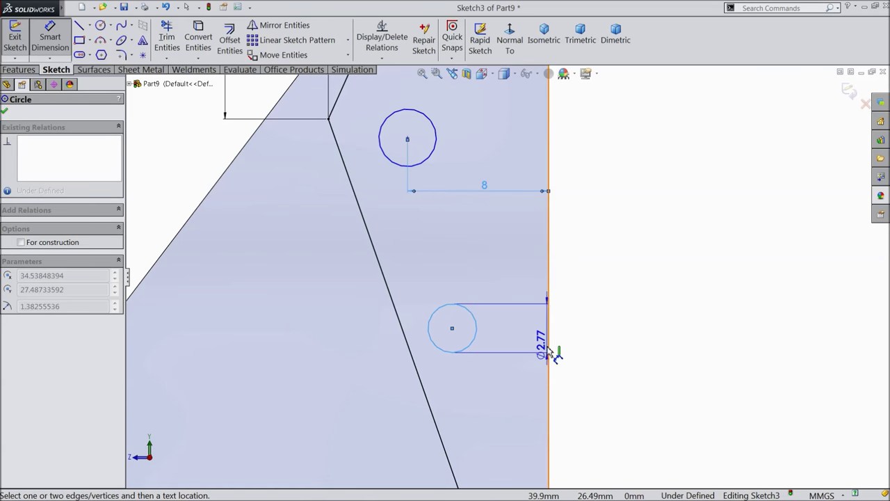
pyautogui.click(549, 357)
pyautogui.click(509, 356)
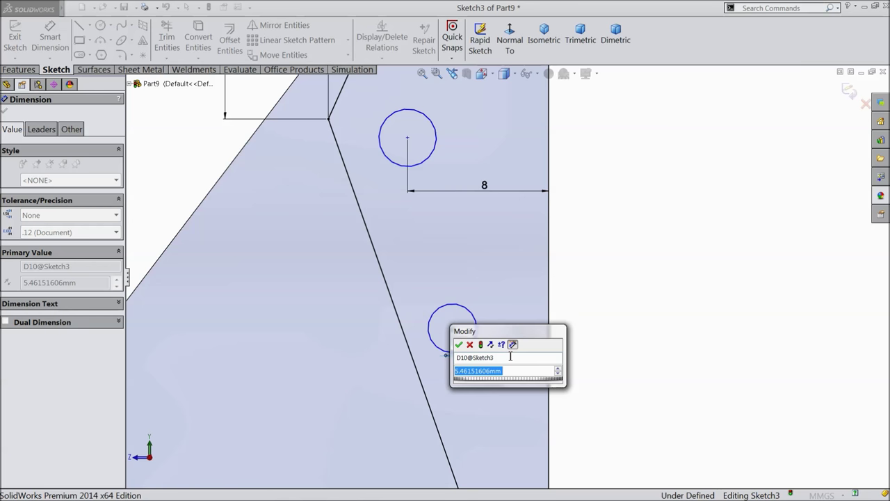
pyautogui.write('6.25')
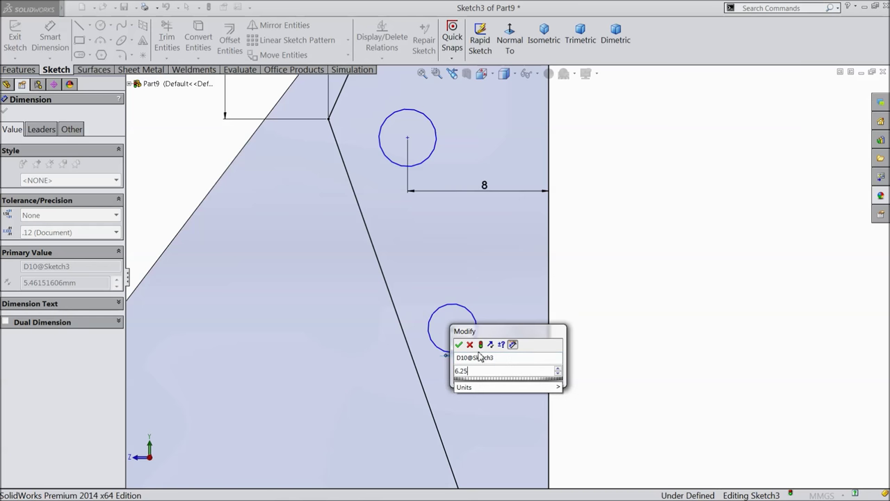
pyautogui.click(458, 345)
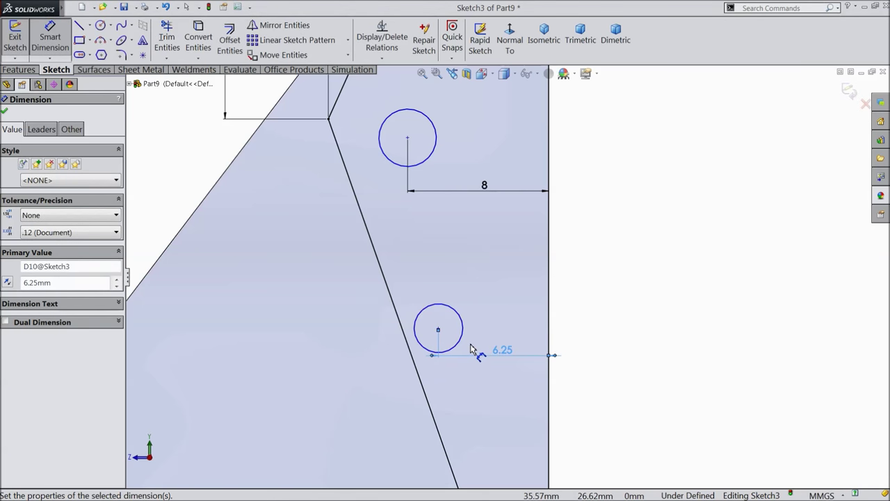
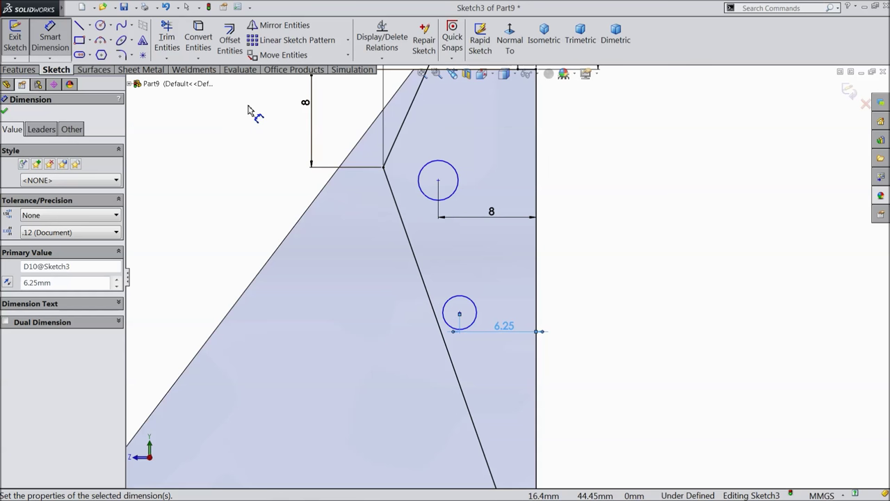
# Round the corner where the angled edges meet with a 7.50 mm sketch fillet
pyautogui.click(122, 56)
pyautogui.write('7.5')
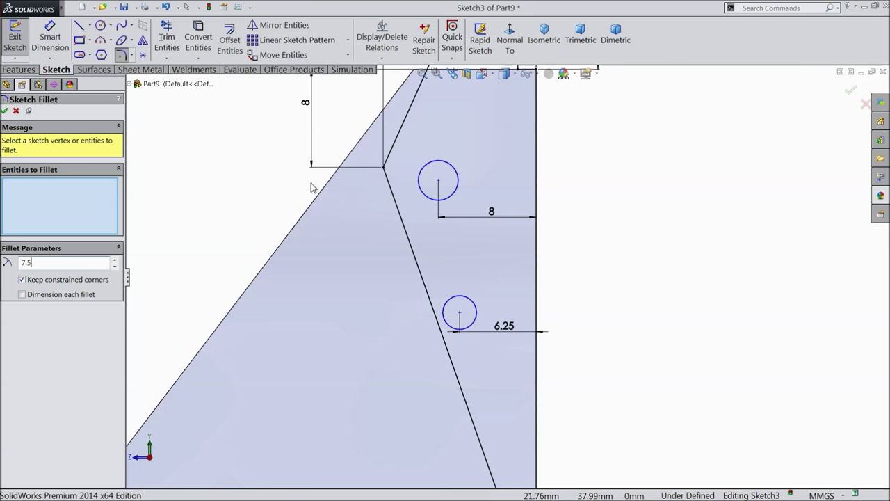
pyautogui.click(385, 169)
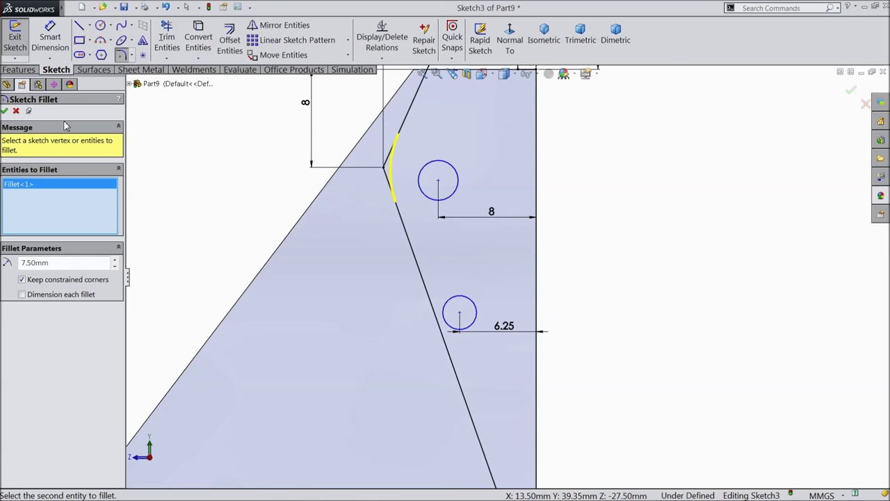
pyautogui.click(5, 111)
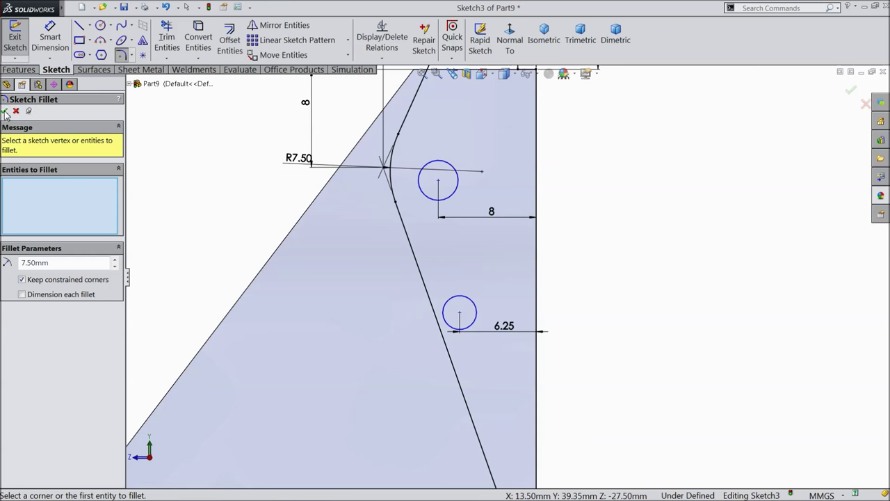
pyautogui.click(5, 111)
# Move the R7.50, Ø1.90 and 7.50 dimension labels to clearer positions
pyautogui.scroll(1, 477, 204)
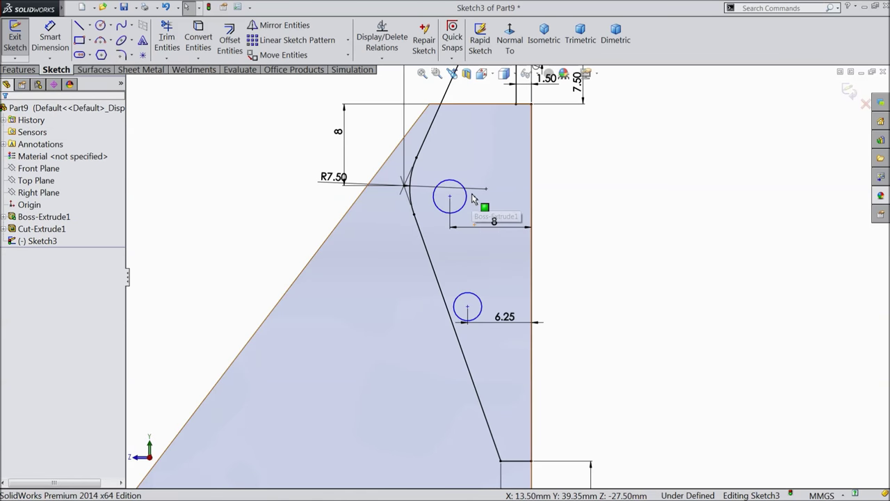
pyautogui.scroll(-2, 472, 198)
pyautogui.scroll(1, 439, 197)
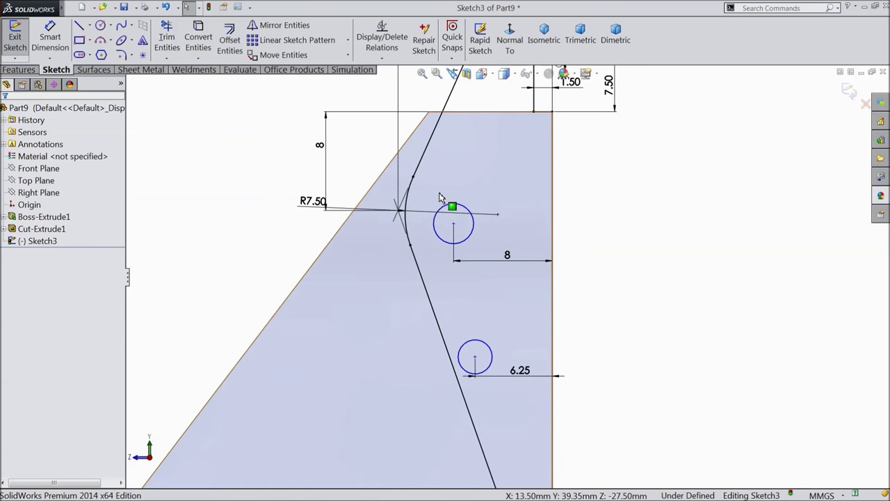
pyautogui.scroll(1, 445, 198)
pyautogui.moveTo(341, 213); pyautogui.dragTo(304, 259)
pyautogui.scroll(2, 327, 256)
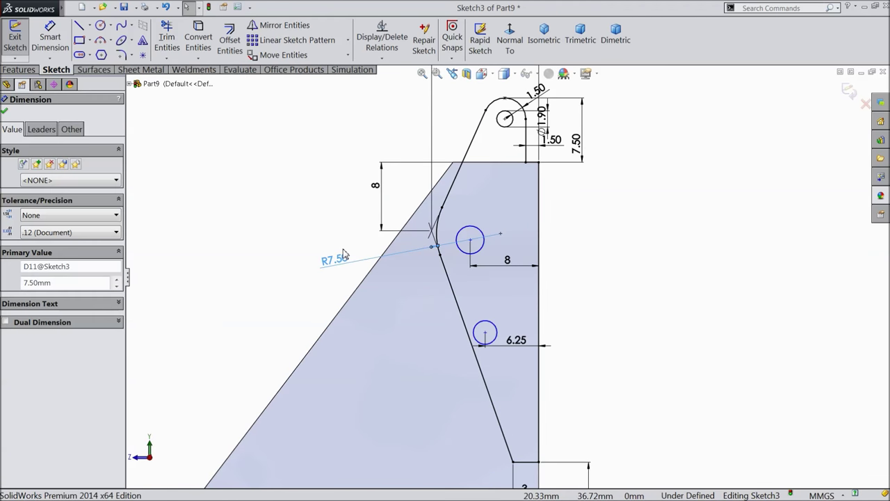
pyautogui.scroll(-2, 567, 135)
pyautogui.scroll(-2, 567, 136)
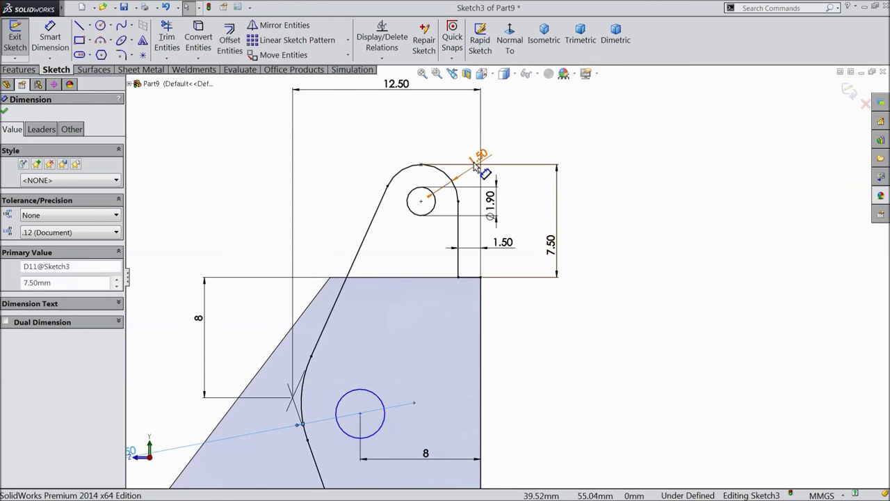
pyautogui.click(439, 125)
pyautogui.moveTo(491, 202); pyautogui.dragTo(537, 198)
pyautogui.moveTo(550, 244); pyautogui.dragTo(626, 242)
pyautogui.scroll(2, 585, 250)
pyautogui.scroll(2, 582, 253)
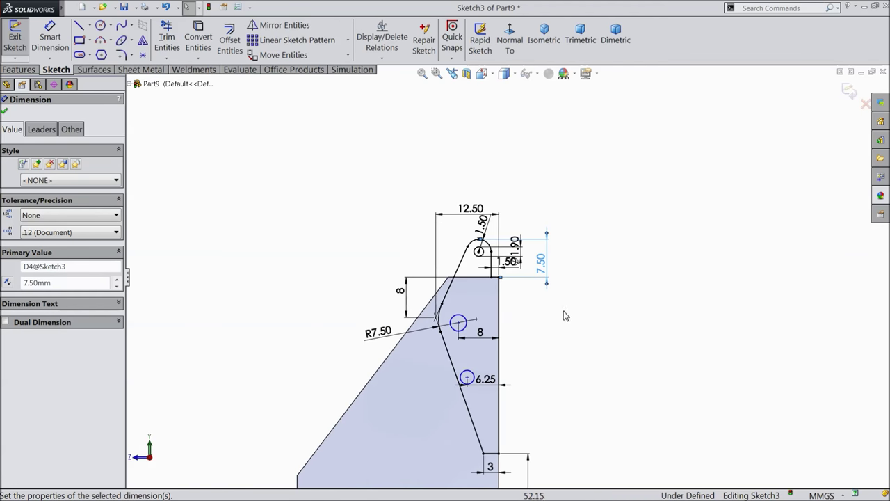
pyautogui.scroll(-2, 508, 331)
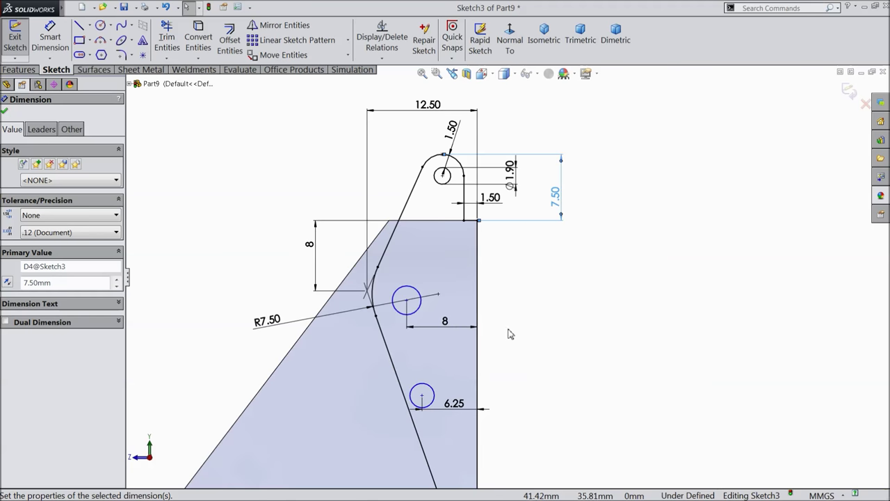
# Make the tab hole, middle and lower circles equal in size
pyautogui.click(442, 185)
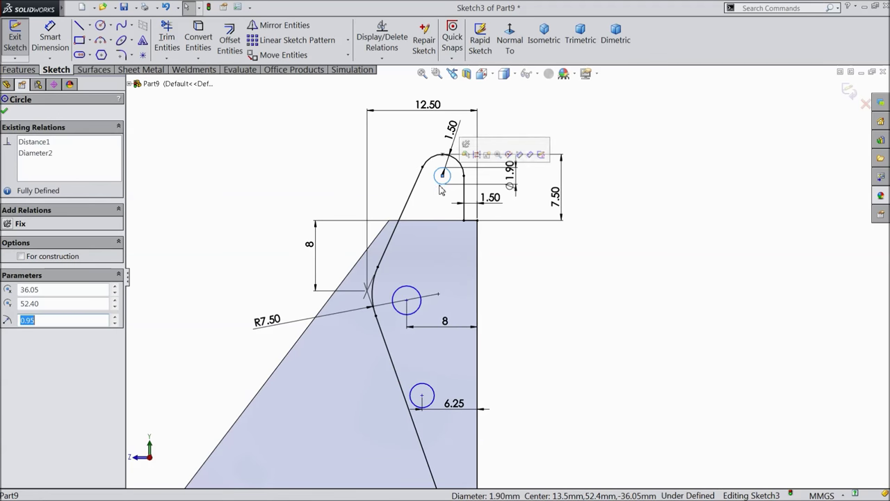
pyautogui.keyDown('ctrl'); pyautogui.click(418, 309); pyautogui.keyUp('ctrl')
pyautogui.keyDown('ctrl'); pyautogui.click(412, 399); pyautogui.keyUp('ctrl')
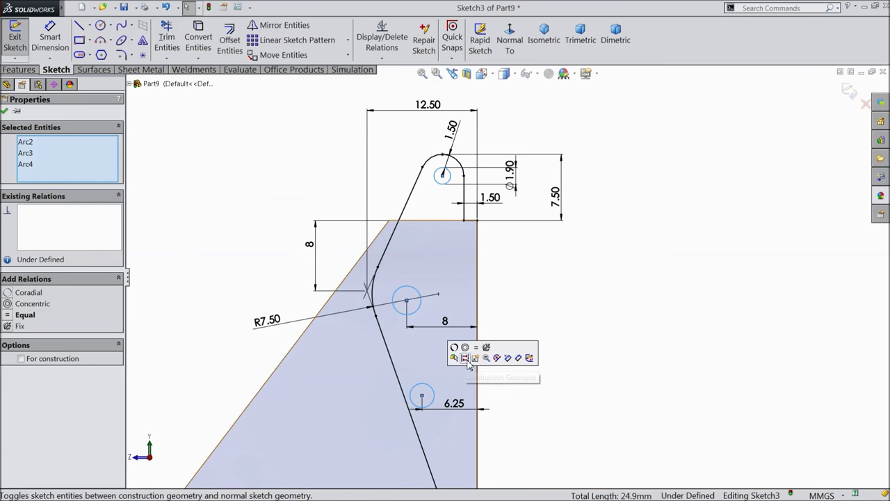
pyautogui.click(475, 349)
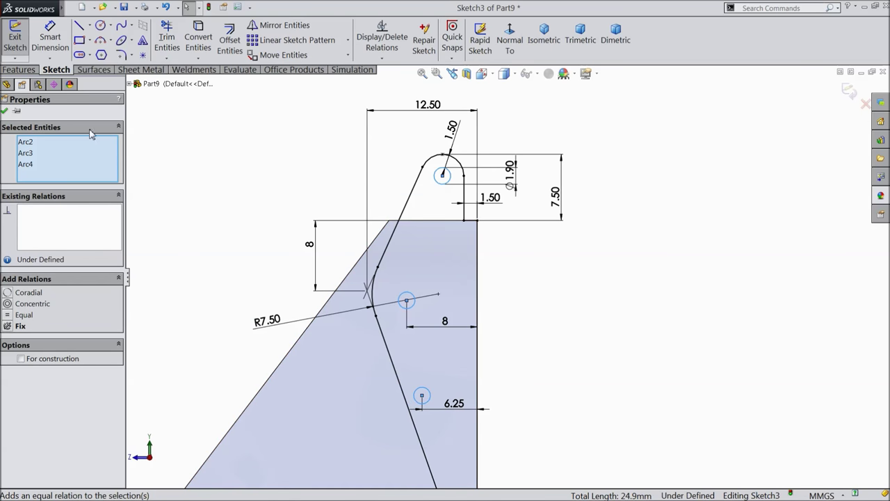
pyautogui.click(6, 112)
pyautogui.scroll(4, 480, 306)
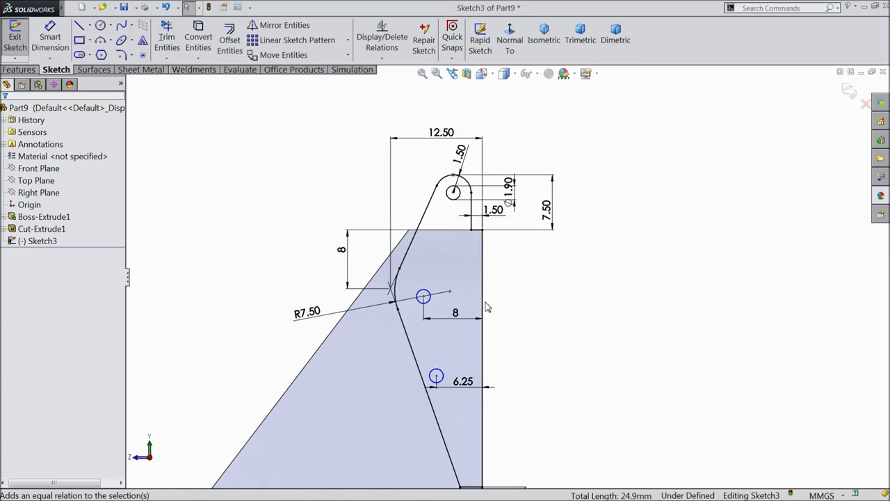
pyautogui.scroll(-3, 518, 391)
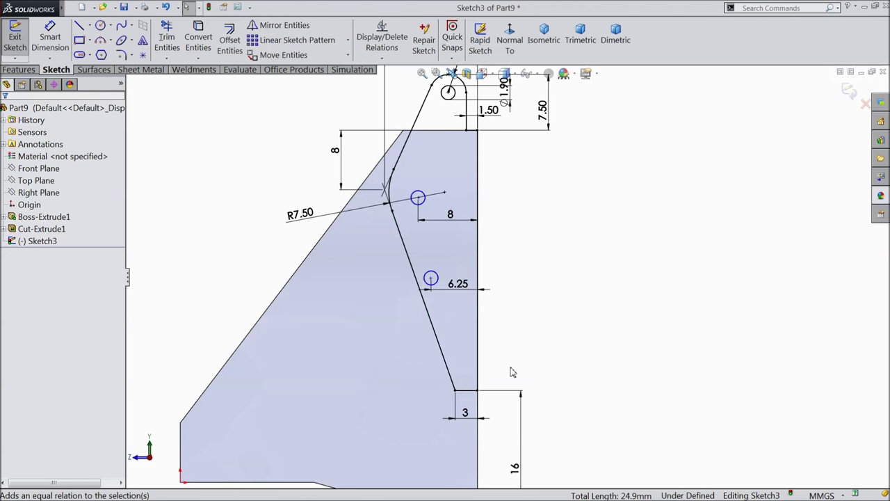
# Dimension the lower circle's centre 20 mm below the top corner
pyautogui.click(49, 36)
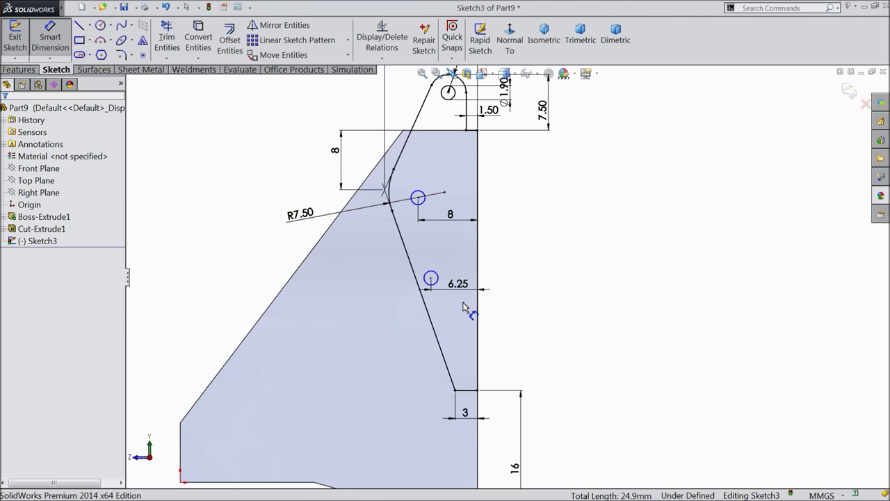
pyautogui.scroll(-2, 464, 307)
pyautogui.click(423, 267)
pyautogui.scroll(2, 460, 240)
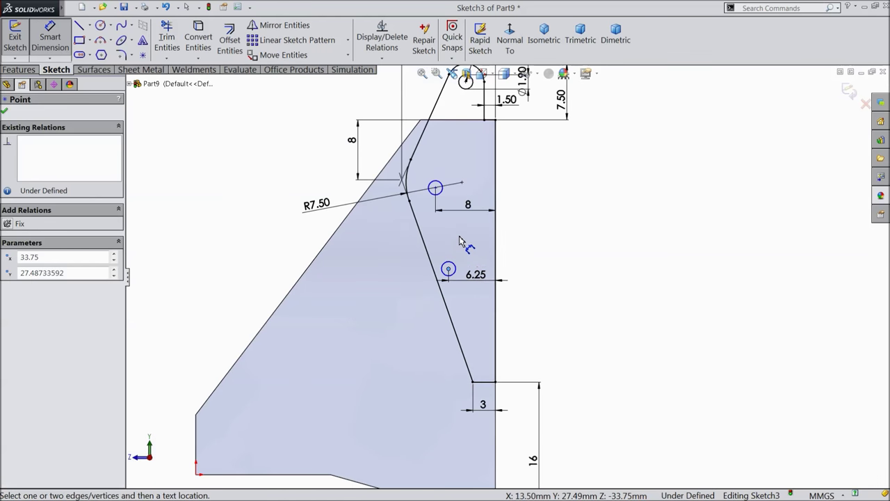
pyautogui.click(492, 123)
pyautogui.click(566, 191)
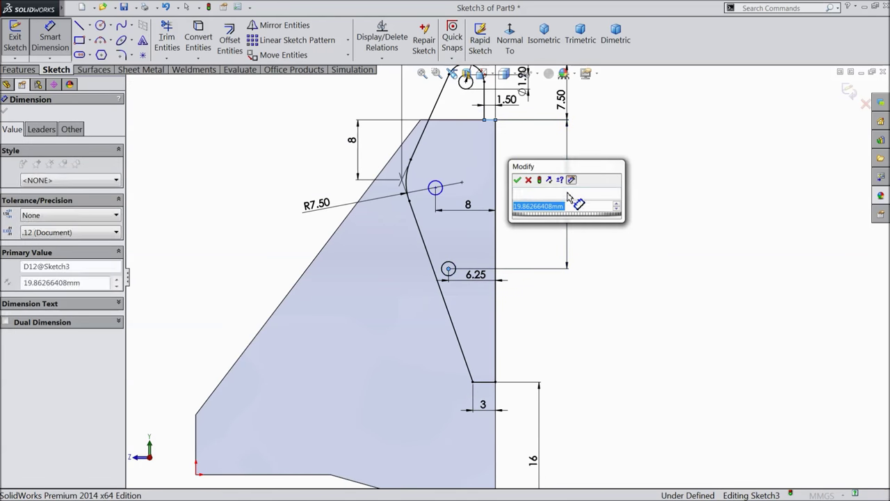
pyautogui.write('20')
pyautogui.click(516, 179)
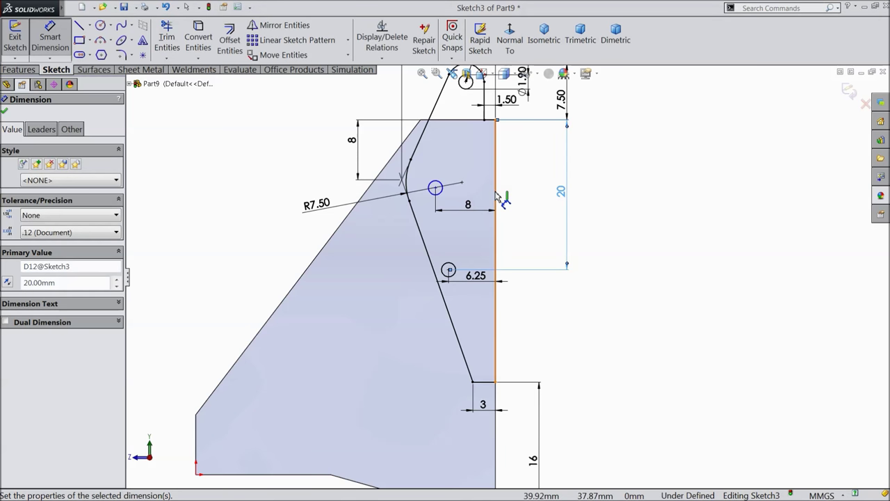
# Locate the middle circle's centre 0.40 mm vertically off the angled line's end
pyautogui.scroll(-2, 466, 179)
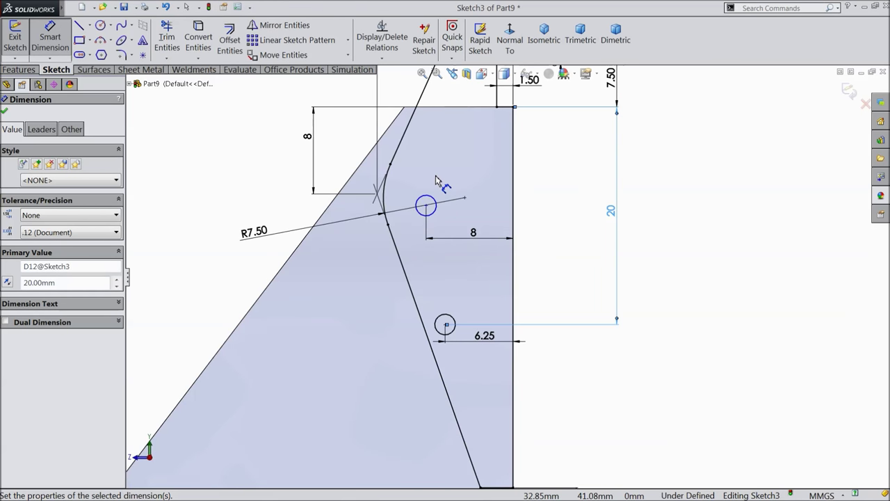
pyautogui.scroll(1, 435, 180)
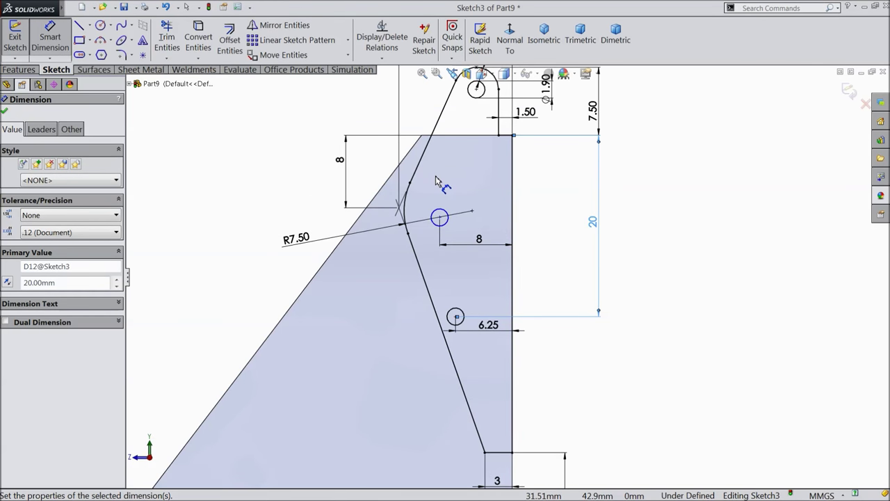
pyautogui.scroll(-2, 435, 180)
pyautogui.scroll(-2, 436, 184)
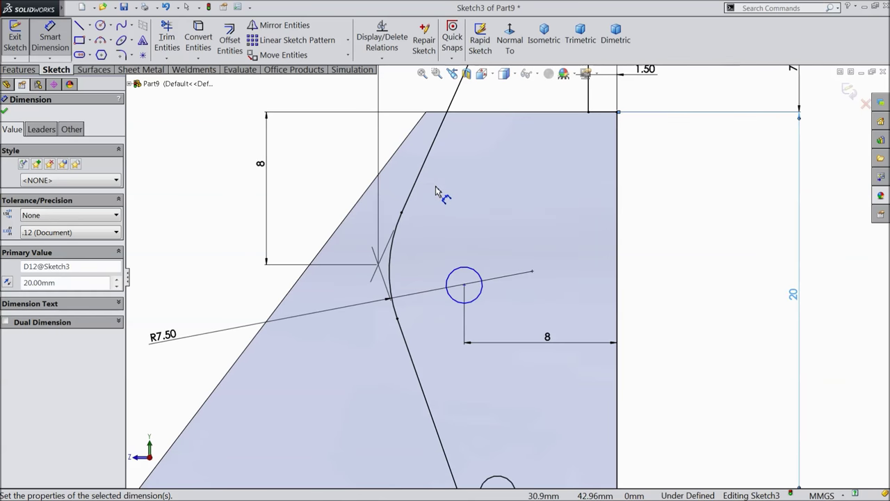
pyautogui.scroll(-2, 475, 284)
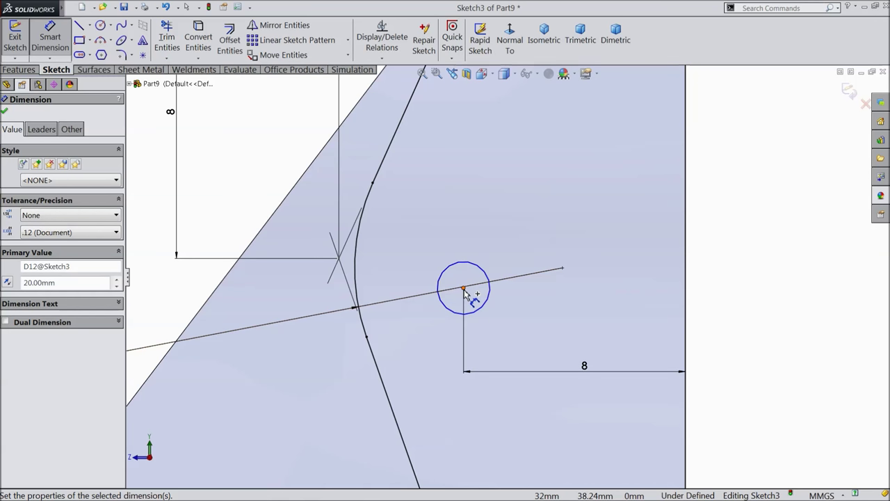
pyautogui.click(465, 291)
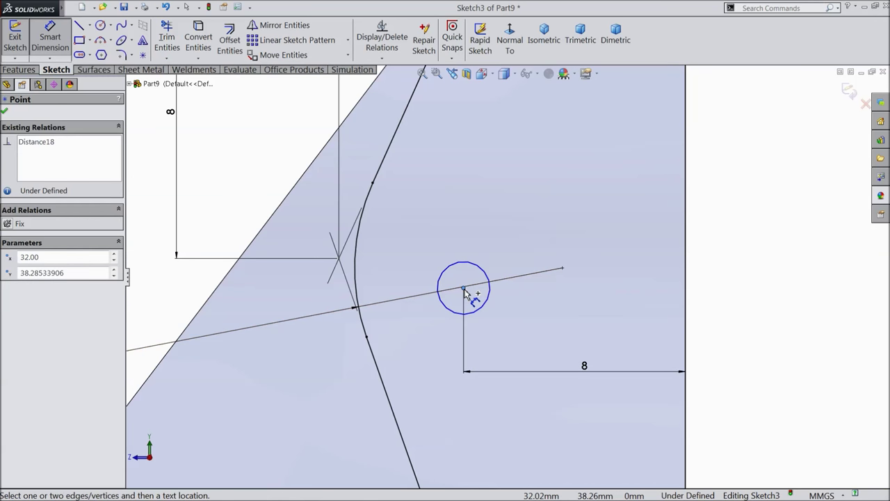
pyautogui.click(563, 269)
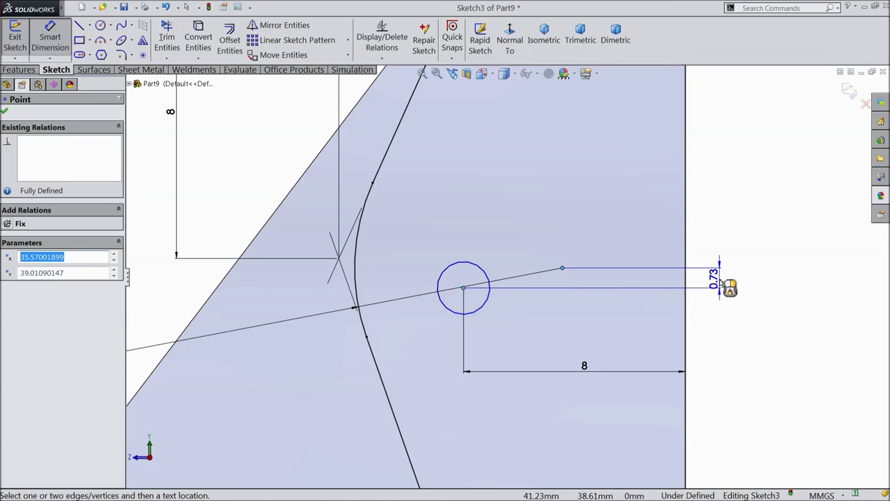
pyautogui.click(722, 282)
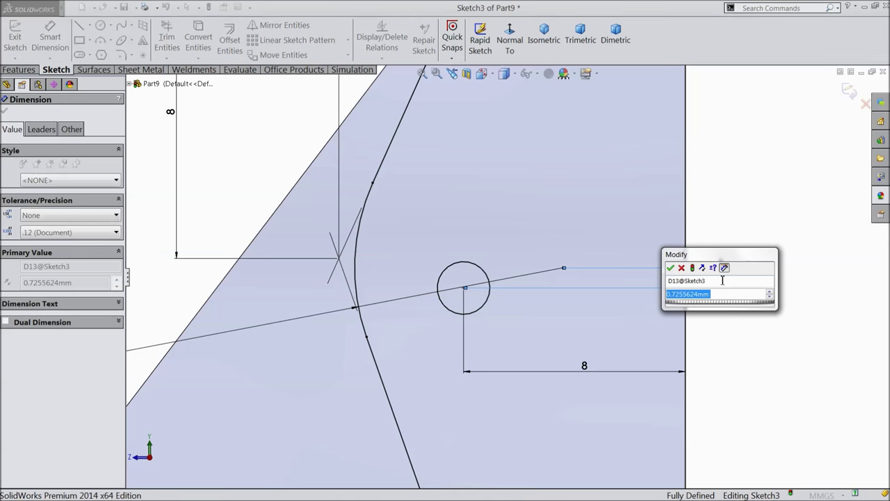
pyautogui.write('0.')
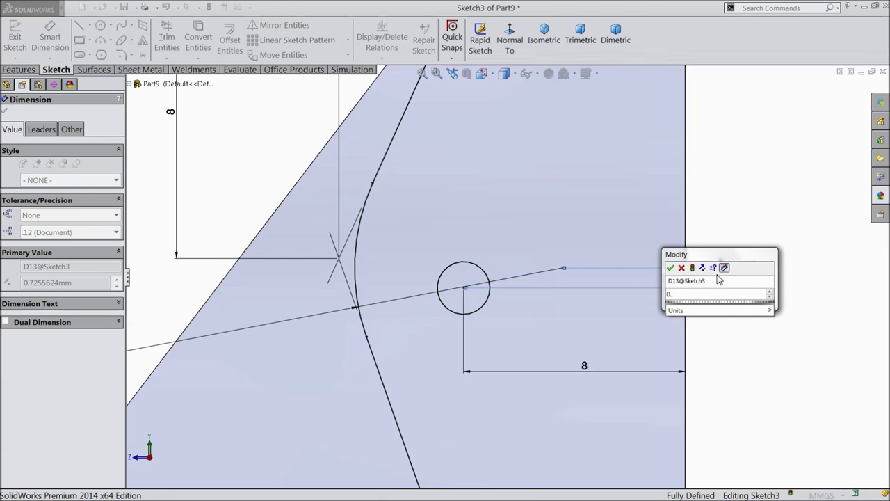
pyautogui.click(670, 267)
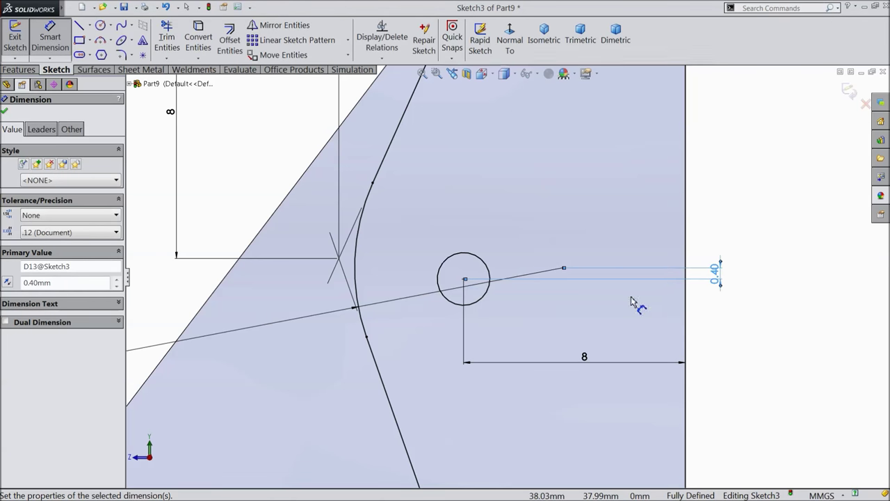
pyautogui.press('f')
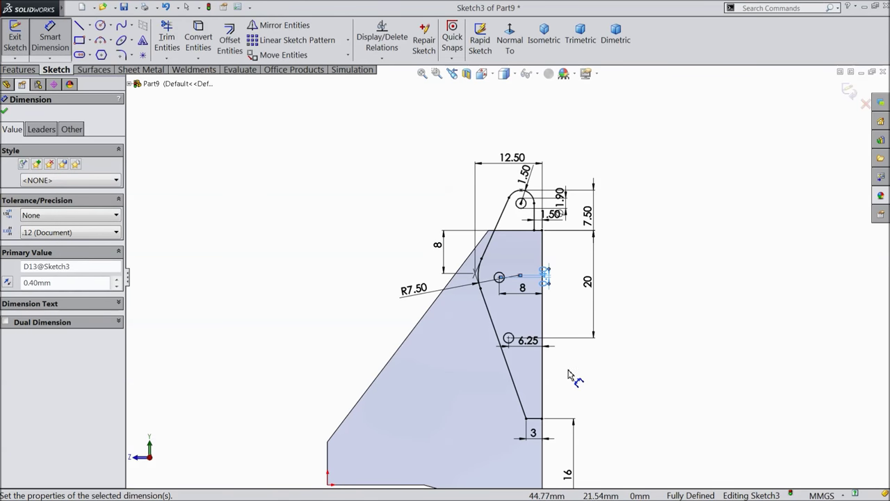
pyautogui.click(5, 112)
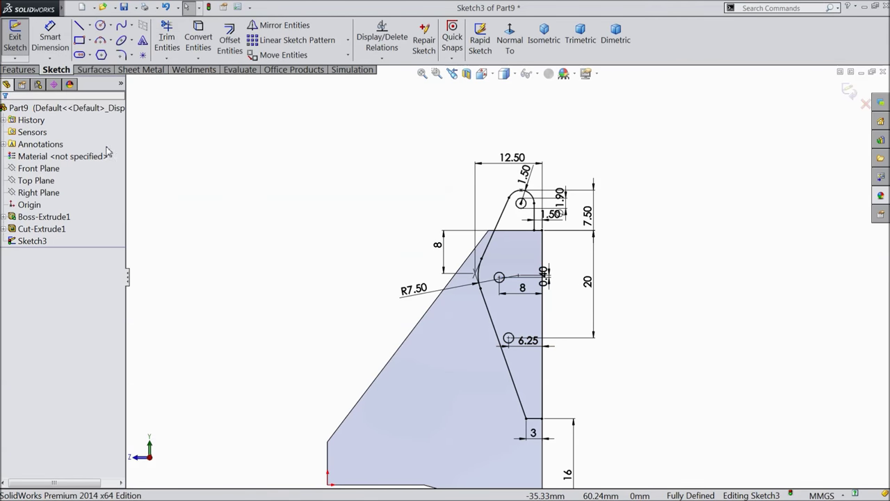
# Boss-extrude Sketch3 7 mm Blind as a separate, unmerged solid body
pyautogui.moveTo(285, 218)
pyautogui.keyDown('ctrl'); pyautogui.mouseDown(button='middle')
pyautogui.moveTo(508, 347)
pyautogui.moveTo(484, 328)
pyautogui.mouseUp(button='middle'); pyautogui.keyUp('ctrl')
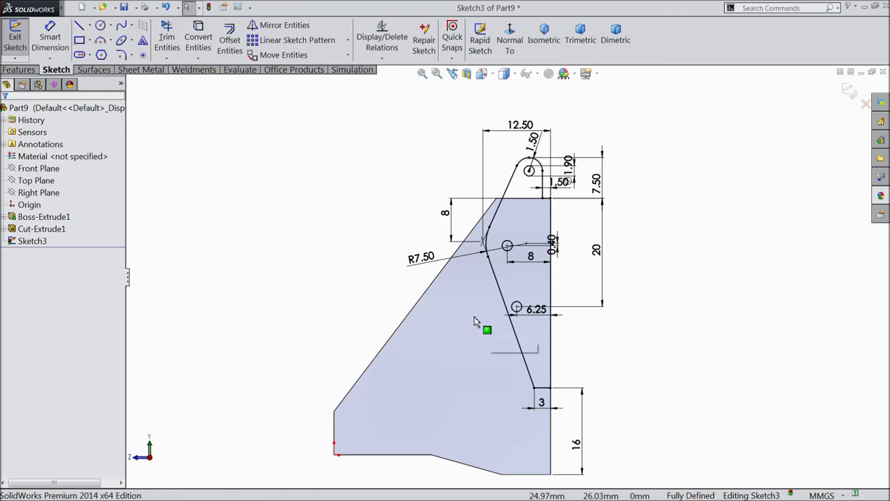
pyautogui.click(20, 70)
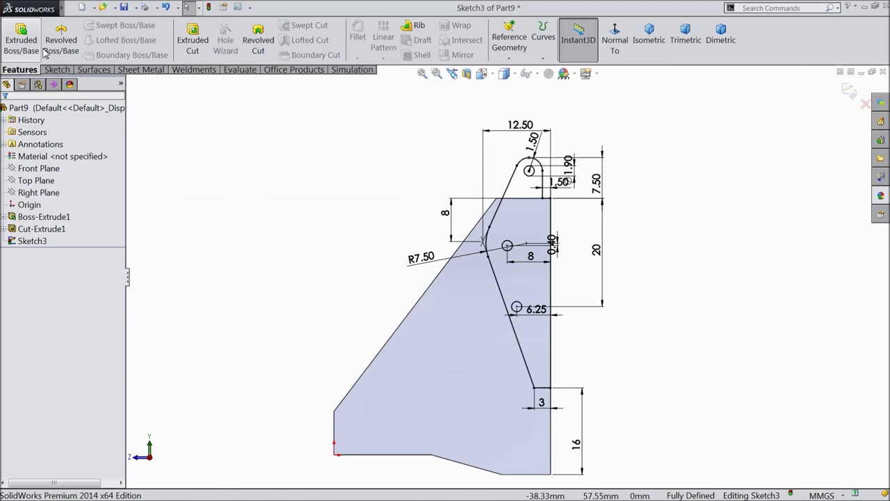
pyautogui.click(21, 49)
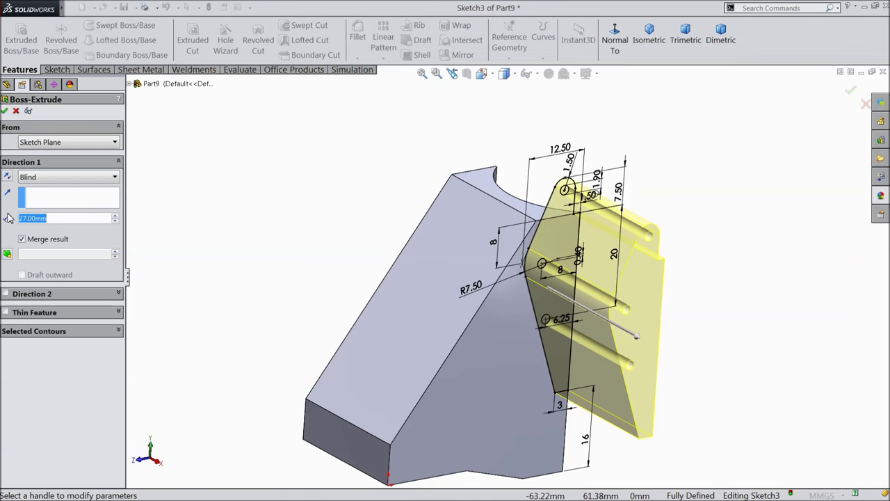
pyautogui.write('7')
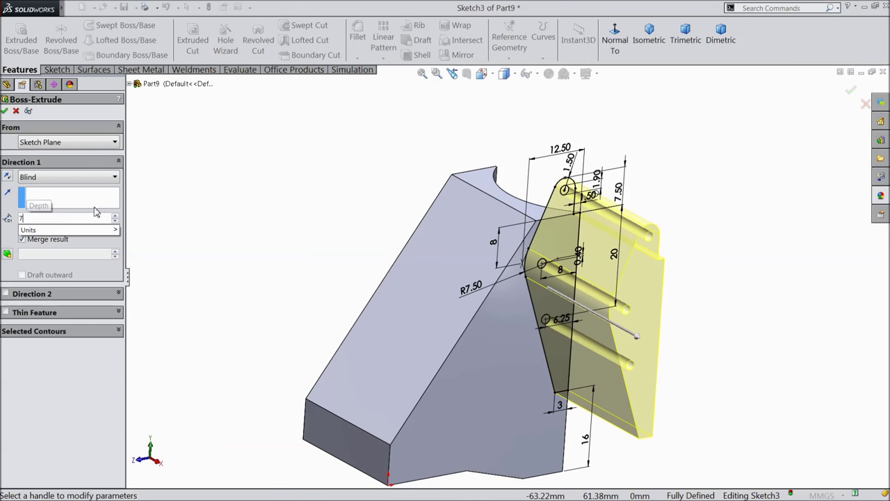
pyautogui.press('Return')
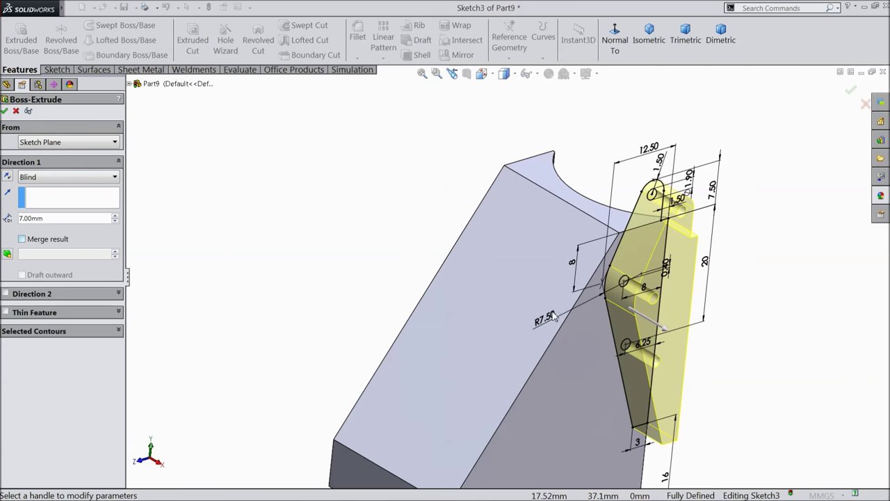
pyautogui.click(6, 111)
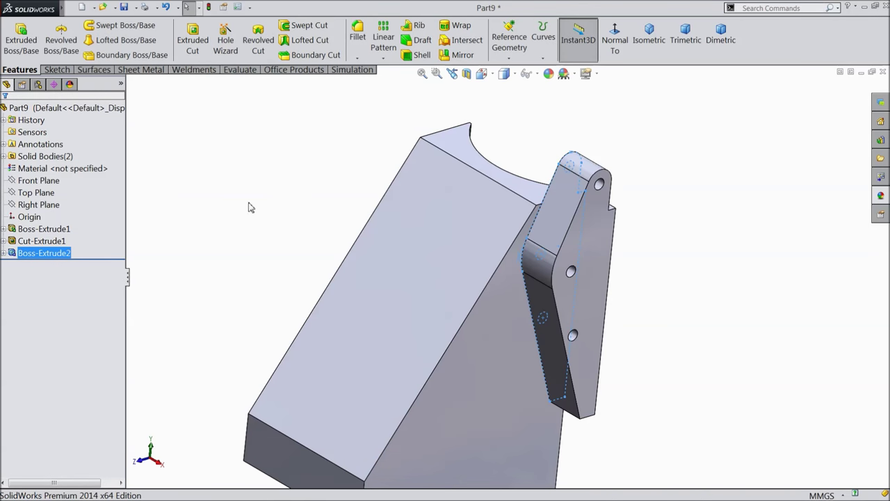
pyautogui.moveTo(274, 231); pyautogui.dragTo(251, 282, button='middle')
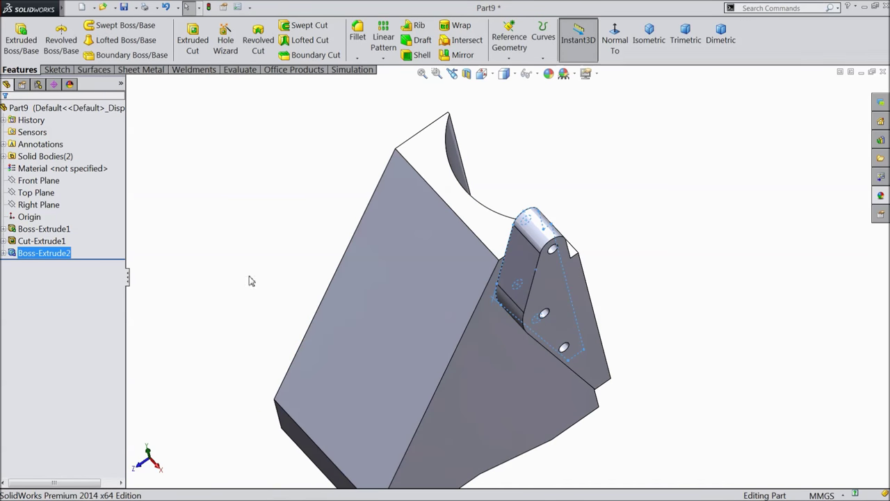
# Open a new sketch on the Top Plane, viewed normal to it
pyautogui.click(35, 193)
pyautogui.moveTo(173, 187); pyautogui.dragTo(206, 202, button='middle')
pyautogui.click(57, 69)
pyautogui.click(14, 38)
pyautogui.click(509, 42)
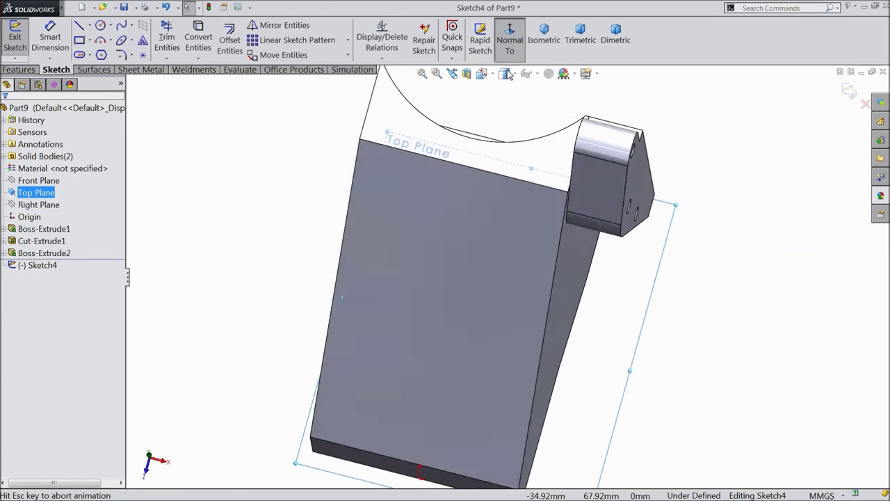
# Draw a corner rectangle from the tab's bottom edge across the rounded tab
pyautogui.click(79, 40)
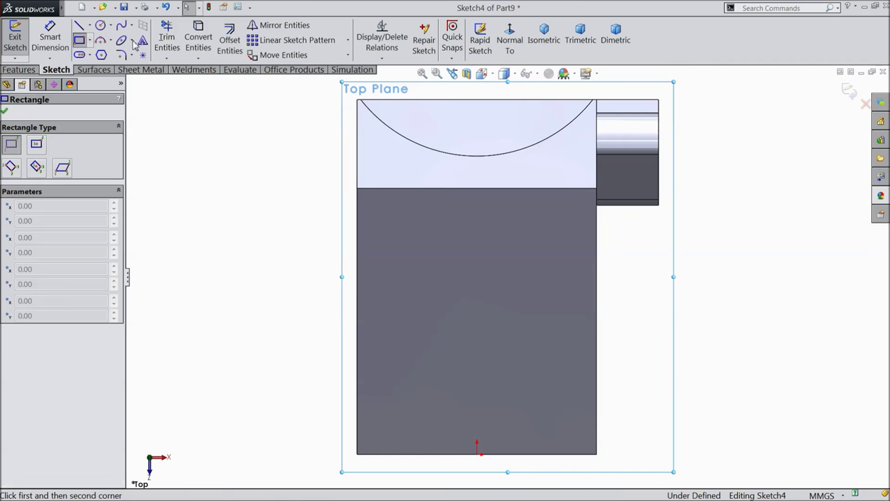
pyautogui.scroll(-3, 624, 170)
pyautogui.scroll(-2, 563, 258)
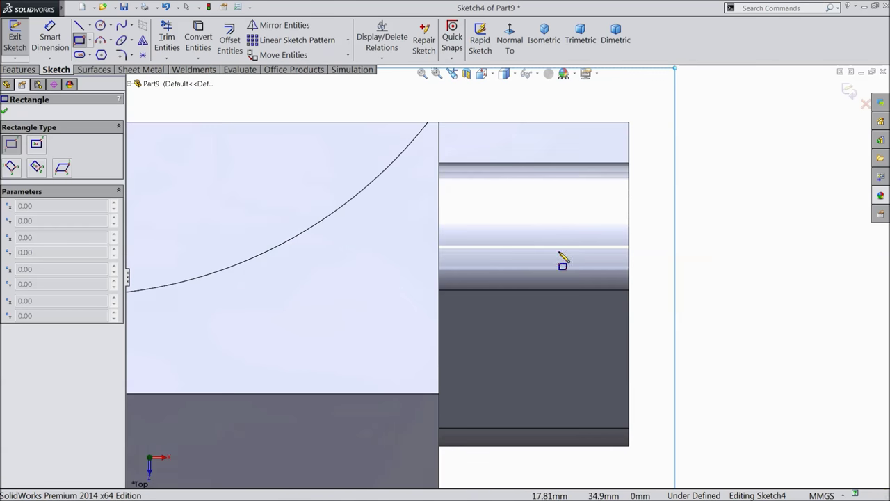
pyautogui.scroll(2, 558, 273)
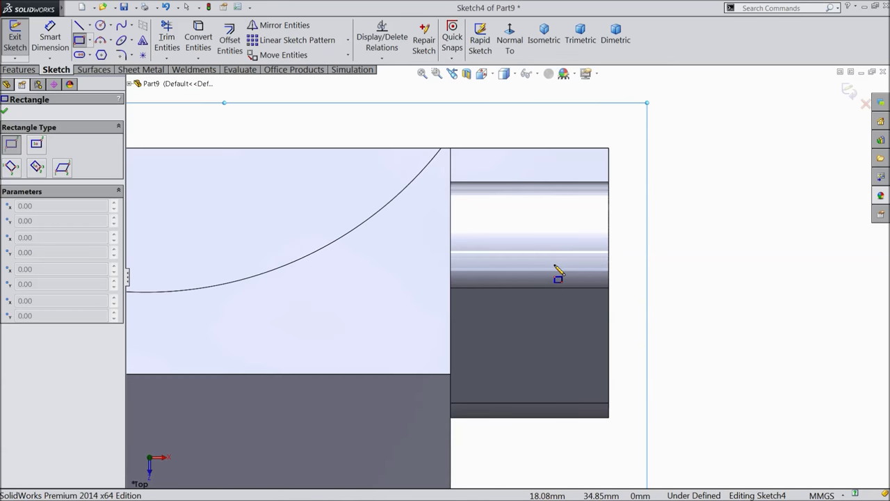
pyautogui.click(472, 418)
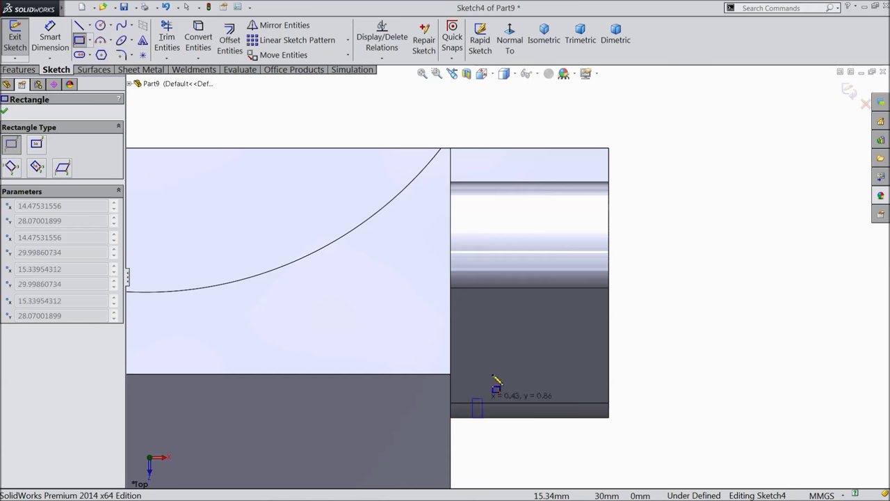
pyautogui.click(580, 191)
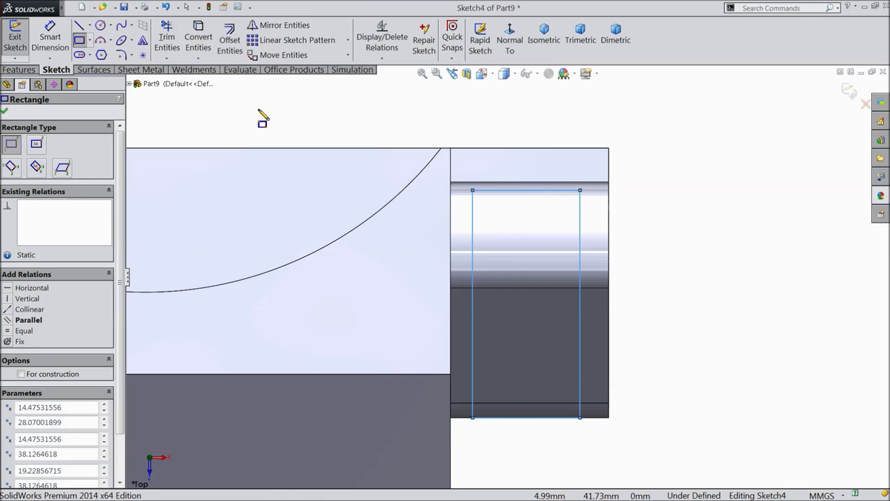
pyautogui.click(50, 36)
pyautogui.scroll(-3, 591, 204)
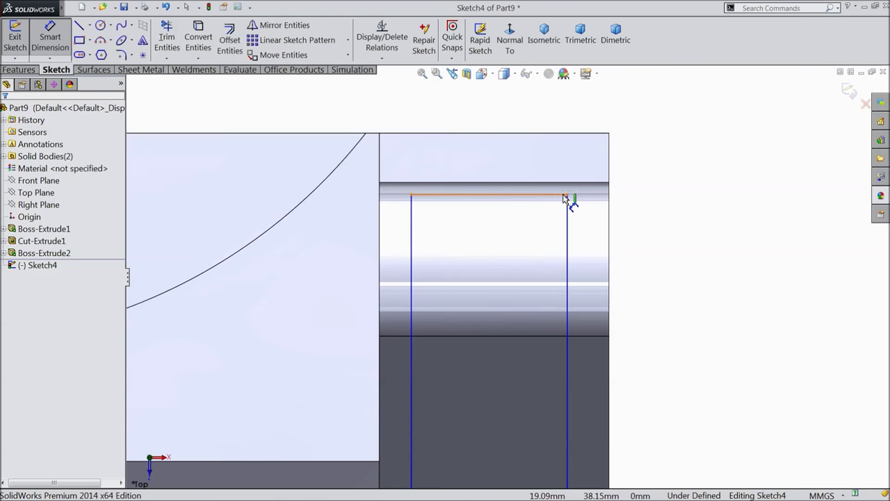
# Dimension the rectangle's top line 0.25 from the tab's top edge
pyautogui.click(552, 198)
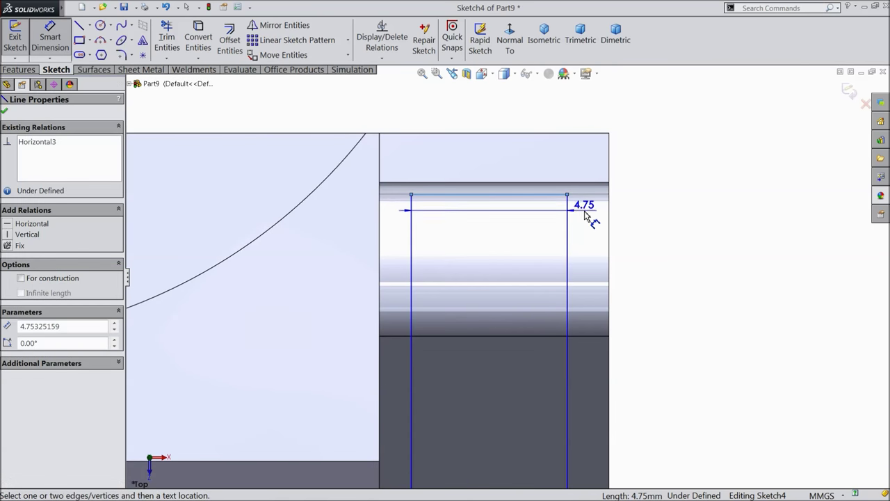
pyautogui.click(597, 185)
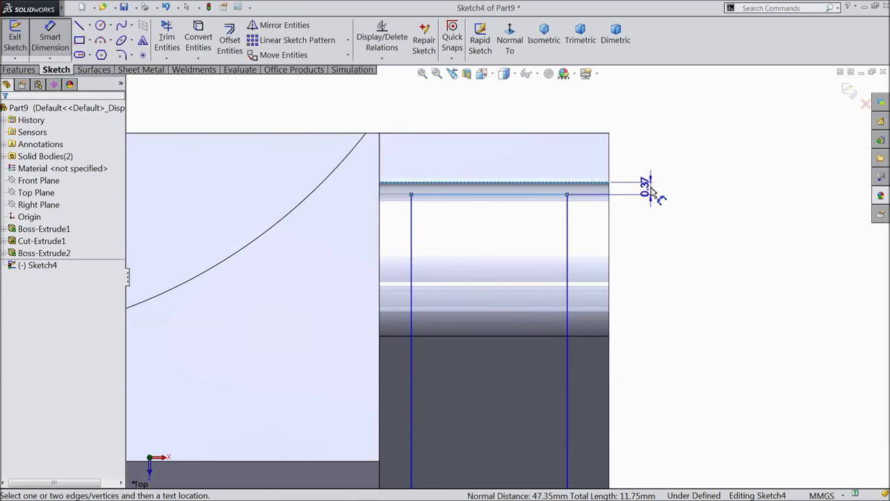
pyautogui.click(654, 191)
pyautogui.write('0.25')
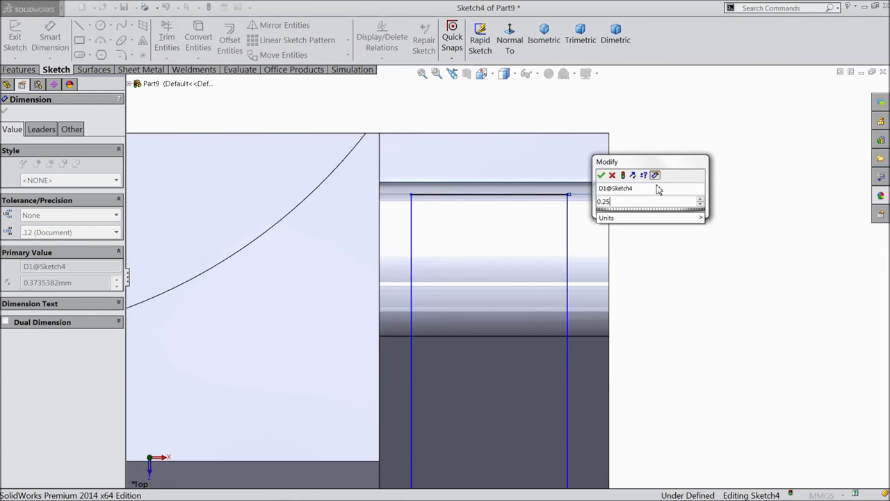
pyautogui.click(602, 175)
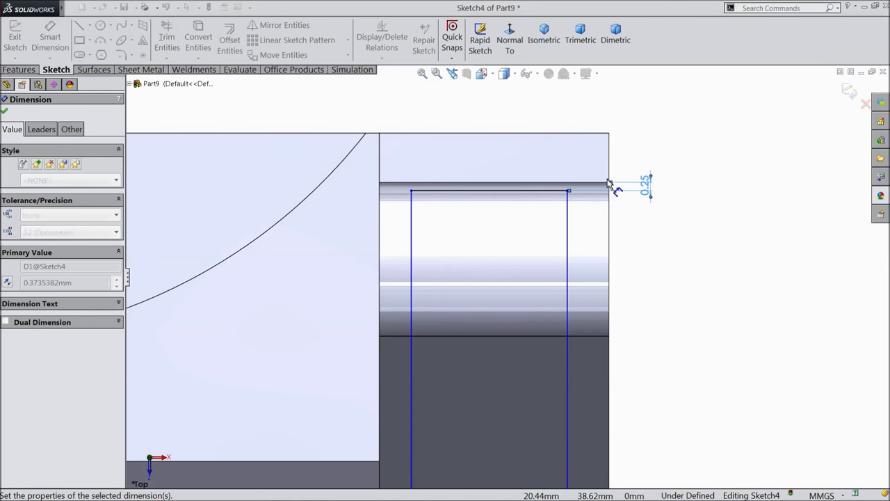
# Offset the rectangle's right and left sides 1.25 in from the tab edges
pyautogui.click(569, 208)
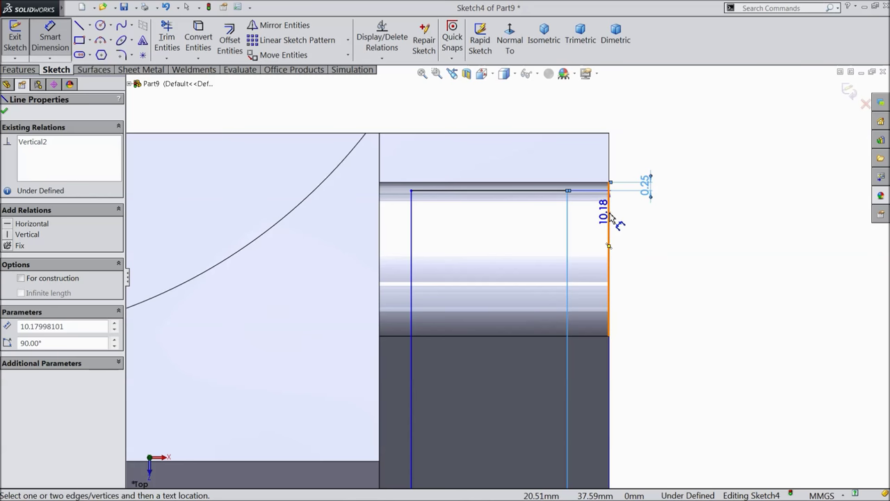
pyautogui.click(611, 217)
pyautogui.click(583, 121)
pyautogui.write('1.25')
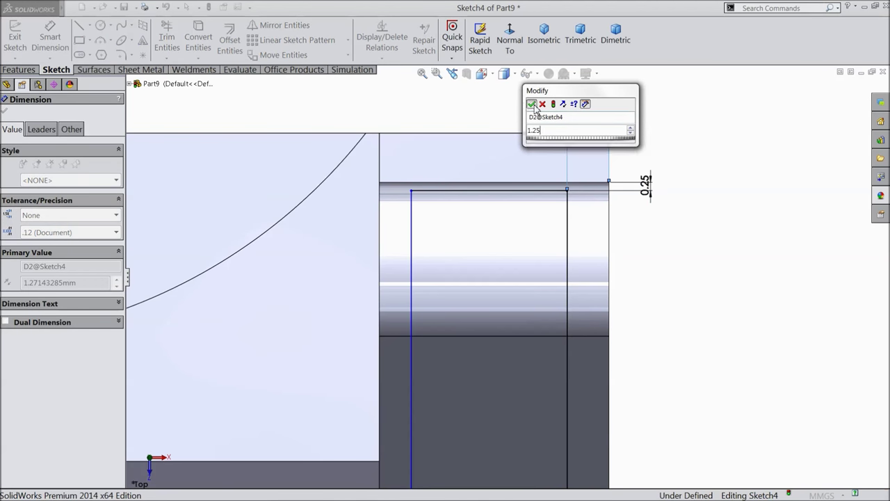
pyautogui.press('Return')
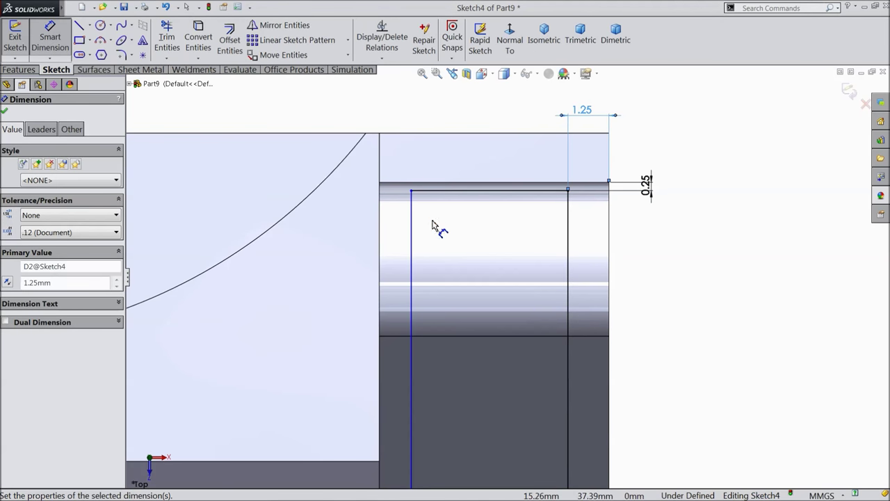
pyautogui.click(411, 225)
pyautogui.click(380, 221)
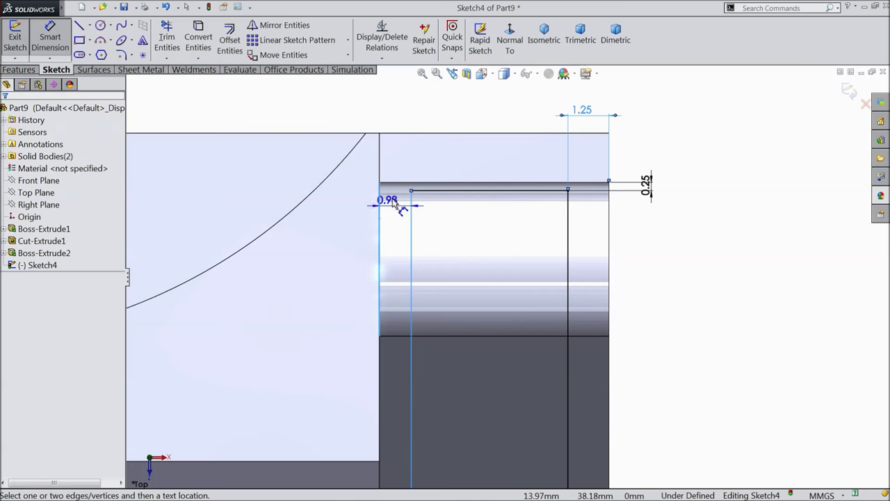
pyautogui.click(402, 113)
pyautogui.write('1.25')
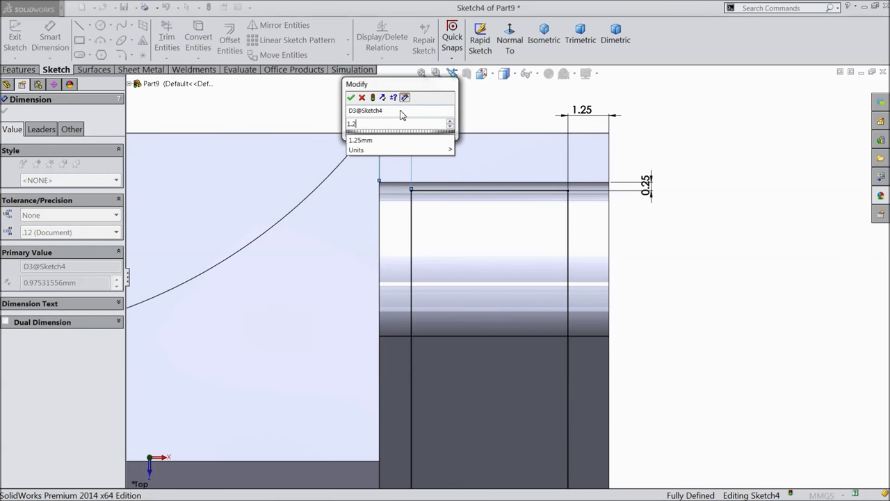
pyautogui.click(351, 98)
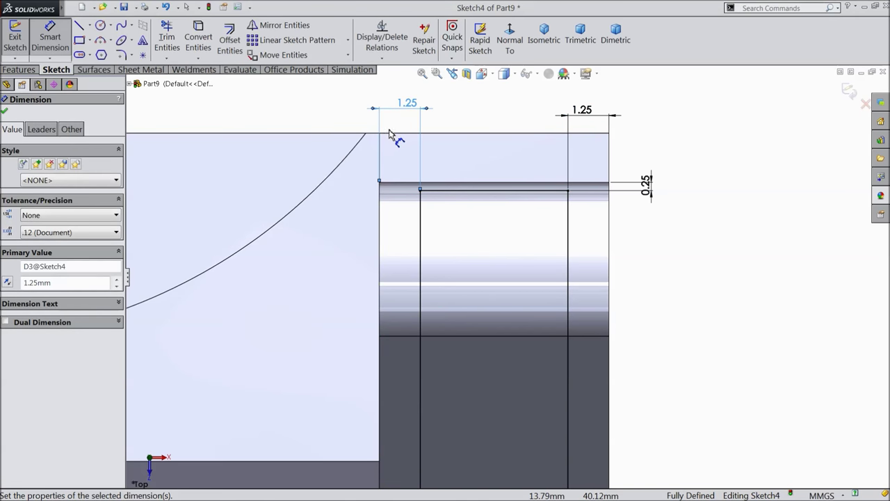
# Finish dimensioning and begin an Extruded Cut of the rectangle
pyautogui.scroll(3, 394, 144)
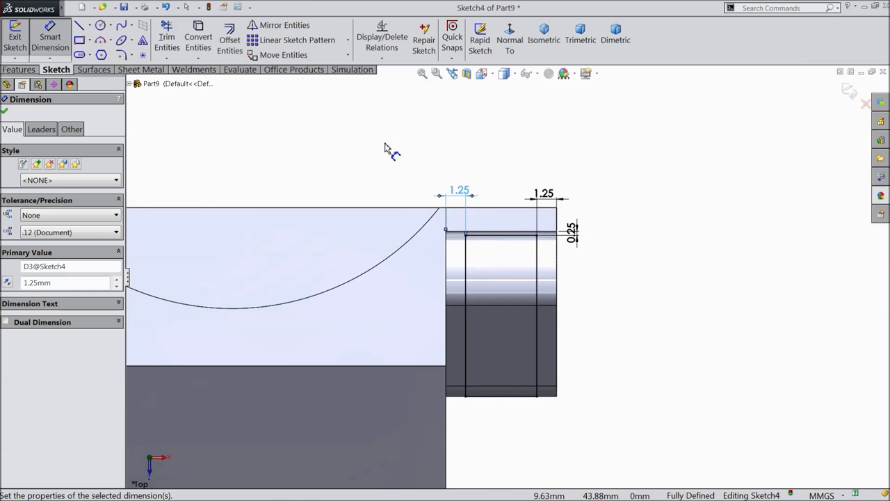
pyautogui.click(4, 111)
pyautogui.click(17, 72)
pyautogui.click(193, 40)
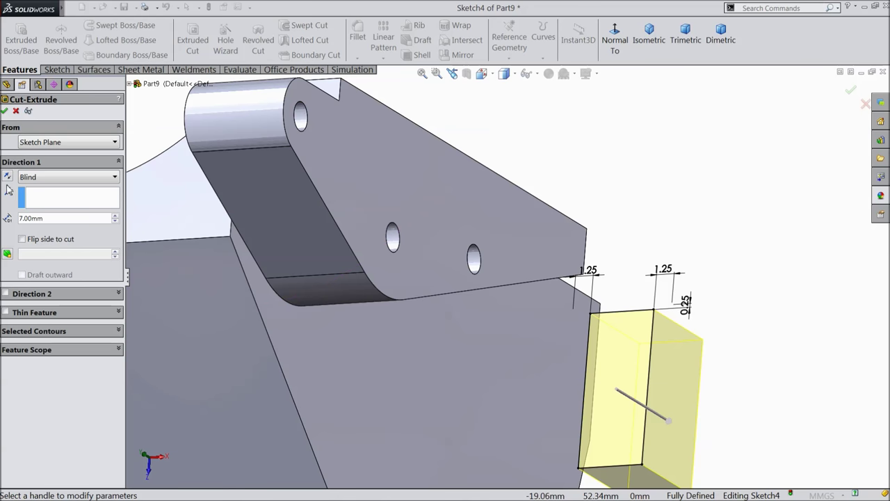
# Set the cut's end condition to Through All and accept it as Cut-Extrude2
pyautogui.click(35, 176)
pyautogui.click(35, 194)
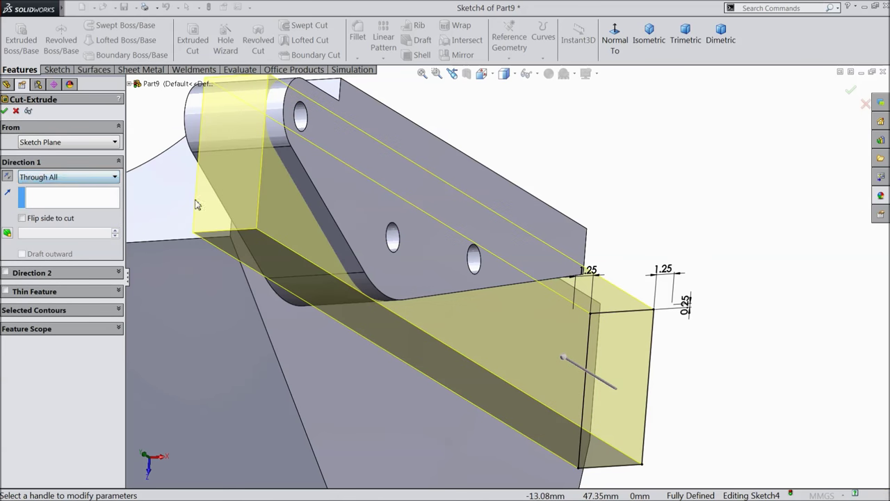
pyautogui.press('z')
pyautogui.press('z')
pyautogui.press('z')
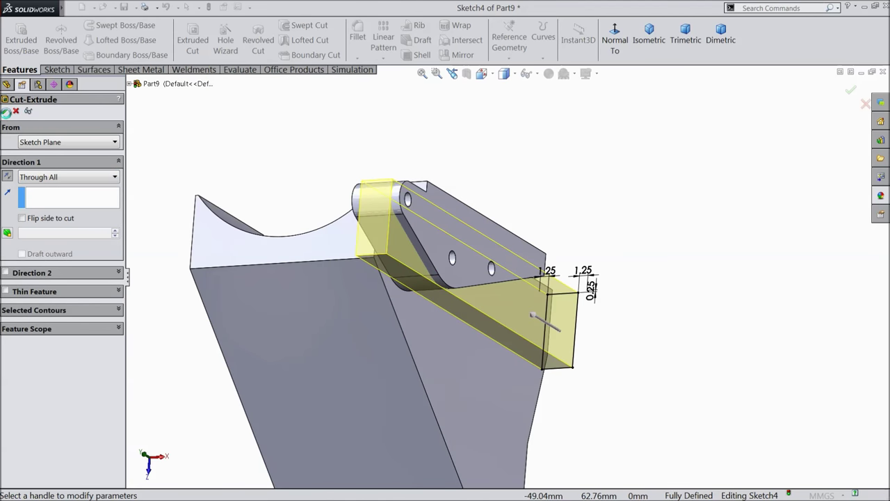
pyautogui.click(4, 111)
pyautogui.moveTo(237, 178); pyautogui.dragTo(232, 234, button='middle')
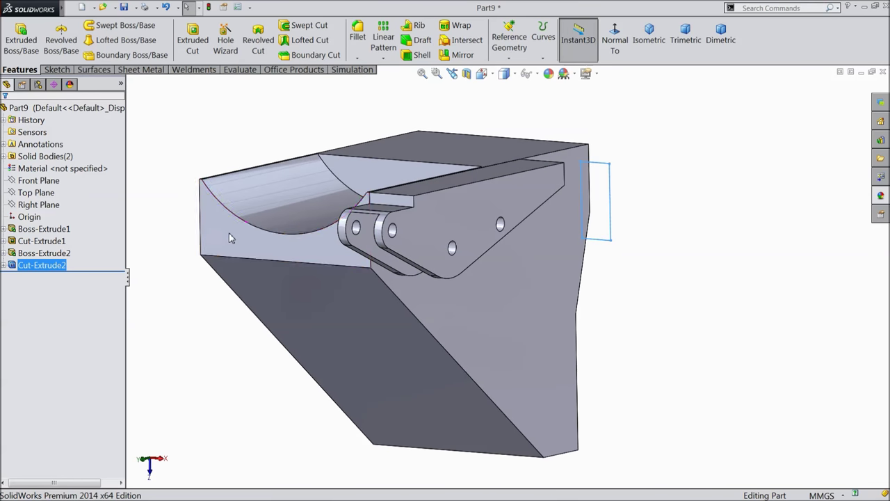
pyautogui.click(4, 265)
# Reopen Sketch4 under Cut-Extrude2 and place its 0.25 dimension
pyautogui.click(40, 277)
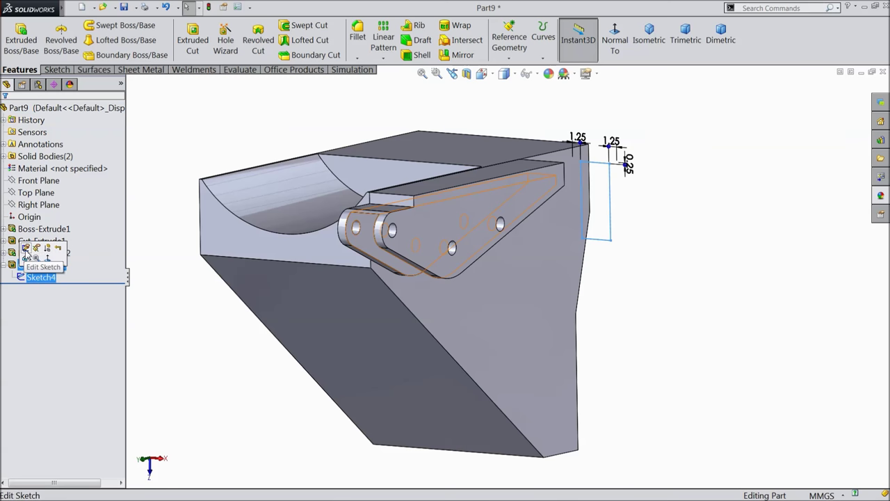
pyautogui.click(25, 248)
pyautogui.click(615, 39)
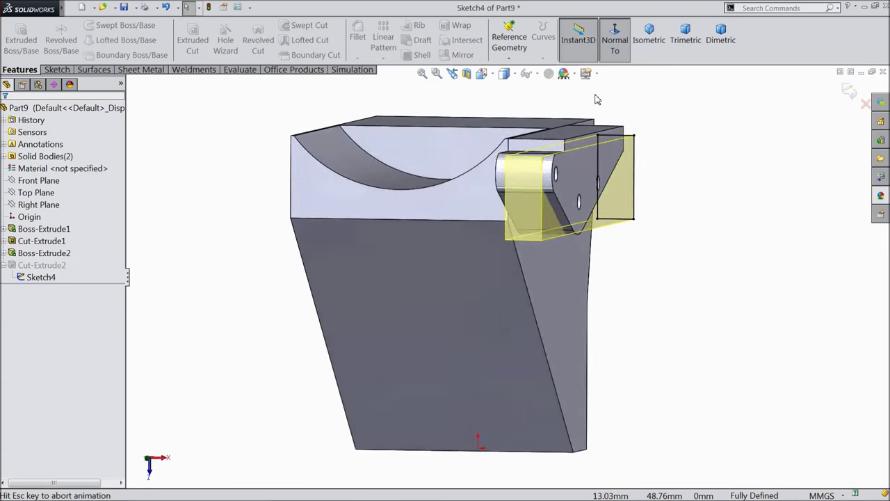
pyautogui.scroll(-8, 624, 120)
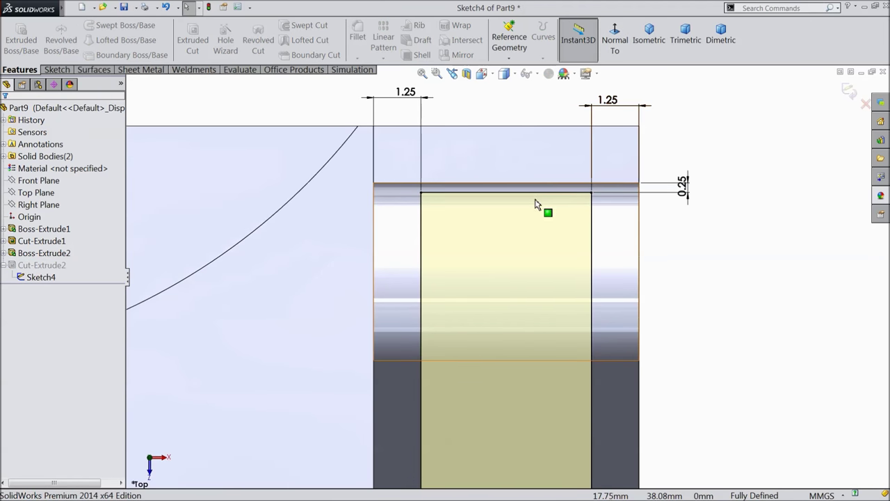
pyautogui.scroll(-5, 557, 186)
pyautogui.scroll(2, 729, 246)
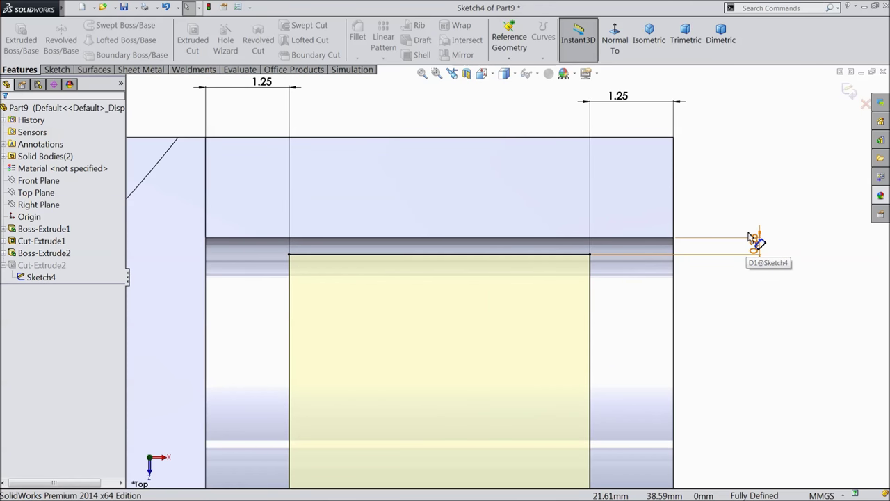
pyautogui.click(754, 238)
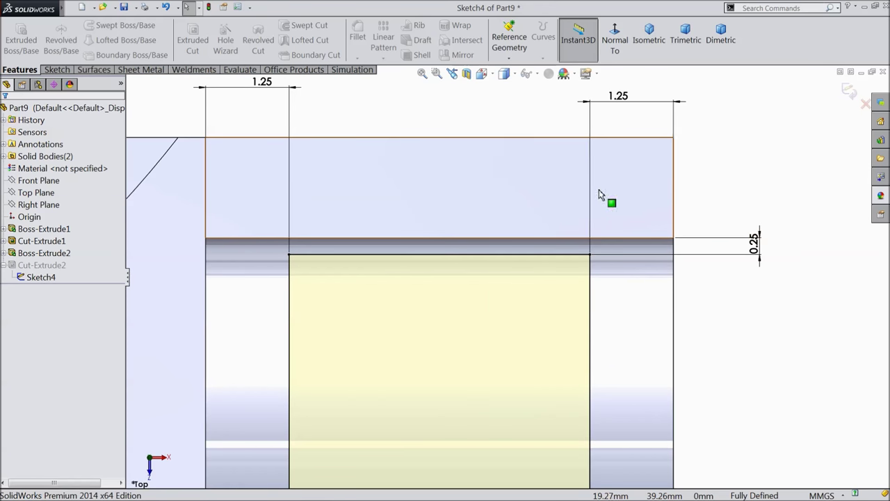
# Orbit the bracket into an oblique 3-D view and select its large side face
pyautogui.moveTo(809, 108); pyautogui.dragTo(550, 209, button='middle')
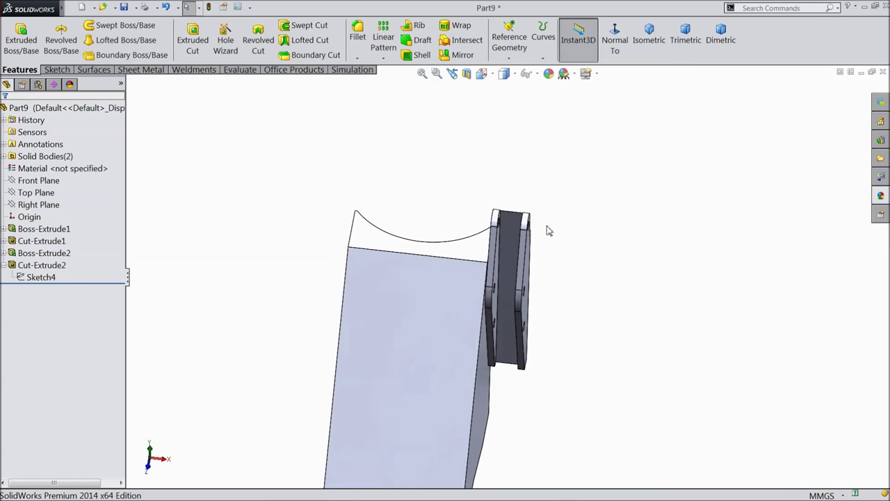
pyautogui.scroll(3, 516, 313)
pyautogui.moveTo(517, 313); pyautogui.dragTo(436, 265, button='middle')
pyautogui.scroll(-5, 479, 368)
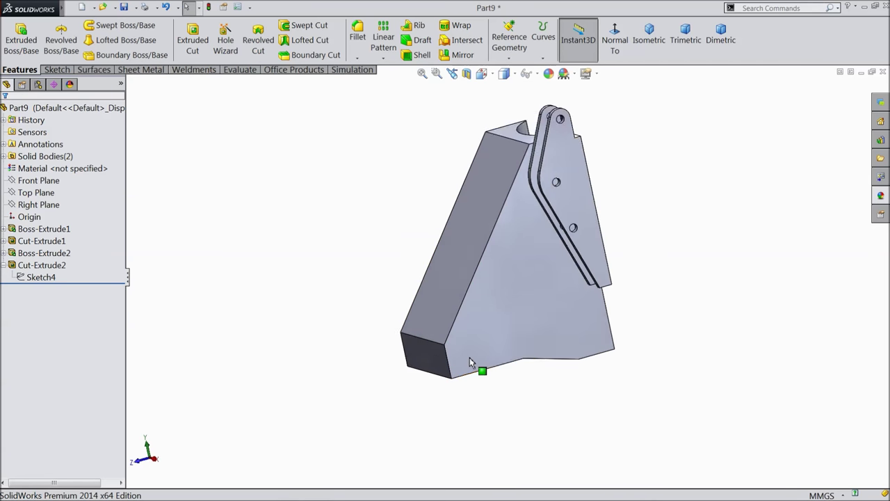
pyautogui.click(470, 361)
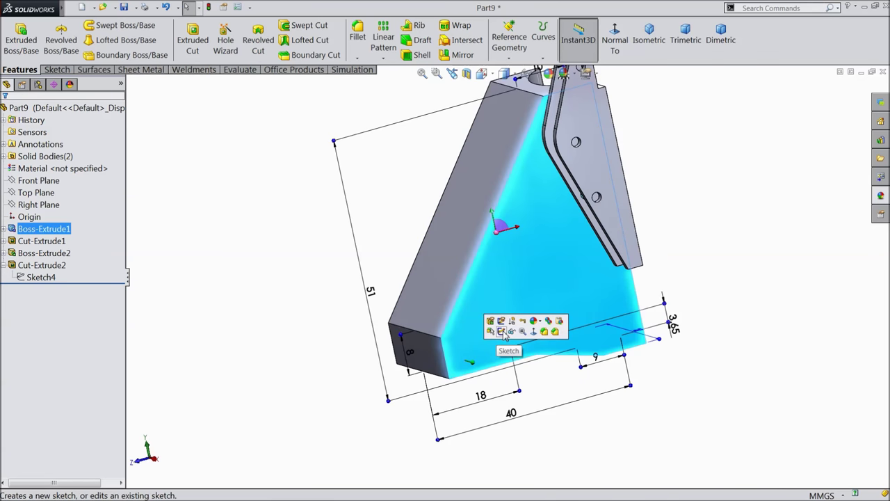
# Sketch a Corner Rectangle on the side face's bottom edge near the left end
pyautogui.click(501, 331)
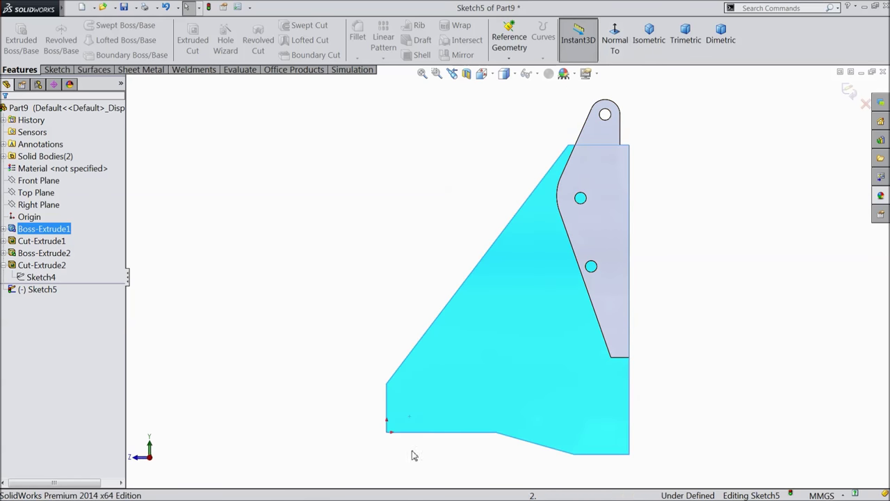
pyautogui.click(57, 69)
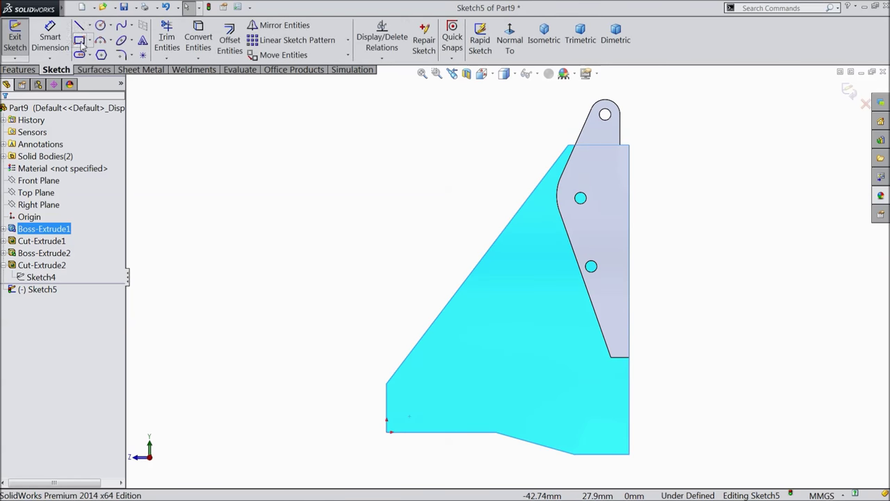
pyautogui.click(79, 41)
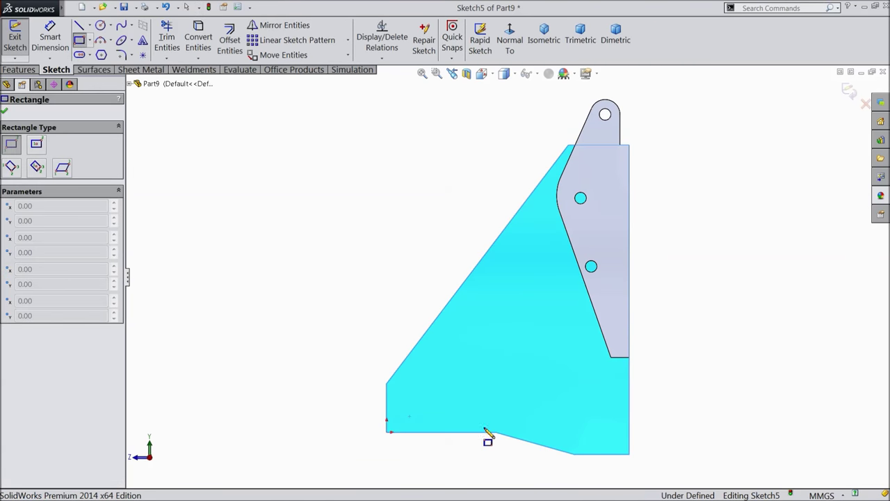
pyautogui.scroll(-3, 479, 421)
pyautogui.moveTo(376, 376)
pyautogui.mouseDown()
pyautogui.moveTo(433, 302)
pyautogui.moveTo(477, 304)
pyautogui.mouseUp()
pyautogui.press('d')
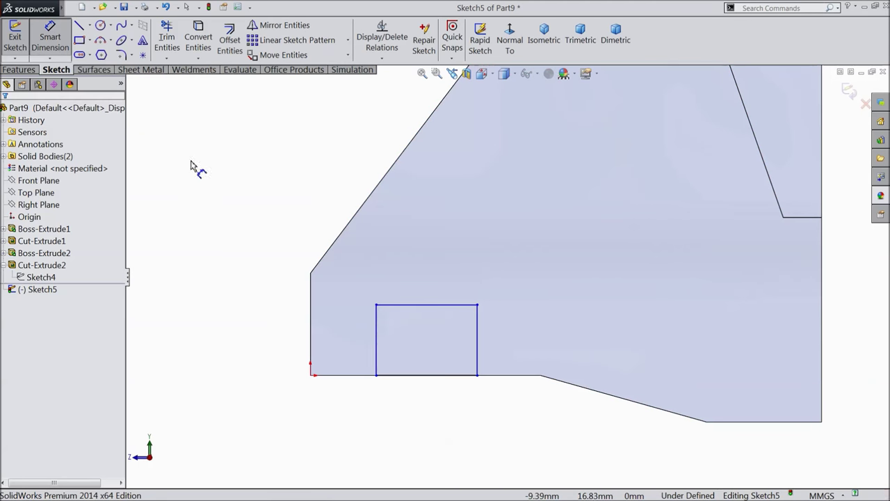
pyautogui.click(478, 347)
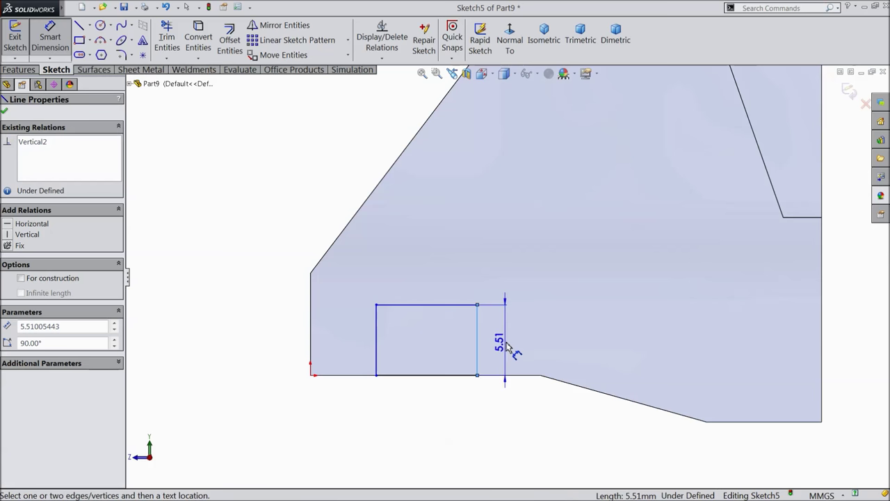
# Dimension the rectangle 3.5 tall, 5 wide and 2.5 from the face's left edge
pyautogui.click(507, 346)
pyautogui.write('3.5')
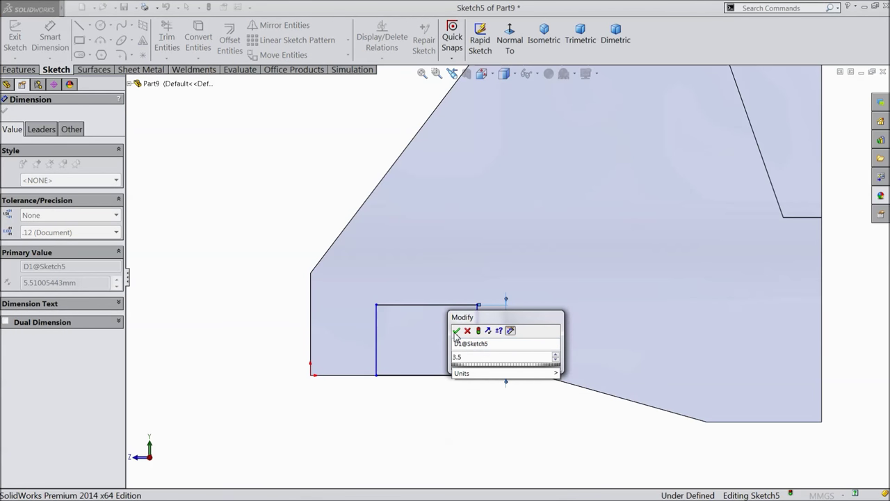
pyautogui.click(456, 331)
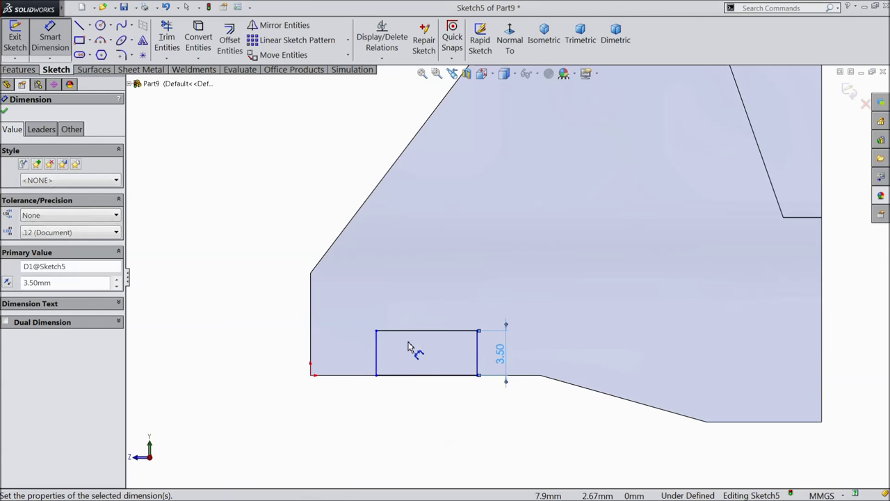
pyautogui.click(378, 356)
pyautogui.click(311, 355)
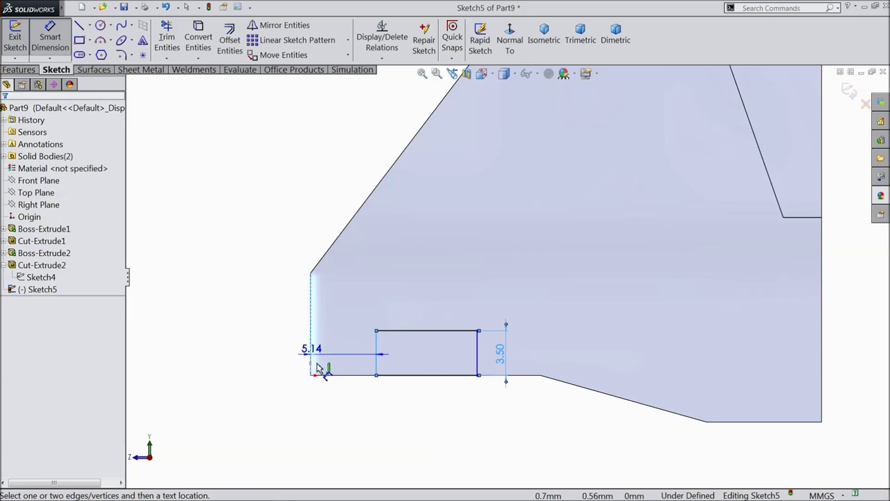
pyautogui.click(338, 403)
pyautogui.write('2')
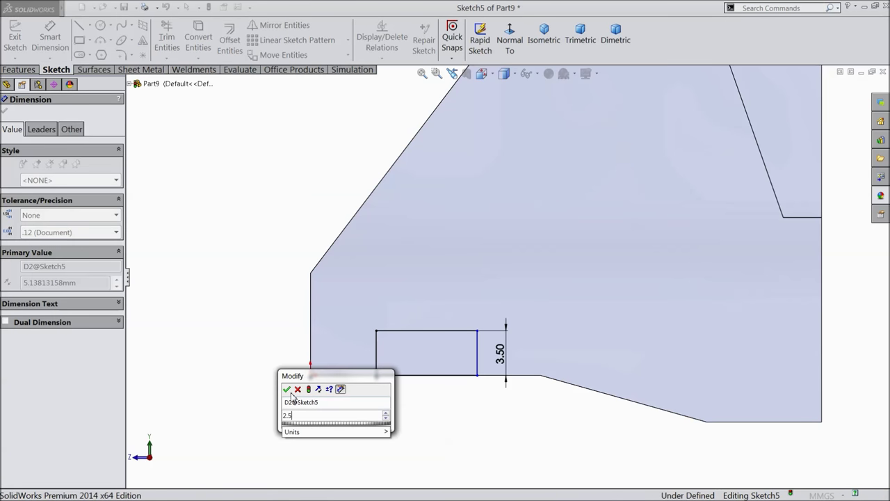
pyautogui.write('.5')
pyautogui.click(286, 390)
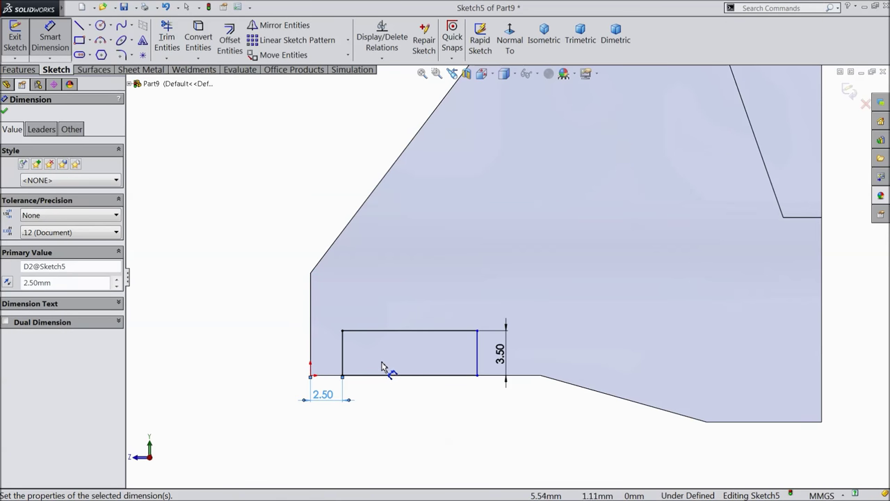
pyautogui.click(404, 379)
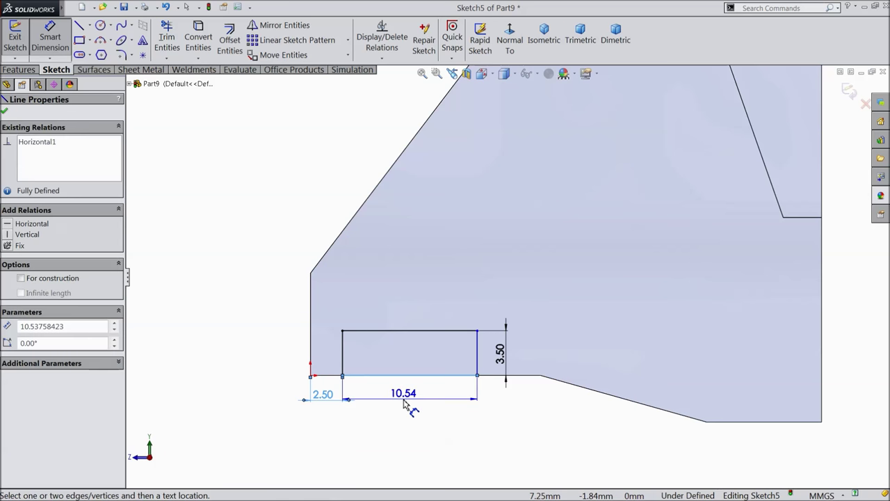
pyautogui.click(407, 405)
pyautogui.write('5')
pyautogui.click(354, 388)
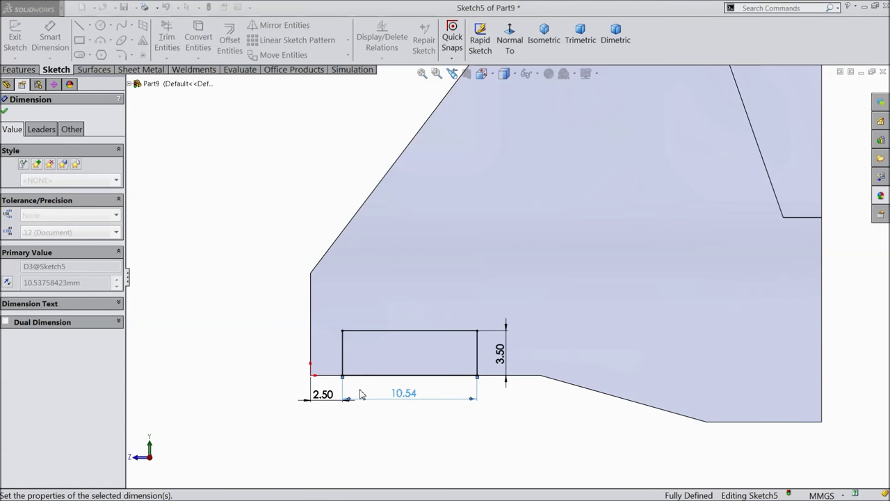
# Close the dimension panel and start an Extruded Cut of the rectangle
pyautogui.click(5, 114)
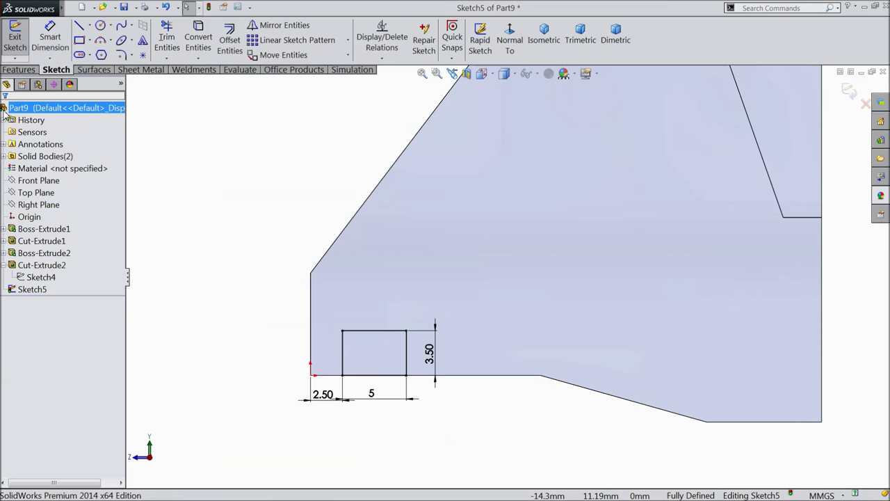
pyautogui.click(20, 70)
pyautogui.click(194, 43)
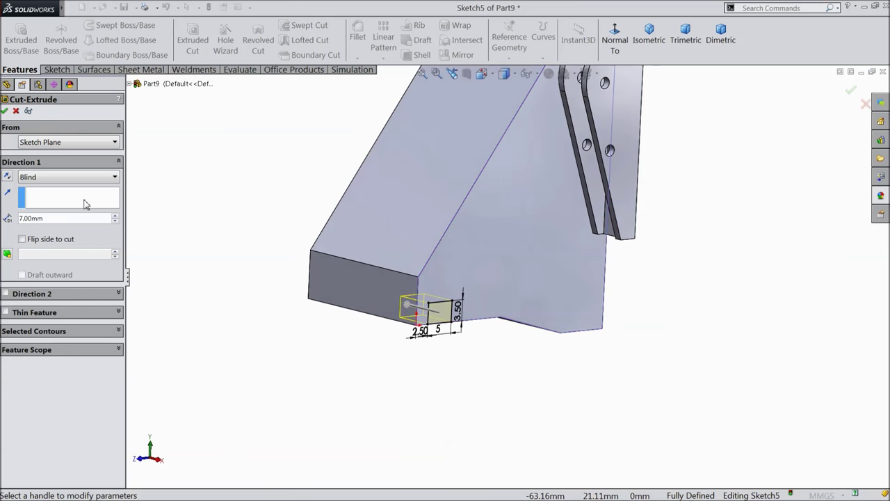
# Cut Sketch5's rectangle Through All, notching the bracket's bottom edge
pyautogui.click(47, 179)
pyautogui.click(50, 201)
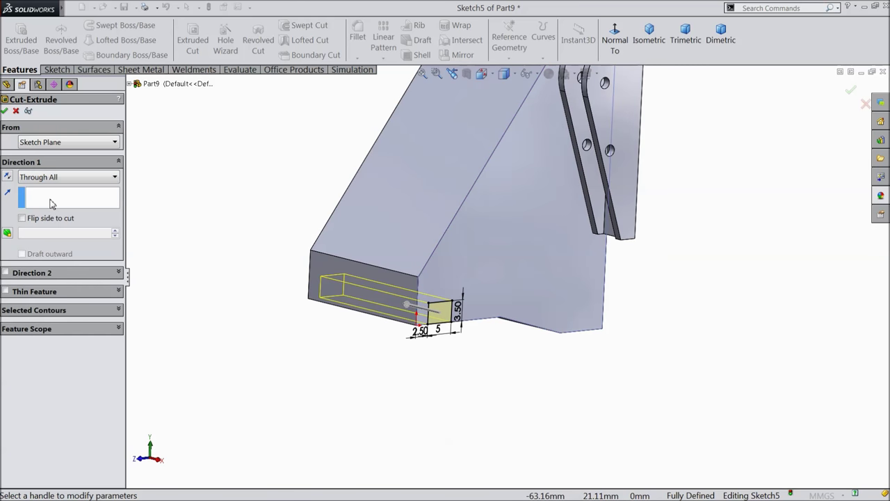
pyautogui.press('Return')
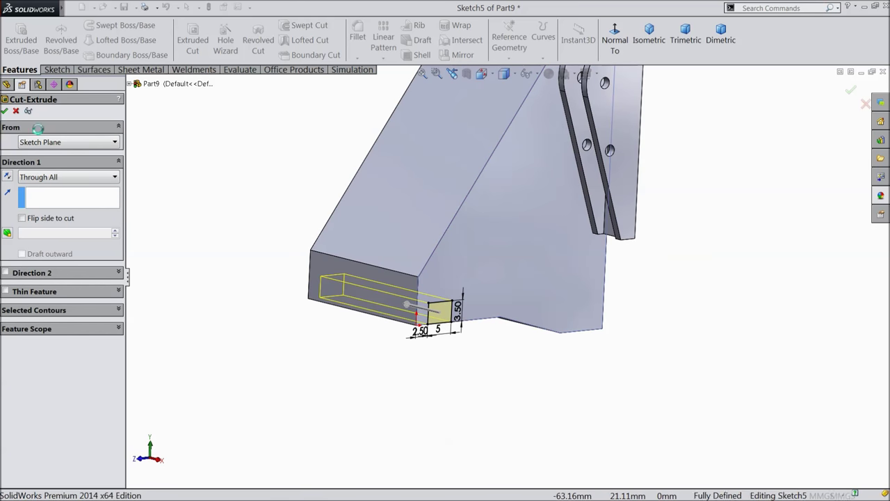
pyautogui.moveTo(187, 252); pyautogui.dragTo(215, 268, button='middle')
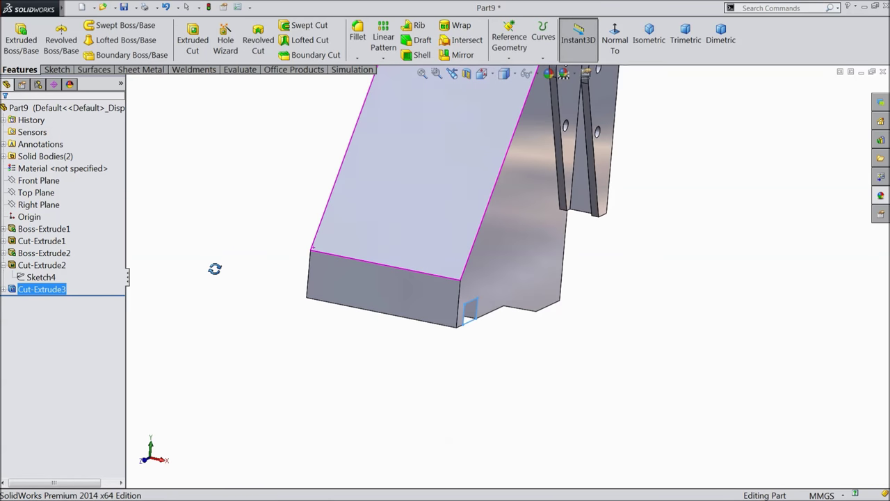
pyautogui.click(387, 305)
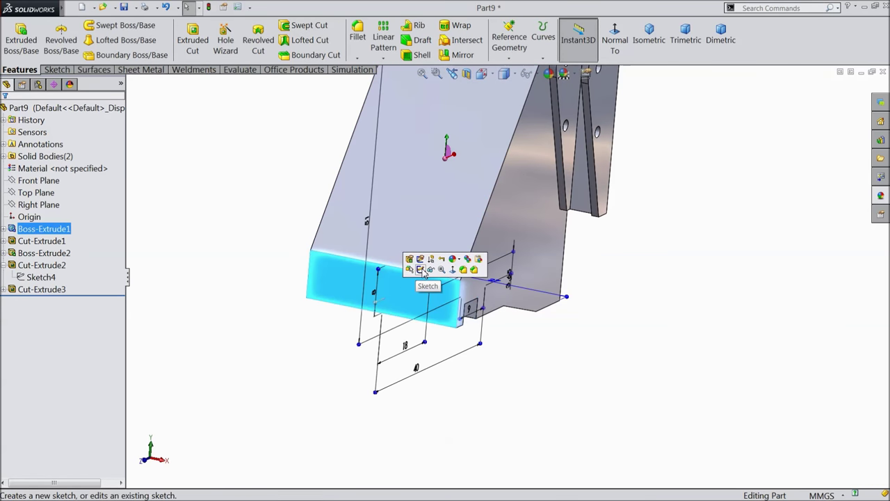
# Start a sketch on the end face and draw a 180° centrepoint arc centred on the origin
pyautogui.click(422, 271)
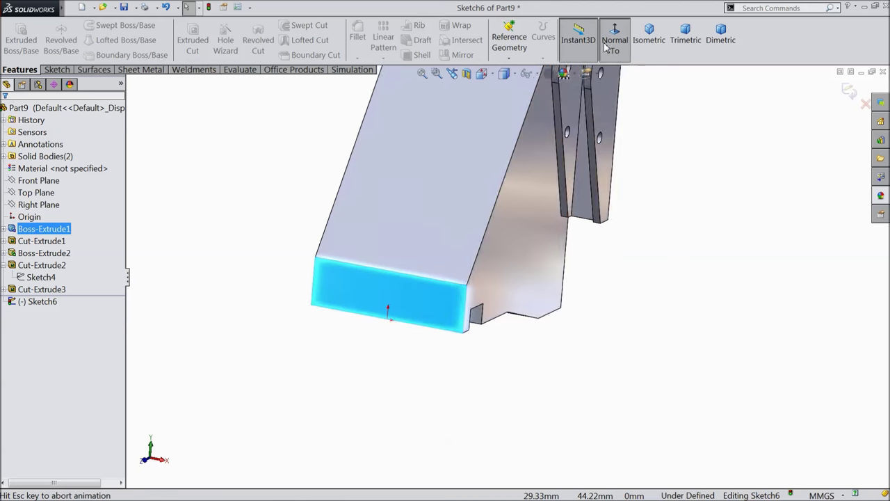
pyautogui.scroll(-5, 483, 452)
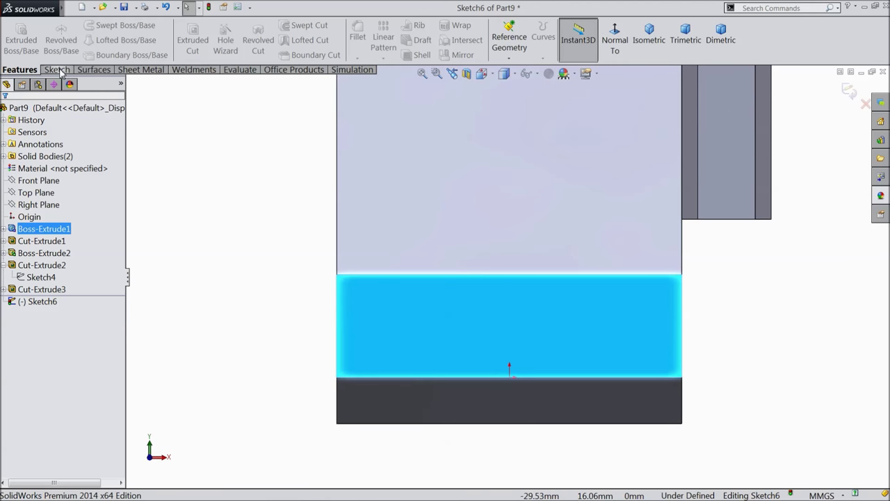
pyautogui.click(60, 70)
pyautogui.click(111, 43)
pyautogui.click(132, 55)
pyautogui.scroll(-1, 556, 421)
pyautogui.scroll(-2, 557, 420)
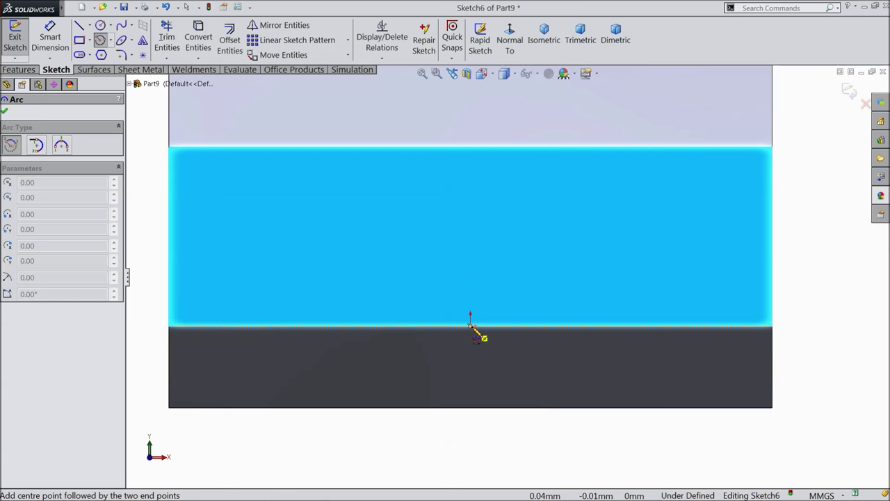
pyautogui.click(471, 326)
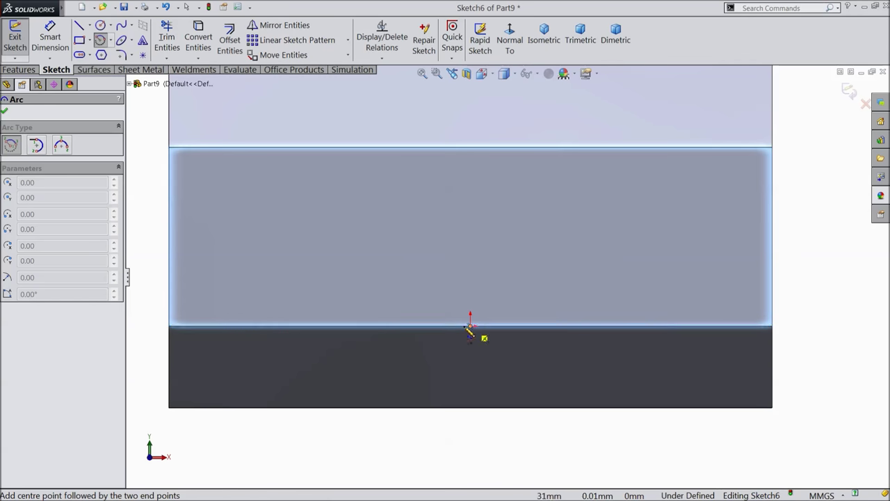
pyautogui.click(305, 327)
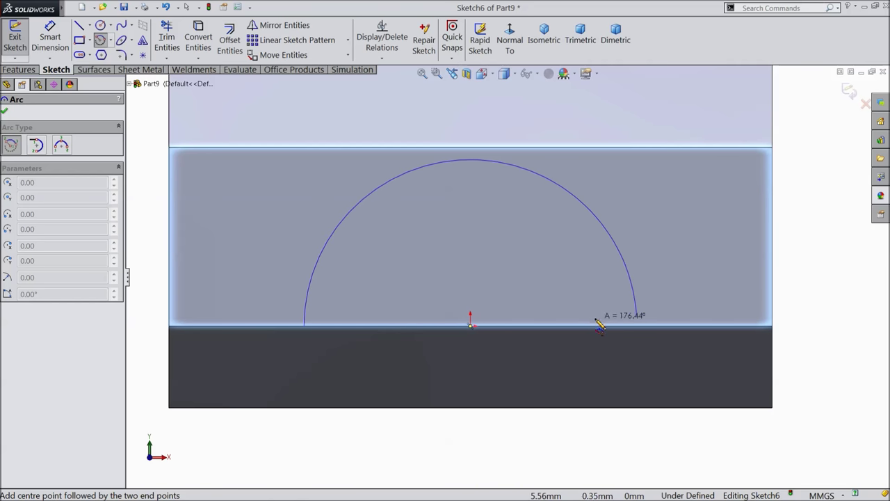
pyautogui.click(638, 327)
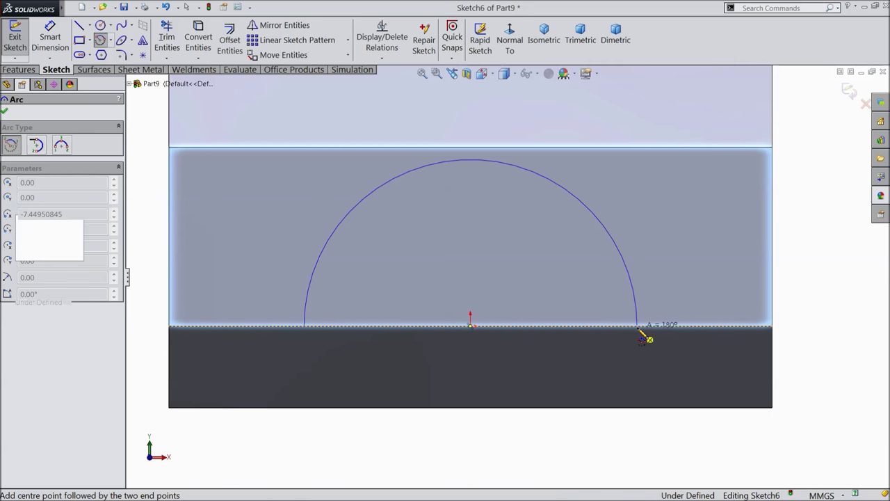
# Close the half-circle with a line along the bottom edge between the arc's endpoints
pyautogui.press('l')
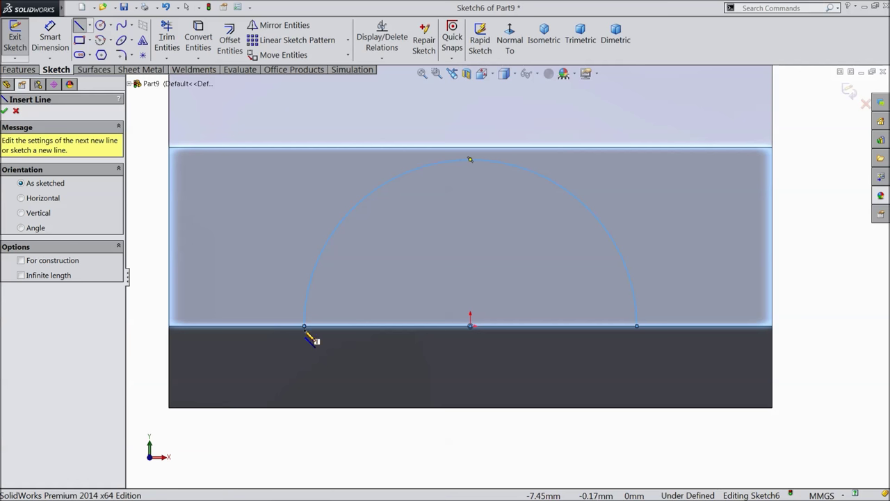
pyautogui.click(304, 326)
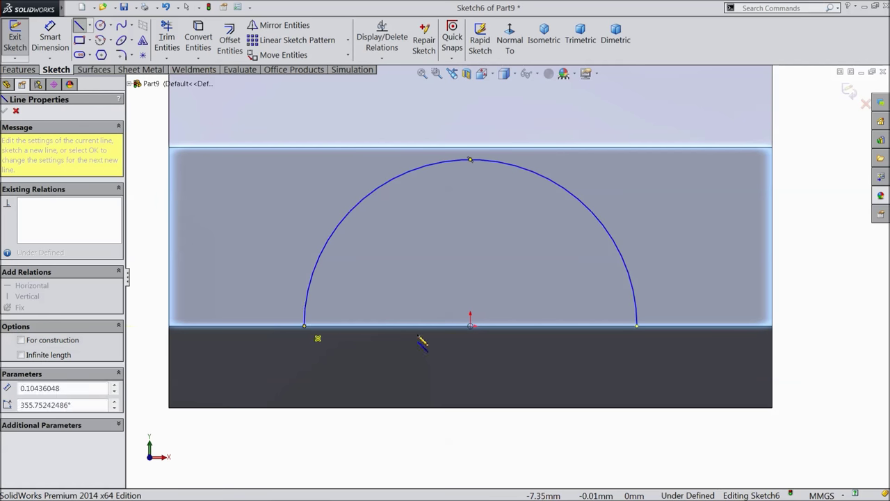
pyautogui.click(638, 326)
pyautogui.click(50, 38)
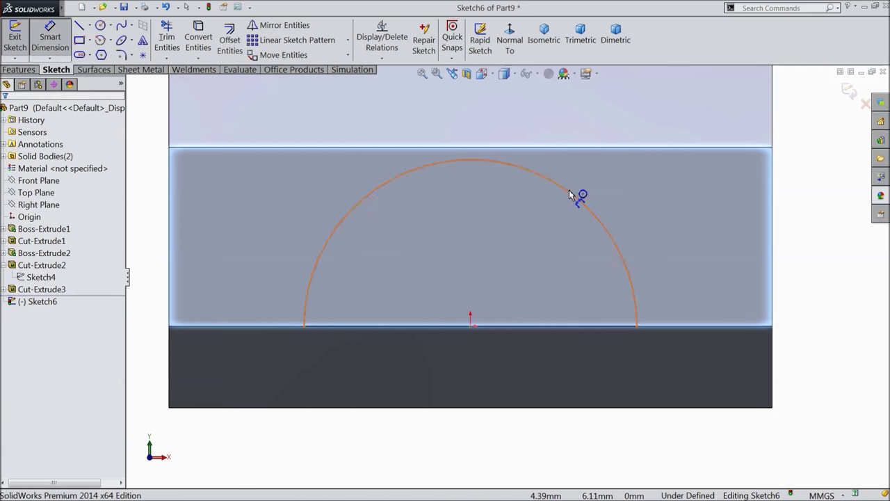
# Dimension the half-circle's radius at 7.5 mm so Sketch6 is fully defined
pyautogui.click(556, 185)
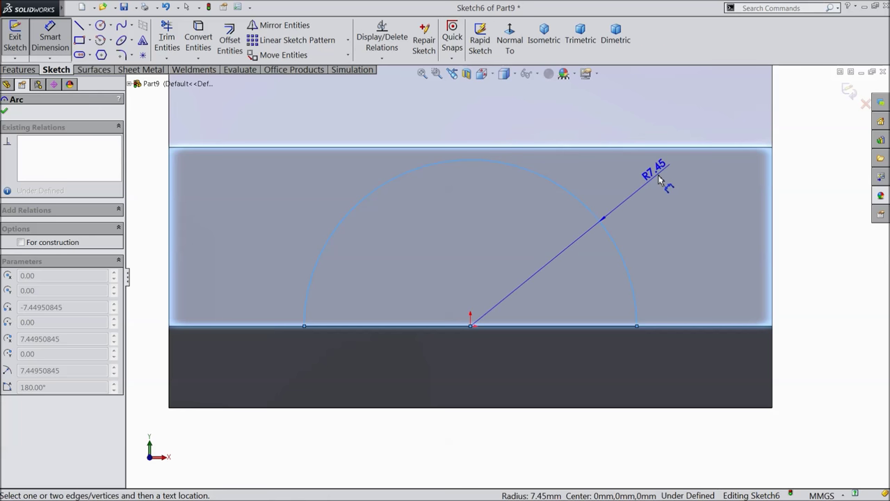
pyautogui.click(673, 180)
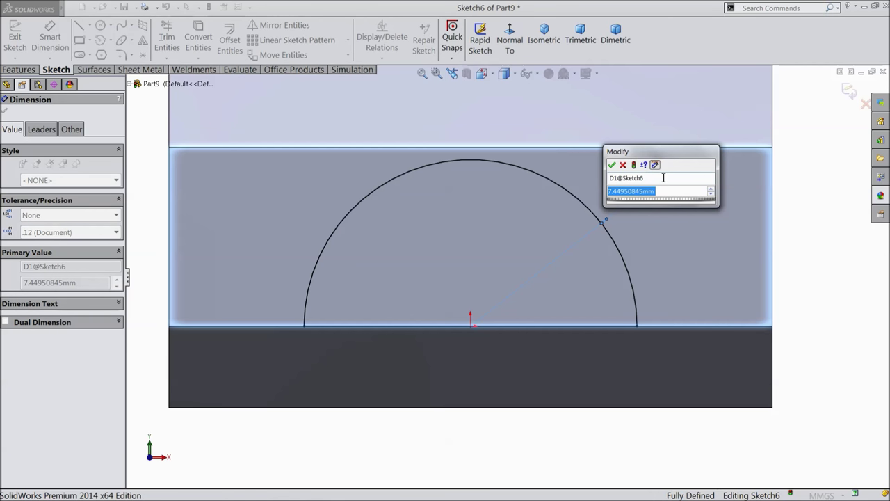
pyautogui.write('7')
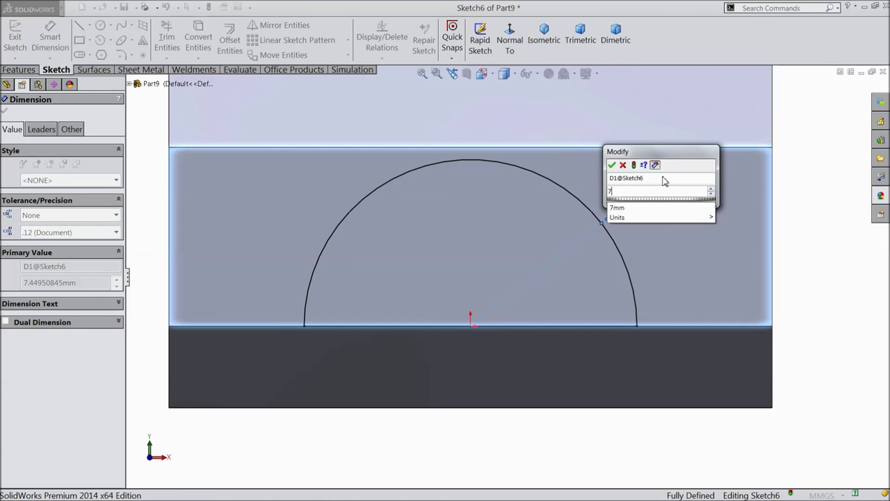
pyautogui.write('.5')
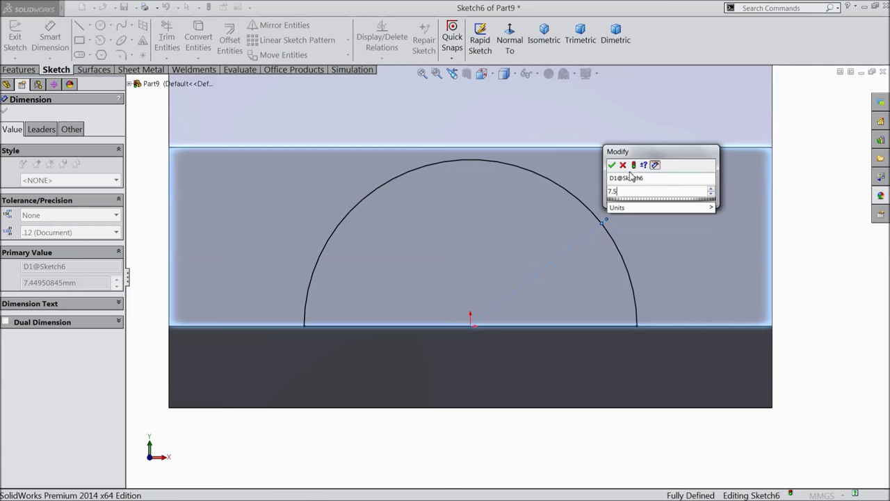
pyautogui.click(612, 165)
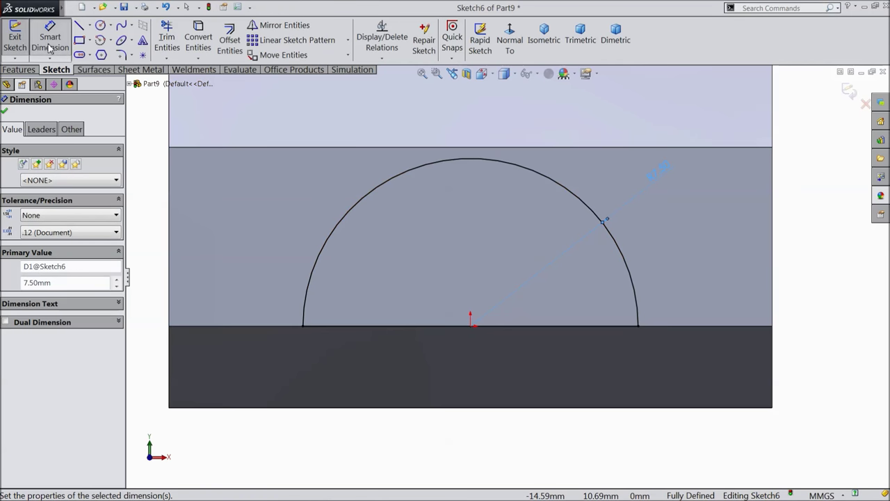
pyautogui.click(18, 69)
pyautogui.click(192, 42)
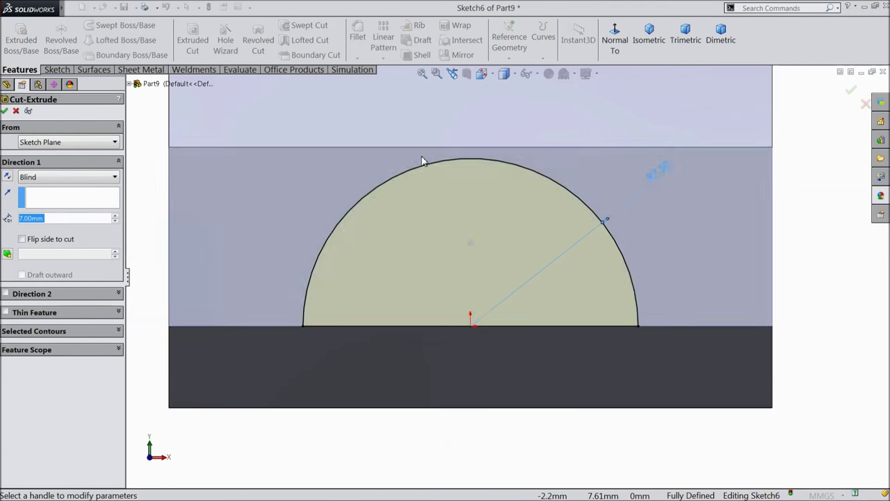
# Extrude-cut the semicircle Up To Surface, stopping at the picked face, creating Cut-Extrude4
pyautogui.moveTo(422, 161)
pyautogui.mouseDown(button='middle')
pyautogui.moveTo(401, 244)
pyautogui.moveTo(390, 236)
pyautogui.moveTo(399, 258)
pyautogui.mouseUp(button='middle')
pyautogui.scroll(-3, 549, 268)
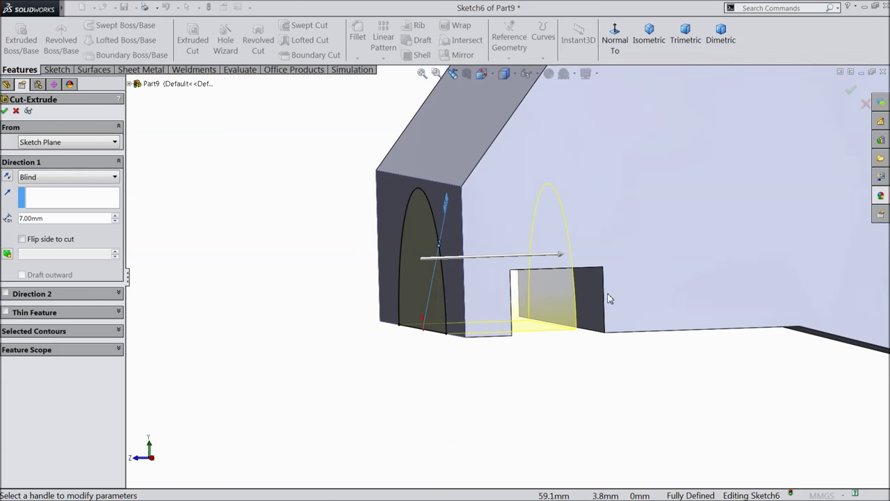
pyautogui.click(79, 176)
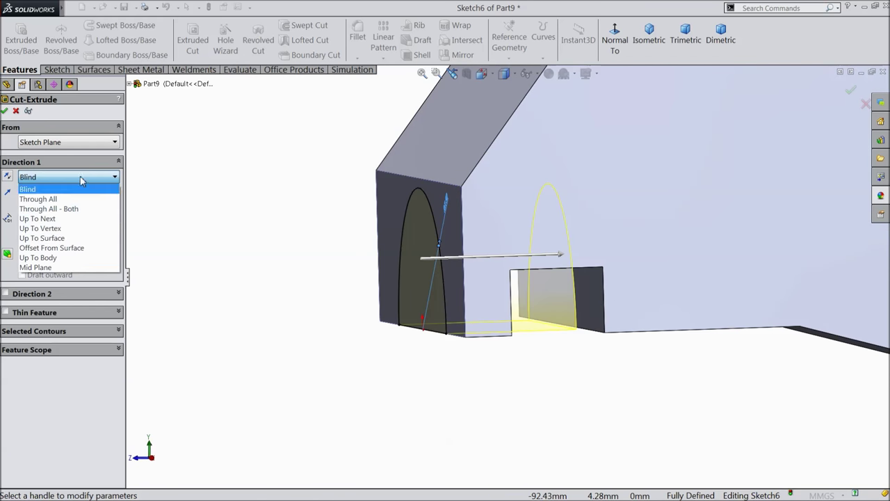
pyautogui.click(70, 240)
pyautogui.click(593, 306)
pyautogui.moveTo(576, 363)
pyautogui.mouseDown(button='middle')
pyautogui.moveTo(550, 307)
pyautogui.moveTo(586, 359)
pyautogui.mouseUp(button='middle')
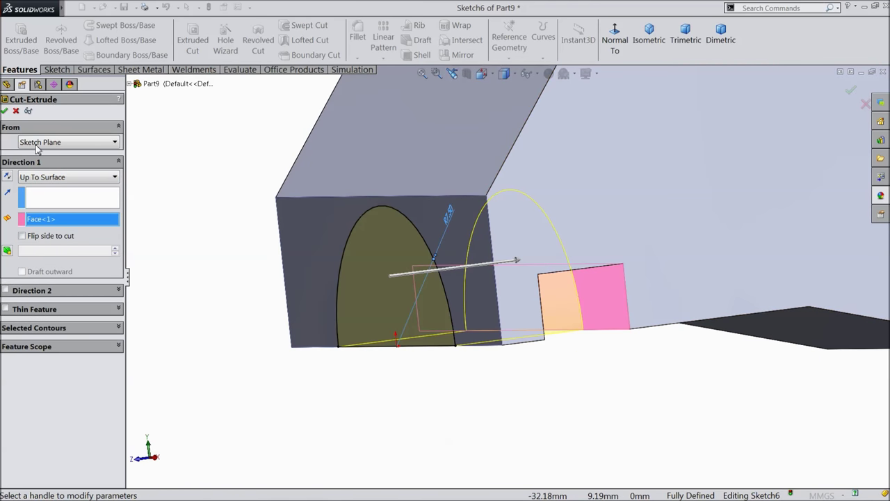
pyautogui.click(5, 114)
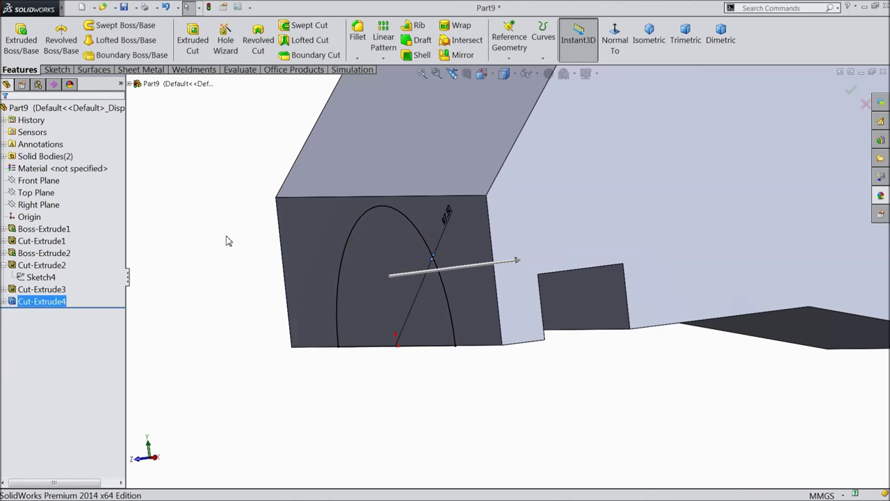
pyautogui.click(309, 290)
pyautogui.moveTo(309, 290); pyautogui.dragTo(338, 239, button='middle')
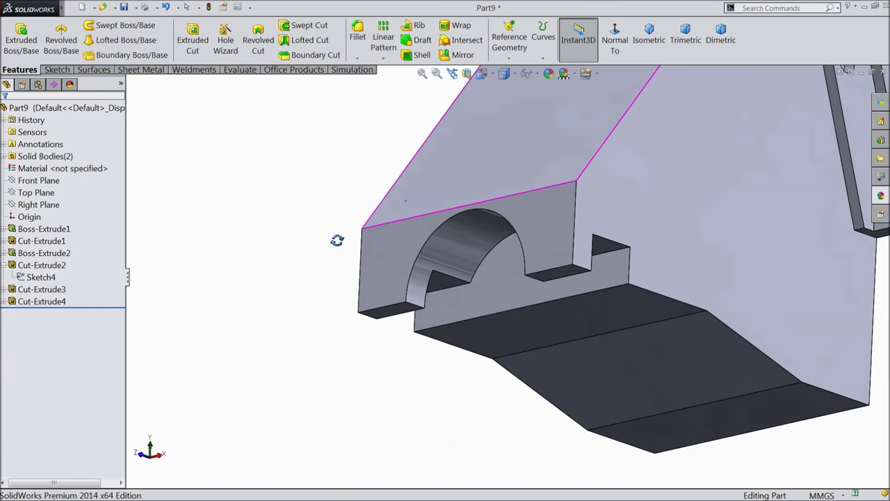
# Fillet both edges at the arch's base with a 10 mm radius, creating Fillet1
pyautogui.click(258, 43)
pyautogui.click(4, 112)
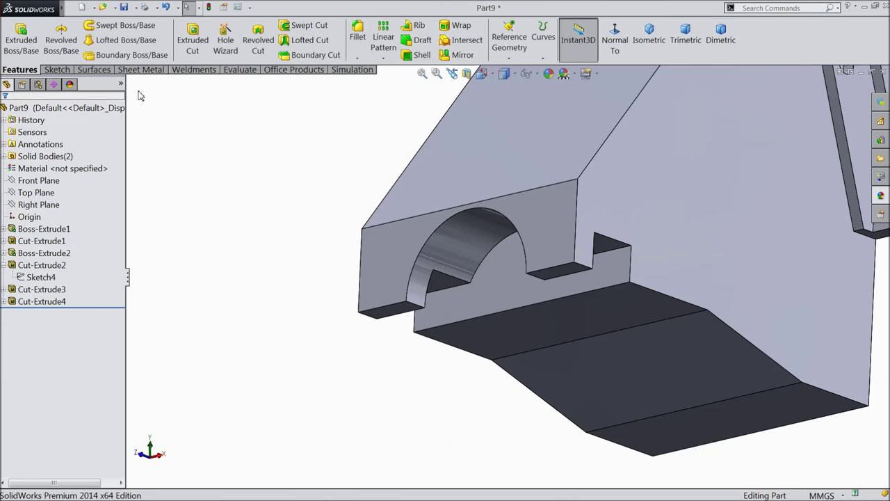
pyautogui.click(359, 42)
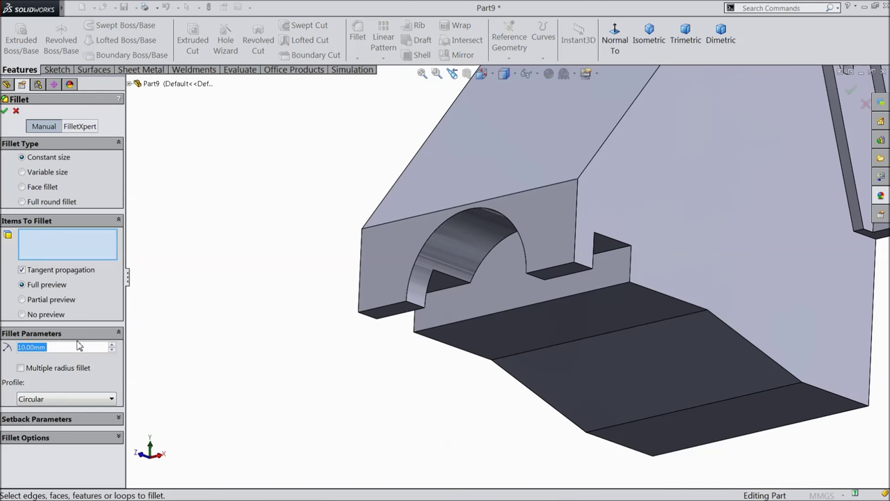
pyautogui.scroll(-5, 471, 283)
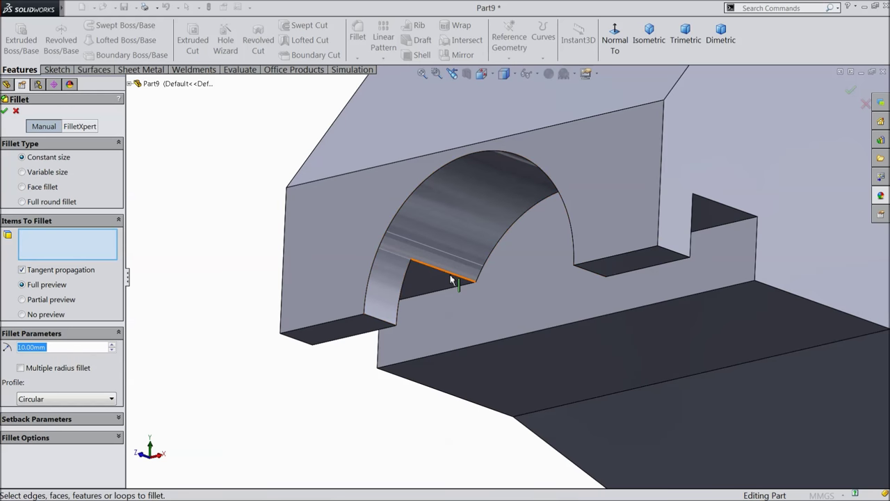
pyautogui.click(451, 278)
pyautogui.moveTo(471, 278); pyautogui.dragTo(536, 299, button='middle')
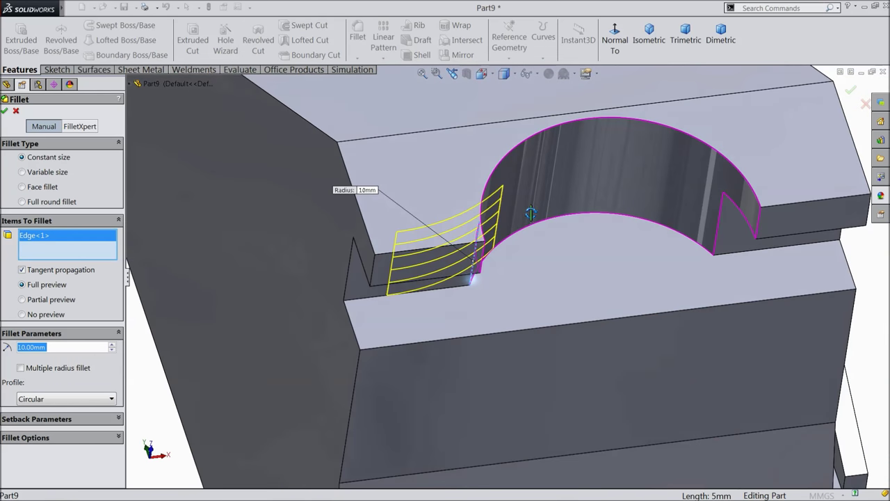
pyautogui.click(721, 230)
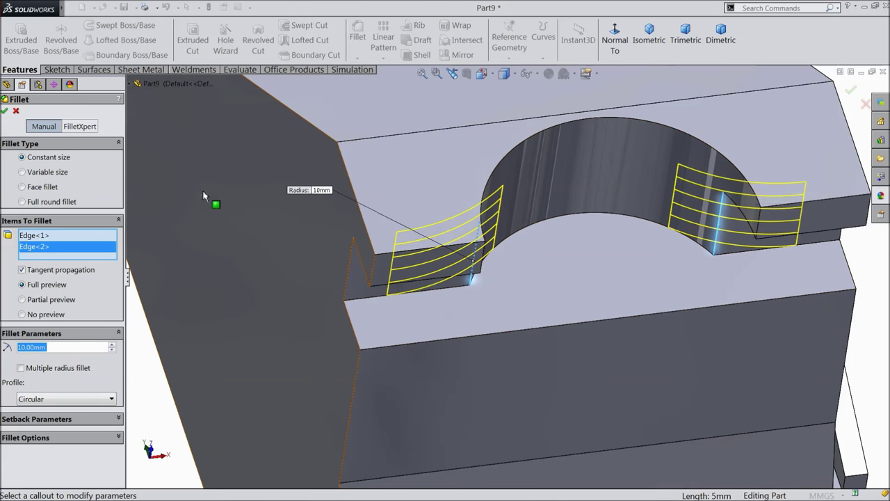
pyautogui.click(5, 112)
pyautogui.moveTo(437, 235); pyautogui.dragTo(466, 345, button='middle')
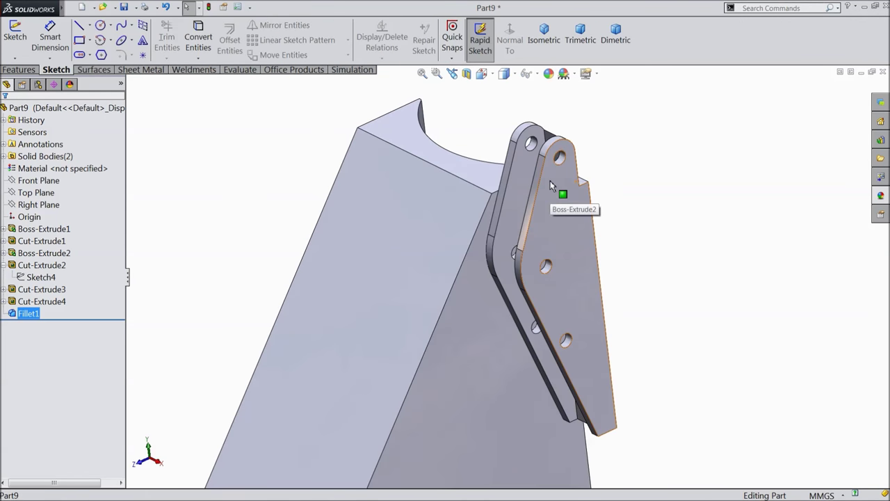
# Reopen Sketch4 under Cut-Extrude2 for editing and view it Normal To
pyautogui.moveTo(562, 193)
pyautogui.mouseDown(button='middle')
pyautogui.moveTo(537, 261)
pyautogui.moveTo(541, 244)
pyautogui.mouseUp(button='middle')
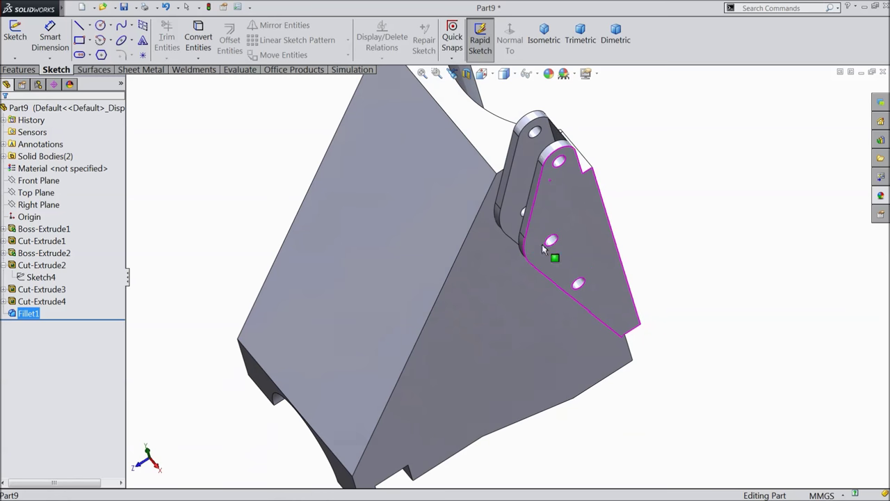
pyautogui.scroll(-3, 530, 169)
pyautogui.click(4, 301)
pyautogui.click(32, 313)
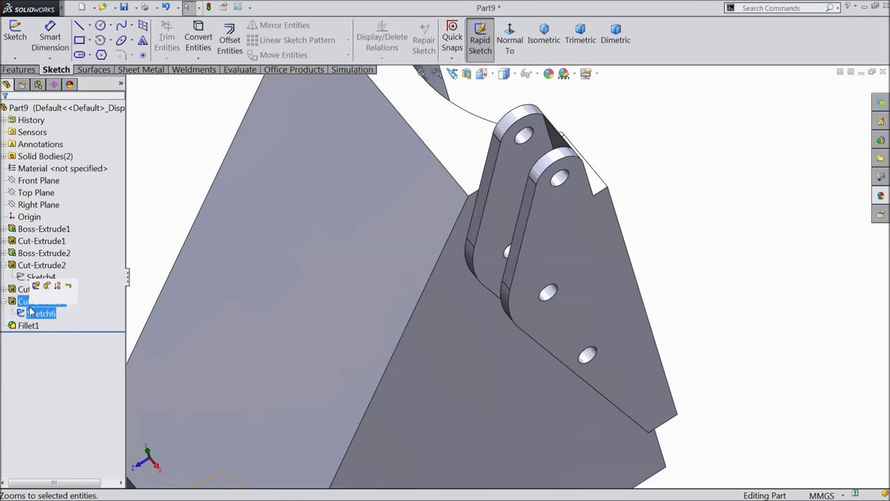
pyautogui.click(40, 301)
pyautogui.scroll(2, 224, 278)
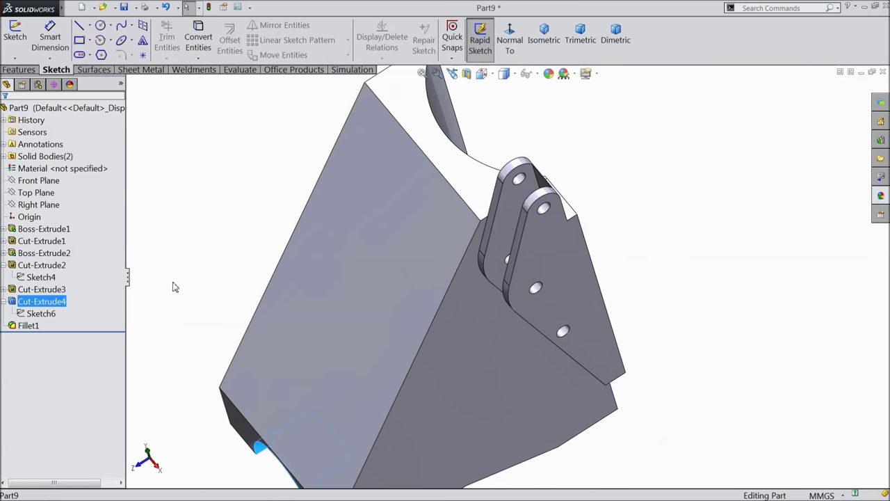
pyautogui.click(30, 295)
pyautogui.moveTo(133, 299); pyautogui.dragTo(141, 260, button='middle')
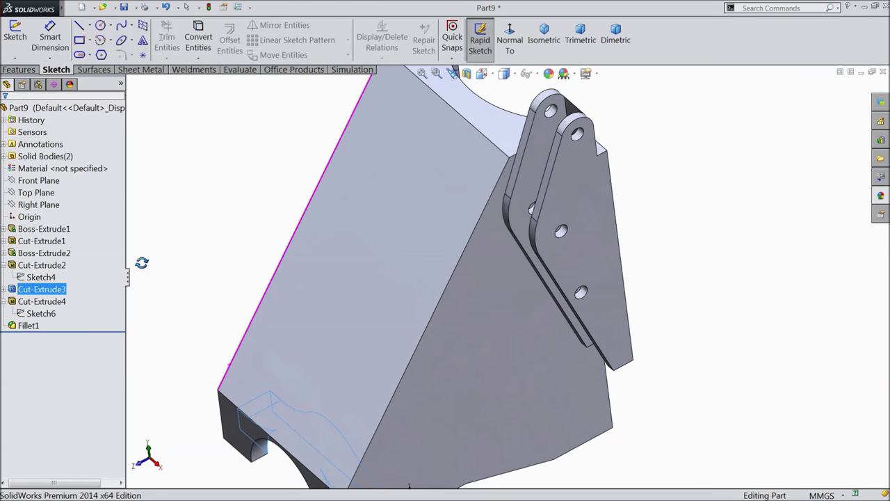
pyautogui.click(39, 266)
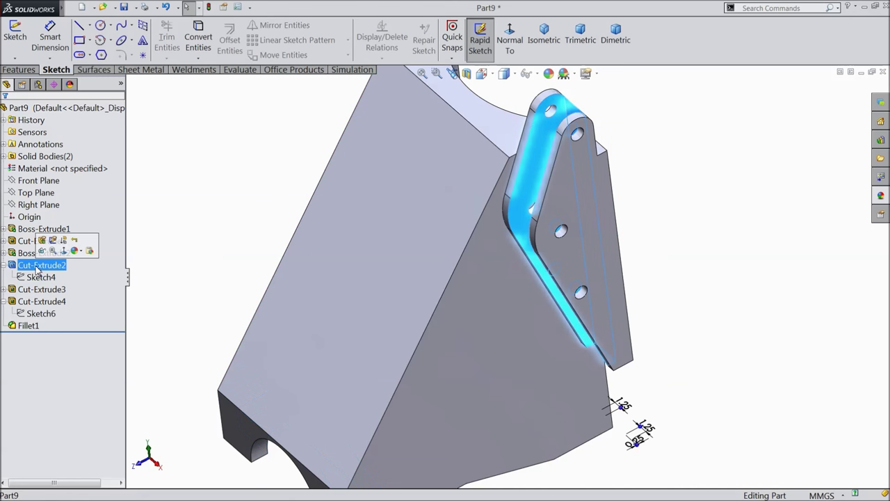
pyautogui.click(28, 277)
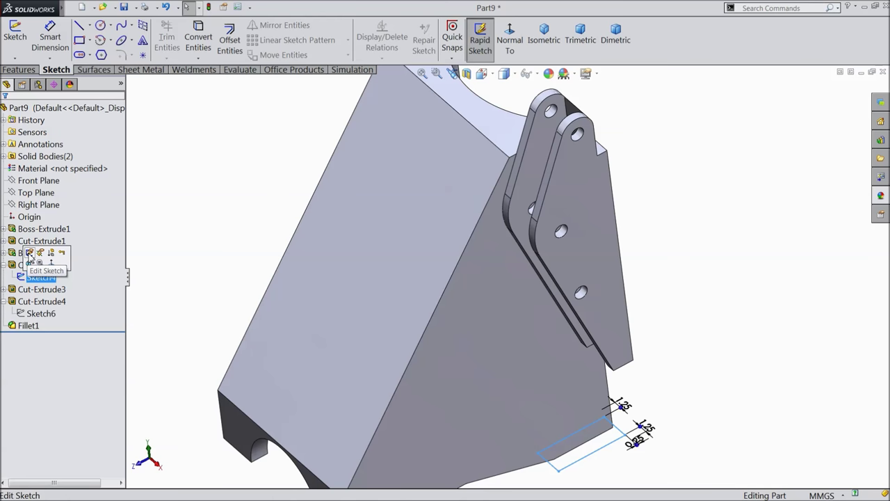
pyautogui.click(29, 254)
pyautogui.click(508, 43)
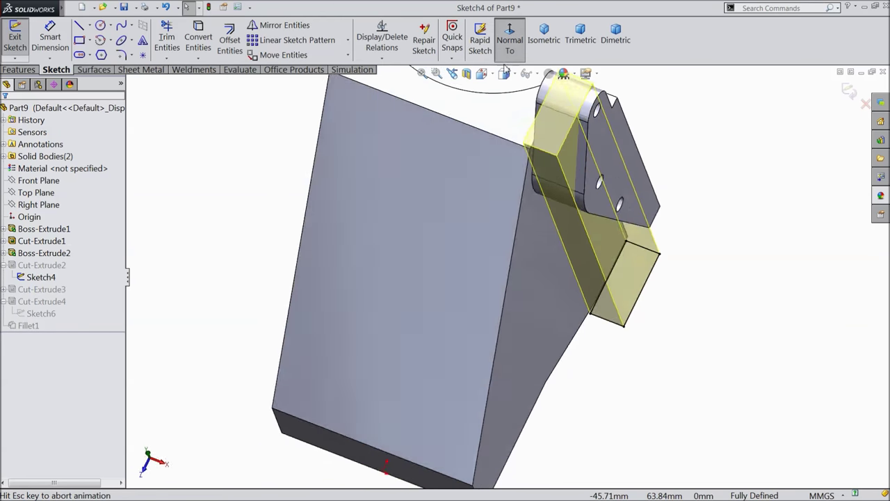
# Change the 0.25 mm offset dimension to -0.25 mm and exit the sketch to rebuild
pyautogui.scroll(-4, 644, 157)
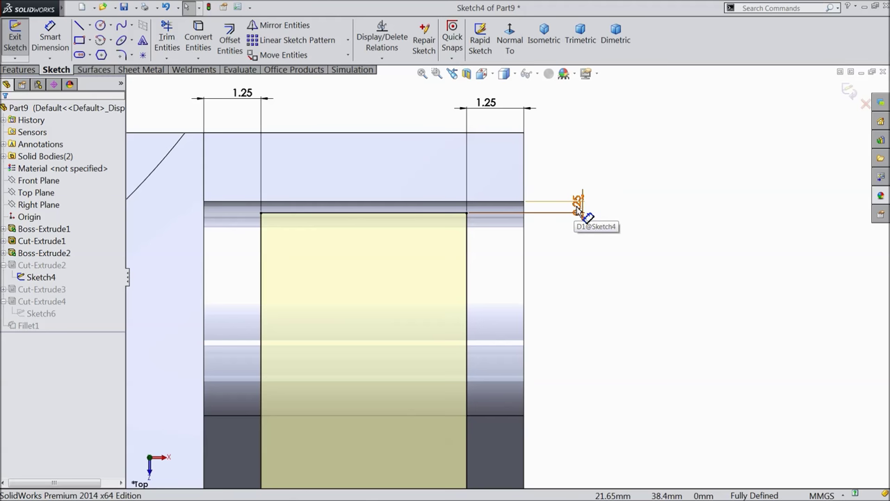
pyautogui.doubleClick(581, 212)
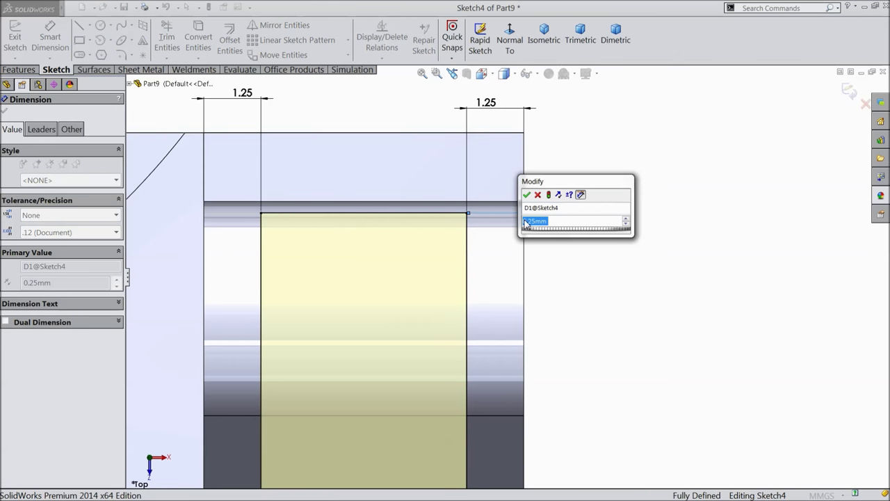
pyautogui.click(525, 221)
pyautogui.write('-')
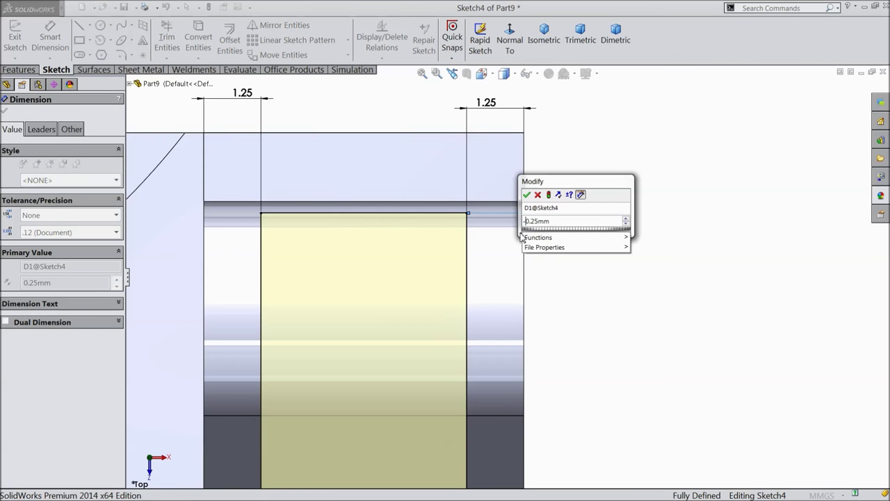
pyautogui.click(527, 194)
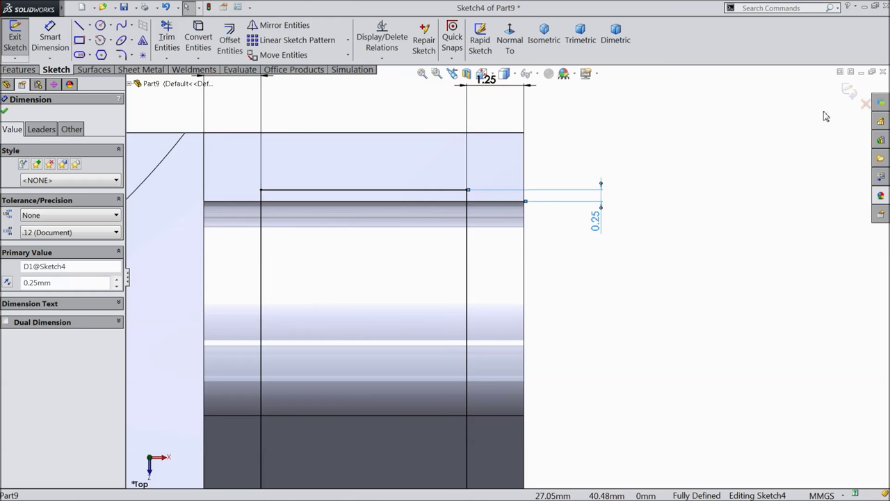
pyautogui.click(850, 91)
# Start a new Fillet feature on the rebuilt bracket
pyautogui.scroll(5, 548, 285)
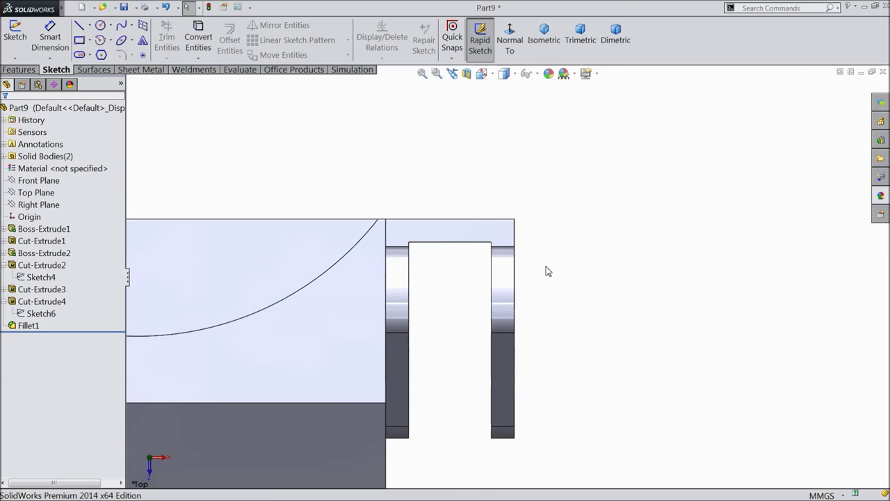
pyautogui.moveTo(549, 315); pyautogui.dragTo(429, 282, button='middle')
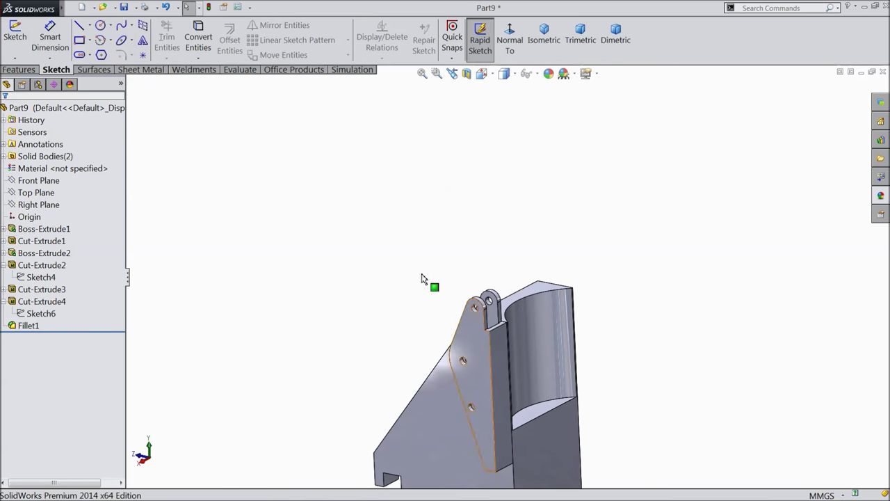
pyautogui.scroll(-4, 541, 351)
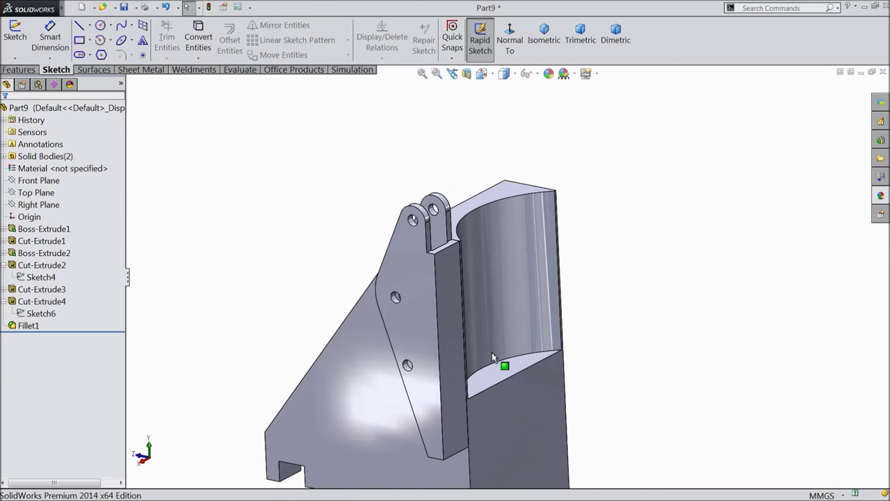
pyautogui.click(19, 69)
pyautogui.click(357, 36)
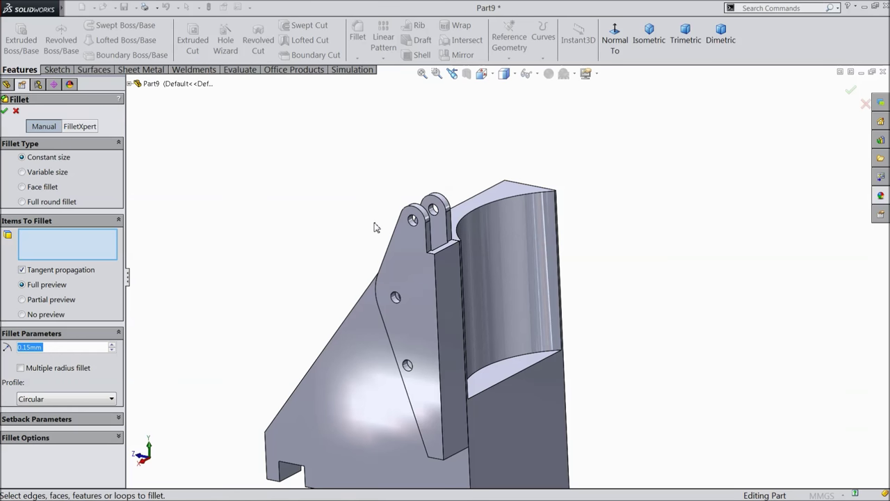
# Set the fillet radius to 0.5 mm and select the first two edges
pyautogui.write('0.')
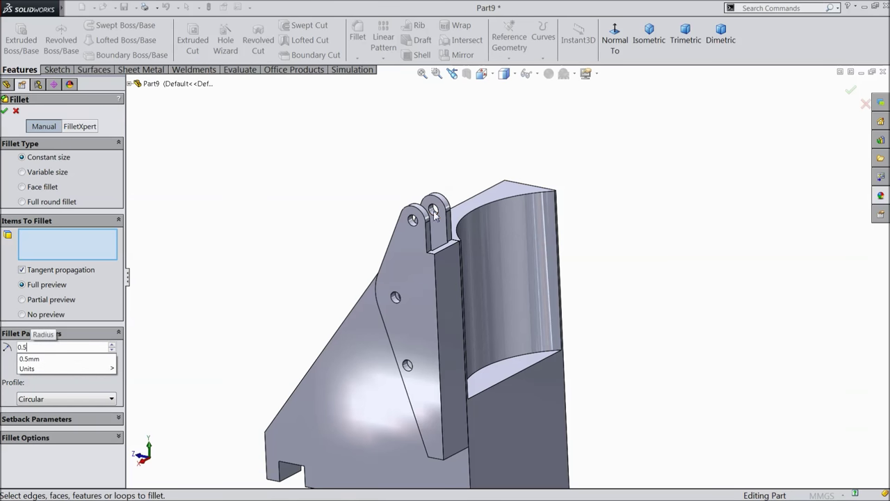
pyautogui.write('5')
pyautogui.press('Return')
pyautogui.scroll(-3, 431, 285)
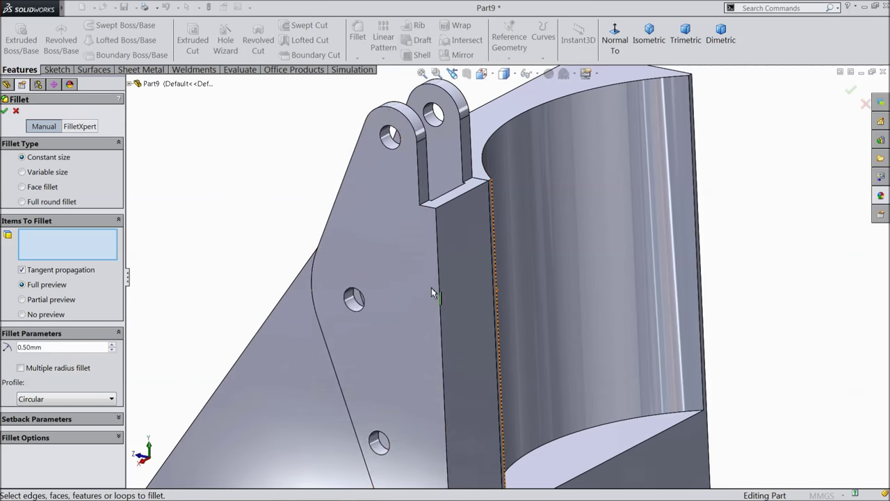
pyautogui.click(438, 250)
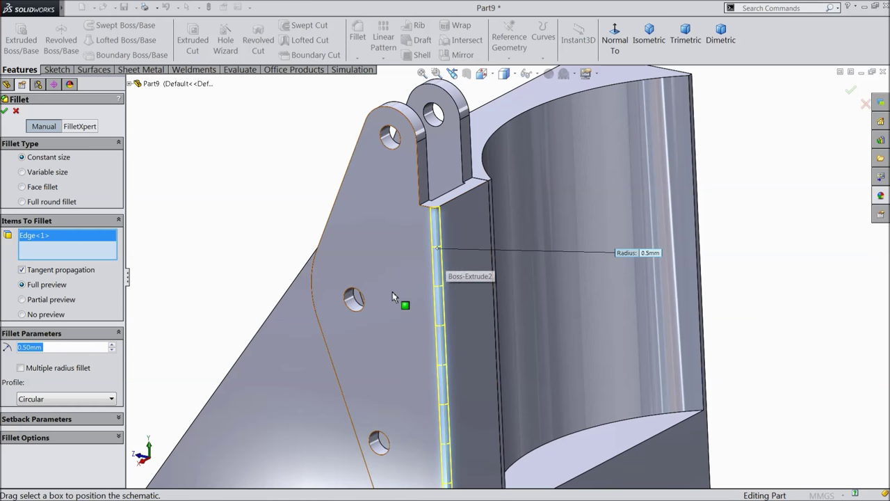
pyautogui.moveTo(675, 209); pyautogui.dragTo(404, 239, button='middle')
pyautogui.scroll(-5, 404, 238)
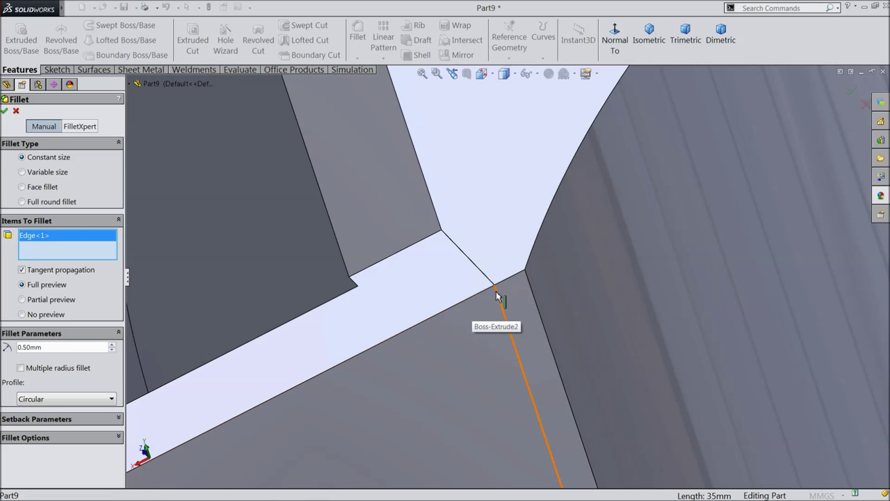
pyautogui.click(496, 296)
# Add the third and fourth edges and apply, creating Fillet2
pyautogui.scroll(3, 491, 299)
pyautogui.moveTo(467, 308); pyautogui.dragTo(332, 297, button='middle')
pyautogui.click(379, 263)
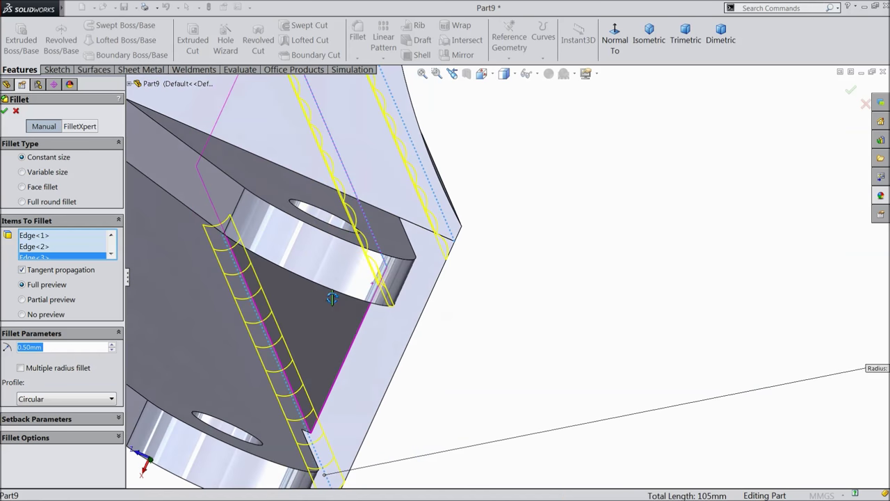
pyautogui.click(292, 387)
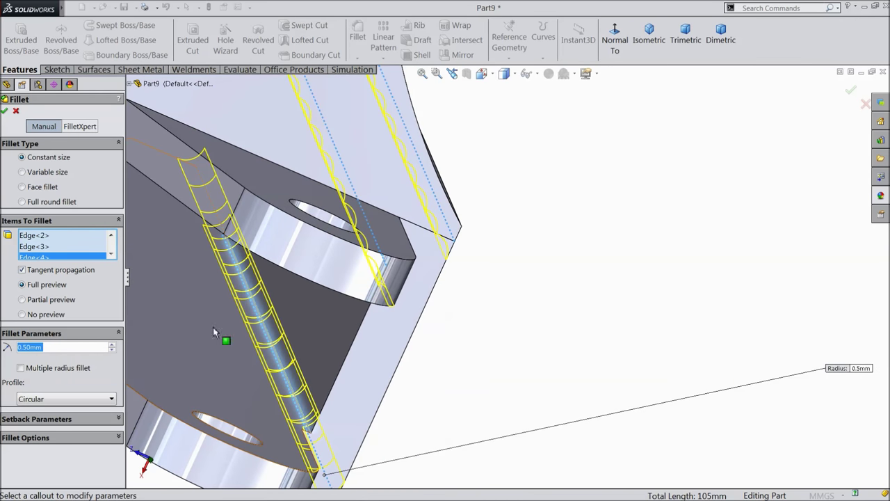
pyautogui.click(5, 111)
pyautogui.scroll(5, 403, 310)
pyautogui.moveTo(403, 309); pyautogui.dragTo(441, 162, button='middle')
pyautogui.moveTo(430, 151); pyautogui.dragTo(491, 189, button='middle')
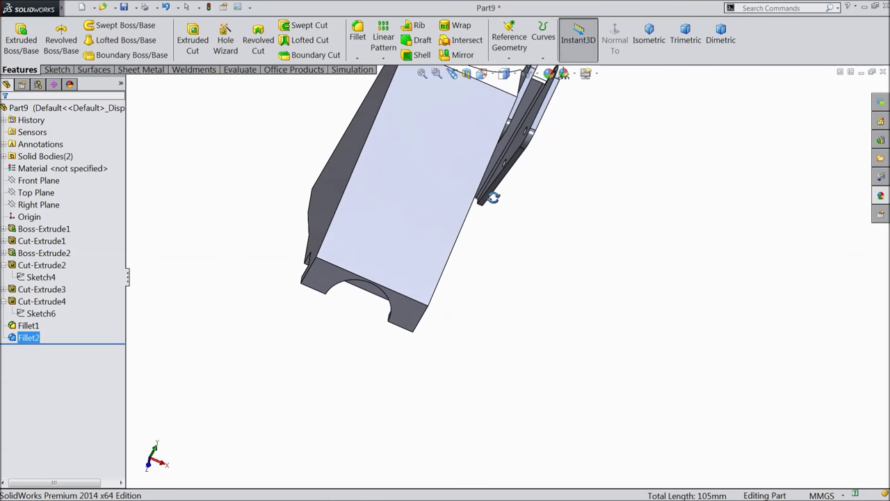
pyautogui.scroll(-3, 491, 189)
# Start a new sketch on the bracket's side face, viewed Normal To
pyautogui.click(520, 176)
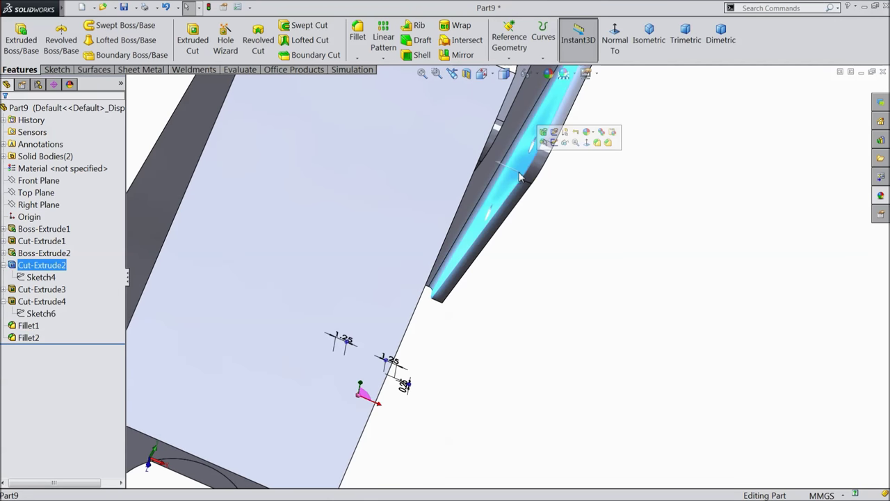
pyautogui.click(554, 143)
pyautogui.click(612, 46)
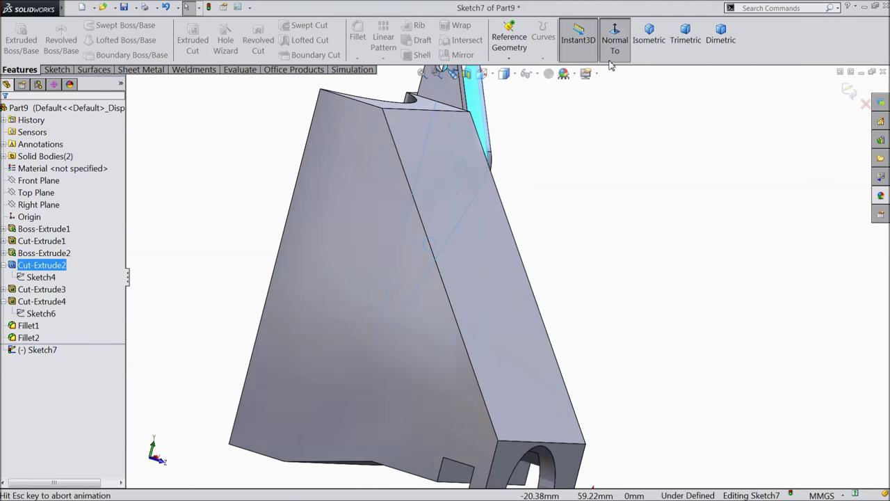
pyautogui.click(614, 41)
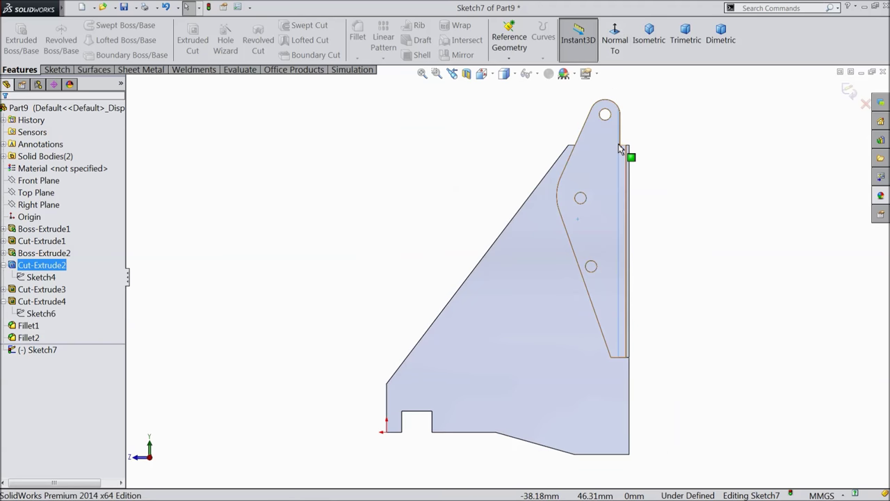
pyautogui.scroll(-2, 612, 222)
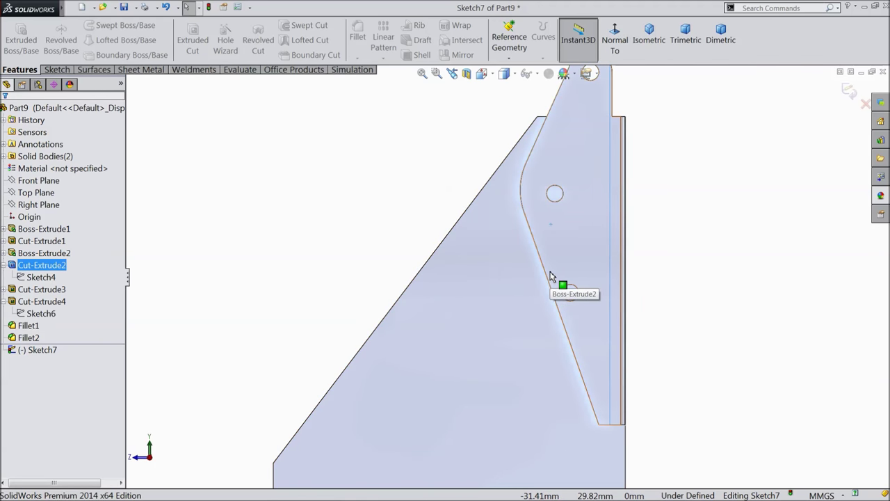
pyautogui.scroll(-2, 542, 276)
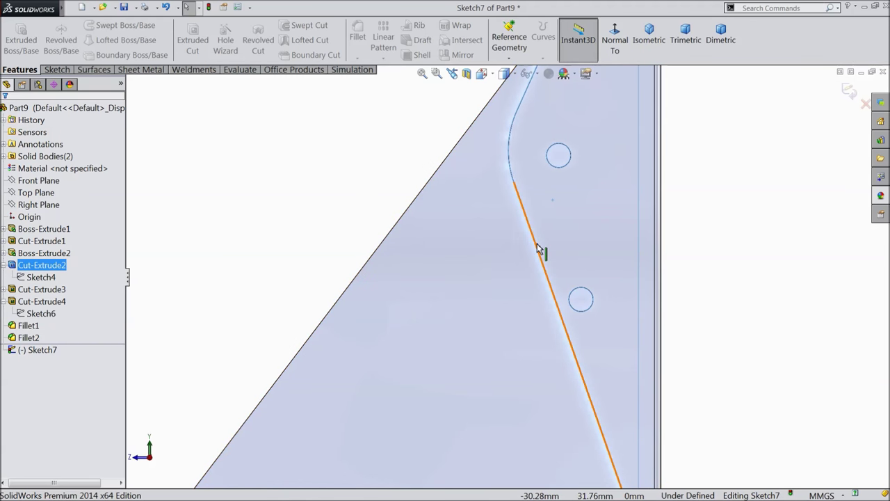
# Convert the plate's slanted edge into the sketch
pyautogui.click(538, 253)
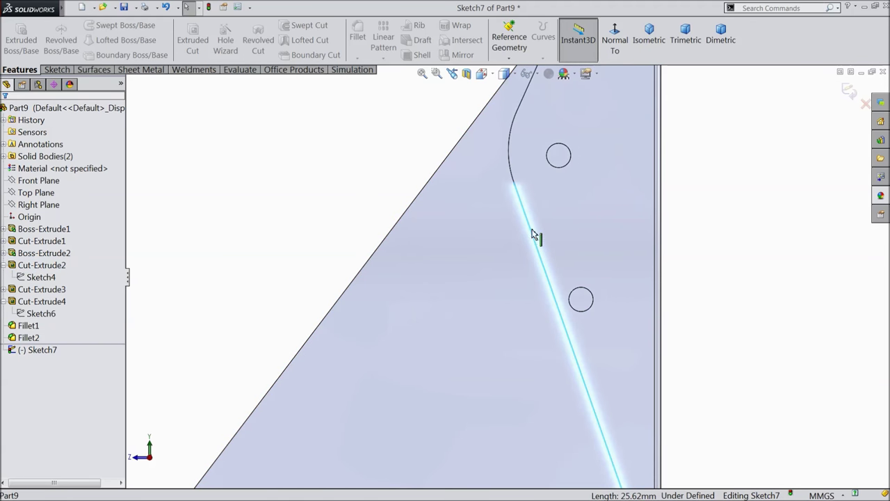
pyautogui.click(70, 73)
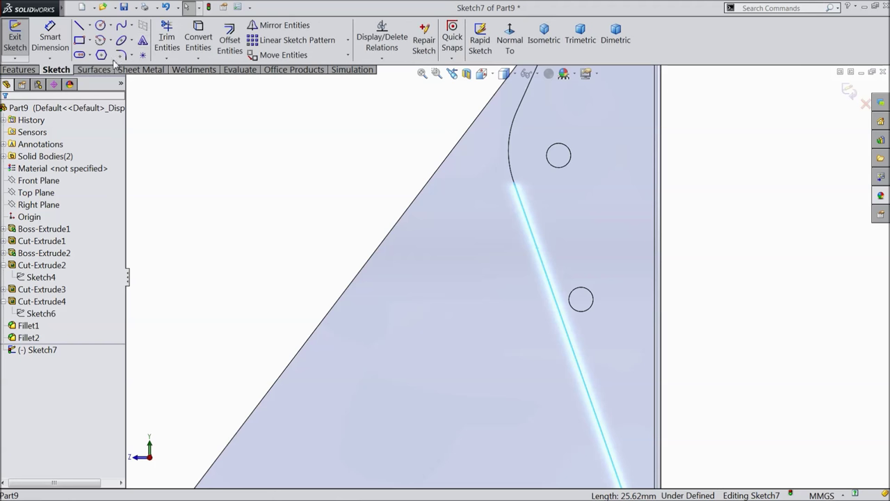
pyautogui.click(199, 39)
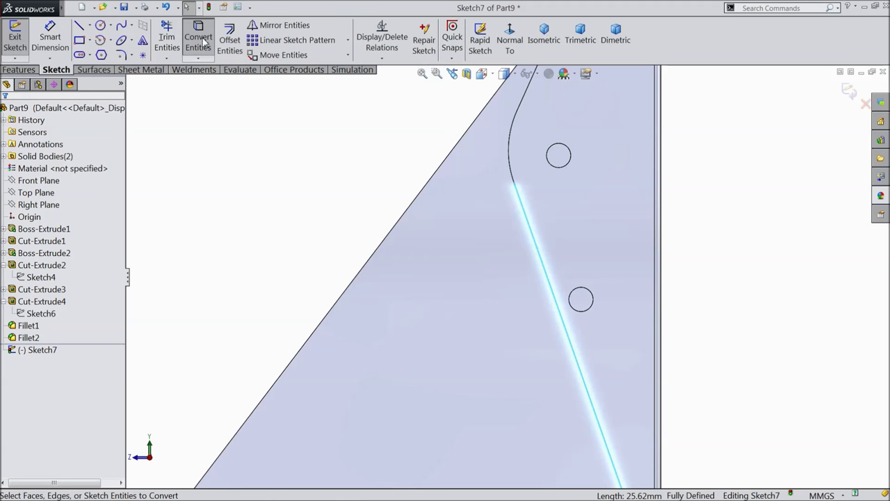
# Draw a closed bent line profile running alongside the projected slanted edge
pyautogui.click(79, 26)
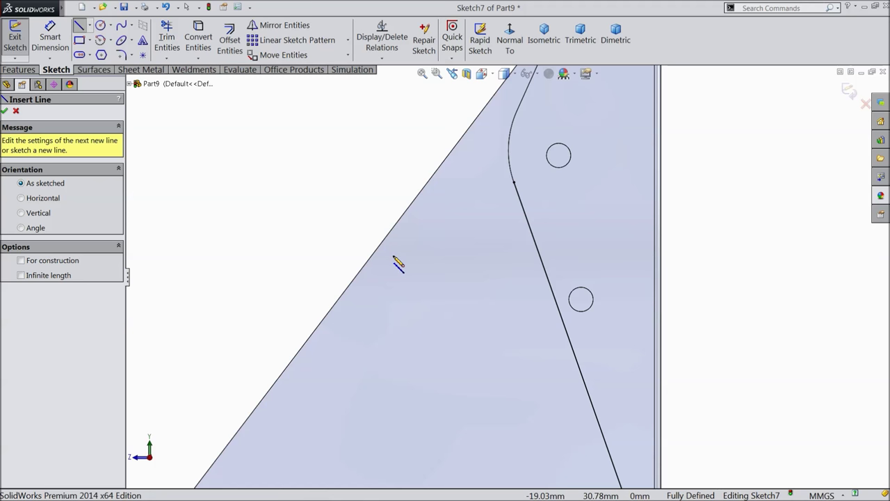
pyautogui.click(535, 243)
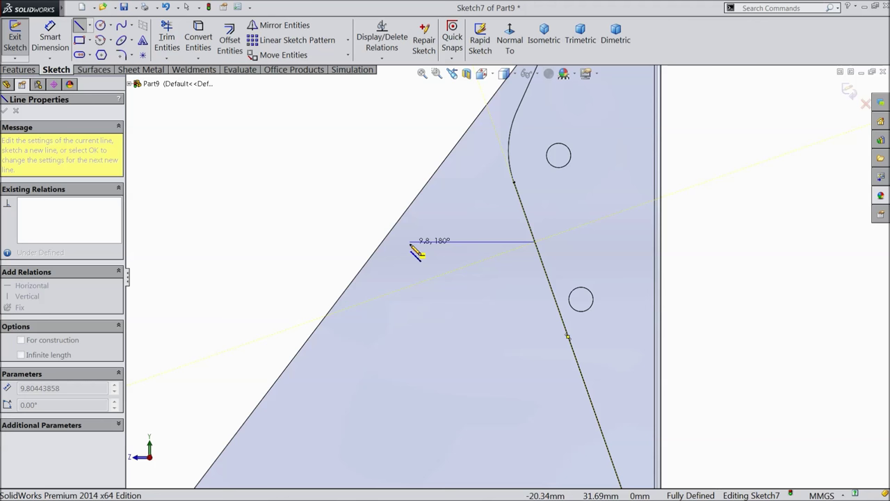
pyautogui.click(350, 256)
pyautogui.click(339, 275)
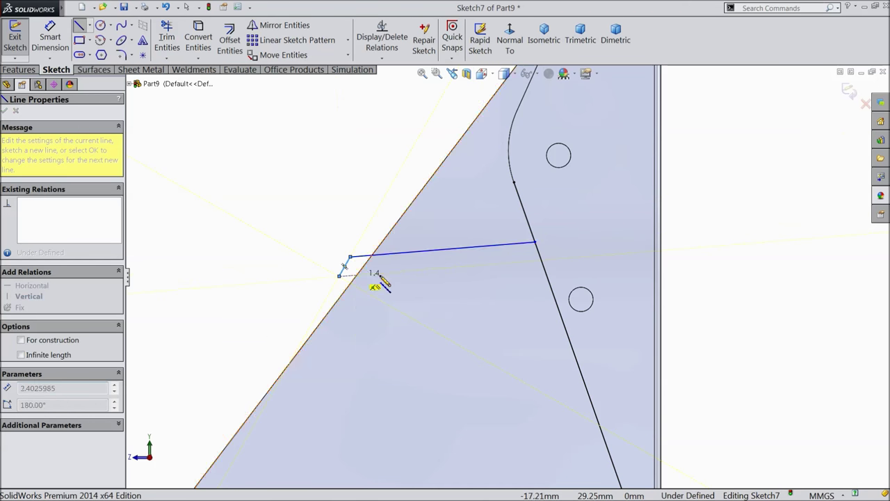
pyautogui.click(520, 276)
pyautogui.scroll(3, 556, 404)
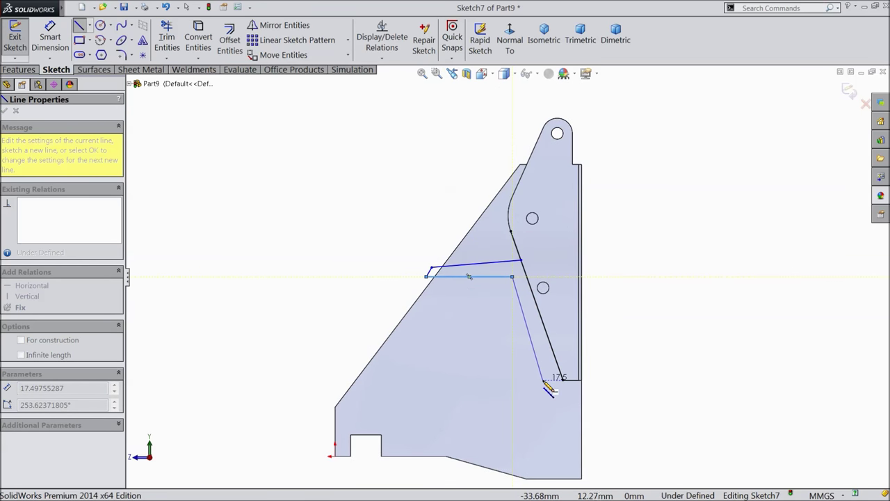
pyautogui.scroll(-3, 556, 407)
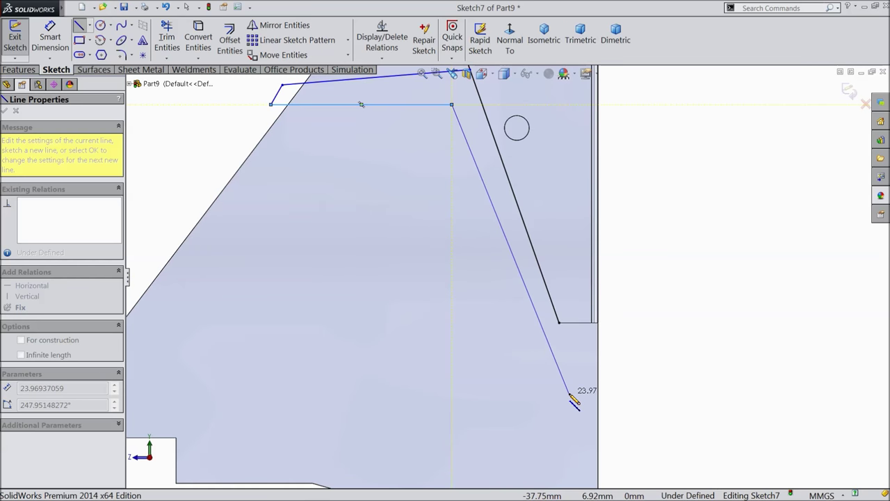
pyautogui.click(569, 401)
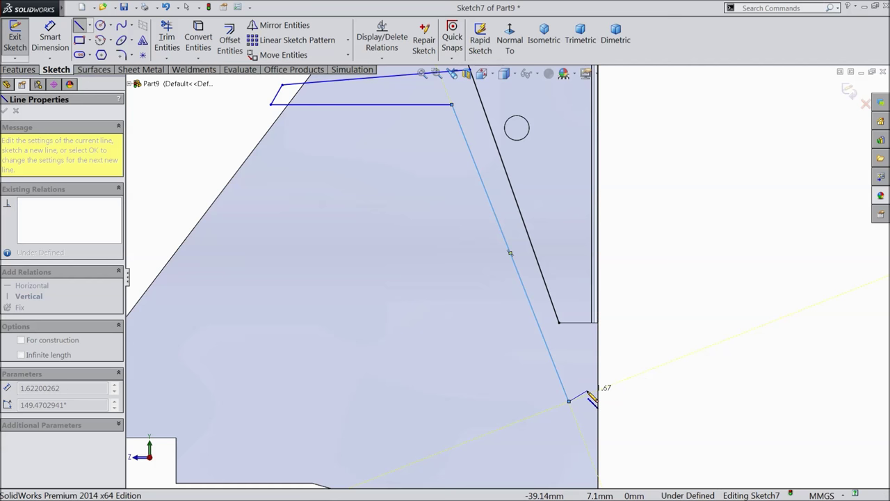
pyautogui.click(587, 395)
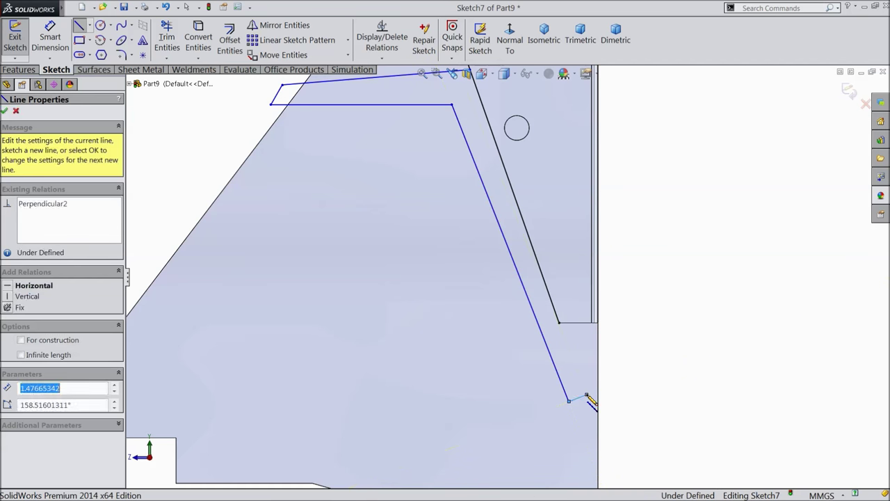
pyautogui.click(568, 333)
pyautogui.rightClick(636, 299)
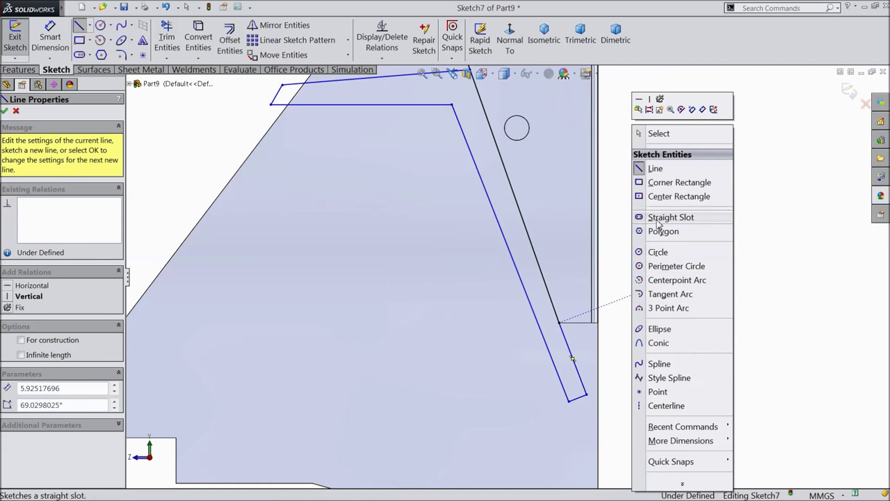
pyautogui.click(660, 133)
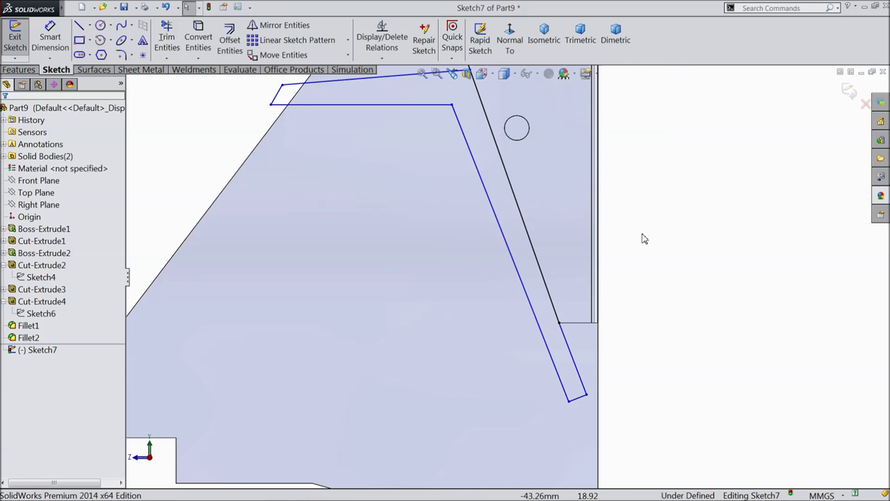
# Make the profile's closing line collinear with the projected slanted edge
pyautogui.click(571, 355)
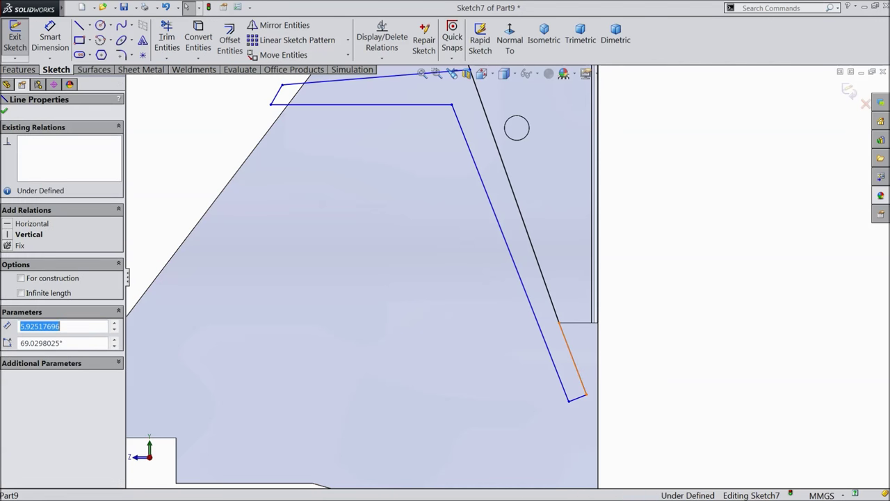
pyautogui.keyDown('ctrl'); pyautogui.click(556, 312); pyautogui.keyUp('ctrl')
pyautogui.click(602, 269)
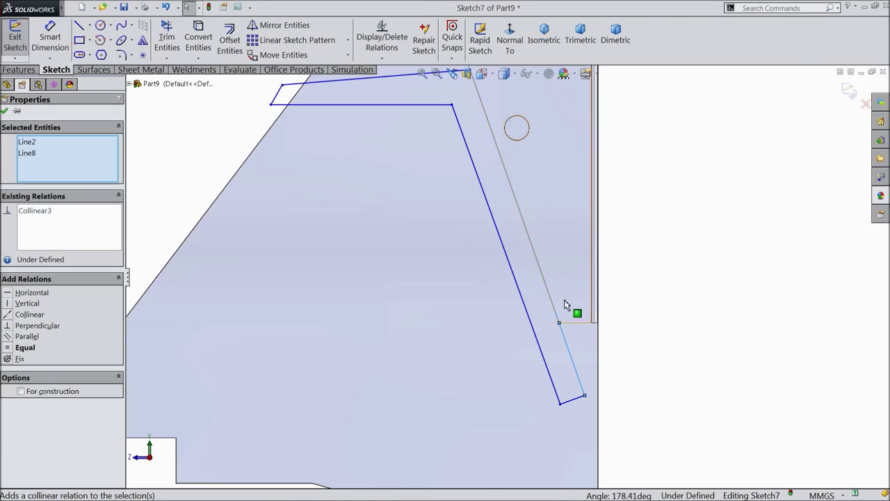
pyautogui.scroll(5, 486, 290)
pyautogui.scroll(-3, 464, 199)
pyautogui.click(50, 40)
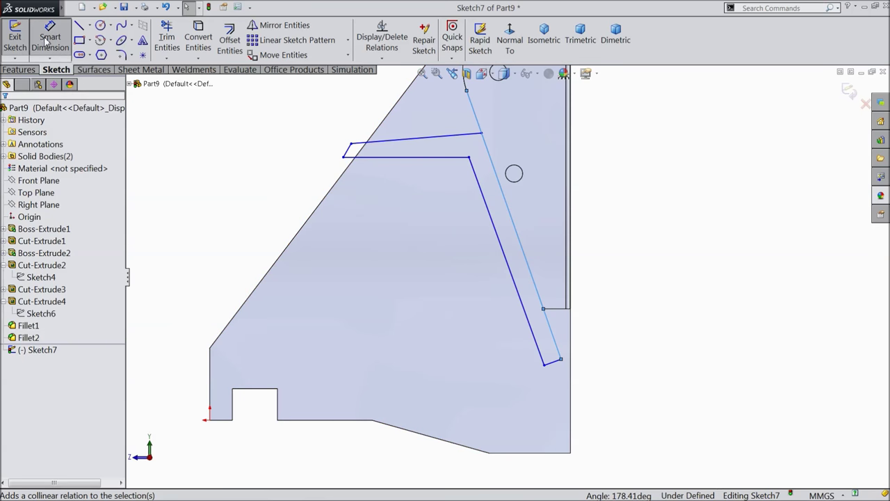
# Dimension the horizontal width between the rib profile's two top endpoints as 21 mm
pyautogui.scroll(-2, 477, 119)
pyautogui.scroll(4, 487, 160)
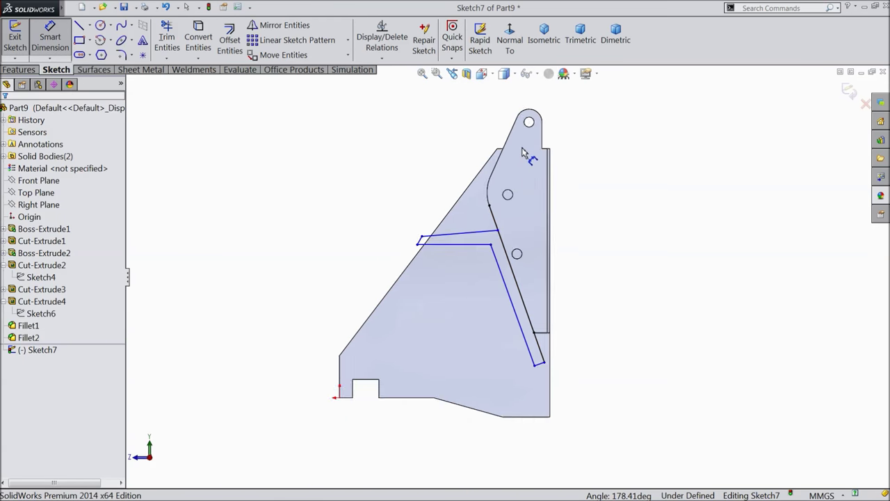
pyautogui.scroll(-2, 512, 208)
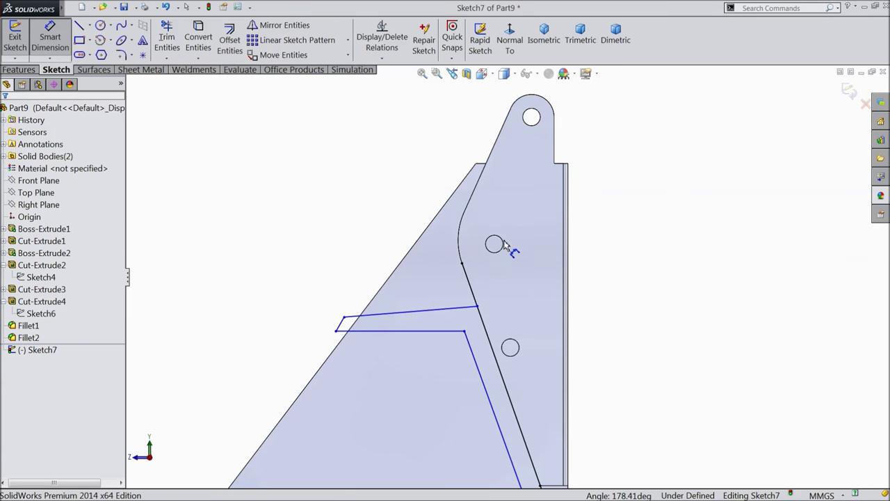
pyautogui.click(477, 308)
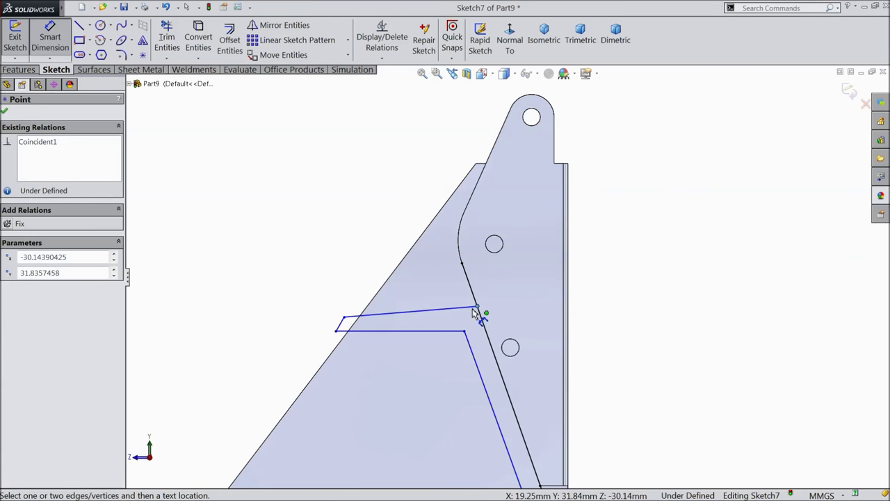
pyautogui.click(336, 331)
pyautogui.click(406, 174)
pyautogui.write('21')
pyautogui.click(353, 161)
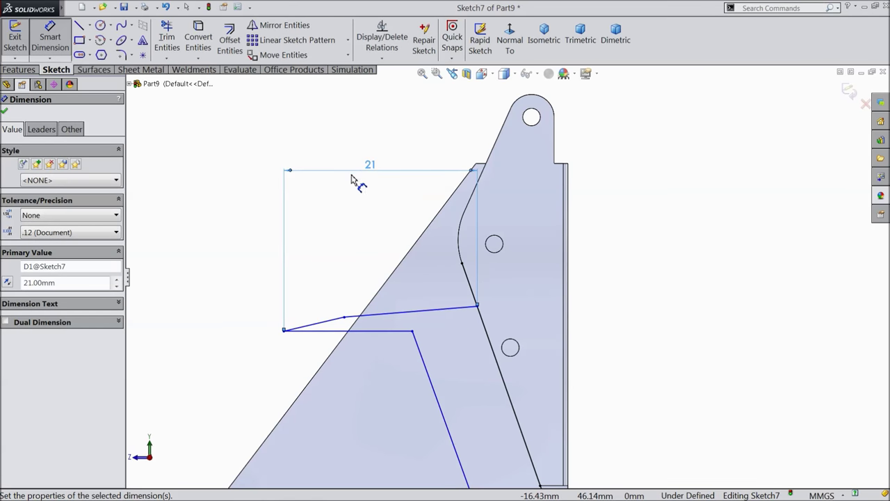
# Dimension the rib's short bottom line as 1.25 mm
pyautogui.scroll(3, 409, 268)
pyautogui.scroll(-5, 521, 438)
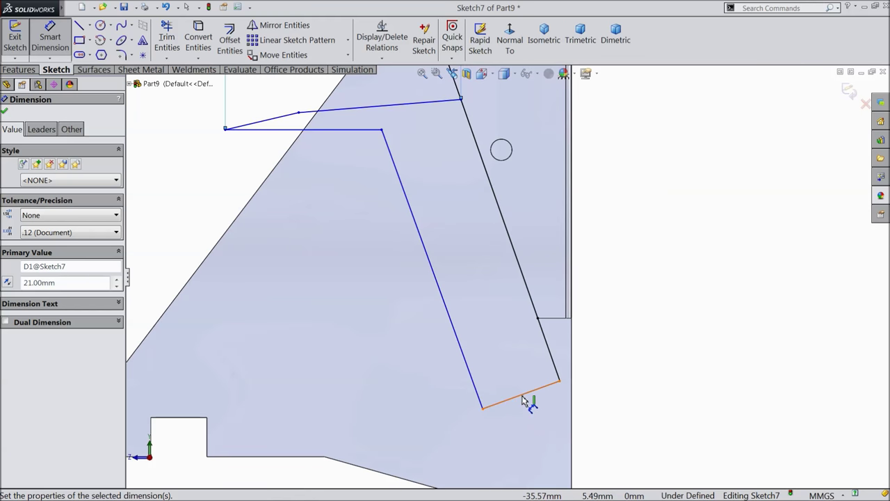
pyautogui.click(527, 402)
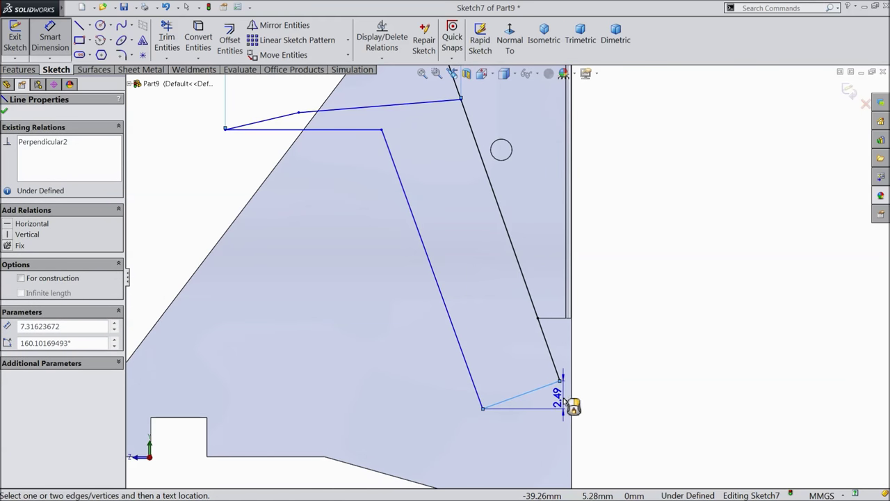
pyautogui.click(557, 411)
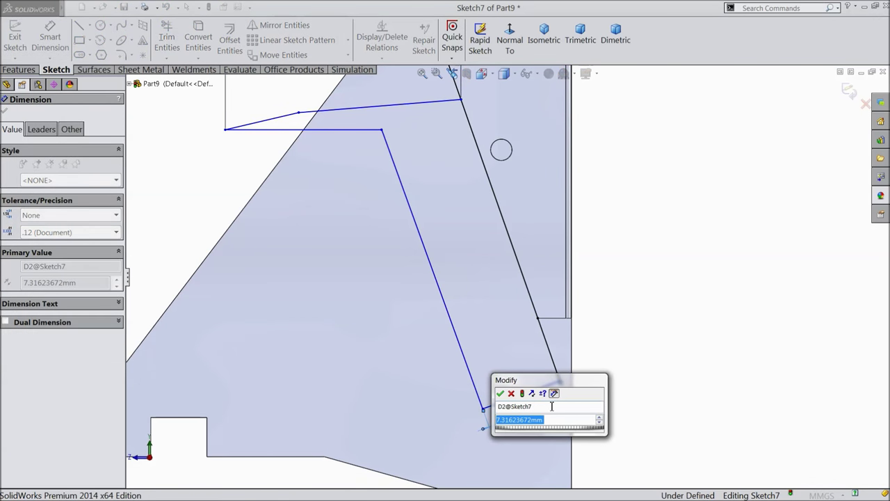
pyautogui.write('1.25')
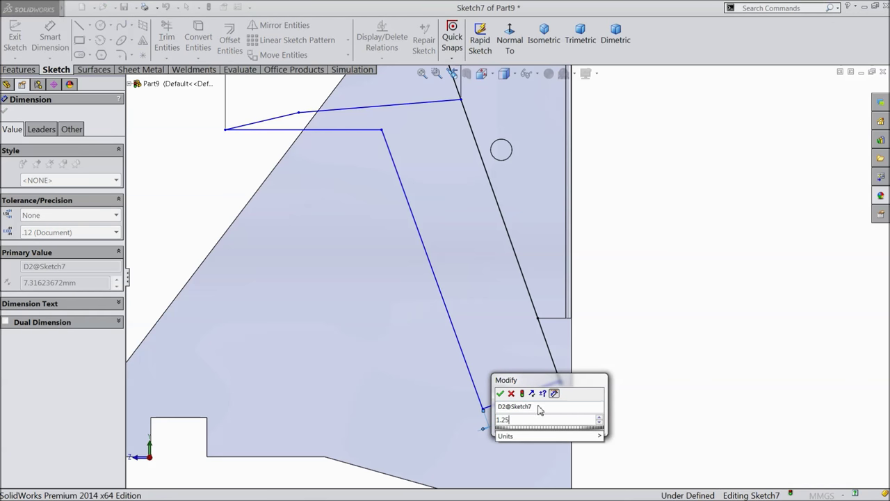
pyautogui.click(501, 394)
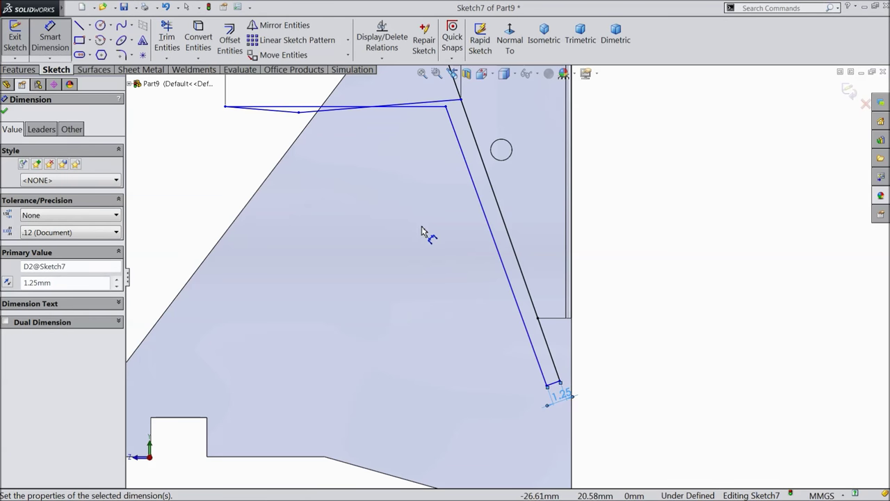
# Drag the middle vertex of the rib's top line up-left to flatten the top edge
pyautogui.scroll(1, 420, 230)
pyautogui.scroll(-3, 423, 136)
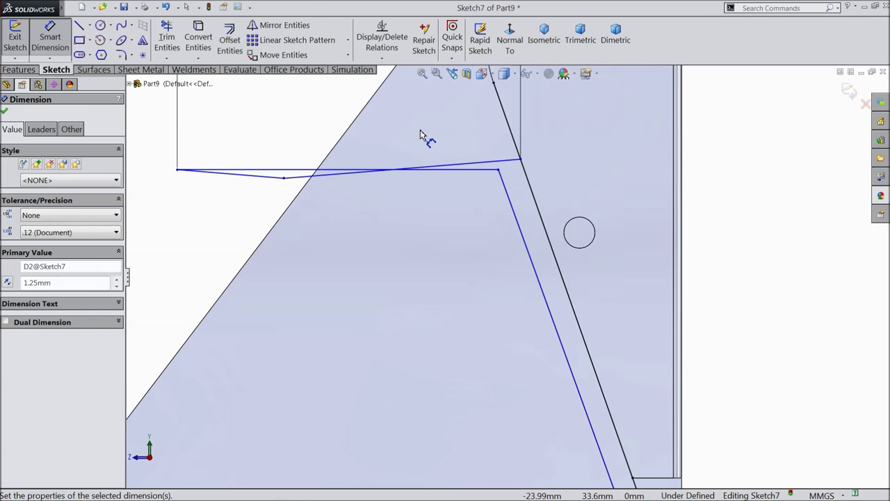
pyautogui.click(284, 178)
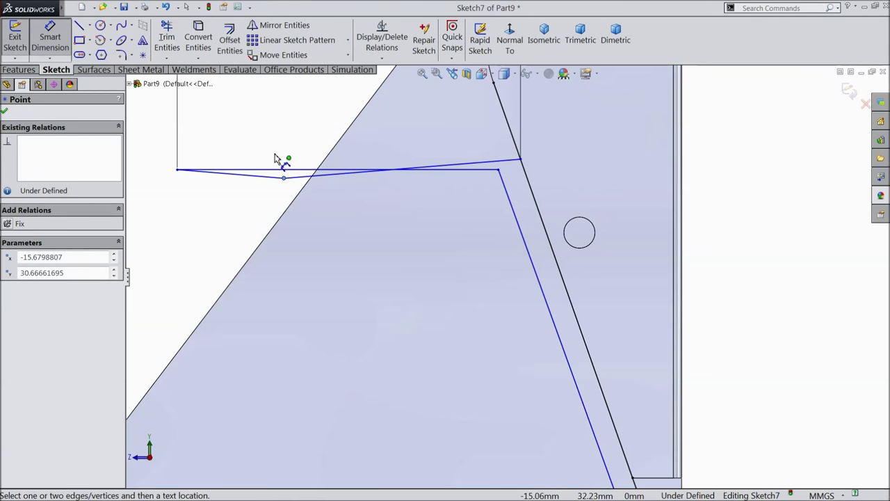
pyautogui.click(48, 42)
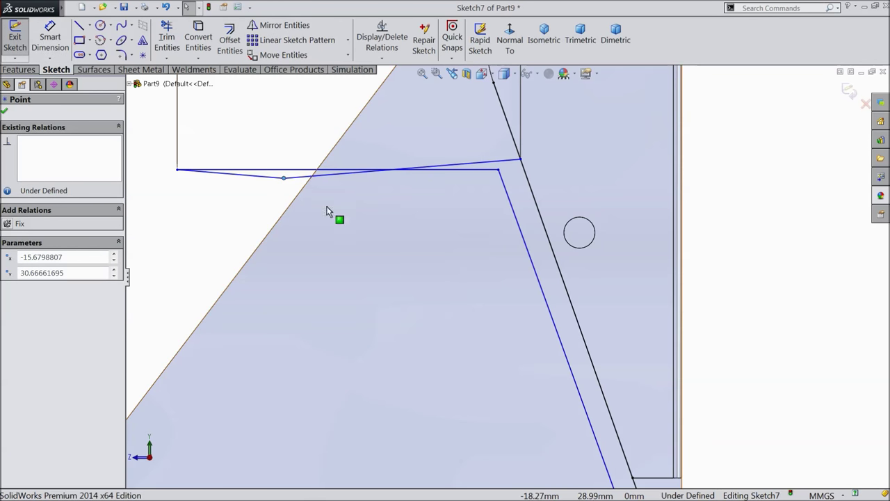
pyautogui.click(292, 136)
pyautogui.moveTo(284, 178)
pyautogui.mouseDown()
pyautogui.moveTo(268, 142)
pyautogui.moveTo(234, 148)
pyautogui.moveTo(235, 163)
pyautogui.mouseUp()
# Set the spacing between the rib's lower line and top line to 2.5 mm
pyautogui.scroll(3, 378, 199)
pyautogui.scroll(-2, 473, 235)
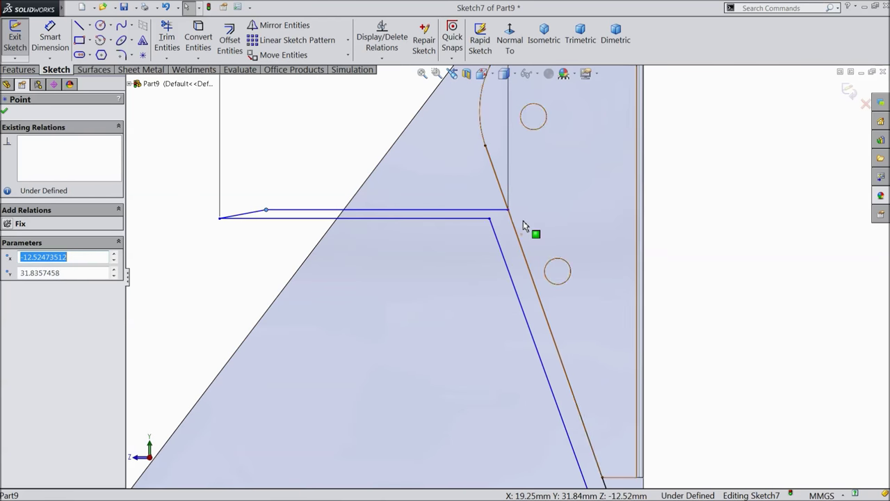
pyautogui.click(50, 39)
pyautogui.scroll(-2, 505, 224)
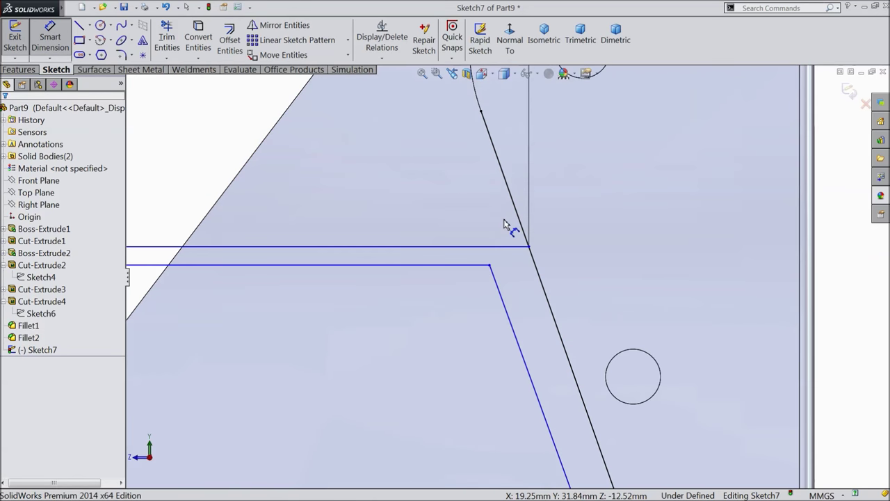
pyautogui.click(490, 265)
pyautogui.click(528, 247)
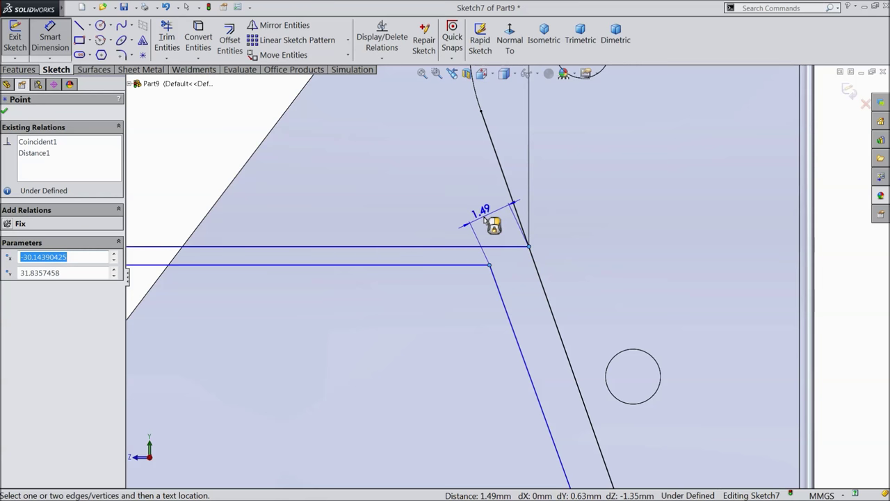
pyautogui.click(485, 218)
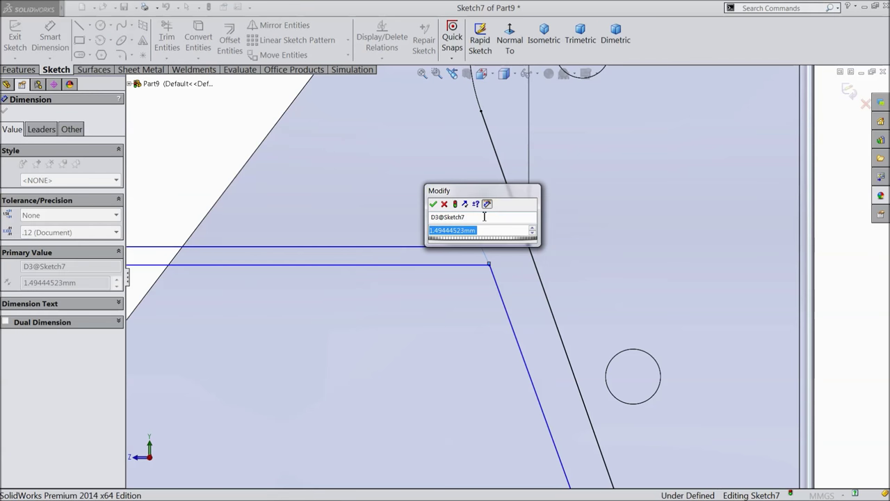
pyautogui.write('2.5')
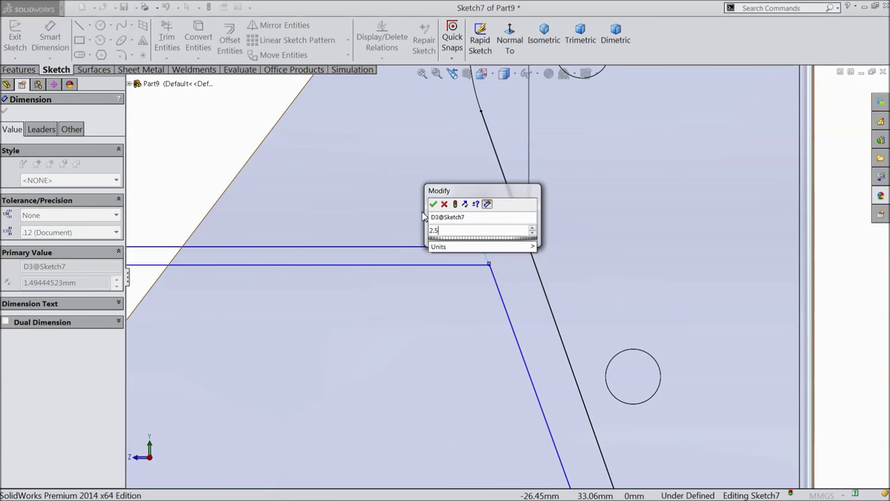
pyautogui.click(433, 204)
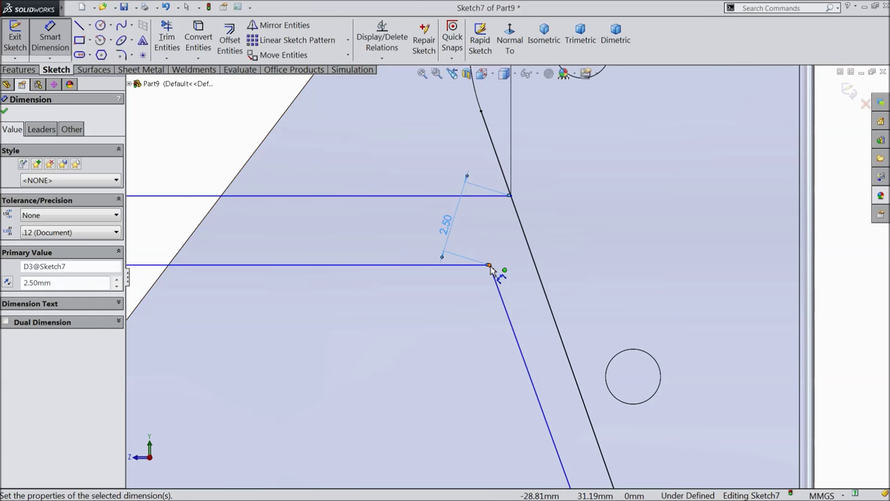
# Add a driven 2.50 reference dimension, then delete the existing 2.50 dimension
pyautogui.click(510, 196)
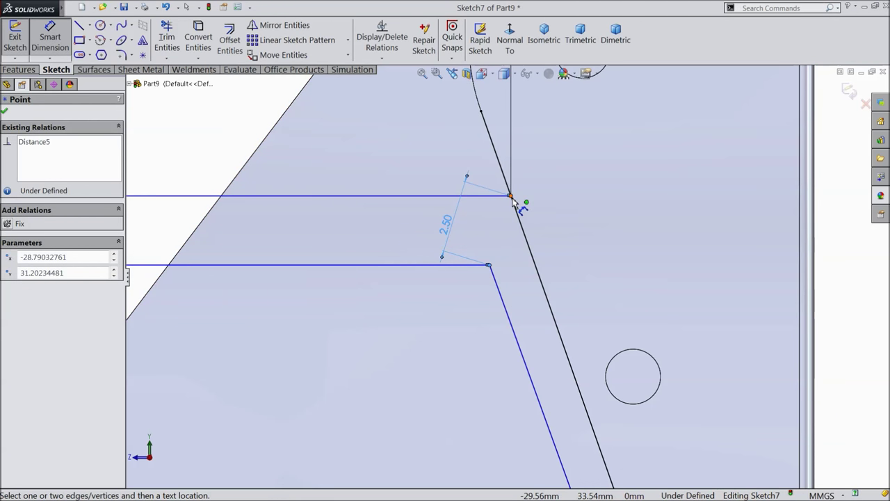
pyautogui.click(510, 196)
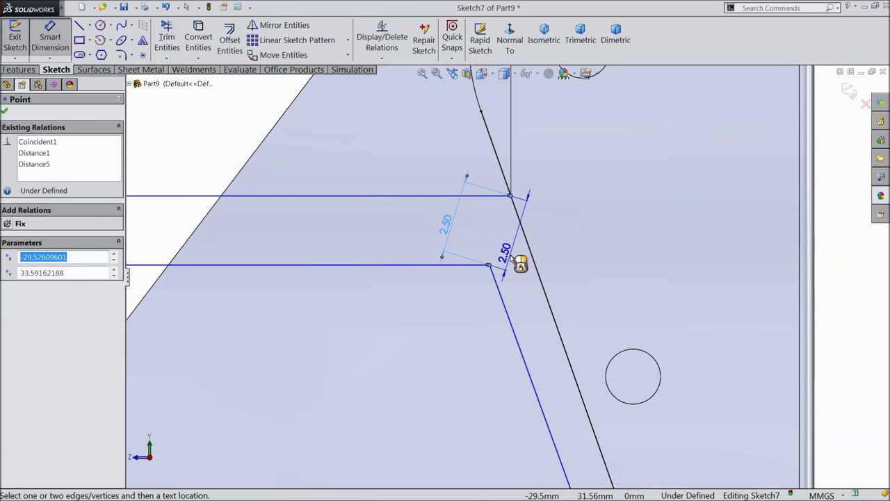
pyautogui.click(512, 256)
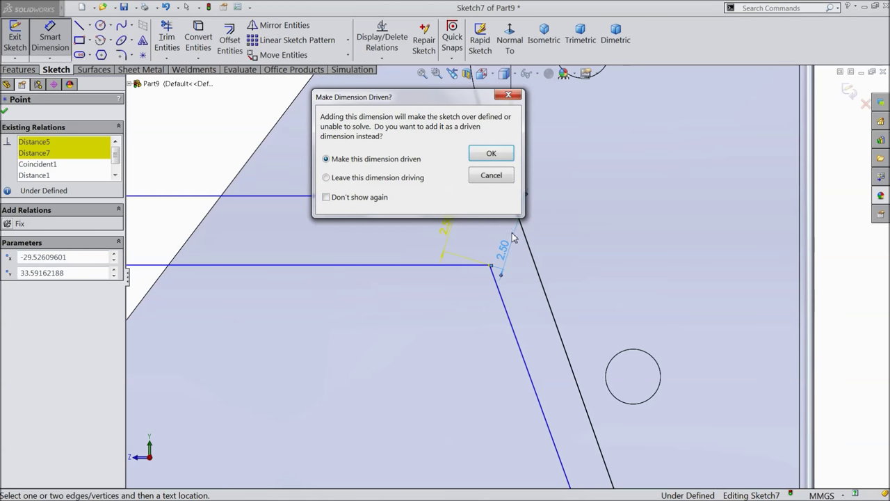
pyautogui.click(492, 154)
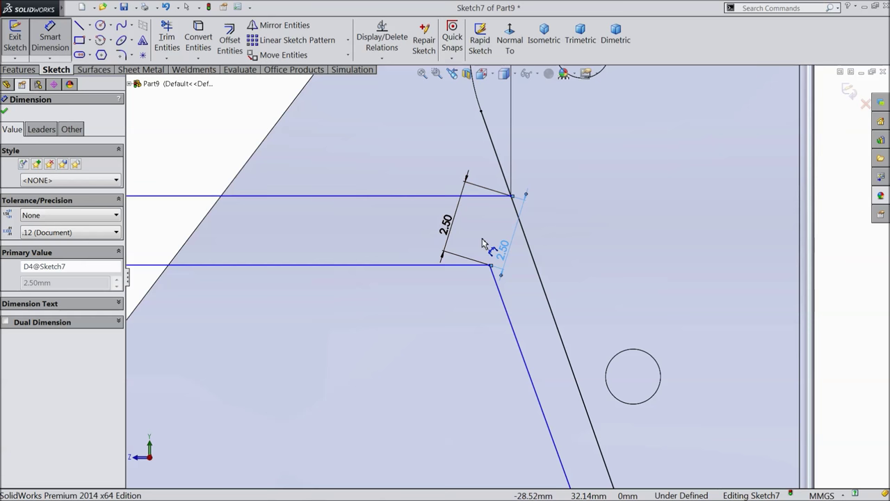
pyautogui.scroll(1, 515, 252)
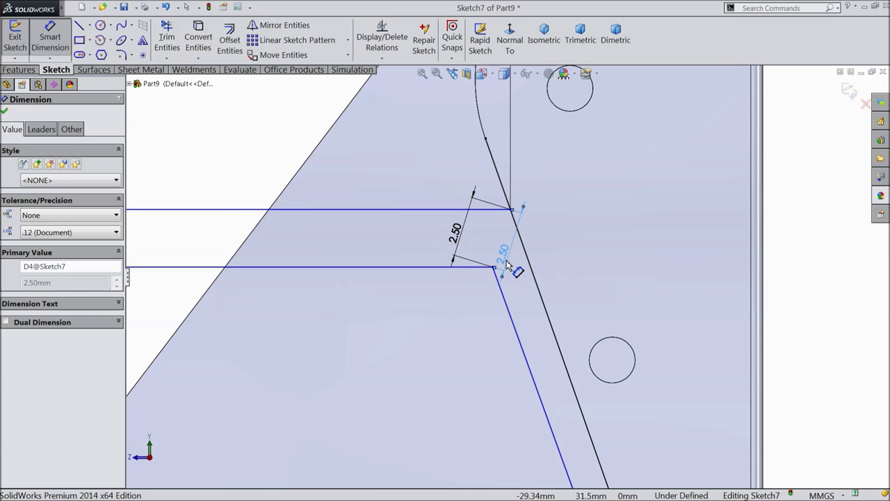
pyautogui.press('Escape')
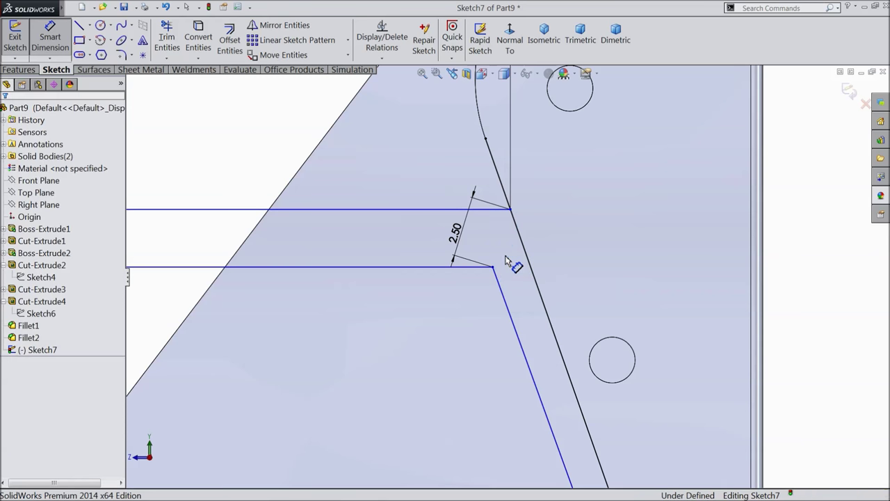
pyautogui.click(461, 240)
pyautogui.press('Delete')
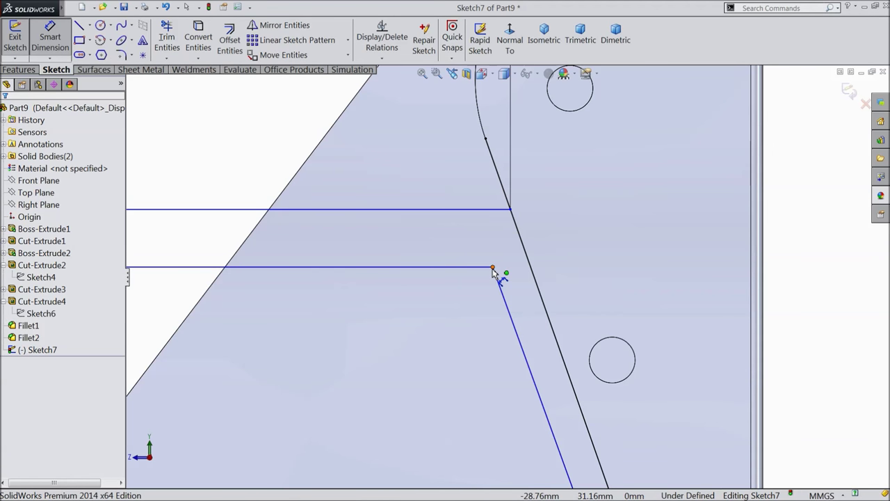
# Dimension the 1.49 normal distance to the slanted bracket edge as 2.5, then undo it
pyautogui.click(493, 268)
pyautogui.click(511, 210)
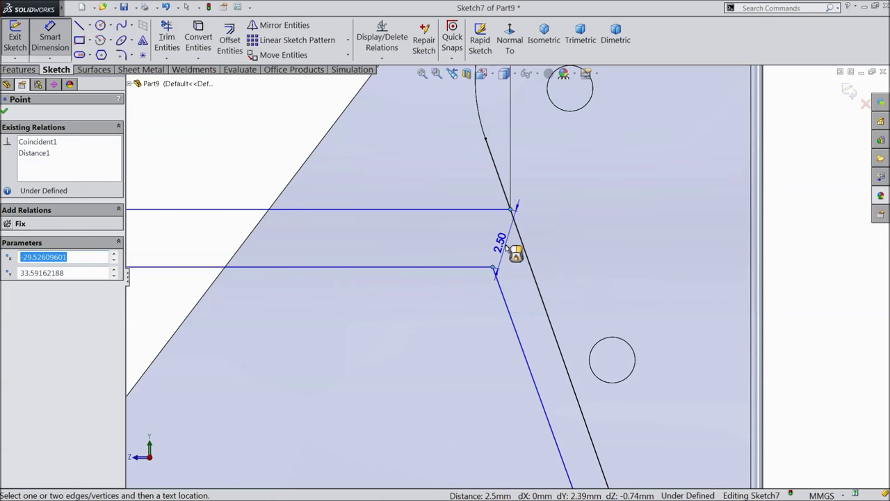
pyautogui.click(527, 252)
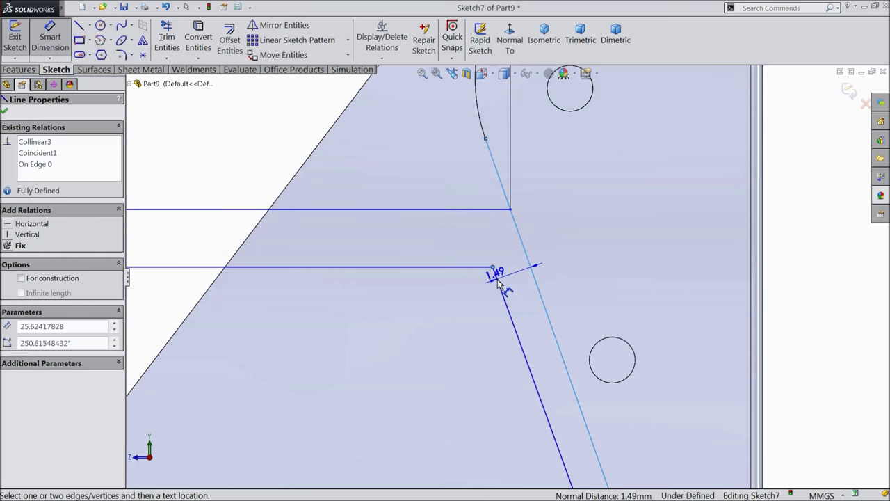
pyautogui.click(499, 284)
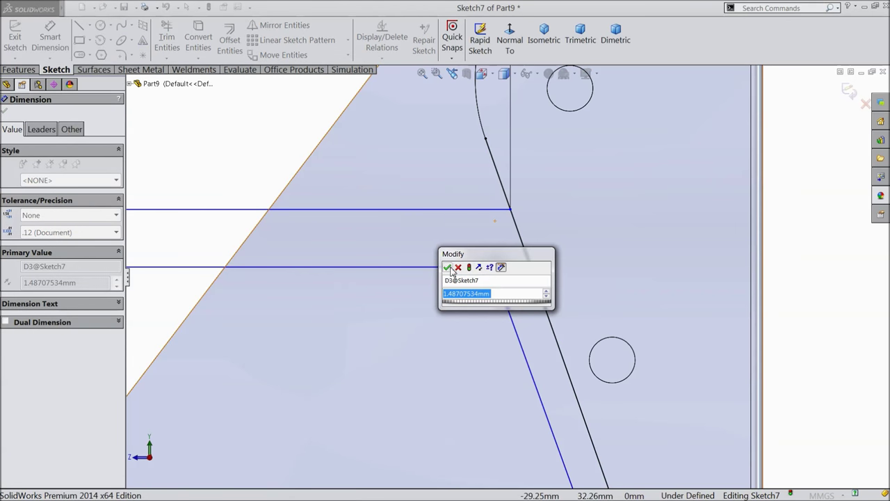
pyautogui.write('2.5')
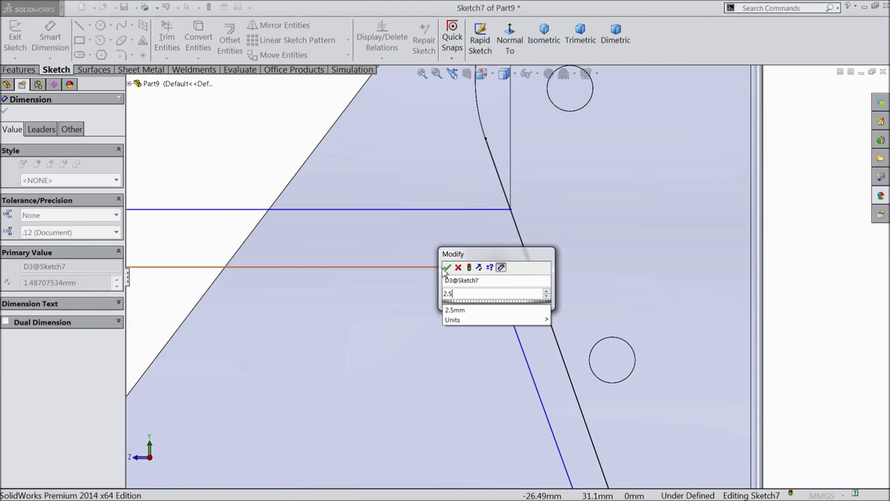
pyautogui.click(447, 267)
pyautogui.scroll(5, 481, 274)
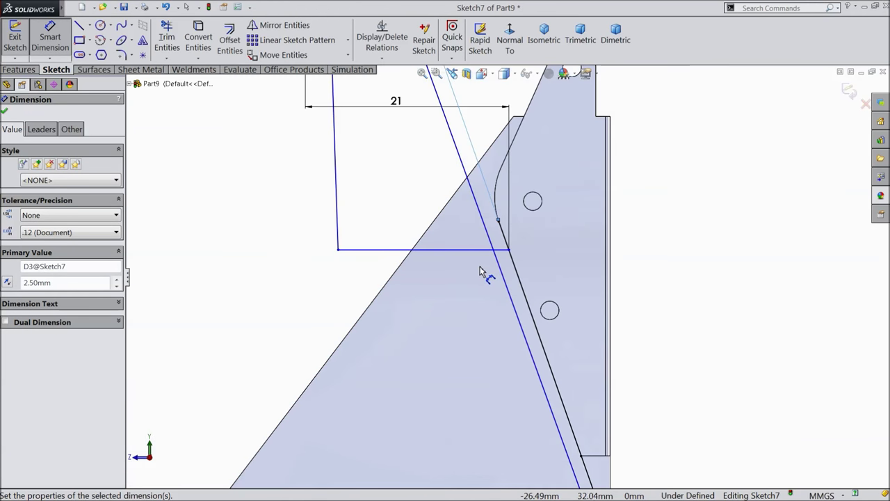
pyautogui.click(165, 7)
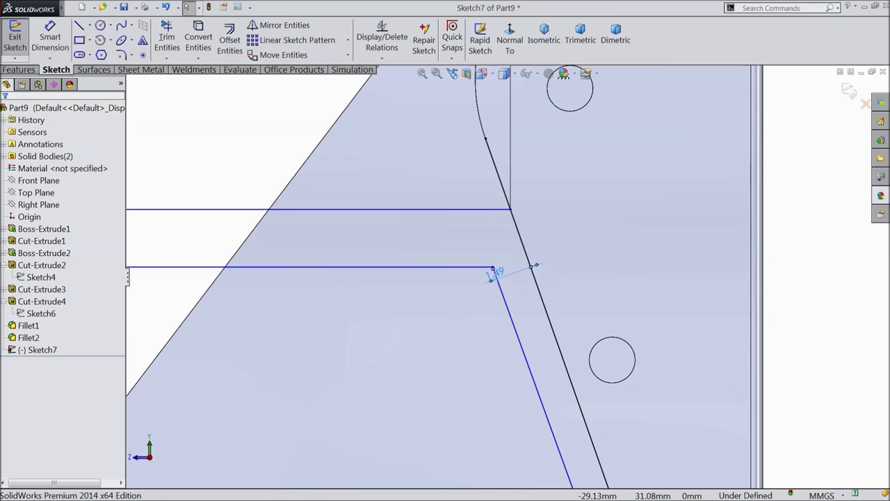
# Reposition the 1.49 dimension, try 2.5, undo, and delete the 1.49 dimension
pyautogui.click(502, 277)
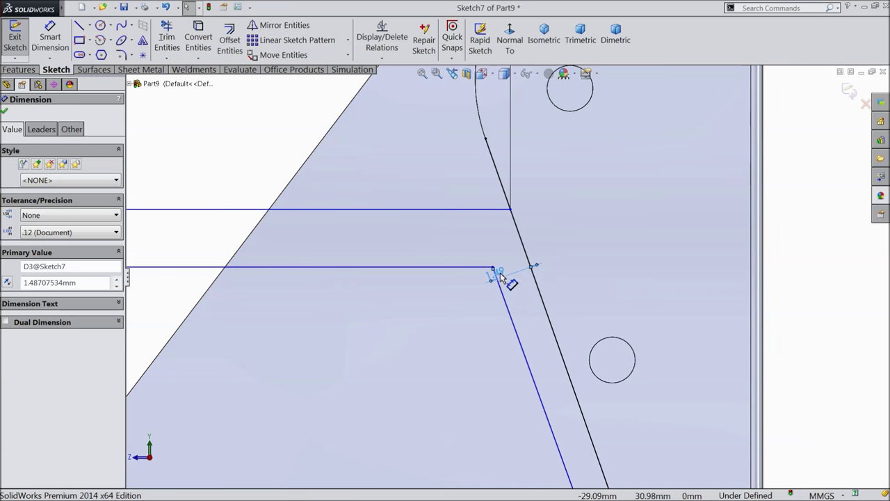
pyautogui.moveTo(500, 276); pyautogui.dragTo(516, 285)
pyautogui.doubleClick(519, 288)
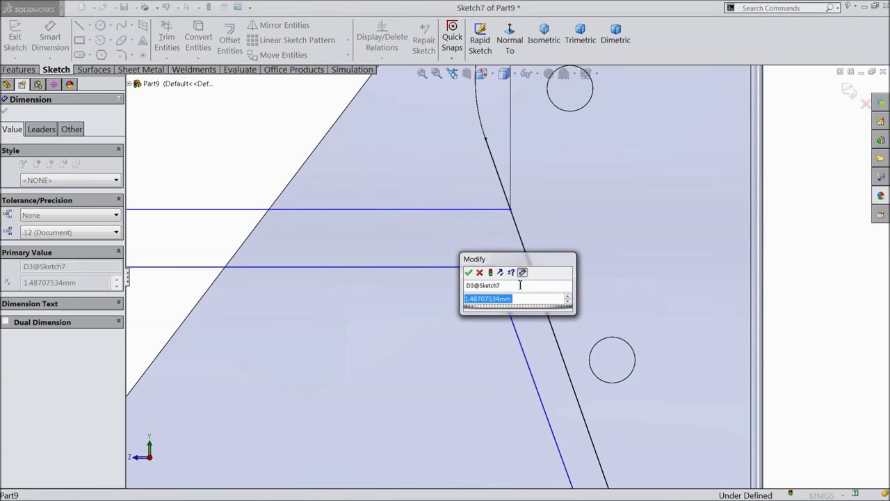
pyautogui.write('2.5')
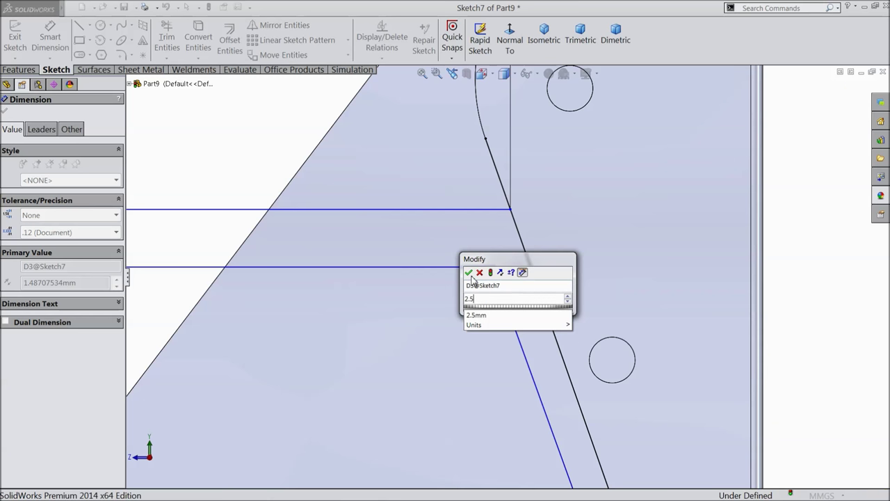
pyautogui.click(468, 272)
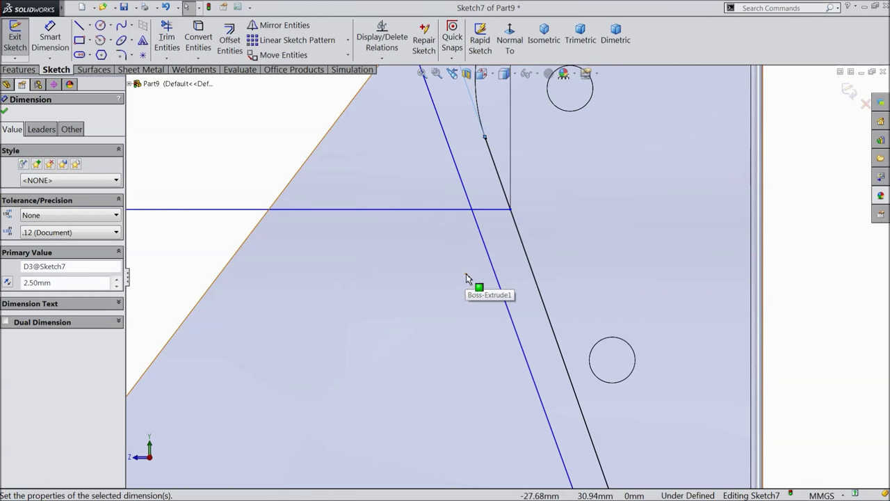
pyautogui.click(165, 7)
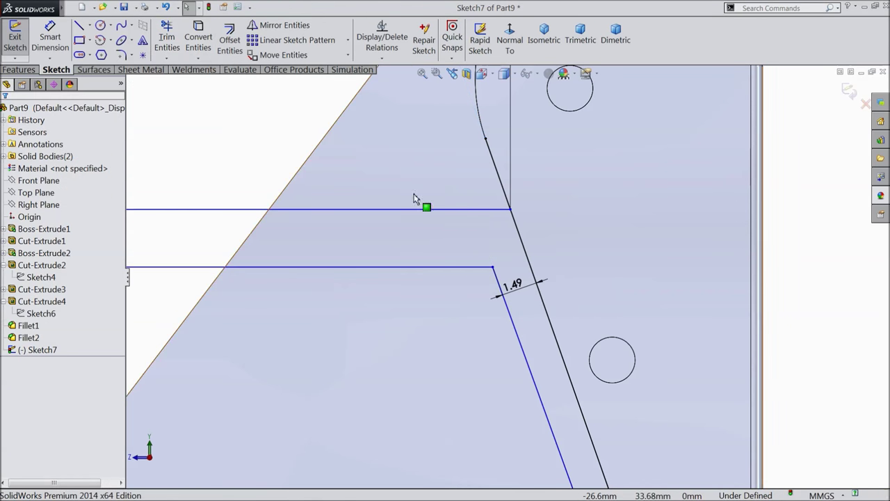
pyautogui.click(519, 285)
pyautogui.press('Delete')
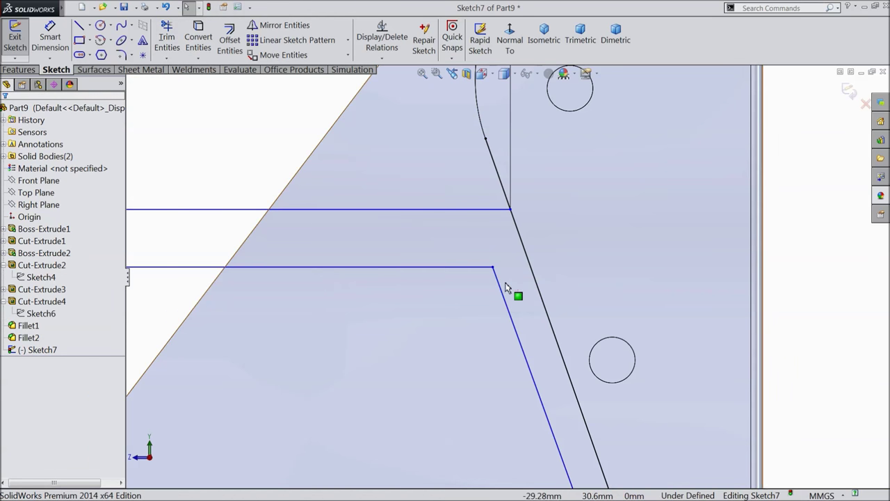
# Drag the profile endpoints up along the slanted line, undoing the last move
pyautogui.moveTo(492, 267); pyautogui.dragTo(477, 271)
pyautogui.scroll(5, 526, 341)
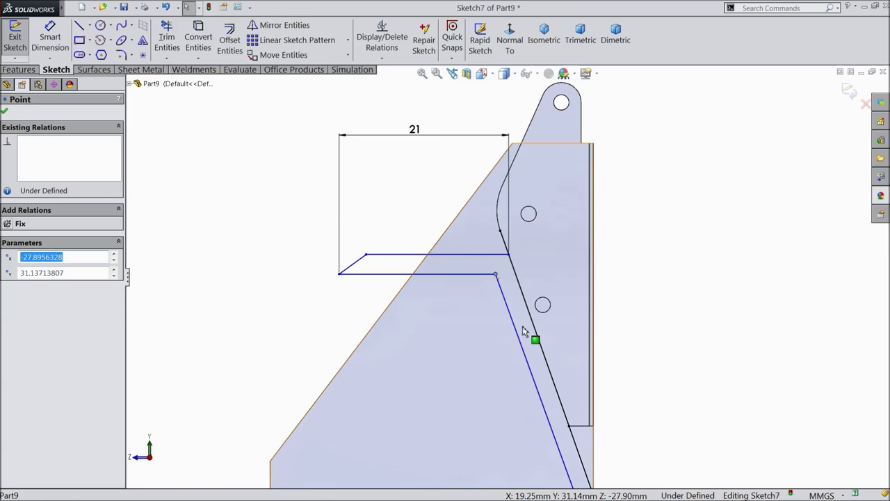
pyautogui.scroll(5, 527, 341)
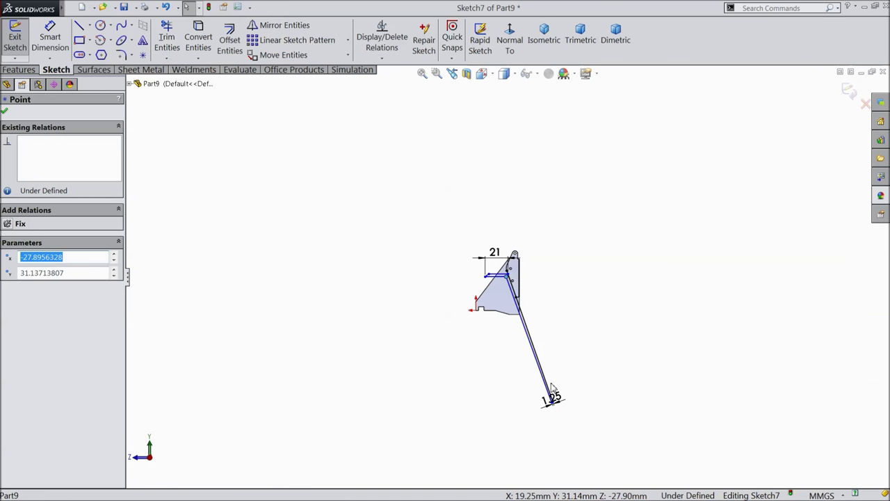
pyautogui.scroll(-4, 551, 387)
pyautogui.moveTo(550, 397); pyautogui.dragTo(490, 255)
pyautogui.moveTo(546, 402)
pyautogui.mouseDown()
pyautogui.moveTo(521, 300)
pyautogui.moveTo(481, 237)
pyautogui.moveTo(493, 243)
pyautogui.mouseUp()
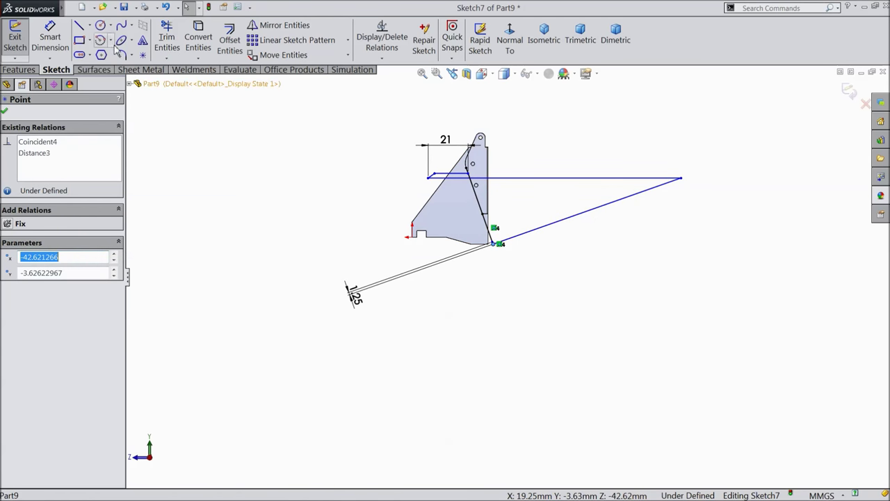
pyautogui.click(168, 7)
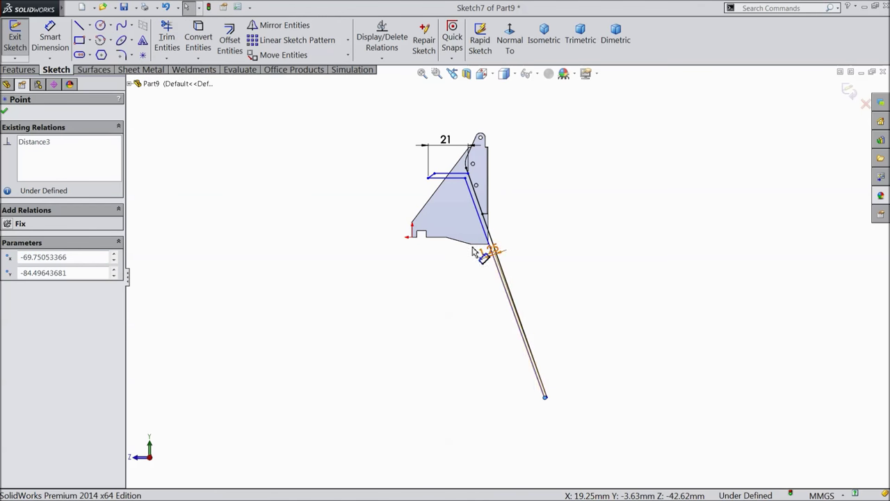
# Delete the 1.25 dimension and move the lower endpoint up-left onto the bracket
pyautogui.scroll(-5, 545, 375)
pyautogui.scroll(3, 521, 354)
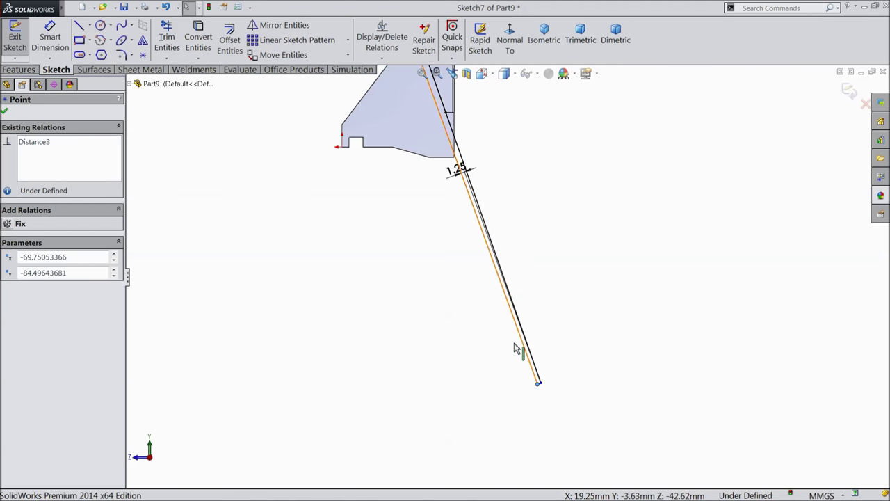
pyautogui.scroll(-2, 463, 179)
pyautogui.click(464, 189)
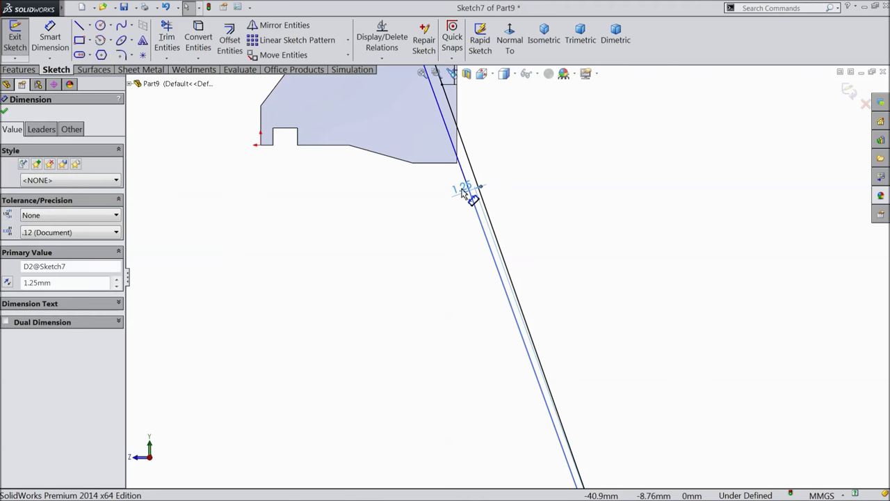
pyautogui.press('Delete')
pyautogui.scroll(3, 510, 296)
pyautogui.moveTo(564, 438); pyautogui.dragTo(472, 188)
# Shift the lower endpoint onto the angled edge and nudge the upper line's left endpoint down
pyautogui.scroll(3, 467, 135)
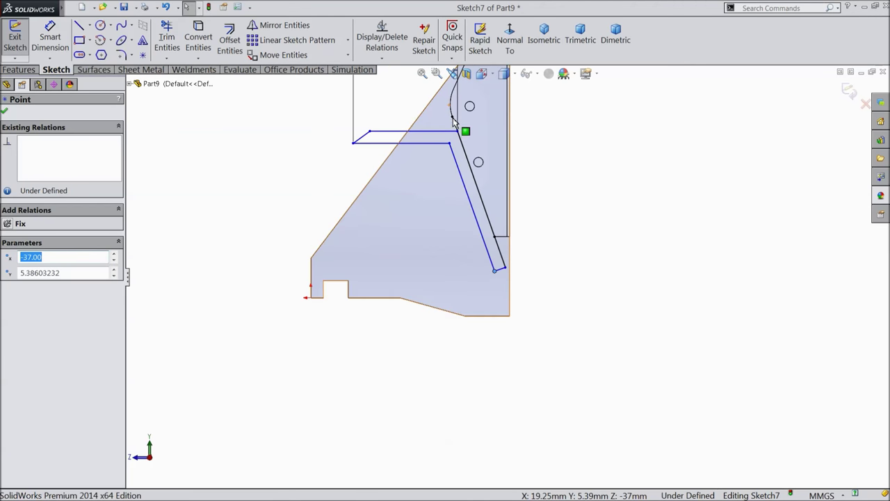
pyautogui.scroll(-2, 468, 165)
pyautogui.scroll(4, 468, 165)
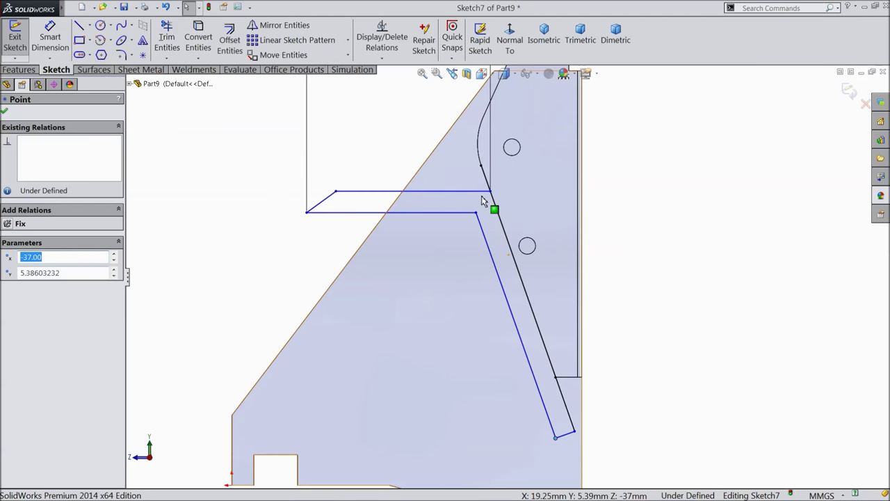
pyautogui.scroll(2, 556, 434)
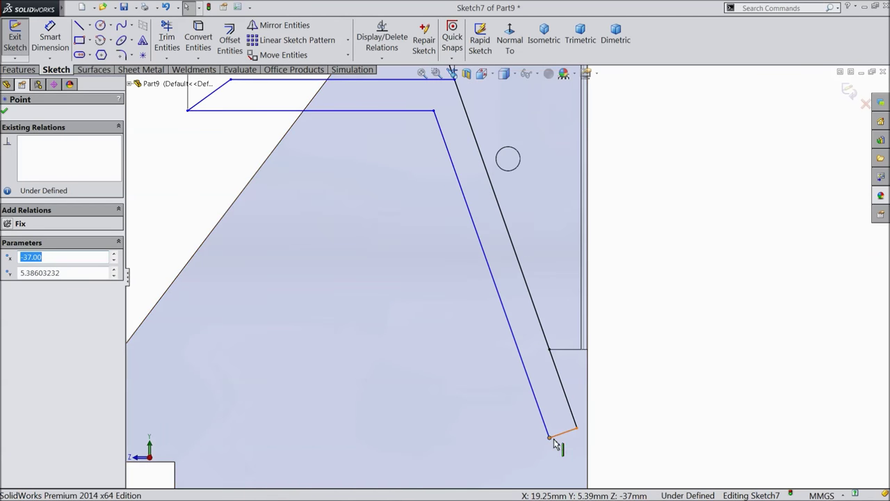
pyautogui.moveTo(549, 438); pyautogui.dragTo(567, 436)
pyautogui.scroll(4, 512, 182)
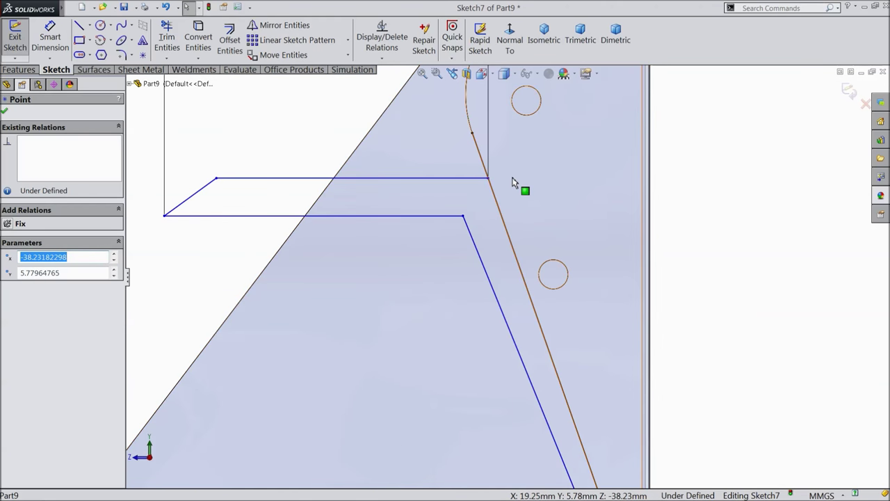
pyautogui.scroll(2, 513, 182)
pyautogui.scroll(-2, 447, 242)
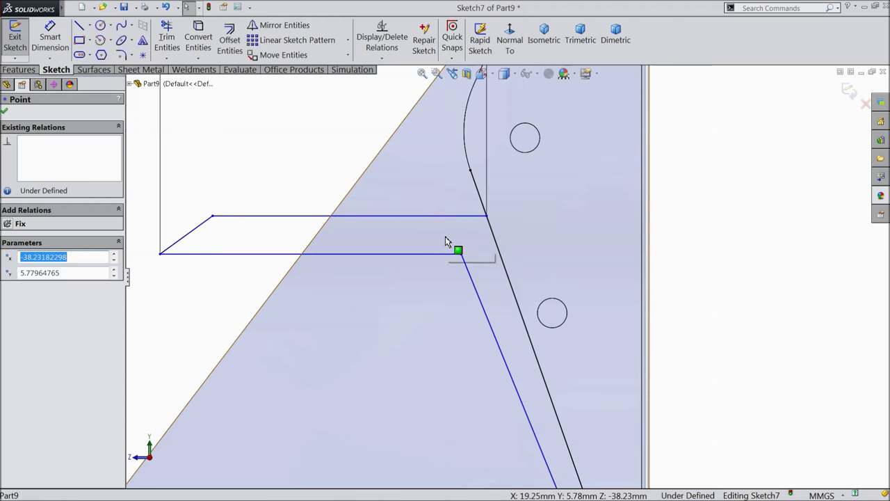
pyautogui.moveTo(214, 221); pyautogui.dragTo(221, 230)
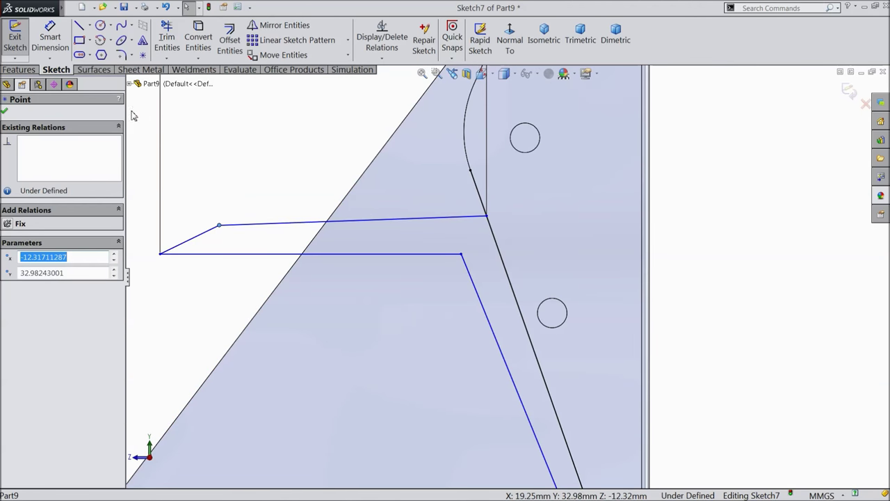
# Return to Smart Dimension after briefly opening Trim Entities, picking the first corner point
pyautogui.click(50, 36)
pyautogui.scroll(1, 485, 249)
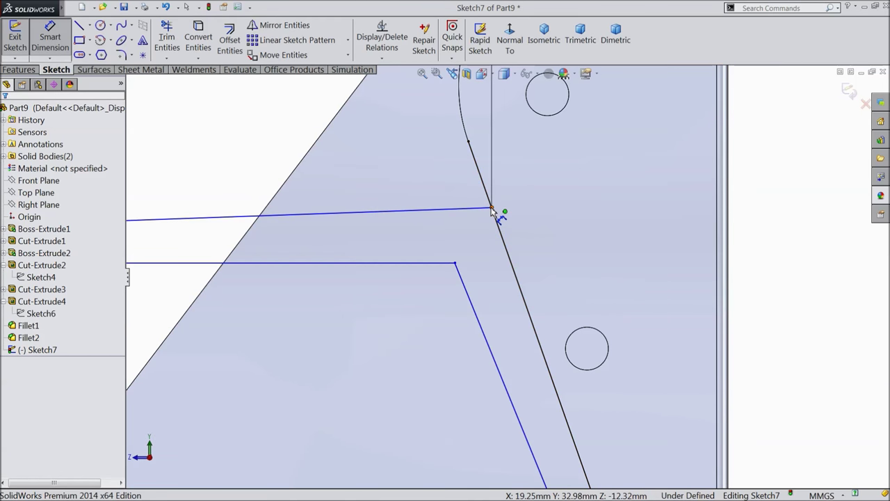
pyautogui.click(167, 39)
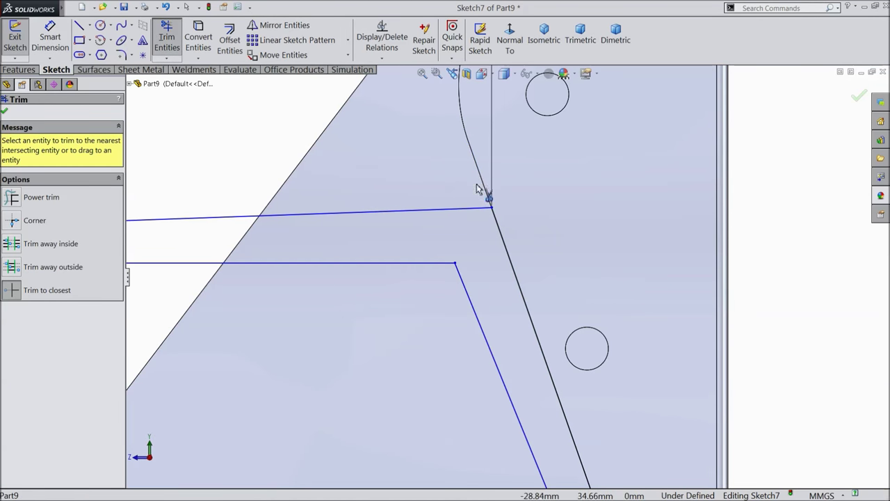
pyautogui.click(4, 110)
pyautogui.click(51, 39)
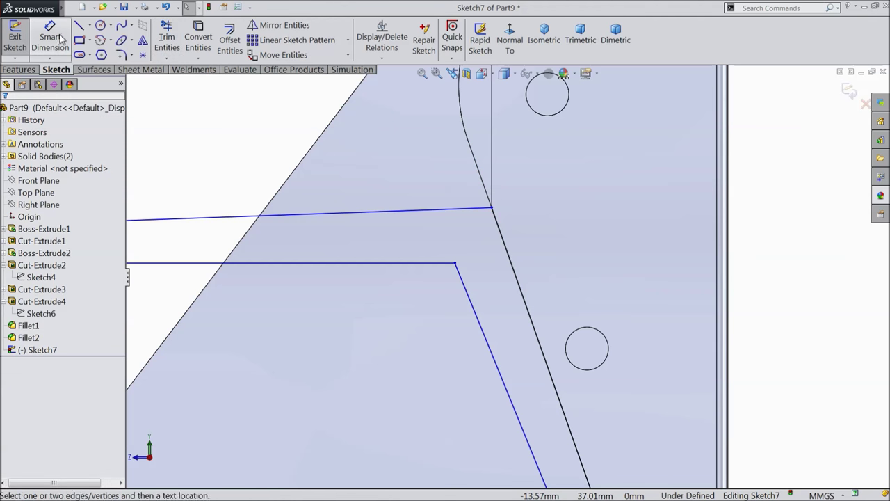
pyautogui.click(457, 264)
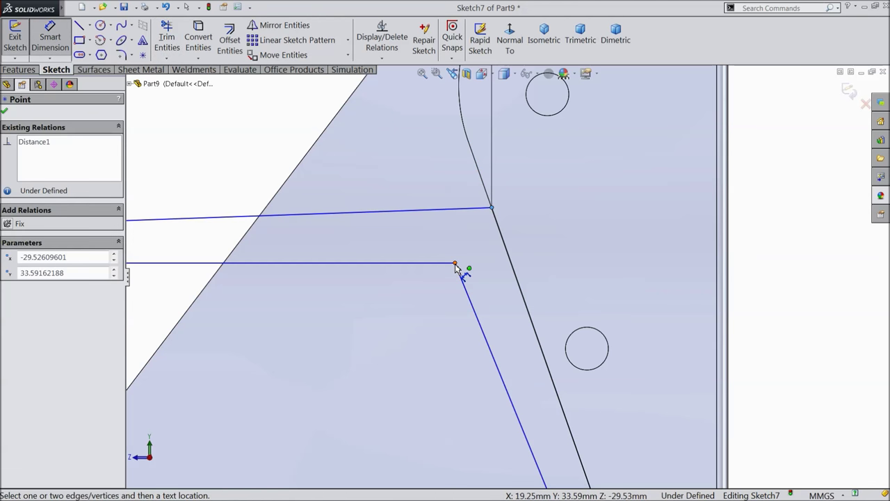
# Set the distance between the profile's two upper corners to 2.5
pyautogui.click(492, 207)
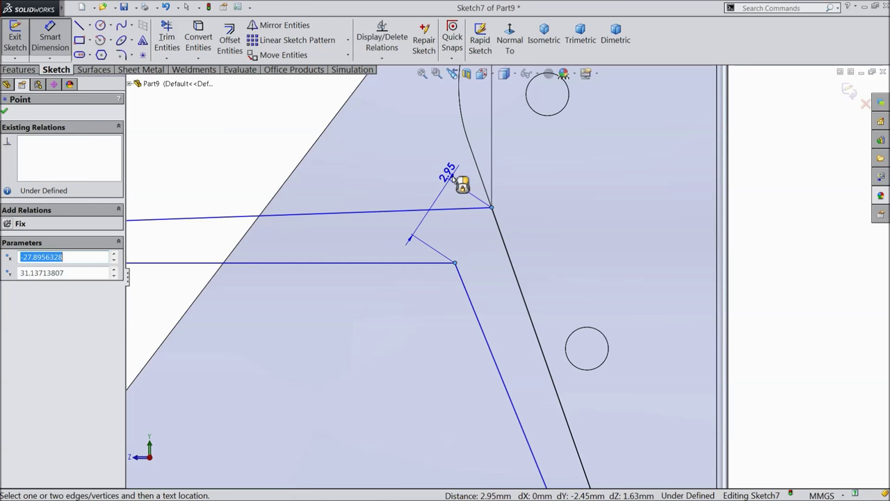
pyautogui.click(461, 179)
pyautogui.write('2')
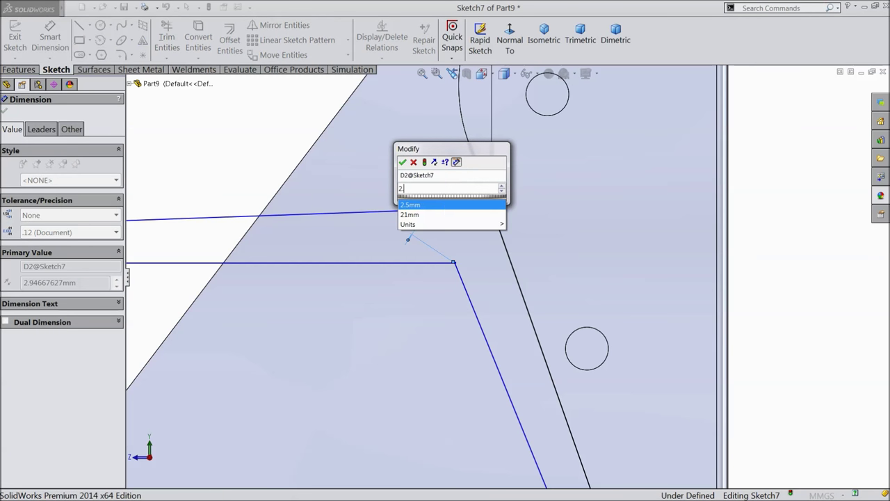
pyautogui.write('.5')
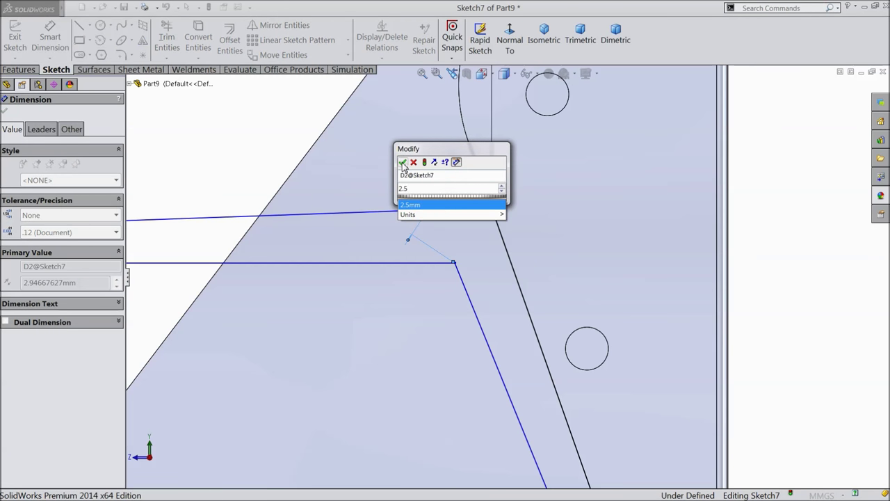
pyautogui.click(401, 163)
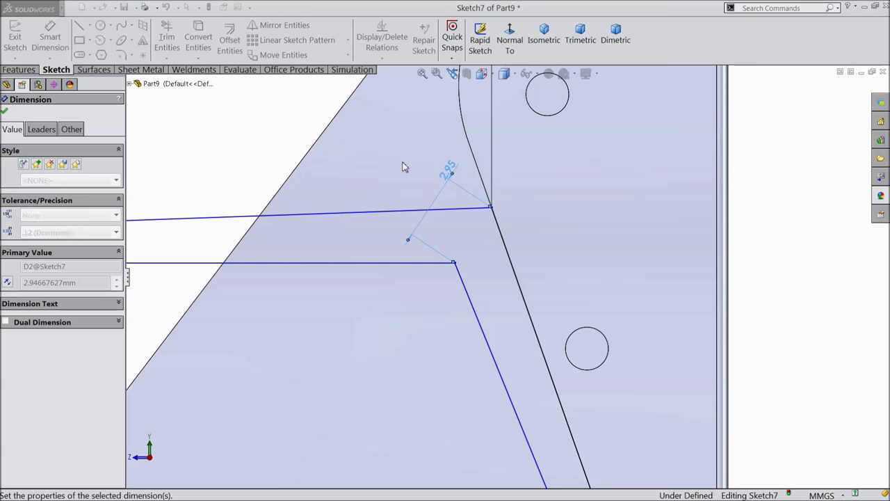
# Add a 2.25 vertical dimension between the lower and upper corner vertices
pyautogui.click(460, 255)
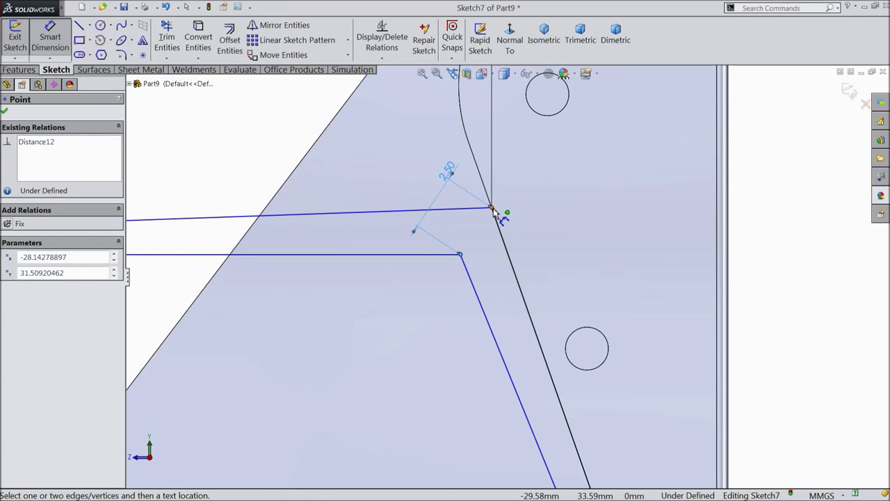
pyautogui.click(492, 209)
pyautogui.click(547, 231)
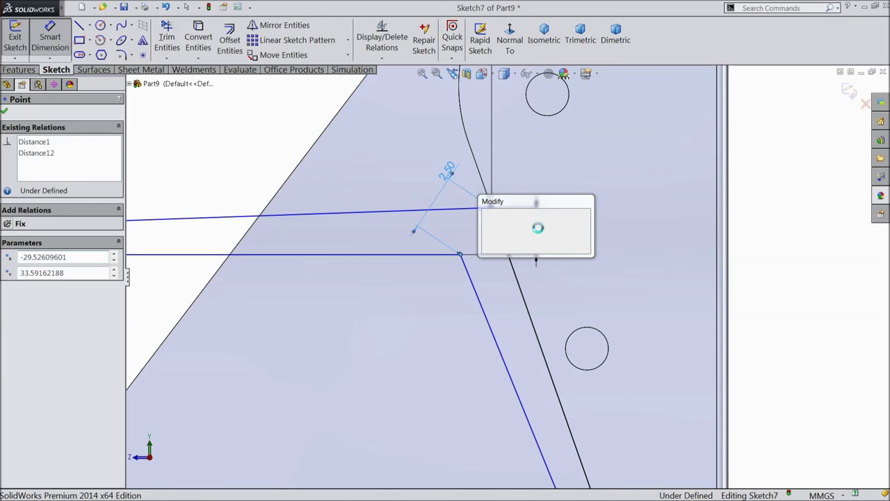
pyautogui.write('2.25')
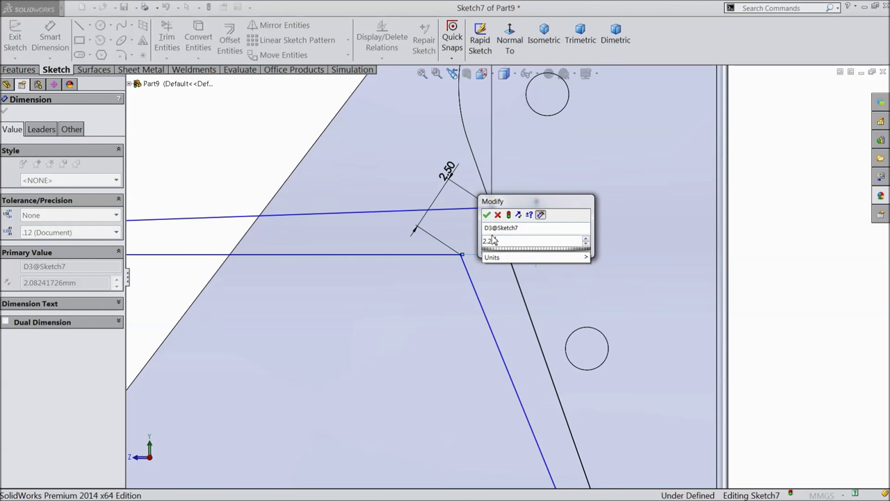
pyautogui.click(486, 215)
pyautogui.scroll(2, 480, 272)
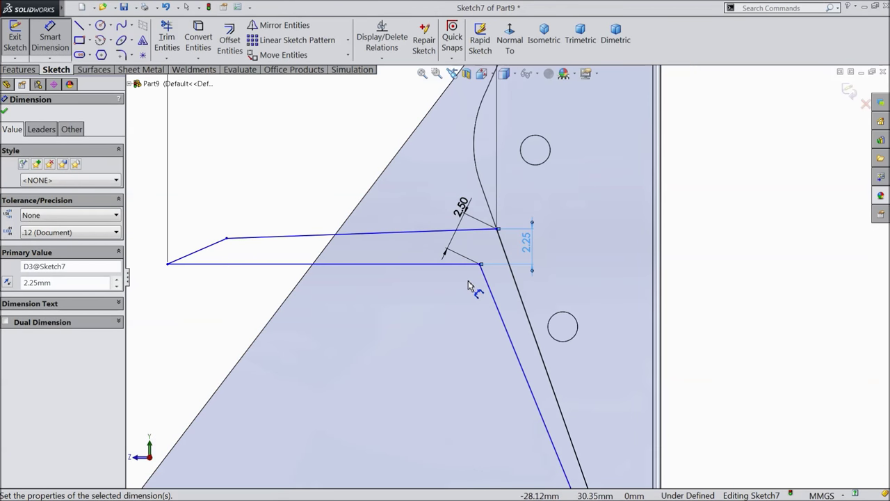
pyautogui.scroll(2, 438, 297)
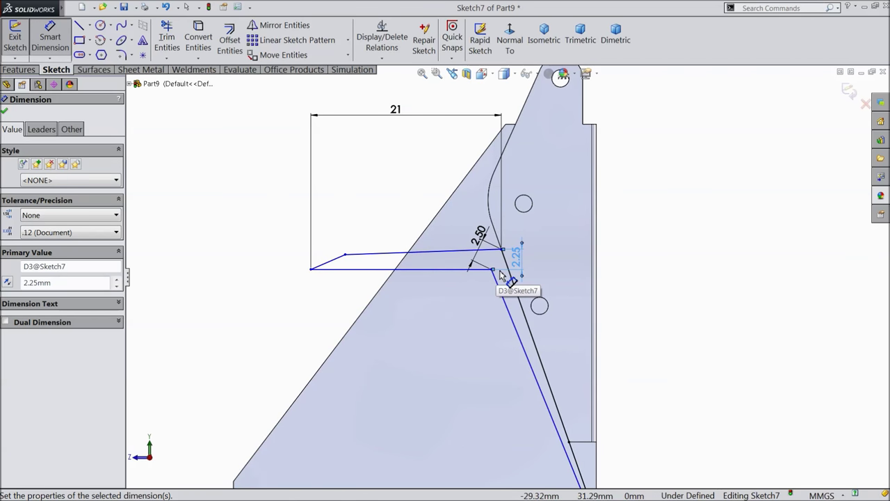
pyautogui.scroll(3, 560, 362)
pyautogui.scroll(-6, 564, 400)
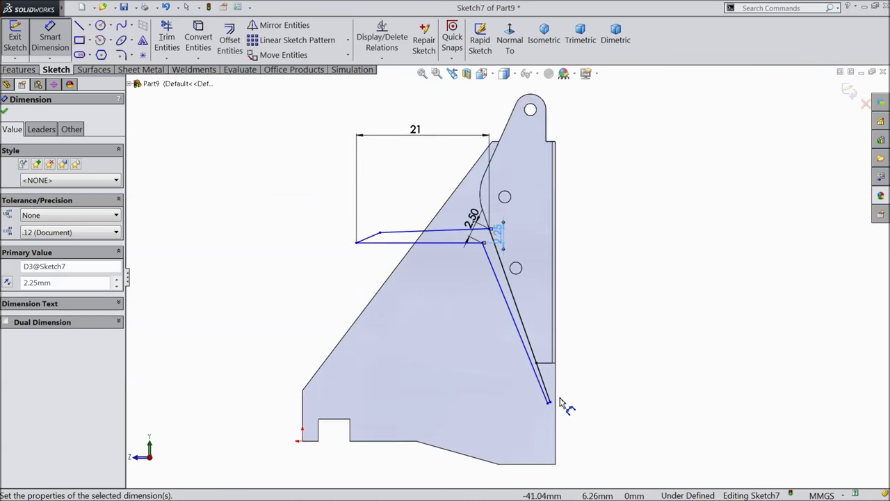
pyautogui.click(501, 360)
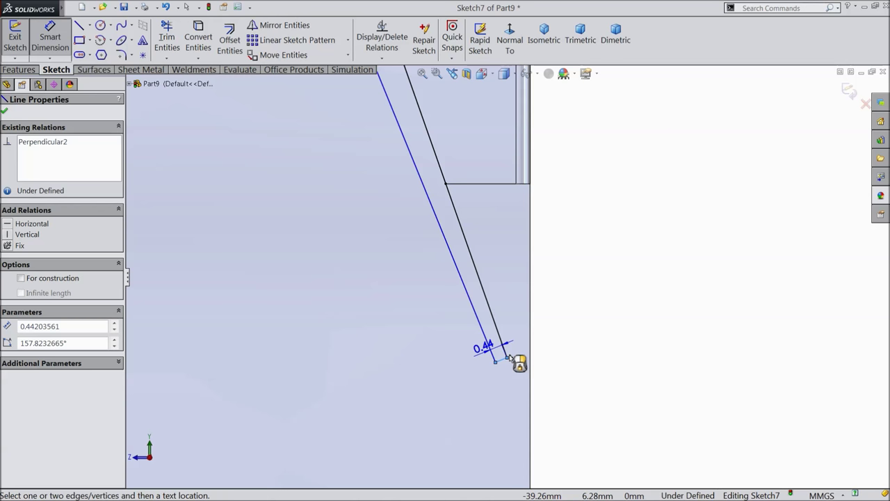
# Dimension the rib leg's short end line at 1.25 mm
pyautogui.click(510, 357)
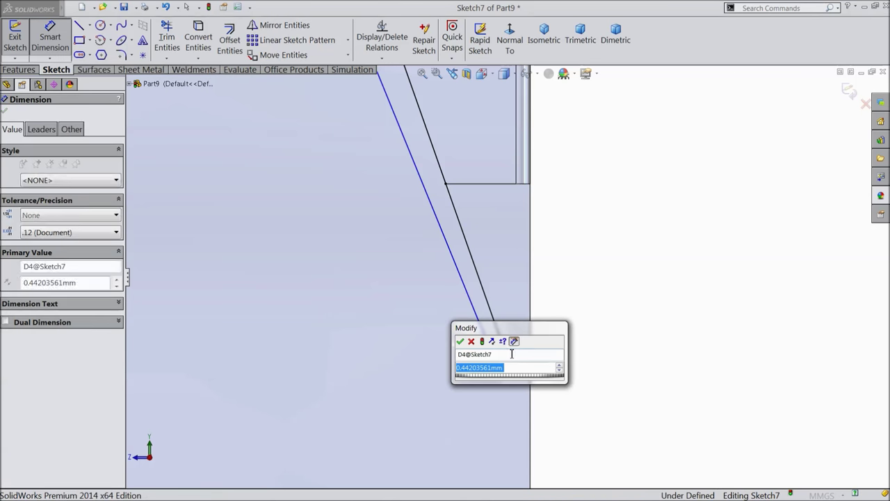
pyautogui.write('1')
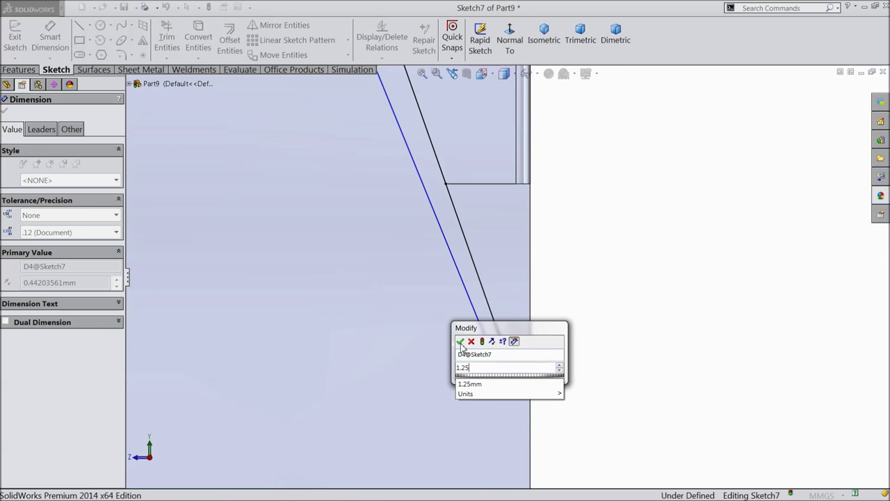
pyautogui.write('.25')
pyautogui.click(459, 341)
pyautogui.scroll(3, 450, 295)
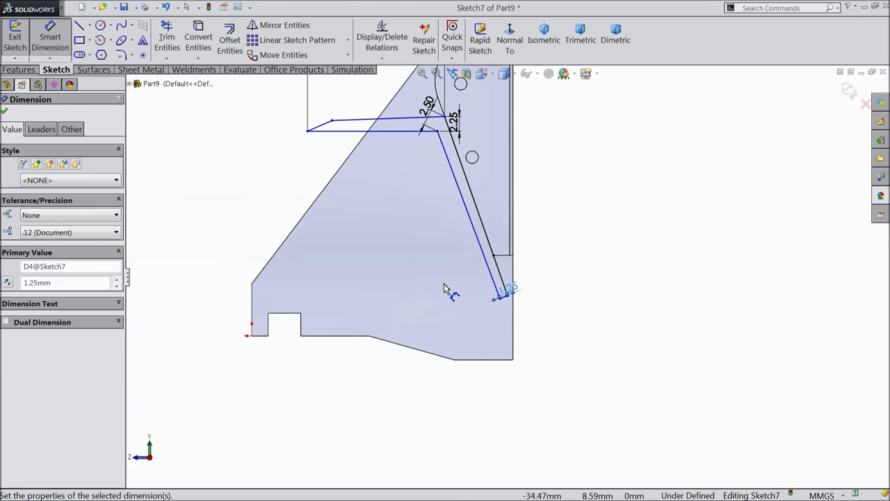
pyautogui.scroll(-2, 465, 149)
pyautogui.scroll(-2, 511, 313)
pyautogui.scroll(2, 511, 313)
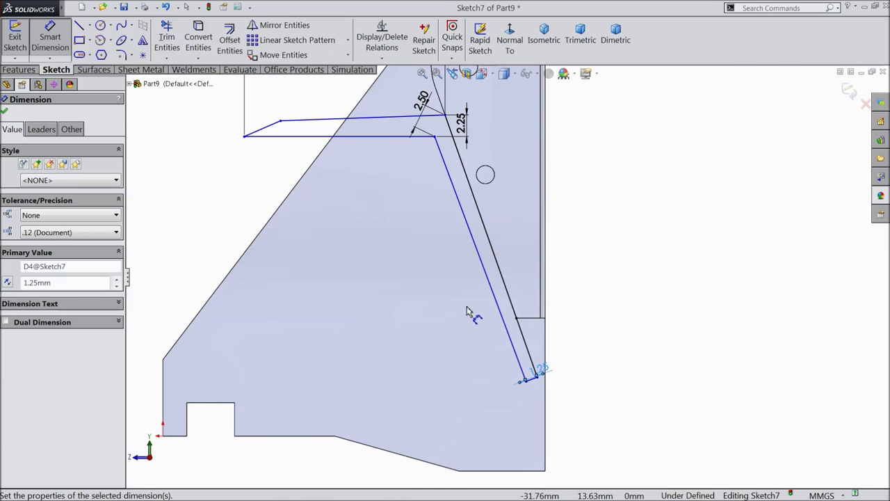
pyautogui.scroll(-3, 544, 392)
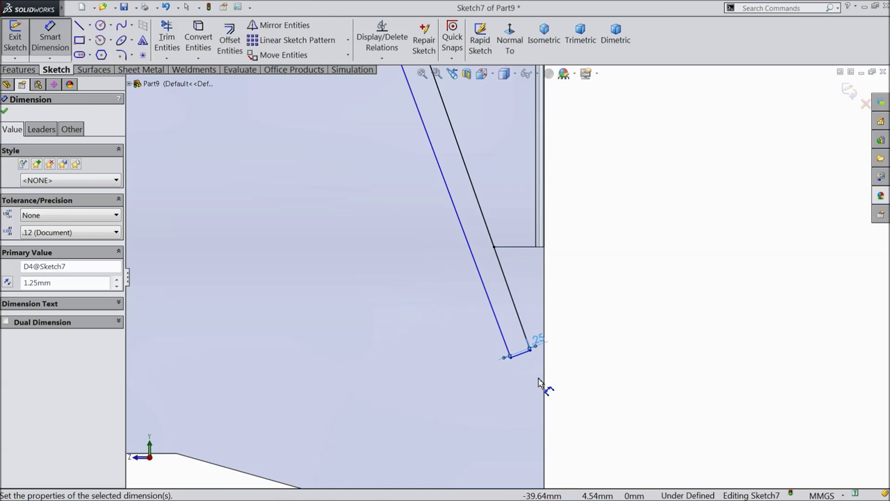
pyautogui.scroll(5, 539, 383)
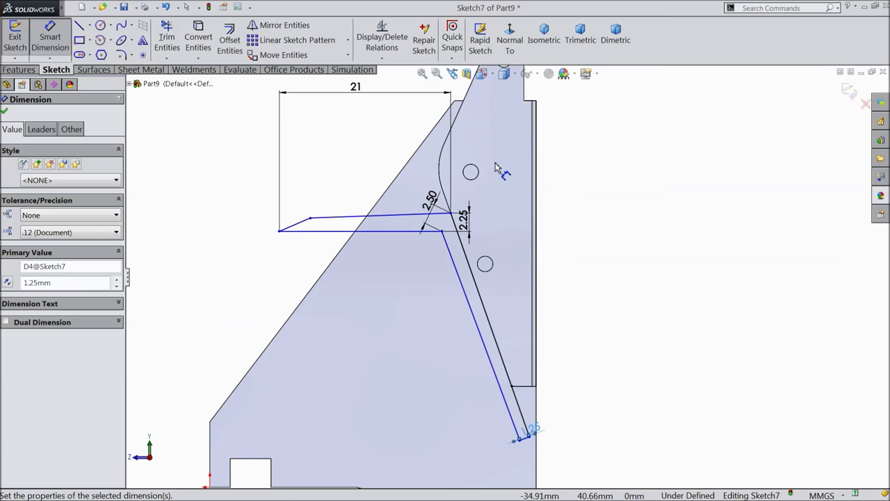
pyautogui.scroll(-2, 495, 167)
pyautogui.click(537, 111)
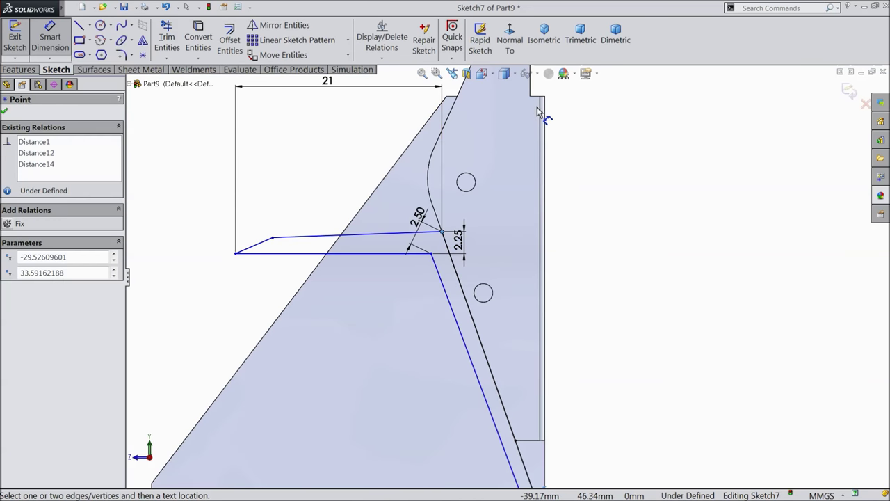
# Add a 19.50 mm vertical dimension from the rib's upper corner
pyautogui.click(536, 96)
pyautogui.click(612, 163)
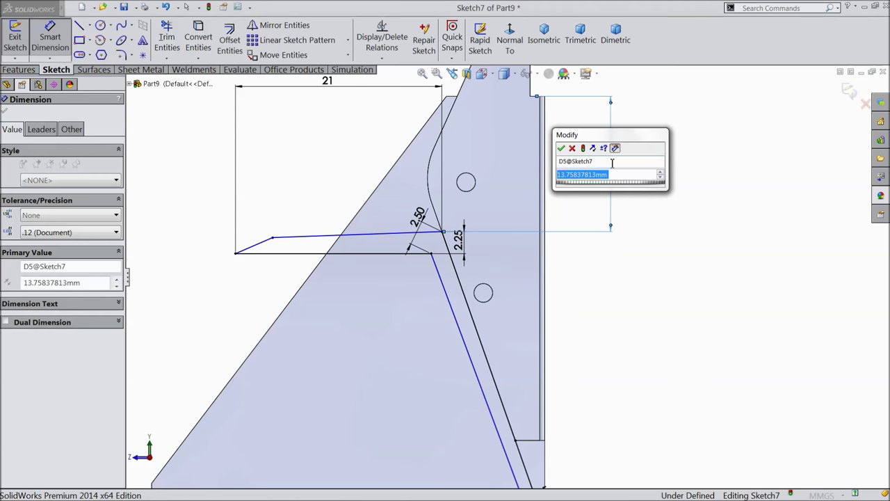
pyautogui.write('19.5')
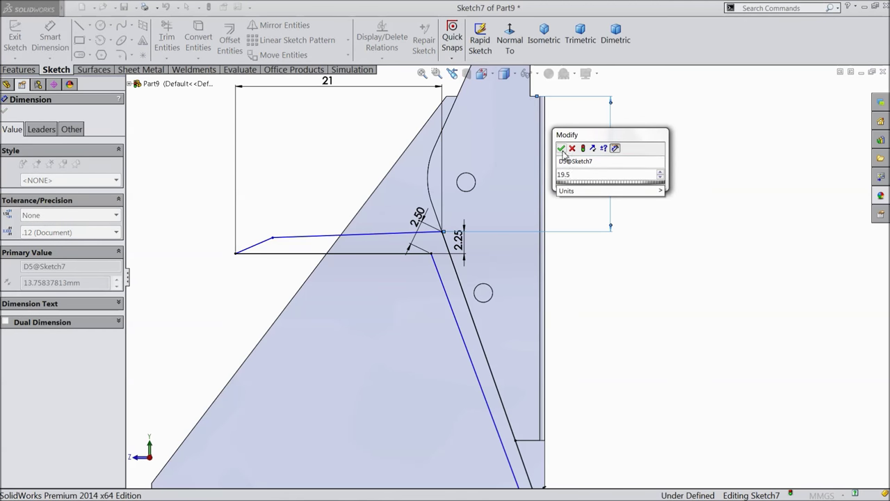
pyautogui.click(560, 149)
pyautogui.scroll(3, 560, 306)
pyautogui.scroll(-4, 550, 410)
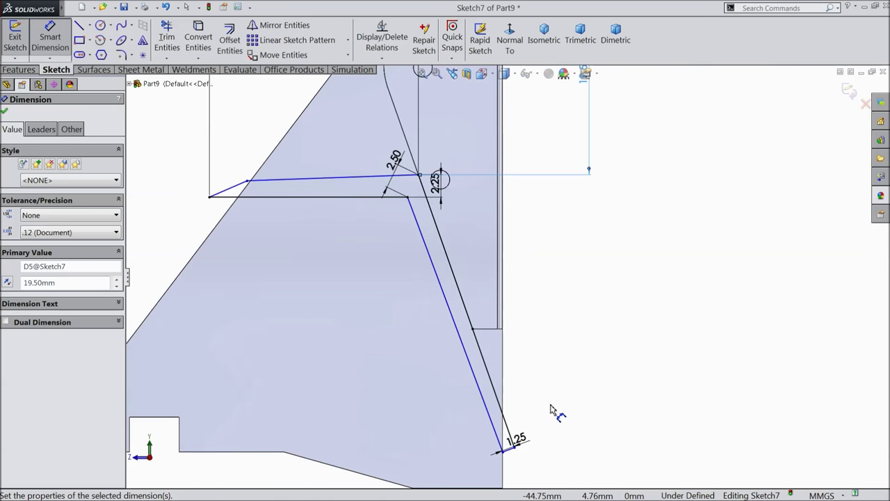
pyautogui.scroll(-2, 523, 449)
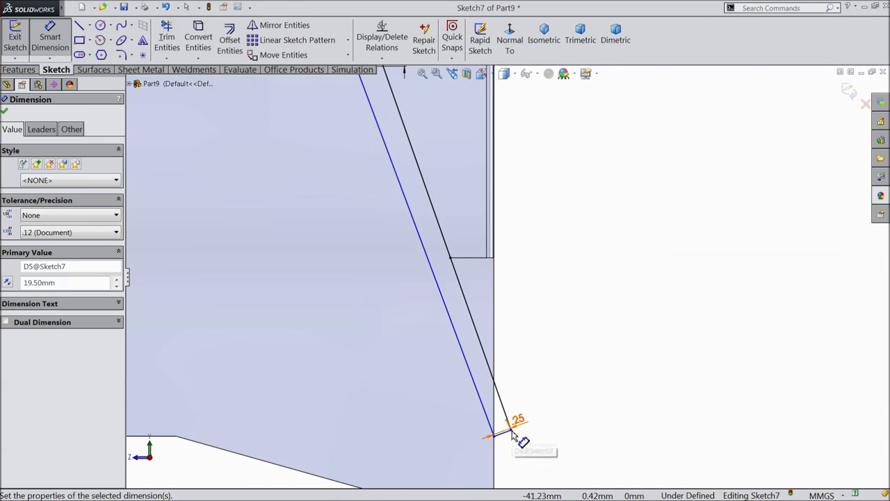
# Add a 22 mm vertical dimension between the rib's lower end and upper corner
pyautogui.click(513, 433)
pyautogui.scroll(4, 532, 324)
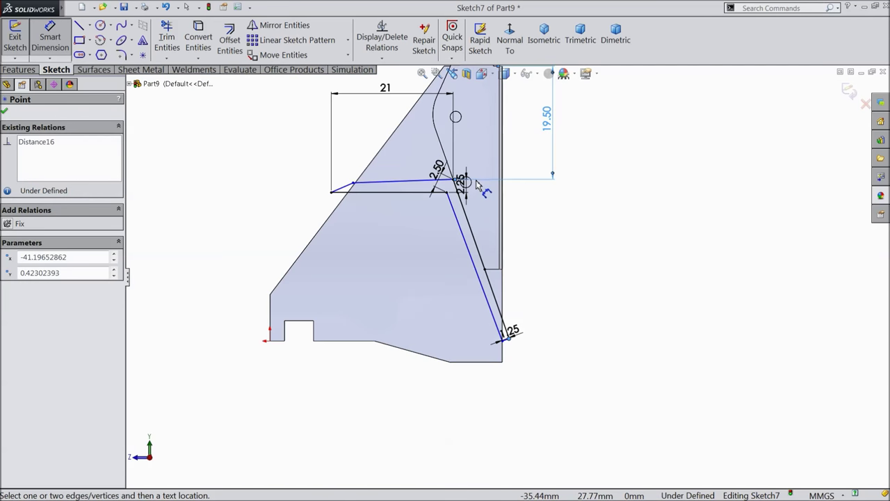
pyautogui.scroll(-4, 465, 212)
pyautogui.click(438, 216)
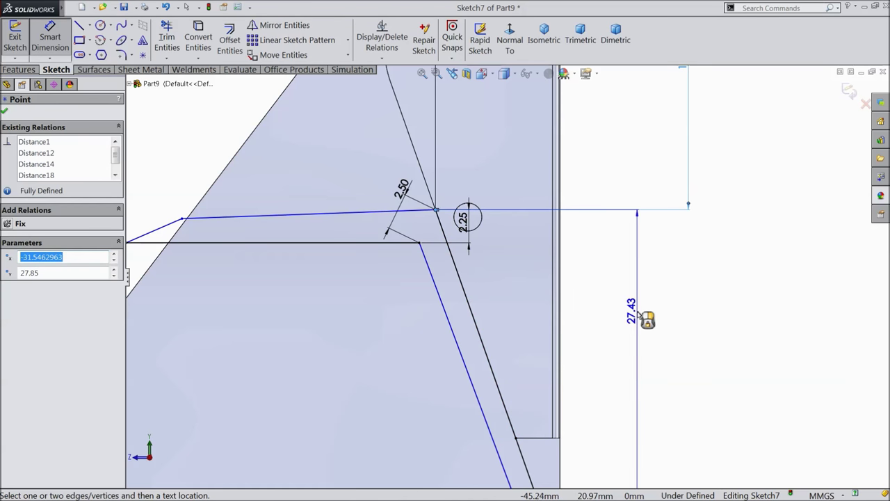
pyautogui.click(651, 316)
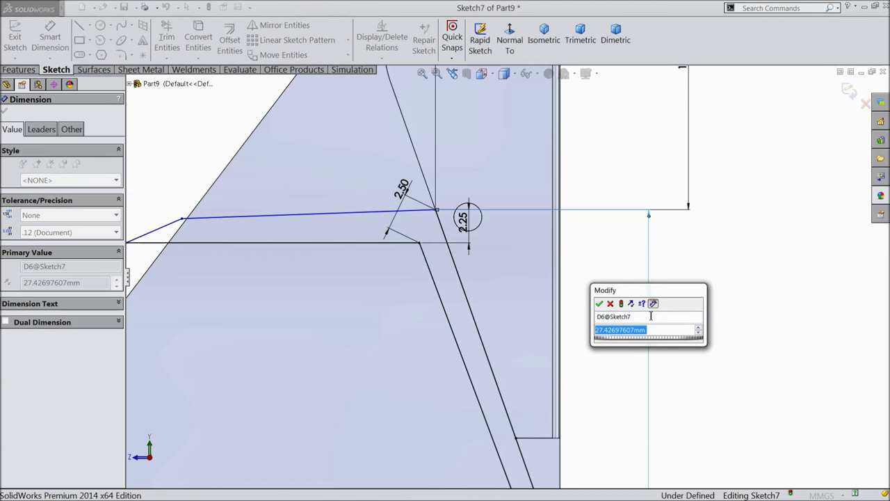
pyautogui.write('22')
pyautogui.click(599, 304)
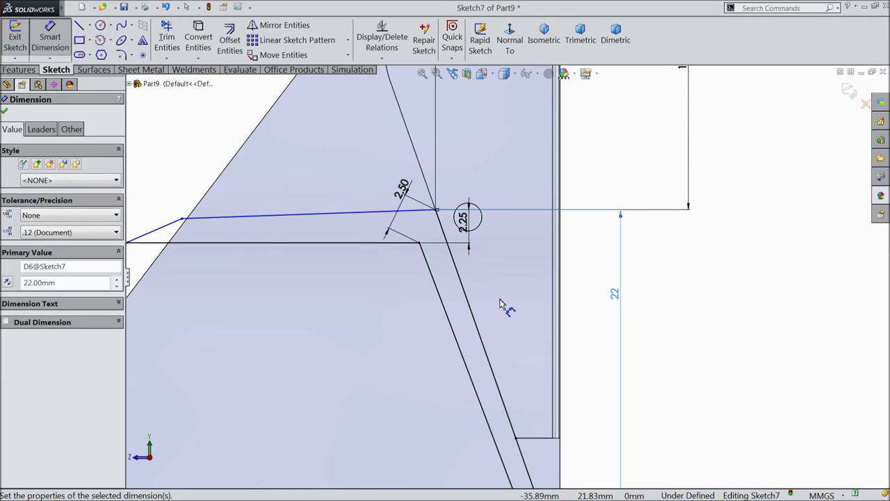
# Set the rib's left-end height at the top-line junction to 1.75 mm
pyautogui.scroll(3, 508, 308)
pyautogui.scroll(-1, 529, 350)
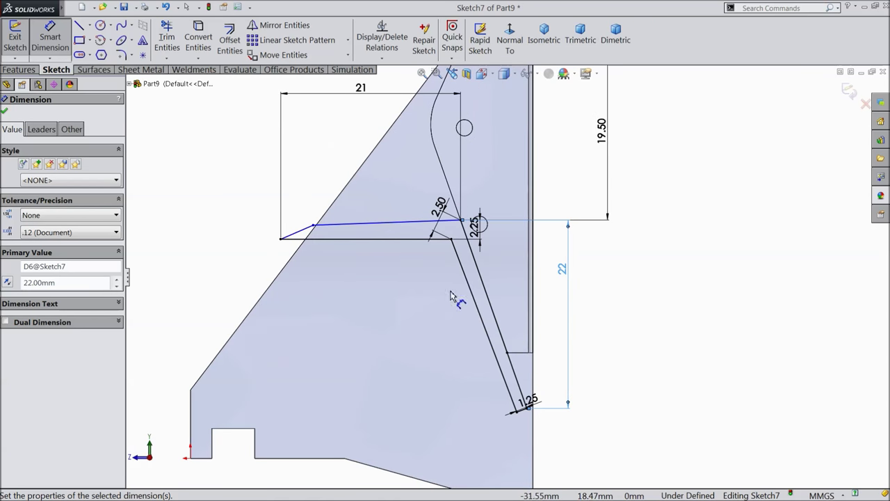
pyautogui.scroll(-1, 339, 235)
pyautogui.scroll(1, 334, 232)
pyautogui.scroll(-1, 313, 218)
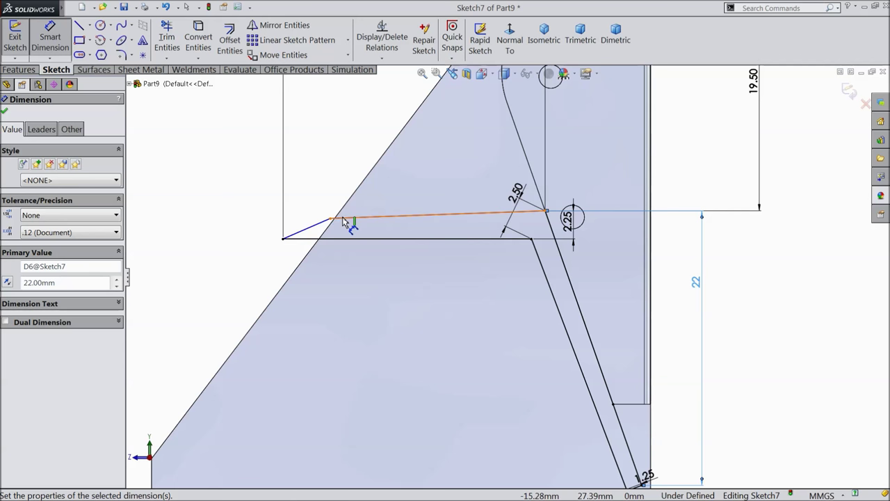
pyautogui.click(332, 219)
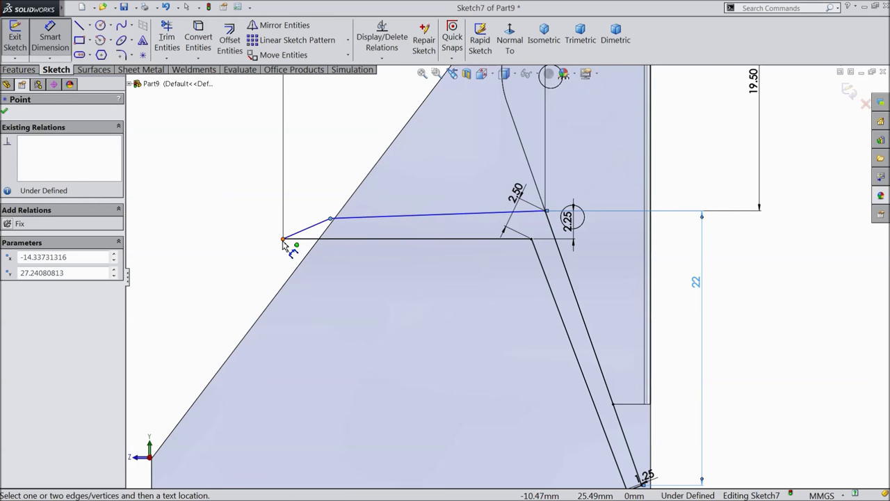
pyautogui.click(248, 233)
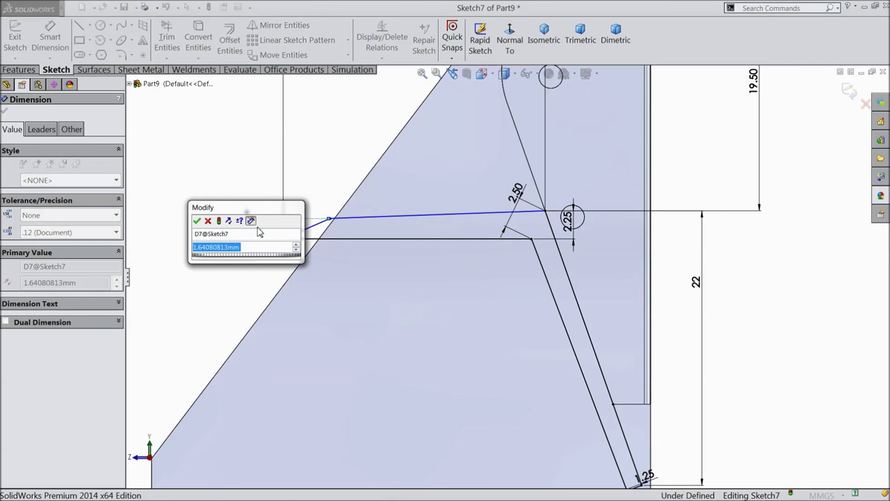
pyautogui.write('1.75')
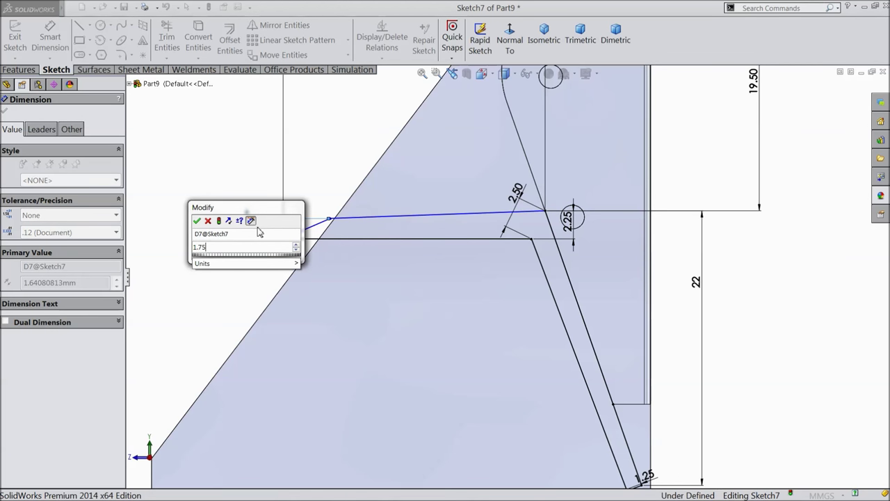
pyautogui.click(198, 220)
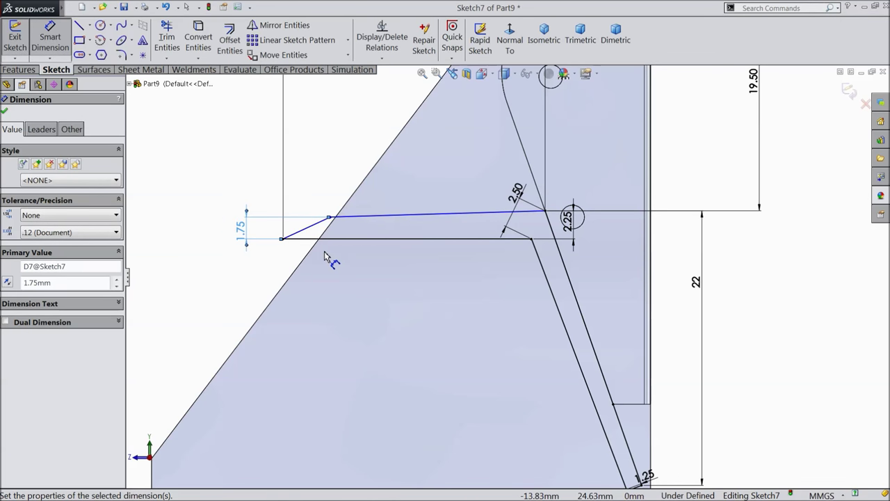
# Drag the rib's left endpoint further left and fit the part in view
pyautogui.click(4, 112)
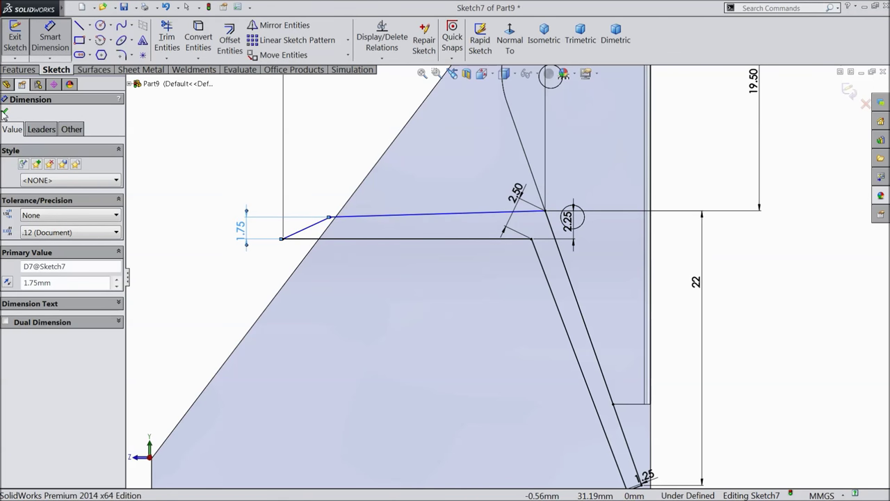
pyautogui.moveTo(331, 221); pyautogui.dragTo(299, 224)
pyautogui.press('z')
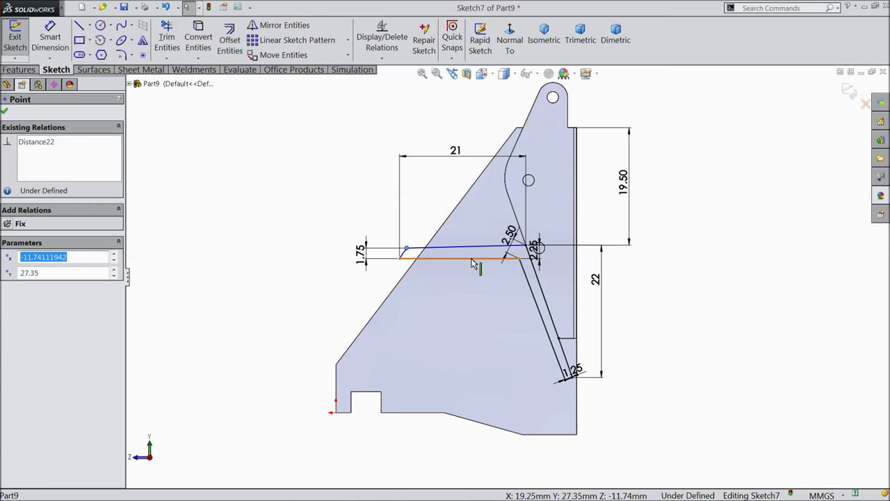
pyautogui.click(18, 70)
# Boss-extrude Sketch7 in the reversed direction to a 13.5 mm blind depth
pyautogui.click(21, 38)
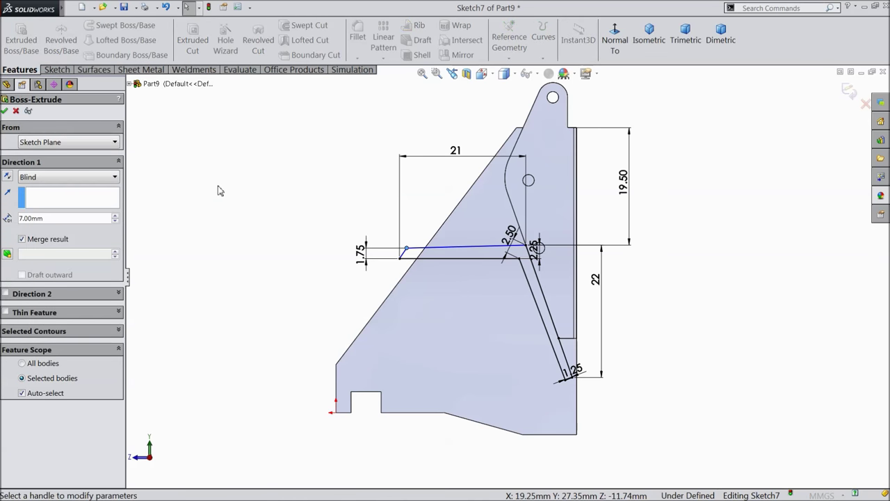
pyautogui.moveTo(230, 193); pyautogui.dragTo(299, 257, button='middle')
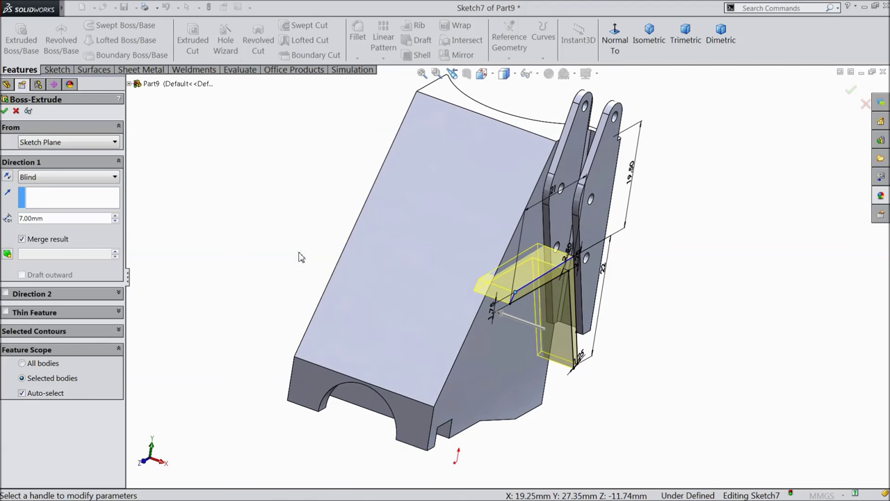
pyautogui.click(8, 177)
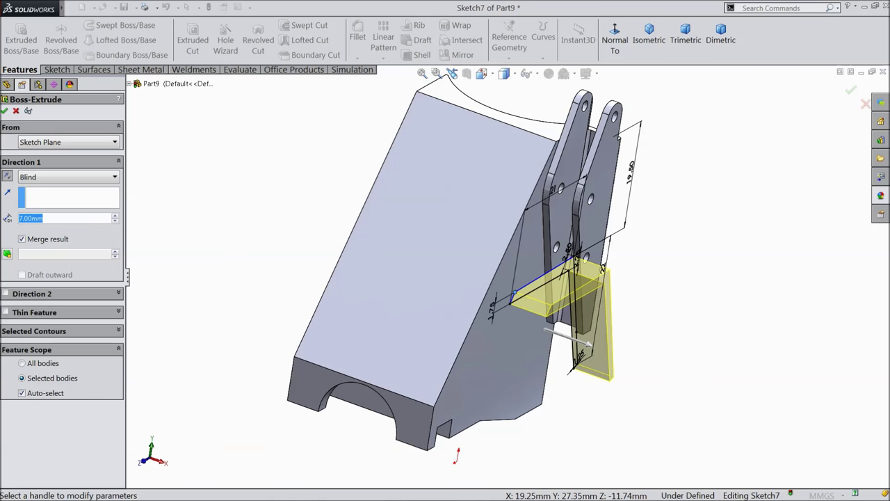
pyautogui.write('13.5')
pyautogui.moveTo(239, 209); pyautogui.dragTo(238, 267, button='middle')
pyautogui.press('Return')
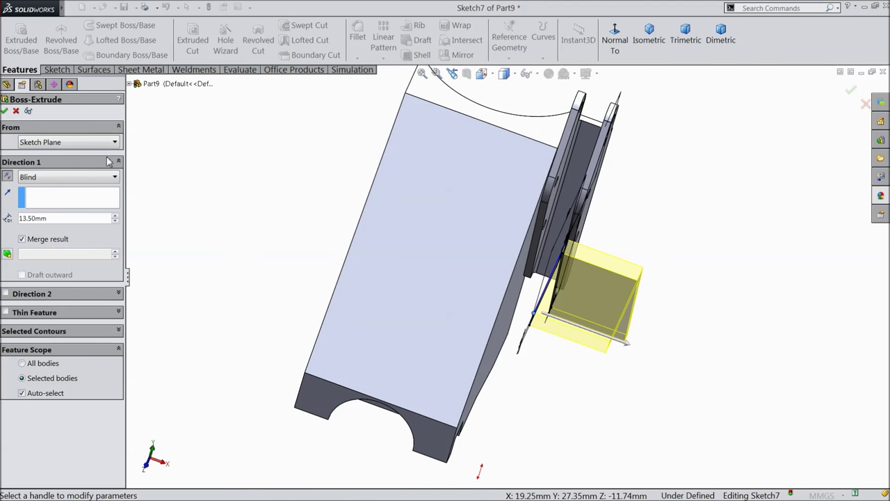